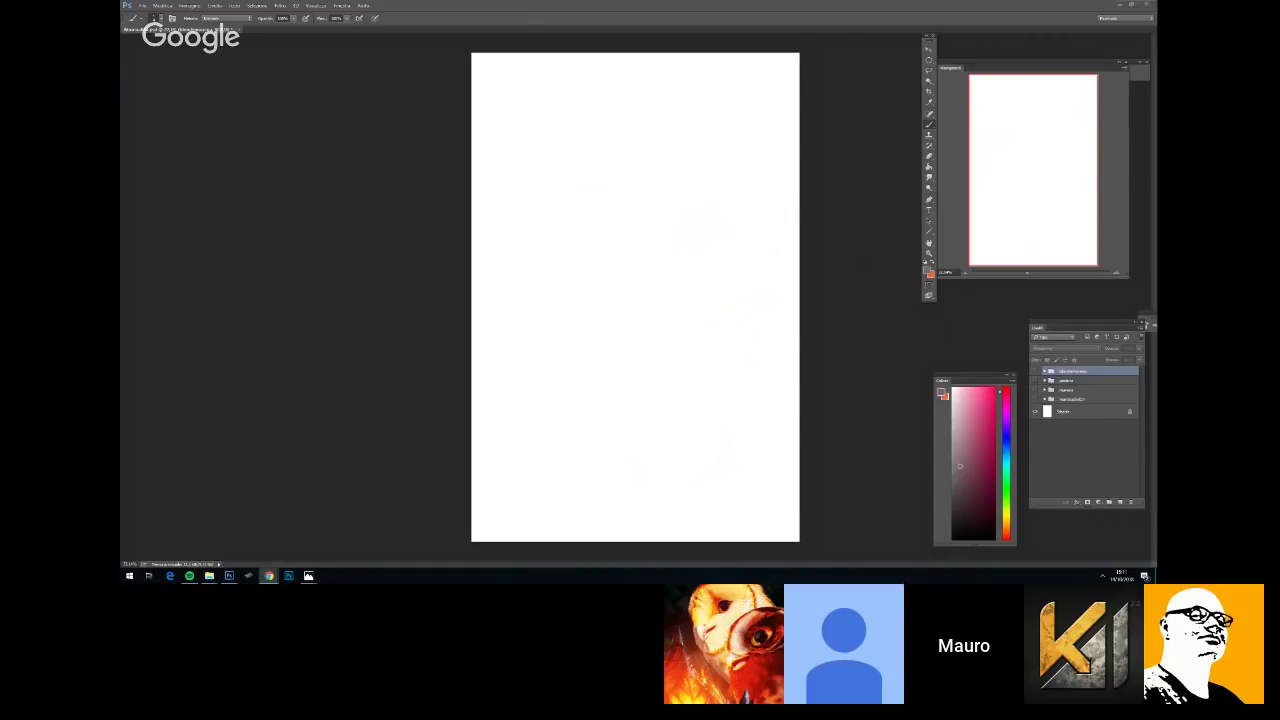
# Switch to the ArtStation profile in the browser and look through the portfolio's artwork thumbnails down to the oldest pieces
pyautogui.moveTo(1157, 66); pyautogui.dragTo(1060, 108)
pyautogui.doubleClick(1060, 108)
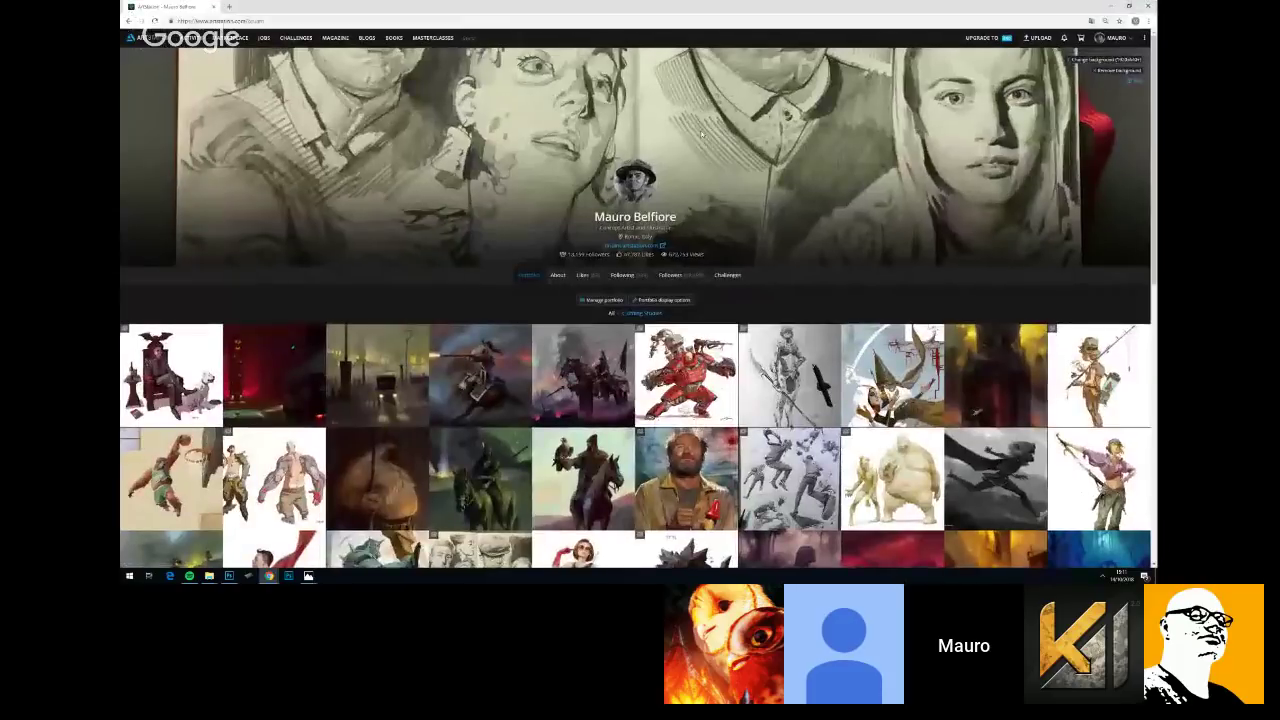
pyautogui.scroll(-4, 524, 150)
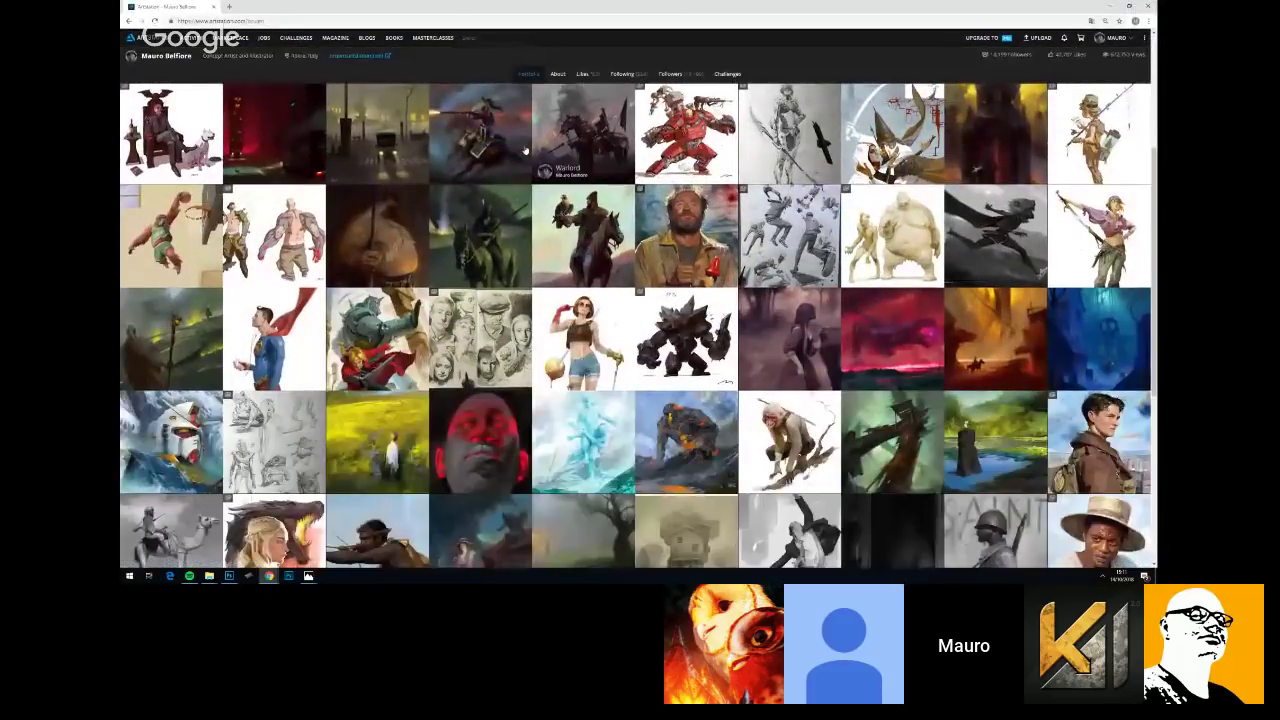
pyautogui.scroll(4, 524, 150)
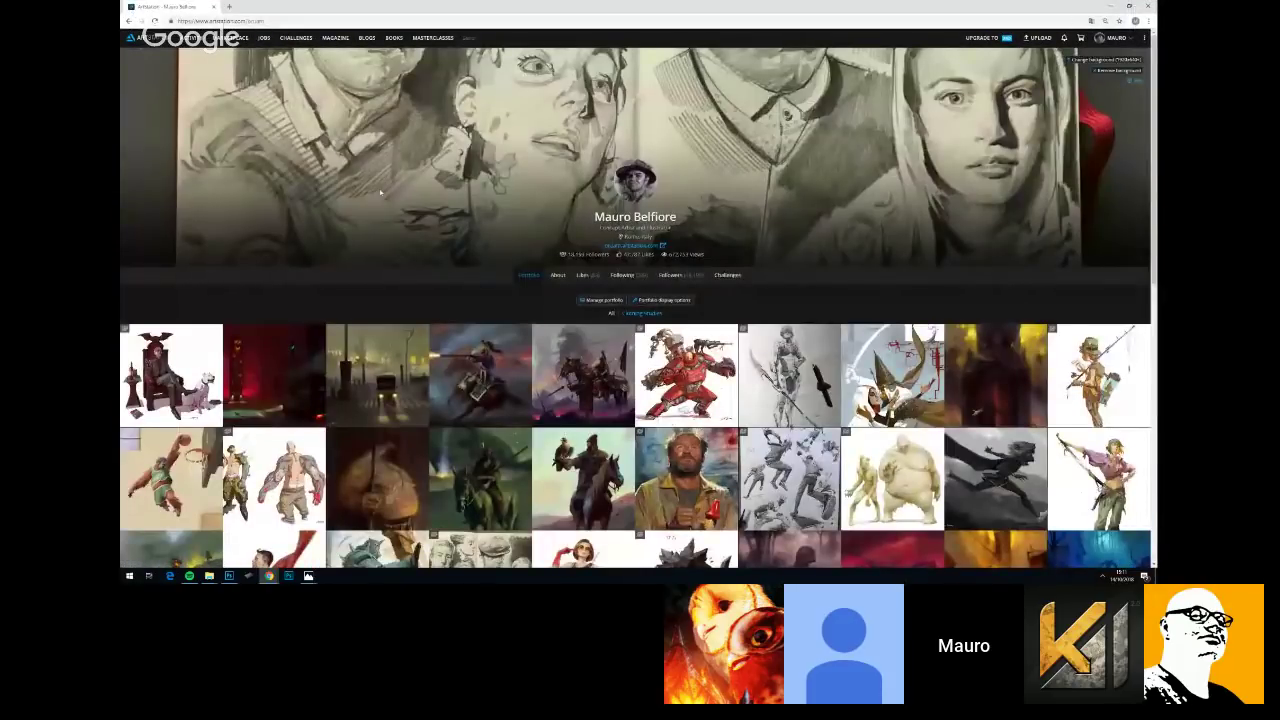
pyautogui.scroll(-4, 391, 191)
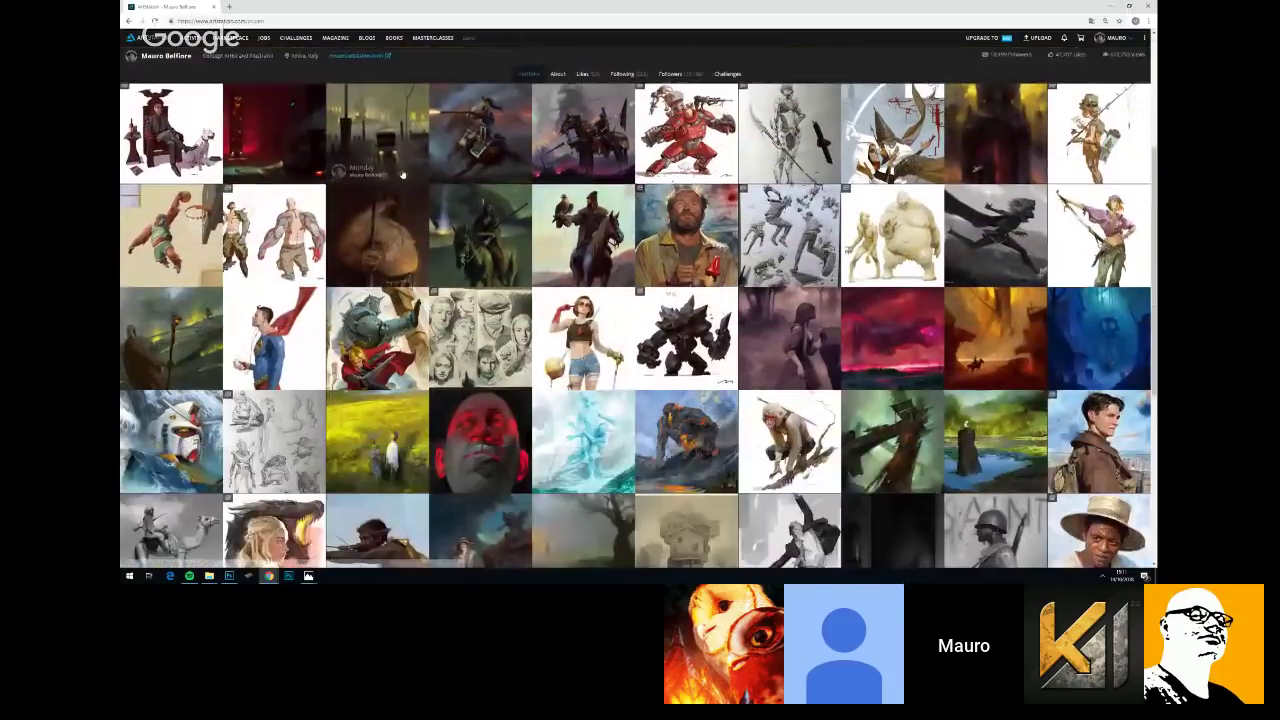
pyautogui.scroll(4, 401, 175)
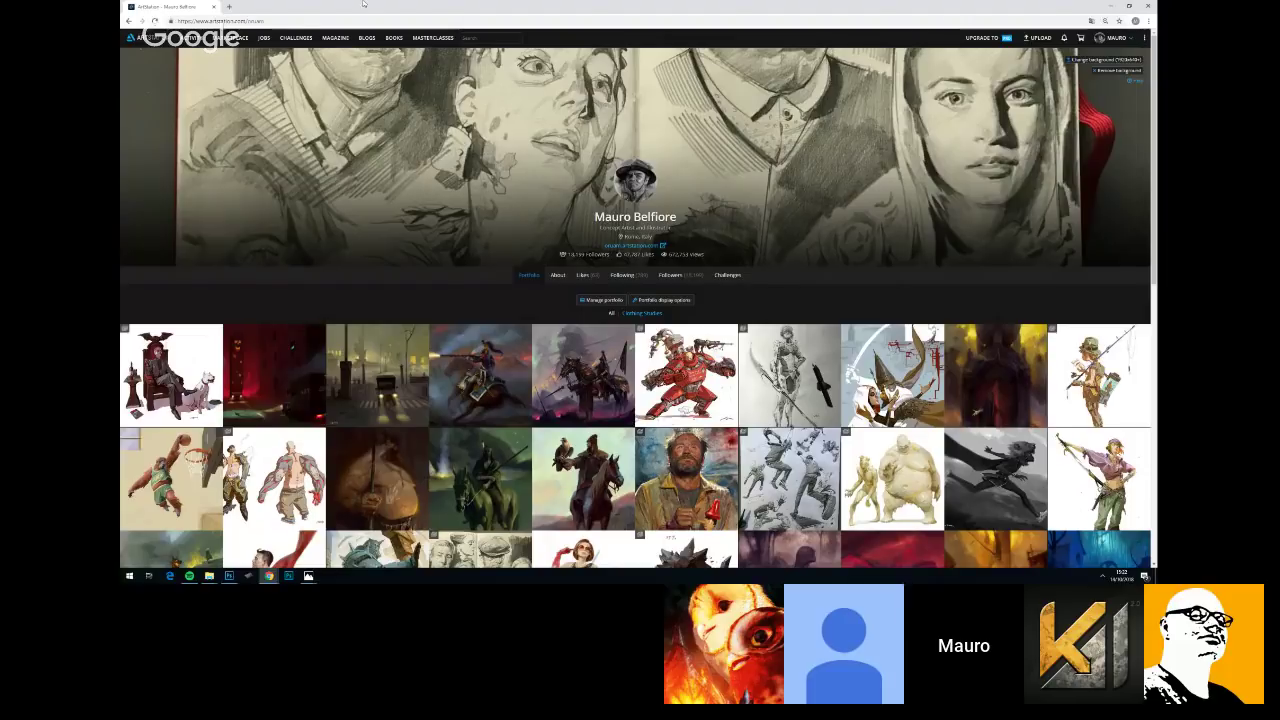
pyautogui.scroll(-5, 521, 291)
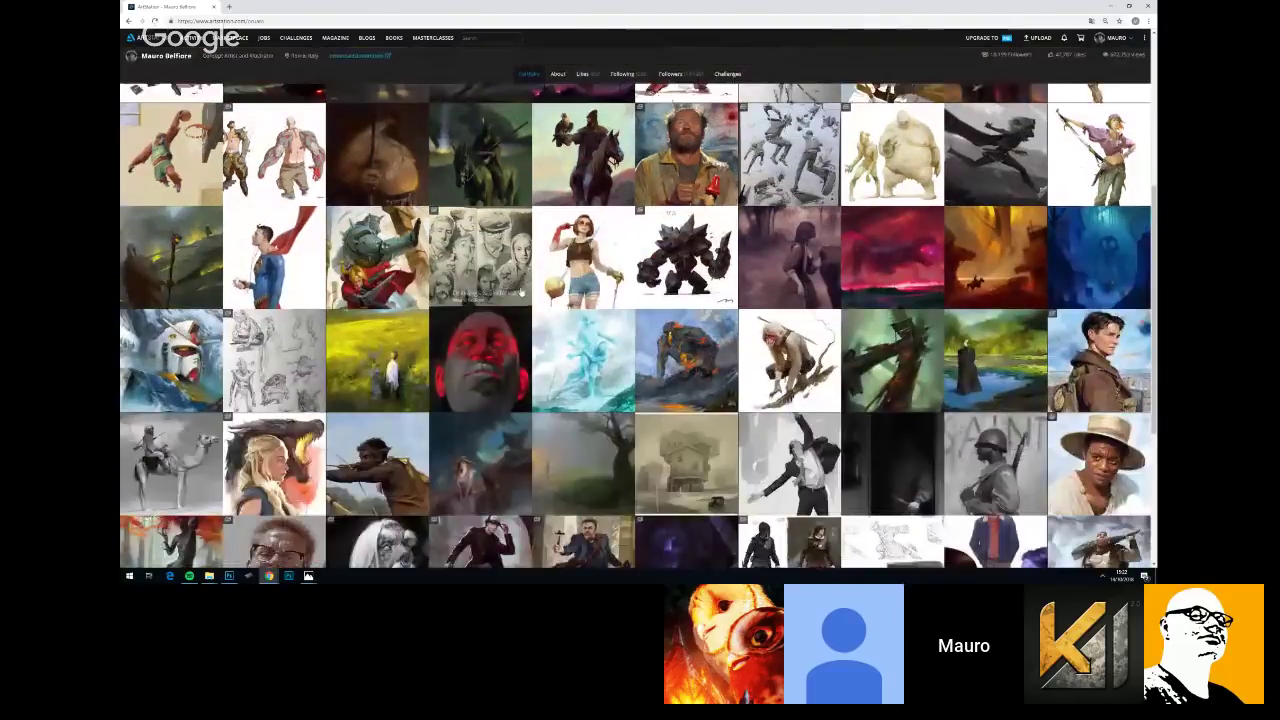
pyautogui.scroll(1, 521, 291)
pyautogui.scroll(-5, 590, 330)
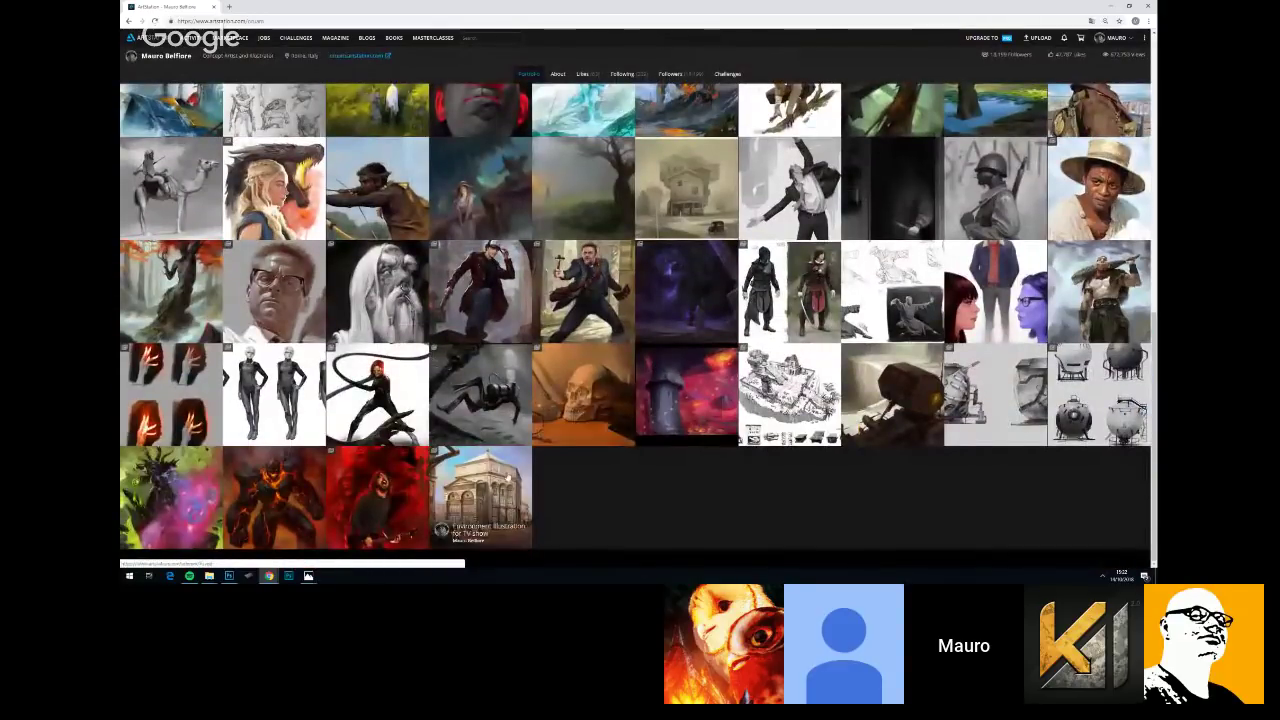
# Open the "Environment Illustration for TV show" project and examine its illustrations and layout sketches through to the final image
pyautogui.click(498, 469)
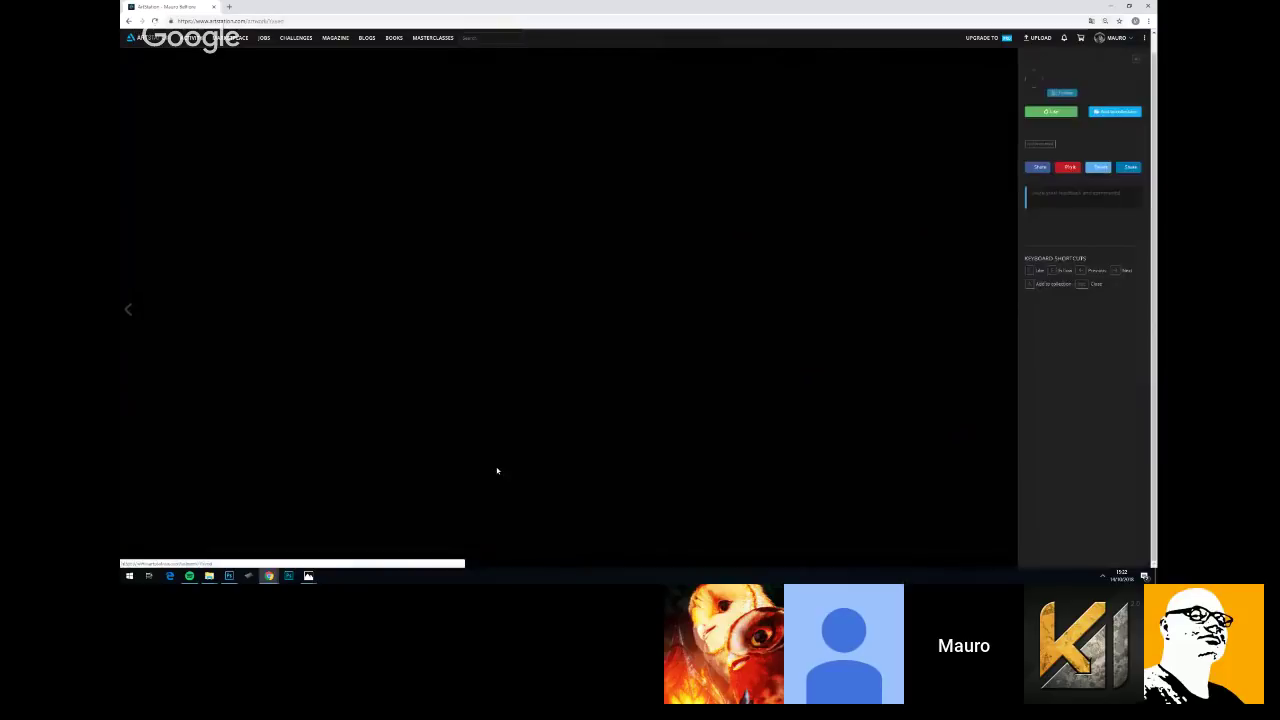
pyautogui.scroll(-2, 815, 325)
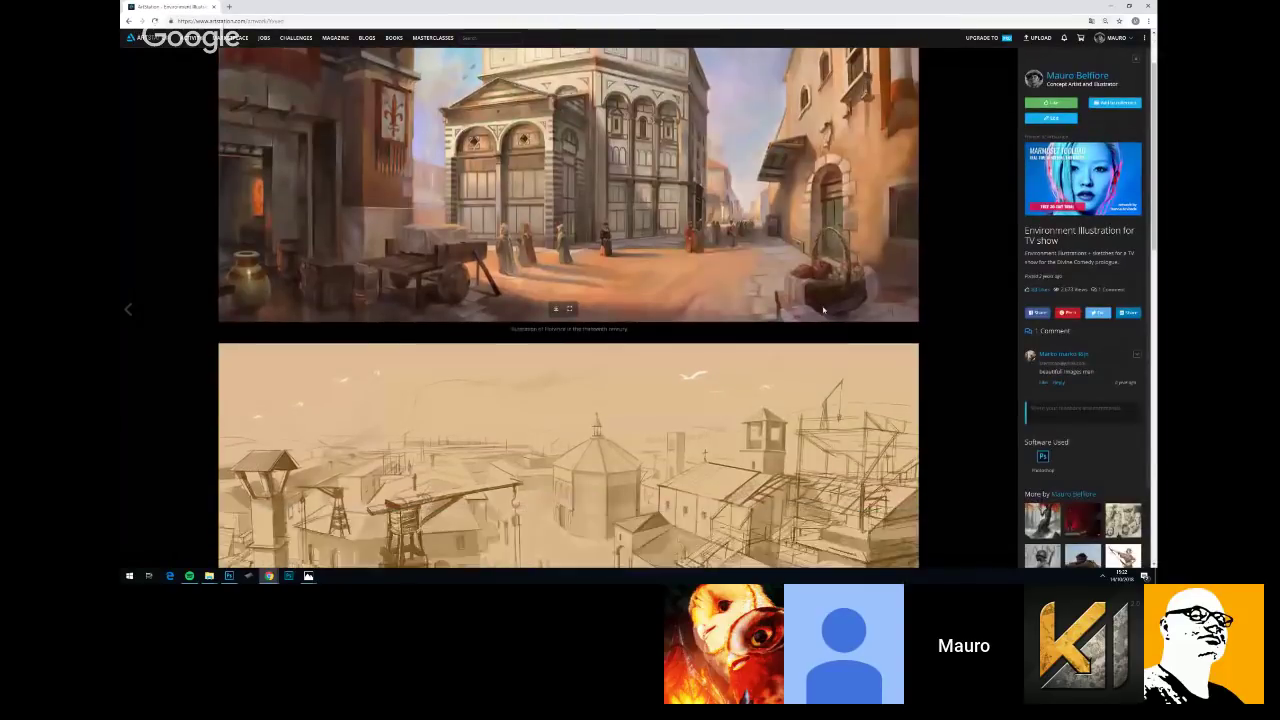
pyautogui.scroll(2, 815, 325)
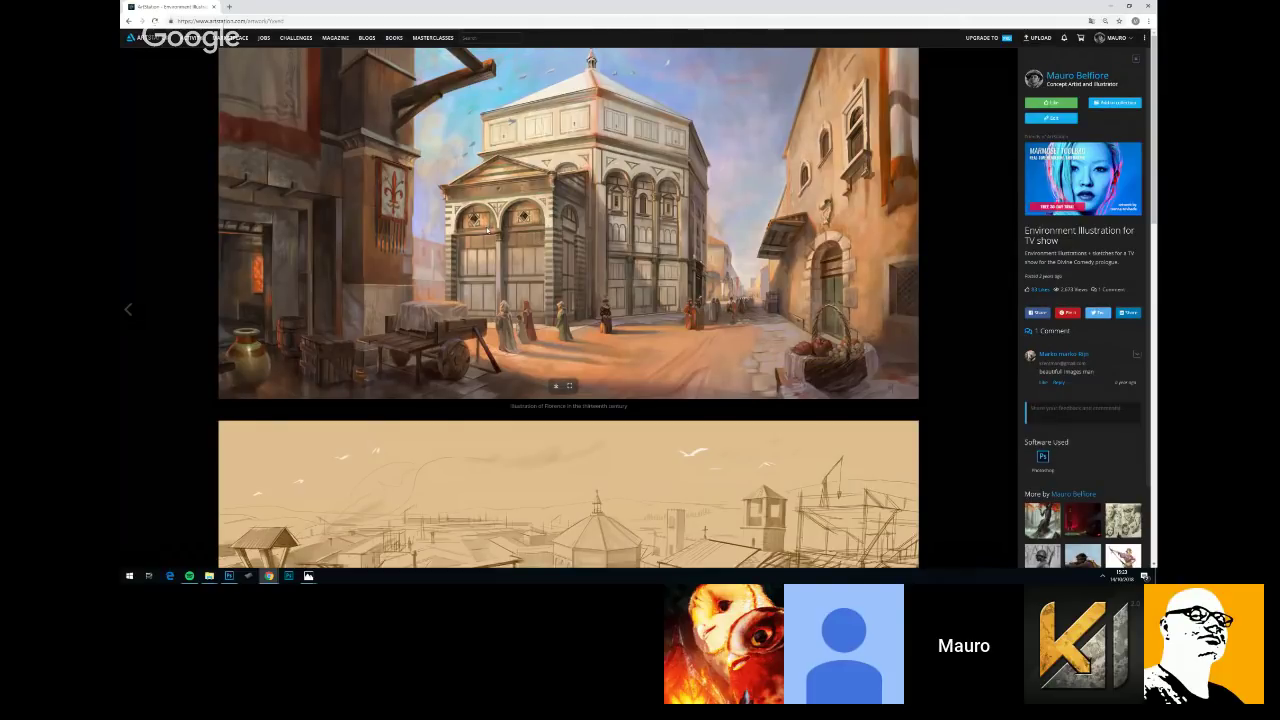
pyautogui.scroll(-2, 488, 230)
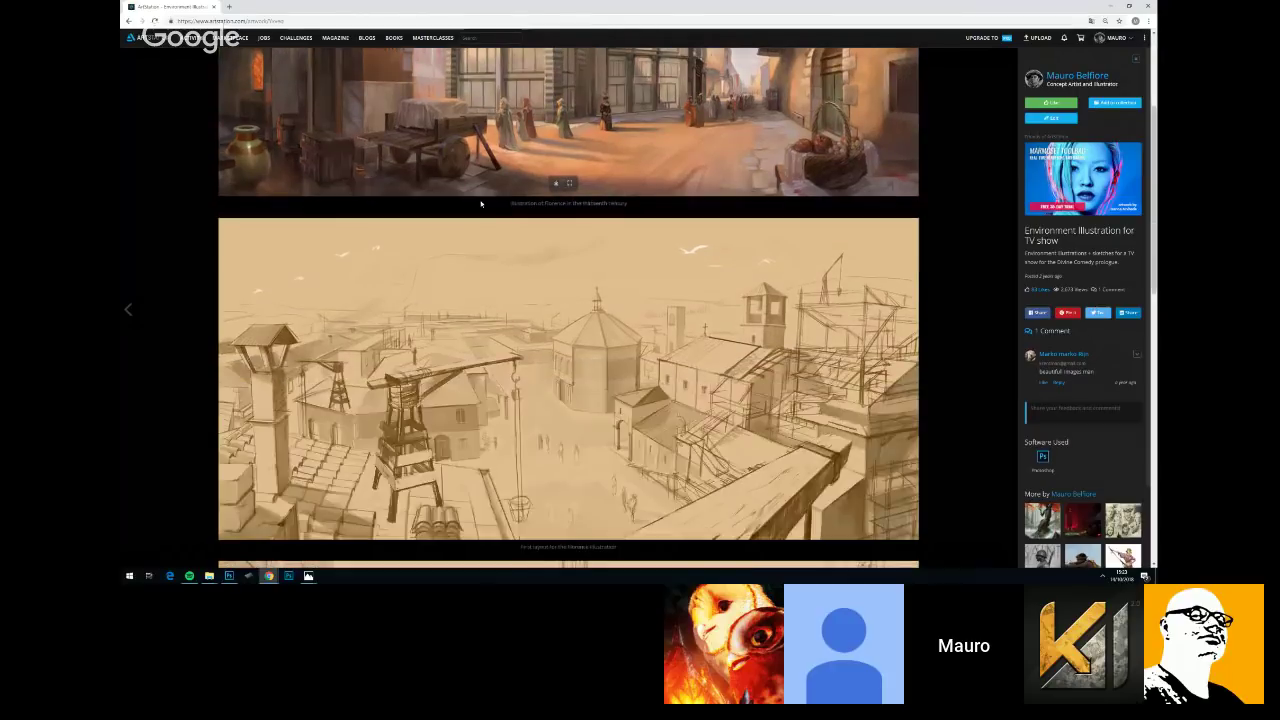
pyautogui.scroll(-3, 490, 231)
pyautogui.scroll(-4, 490, 231)
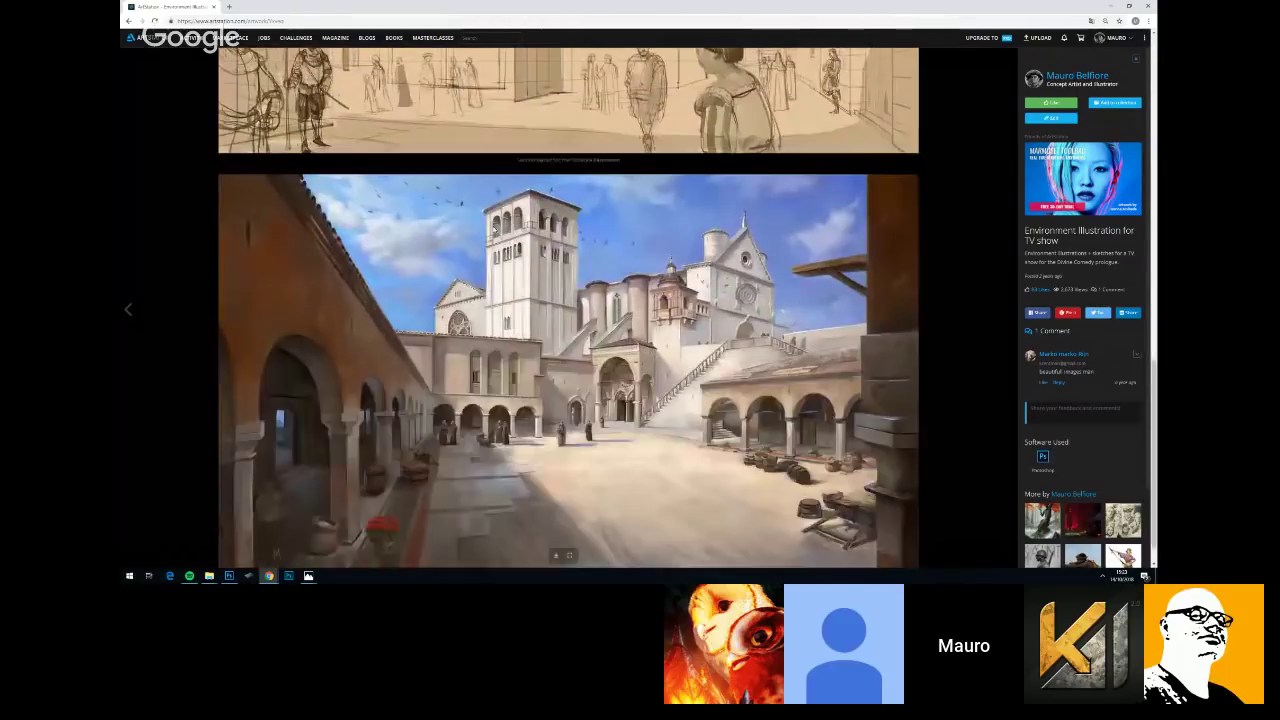
pyautogui.scroll(-1, 494, 228)
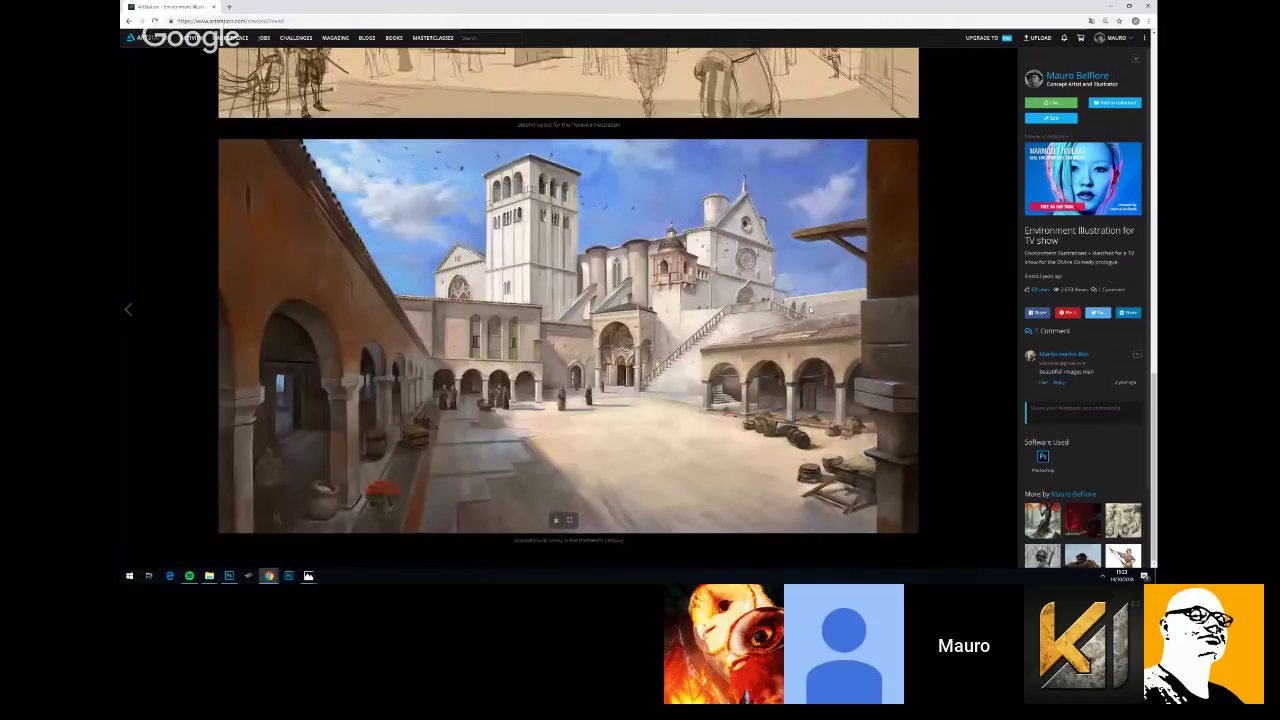
# Compare the Florence illustration with the project's sketches and final courtyard image, and return to the artist's portfolio
pyautogui.scroll(15, 811, 311)
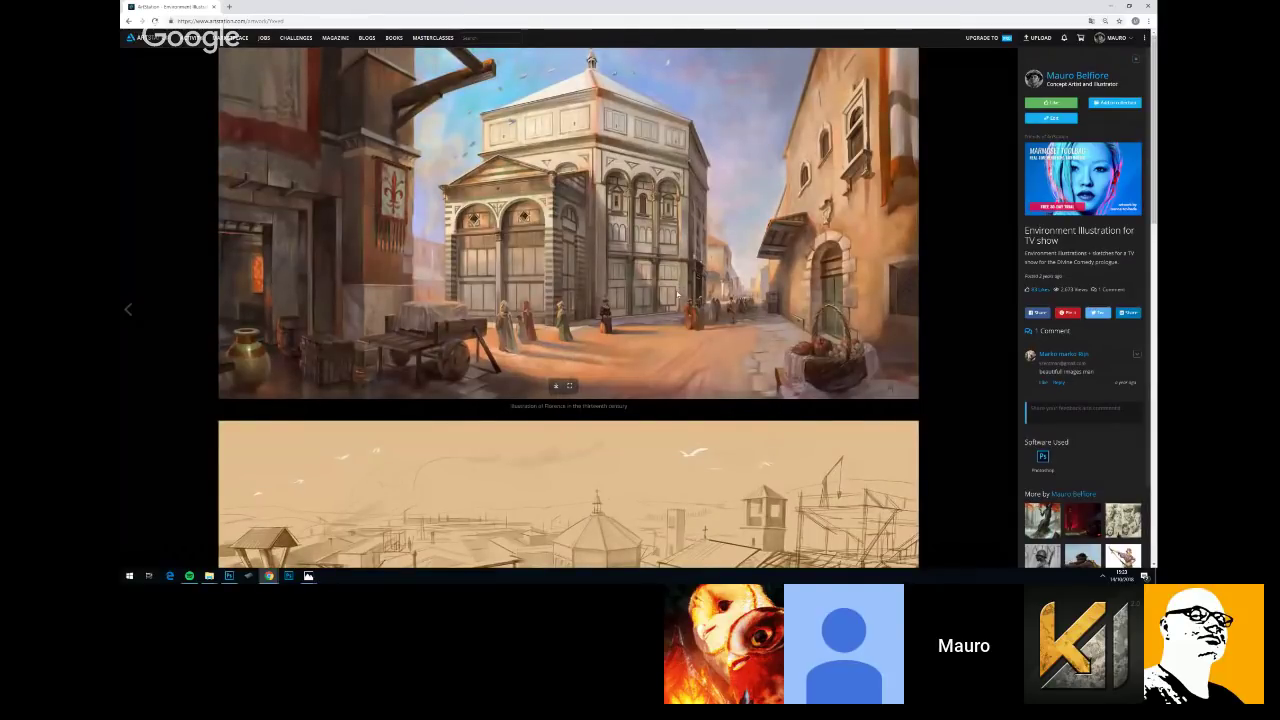
pyautogui.scroll(-2, 724, 200)
pyautogui.scroll(-6, 724, 200)
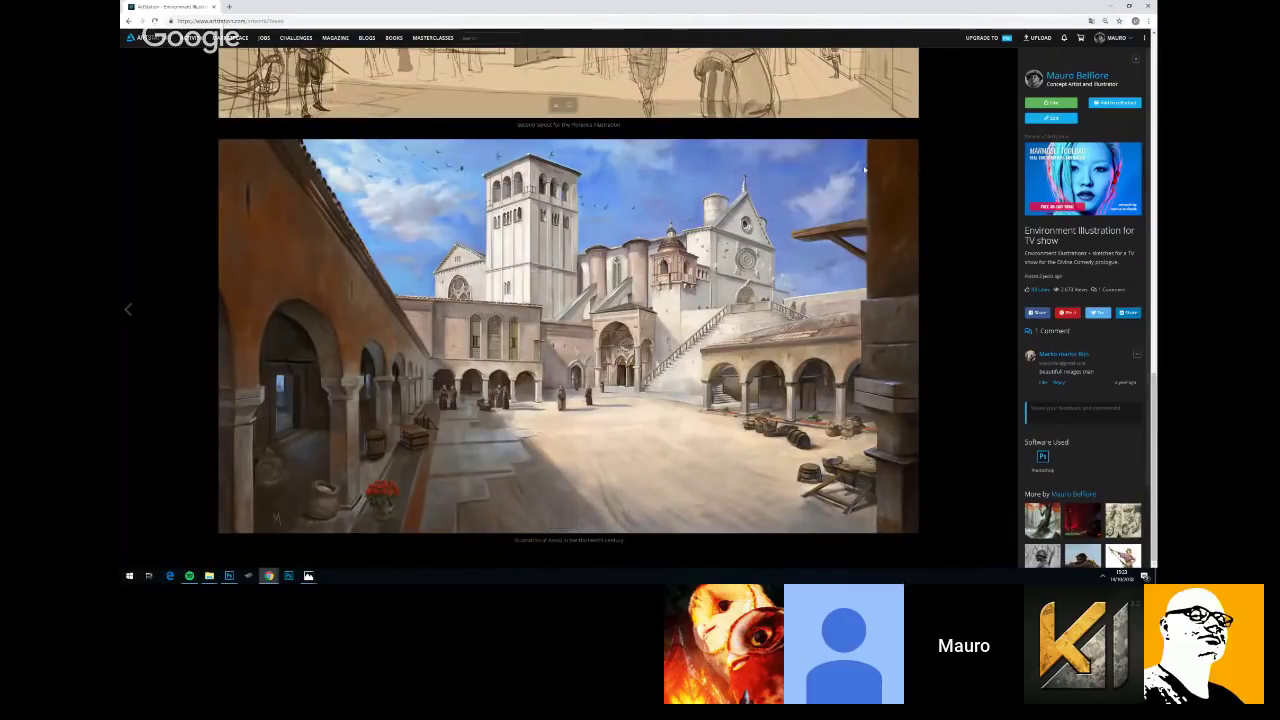
pyautogui.scroll(10, 840, 213)
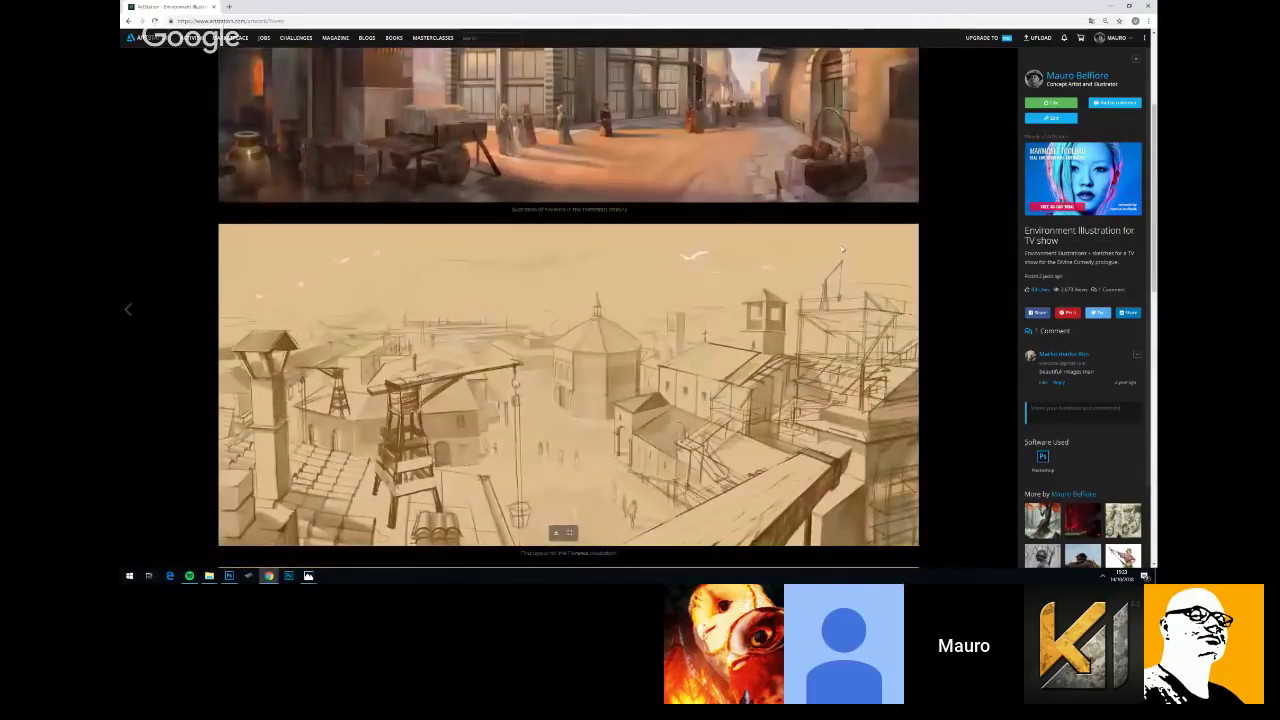
pyautogui.scroll(2, 828, 244)
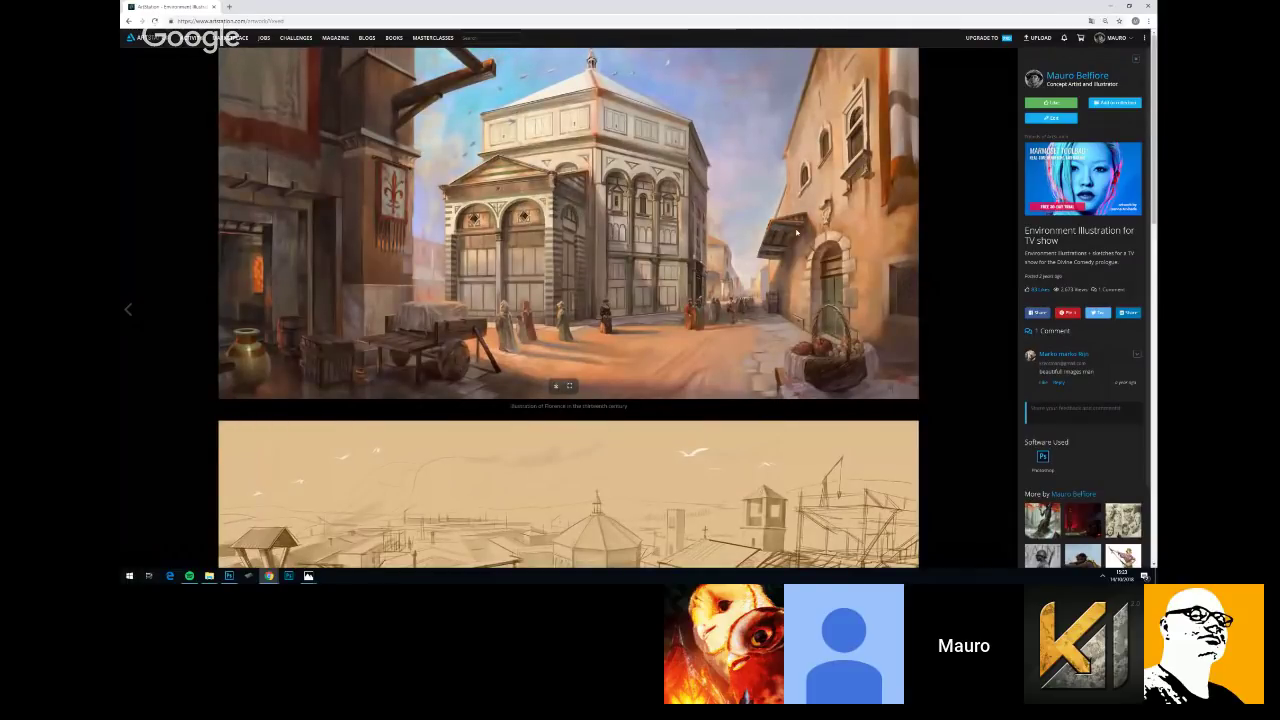
pyautogui.scroll(-1, 797, 233)
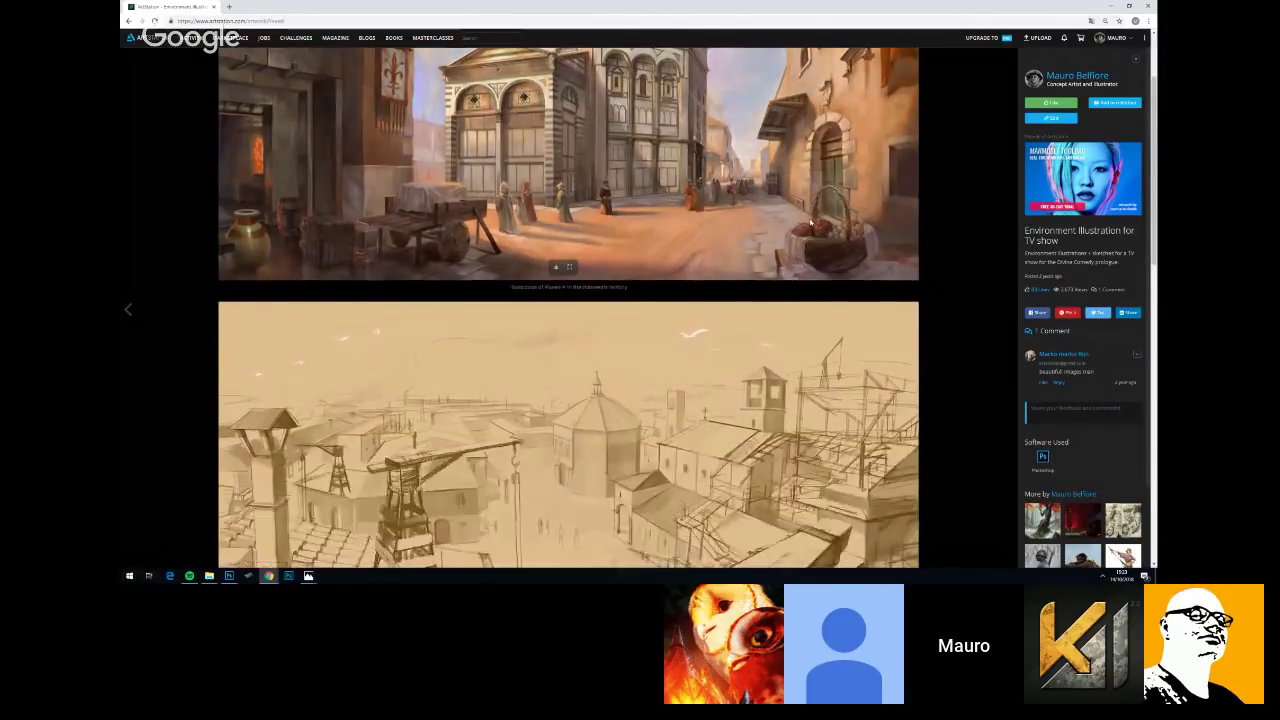
pyautogui.scroll(1, 820, 215)
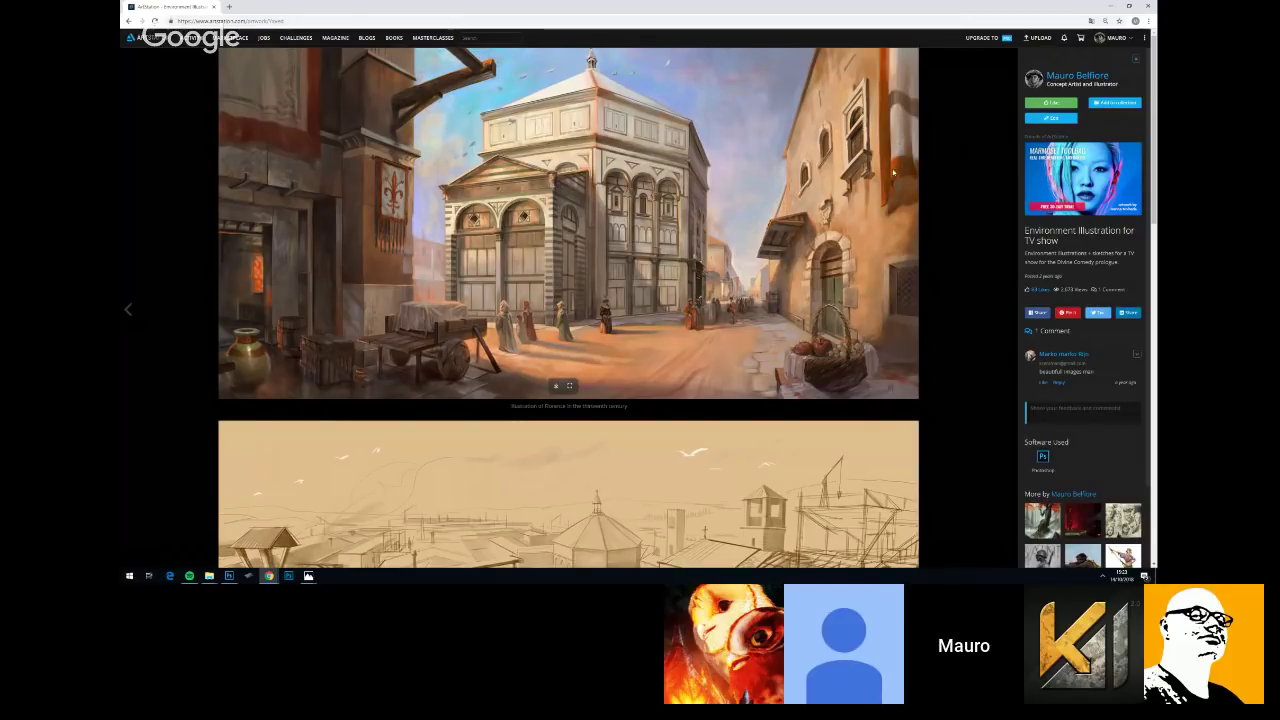
pyautogui.click(1057, 84)
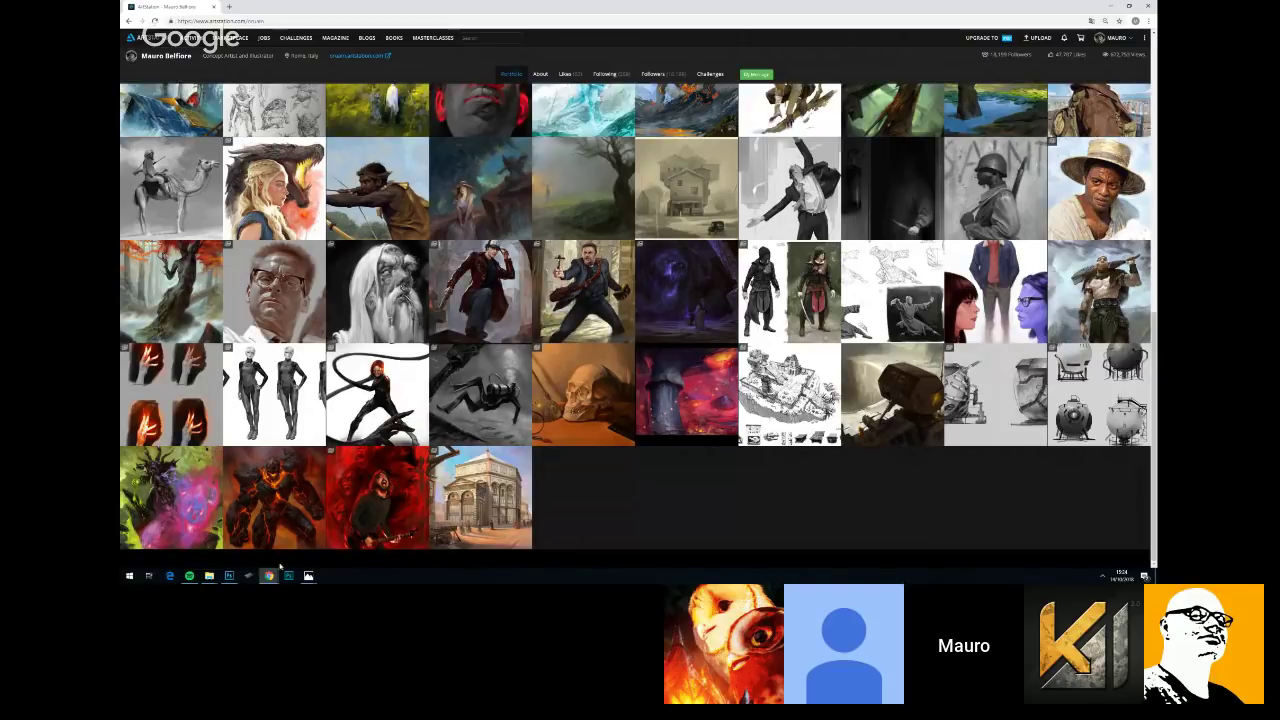
# Open the profile's list of followed artists and look through it to the end
pyautogui.click(209, 576)
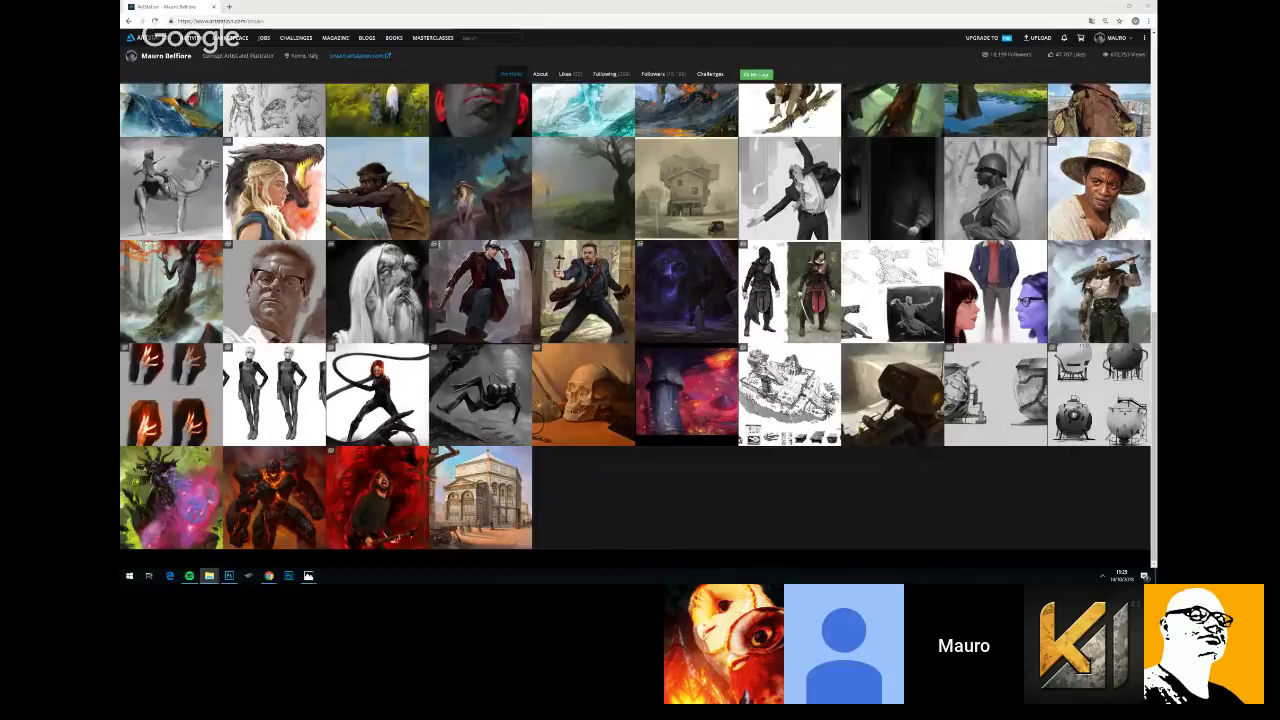
pyautogui.click(604, 78)
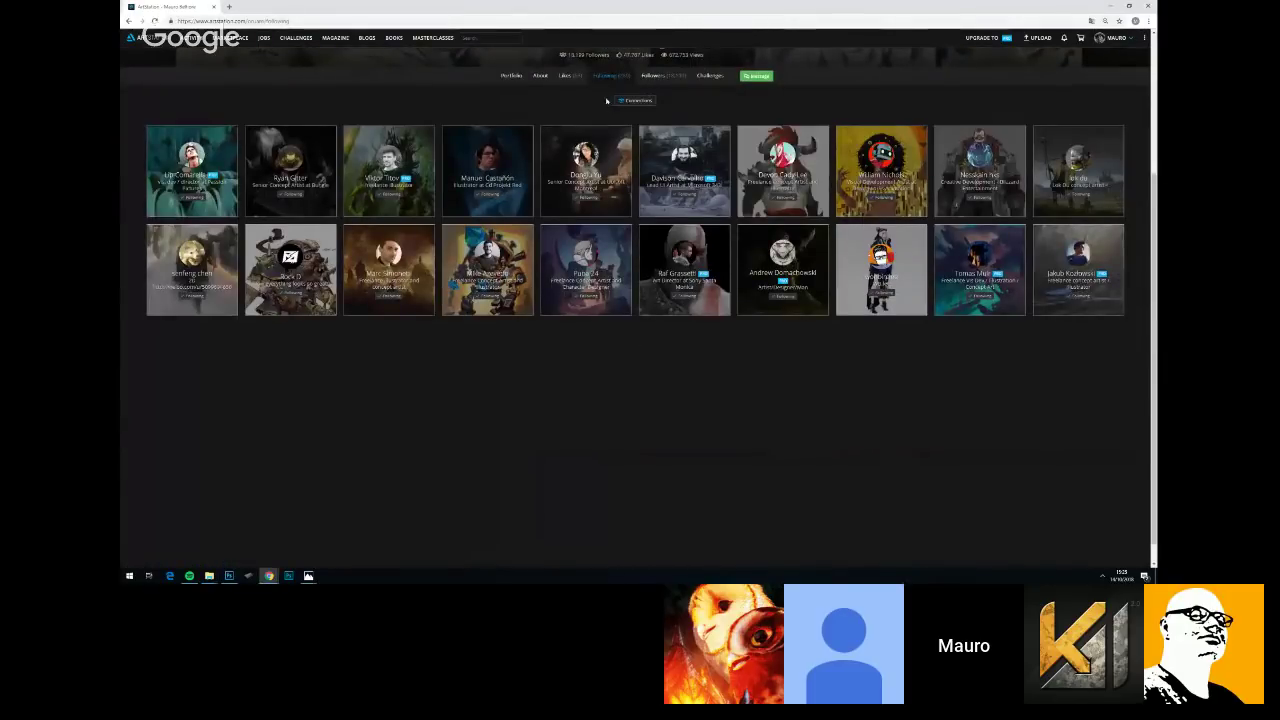
pyautogui.scroll(-2, 657, 225)
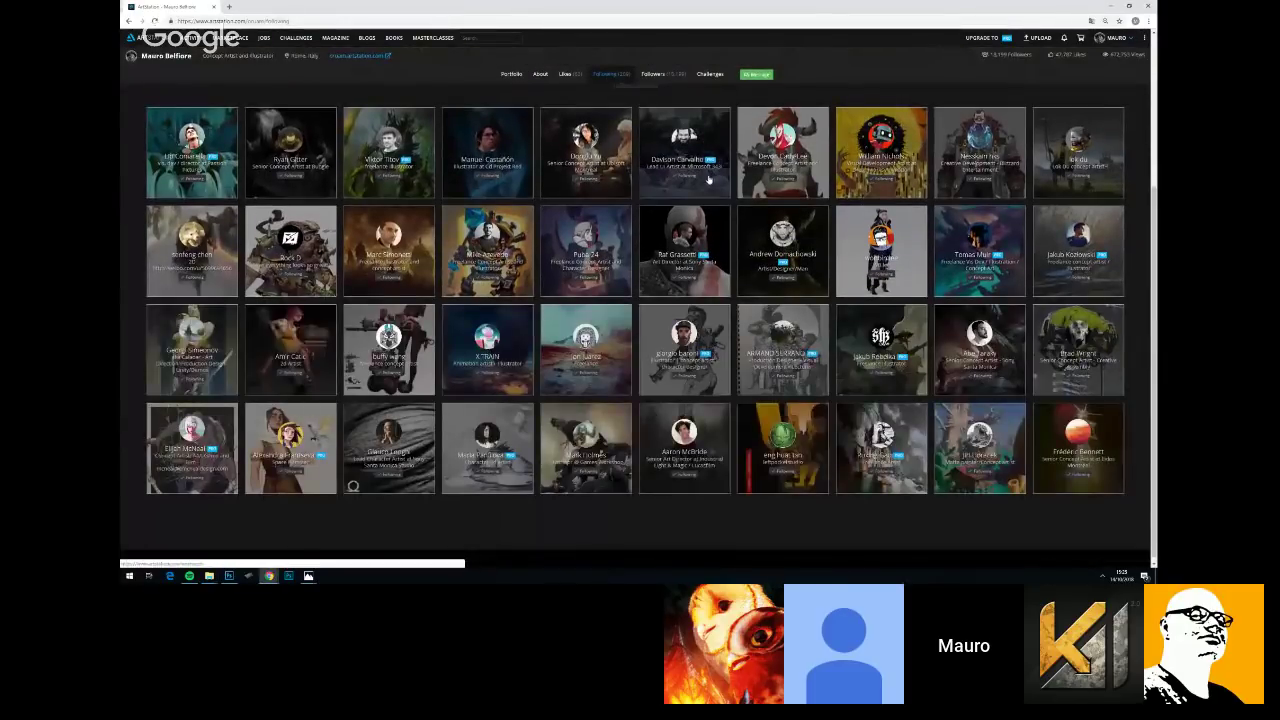
pyautogui.scroll(-5, 657, 225)
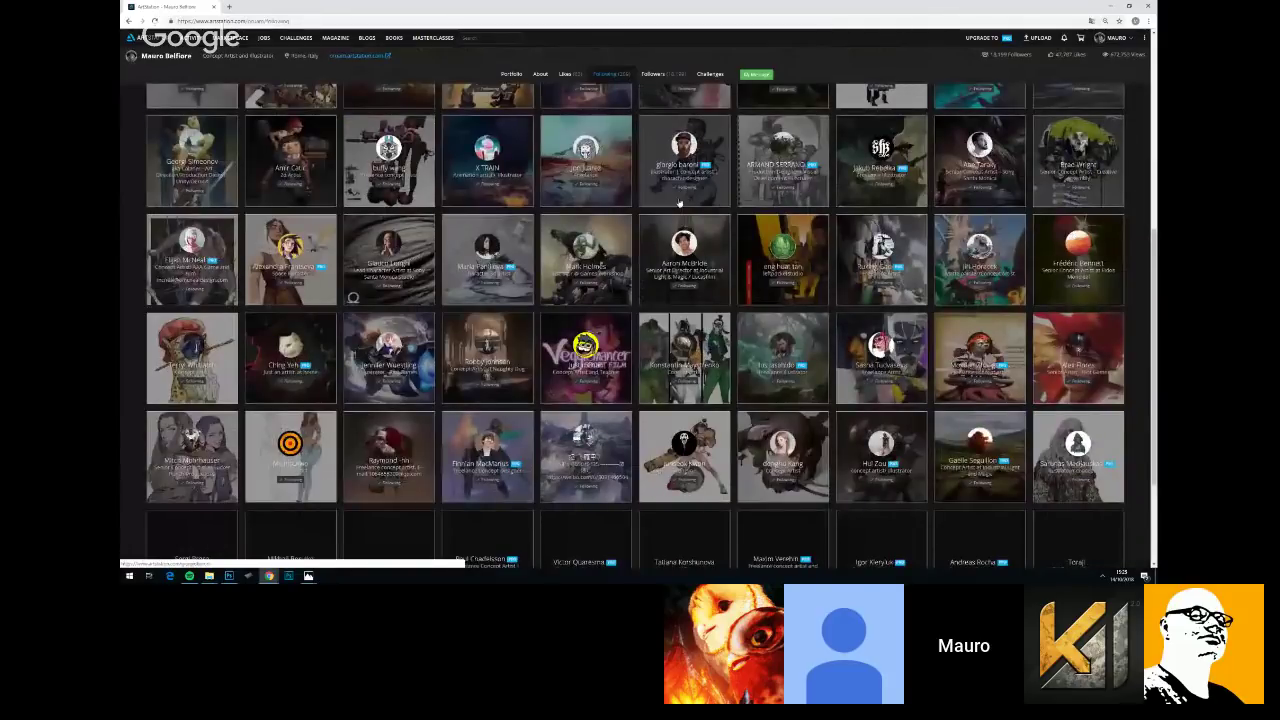
pyautogui.scroll(-4, 714, 212)
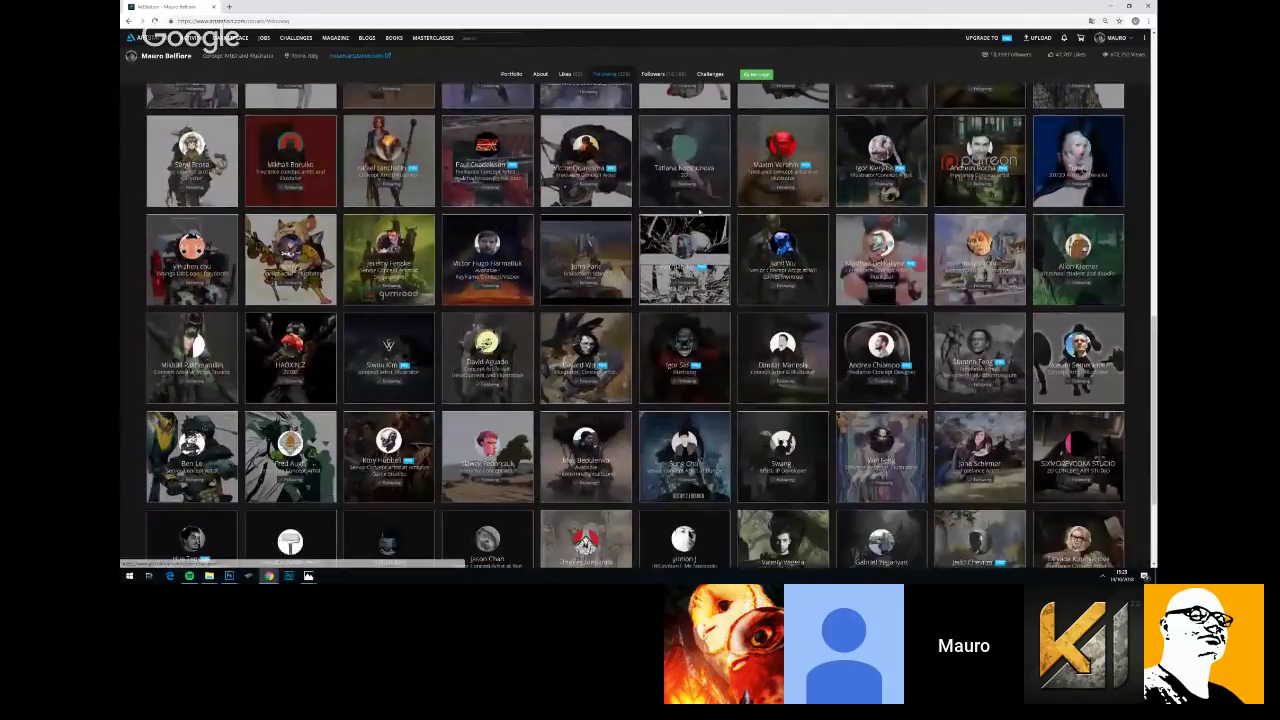
pyautogui.scroll(-10, 699, 213)
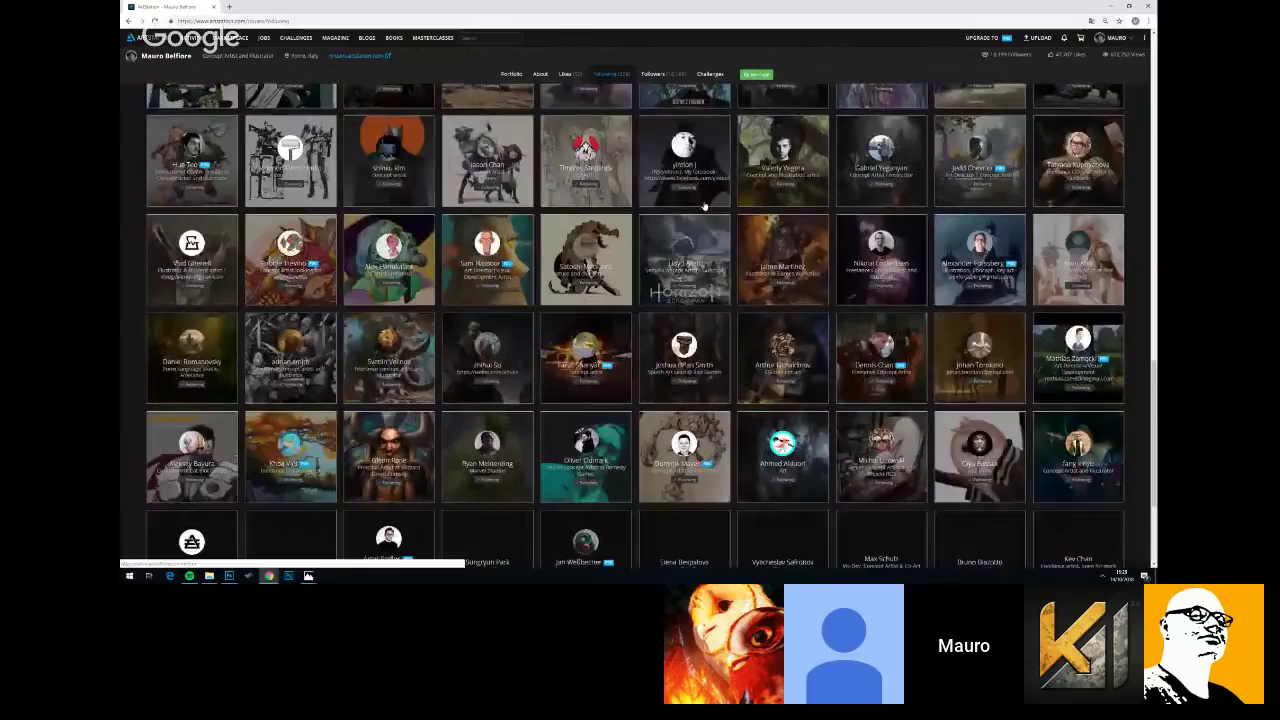
pyautogui.scroll(-1, 703, 207)
pyautogui.scroll(-10, 704, 212)
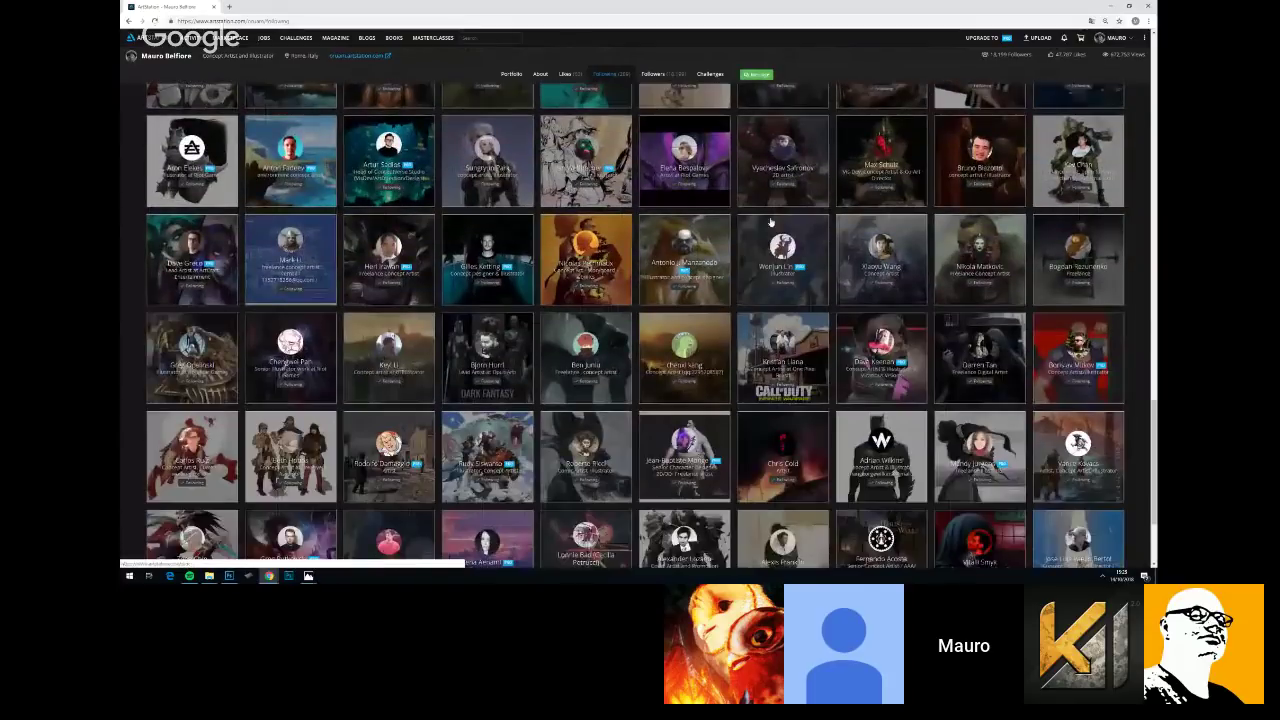
pyautogui.scroll(-10, 766, 228)
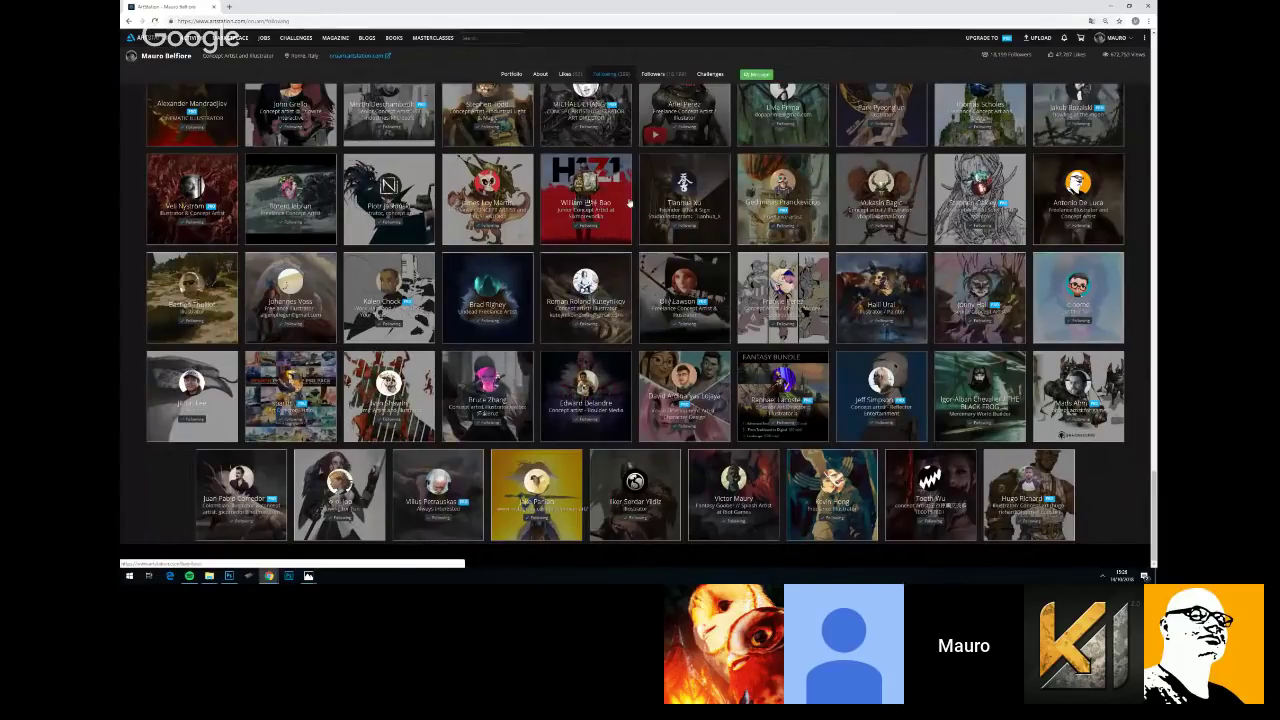
# Look back through the middle of the followed-artists list for reference artists
pyautogui.scroll(2, 560, 222)
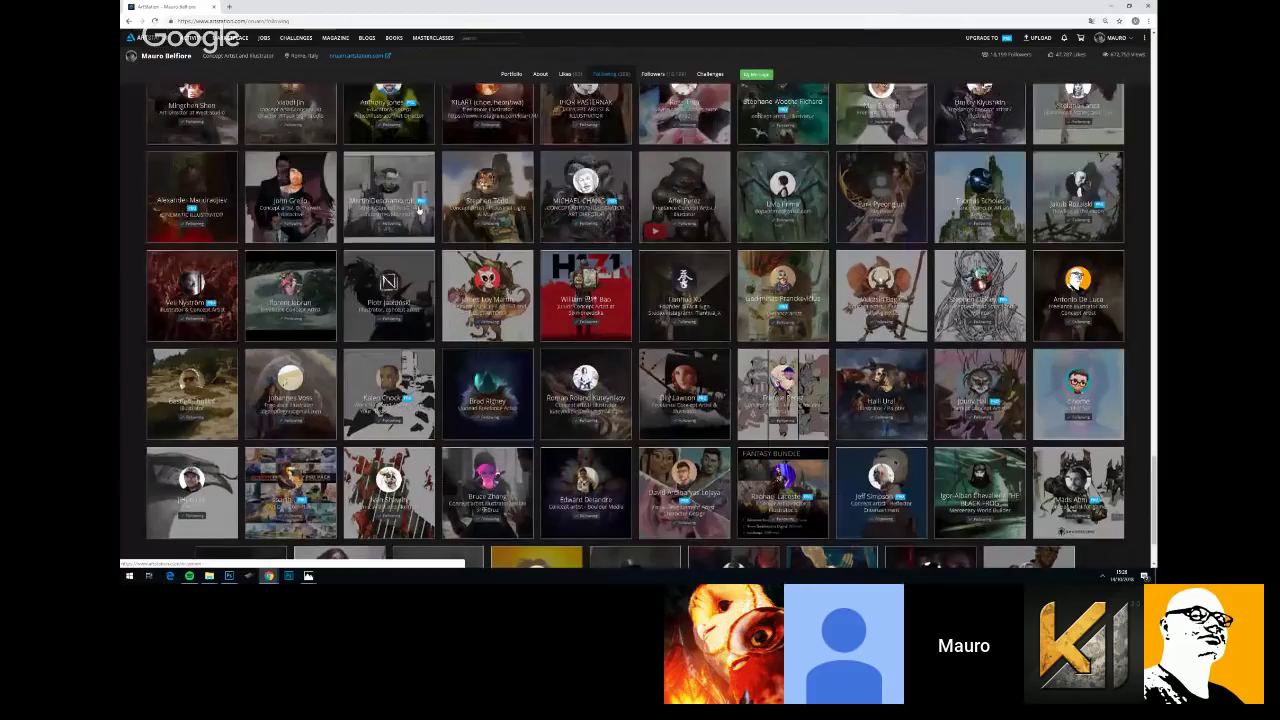
pyautogui.scroll(10, 560, 222)
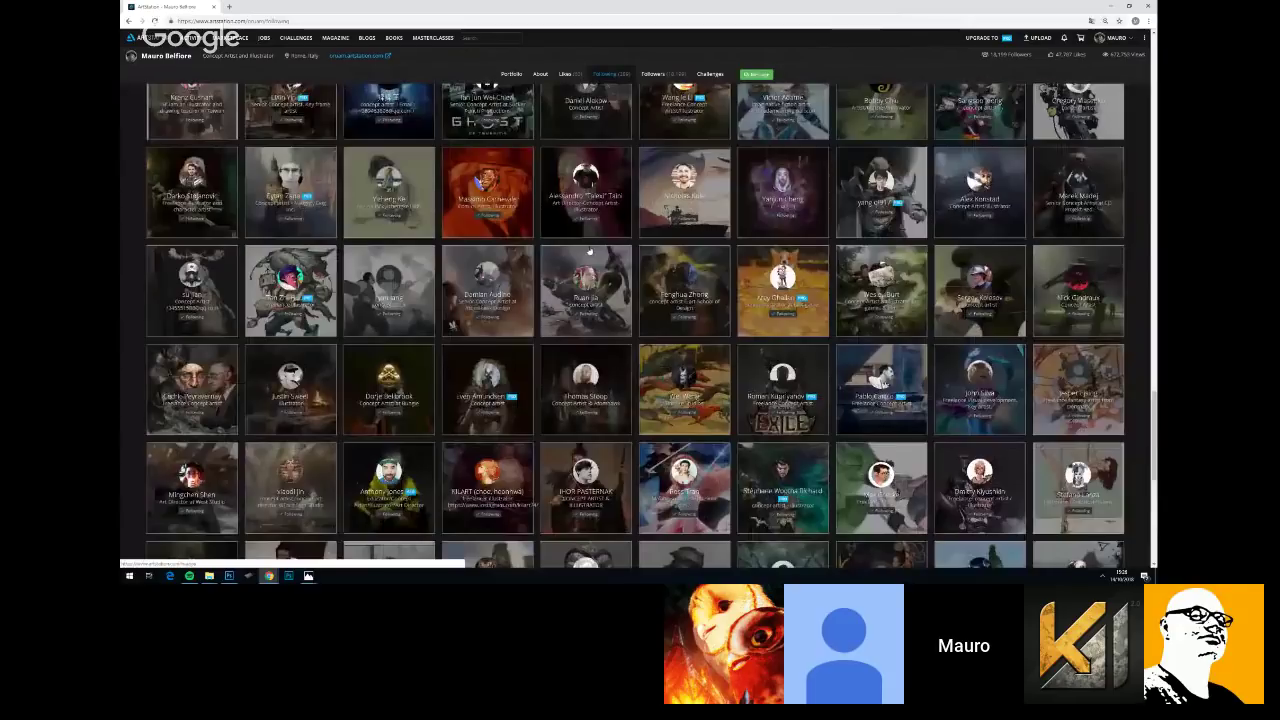
pyautogui.scroll(3, 797, 218)
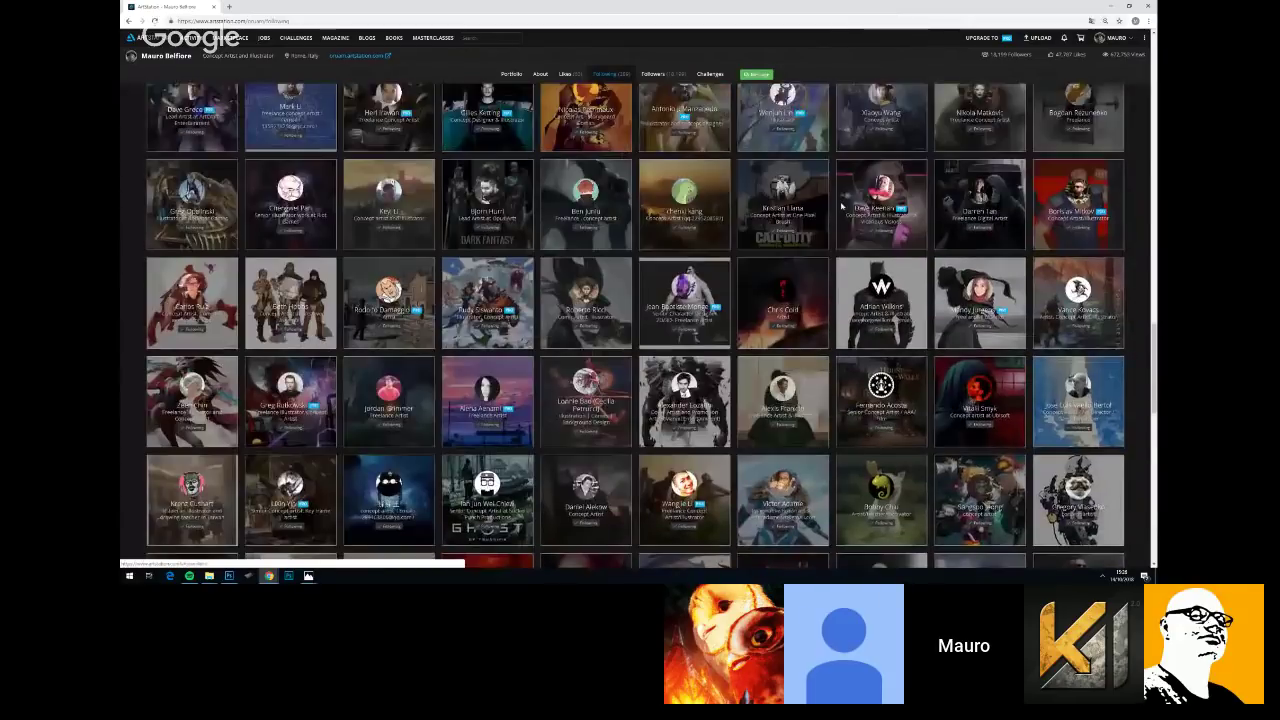
pyautogui.scroll(2, 921, 204)
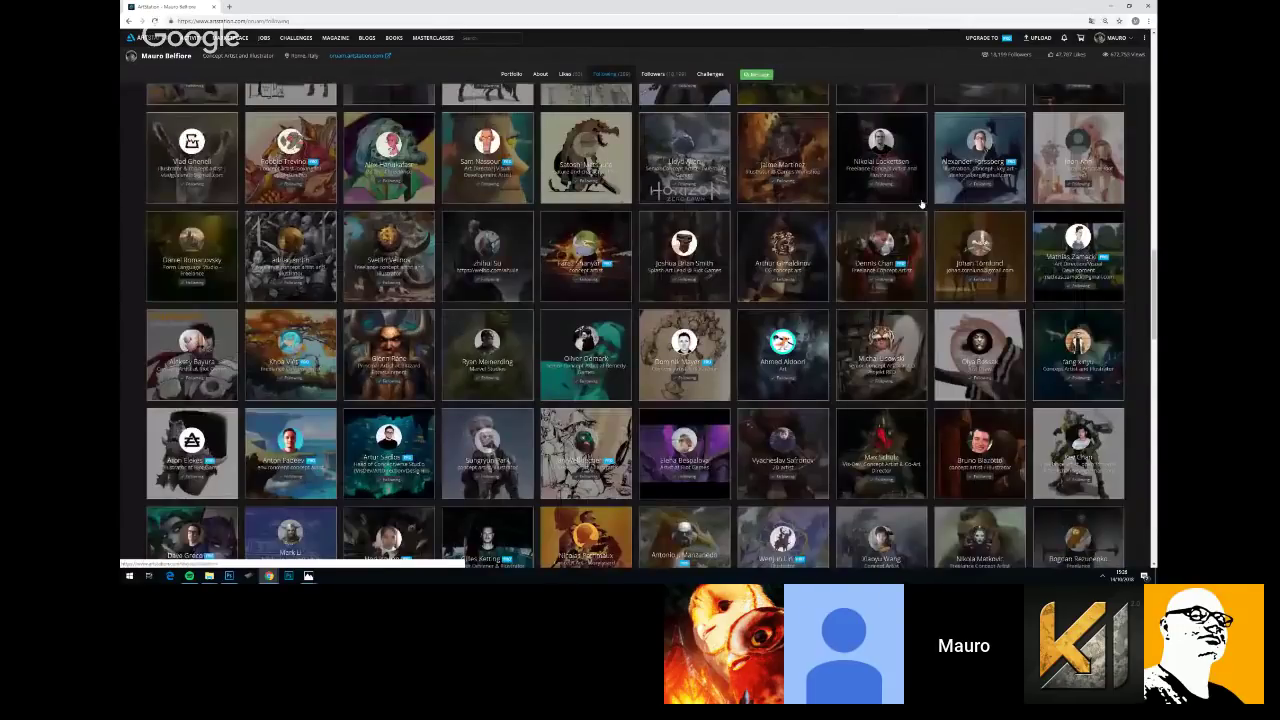
pyautogui.scroll(-3, 479, 253)
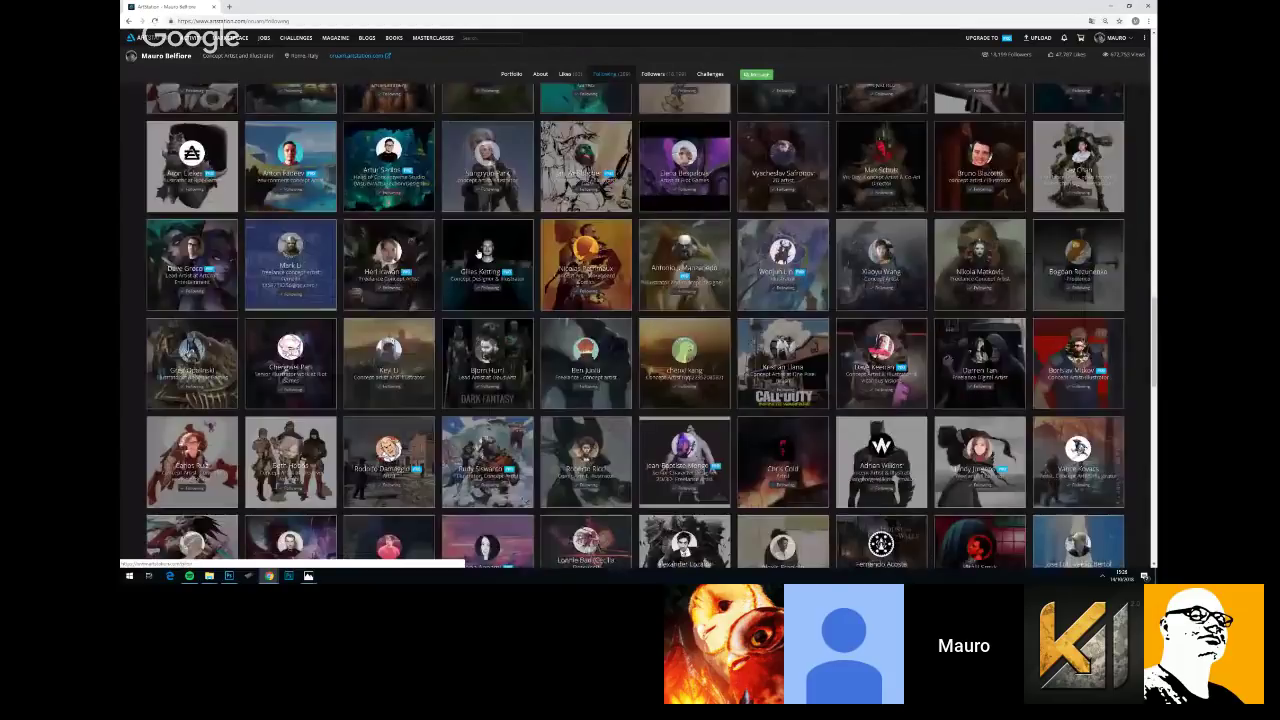
pyautogui.scroll(-2, 479, 253)
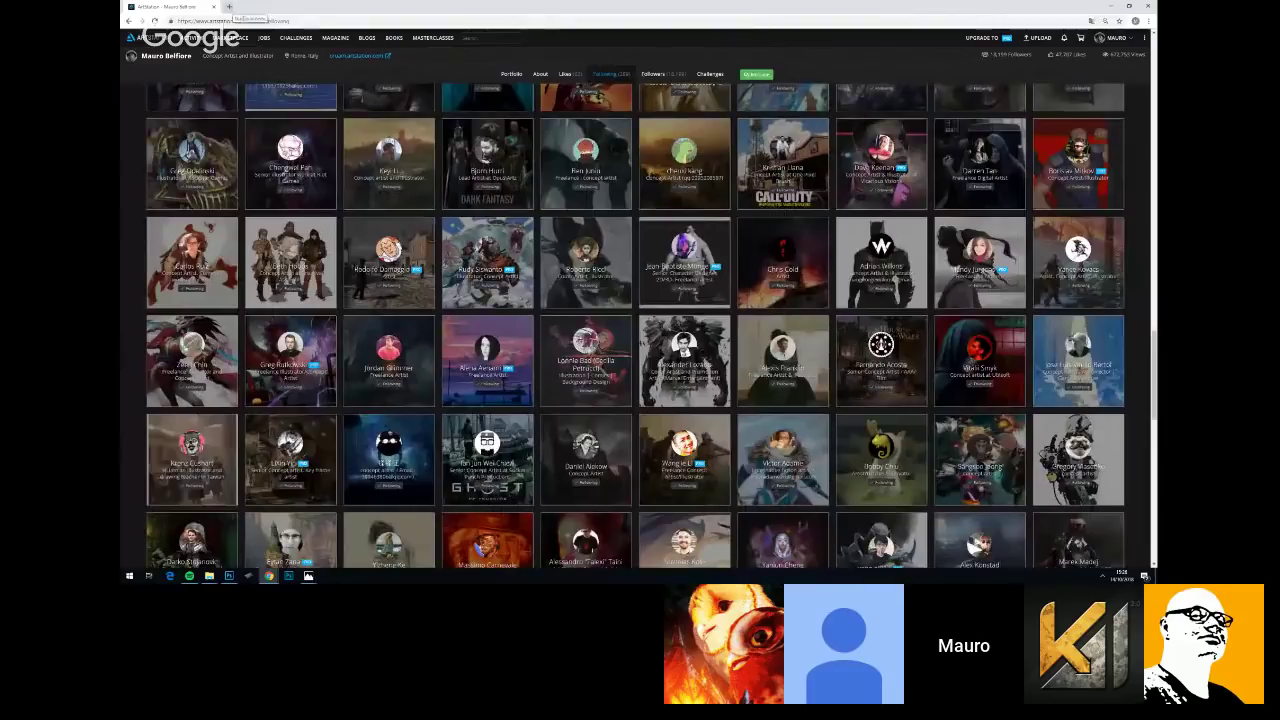
# Open google.it in a new tab, search for "riccardo mannelli" and switch to the image results
pyautogui.click(229, 7)
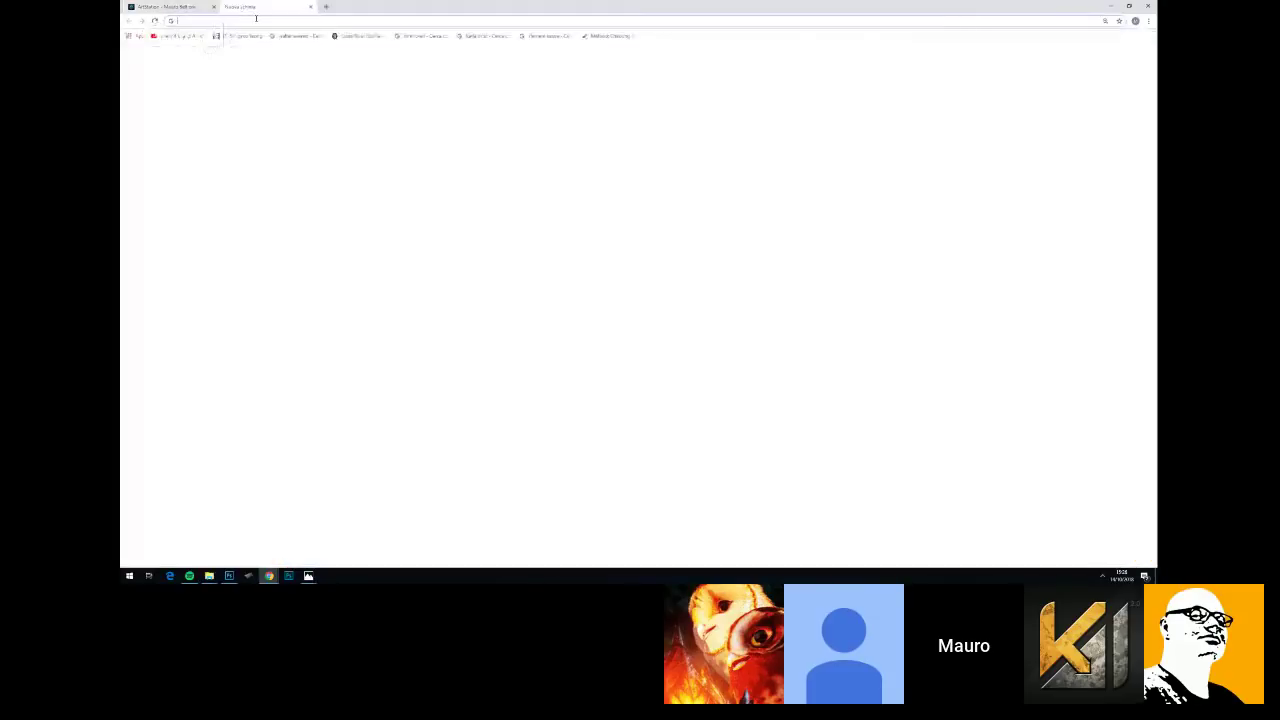
pyautogui.write('google.it')
pyautogui.click(294, 42)
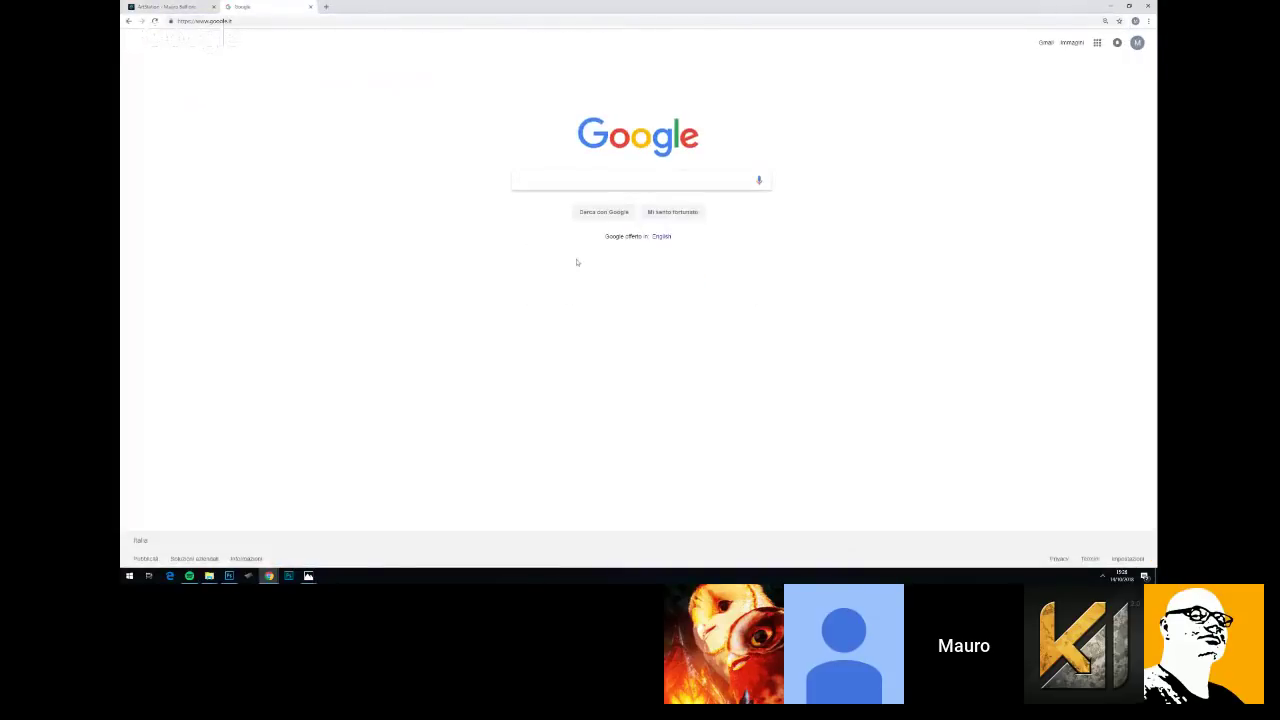
pyautogui.write('ricc')
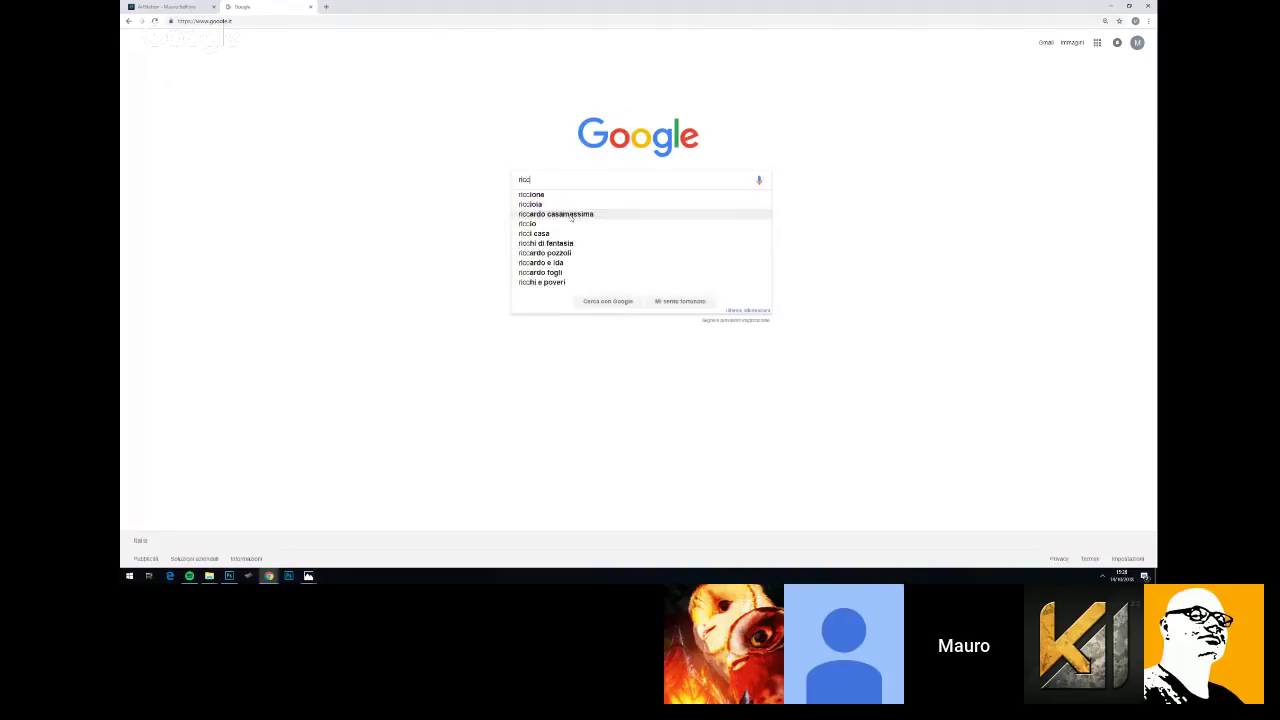
pyautogui.write('ardo mannelli')
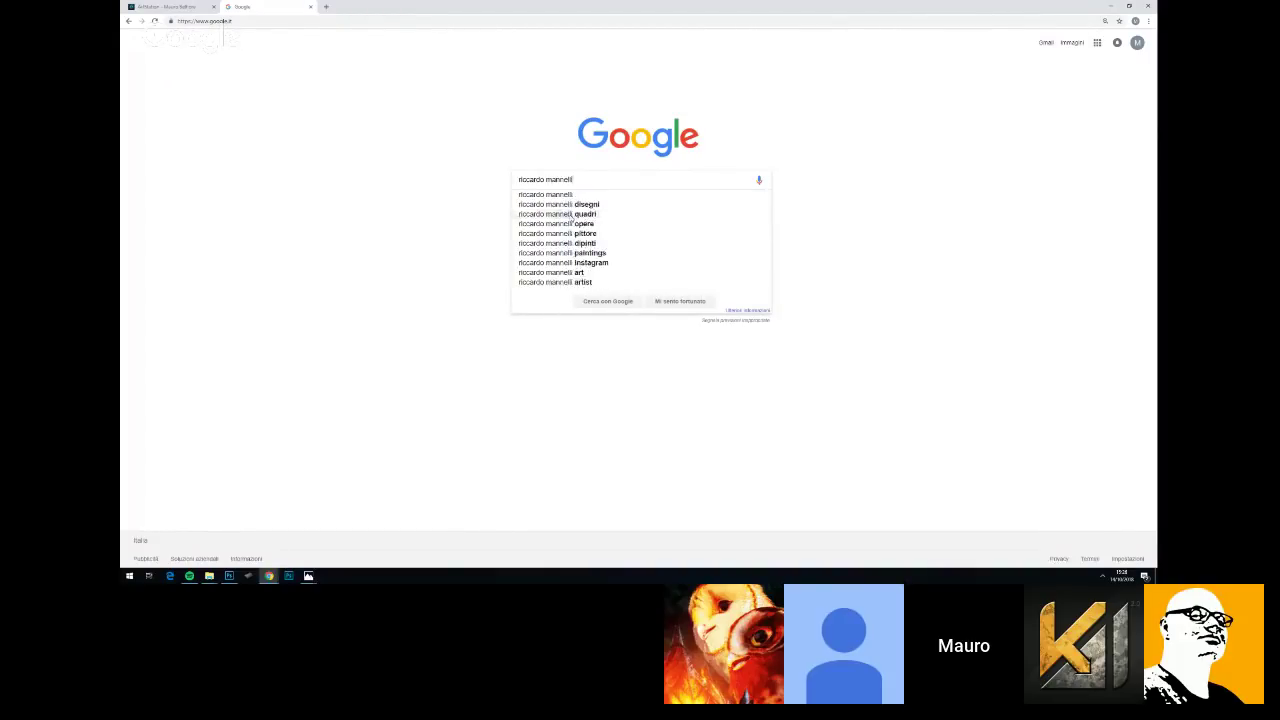
pyautogui.press('Return')
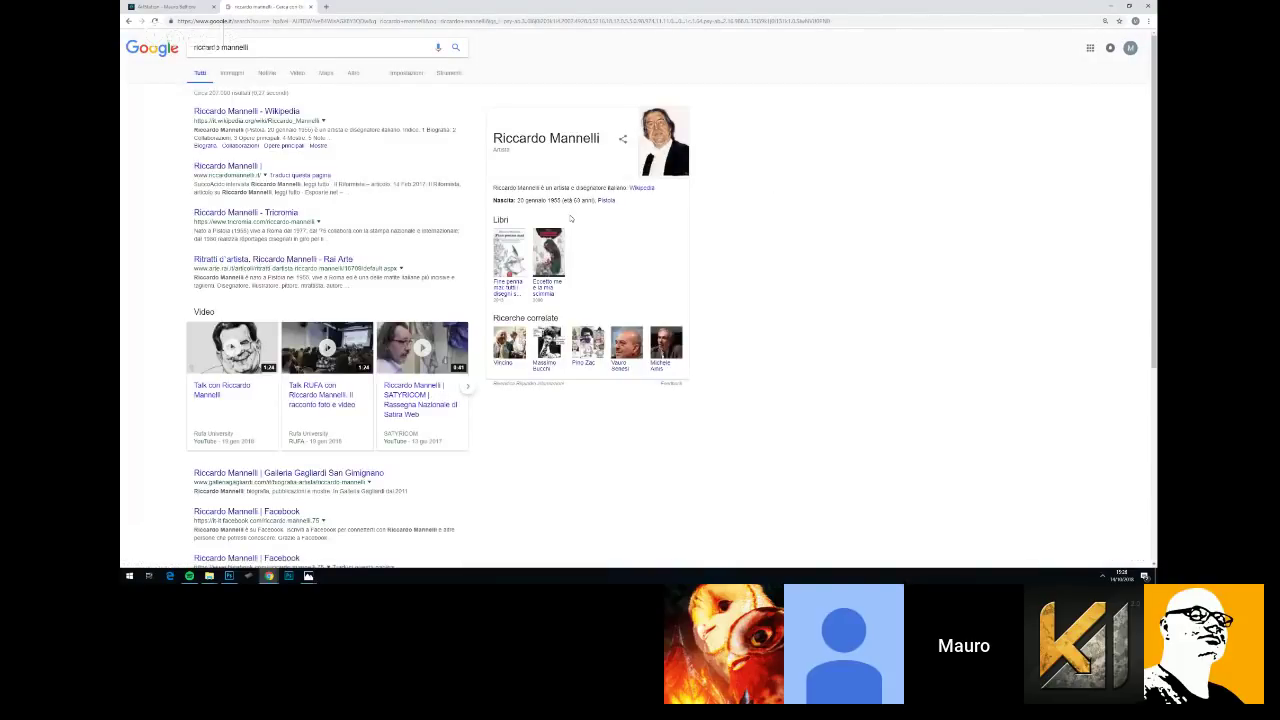
pyautogui.click(231, 73)
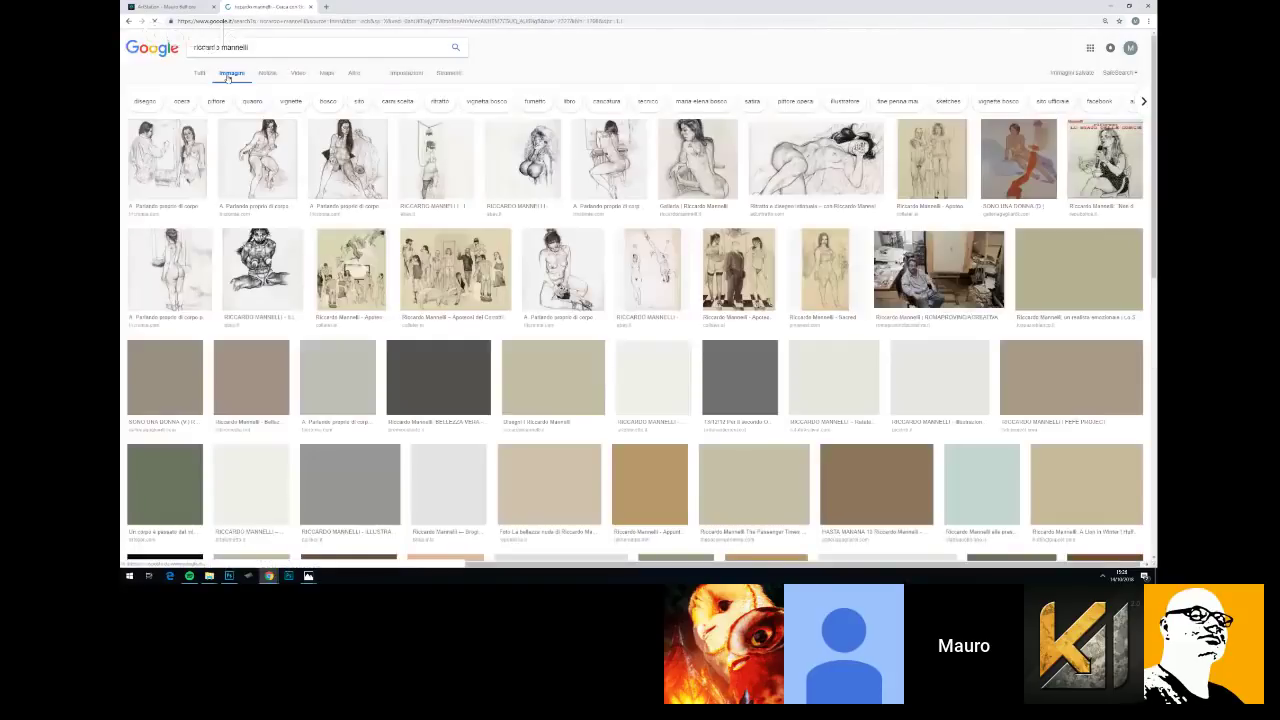
# Preview the painted portraits of the man in a blue plaid shirt and the man in a navy jacket and pink shirt
pyautogui.scroll(-1, 450, 200)
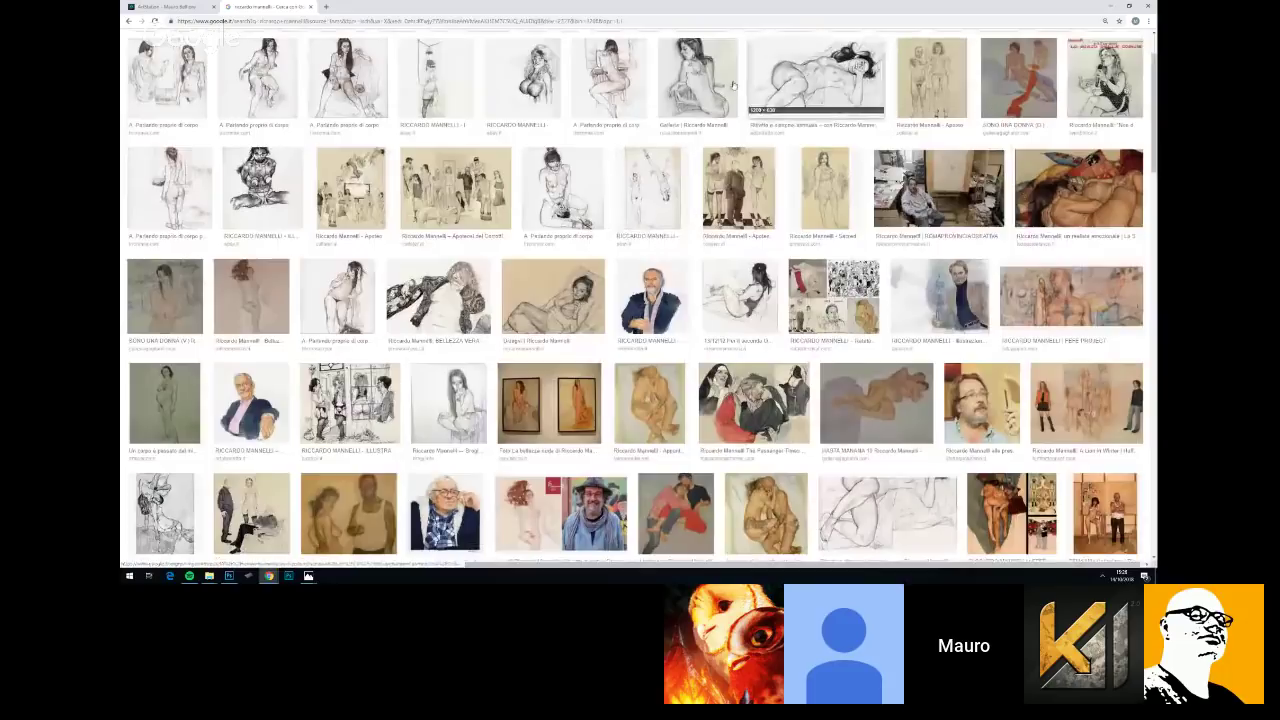
pyautogui.scroll(-1, 527, 128)
pyautogui.scroll(-2, 527, 128)
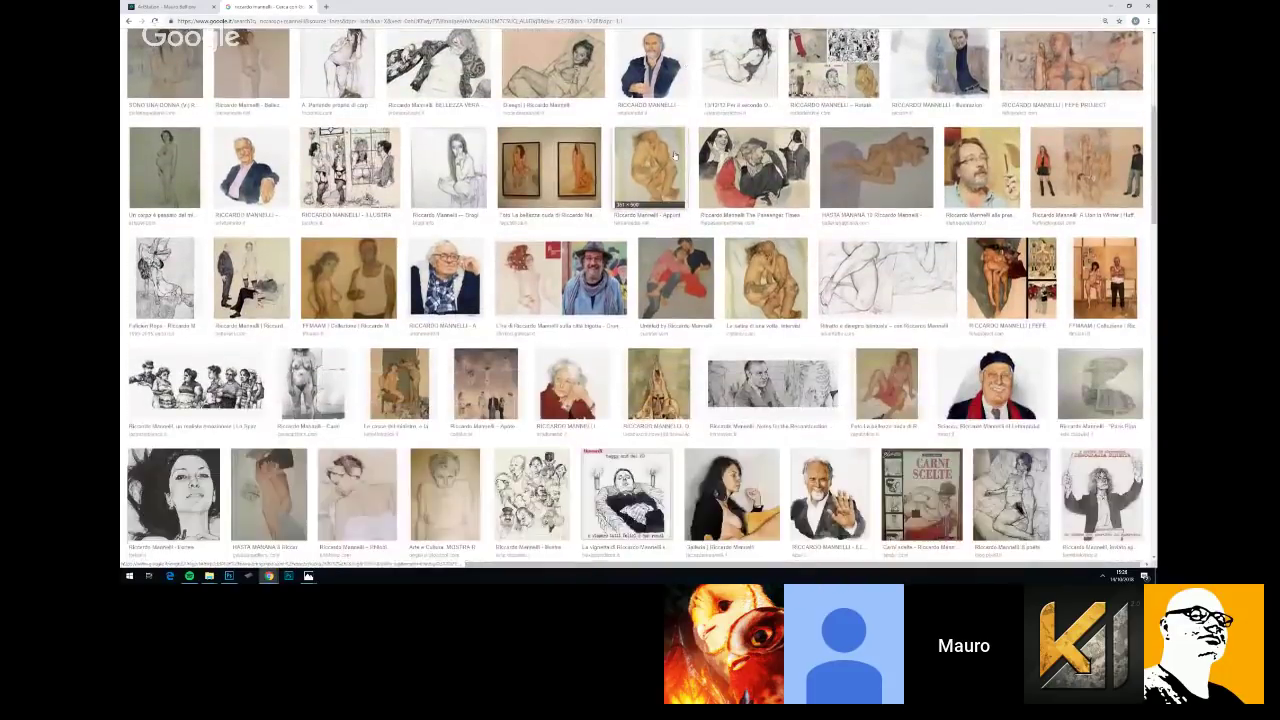
pyautogui.click(444, 274)
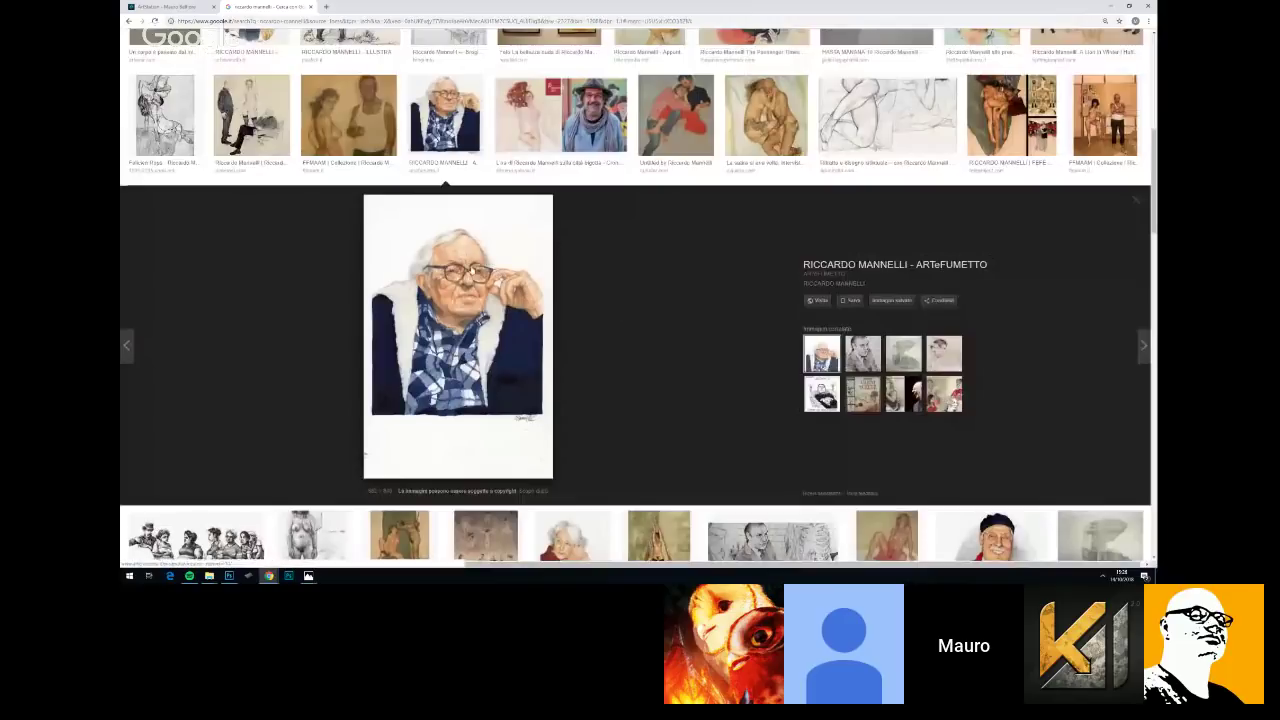
pyautogui.scroll(2, 490, 283)
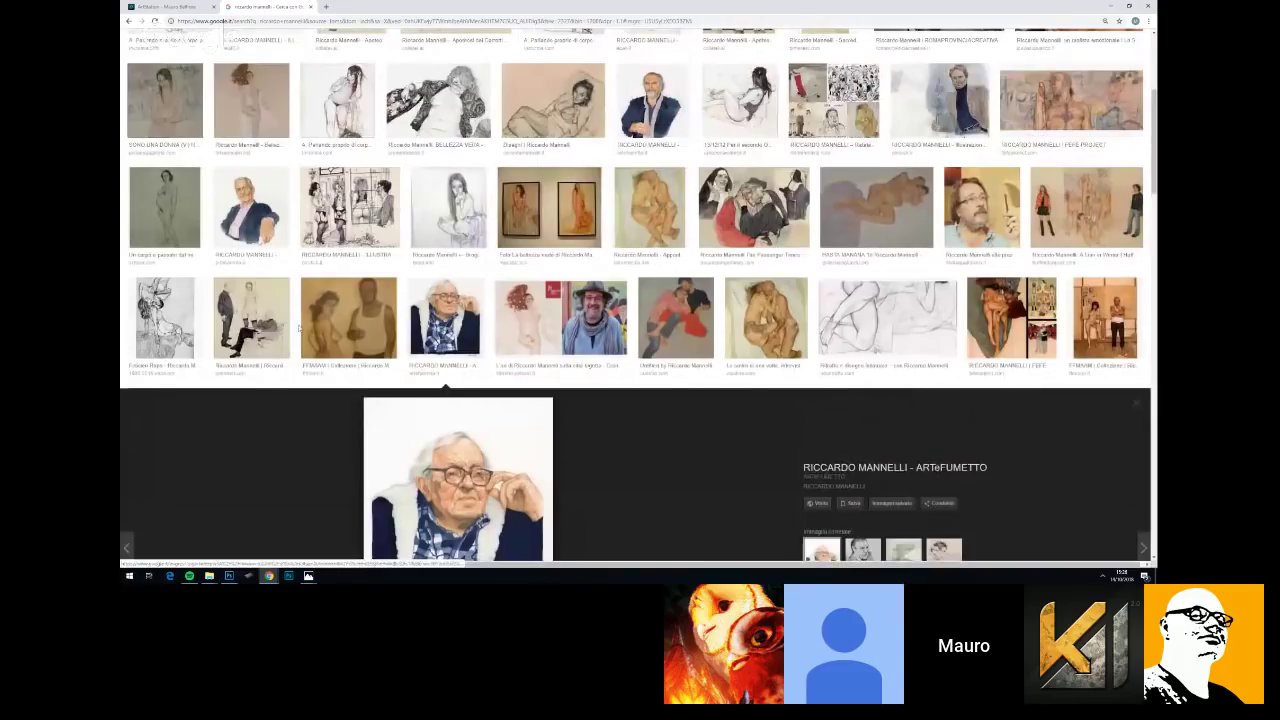
pyautogui.click(268, 212)
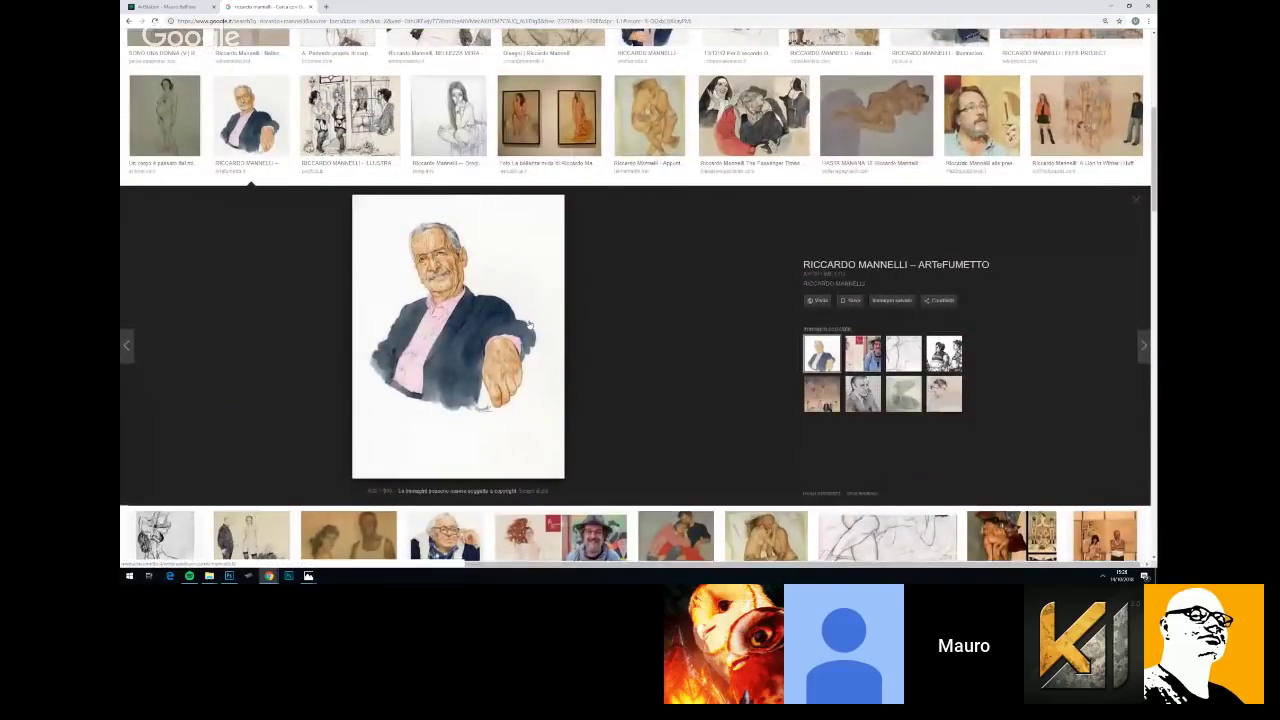
# Look through the artist's further drawings and paintings, then revisit the navy jacket portrait and the first image results
pyautogui.scroll(-1, 478, 422)
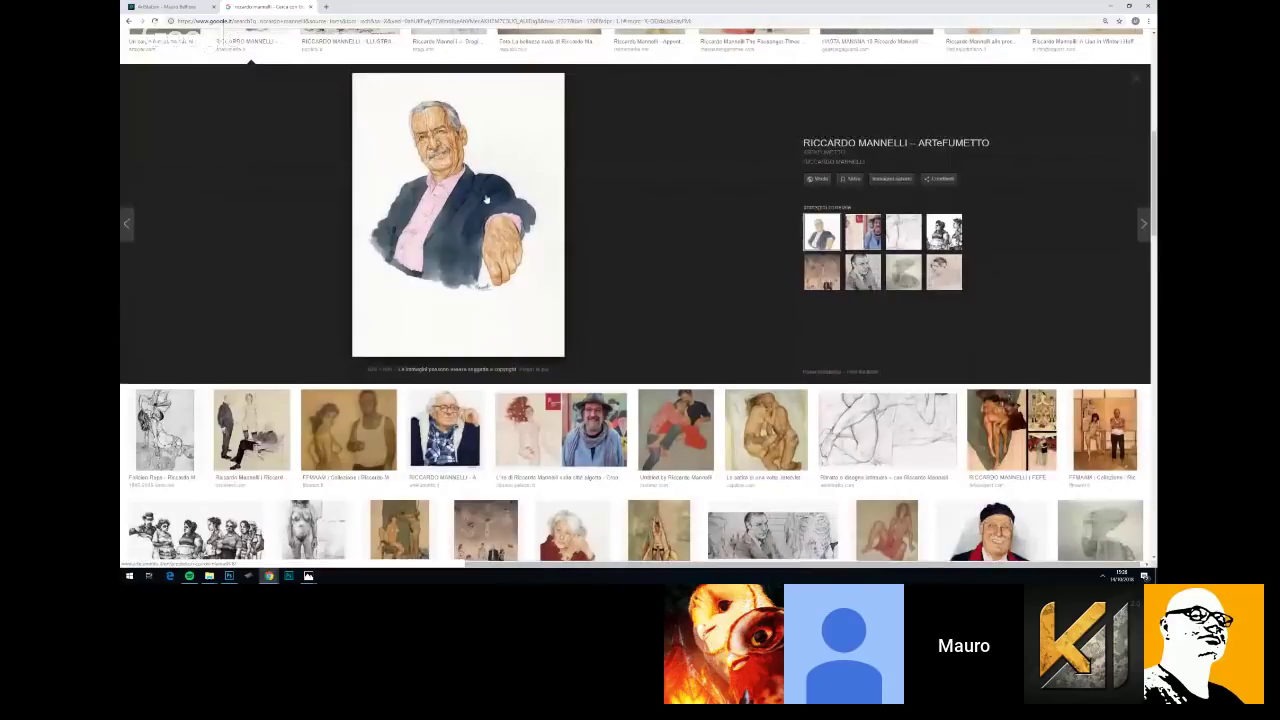
pyautogui.scroll(-1, 552, 220)
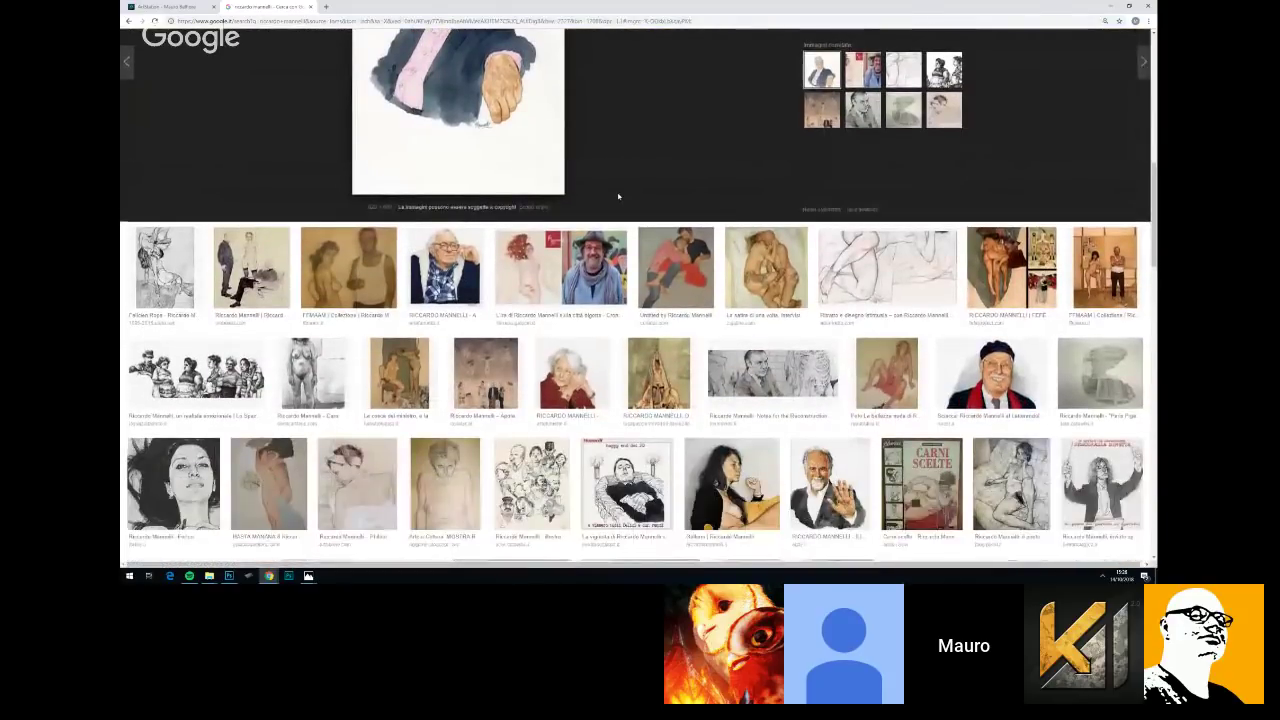
pyautogui.scroll(-1, 618, 197)
pyautogui.scroll(-3, 672, 198)
pyautogui.scroll(-4, 666, 192)
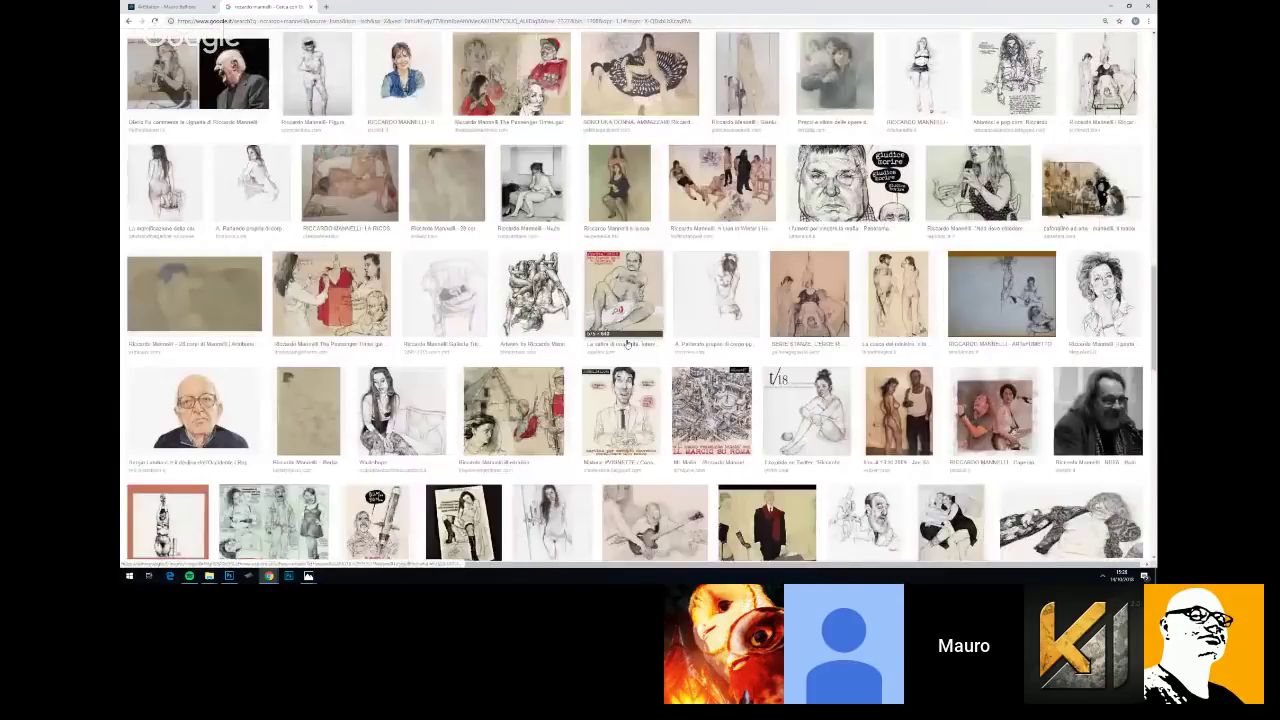
pyautogui.scroll(5, 490, 275)
pyautogui.click(490, 275)
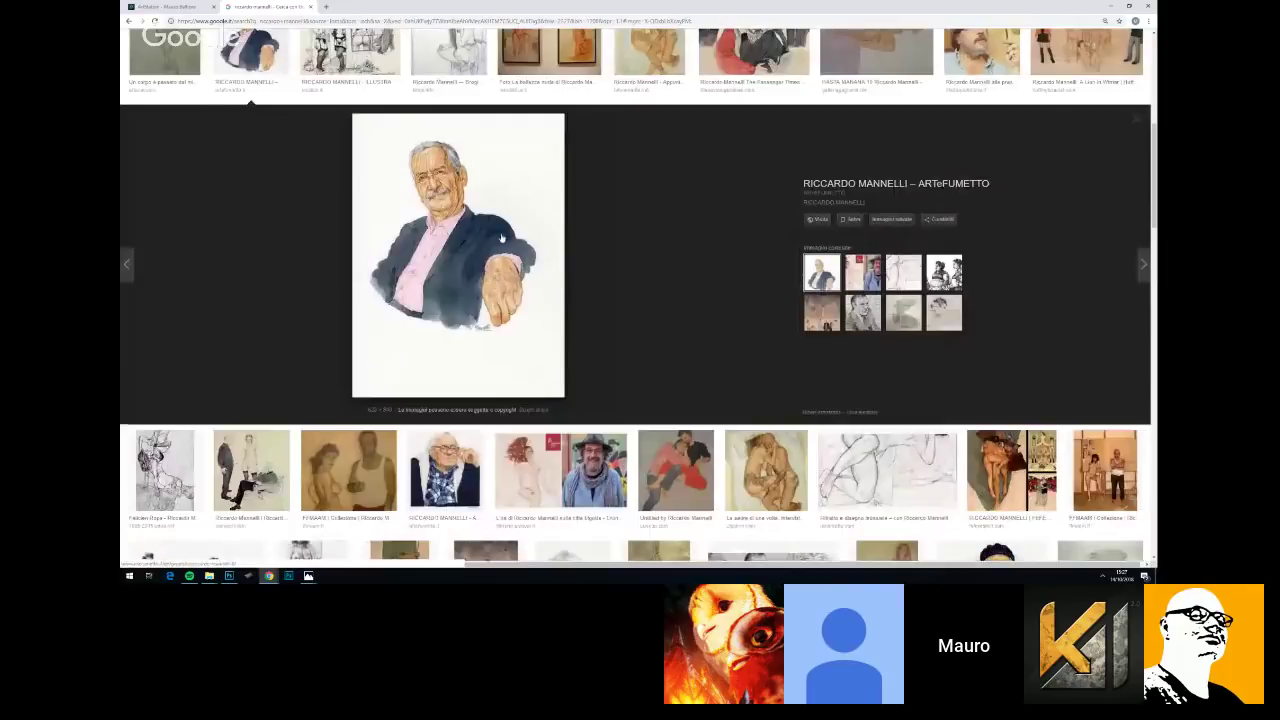
pyautogui.scroll(10, 470, 250)
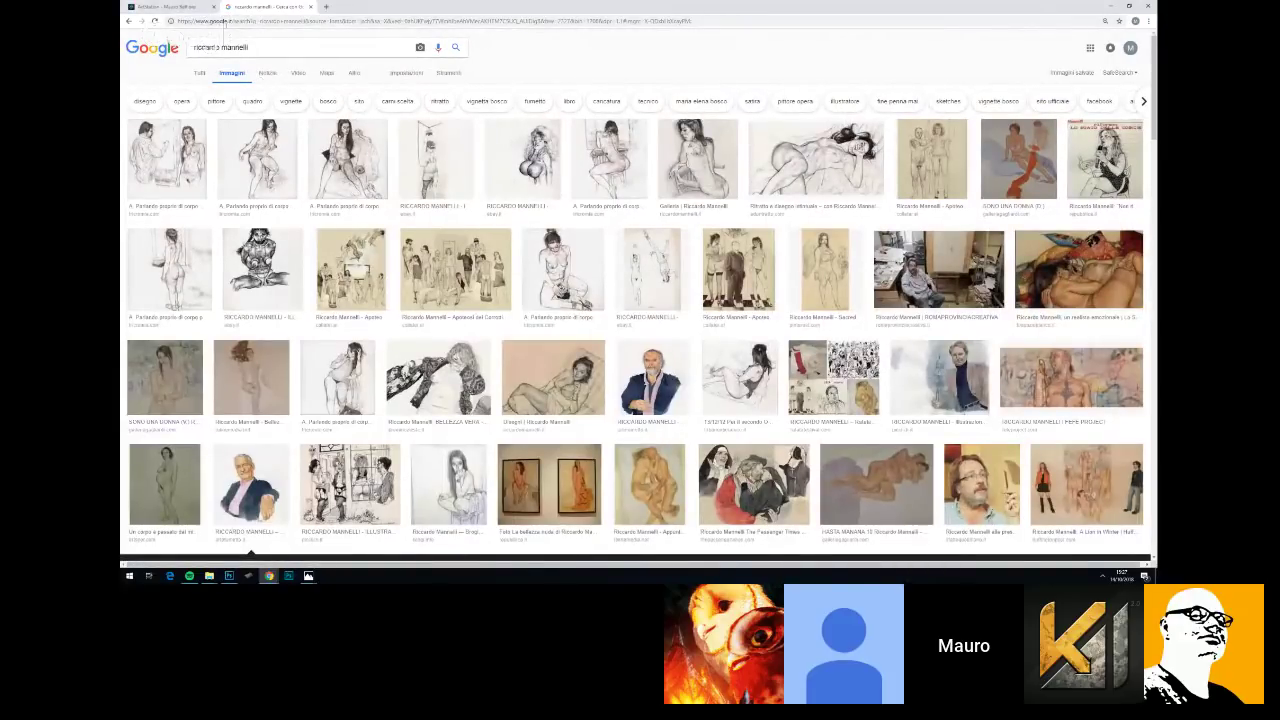
# Go back to the ArtStation list of followed artists and look through its final rows
pyautogui.click(190, 8)
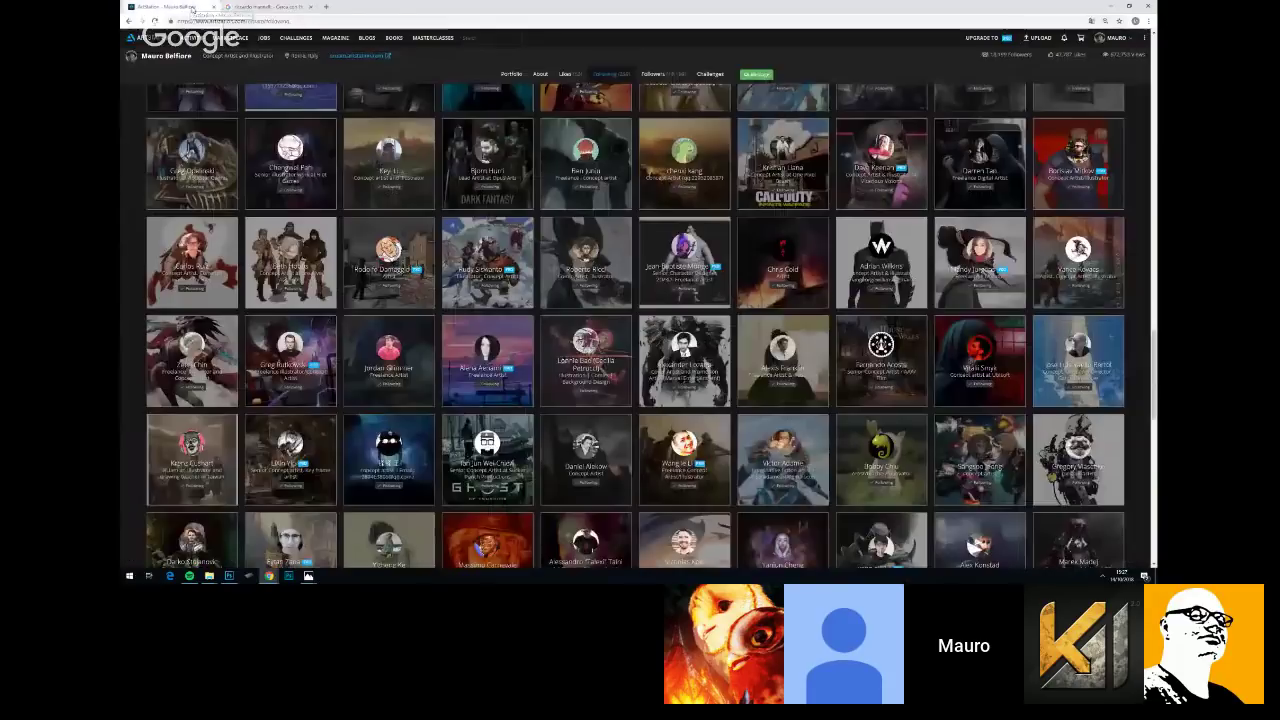
pyautogui.scroll(-5, 651, 122)
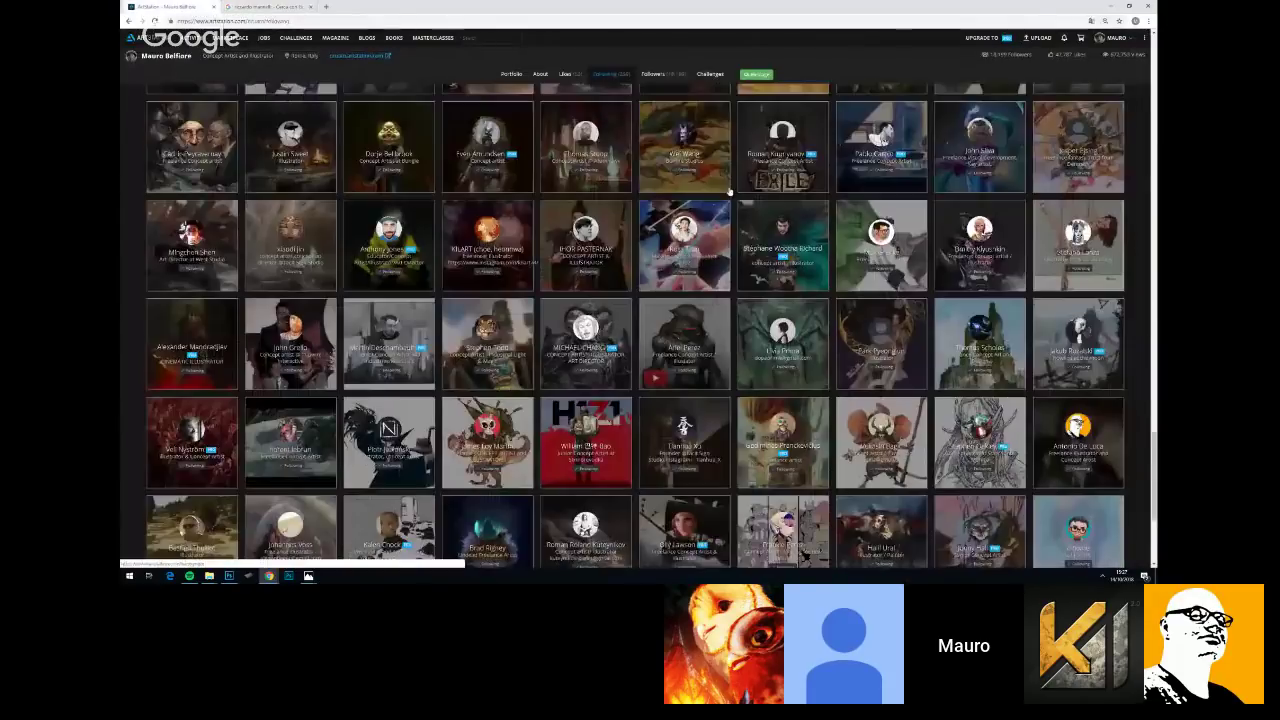
pyautogui.scroll(-2, 735, 186)
pyautogui.scroll(-1, 725, 280)
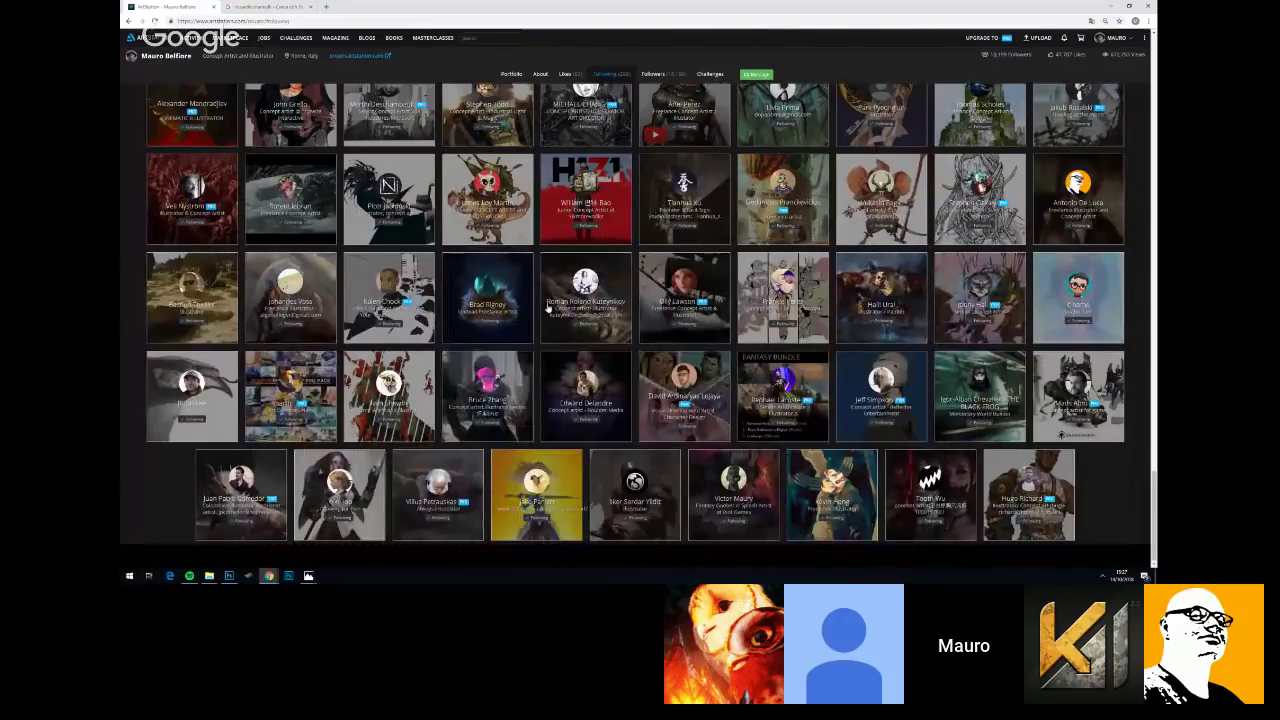
pyautogui.scroll(1, 393, 285)
pyautogui.scroll(1, 395, 281)
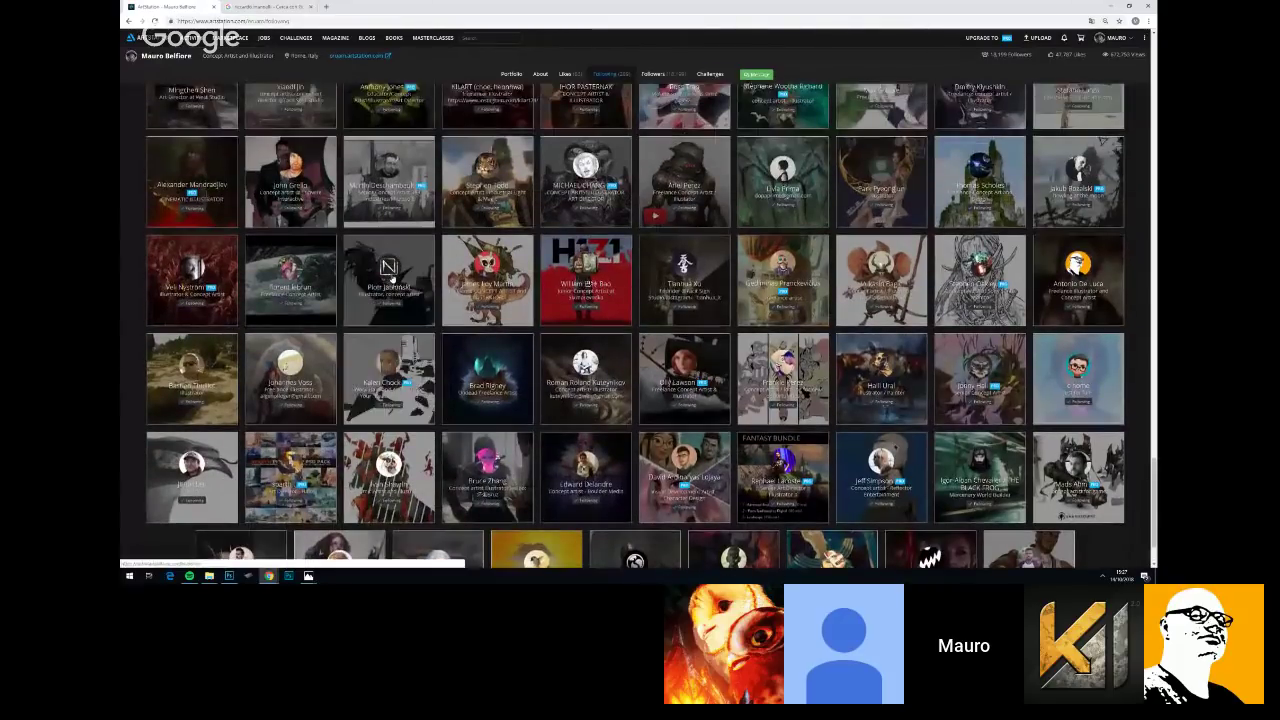
pyautogui.scroll(-1, 393, 281)
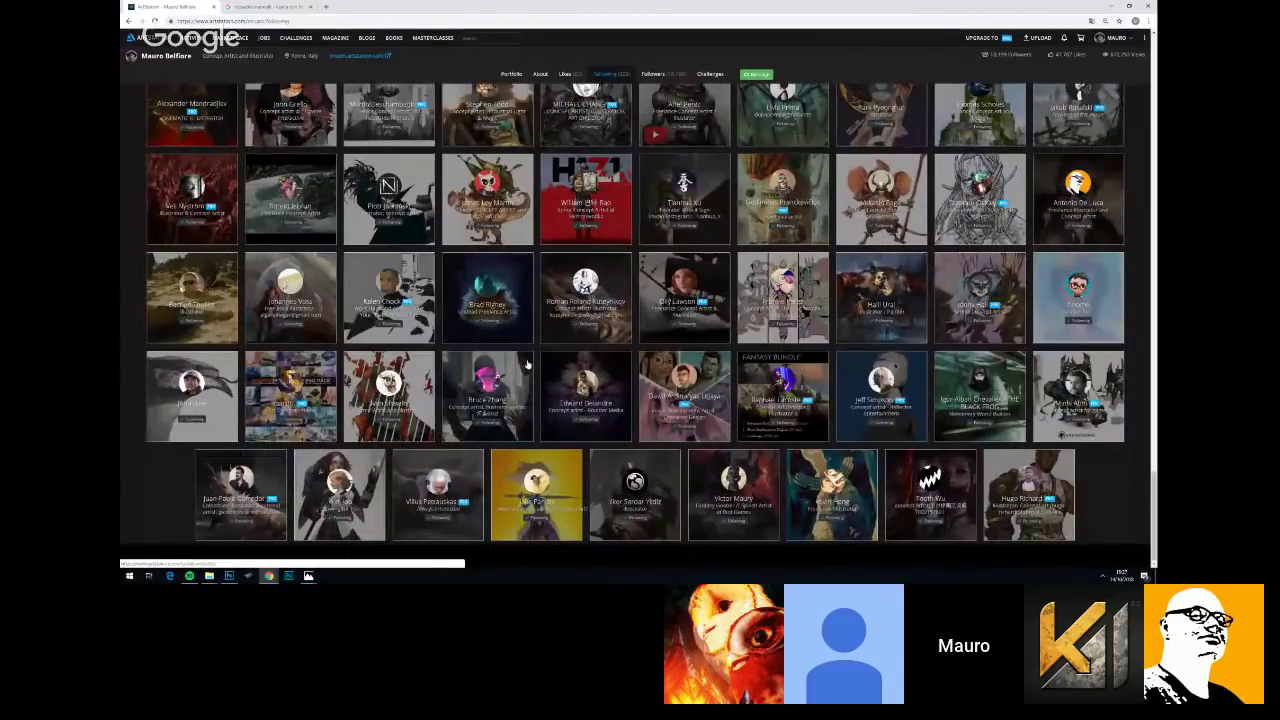
# Find Sergey Kolesov in the followed-artists list and open his profile
pyautogui.scroll(3, 520, 335)
pyautogui.scroll(2, 525, 335)
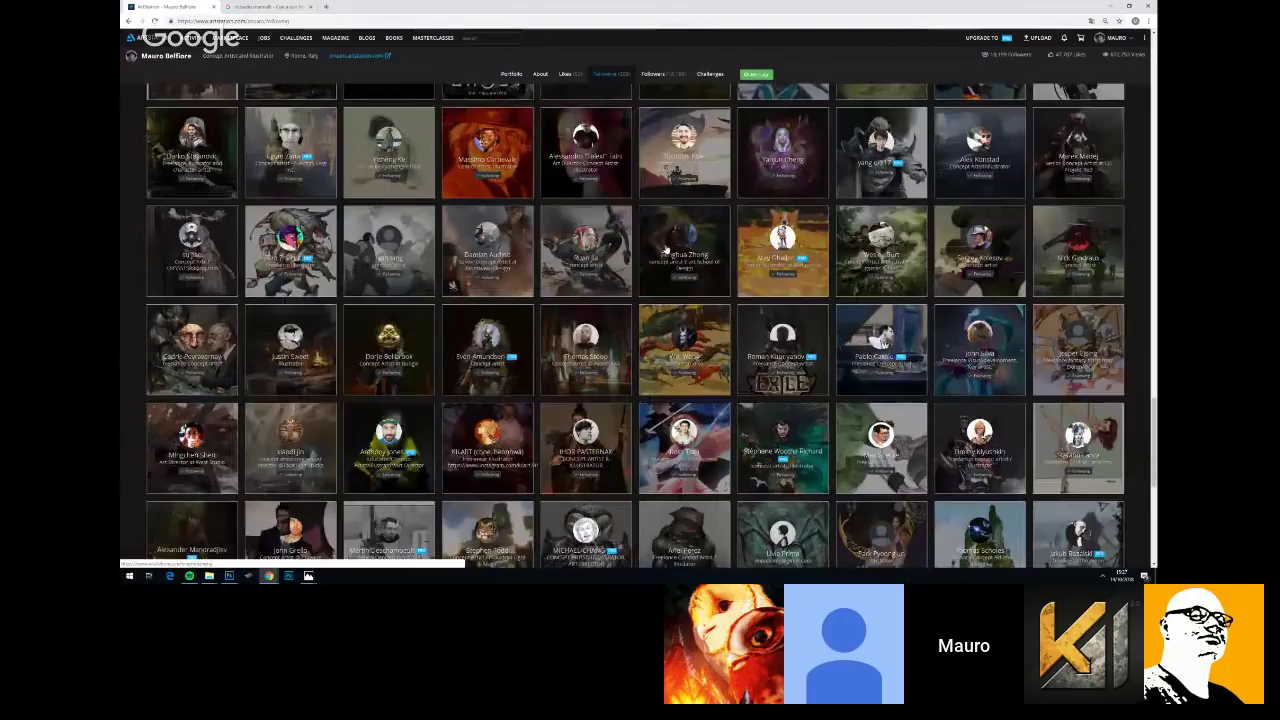
pyautogui.scroll(3, 876, 250)
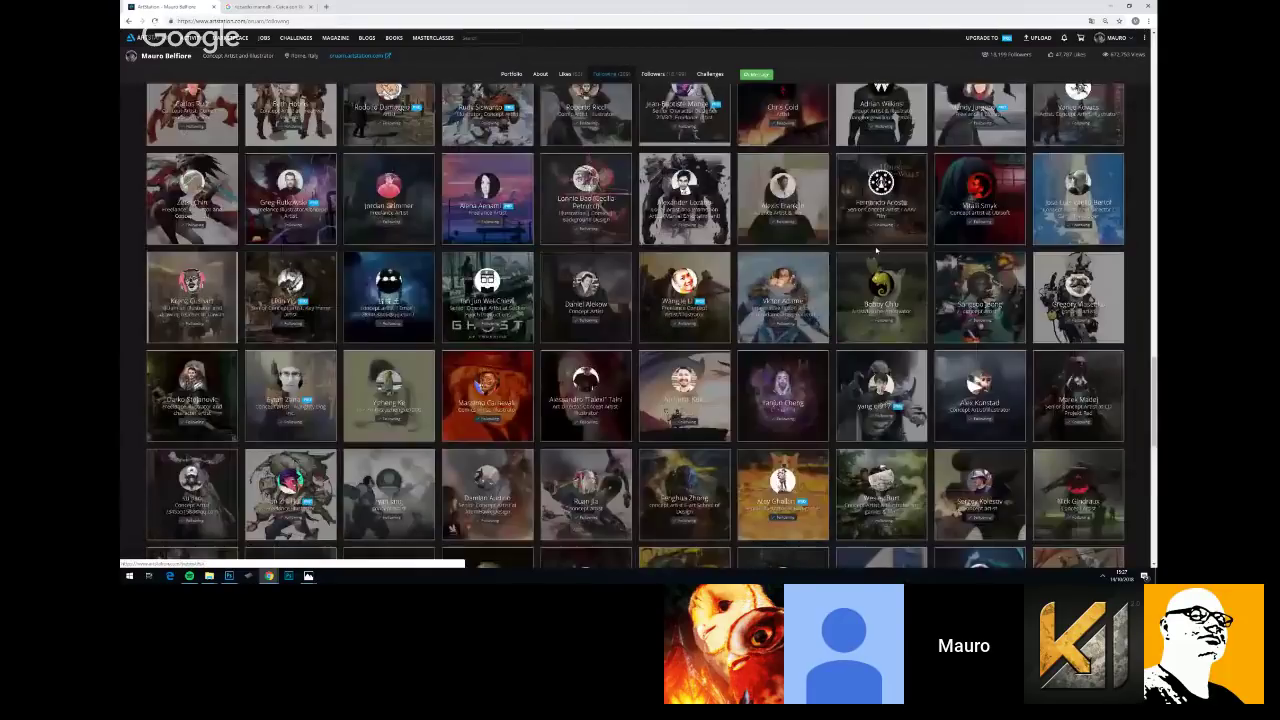
pyautogui.scroll(-2, 876, 250)
pyautogui.click(997, 314)
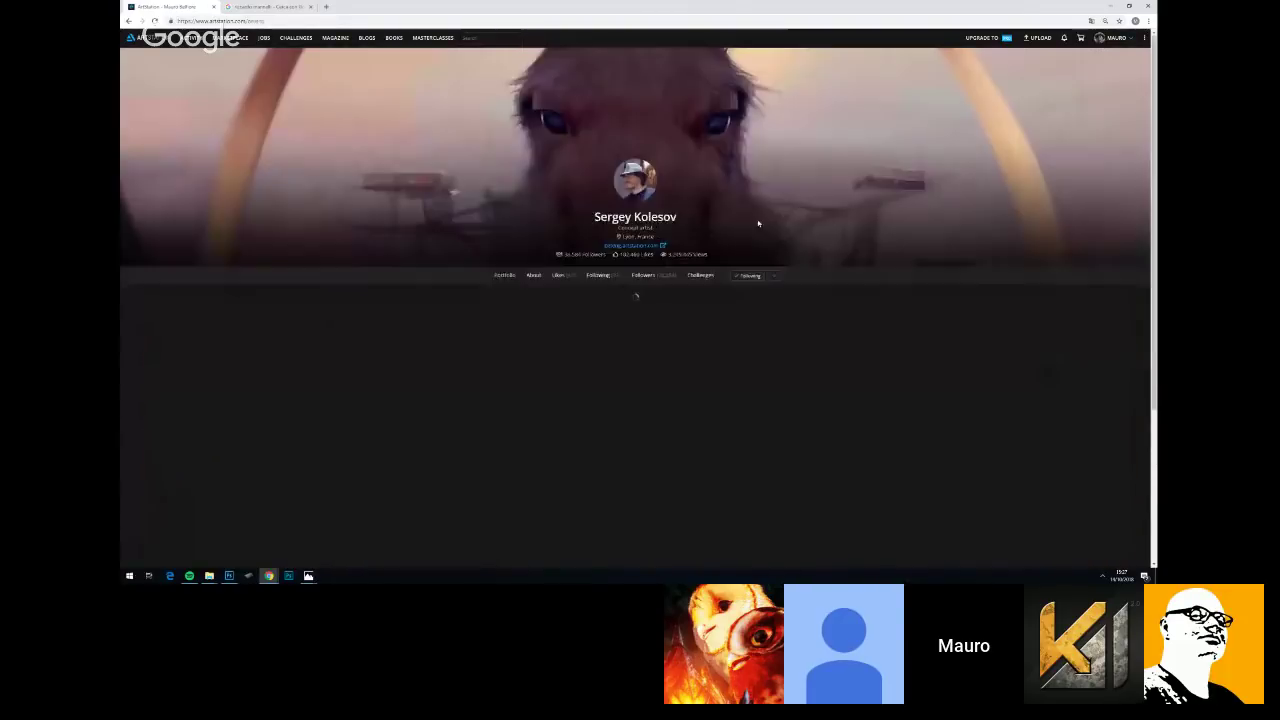
# Examine Sergey Kolesov's portfolio artworks through to the last one and return to the start of the profile
pyautogui.scroll(-1, 638, 218)
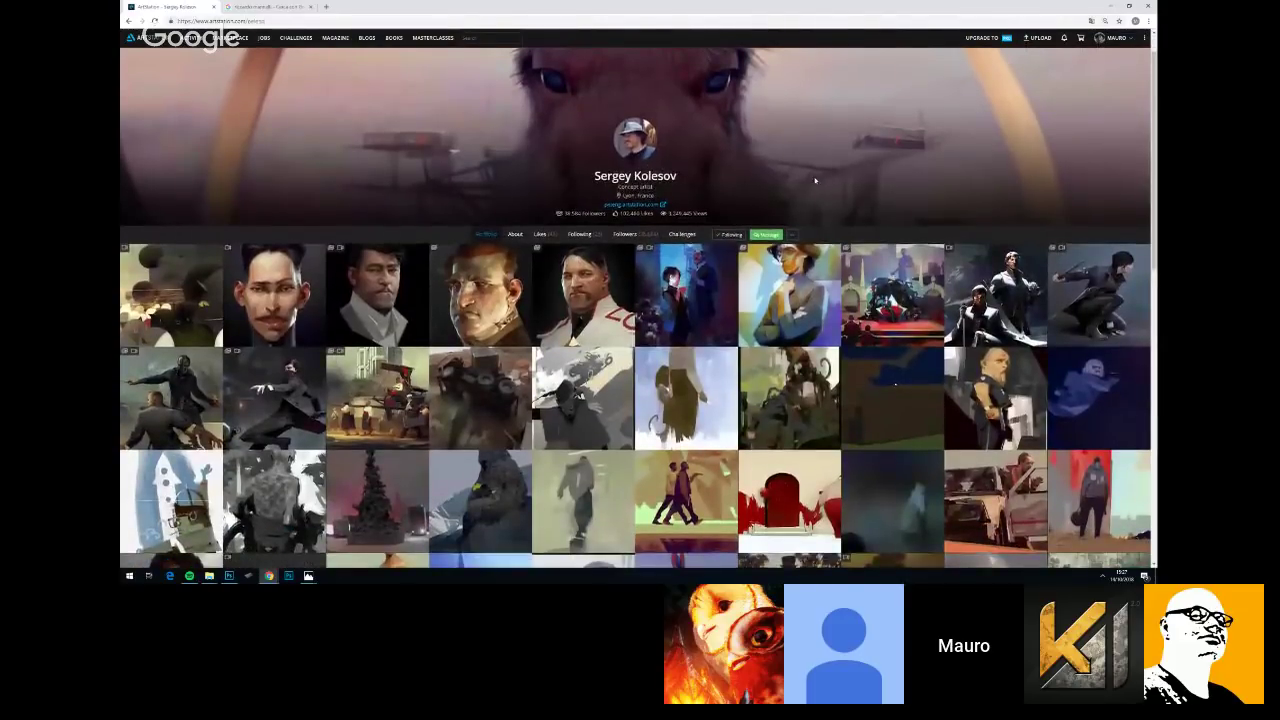
pyautogui.scroll(-1, 815, 180)
pyautogui.scroll(1, 840, 198)
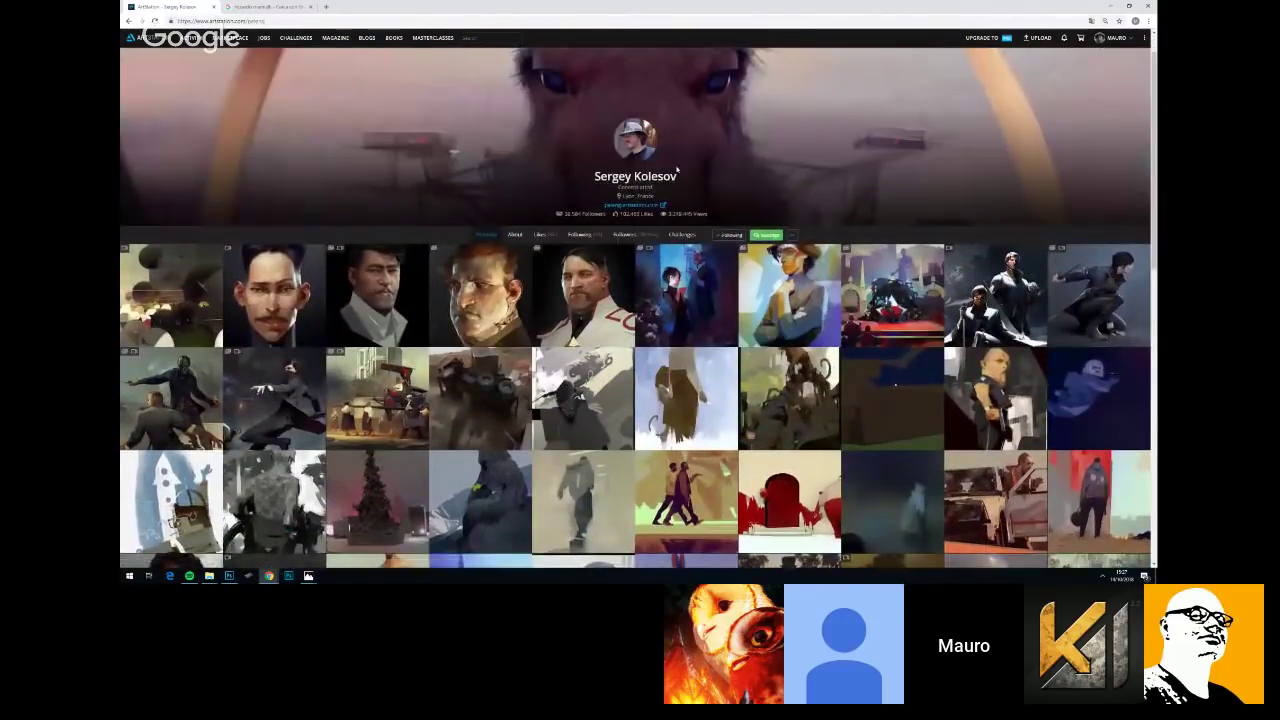
pyautogui.scroll(1, 680, 175)
pyautogui.scroll(-2, 722, 235)
pyautogui.scroll(-2, 710, 254)
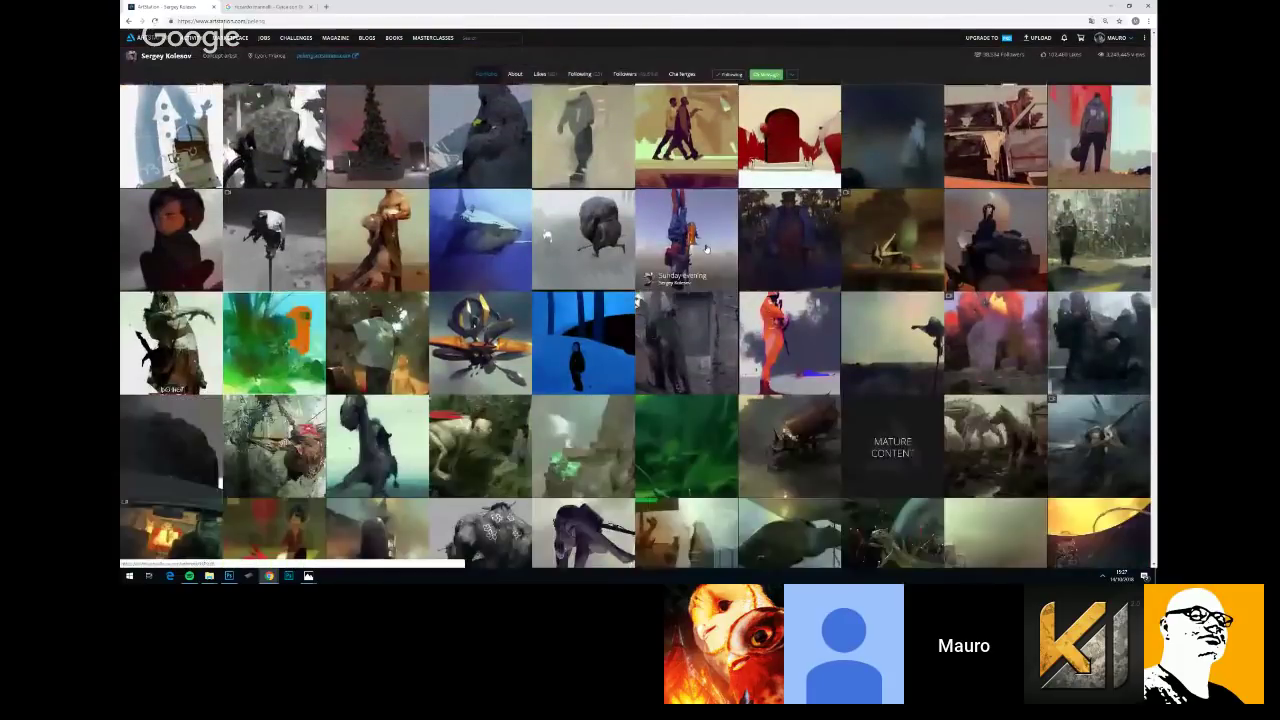
pyautogui.scroll(-5, 703, 246)
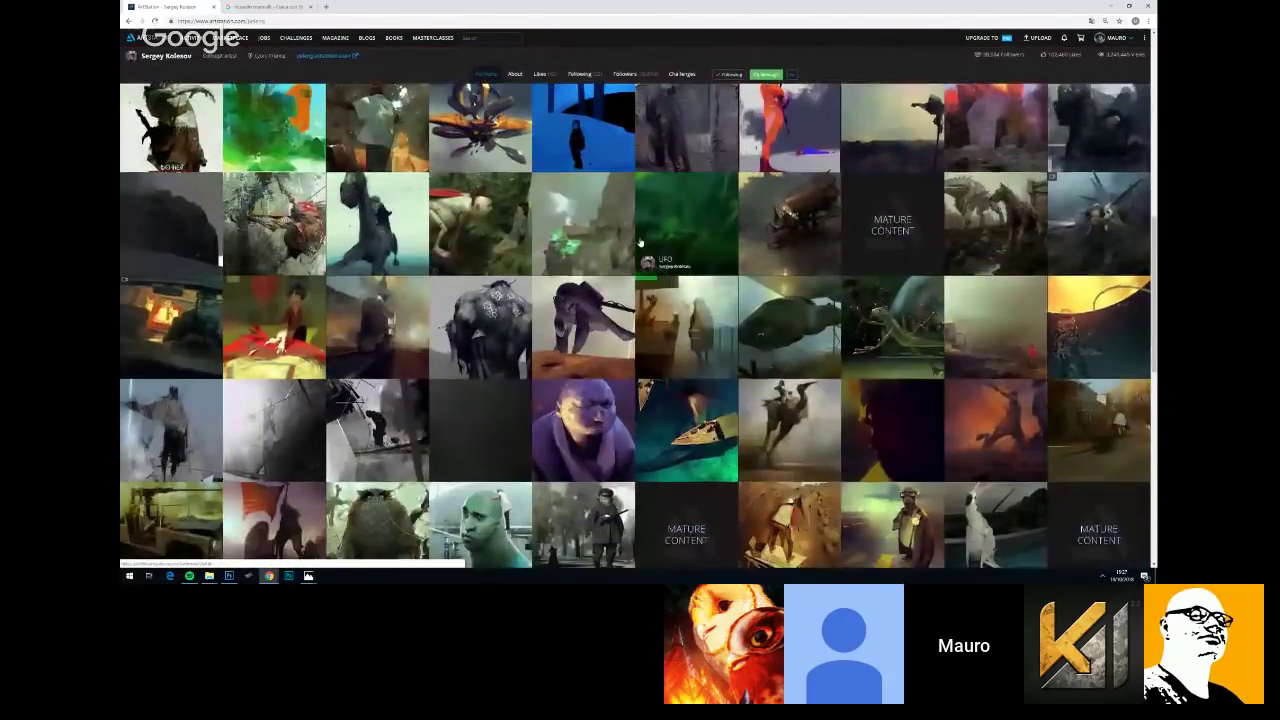
pyautogui.scroll(-4, 645, 248)
pyautogui.scroll(-2, 687, 290)
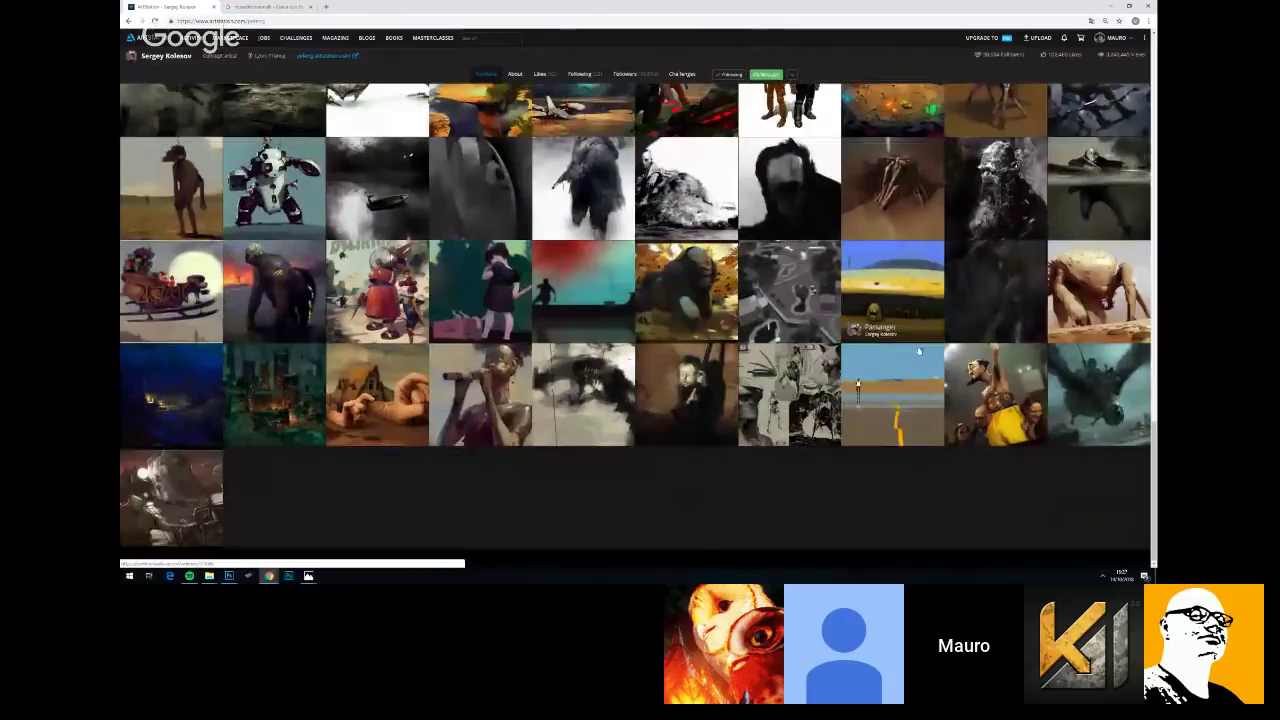
pyautogui.scroll(4, 887, 301)
pyautogui.scroll(15, 887, 302)
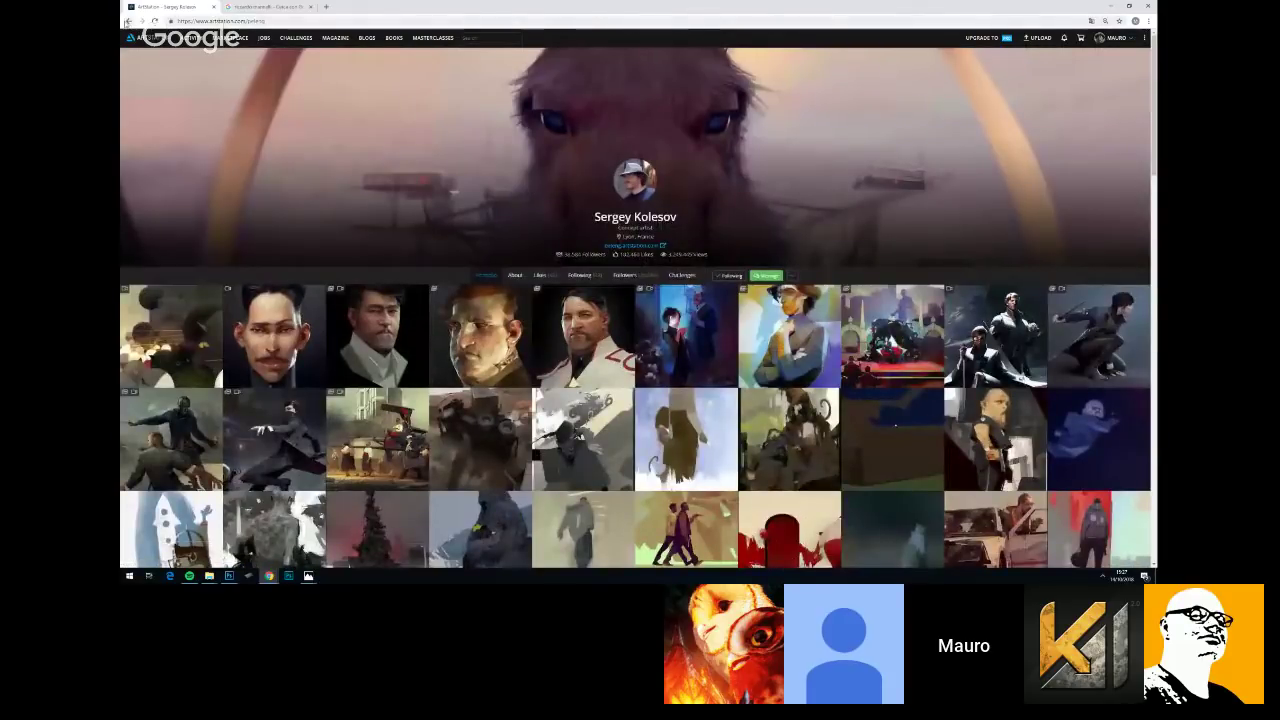
# Return to the ArtStation list of followed artists and look through all its rows down to the last one
pyautogui.click(127, 21)
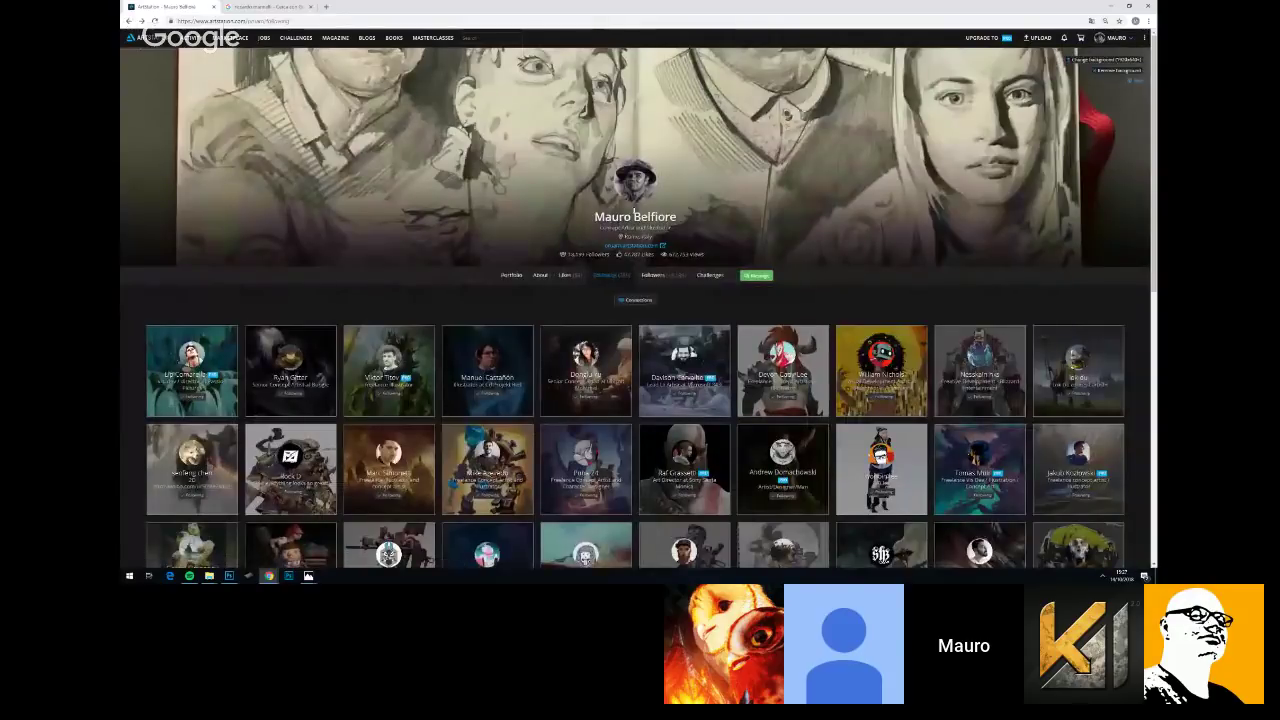
pyautogui.scroll(-1, 589, 288)
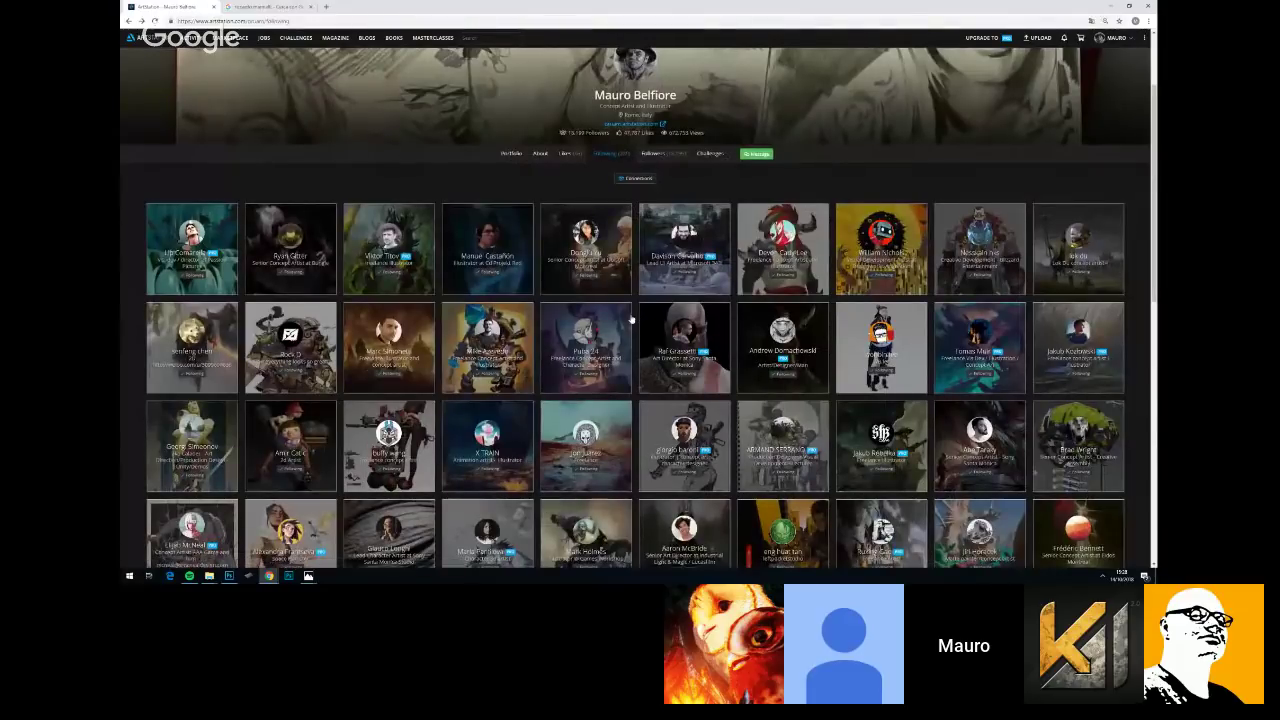
pyautogui.scroll(-2, 630, 319)
pyautogui.scroll(-2, 629, 320)
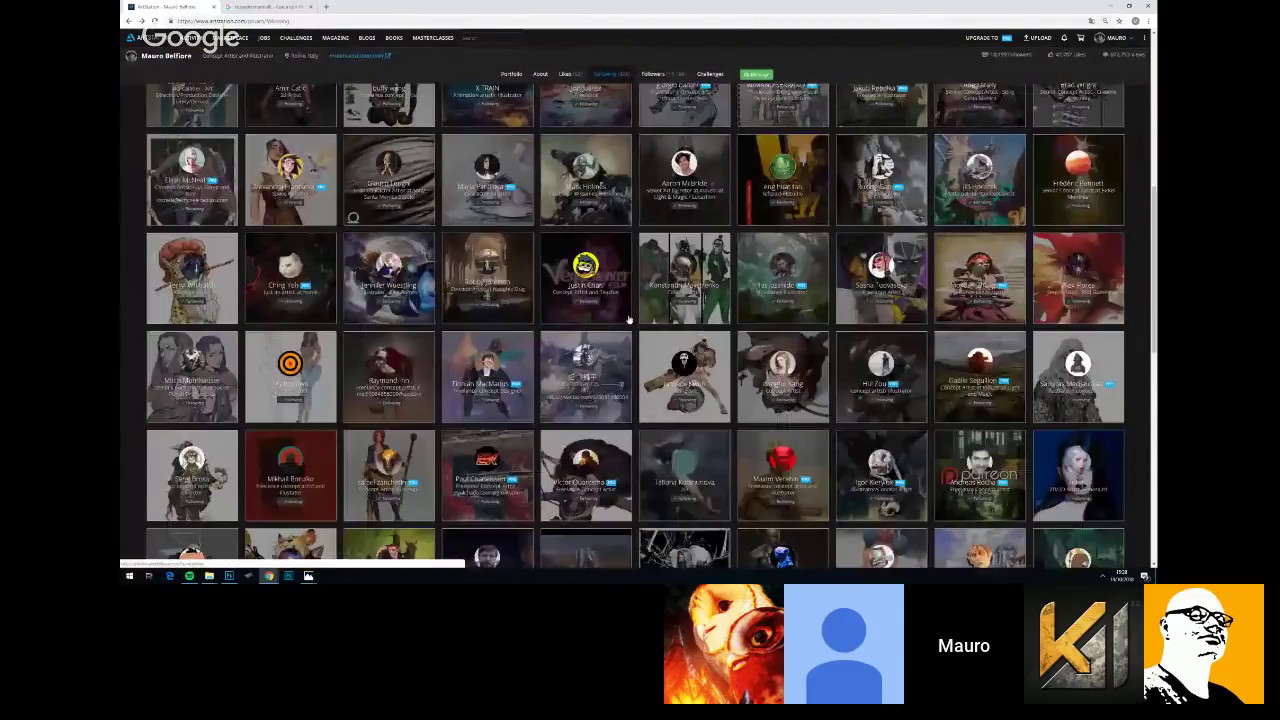
pyautogui.scroll(-2, 629, 320)
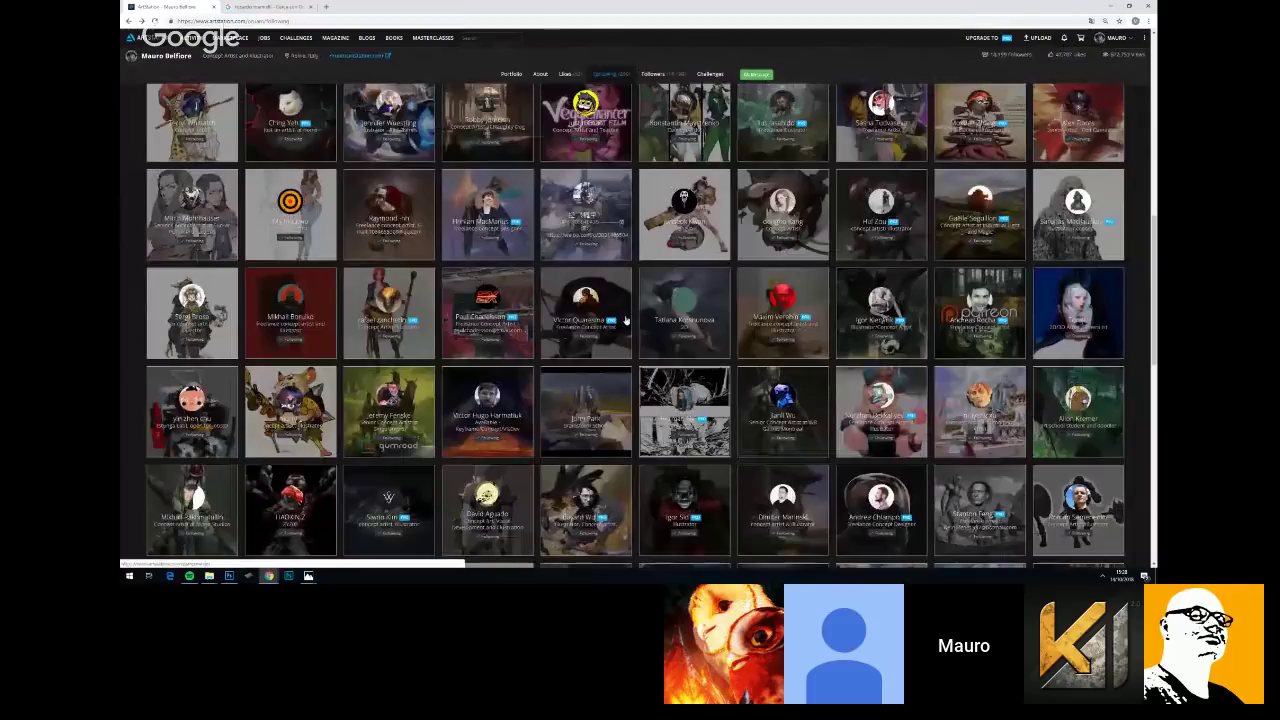
pyautogui.scroll(-1, 605, 320)
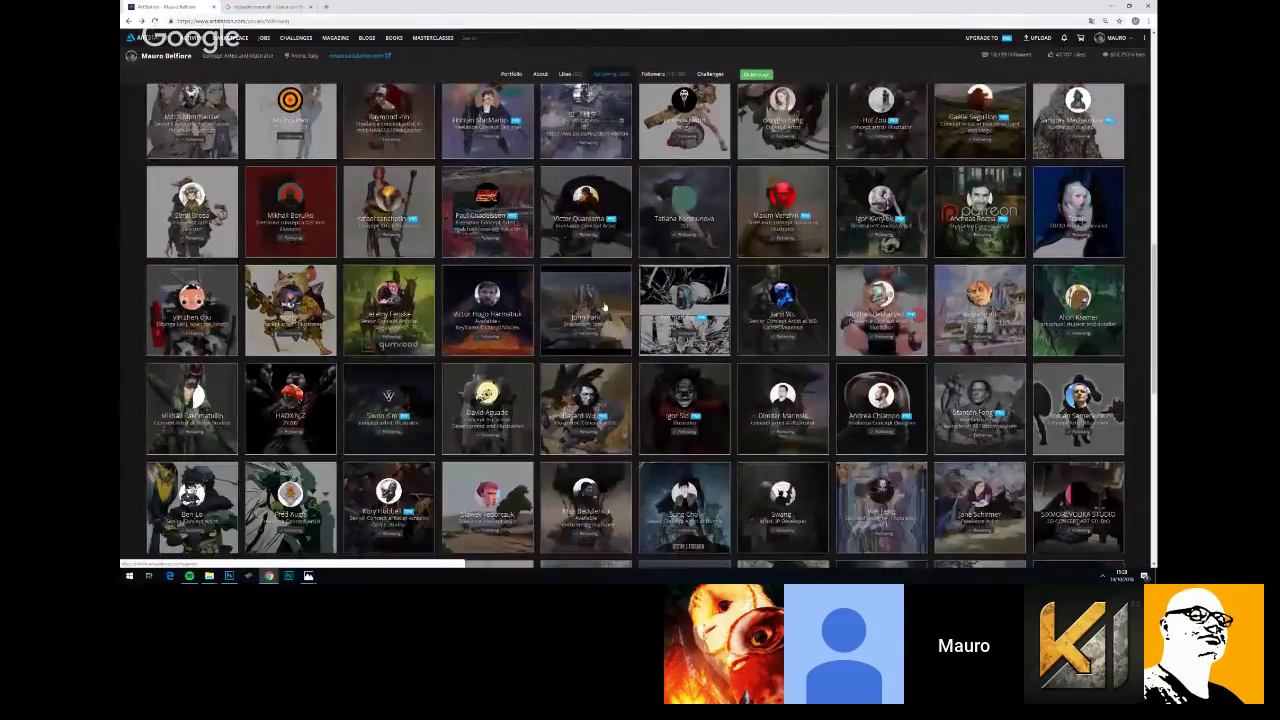
pyautogui.scroll(-1, 602, 310)
pyautogui.scroll(-2, 600, 310)
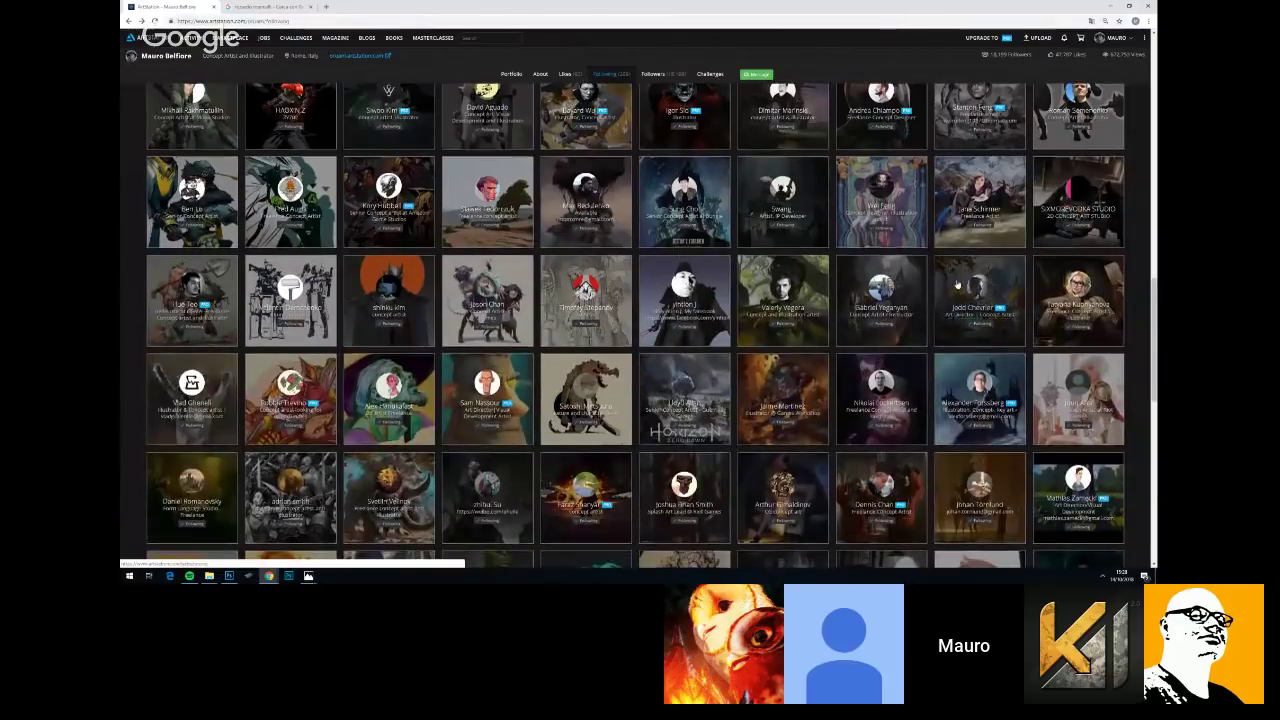
pyautogui.scroll(-2, 957, 287)
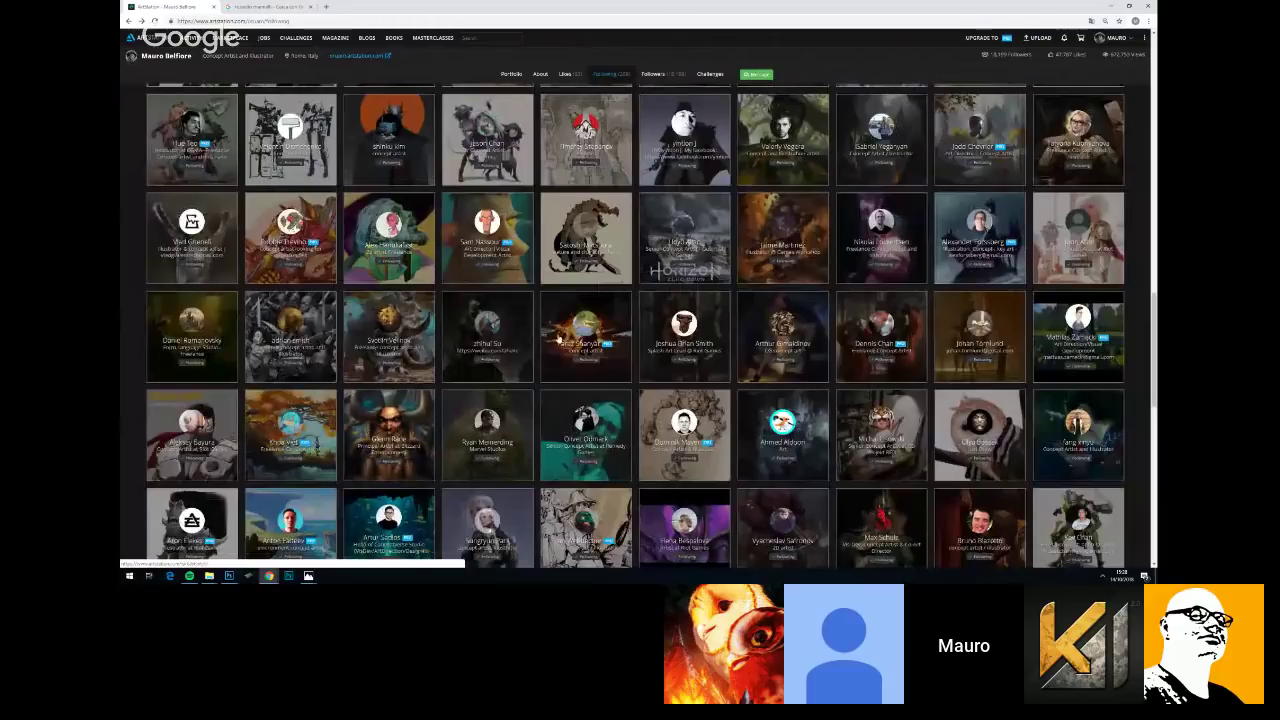
pyautogui.scroll(-2, 683, 402)
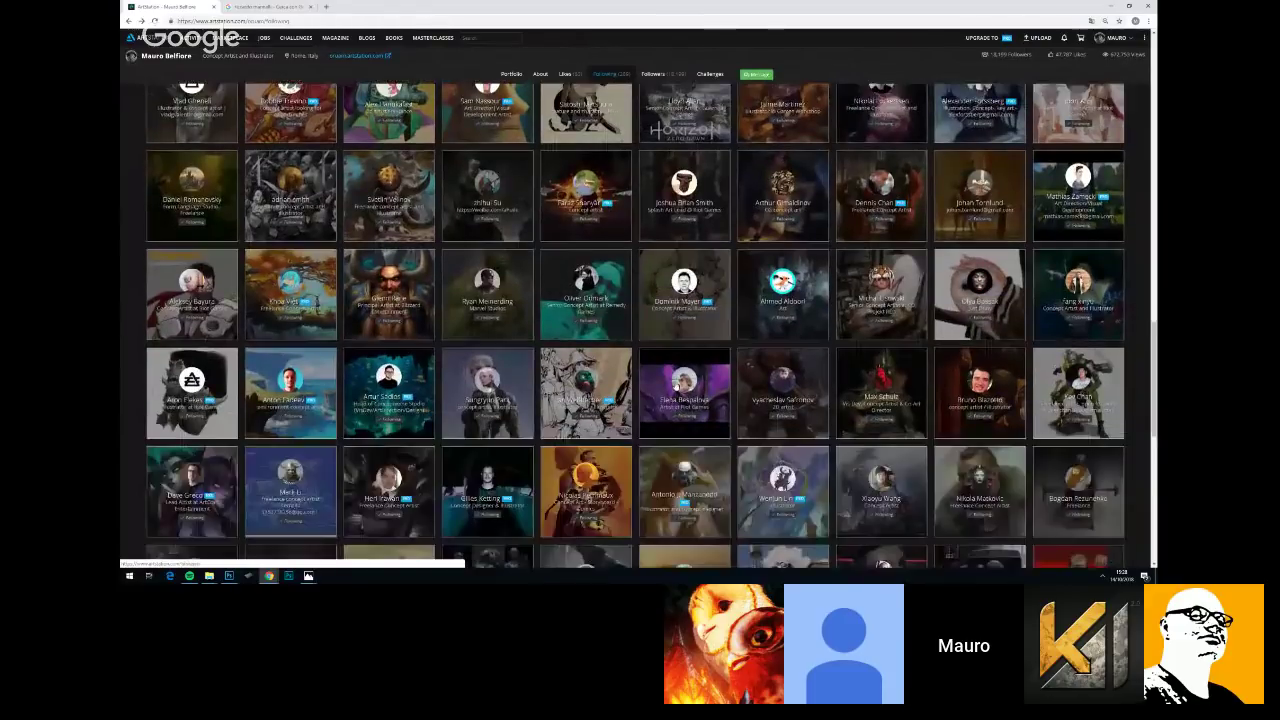
pyautogui.scroll(-2, 476, 368)
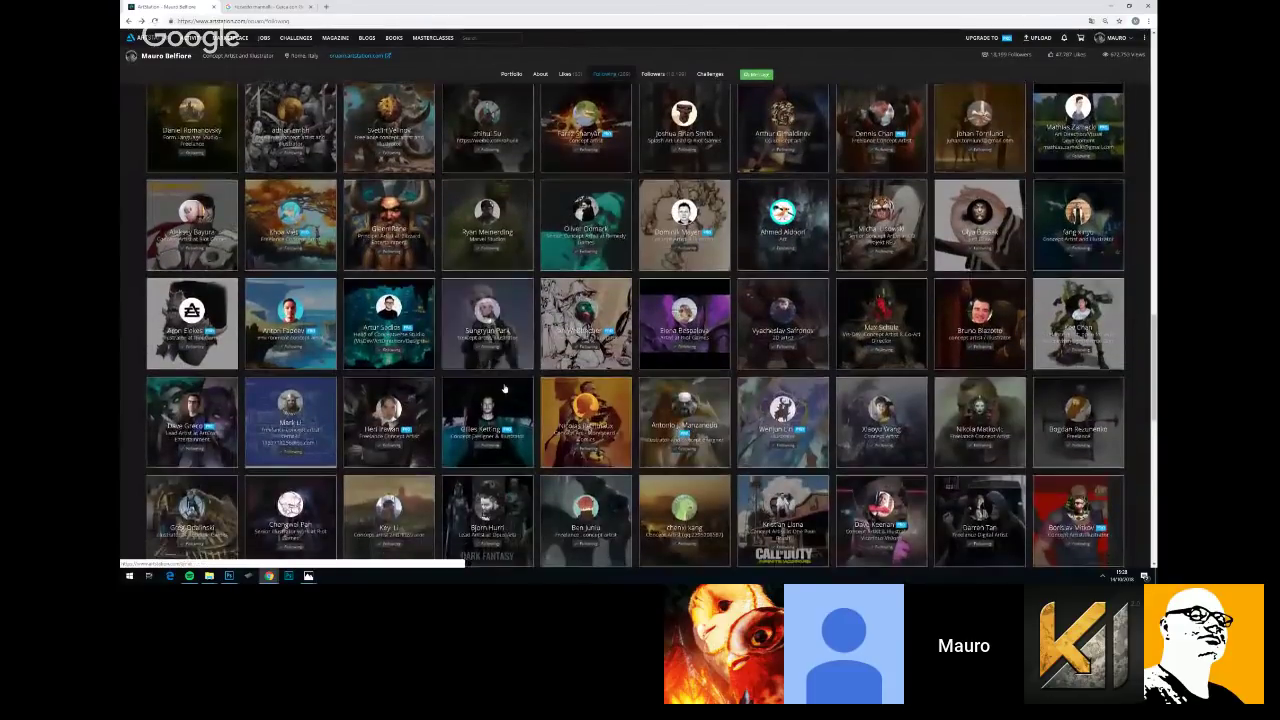
pyautogui.scroll(-10, 506, 388)
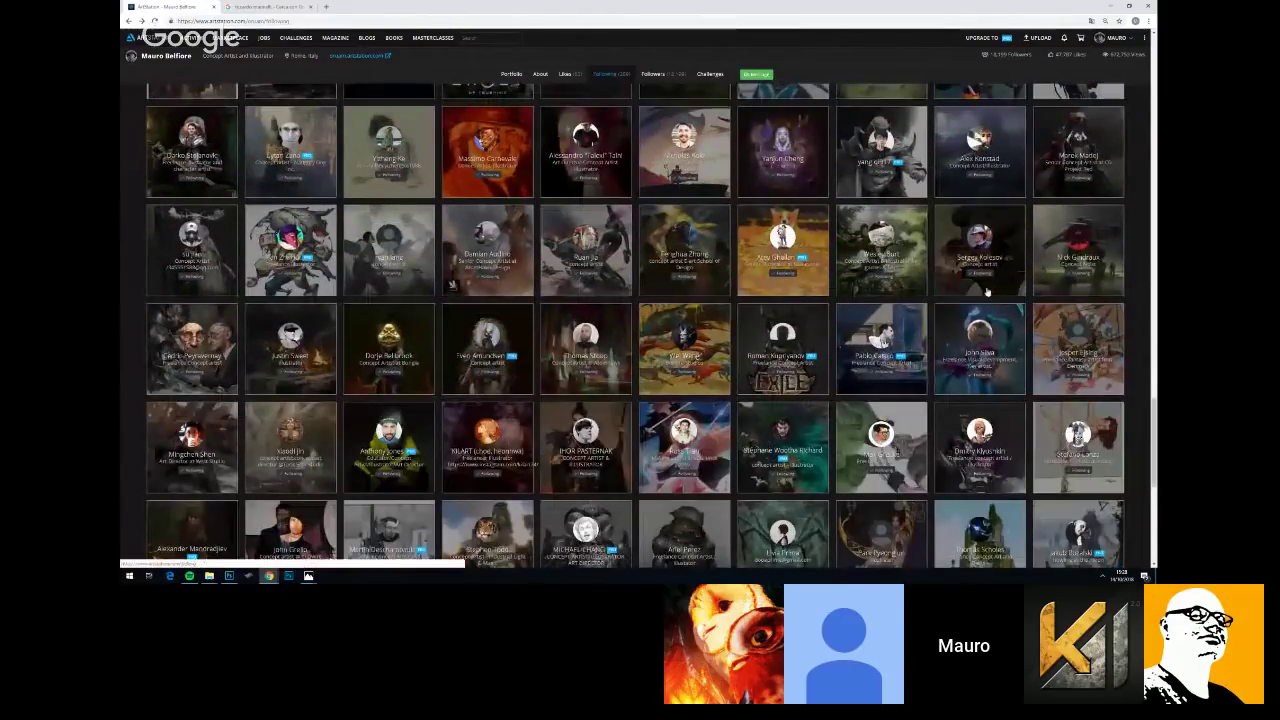
pyautogui.scroll(-2, 987, 292)
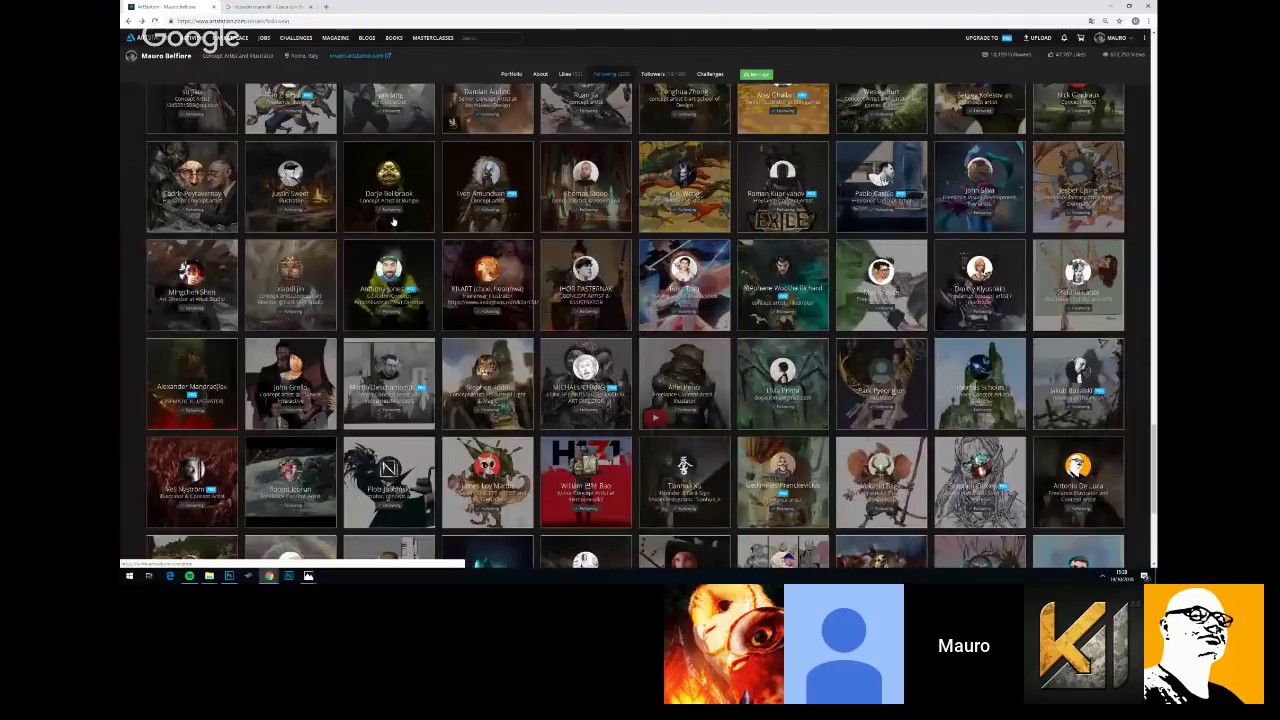
pyautogui.scroll(-2, 647, 290)
pyautogui.scroll(-1, 647, 290)
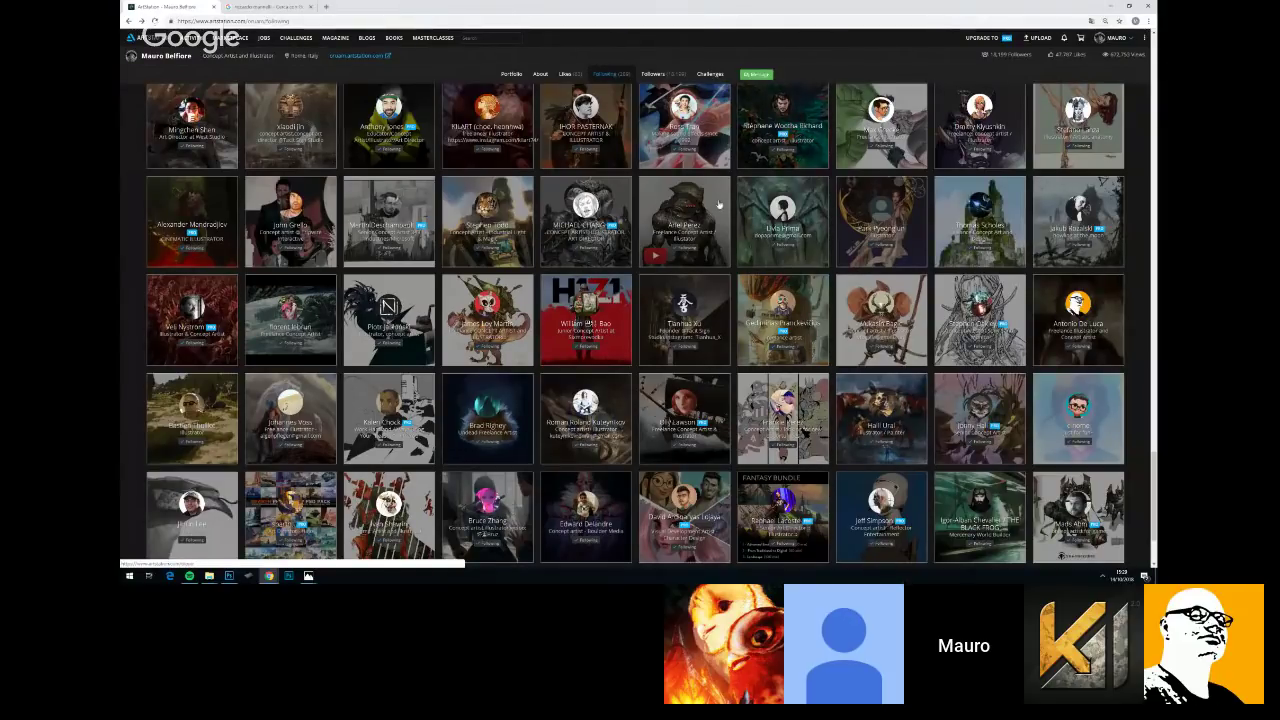
# Go back to the start of the followed-artists list and open the profile's own portfolio
pyautogui.scroll(2, 600, 318)
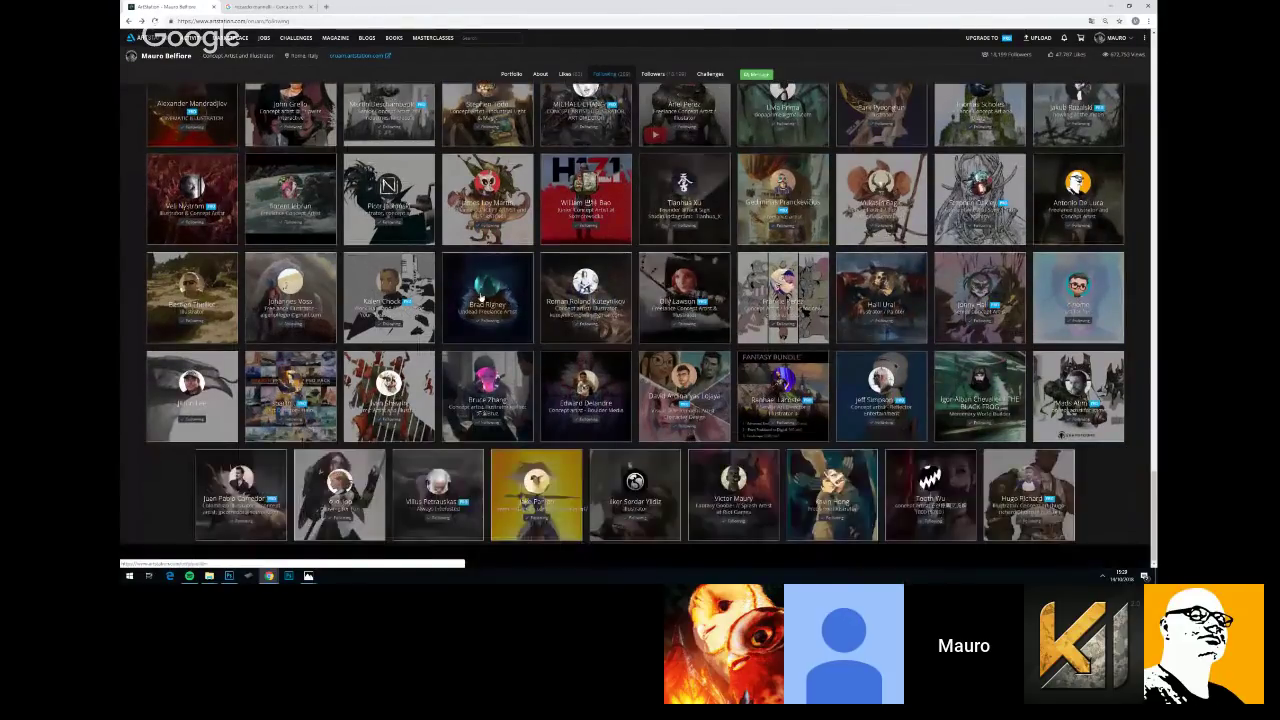
pyautogui.scroll(2, 455, 320)
pyautogui.scroll(5, 455, 320)
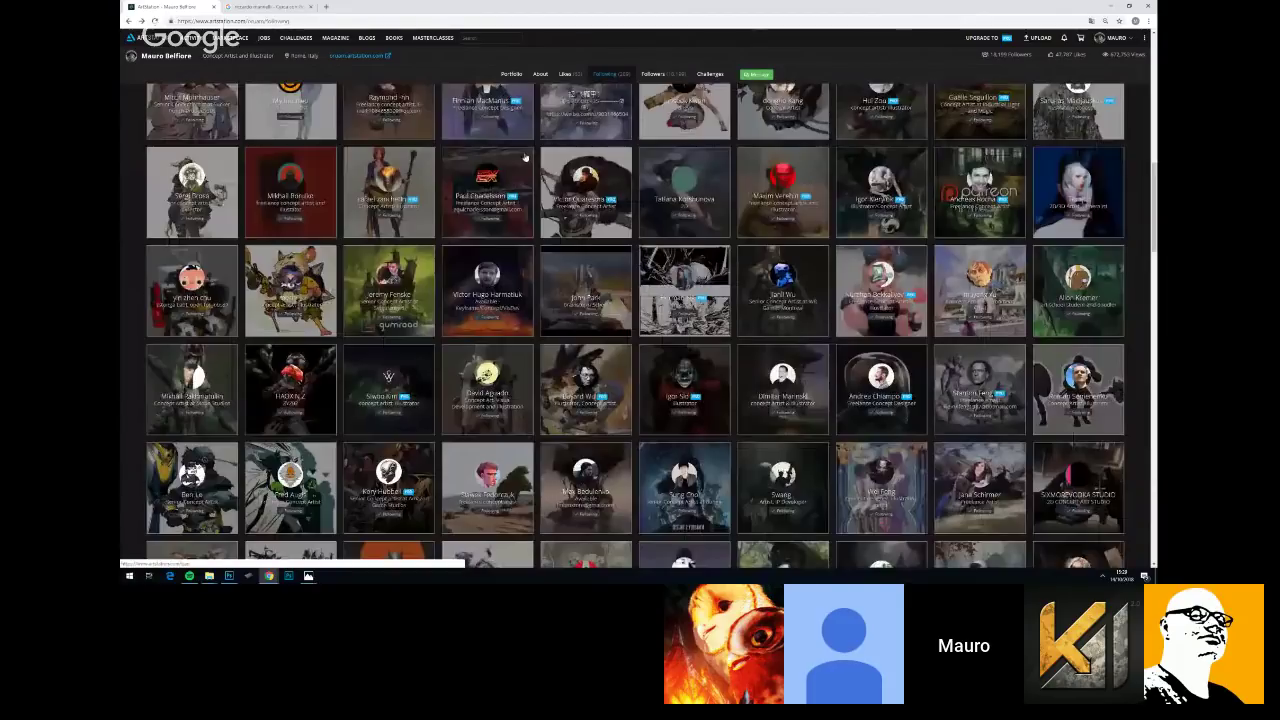
pyautogui.scroll(5, 522, 145)
pyautogui.click(512, 113)
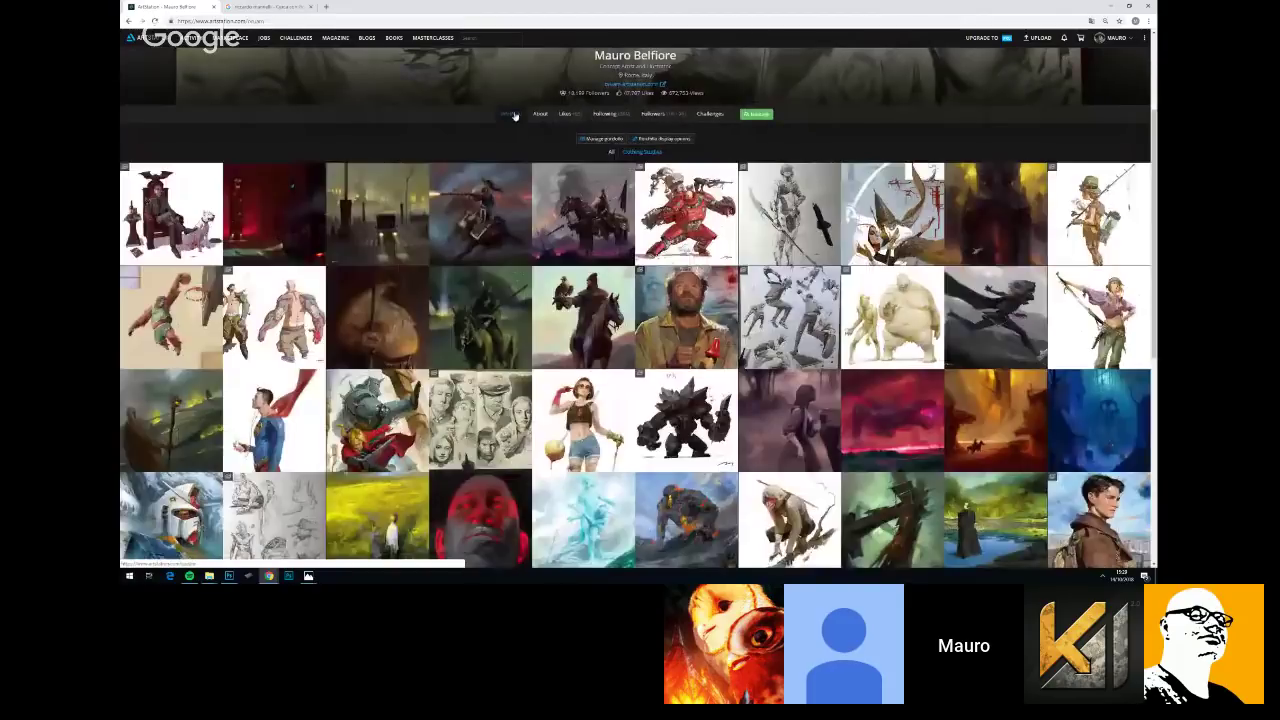
# Look through the portfolio's artwork thumbnails down to the final row, revisiting the middle rows
pyautogui.scroll(-5, 510, 118)
pyautogui.scroll(-3, 507, 125)
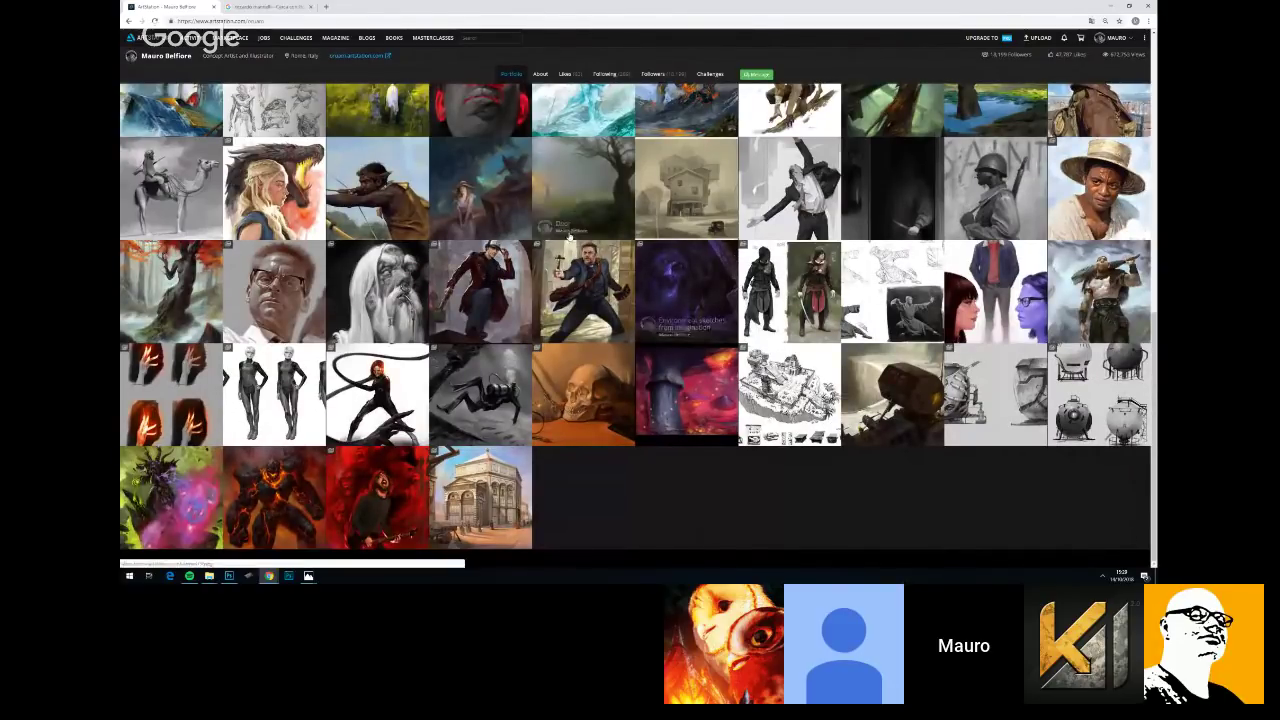
pyautogui.scroll(2, 862, 491)
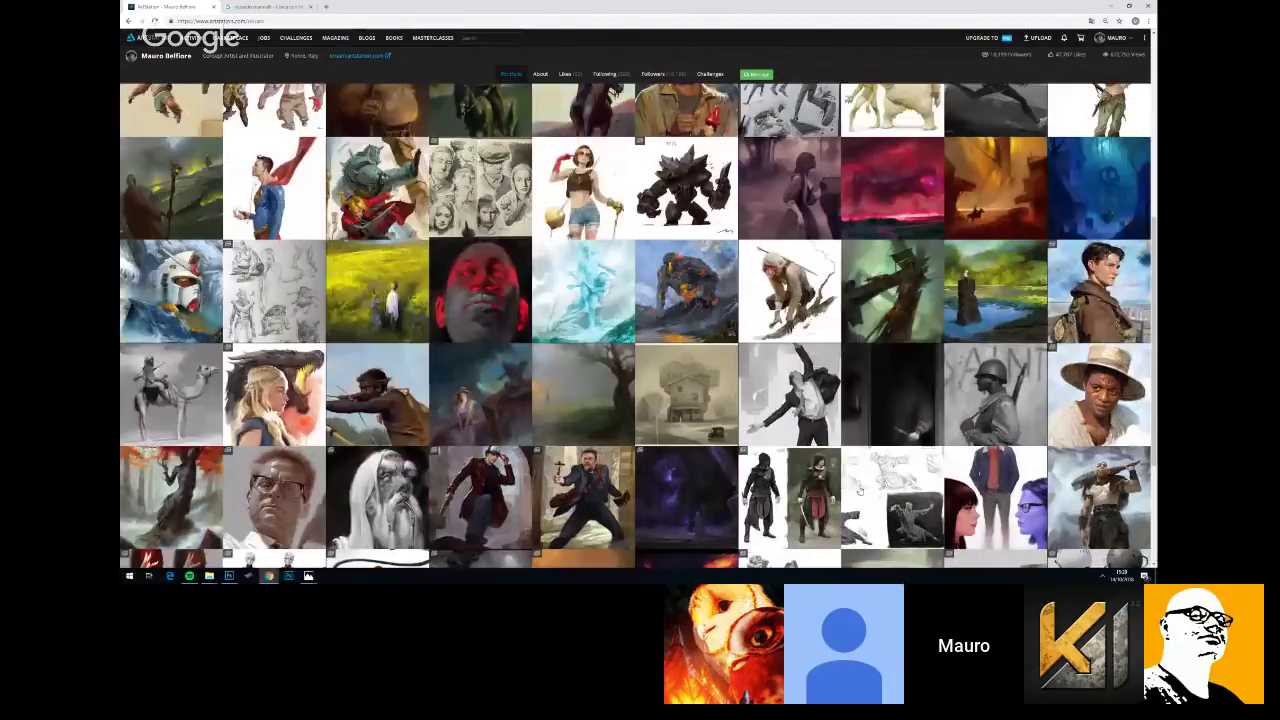
pyautogui.scroll(1, 653, 374)
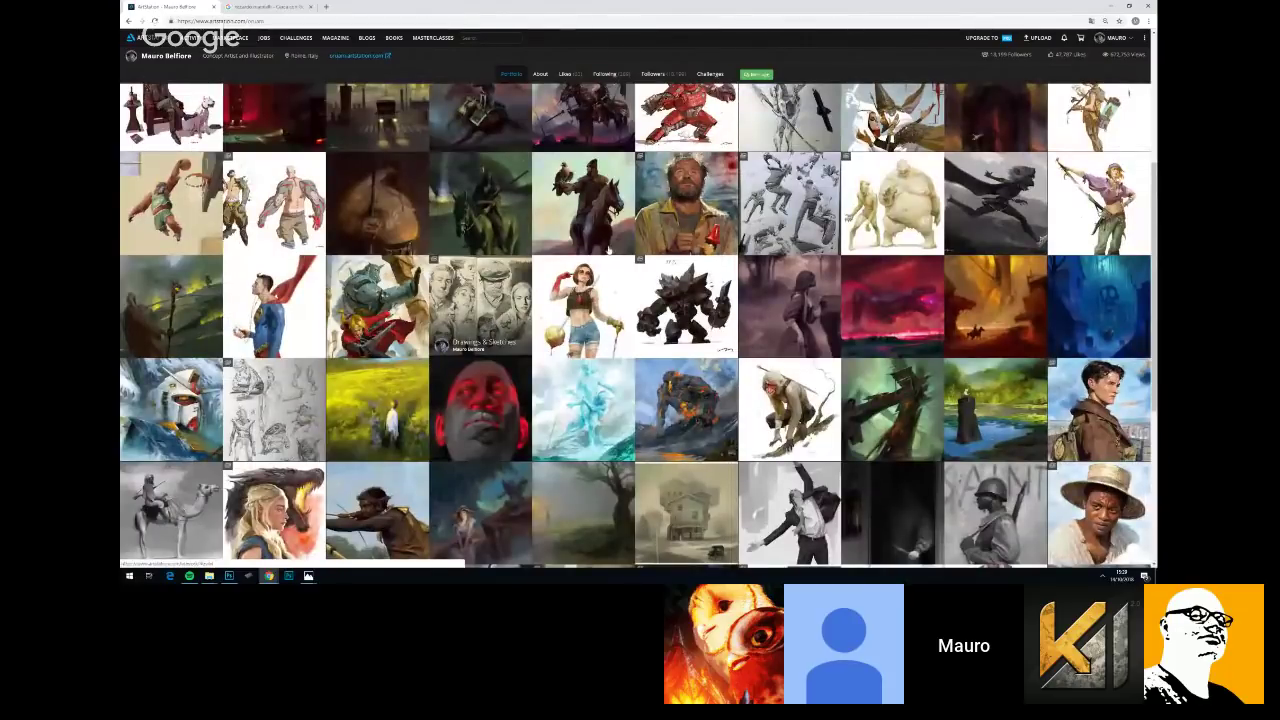
pyautogui.scroll(-2, 609, 271)
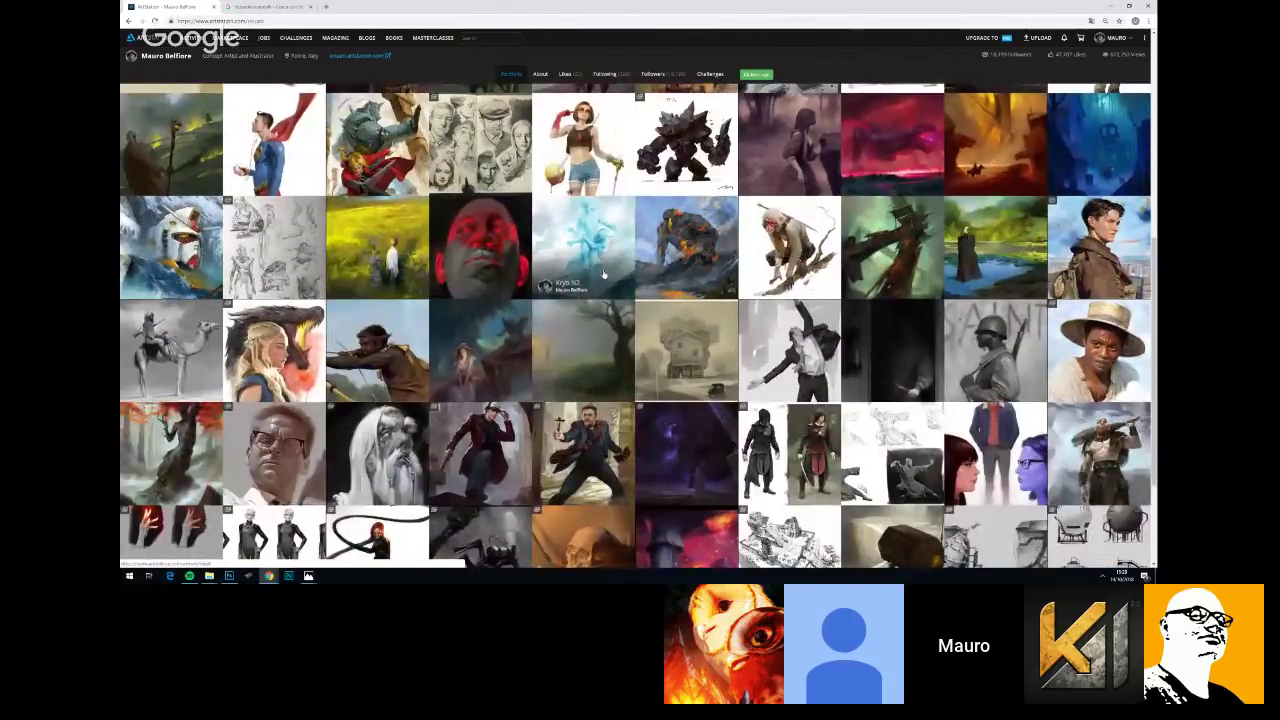
pyautogui.scroll(-2, 603, 273)
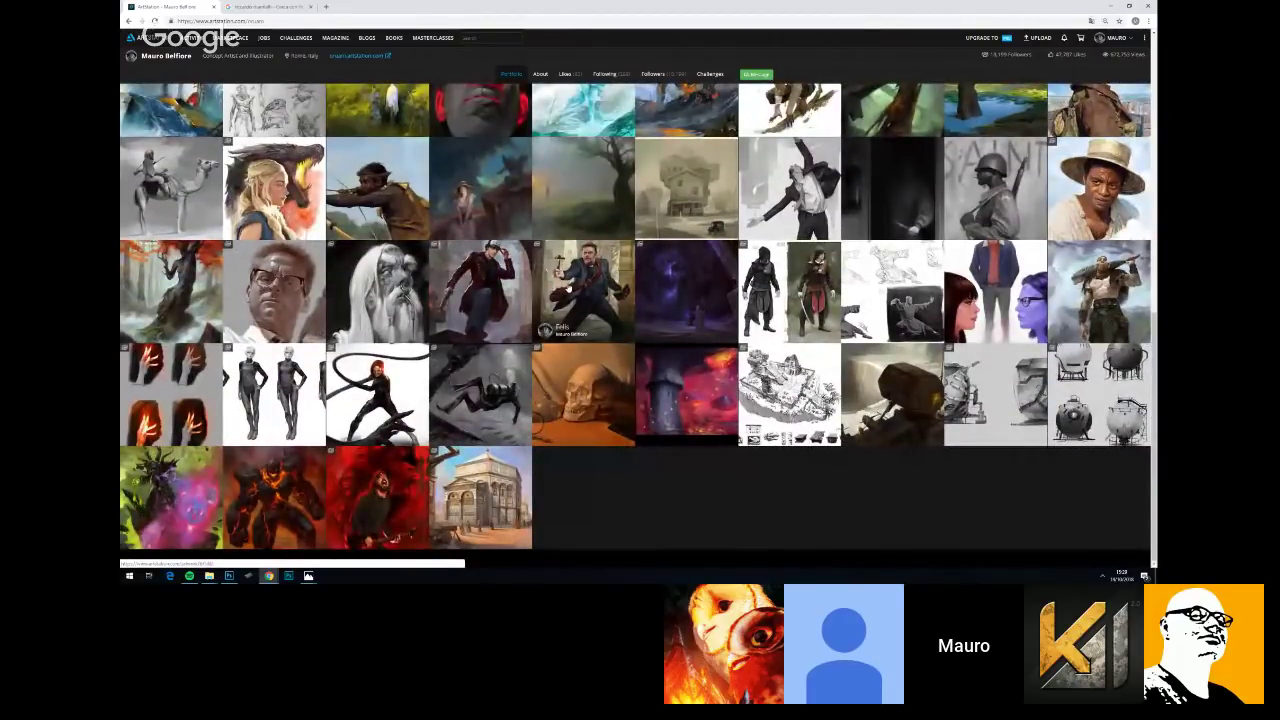
# Open the "Portrait studies and sketches" artwork and examine its portraits down to the man in a suit holding a banknote
pyautogui.click(284, 285)
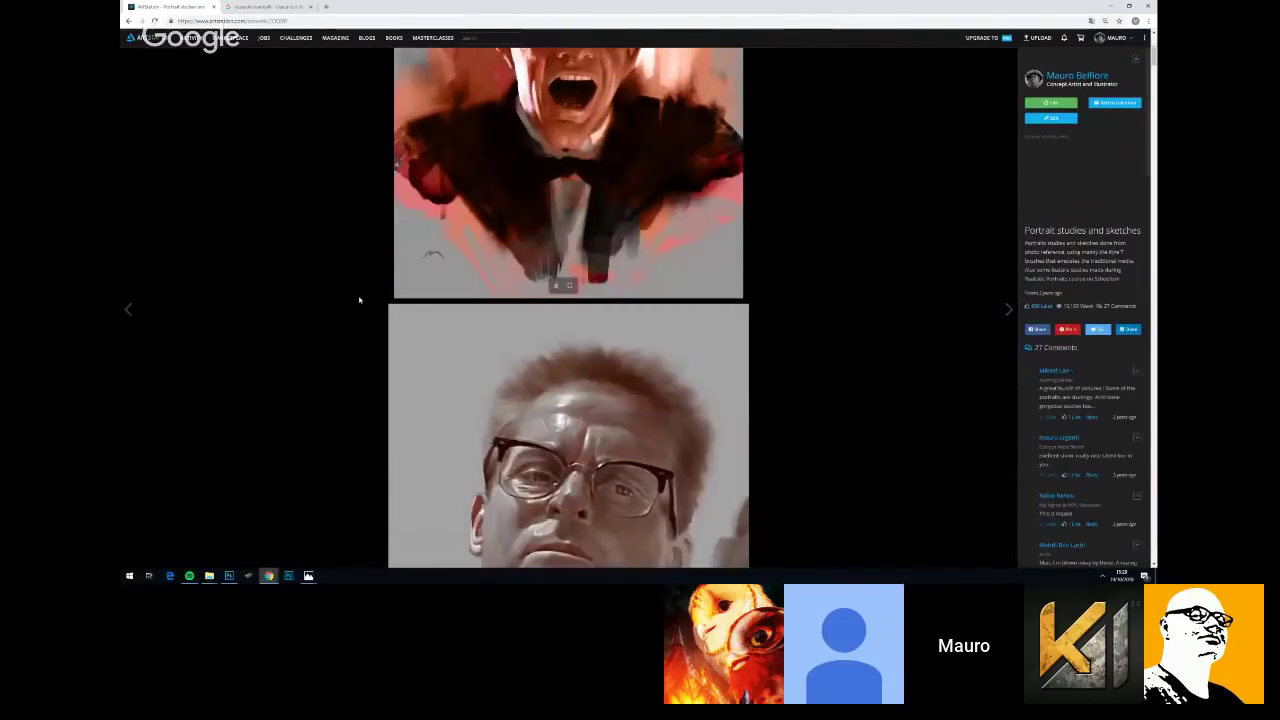
pyautogui.scroll(-5, 359, 299)
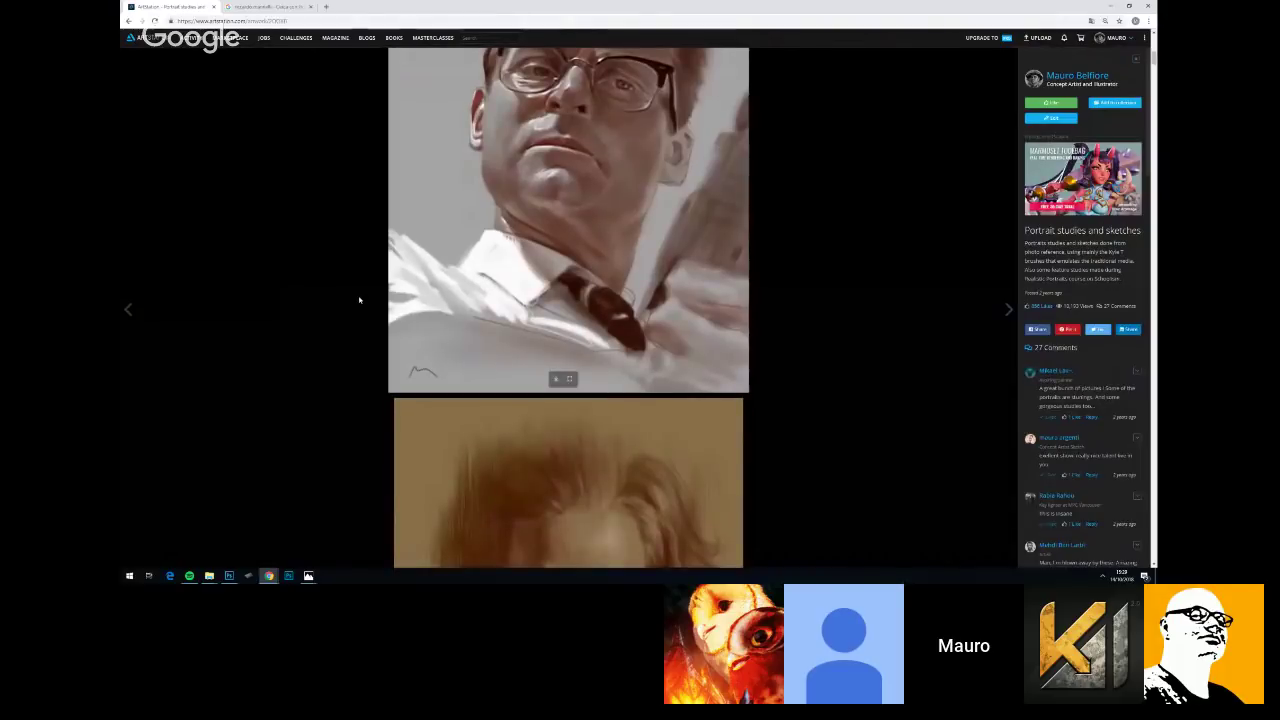
pyautogui.scroll(-3, 359, 300)
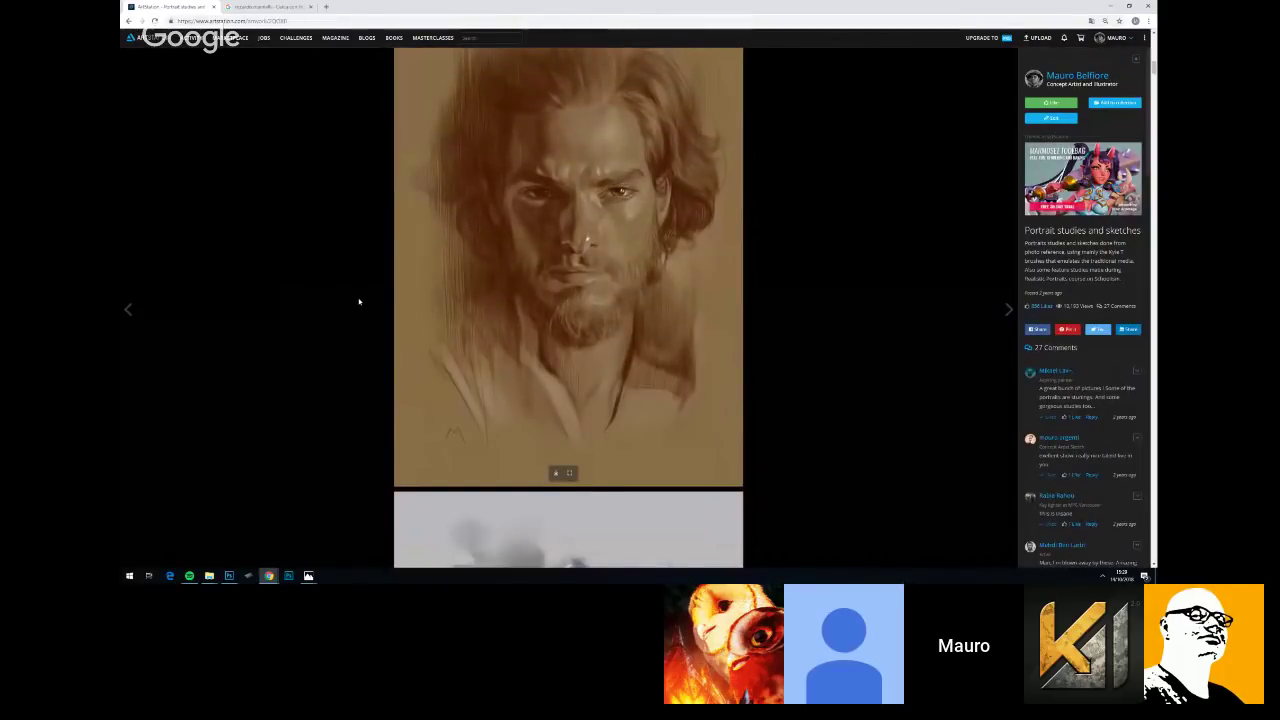
pyautogui.scroll(-3, 359, 301)
pyautogui.scroll(-2, 359, 301)
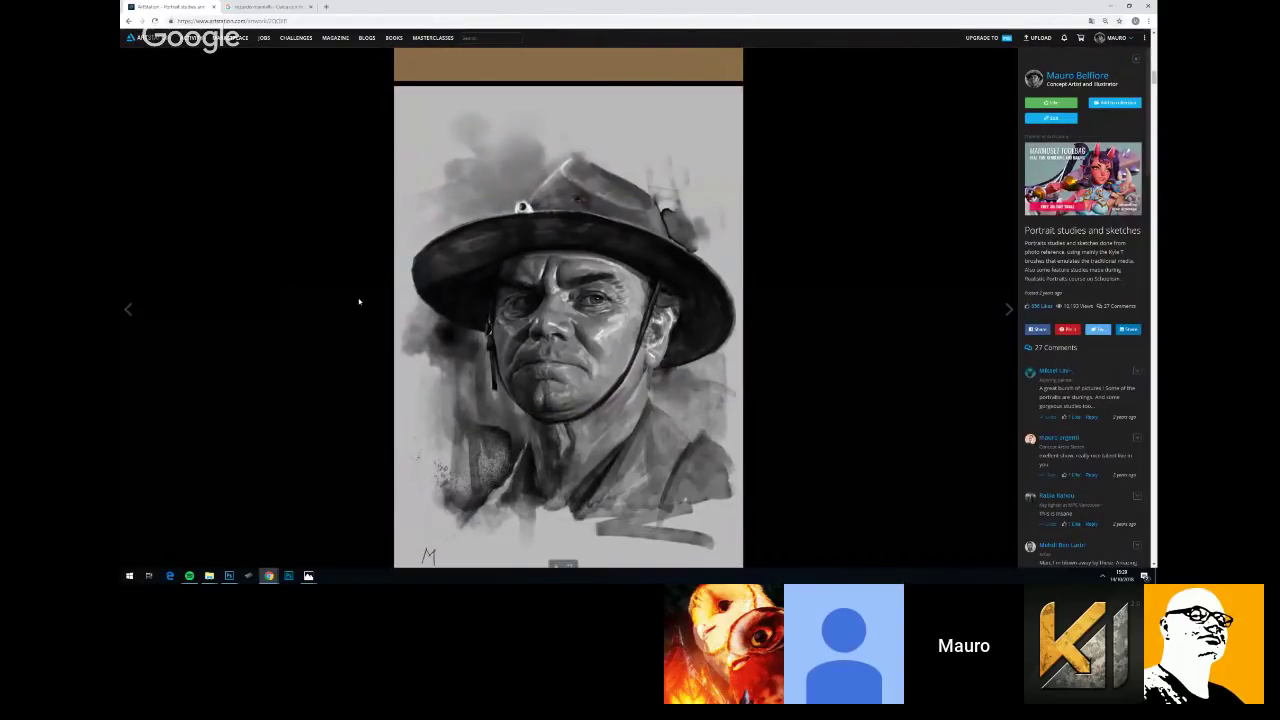
pyautogui.scroll(-3, 359, 301)
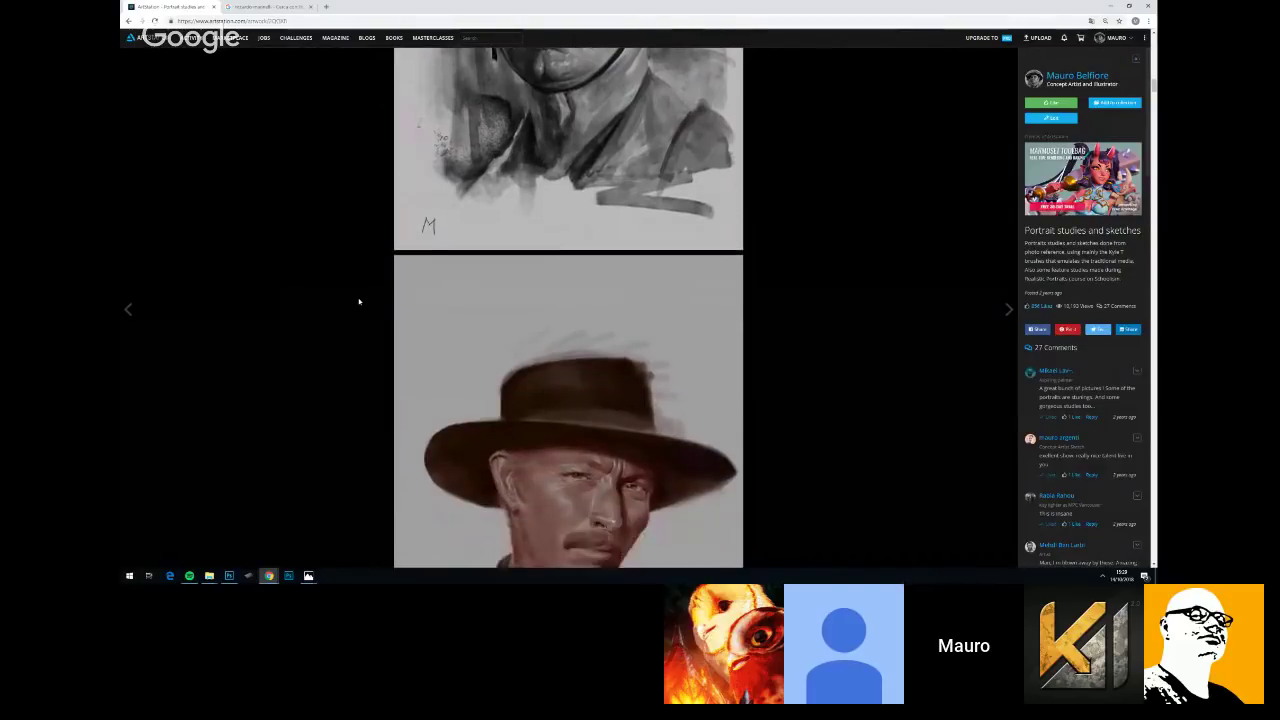
pyautogui.scroll(-3, 358, 300)
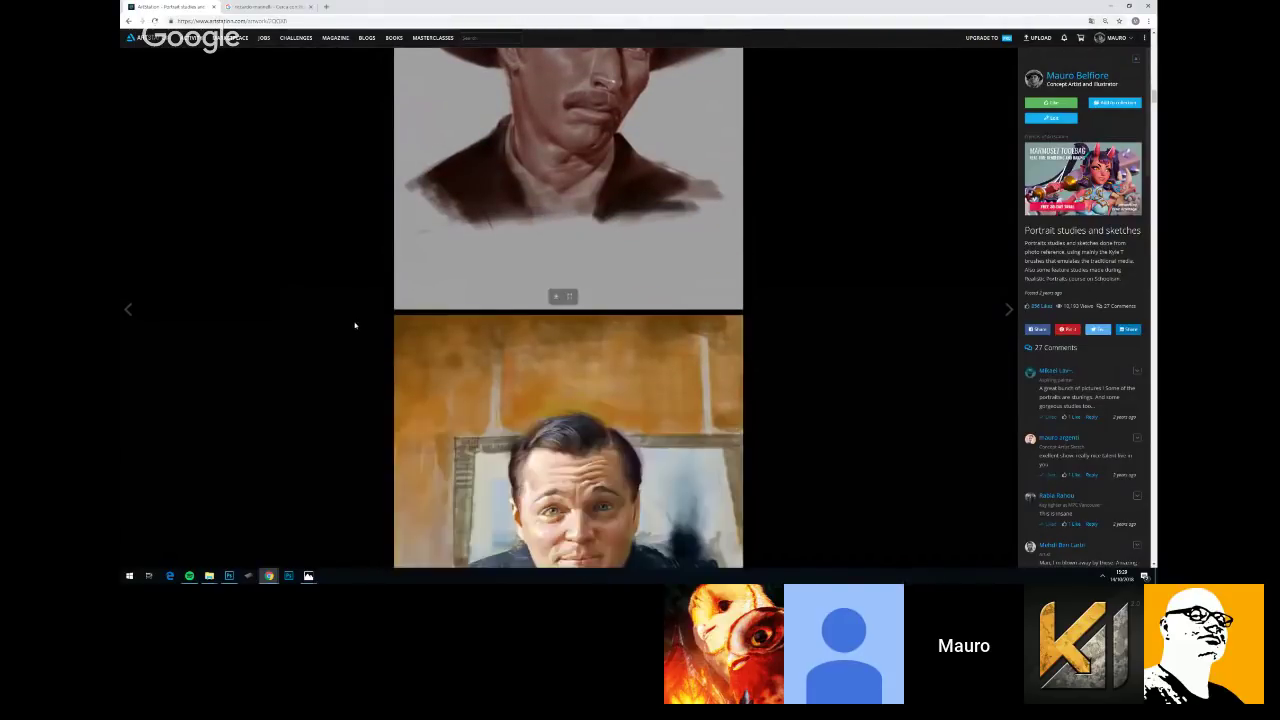
pyautogui.scroll(-3, 355, 320)
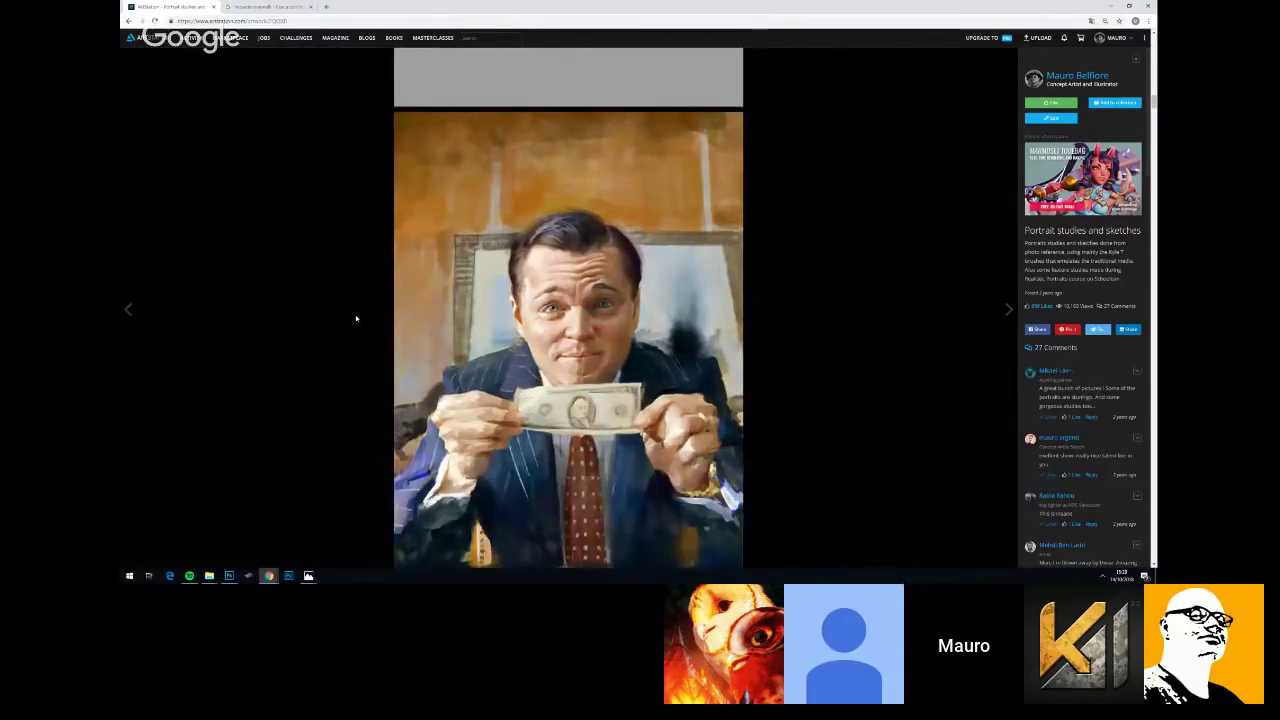
pyautogui.scroll(-2, 355, 318)
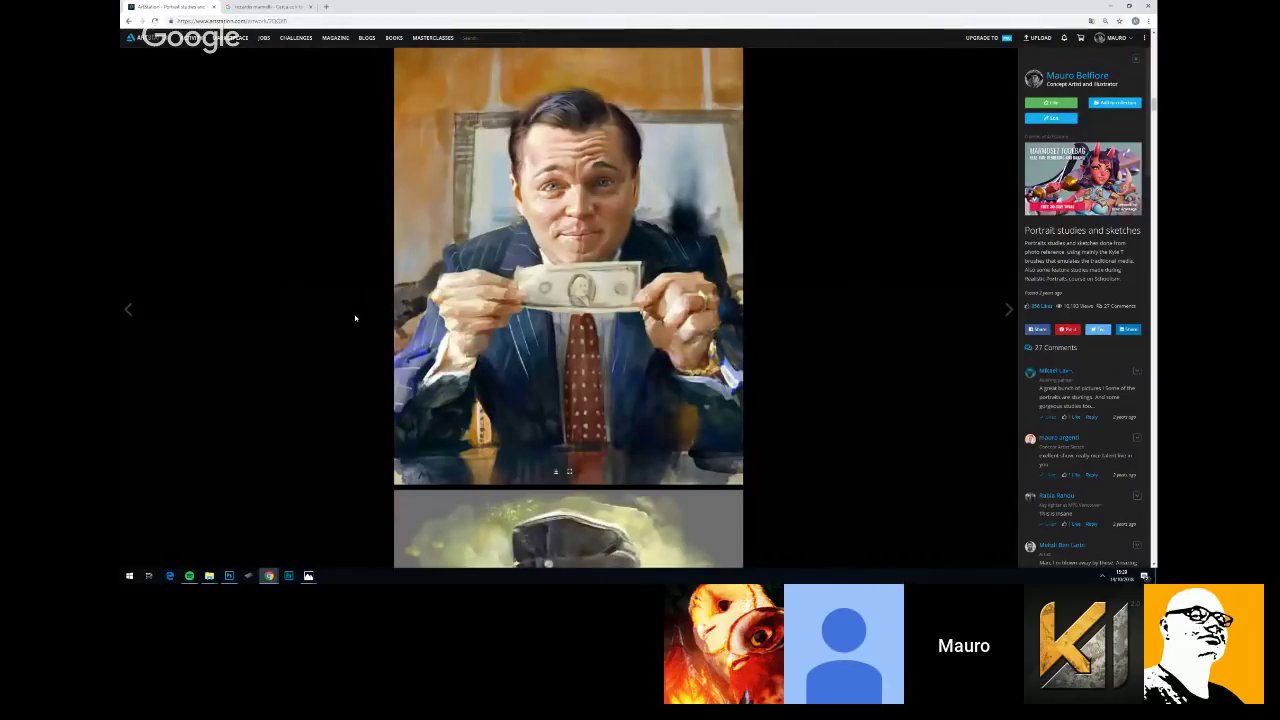
# Examine the following portraits through the white-haired old man, then return to the man in a hat aiming a gun
pyautogui.scroll(-6, 354, 316)
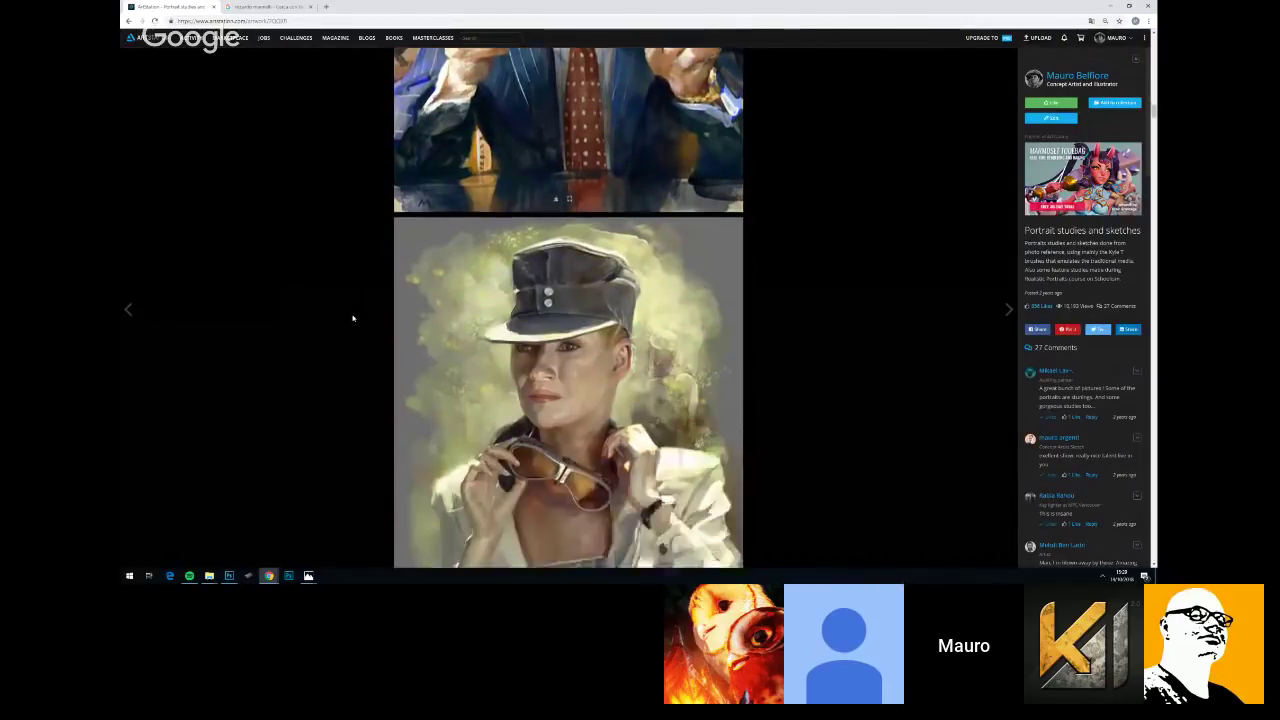
pyautogui.scroll(-4, 760, 205)
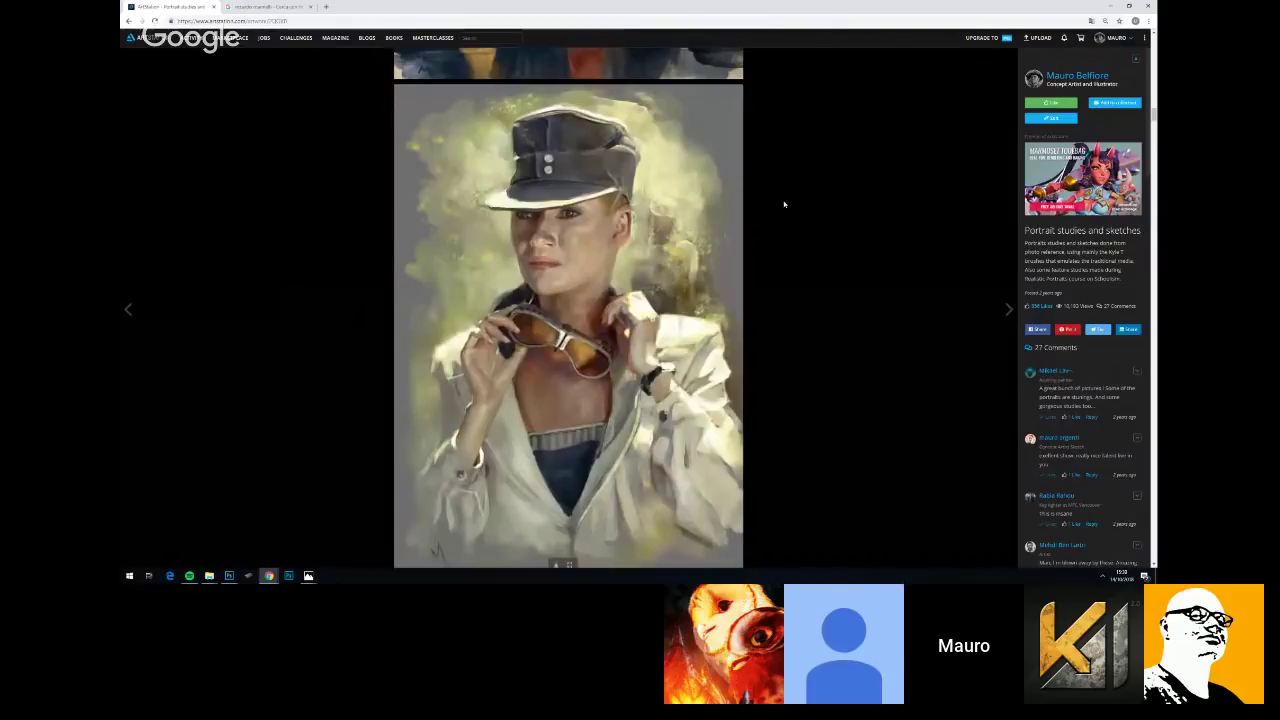
pyautogui.scroll(-9, 751, 208)
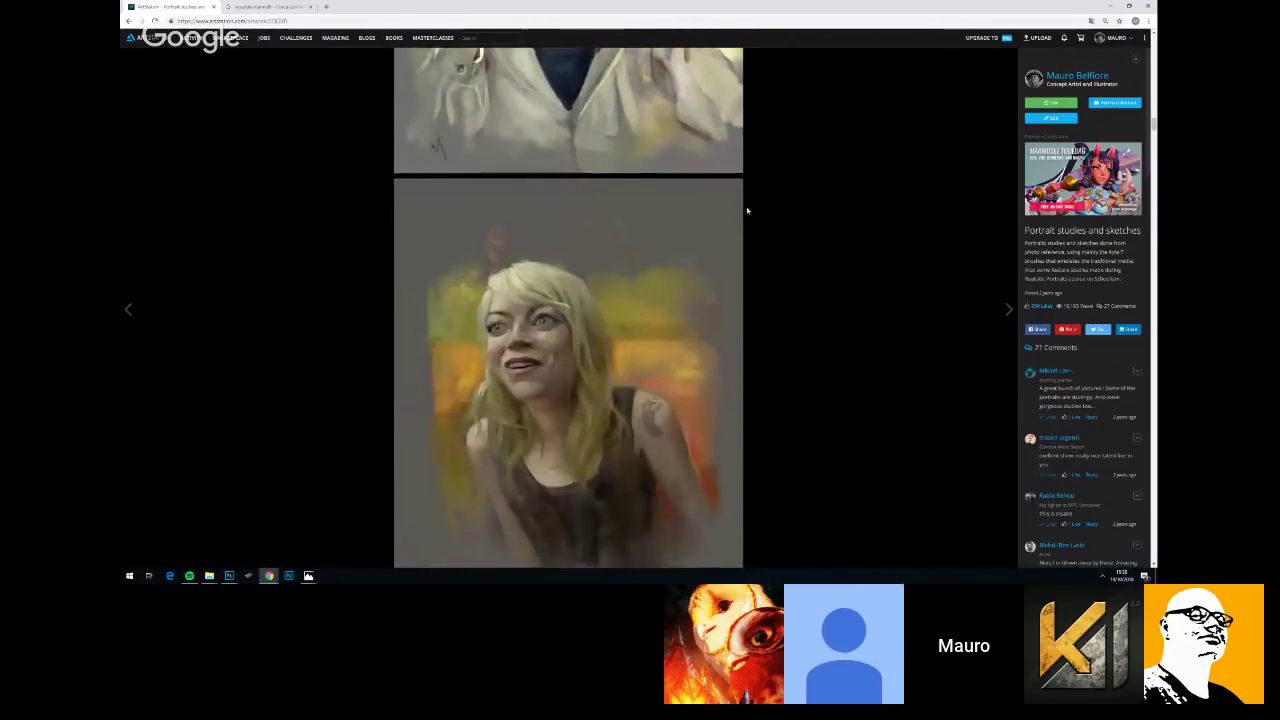
pyautogui.scroll(-9, 659, 262)
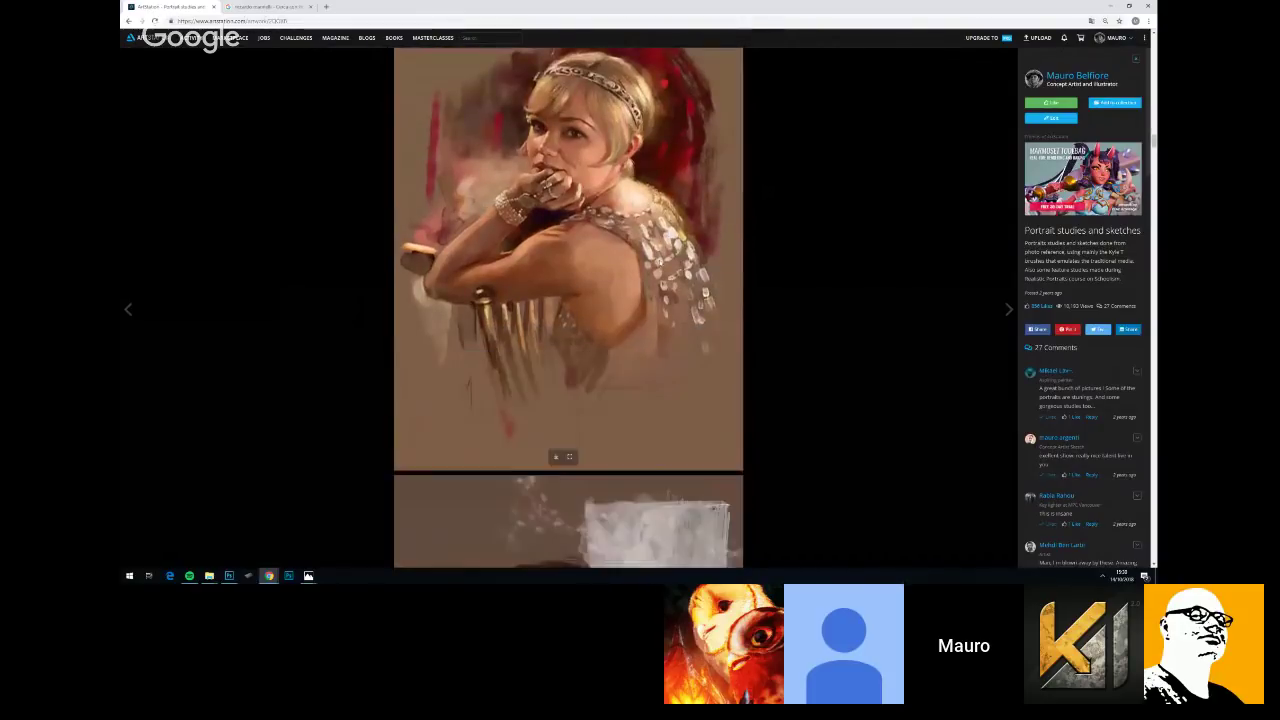
pyautogui.scroll(-9, 649, 263)
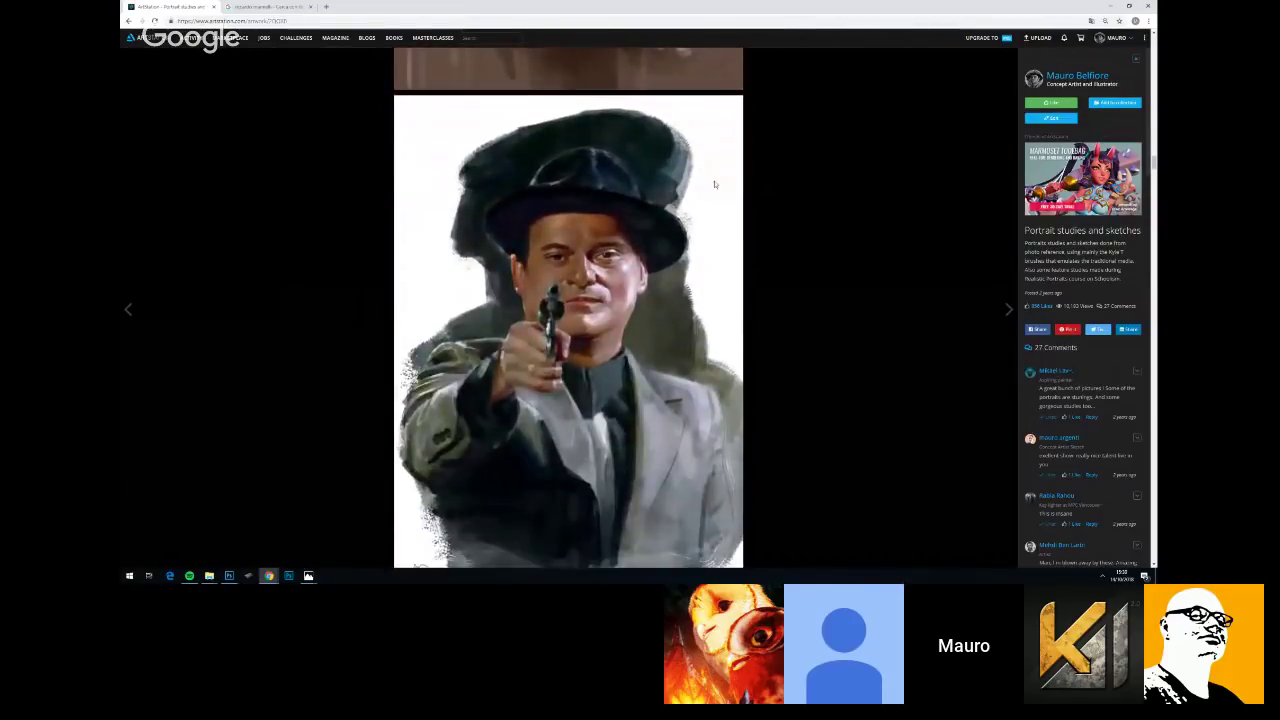
pyautogui.scroll(-2, 658, 228)
pyautogui.scroll(-3, 688, 193)
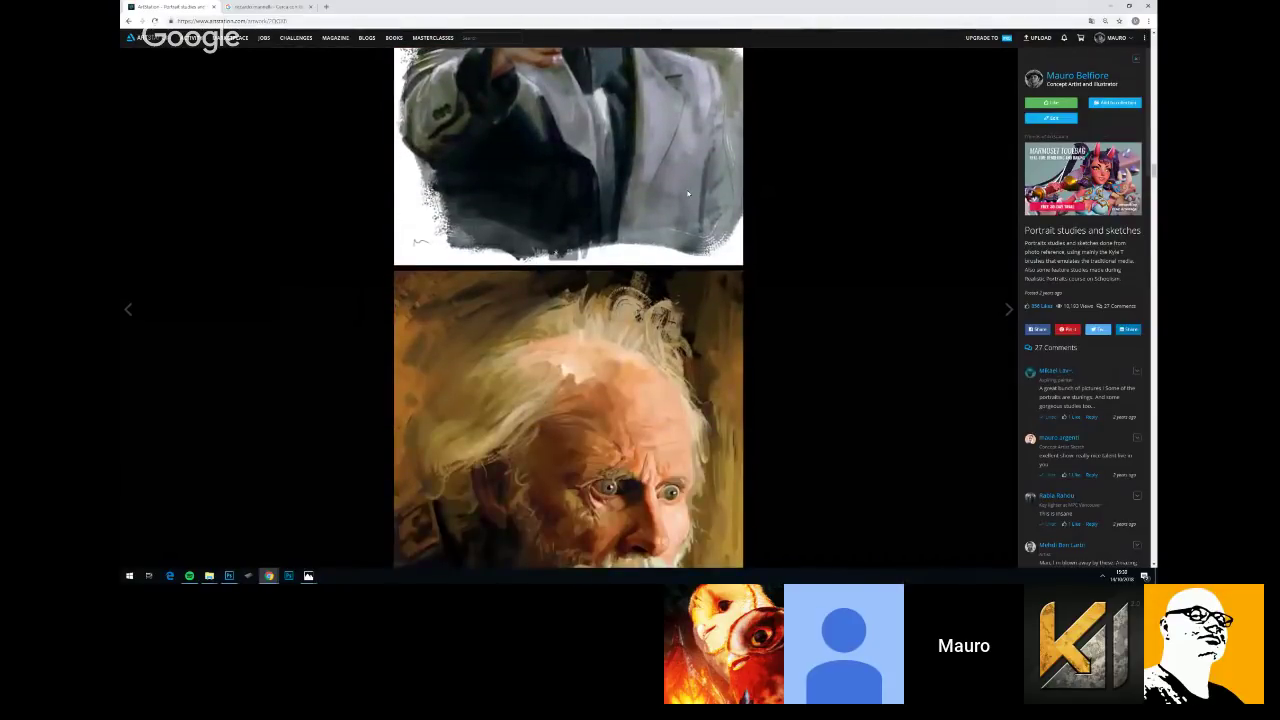
pyautogui.scroll(-3, 688, 193)
pyautogui.scroll(8, 688, 193)
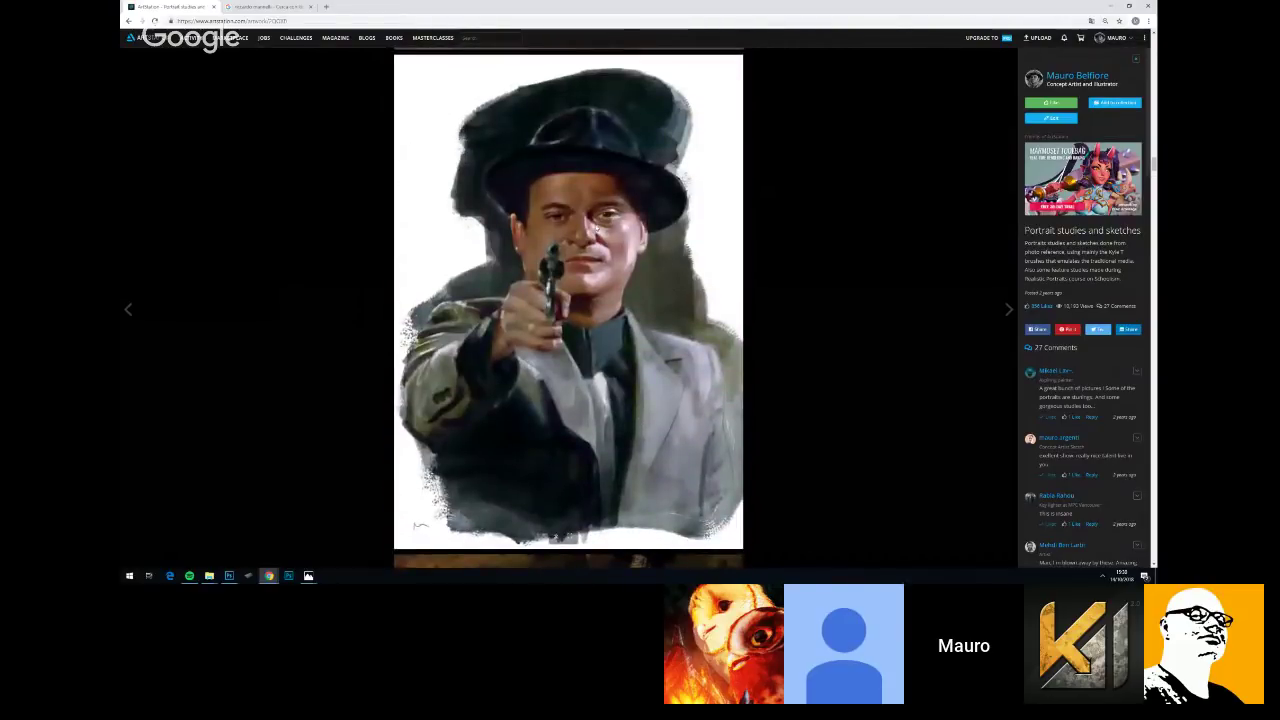
# Revisit the woman holding a knife, then examine the portraits down to the girl with a bow in her hair
pyautogui.scroll(4, 617, 258)
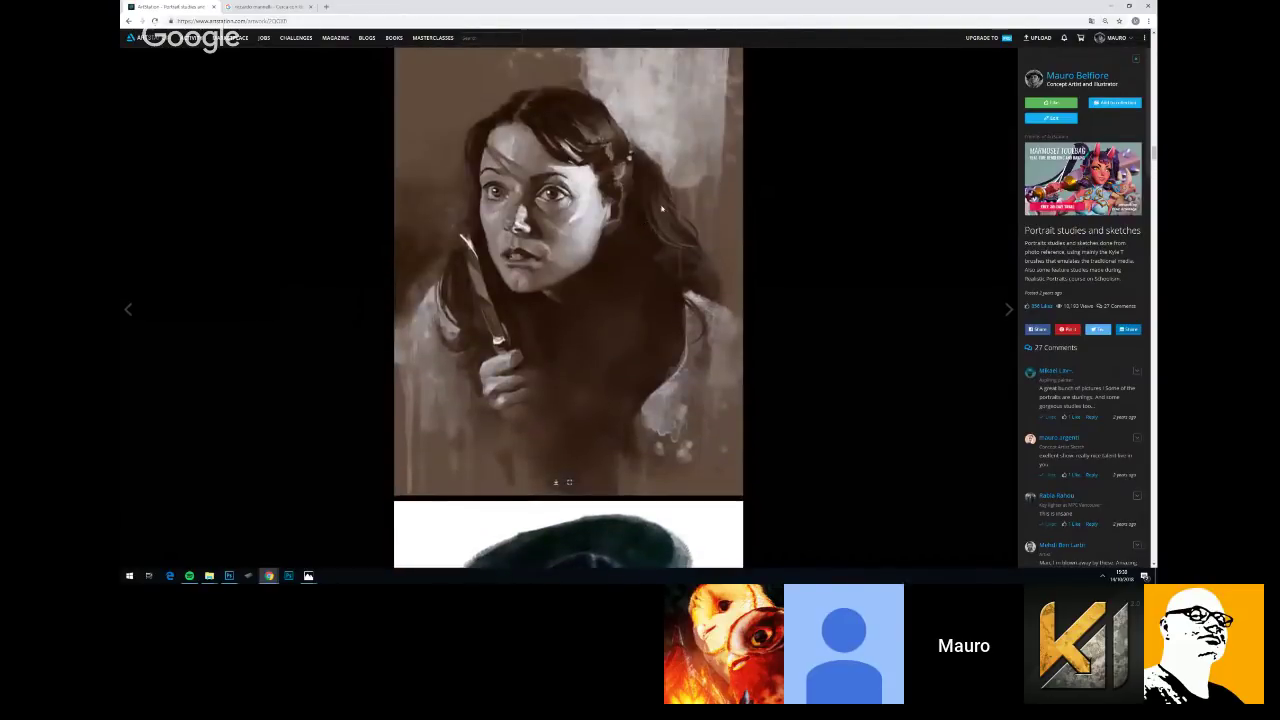
pyautogui.scroll(-3, 658, 197)
pyautogui.scroll(-2, 658, 197)
pyautogui.scroll(-2, 649, 199)
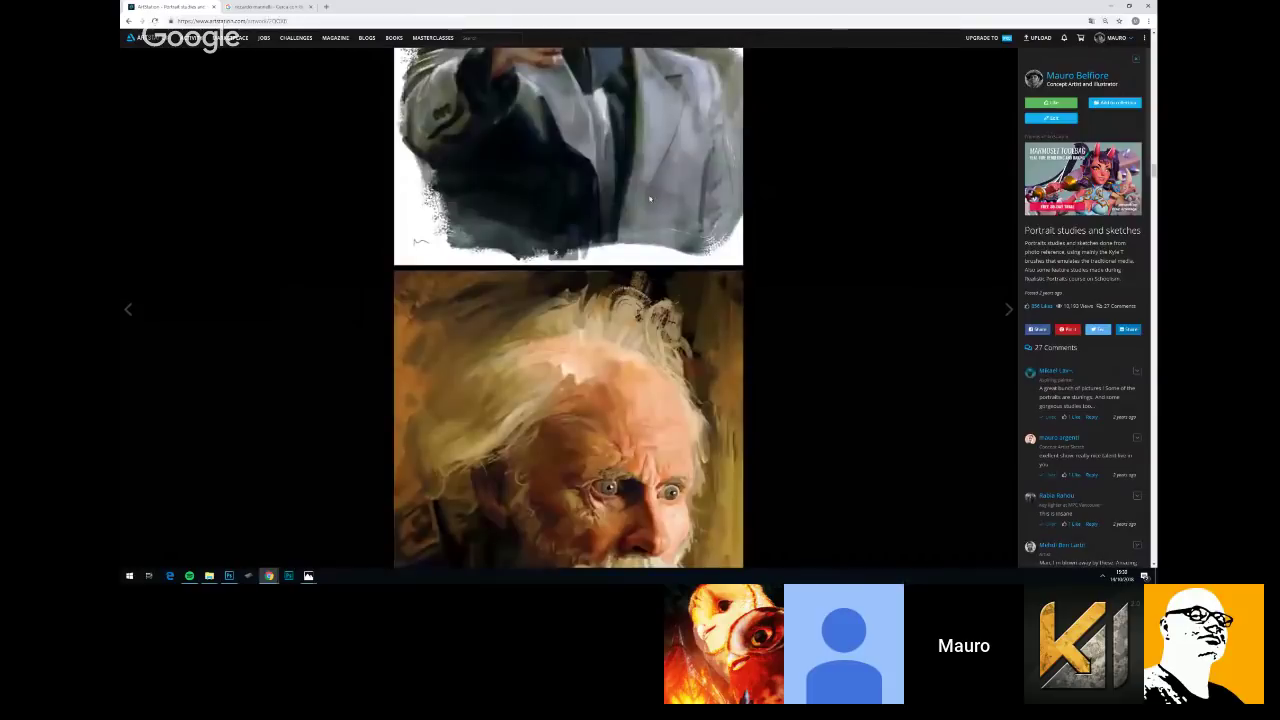
pyautogui.scroll(-5, 649, 199)
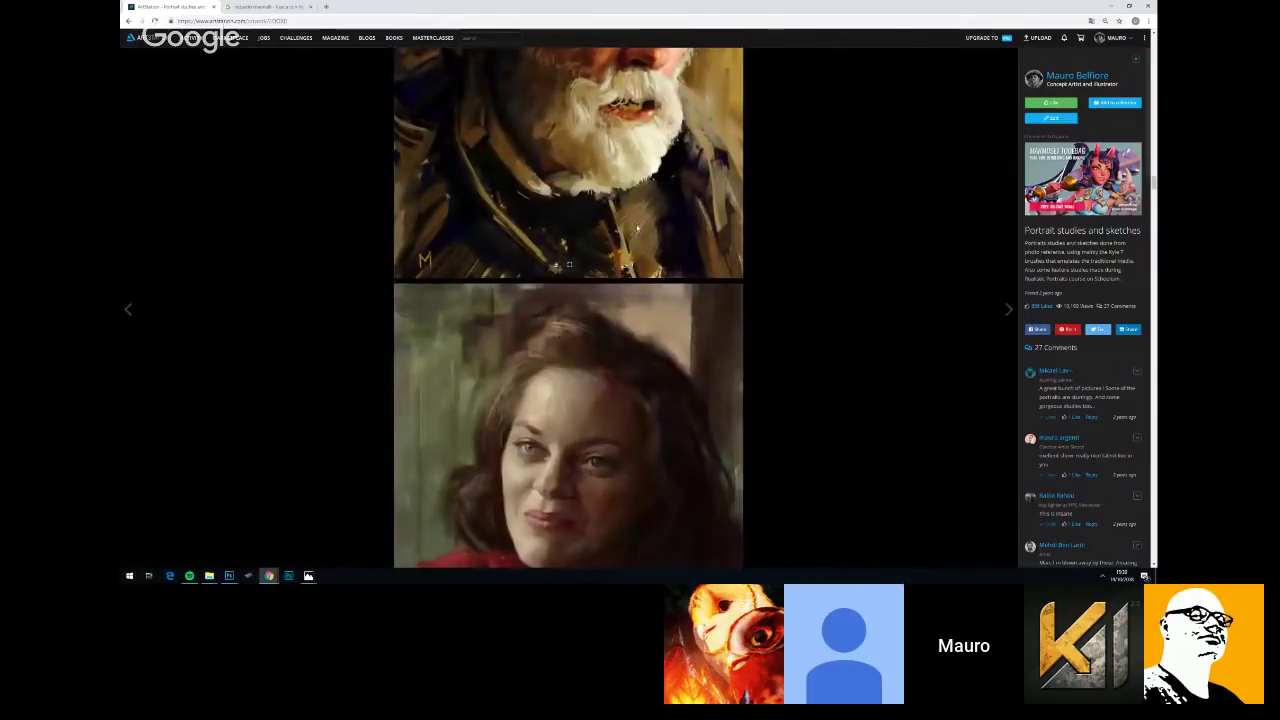
pyautogui.scroll(-3, 634, 232)
pyautogui.scroll(-3, 634, 232)
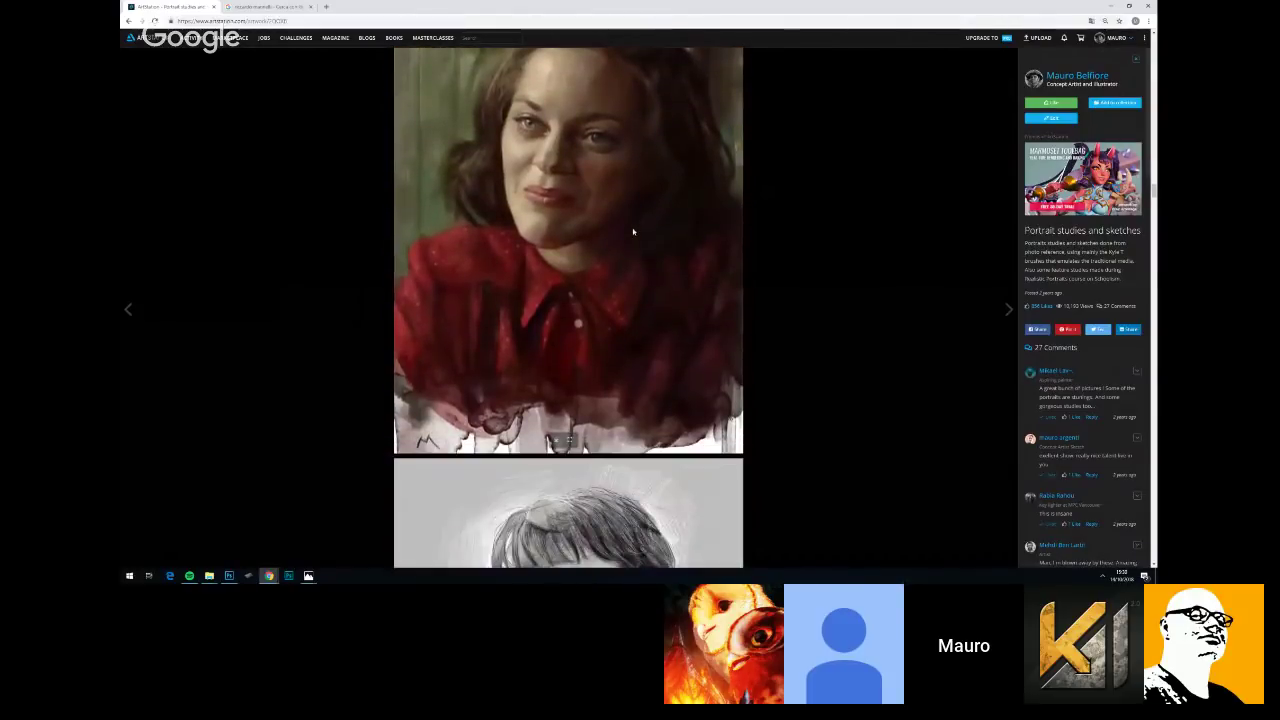
pyautogui.scroll(-5, 637, 222)
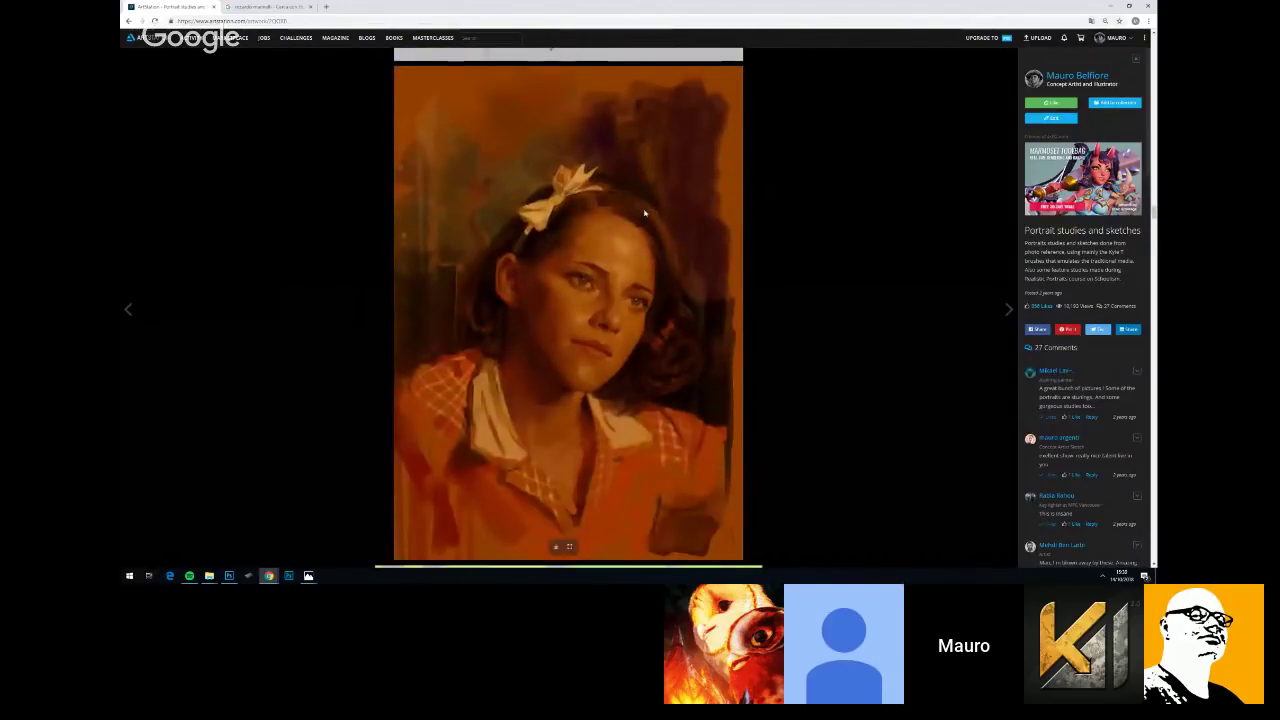
# Examine the portraits from the grinning man on green through the moustached man, then return to the smiling woman with the earring
pyautogui.scroll(-2, 644, 214)
pyautogui.scroll(-3, 644, 216)
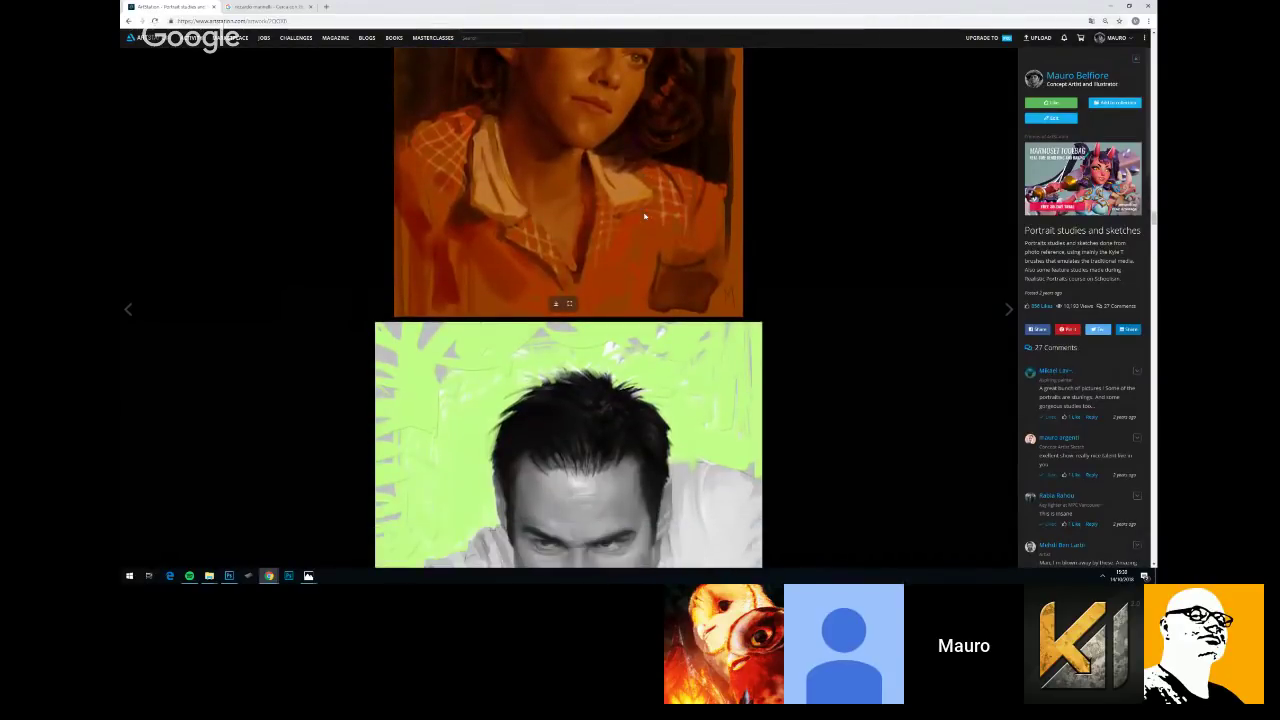
pyautogui.scroll(-4, 645, 216)
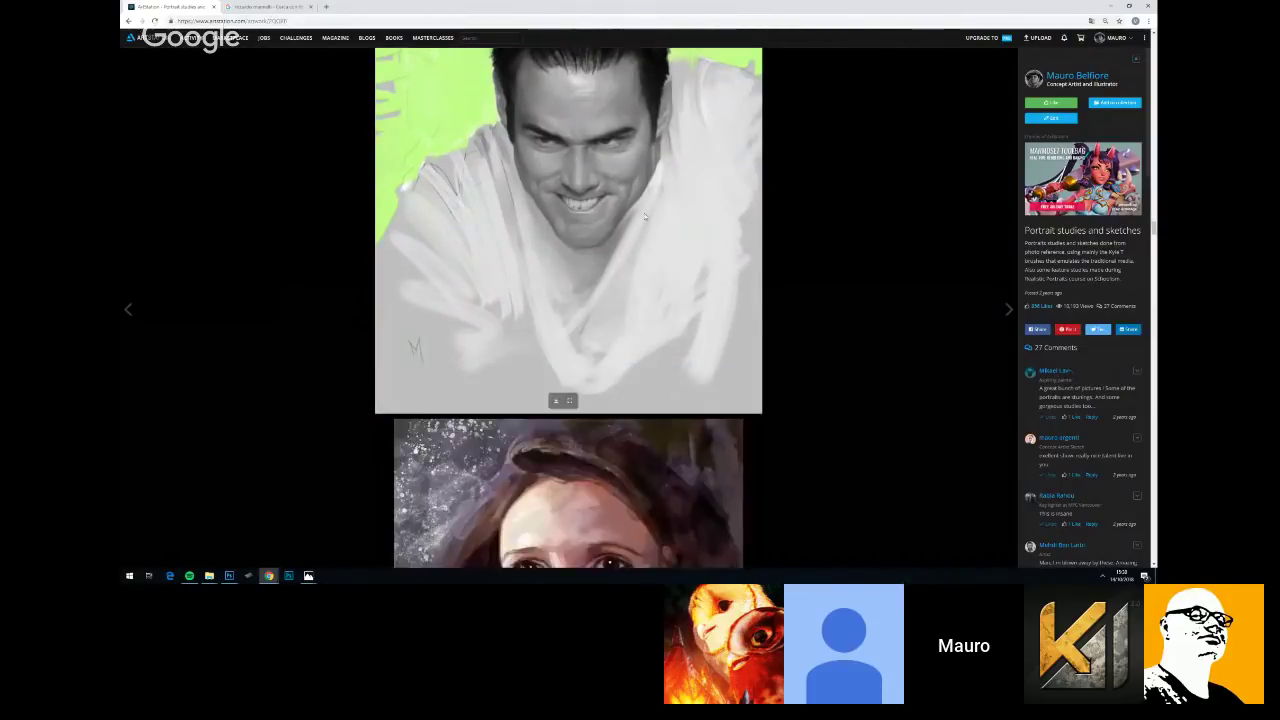
pyautogui.scroll(-3, 645, 240)
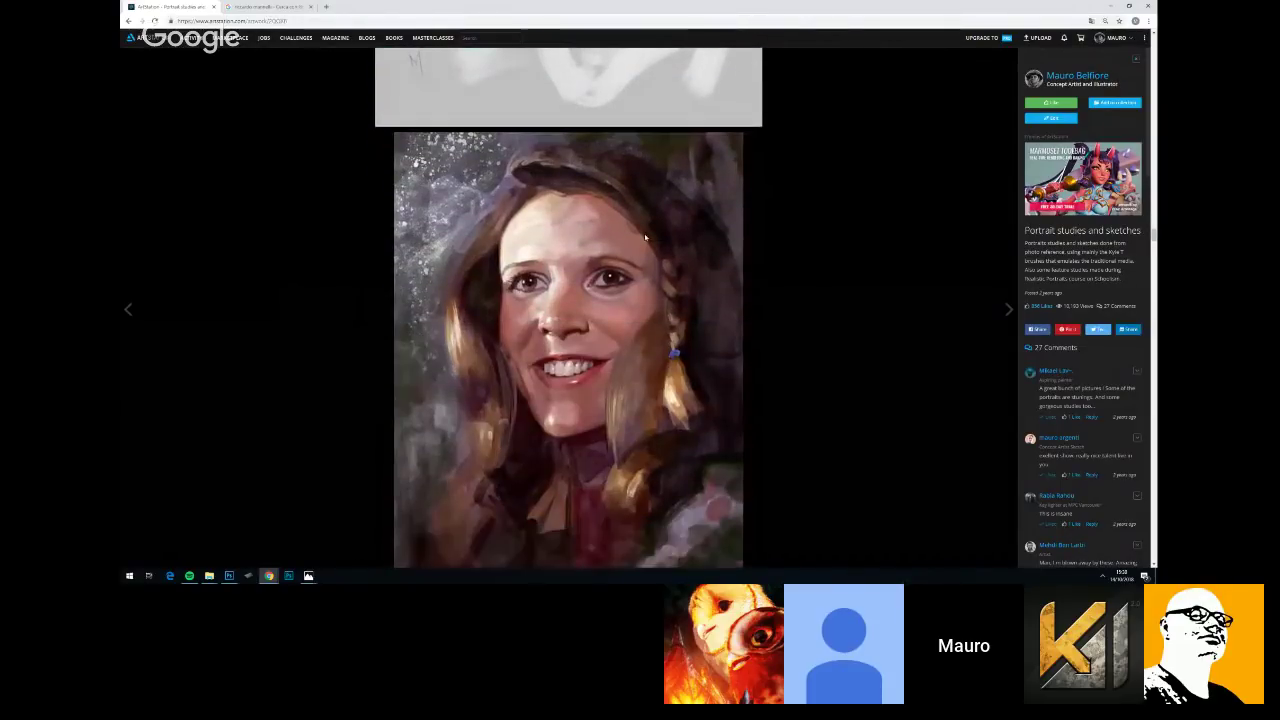
pyautogui.scroll(-3, 650, 235)
pyautogui.scroll(-2, 650, 233)
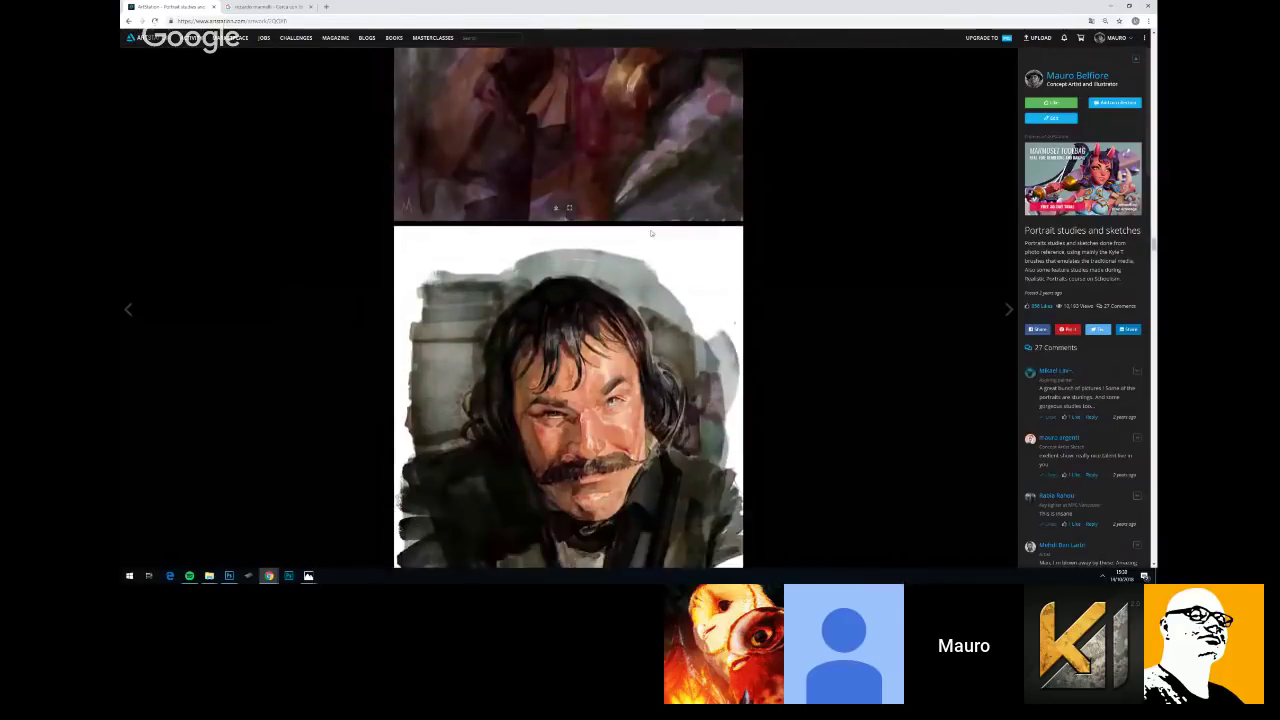
pyautogui.scroll(4, 645, 235)
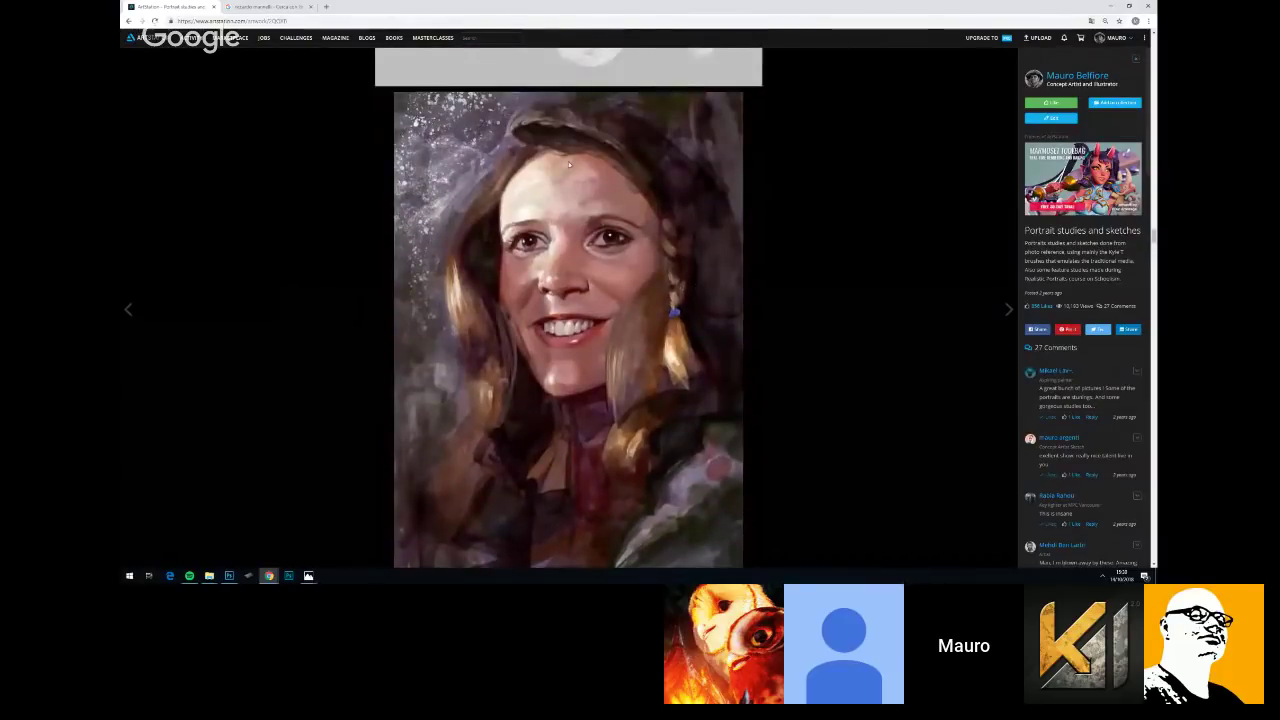
# Examine the portraits of the man with a glass, the suited man on blue and the dark-haired man in a jacket
pyautogui.scroll(-5, 630, 230)
pyautogui.scroll(-3, 600, 222)
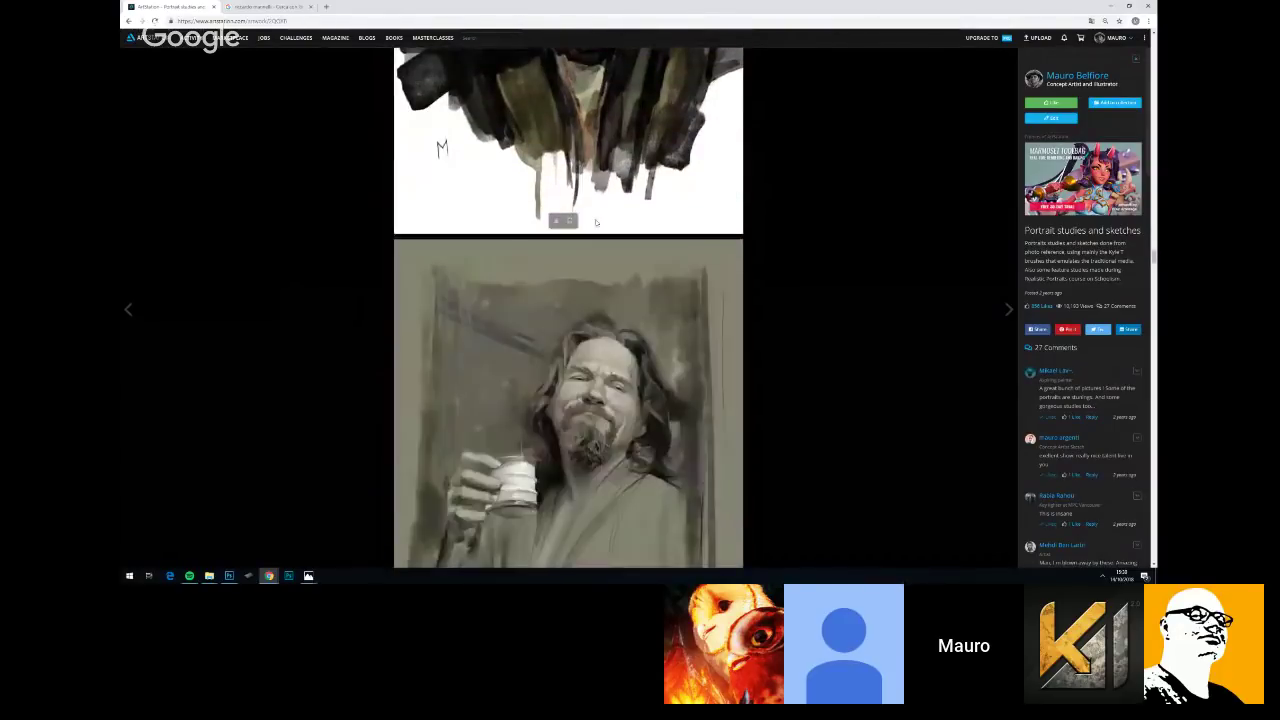
pyautogui.scroll(-5, 596, 222)
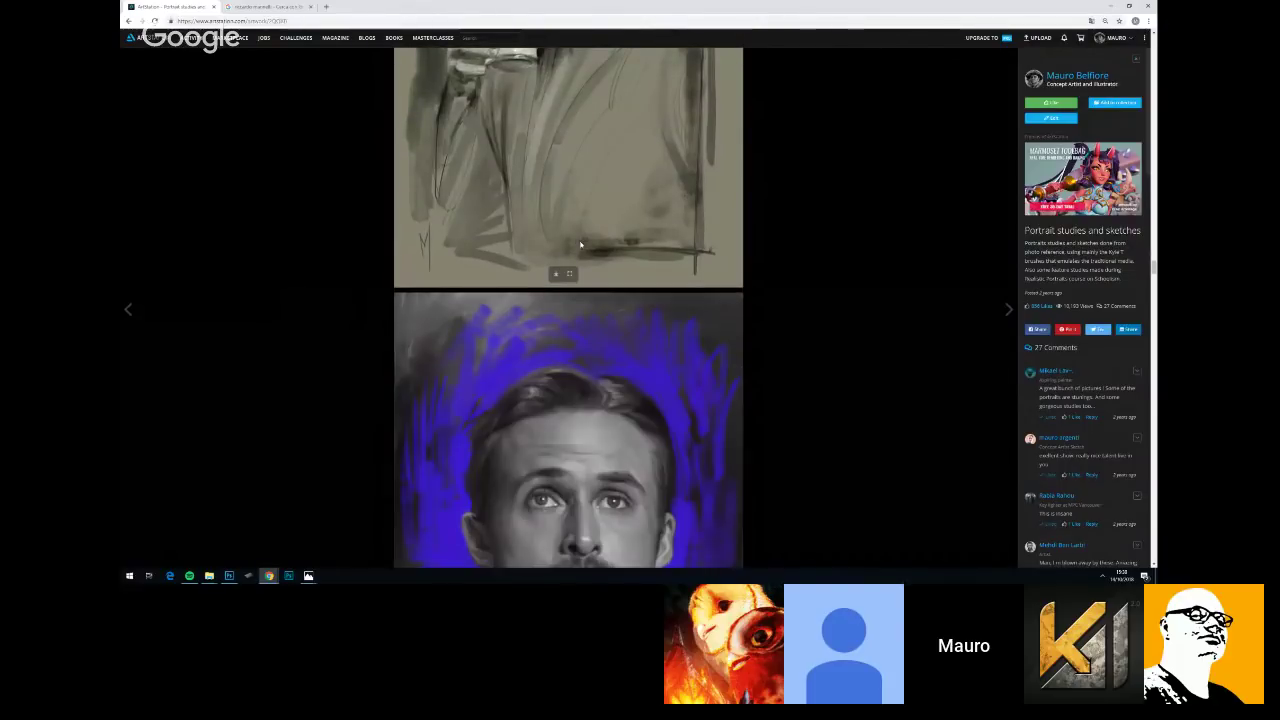
pyautogui.scroll(-4, 580, 244)
pyautogui.scroll(-4, 578, 241)
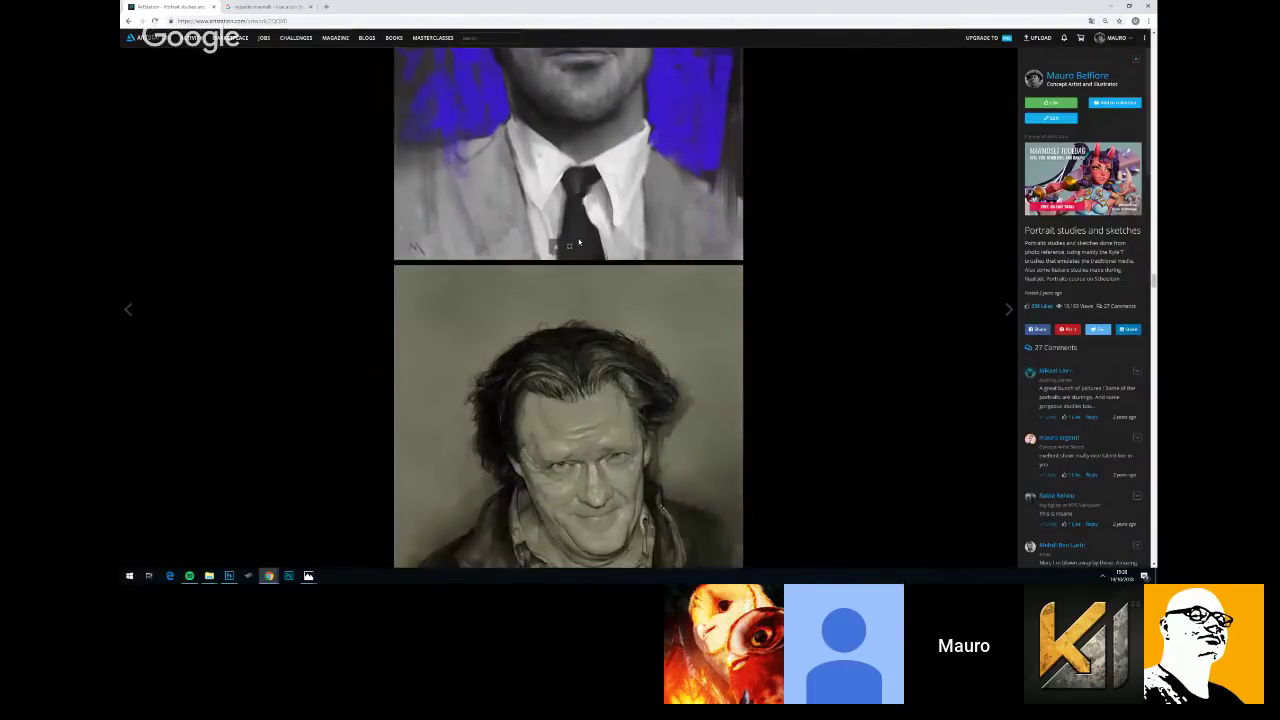
pyautogui.scroll(-3, 578, 241)
pyautogui.scroll(1, 700, 150)
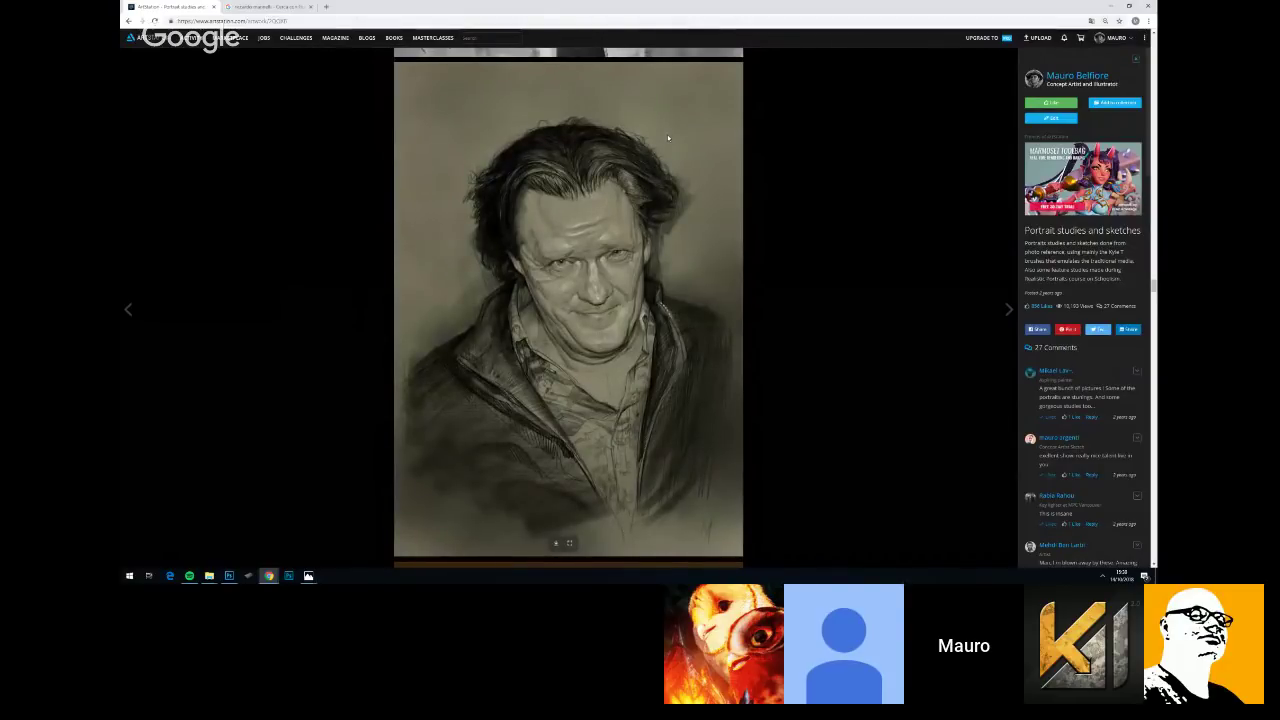
pyautogui.scroll(1, 661, 162)
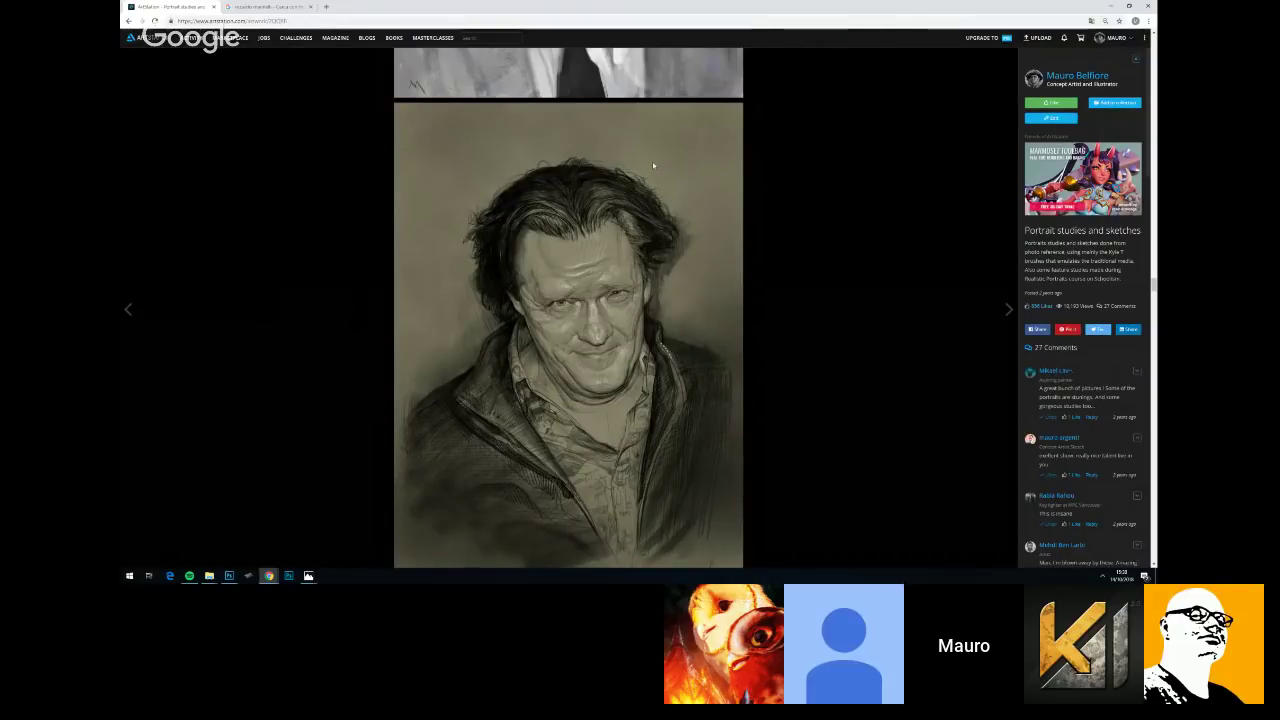
pyautogui.scroll(-1, 643, 203)
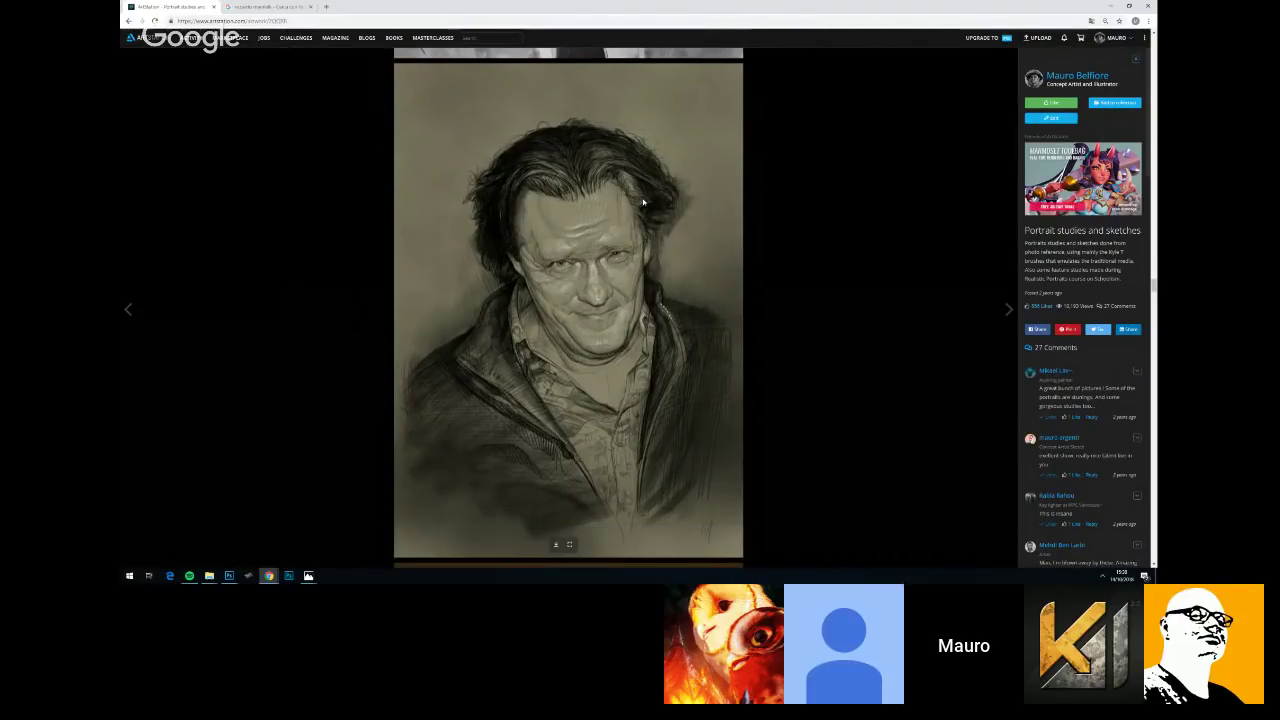
pyautogui.scroll(-1, 643, 203)
# Switch to Photoshop and look through the tool presets of Kyle's brushes, including the Ultimate, Drawing Box and Real Watercolor sets
pyautogui.click(229, 577)
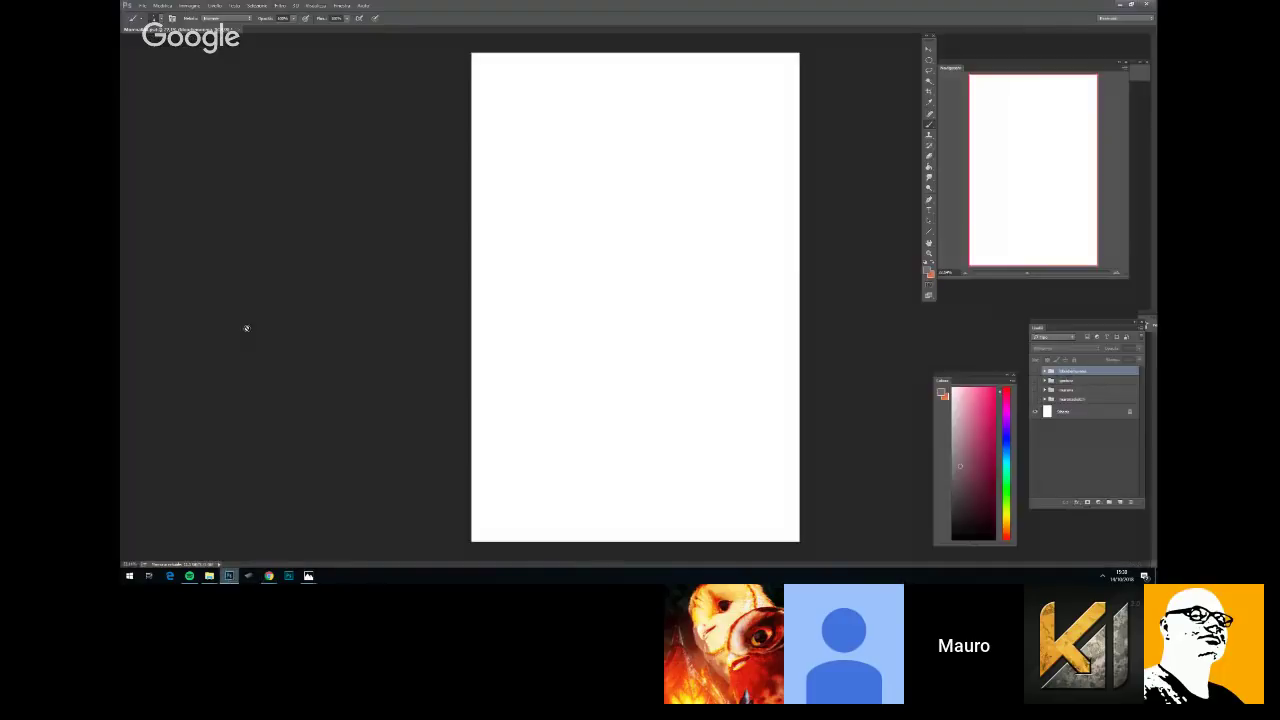
pyautogui.click(141, 19)
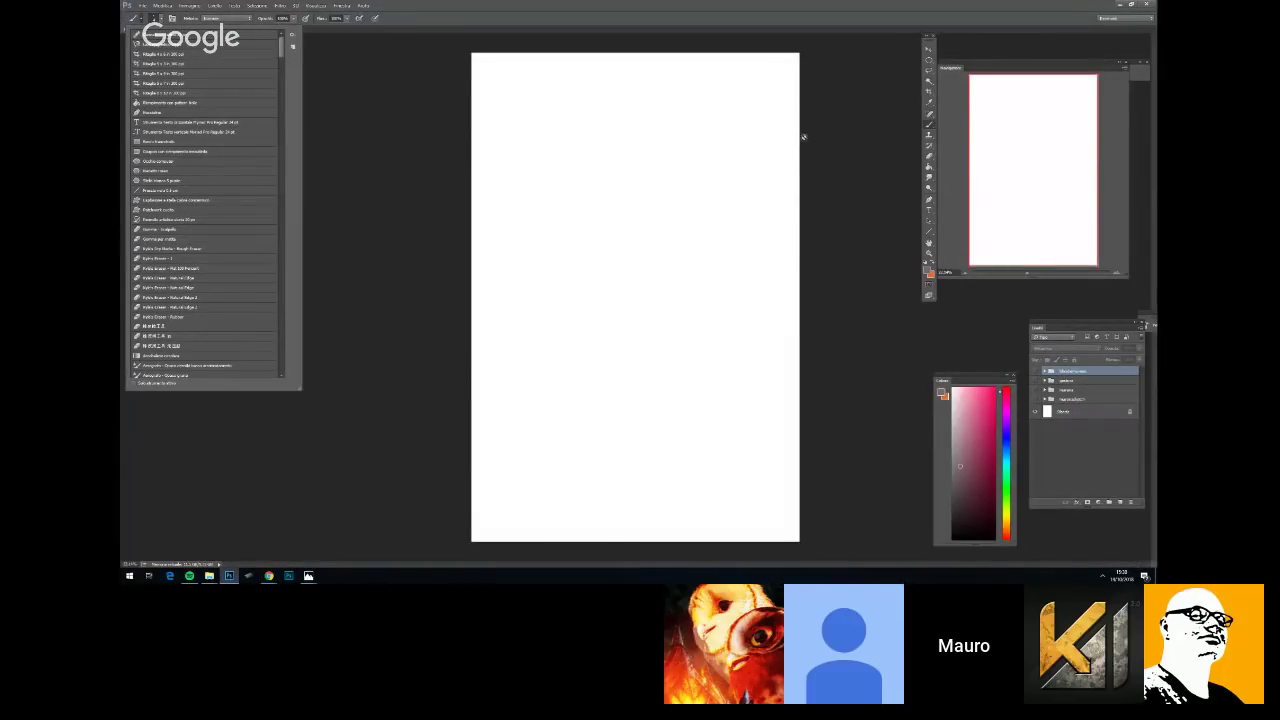
pyautogui.click(160, 384)
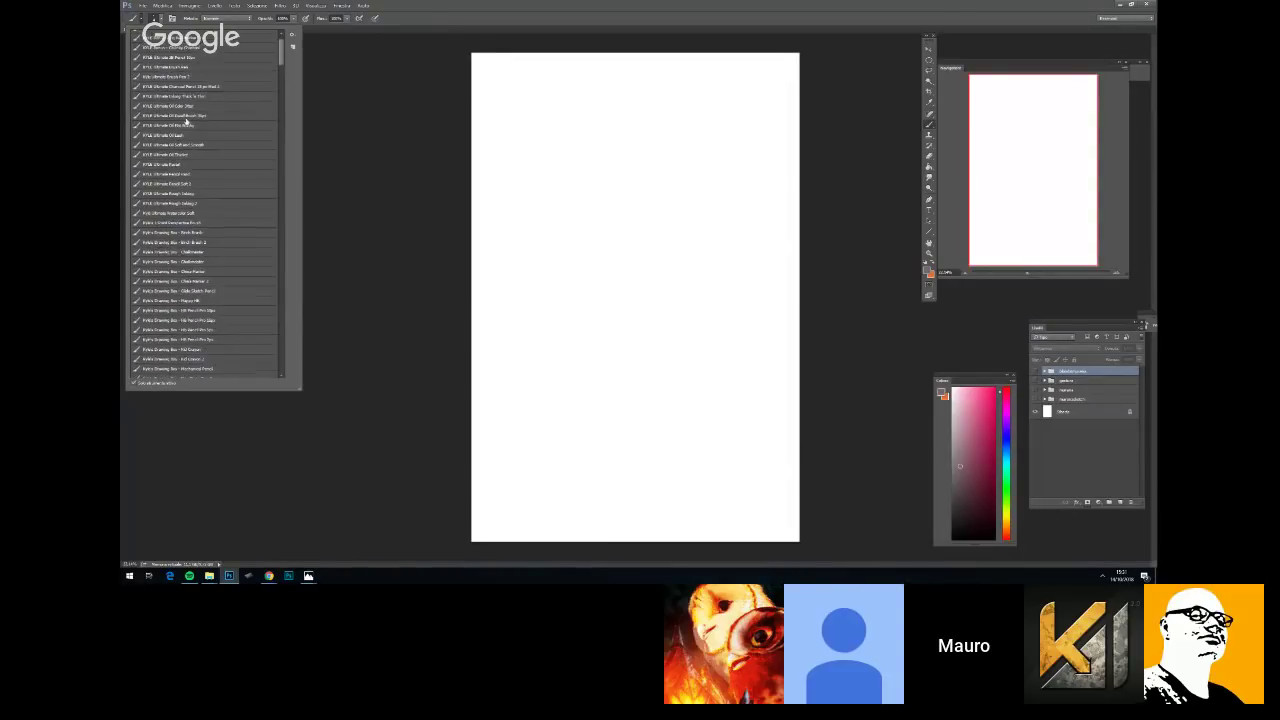
pyautogui.scroll(-1, 185, 120)
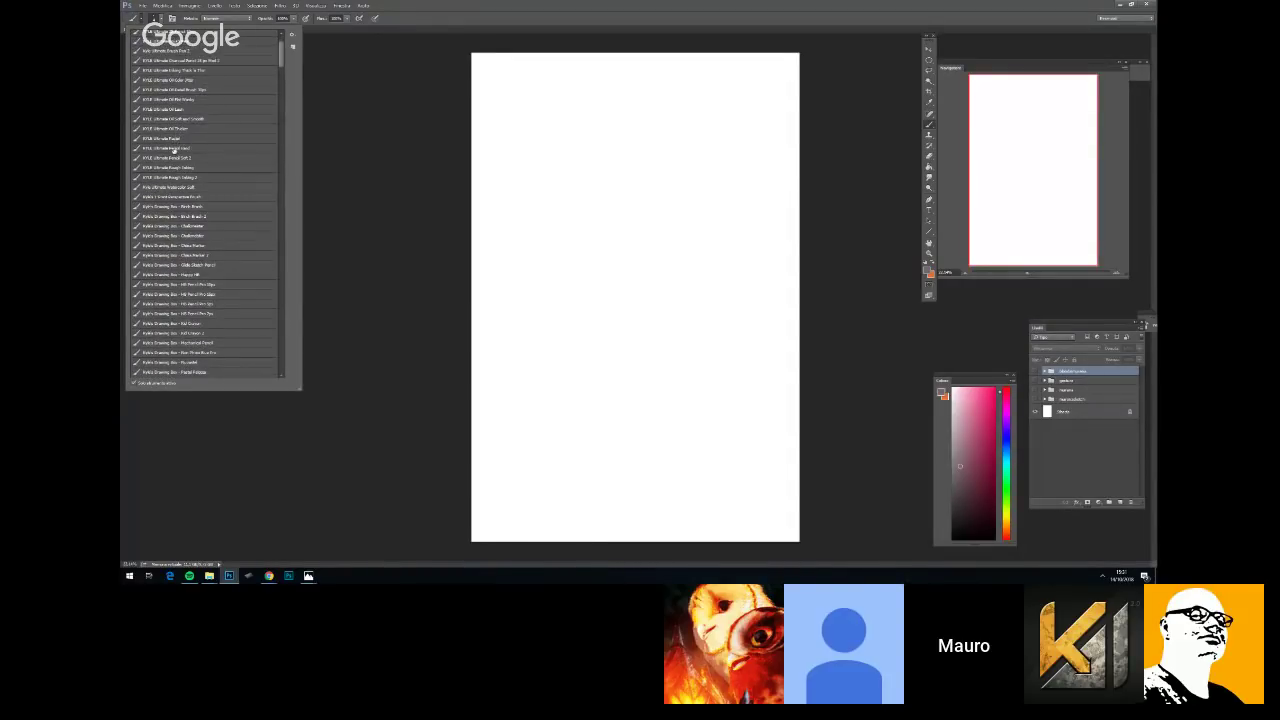
pyautogui.scroll(2, 205, 188)
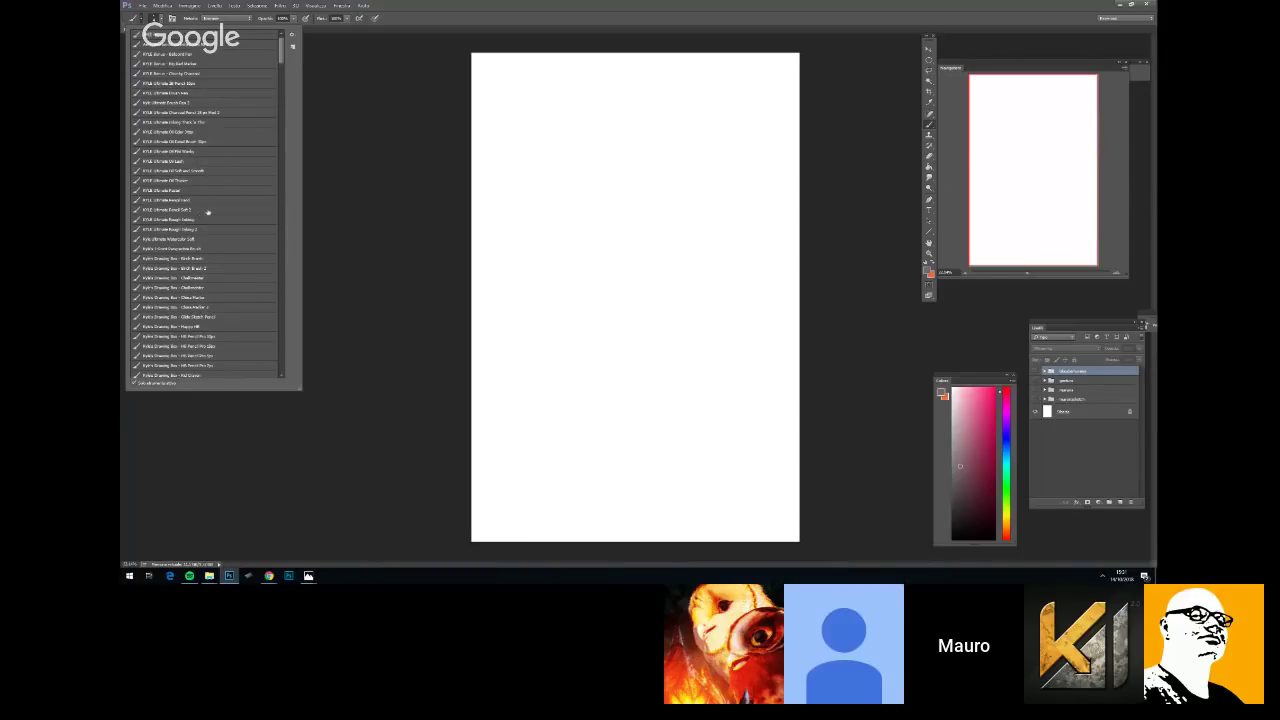
pyautogui.moveTo(280, 55)
pyautogui.mouseDown()
pyautogui.moveTo(279, 318)
pyautogui.moveTo(284, 200)
pyautogui.moveTo(300, 206)
pyautogui.moveTo(302, 160)
pyautogui.moveTo(294, 98)
pyautogui.moveTo(281, 318)
pyautogui.mouseUp()
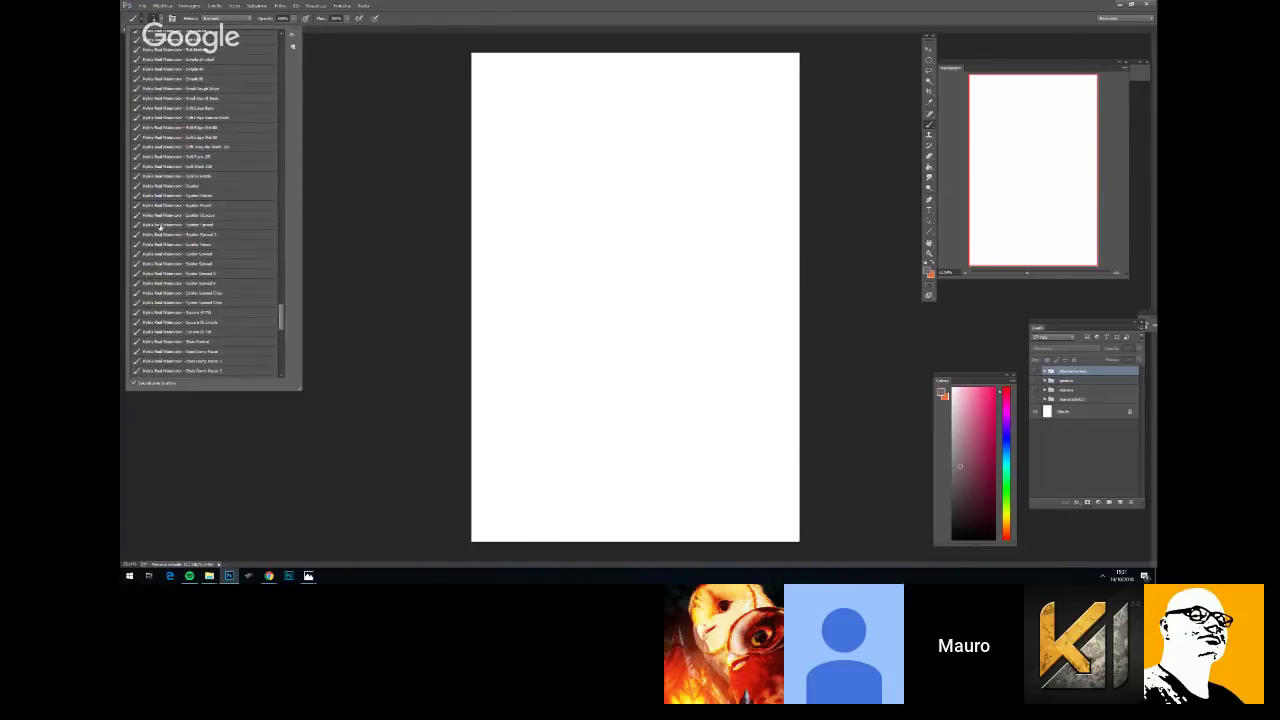
pyautogui.scroll(6, 210, 165)
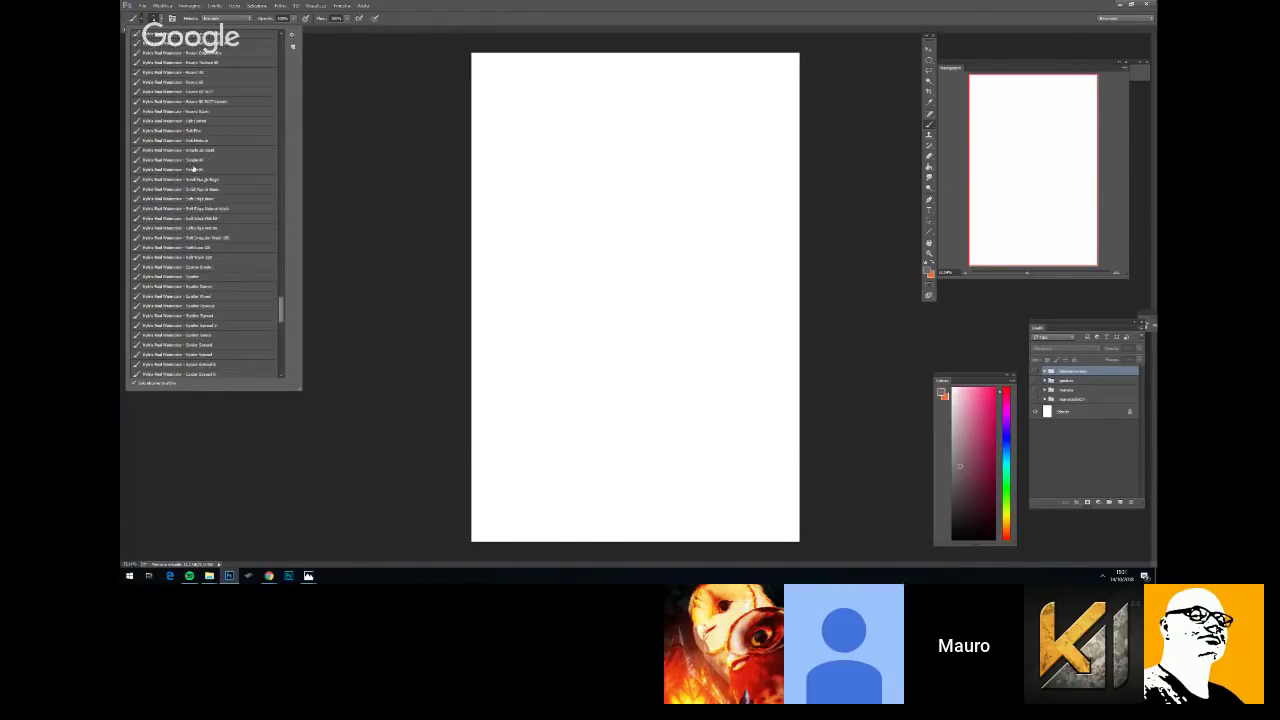
pyautogui.scroll(3, 200, 150)
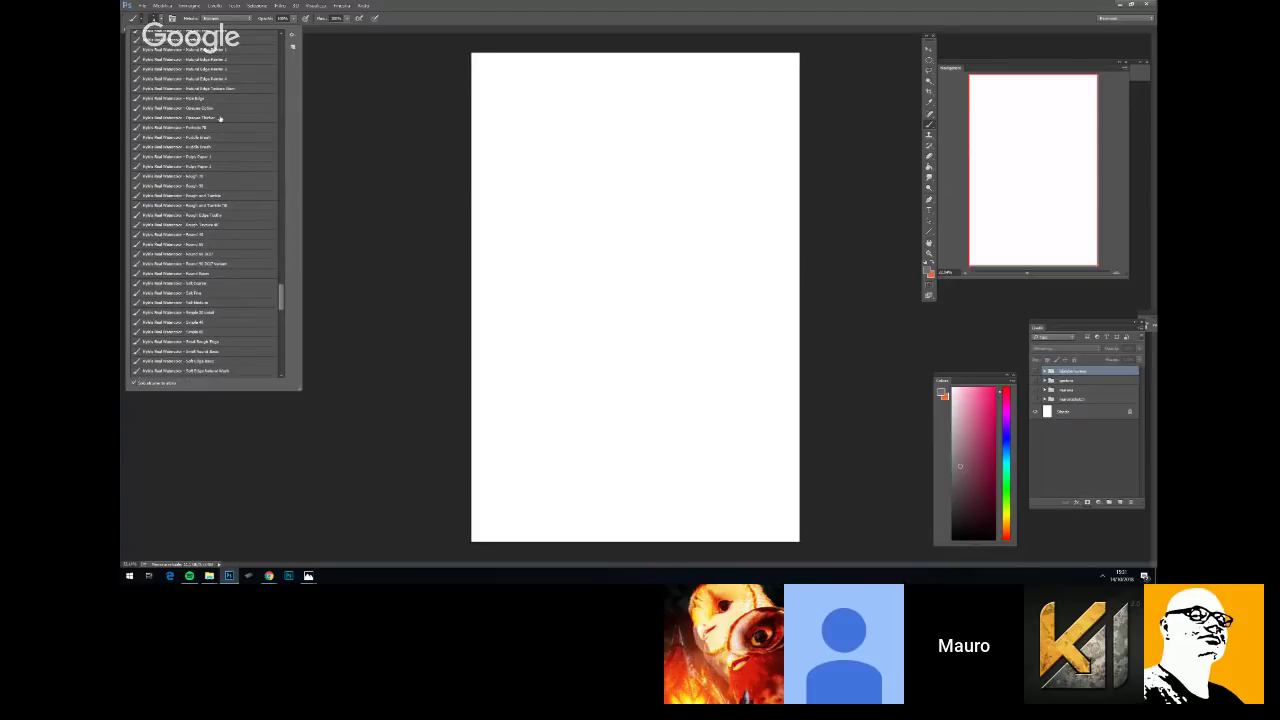
pyautogui.scroll(5, 212, 130)
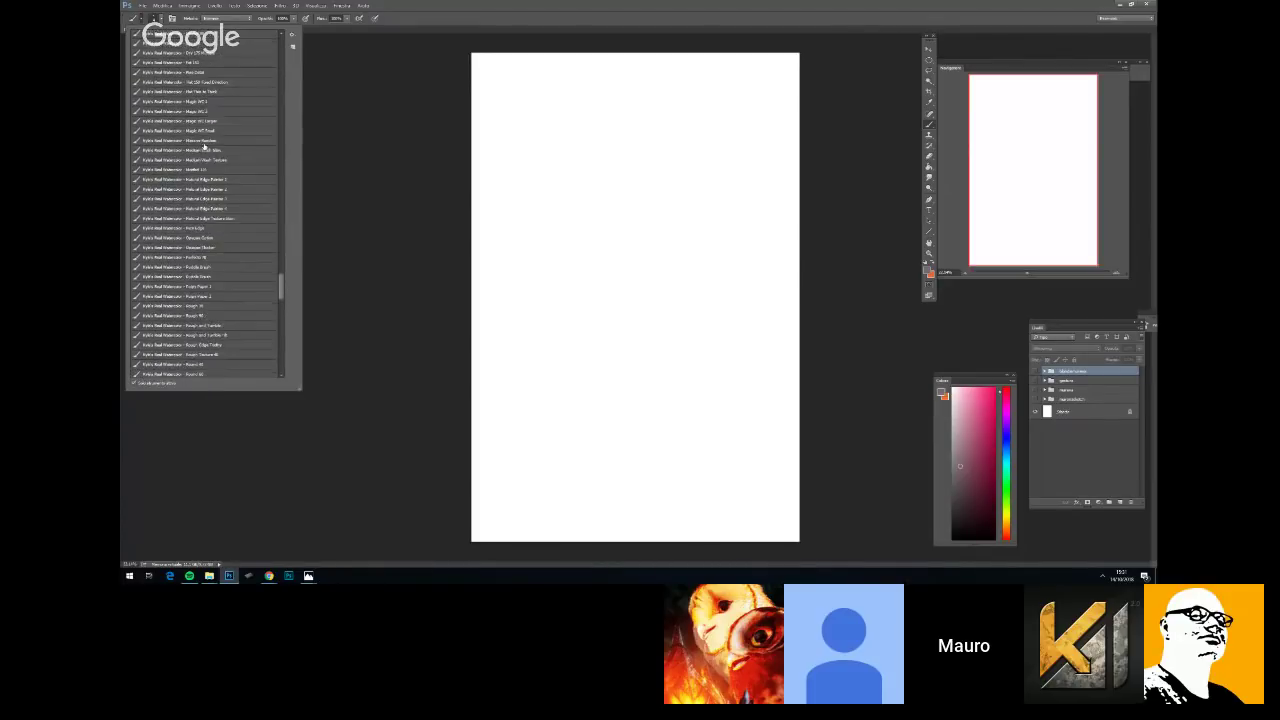
pyautogui.scroll(2, 234, 231)
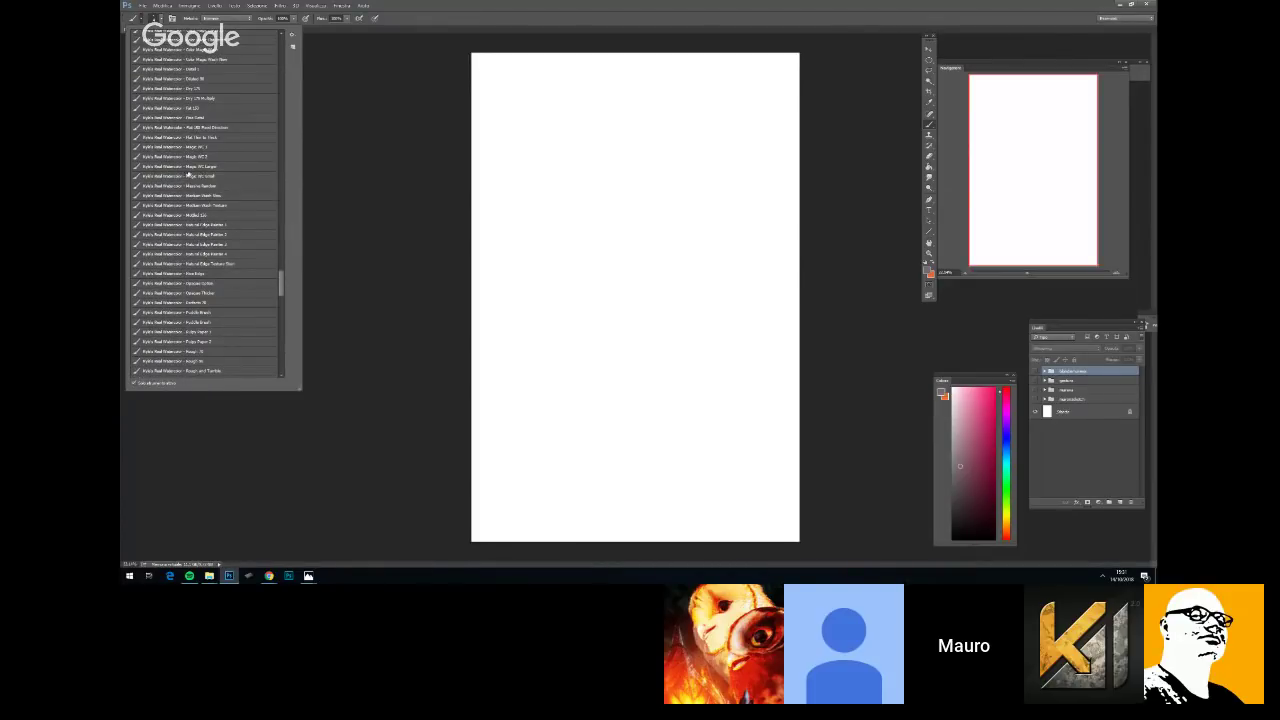
# Create a new blank A4 document in RGB colour
pyautogui.click(161, 5)
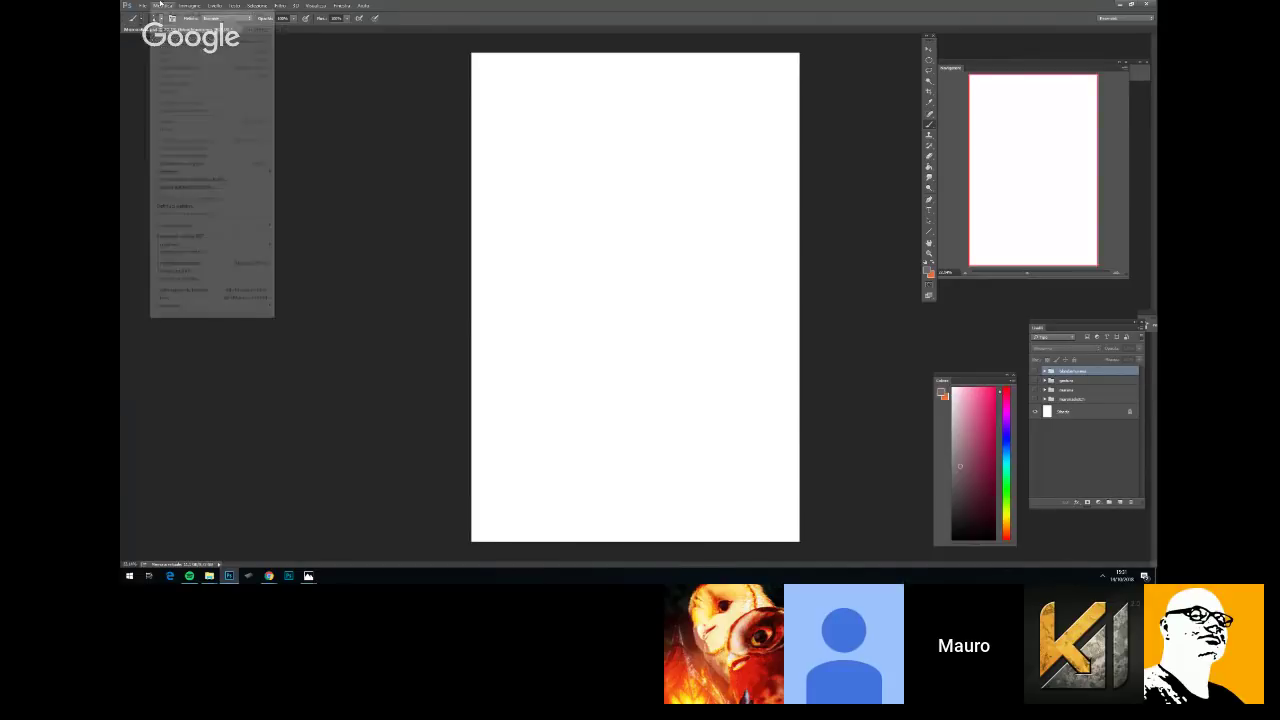
pyautogui.click(150, 14)
pyautogui.click(720, 153)
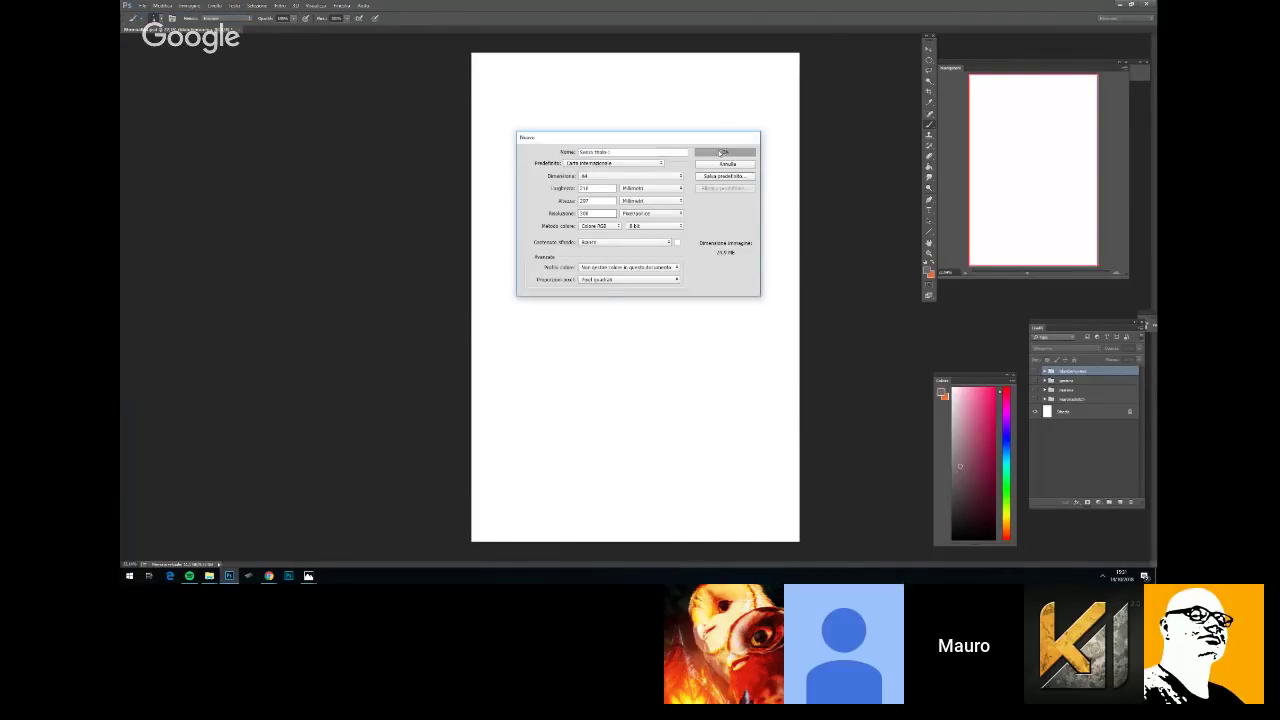
pyautogui.click(722, 152)
# Choose the Kyle's Real Watercolor Natural Edge Painter 1 brush and paint overlapping grey-mauve test blobs near the middle of the canvas
pyautogui.click(137, 18)
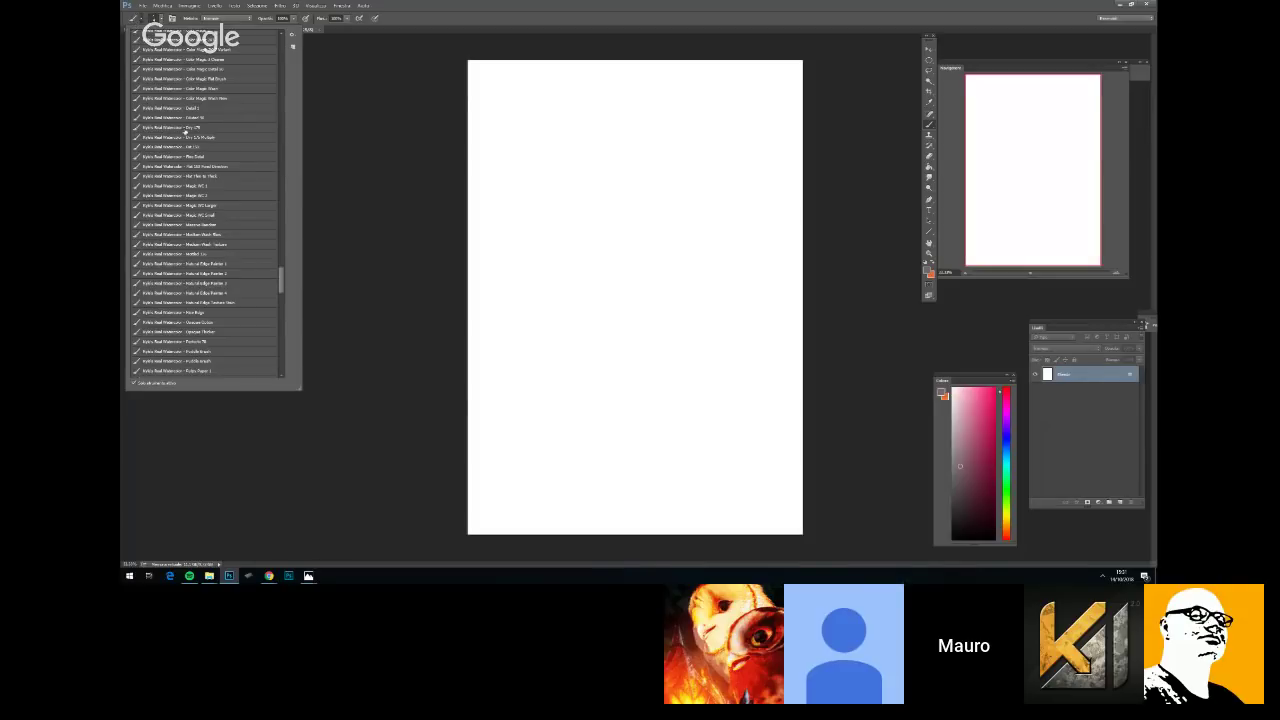
pyautogui.click(220, 263)
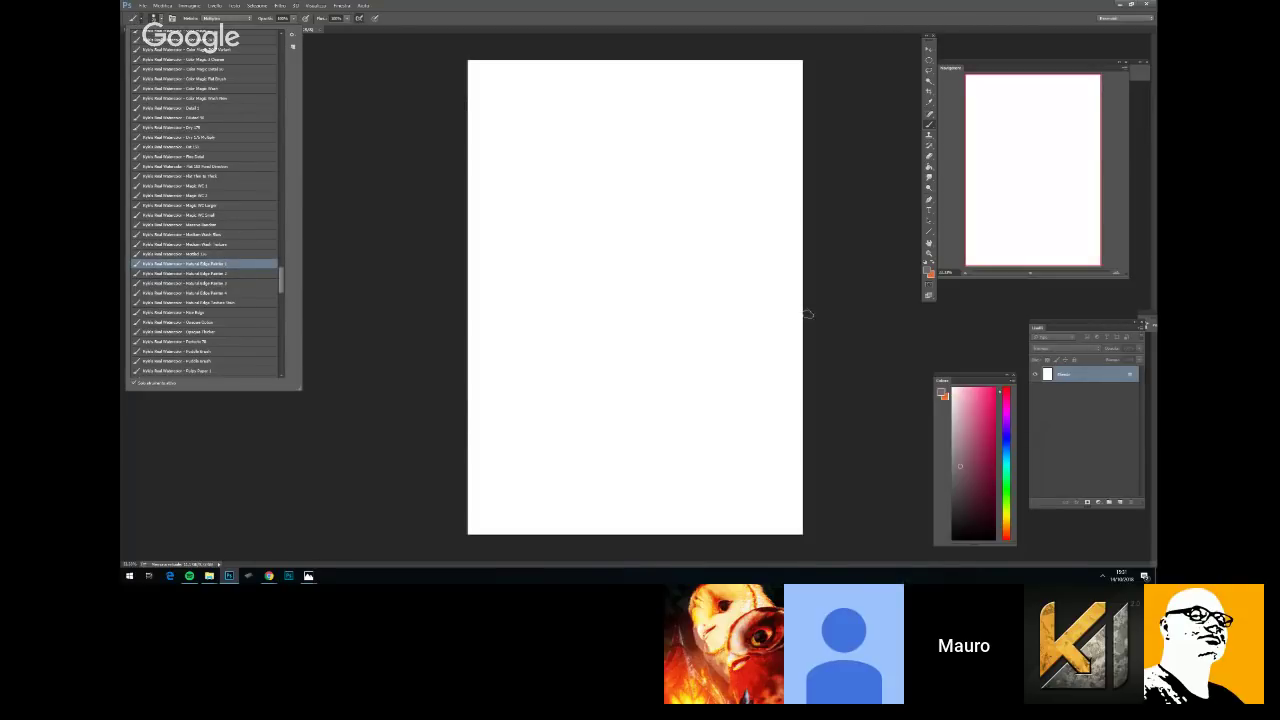
pyautogui.moveTo(714, 270)
pyautogui.mouseDown()
pyautogui.moveTo(700, 286)
pyautogui.moveTo(712, 286)
pyautogui.mouseUp()
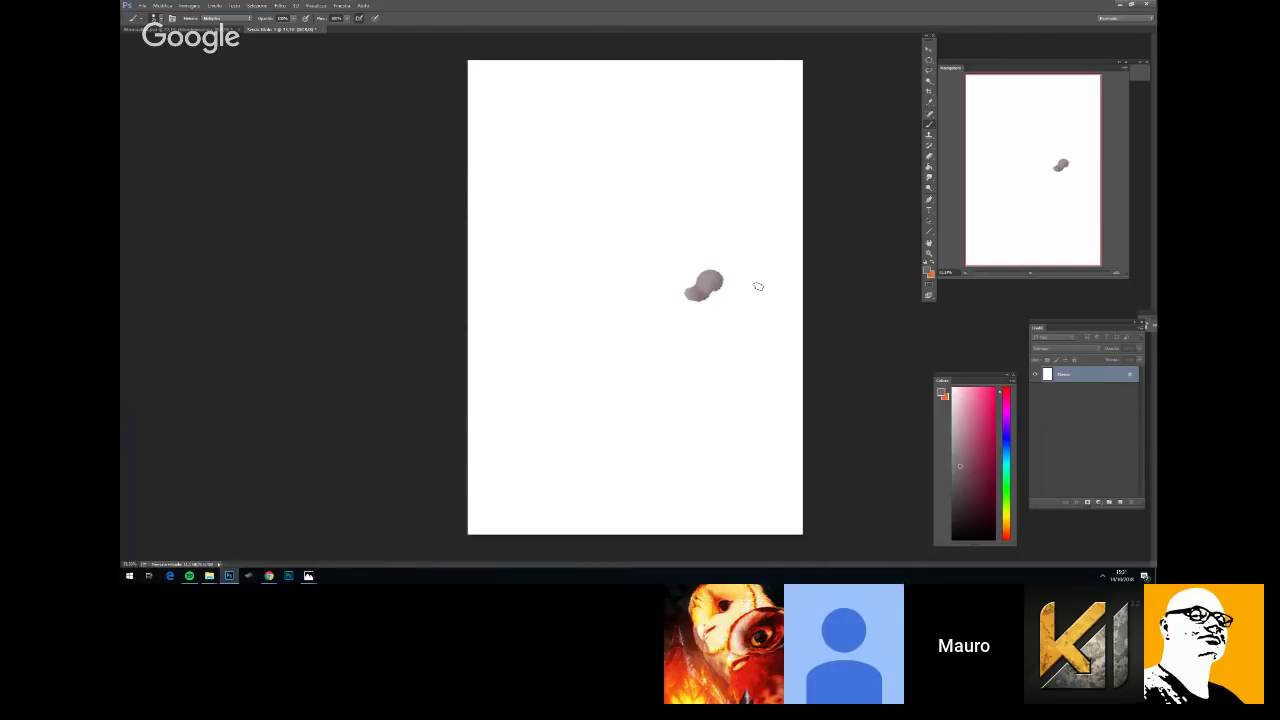
pyautogui.hotkey('ctrl', '+')
pyautogui.moveTo(706, 276)
pyautogui.mouseDown()
pyautogui.moveTo(633, 277)
pyautogui.moveTo(660, 250)
pyautogui.moveTo(690, 255)
pyautogui.moveTo(640, 260)
pyautogui.moveTo(654, 228)
pyautogui.moveTo(700, 215)
pyautogui.moveTo(632, 216)
pyautogui.moveTo(690, 292)
pyautogui.mouseUp()
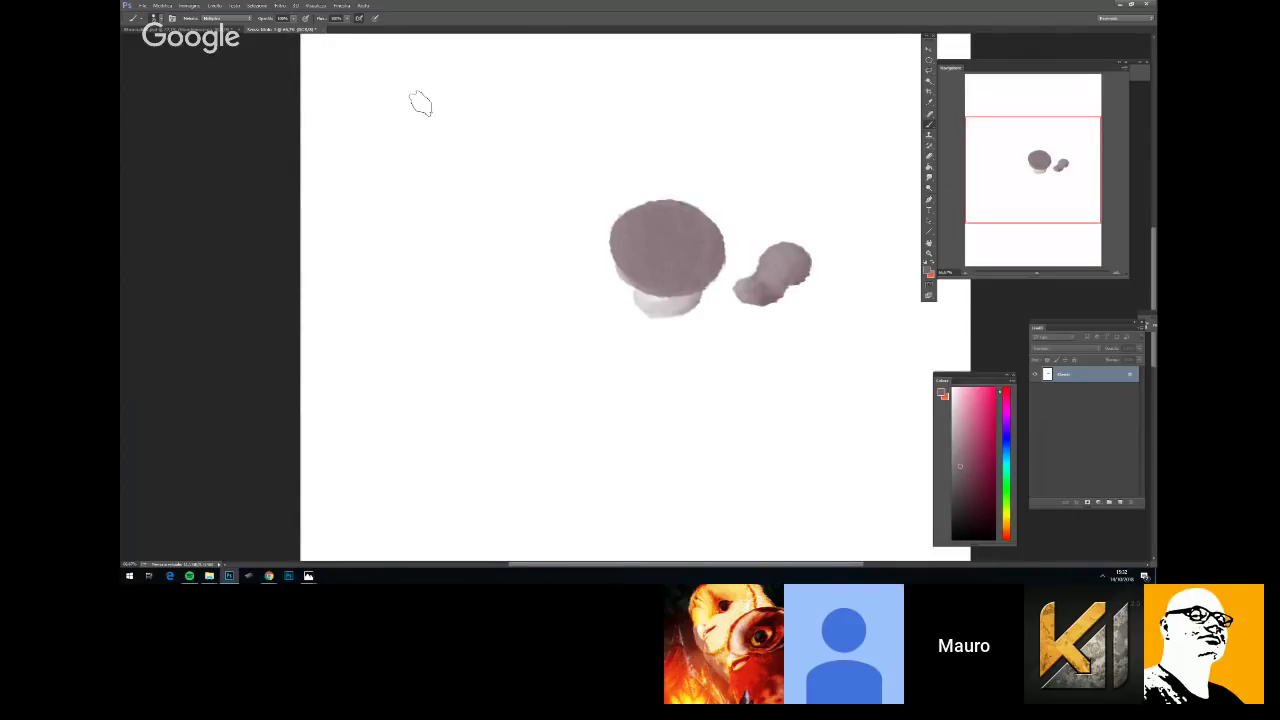
# Set up a fresh blank A4 document in RGB colour, 8 bit, using the international paper preset
pyautogui.press('Tab')
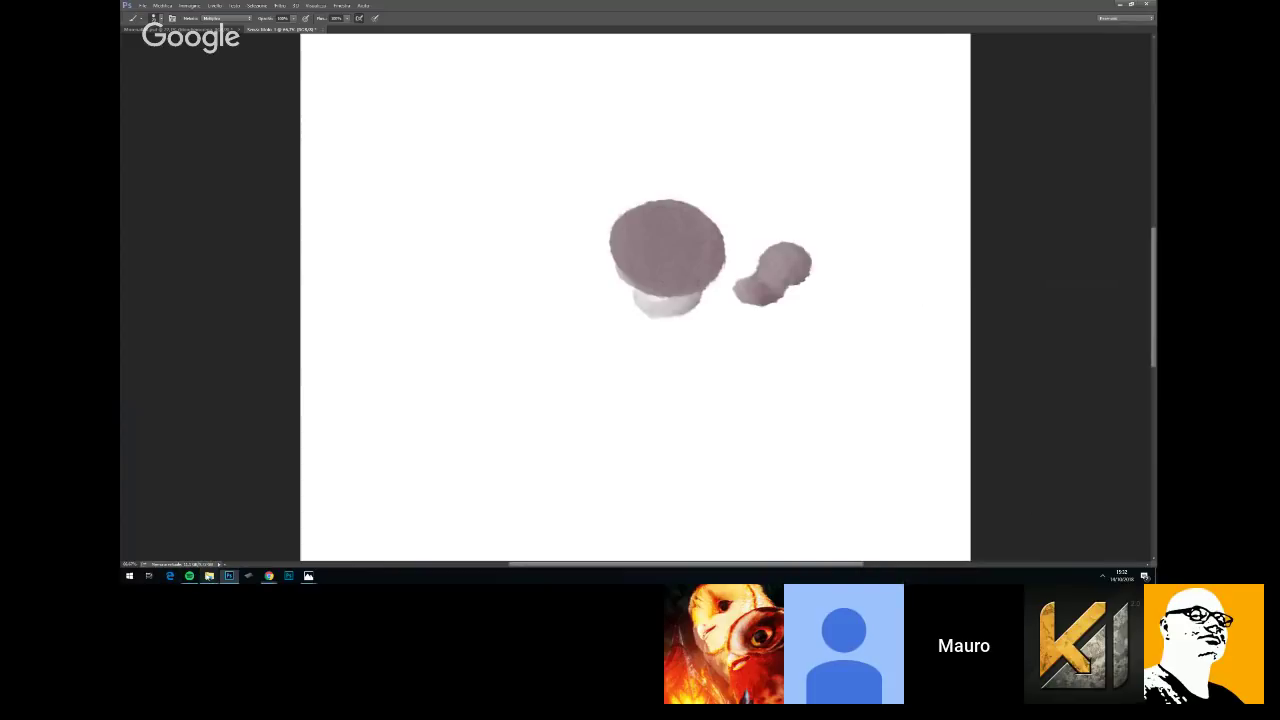
pyautogui.hotkey('alt', 'Tab')
pyautogui.click(229, 575)
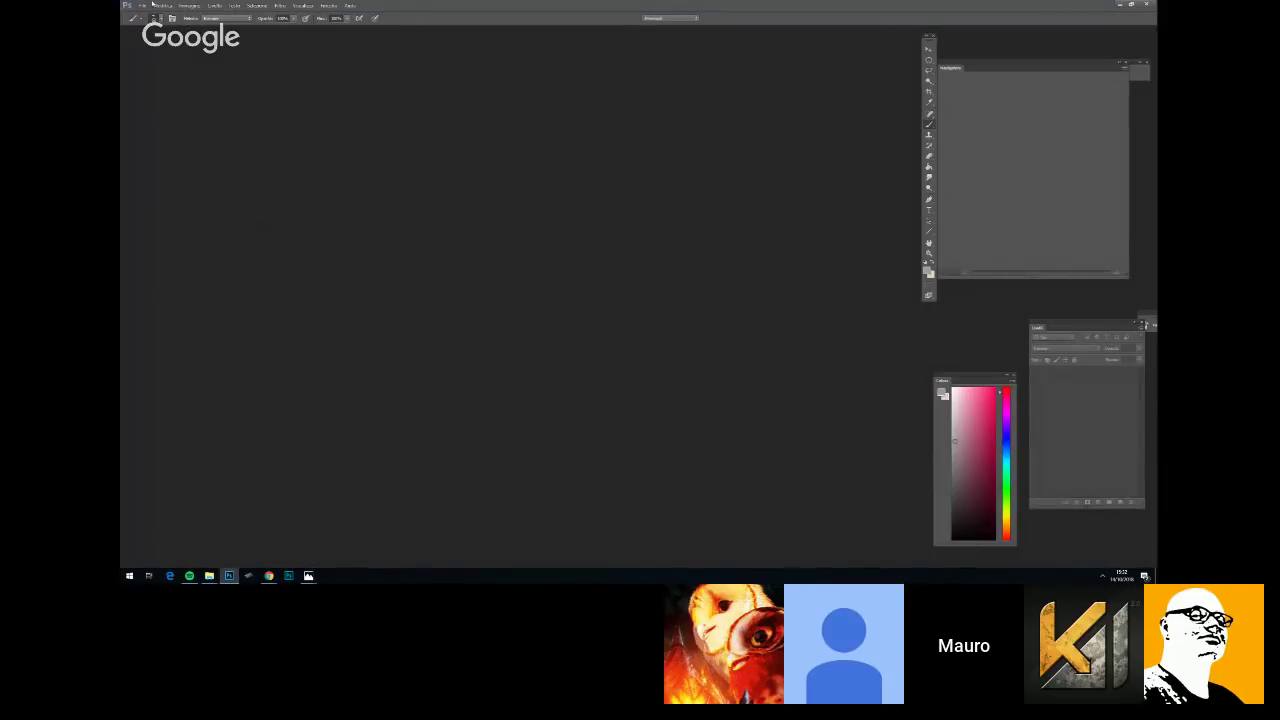
pyautogui.click(143, 5)
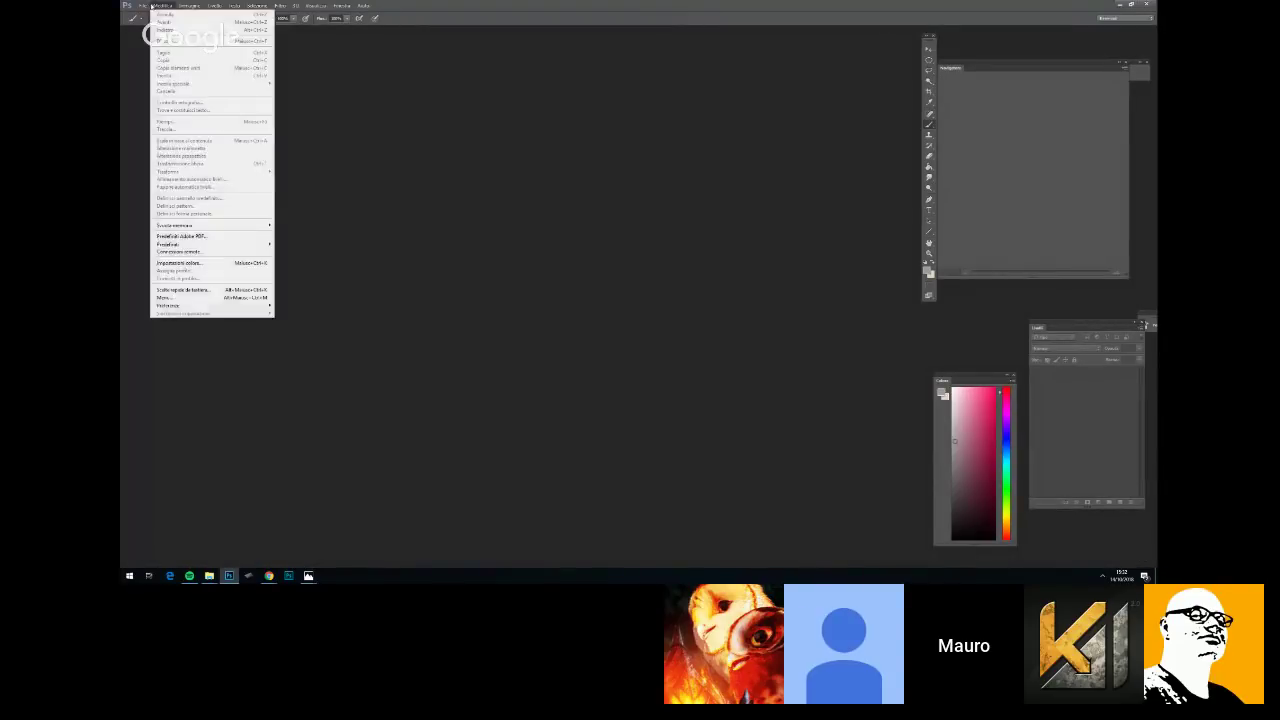
pyautogui.click(165, 22)
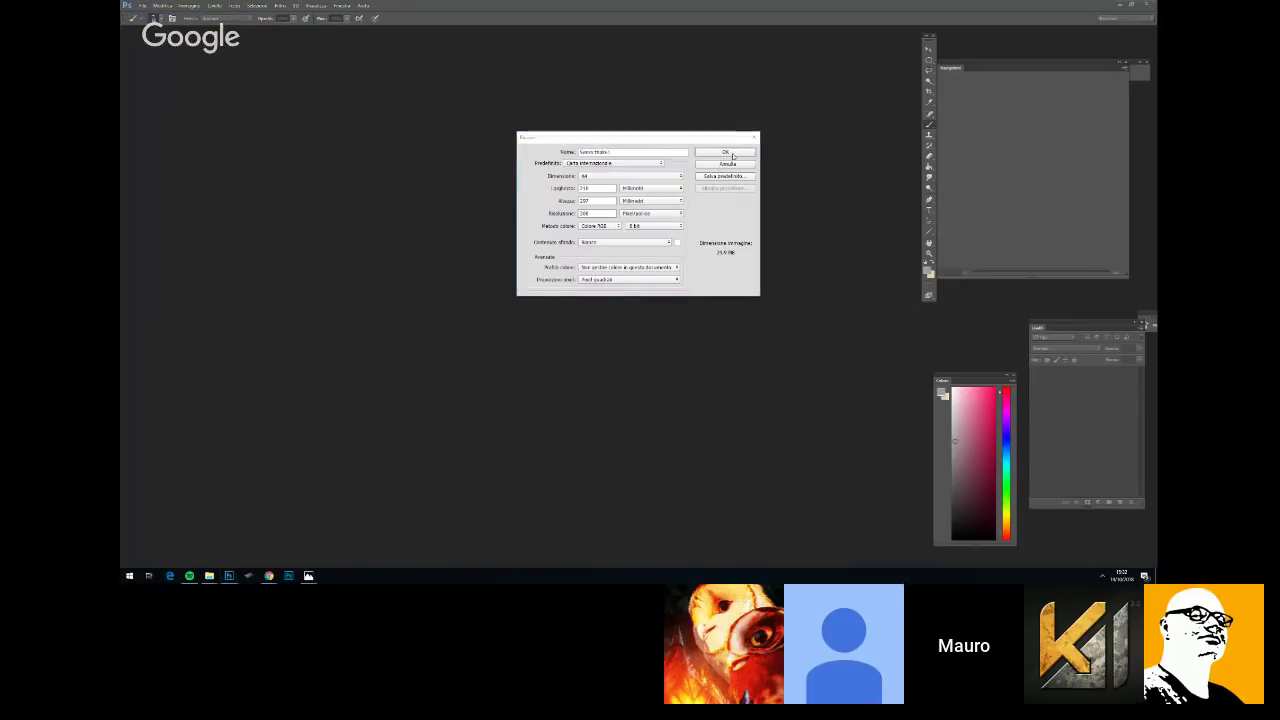
pyautogui.click(725, 152)
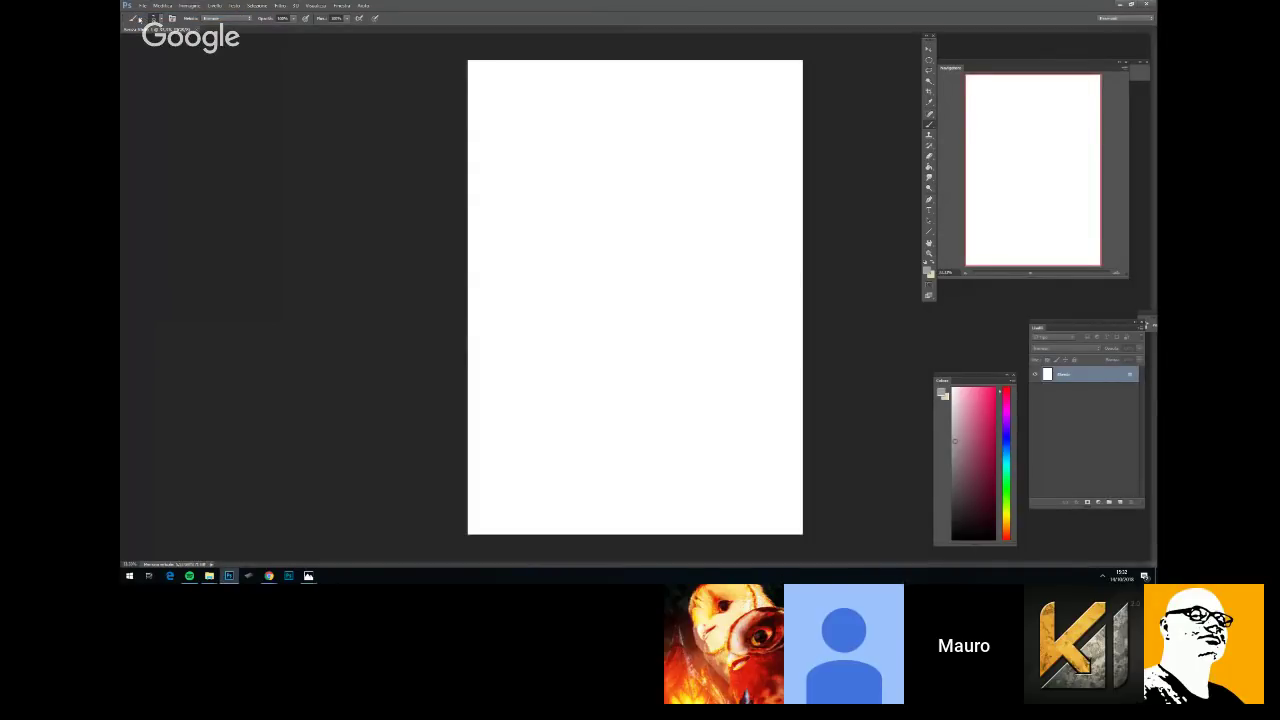
# Choose a Kyle's Drawing Box HB Pencil brush for the blank A4 document
pyautogui.click(140, 19)
pyautogui.click(280, 29)
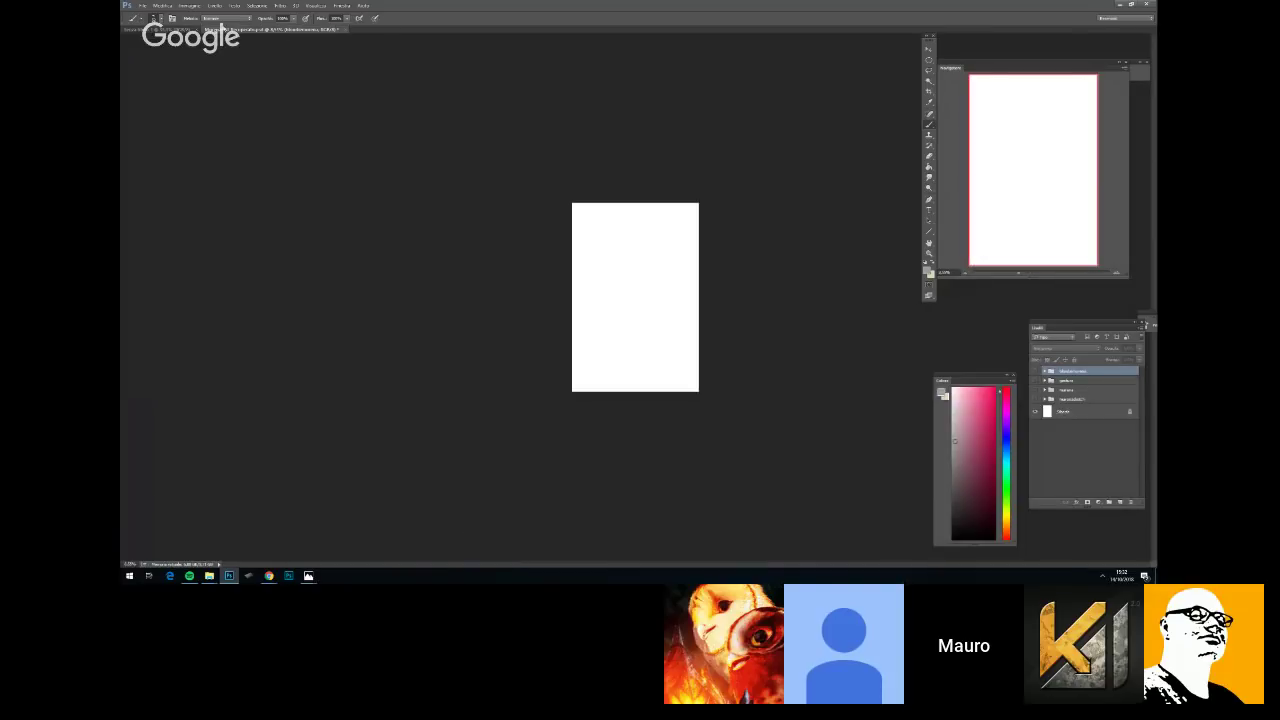
pyautogui.click(186, 30)
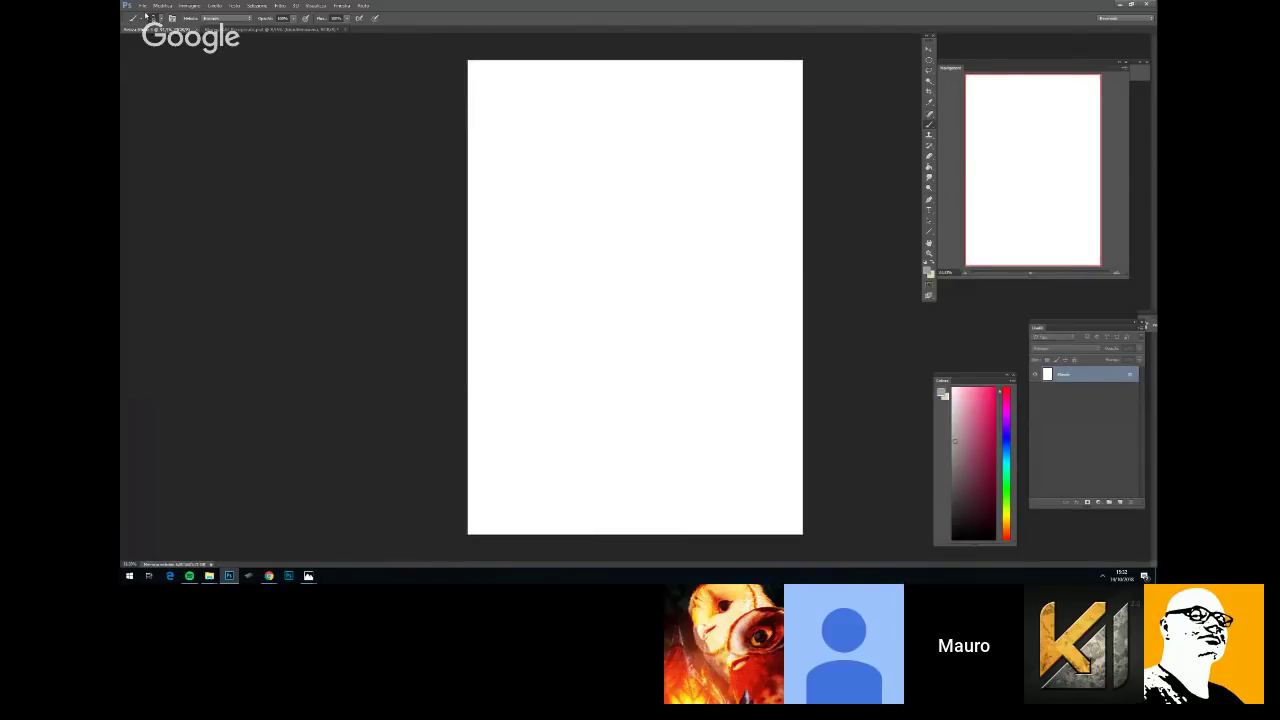
pyautogui.click(140, 20)
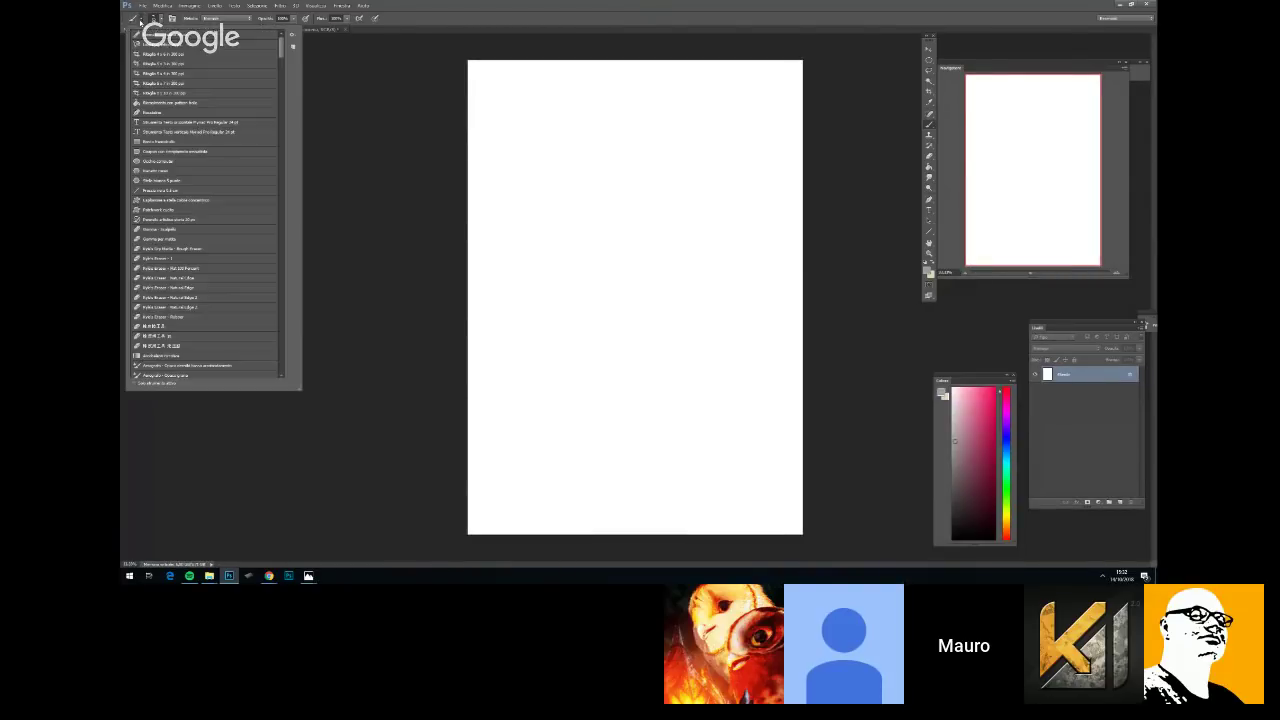
pyautogui.click(153, 387)
pyautogui.scroll(-1, 235, 290)
pyautogui.click(227, 332)
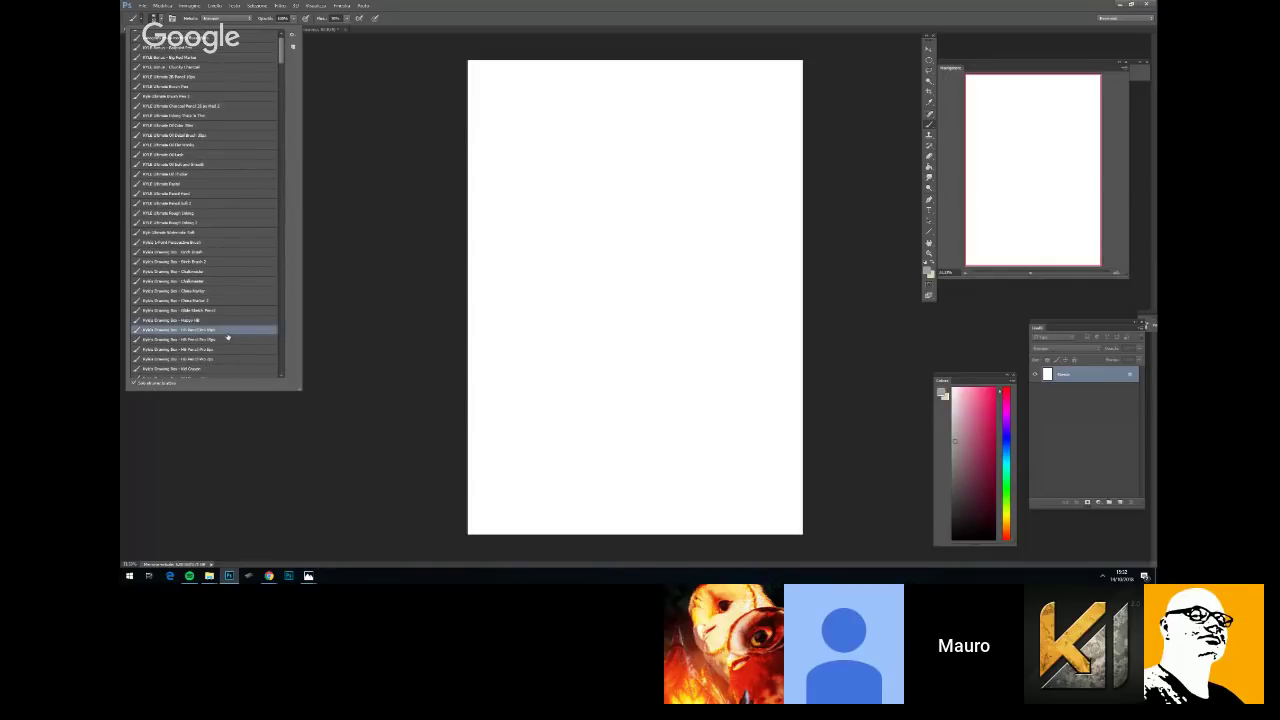
pyautogui.click(229, 341)
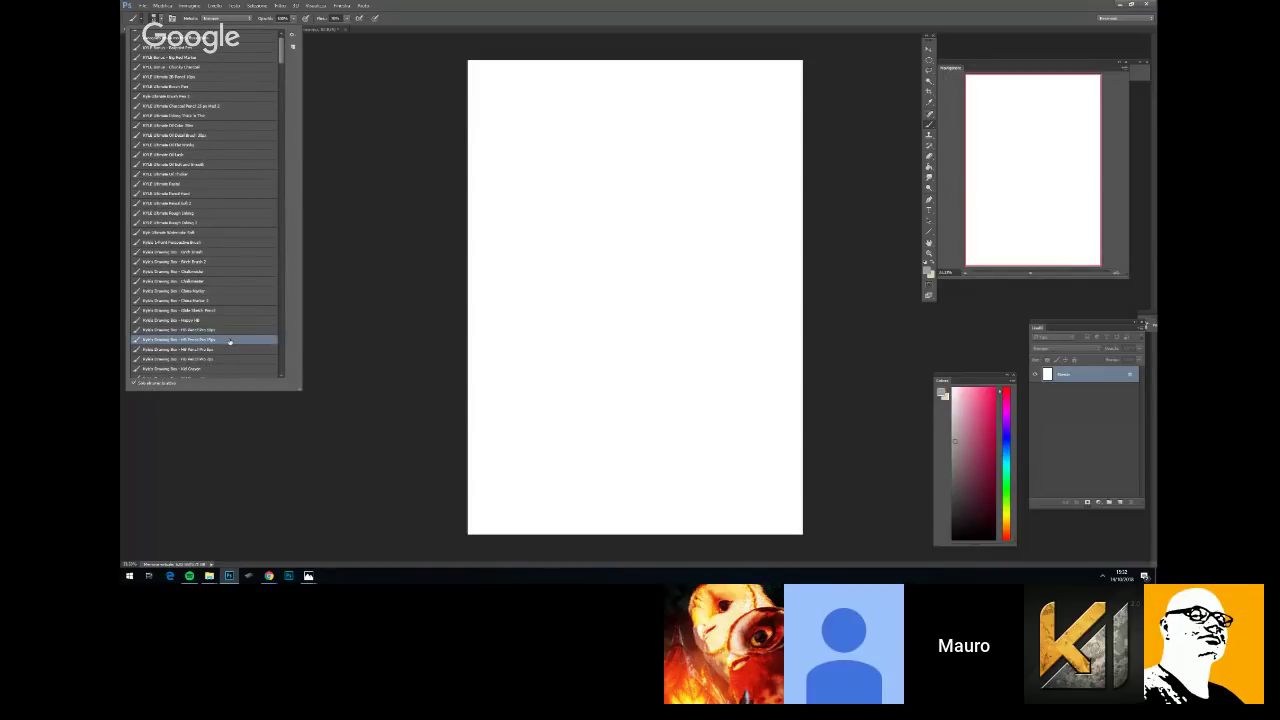
pyautogui.doubleClick(230, 341)
# Draw a grey zigzag scribble and a figure-eight loop near the middle of the page to test the pencil
pyautogui.moveTo(690, 283)
pyautogui.mouseDown()
pyautogui.moveTo(724, 270)
pyautogui.moveTo(739, 288)
pyautogui.moveTo(726, 301)
pyautogui.moveTo(780, 330)
pyautogui.mouseUp()
pyautogui.hotkey('ctrl', '+')
pyautogui.hotkey('ctrl', '+')
pyautogui.hotkey('ctrl', '+')
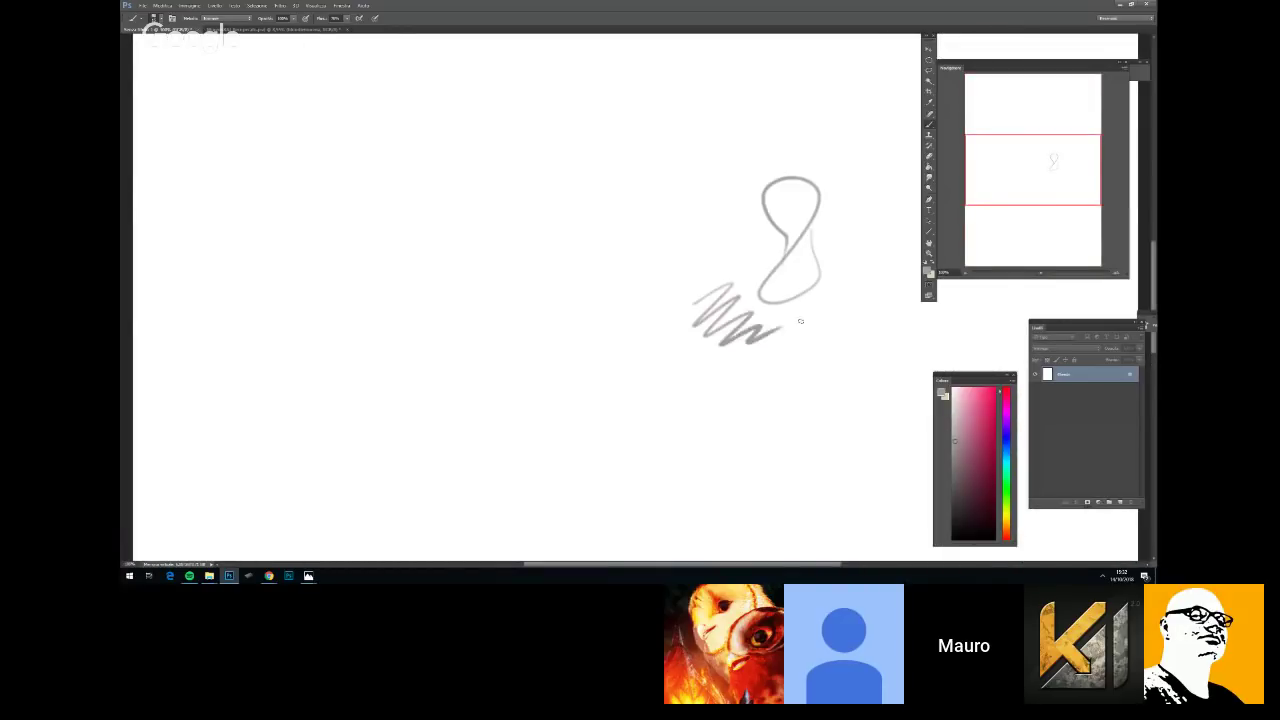
pyautogui.hotkey('ctrl', '-')
pyautogui.hotkey('ctrl', '-')
# Pick a near-black colour and sketch overlapping ovals, dense hatching and loose construction lines around the grey test marks
pyautogui.click(990, 512)
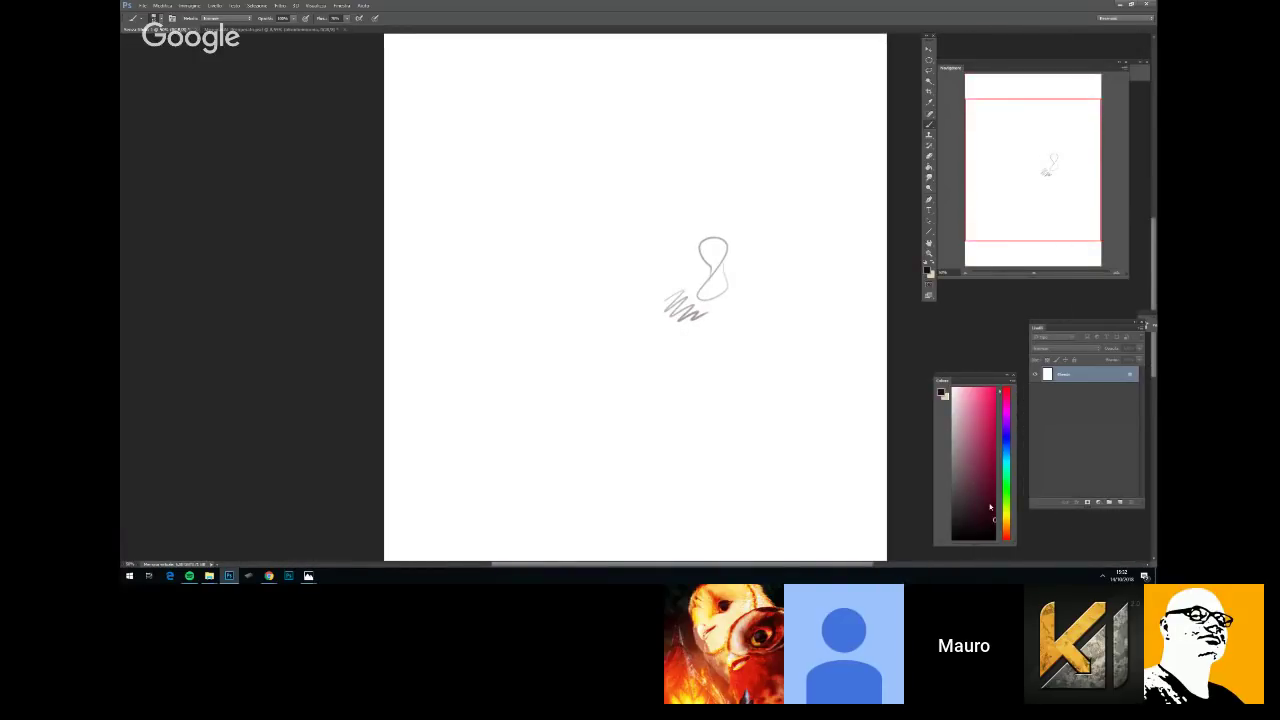
pyautogui.moveTo(763, 305)
pyautogui.mouseDown()
pyautogui.moveTo(723, 335)
pyautogui.moveTo(722, 357)
pyautogui.moveTo(706, 333)
pyautogui.moveTo(736, 318)
pyautogui.mouseUp()
pyautogui.moveTo(650, 178)
pyautogui.mouseDown()
pyautogui.moveTo(606, 243)
pyautogui.moveTo(597, 197)
pyautogui.moveTo(610, 290)
pyautogui.moveTo(680, 236)
pyautogui.mouseUp()
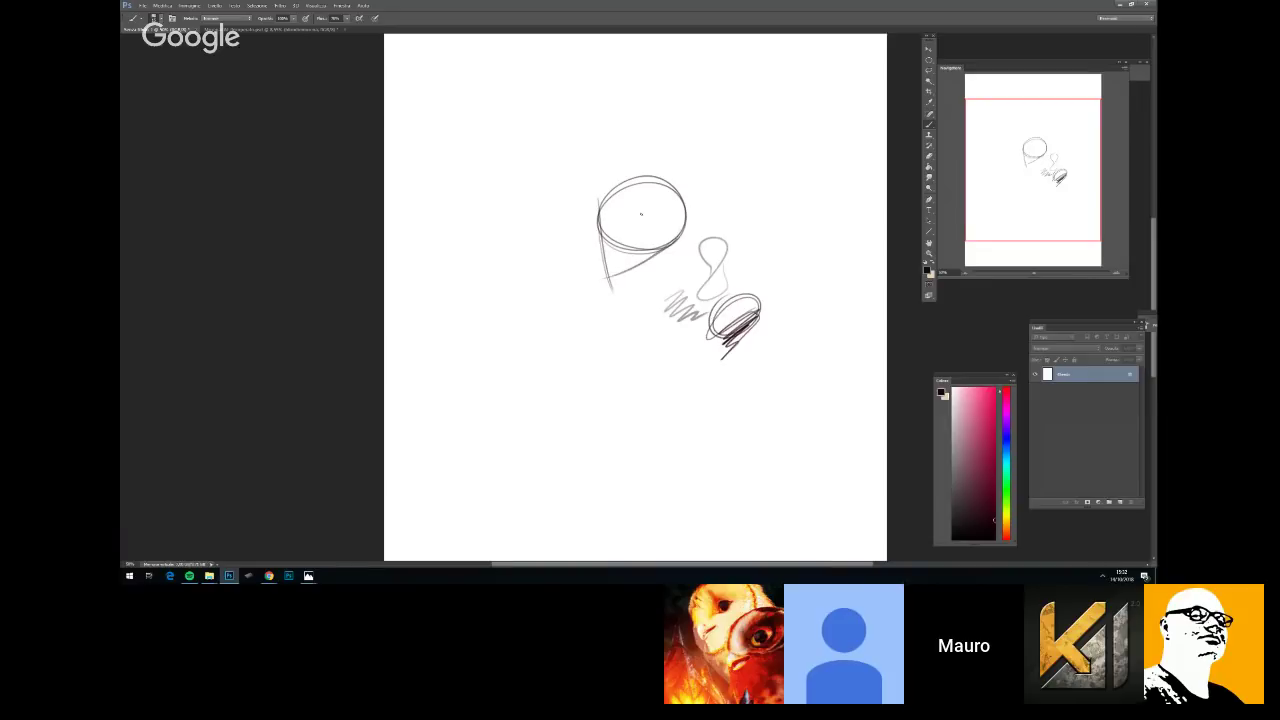
pyautogui.moveTo(631, 196)
pyautogui.mouseDown()
pyautogui.moveTo(676, 228)
pyautogui.moveTo(650, 186)
pyautogui.mouseUp()
pyautogui.moveTo(660, 297)
pyautogui.mouseDown()
pyautogui.moveTo(612, 260)
pyautogui.moveTo(686, 266)
pyautogui.mouseUp()
pyautogui.moveTo(686, 215); pyautogui.dragTo(694, 277)
pyautogui.moveTo(645, 236)
pyautogui.mouseDown()
pyautogui.moveTo(658, 214)
pyautogui.moveTo(641, 221)
pyautogui.mouseUp()
pyautogui.moveTo(646, 210); pyautogui.dragTo(649, 268)
pyautogui.moveTo(587, 212); pyautogui.dragTo(681, 218)
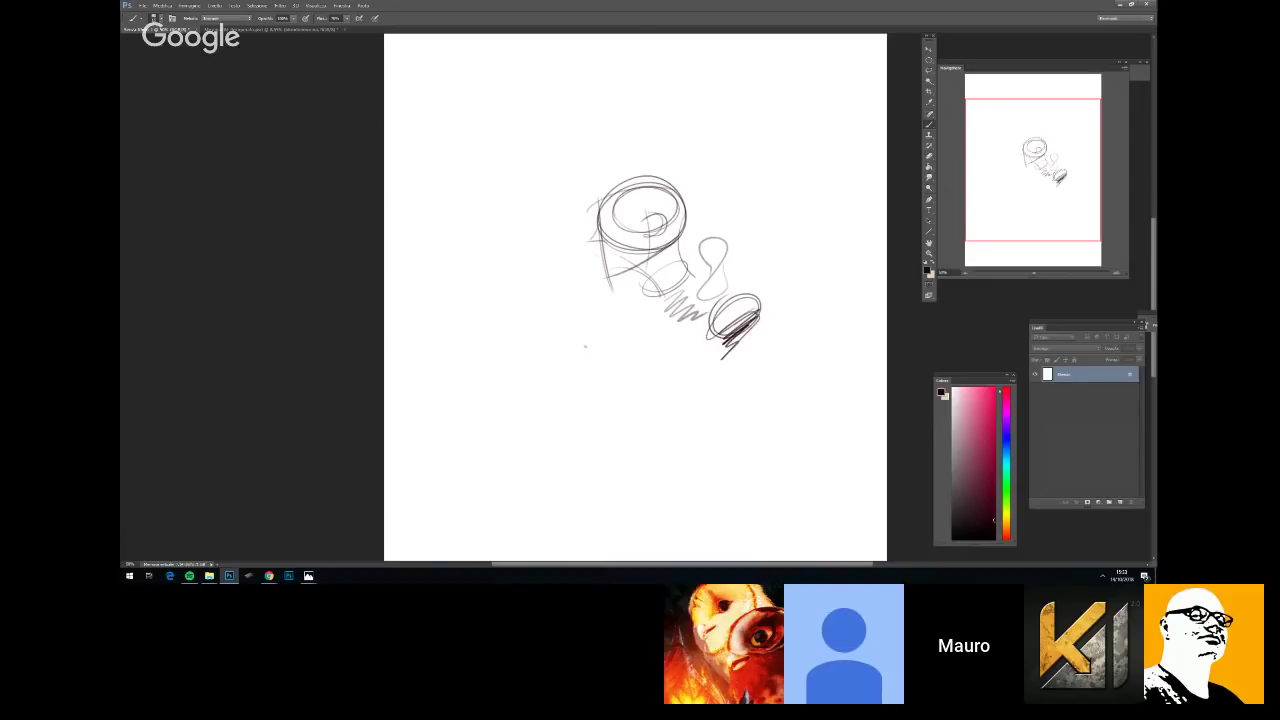
# Add a short diagonal pencil stroke below the small oval of the construction sketch
pyautogui.hotkey('ctrl', '-')
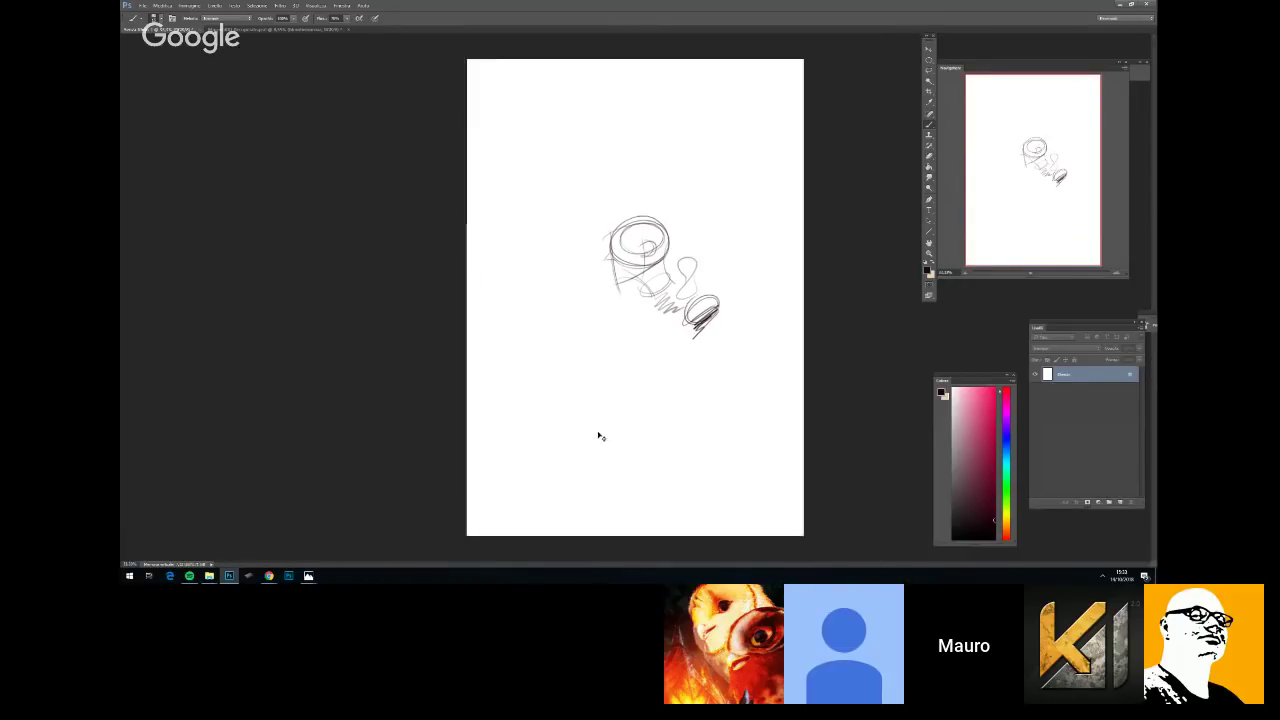
pyautogui.hotkey('ctrl', '+')
pyautogui.hotkey('ctrl', '+')
pyautogui.hotkey('ctrl', '+')
pyautogui.moveTo(660, 291); pyautogui.dragTo(608, 358)
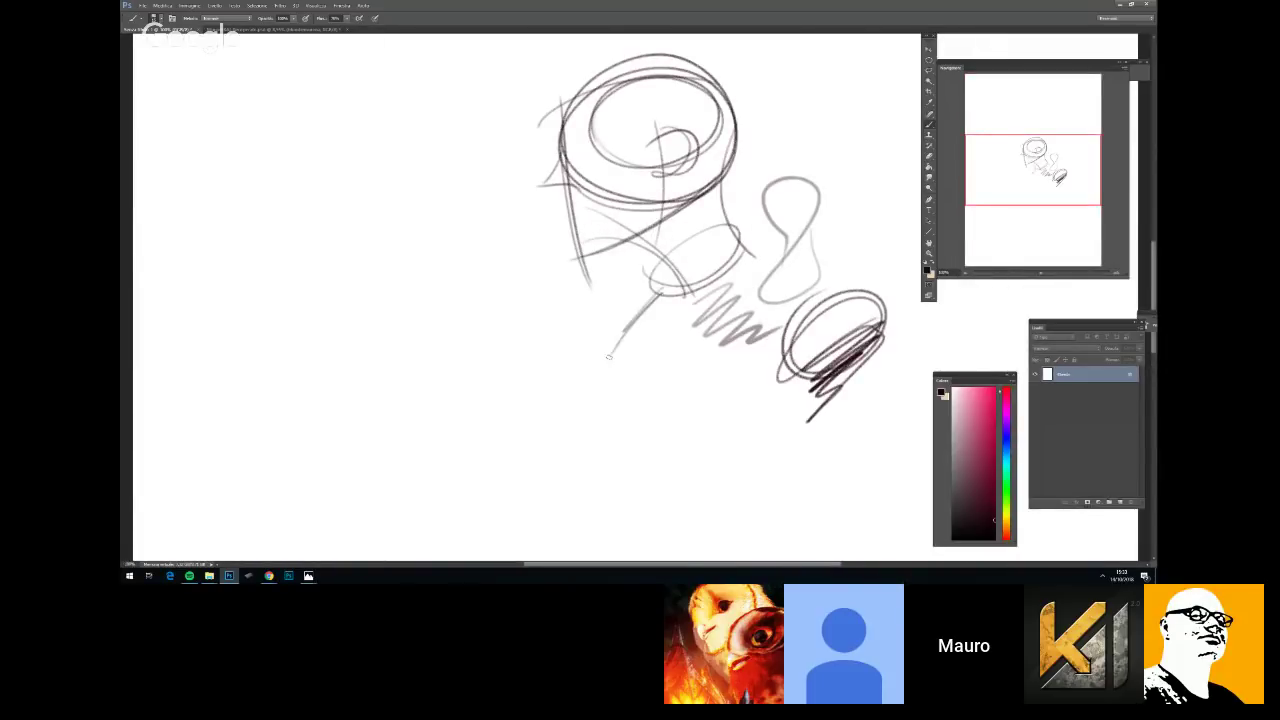
pyautogui.hotkey('ctrl', '-')
pyautogui.hotkey('ctrl', '-')
pyautogui.hotkey('ctrl', '-')
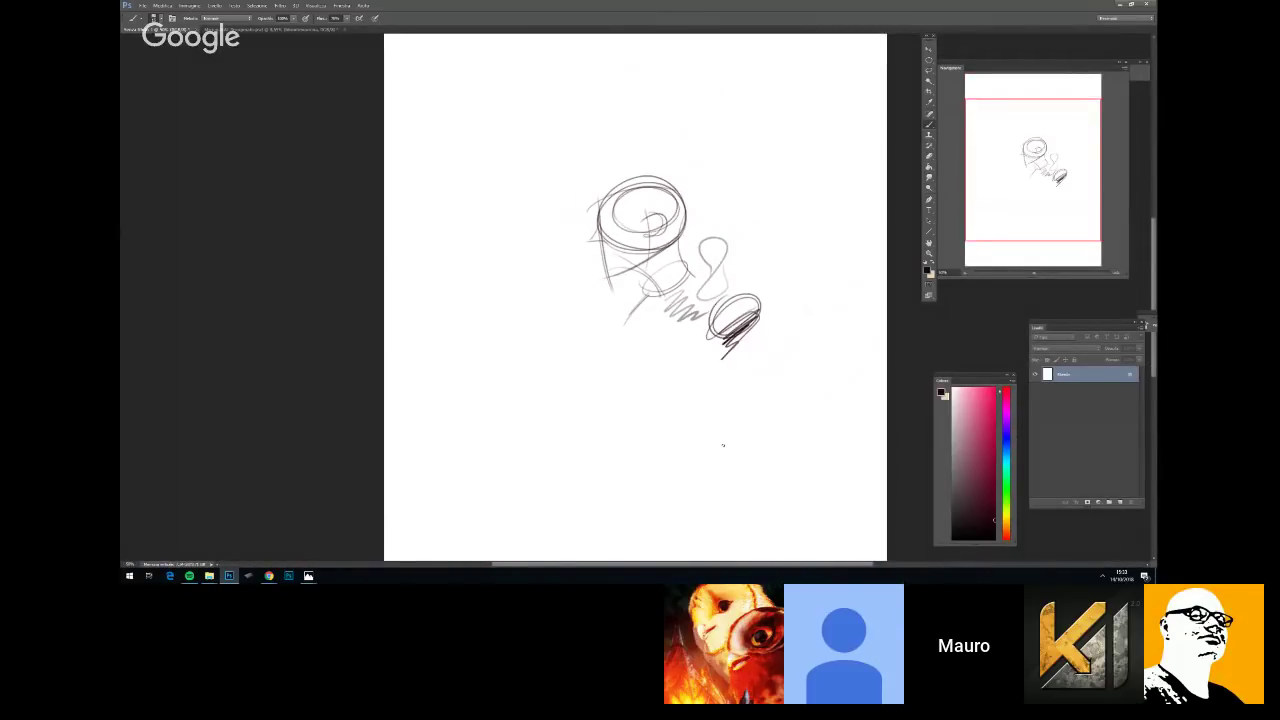
# Choose a Kyle's Real Watercolor bristle brush and paint layered grey-mauve washes over the pencil sketch
pyautogui.click(135, 18)
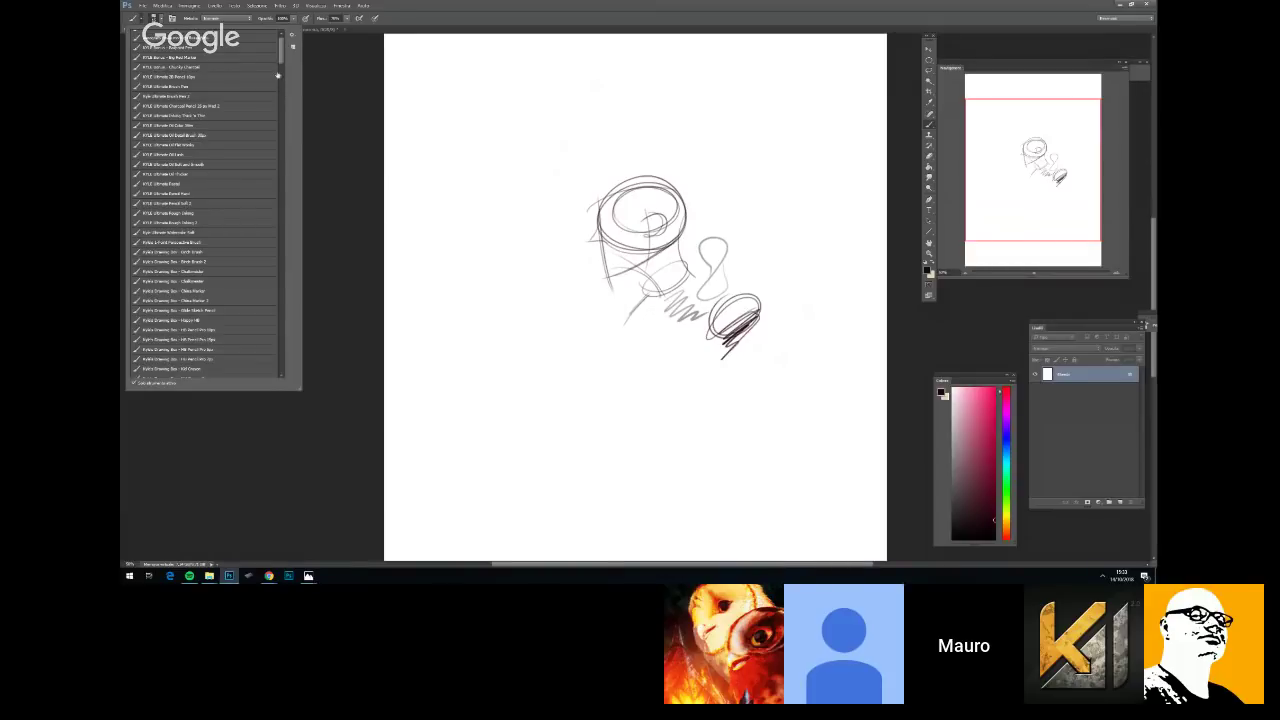
pyautogui.moveTo(278, 76); pyautogui.dragTo(281, 174)
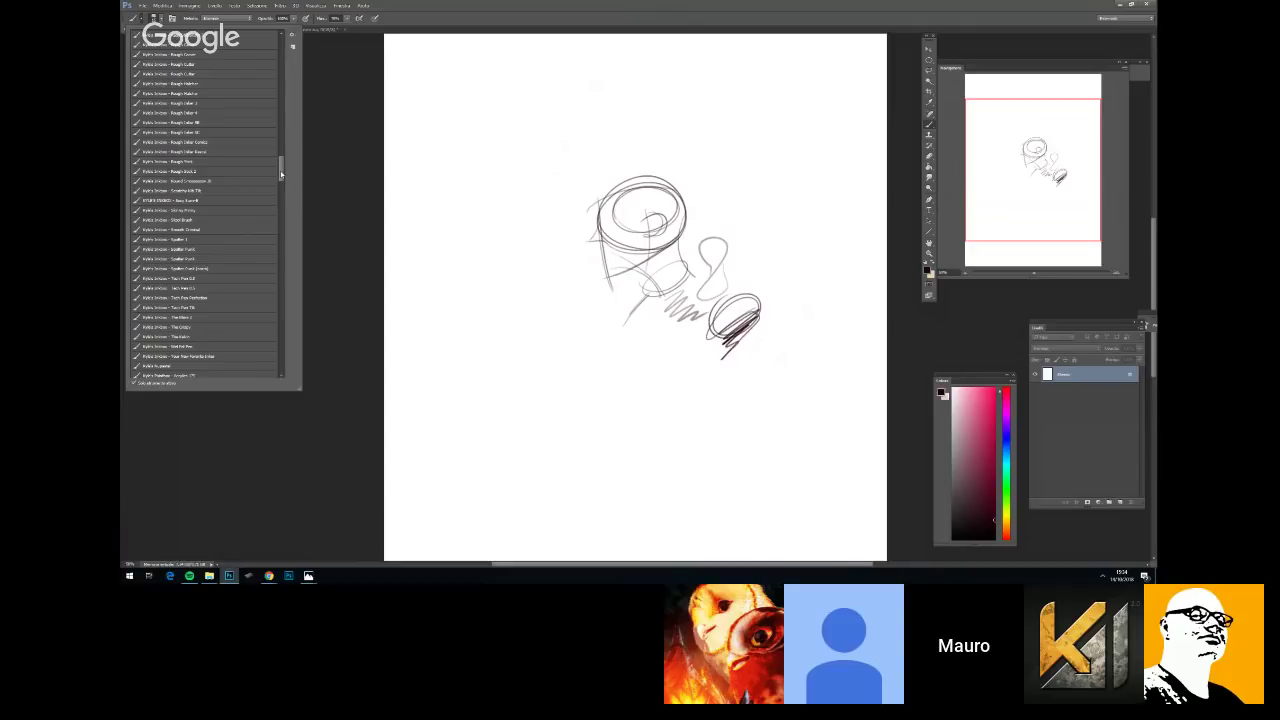
pyautogui.moveTo(281, 169)
pyautogui.mouseDown()
pyautogui.moveTo(282, 88)
pyautogui.moveTo(286, 256)
pyautogui.mouseUp()
pyautogui.click(251, 195)
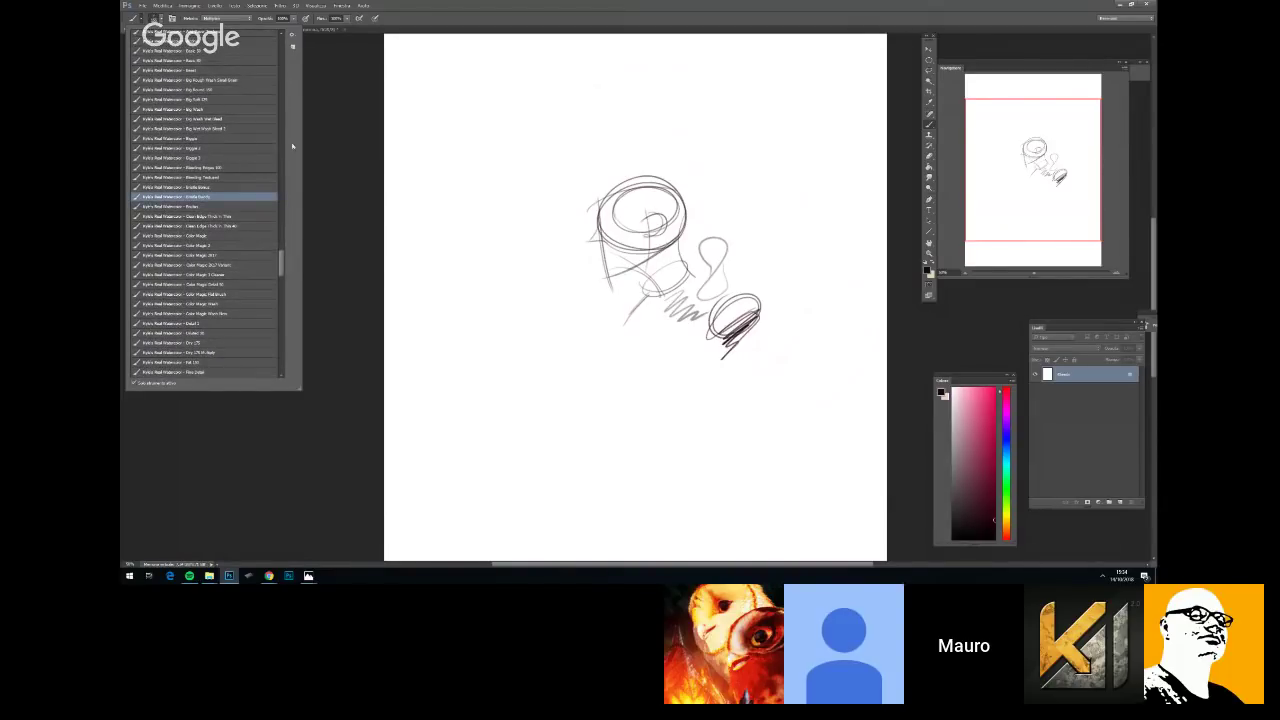
pyautogui.moveTo(572, 318)
pyautogui.mouseDown()
pyautogui.moveTo(611, 263)
pyautogui.moveTo(600, 205)
pyautogui.moveTo(570, 262)
pyautogui.moveTo(578, 378)
pyautogui.moveTo(611, 291)
pyautogui.moveTo(620, 330)
pyautogui.moveTo(565, 380)
pyautogui.moveTo(569, 318)
pyautogui.moveTo(562, 444)
pyautogui.moveTo(547, 230)
pyautogui.moveTo(566, 440)
pyautogui.moveTo(630, 308)
pyautogui.moveTo(595, 278)
pyautogui.moveTo(586, 235)
pyautogui.moveTo(566, 270)
pyautogui.moveTo(540, 185)
pyautogui.moveTo(578, 245)
pyautogui.moveTo(562, 205)
pyautogui.moveTo(548, 207)
pyautogui.moveTo(557, 362)
pyautogui.mouseUp()
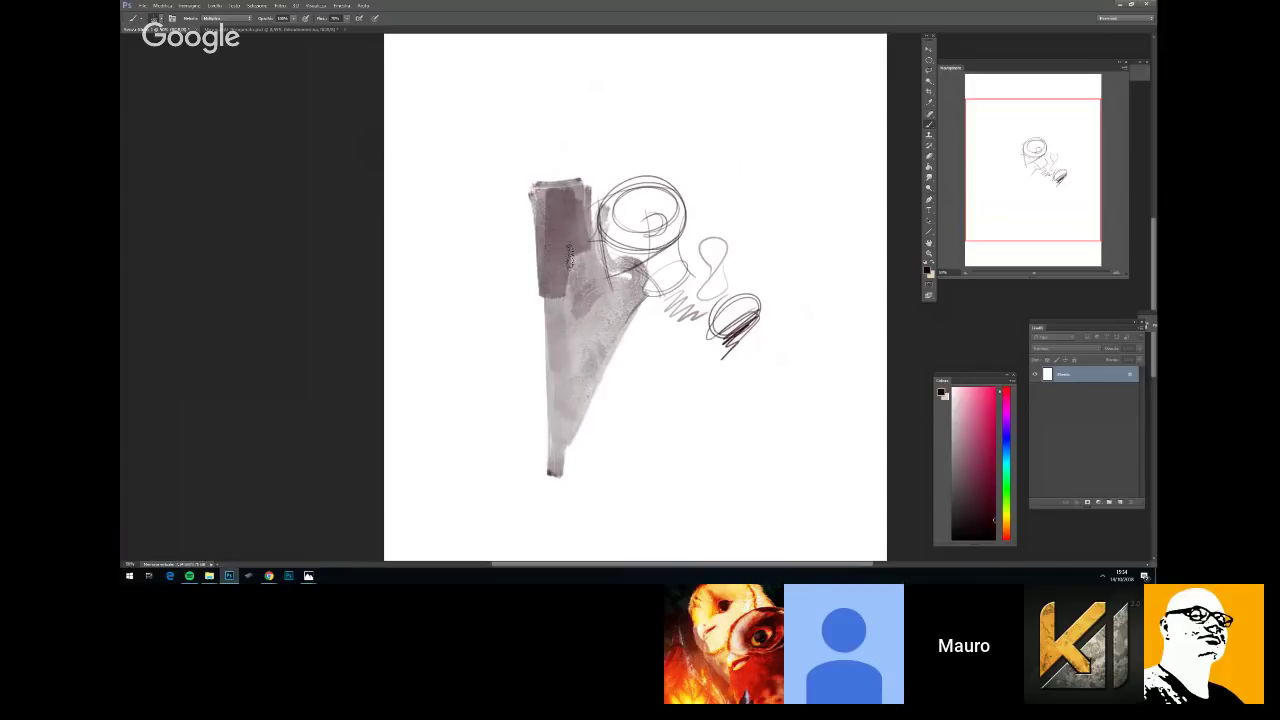
pyautogui.moveTo(578, 300)
pyautogui.mouseDown()
pyautogui.moveTo(575, 336)
pyautogui.moveTo(572, 230)
pyautogui.moveTo(557, 367)
pyautogui.moveTo(577, 240)
pyautogui.moveTo(590, 288)
pyautogui.moveTo(589, 195)
pyautogui.moveTo(553, 180)
pyautogui.moveTo(611, 175)
pyautogui.moveTo(603, 193)
pyautogui.moveTo(654, 152)
pyautogui.moveTo(600, 182)
pyautogui.moveTo(616, 210)
pyautogui.moveTo(610, 235)
pyautogui.moveTo(652, 195)
pyautogui.moveTo(605, 268)
pyautogui.moveTo(656, 222)
pyautogui.moveTo(618, 285)
pyautogui.moveTo(671, 206)
pyautogui.moveTo(636, 192)
pyautogui.moveTo(668, 201)
pyautogui.moveTo(649, 272)
pyautogui.moveTo(653, 291)
pyautogui.moveTo(678, 268)
pyautogui.moveTo(673, 245)
pyautogui.moveTo(677, 290)
pyautogui.moveTo(611, 362)
pyautogui.moveTo(676, 296)
pyautogui.moveTo(603, 400)
pyautogui.moveTo(696, 300)
pyautogui.moveTo(658, 165)
pyautogui.moveTo(637, 158)
pyautogui.moveTo(684, 168)
pyautogui.moveTo(733, 352)
pyautogui.mouseUp()
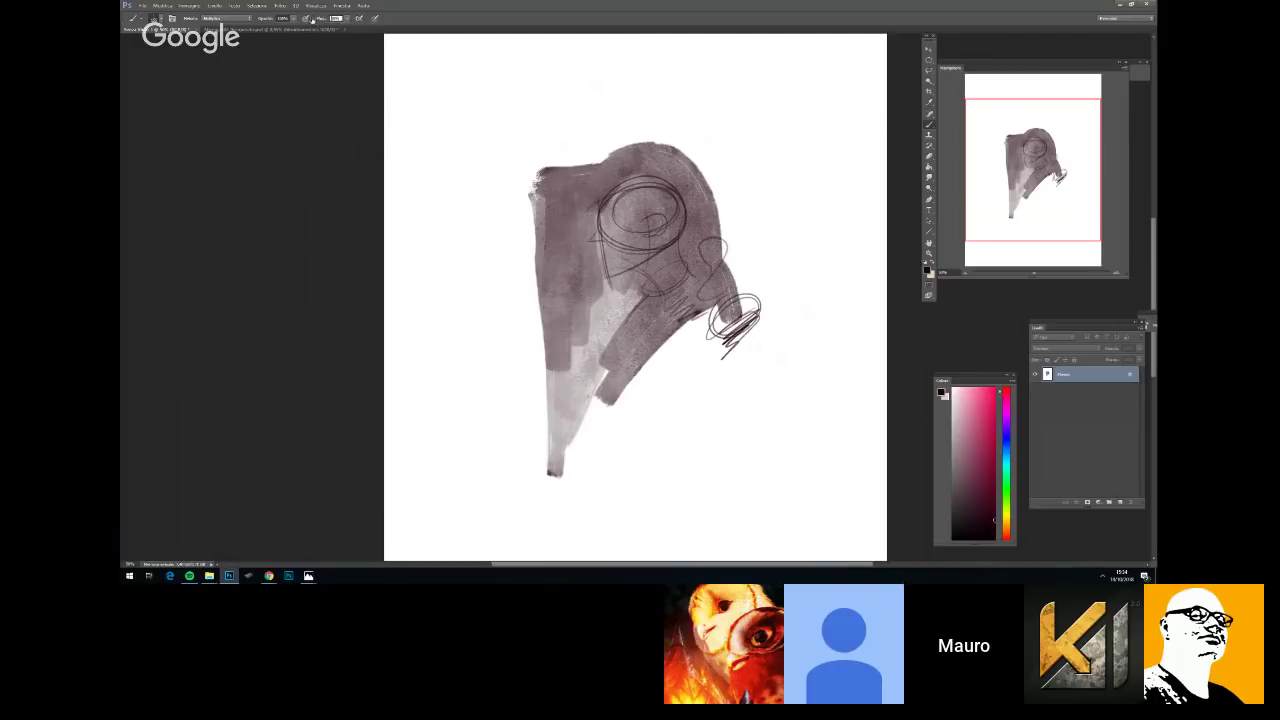
# Adjust the brush size, paint dark streaky bristle strokes around the wash and add a bright pink patch over its light gap
pyautogui.rightClick(760, 254)
pyautogui.click(842, 277)
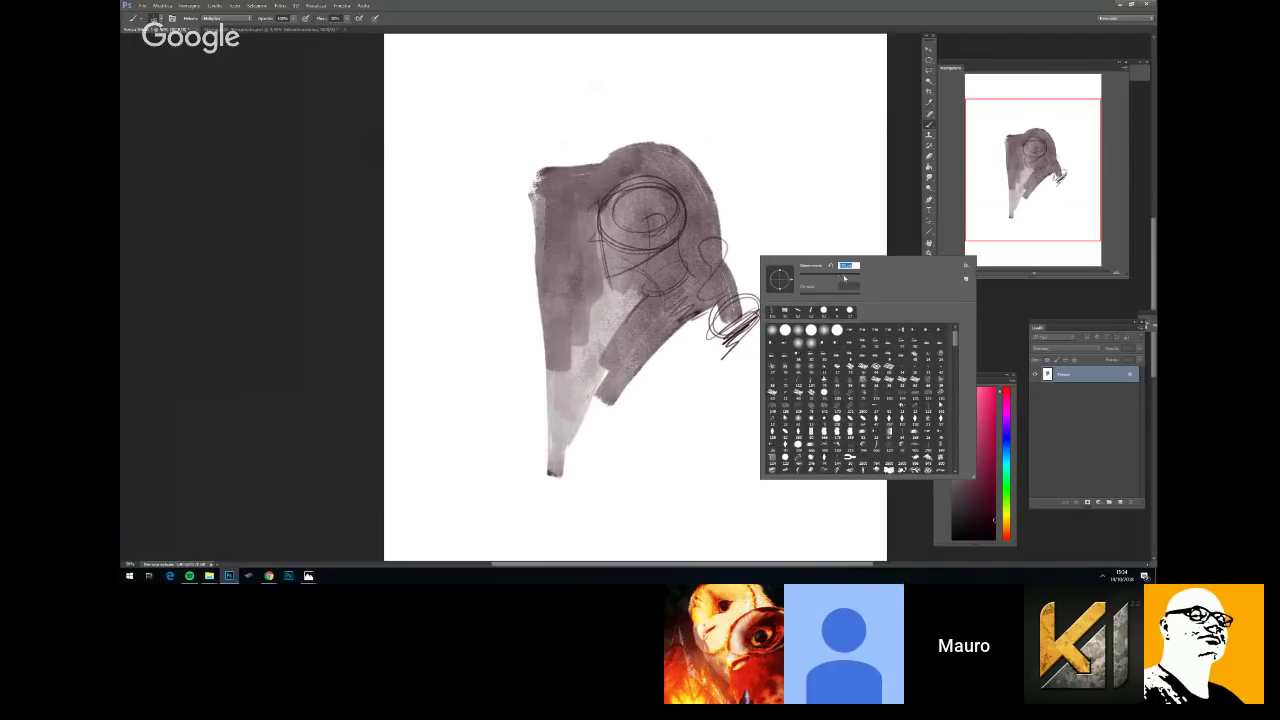
pyautogui.moveTo(713, 172)
pyautogui.mouseDown()
pyautogui.moveTo(783, 218)
pyautogui.moveTo(728, 318)
pyautogui.moveTo(582, 462)
pyautogui.mouseUp()
pyautogui.moveTo(590, 387)
pyautogui.mouseDown()
pyautogui.moveTo(534, 494)
pyautogui.moveTo(642, 432)
pyautogui.mouseUp()
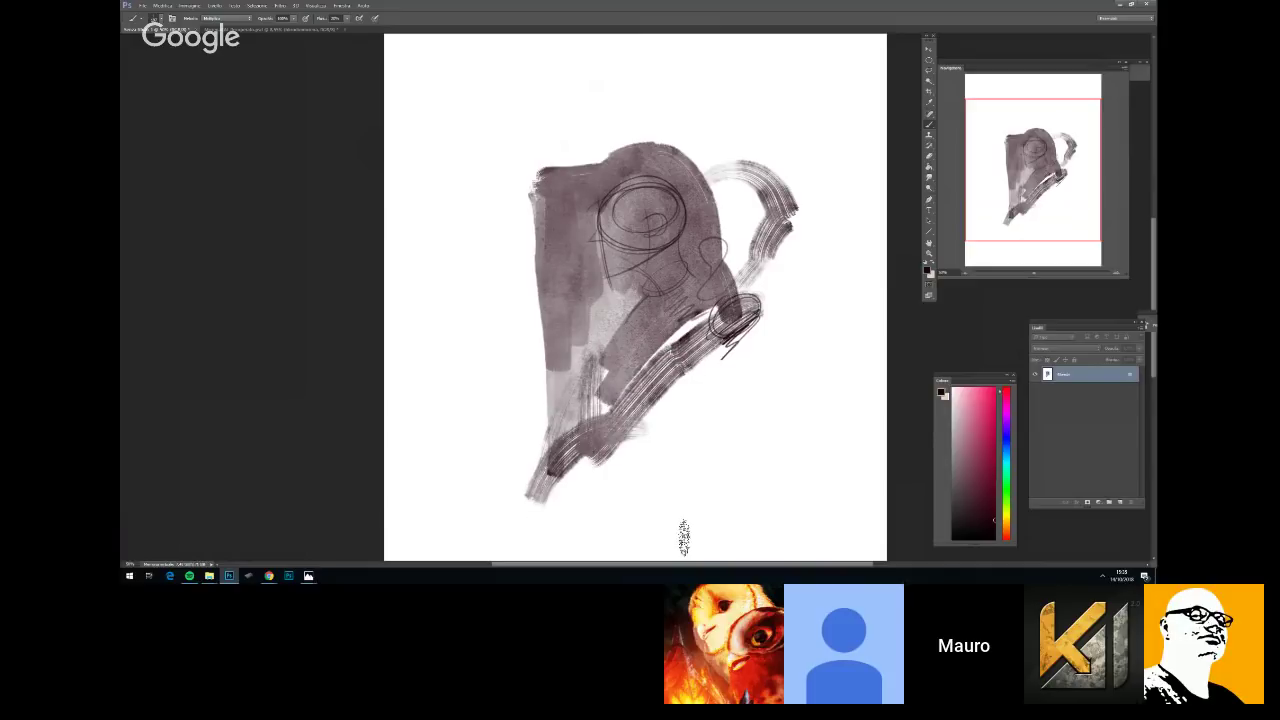
pyautogui.moveTo(537, 238)
pyautogui.mouseDown()
pyautogui.moveTo(601, 323)
pyautogui.moveTo(597, 305)
pyautogui.moveTo(575, 477)
pyautogui.mouseUp()
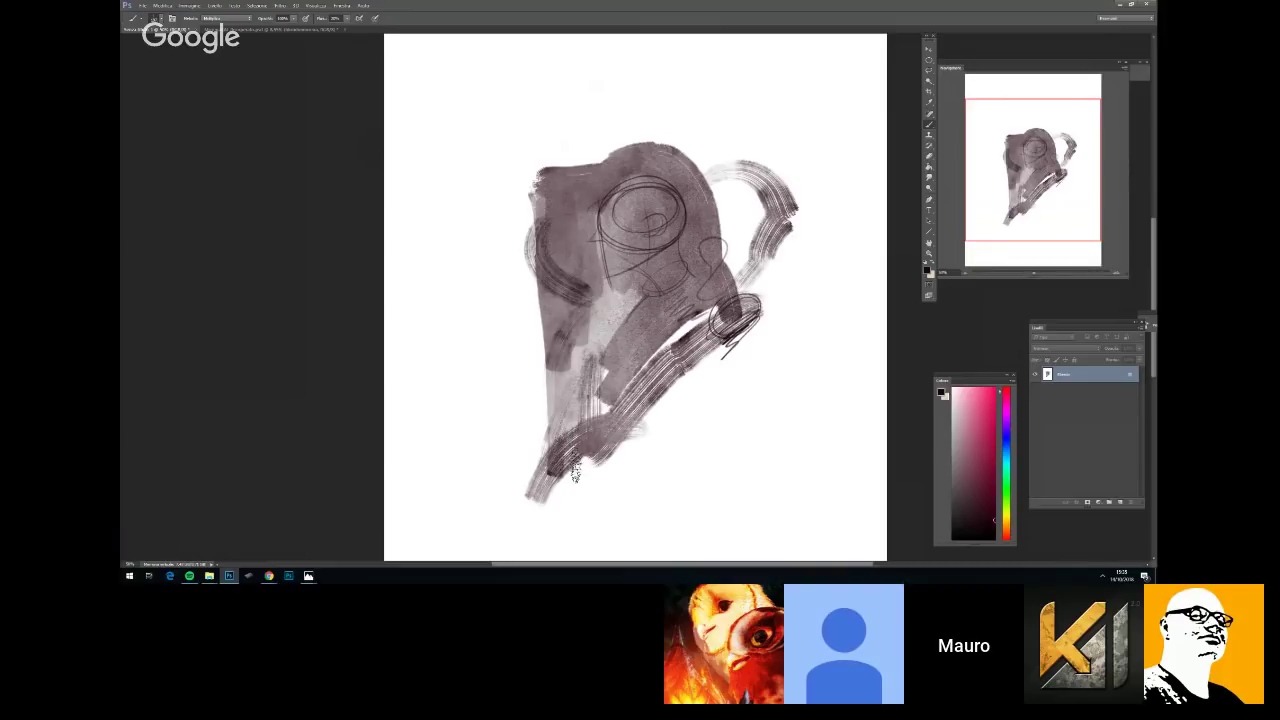
pyautogui.click(994, 392)
pyautogui.moveTo(606, 350)
pyautogui.mouseDown()
pyautogui.moveTo(619, 296)
pyautogui.moveTo(616, 366)
pyautogui.mouseUp()
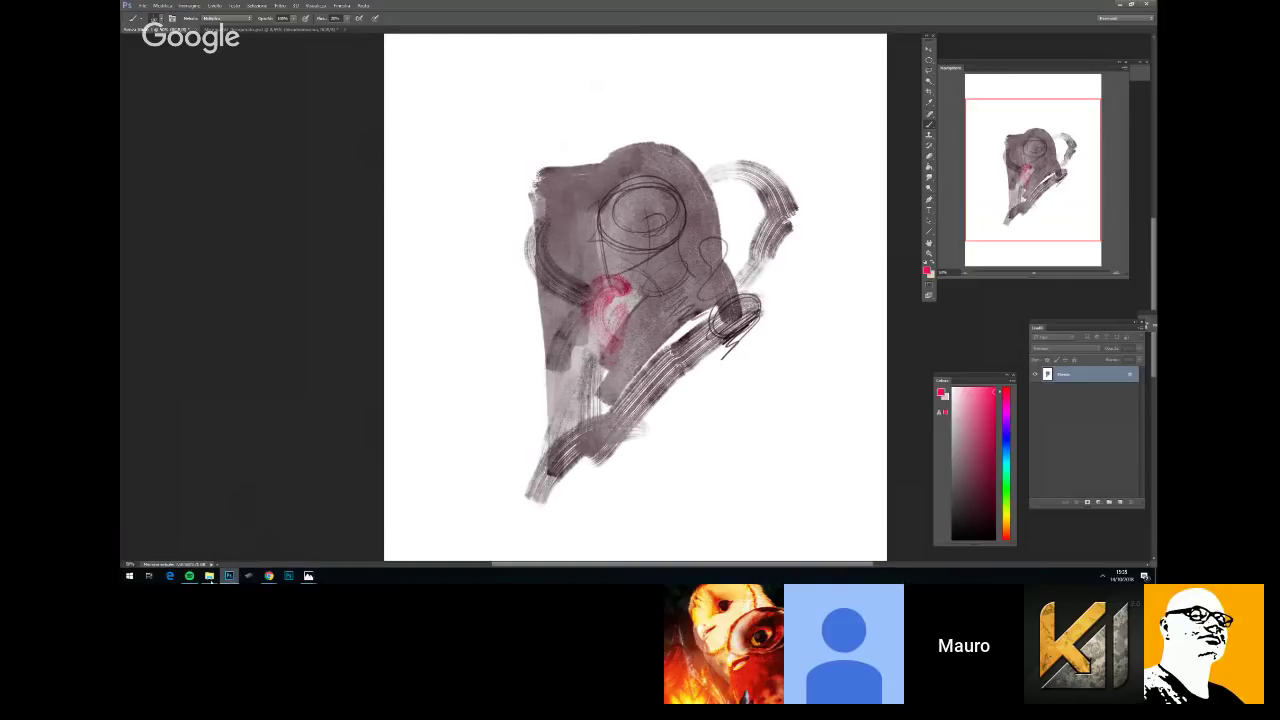
# Switch to ArtStation in the browser, return to the portfolio gallery and open Portrait studies and sketches vol.4
pyautogui.moveTo(209, 577)
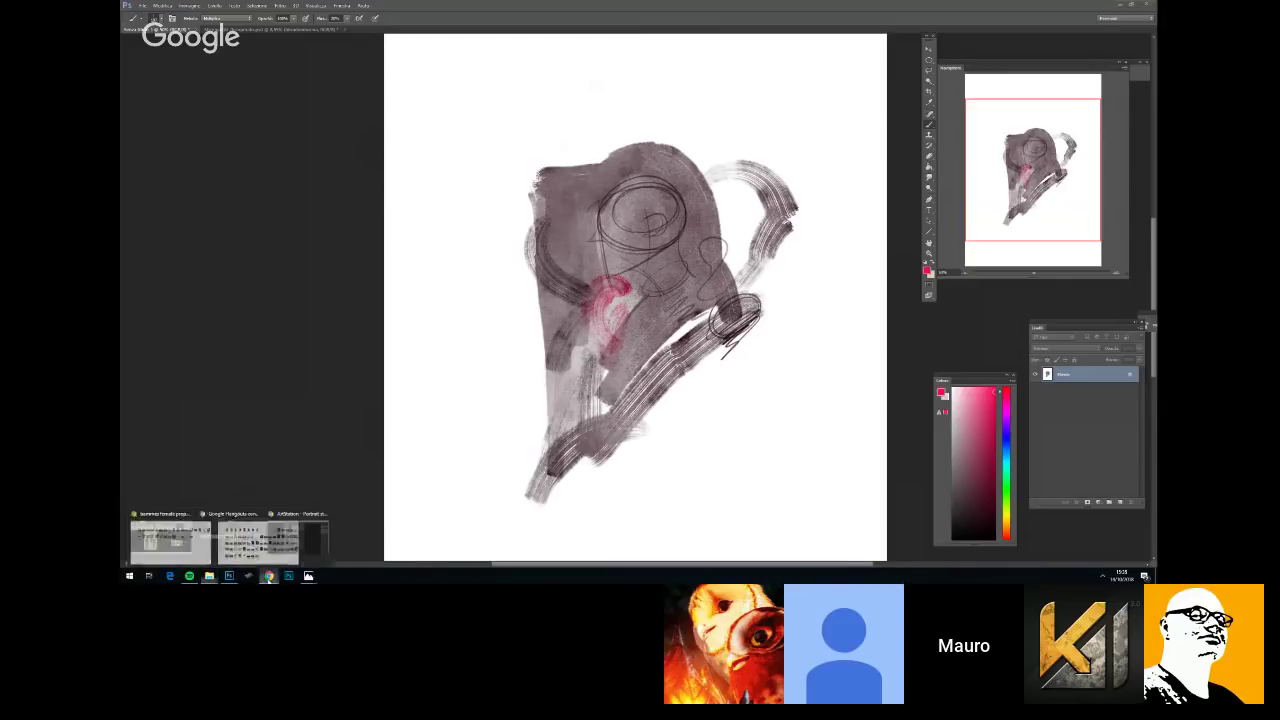
pyautogui.moveTo(268, 578)
pyautogui.click(381, 515)
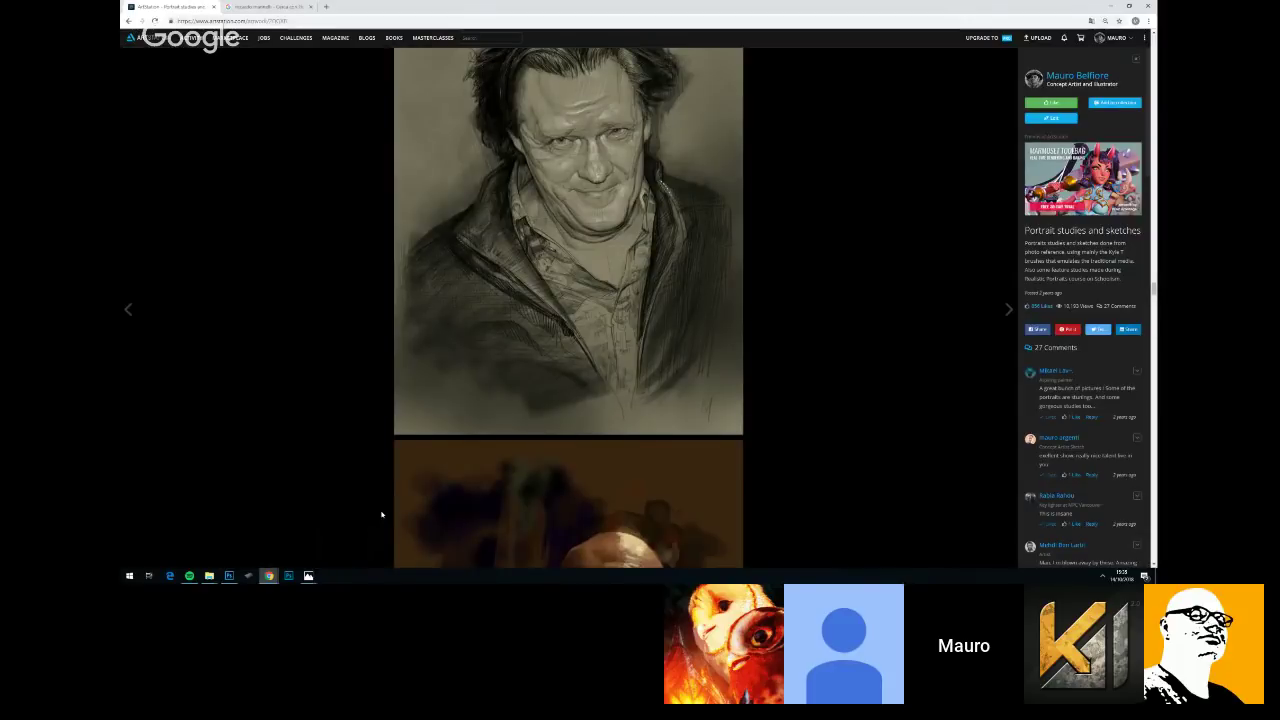
pyautogui.click(381, 515)
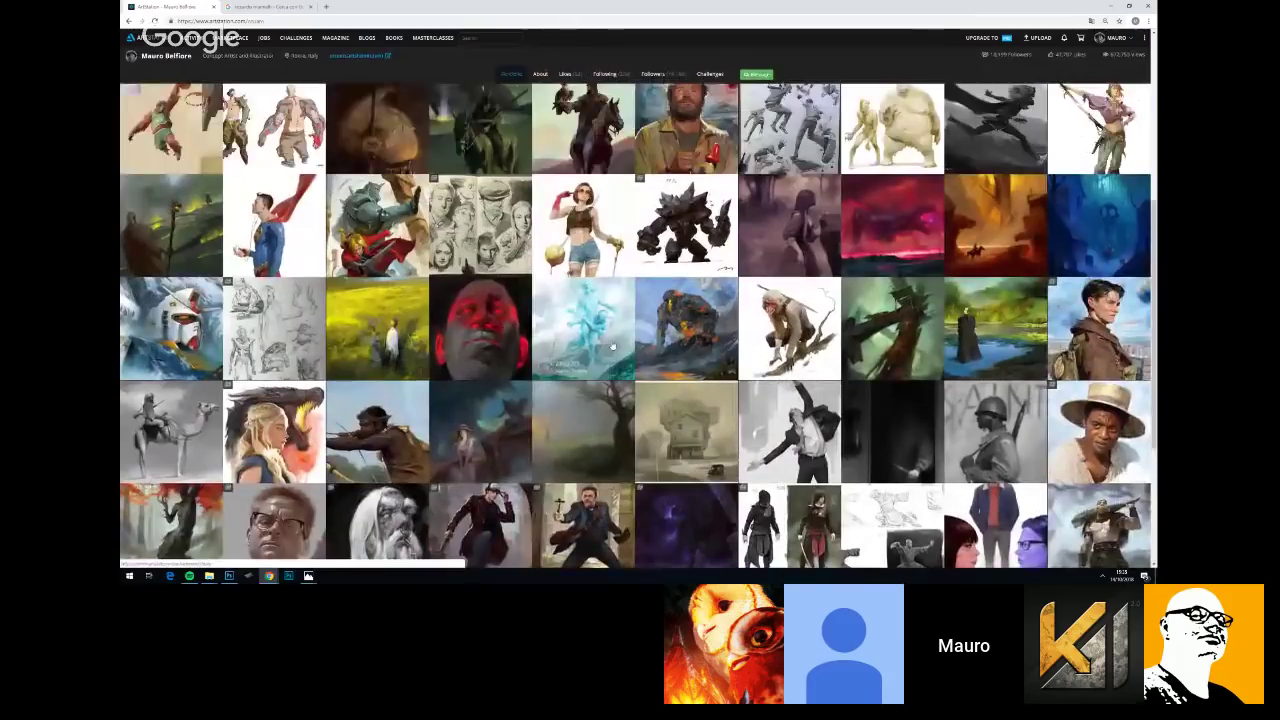
pyautogui.click(612, 347)
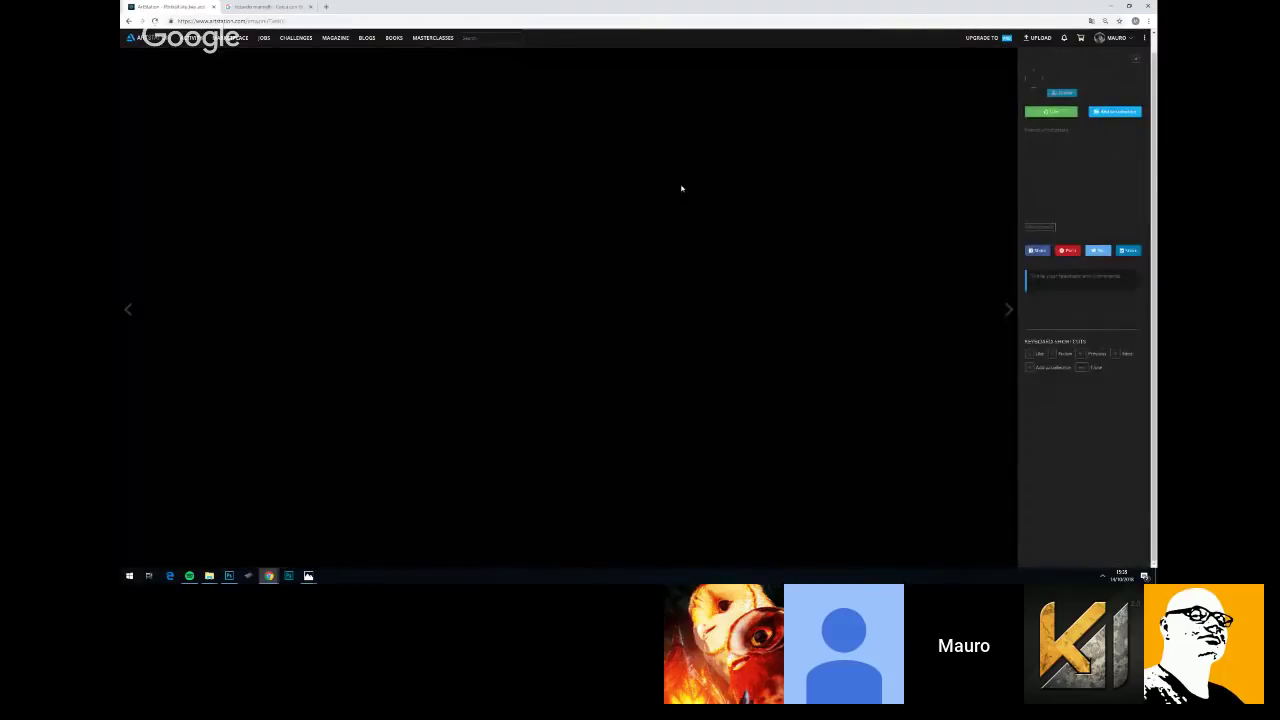
# Browse the vol.4 portraits down to the step-by-step process sheet of the bearded man and open that sheet full size
pyautogui.scroll(-5, 680, 200)
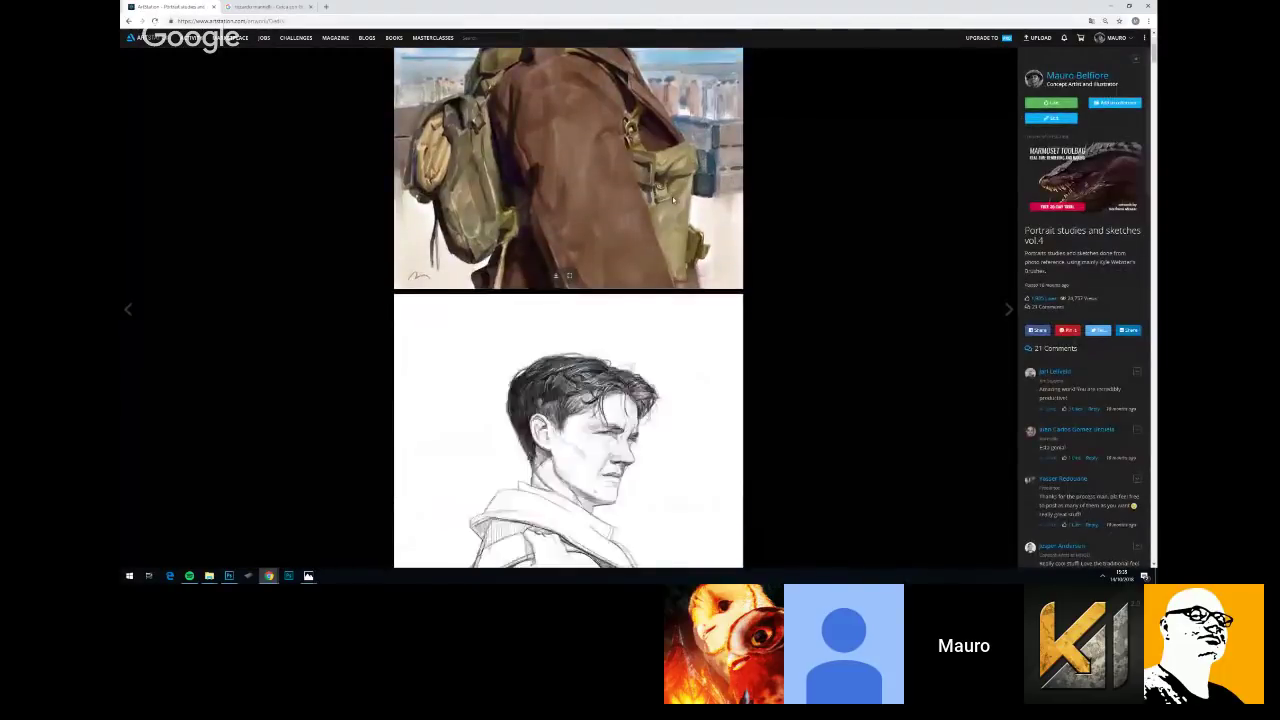
pyautogui.scroll(-10, 678, 206)
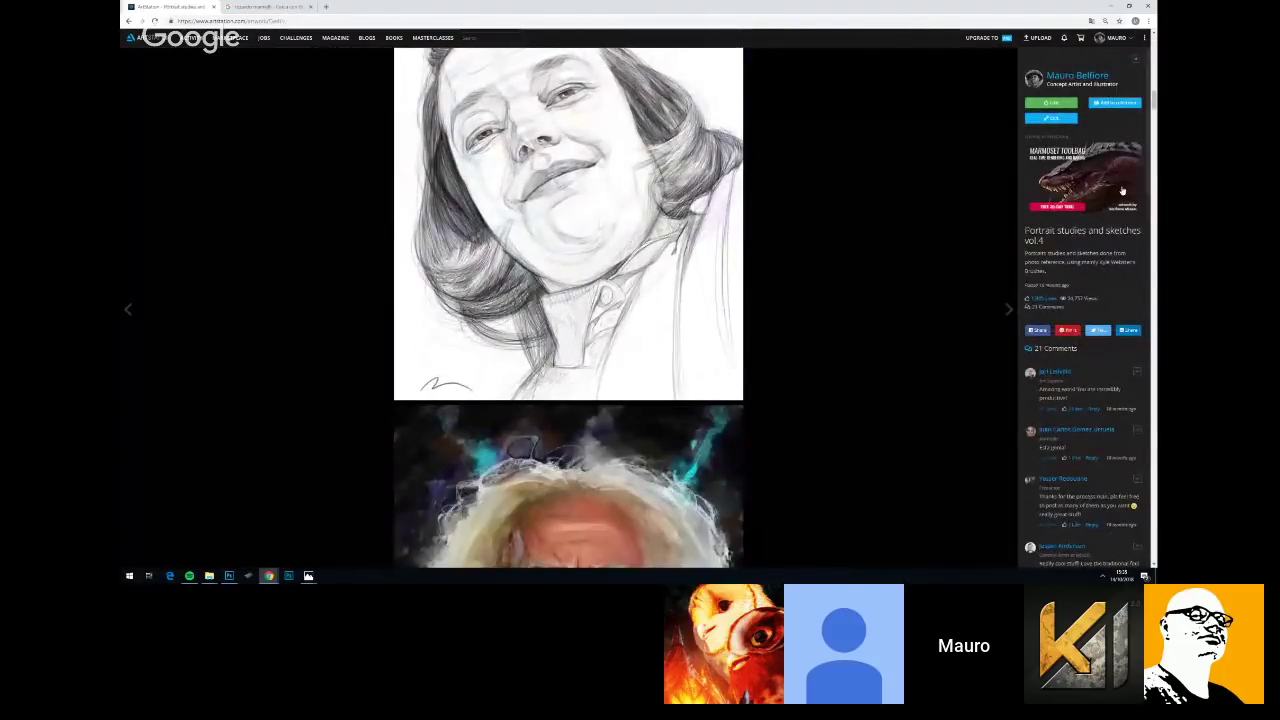
pyautogui.scroll(-15, 568, 306)
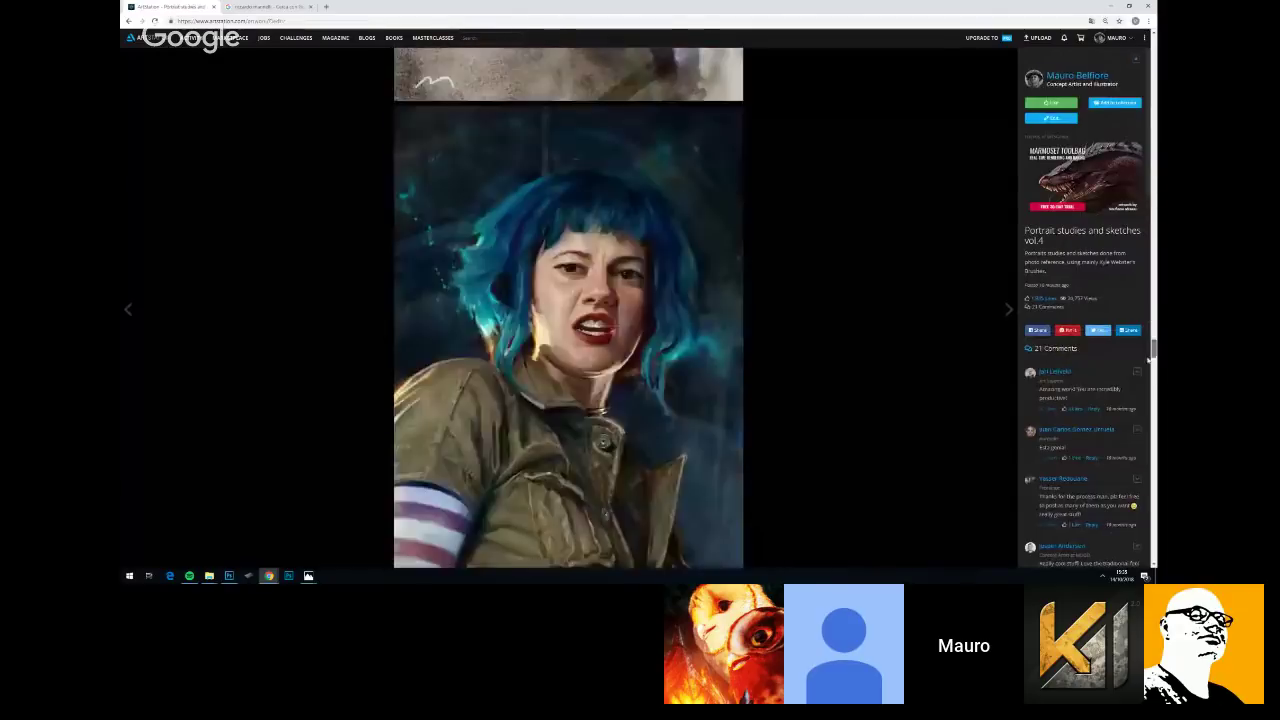
pyautogui.moveTo(1152, 448); pyautogui.dragTo(1147, 562)
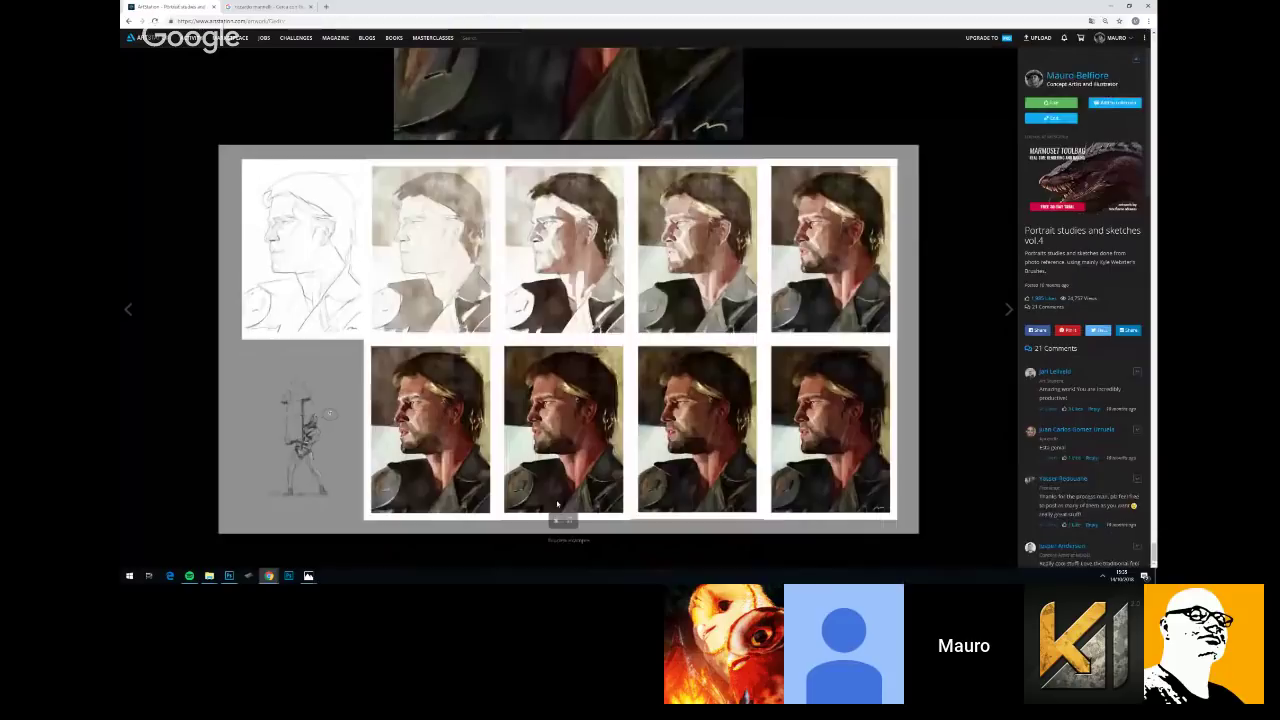
pyautogui.click(563, 522)
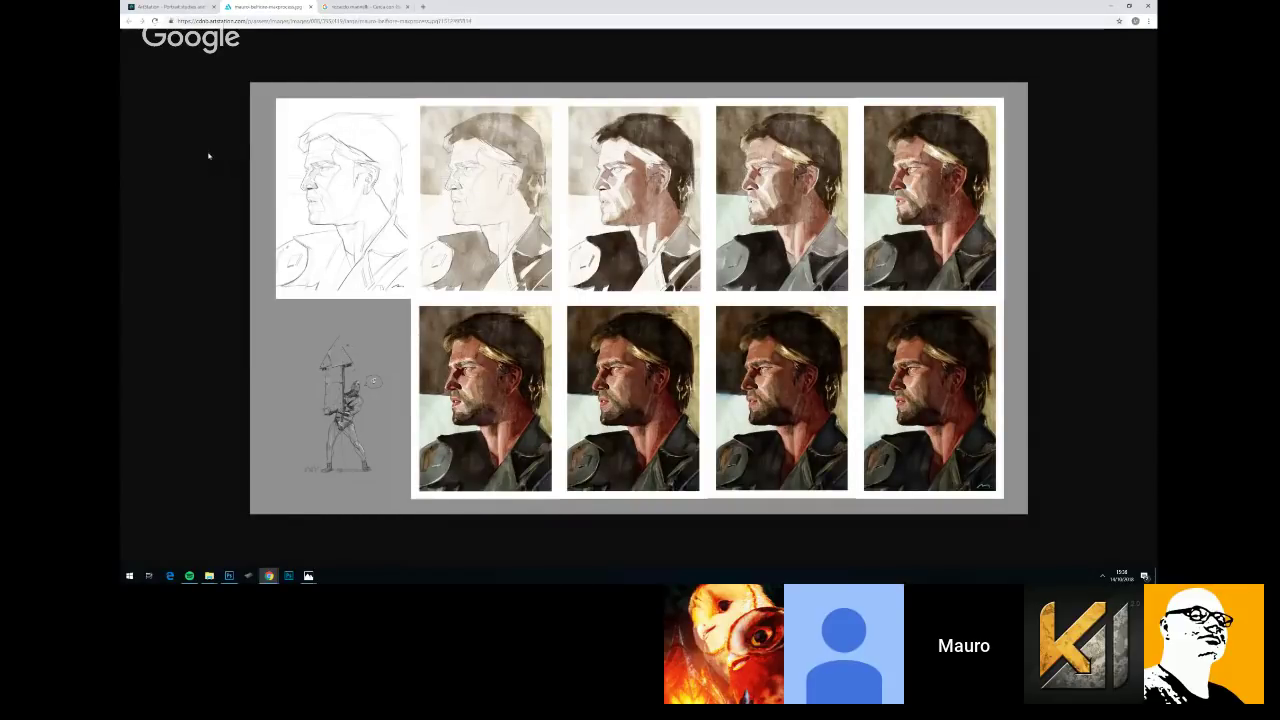
# Return to the Portrait studies and sketches vol.4 page and look back through its portraits up to the young soldier with the backpack
pyautogui.click(176, 7)
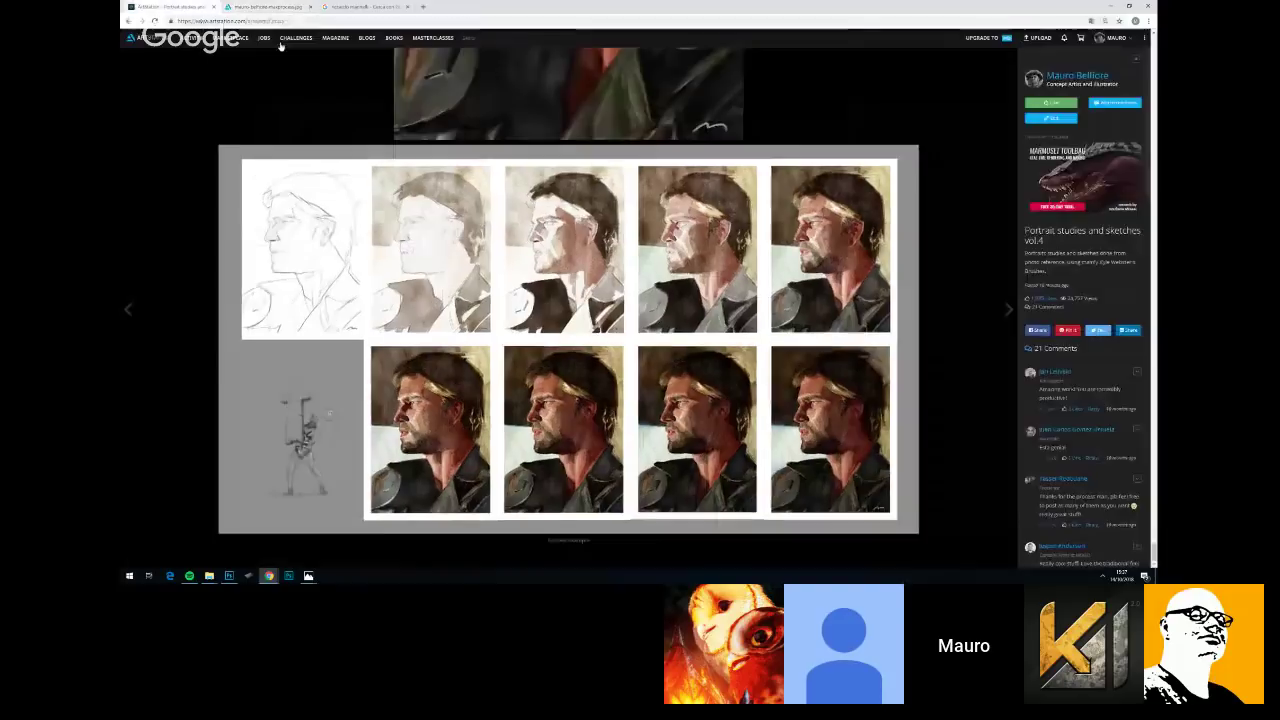
pyautogui.scroll(3, 712, 330)
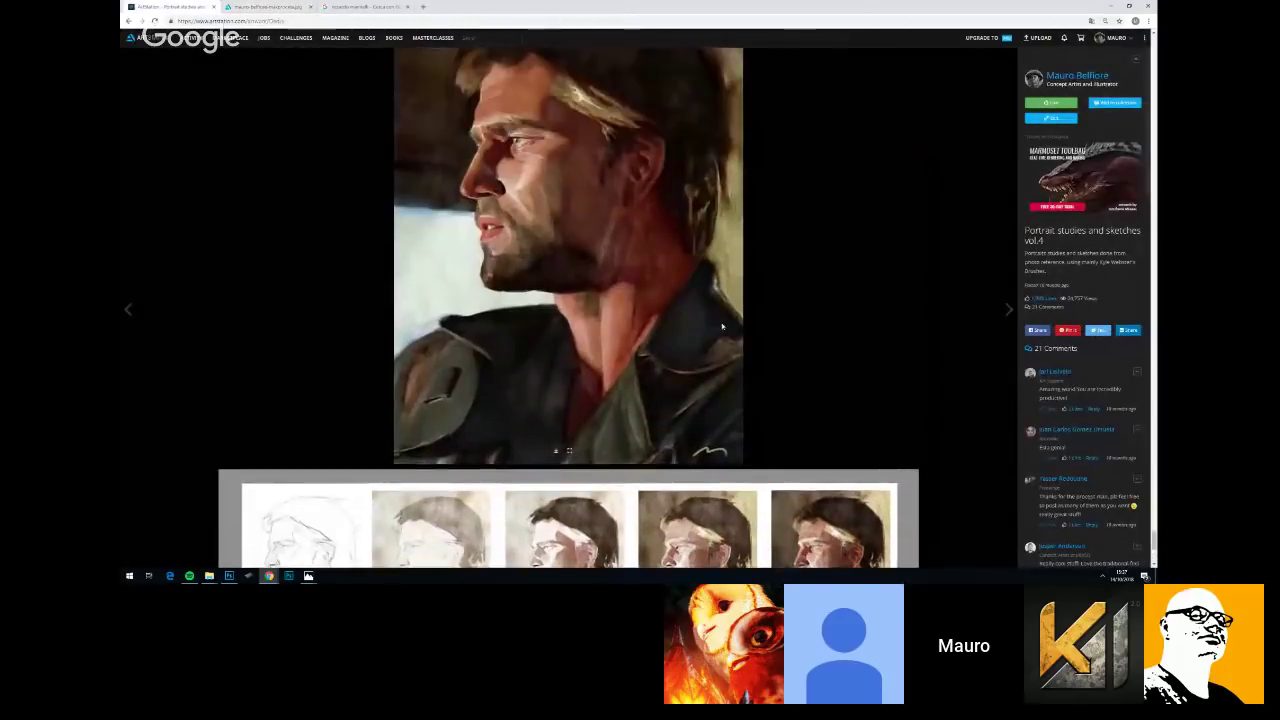
pyautogui.scroll(2, 712, 330)
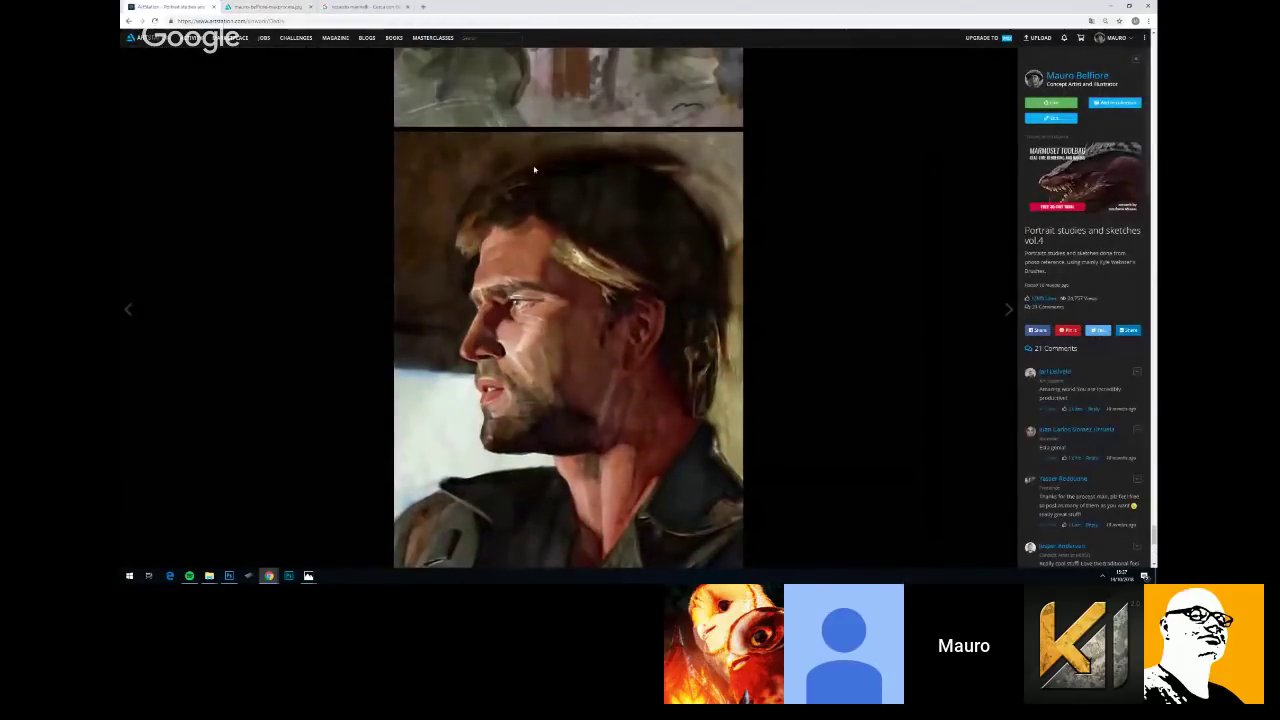
pyautogui.scroll(2, 600, 240)
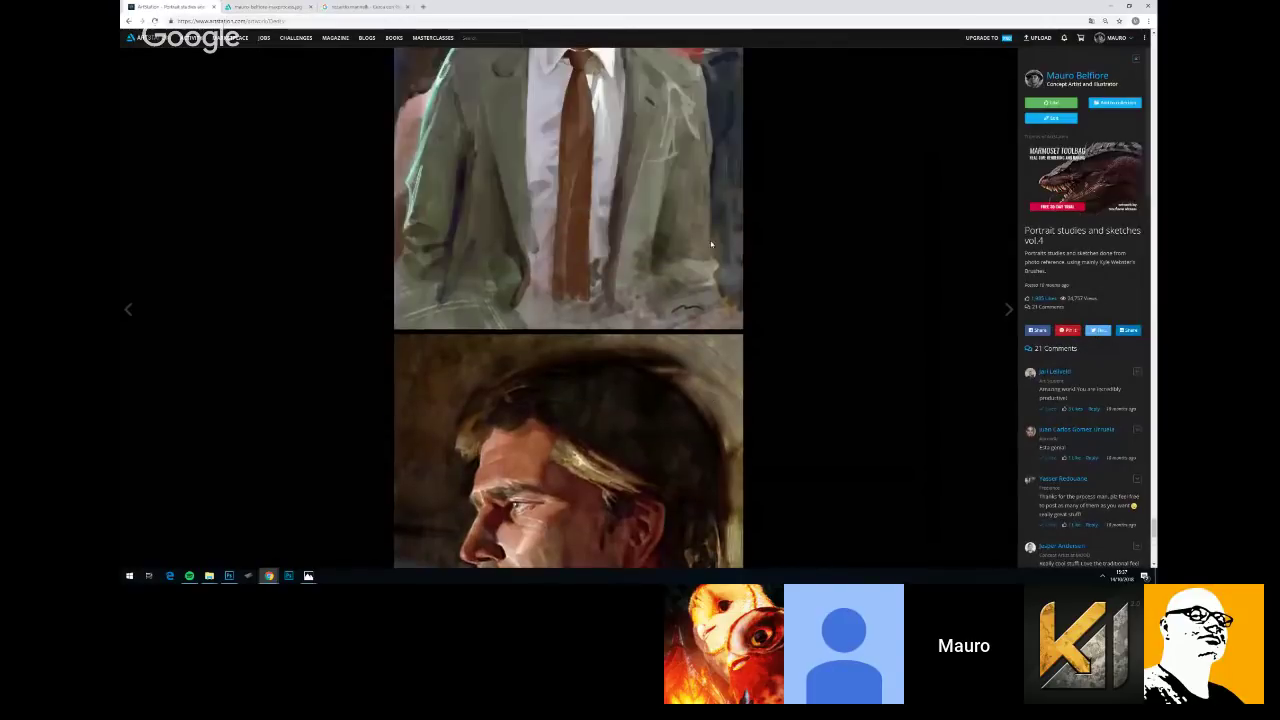
pyautogui.scroll(6, 946, 241)
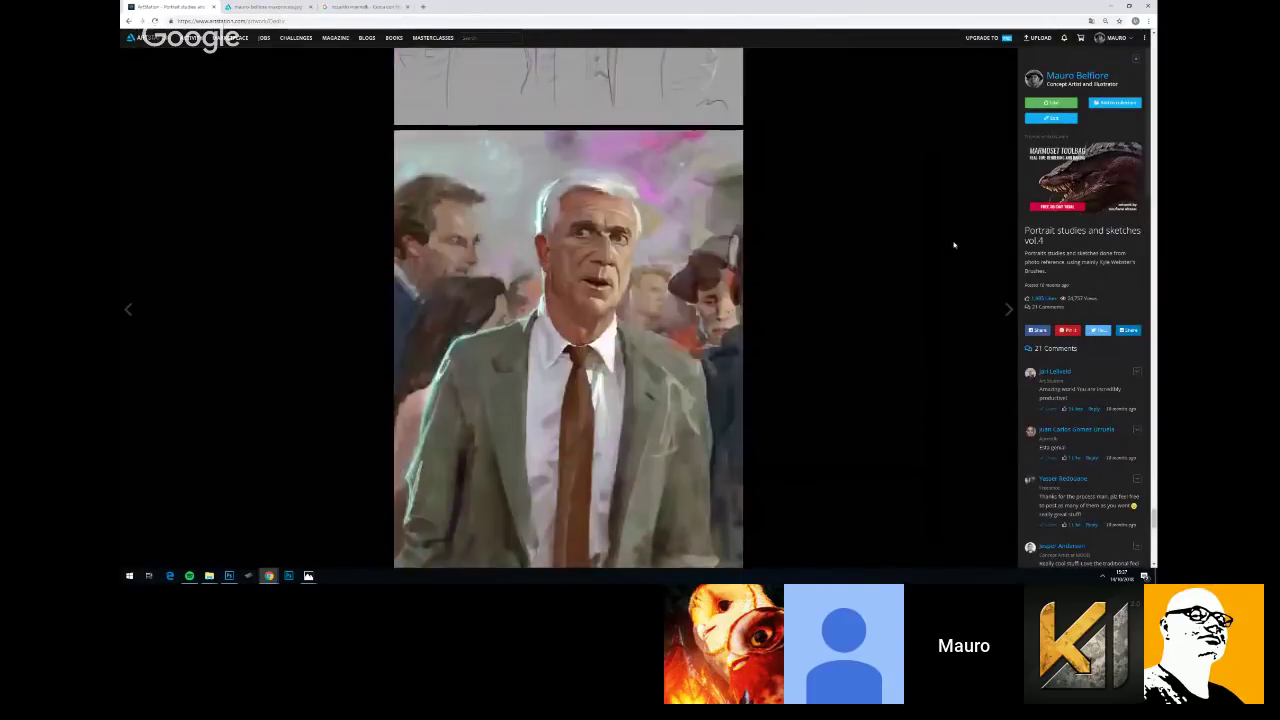
pyautogui.scroll(2, 930, 256)
pyautogui.scroll(-15, 568, 307)
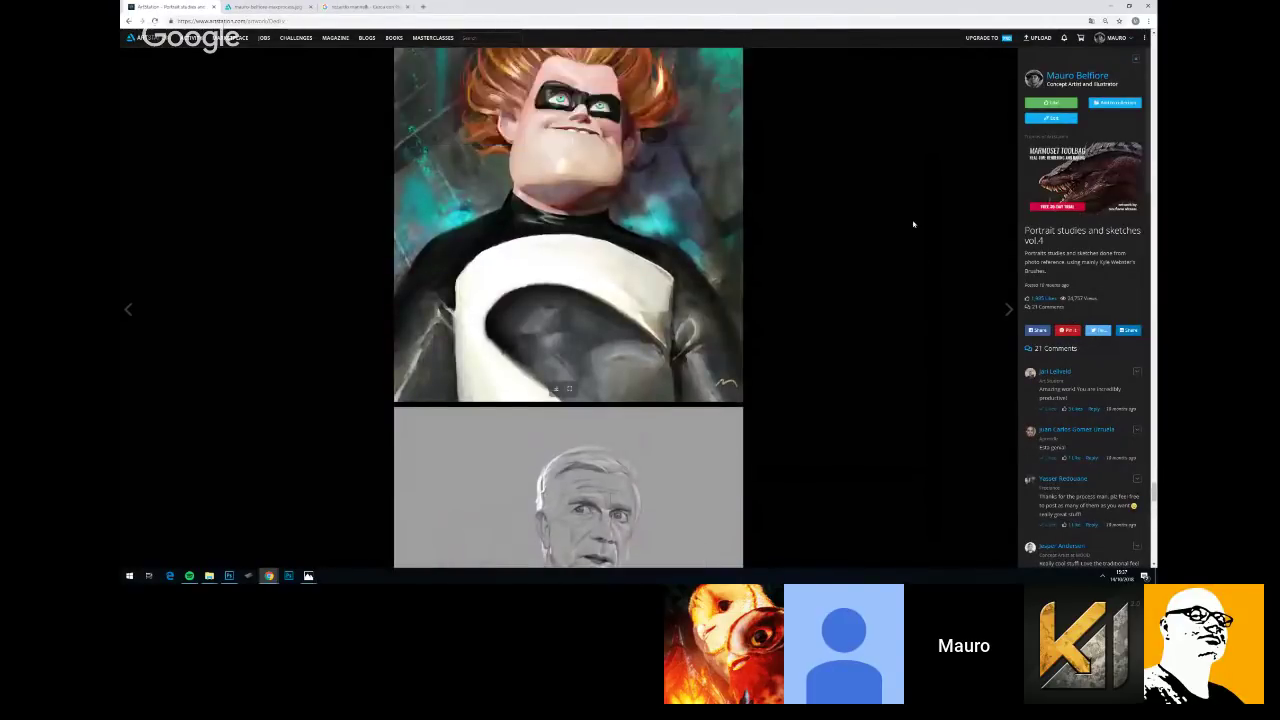
pyautogui.scroll(20, 568, 307)
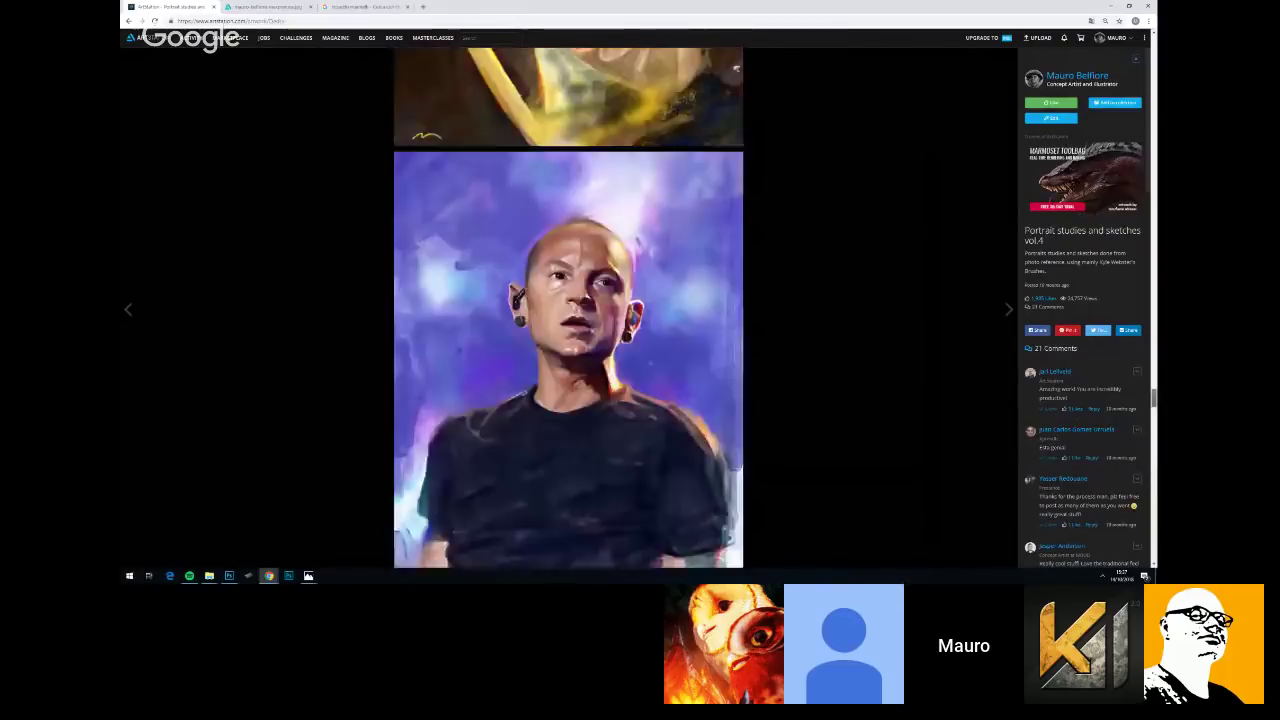
pyautogui.scroll(15, 568, 307)
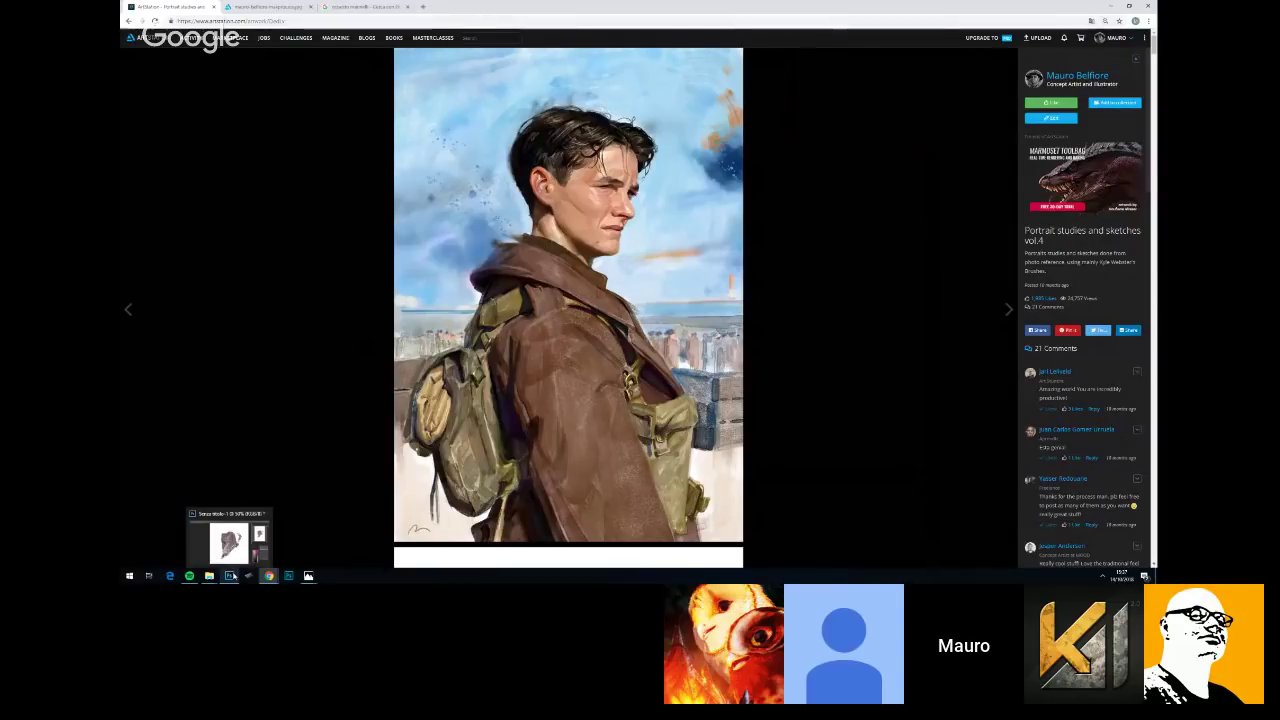
# Switch to Photoshop and close the watercolour brush test document without saving it
pyautogui.click(231, 576)
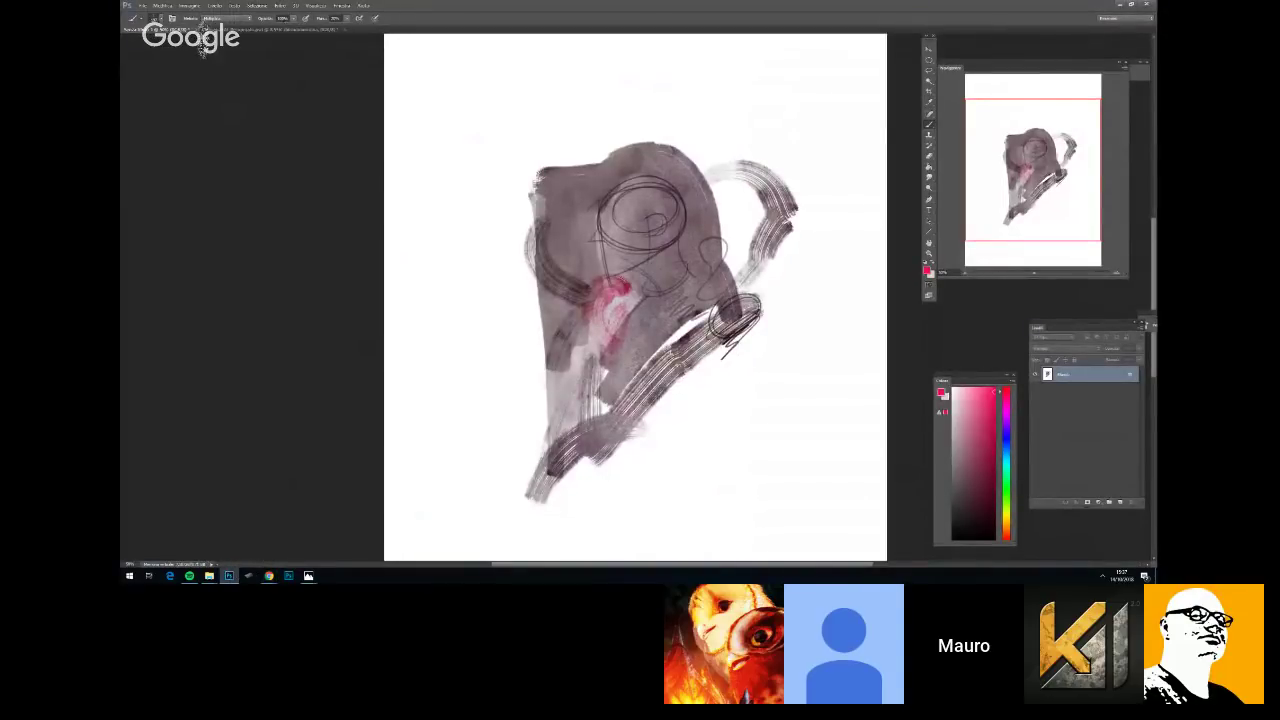
pyautogui.hotkey('ctrl', 'w')
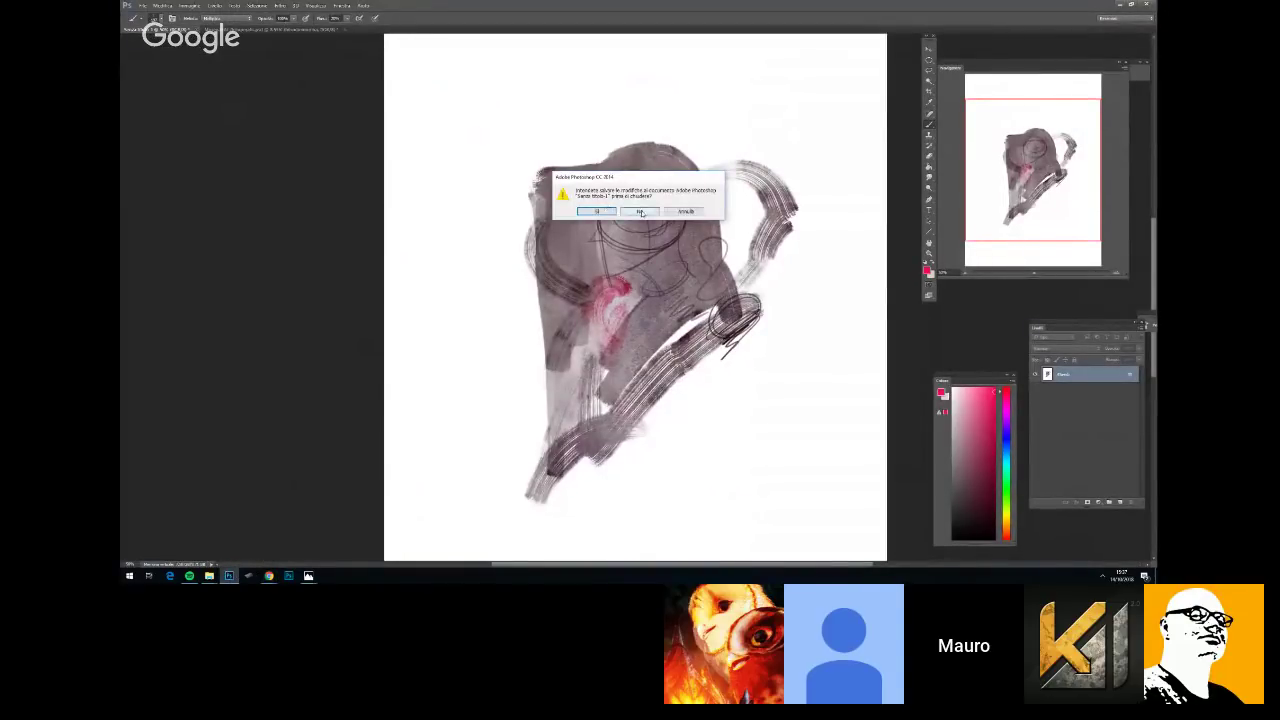
pyautogui.click(607, 208)
pyautogui.scroll(7, 620, 243)
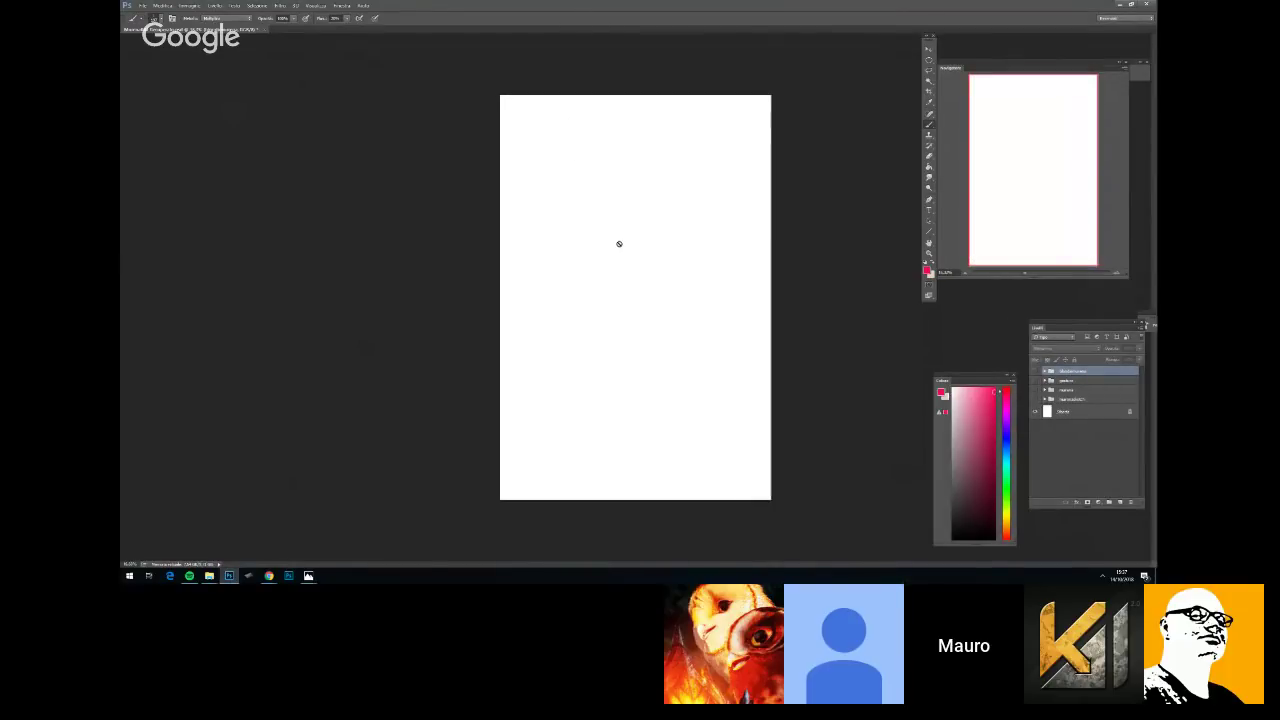
pyautogui.scroll(-2, 544, 219)
# Switch back to the ArtStation browser window and return from the vol.4 project to the portfolio gallery
pyautogui.moveTo(269, 576)
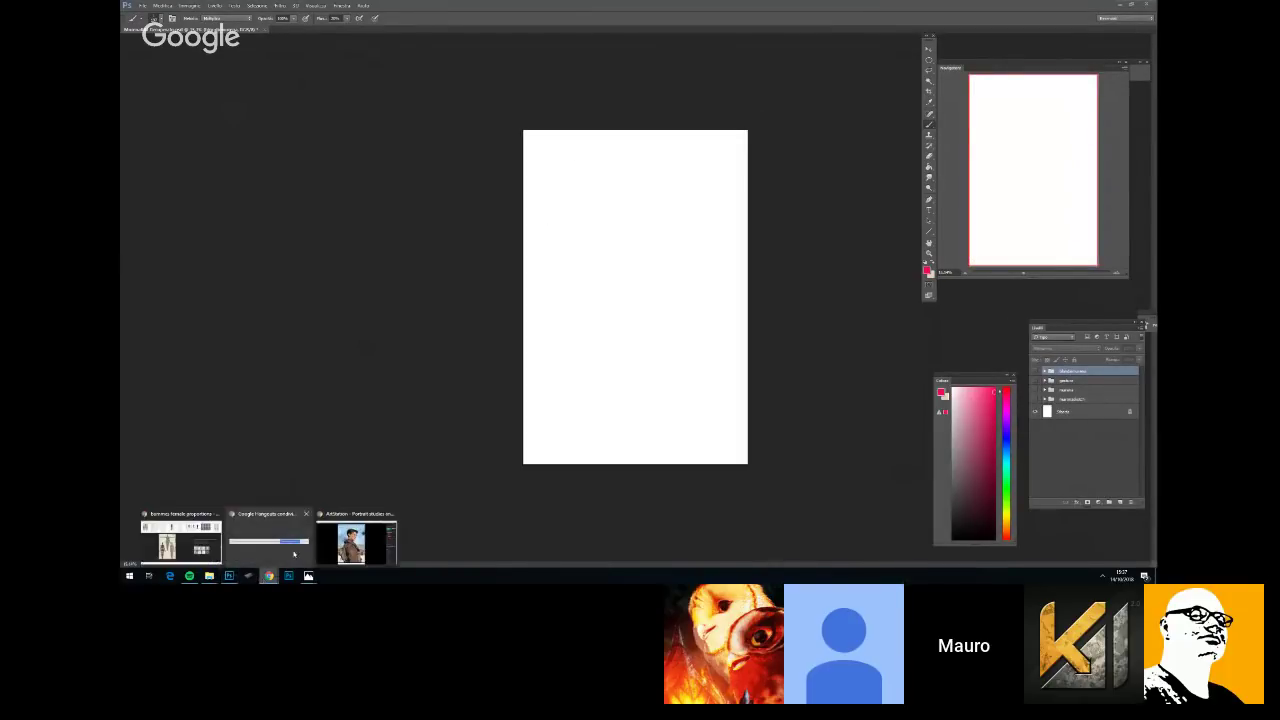
pyautogui.click(354, 538)
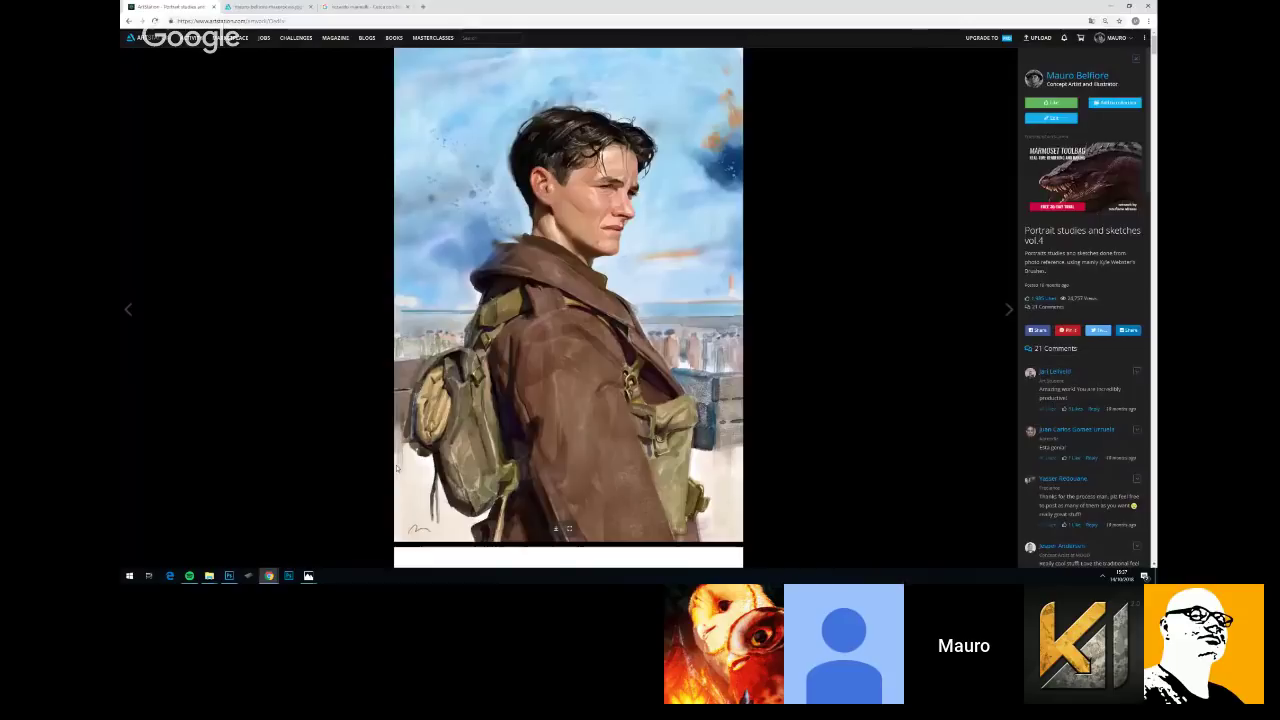
pyautogui.hotkey('alt', 'Left')
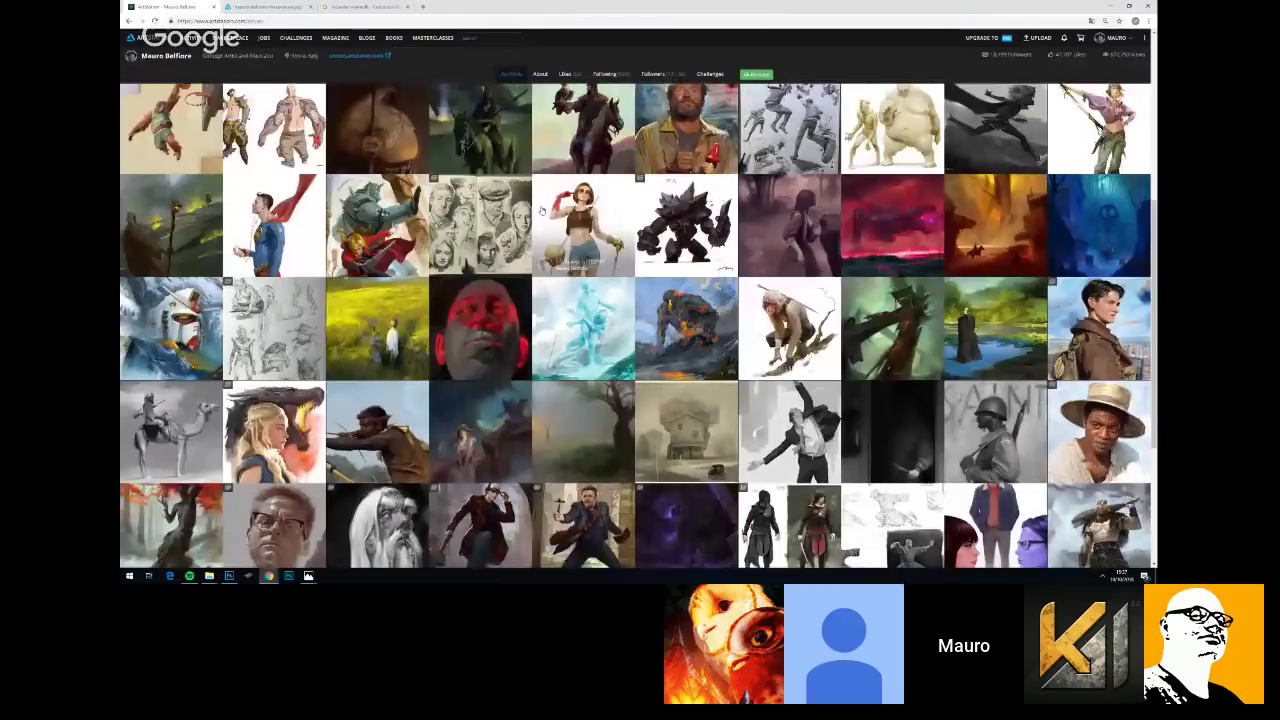
# Examine the artwork thumbnails across the whole portfolio gallery, from the newest pieces to the oldest ones
pyautogui.scroll(2, 635, 325)
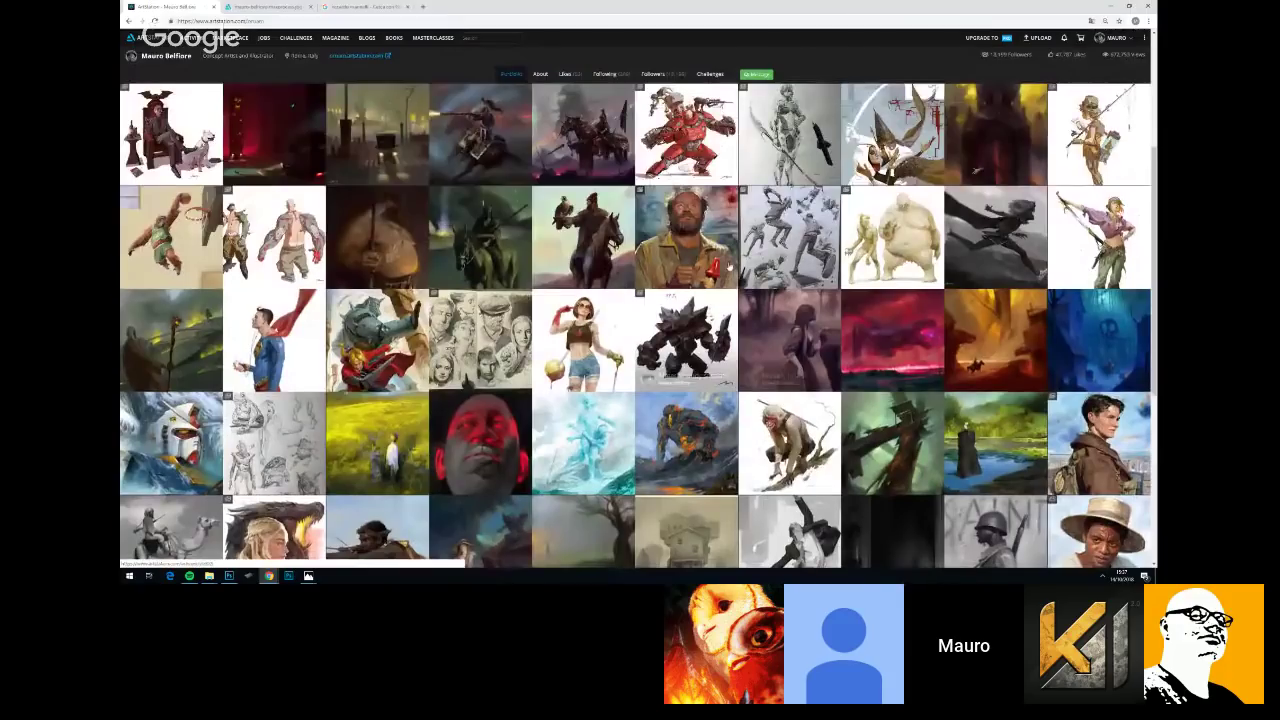
pyautogui.scroll(-2, 554, 190)
pyautogui.scroll(-5, 553, 190)
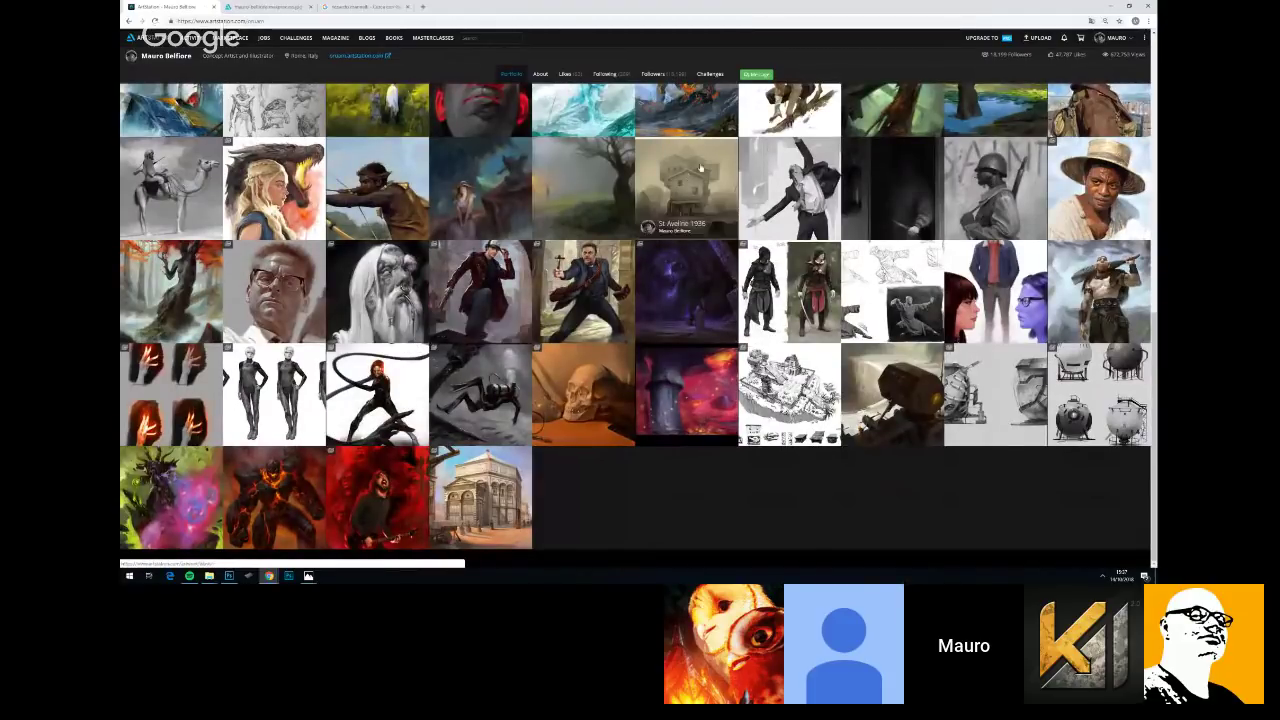
pyautogui.scroll(2, 671, 302)
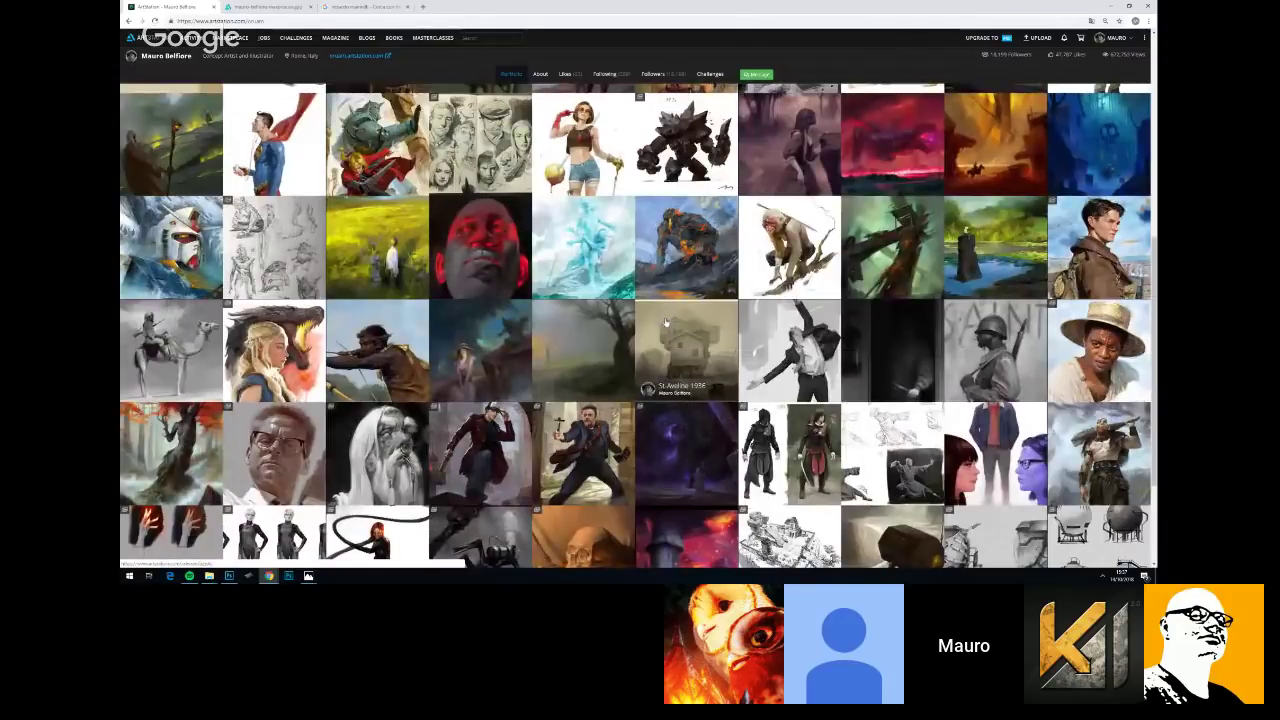
pyautogui.scroll(-2, 725, 467)
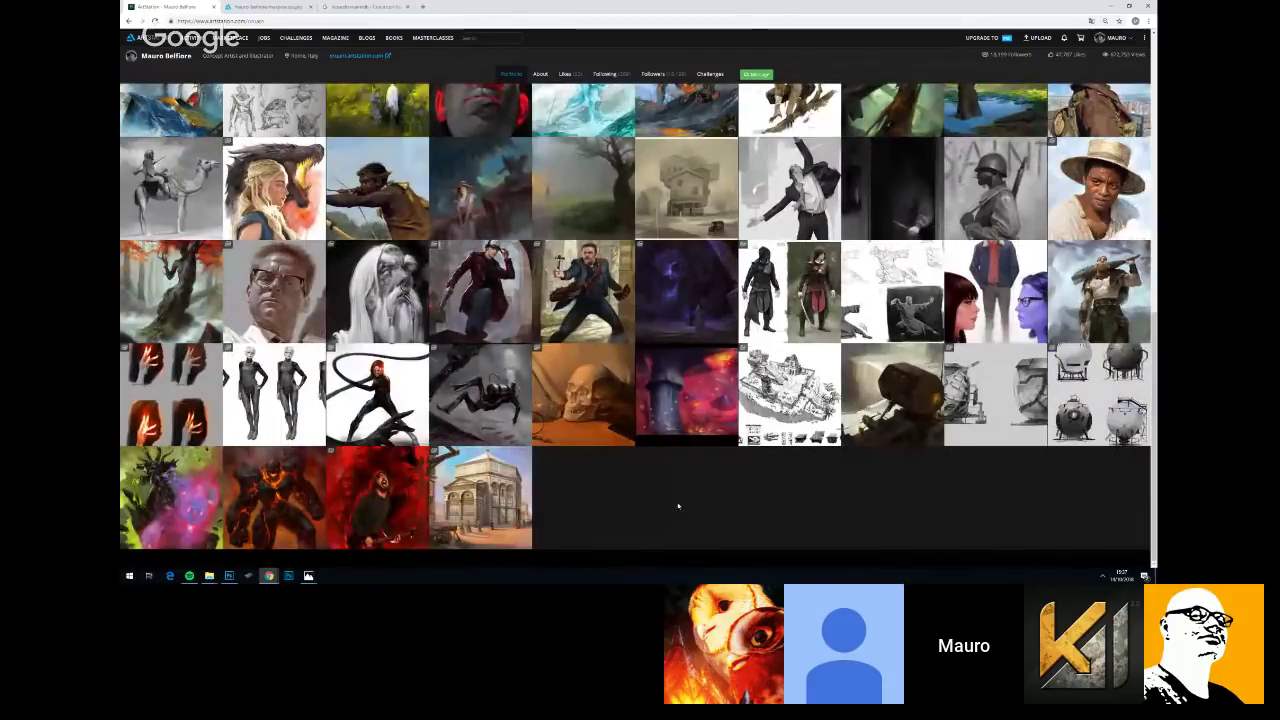
pyautogui.scroll(2, 690, 473)
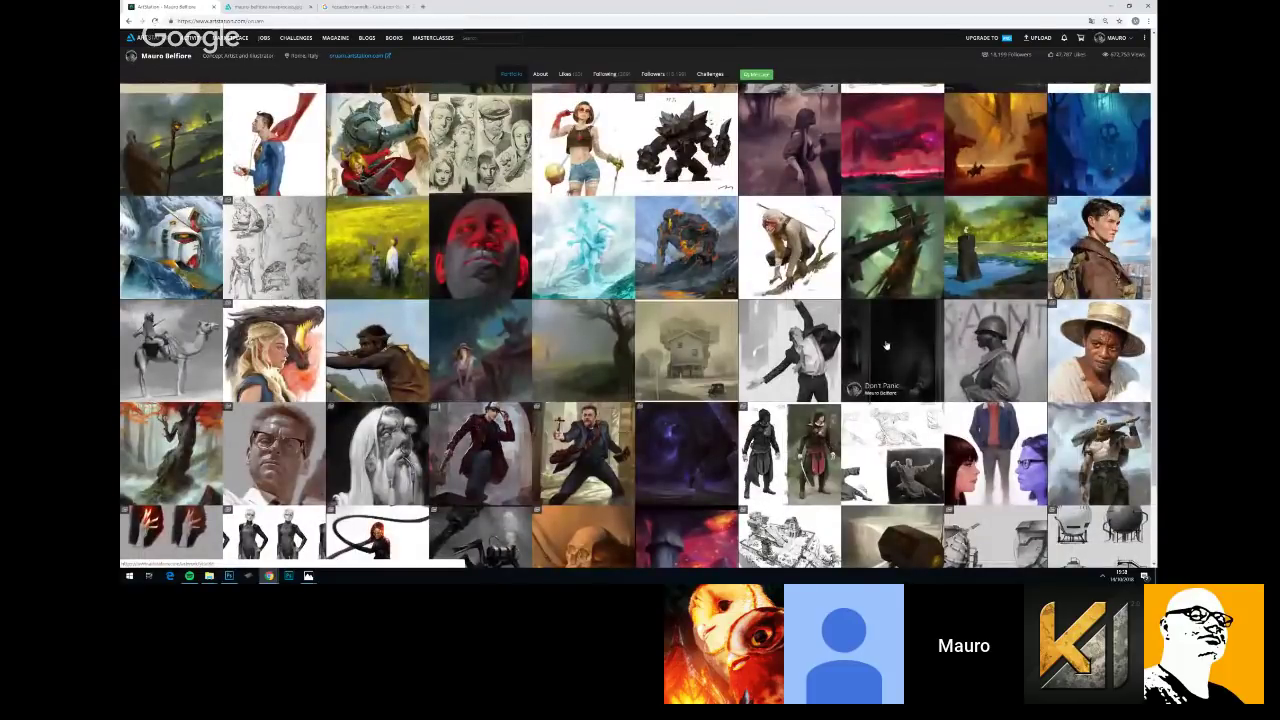
pyautogui.scroll(1, 824, 305)
pyautogui.scroll(1, 824, 305)
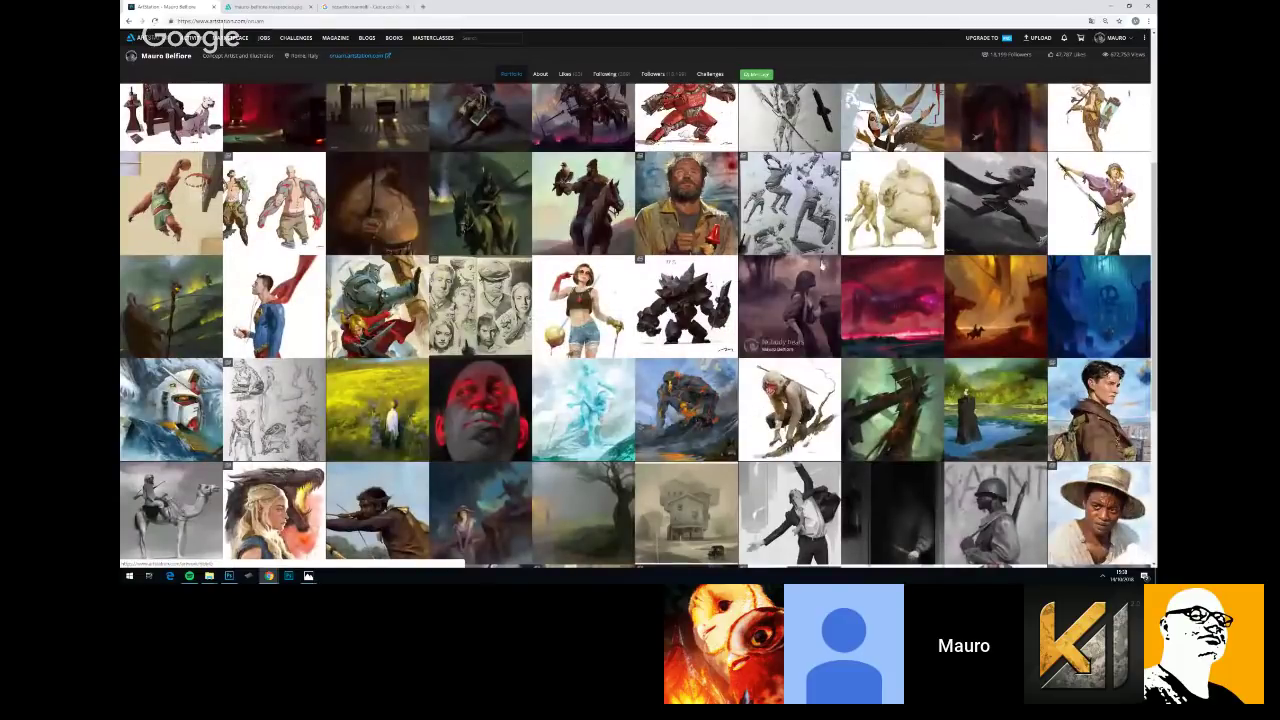
pyautogui.scroll(1, 668, 256)
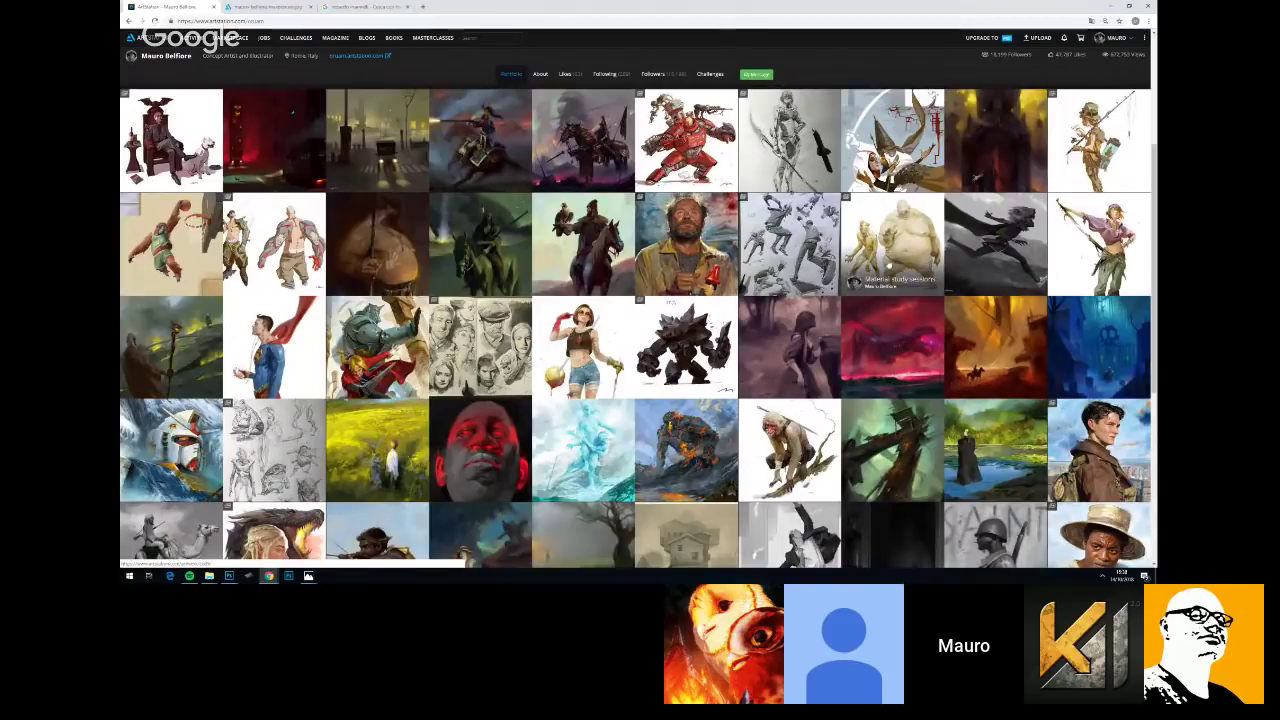
pyautogui.scroll(2, 925, 222)
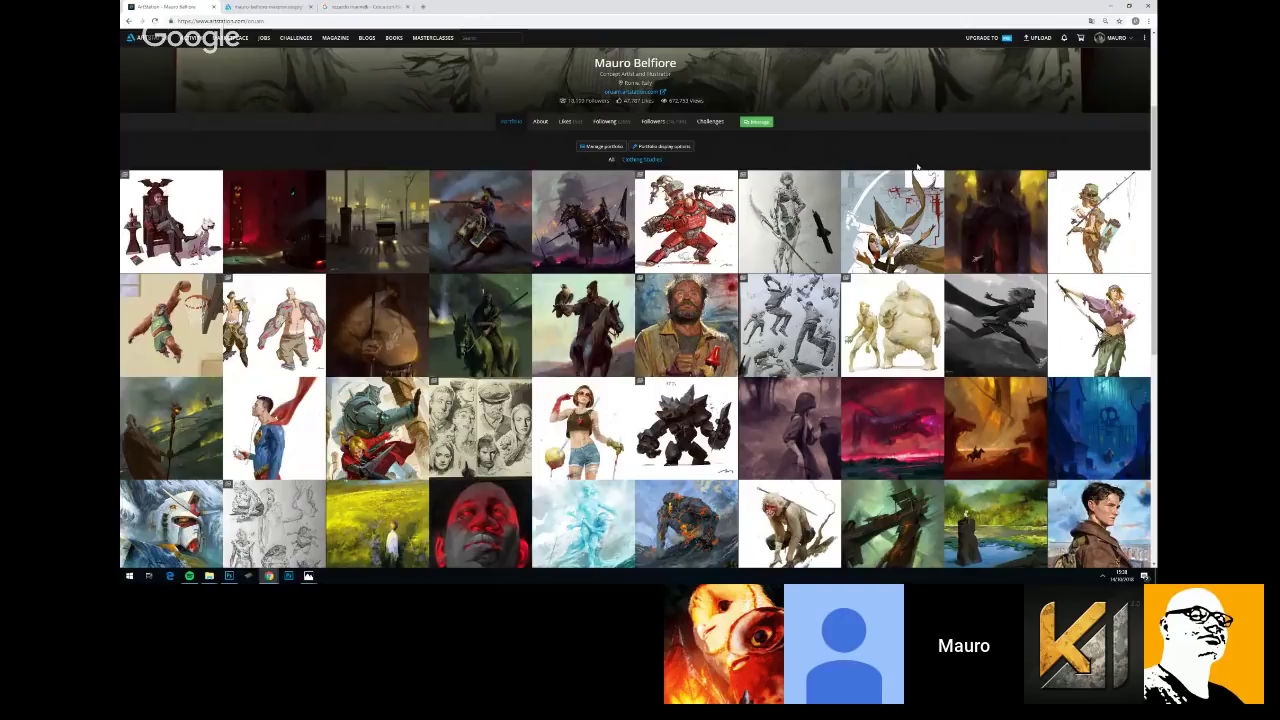
pyautogui.scroll(-1, 898, 196)
pyautogui.scroll(-1, 890, 199)
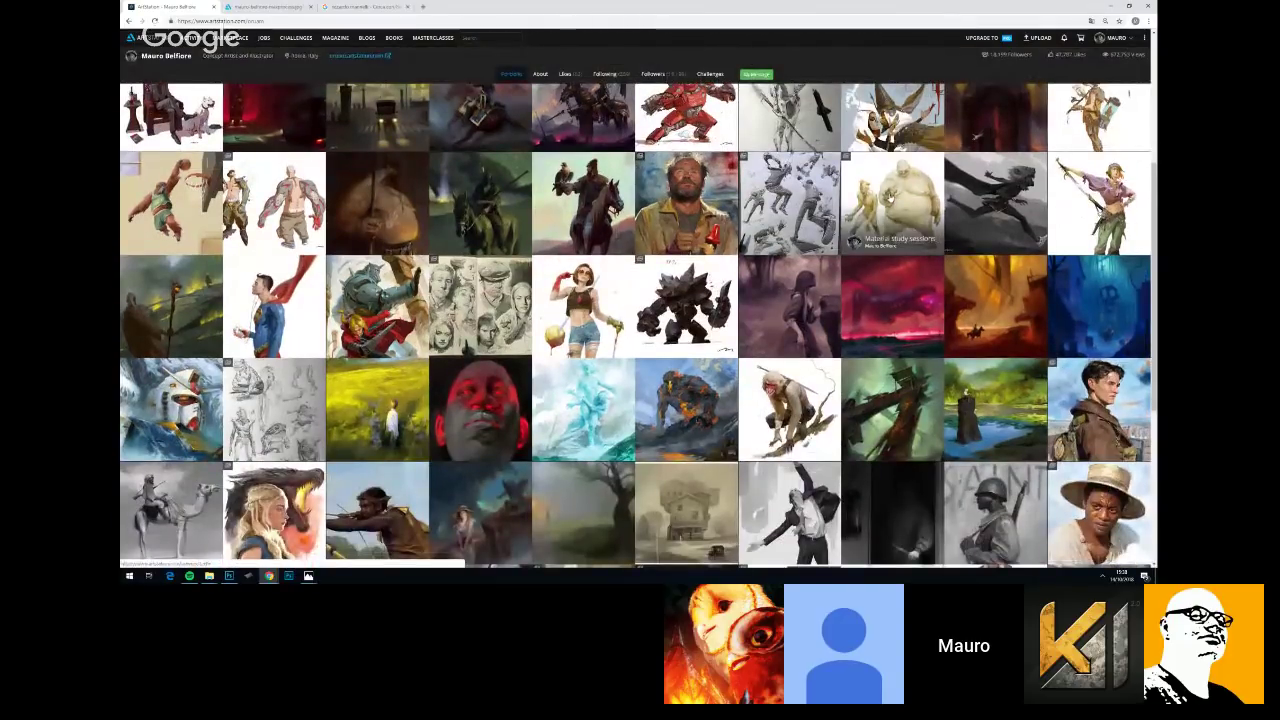
pyautogui.scroll(1, 890, 199)
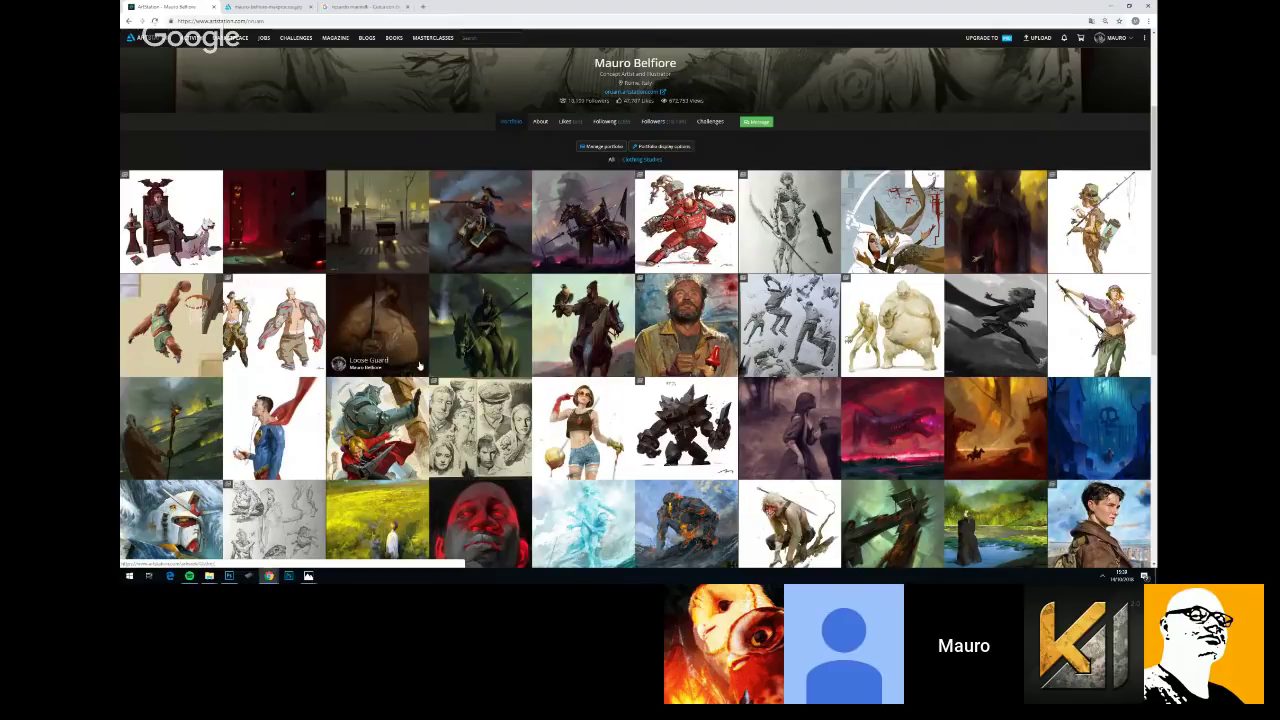
pyautogui.scroll(-2, 420, 366)
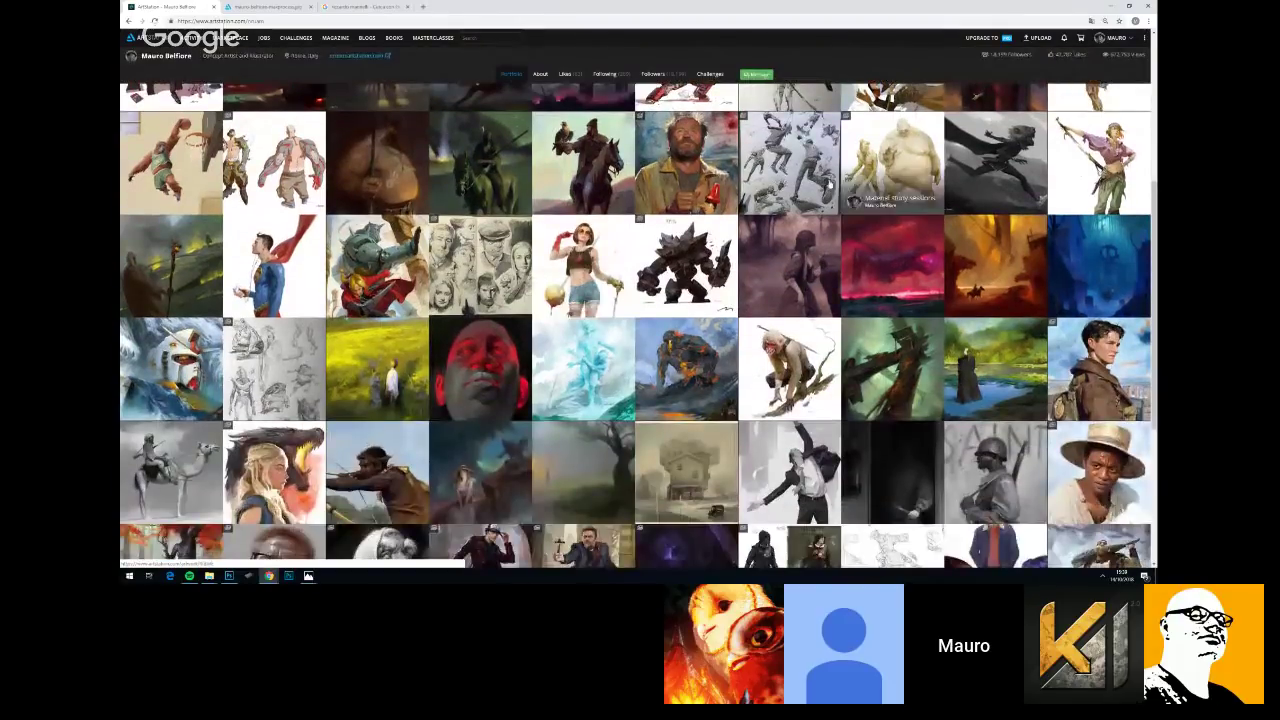
pyautogui.scroll(-2, 639, 325)
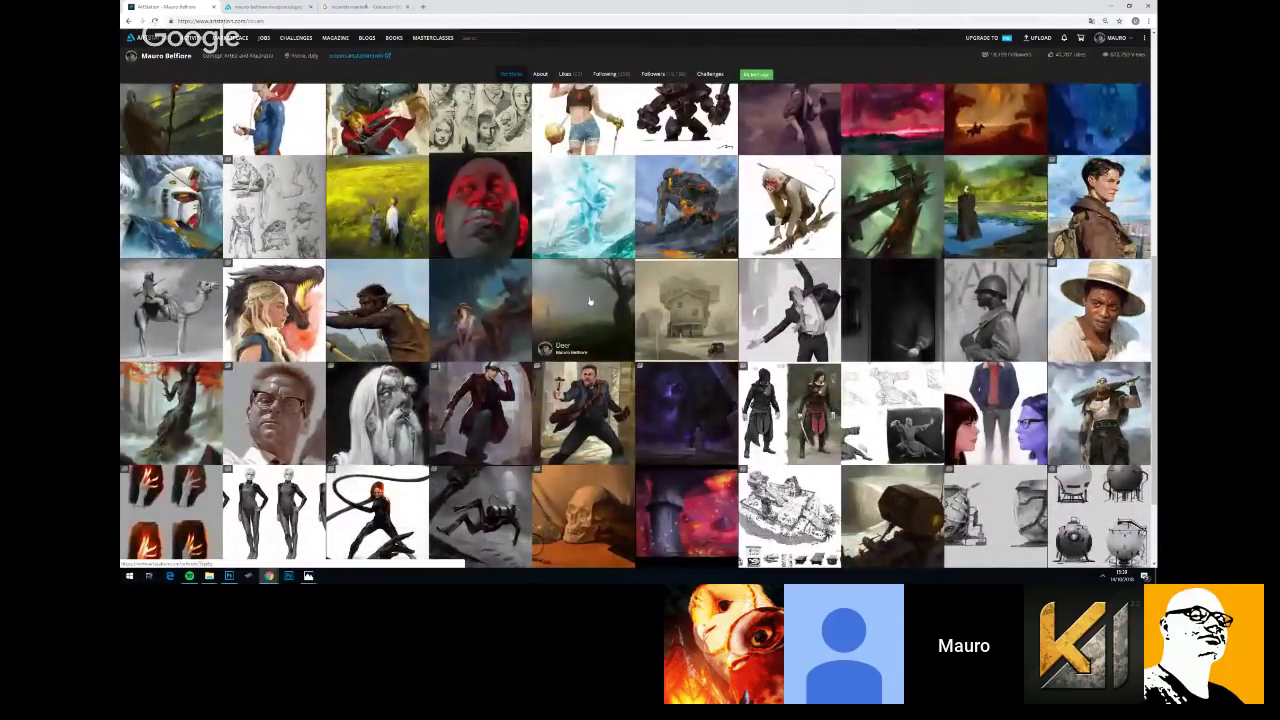
pyautogui.scroll(2, 814, 175)
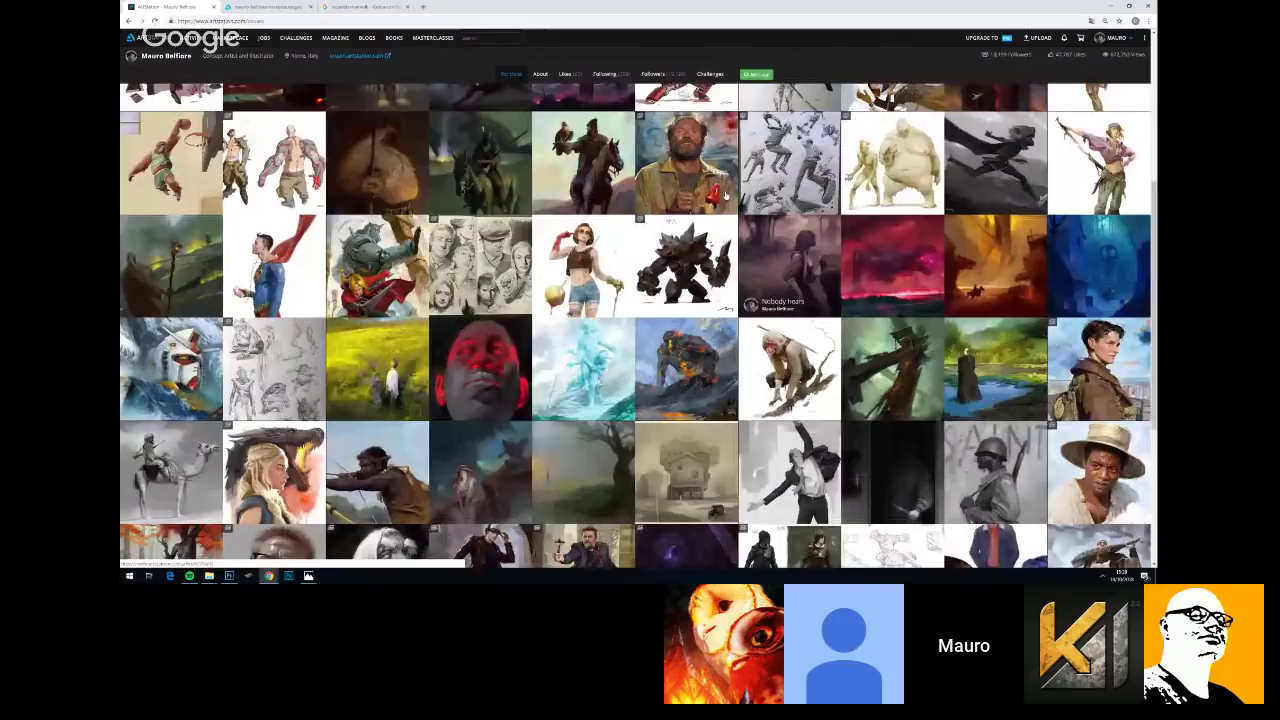
pyautogui.scroll(2, 726, 194)
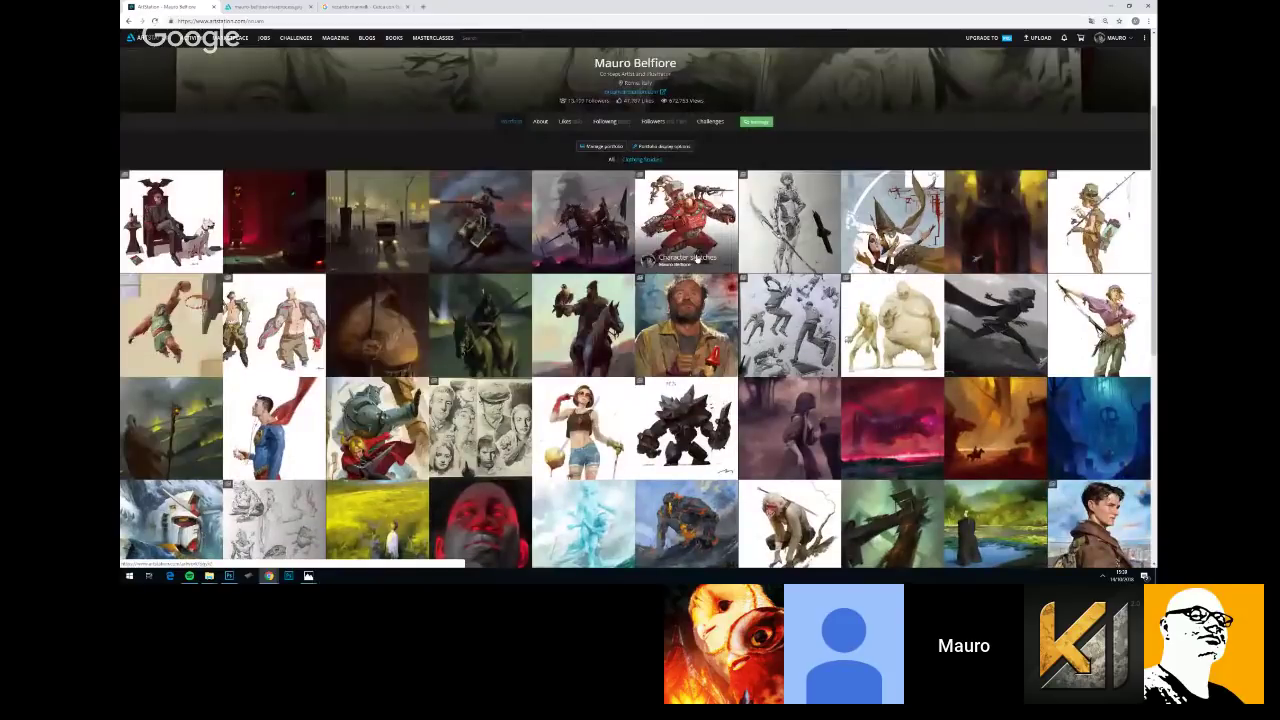
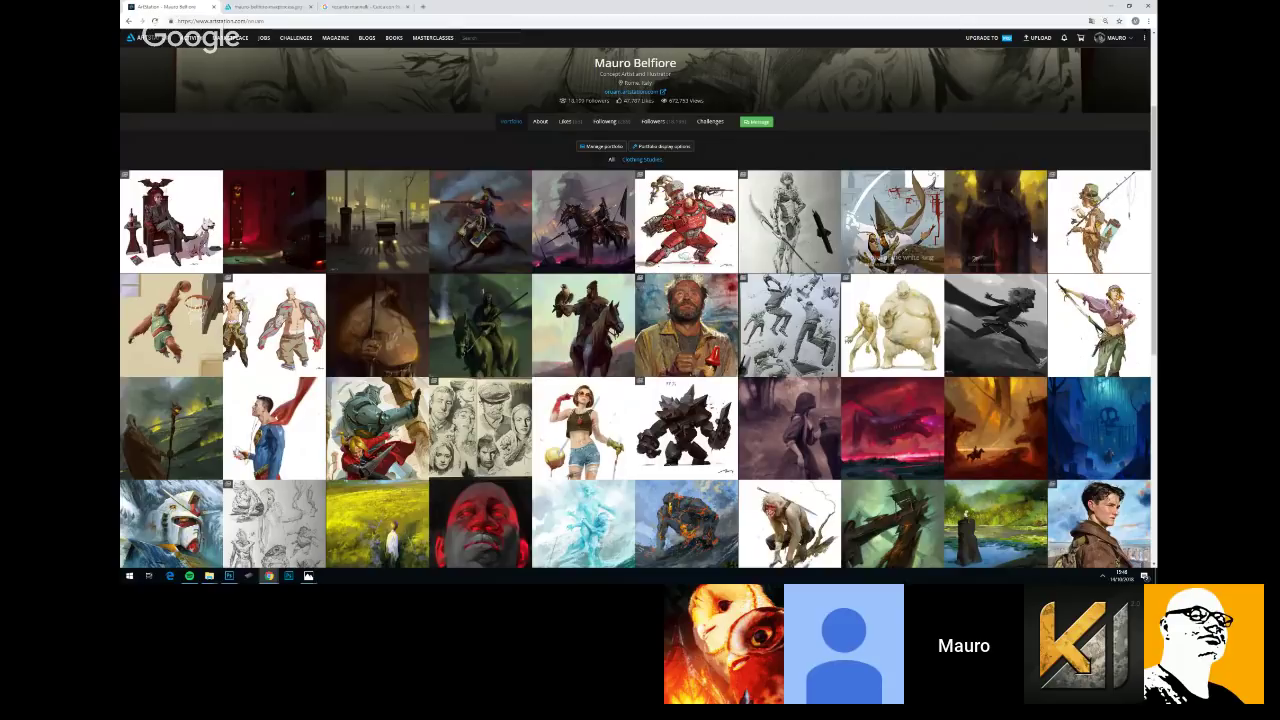
# Open the Character sketches project with the young angler and view its drawings down to the heavy soldier with the rocket launcher
pyautogui.click(1094, 205)
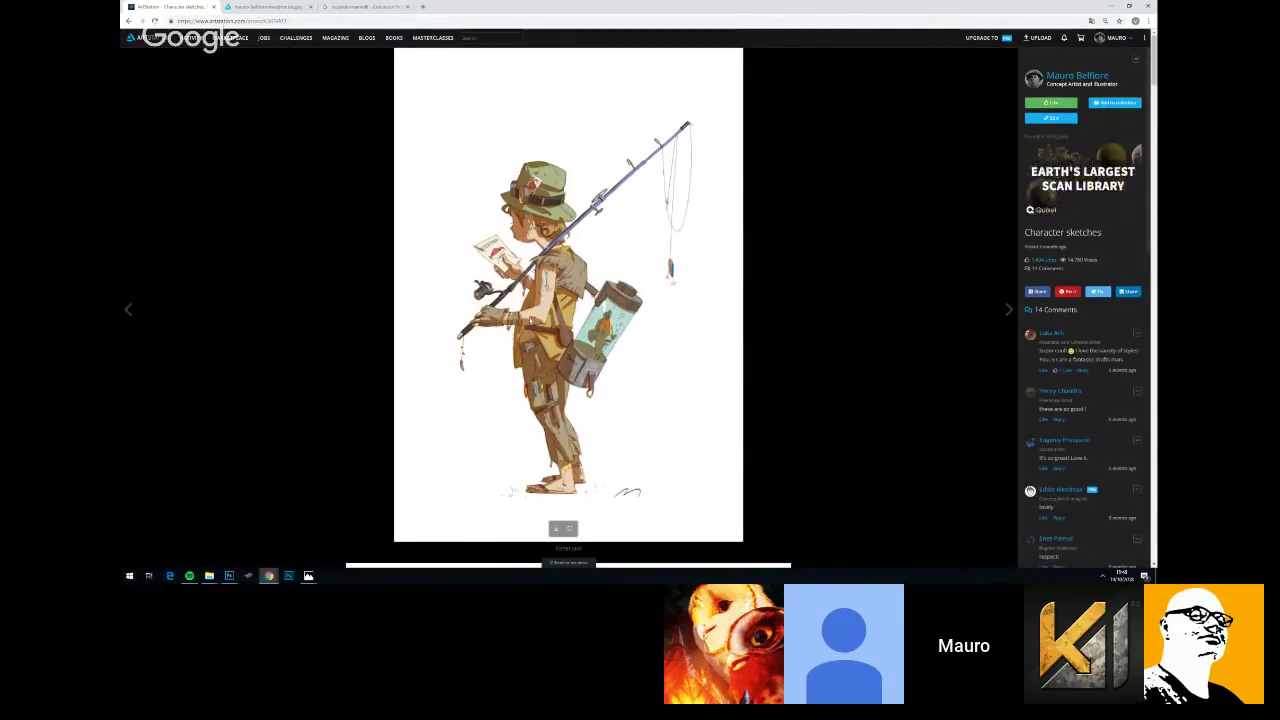
pyautogui.scroll(-2, 568, 305)
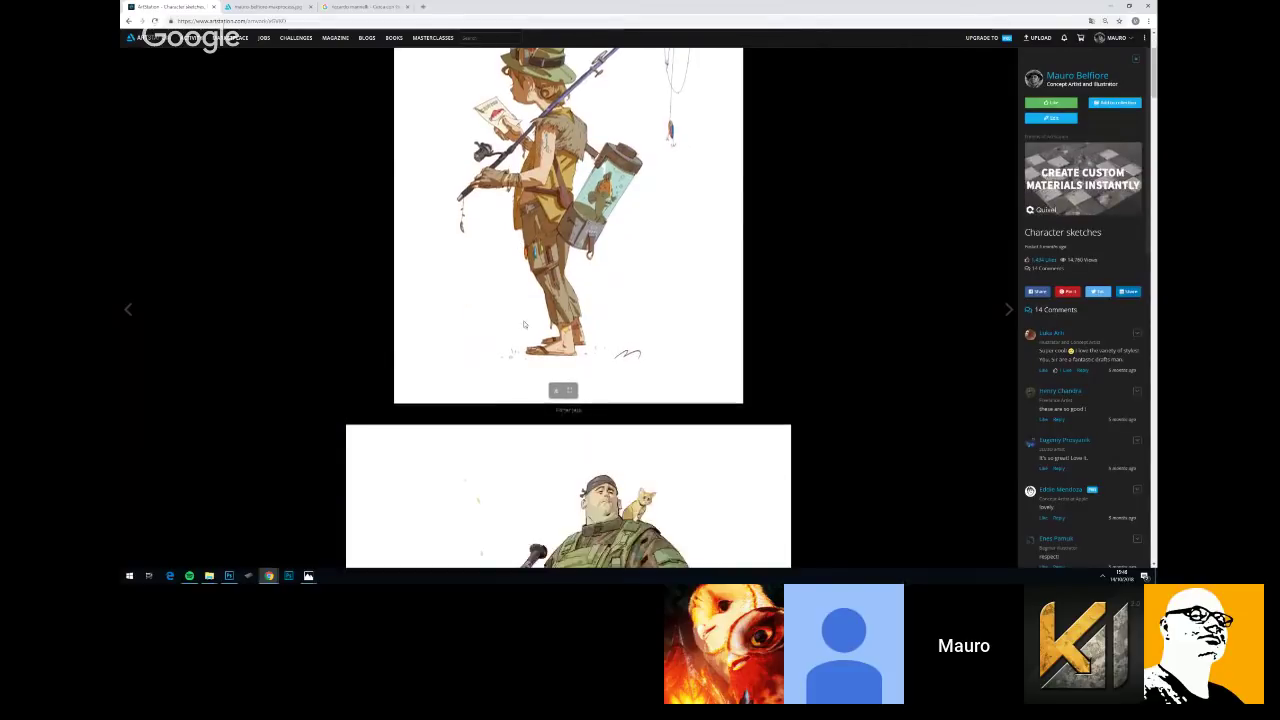
pyautogui.scroll(2, 568, 305)
pyautogui.scroll(-10, 568, 300)
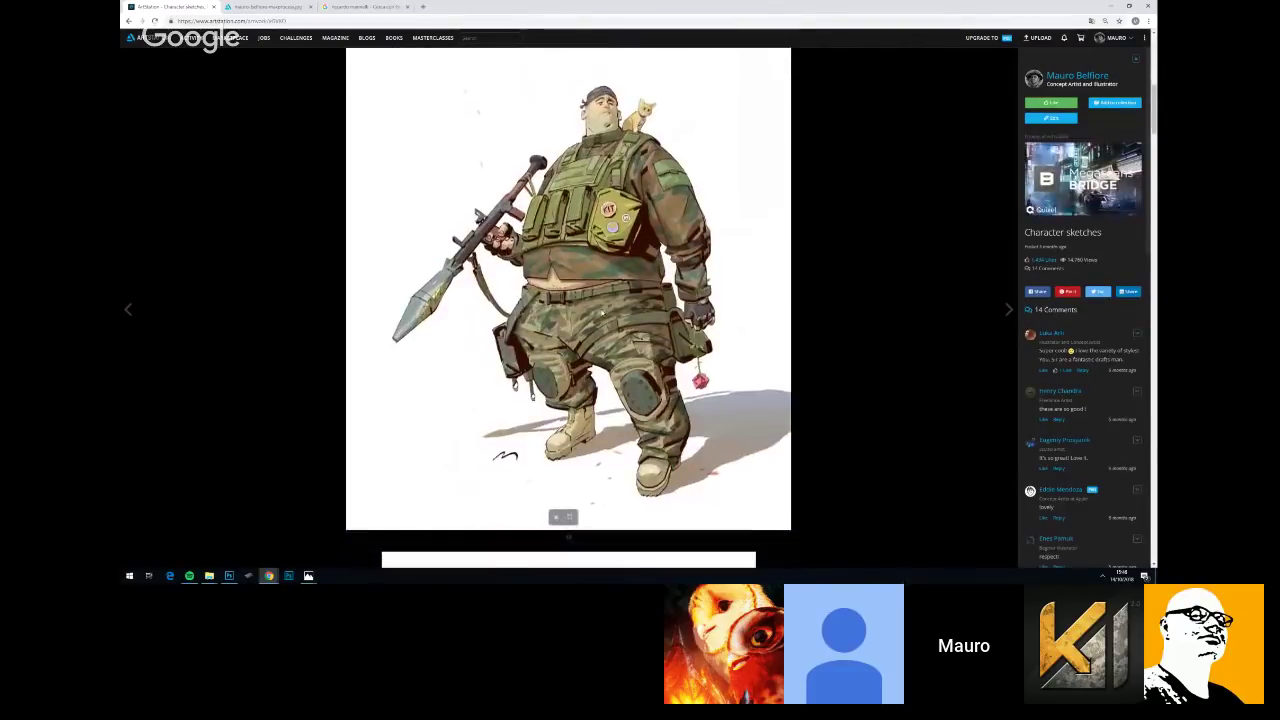
# Return to the portfolio gallery, open the Drawings and sketches project and view its pencil drawings past the giant lizard
pyautogui.click(129, 21)
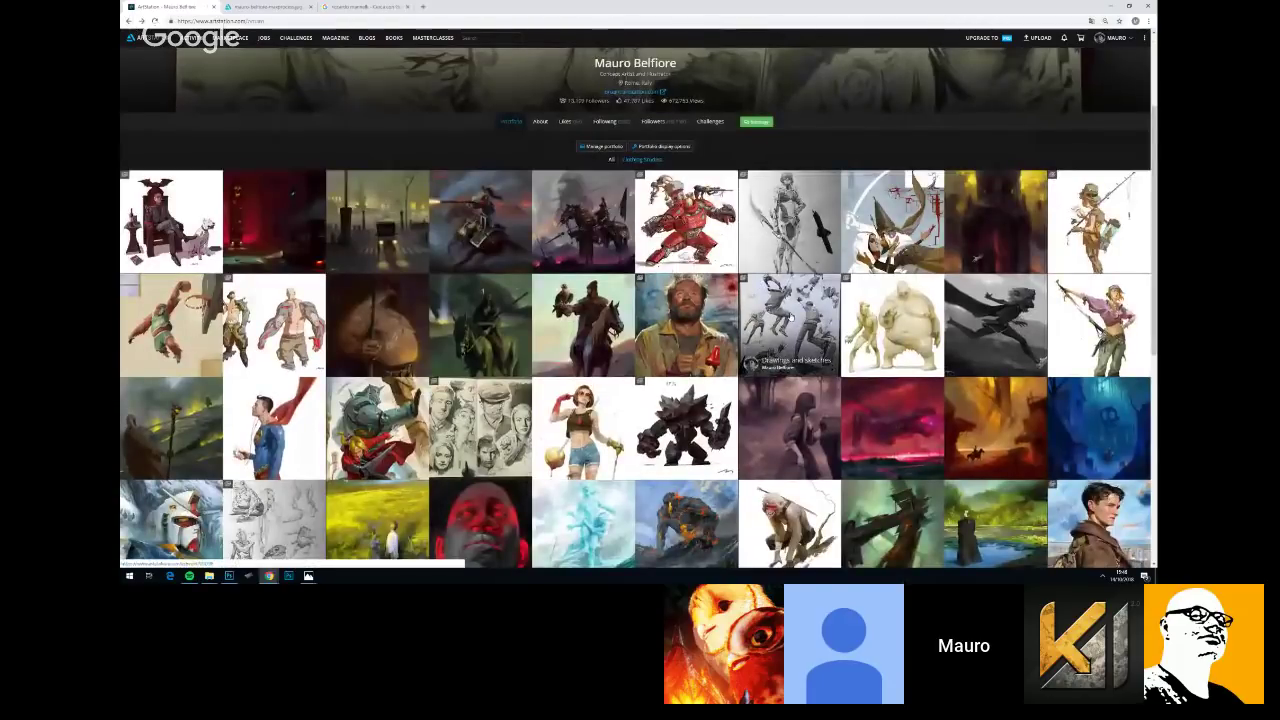
pyautogui.click(790, 316)
pyautogui.scroll(-5, 627, 340)
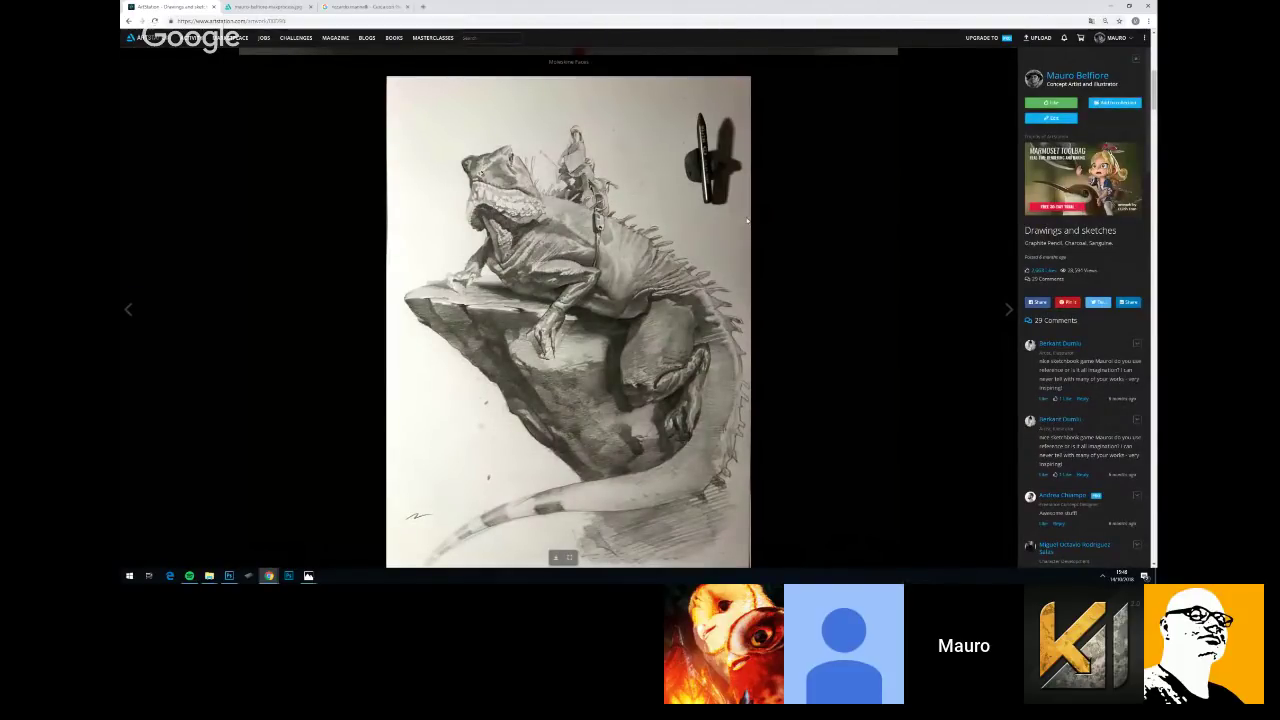
pyautogui.scroll(-5, 740, 230)
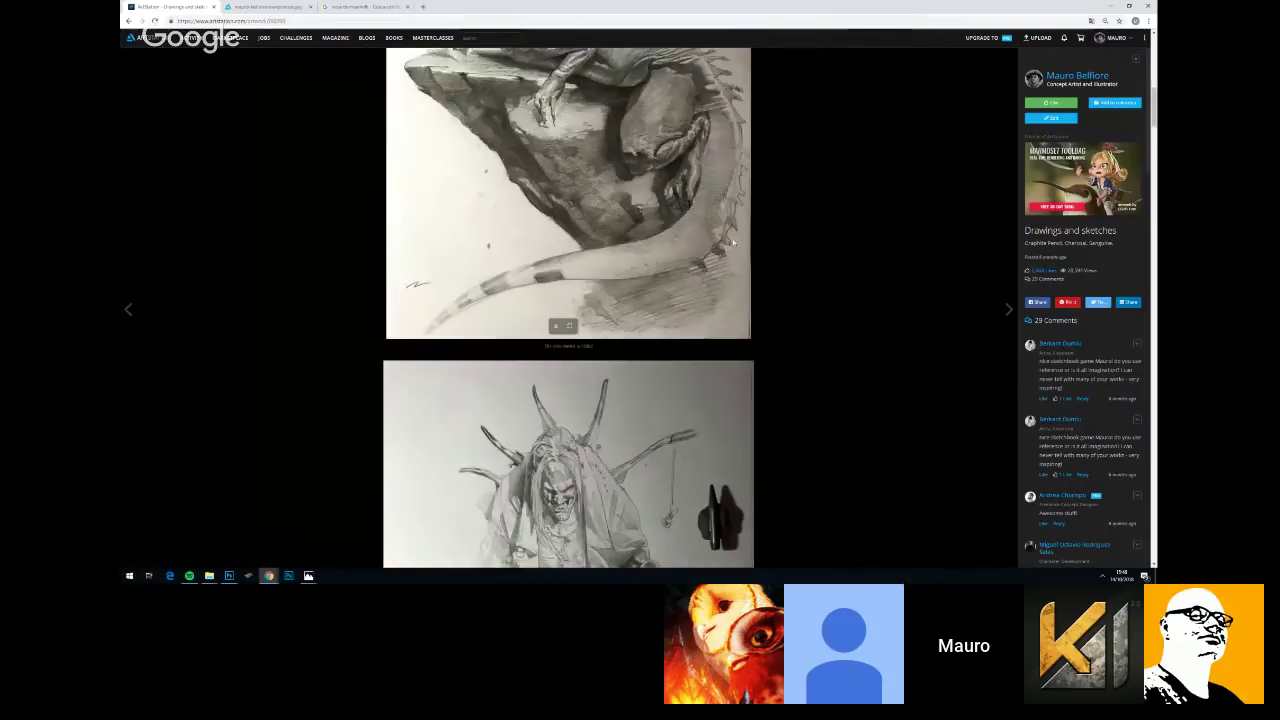
# View the pencil drawings from the horned figure with claws through the boxers and hooded giant to the police officers
pyautogui.scroll(-3, 732, 243)
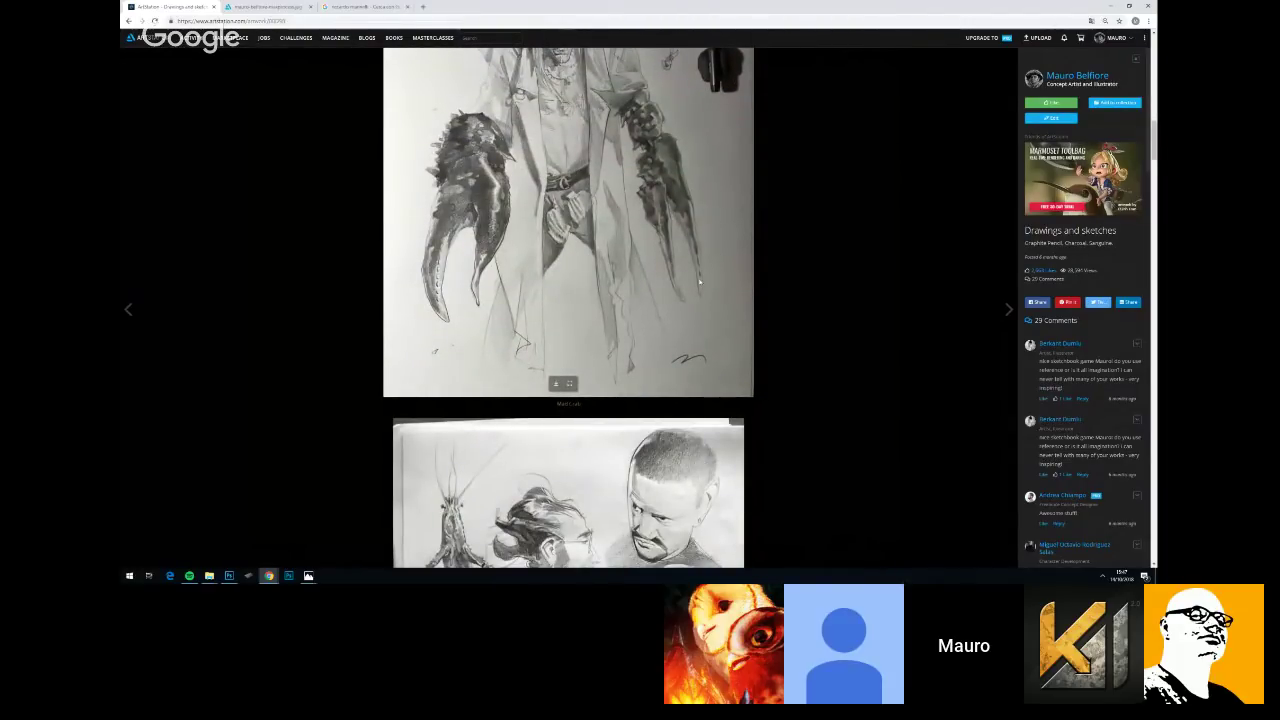
pyautogui.scroll(-2, 685, 294)
pyautogui.scroll(-3, 677, 300)
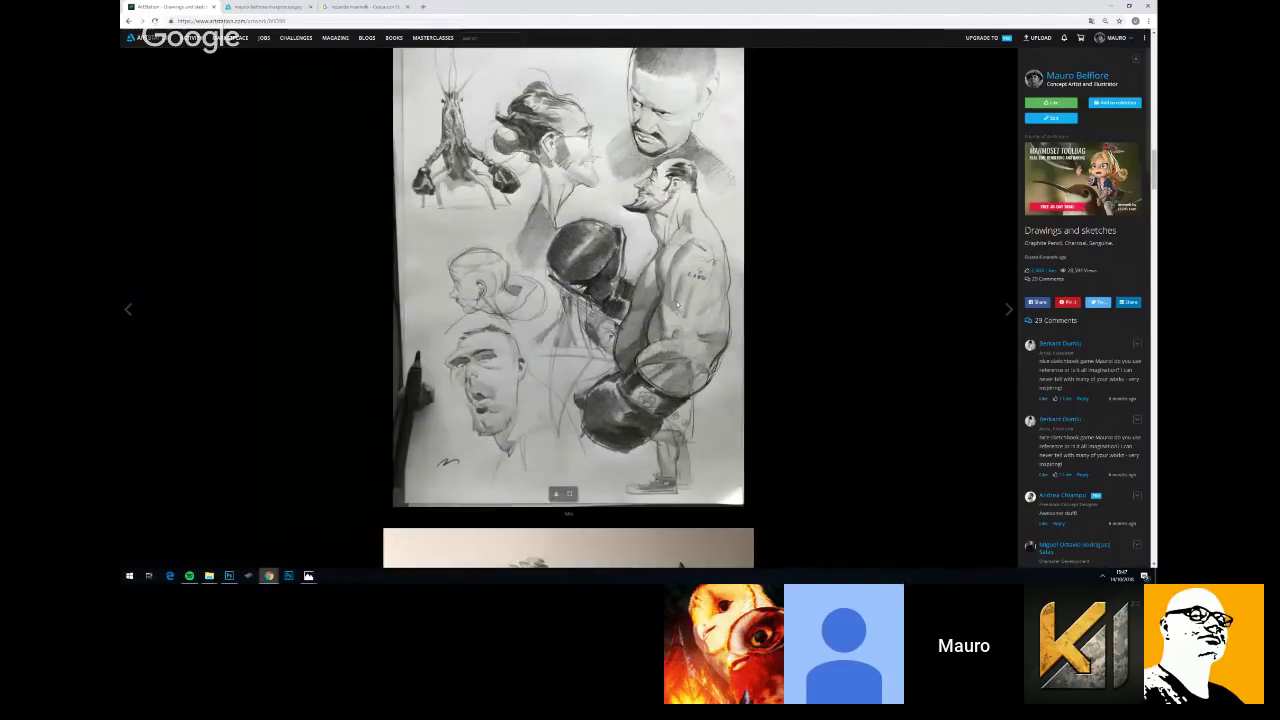
pyautogui.scroll(-3, 678, 304)
pyautogui.scroll(-14, 676, 305)
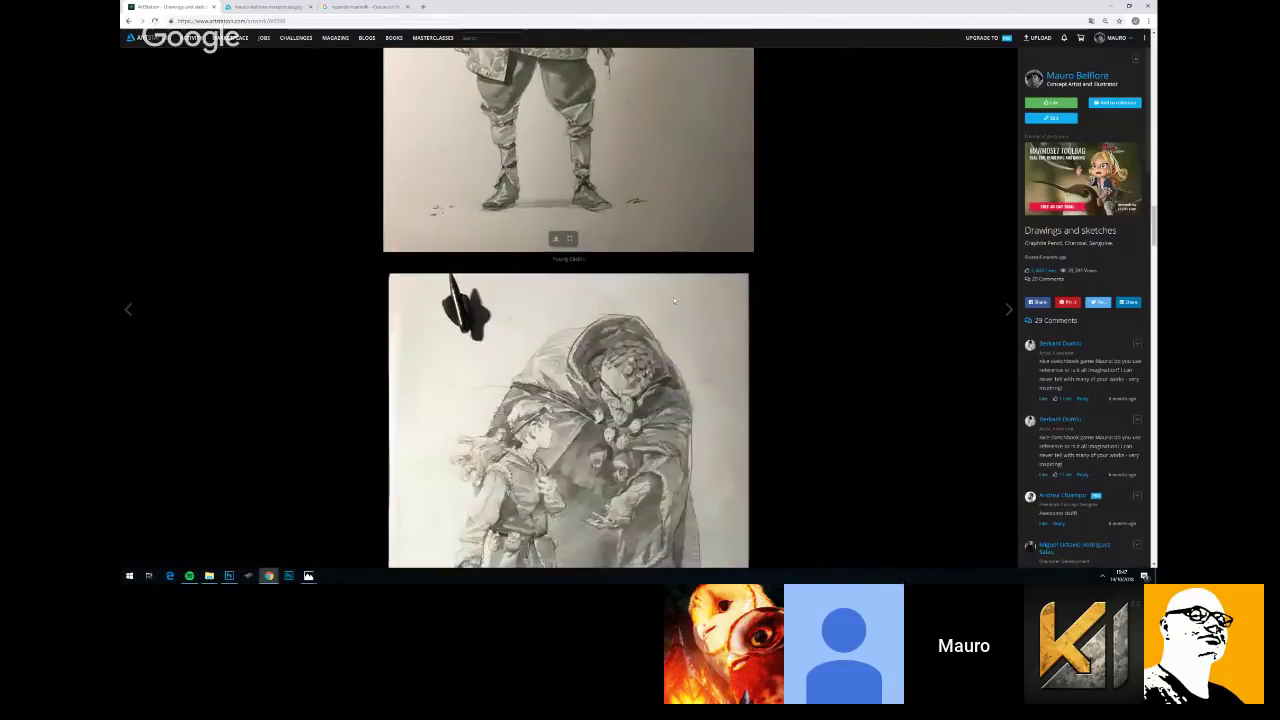
pyautogui.scroll(-6, 676, 305)
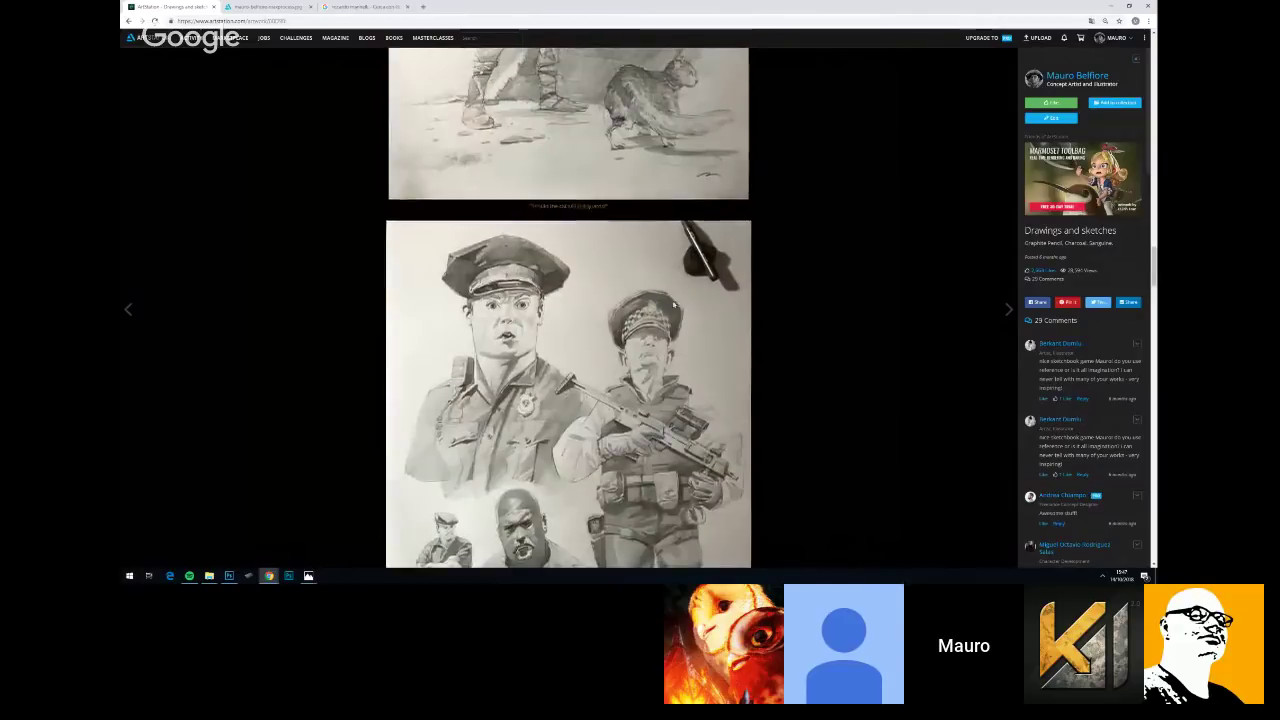
pyautogui.scroll(-4, 672, 306)
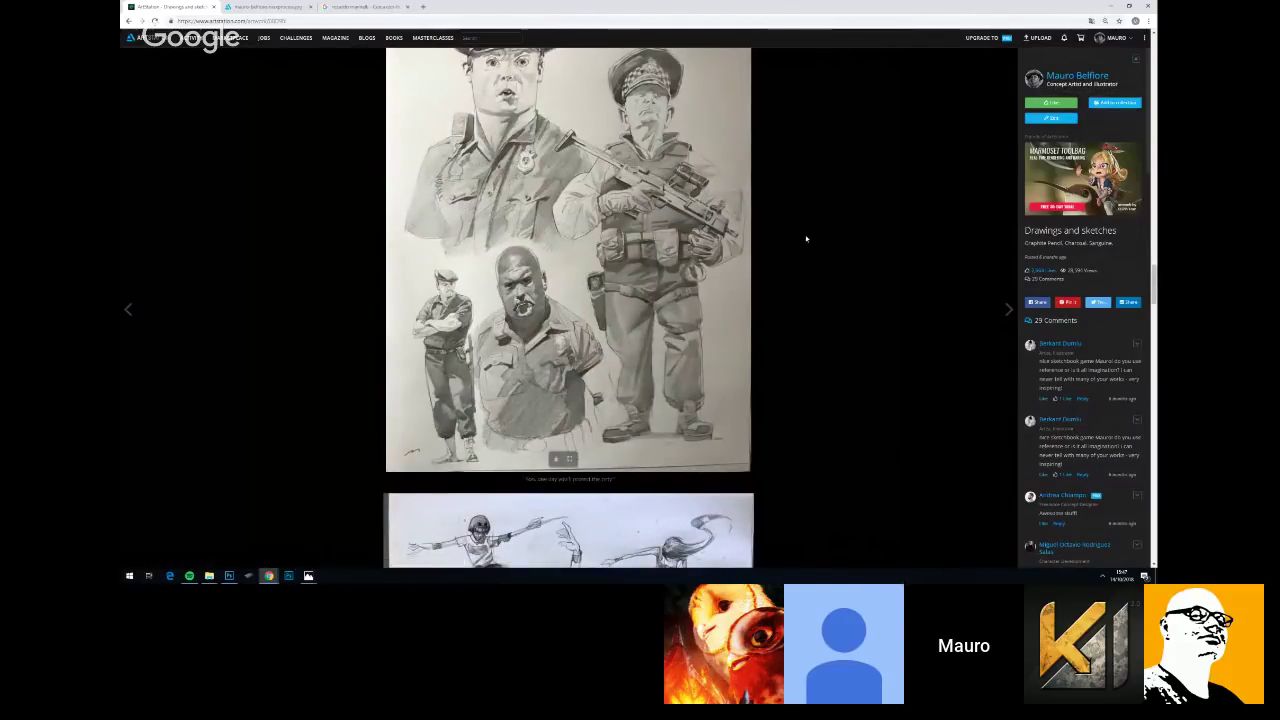
# View the following sketchbook pages from the skateboarders through the sanguine portraits and singers to the pirates
pyautogui.scroll(-5, 806, 240)
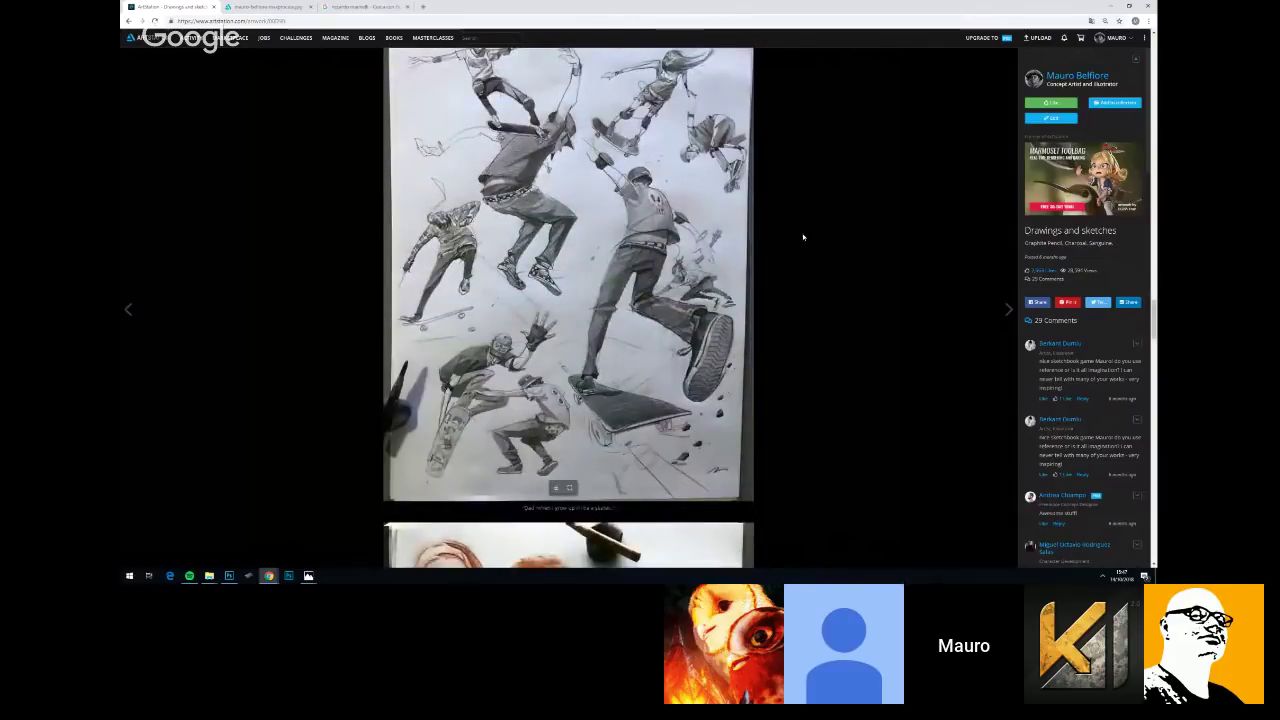
pyautogui.scroll(-3, 800, 240)
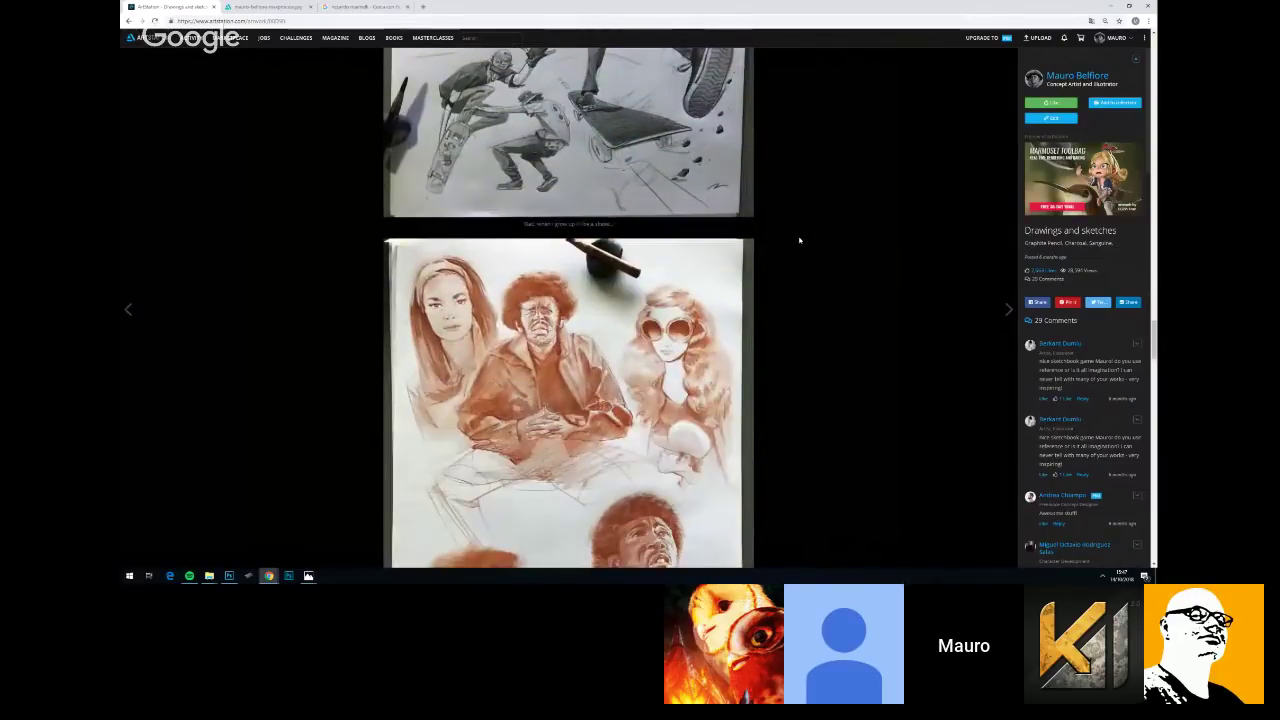
pyautogui.scroll(-3, 800, 240)
pyautogui.scroll(-3, 800, 240)
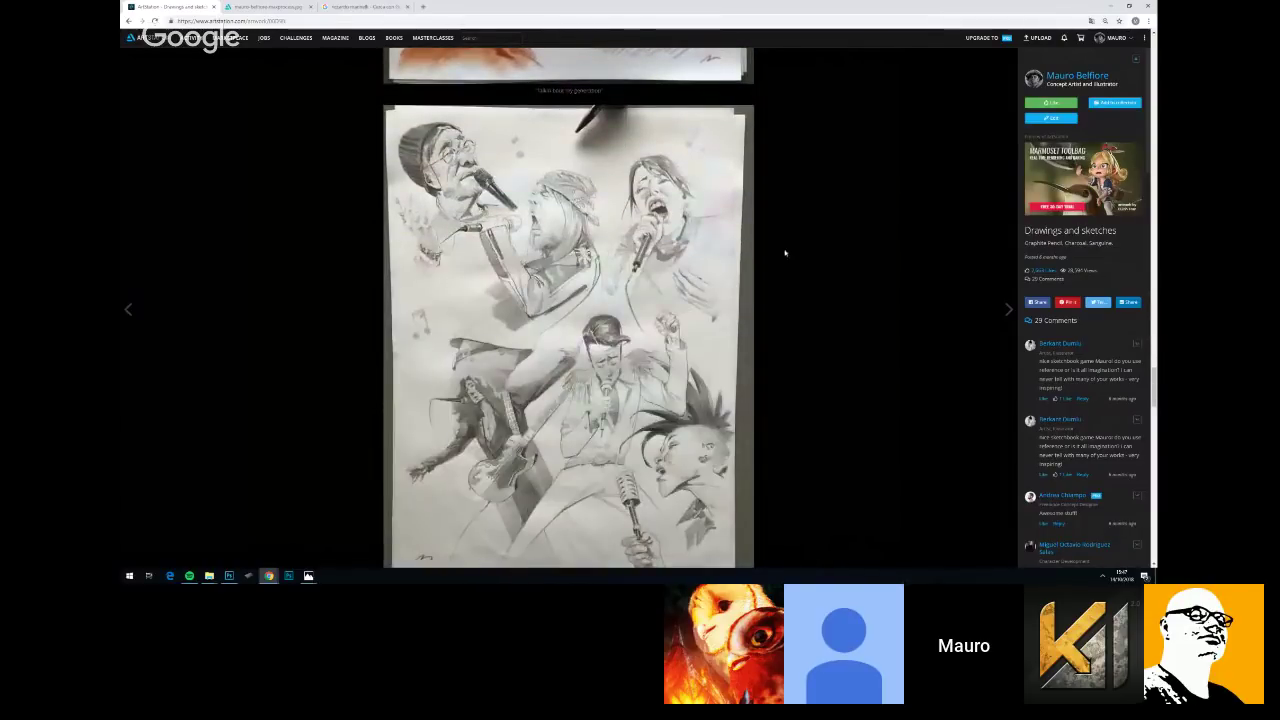
pyautogui.scroll(-3, 755, 260)
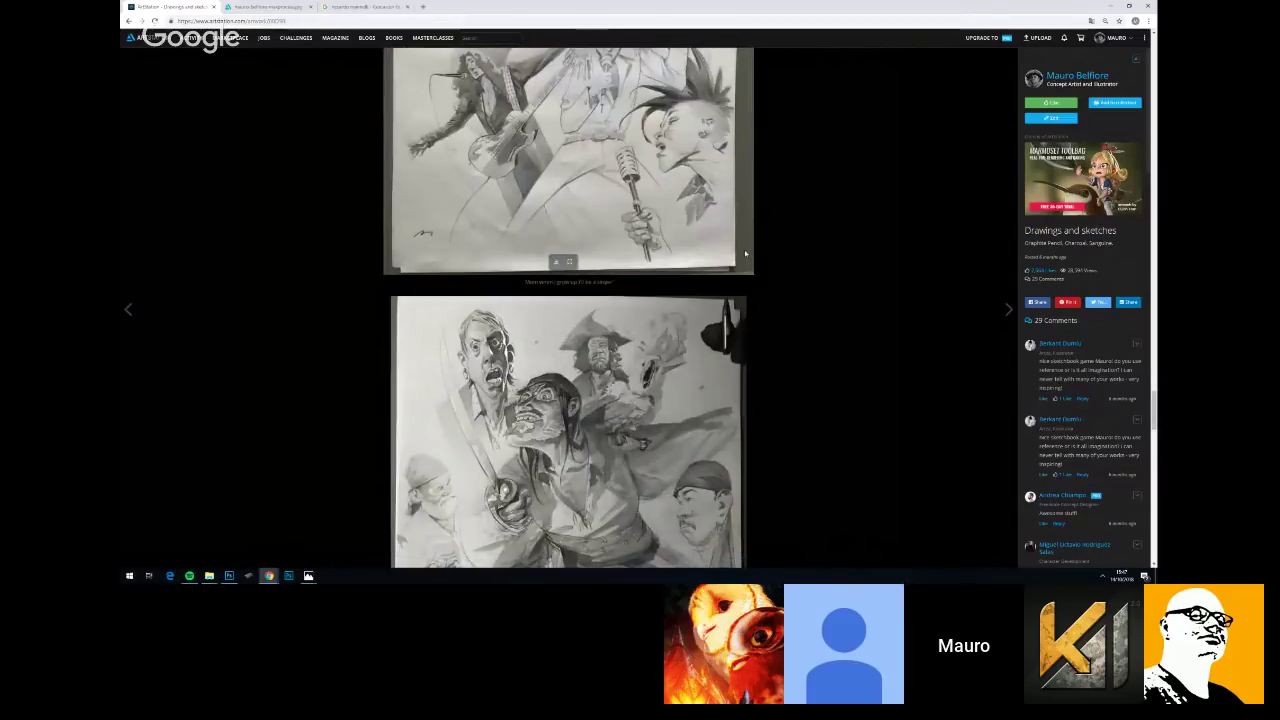
pyautogui.scroll(-3, 745, 258)
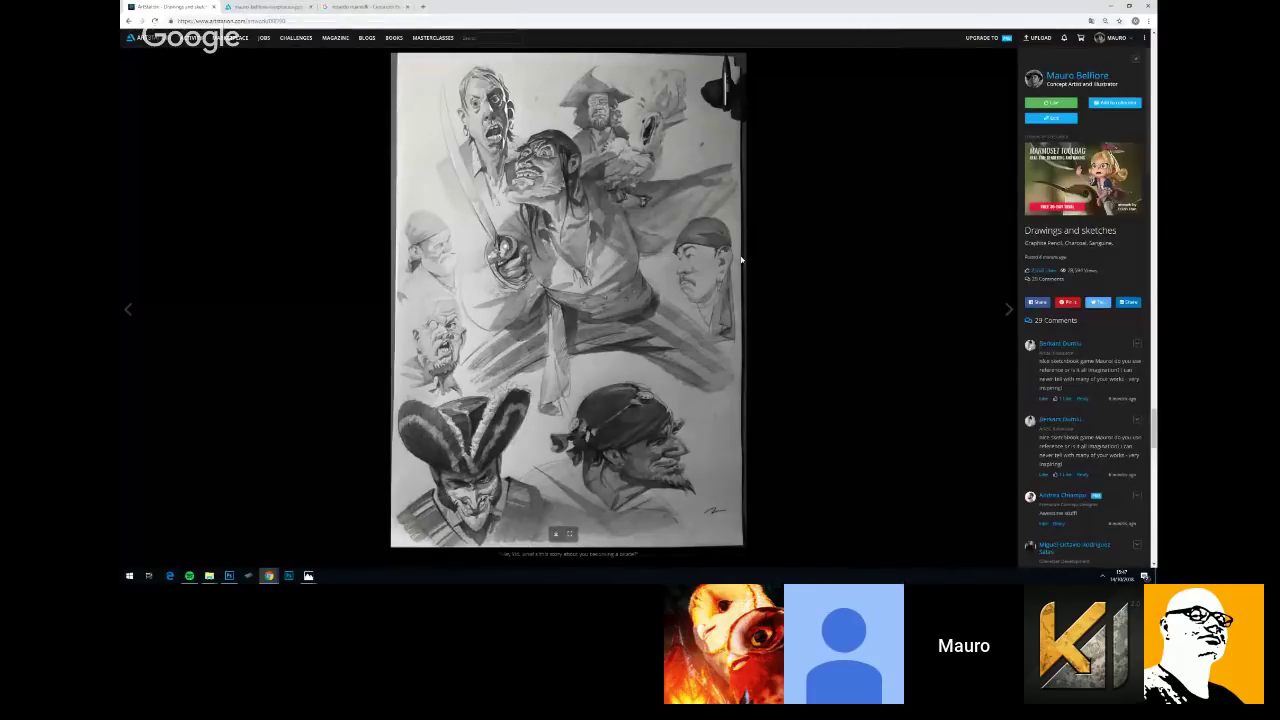
# Examine the whole pirate sketch page, from the sword-wielding figure to the tricorn and bandana heads
pyautogui.scroll(-1, 741, 260)
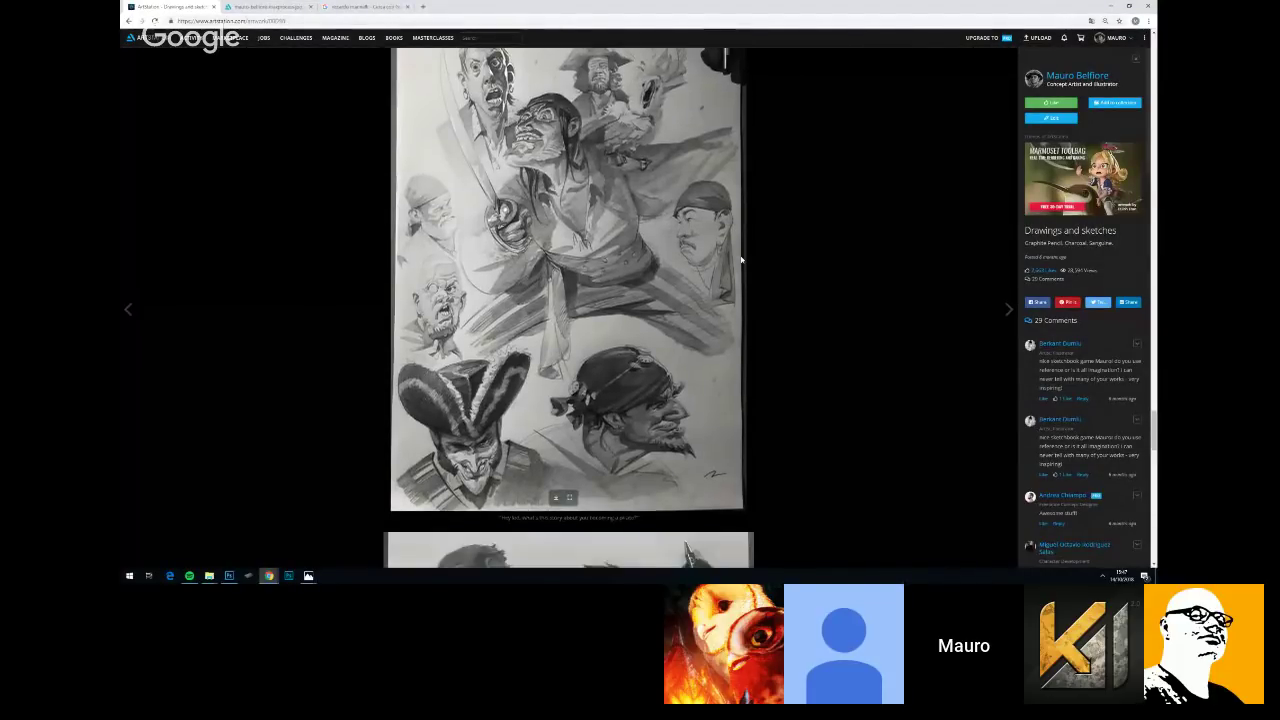
pyautogui.scroll(1, 743, 257)
pyautogui.scroll(1, 743, 250)
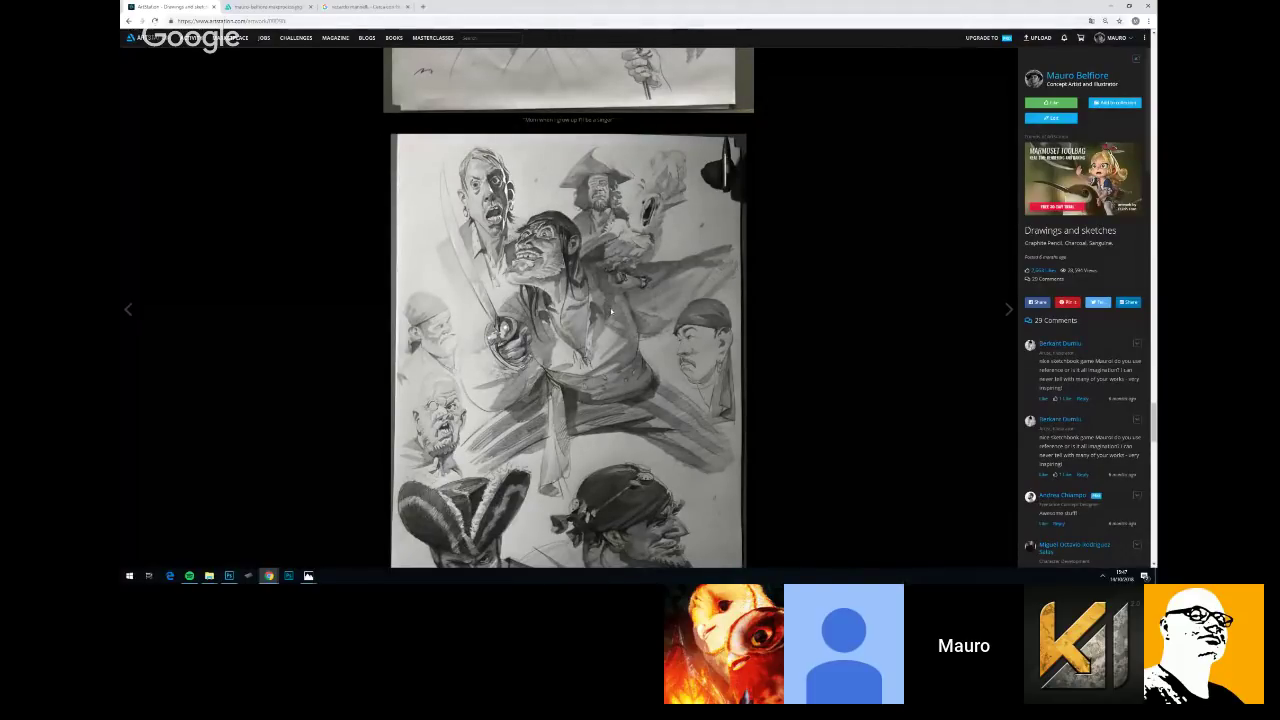
pyautogui.scroll(-1, 763, 297)
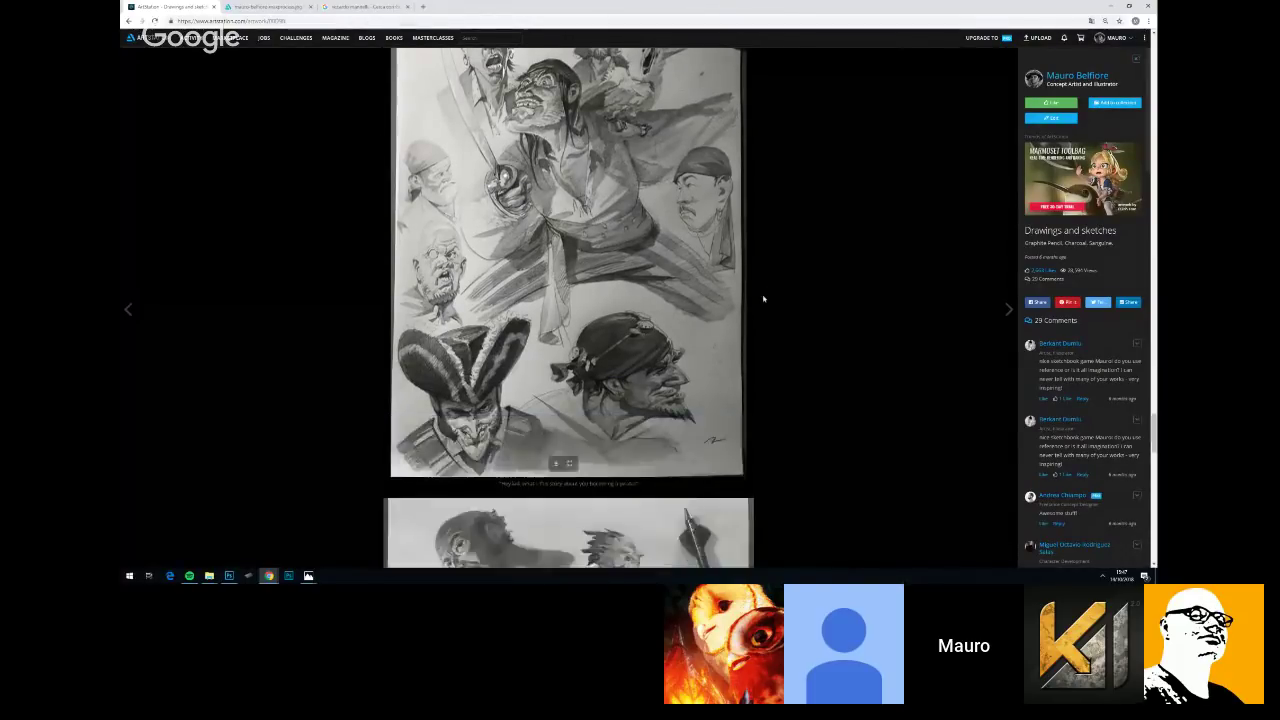
pyautogui.scroll(2, 757, 300)
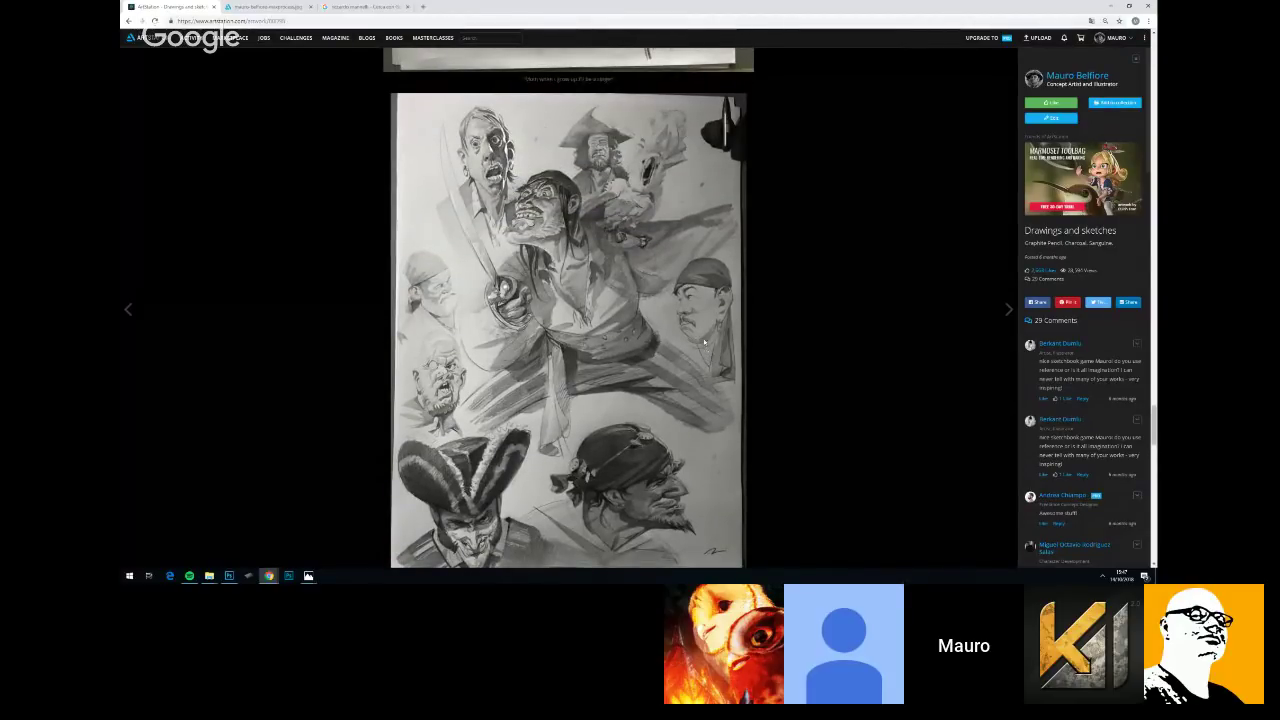
pyautogui.scroll(-2, 676, 330)
pyautogui.scroll(3, 676, 330)
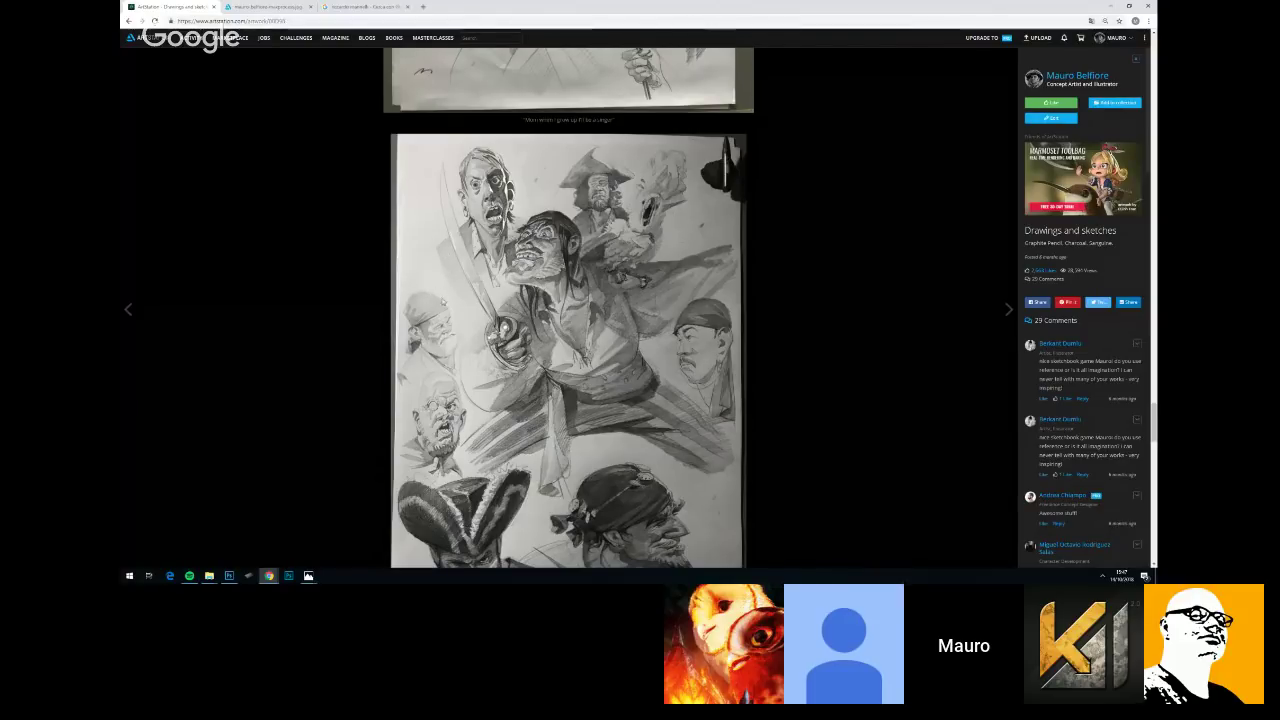
# Return to the portfolio gallery, open the Drawings & Sketches project and bring the muscular warrior drawing into view
pyautogui.click(1062, 76)
pyautogui.scroll(-2, 509, 285)
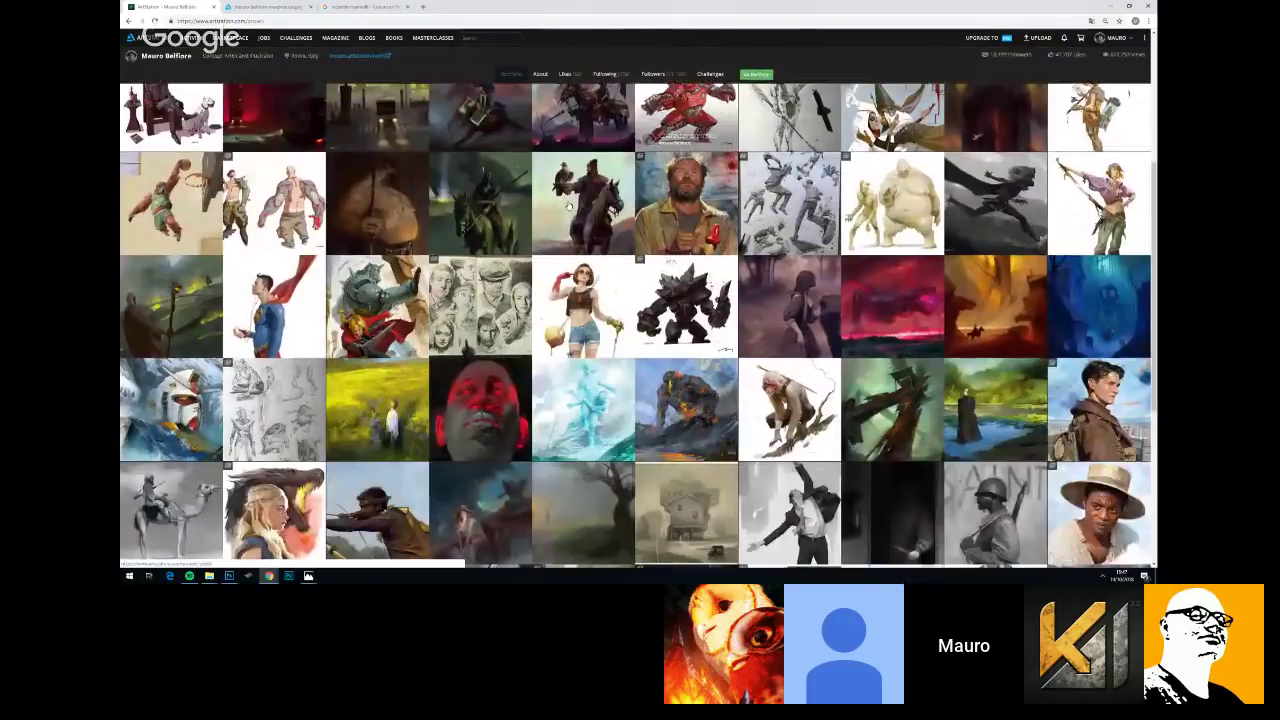
pyautogui.click(509, 285)
pyautogui.scroll(-9, 626, 174)
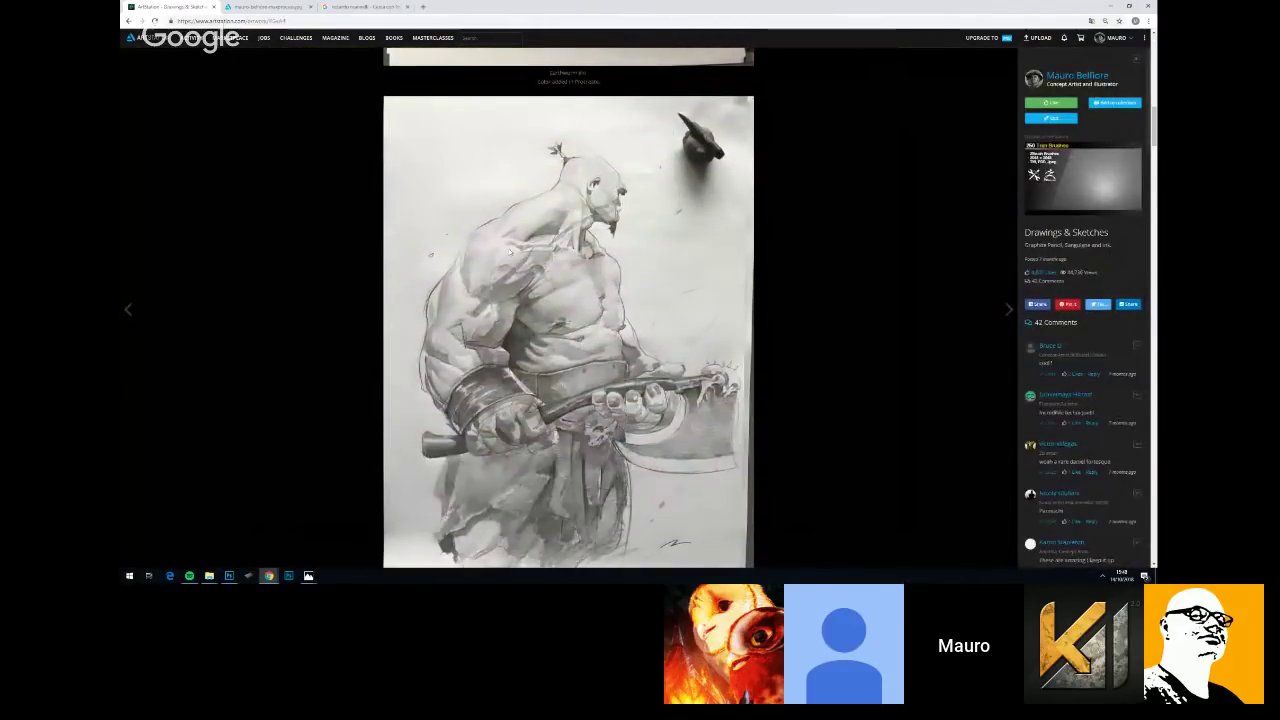
# Examine the pencil drawing of the muscular warrior with the large blade, comparing its shading from head to skirt
pyautogui.scroll(-1, 773, 242)
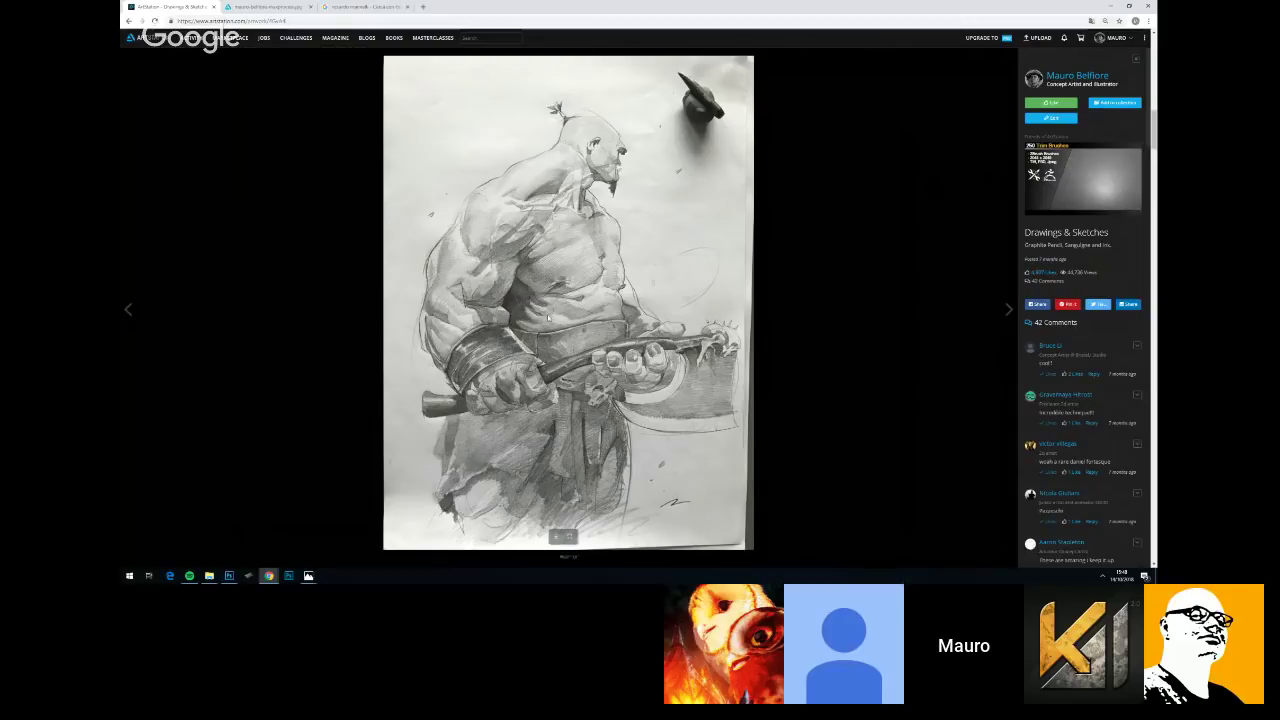
pyautogui.scroll(-1, 806, 214)
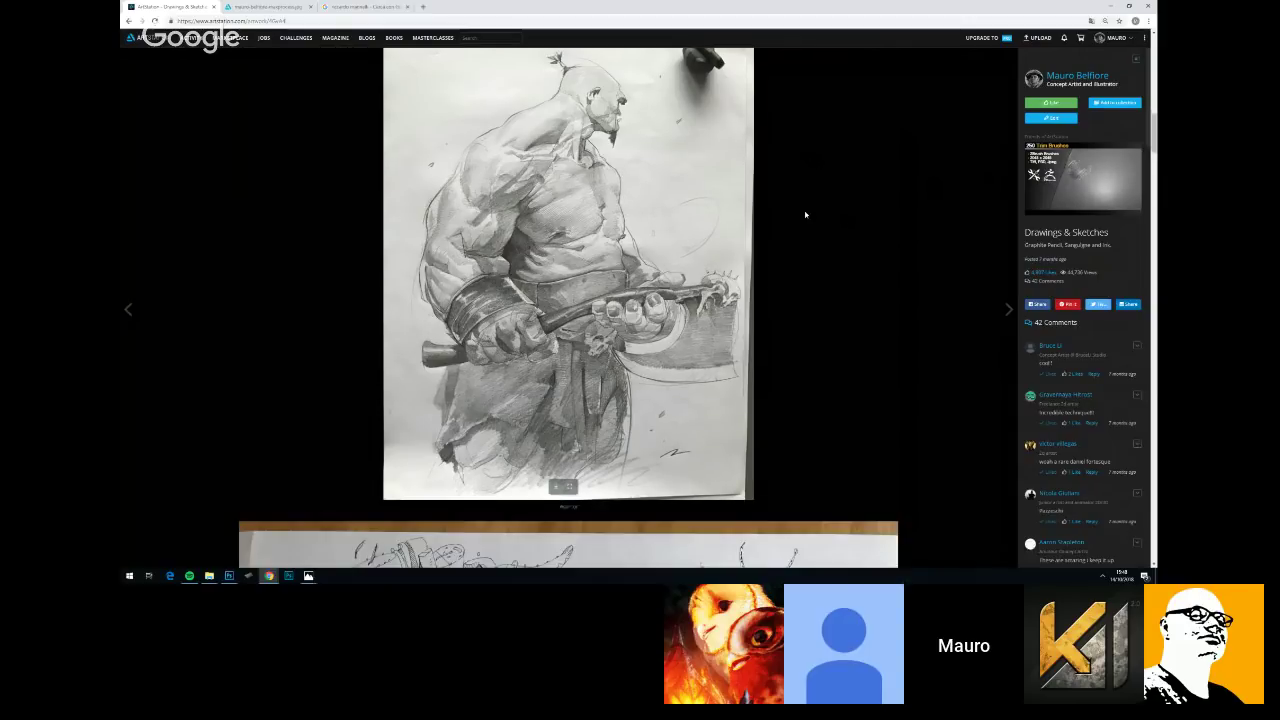
pyautogui.scroll(-4, 772, 276)
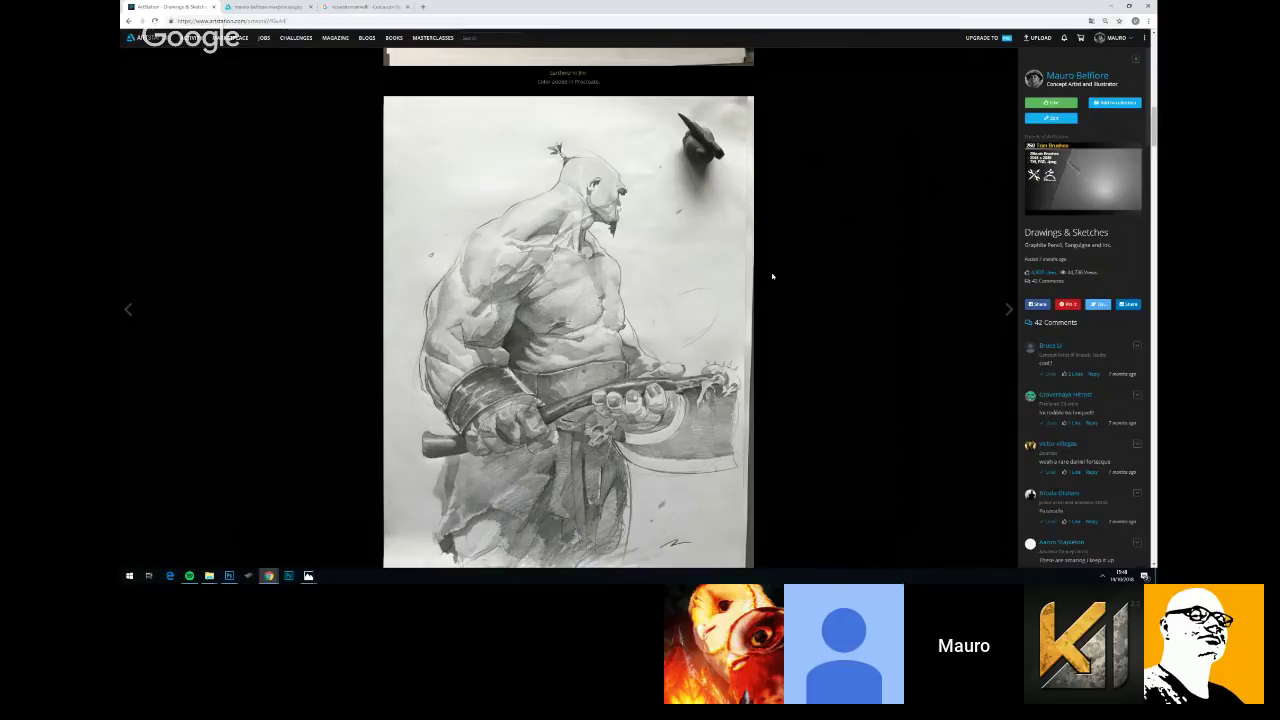
pyautogui.scroll(-1, 769, 277)
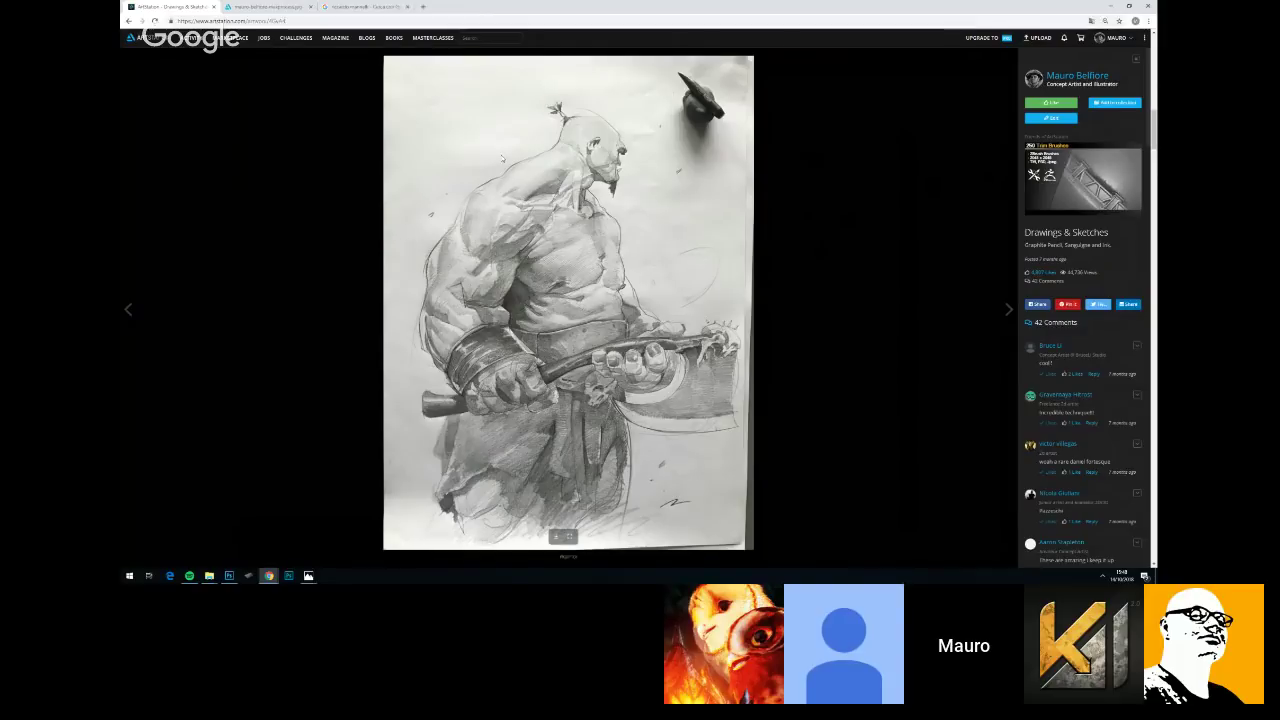
pyautogui.scroll(-1, 561, 356)
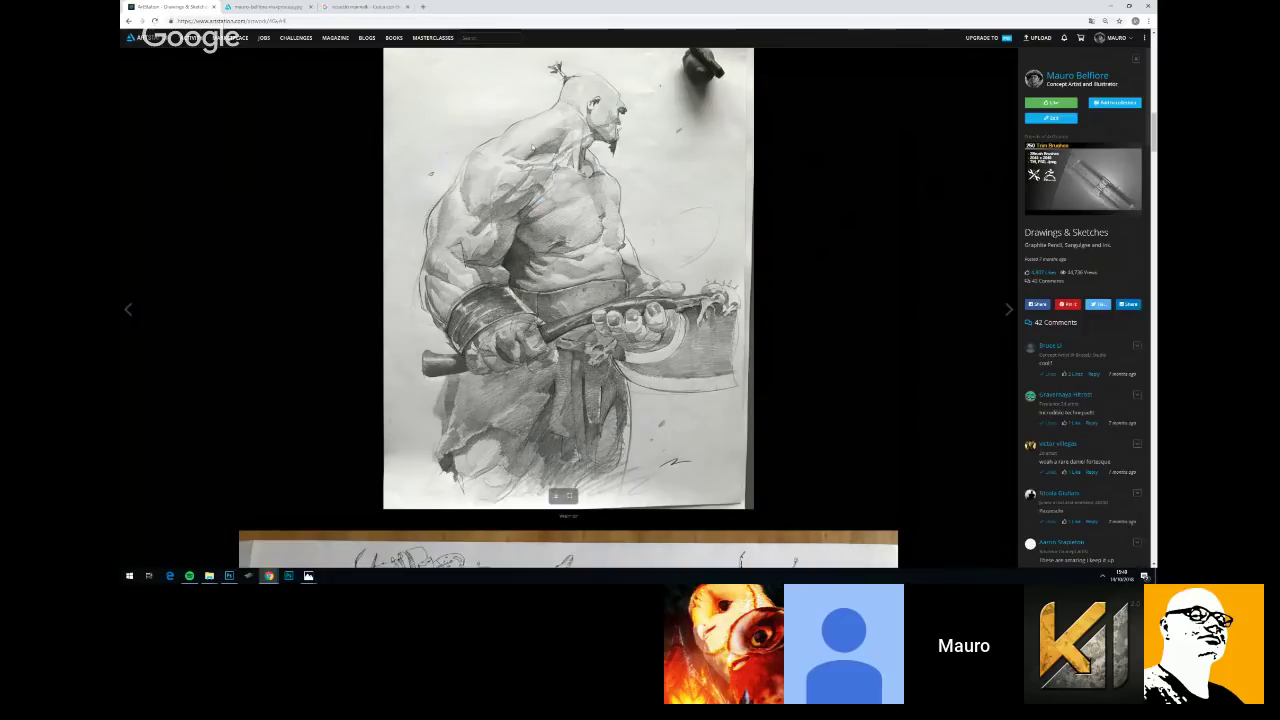
pyautogui.scroll(-1, 541, 150)
pyautogui.scroll(3, 532, 155)
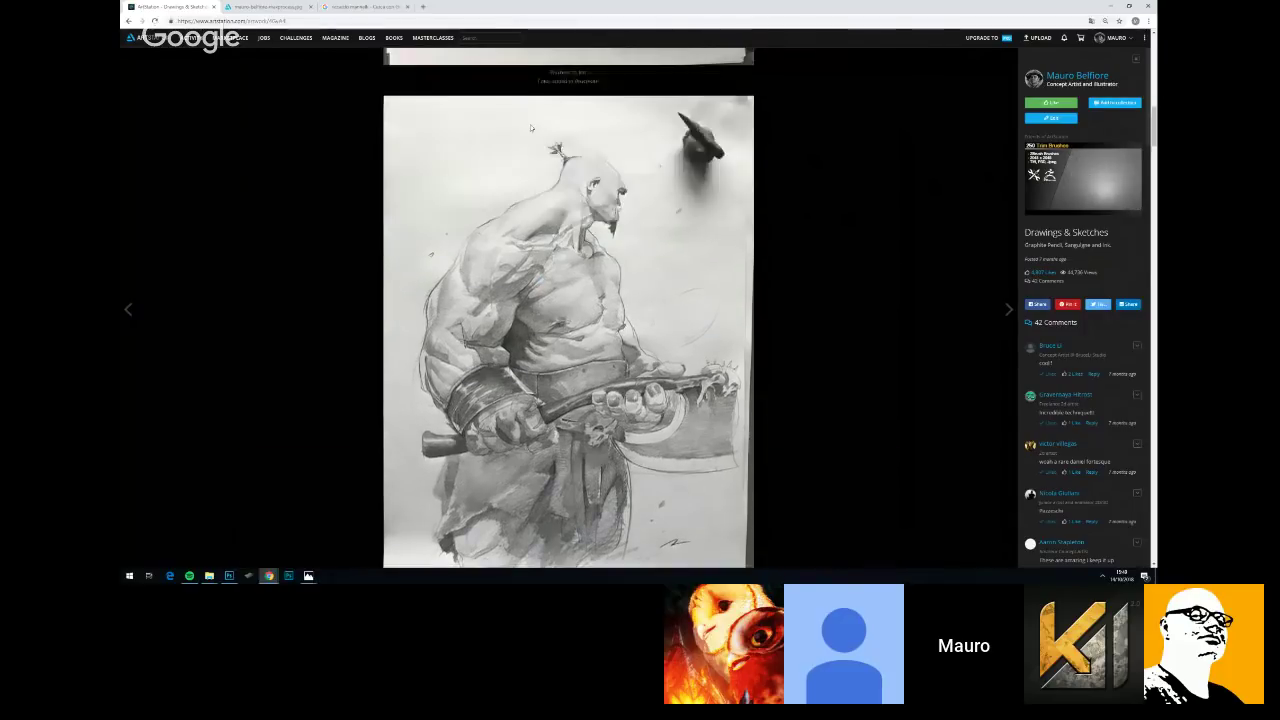
pyautogui.scroll(-5, 560, 169)
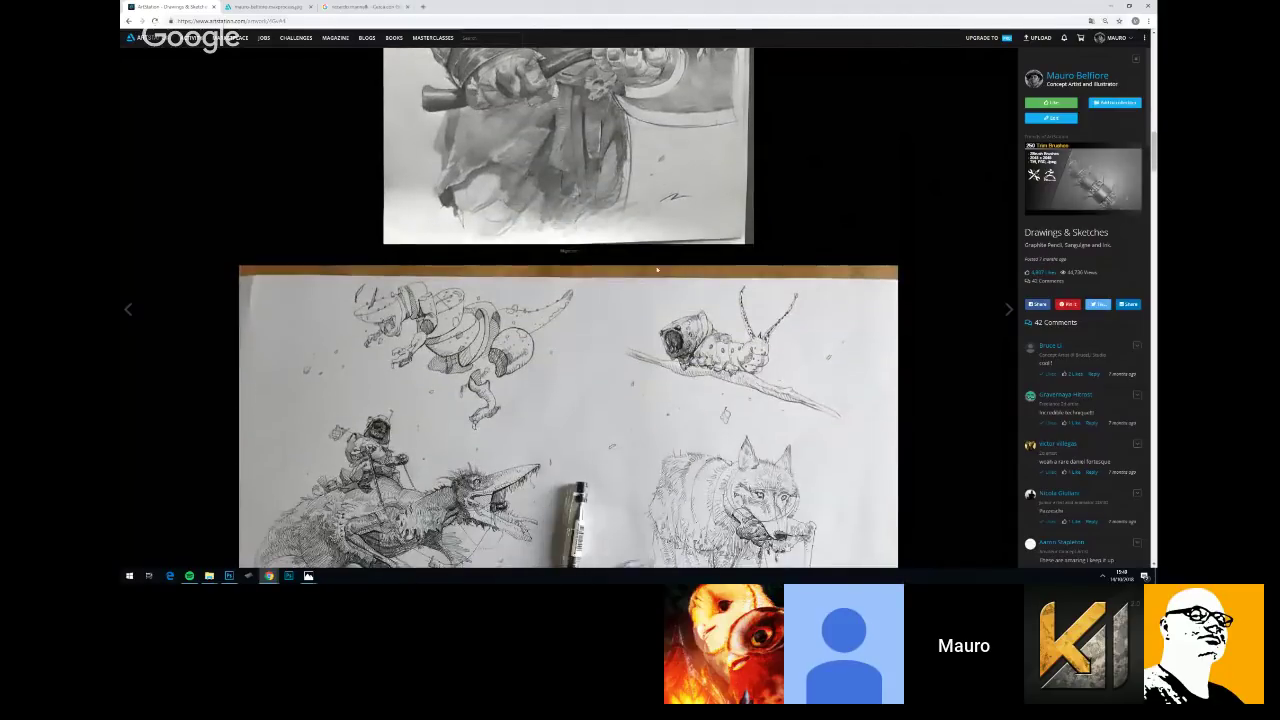
pyautogui.scroll(4, 560, 170)
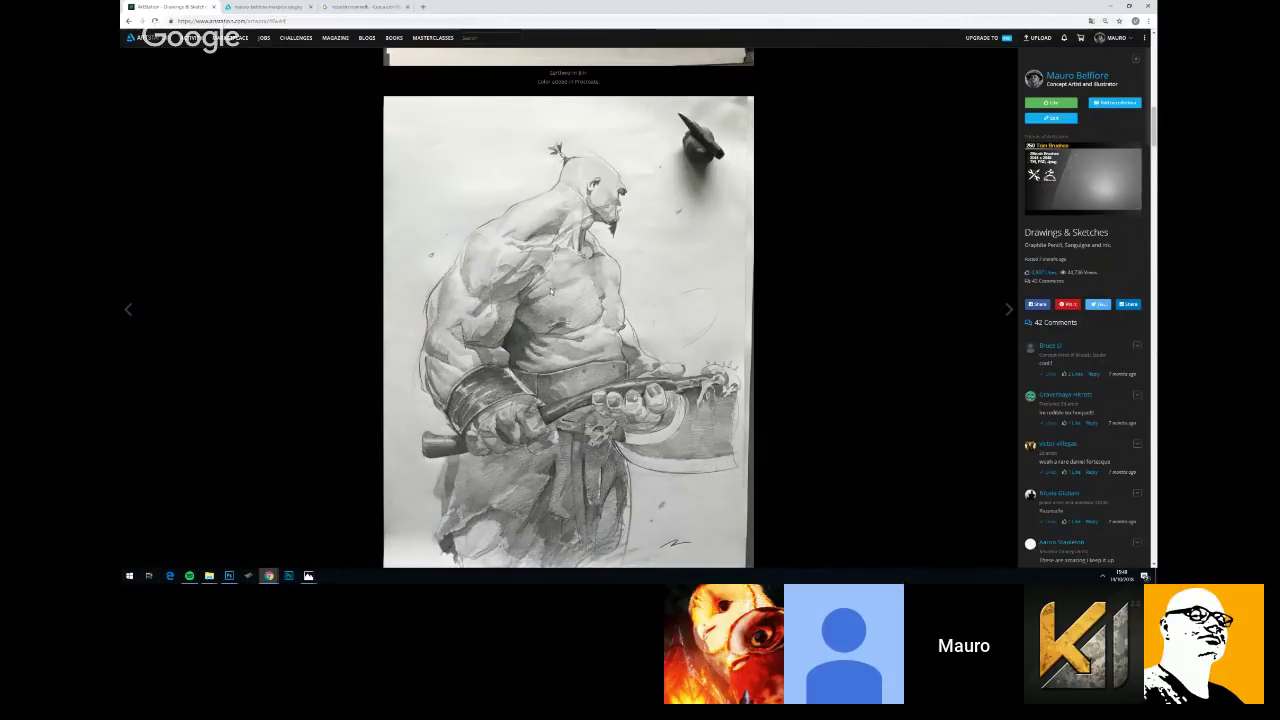
# View the sketchbook portrait spread that opens the project and return to the beginning of the portfolio gallery
pyautogui.scroll(3, 548, 288)
pyautogui.scroll(7, 549, 291)
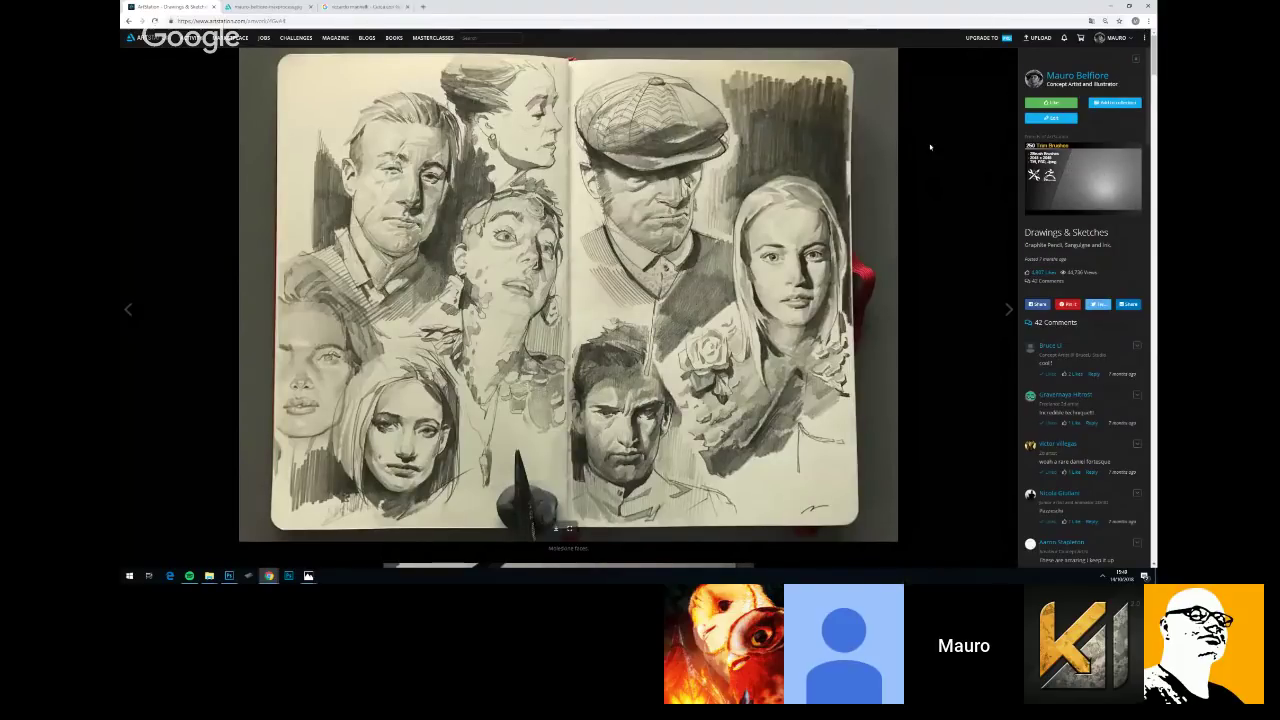
pyautogui.click(1058, 78)
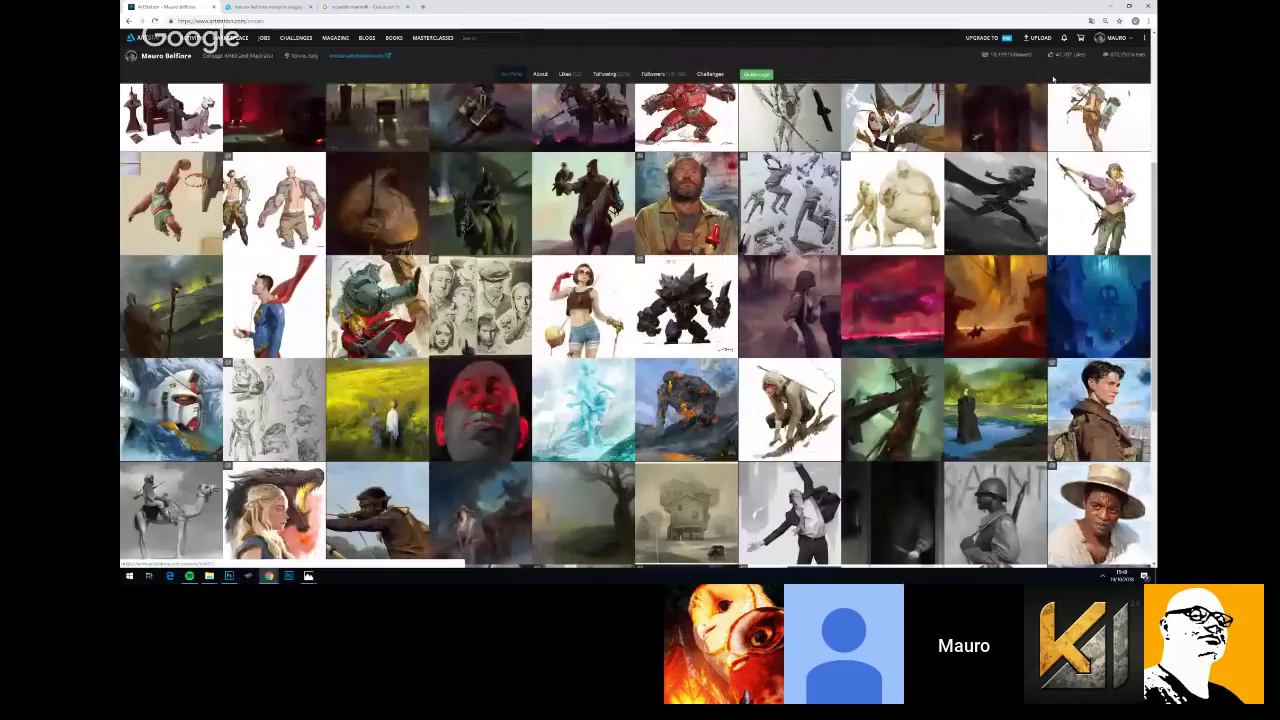
pyautogui.scroll(2, 635, 189)
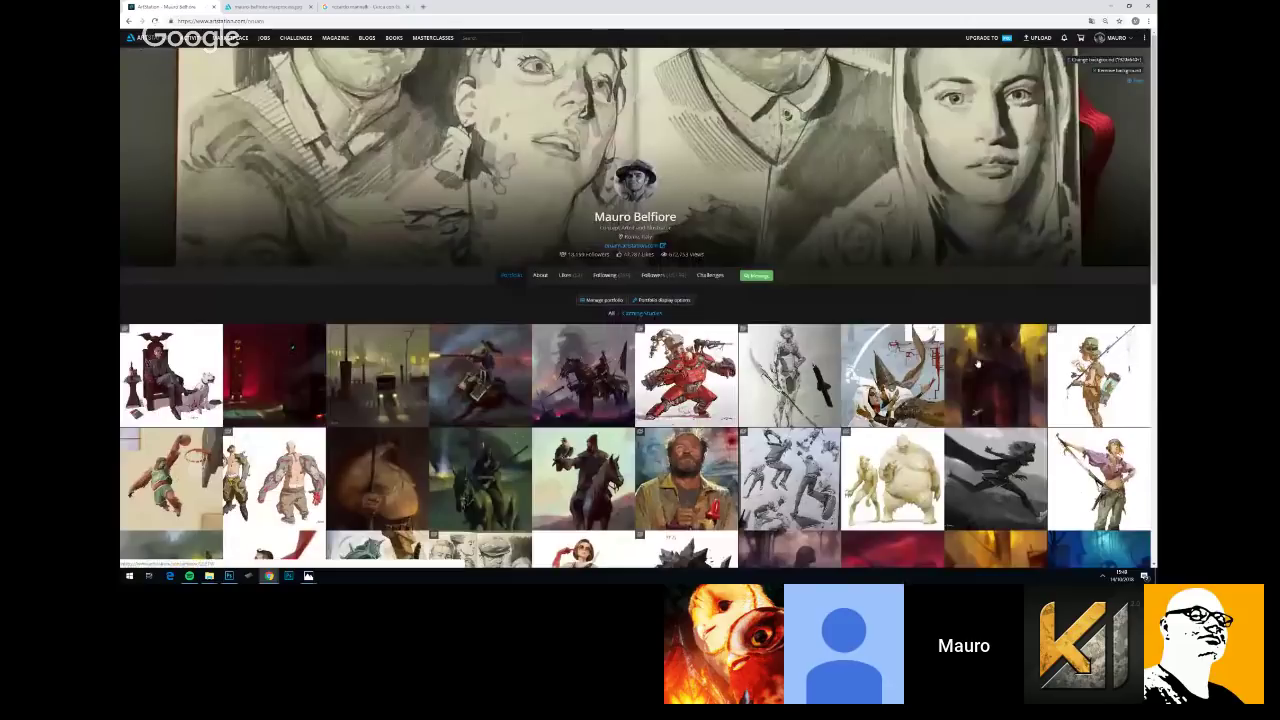
# Open the Character sketches project again and view its colour characters from the young angler to the blue-skinned warrior with the bird-skull headdress
pyautogui.click(1098, 374)
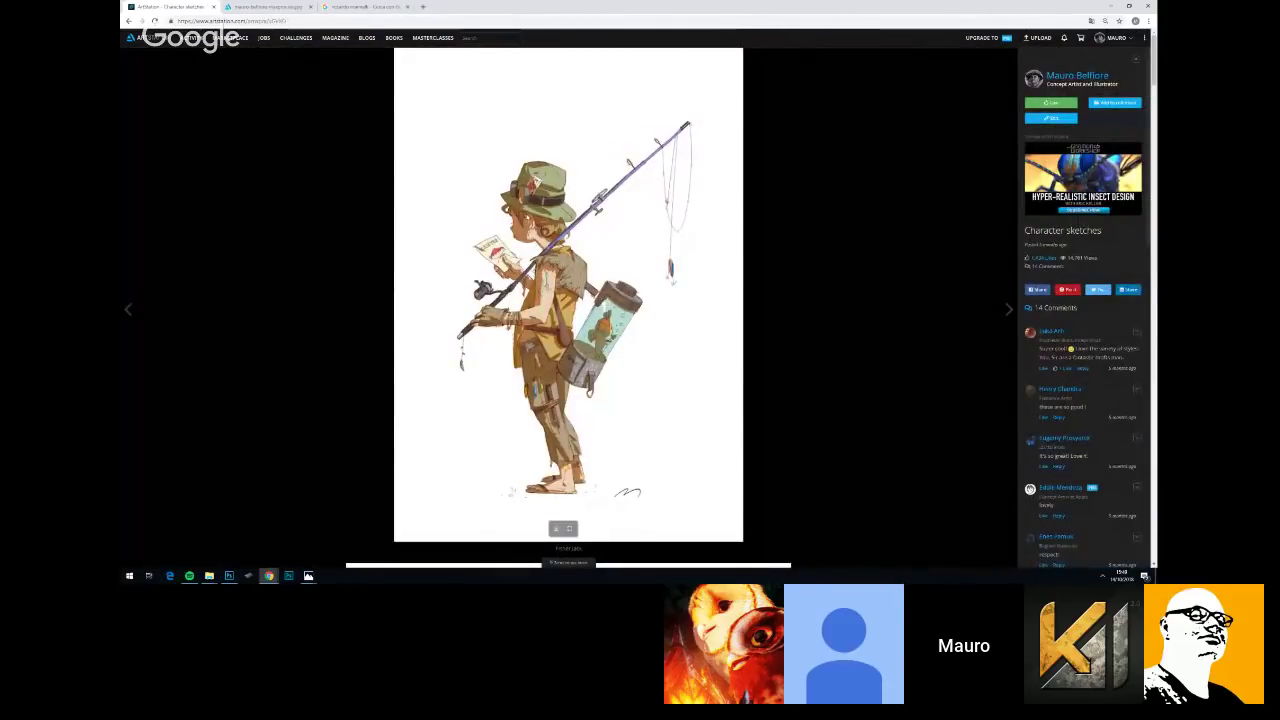
pyautogui.scroll(-2, 581, 228)
pyautogui.scroll(1, 581, 228)
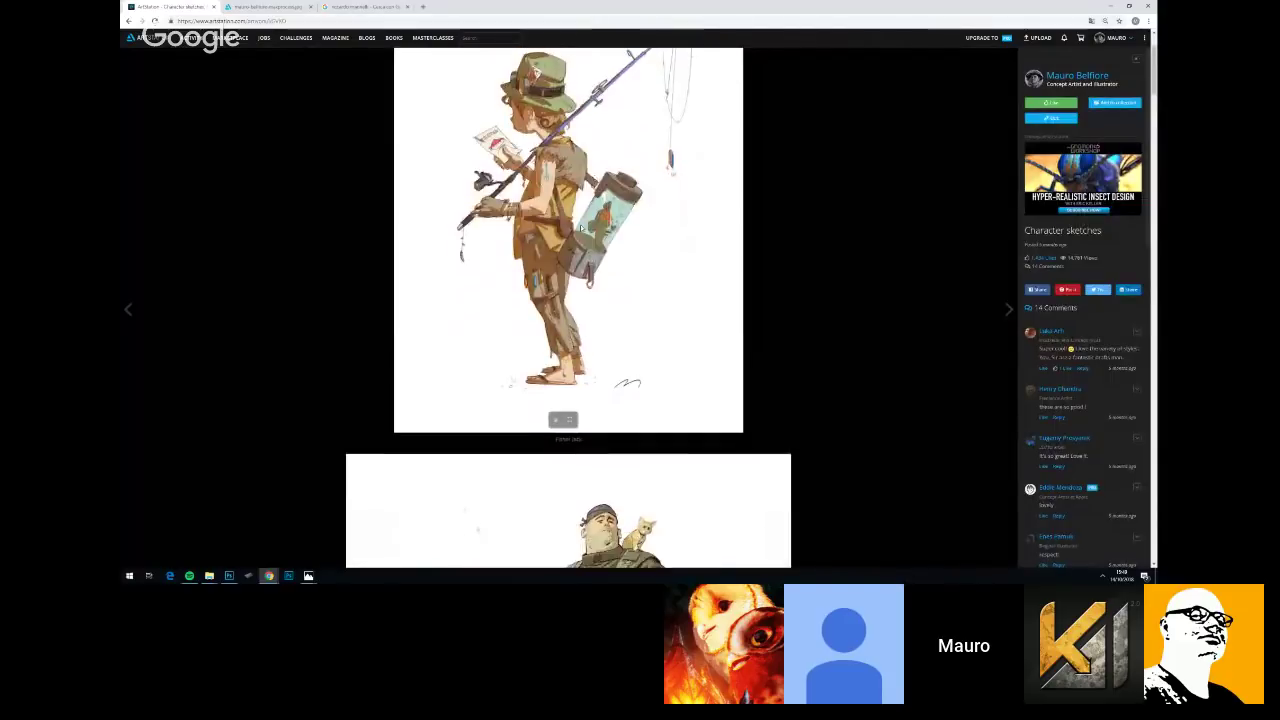
pyautogui.scroll(-10, 580, 228)
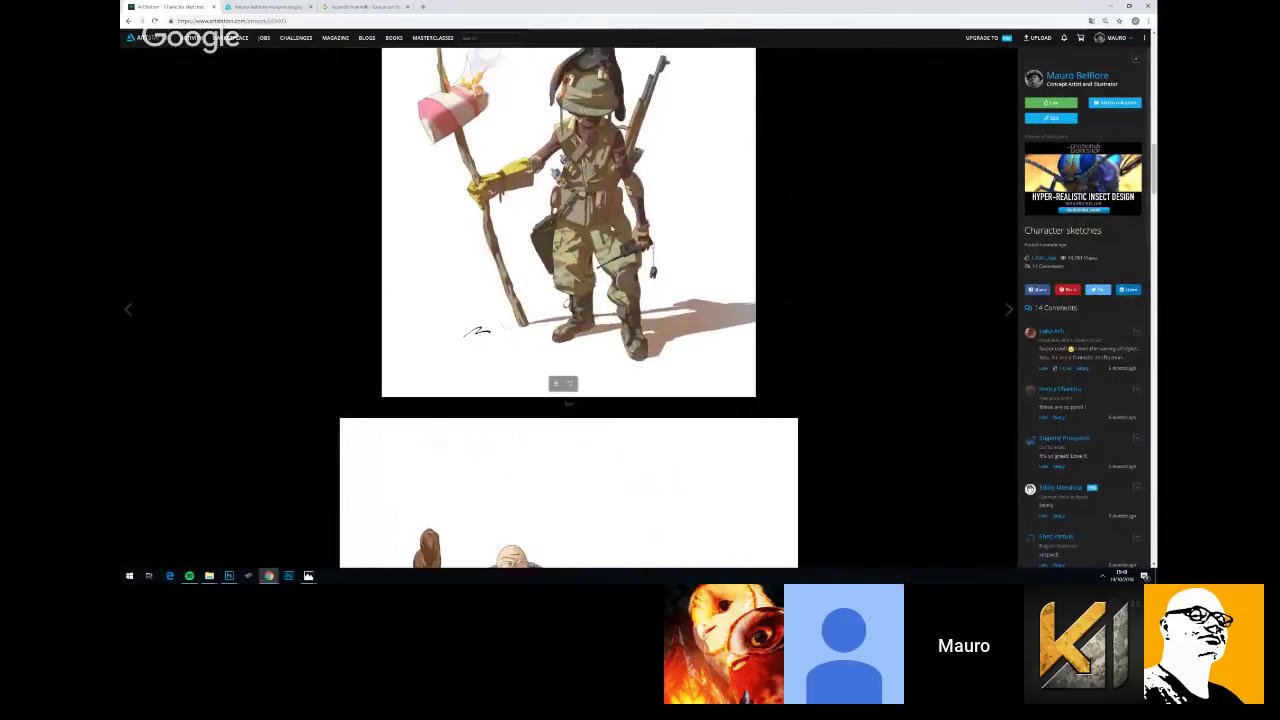
pyautogui.scroll(-4, 610, 230)
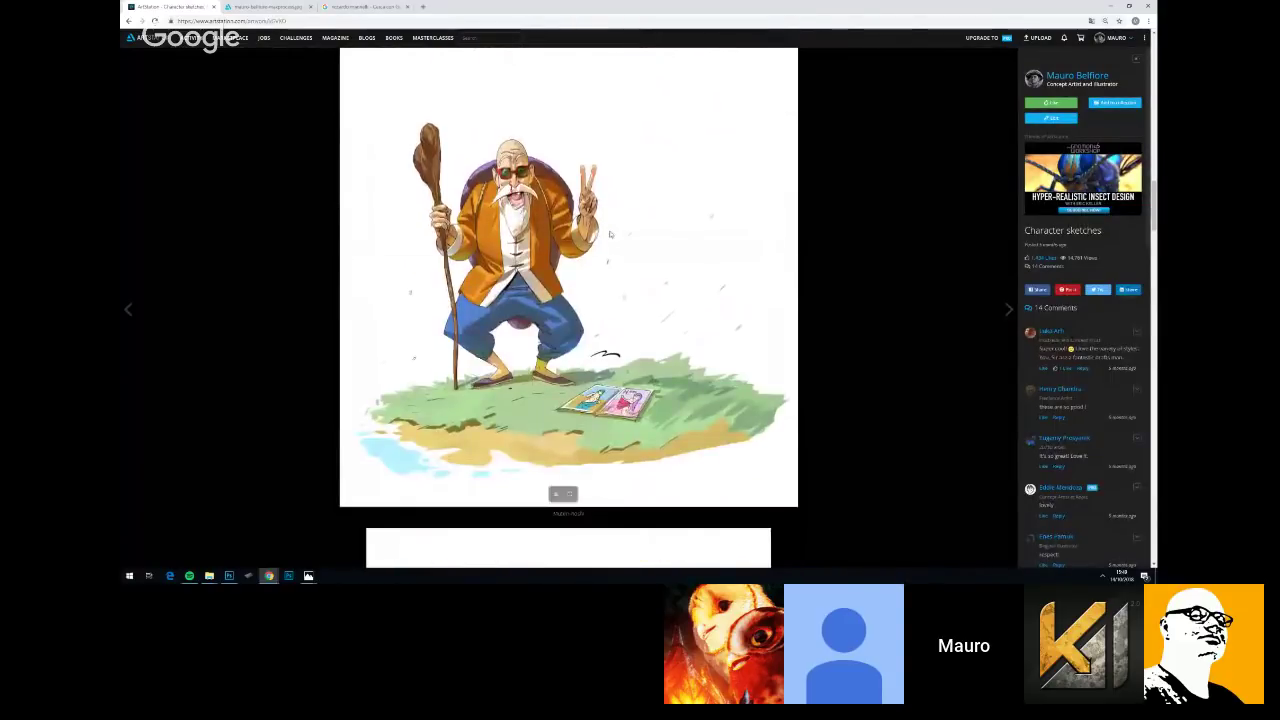
pyautogui.scroll(-8, 610, 234)
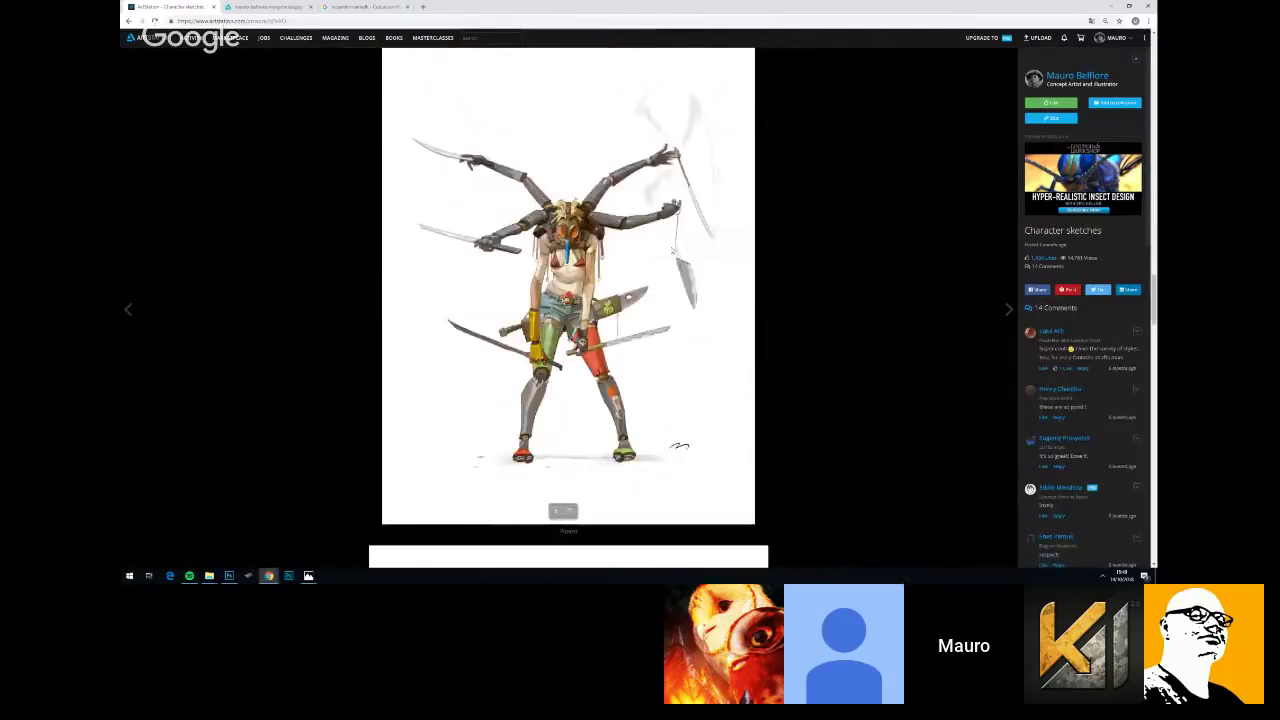
pyautogui.scroll(-3, 673, 250)
pyautogui.scroll(-7, 774, 245)
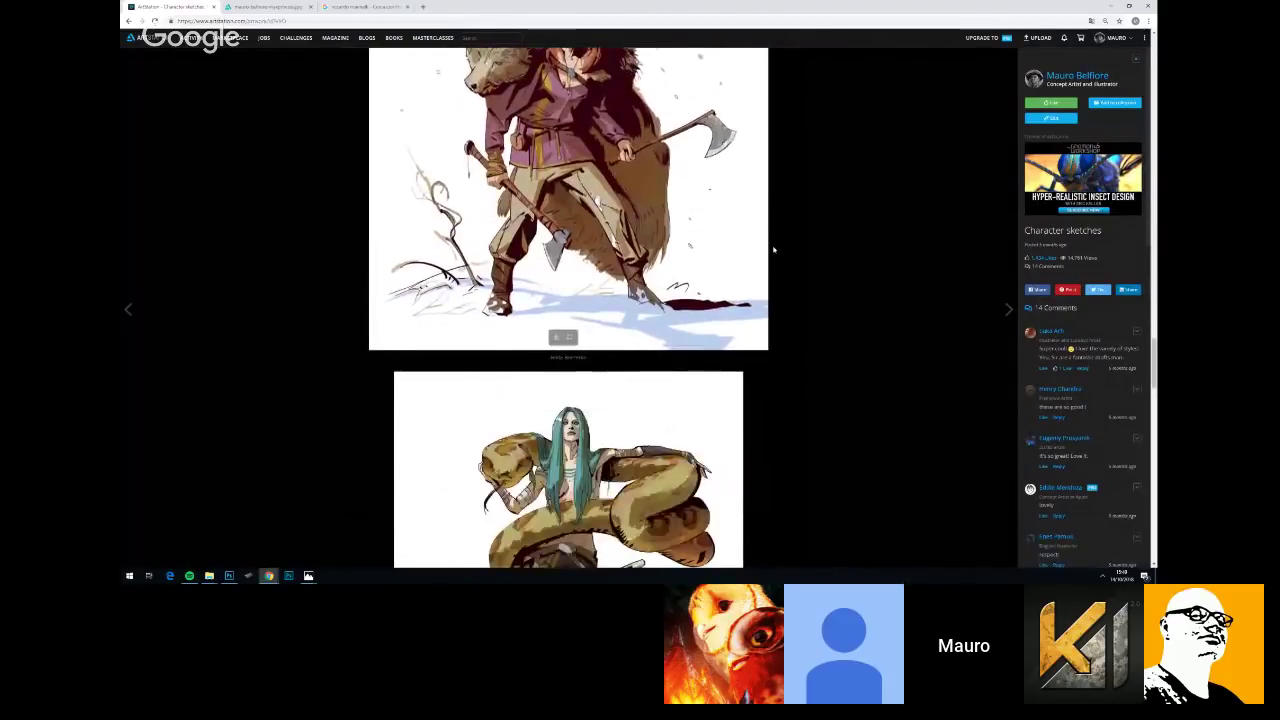
pyautogui.scroll(-5, 776, 248)
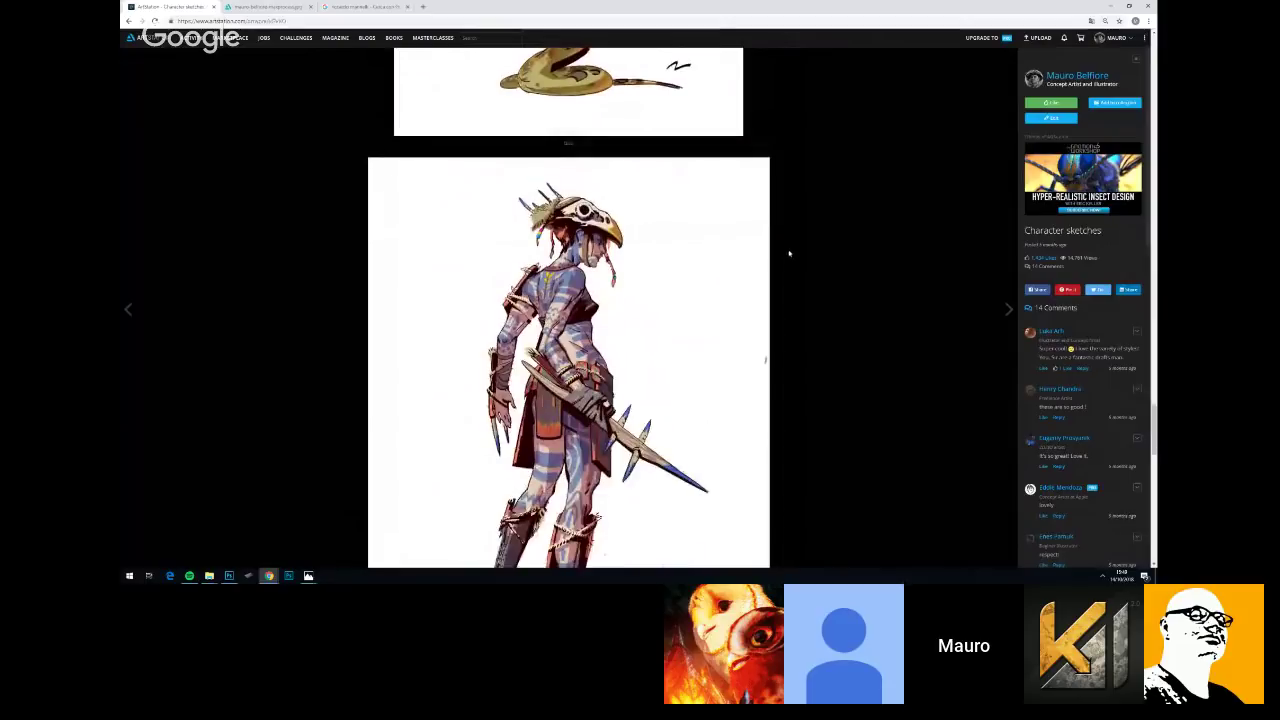
# Return from the blue-skinned warrior to the portfolio gallery and browse its thumbnails down to the older monochrome studies and back to the beginning
pyautogui.scroll(-4, 834, 266)
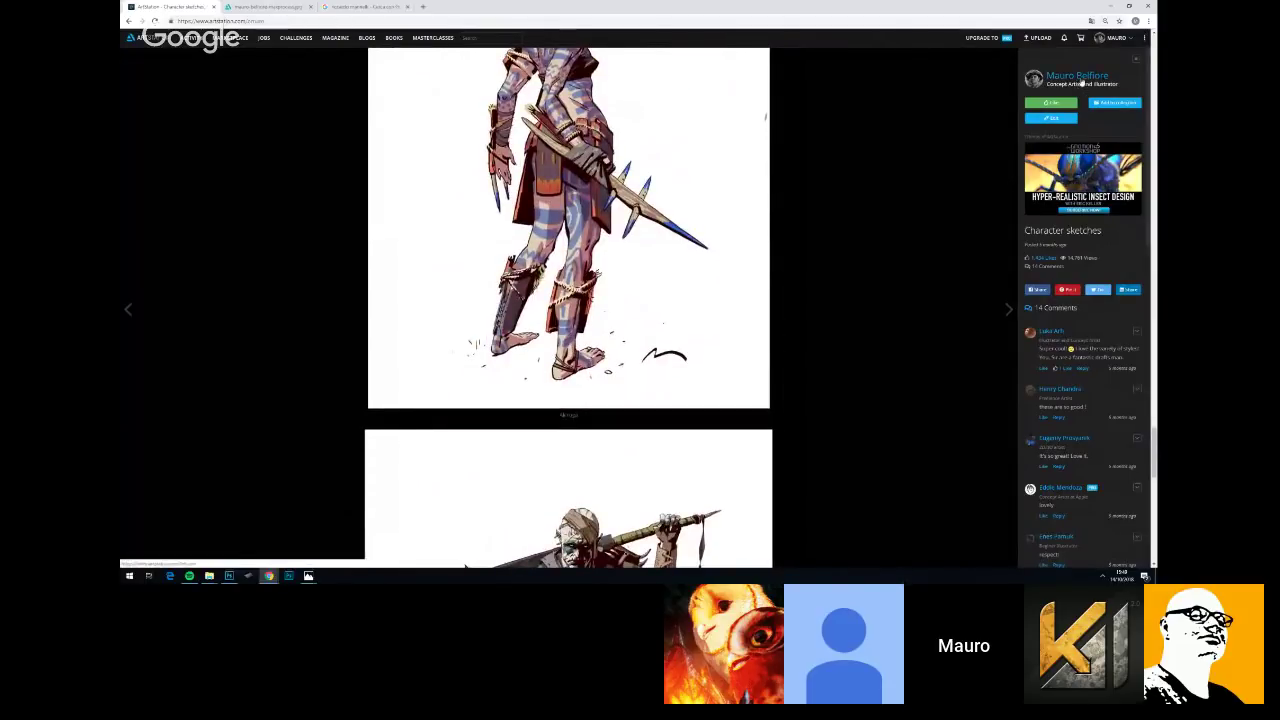
pyautogui.click(1078, 78)
pyautogui.scroll(-5, 585, 378)
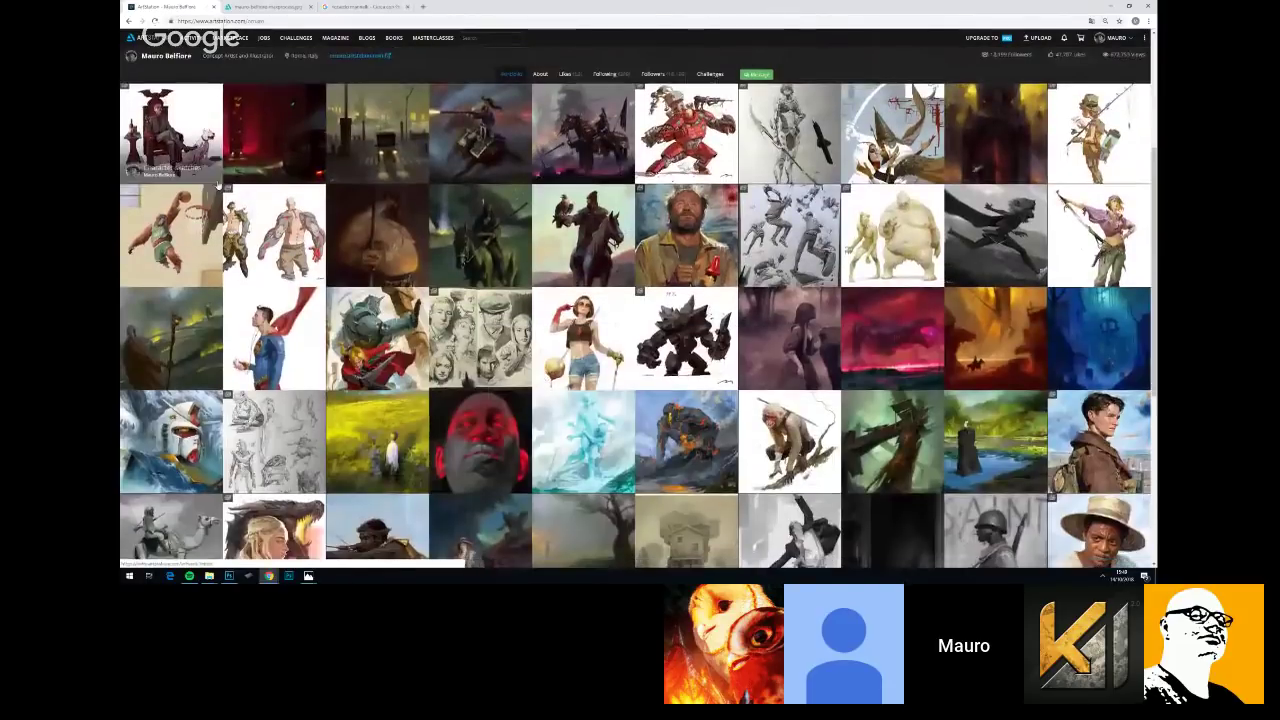
pyautogui.scroll(-1, 639, 324)
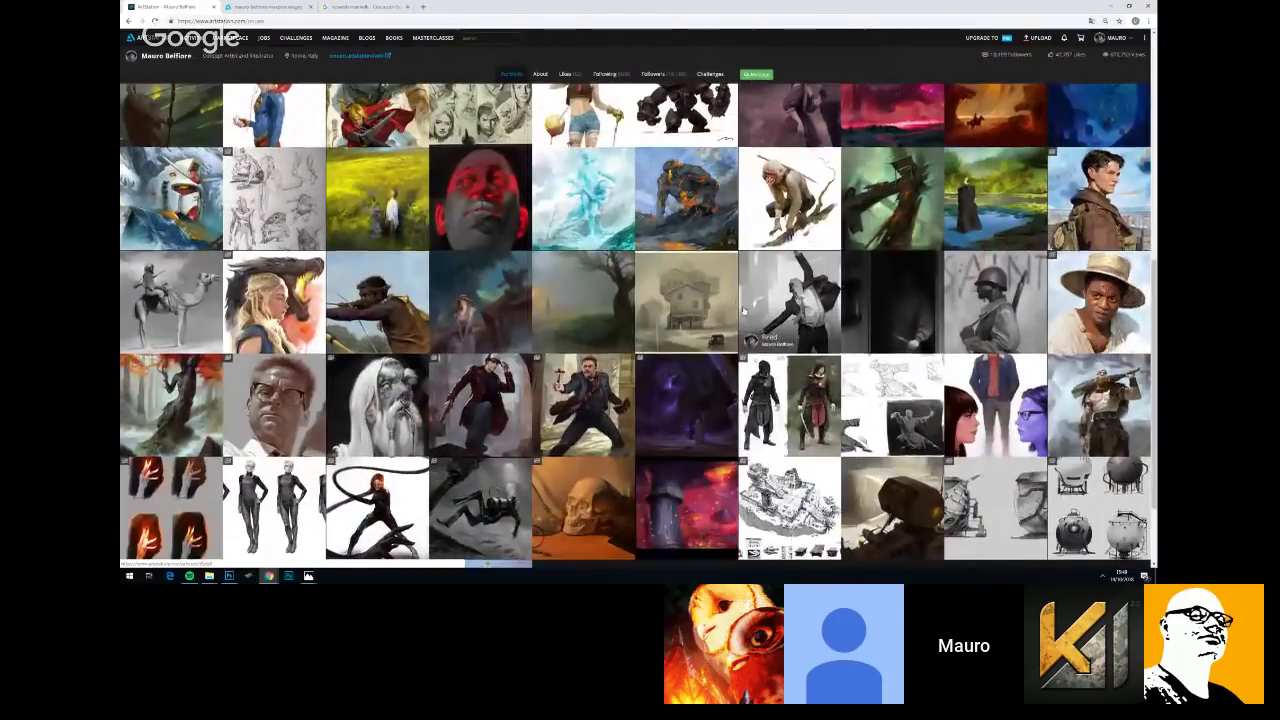
pyautogui.scroll(5, 749, 340)
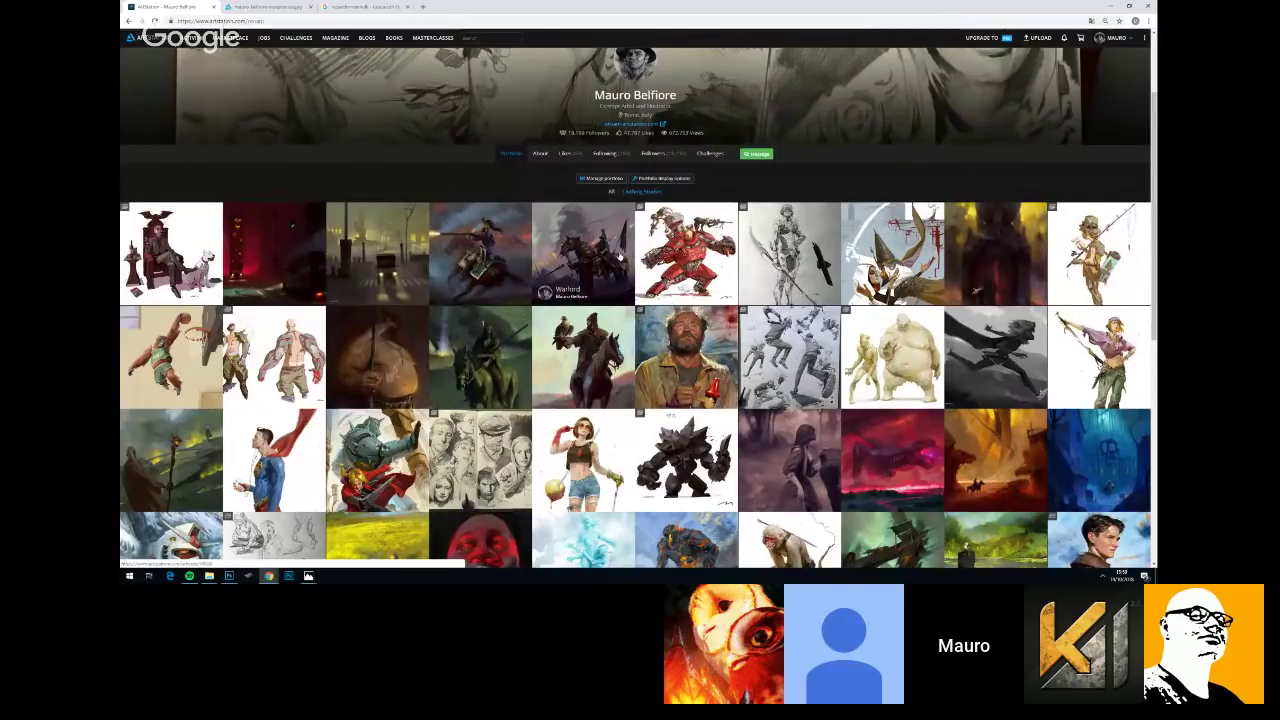
pyautogui.scroll(-1, 640, 260)
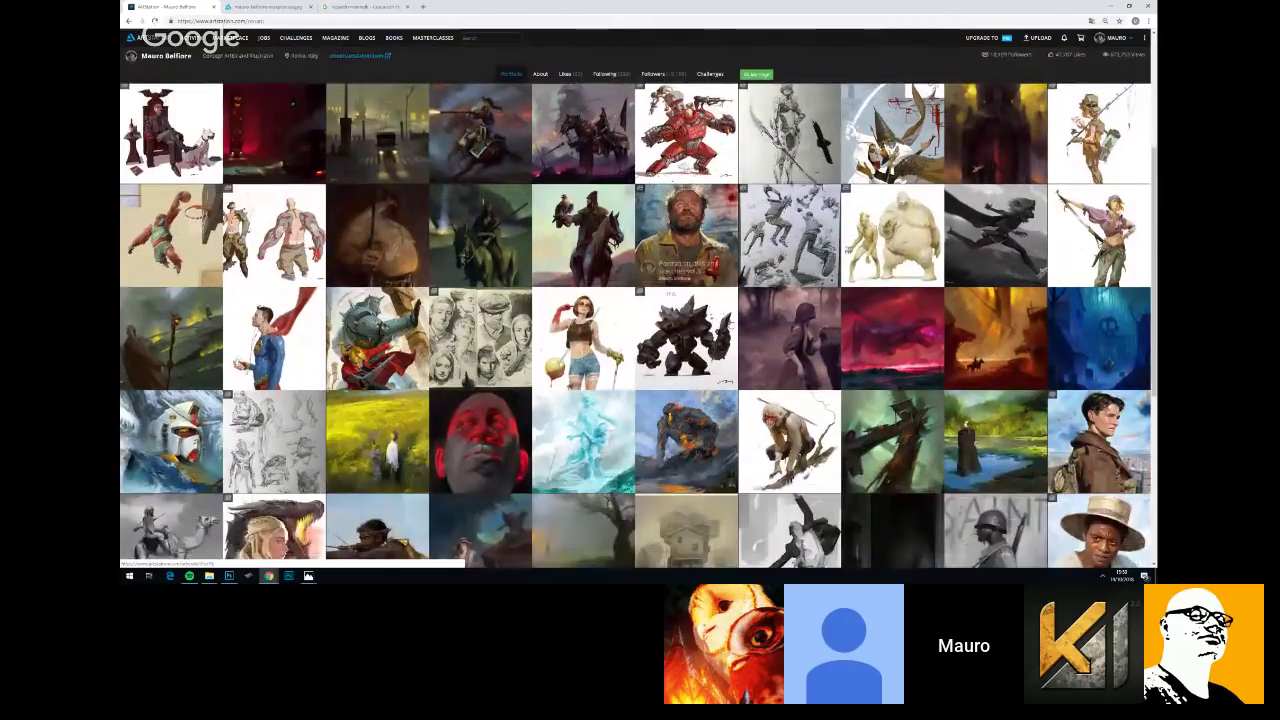
pyautogui.scroll(-1, 730, 327)
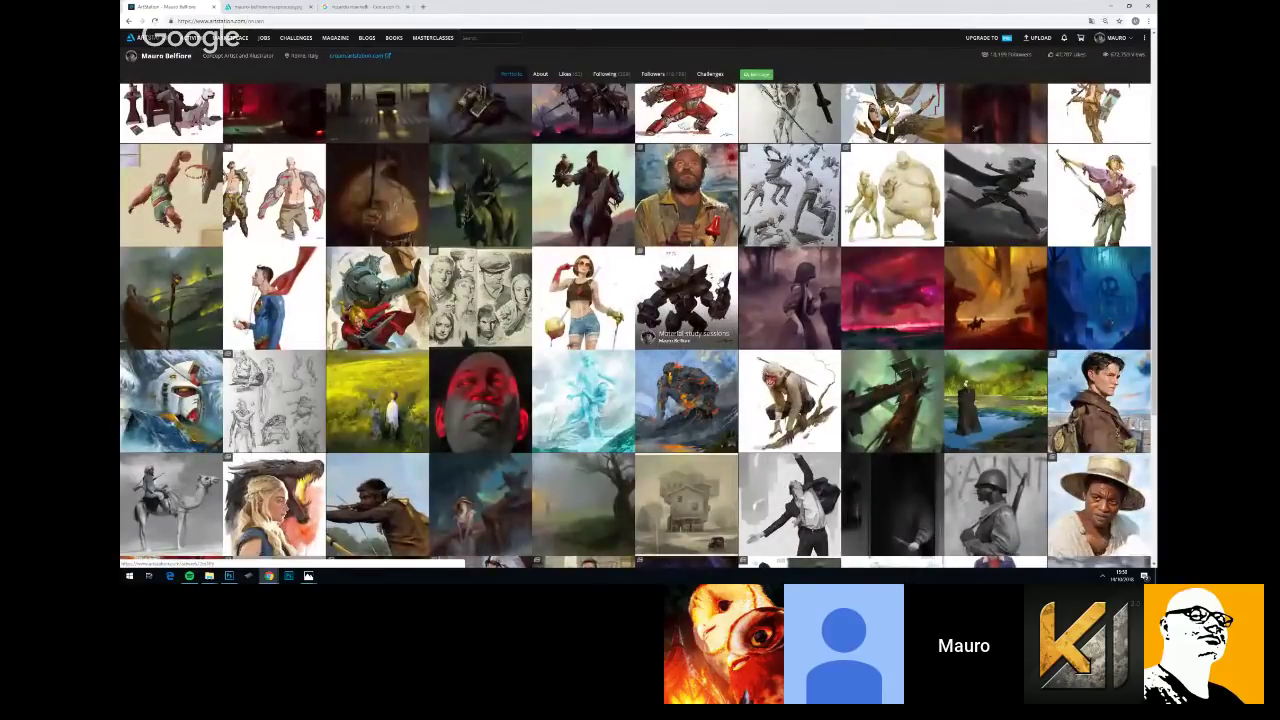
pyautogui.scroll(1, 737, 320)
pyautogui.scroll(1, 737, 320)
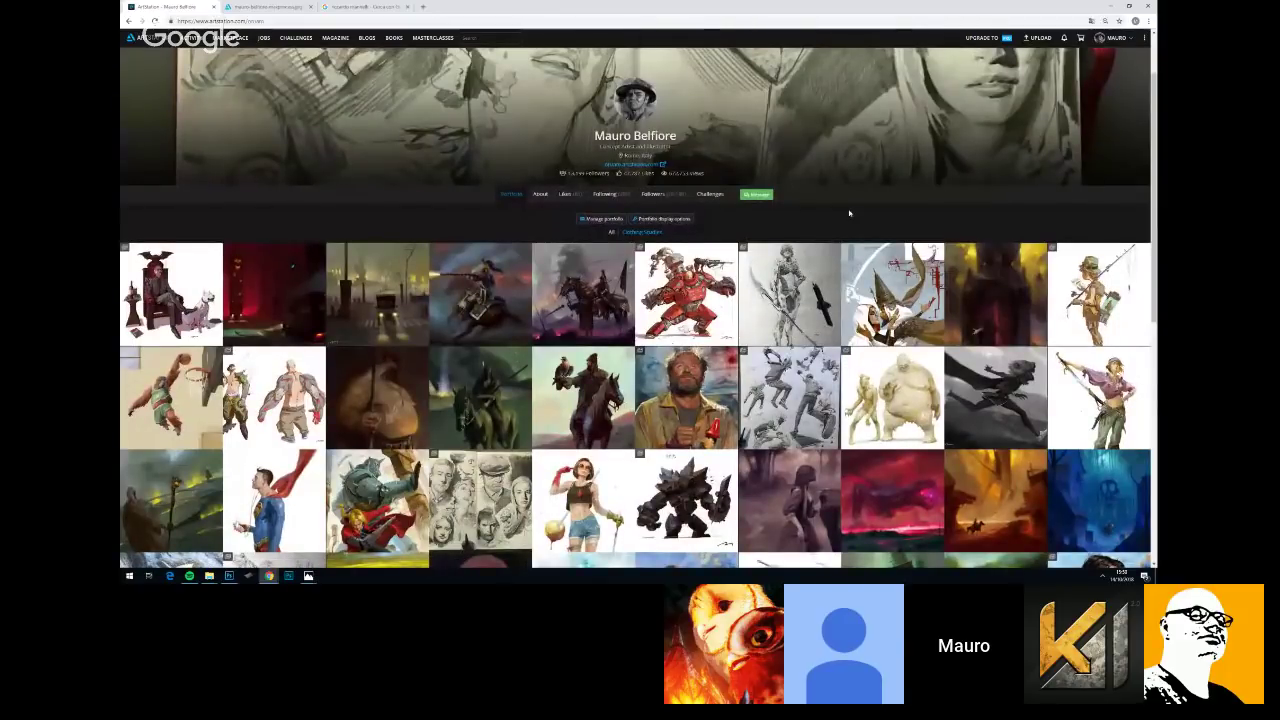
pyautogui.scroll(-1, 830, 224)
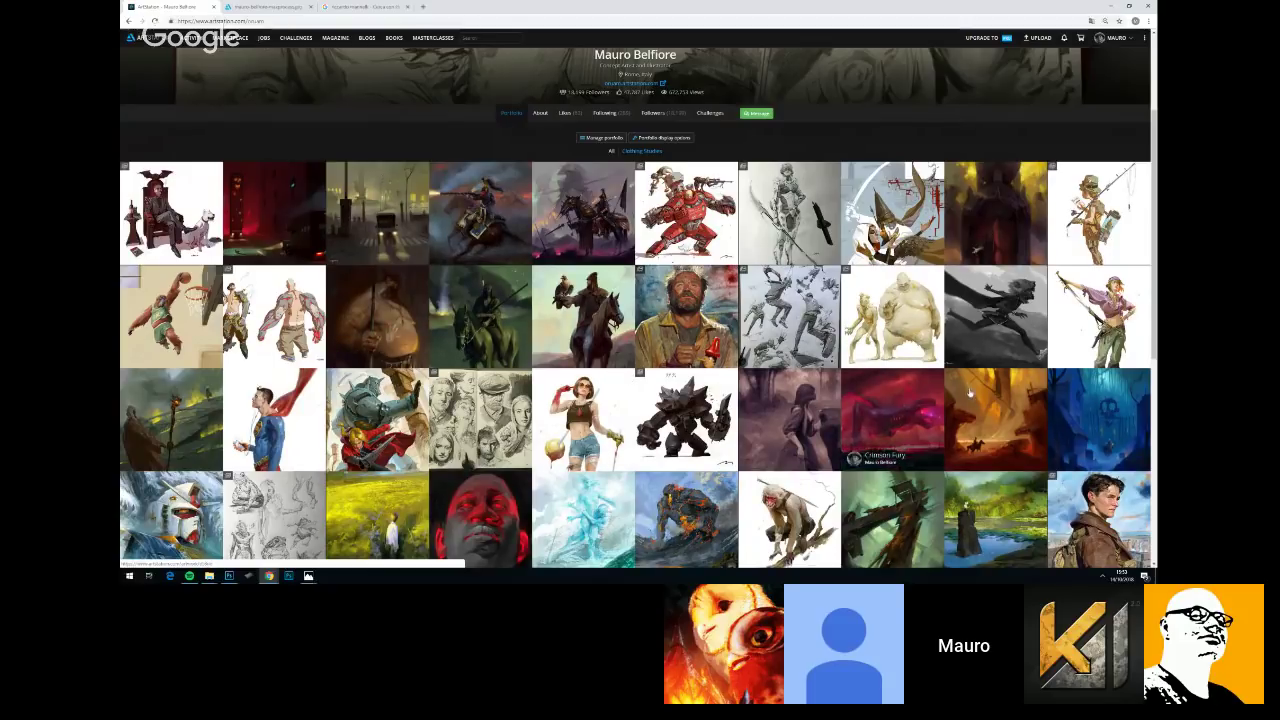
# View the Follow painting and the young angler in Character sketches, returning to the portfolio gallery after each
pyautogui.click(971, 195)
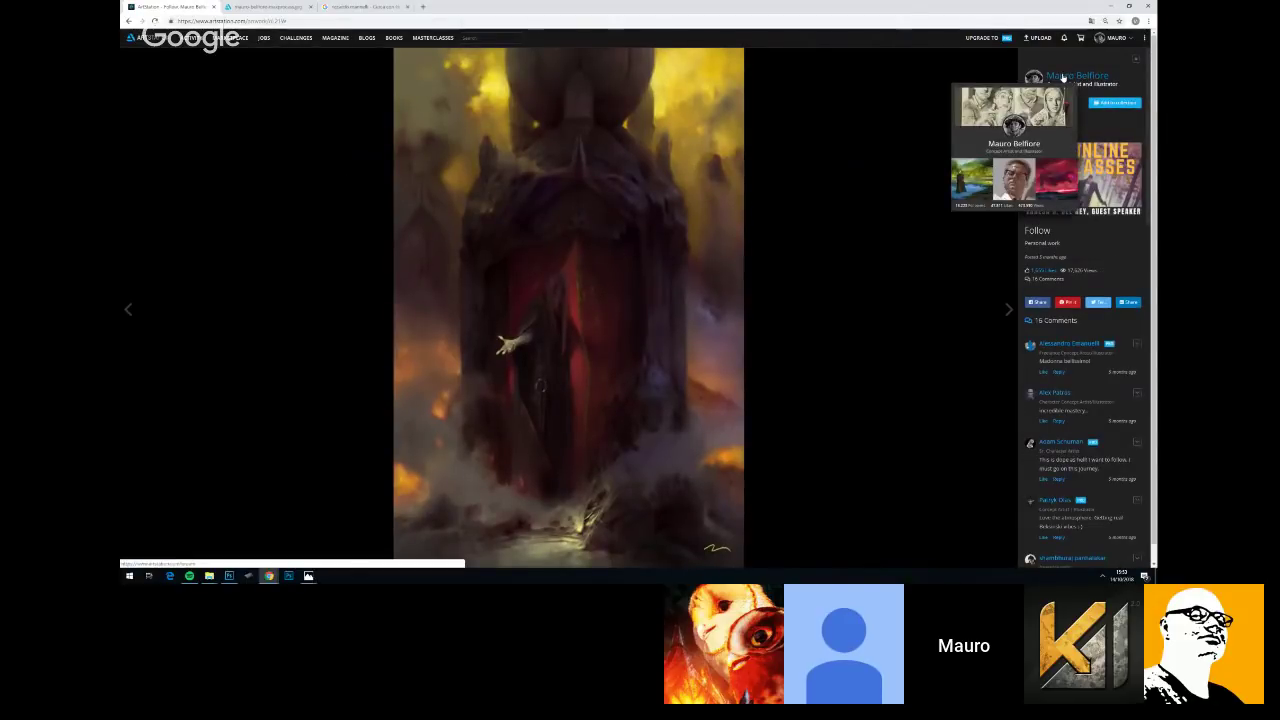
pyautogui.click(1077, 77)
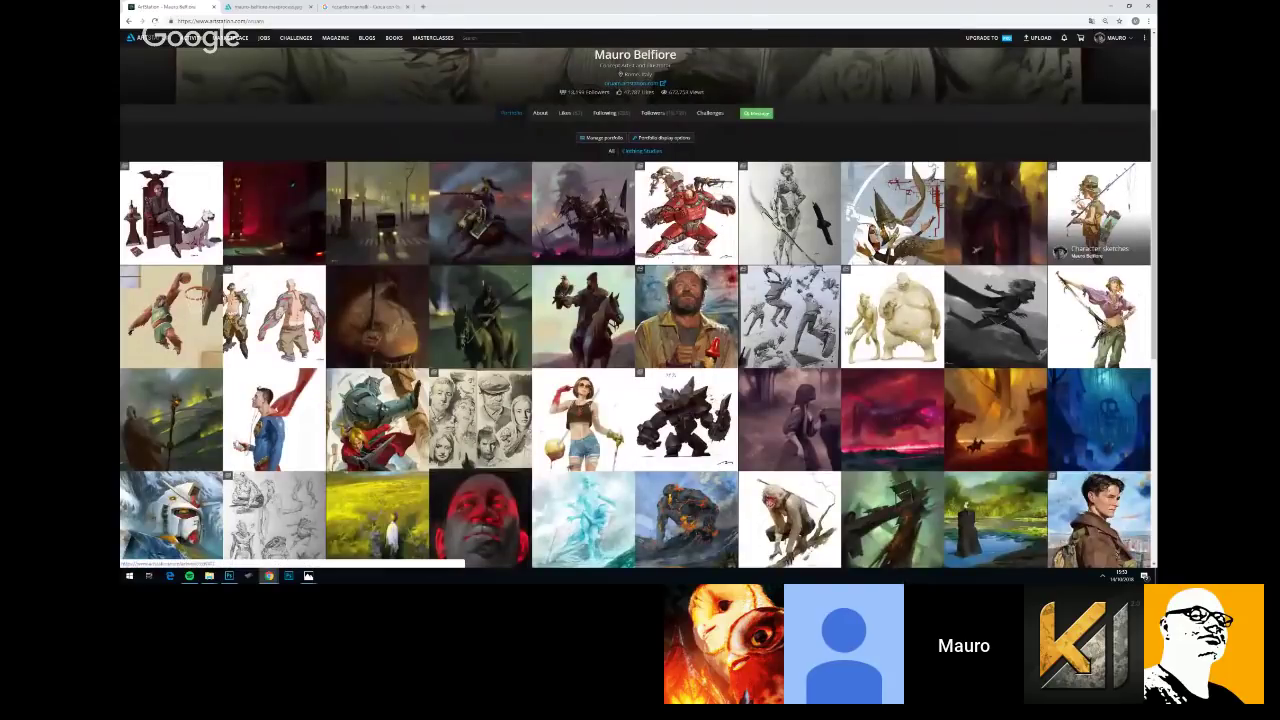
pyautogui.click(1099, 212)
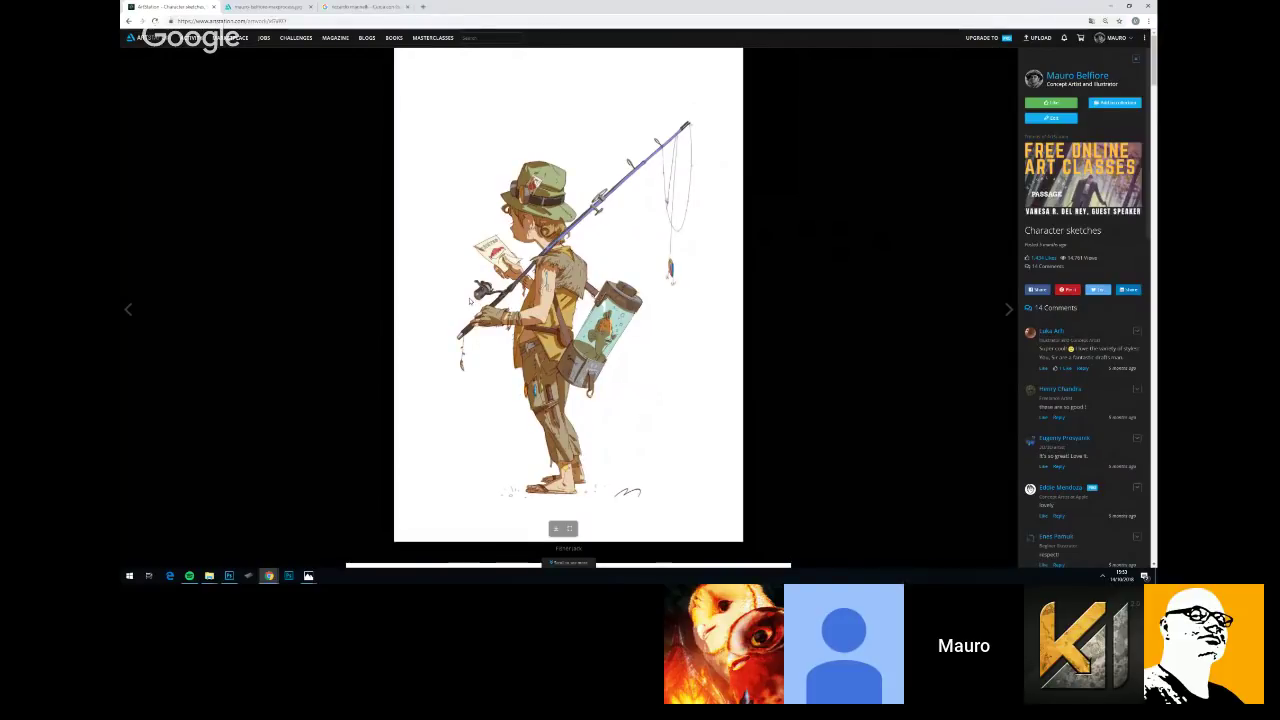
pyautogui.scroll(-4, 605, 297)
pyautogui.scroll(2, 300, 170)
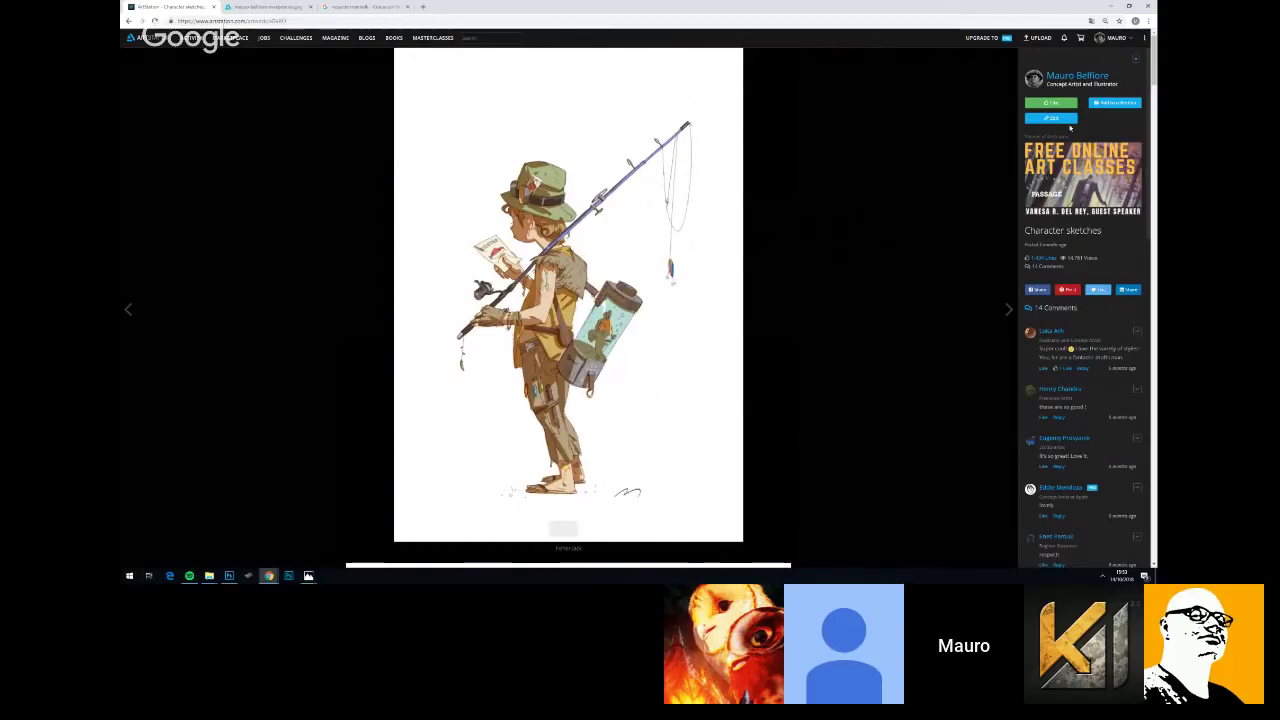
pyautogui.click(1070, 76)
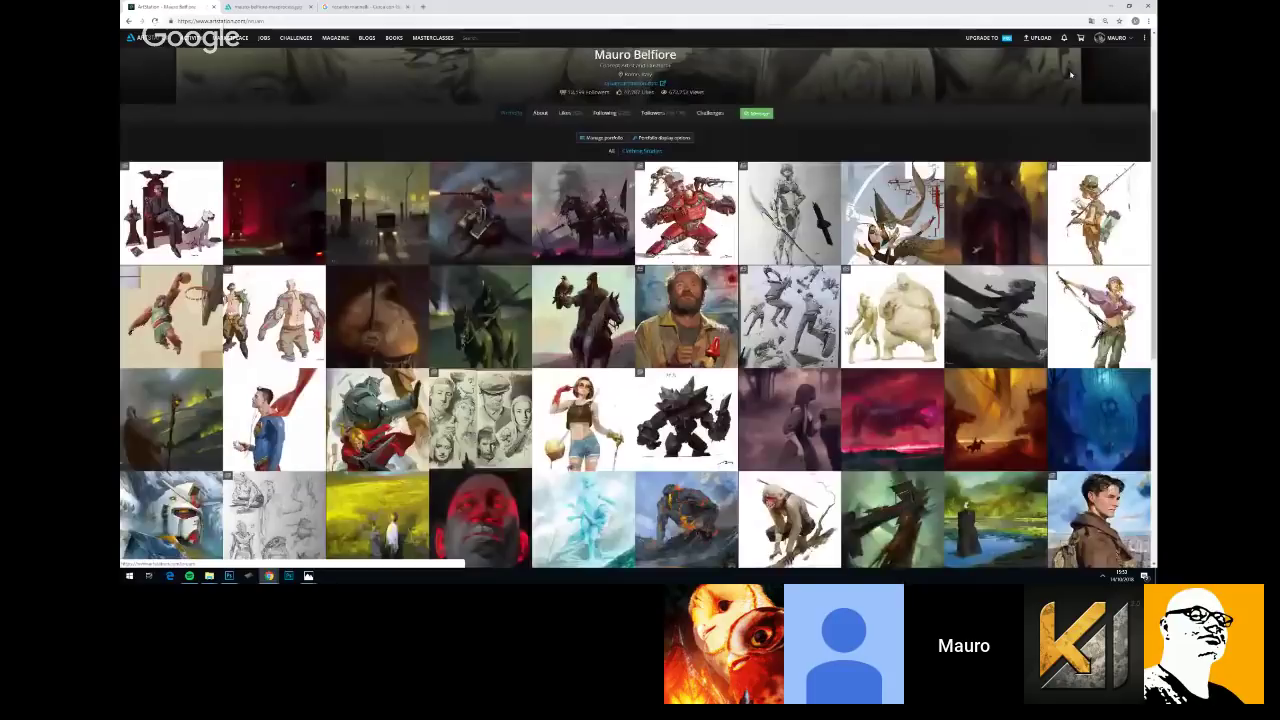
# View the Follow painting once more, go back to the portfolio gallery and look over its first rows
pyautogui.click(527, 240)
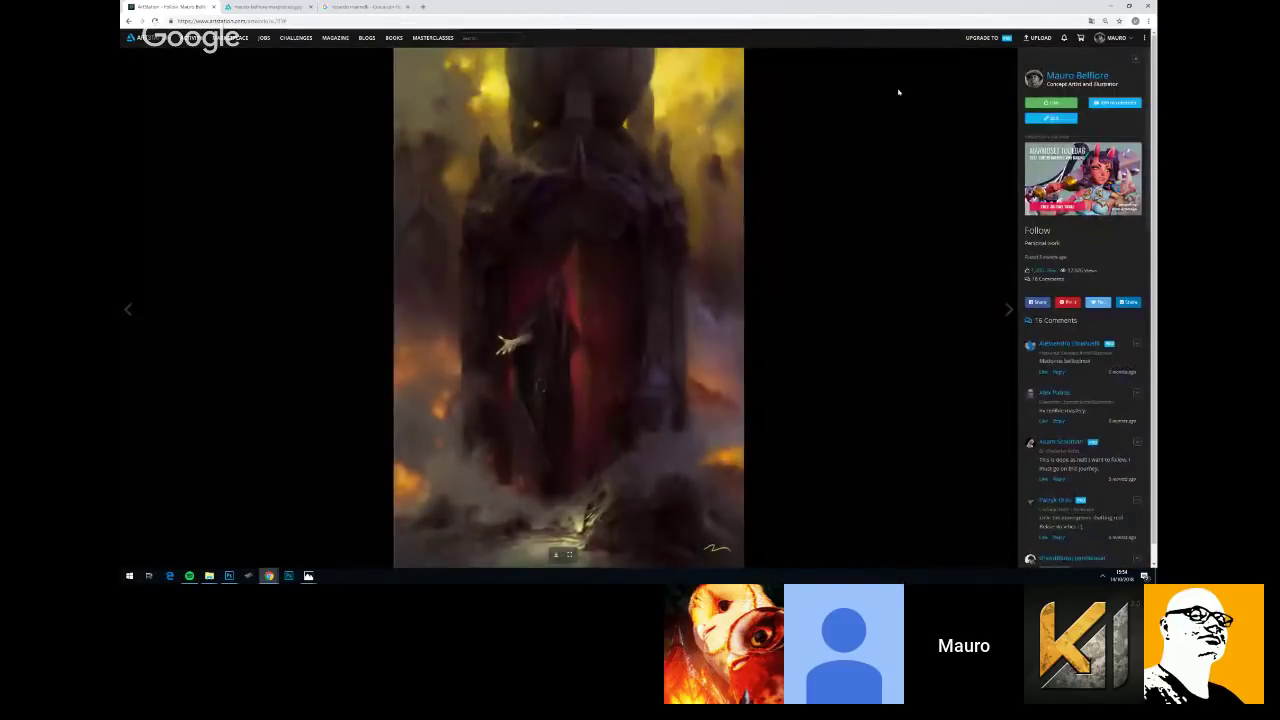
pyautogui.click(1059, 83)
pyautogui.scroll(-2, 1059, 200)
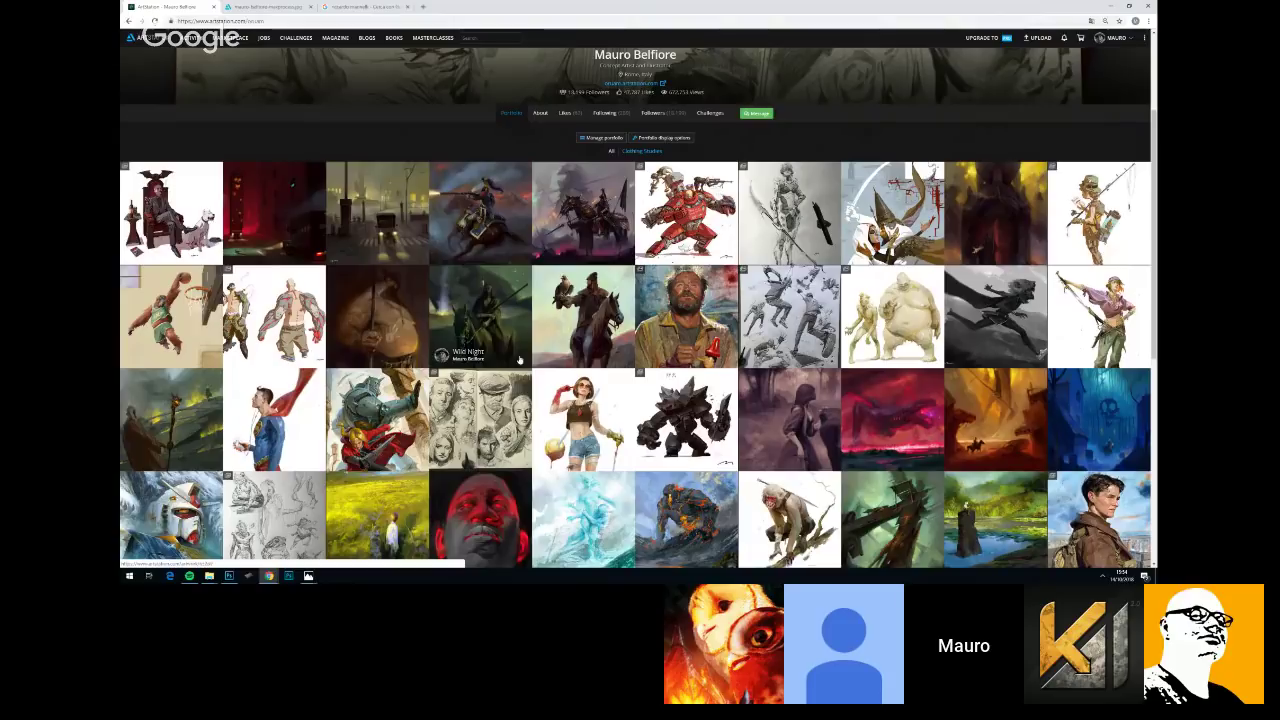
pyautogui.scroll(-1, 518, 358)
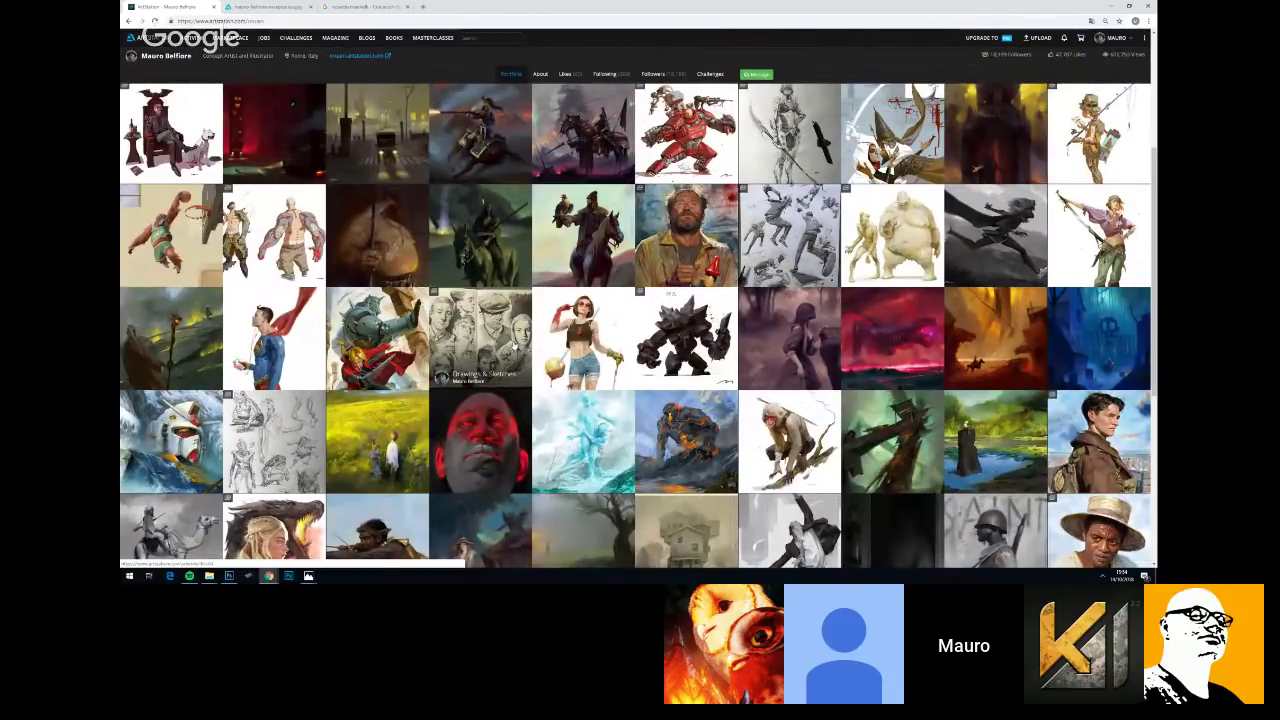
pyautogui.scroll(-2, 512, 345)
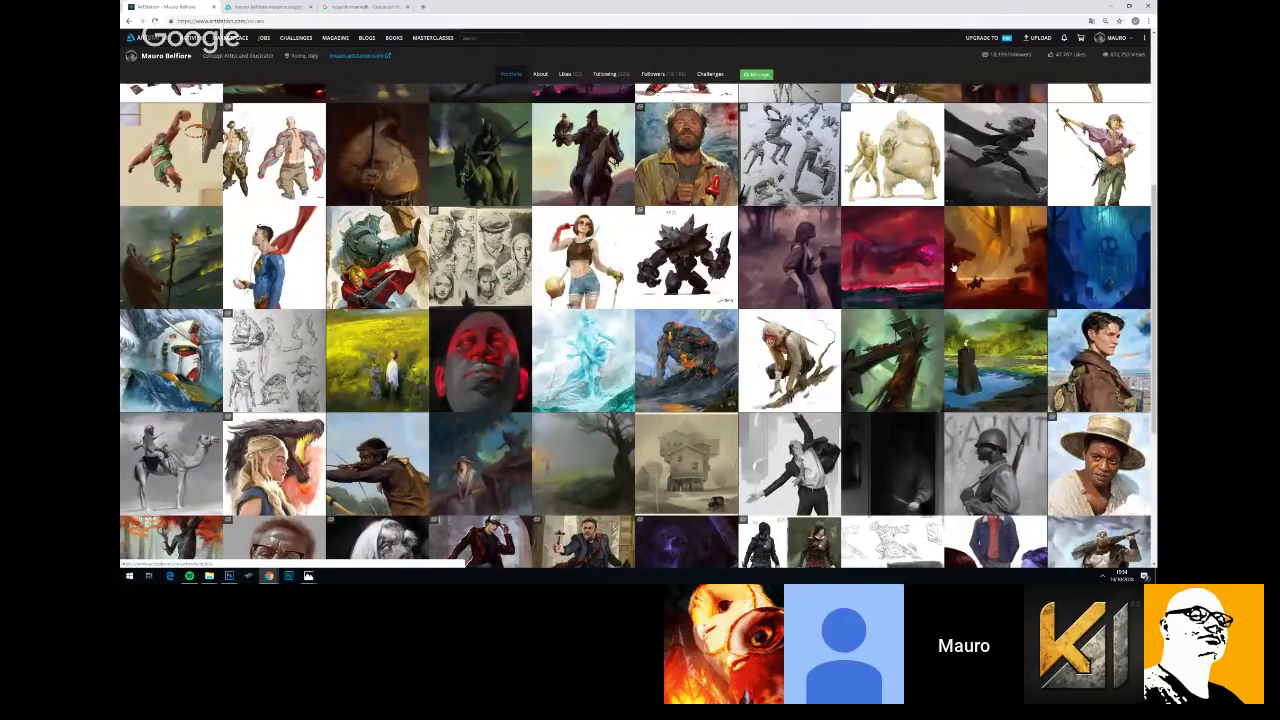
pyautogui.scroll(3, 762, 280)
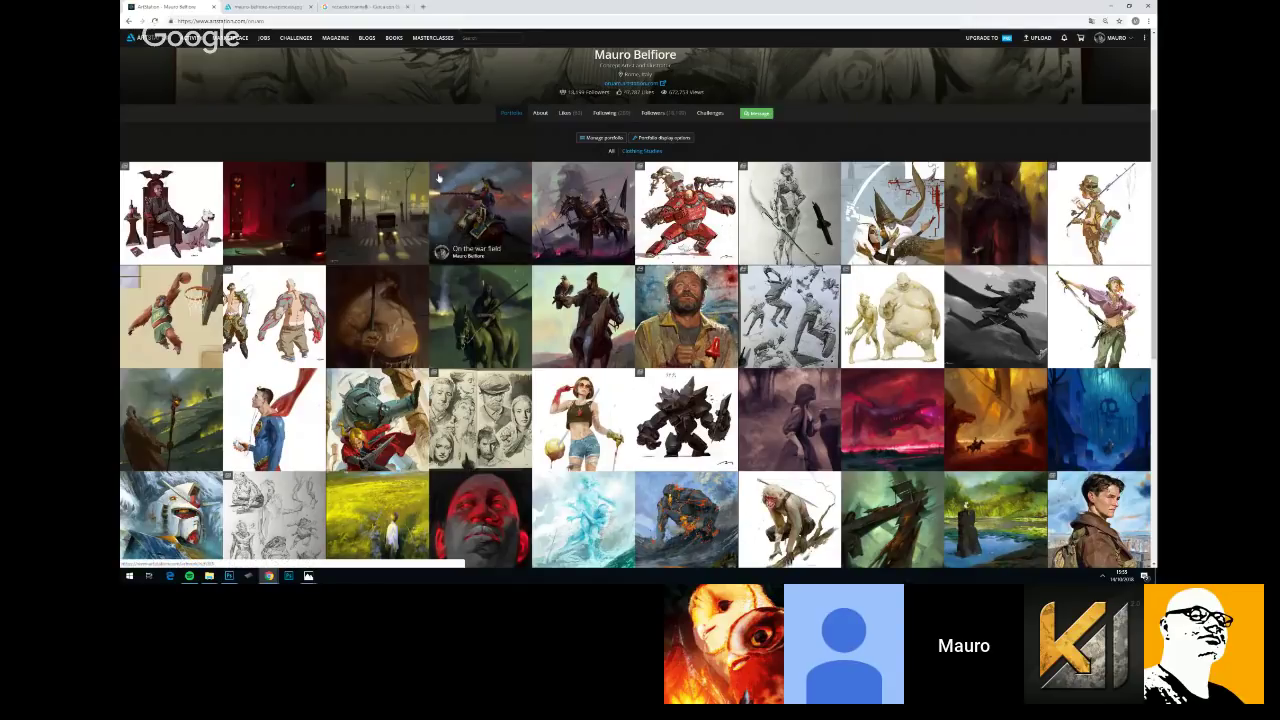
# Switch to Photoshop and show the two layer groups that hold the line drawing of the woman with the serpent
pyautogui.click(229, 576)
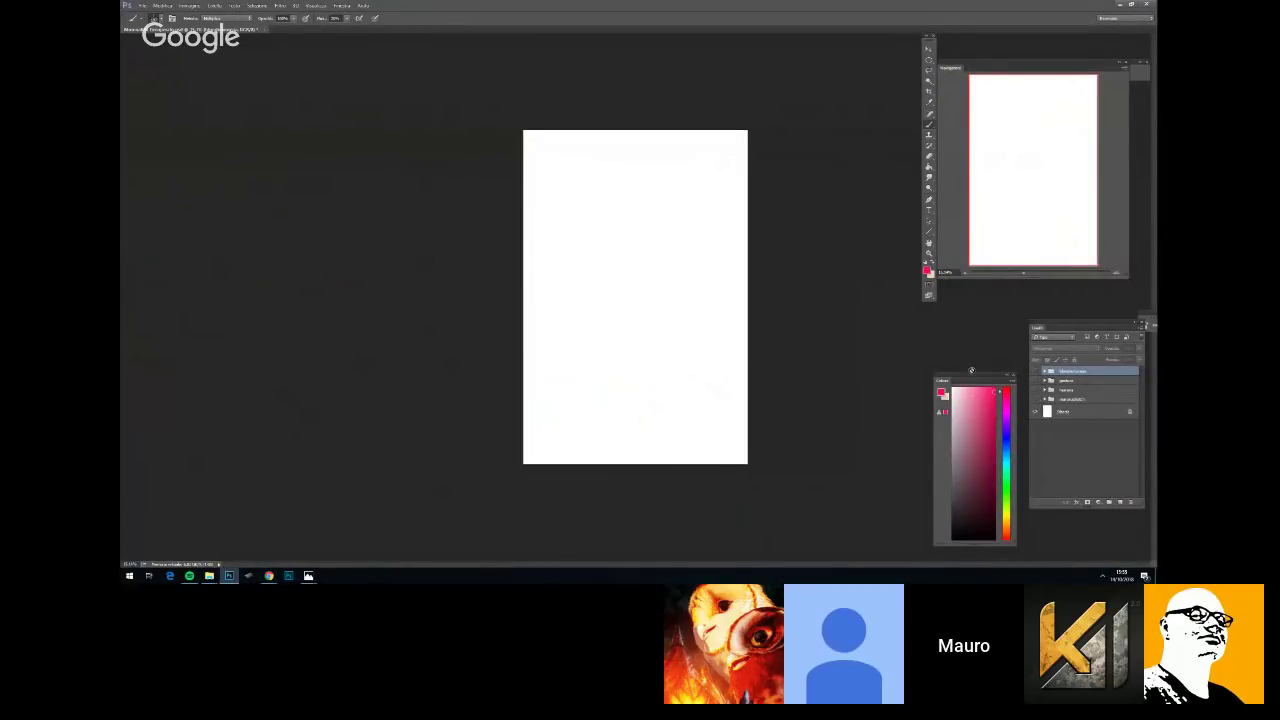
pyautogui.click(1036, 381)
pyautogui.click(1036, 399)
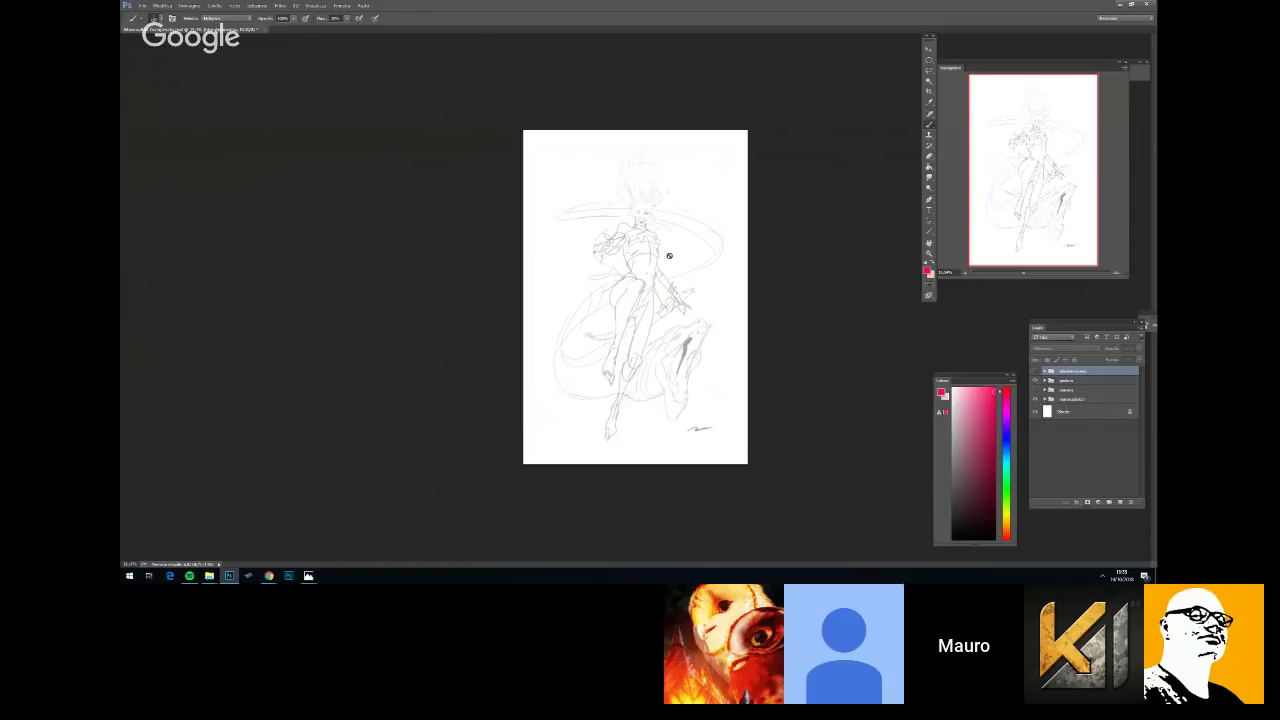
pyautogui.scroll(5, 670, 255)
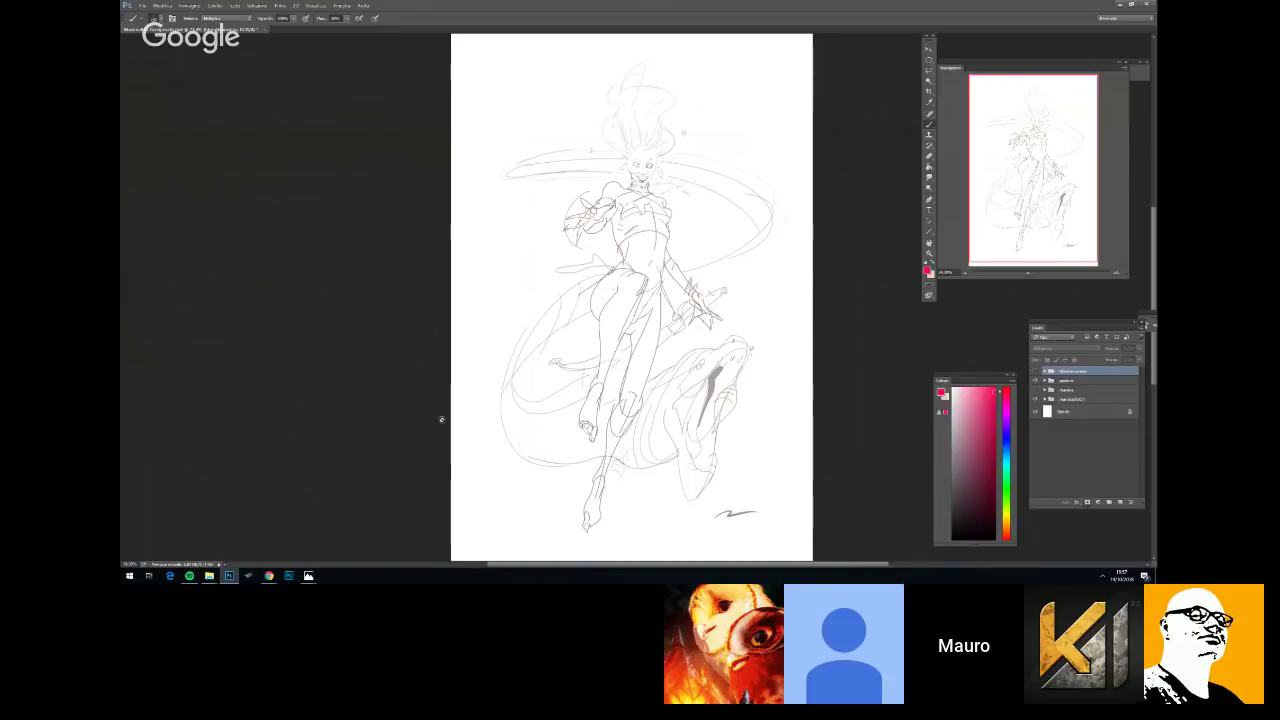
# Switch back to the ArtStation portfolio and open the red-armoured soldier from its Character sketches project at full size
pyautogui.moveTo(269, 576)
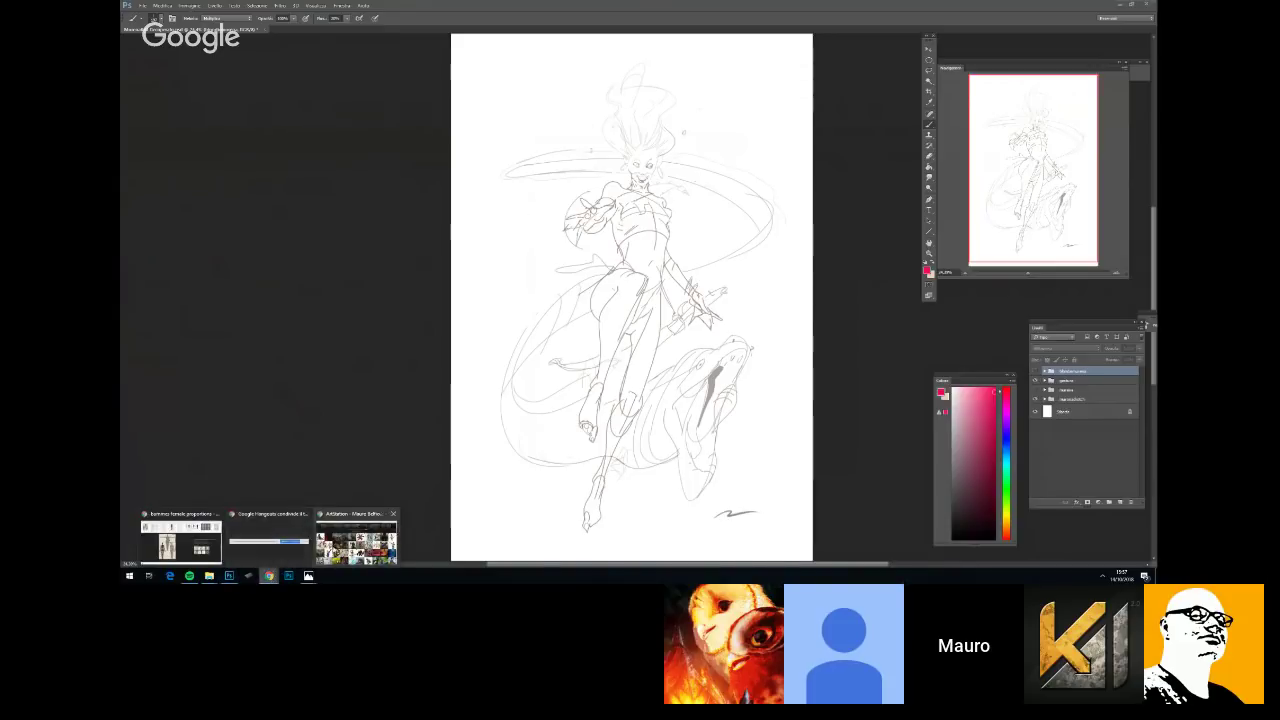
pyautogui.click(356, 540)
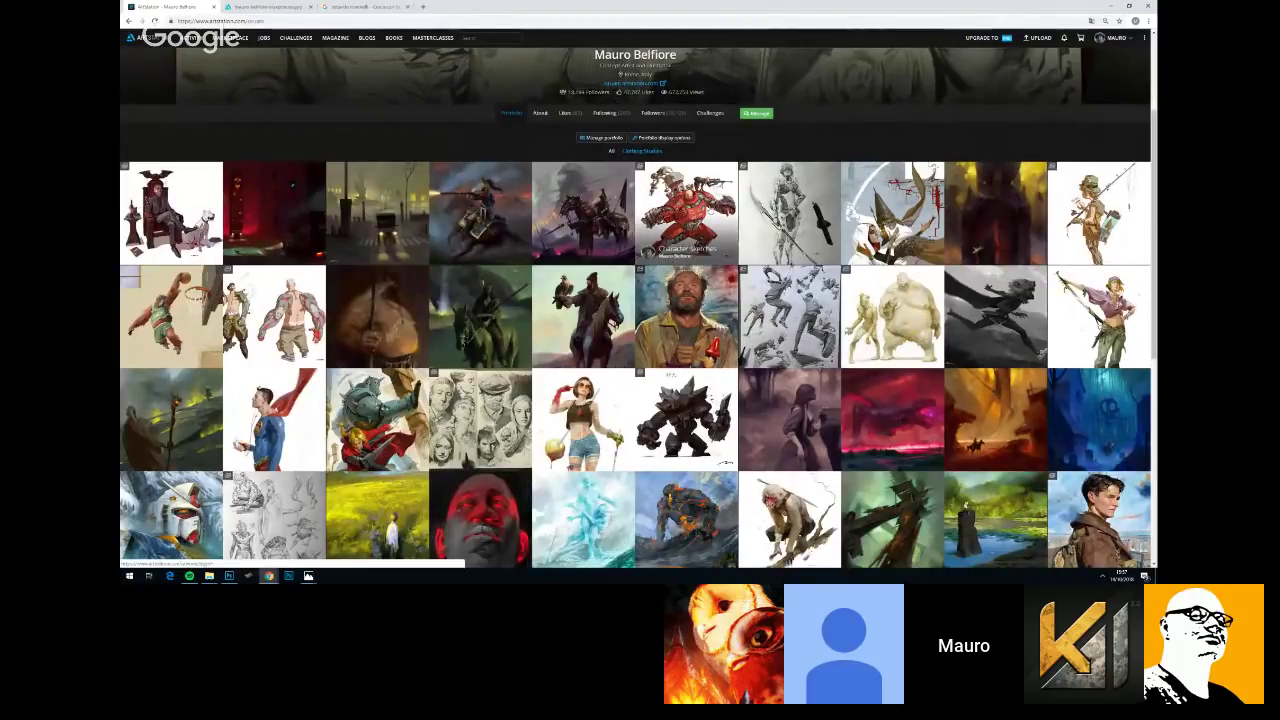
pyautogui.click(708, 212)
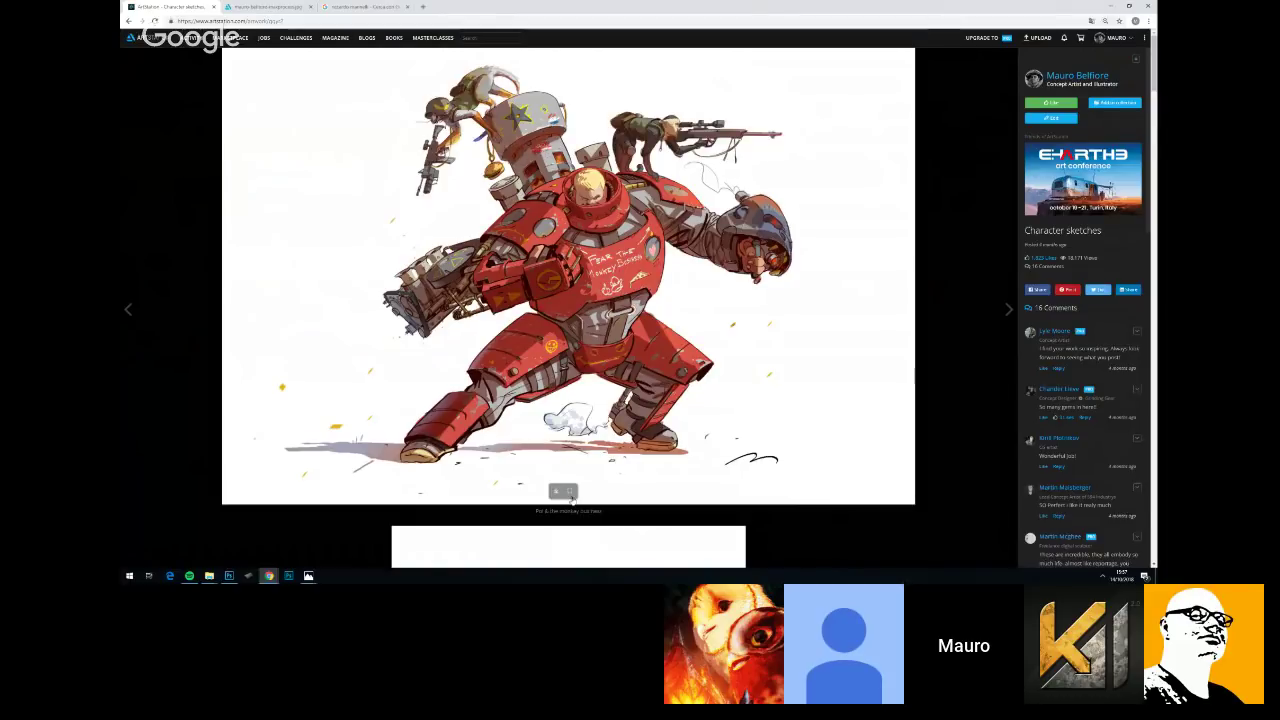
pyautogui.click(569, 490)
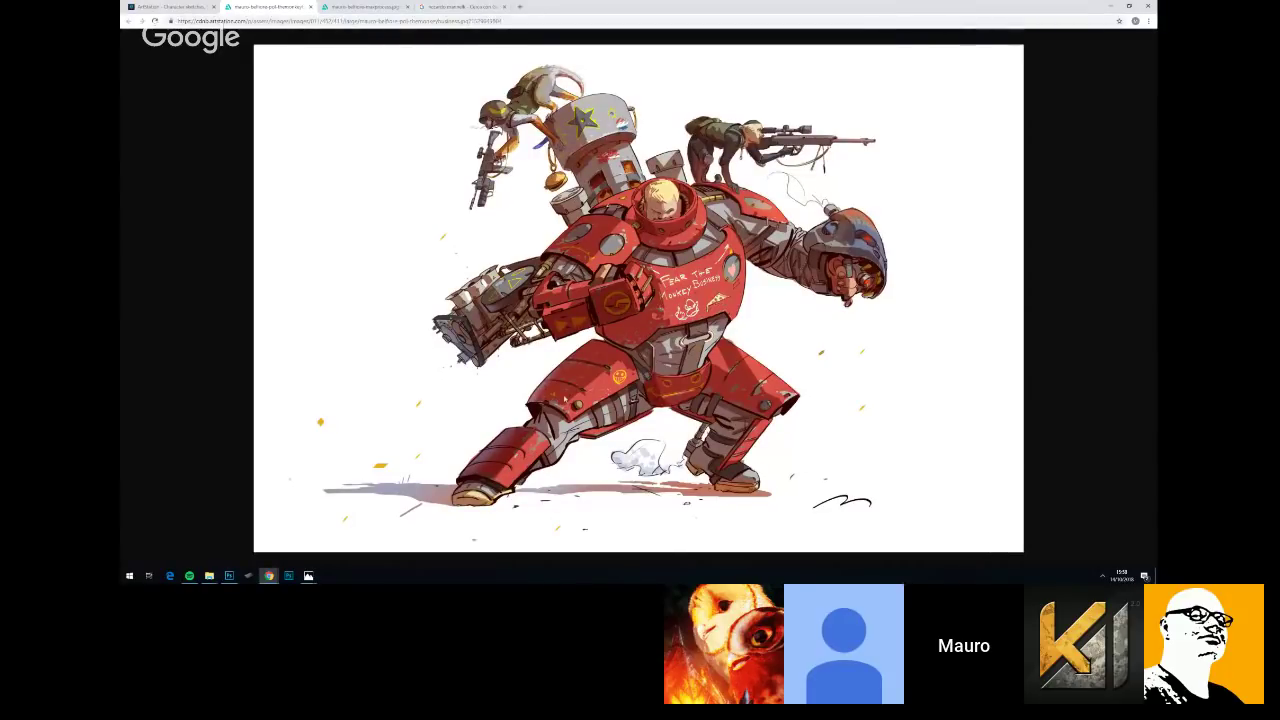
# Return to the Character sketches project page and view the standing knight below the red-armoured soldier
pyautogui.click(166, 9)
pyautogui.scroll(-5, 541, 194)
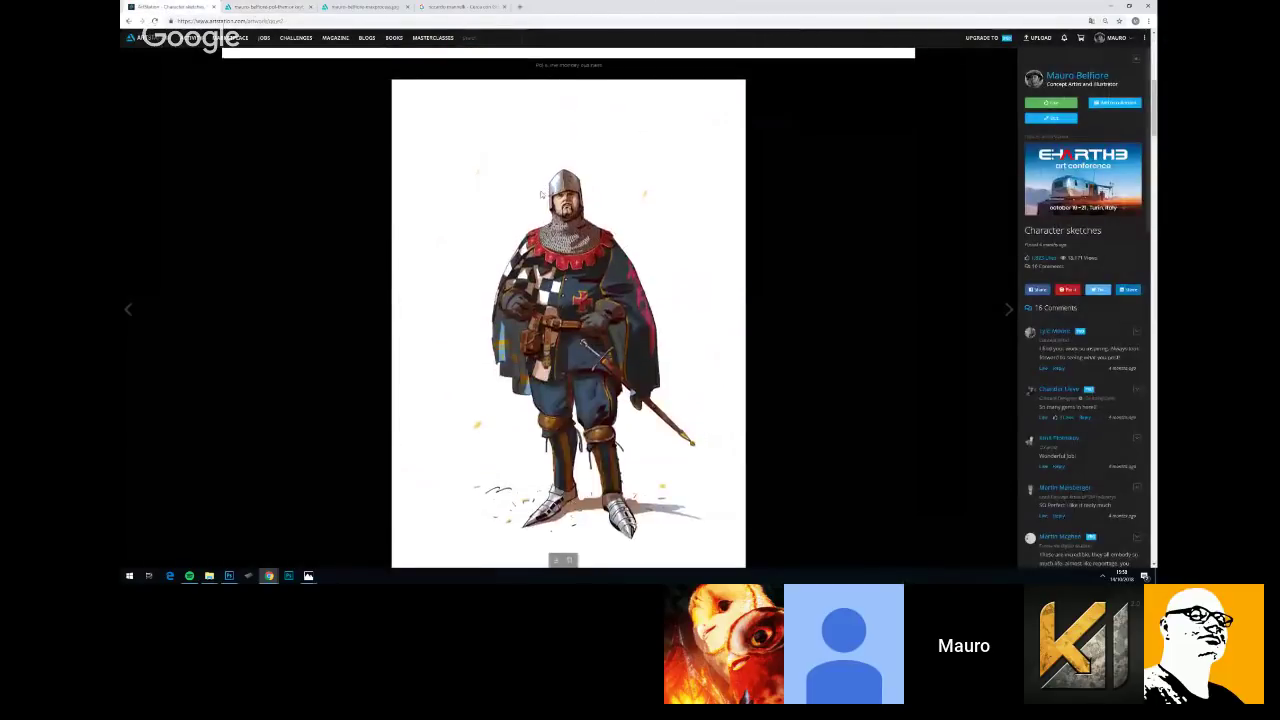
pyautogui.scroll(5, 541, 194)
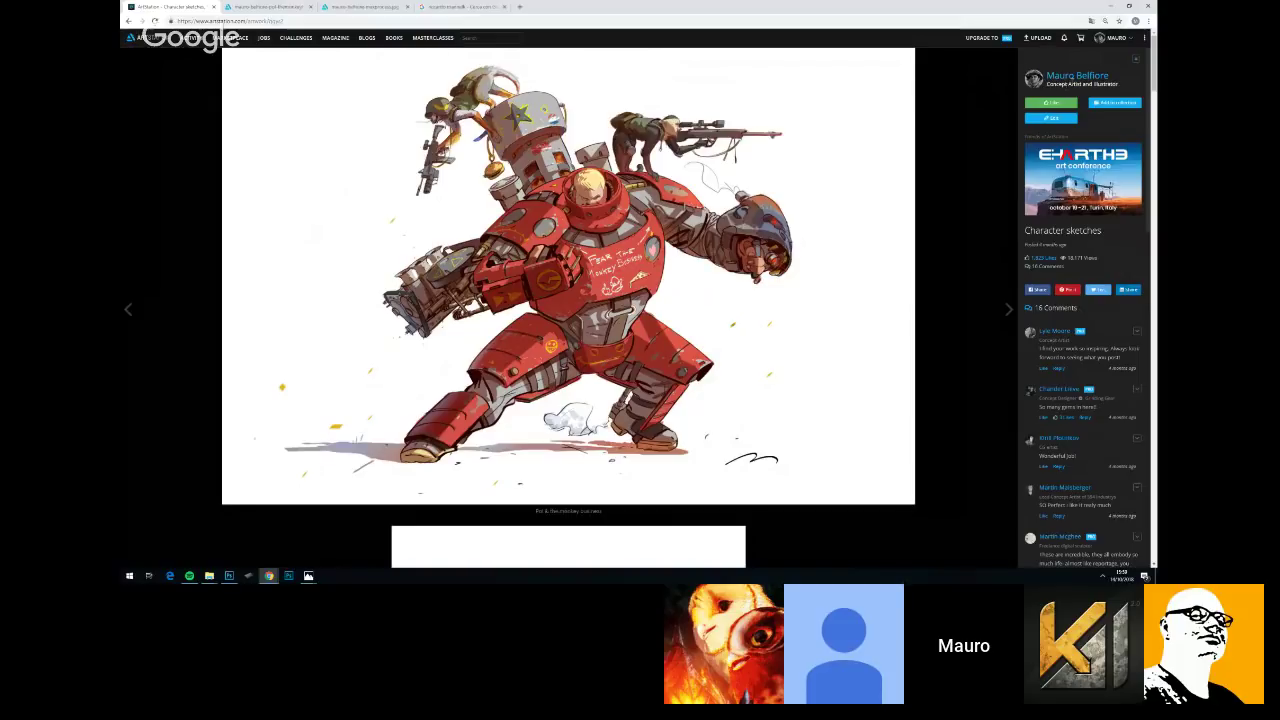
# Go back to the gallery, open the first Character sketches project and enlarge the suited man on the throne to full size
pyautogui.click(1072, 78)
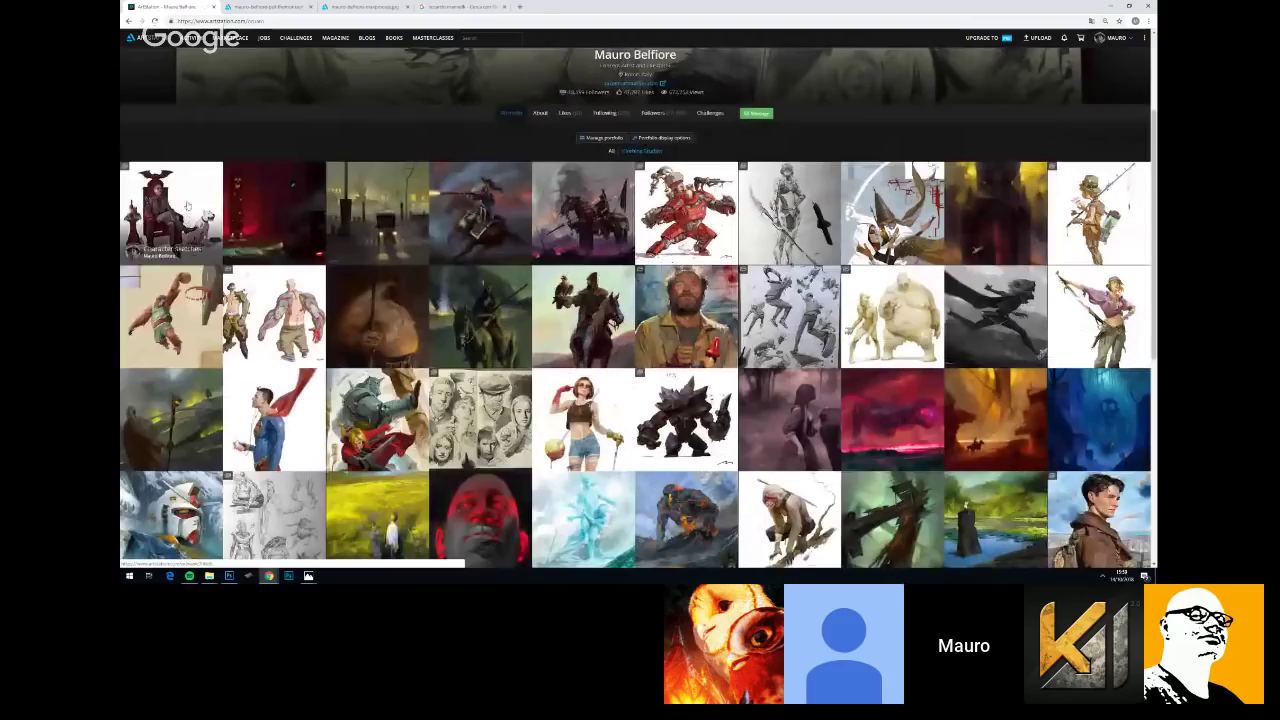
pyautogui.click(186, 206)
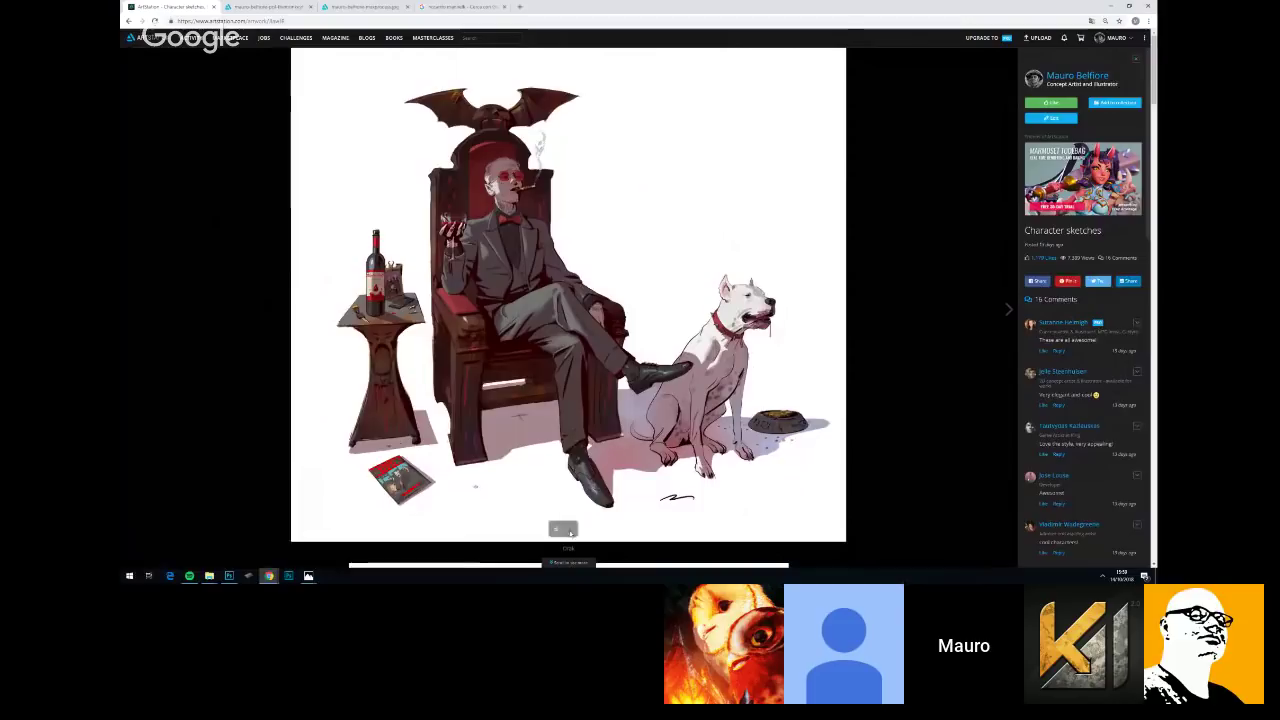
pyautogui.click(563, 528)
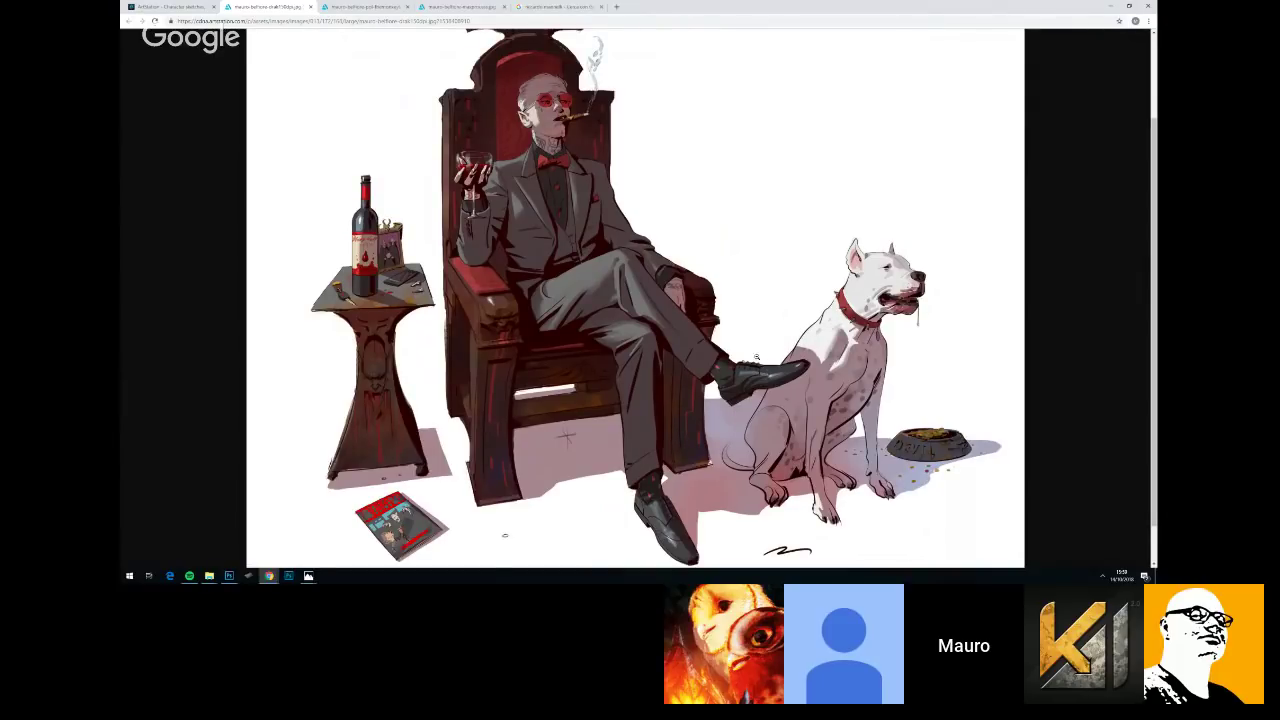
# Examine the full-size illustration of the suited man from the bat-topped throne down to the white dog, side table and cast shadows
pyautogui.scroll(3, 757, 357)
pyautogui.scroll(-3, 749, 371)
pyautogui.scroll(2, 723, 274)
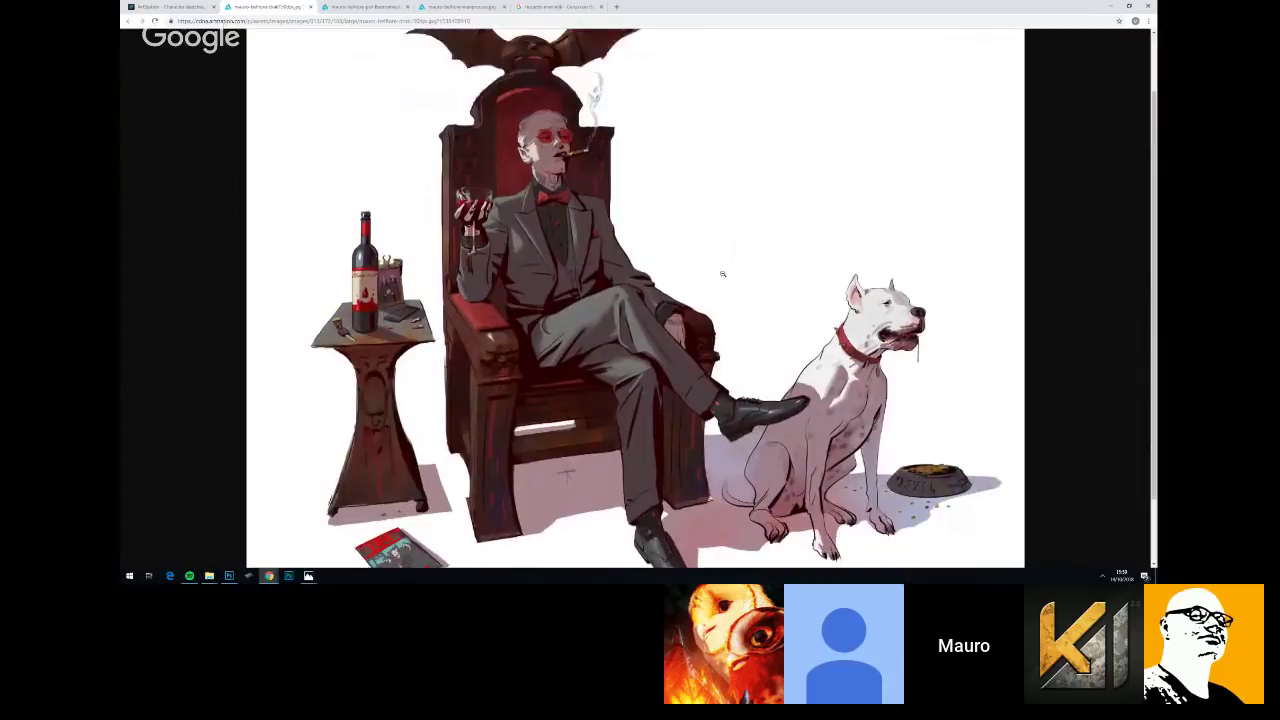
pyautogui.scroll(-1, 722, 273)
pyautogui.scroll(1, 751, 318)
pyautogui.scroll(-1, 710, 424)
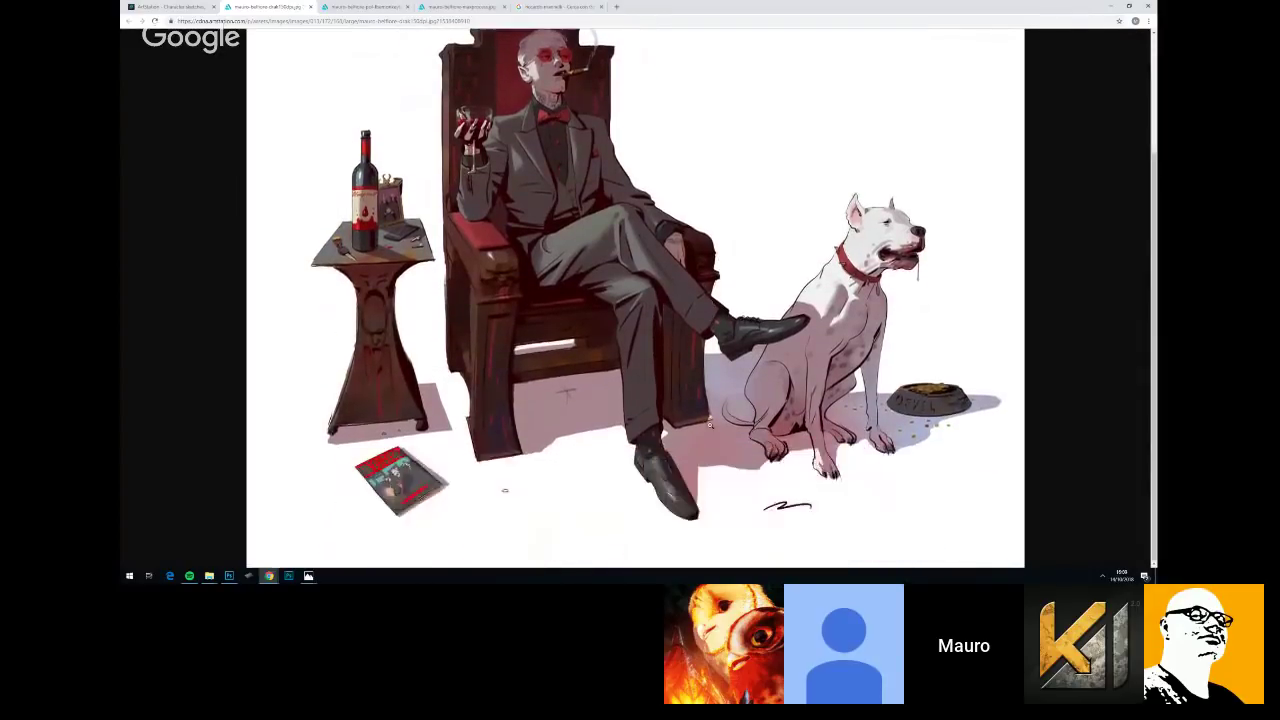
pyautogui.scroll(1, 698, 415)
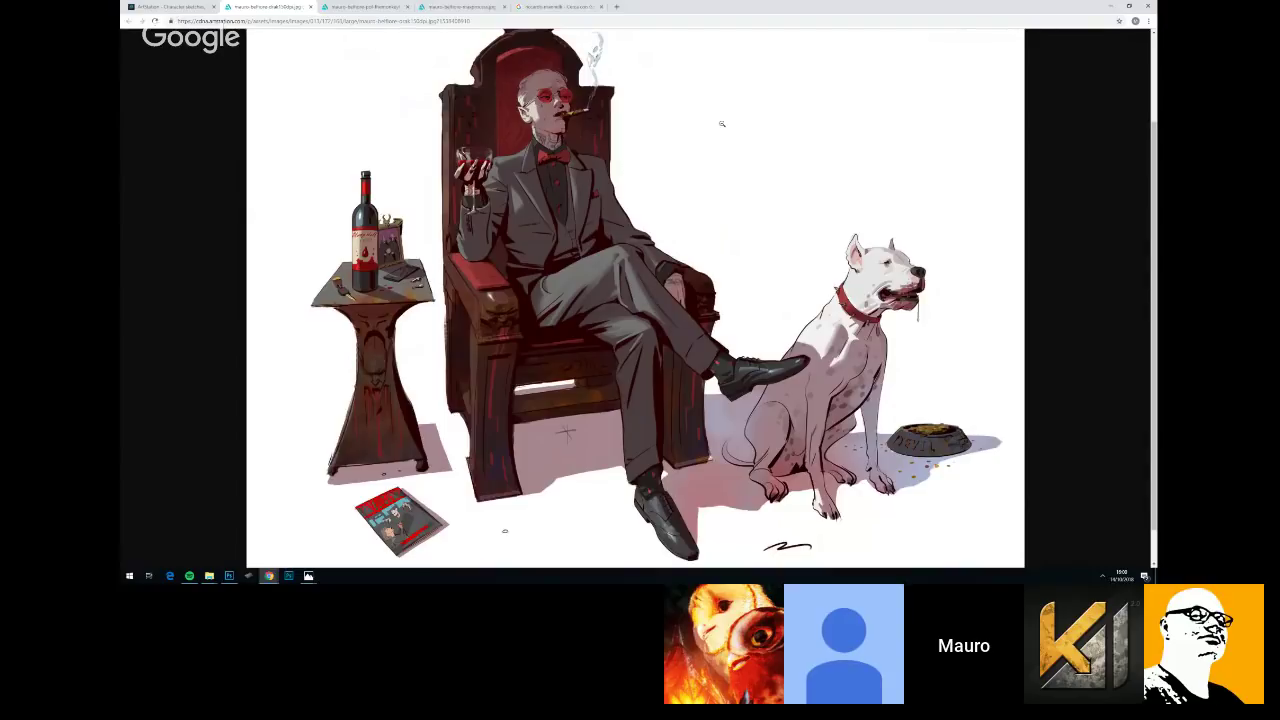
pyautogui.scroll(2, 713, 227)
pyautogui.scroll(-3, 713, 227)
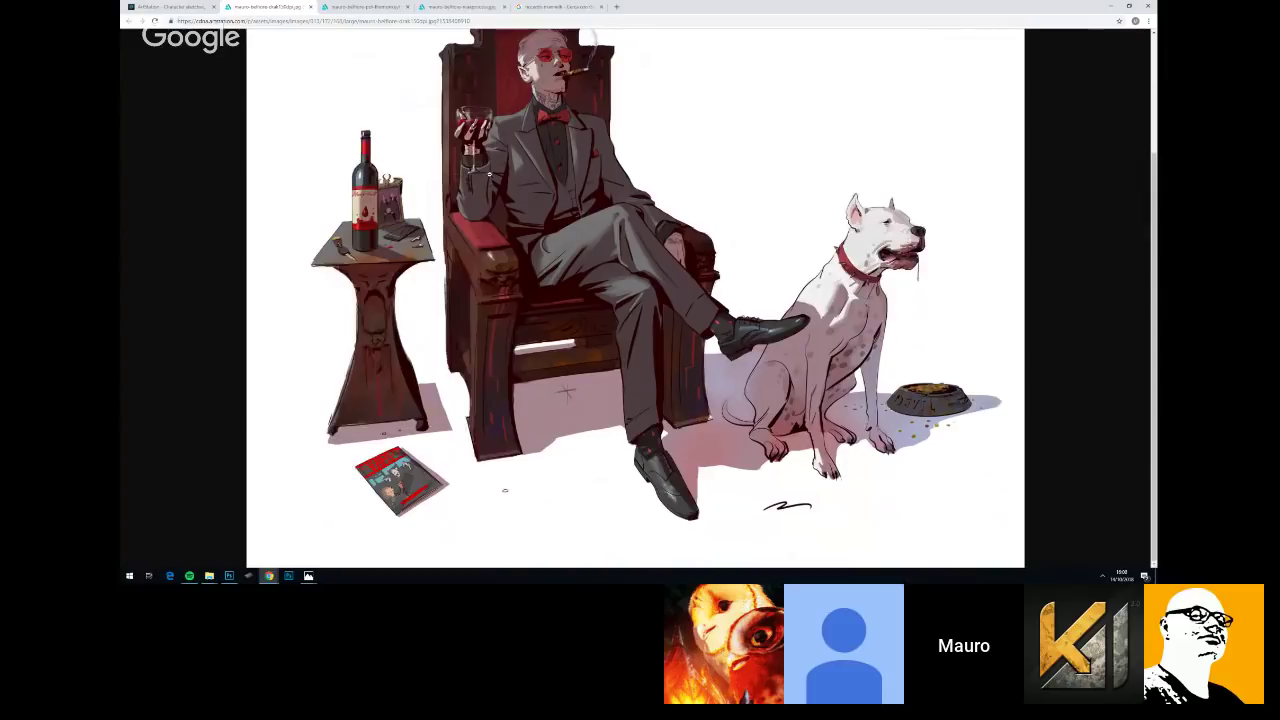
pyautogui.scroll(2, 541, 170)
pyautogui.scroll(-2, 570, 160)
pyautogui.scroll(2, 494, 156)
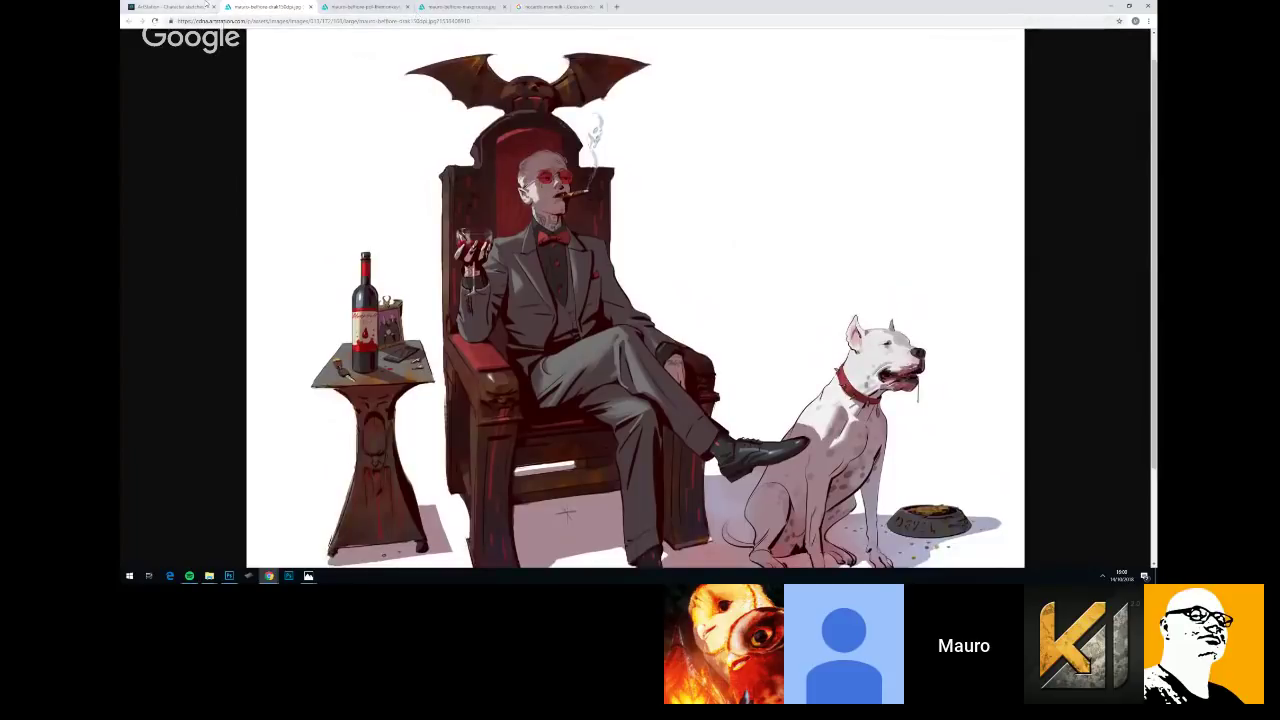
# Return to the Character sketches project page and open the green robot with the seated mechanic at full size
pyautogui.click(168, 7)
pyautogui.scroll(-5, 568, 300)
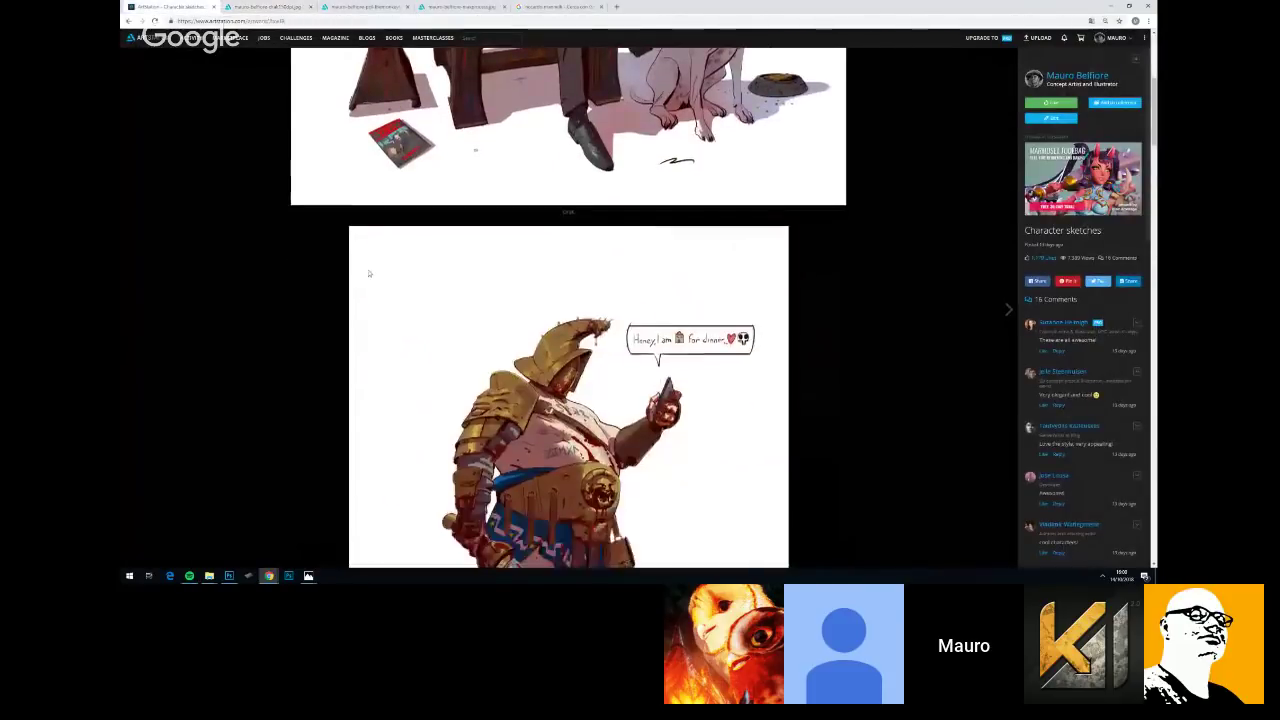
pyautogui.scroll(-3, 323, 277)
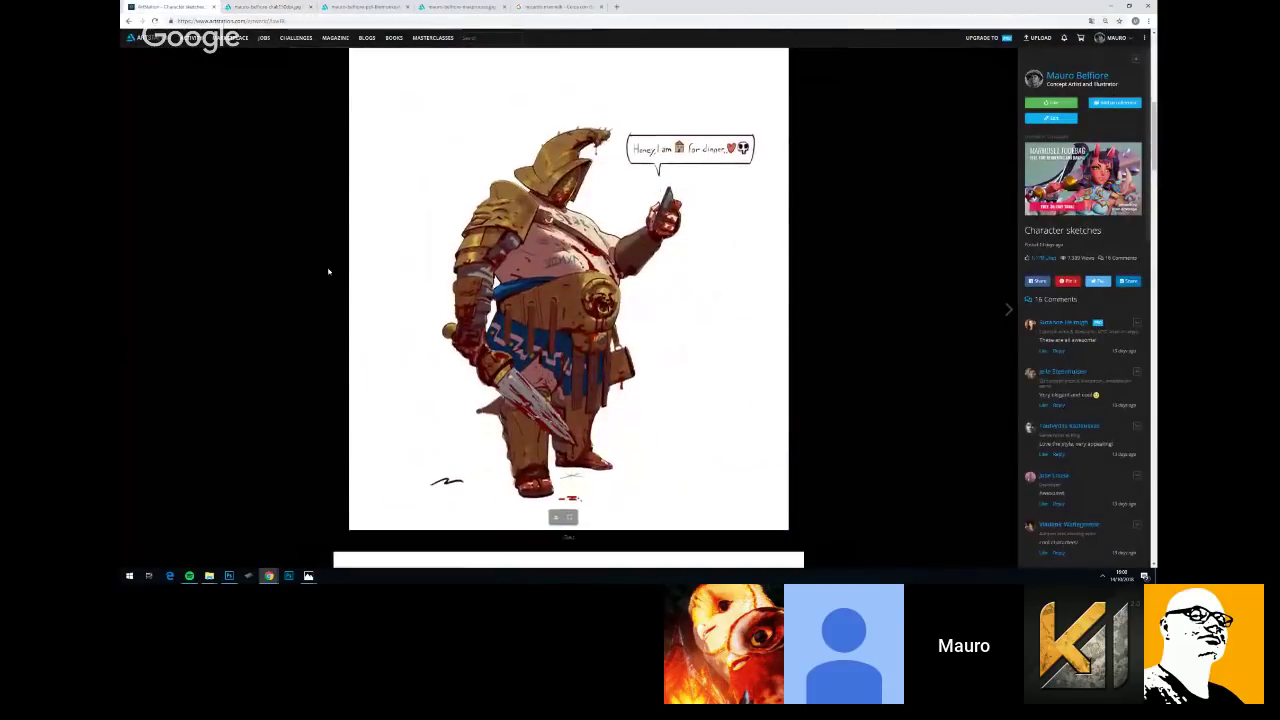
pyautogui.scroll(-3, 323, 277)
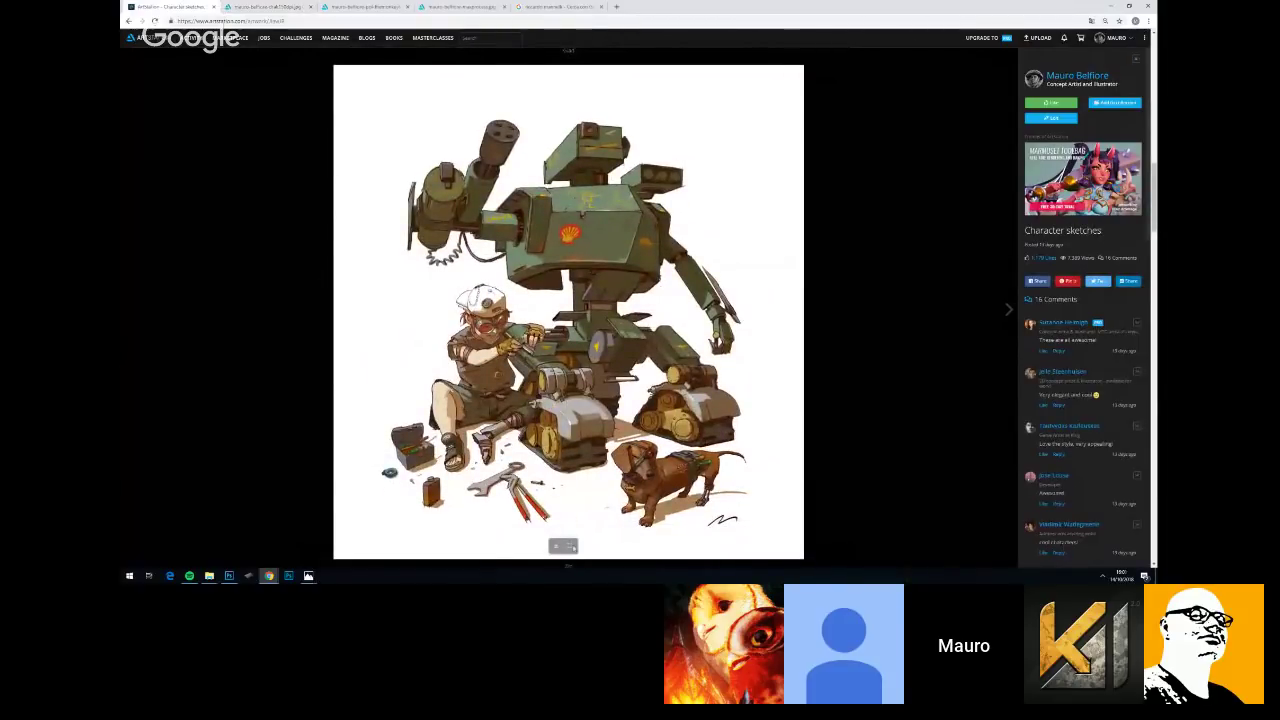
pyautogui.click(572, 546)
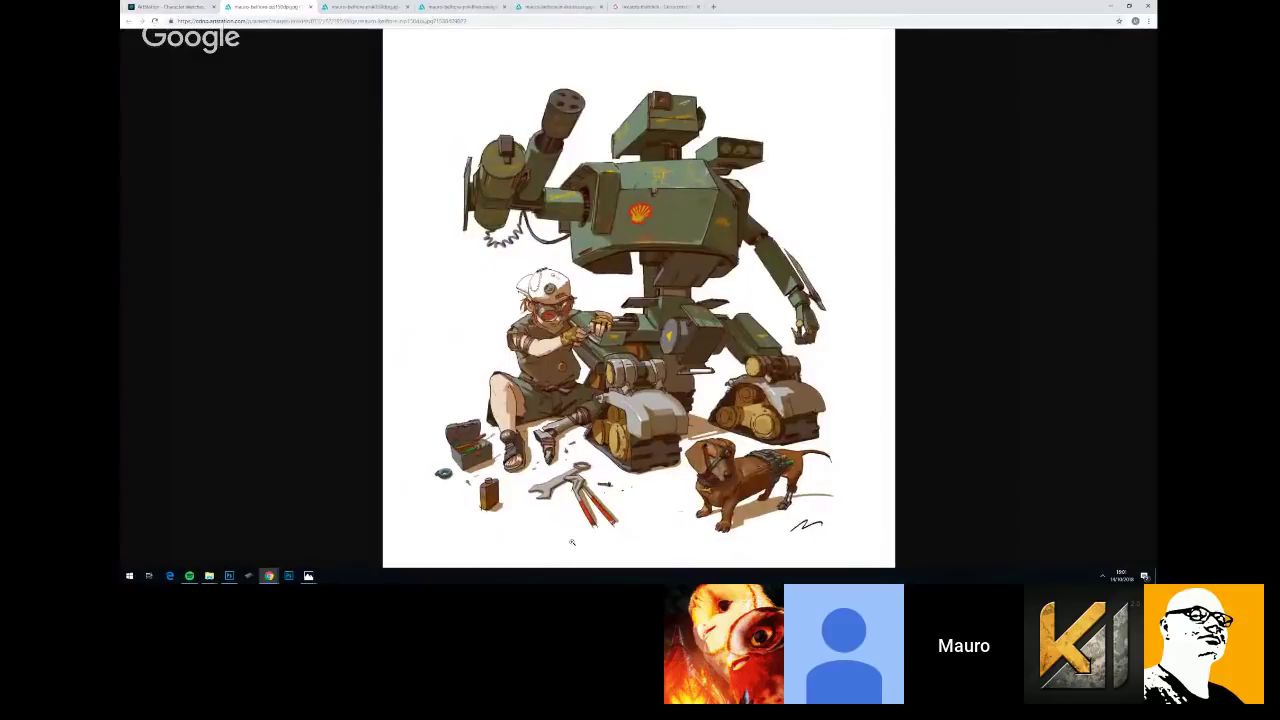
# Enlarge the robot illustration, examine it from the gun arm down to the tools and dachshund, and fit it back to the window
pyautogui.click(572, 546)
pyautogui.scroll(3, 760, 411)
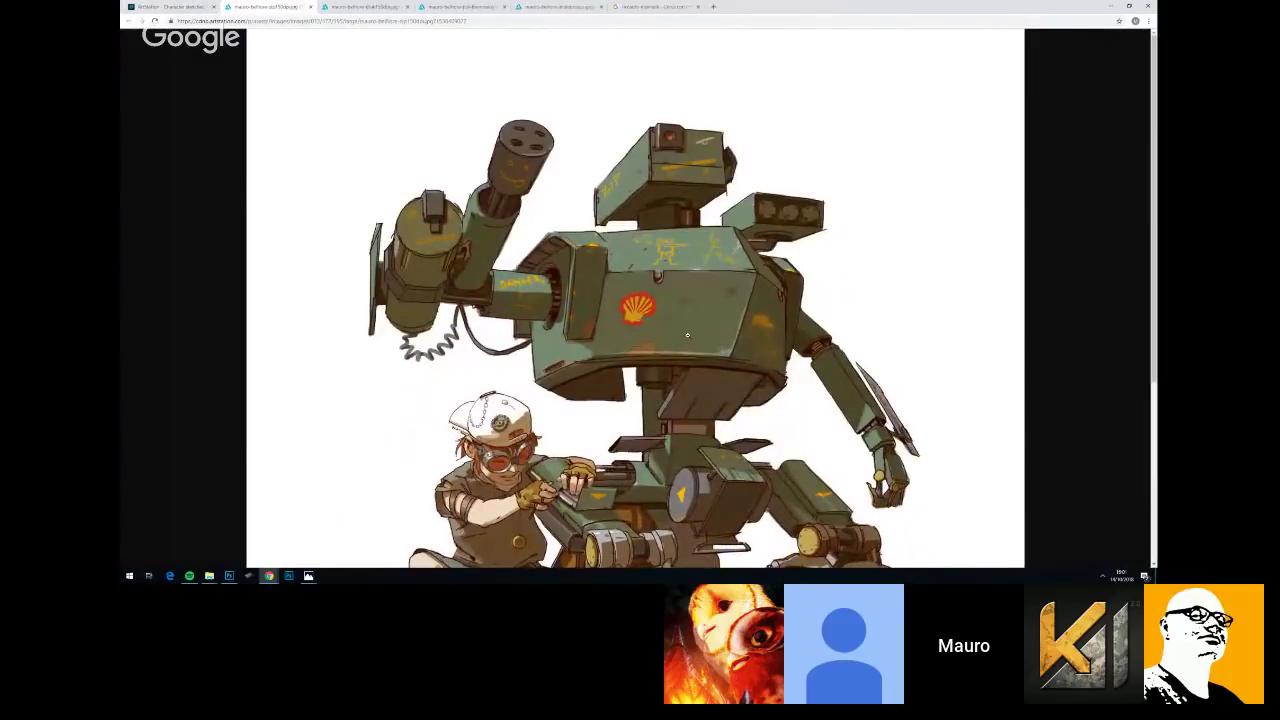
pyautogui.scroll(-3, 527, 332)
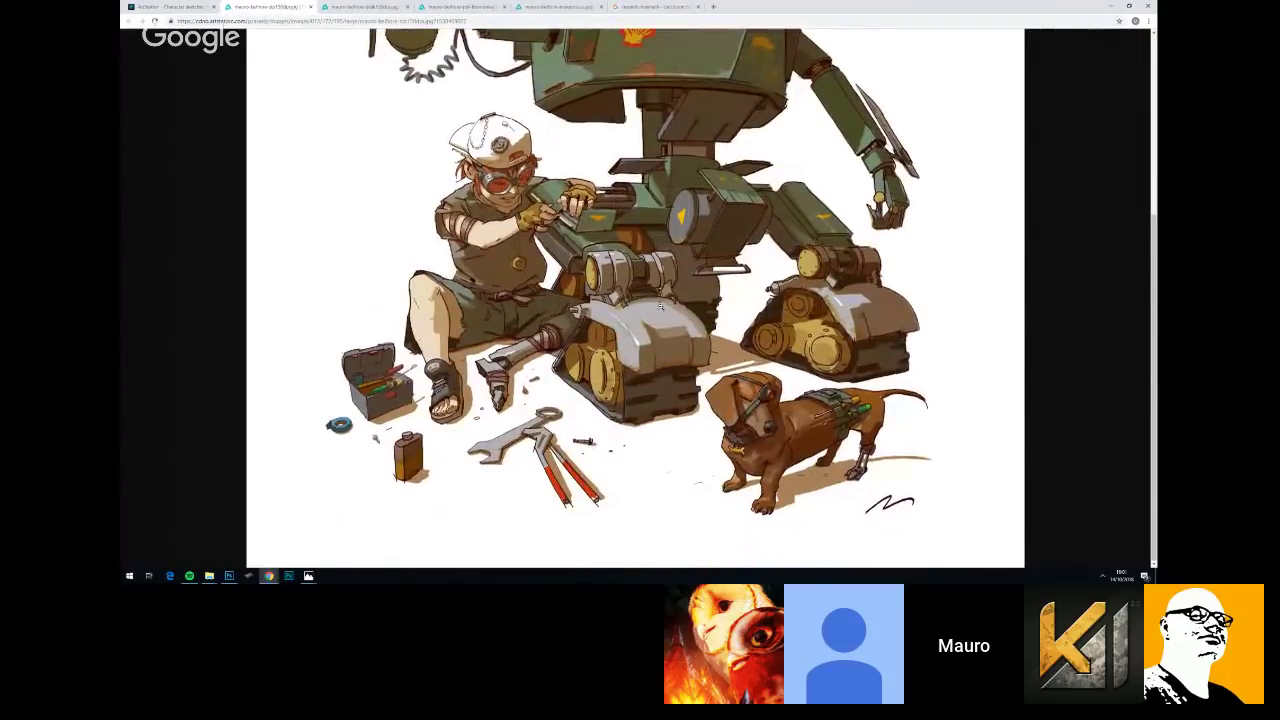
pyautogui.scroll(1, 655, 309)
pyautogui.click(648, 318)
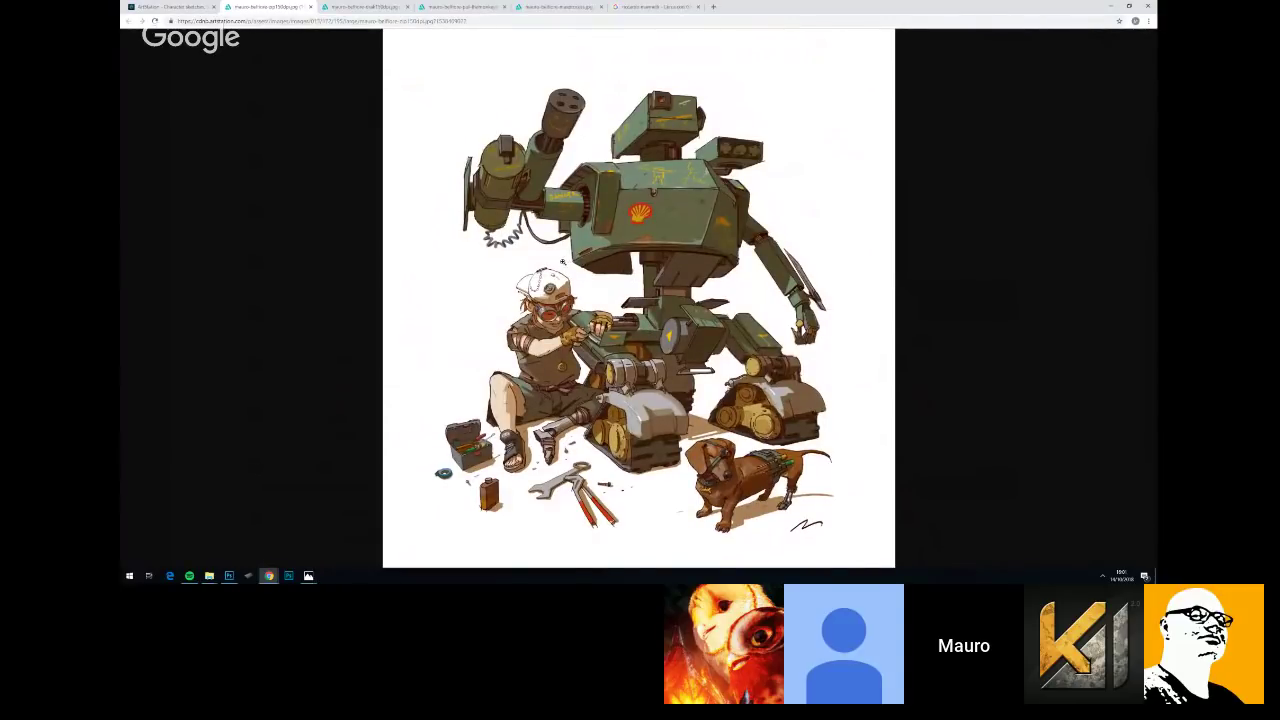
# Return to the Character sketches project page and view the woman soldier with the curved sabre below the robot
pyautogui.click(168, 6)
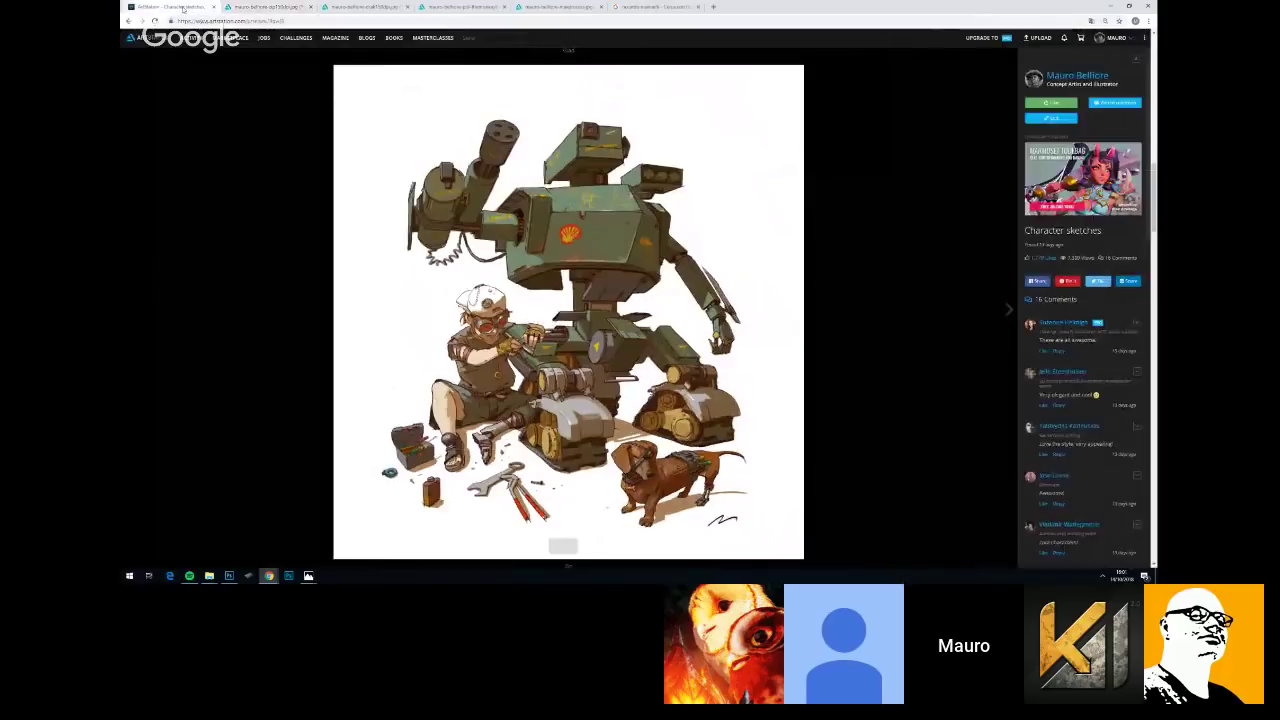
pyautogui.scroll(-3, 568, 300)
pyautogui.scroll(-2, 568, 300)
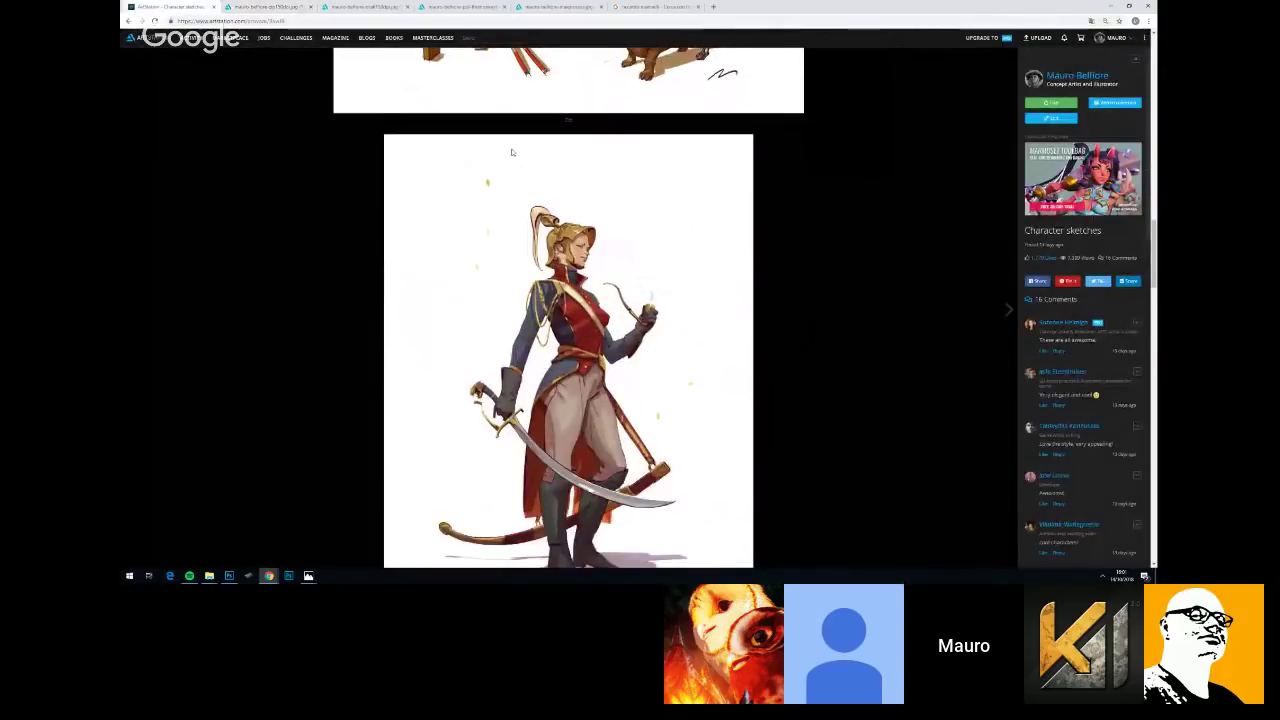
pyautogui.scroll(-1, 510, 152)
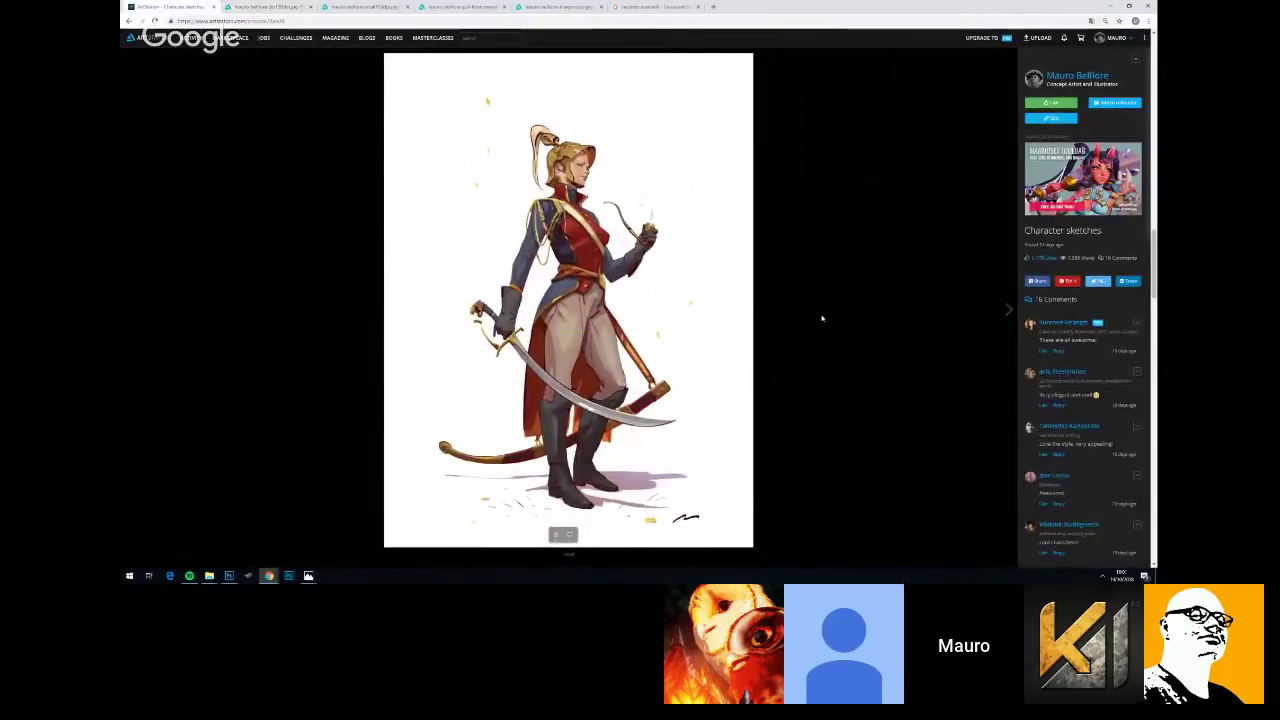
# Browse the remaining character sketches from the burnt-armed swordsman, pirate and wizard to the yellow-clad halberdier with the pig
pyautogui.scroll(-5, 754, 291)
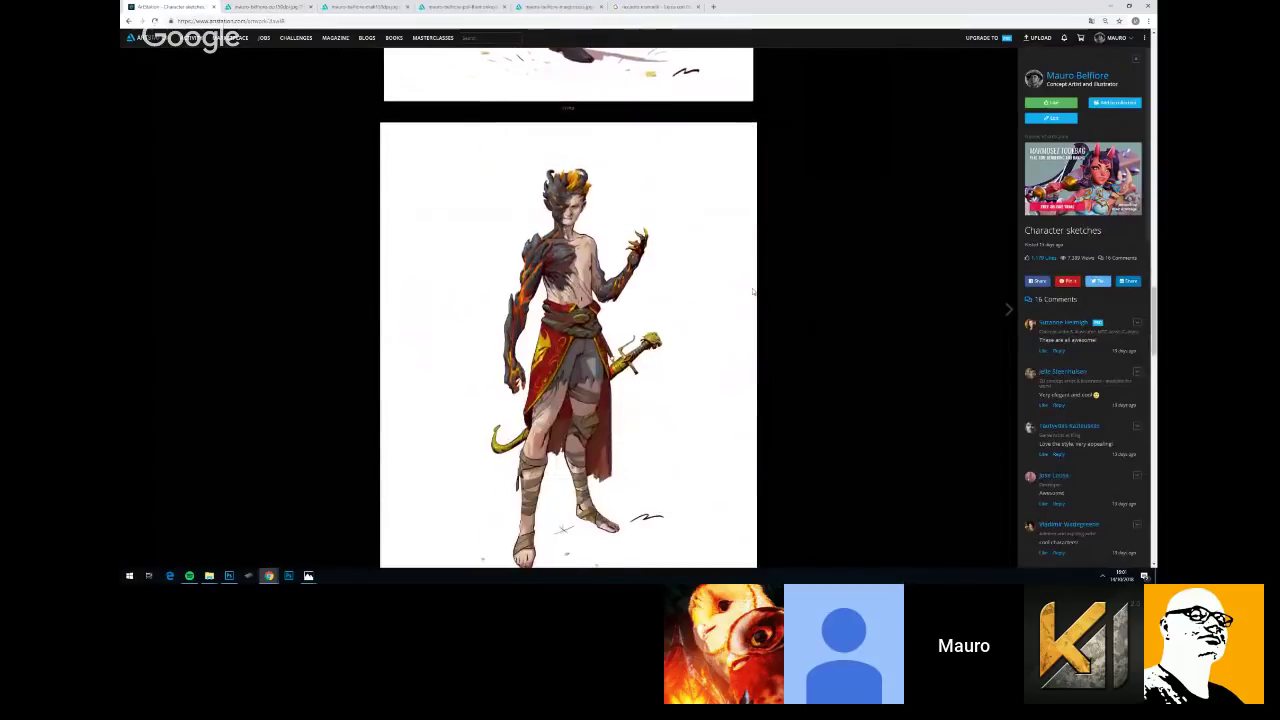
pyautogui.scroll(-2, 752, 291)
pyautogui.scroll(-2, 745, 291)
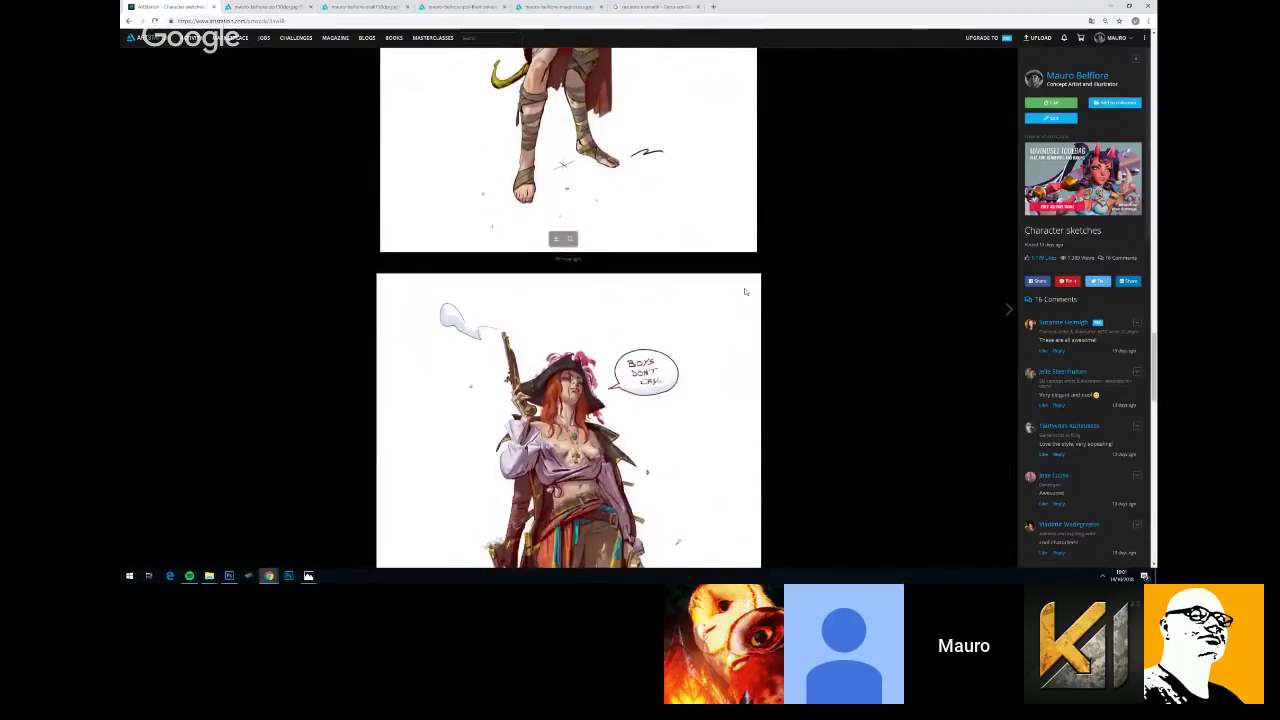
pyautogui.scroll(-4, 745, 291)
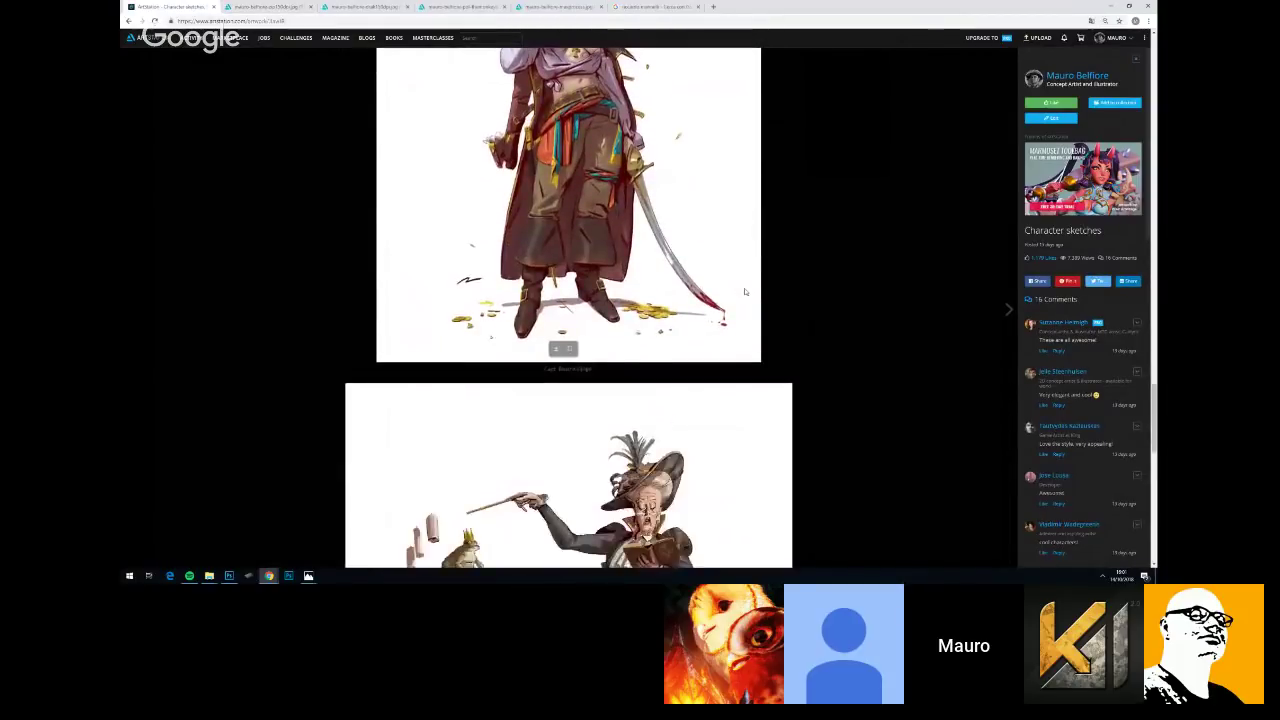
pyautogui.scroll(-4, 745, 291)
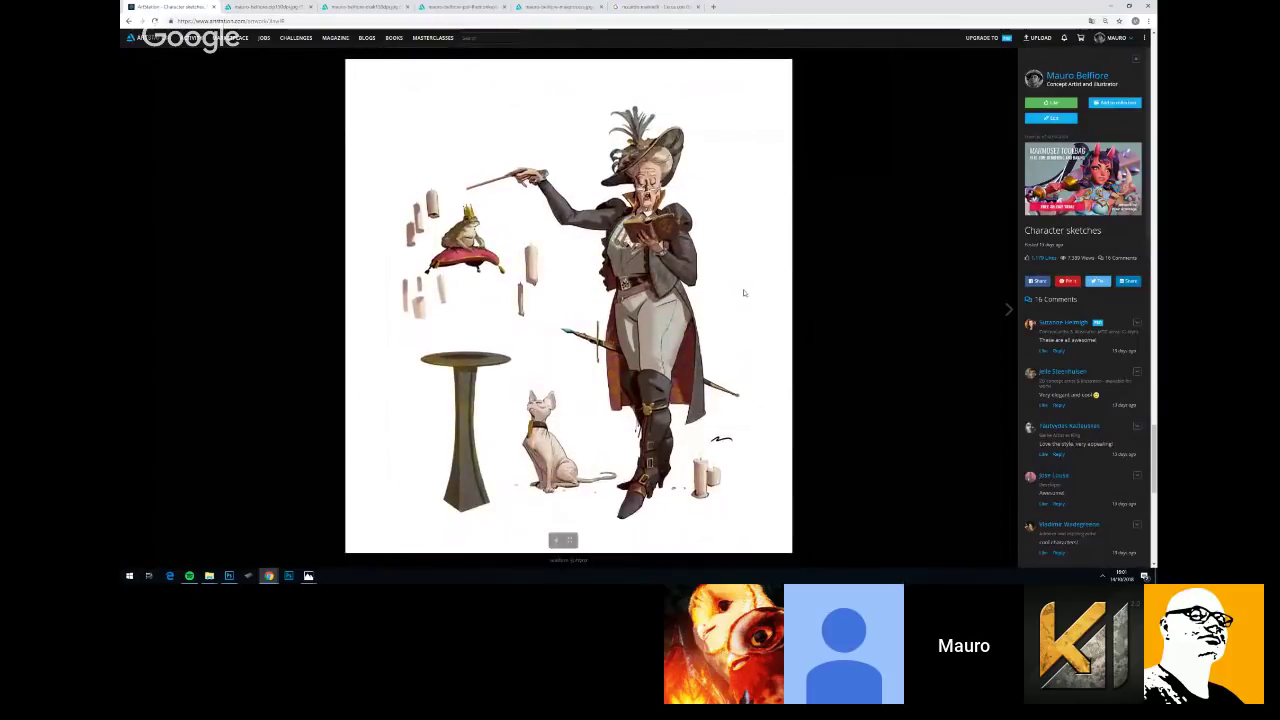
pyautogui.scroll(-3, 744, 293)
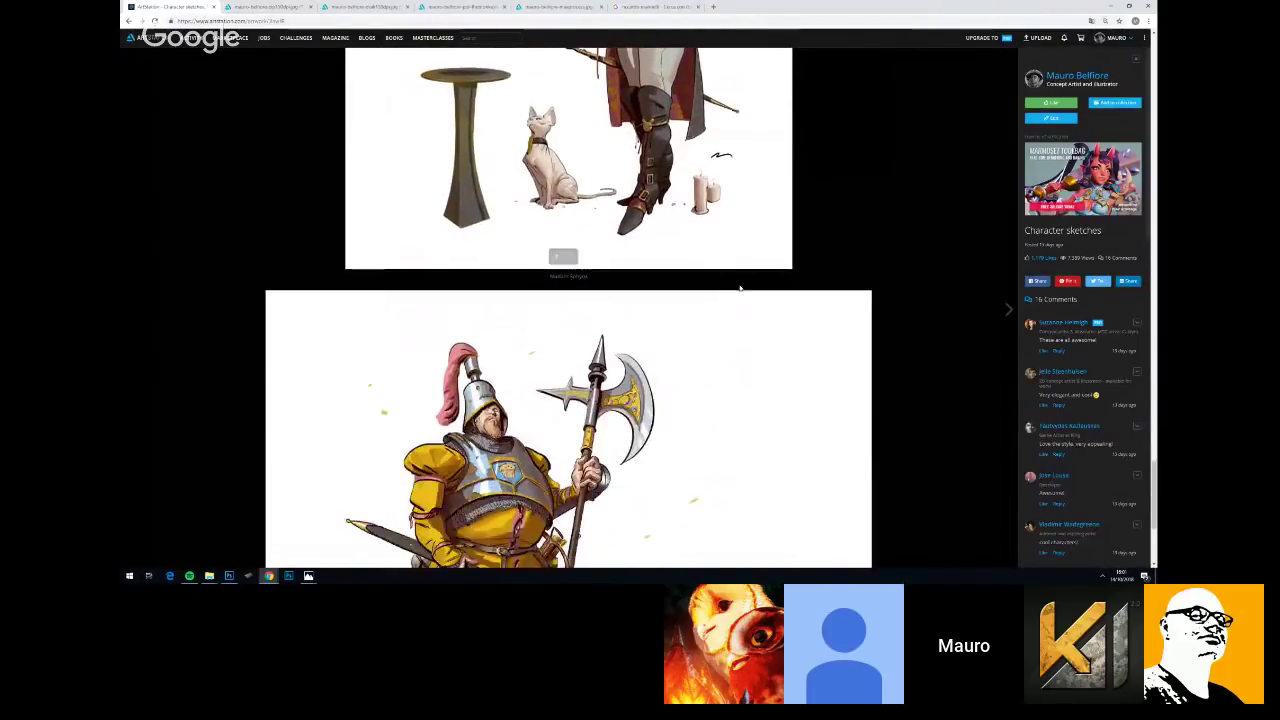
pyautogui.scroll(-3, 714, 232)
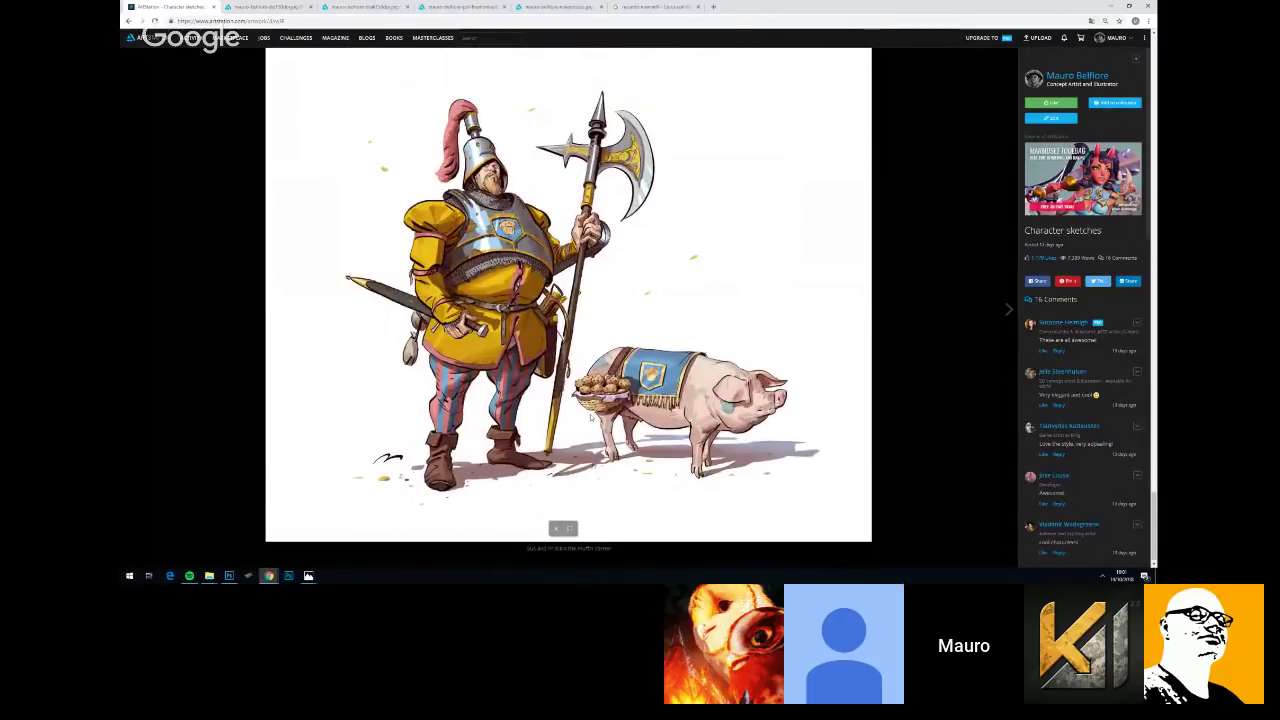
pyautogui.scroll(-1, 588, 420)
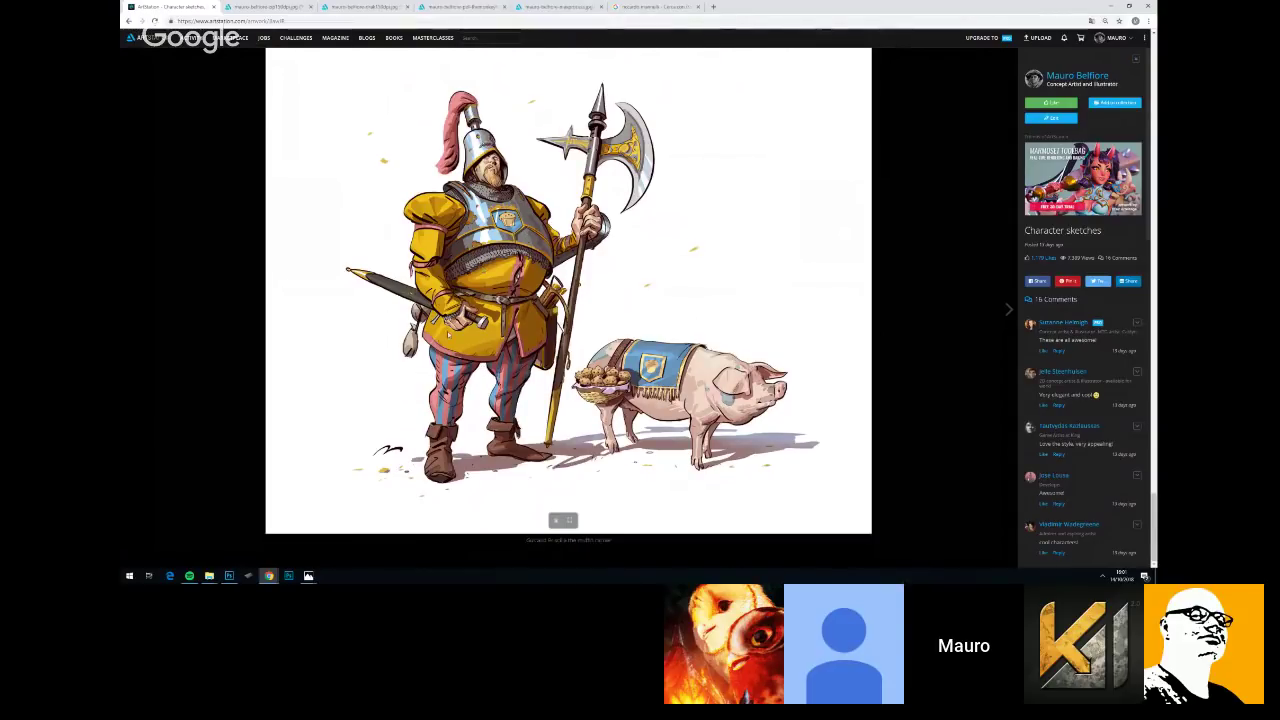
pyautogui.scroll(2, 601, 262)
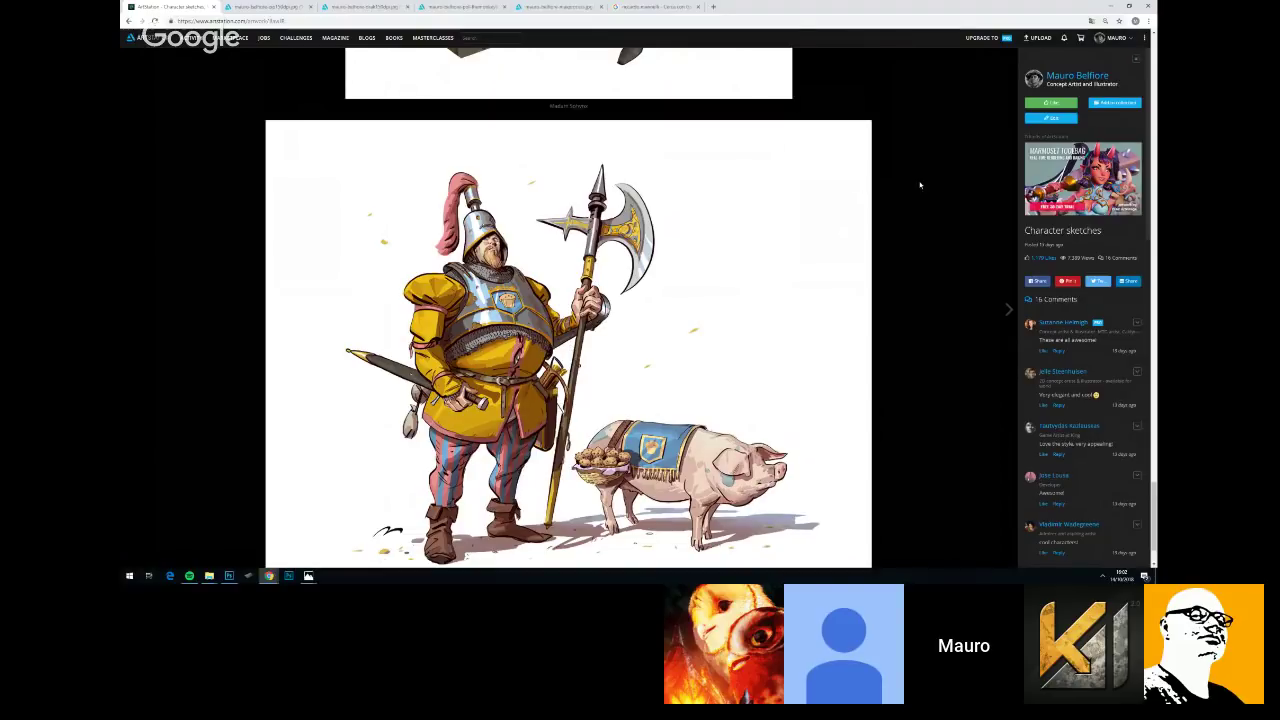
# Go back to the portfolio gallery, open the Material study sessions project with the gorgonzola creatures, and compare its studies with the enlarged figures
pyautogui.moveTo(1102, 78)
pyautogui.click(1085, 77)
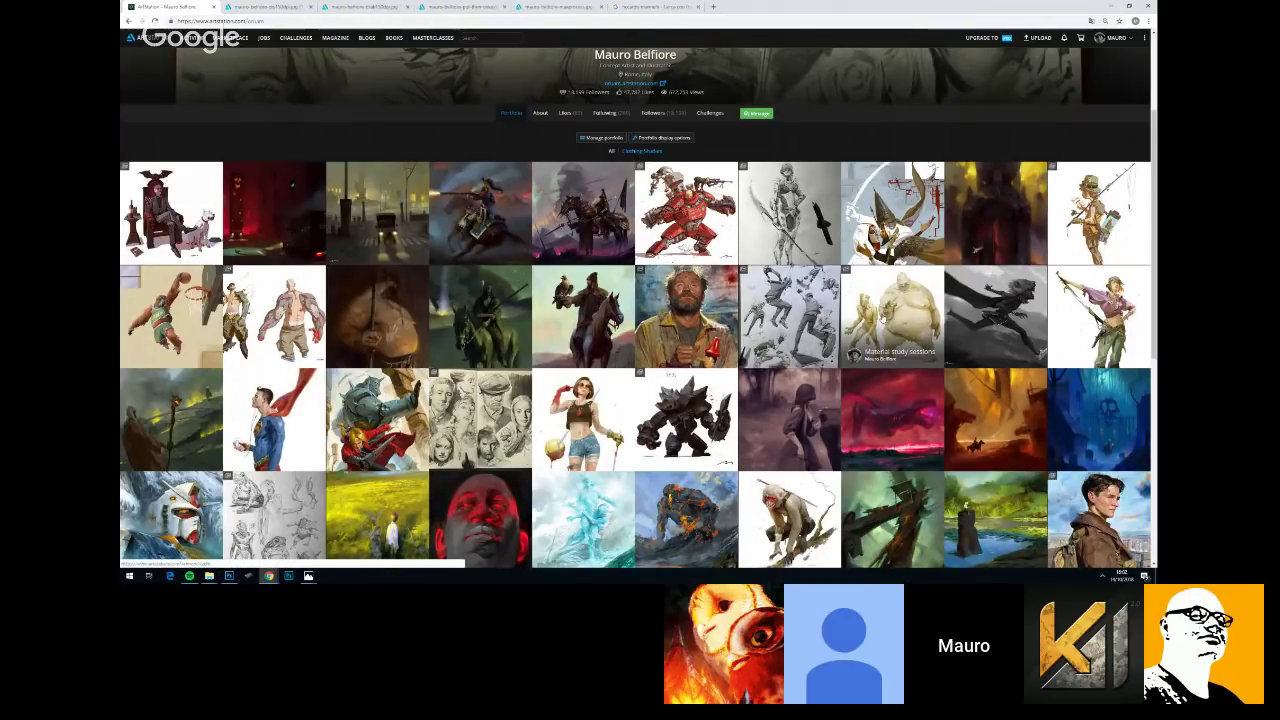
pyautogui.click(883, 317)
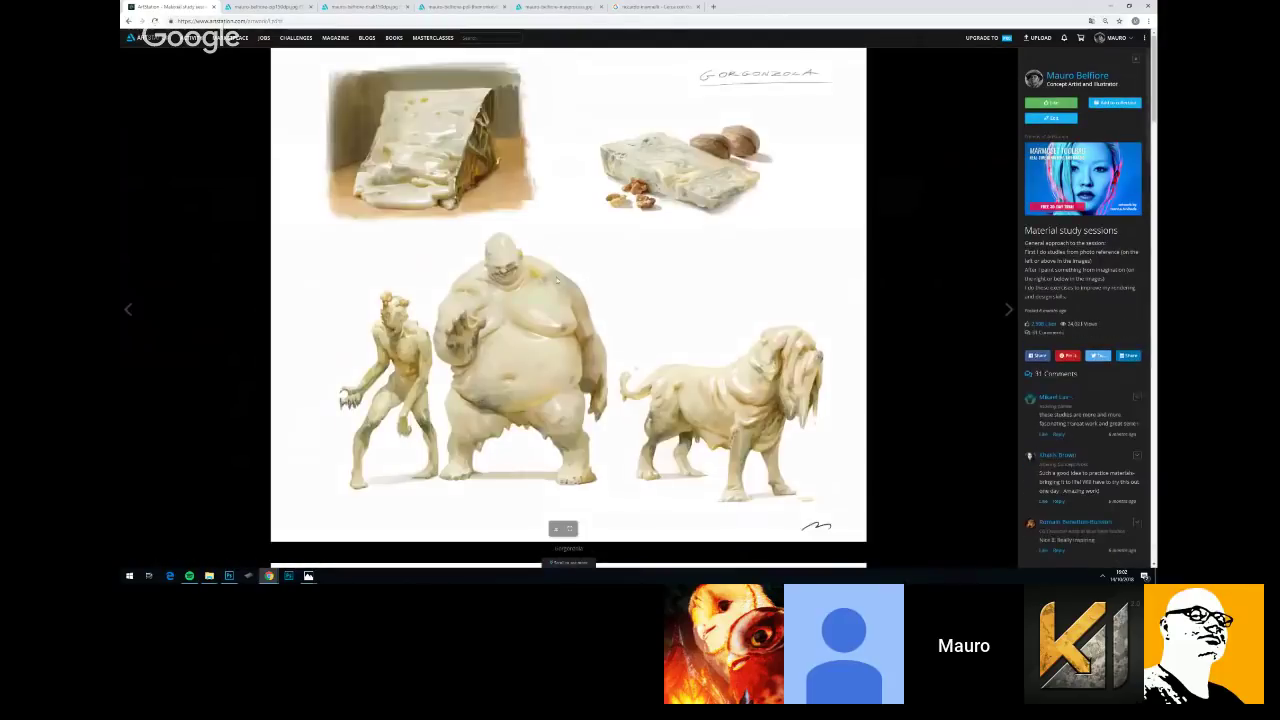
pyautogui.scroll(-5, 556, 281)
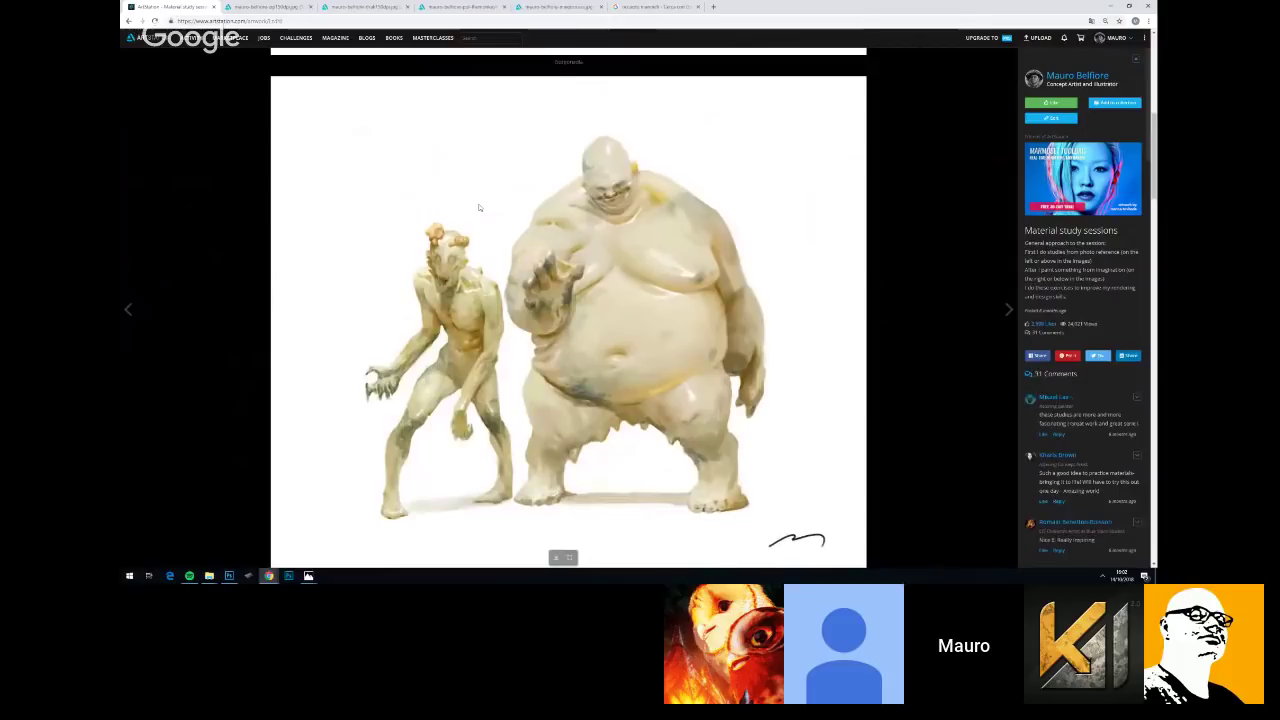
pyautogui.scroll(5, 567, 197)
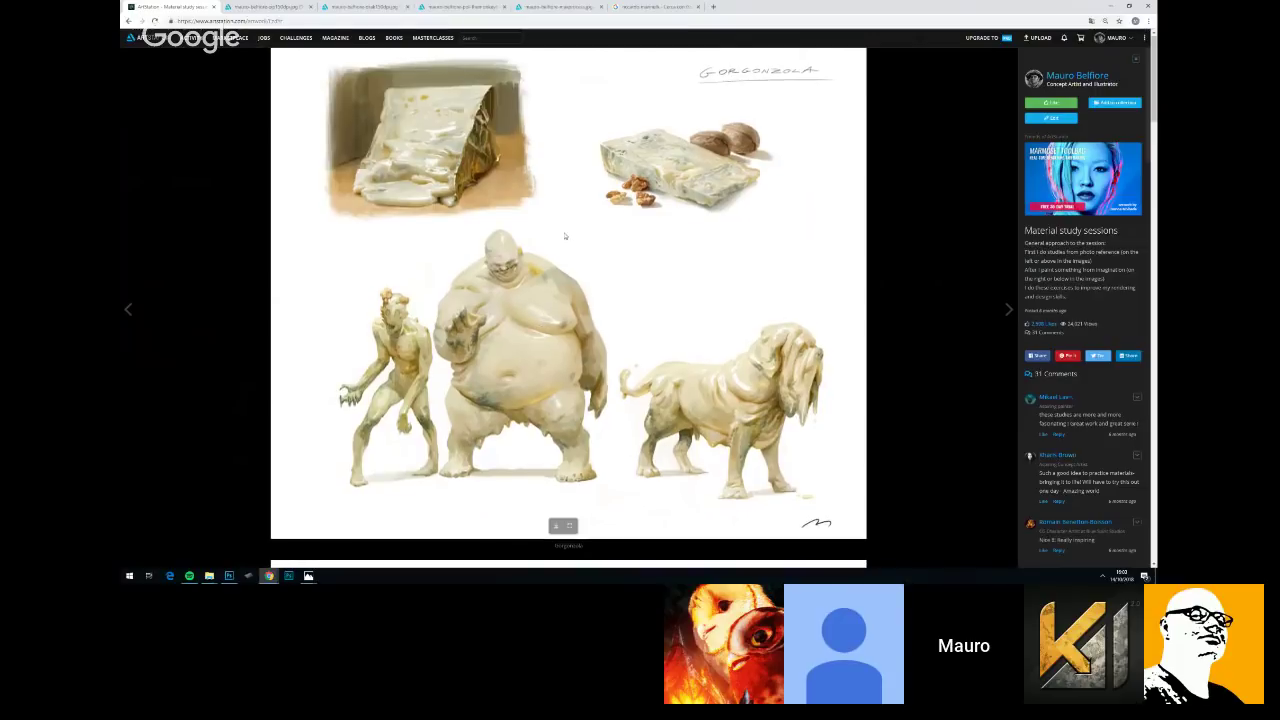
# Browse the material studies past the gorgonzola creatures and croissant figures to the egg and bacon jellyfish creature
pyautogui.scroll(-2, 567, 232)
pyautogui.scroll(-6, 565, 236)
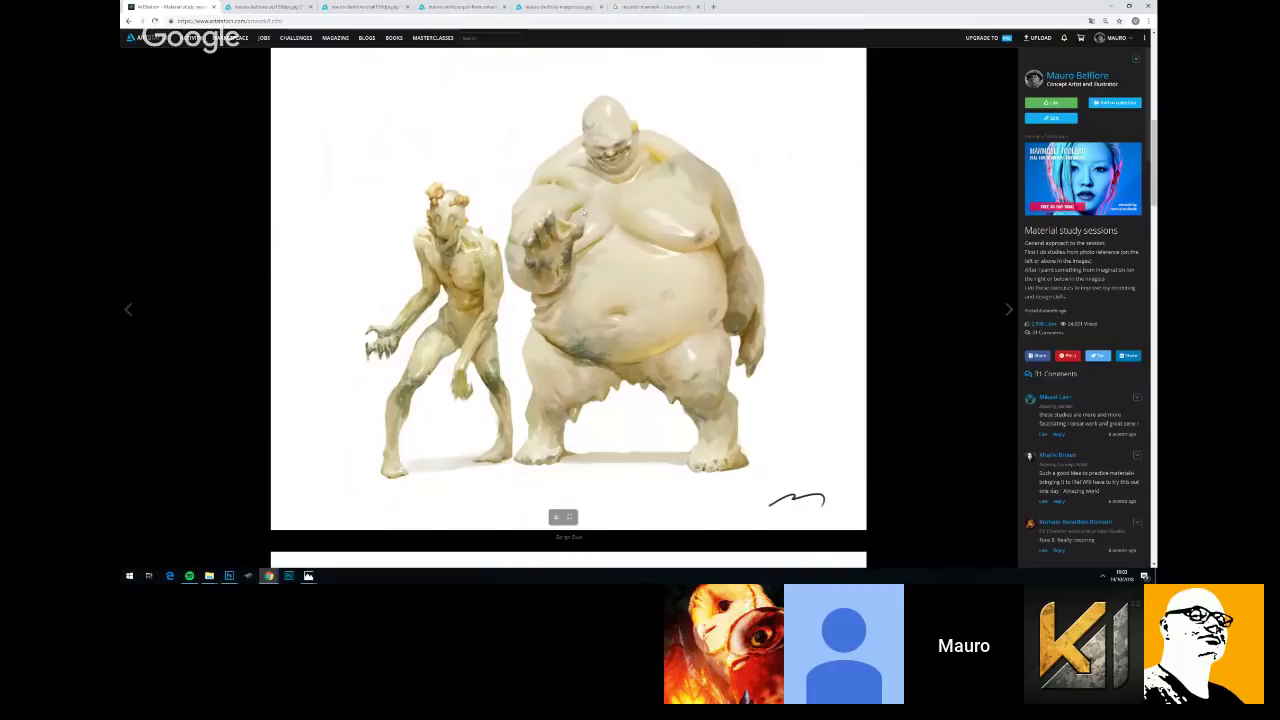
pyautogui.scroll(-10, 582, 210)
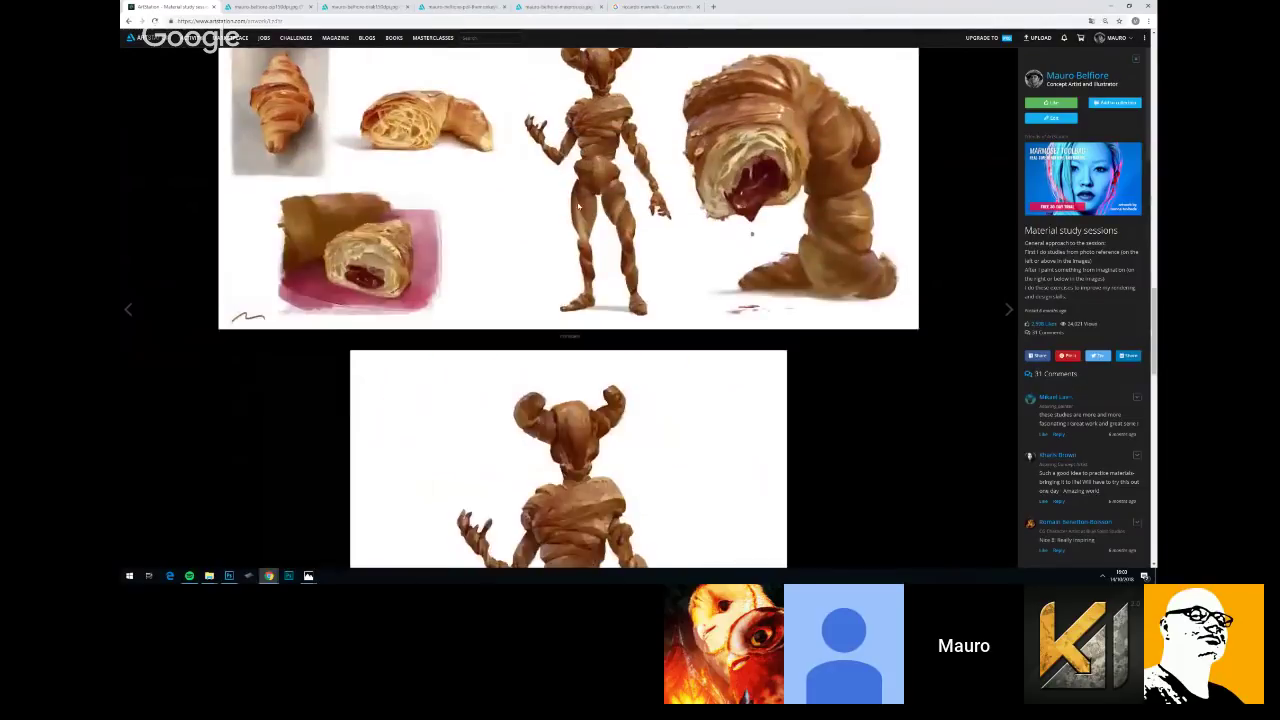
pyautogui.scroll(2, 580, 206)
pyautogui.scroll(-3, 590, 209)
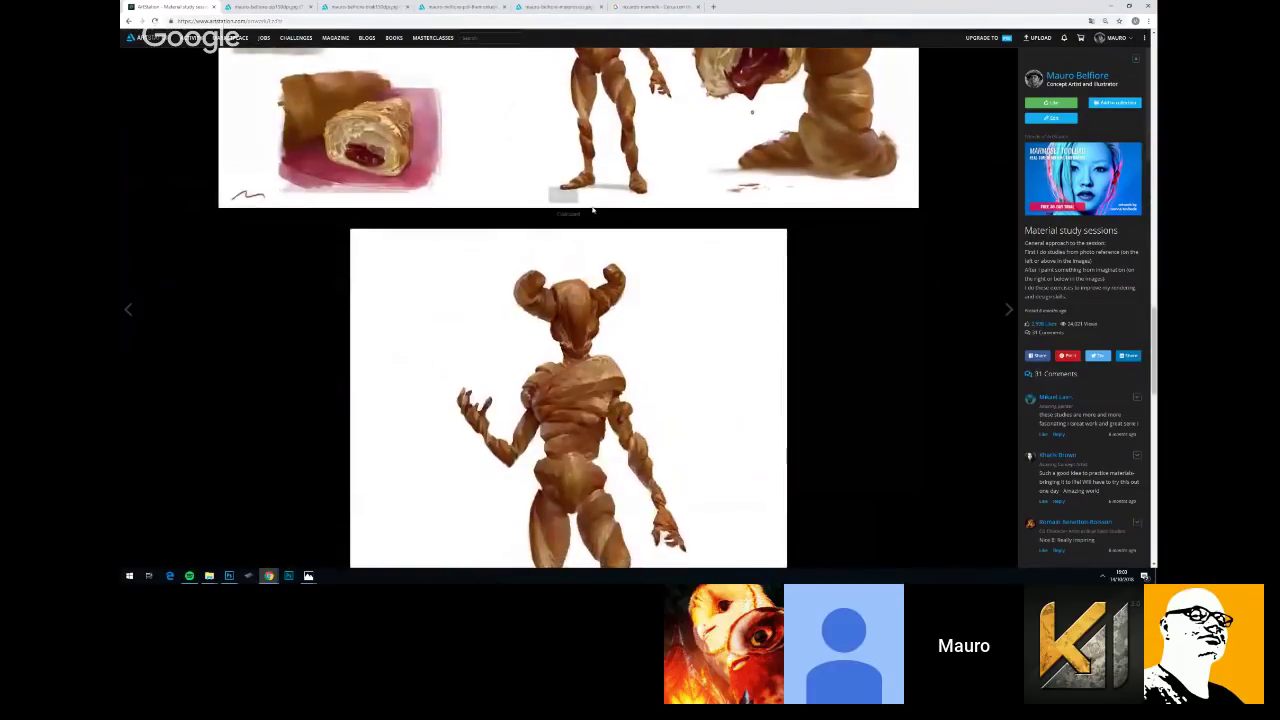
pyautogui.scroll(-2, 592, 210)
pyautogui.scroll(-5, 595, 205)
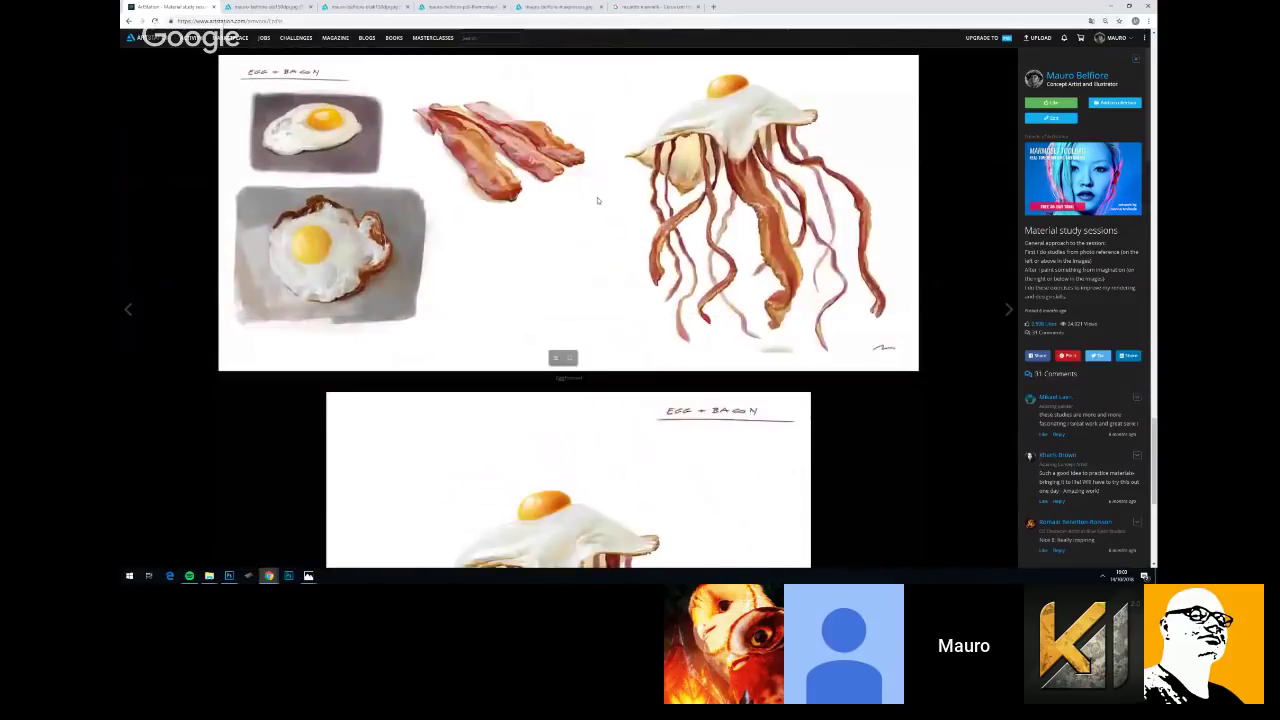
pyautogui.scroll(-5, 600, 200)
pyautogui.scroll(5, 660, 265)
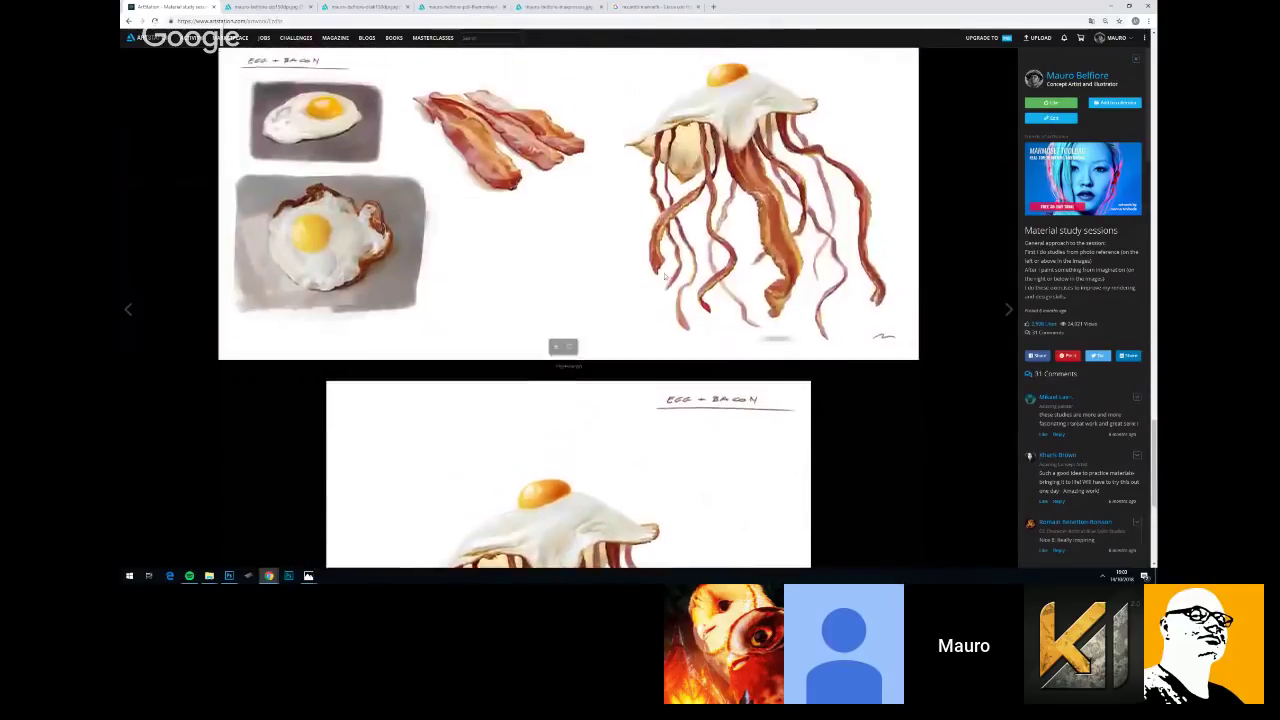
pyautogui.scroll(1, 663, 275)
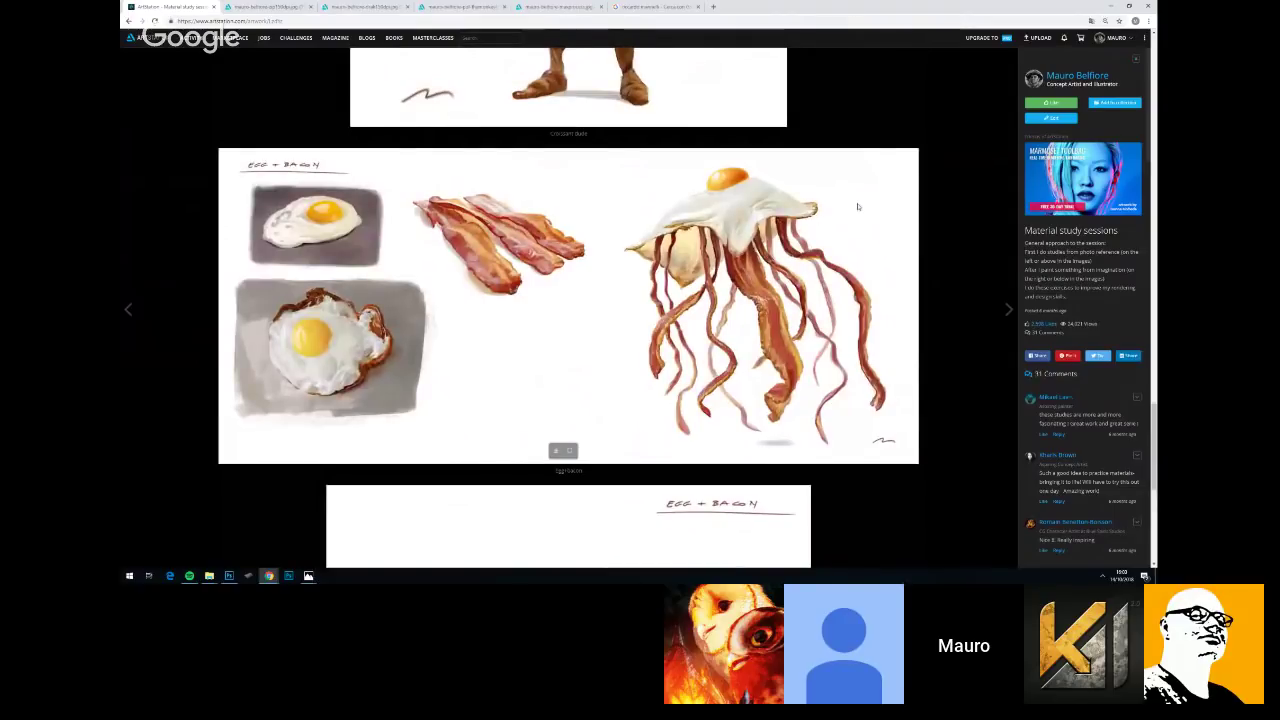
# Go back to the gallery, open the Material study sessions project with the dark spiked golem, and view its golem figures
pyautogui.click(1077, 76)
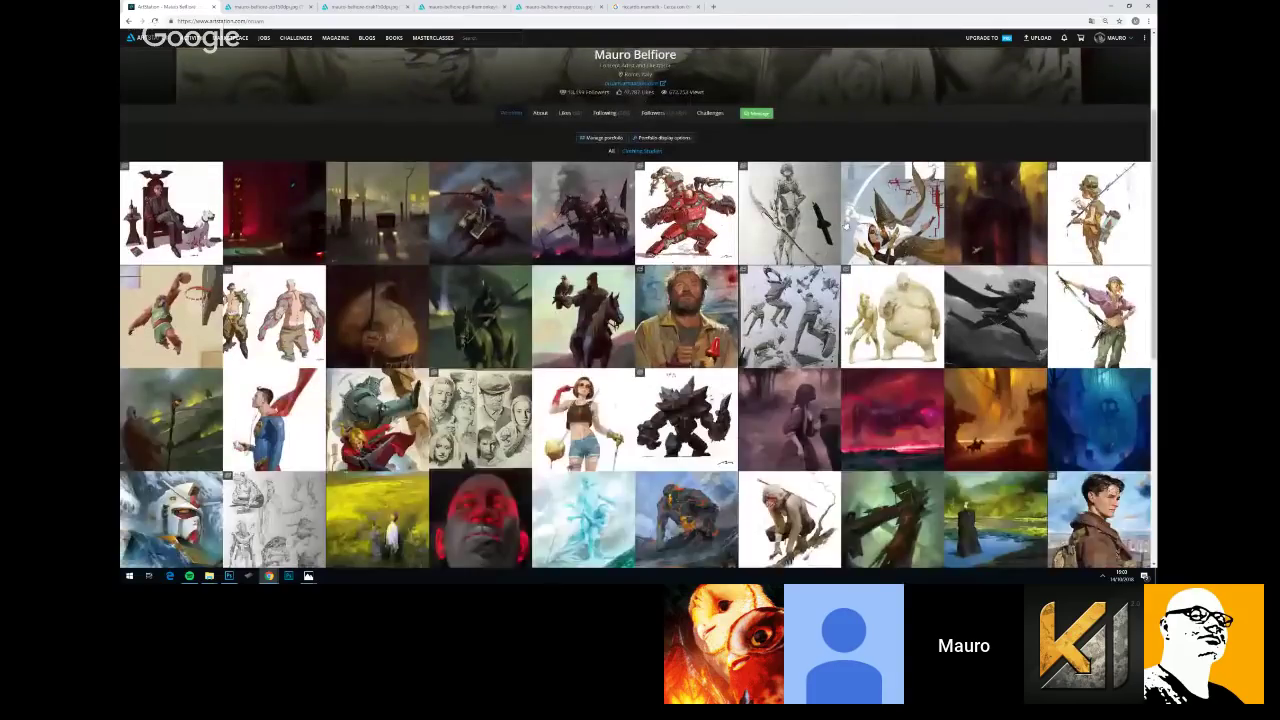
pyautogui.click(656, 398)
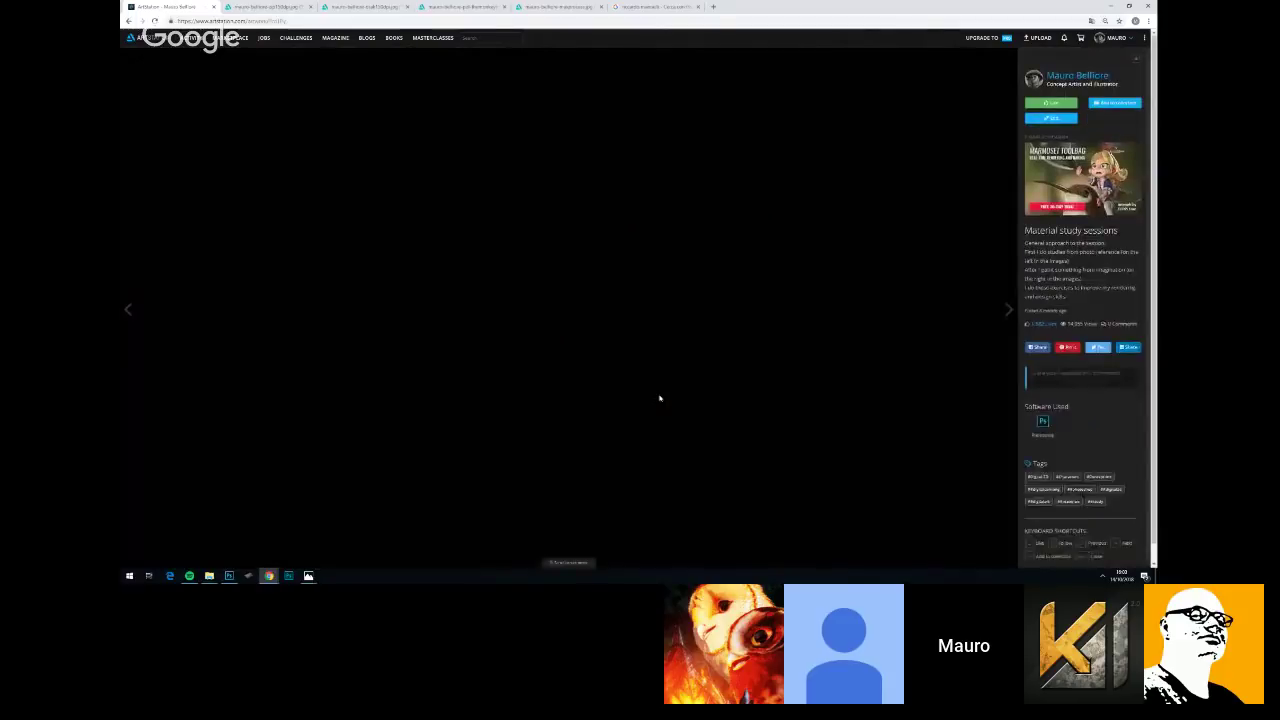
pyautogui.scroll(-5, 675, 192)
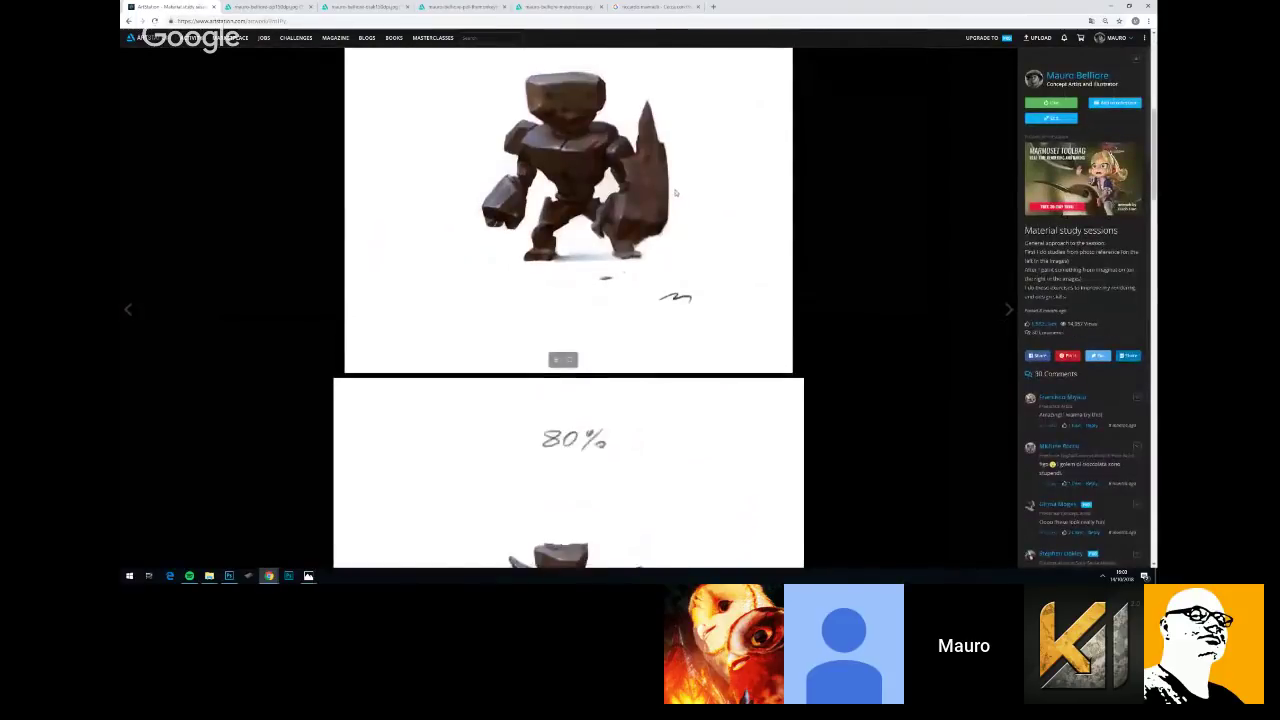
pyautogui.scroll(-3, 675, 192)
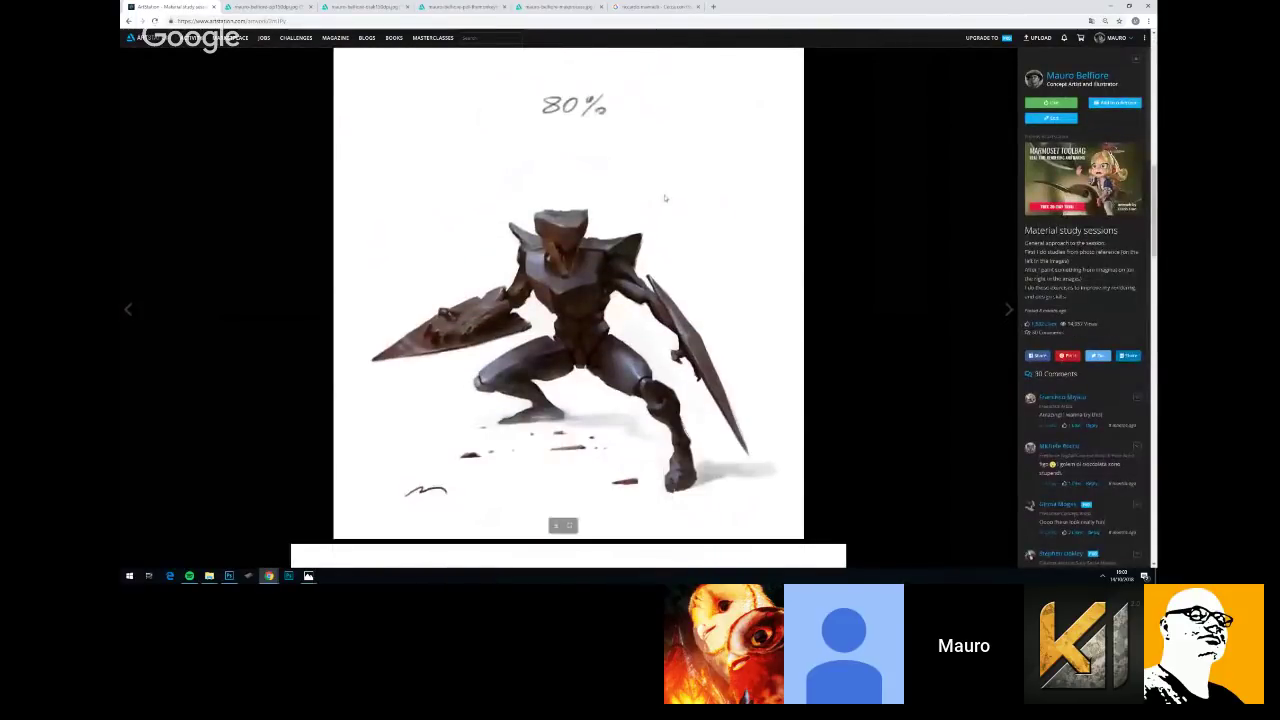
pyautogui.scroll(-3, 664, 198)
pyautogui.scroll(-3, 662, 194)
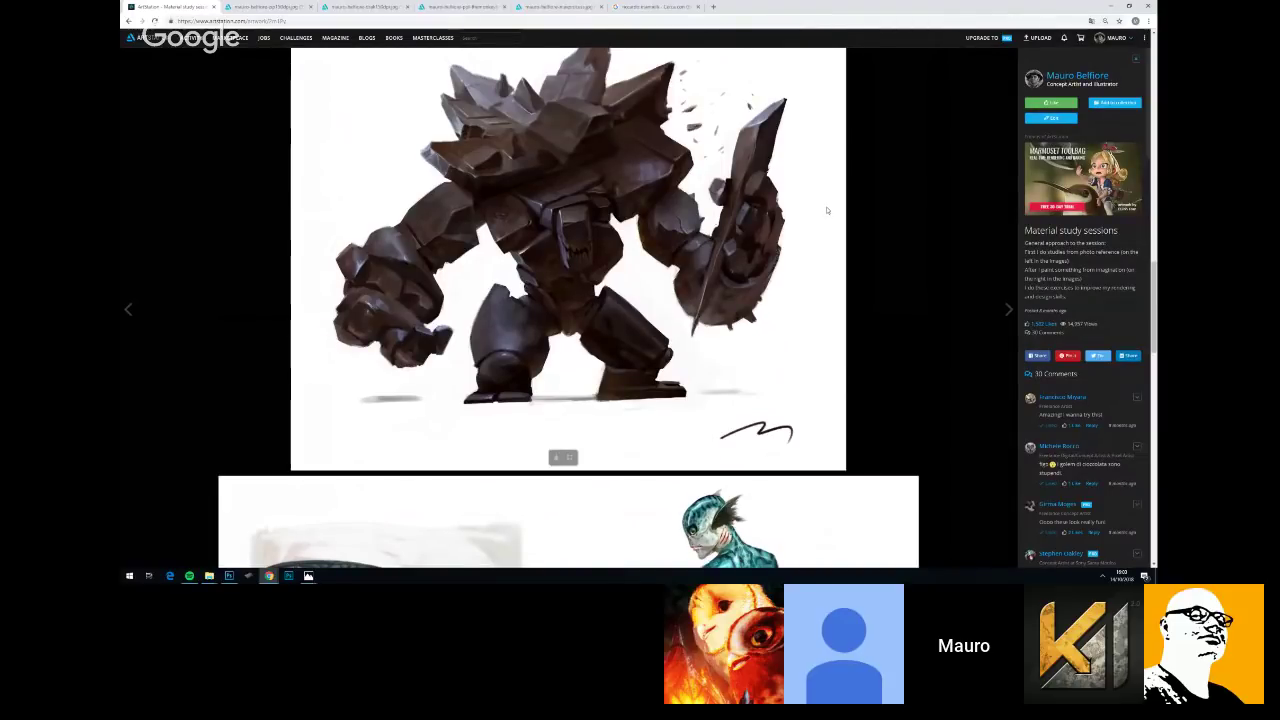
# View the fish, lettuce and green vase material studies with their matching creatures below the spiked golem
pyautogui.scroll(-3, 826, 210)
pyautogui.scroll(-5, 826, 213)
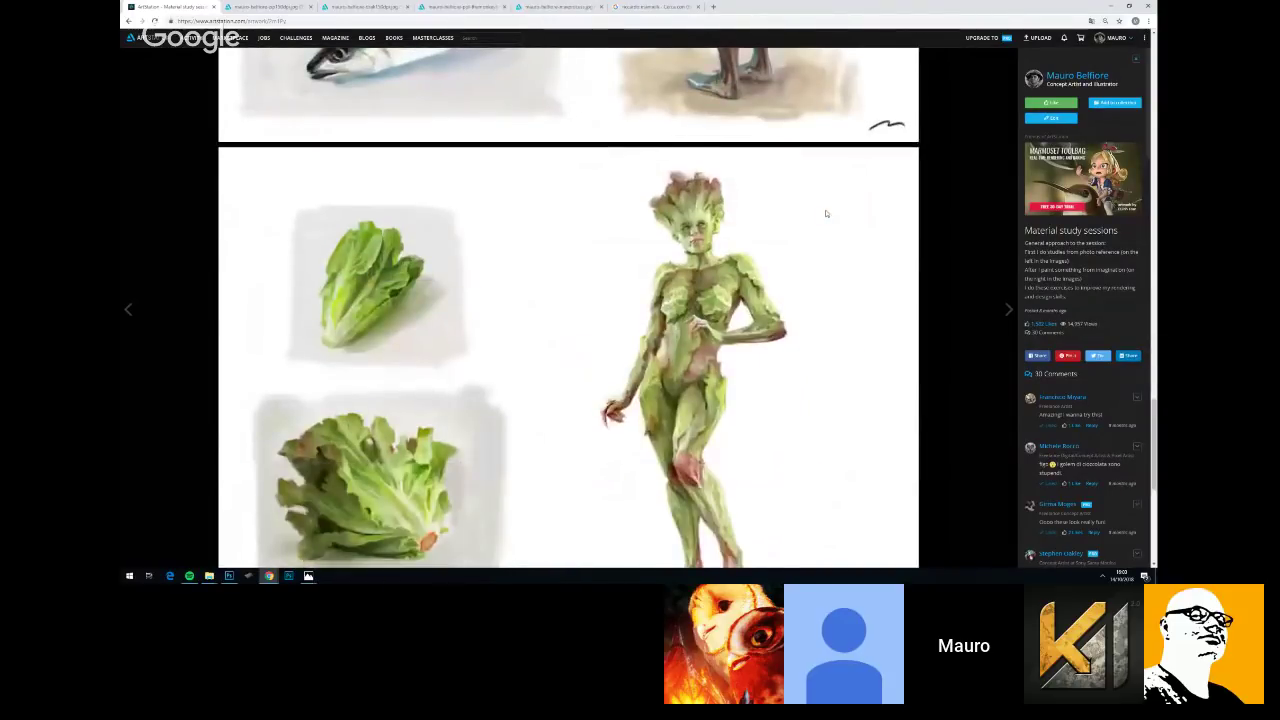
pyautogui.scroll(-3, 826, 213)
pyautogui.scroll(-3, 826, 213)
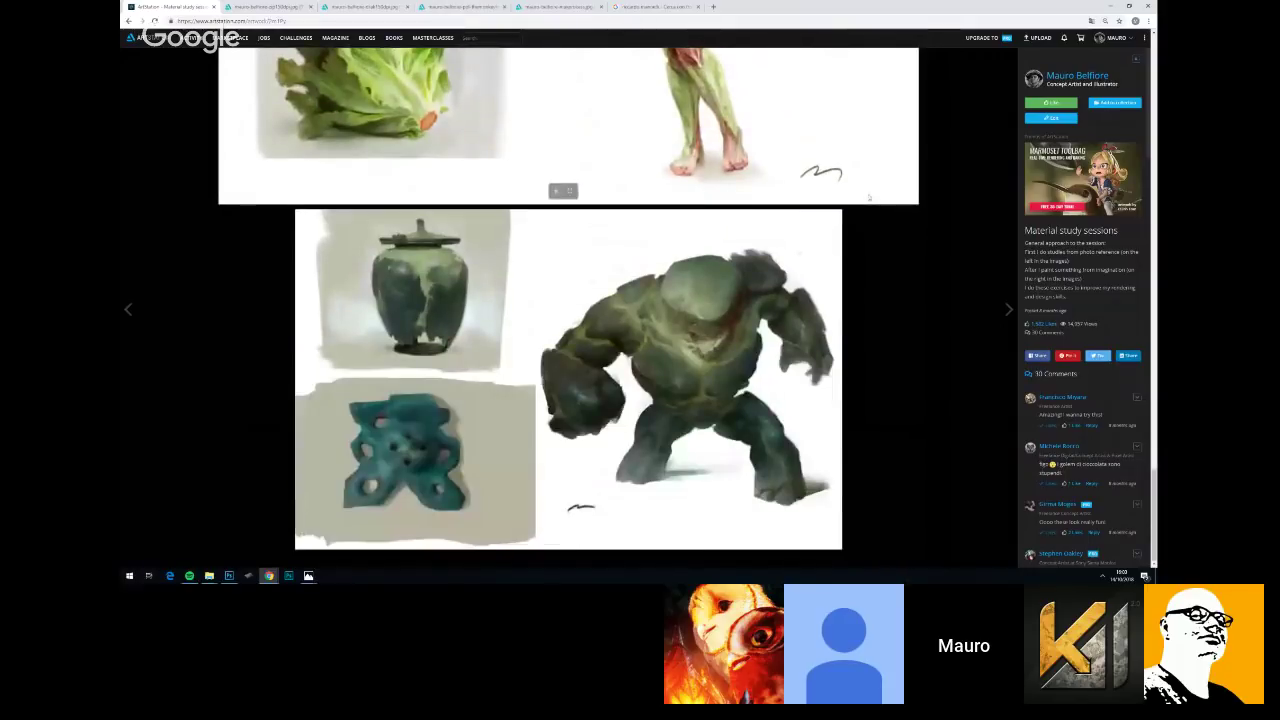
# Return to the portfolio gallery and browse its rows of artwork around the Material study sessions thumbnail
pyautogui.click(1097, 78)
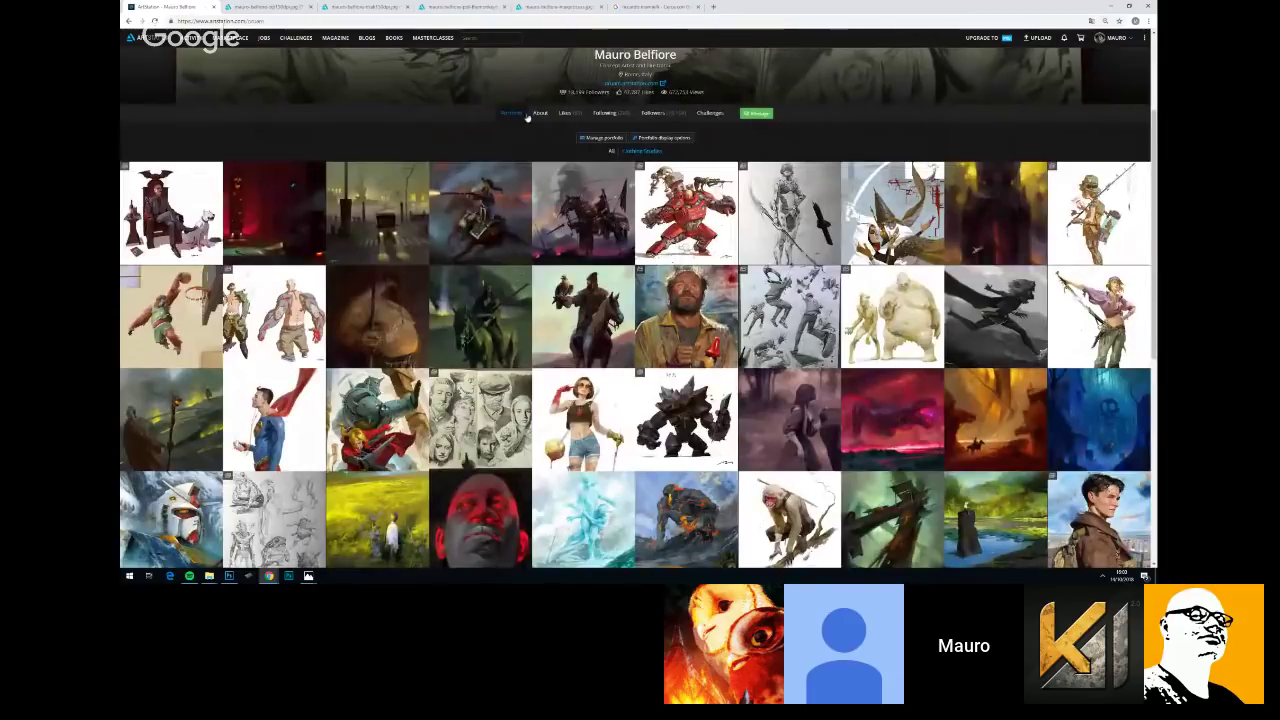
pyautogui.scroll(-3, 525, 105)
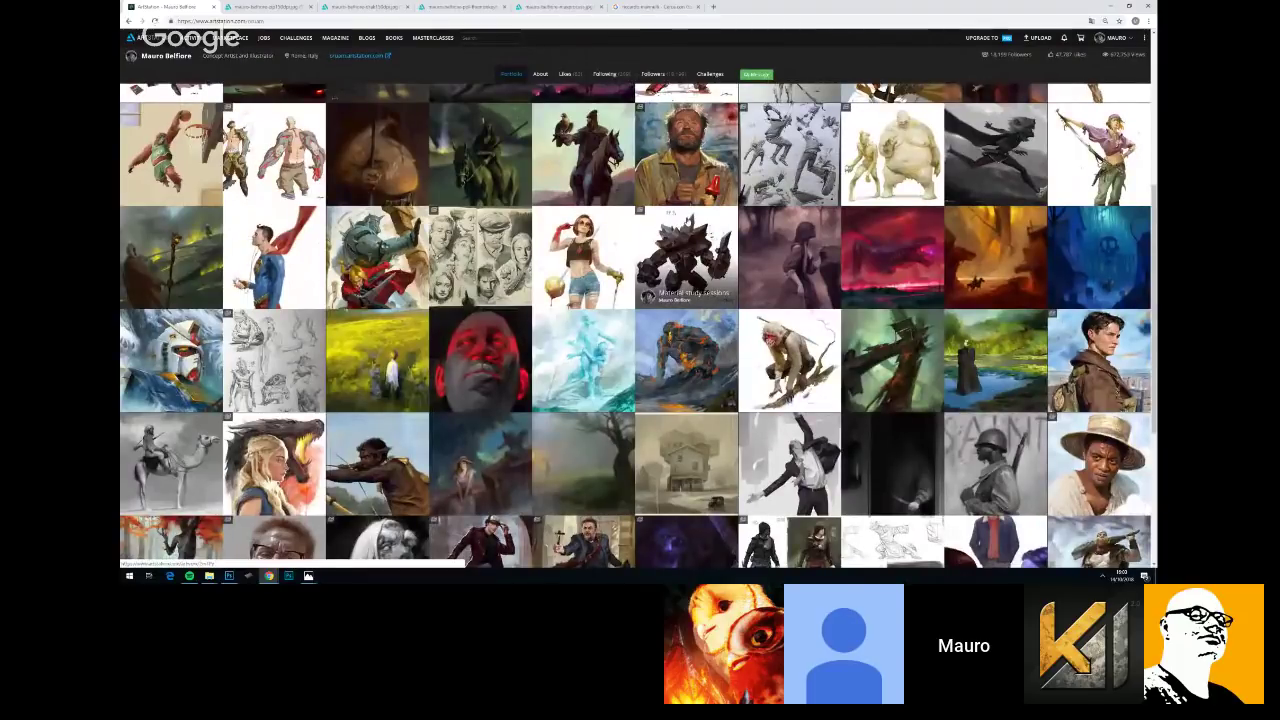
pyautogui.scroll(-1, 686, 257)
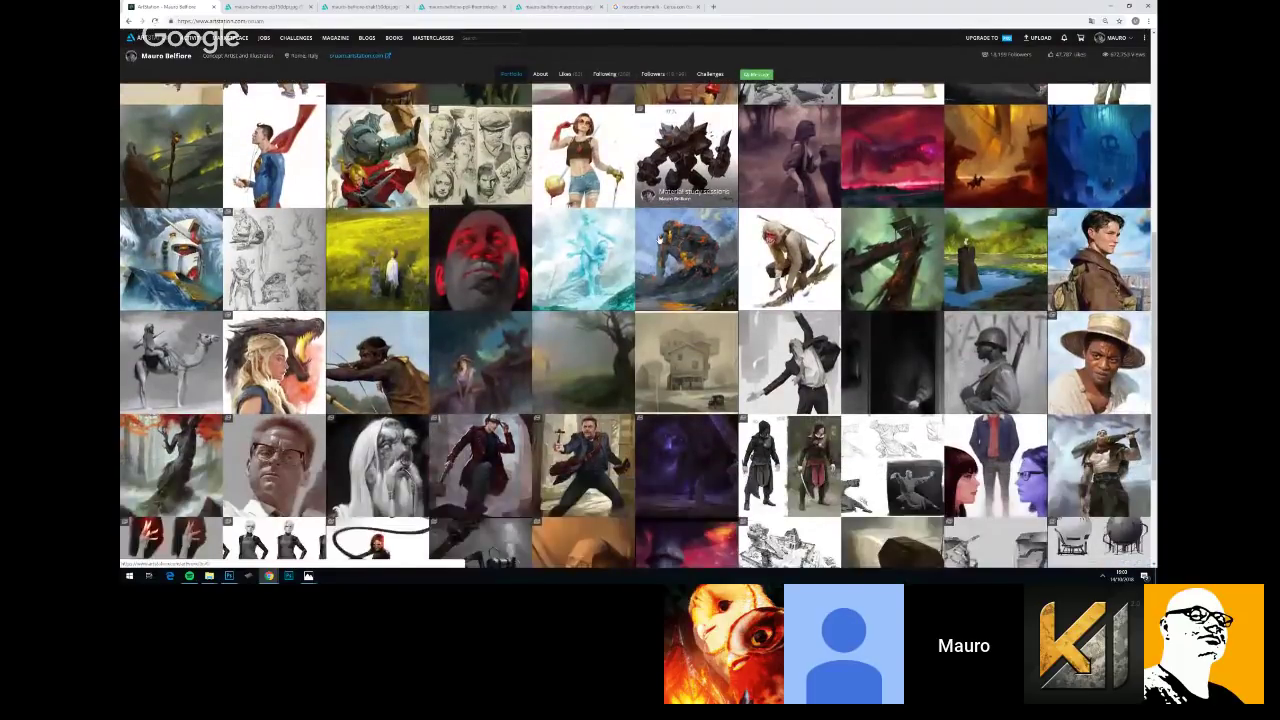
pyautogui.scroll(-1, 686, 257)
pyautogui.scroll(2, 686, 257)
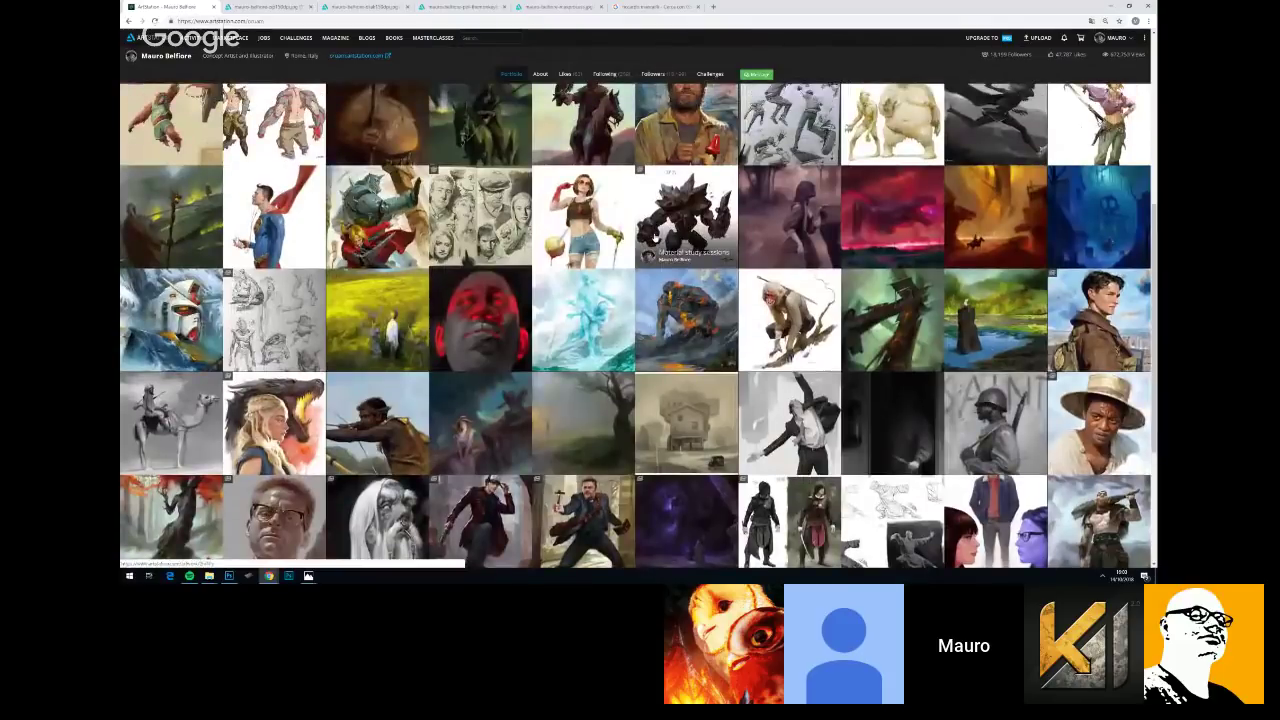
pyautogui.scroll(1, 655, 238)
pyautogui.scroll(1, 655, 238)
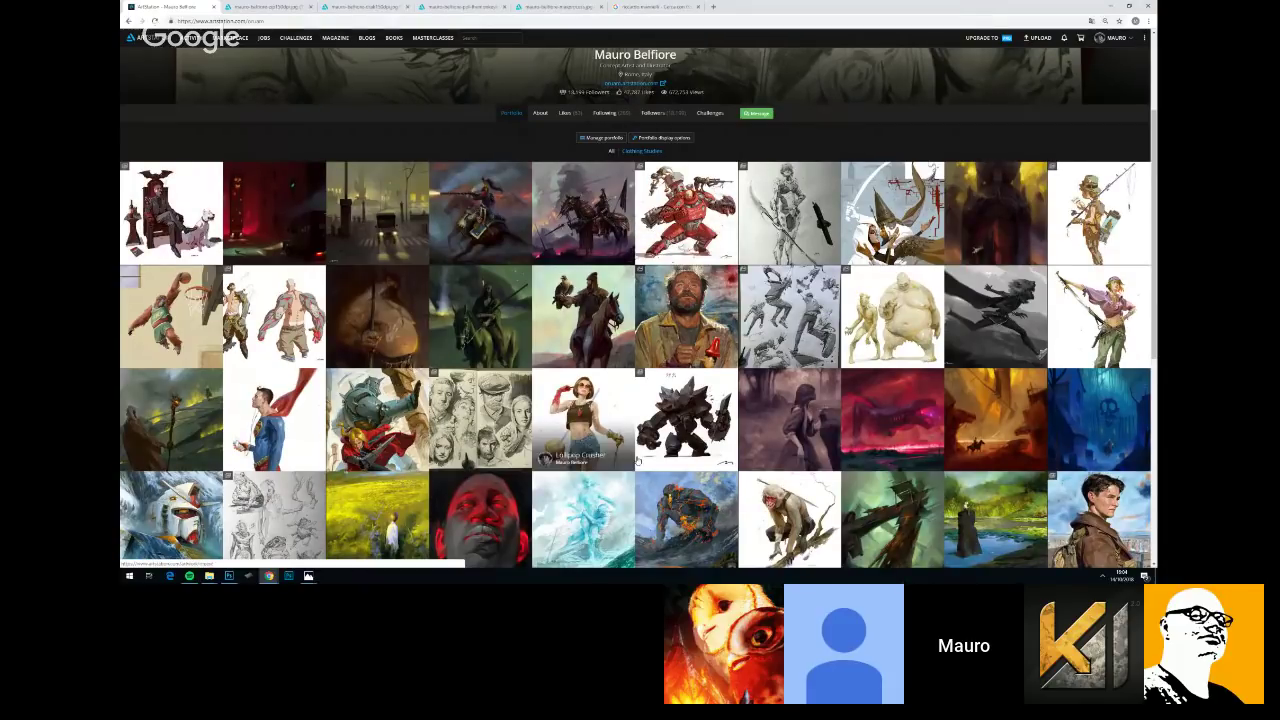
# Open the Material study sessions project with the dark spiked golem and view the enlarged 72% and 80% dark chocolate figures
pyautogui.click(668, 417)
pyautogui.scroll(-5, 581, 281)
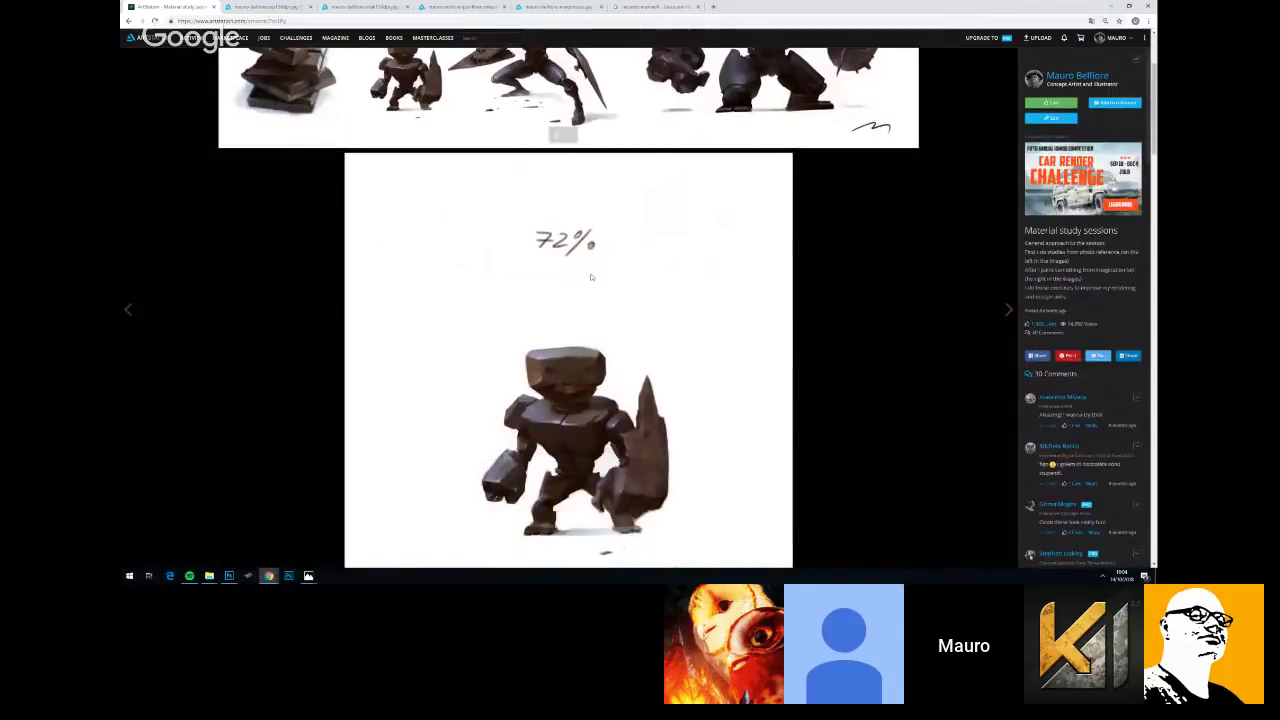
pyautogui.scroll(-2, 848, 240)
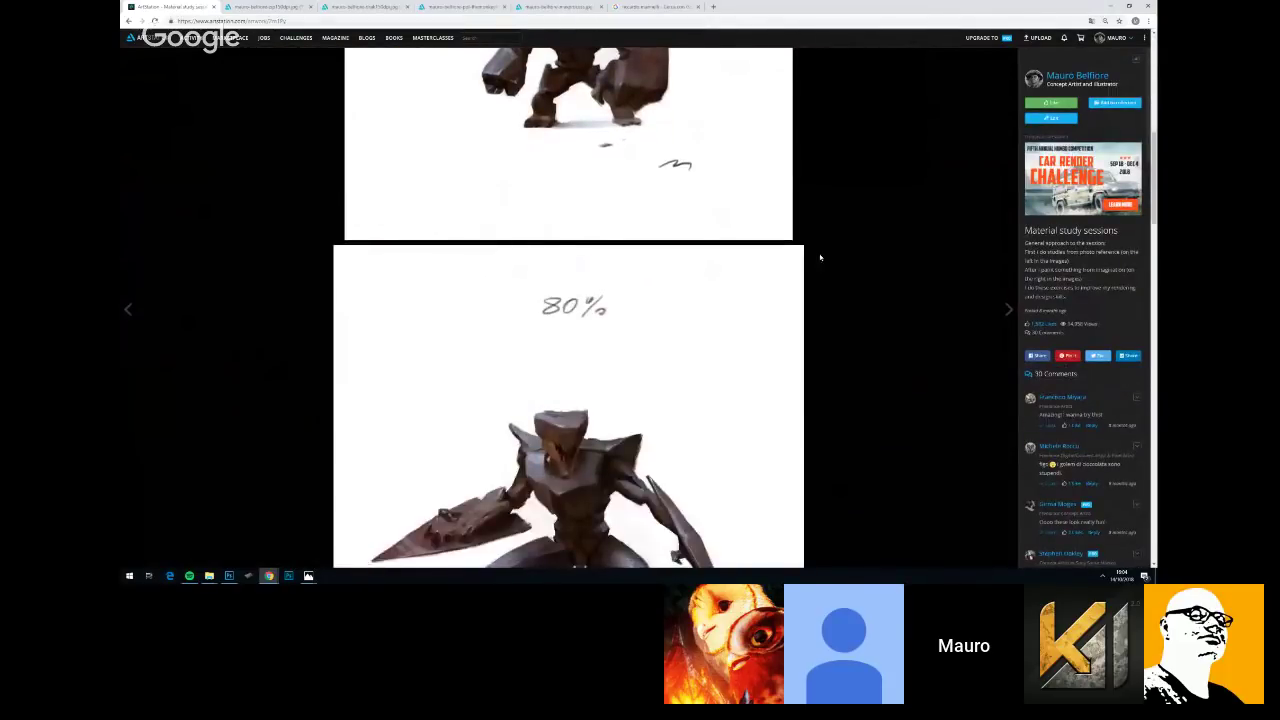
pyautogui.scroll(-2, 815, 264)
pyautogui.scroll(-2, 825, 250)
pyautogui.scroll(6, 845, 255)
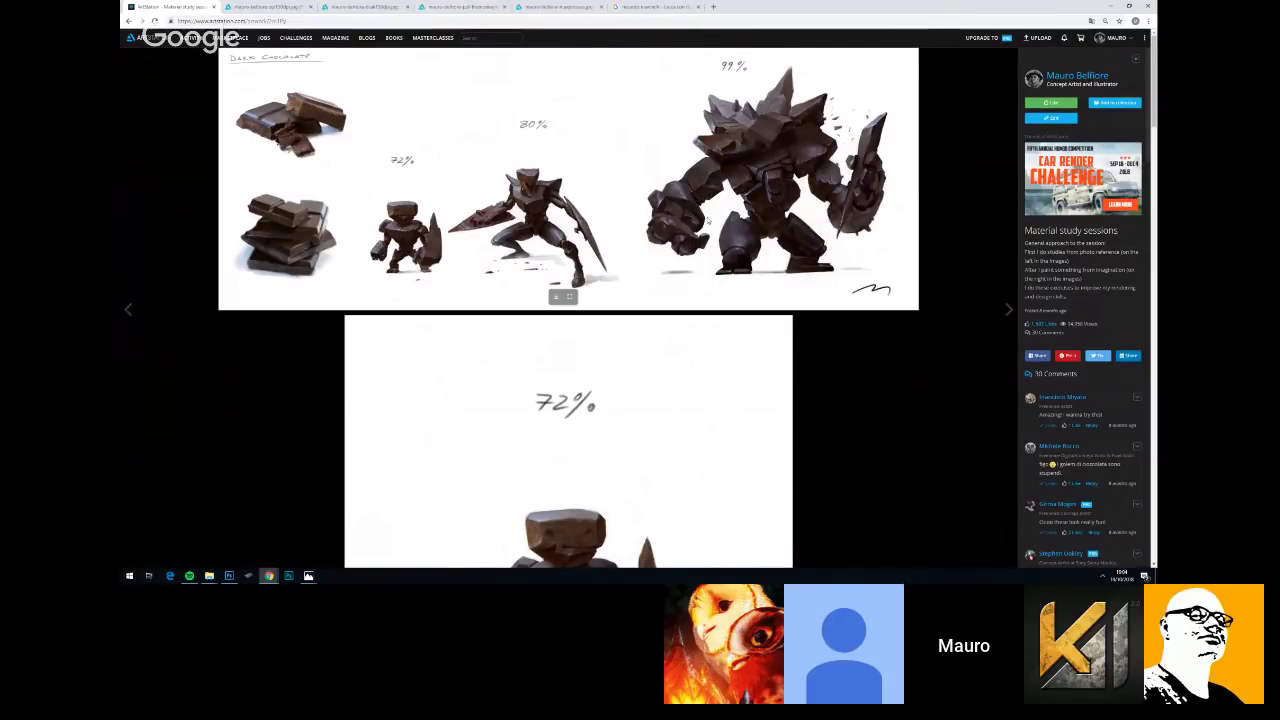
# Compare the enlarged 72% chocolate golem with the overview sheet of the chocolate studies and all three golems
pyautogui.scroll(-3, 518, 236)
pyautogui.scroll(3, 518, 236)
pyautogui.scroll(-2, 300, 297)
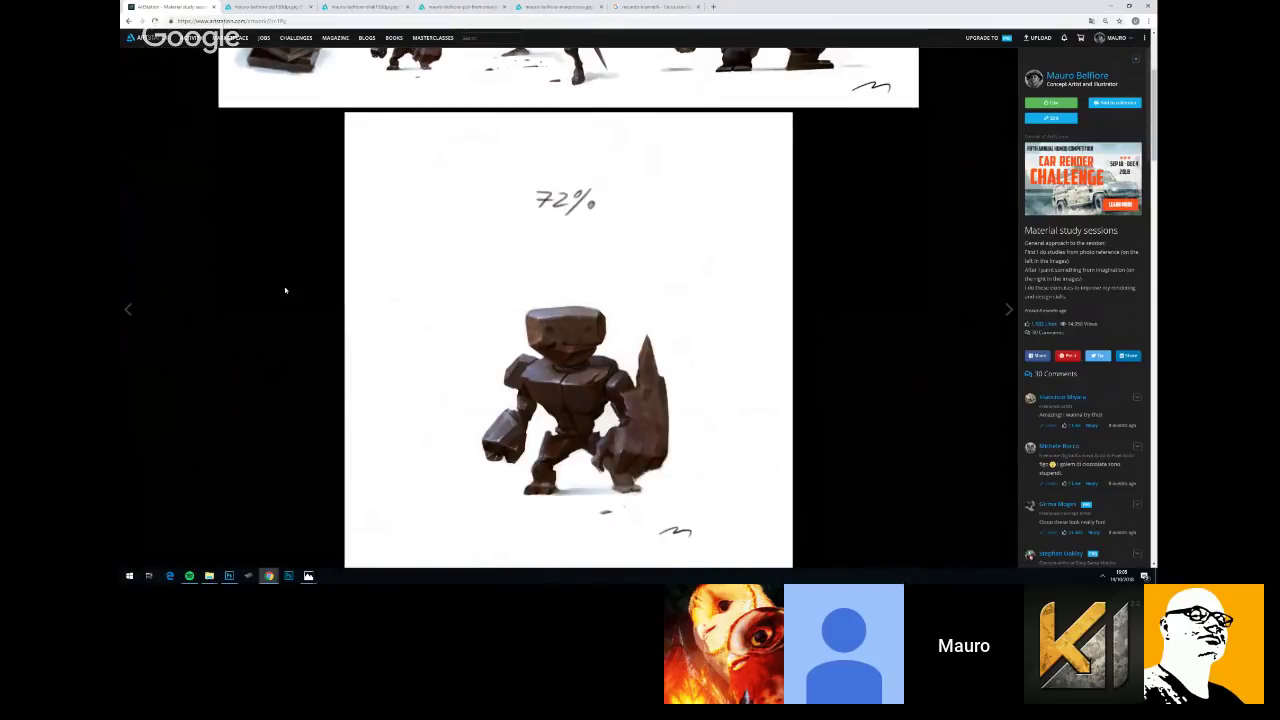
pyautogui.scroll(-2, 286, 288)
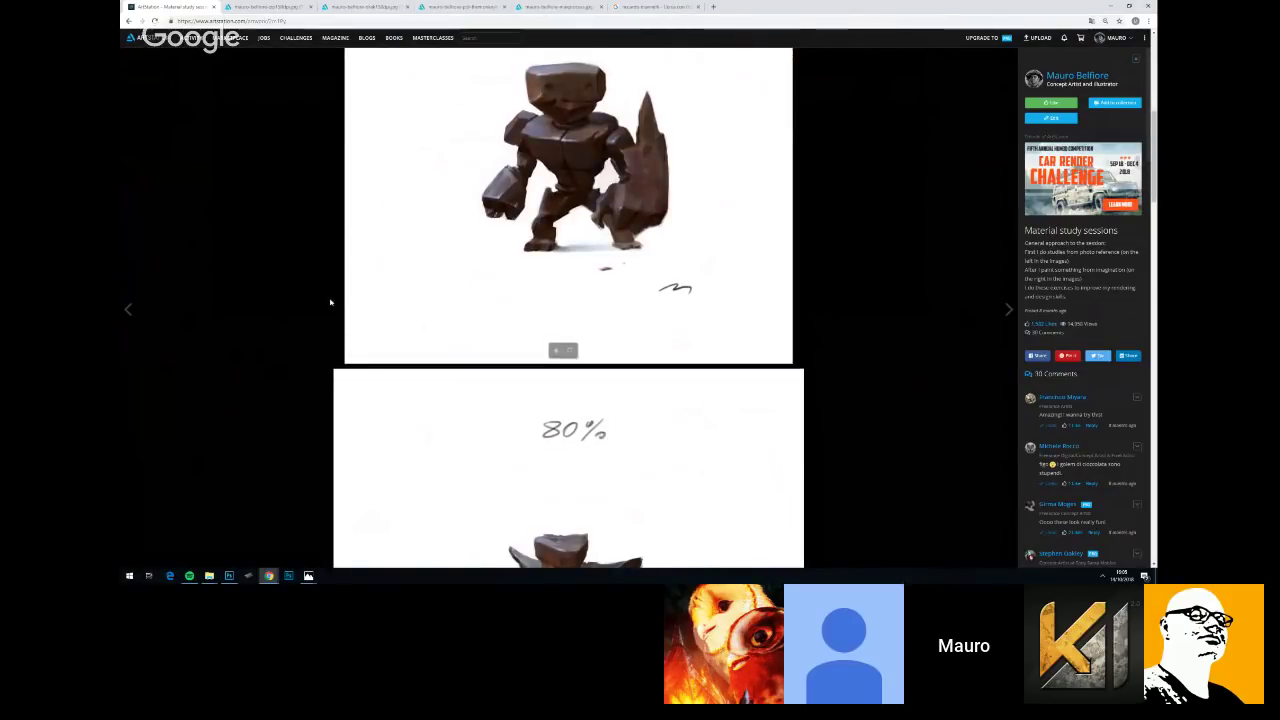
pyautogui.scroll(4, 300, 325)
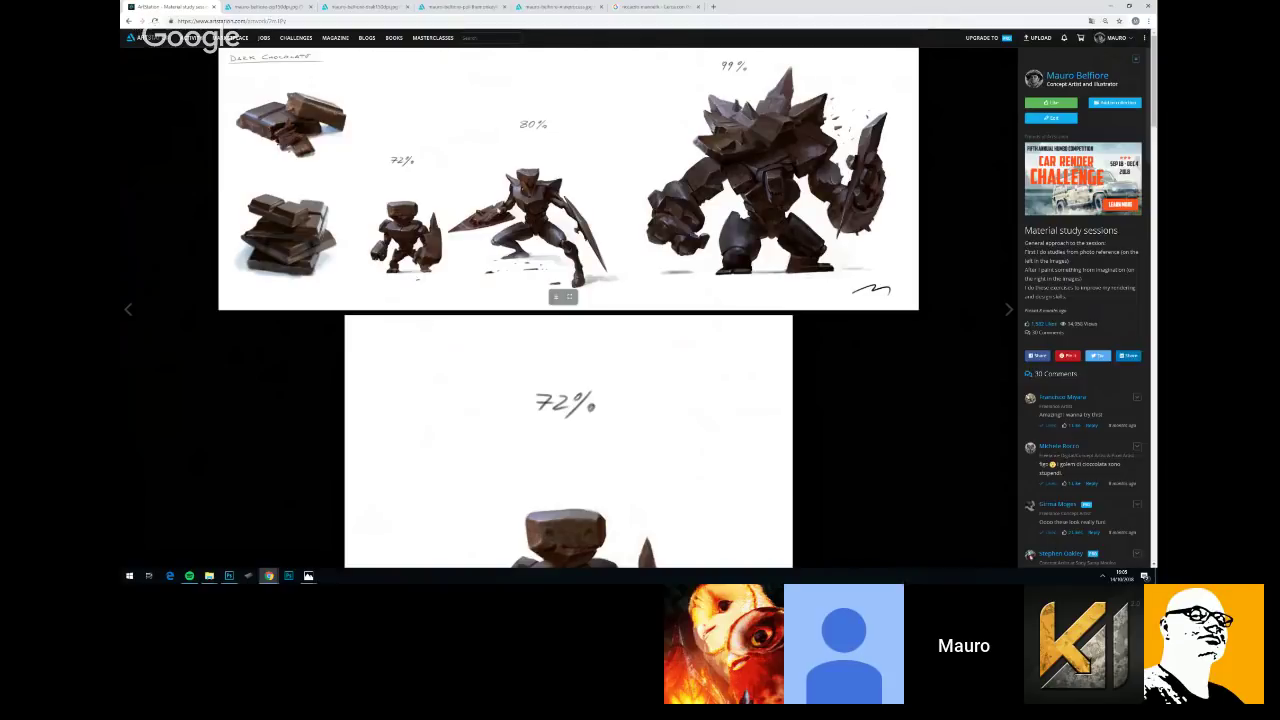
# Go back to the portfolio gallery, look through its artwork down to the last row, and return to the profile header
pyautogui.click(1050, 75)
pyautogui.scroll(-2, 1000, 100)
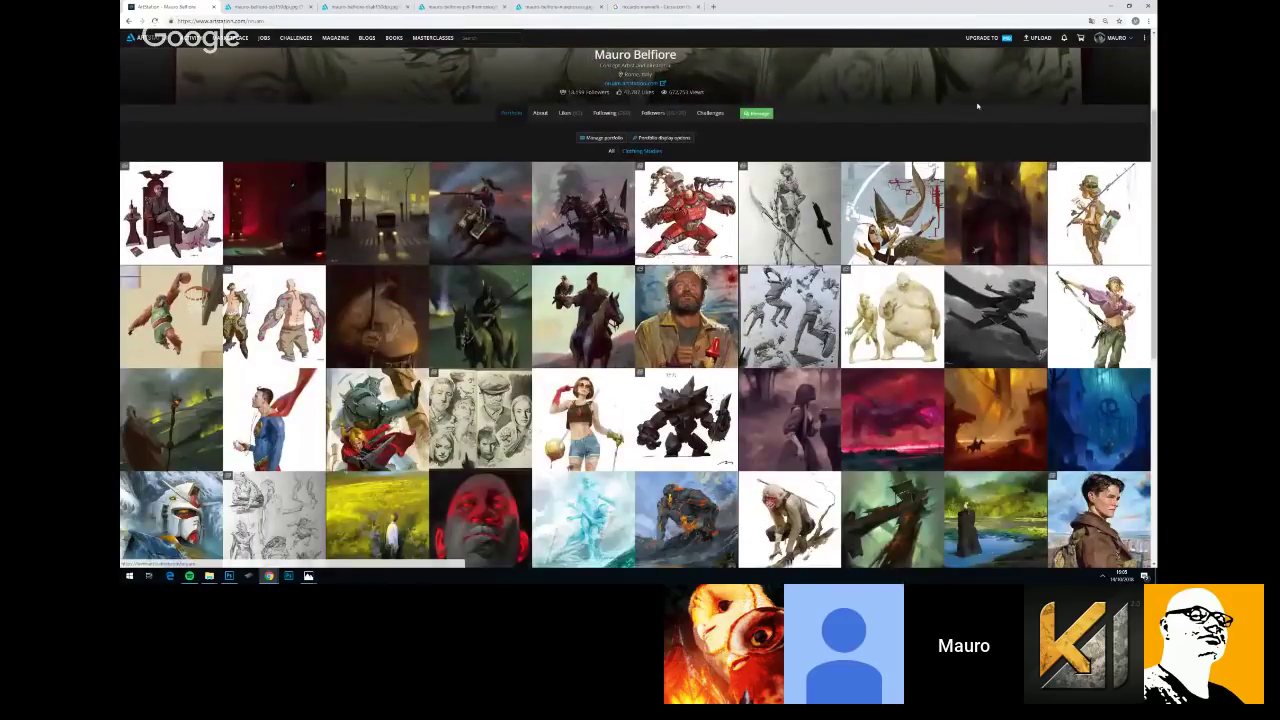
pyautogui.scroll(-1, 585, 200)
pyautogui.scroll(-1, 585, 200)
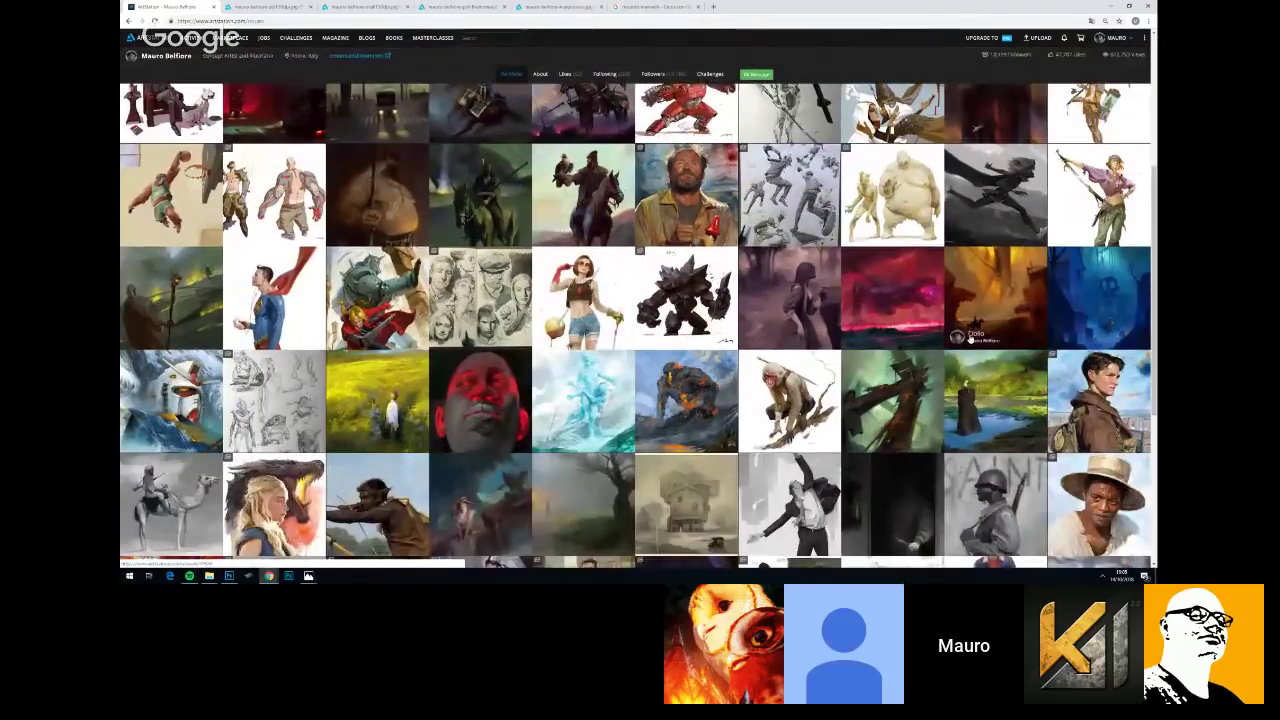
pyautogui.scroll(-2, 485, 315)
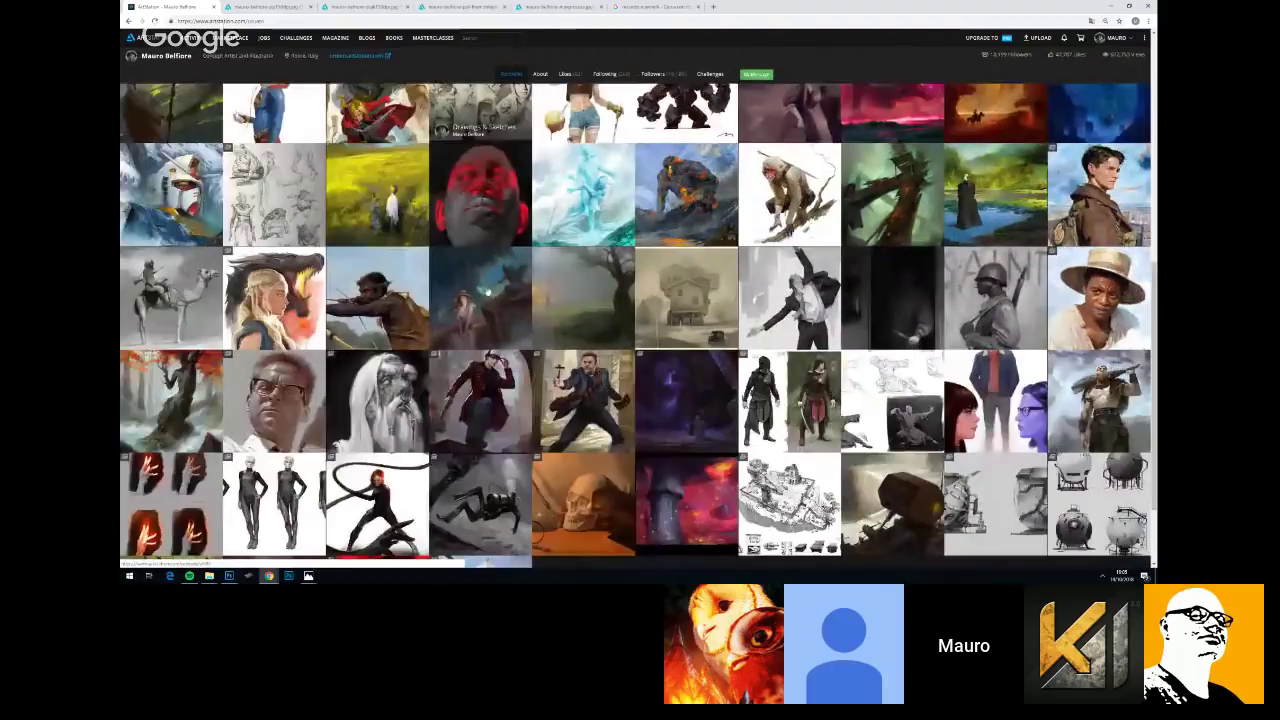
pyautogui.scroll(-1, 475, 338)
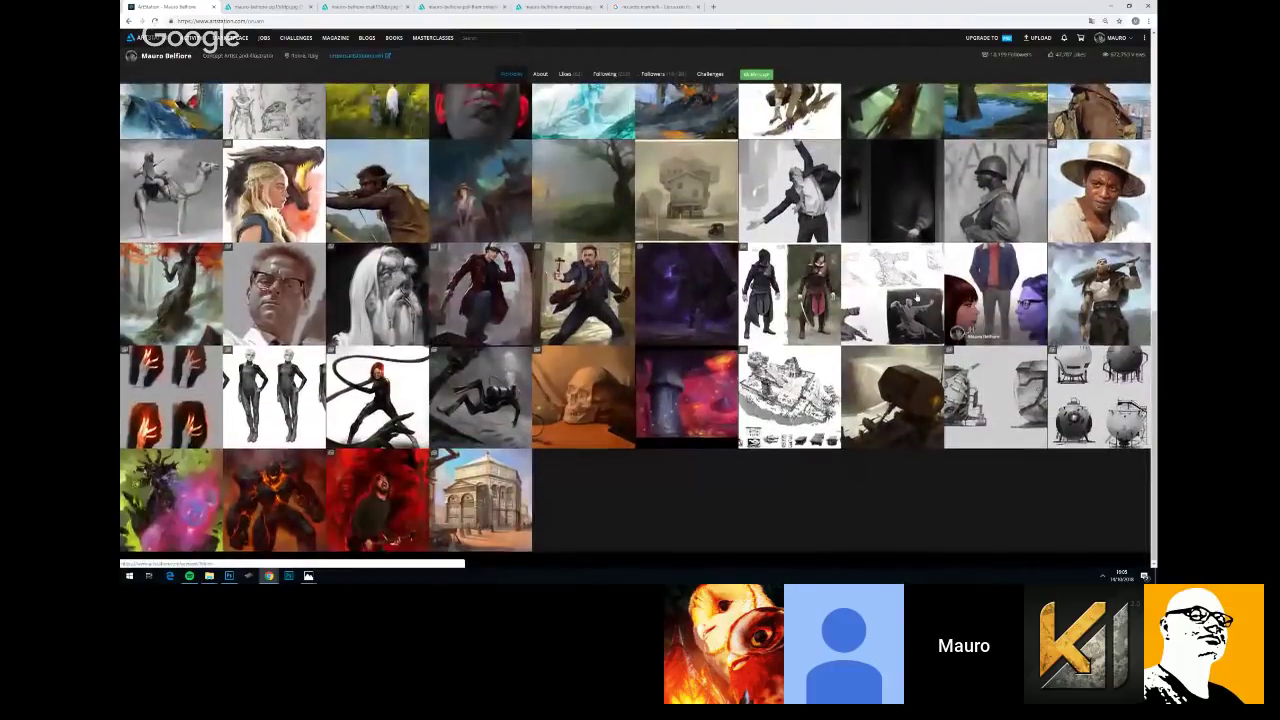
pyautogui.scroll(10, 475, 338)
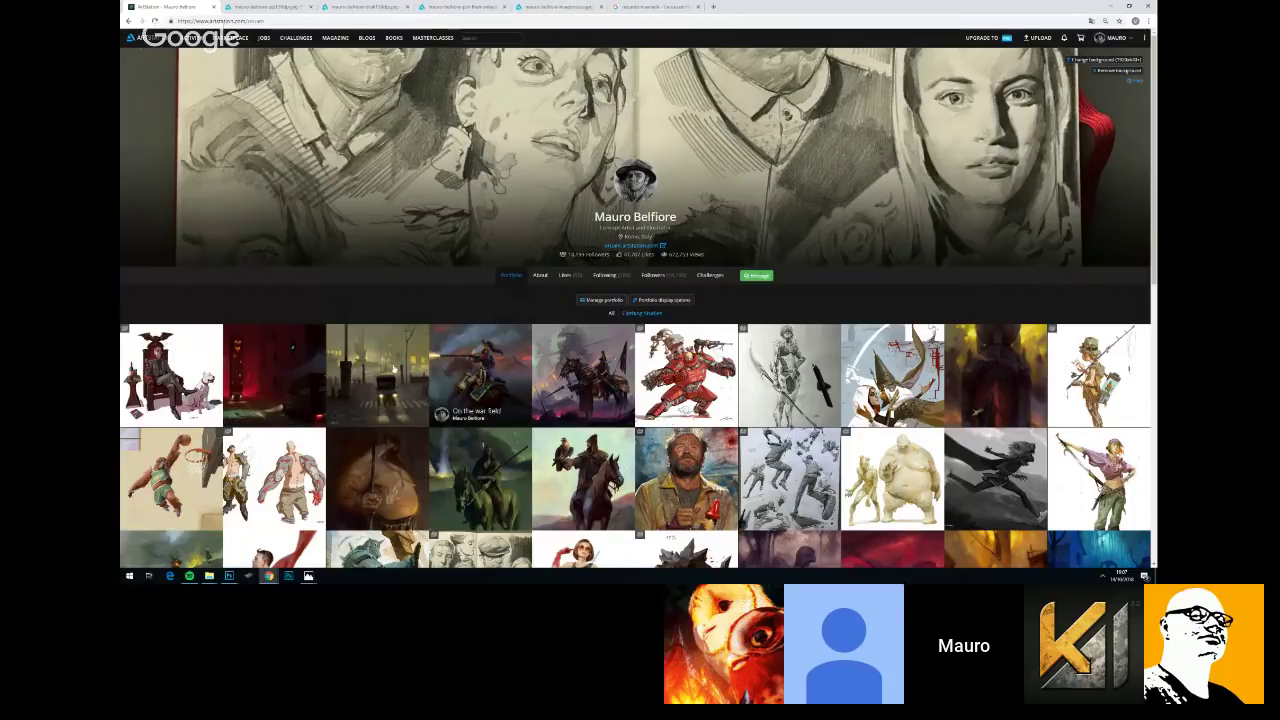
# Open the +27 painting from the gallery and view it alongside the Monday and On the war field paintings
pyautogui.click(318, 363)
pyautogui.press('Right')
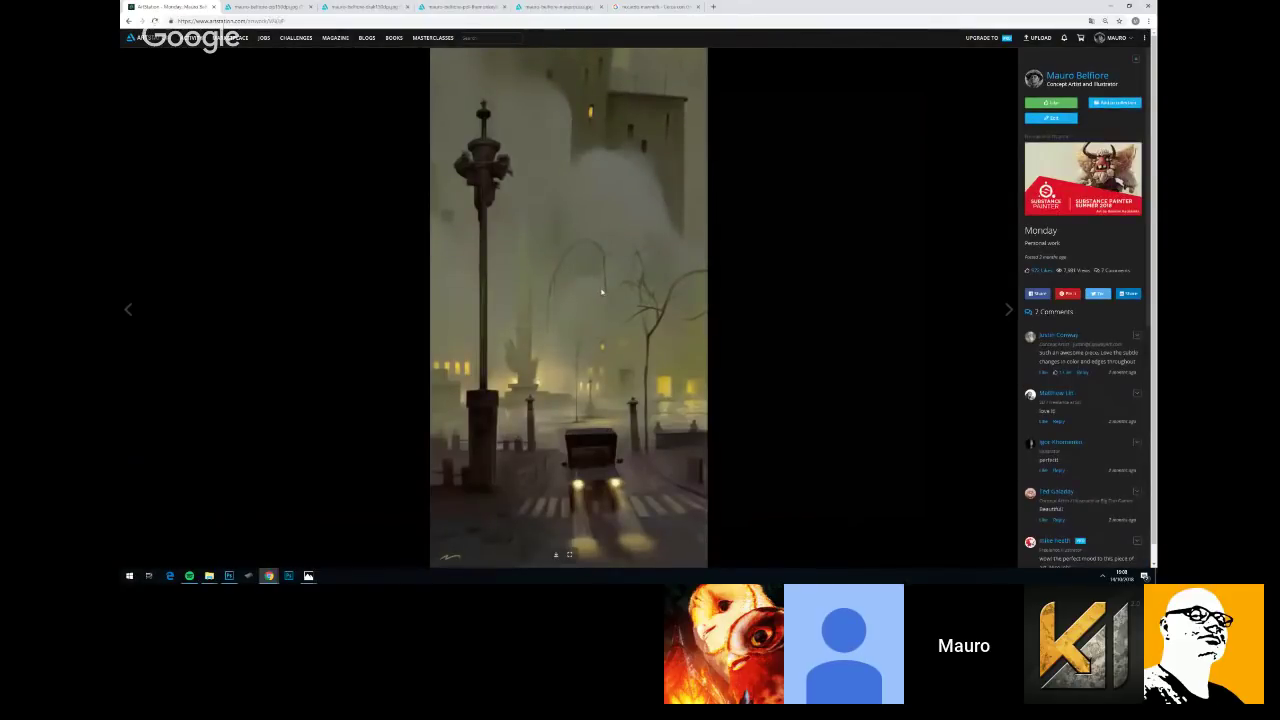
pyautogui.press('Left')
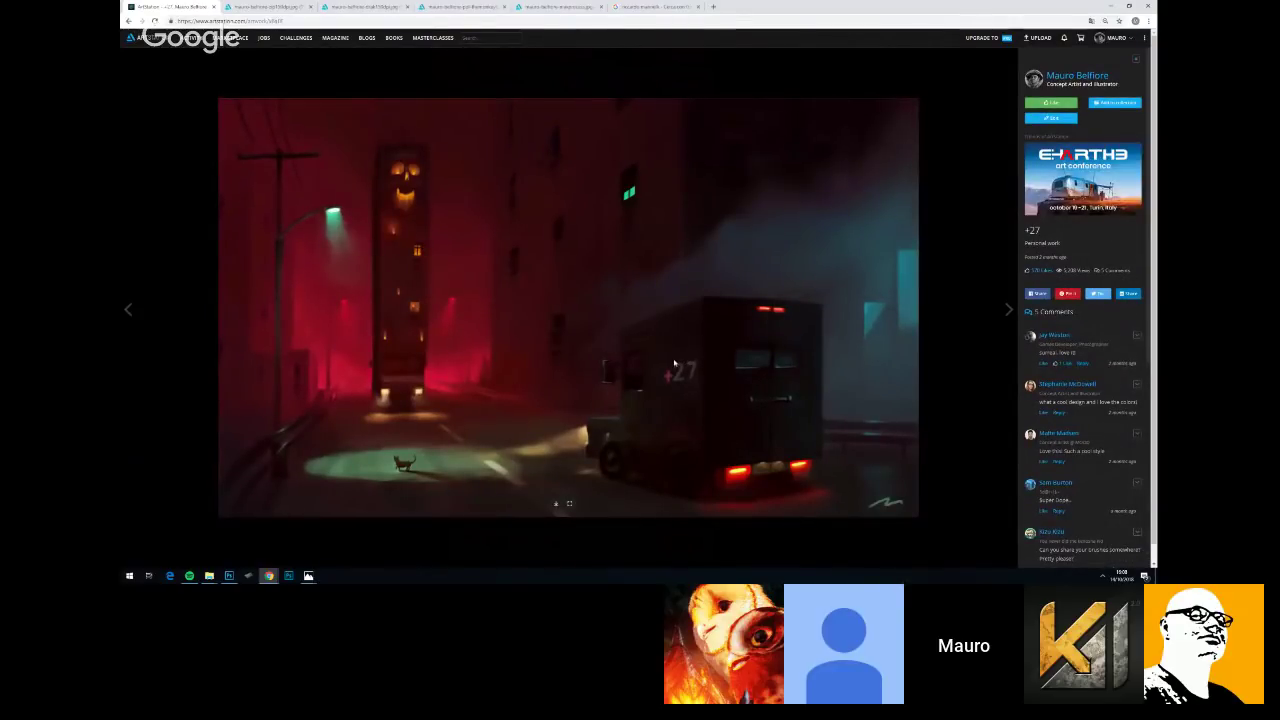
pyautogui.press('Right')
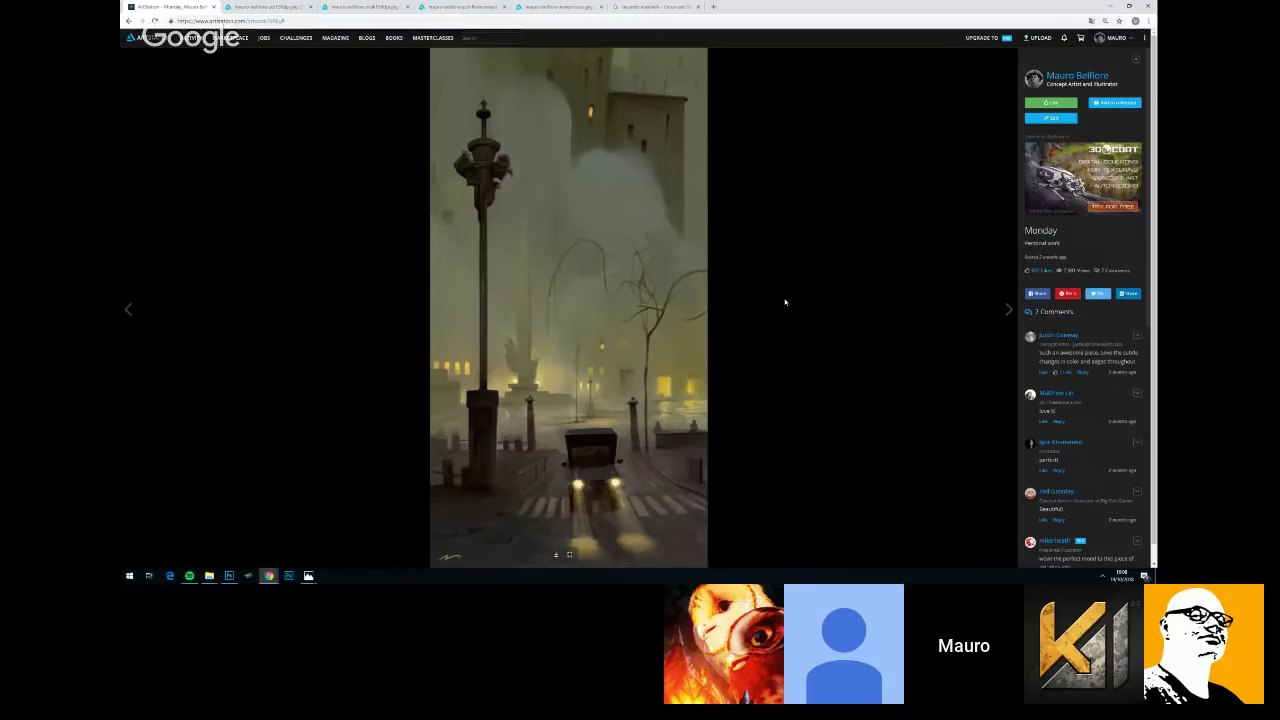
pyautogui.press('Right')
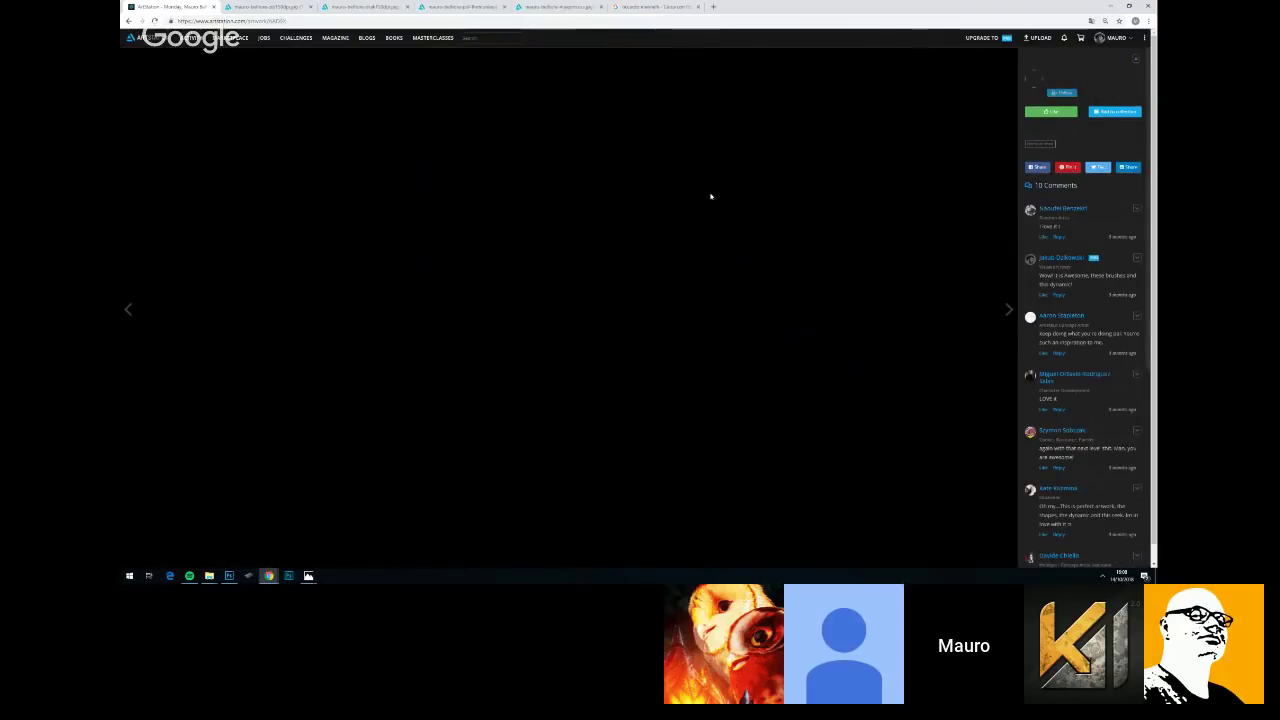
pyautogui.press('Right')
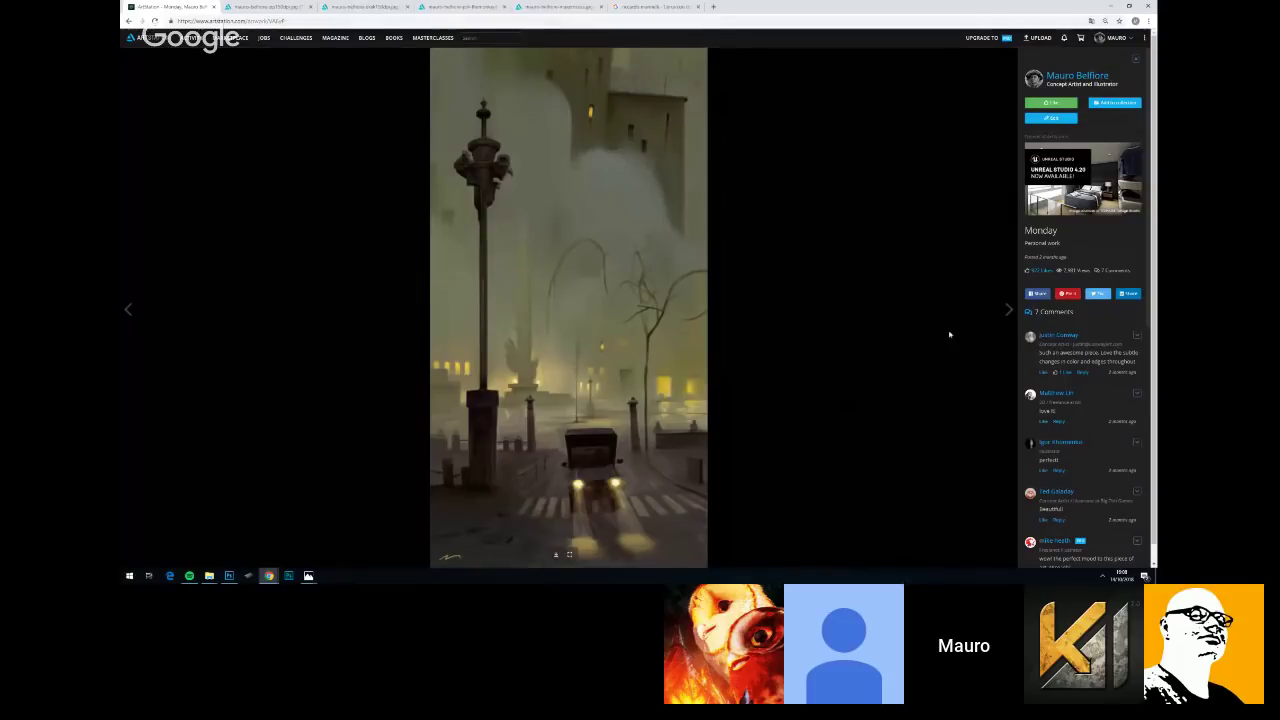
pyautogui.press('Right')
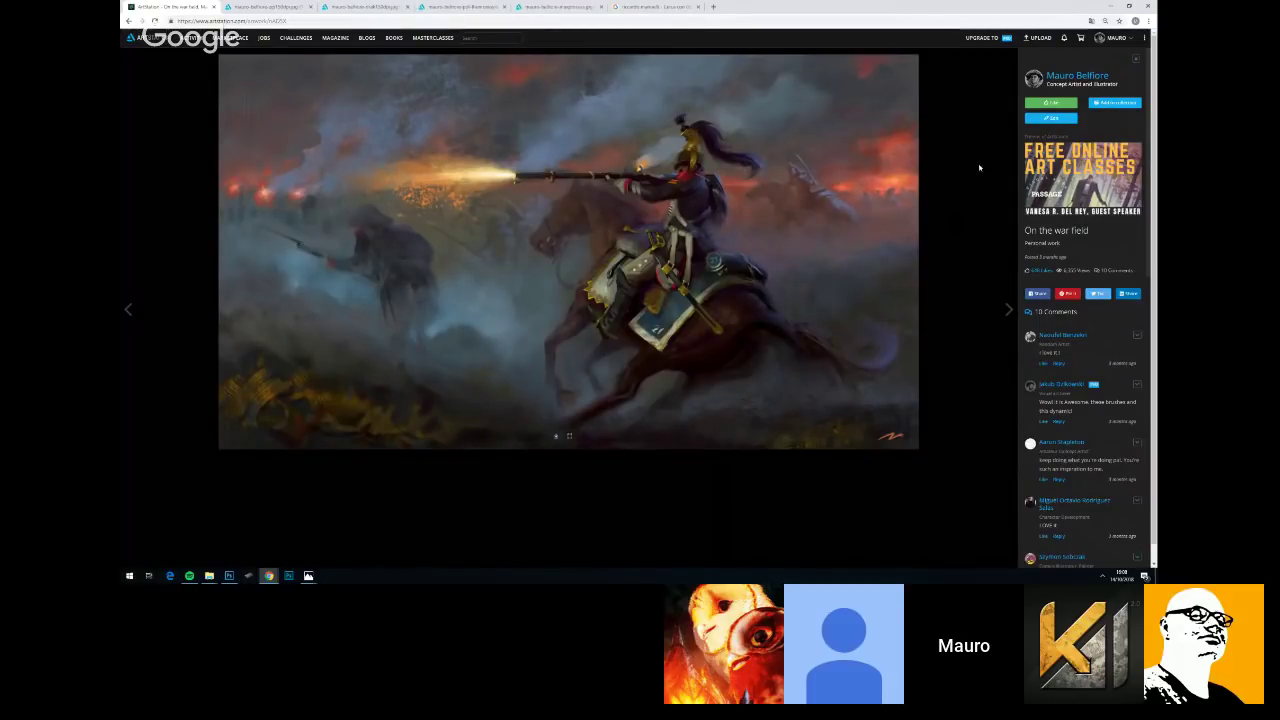
# Leave the On the war field painting for the portfolio gallery and look over its first rows of artwork
pyautogui.click(1061, 81)
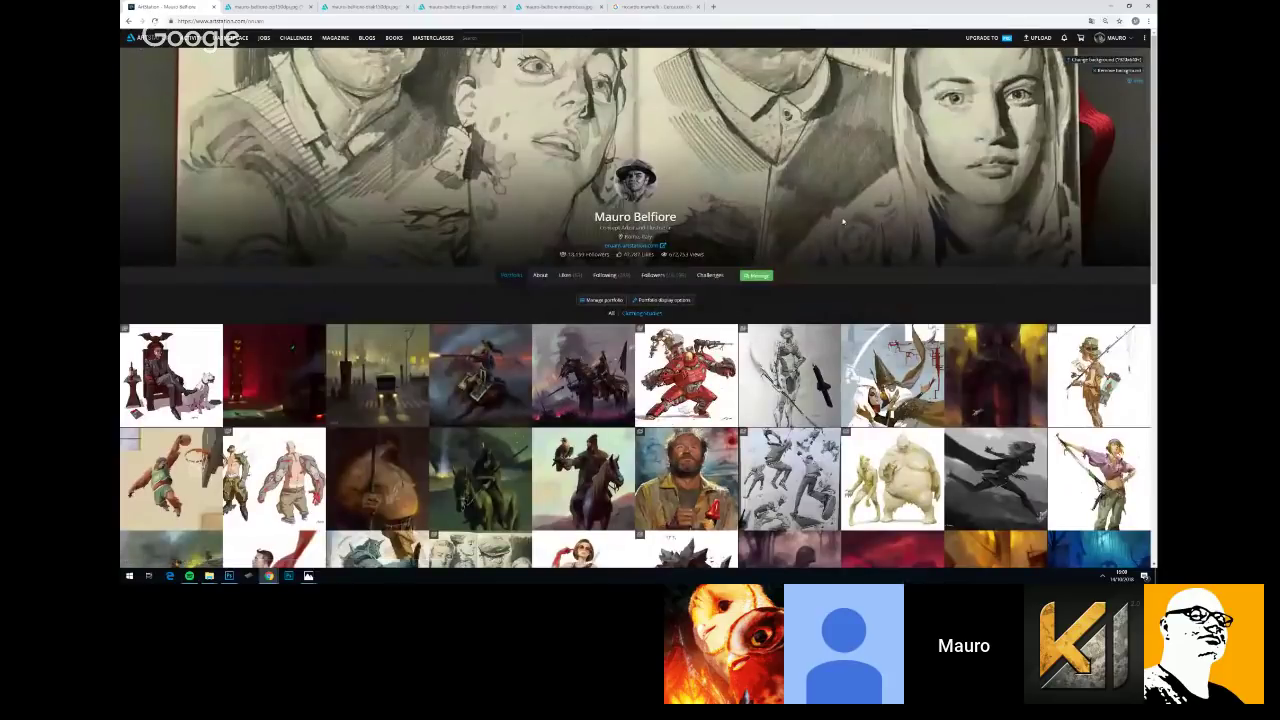
pyautogui.scroll(-1, 400, 258)
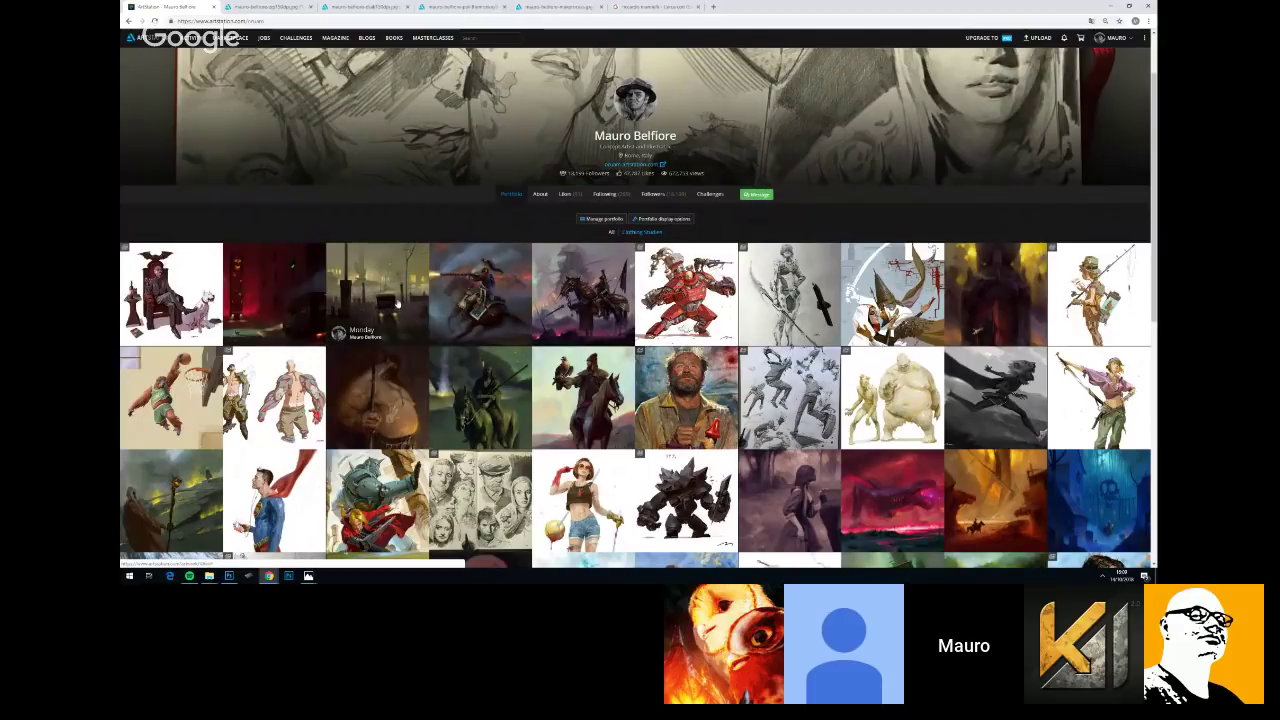
pyautogui.scroll(-2, 322, 152)
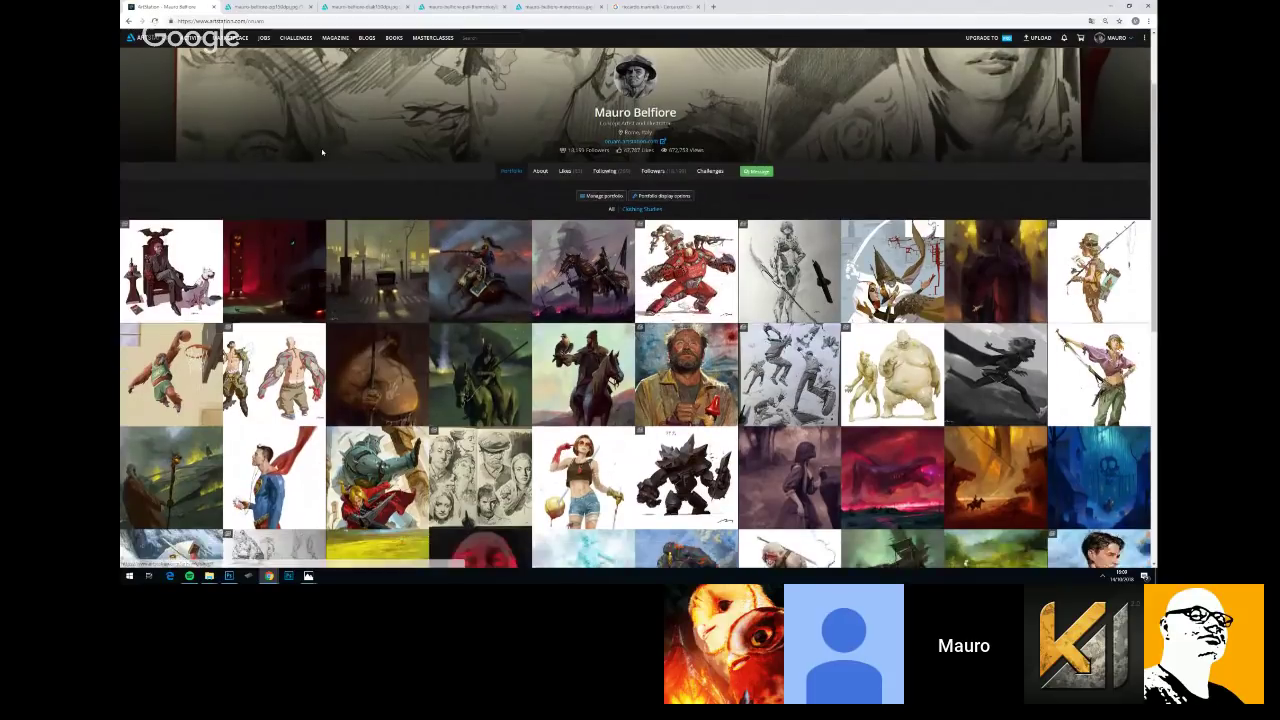
pyautogui.scroll(-1, 322, 152)
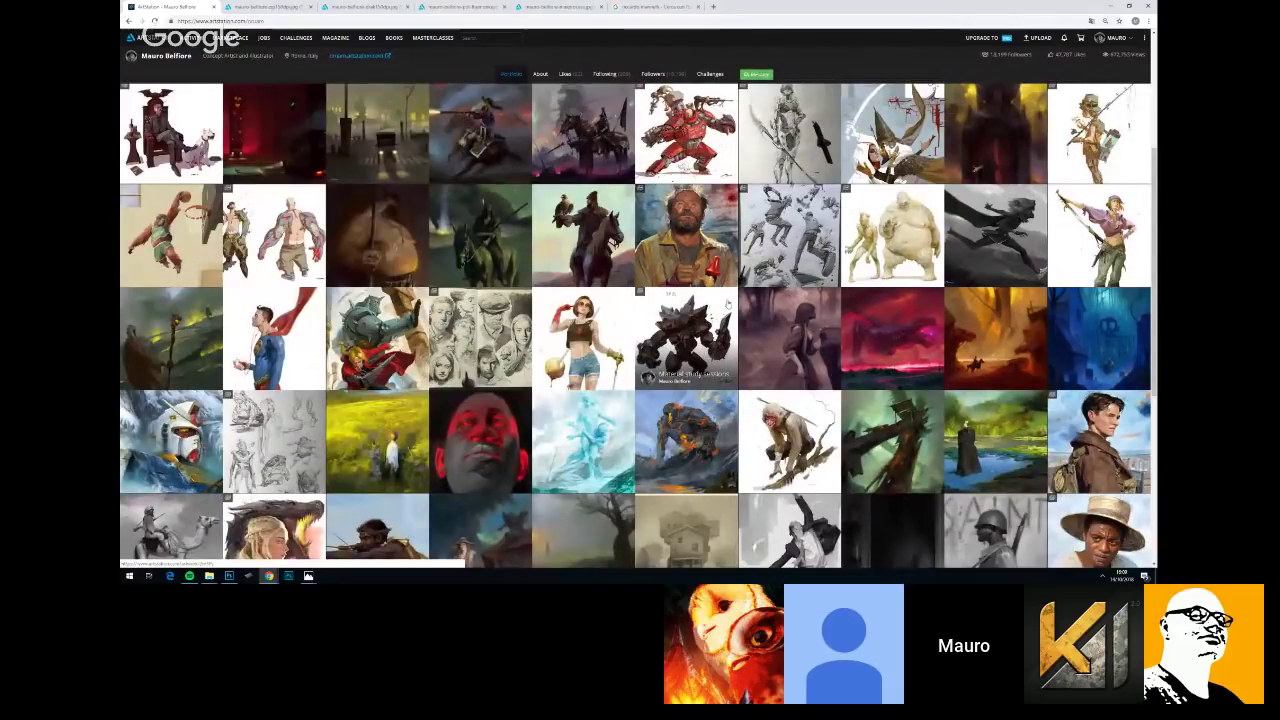
# Switch to Photoshop, select the layer group of the woman's sketch, and inspect the line drawing of the woman and eel up close
pyautogui.click(229, 576)
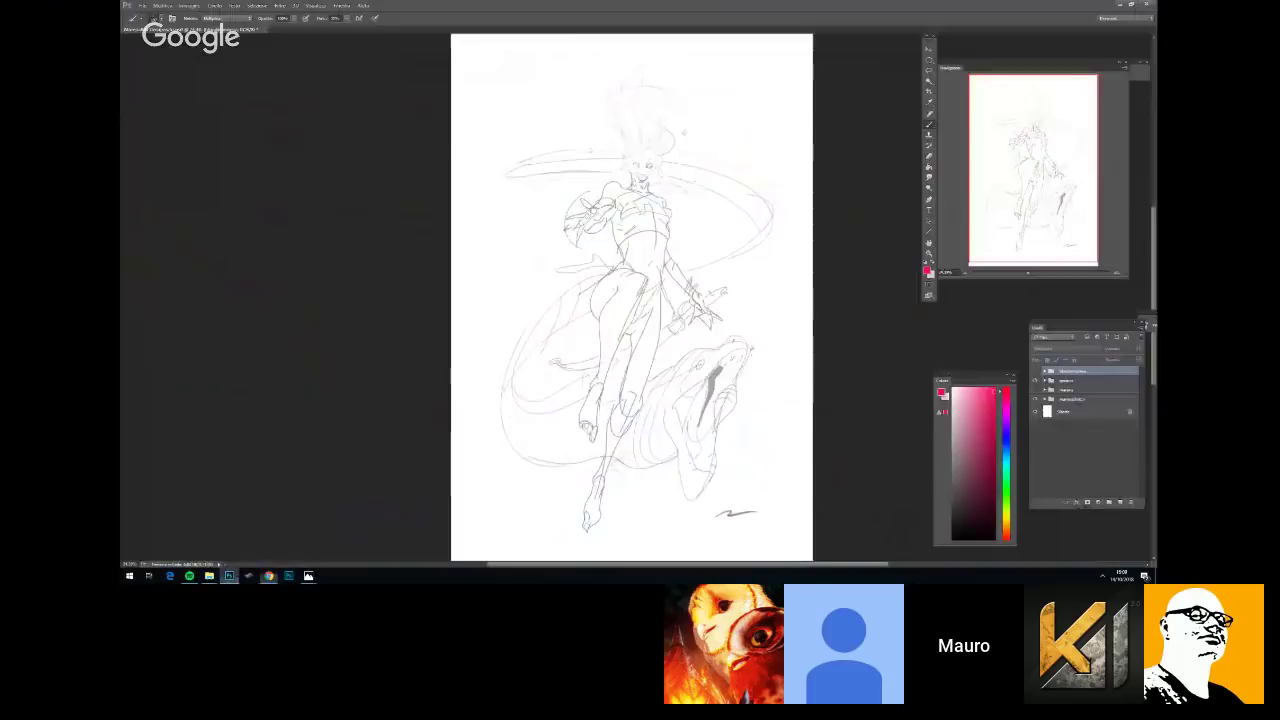
pyautogui.click(1063, 381)
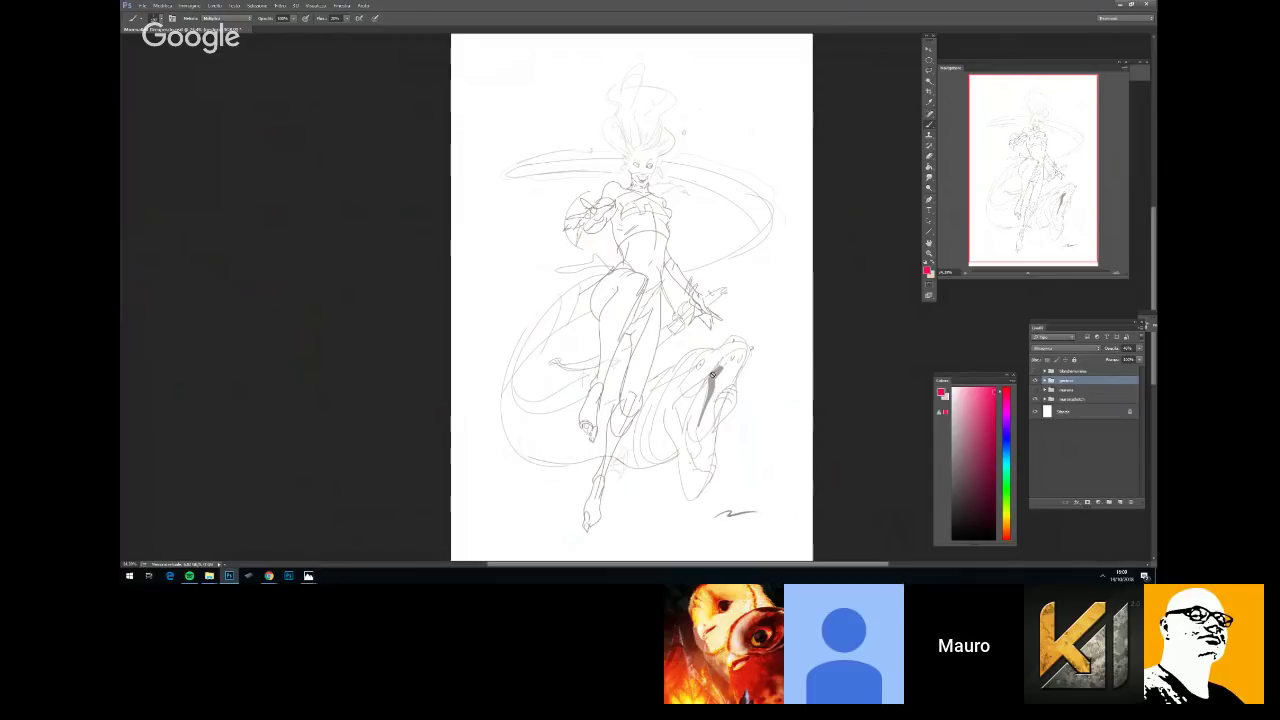
pyautogui.scroll(2, 668, 276)
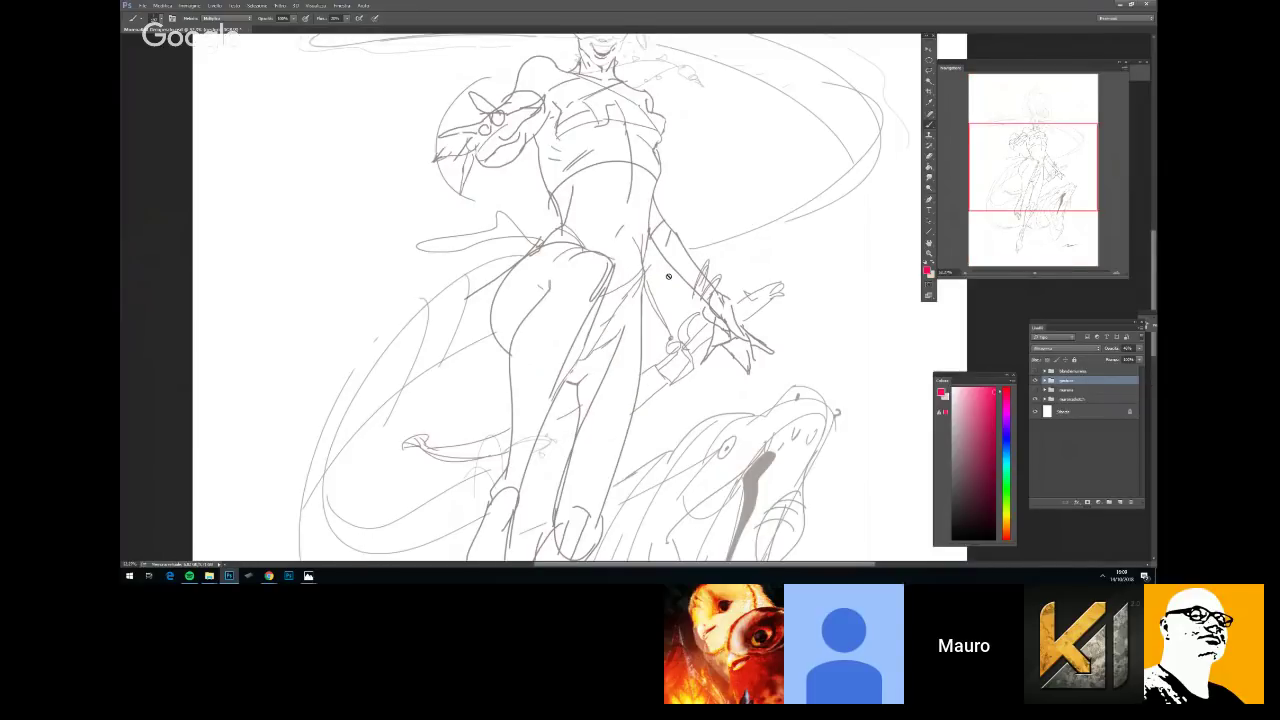
pyautogui.scroll(-2, 668, 276)
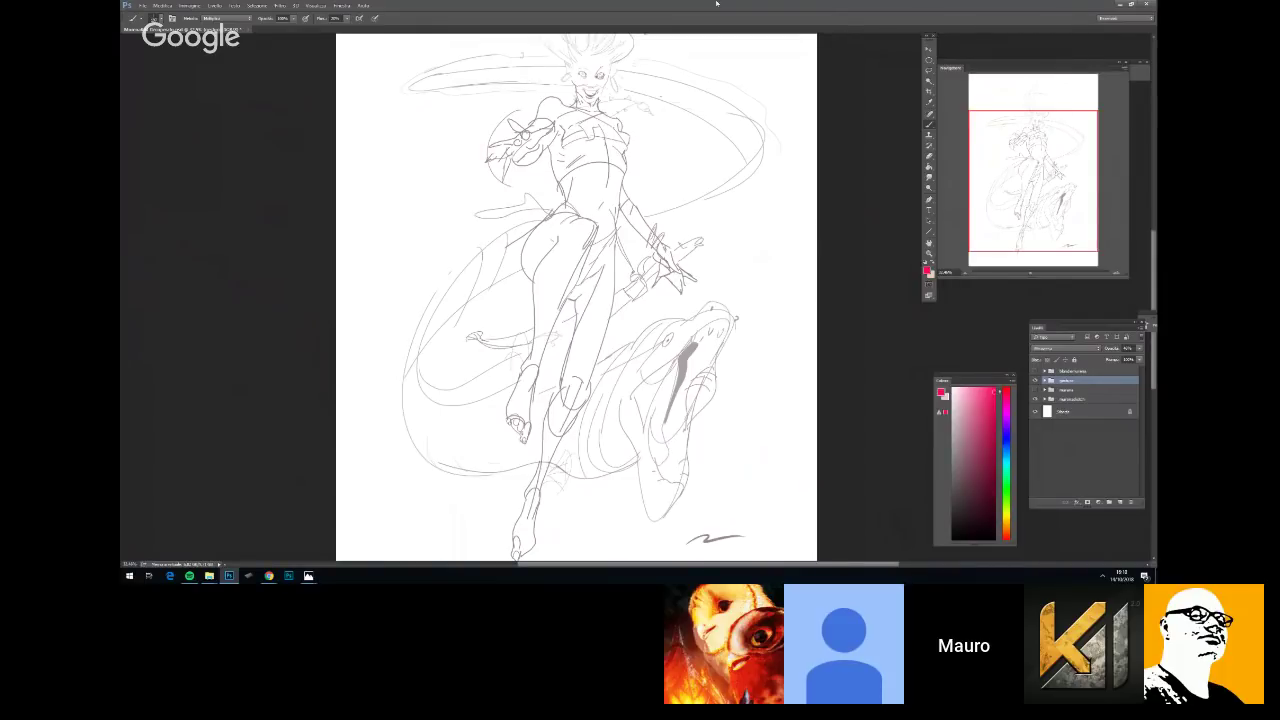
pyautogui.hotkey('ctrl', '0')
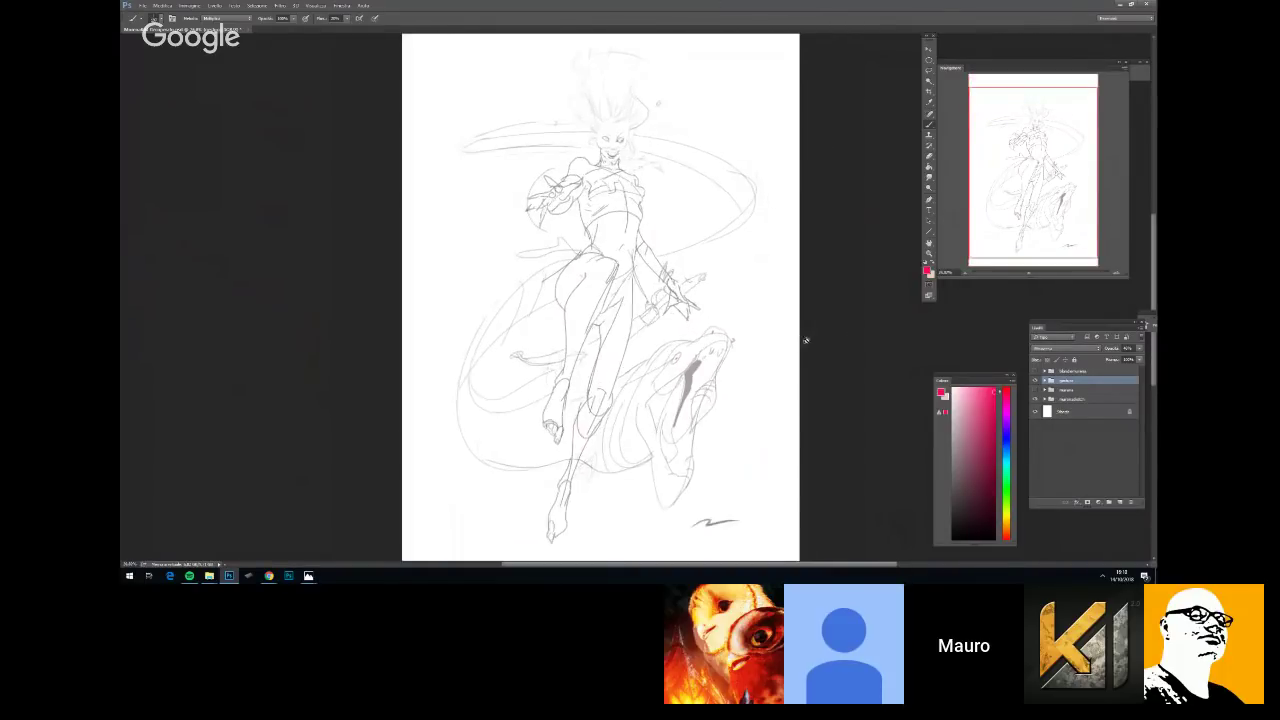
# Hide the rough sketch groups of the woman and eel, show both coloured groups, and expand the topmost group's layers
pyautogui.click(1035, 381)
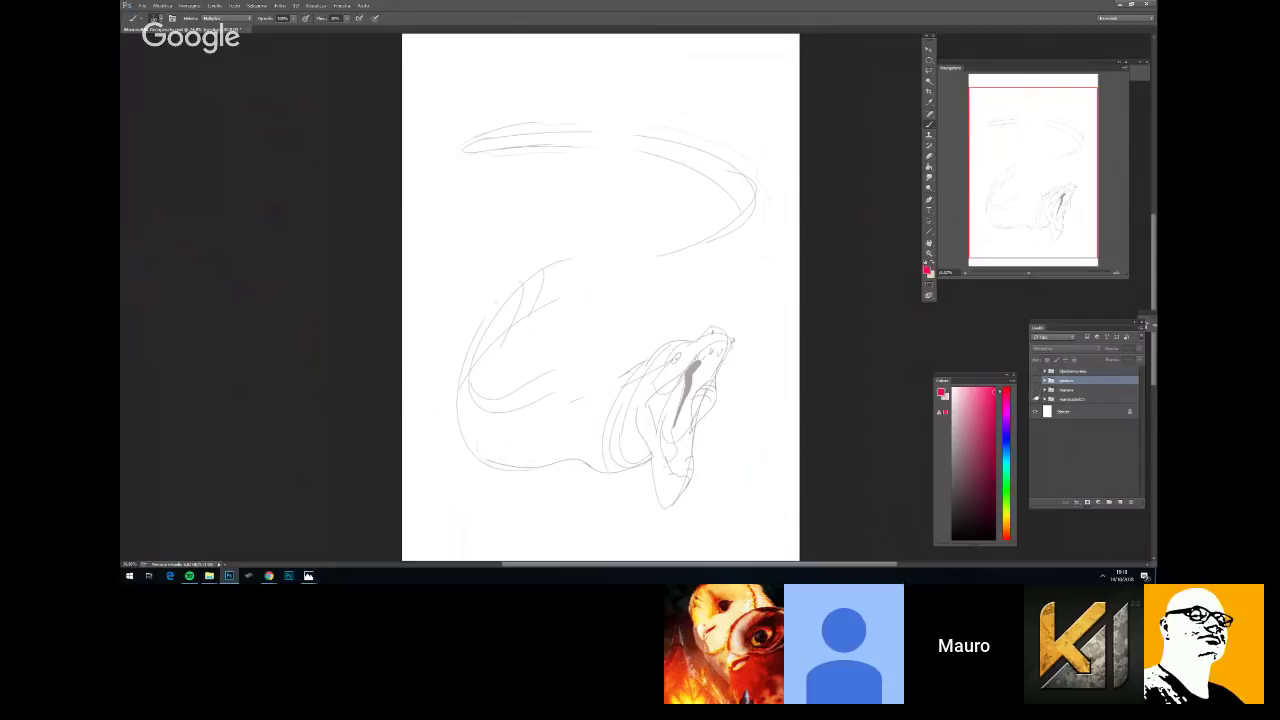
pyautogui.click(1035, 390)
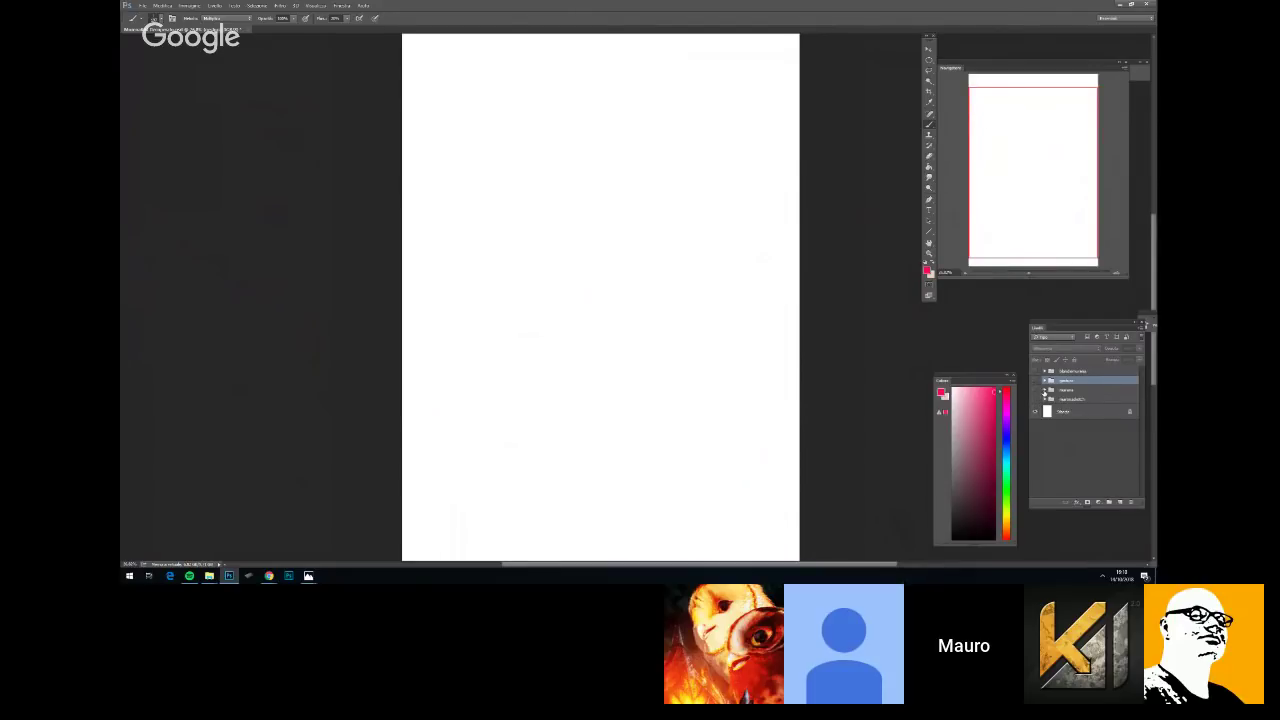
pyautogui.click(1035, 390)
pyautogui.click(1035, 371)
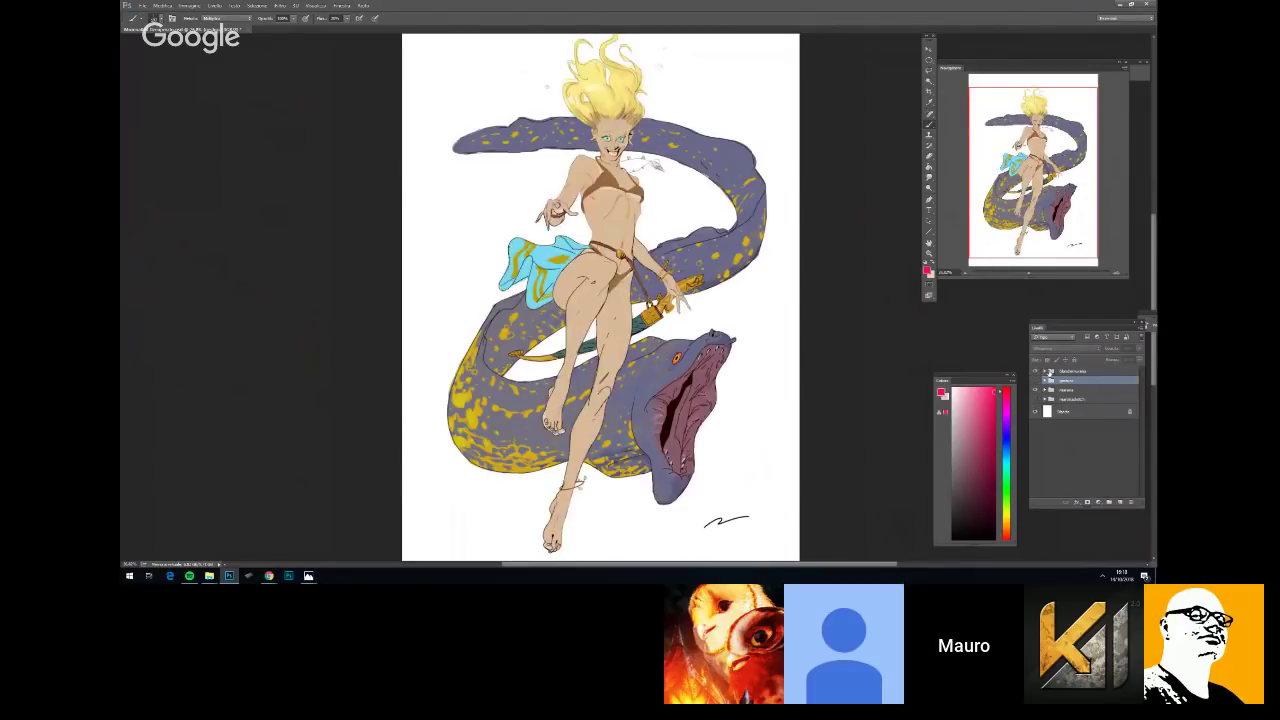
pyautogui.click(1045, 371)
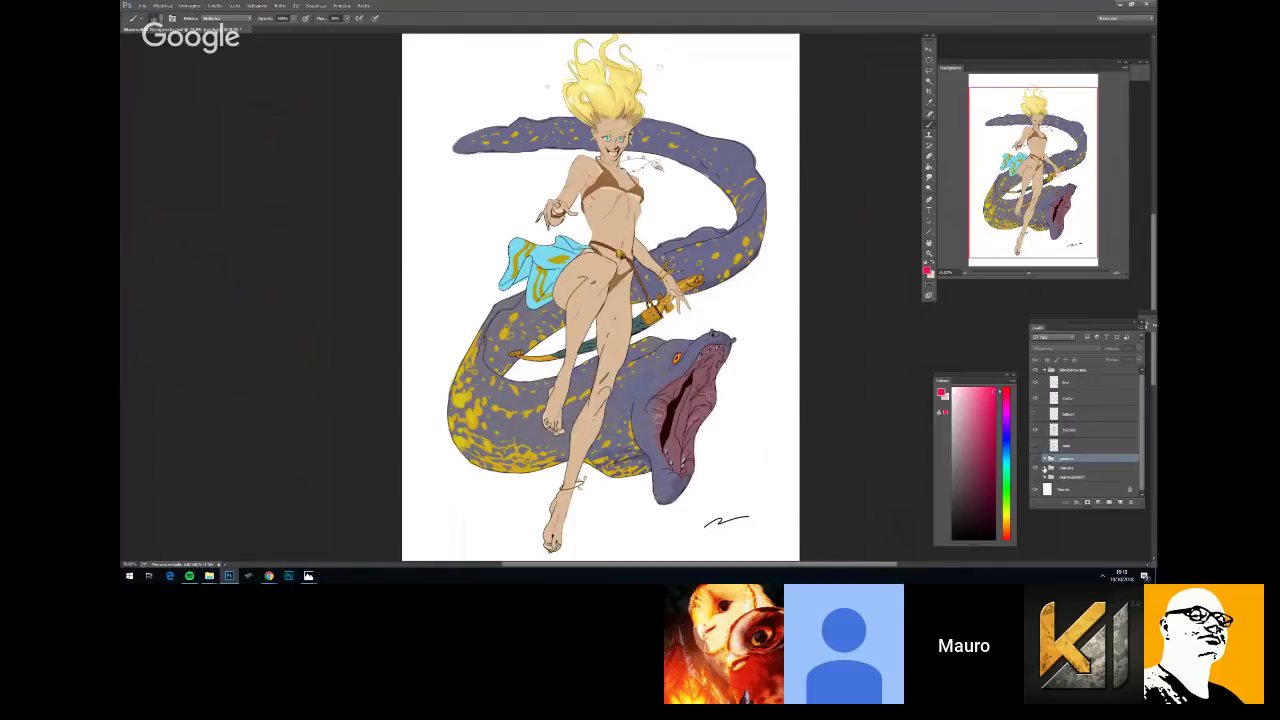
# Expand the eel's layer group and hide the woman's flat colour layer, leaving her line art shown
pyautogui.click(1045, 468)
pyautogui.scroll(-4, 1059, 438)
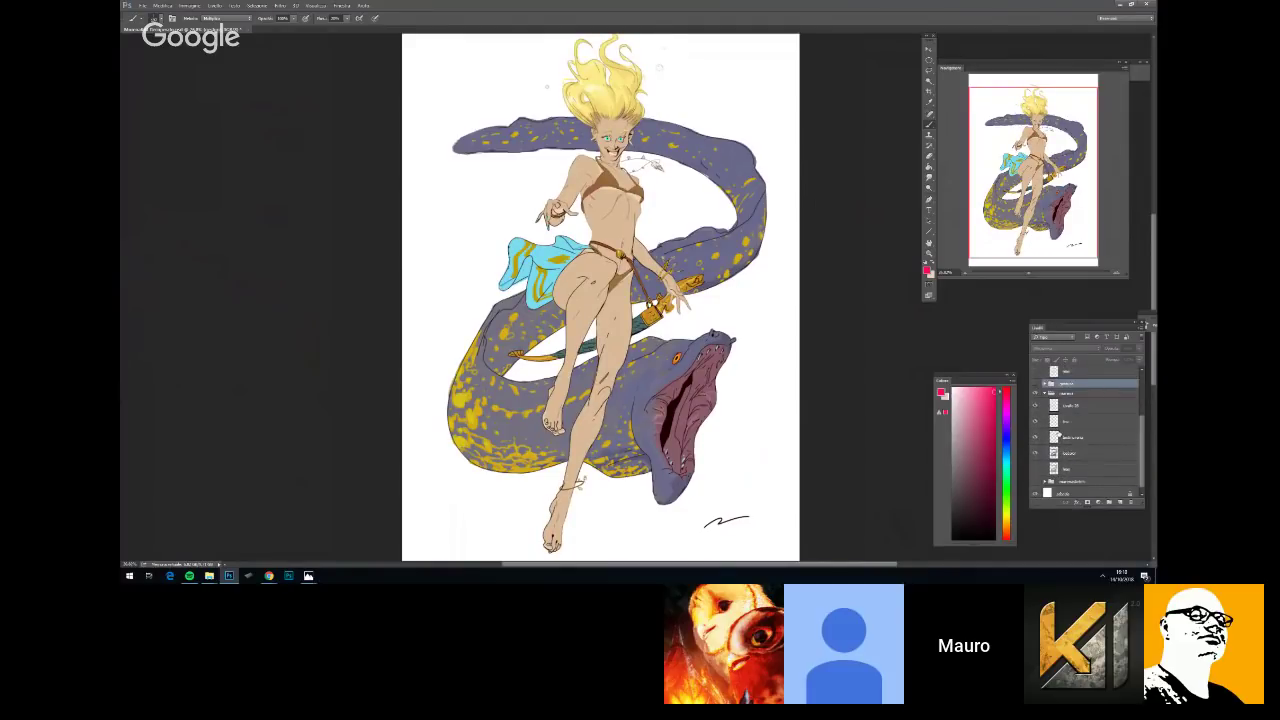
pyautogui.scroll(3, 1067, 430)
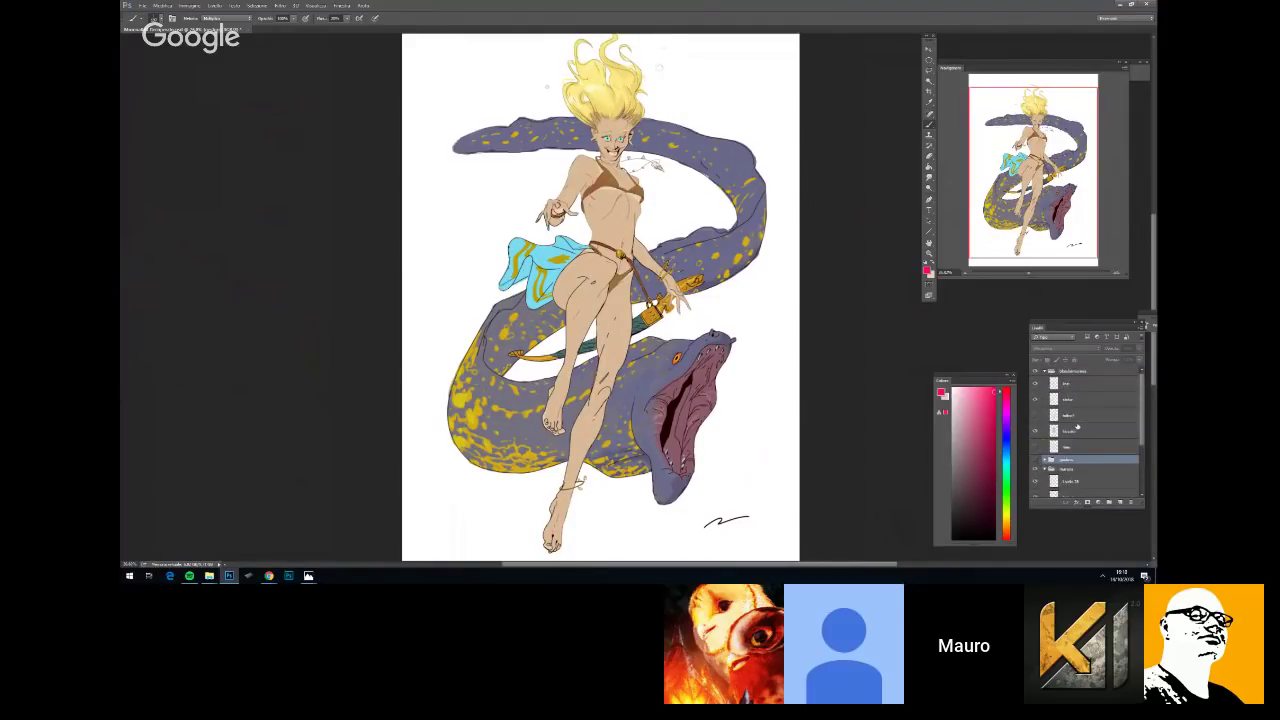
pyautogui.click(1035, 432)
# Hide the eel's purple base colour layer and its yellow spots layer so only the line art shows
pyautogui.scroll(-2, 1036, 455)
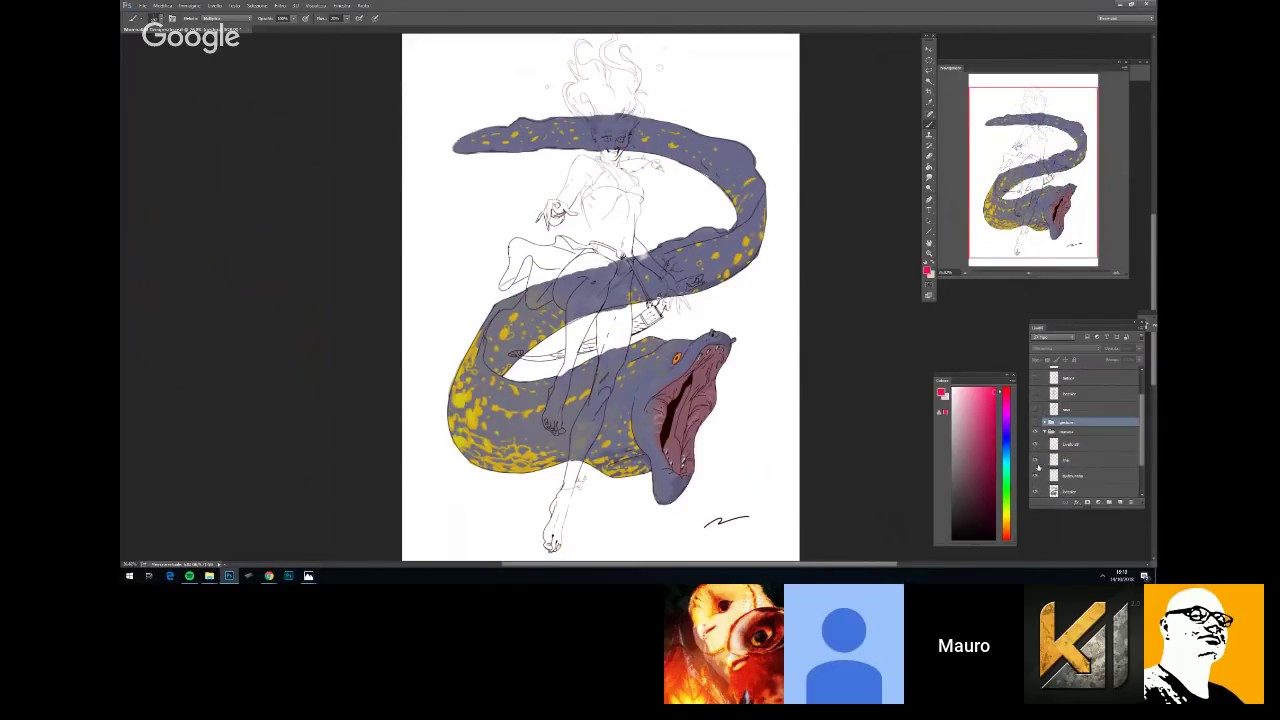
pyautogui.click(1036, 465)
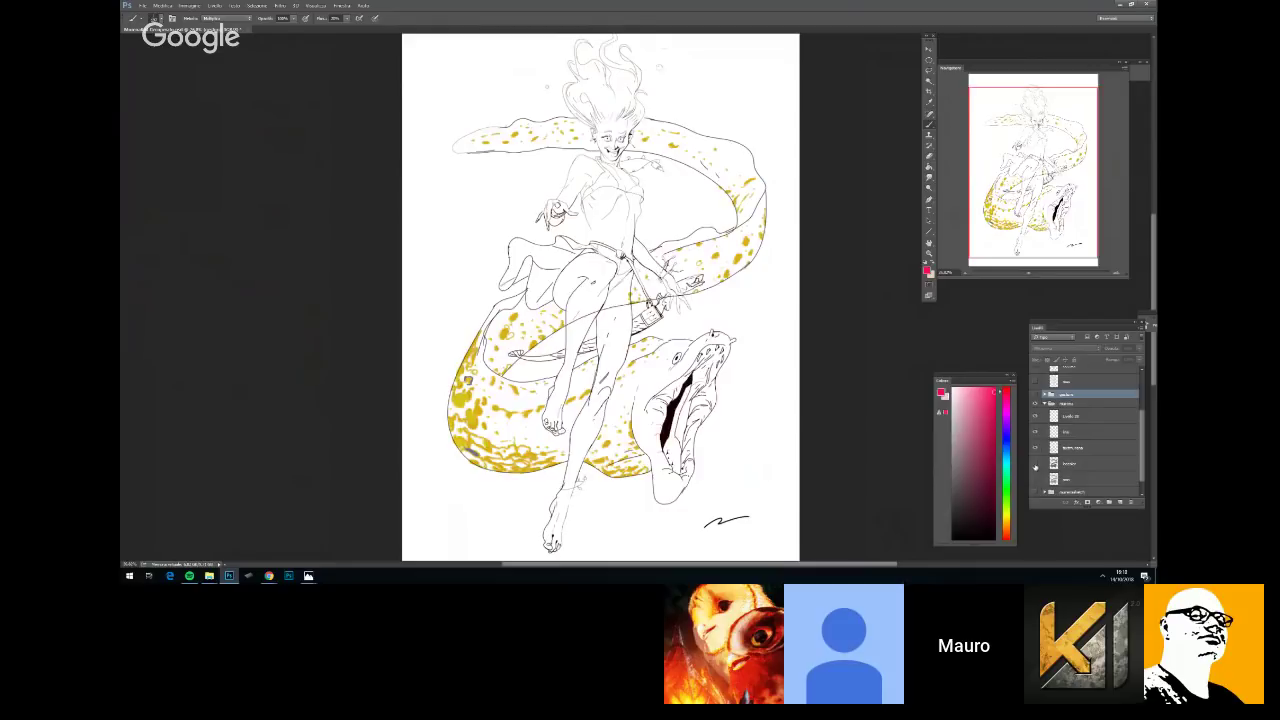
pyautogui.click(1036, 449)
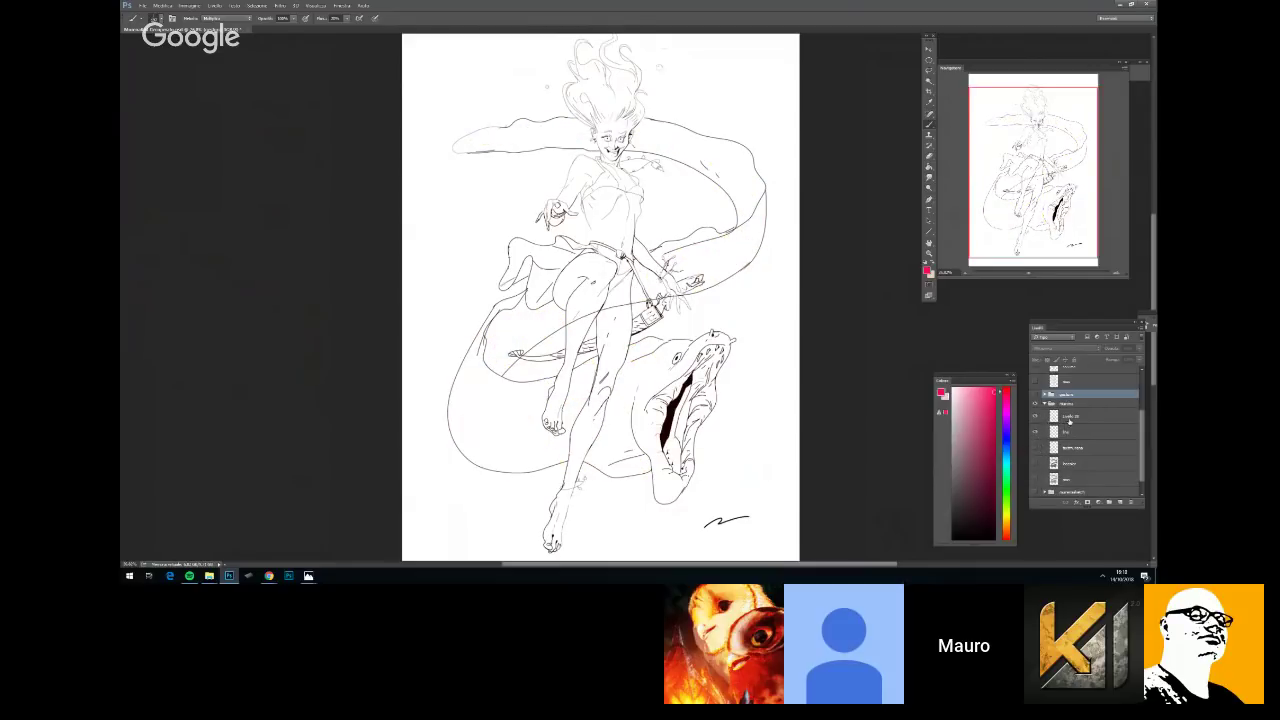
# Select the line art layer in the eel's group and view the whole line drawing on the canvas
pyautogui.click(1069, 420)
pyautogui.click(1075, 434)
pyautogui.scroll(-3, 670, 281)
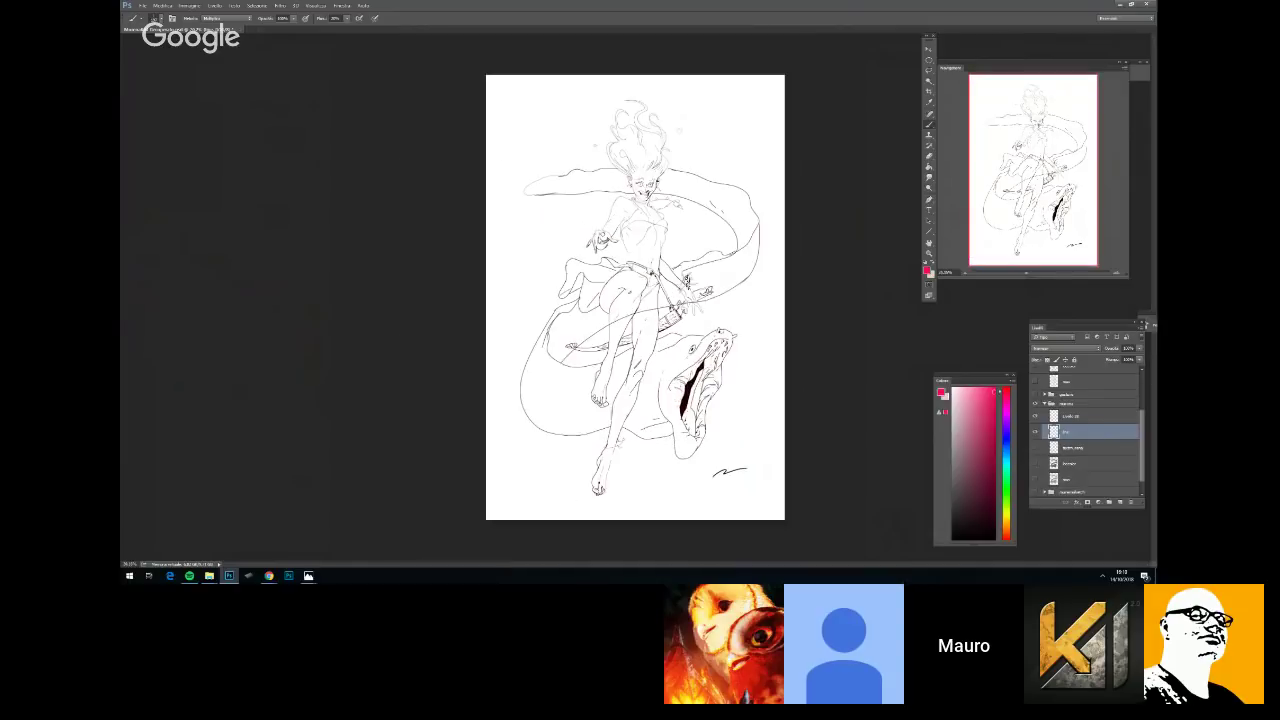
pyautogui.scroll(2, 704, 254)
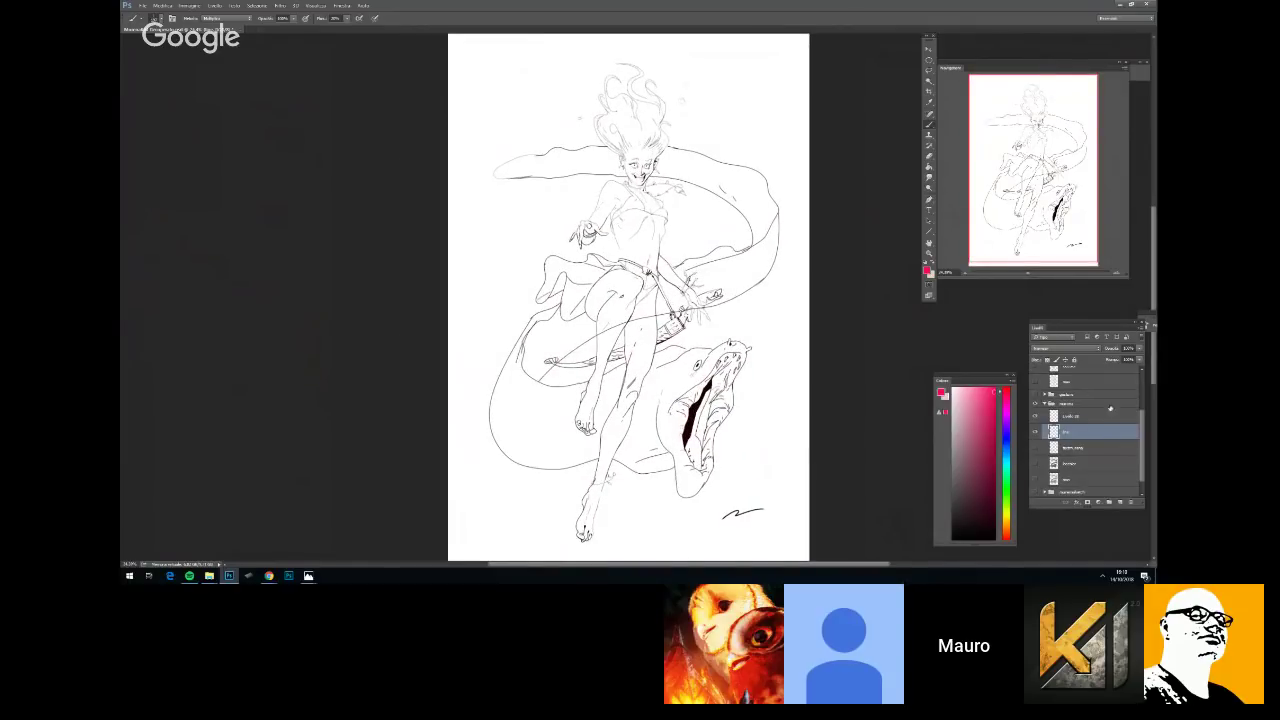
pyautogui.click(1079, 404)
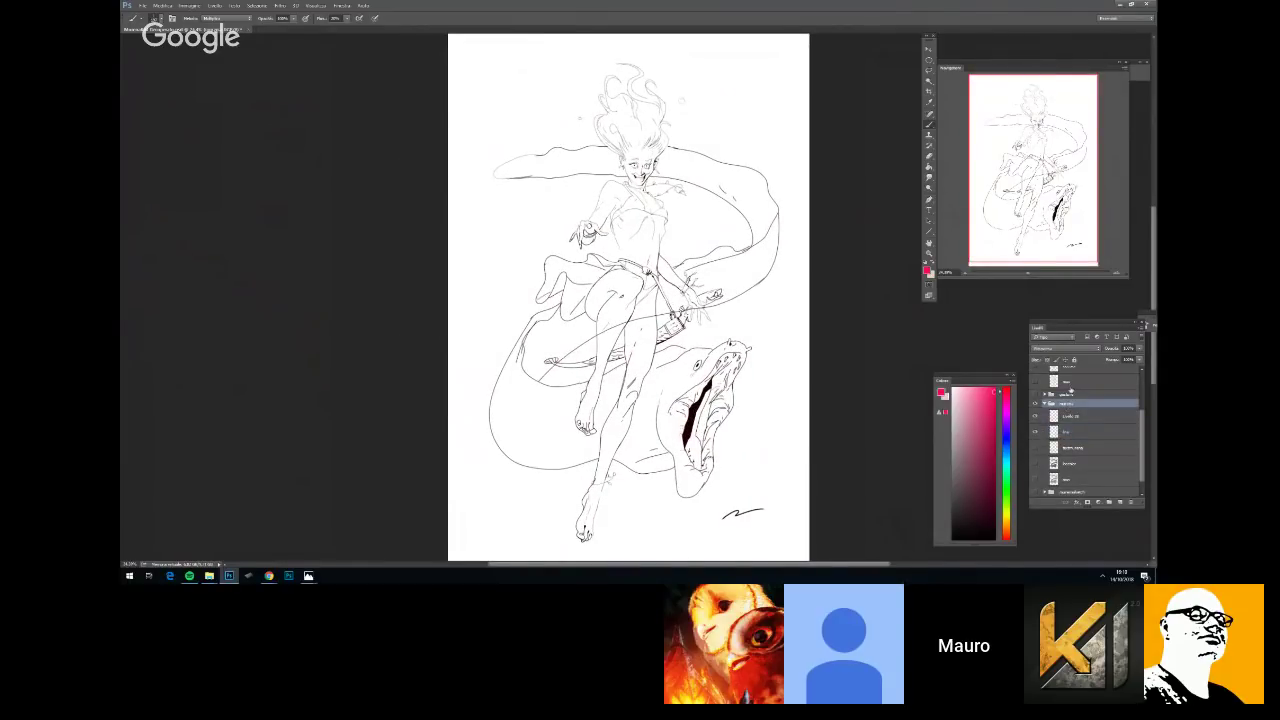
pyautogui.click(1072, 395)
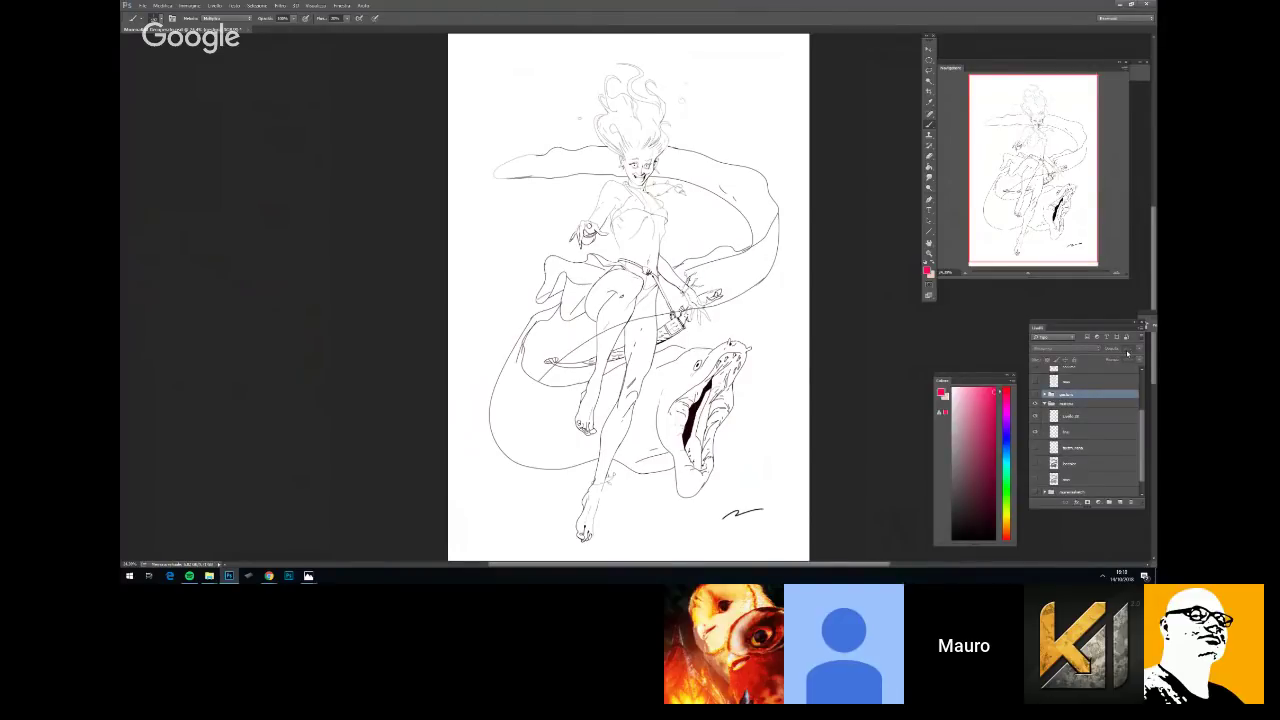
pyautogui.scroll(-2, 1086, 459)
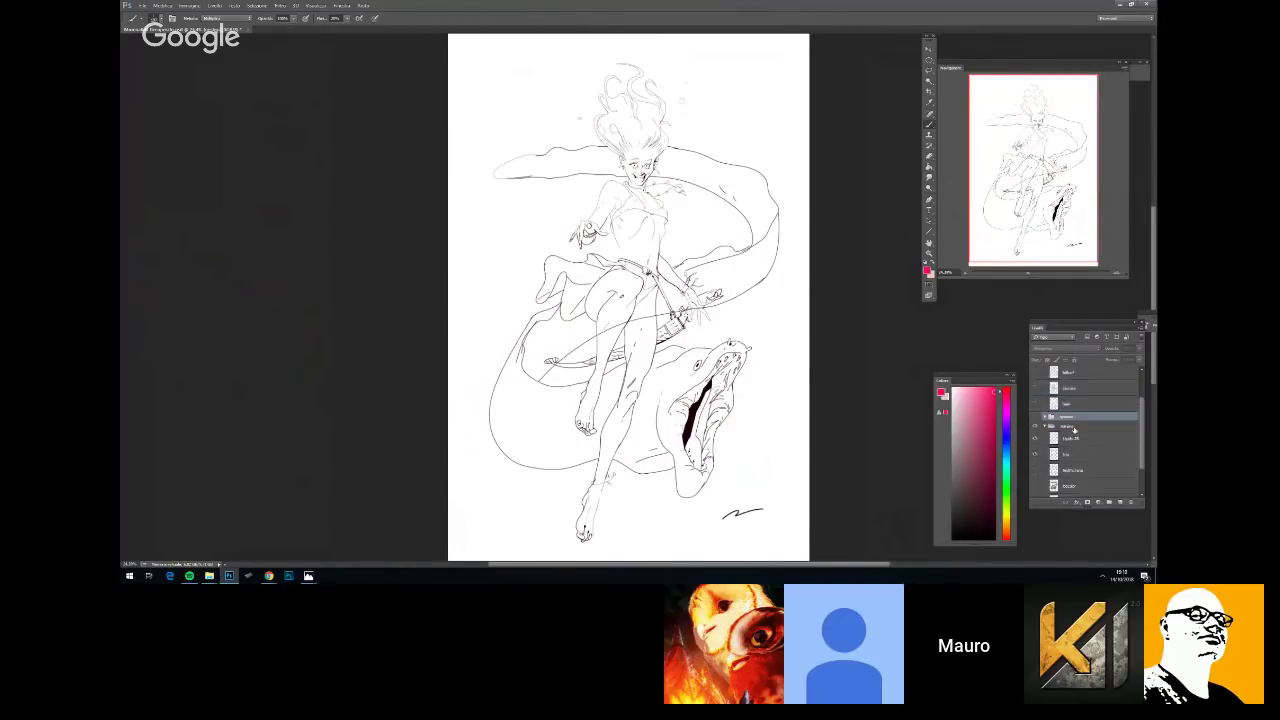
pyautogui.click(1078, 478)
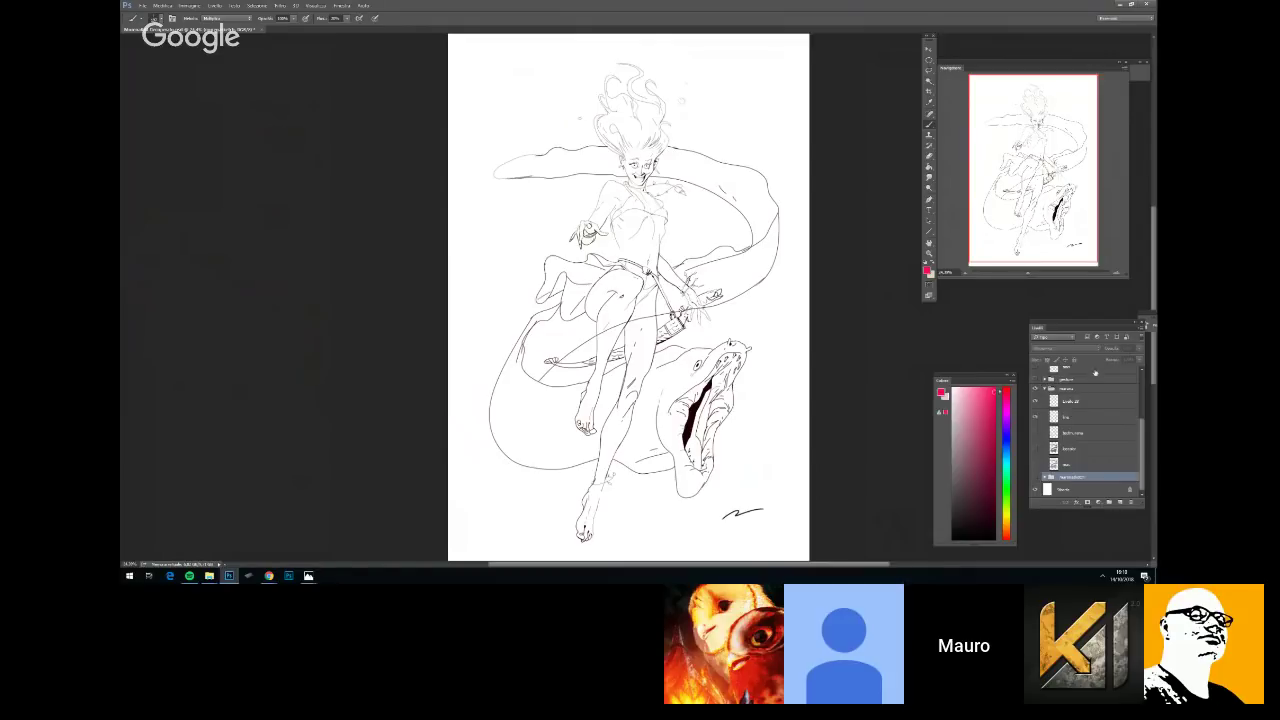
pyautogui.click(1083, 418)
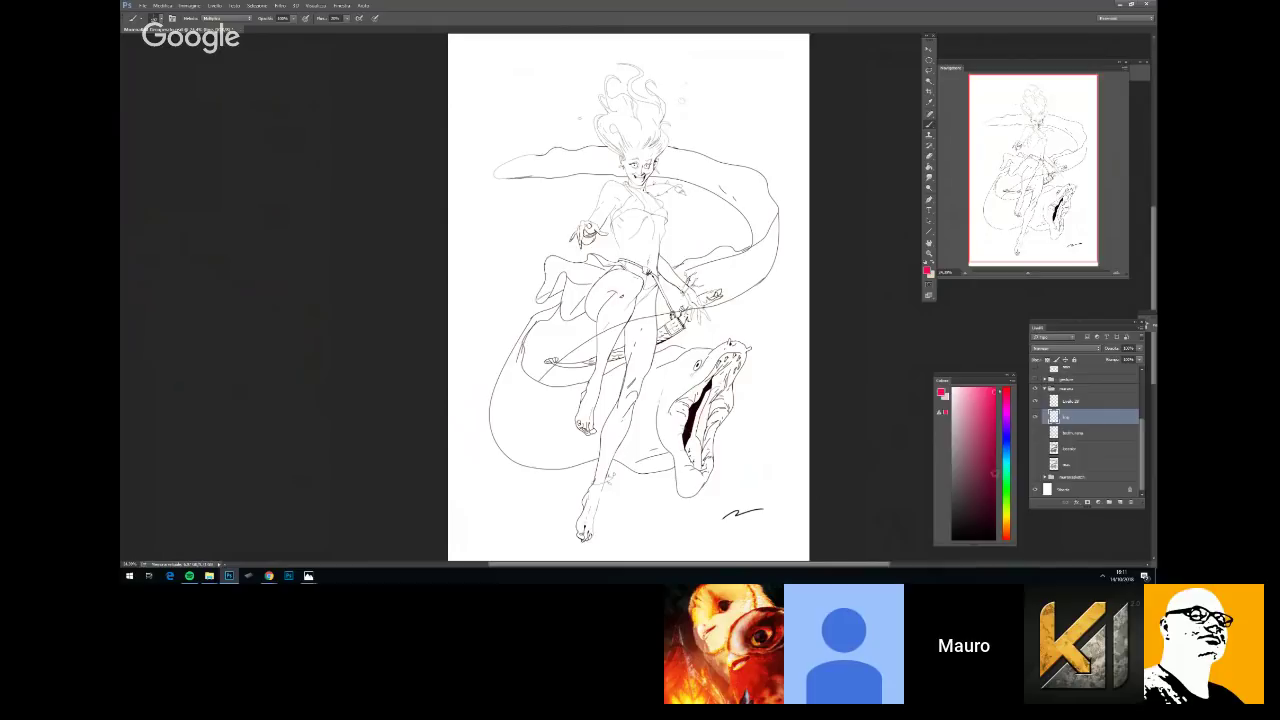
# Preview the flat purple base of the eel and the flat beige base of the woman, and hide both again
pyautogui.click(1036, 465)
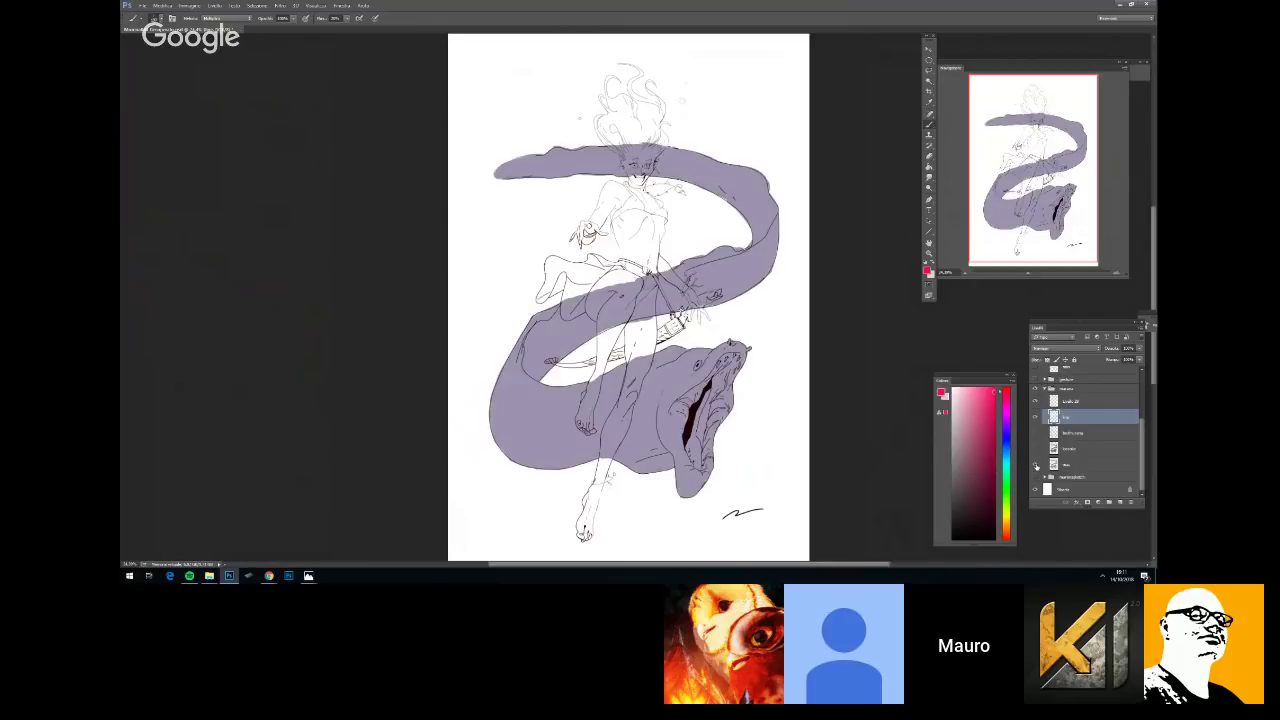
pyautogui.scroll(2, 1047, 465)
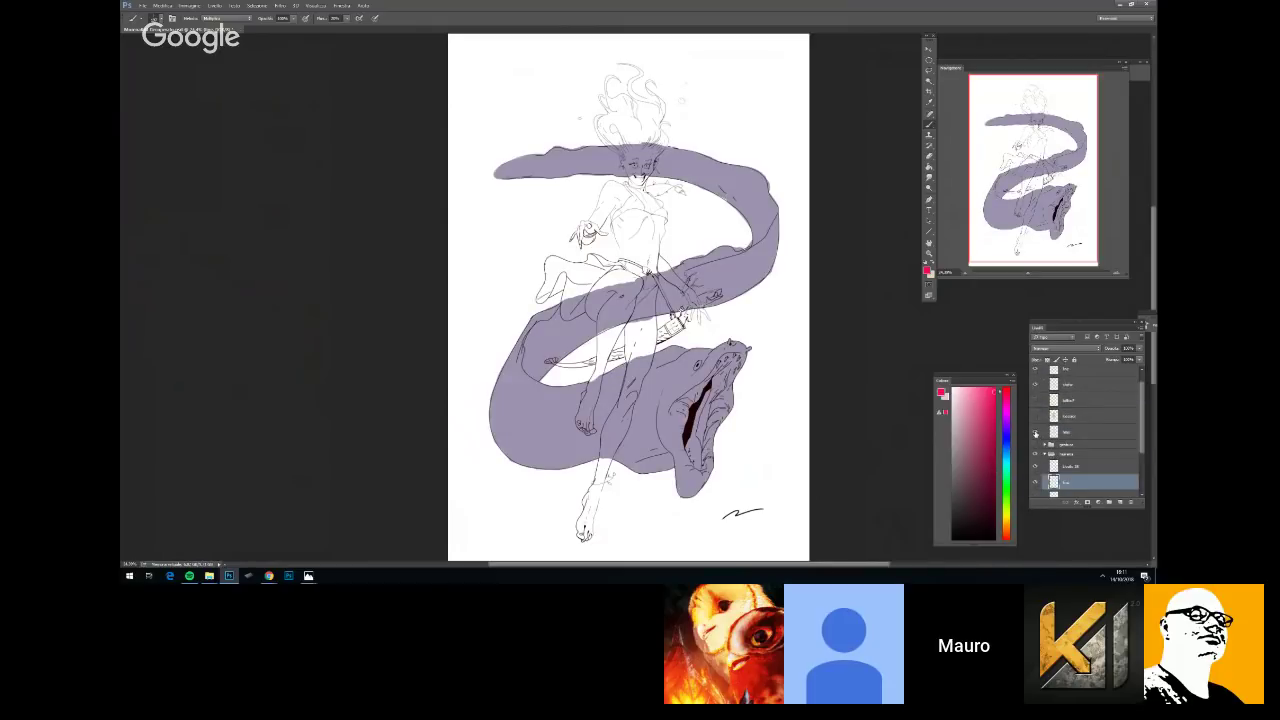
pyautogui.click(1036, 432)
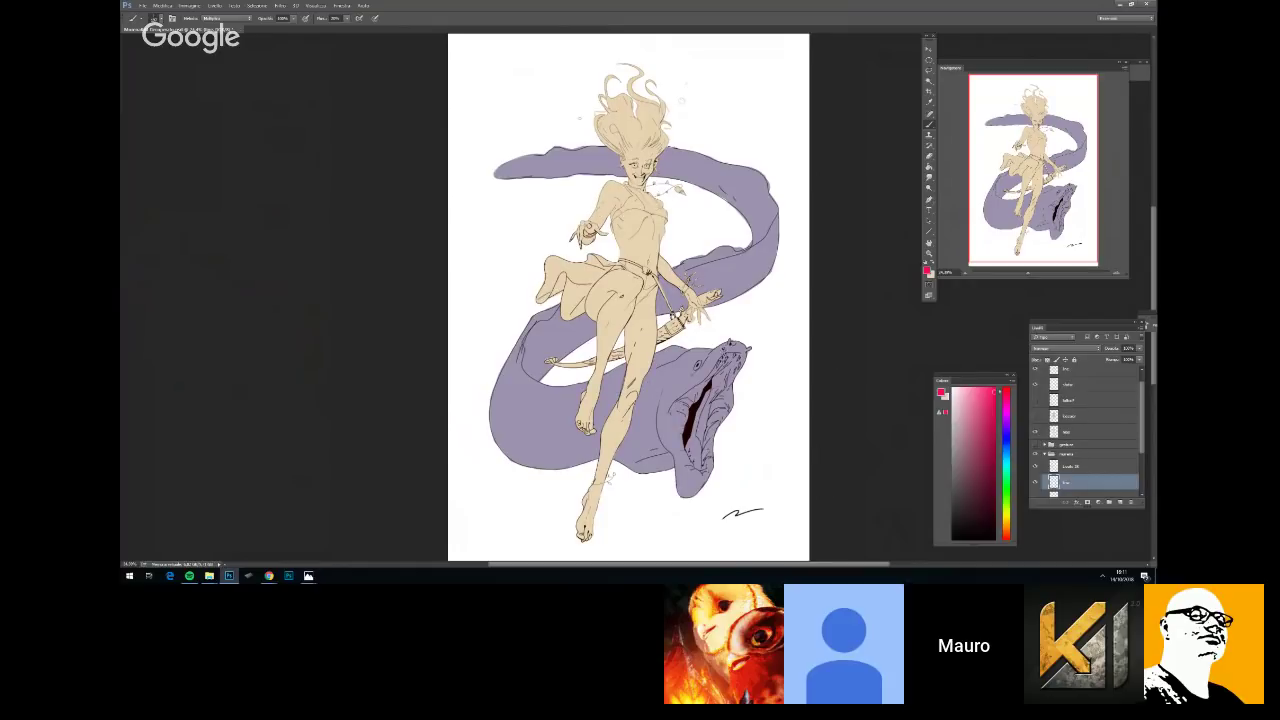
pyautogui.keyDown('ctrl'); pyautogui.click(1054, 433); pyautogui.keyUp('ctrl')
pyautogui.scroll(-3, 1068, 426)
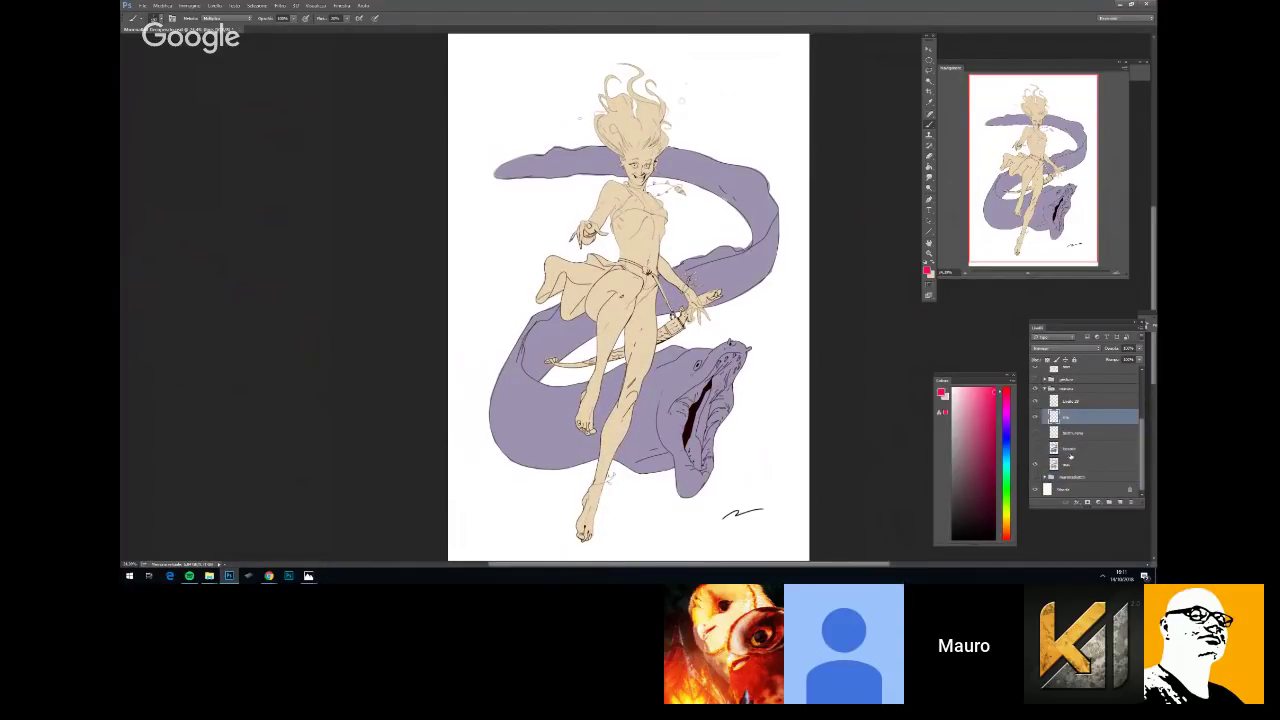
pyautogui.click(1037, 465)
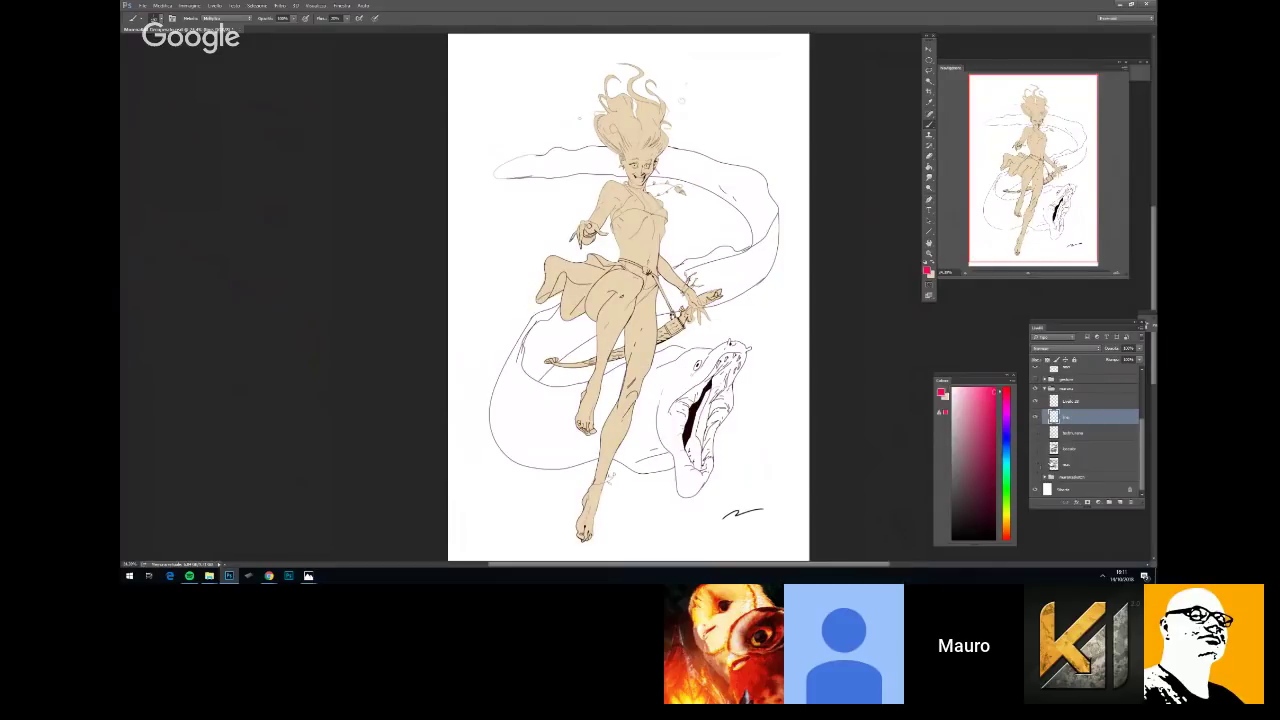
pyautogui.scroll(3, 1068, 453)
pyautogui.click(1036, 424)
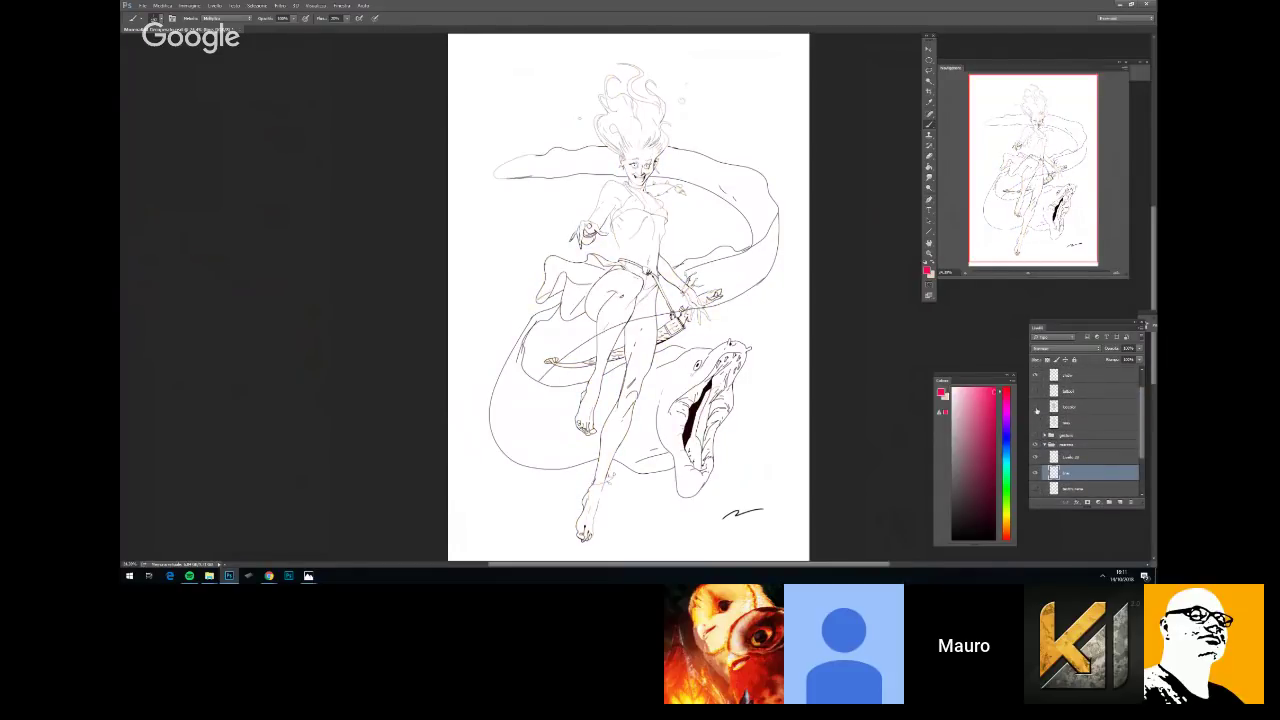
# Show the detailed colour layers of the woman and the eel, and select the eel's colour layer
pyautogui.click(1036, 408)
pyautogui.scroll(-3, 1041, 414)
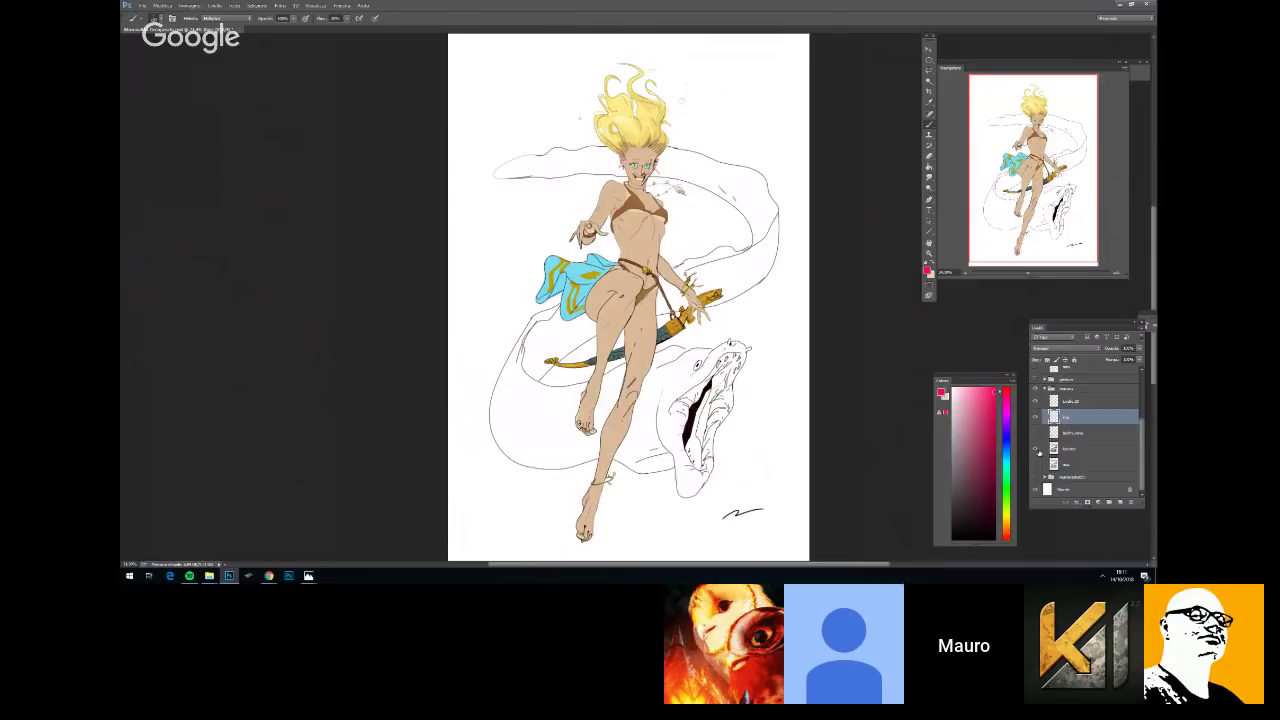
pyautogui.click(1037, 450)
pyautogui.click(1068, 449)
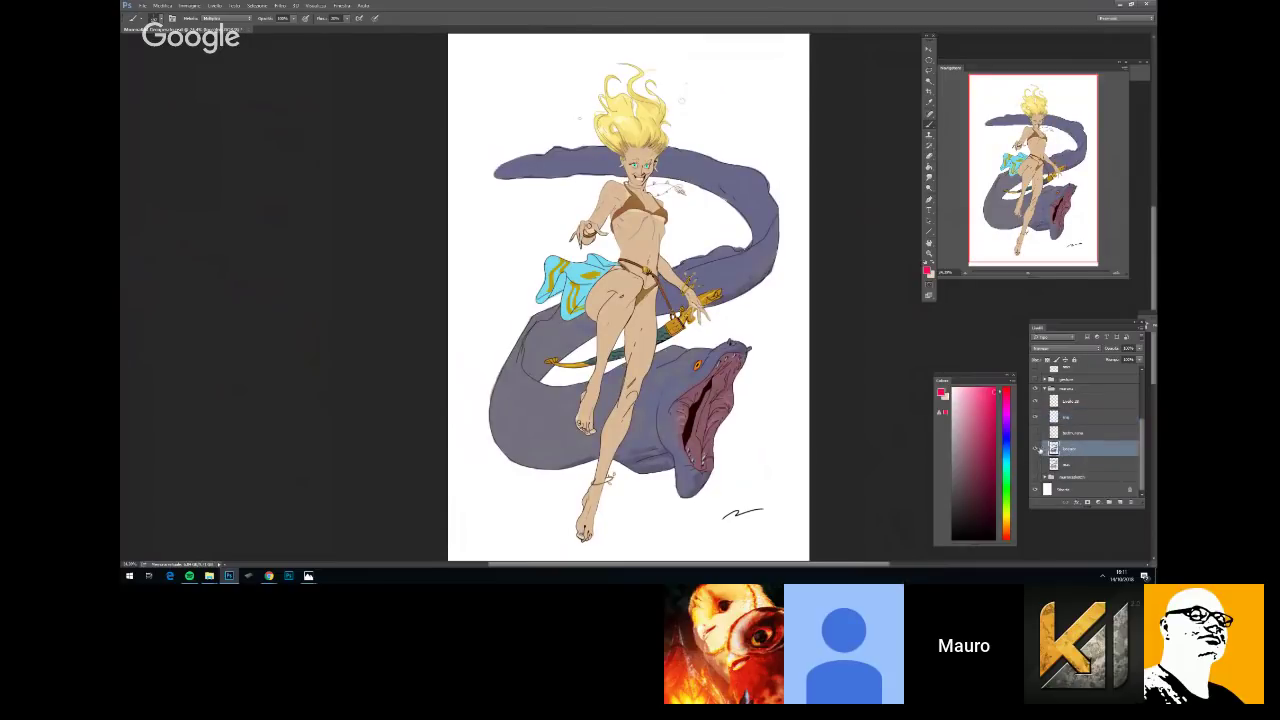
# Show the layer with the yellow spots on the eel's skin
pyautogui.scroll(5, 710, 413)
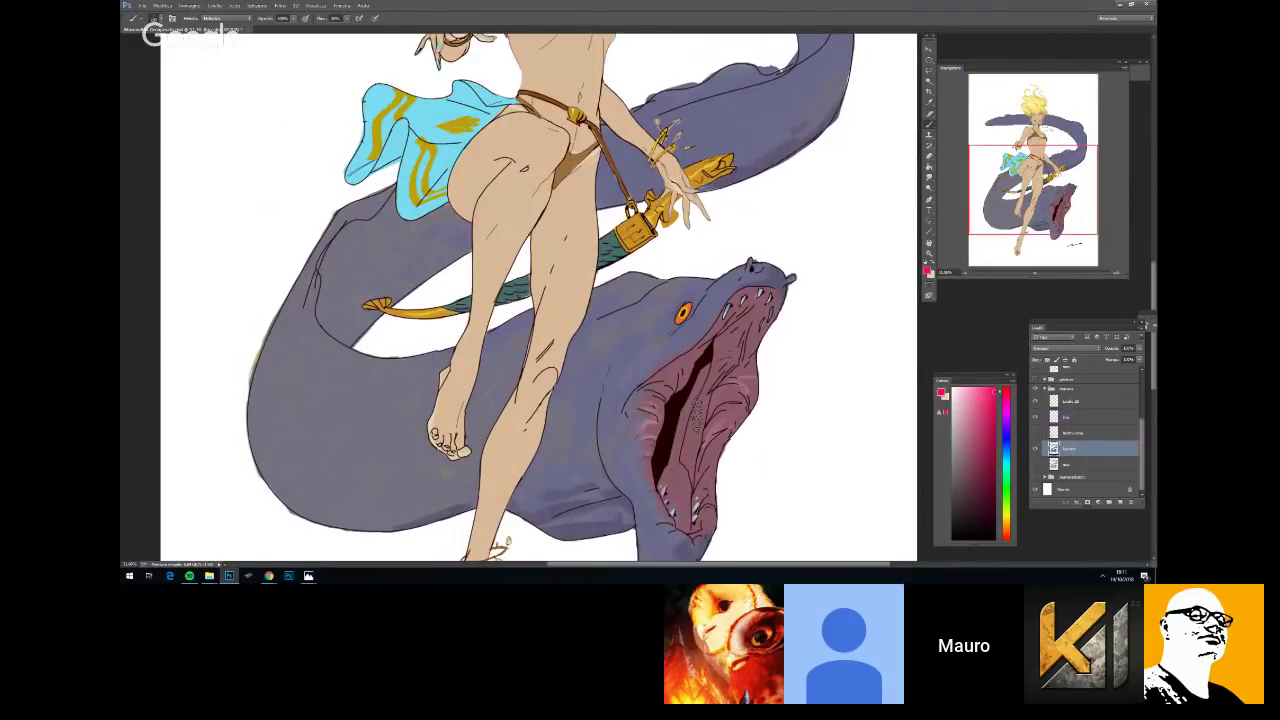
pyautogui.scroll(1, 692, 410)
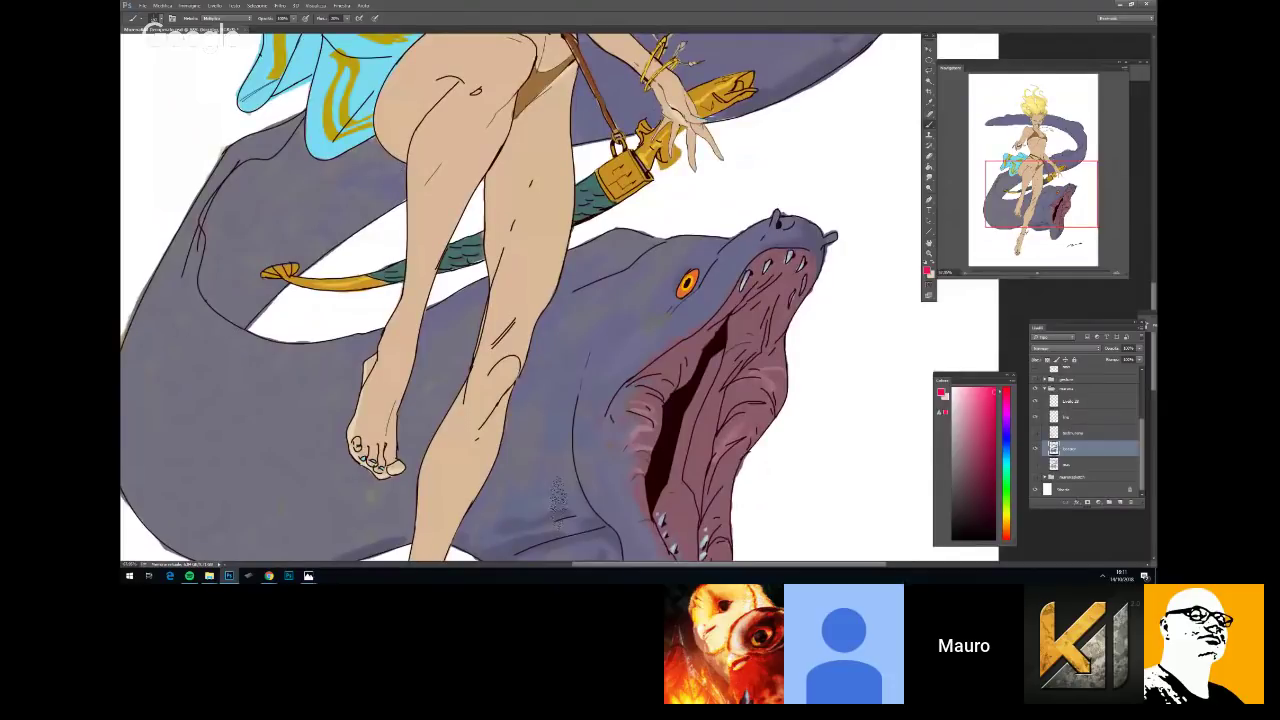
pyautogui.scroll(-1, 706, 484)
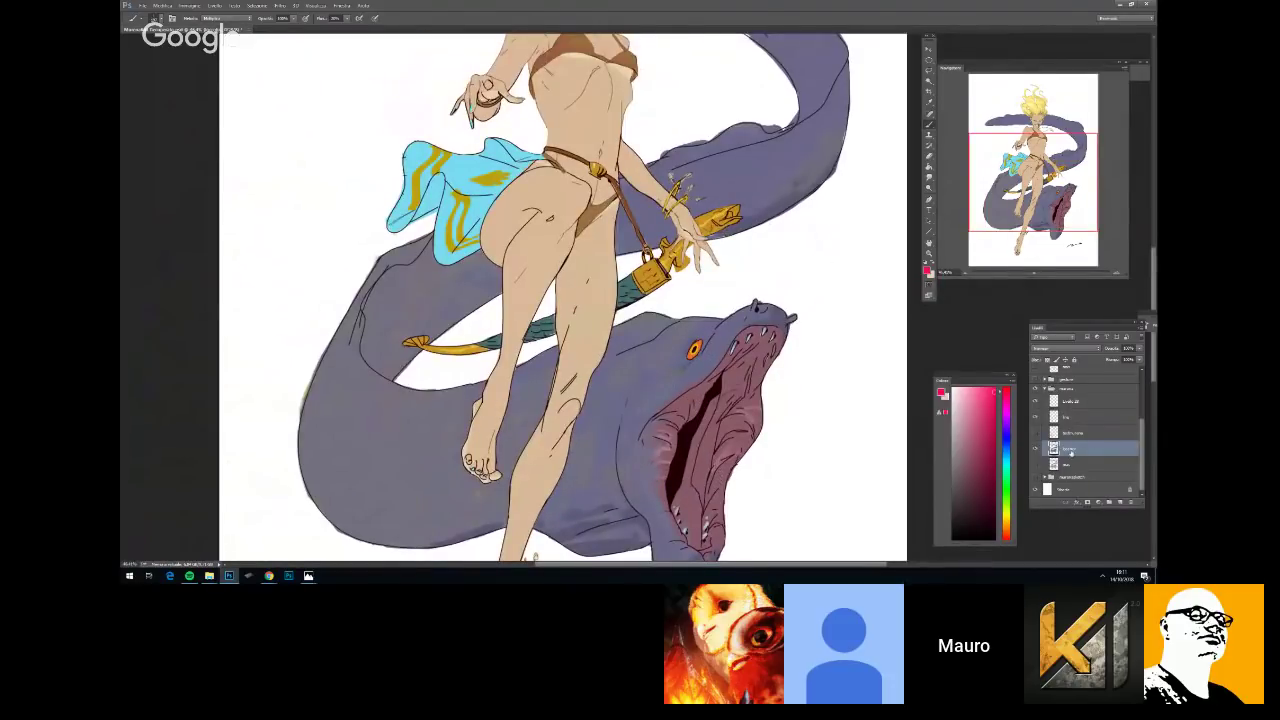
pyautogui.scroll(1, 630, 240)
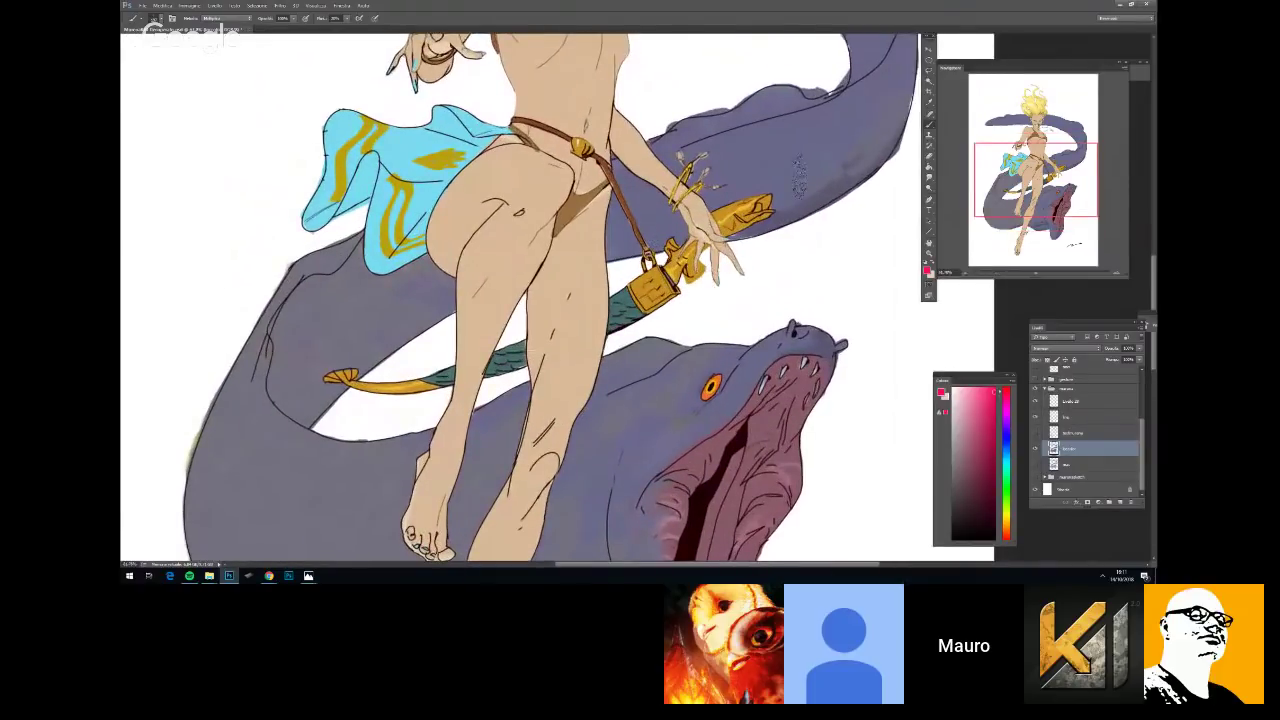
pyautogui.scroll(2, 440, 277)
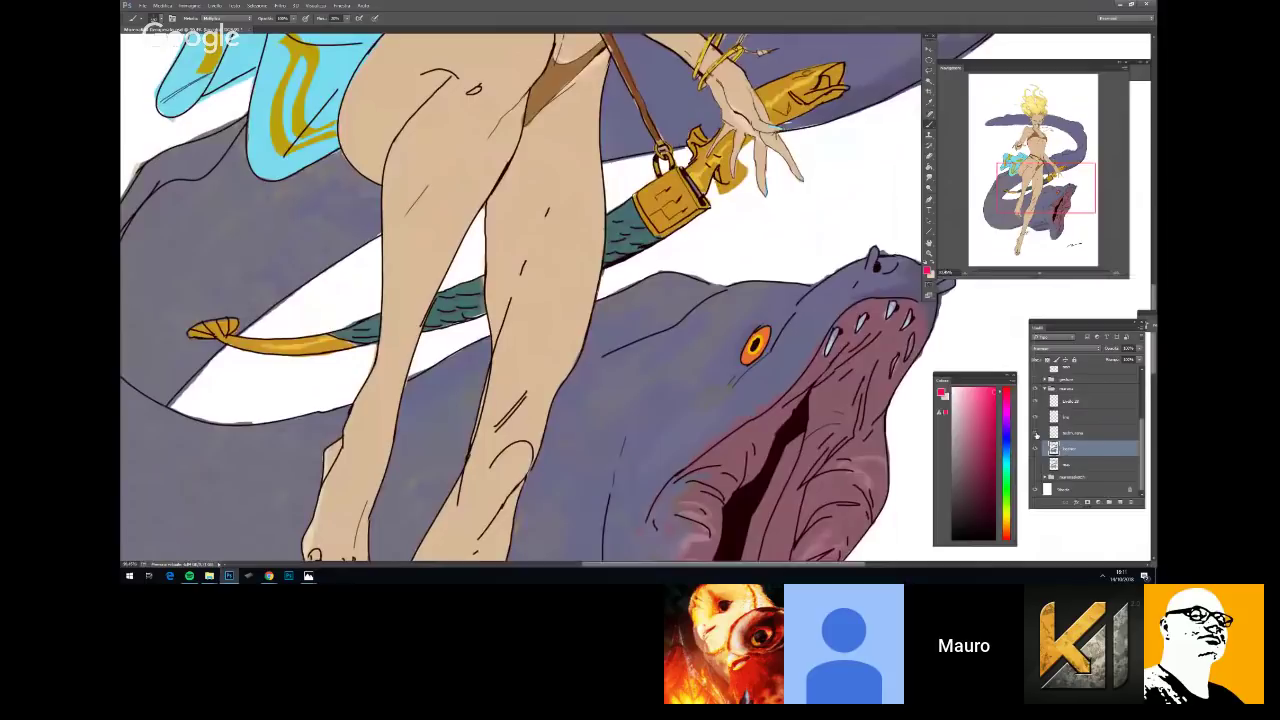
pyautogui.click(1035, 433)
pyautogui.scroll(-4, 662, 326)
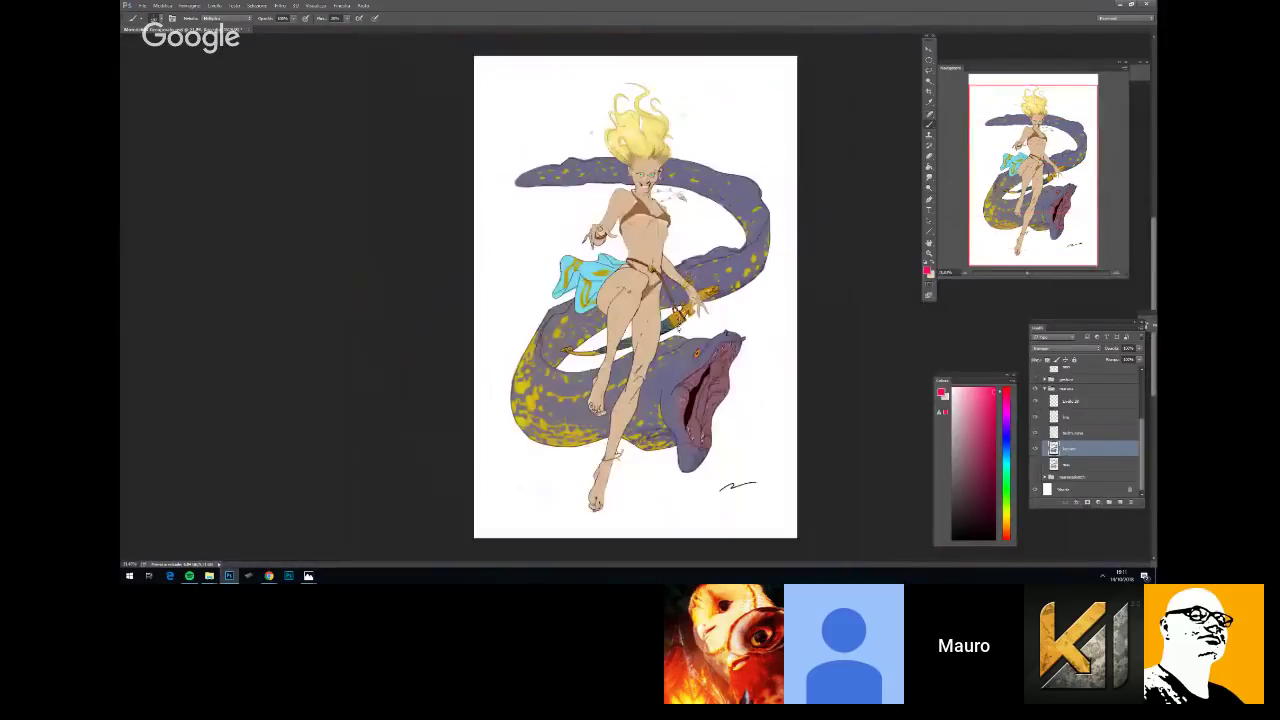
# Examine the eel's spotted skin up close and as a whole, and review the visible colour layers
pyautogui.scroll(3, 688, 340)
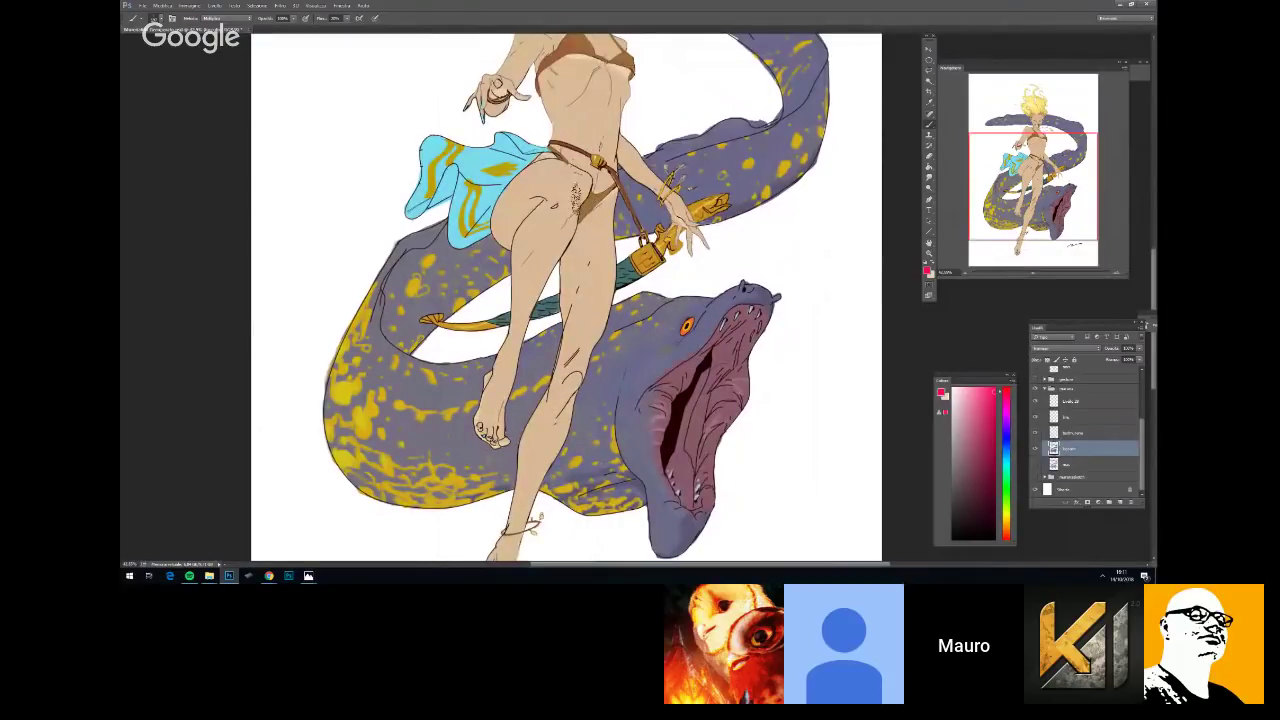
pyautogui.scroll(2, 620, 276)
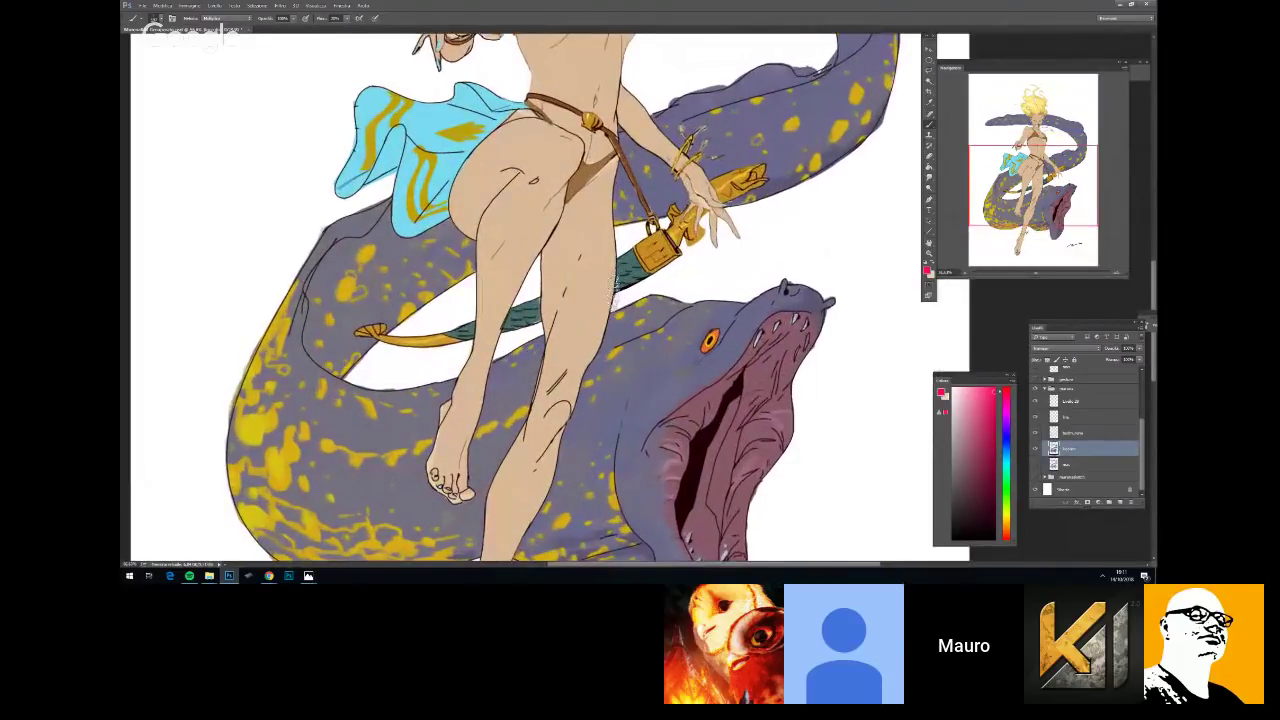
pyautogui.hotkey('ctrl', '0')
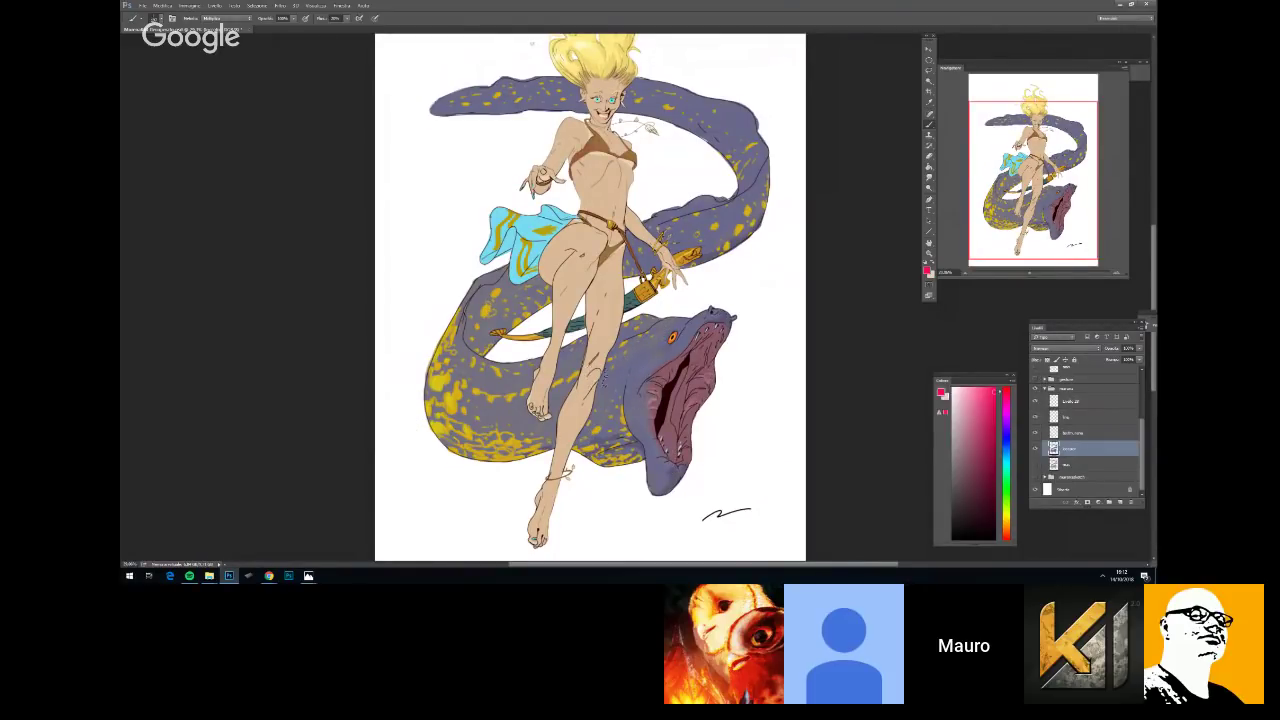
pyautogui.scroll(2, 665, 357)
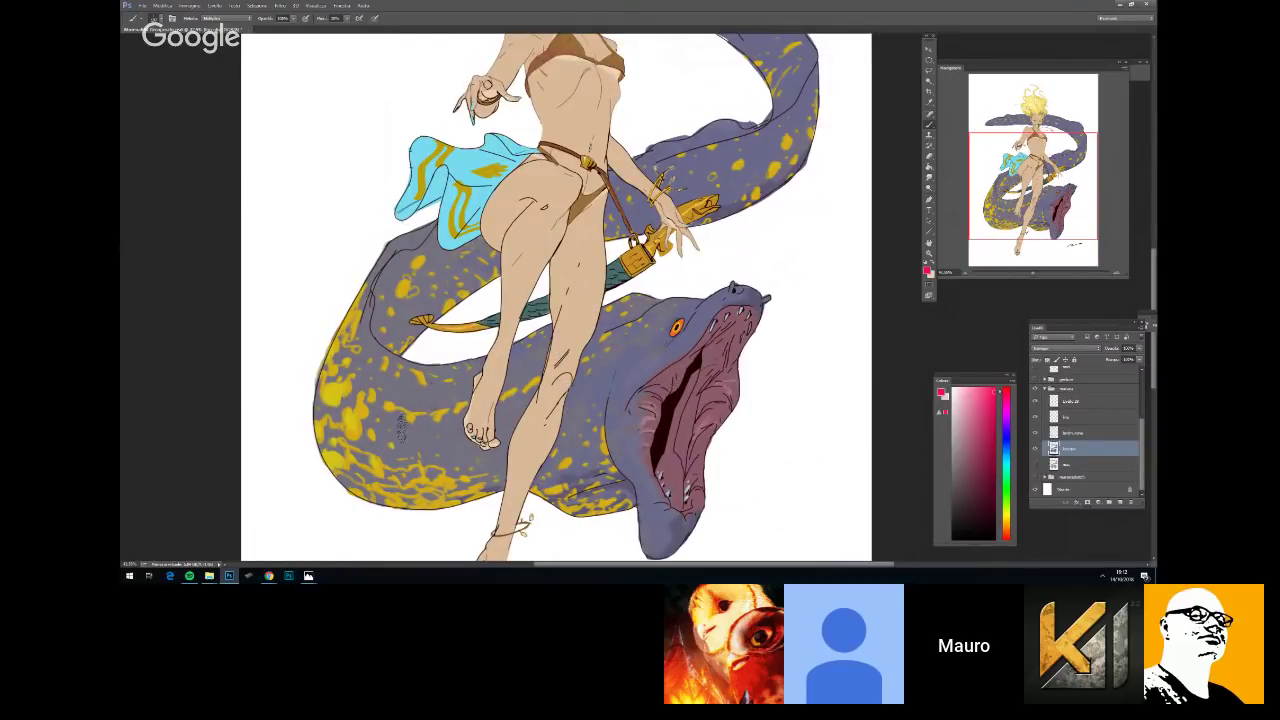
pyautogui.hotkey('ctrl', '0')
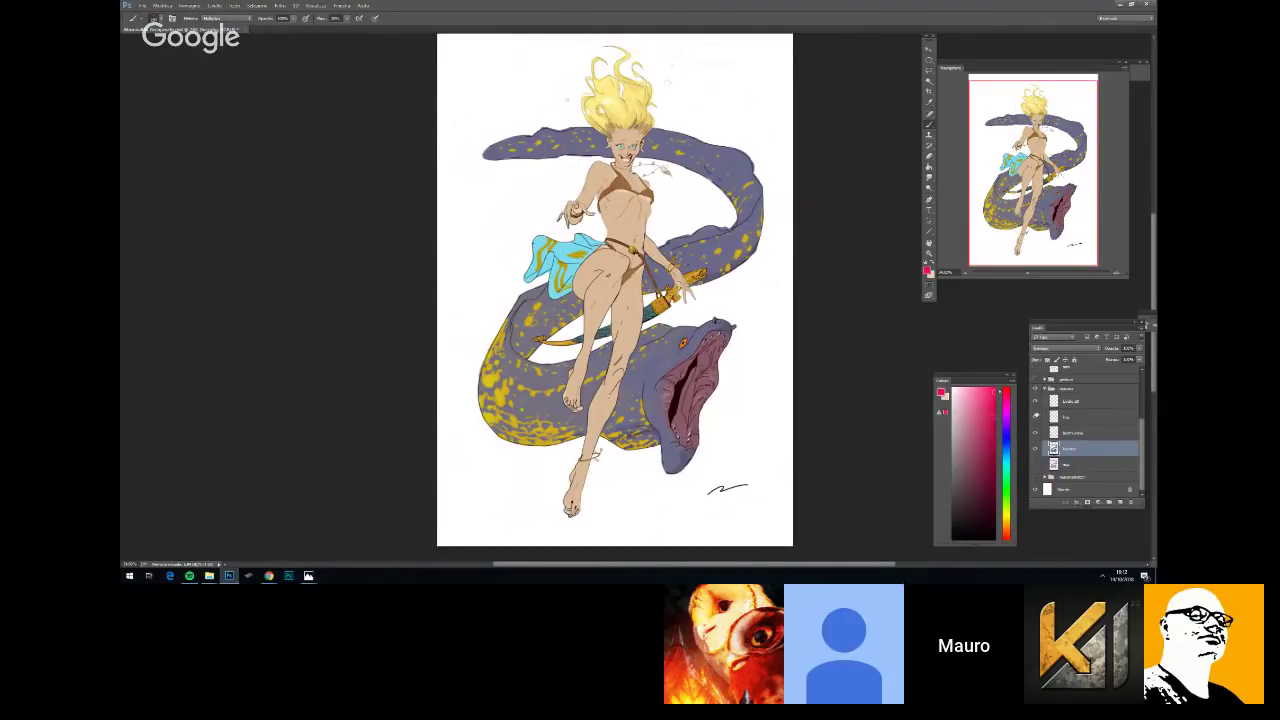
pyautogui.scroll(4, 1100, 435)
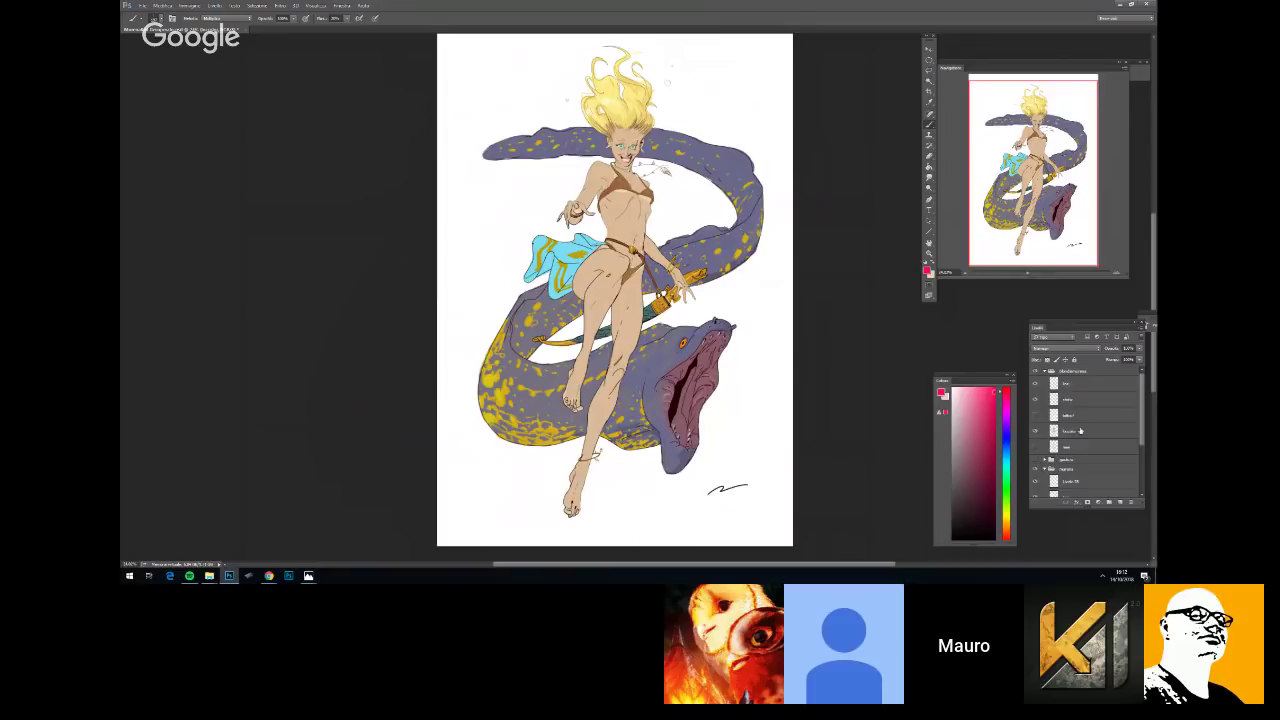
pyautogui.scroll(-3, 1069, 393)
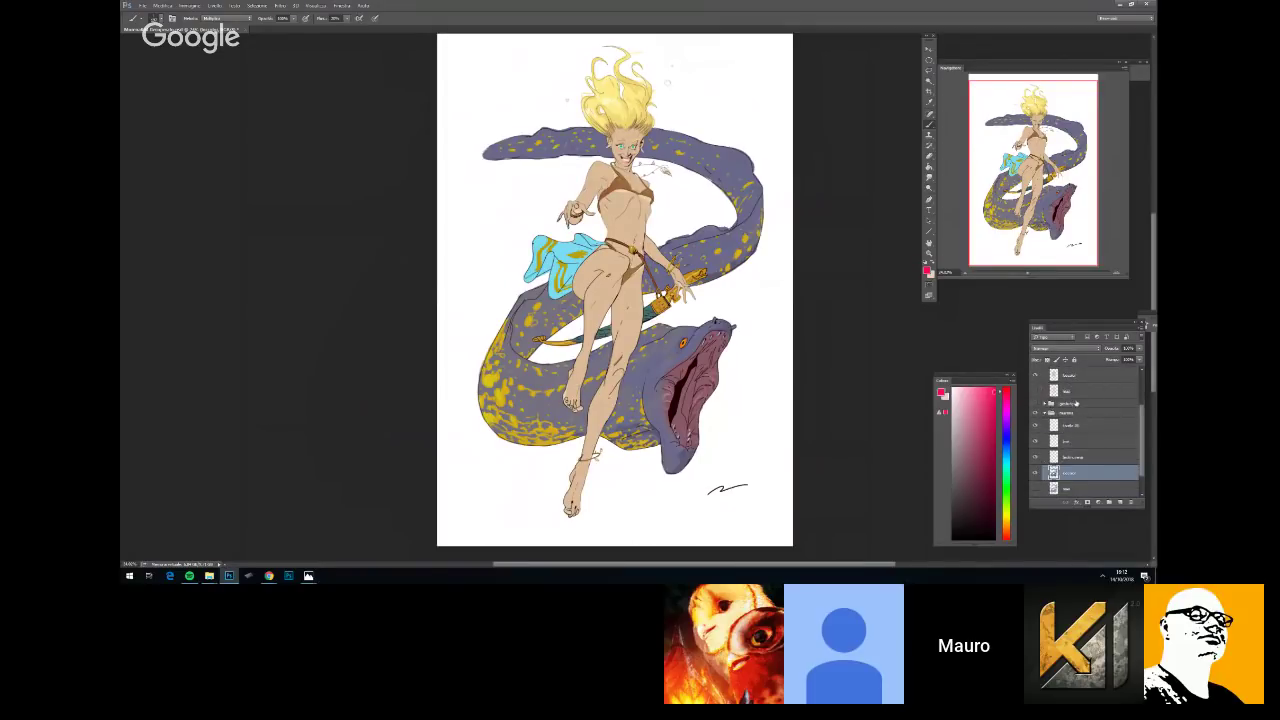
pyautogui.scroll(-1, 1076, 403)
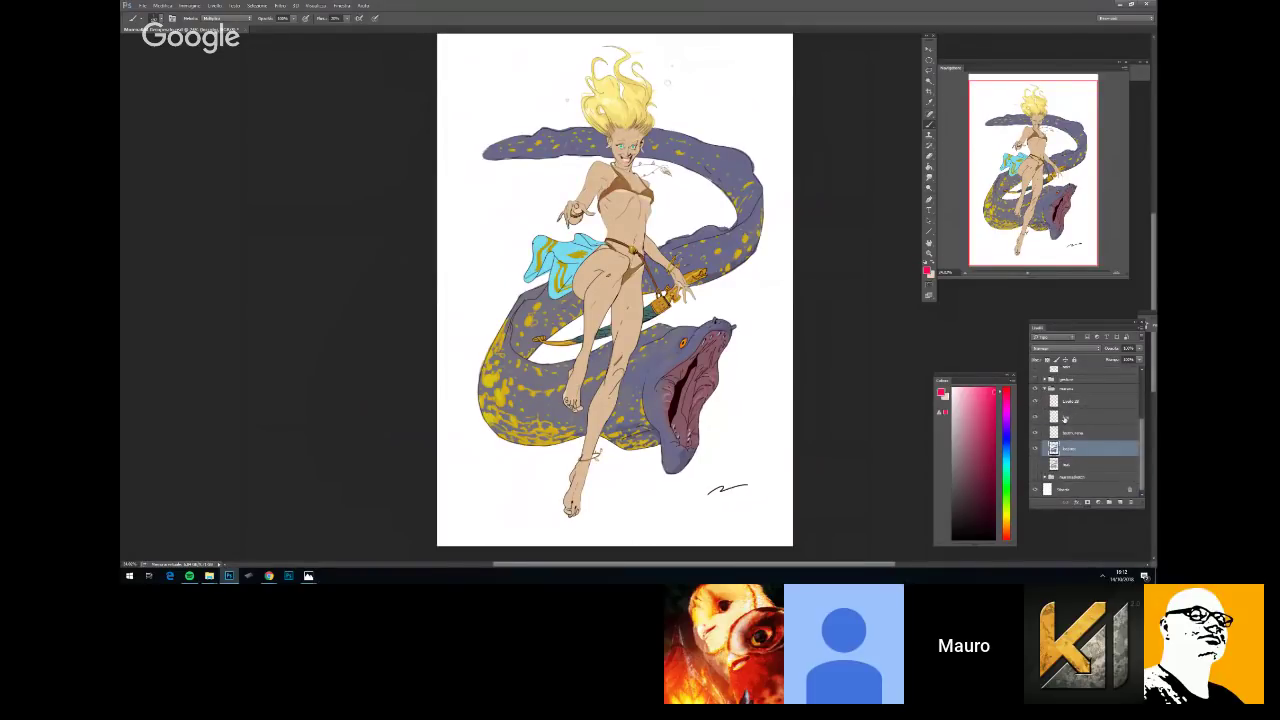
pyautogui.scroll(4, 1064, 418)
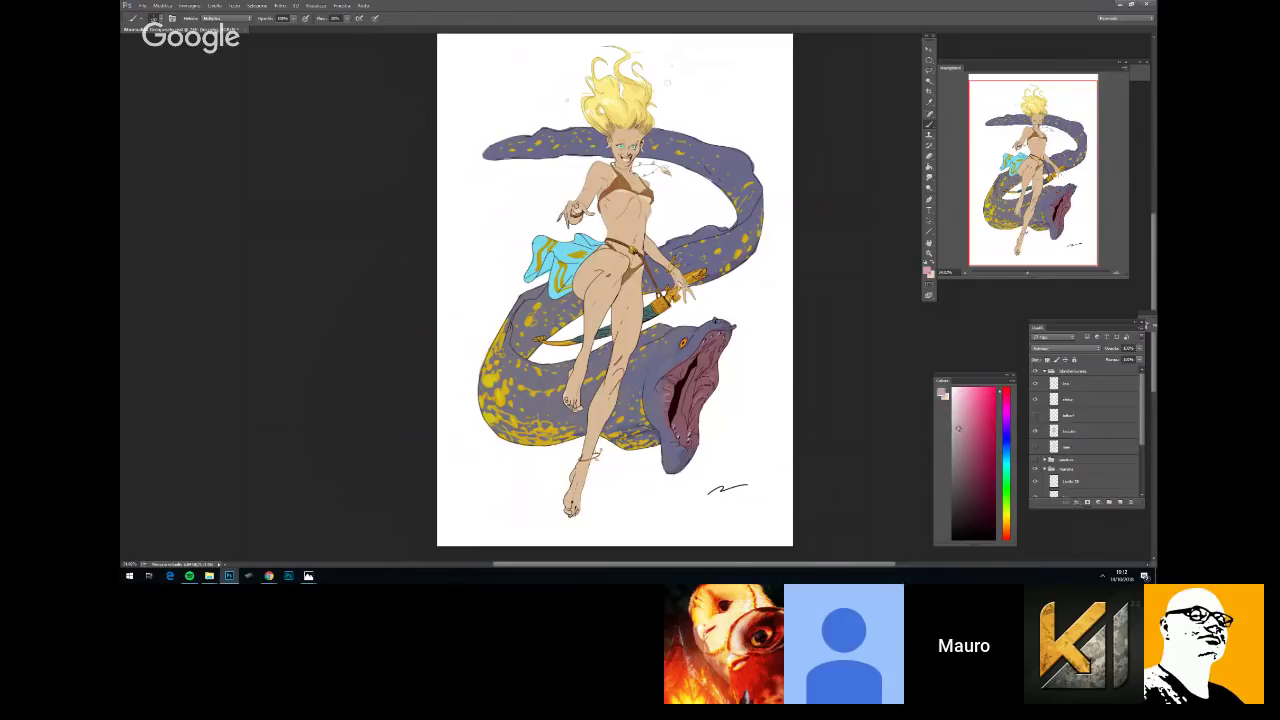
# Try a textured brush preset with a muted pink test stroke beside the eel's open mouth, and undo it
pyautogui.rightClick(751, 449)
pyautogui.moveTo(946, 430); pyautogui.dragTo(946, 548)
pyautogui.click(804, 556)
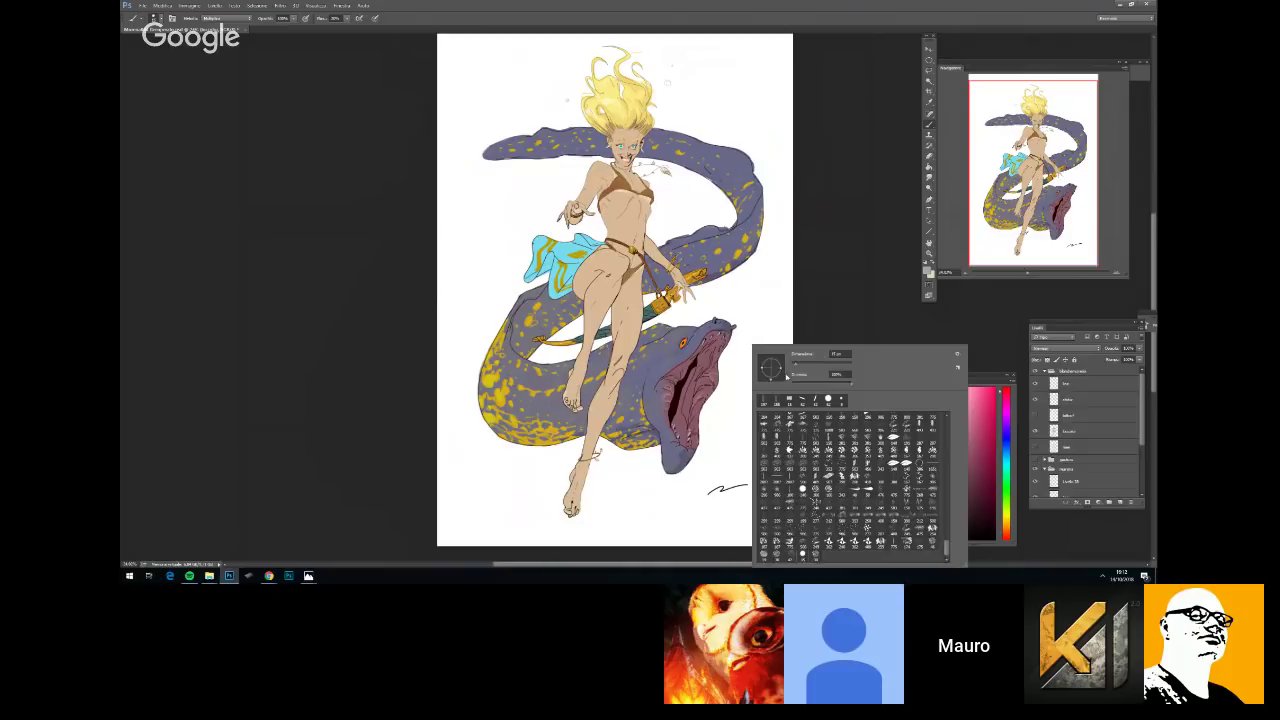
pyautogui.moveTo(781, 368); pyautogui.dragTo(788, 376)
pyautogui.moveTo(946, 551); pyautogui.dragTo(947, 503)
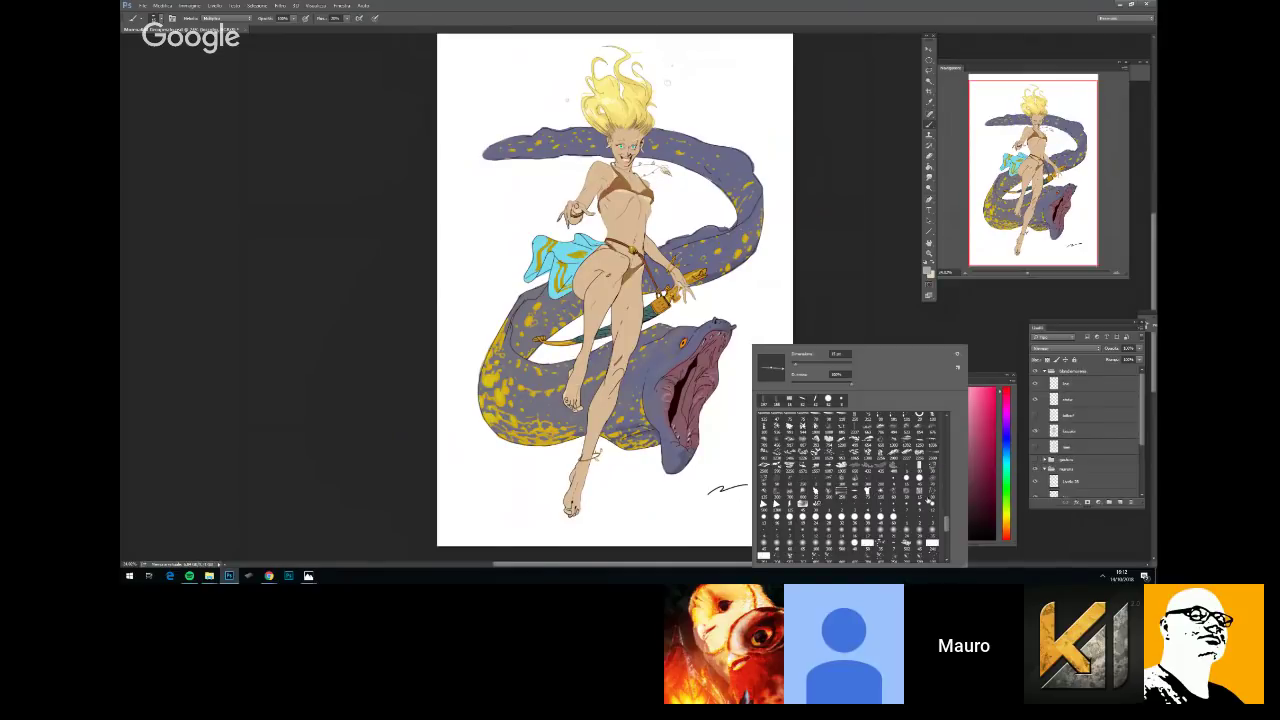
pyautogui.click(866, 498)
pyautogui.moveTo(766, 318); pyautogui.dragTo(766, 428)
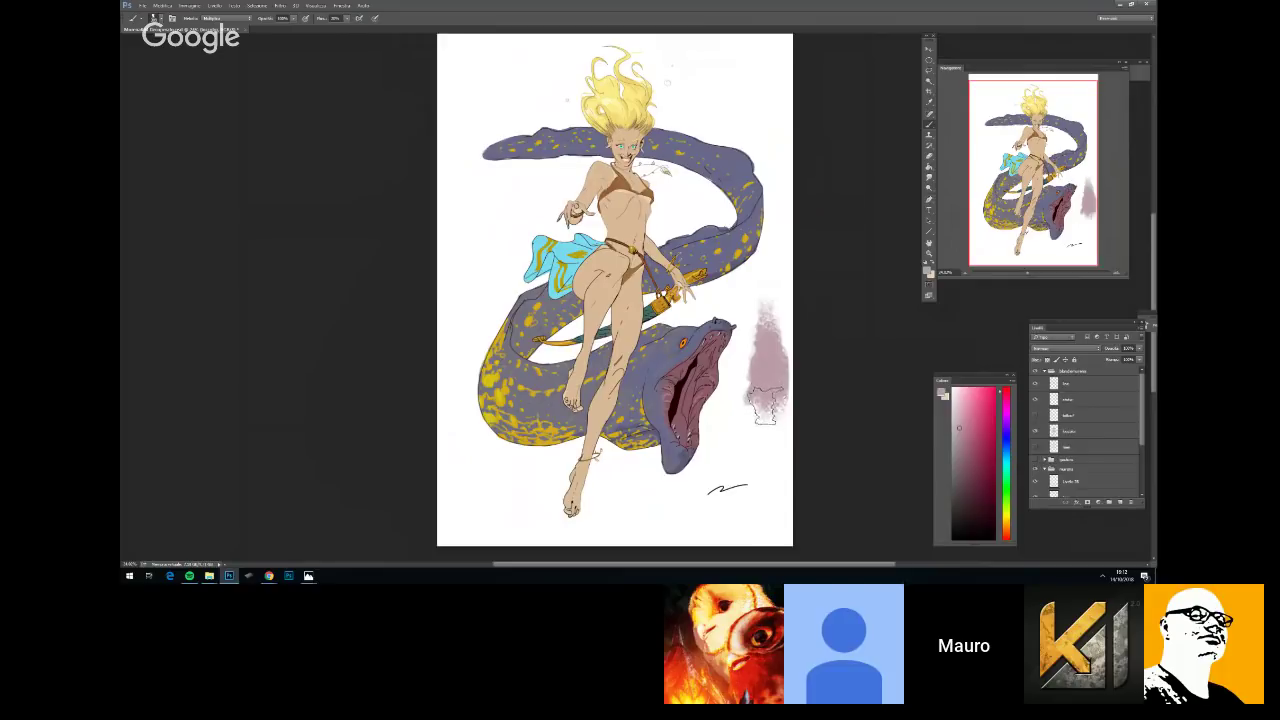
pyautogui.hotkey('ctrl', 'z')
# Try another brush preset with a short stroke on the white background near the eel's head, and undo it
pyautogui.rightClick(768, 350)
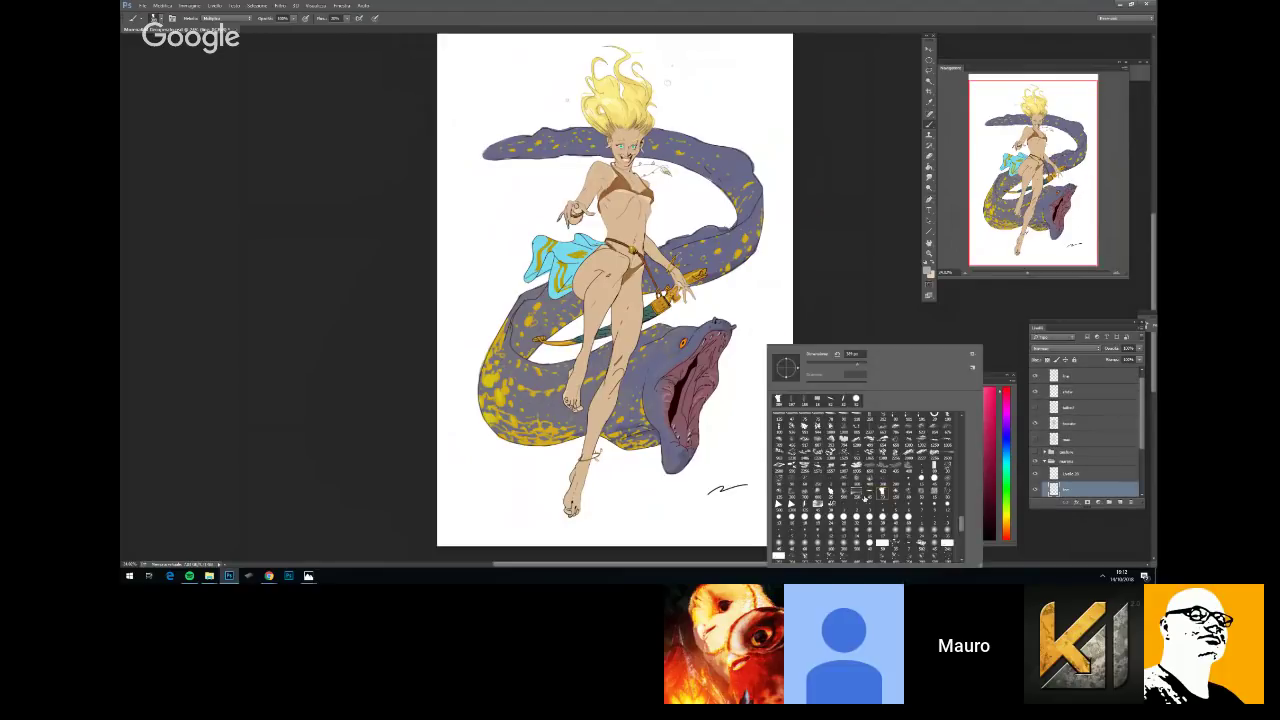
pyautogui.click(1075, 391)
pyautogui.moveTo(765, 398)
pyautogui.mouseDown()
pyautogui.moveTo(738, 437)
pyautogui.moveTo(762, 391)
pyautogui.moveTo(737, 423)
pyautogui.moveTo(735, 450)
pyautogui.moveTo(769, 390)
pyautogui.mouseUp()
pyautogui.hotkey('ctrl', 'z')
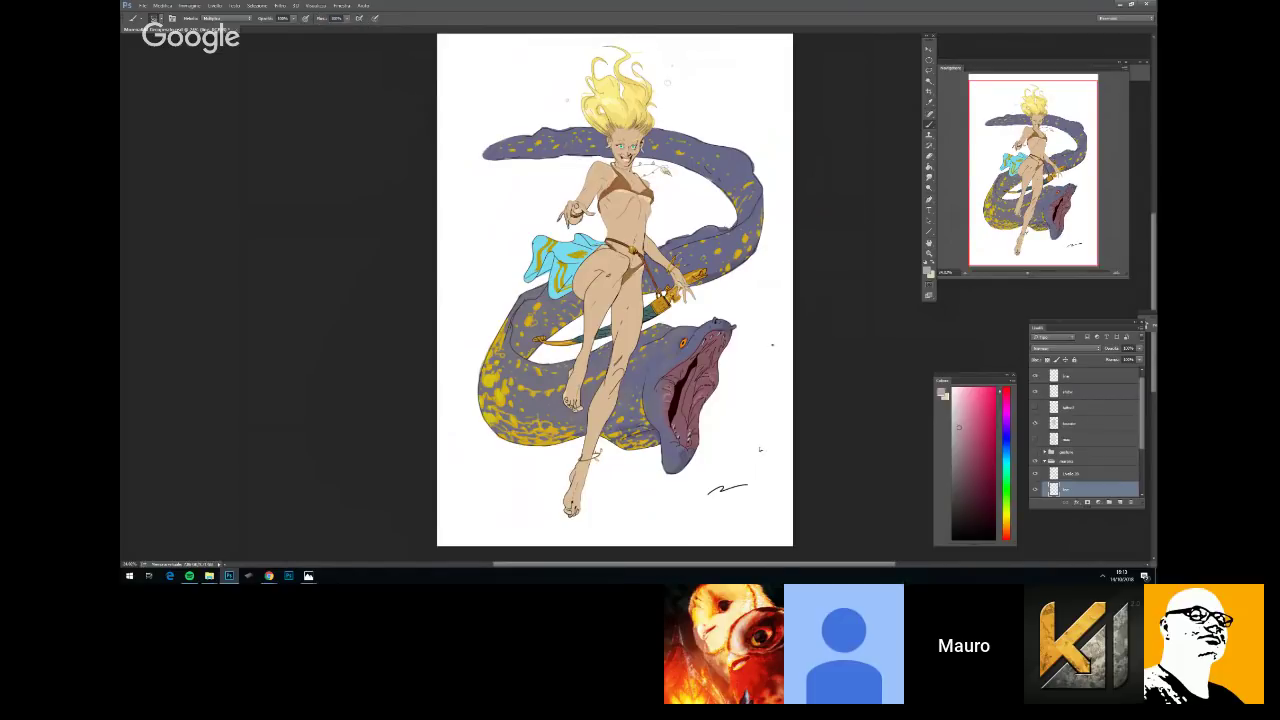
# Choose a different brush preset and paint a muted pink sample patch just beside the eel's open mouth
pyautogui.rightClick(760, 449)
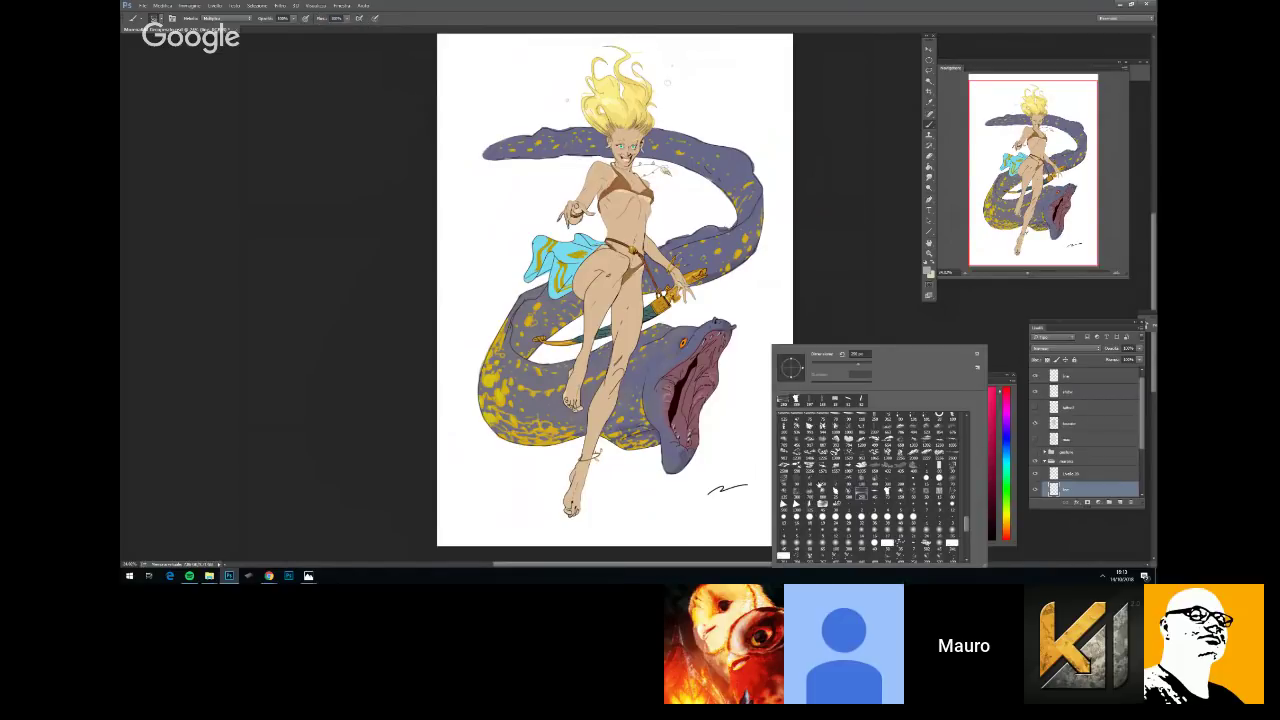
pyautogui.click(939, 493)
pyautogui.click(740, 388)
pyautogui.moveTo(745, 390)
pyautogui.mouseDown()
pyautogui.moveTo(755, 362)
pyautogui.moveTo(762, 372)
pyautogui.moveTo(750, 360)
pyautogui.moveTo(770, 380)
pyautogui.moveTo(739, 372)
pyautogui.mouseUp()
# Set the brush's blending mode to Normal and paint a muted pink test patch beside the eel's mouth
pyautogui.click(208, 18)
pyautogui.click(212, 27)
pyautogui.press('e')
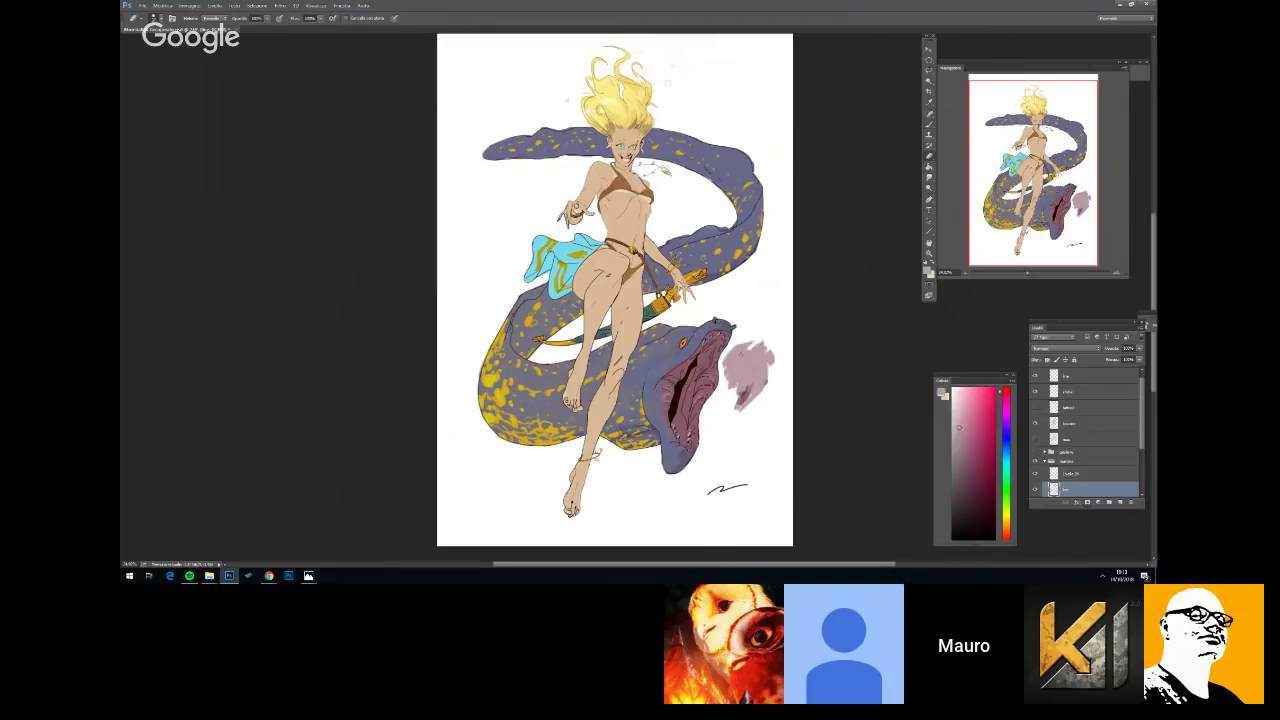
# Try reshaping the pink test patch with a resized eraser and shading it with tones sampled from the mouth and patch, and remove it
pyautogui.rightClick(773, 344)
pyautogui.click(848, 358)
pyautogui.moveTo(769, 349)
pyautogui.mouseDown()
pyautogui.moveTo(752, 405)
pyautogui.moveTo(732, 352)
pyautogui.moveTo(730, 372)
pyautogui.moveTo(732, 358)
pyautogui.moveTo(760, 356)
pyautogui.moveTo(743, 440)
pyautogui.moveTo(752, 389)
pyautogui.moveTo(728, 436)
pyautogui.moveTo(743, 420)
pyautogui.moveTo(745, 443)
pyautogui.moveTo(764, 445)
pyautogui.moveTo(739, 417)
pyautogui.moveTo(768, 422)
pyautogui.moveTo(750, 384)
pyautogui.moveTo(764, 416)
pyautogui.moveTo(769, 403)
pyautogui.moveTo(751, 456)
pyautogui.moveTo(771, 428)
pyautogui.moveTo(762, 458)
pyautogui.moveTo(787, 398)
pyautogui.moveTo(803, 423)
pyautogui.moveTo(800, 466)
pyautogui.moveTo(771, 437)
pyautogui.mouseUp()
pyautogui.press('b')
pyautogui.keyDown('alt'); pyautogui.click(689, 401); pyautogui.keyUp('alt')
pyautogui.keyDown('alt'); pyautogui.click(752, 405); pyautogui.keyUp('alt')
pyautogui.keyDown('alt'); pyautogui.click(756, 428); pyautogui.keyUp('alt')
pyautogui.hotkey('ctrl', '-')
pyautogui.hotkey('ctrl', '+')
pyautogui.press('e')
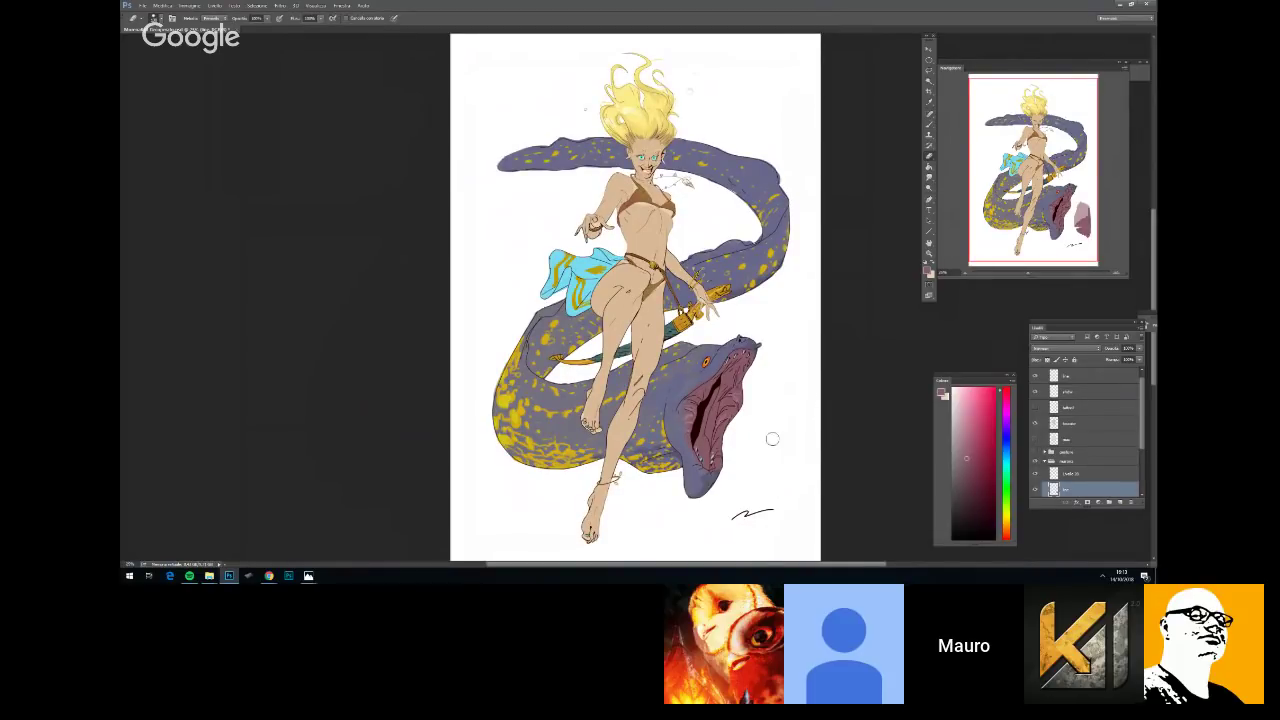
# Set the blend mode of the layer just below the woman's line art to Multiply
pyautogui.click(1082, 404)
pyautogui.click(1086, 395)
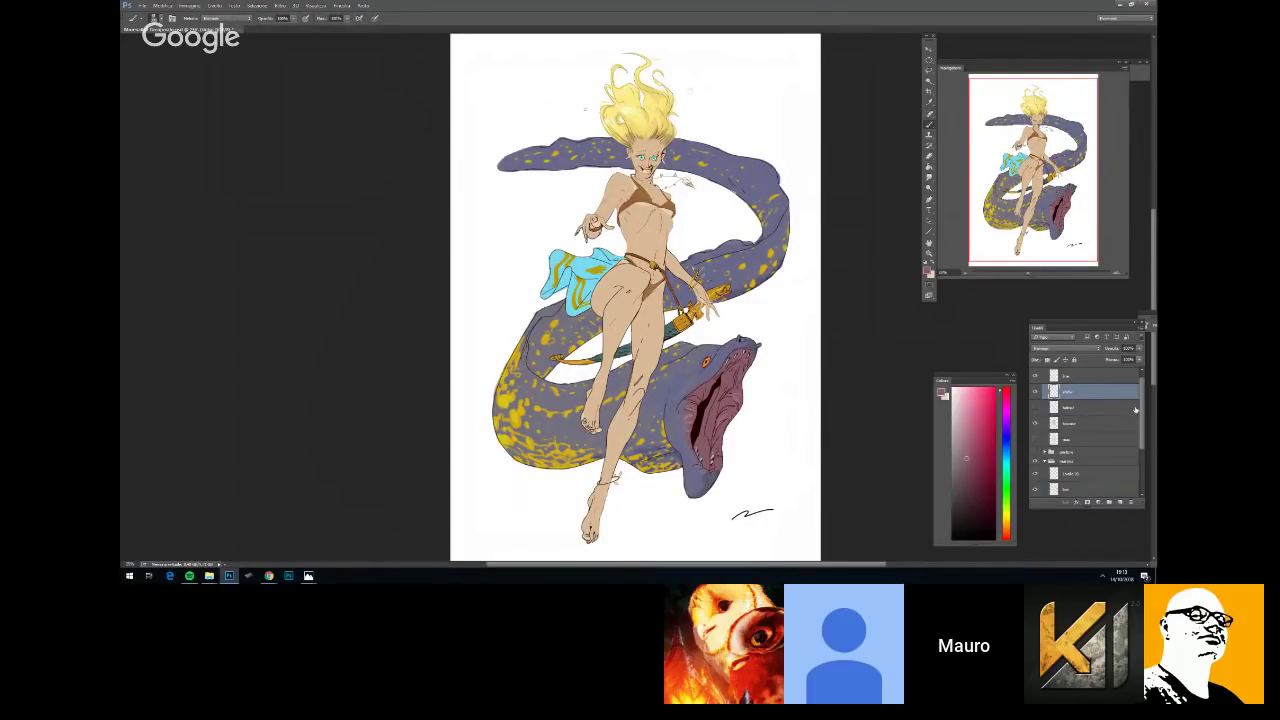
pyautogui.moveTo(1141, 409); pyautogui.dragTo(1143, 403)
pyautogui.click(1078, 348)
pyautogui.click(1061, 374)
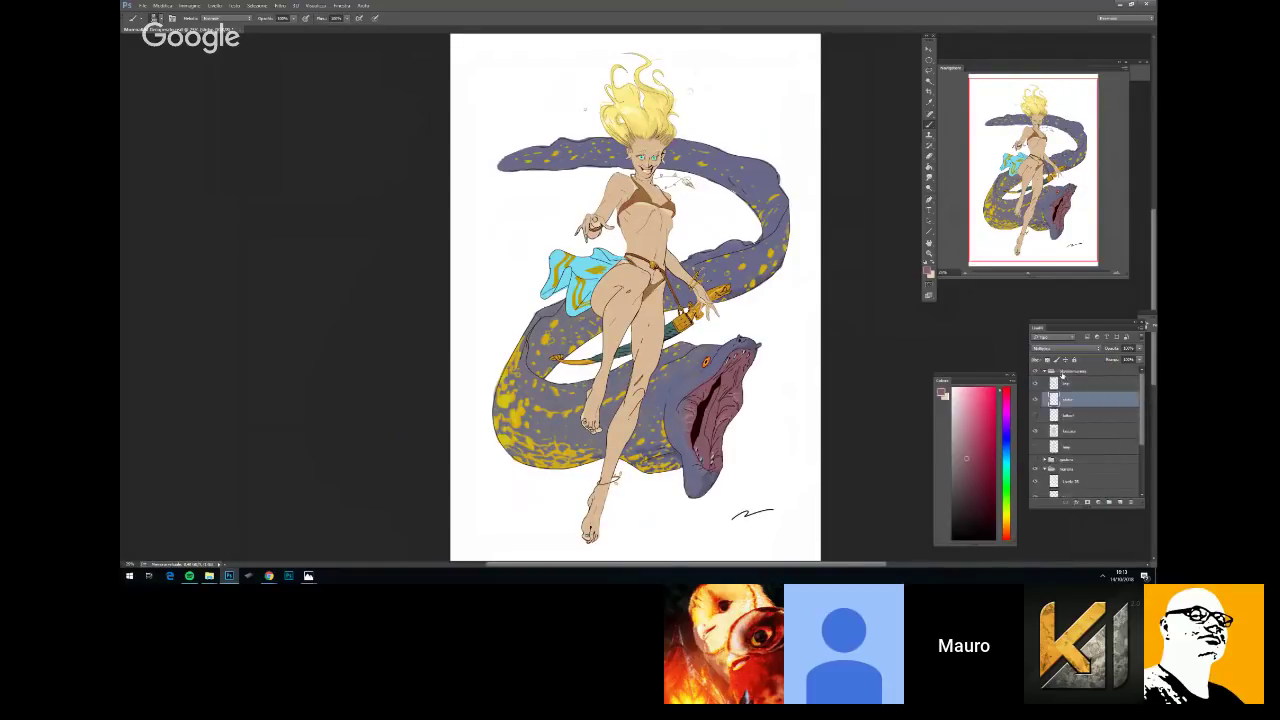
# Check the woman's line art, colour and cyan body-marking layers by switching their visibility
pyautogui.click(1069, 385)
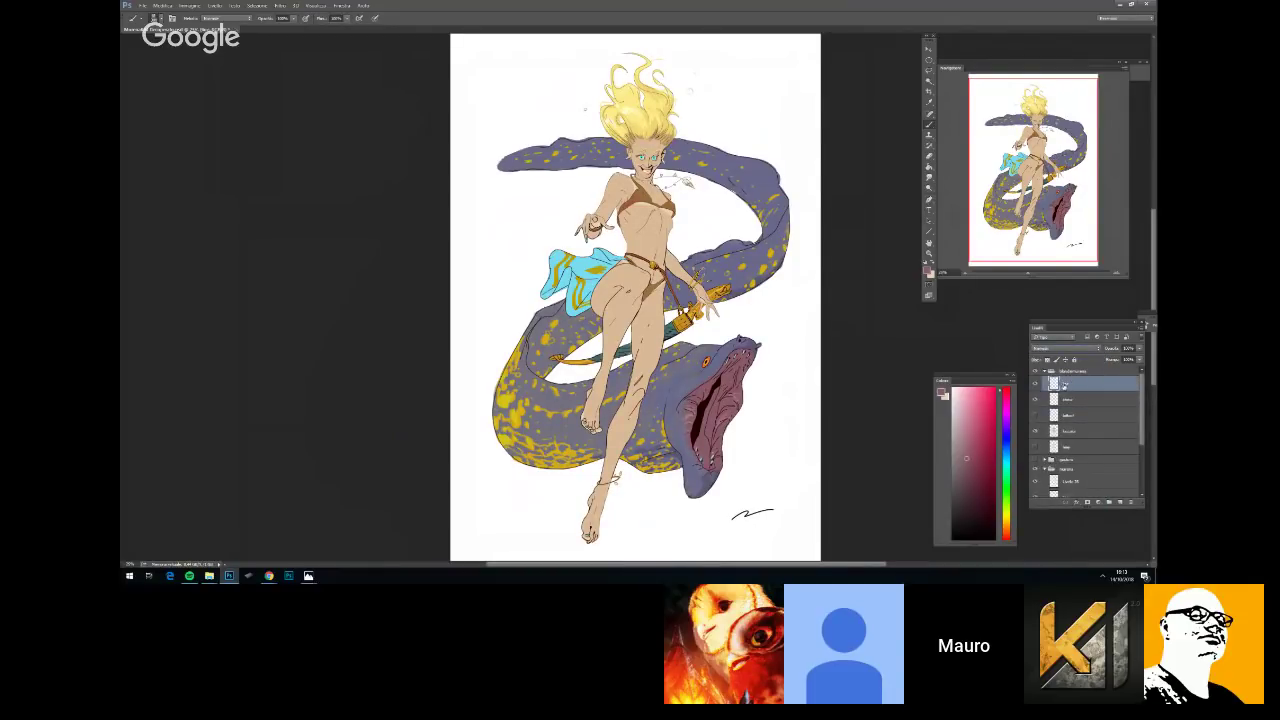
pyautogui.click(1036, 385)
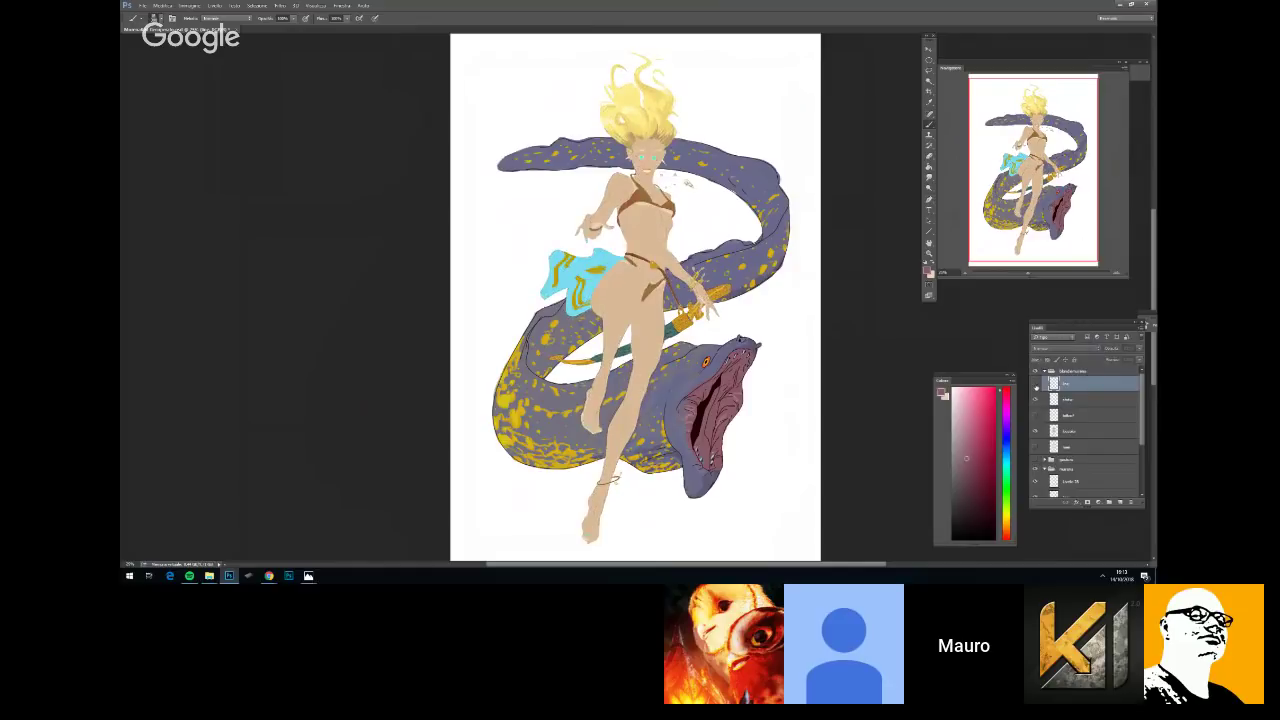
pyautogui.click(1036, 385)
pyautogui.click(1066, 399)
pyautogui.click(1064, 431)
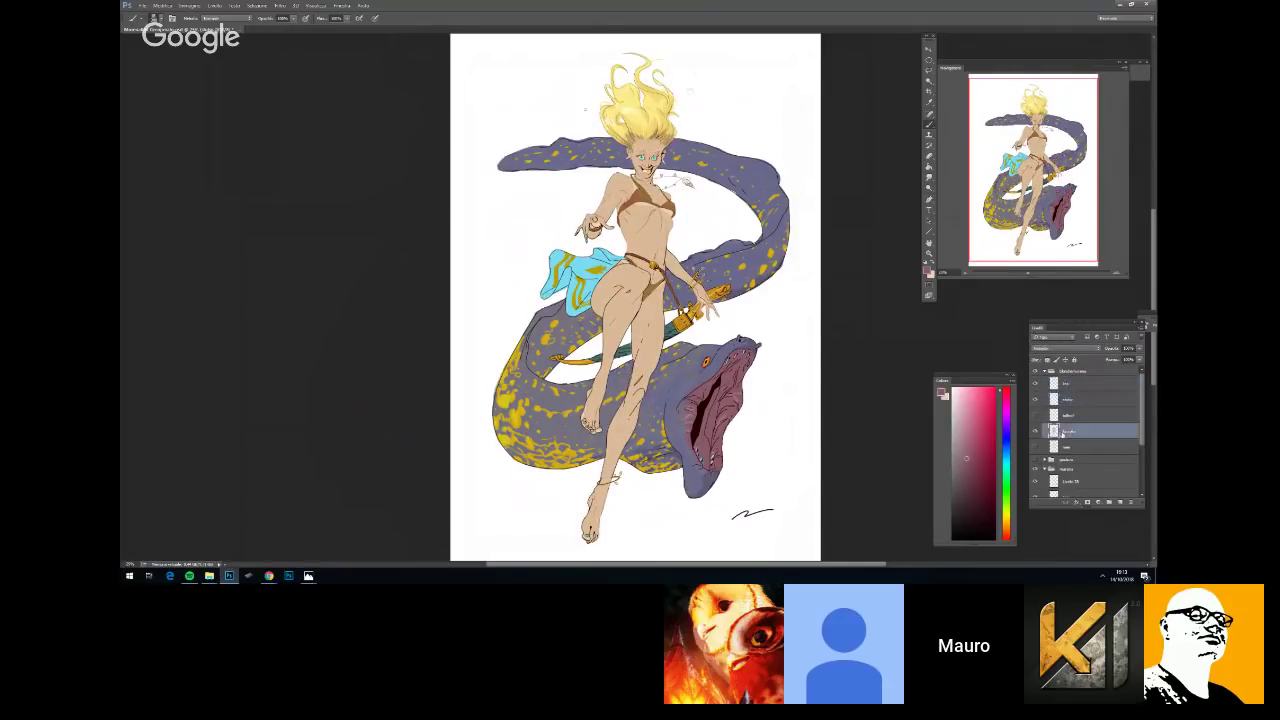
pyautogui.click(1036, 431)
pyautogui.click(1036, 431)
pyautogui.click(1068, 415)
pyautogui.click(1036, 416)
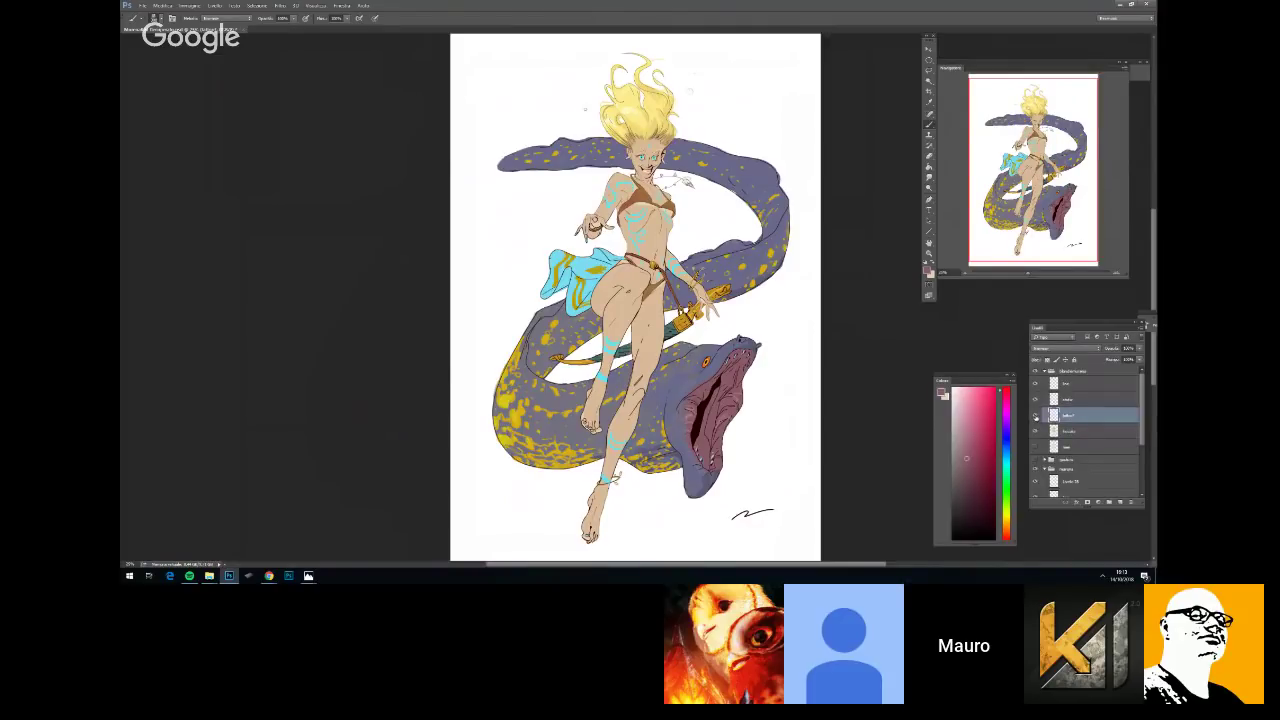
pyautogui.click(1036, 416)
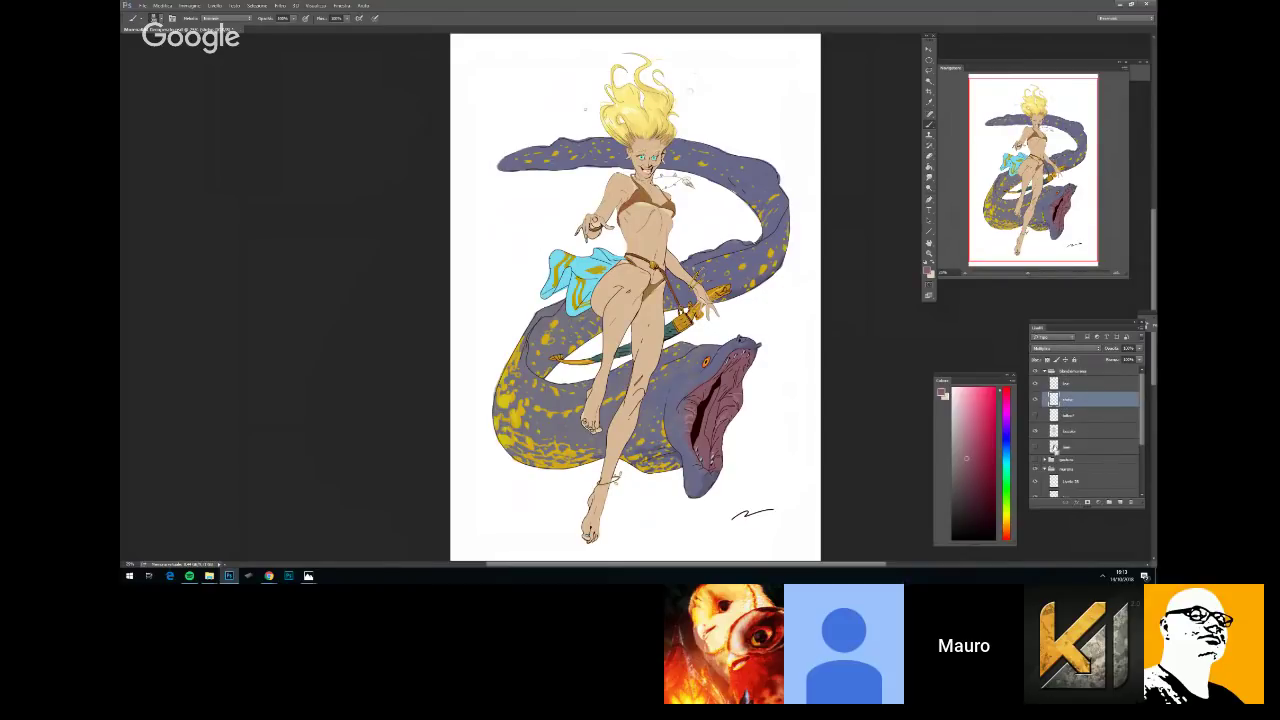
# Load the woman's silhouette as a selection from her base layer
pyautogui.keyDown('ctrl'); pyautogui.click(1054, 446); pyautogui.keyUp('ctrl')
pyautogui.scroll(1, 676, 320)
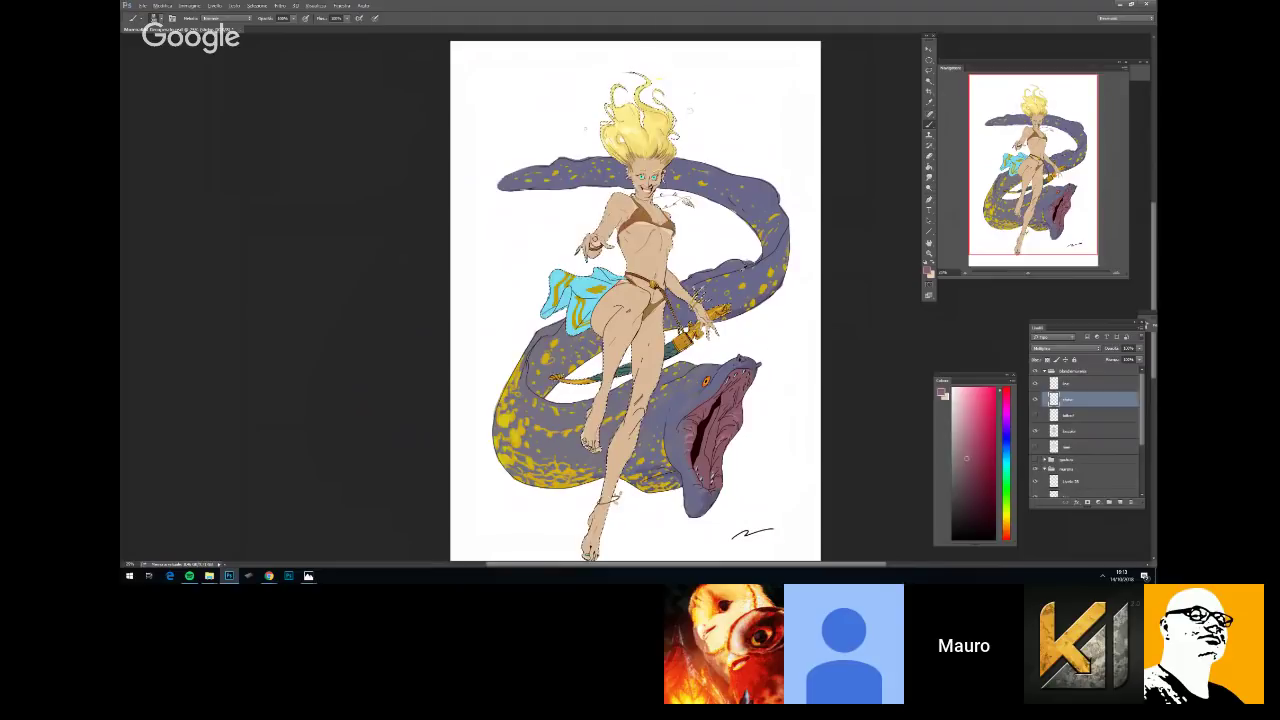
pyautogui.hotkey('ctrl', '+')
pyautogui.press('h')
pyautogui.hotkey('ctrl', '0')
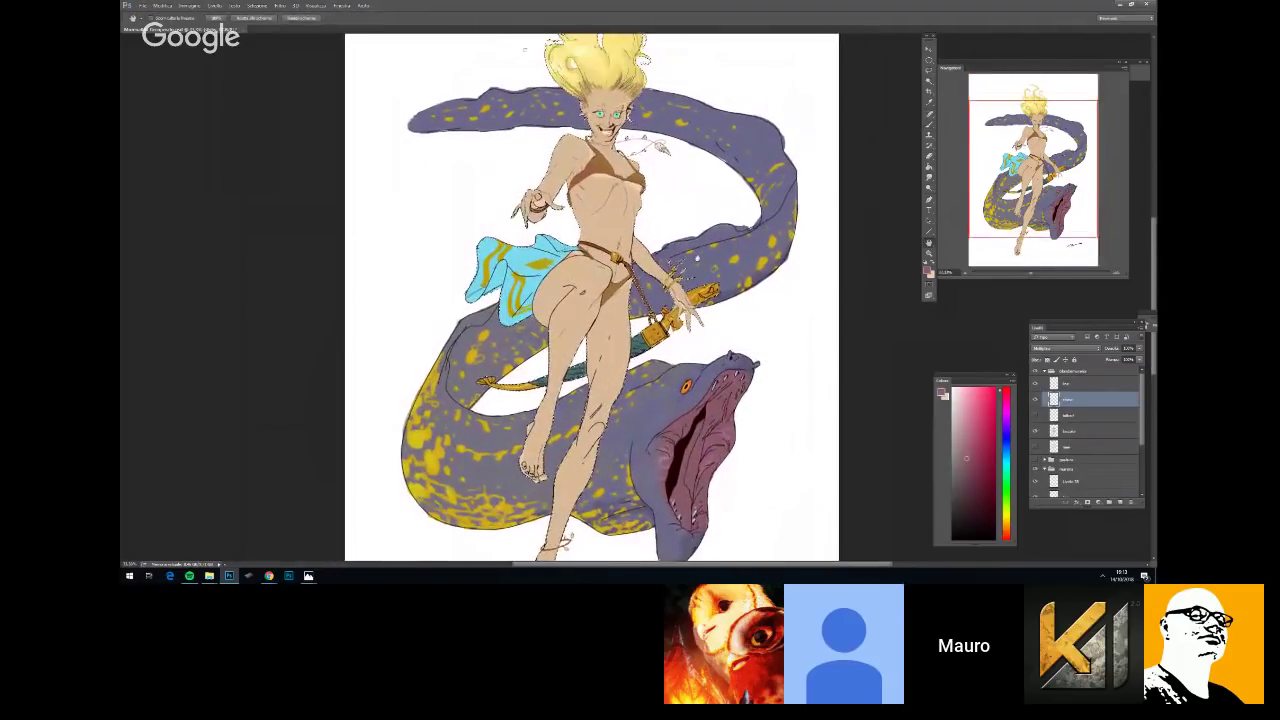
pyautogui.click(1054, 447)
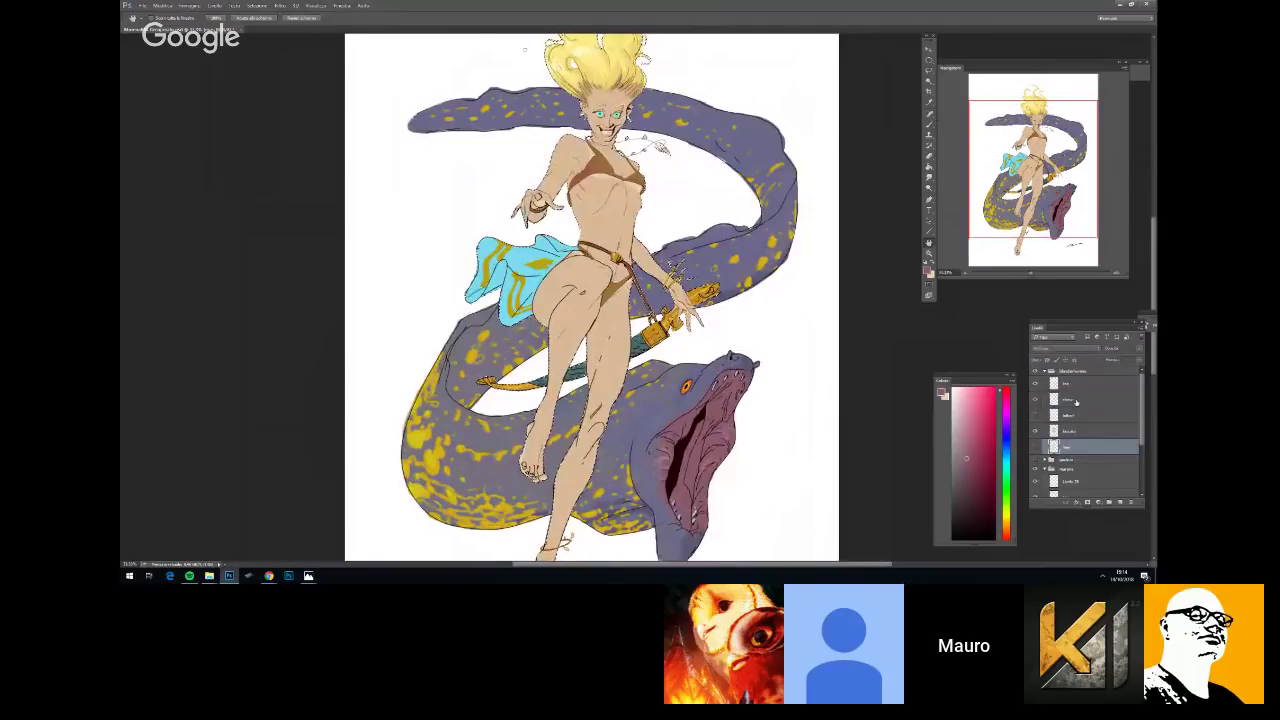
pyautogui.rightClick(682, 328)
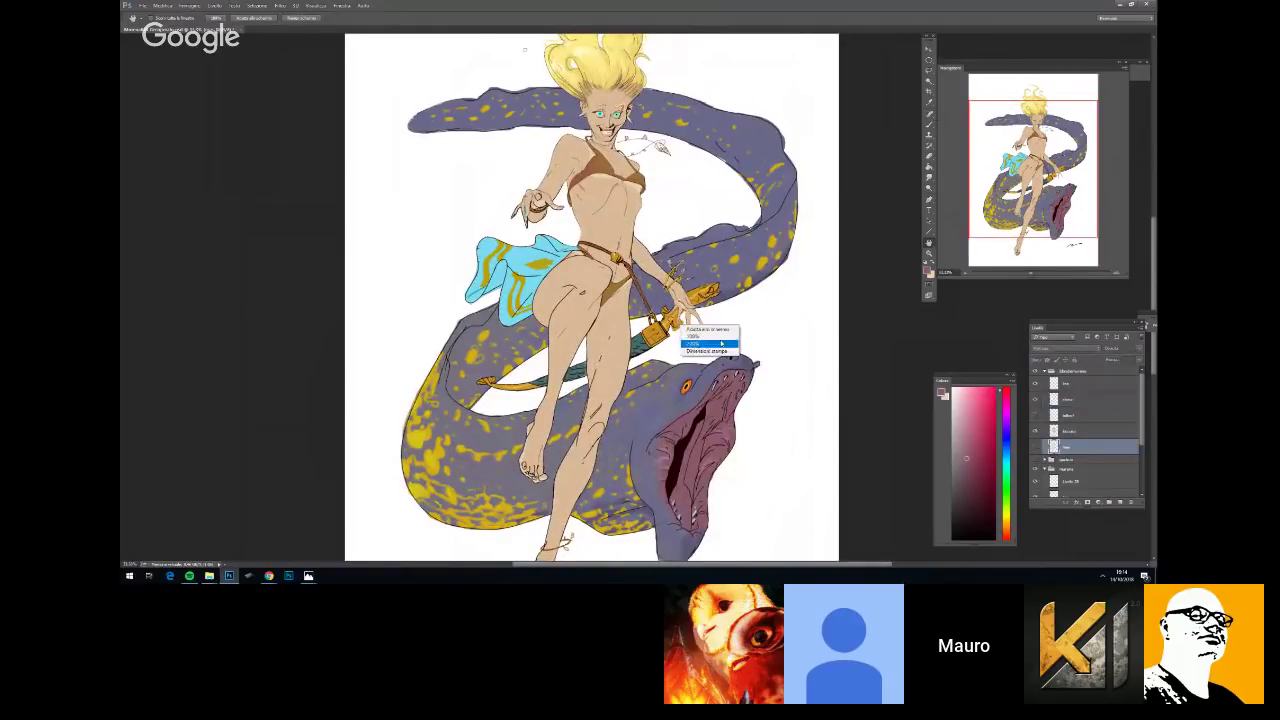
pyautogui.click(765, 328)
pyautogui.hotkey('alt', 'i')
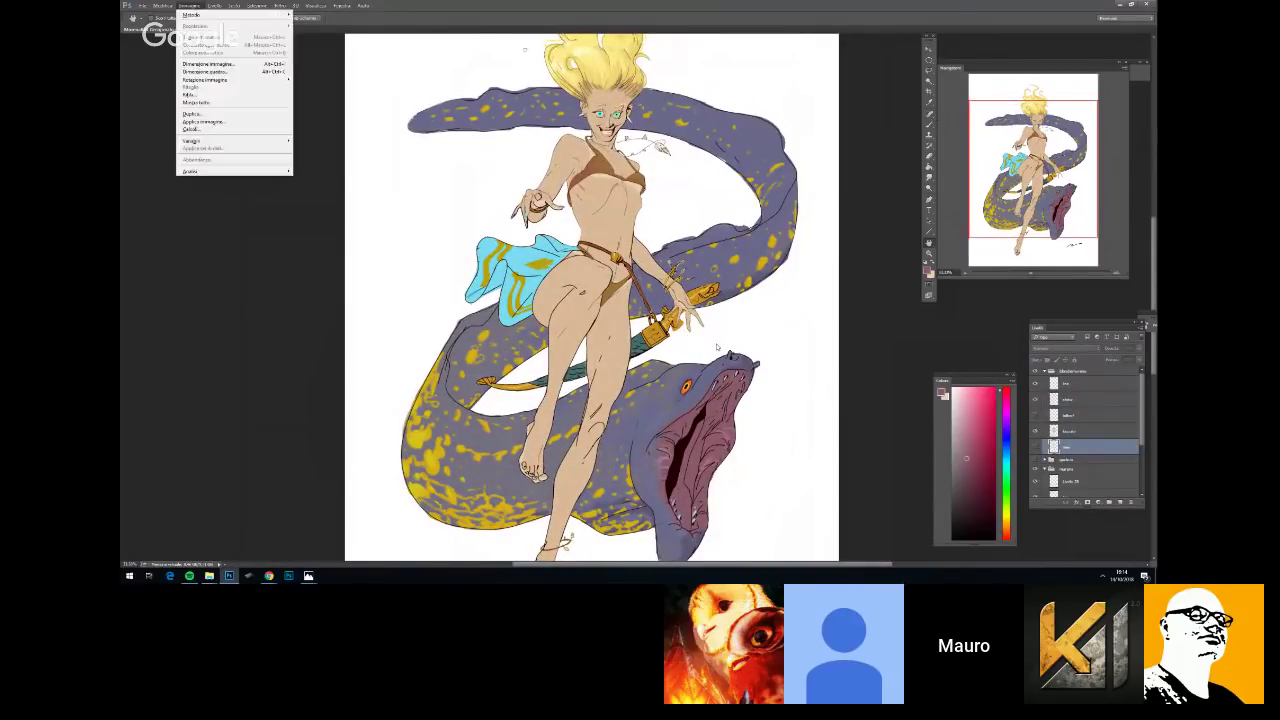
pyautogui.press('Escape')
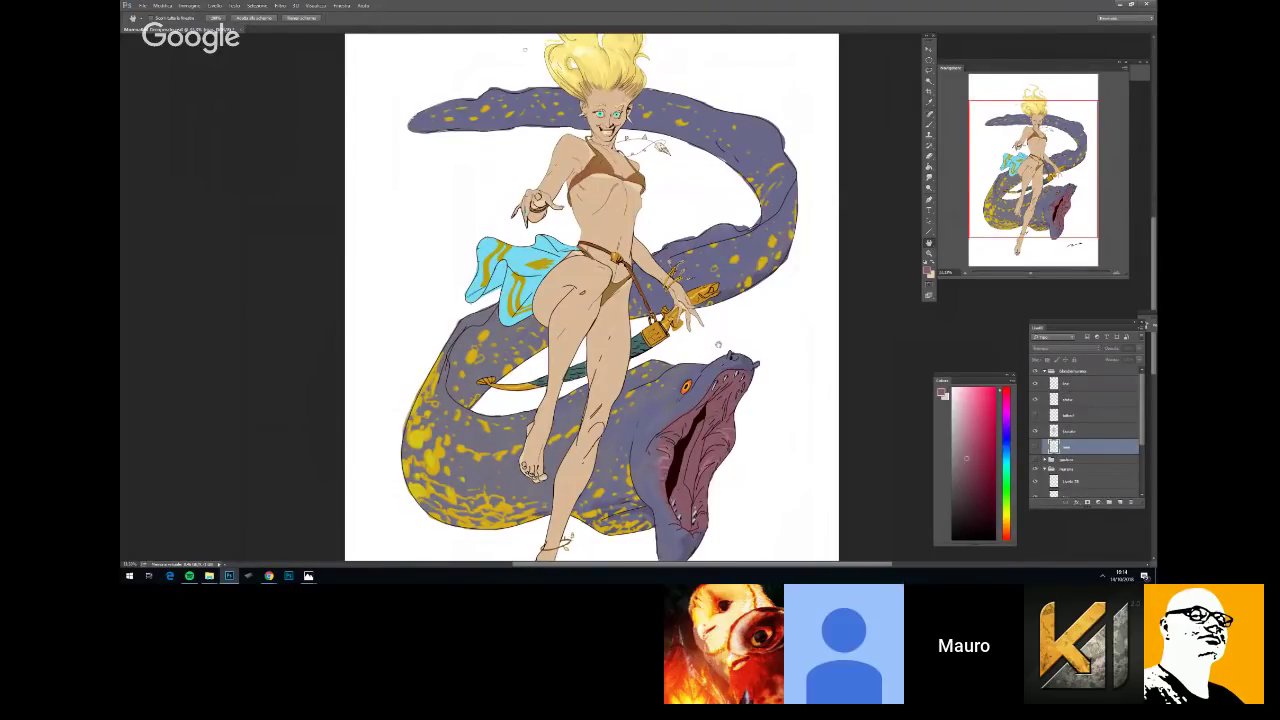
# Activate the Multiply layer below the woman's line art and choose a preset near the end of the brush list
pyautogui.moveTo(719, 343)
pyautogui.mouseDown()
pyautogui.moveTo(761, 323)
pyautogui.moveTo(729, 323)
pyautogui.mouseUp()
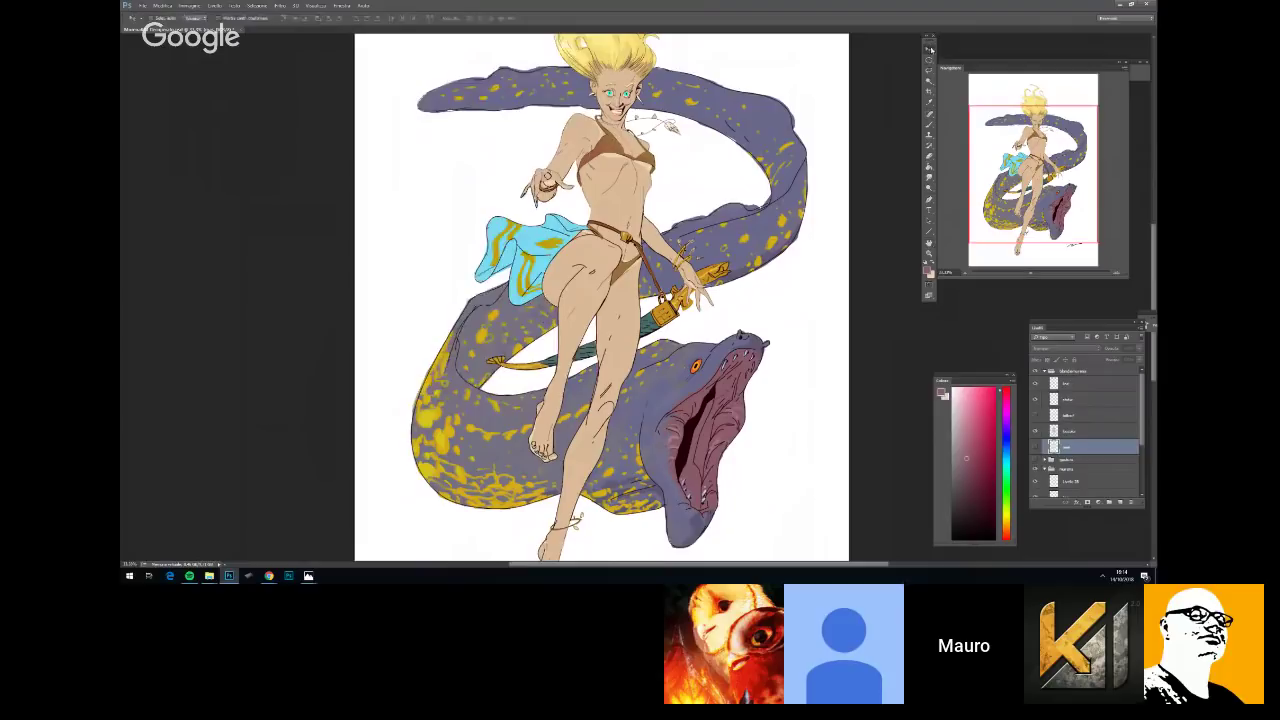
pyautogui.click(929, 124)
pyautogui.rightClick(728, 288)
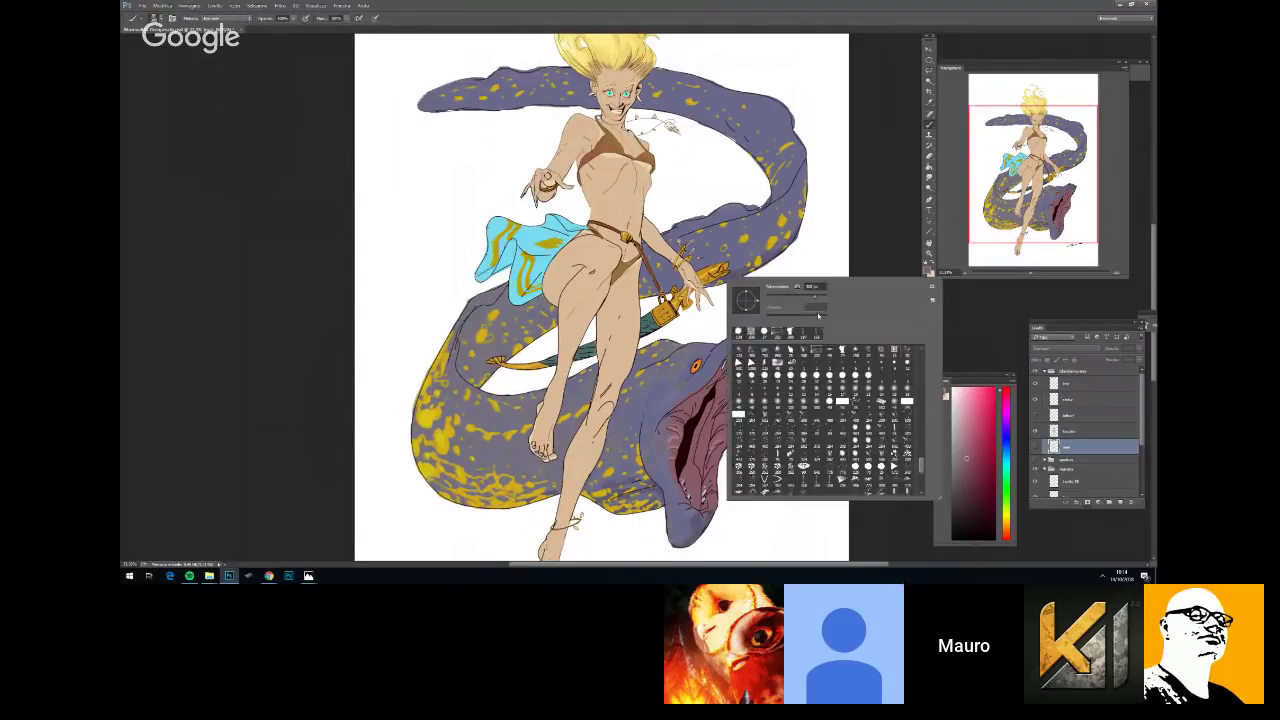
pyautogui.click(1091, 400)
pyautogui.click(1091, 400)
pyautogui.rightClick(773, 340)
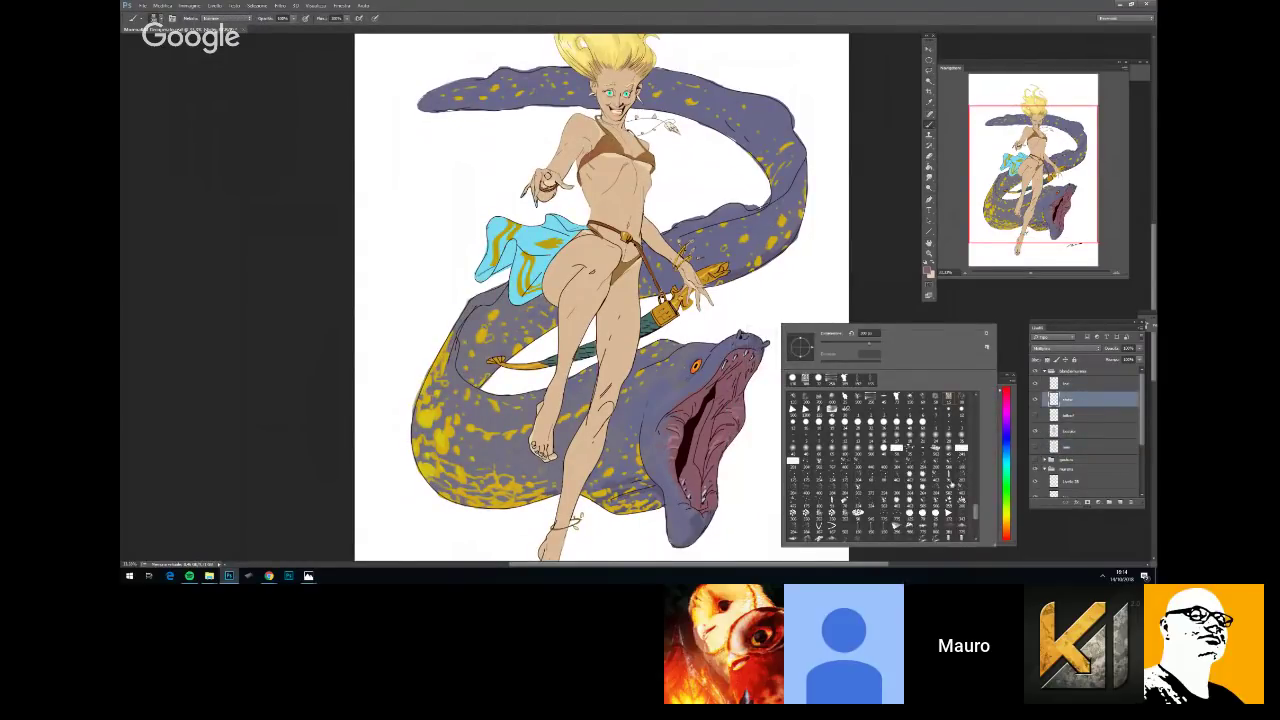
pyautogui.moveTo(975, 511); pyautogui.dragTo(978, 531)
pyautogui.click(843, 536)
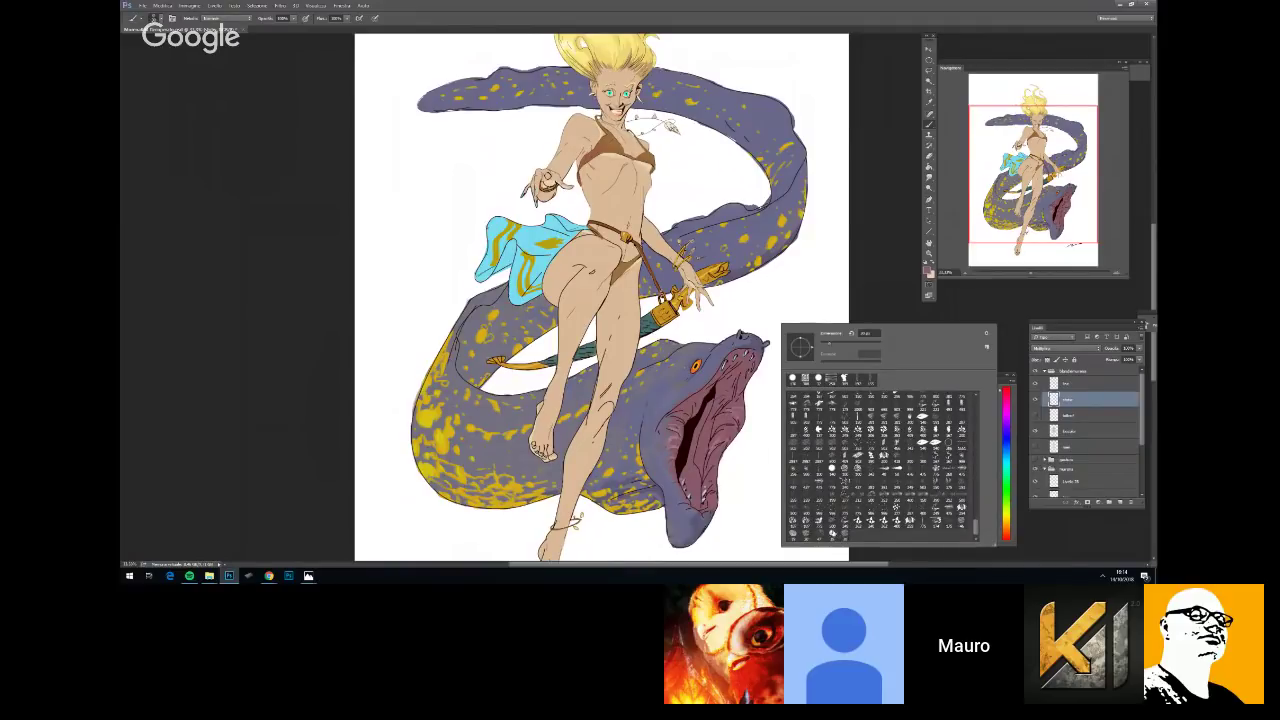
# Try shadow strokes across the sword and the woman's thigh, and undo them
pyautogui.press('Return')
pyautogui.moveTo(636, 324)
pyautogui.mouseDown()
pyautogui.moveTo(620, 414)
pyautogui.moveTo(668, 318)
pyautogui.moveTo(692, 290)
pyautogui.moveTo(720, 290)
pyautogui.moveTo(745, 268)
pyautogui.moveTo(705, 310)
pyautogui.mouseUp()
pyautogui.press('e')
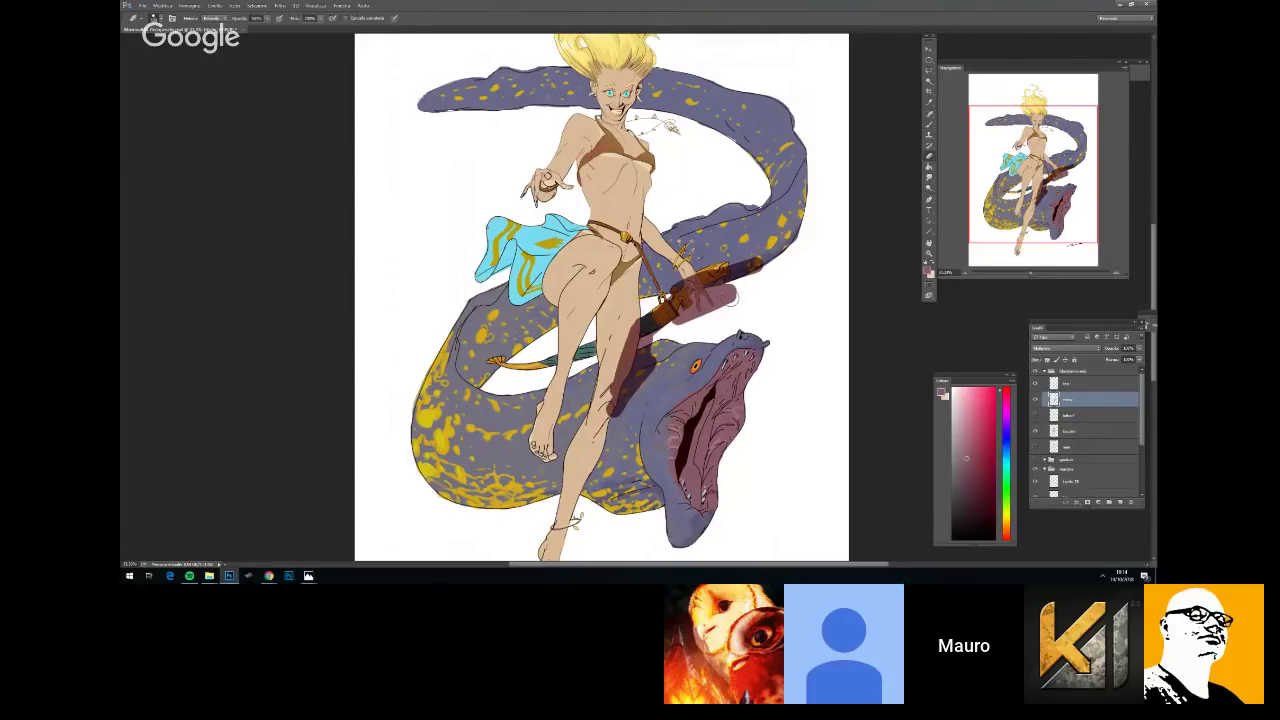
pyautogui.hotkey('ctrl', 'alt', 'z')
pyautogui.hotkey('ctrl', 'alt', 'z')
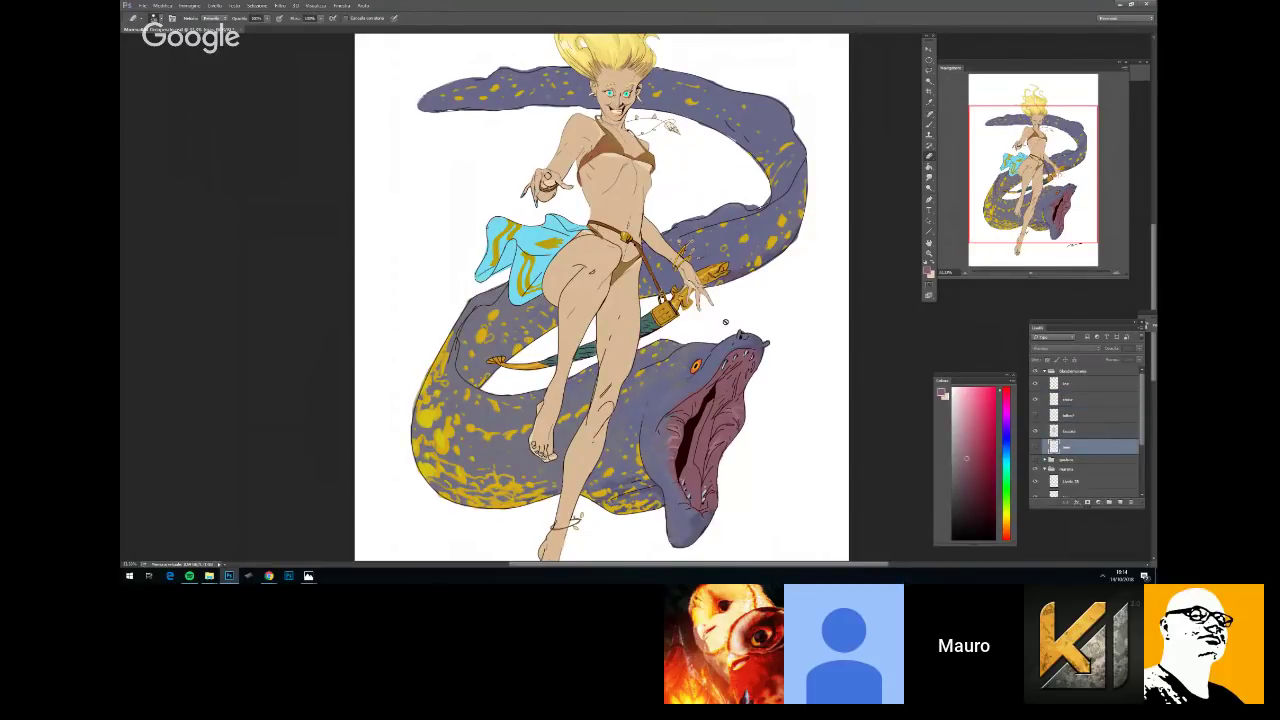
# Load the woman's silhouette as a selection, try a muted purple stroke on her inner thigh on the colour layer, and undo the stroke
pyautogui.click(1084, 432)
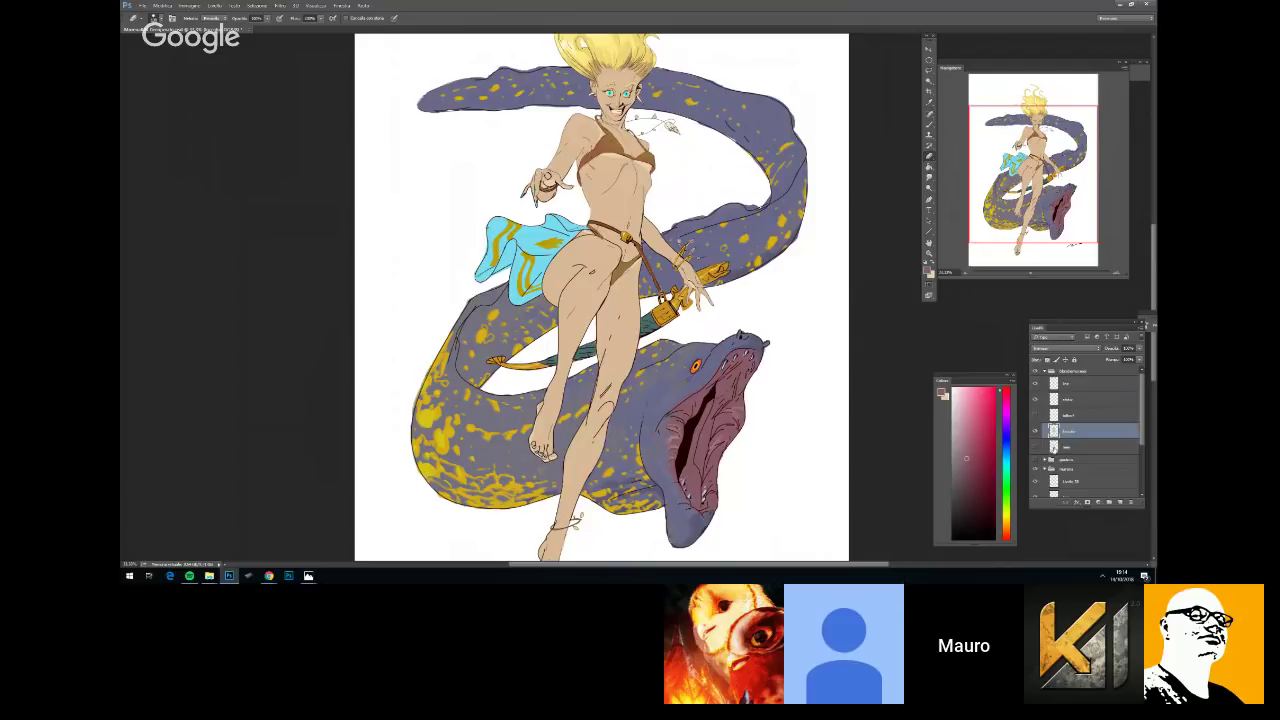
pyautogui.keyDown('ctrl'); pyautogui.click(1055, 447); pyautogui.keyUp('ctrl')
pyautogui.rightClick(752, 294)
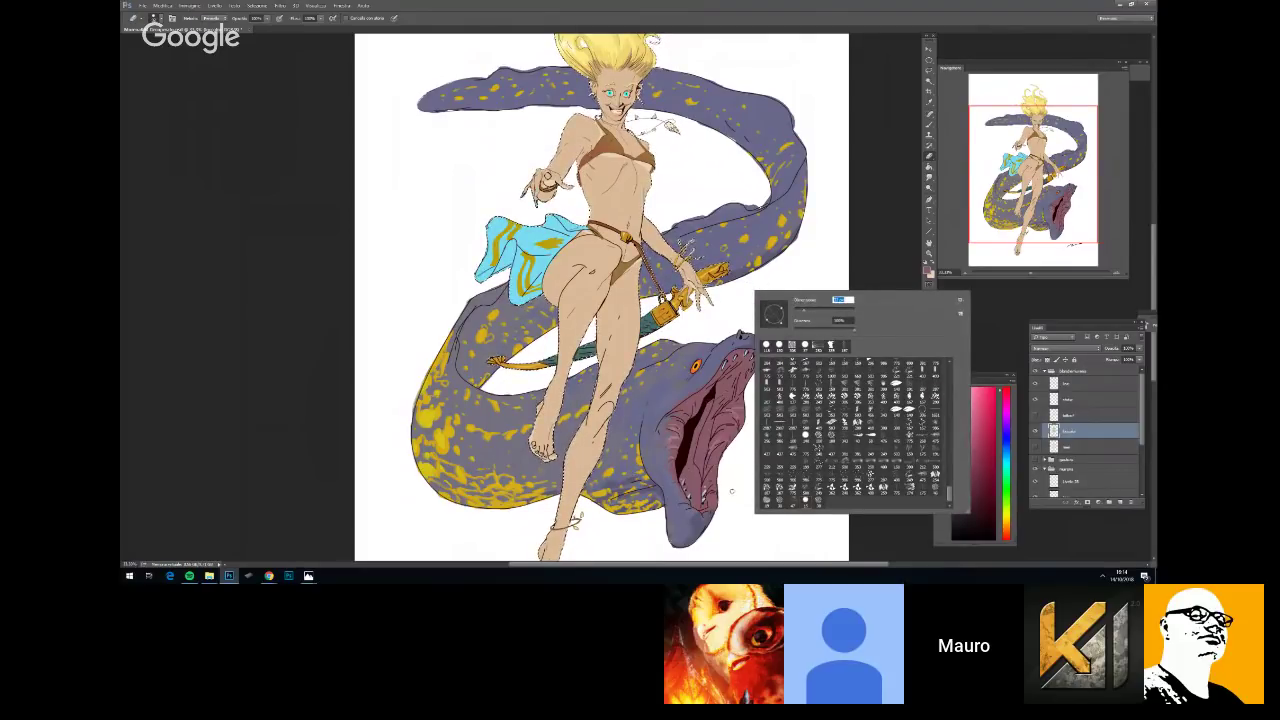
pyautogui.moveTo(614, 290); pyautogui.dragTo(602, 311)
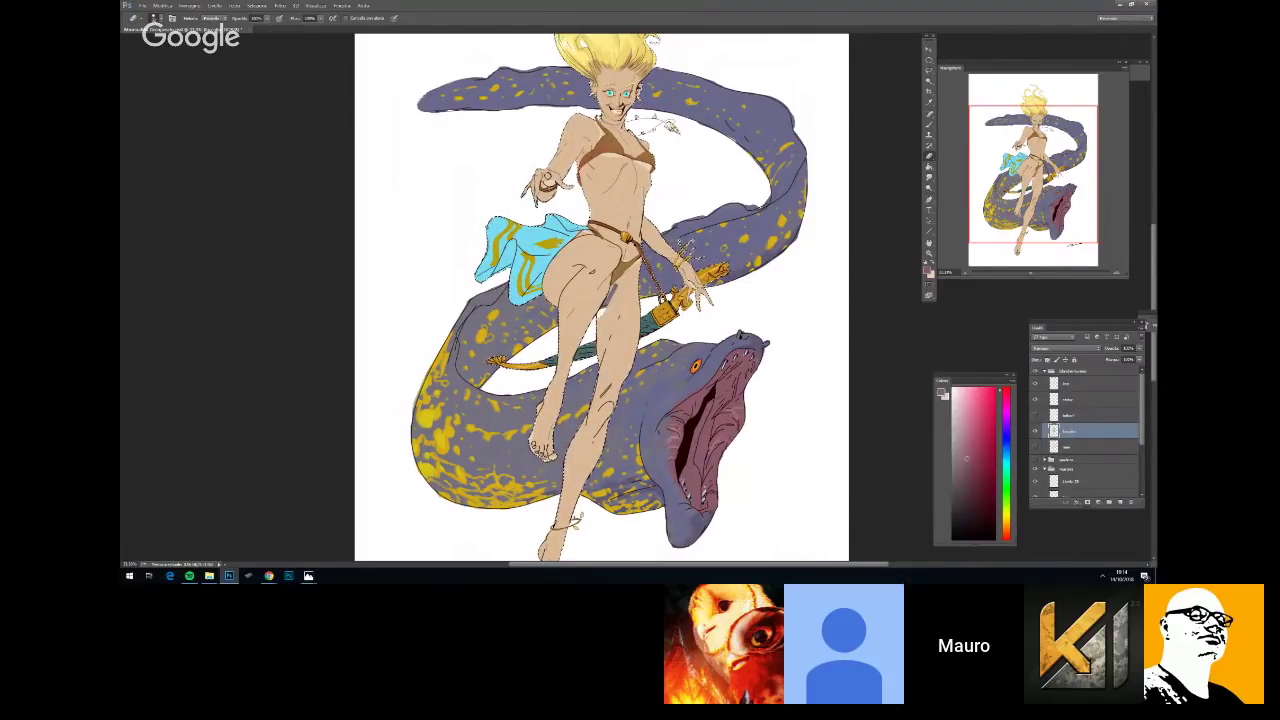
pyautogui.press('b')
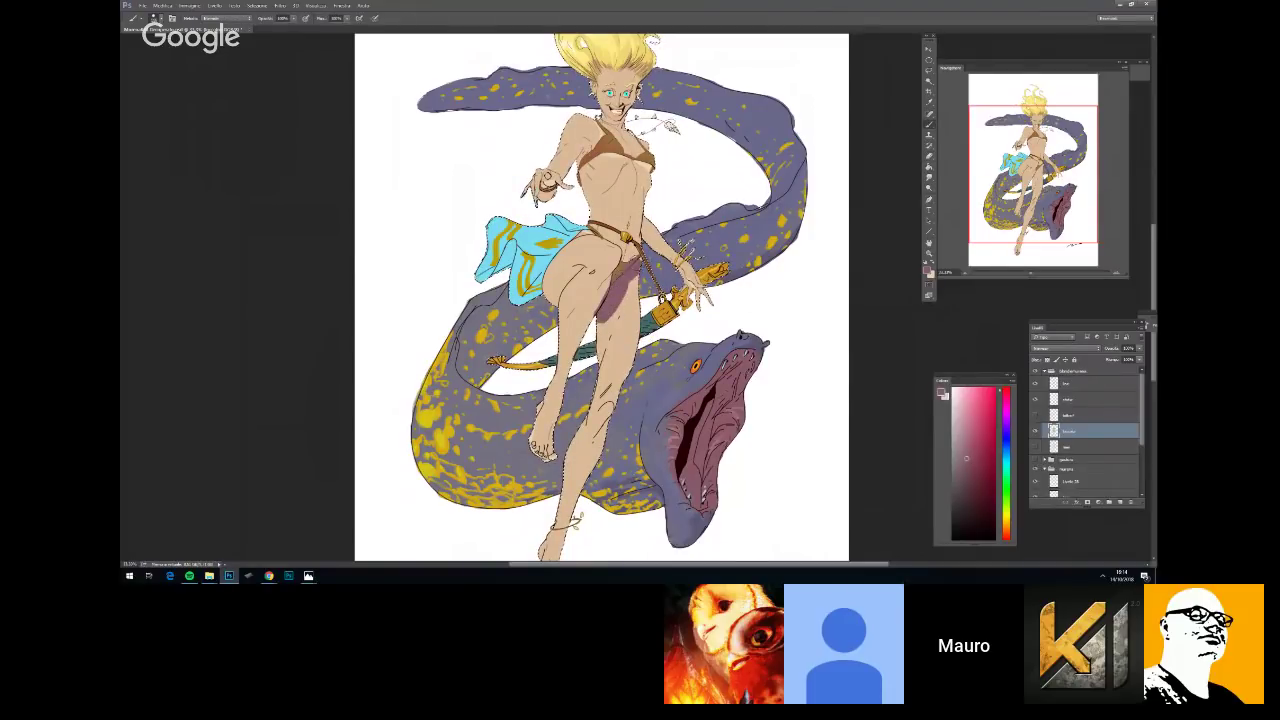
pyautogui.hotkey('ctrl', 'z')
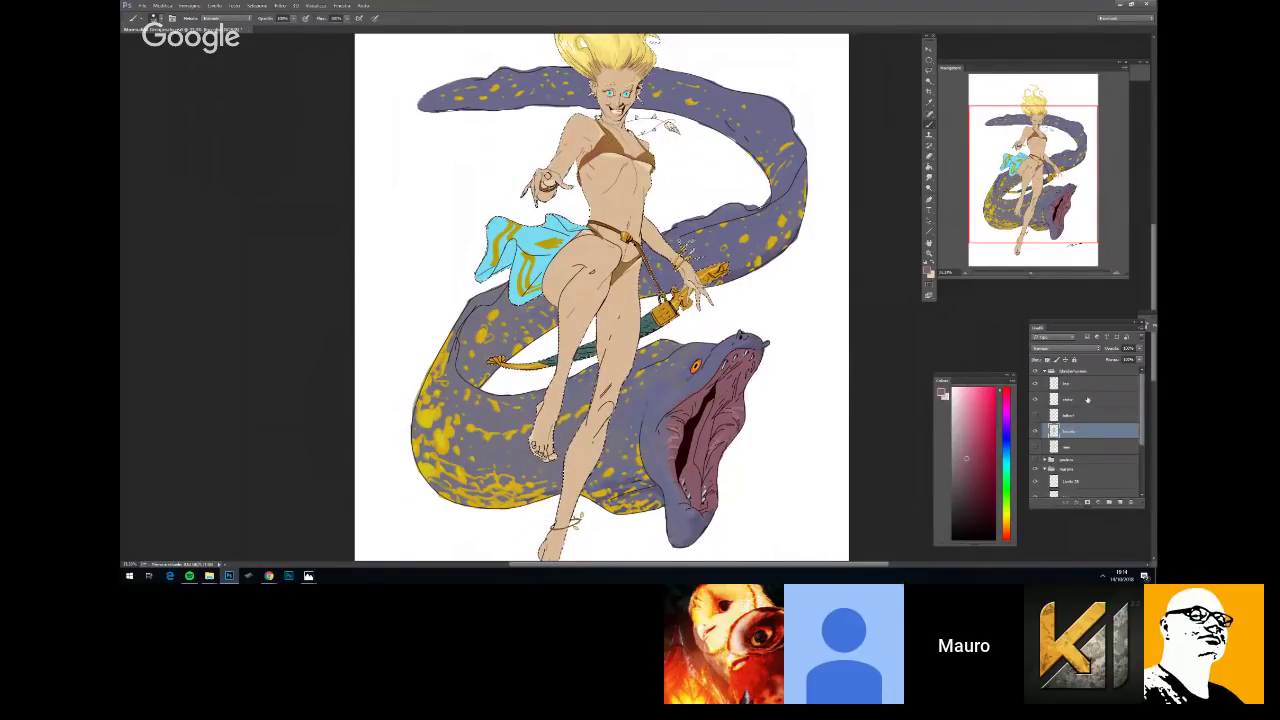
# Paint a reddish-brown shadow down the woman's straight thigh on the Multiply layer, trying a greyer tone over it
pyautogui.click(1087, 399)
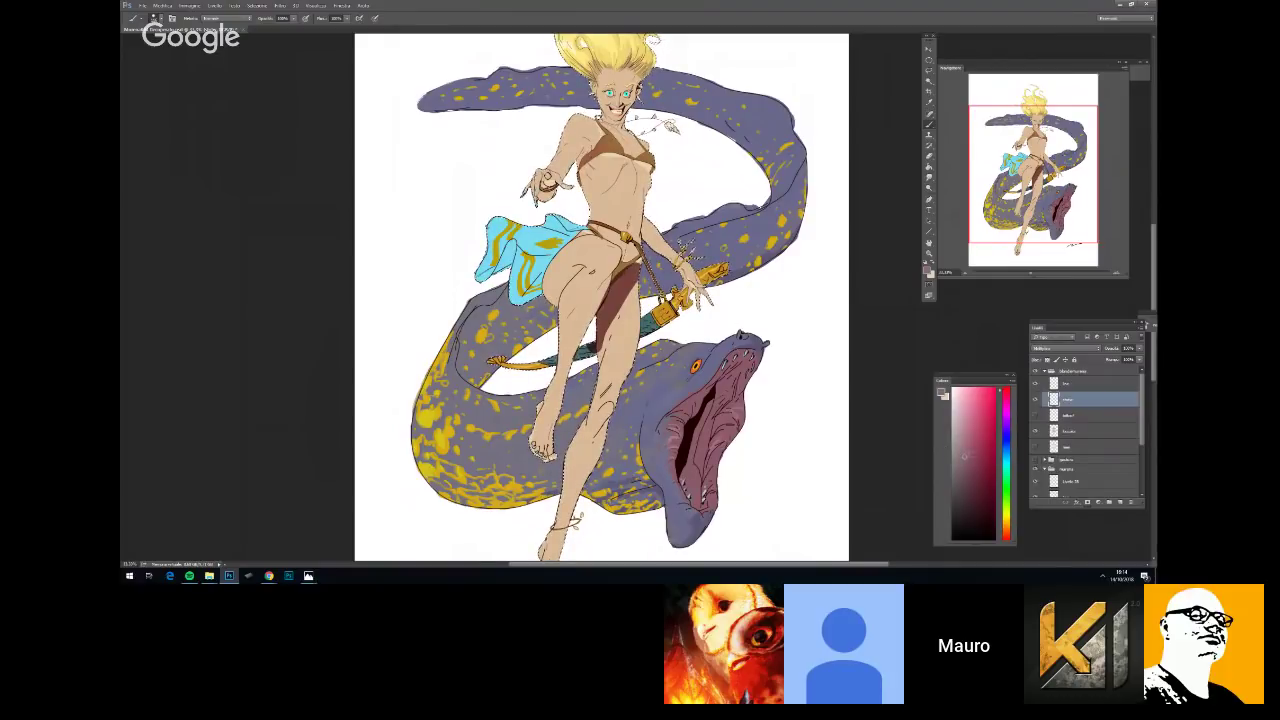
pyautogui.moveTo(616, 339); pyautogui.dragTo(606, 372)
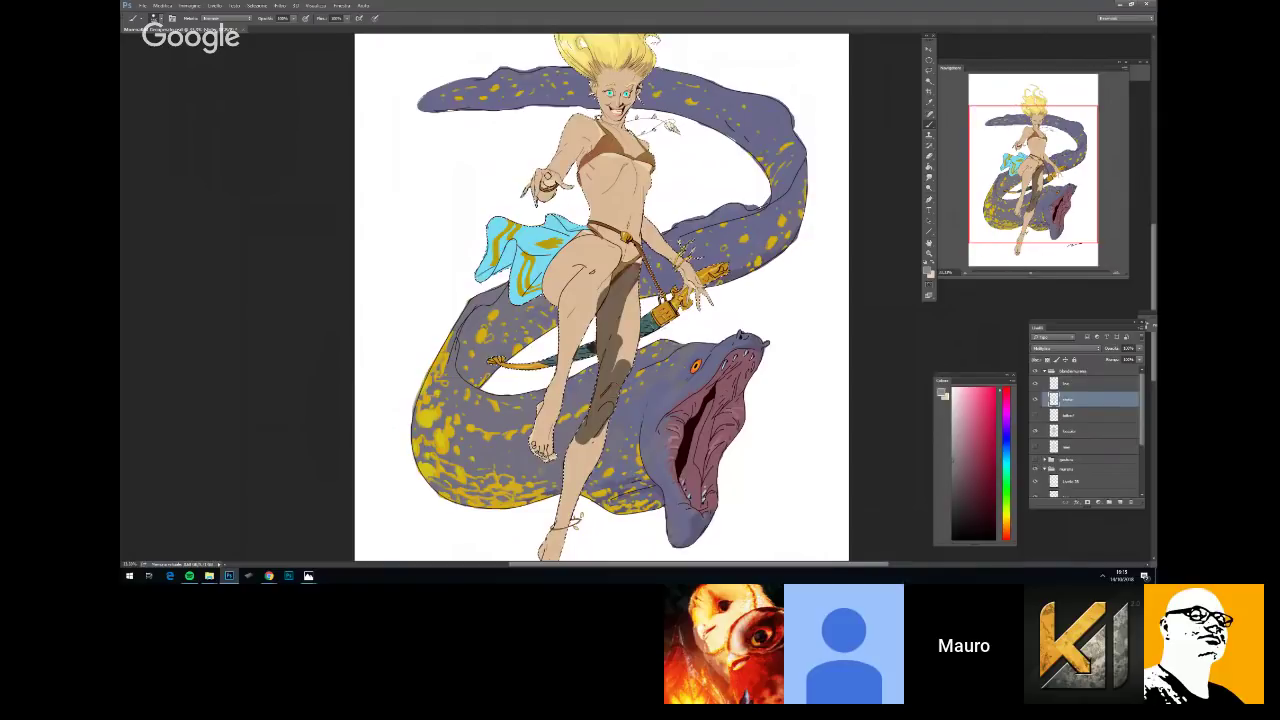
pyautogui.scroll(-2, 648, 378)
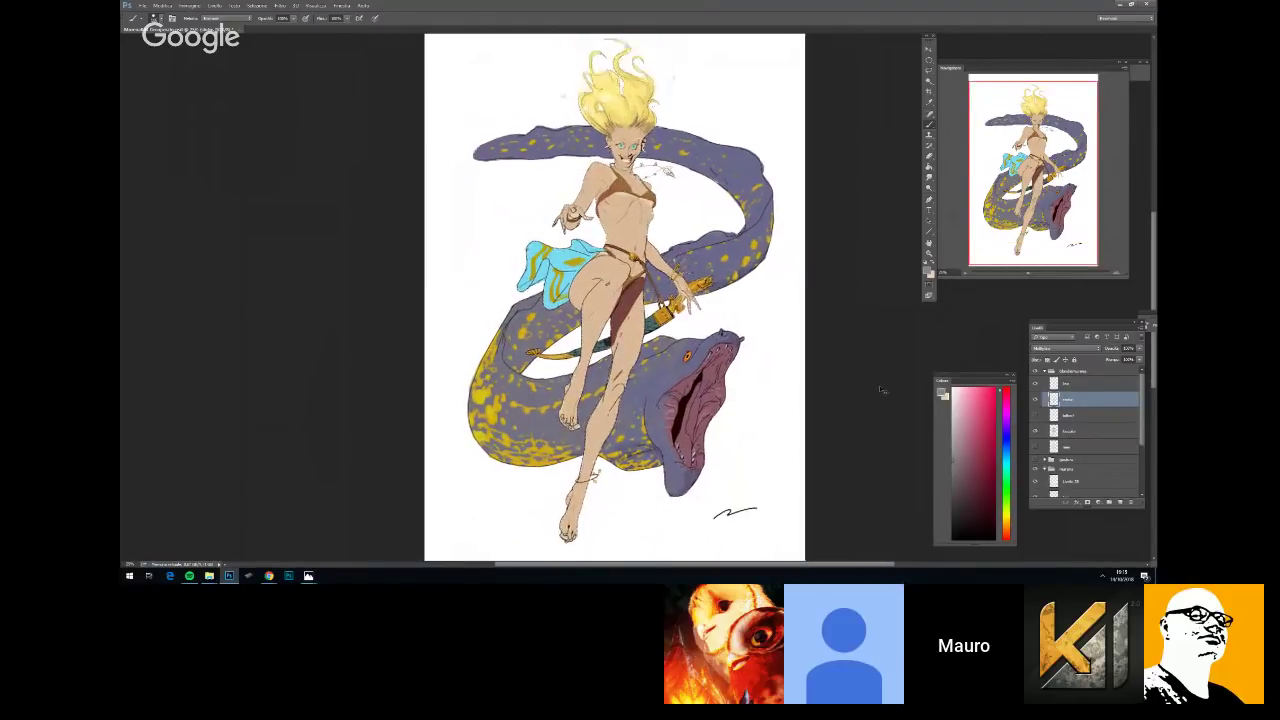
pyautogui.scroll(1, 630, 280)
pyautogui.click(616, 337)
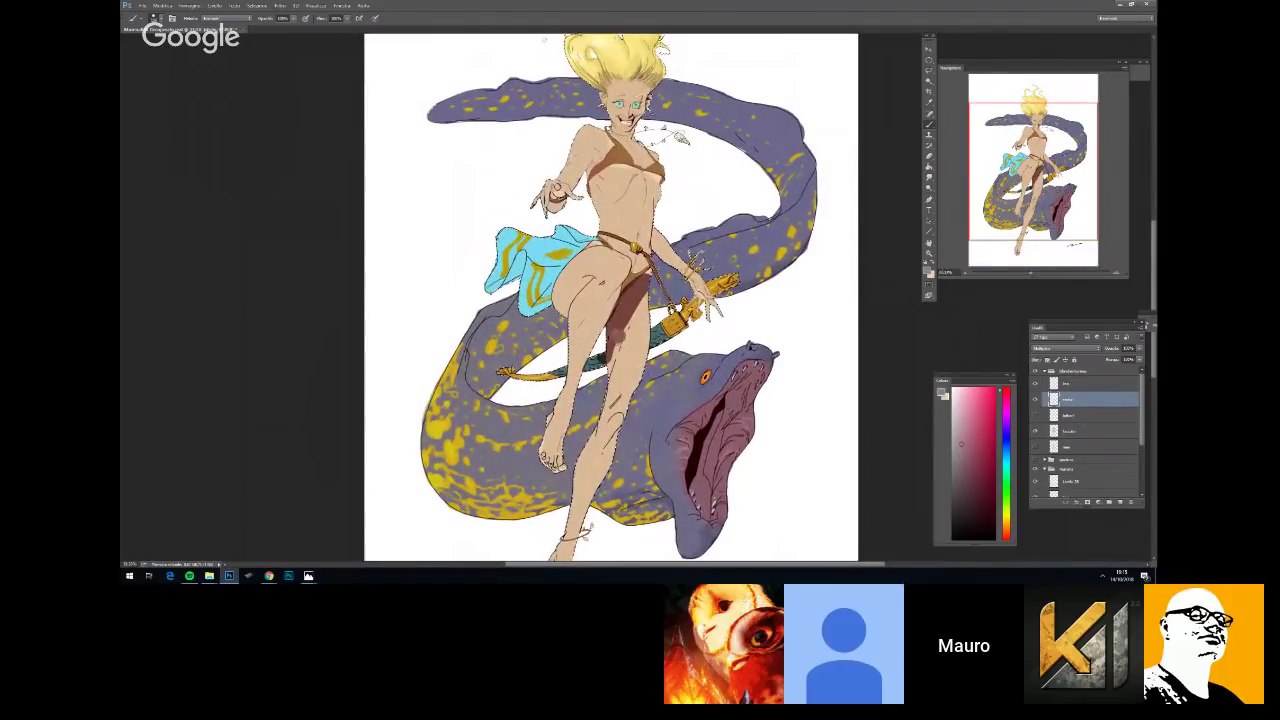
# Pick a muted reddish brown and paint a shadow along the bent leg's inner thigh, resizing the brush for the straight thigh
pyautogui.click(962, 451)
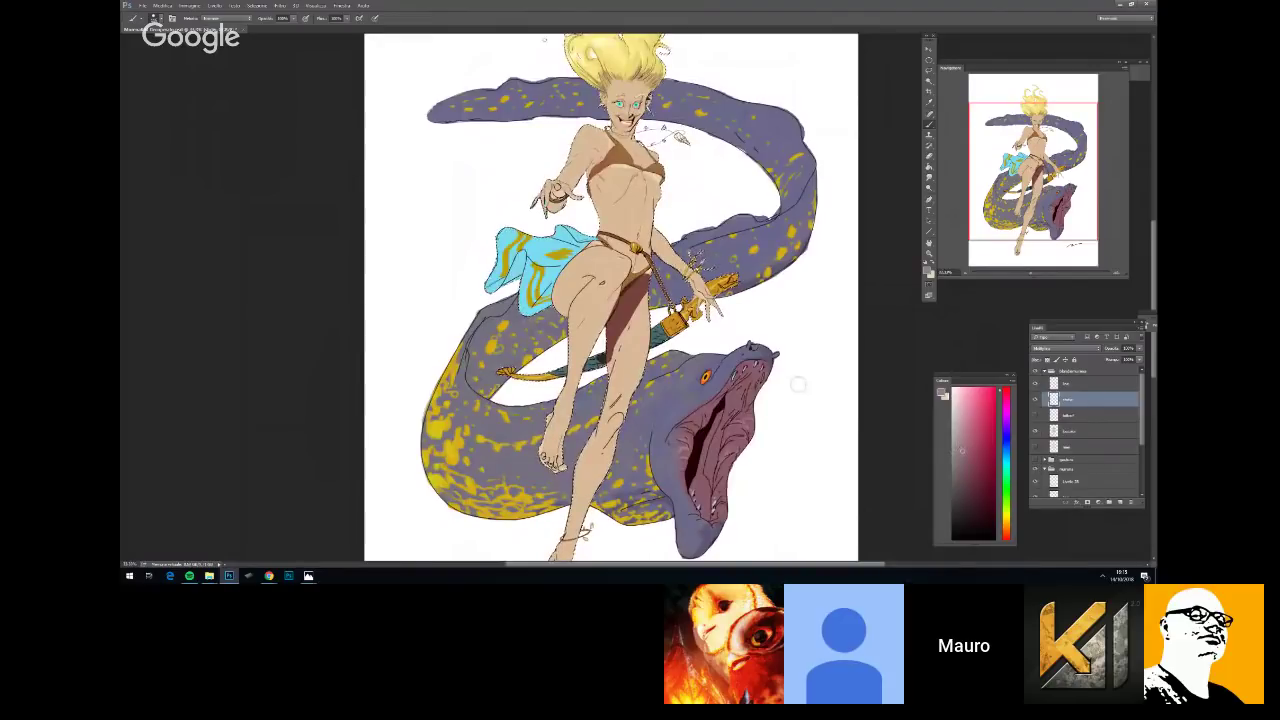
pyautogui.moveTo(628, 262); pyautogui.dragTo(578, 375)
pyautogui.rightClick(614, 344)
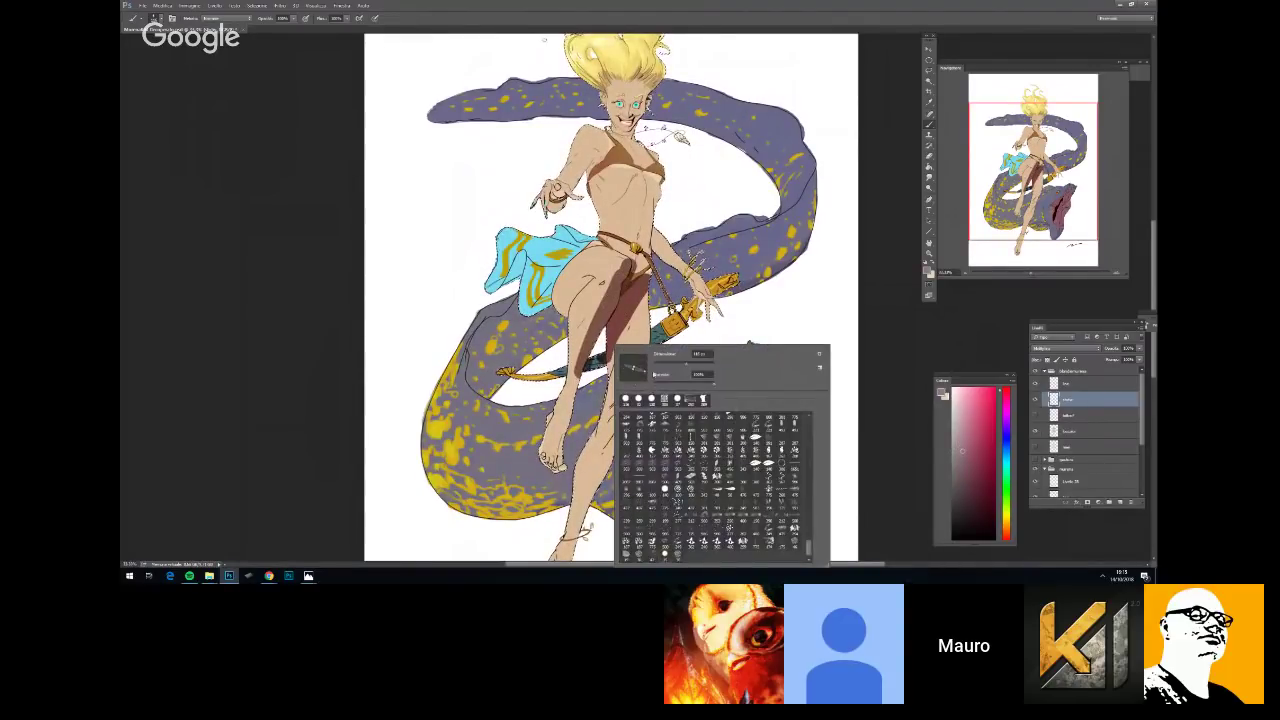
pyautogui.click(702, 354)
pyautogui.press('Return')
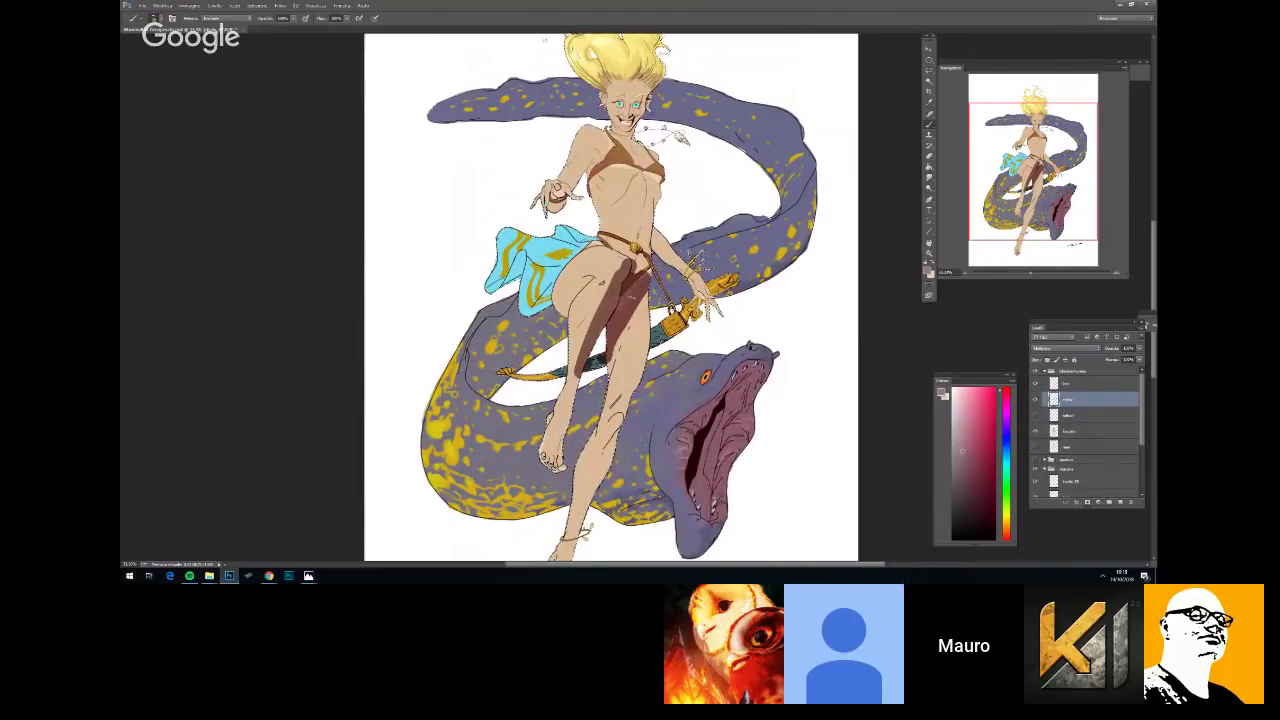
pyautogui.moveTo(622, 320); pyautogui.dragTo(614, 350)
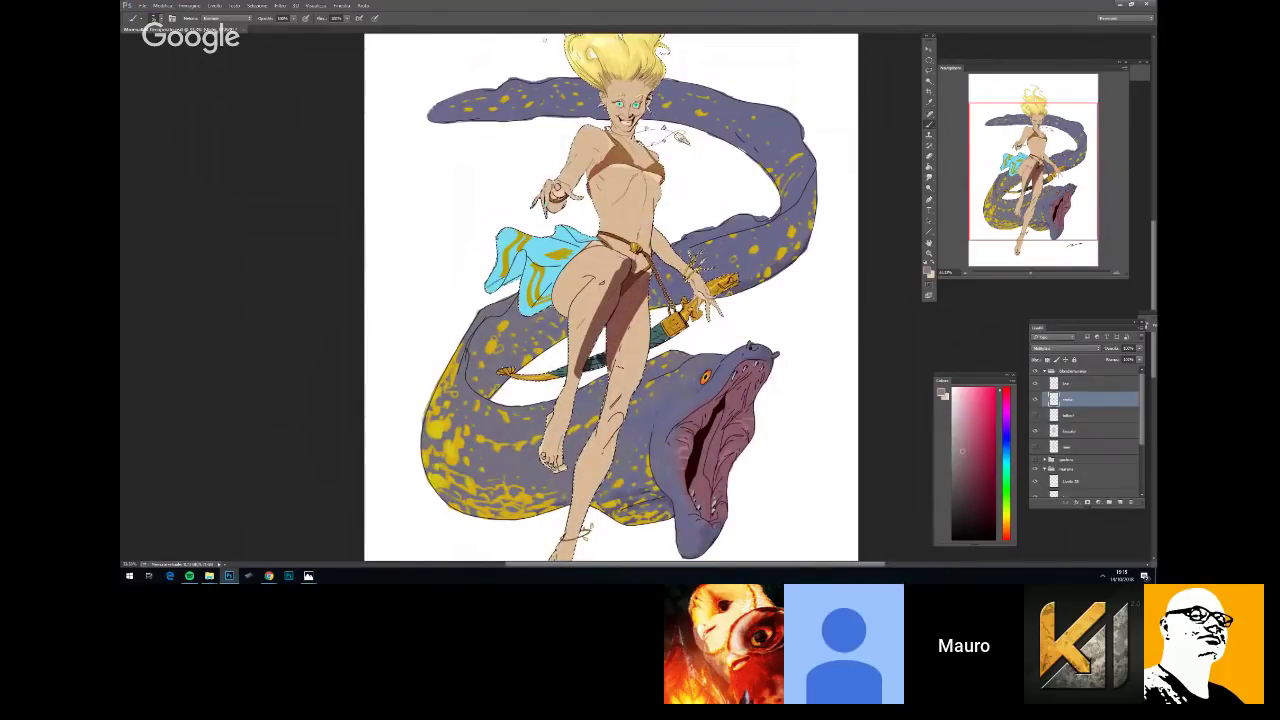
# Choose a darker reddish brown and shade the far side of the torso, the pelvis, the lowered arm and the straight leg to the foot
pyautogui.click(966, 460)
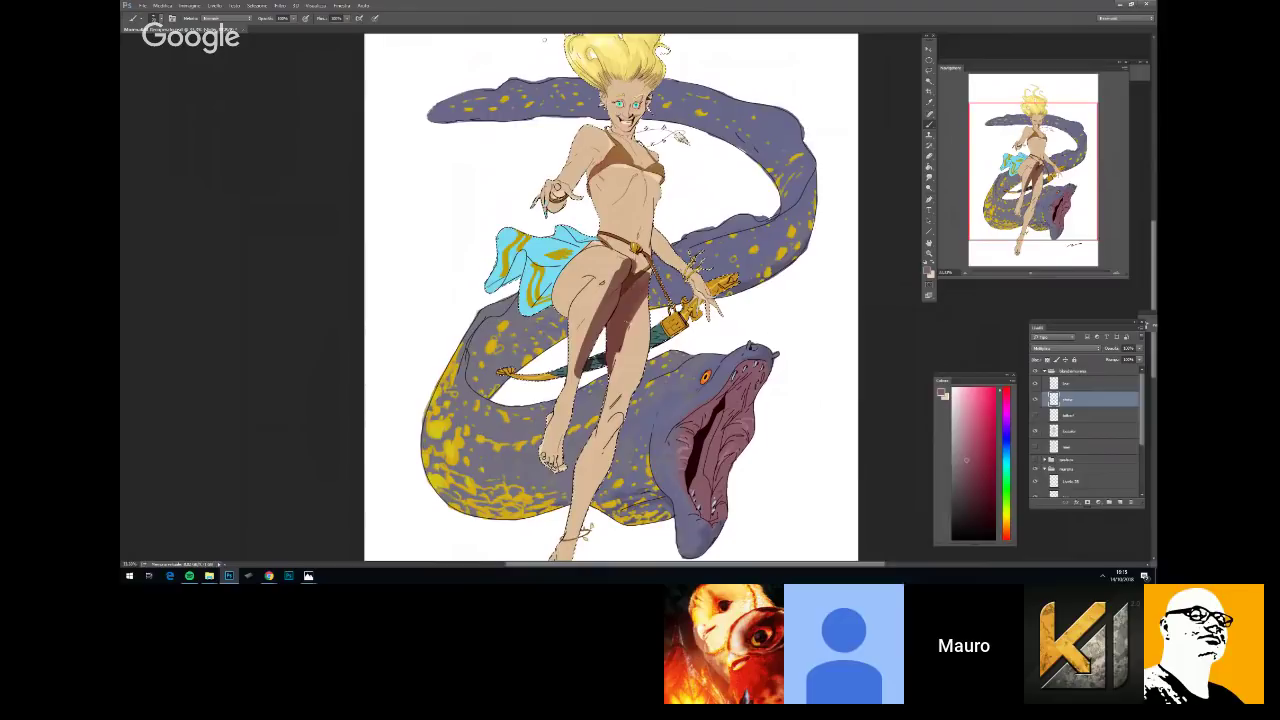
pyautogui.moveTo(620, 262); pyautogui.dragTo(635, 272)
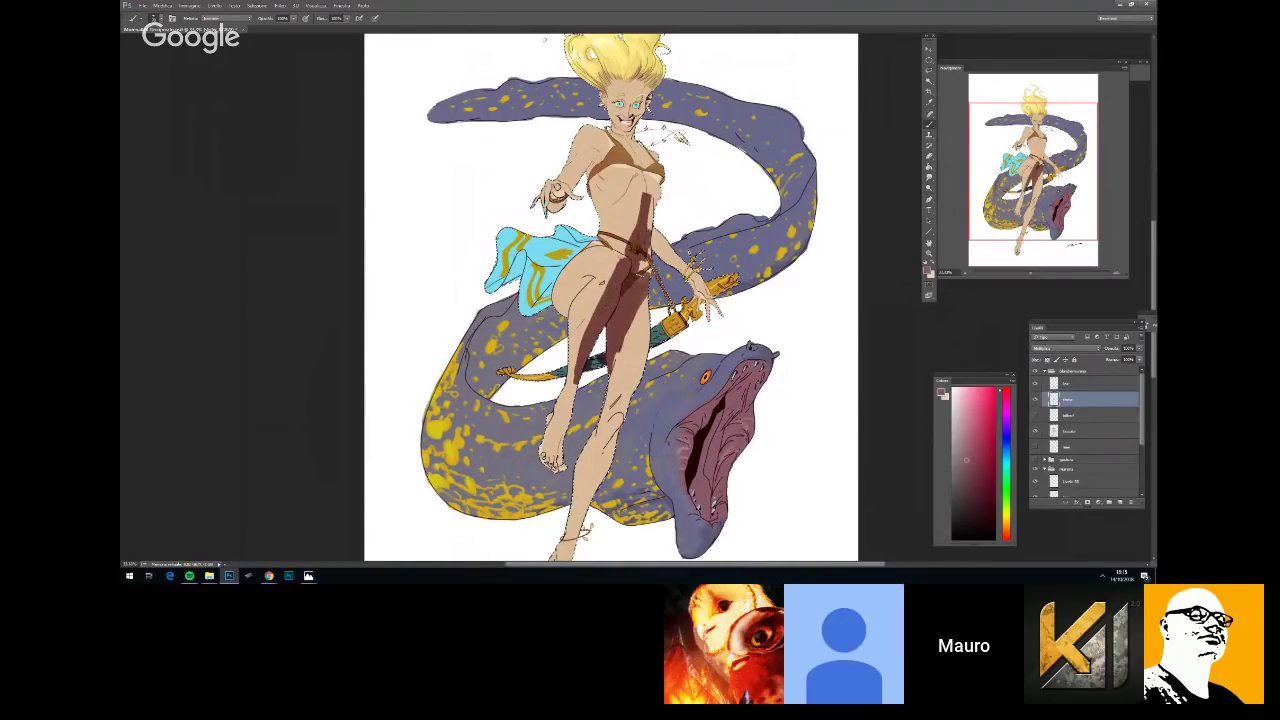
pyautogui.moveTo(656, 188); pyautogui.dragTo(682, 270)
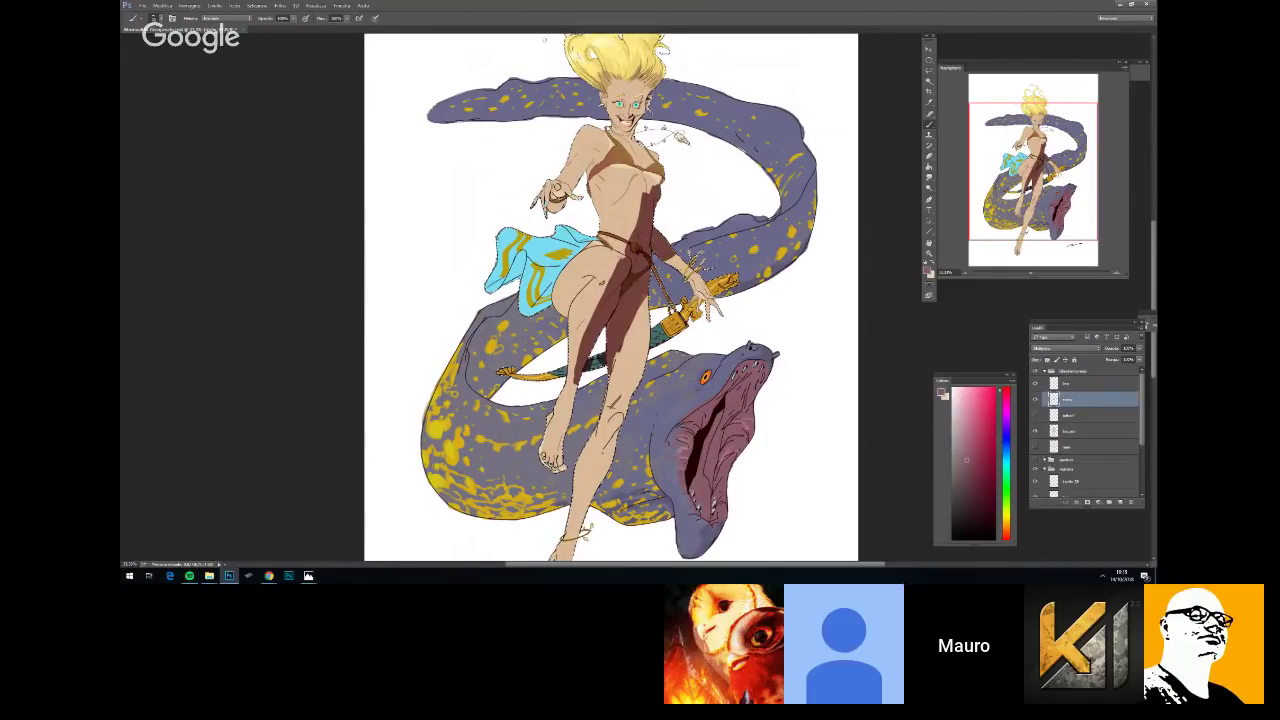
pyautogui.moveTo(622, 390); pyautogui.dragTo(610, 408)
pyautogui.moveTo(645, 356)
pyautogui.mouseDown()
pyautogui.moveTo(606, 442)
pyautogui.moveTo(656, 347)
pyautogui.moveTo(596, 517)
pyautogui.mouseUp()
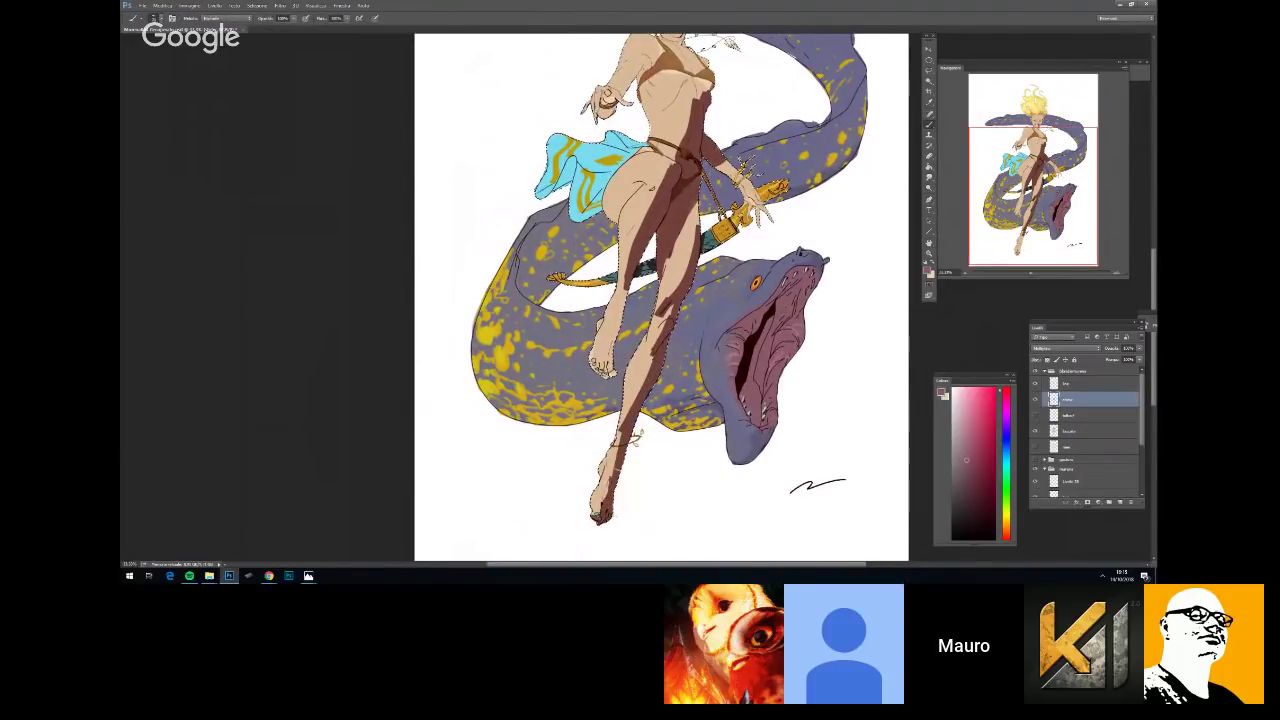
# Reduce the brush size and add a small shadow accent beneath the breasts, cleaning its edge with the eraser
pyautogui.hotkey('ctrl', '-')
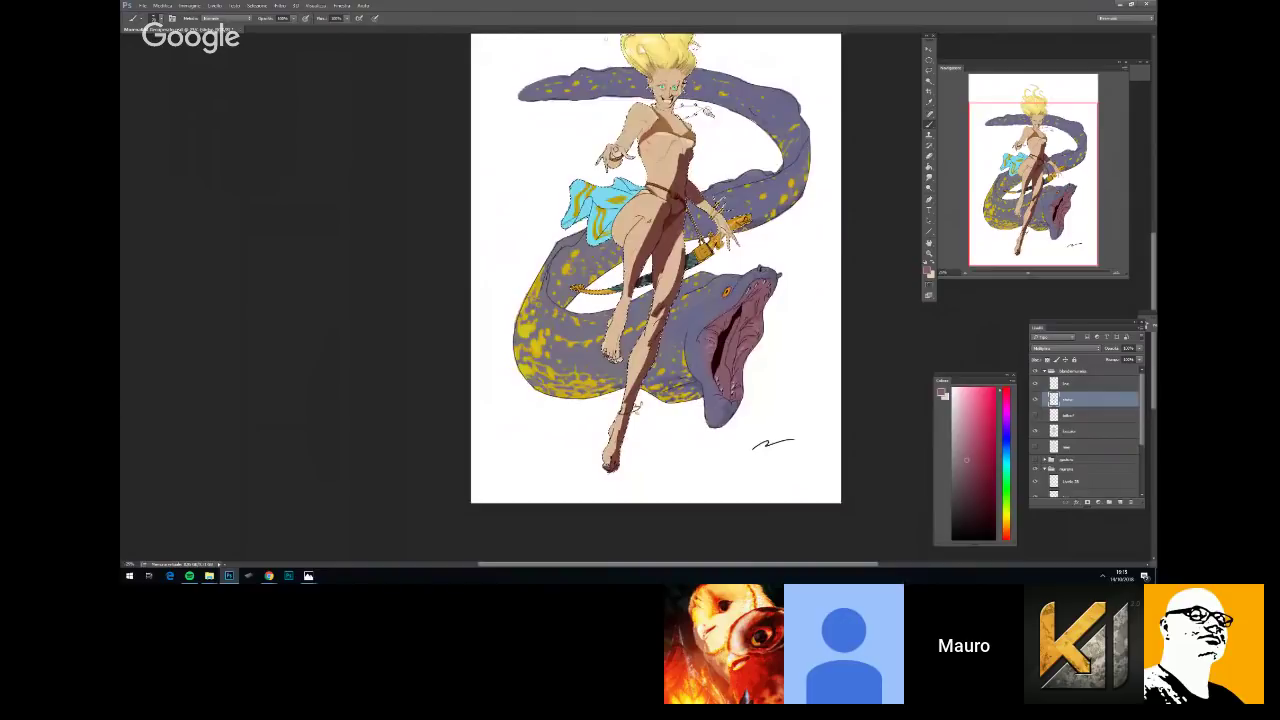
pyautogui.moveTo(745, 222); pyautogui.dragTo(712, 339)
pyautogui.rightClick(712, 325)
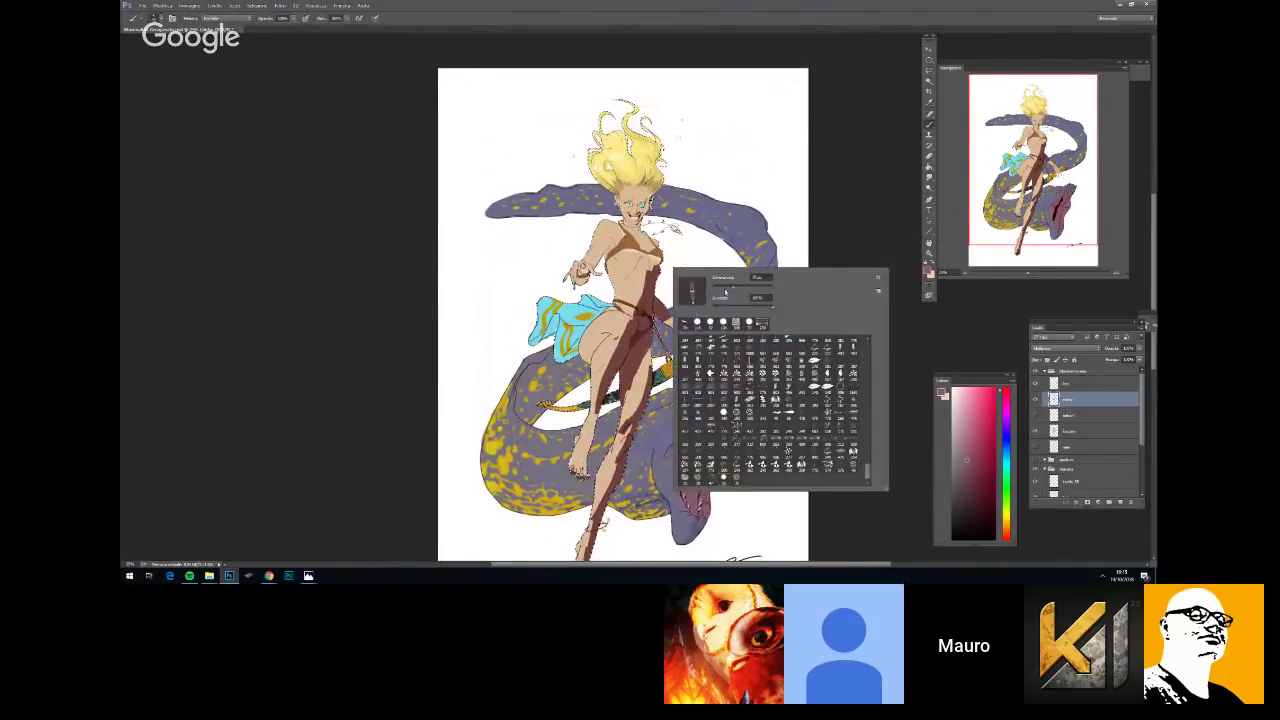
pyautogui.click(725, 289)
pyautogui.click(628, 276)
pyautogui.press('e')
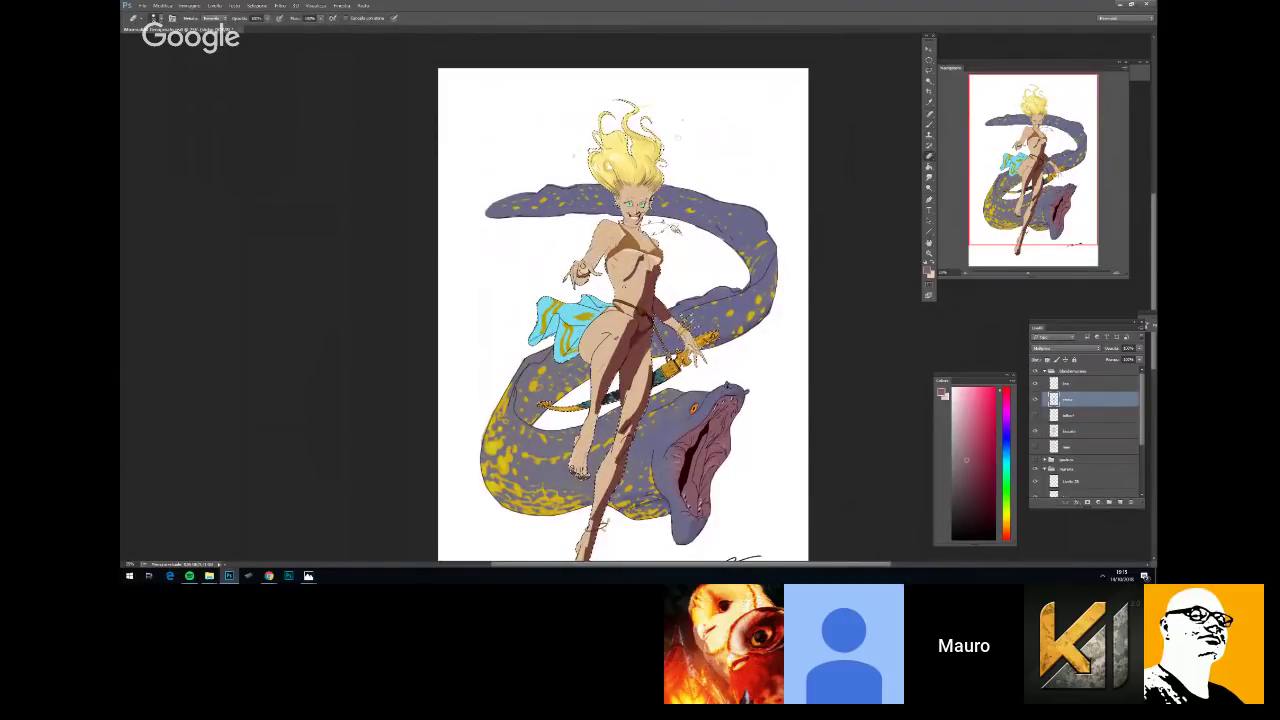
pyautogui.hotkey('ctrl', '+')
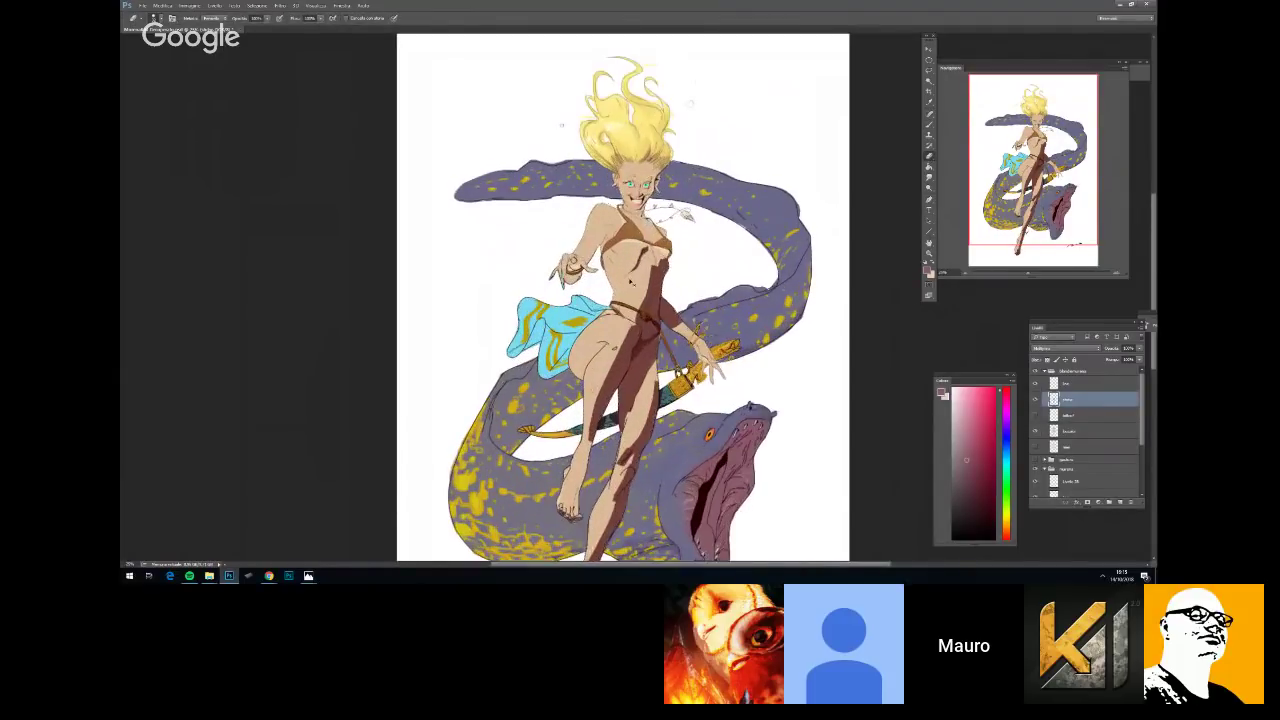
pyautogui.hotkey('ctrl', '-')
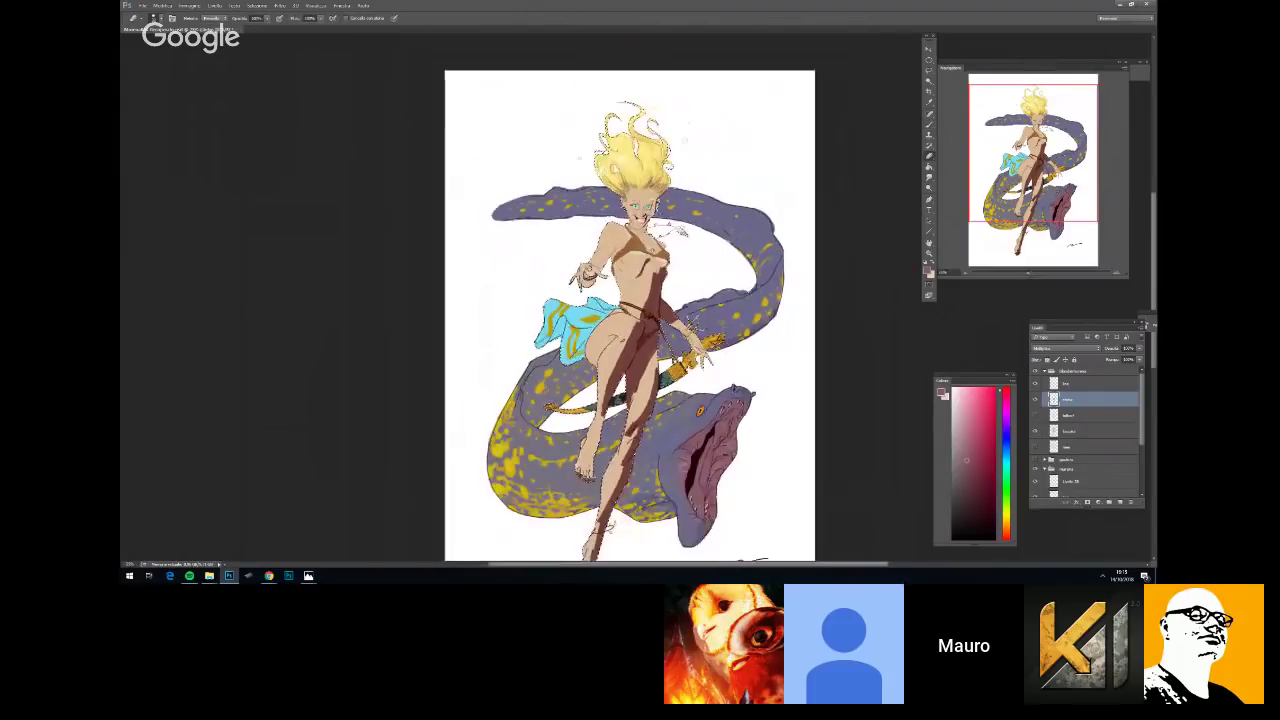
pyautogui.hotkey('ctrl', '+')
# Refine the shadows around the bikini top and upper ribs, alternating between a small brush and the eraser
pyautogui.press('b')
pyautogui.rightClick(672, 245)
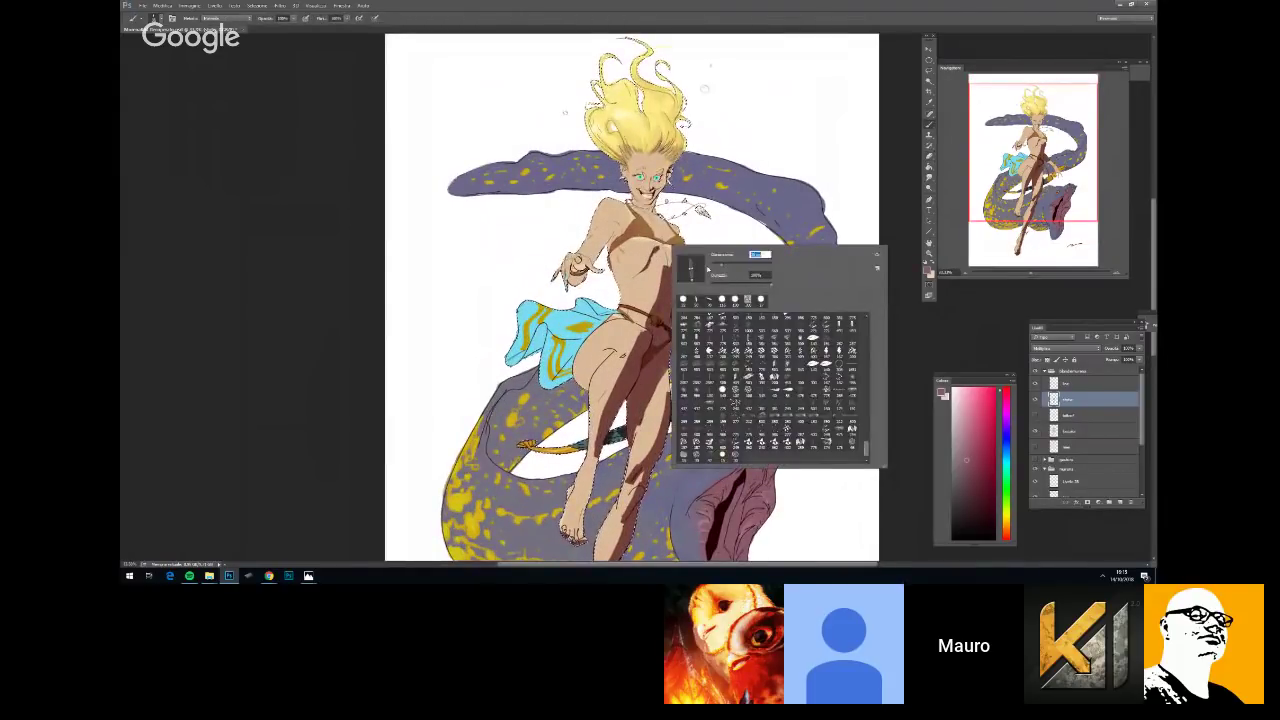
pyautogui.click(670, 212)
pyautogui.rightClick(670, 212)
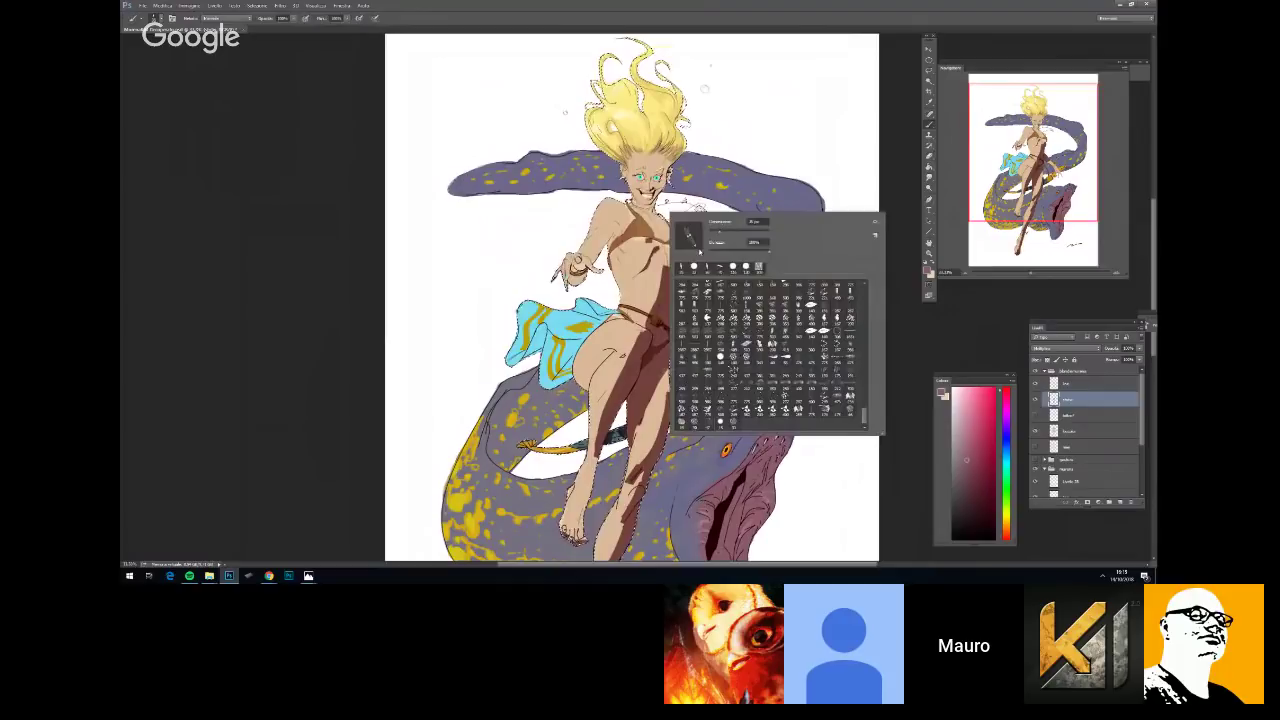
pyautogui.press('Escape')
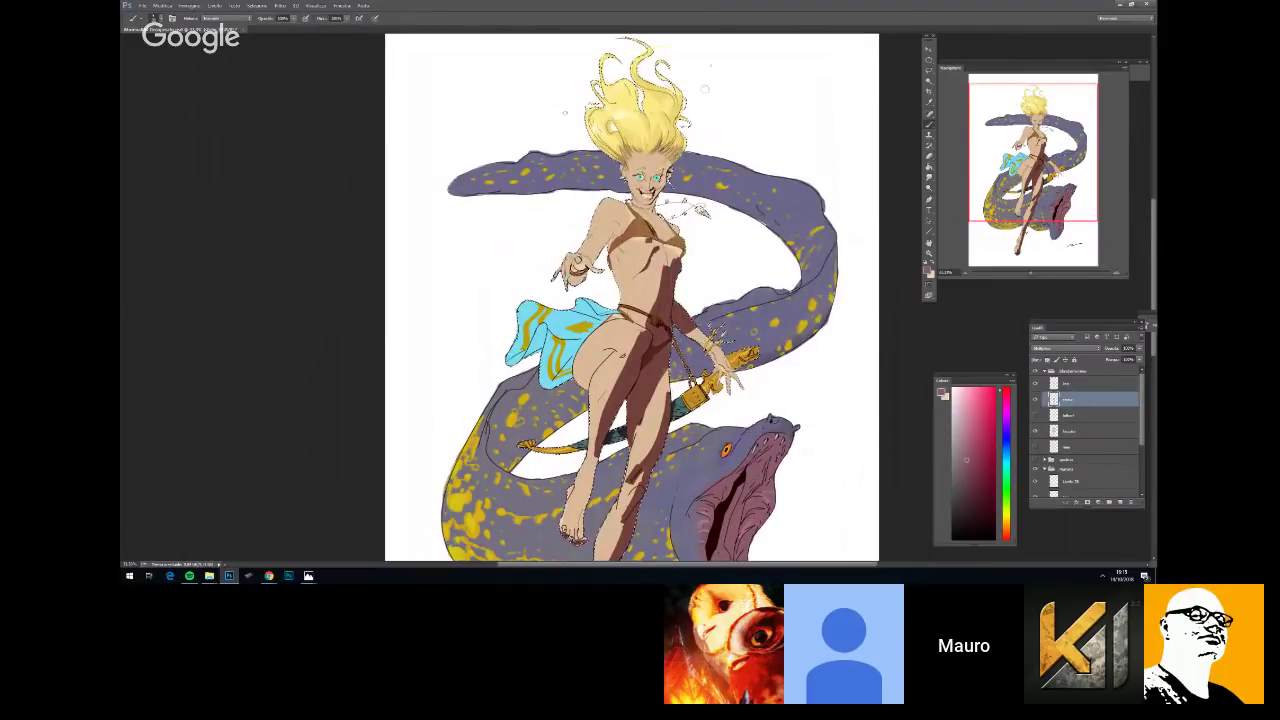
pyautogui.scroll(-2, 680, 300)
pyautogui.scroll(2, 680, 300)
pyautogui.press('e')
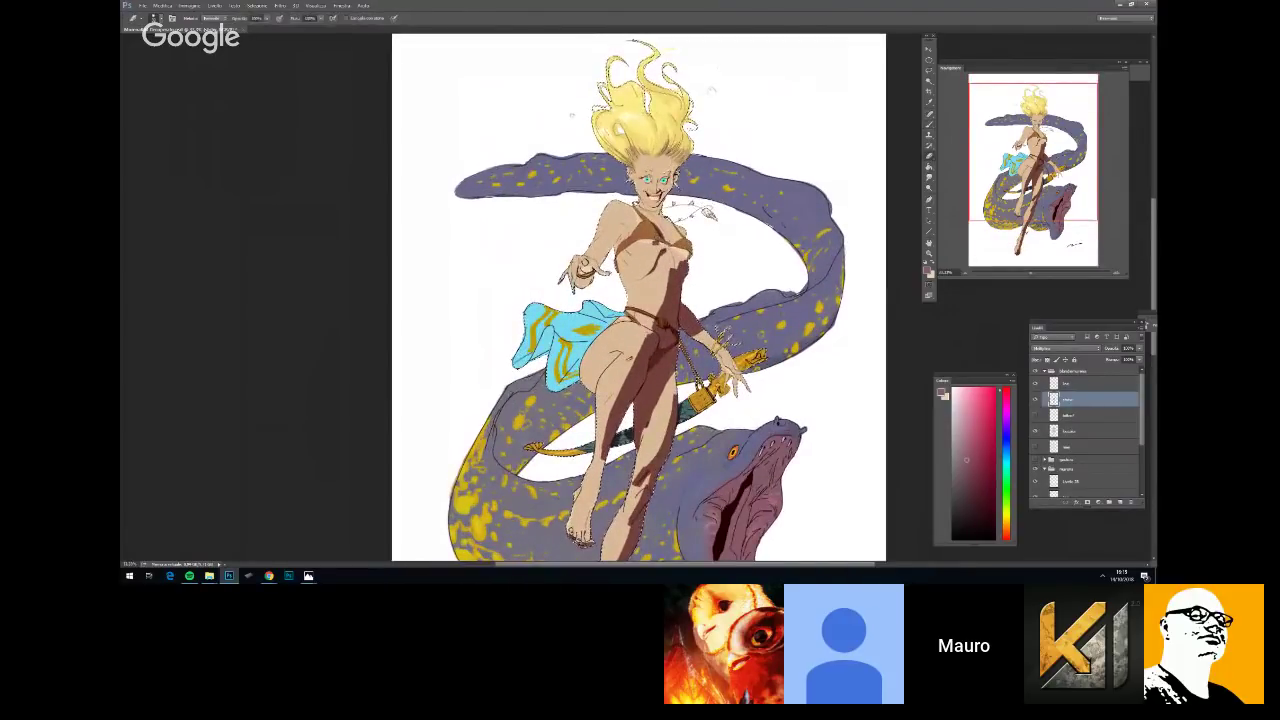
pyautogui.scroll(-2, 640, 300)
pyautogui.scroll(2, 640, 300)
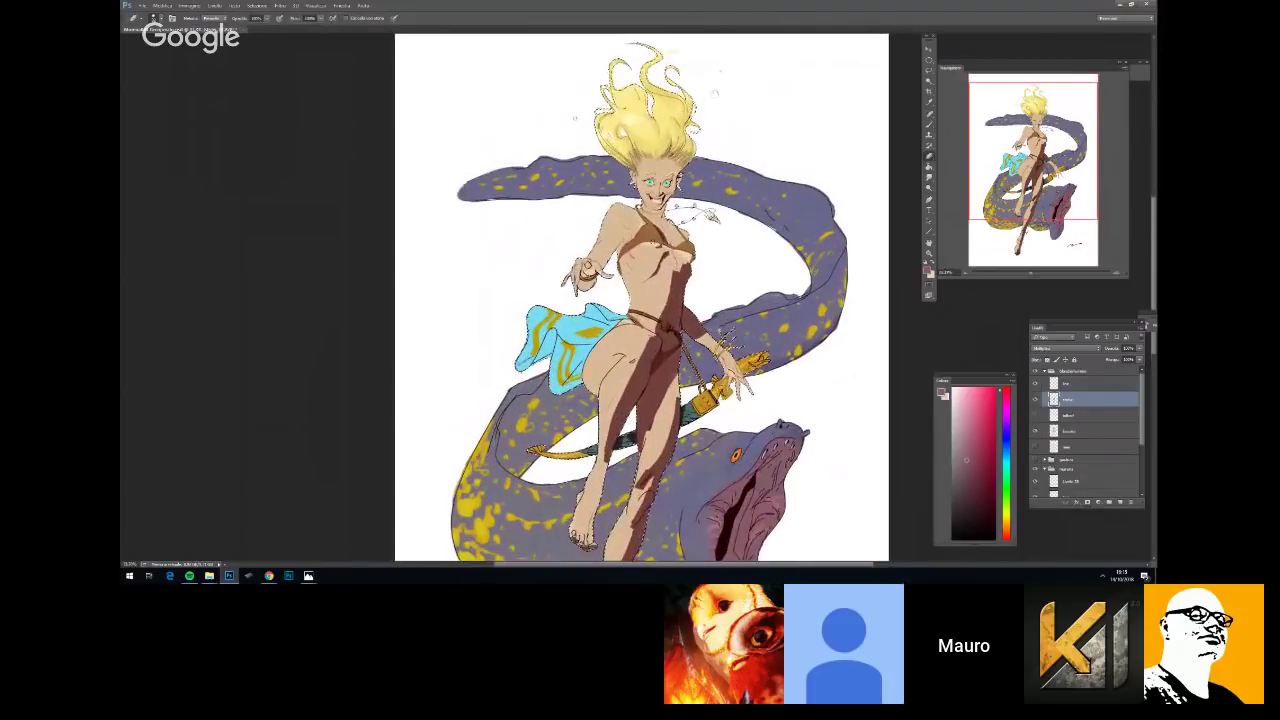
pyautogui.press('e')
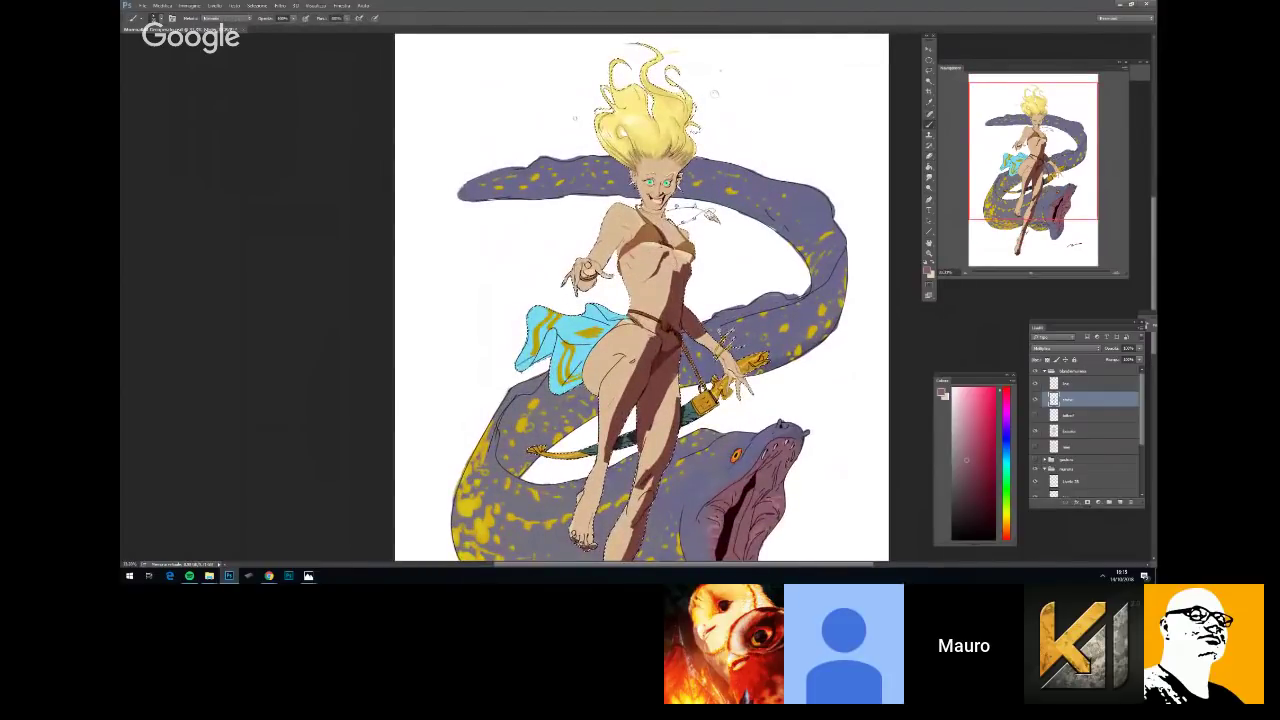
pyautogui.scroll(-2, 640, 300)
pyautogui.scroll(2, 640, 300)
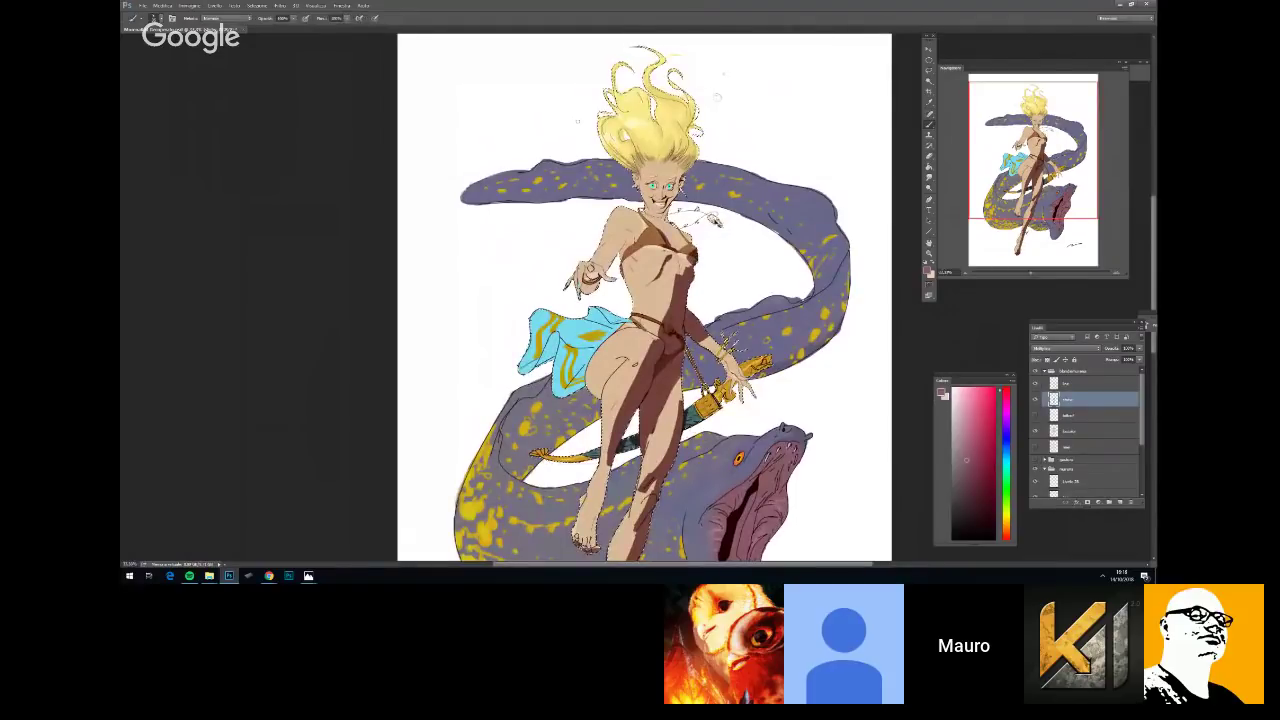
# Adjust the brush size and cover the far half of the woman's face and the adjoining hair with shadow
pyautogui.hotkey('ctrl', '-')
pyautogui.hotkey('ctrl', '-')
pyautogui.hotkey('ctrl', '+')
pyautogui.hotkey('ctrl', '+')
pyautogui.moveTo(731, 105)
pyautogui.mouseDown()
pyautogui.moveTo(717, 285)
pyautogui.moveTo(642, 306)
pyautogui.moveTo(627, 262)
pyautogui.moveTo(650, 268)
pyautogui.mouseUp()
pyautogui.press('b')
pyautogui.rightClick(654, 311)
pyautogui.click(745, 322)
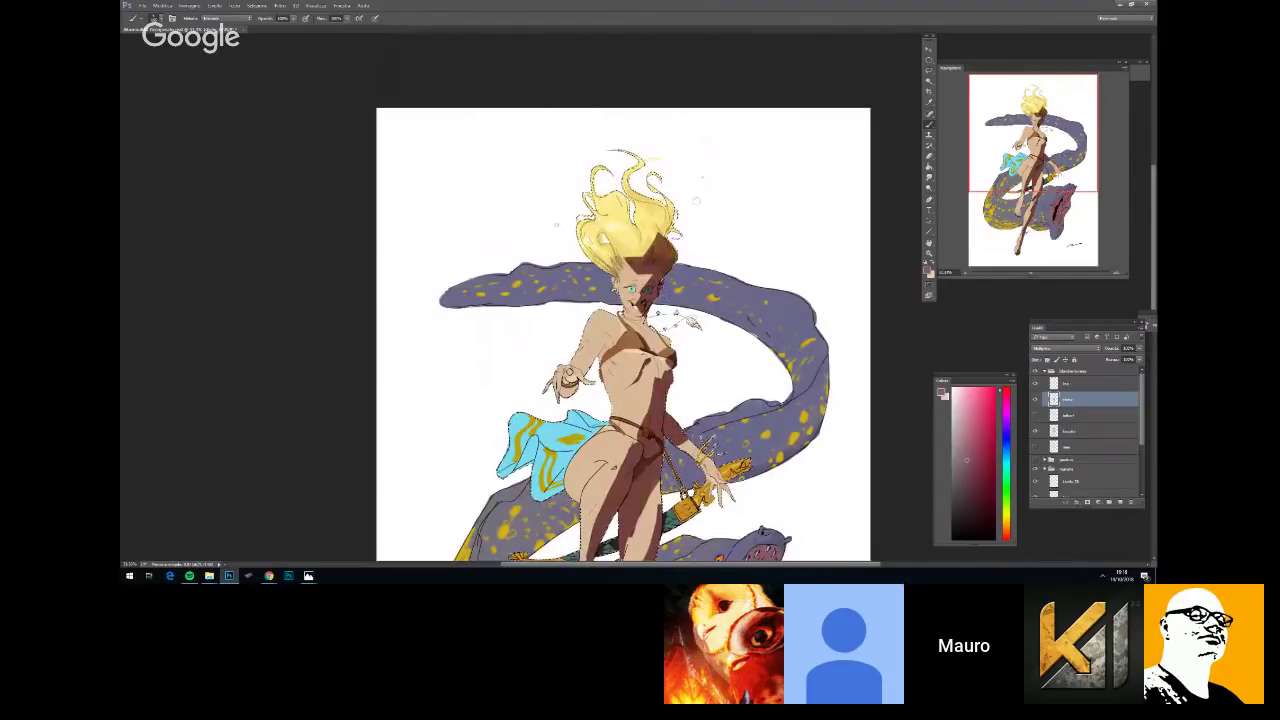
# Trim the face shadow with the eraser, shade the raised arm and hand with the brush, and check the whole figure
pyautogui.press('e')
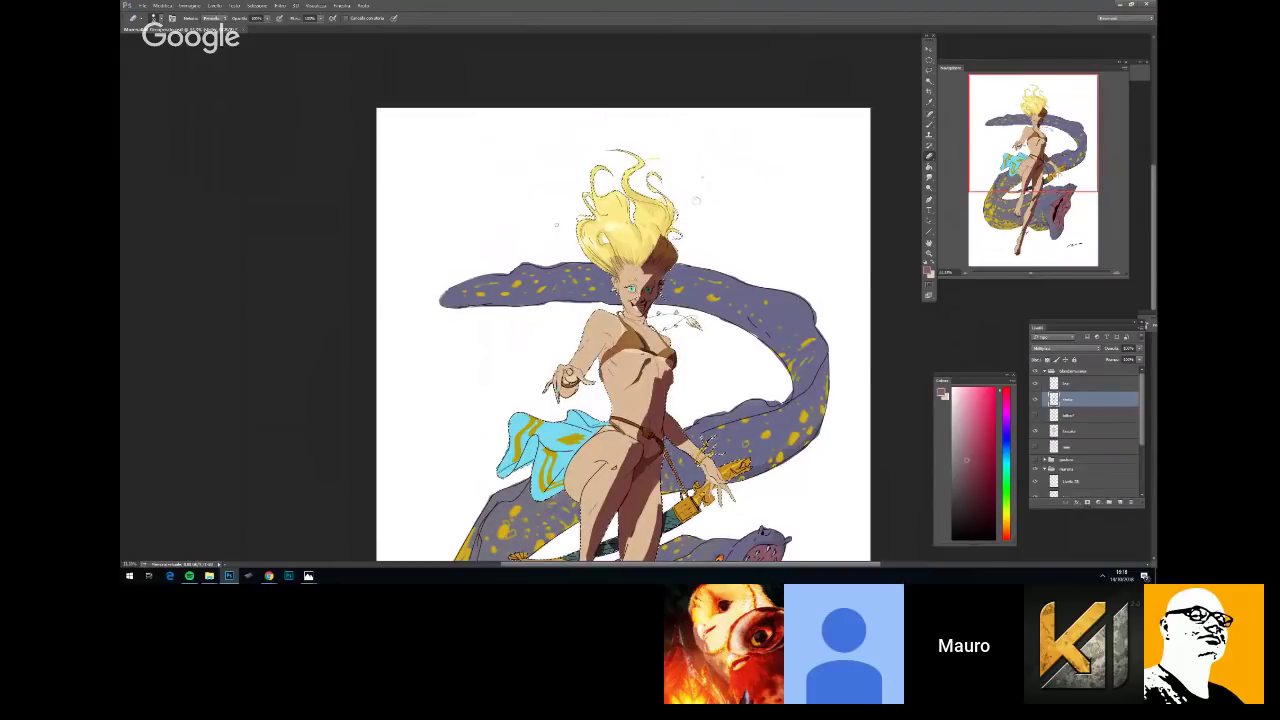
pyautogui.press('b')
pyautogui.rightClick(655, 320)
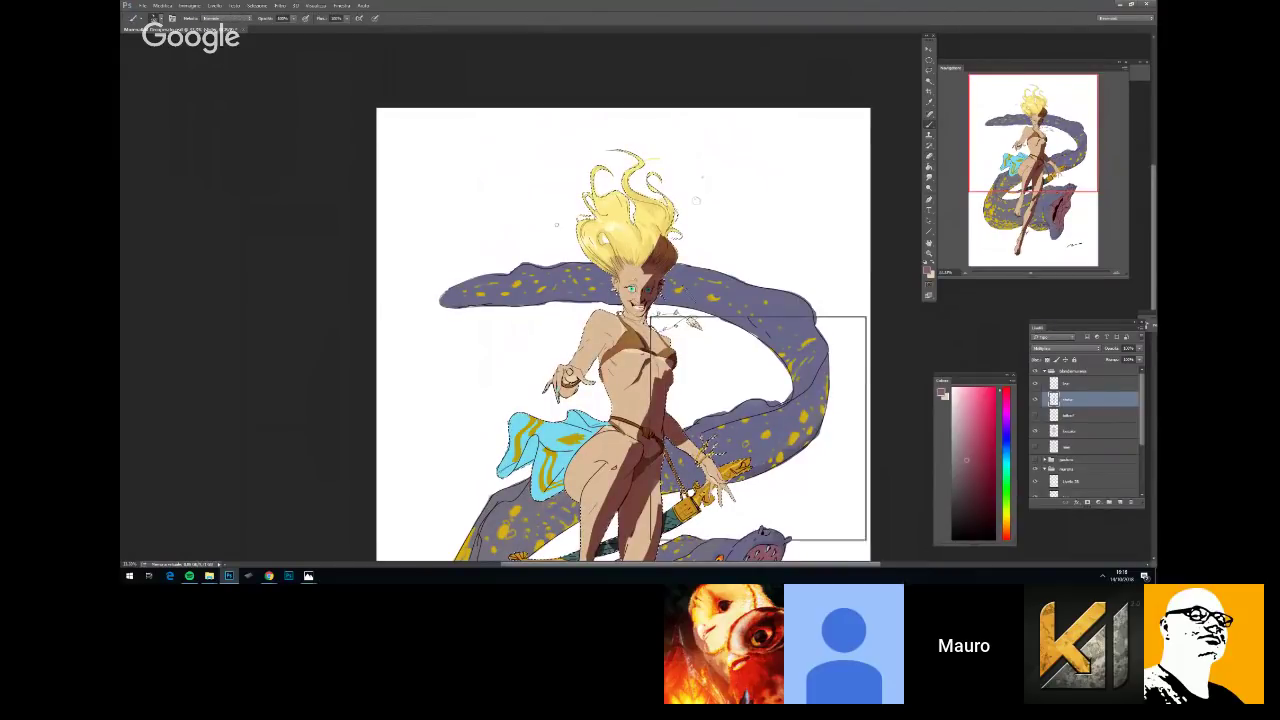
pyautogui.press('Return')
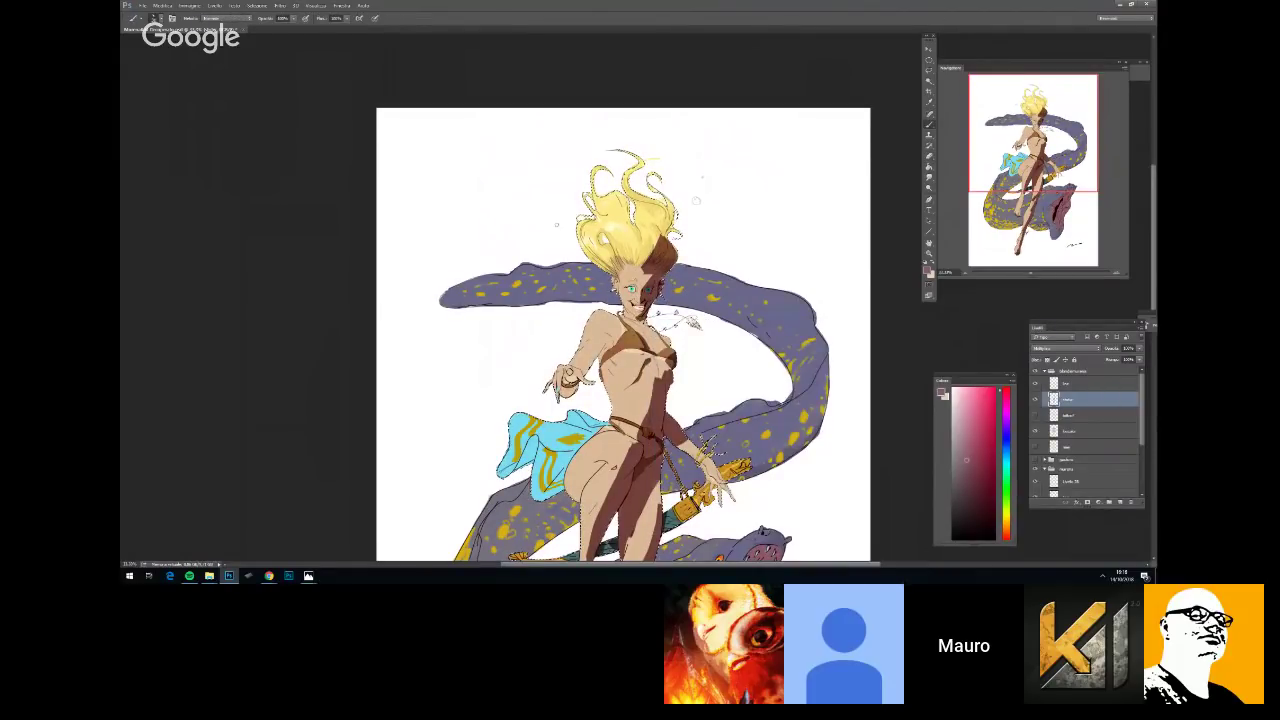
pyautogui.hotkey('ctrl', '-')
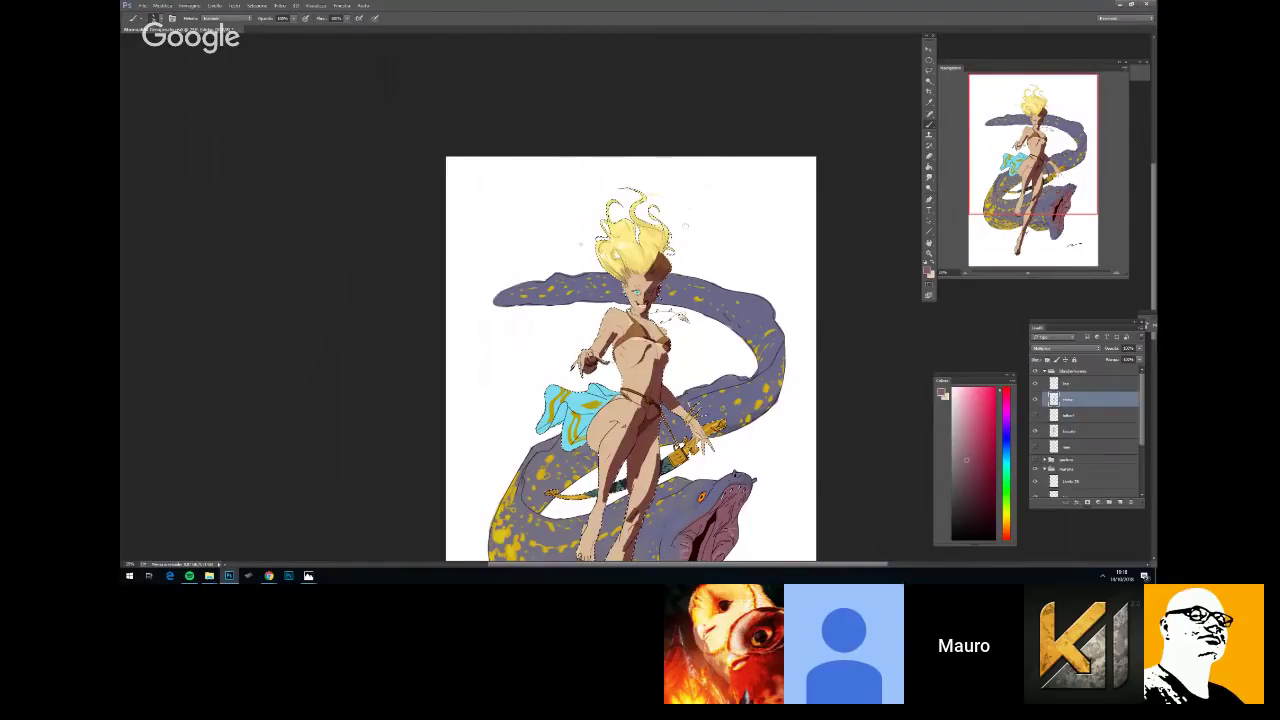
pyautogui.hotkey('ctrl', '-')
pyautogui.hotkey('ctrl', '+')
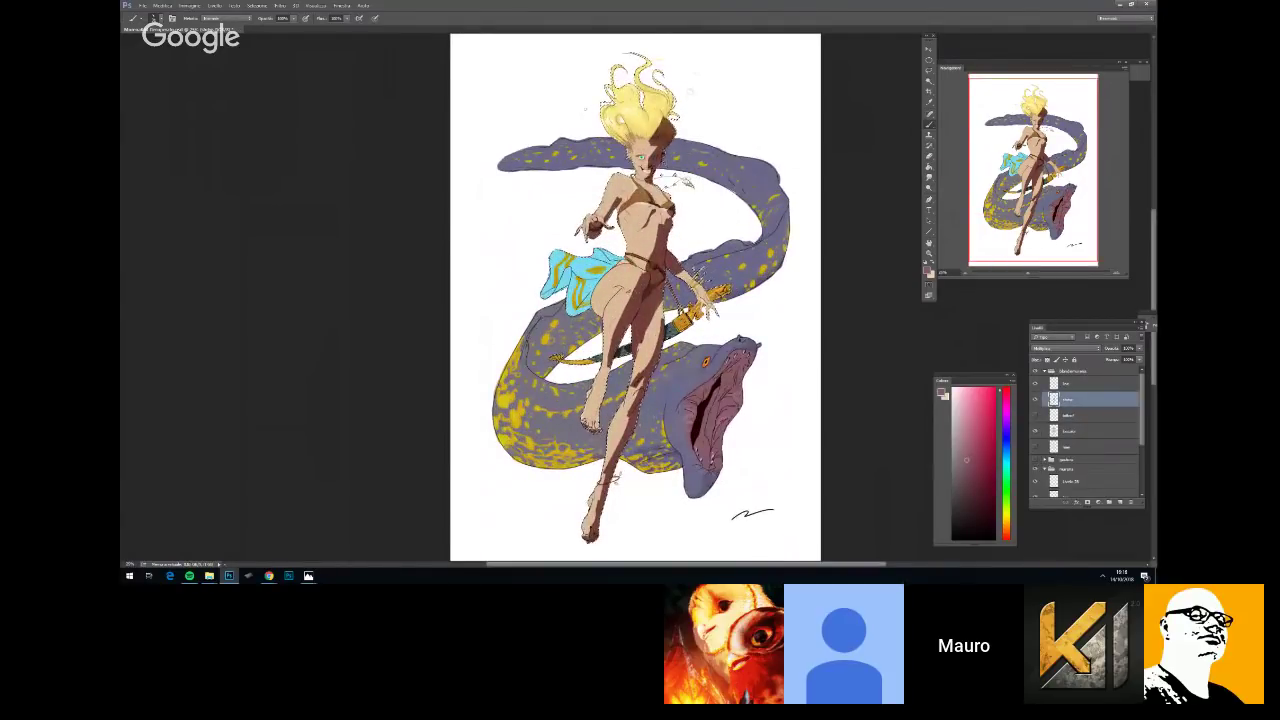
pyautogui.hotkey('ctrl', '-')
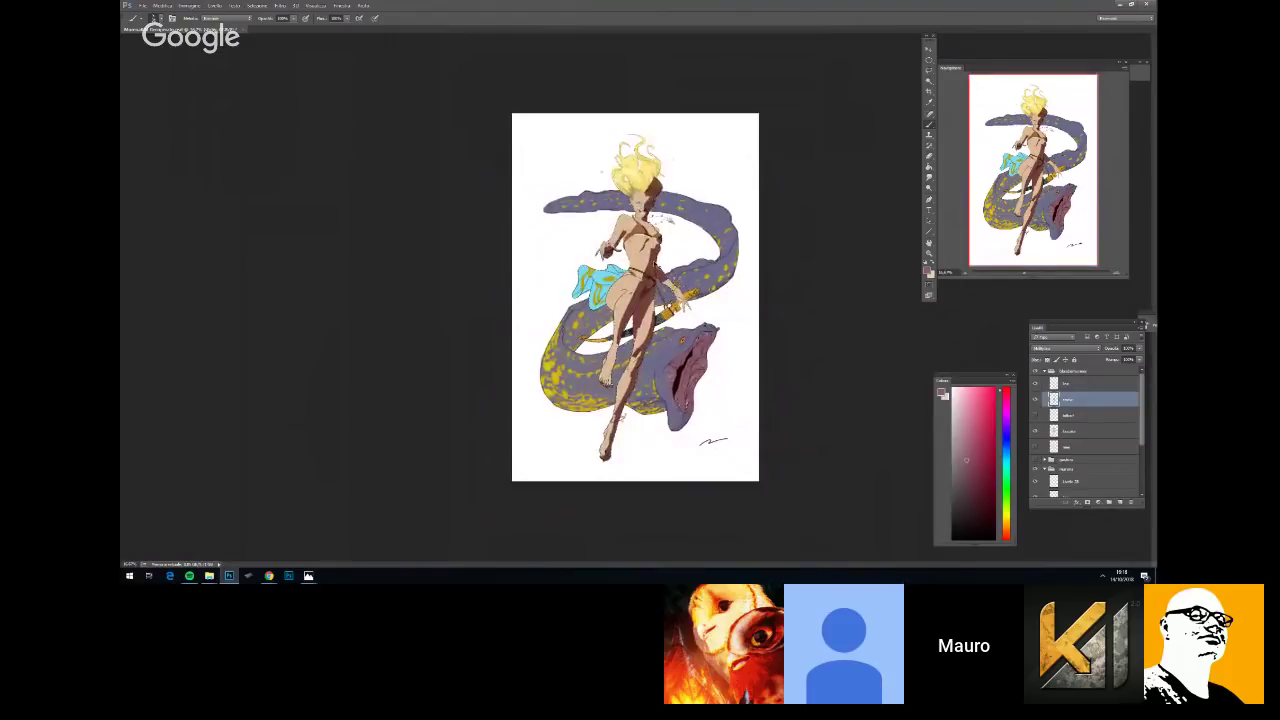
pyautogui.hotkey('ctrl', '+')
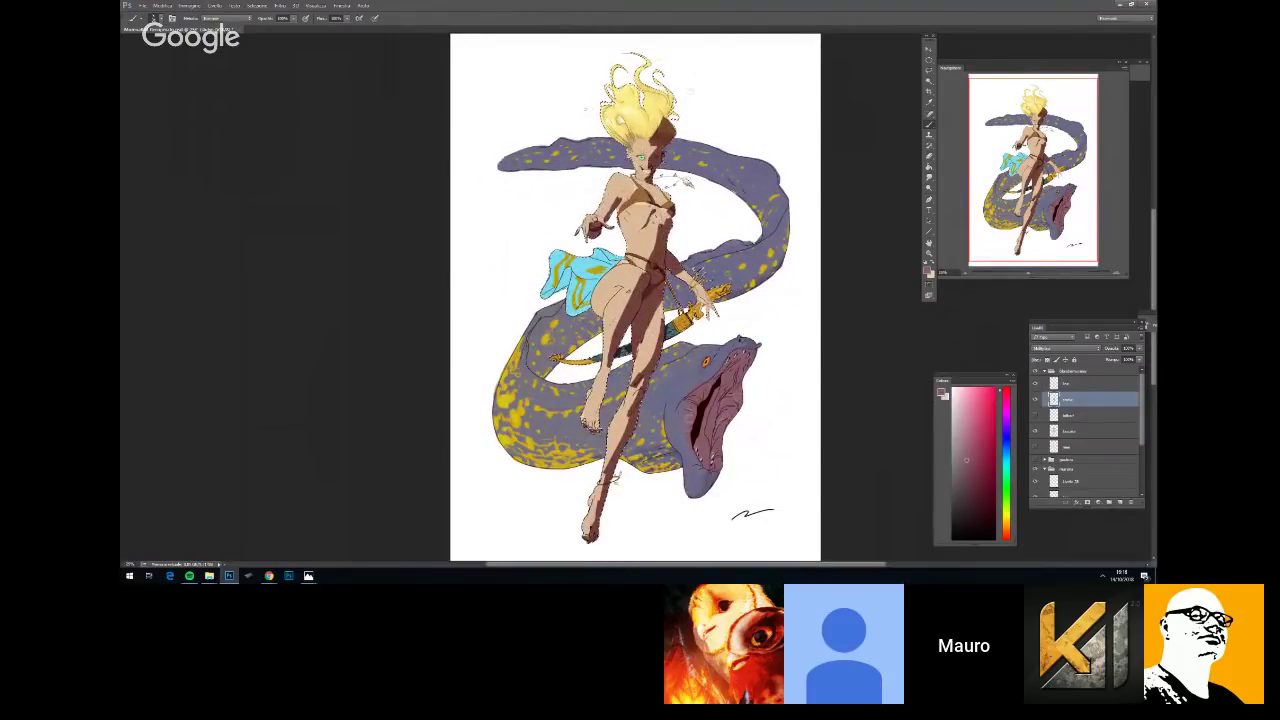
# Enable pen-pressure control of the brush's opacity and lower the opacity for softer shading
pyautogui.rightClick(682, 216)
pyautogui.click(306, 18)
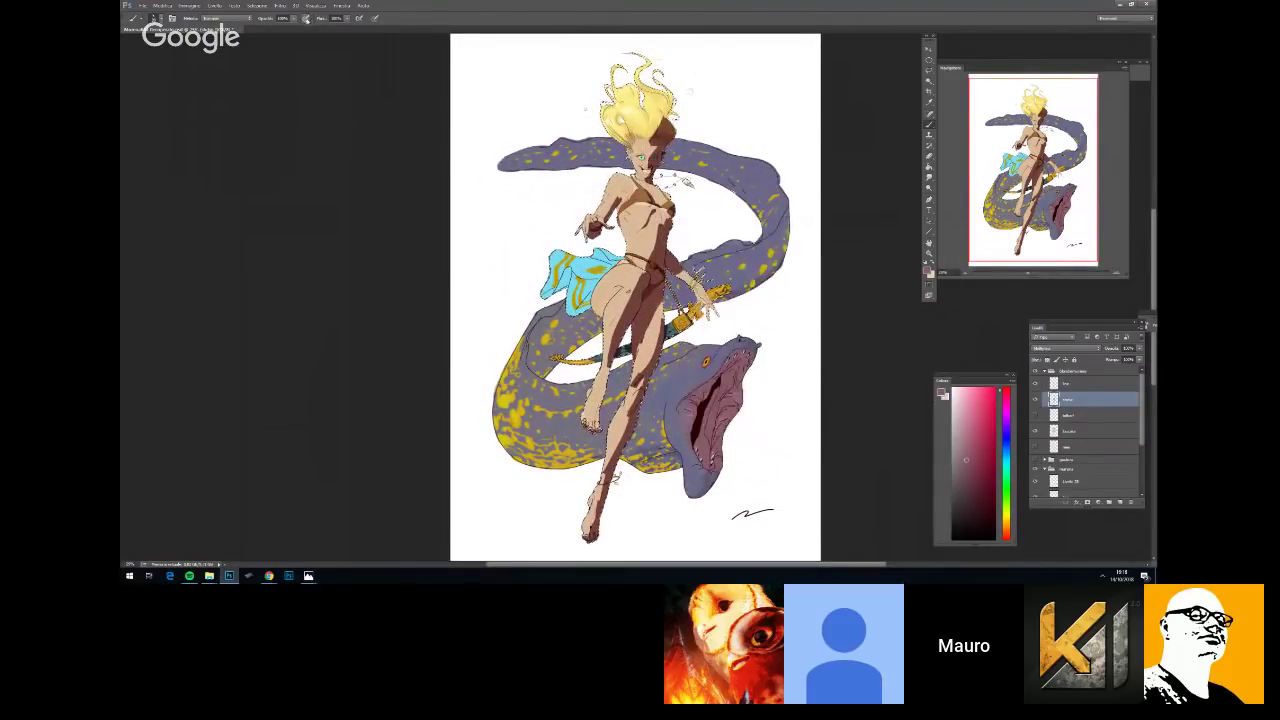
pyautogui.rightClick(767, 226)
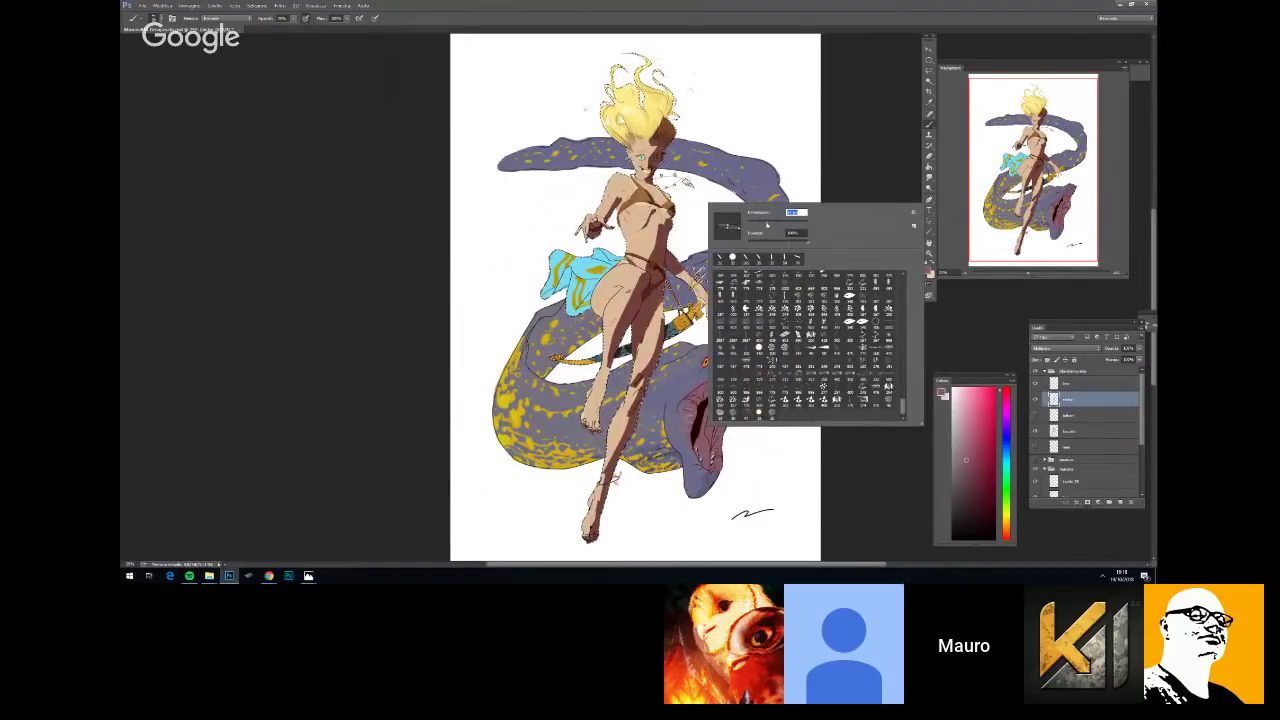
pyautogui.press('Escape')
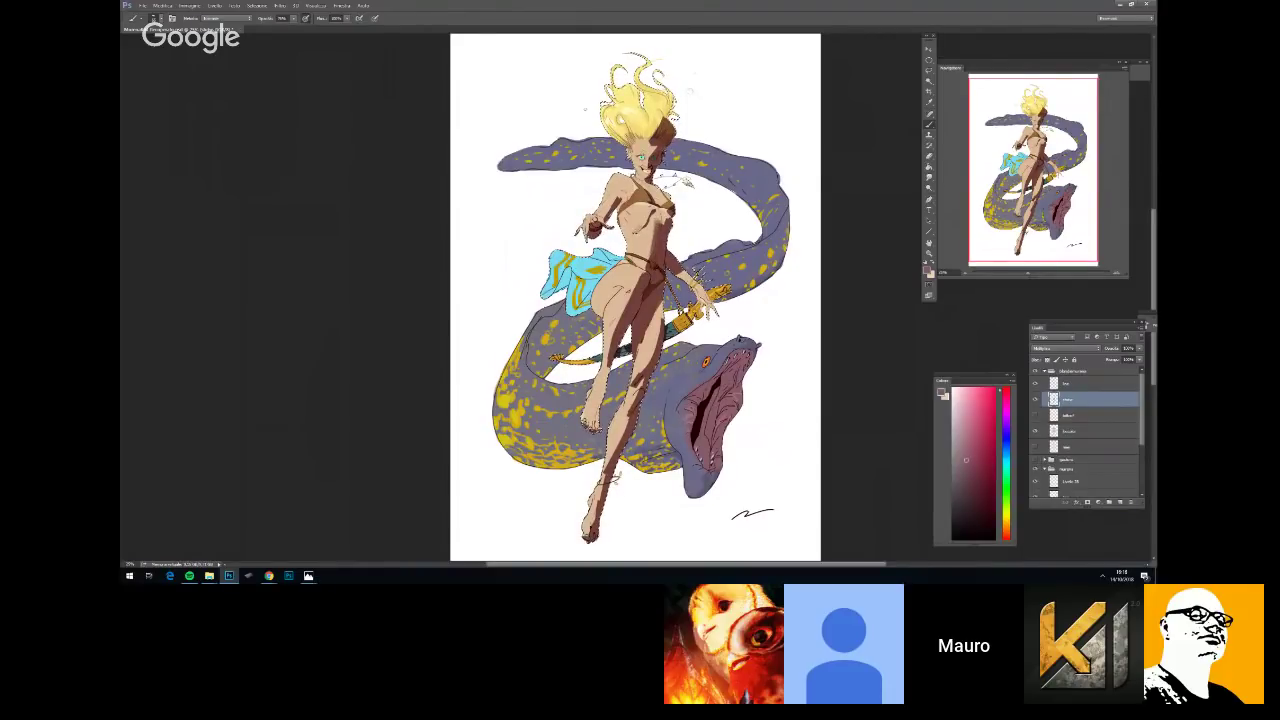
# Lay softer half-tones along the shadow edges of the woman's torso and limbs, adjusting the brush size
pyautogui.hotkey('ctrl', '-')
pyautogui.hotkey('ctrl', '+')
pyautogui.hotkey('ctrl', '+')
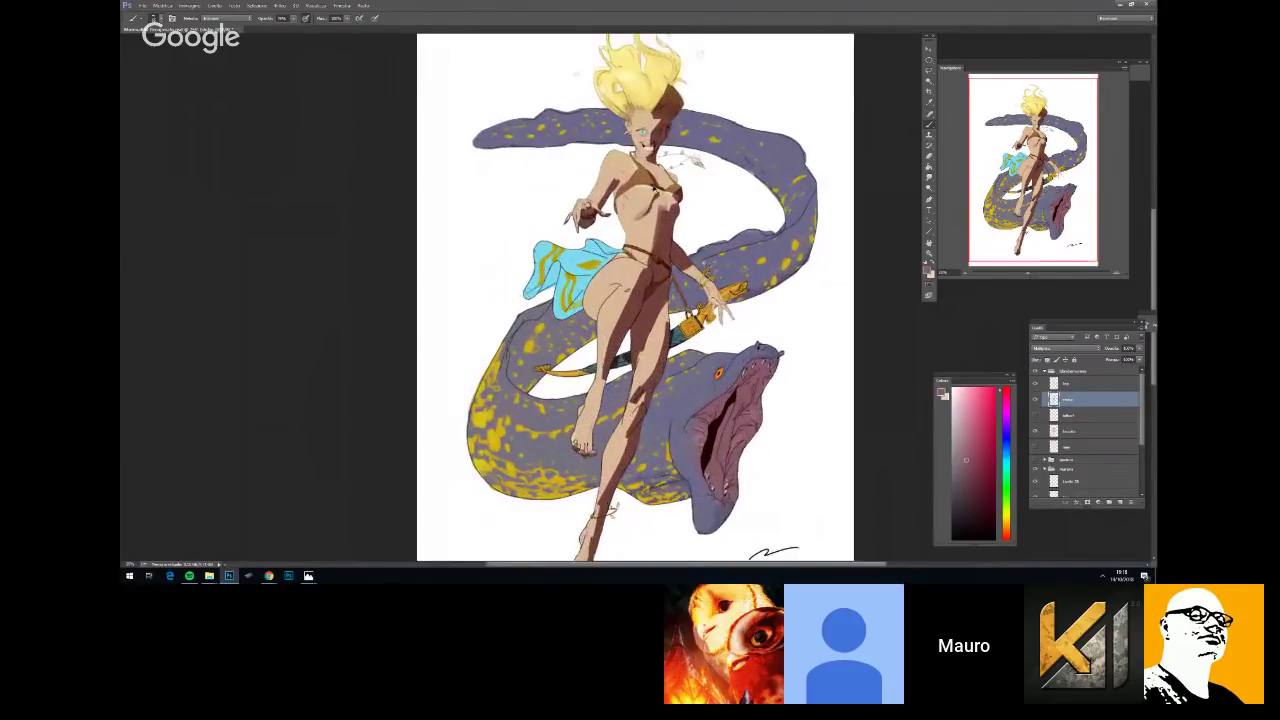
pyautogui.hotkey('ctrl', '-')
pyautogui.hotkey('ctrl', '-')
pyautogui.hotkey('ctrl', '+')
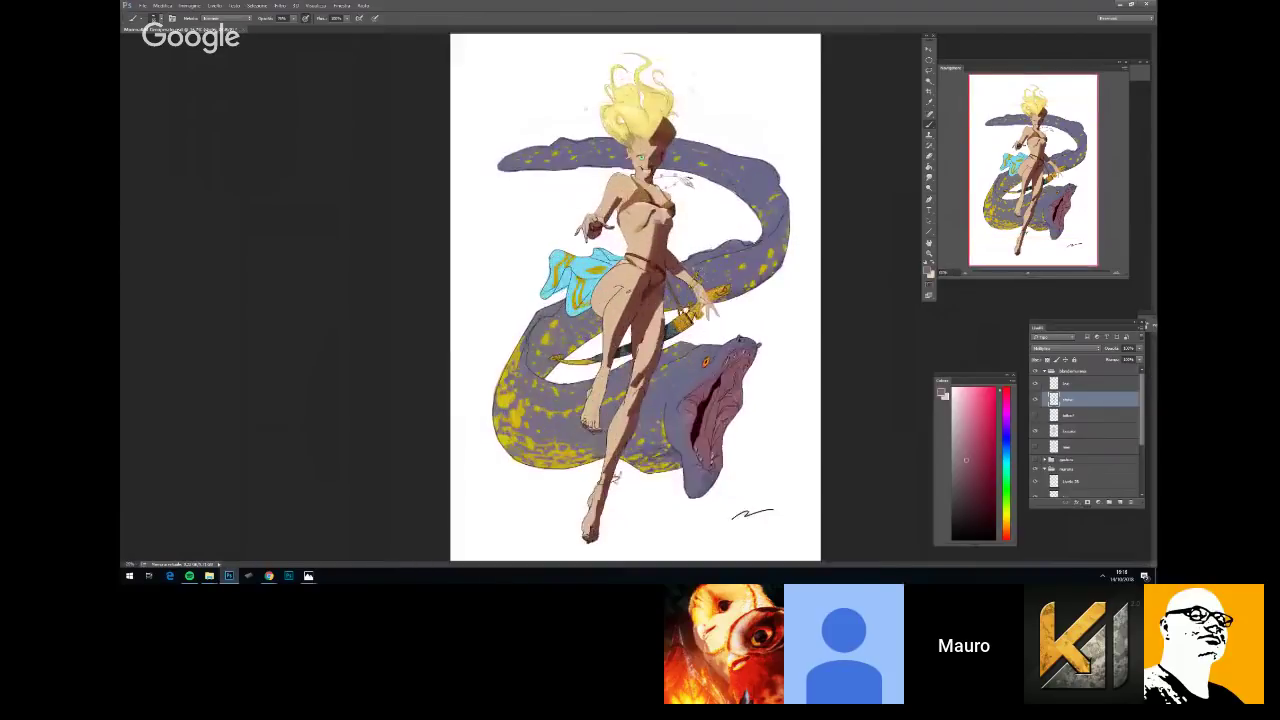
pyautogui.hotkey('ctrl', '+')
pyautogui.moveTo(660, 230); pyautogui.dragTo(680, 310)
pyautogui.rightClick(679, 257)
pyautogui.click(728, 280)
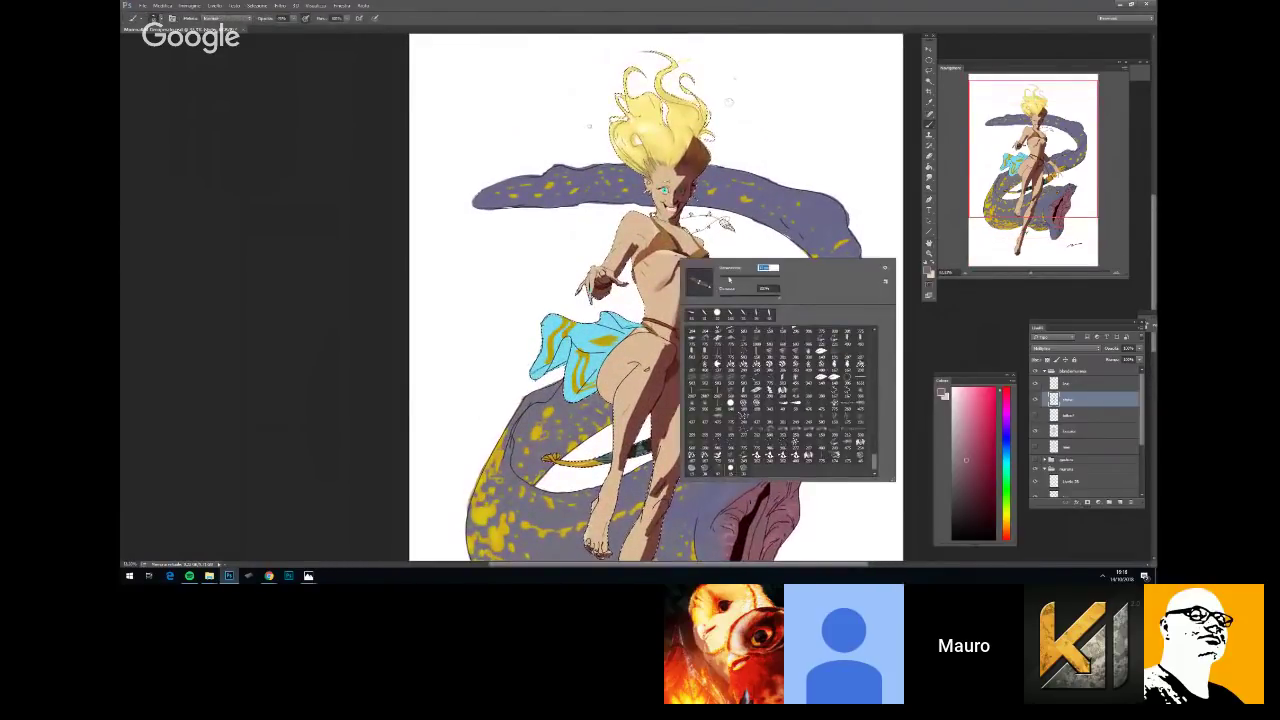
pyautogui.press('Return')
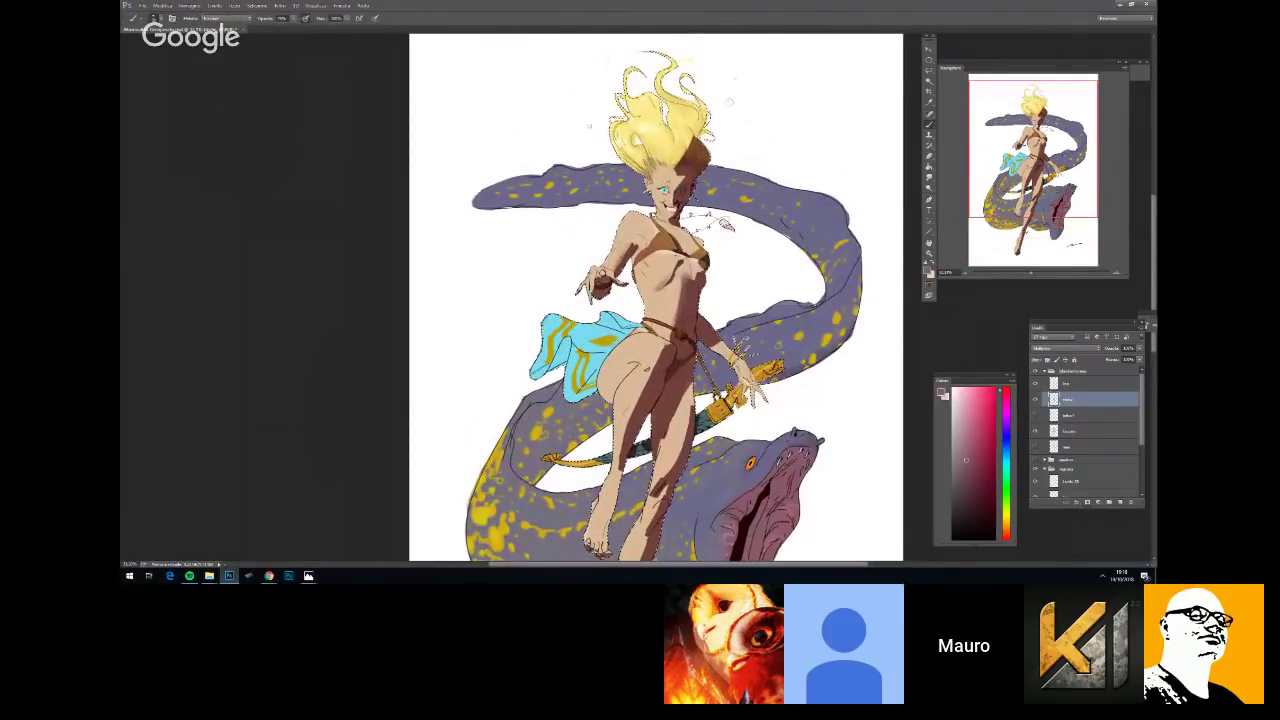
# Return the brush to 100% opacity, adjust its size, and add hard shadow to the woman's lowered arm
pyautogui.hotkey('ctrl', '-')
pyautogui.hotkey('ctrl', '-')
pyautogui.hotkey('ctrl', '-')
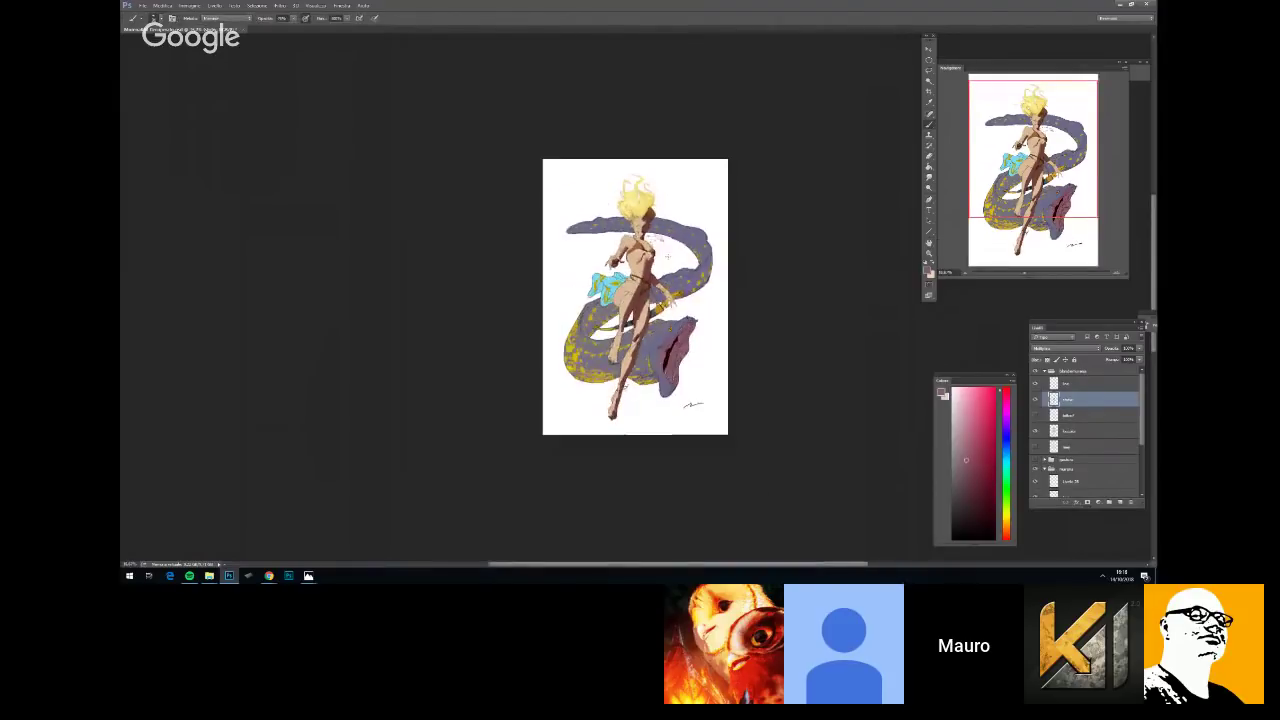
pyautogui.hotkey('ctrl', '+')
pyautogui.hotkey('ctrl', '+')
pyautogui.hotkey('ctrl', '+')
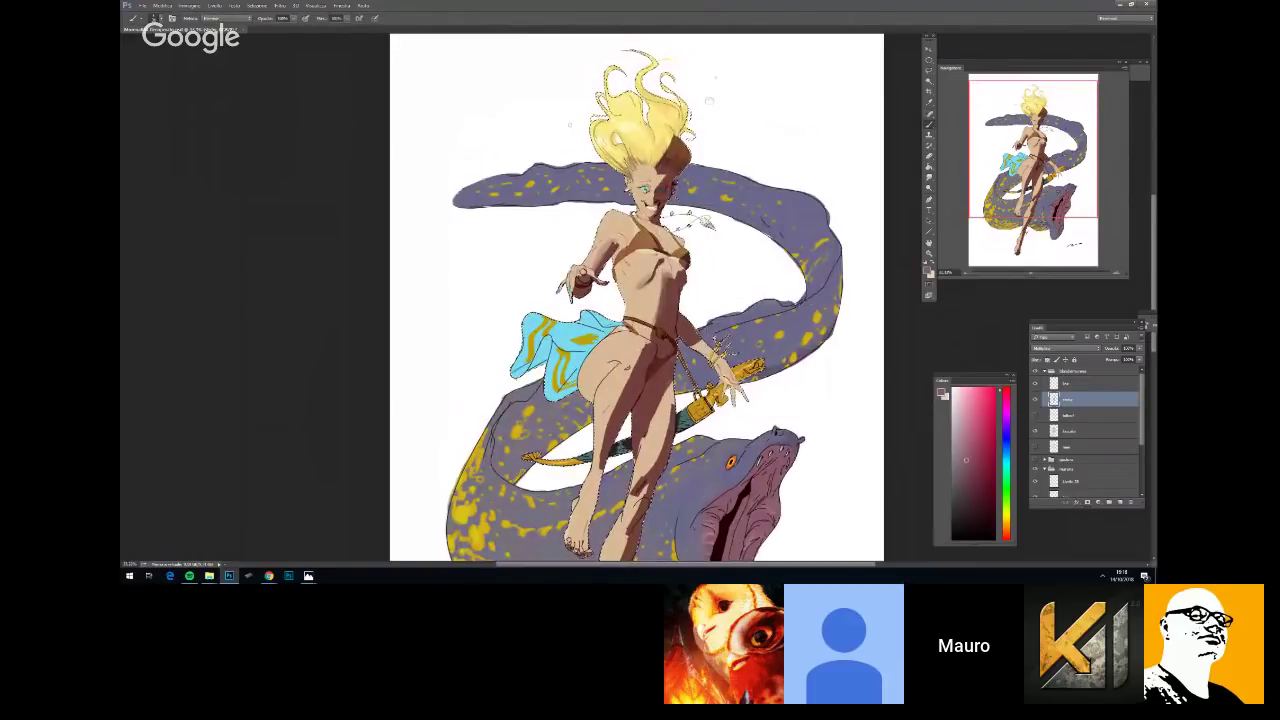
pyautogui.rightClick(680, 200)
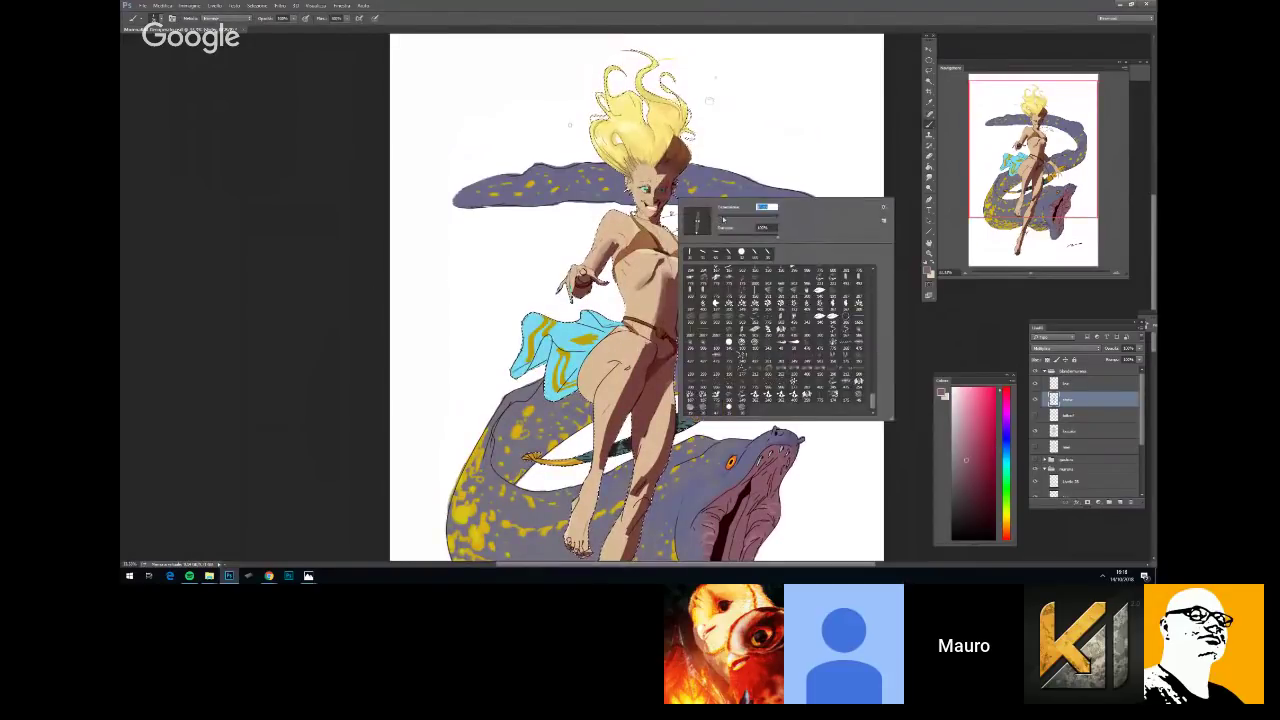
pyautogui.press('Escape')
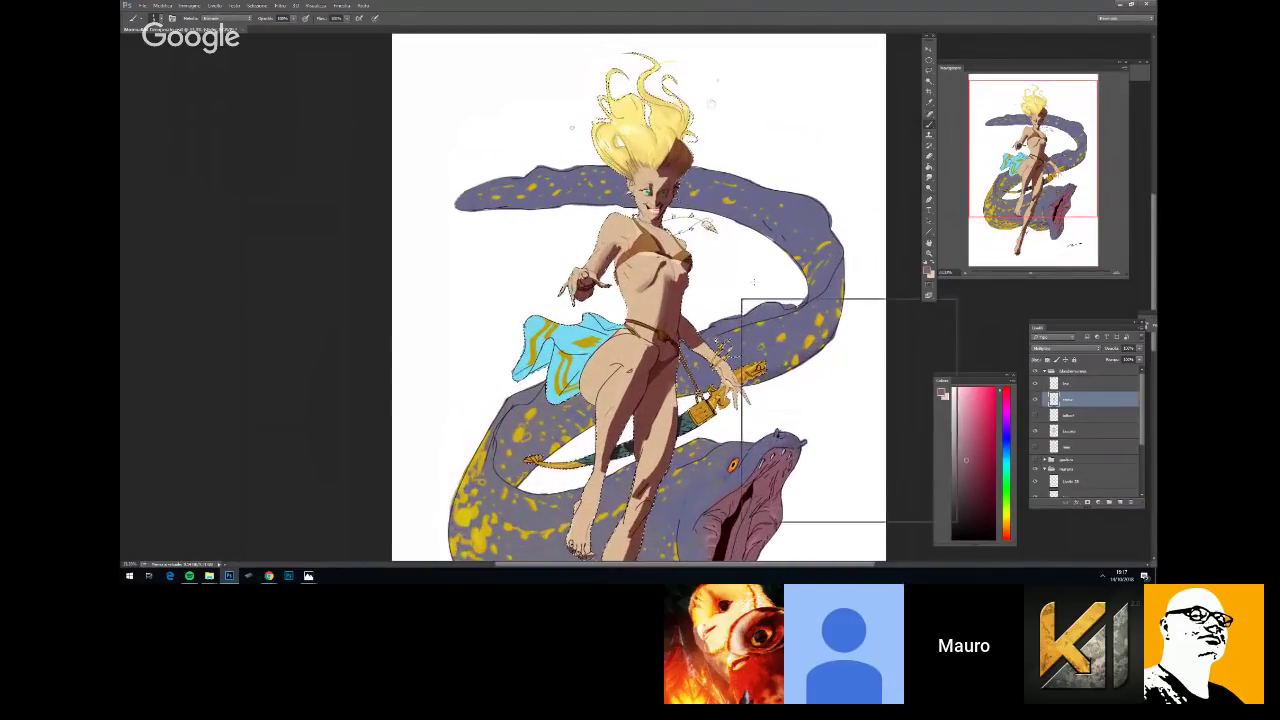
pyautogui.rightClick(741, 300)
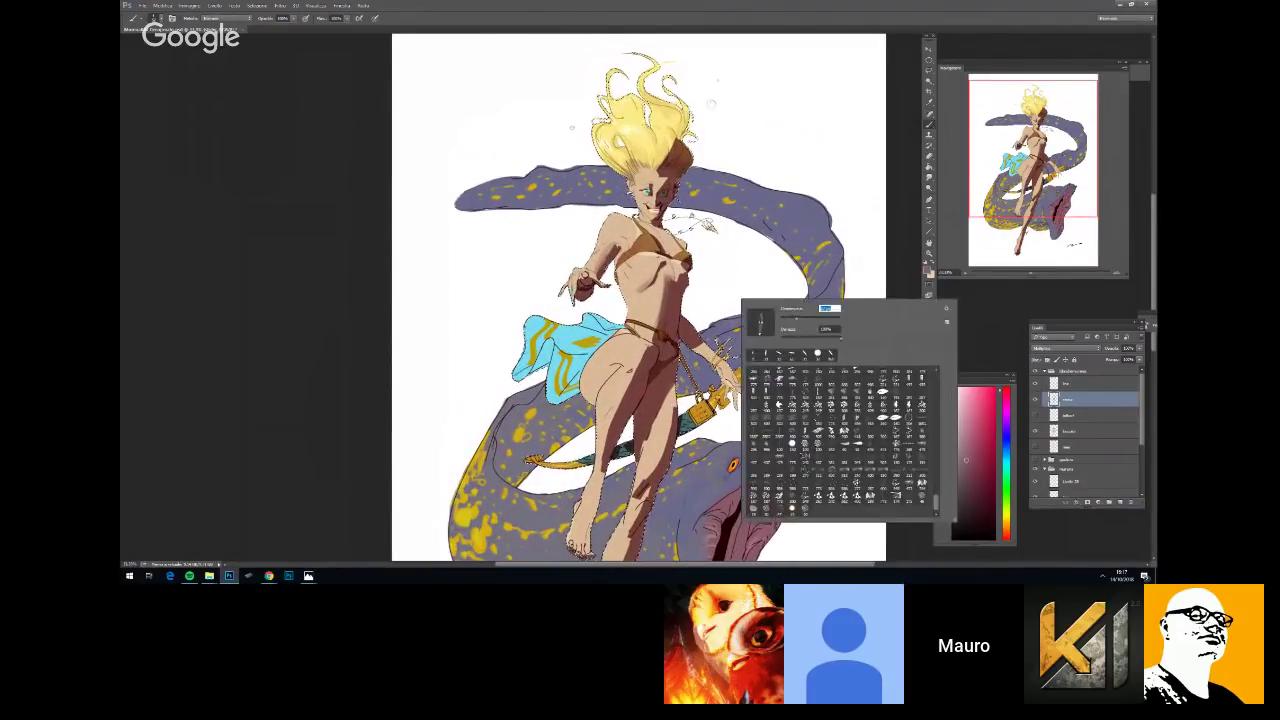
pyautogui.press('Escape')
pyautogui.press('space')
pyautogui.moveTo(742, 400); pyautogui.dragTo(744, 312)
pyautogui.rightClick(744, 312)
pyautogui.press('Escape')
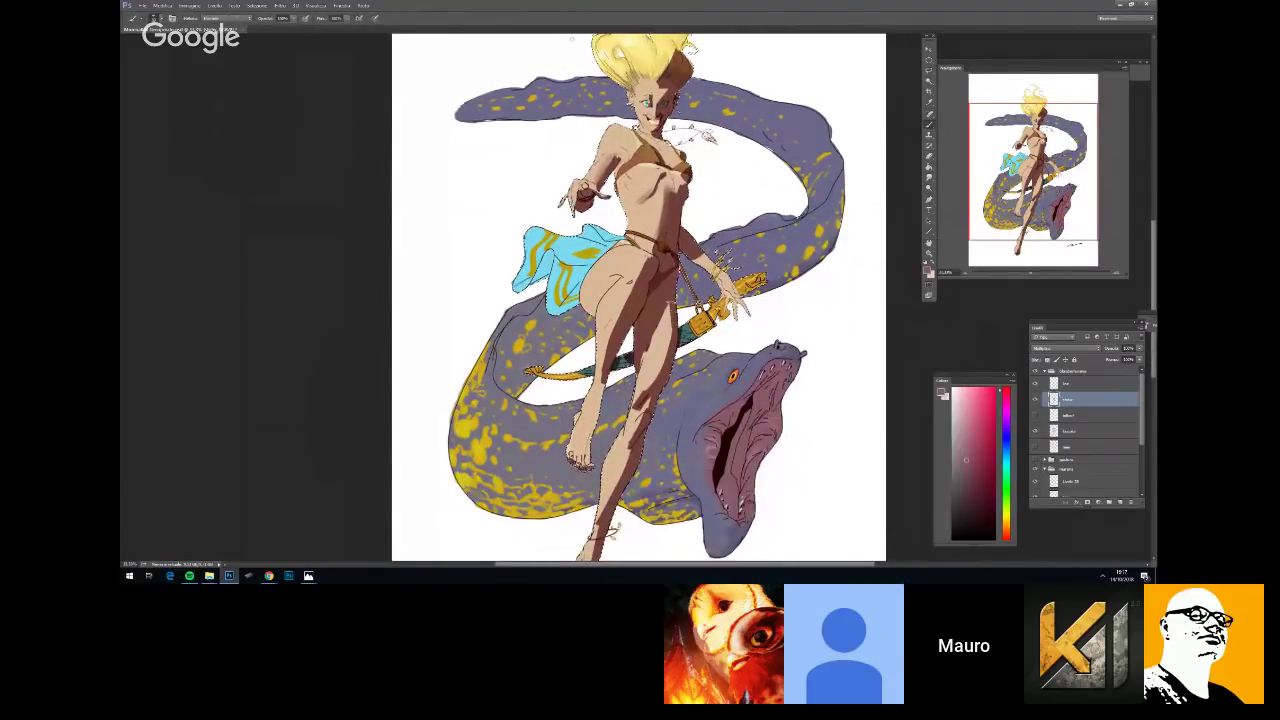
pyautogui.hotkey('ctrl', '-')
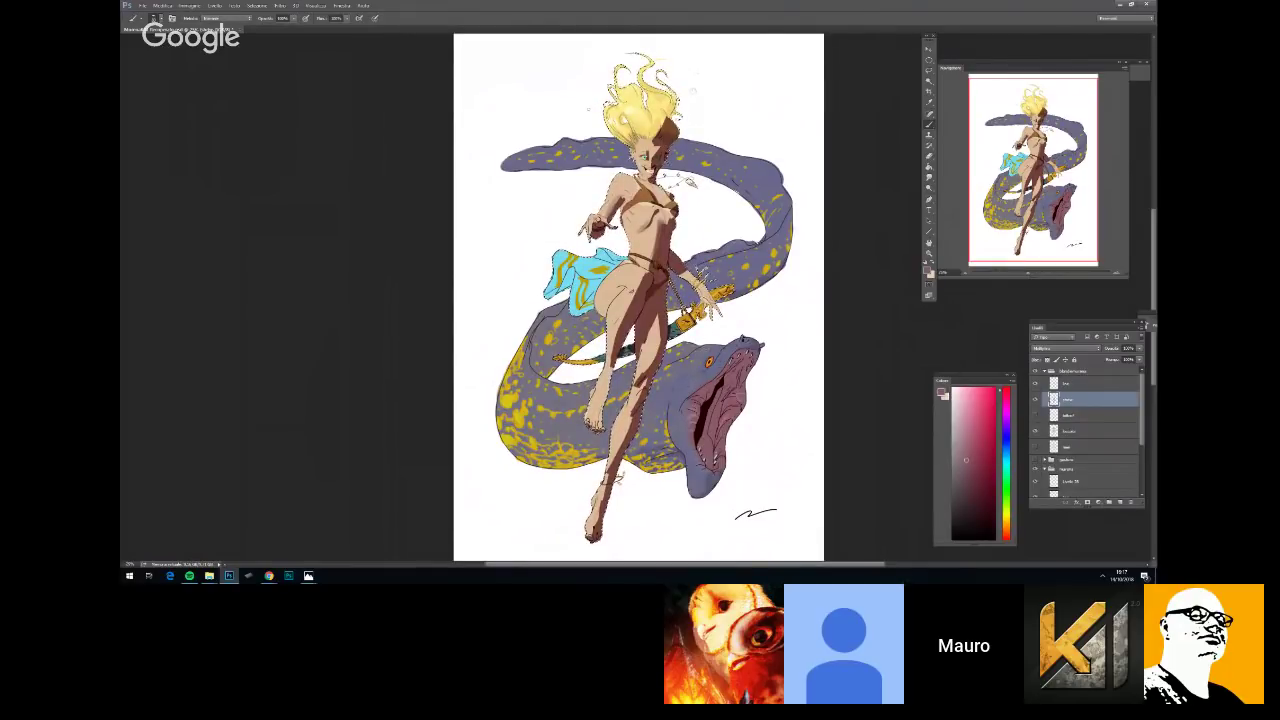
pyautogui.hotkey('ctrl', '+')
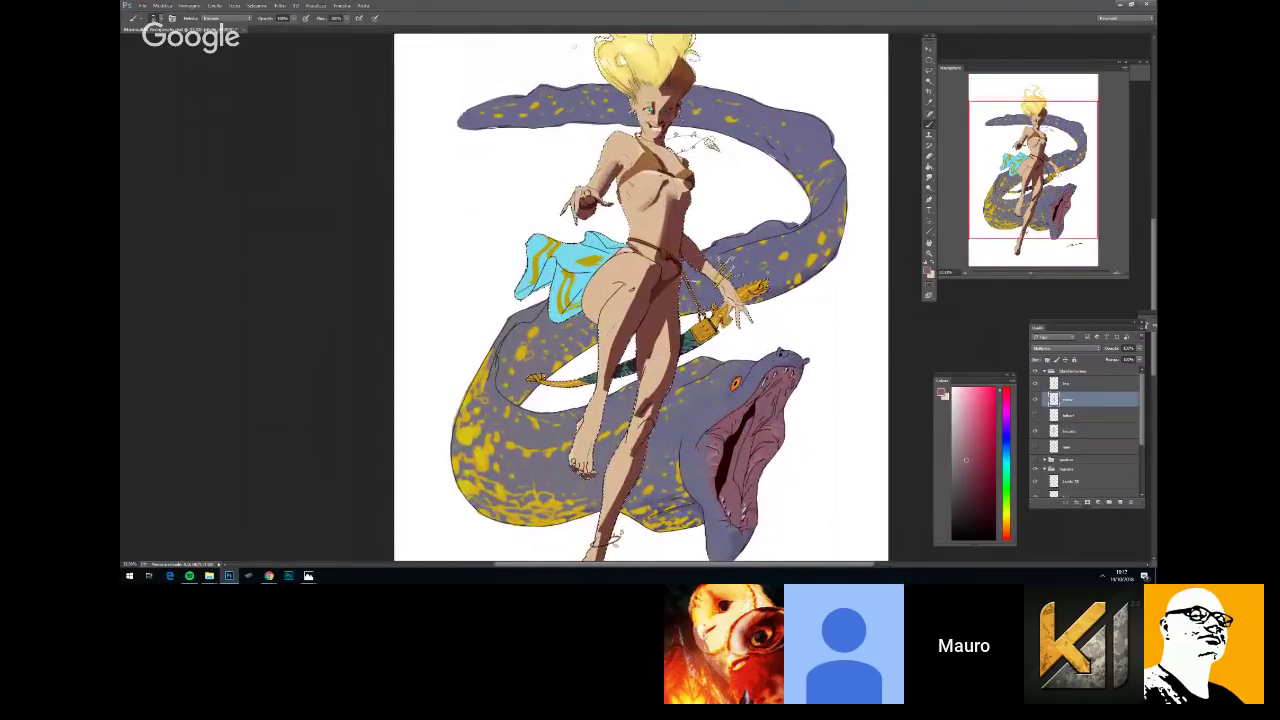
# Adjust the brush size and cover the lowered hand beside the sword hilt with shadow
pyautogui.press('r')
pyautogui.hotkey('ctrl', '-')
pyautogui.hotkey('ctrl', '-')
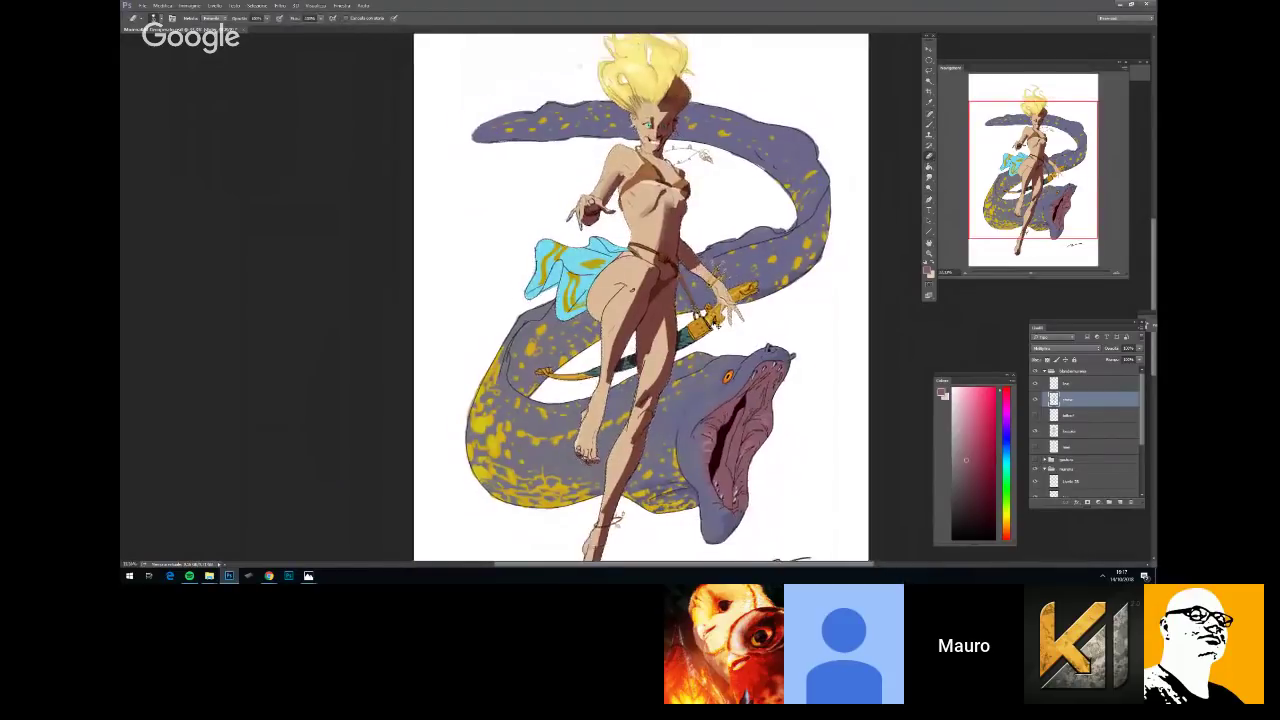
pyautogui.hotkey('ctrl', '+')
pyautogui.hotkey('ctrl', '+')
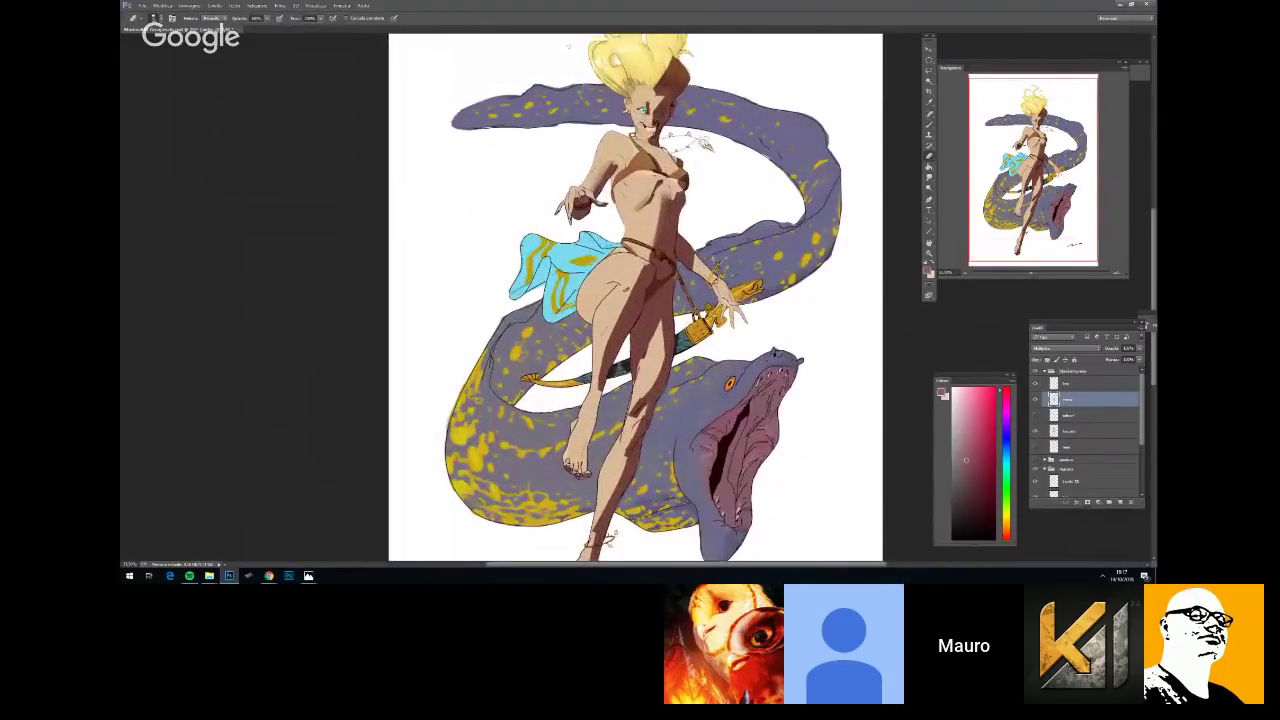
pyautogui.rightClick(783, 328)
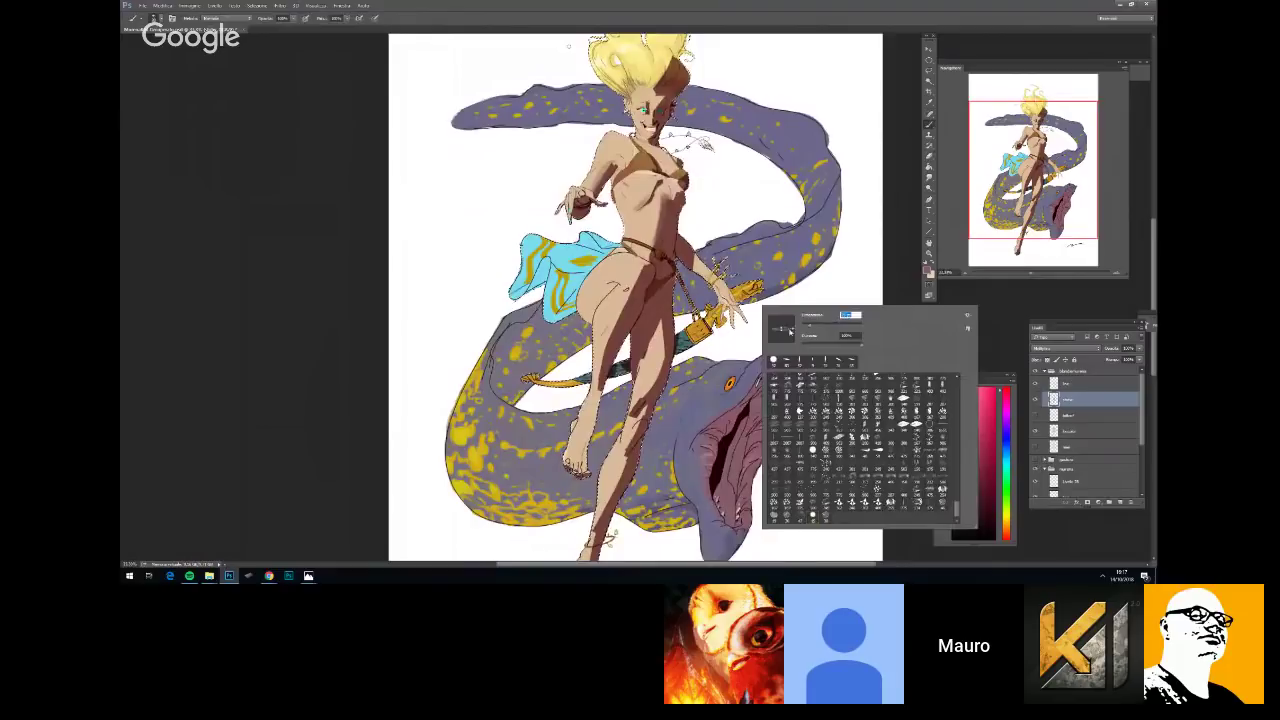
pyautogui.press('Return')
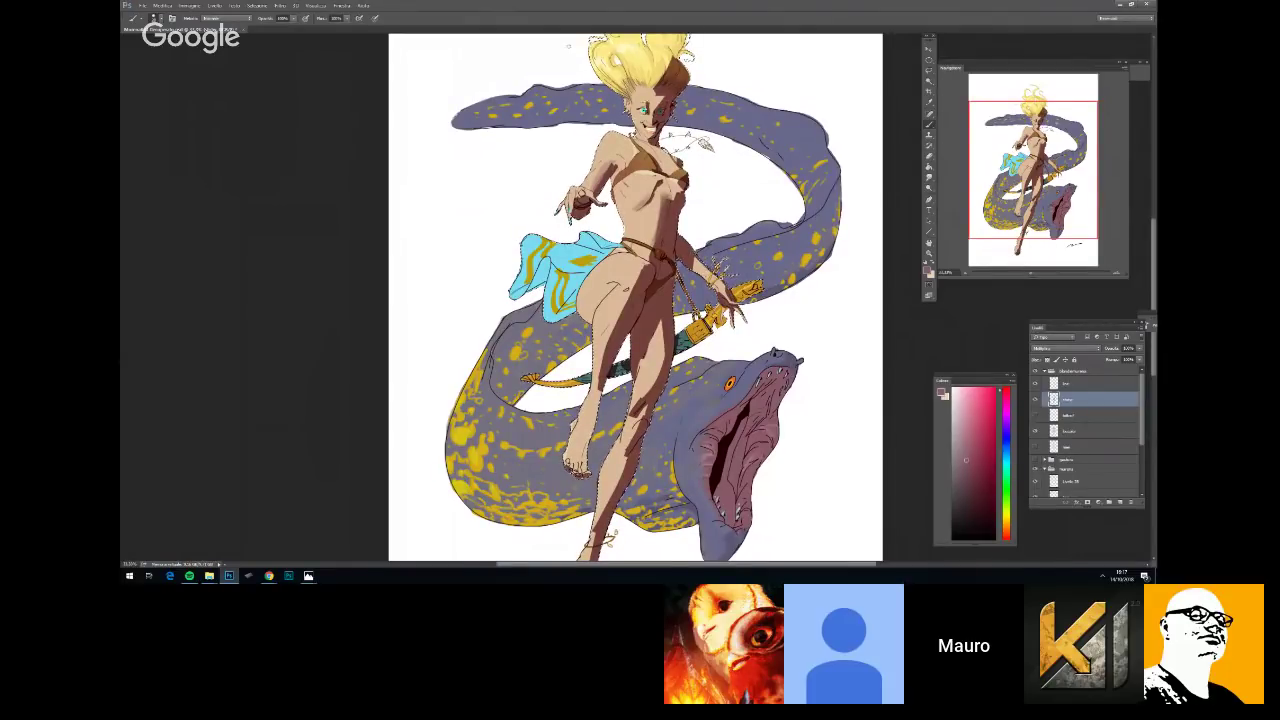
pyautogui.hotkey('ctrl', '-')
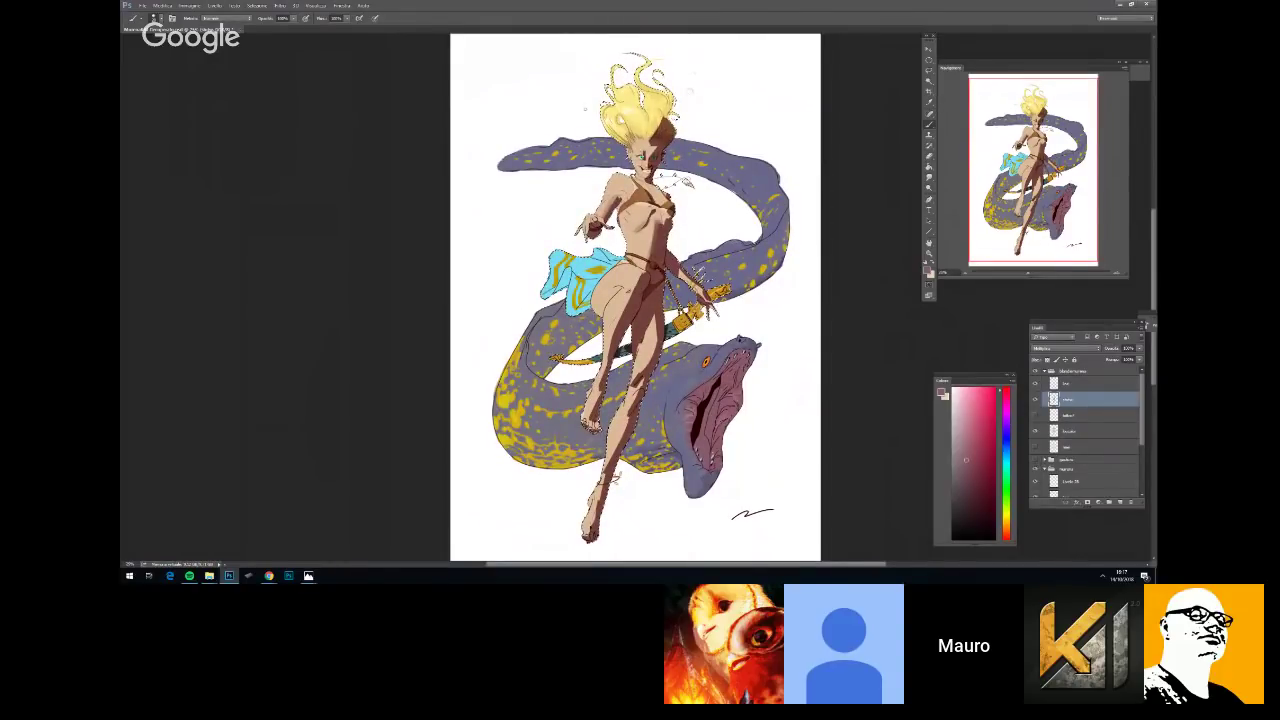
# Examine the shading over the whole figure and up close on the face and torso
pyautogui.hotkey('shift', 'b')
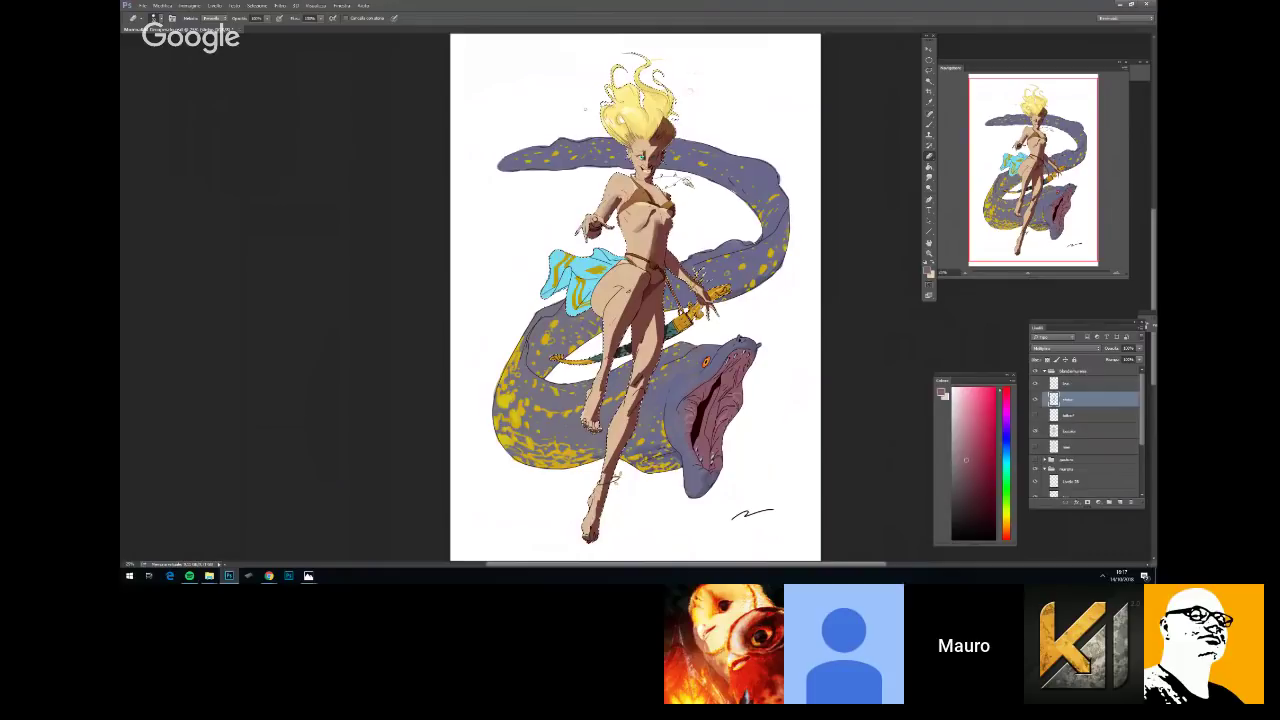
pyautogui.hotkey('ctrl', '-')
pyautogui.hotkey('ctrl', '-')
pyautogui.hotkey('ctrl', '+')
pyautogui.hotkey('ctrl', '+')
pyautogui.hotkey('ctrl', '+')
pyautogui.hotkey('ctrl', '+')
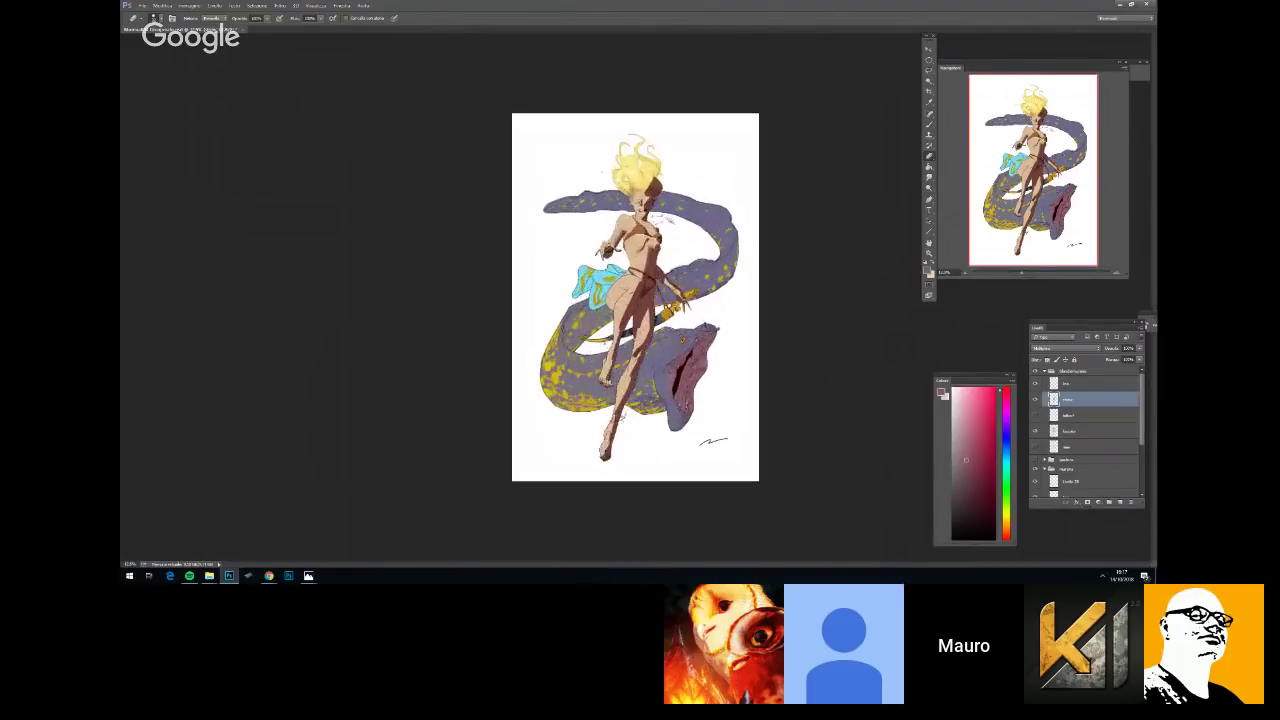
pyautogui.moveTo(699, 329); pyautogui.dragTo(723, 430)
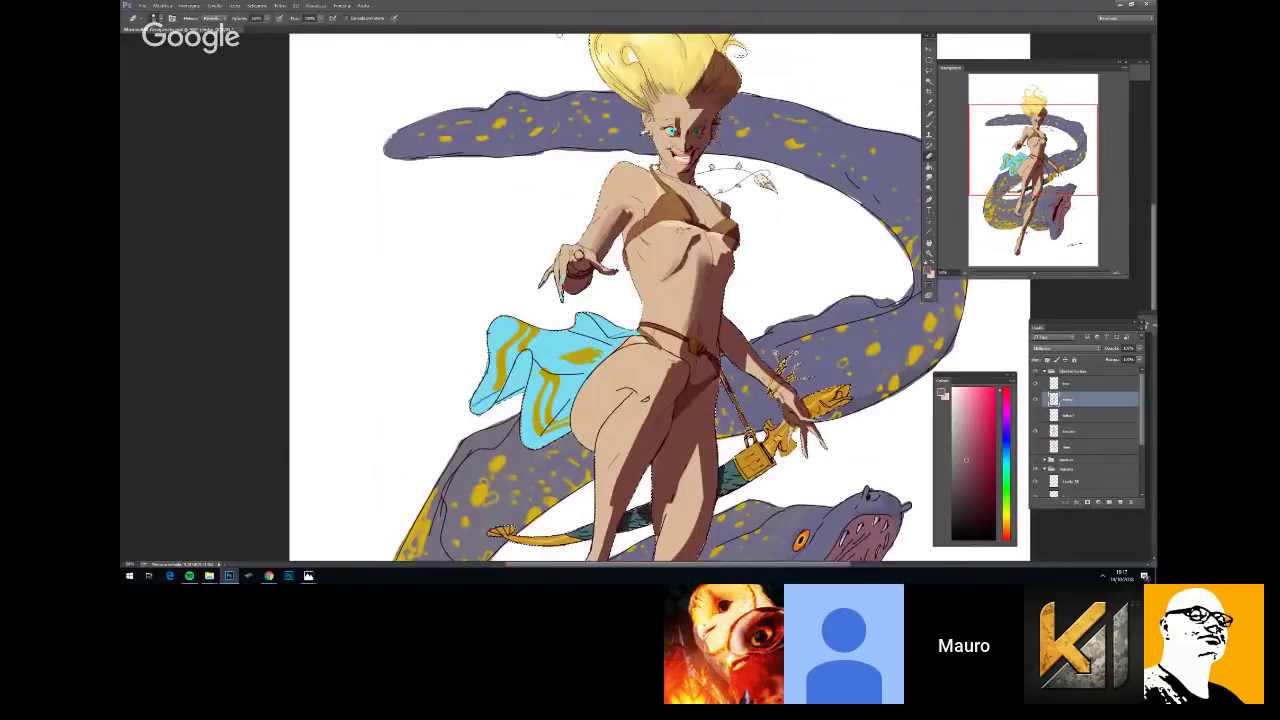
pyautogui.hotkey('ctrl', '-')
pyautogui.hotkey('ctrl', '-')
pyautogui.hotkey('ctrl', '+')
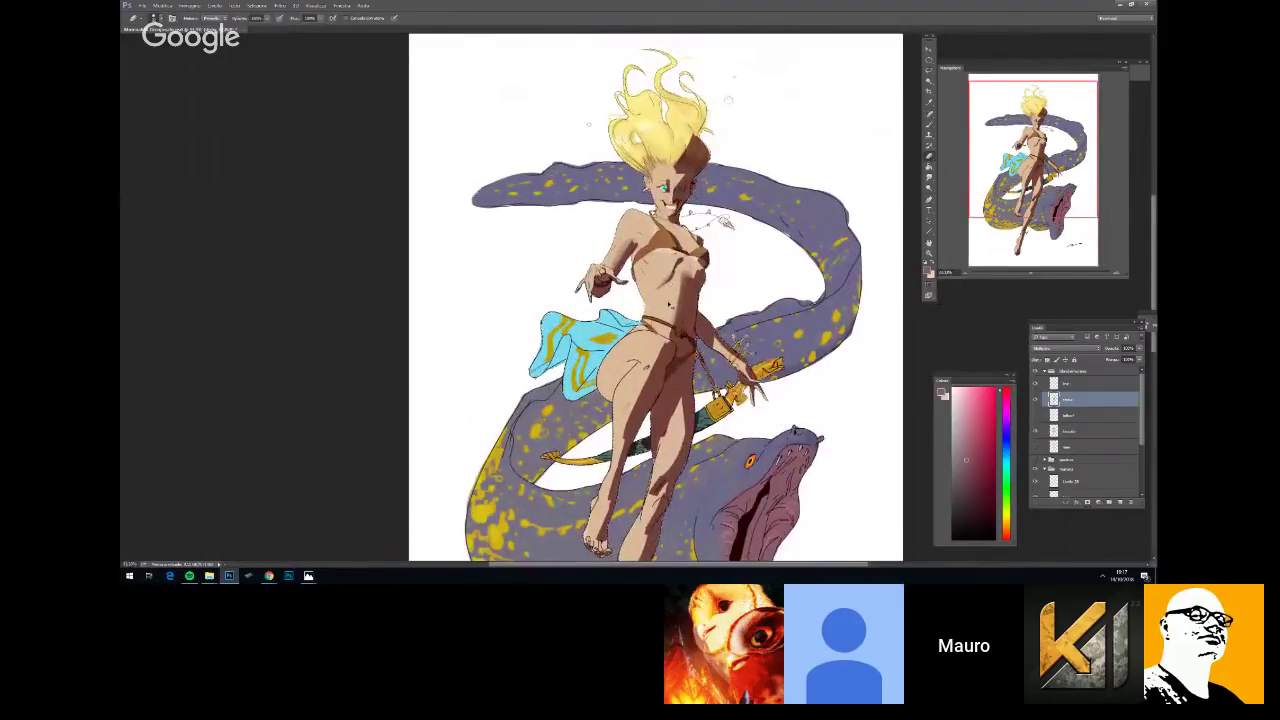
pyautogui.hotkey('ctrl', '-')
pyautogui.hotkey('ctrl', '-')
pyautogui.hotkey('ctrl', '+')
pyautogui.hotkey('ctrl', '+')
pyautogui.press('space')
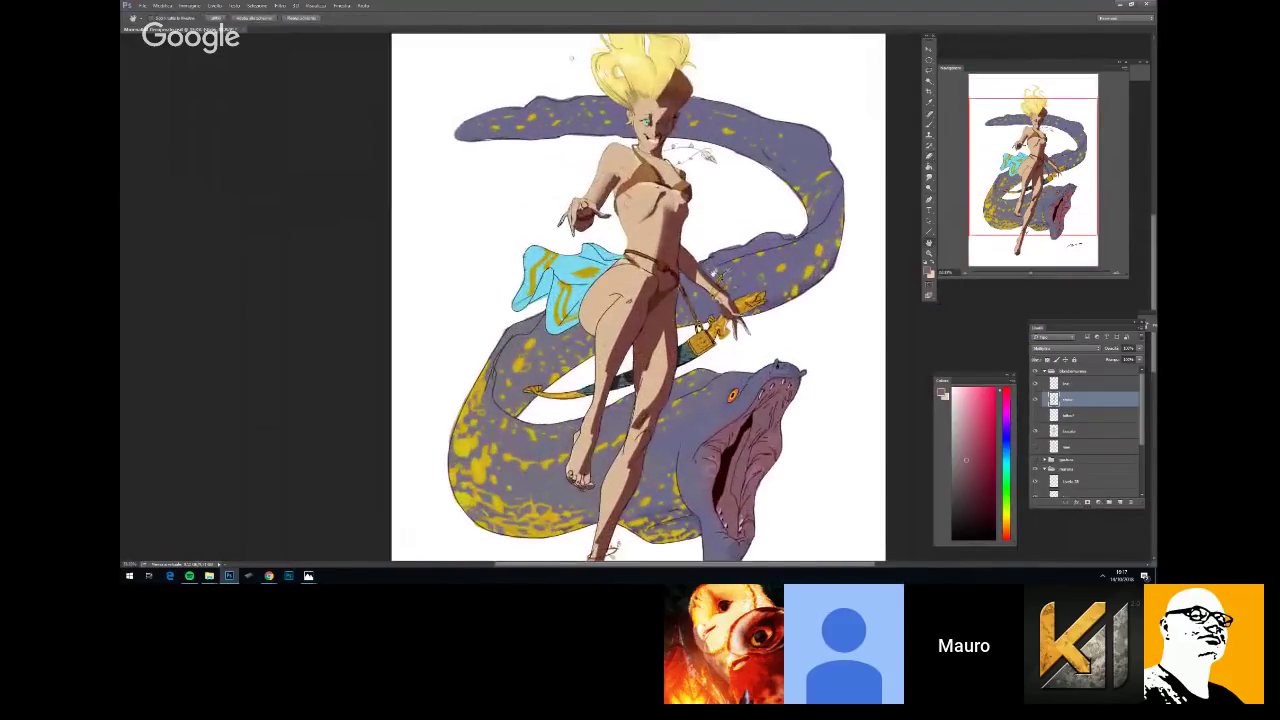
# Adjust the eraser size and trim the shadow on the woman's face around the forehead and eyes
pyautogui.moveTo(718, 275); pyautogui.dragTo(743, 410)
pyautogui.hotkey('ctrl', '+')
pyautogui.rightClick(737, 230)
pyautogui.click(783, 246)
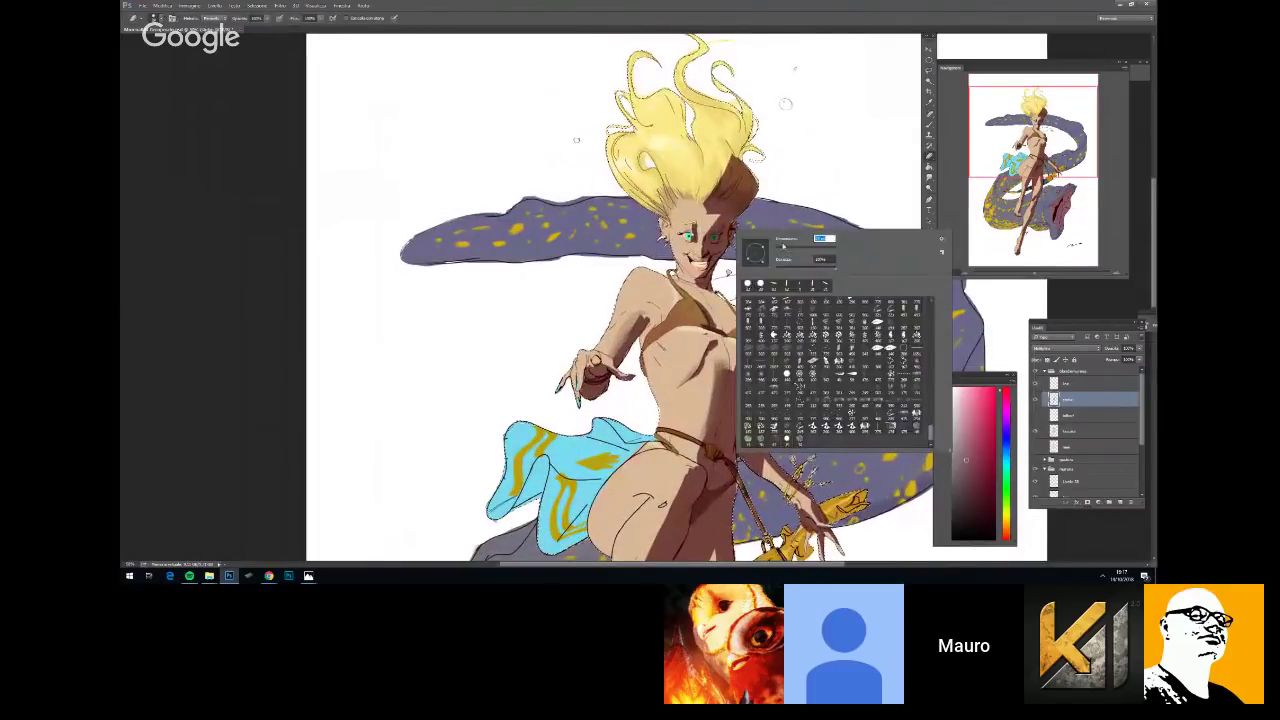
pyautogui.press('Escape')
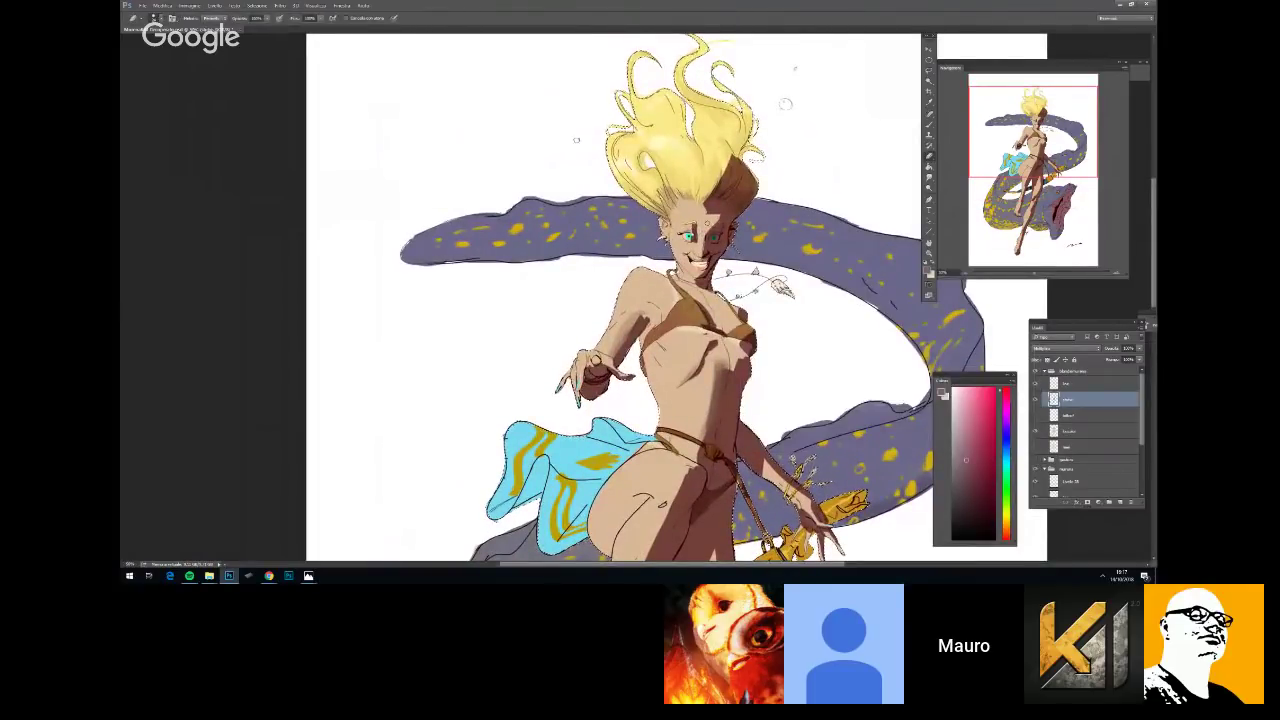
pyautogui.hotkey('ctrl', '-')
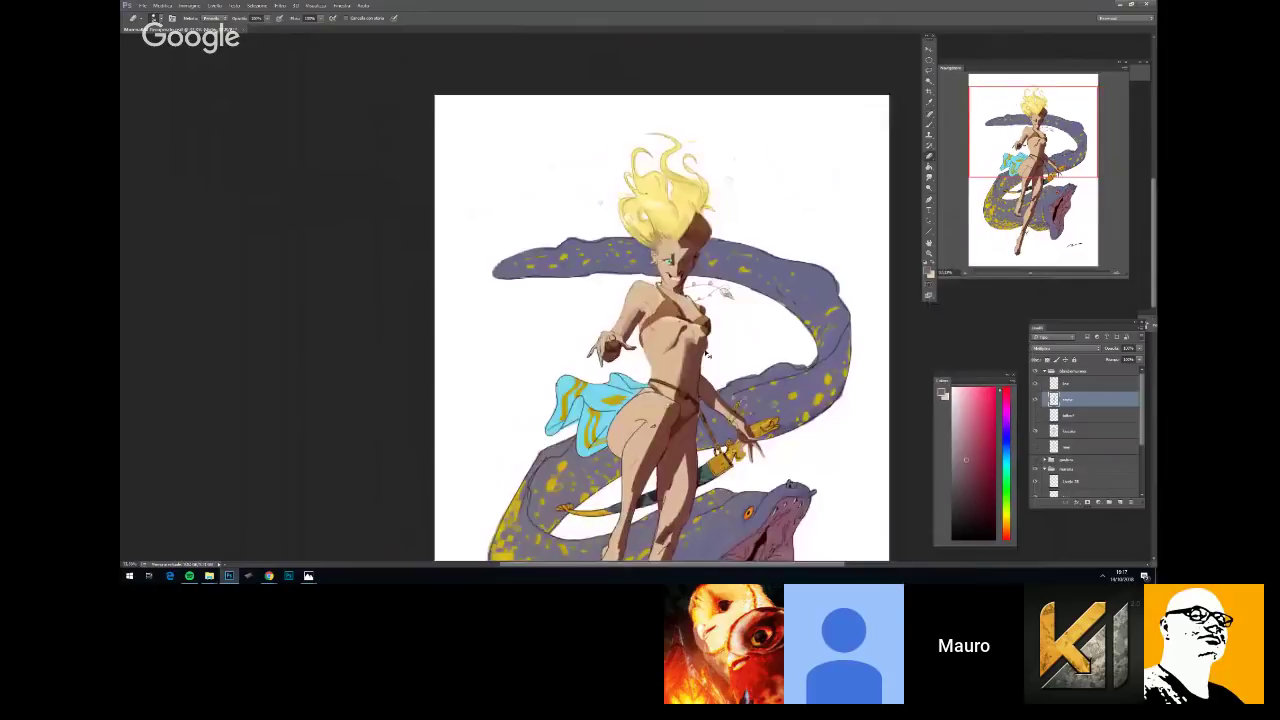
pyautogui.hotkey('ctrl', '+')
pyautogui.press('space')
pyautogui.moveTo(861, 481); pyautogui.dragTo(844, 501)
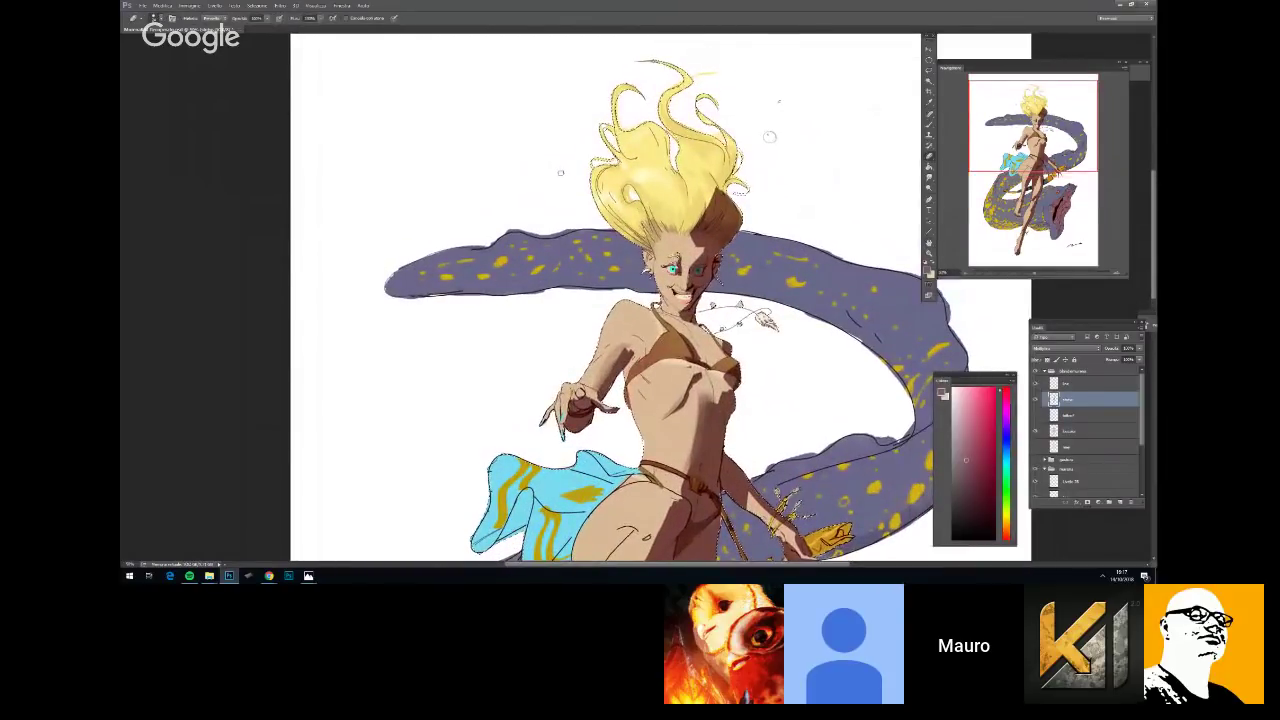
pyautogui.hotkey('ctrl', '-')
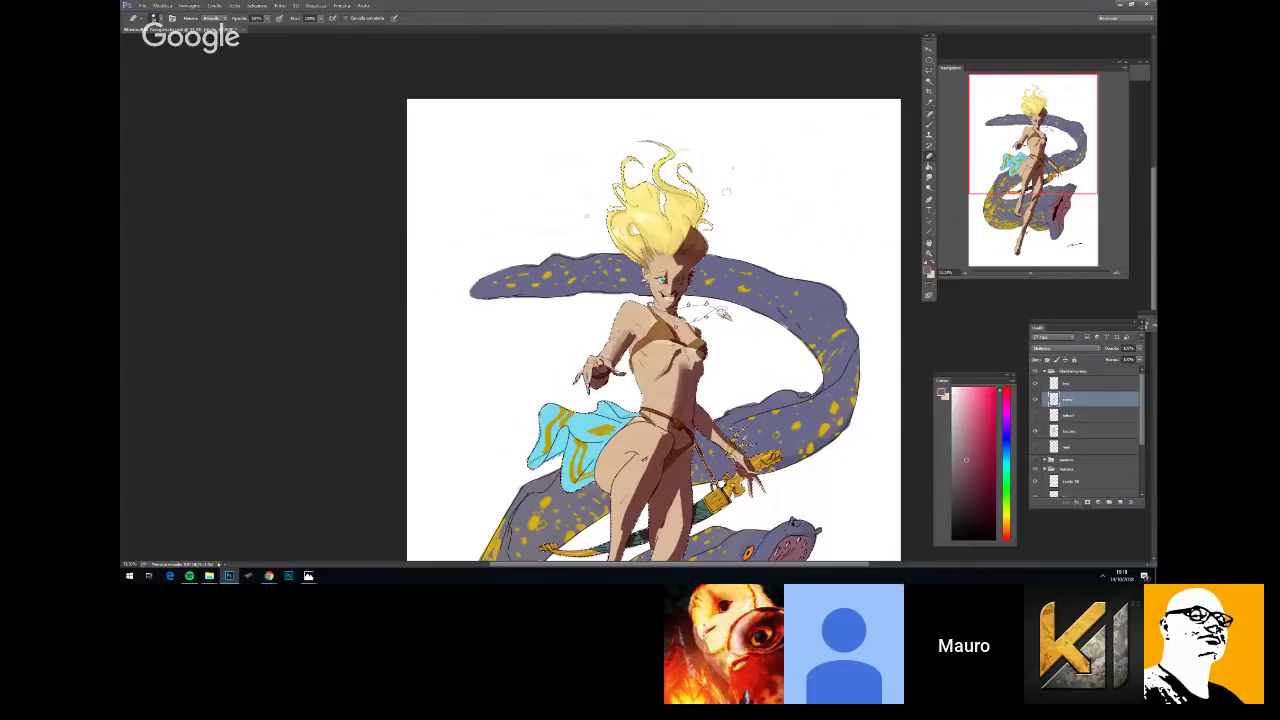
pyautogui.hotkey('ctrl', '+')
pyautogui.hotkey('ctrl', '+')
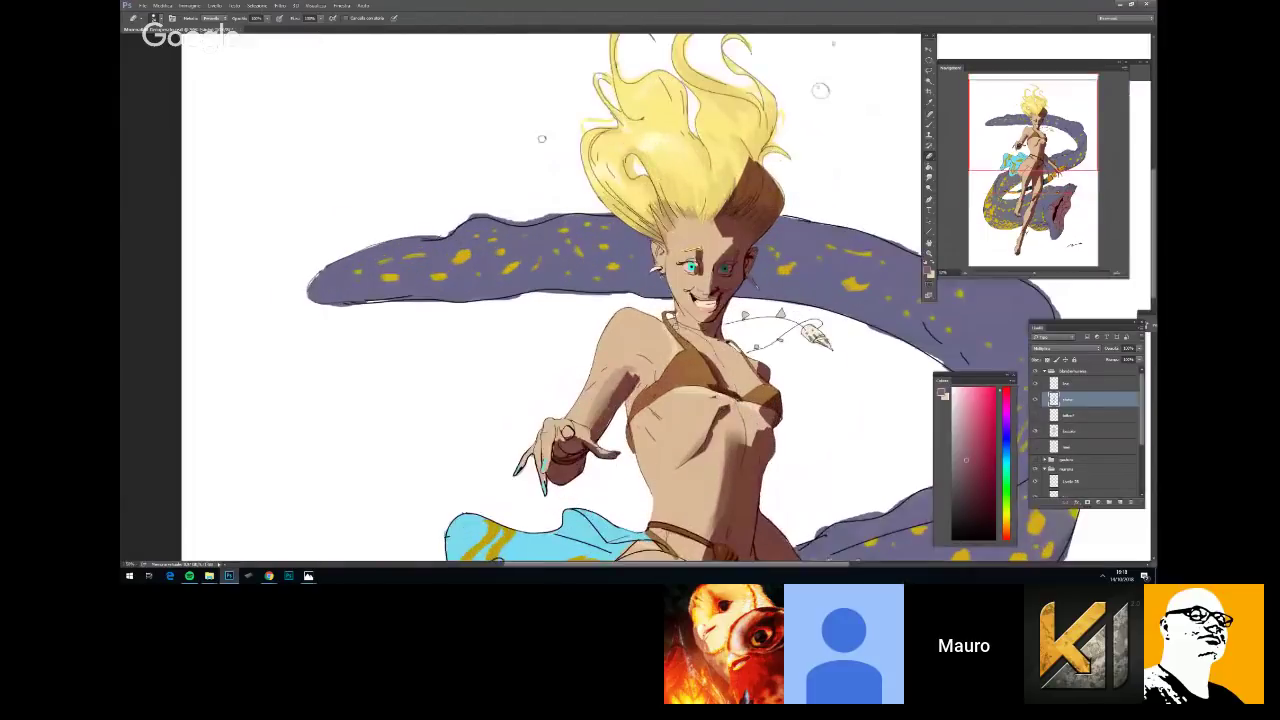
# Adjust the brush size and refine the shadow shapes on the far half of the woman's face
pyautogui.press('b')
pyautogui.rightClick(731, 258)
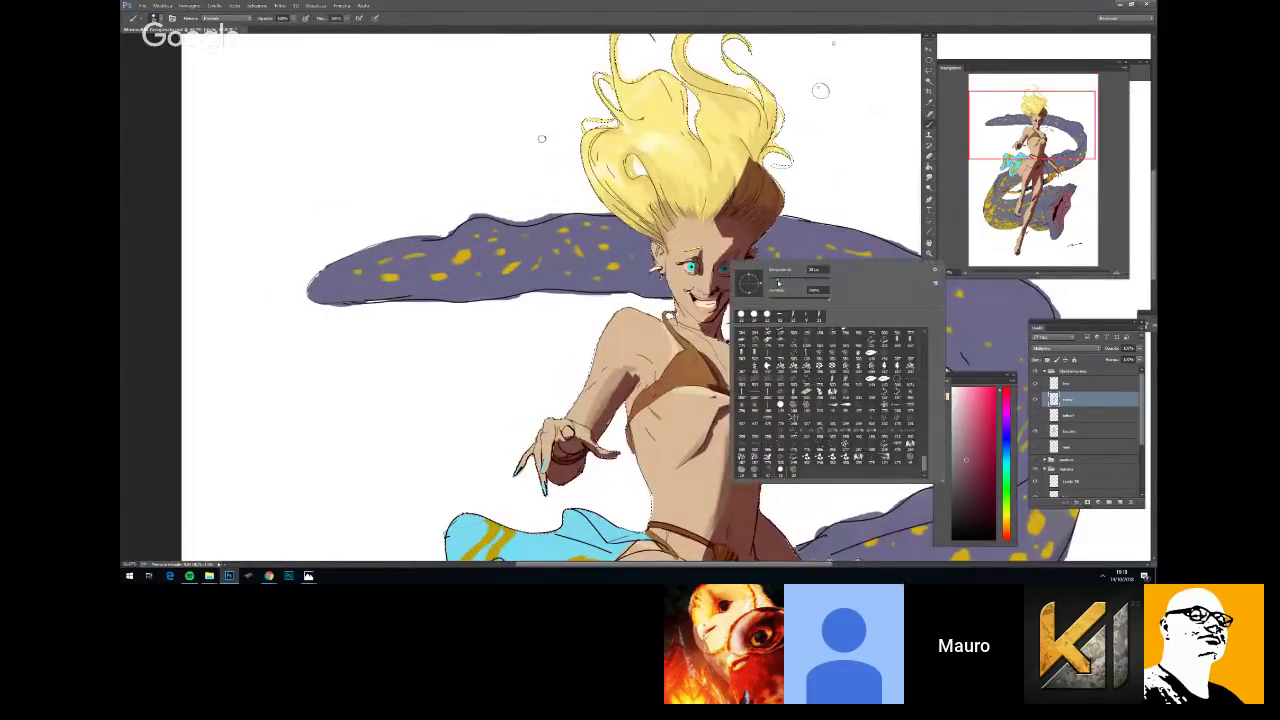
pyautogui.click(777, 285)
pyautogui.press('Return')
pyautogui.scroll(-3, 640, 300)
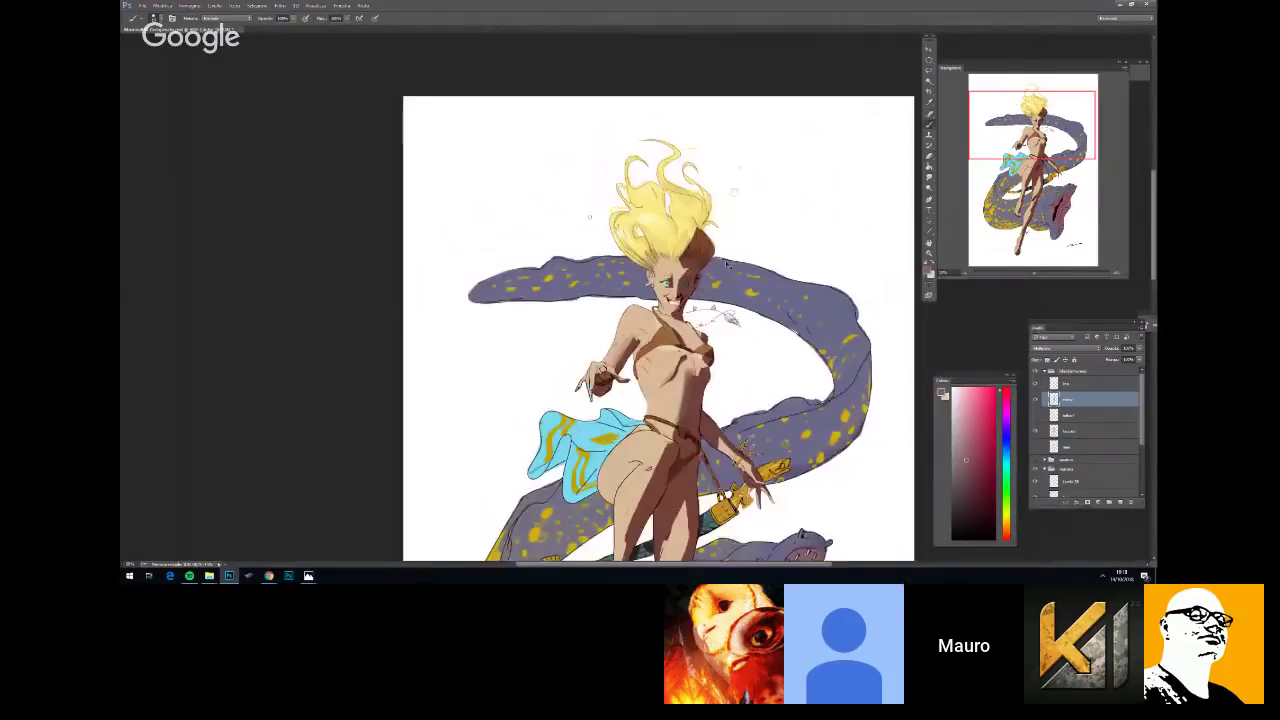
pyautogui.press('space')
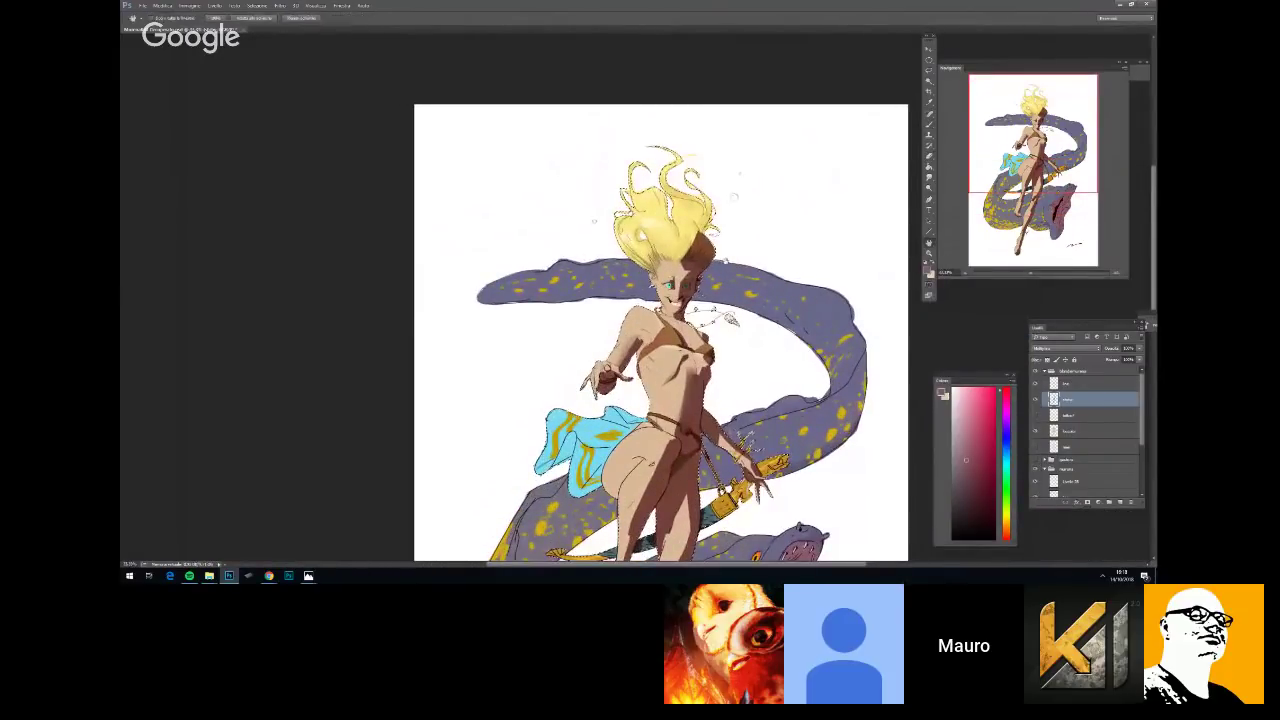
pyautogui.moveTo(801, 293); pyautogui.dragTo(757, 274)
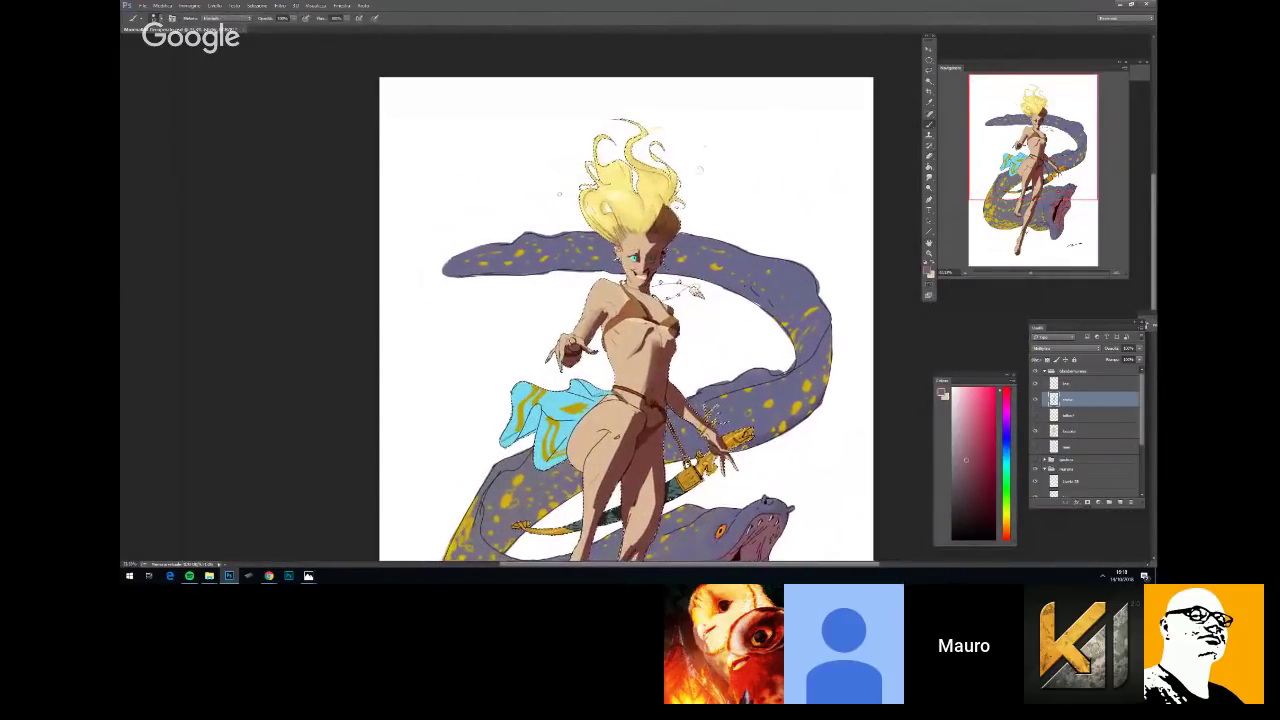
pyautogui.scroll(3, 595, 215)
pyautogui.moveTo(670, 276); pyautogui.dragTo(670, 284)
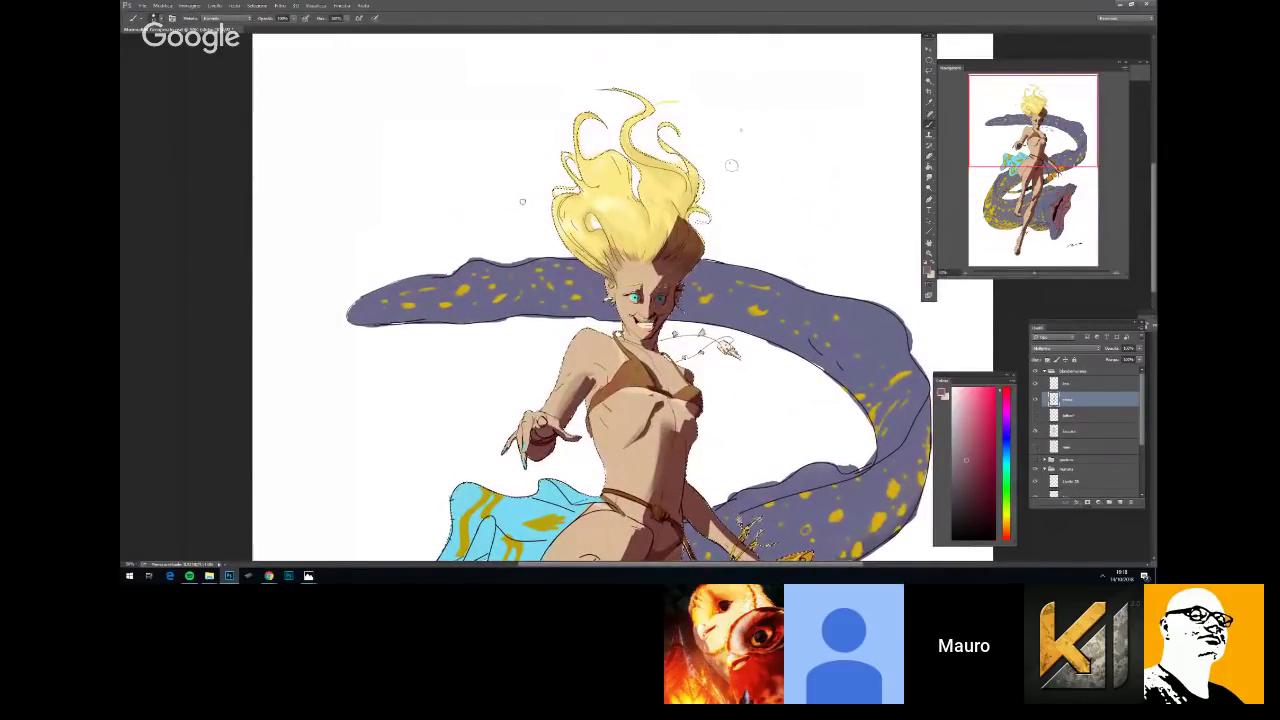
pyautogui.click(1035, 383)
pyautogui.rightClick(646, 288)
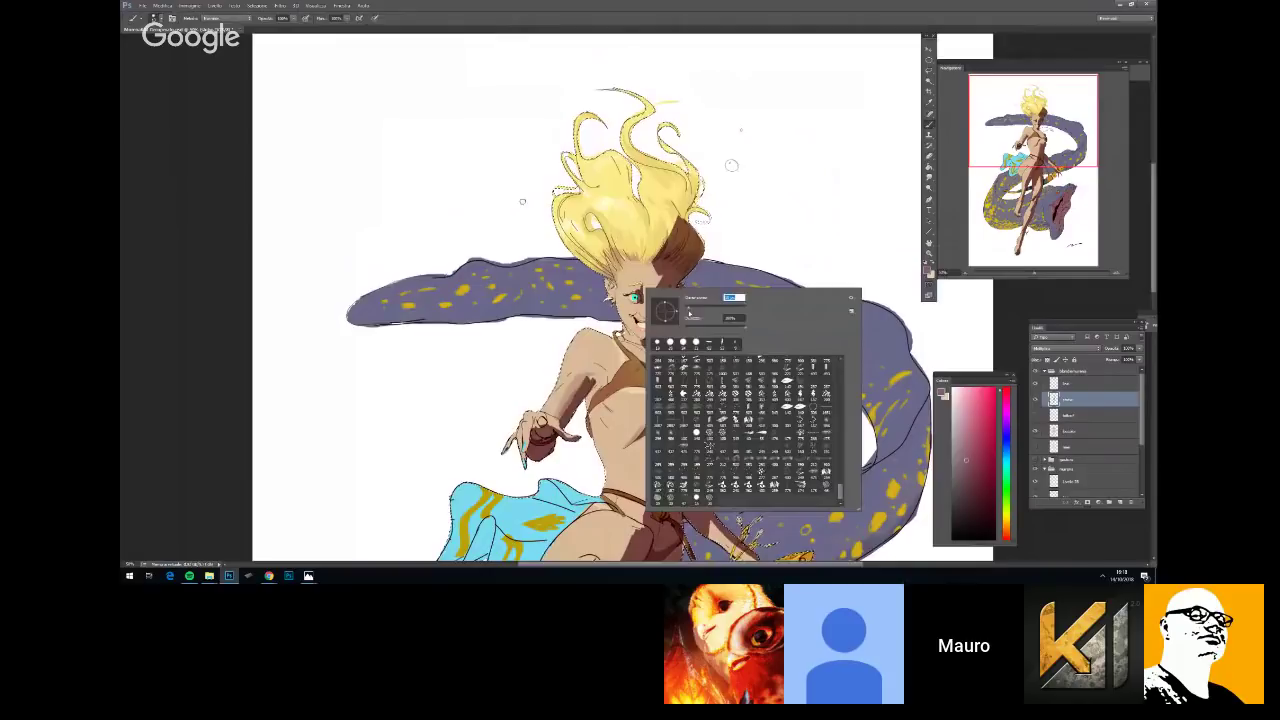
pyautogui.press('Escape')
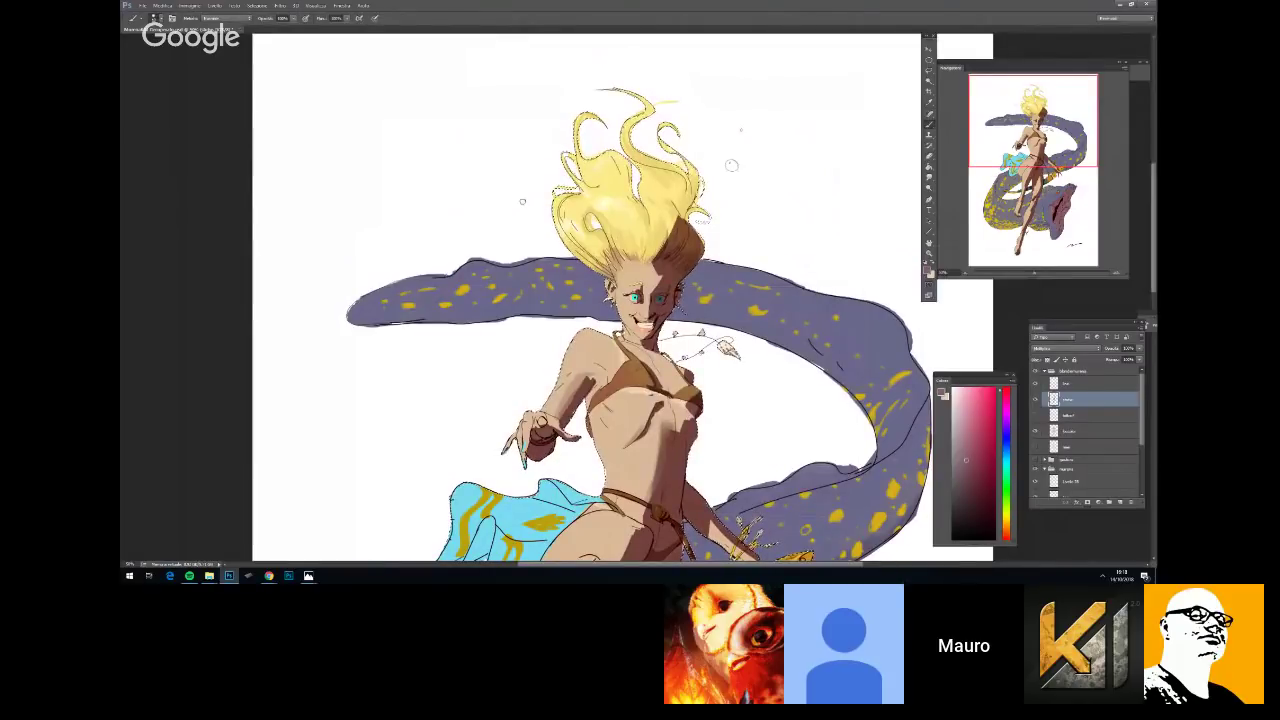
# Adjust the brush size and paint shadow strokes along the upper hair locks on the far side of the woman's head
pyautogui.scroll(-1, 614, 316)
pyautogui.scroll(3, 613, 315)
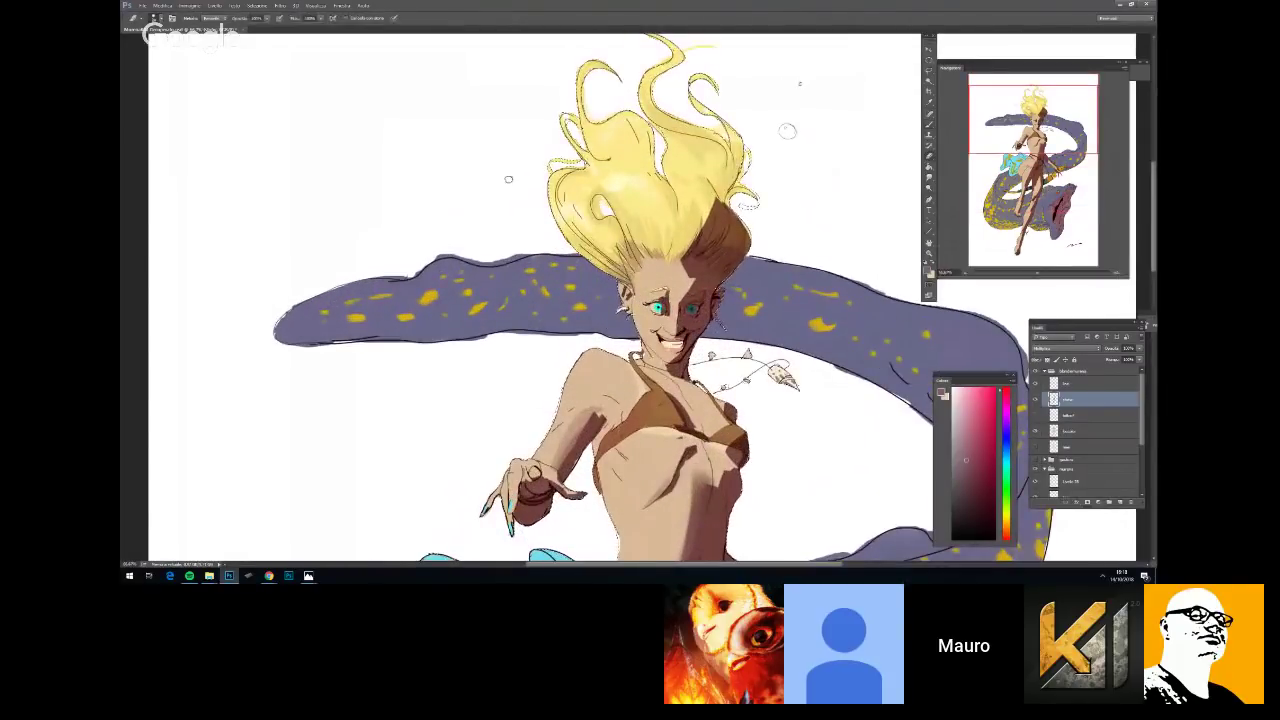
pyautogui.scroll(-3, 800, 353)
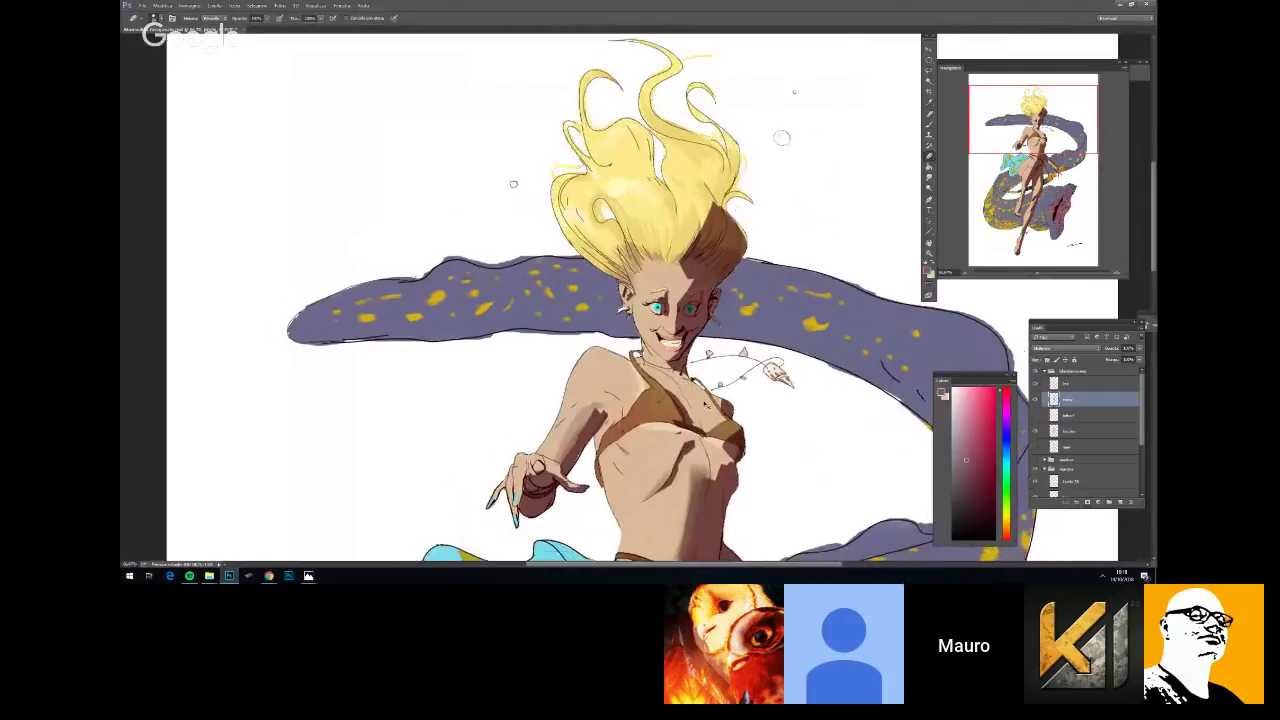
pyautogui.scroll(-1, 800, 353)
pyautogui.press('space')
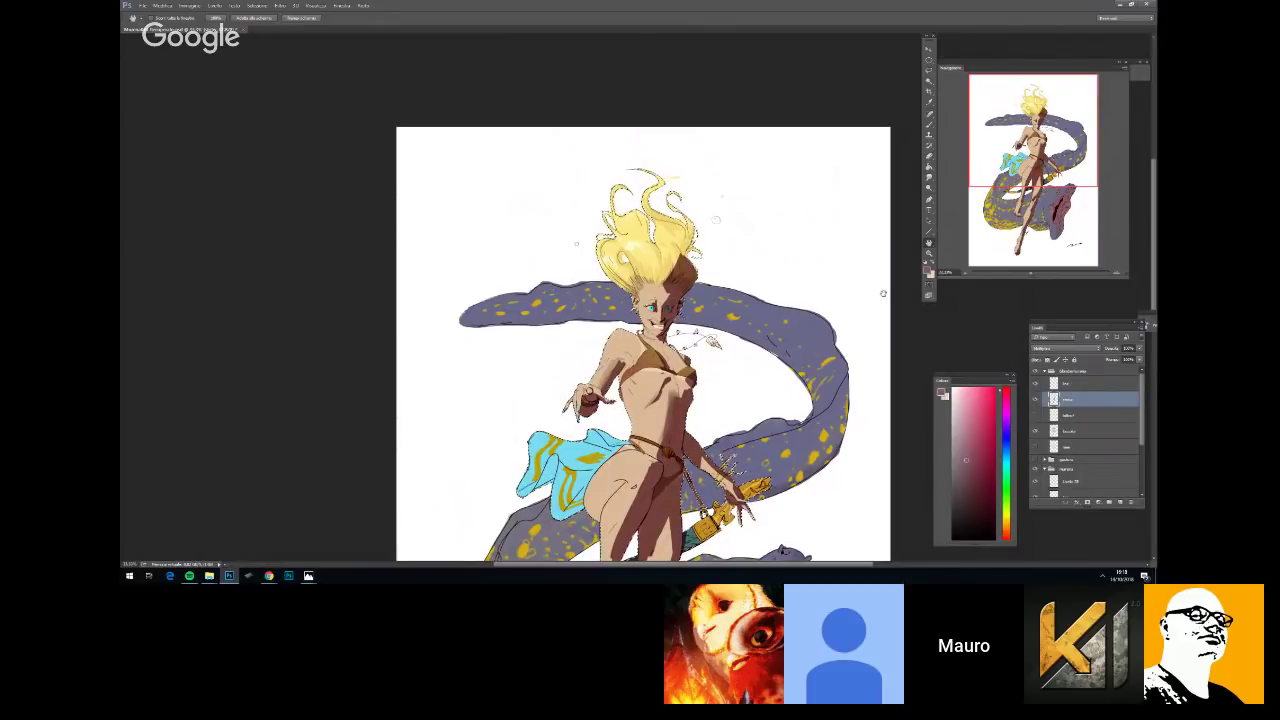
pyautogui.hotkey('ctrl', '+')
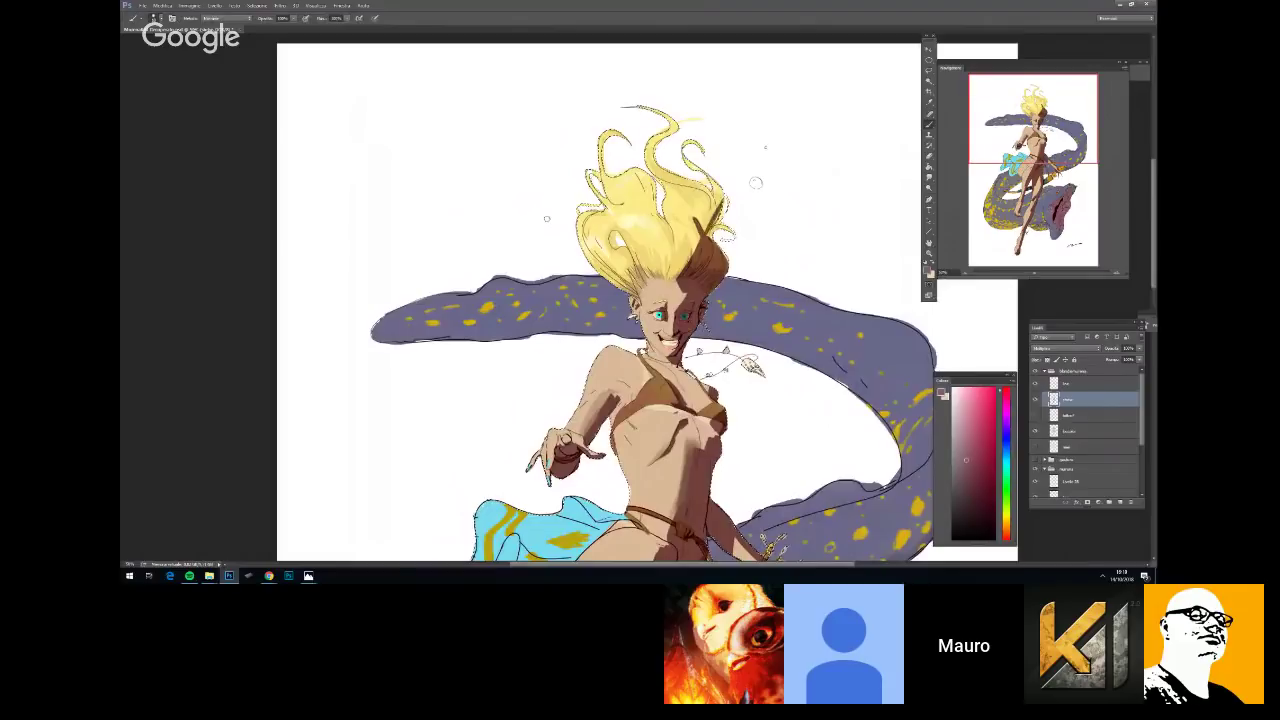
pyautogui.rightClick(735, 223)
pyautogui.moveTo(706, 232); pyautogui.dragTo(719, 204)
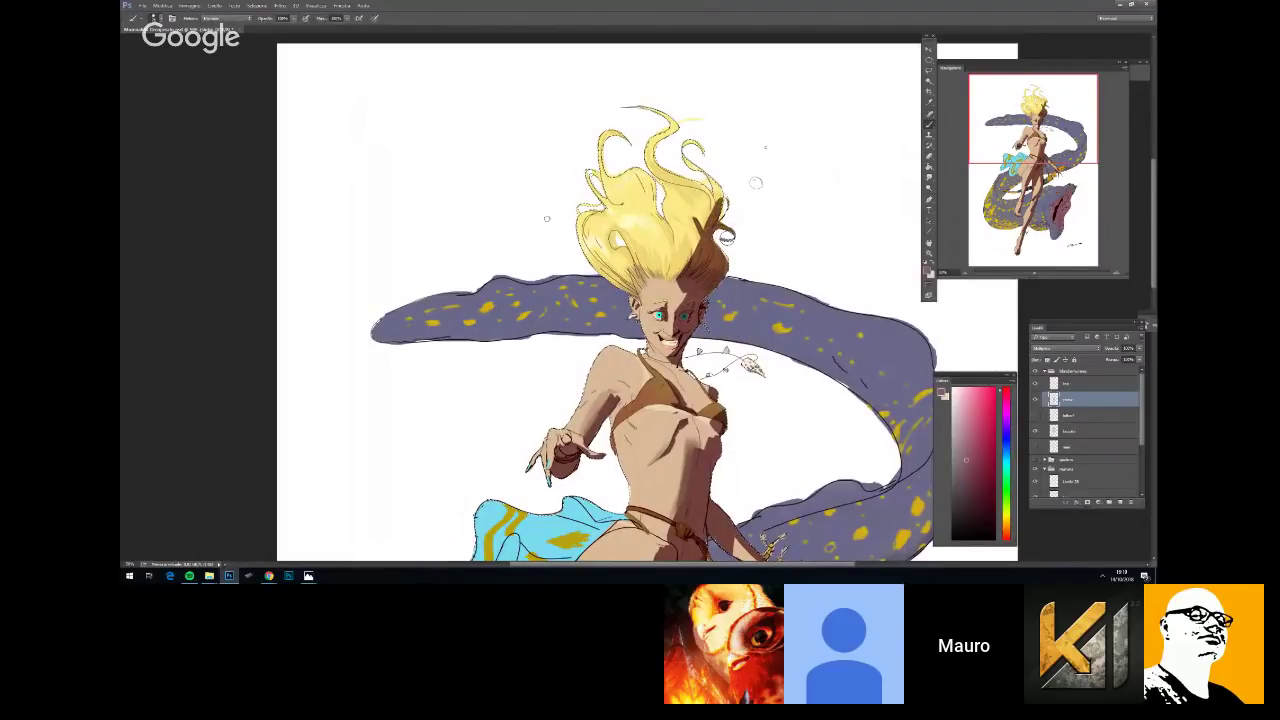
# Adjust the brush size and tip angle and paint shadows into the hair's curls and central parting
pyautogui.hotkey('ctrl', '-')
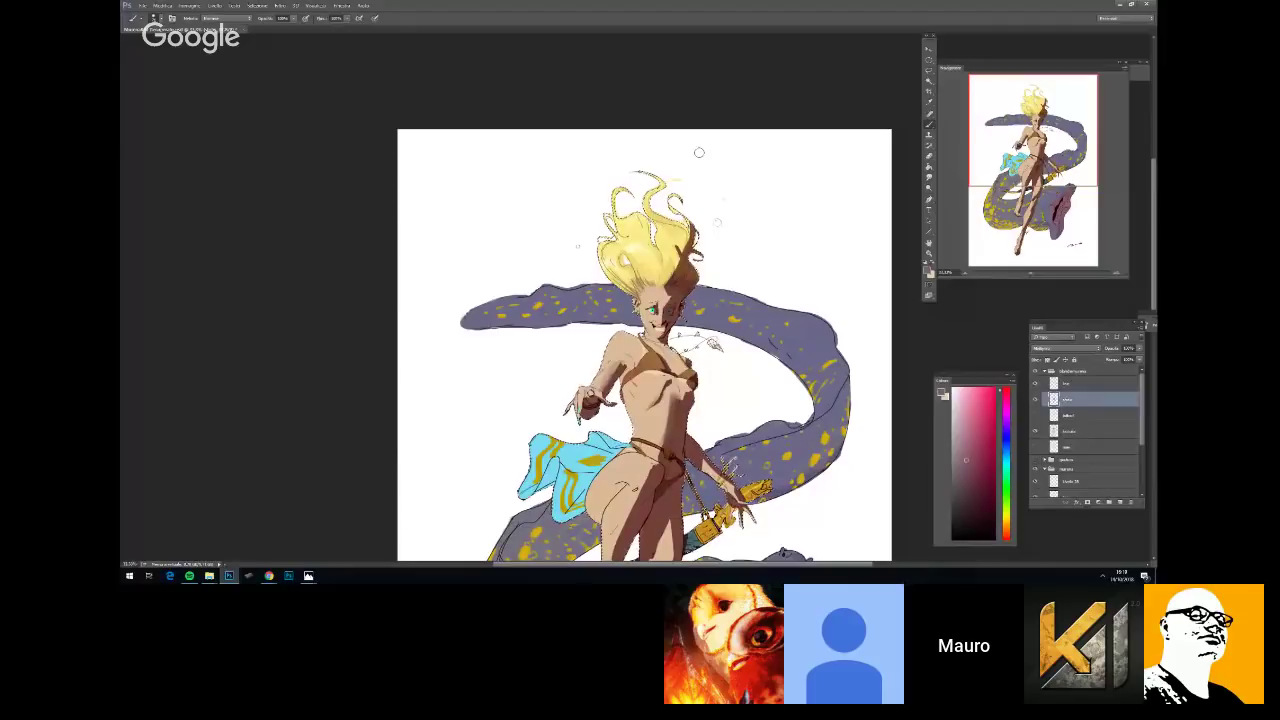
pyautogui.rightClick(618, 236)
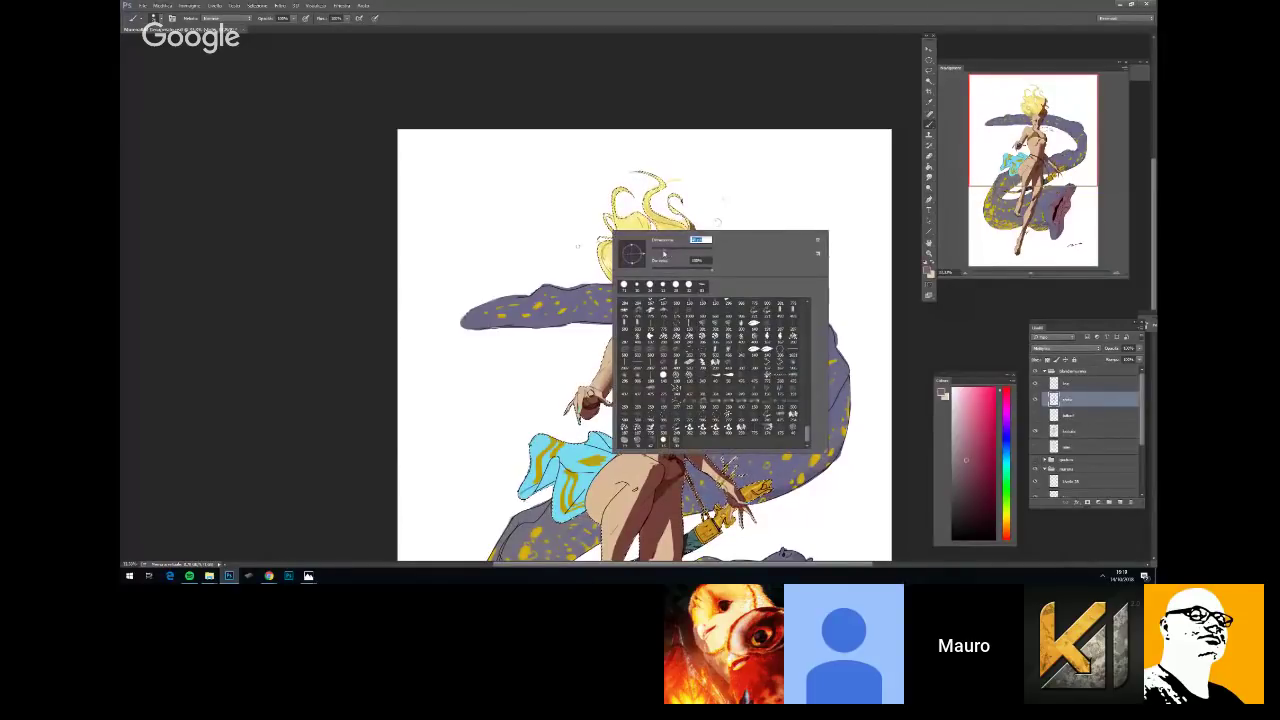
pyautogui.click(708, 109)
pyautogui.hotkey('ctrl', '+')
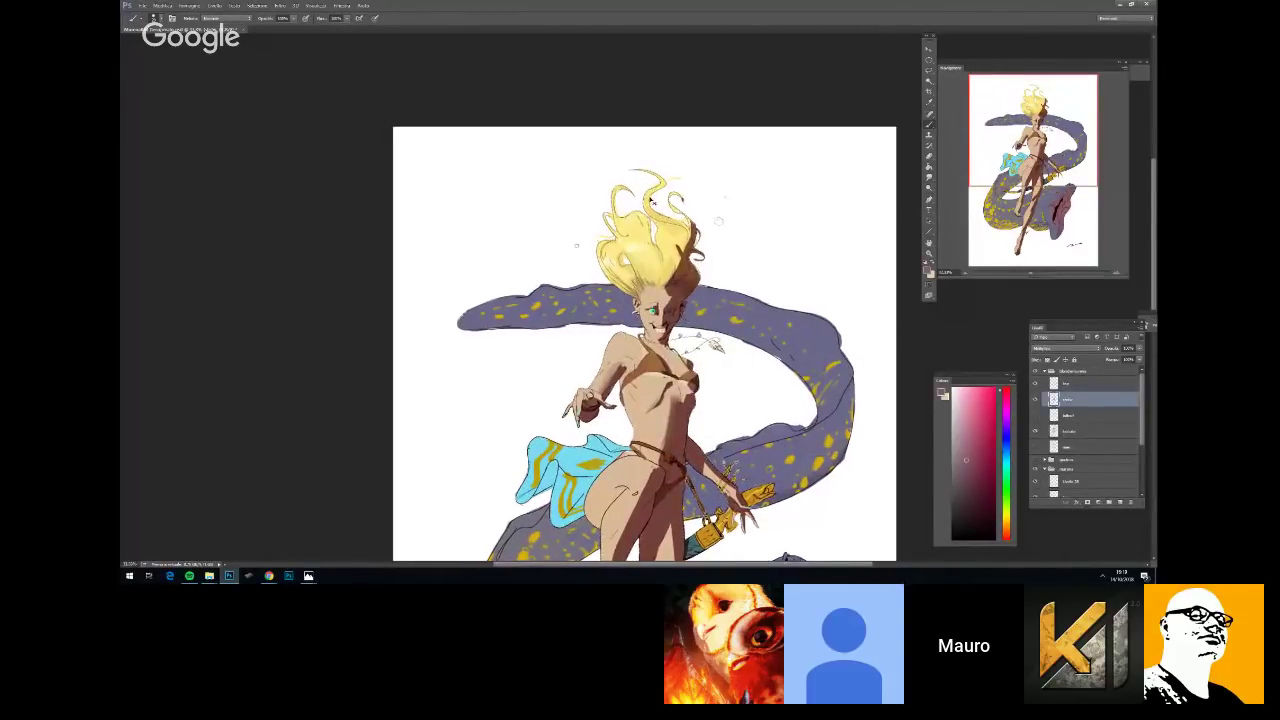
pyautogui.rightClick(660, 300)
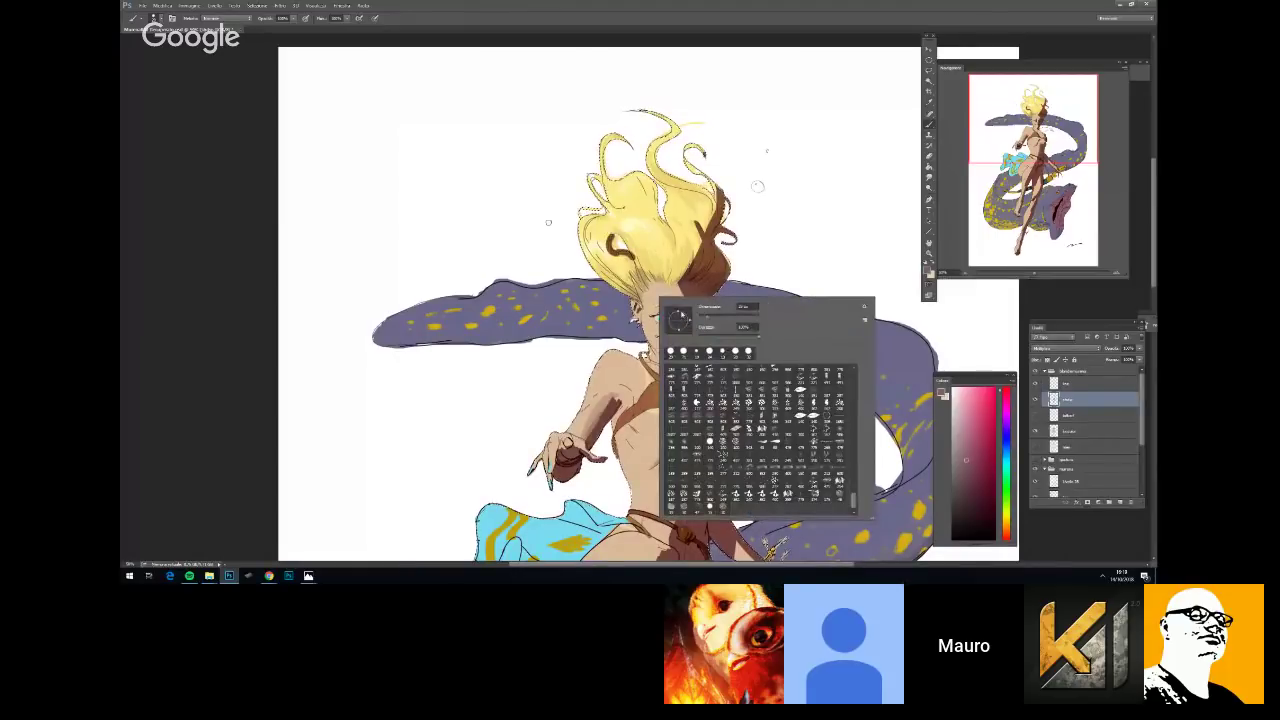
pyautogui.moveTo(681, 322); pyautogui.dragTo(684, 327)
pyautogui.press('Return')
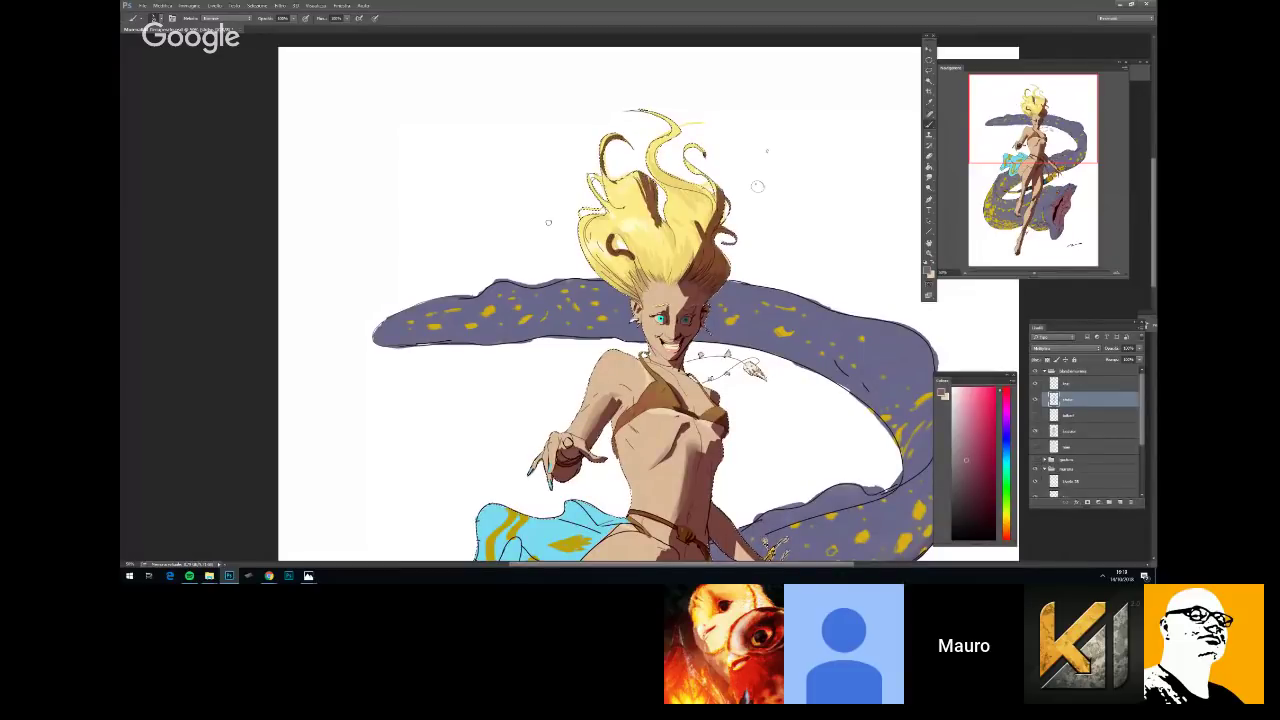
# Adjust the brush and shade the long wavy top lock, trimming the shadow around the looped curl with the eraser
pyautogui.rightClick(683, 197)
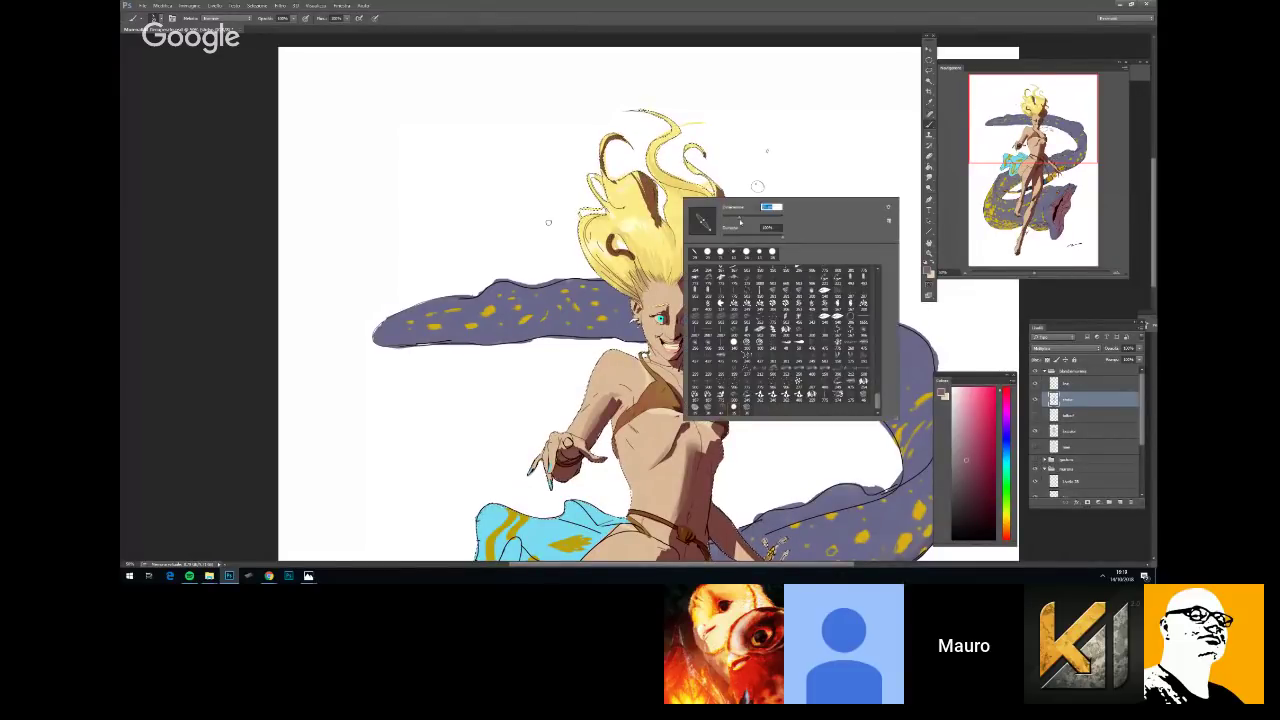
pyautogui.moveTo(672, 134); pyautogui.dragTo(660, 166)
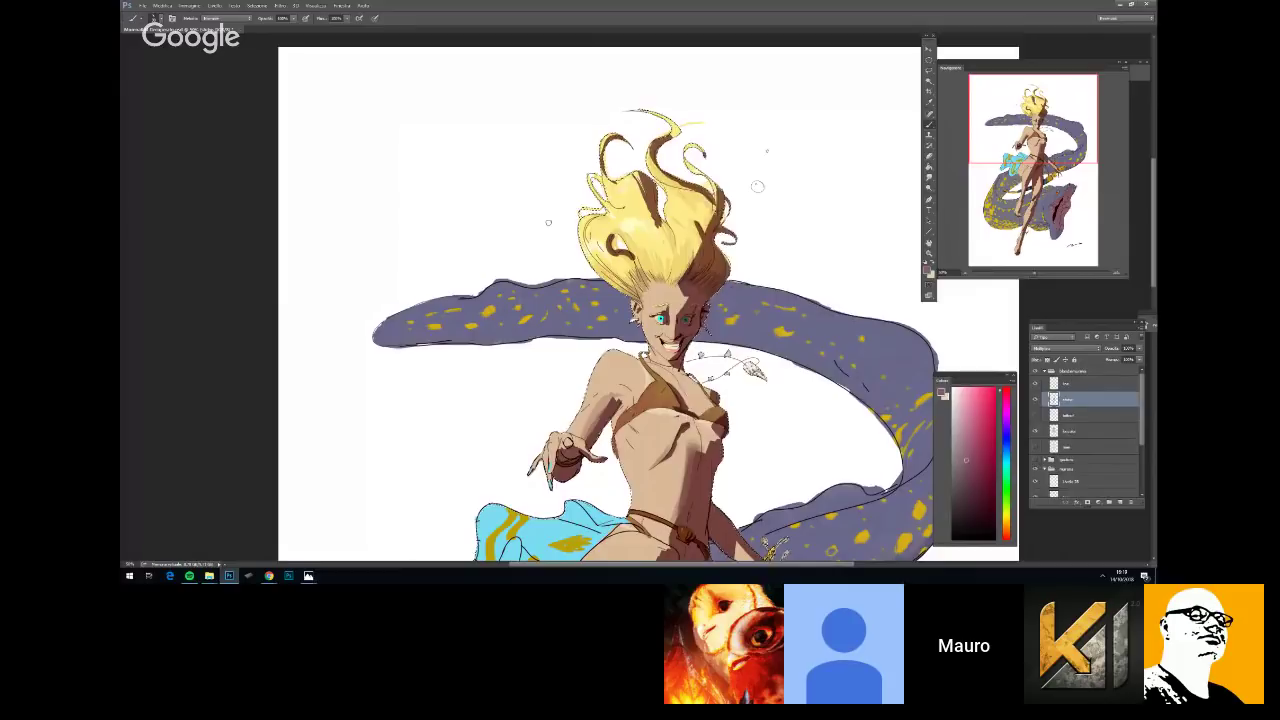
pyautogui.hotkey('ctrl', '-')
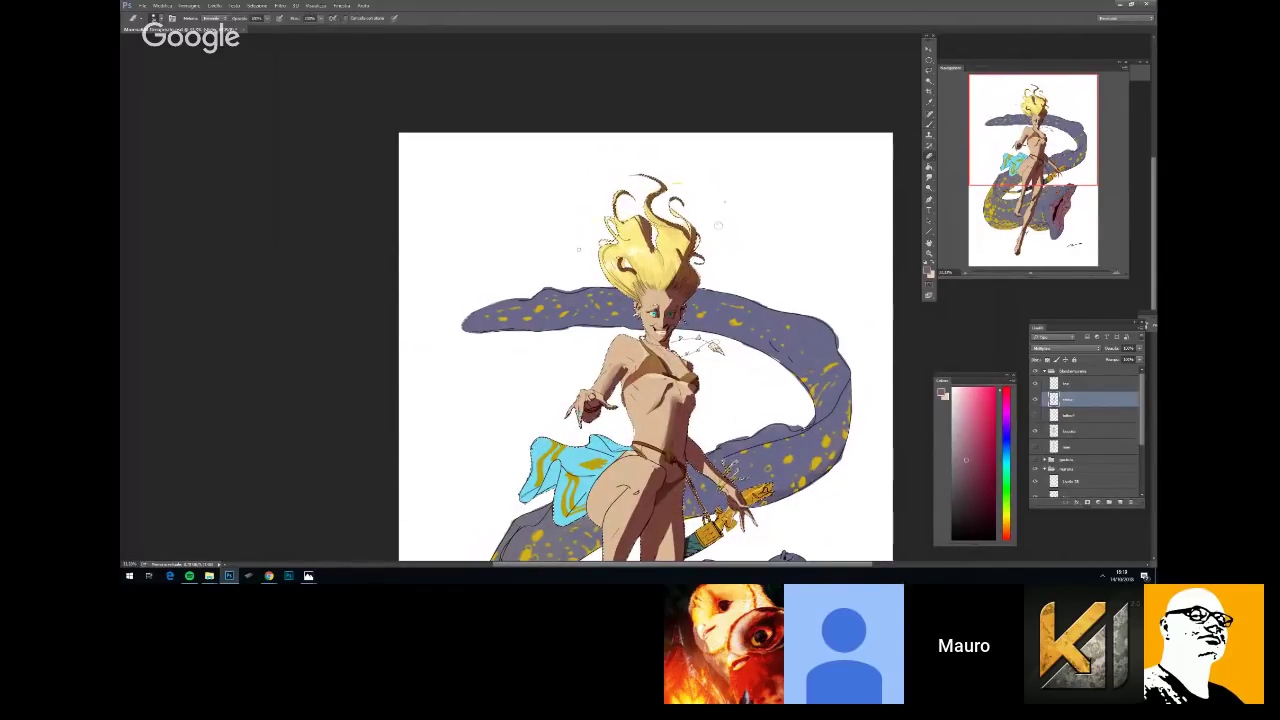
pyautogui.hotkey('ctrl', '+')
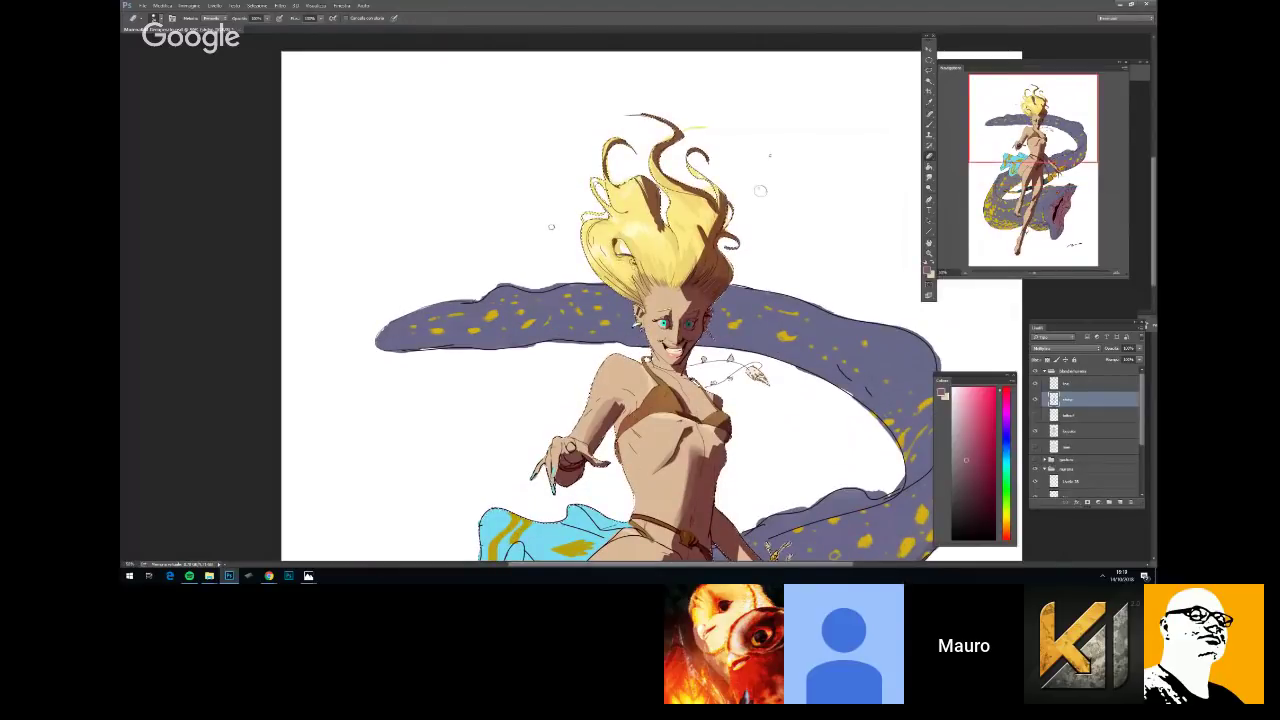
# Refine the hair shadows around the looped curl and the hairline, alternating between the brush and the eraser
pyautogui.rightClick(688, 258)
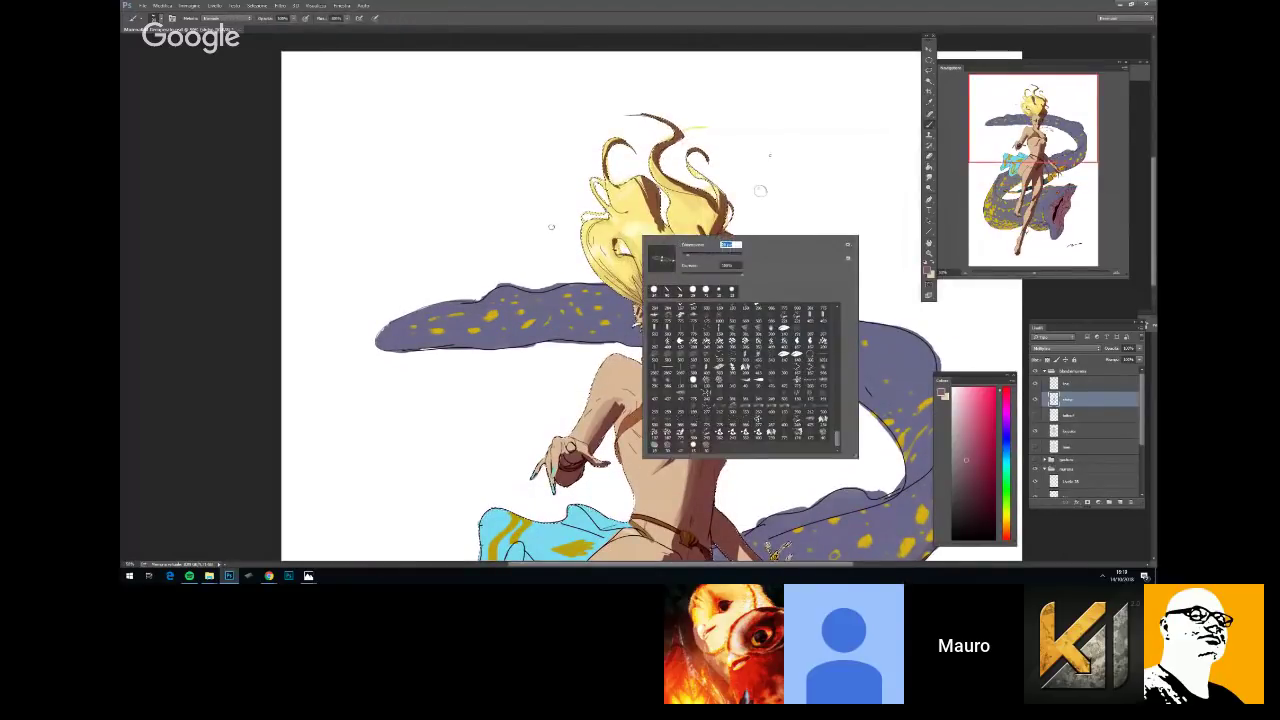
pyautogui.press('Escape')
pyautogui.hotkey('ctrl', '-')
pyautogui.hotkey('ctrl', '+')
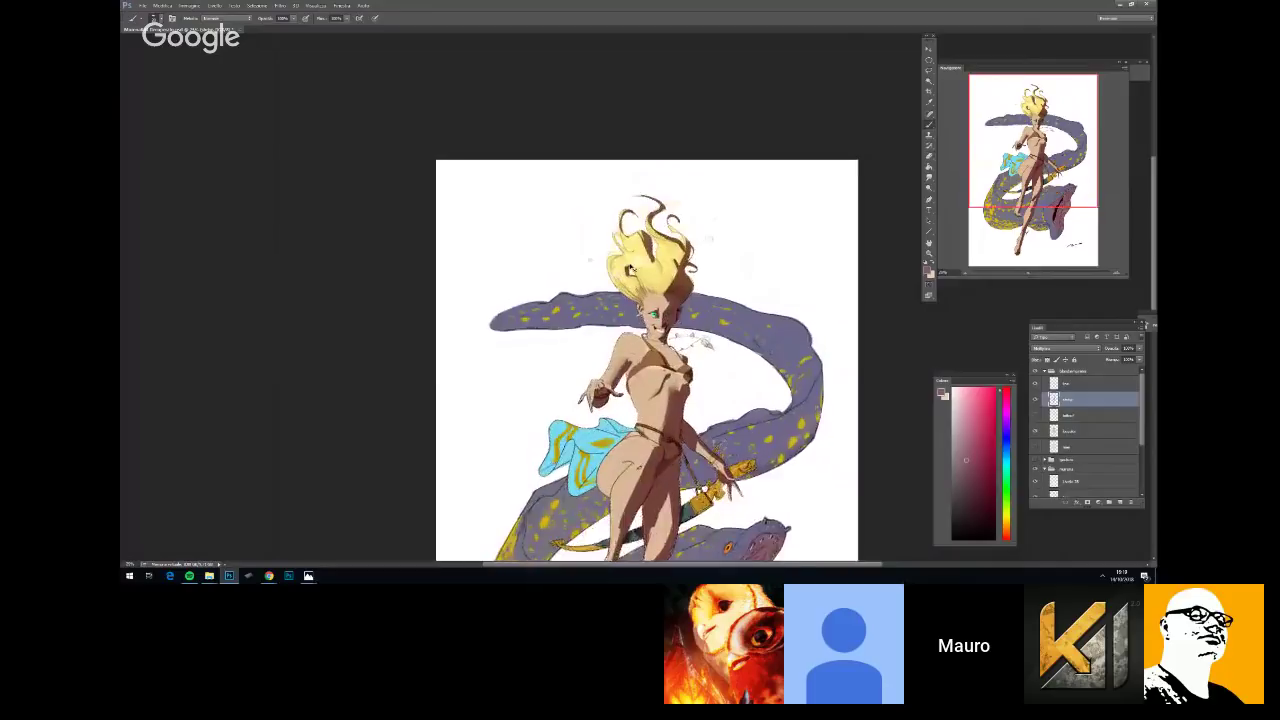
pyautogui.press('e')
pyautogui.press('b')
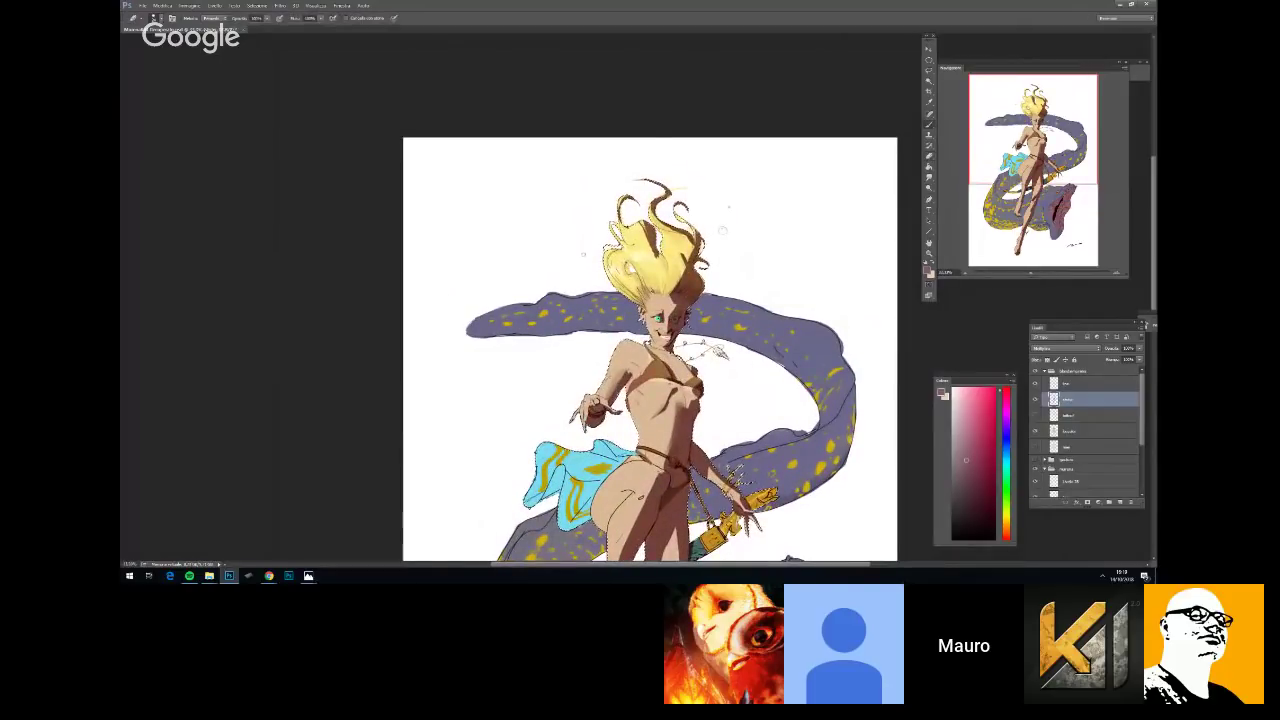
pyautogui.rightClick(662, 281)
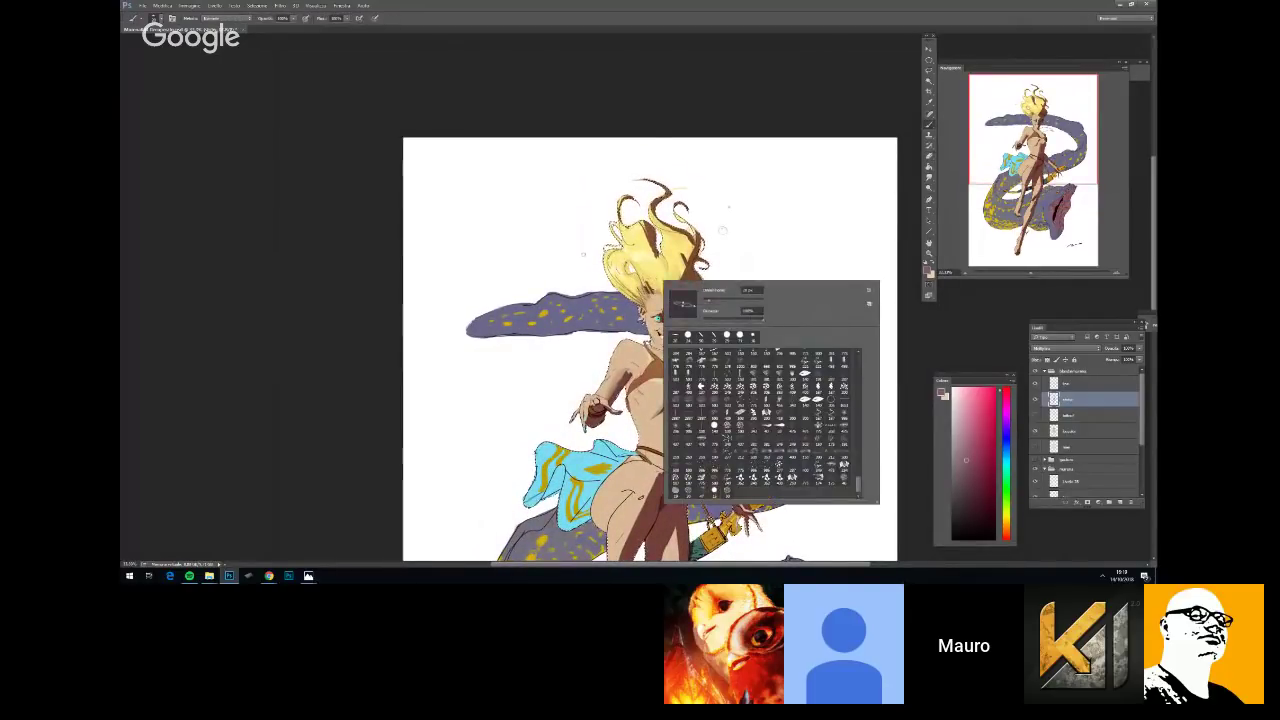
pyautogui.press('Escape')
pyautogui.press('e')
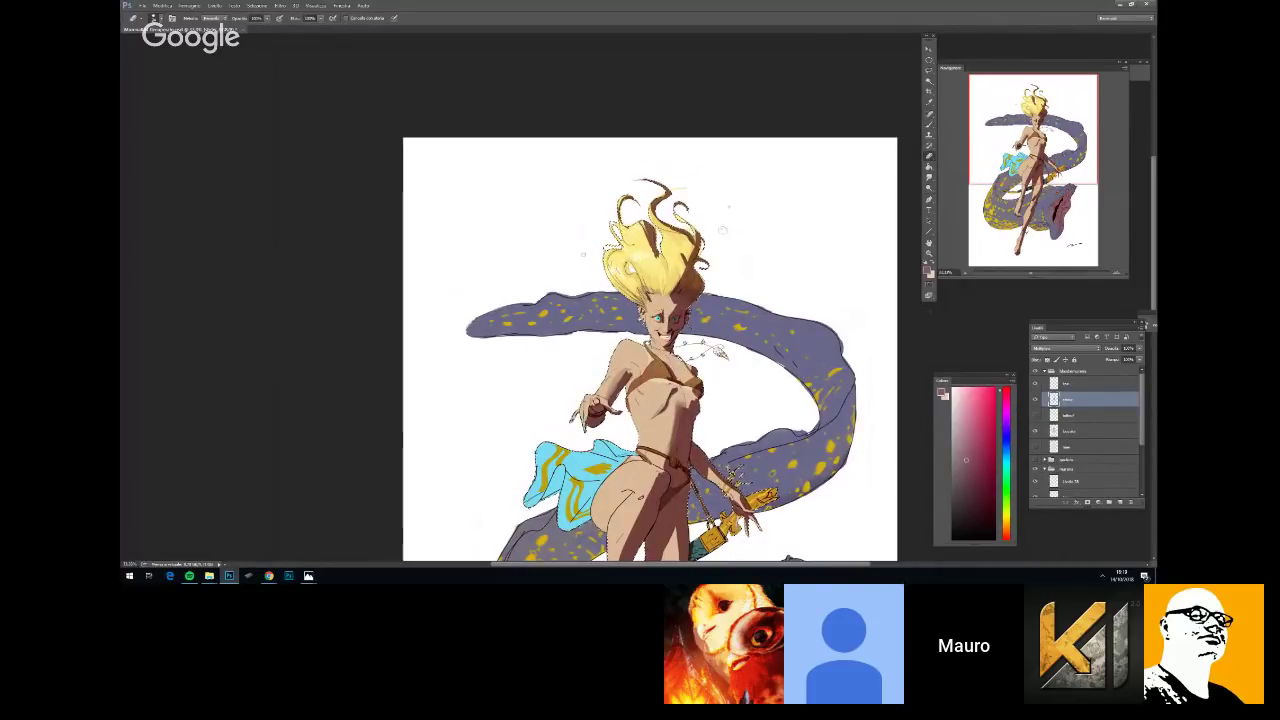
# Enlarge the navigator preview and check the shading of the woman's hair, face and torso up close
pyautogui.moveTo(1033, 277); pyautogui.dragTo(1033, 307)
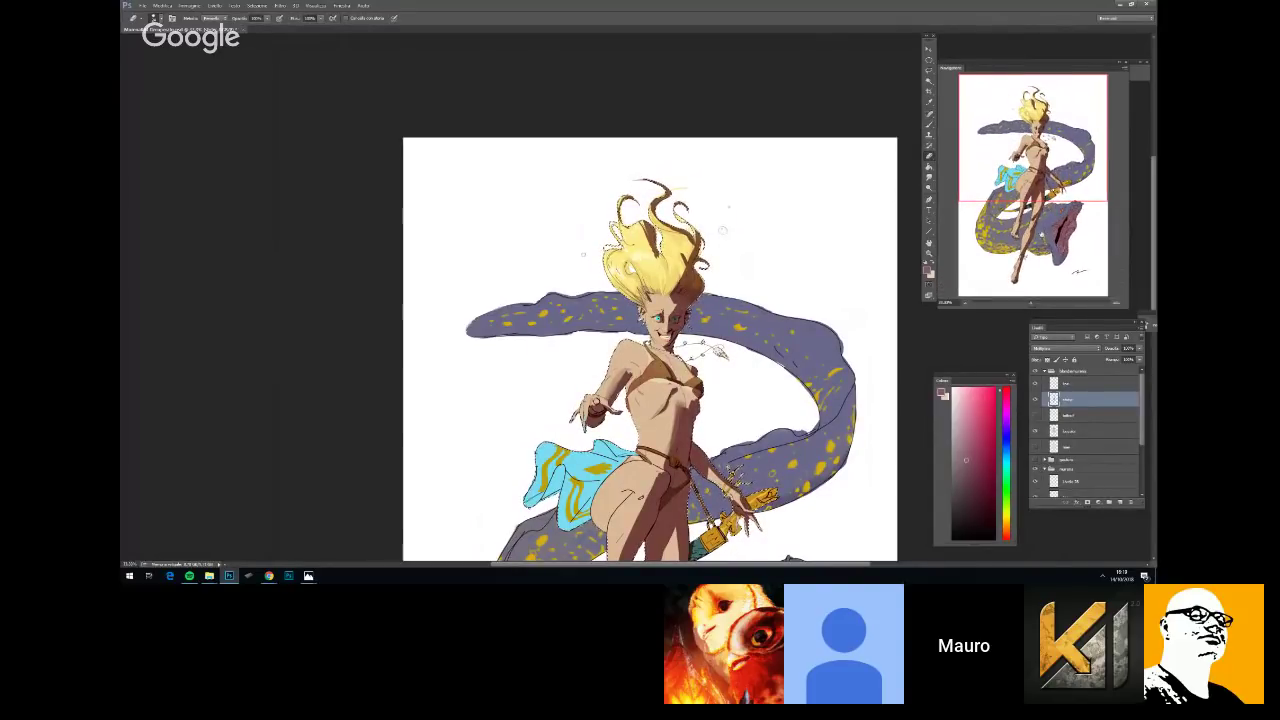
pyautogui.press('space')
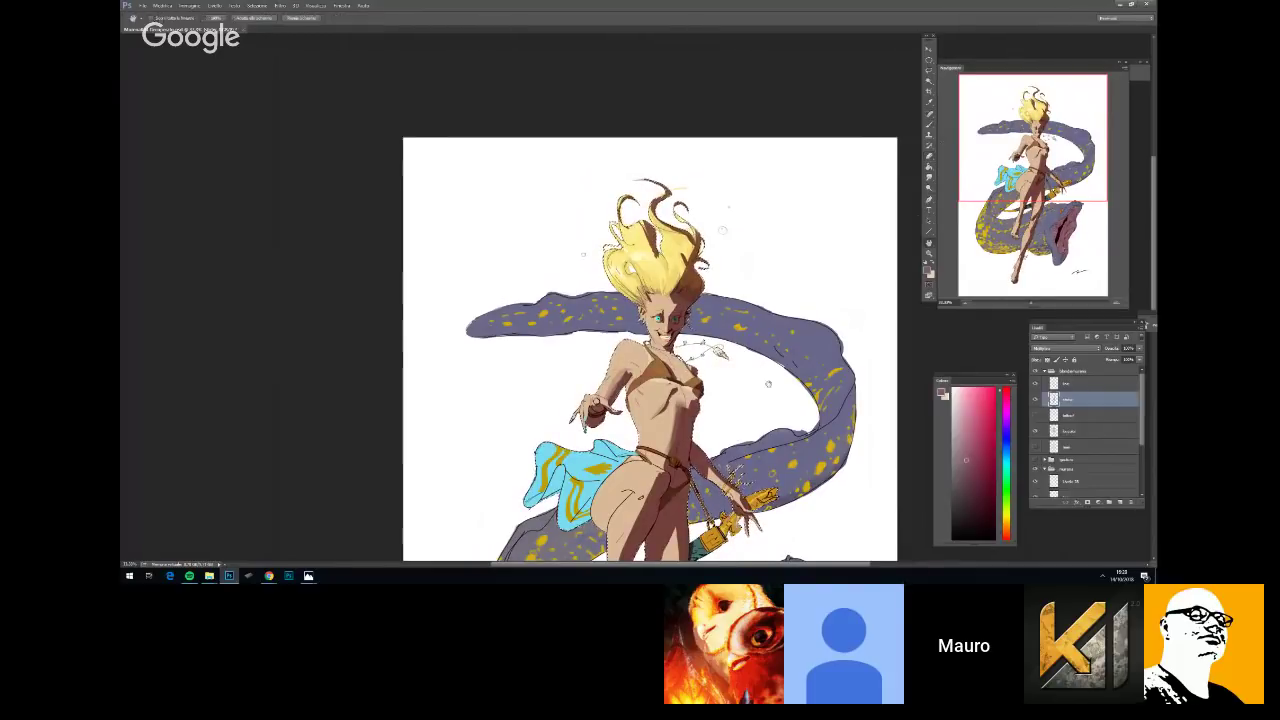
pyautogui.moveTo(768, 384); pyautogui.dragTo(746, 330)
pyautogui.hotkey('ctrl', '+')
pyautogui.hotkey('ctrl', '-')
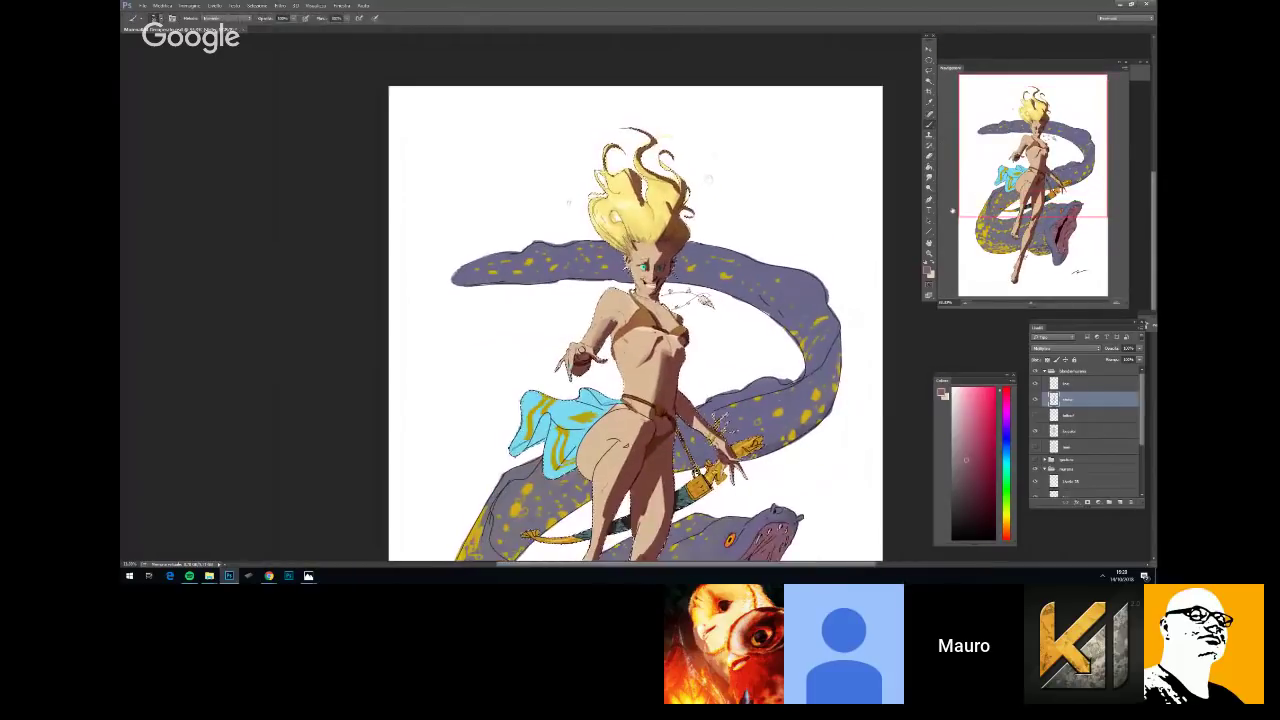
pyautogui.hotkey('ctrl', '+')
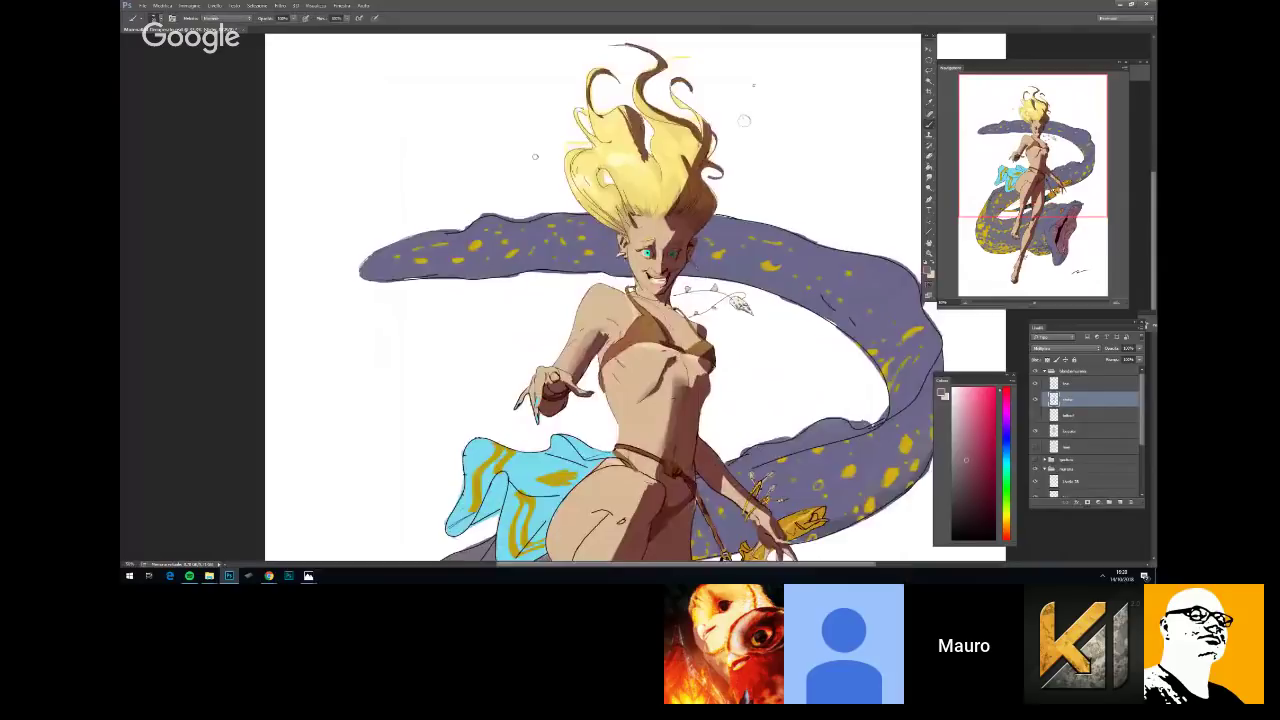
pyautogui.moveTo(670, 368); pyautogui.dragTo(658, 364)
pyautogui.press('e')
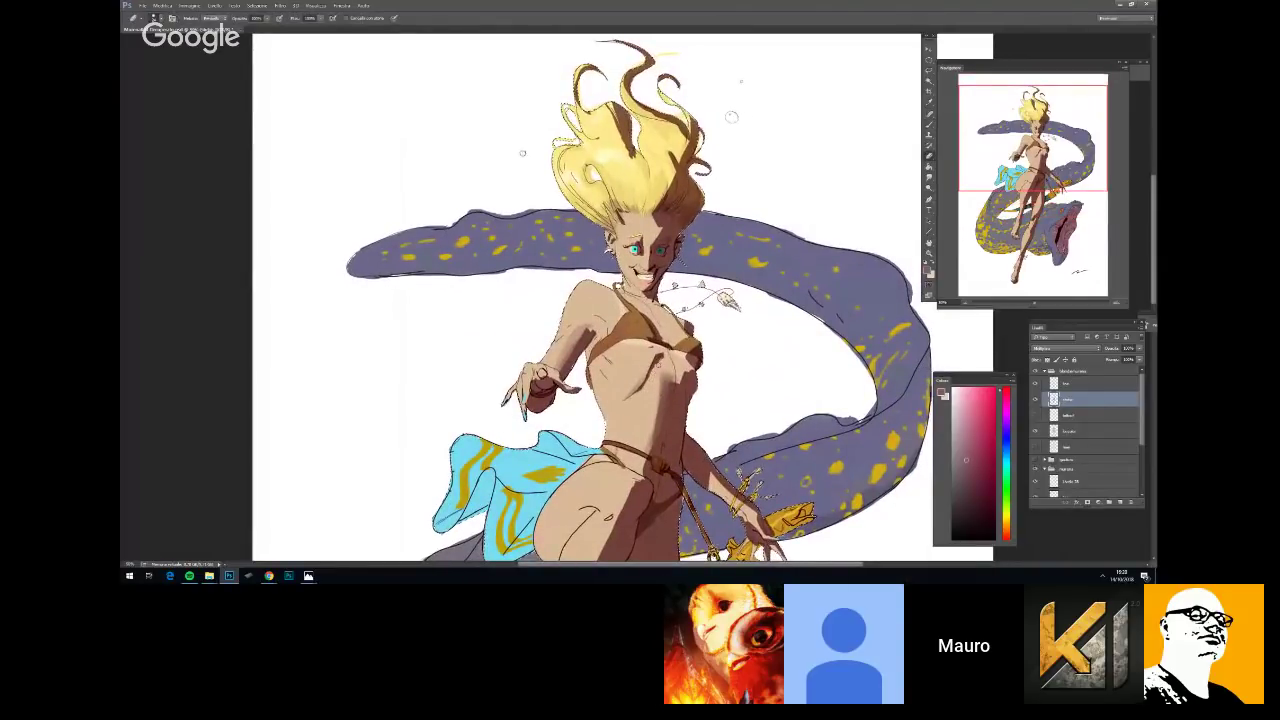
# Examine the shading across the whole illustration and up close on the torso, legs and sword
pyautogui.hotkey('ctrl', '-')
pyautogui.hotkey('ctrl', '-')
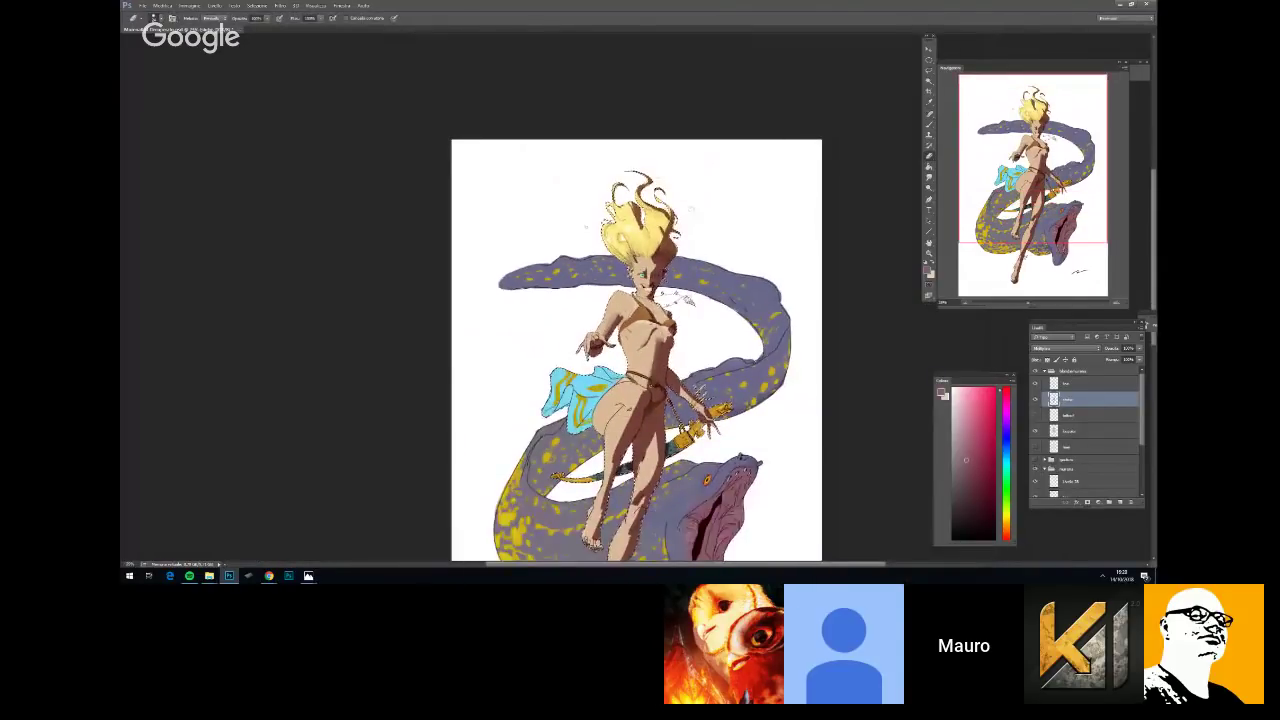
pyautogui.hotkey('ctrl', '+')
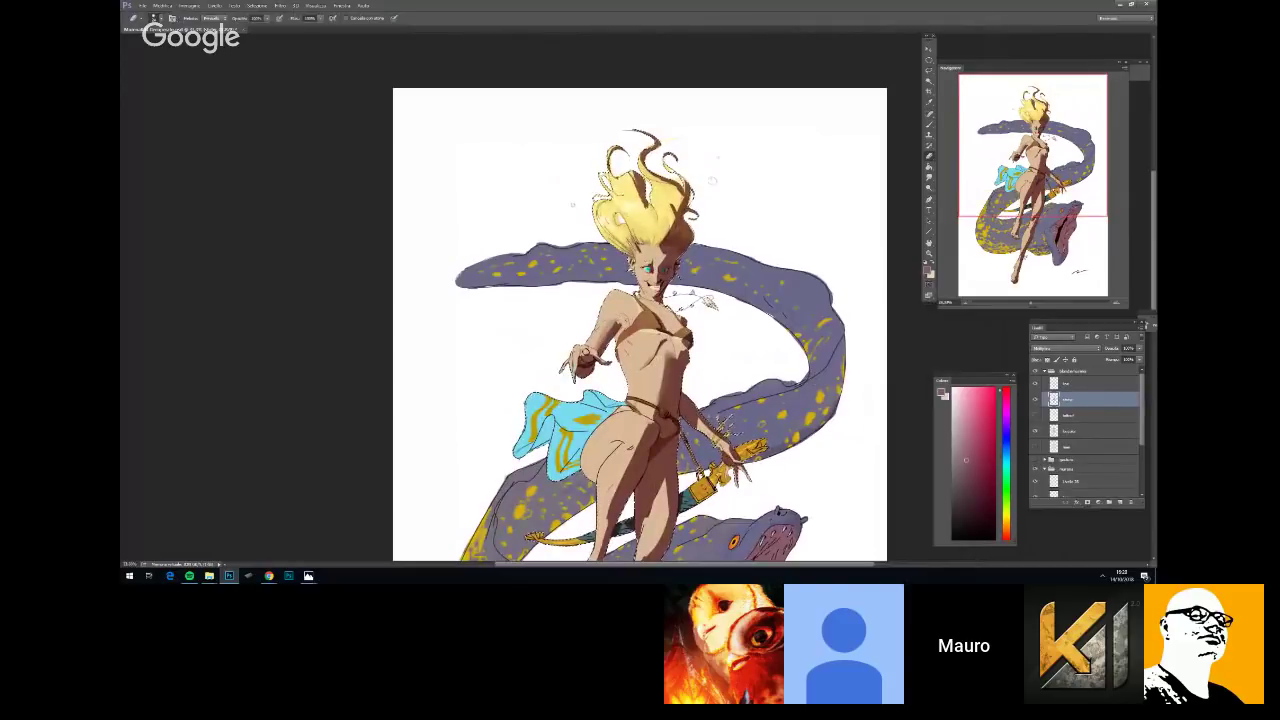
pyautogui.press('b')
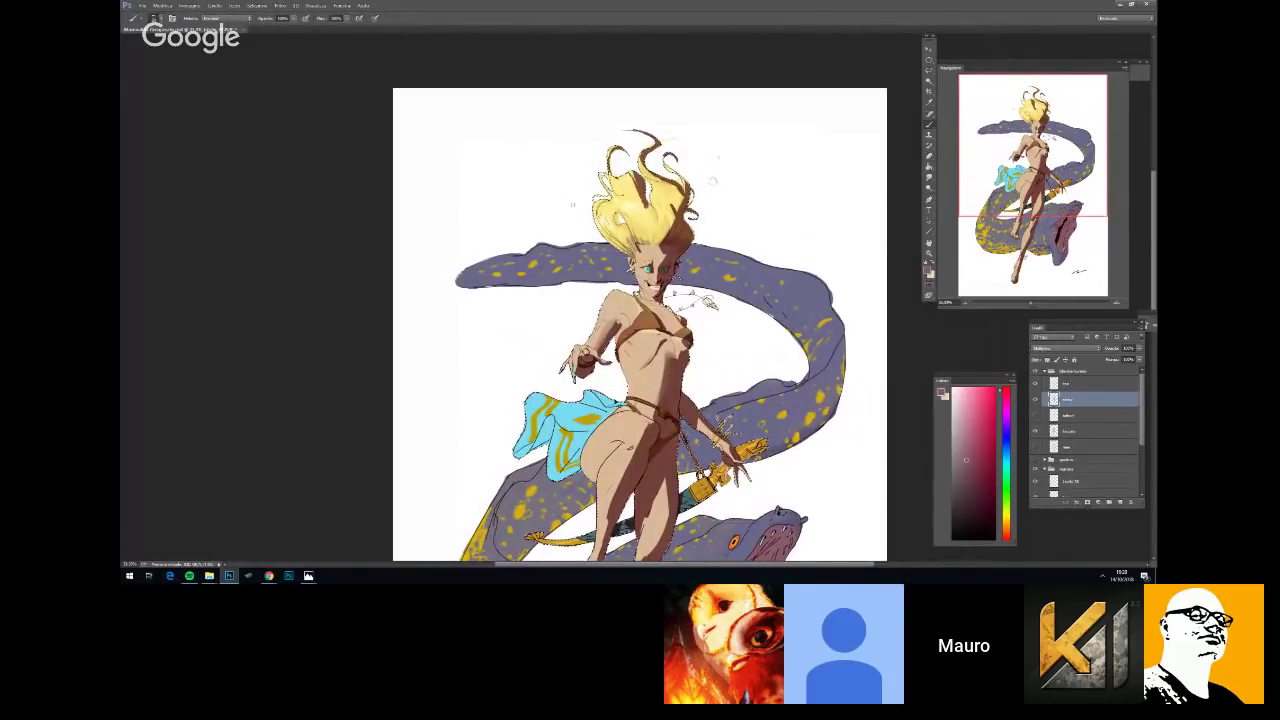
pyautogui.hotkey('ctrl', '-')
pyautogui.hotkey('ctrl', '-')
pyautogui.hotkey('ctrl', '+')
pyautogui.moveTo(686, 362); pyautogui.dragTo(718, 354)
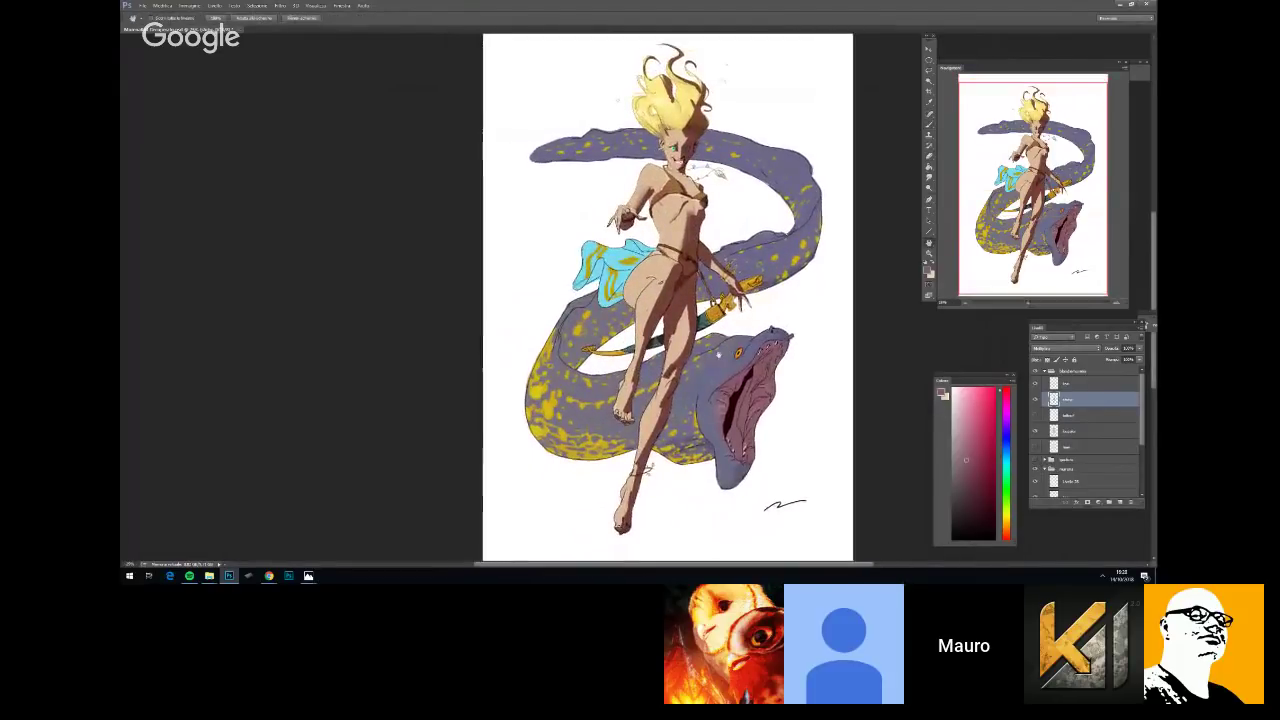
pyautogui.hotkey('ctrl', '+')
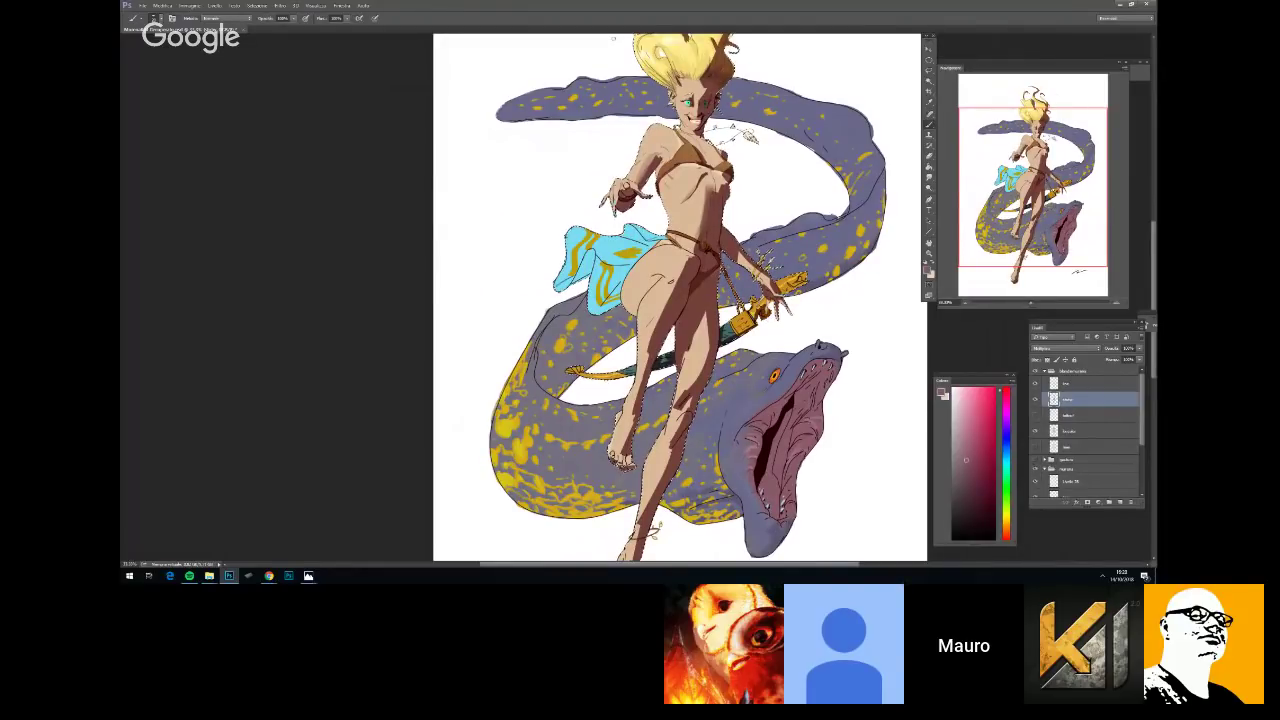
pyautogui.hotkey('ctrl', '-')
pyautogui.hotkey('ctrl', '+')
pyautogui.hotkey('ctrl', '+')
pyautogui.hotkey('ctrl', '+')
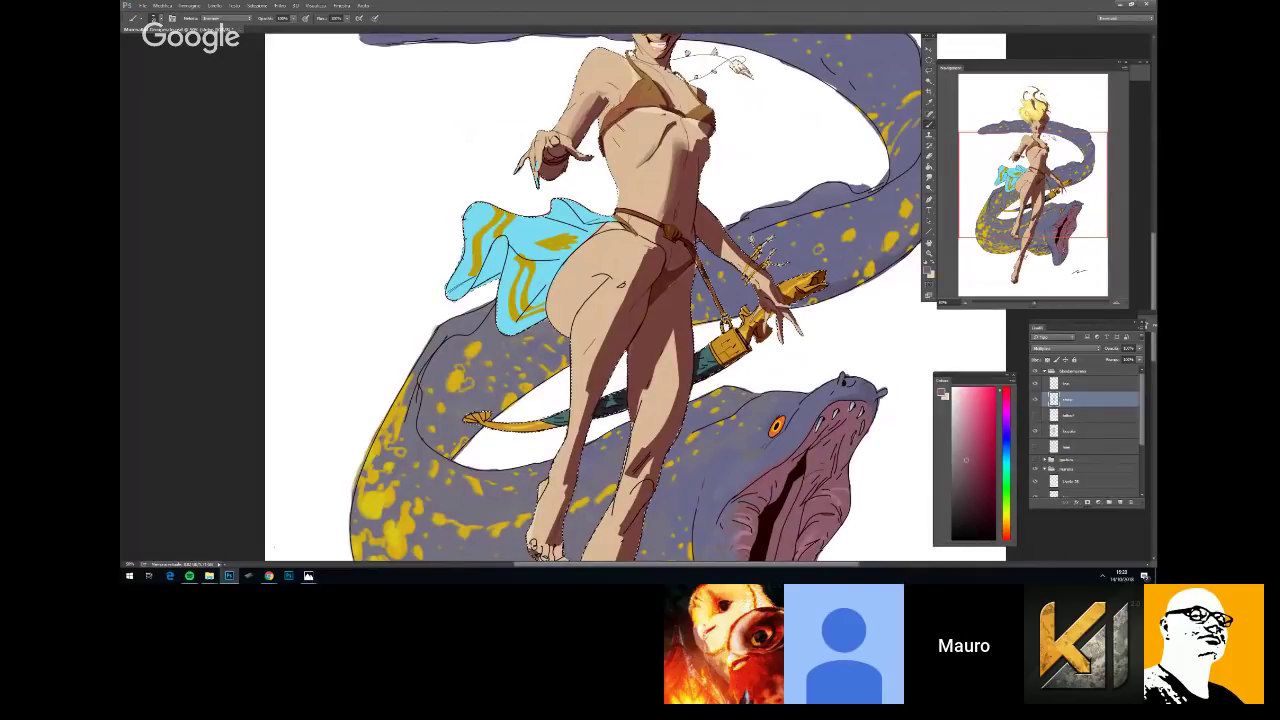
pyautogui.hotkey('ctrl', '-')
pyautogui.hotkey('ctrl', '-')
pyautogui.hotkey('ctrl', '-')
pyautogui.hotkey('ctrl', '+')
pyautogui.hotkey('ctrl', '+')
pyautogui.hotkey('ctrl', '+')
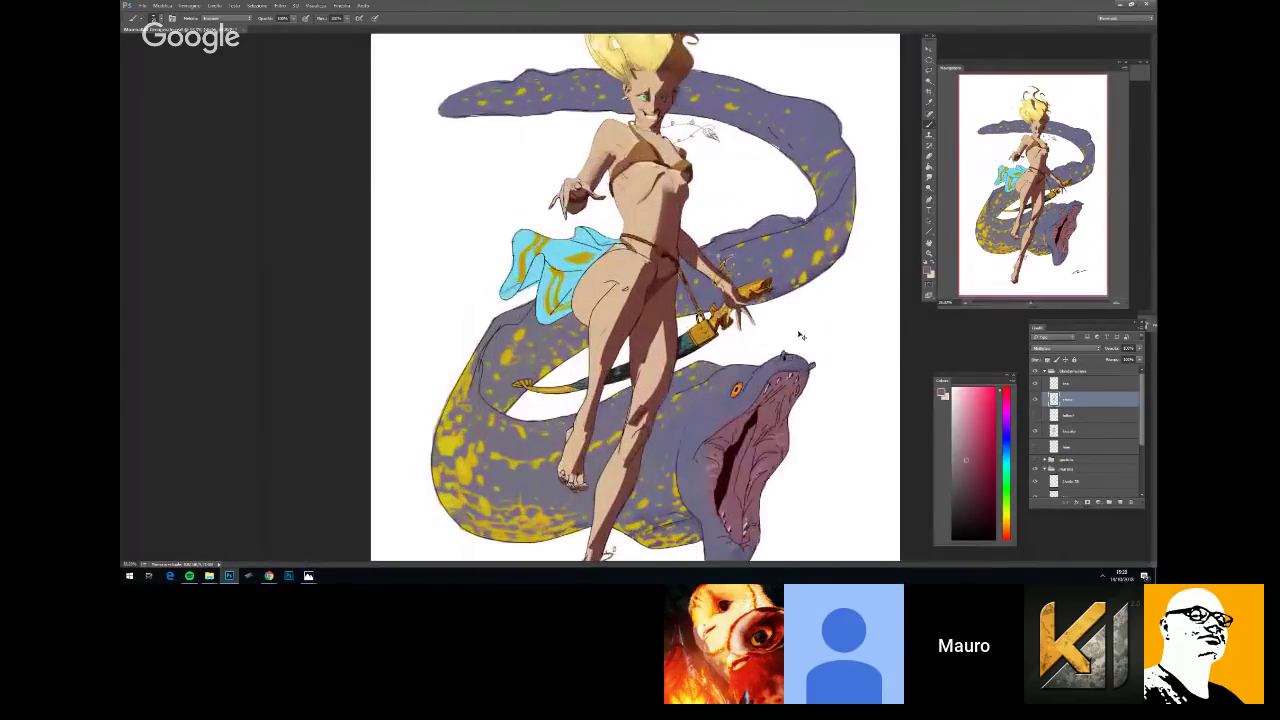
pyautogui.hotkey('ctrl', '+')
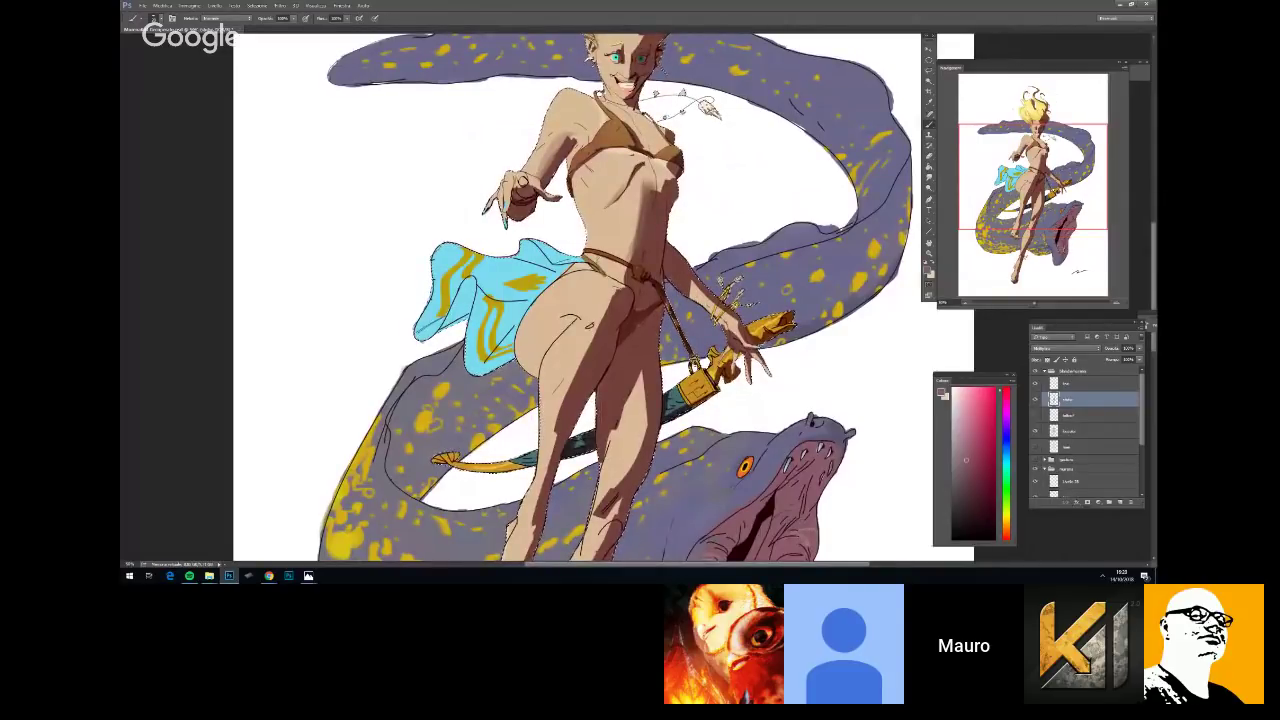
# Adjust the brush and paint shadow over the sword's sheath and hilt, checking the result on the whole illustration
pyautogui.rightClick(704, 346)
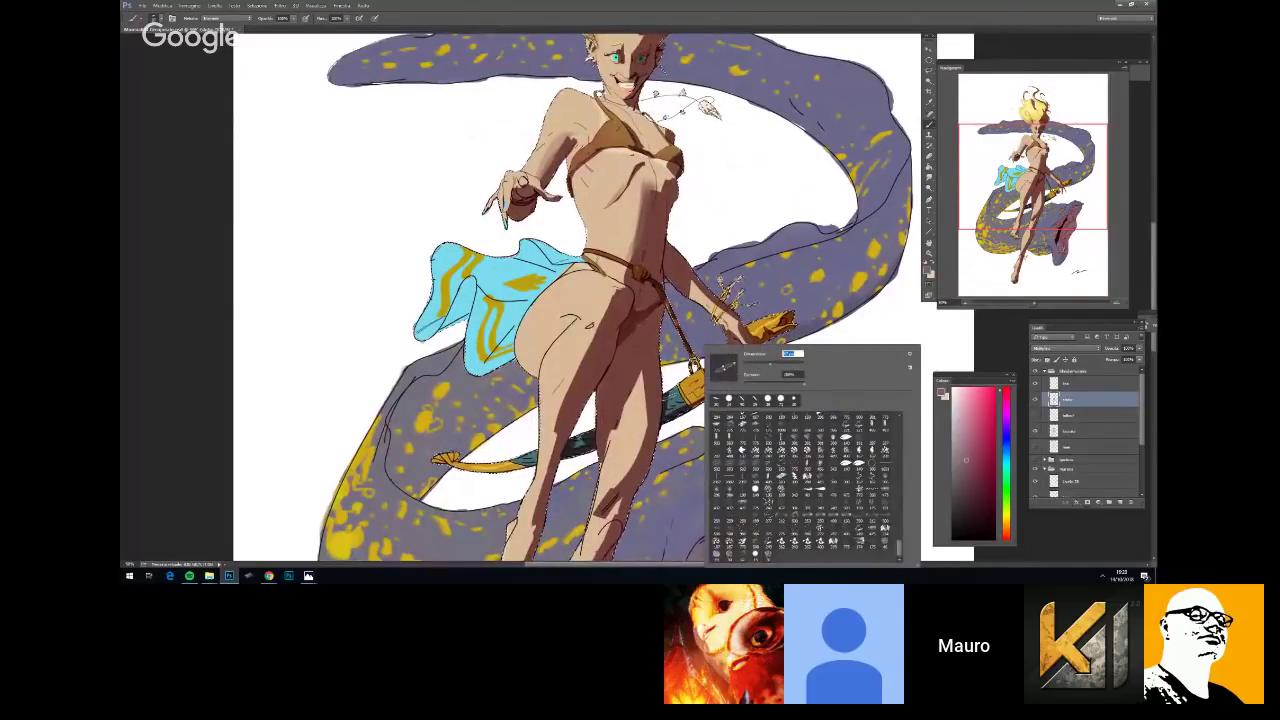
pyautogui.press('Escape')
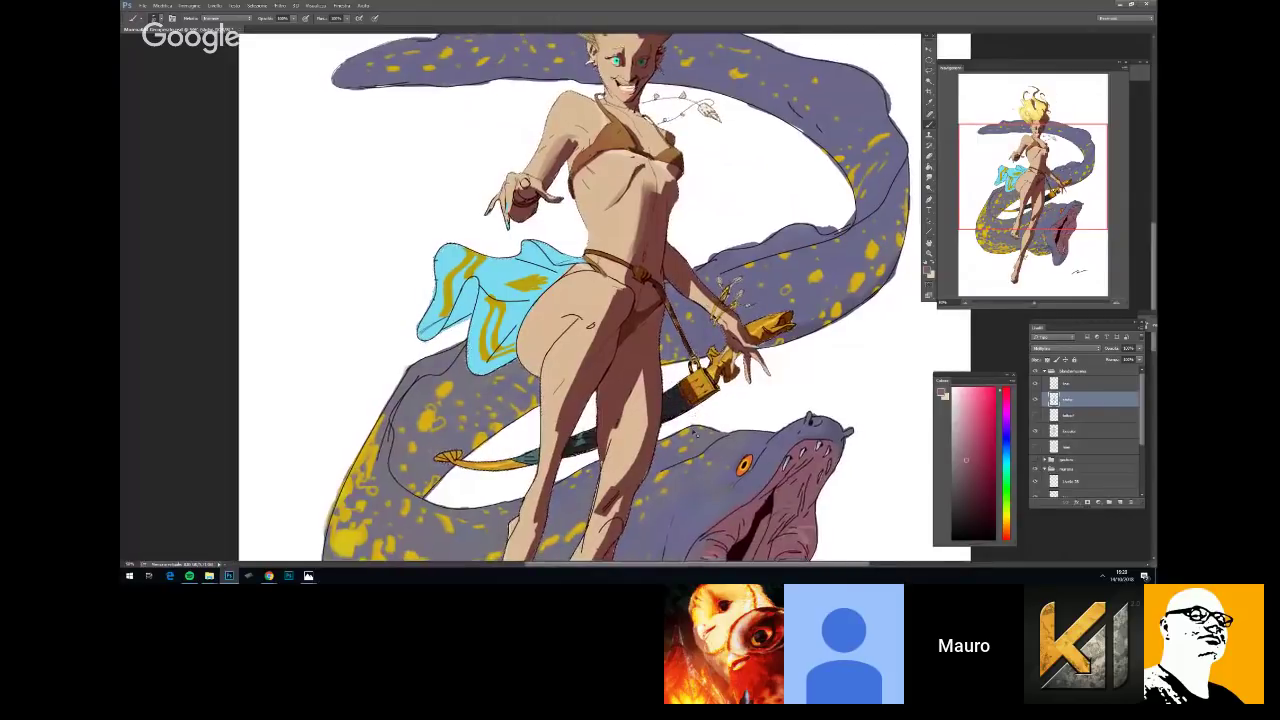
pyautogui.hotkey('ctrl', '-')
pyautogui.hotkey('ctrl', '-')
pyautogui.hotkey('ctrl', '-')
pyautogui.hotkey('ctrl', '+')
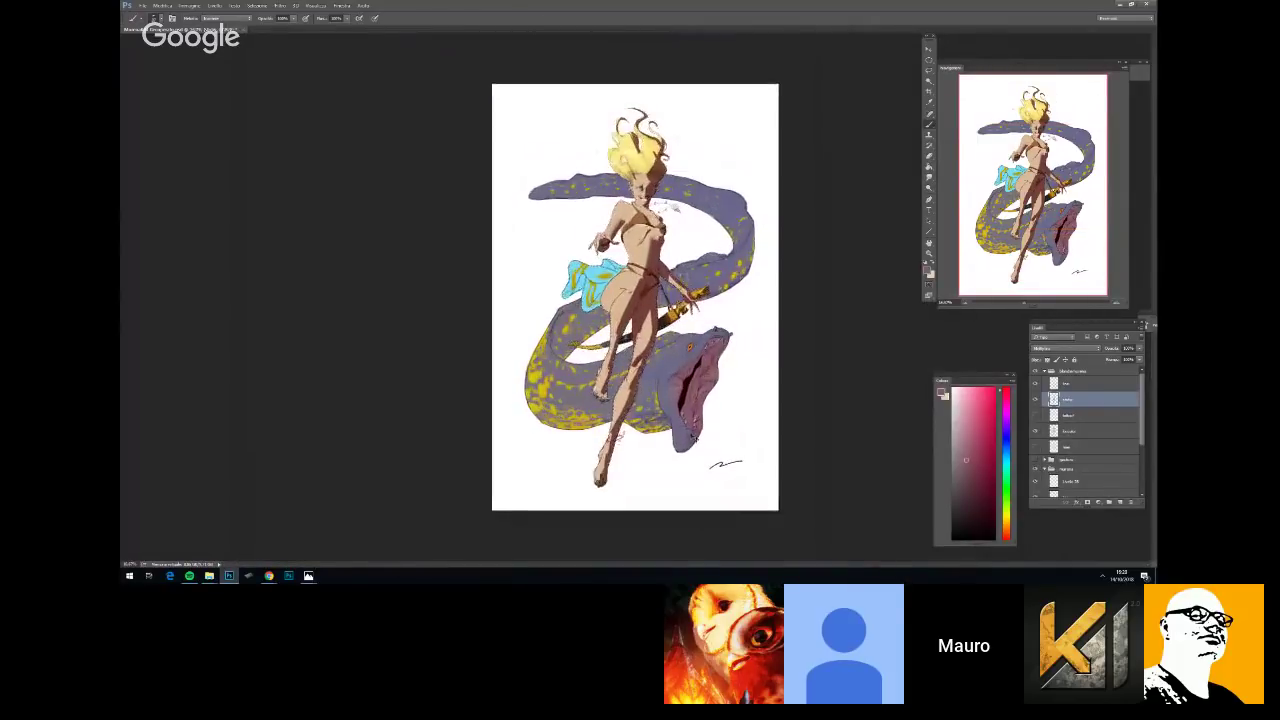
# Adjust the brush and touch up the shadow on the darker side of the woman's face near the ear
pyautogui.scroll(4, 635, 117)
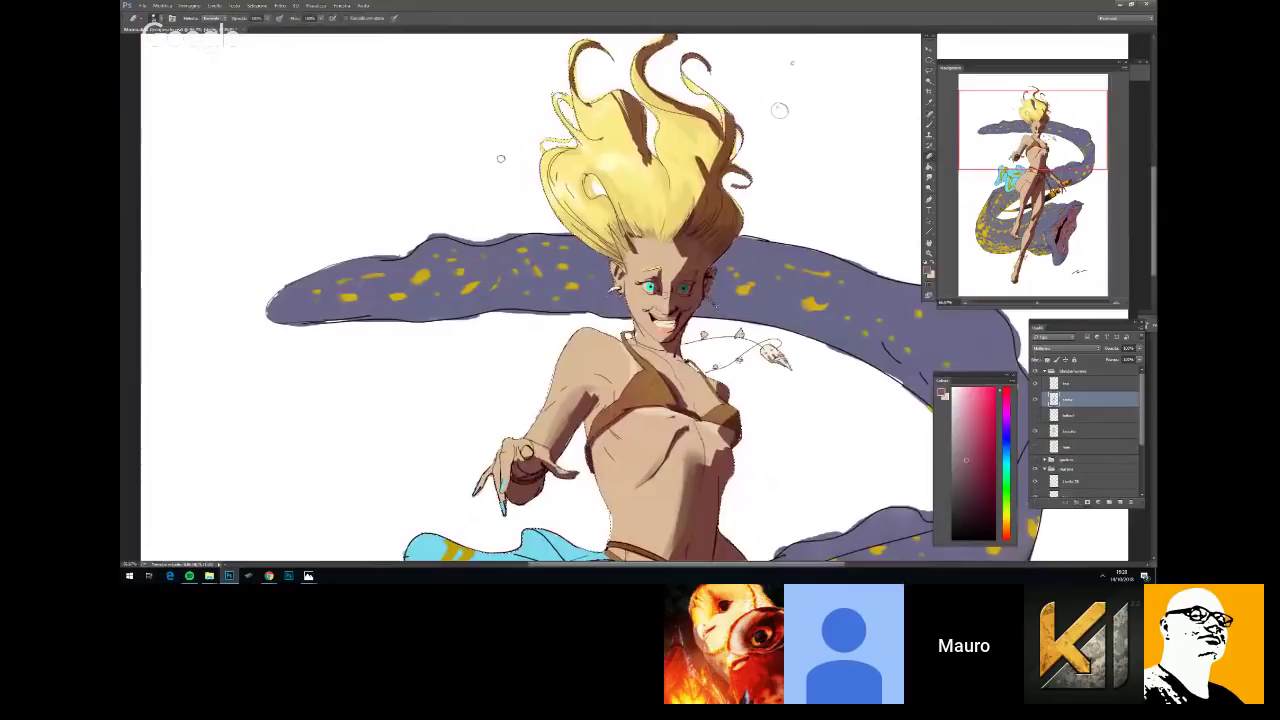
pyautogui.rightClick(681, 289)
pyautogui.click(724, 312)
pyautogui.press('Return')
pyautogui.rightClick(668, 325)
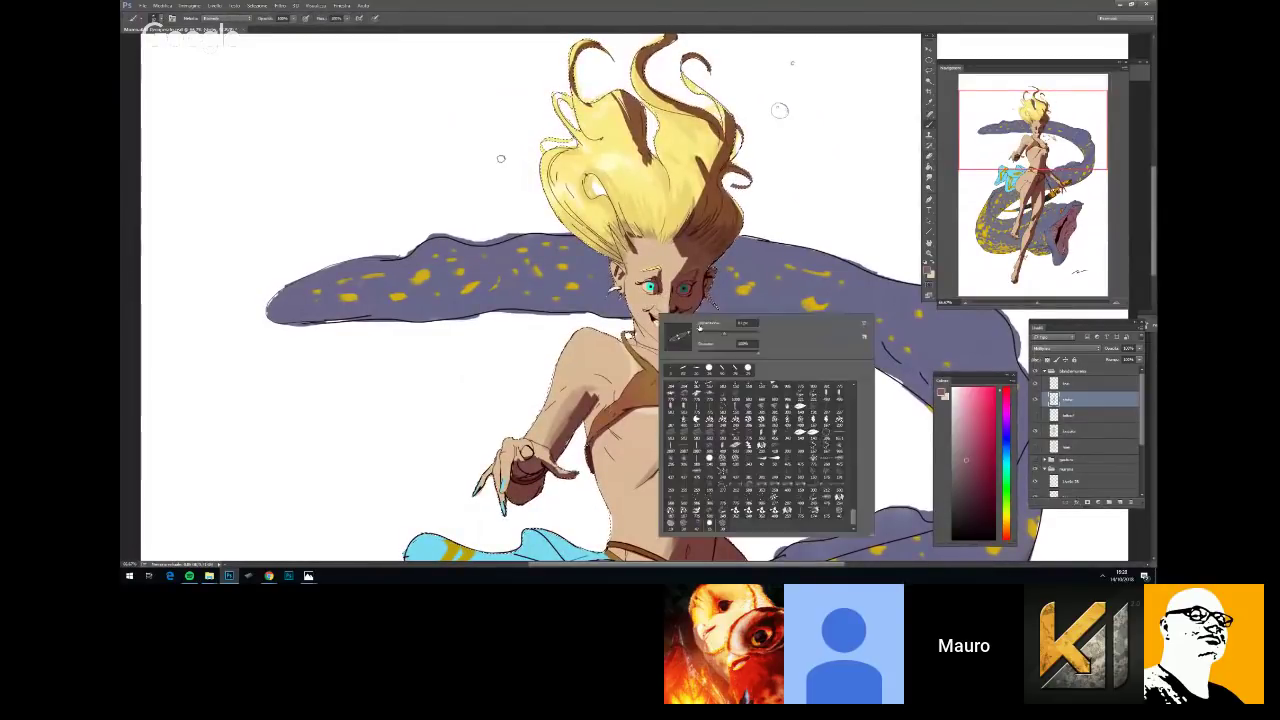
pyautogui.press('Escape')
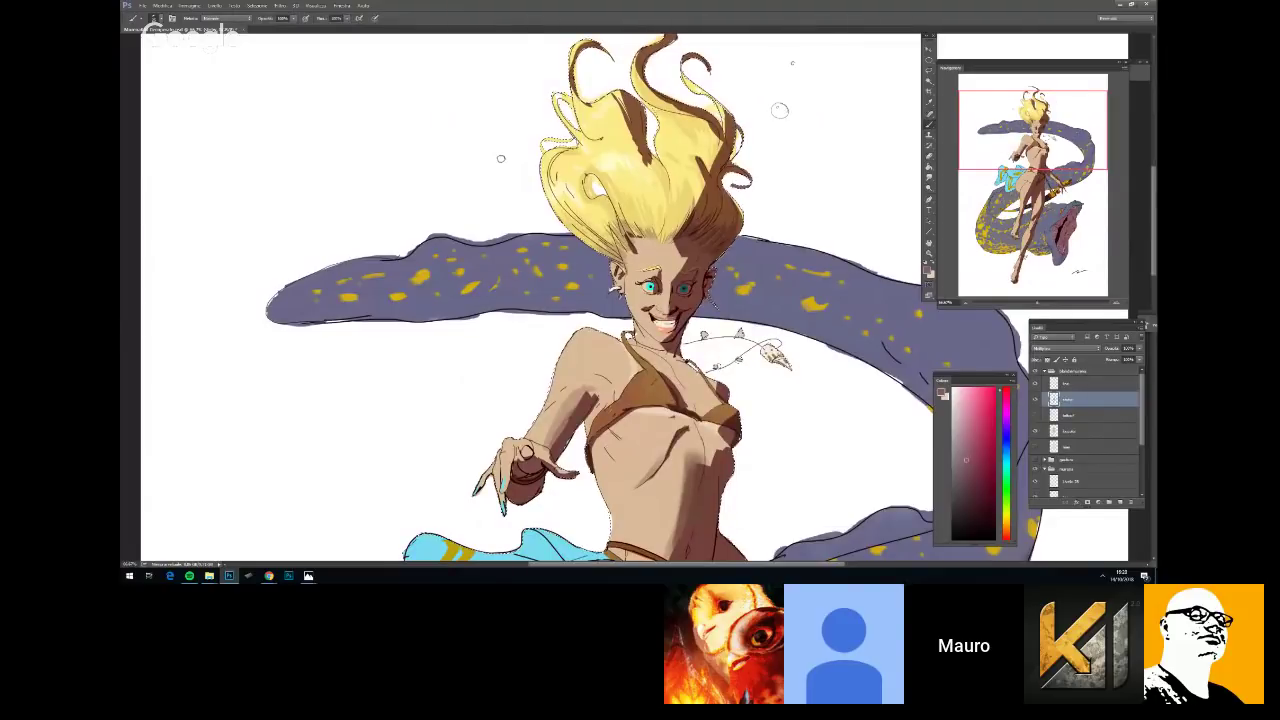
pyautogui.hotkey('ctrl', '-')
pyautogui.hotkey('ctrl', '-')
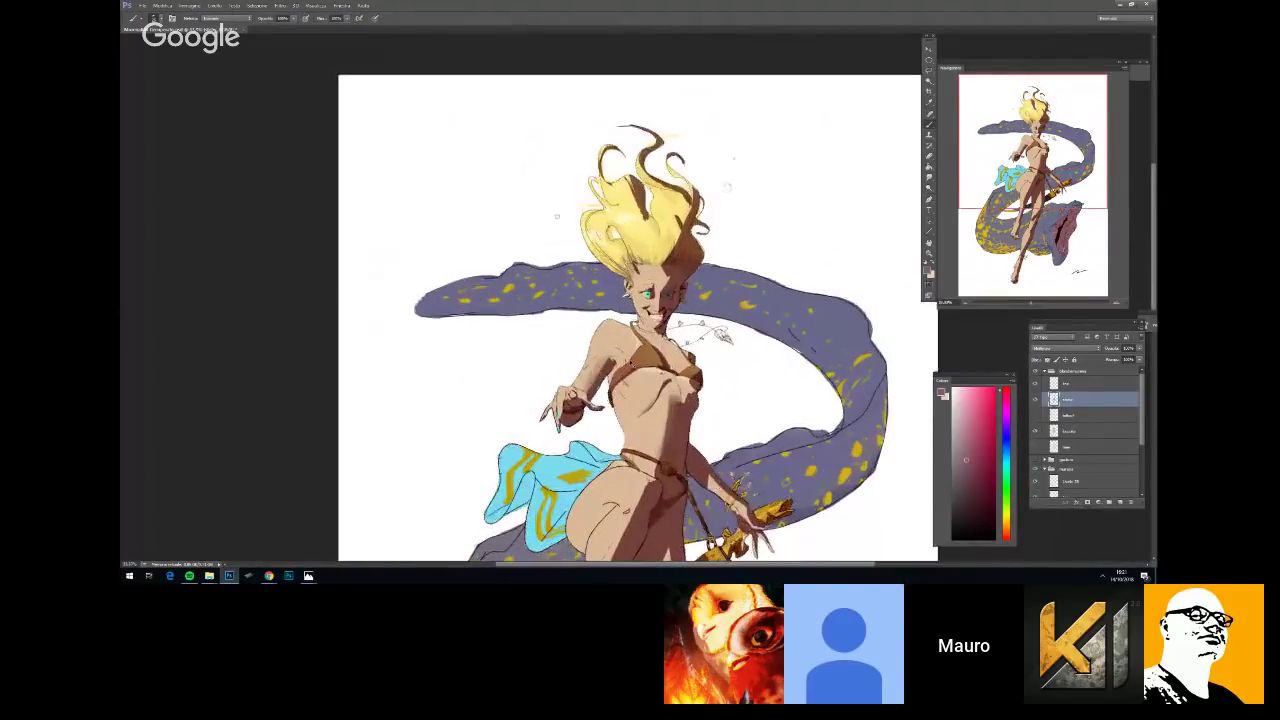
# Reduce the brush size and refine the shadows on the woman's face up close
pyautogui.hotkey('ctrl', '+')
pyautogui.hotkey('ctrl', '+')
pyautogui.rightClick(740, 352)
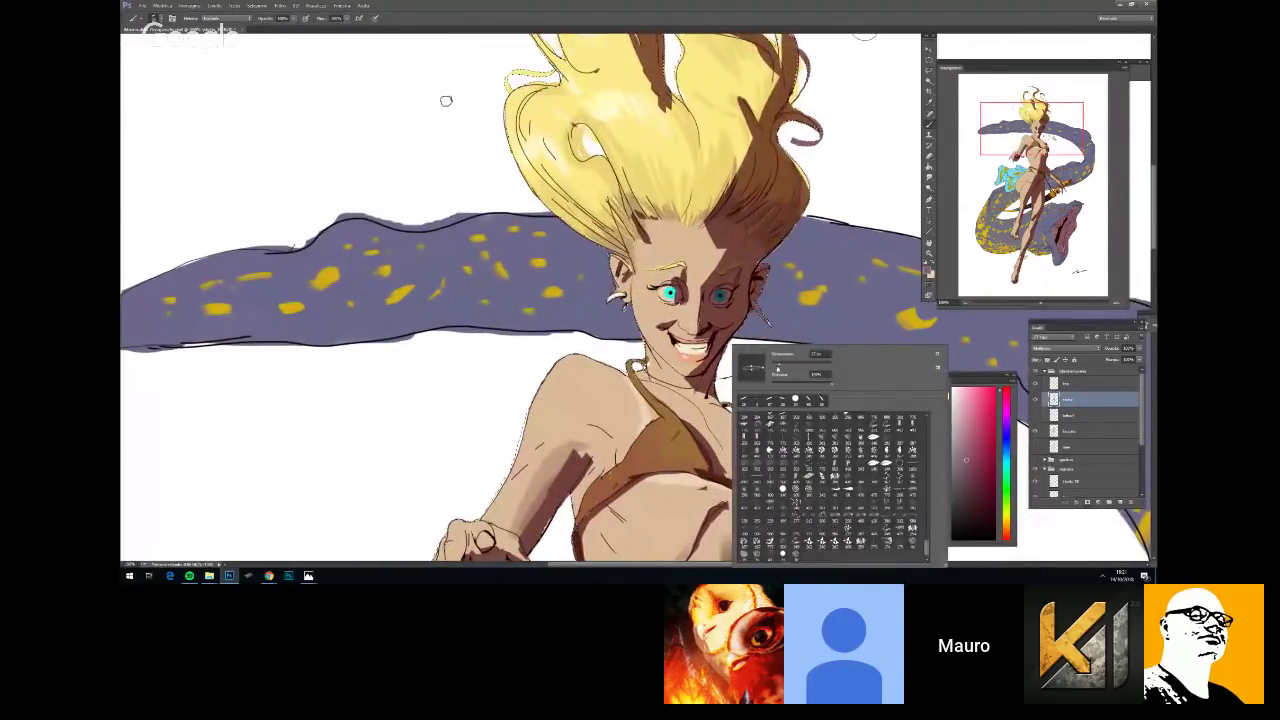
pyautogui.moveTo(779, 365); pyautogui.dragTo(776, 365)
pyautogui.press('Return')
pyautogui.hotkey('ctrl', '-')
pyautogui.hotkey('ctrl', '-')
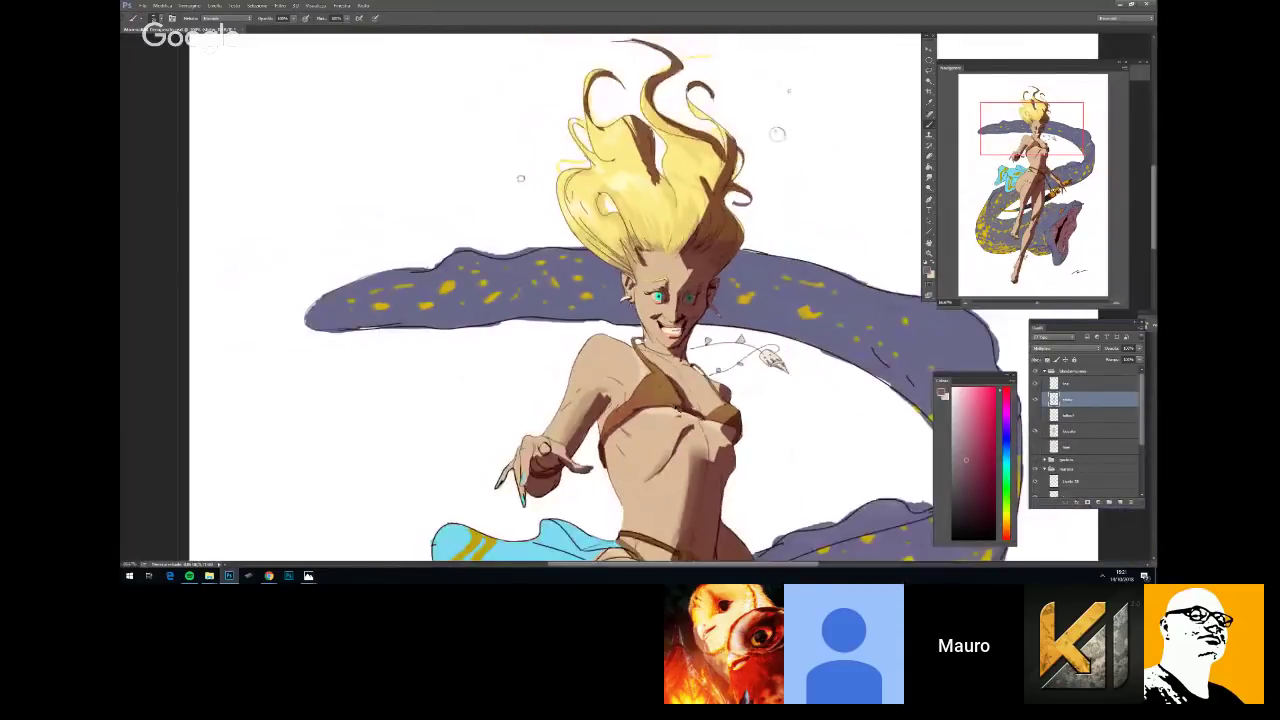
# Examine the shading across the whole illustration and around the woman's head and torso
pyautogui.hotkey('ctrl', '-')
pyautogui.hotkey('ctrl', '-')
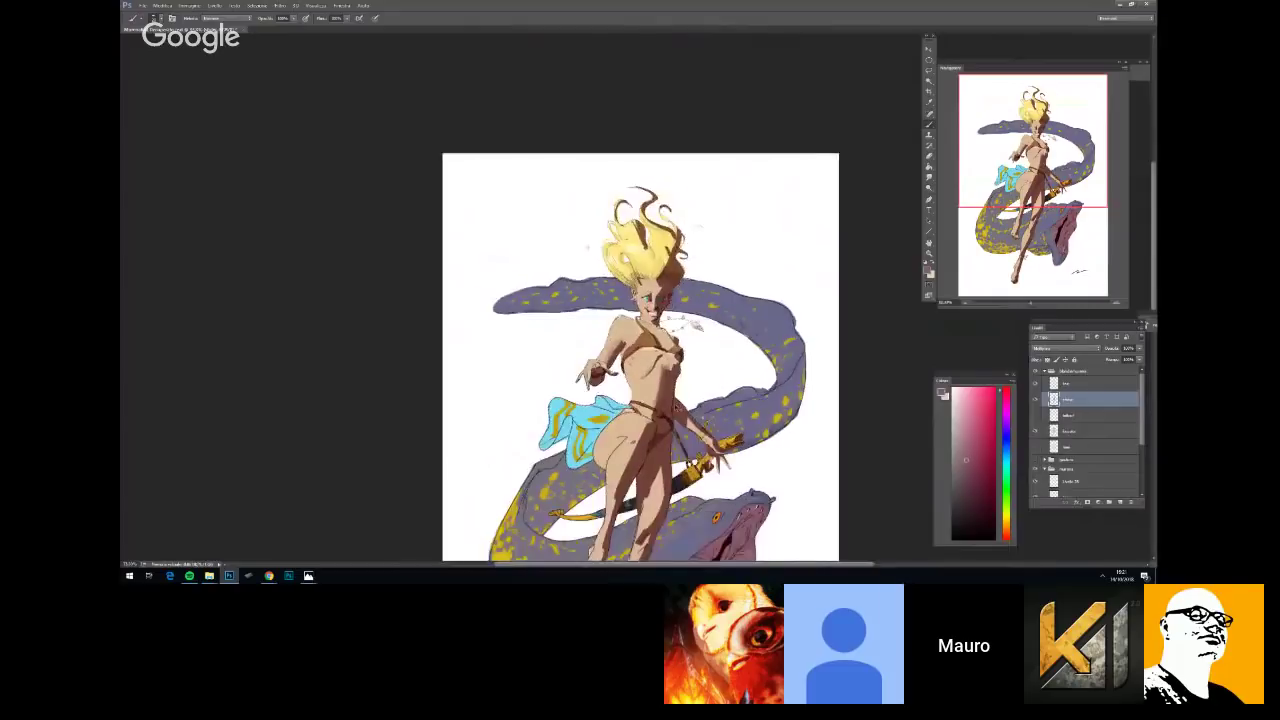
pyautogui.hotkey('ctrl', '+')
pyautogui.moveTo(773, 367)
pyautogui.mouseDown()
pyautogui.moveTo(699, 260)
pyautogui.moveTo(760, 349)
pyautogui.mouseUp()
pyautogui.moveTo(728, 267); pyautogui.dragTo(717, 226)
pyautogui.hotkey('ctrl', '-')
pyautogui.hotkey('ctrl', '-')
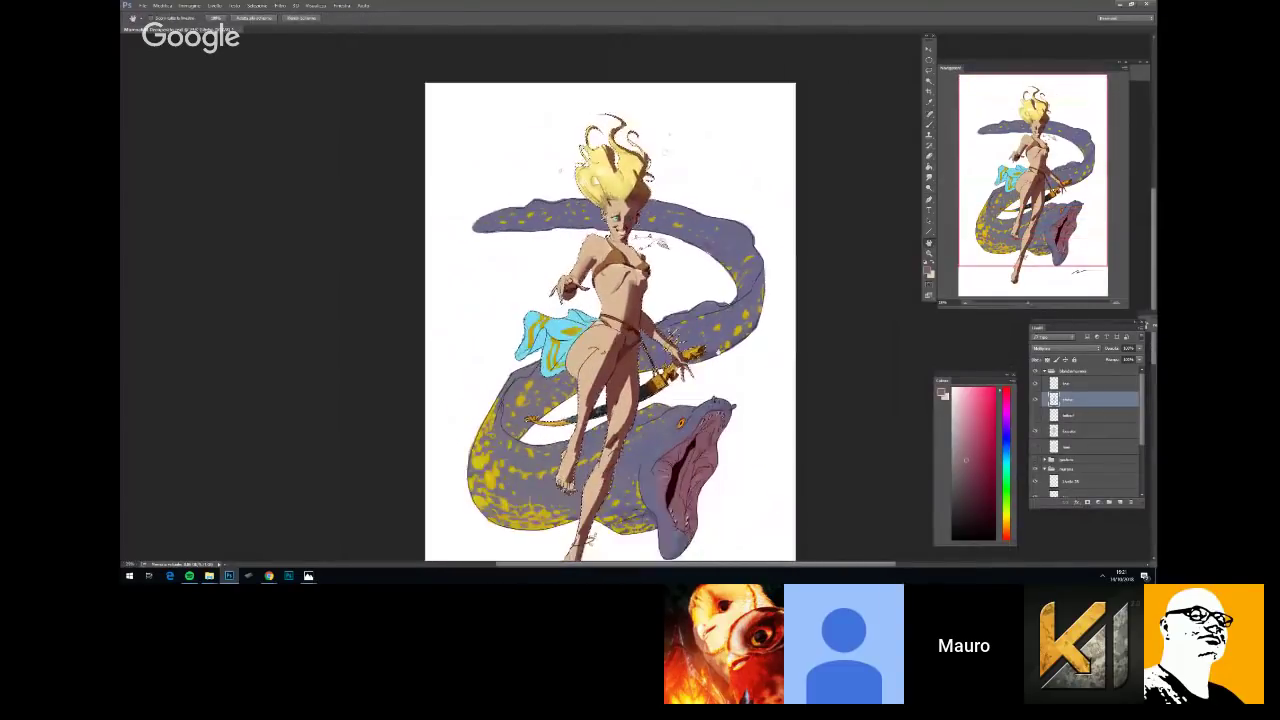
pyautogui.hotkey('ctrl', '+')
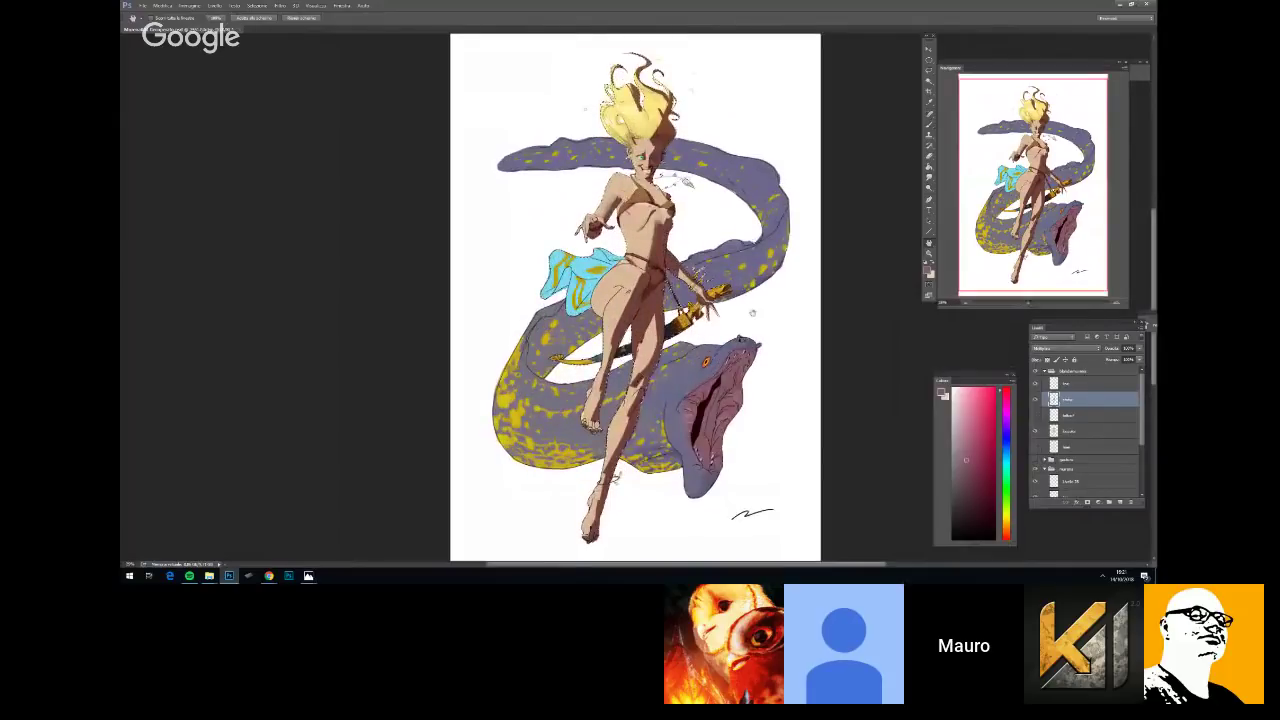
pyautogui.moveTo(804, 230); pyautogui.dragTo(751, 366)
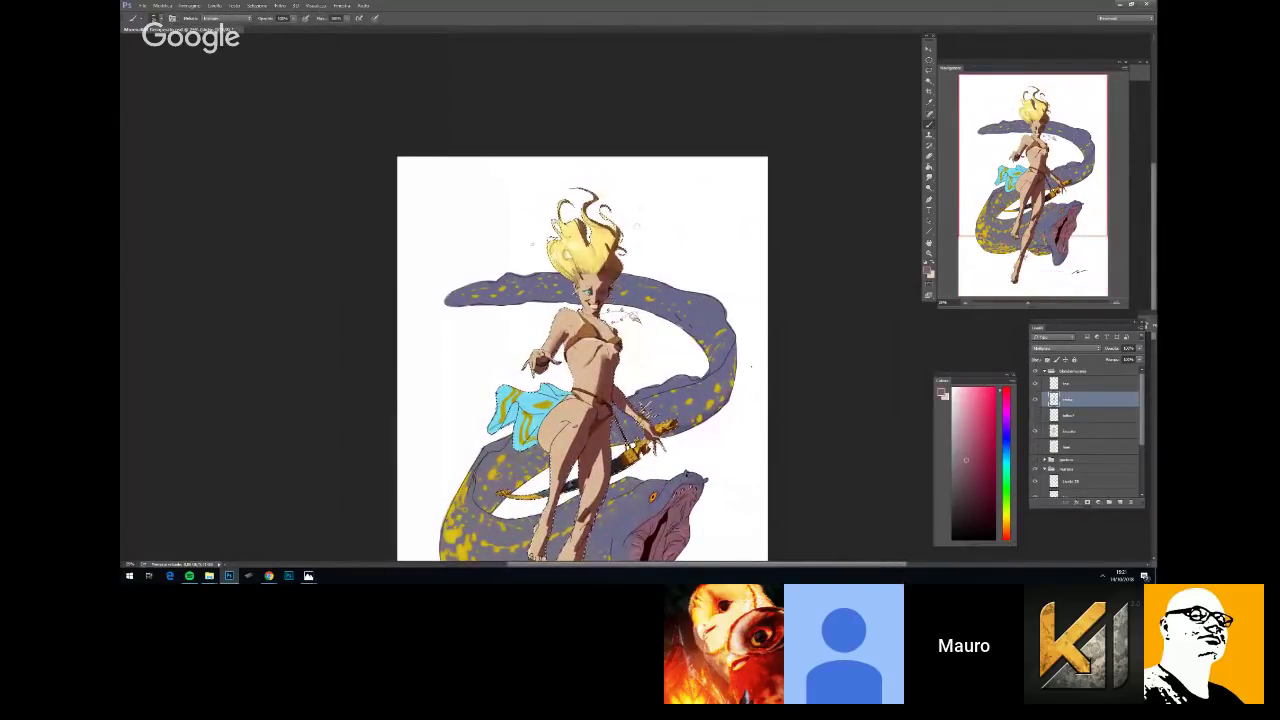
pyautogui.hotkey('ctrl', '+')
pyautogui.hotkey('ctrl', '+')
pyautogui.moveTo(805, 306); pyautogui.dragTo(881, 361)
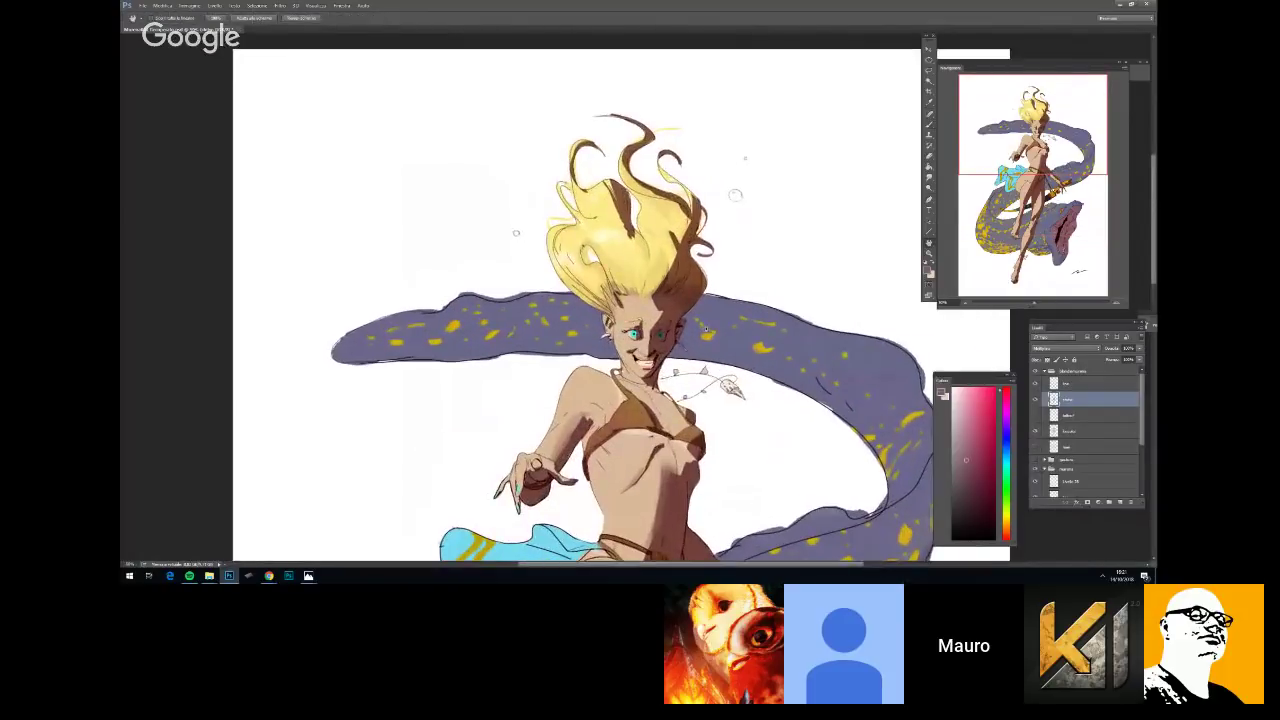
# Rework the shadows on the woman's face and hair, alternating between the eraser and the brush
pyautogui.hotkey('ctrl', '+')
pyautogui.press('e')
pyautogui.hotkey('ctrl', '-')
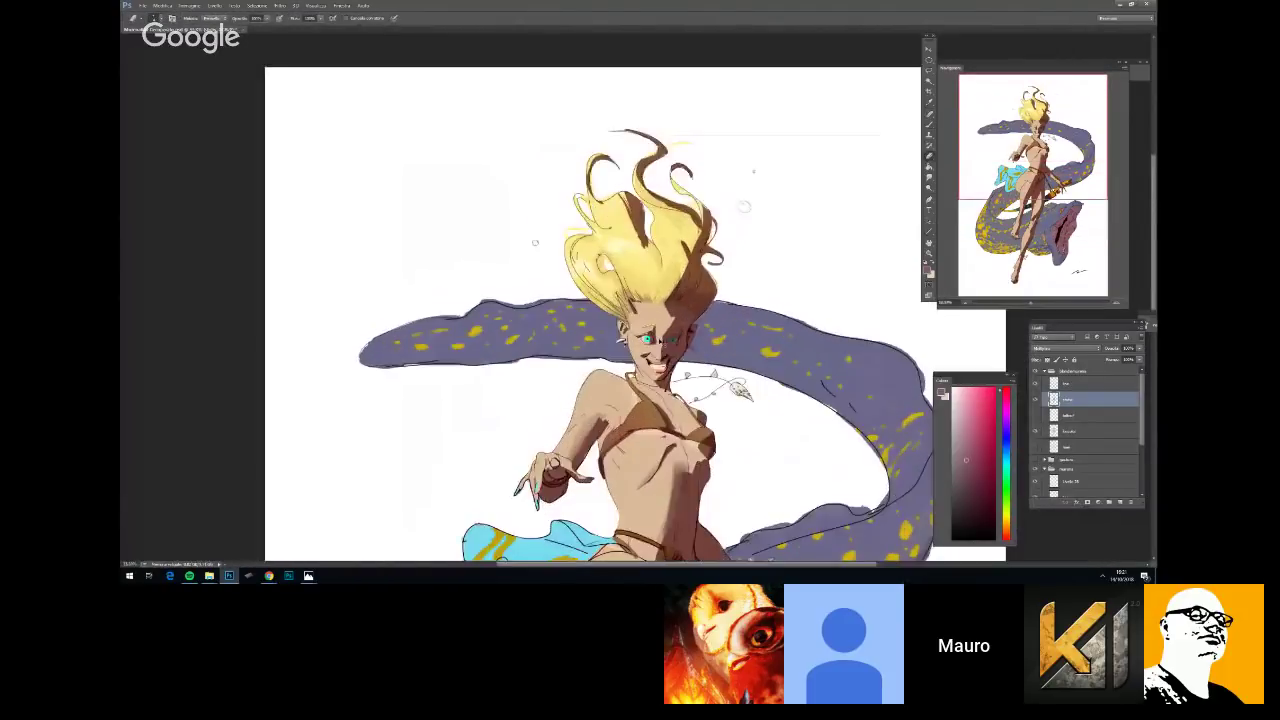
pyautogui.moveTo(740, 463); pyautogui.dragTo(752, 351)
pyautogui.press('b')
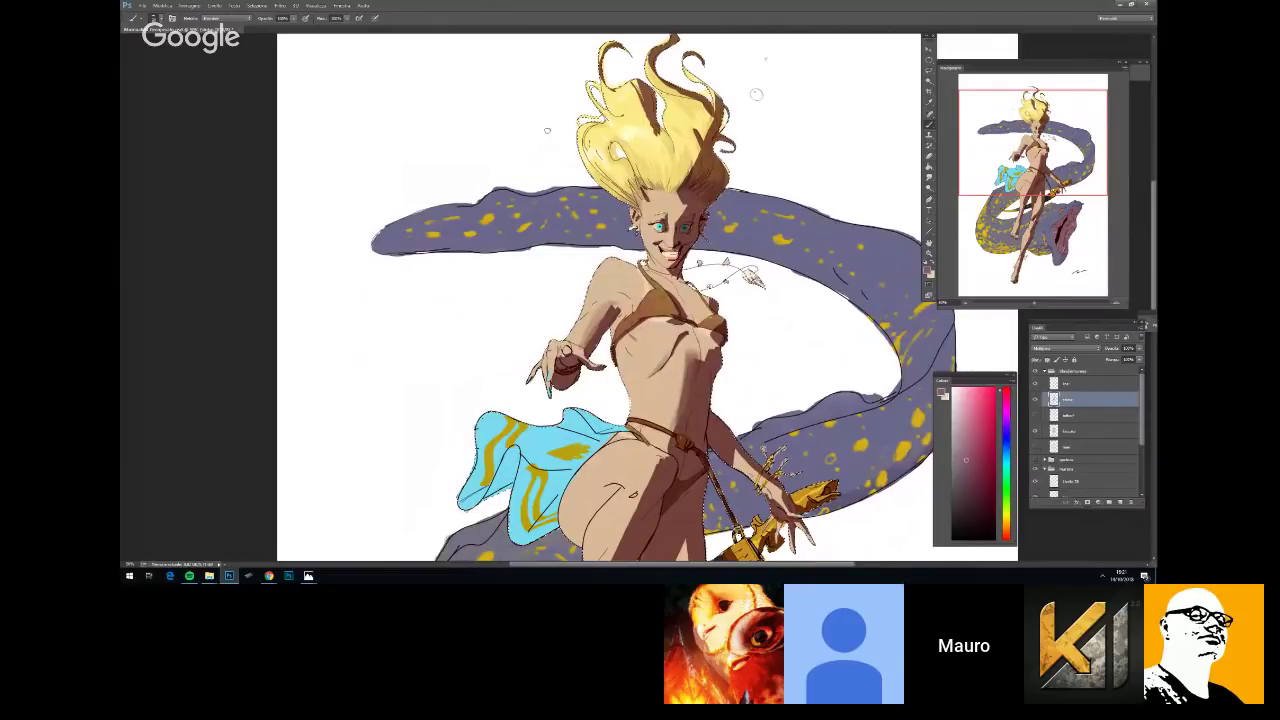
pyautogui.press('e')
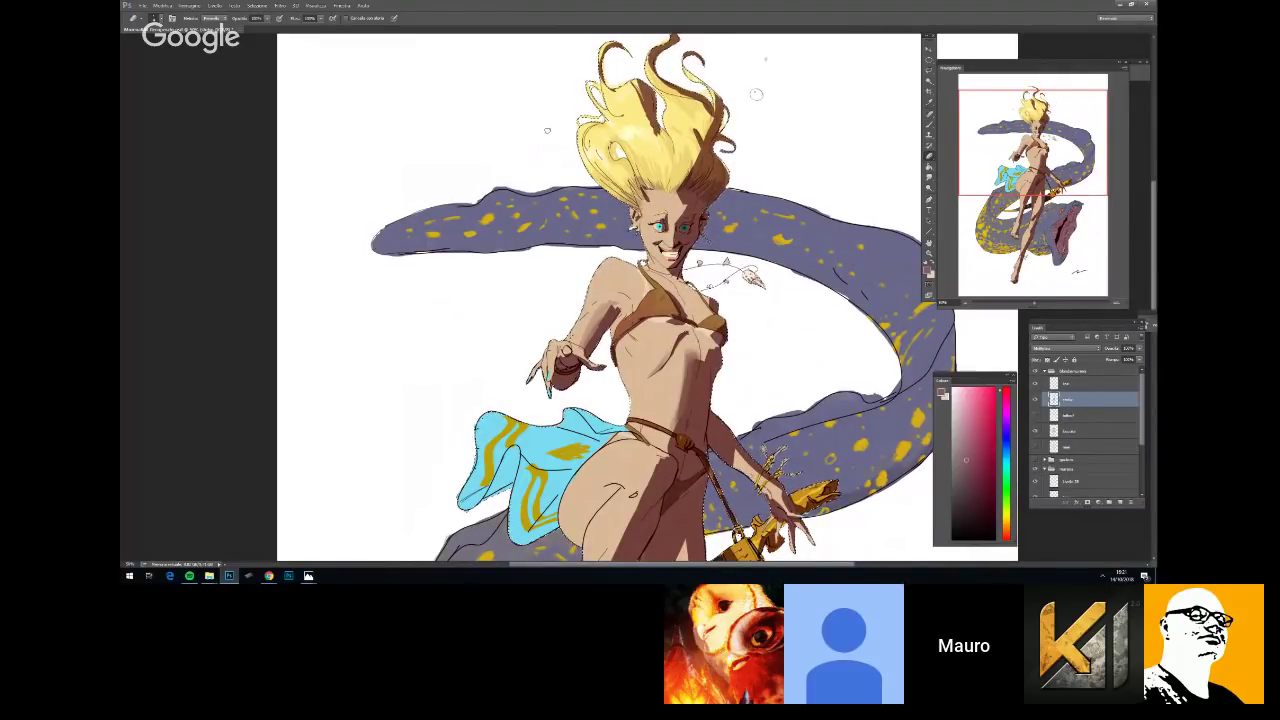
pyautogui.press('b')
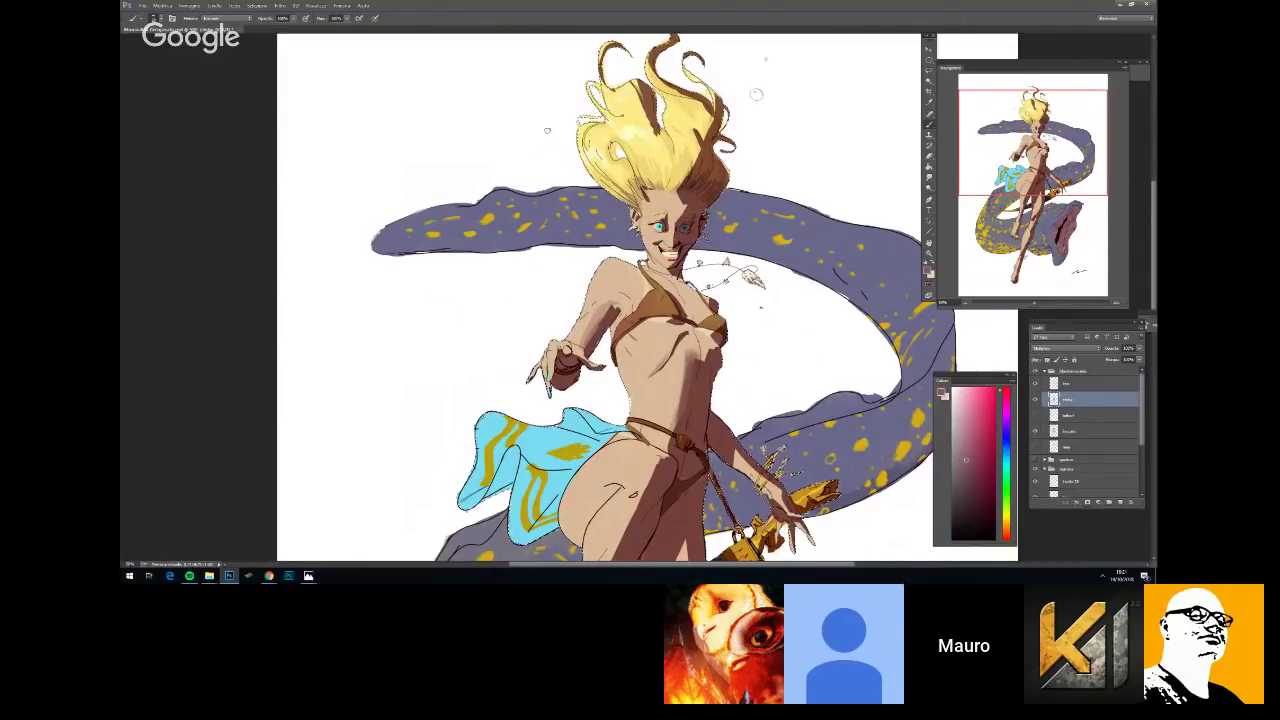
pyautogui.moveTo(761, 307); pyautogui.dragTo(739, 275)
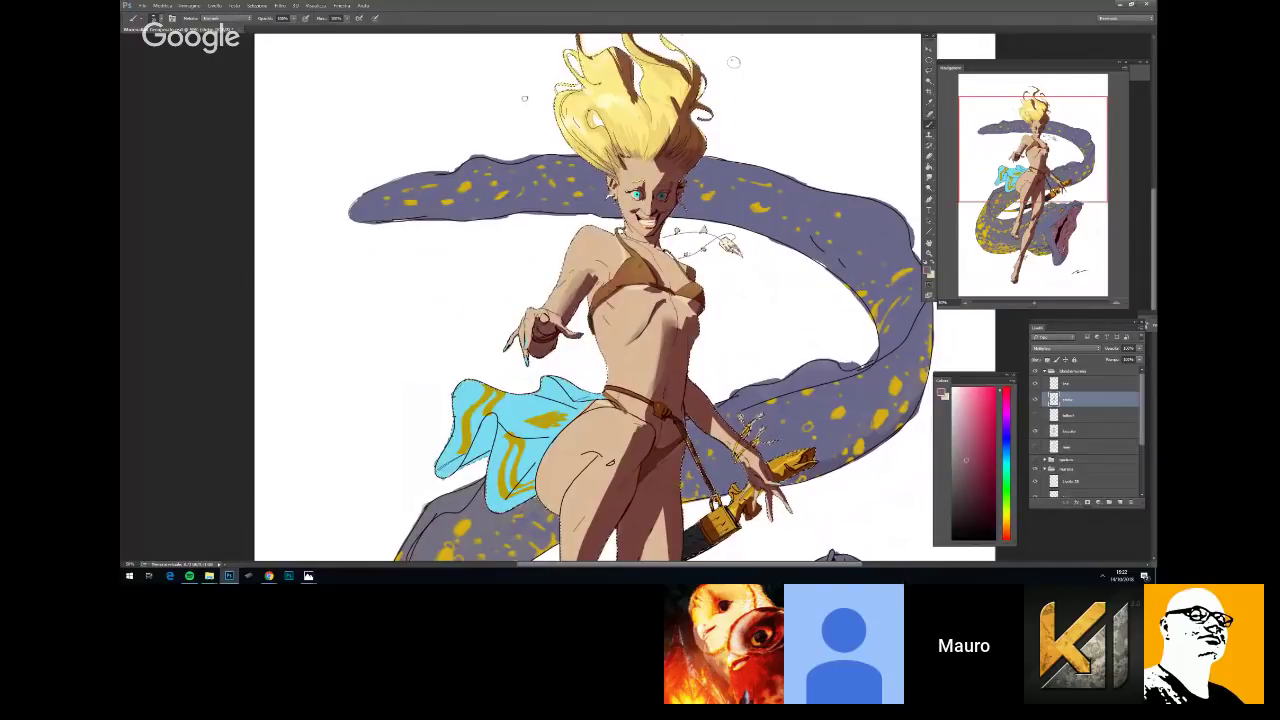
pyautogui.press('e')
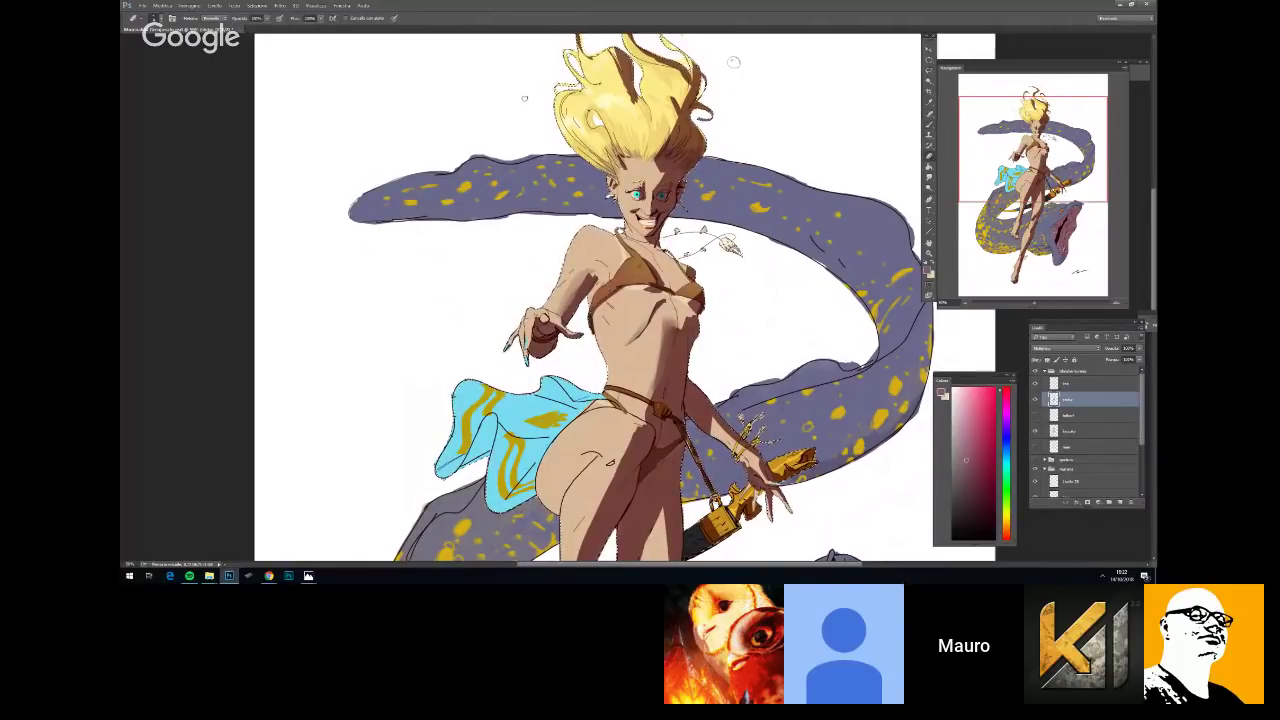
# Adjust the eraser and brush sizes and clean up the shadow shapes around the woman's eyes, nose and cheek
pyautogui.hotkey('ctrl', '+')
pyautogui.scroll(1, 640, 296)
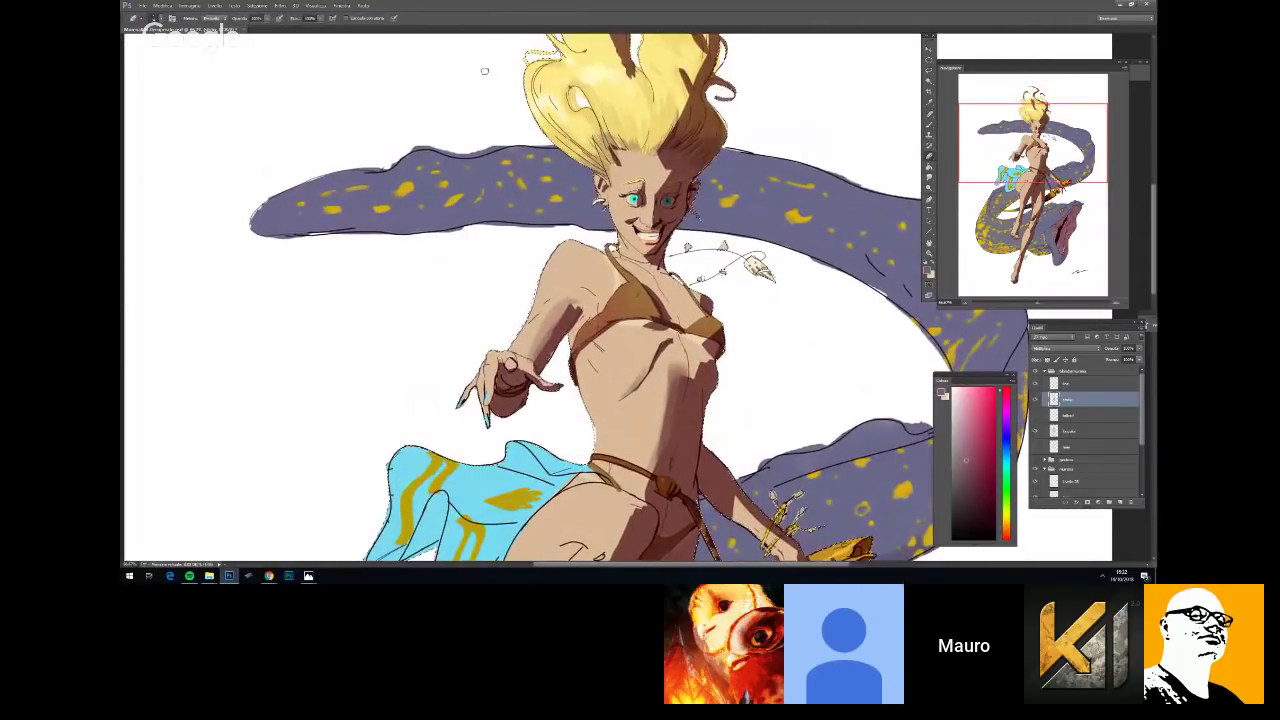
pyautogui.rightClick(668, 181)
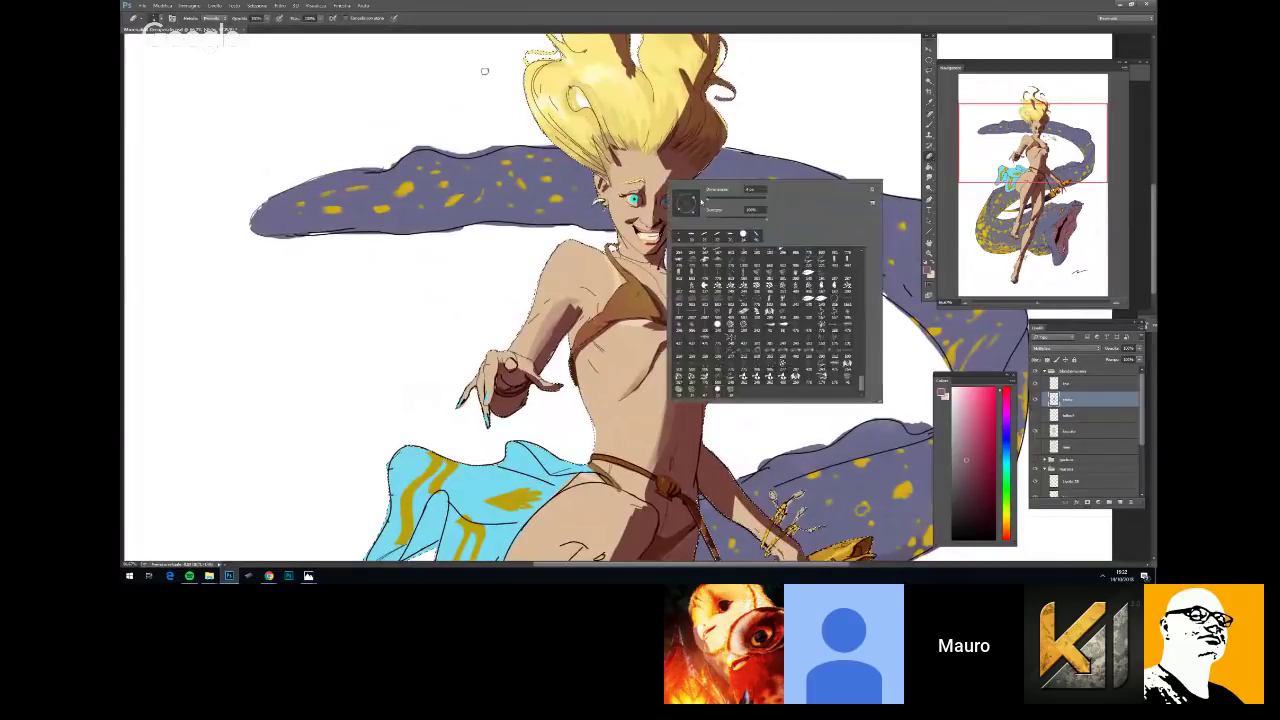
pyautogui.press('Return')
pyautogui.press('b')
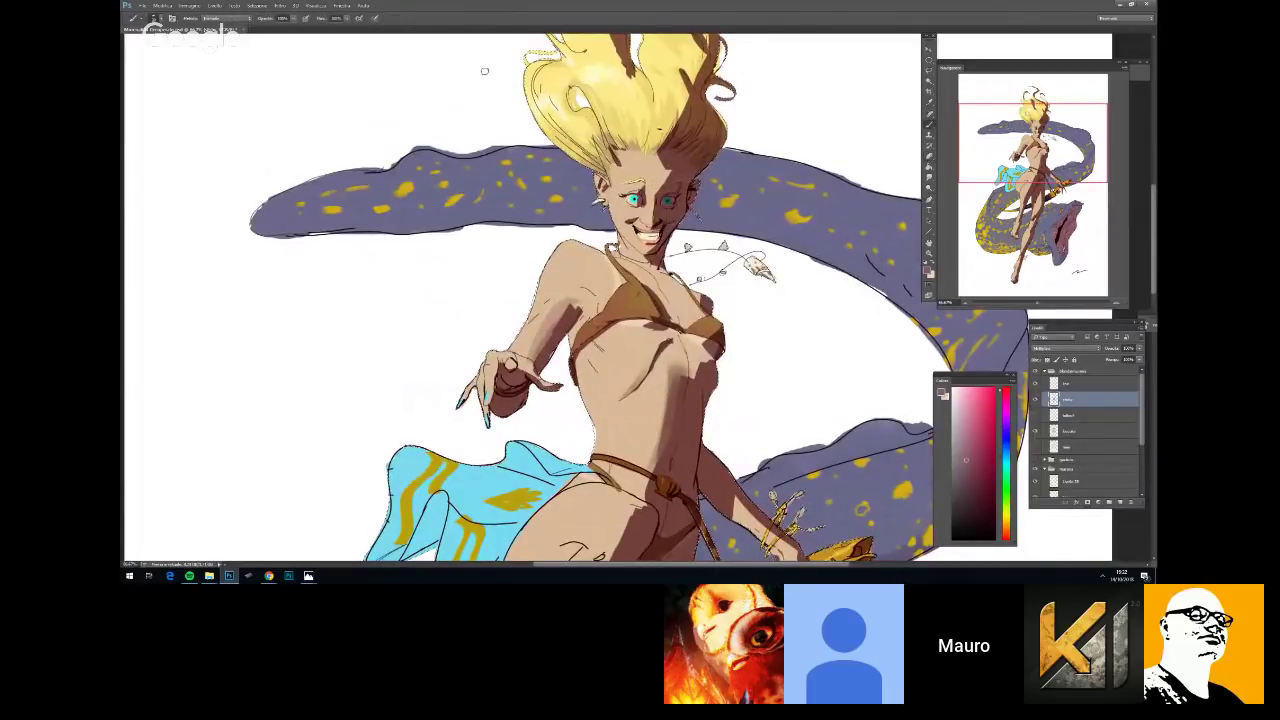
pyautogui.press('space')
pyautogui.scroll(2, 762, 63)
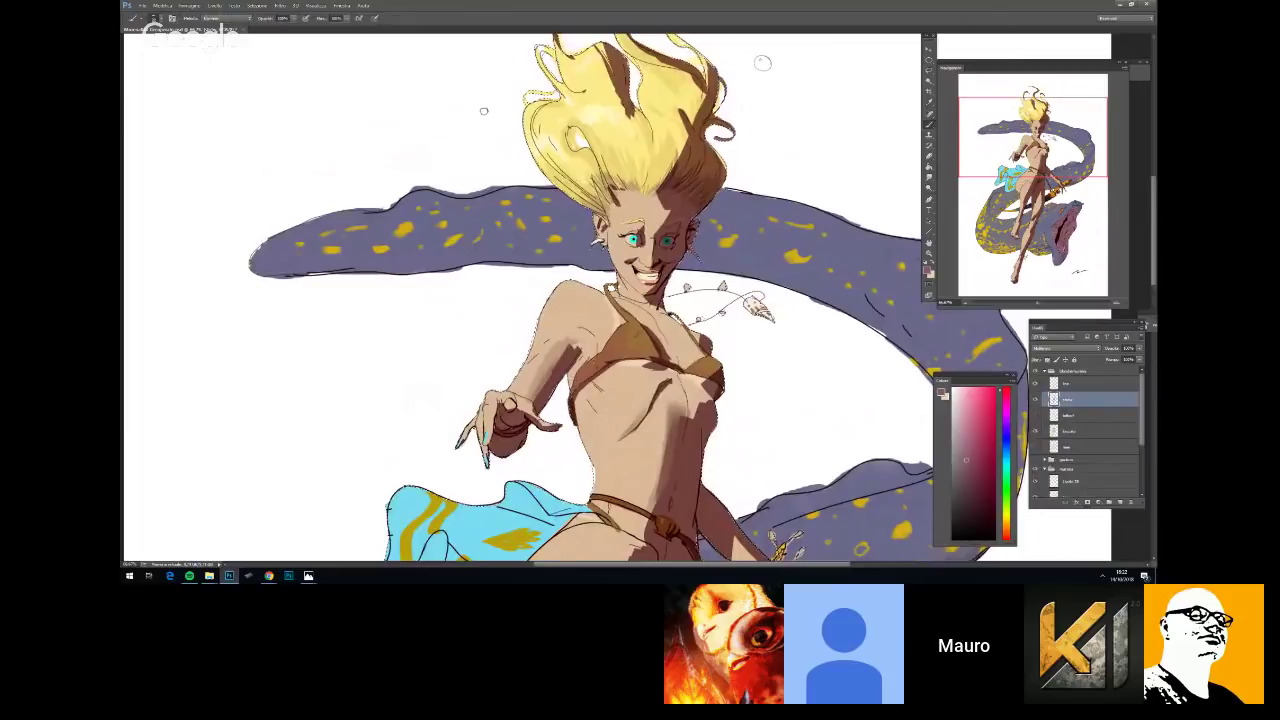
pyautogui.rightClick(674, 256)
pyautogui.click(712, 272)
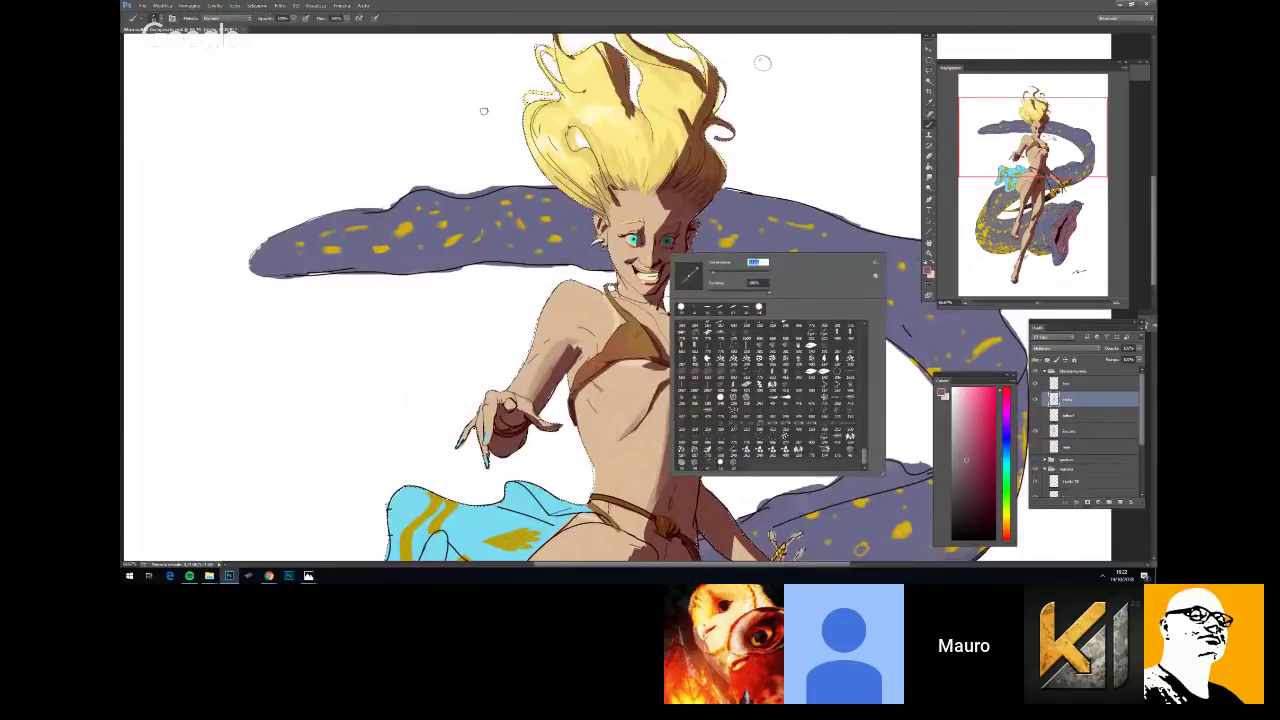
pyautogui.press('Return')
pyautogui.press('e')
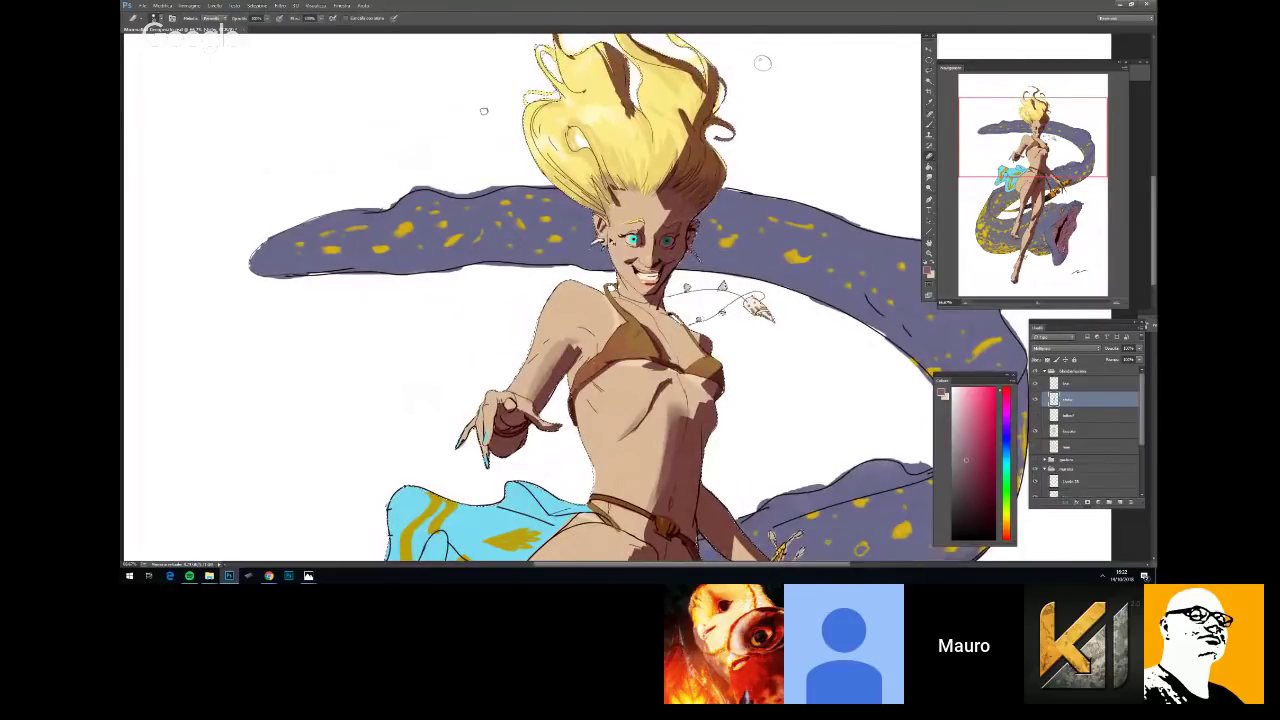
# Adjust the brush and paint shadow on the woman's raised upper arm and the adjoining side of her torso
pyautogui.hotkey('ctrl', '-')
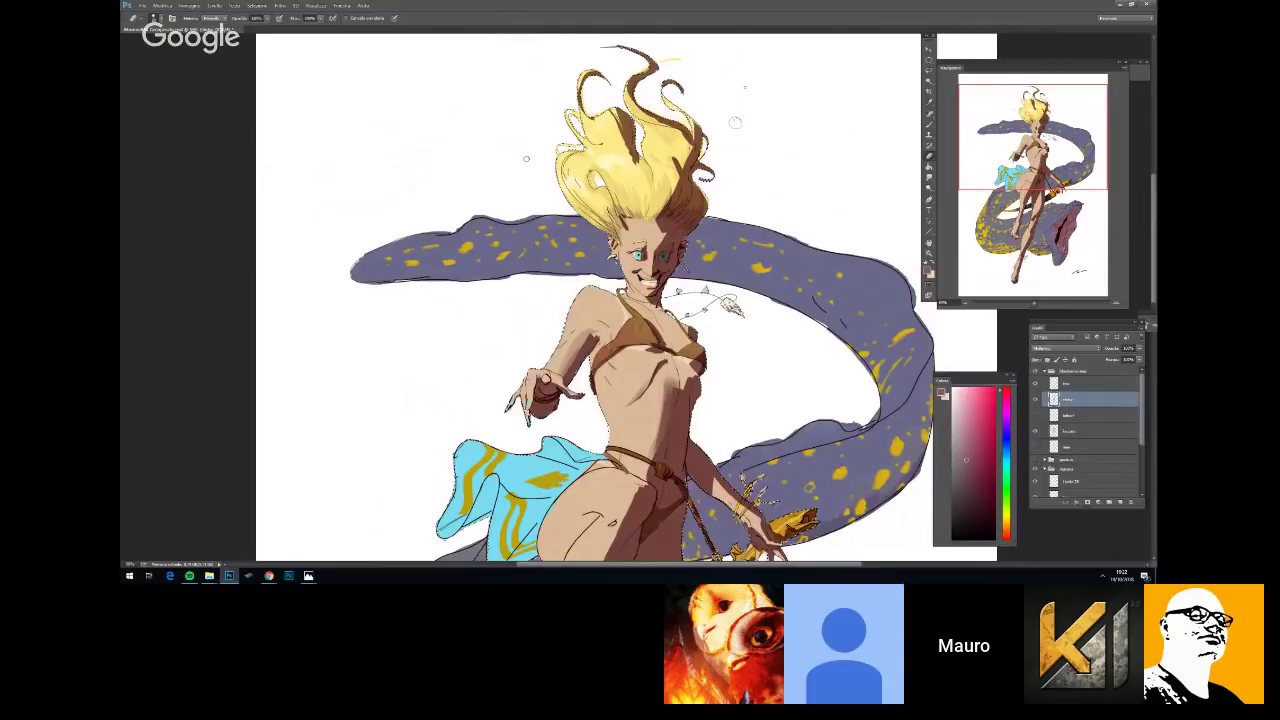
pyautogui.hotkey('ctrl', '+')
pyautogui.moveTo(624, 297); pyautogui.dragTo(650, 273)
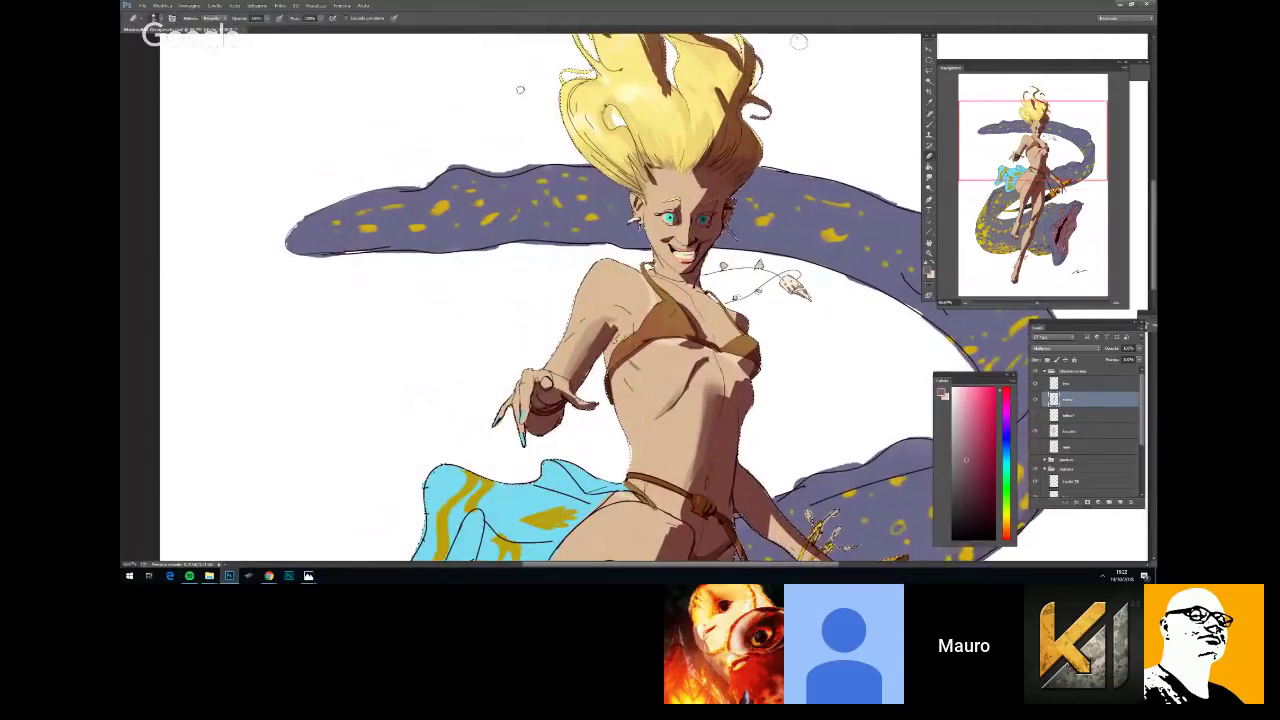
pyautogui.press('b')
pyautogui.rightClick(636, 328)
pyautogui.press('Return')
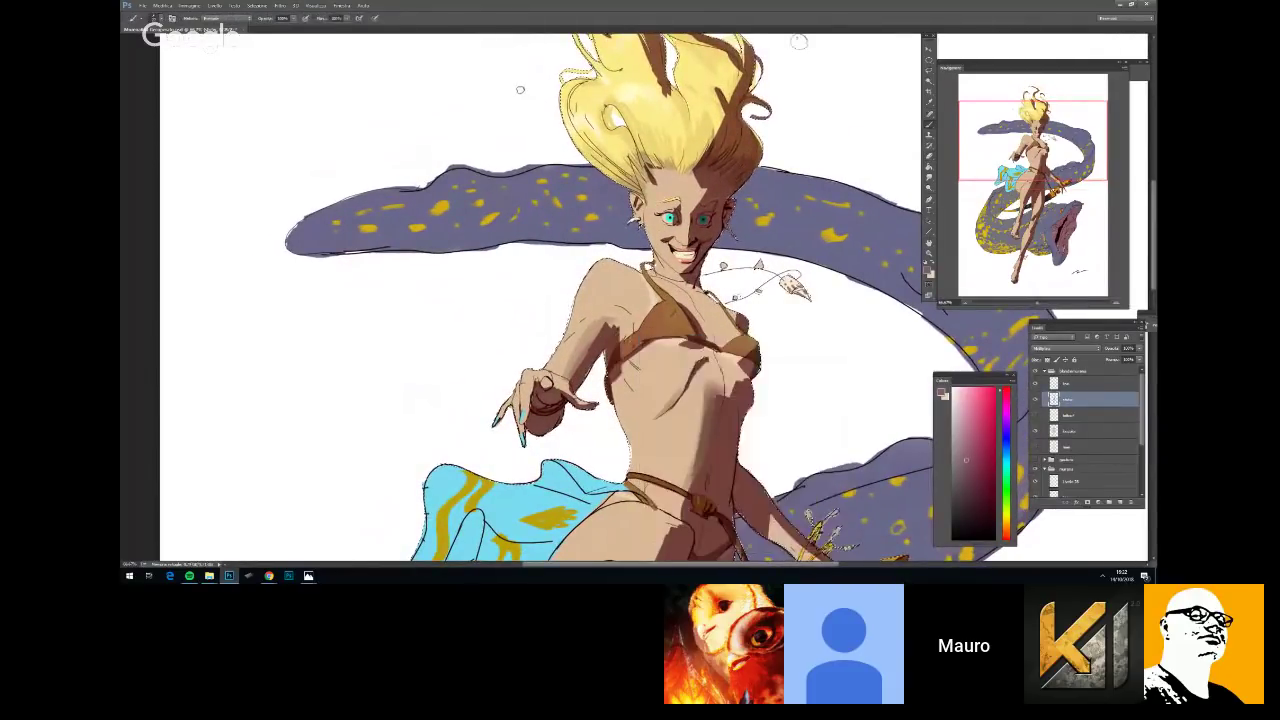
pyautogui.hotkey('ctrl', '-')
pyautogui.hotkey('ctrl', '-')
pyautogui.hotkey('ctrl', '-')
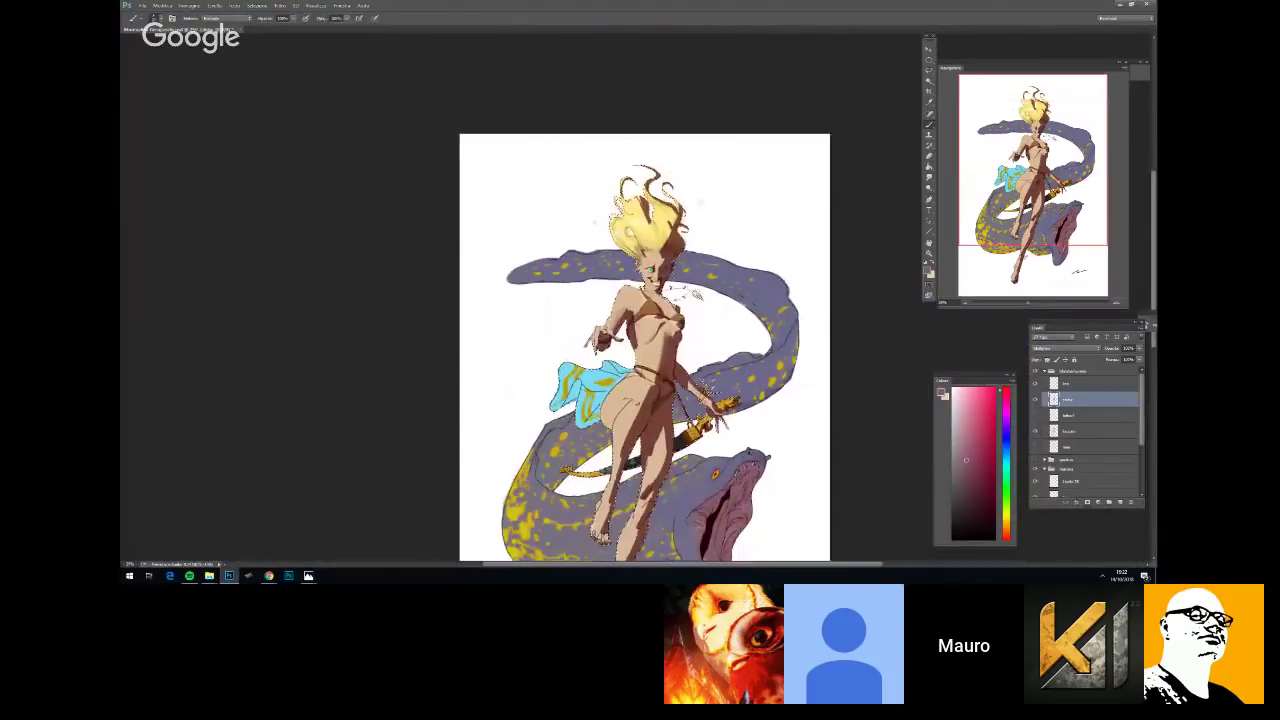
pyautogui.hotkey('ctrl', '+')
pyautogui.scroll(2, 653, 304)
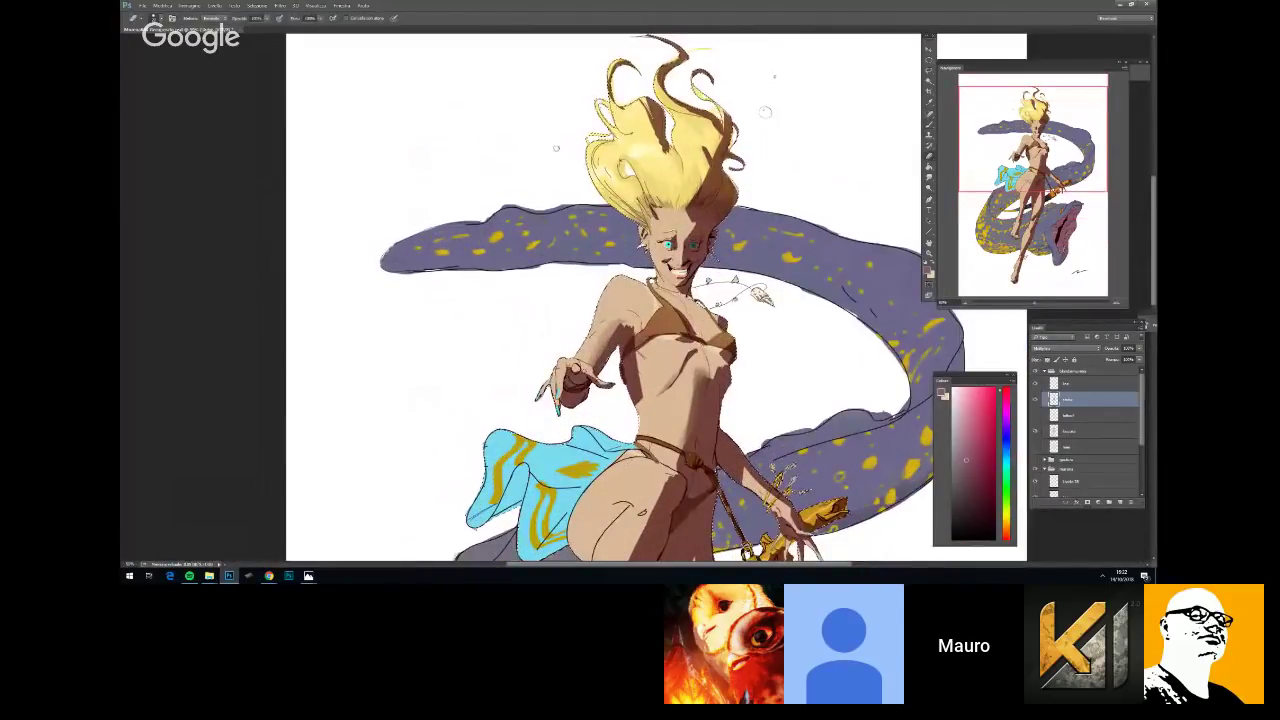
# Resize the brush and paint shadow over the palm and fingers of the woman's outstretched hand
pyautogui.press('b')
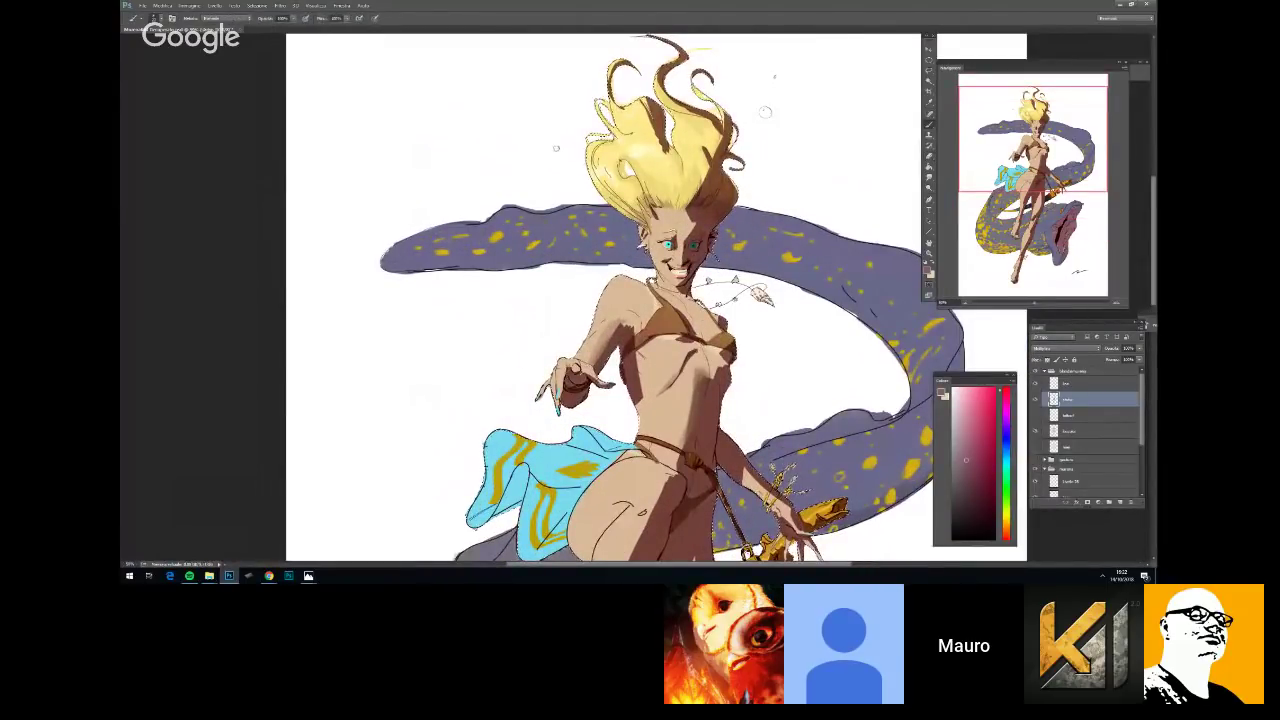
pyautogui.rightClick(628, 365)
pyautogui.click(688, 354)
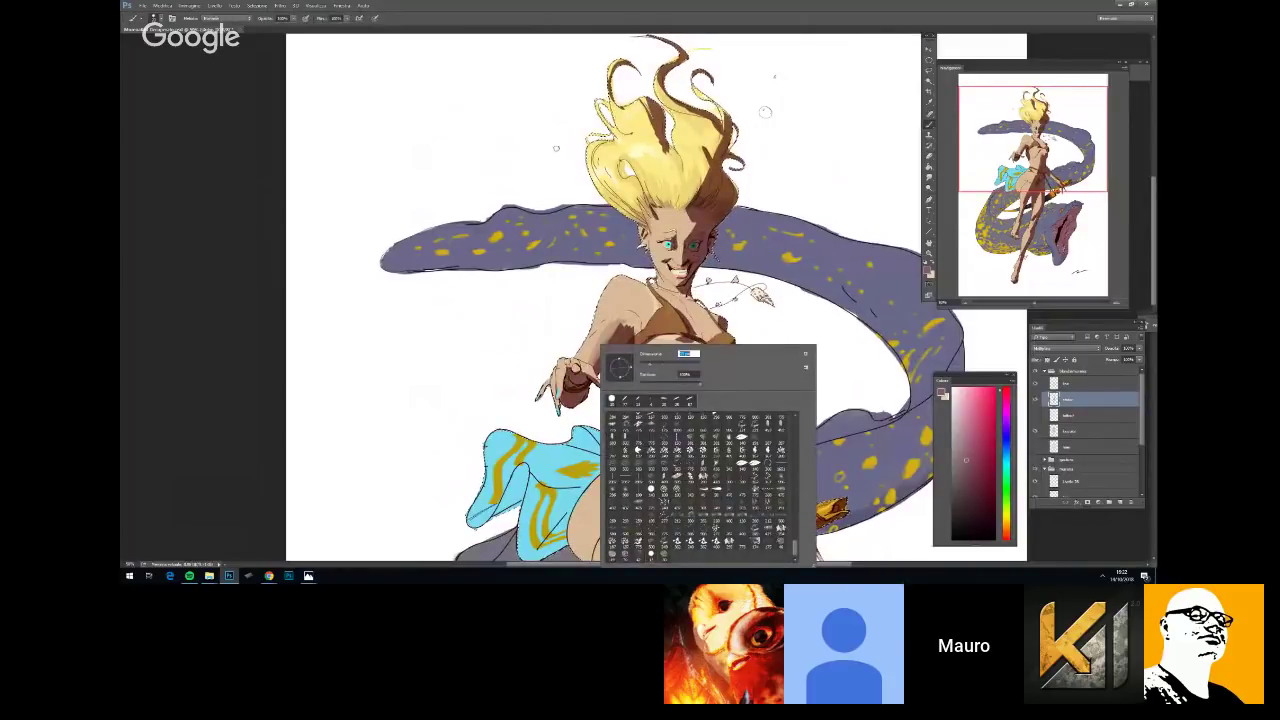
pyautogui.press('Return')
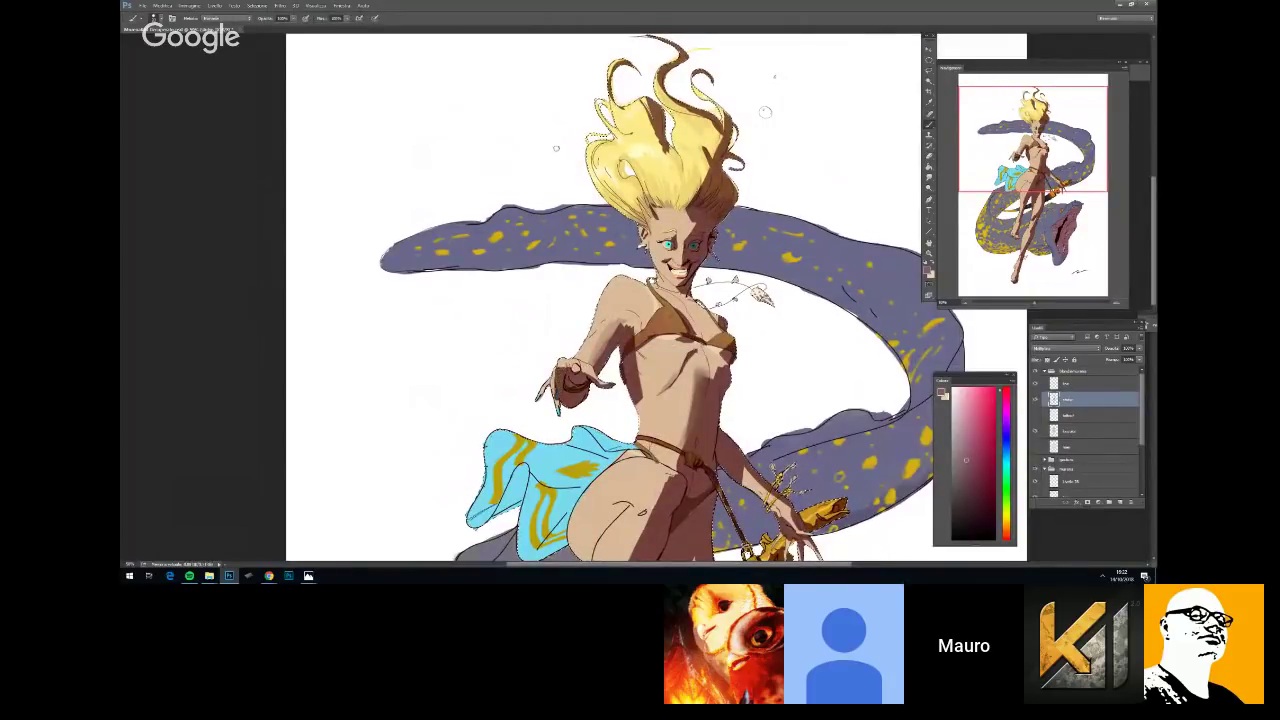
pyautogui.moveTo(780, 477)
pyautogui.mouseDown()
pyautogui.moveTo(822, 468)
pyautogui.moveTo(783, 482)
pyautogui.mouseUp()
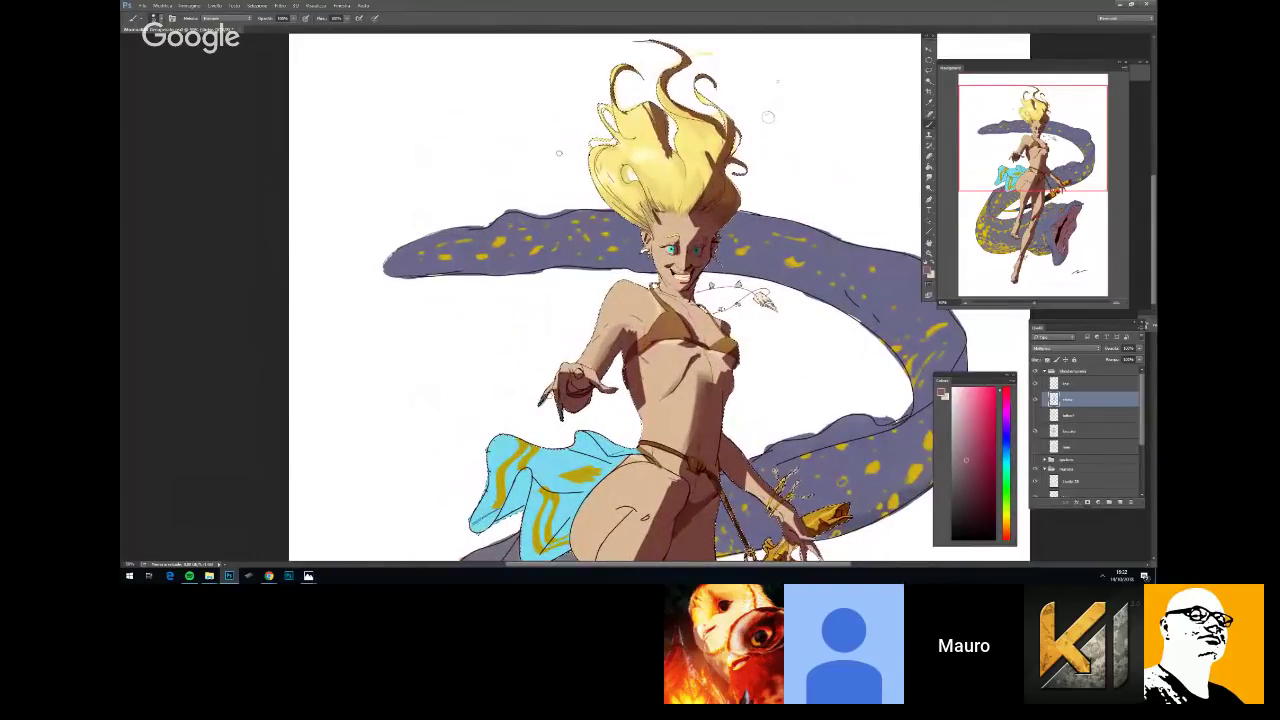
# Paint shadow along the underside of the woman's raised thigh, checking it against the whole figure
pyautogui.hotkey('ctrl', '-')
pyautogui.hotkey('ctrl', '-')
pyautogui.hotkey('ctrl', '-')
pyautogui.hotkey('ctrl', '+')
pyautogui.hotkey('ctrl', '+')
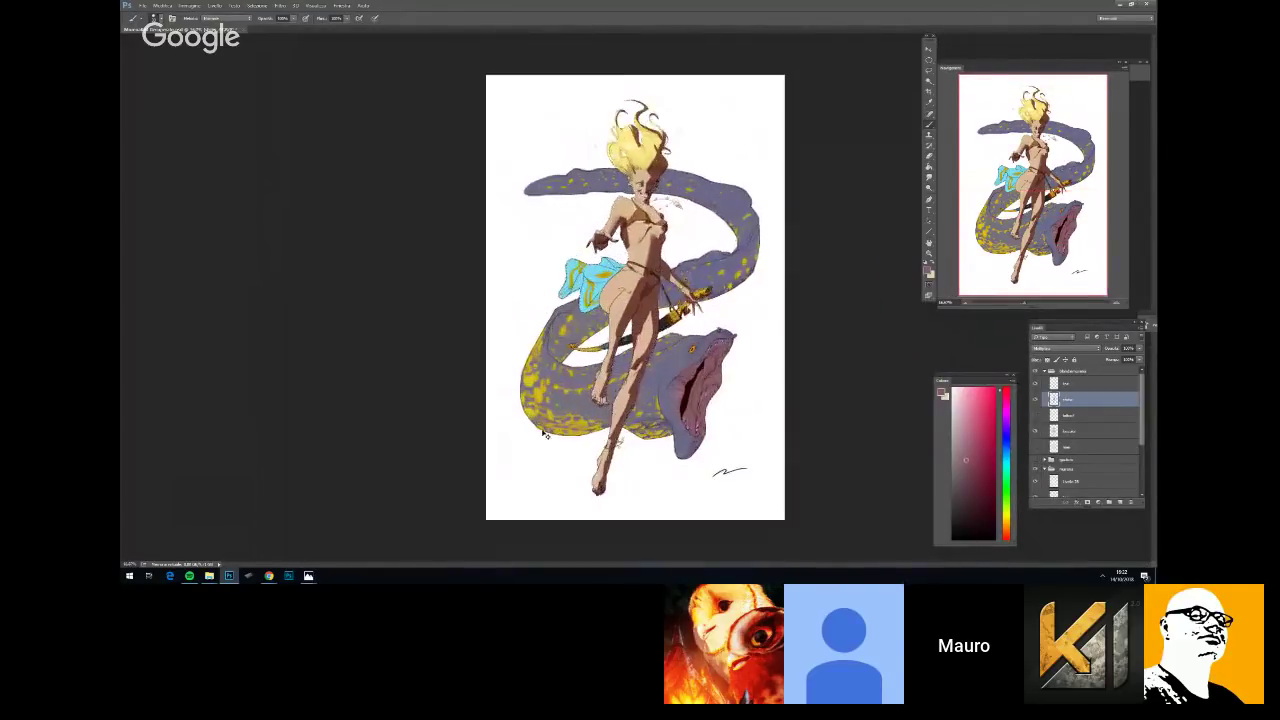
pyautogui.moveTo(703, 335); pyautogui.dragTo(731, 392)
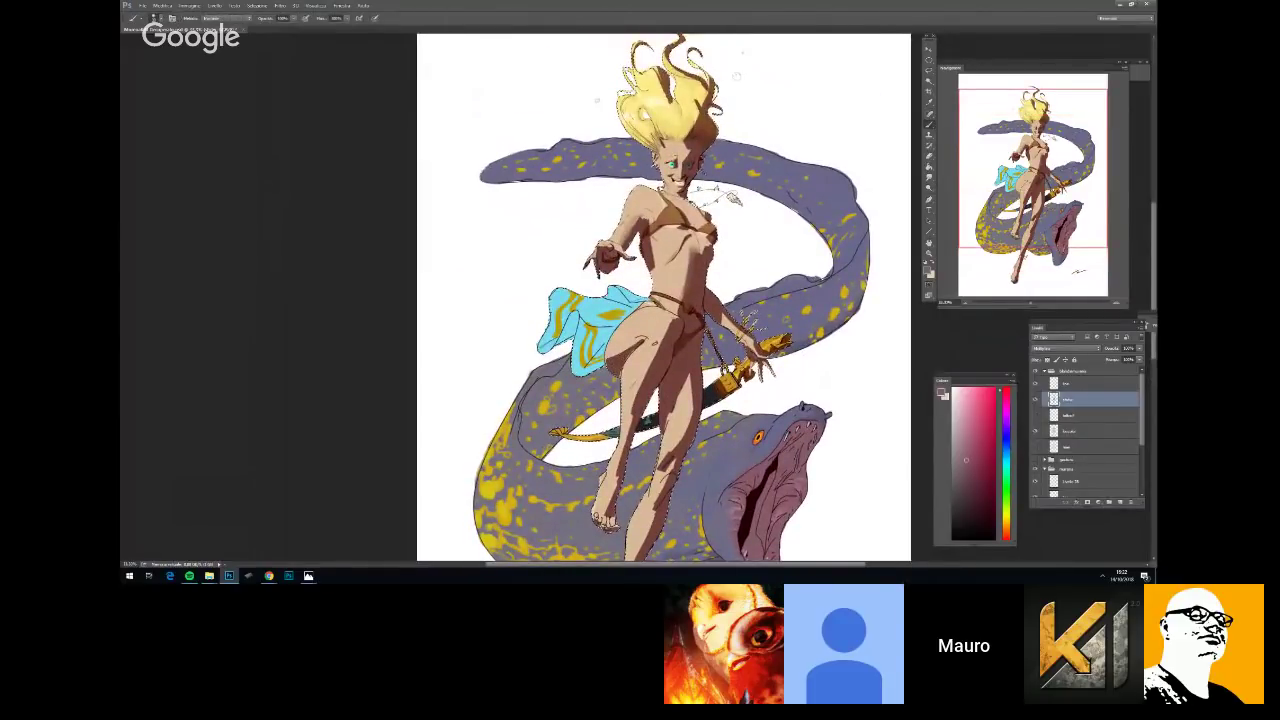
pyautogui.press('e')
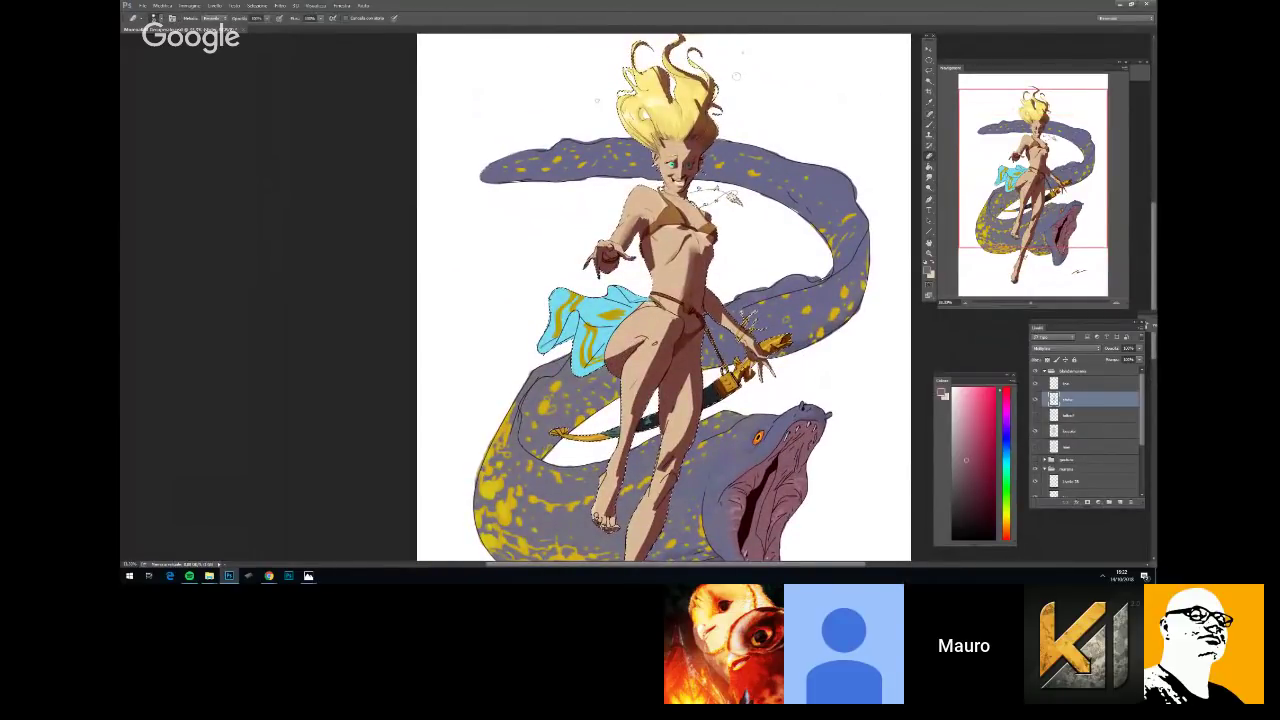
pyautogui.hotkey('ctrl', '-')
pyautogui.hotkey('ctrl', '-')
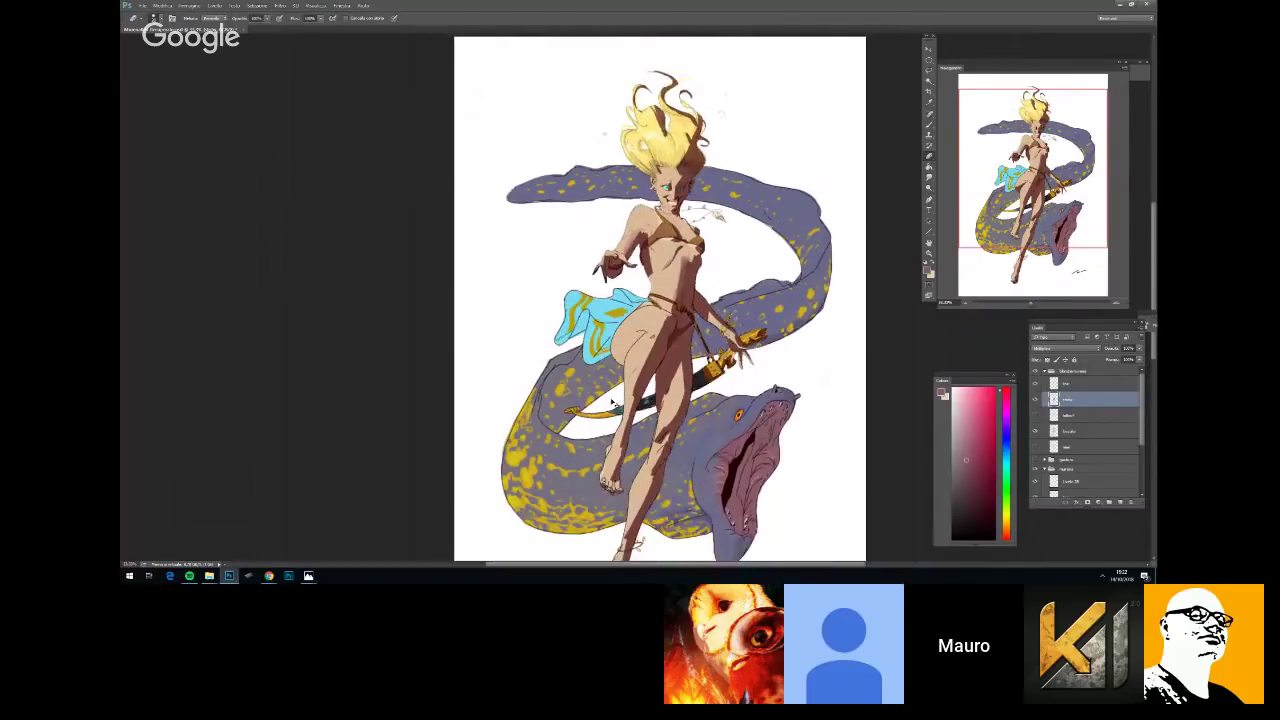
pyautogui.hotkey('ctrl', '+')
pyautogui.hotkey('ctrl', '+')
pyautogui.press('b')
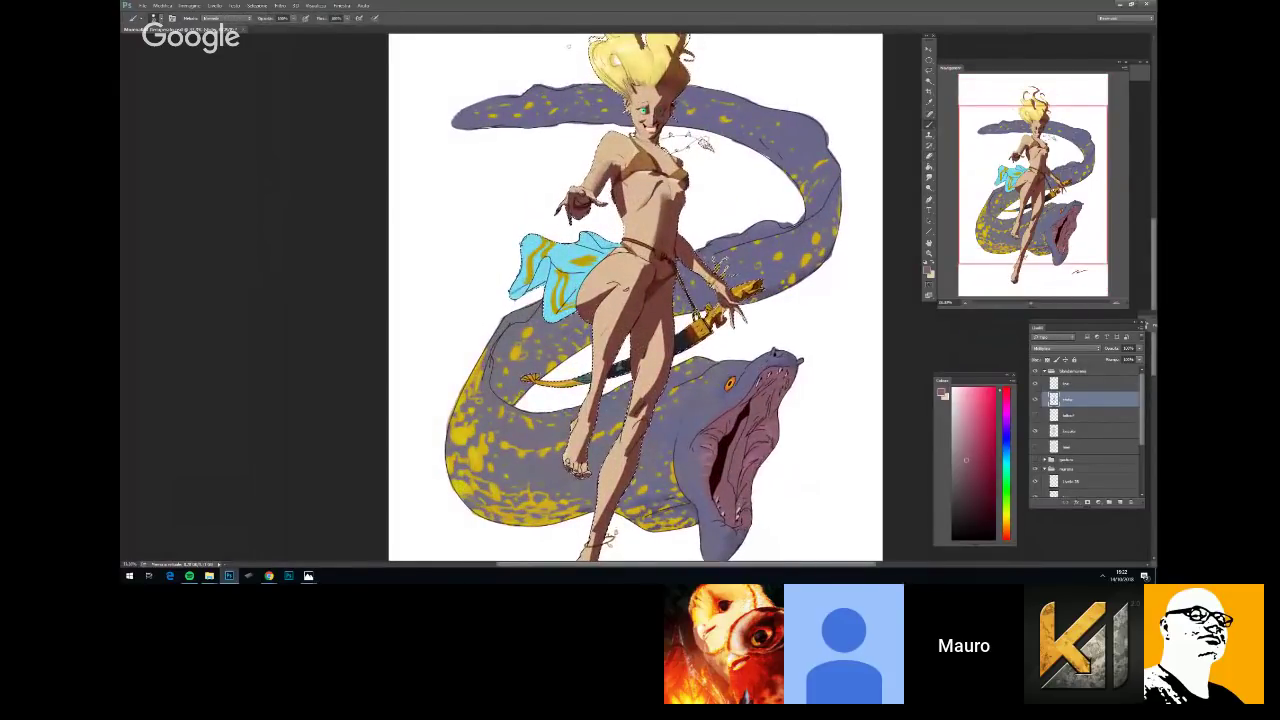
# Adjust the brush and paint shadow on the hanging folds of the blue cloth behind the woman's hip
pyautogui.rightClick(668, 309)
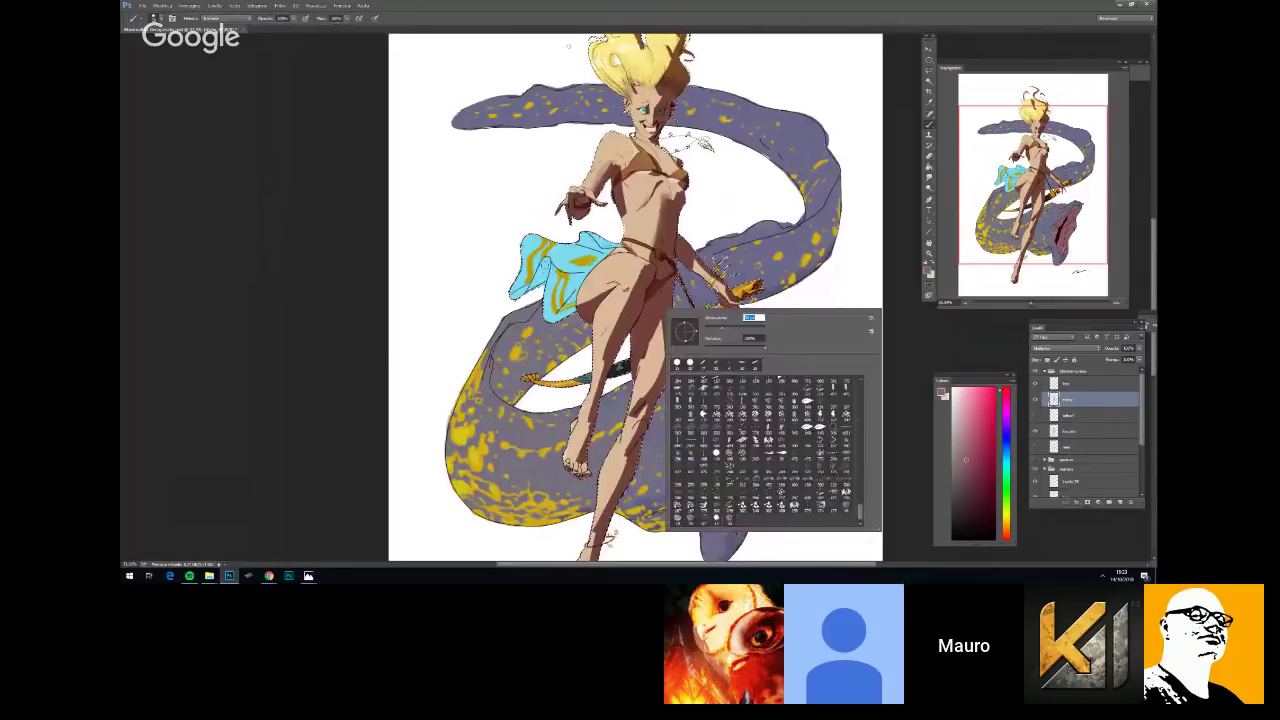
pyautogui.press('Return')
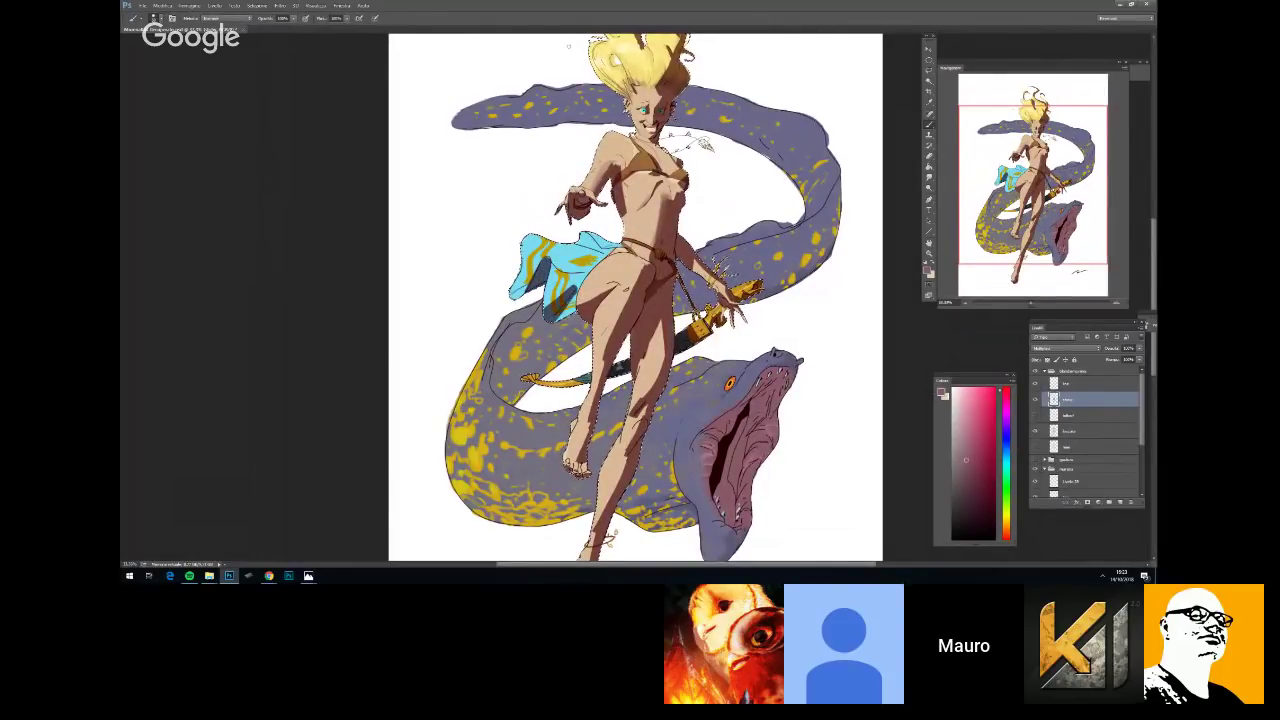
pyautogui.hotkey('ctrl', '-')
pyautogui.hotkey('ctrl', '-')
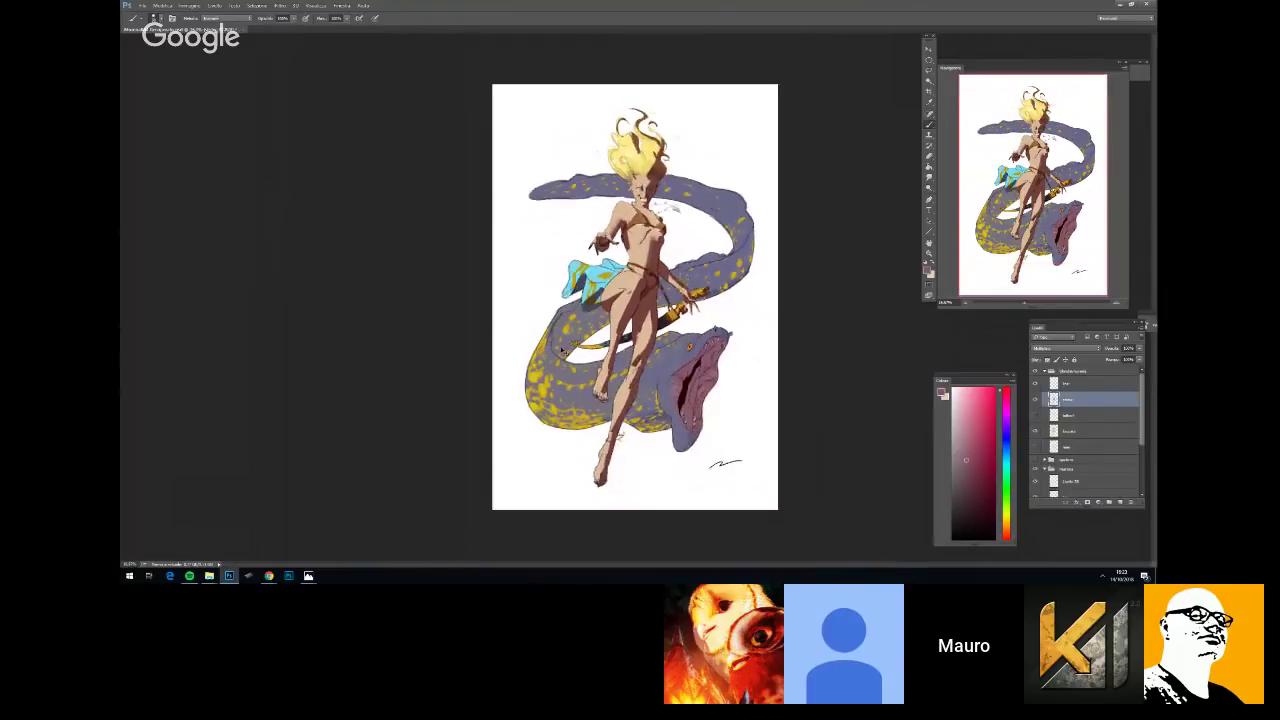
pyautogui.hotkey('ctrl', '+')
pyautogui.hotkey('ctrl', '+')
# Refine the blue cloth's fold shadows with the eraser and a resized brush, extending them to the cloth's outer tip
pyautogui.hotkey('shift', 'b')
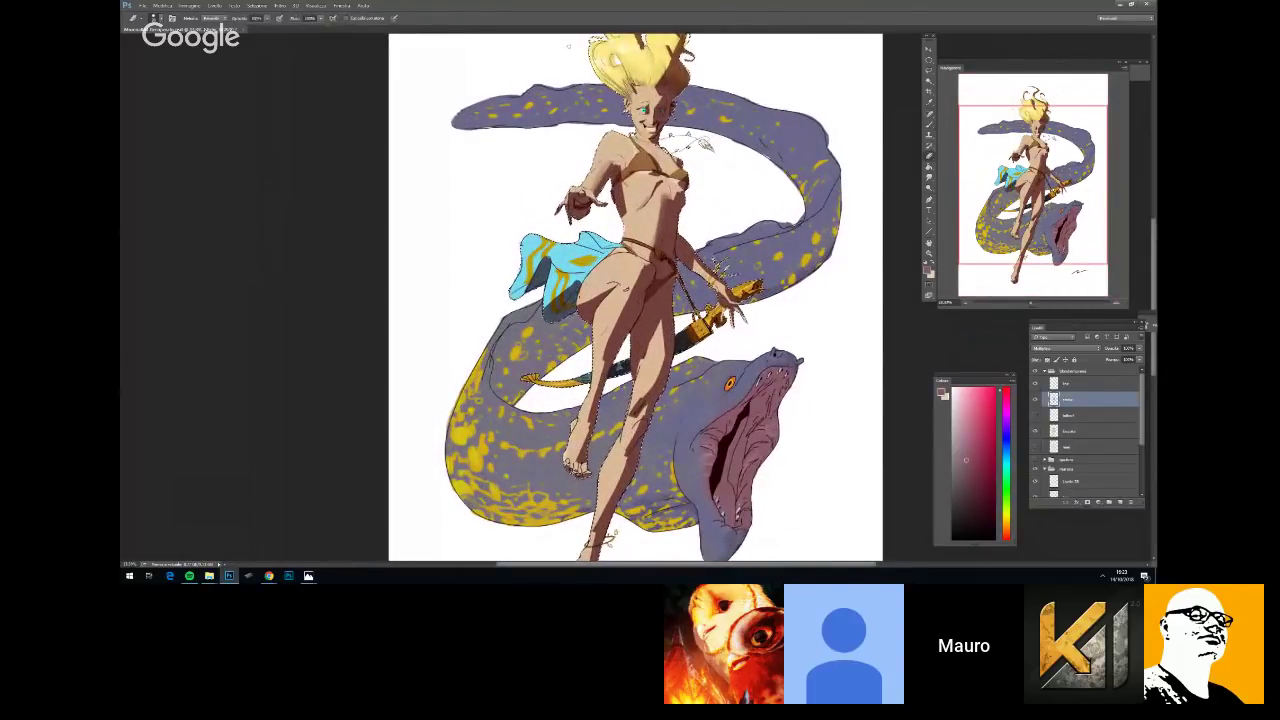
pyautogui.hotkey('ctrl', '-')
pyautogui.hotkey('ctrl', '-')
pyautogui.hotkey('ctrl', '+')
pyautogui.hotkey('ctrl', '+')
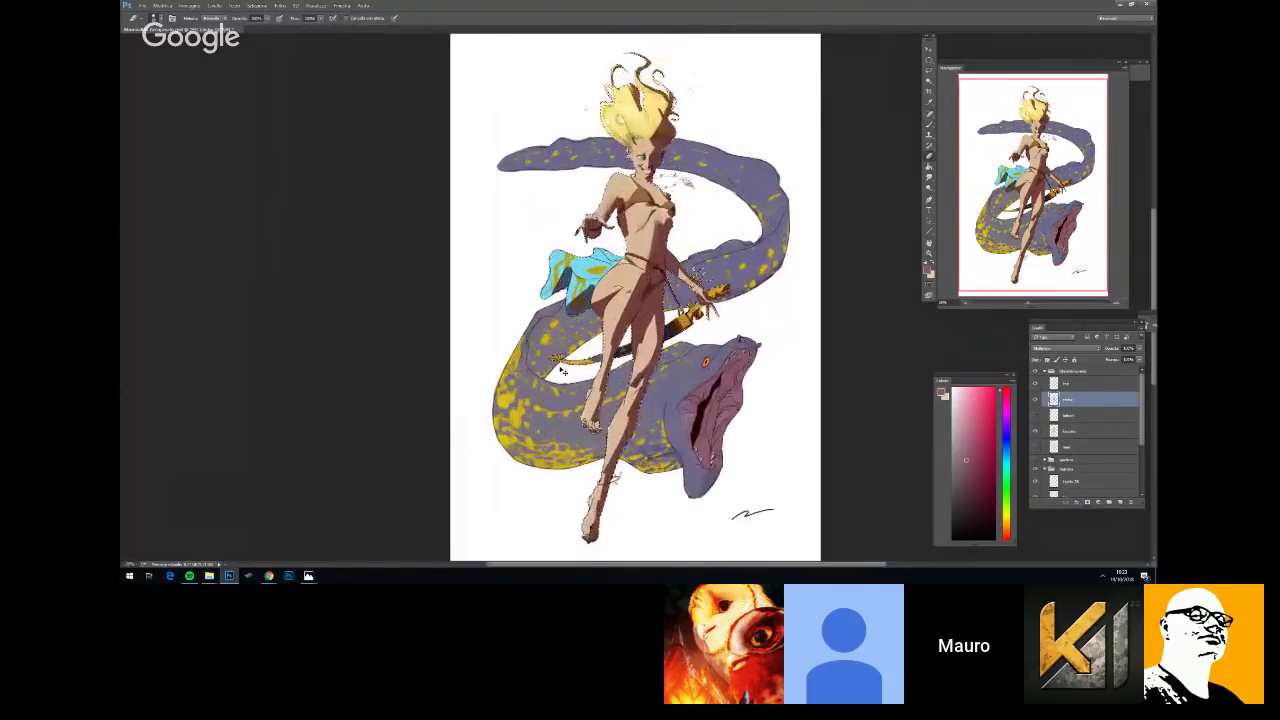
pyautogui.press('b')
pyautogui.rightClick(609, 285)
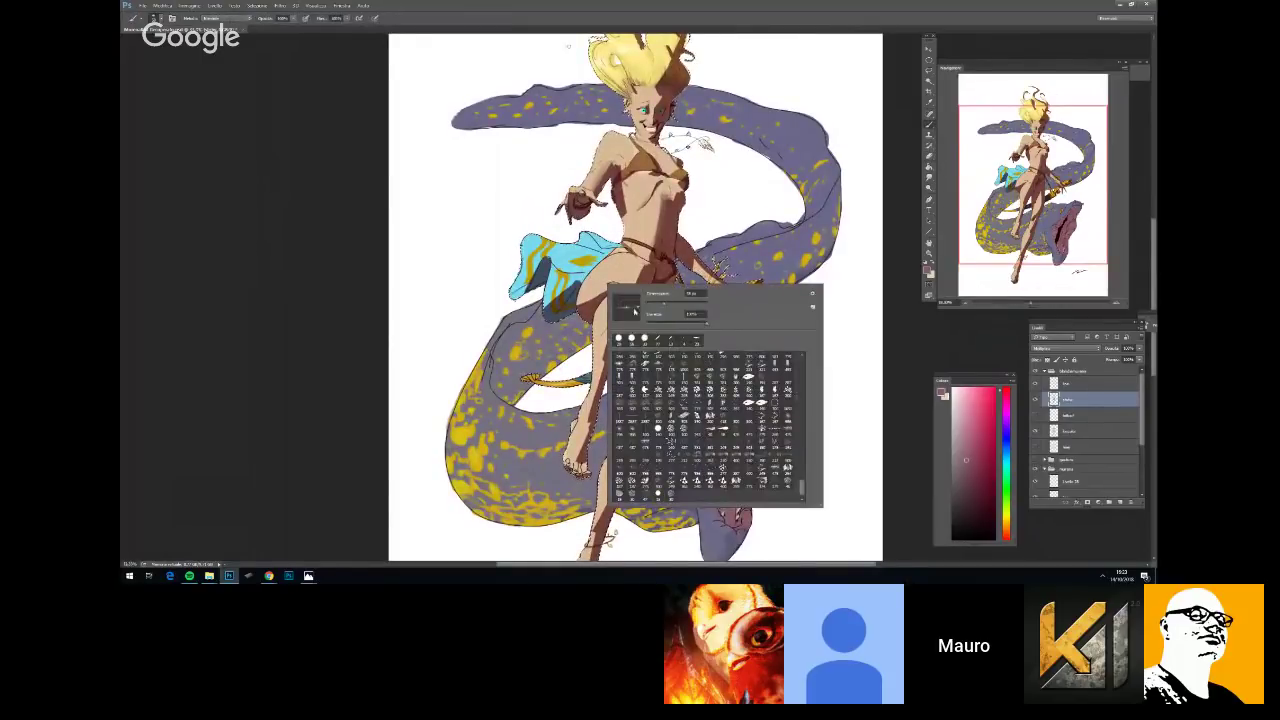
pyautogui.press('Return')
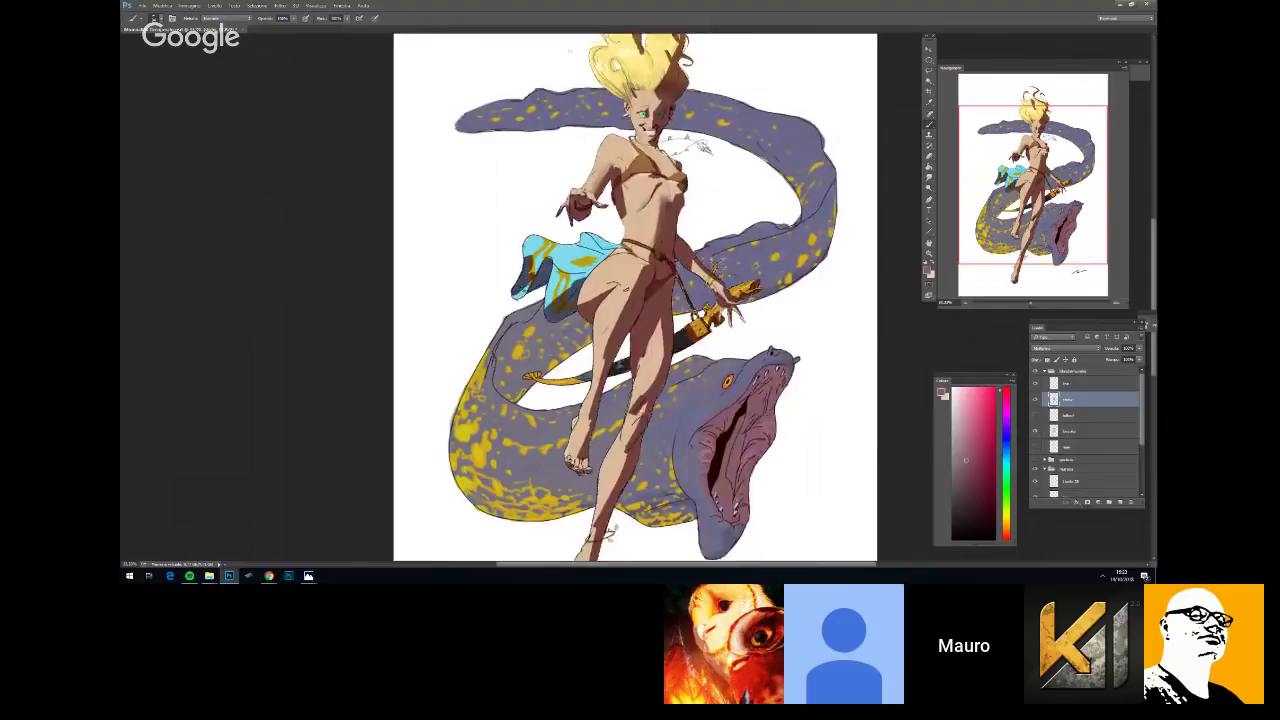
pyautogui.hotkey('ctrl', '-')
pyautogui.hotkey('ctrl', '-')
pyautogui.hotkey('ctrl', '+')
pyautogui.hotkey('ctrl', '+')
pyautogui.hotkey('ctrl', '+')
# Examine the shading of the woman's torso, legs and blue cloth both up close and in the full composition
pyautogui.rightClick(652, 245)
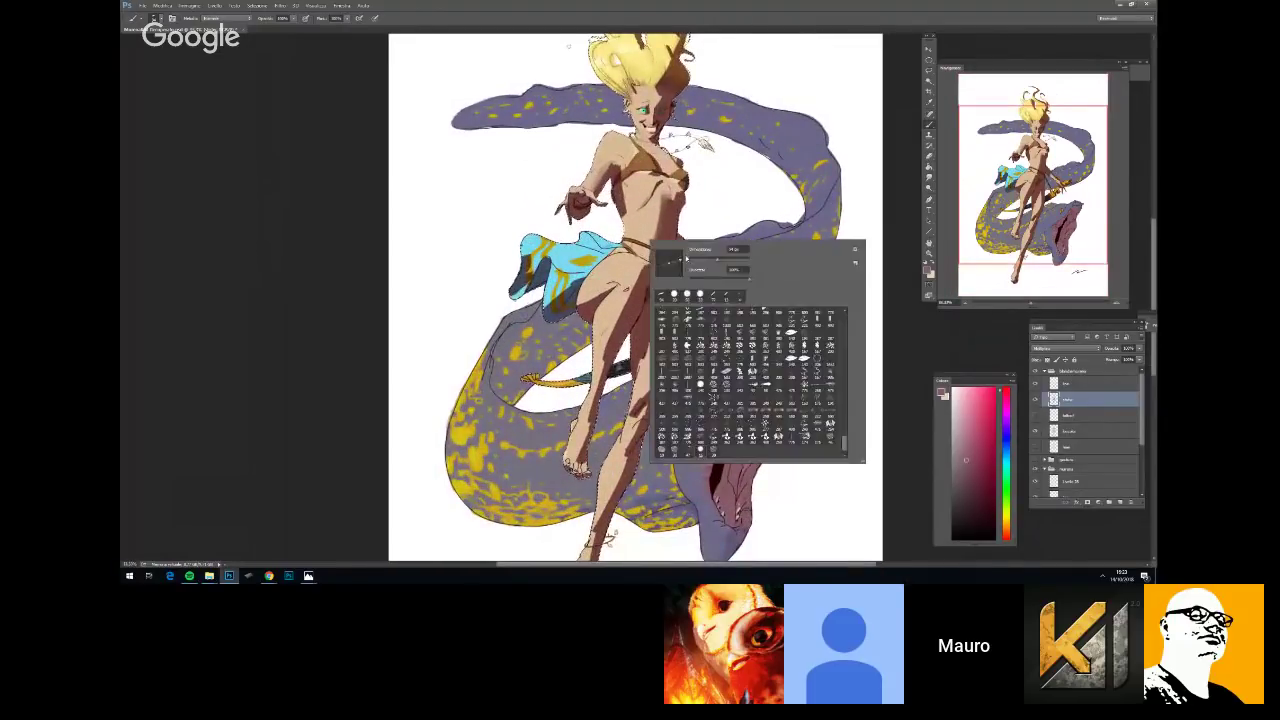
pyautogui.press('Escape')
pyautogui.hotkey('ctrl', '+')
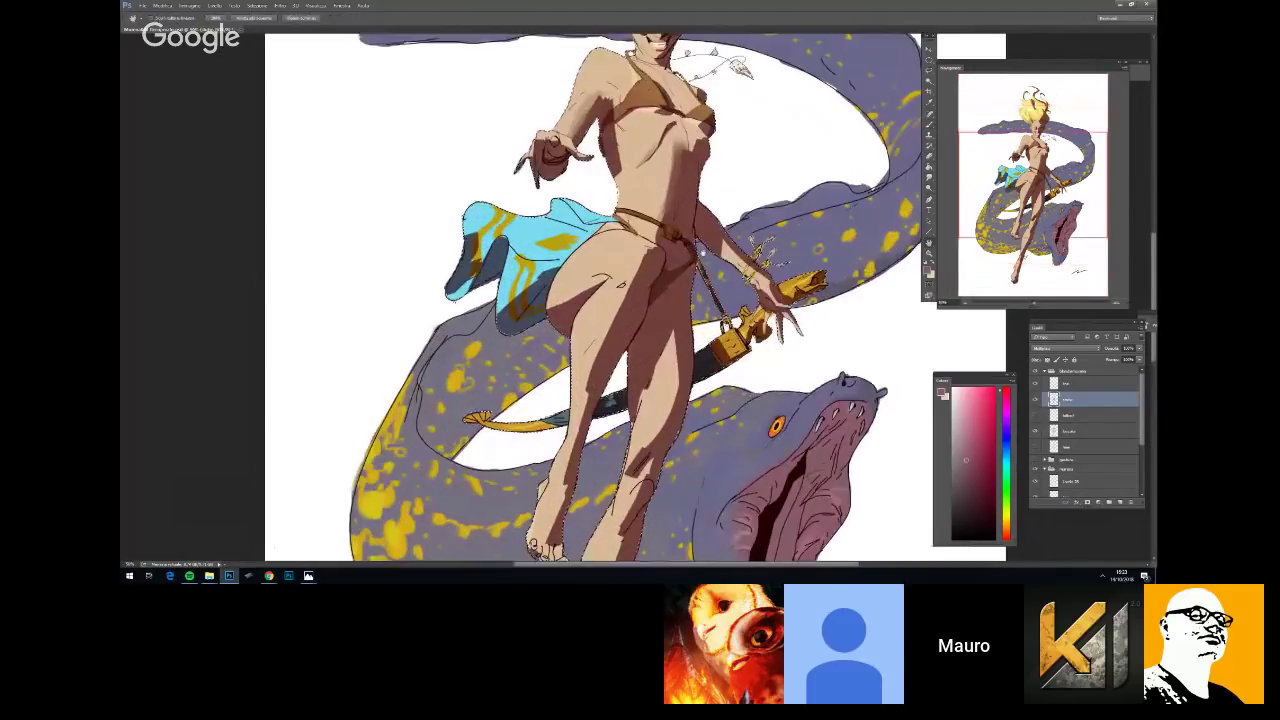
pyautogui.hotkey('ctrl', '-')
pyautogui.hotkey('ctrl', '+')
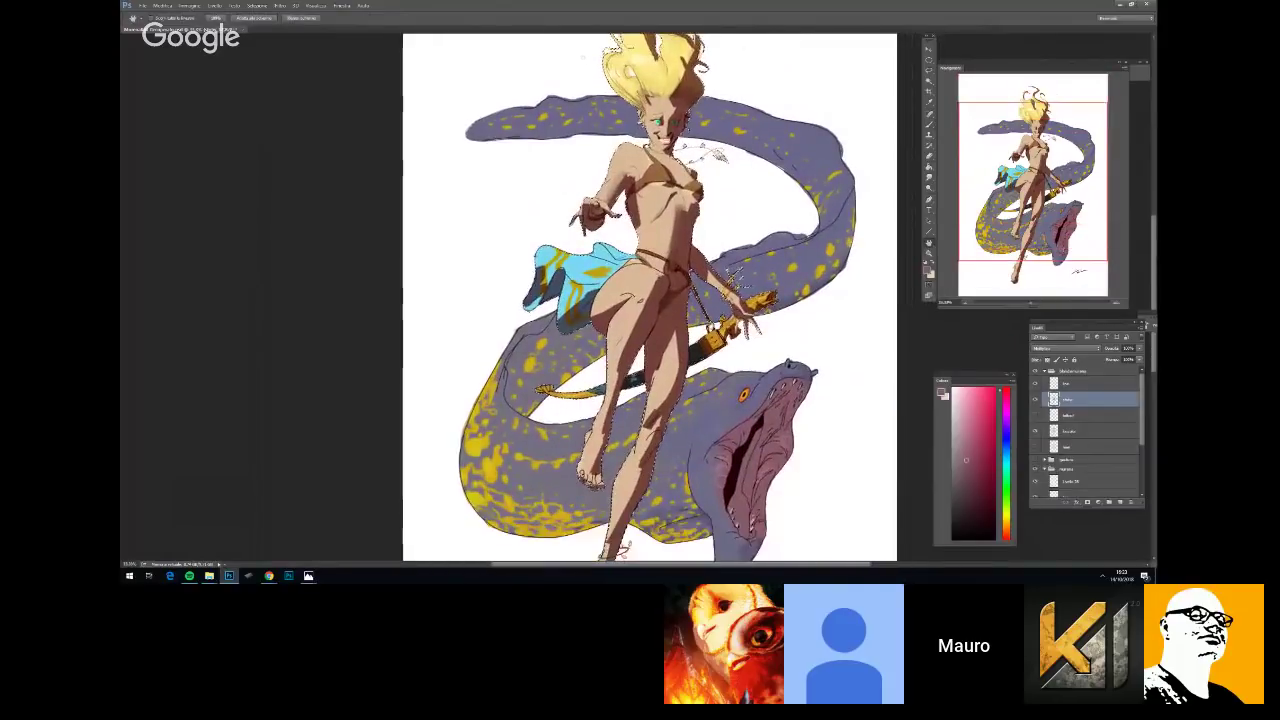
pyautogui.hotkey('ctrl', '-')
pyautogui.hotkey('ctrl', '-')
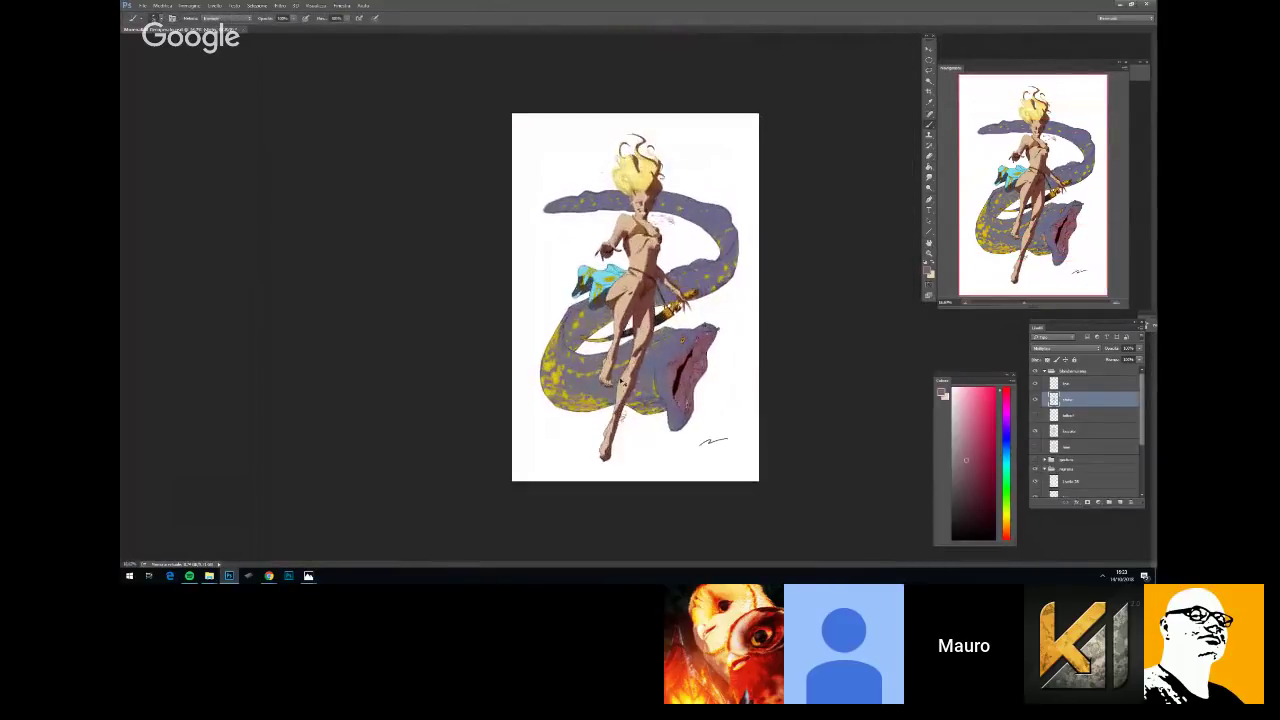
pyautogui.hotkey('ctrl', '+')
pyautogui.hotkey('ctrl', '+')
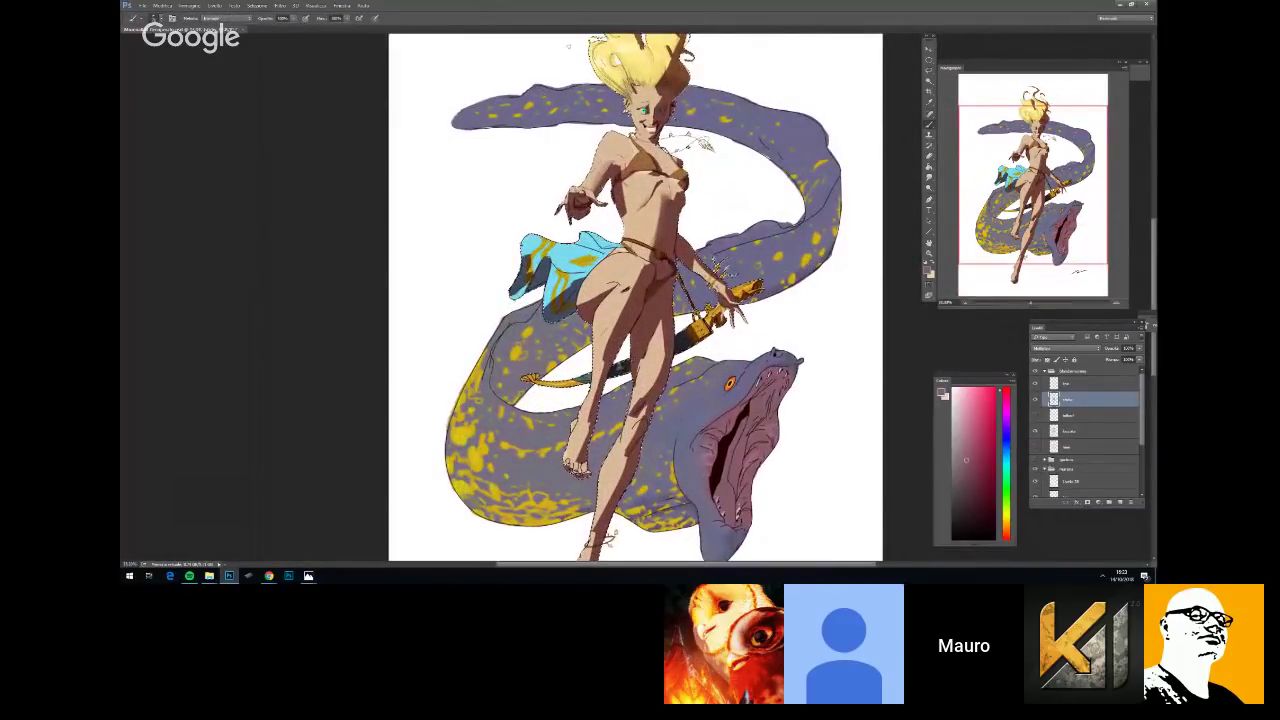
pyautogui.hotkey('ctrl', '+')
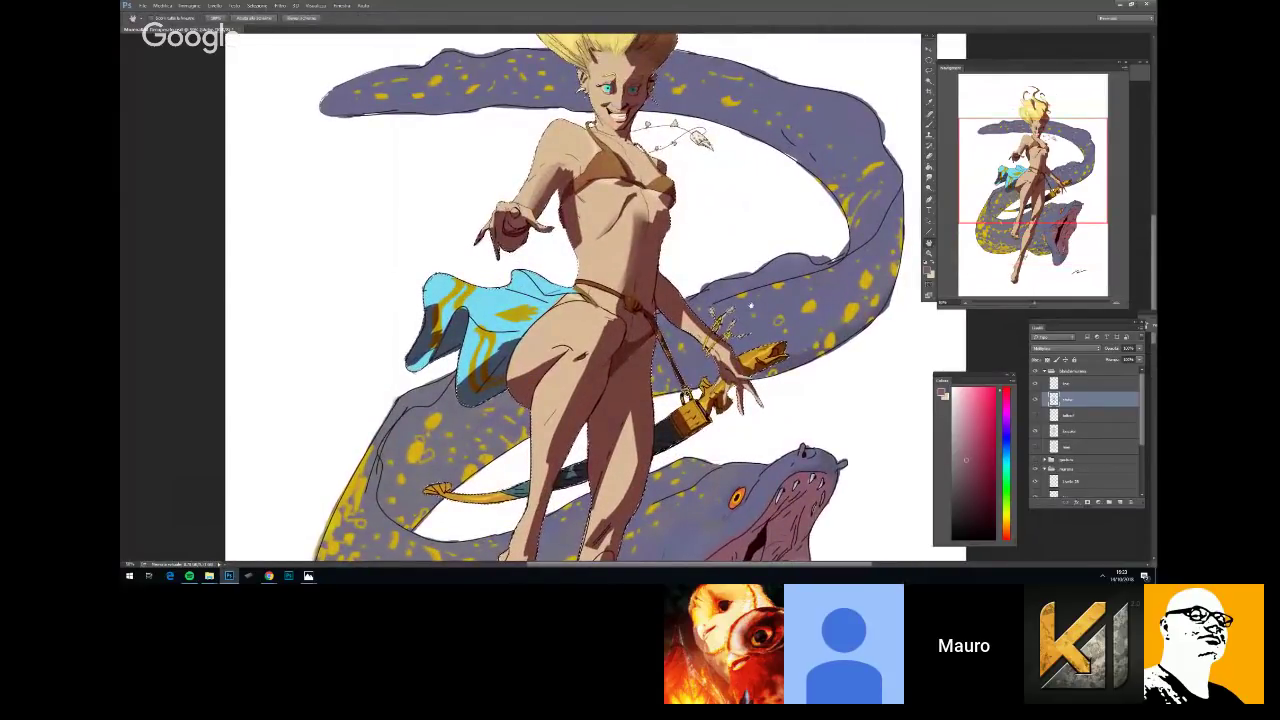
pyautogui.hotkey('ctrl', '-')
pyautogui.hotkey('ctrl', '+')
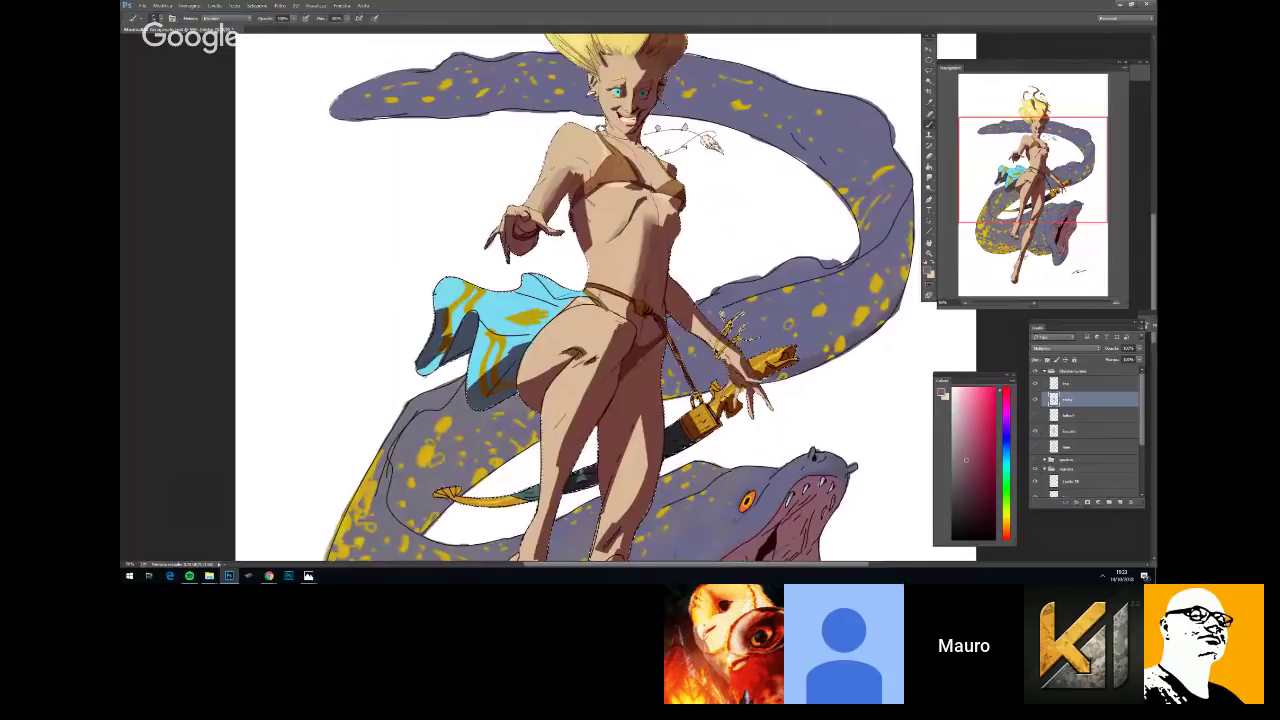
# Adjust the brush size and paint a small crease shadow at the top of the woman's raised thigh
pyautogui.moveTo(562, 354); pyautogui.dragTo(583, 351)
pyautogui.rightClick(631, 367)
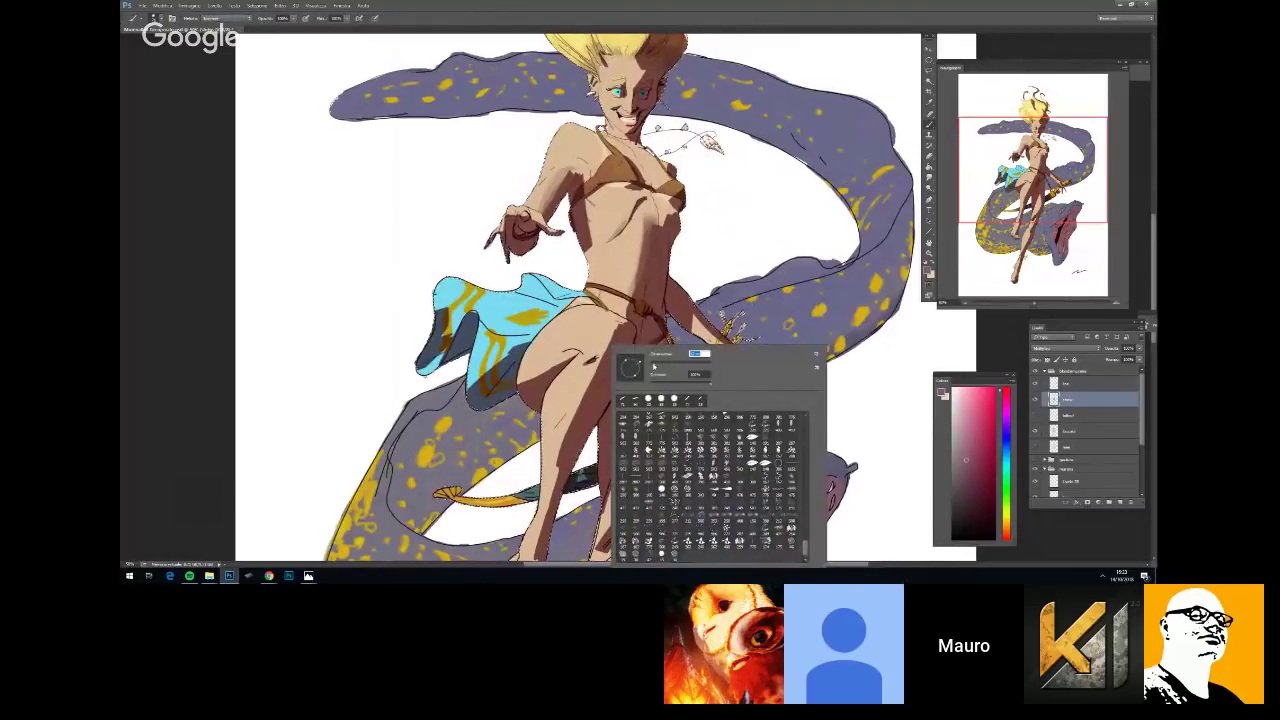
pyautogui.press('Return')
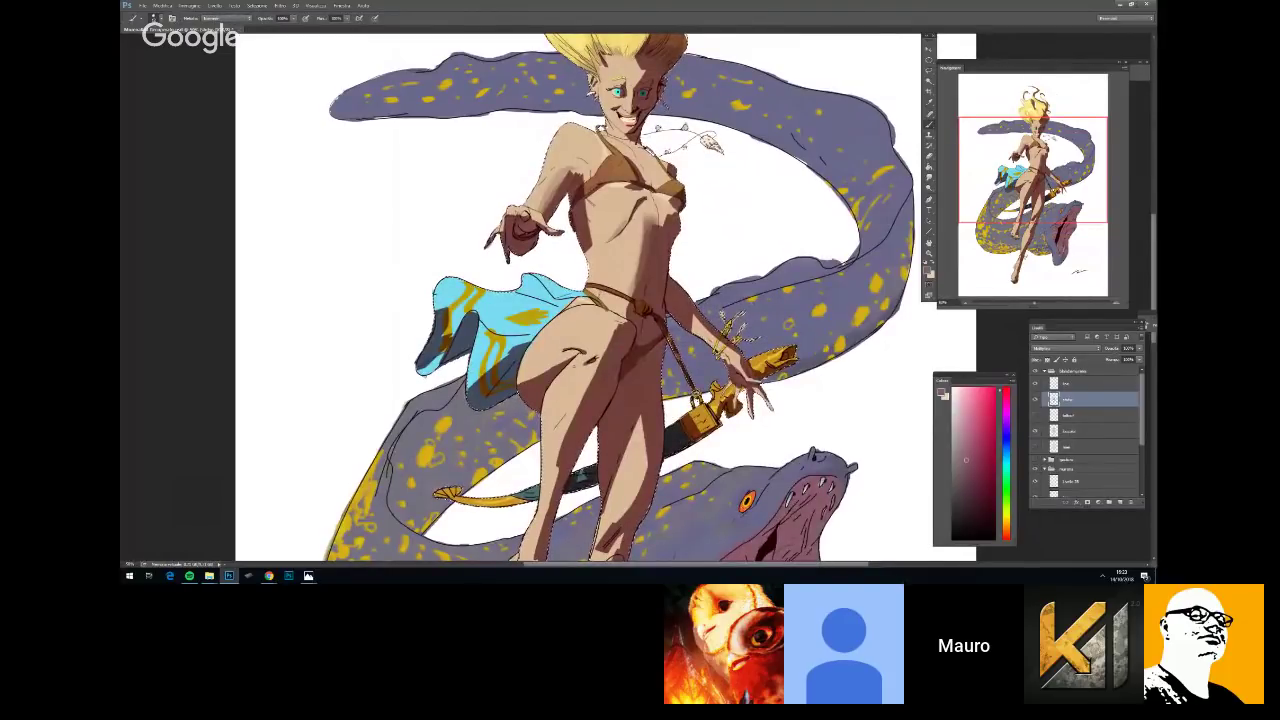
pyautogui.moveTo(686, 237); pyautogui.dragTo(662, 321)
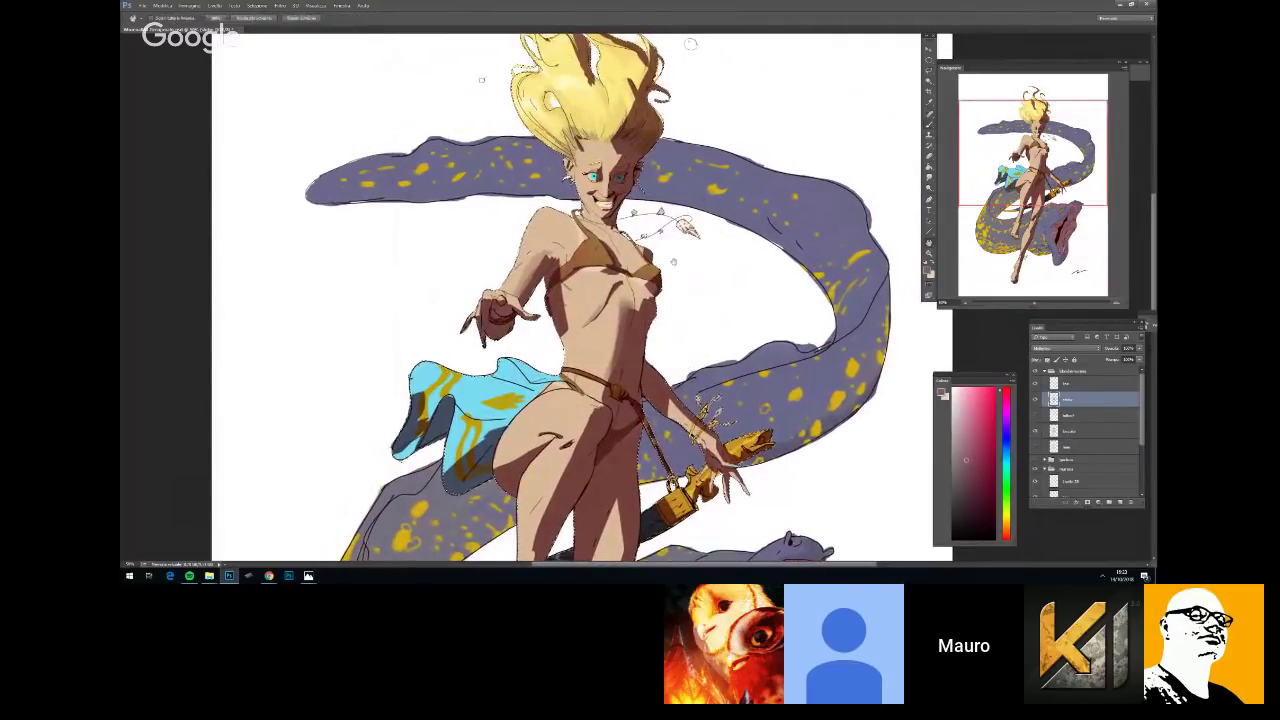
# Paint shadow on the shell ornament floating at the end of the string beside the woman's neck
pyautogui.moveTo(690, 44); pyautogui.dragTo(676, 108)
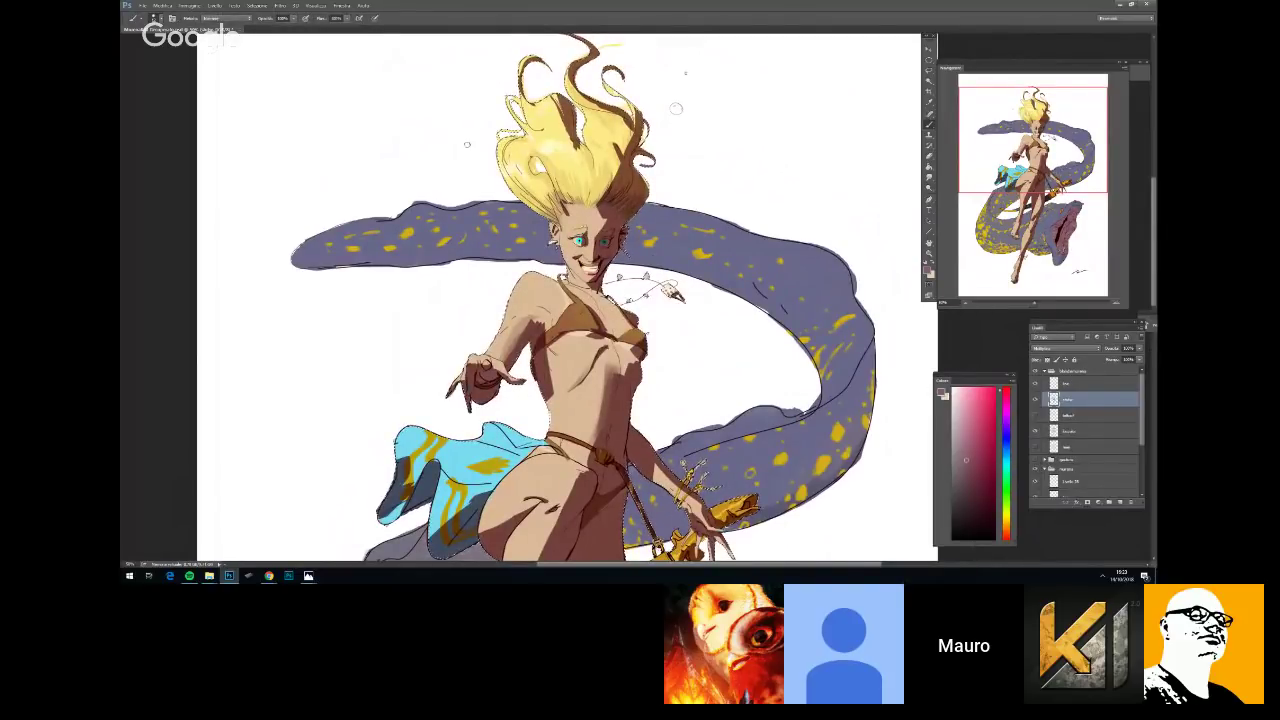
pyautogui.press('e')
pyautogui.hotkey('ctrl', '+')
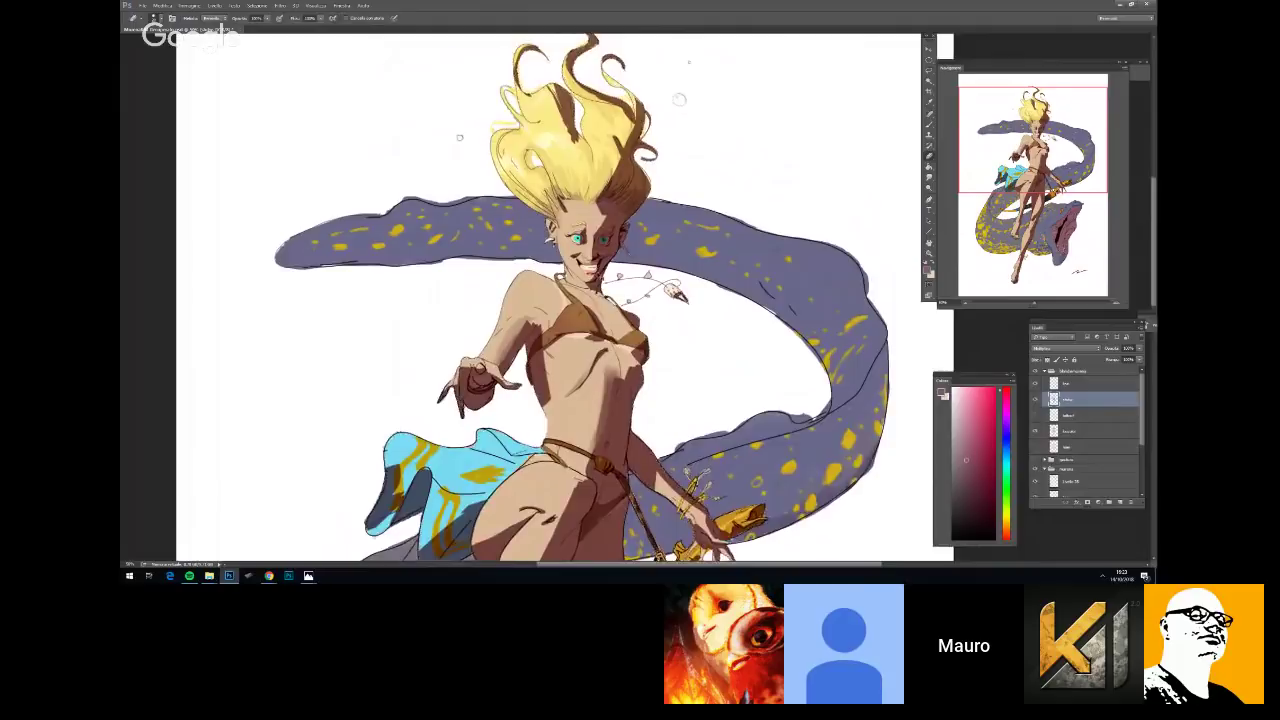
pyautogui.scroll(1, 633, 293)
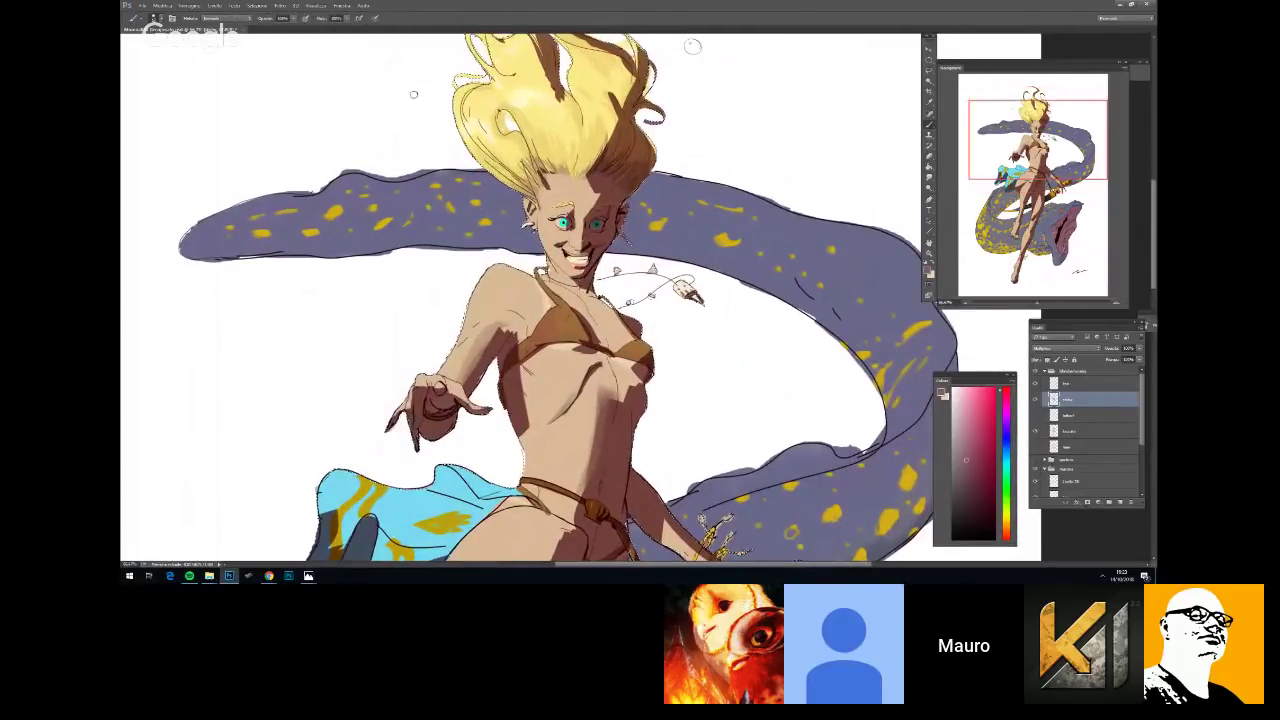
pyautogui.hotkey('ctrl', '-')
pyautogui.hotkey('ctrl', '-')
pyautogui.hotkey('ctrl', '+')
pyautogui.press('space')
pyautogui.moveTo(670, 263); pyautogui.dragTo(656, 301)
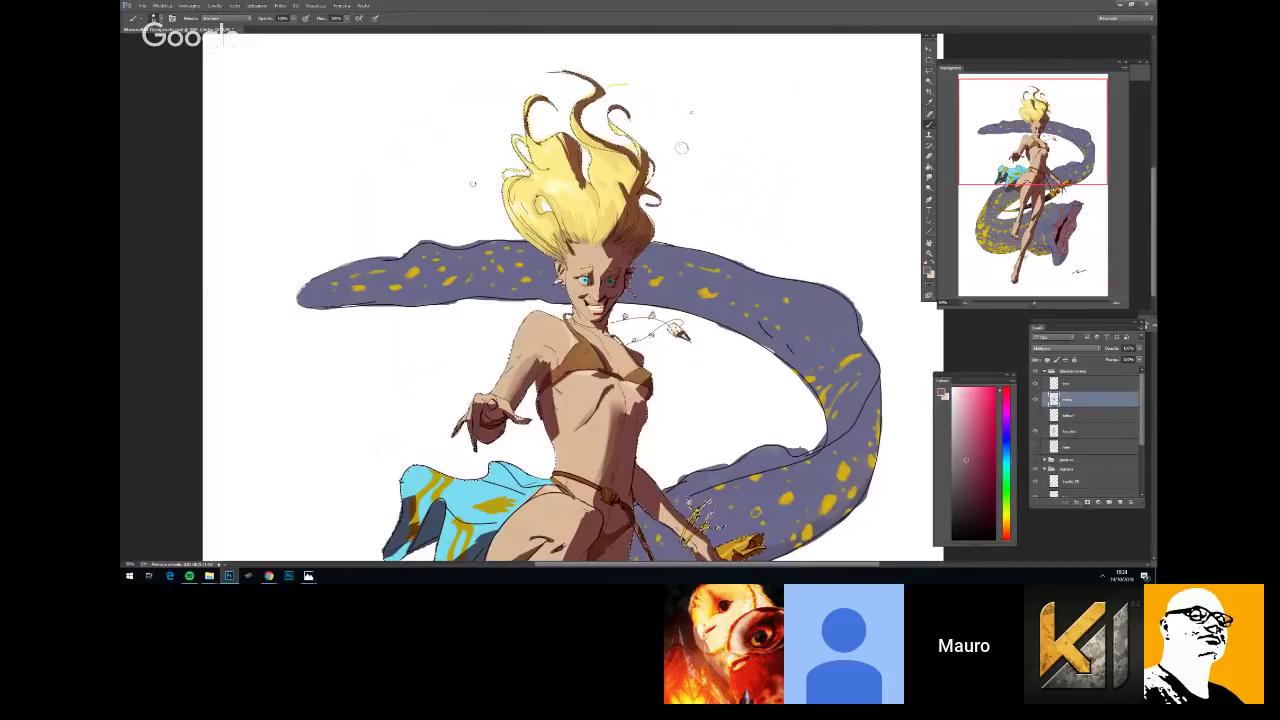
# Resize the eraser and brush and touch up the shadow details around the woman's eyes and forehead
pyautogui.hotkey('ctrl', '+')
pyautogui.hotkey('ctrl', '+')
pyautogui.moveTo(600, 300); pyautogui.dragTo(640, 328)
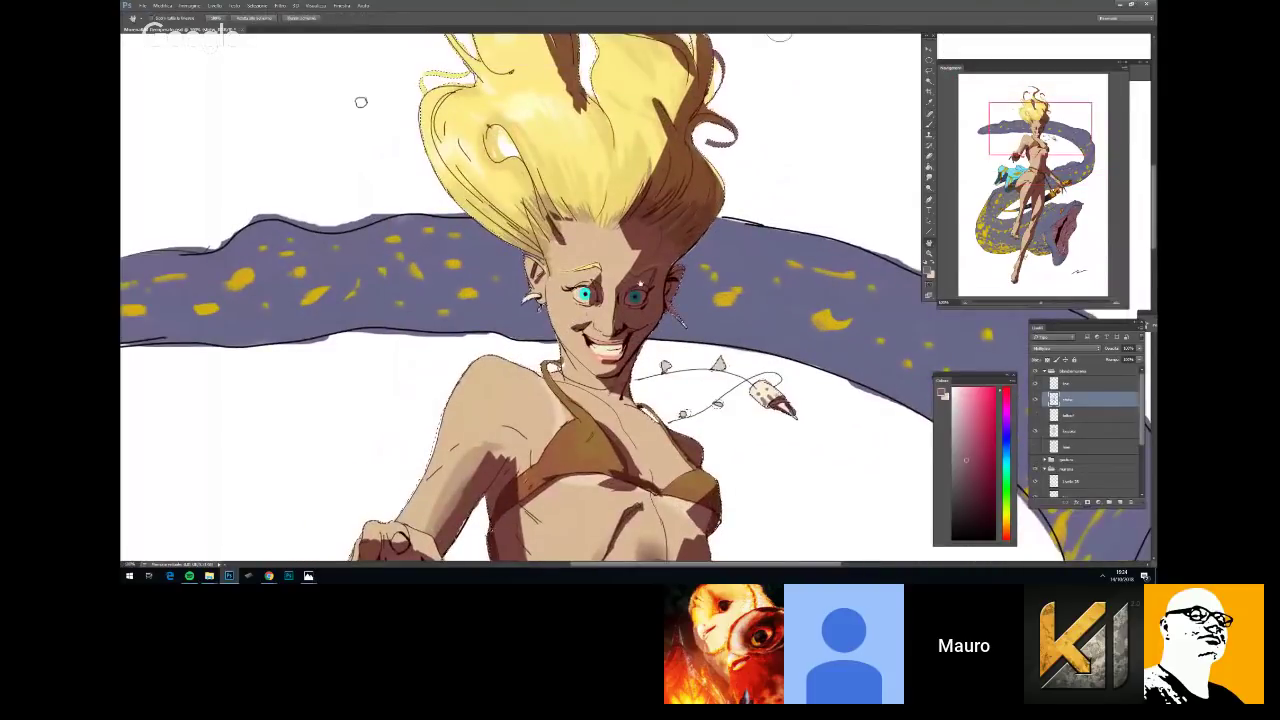
pyautogui.press('e')
pyautogui.rightClick(601, 294)
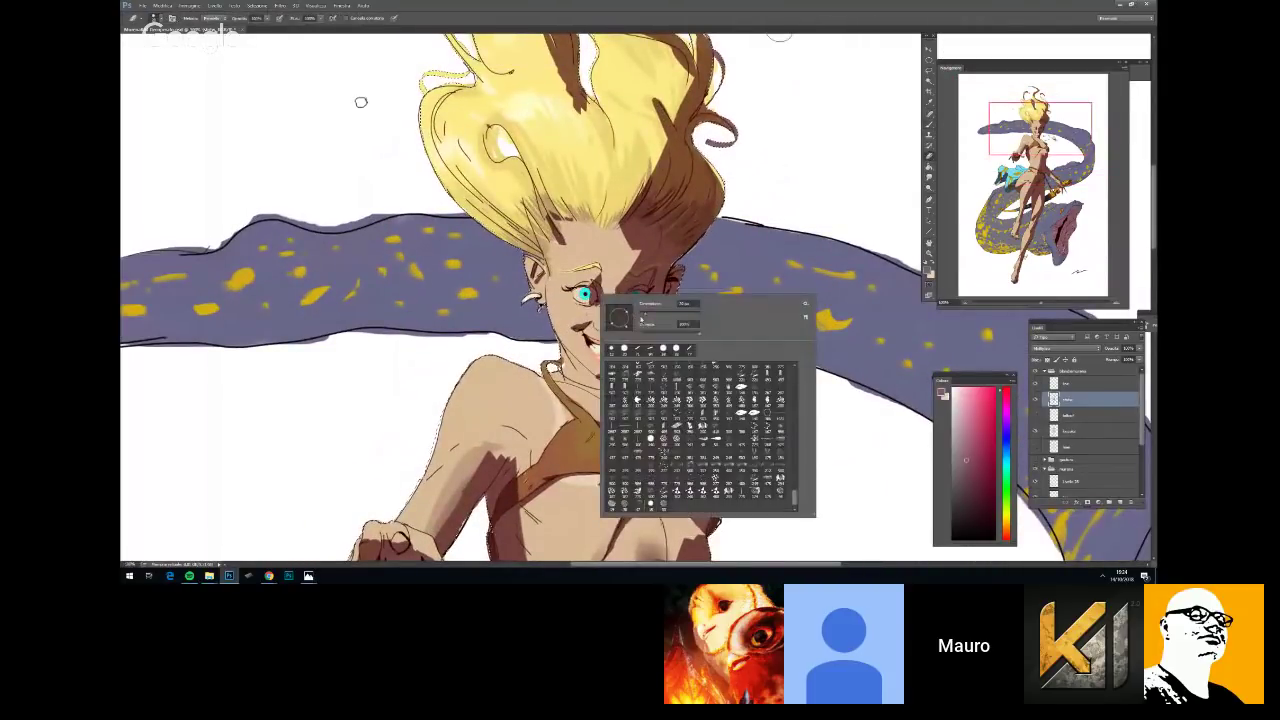
pyautogui.press('Return')
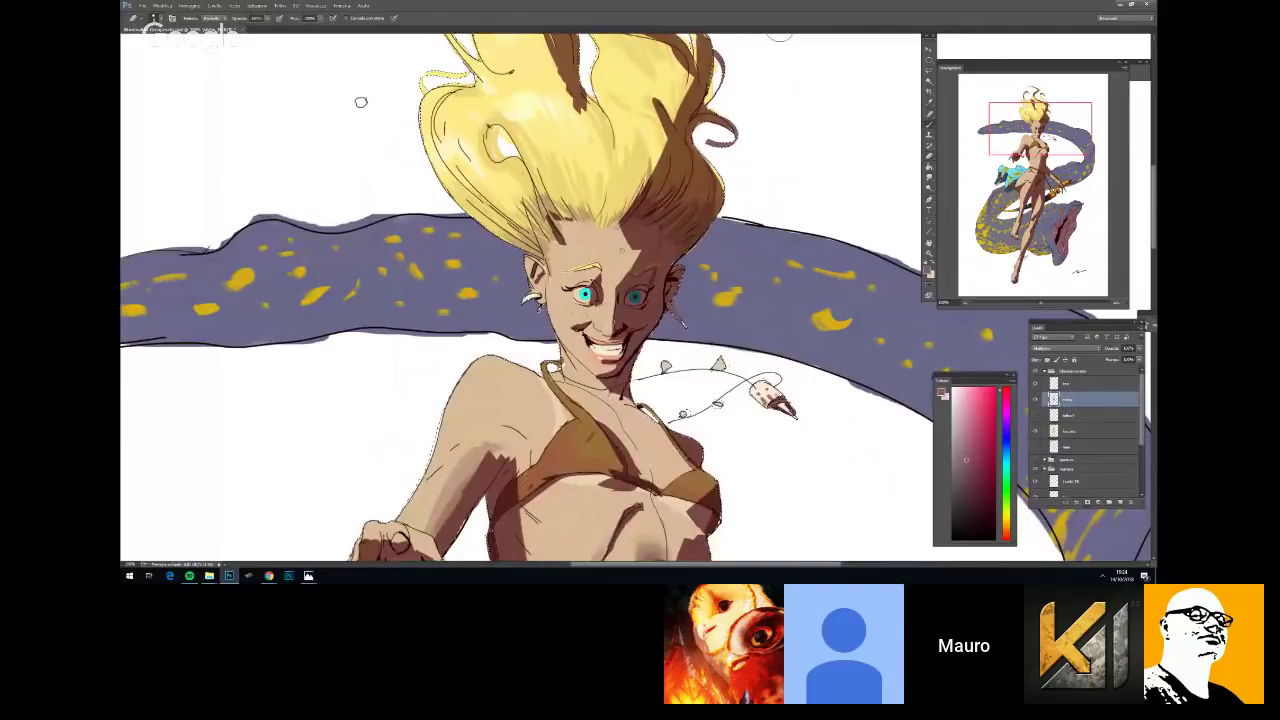
pyautogui.rightClick(612, 312)
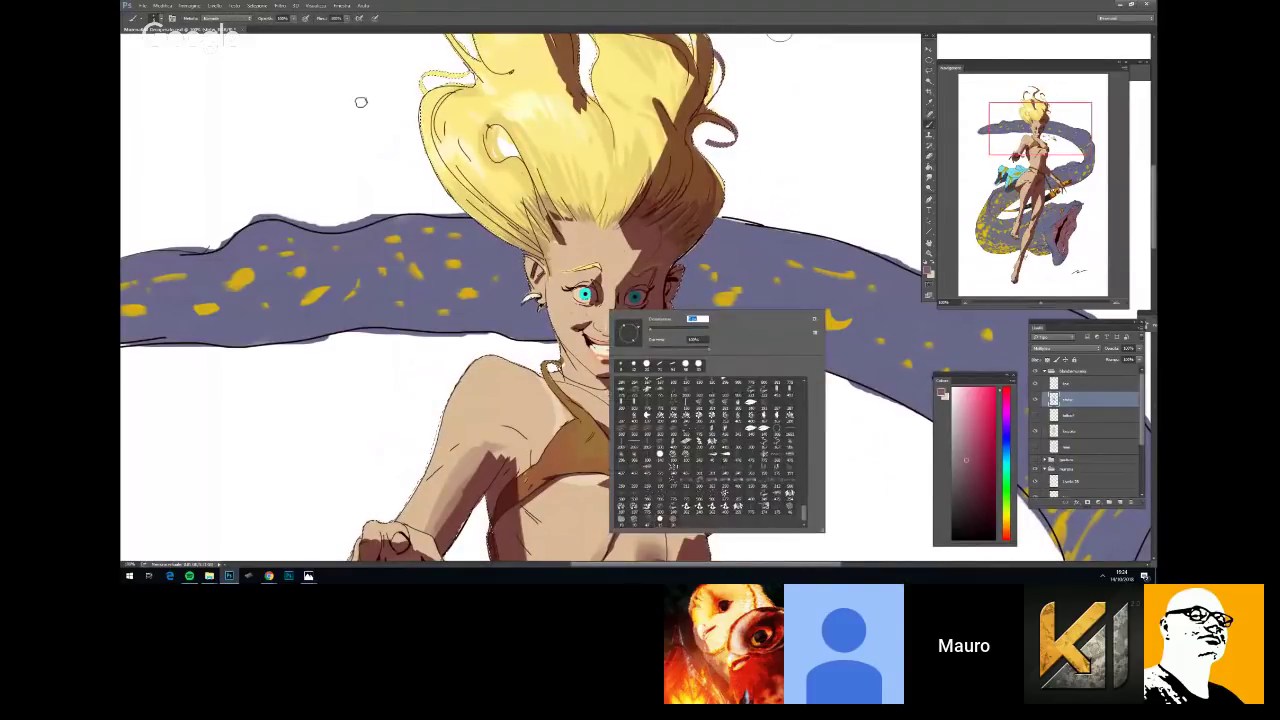
pyautogui.press('Escape')
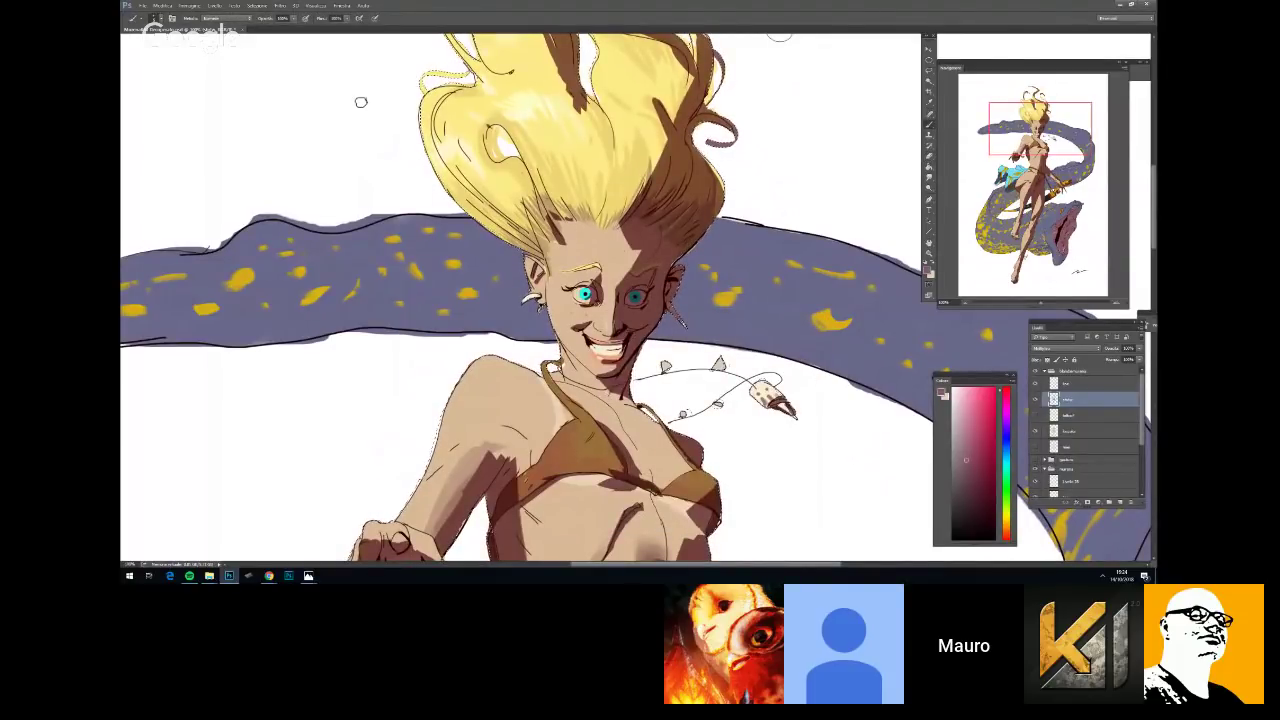
# Refine the shadow edges on the woman's face, alternating between the brush and the eraser
pyautogui.hotkey('ctrl', '+')
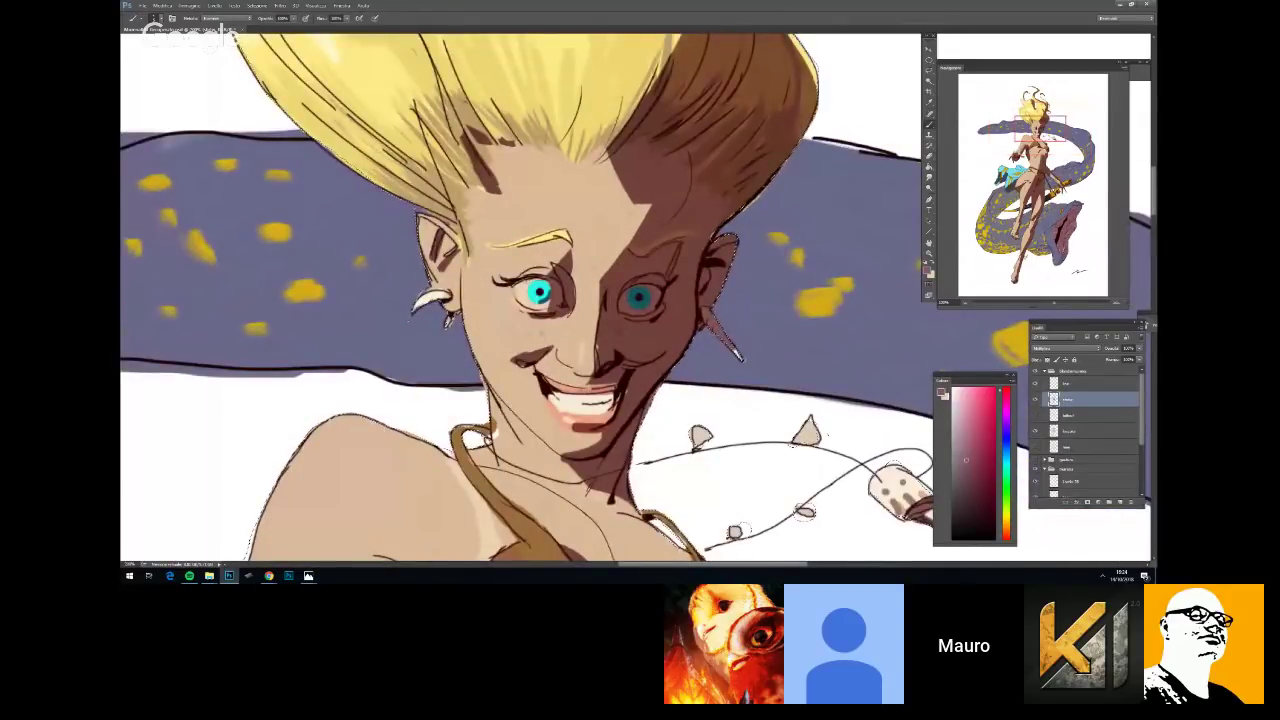
pyautogui.hotkey('ctrl', '-')
pyautogui.hotkey('ctrl', '-')
pyautogui.hotkey('ctrl', '-')
pyautogui.hotkey('ctrl', '-')
pyautogui.hotkey('ctrl', '+')
pyautogui.hotkey('ctrl', '+')
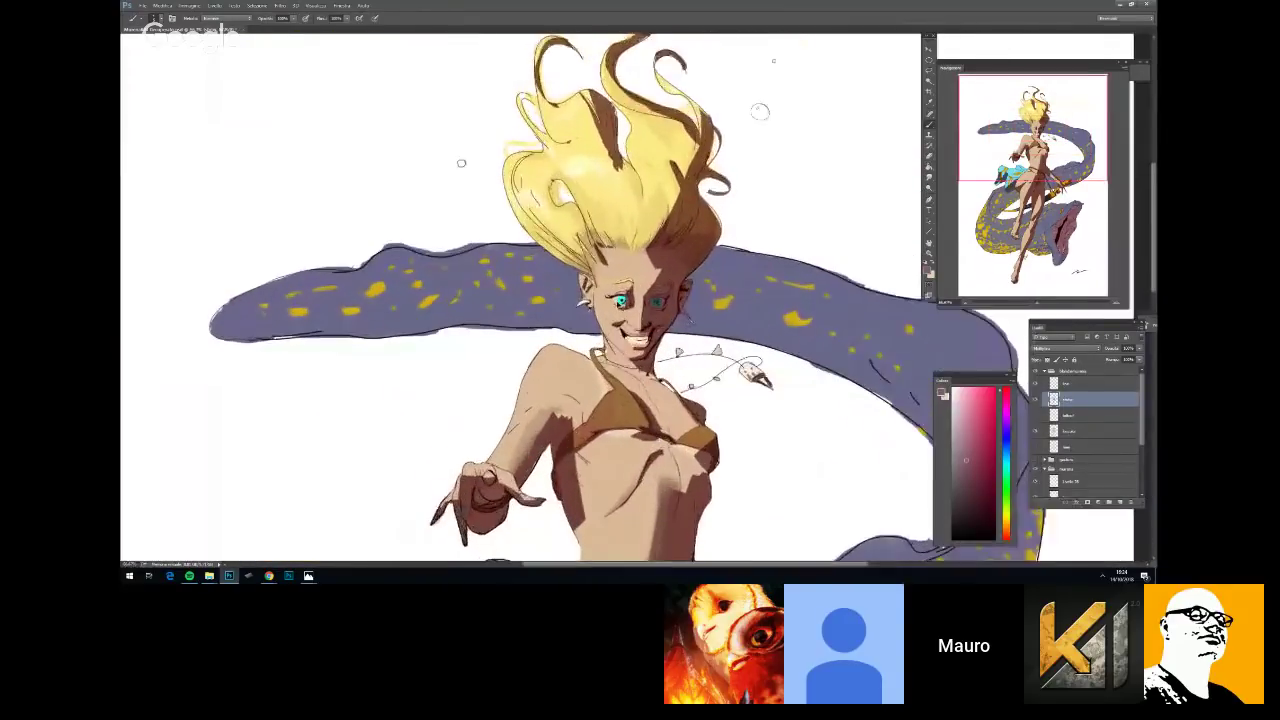
pyautogui.press('e')
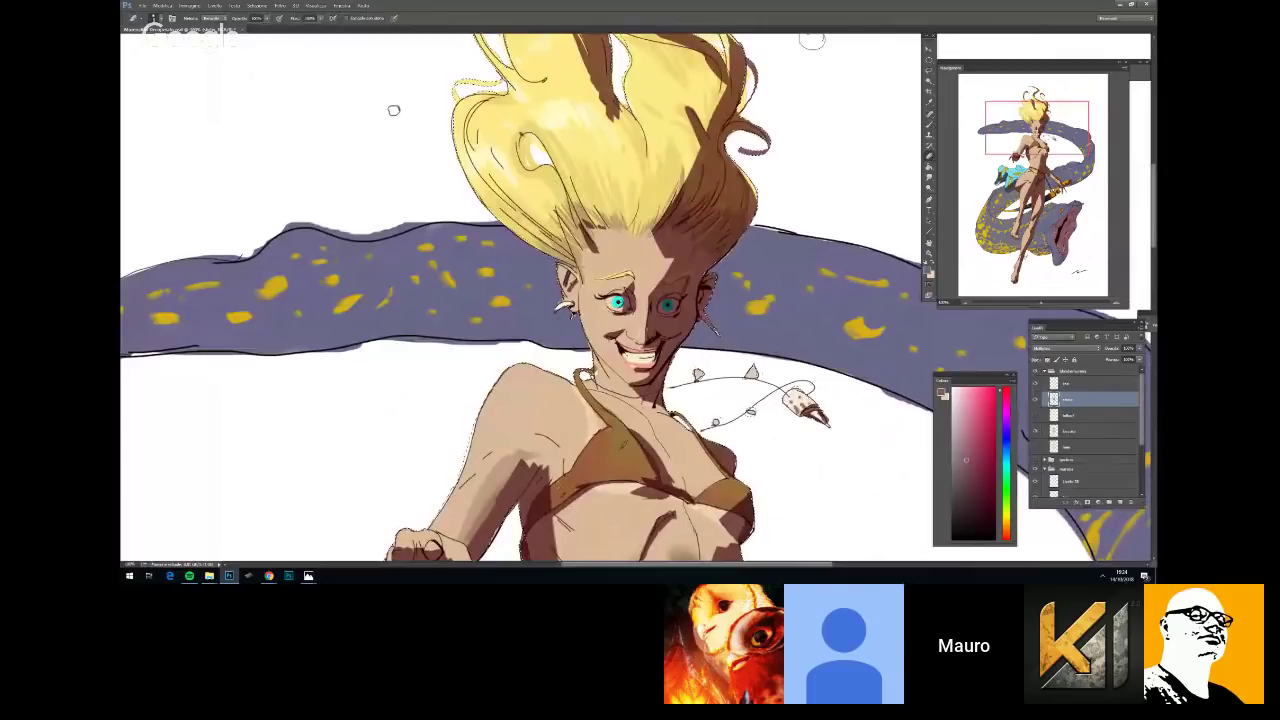
pyautogui.press('b')
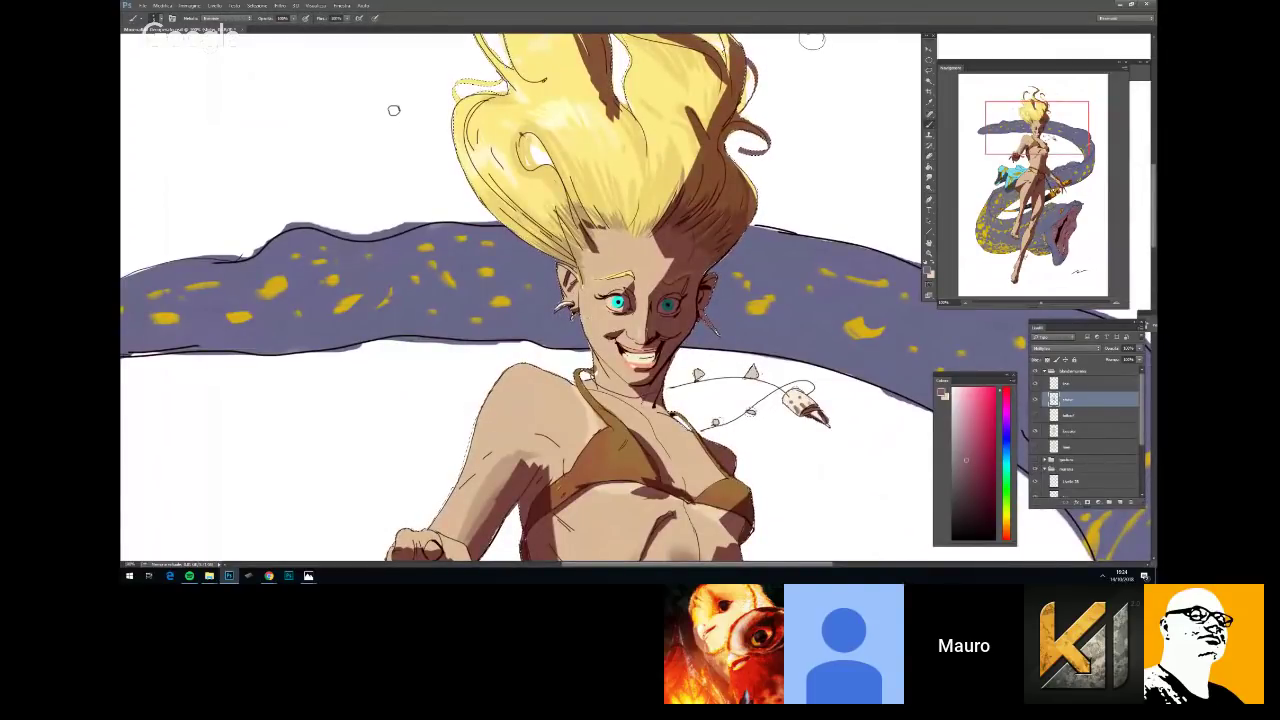
pyautogui.moveTo(393, 110); pyautogui.dragTo(381, 97)
pyautogui.press('e')
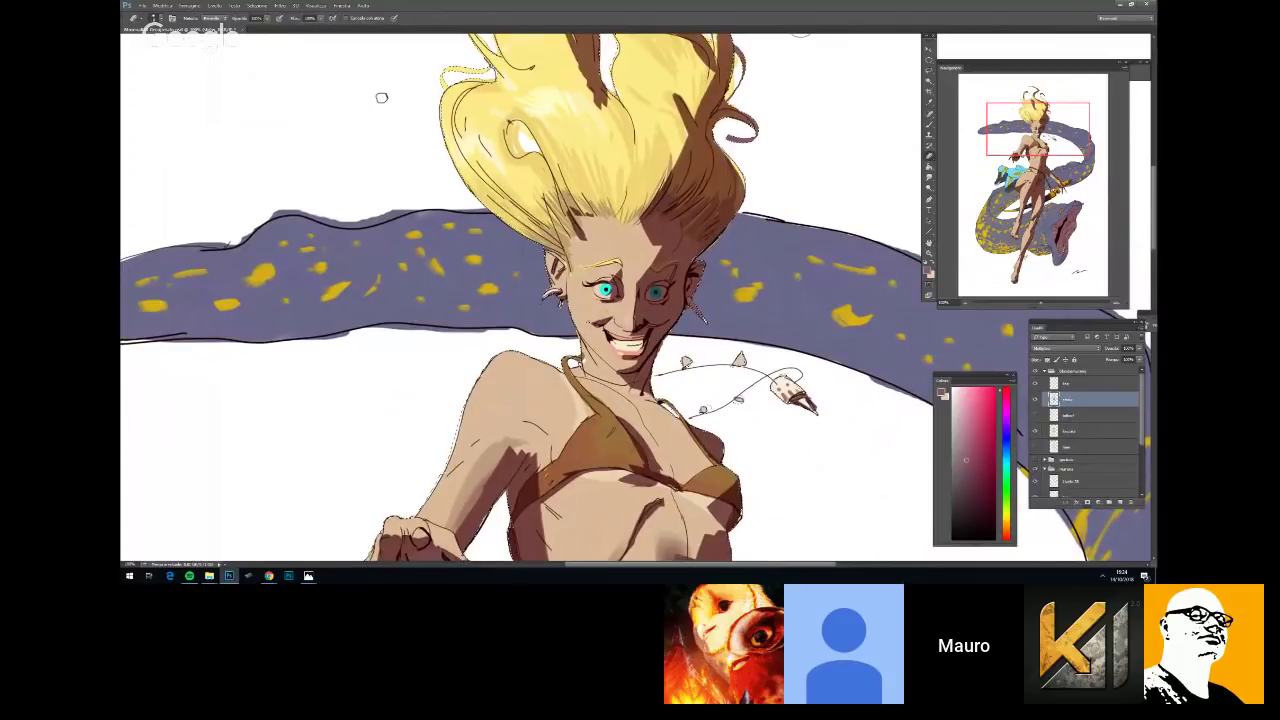
pyautogui.press('b')
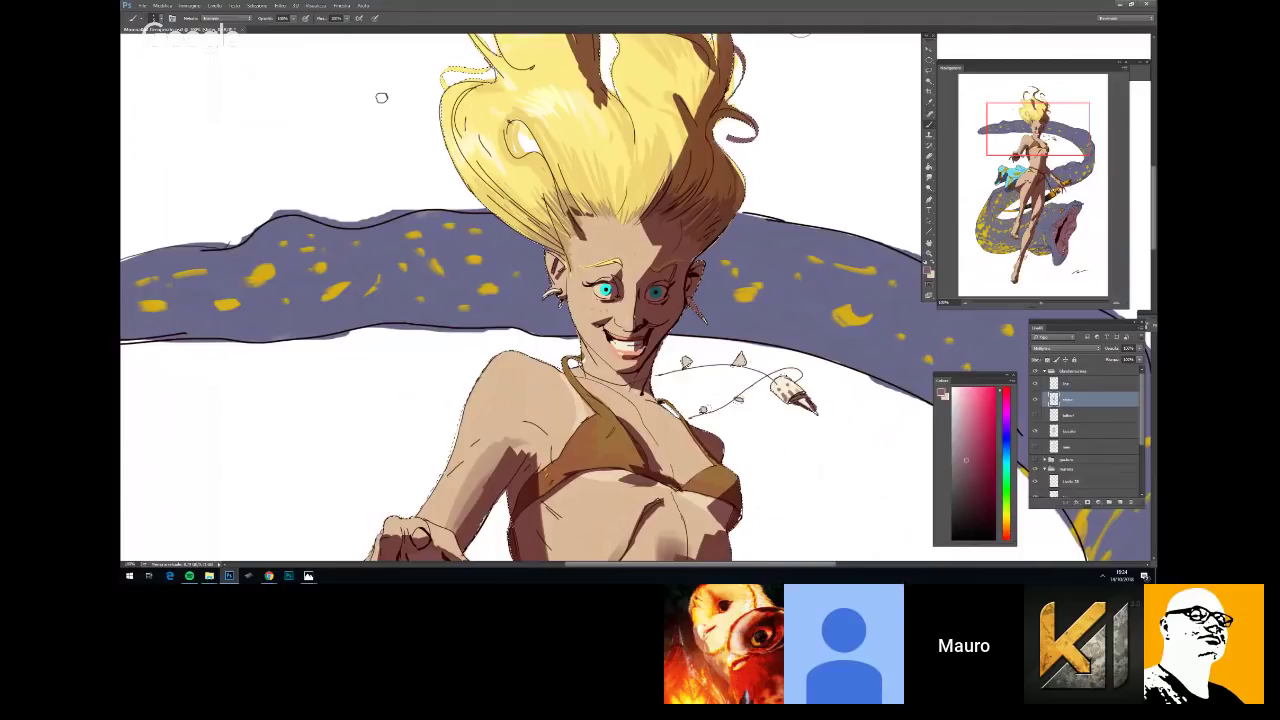
# Examine the shading of the woman's face, hair and upper body at several magnifications
pyautogui.hotkey('ctrl', '-')
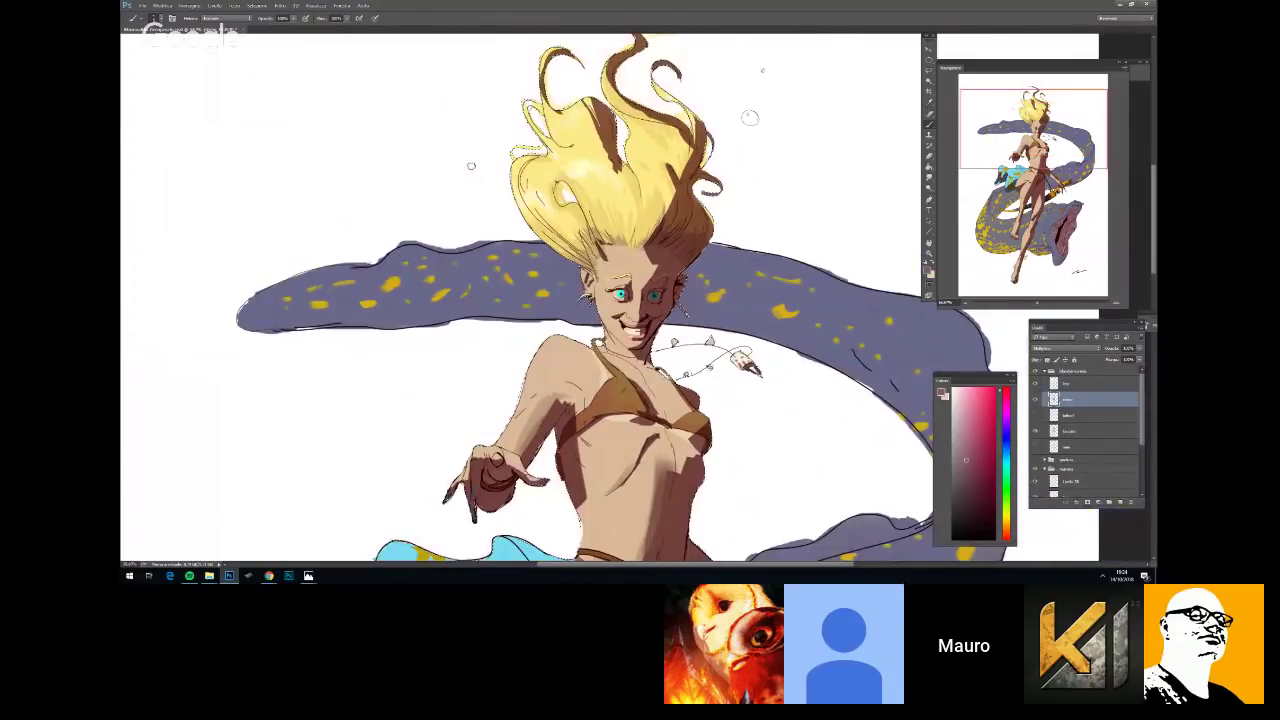
pyautogui.hotkey('ctrl', '+')
pyautogui.scroll(1, 395, 101)
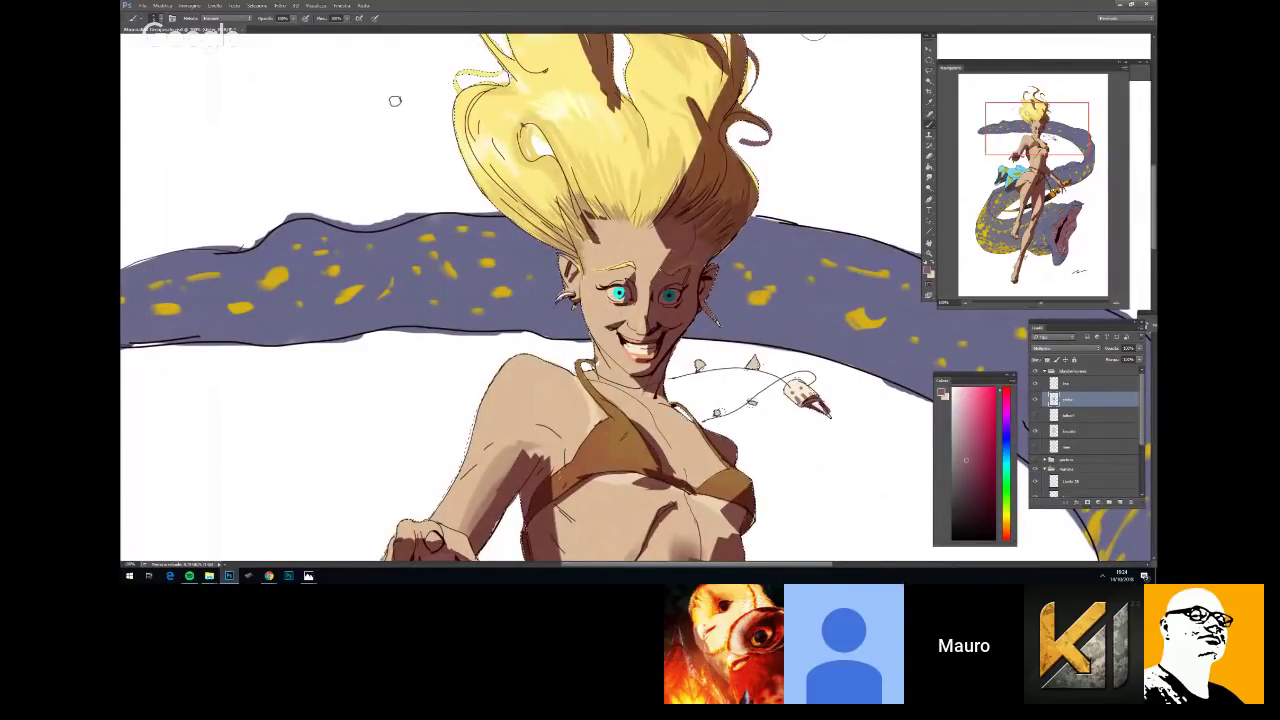
pyautogui.hotkey('ctrl', '-')
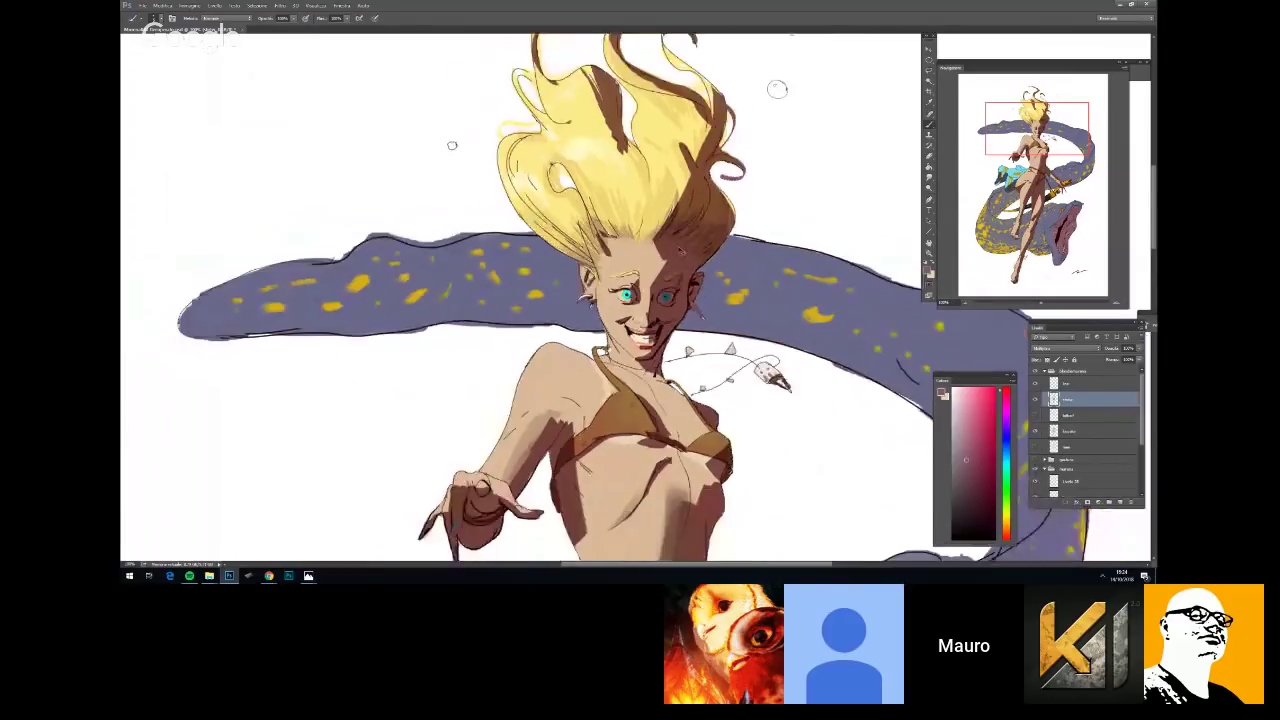
pyautogui.hotkey('ctrl', '-')
pyautogui.hotkey('ctrl', '+')
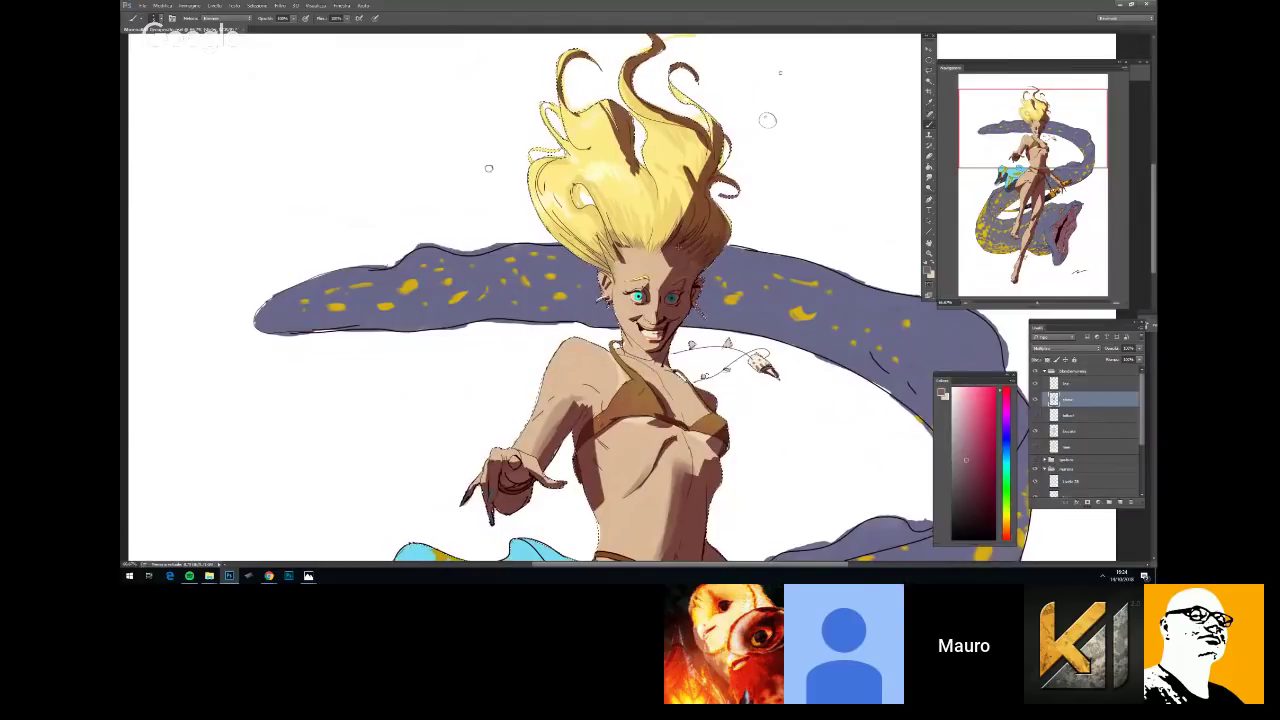
pyautogui.moveTo(653, 314); pyautogui.dragTo(665, 282)
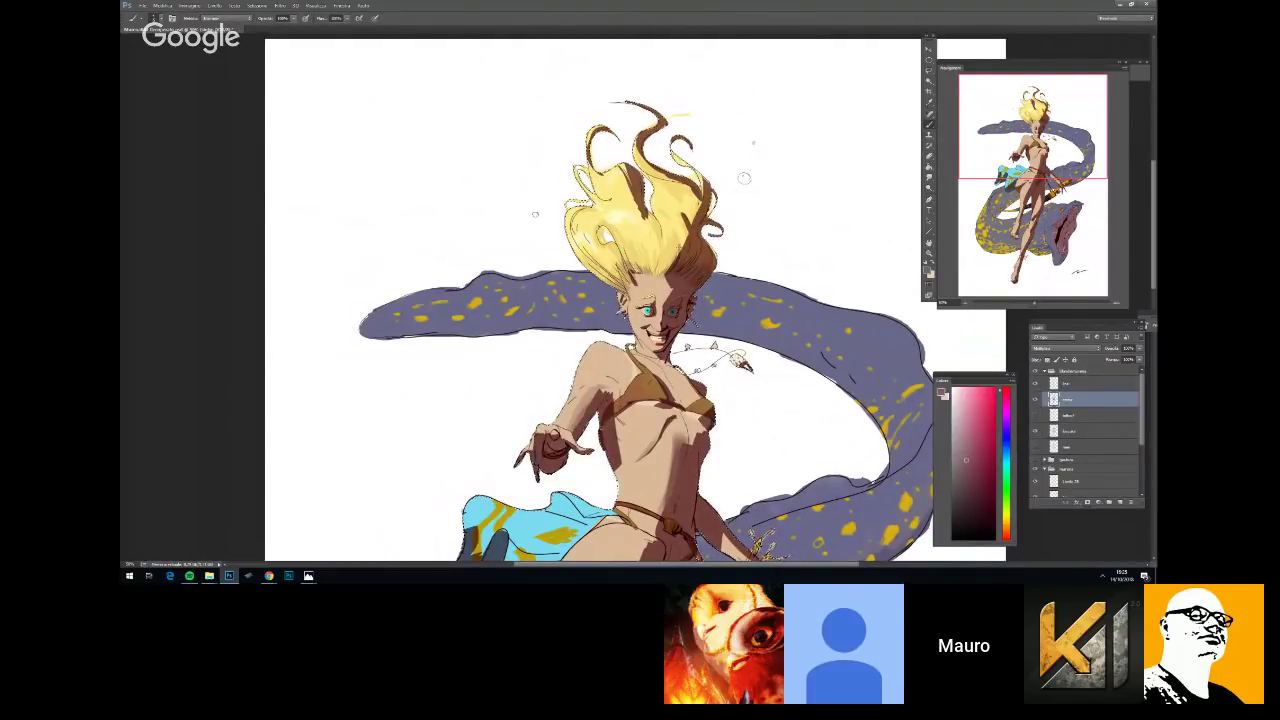
pyautogui.hotkey('ctrl', '+')
pyautogui.moveTo(797, 241); pyautogui.dragTo(777, 291)
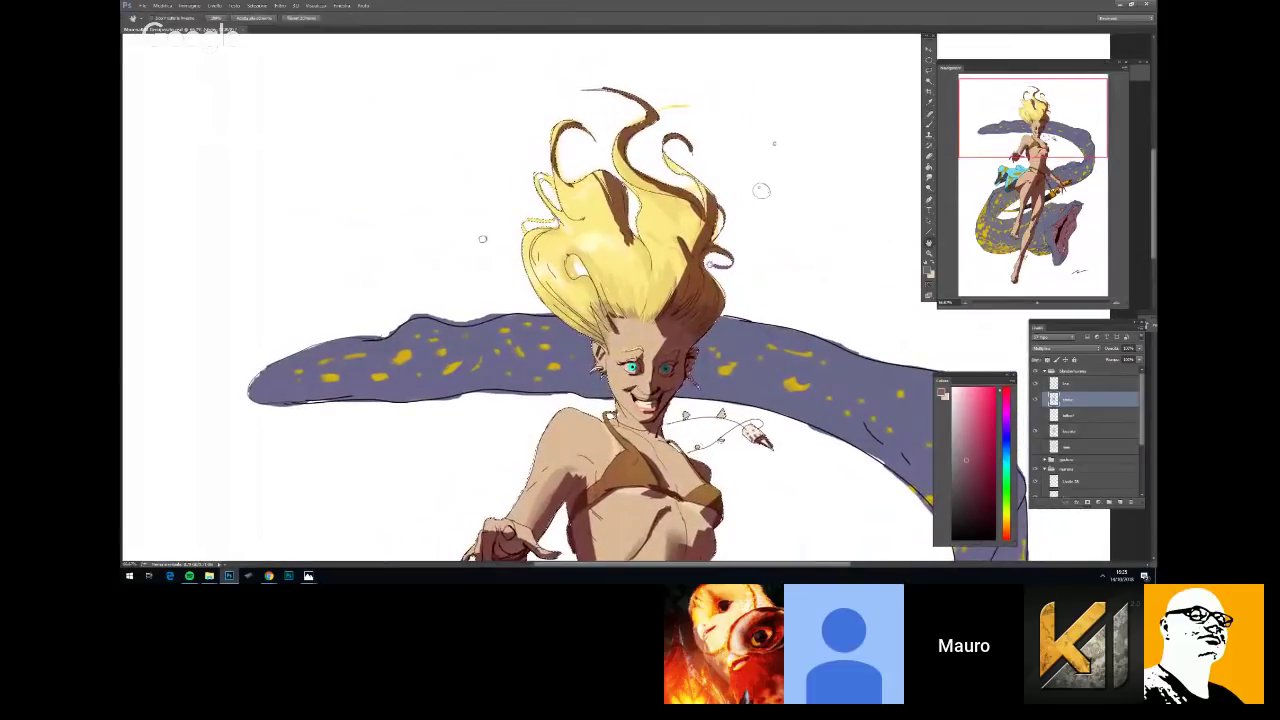
pyautogui.hotkey('ctrl', '-')
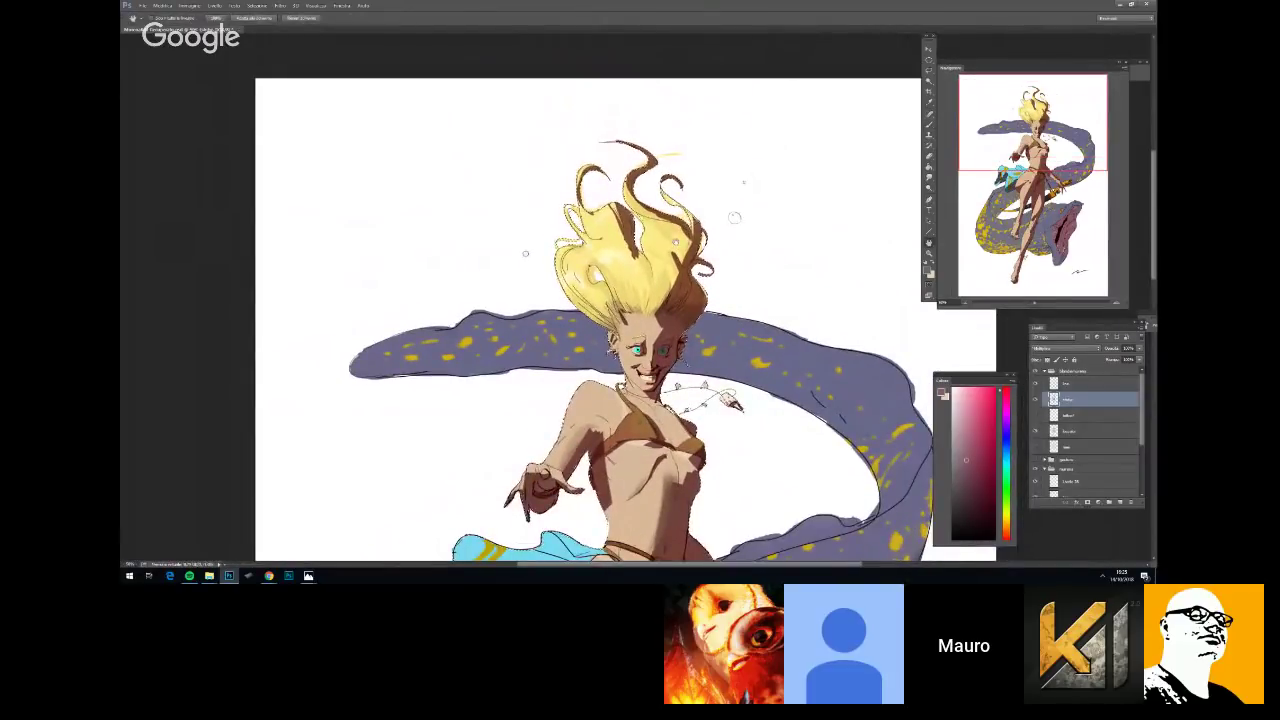
pyautogui.scroll(2, 626, 295)
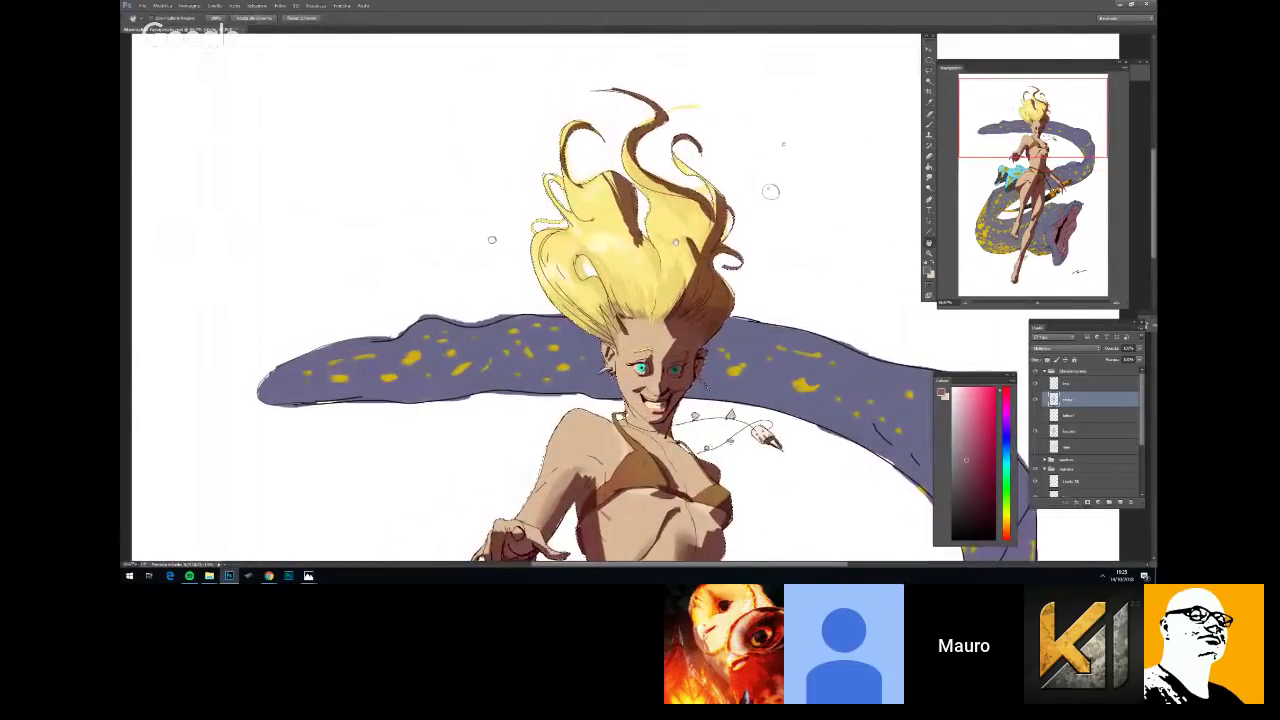
pyautogui.moveTo(694, 251); pyautogui.dragTo(660, 294)
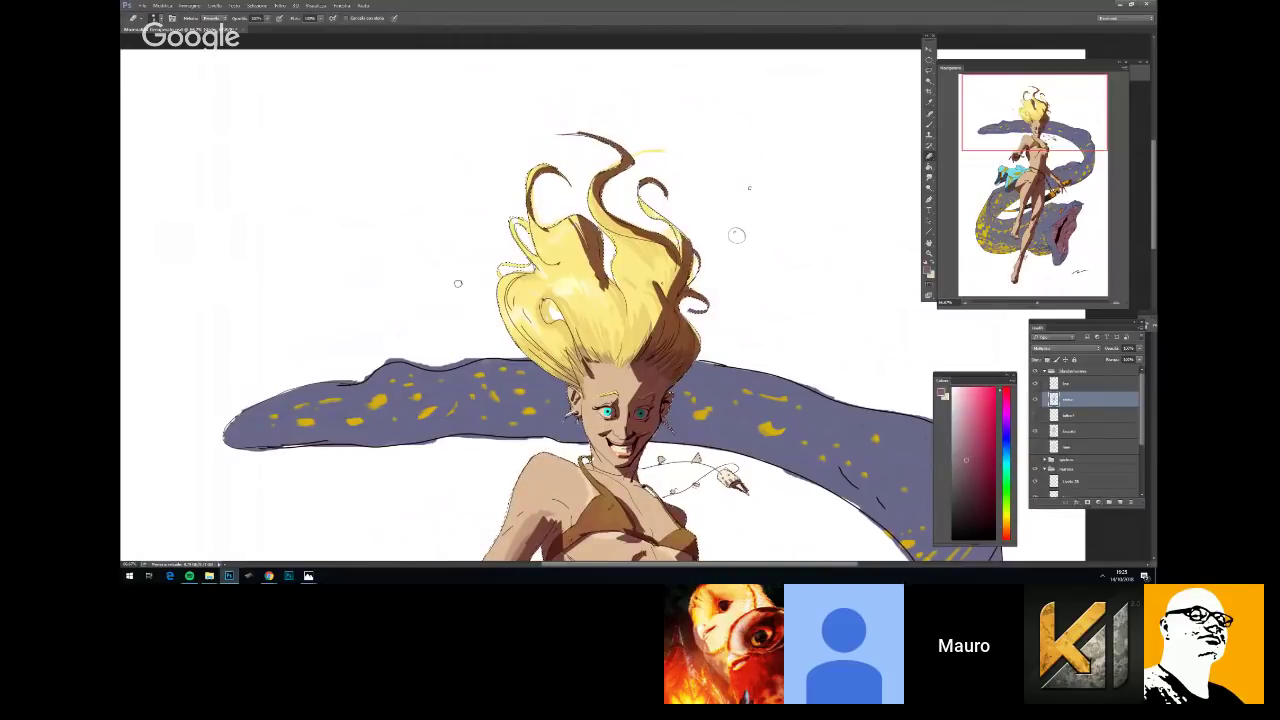
pyautogui.hotkey('ctrl', '+')
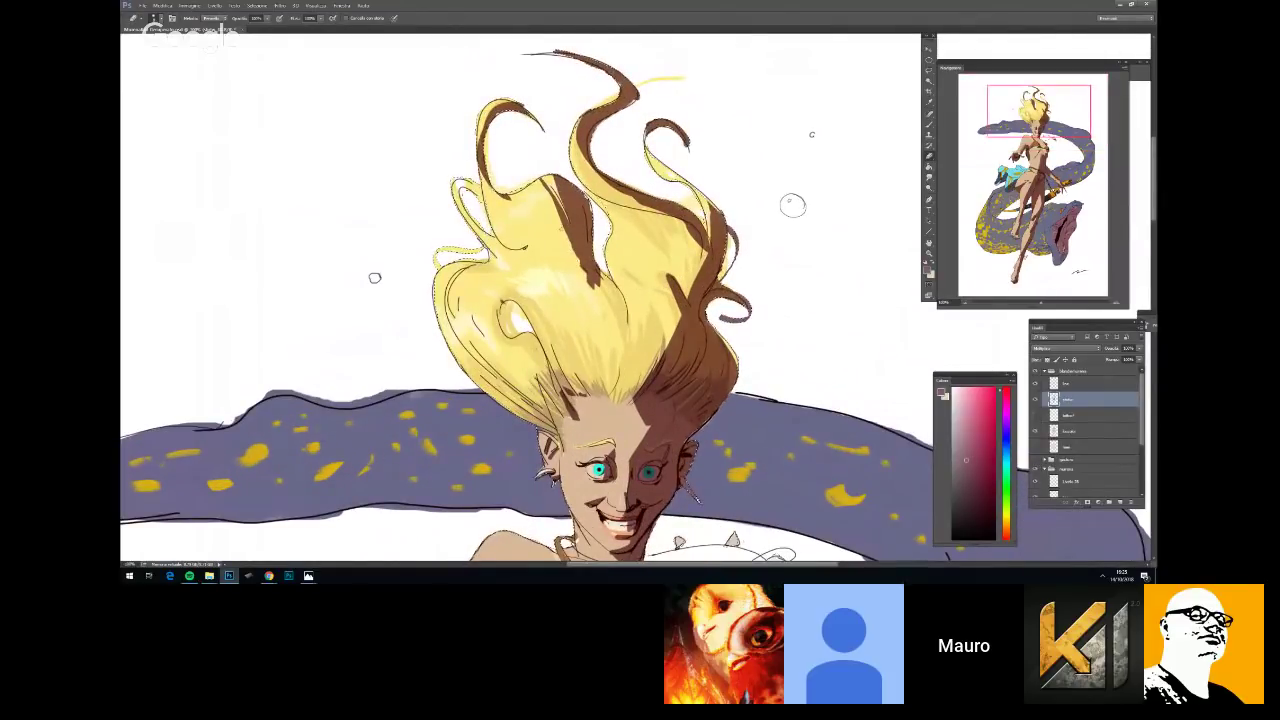
pyautogui.hotkey('ctrl', '-')
pyautogui.hotkey('ctrl', '-')
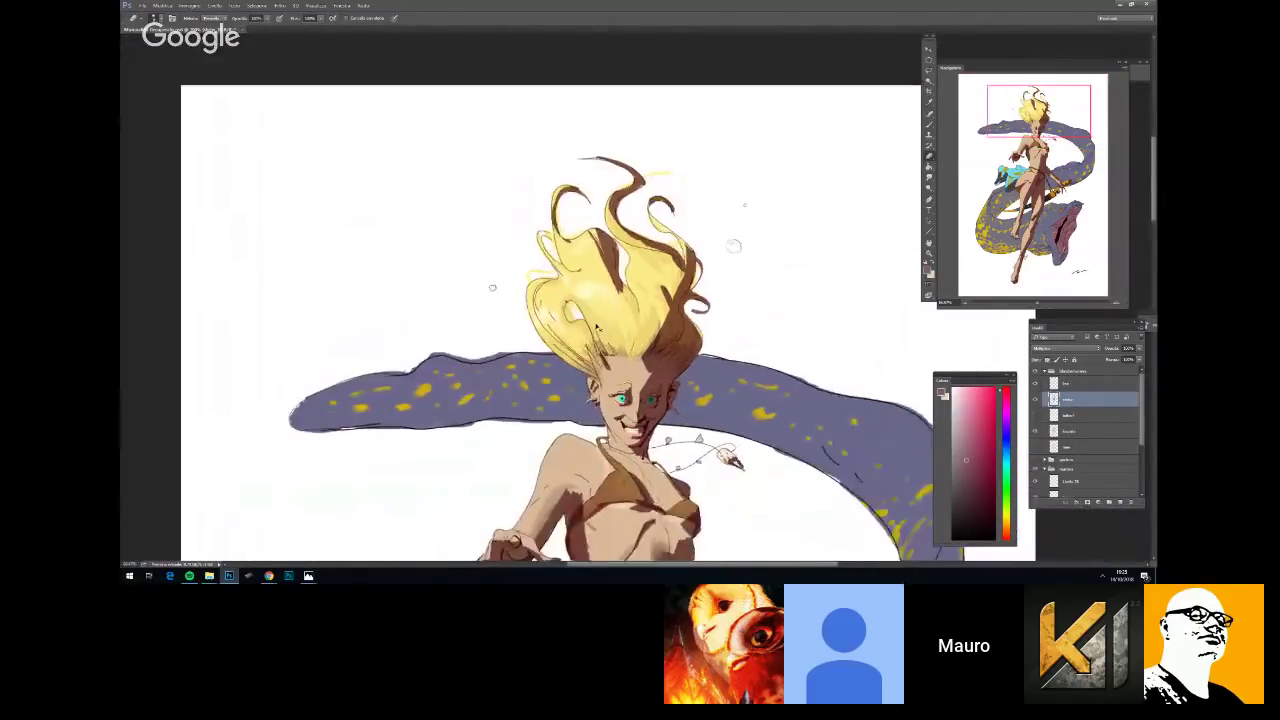
pyautogui.hotkey('ctrl', '+')
pyautogui.moveTo(738, 315); pyautogui.dragTo(668, 392)
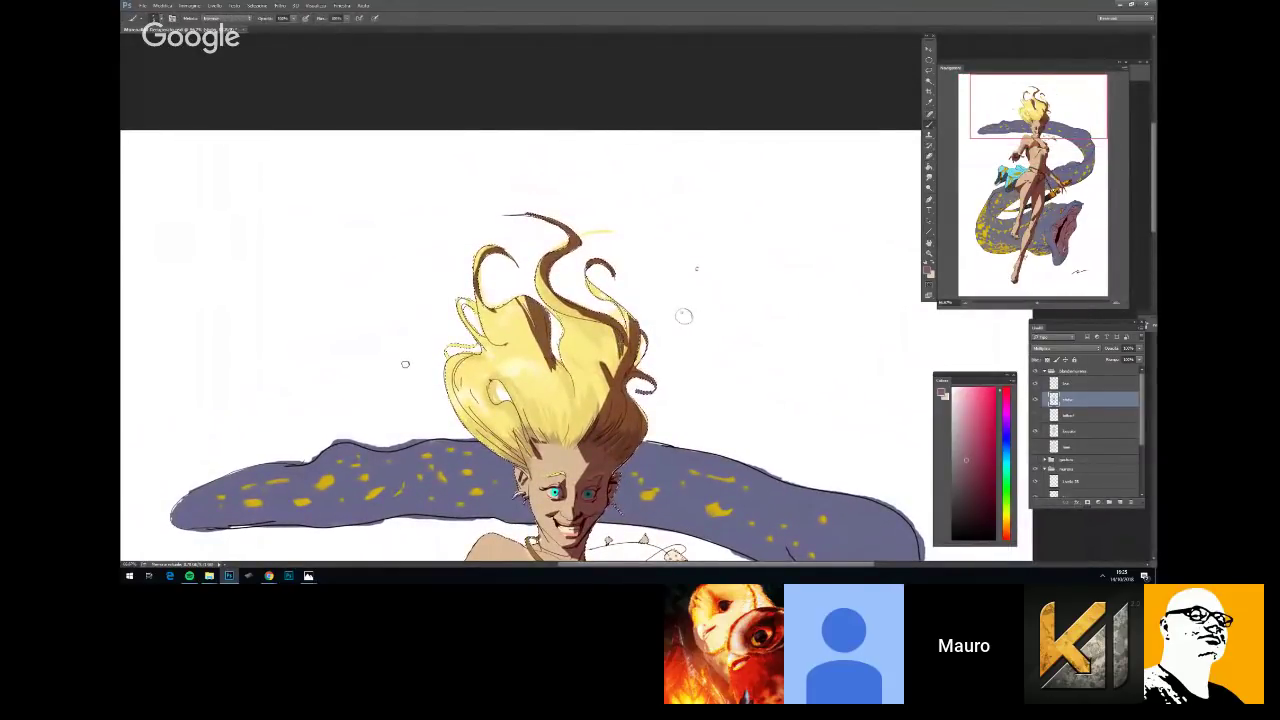
# Reduce the brush size to a fine tip for detailing the shadows along the woman's hairline
pyautogui.hotkey('ctrl', 'd')
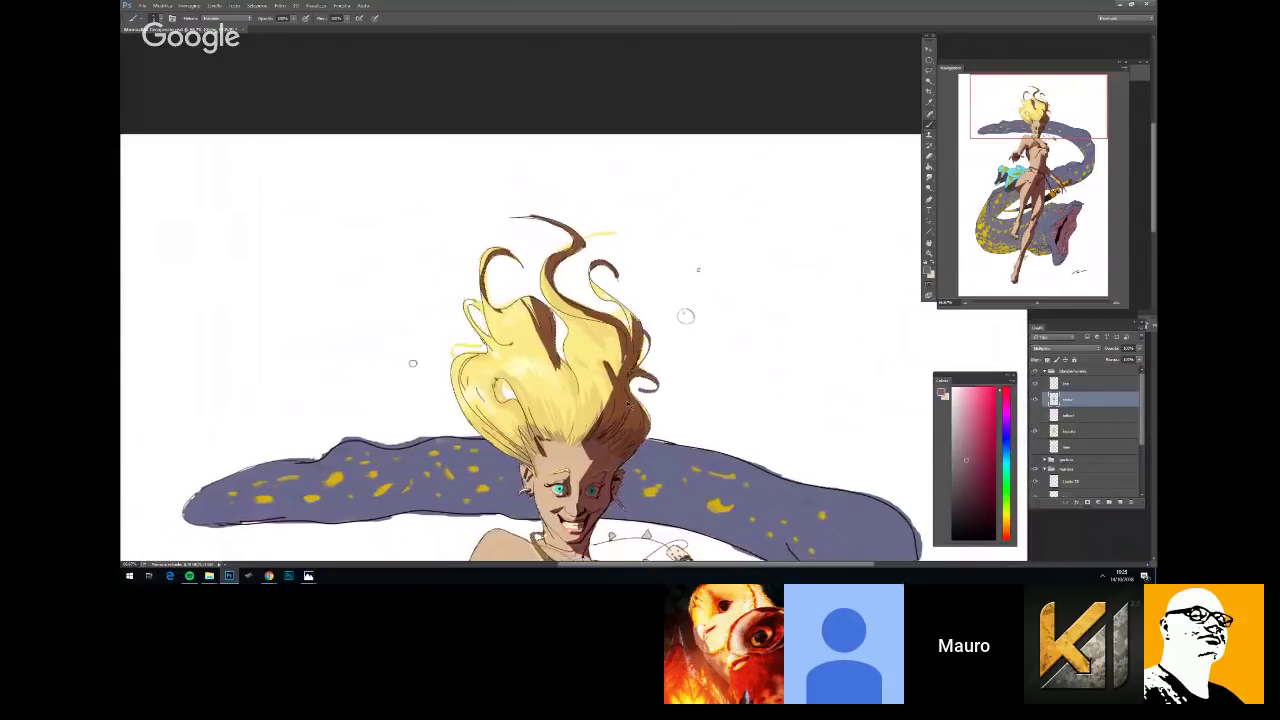
pyautogui.hotkey('ctrl', '-')
pyautogui.moveTo(757, 386); pyautogui.dragTo(764, 319)
pyautogui.hotkey('ctrl', '+')
pyautogui.rightClick(686, 298)
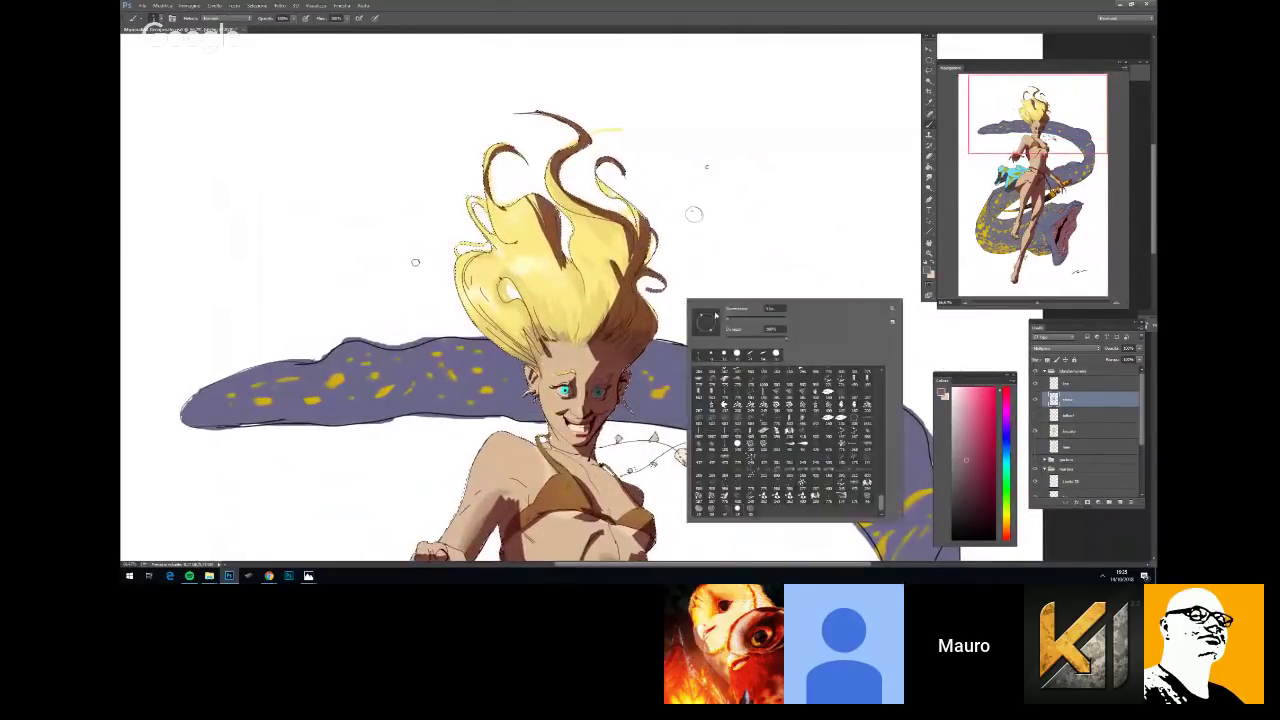
pyautogui.press('Return')
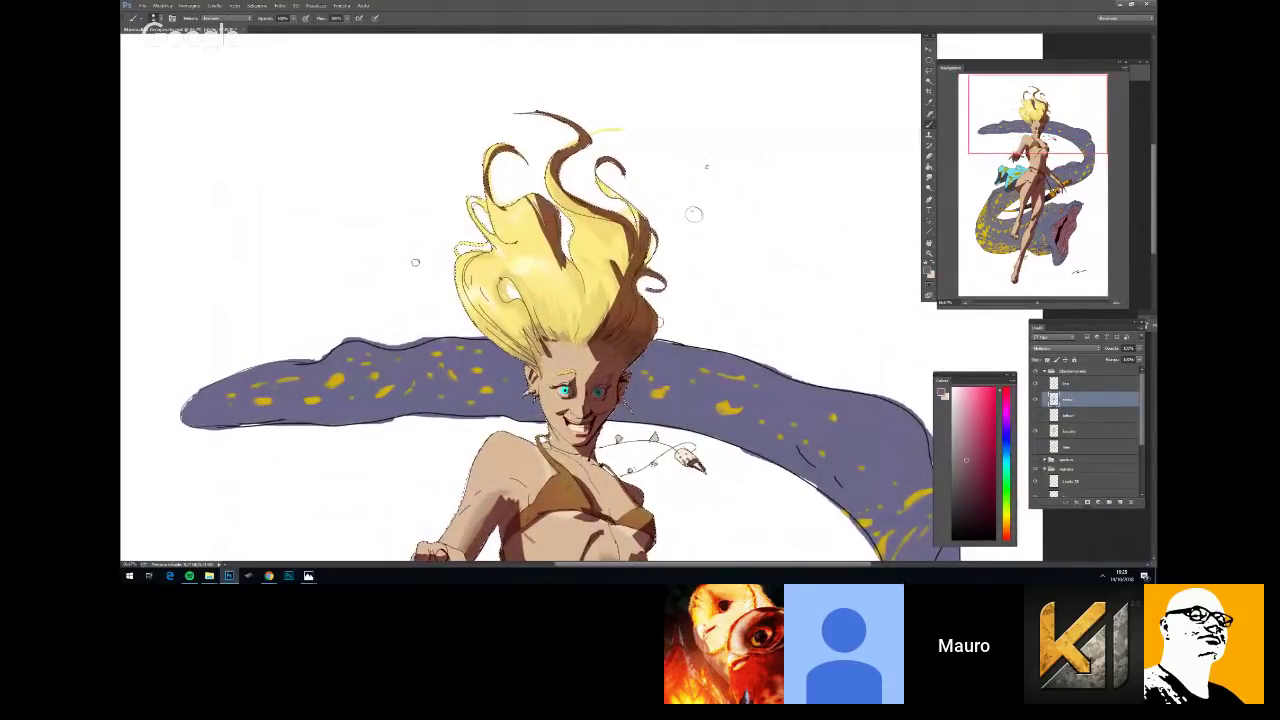
pyautogui.hotkey('ctrl', '-')
pyautogui.moveTo(689, 339); pyautogui.dragTo(697, 306)
pyautogui.hotkey('ctrl', '+')
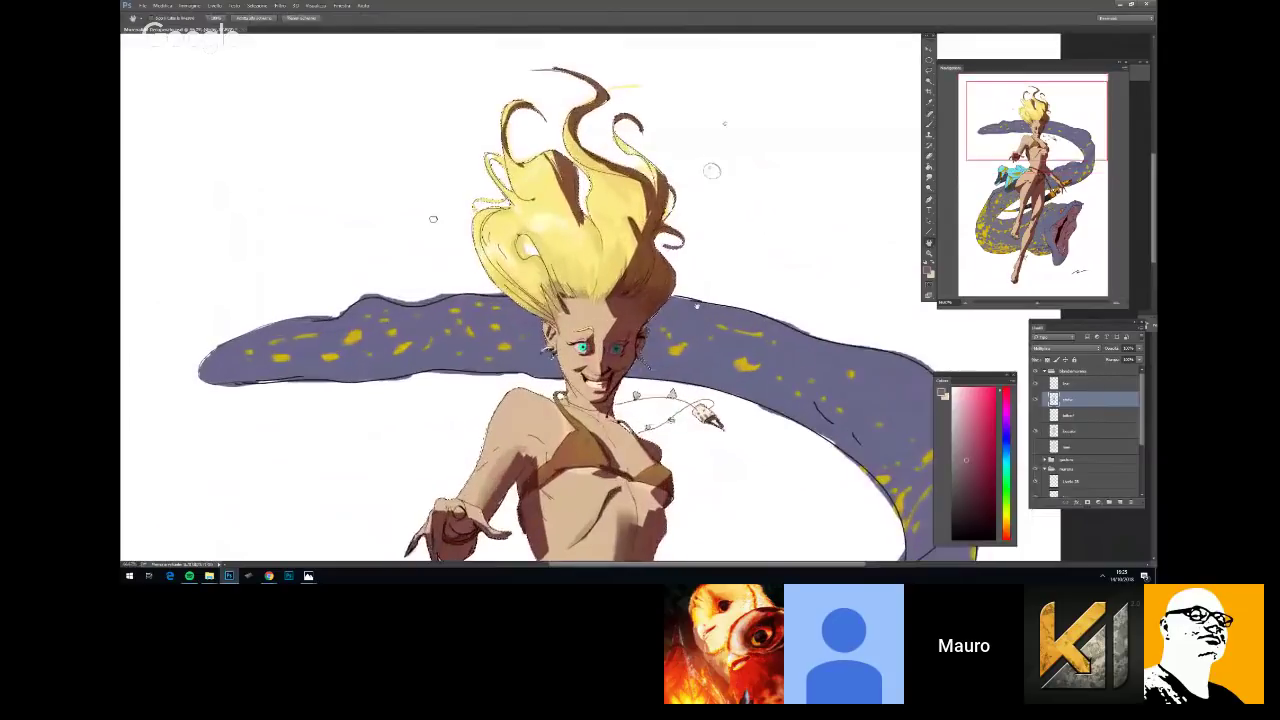
pyautogui.hotkey('ctrl', '+')
pyautogui.press('b')
pyautogui.rightClick(686, 298)
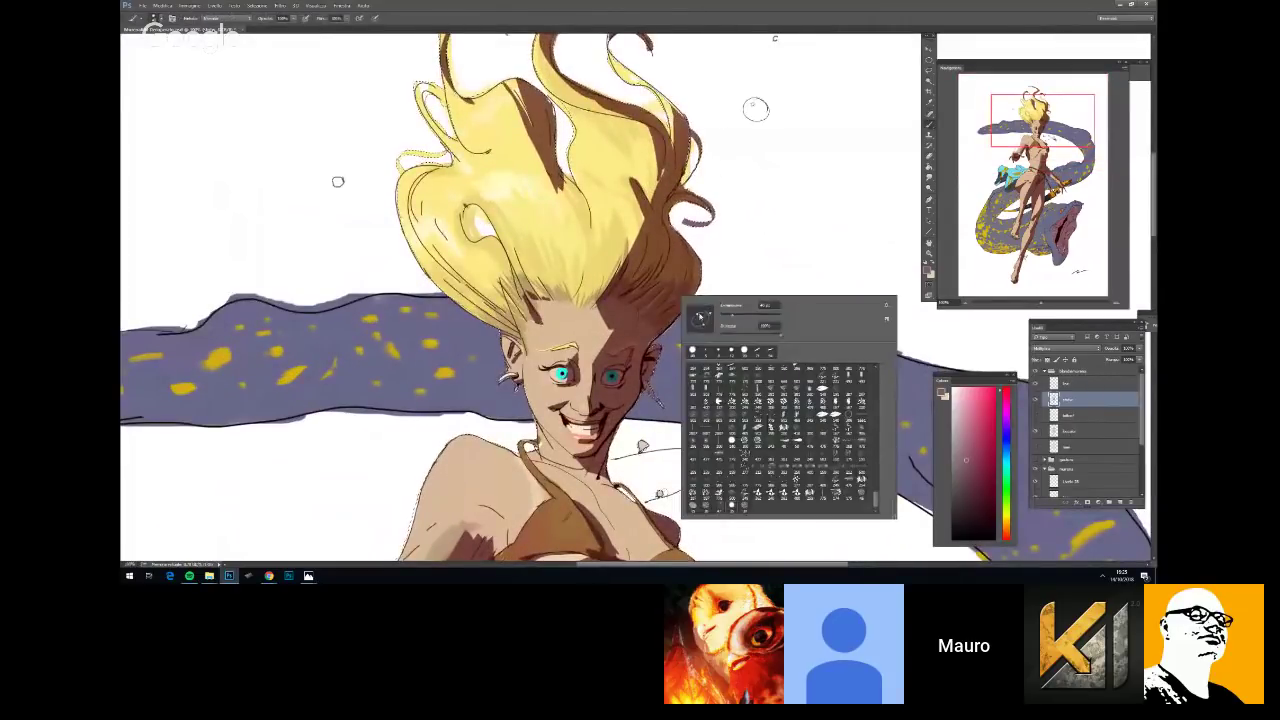
pyautogui.moveTo(732, 315); pyautogui.dragTo(727, 315)
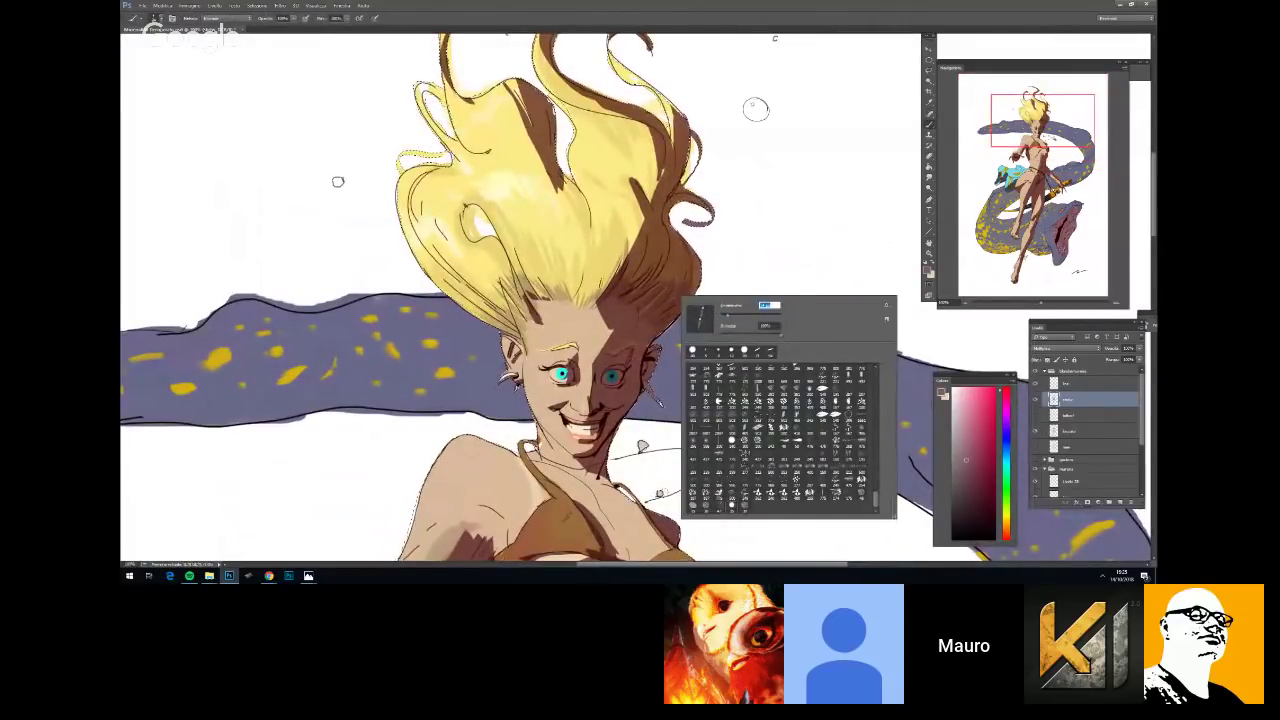
pyautogui.press('Return')
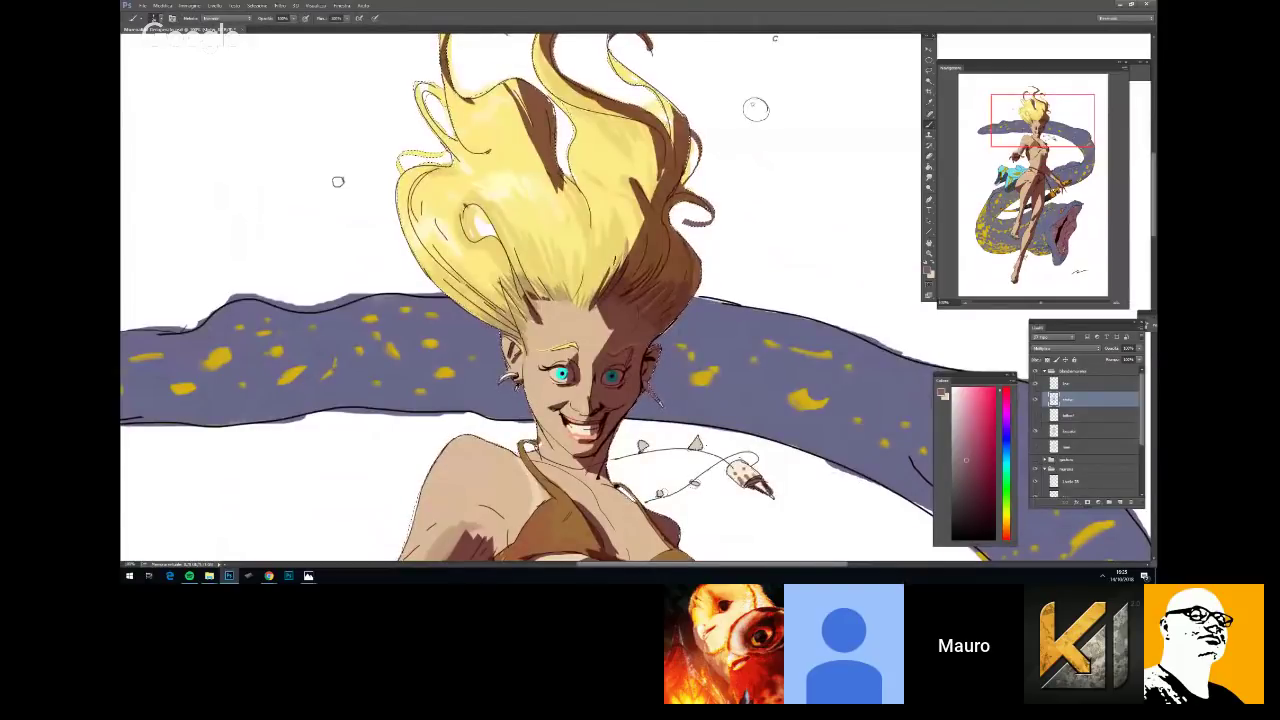
# Erase the dark shadow patch at the hairline on the lit side of the forehead and refine the hair's shadow edge
pyautogui.hotkey('ctrl', '-')
pyautogui.hotkey('ctrl', '+')
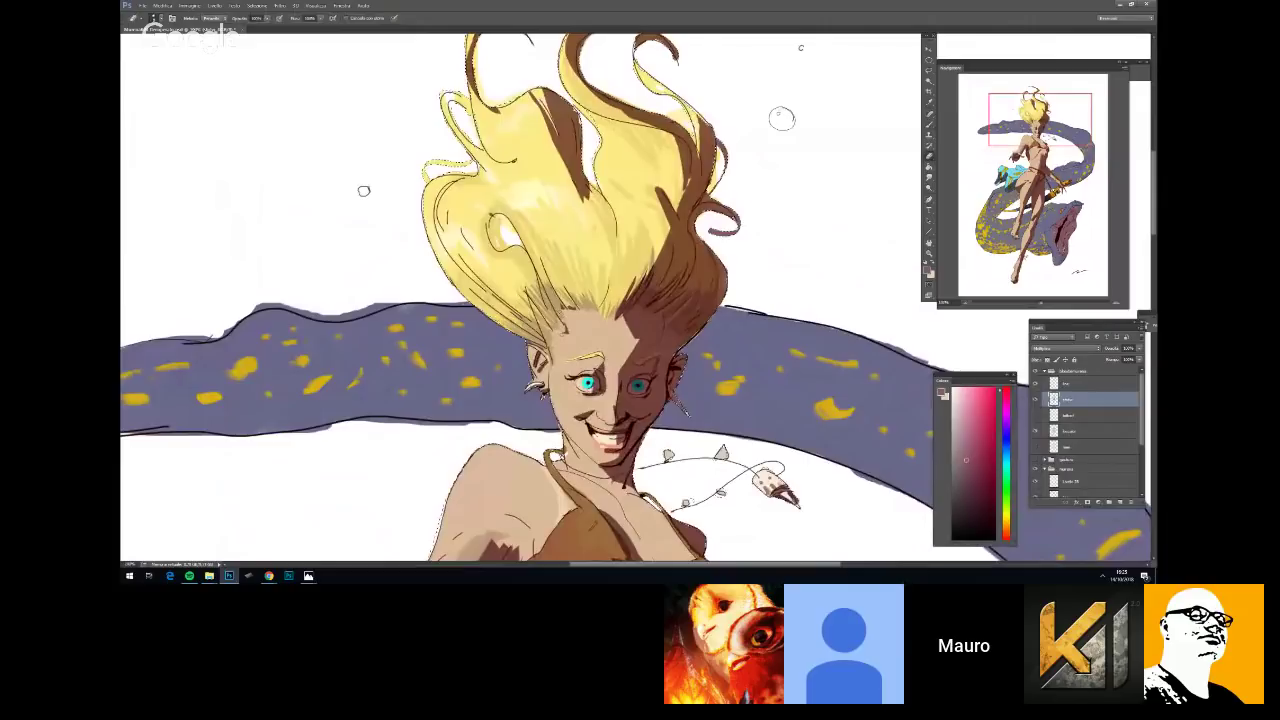
pyautogui.press('b')
pyautogui.press('e')
pyautogui.press('b')
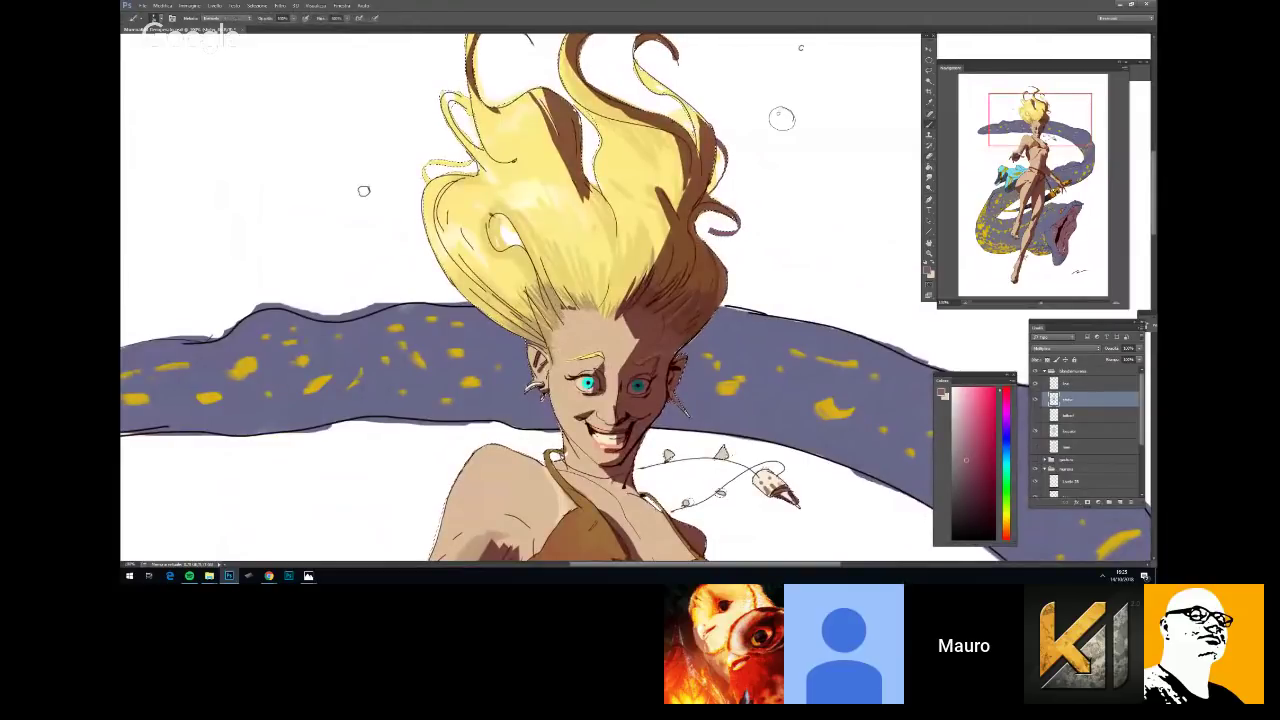
# Adjust the brush size and clean up the fine shadow strands where the hair meets the forehead
pyautogui.hotkey('ctrl', '-')
pyautogui.hotkey('ctrl', '-')
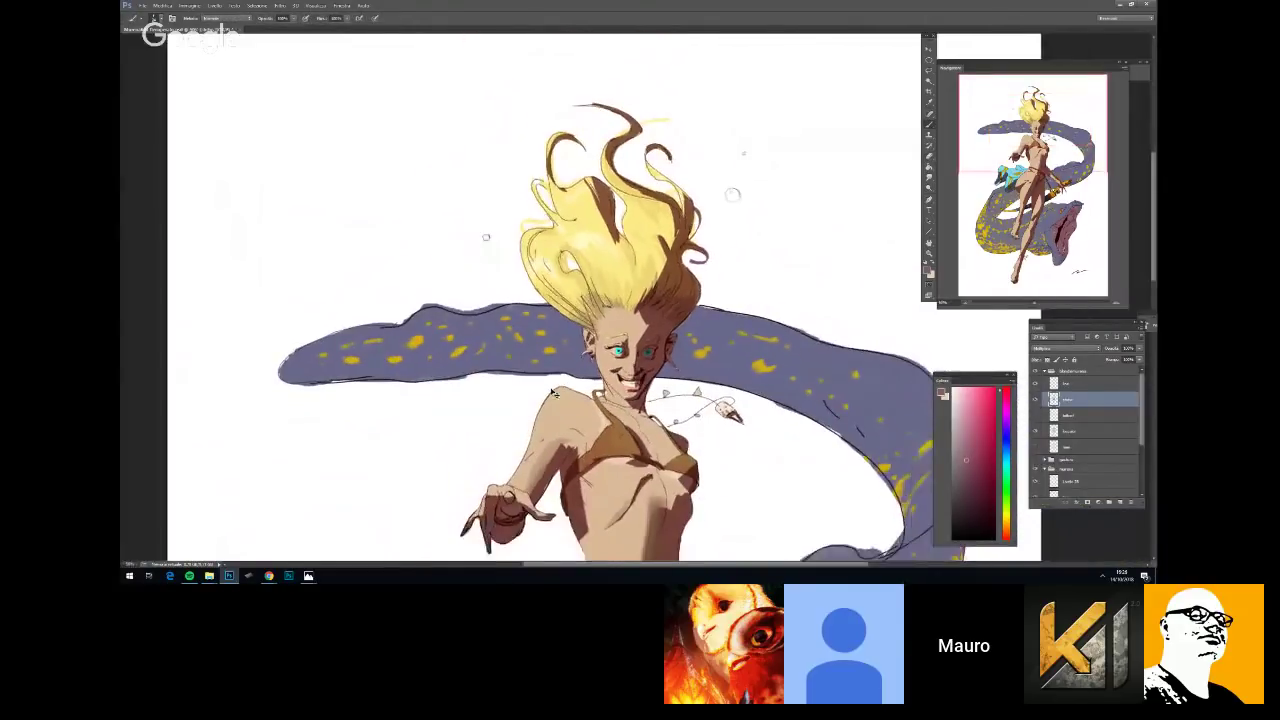
pyautogui.hotkey('ctrl', '+')
pyautogui.hotkey('ctrl', '+')
pyautogui.moveTo(617, 330)
pyautogui.mouseDown()
pyautogui.moveTo(634, 341)
pyautogui.moveTo(582, 313)
pyautogui.moveTo(645, 313)
pyautogui.mouseUp()
pyautogui.rightClick(621, 338)
pyautogui.press('Return')
pyautogui.press('e')
pyautogui.moveTo(759, 433); pyautogui.dragTo(715, 343)
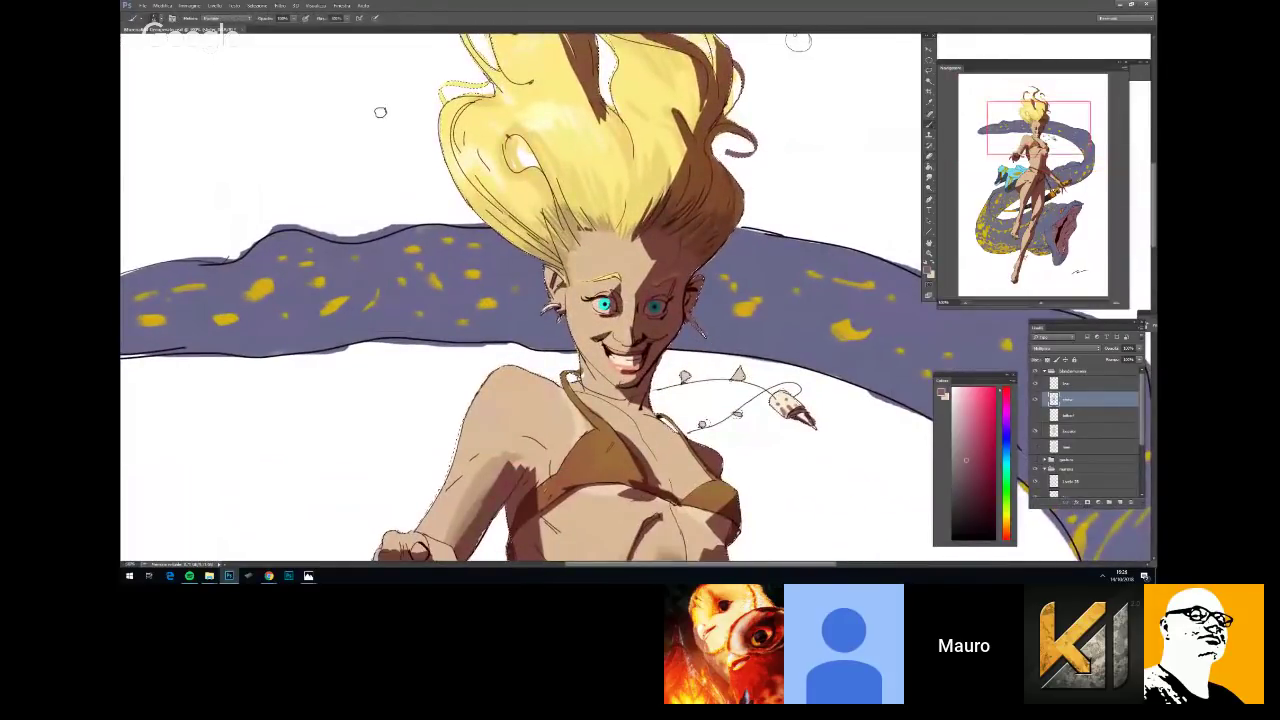
# Examine the woman's shading across the full illustration, then around her torso, legs and the sword hilt
pyautogui.scroll(-3, 700, 334)
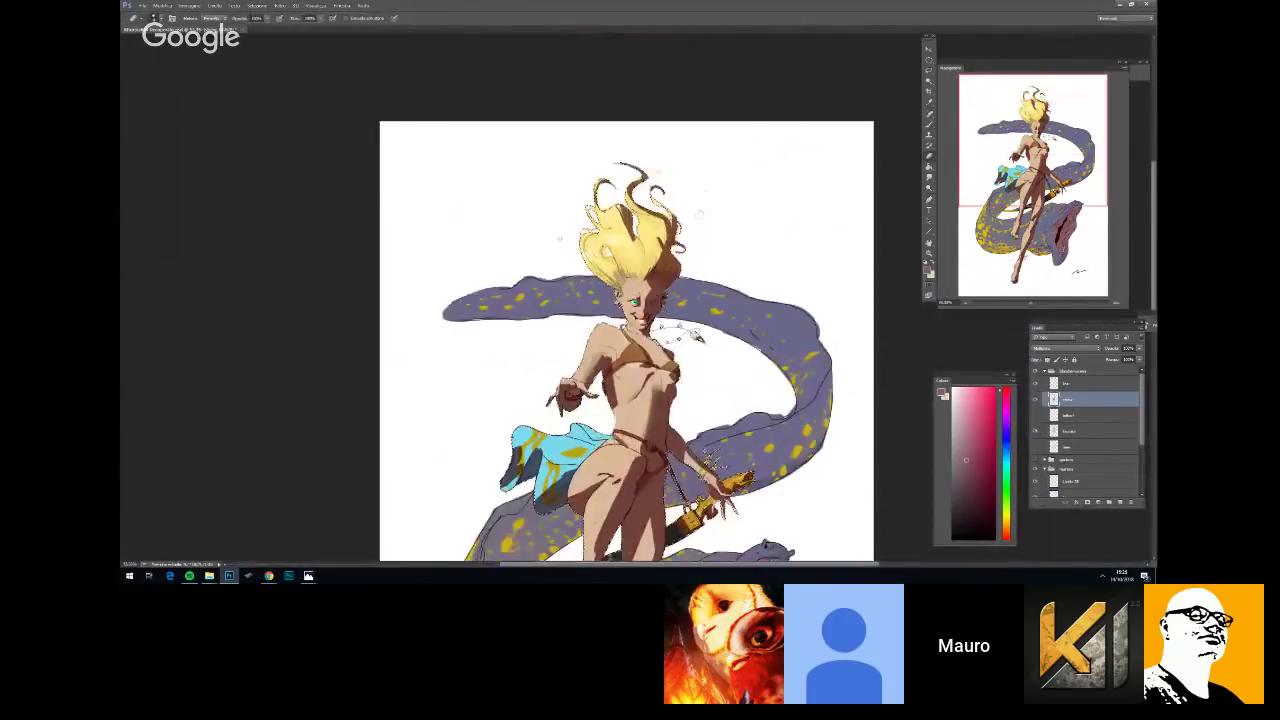
pyautogui.moveTo(773, 415); pyautogui.dragTo(746, 363)
pyautogui.moveTo(627, 292); pyautogui.dragTo(688, 292)
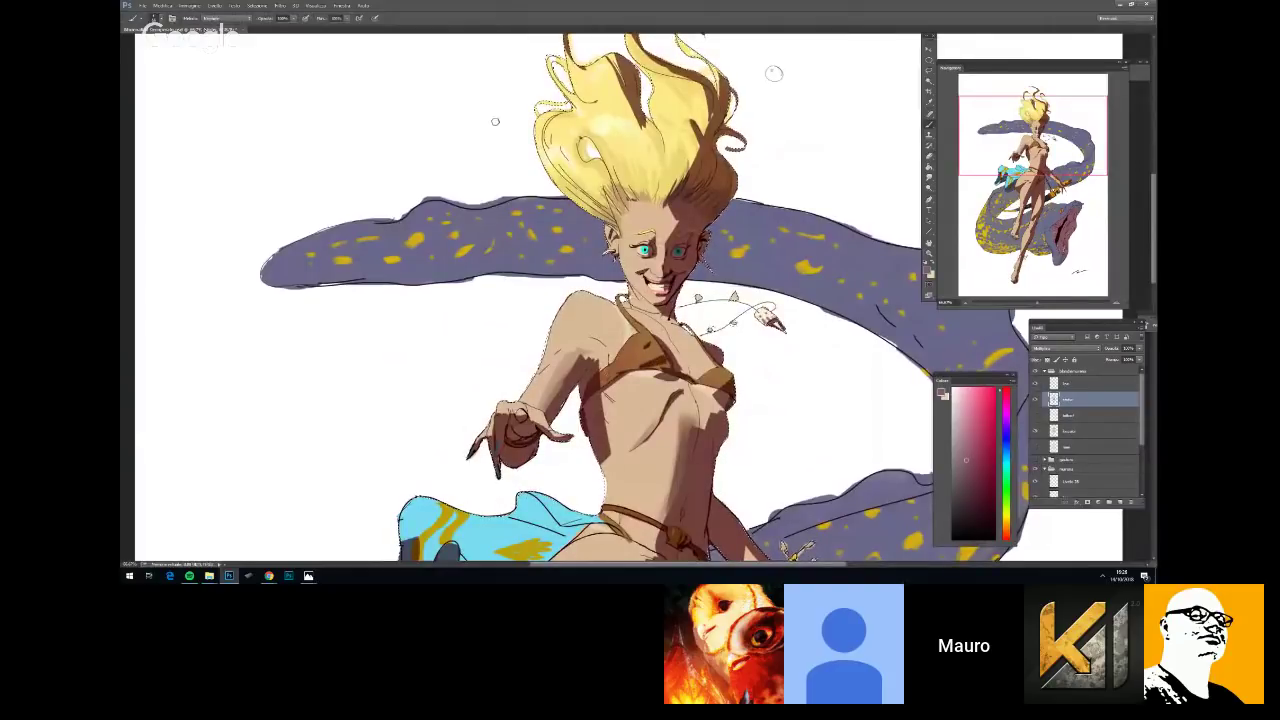
pyautogui.scroll(-8, 620, 300)
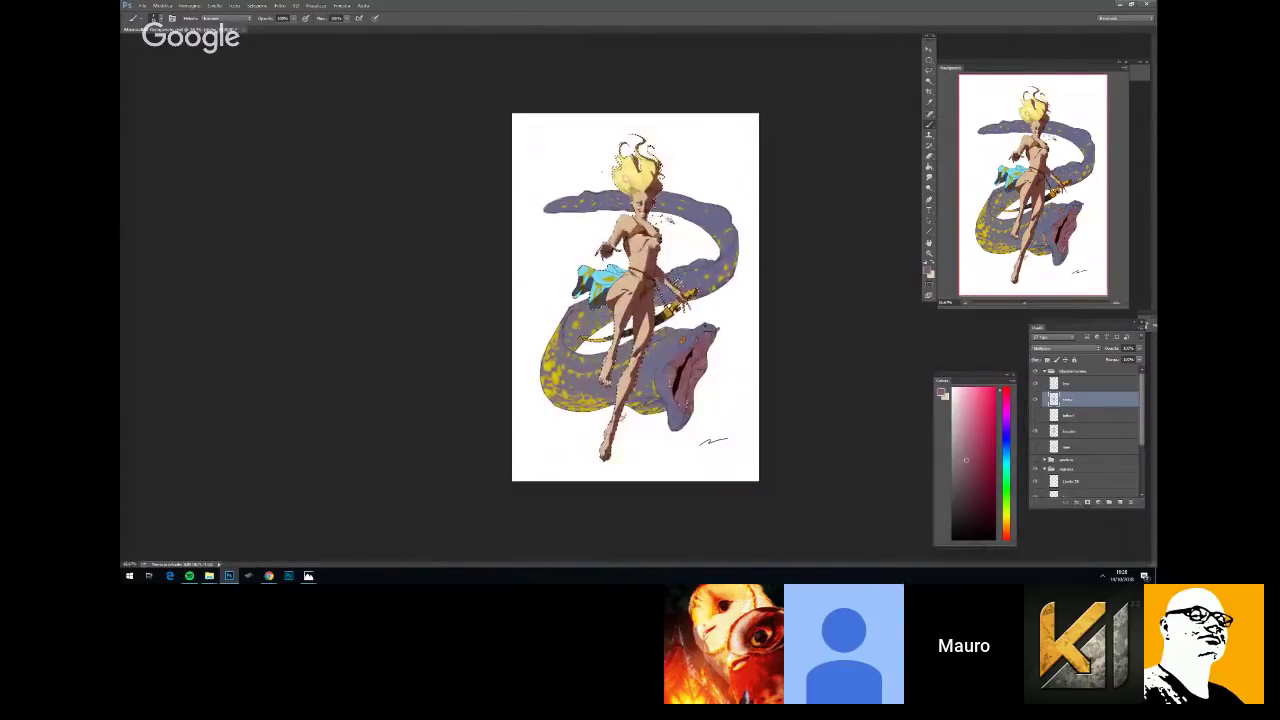
pyautogui.scroll(6, 670, 320)
pyautogui.scroll(2, 625, 290)
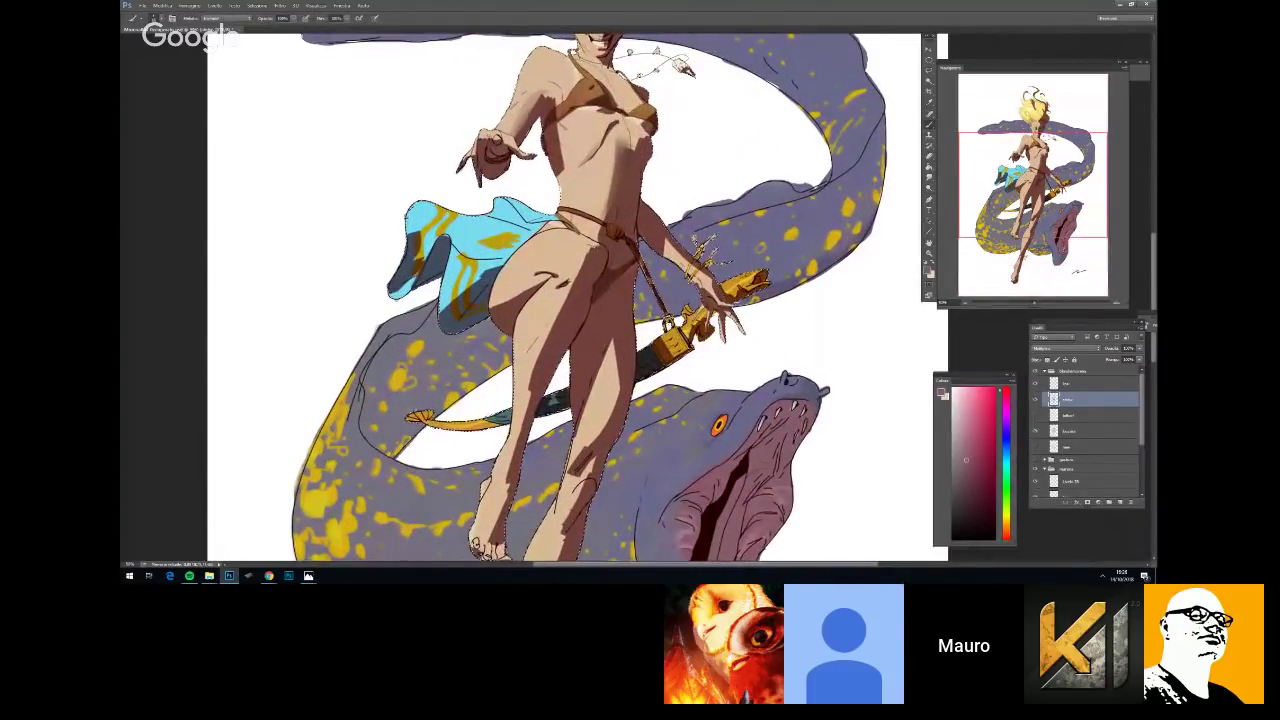
pyautogui.press('space')
pyautogui.moveTo(794, 274); pyautogui.dragTo(747, 314)
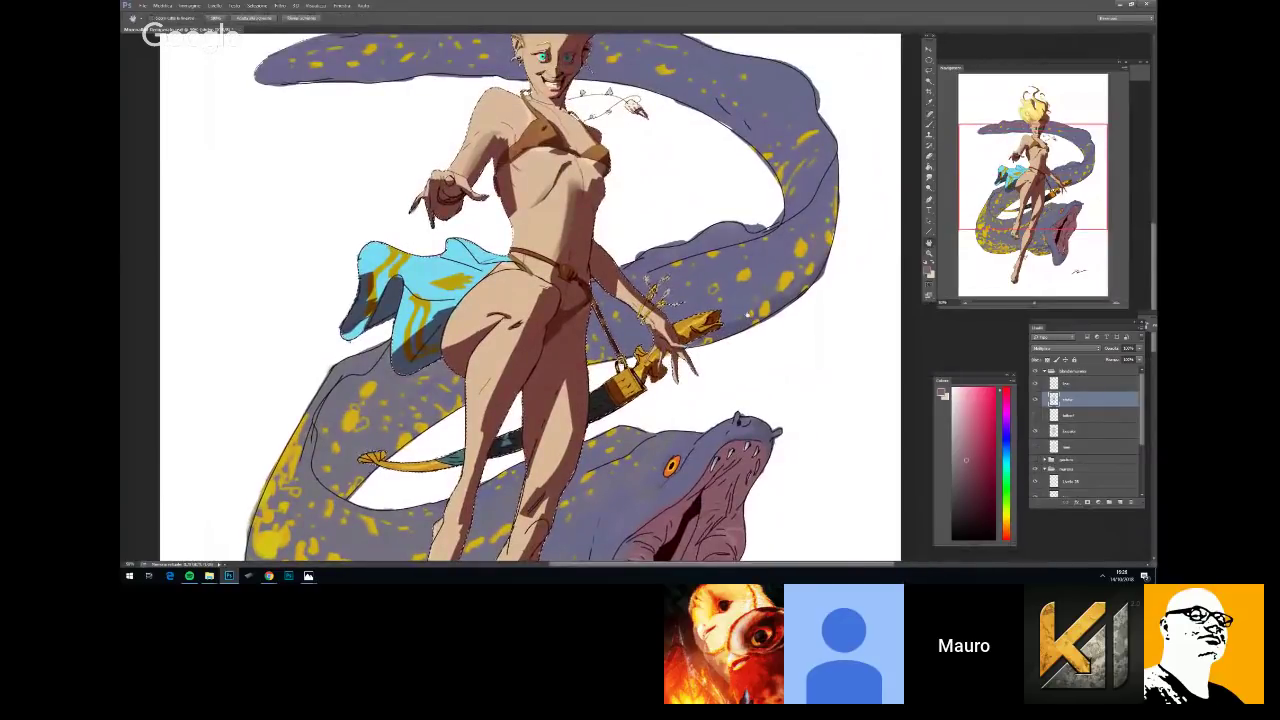
pyautogui.press('b')
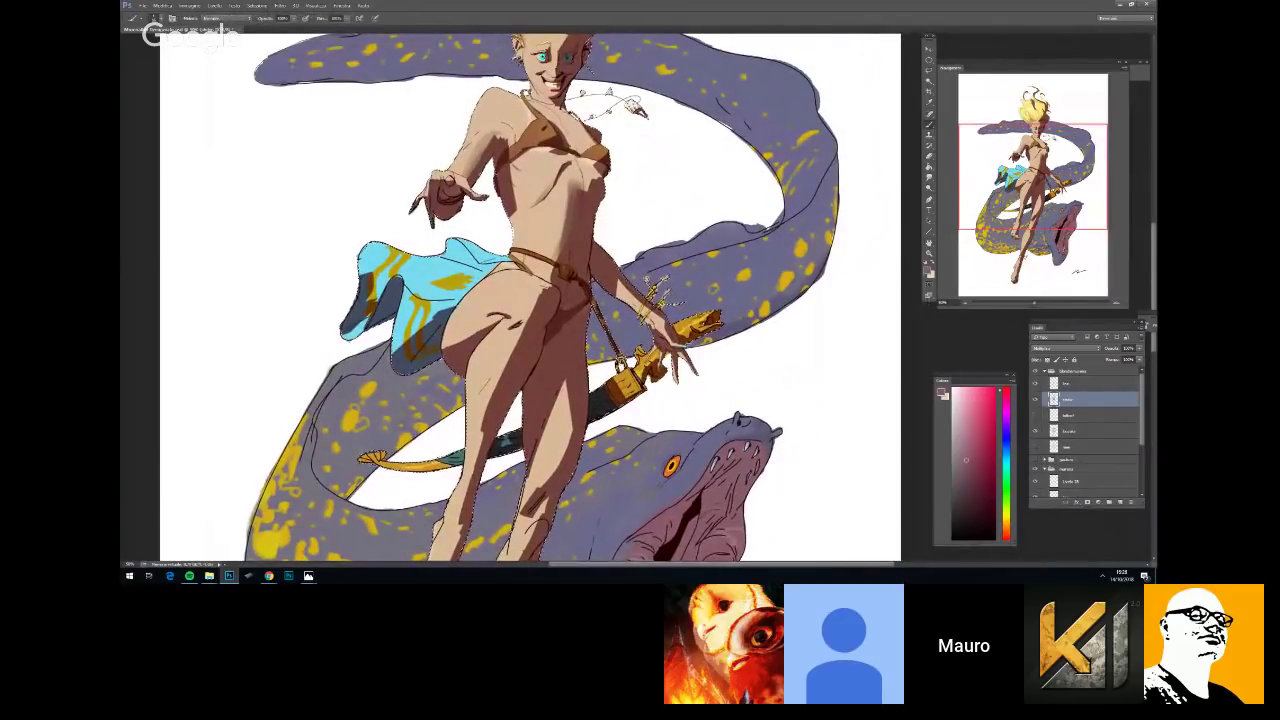
# Examine the shading on the woman's torso, legs and the hand beside the sword hilt
pyautogui.hotkey('ctrl', '-')
pyautogui.hotkey('ctrl', '-')
pyautogui.hotkey('ctrl', '+')
pyautogui.hotkey('ctrl', '+')
pyautogui.hotkey('ctrl', '+')
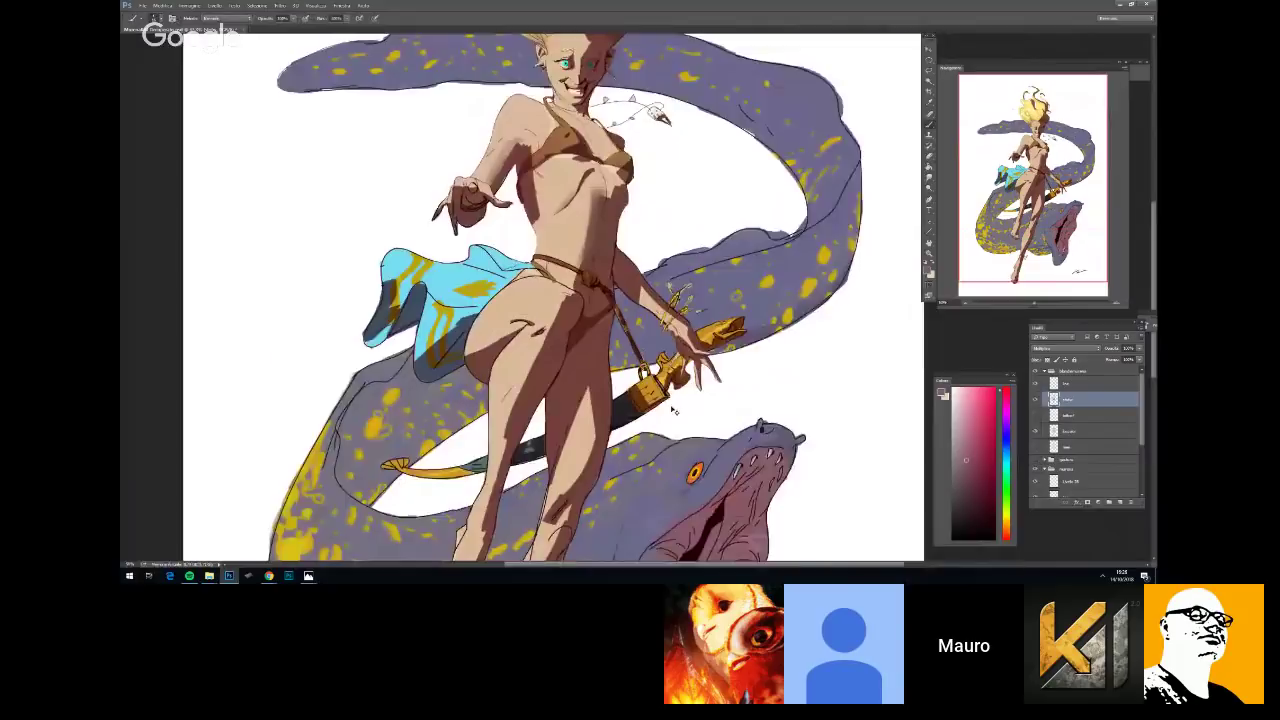
pyautogui.hotkey('ctrl', '-')
pyautogui.hotkey('ctrl', '+')
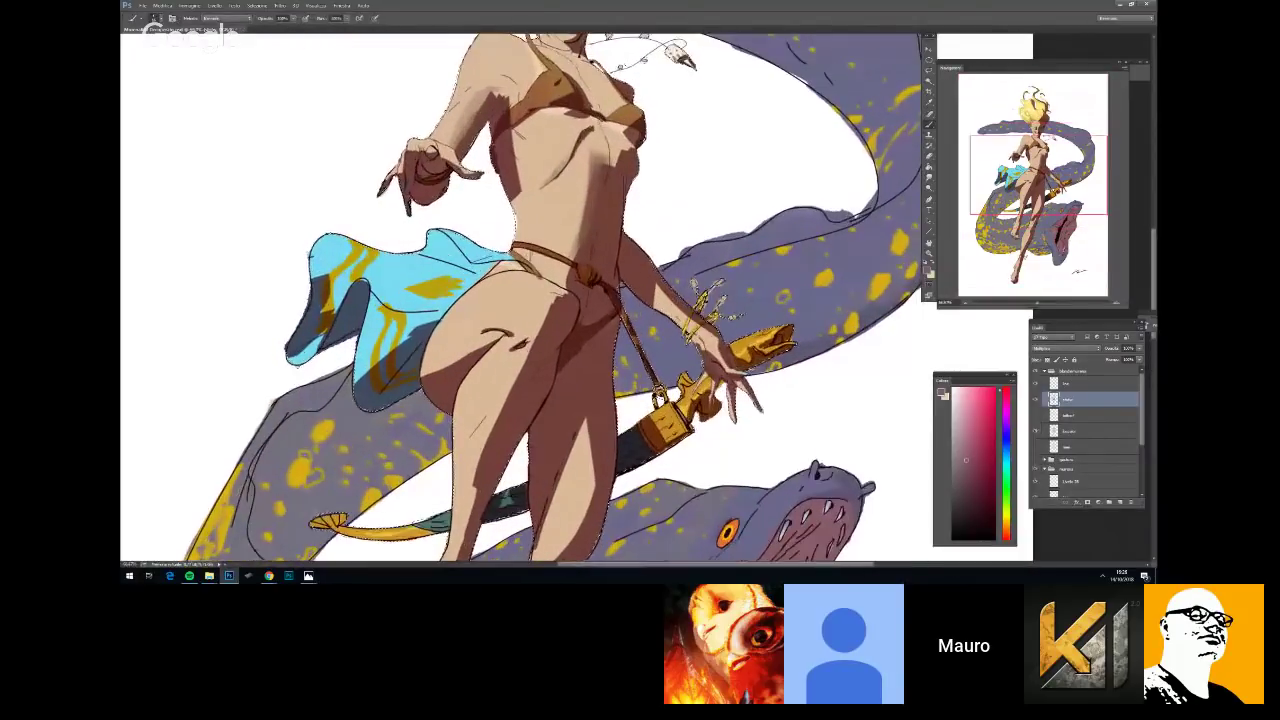
pyautogui.scroll(-2, 520, 300)
pyautogui.scroll(2, 520, 300)
pyautogui.press('e')
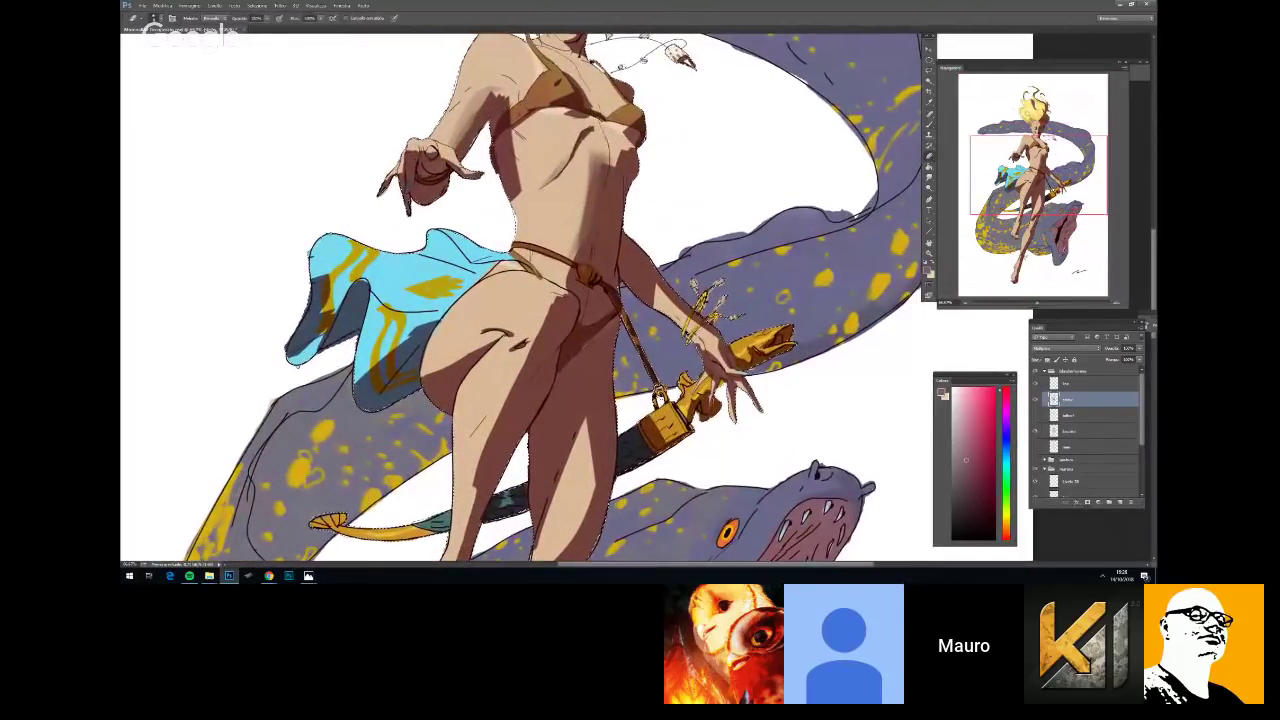
pyautogui.hotkey('ctrl', '-')
pyautogui.moveTo(839, 358)
pyautogui.mouseDown()
pyautogui.moveTo(854, 366)
pyautogui.moveTo(788, 358)
pyautogui.mouseUp()
pyautogui.hotkey('ctrl', '+')
# Reduce the brush size for fine shadow work around the woman's hand and sword hilt
pyautogui.rightClick(749, 331)
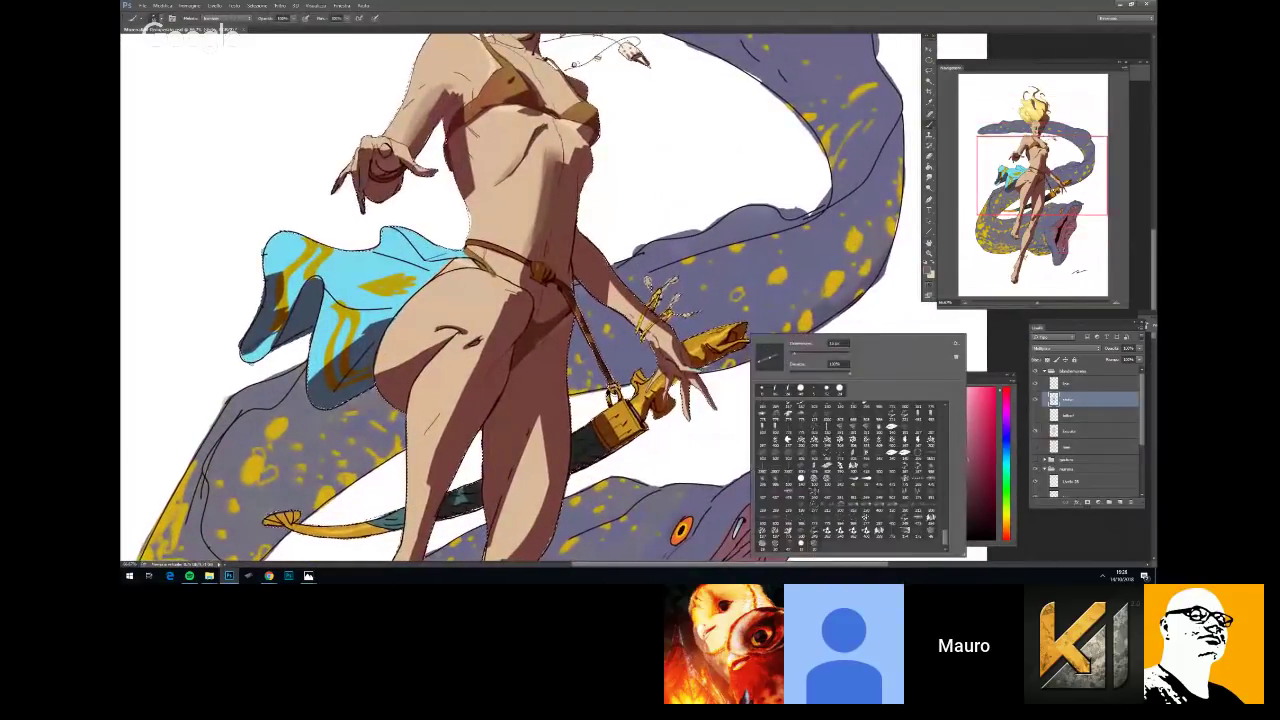
pyautogui.press('Return')
pyautogui.rightClick(737, 329)
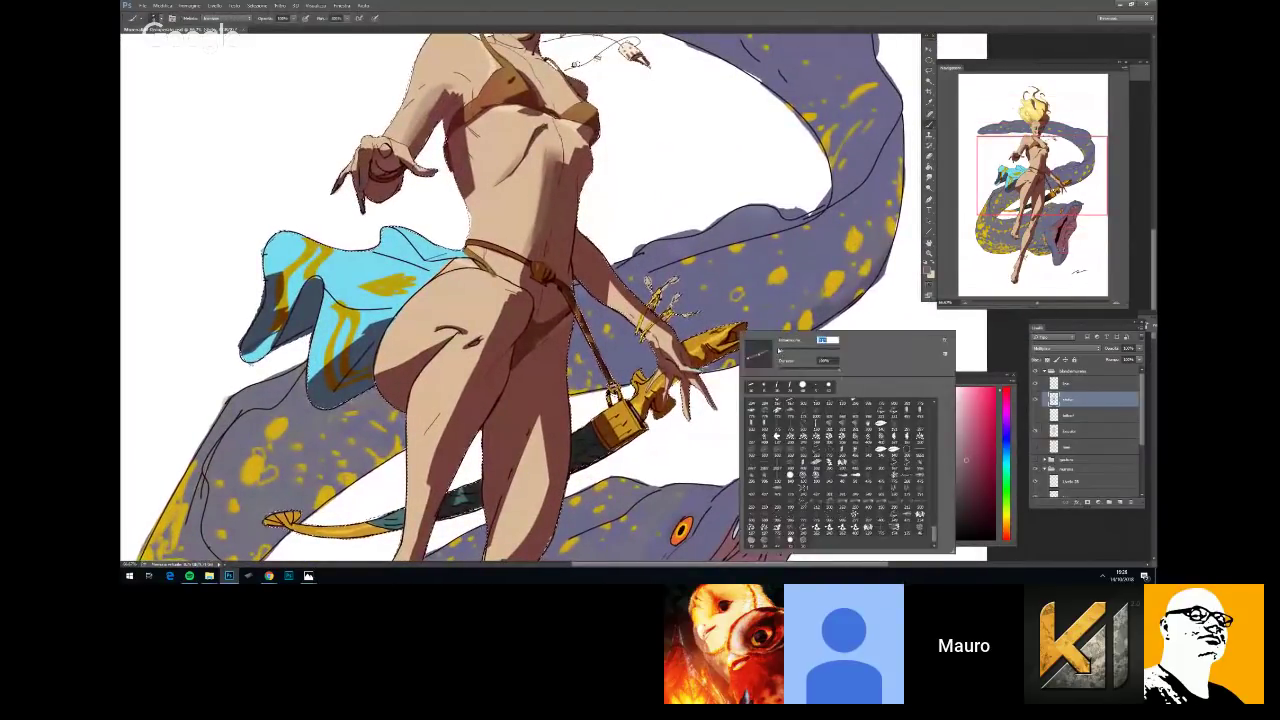
pyautogui.press('Return')
# Compare the shading of the sword hand and hips up close with its effect on the whole illustration
pyautogui.scroll(-4, 520, 297)
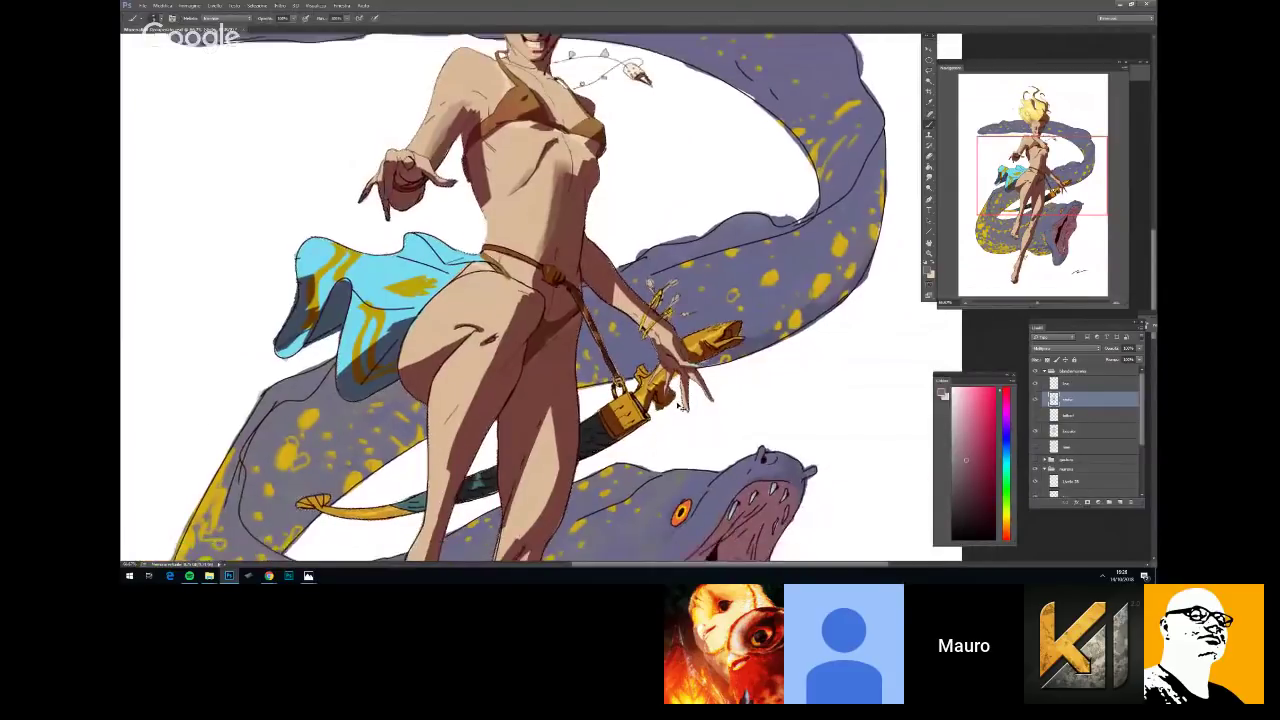
pyautogui.scroll(1, 520, 297)
pyautogui.scroll(3, 618, 327)
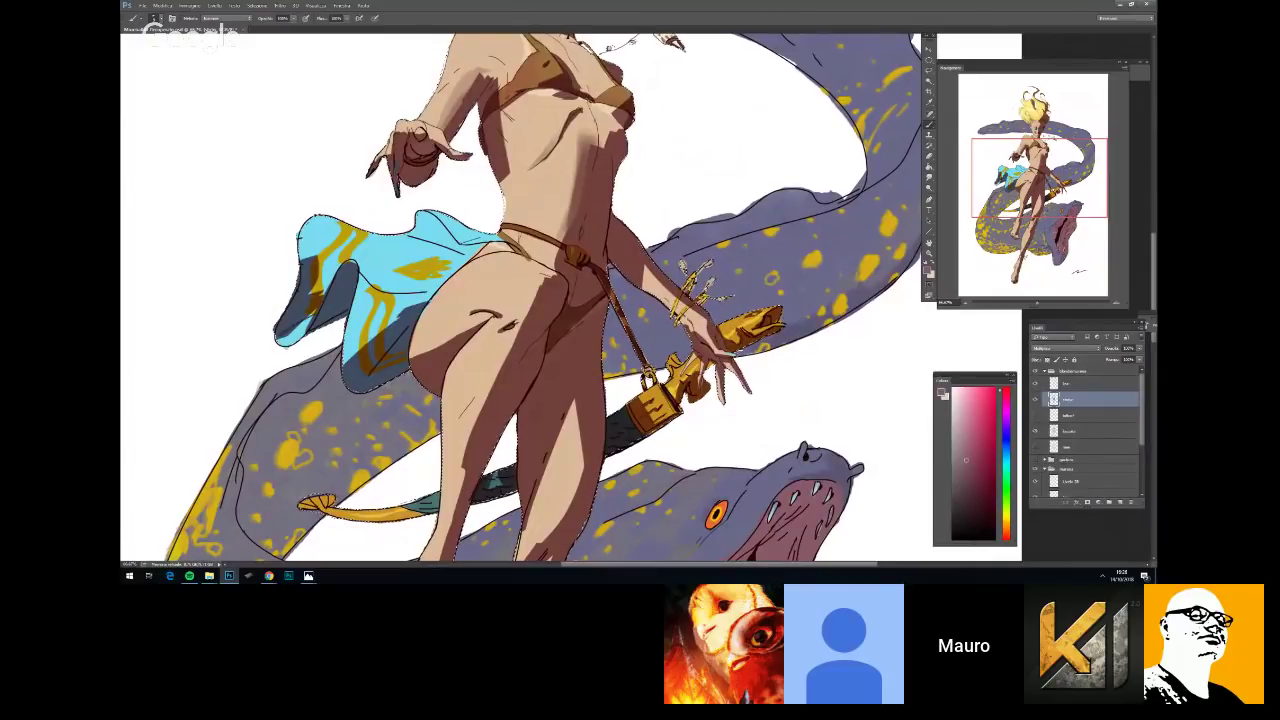
pyautogui.scroll(-8, 654, 466)
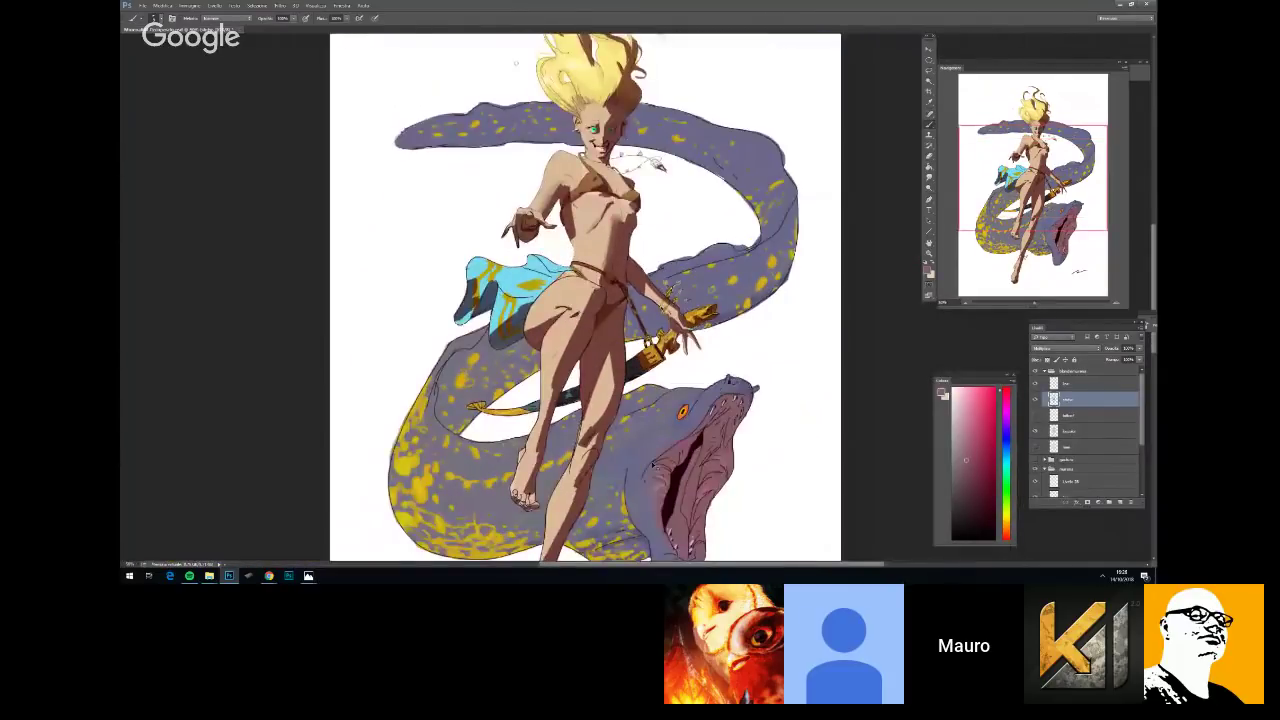
pyautogui.scroll(8, 670, 320)
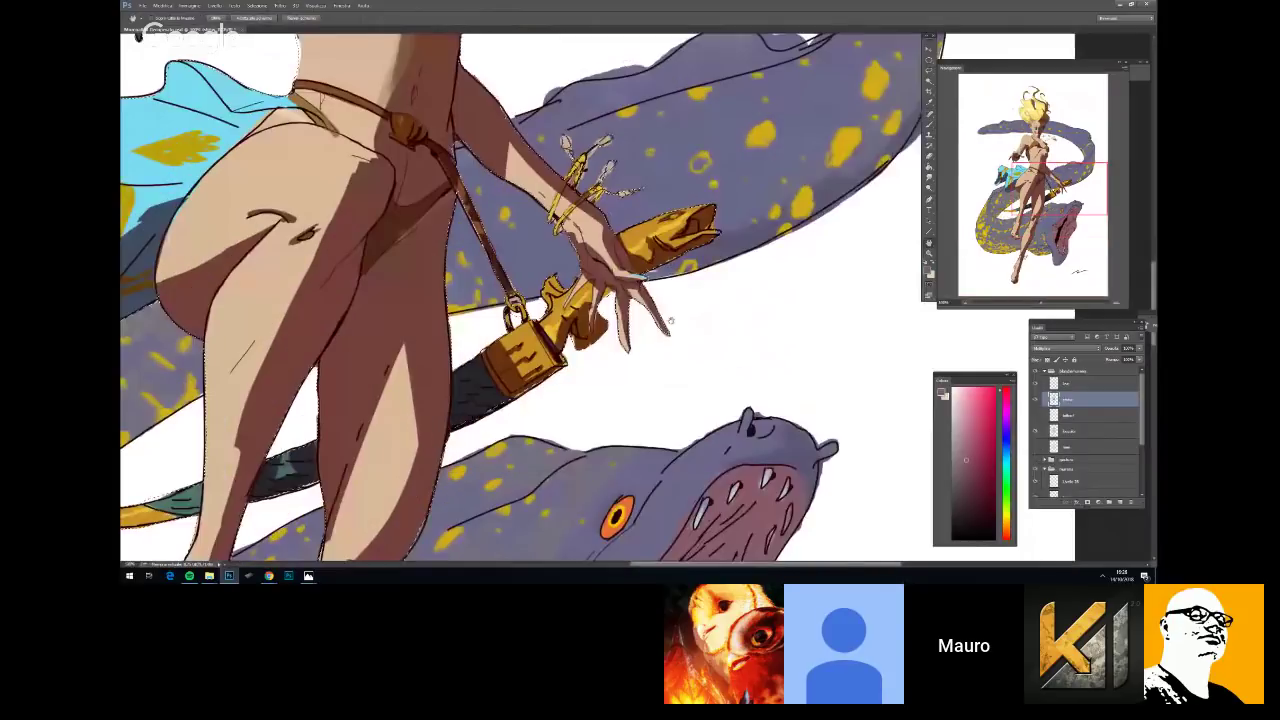
pyautogui.scroll(1, 670, 320)
pyautogui.rightClick(705, 346)
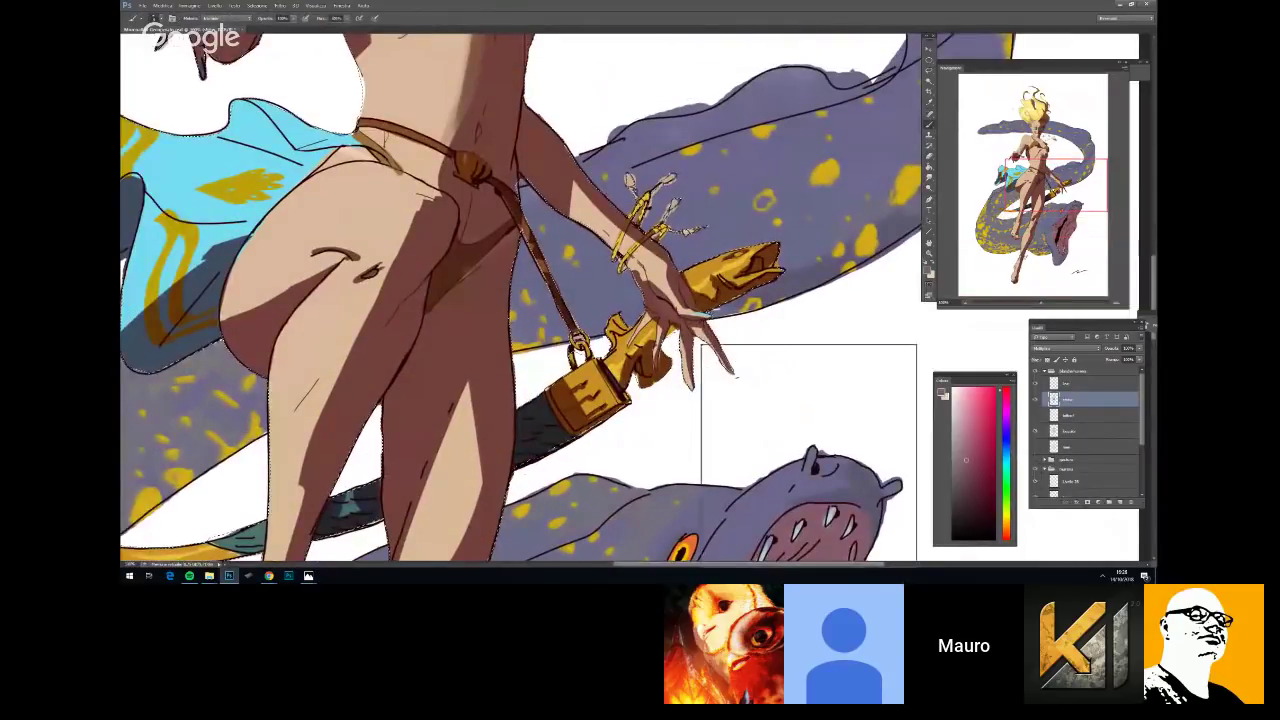
pyautogui.press('Escape')
pyautogui.scroll(-4, 650, 403)
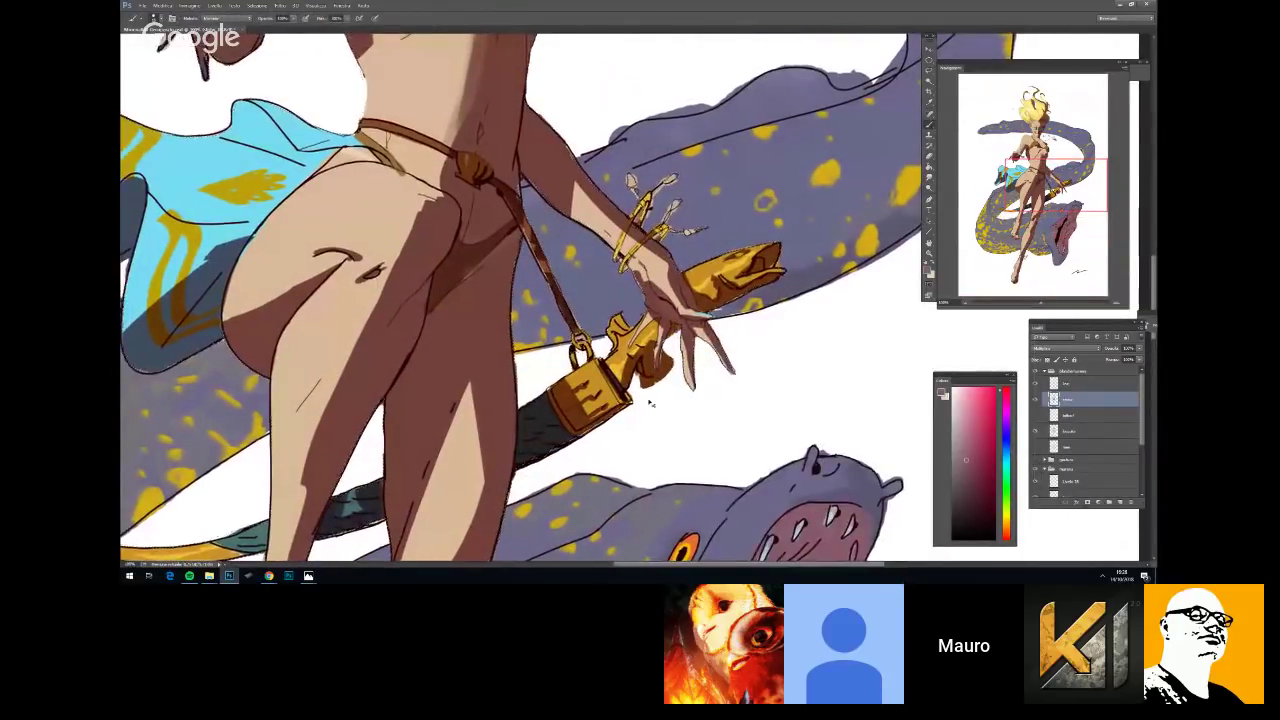
pyautogui.scroll(2, 650, 403)
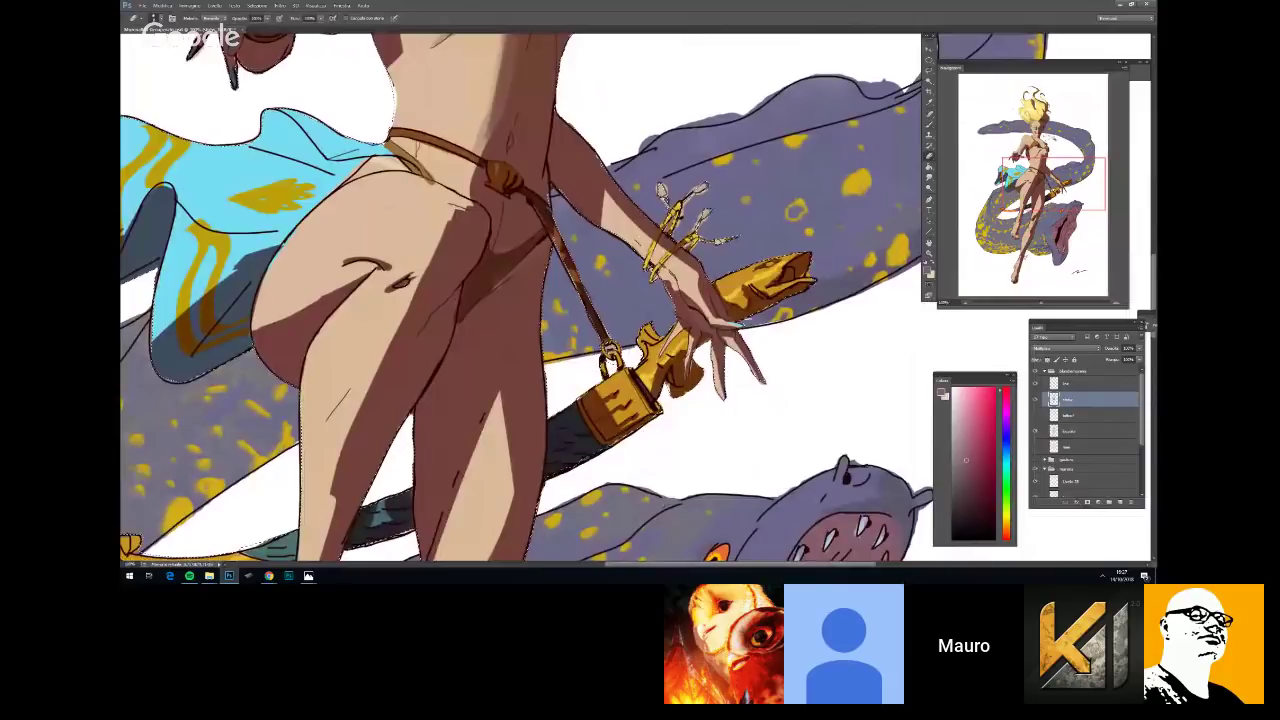
pyautogui.scroll(-3, 688, 397)
pyautogui.scroll(2, 688, 397)
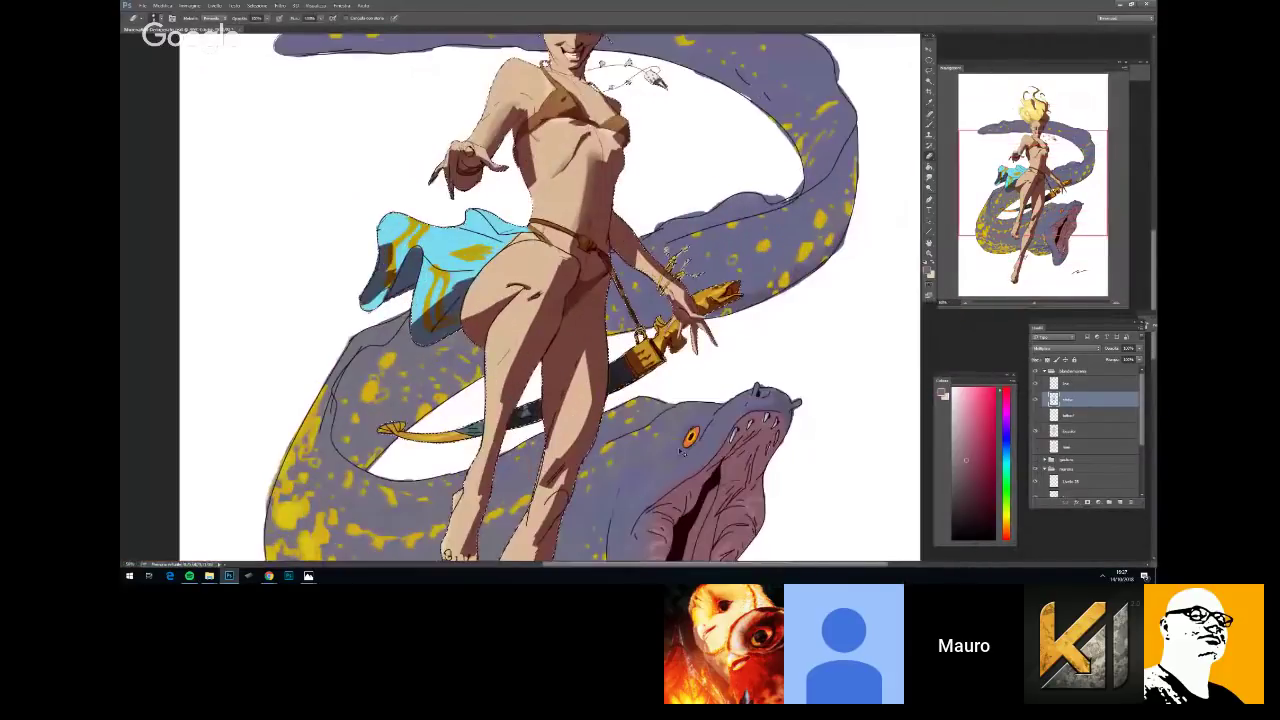
pyautogui.press('b')
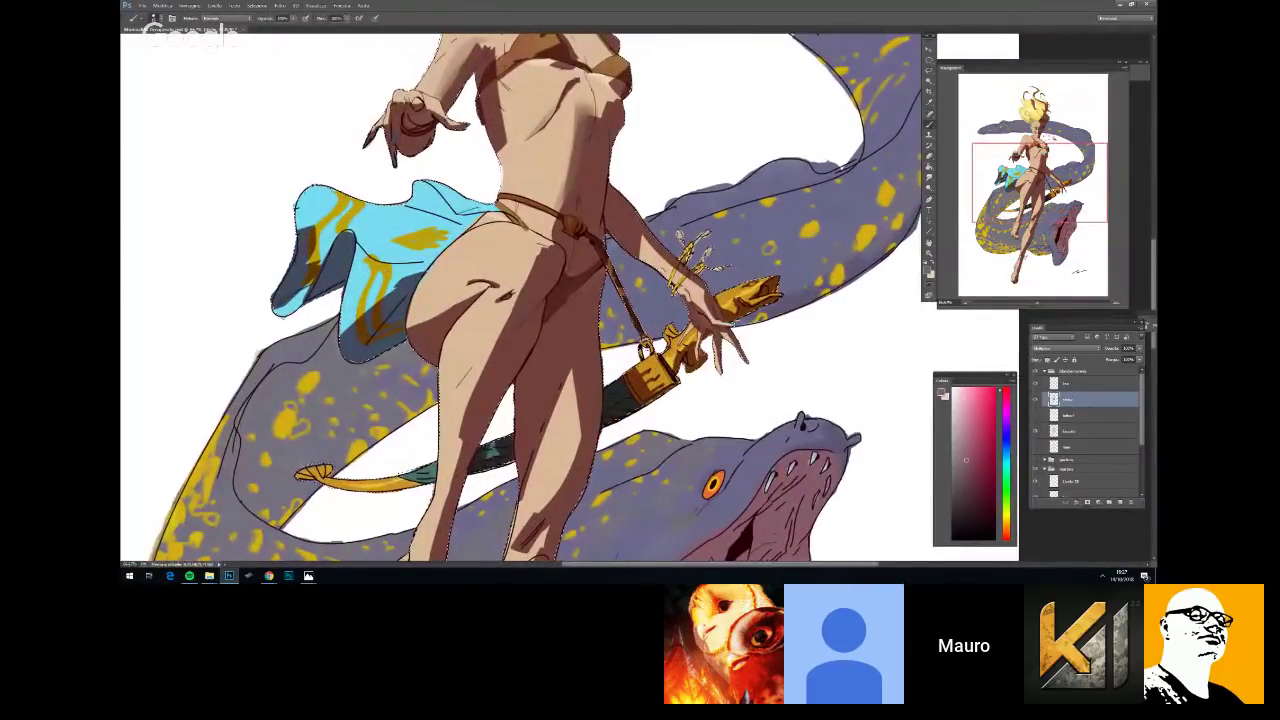
pyautogui.scroll(-3, 620, 300)
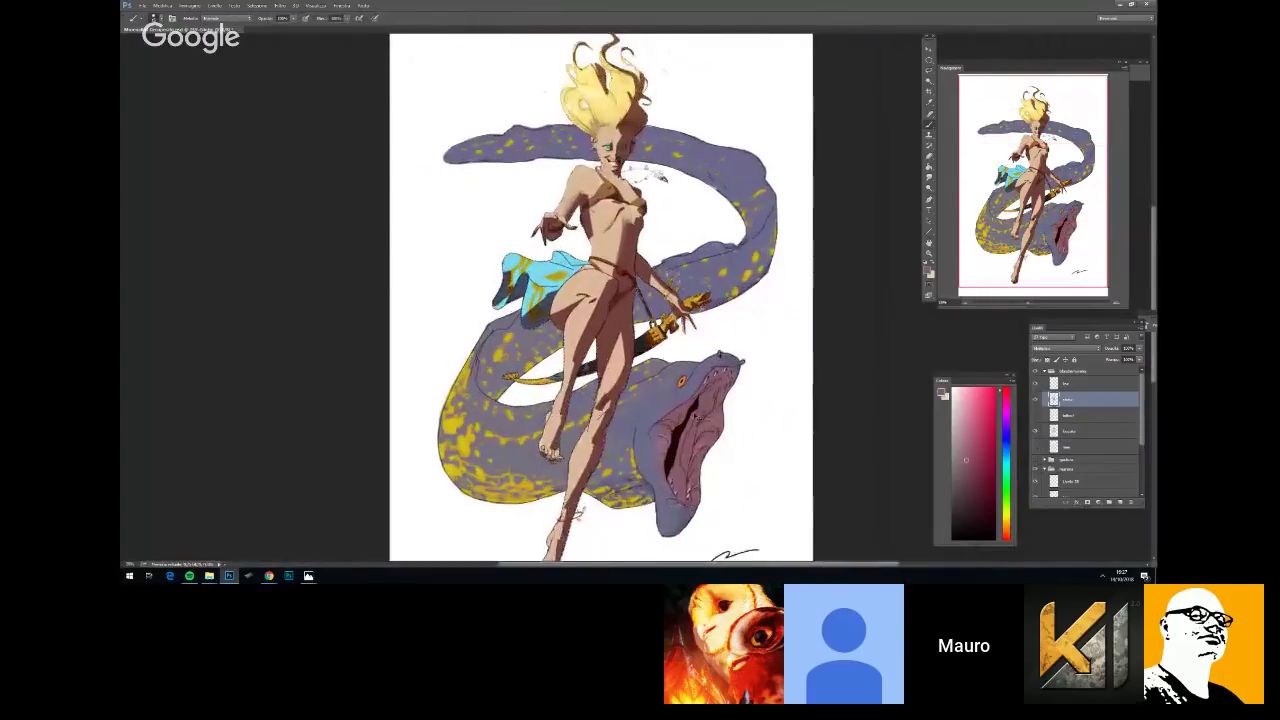
pyautogui.scroll(2, 620, 300)
pyautogui.scroll(3, 827, 274)
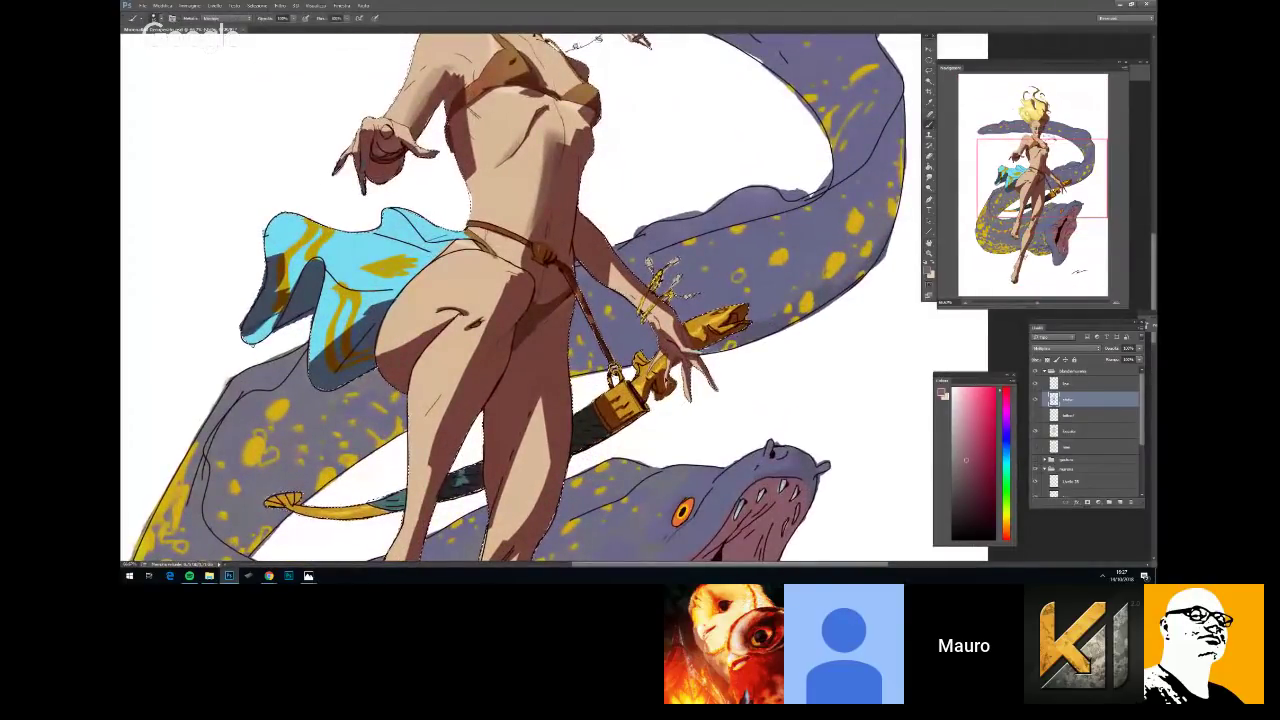
# Examine the woman's shading from the hair and face down to the waist, checking it against the full figure
pyautogui.moveTo(776, 346)
pyautogui.mouseDown()
pyautogui.moveTo(713, 390)
pyautogui.moveTo(758, 425)
pyautogui.mouseUp()
pyautogui.scroll(-5, 648, 306)
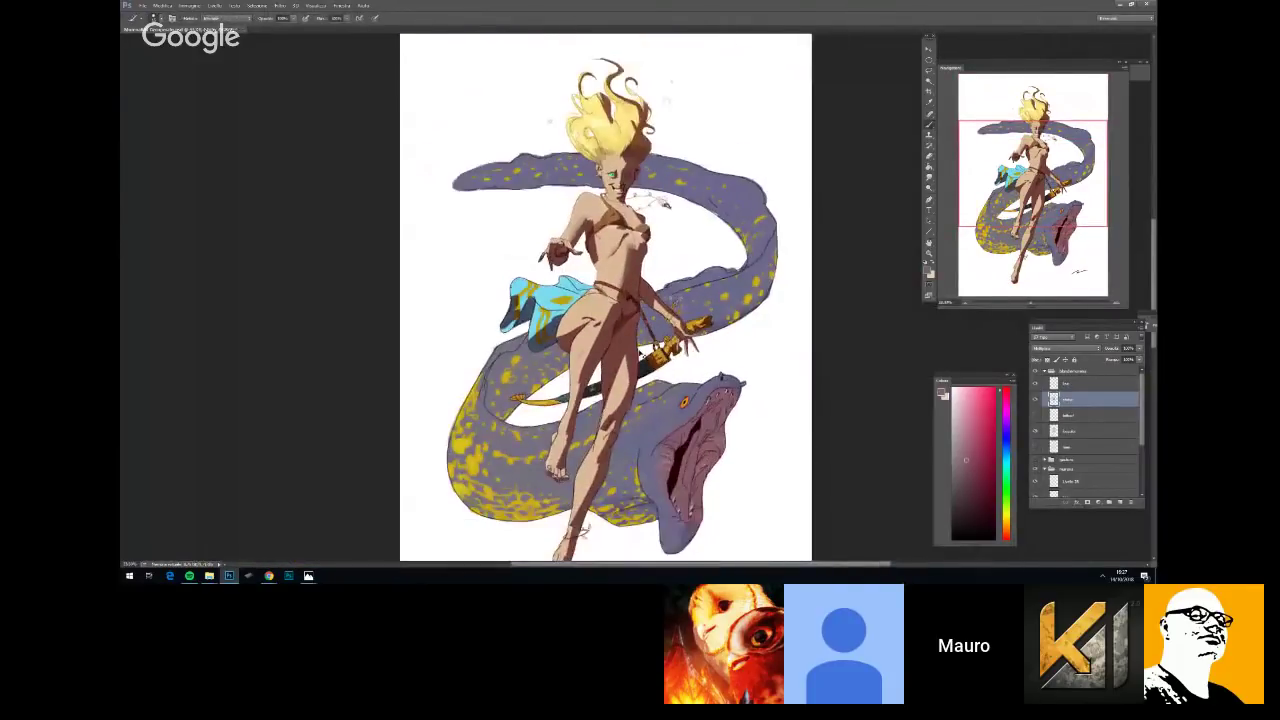
pyautogui.hotkey('ctrl', '+')
pyautogui.hotkey('ctrl', '+')
pyautogui.moveTo(712, 220); pyautogui.dragTo(721, 352)
pyautogui.hotkey('ctrl', '+')
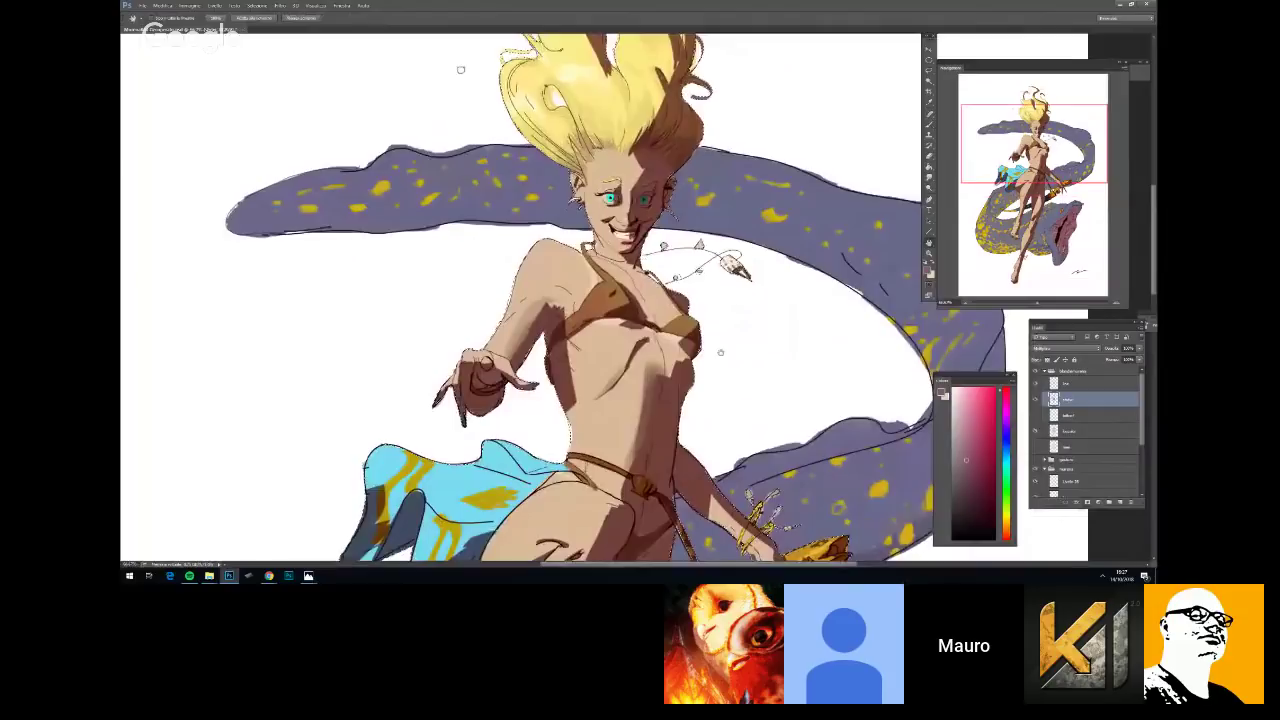
pyautogui.moveTo(460, 69); pyautogui.dragTo(432, 62)
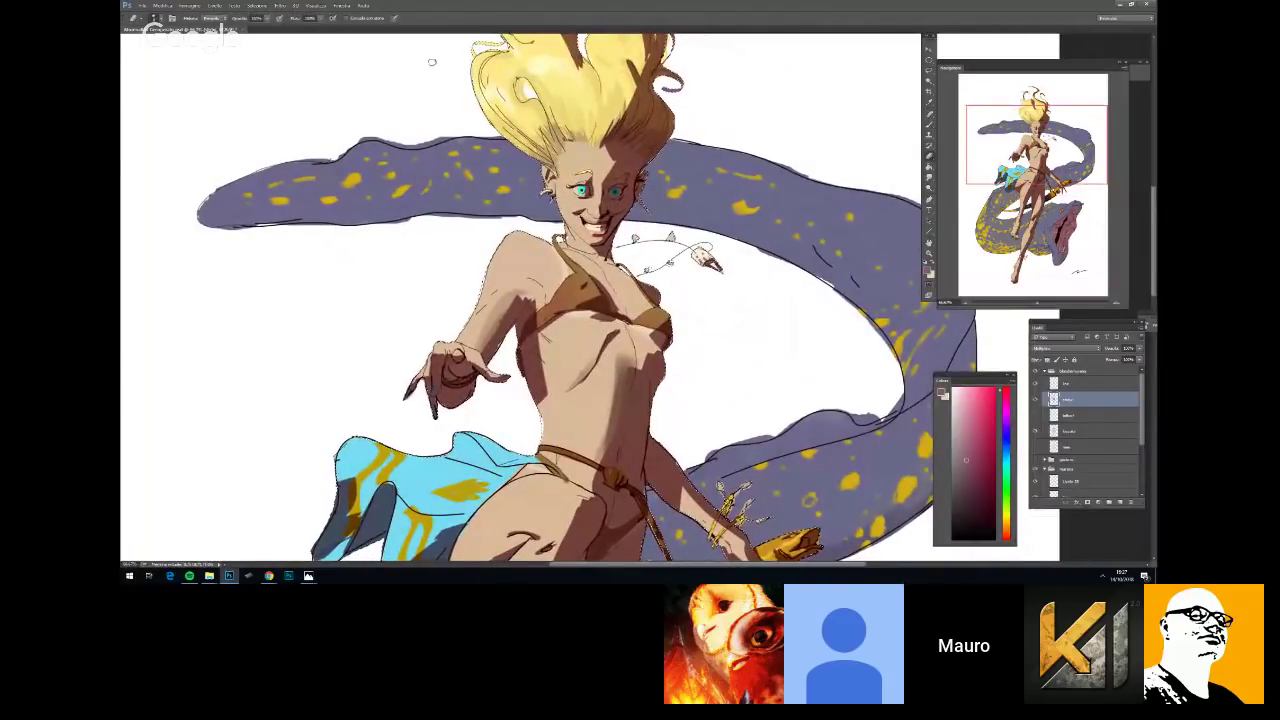
pyautogui.scroll(-3, 432, 62)
pyautogui.scroll(3, 457, 66)
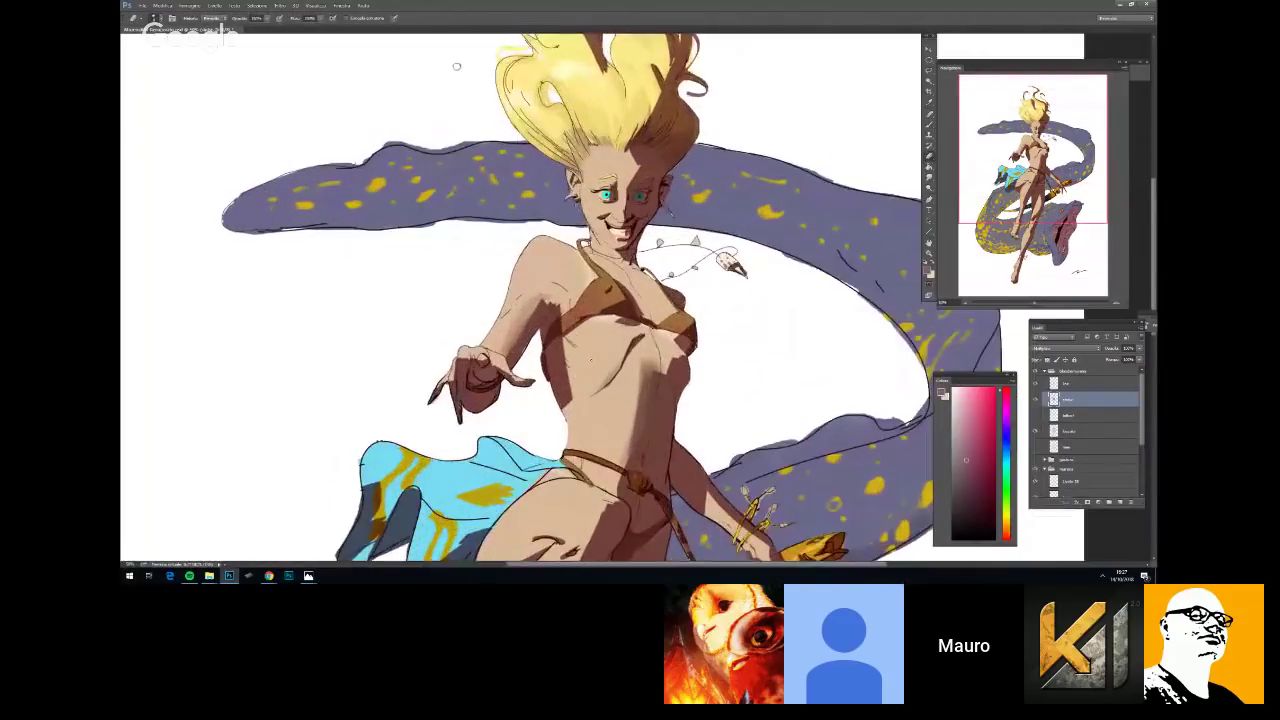
pyautogui.hotkey('ctrl', '-')
pyautogui.hotkey('ctrl', '+')
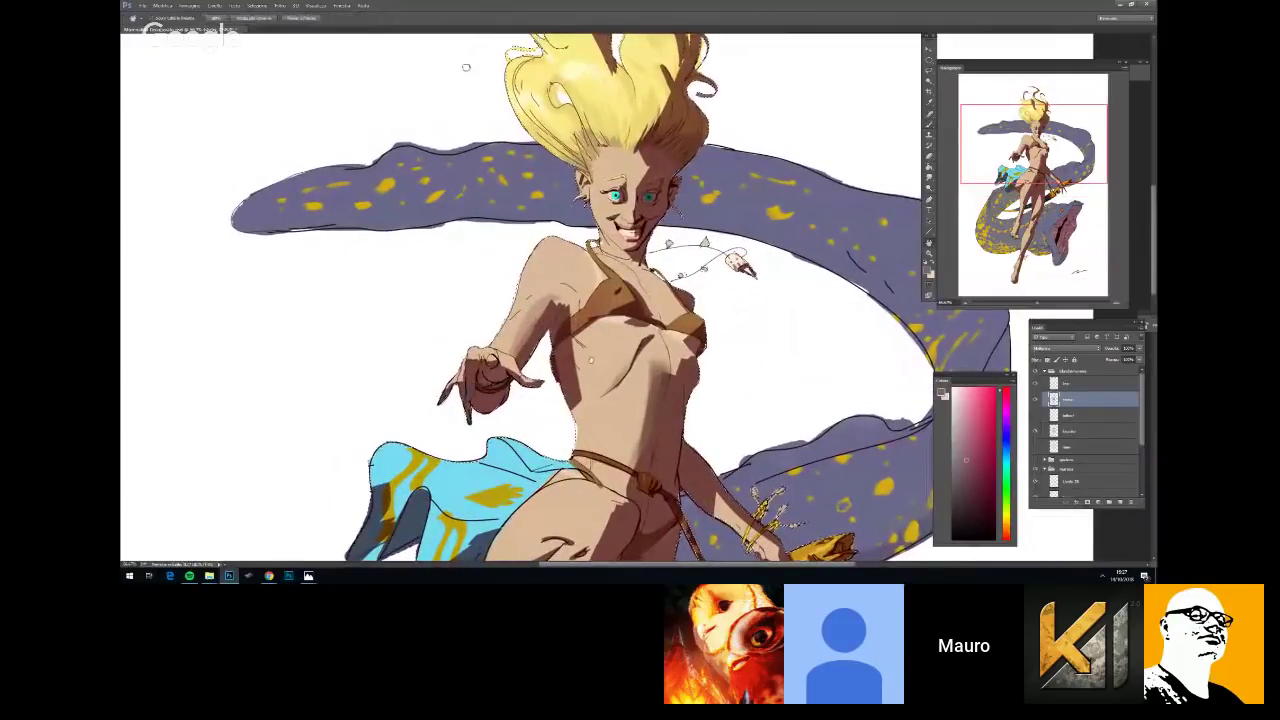
pyautogui.moveTo(800, 422); pyautogui.dragTo(686, 340)
pyautogui.rightClick(738, 346)
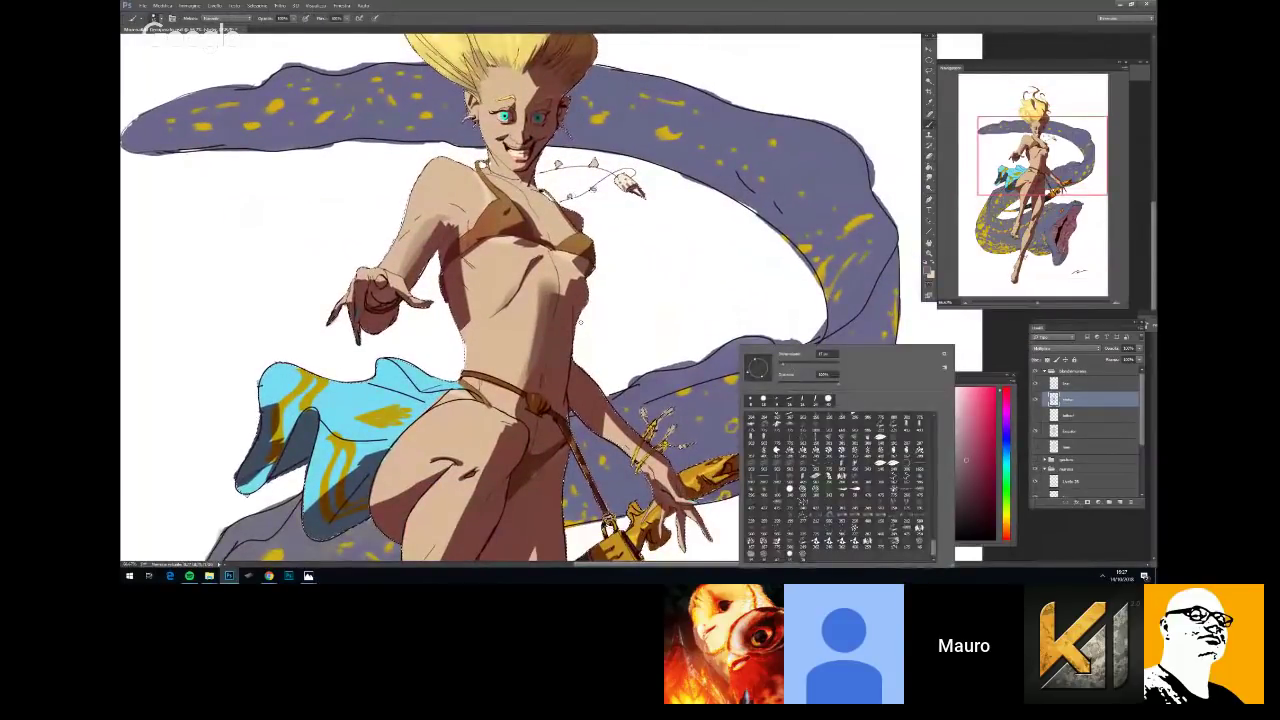
pyautogui.hotkey('ctrl', '-')
pyautogui.hotkey('ctrl', '-')
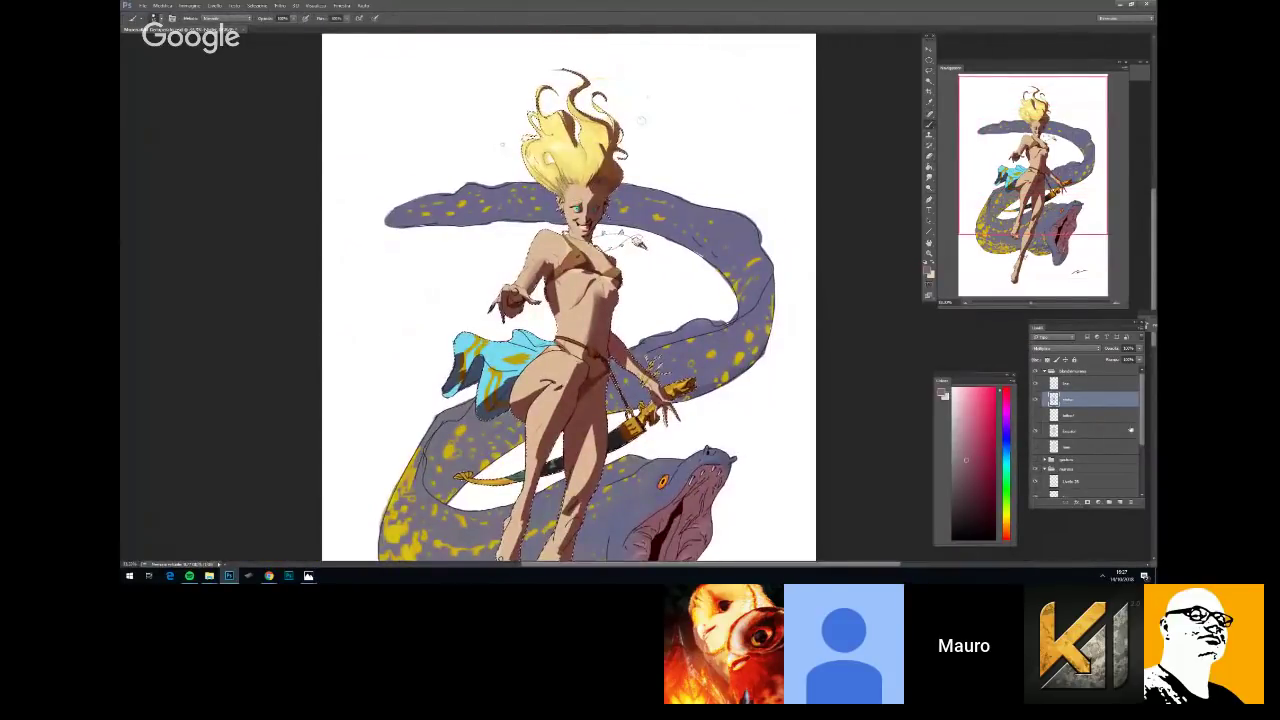
# Add a new layer above the existing shading layer in the eel's group and set its blend mode to Multiply
pyautogui.moveTo(1141, 430); pyautogui.dragTo(1143, 452)
pyautogui.scroll(-2, 1143, 455)
pyautogui.click(1094, 450)
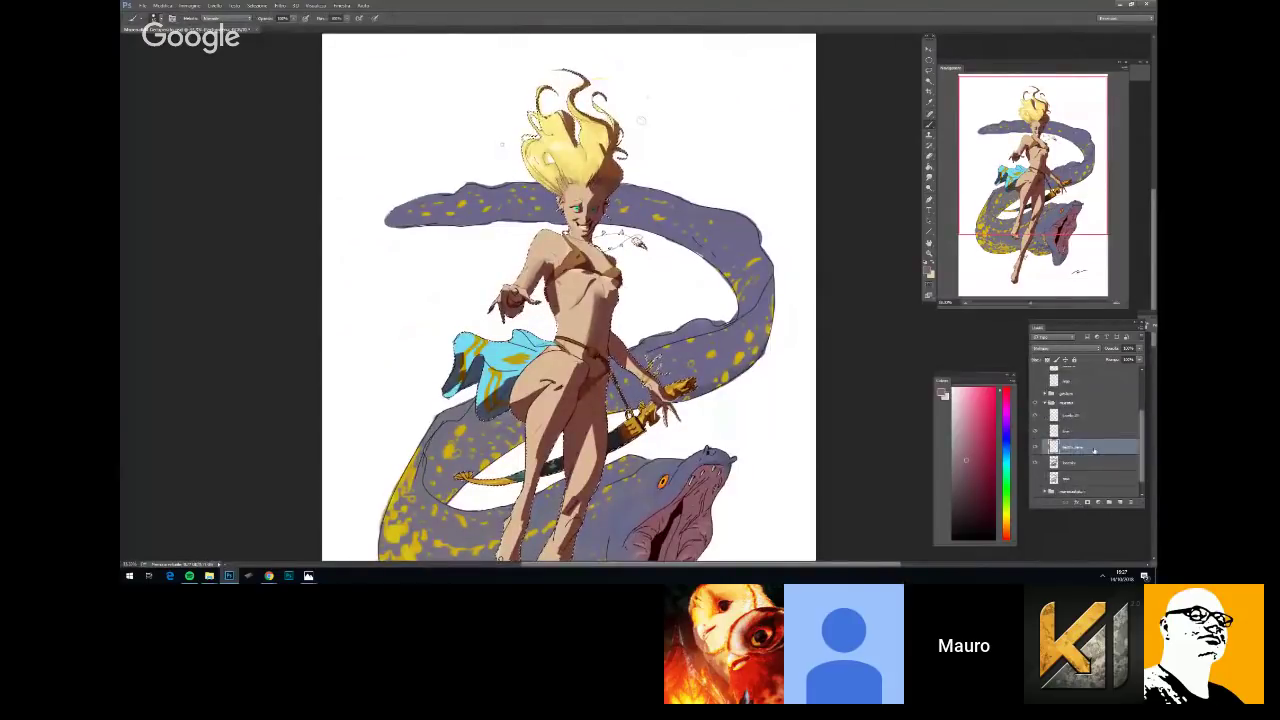
pyautogui.click(1093, 463)
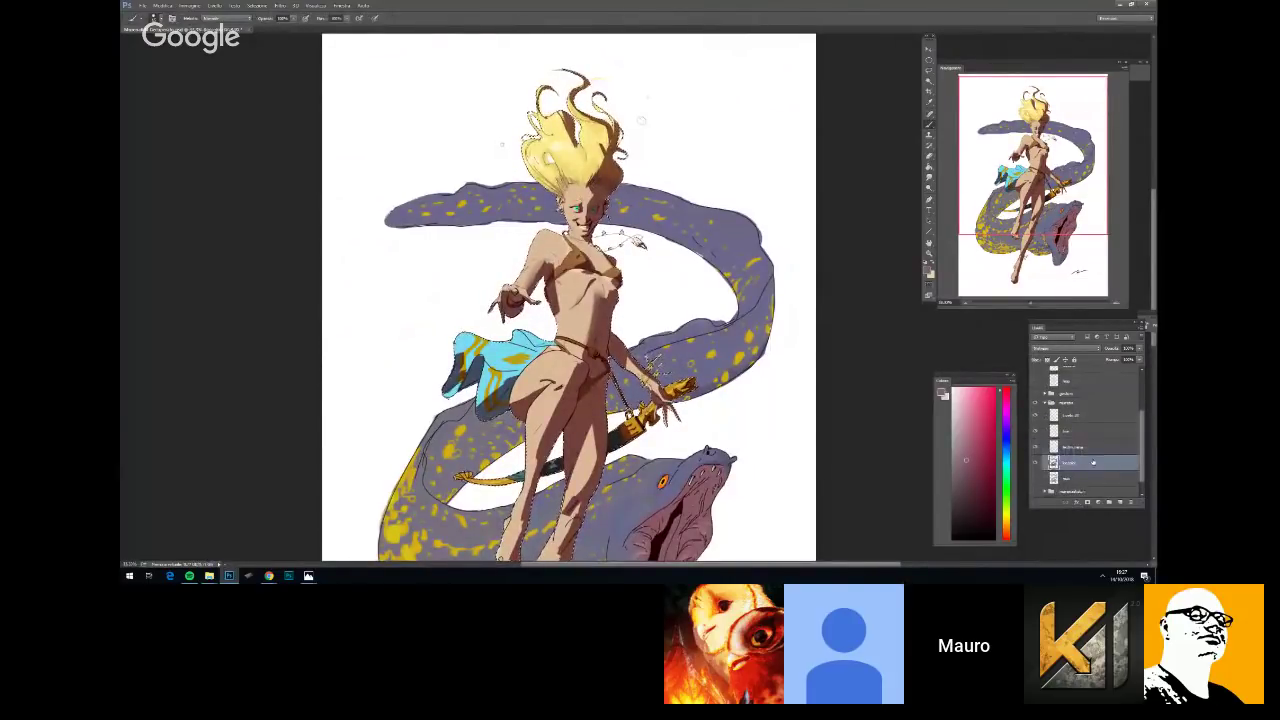
pyautogui.click(1095, 450)
pyautogui.click(1119, 502)
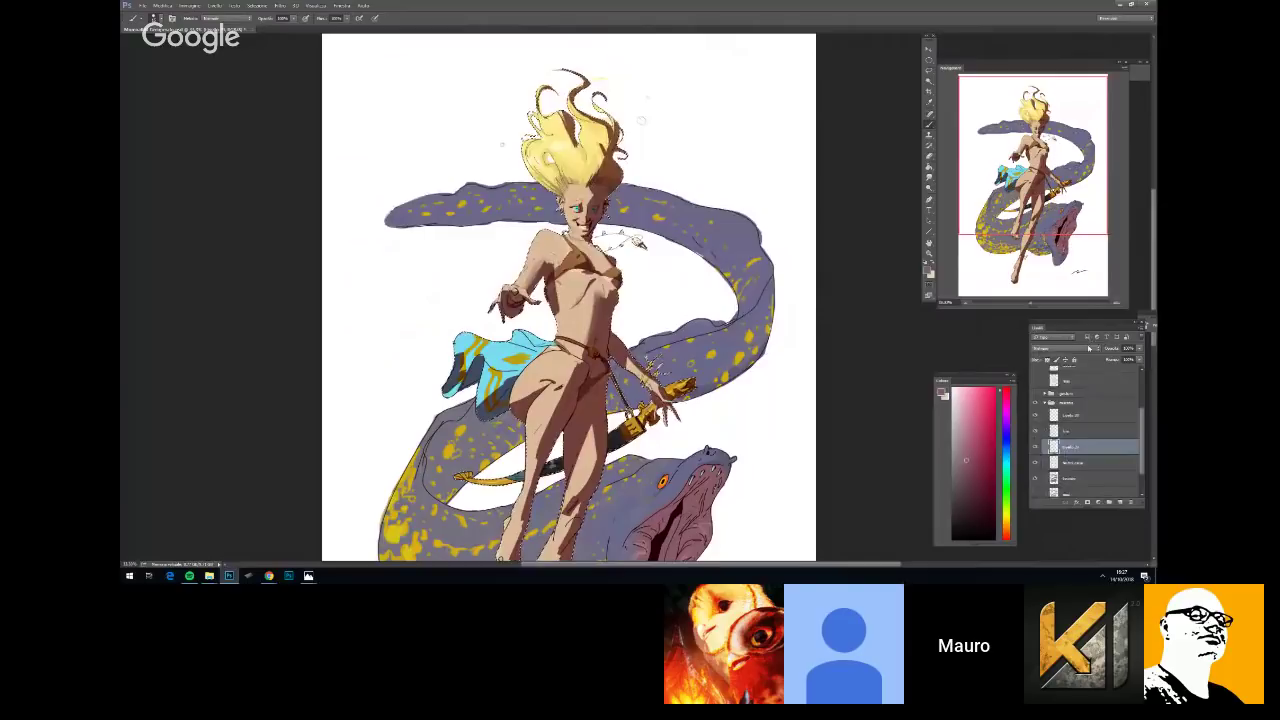
pyautogui.click(1060, 347)
pyautogui.click(1064, 381)
pyautogui.rightClick(738, 344)
pyautogui.press('Return')
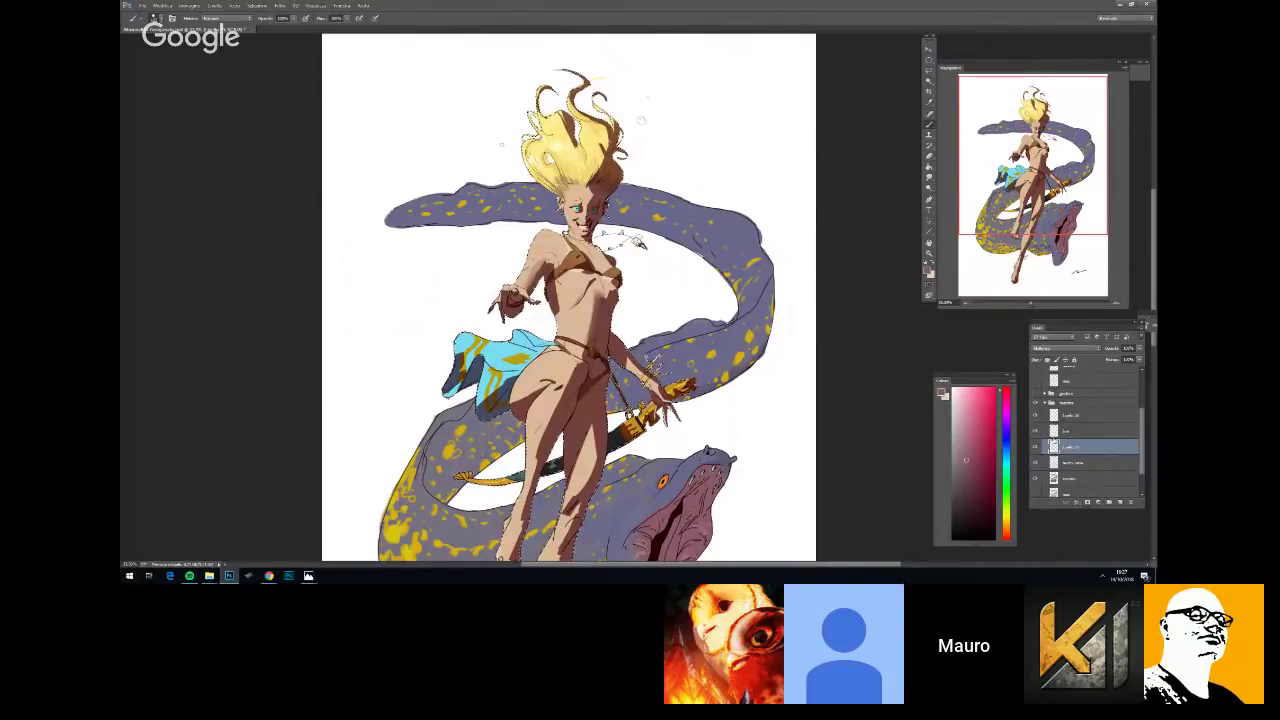
# Reselect the woman's Multiply shadow layer and activate the Brush tool for shading her legs
pyautogui.click(1088, 382)
pyautogui.scroll(3, 1100, 398)
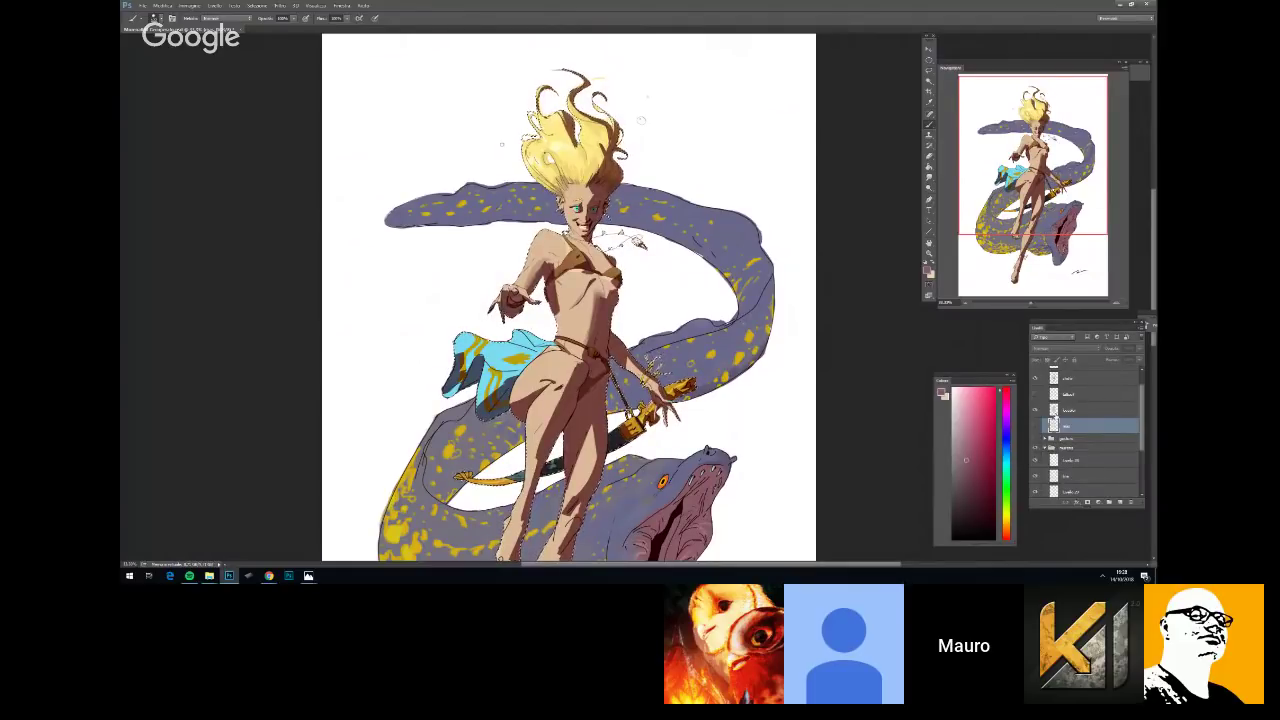
pyautogui.hotkey('ctrl', '-')
pyautogui.moveTo(688, 312); pyautogui.dragTo(688, 214)
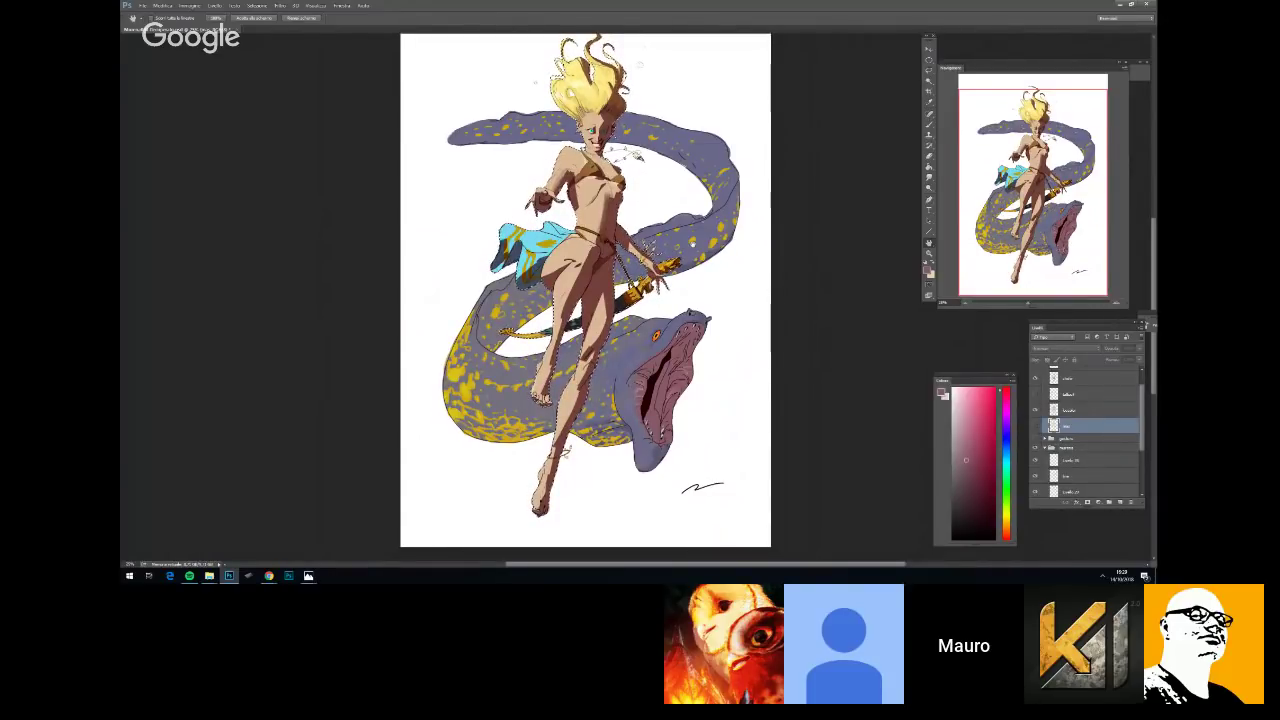
pyautogui.hotkey('ctrl', '+')
pyautogui.hotkey('ctrl', '+')
pyautogui.moveTo(664, 332); pyautogui.dragTo(719, 218)
pyautogui.click(1080, 410)
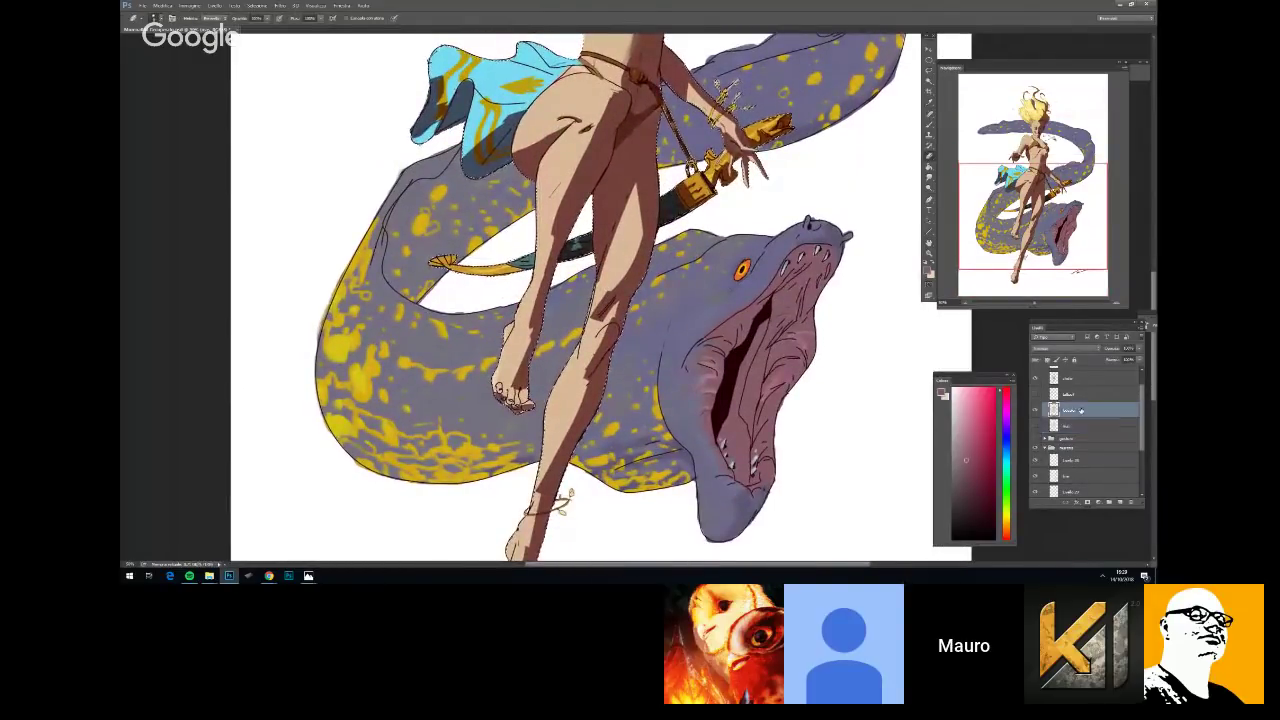
pyautogui.click(1080, 378)
pyautogui.moveTo(1142, 391); pyautogui.dragTo(1142, 378)
pyautogui.press('b')
pyautogui.press('e')
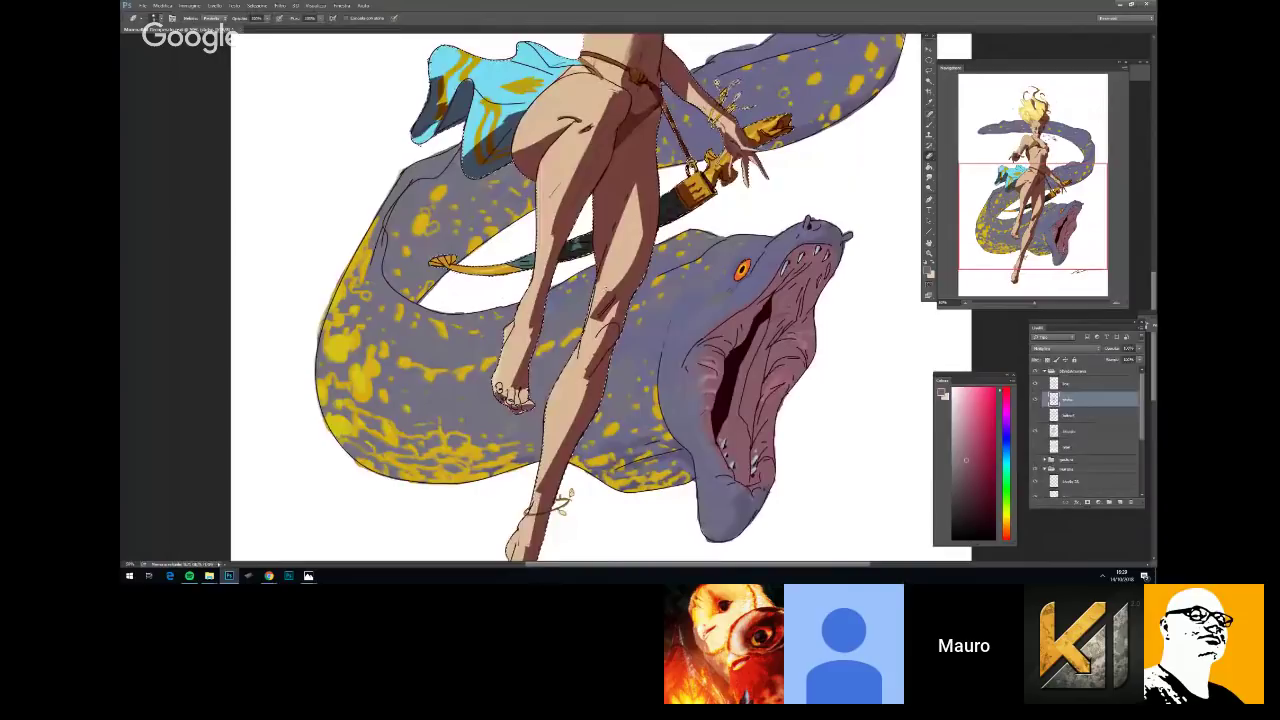
pyautogui.press('b')
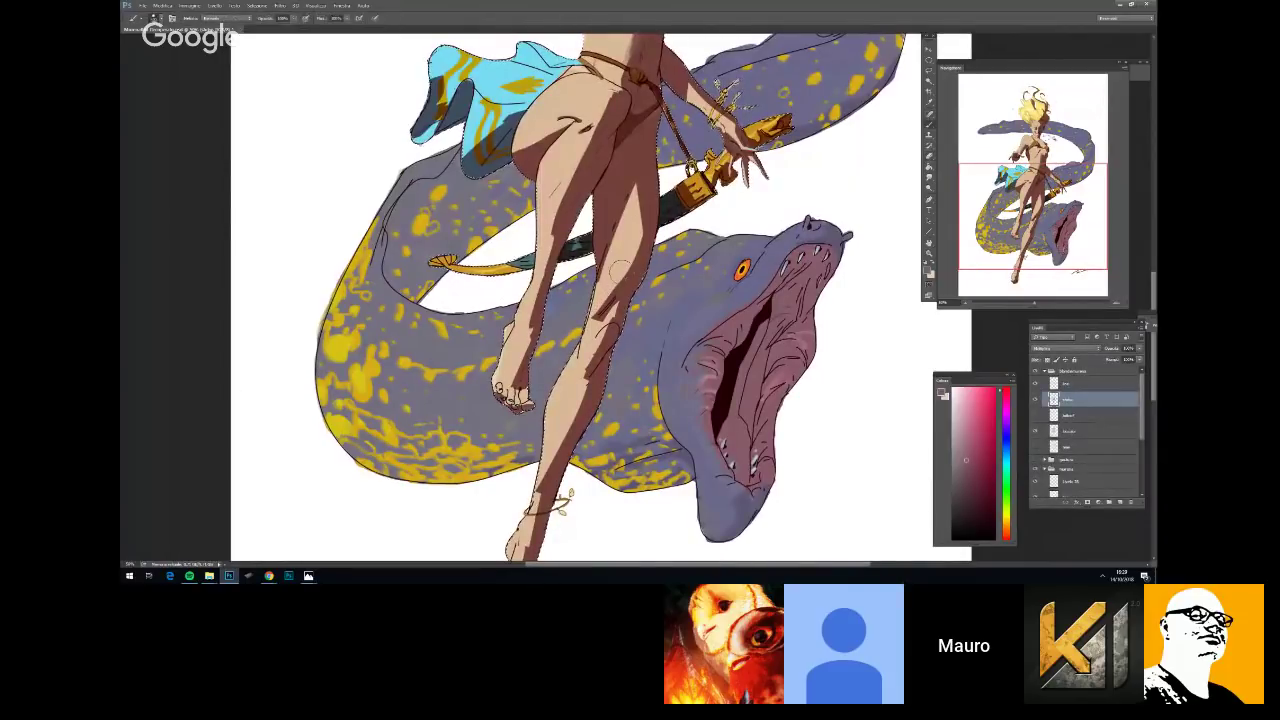
# Adjust the brush size for the leg shadows and check the woman's lower body within the whole illustration
pyautogui.rightClick(647, 250)
pyautogui.click(695, 271)
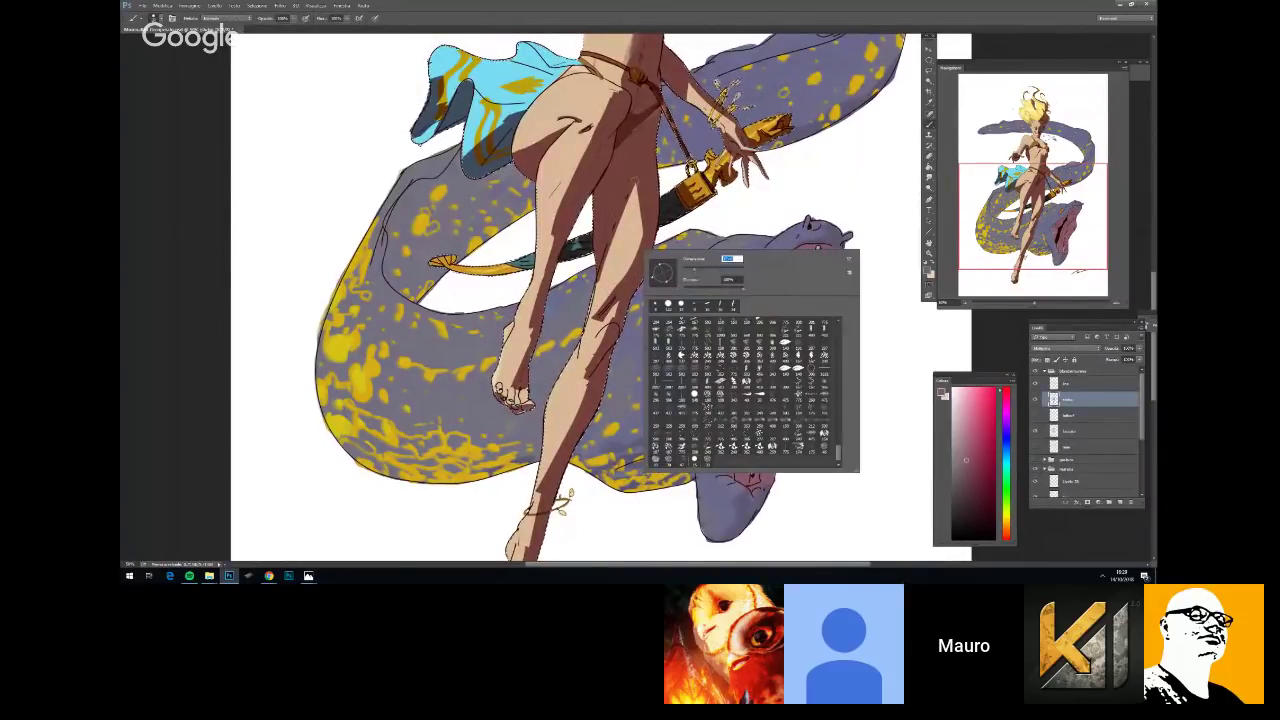
pyautogui.press('Return')
pyautogui.hotkey('ctrl', '-')
pyautogui.hotkey('ctrl', '-')
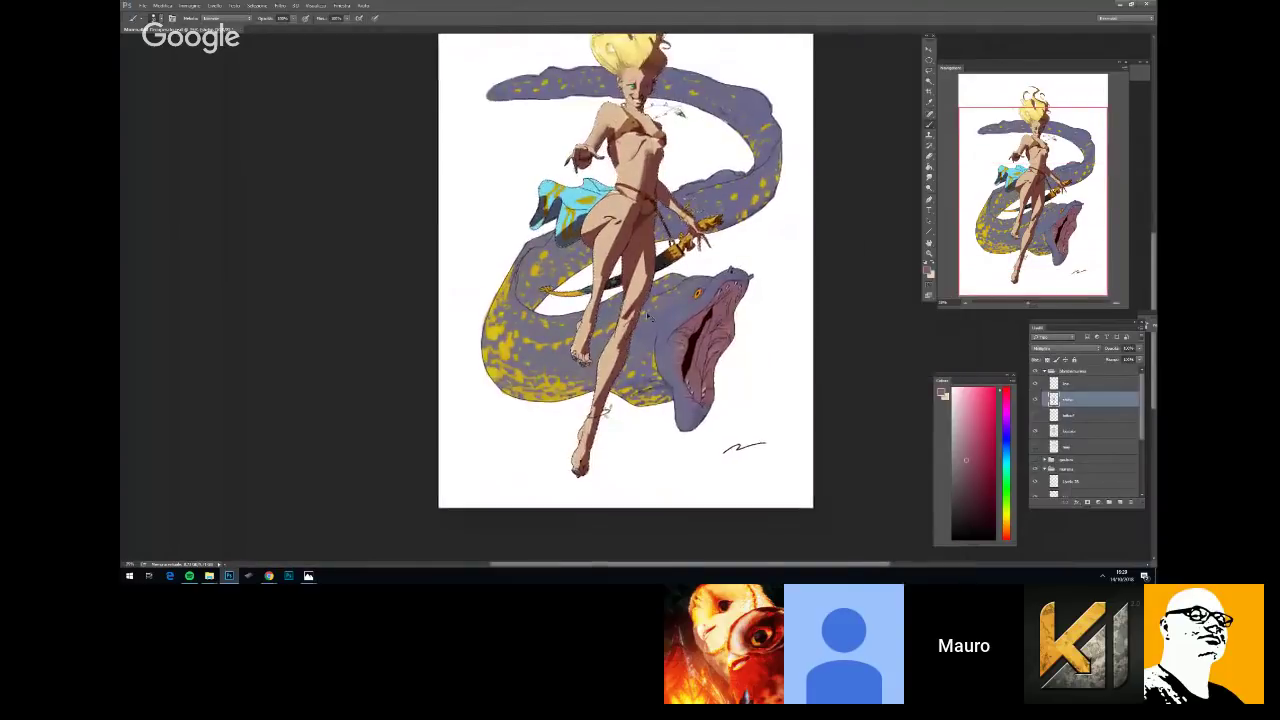
pyautogui.hotkey('ctrl', '+')
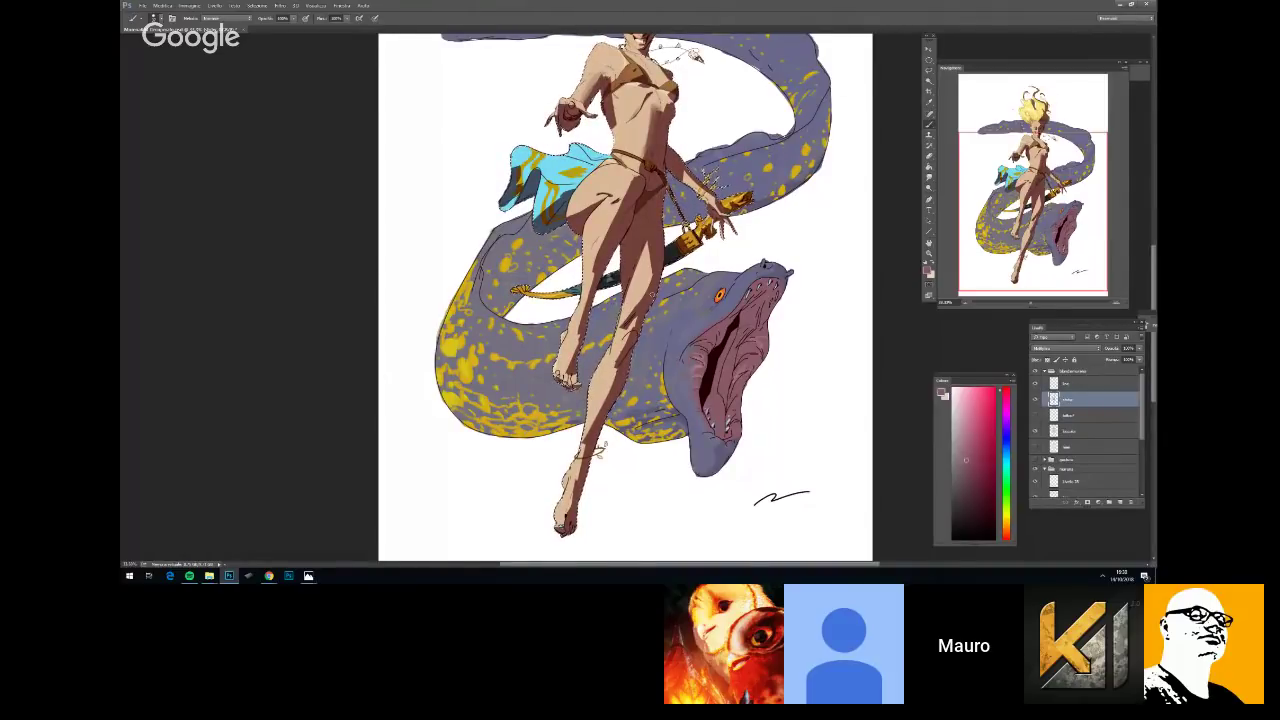
# Adjust the eraser tip size for cleaning up the woman's Multiply shadow layer
pyautogui.hotkey('ctrl', '-')
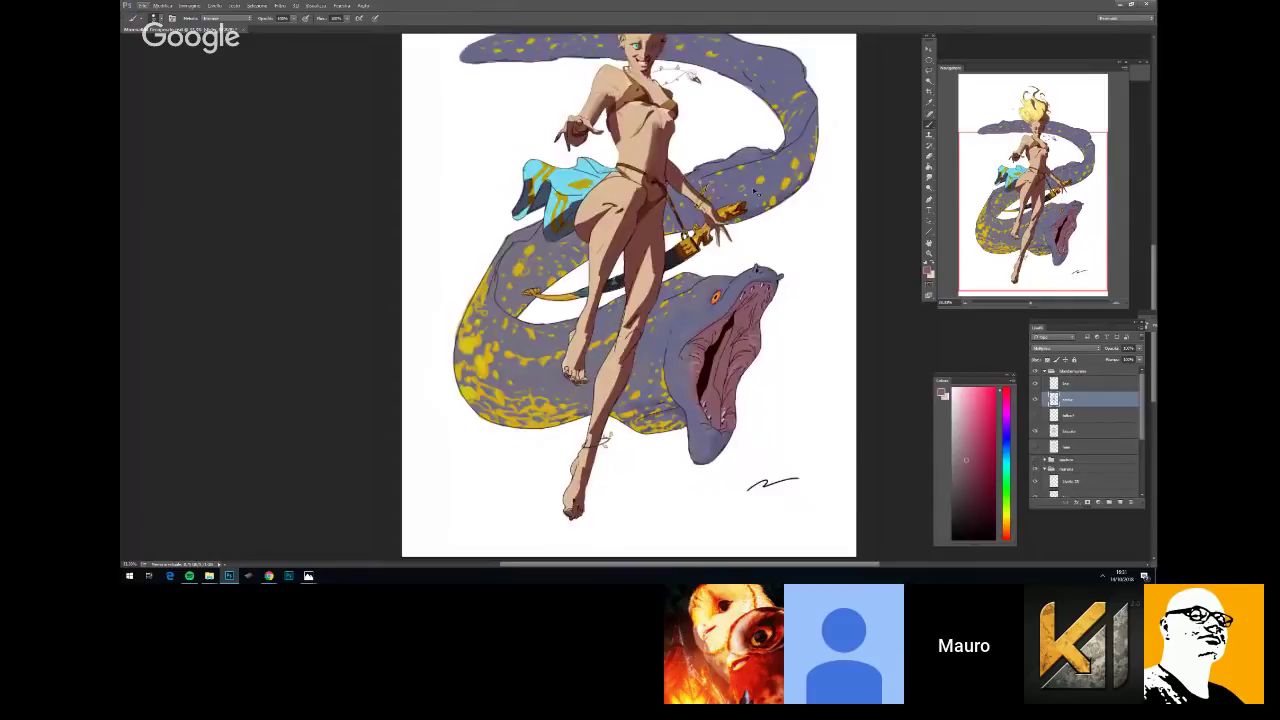
pyautogui.hotkey('ctrl', '-')
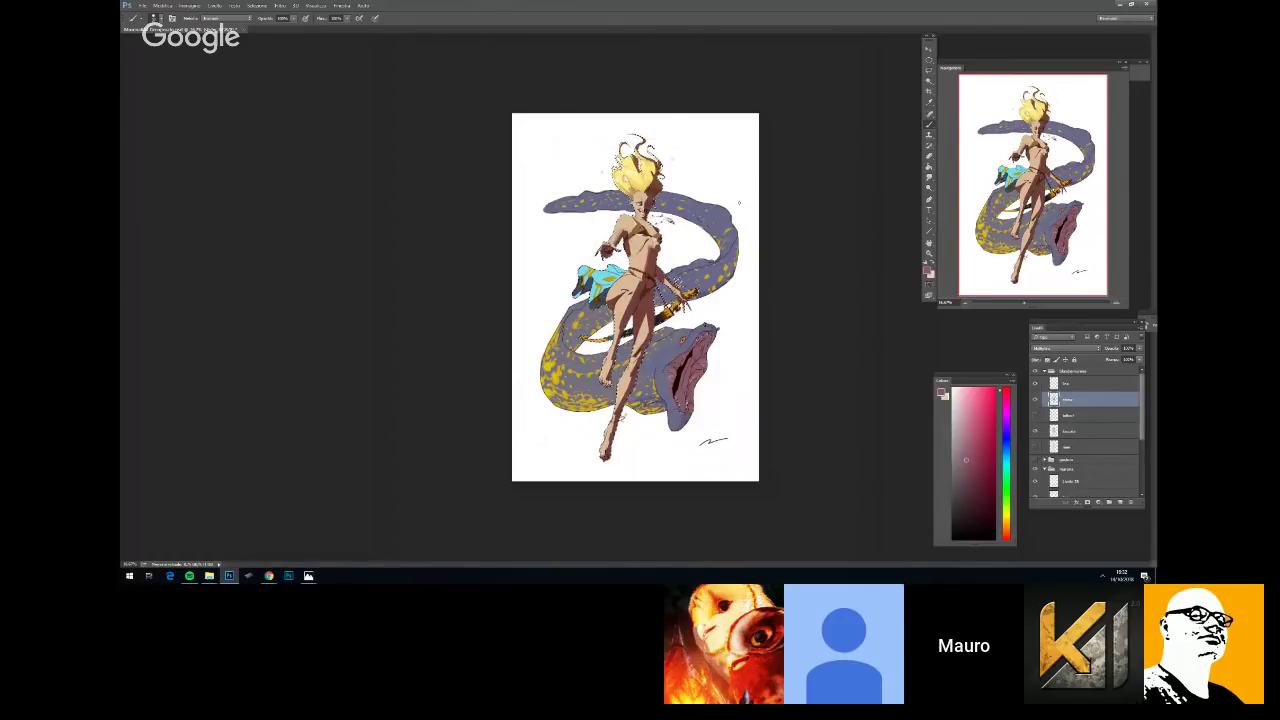
pyautogui.hotkey('ctrl', '+')
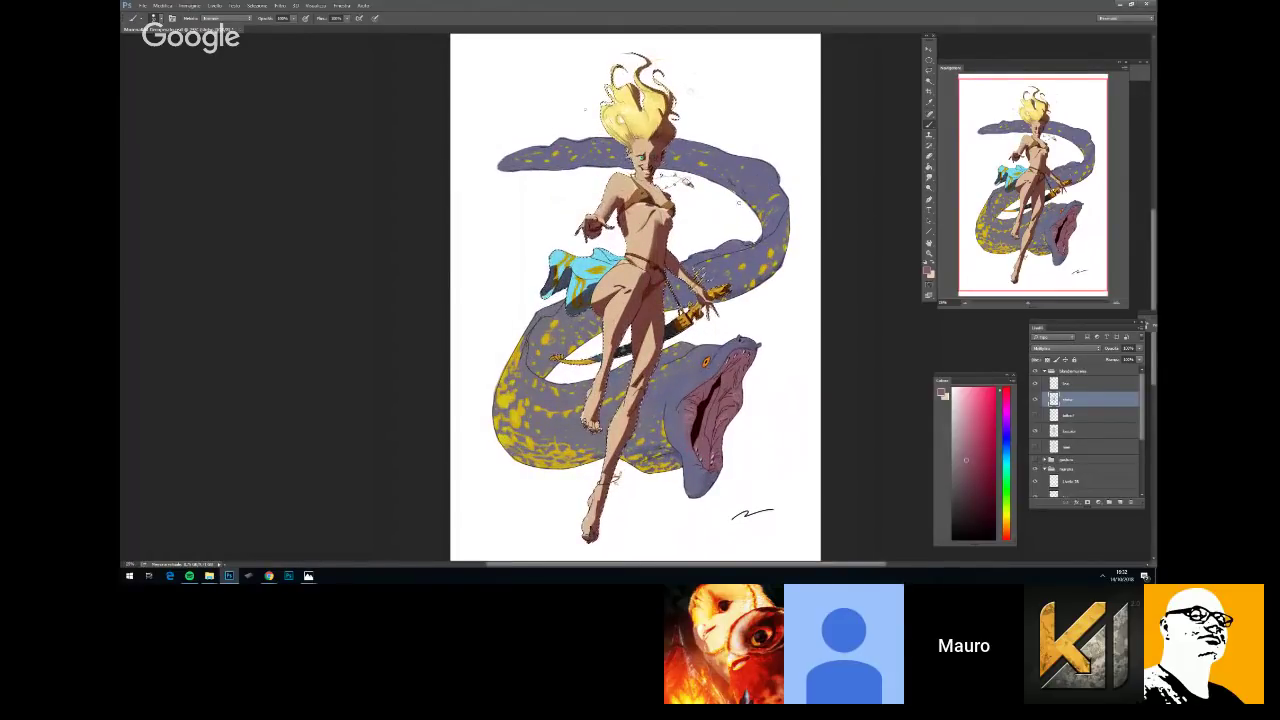
pyautogui.hotkey('ctrl', '+')
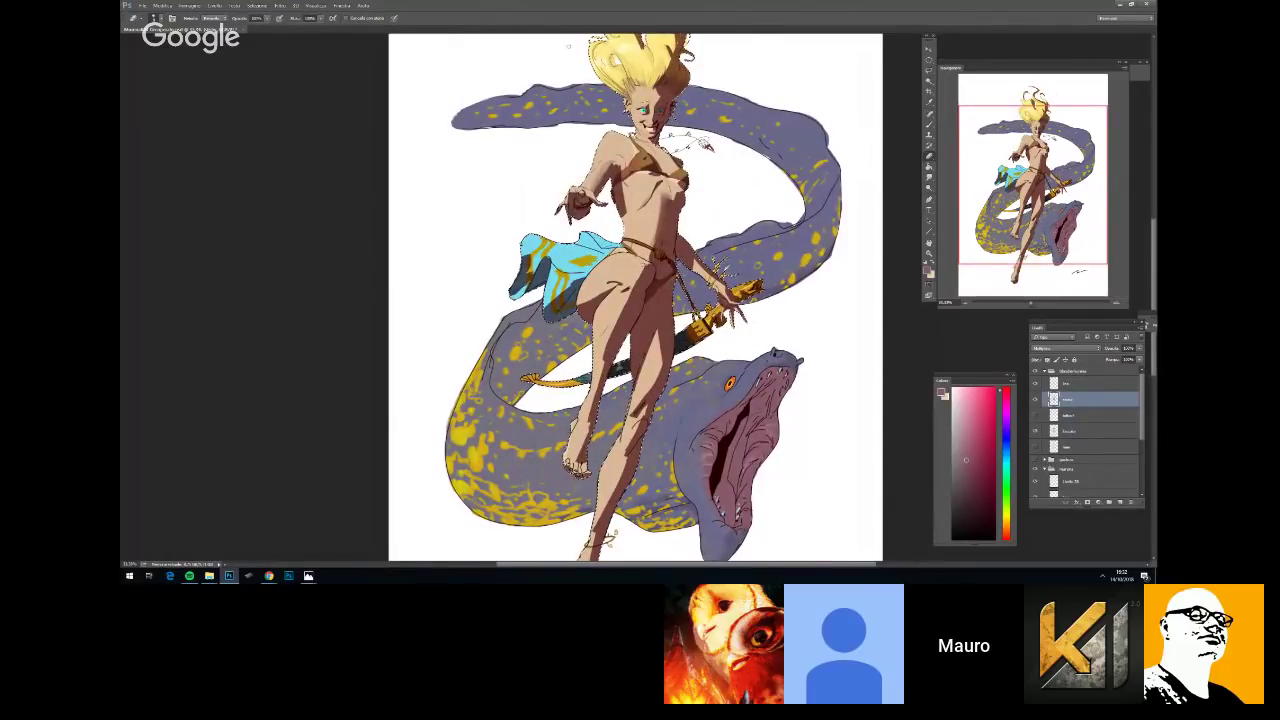
pyautogui.rightClick(660, 262)
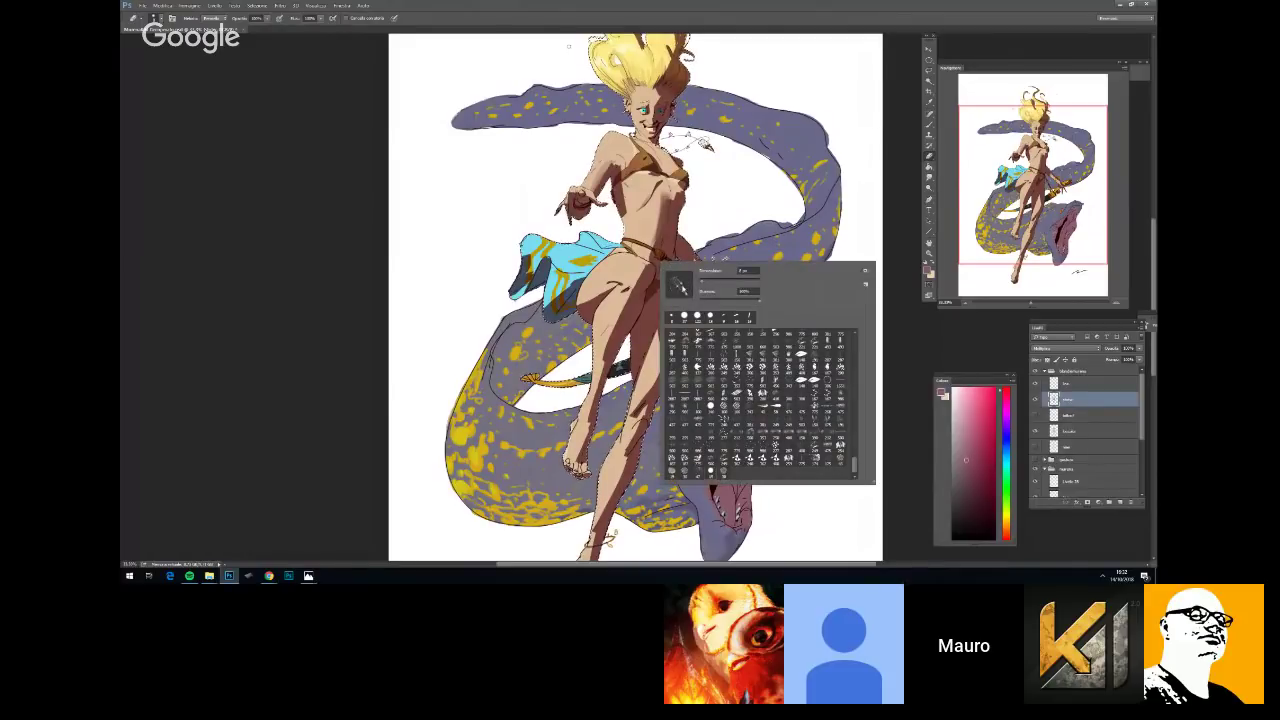
pyautogui.click(747, 270)
pyautogui.press('Return')
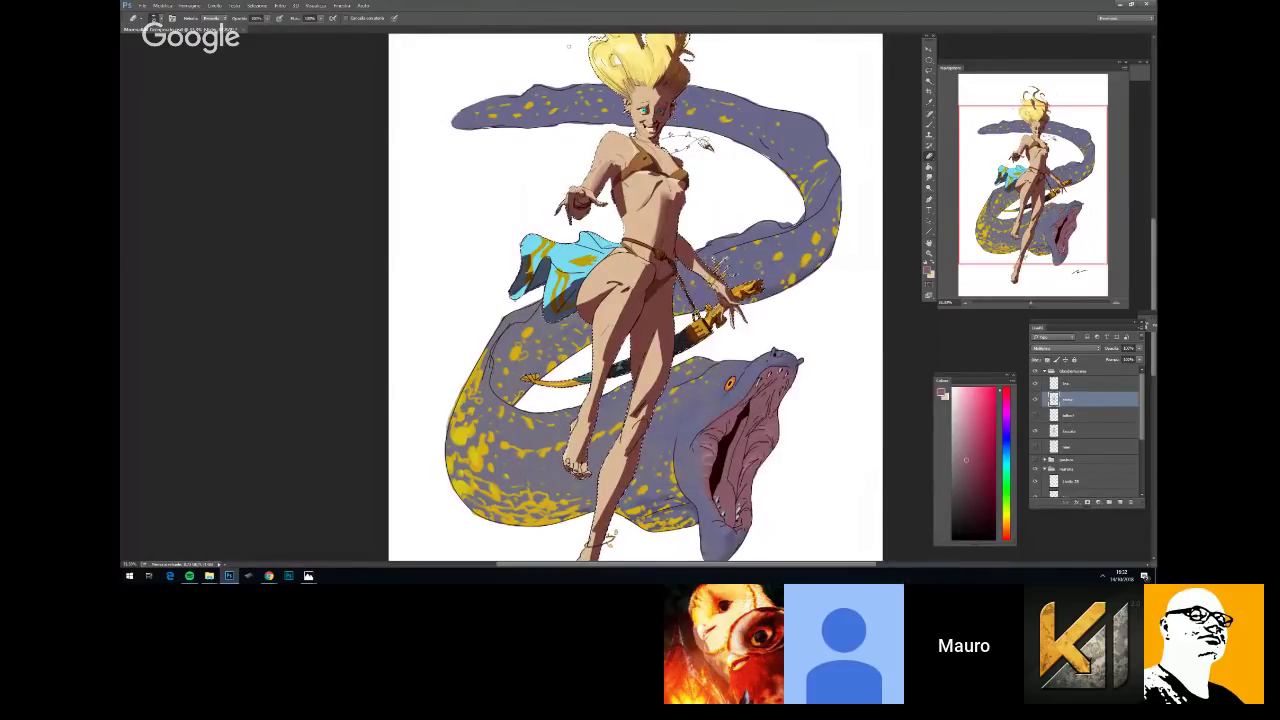
pyautogui.press('b')
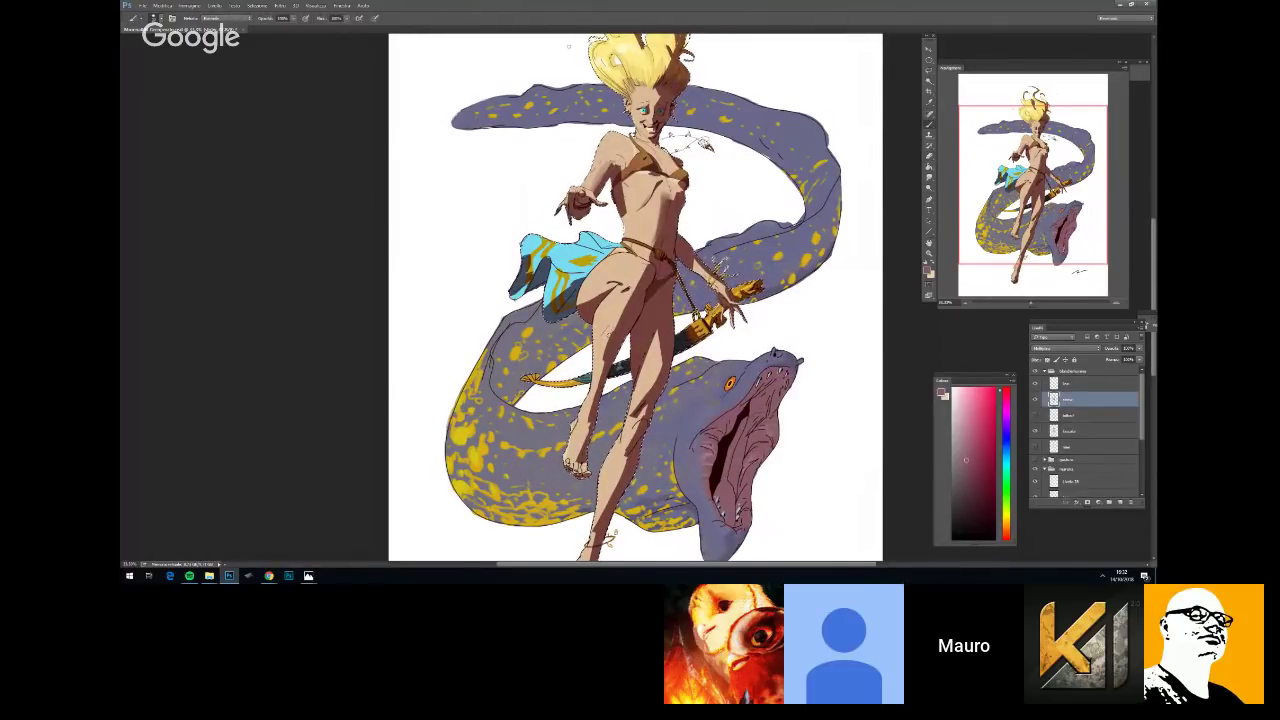
pyautogui.press('e')
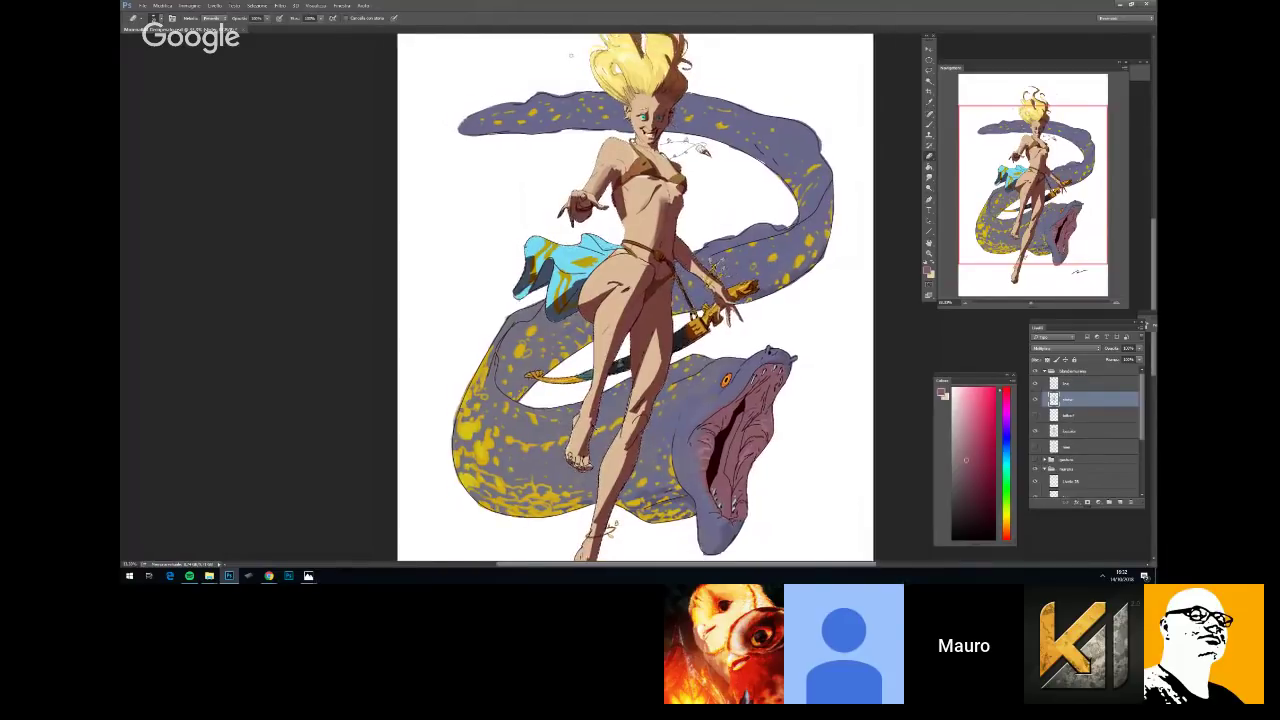
# Check the woman's shading on her hair, face, torso and hips against the whole illustration
pyautogui.hotkey('ctrl', '-')
pyautogui.hotkey('ctrl', '-')
pyautogui.hotkey('ctrl', '+')
pyautogui.hotkey('ctrl', '+')
pyautogui.moveTo(591, 424); pyautogui.dragTo(576, 523)
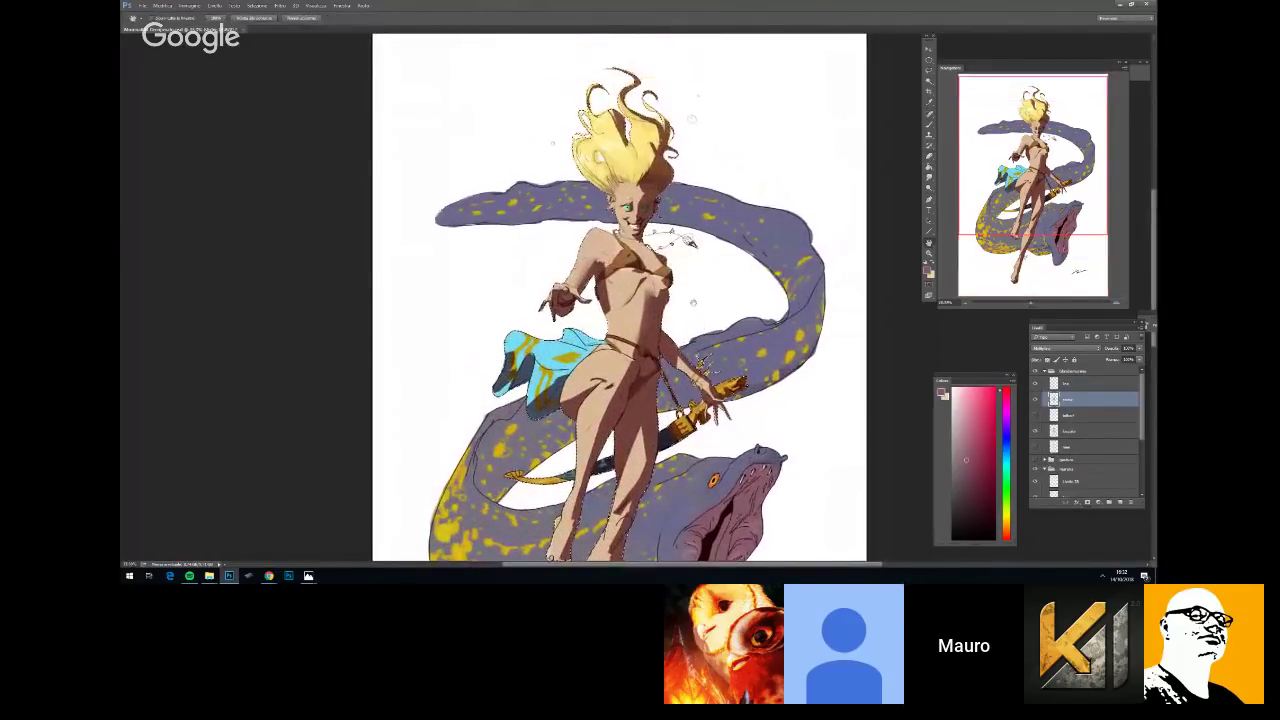
pyautogui.press('b')
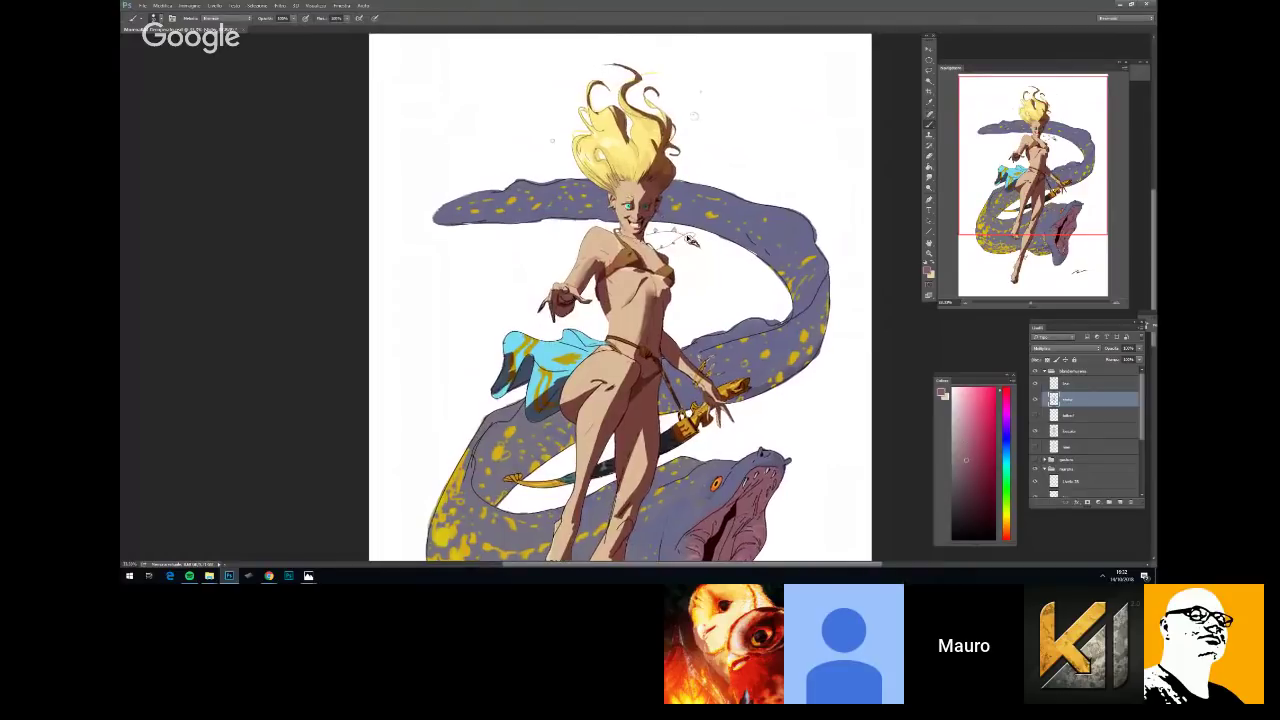
pyautogui.hotkey('ctrl', '+')
pyautogui.moveTo(665, 298); pyautogui.dragTo(662, 350)
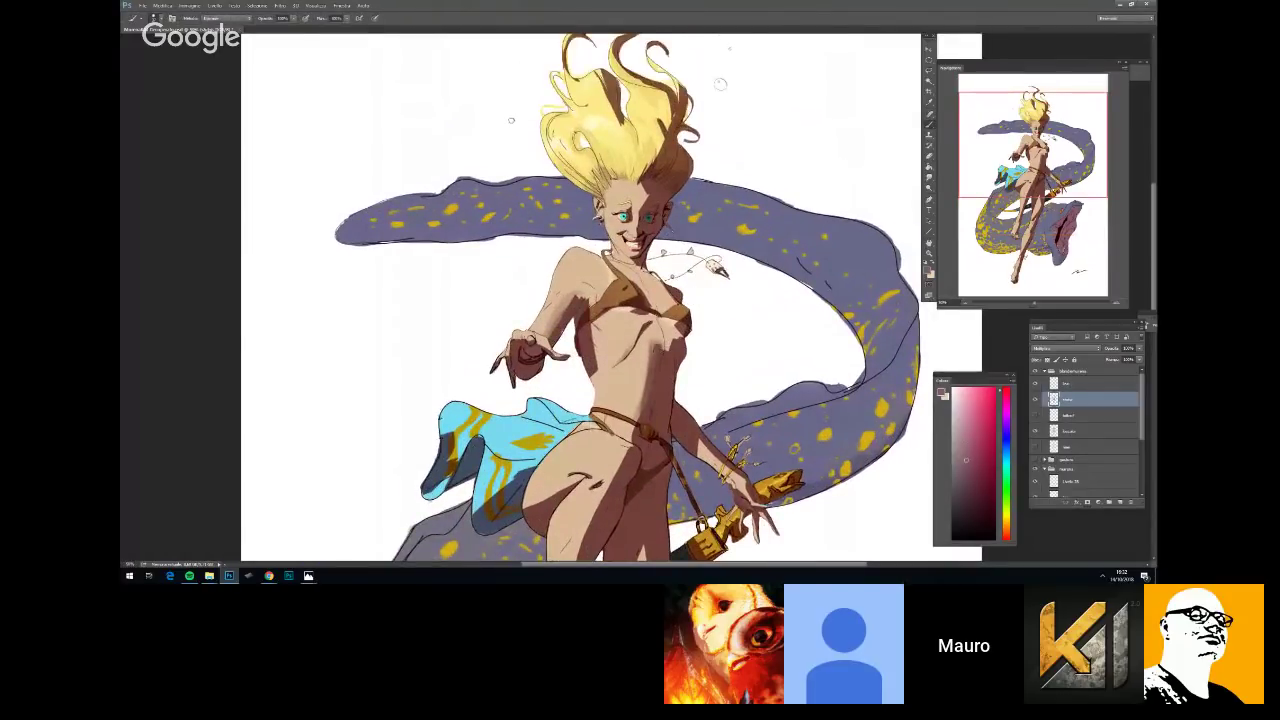
# Choose a lighter greyish-pink shadow colour and a brush tip for painting on the eel's Multiply layer
pyautogui.click(961, 434)
pyautogui.scroll(-3, 710, 264)
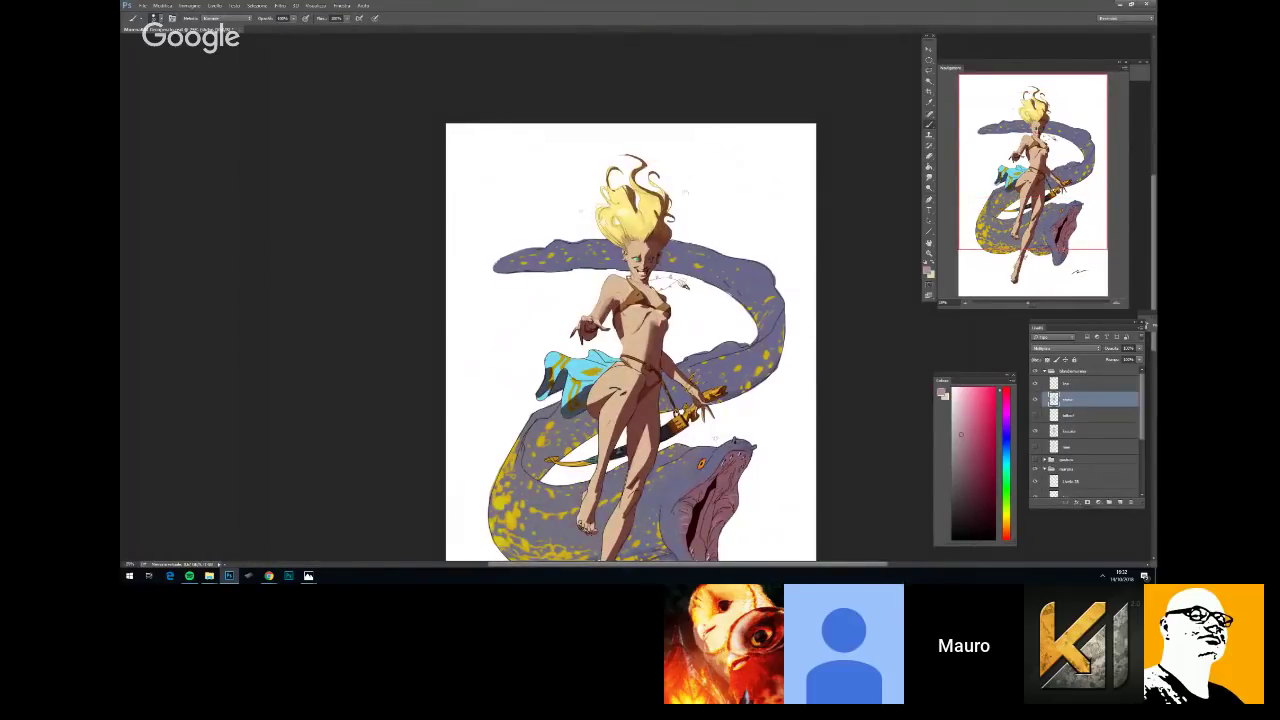
pyautogui.scroll(-2, 635, 300)
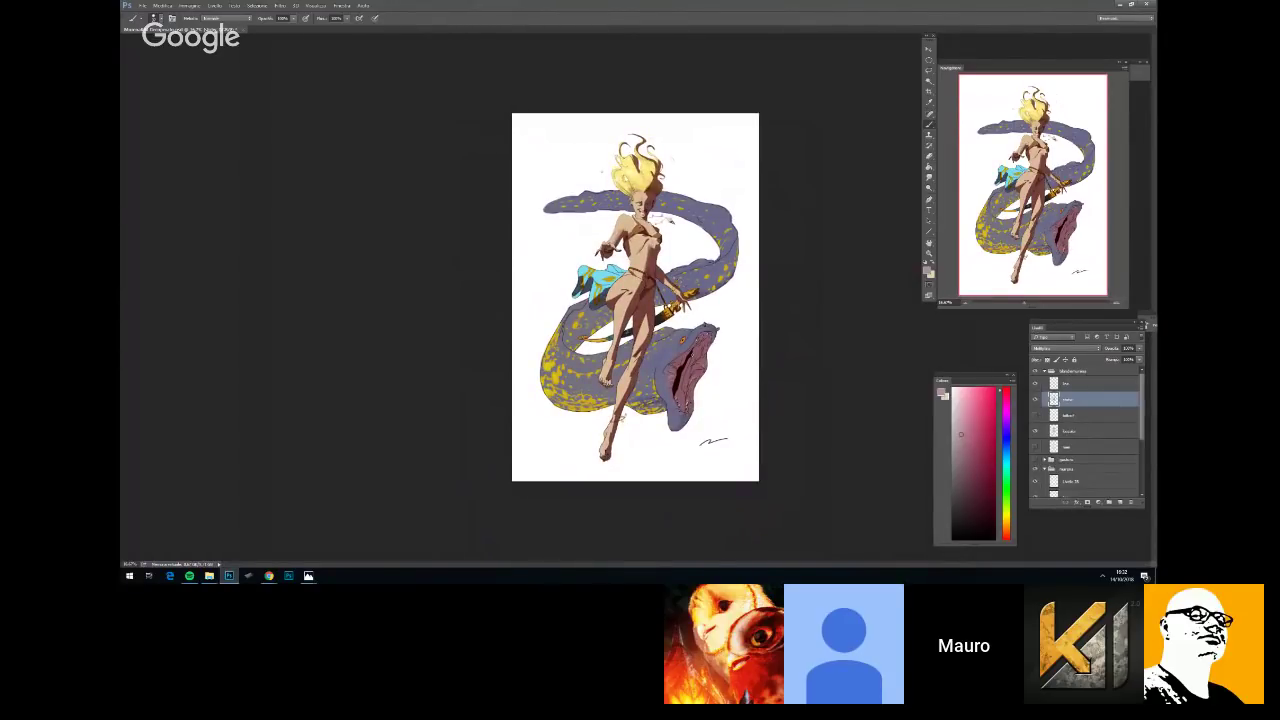
pyautogui.scroll(-3, 1143, 402)
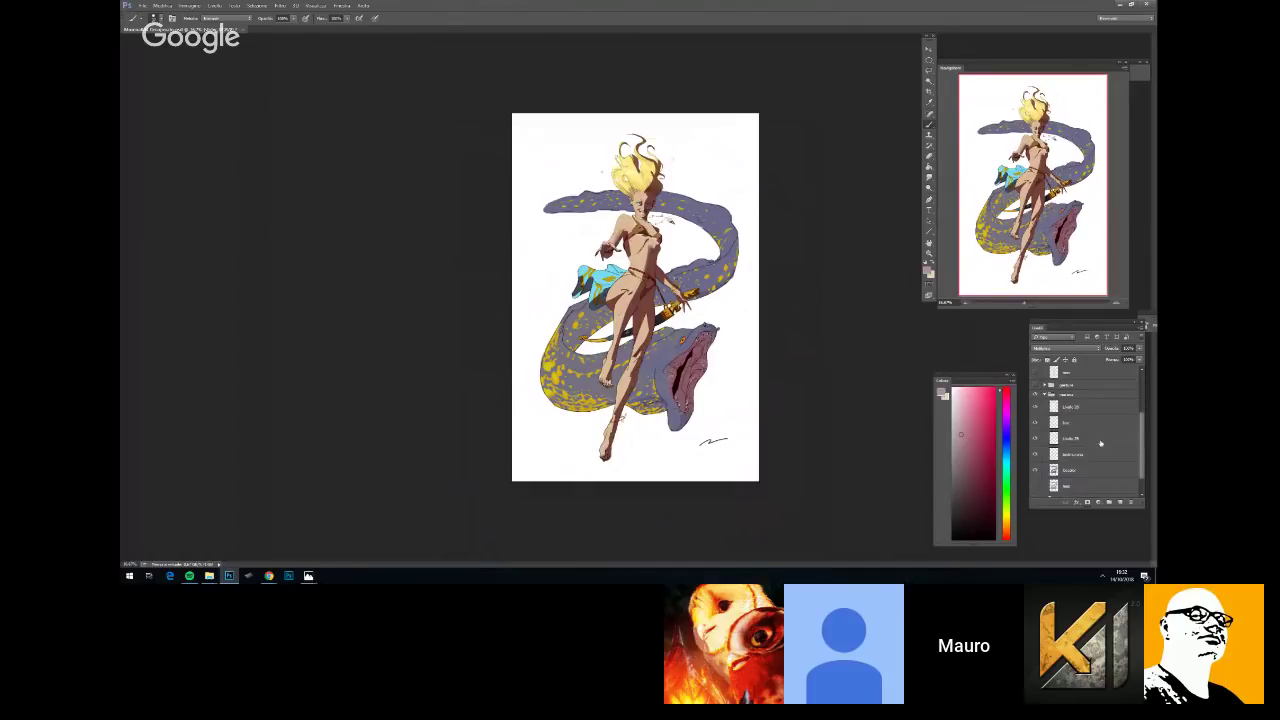
pyautogui.click(1102, 433)
pyautogui.rightClick(721, 335)
pyautogui.click(820, 313)
# Paint shadows over the eel's open mouth and on its underside beside the woman's lower leg
pyautogui.hotkey('ctrl', '+')
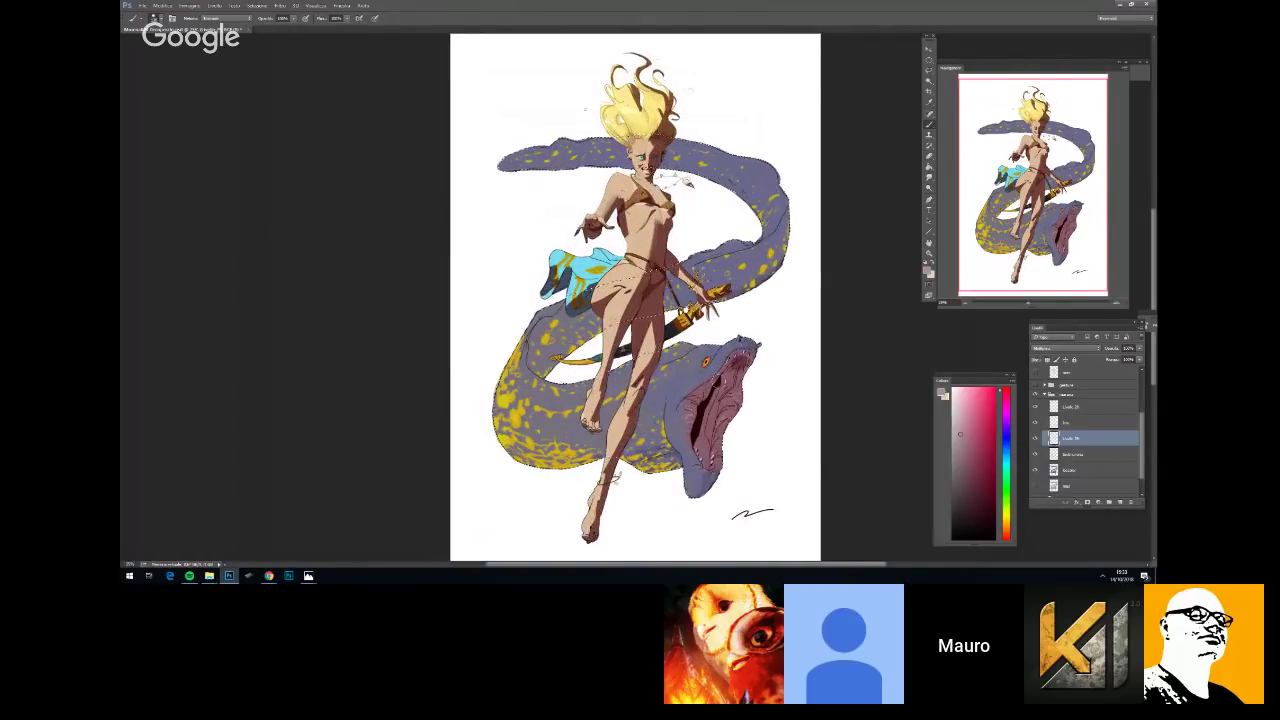
pyautogui.moveTo(716, 381)
pyautogui.mouseDown()
pyautogui.moveTo(697, 398)
pyautogui.moveTo(726, 390)
pyautogui.moveTo(755, 350)
pyautogui.moveTo(688, 405)
pyautogui.moveTo(732, 410)
pyautogui.moveTo(685, 500)
pyautogui.moveTo(718, 466)
pyautogui.mouseUp()
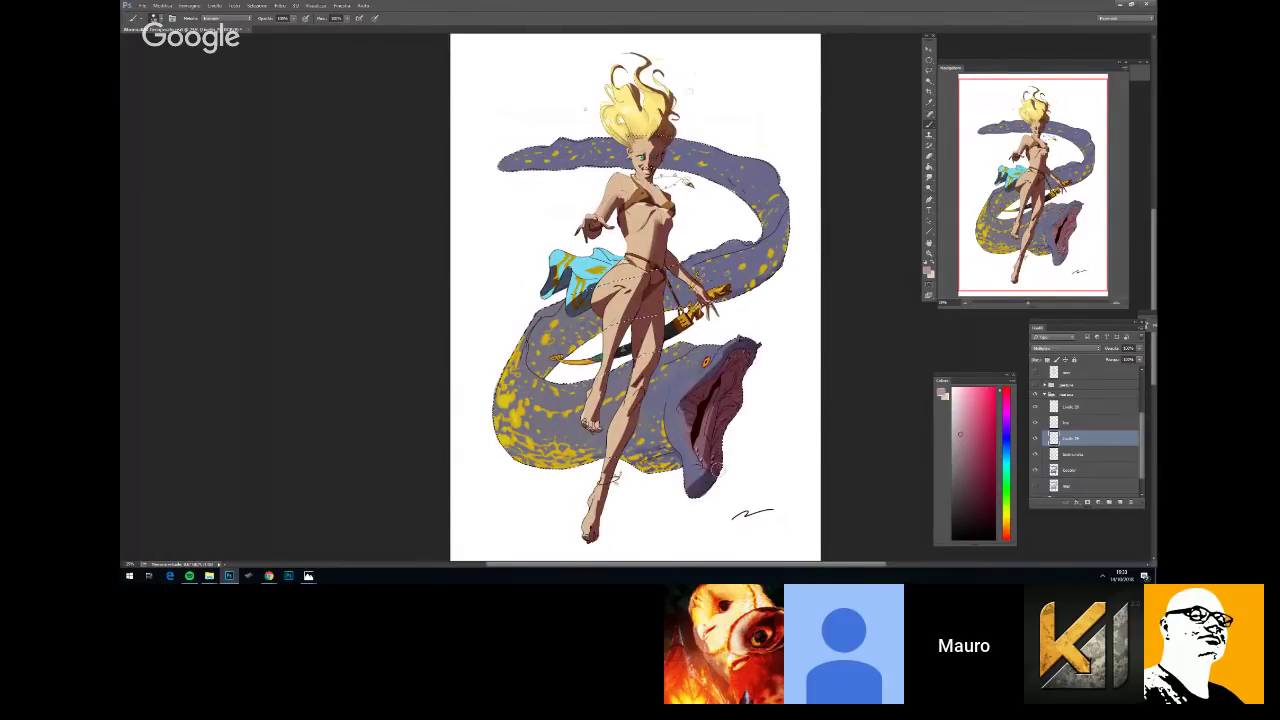
pyautogui.rightClick(780, 370)
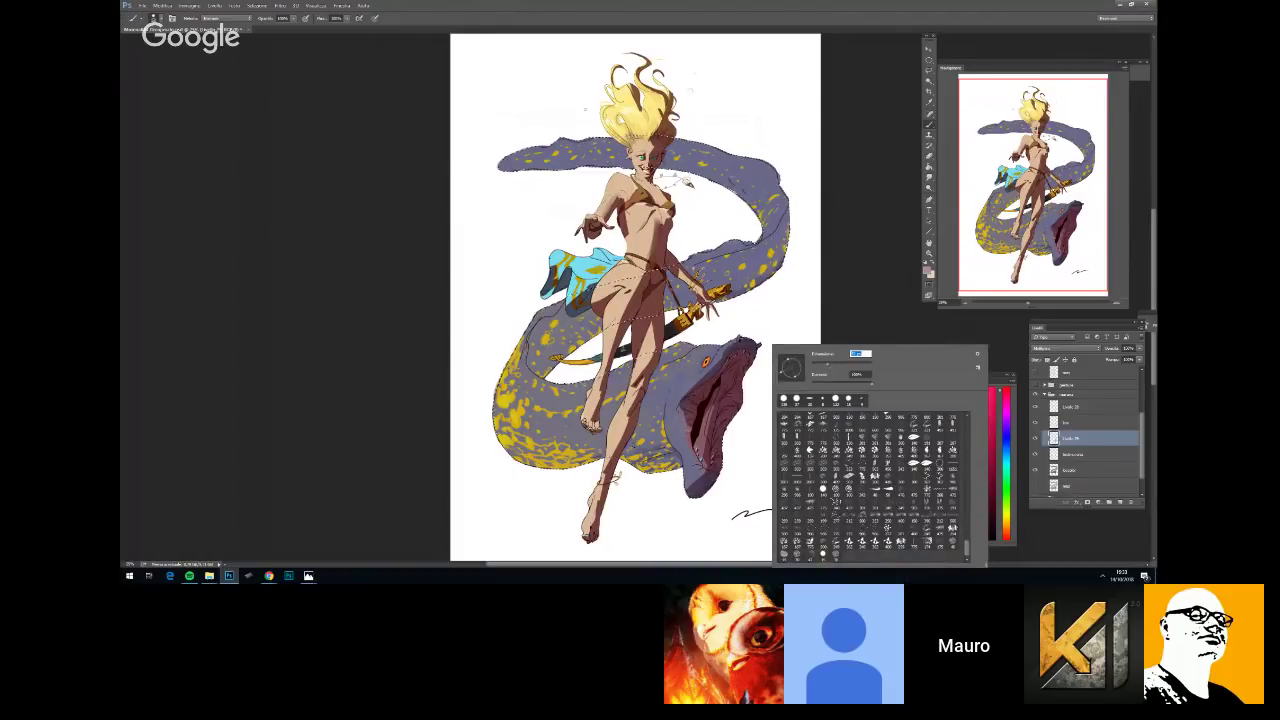
pyautogui.moveTo(630, 460)
pyautogui.mouseDown()
pyautogui.moveTo(668, 446)
pyautogui.moveTo(590, 456)
pyautogui.moveTo(650, 442)
pyautogui.moveTo(668, 444)
pyautogui.moveTo(656, 467)
pyautogui.moveTo(680, 460)
pyautogui.mouseUp()
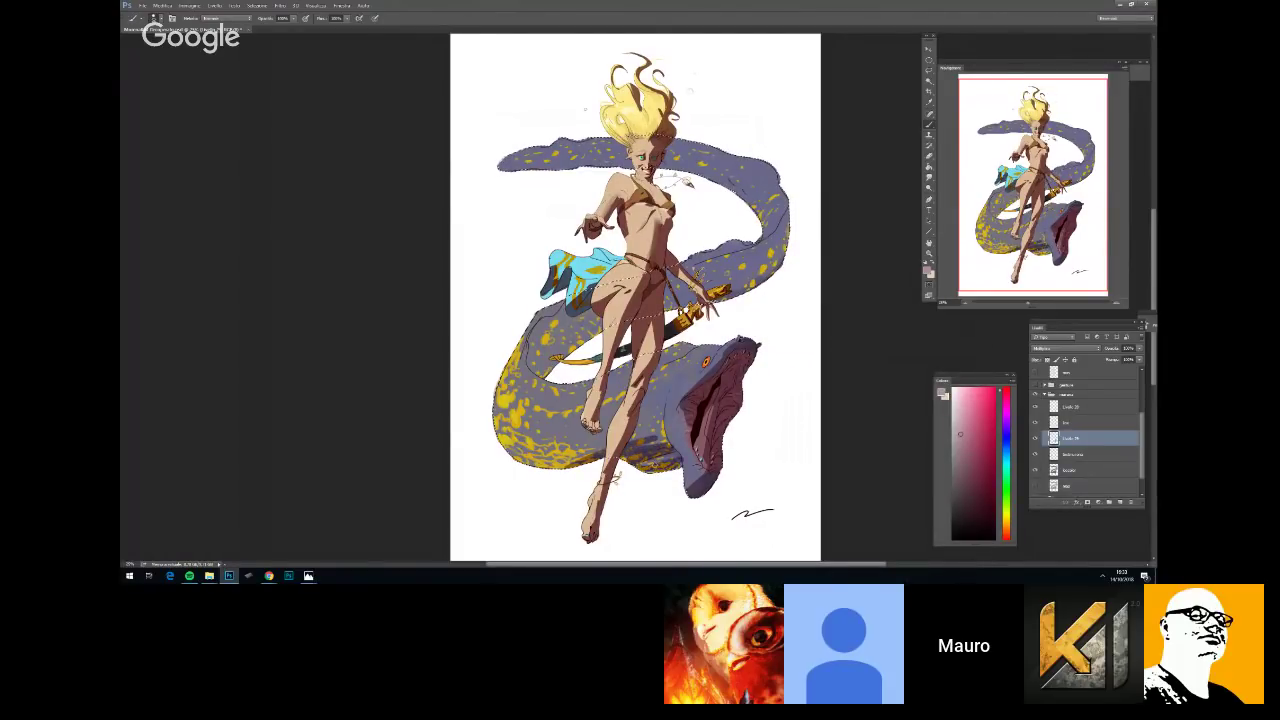
# Shade the lower edge of the eel's bottom coil and the inner coil beneath the blue cloth with an adjusted brush
pyautogui.hotkey('ctrl', '-')
pyautogui.hotkey('ctrl', '-')
pyautogui.hotkey('ctrl', '-')
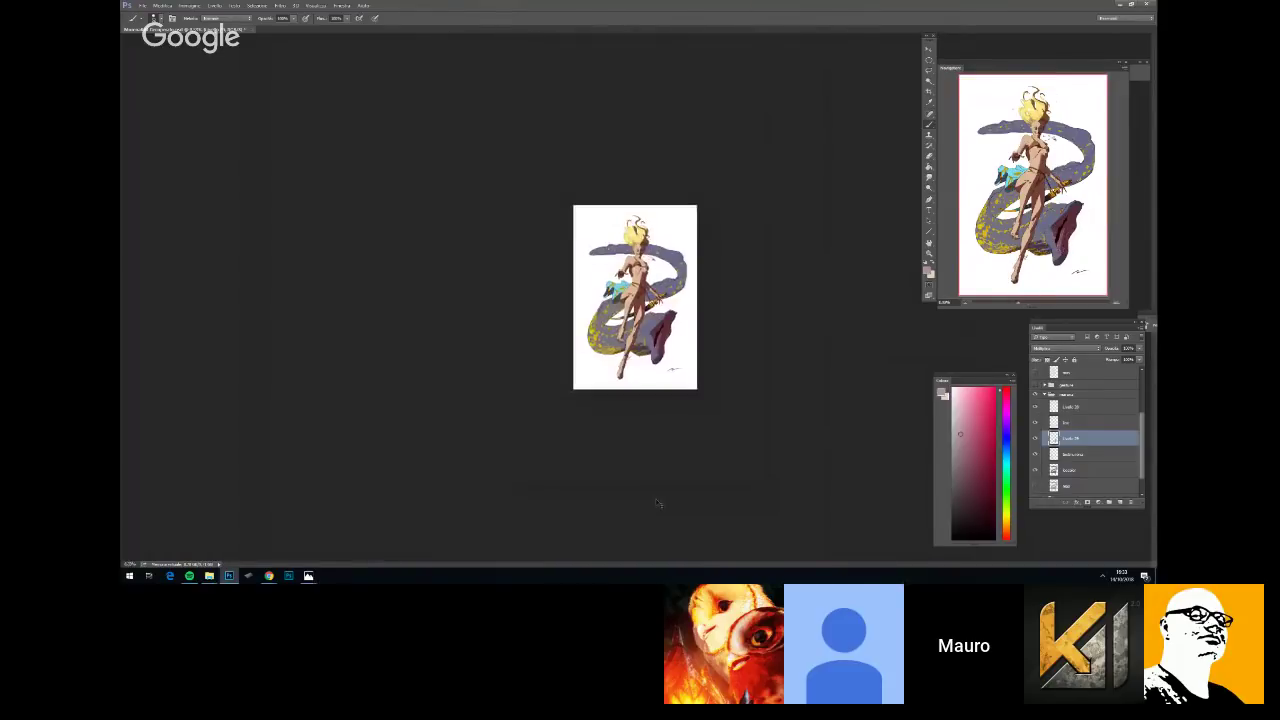
pyautogui.hotkey('ctrl', '+')
pyautogui.hotkey('ctrl', '+')
pyautogui.hotkey('ctrl', '+')
pyautogui.rightClick(736, 354)
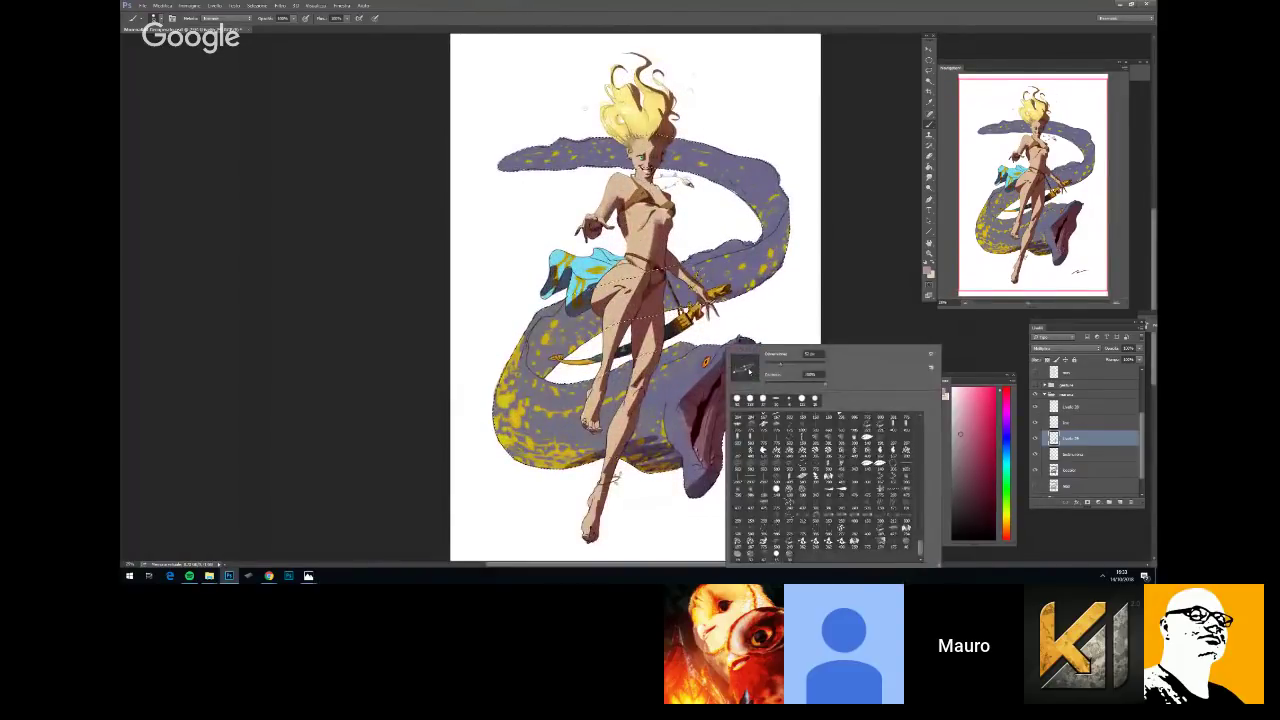
pyautogui.moveTo(502, 442); pyautogui.dragTo(570, 468)
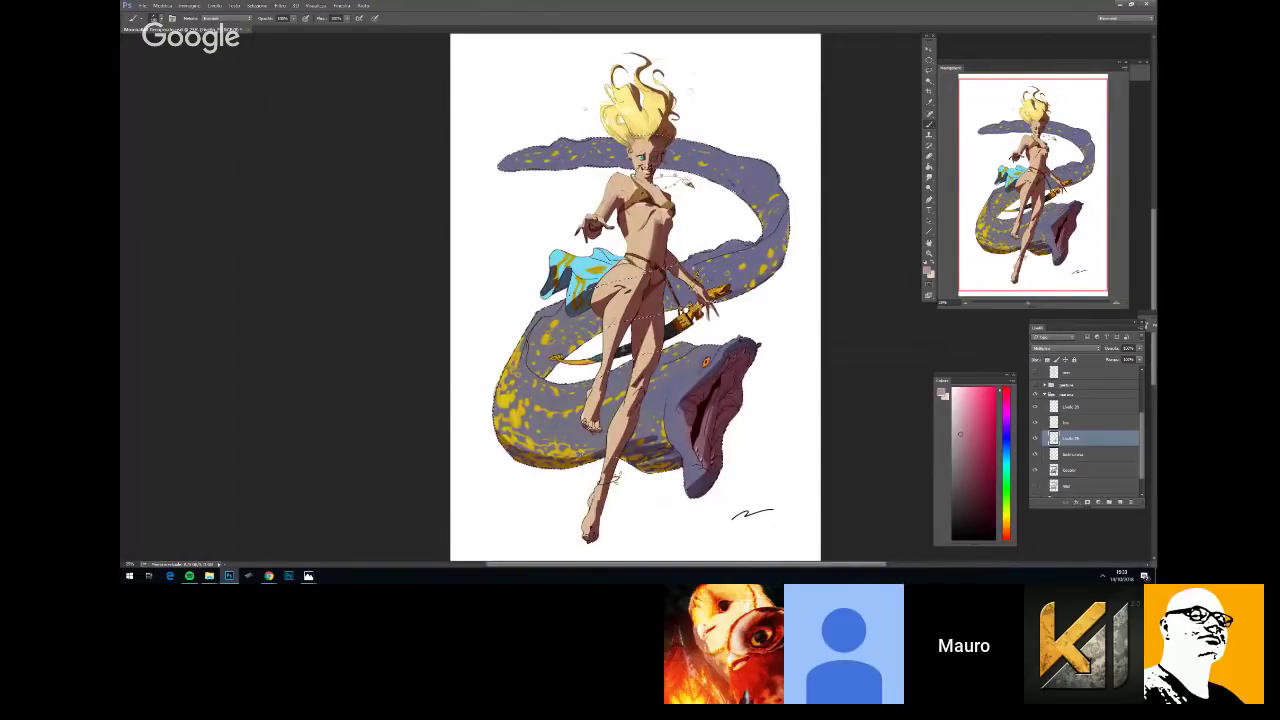
pyautogui.hotkey('ctrl', '-')
pyautogui.hotkey('ctrl', '+')
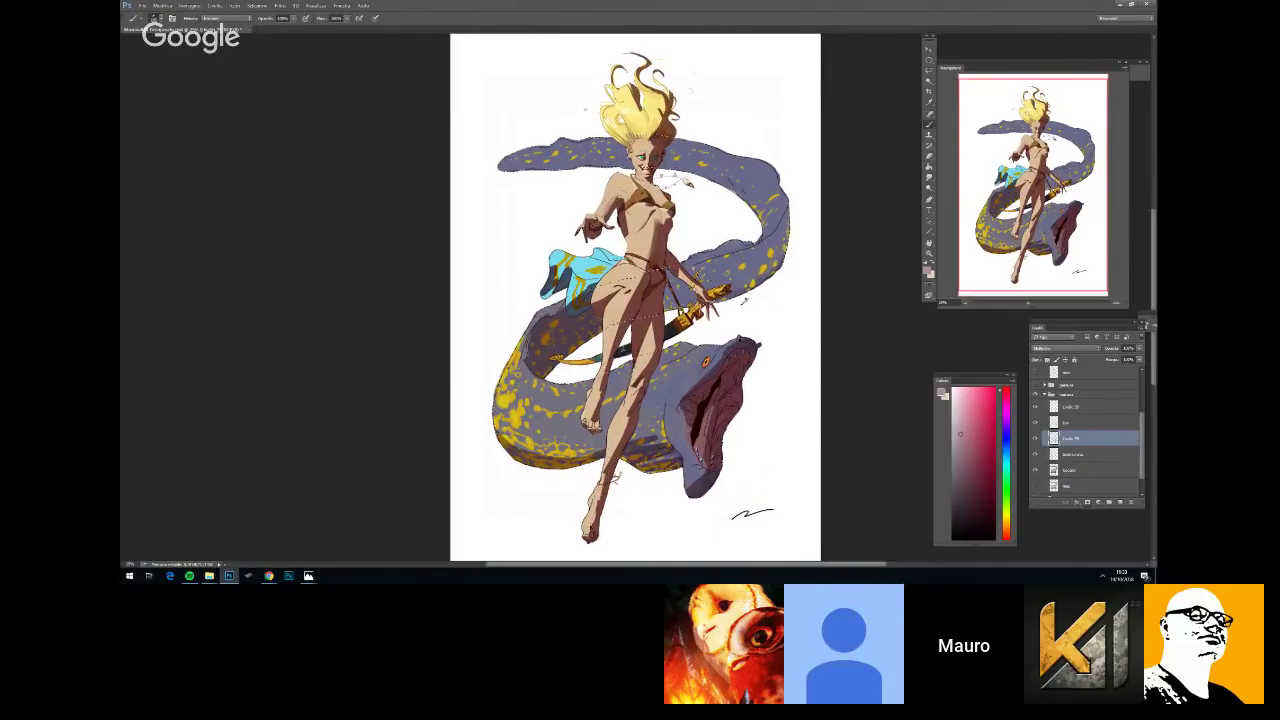
# Change the brush tip and shade the eel's coil behind the woman's hand and sword hilt
pyautogui.rightClick(748, 300)
pyautogui.click(803, 321)
pyautogui.press('Return')
pyautogui.moveTo(688, 290)
pyautogui.mouseDown()
pyautogui.moveTo(755, 264)
pyautogui.moveTo(771, 236)
pyautogui.mouseUp()
pyautogui.scroll(-3, 782, 181)
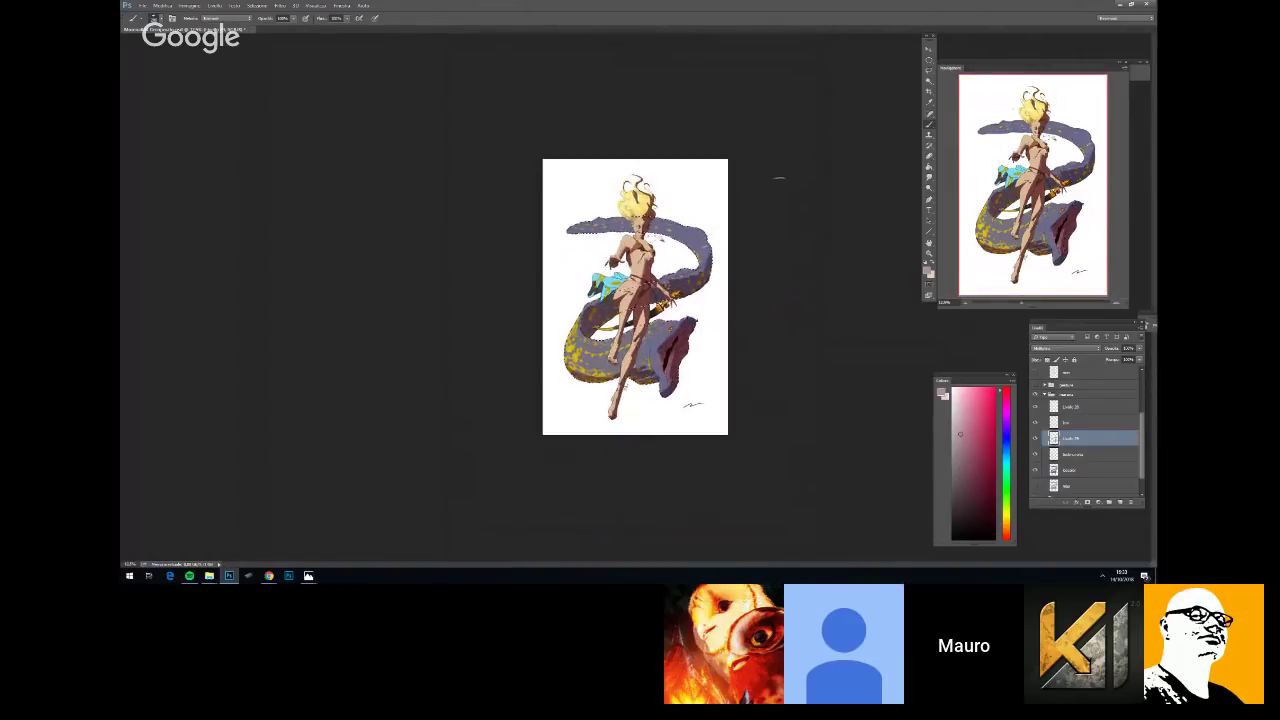
pyautogui.scroll(1, 782, 181)
pyautogui.scroll(2, 782, 181)
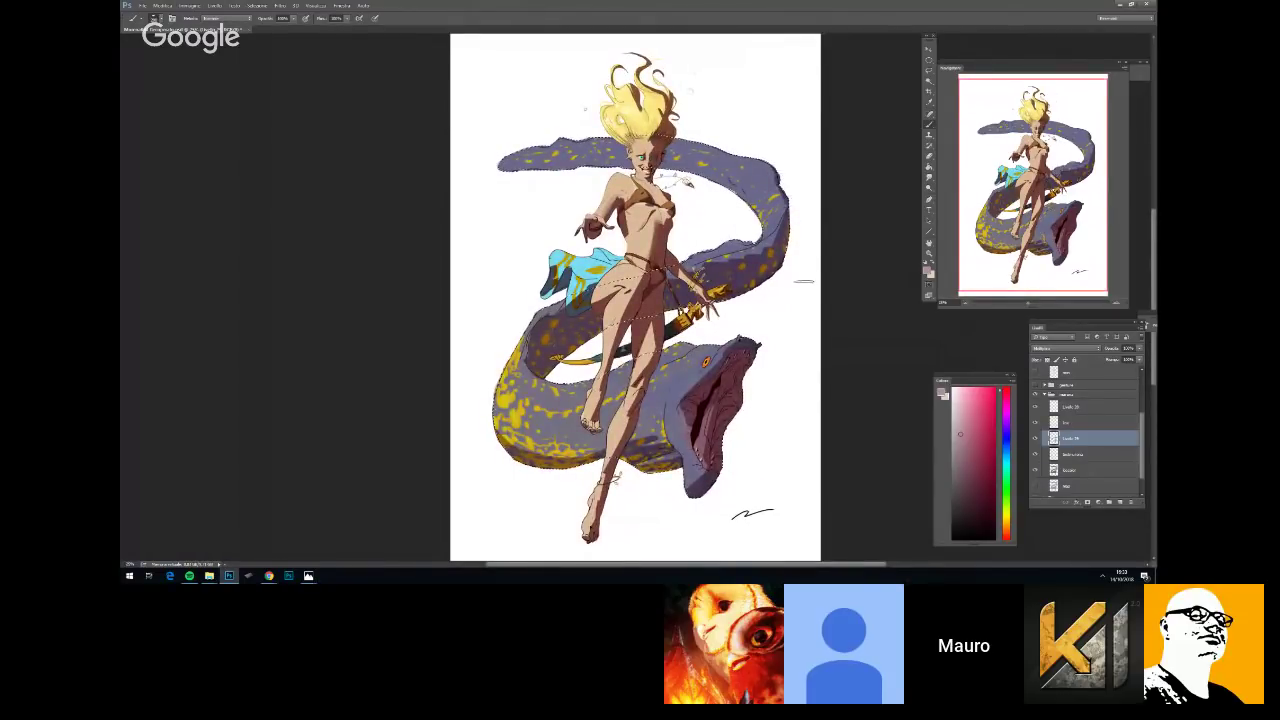
# Switch brush tips and refine the shadows around the eel's mouth and the outer edge of its upper coil
pyautogui.hotkey('ctrl', '-')
pyautogui.rightClick(700, 378)
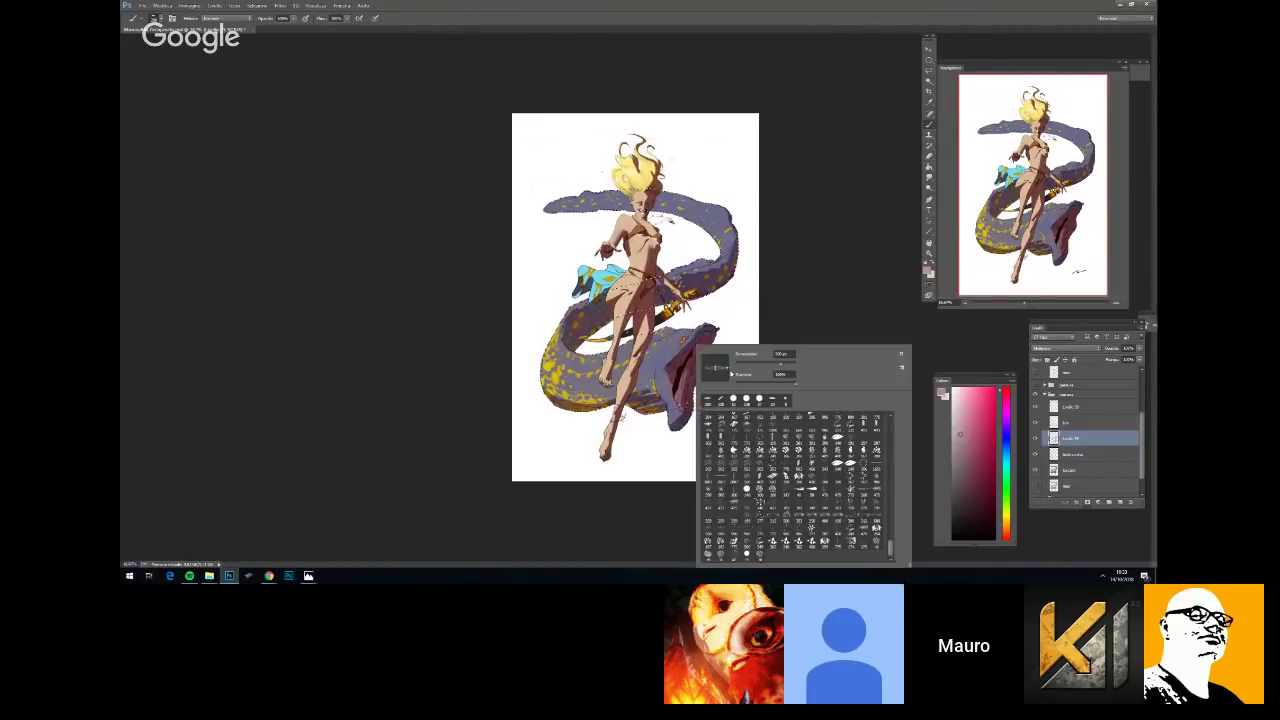
pyautogui.press('Return')
pyautogui.rightClick(705, 342)
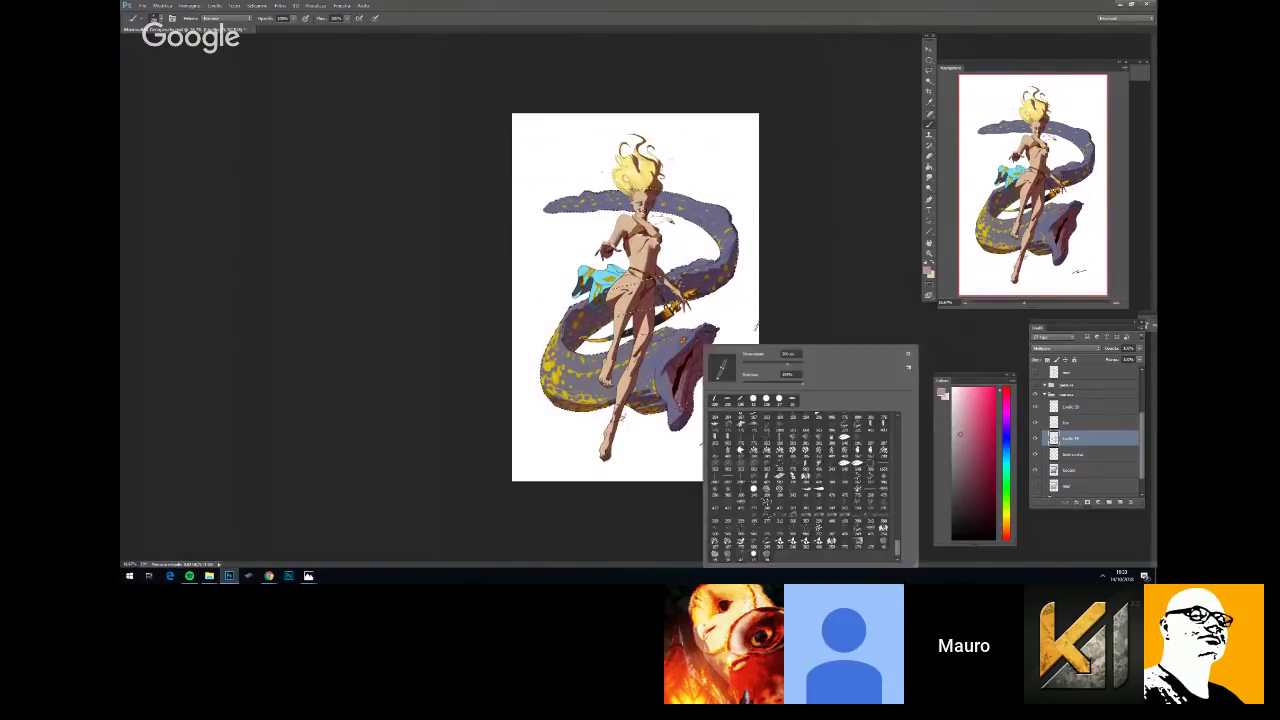
pyautogui.press('Return')
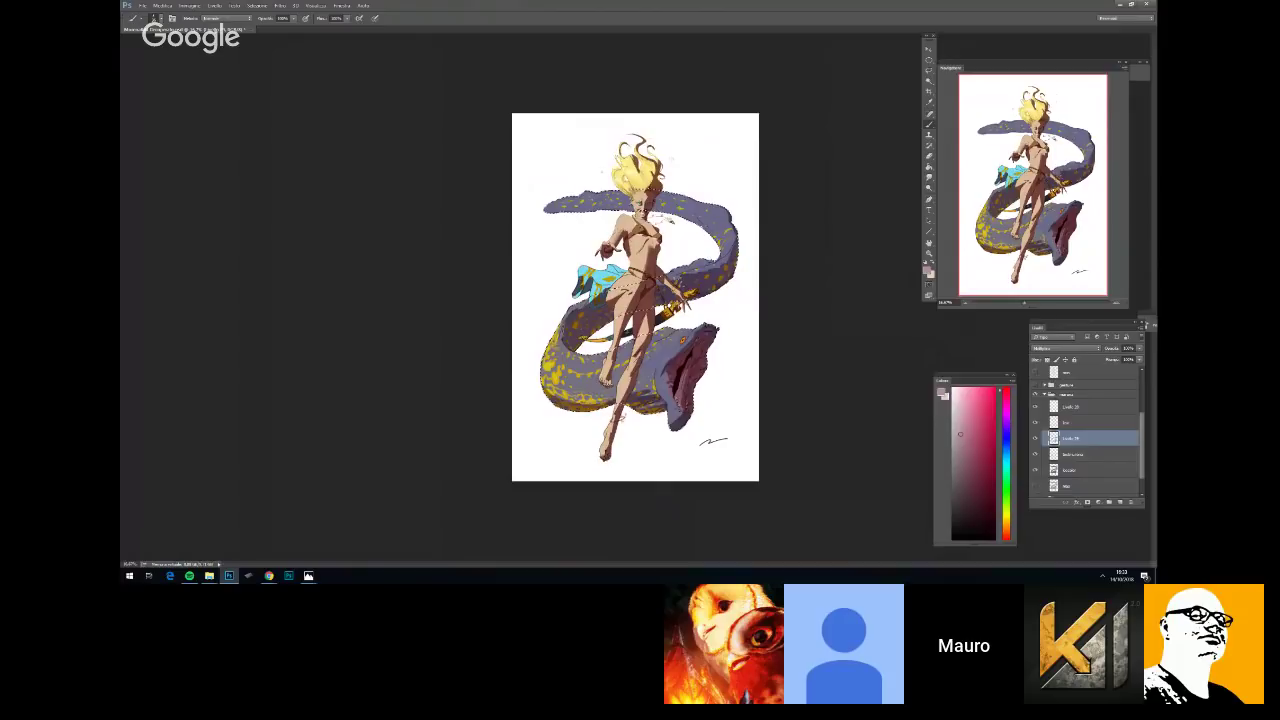
pyautogui.hotkey('ctrl', '+')
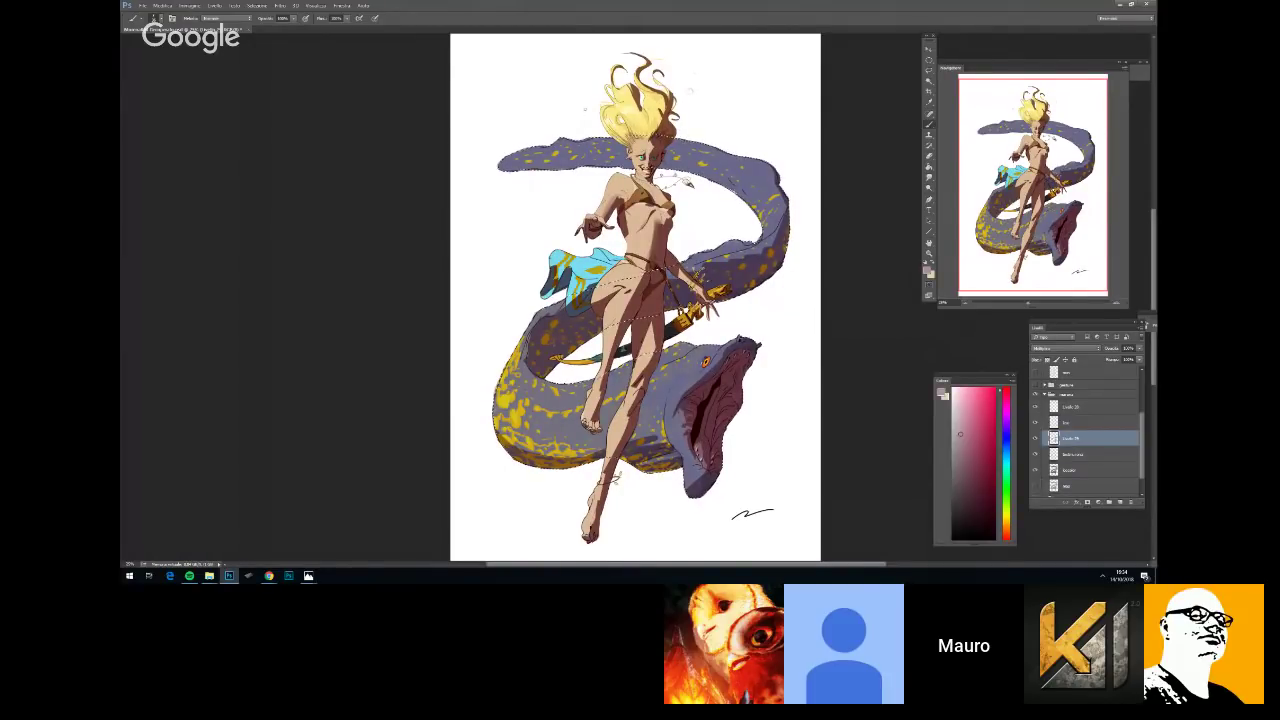
# Examine the eel's new shadows at different magnifications together with the woman's shading
pyautogui.hotkey('ctrl', '-')
pyautogui.hotkey('ctrl', '+')
pyautogui.hotkey('ctrl', '+')
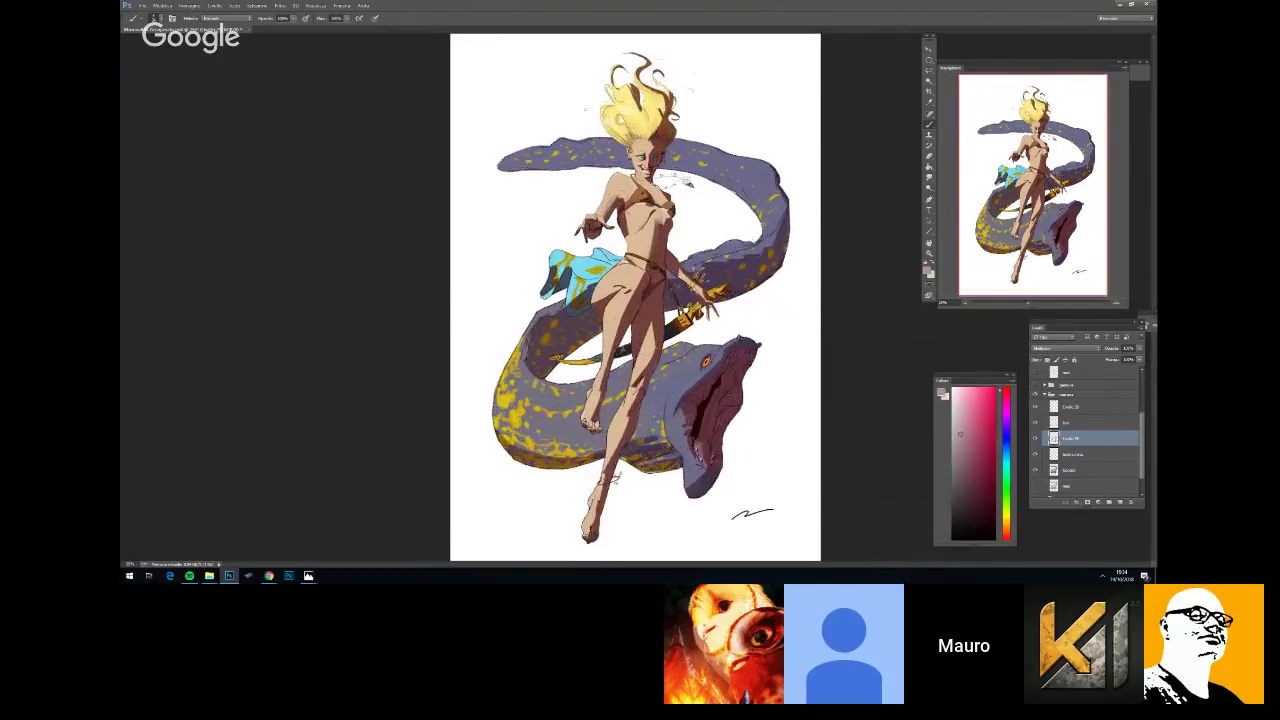
pyautogui.hotkey('ctrl', '-')
pyautogui.hotkey('ctrl', '-')
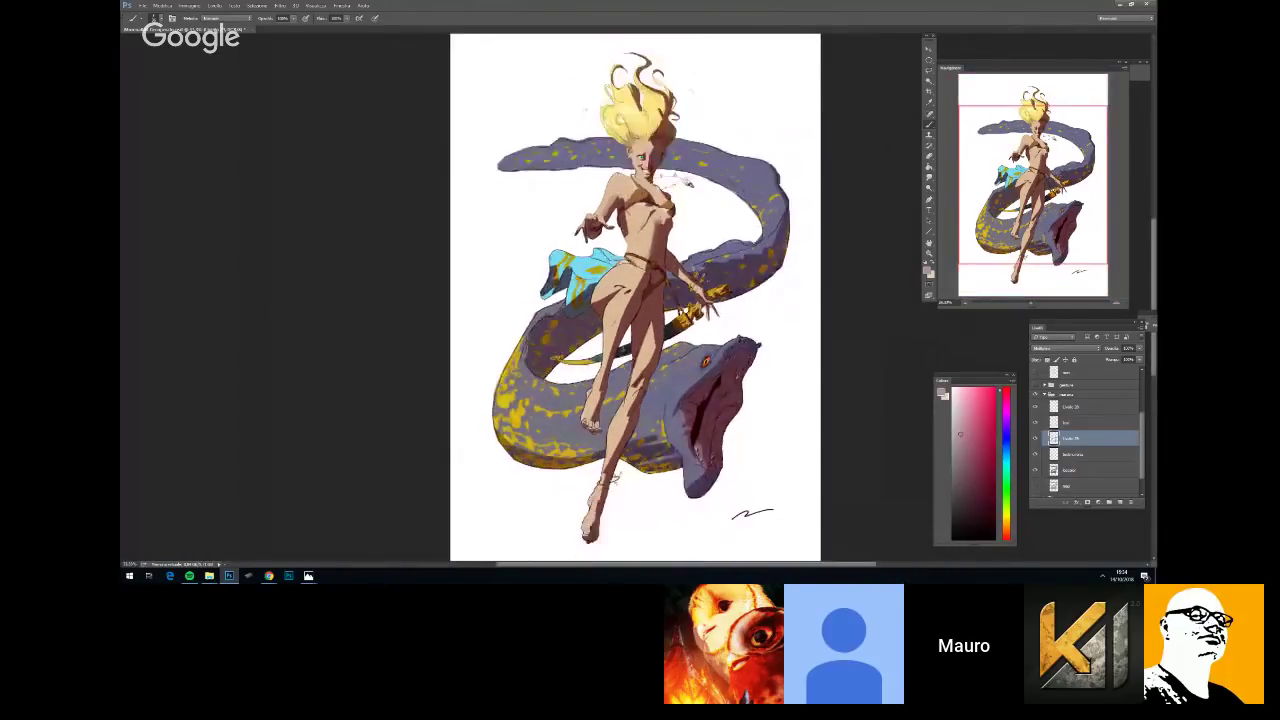
pyautogui.hotkey('ctrl', '+')
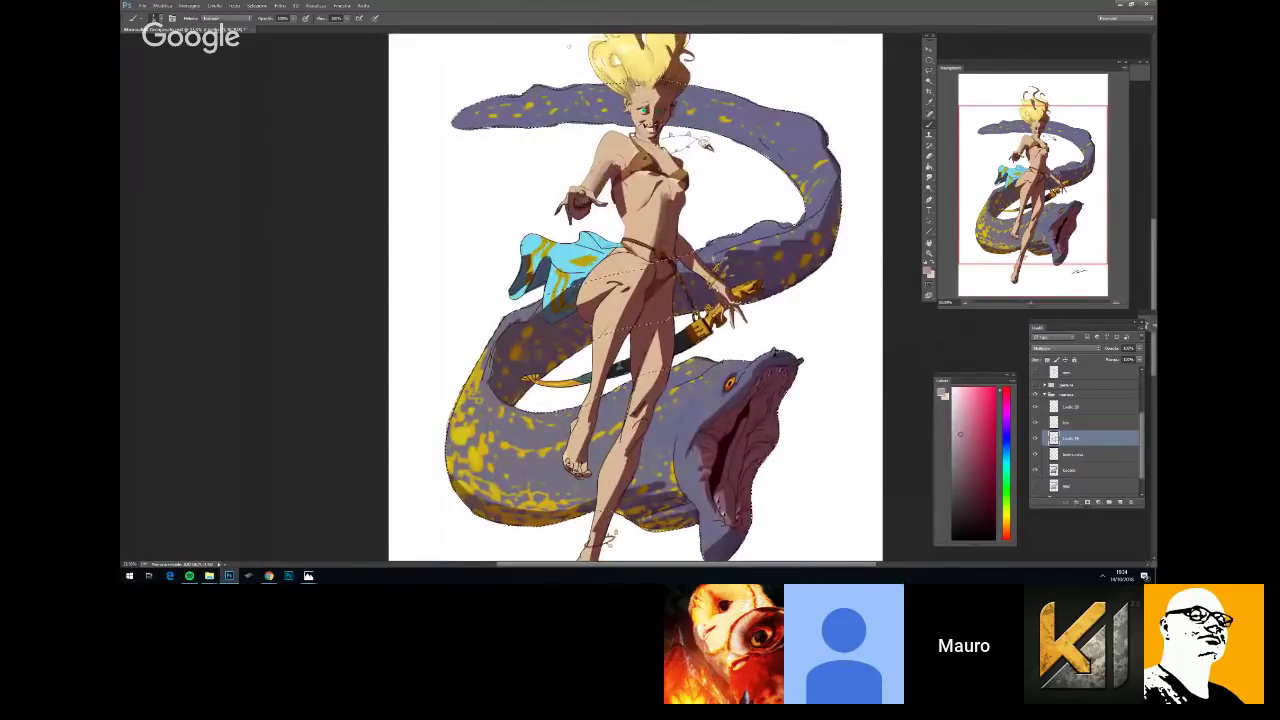
pyautogui.hotkey('ctrl', 'd')
pyautogui.hotkey('ctrl', '-')
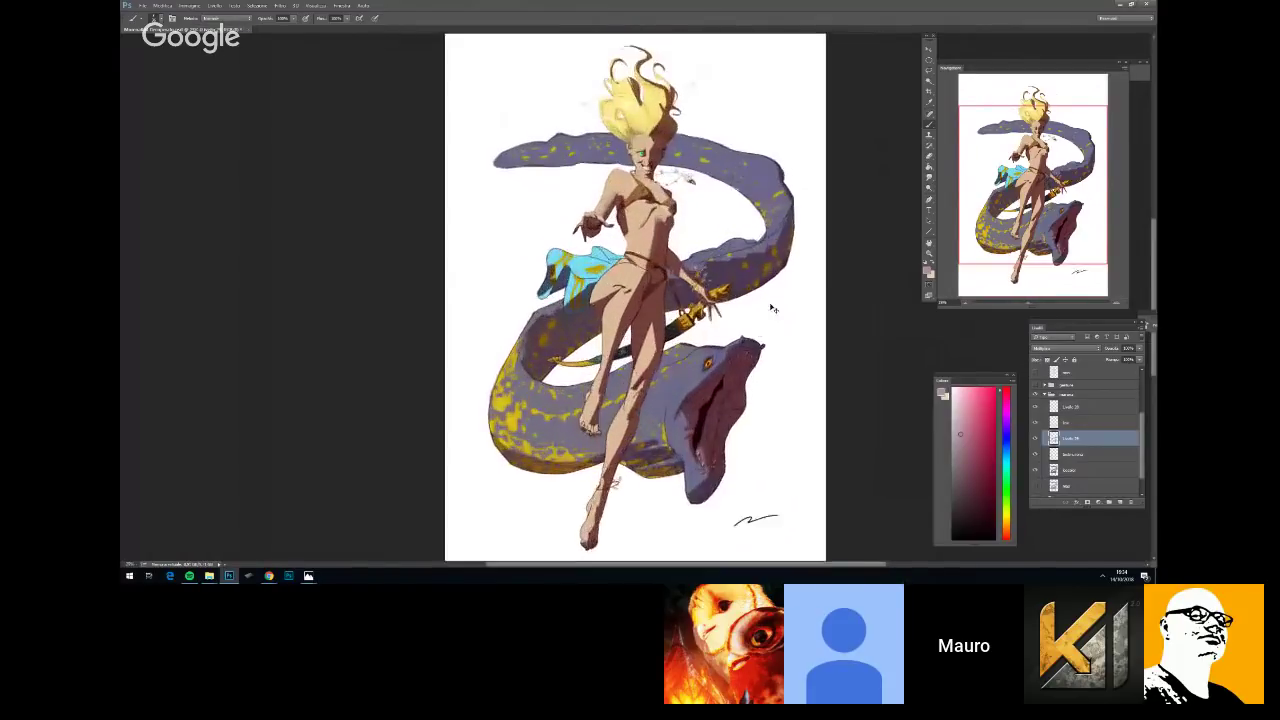
# Adjust the brush and add finer shadows along the ridge and outer edge of the eel's upper coil
pyautogui.hotkey('ctrl', '+')
pyautogui.moveTo(806, 337)
pyautogui.mouseDown()
pyautogui.moveTo(723, 405)
pyautogui.moveTo(770, 403)
pyautogui.mouseUp()
pyautogui.hotkey('ctrl', '+')
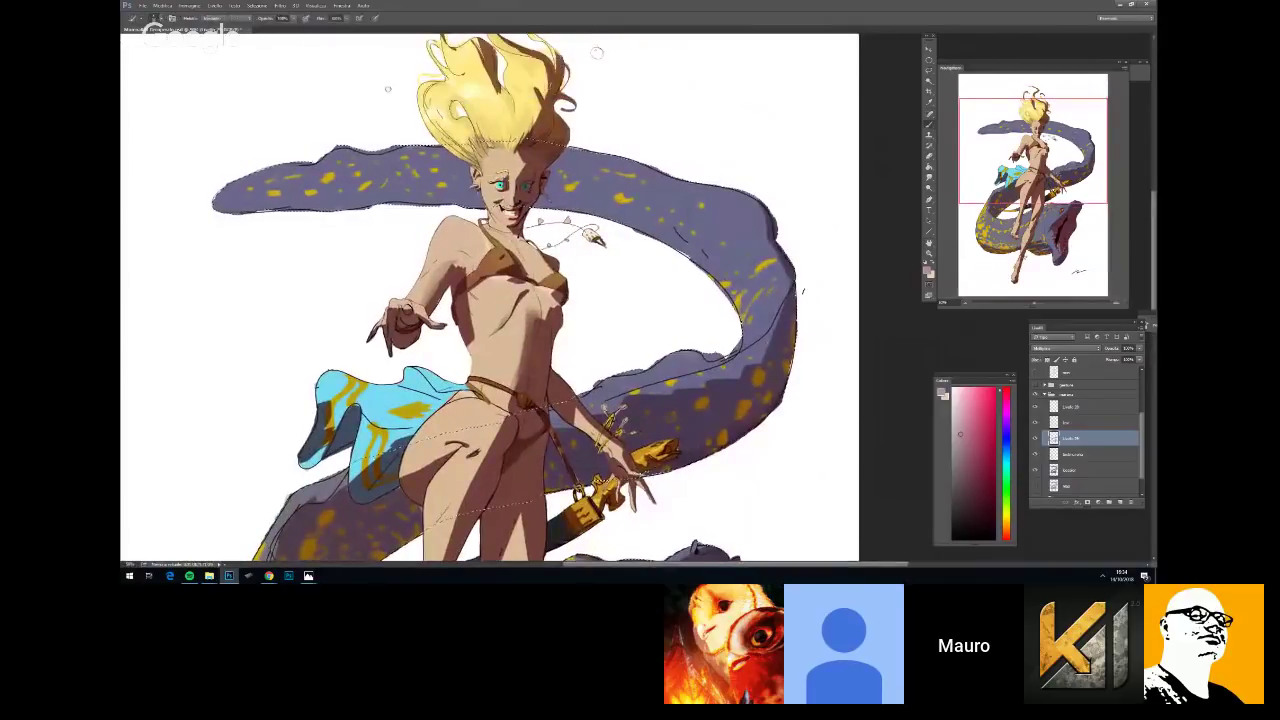
pyautogui.hotkey('ctrl', '-')
pyautogui.rightClick(707, 249)
pyautogui.click(768, 269)
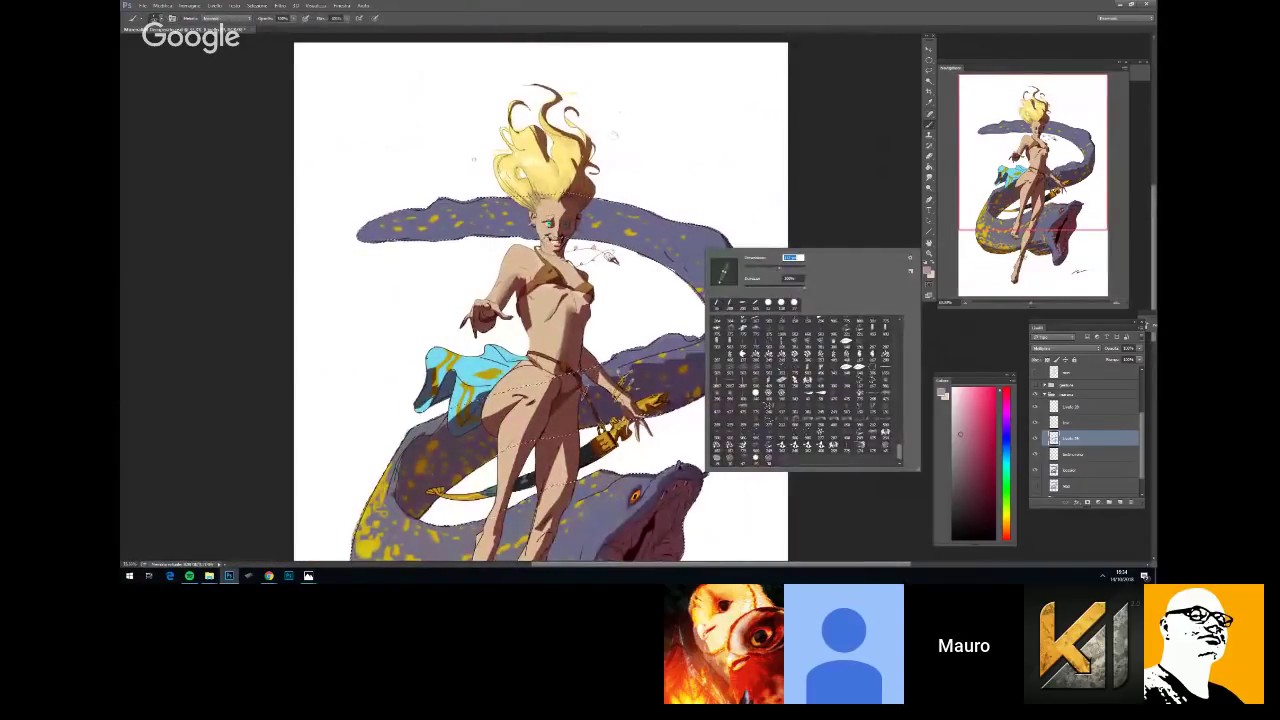
pyautogui.press('Return')
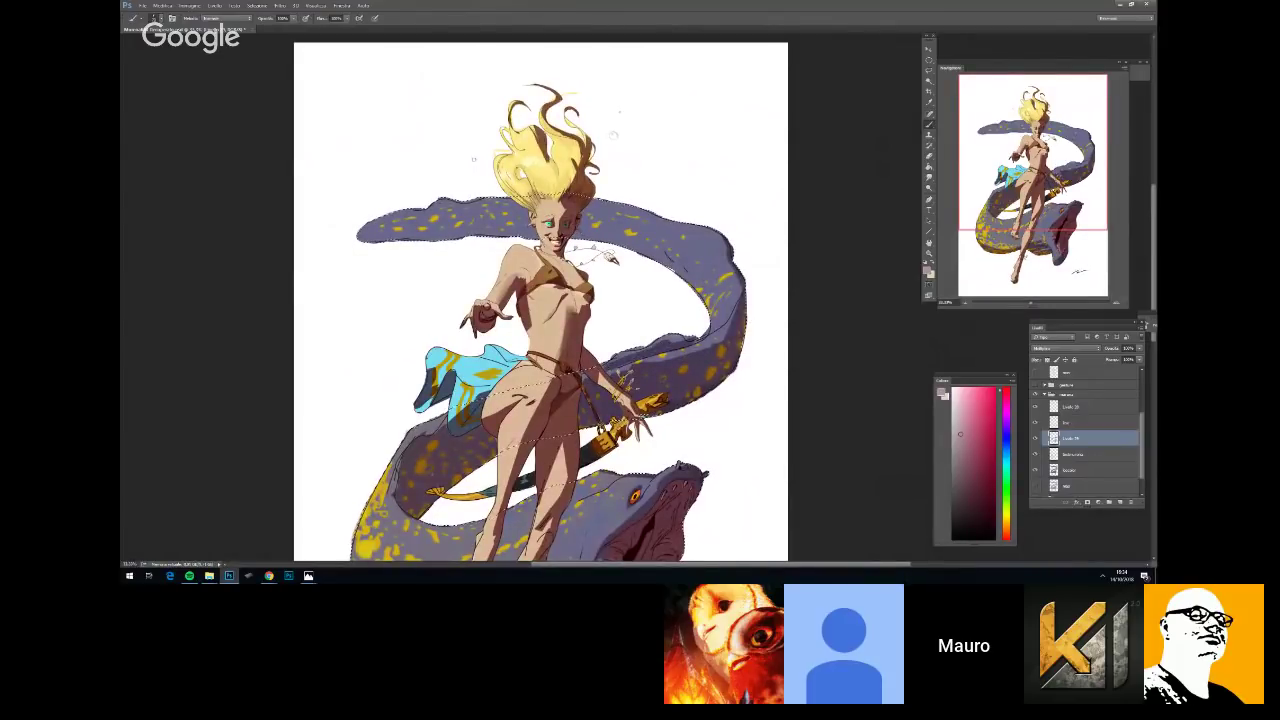
# Examine the whole illustration at different magnifications, comparing the shadows on the eel's coils and head with the woman's shading
pyautogui.scroll(-5, 715, 322)
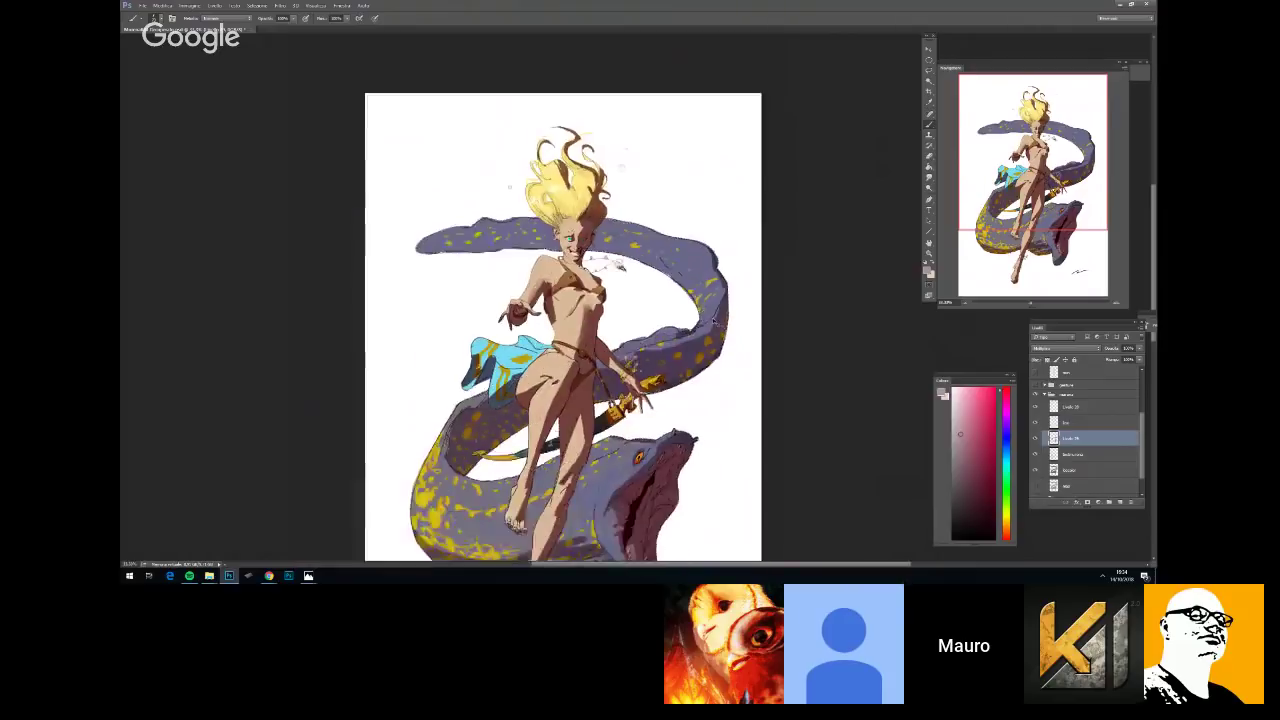
pyautogui.hotkey('ctrl', '0')
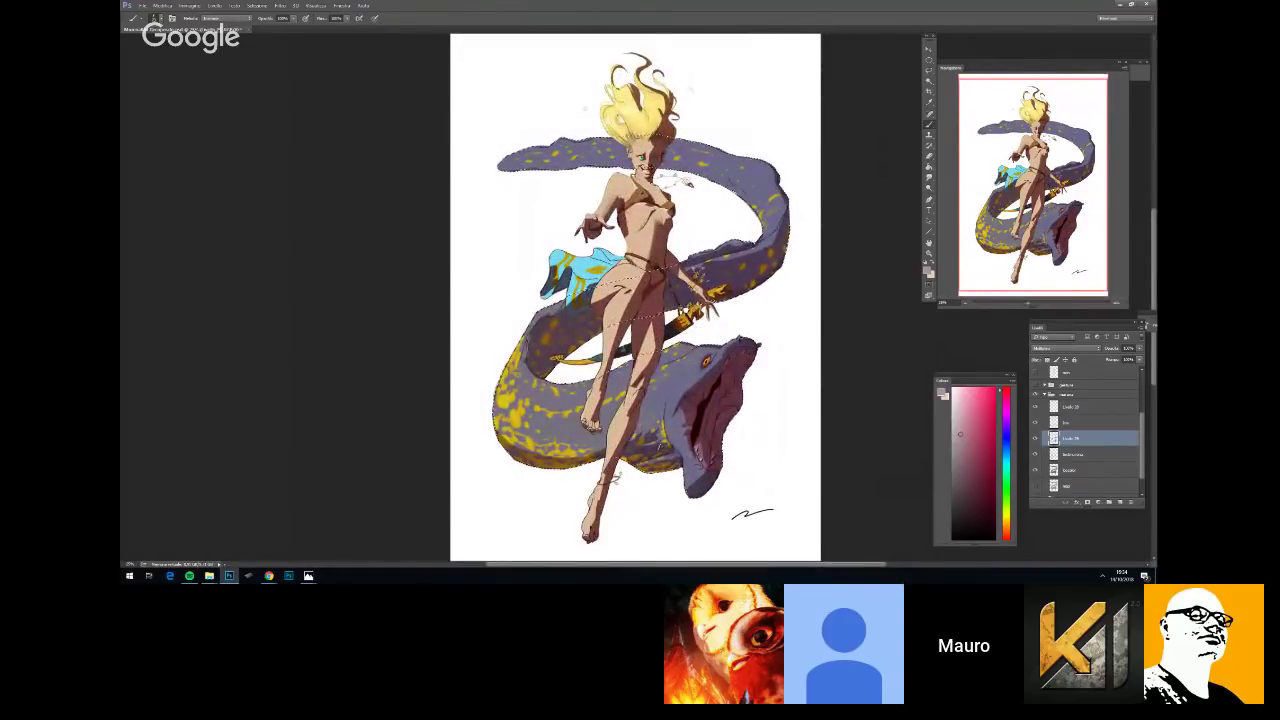
pyautogui.hotkey('ctrl', '-')
pyautogui.hotkey('ctrl', '-')
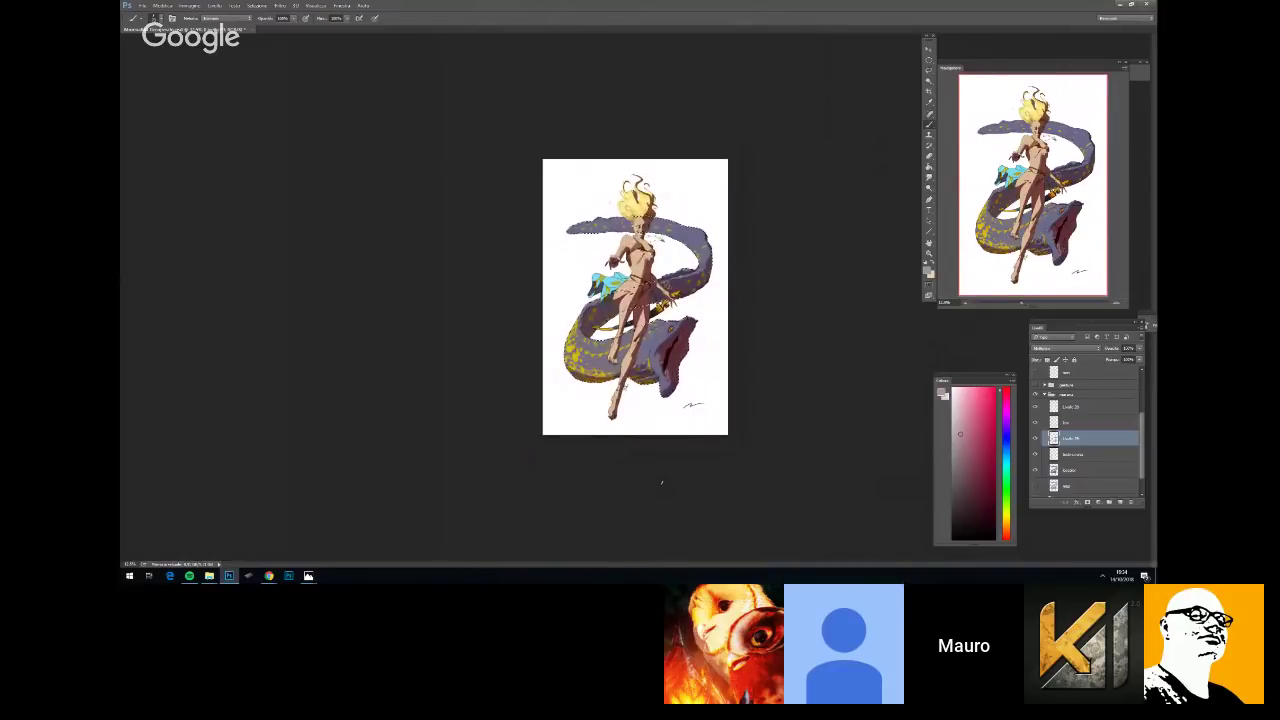
pyautogui.hotkey('ctrl', '0')
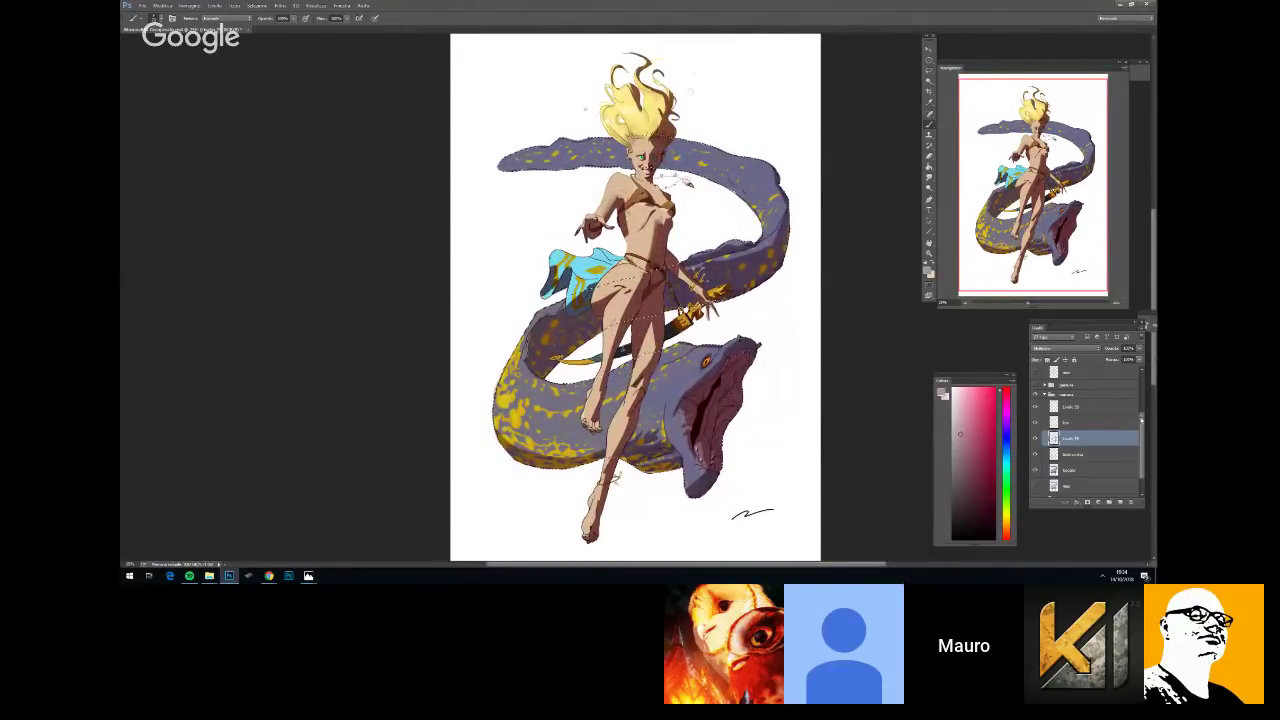
pyautogui.moveTo(1141, 420)
pyautogui.mouseDown()
pyautogui.moveTo(1145, 402)
pyautogui.moveTo(1146, 413)
pyautogui.mouseUp()
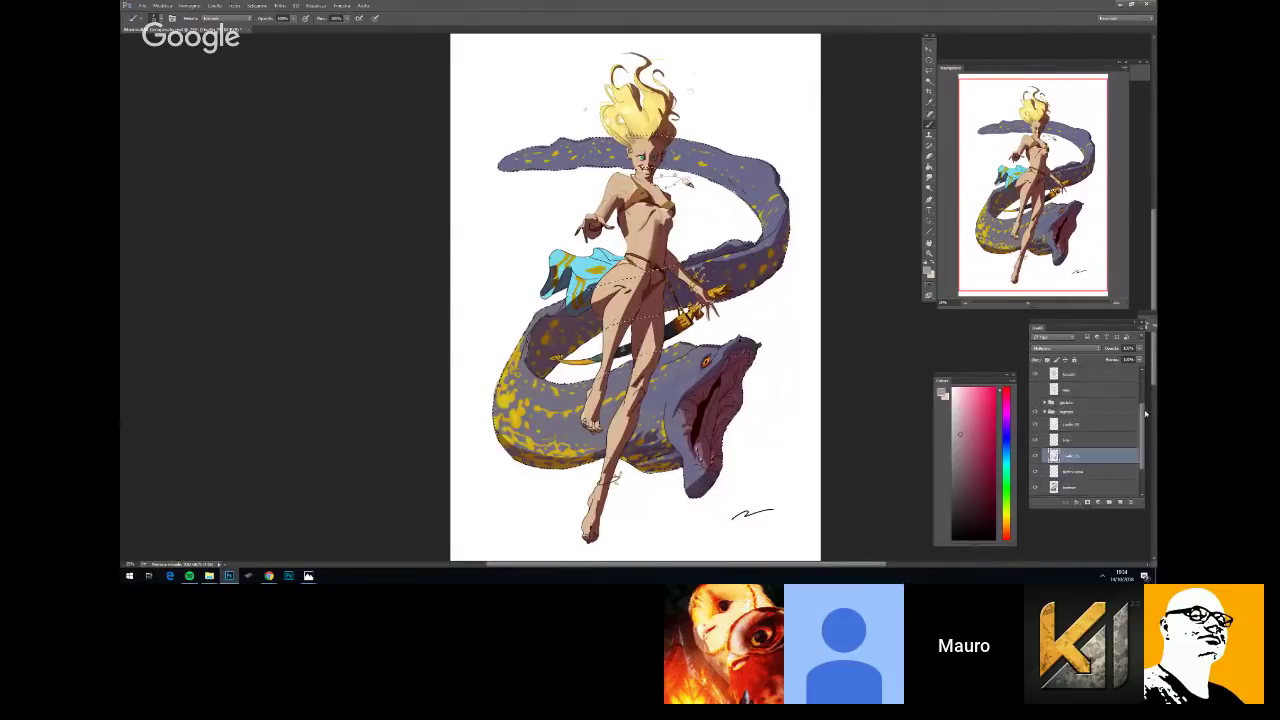
pyautogui.scroll(-2, 1079, 421)
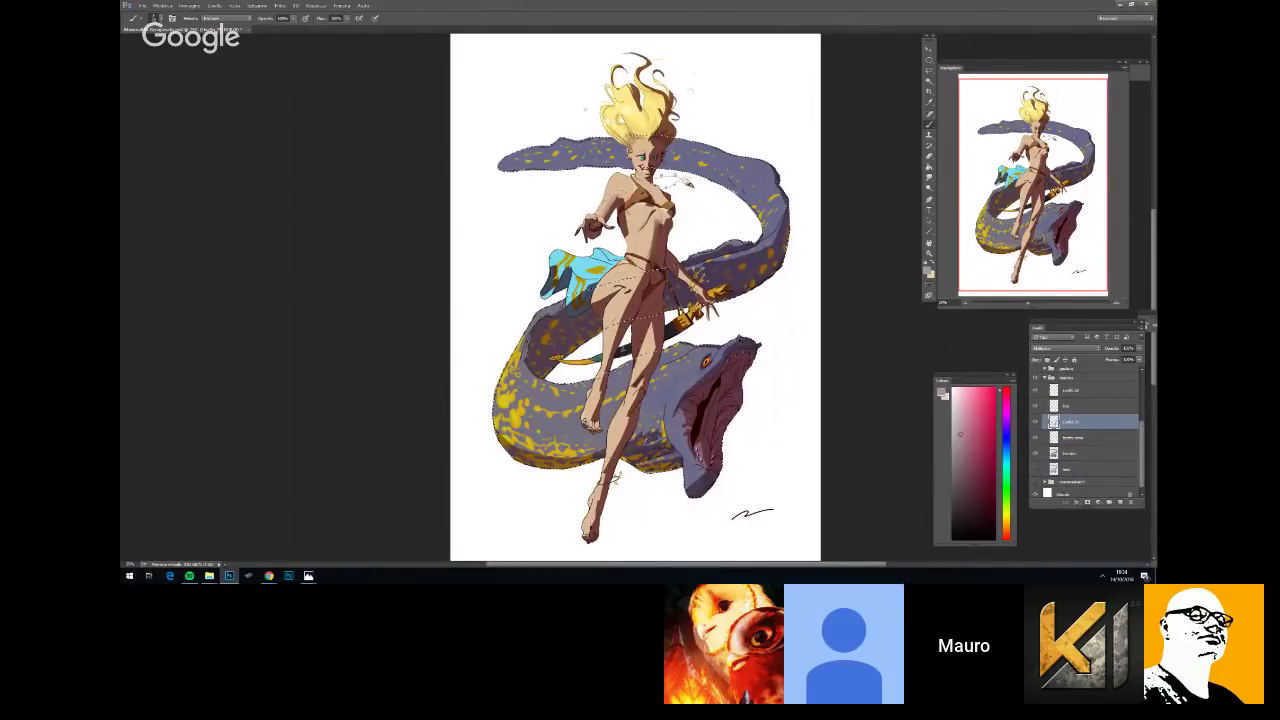
pyautogui.hotkey('ctrl', '-')
pyautogui.hotkey('ctrl', '-')
pyautogui.hotkey('ctrl', '-')
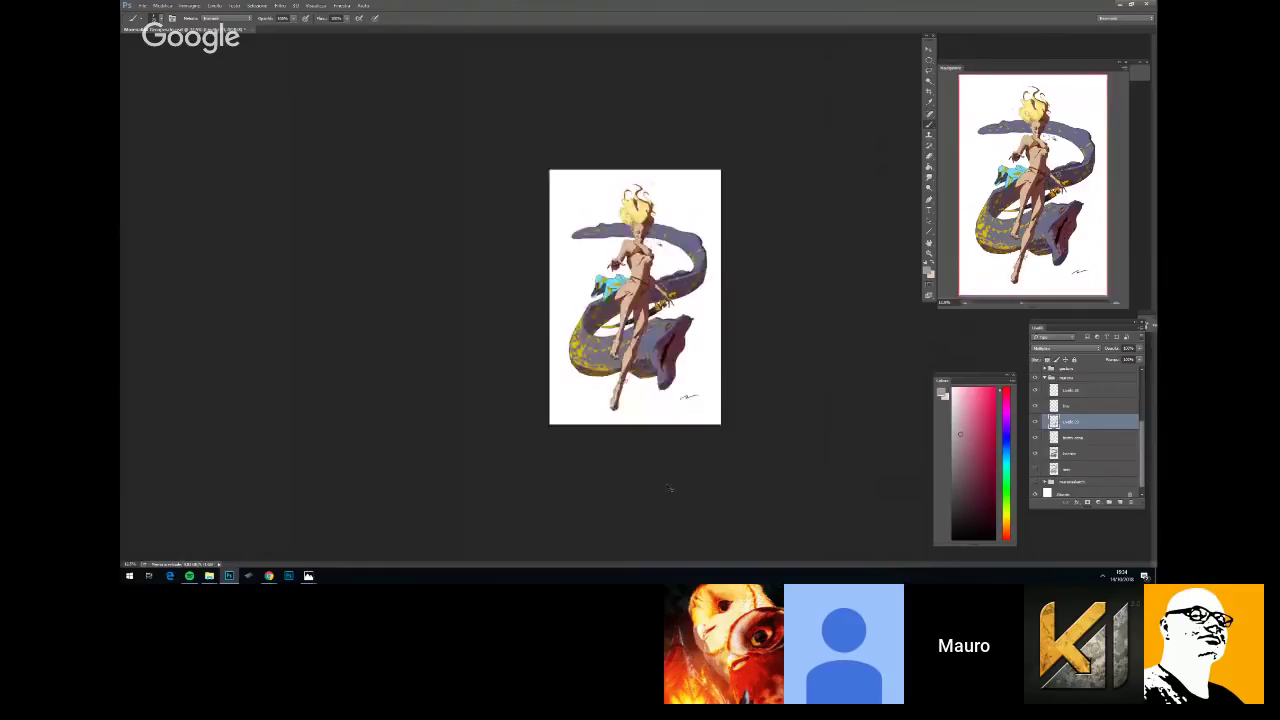
pyautogui.hotkey('ctrl', '+')
pyautogui.hotkey('ctrl', '+')
pyautogui.scroll(4, 668, 488)
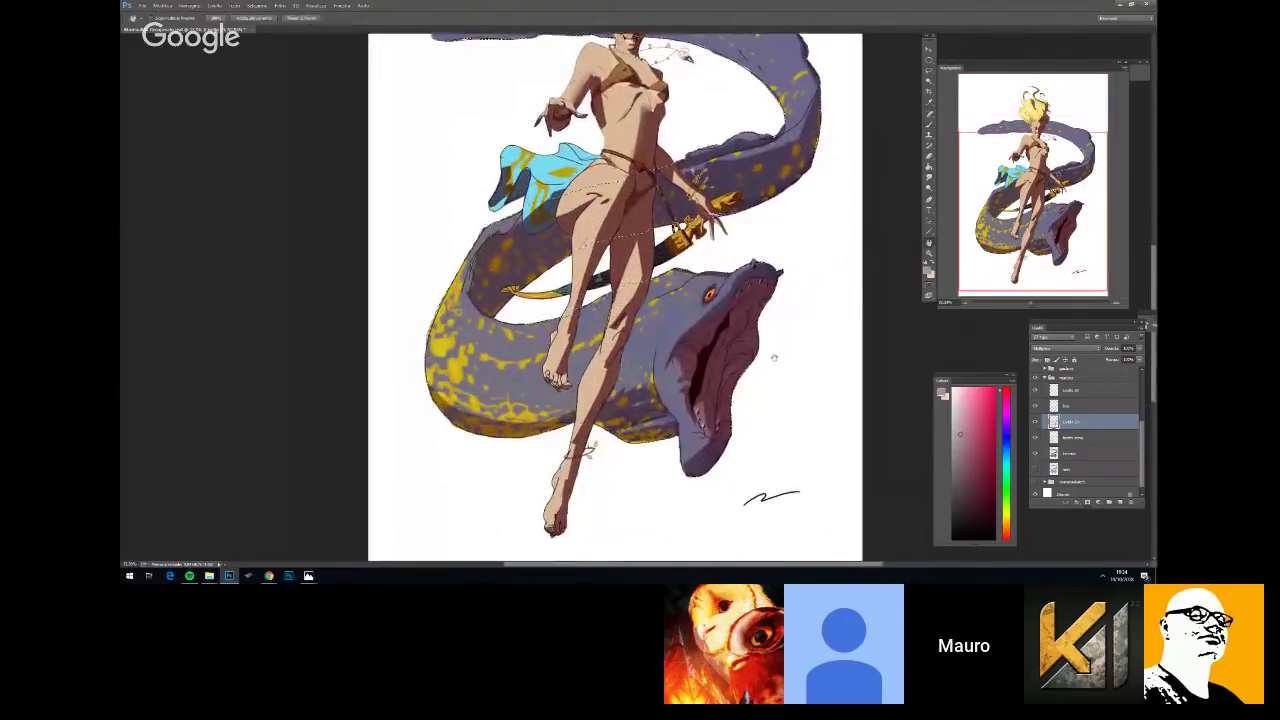
pyautogui.scroll(-4, 679, 430)
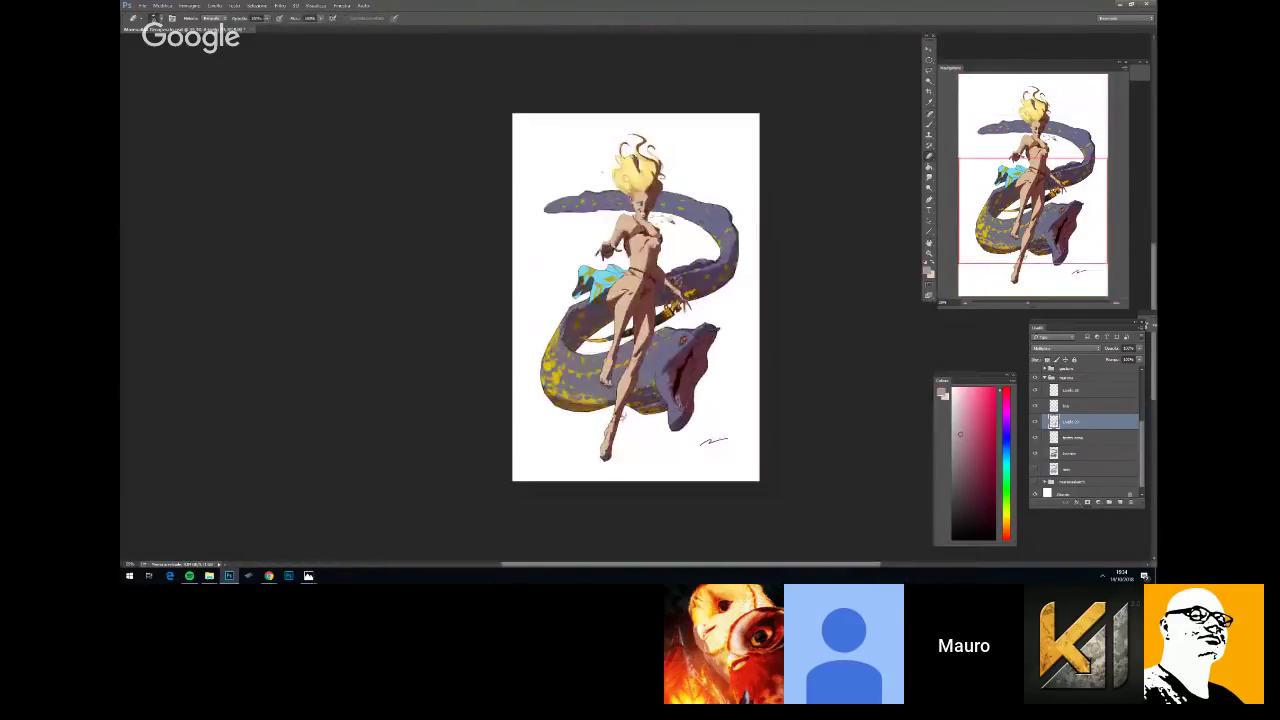
pyautogui.scroll(2, 679, 430)
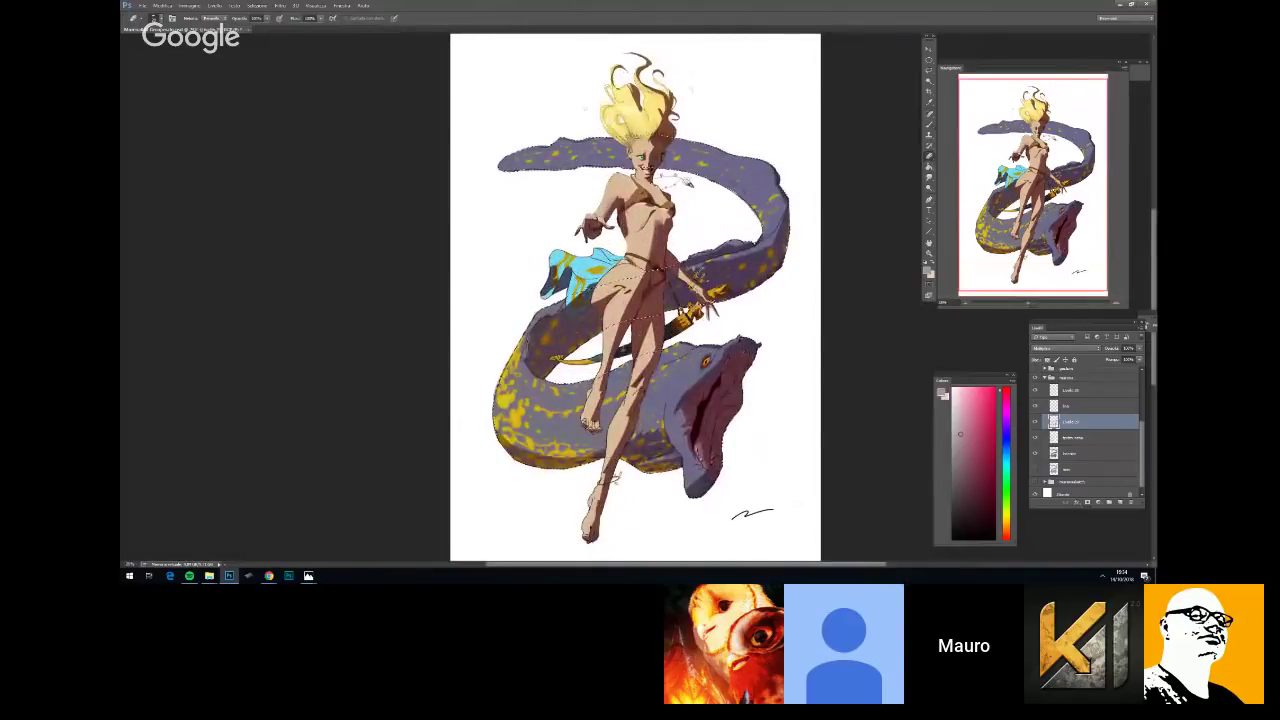
pyautogui.scroll(-1, 679, 430)
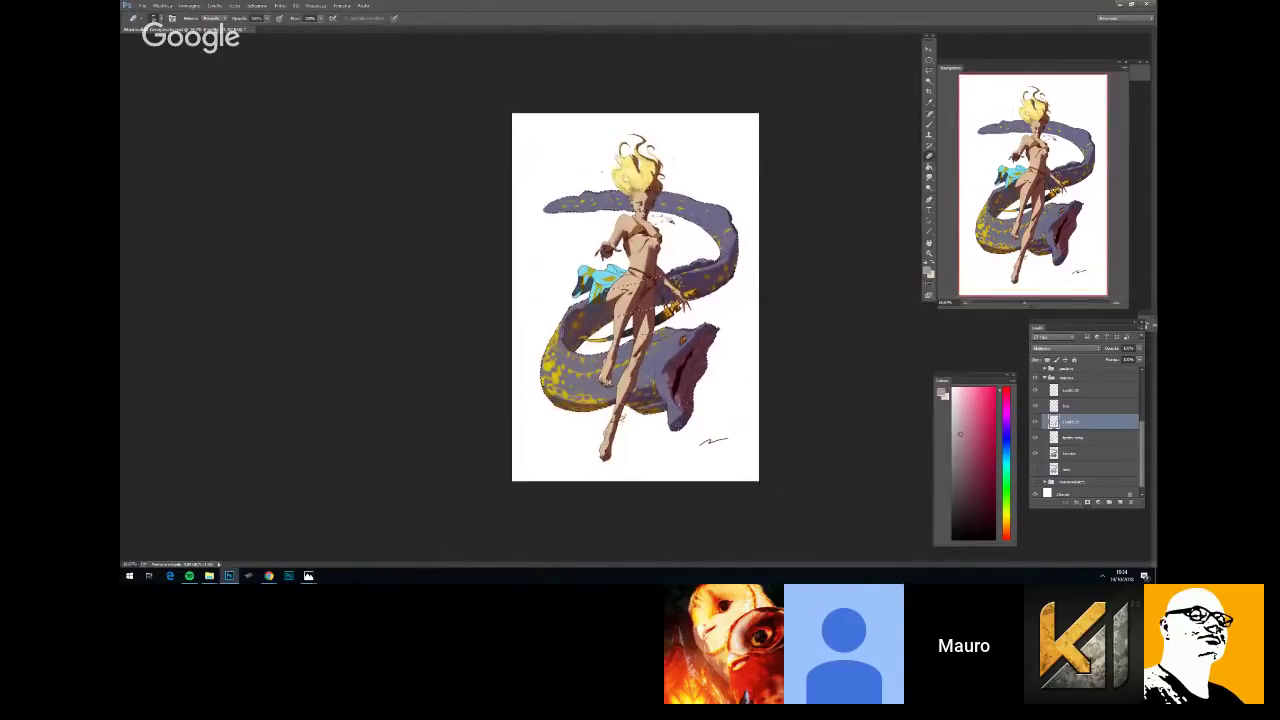
pyautogui.scroll(3, 680, 428)
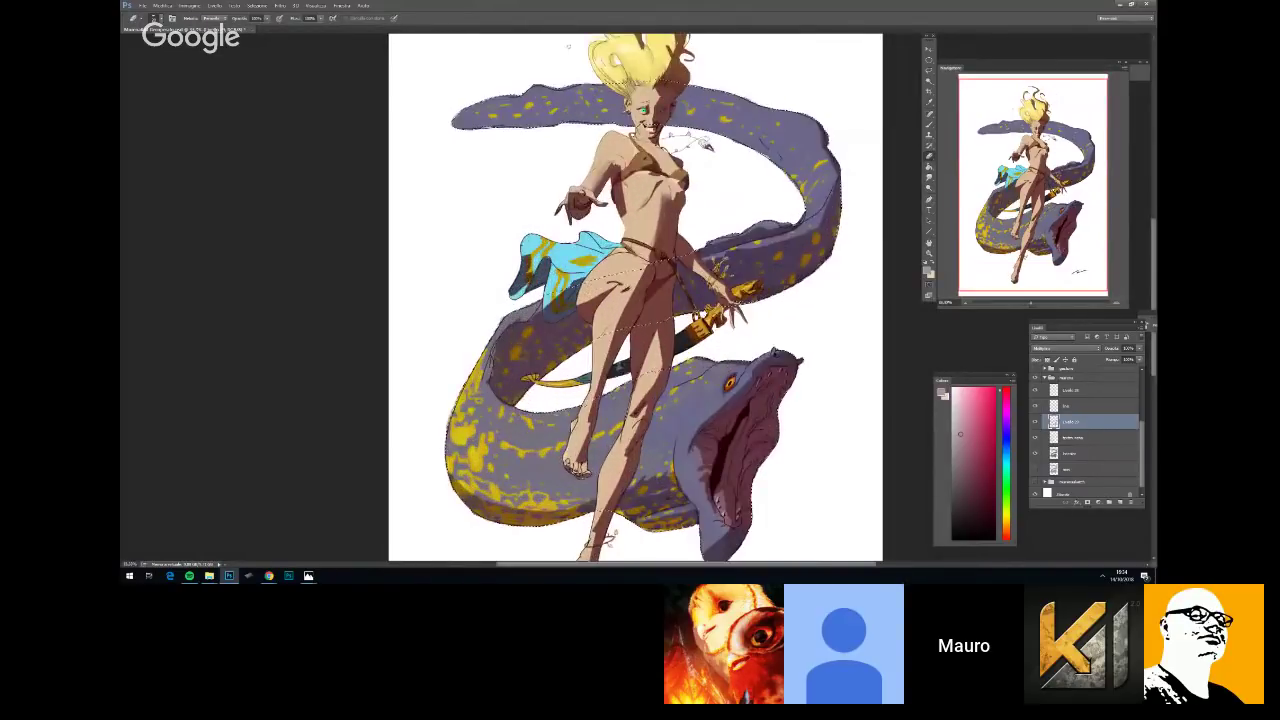
pyautogui.scroll(-1, 680, 428)
pyautogui.scroll(-1, 679, 428)
pyautogui.scroll(3, 650, 330)
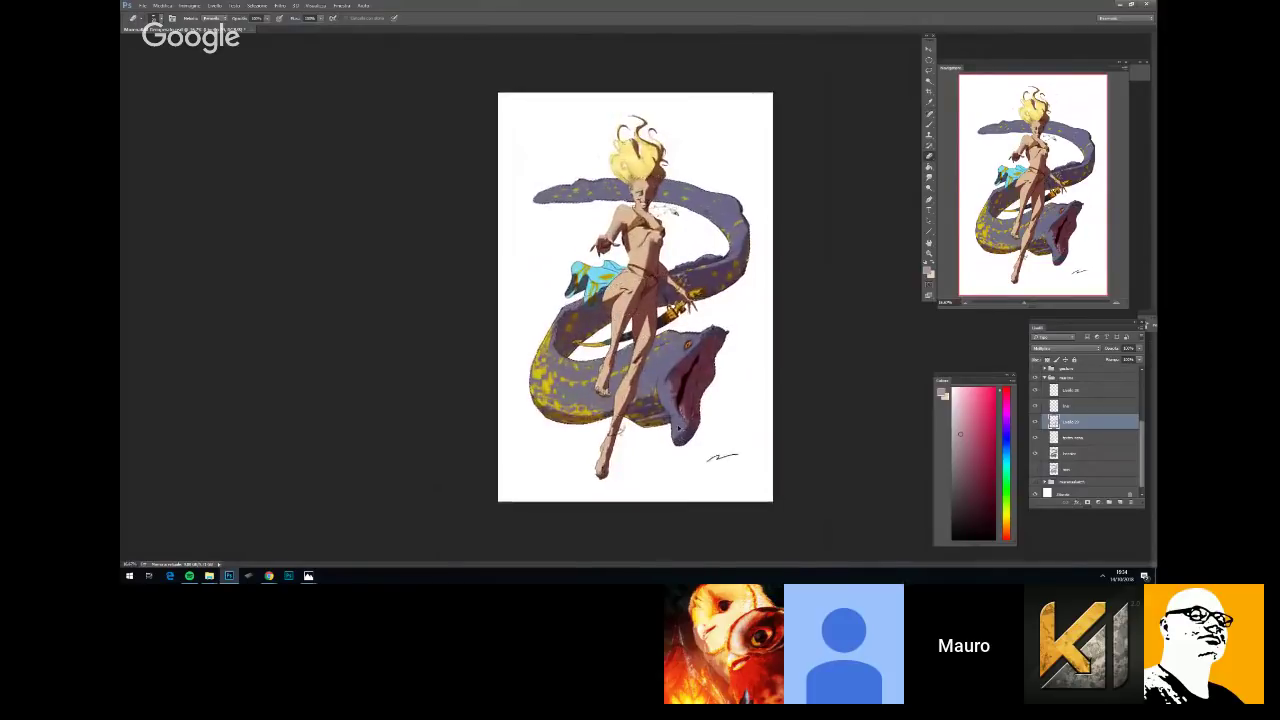
# Switch from the Eraser back to the Brush tool and check the brush presets for shading the eel
pyautogui.rightClick(650, 323)
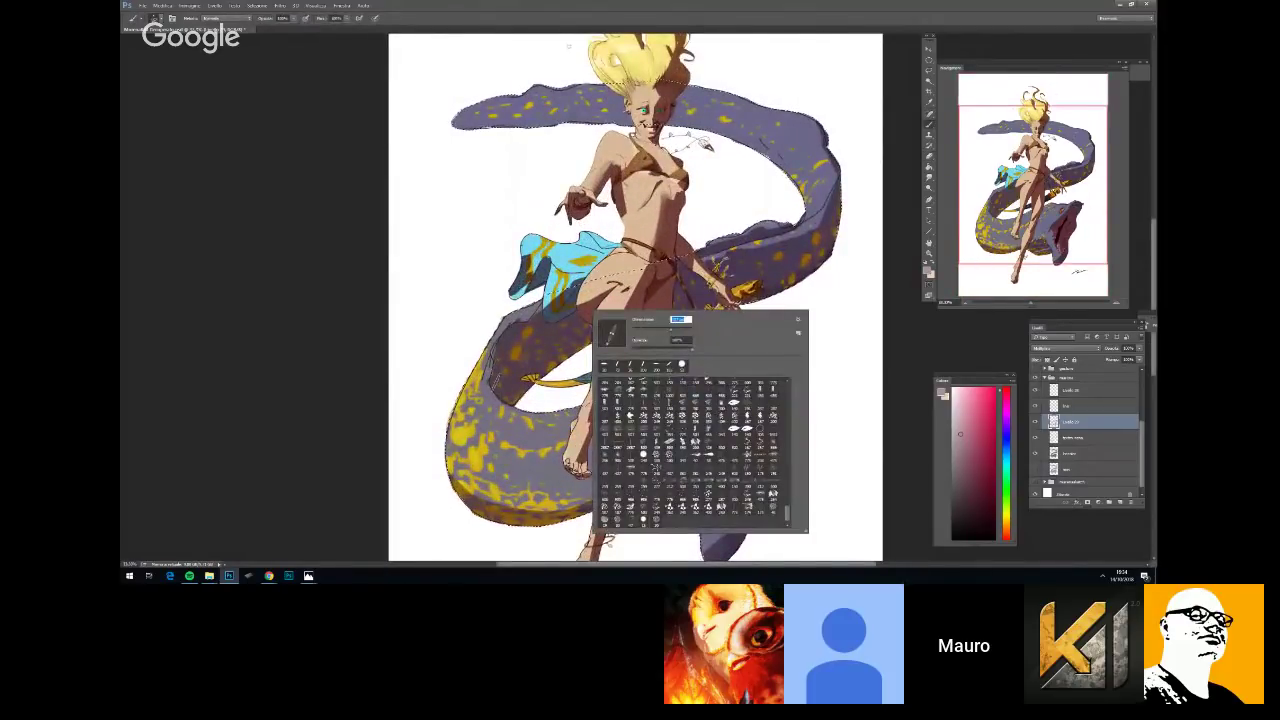
pyautogui.click(499, 345)
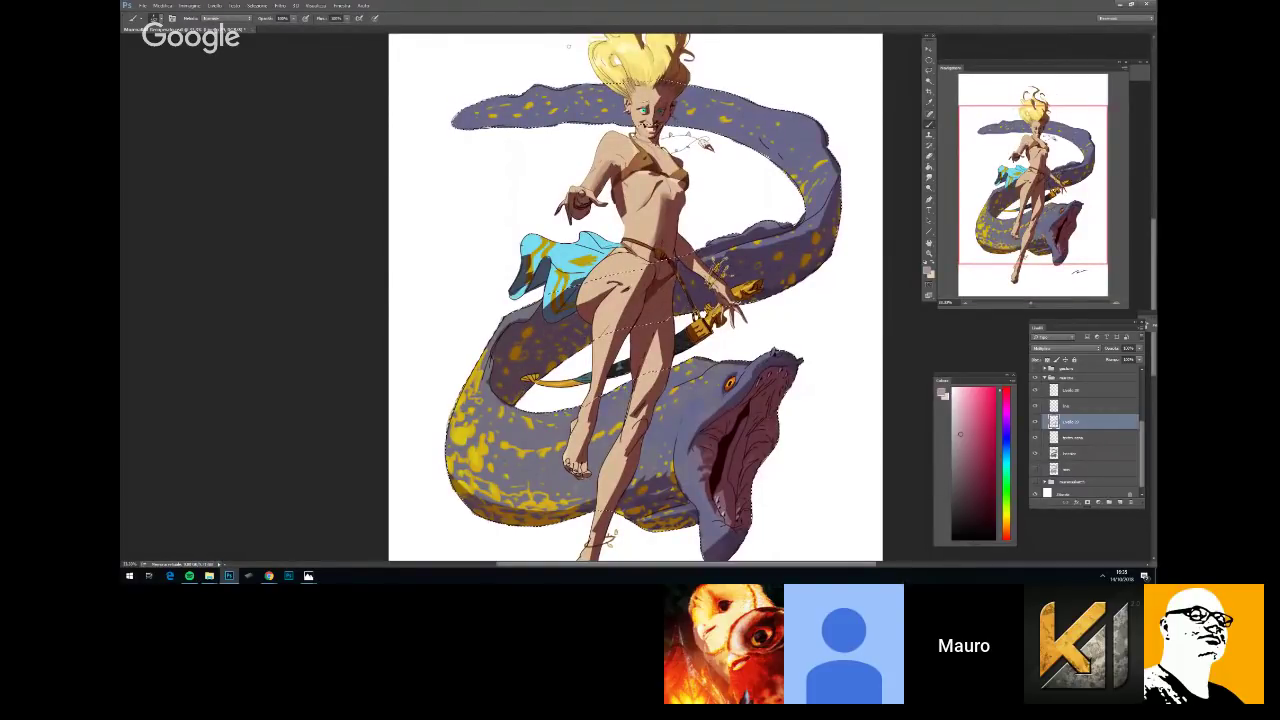
pyautogui.scroll(-1, 840, 224)
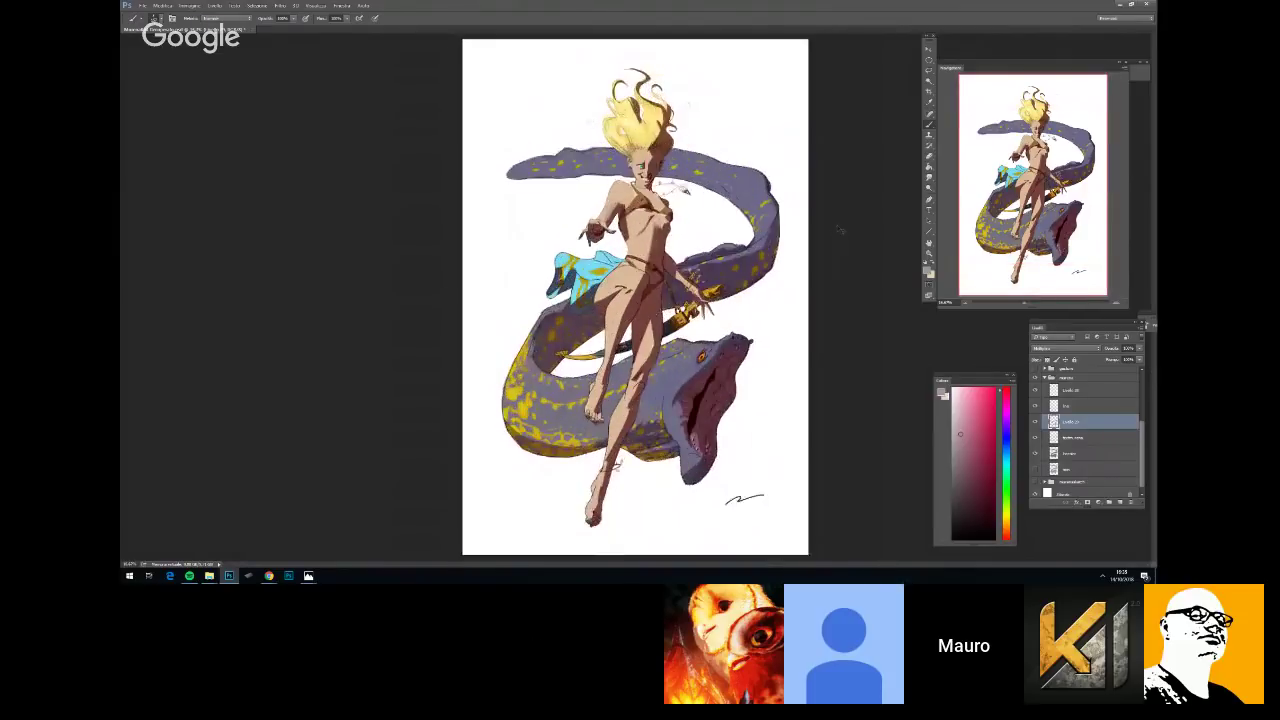
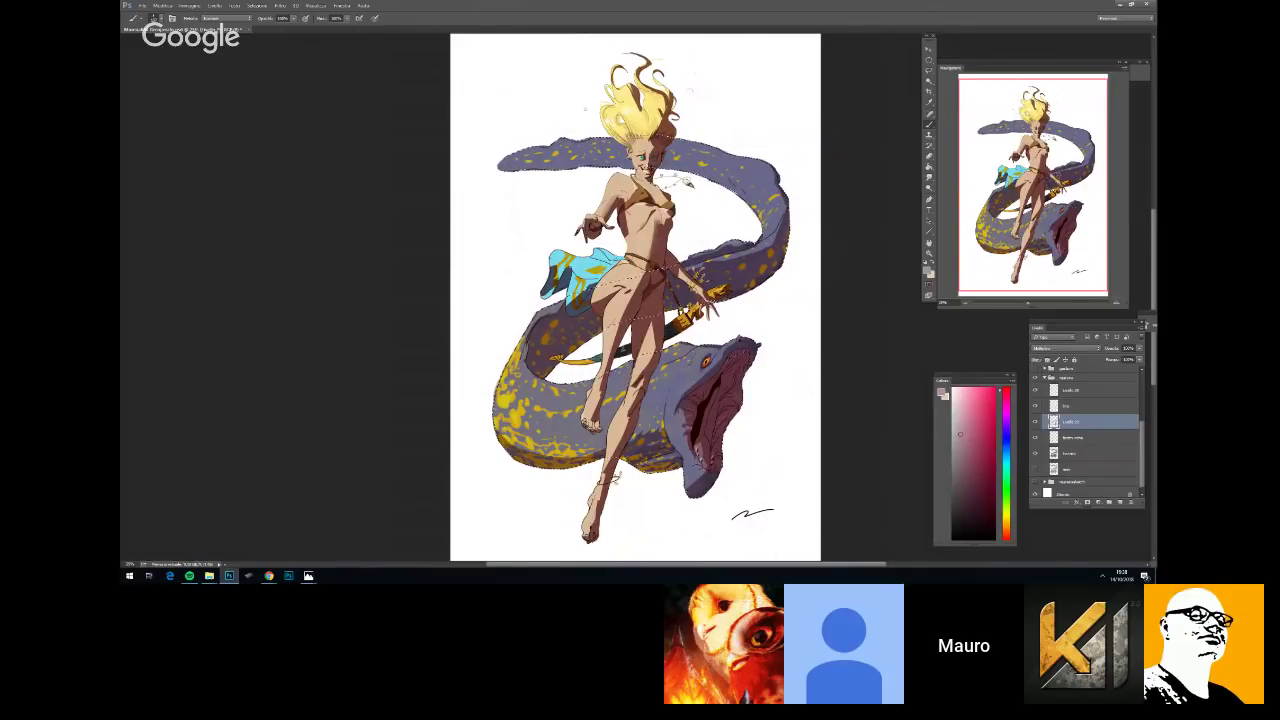
# Adjust the brush size and refine the shadows on the eel's upper coil on the selected Multiply layer, using Brush and Eraser
pyautogui.rightClick(787, 210)
pyautogui.click(845, 235)
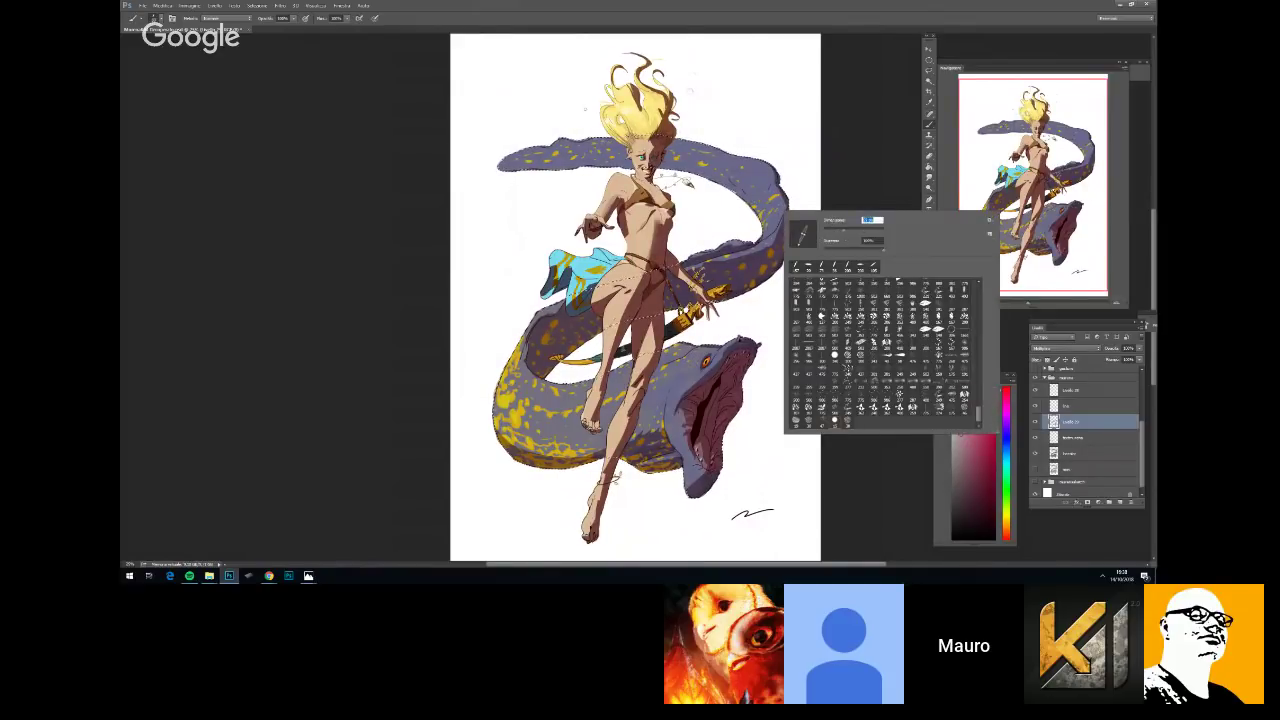
pyautogui.press('Return')
pyautogui.hotkey('shift', 'b')
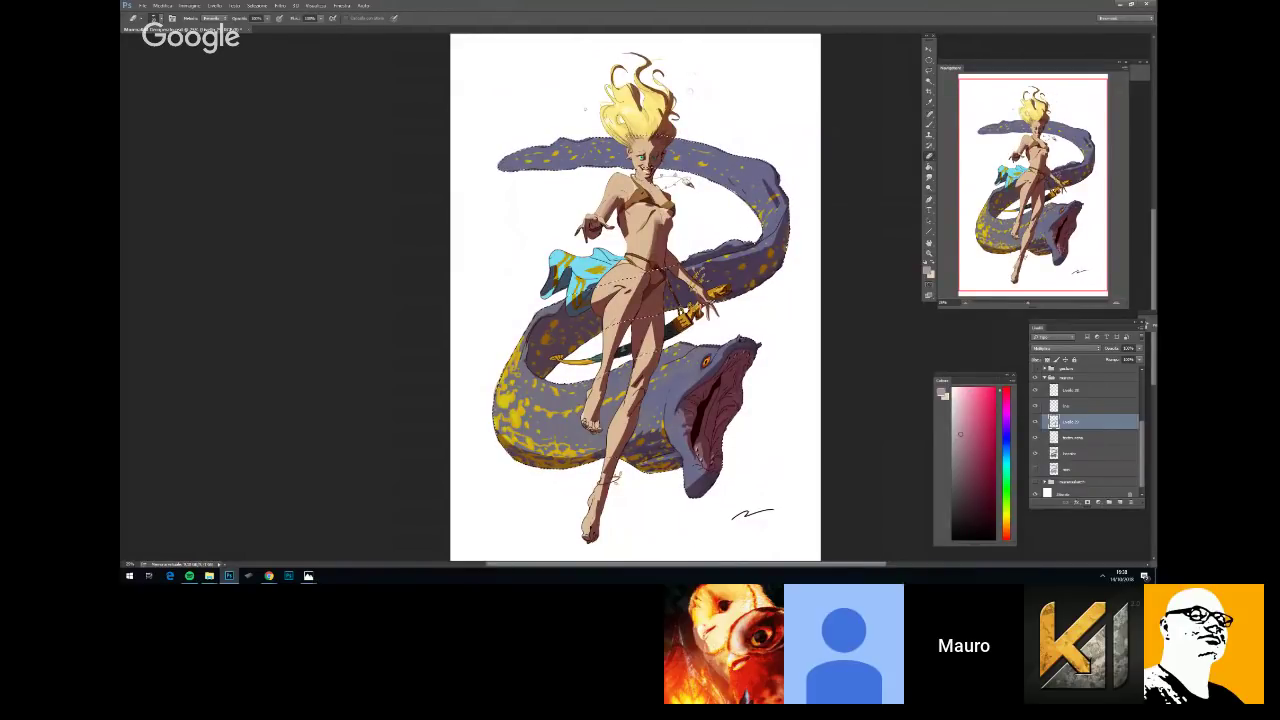
pyautogui.press('b')
pyautogui.press('space')
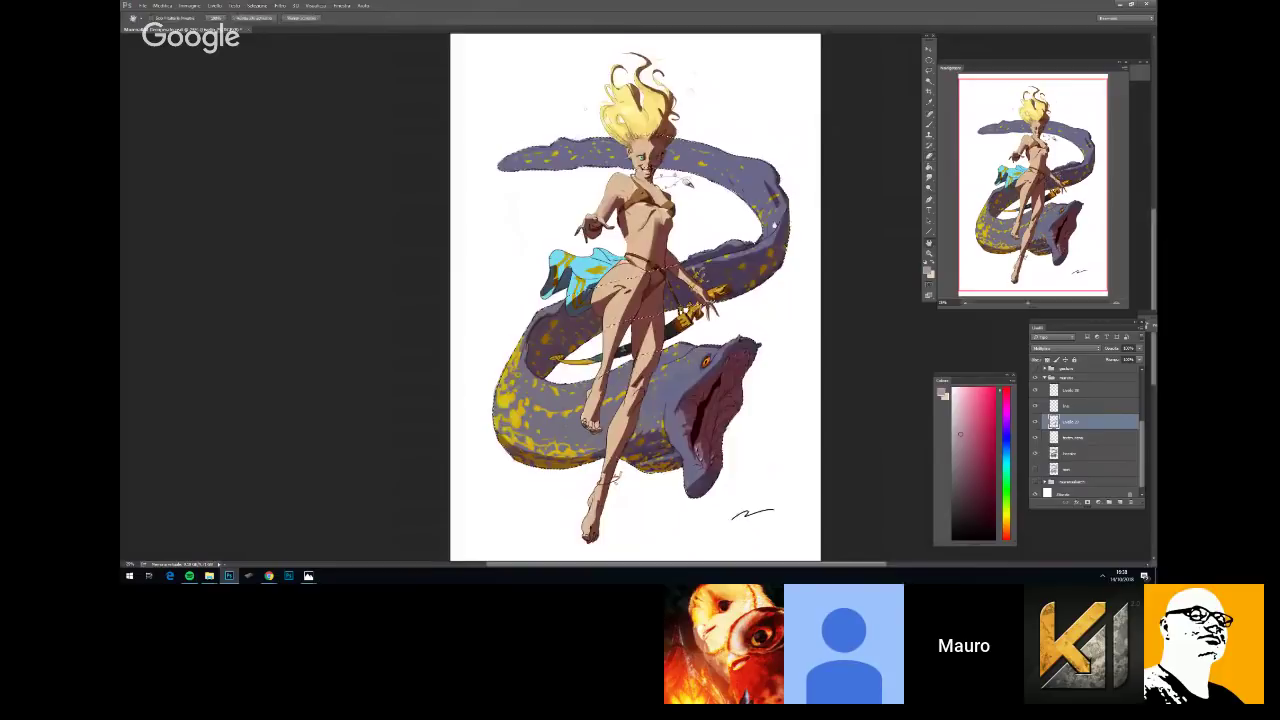
pyautogui.moveTo(789, 174); pyautogui.dragTo(741, 316)
pyautogui.press('b')
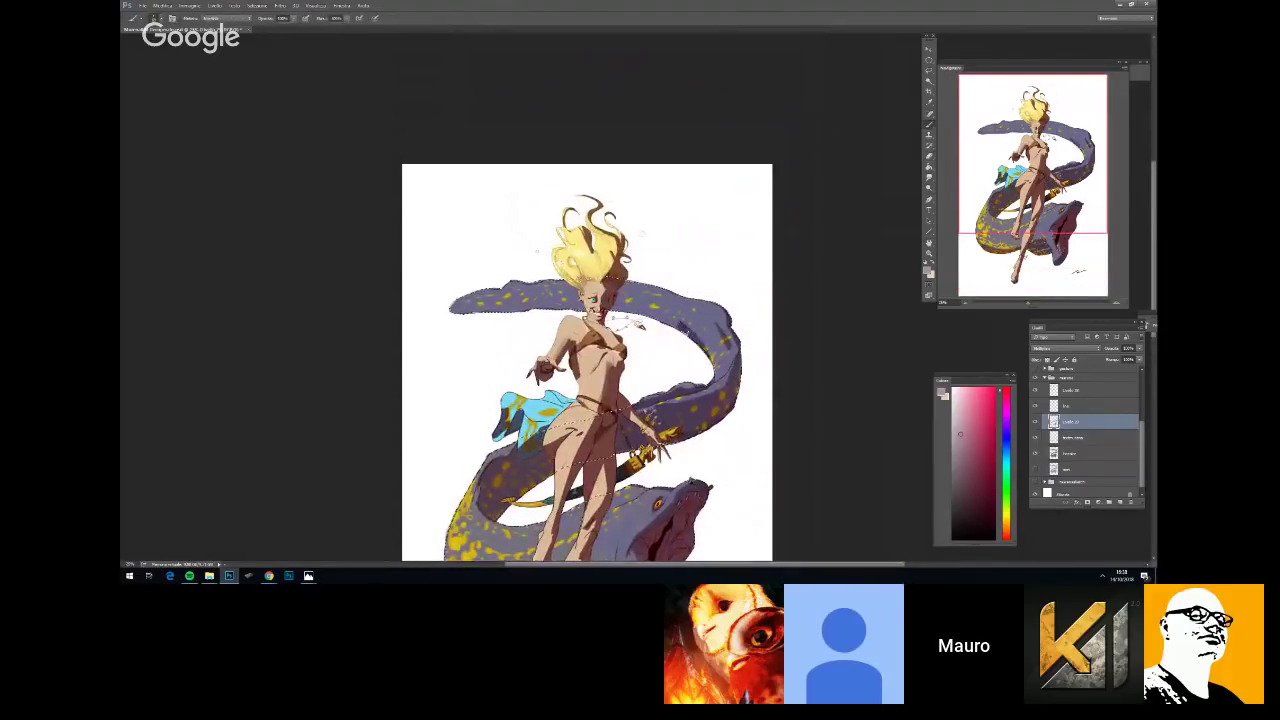
# Paint a shadow along the eel's tail on the Multiply layer, cleaning up the shape with the Eraser
pyautogui.hotkey('shift', 'b')
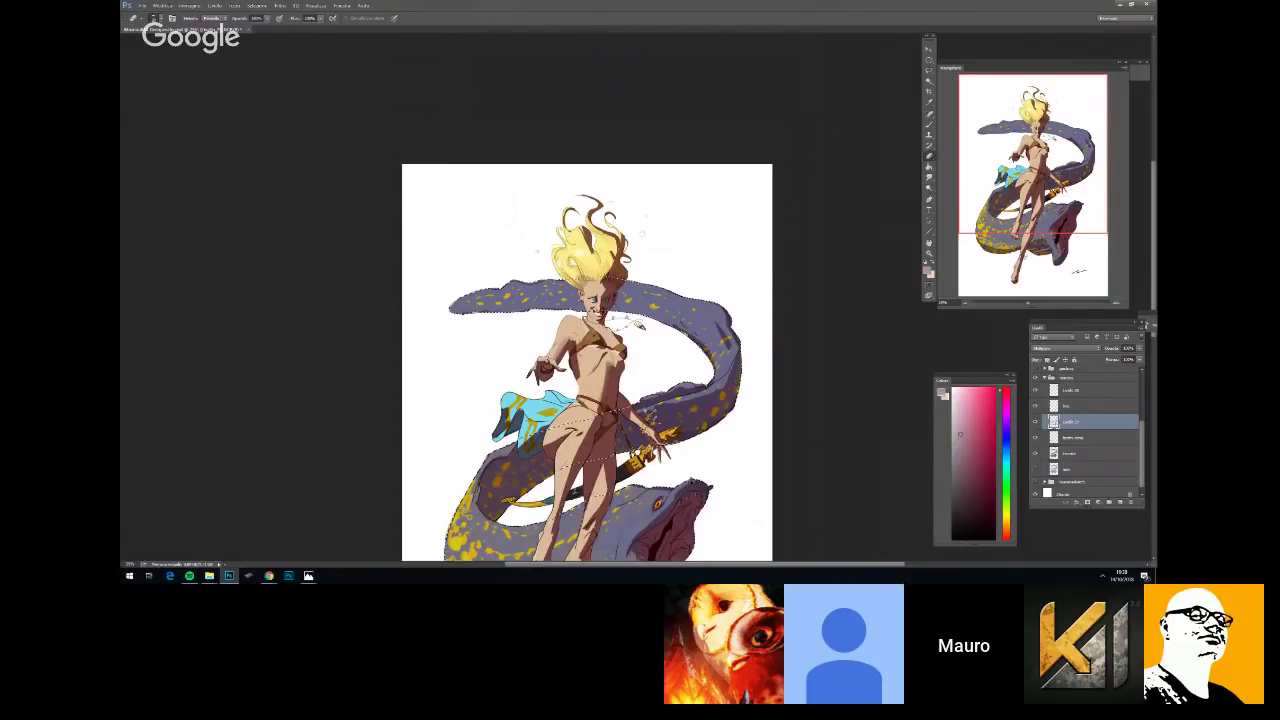
pyautogui.hotkey('ctrl', '-')
pyautogui.hotkey('ctrl', '+')
pyautogui.press('space')
pyautogui.moveTo(767, 293); pyautogui.dragTo(789, 372)
pyautogui.press('b')
pyautogui.press('Return')
pyautogui.moveTo(530, 240)
pyautogui.mouseDown()
pyautogui.moveTo(574, 226)
pyautogui.moveTo(594, 243)
pyautogui.moveTo(710, 249)
pyautogui.mouseUp()
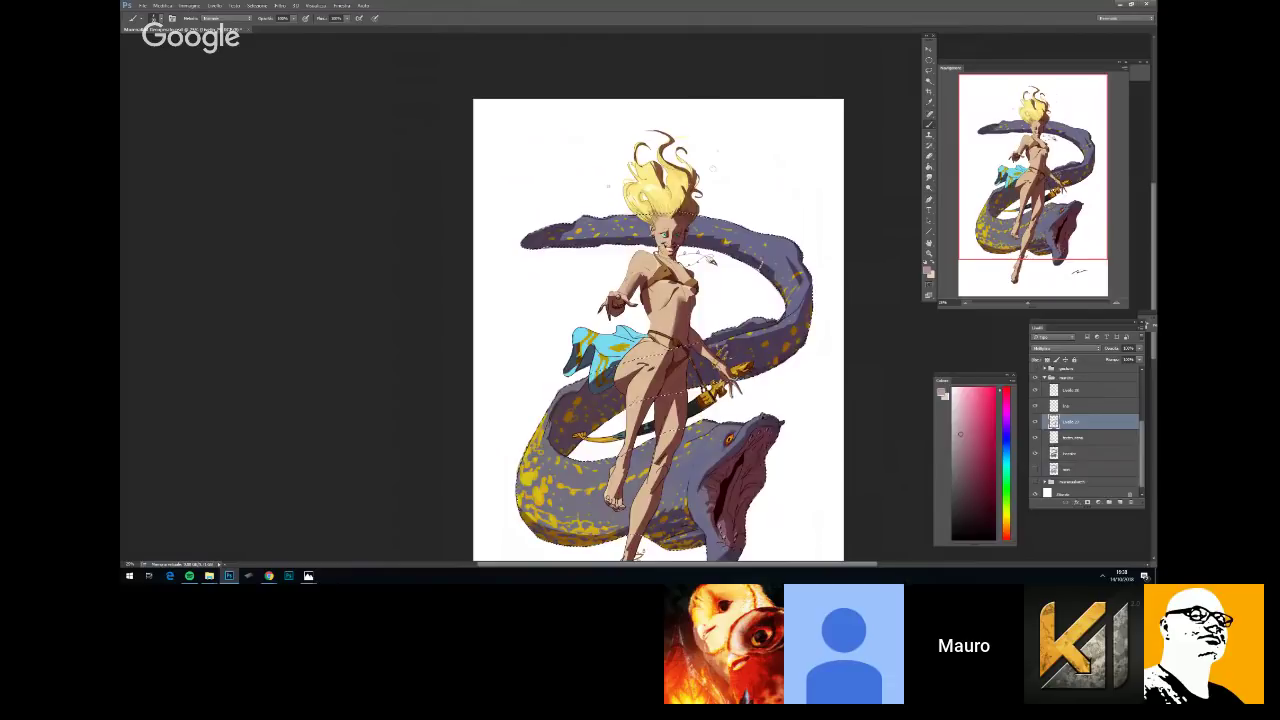
# Resize the brush and extend the shadows along the eel's tail and upper coil
pyautogui.hotkey('ctrl', '-')
pyautogui.hotkey('ctrl', '+')
pyautogui.press('space')
pyautogui.moveTo(766, 235); pyautogui.dragTo(759, 269)
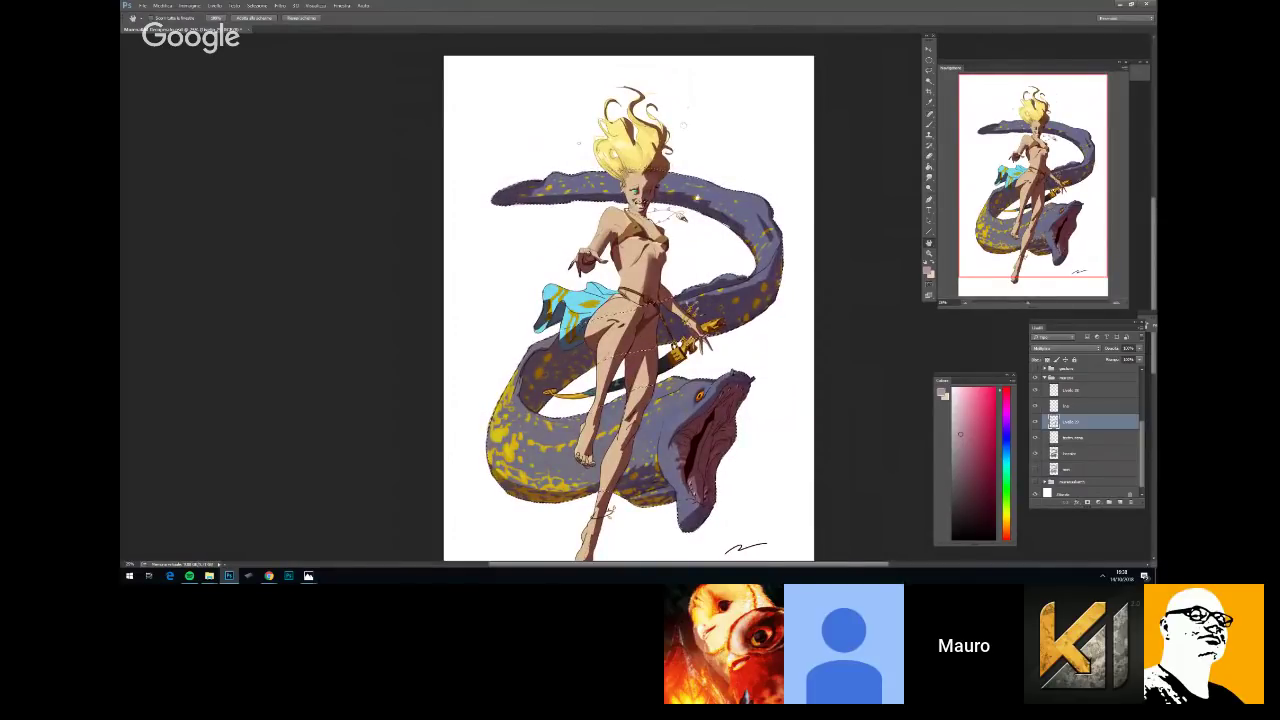
pyautogui.press('b')
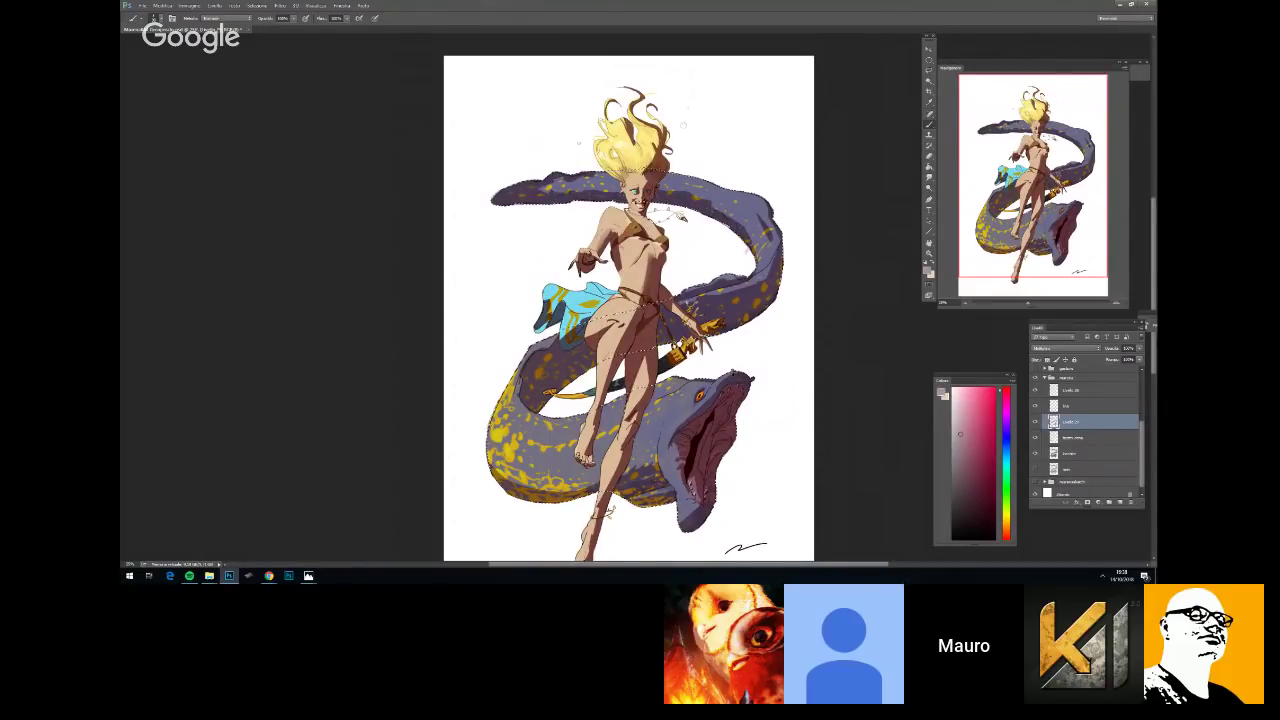
pyautogui.rightClick(801, 203)
pyautogui.click(862, 197)
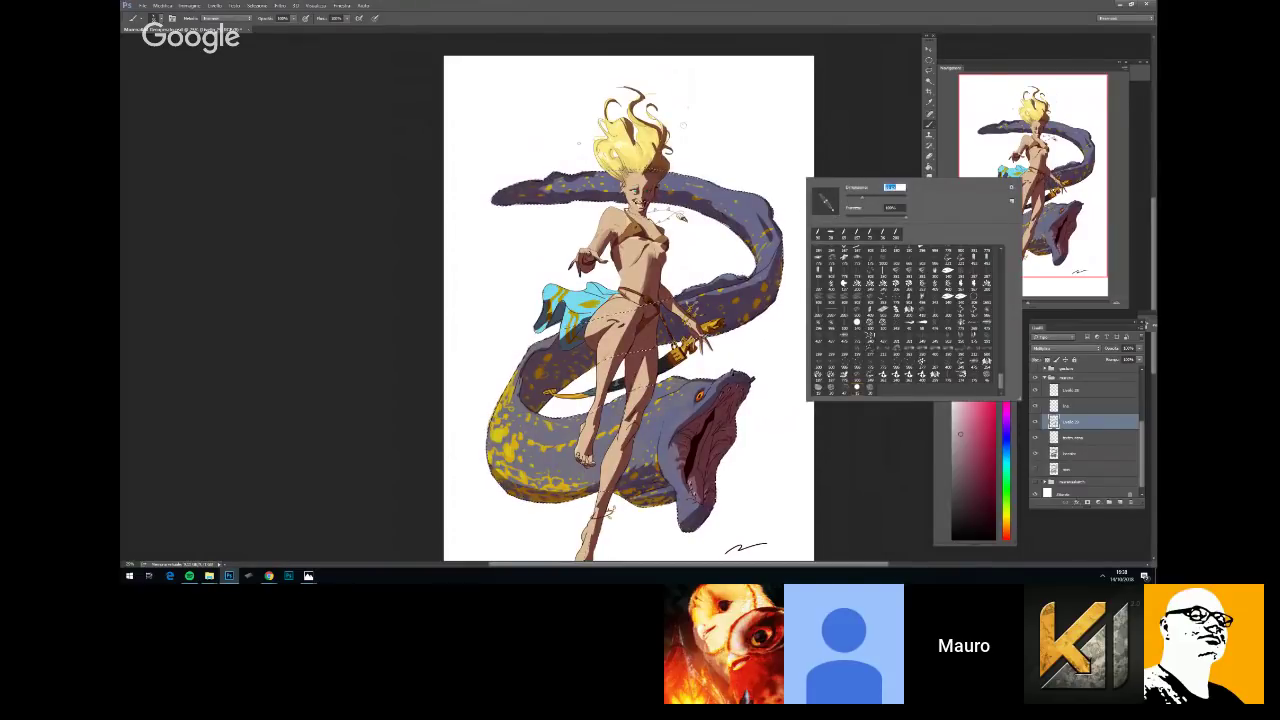
pyautogui.press('Return')
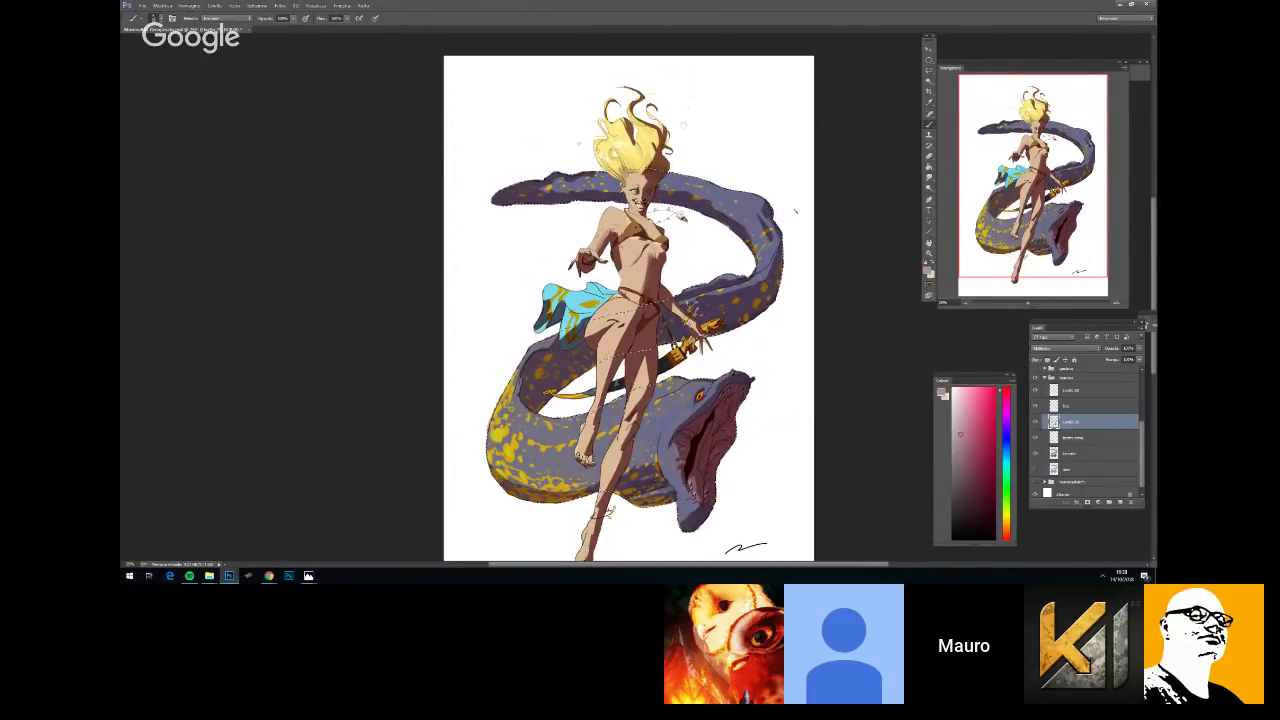
pyautogui.hotkey('ctrl', 'h')
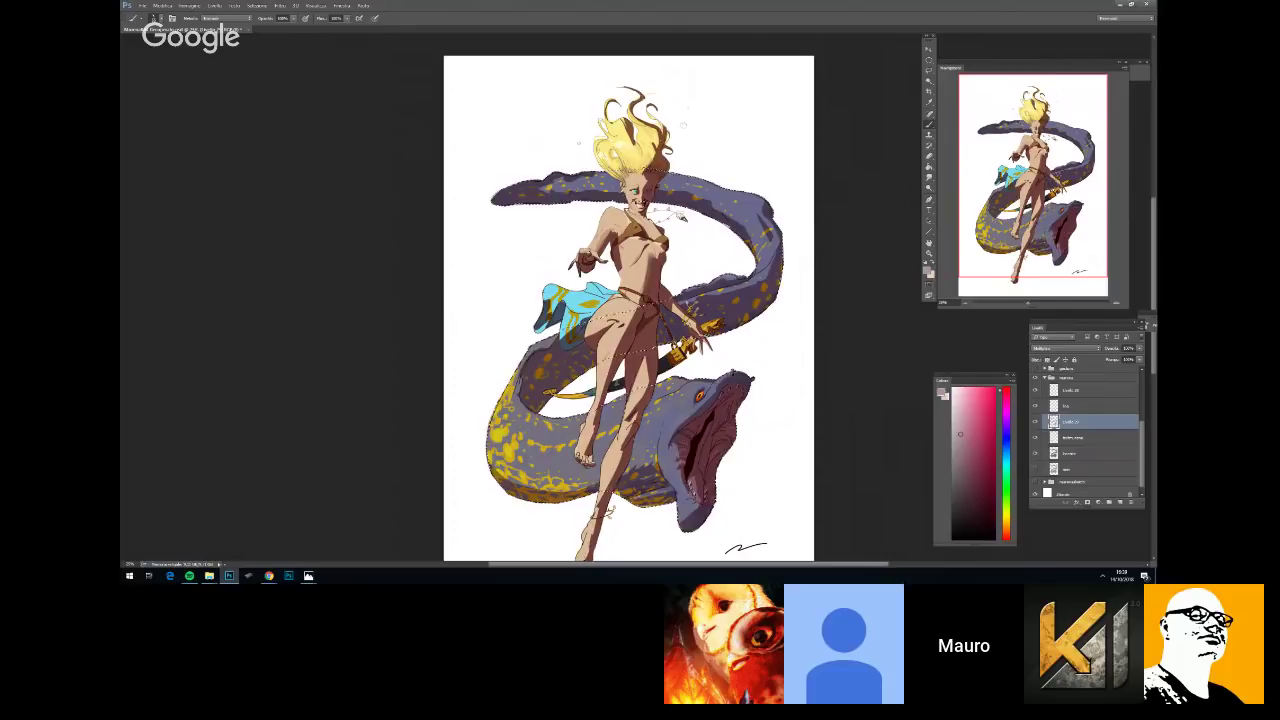
# Switch to the browser and look through the artwork gallery on the ArtStation profile
pyautogui.hotkey('alt', 'Tab')
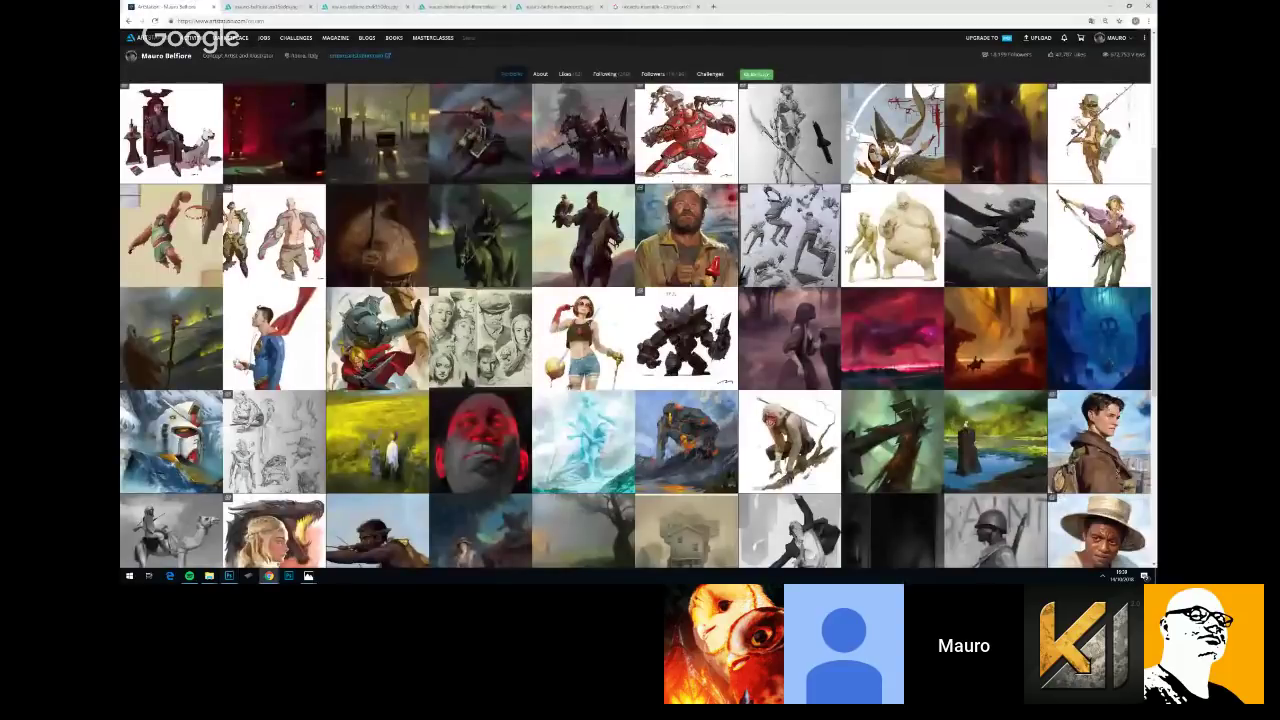
pyautogui.hotkey('alt', 'Tab')
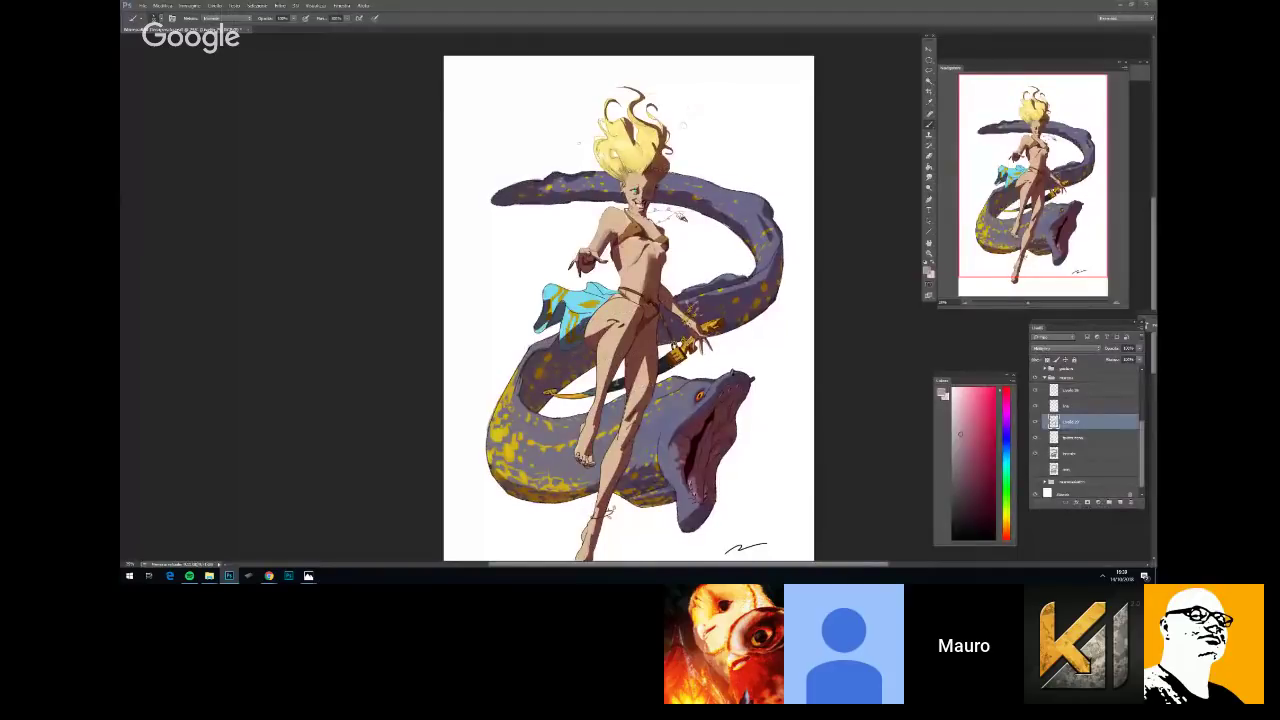
pyautogui.press('super+d')
pyautogui.press('super+d')
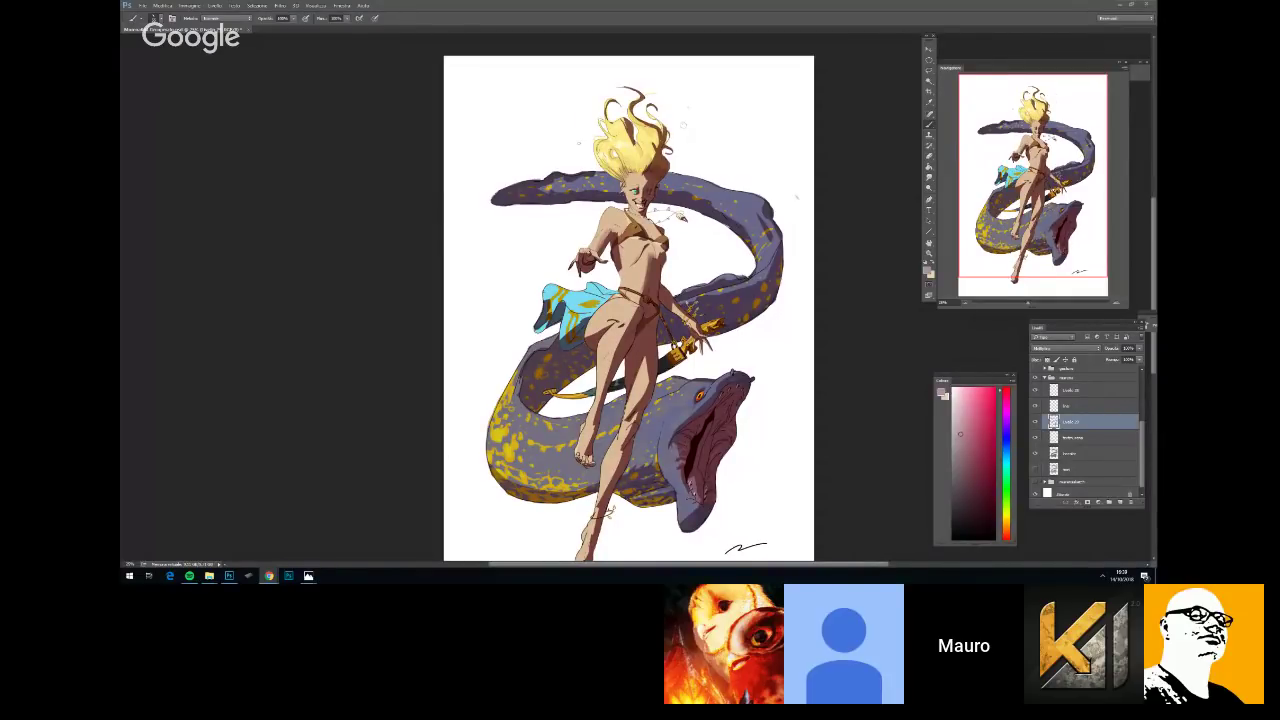
pyautogui.hotkey('alt', 'Tab')
pyautogui.scroll(-2, 629, 308)
pyautogui.scroll(2, 629, 308)
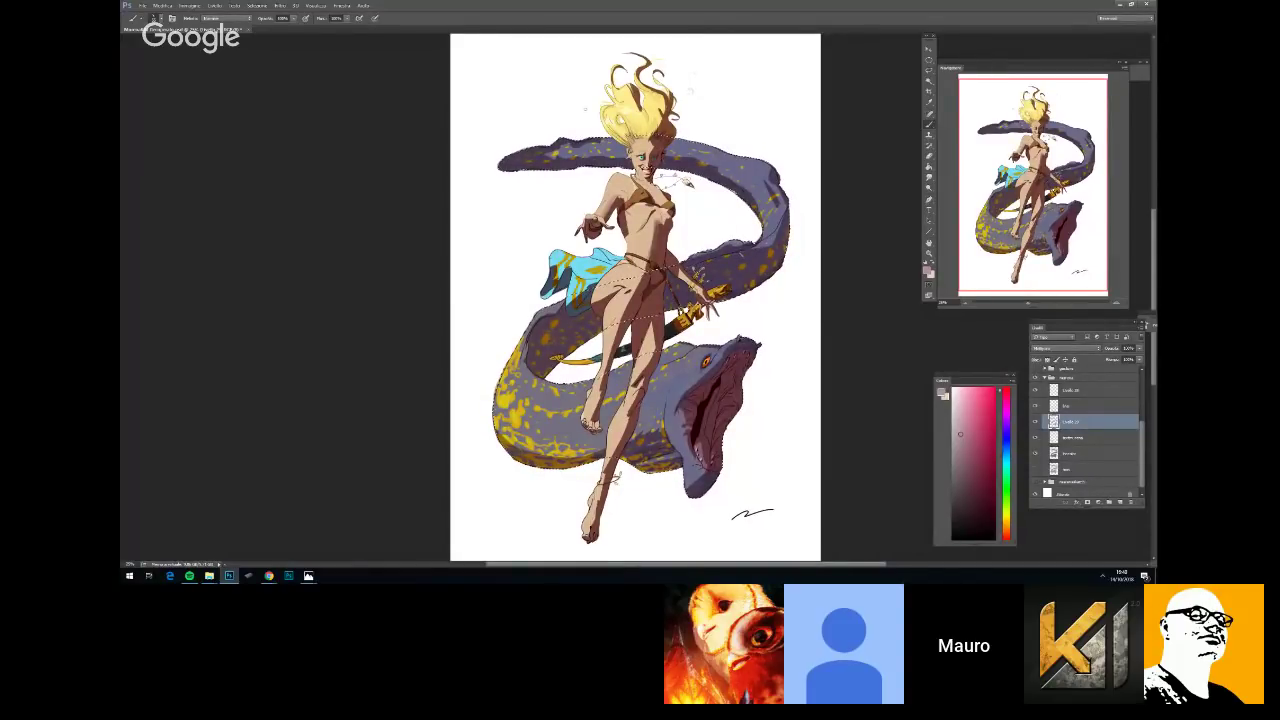
# Resize the brush and touch up the shadows on the eel's curved upper body, trimming them with the Eraser
pyautogui.hotkey('ctrl', '-')
pyautogui.hotkey('ctrl', '+')
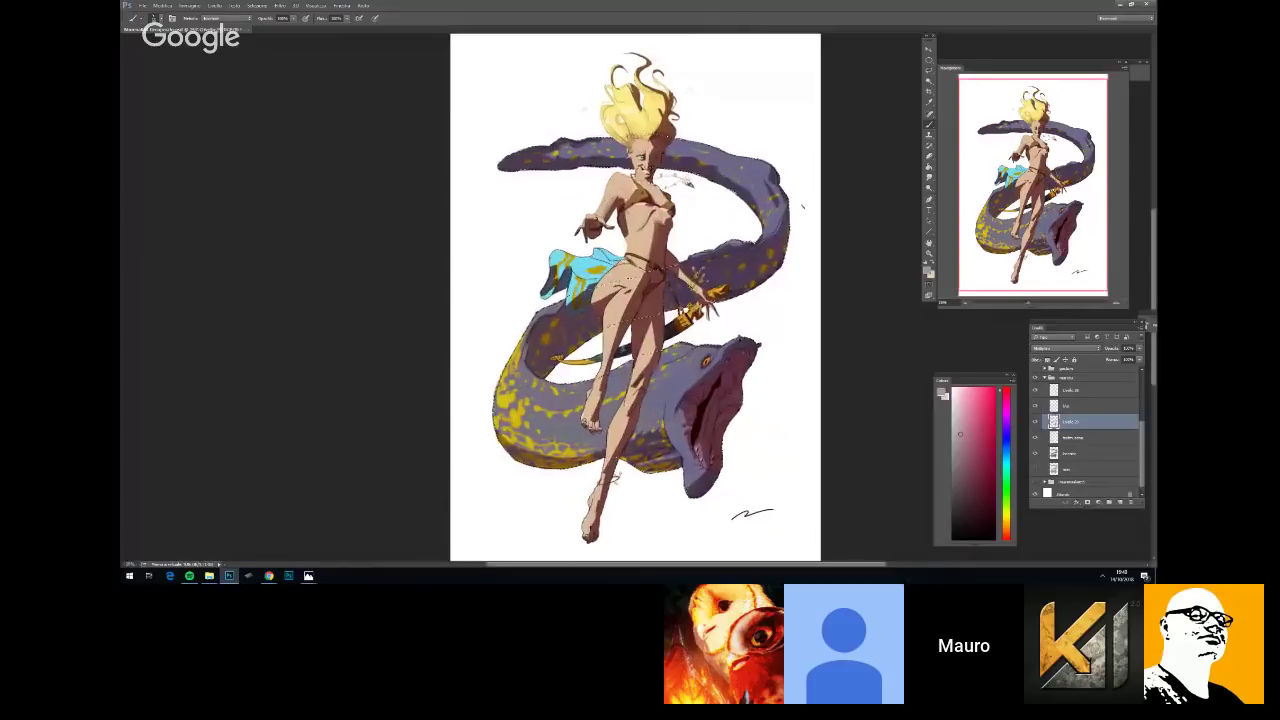
pyautogui.hotkey('ctrl', '-')
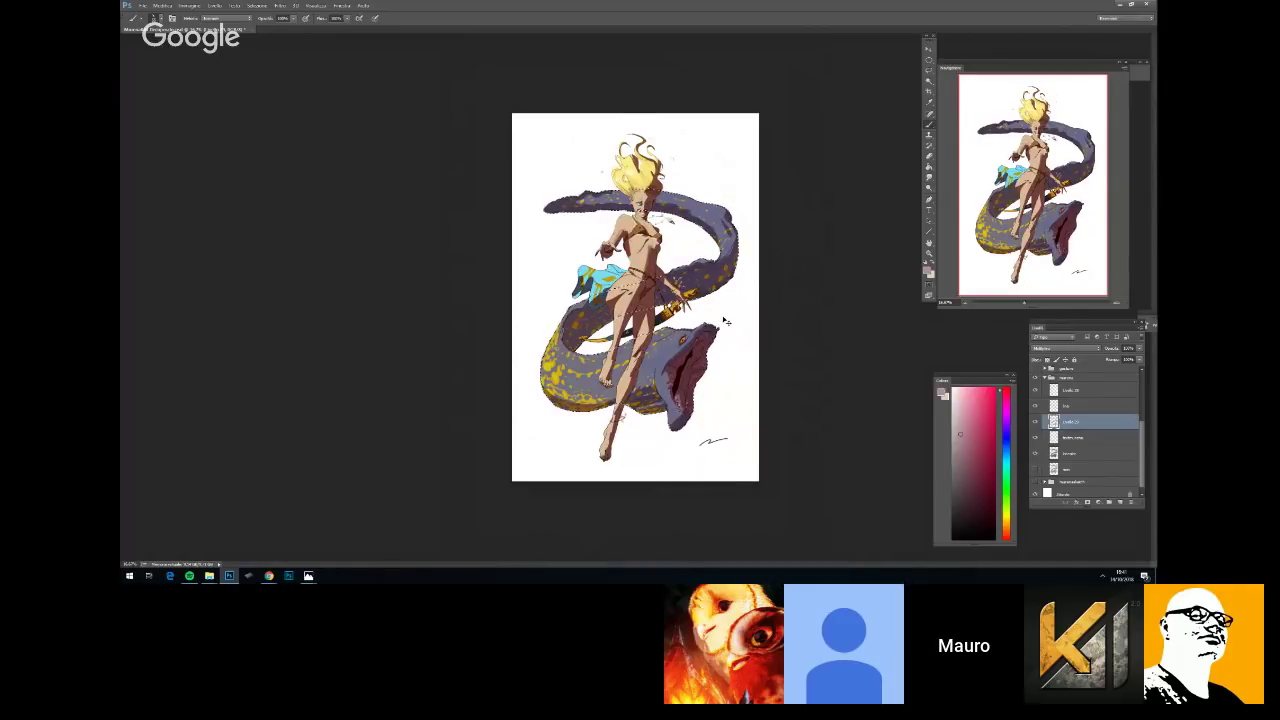
pyautogui.hotkey('ctrl', '+')
pyautogui.hotkey('ctrl', '+')
pyautogui.moveTo(776, 226); pyautogui.dragTo(719, 346)
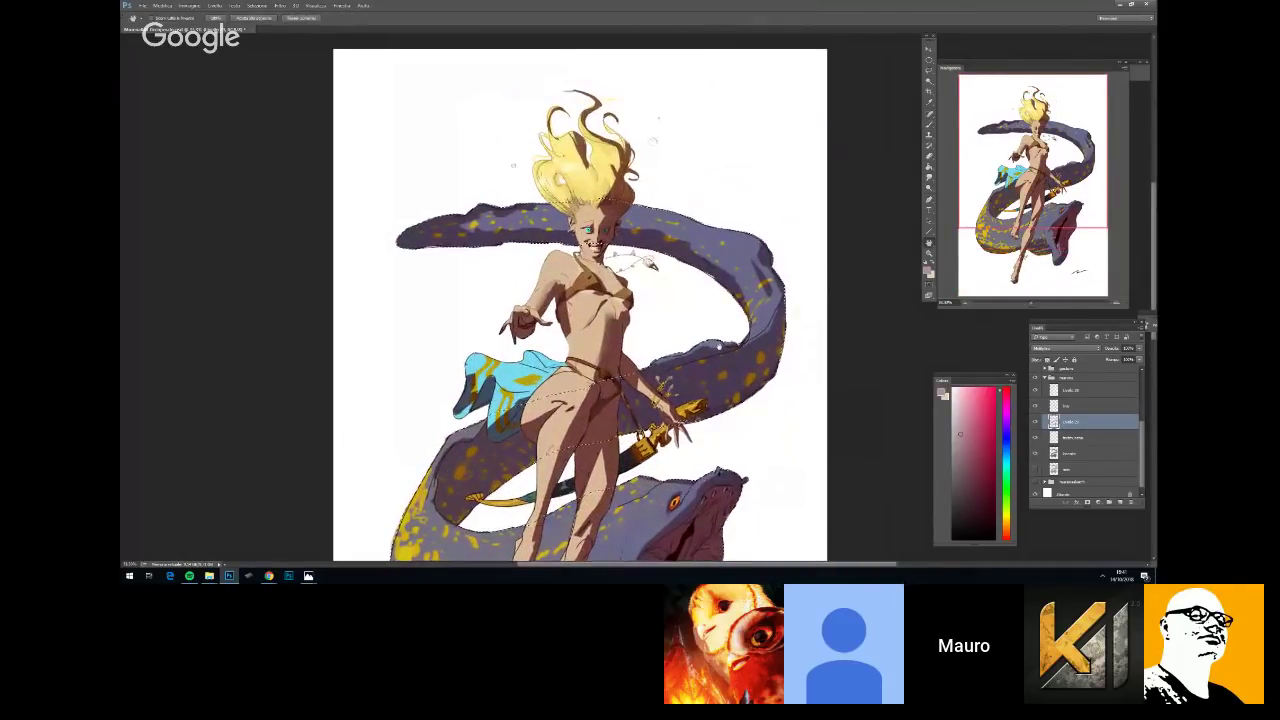
pyautogui.press('b')
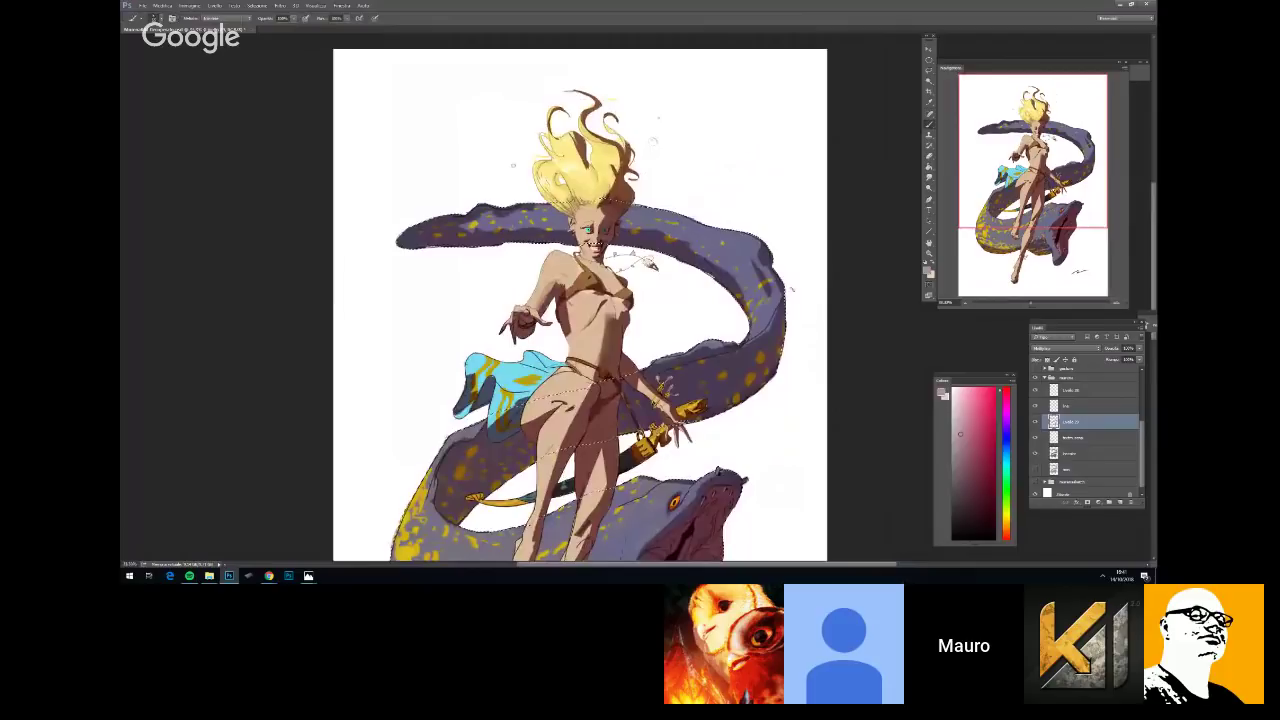
pyautogui.rightClick(795, 298)
pyautogui.press('Return')
pyautogui.press('e')
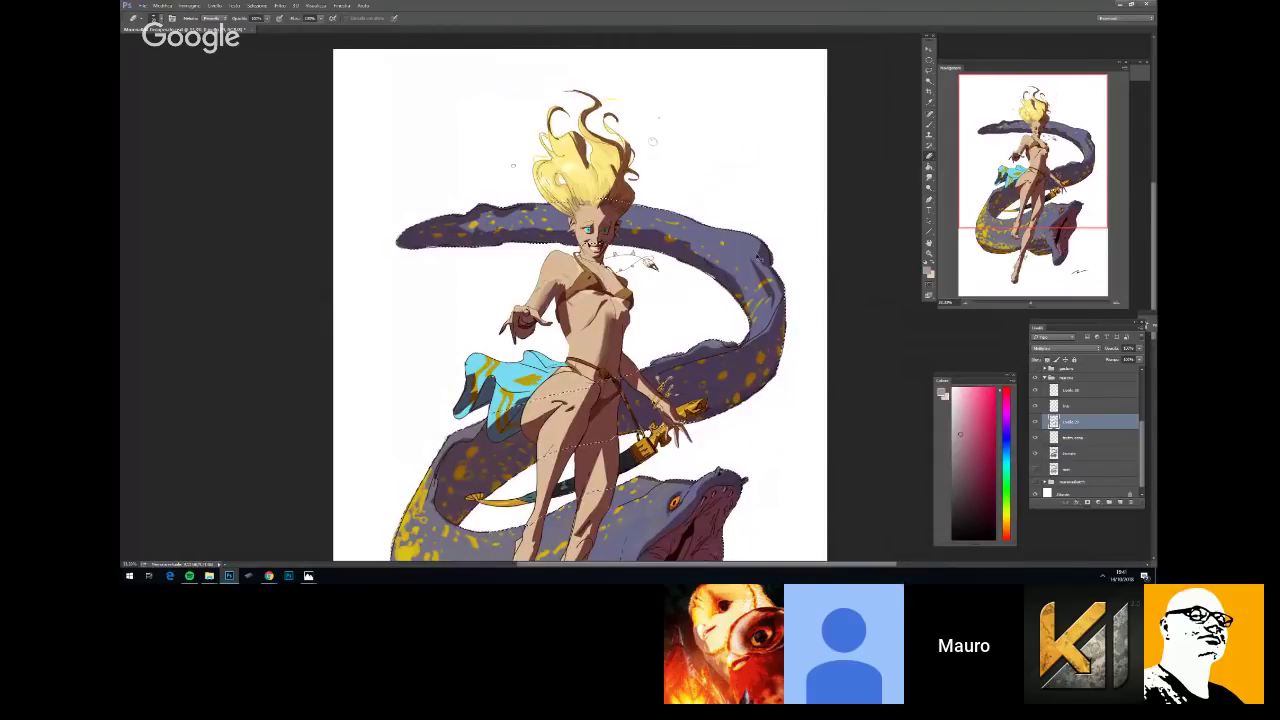
pyautogui.hotkey('ctrl', '-')
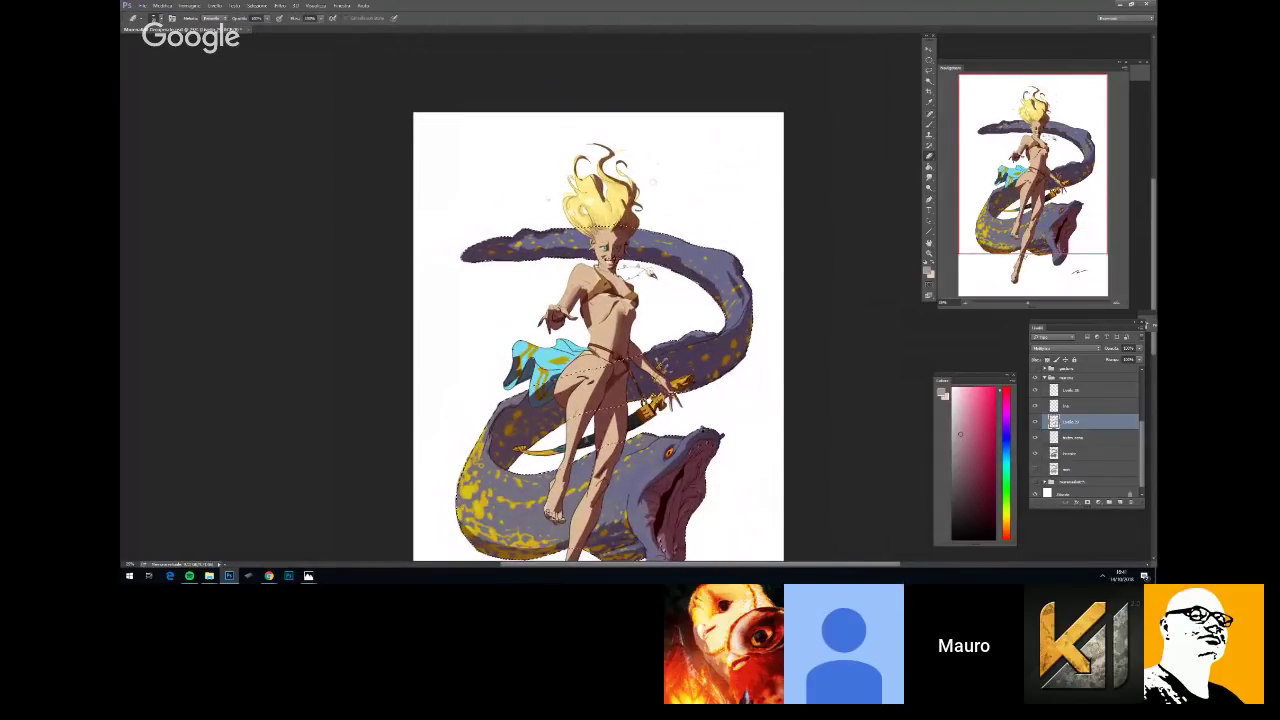
pyautogui.press('b')
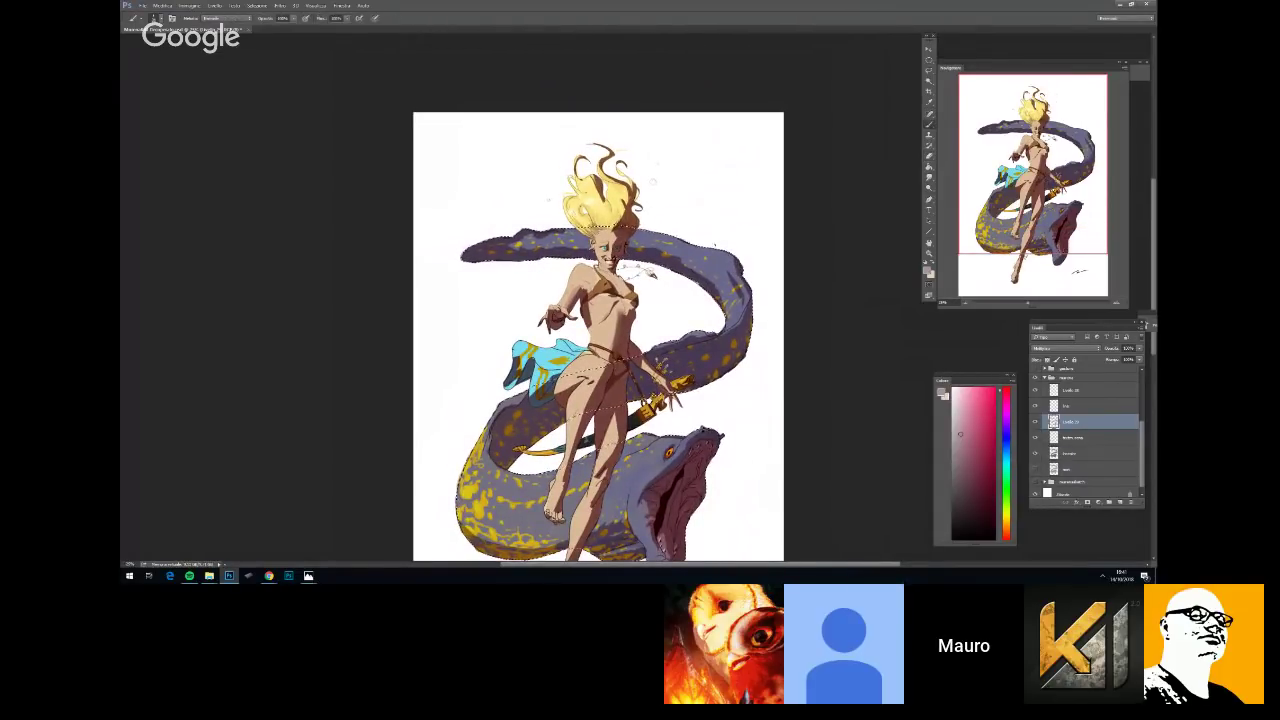
# Refine the shading on the eel's lower body with the Brush and Eraser
pyautogui.hotkey('ctrl', '-')
pyautogui.hotkey('ctrl', '+')
pyautogui.hotkey('ctrl', '+')
pyautogui.moveTo(754, 394); pyautogui.dragTo(720, 342)
pyautogui.press('e')
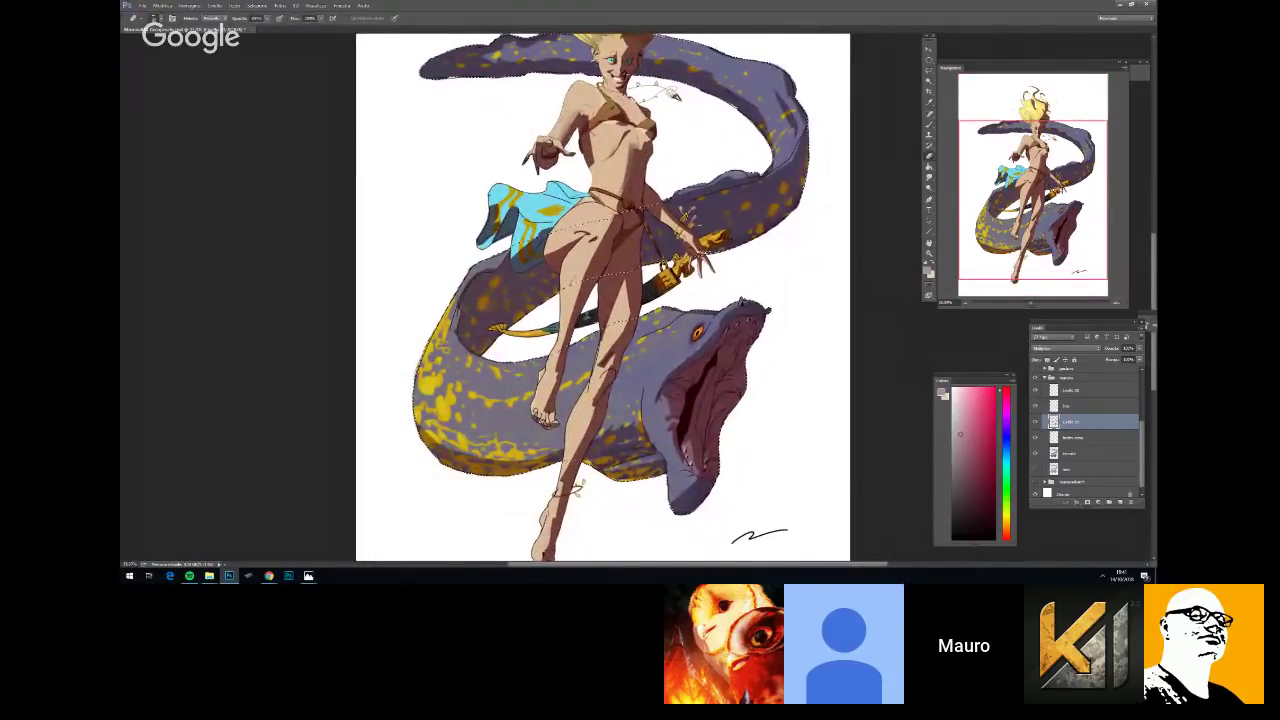
pyautogui.press('b')
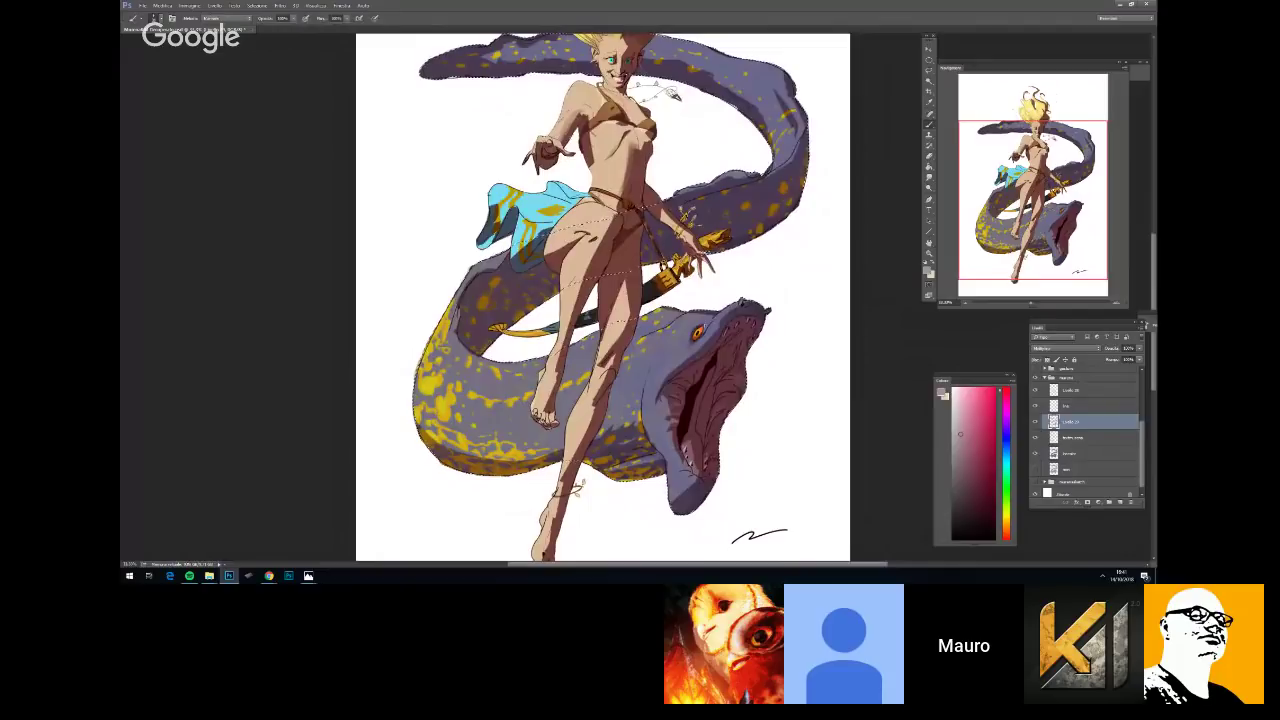
# Resize the brush and paint shadows around the eel's head and neck, cleaning them up with the Eraser
pyautogui.rightClick(729, 329)
pyautogui.click(817, 339)
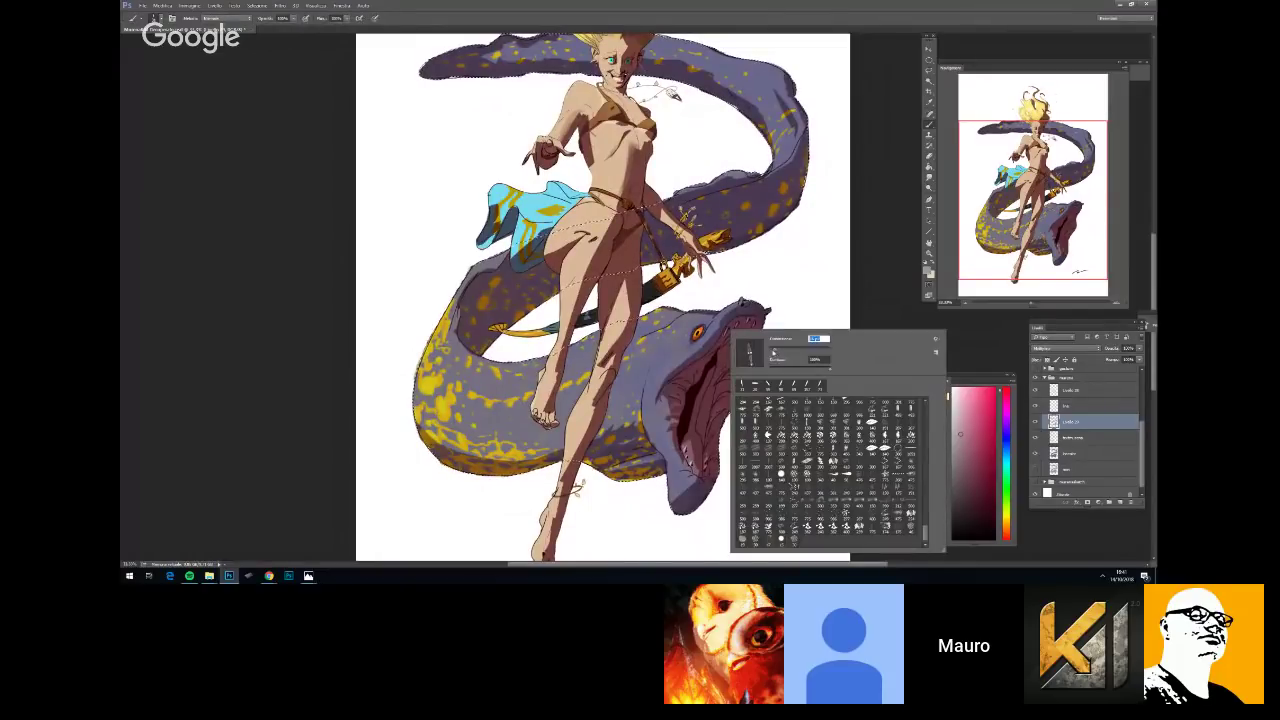
pyautogui.press('Return')
pyautogui.hotkey('ctrl', '-')
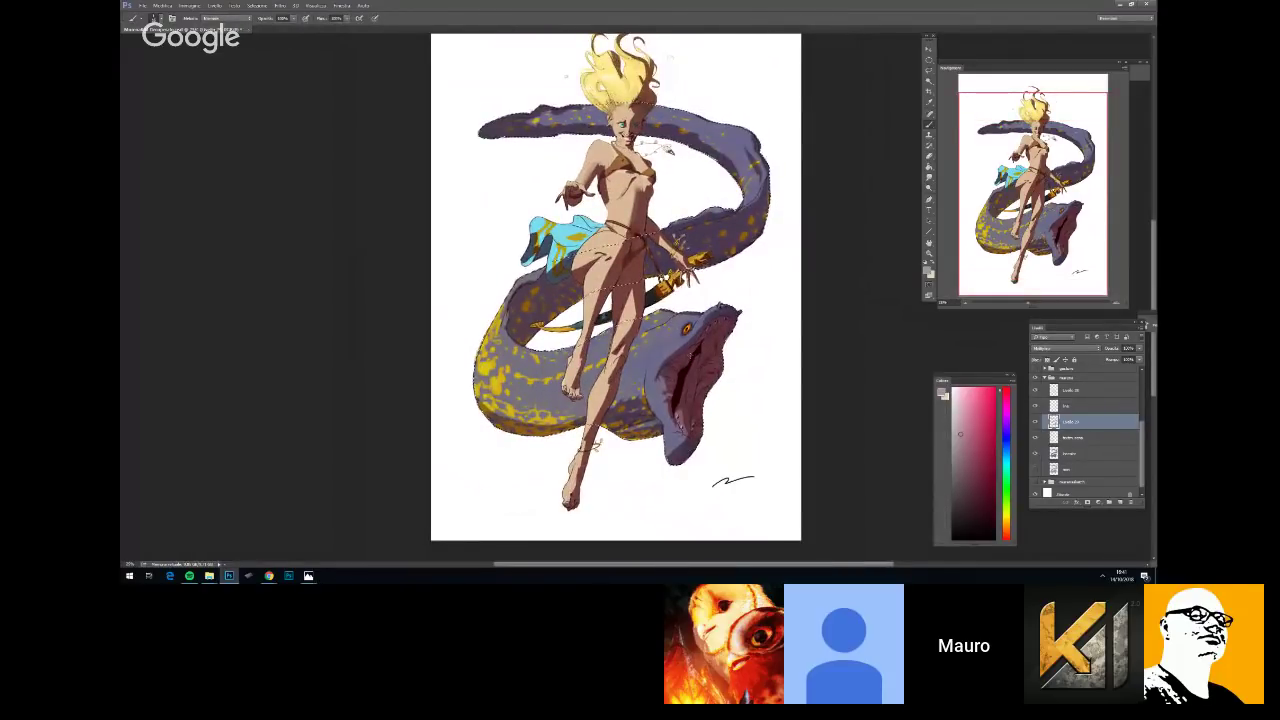
pyautogui.hotkey('ctrl', '+')
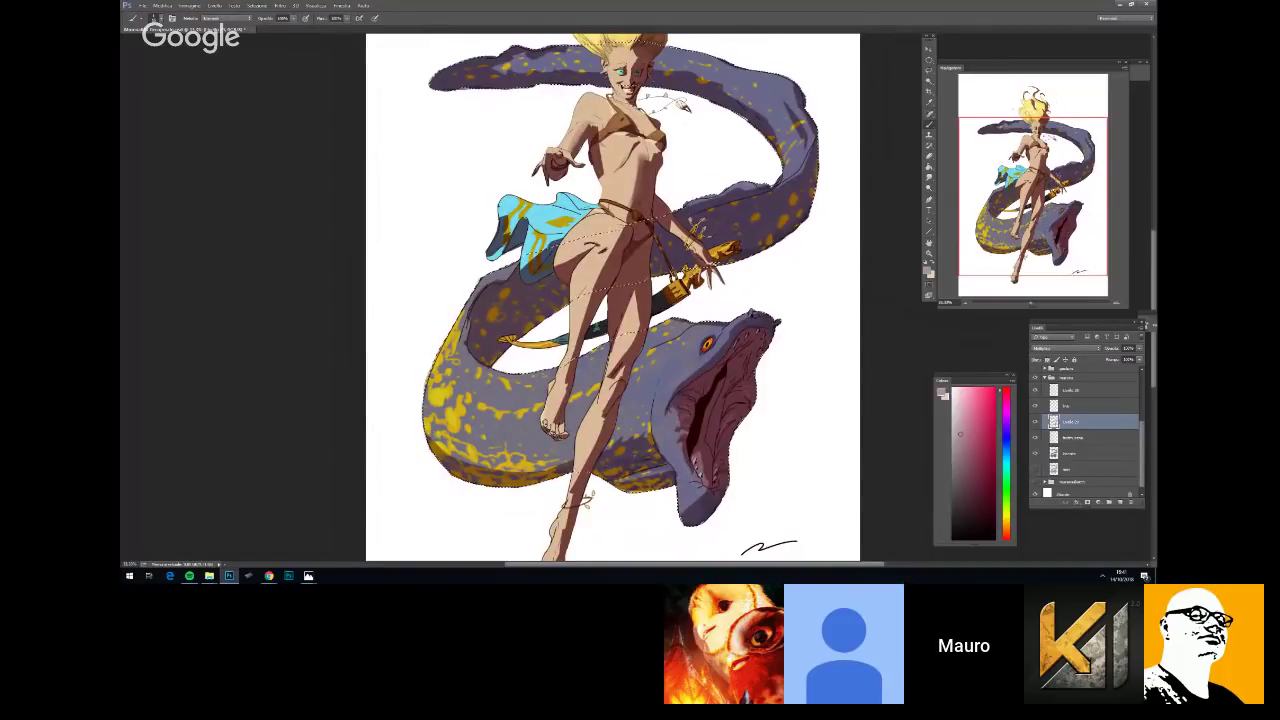
pyautogui.press('e')
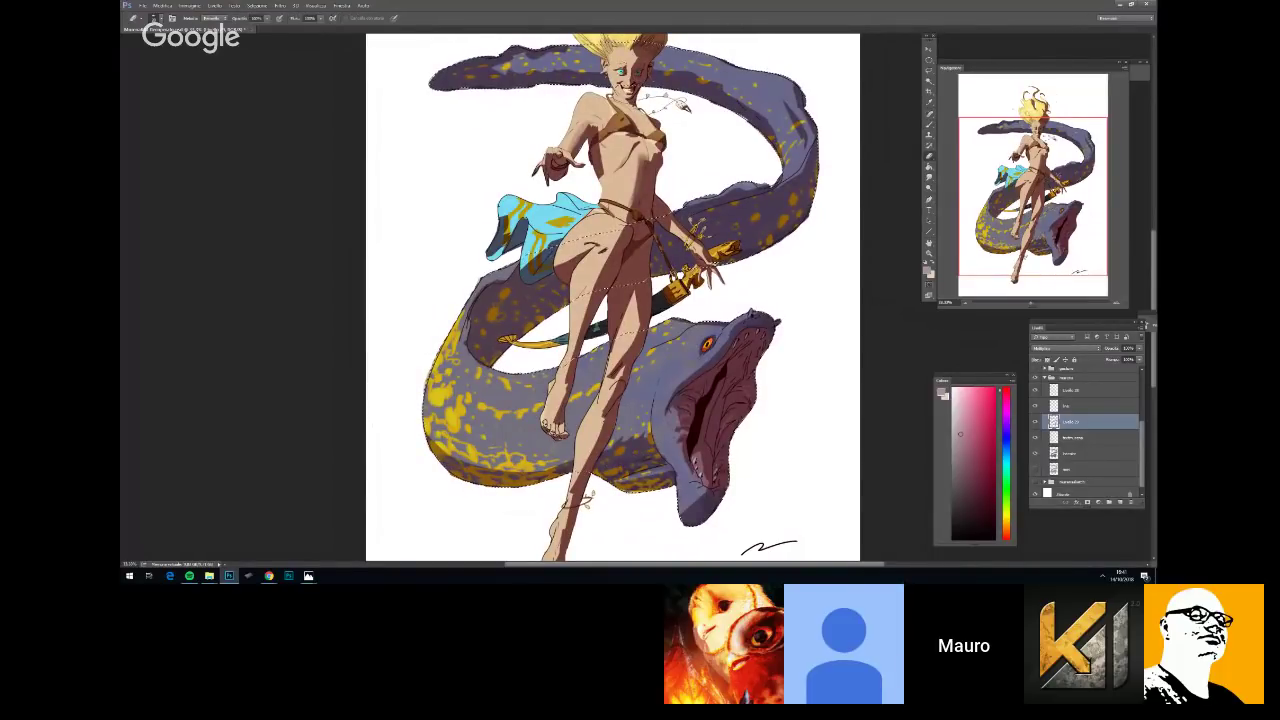
pyautogui.hotkey('ctrl', '-')
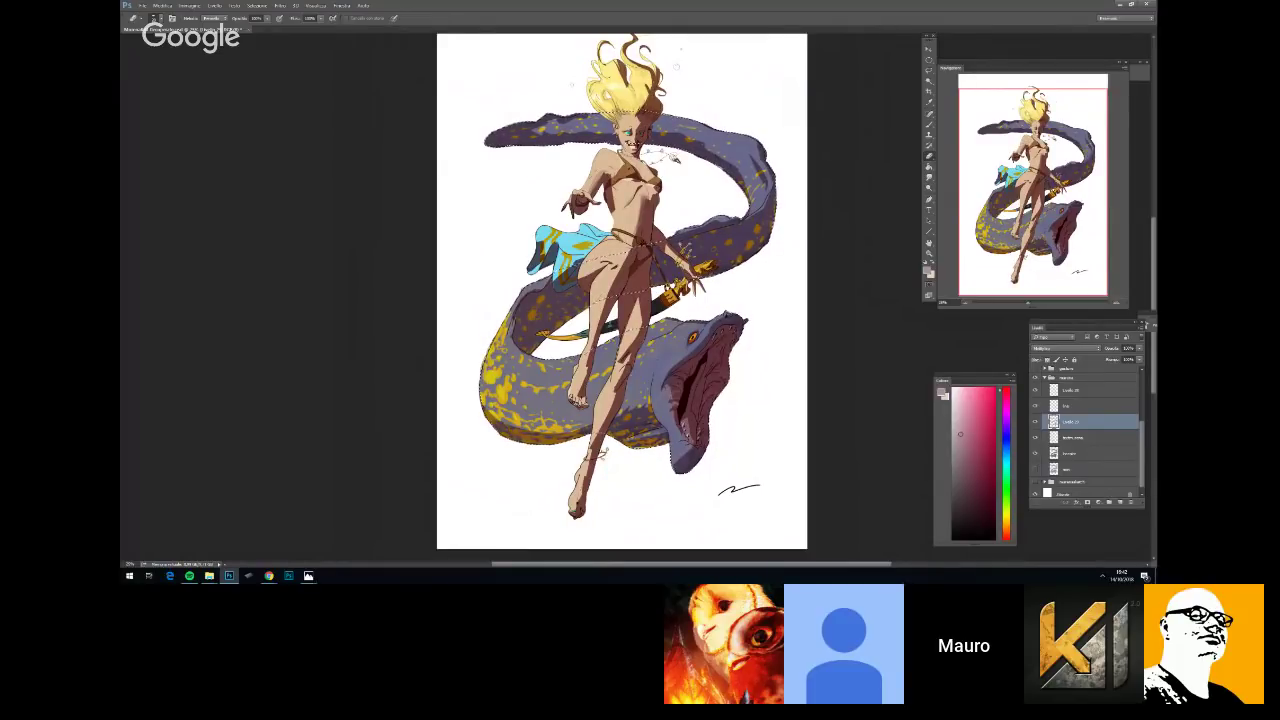
# Resize the brush and paint shadows on the eel's head and around its open mouth
pyautogui.press('b')
pyautogui.rightClick(722, 374)
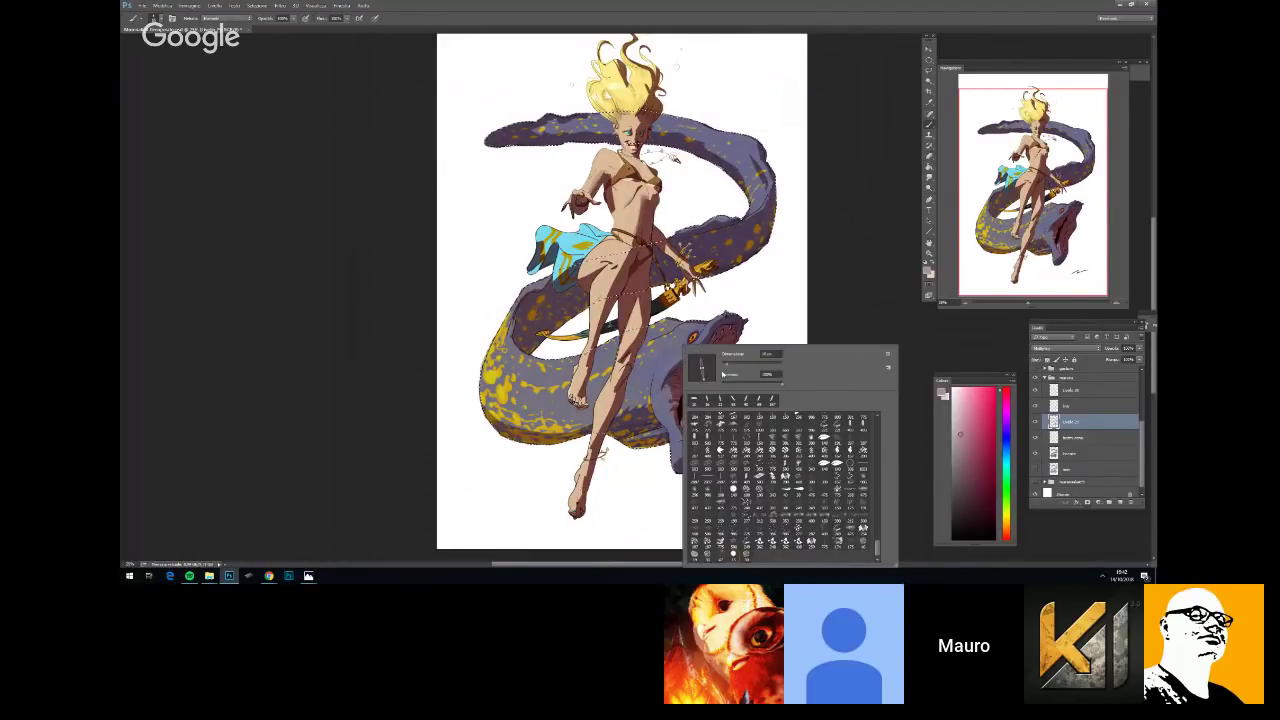
pyautogui.press('Return')
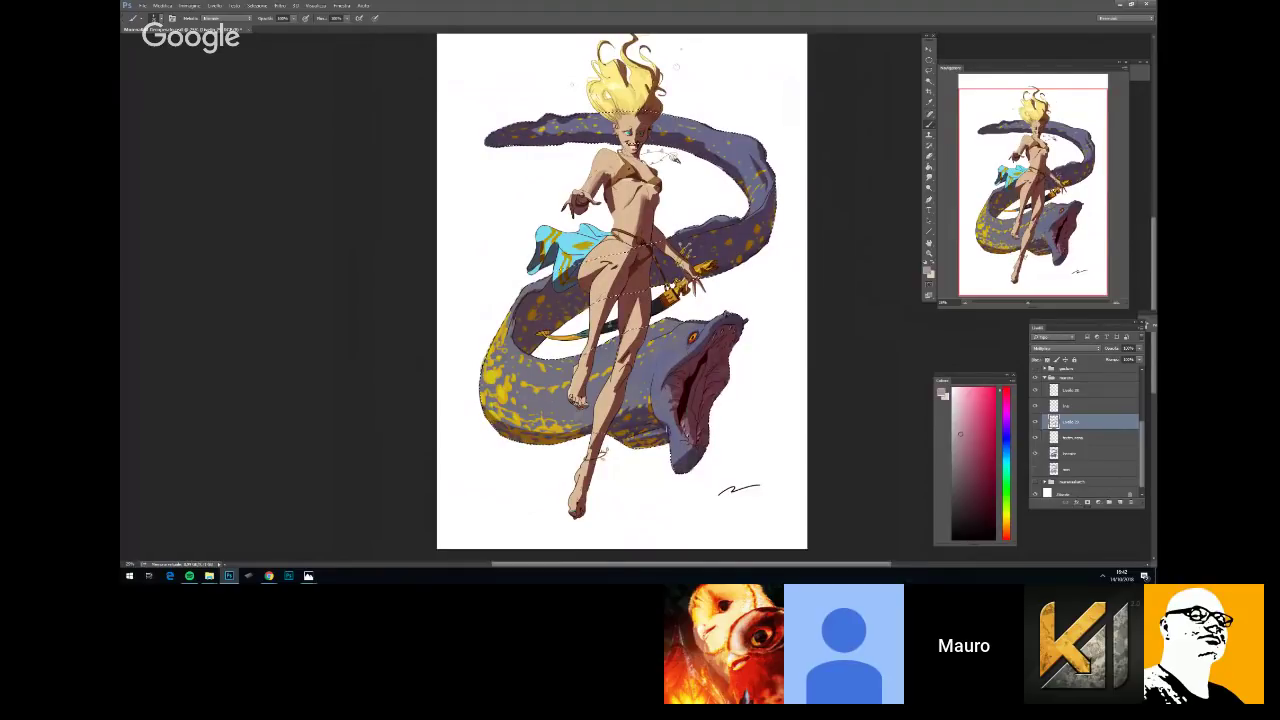
pyautogui.rightClick(731, 387)
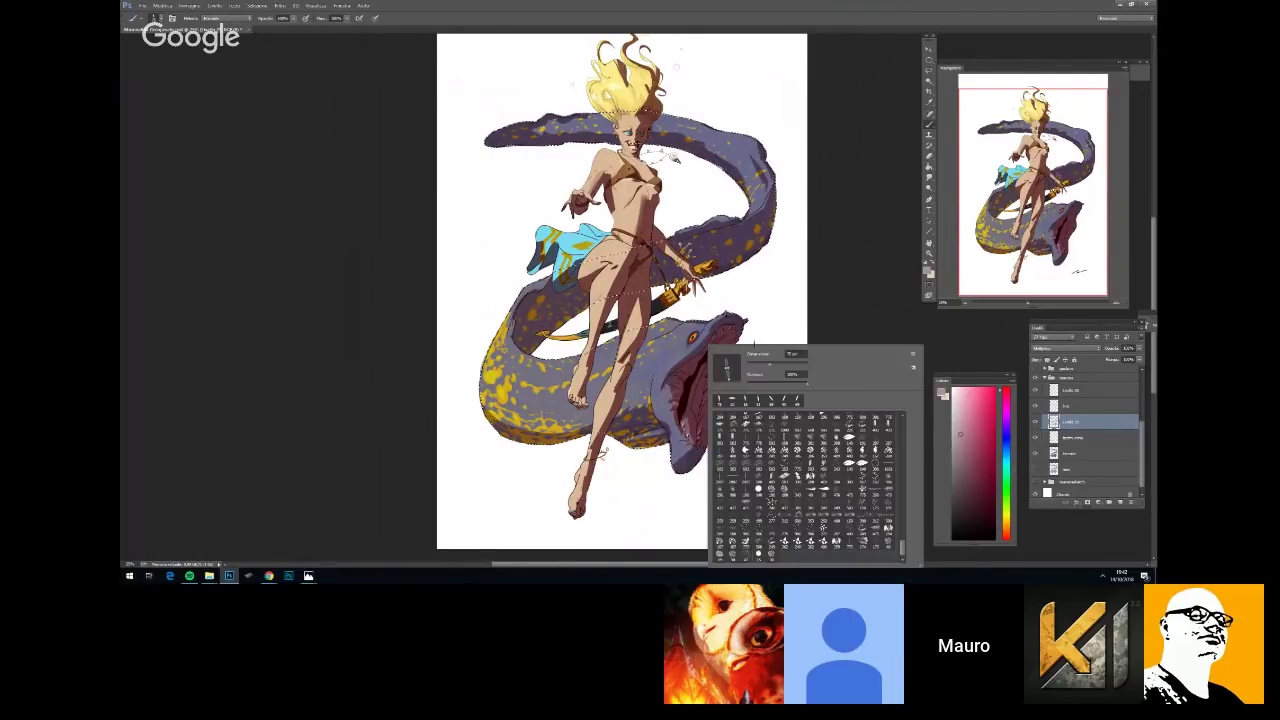
pyautogui.press('Escape')
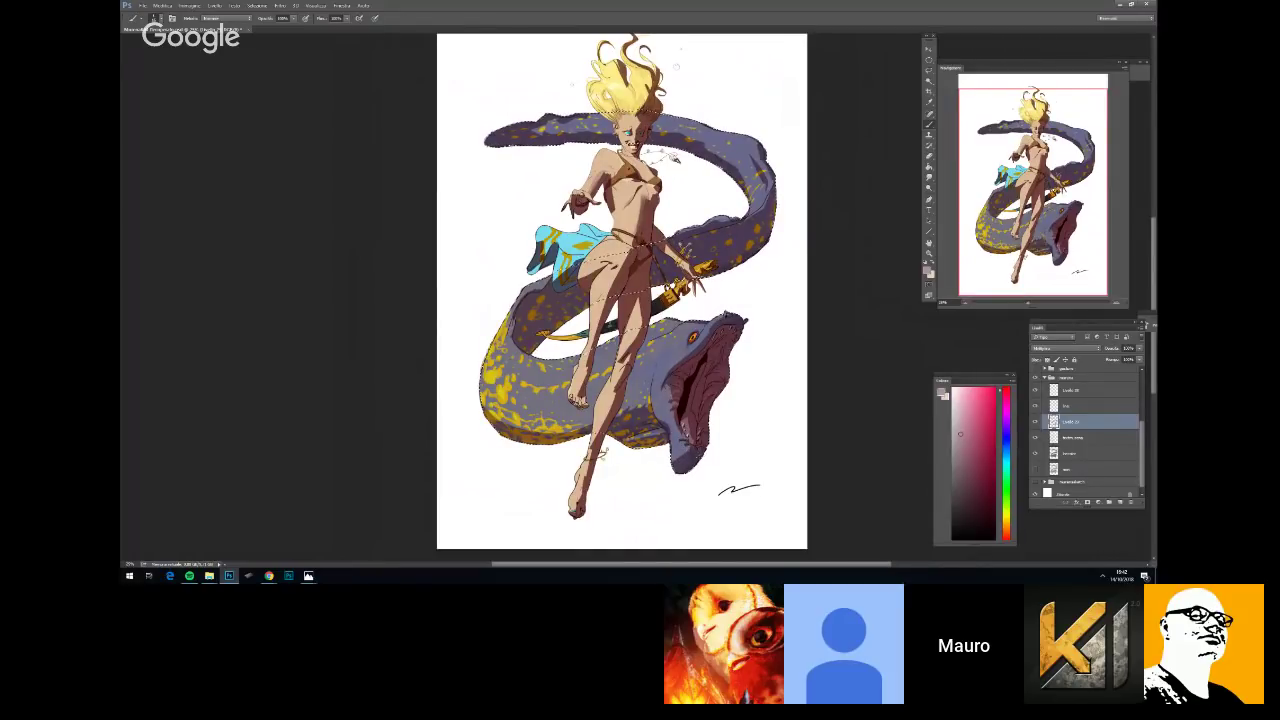
pyautogui.hotkey('ctrl', '+')
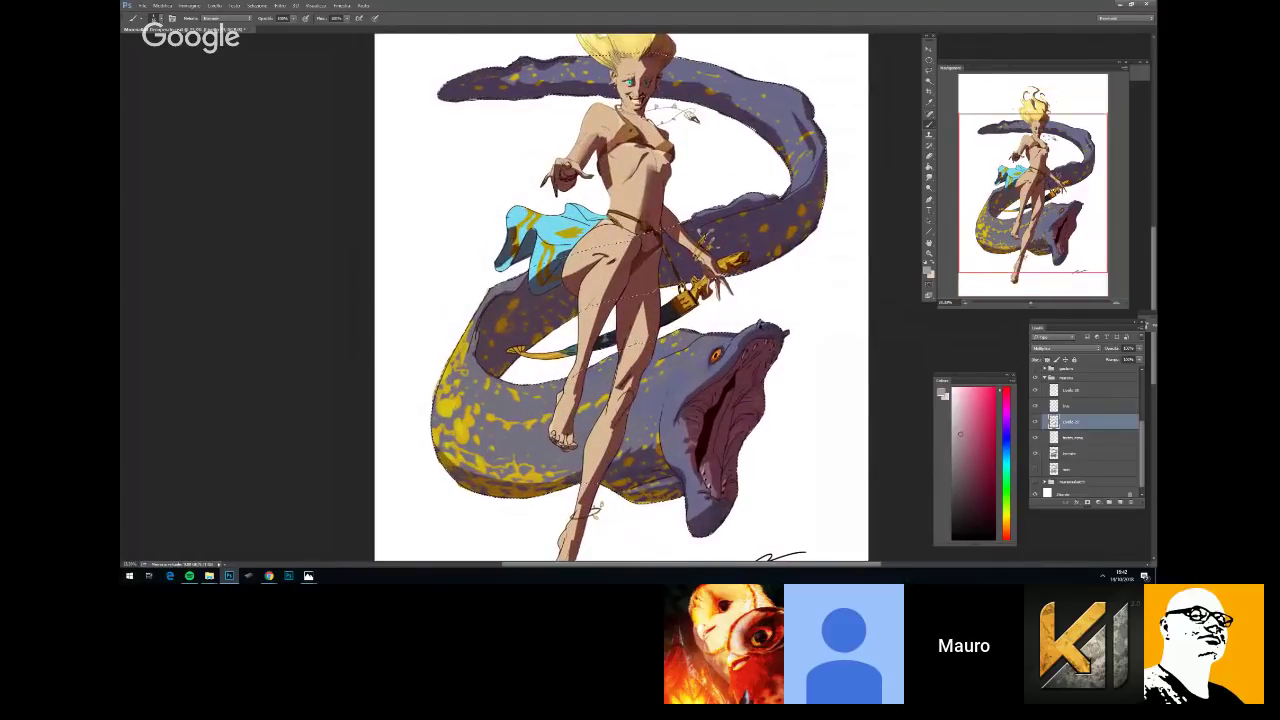
pyautogui.press('space')
pyautogui.moveTo(770, 444); pyautogui.dragTo(750, 376)
pyautogui.scroll(2, 750, 376)
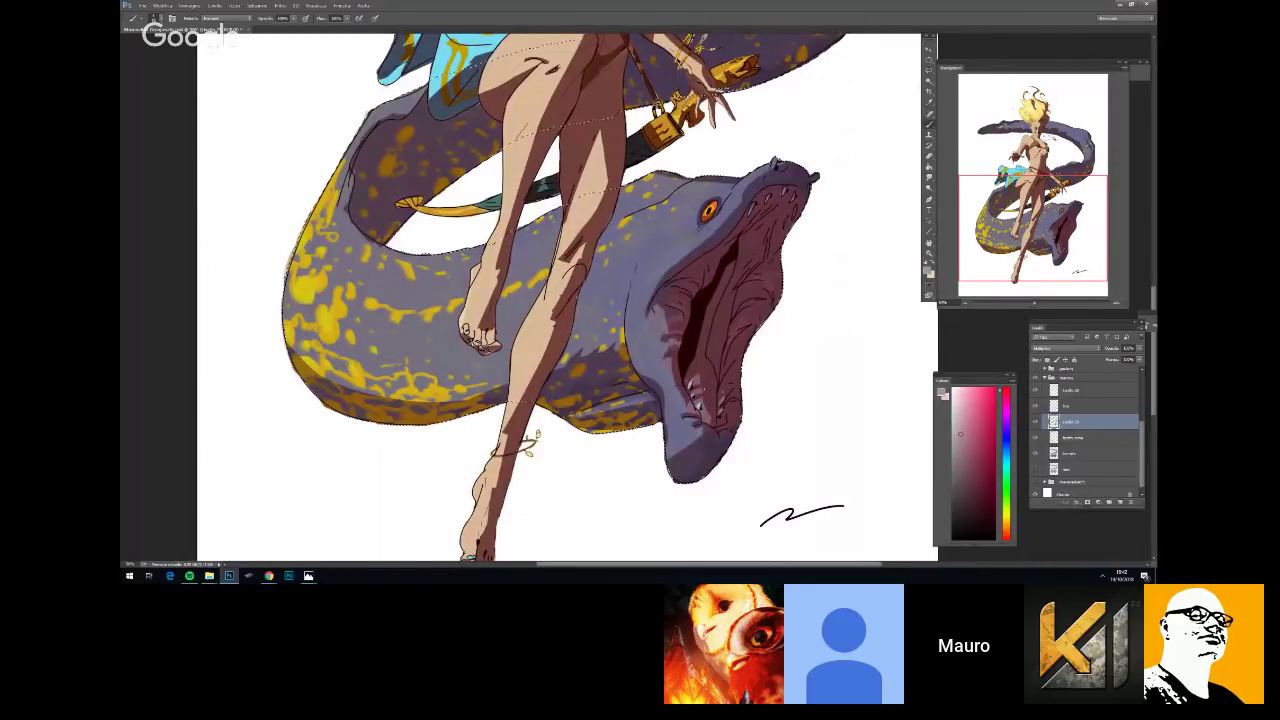
pyautogui.rightClick(727, 344)
pyautogui.press('Escape')
# Examine the shading across the whole illustration, comparing the full figure with the eel's head and coils up close
pyautogui.hotkey('ctrl', '-')
pyautogui.hotkey('ctrl', '-')
pyautogui.hotkey('ctrl', '-')
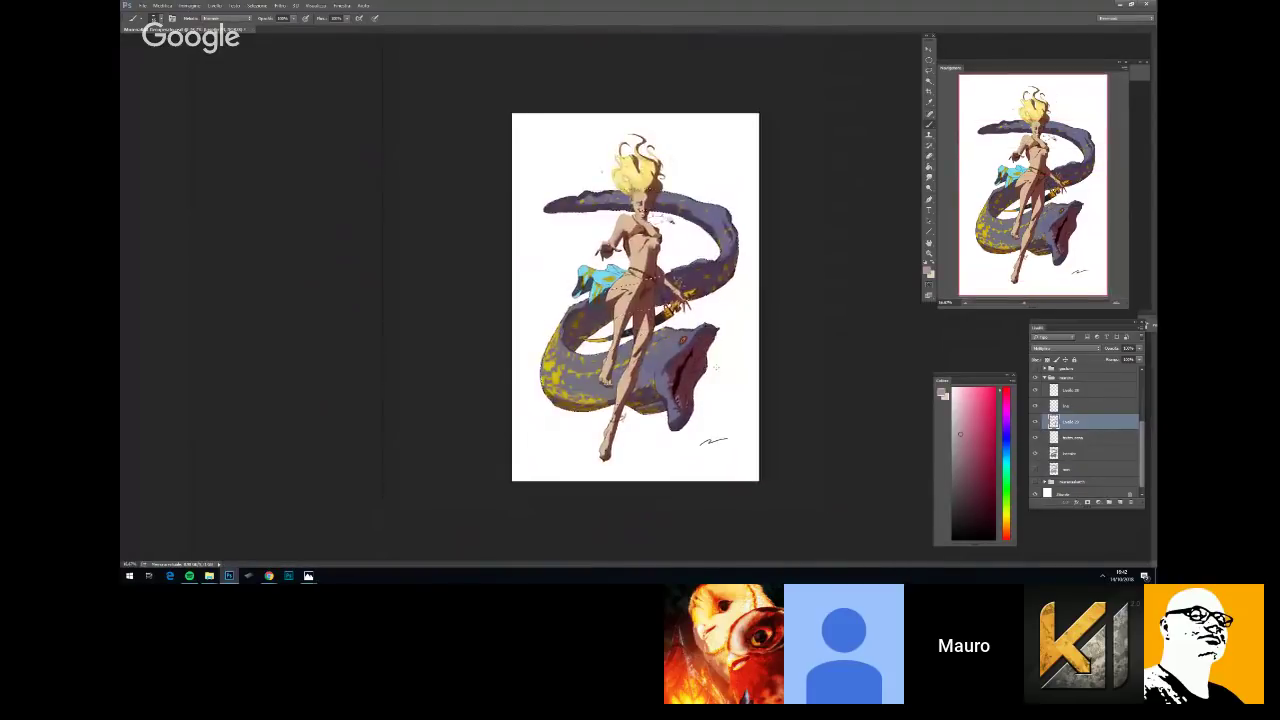
pyautogui.hotkey('ctrl', '+')
pyautogui.hotkey('ctrl', '+')
pyautogui.hotkey('ctrl', '+')
pyautogui.hotkey('ctrl', '+')
pyautogui.hotkey('ctrl', '+')
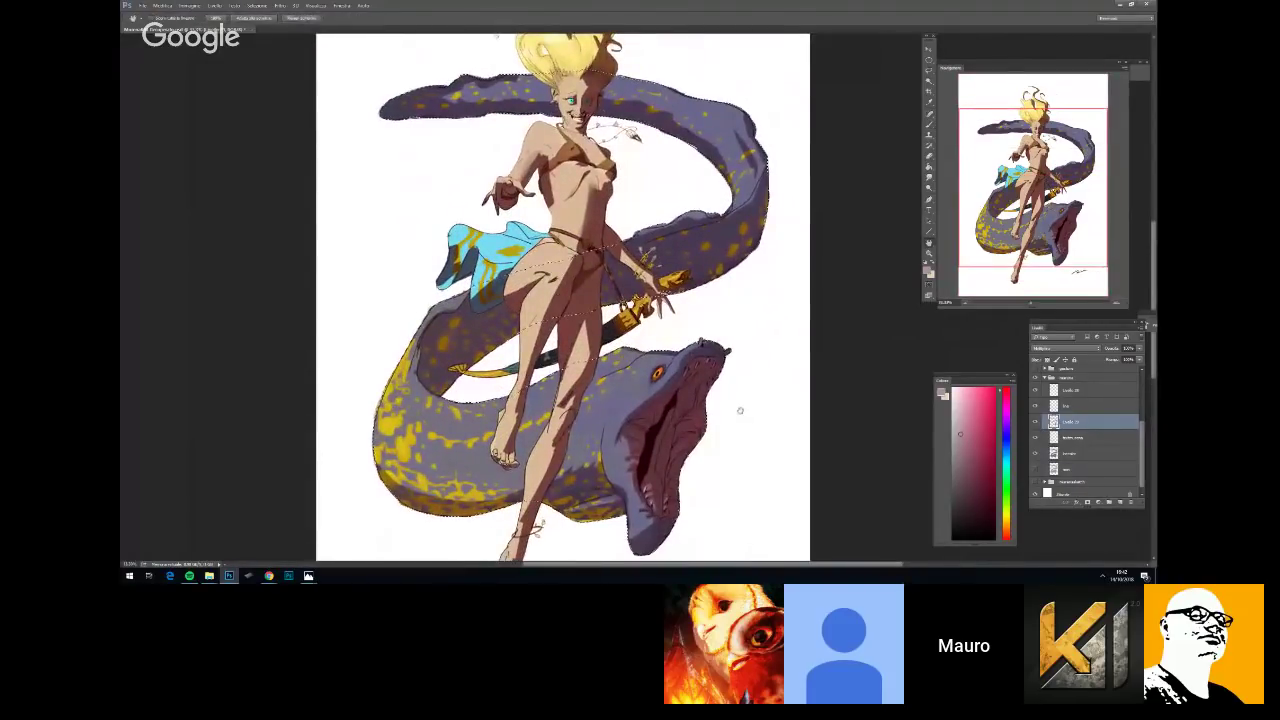
pyautogui.hotkey('ctrl', '+')
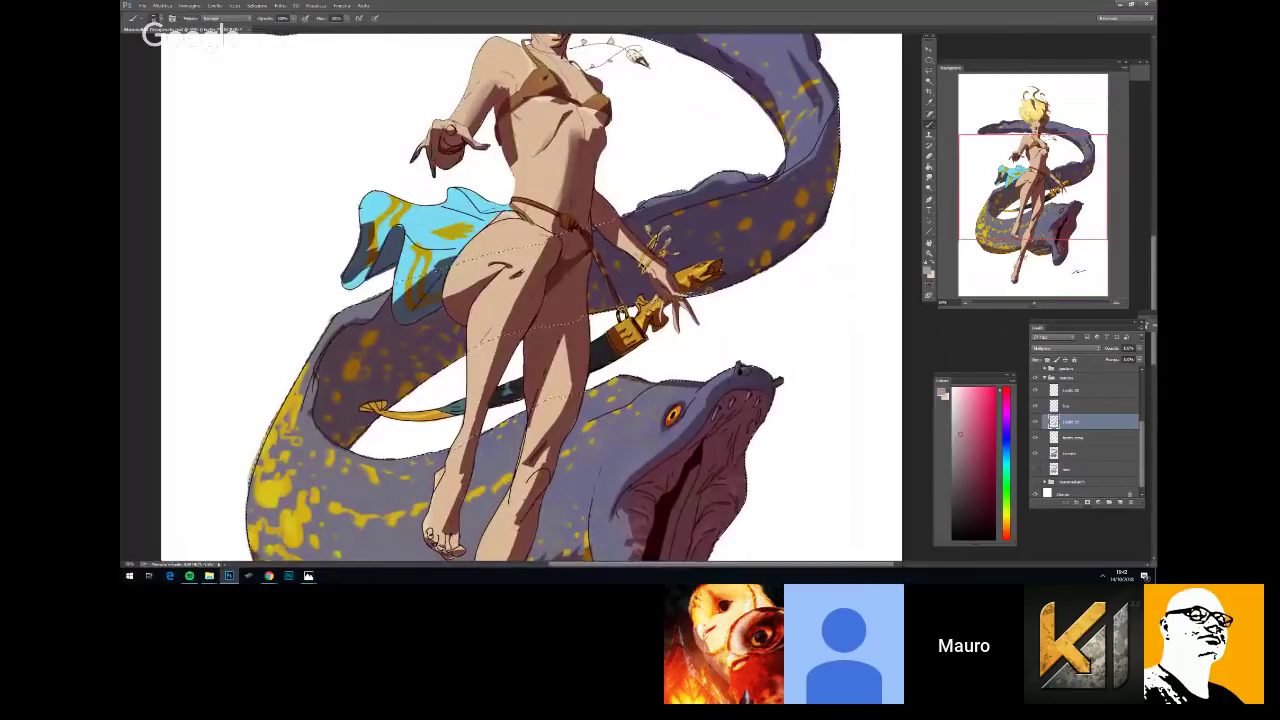
pyautogui.hotkey('ctrl', '-')
pyautogui.hotkey('ctrl', '-')
pyautogui.hotkey('ctrl', '-')
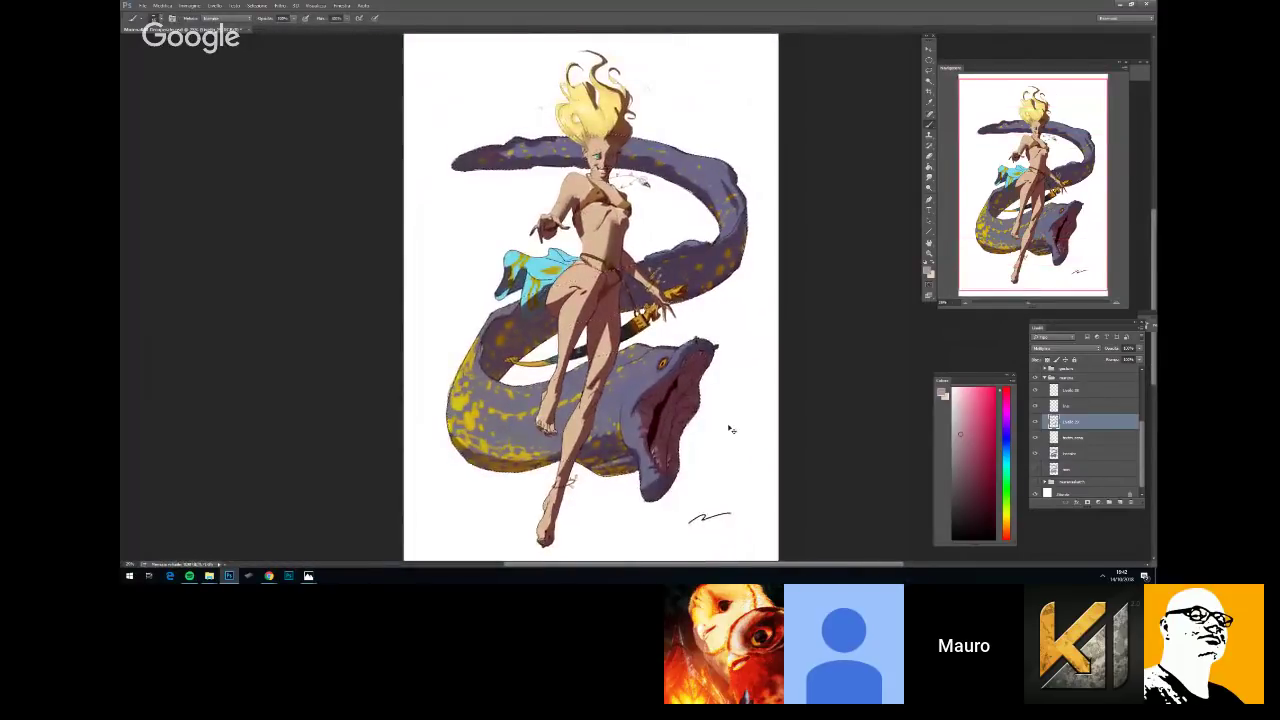
# Switch to the Eraser and trim the shadows on the eel's body and head
pyautogui.hotkey('ctrl', '+')
pyautogui.hotkey('ctrl', '+')
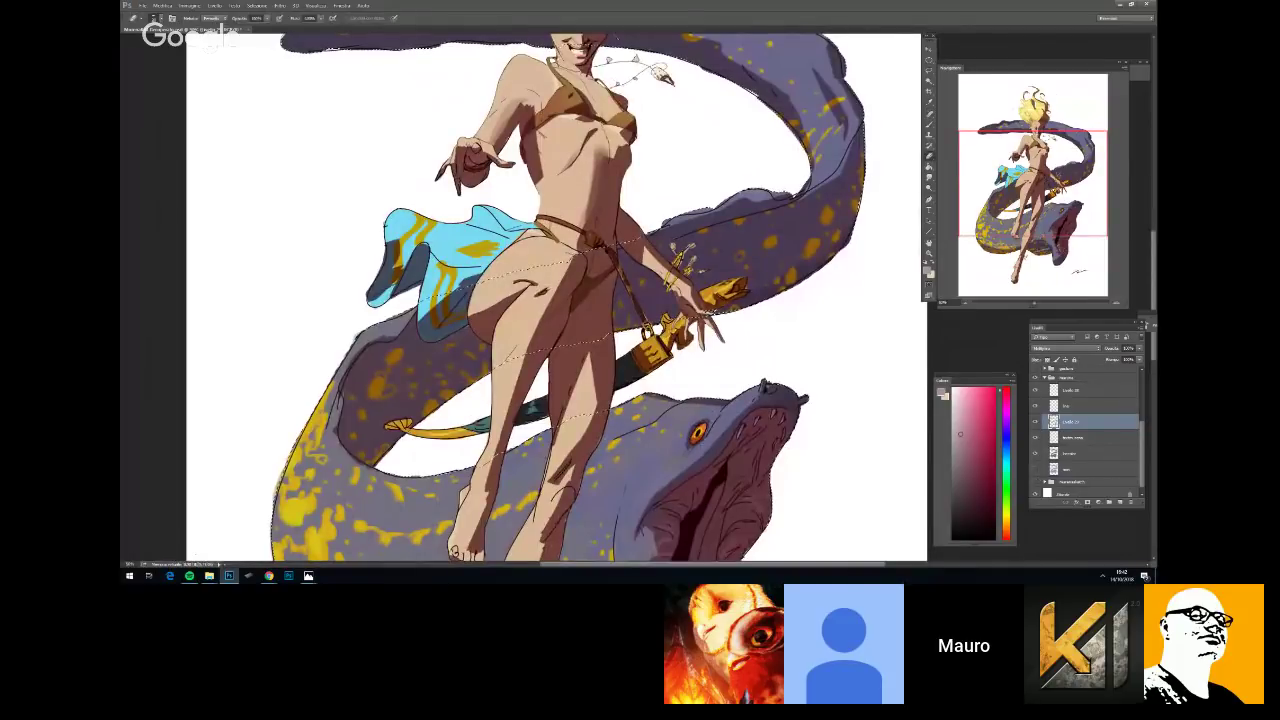
pyautogui.hotkey('ctrl', '-')
pyautogui.hotkey('ctrl', '+')
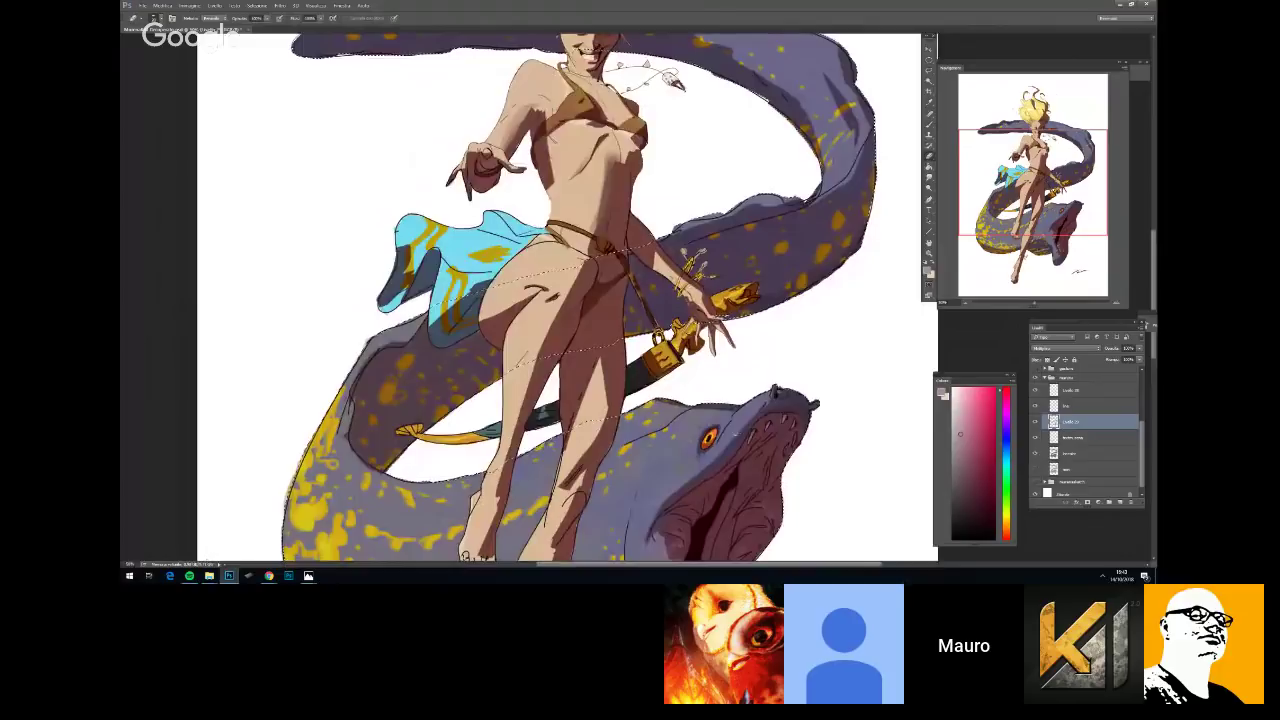
pyautogui.hotkey('ctrl', '-')
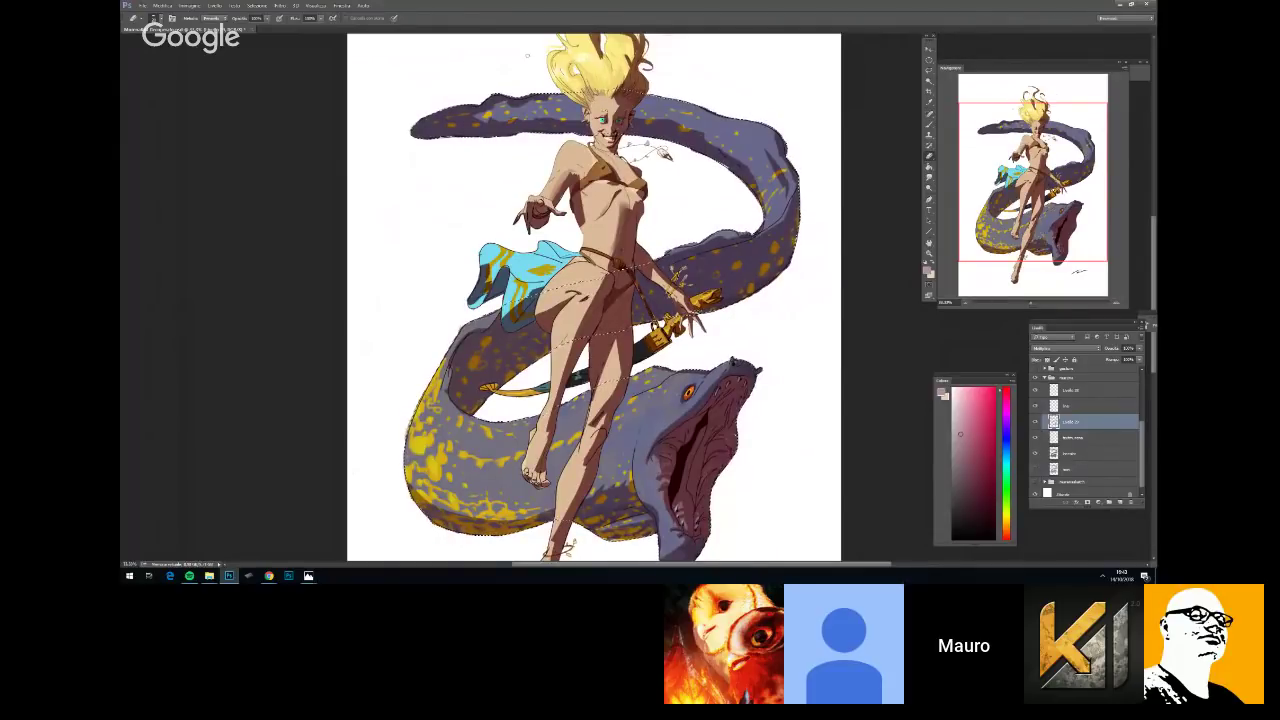
# Switch back to the Brush, adjust its size and deepen the shadows inside the eel's mouth
pyautogui.press('space')
pyautogui.moveTo(686, 417); pyautogui.dragTo(680, 304)
pyautogui.hotkey('ctrl', '+')
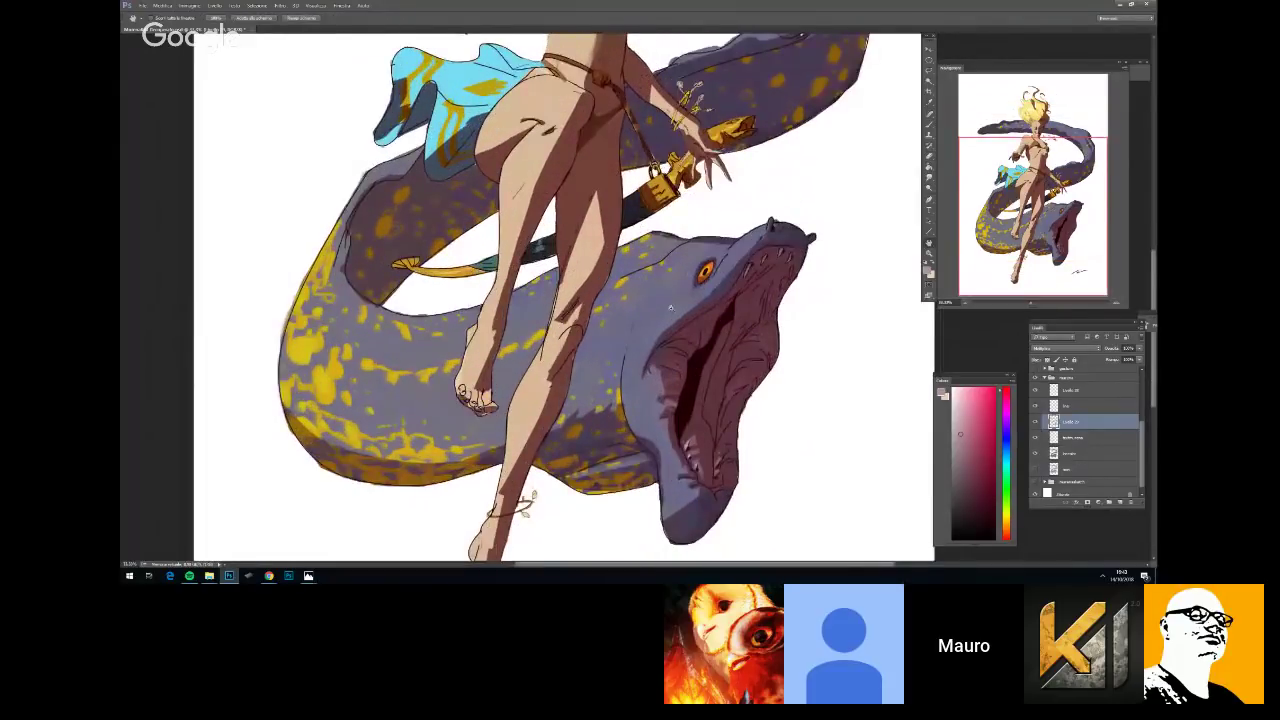
pyautogui.press('b')
pyautogui.rightClick(728, 267)
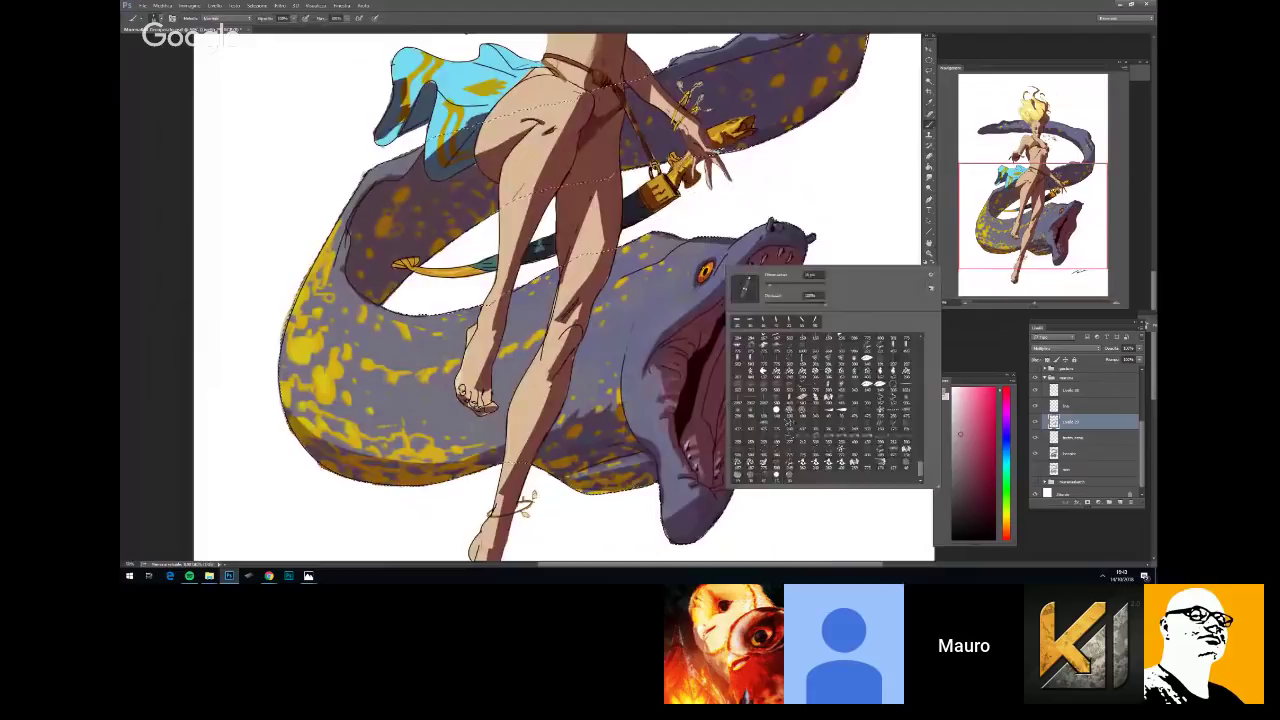
pyautogui.press('Return')
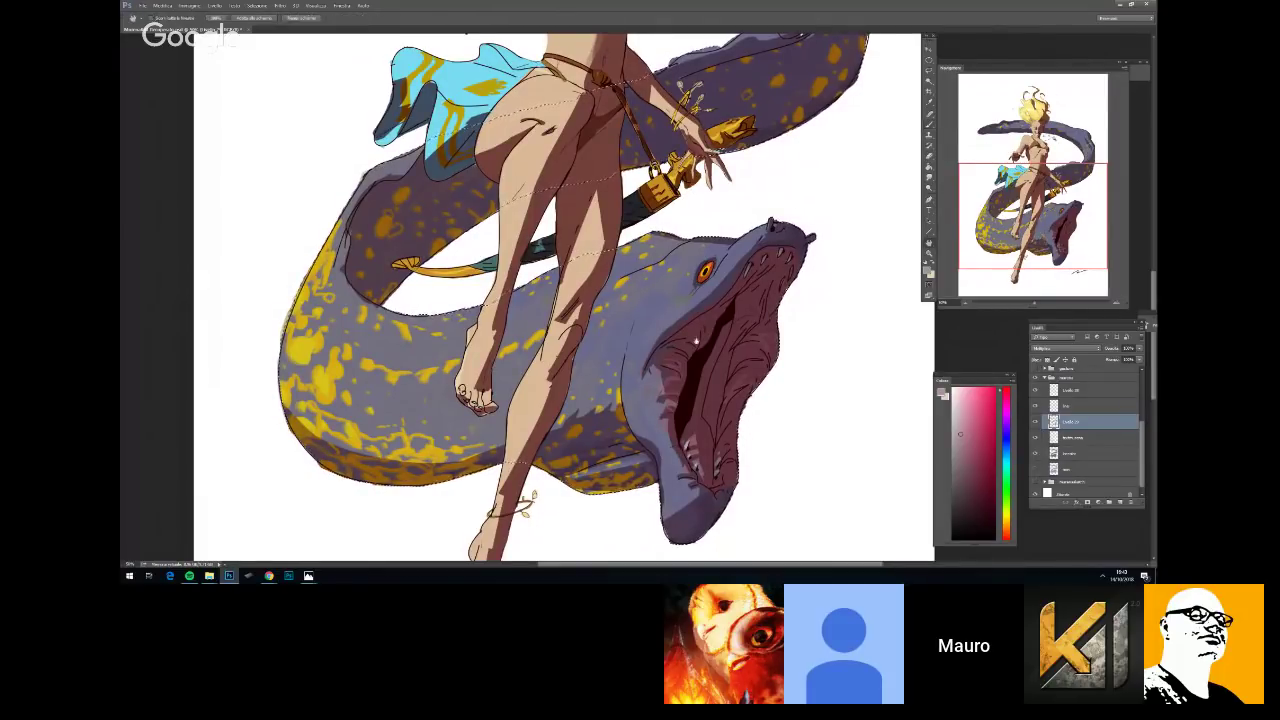
# Adjust the brush and refine the shadows along the eel's upper coil
pyautogui.moveTo(760, 203); pyautogui.dragTo(734, 322)
pyautogui.scroll(-2, 648, 307)
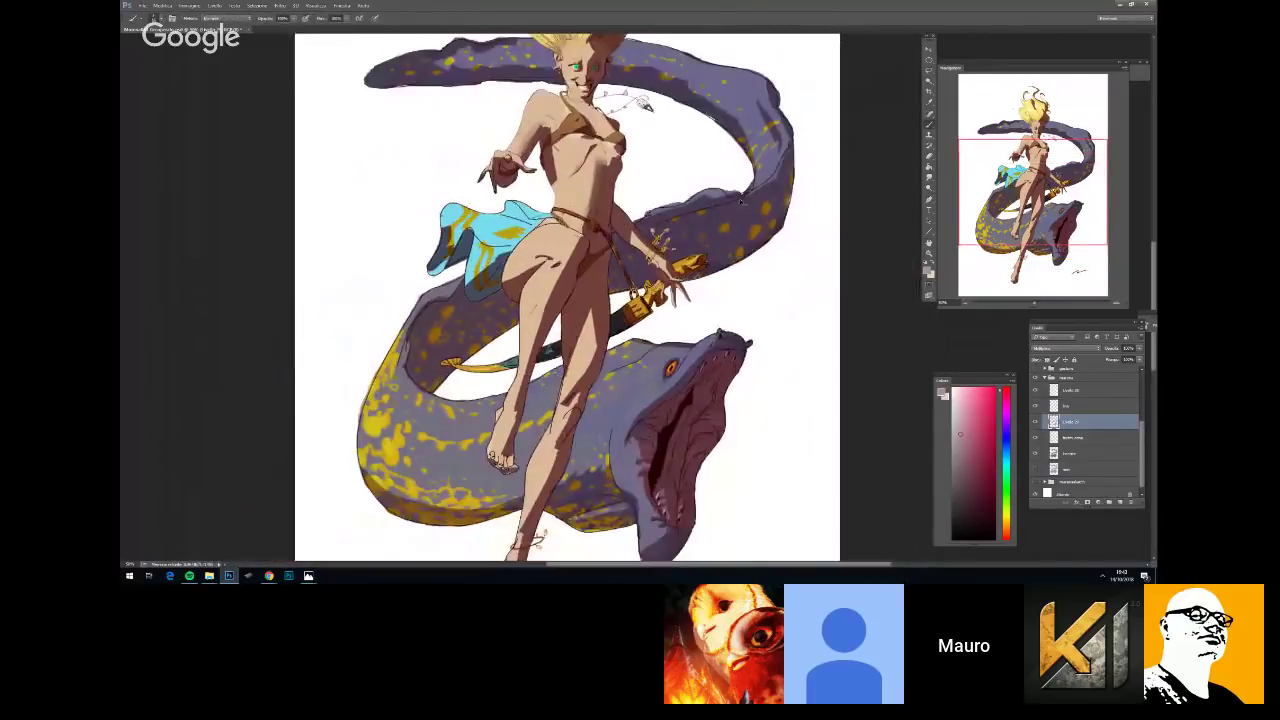
pyautogui.rightClick(800, 213)
pyautogui.click(868, 198)
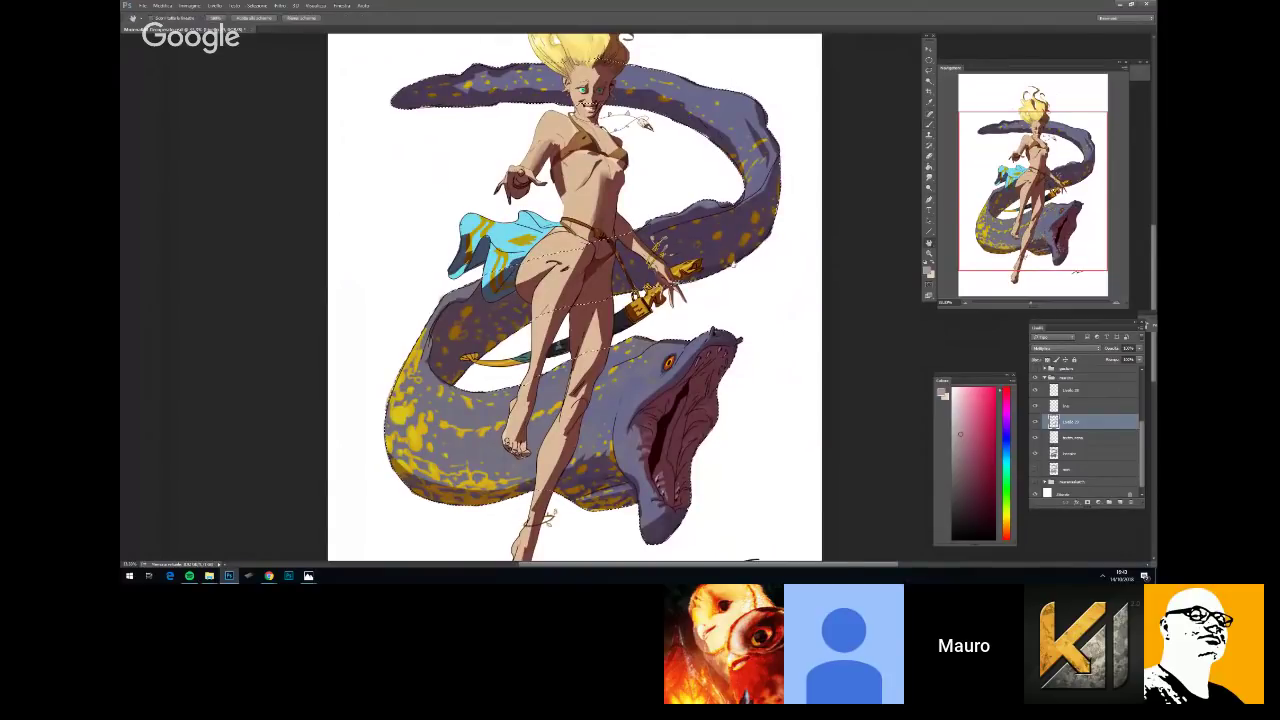
pyautogui.moveTo(575, 330); pyautogui.dragTo(661, 262)
pyautogui.hotkey('ctrl', '-')
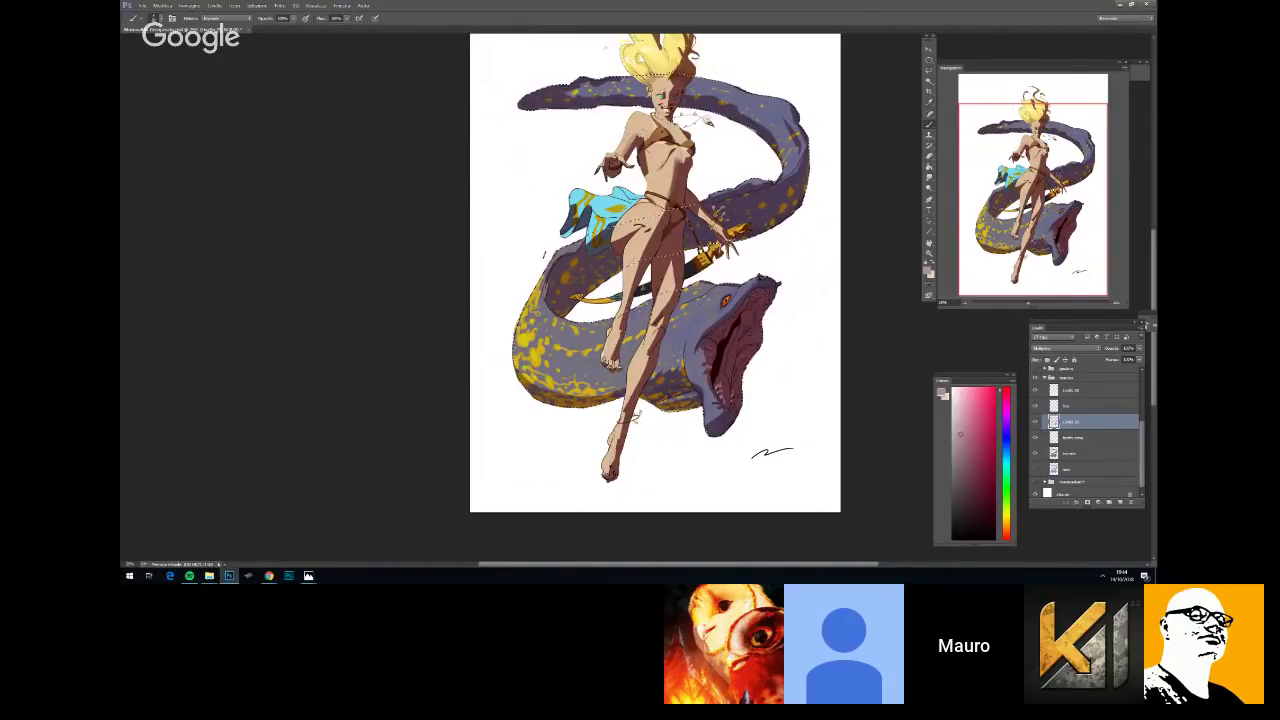
# Resize the brush and touch up the shading on the eel's head and neck, correcting it with the Eraser
pyautogui.hotkey('ctrl', '+')
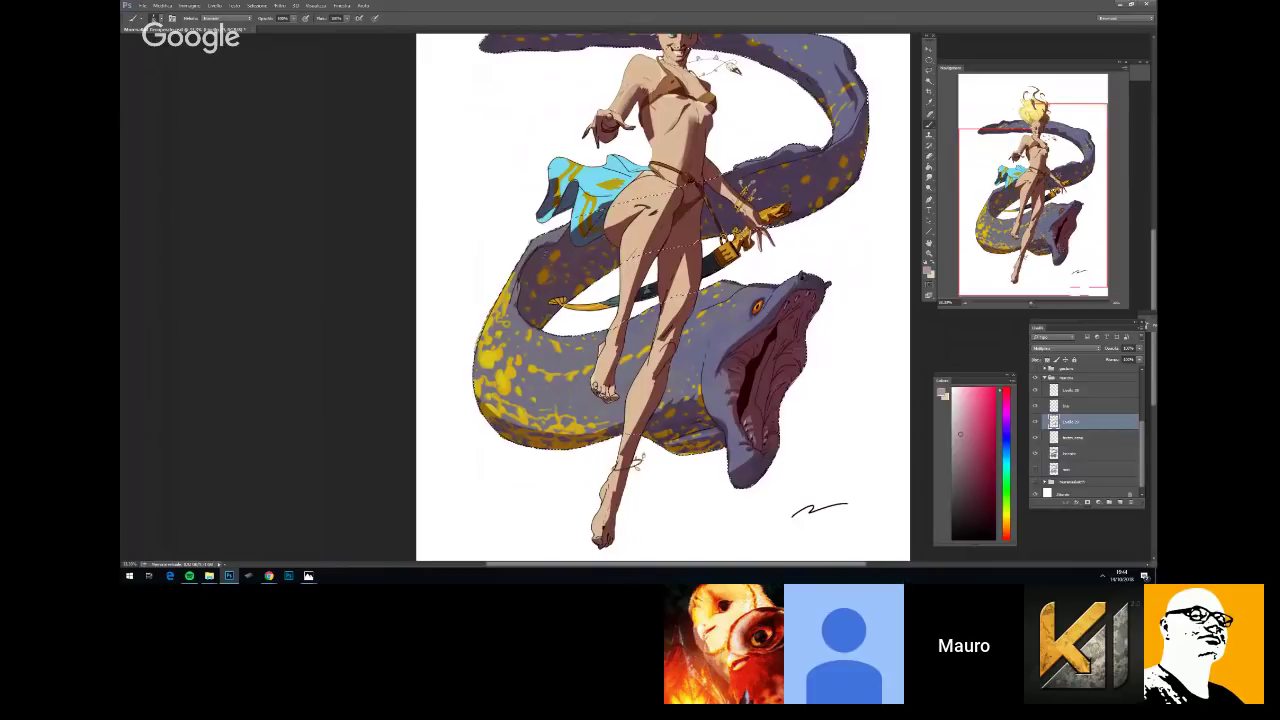
pyautogui.moveTo(816, 330); pyautogui.dragTo(773, 324)
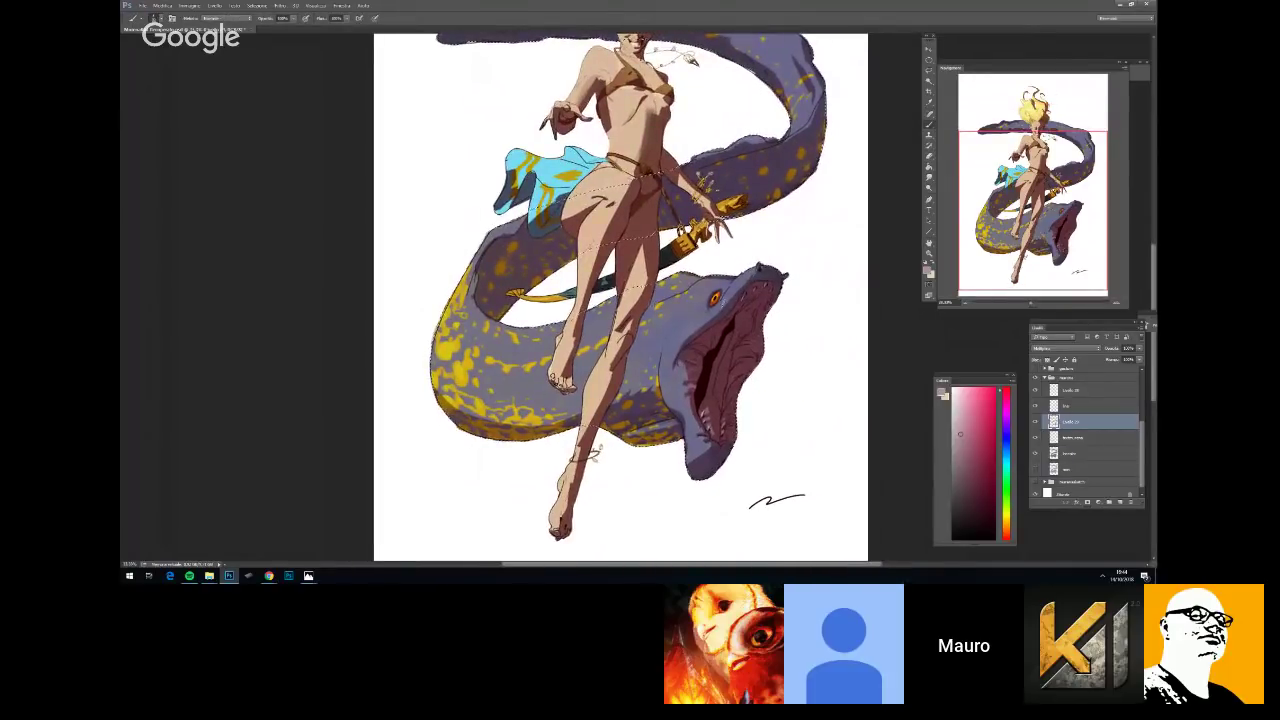
pyautogui.rightClick(727, 303)
pyautogui.press('Return')
pyautogui.hotkey('ctrl', '-')
pyautogui.hotkey('ctrl', '-')
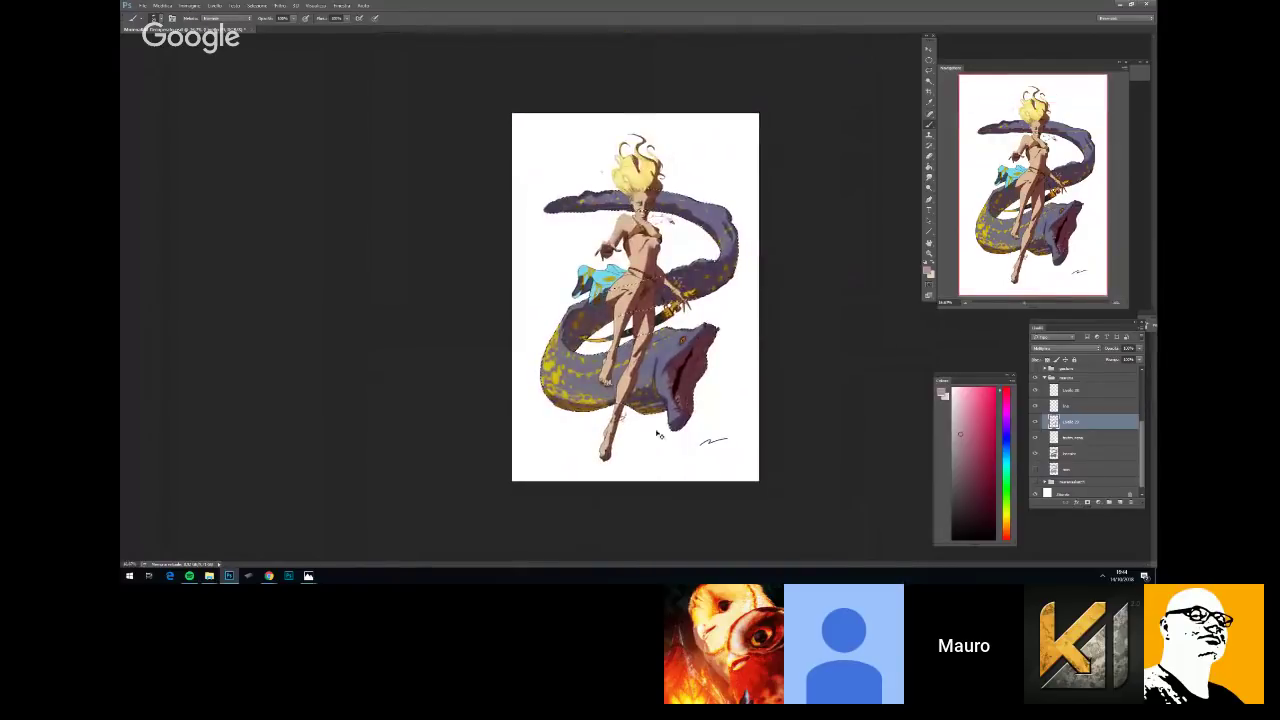
pyautogui.scroll(4, 635, 297)
pyautogui.scroll(-1, 640, 297)
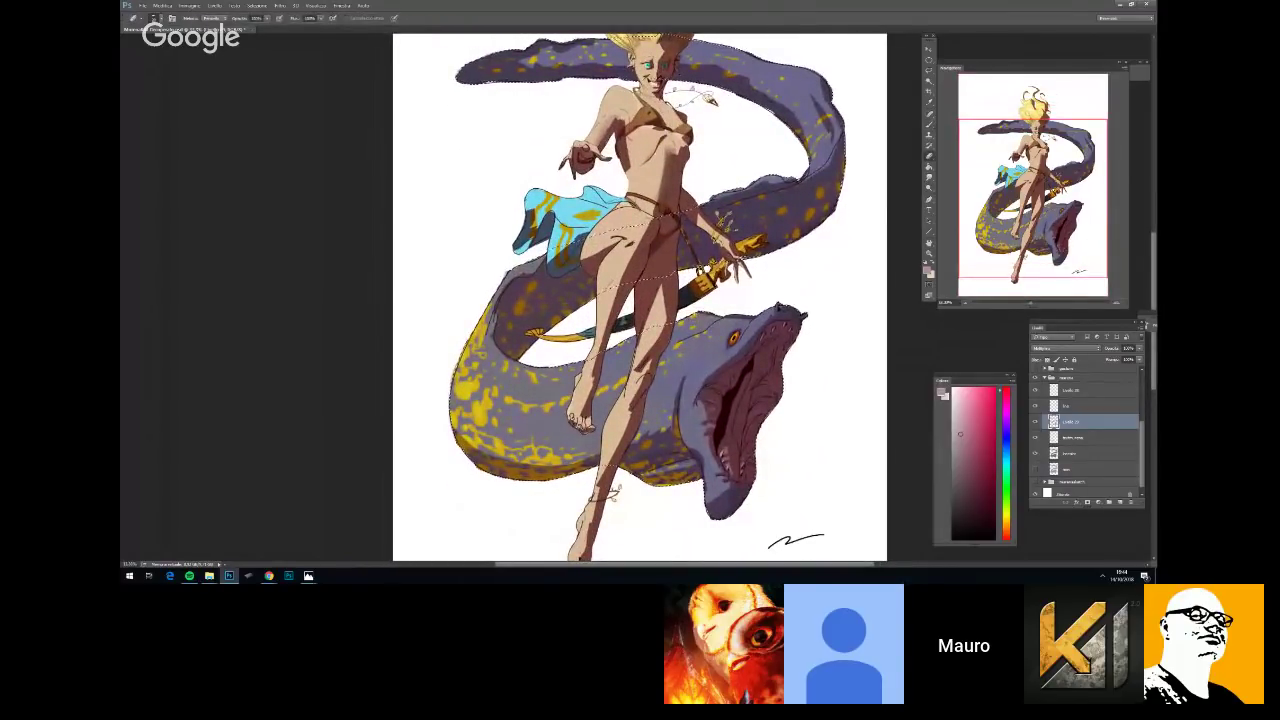
# Darken the neck fold behind the eel's jaw with the Brush, adjusting the brush size for the area around the mouth
pyautogui.press('b')
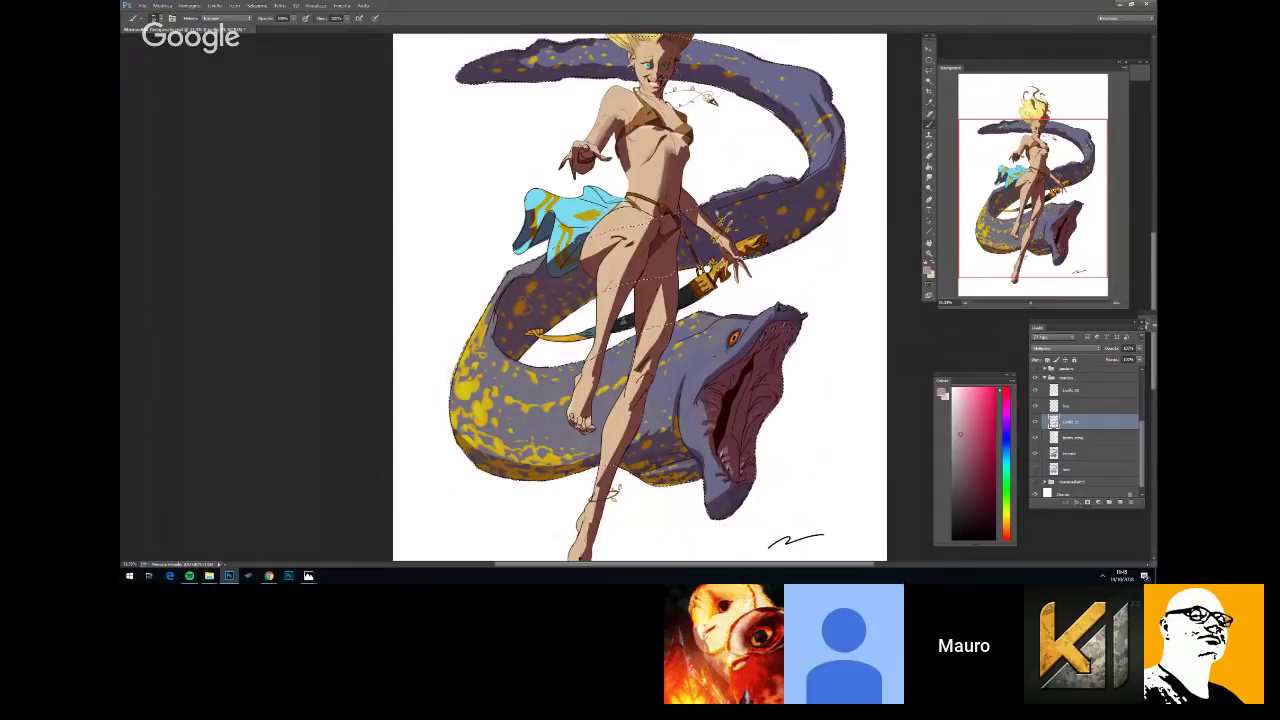
pyautogui.moveTo(741, 389); pyautogui.dragTo(725, 357)
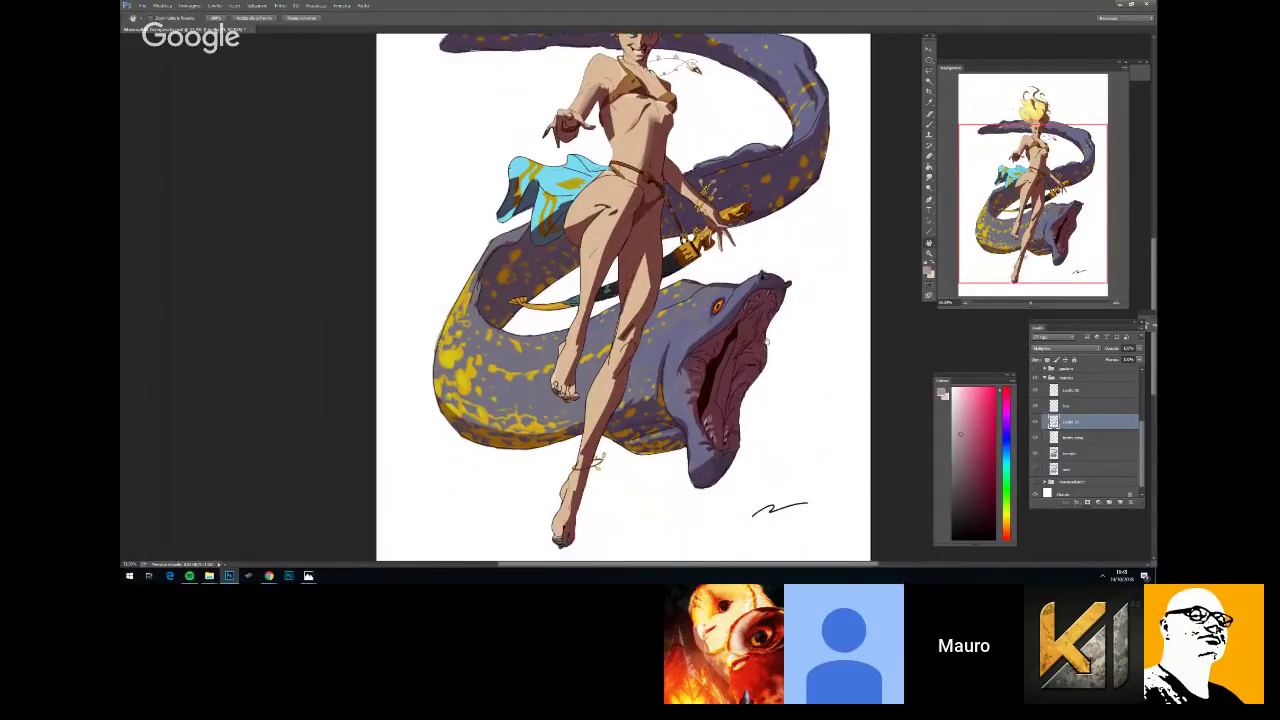
pyautogui.hotkey('ctrl', '+')
pyautogui.press('b')
pyautogui.rightClick(784, 350)
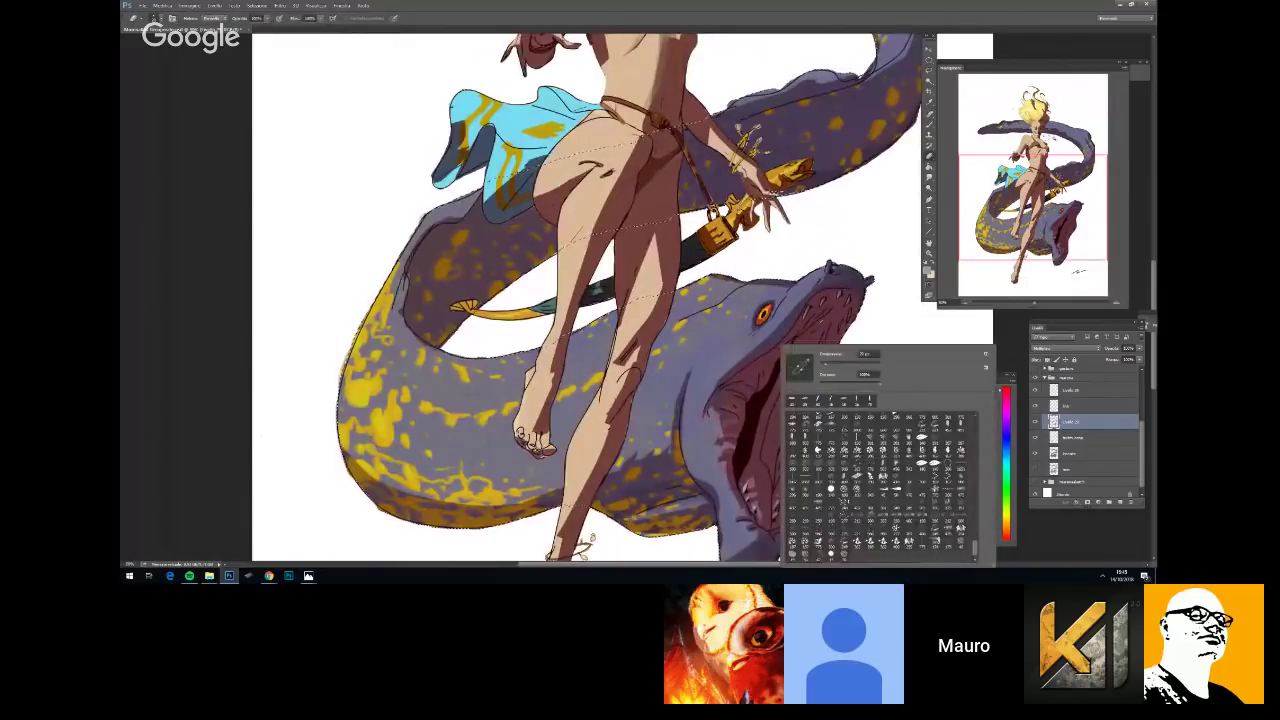
pyautogui.press('Return')
pyautogui.hotkey('ctrl', '-')
pyautogui.hotkey('ctrl', '-')
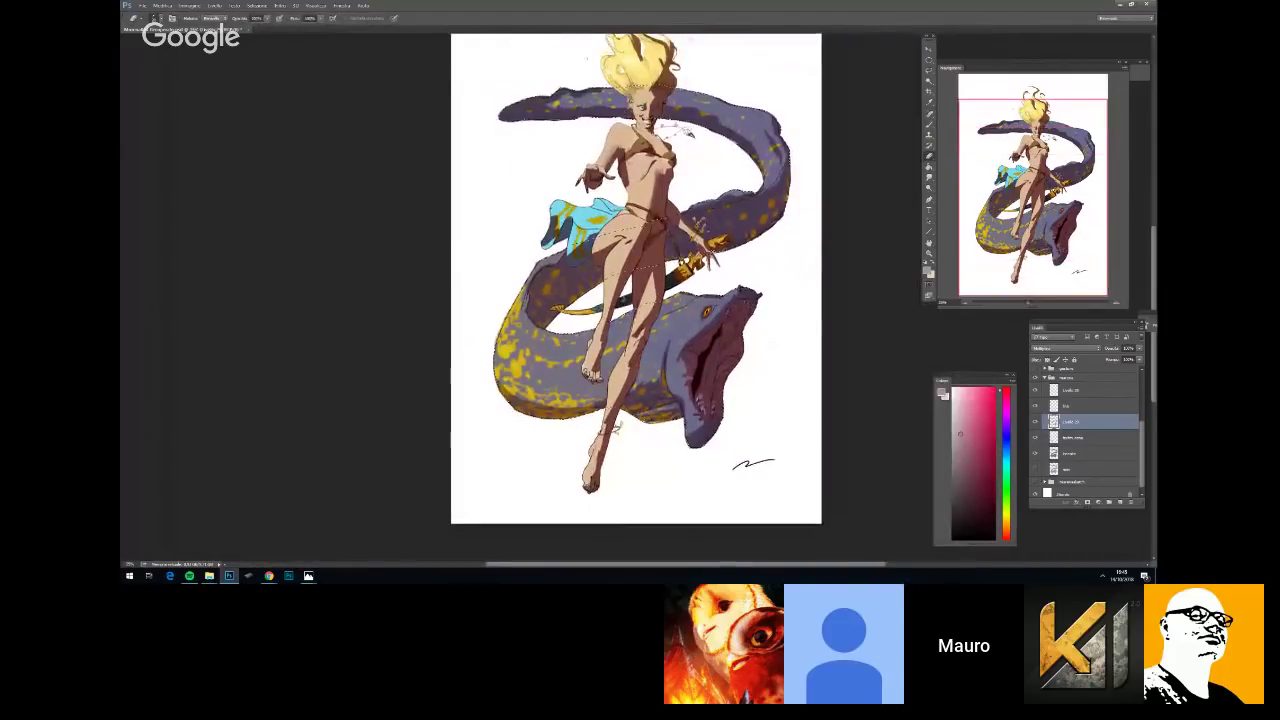
# Clean up the shadows on the eel's head and body with the Eraser
pyautogui.hotkey('ctrl', '+')
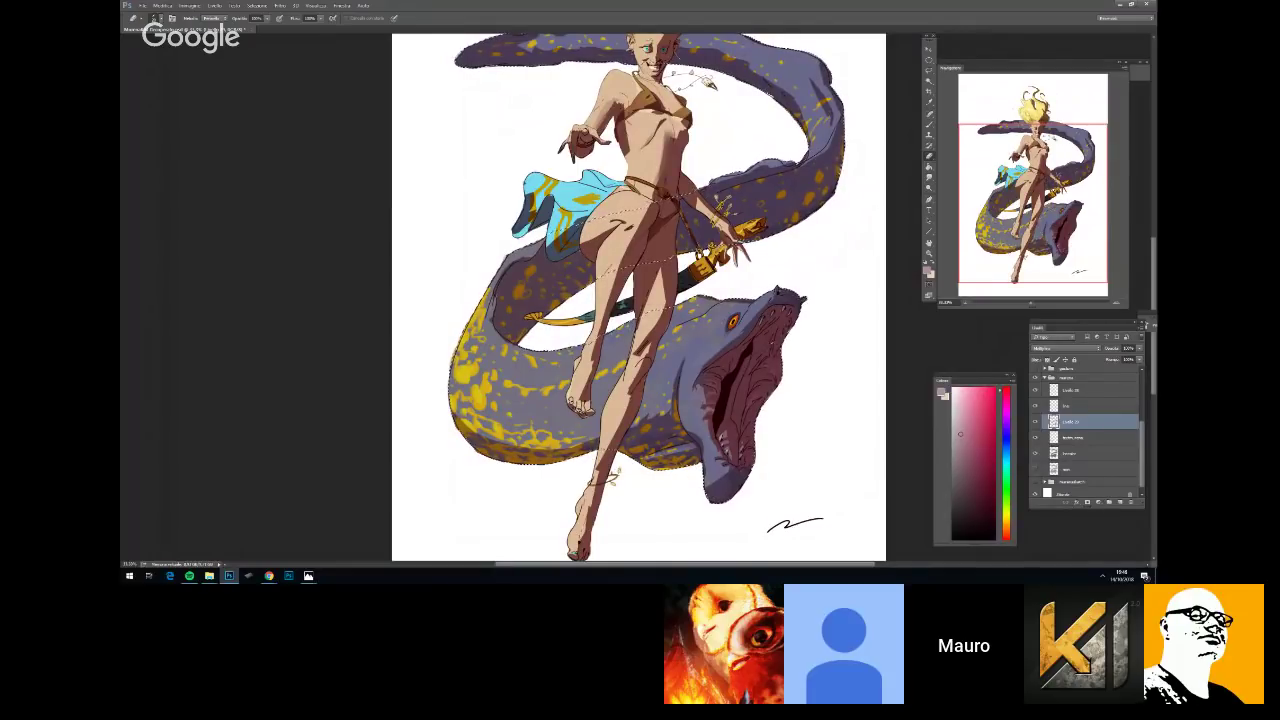
pyautogui.press('space')
pyautogui.moveTo(772, 135); pyautogui.dragTo(783, 265)
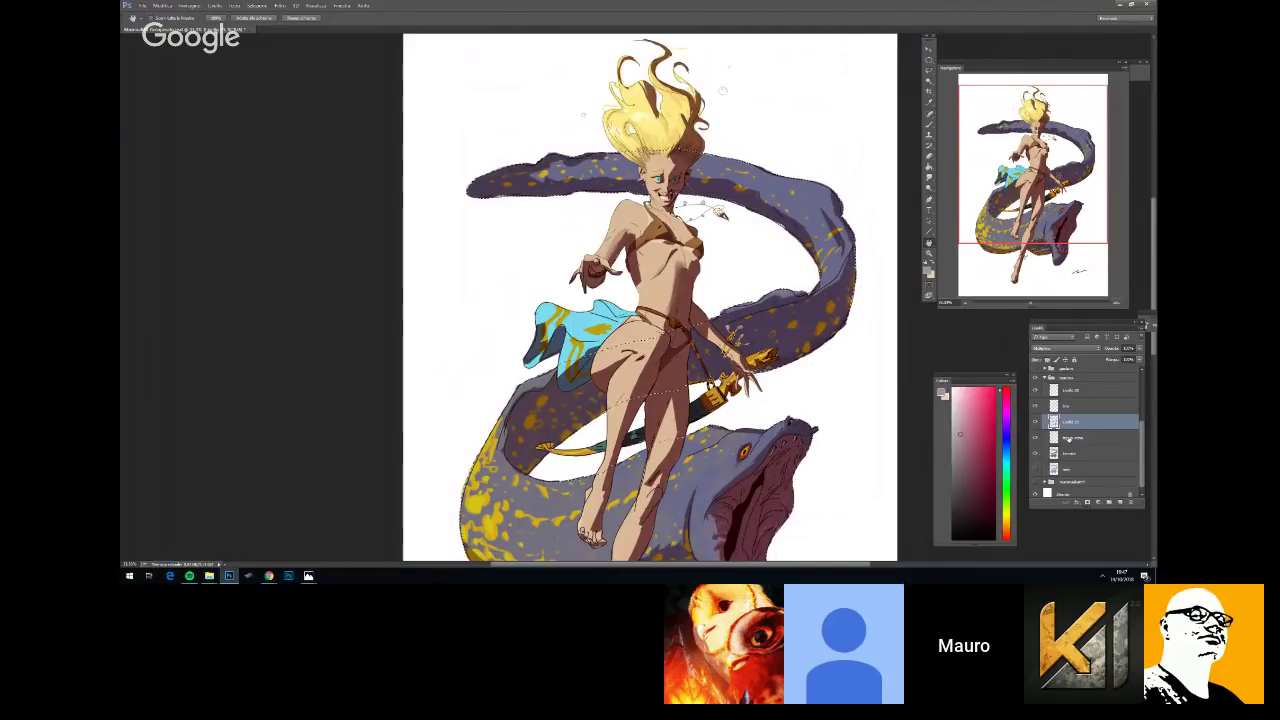
# Clear the selection around the eel and bring the upper layers into view in the layer list
pyautogui.hotkey('ctrl', '+')
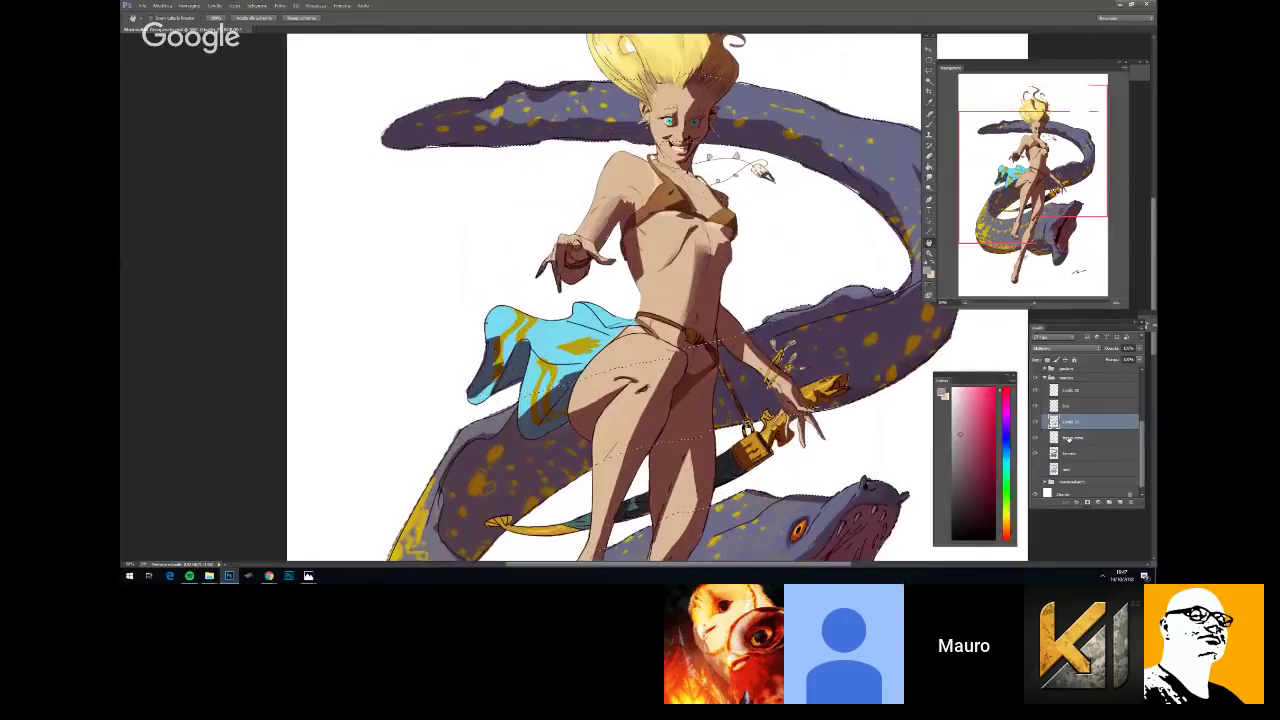
pyautogui.hotkey('ctrl', '+')
pyautogui.moveTo(802, 227); pyautogui.dragTo(778, 292)
pyautogui.hotkey('ctrl', '0')
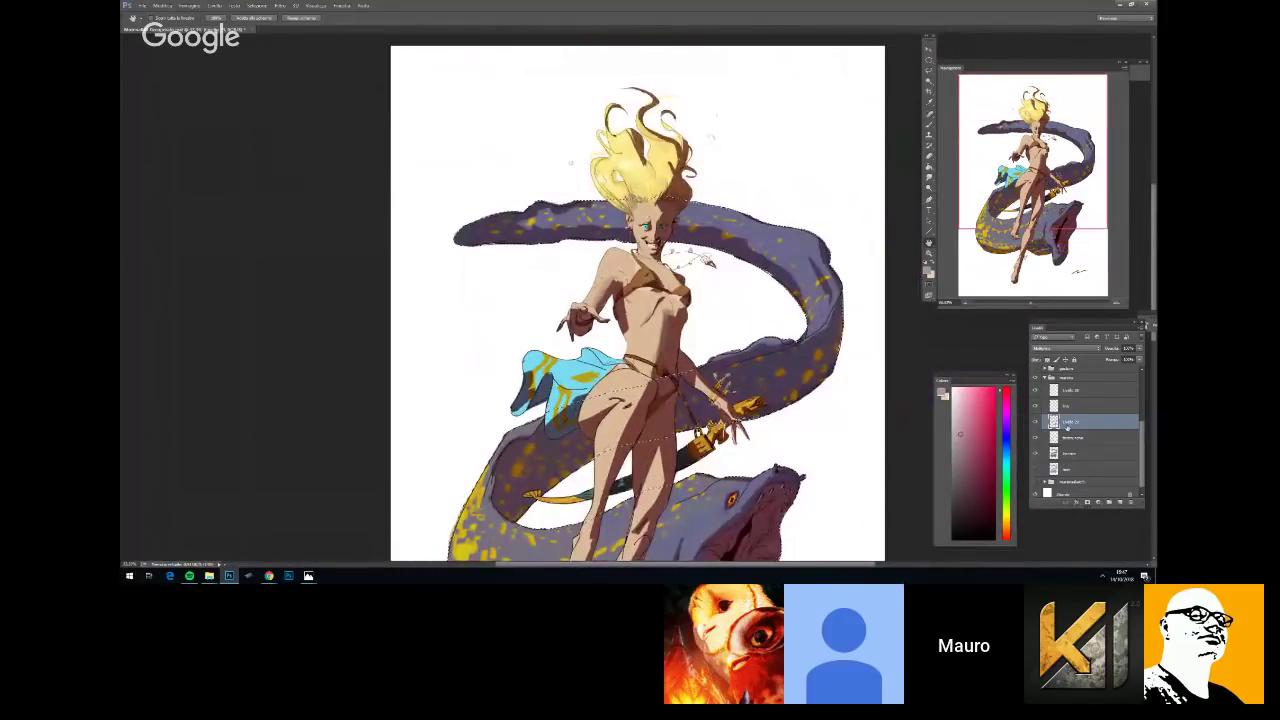
pyautogui.scroll(5, 1146, 435)
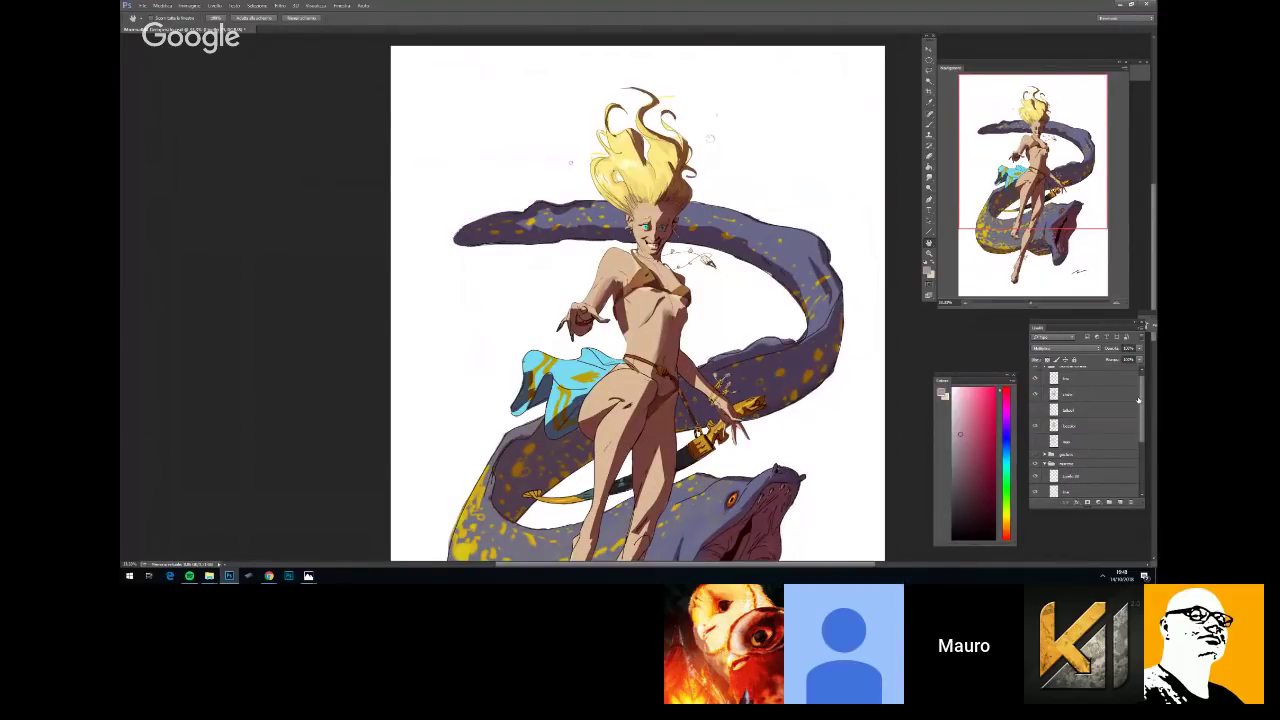
pyautogui.moveTo(860, 338); pyautogui.dragTo(795, 291)
pyautogui.moveTo(852, 366); pyautogui.dragTo(816, 335)
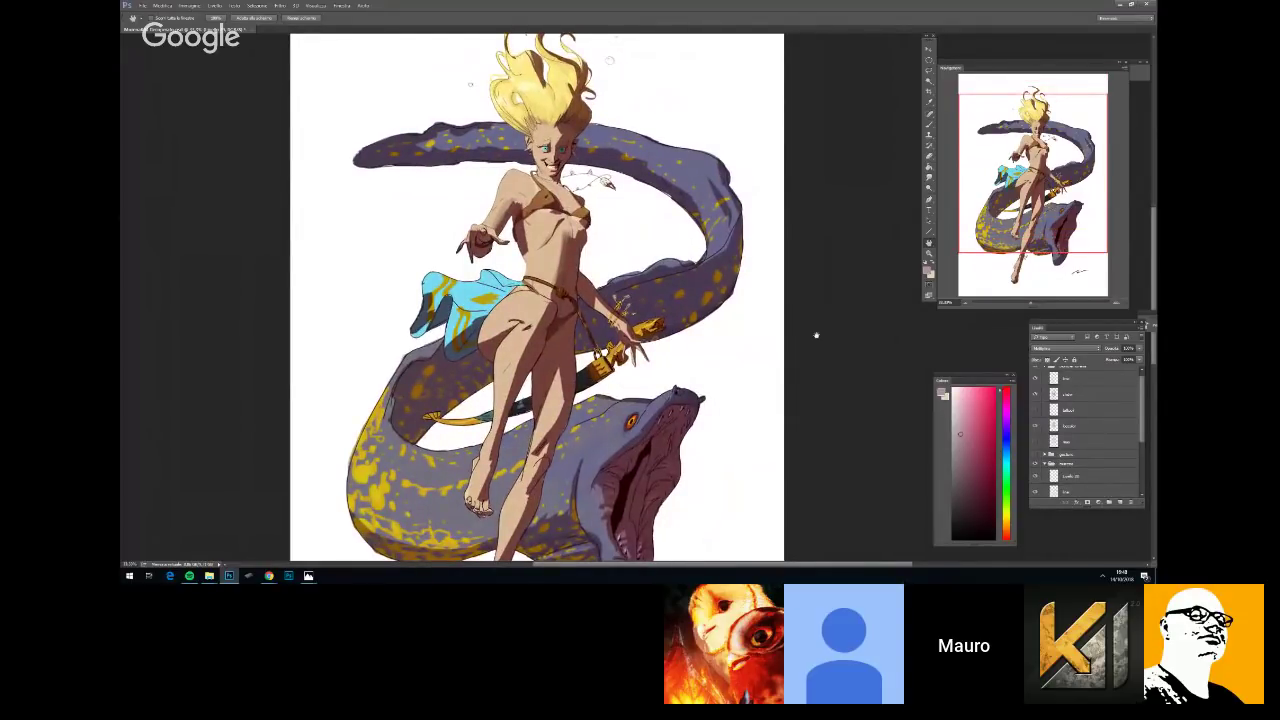
# Sample the blue-grey body colour from the eel's coil and make the eel's base colour layer active
pyautogui.hotkey('ctrl', '+')
pyautogui.press('e')
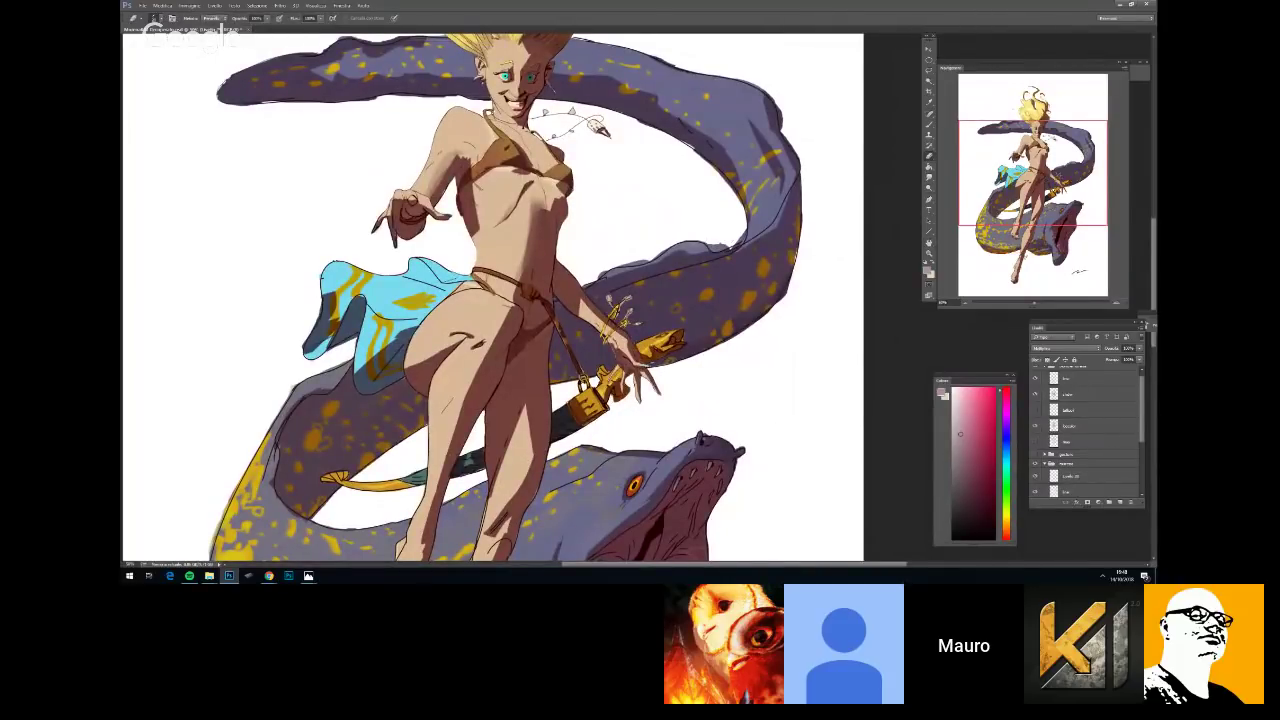
pyautogui.hotkey('ctrl', '-')
pyautogui.hotkey('ctrl', '-')
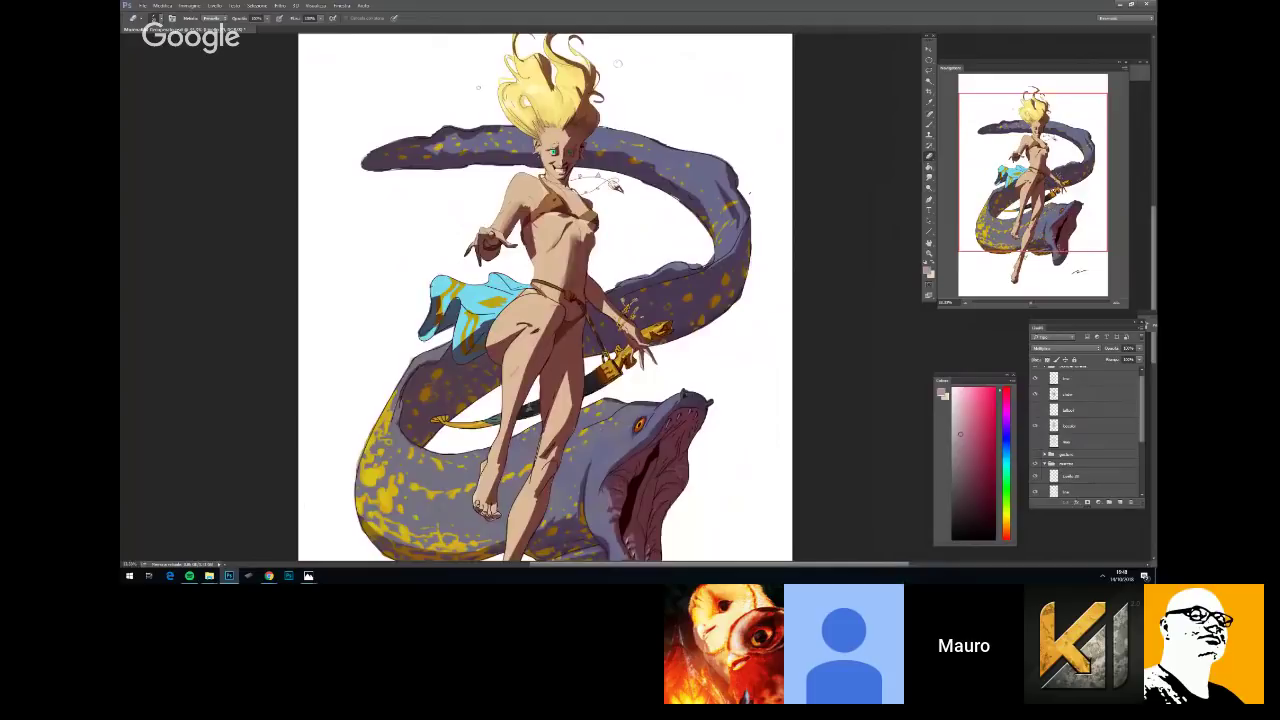
pyautogui.scroll(2, 629, 291)
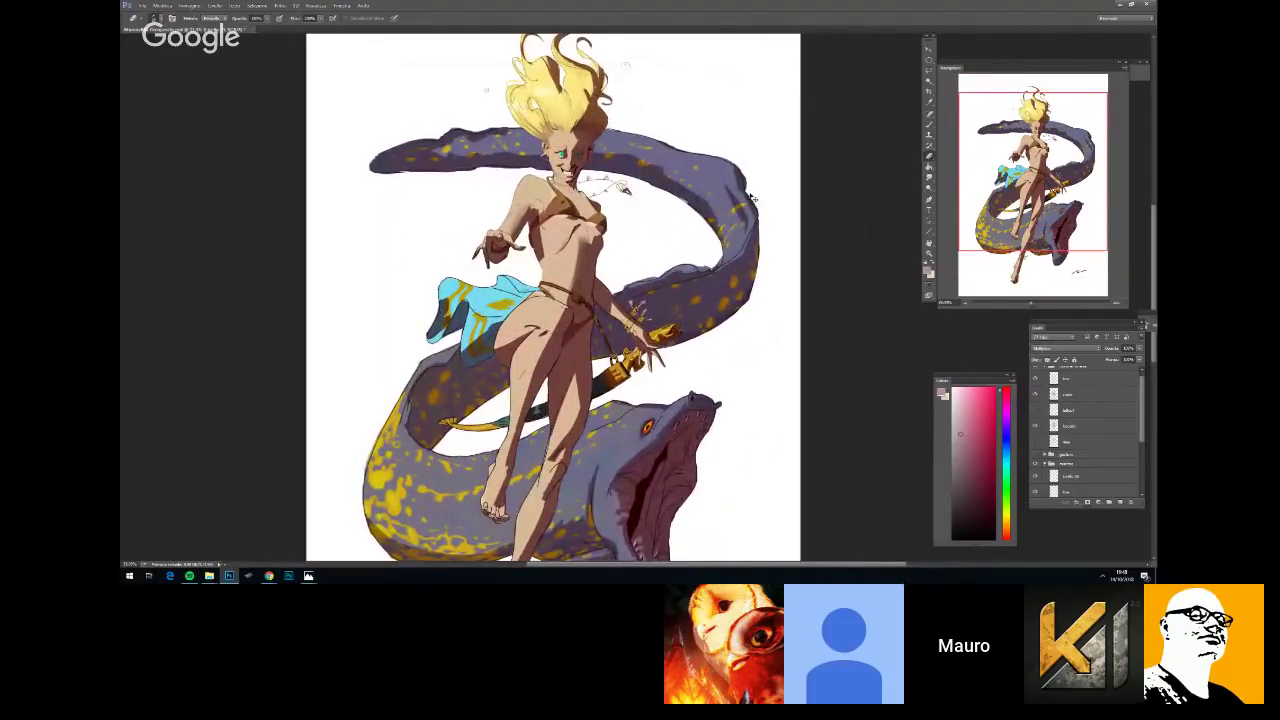
pyautogui.scroll(2, 655, 325)
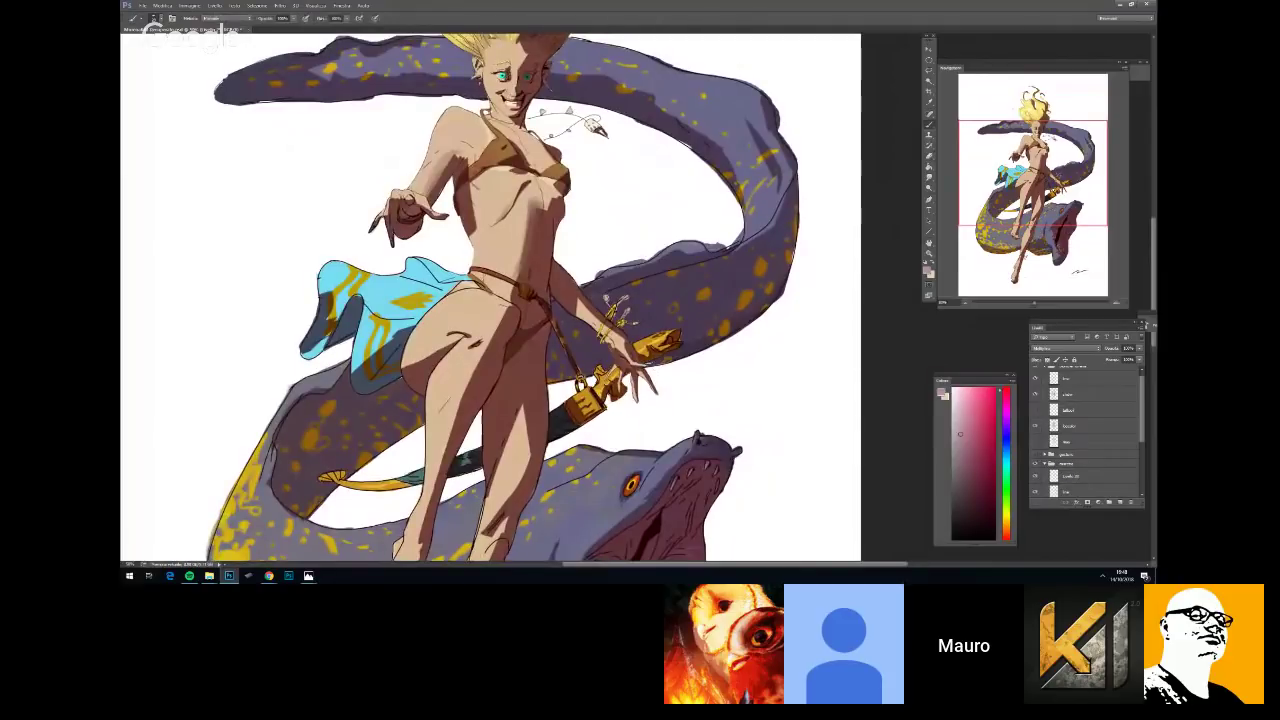
pyautogui.keyDown('alt'); pyautogui.click(766, 214); pyautogui.keyUp('alt')
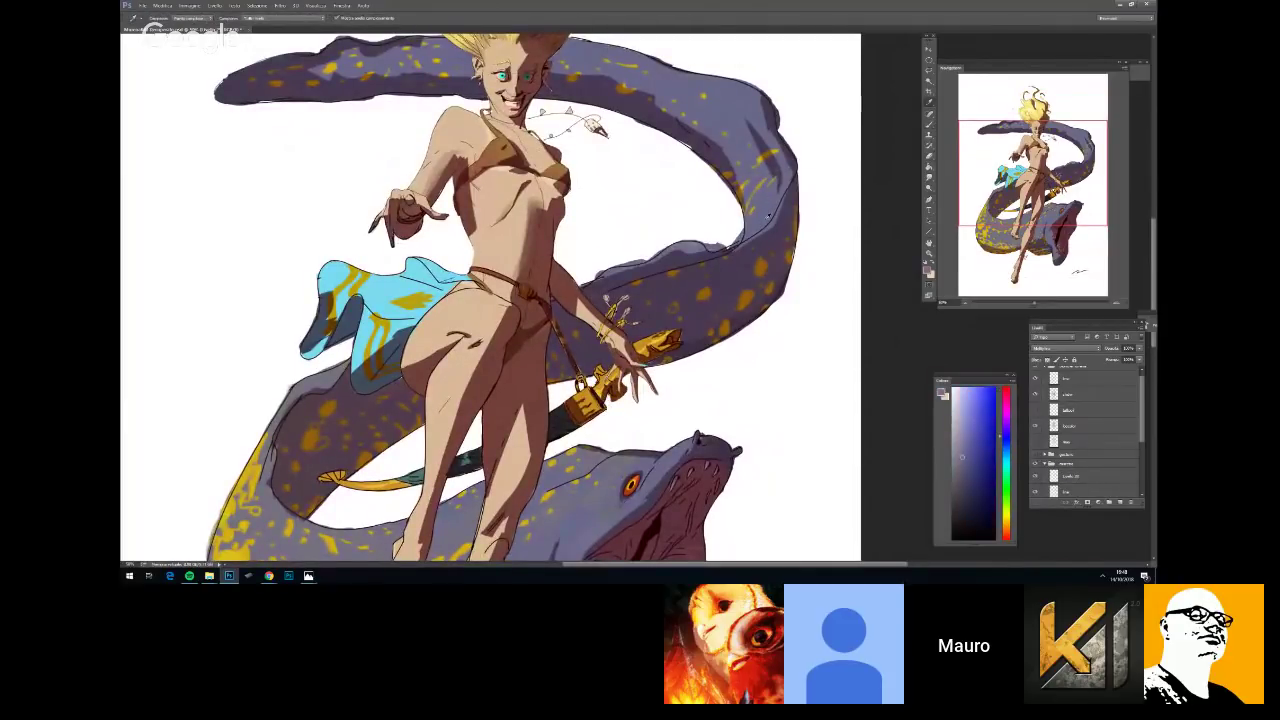
pyautogui.scroll(-5, 1130, 437)
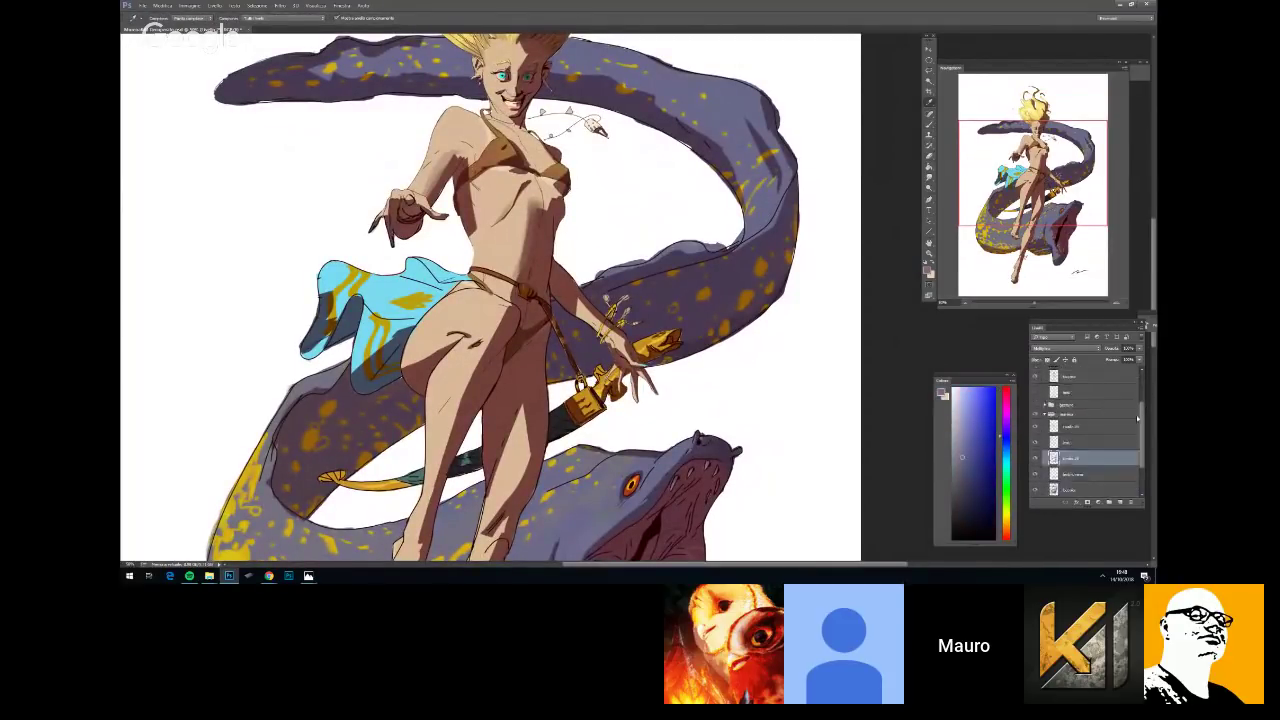
pyautogui.moveTo(1130, 438)
pyautogui.mouseDown()
pyautogui.moveTo(1131, 426)
pyautogui.moveTo(1127, 448)
pyautogui.moveTo(1130, 431)
pyautogui.mouseUp()
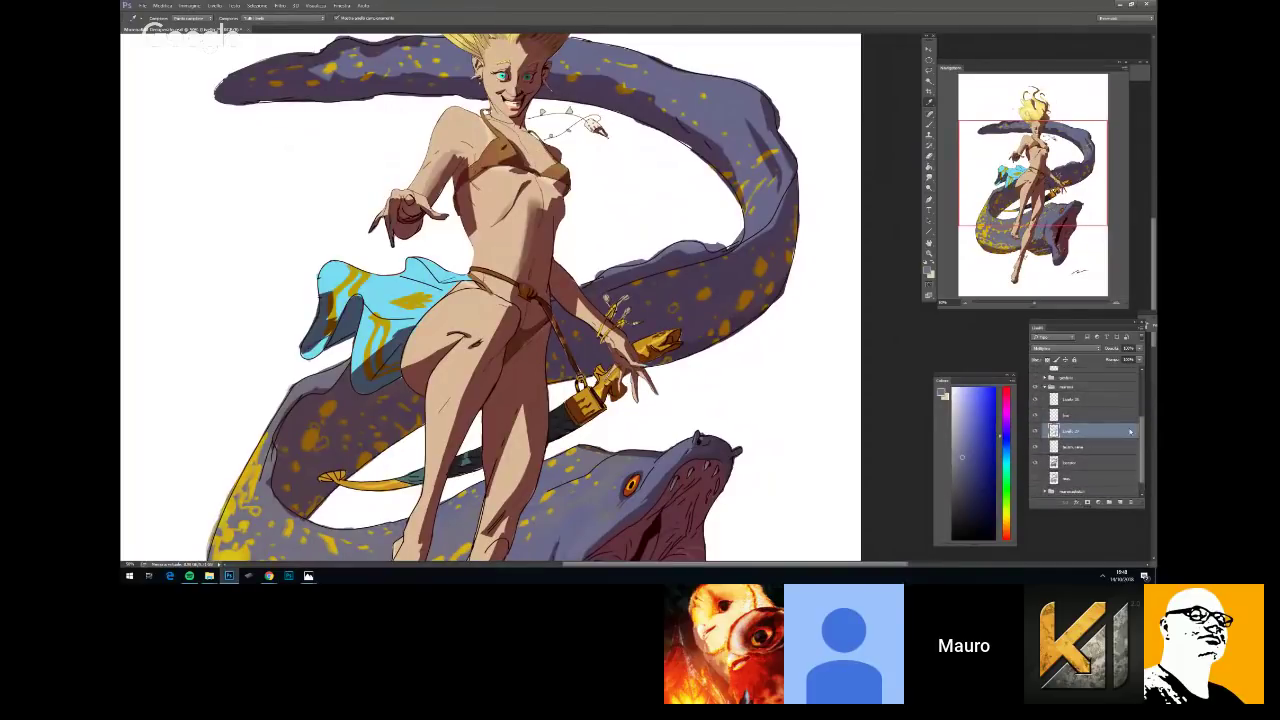
pyautogui.click(1099, 477)
pyautogui.click(1099, 465)
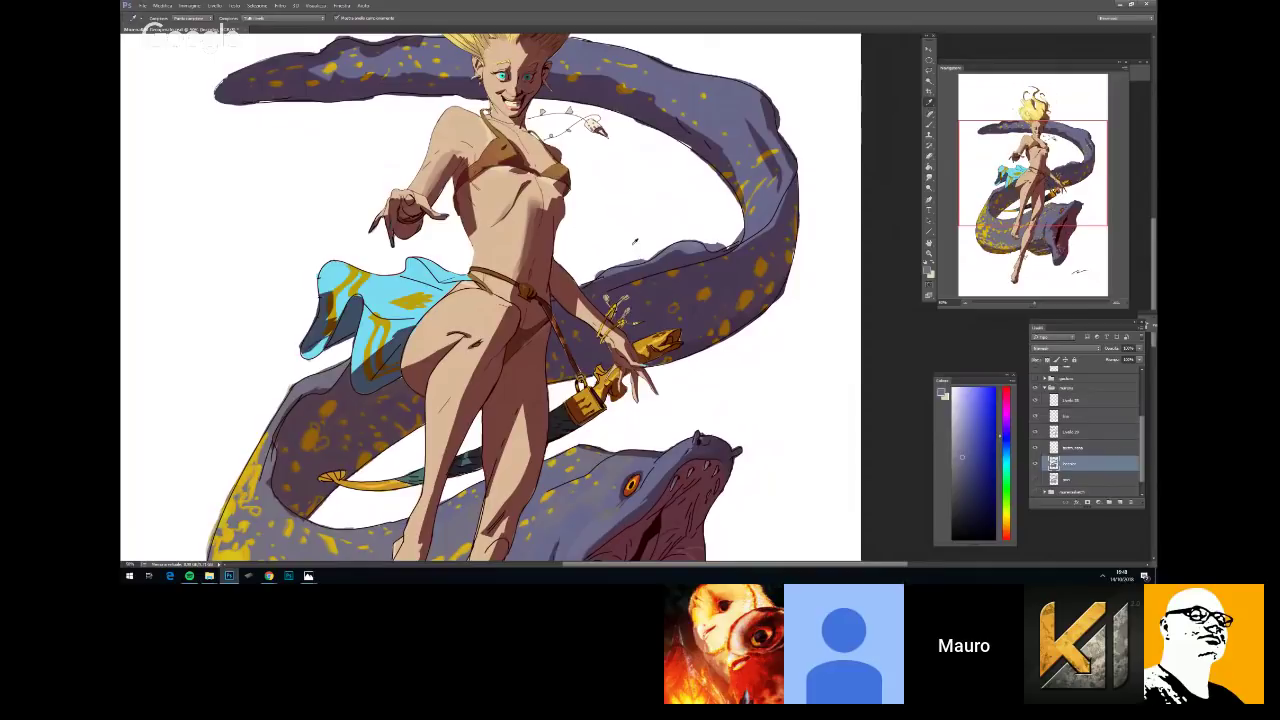
# Check the Eraser tip settings and clean up the edge of the eel's coil beside the woman's arm on the base layer
pyautogui.press('b')
pyautogui.rightClick(686, 285)
pyautogui.click(686, 280)
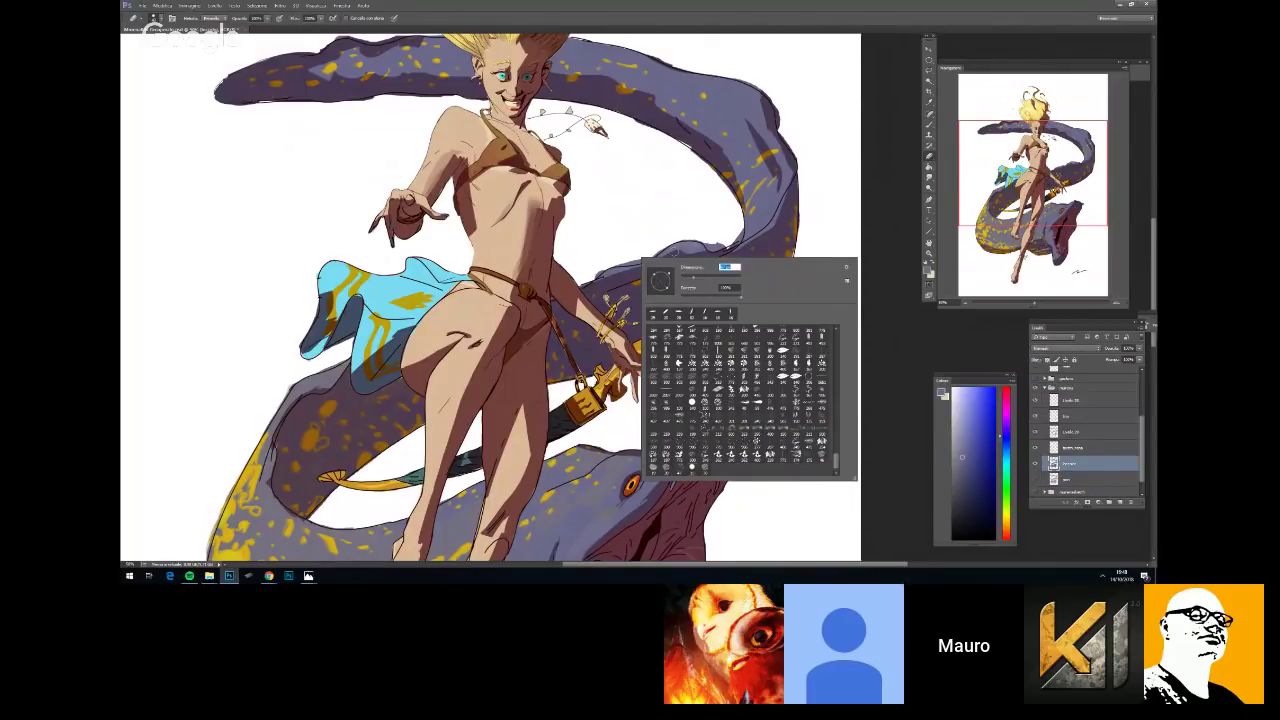
pyautogui.click(608, 259)
pyautogui.moveTo(612, 260); pyautogui.dragTo(656, 244)
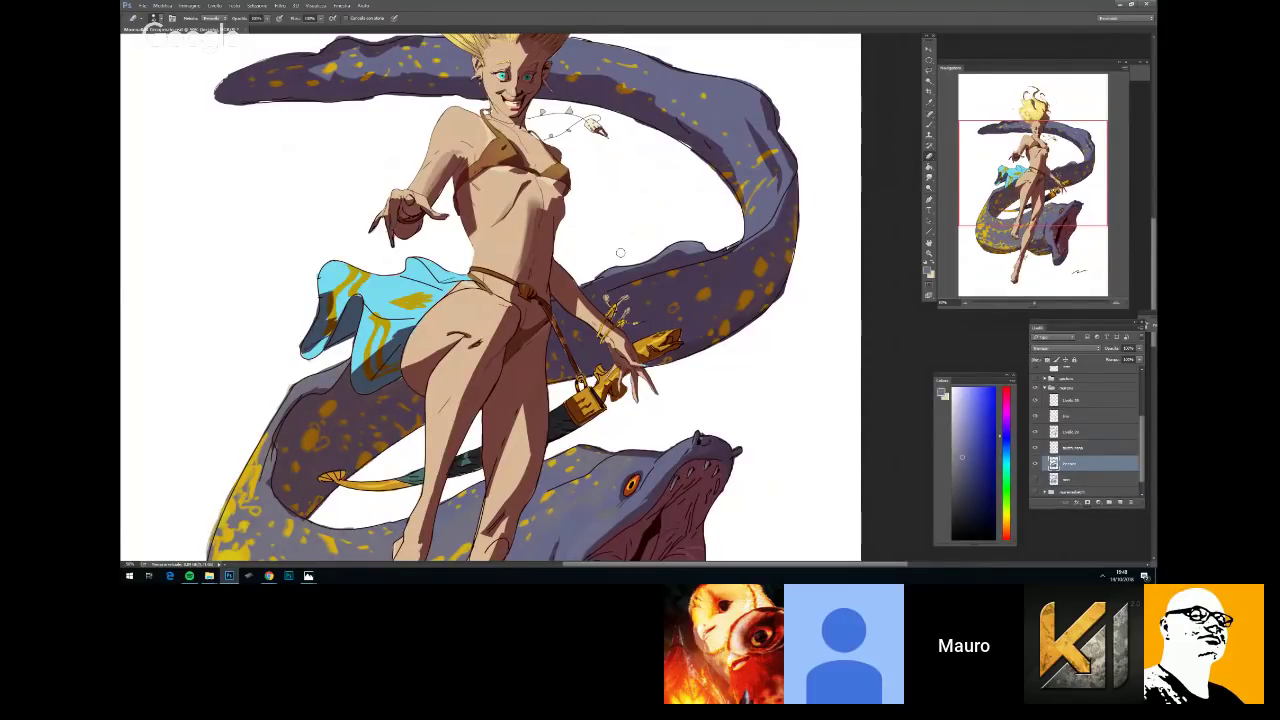
# Load the woman's base colour layer as a selection, ready the Brush for her upper body and undo the last change
pyautogui.scroll(-3, 620, 253)
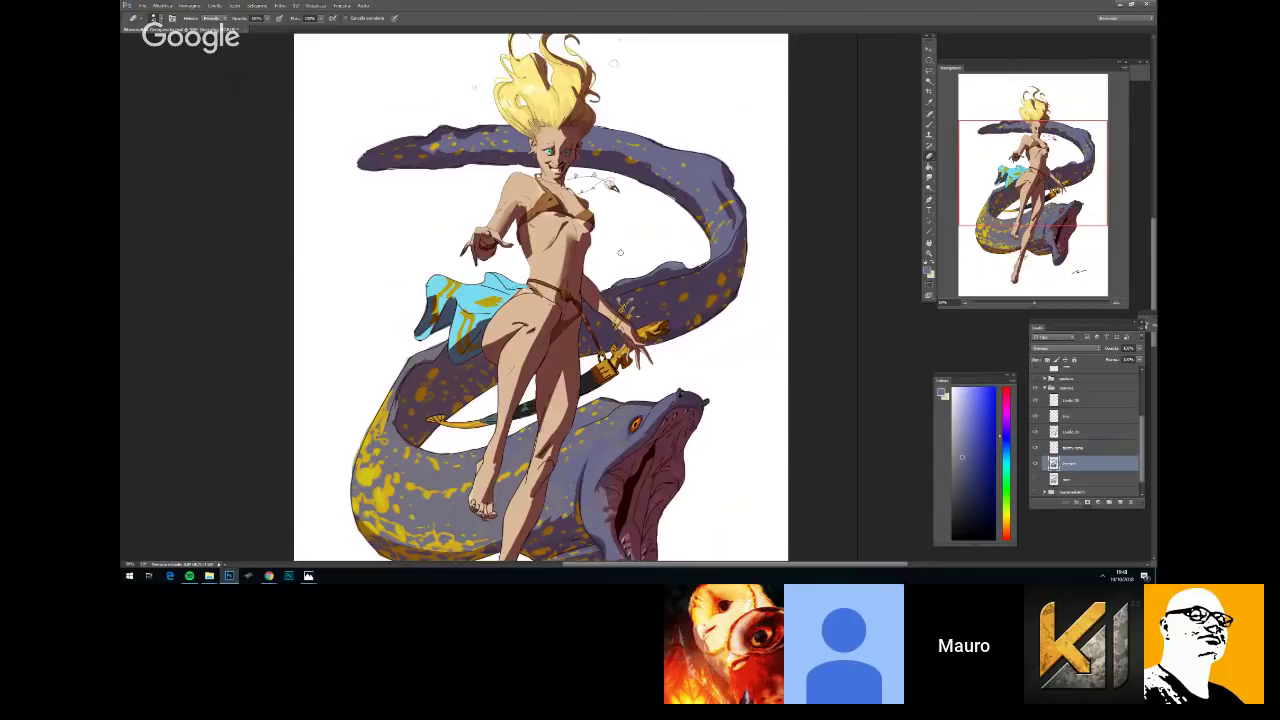
pyautogui.moveTo(758, 445); pyautogui.dragTo(752, 383)
pyautogui.scroll(-1, 752, 383)
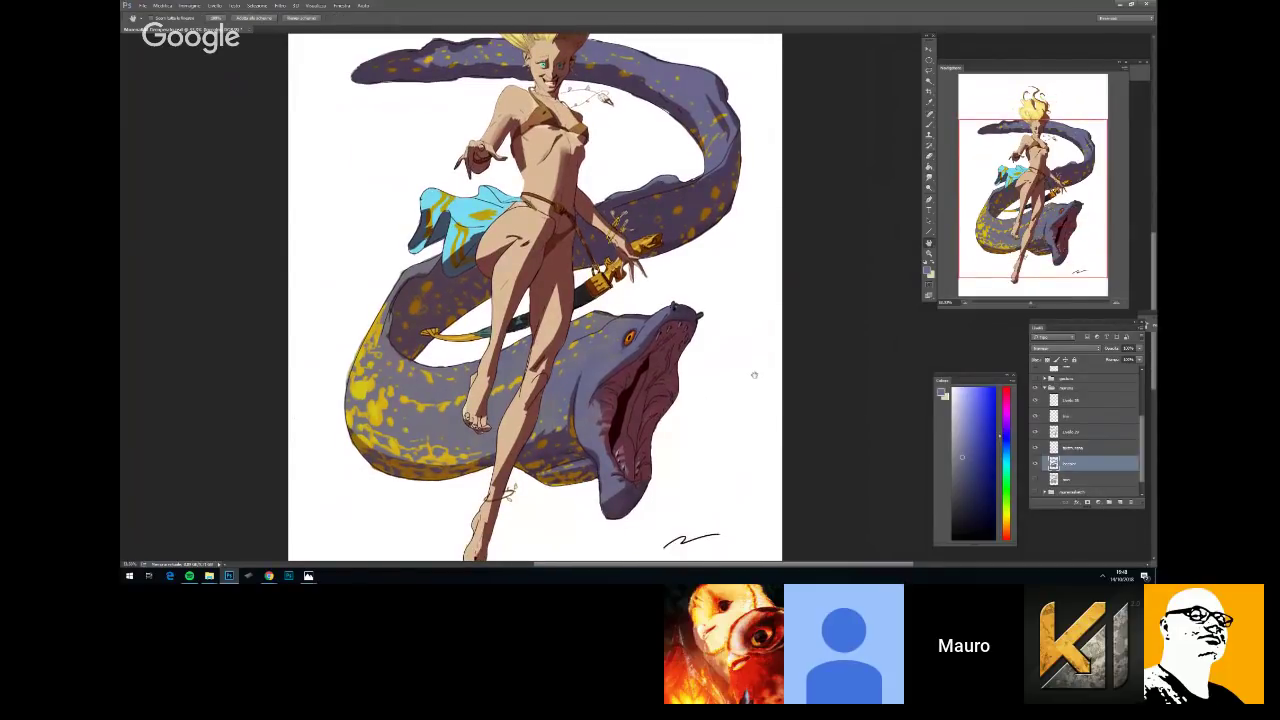
pyautogui.scroll(3, 754, 374)
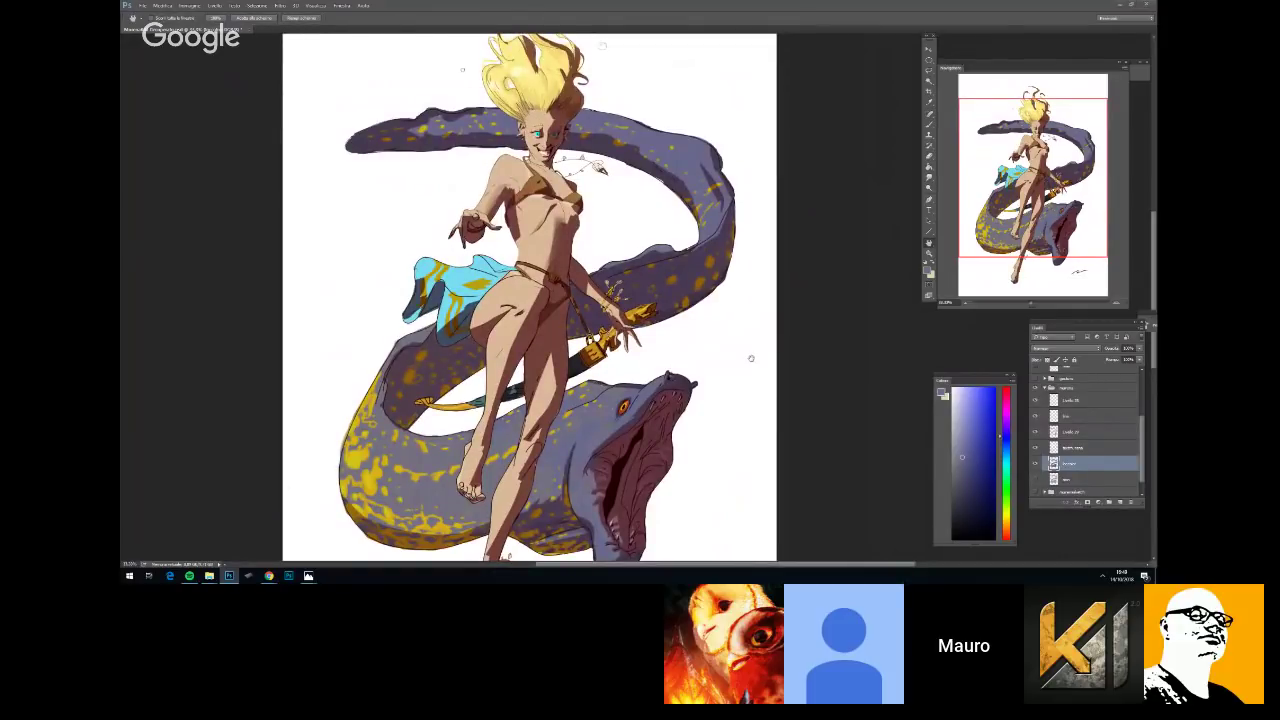
pyautogui.moveTo(763, 356); pyautogui.dragTo(749, 382)
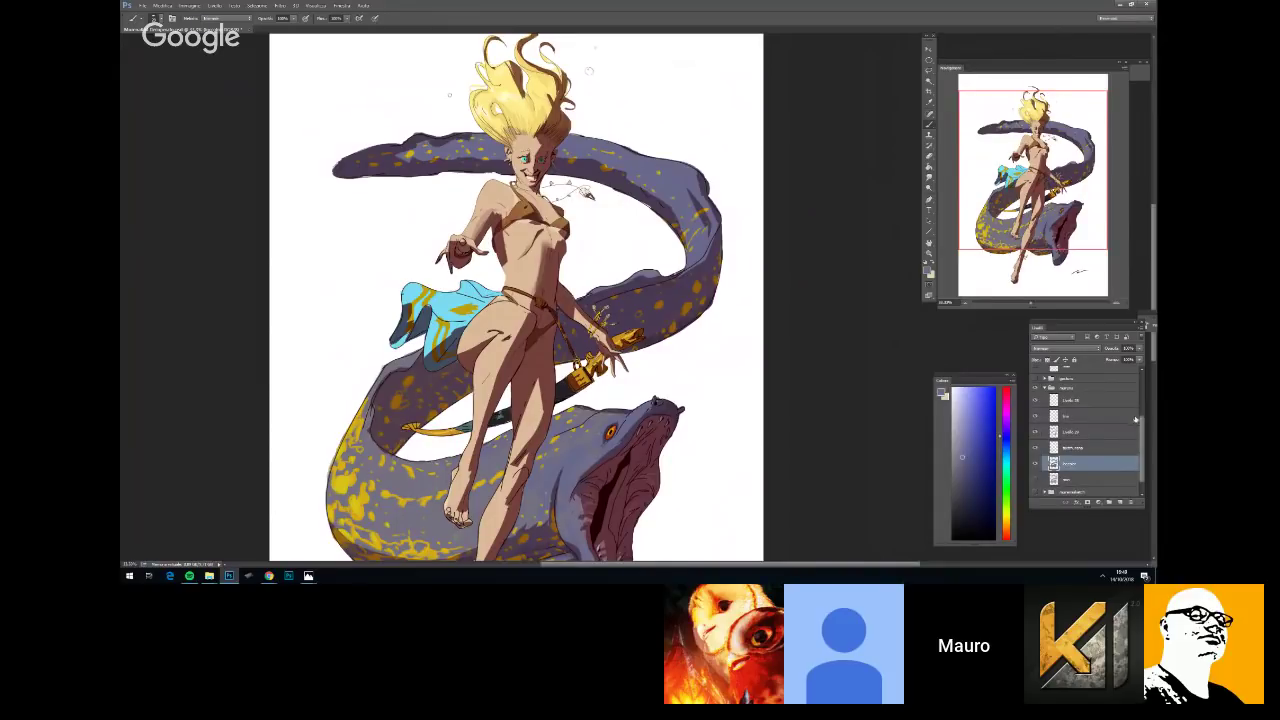
pyautogui.moveTo(1139, 420); pyautogui.dragTo(1141, 380)
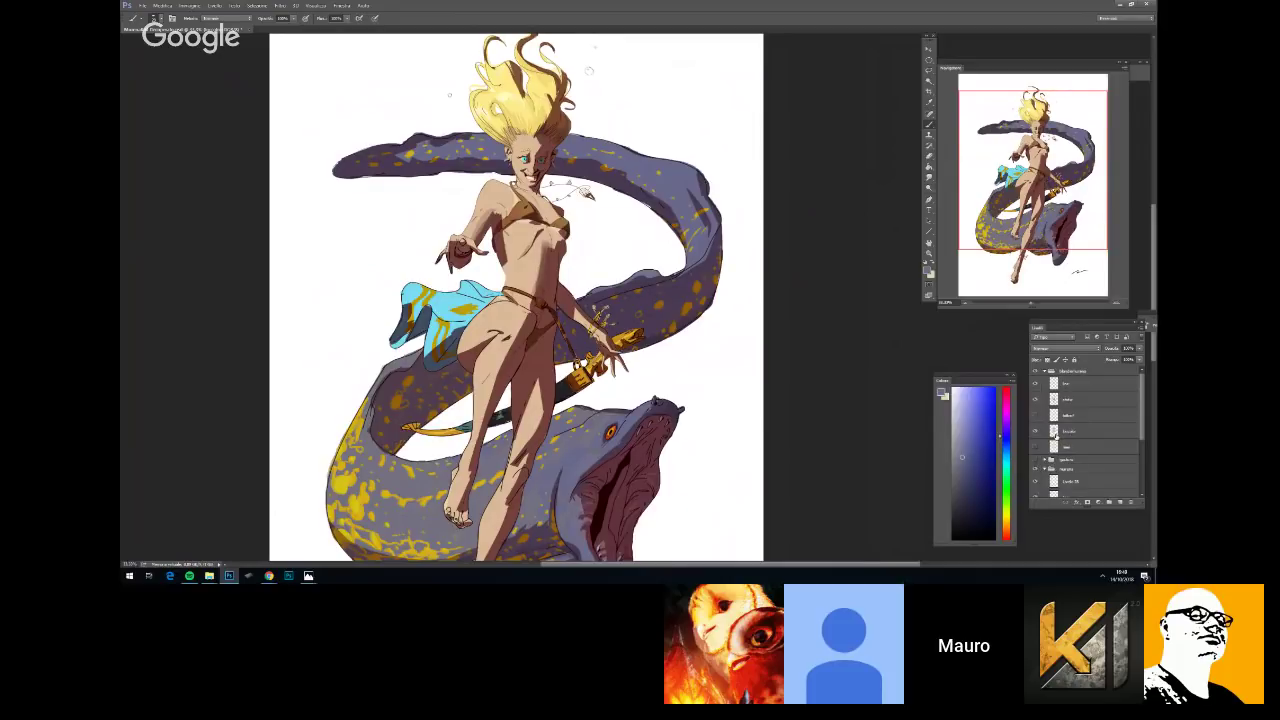
pyautogui.keyDown('ctrl'); pyautogui.click(1054, 437); pyautogui.keyUp('ctrl')
pyautogui.hotkey('ctrl', '+')
pyautogui.moveTo(725, 380); pyautogui.dragTo(768, 452)
pyautogui.moveTo(690, 334); pyautogui.dragTo(744, 412)
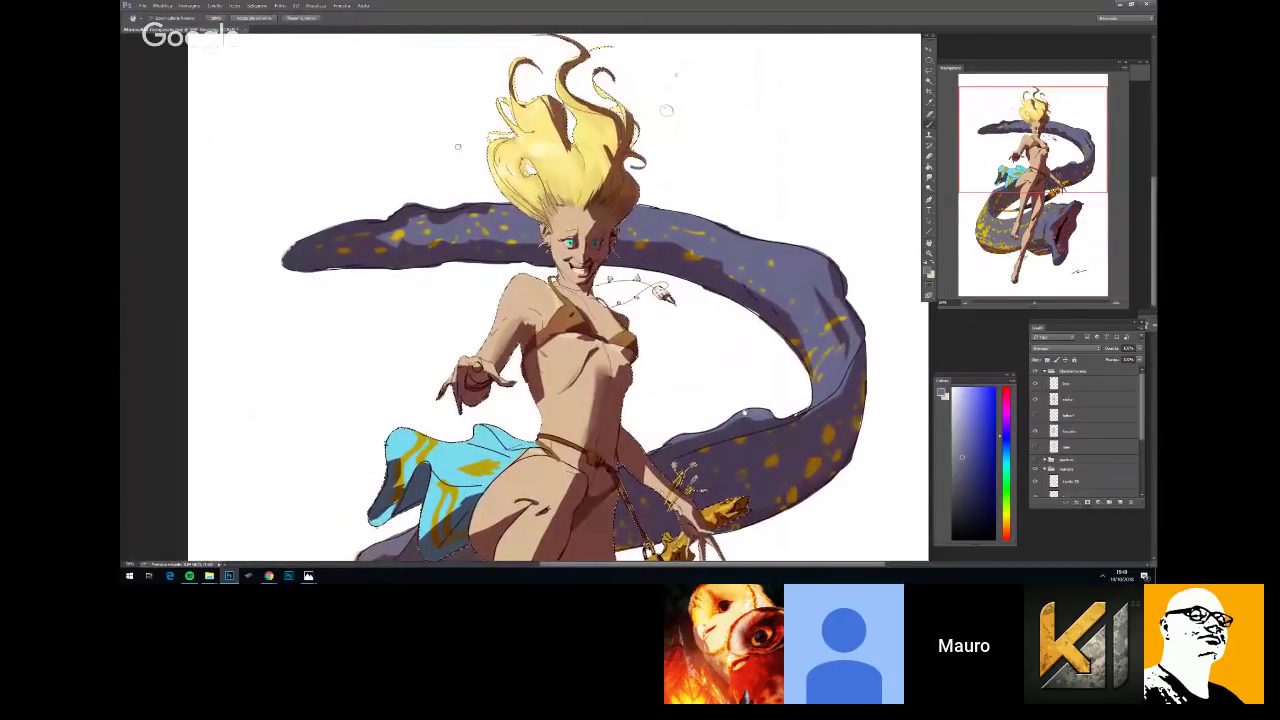
pyautogui.press('b')
pyautogui.hotkey('ctrl', 'z')
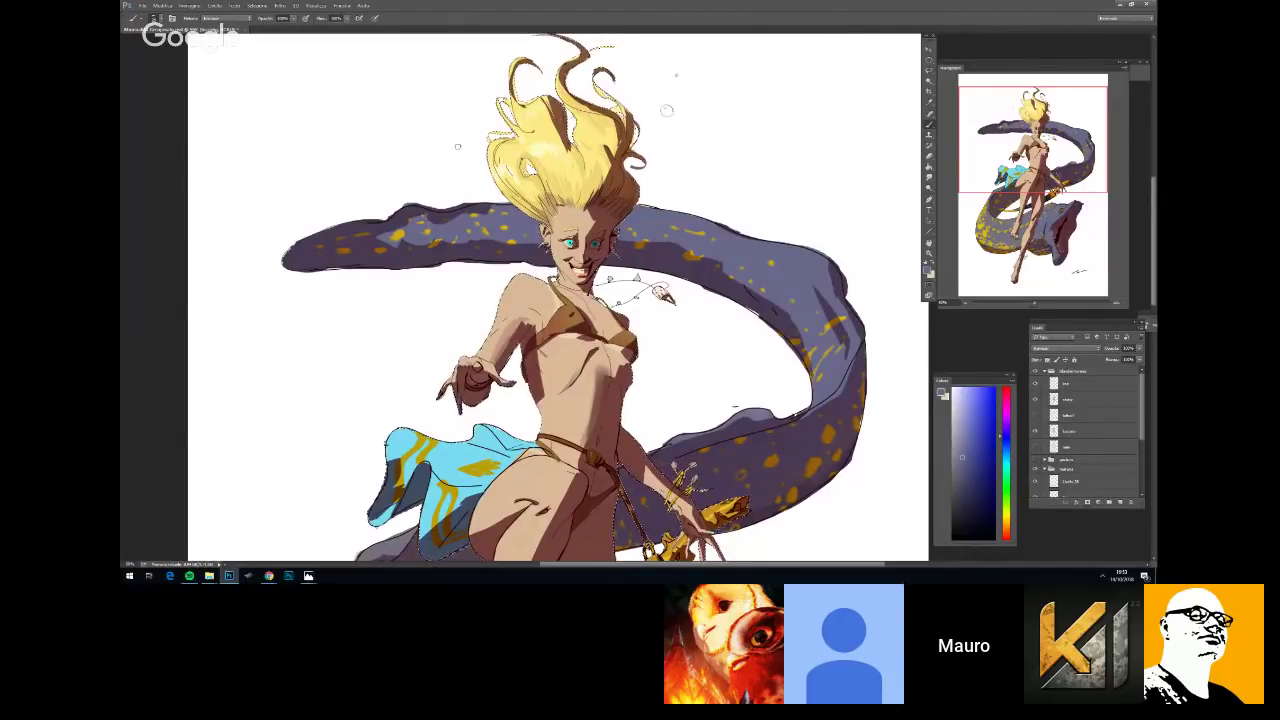
# Check which layer holds the woman's base colours by hiding it and showing it again
pyautogui.hotkey('ctrl', '-')
pyautogui.press('space')
pyautogui.moveTo(733, 289)
pyautogui.mouseDown()
pyautogui.moveTo(746, 327)
pyautogui.moveTo(752, 221)
pyautogui.mouseUp()
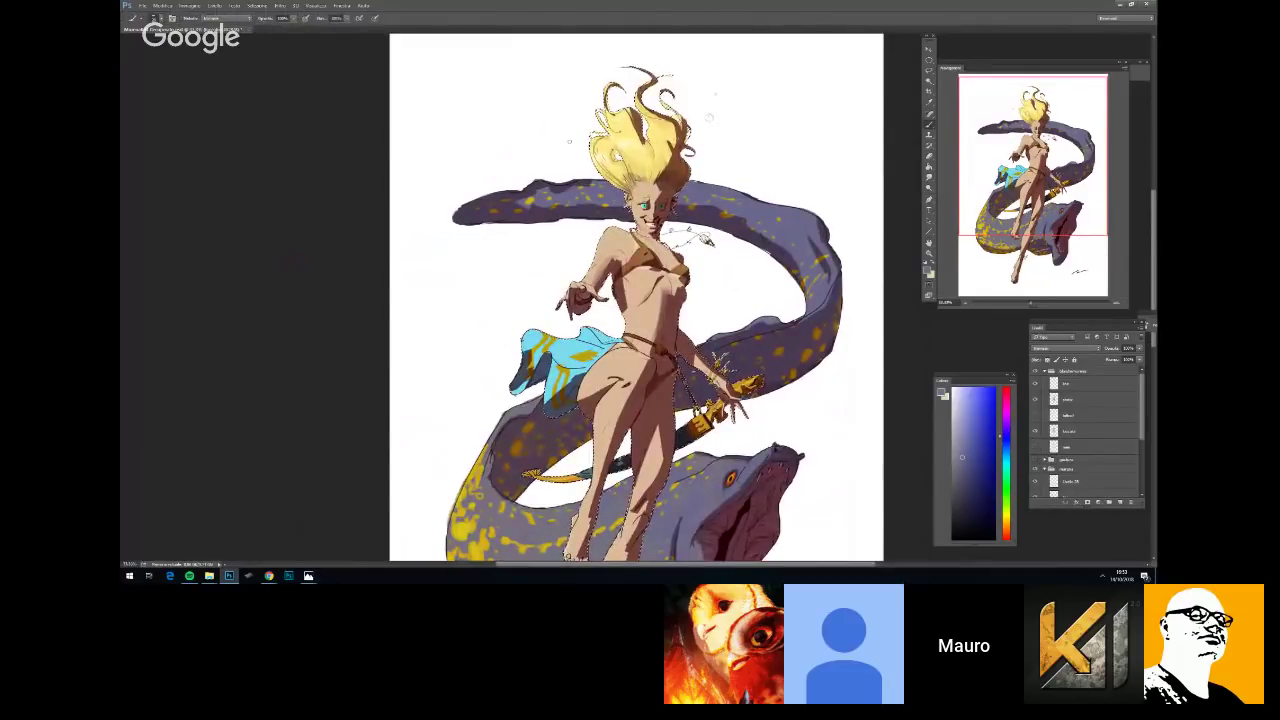
pyautogui.click(1085, 399)
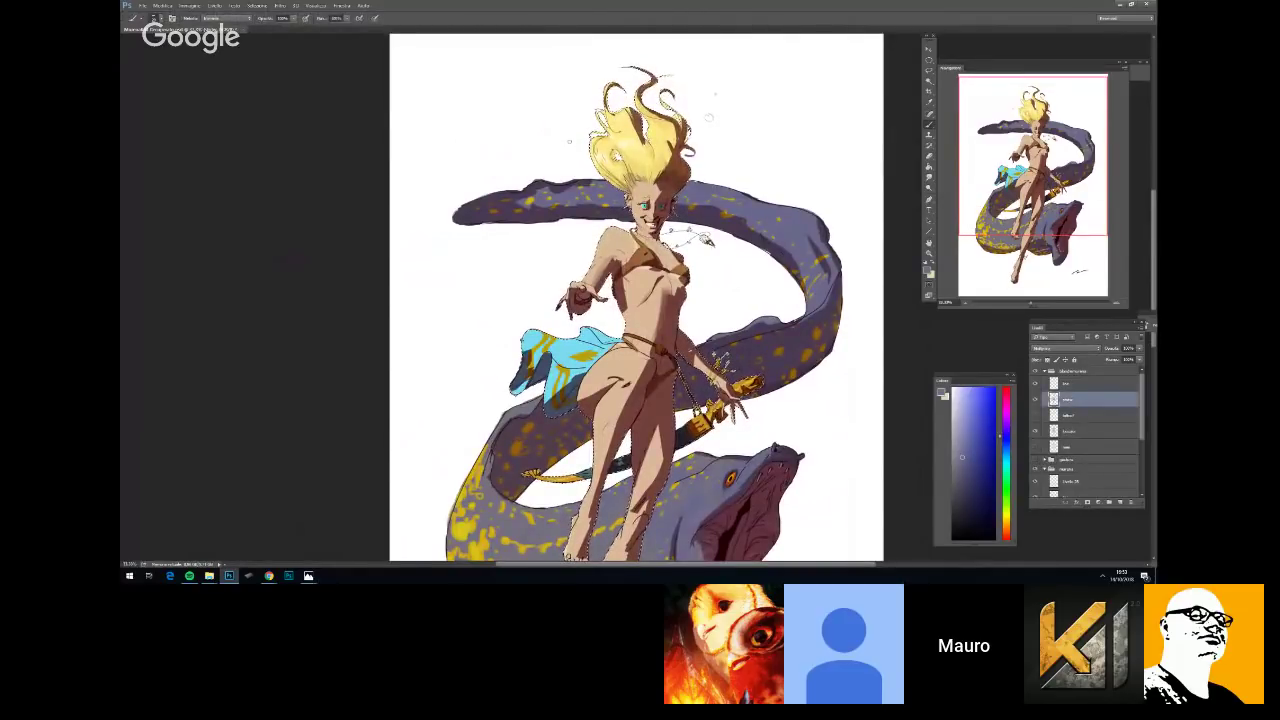
pyautogui.scroll(-2, 1085, 435)
pyautogui.click(1085, 489)
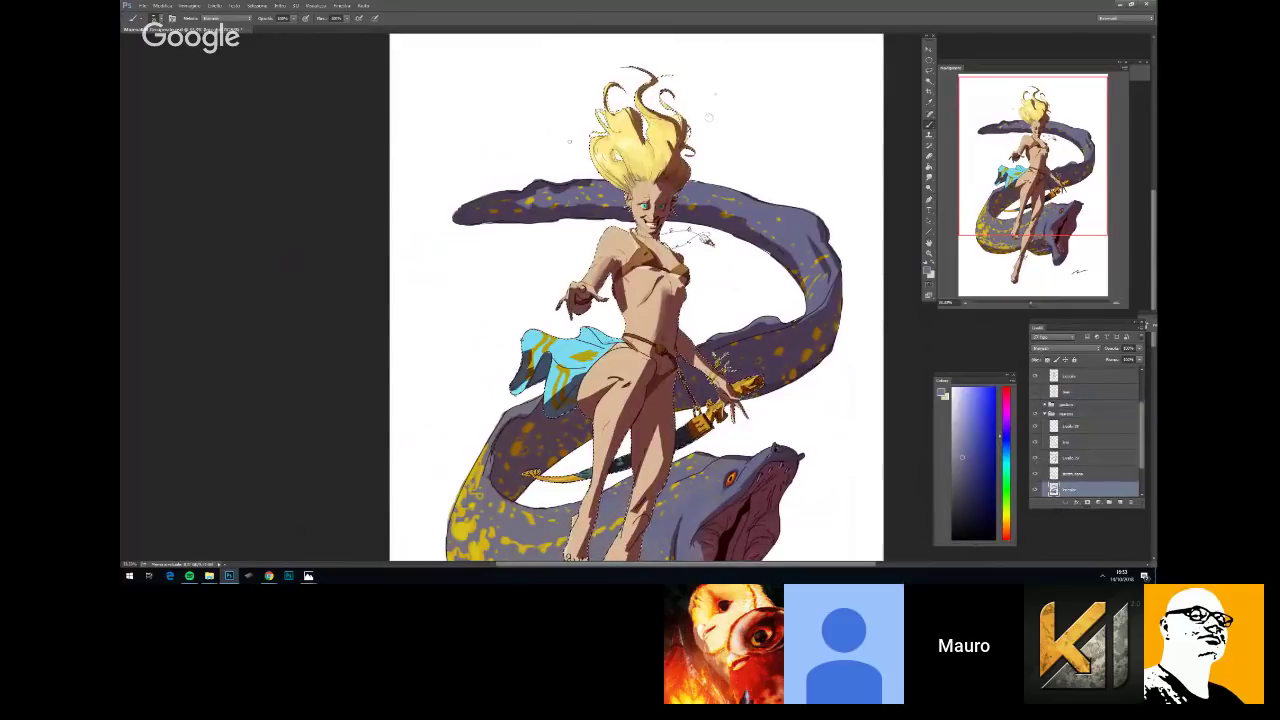
pyautogui.moveTo(1141, 441); pyautogui.dragTo(1143, 404)
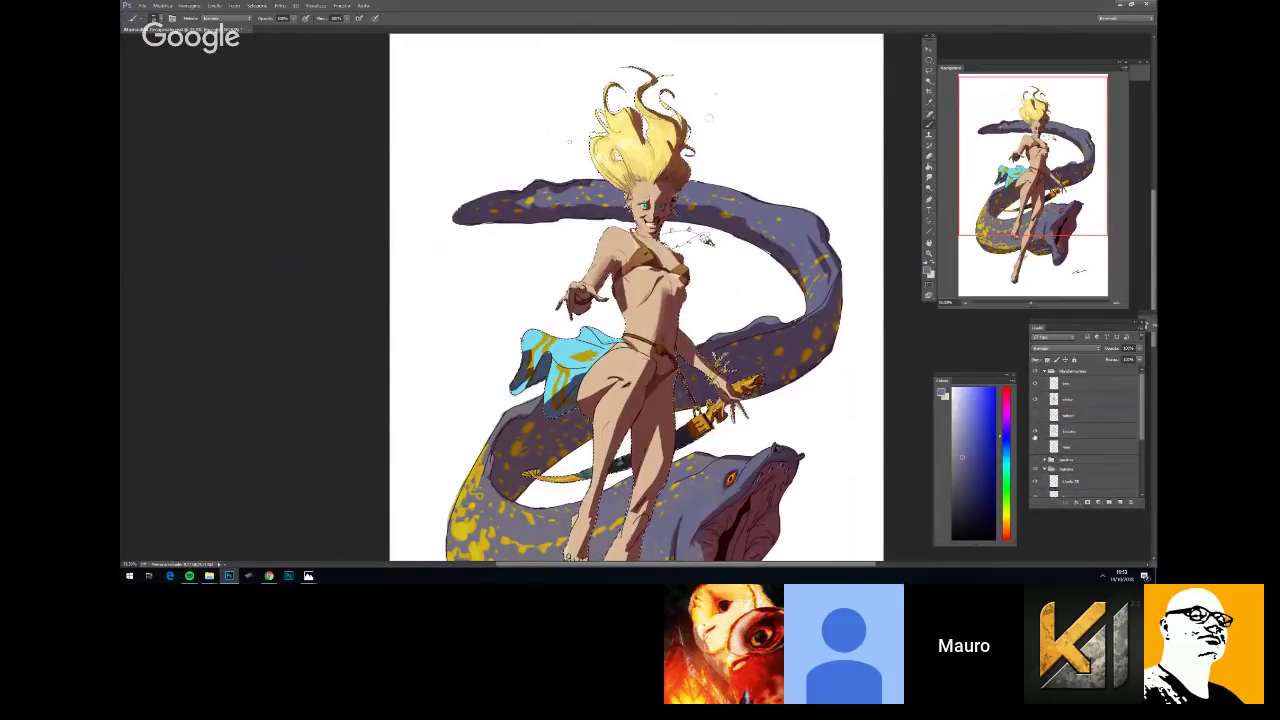
pyautogui.click(1036, 432)
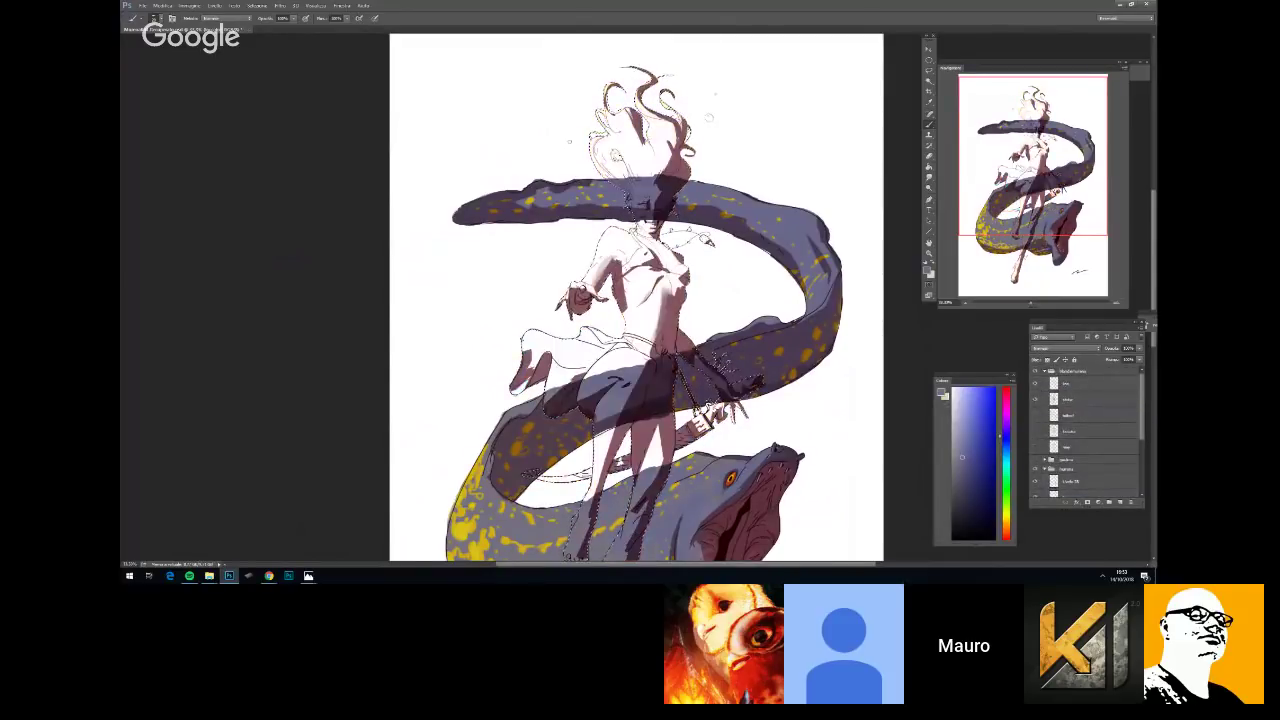
pyautogui.click(1037, 432)
# Ready the Brush with a muted reddish shadow colour and make the woman's Multiply shadow layer active
pyautogui.hotkey('ctrl', '+')
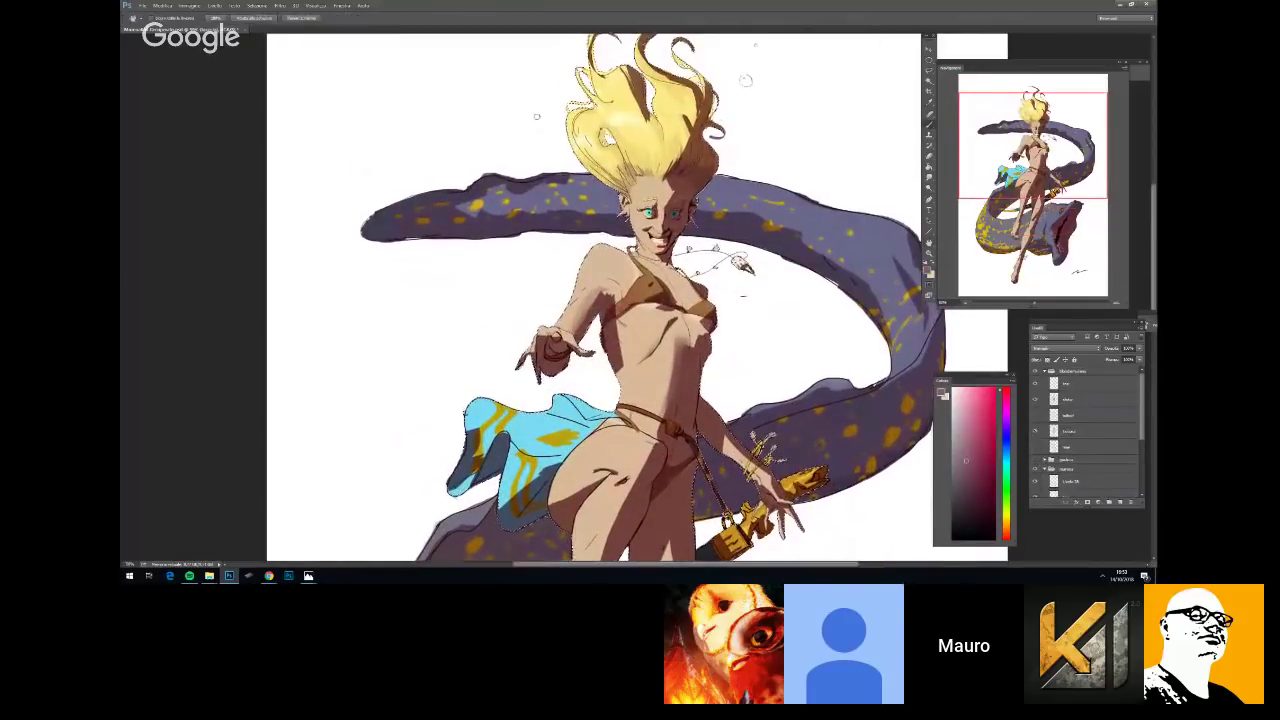
pyautogui.rightClick(746, 297)
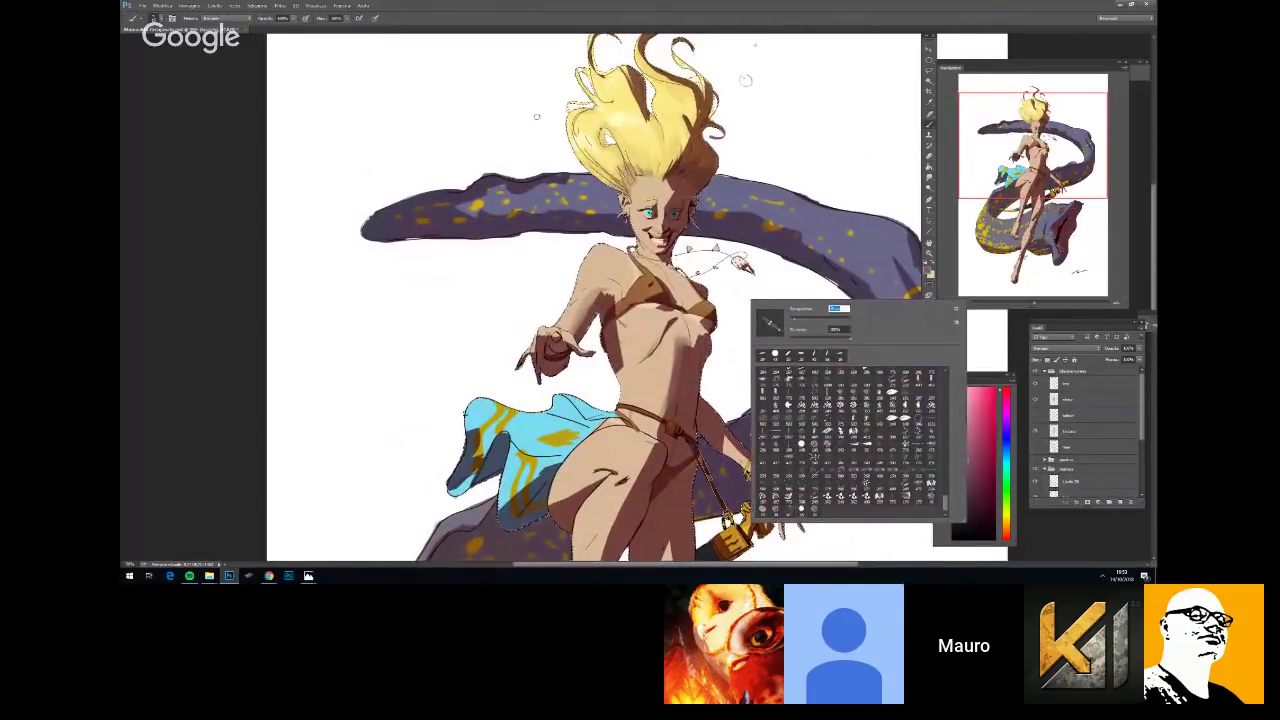
pyautogui.press('Return')
pyautogui.scroll(-3, 1085, 434)
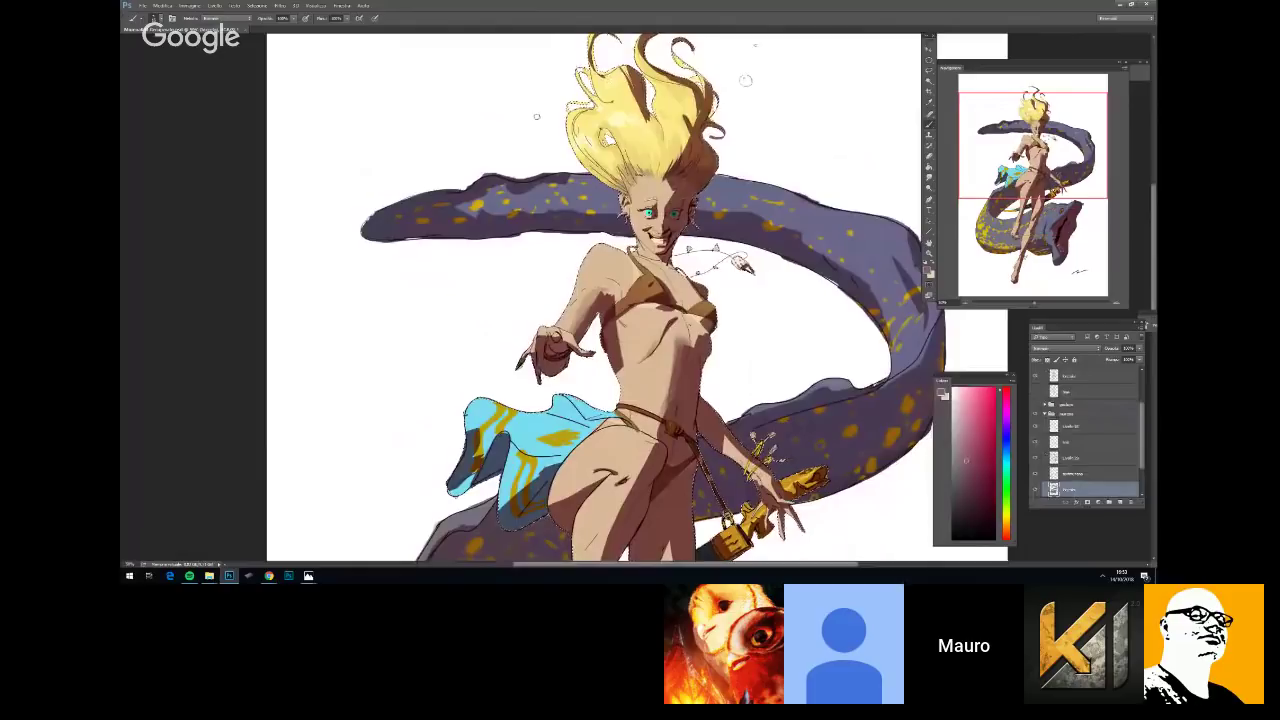
pyautogui.click(1080, 380)
pyautogui.moveTo(1141, 412); pyautogui.dragTo(1142, 385)
pyautogui.click(1105, 394)
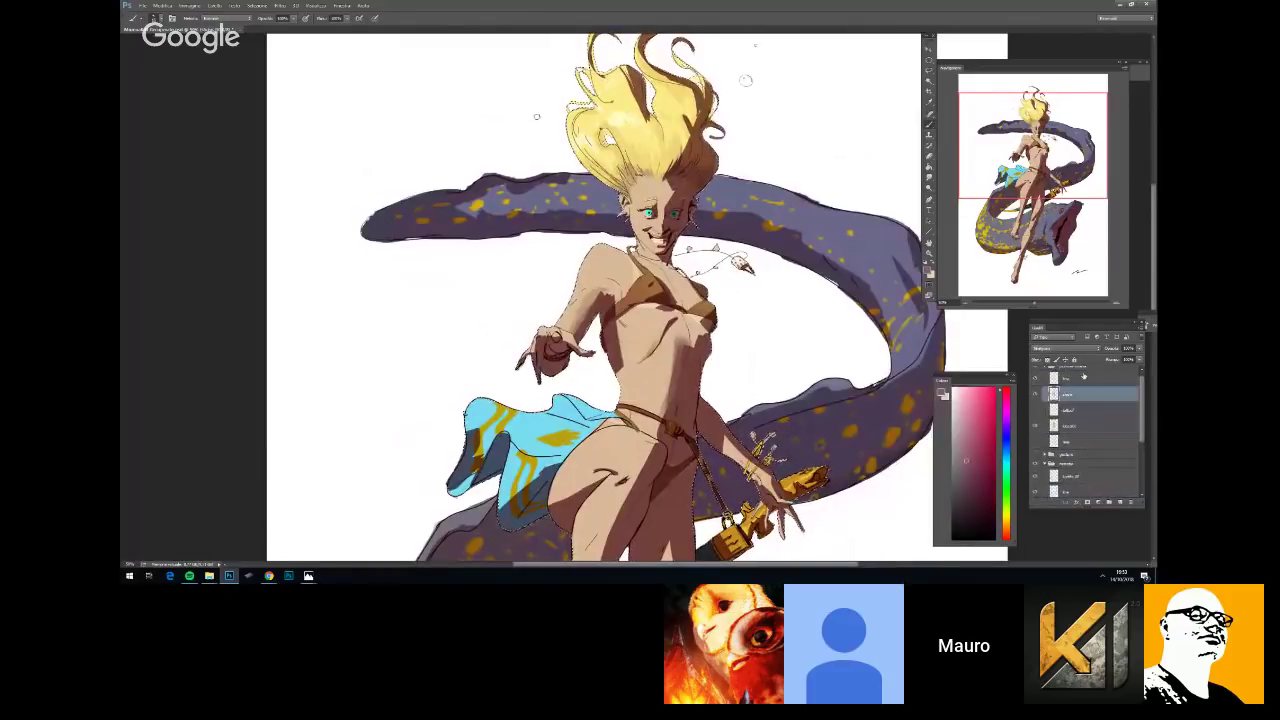
# Check the Brush tip and size for shadow work around the woman's head and shoulders
pyautogui.scroll(3, 536, 116)
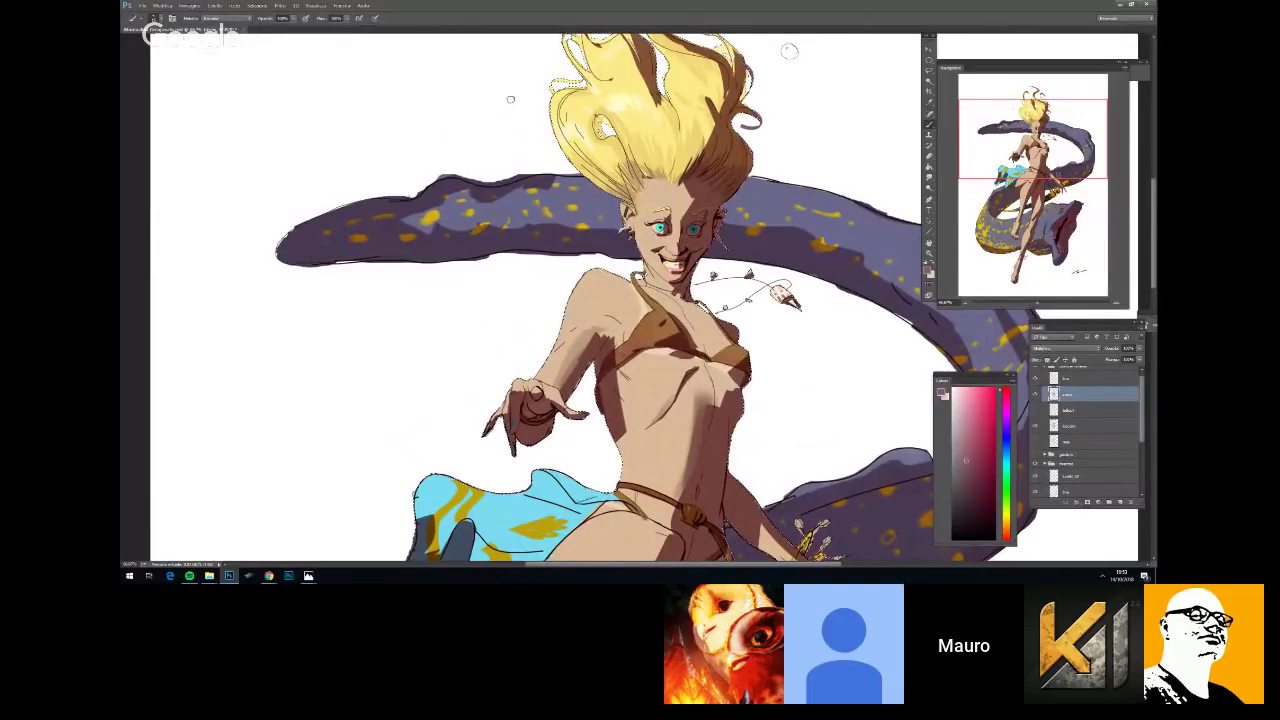
pyautogui.hotkey('ctrl', '-')
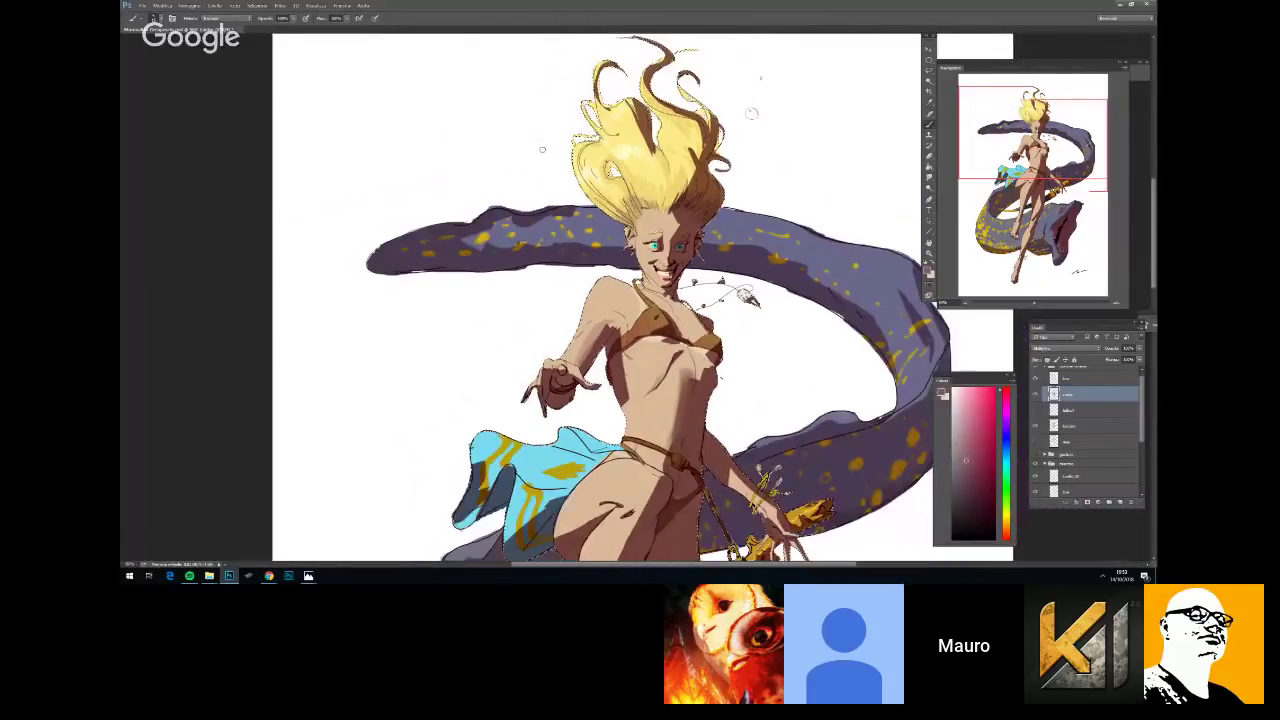
pyautogui.hotkey('ctrl', '+')
pyautogui.rightClick(834, 301)
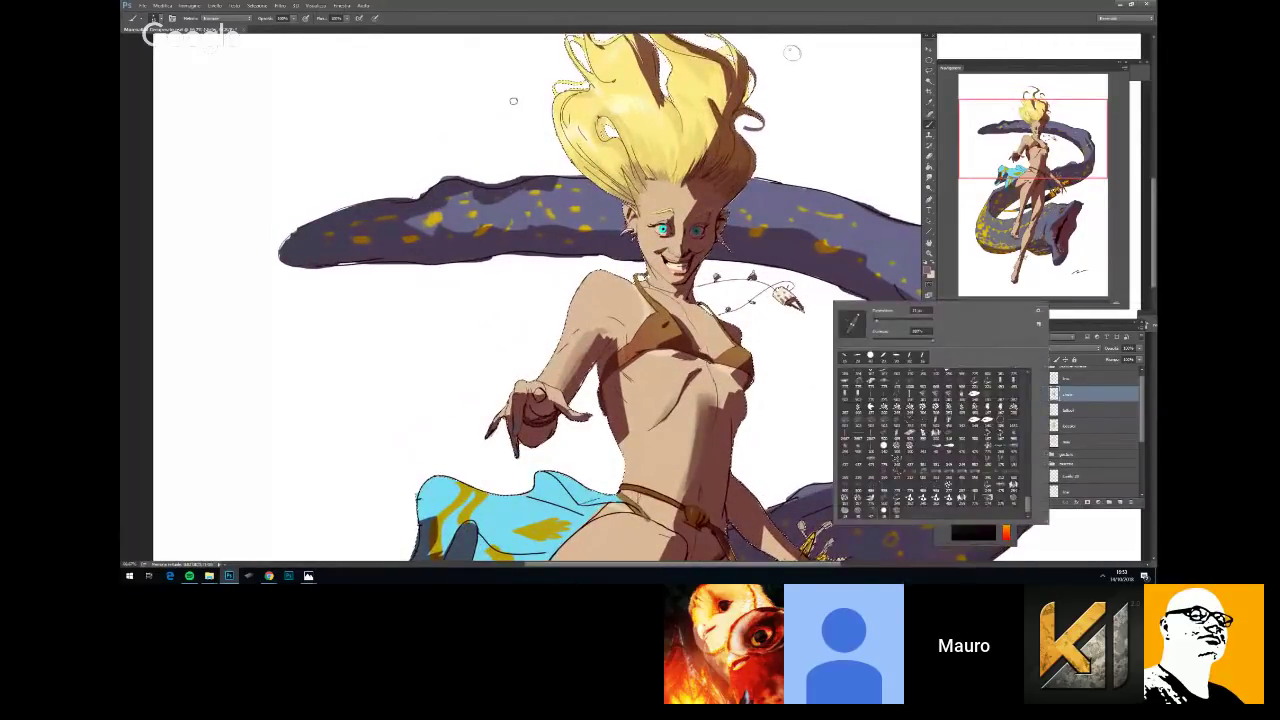
pyautogui.press('Escape')
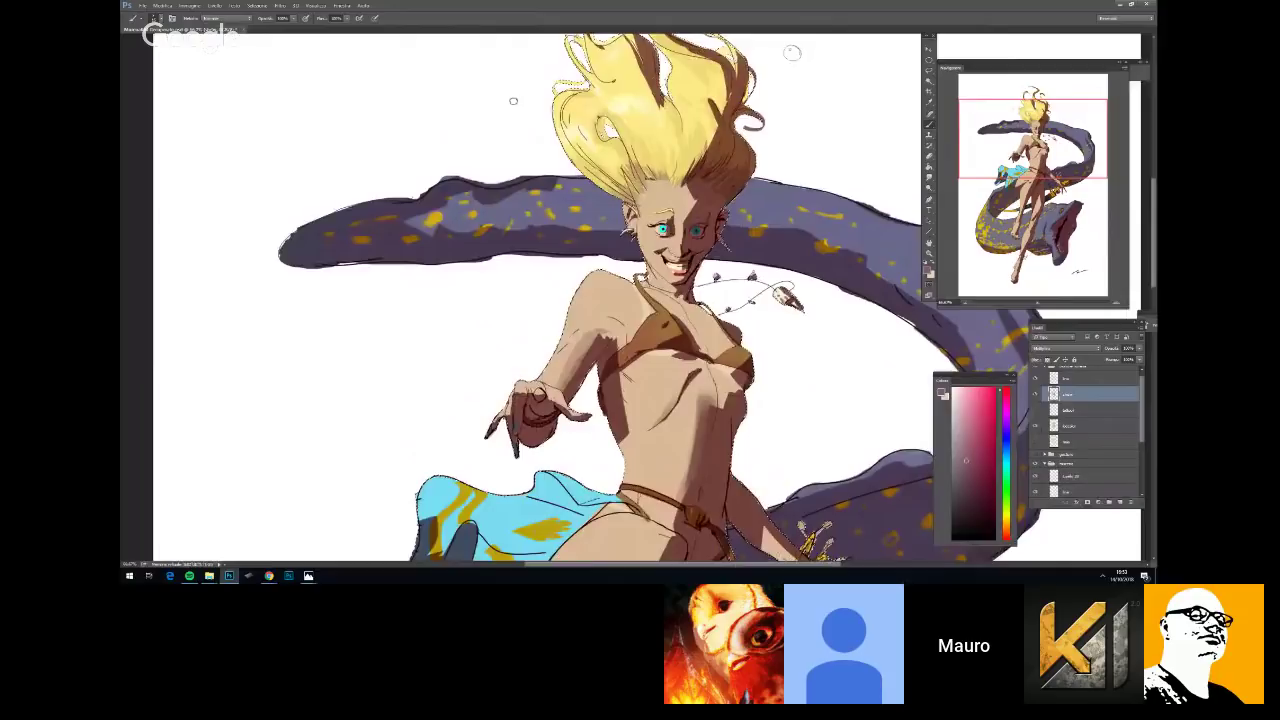
pyautogui.press('space')
pyautogui.moveTo(787, 291)
pyautogui.mouseDown()
pyautogui.moveTo(938, 273)
pyautogui.moveTo(792, 296)
pyautogui.moveTo(775, 360)
pyautogui.mouseUp()
pyautogui.hotkey('ctrl', '+')
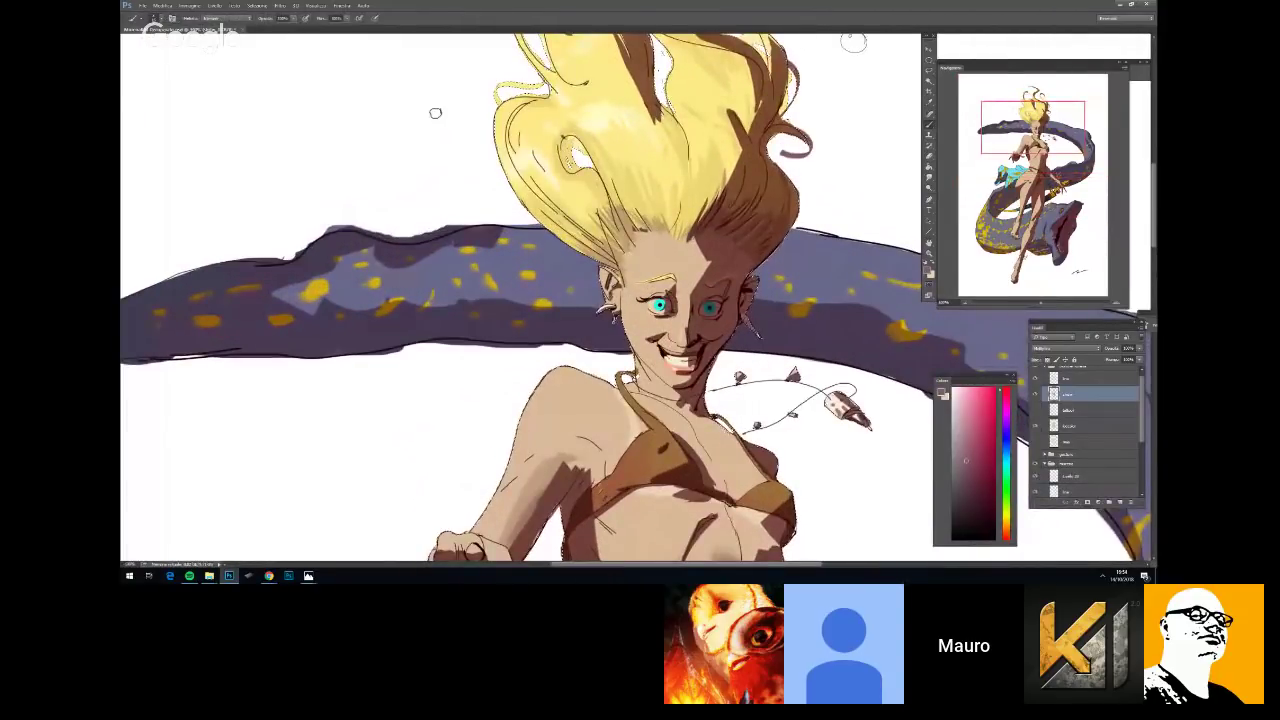
# Touch up the shadows around the woman's face and hairline with the Eraser and Brush
pyautogui.press('e')
pyautogui.rightClick(617, 291)
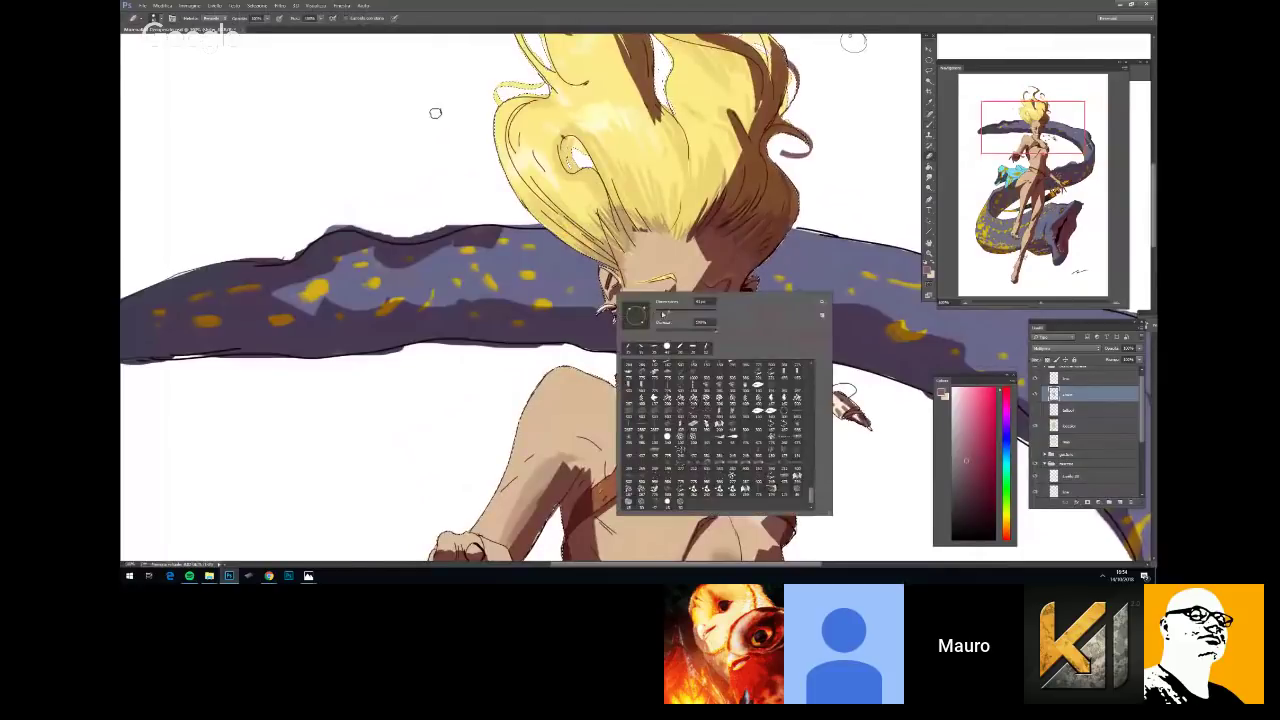
pyautogui.press('Escape')
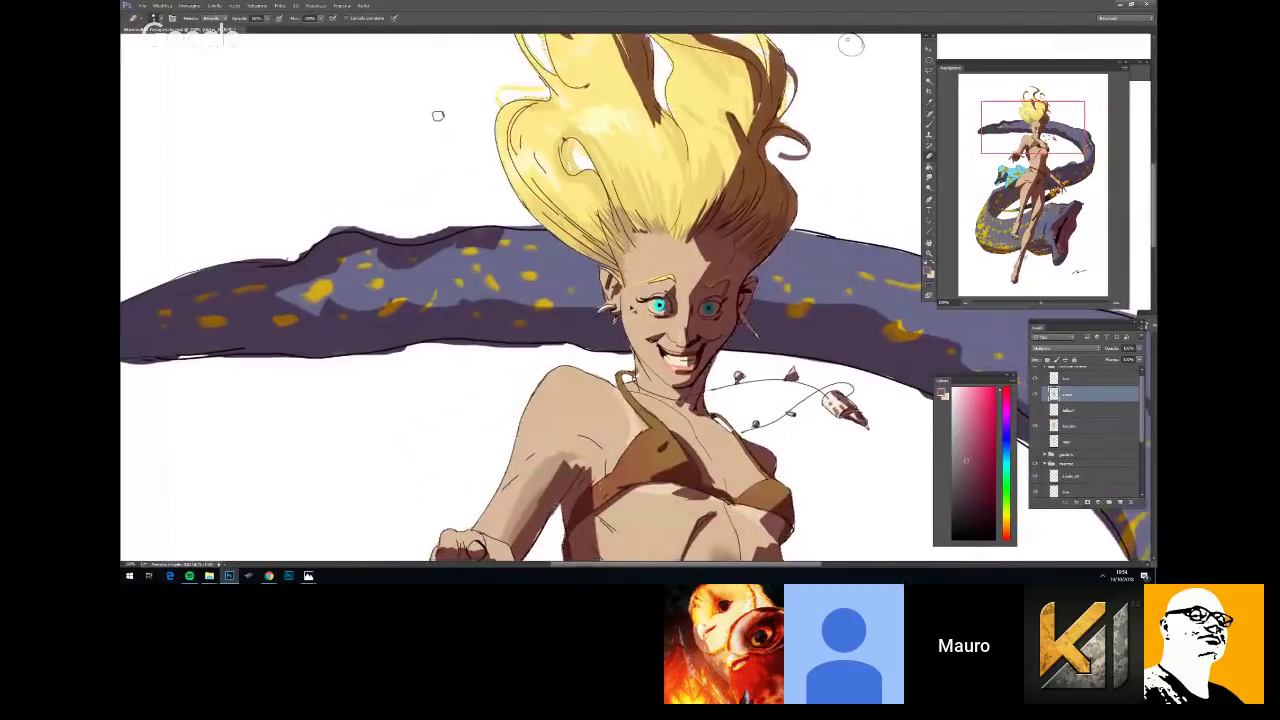
pyautogui.scroll(-3, 635, 300)
pyautogui.scroll(3, 637, 292)
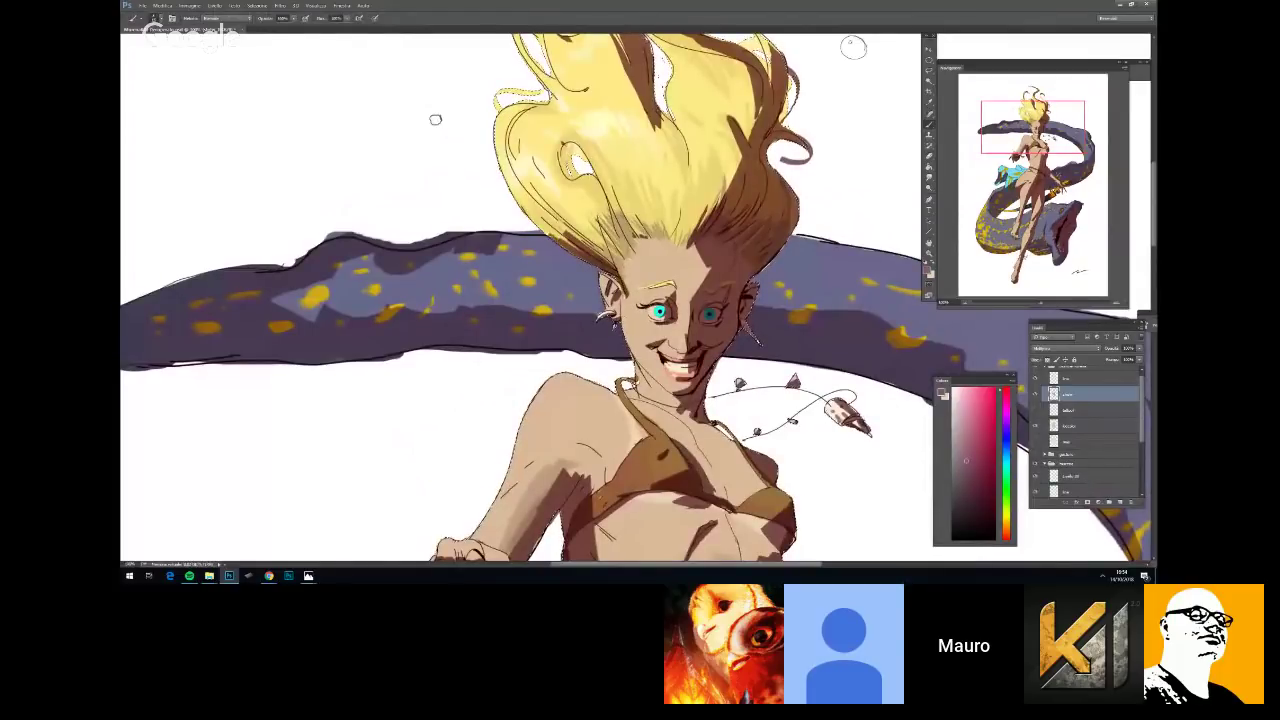
pyautogui.hotkey('ctrl', '-')
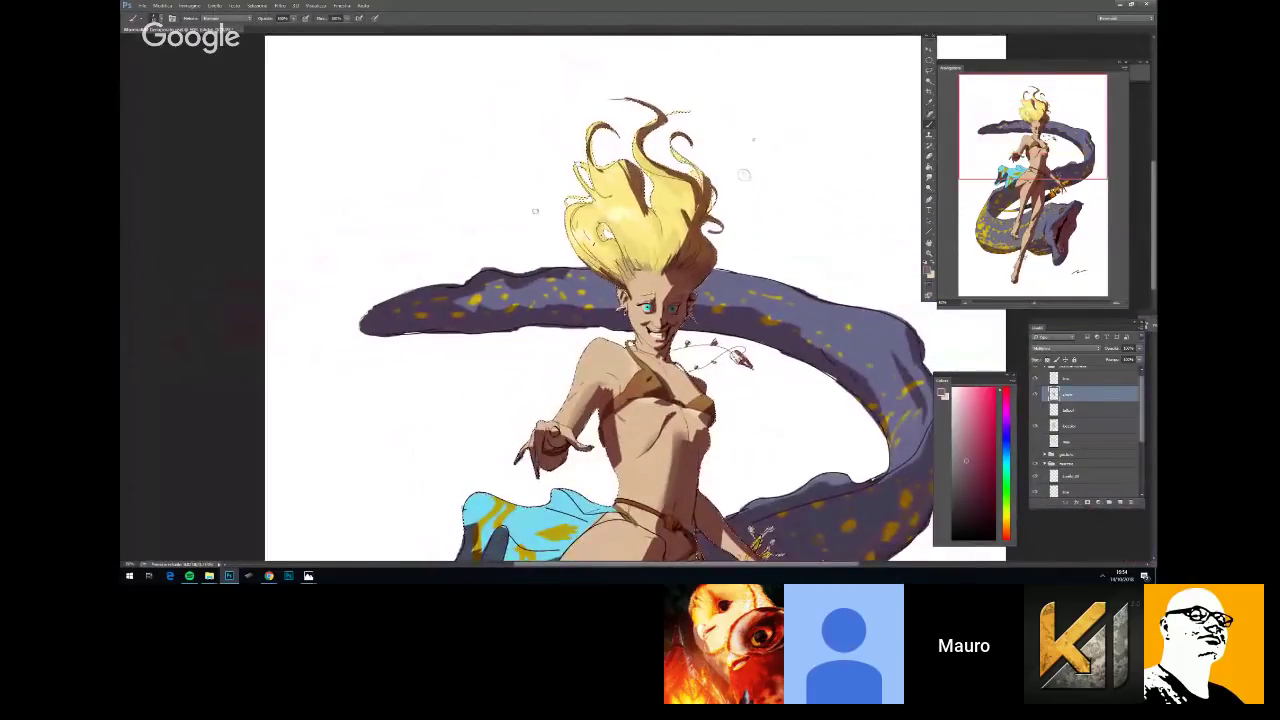
# Refine the dark shadow over the shaded side of the woman's hair with the Brush and Eraser
pyautogui.hotkey('ctrl', '+')
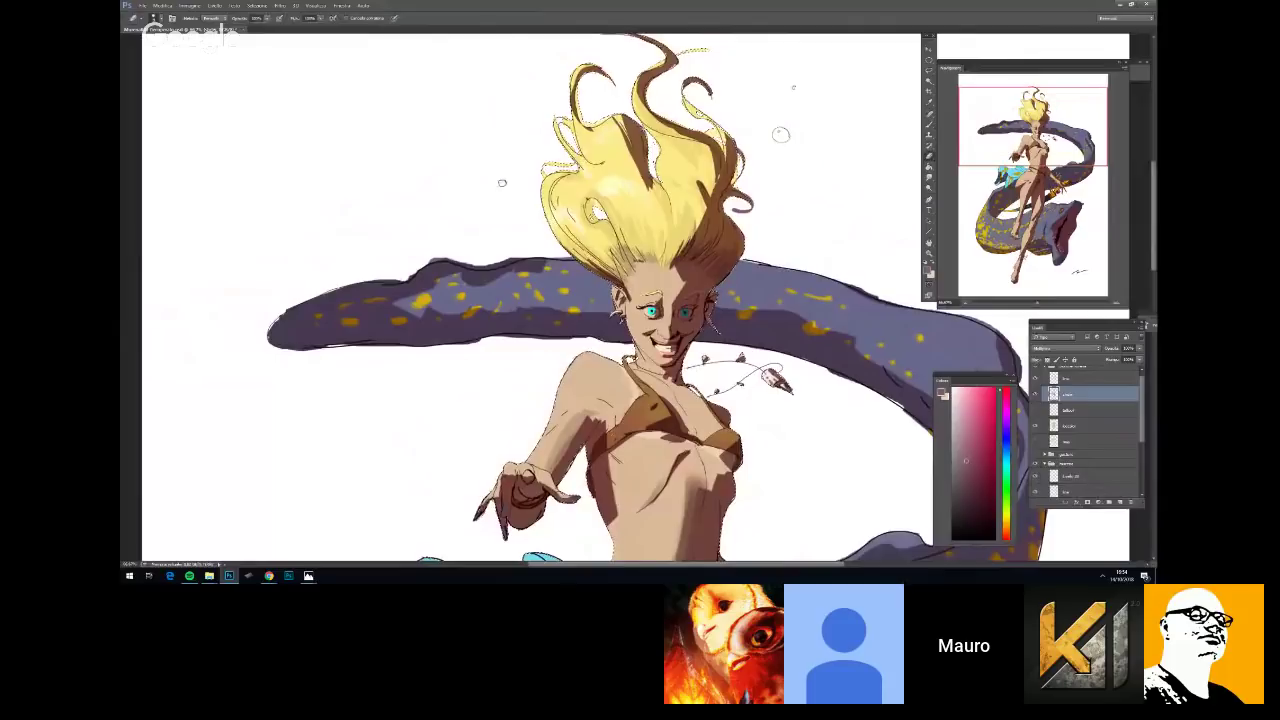
pyautogui.press('e')
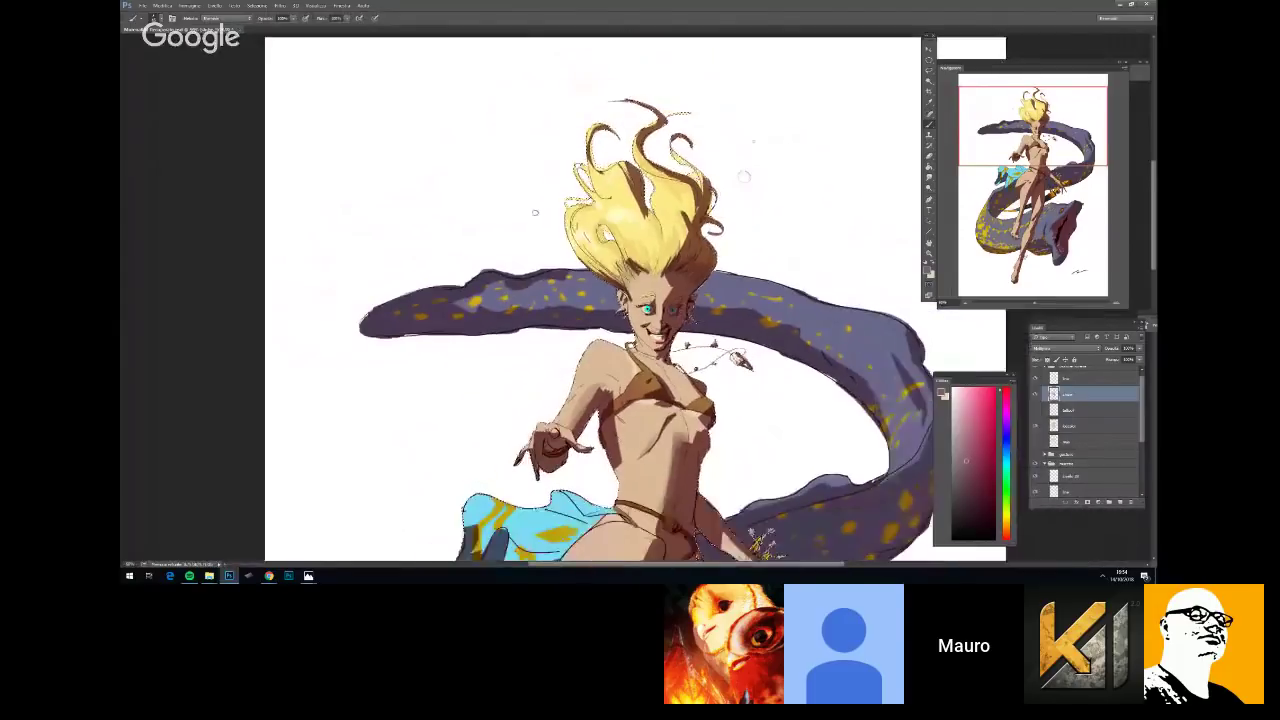
pyautogui.rightClick(706, 266)
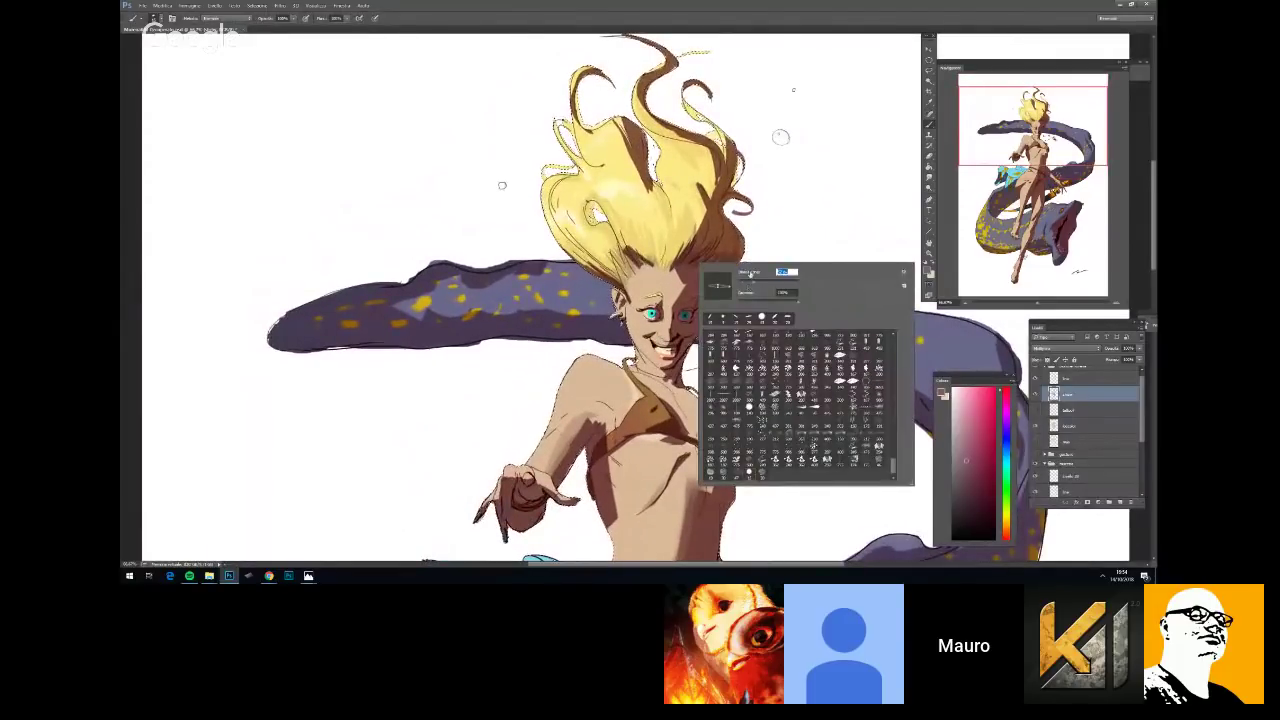
pyautogui.press('Return')
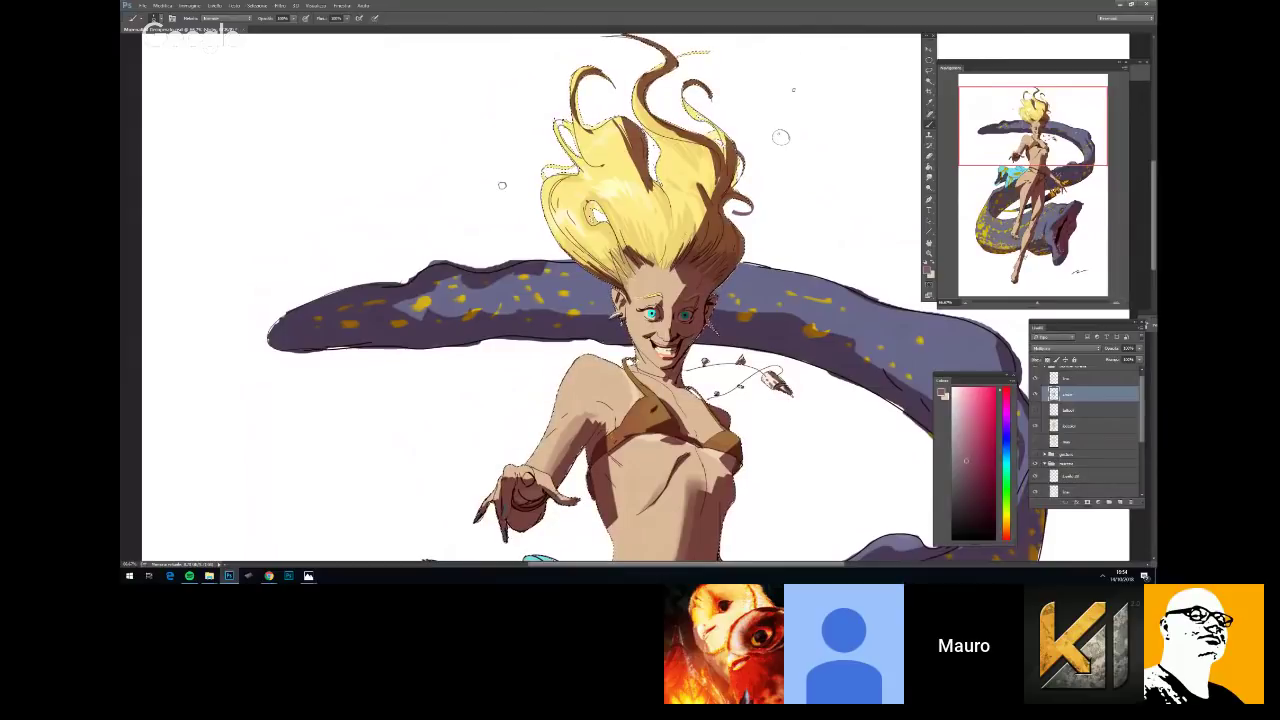
pyautogui.rightClick(748, 244)
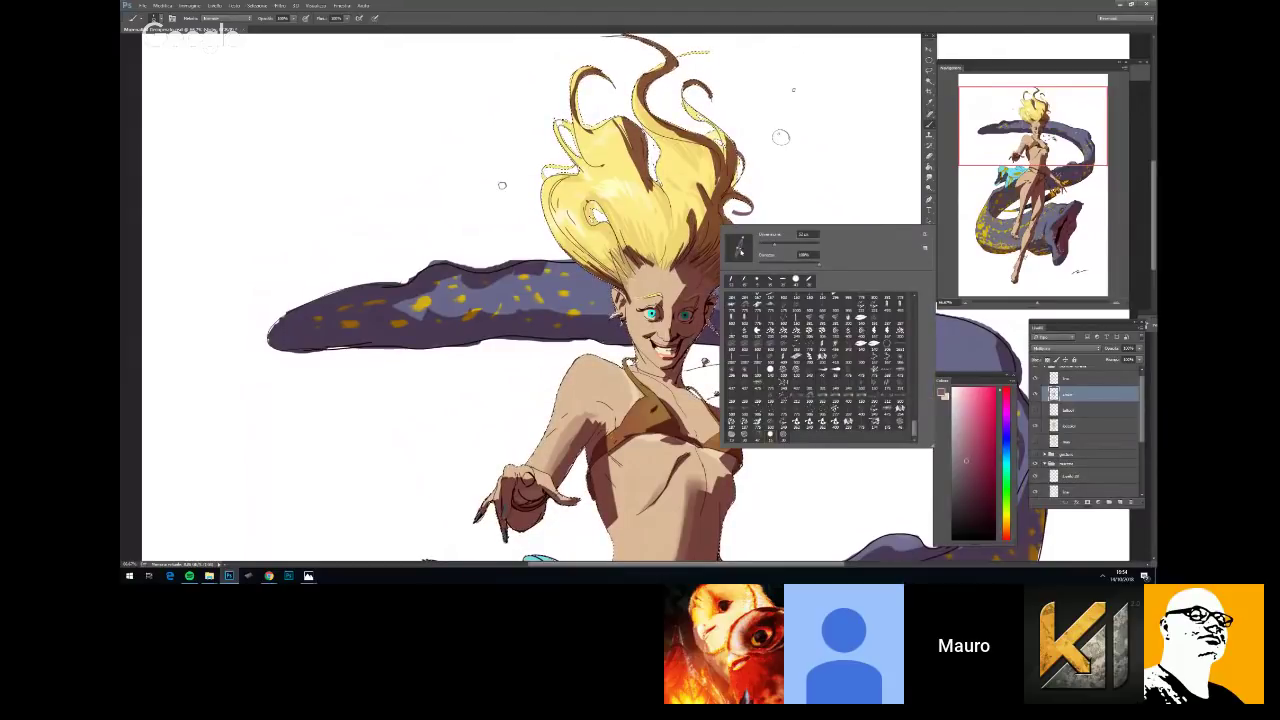
pyautogui.press('Return')
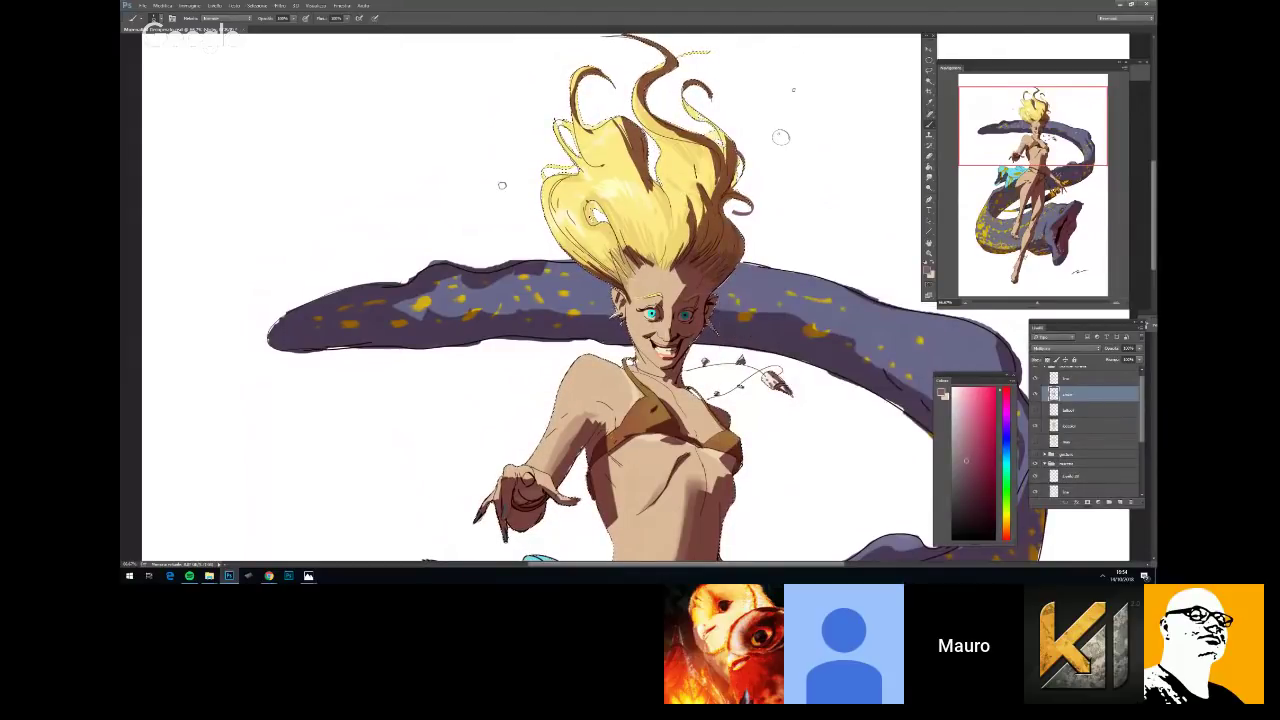
# Adjust the Brush tip and size for fine shadow strands in the woman's hair
pyautogui.rightClick(780, 137)
pyautogui.press('Escape')
pyautogui.rightClick(750, 232)
pyautogui.click(771, 222)
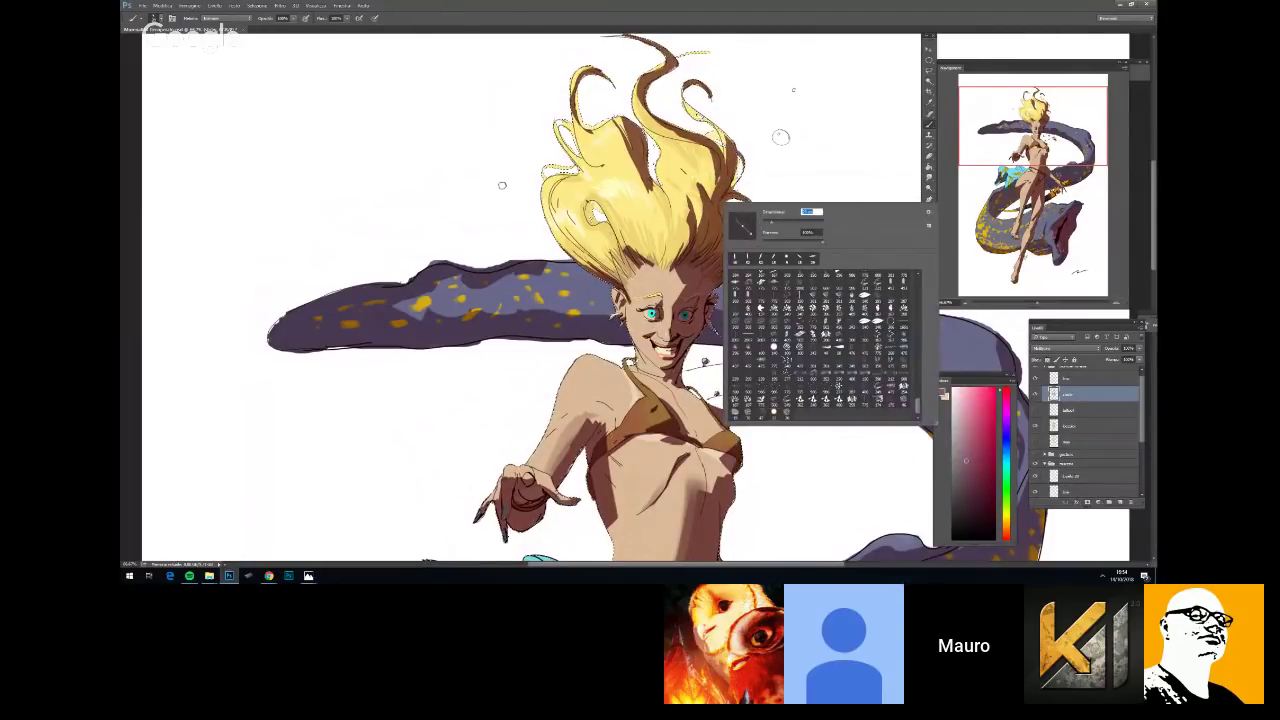
pyautogui.press('Return')
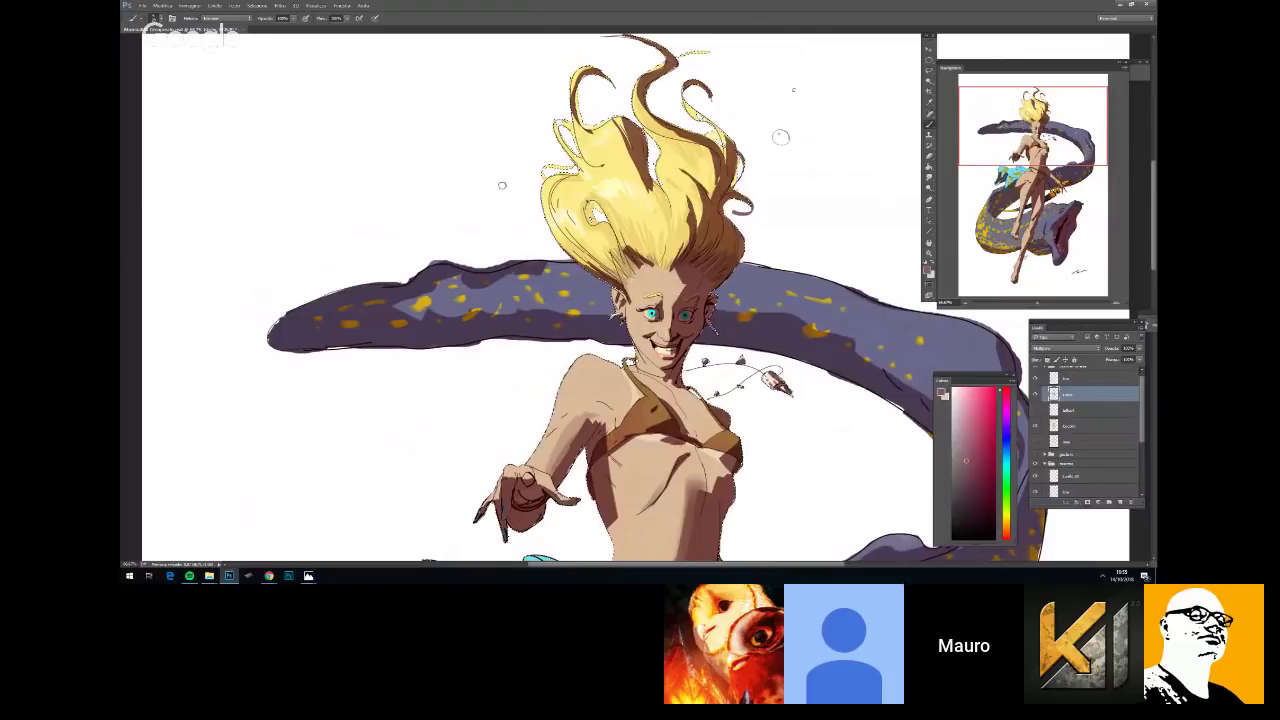
# Add dark shadow strands along the shaded edge of the woman's hair, alternating between the Brush and the Eraser
pyautogui.press('e')
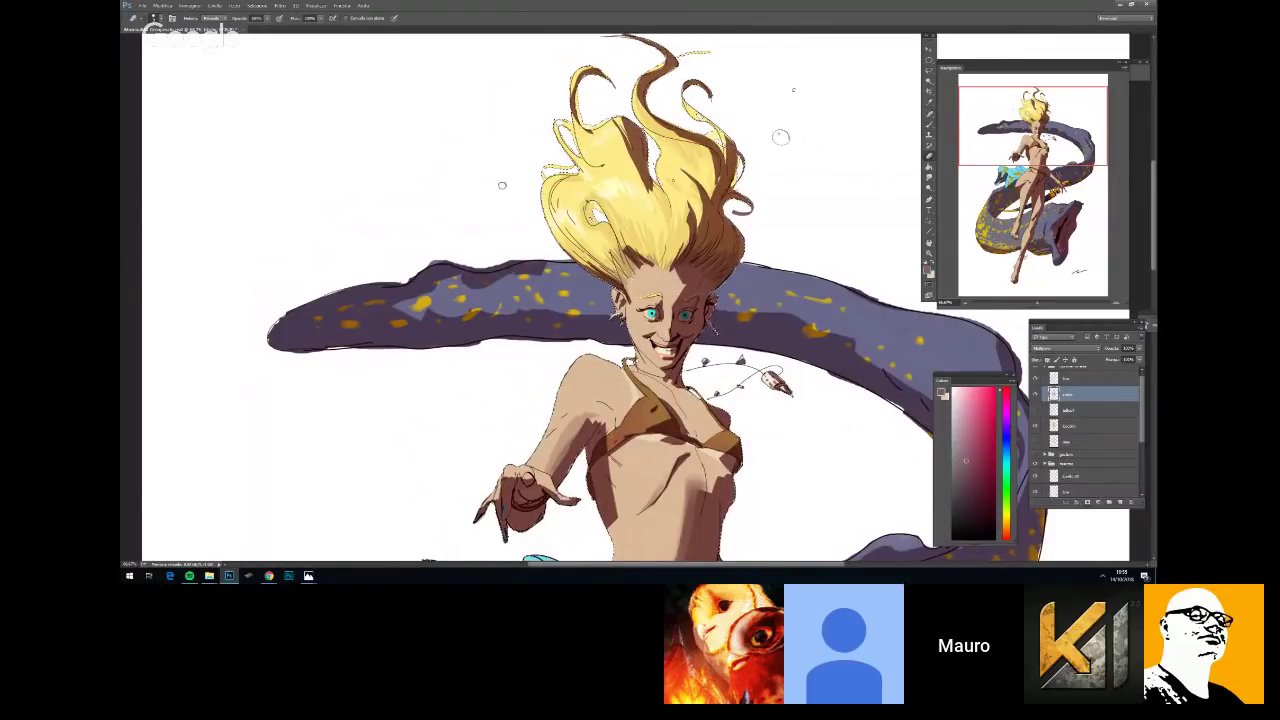
pyautogui.hotkey('ctrl', '-')
pyautogui.hotkey('ctrl', '+')
pyautogui.moveTo(673, 180); pyautogui.dragTo(634, 250)
pyautogui.press('b')
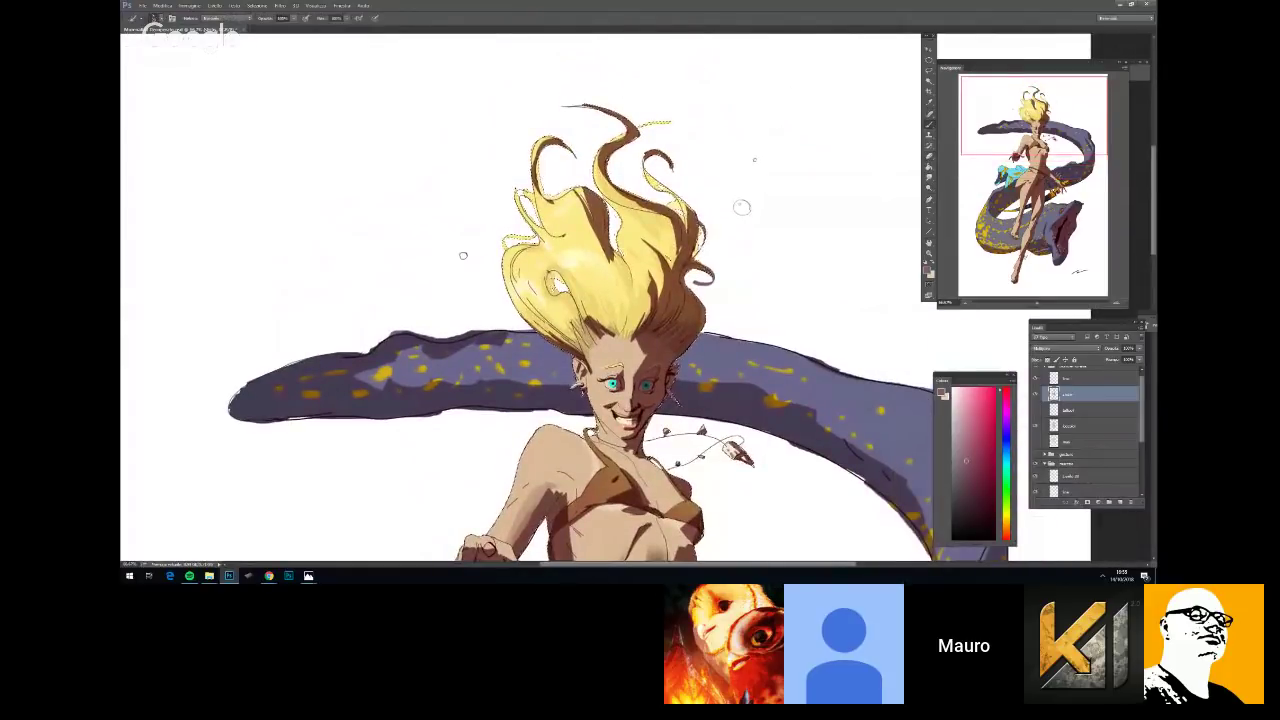
pyautogui.rightClick(731, 256)
pyautogui.press('Escape')
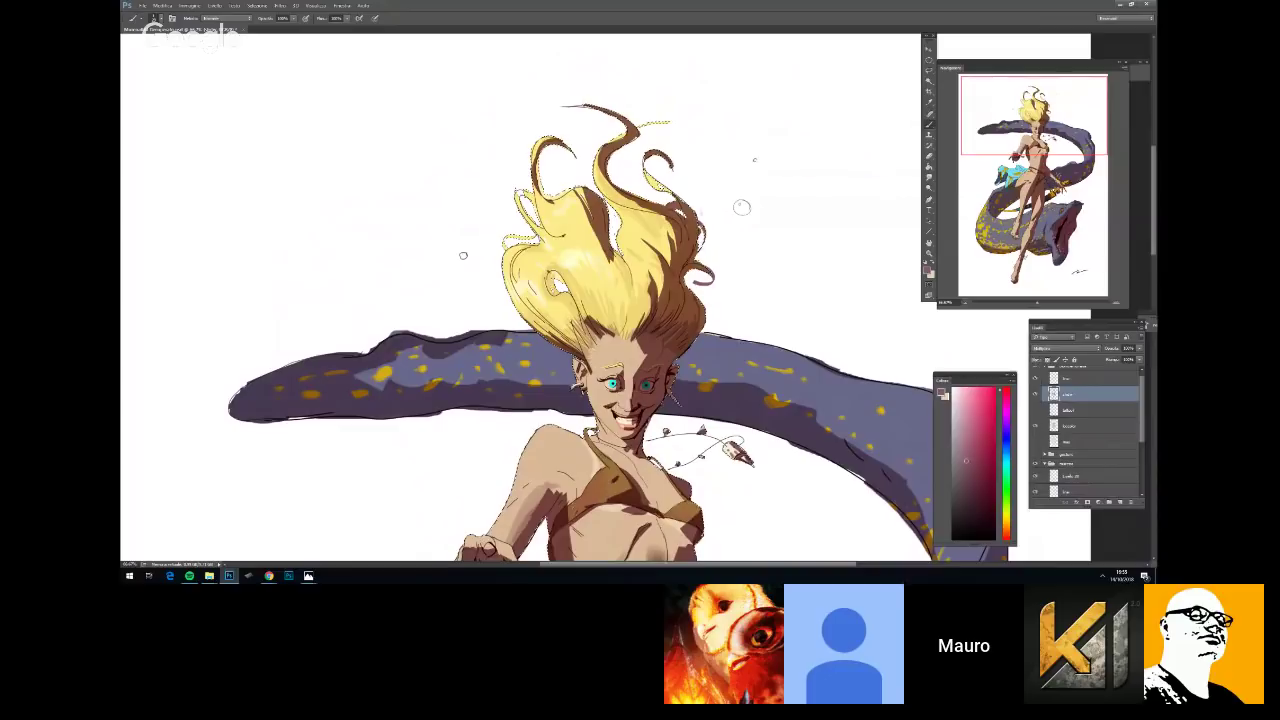
pyautogui.hotkey('ctrl', '-')
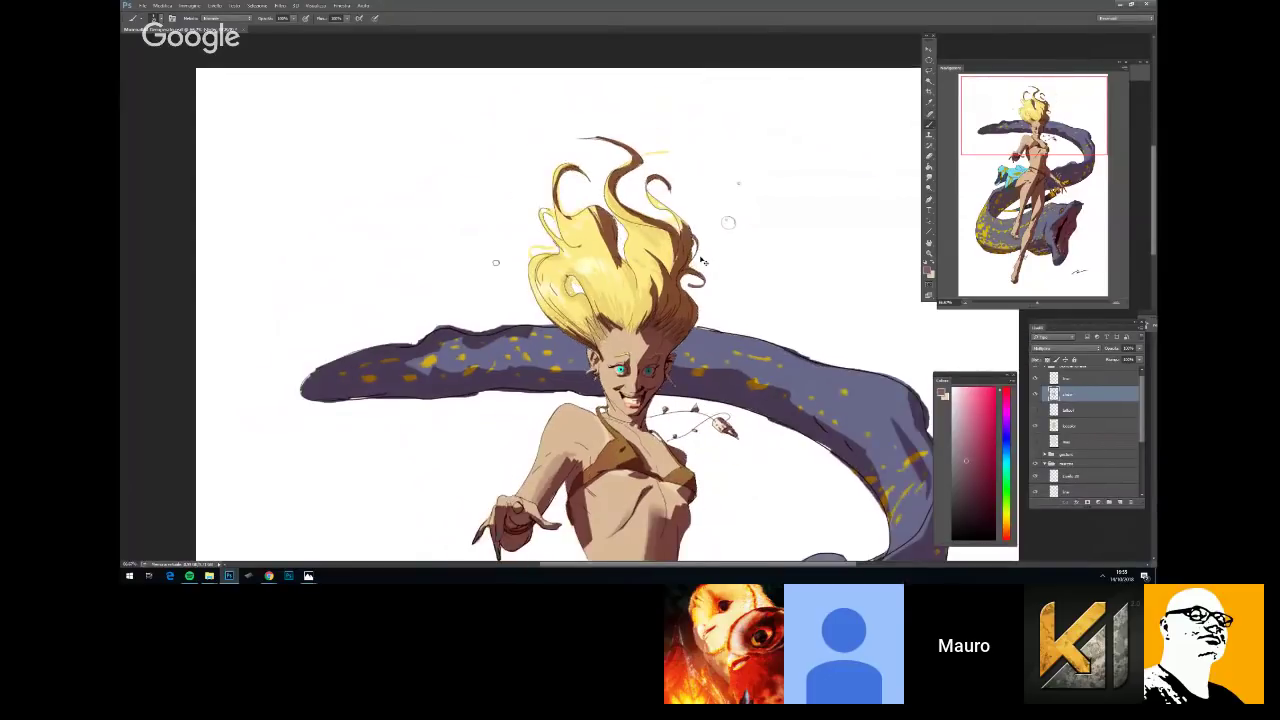
pyautogui.hotkey('ctrl', '-')
pyautogui.hotkey('ctrl', '+')
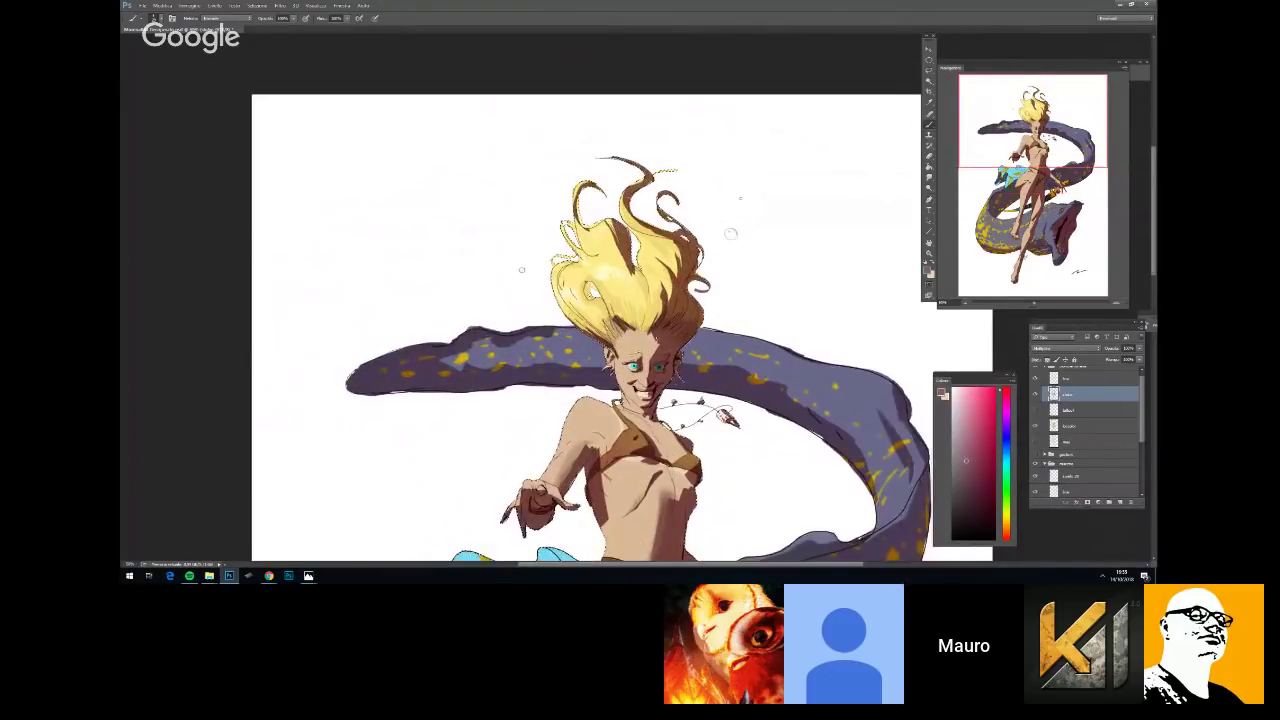
pyautogui.press('e')
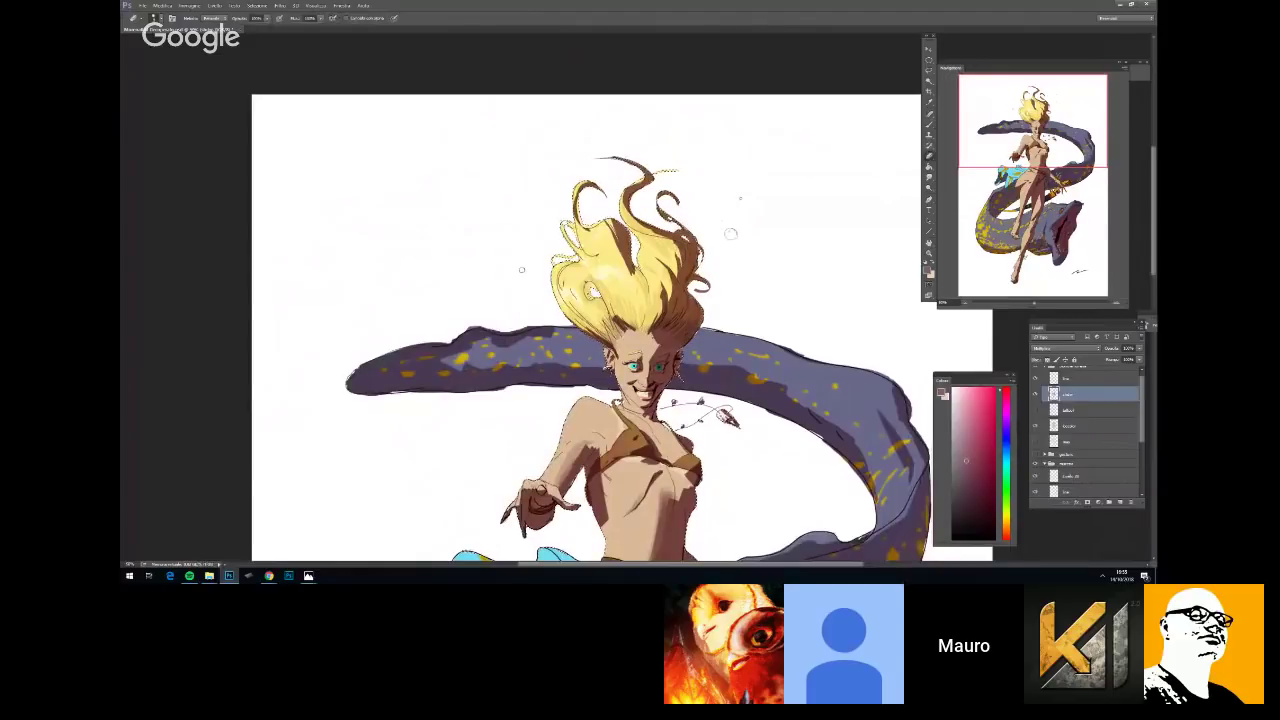
pyautogui.hotkey('ctrl', '-')
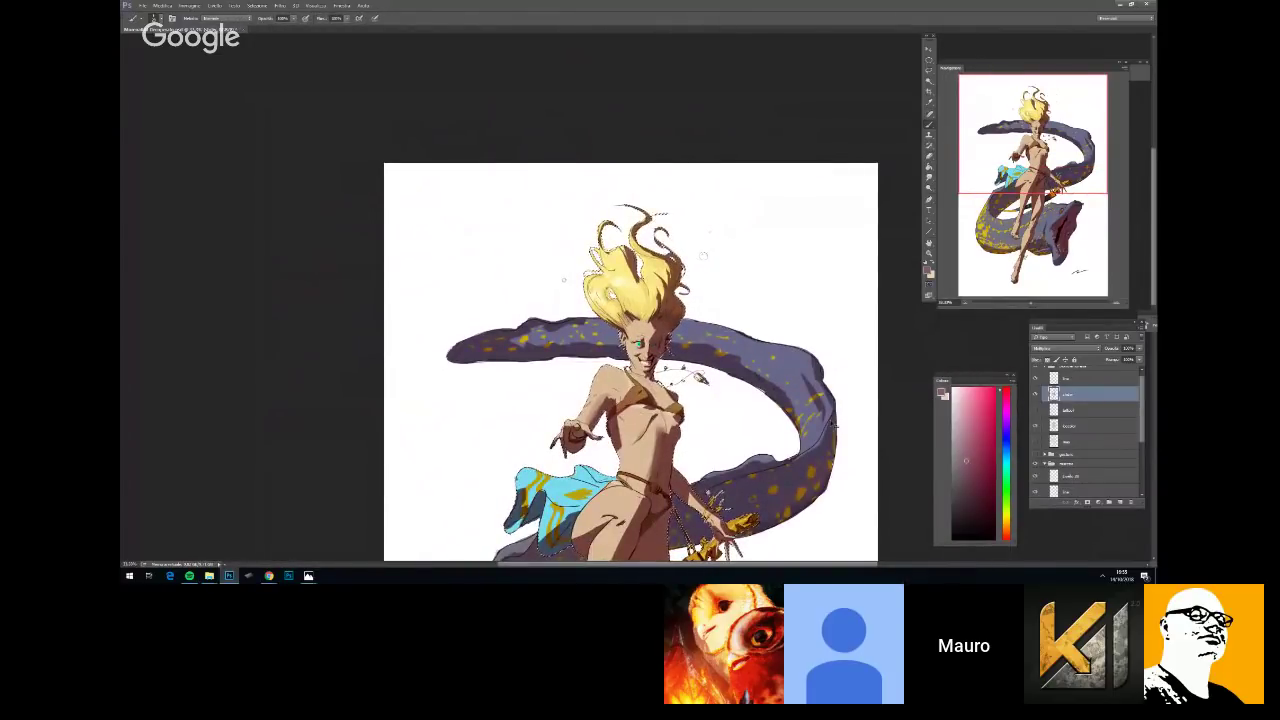
# Clear the selection and paint dark and lighter mauve test swatches on the blank canvas beside the woman's hair
pyautogui.hotkey('ctrl', 'd')
pyautogui.moveTo(752, 290); pyautogui.dragTo(742, 299)
pyautogui.hotkey('ctrl', '+')
pyautogui.hotkey('ctrl', '+')
pyautogui.hotkey('ctrl', '+')
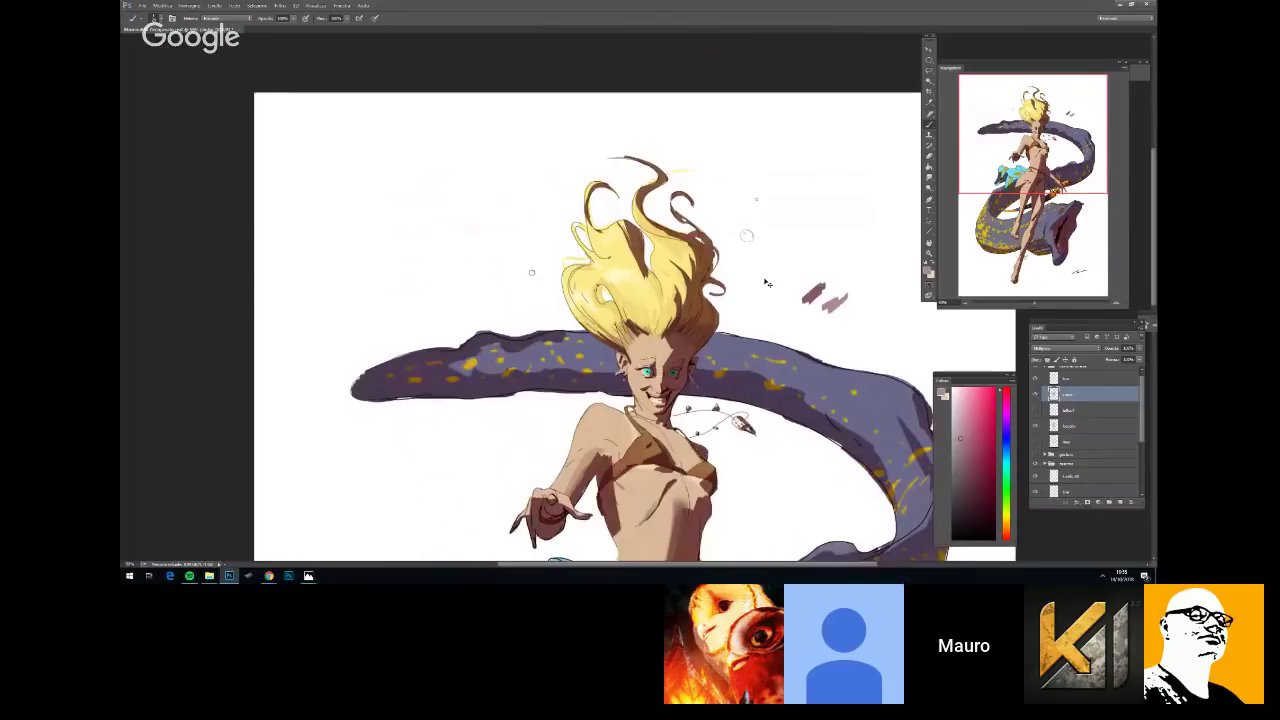
# Extend the light mauve test swatch and paint lighter shadow strokes on the woman's forehead and face
pyautogui.moveTo(668, 366); pyautogui.dragTo(684, 372)
pyautogui.moveTo(884, 298); pyautogui.dragTo(890, 316)
pyautogui.moveTo(670, 356); pyautogui.dragTo(666, 388)
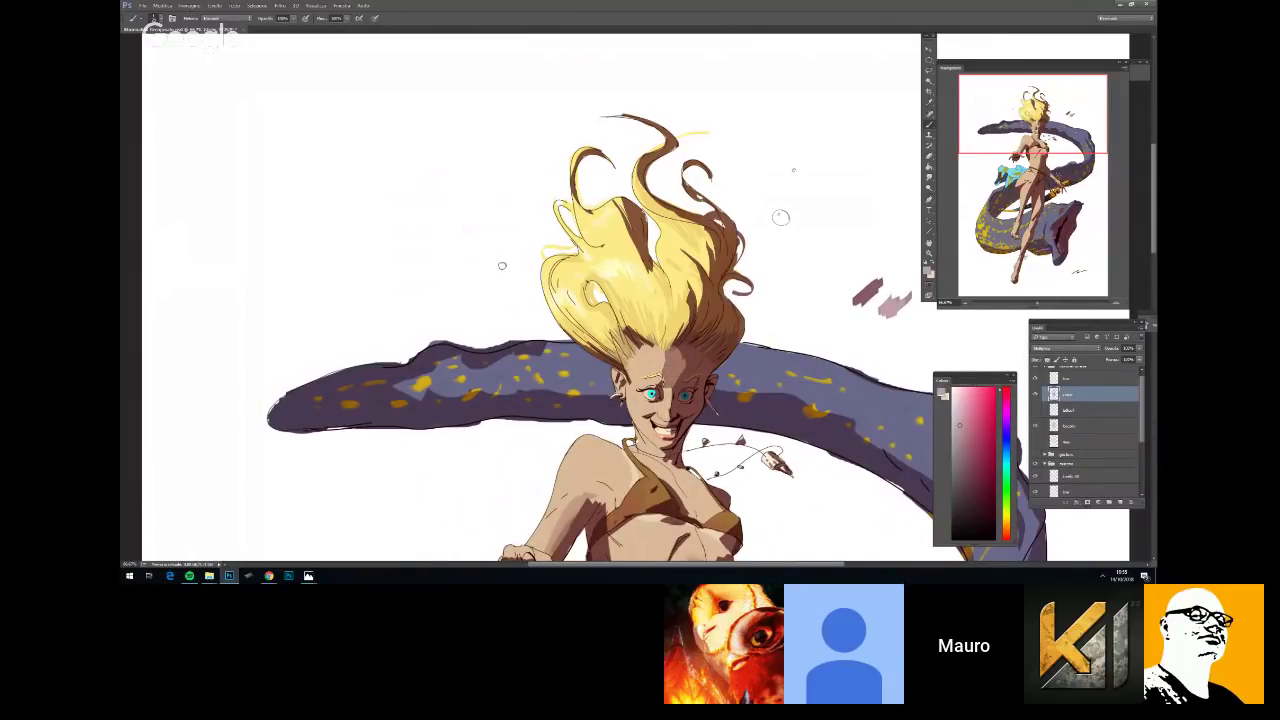
# Switch the Brush to a round tip and check its size for the lighter hair shadows
pyautogui.hotkey('ctrl', '-')
pyautogui.rightClick(729, 319)
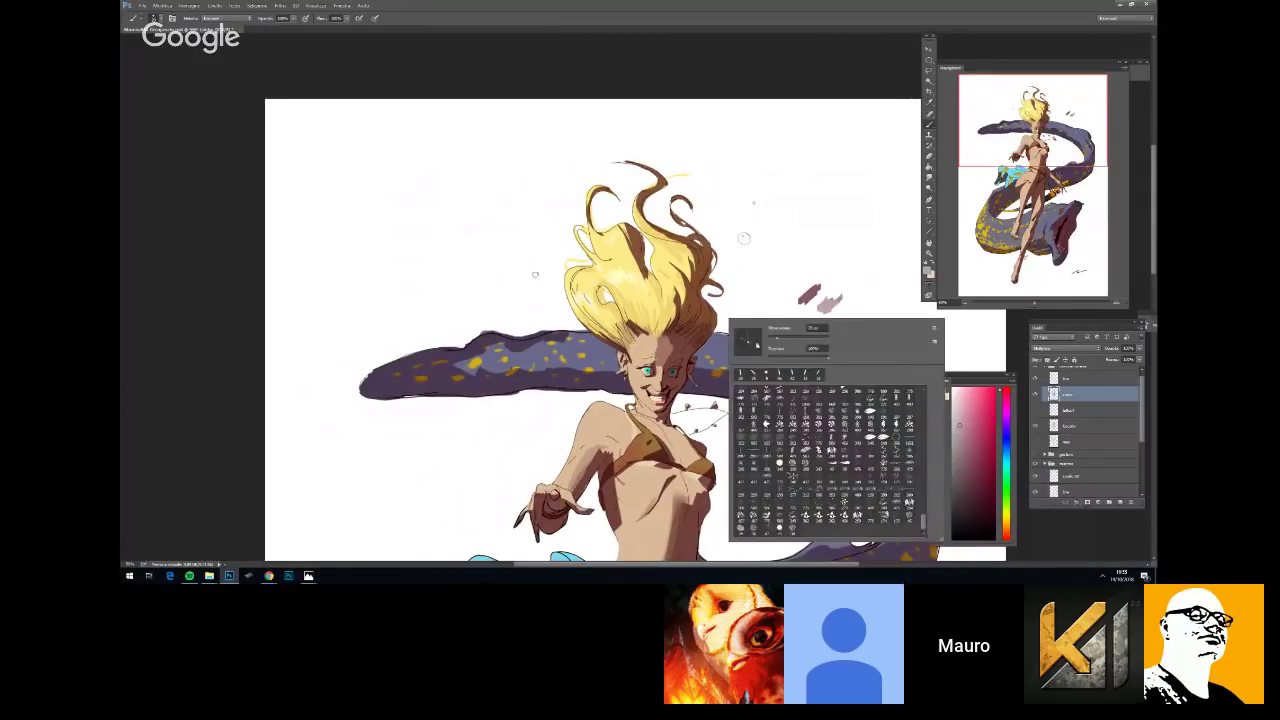
pyautogui.press('Return')
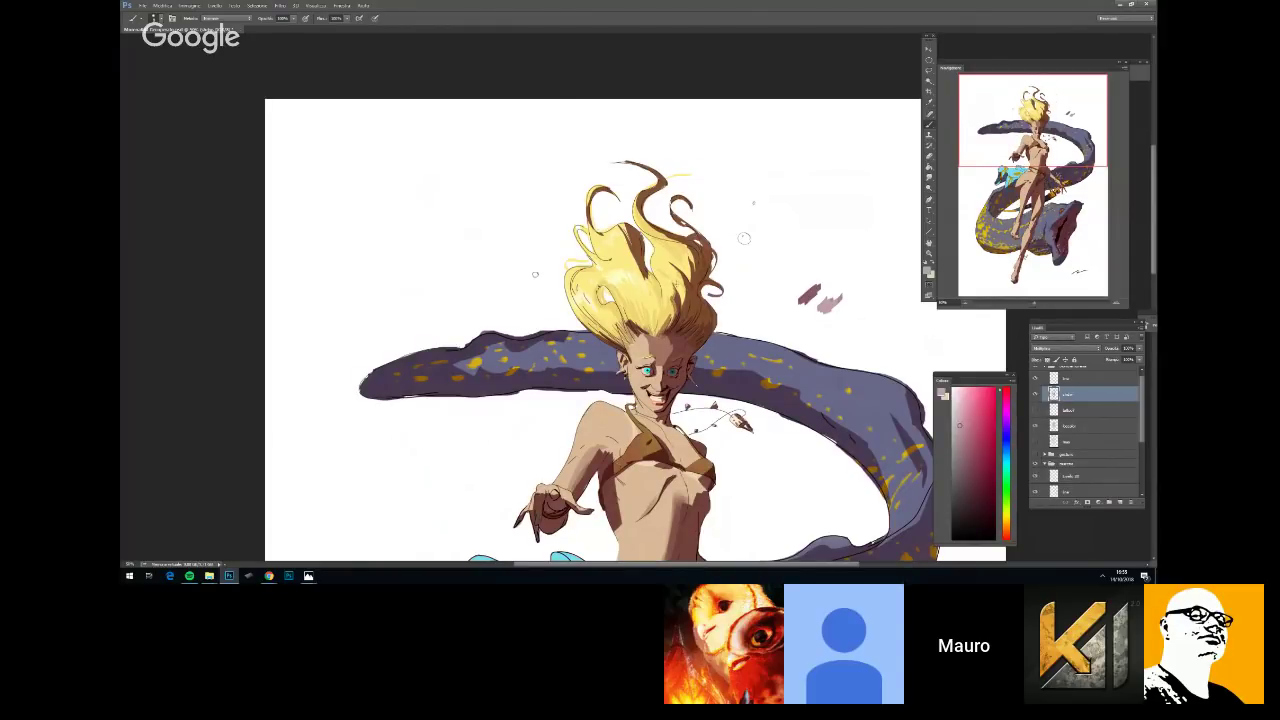
pyautogui.rightClick(744, 238)
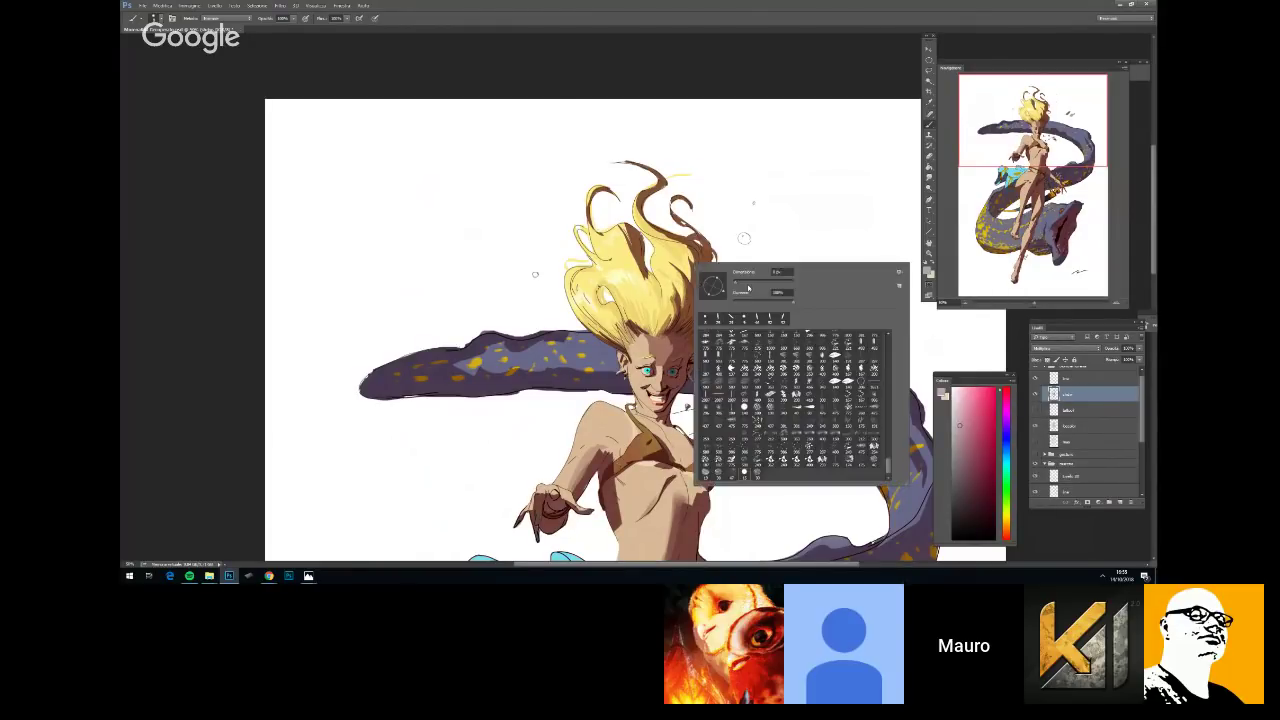
pyautogui.press('Escape')
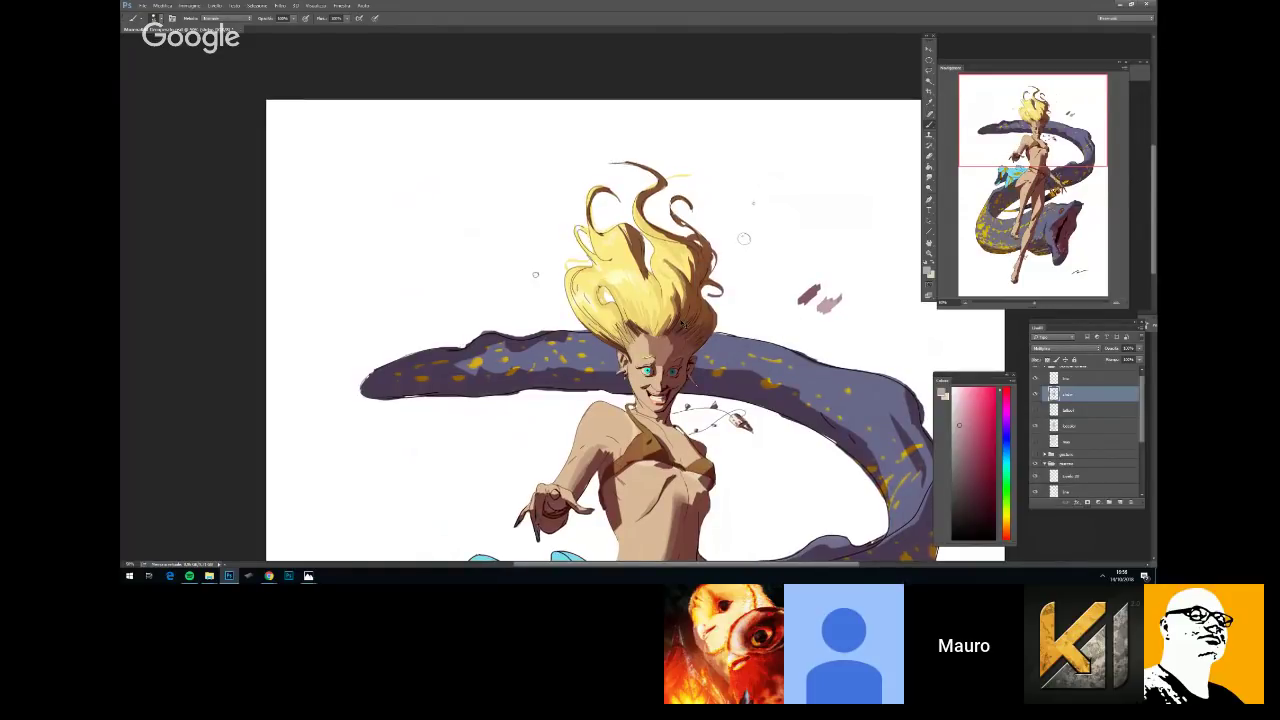
# Paint light mauve transitional shadows around the dark strands in the woman's hair
pyautogui.hotkey('ctrl', '-')
pyautogui.hotkey('ctrl', '+')
pyautogui.hotkey('ctrl', '+')
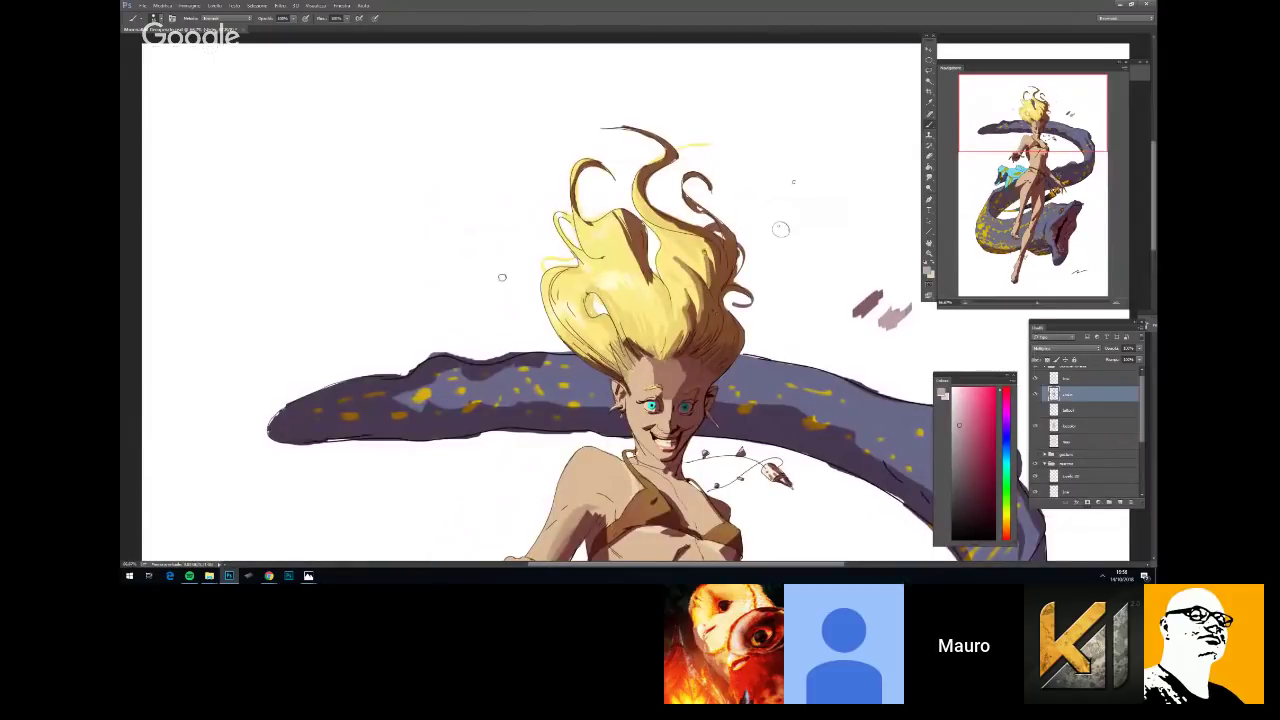
pyautogui.hotkey('ctrl', '-')
pyautogui.hotkey('ctrl', '-')
pyautogui.hotkey('ctrl', '+')
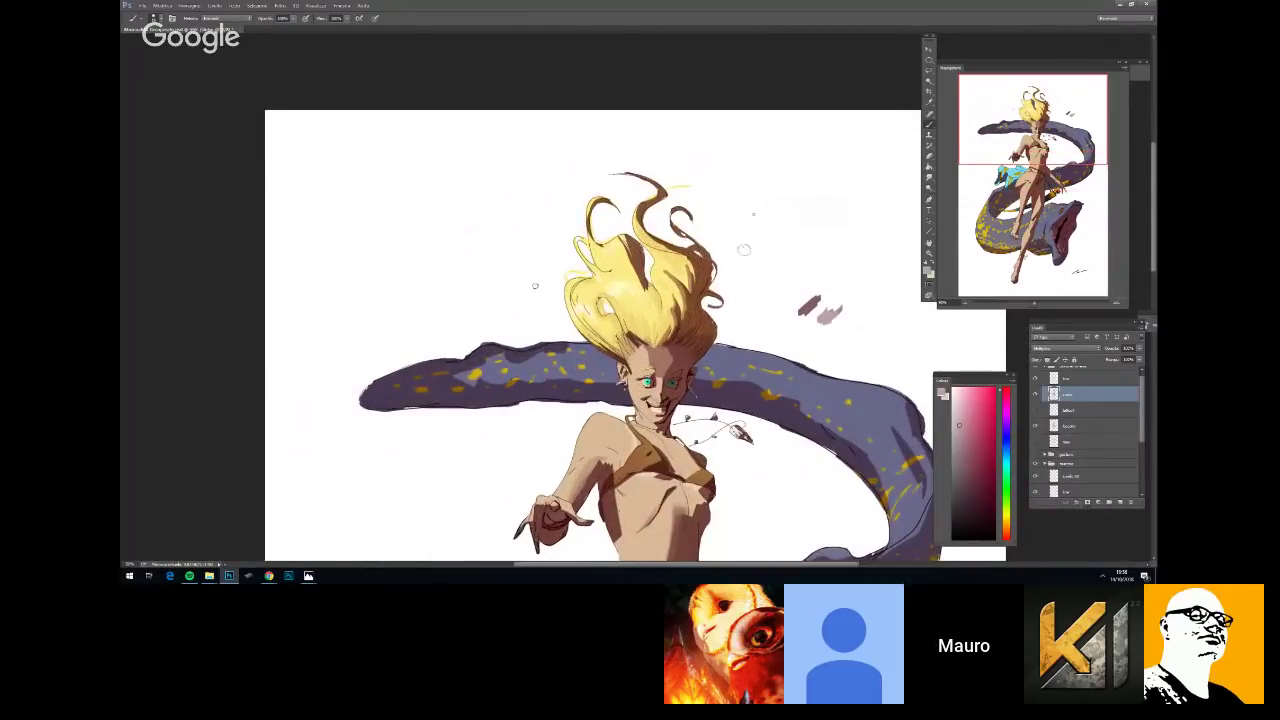
pyautogui.hotkey('ctrl', '-')
pyautogui.hotkey('ctrl', '+')
pyautogui.hotkey('ctrl', '-')
pyautogui.hotkey('ctrl', '+')
pyautogui.hotkey('ctrl', '-')
pyautogui.hotkey('ctrl', '+')
pyautogui.hotkey('ctrl', '-')
pyautogui.hotkey('ctrl', '+')
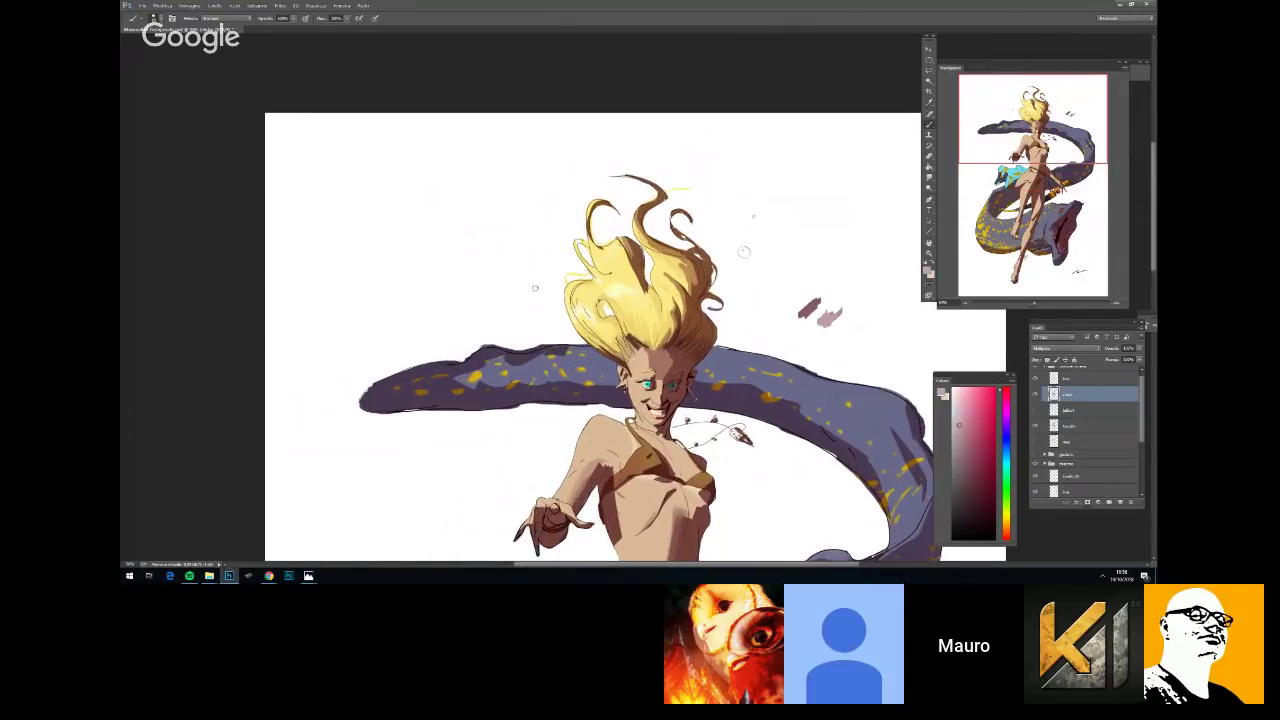
# Undo the last stroke, shade the large central lock of hair with light mauve, and trim it with the Eraser
pyautogui.hotkey('ctrl', 'z')
pyautogui.moveTo(617, 241); pyautogui.dragTo(642, 292)
pyautogui.hotkey('ctrl', '-')
pyautogui.hotkey('ctrl', '-')
pyautogui.hotkey('ctrl', '+')
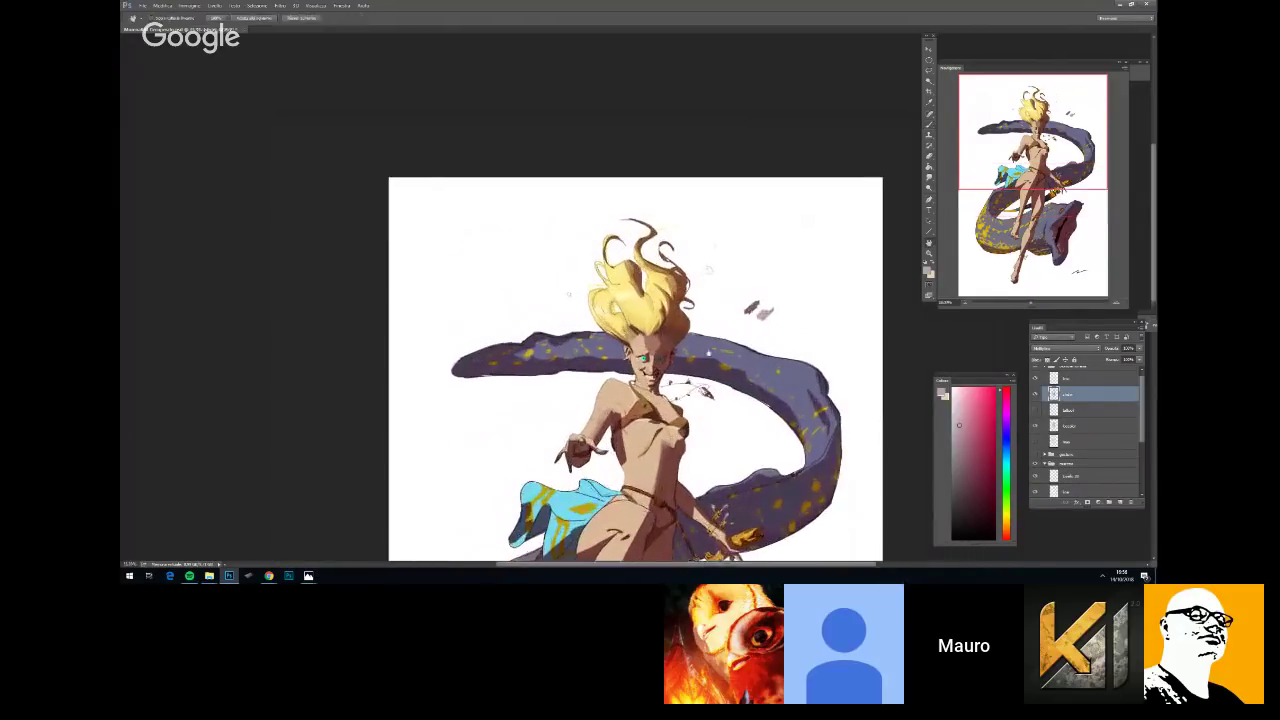
pyautogui.moveTo(709, 353); pyautogui.dragTo(728, 316)
pyautogui.hotkey('ctrl', '+')
pyautogui.press('e')
pyautogui.moveTo(655, 289); pyautogui.dragTo(666, 300)
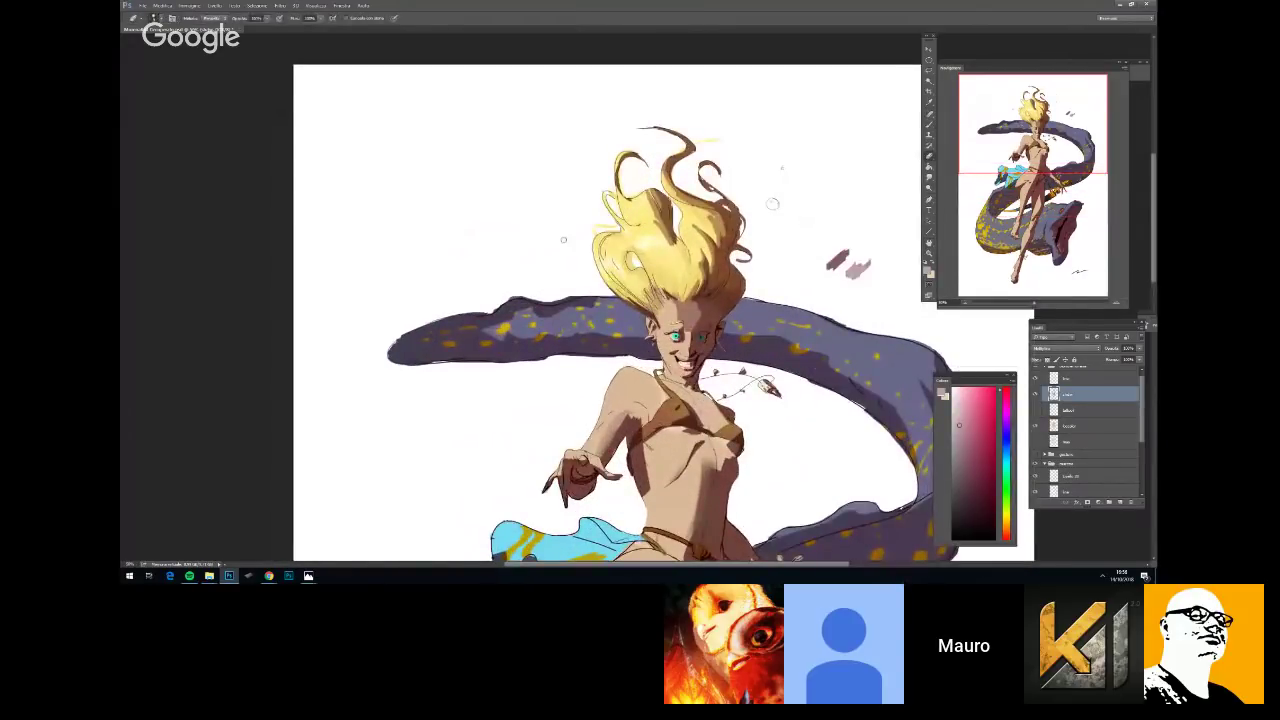
# Toggle the last hair edit off and on to compare it, and check the Brush tip and size
pyautogui.hotkey('ctrl', 'z')
pyautogui.hotkey('ctrl', 'z')
pyautogui.press('b')
pyautogui.hotkey('ctrl', 'z')
pyautogui.hotkey('ctrl', 'z')
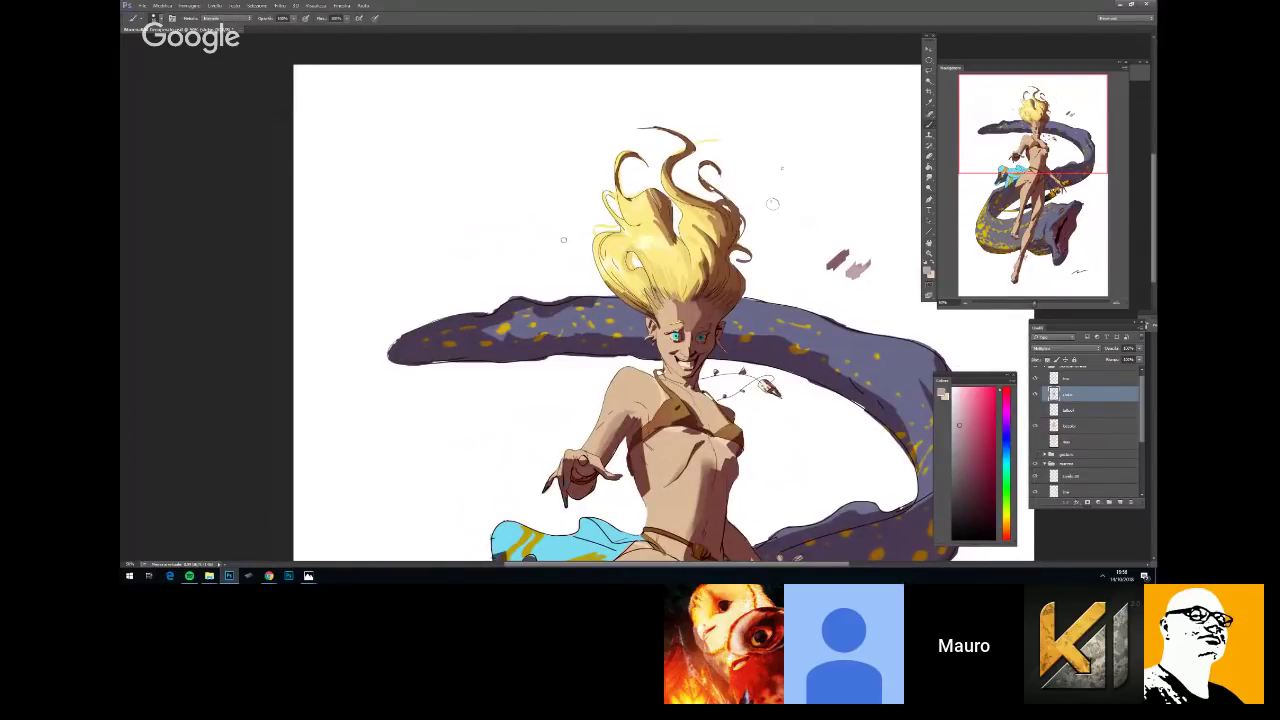
pyautogui.hotkey('ctrl', 'z')
pyautogui.rightClick(625, 290)
pyautogui.press('Escape')
pyautogui.hotkey('ctrl', 'z')
pyautogui.rightClick(700, 345)
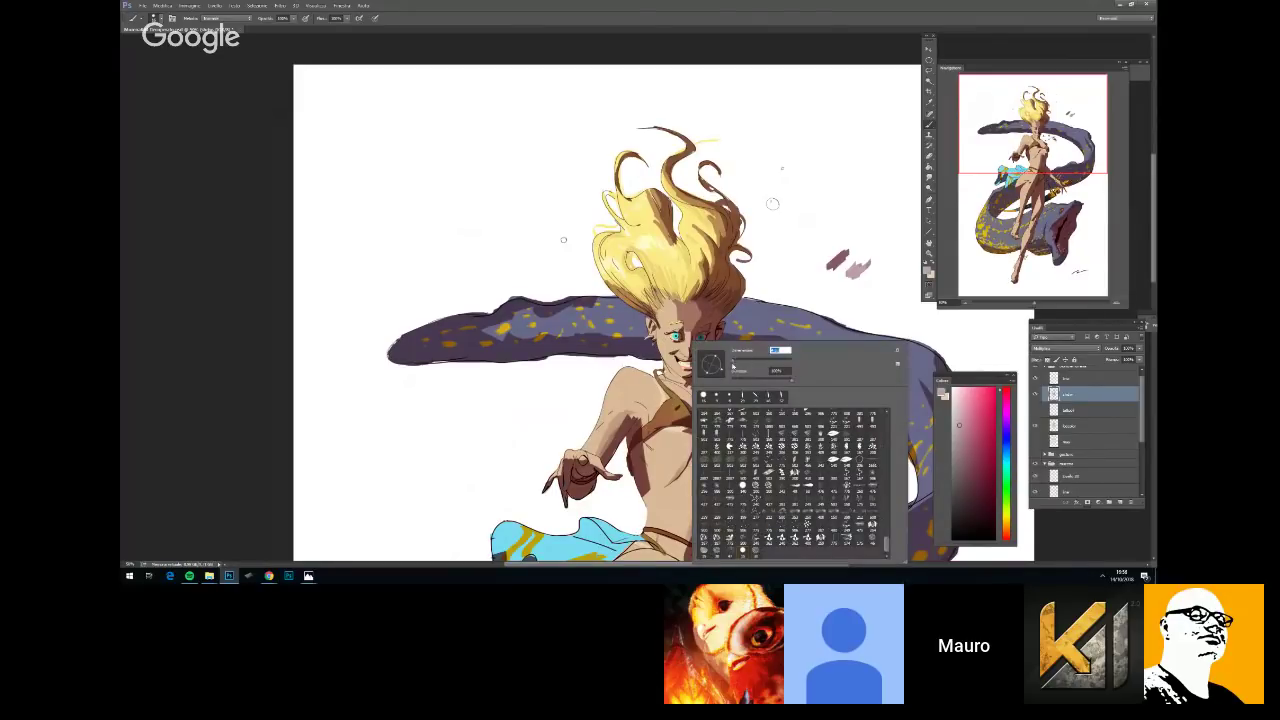
pyautogui.press('Escape')
# Examine the shadows on the woman's face and hairline both close up and in the wider figure
pyautogui.hotkey('ctrl', '+')
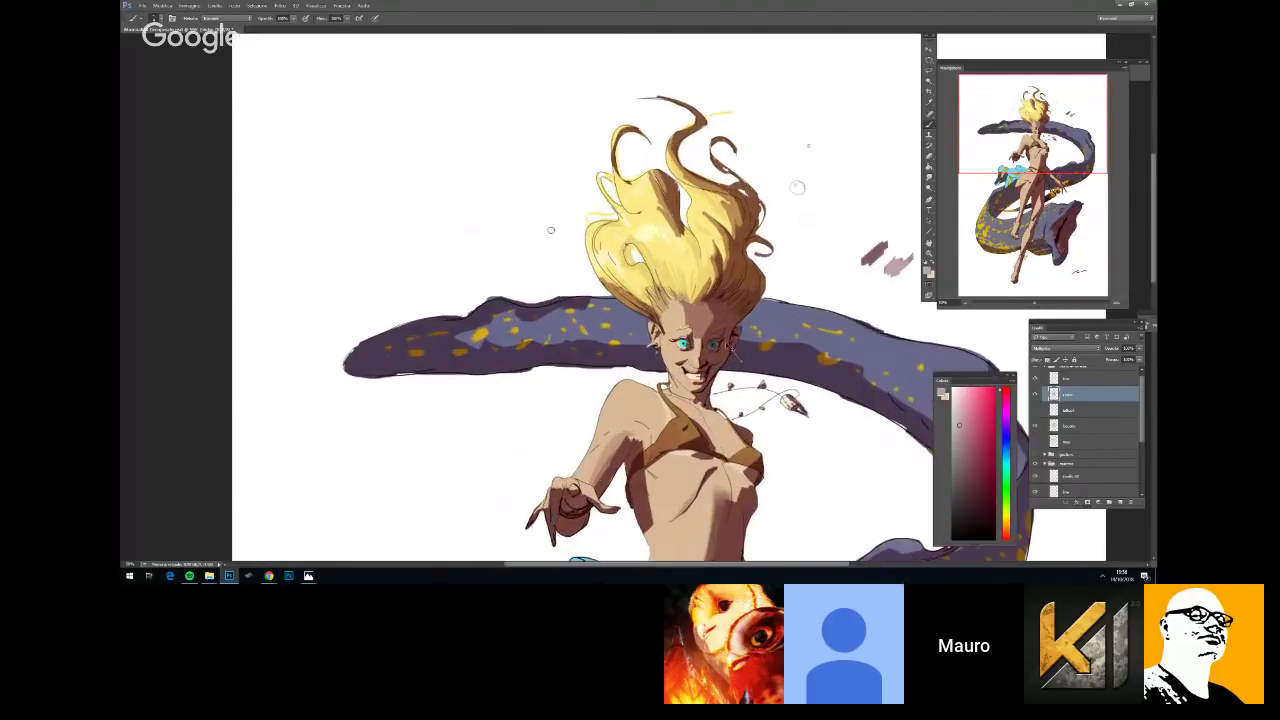
pyautogui.moveTo(670, 333); pyautogui.dragTo(649, 289)
pyautogui.scroll(3, 634, 295)
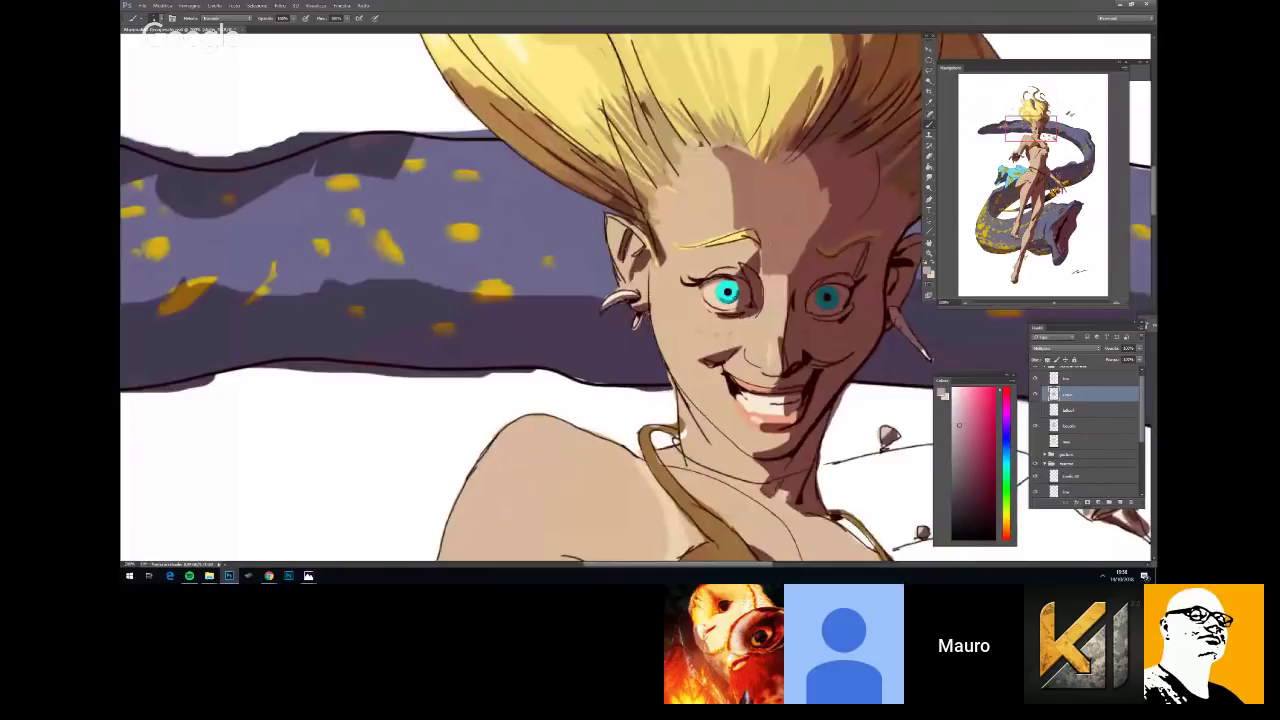
pyautogui.hotkey('ctrl', '-')
pyautogui.hotkey('ctrl', '-')
pyautogui.hotkey('ctrl', '-')
pyautogui.hotkey('ctrl', '-')
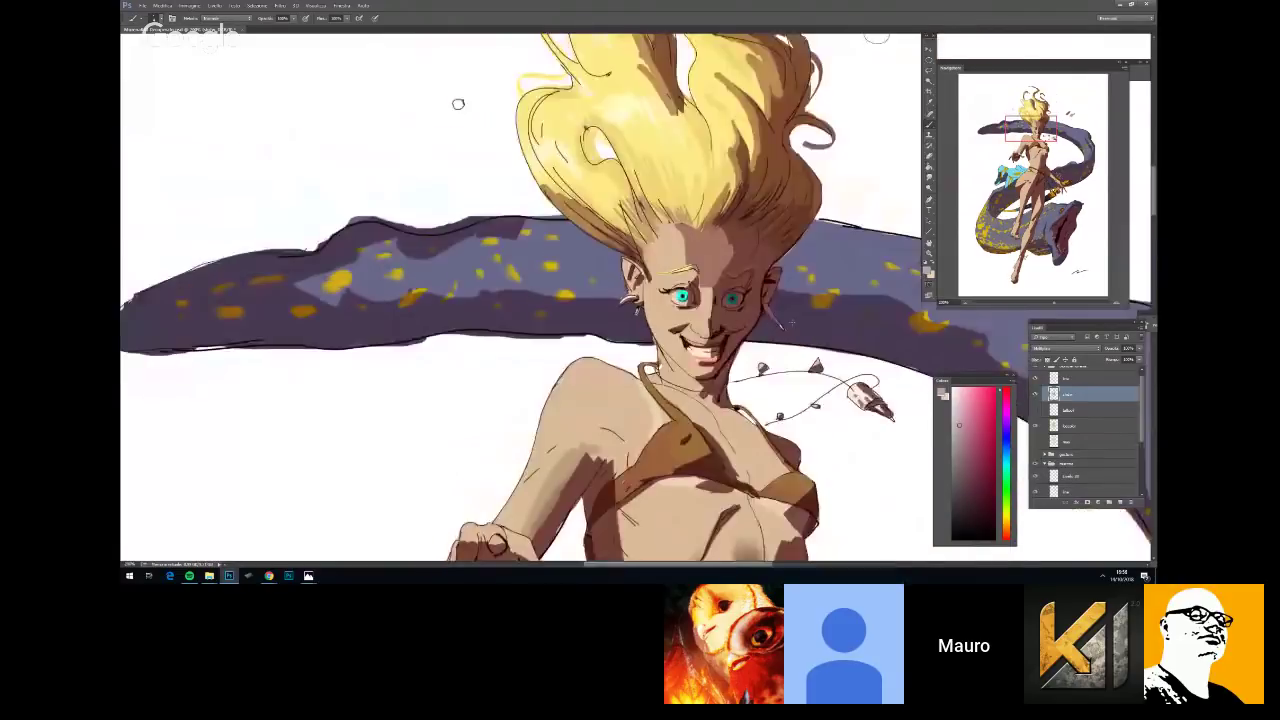
pyautogui.hotkey('ctrl', '+')
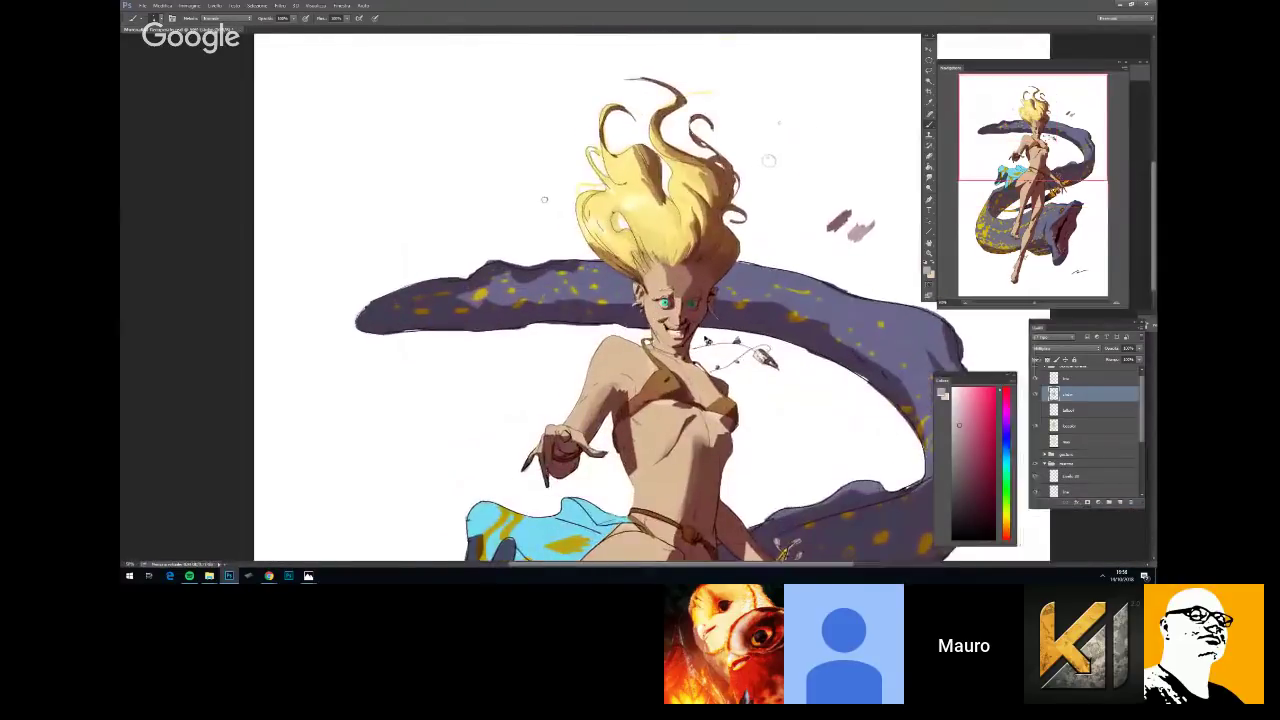
pyautogui.scroll(4, 637, 294)
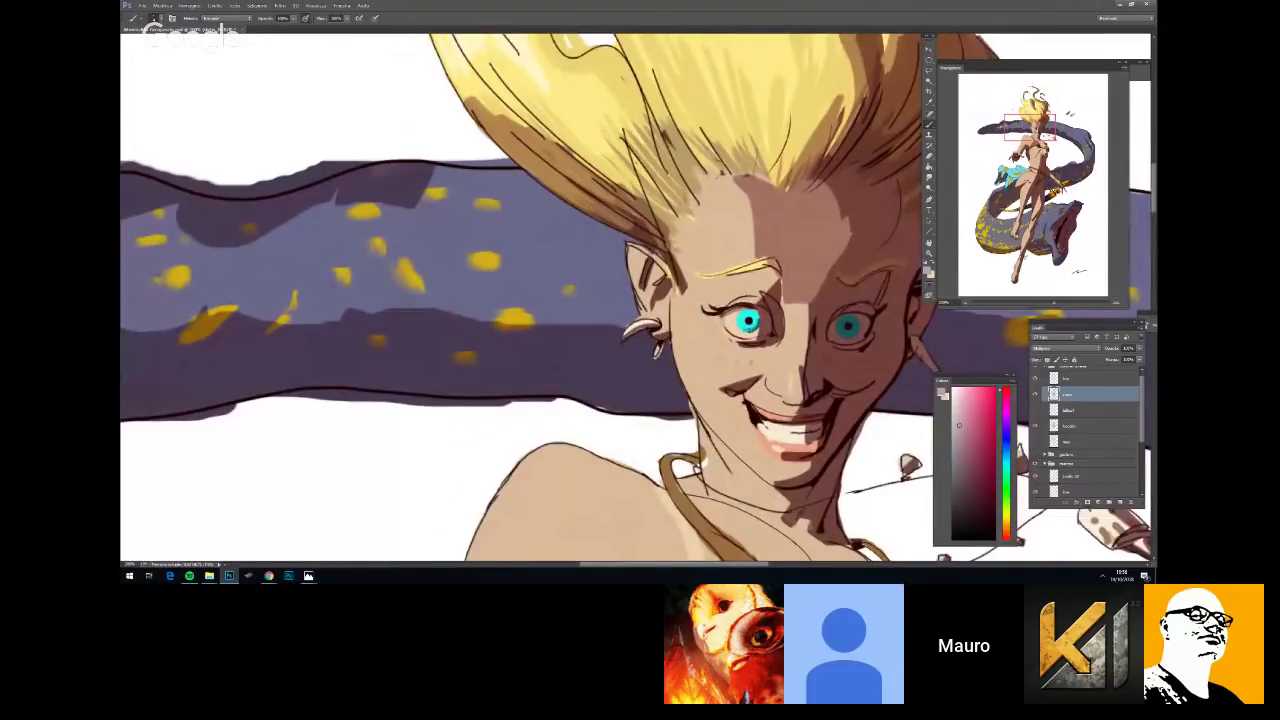
pyautogui.scroll(-4, 468, 119)
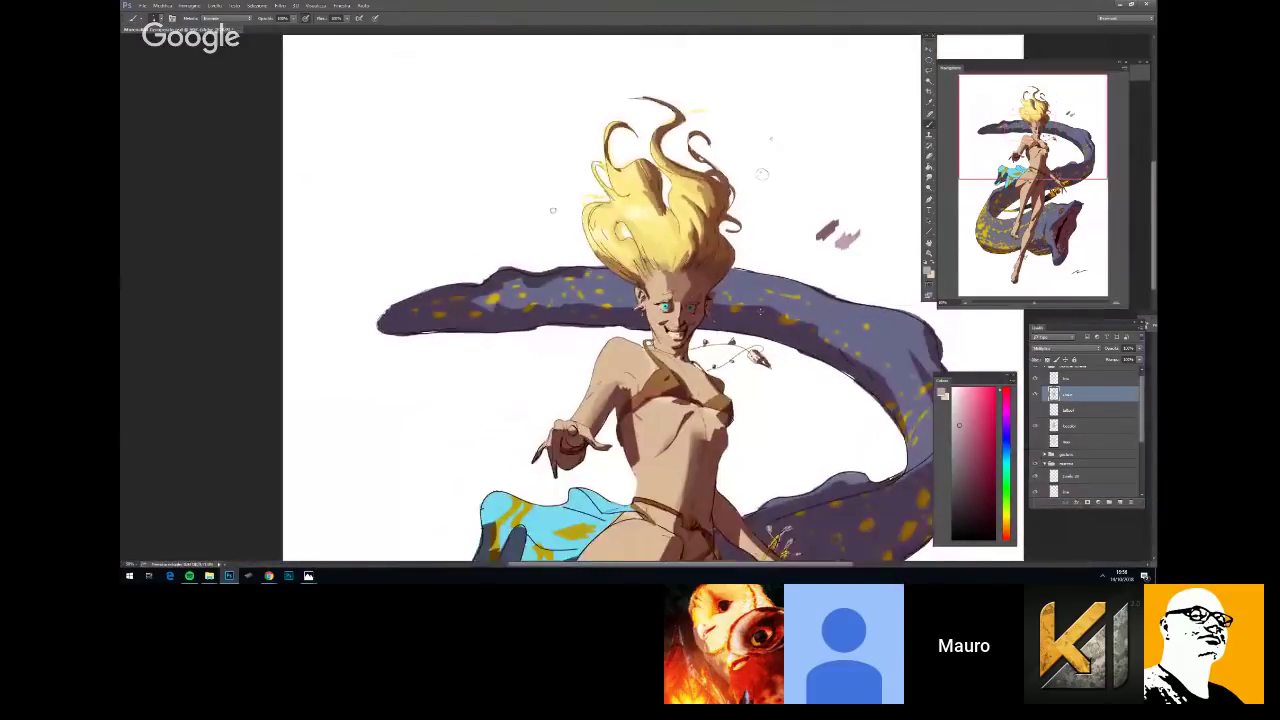
pyautogui.scroll(3, 468, 119)
pyautogui.scroll(2, 631, 293)
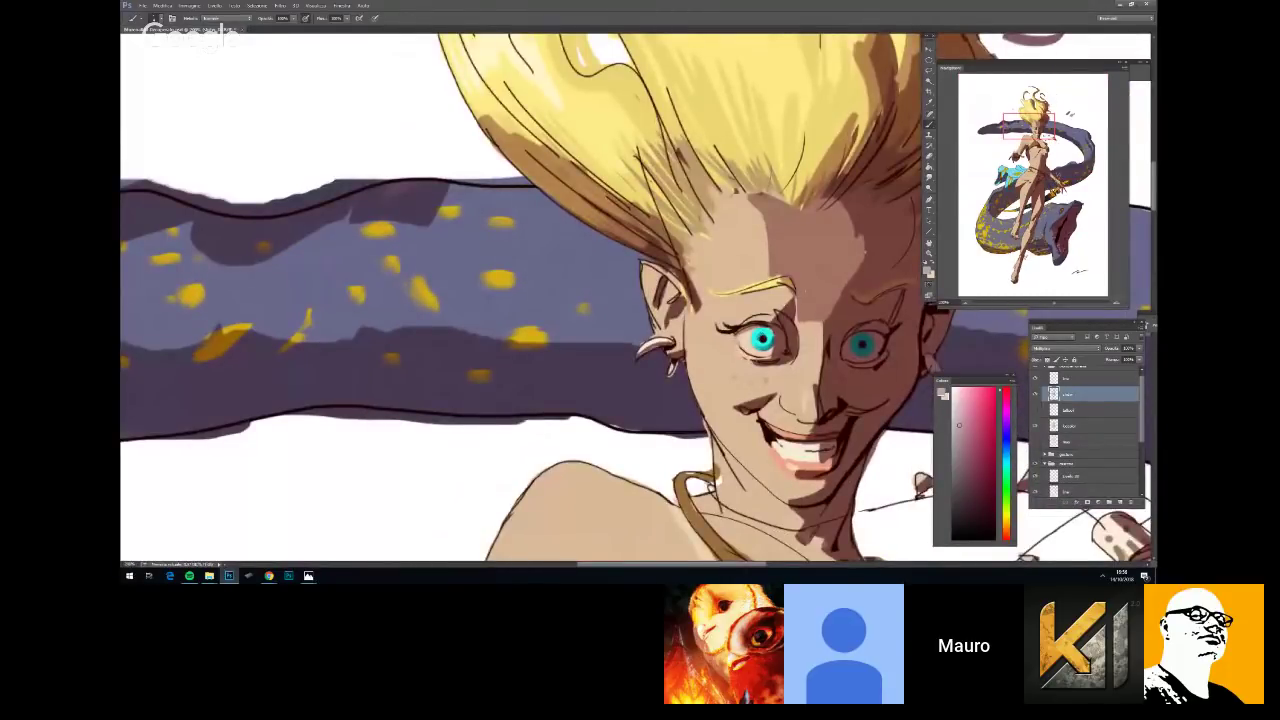
# Adjust the Brush size and add a short light mauve stroke to the shading on the woman's face
pyautogui.scroll(-2, 636, 300)
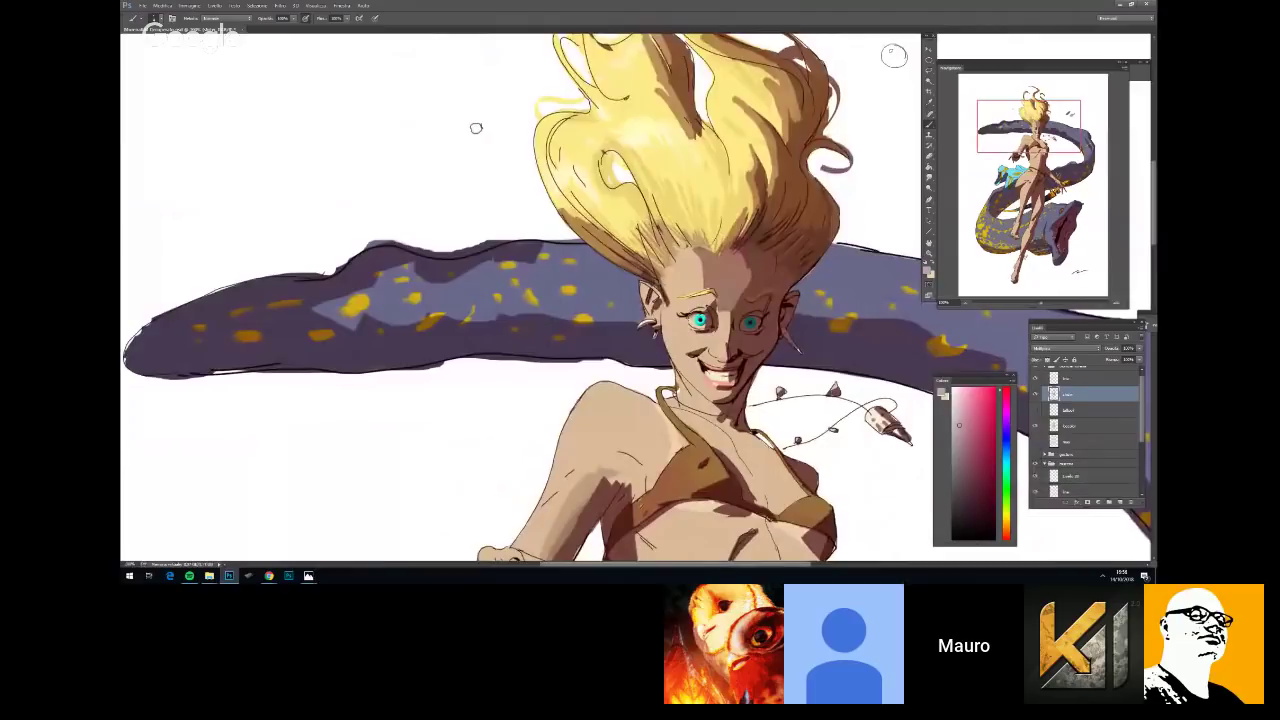
pyautogui.rightClick(740, 340)
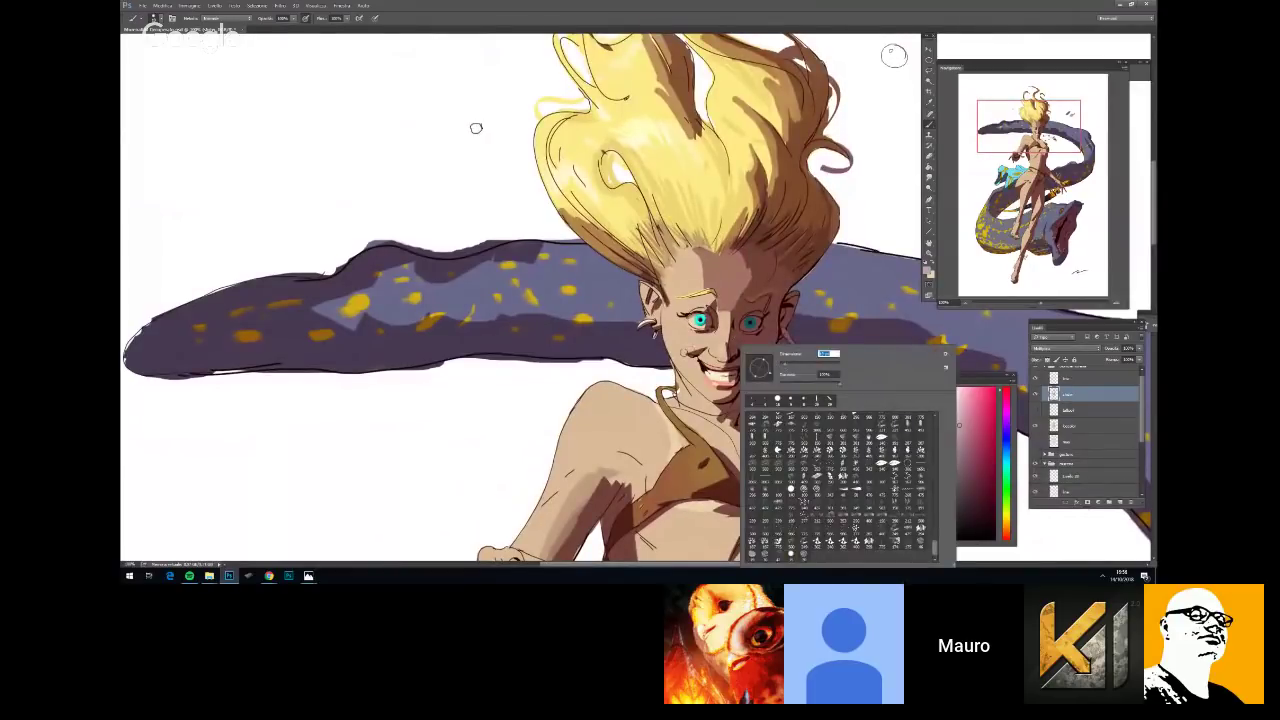
pyautogui.moveTo(684, 352); pyautogui.dragTo(697, 350)
pyautogui.hotkey('ctrl', '-')
pyautogui.hotkey('ctrl', '-')
pyautogui.hotkey('ctrl', '-')
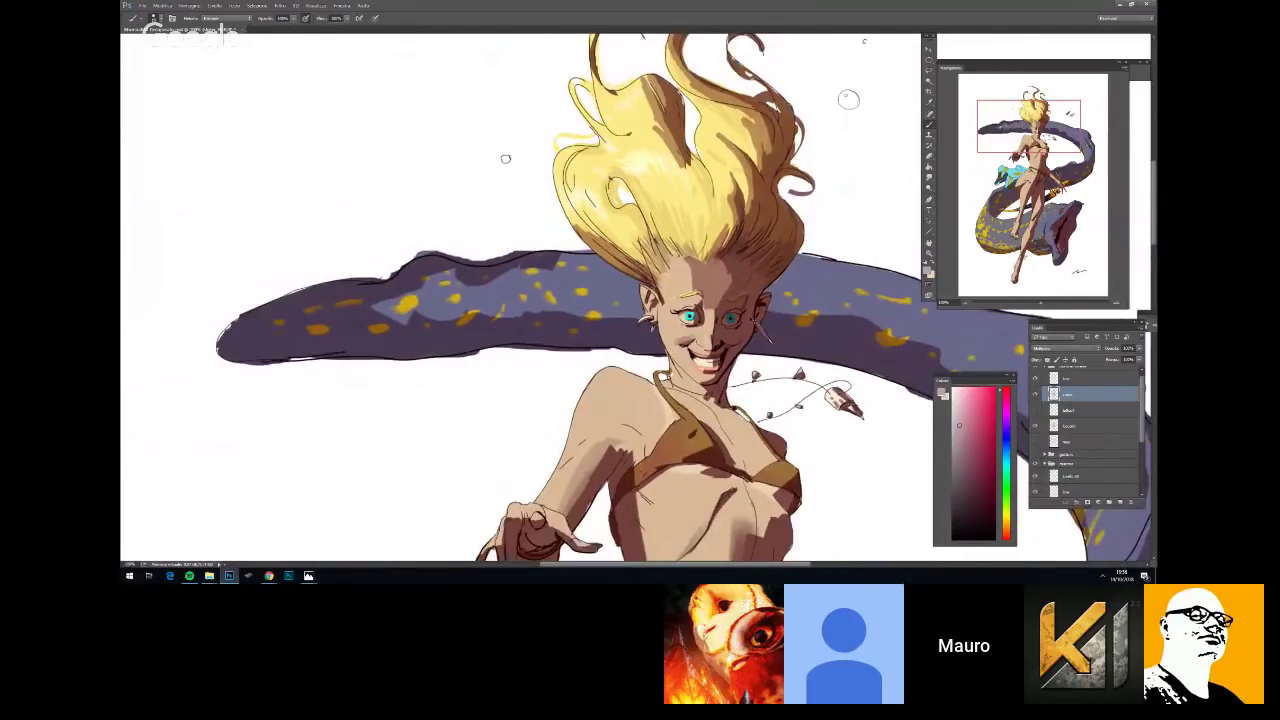
# Compare the face and hairline shadows close up and in the wider figure, and check the Brush tip and size
pyautogui.hotkey('ctrl', '+')
pyautogui.hotkey('ctrl', '+')
pyautogui.hotkey('ctrl', '+')
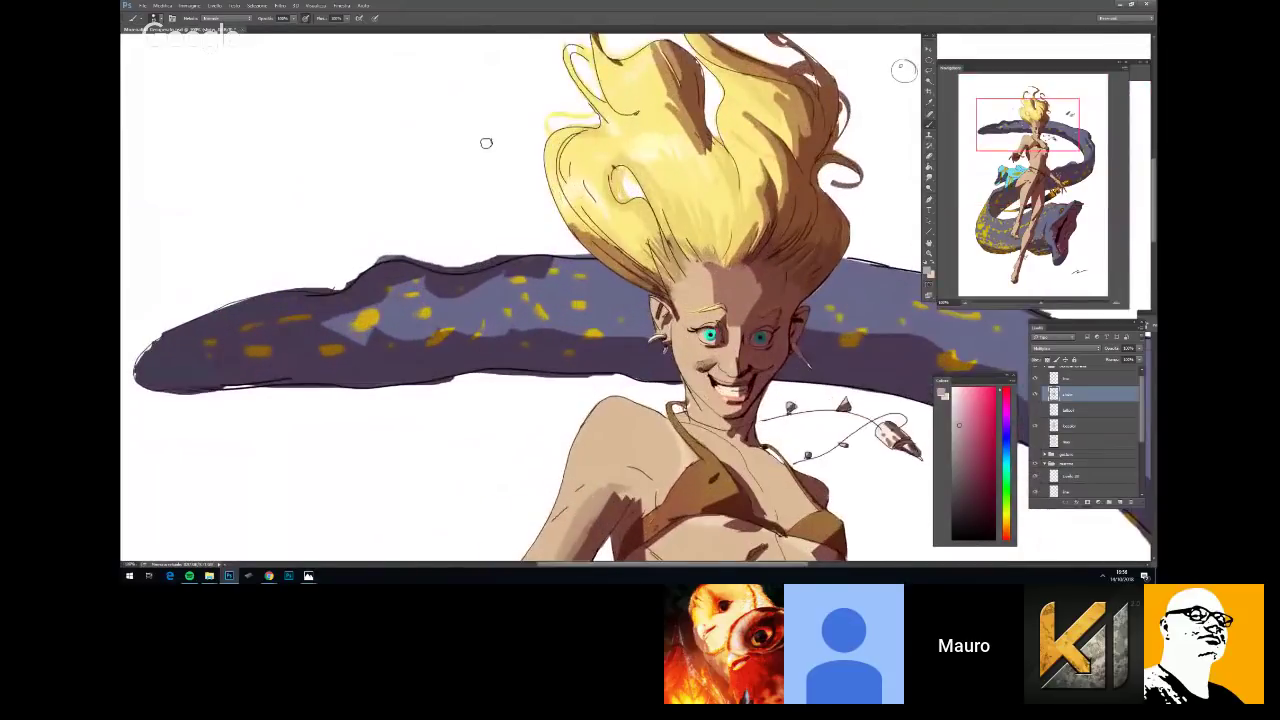
pyautogui.hotkey('ctrl', '-')
pyautogui.hotkey('ctrl', '-')
pyautogui.hotkey('ctrl', '-')
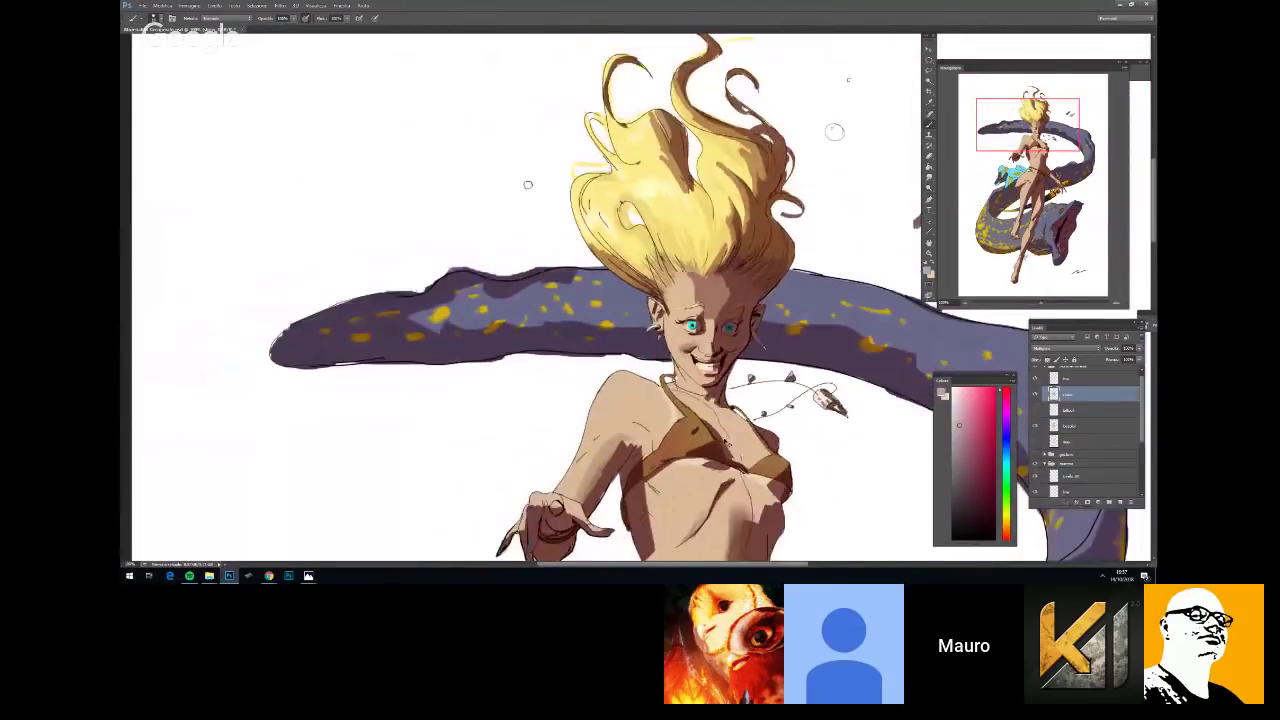
pyautogui.hotkey('ctrl', '+')
pyautogui.hotkey('ctrl', '+')
pyautogui.hotkey('ctrl', '+')
pyautogui.rightClick(796, 442)
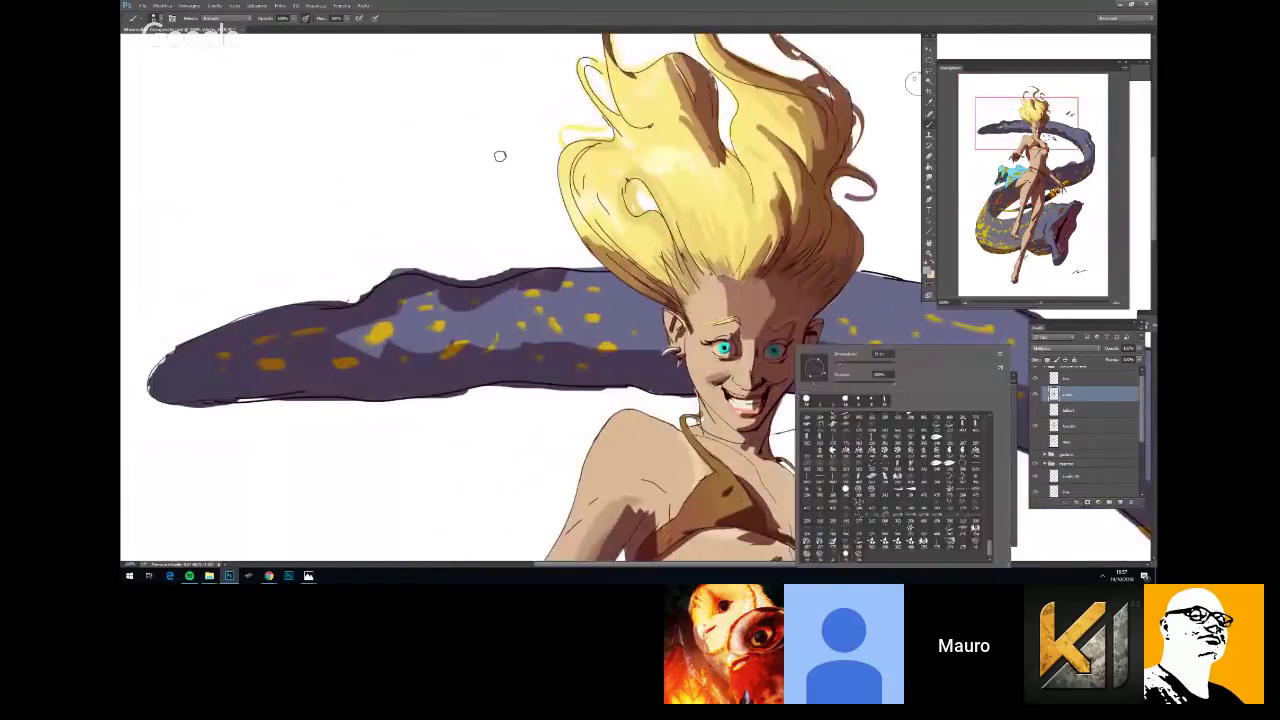
pyautogui.press('Escape')
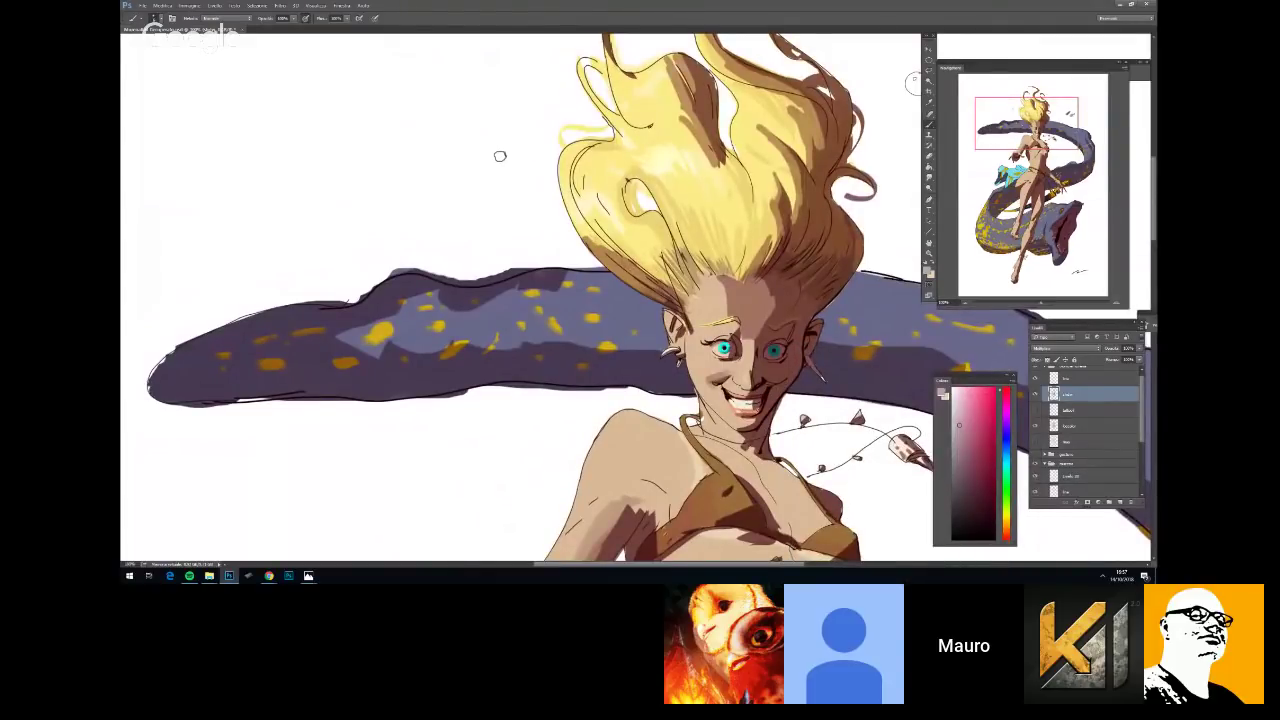
pyautogui.hotkey('ctrl', '-')
pyautogui.hotkey('ctrl', '-')
pyautogui.hotkey('ctrl', '-')
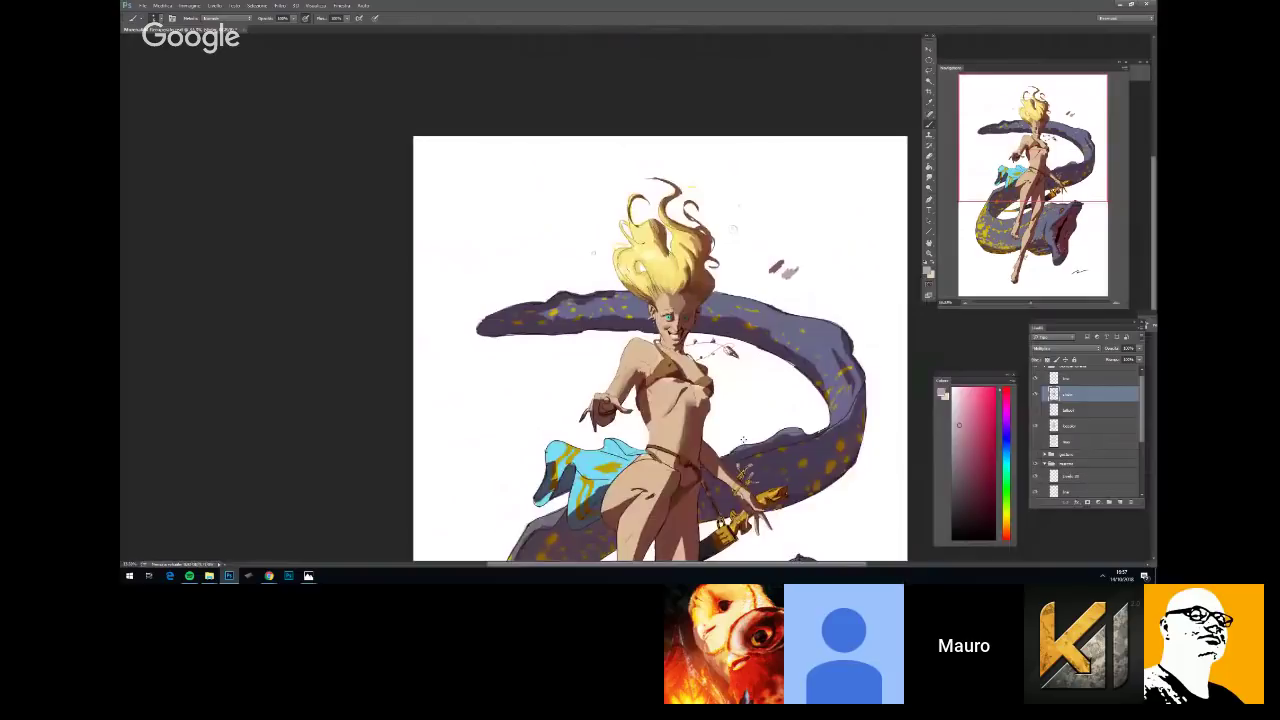
pyautogui.hotkey('ctrl', '+')
pyautogui.hotkey('ctrl', '+')
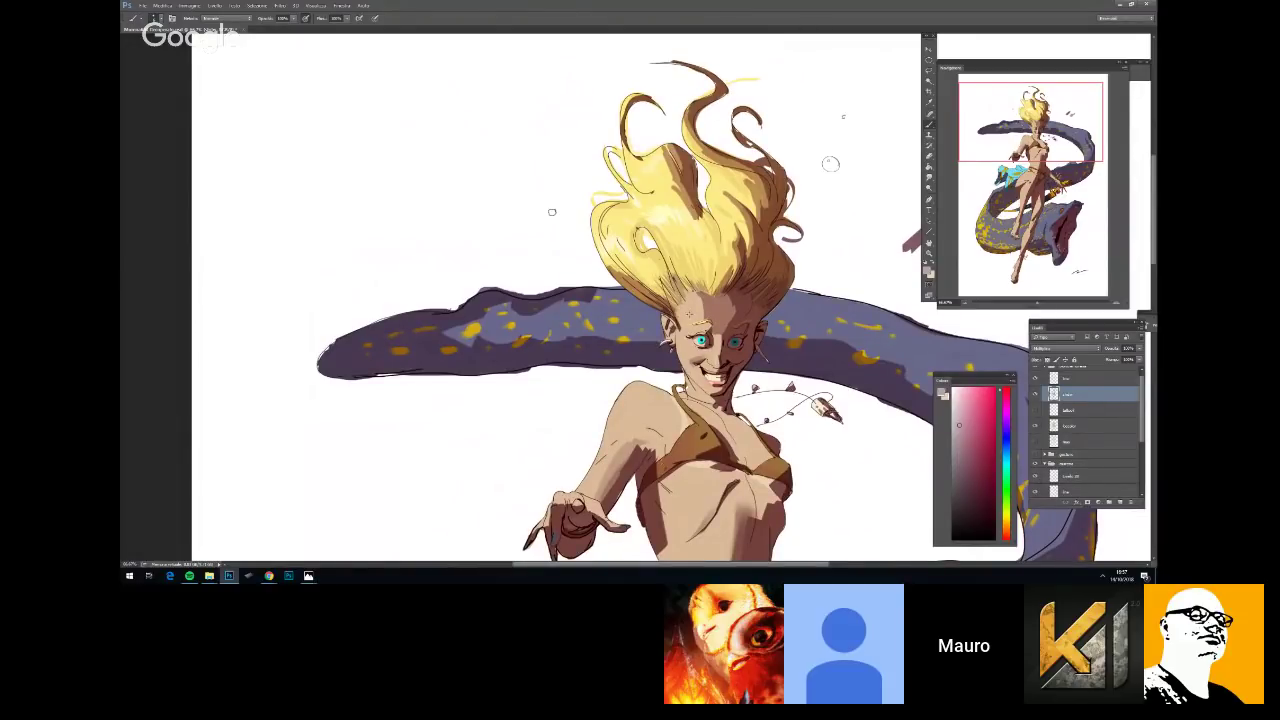
# Trim the light shading around the woman's forehead with the Eraser
pyautogui.press('e')
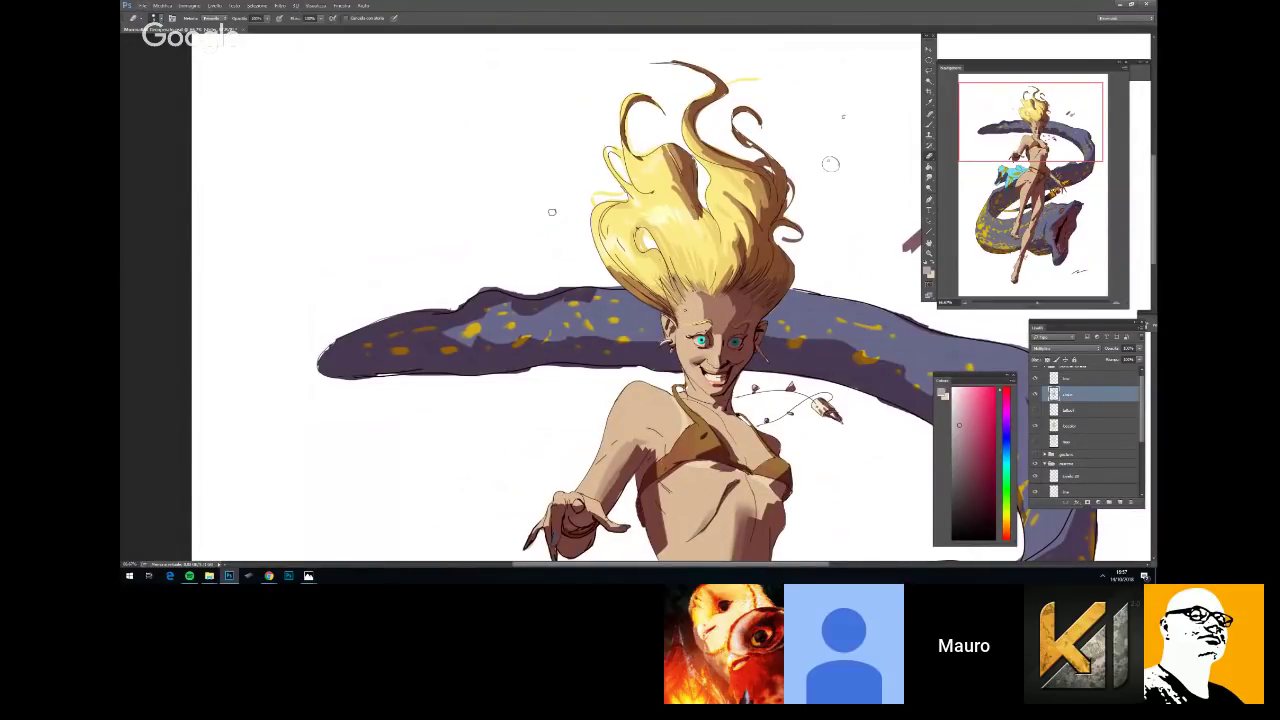
pyautogui.hotkey('ctrl', '+')
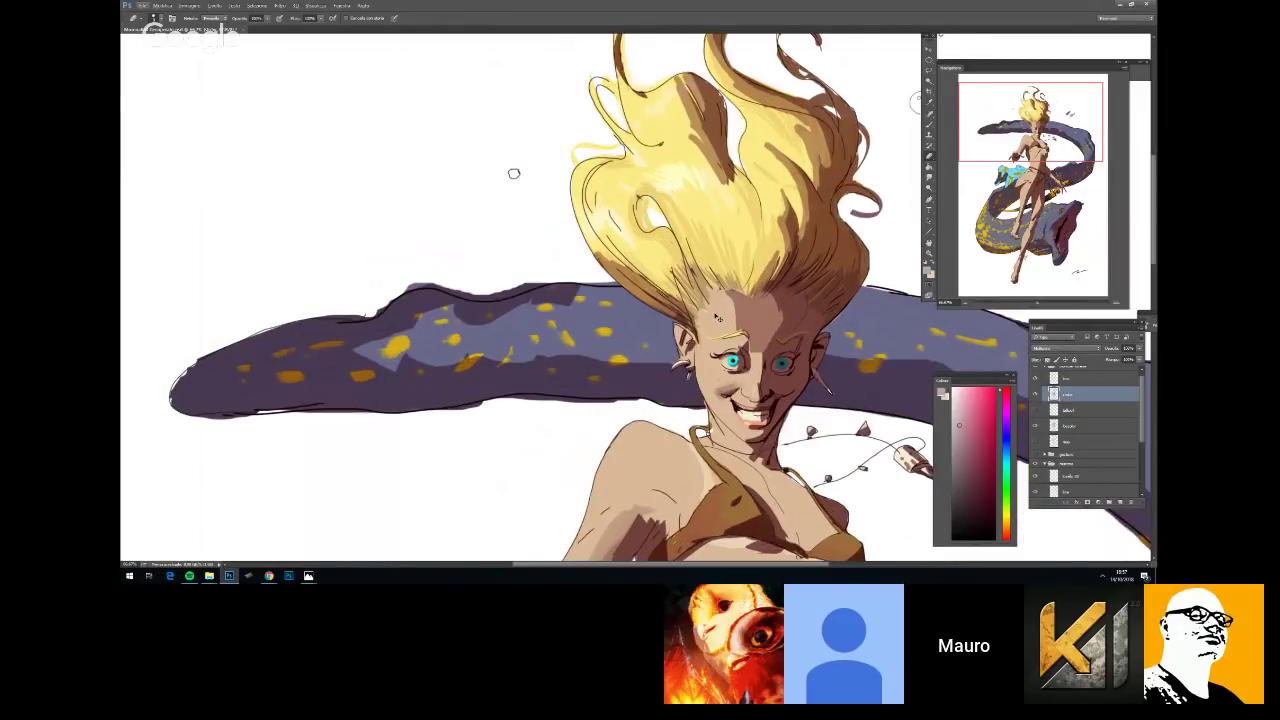
pyautogui.moveTo(514, 173); pyautogui.dragTo(438, 135)
pyautogui.hotkey('ctrl', '-')
pyautogui.hotkey('ctrl', '-')
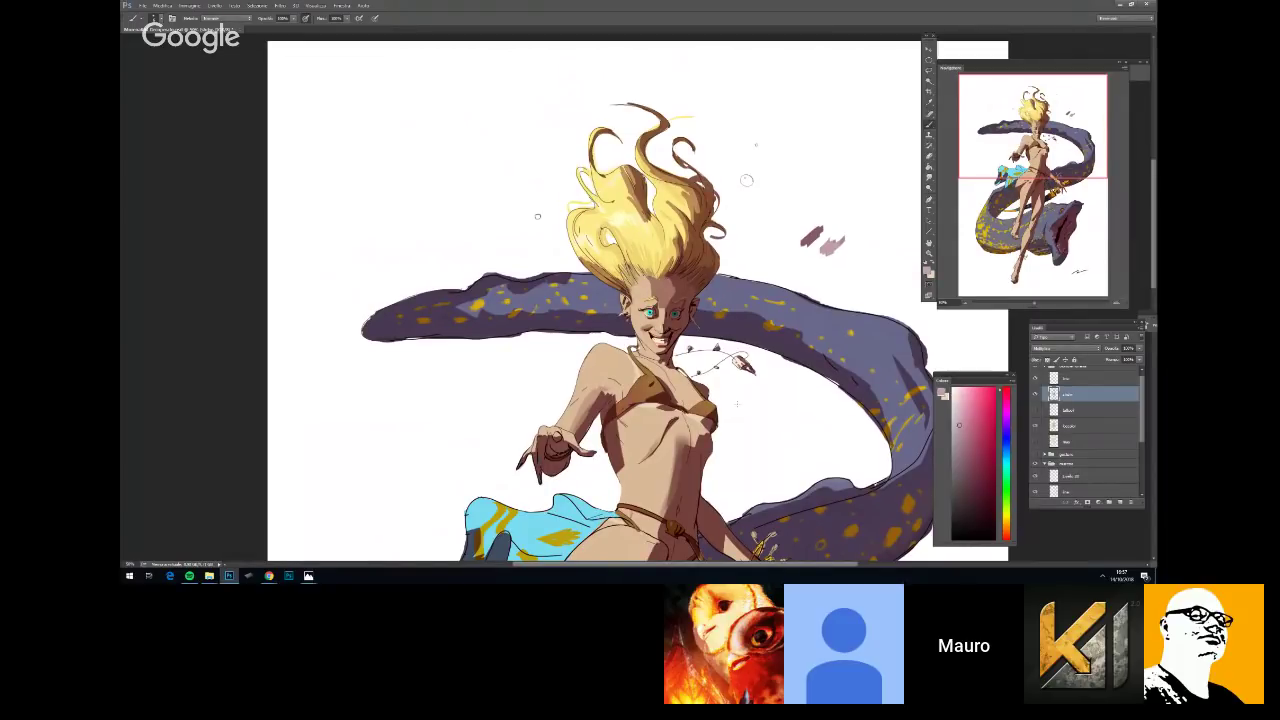
# Return to the Brush, lower its opacity, and paint a soft transitional stroke along the woman's hairline and forehead
pyautogui.hotkey('ctrl', '+')
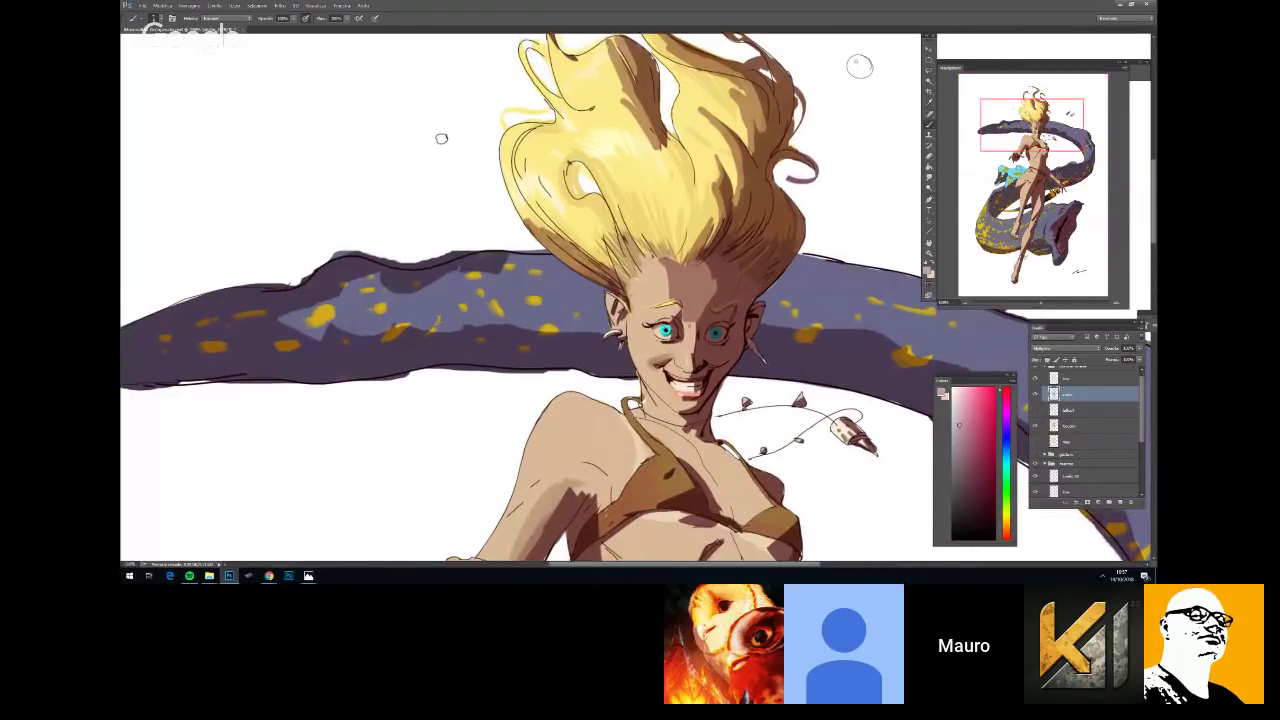
pyautogui.hotkey('ctrl', '-')
pyautogui.hotkey('ctrl', '-')
pyautogui.hotkey('ctrl', '-')
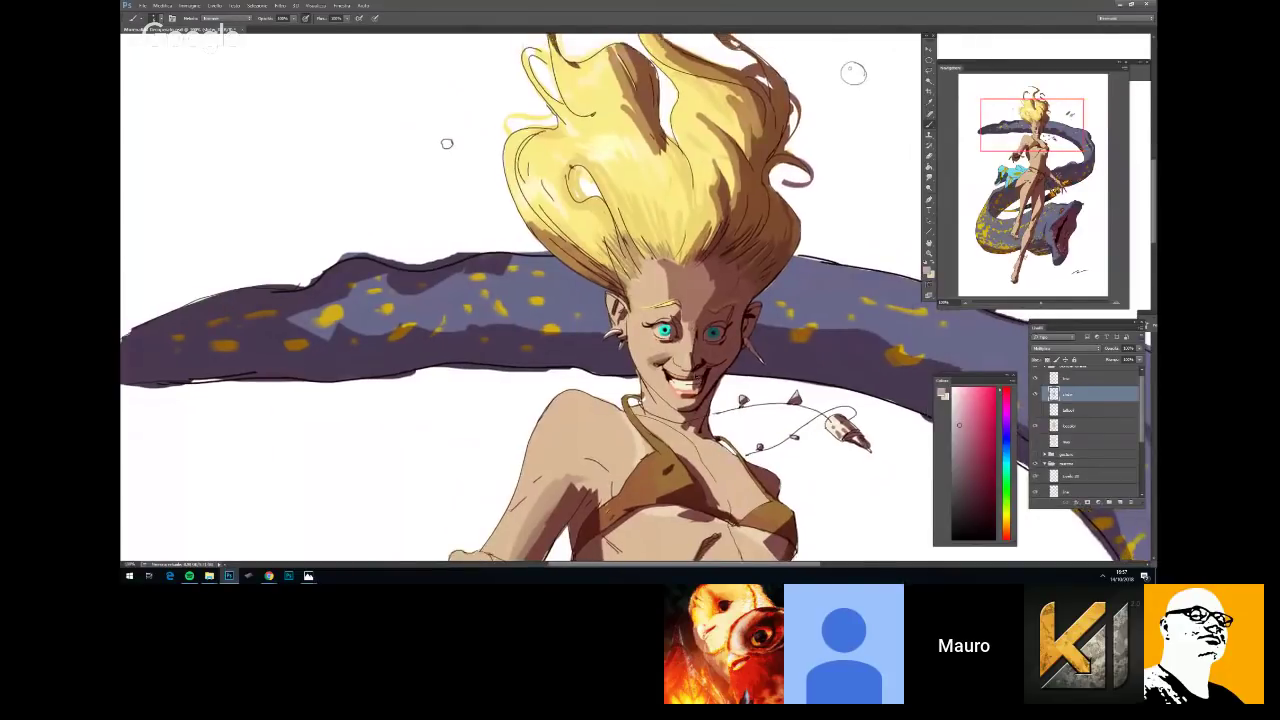
pyautogui.hotkey('ctrl', '+')
pyautogui.hotkey('ctrl', '+')
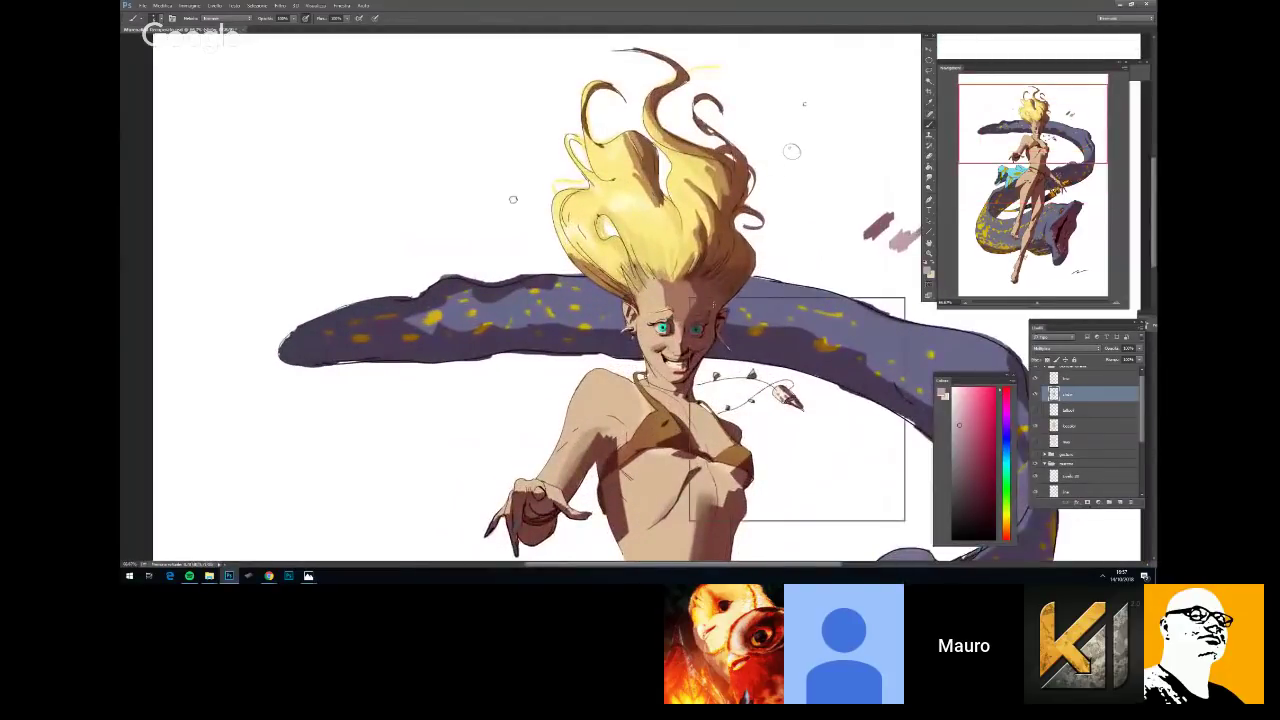
pyautogui.rightClick(690, 300)
pyautogui.moveTo(272, 22); pyautogui.dragTo(259, 59)
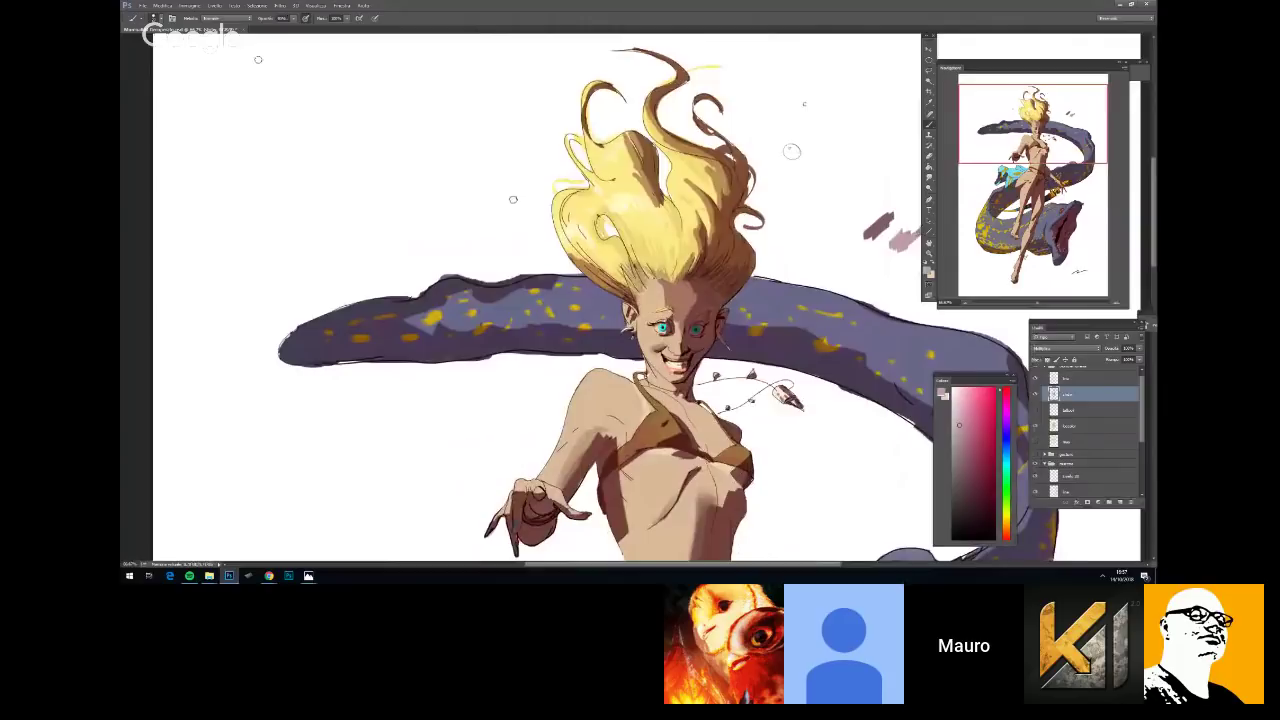
pyautogui.moveTo(656, 282)
pyautogui.mouseDown()
pyautogui.moveTo(664, 305)
pyautogui.moveTo(641, 322)
pyautogui.mouseUp()
# Adjust the Brush size and soften the shadow edges on the woman's forehead and cheek with light mauve
pyautogui.hotkey('ctrl', '-')
pyautogui.hotkey('ctrl', '-')
pyautogui.hotkey('ctrl', '-')
pyautogui.hotkey('ctrl', '+')
pyautogui.hotkey('ctrl', '+')
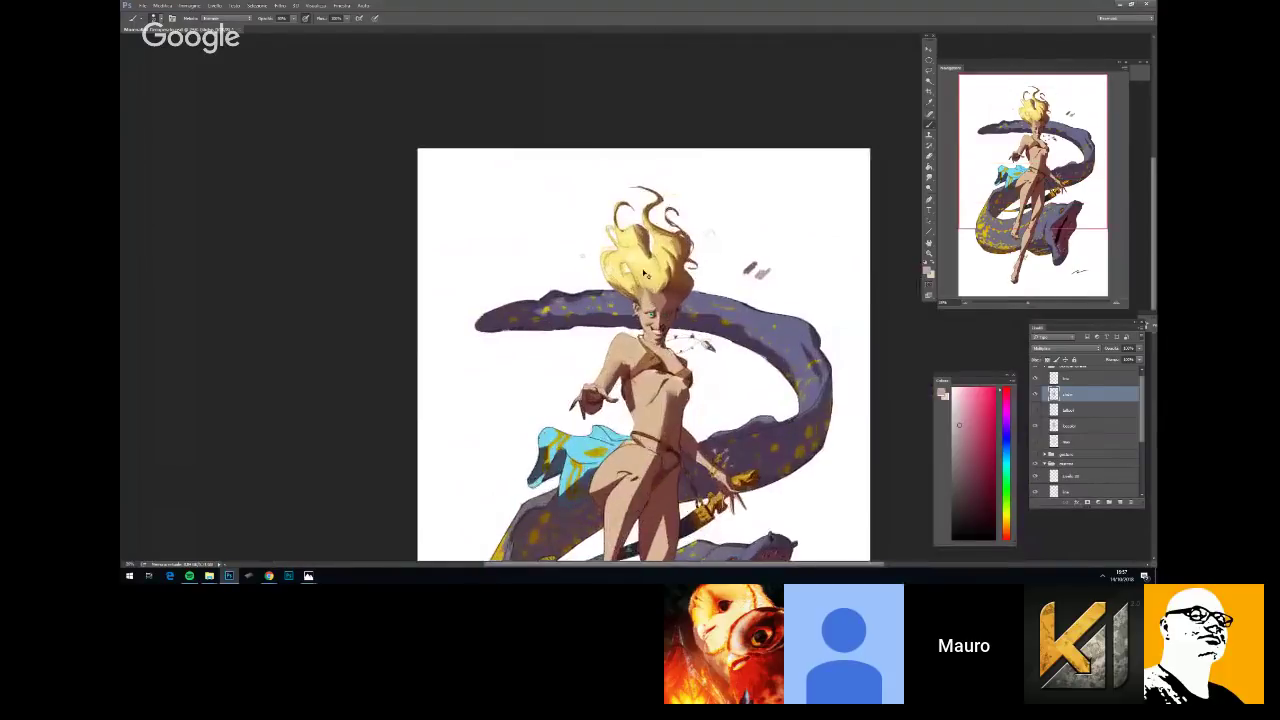
pyautogui.rightClick(698, 335)
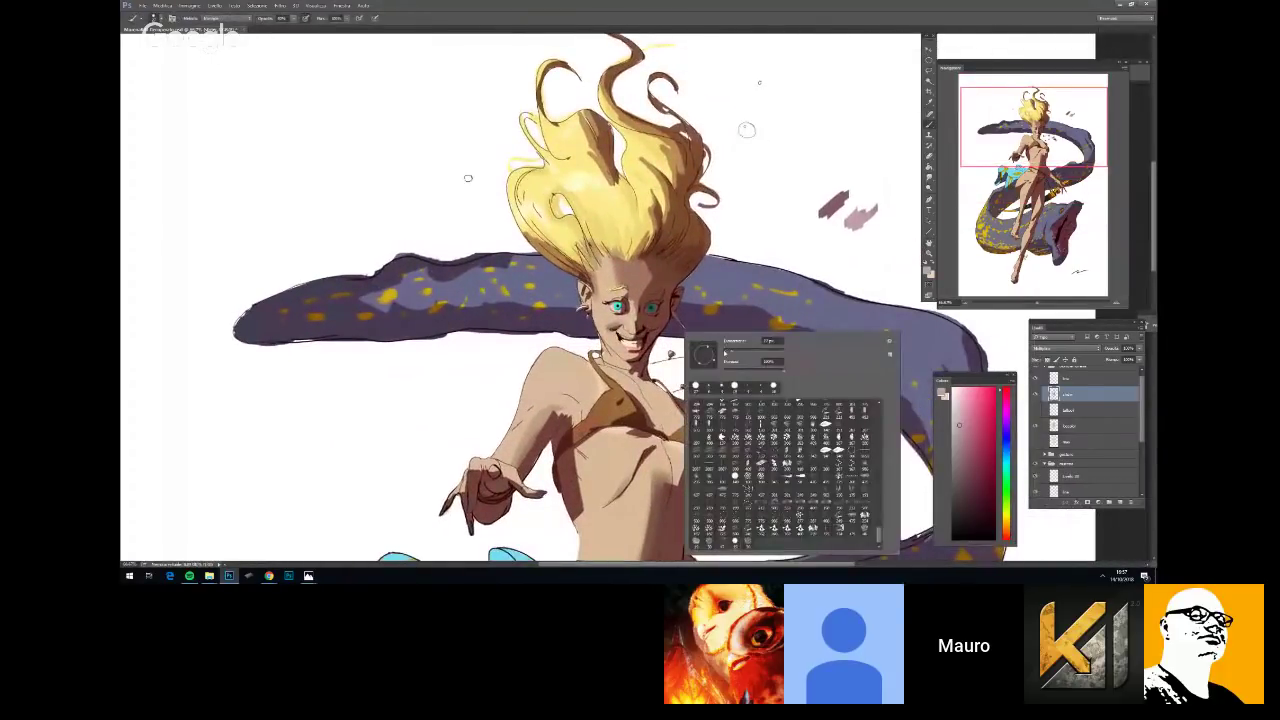
pyautogui.click(774, 341)
pyautogui.press('Return')
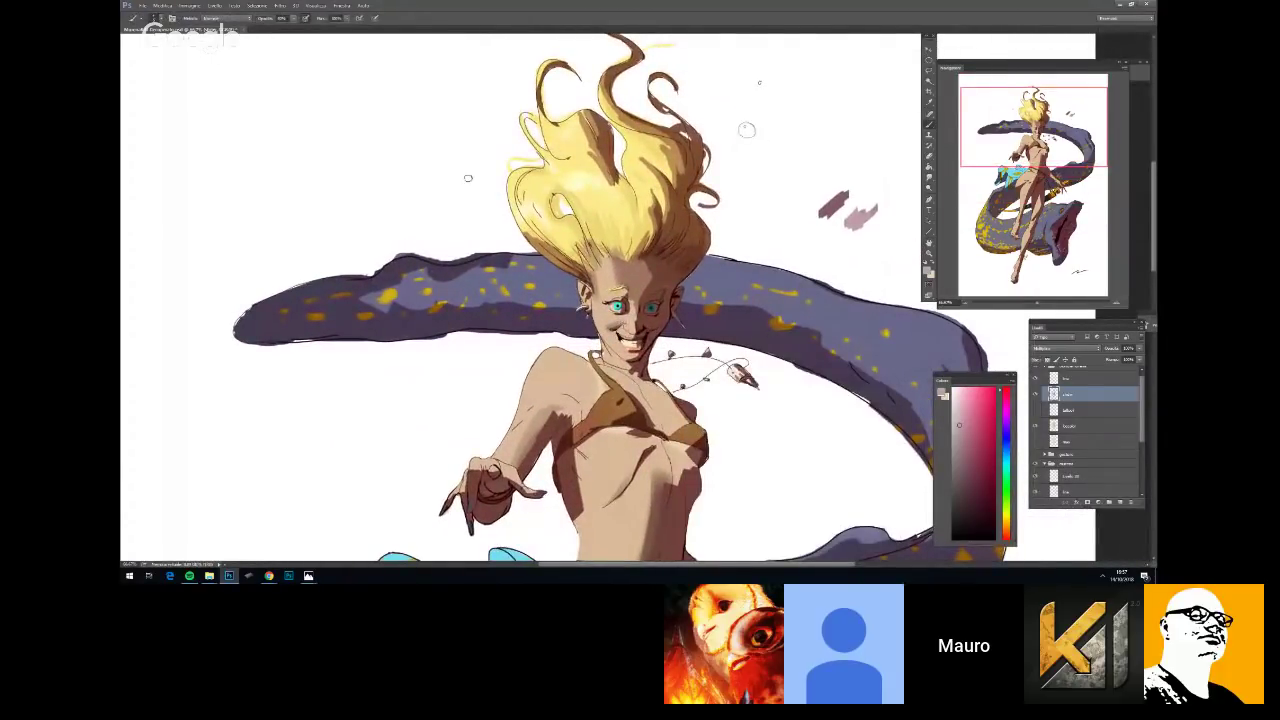
pyautogui.hotkey('ctrl', '-')
pyautogui.hotkey('ctrl', '-')
pyautogui.hotkey('ctrl', '+')
pyautogui.hotkey('ctrl', '+')
pyautogui.hotkey('ctrl', '+')
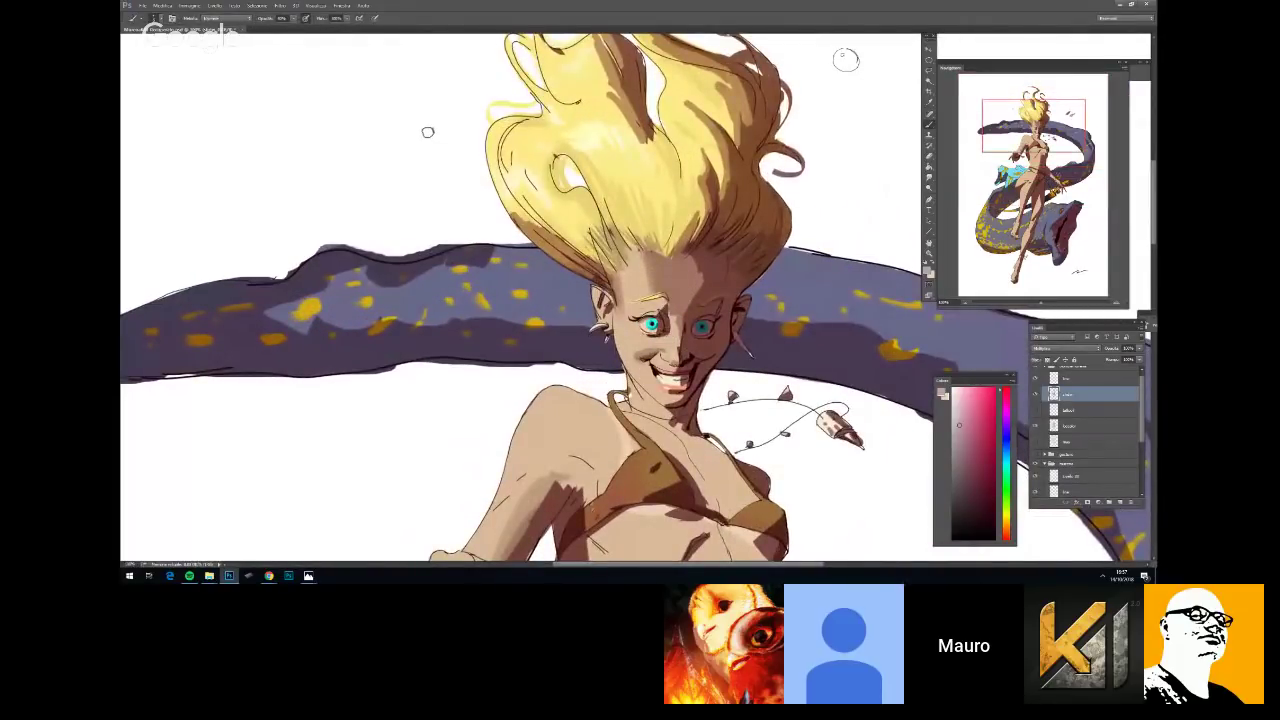
pyautogui.hotkey('ctrl', '-')
pyautogui.hotkey('ctrl', '+')
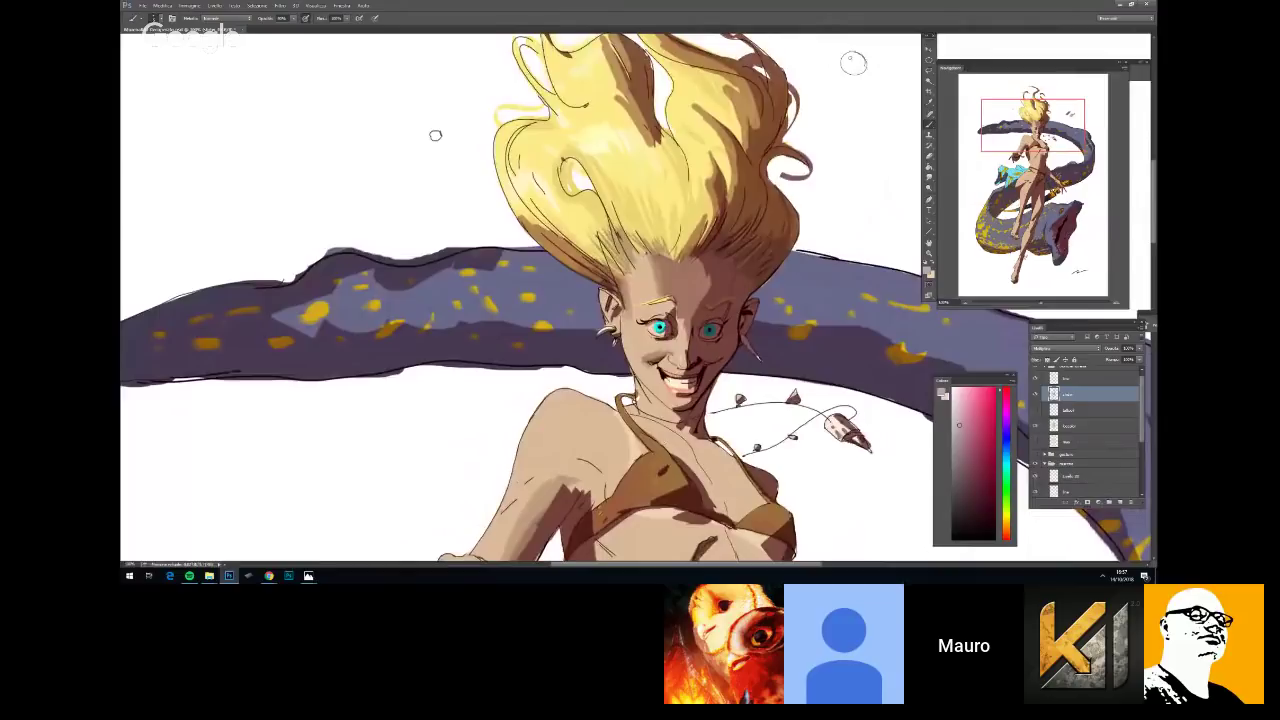
# Examine the transitional tones on the woman's forehead, cheek and hair both in detail and against the whole figure
pyautogui.hotkey('ctrl', '-')
pyautogui.hotkey('ctrl', '-')
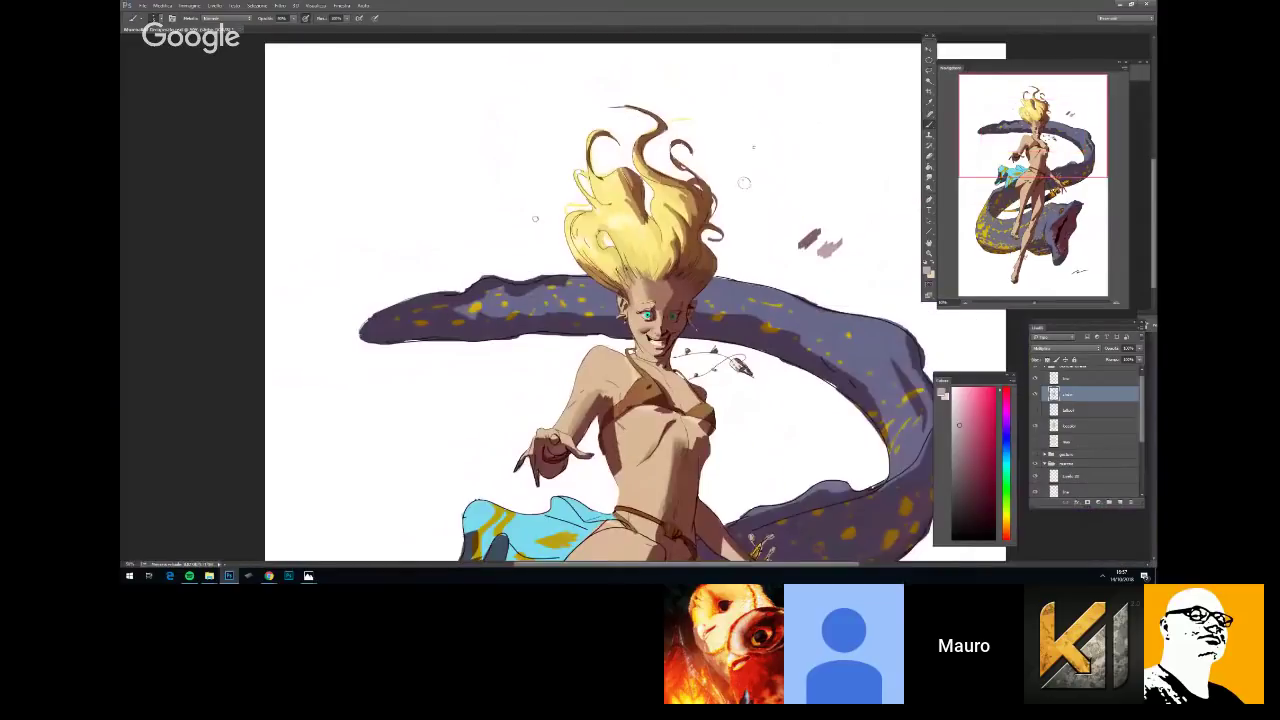
pyautogui.hotkey('ctrl', '+')
pyautogui.hotkey('ctrl', '+')
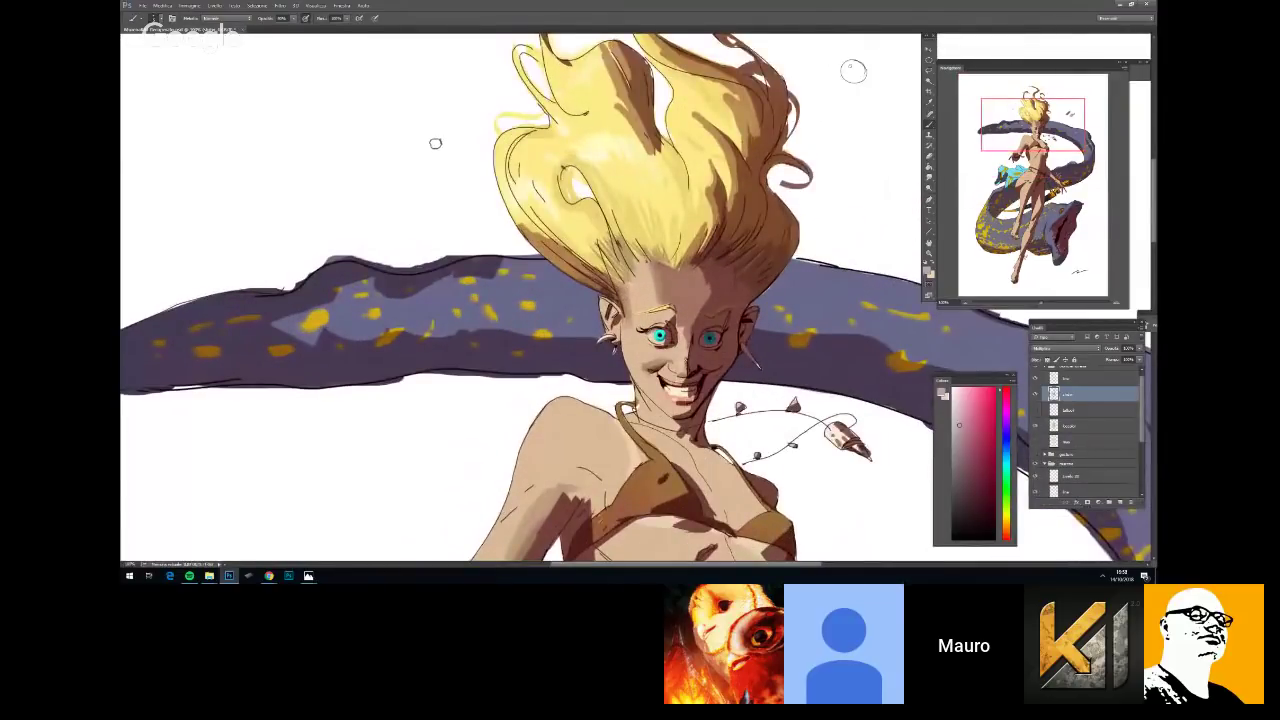
pyautogui.hotkey('ctrl', '-')
pyautogui.hotkey('ctrl', '-')
pyautogui.hotkey('ctrl', '-')
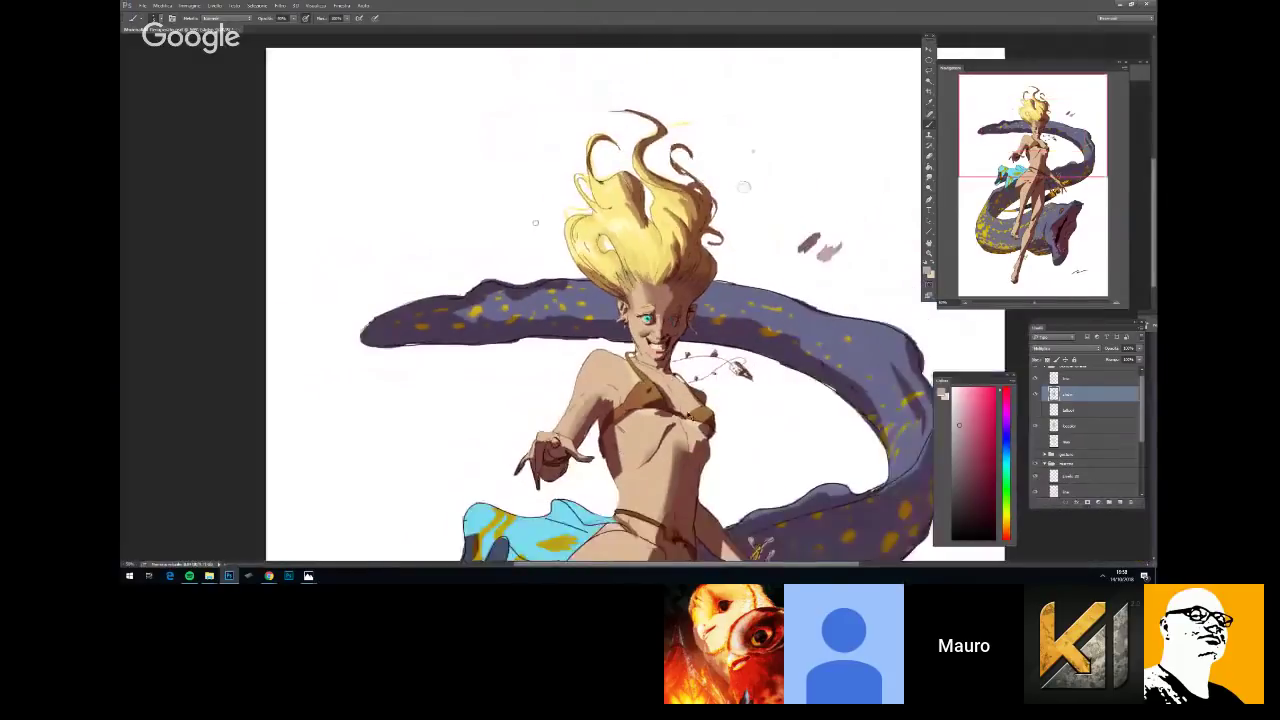
pyautogui.hotkey('ctrl', '+')
pyautogui.hotkey('ctrl', '+')
pyautogui.hotkey('ctrl', '+')
pyautogui.hotkey('ctrl', '+')
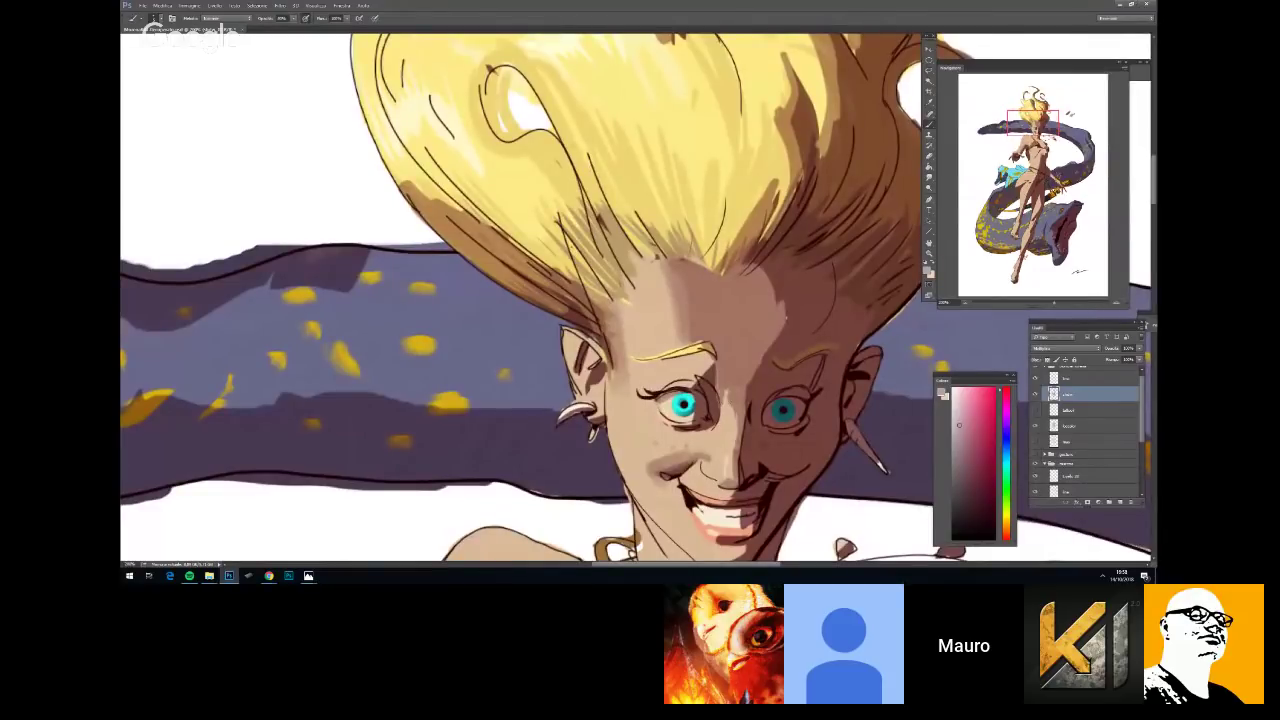
pyautogui.hotkey('ctrl', '-')
pyautogui.hotkey('ctrl', '-')
pyautogui.hotkey('ctrl', '-')
pyautogui.hotkey('ctrl', '-')
pyautogui.hotkey('ctrl', '+')
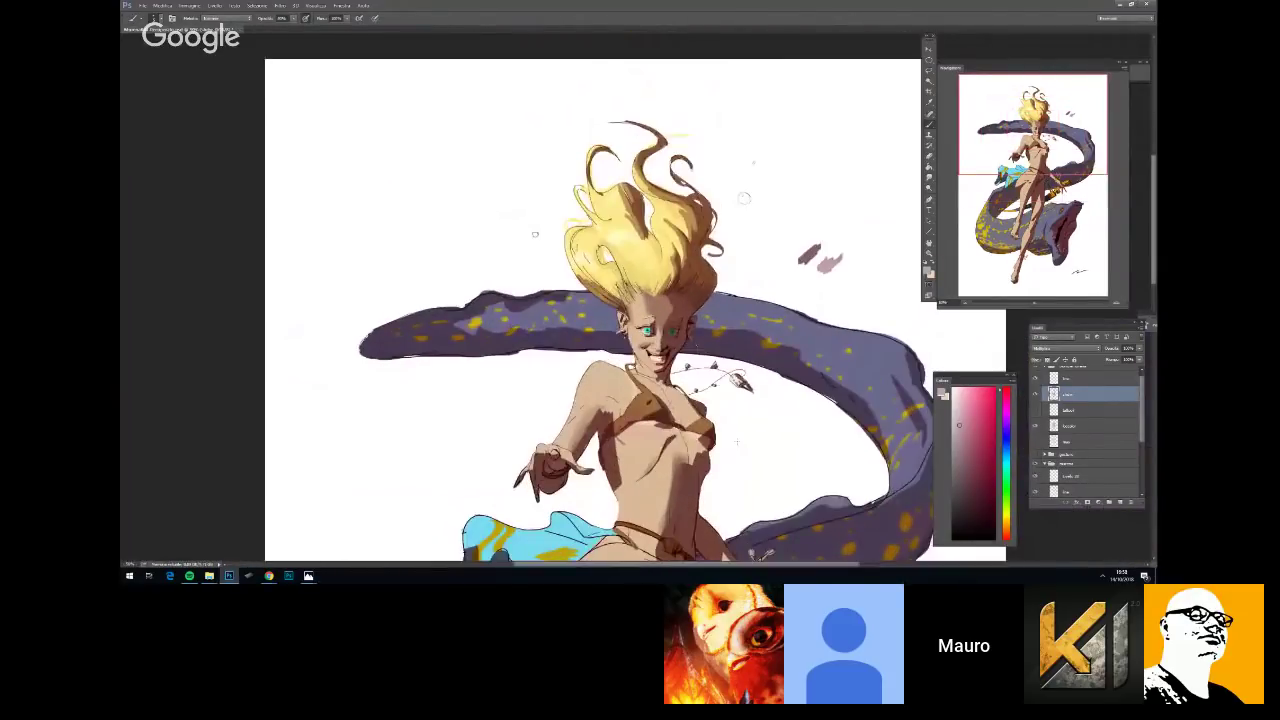
pyautogui.hotkey('ctrl', '+')
pyautogui.hotkey('ctrl', '+')
pyautogui.moveTo(737, 442); pyautogui.dragTo(720, 394)
pyautogui.hotkey('ctrl', '-')
pyautogui.hotkey('ctrl', '-')
pyautogui.hotkey('ctrl', '-')
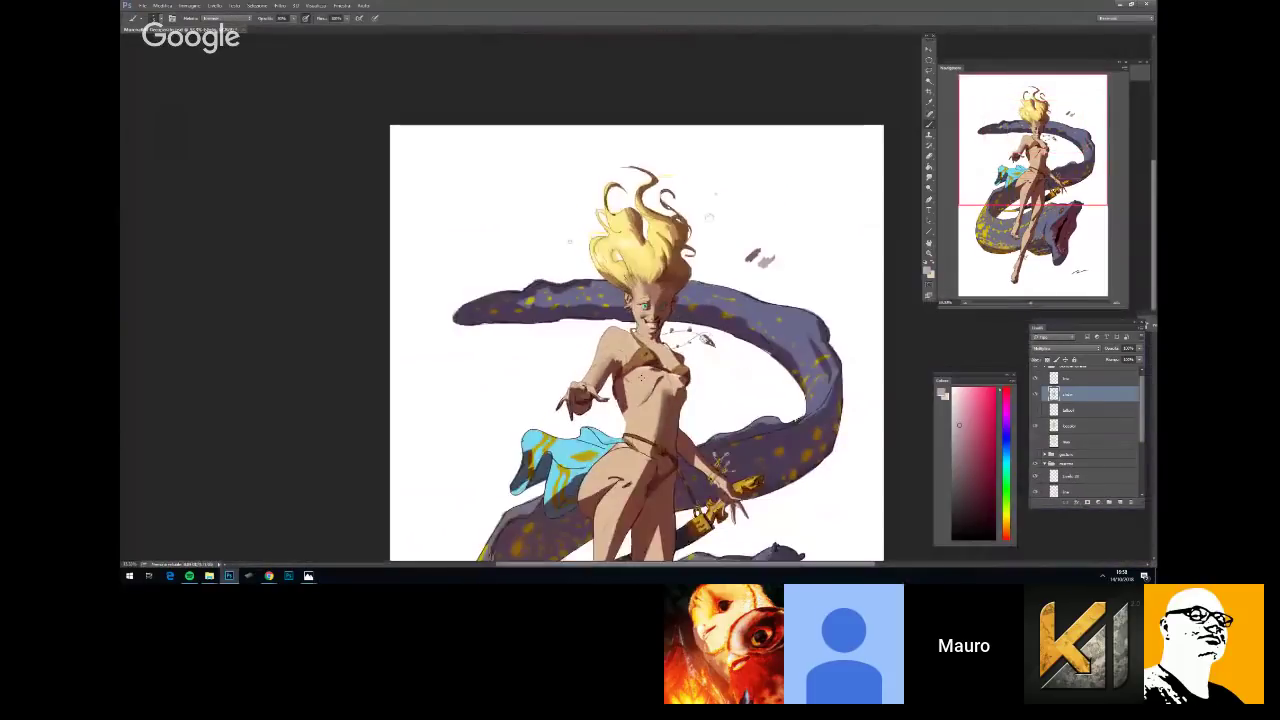
pyautogui.hotkey('ctrl', '+')
pyautogui.hotkey('ctrl', '+')
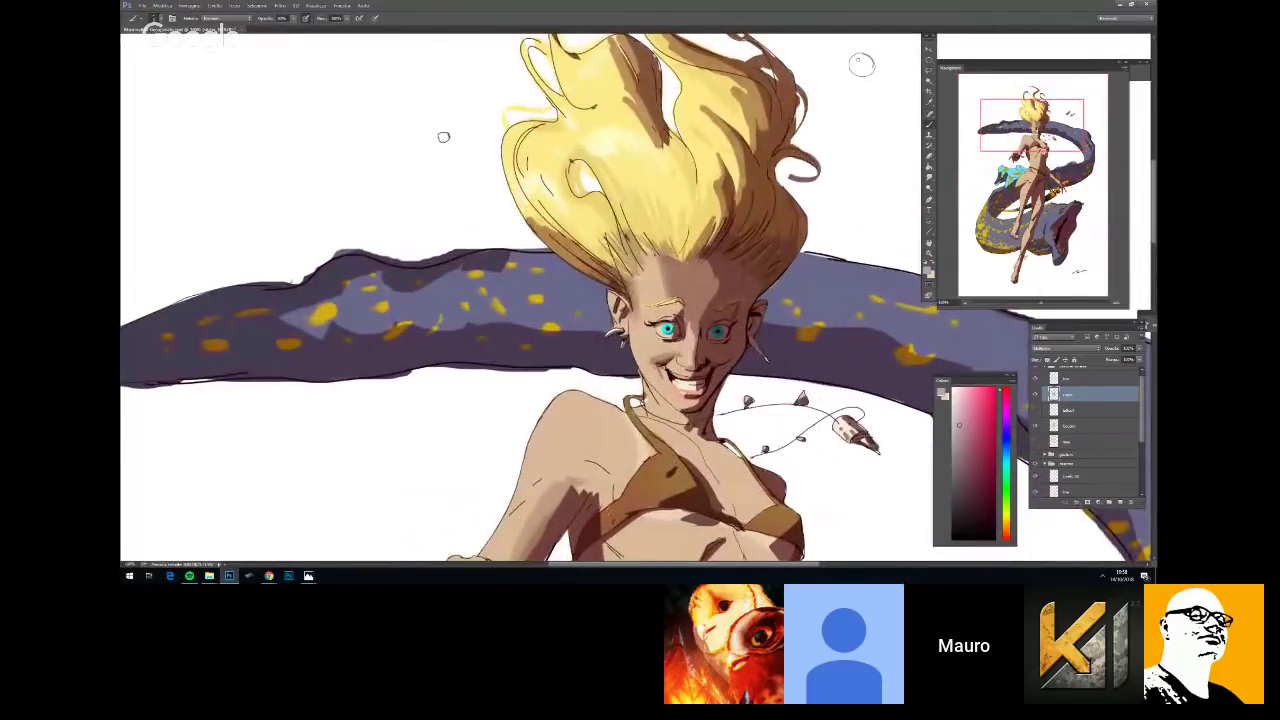
pyautogui.hotkey('ctrl', '-')
pyautogui.hotkey('ctrl', '-')
pyautogui.hotkey('ctrl', '-')
pyautogui.hotkey('ctrl', '-')
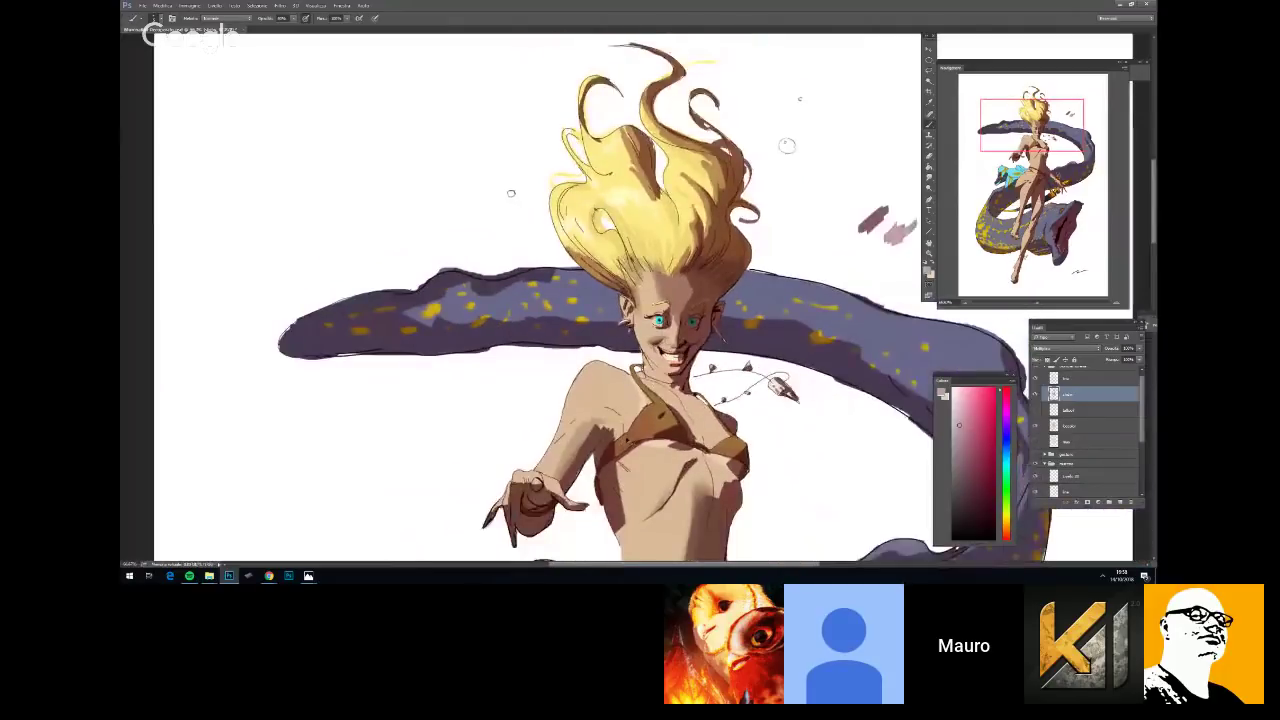
pyautogui.hotkey('ctrl', '+')
pyautogui.hotkey('ctrl', '+')
pyautogui.hotkey('ctrl', '+')
pyautogui.hotkey('ctrl', '+')
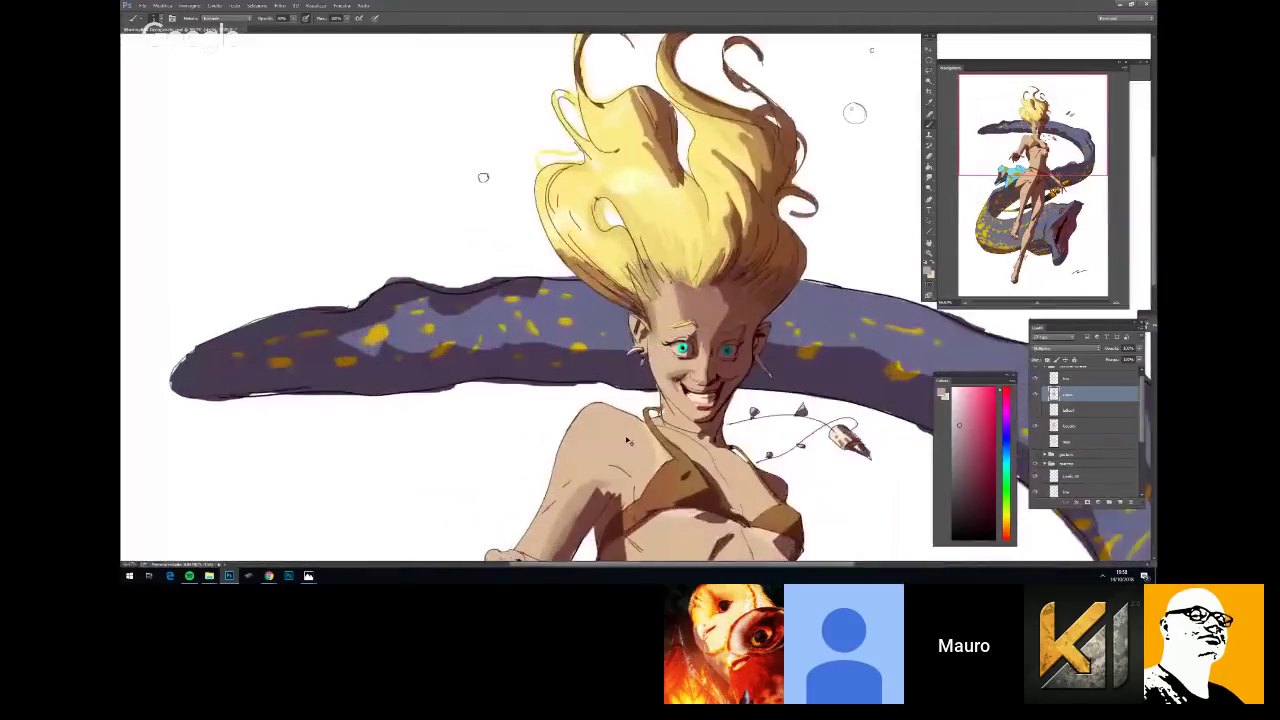
pyautogui.hotkey('ctrl', '-')
pyautogui.hotkey('ctrl', '-')
pyautogui.hotkey('ctrl', '-')
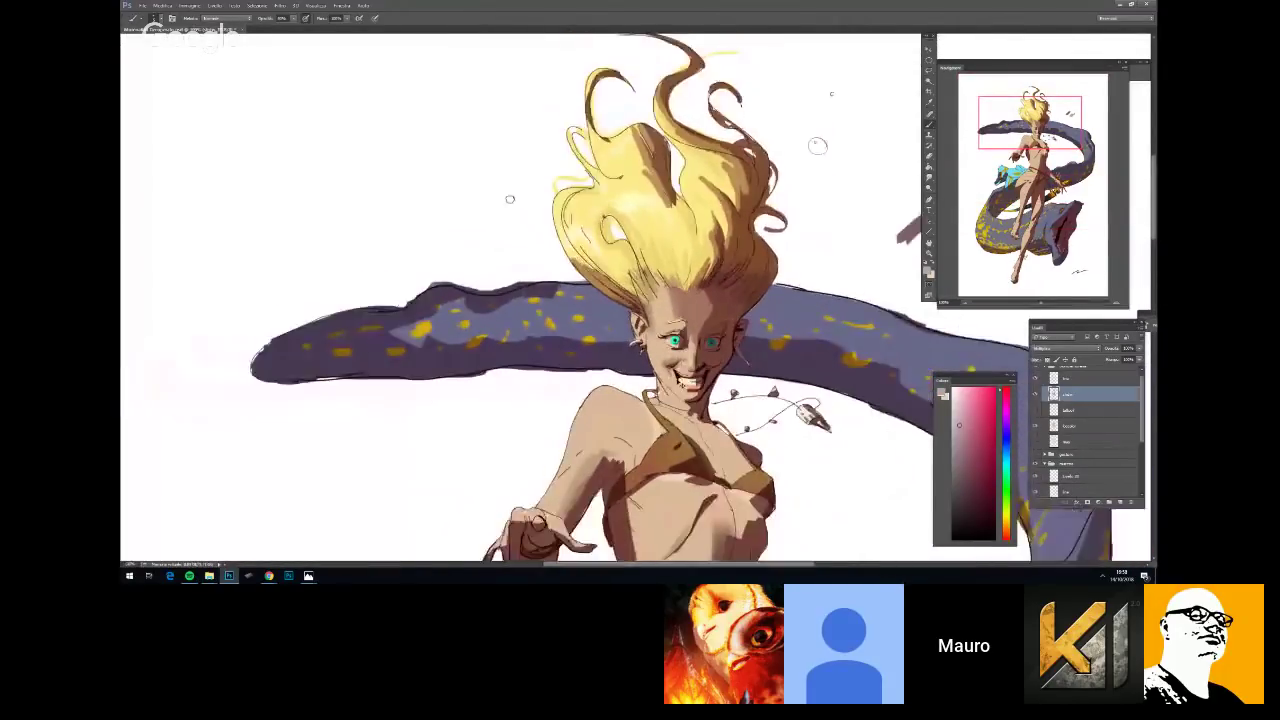
# Choose a darker mauve as the painting colour and adjust the Brush size for the face shadows
pyautogui.hotkey('ctrl', '+')
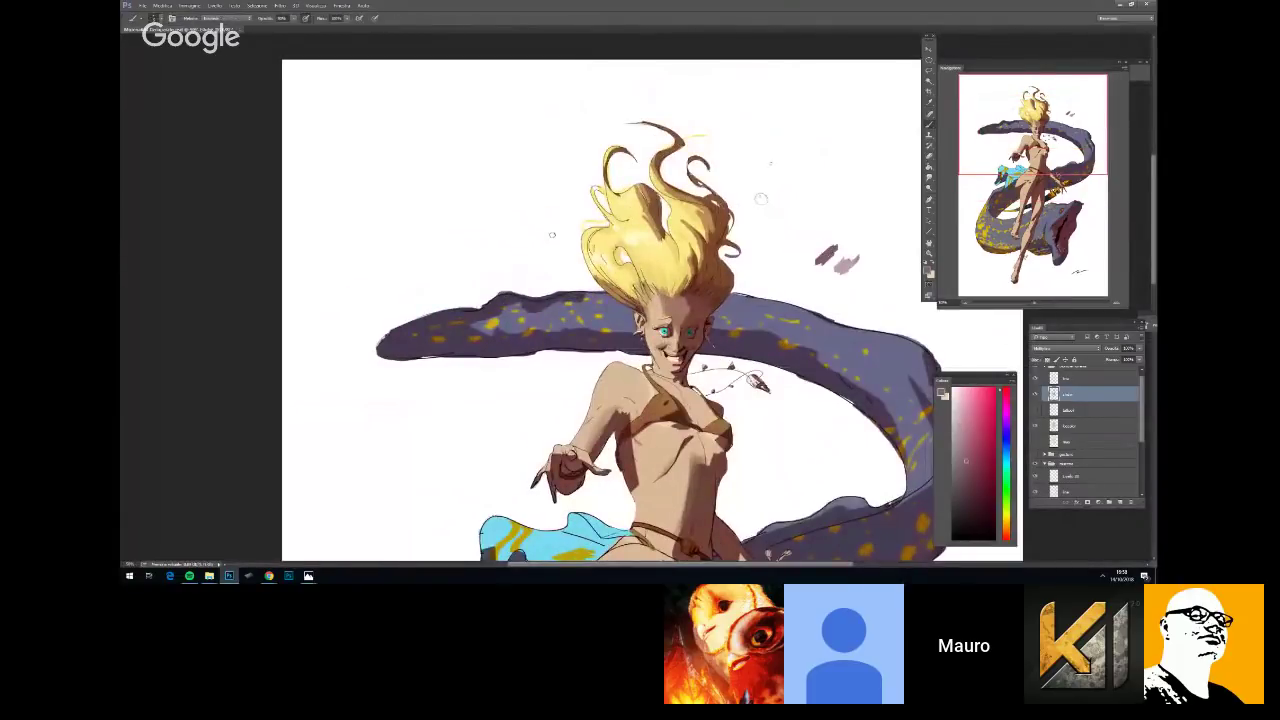
pyautogui.hotkey('ctrl', '+')
pyautogui.rightClick(773, 355)
pyautogui.moveTo(773, 356); pyautogui.dragTo(778, 359)
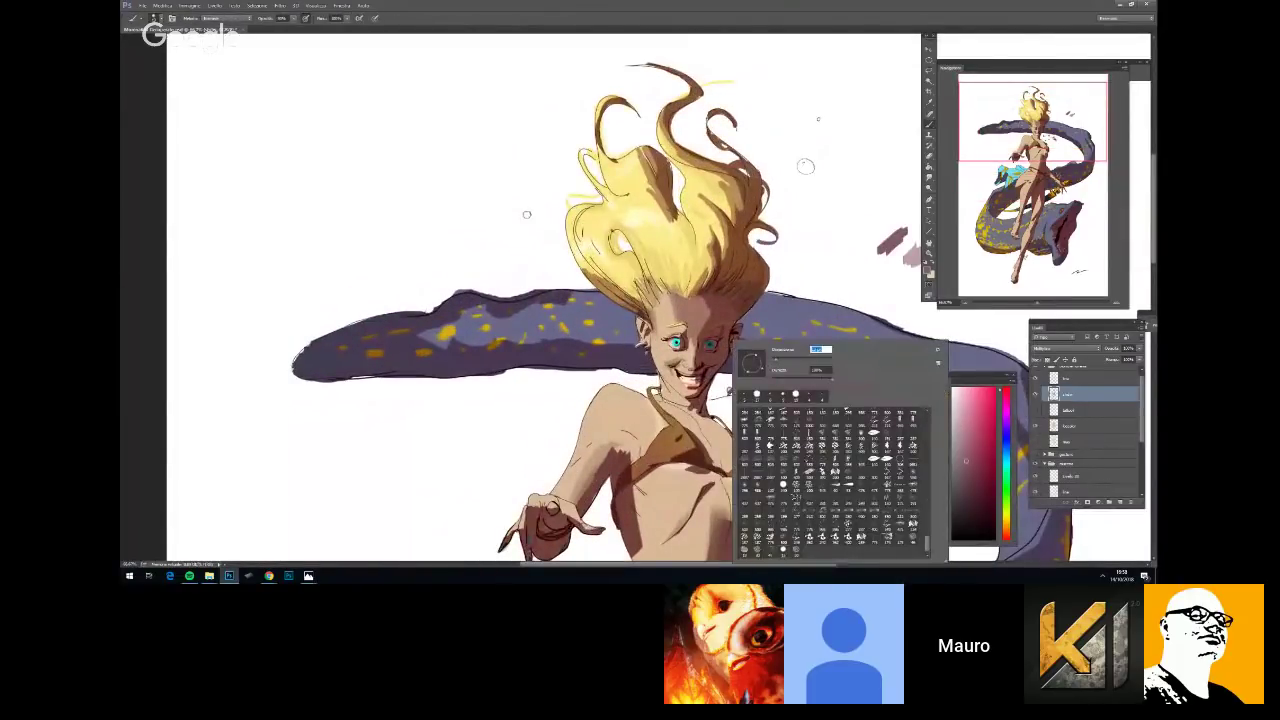
pyautogui.press('Return')
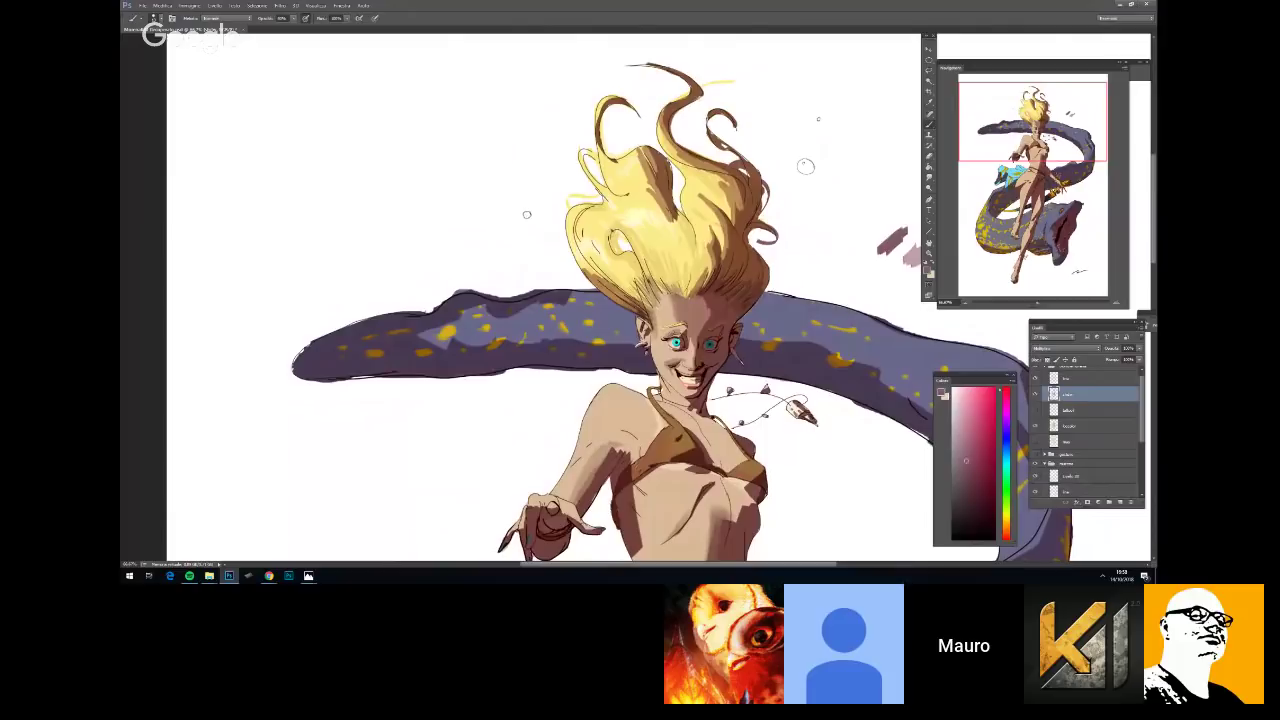
pyautogui.hotkey('ctrl', '-')
pyautogui.hotkey('ctrl', '-')
pyautogui.hotkey('ctrl', '-')
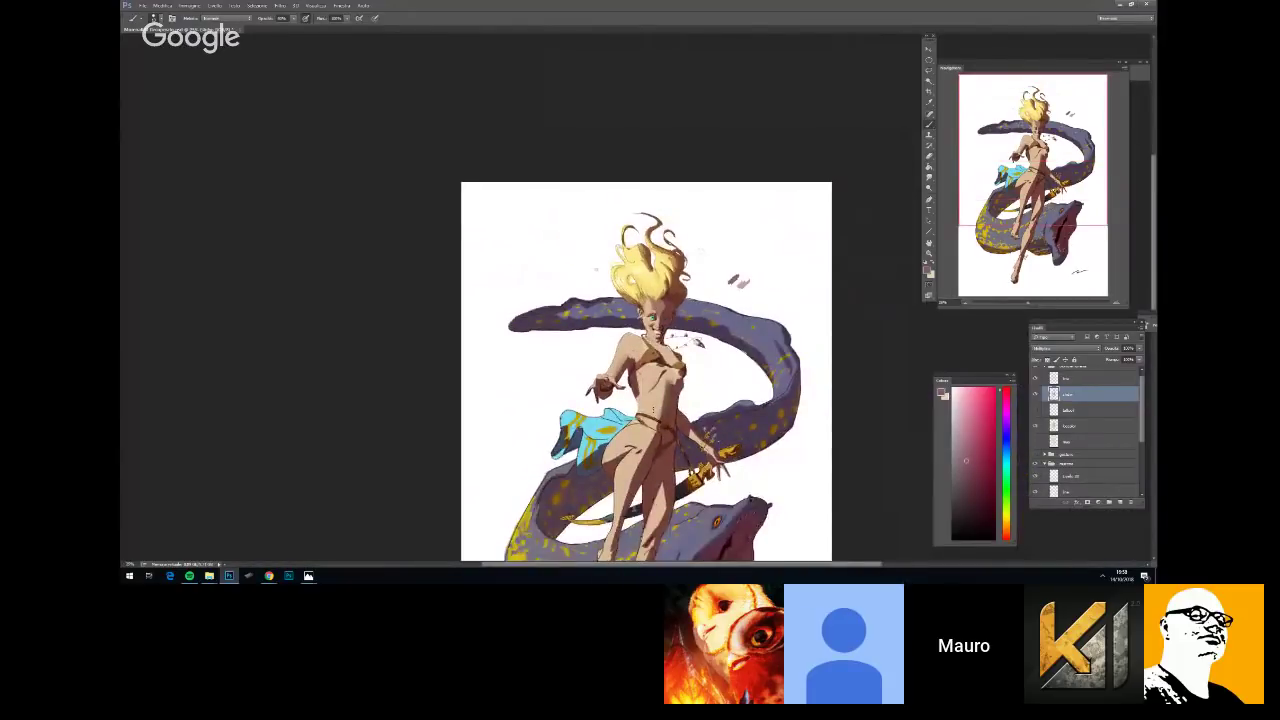
# Sample the light mauve from the test swatch beside the figure and adjust the Brush size for the face shadows
pyautogui.hotkey('ctrl', '+')
pyautogui.hotkey('ctrl', '+')
pyautogui.hotkey('ctrl', '+')
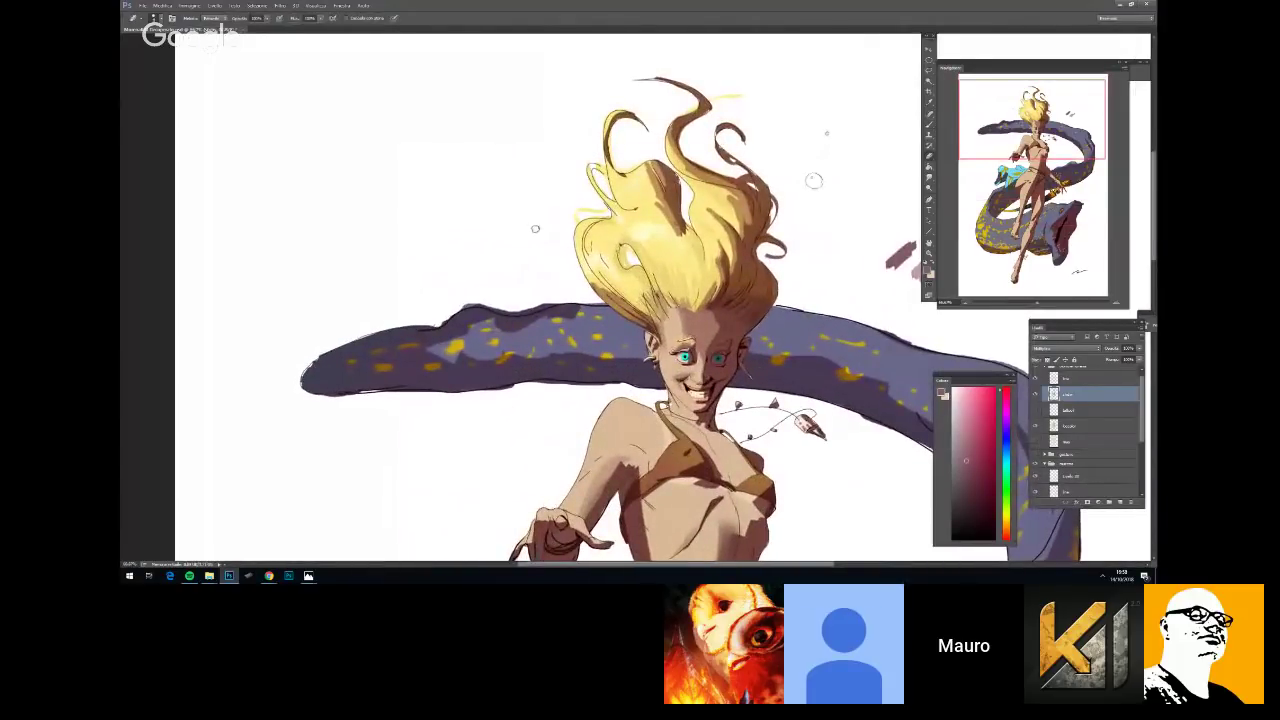
pyautogui.press('b')
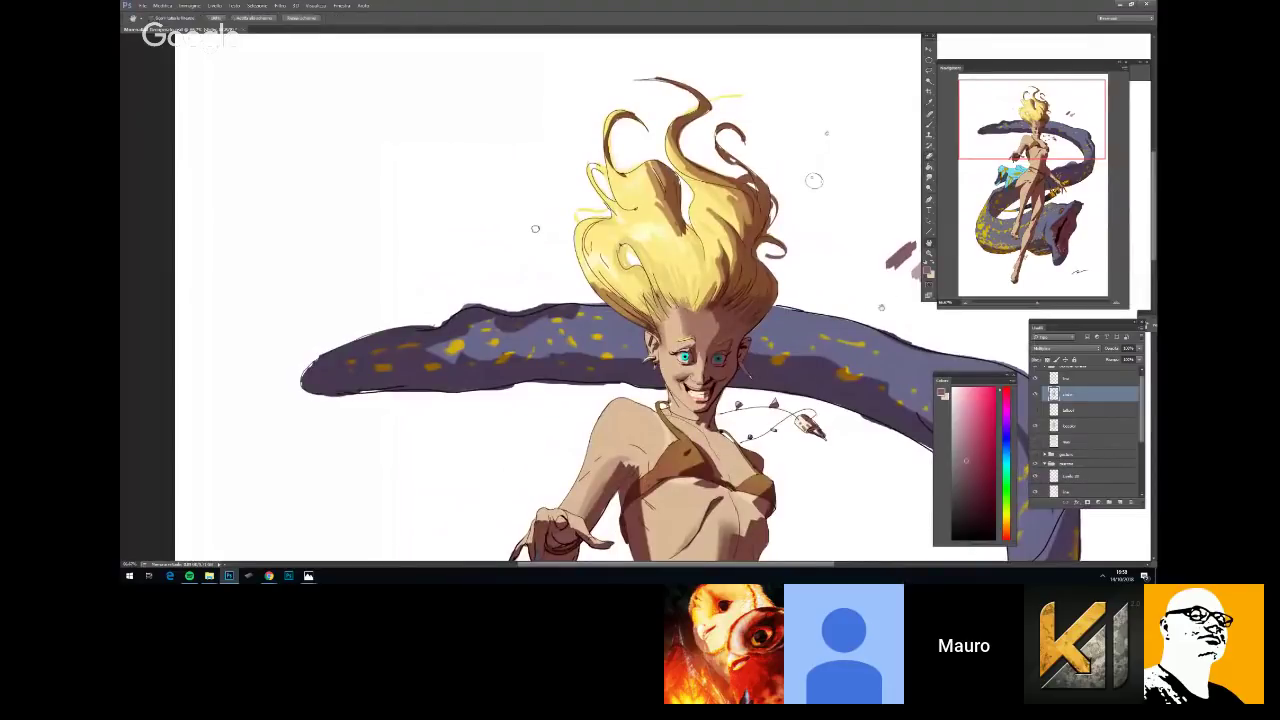
pyautogui.moveTo(848, 286); pyautogui.dragTo(800, 291)
pyautogui.keyDown('alt'); pyautogui.click(877, 273); pyautogui.keyUp('alt')
pyautogui.rightClick(712, 366)
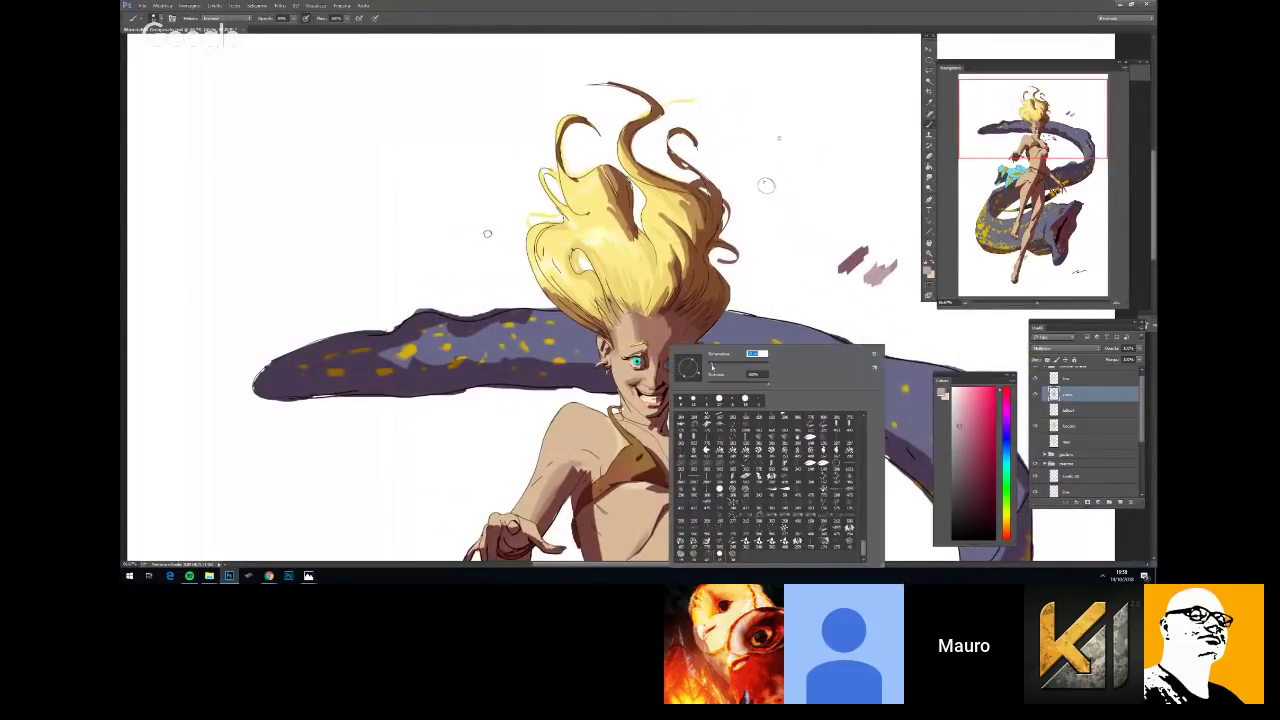
pyautogui.press('Return')
# Adjust the Brush size and touch light mauve onto the shadow around the woman's mouth and chin
pyautogui.hotkey('ctrl', '-')
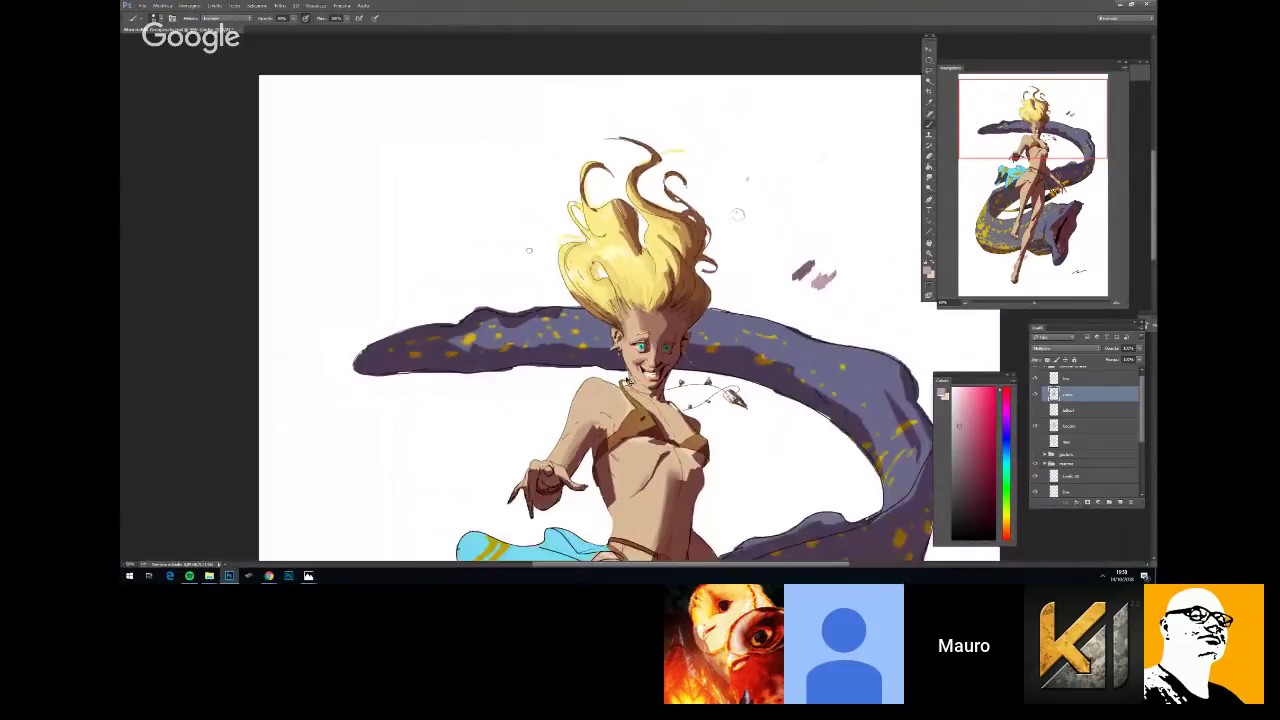
pyautogui.hotkey('ctrl', '-')
pyautogui.hotkey('ctrl', '+')
pyautogui.hotkey('ctrl', '+')
pyautogui.moveTo(751, 412)
pyautogui.mouseDown()
pyautogui.moveTo(766, 418)
pyautogui.moveTo(756, 369)
pyautogui.mouseUp()
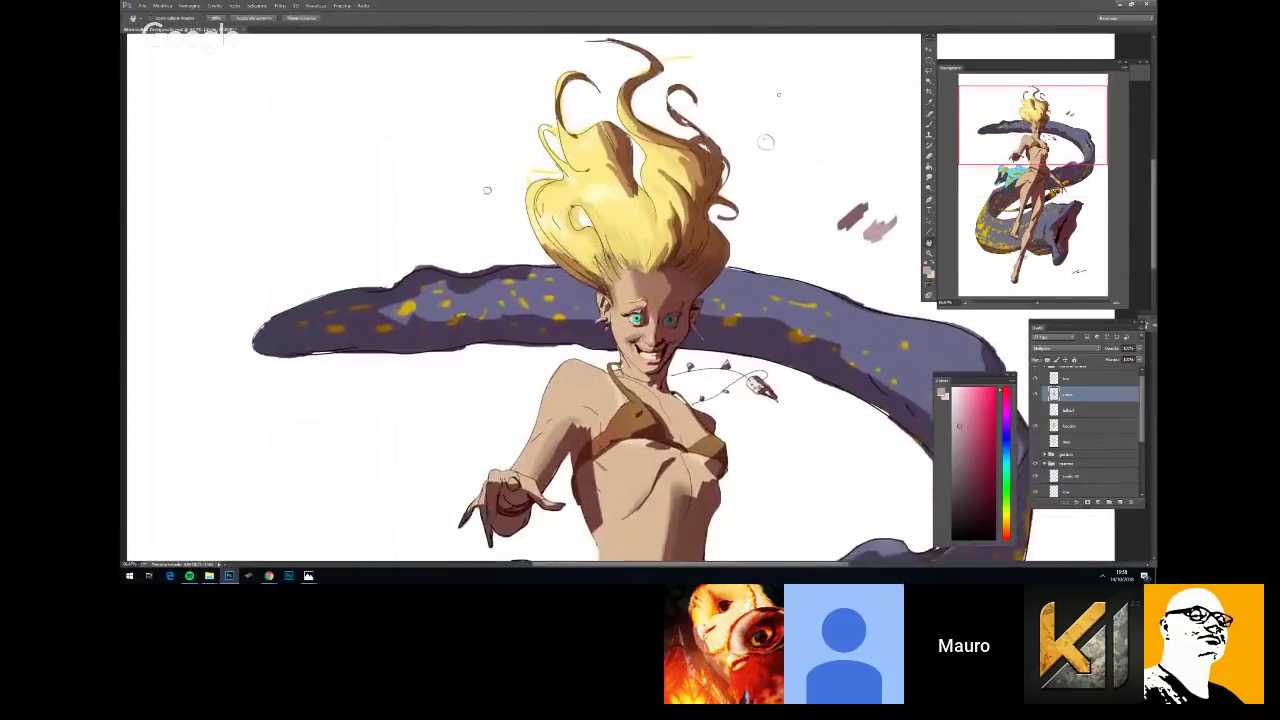
pyautogui.hotkey('ctrl', '+')
pyautogui.rightClick(741, 350)
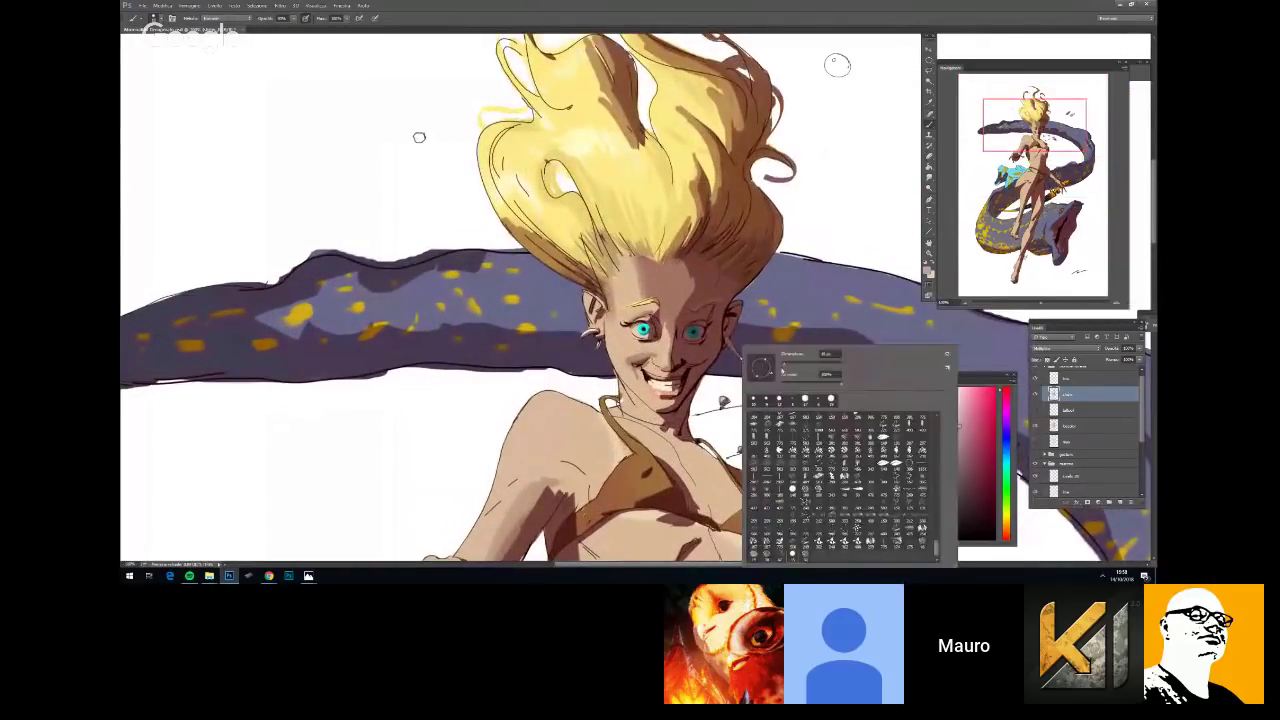
pyautogui.click(668, 384)
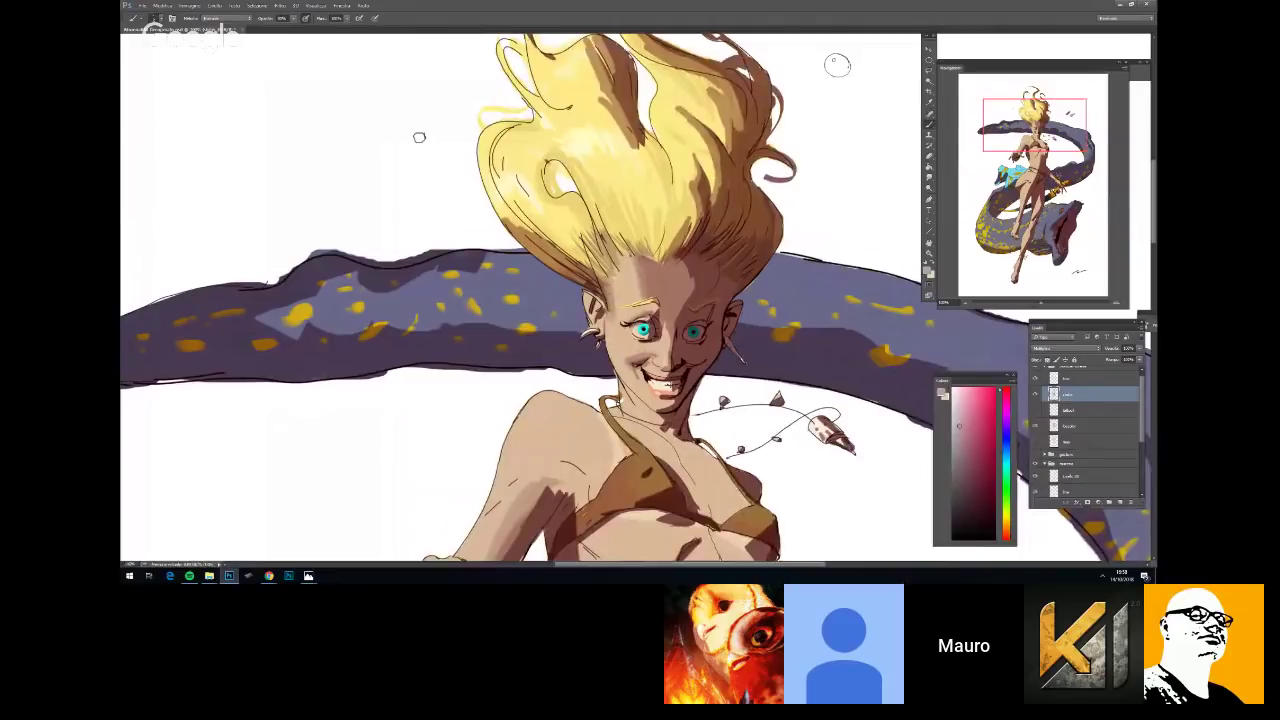
pyautogui.rightClick(728, 346)
pyautogui.press('Escape')
# Check the face shadows up close and from a distance, and readjust the Brush size
pyautogui.hotkey('ctrl', '-')
pyautogui.hotkey('ctrl', '-')
pyautogui.hotkey('ctrl', '-')
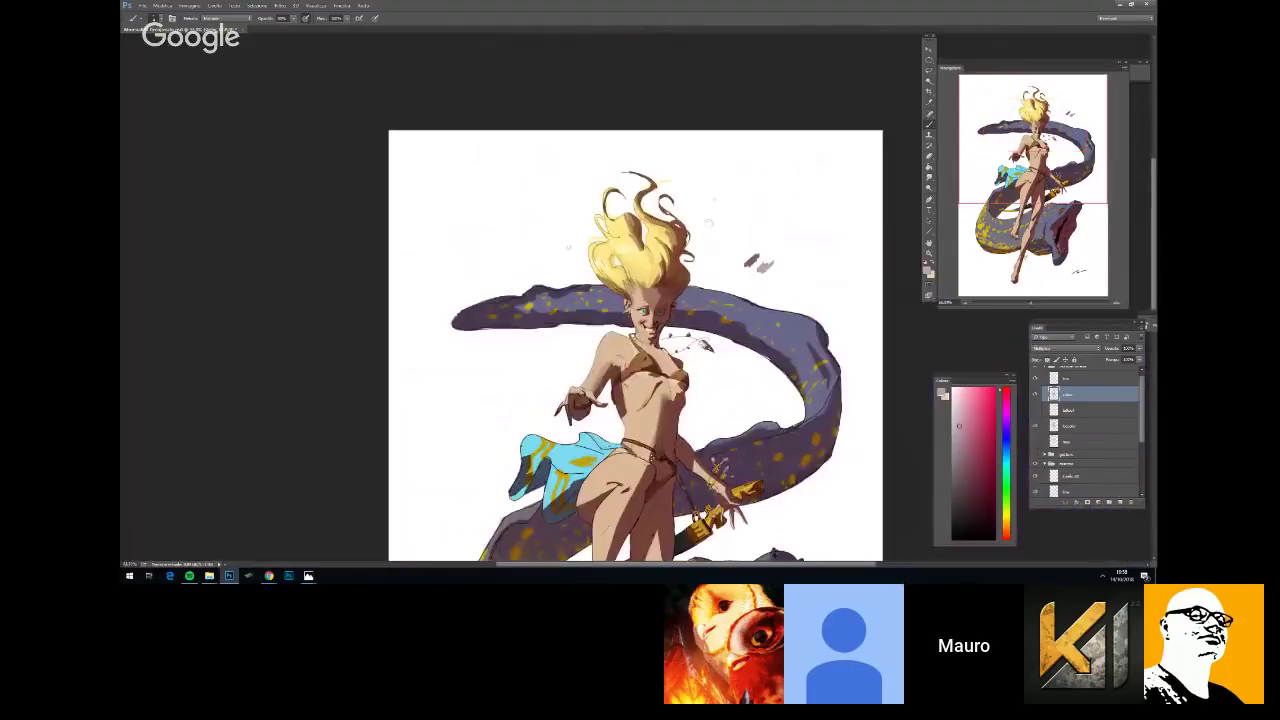
pyautogui.hotkey('ctrl', '+')
pyautogui.hotkey('ctrl', '+')
pyautogui.scroll(3, 632, 287)
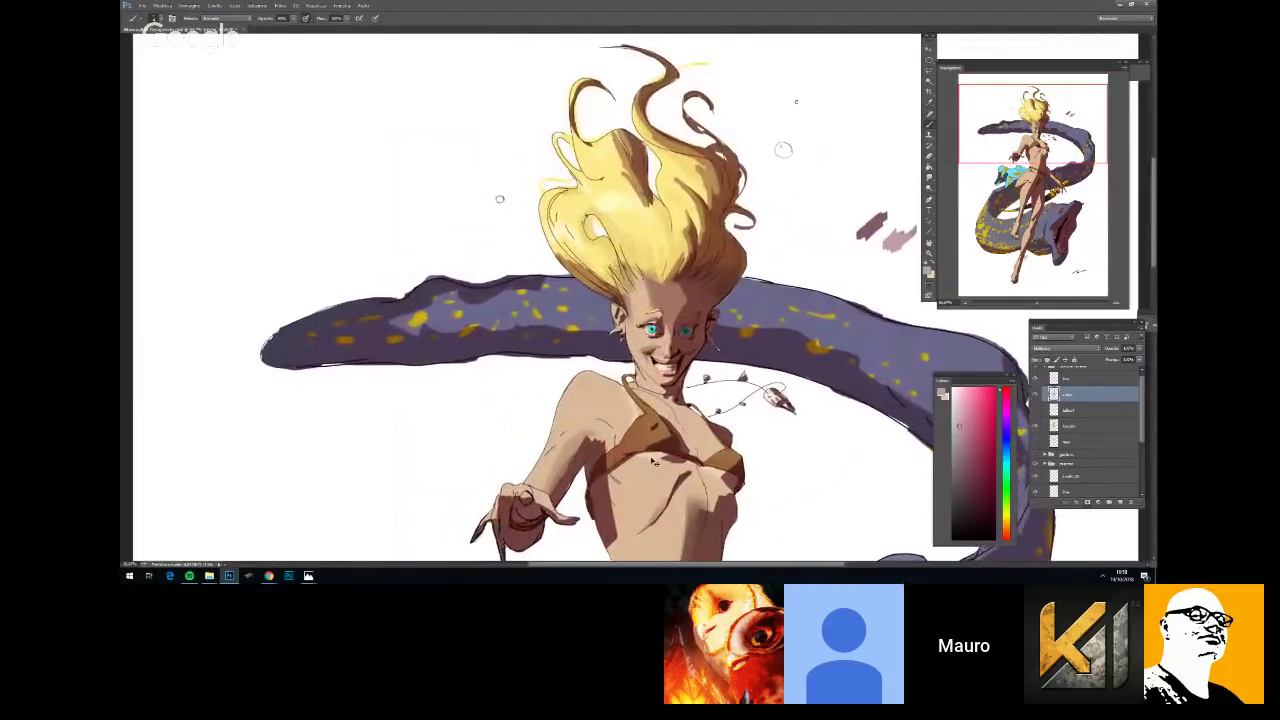
pyautogui.scroll(-4, 639, 310)
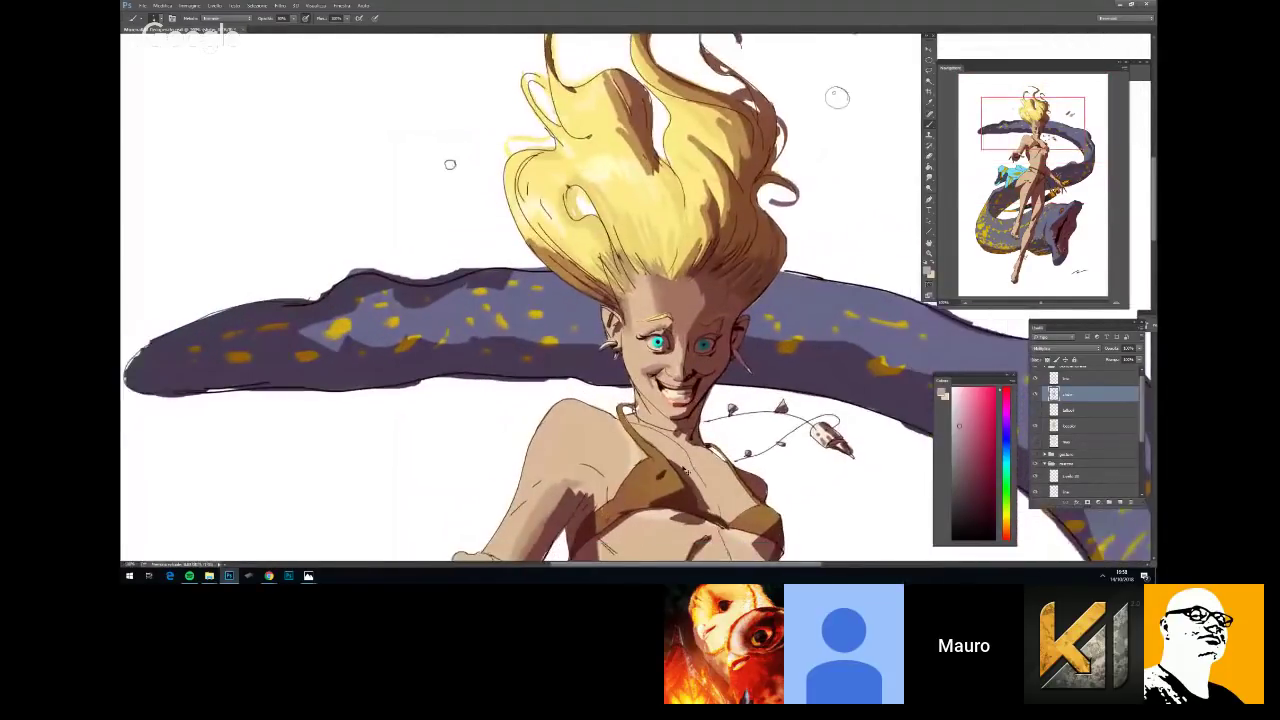
pyautogui.scroll(2, 672, 373)
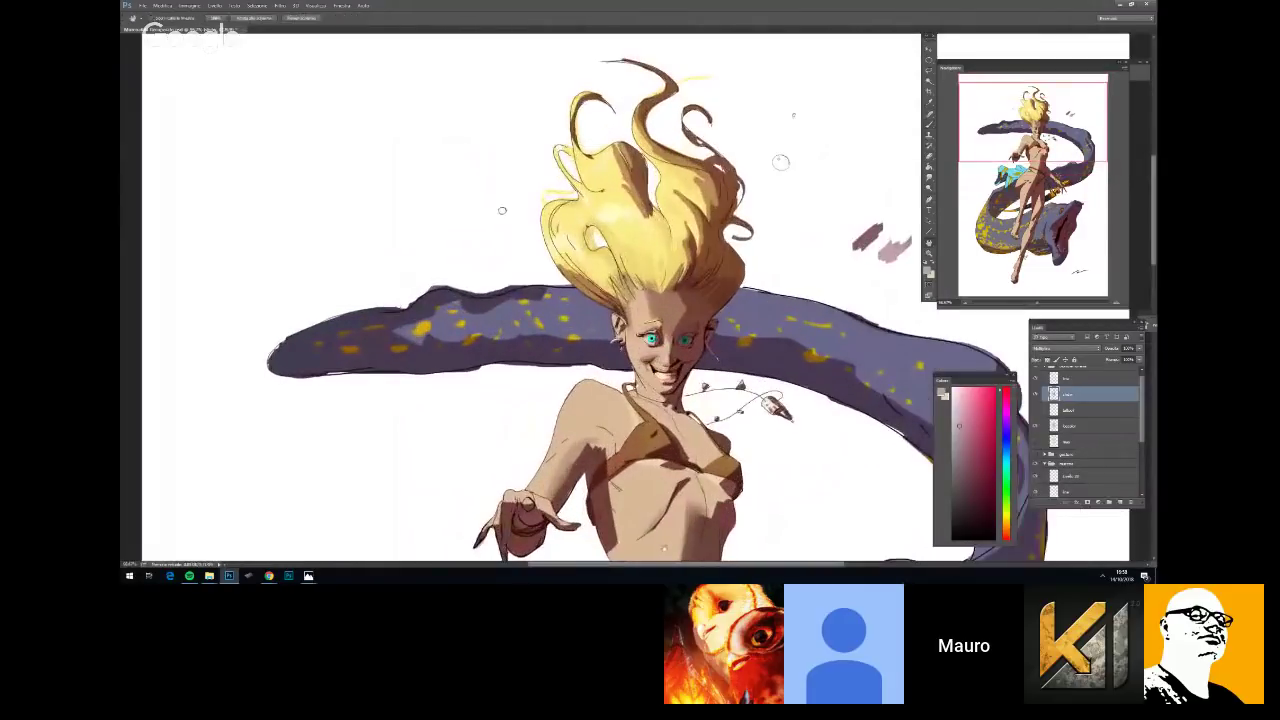
pyautogui.rightClick(741, 385)
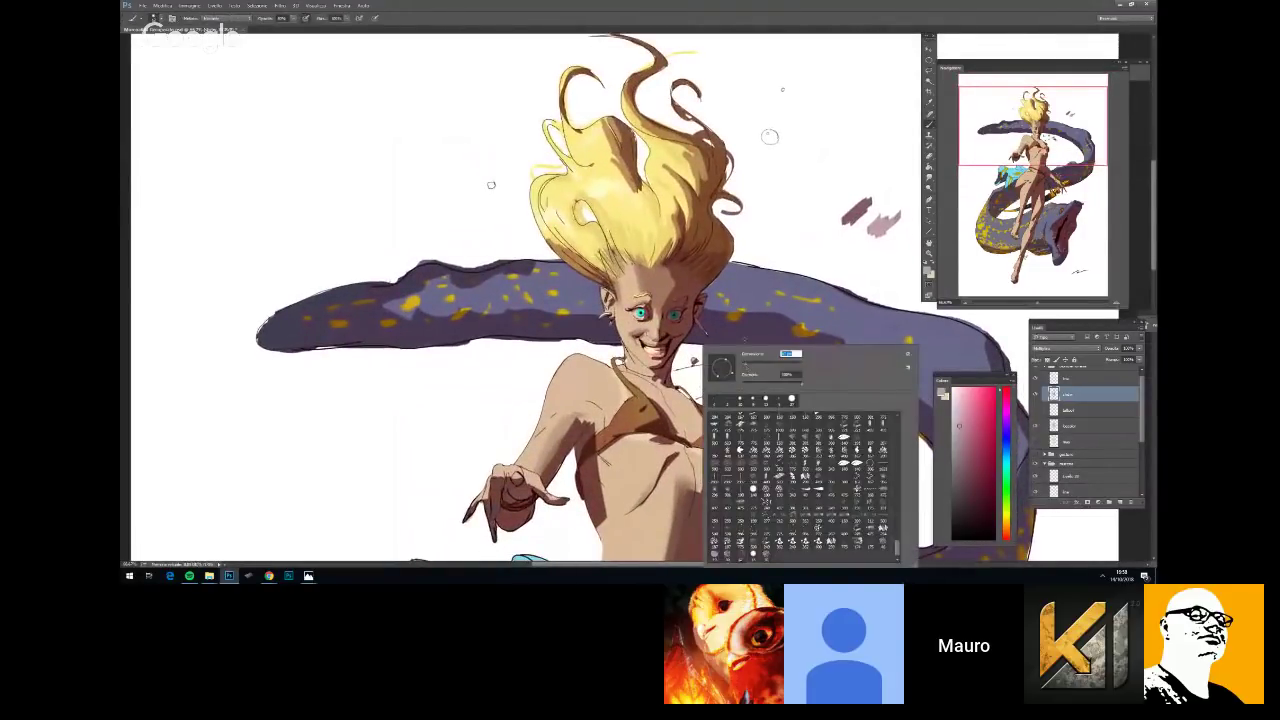
pyautogui.press('Return')
# Examine the transitional tones on the woman's face and hair against the whole composition
pyautogui.hotkey('ctrl', '-')
pyautogui.hotkey('ctrl', '-')
pyautogui.hotkey('ctrl', '-')
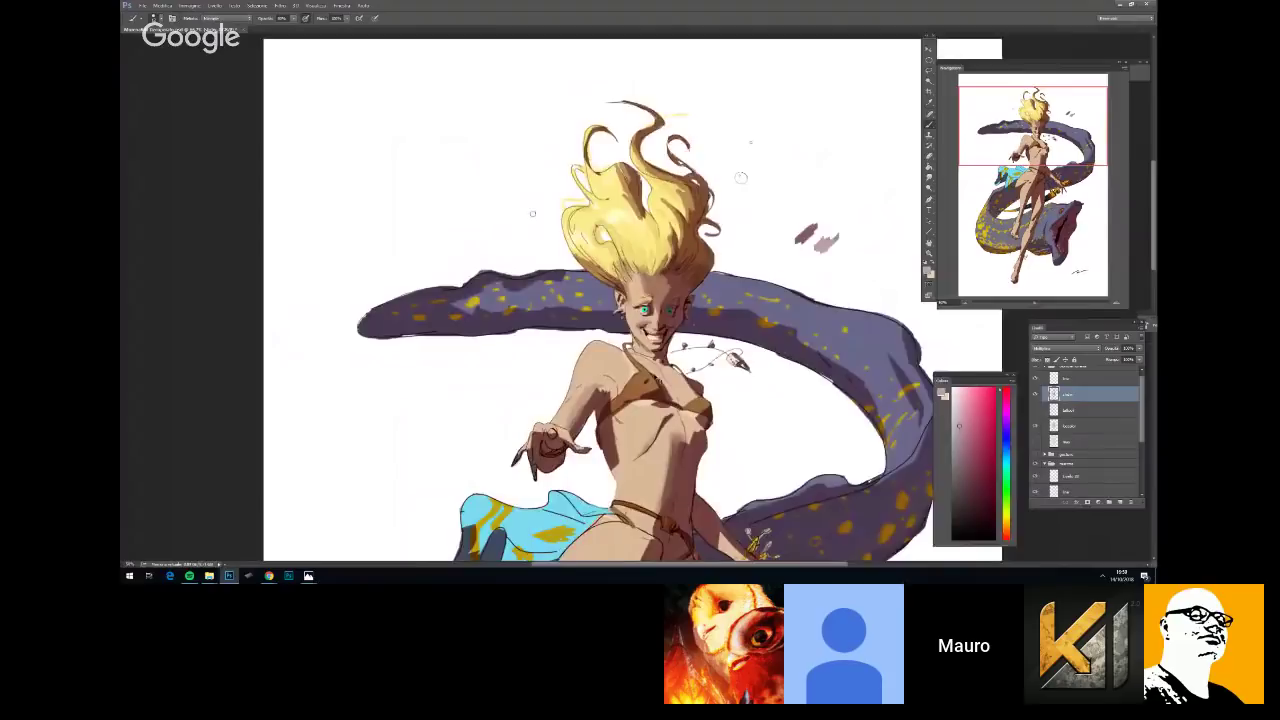
pyautogui.hotkey('ctrl', '+')
pyautogui.hotkey('ctrl', '+')
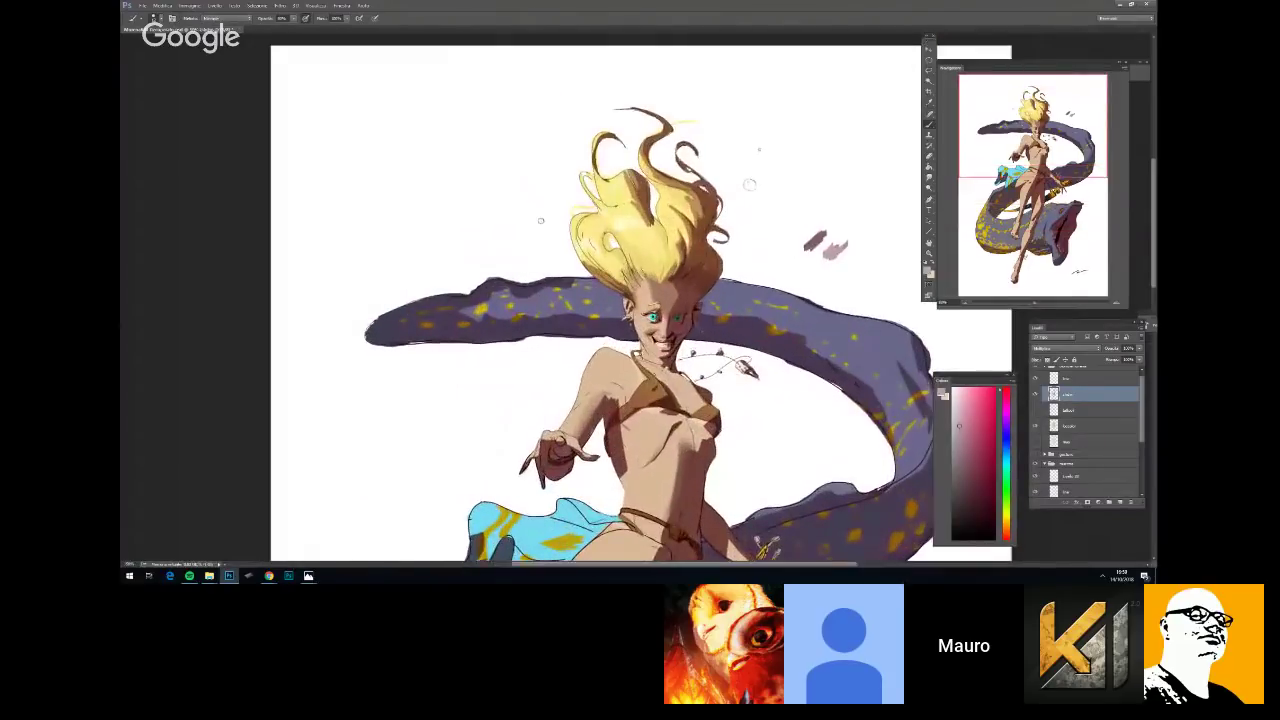
pyautogui.hotkey('ctrl', '-')
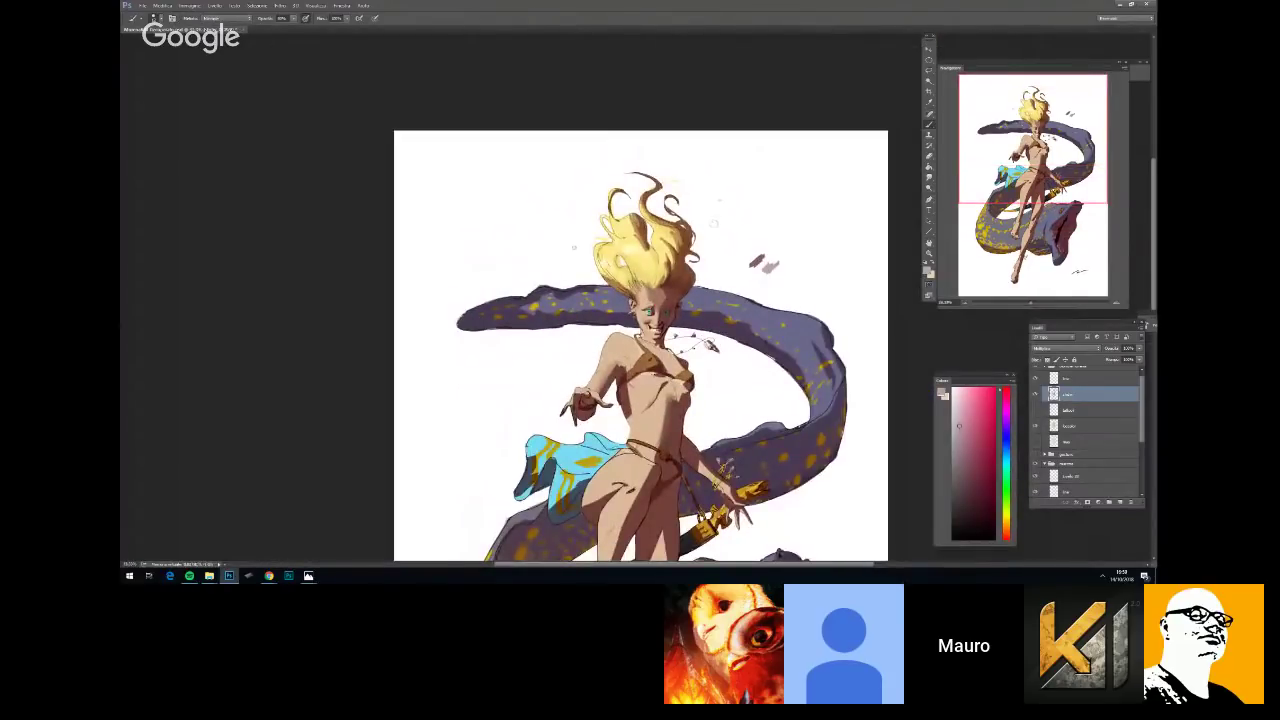
pyautogui.scroll(2, 634, 300)
pyautogui.scroll(-1, 650, 315)
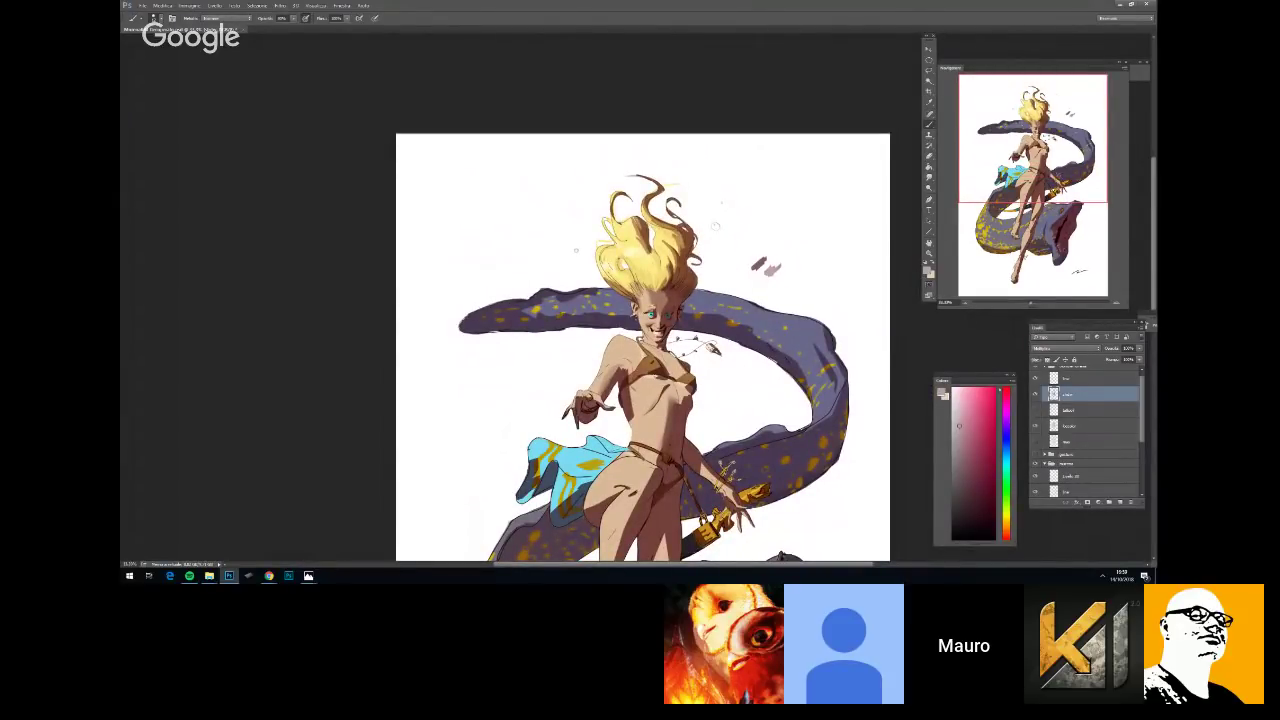
pyautogui.scroll(-1, 636, 305)
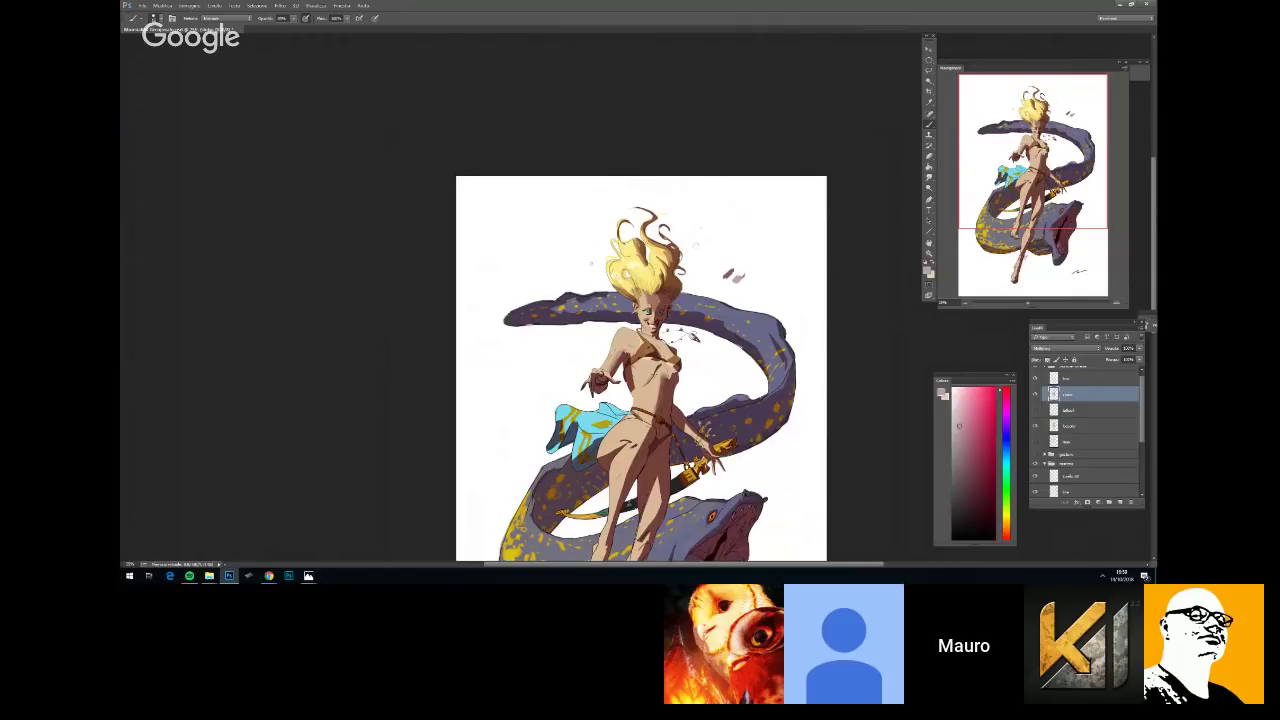
pyautogui.hotkey('ctrl', '+')
pyautogui.hotkey('ctrl', '+')
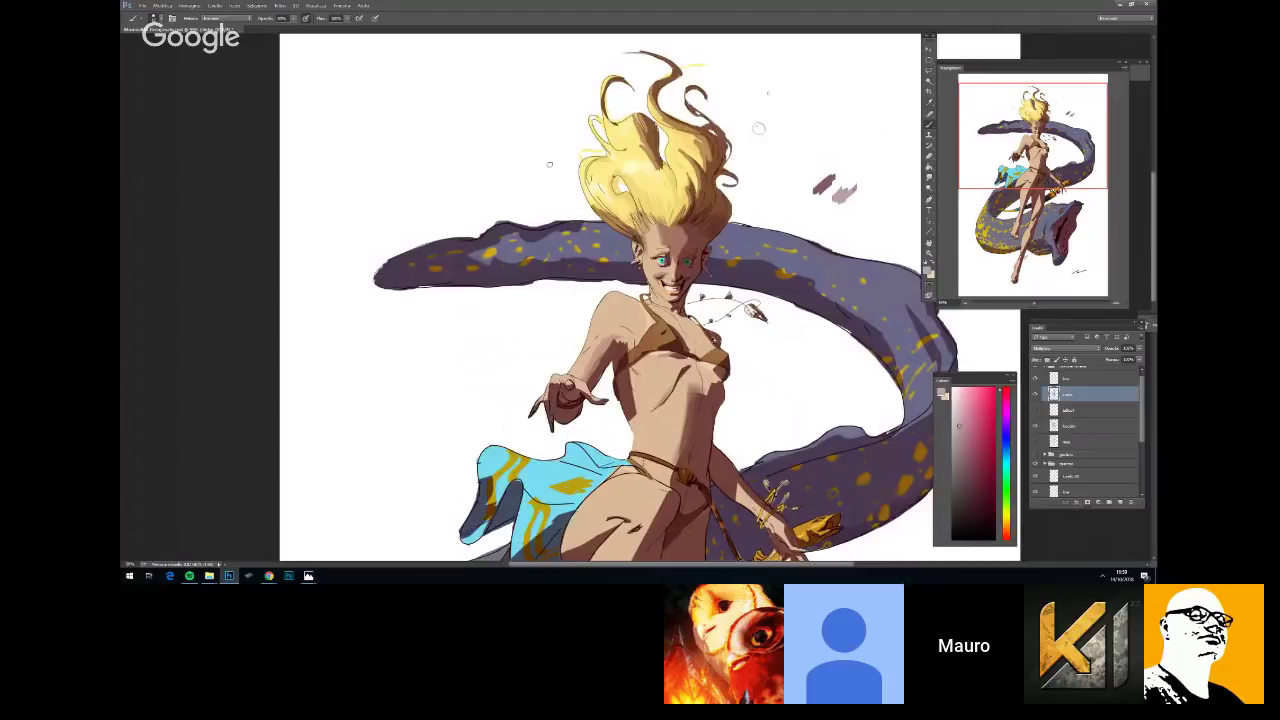
pyautogui.hotkey('ctrl', '-')
pyautogui.hotkey('ctrl', '-')
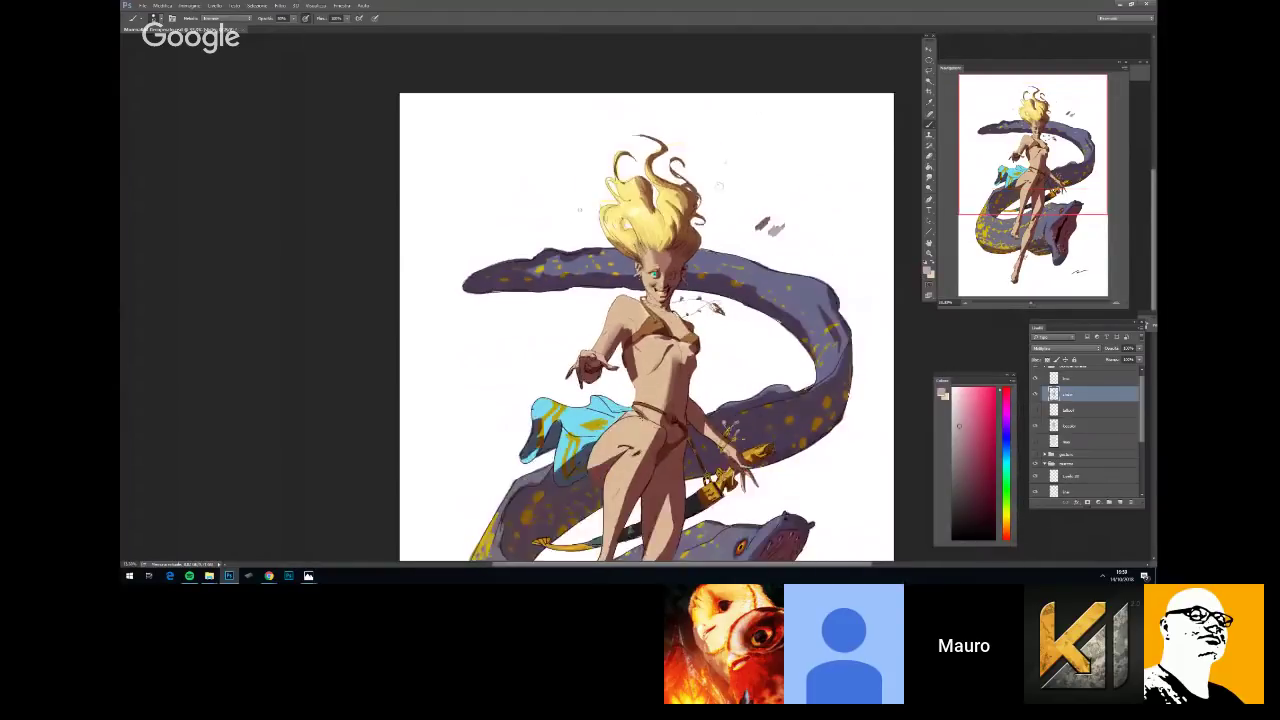
# Compare the shadows on the woman's torso, arm and legs in detail with the full figure and eel
pyautogui.hotkey('ctrl', '+')
pyautogui.hotkey('ctrl', '+')
pyautogui.hotkey('ctrl', '+')
pyautogui.moveTo(769, 409); pyautogui.dragTo(689, 383)
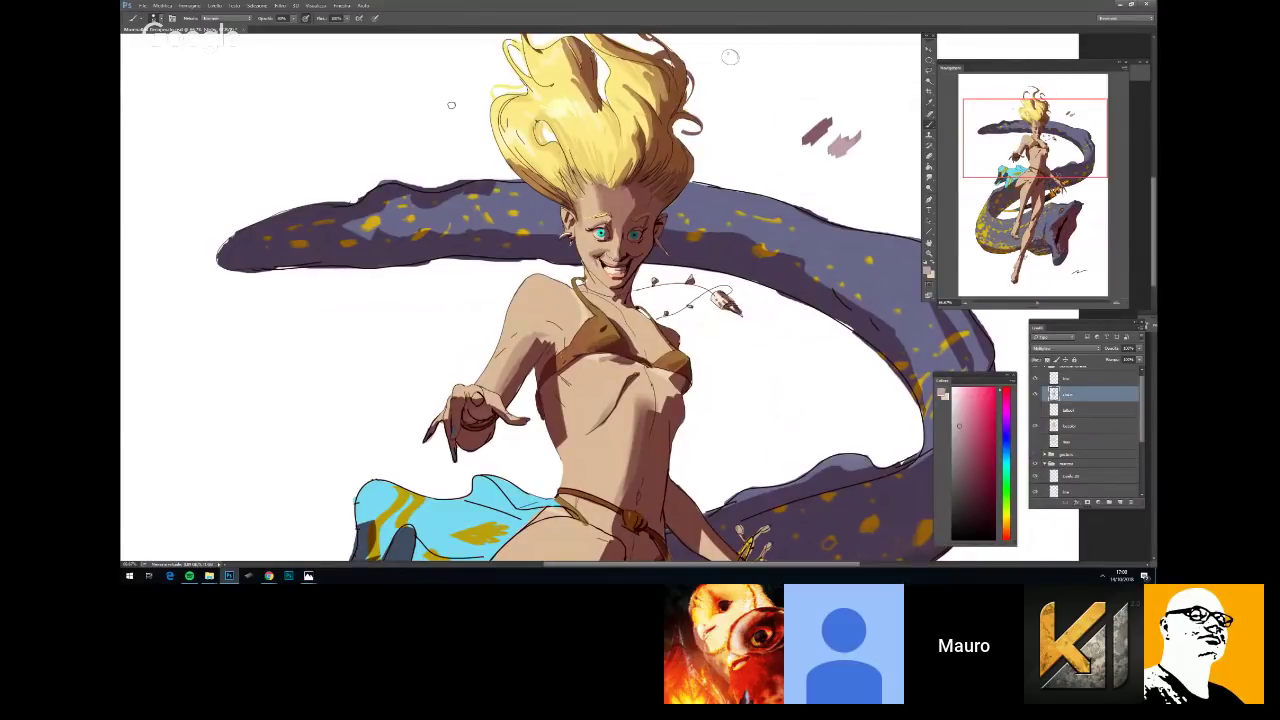
pyautogui.hotkey('ctrl', '-')
pyautogui.hotkey('ctrl', '-')
pyautogui.hotkey('ctrl', '-')
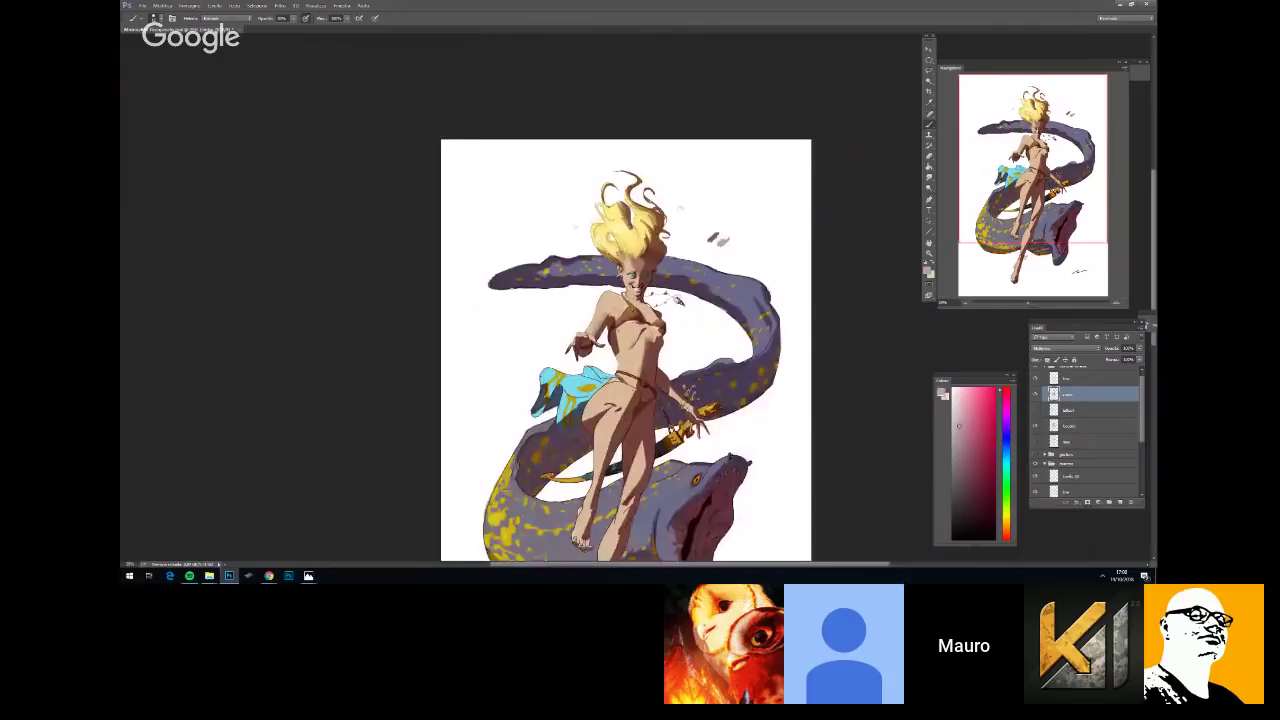
pyautogui.hotkey('ctrl', '+')
pyautogui.hotkey('ctrl', '+')
pyautogui.hotkey('ctrl', '+')
pyautogui.scroll(1, 649, 376)
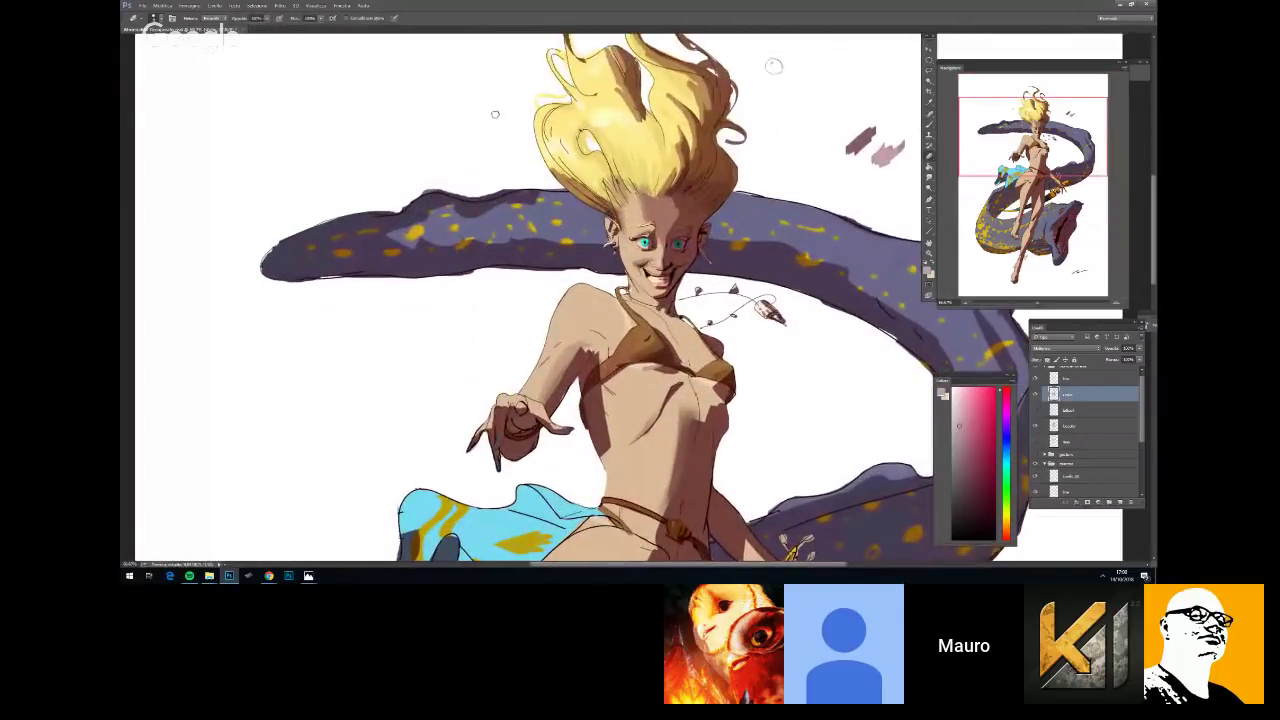
pyautogui.scroll(-5, 640, 300)
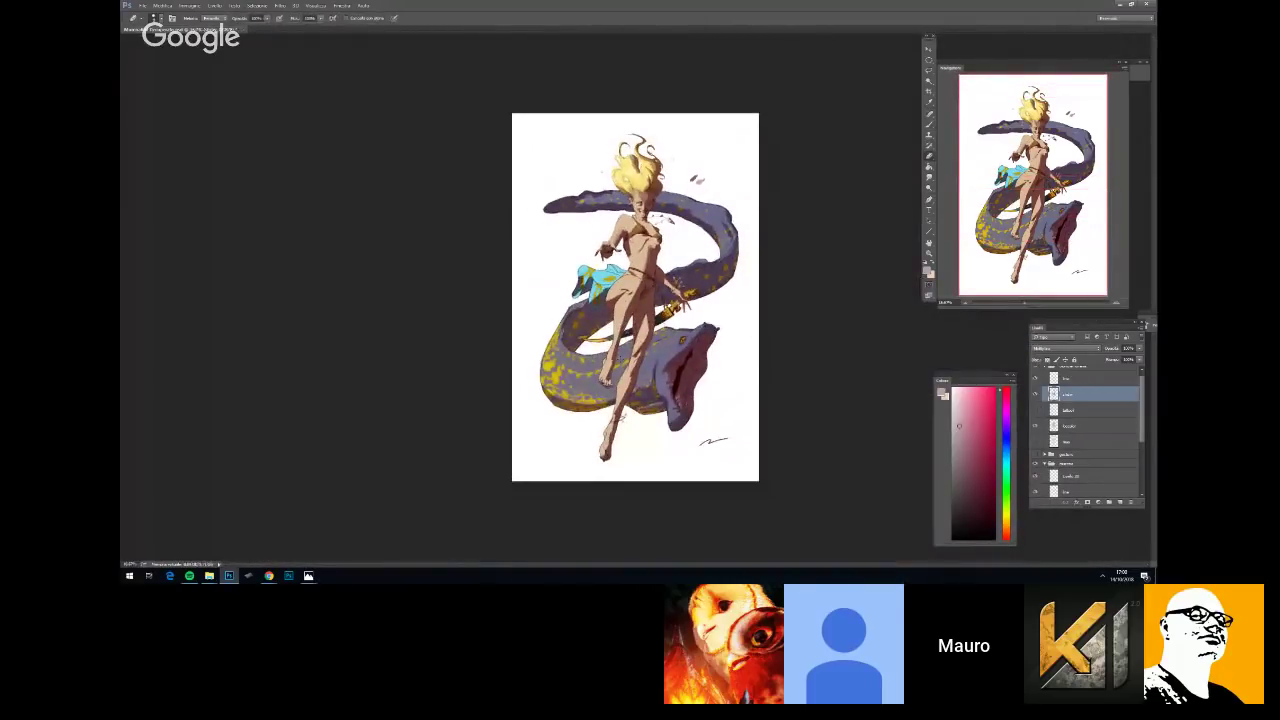
pyautogui.scroll(3, 640, 300)
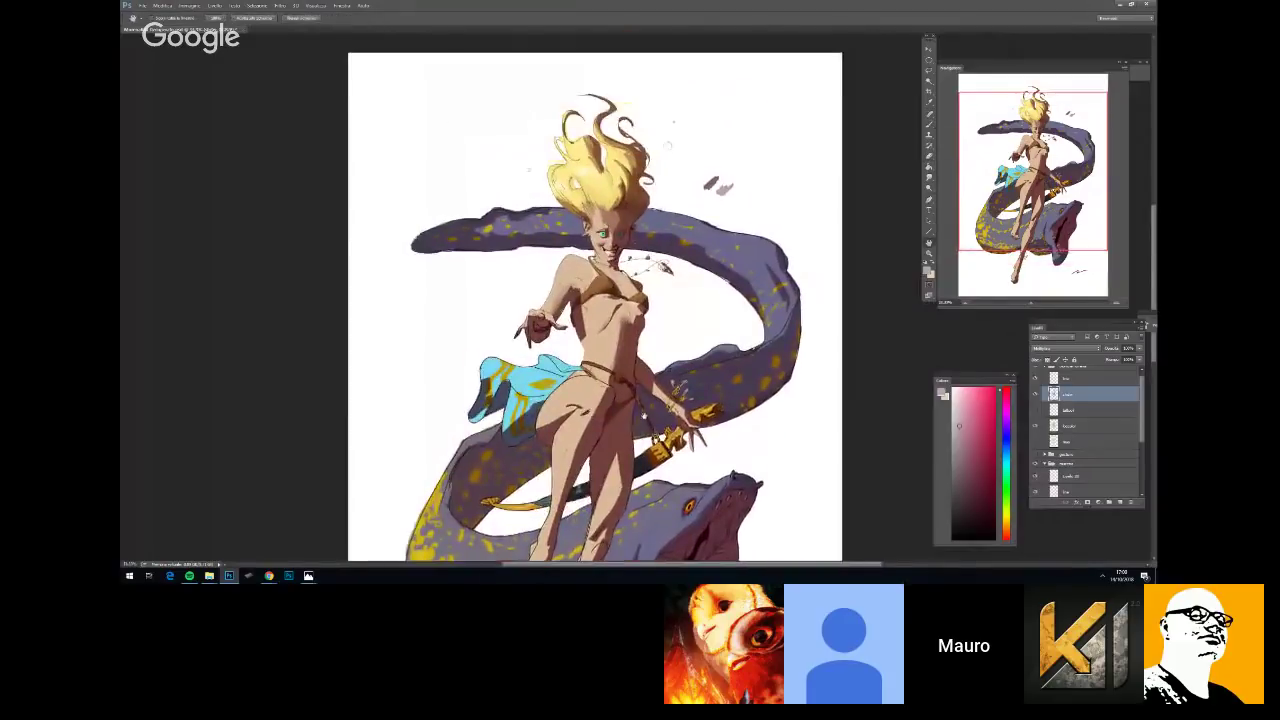
pyautogui.moveTo(644, 416); pyautogui.dragTo(643, 466)
pyautogui.scroll(2, 656, 323)
pyautogui.scroll(-2, 656, 323)
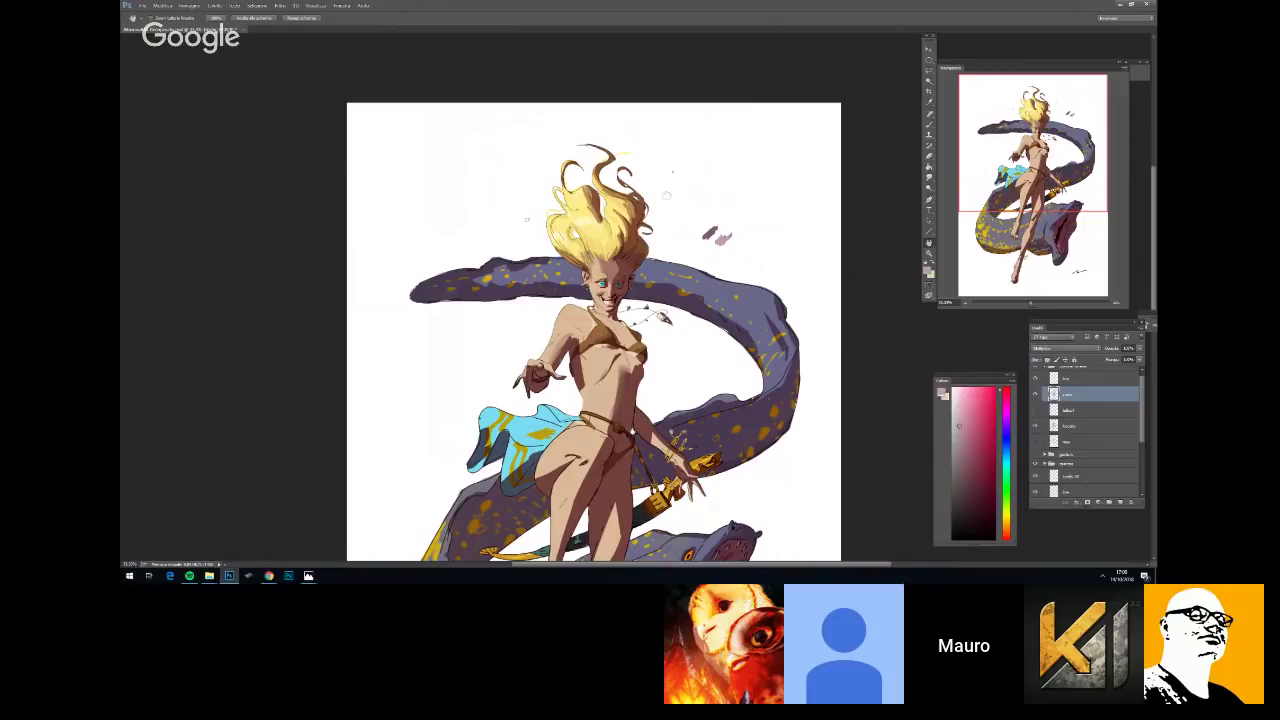
# Adjust the Brush size and soften the shadow edges beneath the woman's bust with light mauve strokes
pyautogui.hotkey('ctrl', '+')
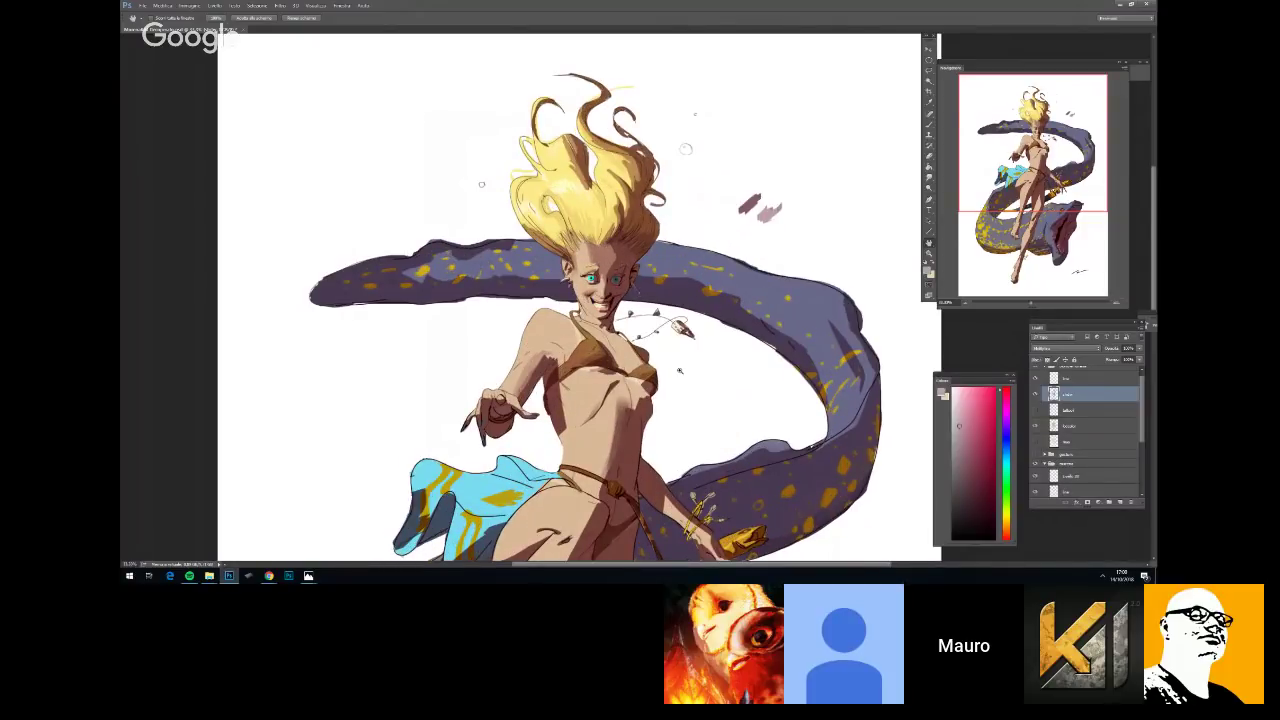
pyautogui.hotkey('ctrl', '+')
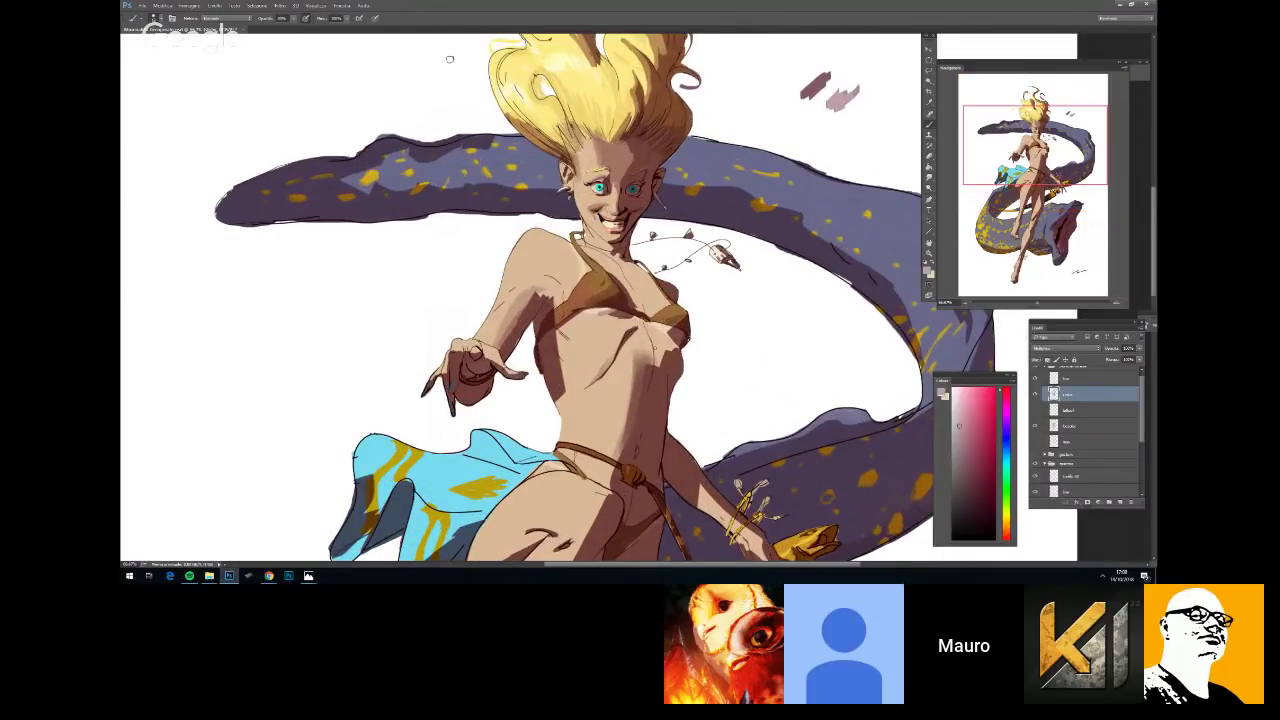
pyautogui.moveTo(643, 322)
pyautogui.mouseDown()
pyautogui.moveTo(651, 350)
pyautogui.moveTo(669, 350)
pyautogui.moveTo(668, 334)
pyautogui.mouseUp()
pyautogui.rightClick(660, 447)
pyautogui.click(719, 367)
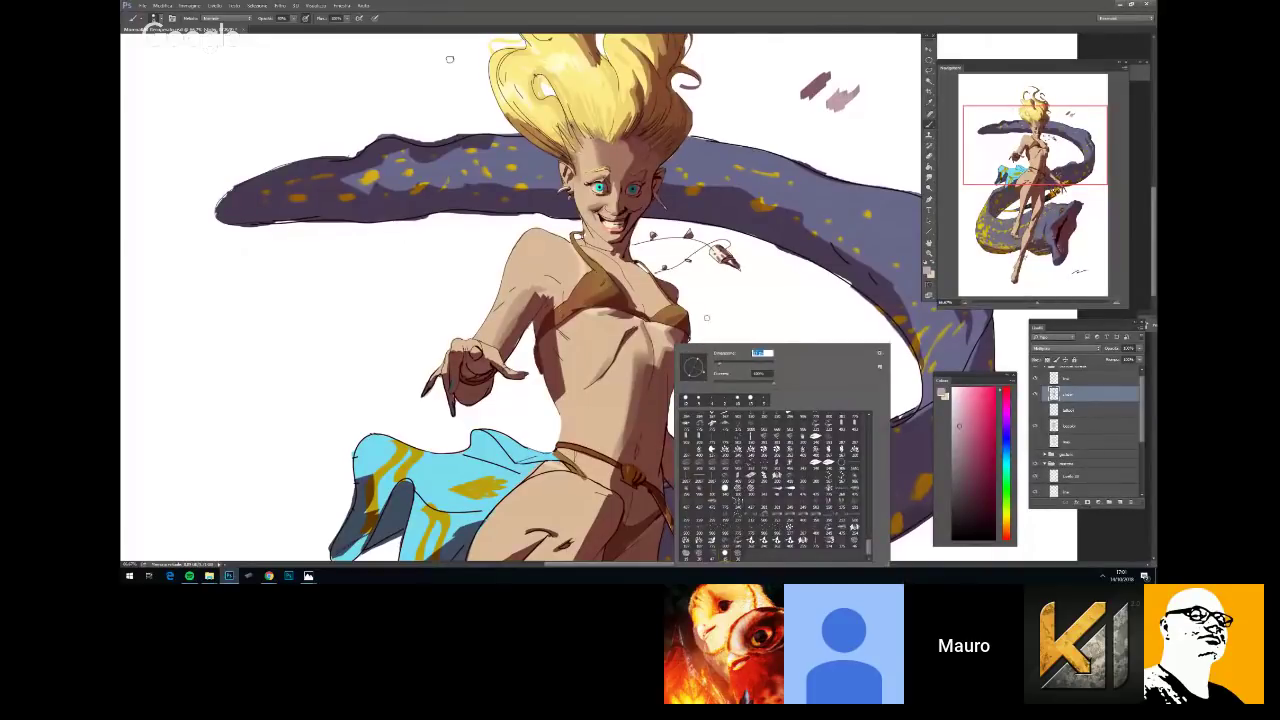
pyautogui.press('Return')
pyautogui.moveTo(618, 342); pyautogui.dragTo(637, 325)
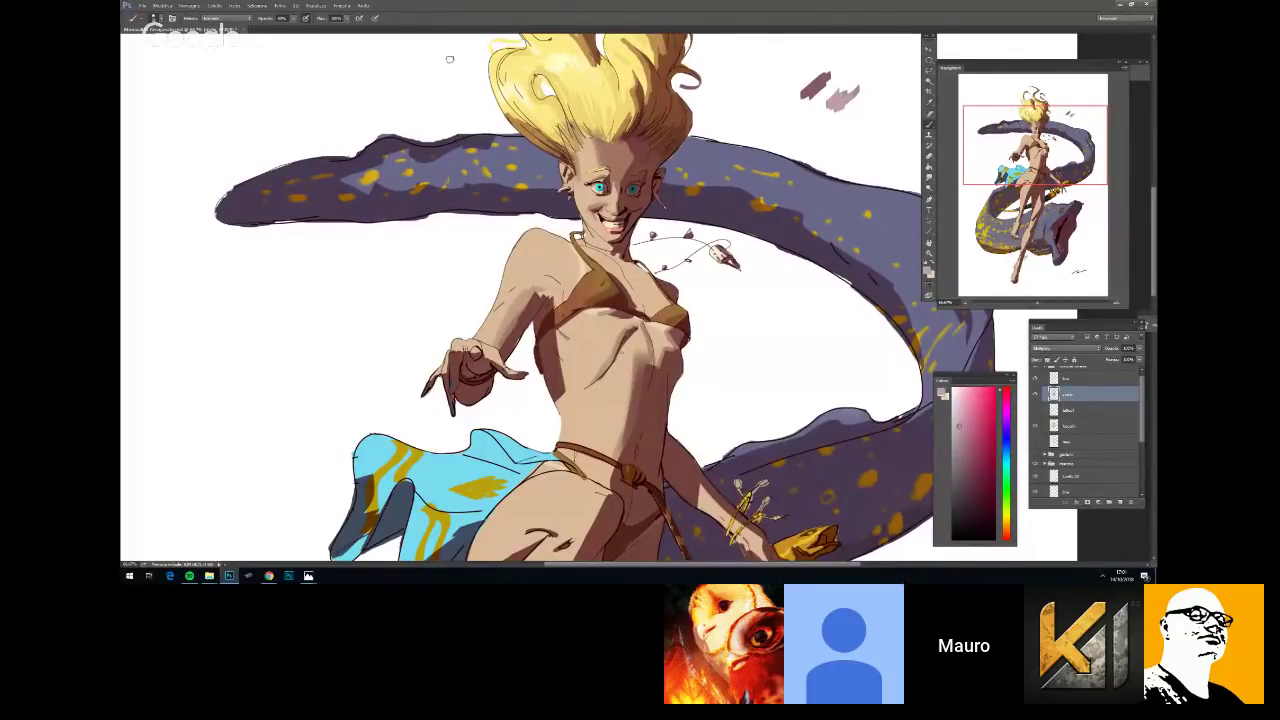
# Examine the torso shadows against the whole figure, check the Eraser's size settings, and return to the Brush
pyautogui.press('e')
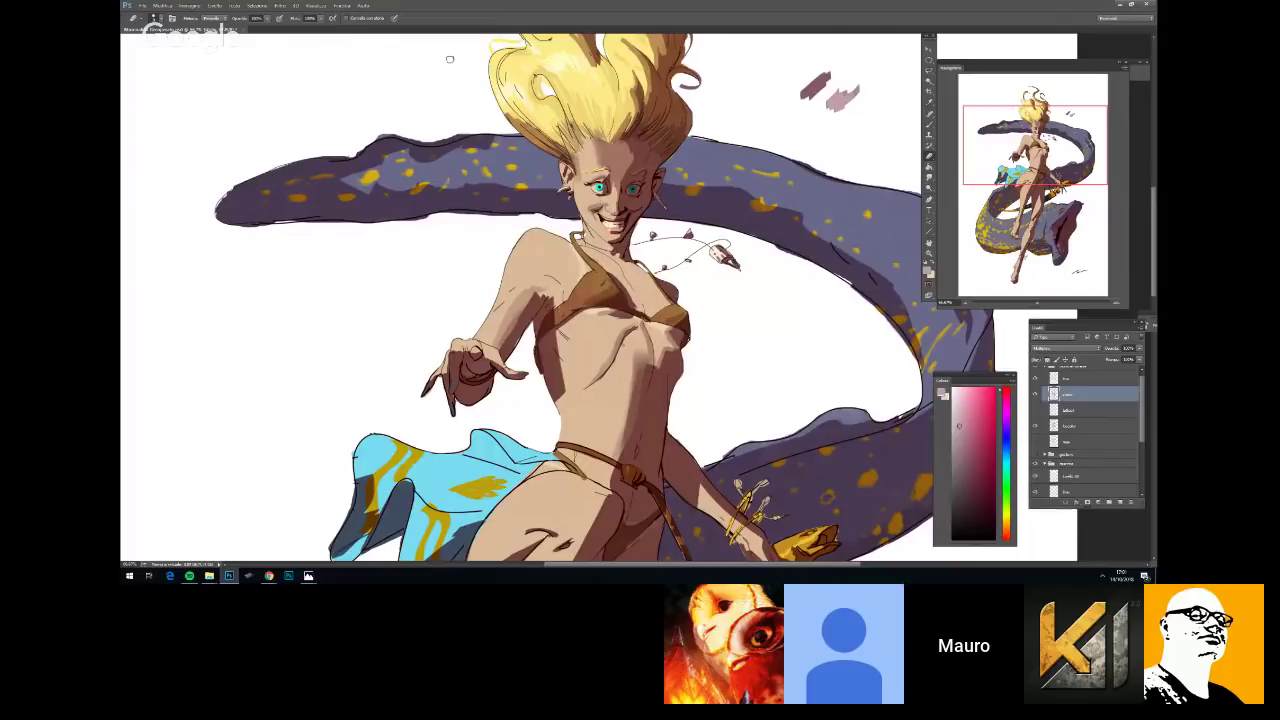
pyautogui.hotkey('ctrl', '-')
pyautogui.hotkey('ctrl', '-')
pyautogui.hotkey('ctrl', '-')
pyautogui.hotkey('ctrl', '+')
pyautogui.hotkey('ctrl', '+')
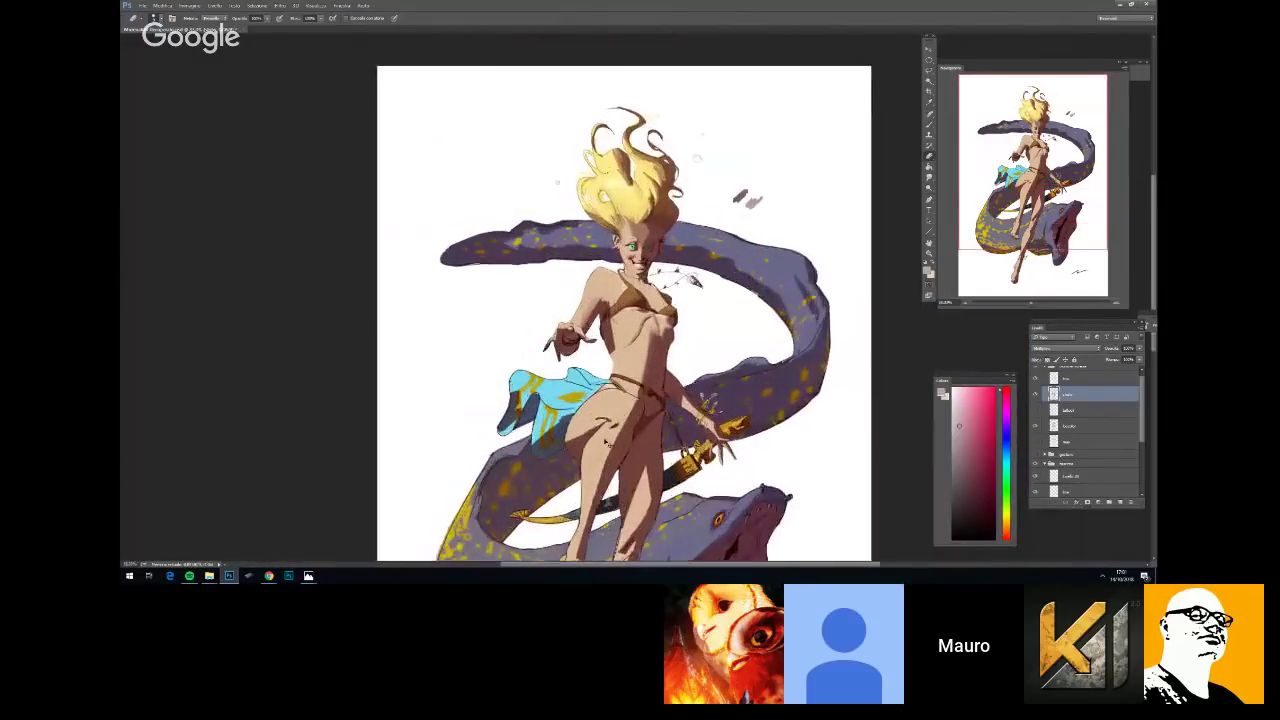
pyautogui.rightClick(684, 350)
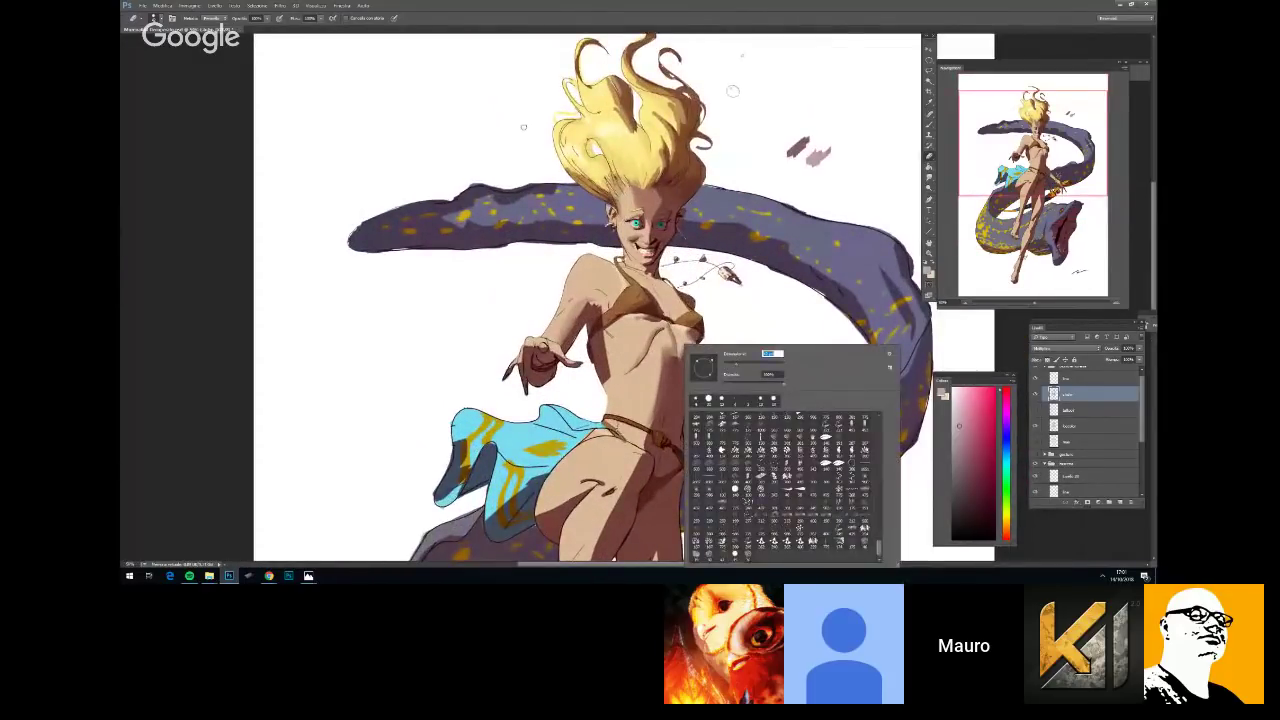
pyautogui.press('Escape')
pyautogui.press('b')
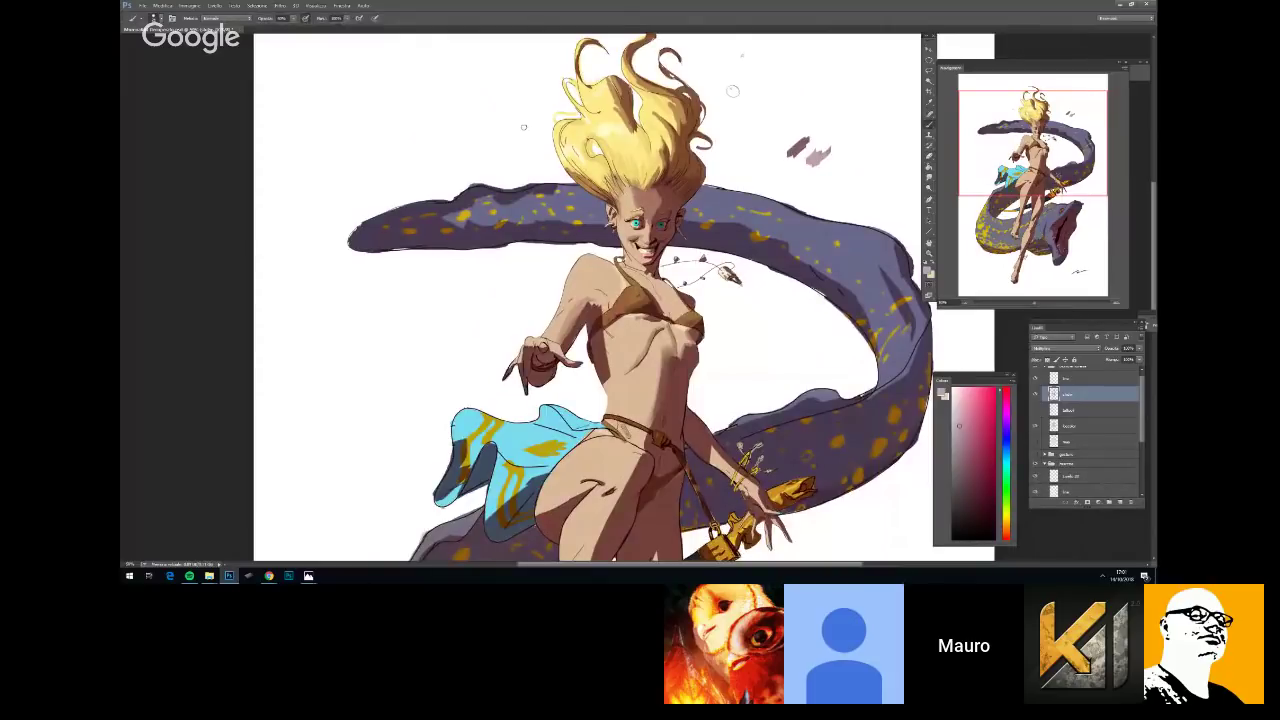
# Touch up the tone at the woman's waist with the Eraser, return to the Brush and compare the whole figure
pyautogui.press('e')
pyautogui.moveTo(614, 424); pyautogui.dragTo(630, 446)
pyautogui.press('b')
pyautogui.hotkey('ctrl', '-')
pyautogui.hotkey('ctrl', '-')
pyautogui.hotkey('ctrl', '+')
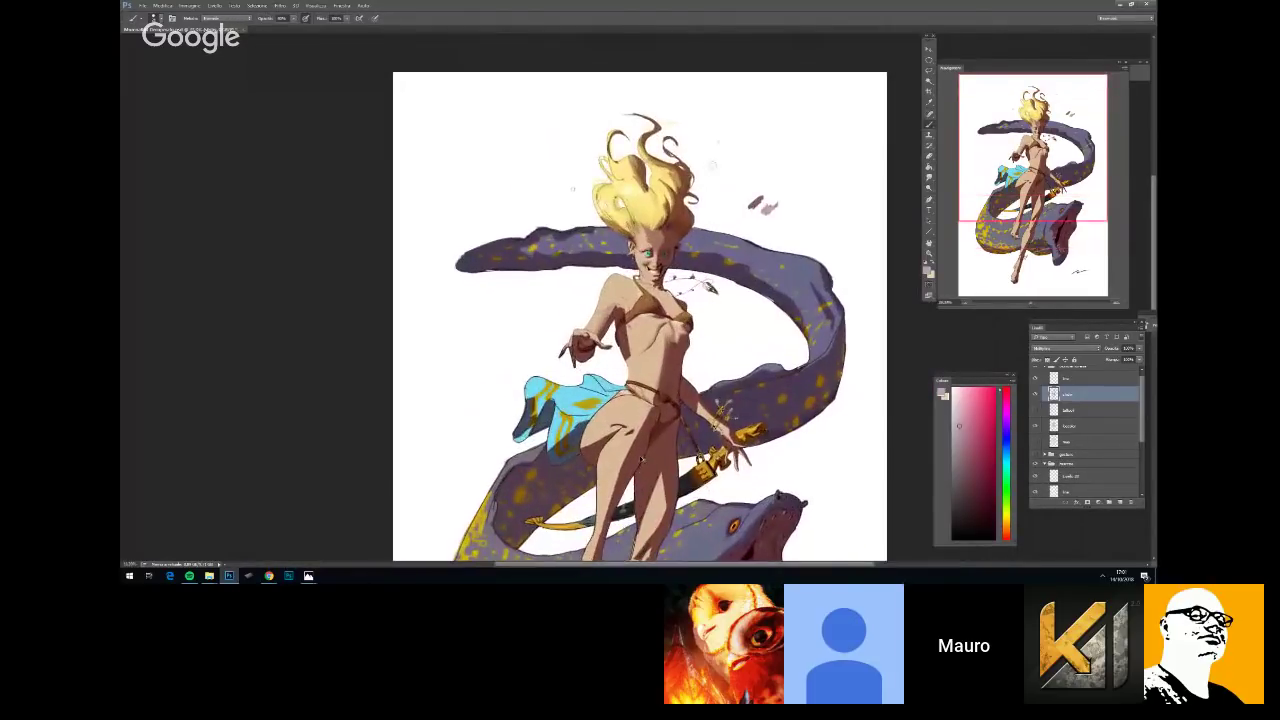
pyautogui.hotkey('ctrl', '+')
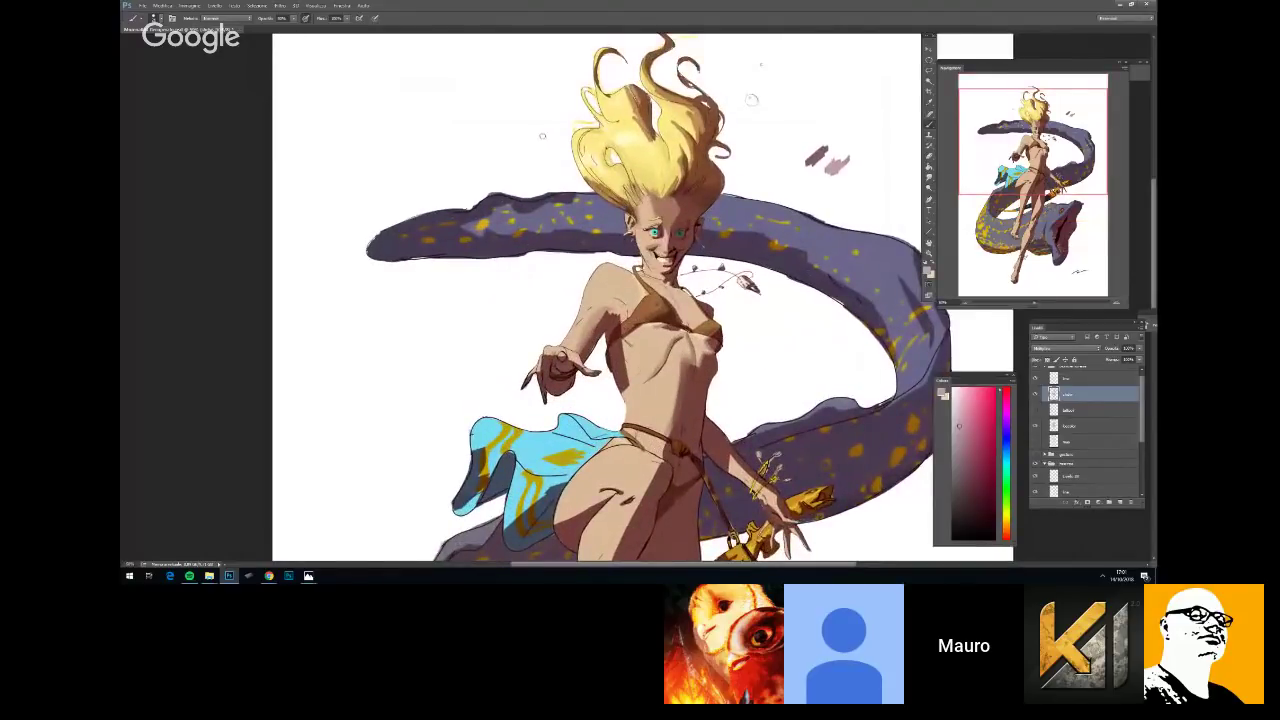
# Soften the shadows at the woman's waist and upper thigh with light mauve strokes, compare the whole figure, and adjust the Brush size
pyautogui.moveTo(628, 431); pyautogui.dragTo(650, 437)
pyautogui.moveTo(618, 488); pyautogui.dragTo(648, 486)
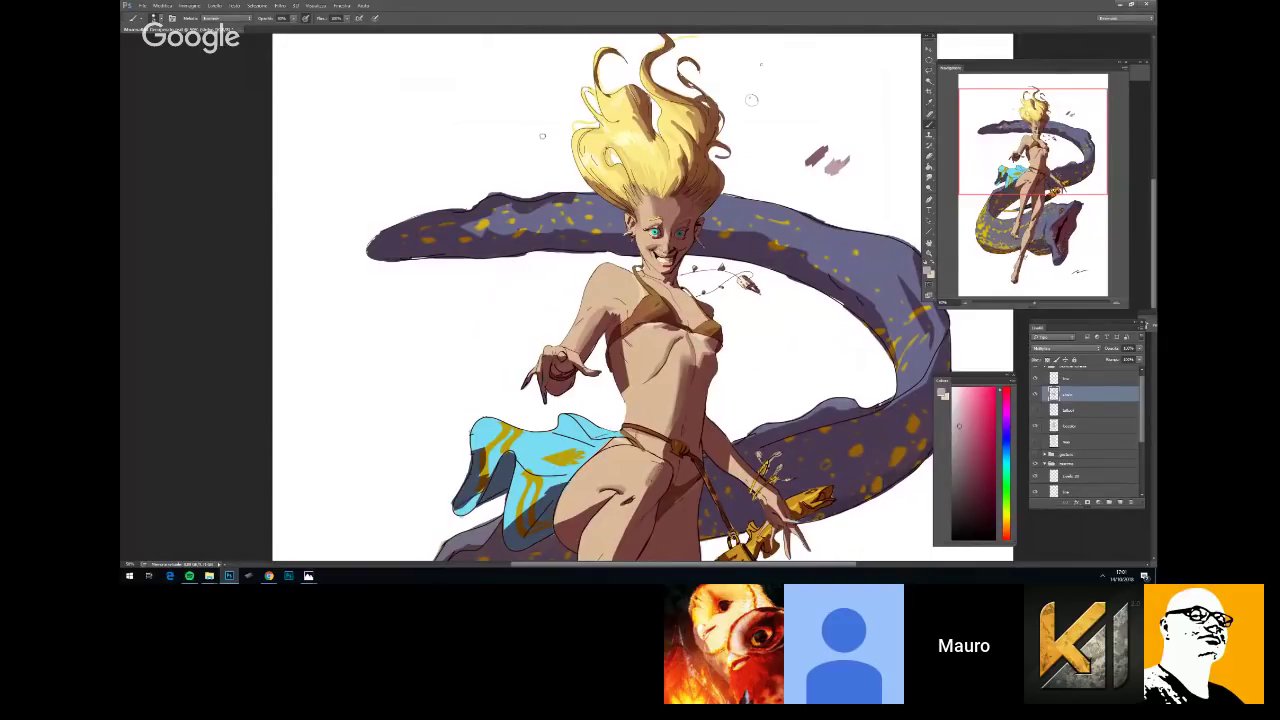
pyautogui.hotkey('ctrl', '-')
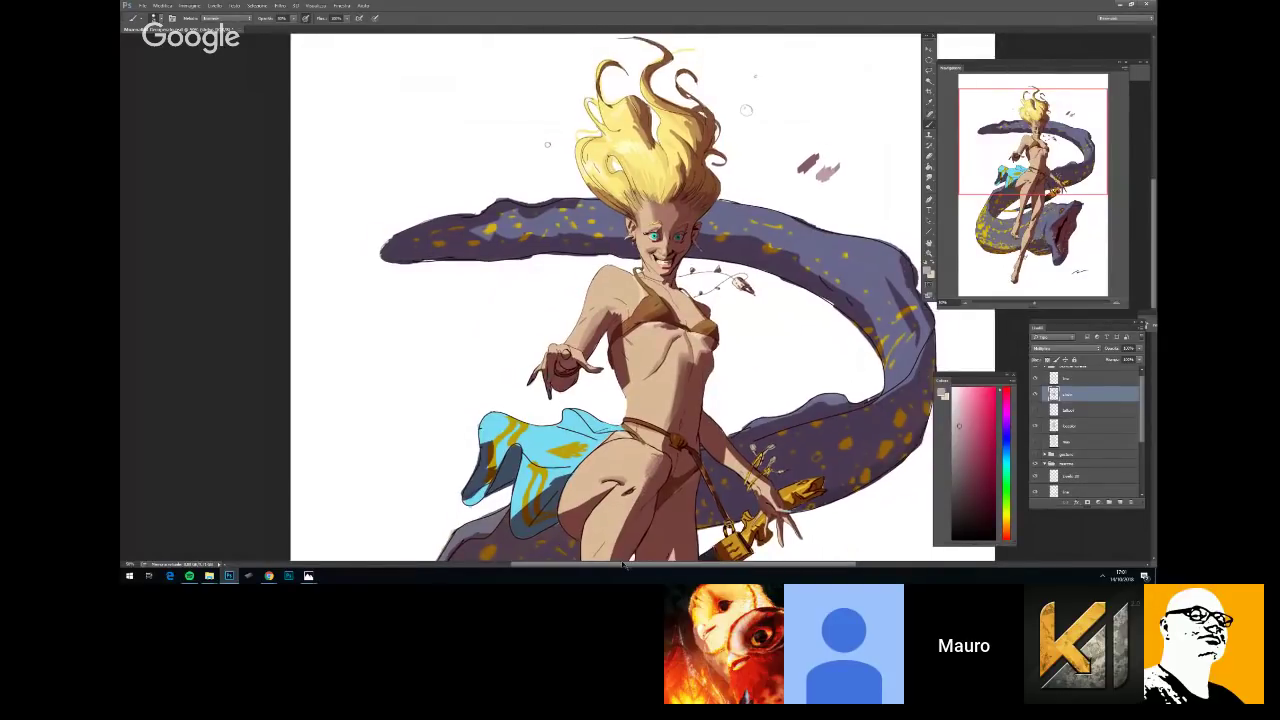
pyautogui.hotkey('ctrl', '-')
pyautogui.hotkey('ctrl', '-')
pyautogui.rightClick(708, 346)
pyautogui.moveTo(754, 363); pyautogui.dragTo(760, 363)
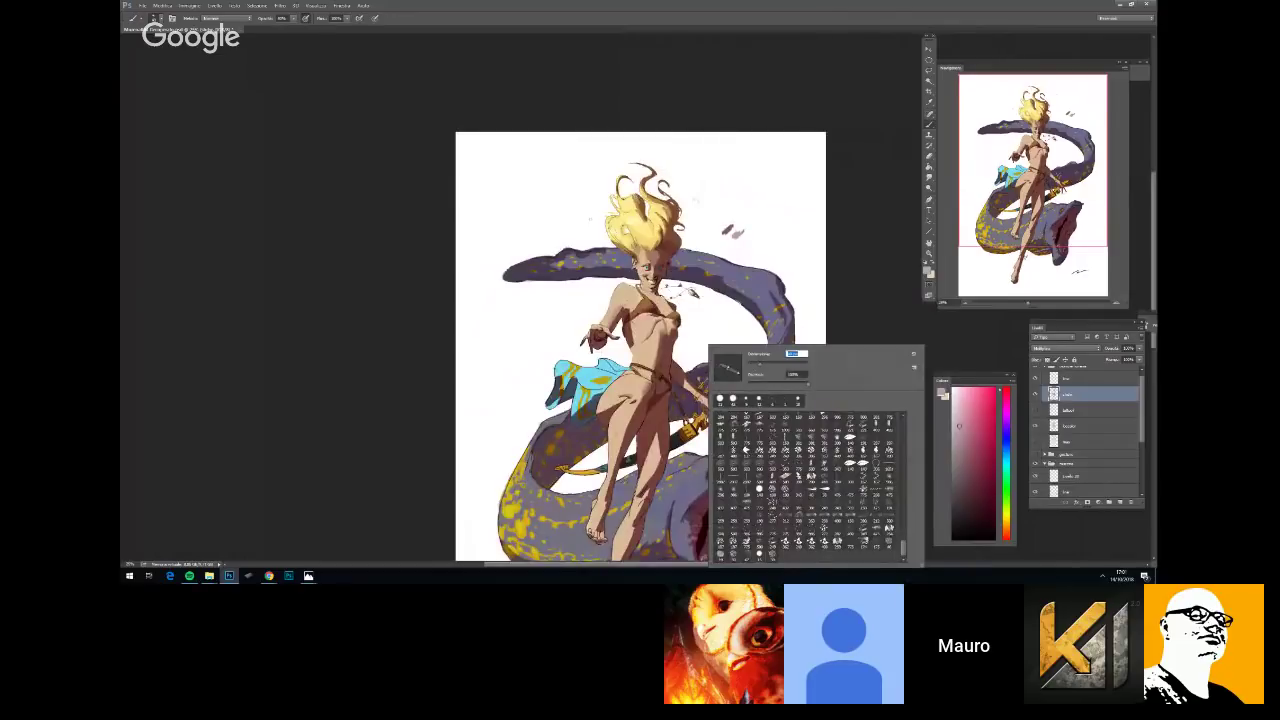
pyautogui.press('Return')
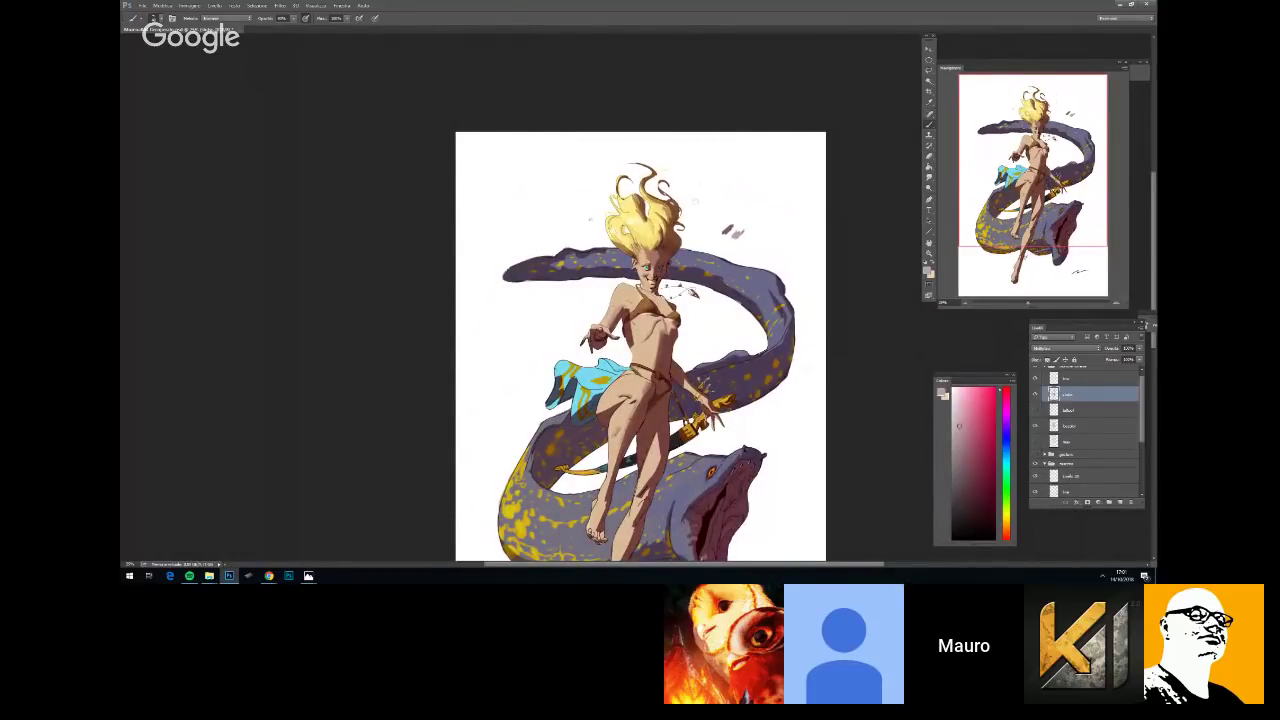
pyautogui.hotkey('ctrl', '-')
pyautogui.hotkey('ctrl', '-')
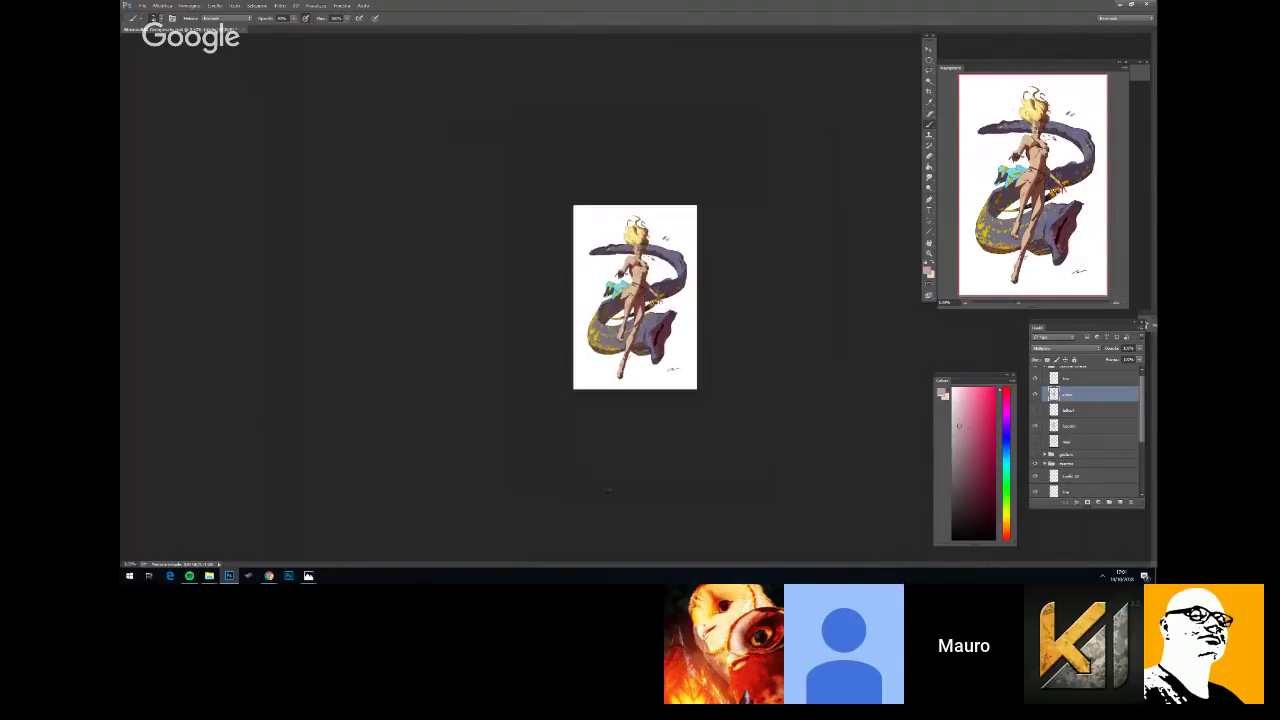
# Examine the shadows on the woman's legs up close, adjusting the Brush size for the next shading
pyautogui.hotkey('ctrl', '+')
pyautogui.hotkey('ctrl', '+')
pyautogui.hotkey('ctrl', '+')
pyautogui.hotkey('ctrl', '+')
pyautogui.hotkey('ctrl', '+')
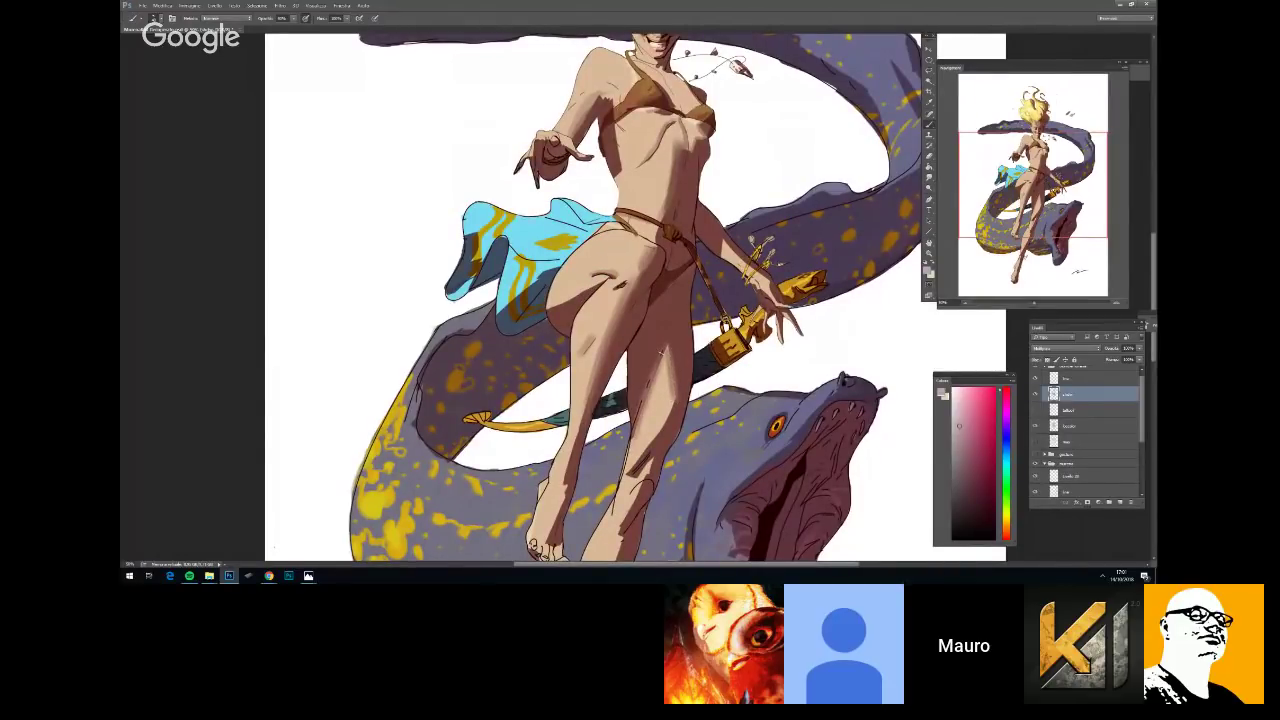
pyautogui.rightClick(661, 353)
pyautogui.click(746, 366)
pyautogui.press('Return')
pyautogui.hotkey('ctrl', '-')
pyautogui.hotkey('ctrl', '-')
pyautogui.hotkey('ctrl', '-')
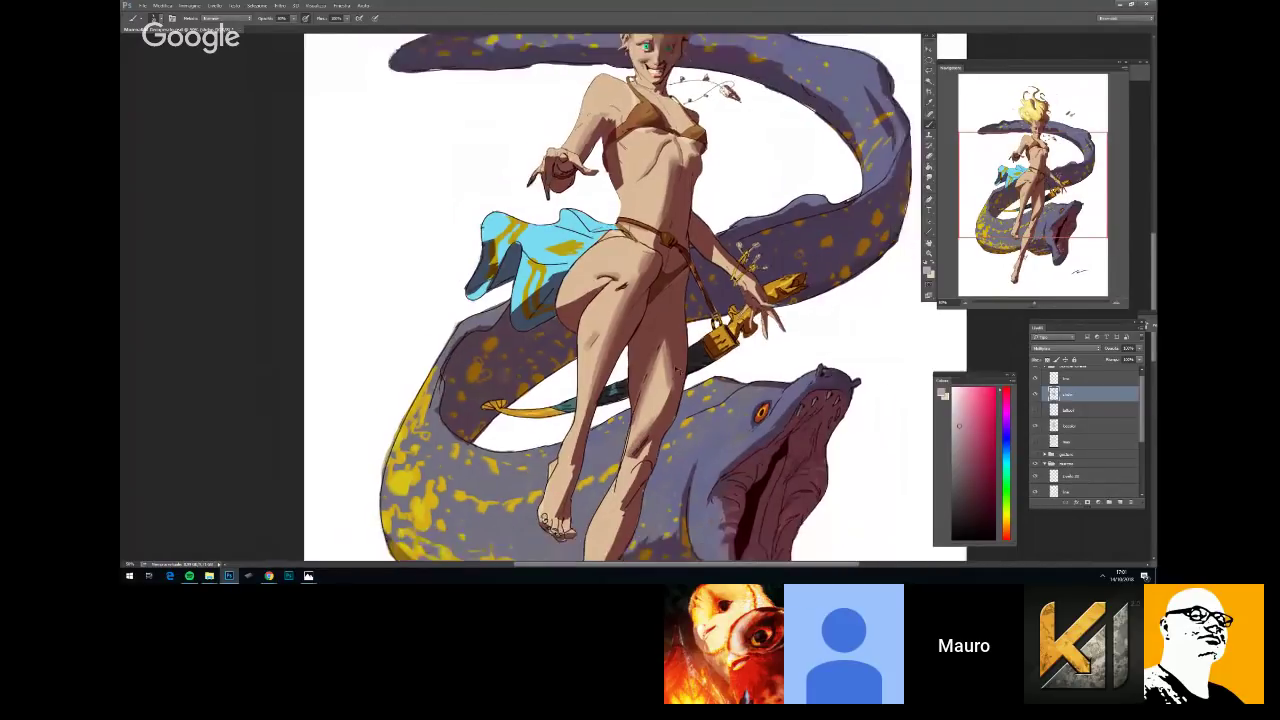
# Compare the woman's torso and leg shadows in detail with the full composition of figure and eel
pyautogui.scroll(4, 631, 360)
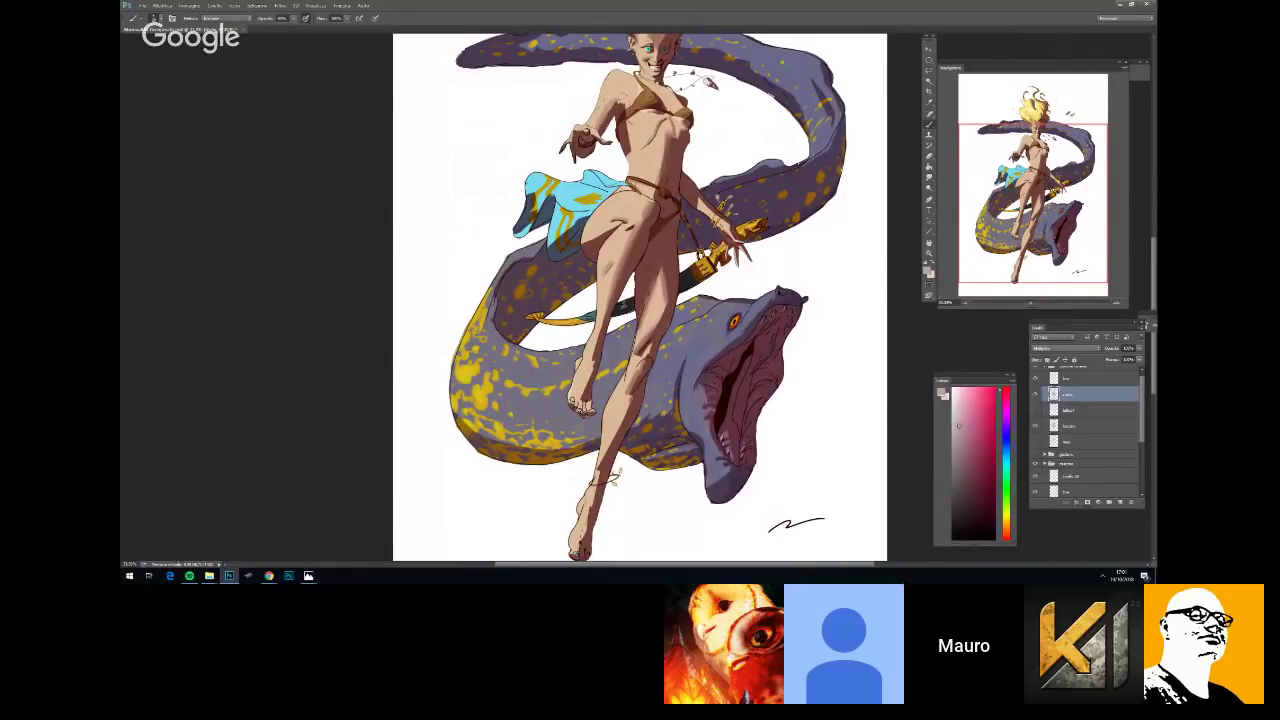
pyautogui.hotkey('ctrl', '-')
pyautogui.hotkey('ctrl', '-')
pyautogui.hotkey('ctrl', '-')
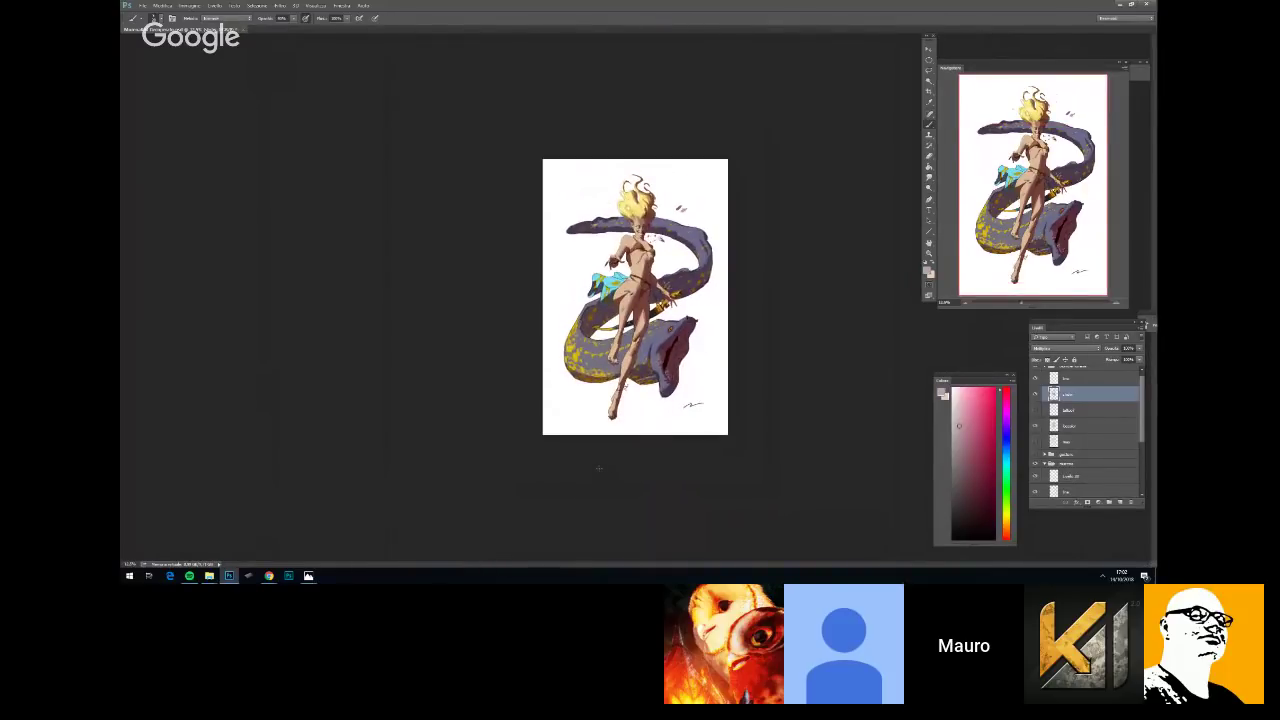
pyautogui.scroll(5, 603, 474)
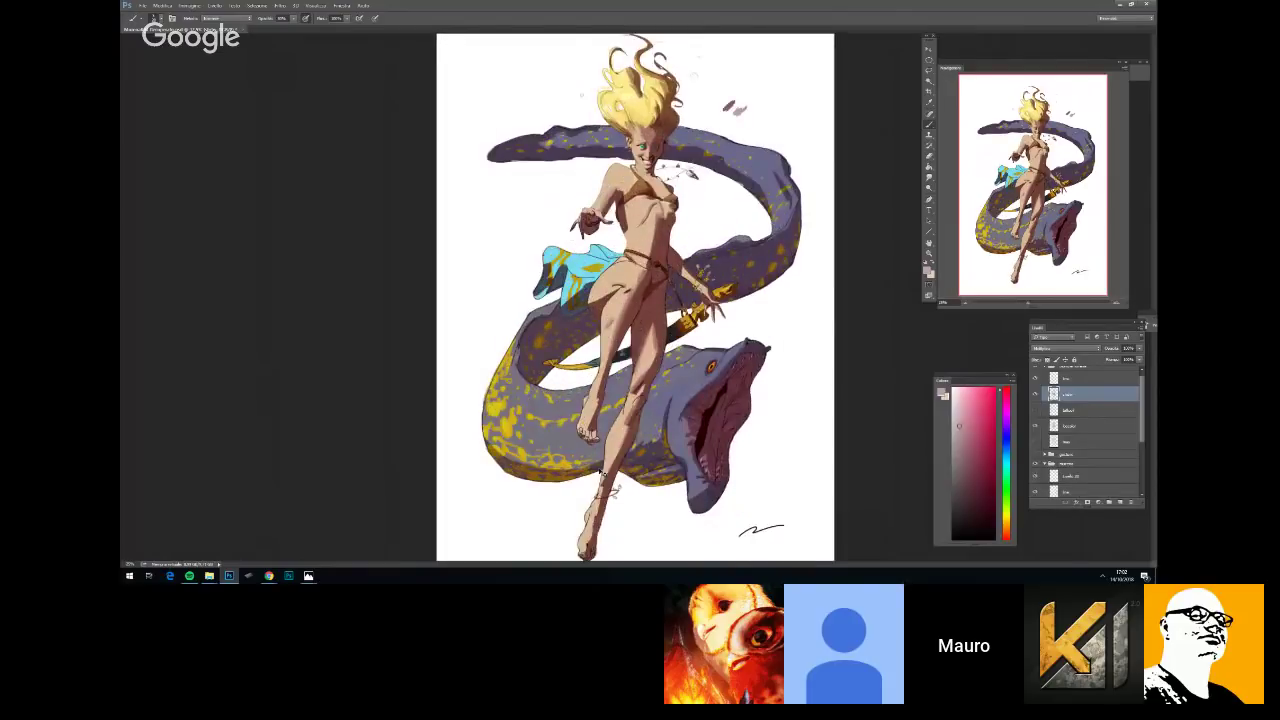
pyautogui.scroll(-5, 596, 333)
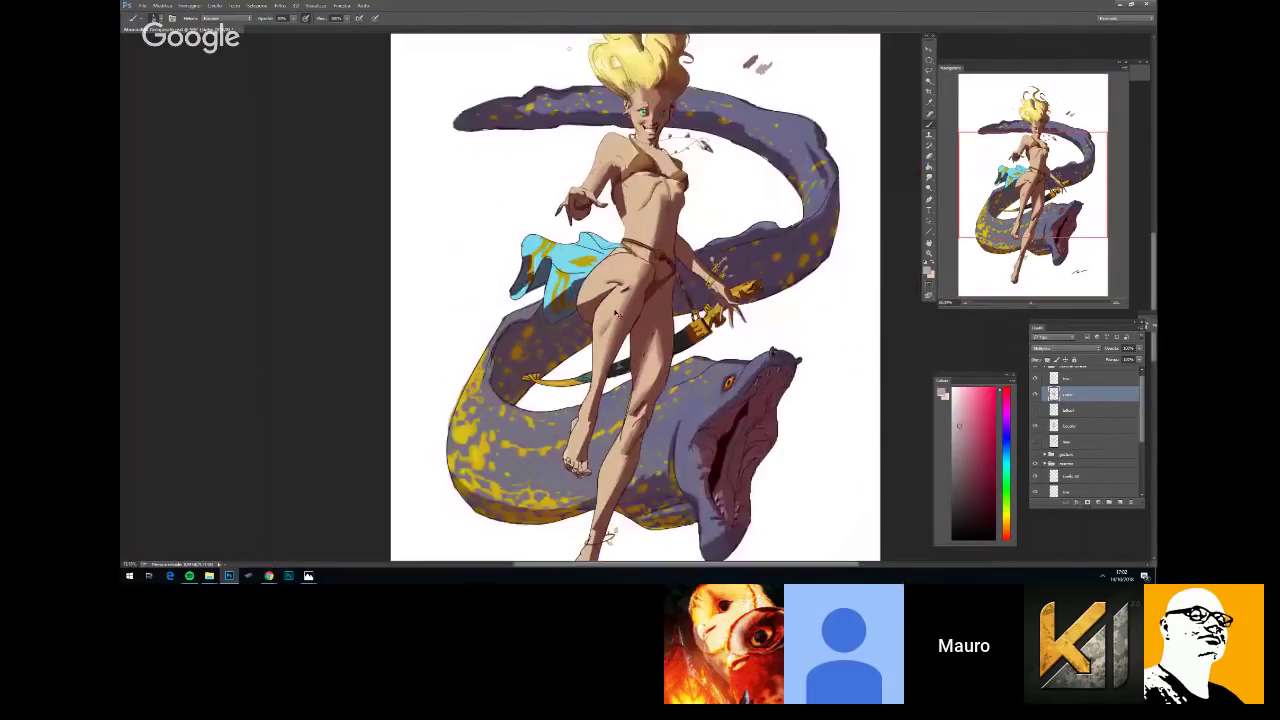
pyautogui.scroll(5, 617, 313)
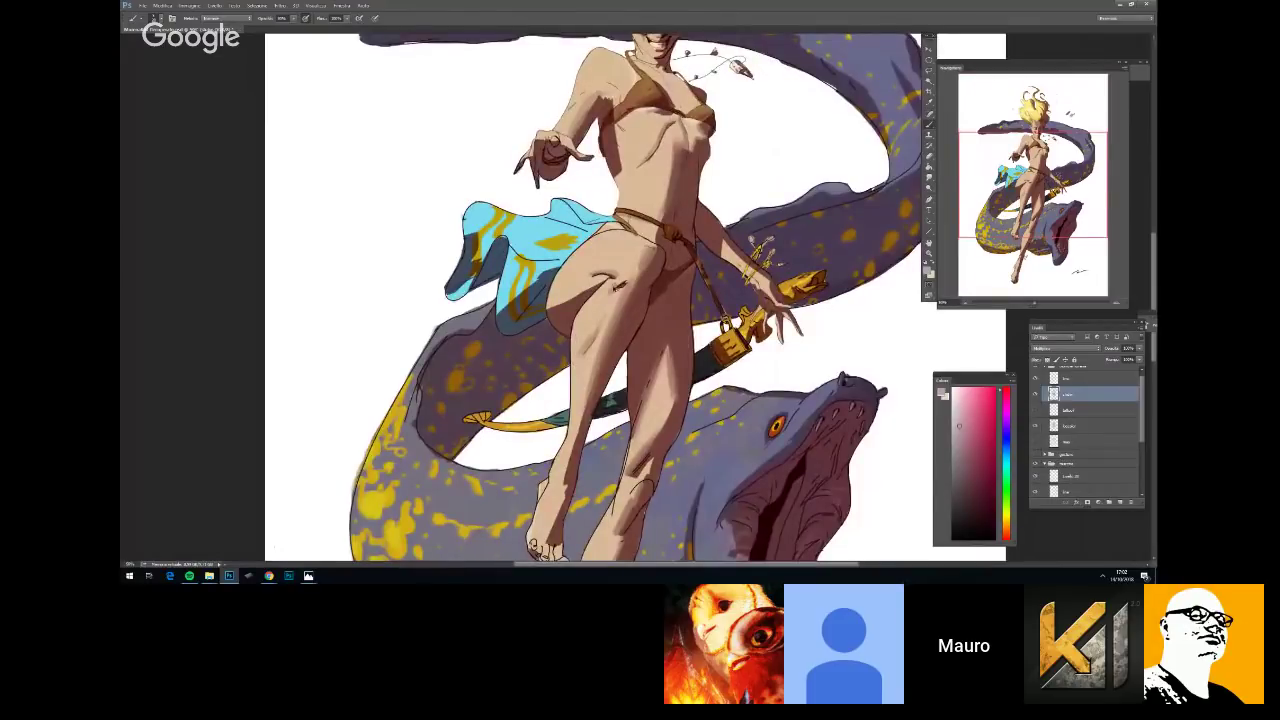
pyautogui.scroll(-5, 617, 300)
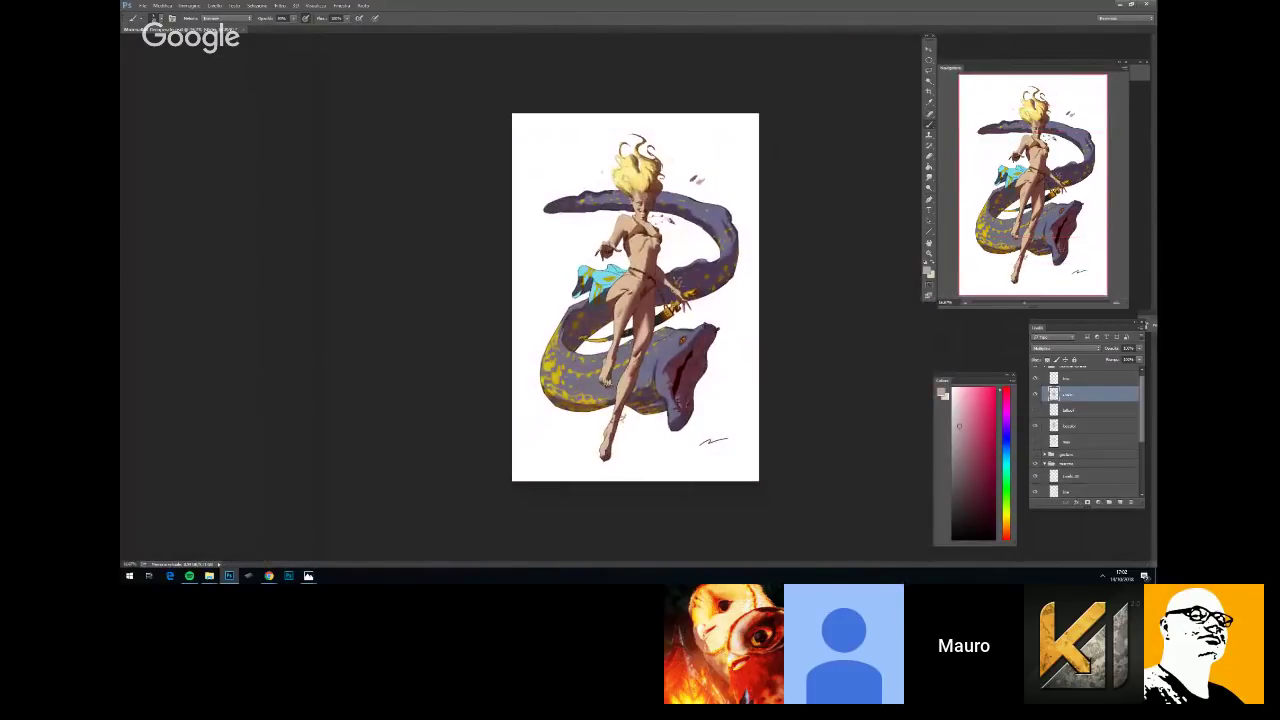
pyautogui.scroll(5, 637, 228)
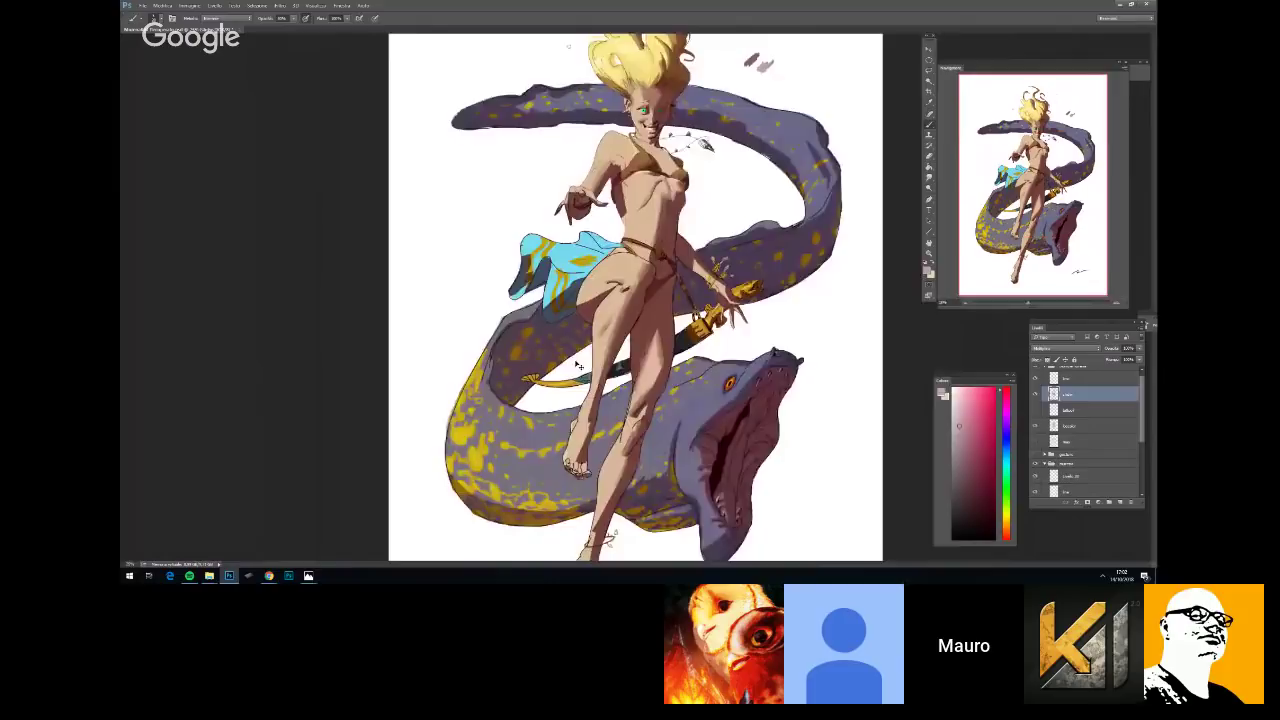
pyautogui.scroll(1, 612, 306)
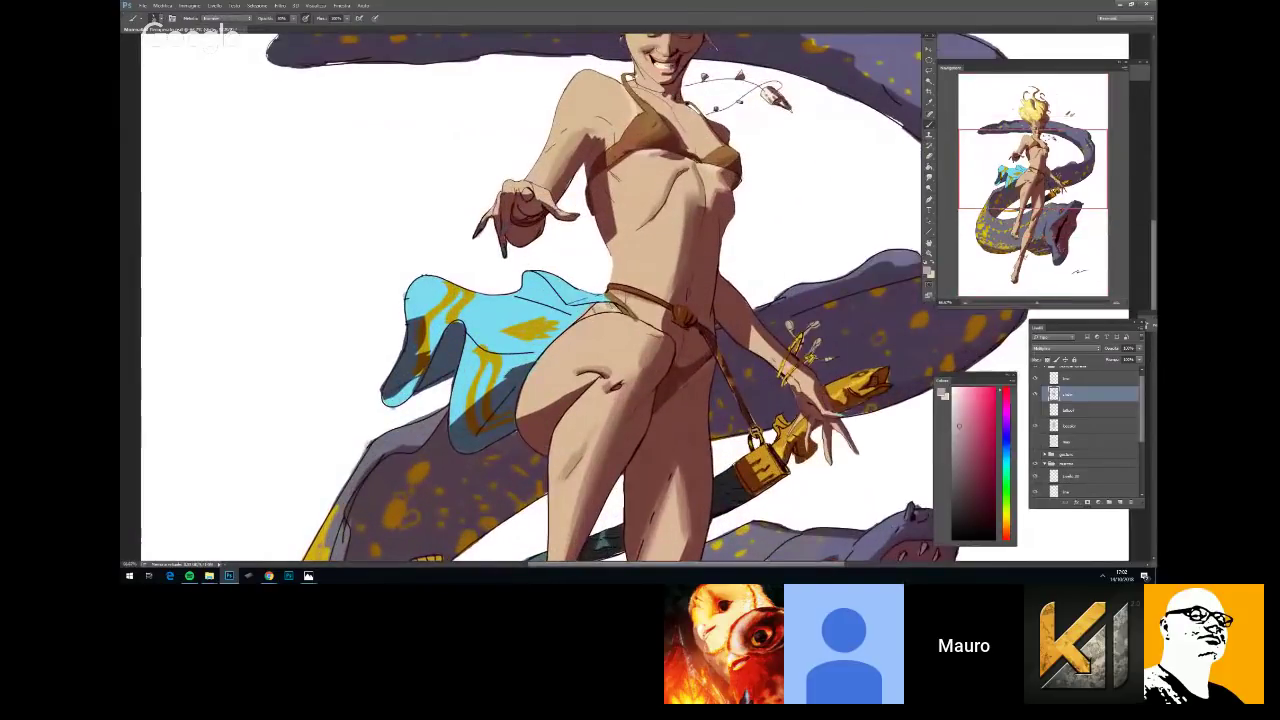
pyautogui.scroll(-2, 605, 306)
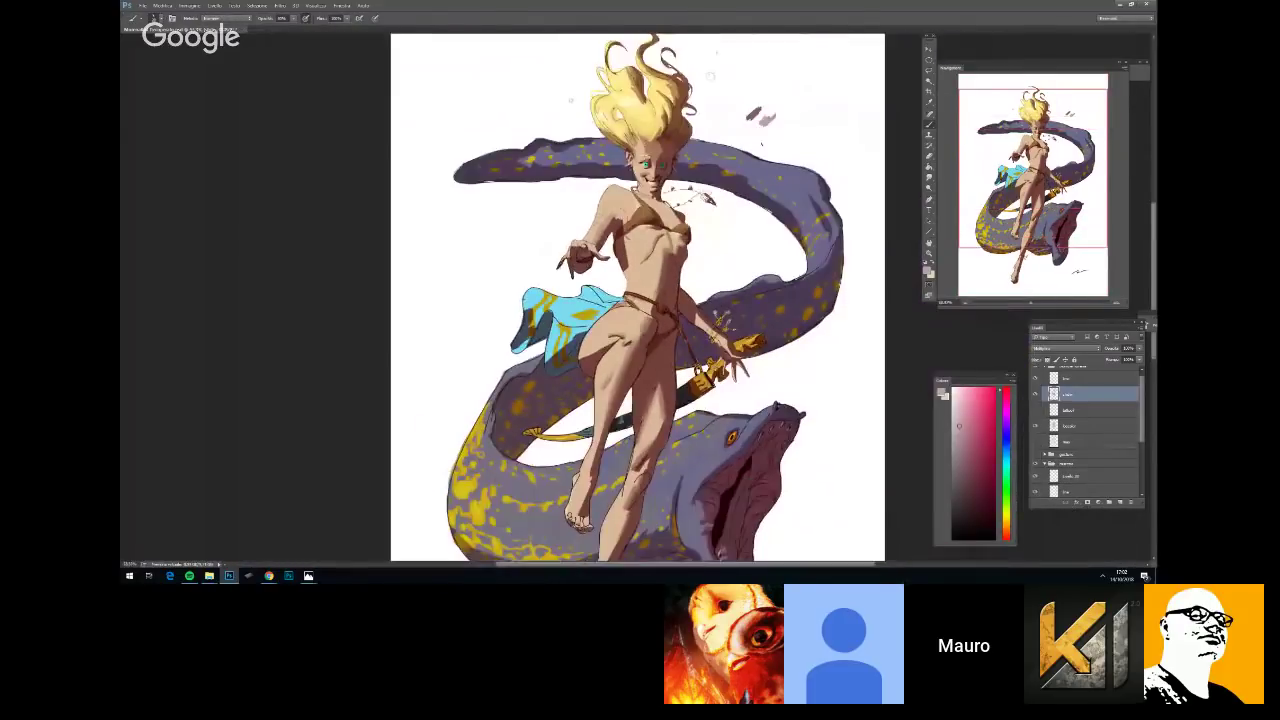
# Sample the dark mauve swatch, load the woman's silhouette as a selection, and paint dark shadows over the blue cloth at her hip
pyautogui.keyDown('alt'); pyautogui.click(755, 115); pyautogui.keyUp('alt')
pyautogui.keyDown('ctrl'); pyautogui.click(1053, 427); pyautogui.keyUp('ctrl')
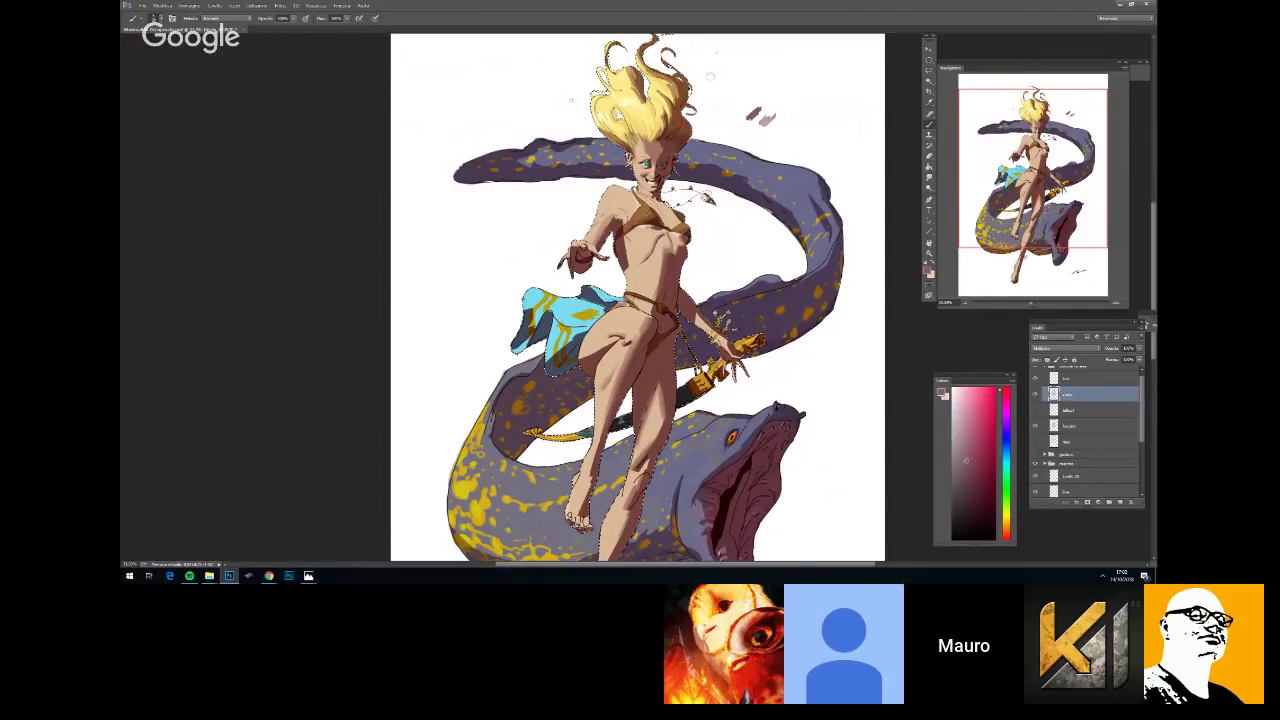
pyautogui.rightClick(620, 305)
pyautogui.click(667, 326)
pyautogui.press('Return')
pyautogui.moveTo(564, 336)
pyautogui.mouseDown()
pyautogui.moveTo(552, 356)
pyautogui.moveTo(578, 329)
pyautogui.moveTo(548, 358)
pyautogui.mouseUp()
pyautogui.rightClick(614, 330)
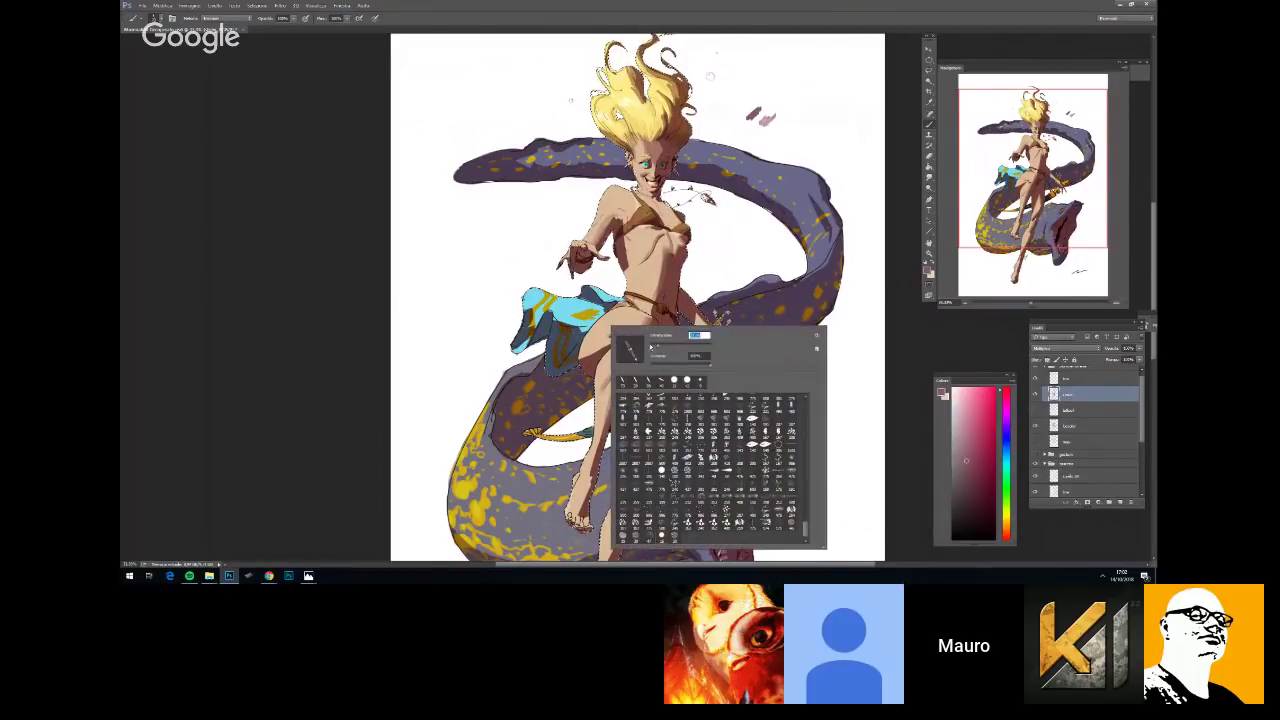
pyautogui.press('Return')
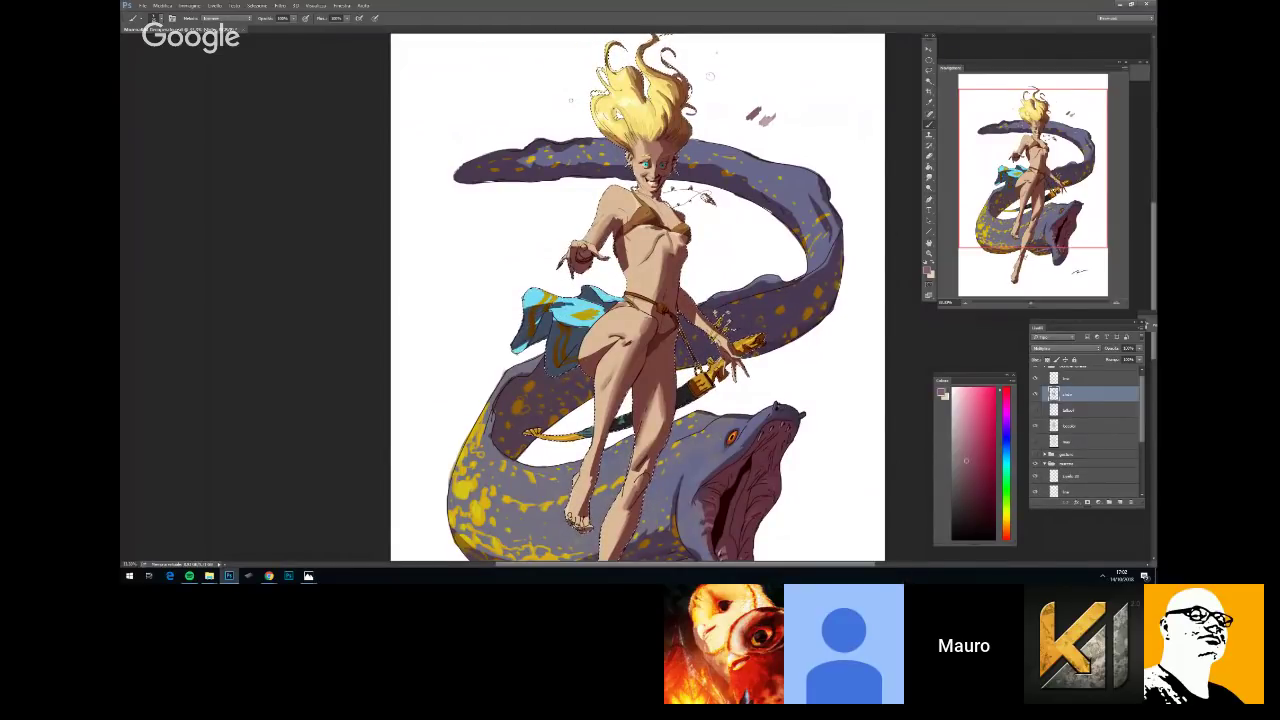
# Check the Eraser's size settings and return to the Brush
pyautogui.hotkey('shift', 'b')
pyautogui.rightClick(641, 326)
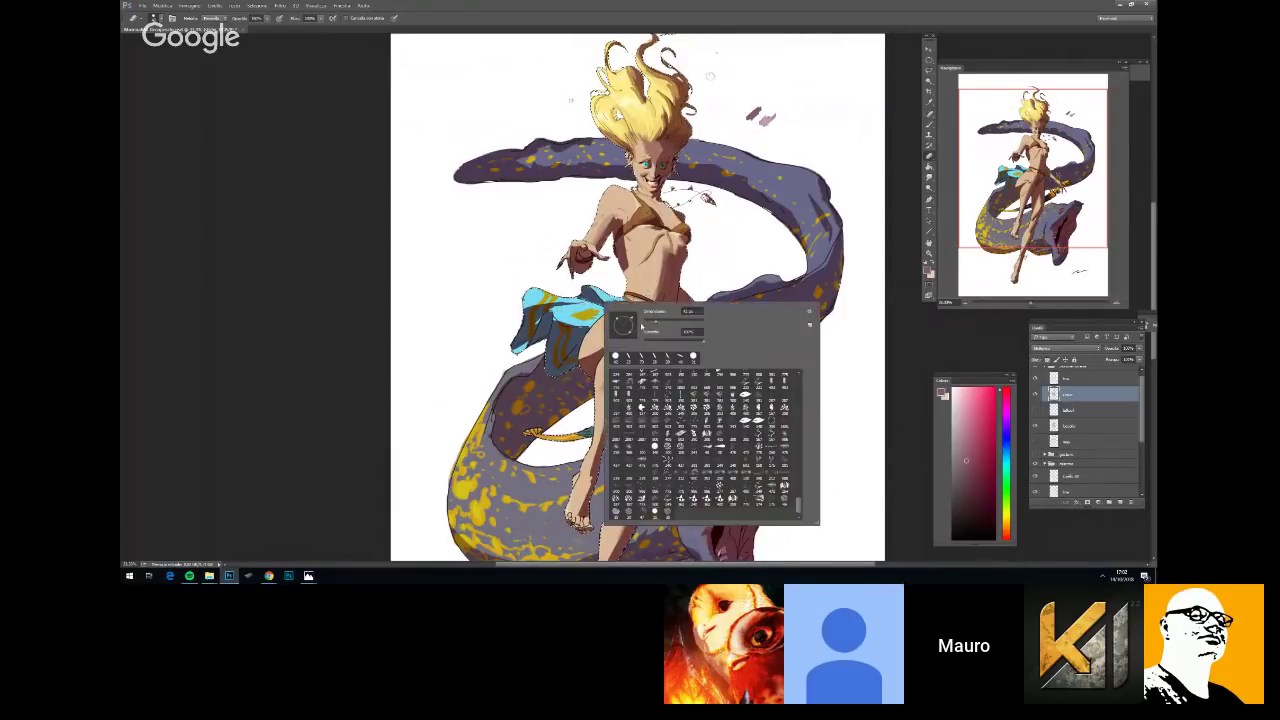
pyautogui.press('Return')
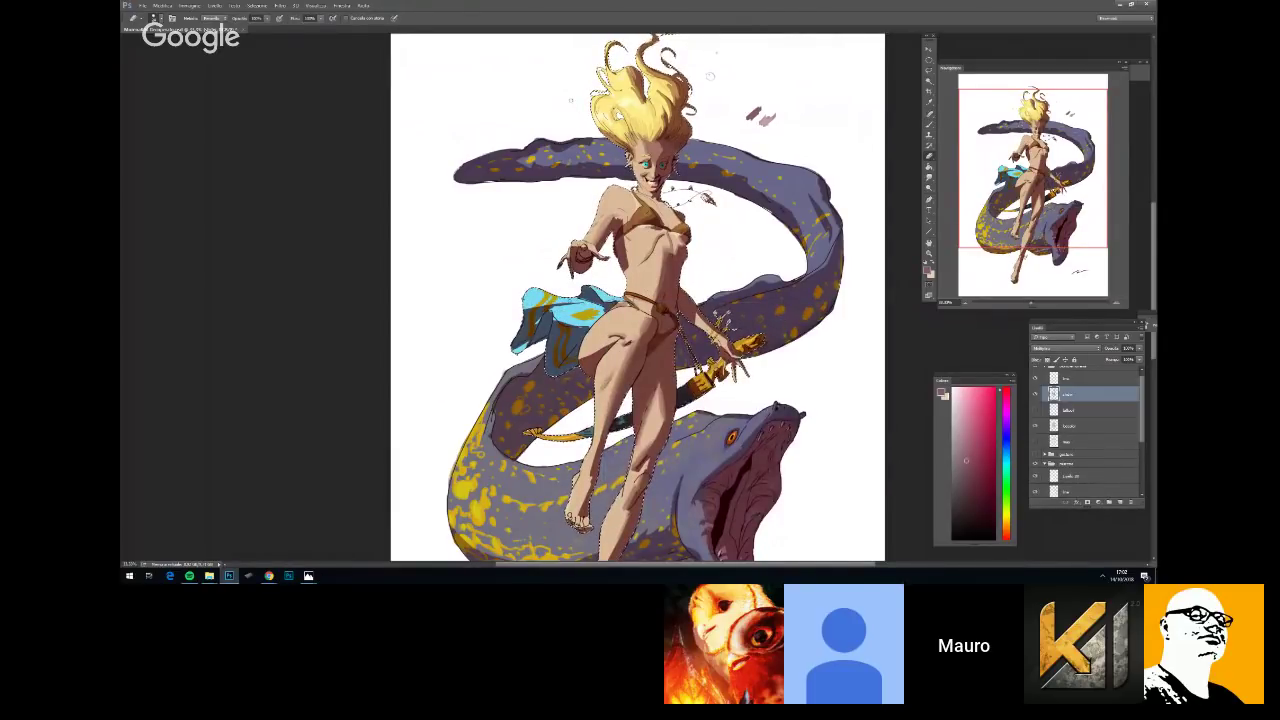
pyautogui.hotkey('shift', 'b')
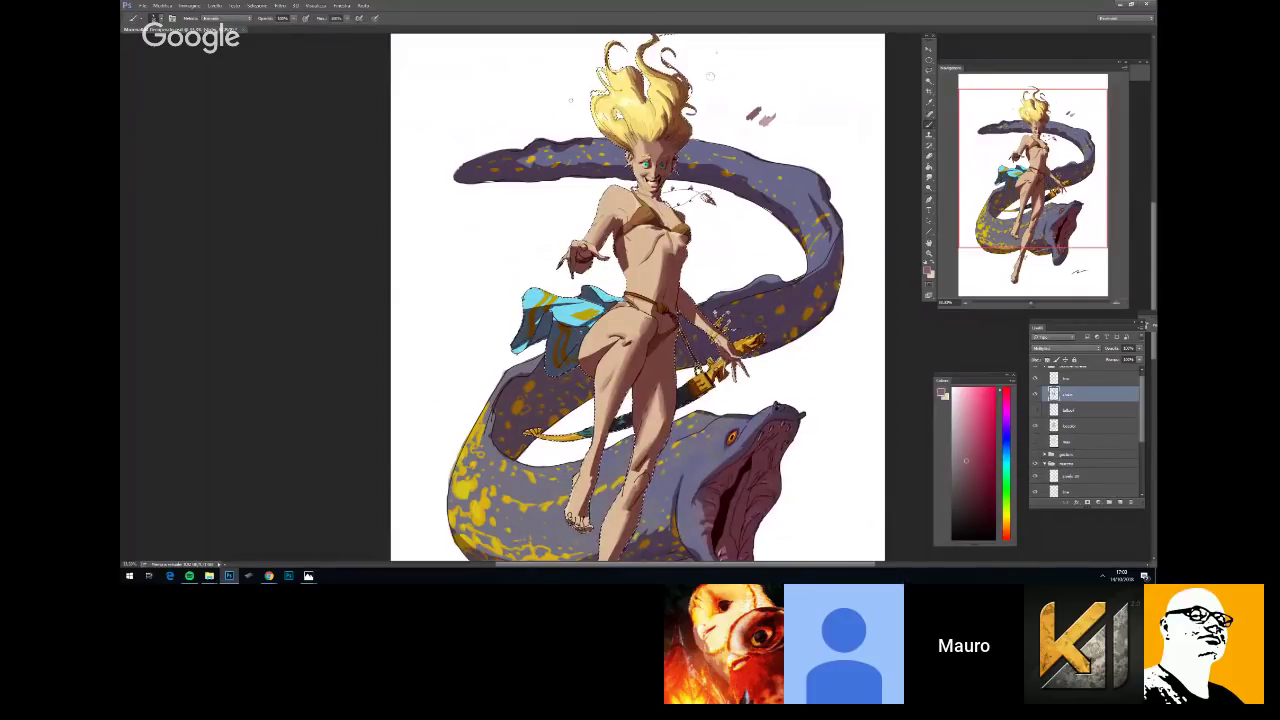
# Examine the blue cloth's new shadows close up and against the full figure and eel
pyautogui.hotkey('ctrl', '-')
pyautogui.hotkey('ctrl', '-')
pyautogui.hotkey('ctrl', '+')
pyautogui.hotkey('ctrl', '+')
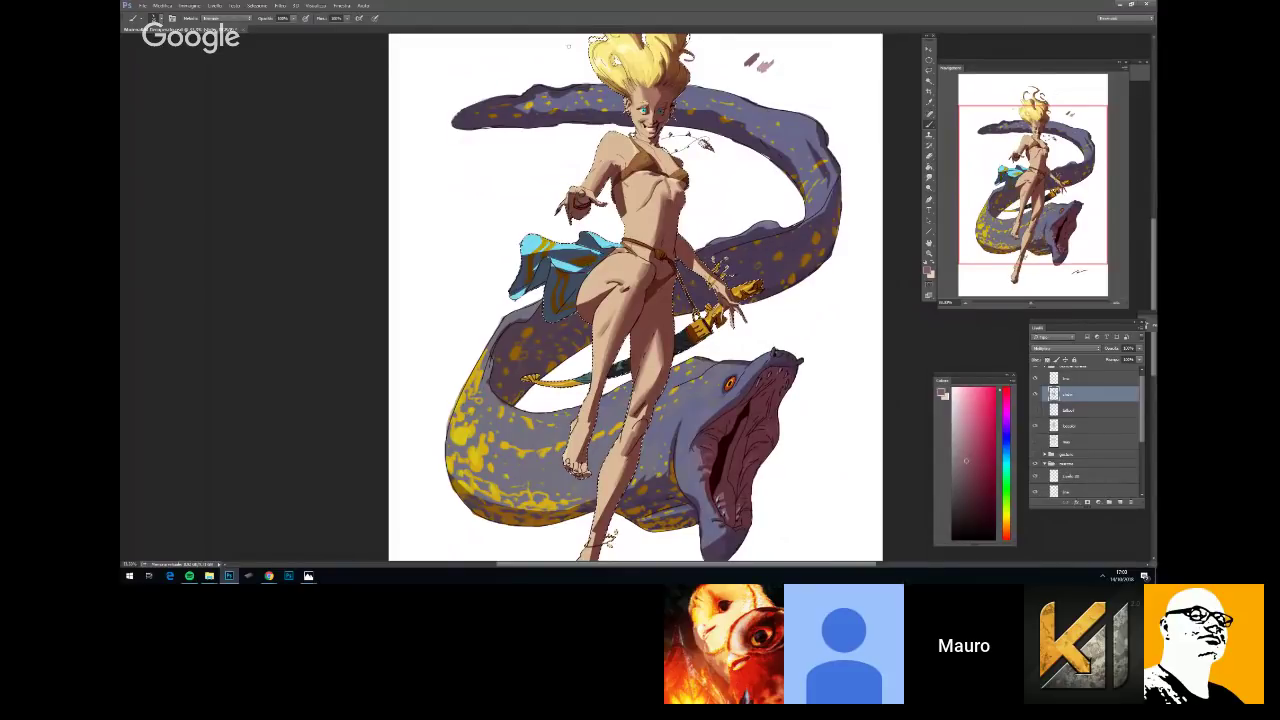
pyautogui.hotkey('ctrl', '-')
pyautogui.hotkey('ctrl', '-')
pyautogui.hotkey('ctrl', '-')
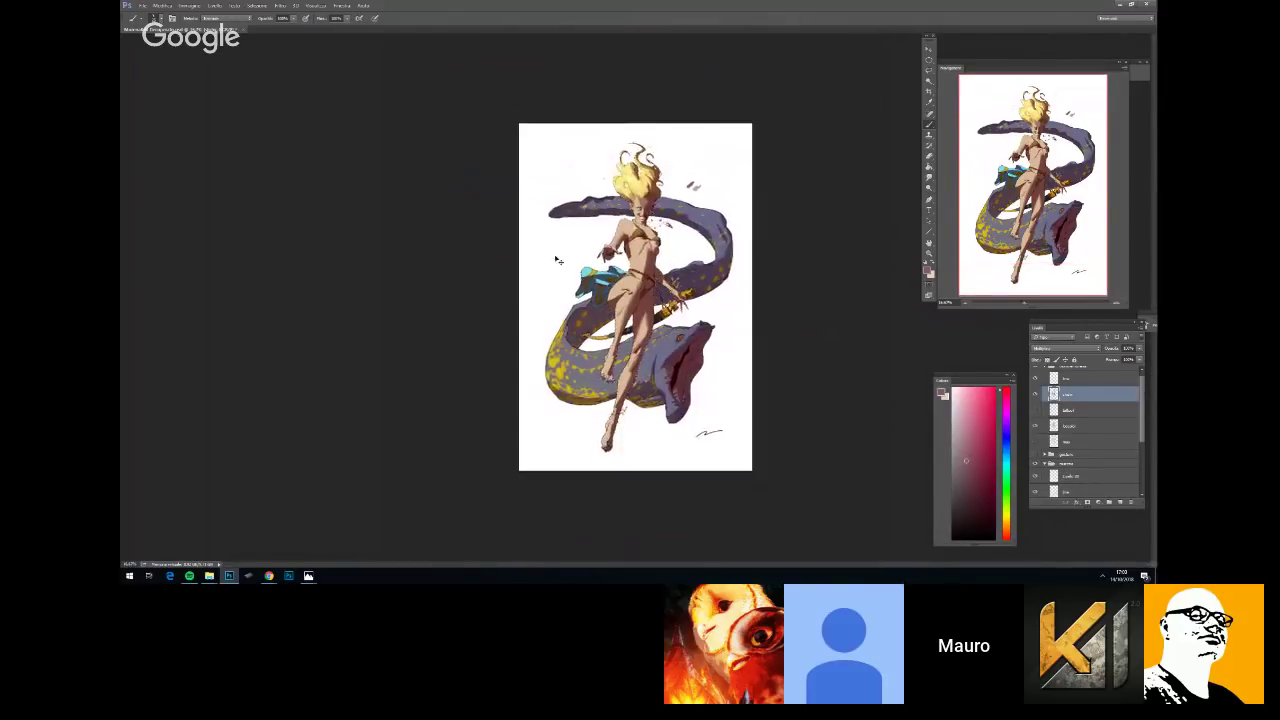
pyautogui.hotkey('ctrl', '-')
pyautogui.hotkey('ctrl', '+')
pyautogui.hotkey('ctrl', '+')
pyautogui.hotkey('ctrl', '+')
pyautogui.hotkey('ctrl', '+')
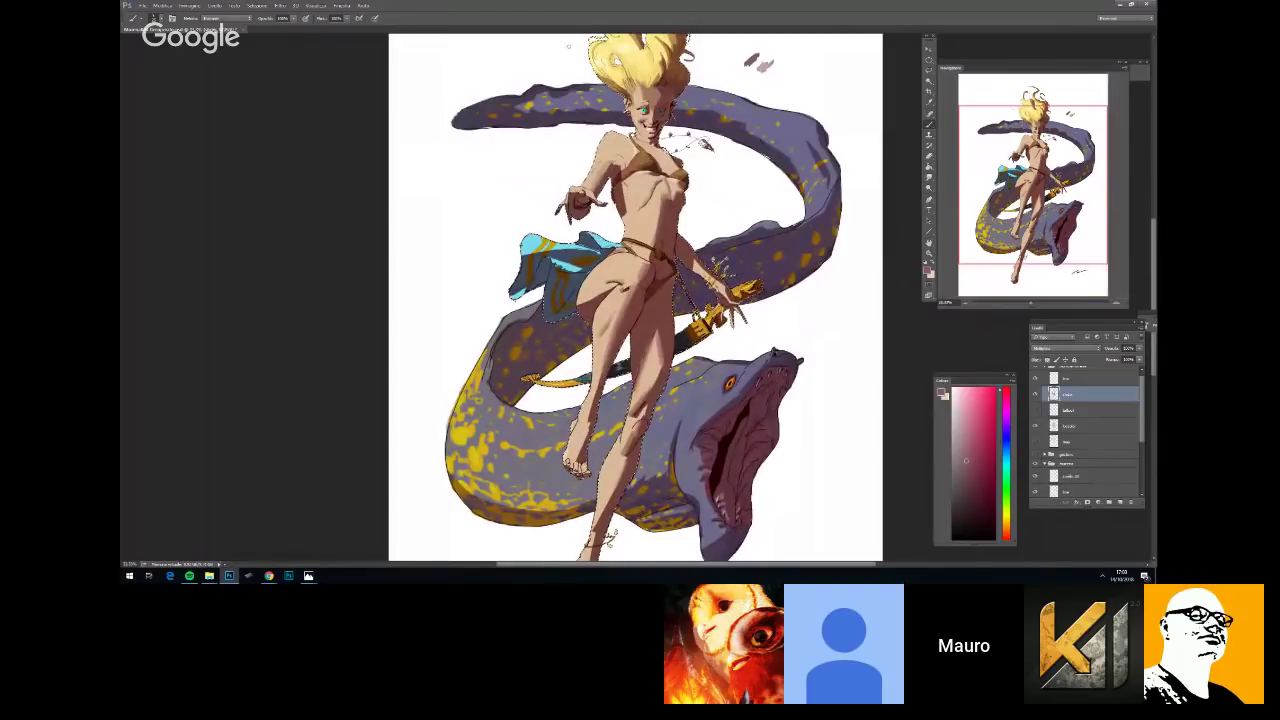
pyautogui.hotkey('ctrl', '-')
pyautogui.hotkey('ctrl', '-')
pyautogui.hotkey('ctrl', '+')
pyautogui.hotkey('ctrl', '+')
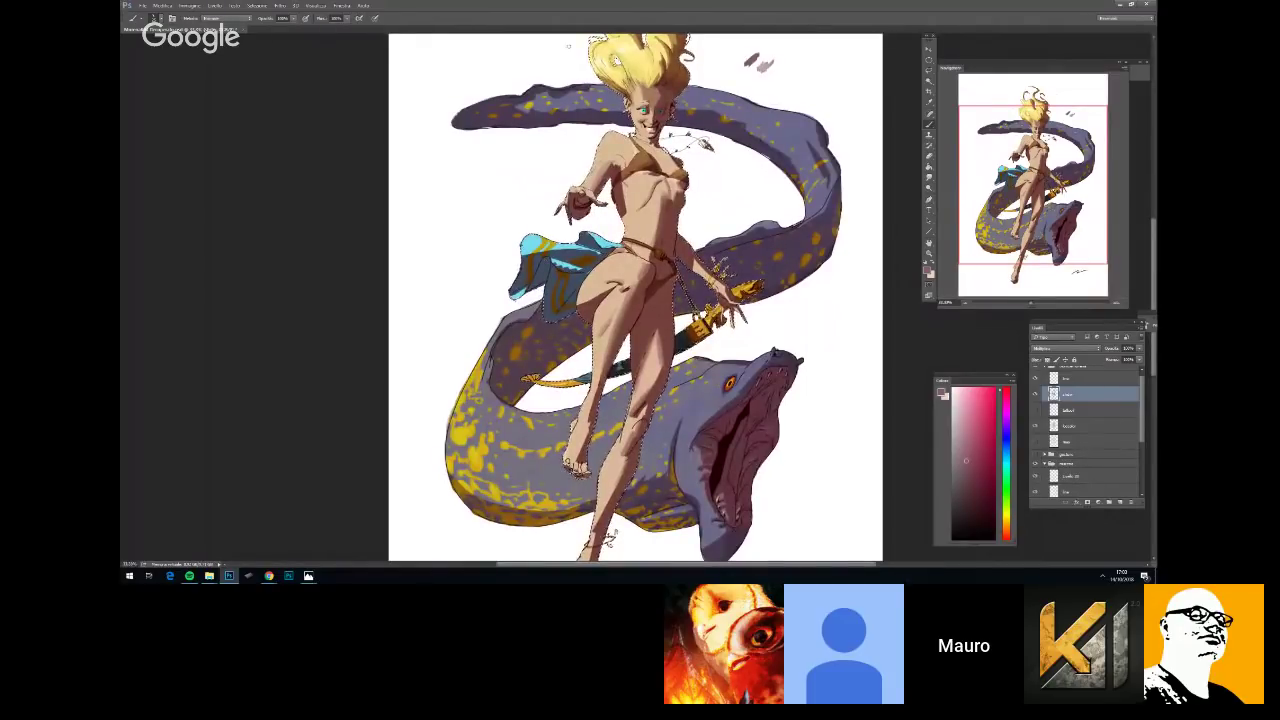
pyautogui.hotkey('ctrl', '-')
pyautogui.hotkey('ctrl', '+')
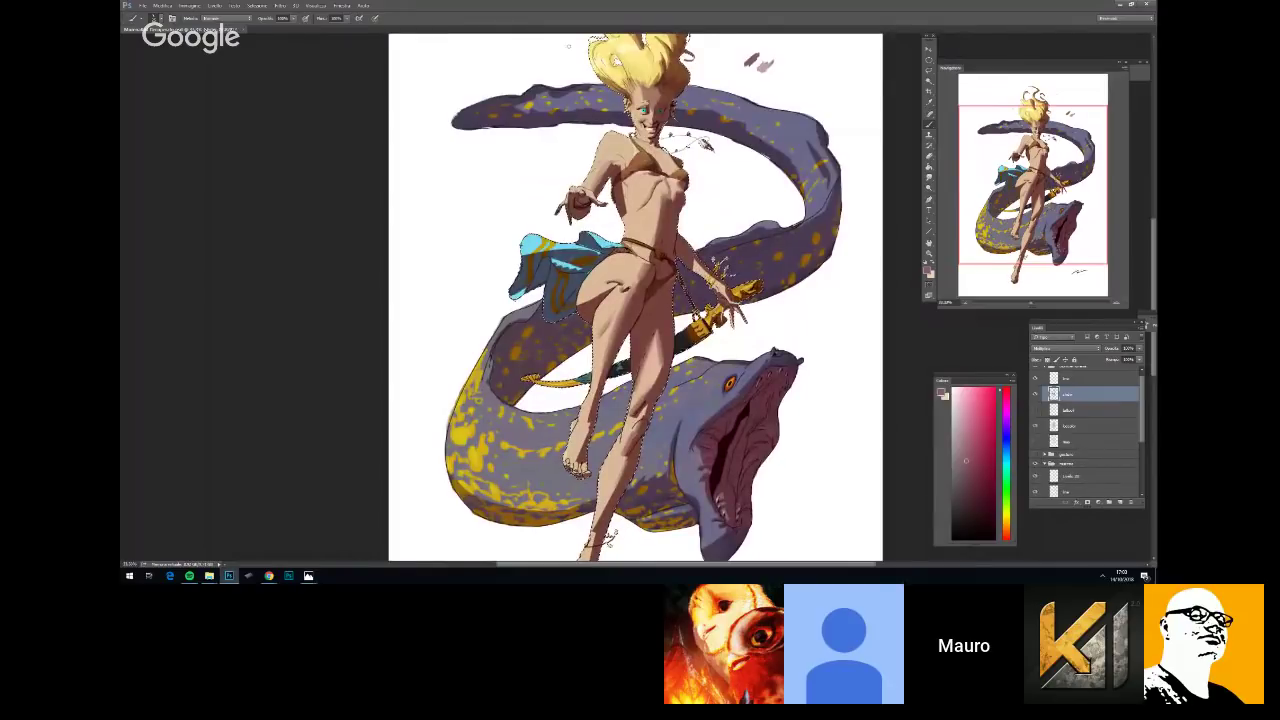
pyautogui.scroll(-2, 607, 537)
pyautogui.scroll(2, 607, 537)
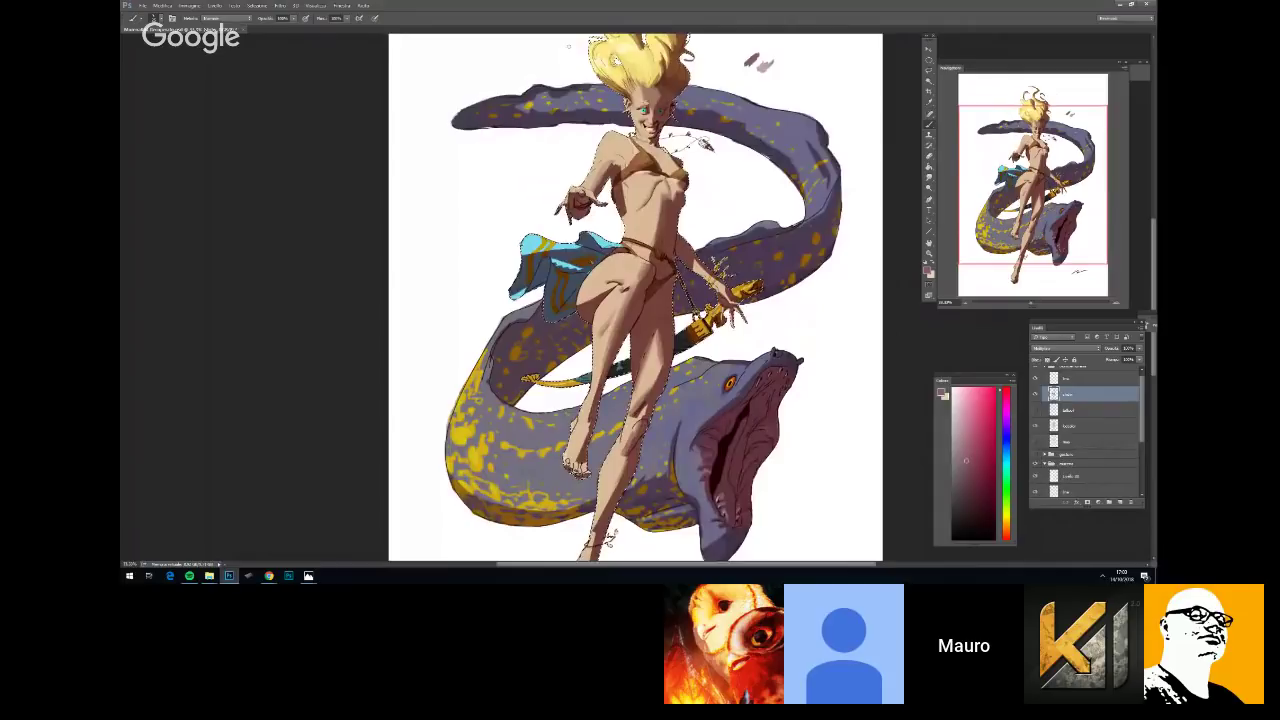
pyautogui.scroll(-2, 607, 537)
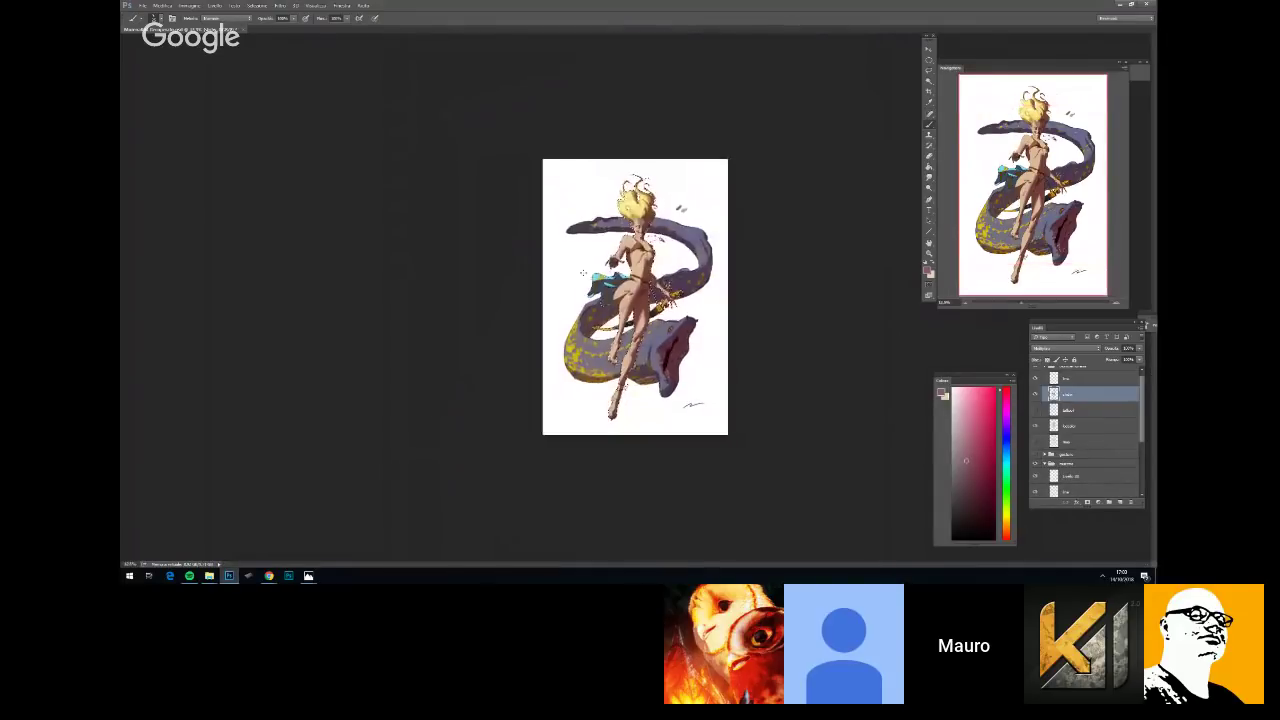
pyautogui.scroll(2, 607, 537)
pyautogui.scroll(1, 632, 300)
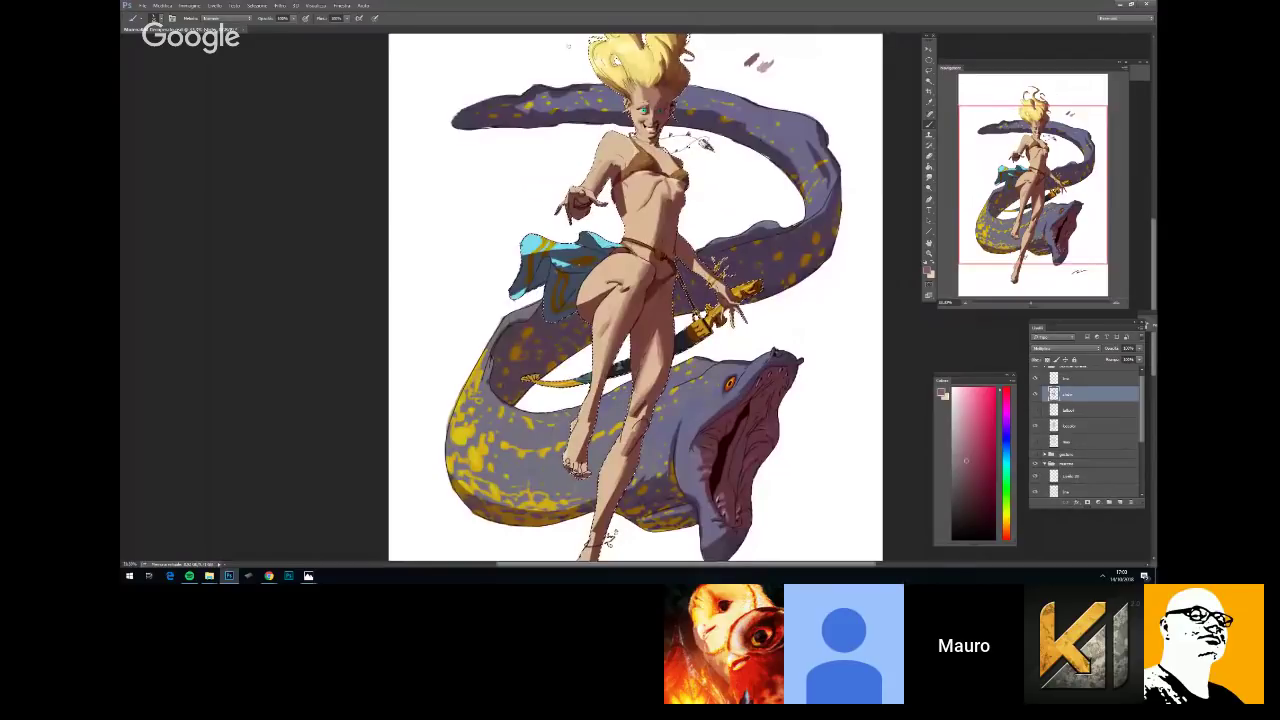
pyautogui.scroll(-3, 573, 271)
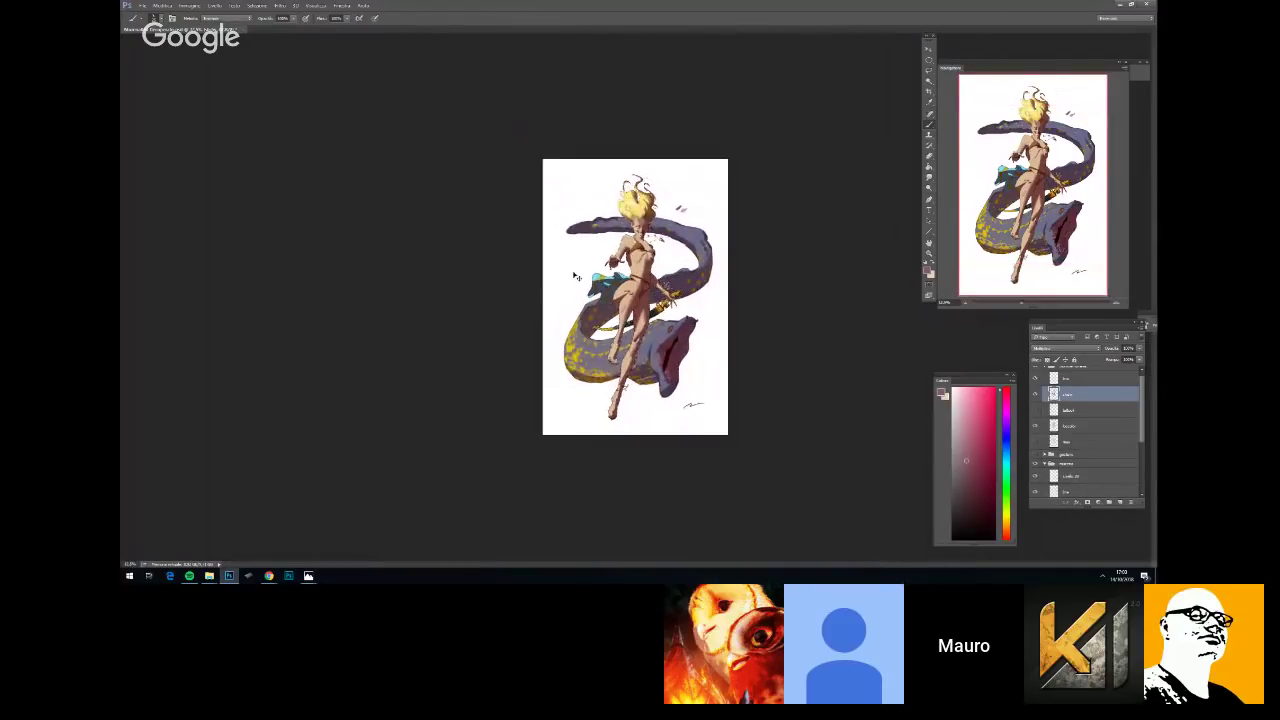
pyautogui.scroll(2, 575, 276)
pyautogui.scroll(2, 575, 276)
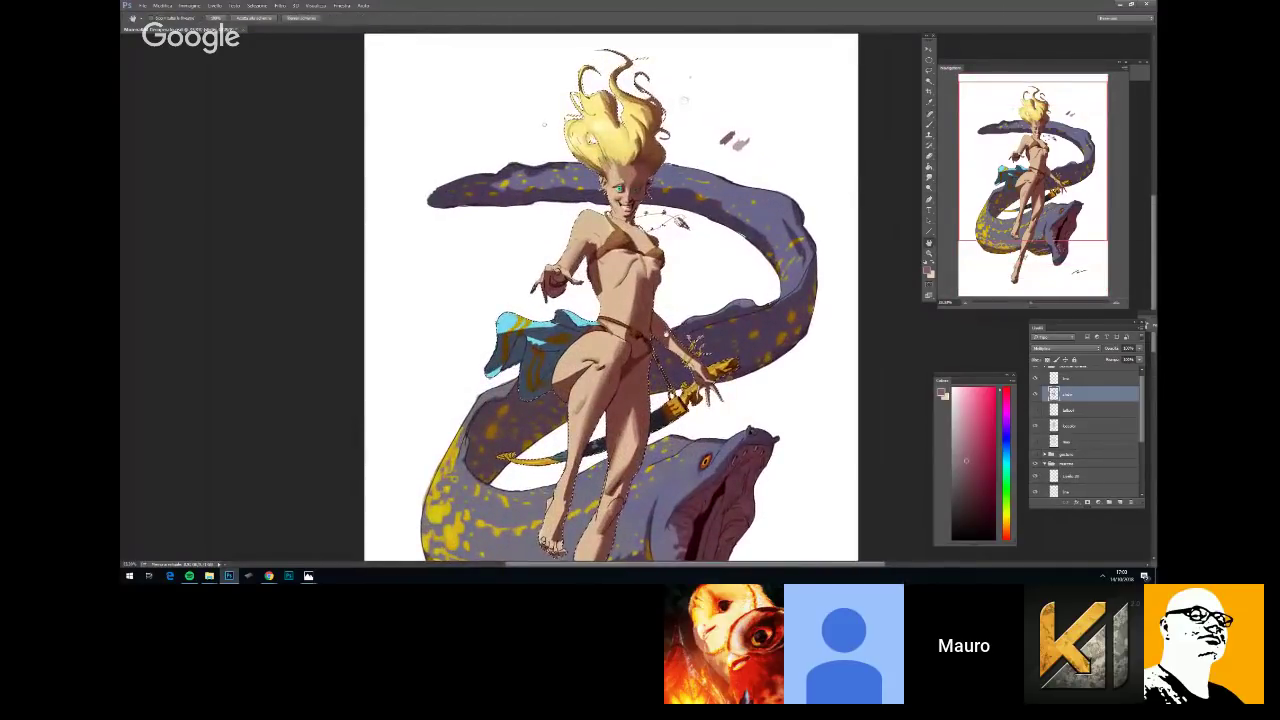
# Adjust the Brush size for painting shadows on the woman and her cloth
pyautogui.press('b')
pyautogui.rightClick(679, 251)
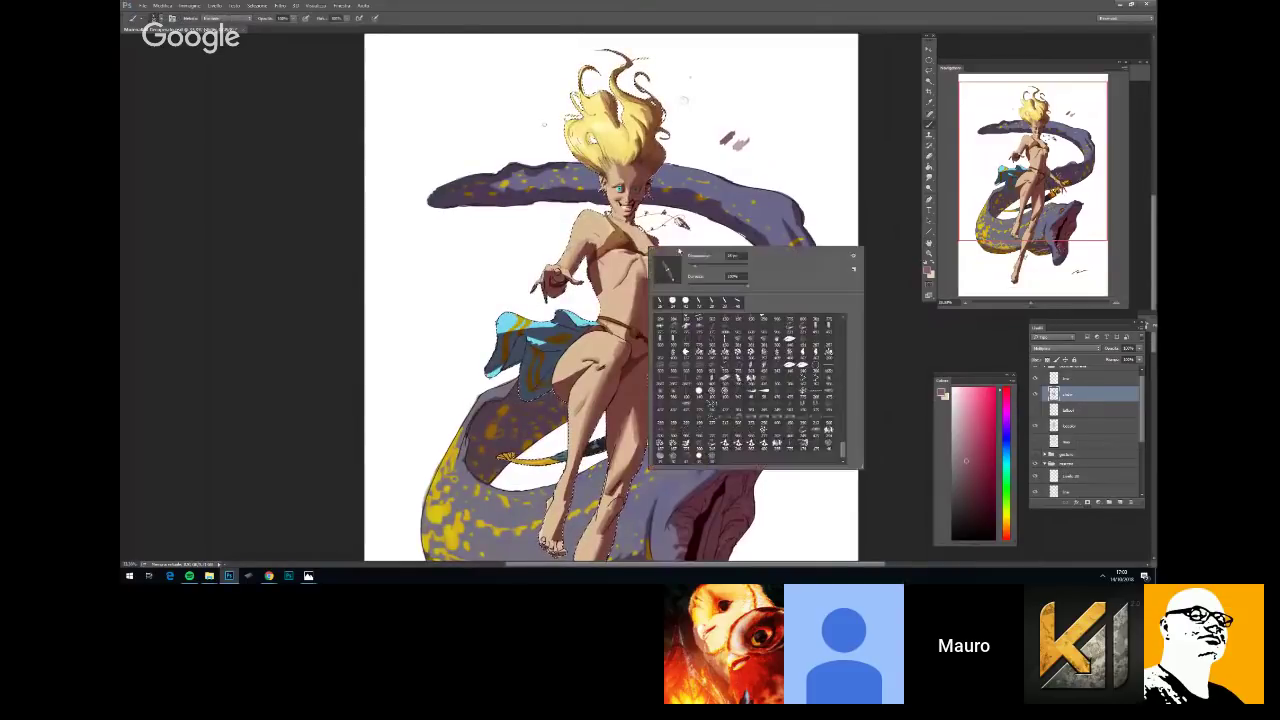
pyautogui.click(688, 265)
pyautogui.press('Return')
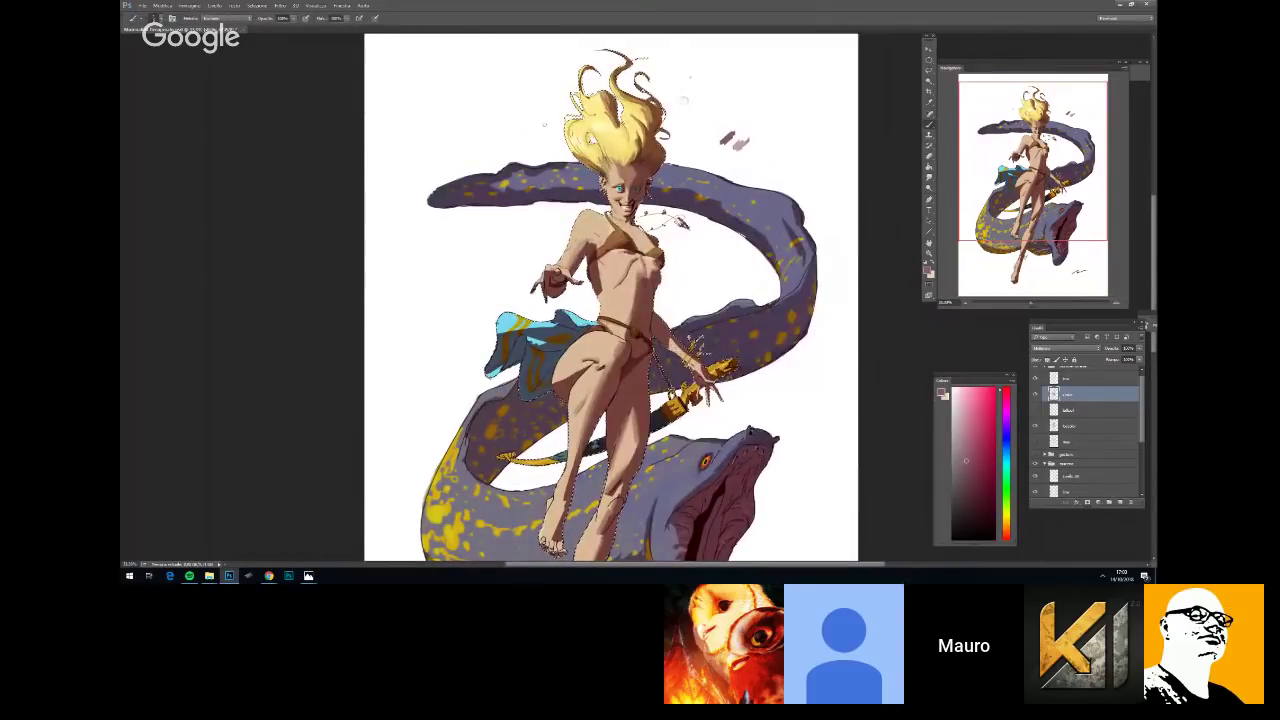
# Sample the lighter mauve swatch and resize the Brush for transitional shading on the woman's body
pyautogui.keyDown('alt'); pyautogui.click(740, 142); pyautogui.keyUp('alt')
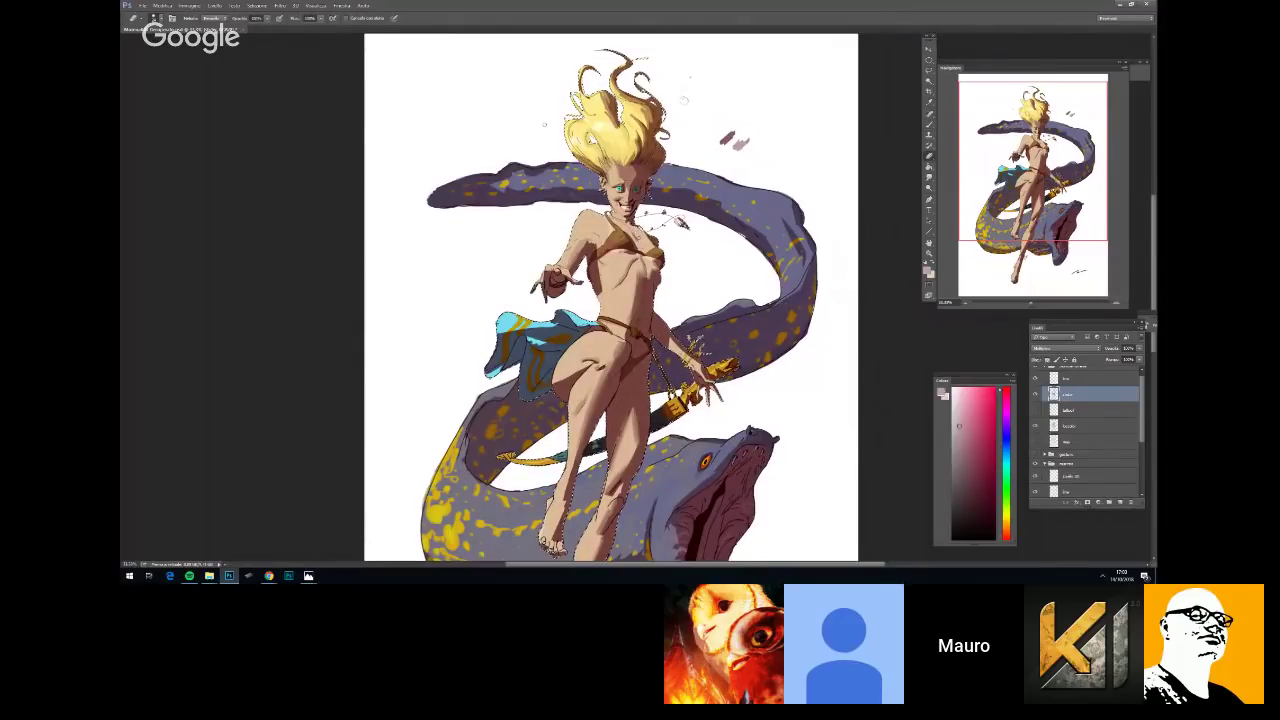
pyautogui.press('b')
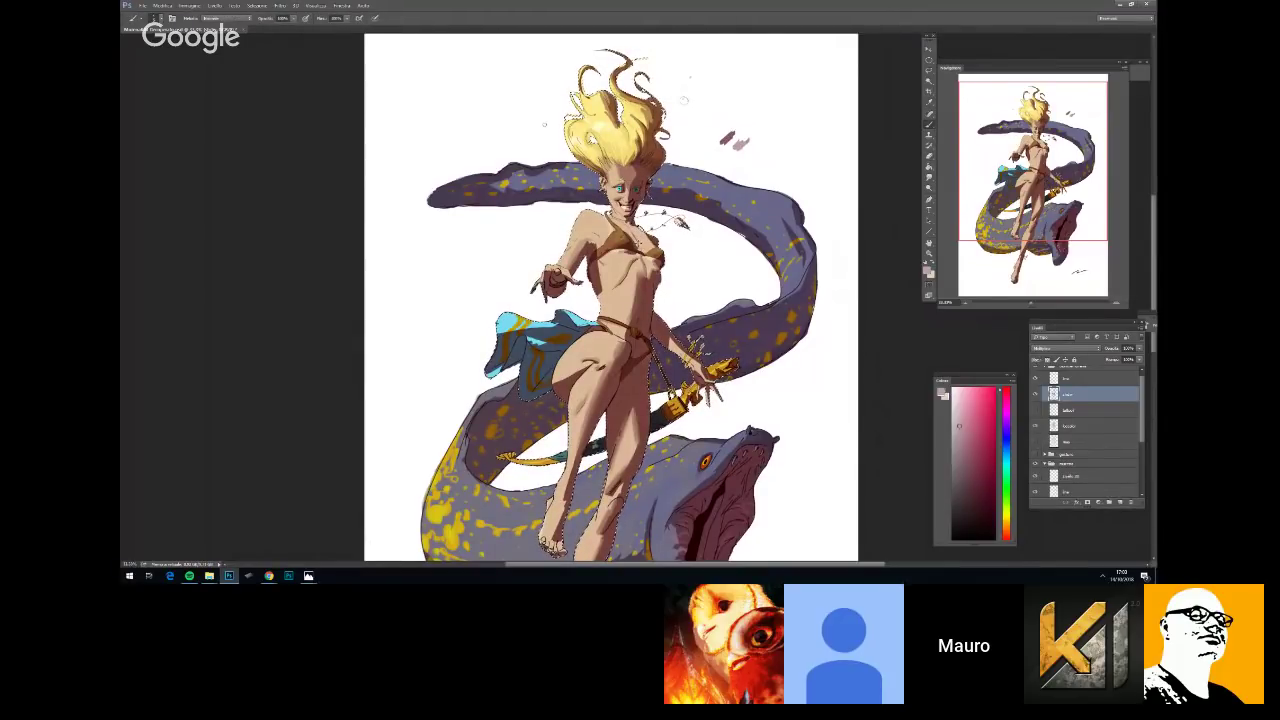
pyautogui.rightClick(646, 237)
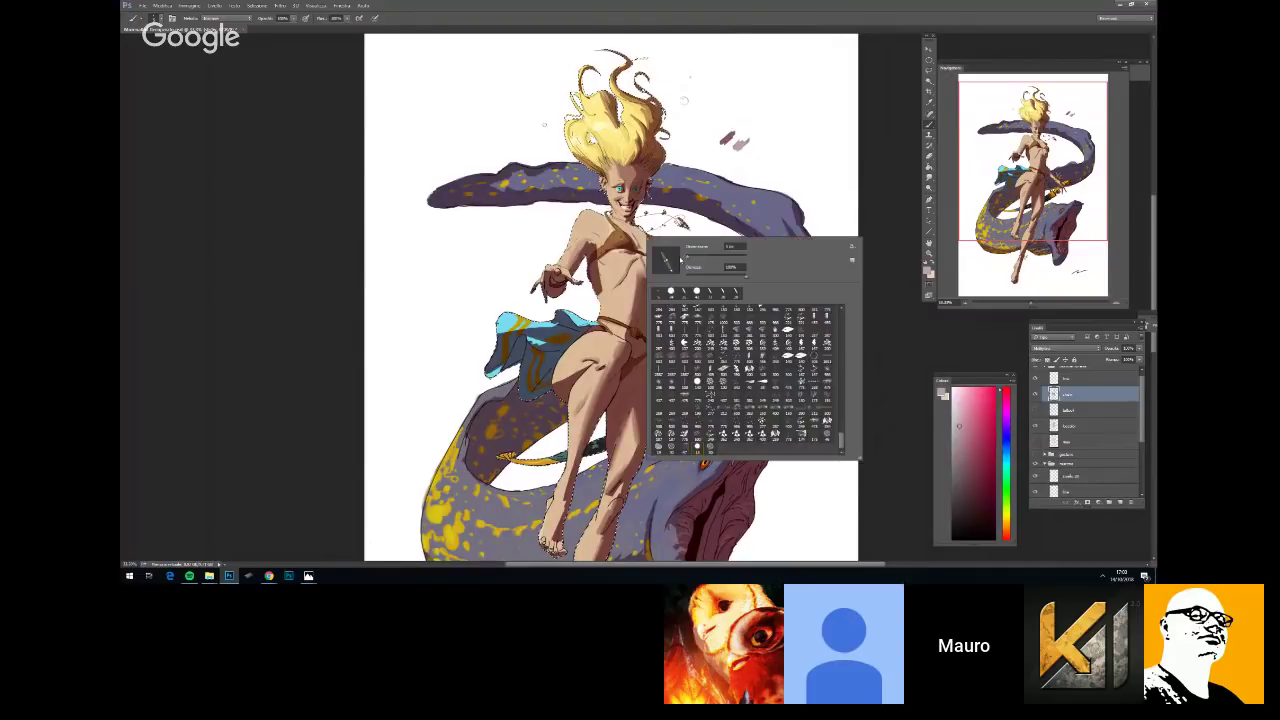
pyautogui.click(688, 259)
pyautogui.press('Return')
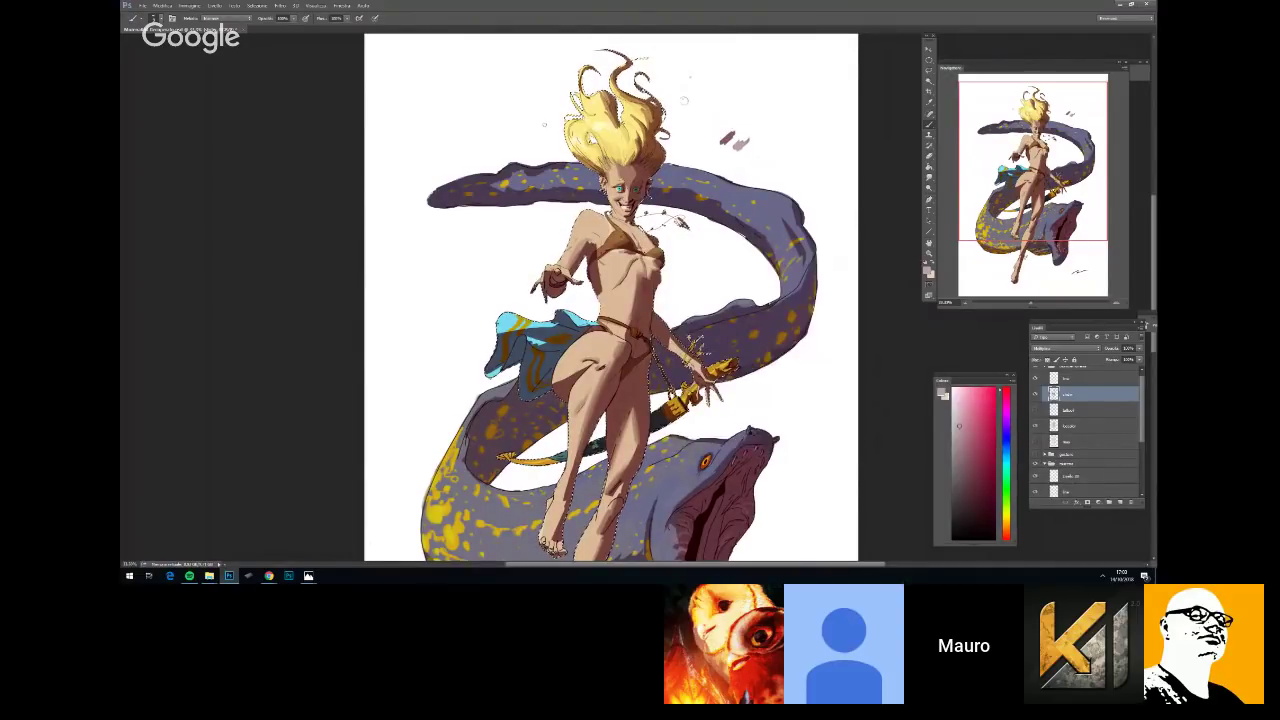
pyautogui.rightClick(692, 276)
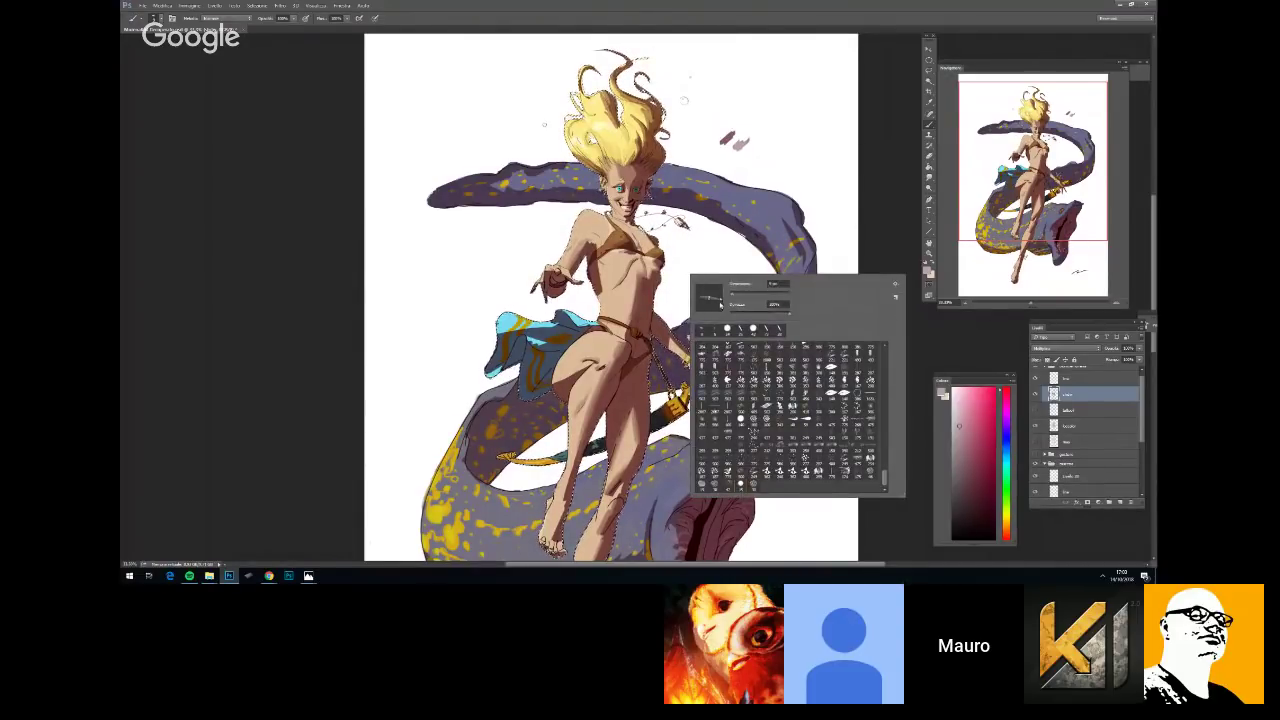
pyautogui.press('Return')
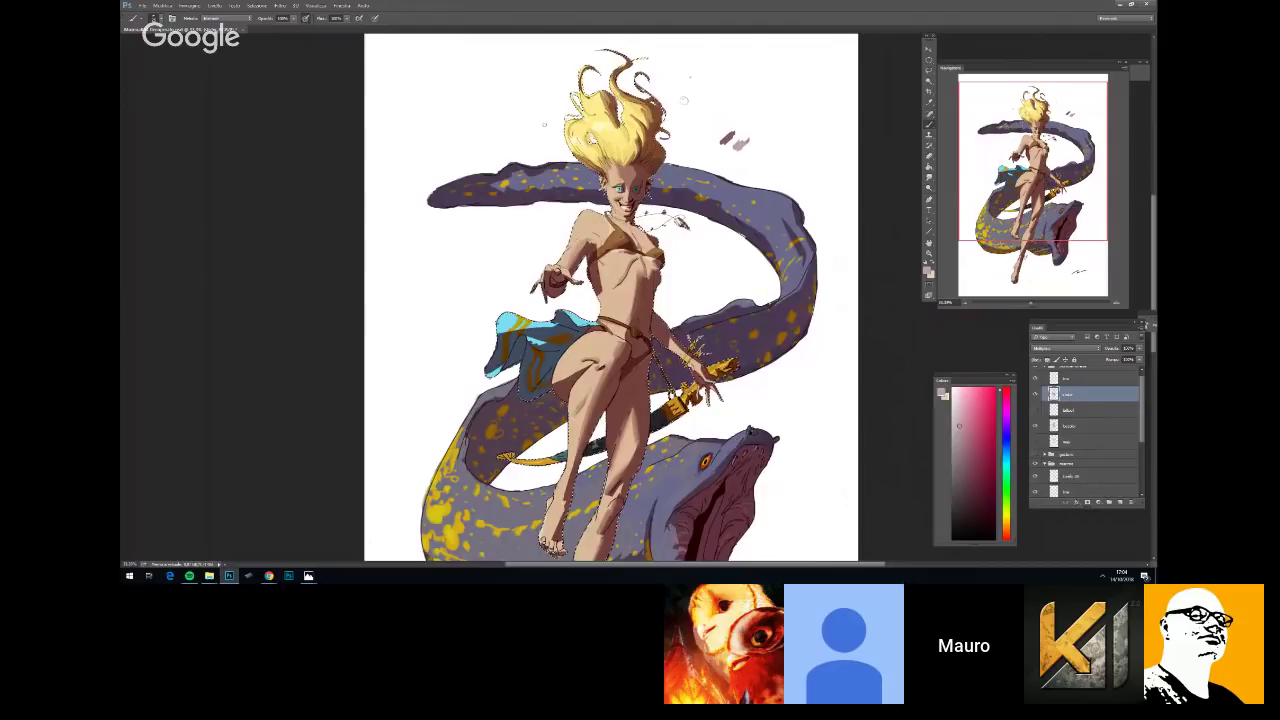
# Examine the shadow balance across the full composition of woman and eel from a distance, keeping the Brush ready
pyautogui.press('e')
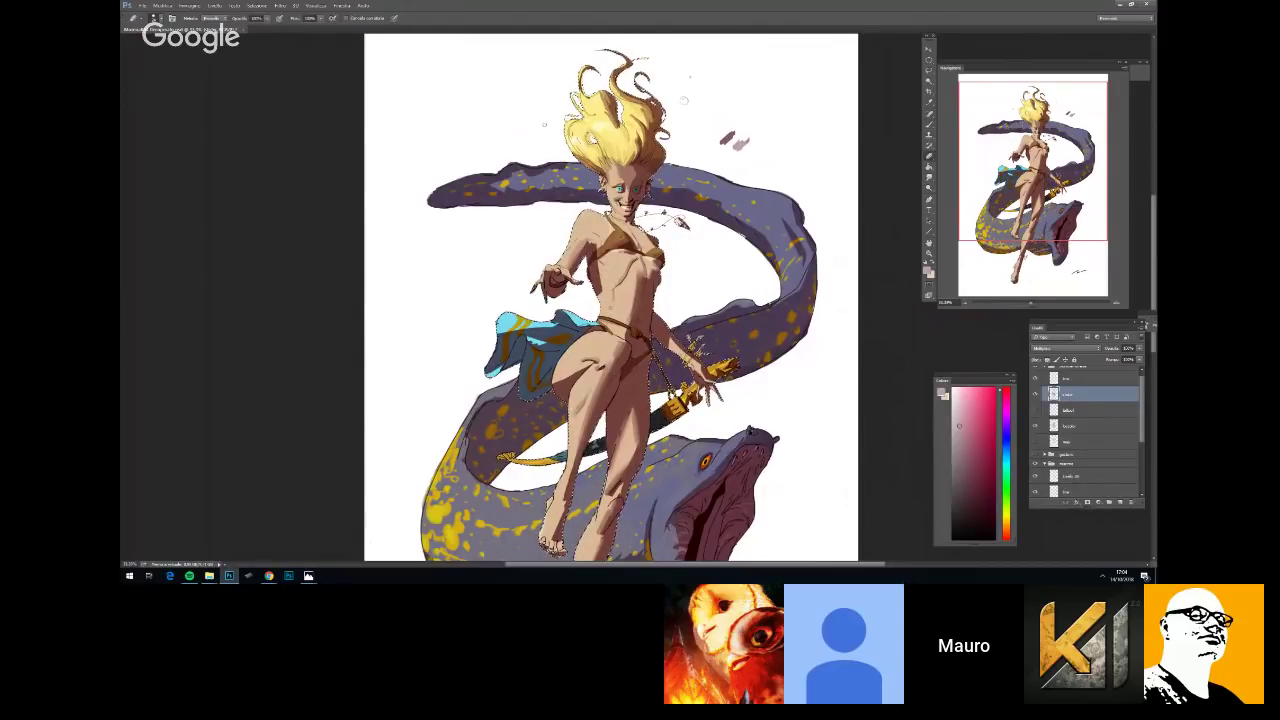
pyautogui.hotkey('ctrl', '-')
pyautogui.hotkey('ctrl', '-')
pyautogui.hotkey('ctrl', '+')
pyautogui.hotkey('ctrl', '+')
pyautogui.press('b')
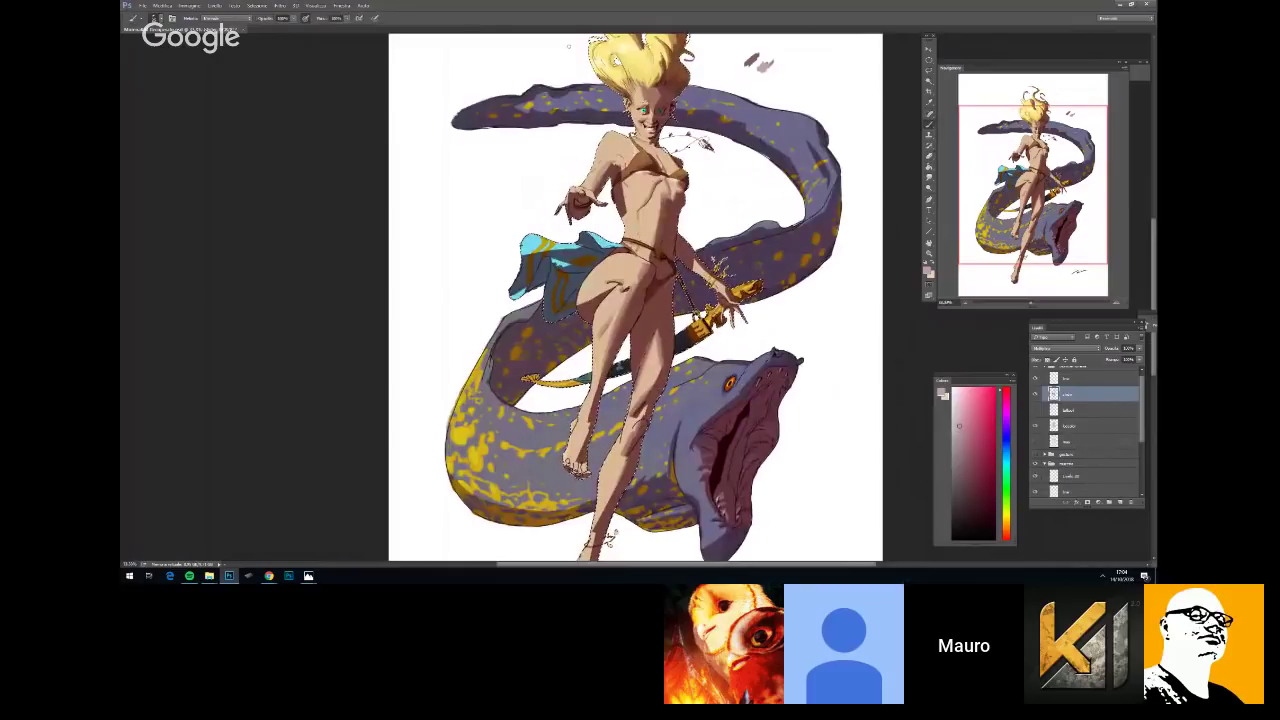
pyautogui.hotkey('ctrl', '-')
pyautogui.hotkey('ctrl', '-')
pyautogui.hotkey('ctrl', '-')
pyautogui.hotkey('ctrl', '-')
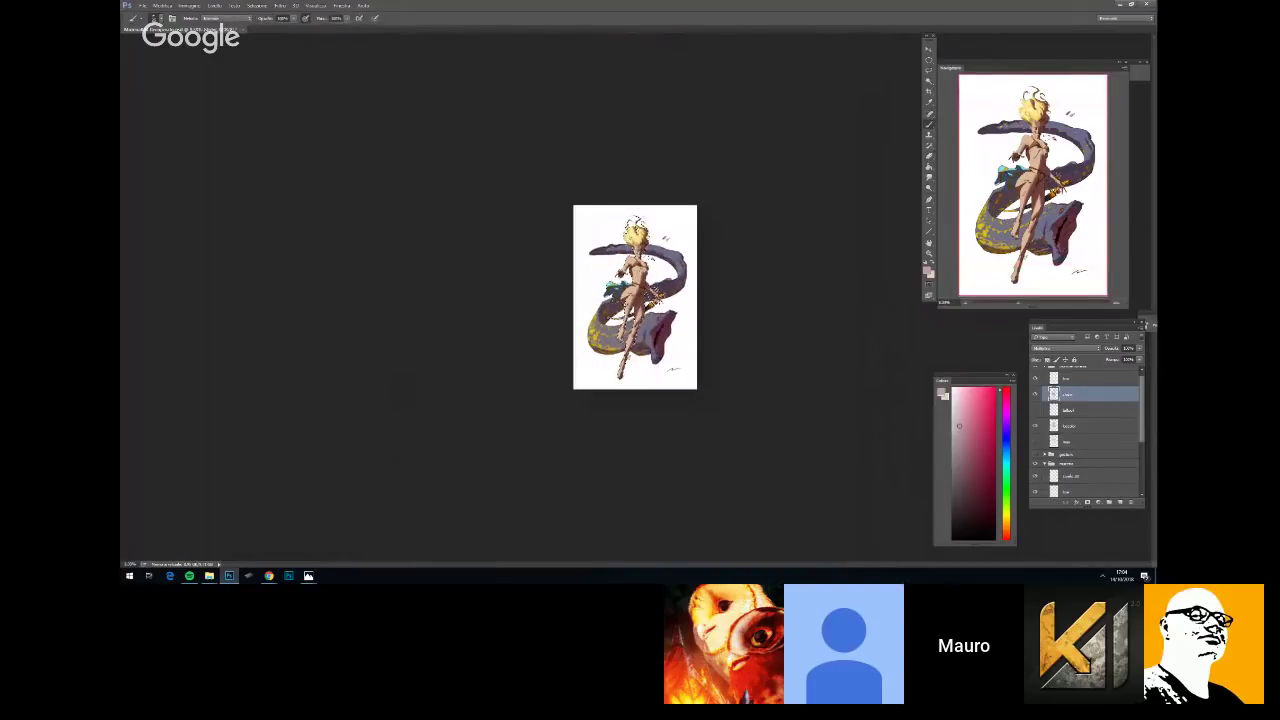
pyautogui.hotkey('ctrl', '+')
pyautogui.hotkey('ctrl', '+')
pyautogui.hotkey('ctrl', '+')
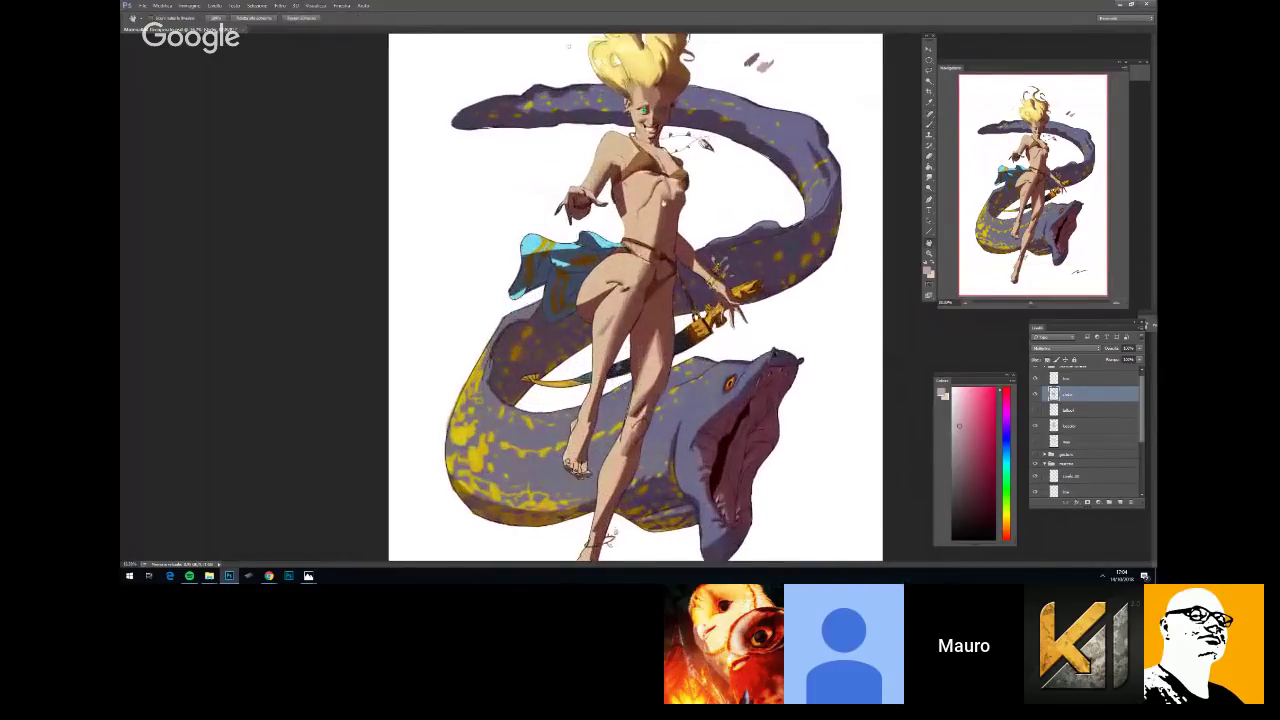
# Compare the shading on the woman's face, torso and blue cloth close up with the complete figure and eel
pyautogui.moveTo(627, 307); pyautogui.dragTo(627, 407)
pyautogui.hotkey('ctrl', '+')
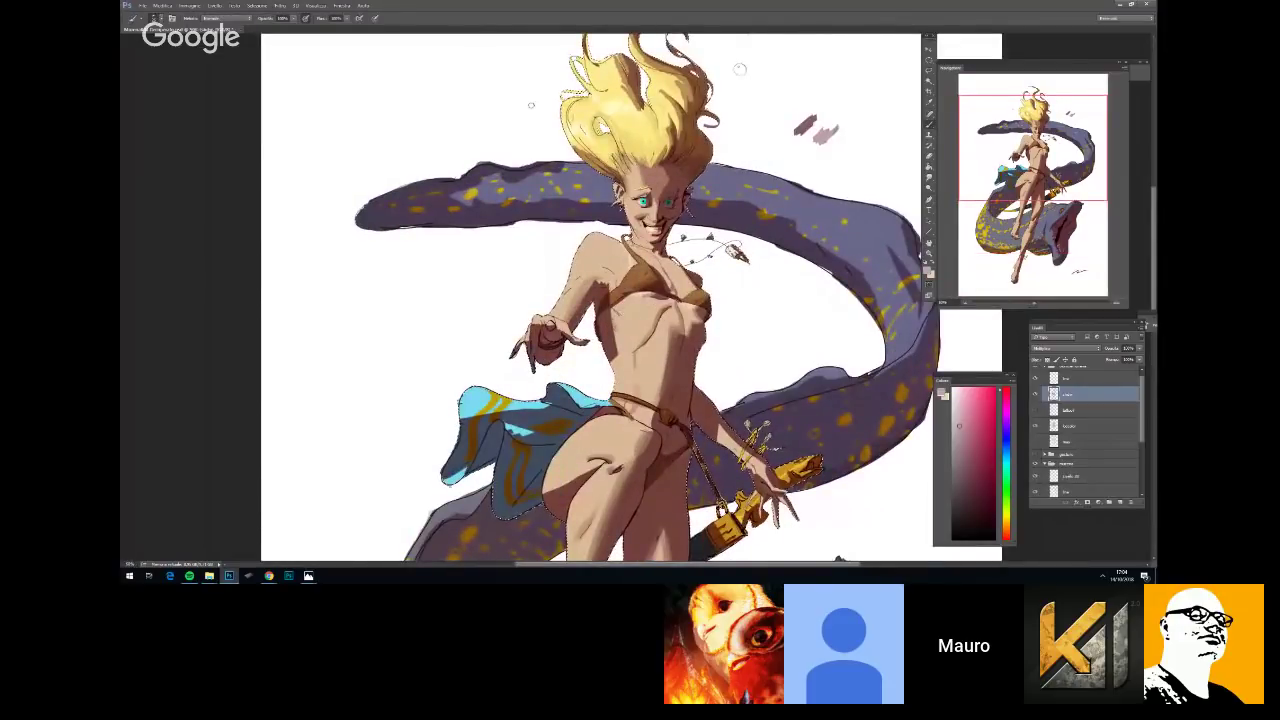
pyautogui.hotkey('ctrl', '-')
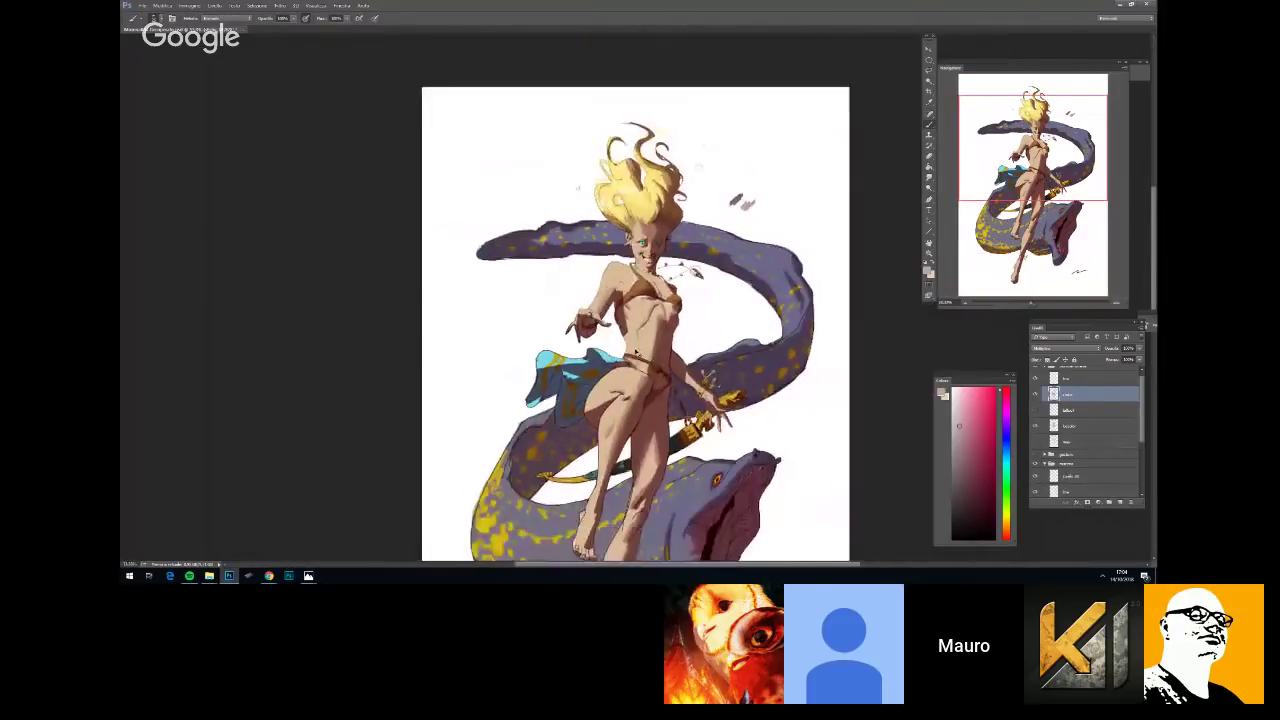
pyautogui.hotkey('ctrl', '-')
pyautogui.hotkey('ctrl', '+')
pyautogui.press('space')
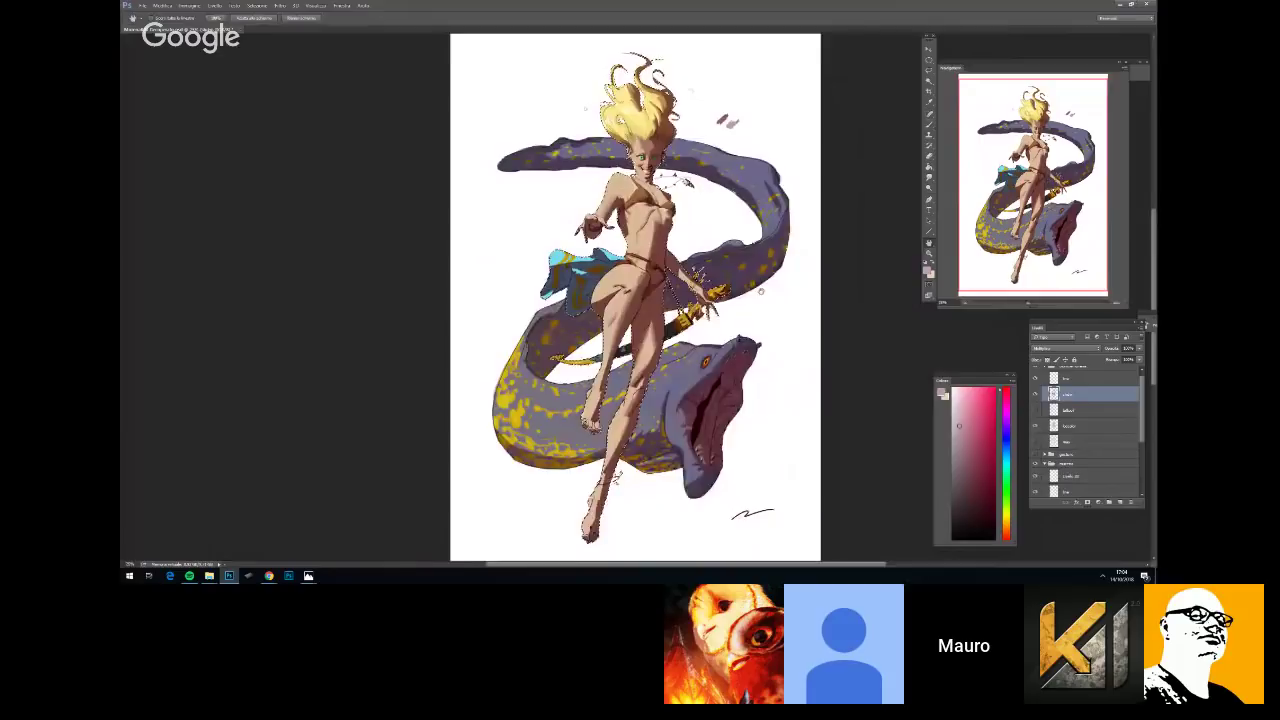
pyautogui.moveTo(699, 283); pyautogui.dragTo(726, 301)
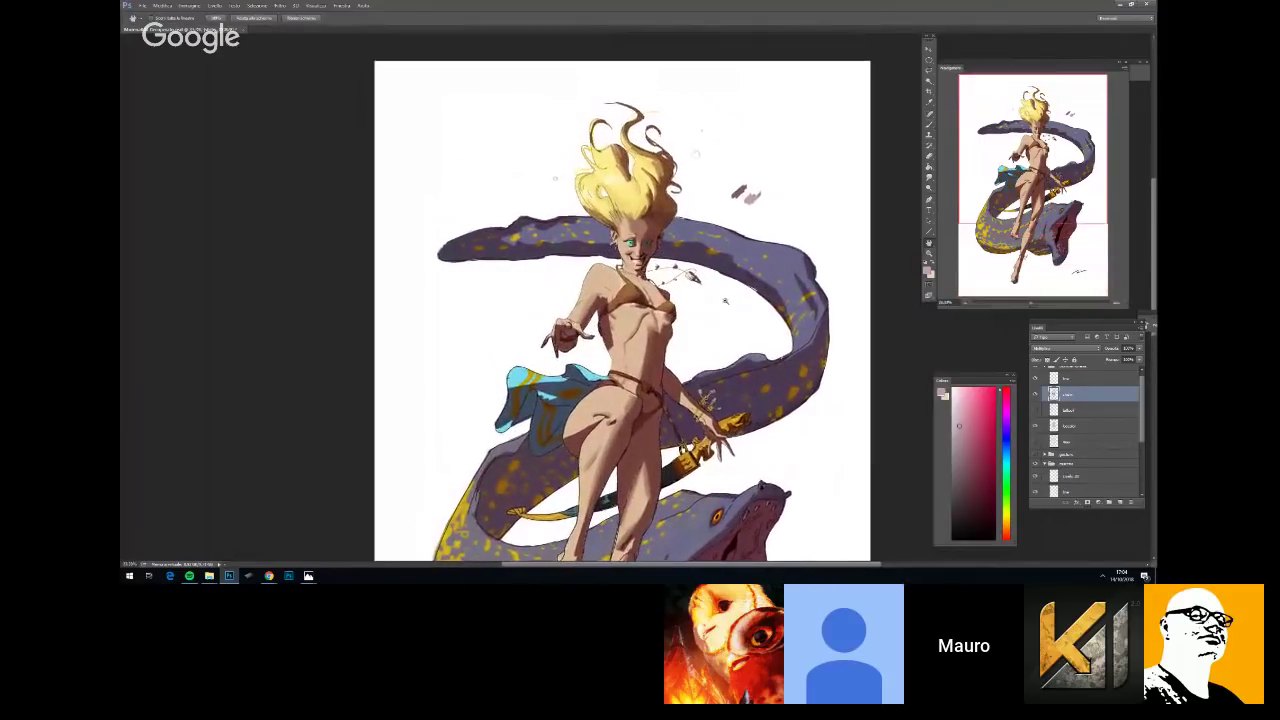
pyautogui.hotkey('ctrl', '+')
pyautogui.hotkey('ctrl', '-')
pyautogui.hotkey('ctrl', '-')
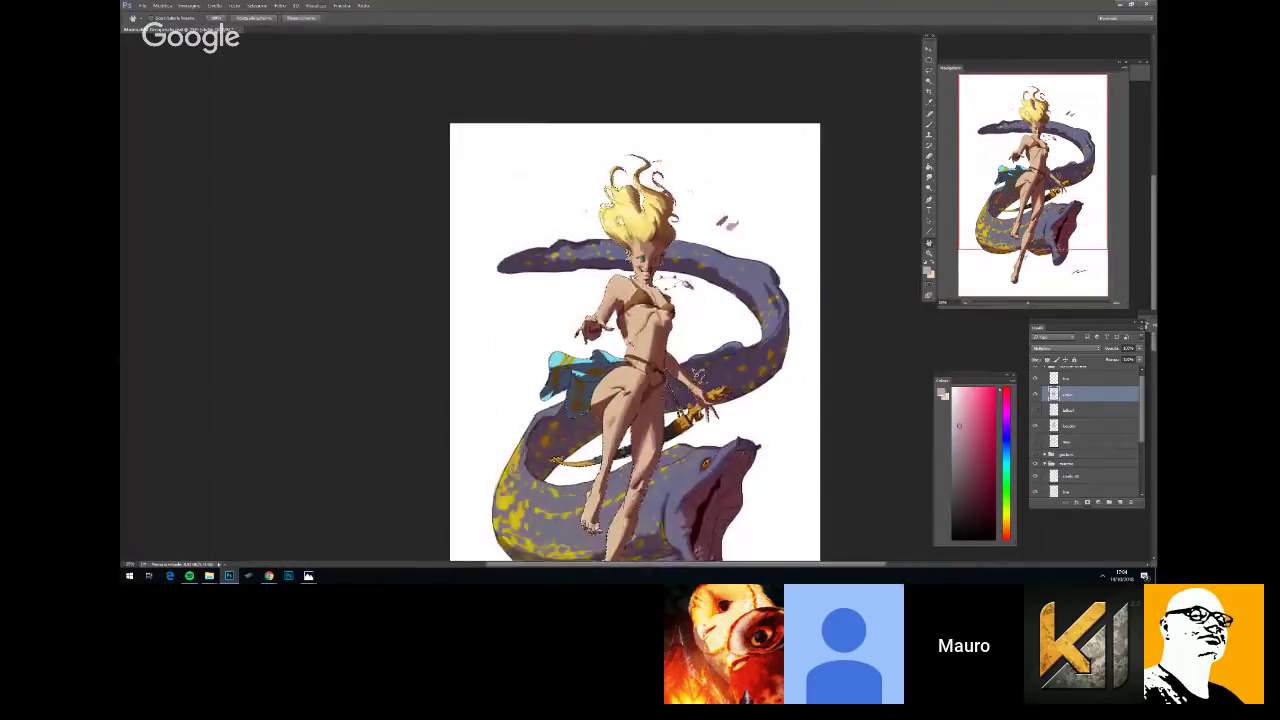
pyautogui.hotkey('ctrl', '-')
pyautogui.hotkey('ctrl', '+')
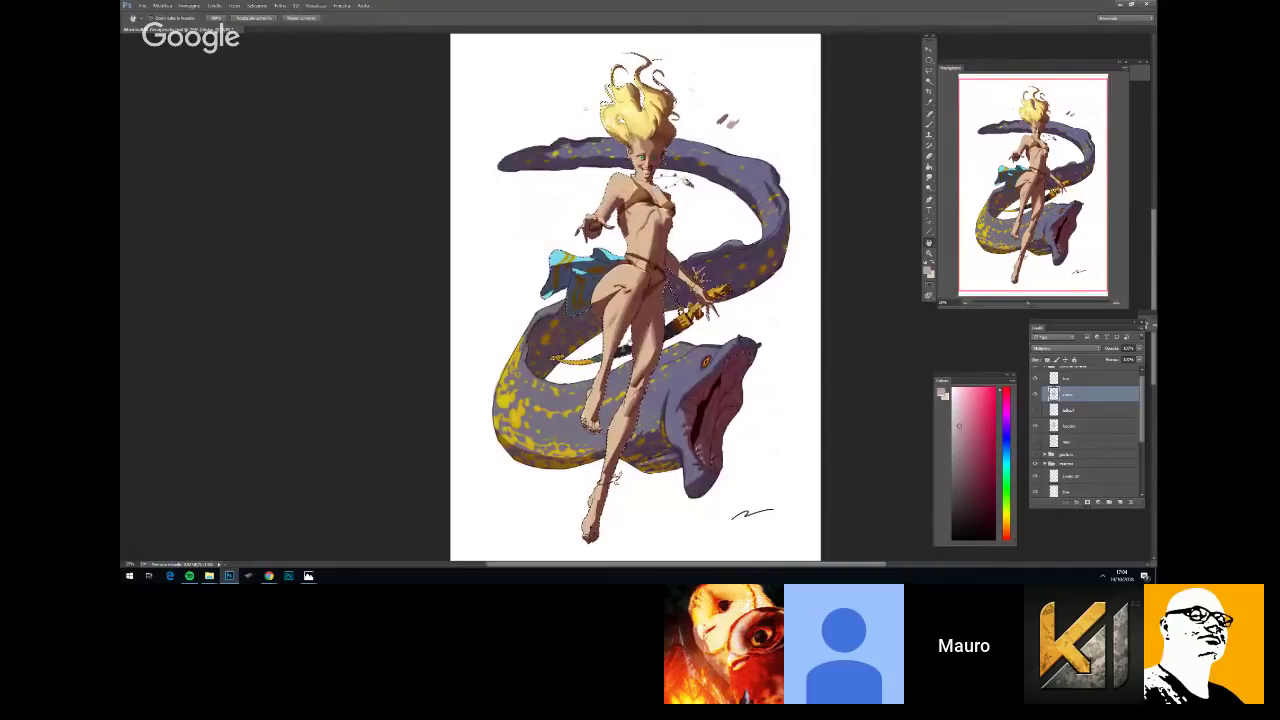
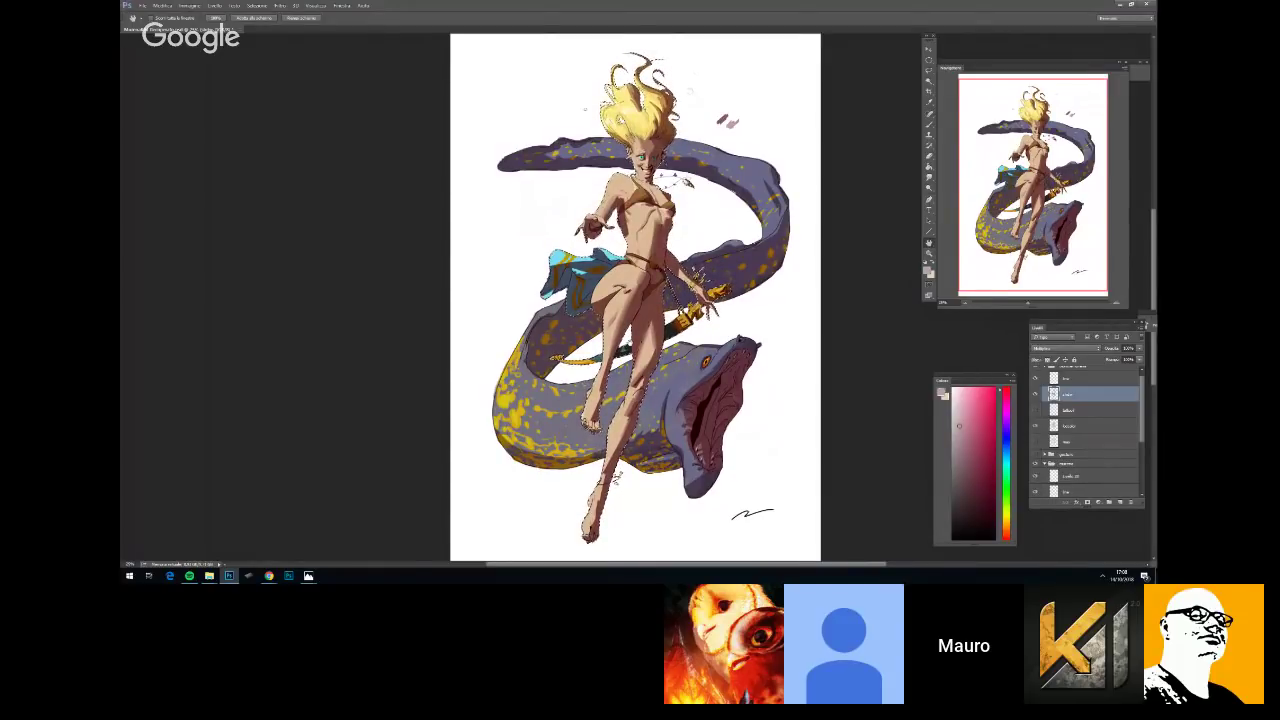
# Sample the dark mauve swatch and check the Brush's size settings near the woman's torso
pyautogui.scroll(3, 655, 321)
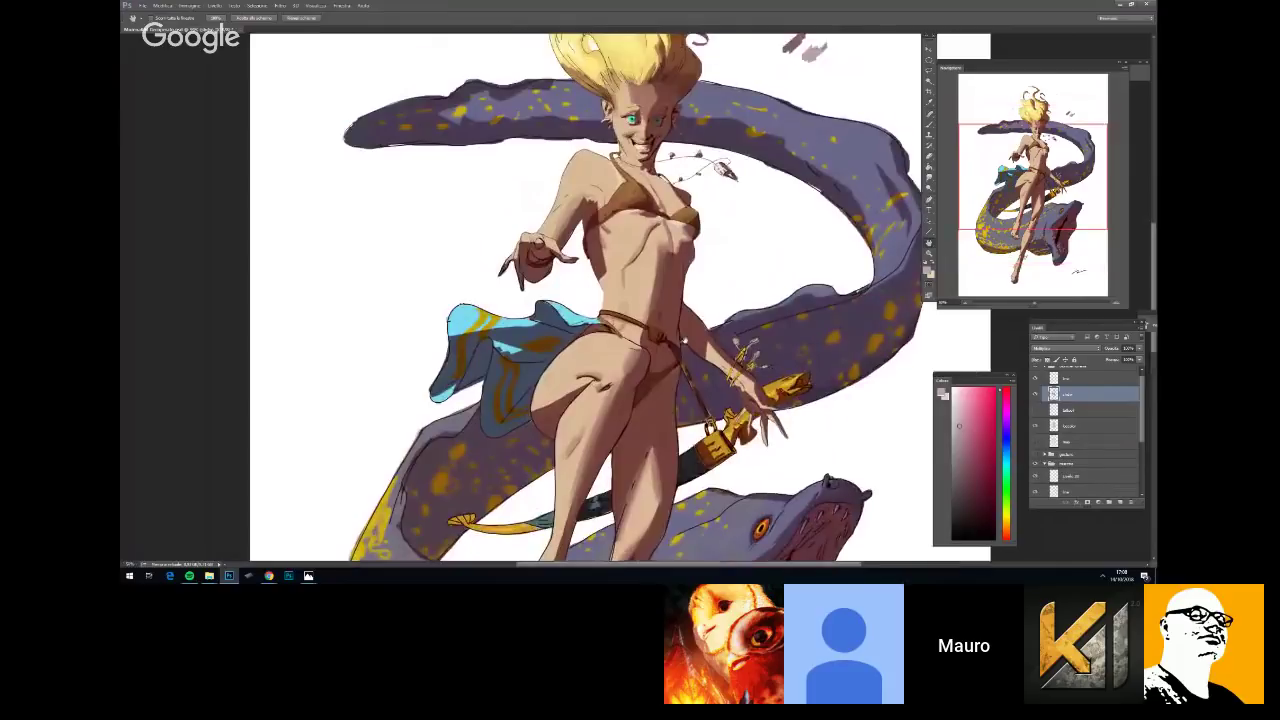
pyautogui.scroll(3, 459, 52)
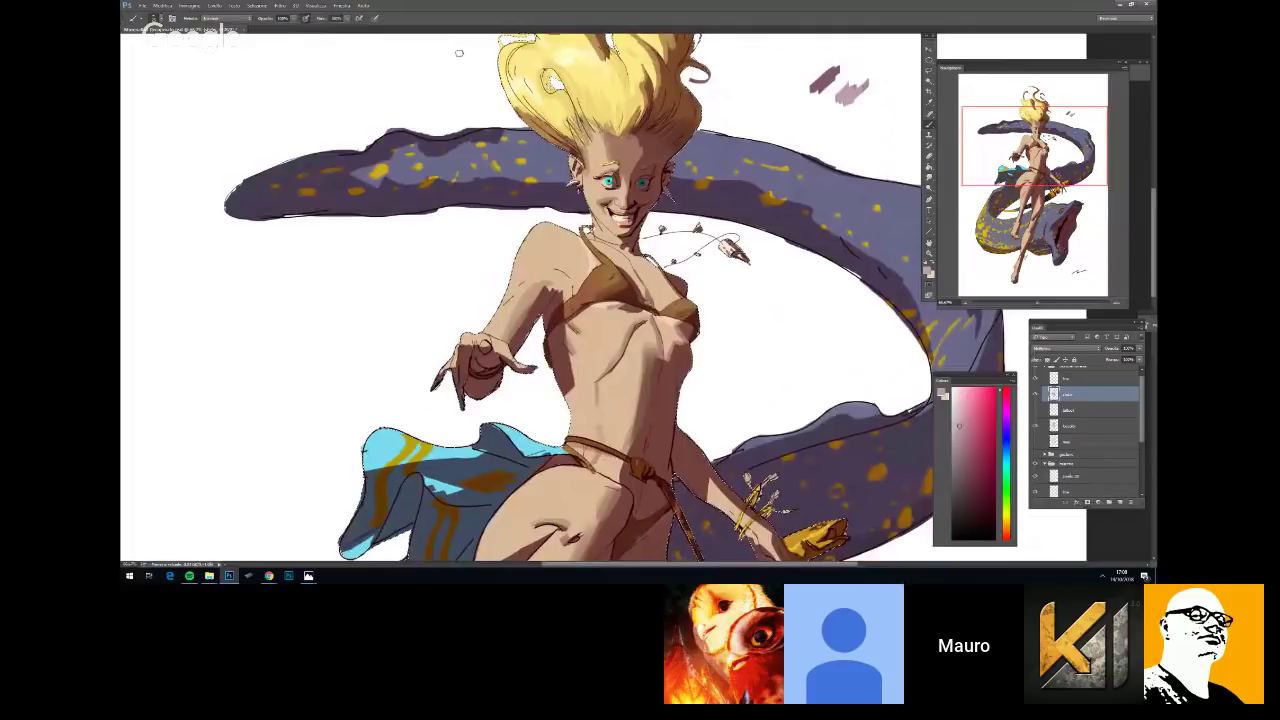
pyautogui.keyDown('alt'); pyautogui.click(825, 85); pyautogui.keyUp('alt')
pyautogui.rightClick(716, 283)
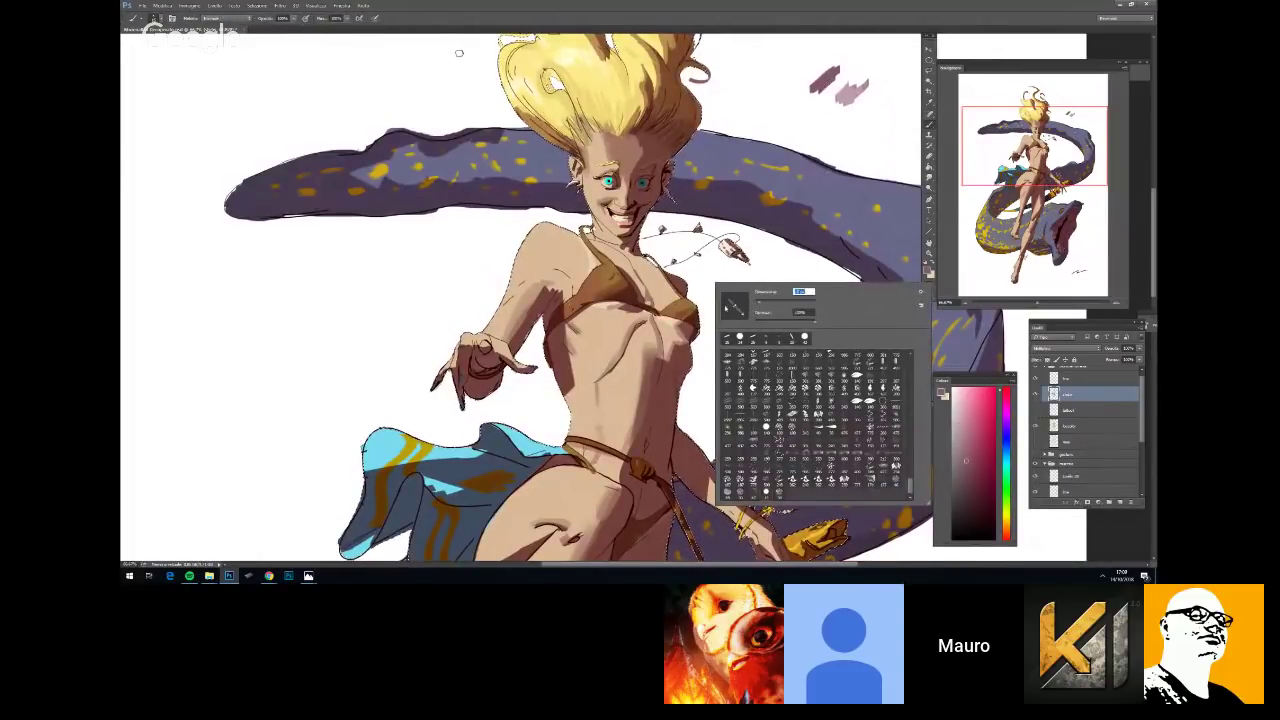
pyautogui.press('Escape')
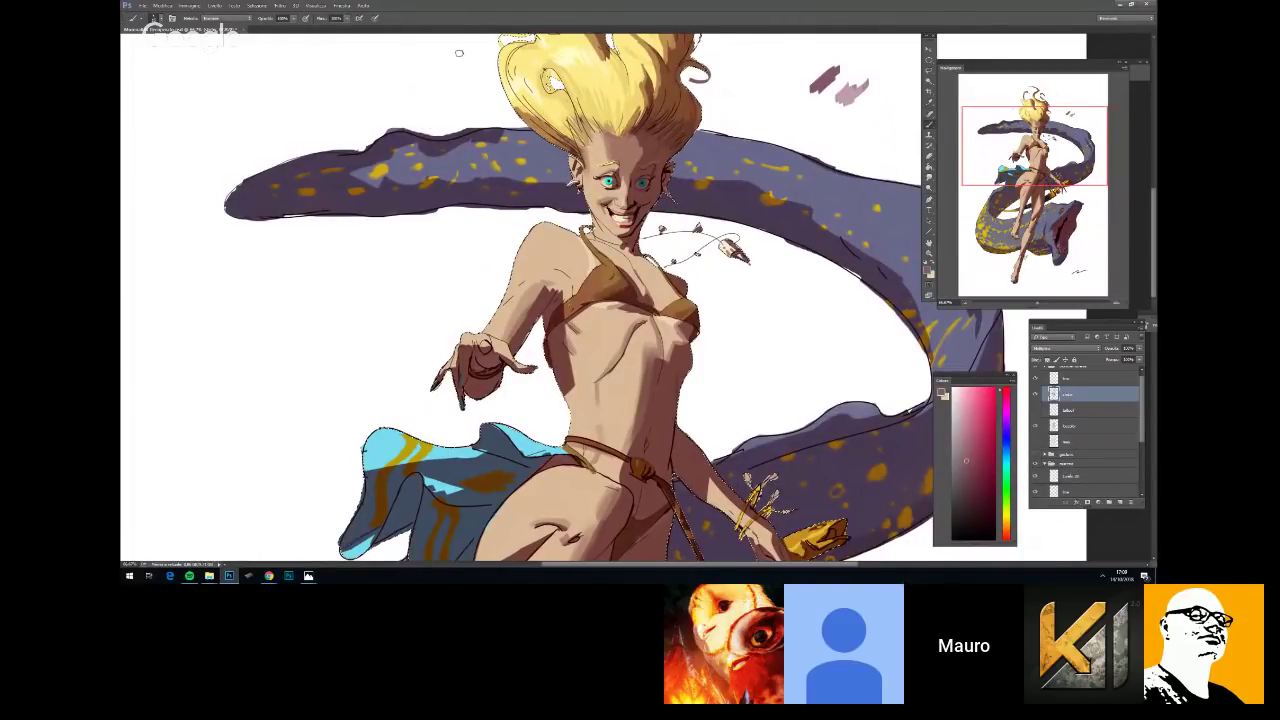
# Review the whole illustration, and inspect the woman's head and upper body close up
pyautogui.hotkey('ctrl', '-')
pyautogui.hotkey('ctrl', '-')
pyautogui.hotkey('ctrl', '-')
pyautogui.hotkey('ctrl', '-')
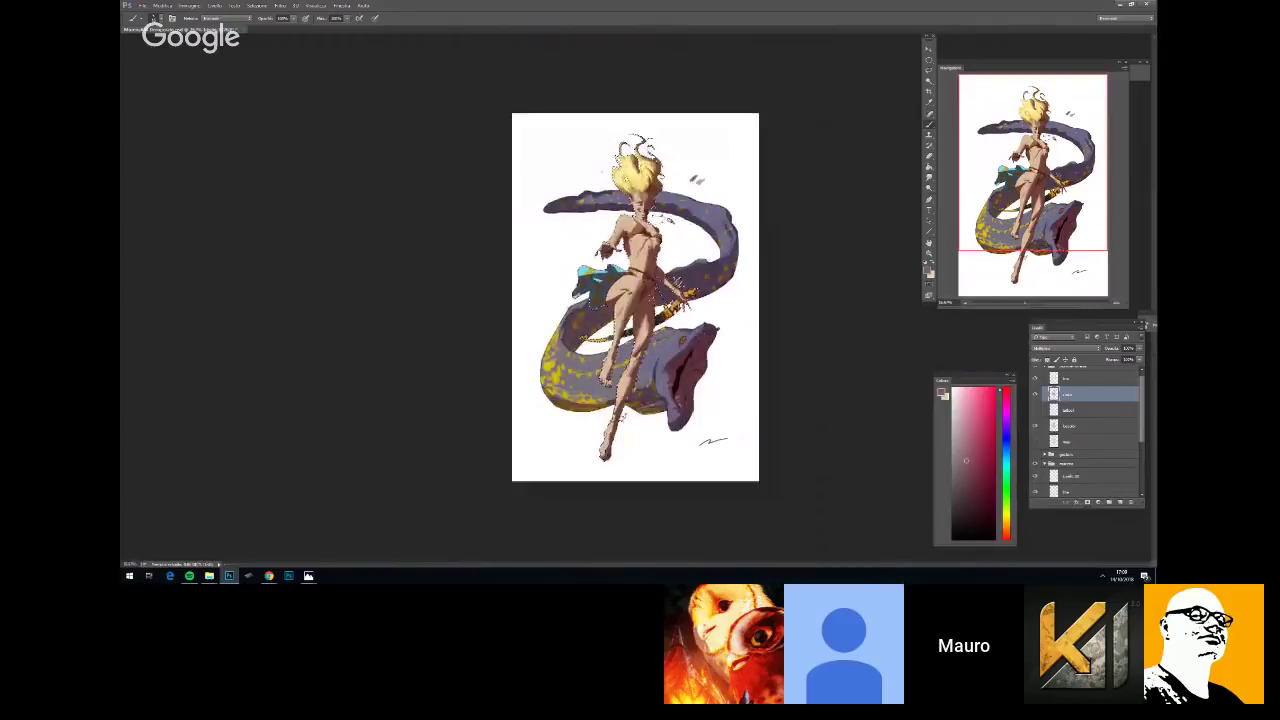
pyautogui.hotkey('ctrl', '0')
pyautogui.hotkey('ctrl', '+')
pyautogui.hotkey('ctrl', '+')
pyautogui.hotkey('ctrl', '+')
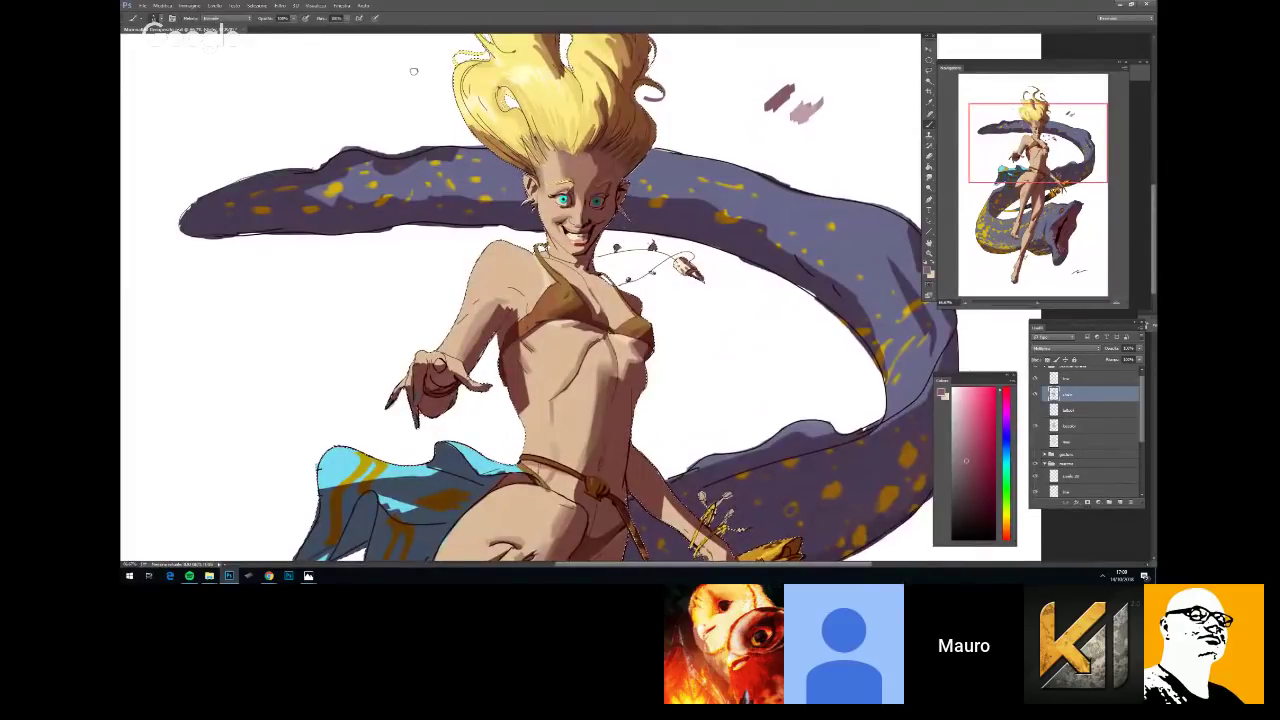
# Set a new Brush size for dark mauve shading on the woman's upper body
pyautogui.moveTo(413, 71); pyautogui.dragTo(440, 129)
pyautogui.press('b')
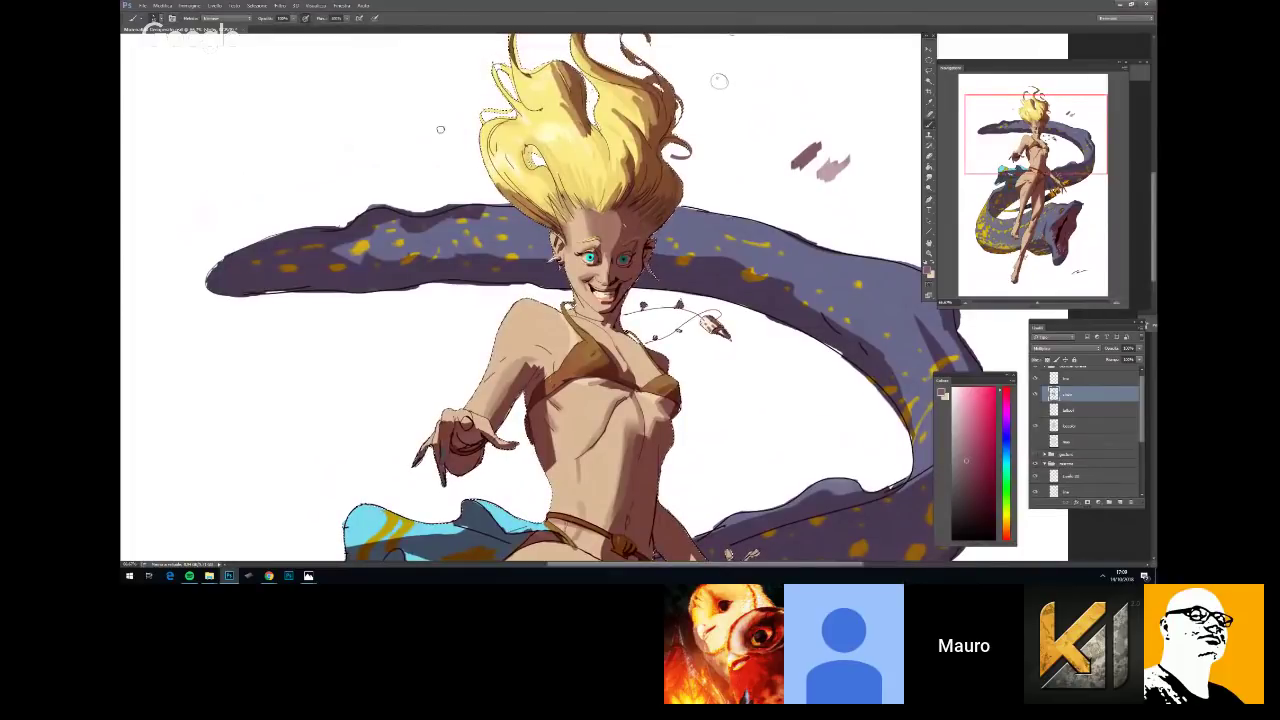
pyautogui.rightClick(648, 236)
pyautogui.click(737, 246)
pyautogui.press('Return')
# Check the woman's upper-body shadows against the full figure and review the Brush size
pyautogui.hotkey('ctrl', '-')
pyautogui.hotkey('ctrl', '-')
pyautogui.hotkey('ctrl', '-')
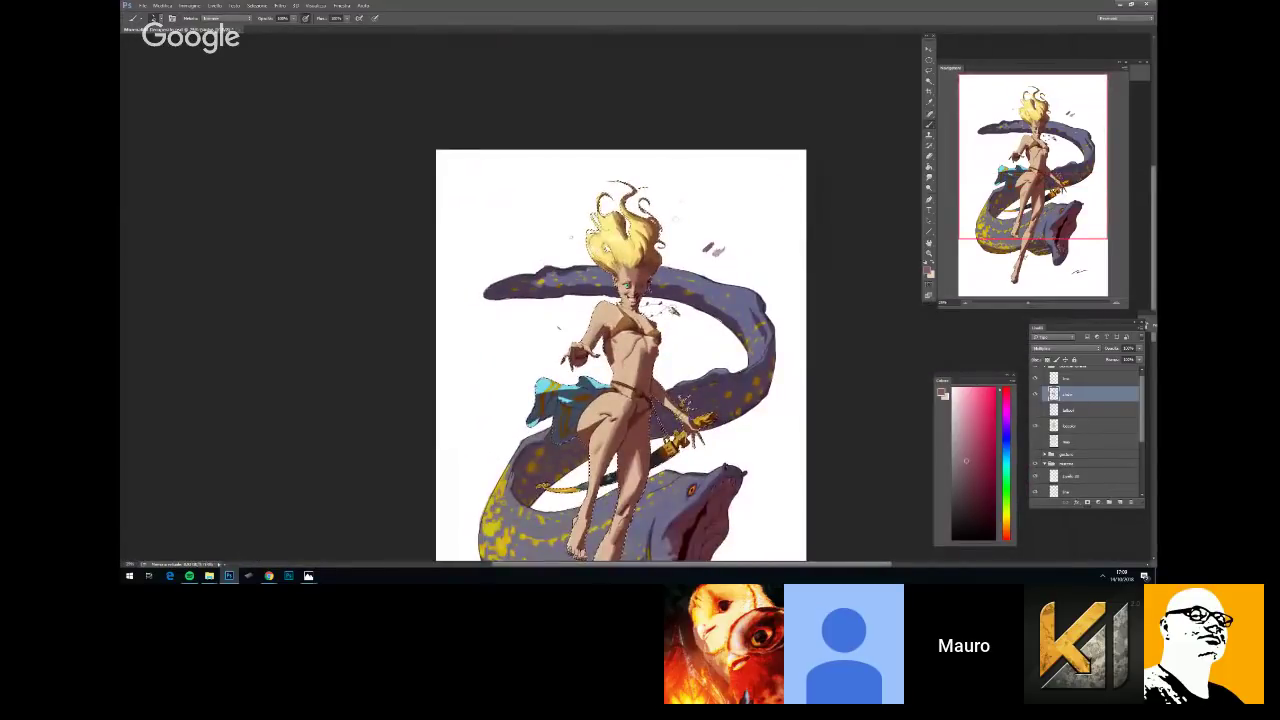
pyautogui.scroll(4, 625, 295)
pyautogui.rightClick(676, 290)
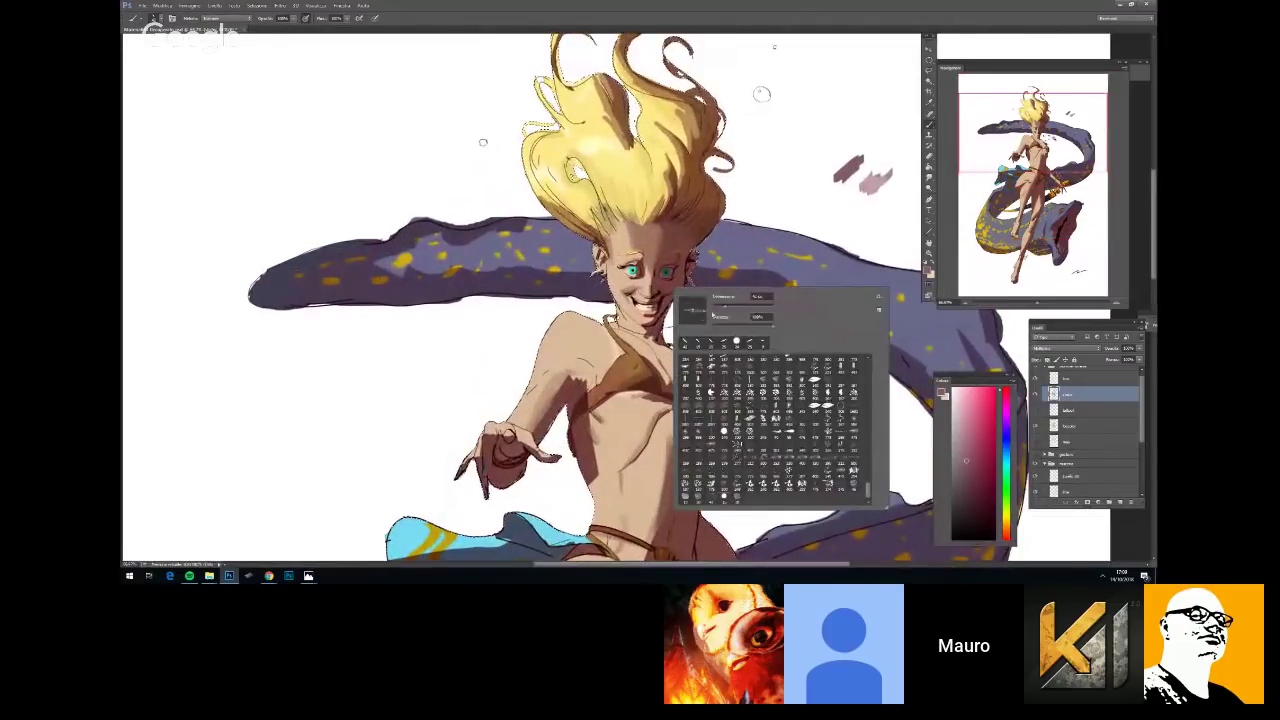
pyautogui.press('Return')
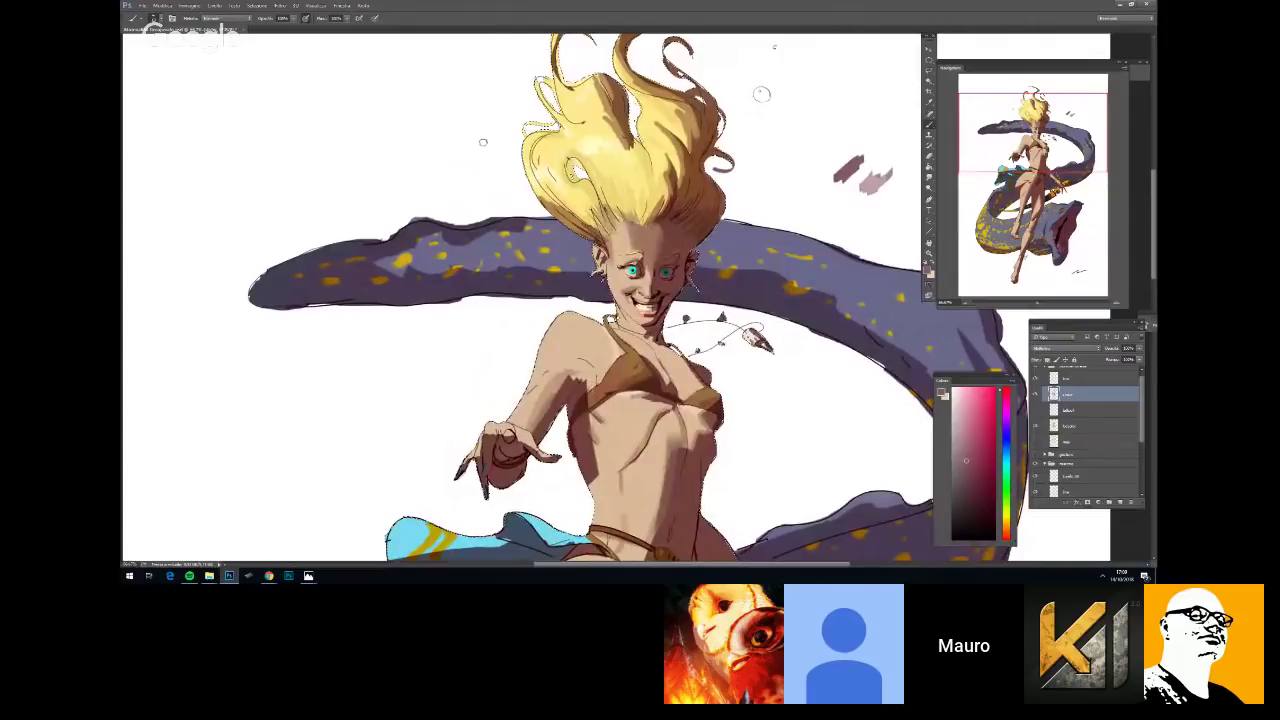
# Examine the woman's arm and torso shadows at several magnifications, and check the Brush settings again
pyautogui.scroll(-4, 752, 340)
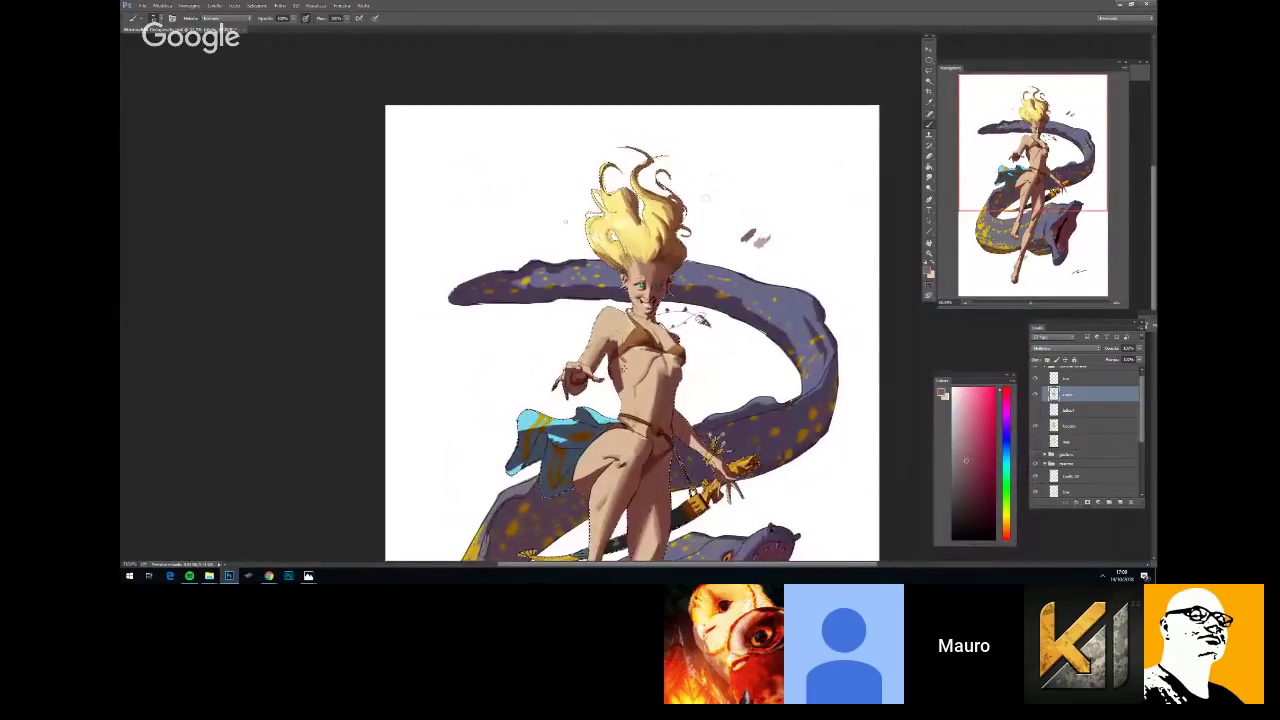
pyautogui.scroll(4, 619, 289)
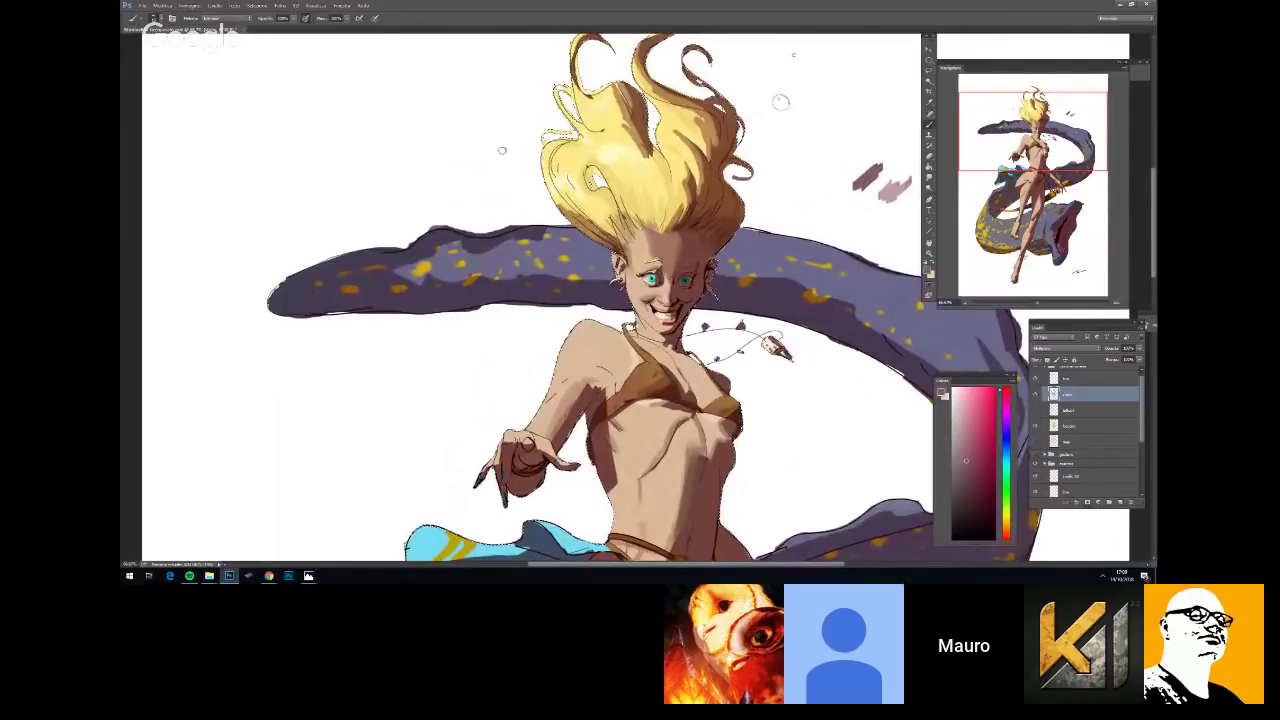
pyautogui.scroll(-5, 640, 285)
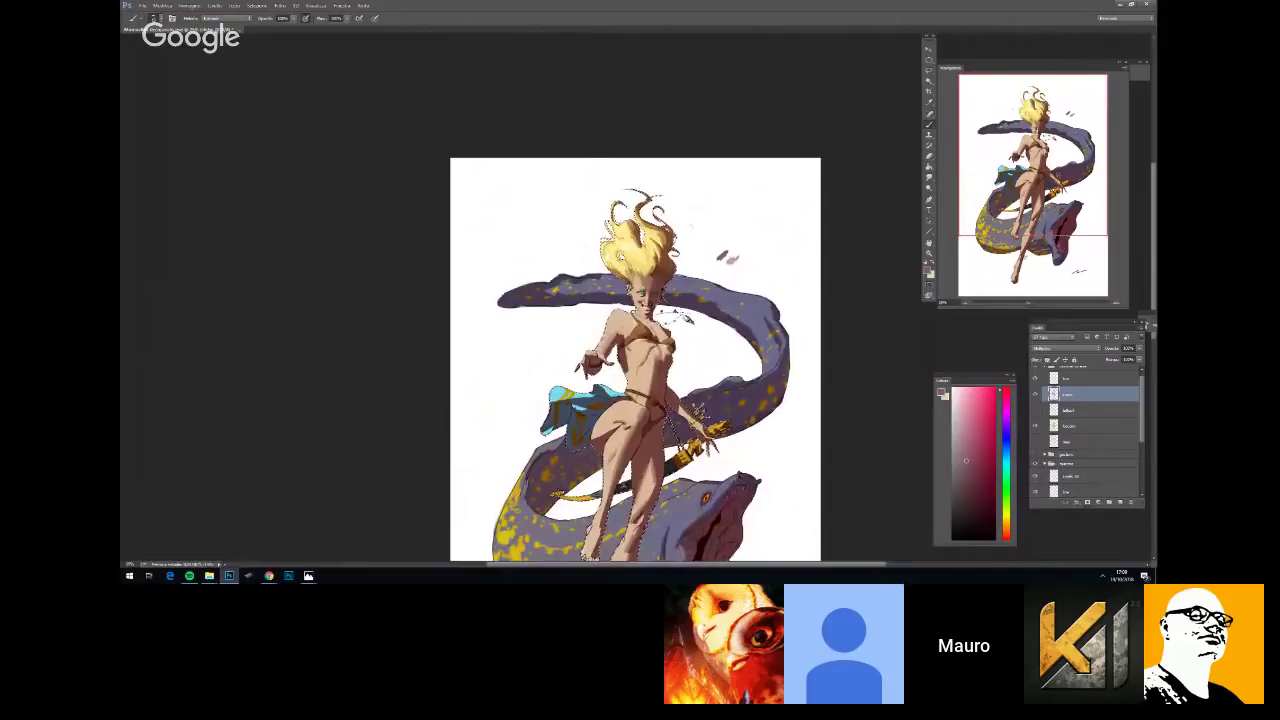
pyautogui.hotkey('ctrl', '+')
pyautogui.hotkey('ctrl', '+')
pyautogui.rightClick(618, 386)
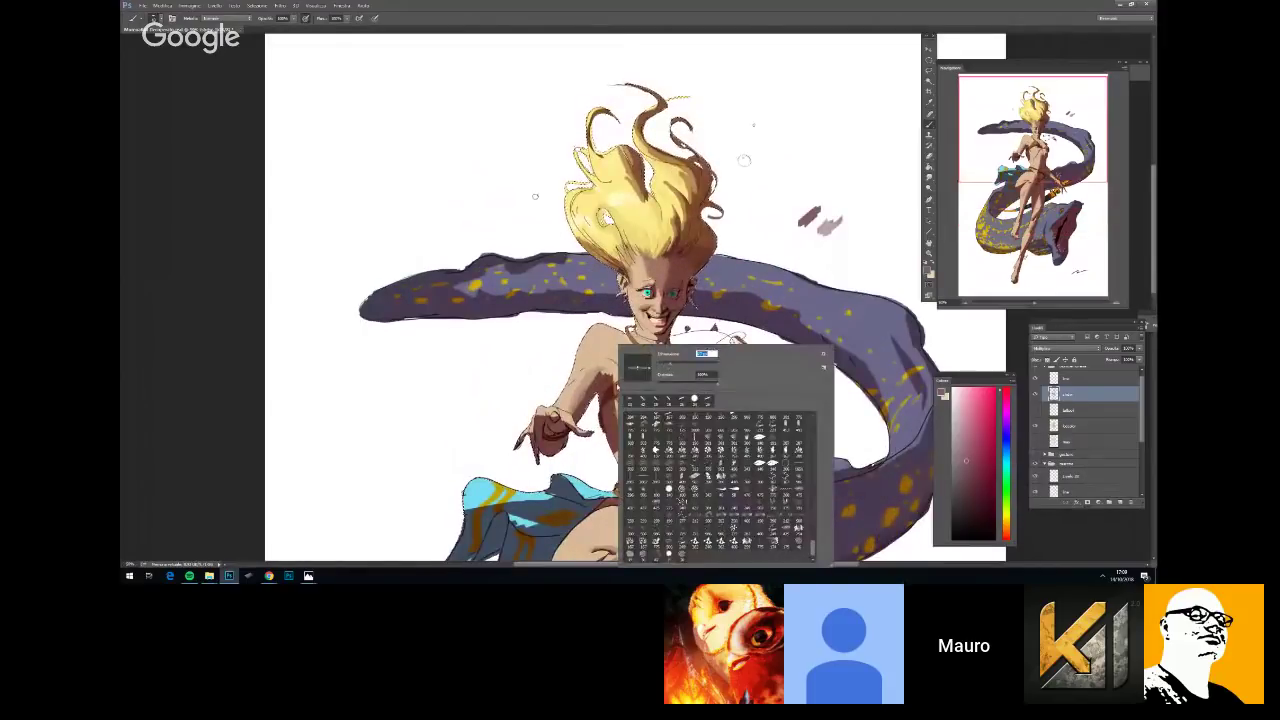
pyautogui.press('Return')
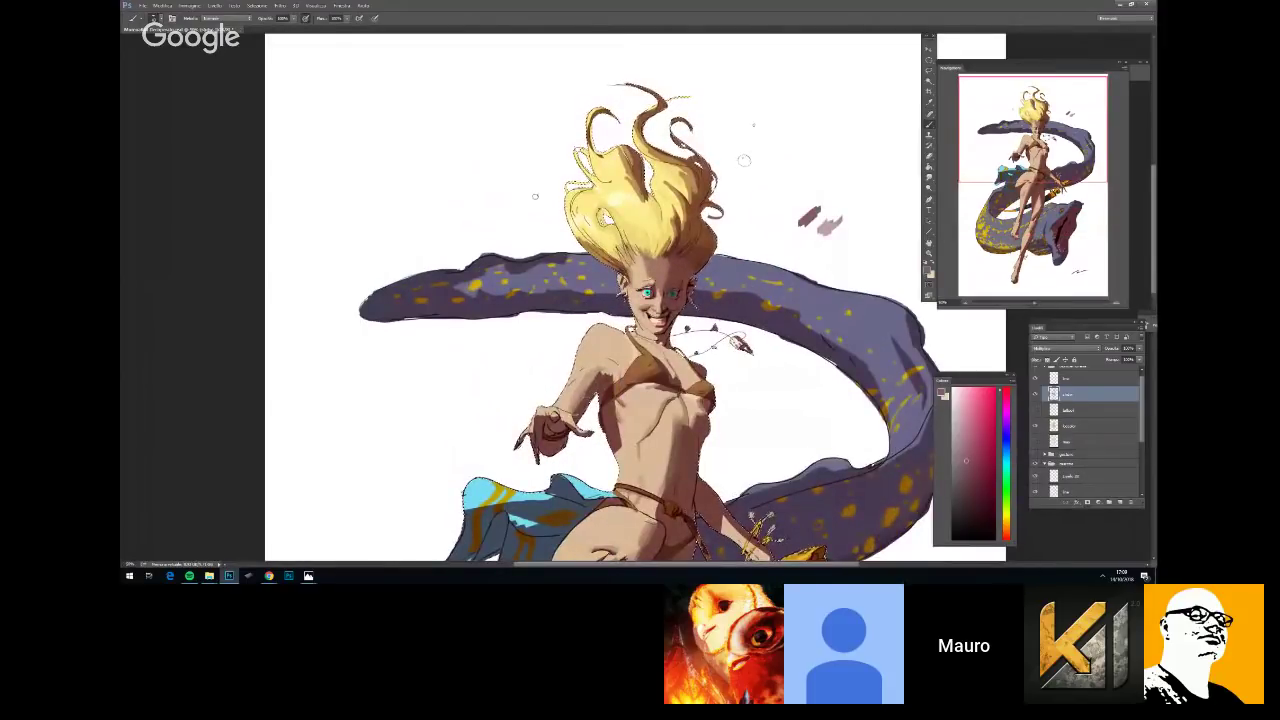
pyautogui.scroll(-4, 640, 330)
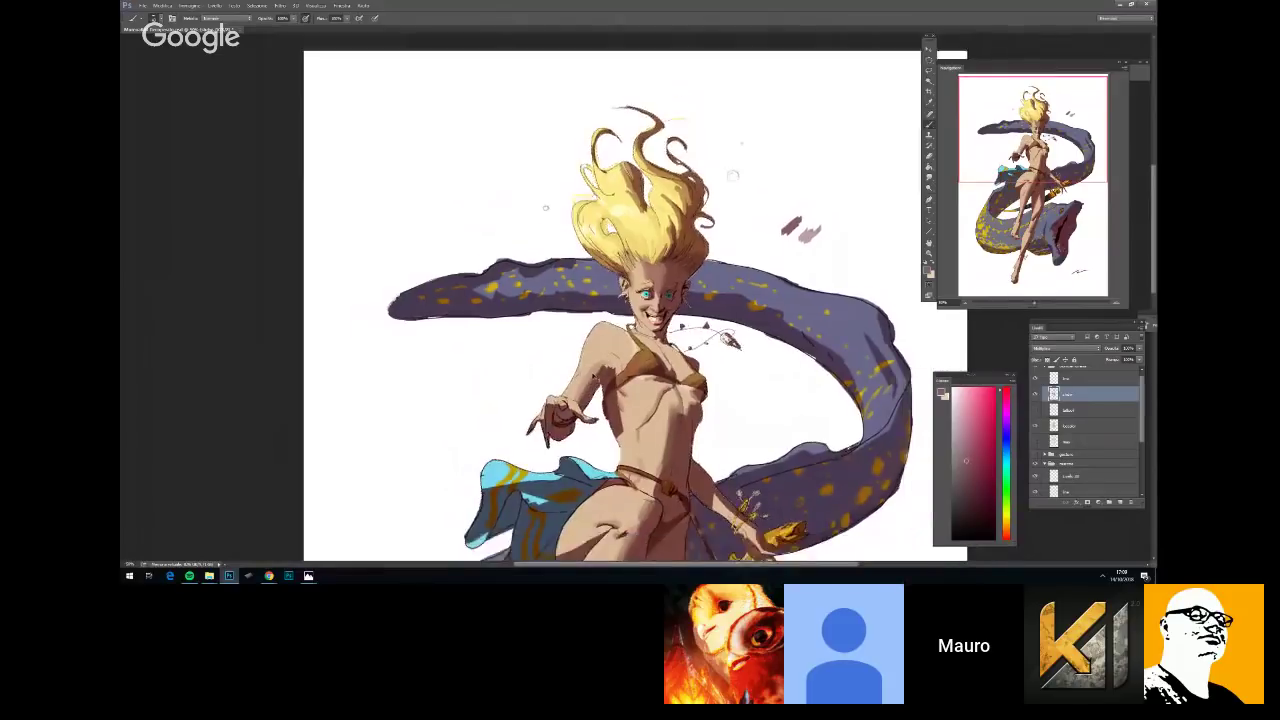
# Review the woman's shading against the full illustration and close up, and check the Brush size
pyautogui.scroll(-1, 635, 297)
pyautogui.scroll(3, 668, 230)
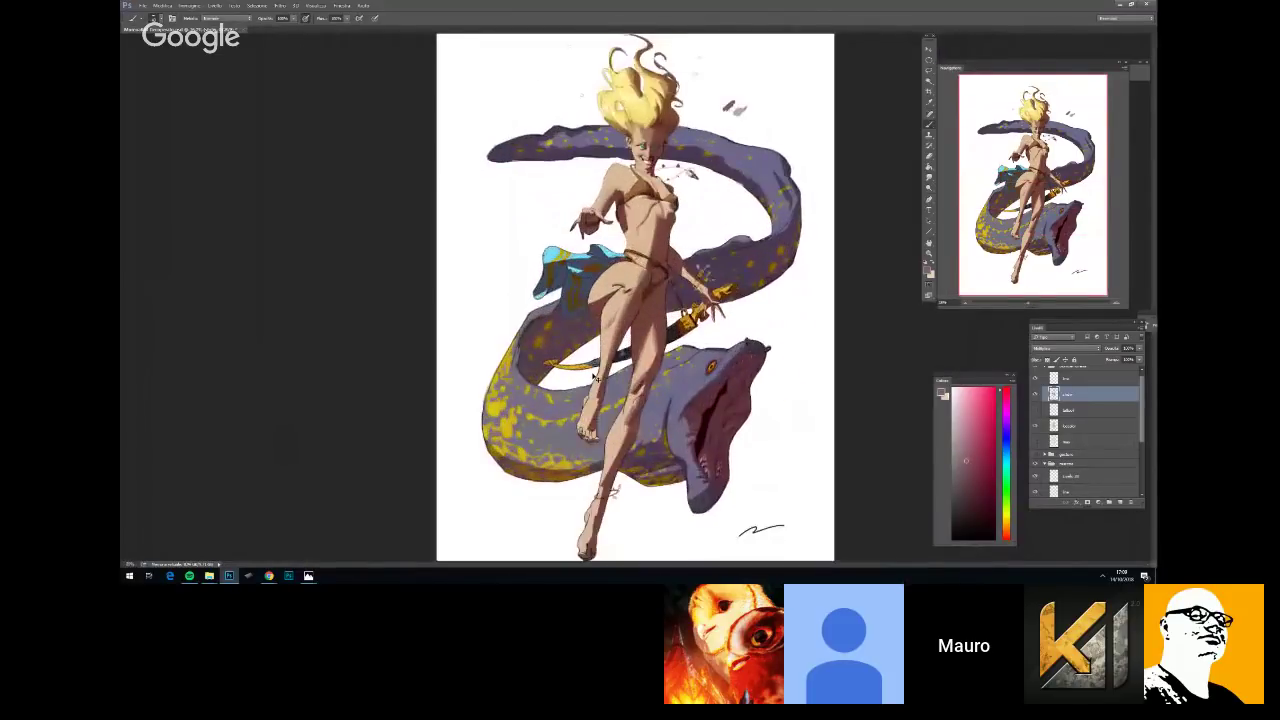
pyautogui.rightClick(675, 348)
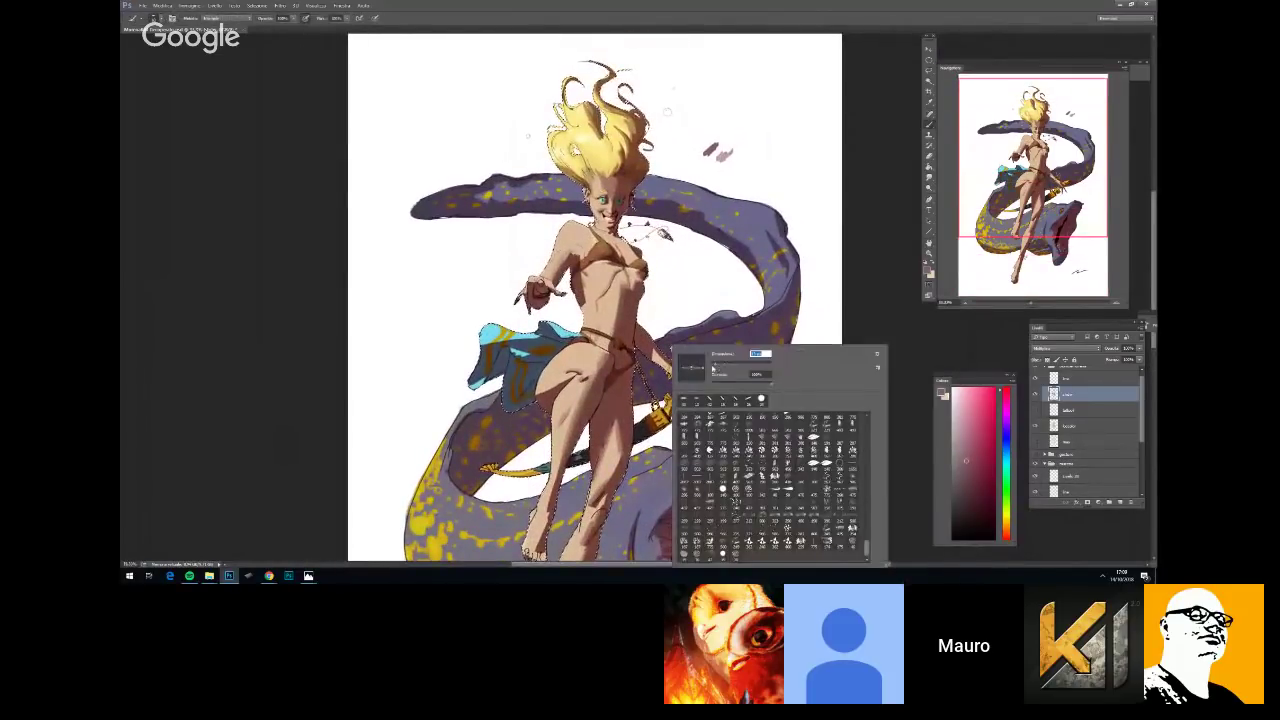
pyautogui.press('Return')
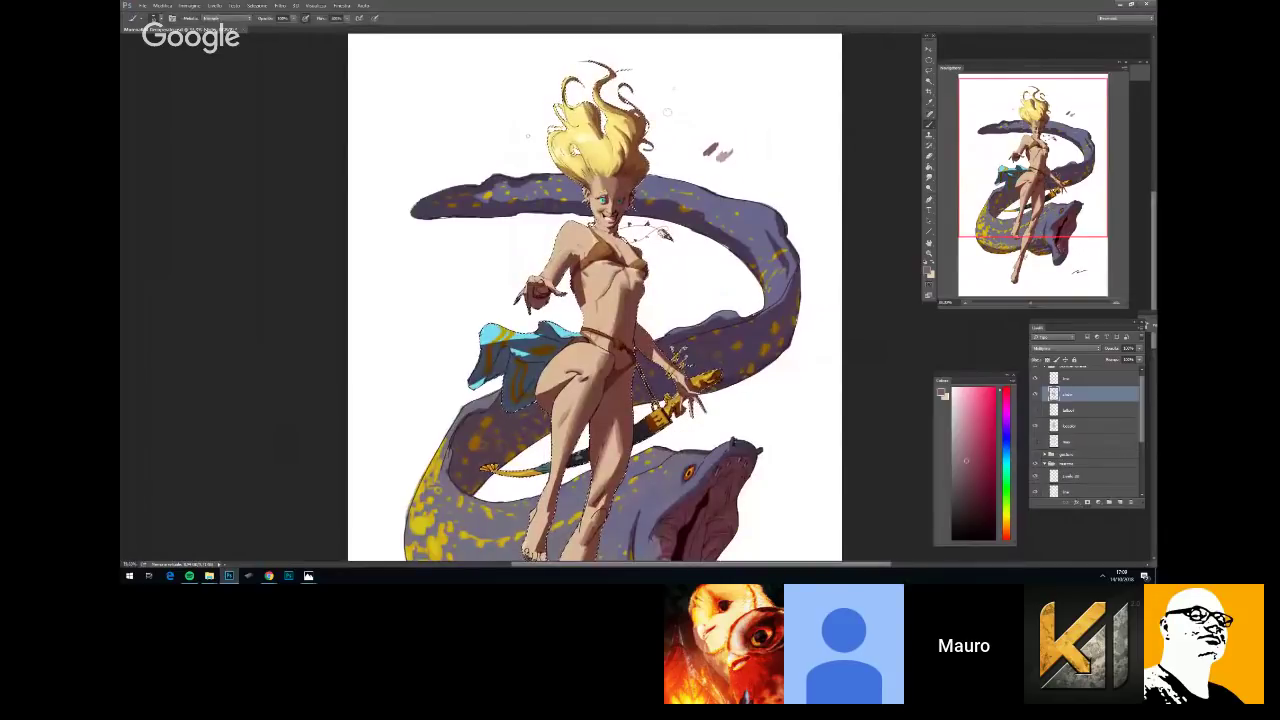
pyautogui.rightClick(674, 342)
pyautogui.press('Return')
pyautogui.press('space')
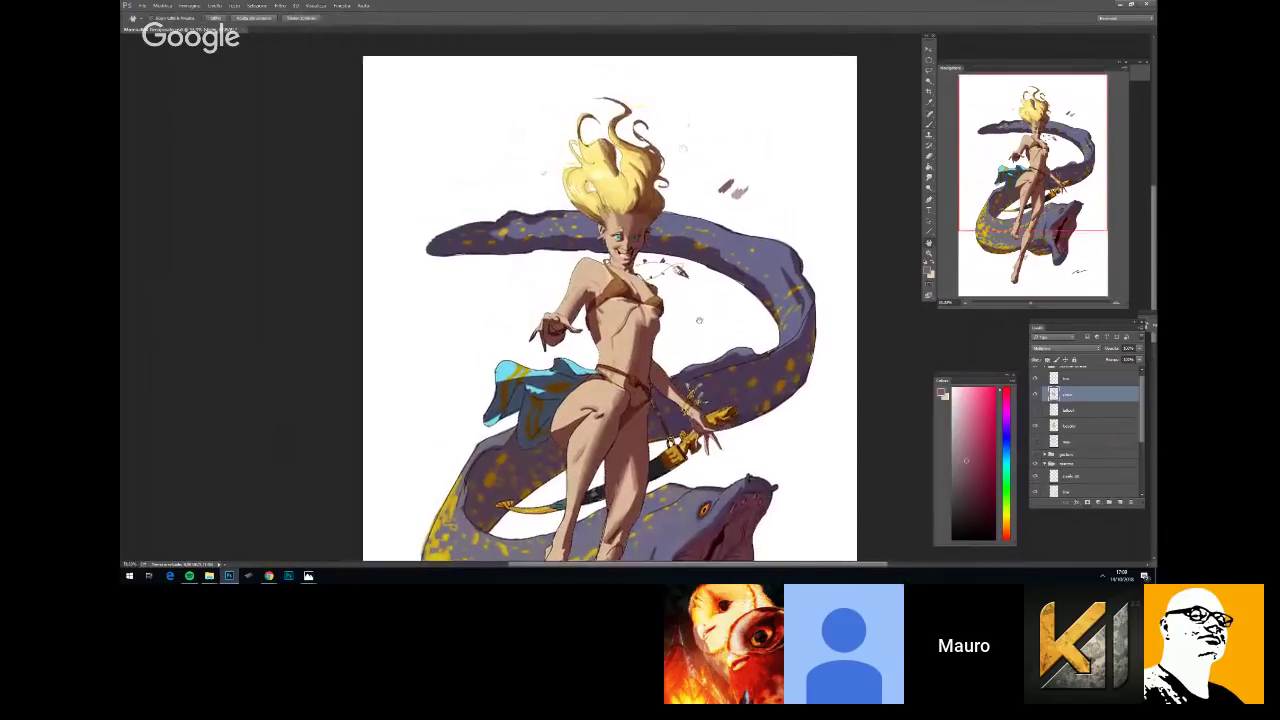
pyautogui.scroll(2, 696, 283)
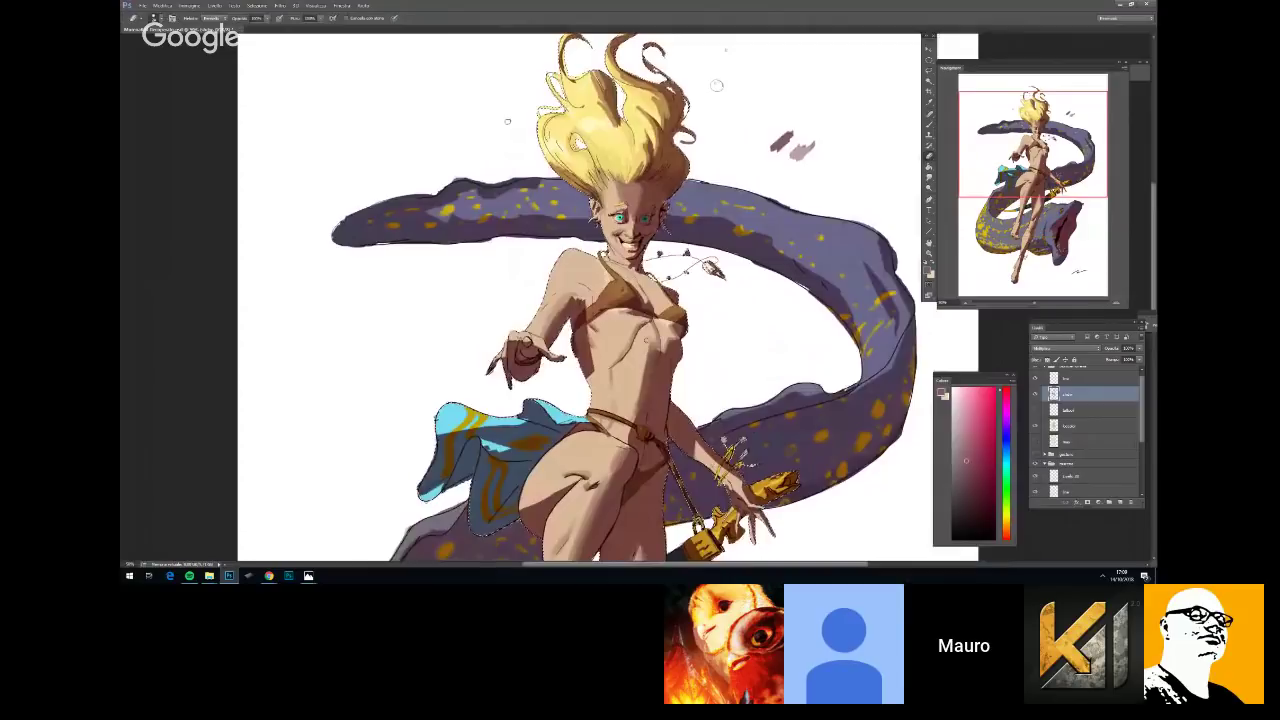
pyautogui.scroll(-3, 620, 300)
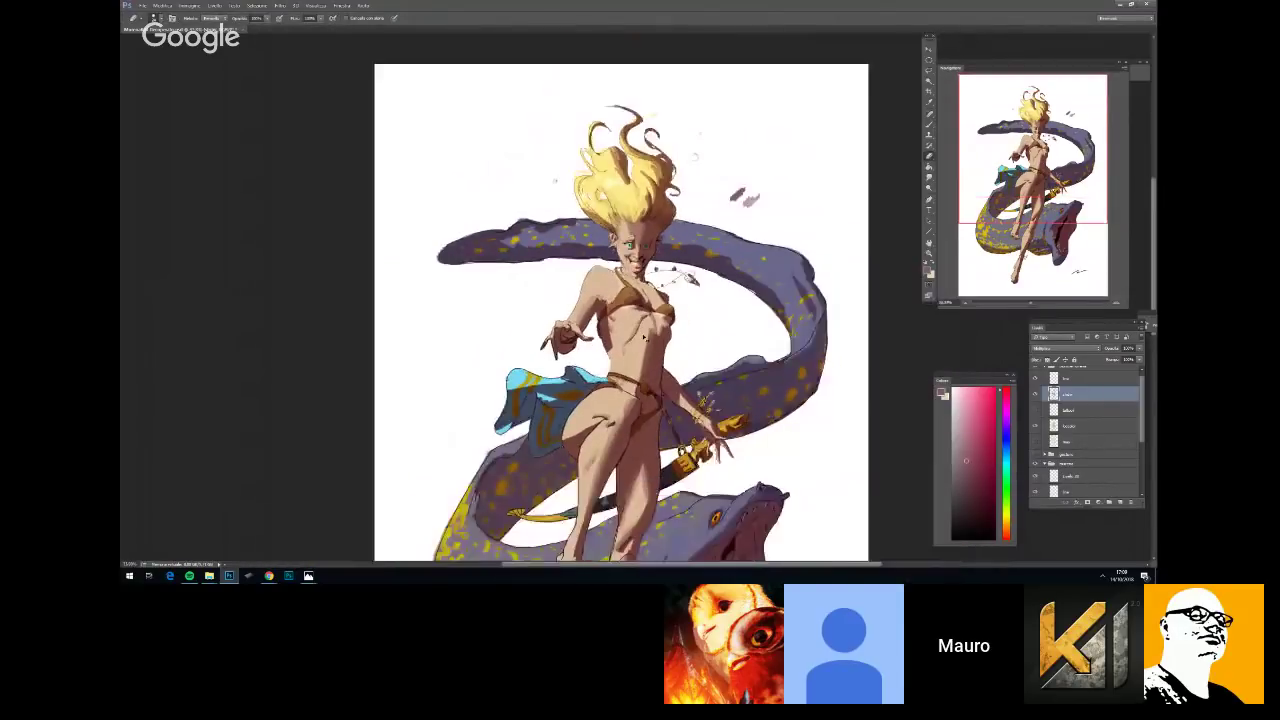
pyautogui.scroll(3, 620, 300)
pyautogui.press('b')
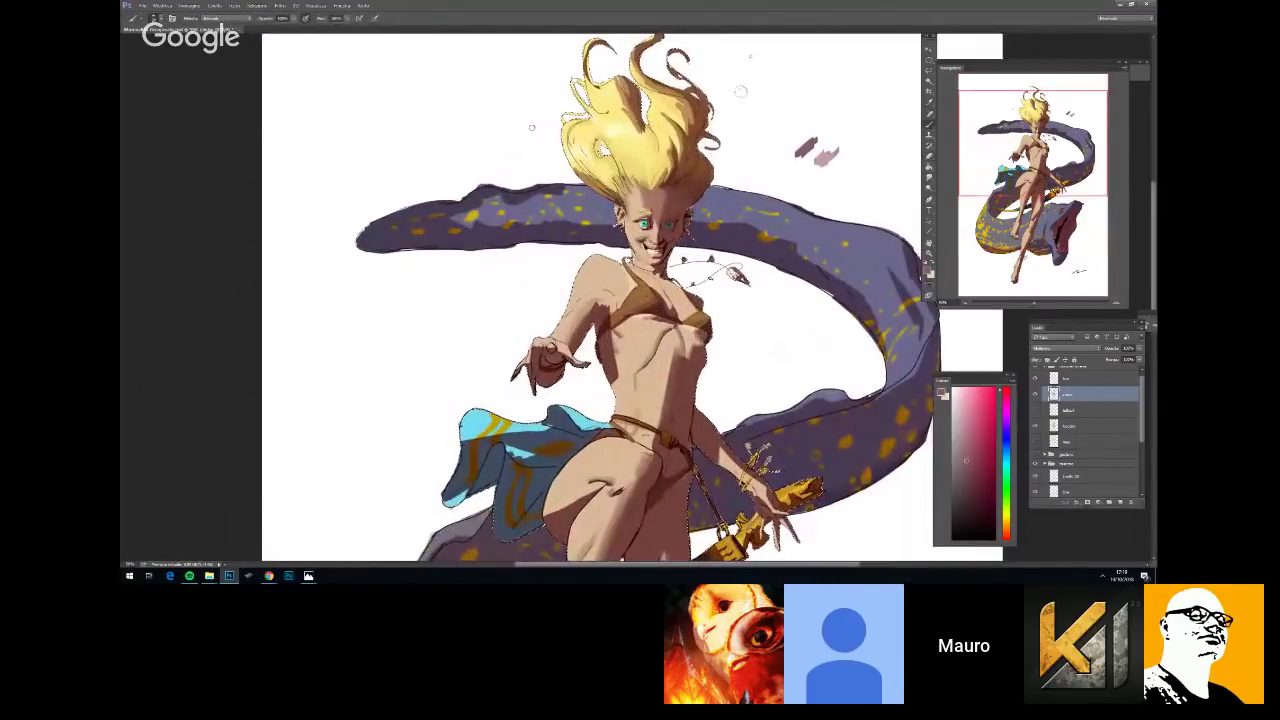
pyautogui.moveTo(634, 430); pyautogui.dragTo(651, 445)
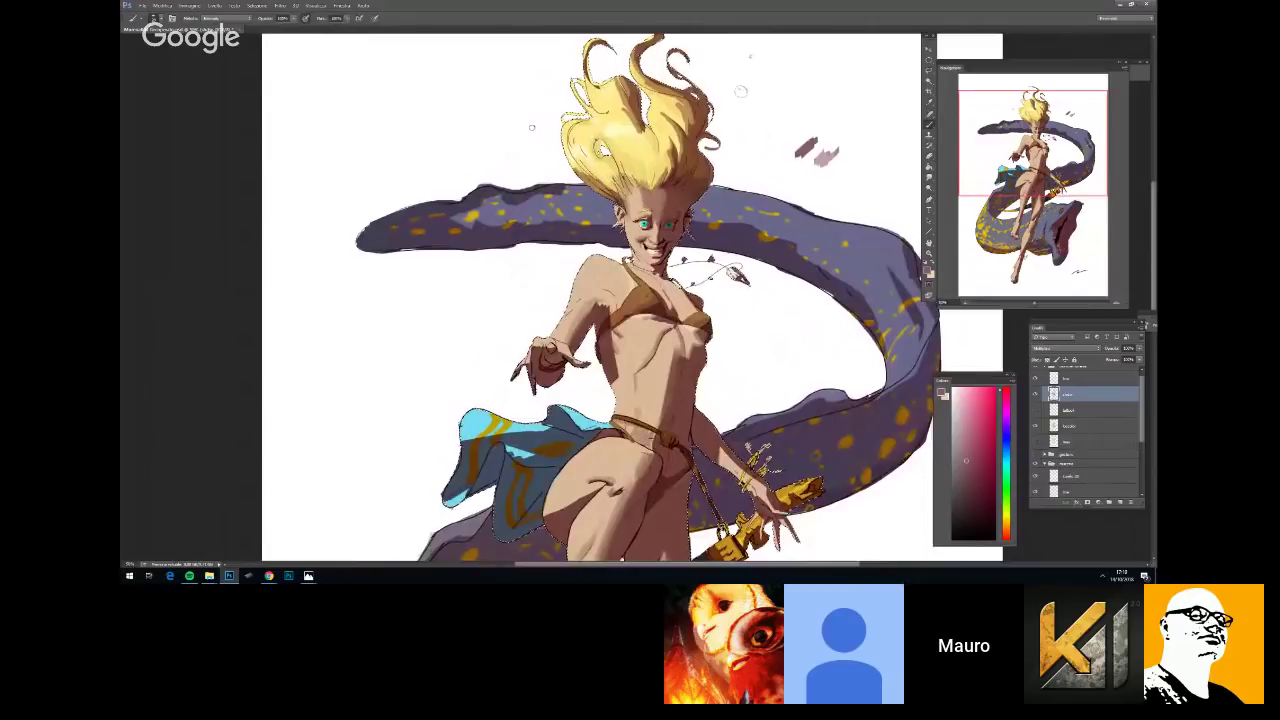
pyautogui.hotkey('ctrl', 'z')
# Sample the lighter mauve swatch beside the hair and shade the top of the woman's raised thigh below the belt
pyautogui.keyDown('alt'); pyautogui.click(825, 156); pyautogui.keyUp('alt')
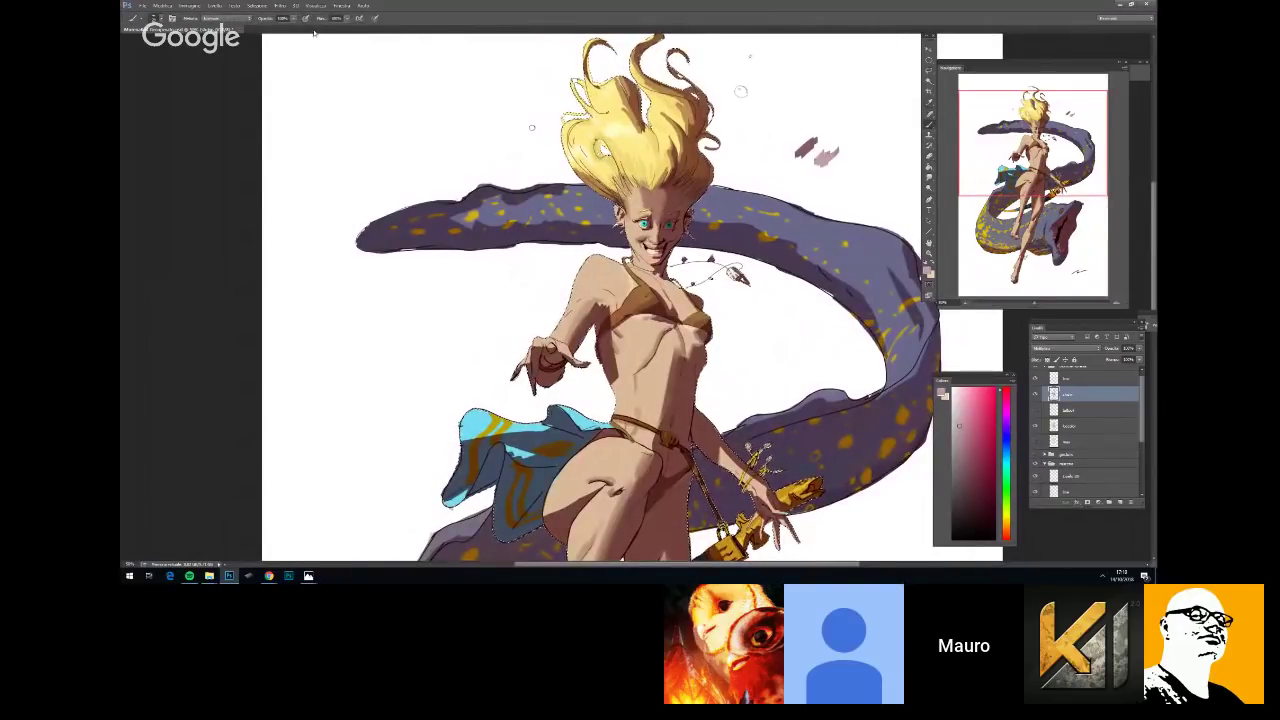
pyautogui.rightClick(684, 347)
pyautogui.moveTo(634, 438); pyautogui.dragTo(650, 448)
pyautogui.hotkey('ctrl', '-')
pyautogui.hotkey('ctrl', '-')
pyautogui.hotkey('ctrl', '-')
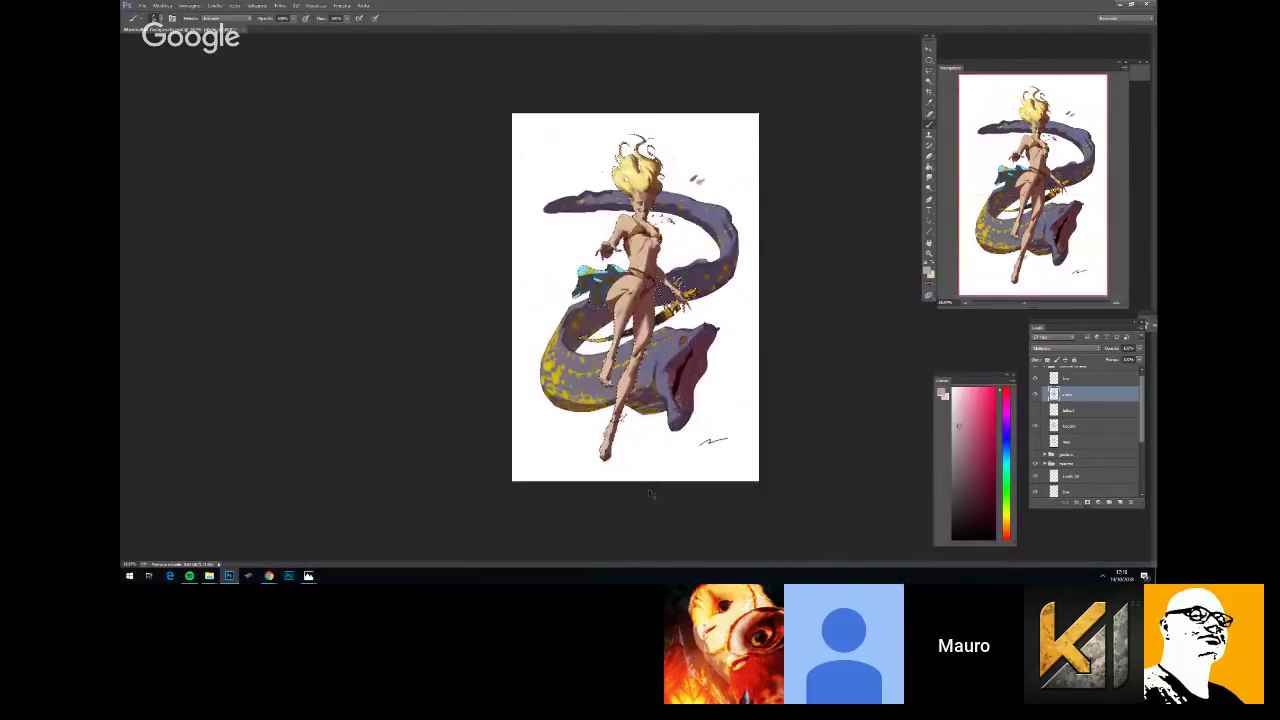
pyautogui.hotkey('ctrl', '+')
pyautogui.hotkey('ctrl', '+')
pyautogui.hotkey('ctrl', '+')
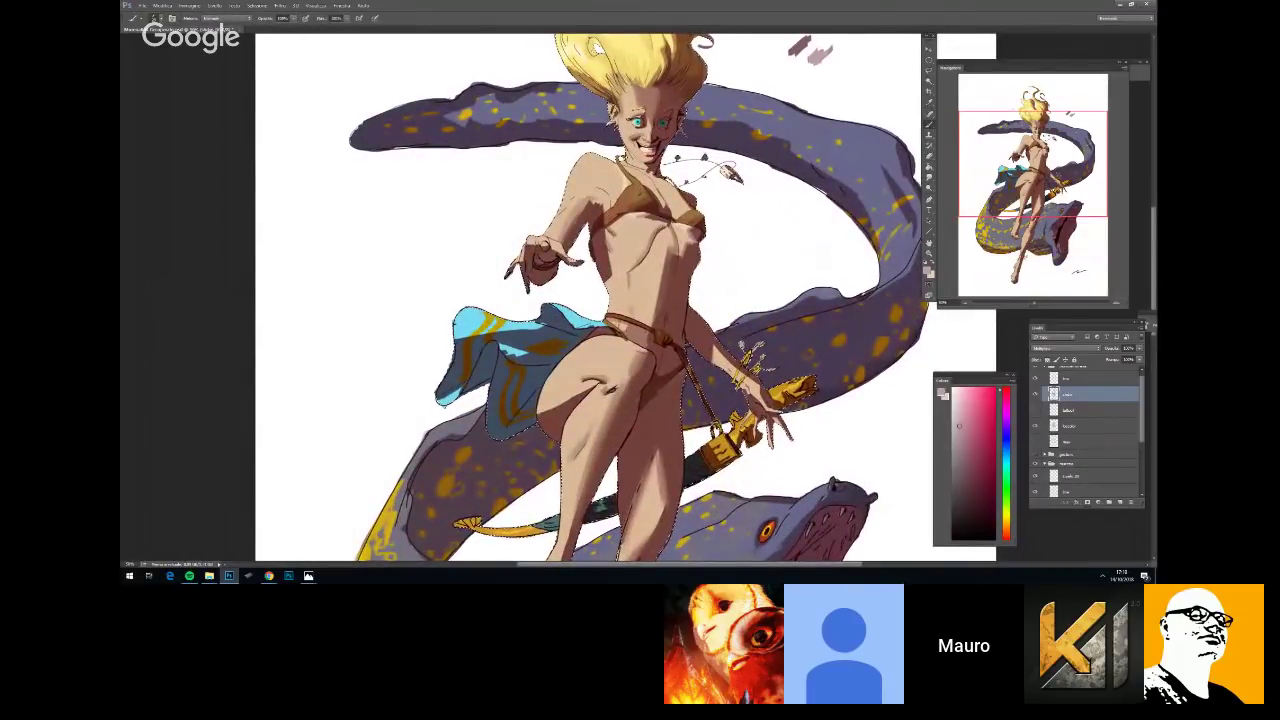
# Adjust the Brush size for the light mauve shading and compare the woman's shadows with the whole figure
pyautogui.rightClick(644, 330)
pyautogui.click(731, 338)
pyautogui.press('Return')
pyautogui.hotkey('ctrl', '-')
pyautogui.hotkey('ctrl', '-')
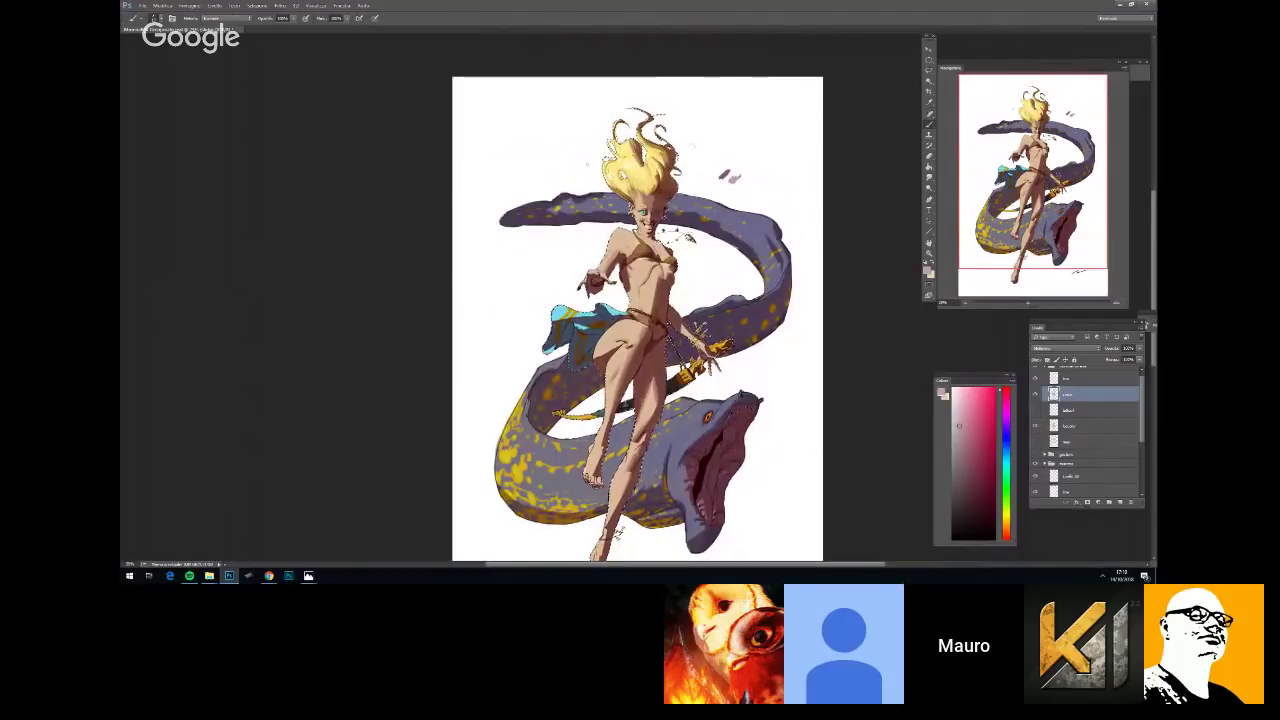
pyautogui.scroll(2, 640, 275)
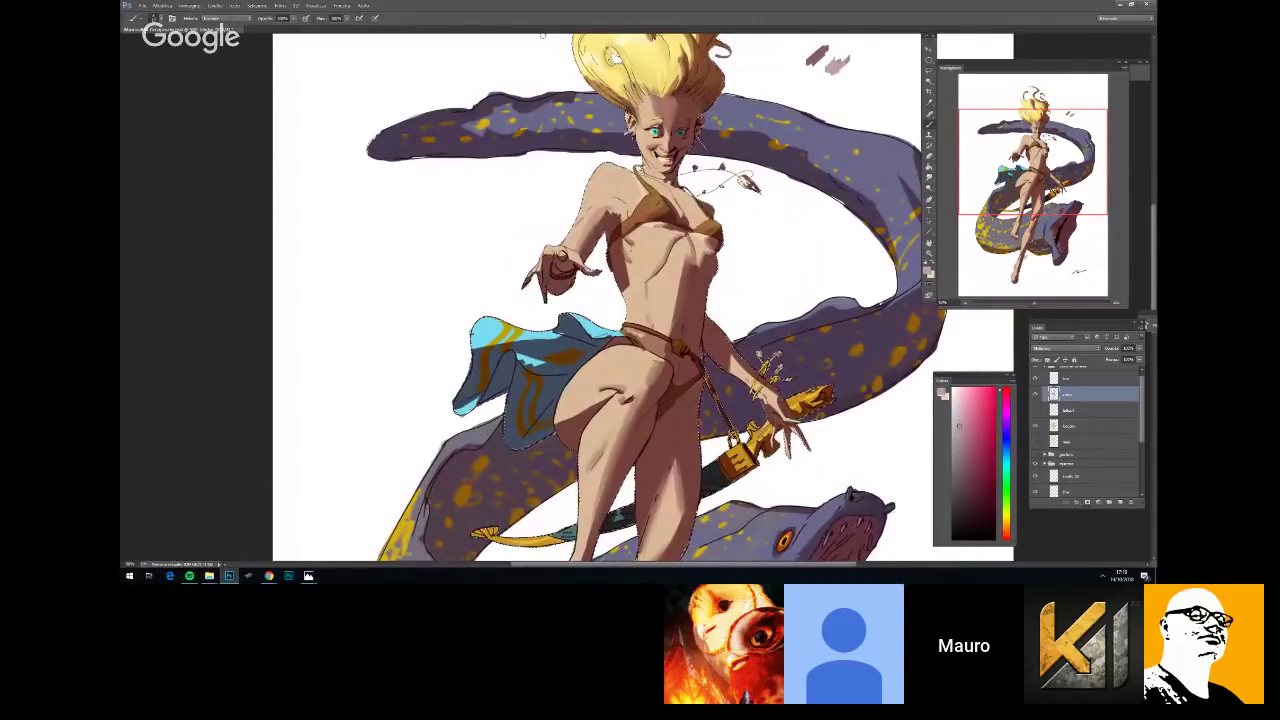
# Examine the woman's torso shading at several magnifications, from the whole page to her head and upper body
pyautogui.press('e')
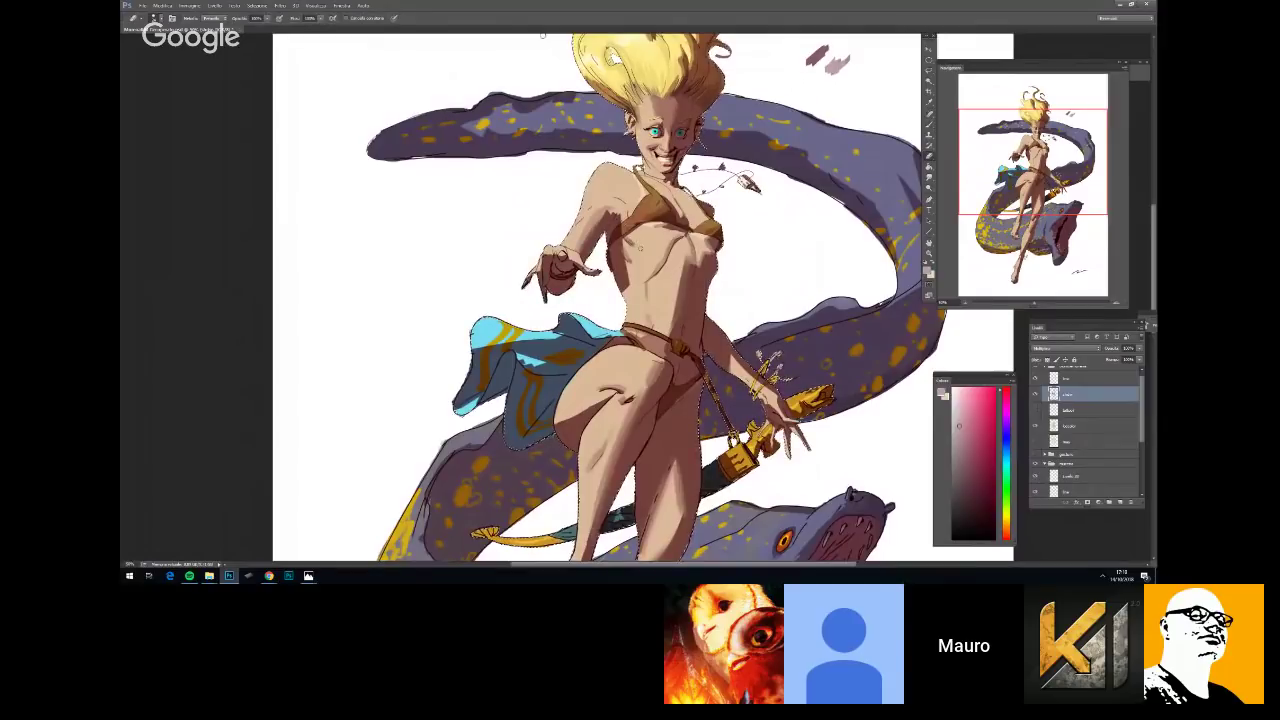
pyautogui.hotkey('ctrl', '-')
pyautogui.press('b')
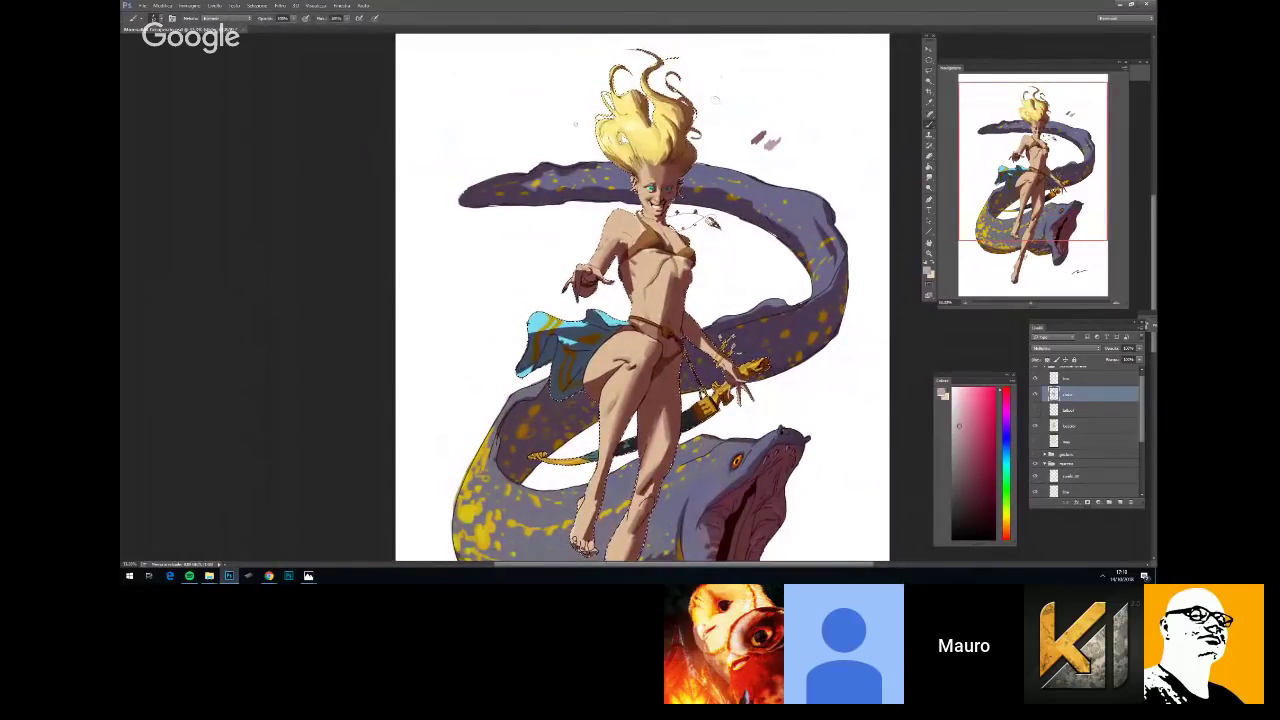
pyautogui.hotkey('ctrl', '-')
pyautogui.hotkey('ctrl', '-')
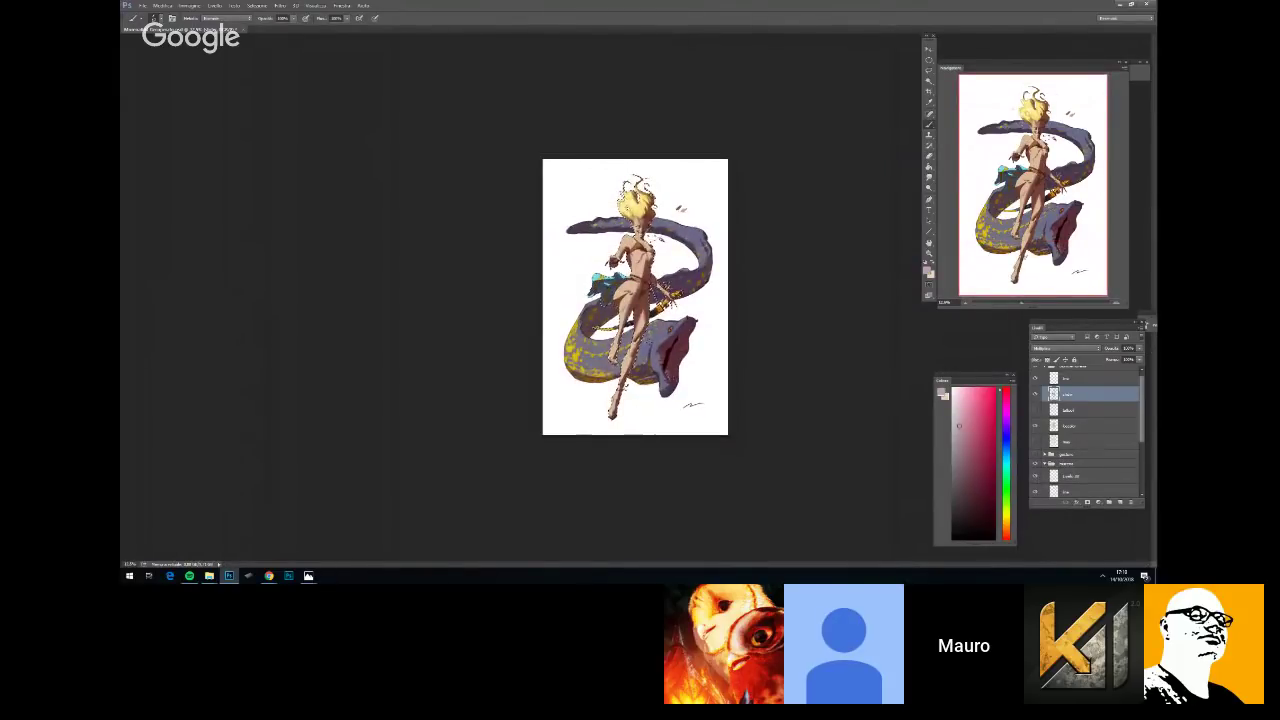
pyautogui.hotkey('ctrl', '+')
pyautogui.hotkey('ctrl', '+')
pyautogui.moveTo(780, 328)
pyautogui.mouseDown()
pyautogui.moveTo(726, 361)
pyautogui.moveTo(741, 499)
pyautogui.mouseUp()
pyautogui.hotkey('ctrl', '+')
pyautogui.hotkey('ctrl', '+')
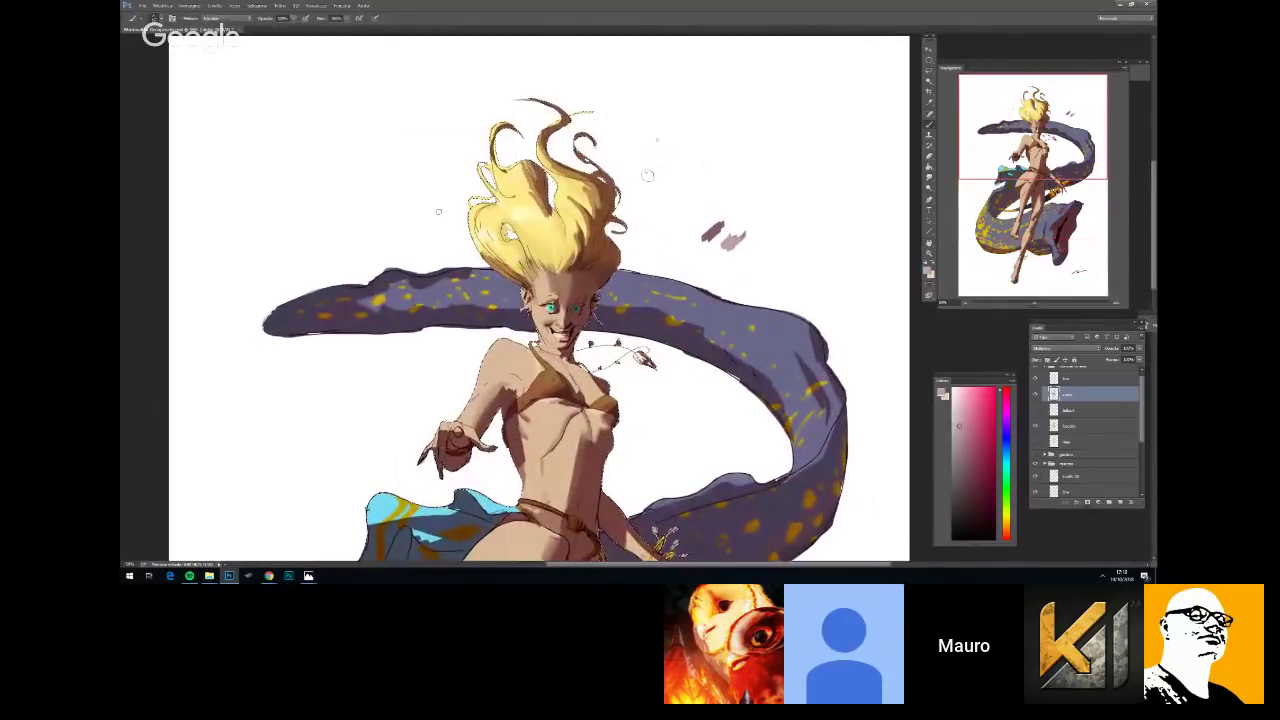
# Sample a paler tone near the woman's bracelet as the Brush colour and check her upper body against the full illustration
pyautogui.keyDown('alt'); pyautogui.click(668, 540); pyautogui.keyUp('alt')
pyautogui.rightClick(606, 540)
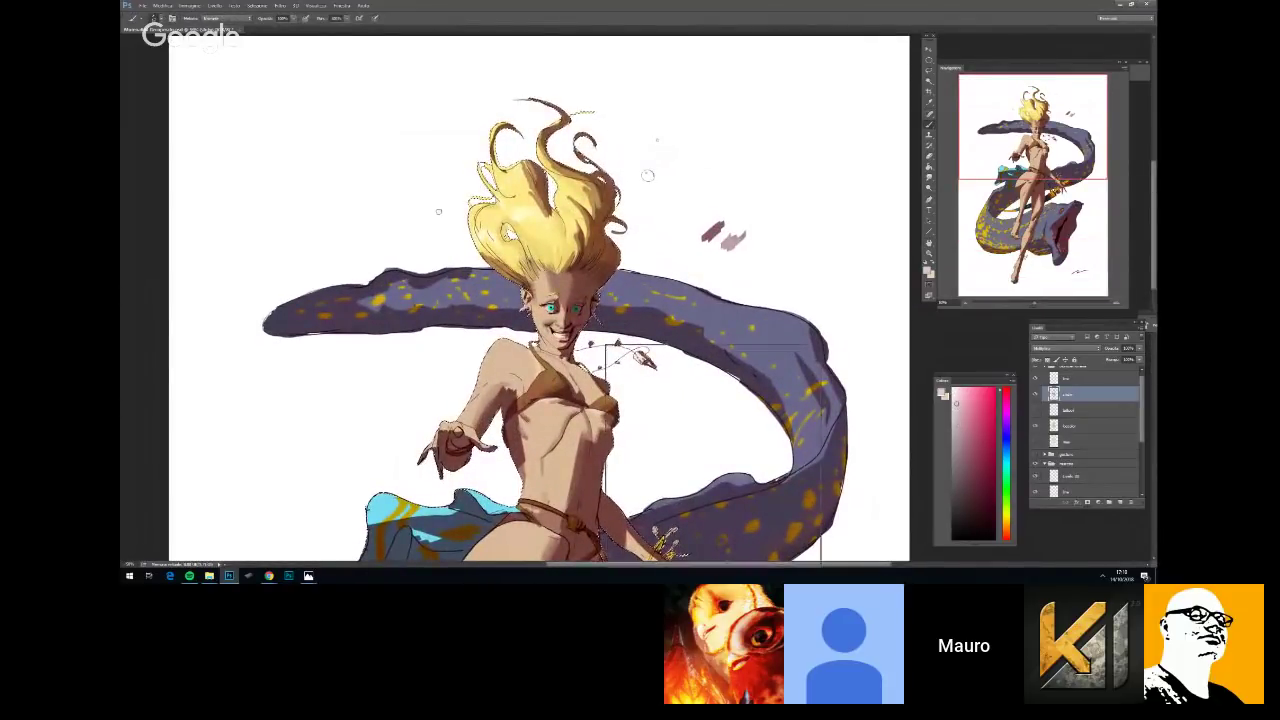
pyautogui.press('Escape')
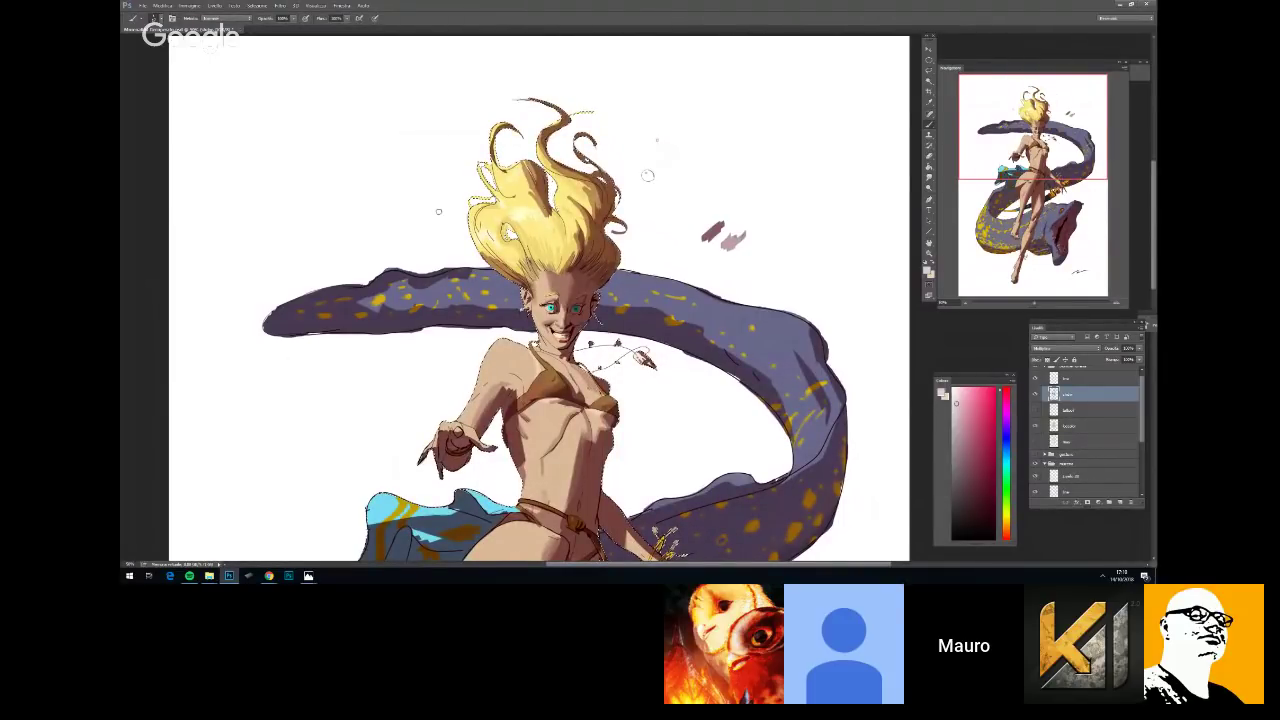
pyautogui.hotkey('ctrl', '-')
pyautogui.hotkey('ctrl', '-')
pyautogui.hotkey('ctrl', '-')
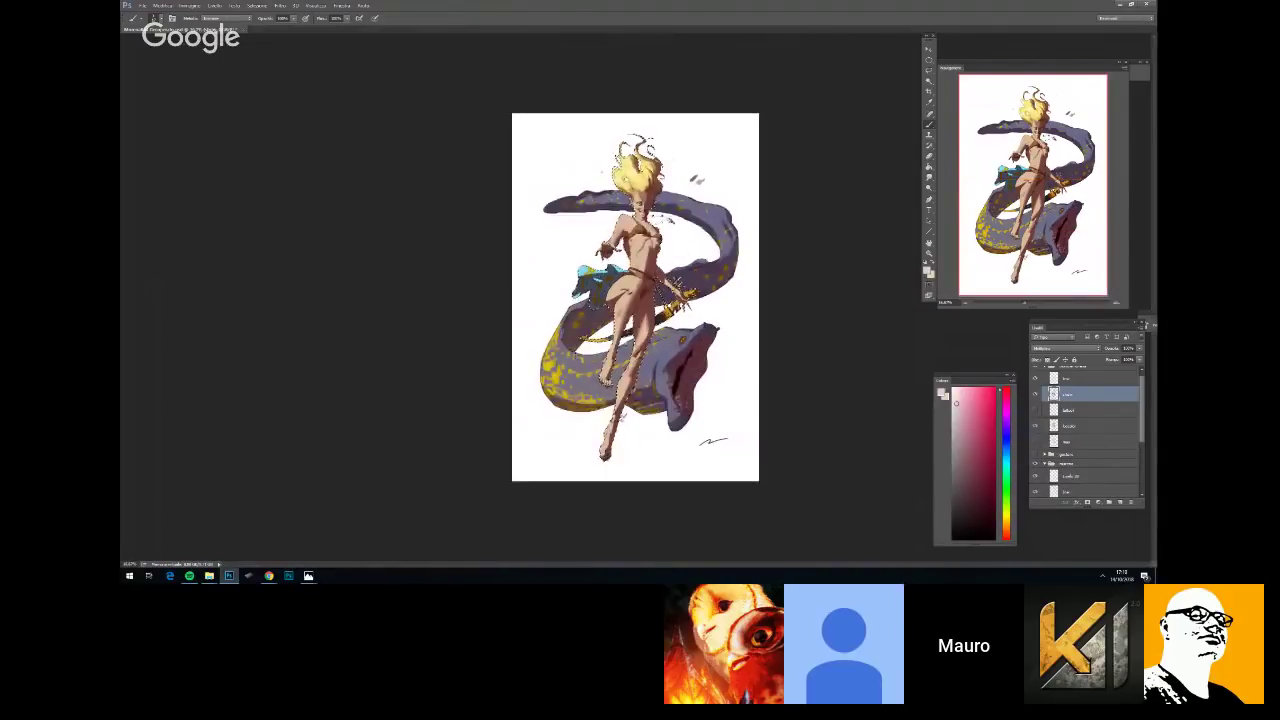
pyautogui.hotkey('ctrl', '+')
pyautogui.hotkey('ctrl', '+')
pyautogui.moveTo(616, 365); pyautogui.dragTo(589, 537)
pyautogui.hotkey('ctrl', '+')
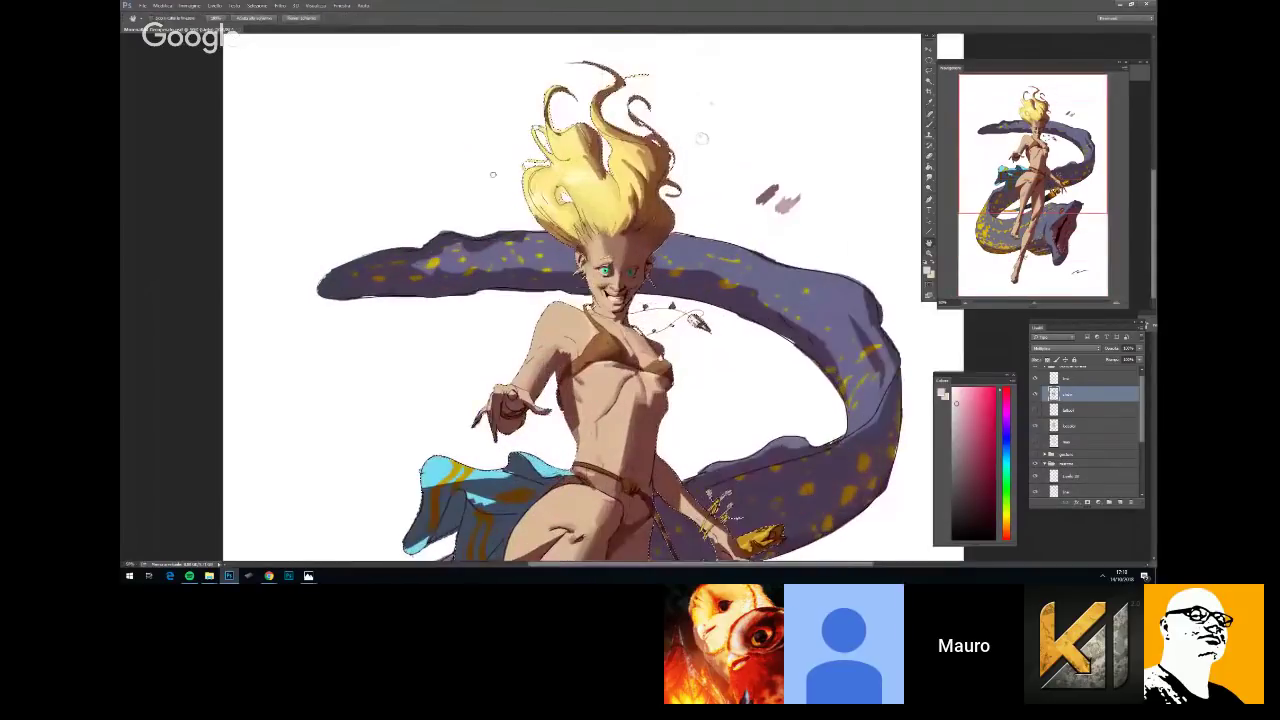
# Check the Brush settings for the pale tone and examine the whole figure before returning to the woman's torso
pyautogui.rightClick(666, 345)
pyautogui.press('Return')
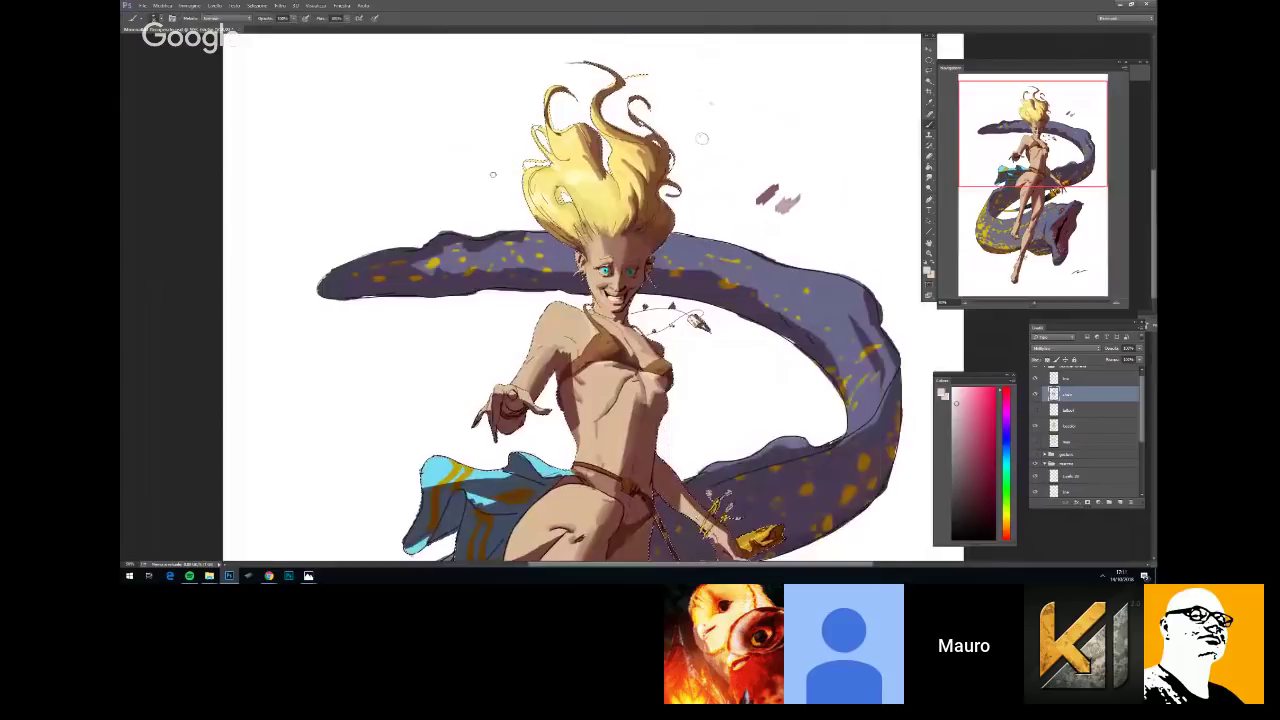
pyautogui.rightClick(684, 344)
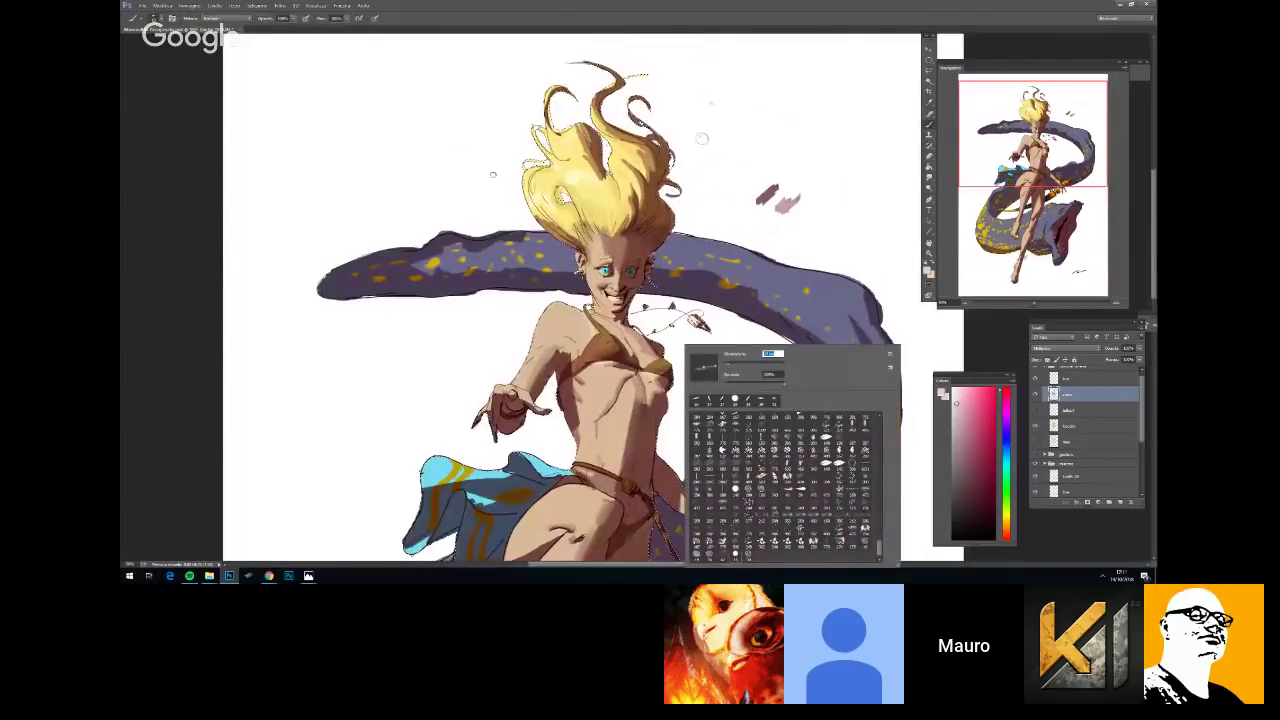
pyautogui.press('Escape')
pyautogui.hotkey('ctrl', '-')
pyautogui.hotkey('ctrl', '-')
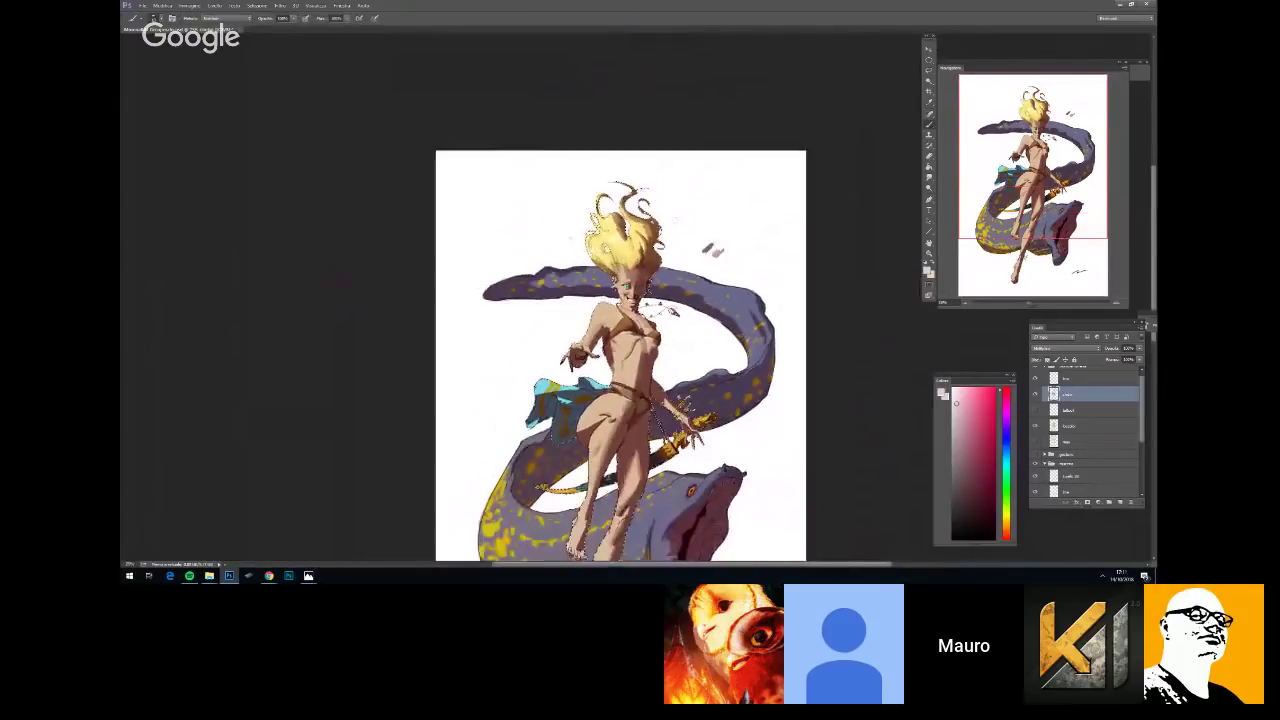
pyautogui.hotkey('ctrl', '+')
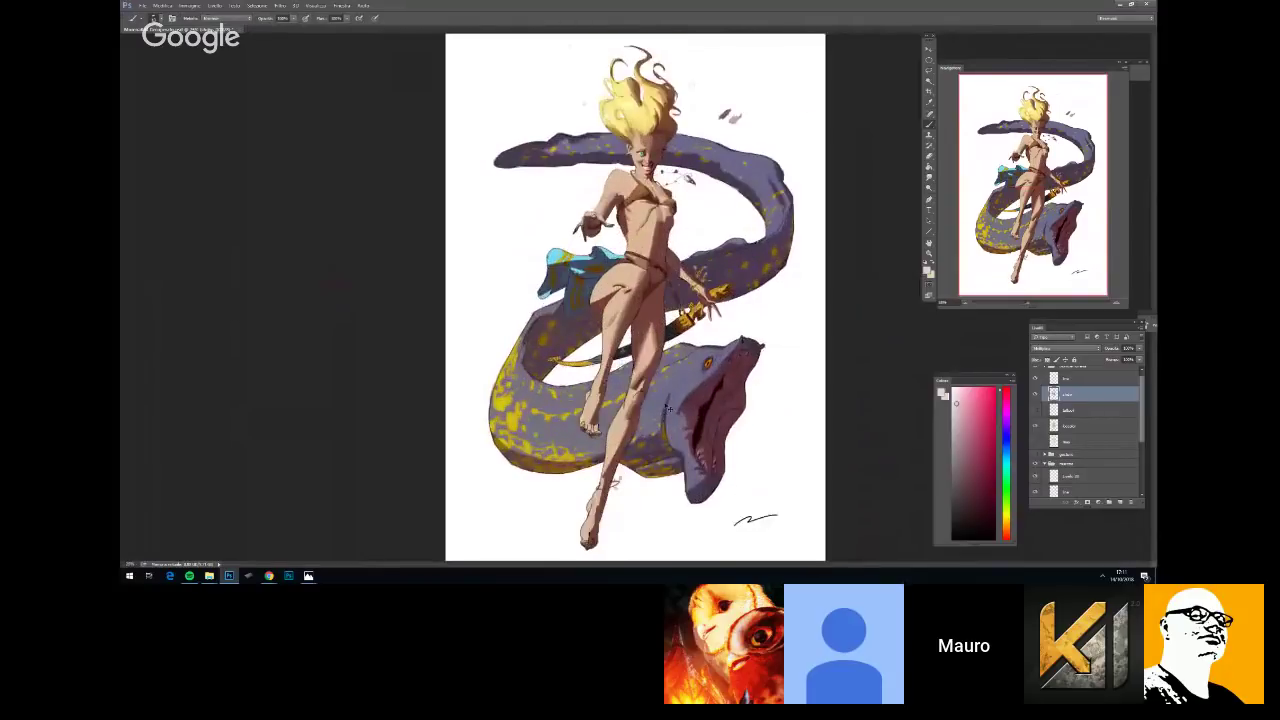
pyautogui.hotkey('ctrl', '+')
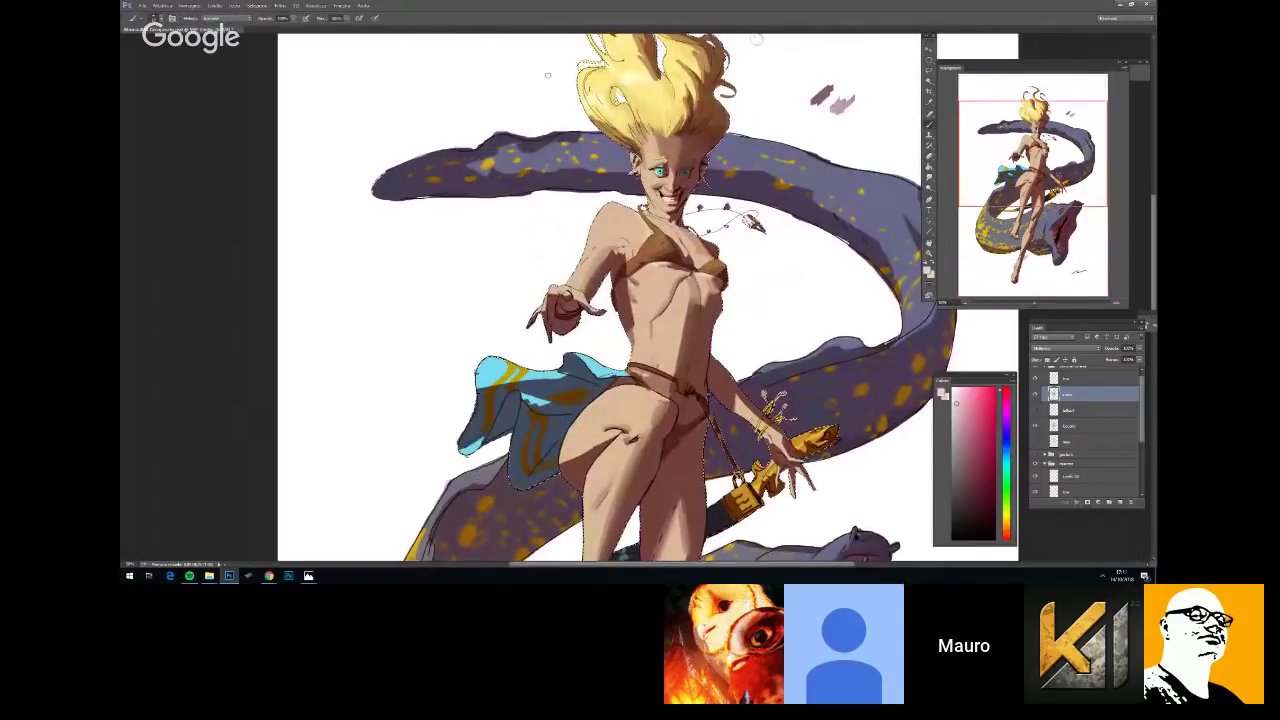
# Sample the dark mauve swatch as the Brush colour and confirm the Brush size for shading the woman's body
pyautogui.keyDown('alt'); pyautogui.click(845, 105); pyautogui.keyUp('alt')
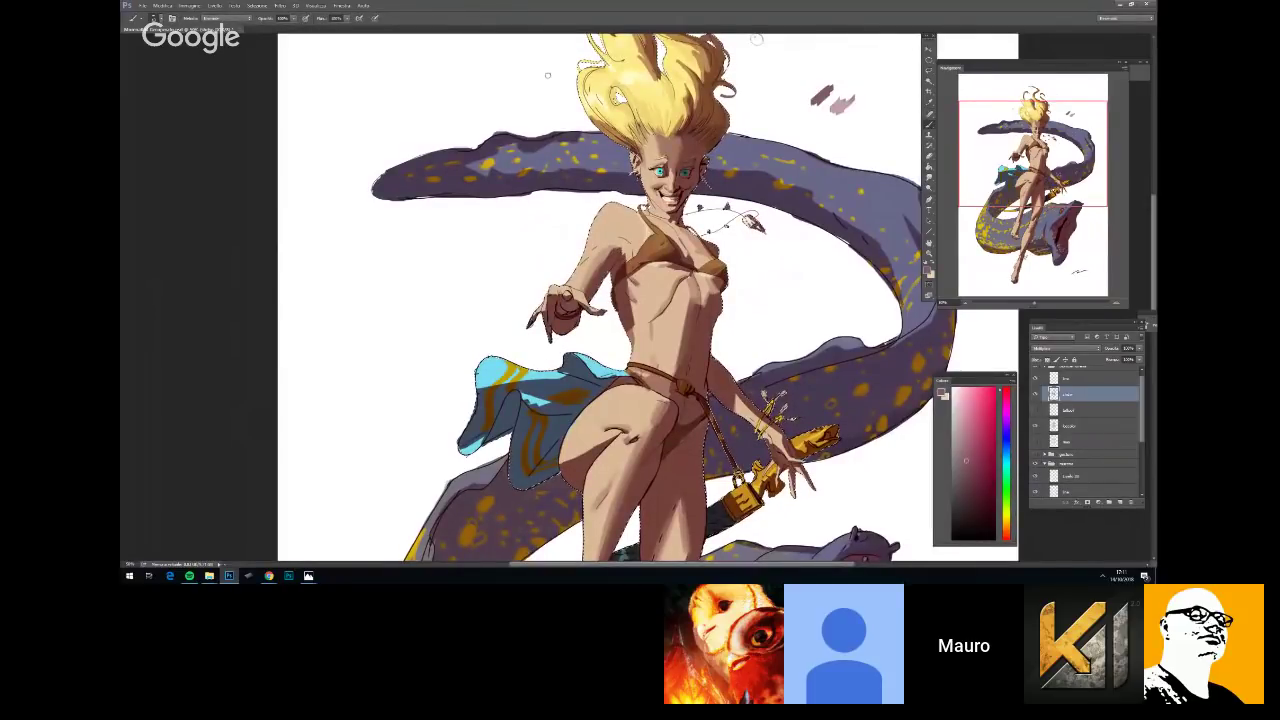
pyautogui.hotkey('ctrl', '-')
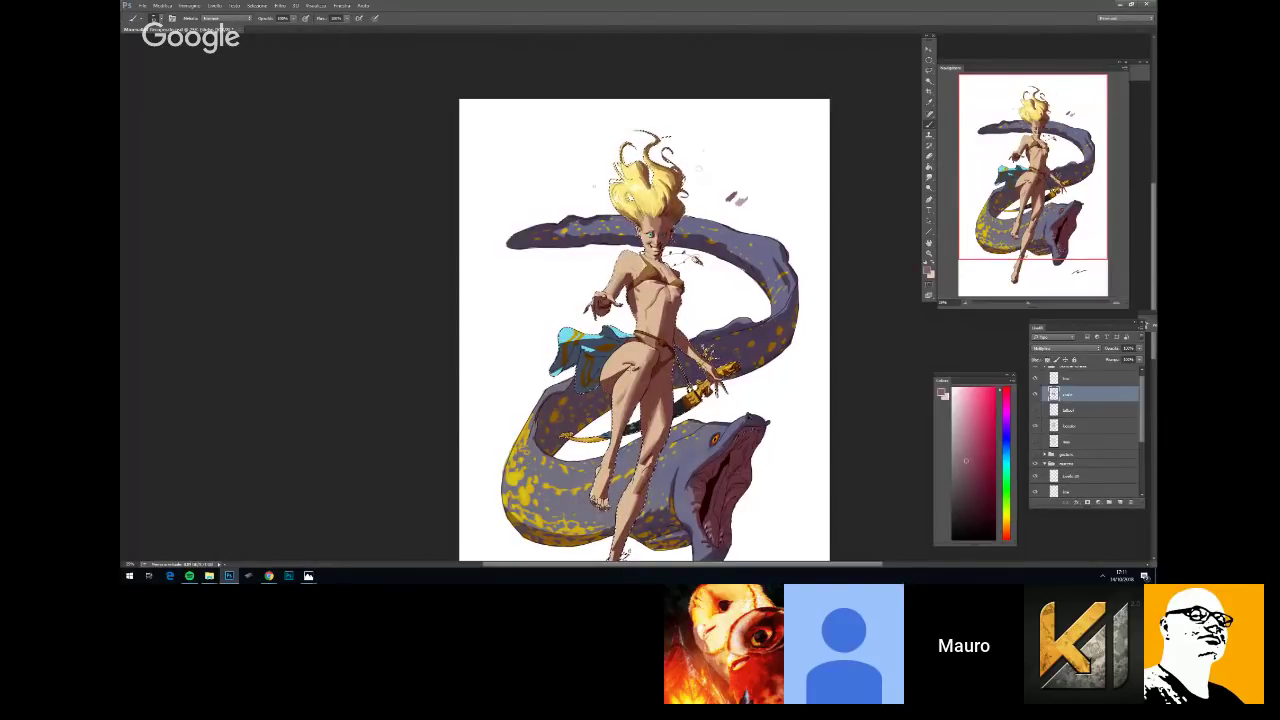
pyautogui.hotkey('ctrl', '+')
pyautogui.moveTo(797, 404); pyautogui.dragTo(797, 327)
pyautogui.hotkey('ctrl', '+')
pyautogui.rightClick(797, 327)
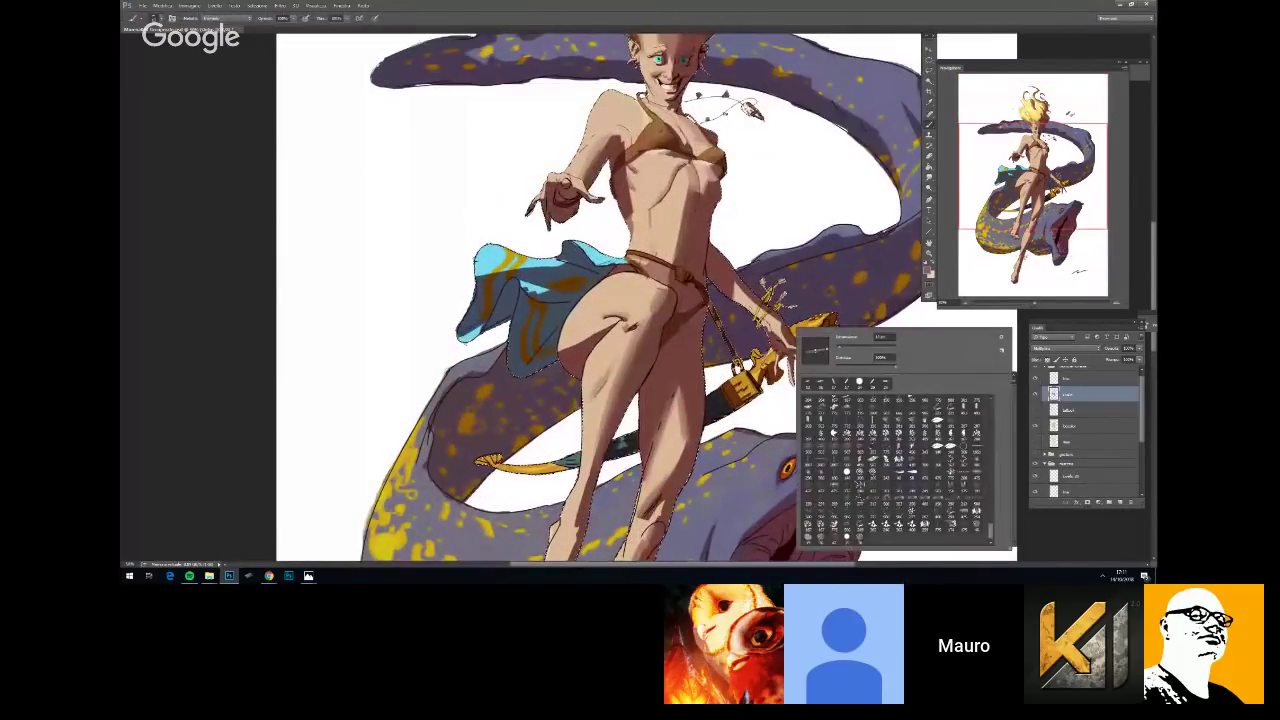
pyautogui.press('Return')
# Compare the woman's shadows with the surrounding eel and review the Brush settings
pyautogui.scroll(-4, 780, 304)
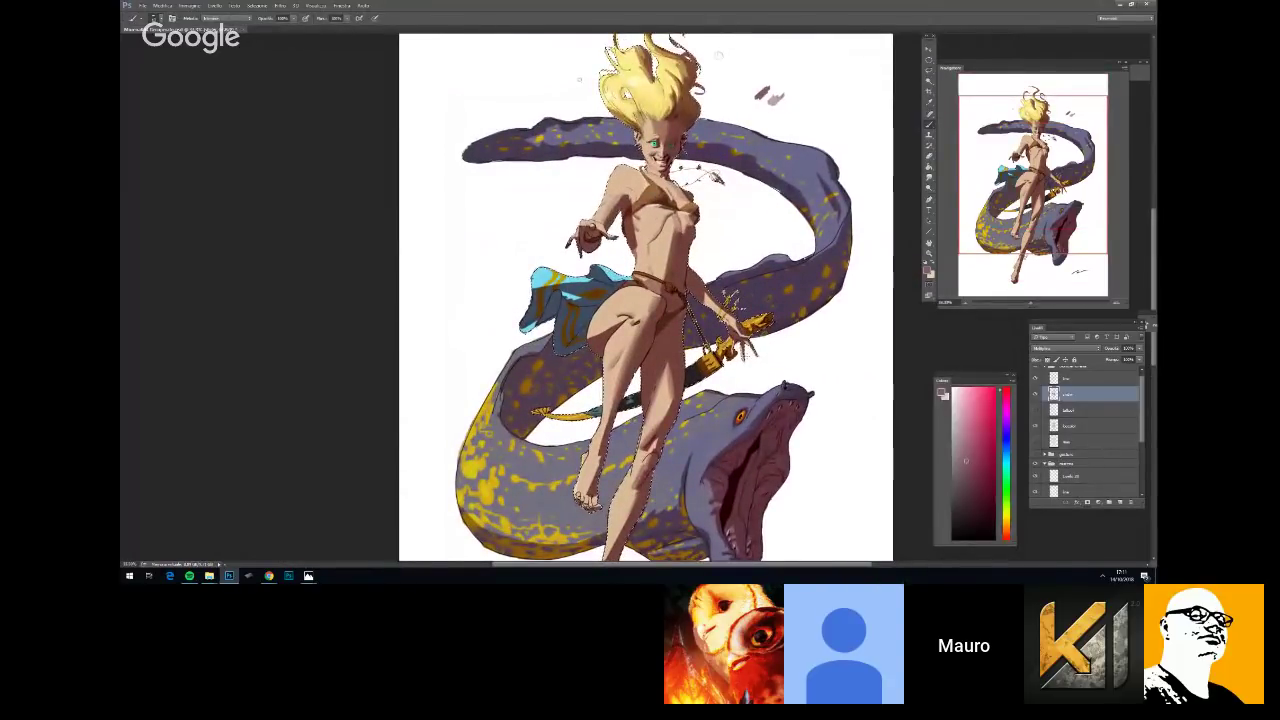
pyautogui.scroll(-3, 767, 336)
pyautogui.scroll(3, 767, 336)
pyautogui.rightClick(767, 336)
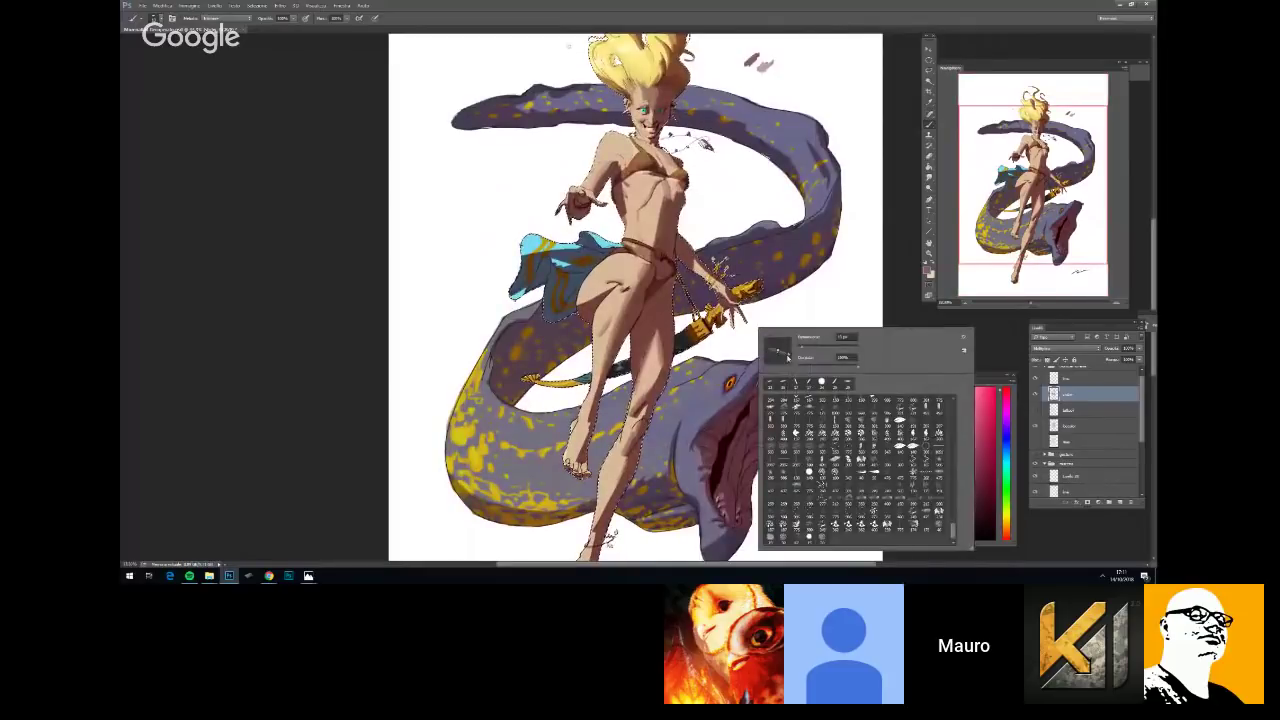
pyautogui.press('Escape')
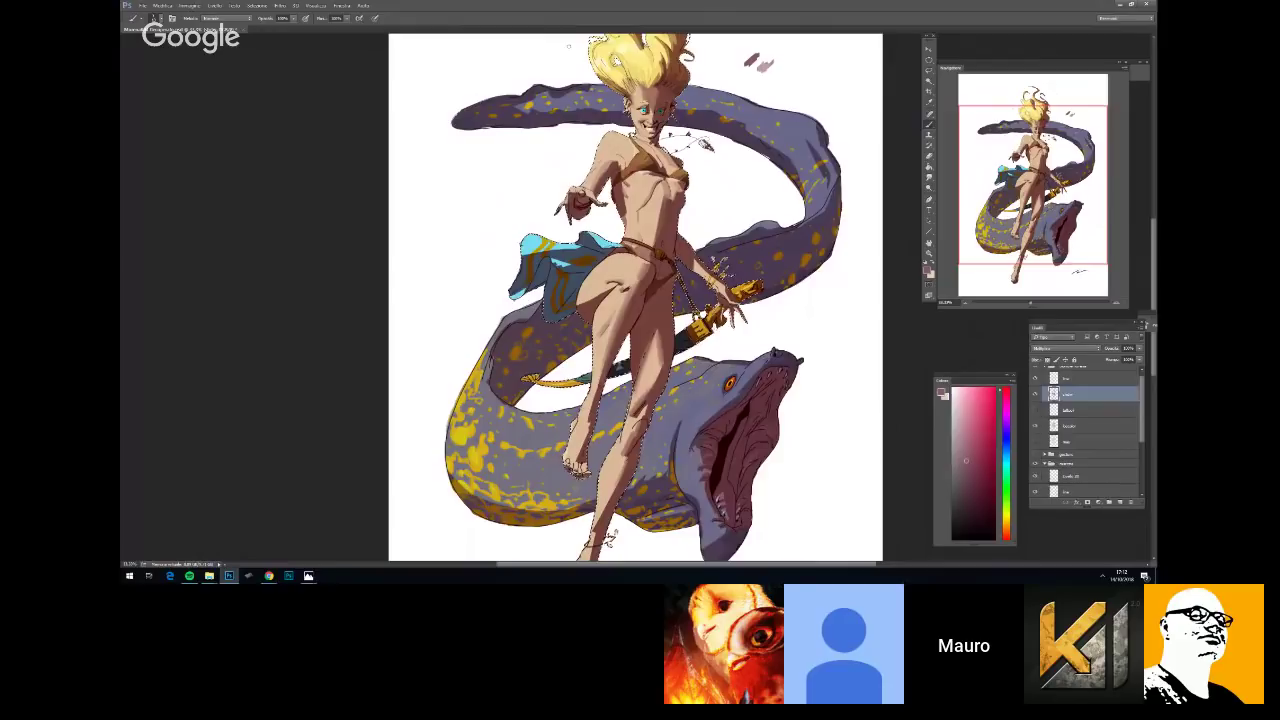
# Inspect the whole illustration, the woman's upper body, and her legs beside the eel's head
pyautogui.hotkey('ctrl', '-')
pyautogui.hotkey('ctrl', '-')
pyautogui.hotkey('ctrl', '-')
pyautogui.hotkey('ctrl', '+')
pyautogui.hotkey('ctrl', '+')
pyautogui.hotkey('ctrl', '+')
pyautogui.press('space')
pyautogui.moveTo(682, 190); pyautogui.dragTo(703, 289)
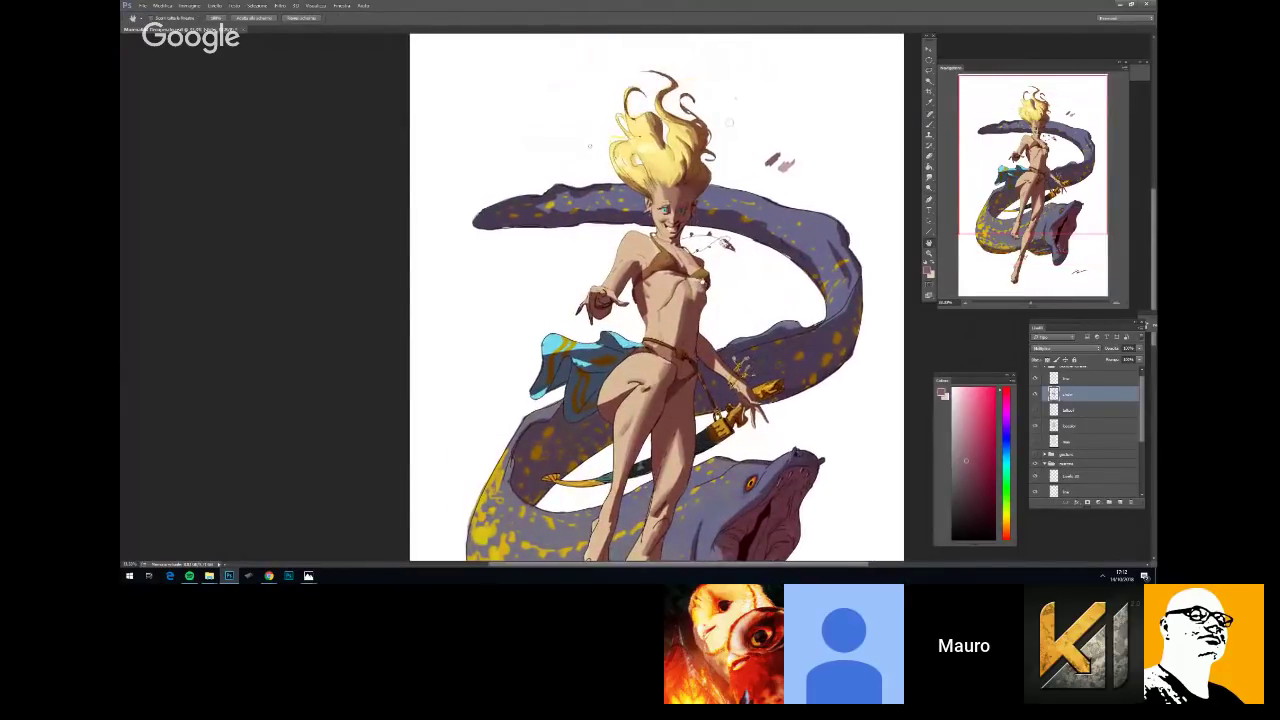
pyautogui.moveTo(874, 456); pyautogui.dragTo(805, 273)
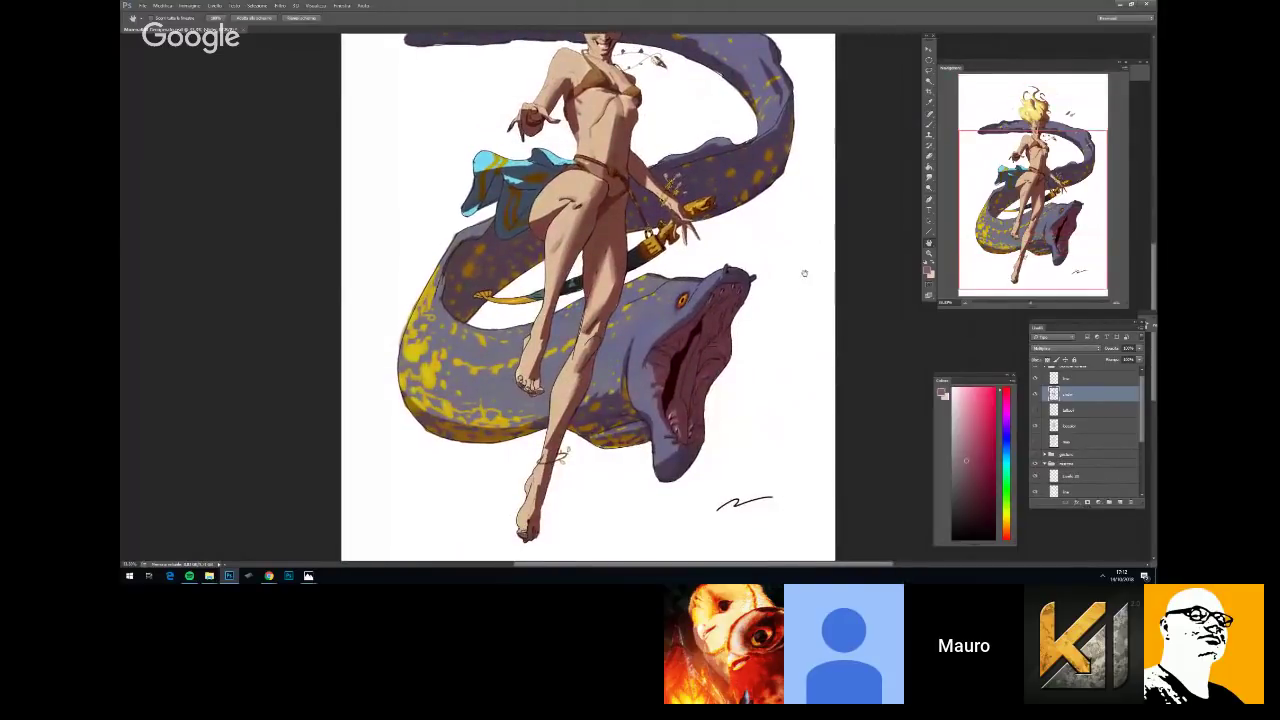
pyautogui.press('b')
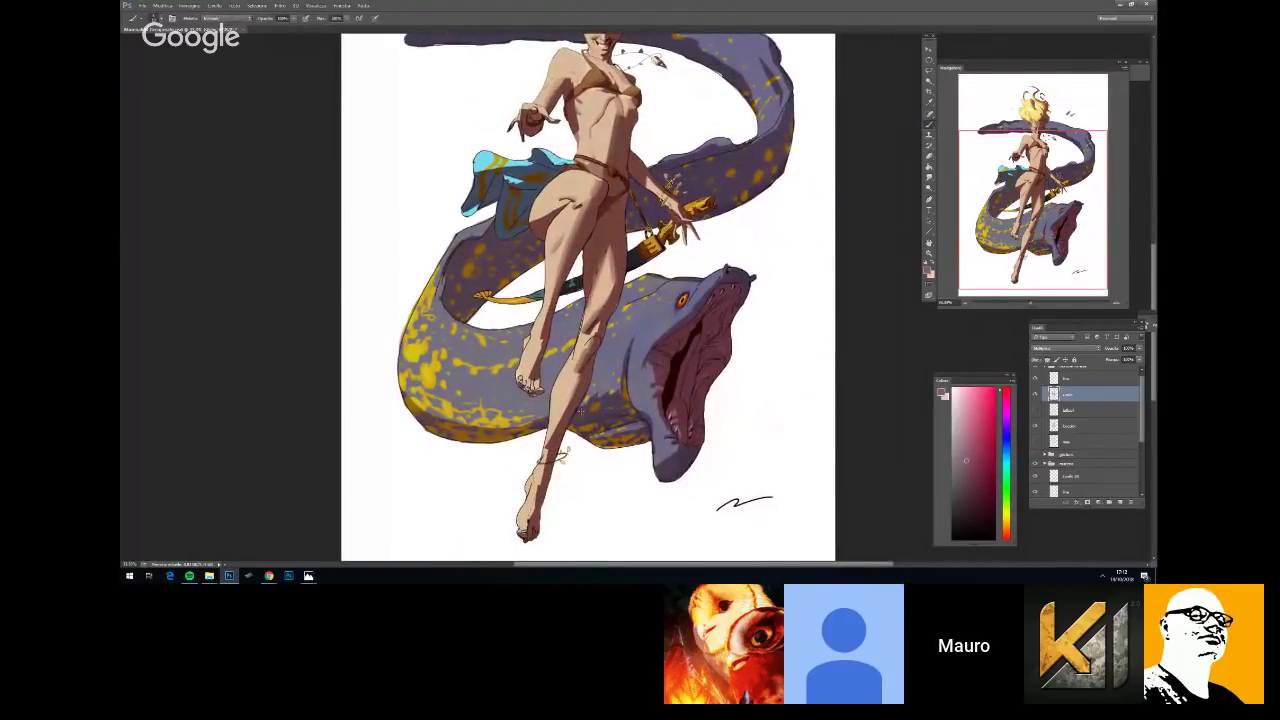
# Adjust the Brush size for shading the woman's legs beside the eel's head
pyautogui.rightClick(620, 348)
pyautogui.click(661, 364)
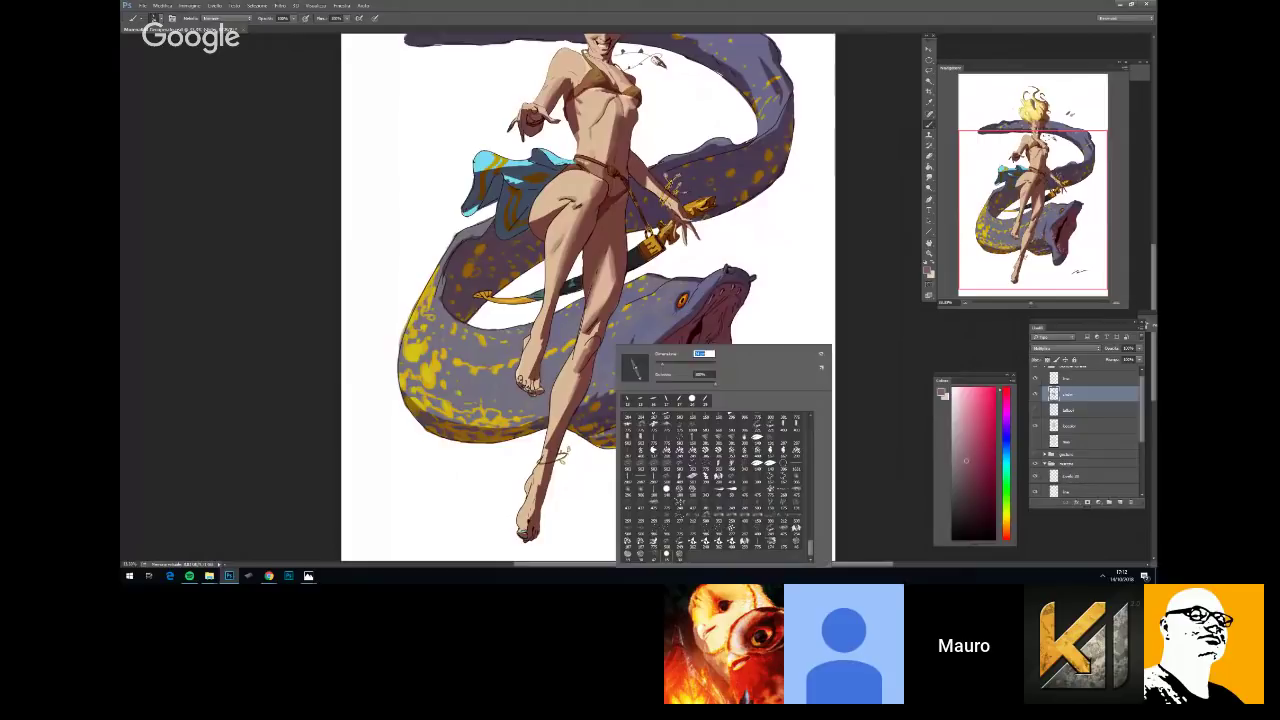
pyautogui.press('Return')
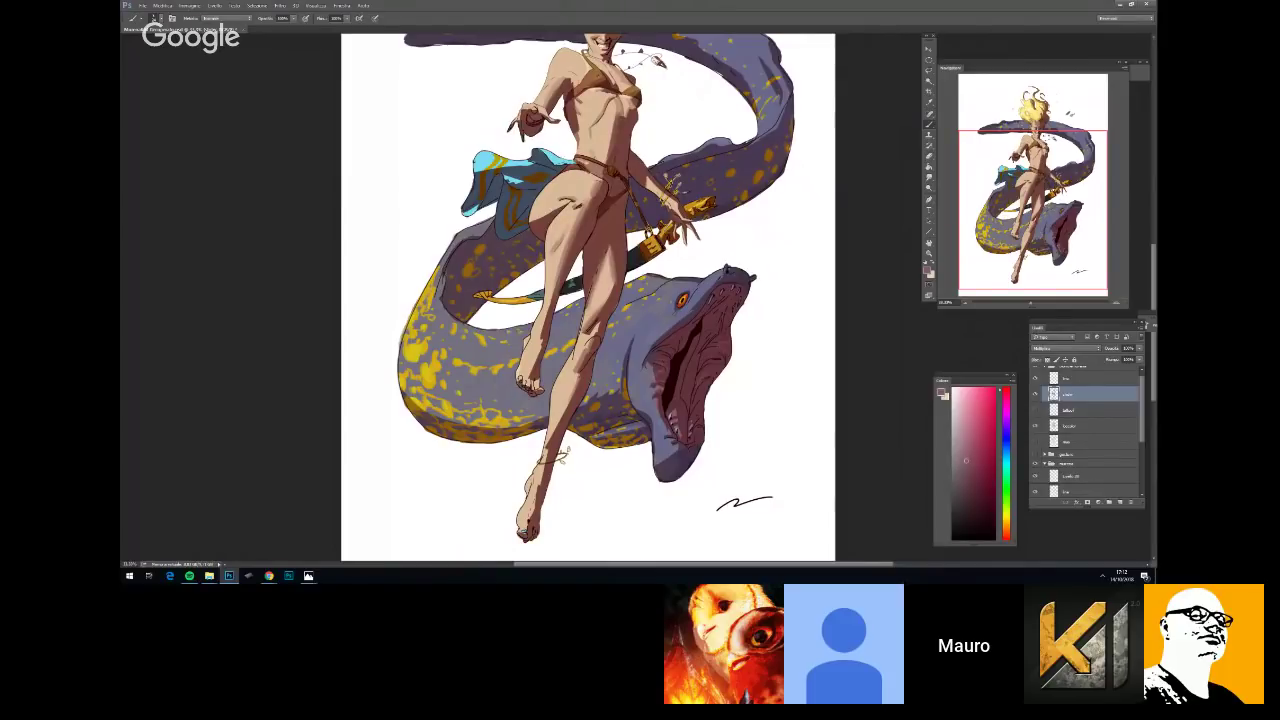
pyautogui.moveTo(636, 326); pyautogui.dragTo(662, 326)
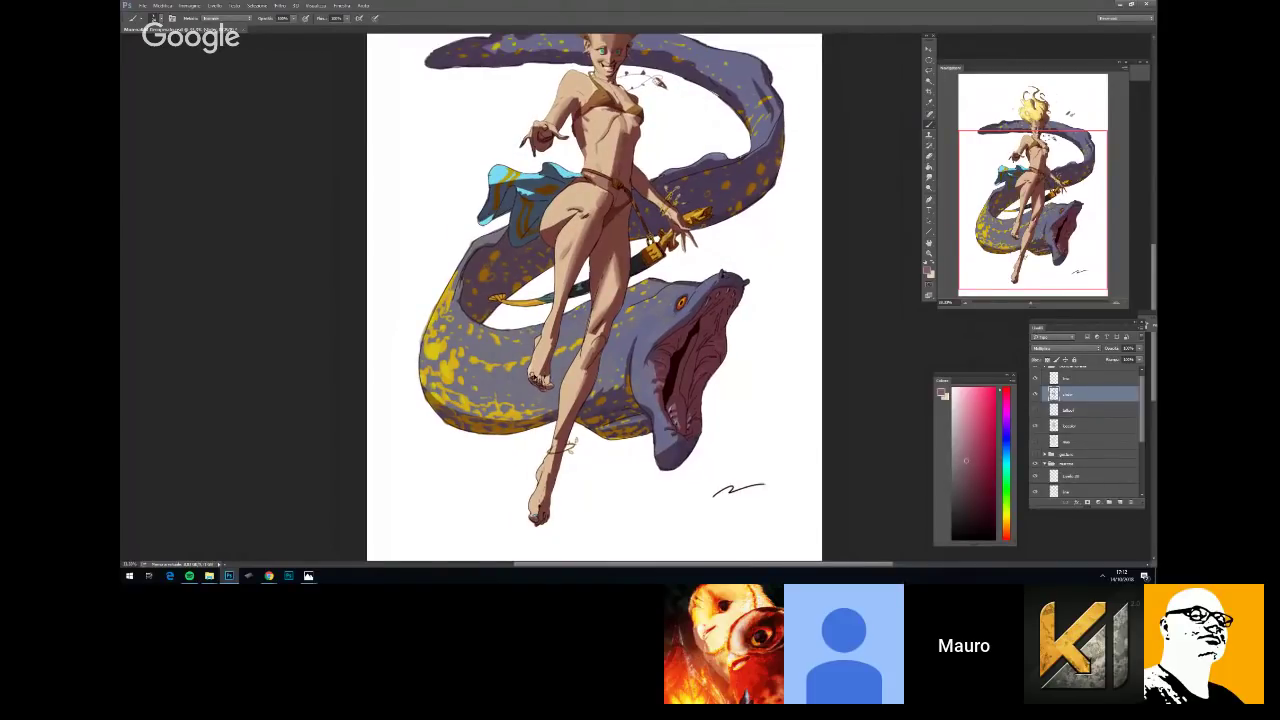
pyautogui.moveTo(720, 450); pyautogui.dragTo(662, 328)
pyautogui.press('b')
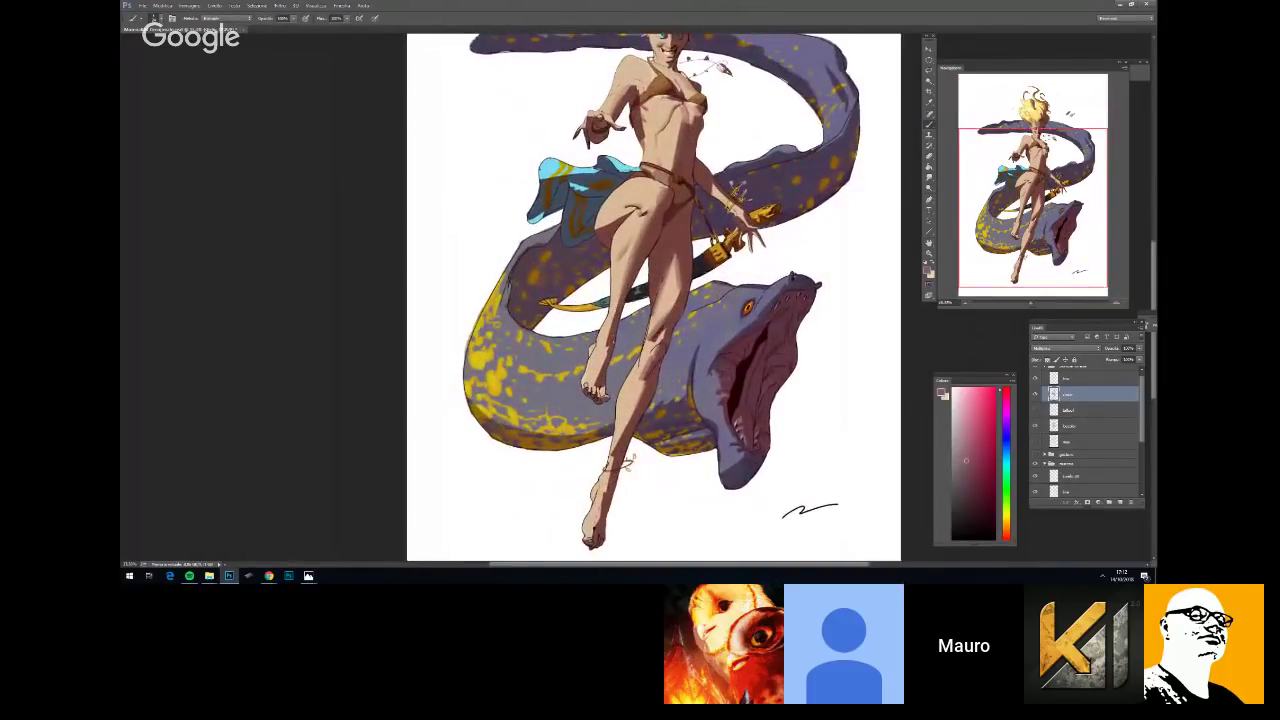
# Choose a Brush preset and confirm its size for the shadows on the woman's lower legs
pyautogui.press('e')
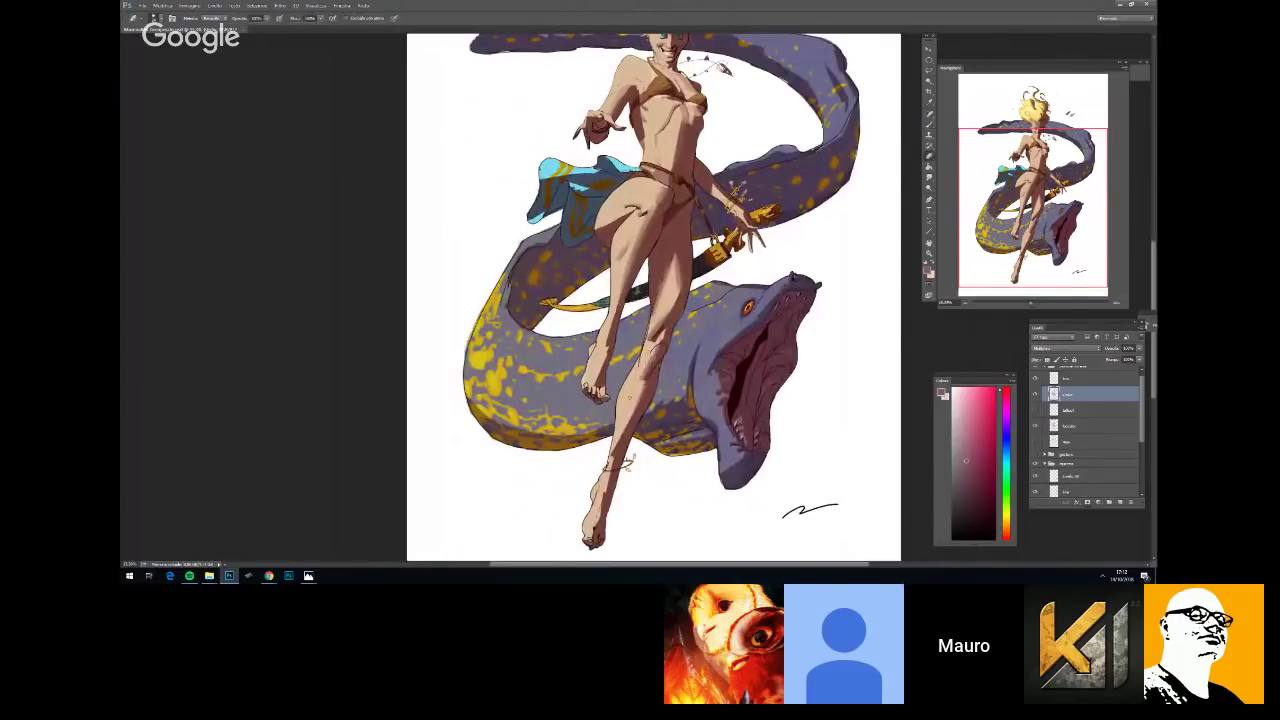
pyautogui.hotkey('ctrl', '-')
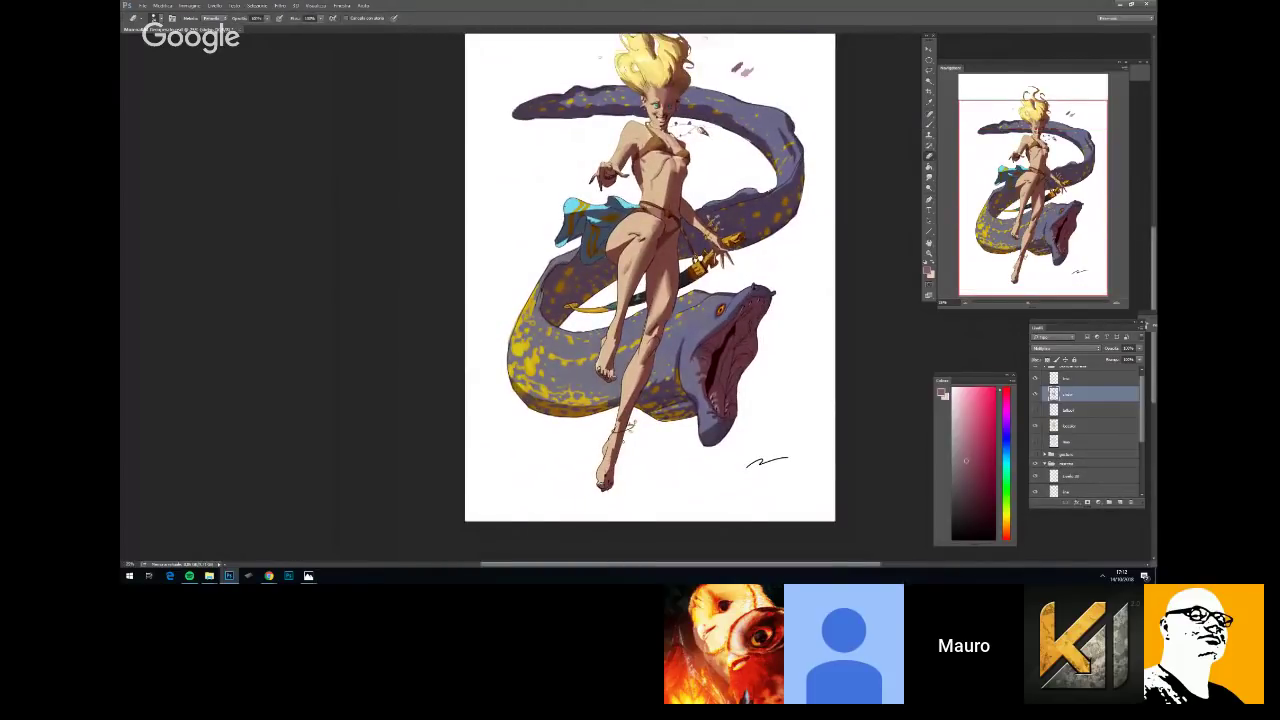
pyautogui.press('space')
pyautogui.moveTo(686, 414); pyautogui.dragTo(695, 371)
pyautogui.hotkey('ctrl', '+')
pyautogui.press('b')
pyautogui.rightClick(692, 344)
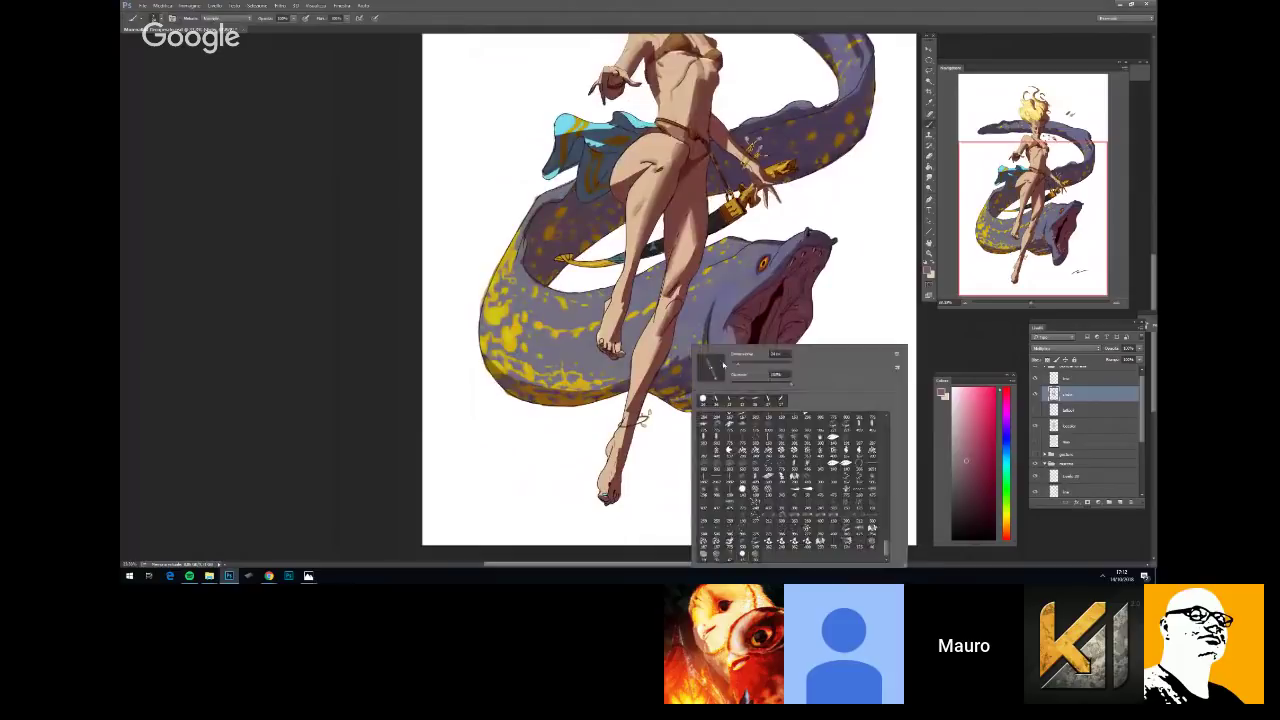
pyautogui.press('Return')
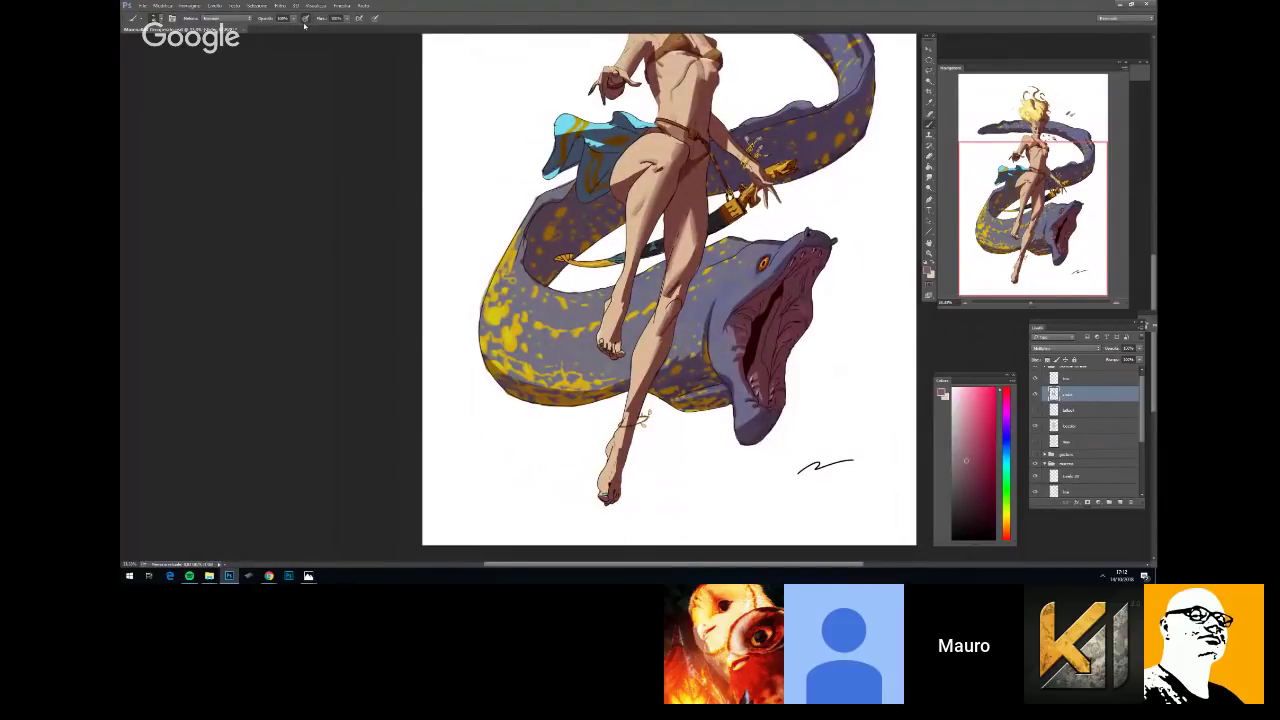
pyautogui.rightClick(708, 343)
pyautogui.click(760, 556)
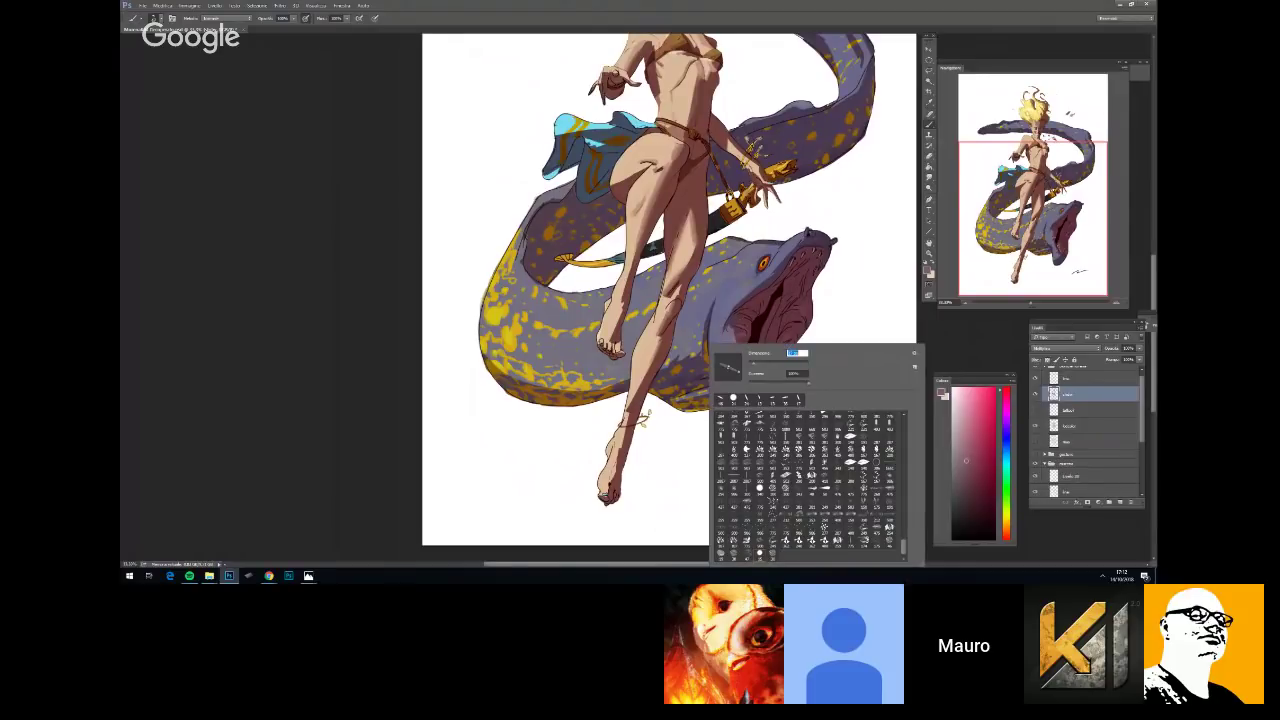
pyautogui.press('Return')
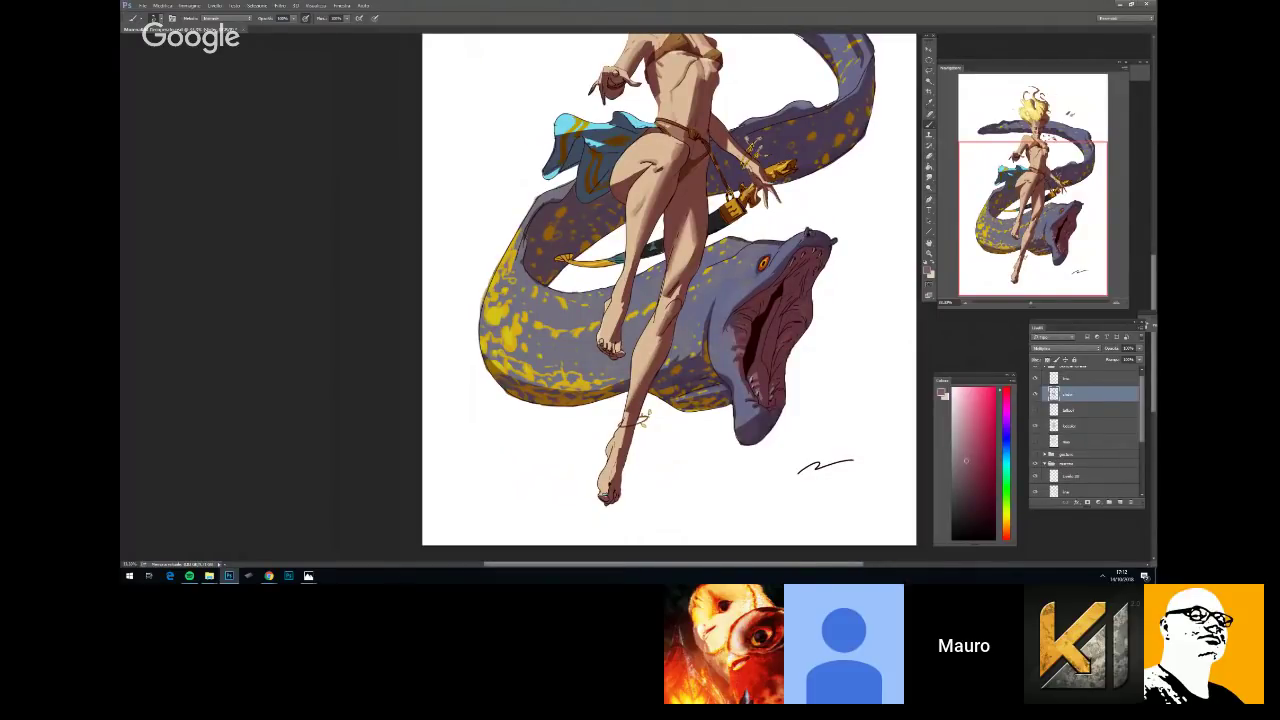
# Compare the woman's leg shadows up close and within the whole illustration
pyautogui.hotkey('ctrl', '-')
pyautogui.hotkey('ctrl', '-')
pyautogui.hotkey('ctrl', '+')
pyautogui.hotkey('ctrl', '+')
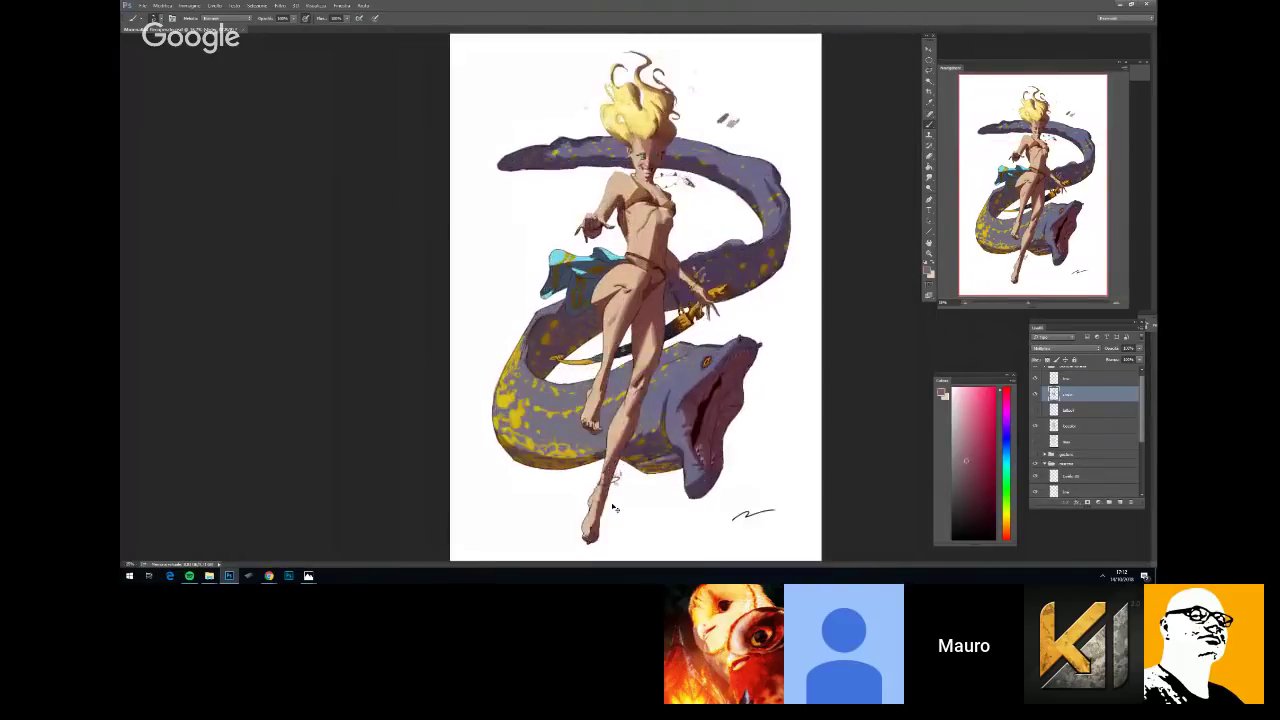
pyautogui.press('space')
pyautogui.moveTo(699, 458)
pyautogui.mouseDown()
pyautogui.moveTo(724, 316)
pyautogui.moveTo(656, 310)
pyautogui.mouseUp()
pyautogui.hotkey('ctrl', '+')
pyautogui.hotkey('ctrl', '-')
pyautogui.hotkey('ctrl', '+')
pyautogui.press('b')
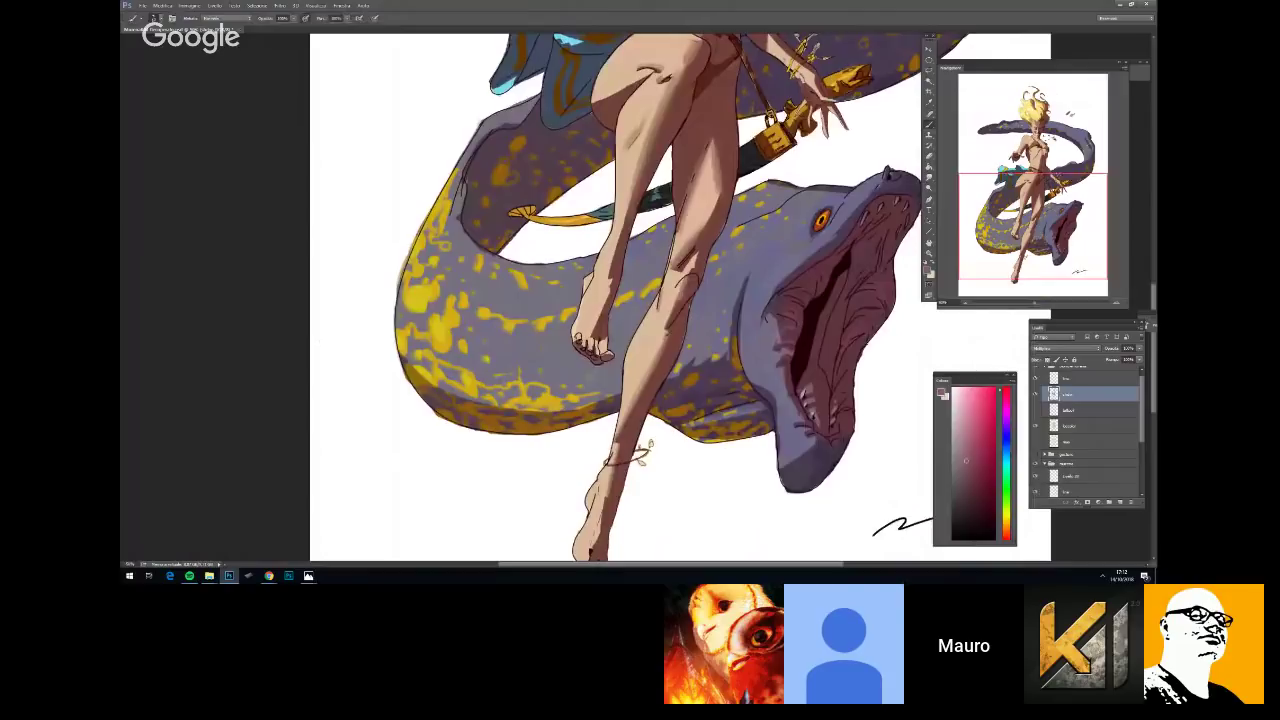
pyautogui.hotkey('ctrl', '-')
pyautogui.hotkey('ctrl', '-')
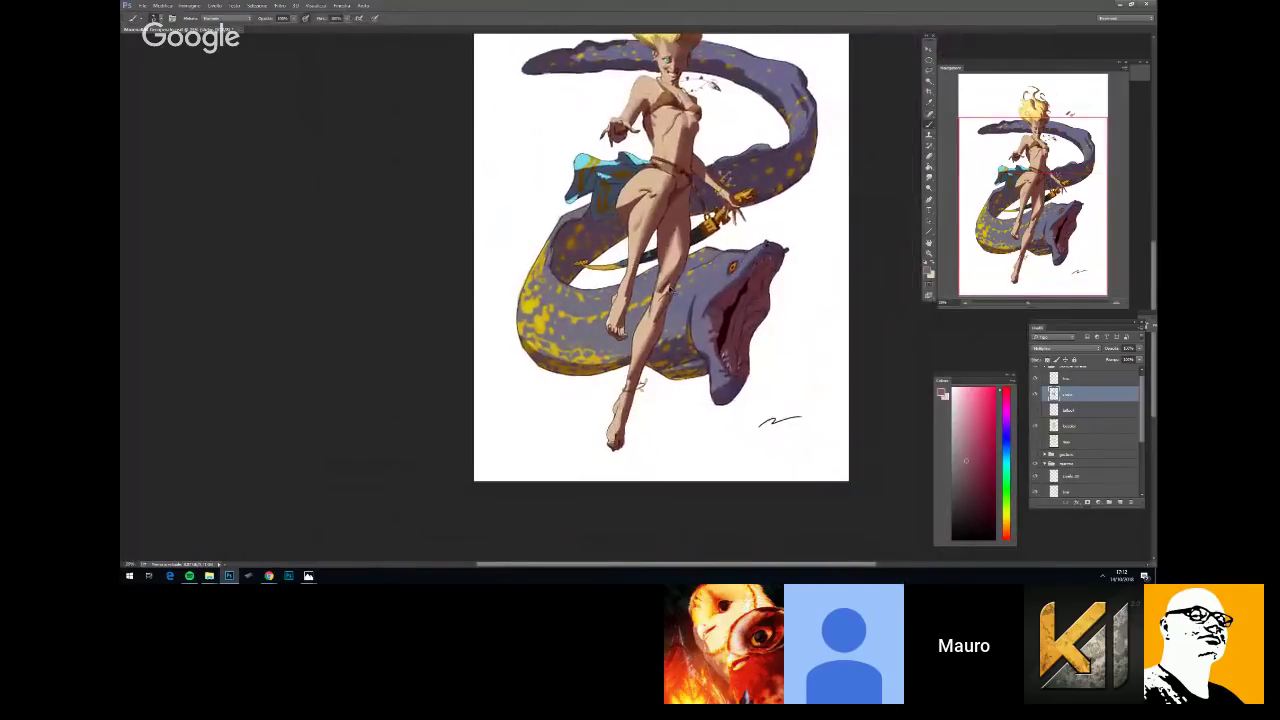
# Adjust the Brush size and touch up the shadow on the woman's extended lower leg
pyautogui.hotkey('ctrl', '+')
pyautogui.rightClick(660, 344)
pyautogui.click(682, 366)
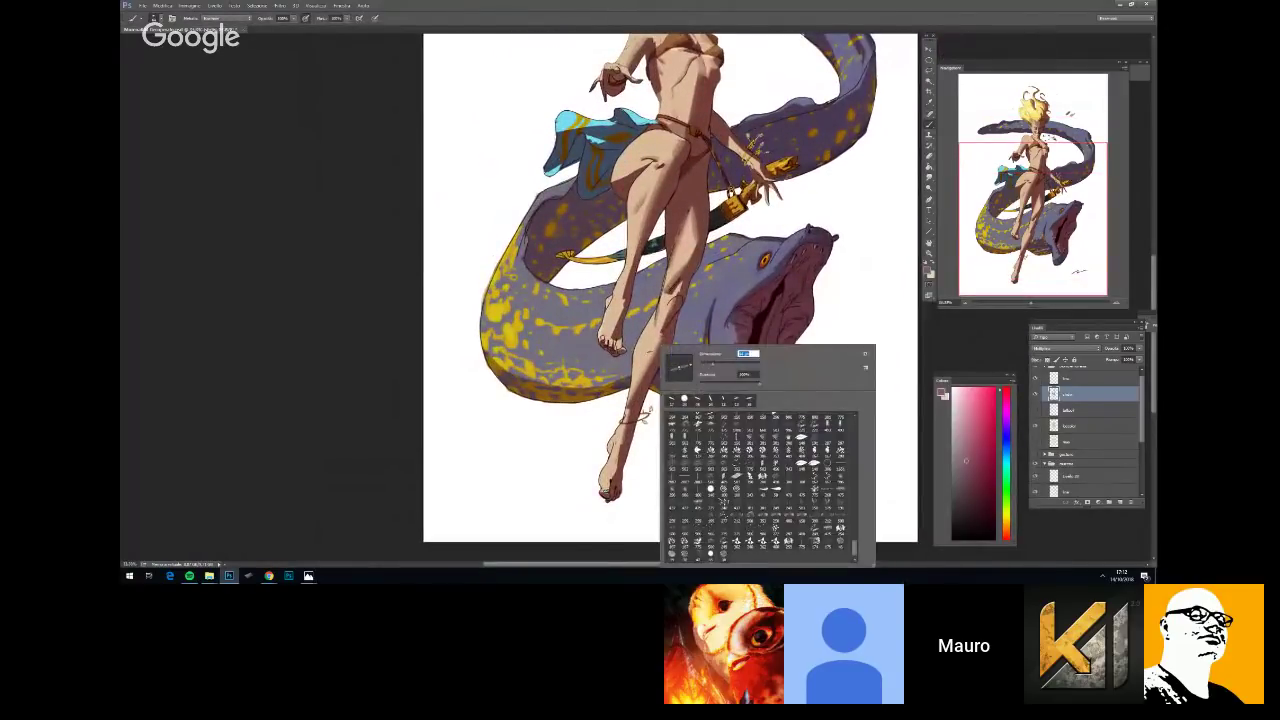
pyautogui.click(637, 358)
pyautogui.press('e')
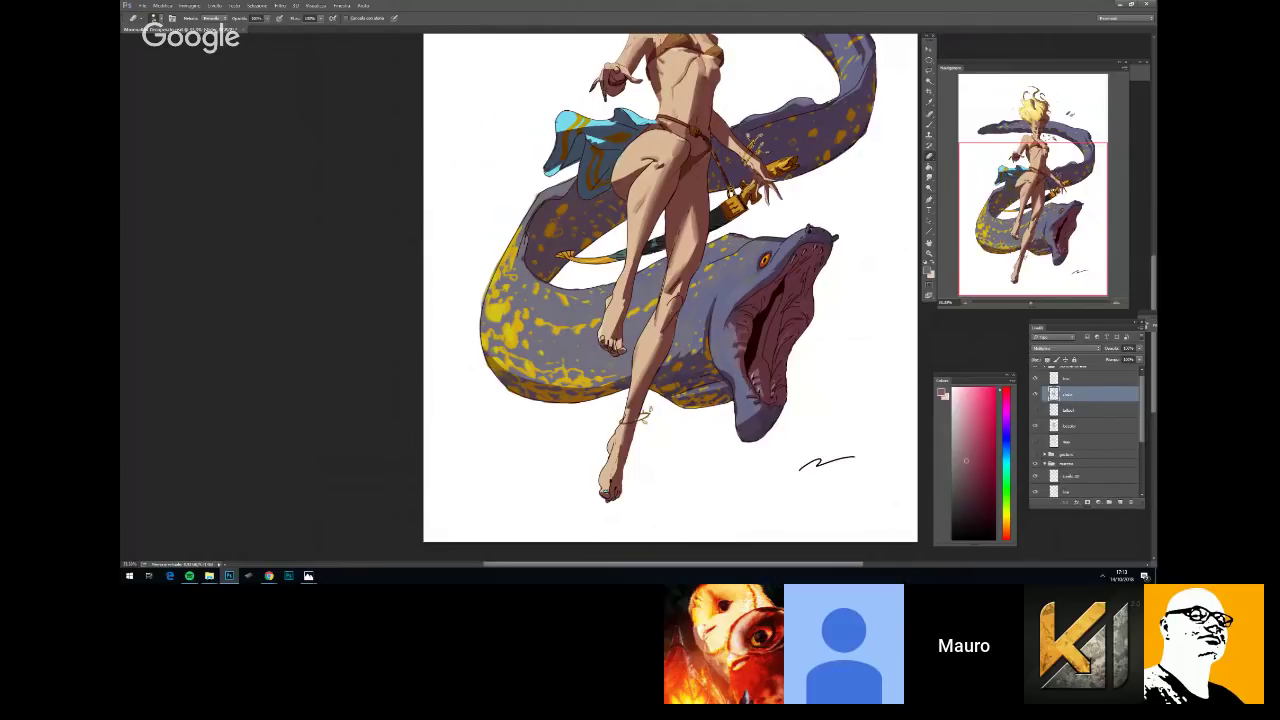
pyautogui.press('b')
pyautogui.rightClick(652, 344)
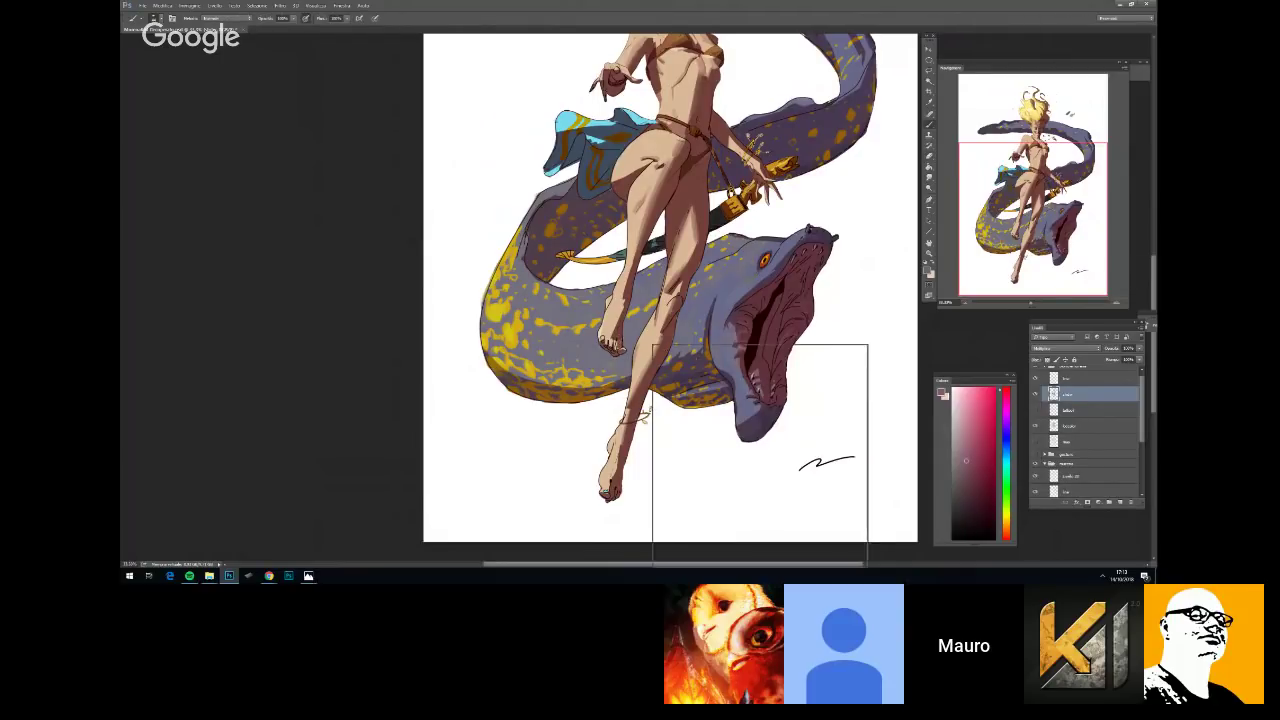
pyautogui.press('Escape')
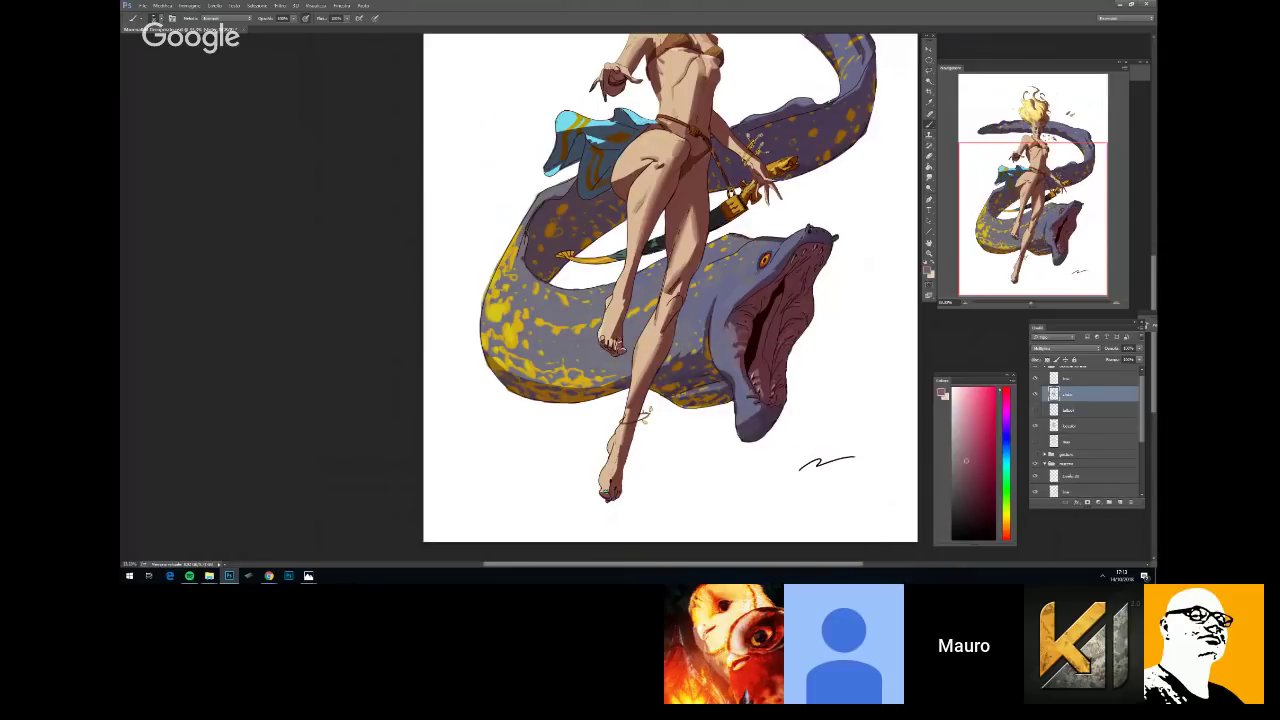
# Examine the shading on the woman's knees, shins and feet against the eel's body
pyautogui.hotkey('ctrl', '-')
pyautogui.hotkey('ctrl', '+')
pyautogui.hotkey('ctrl', '+')
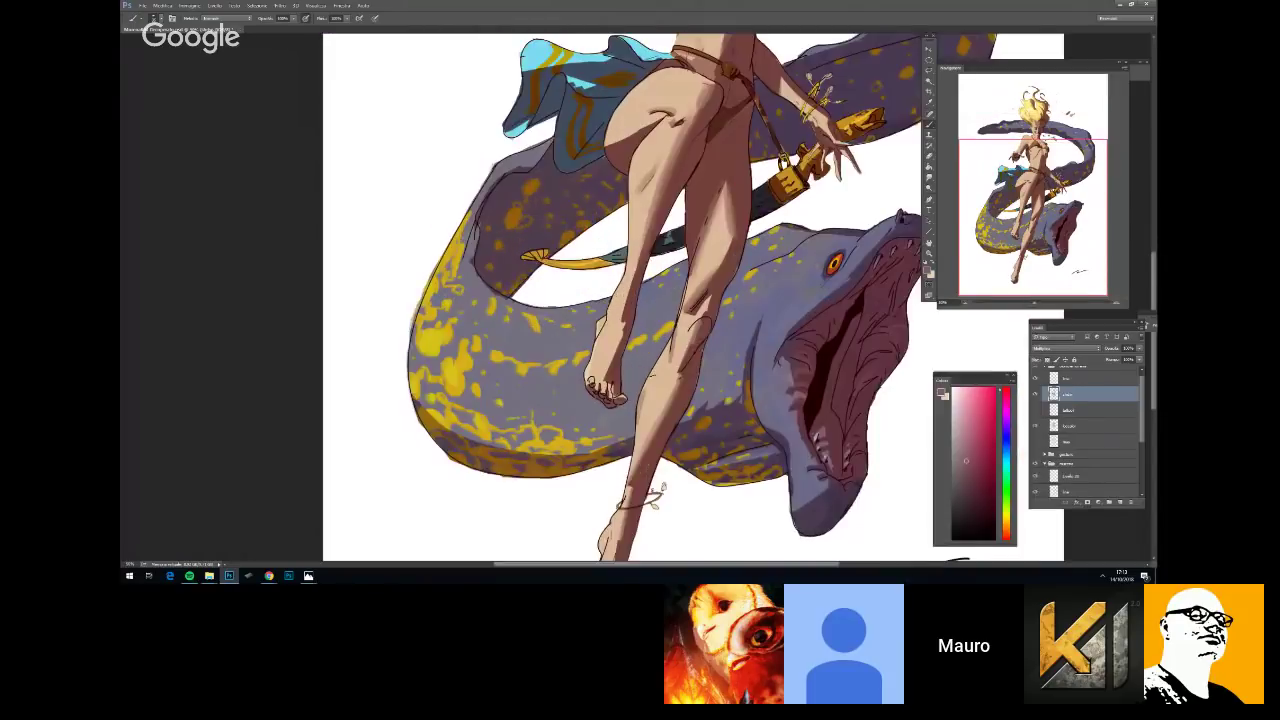
pyautogui.press('e')
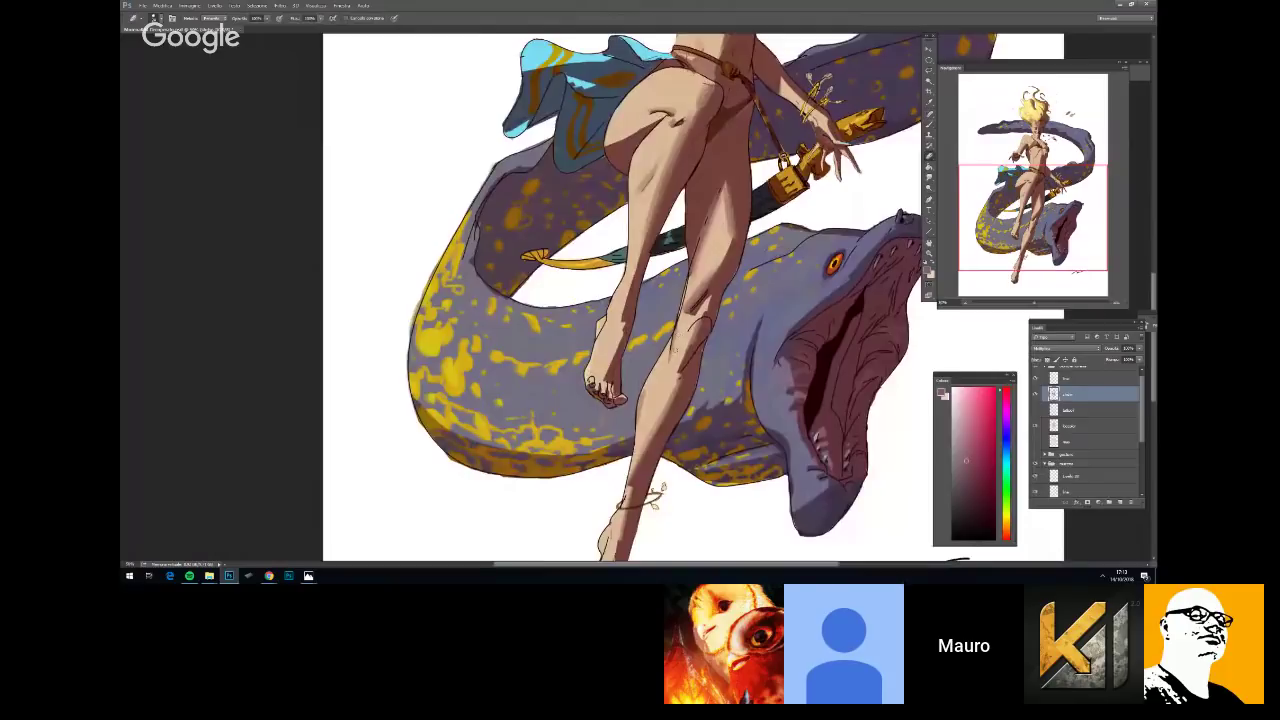
pyautogui.moveTo(665, 399); pyautogui.dragTo(645, 403)
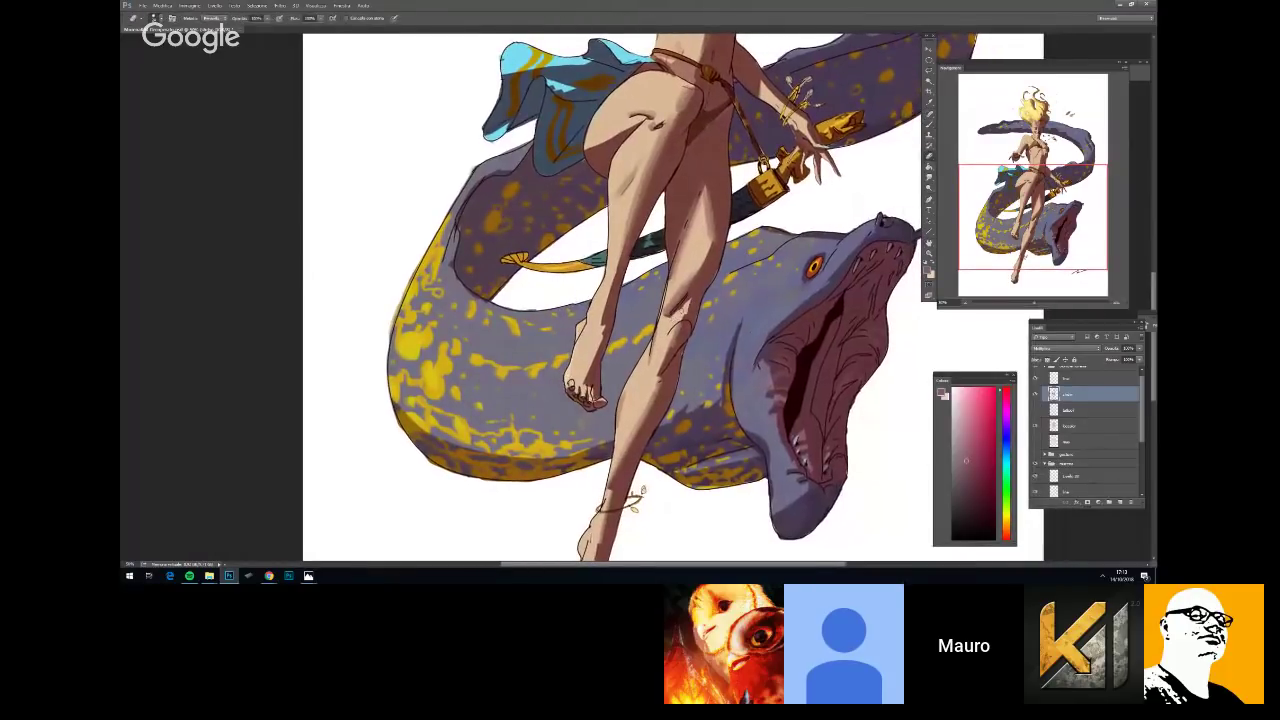
pyautogui.press('b')
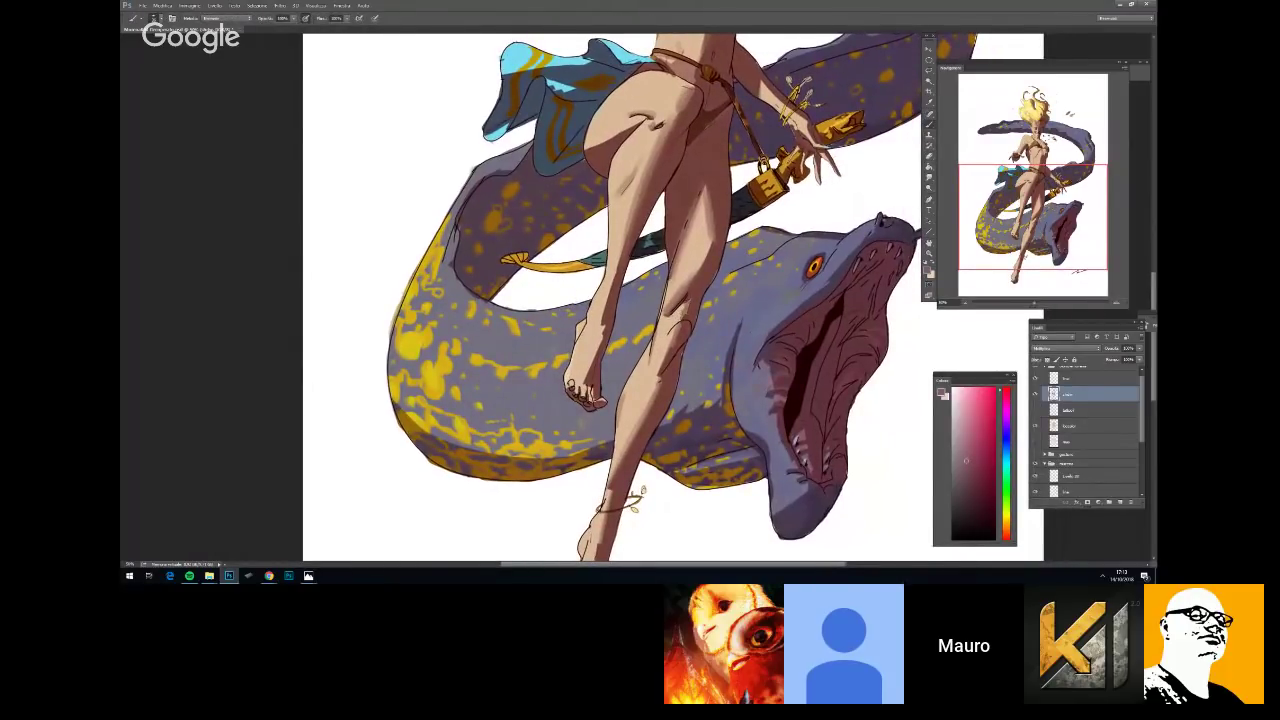
pyautogui.scroll(-5, 665, 325)
pyautogui.scroll(2, 665, 325)
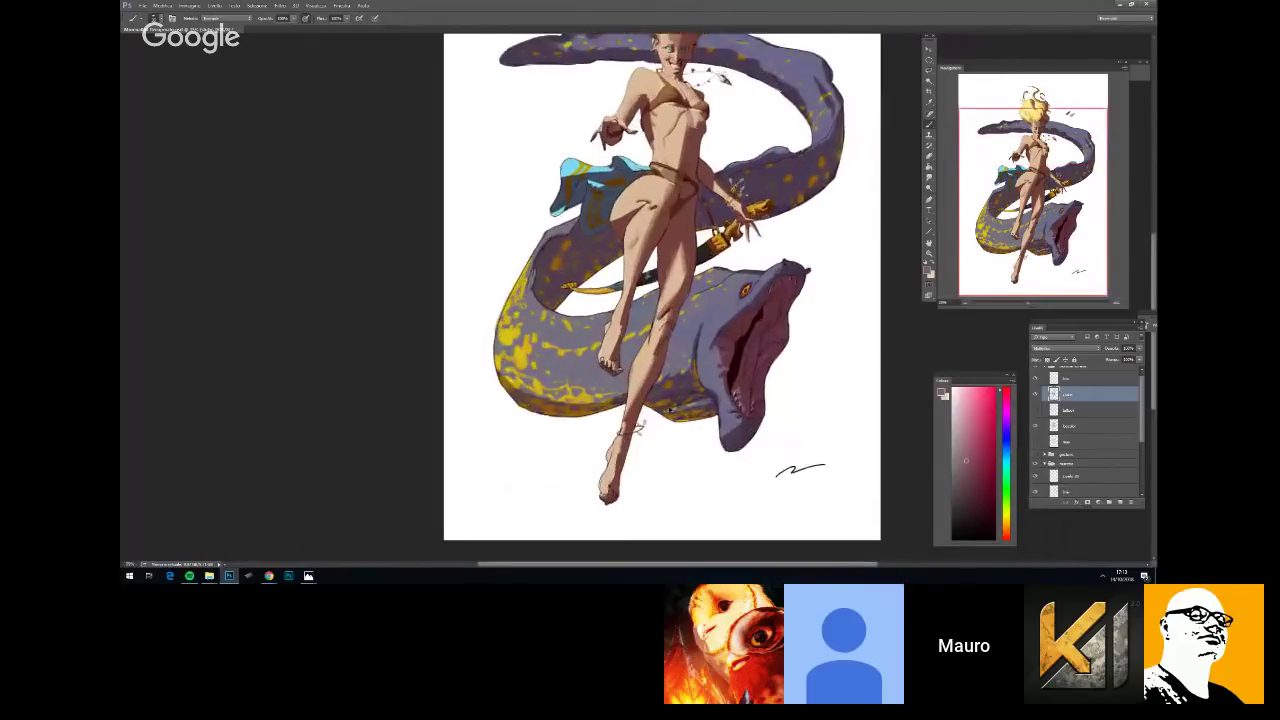
pyautogui.scroll(3, 633, 290)
# Lower the Brush opacity and set the Brush size for softer shadows on the woman's legs
pyautogui.press('e')
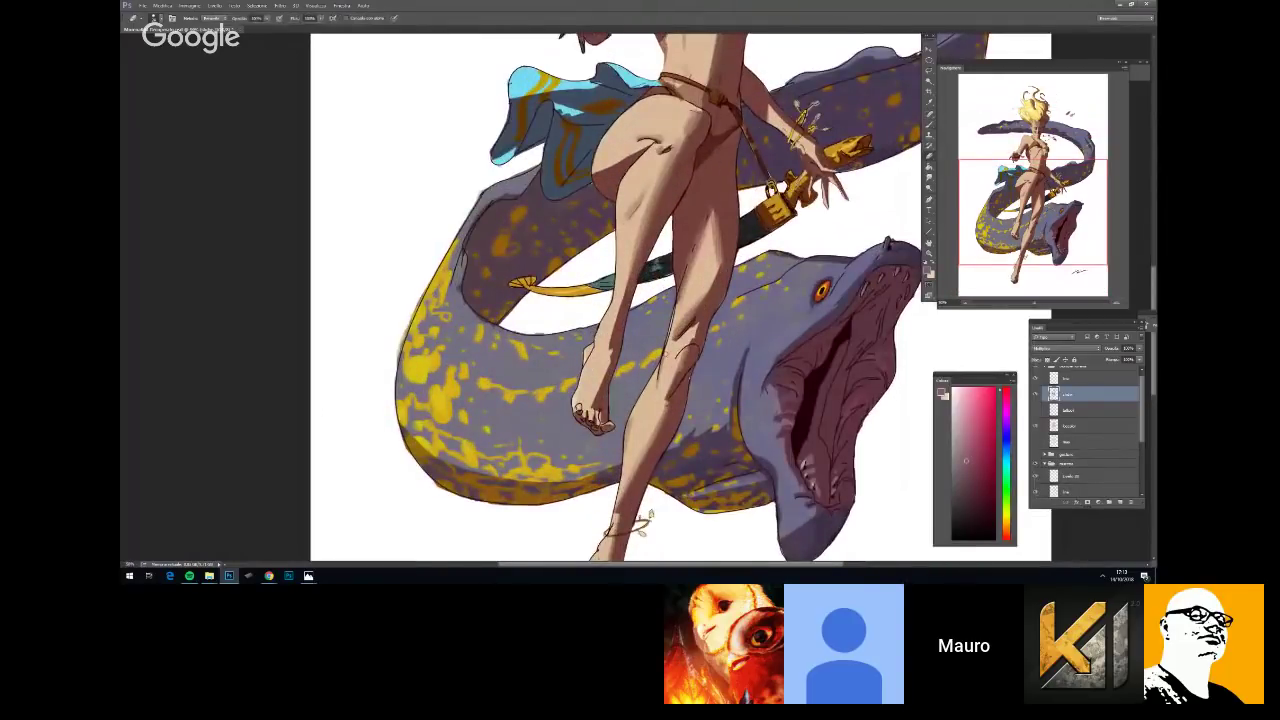
pyautogui.press('b')
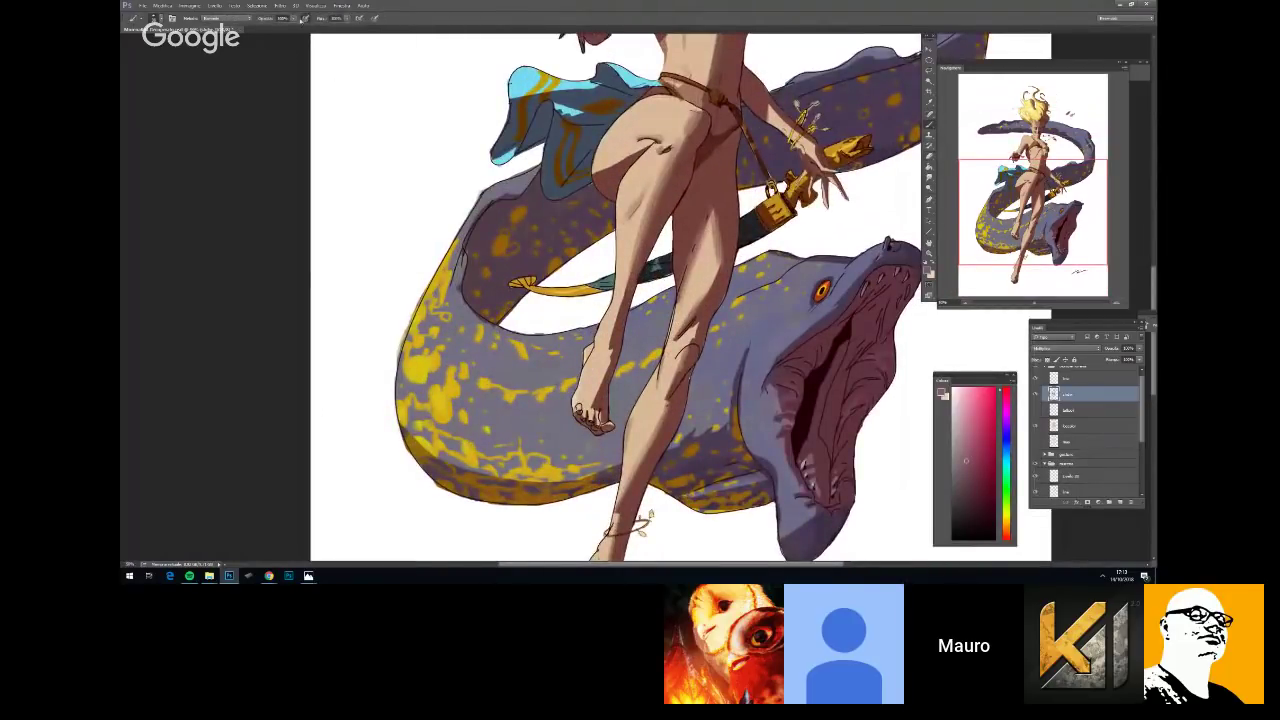
pyautogui.moveTo(271, 19); pyautogui.dragTo(252, 35)
pyautogui.rightClick(743, 284)
pyautogui.click(830, 291)
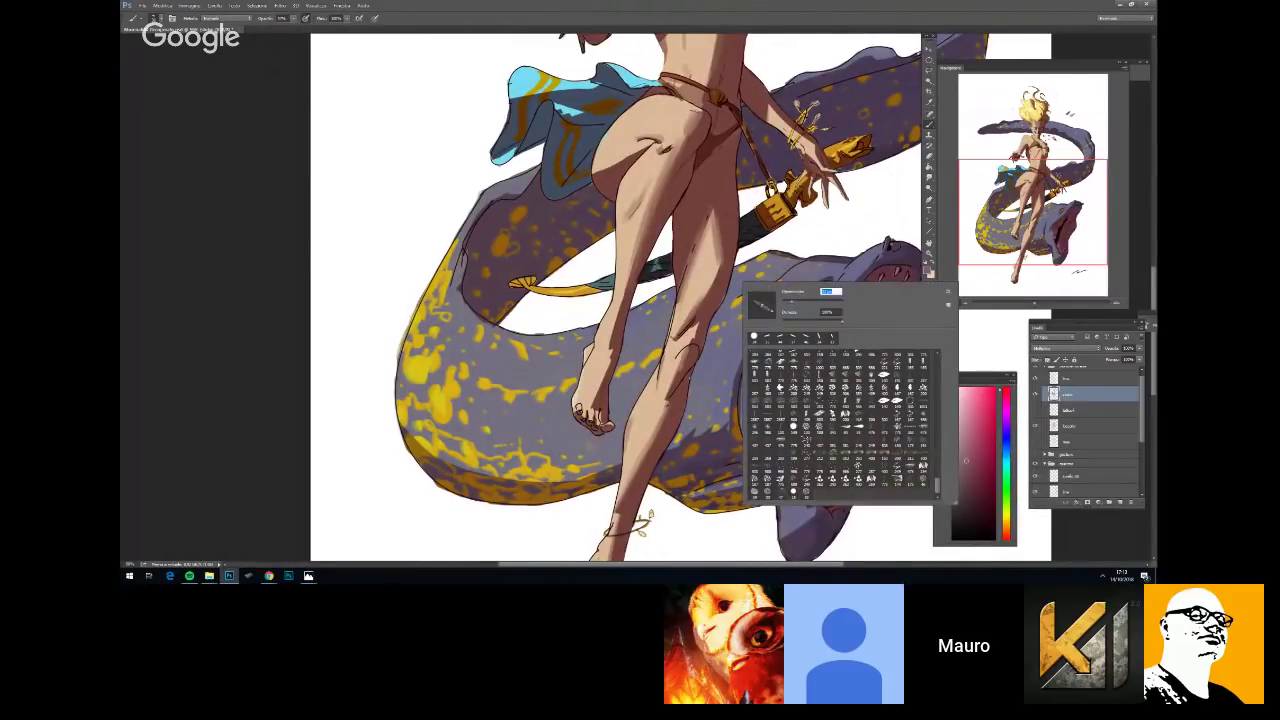
pyautogui.press('Return')
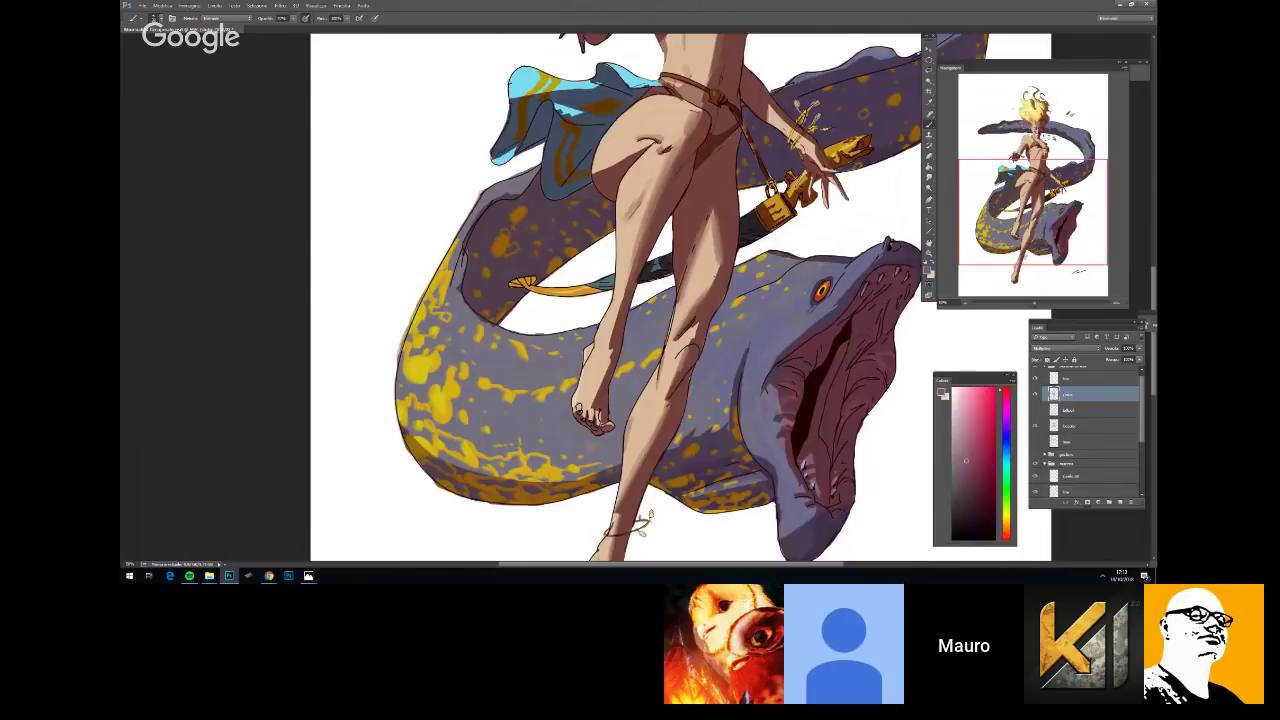
# Check the Brush settings and view the full illustration at reduced size to judge the leg shadows
pyautogui.hotkey('ctrl', '-')
pyautogui.hotkey('ctrl', '-')
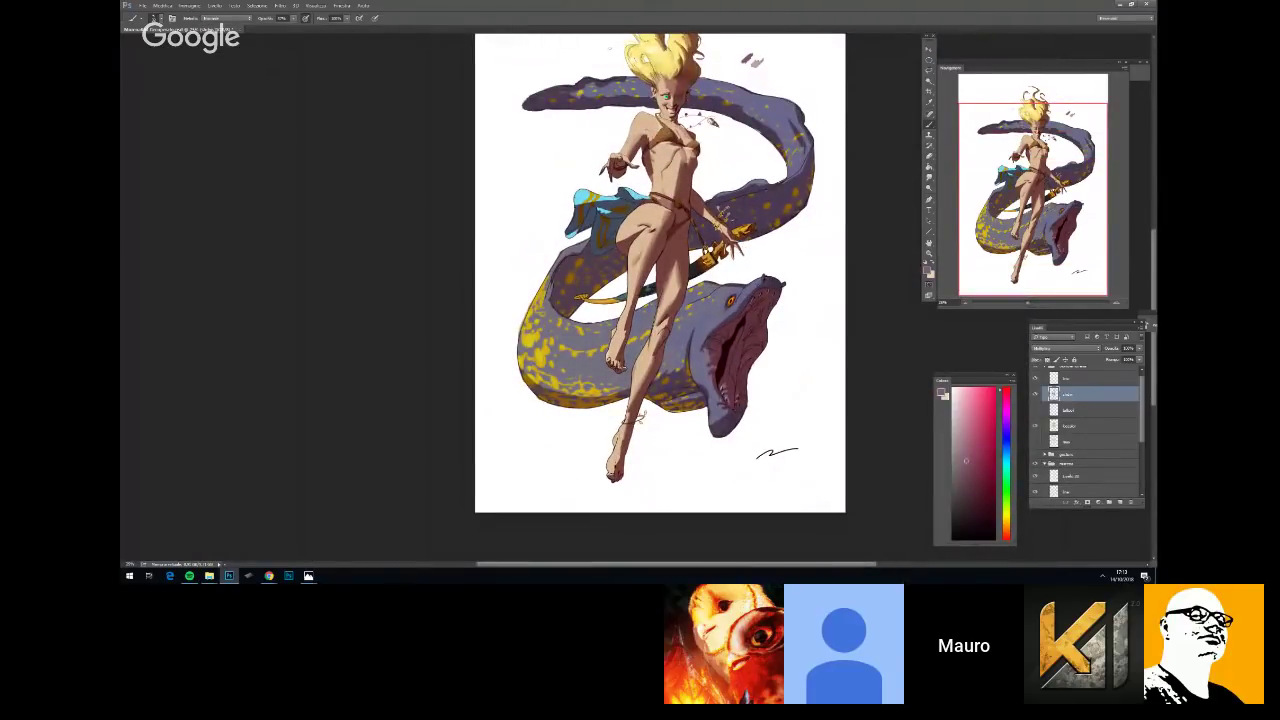
pyautogui.rightClick(678, 345)
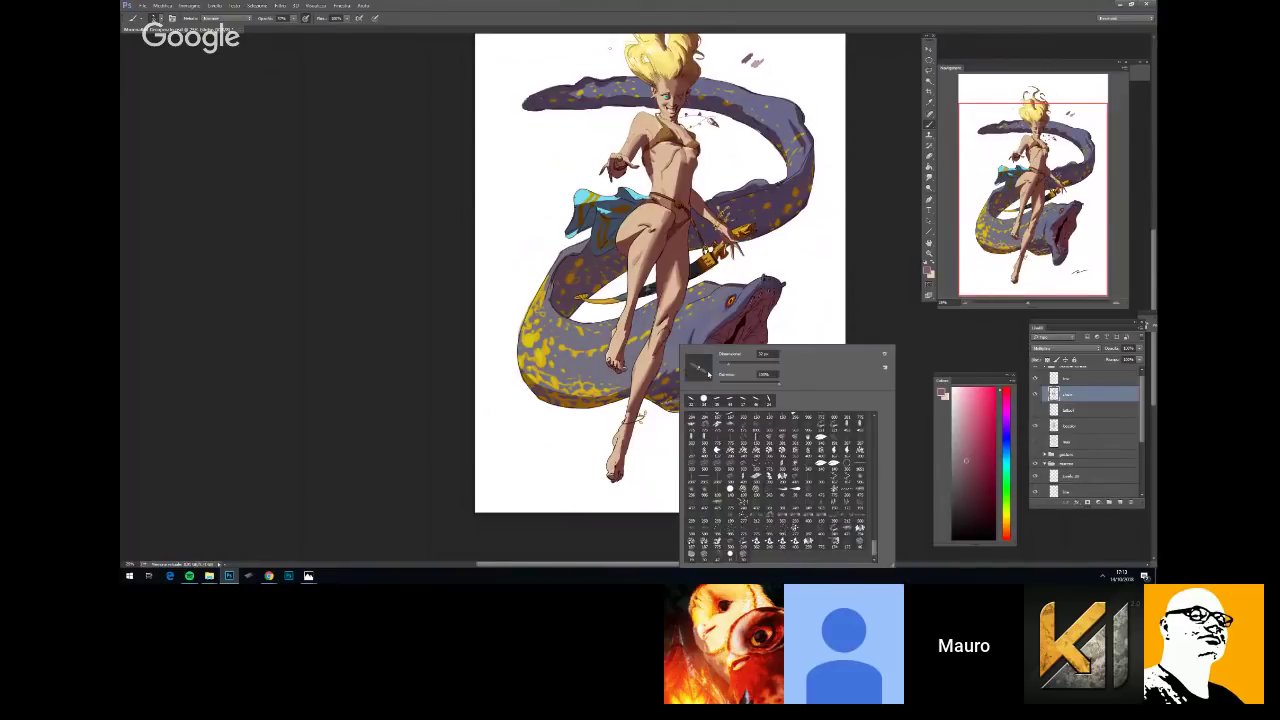
pyautogui.press('Escape')
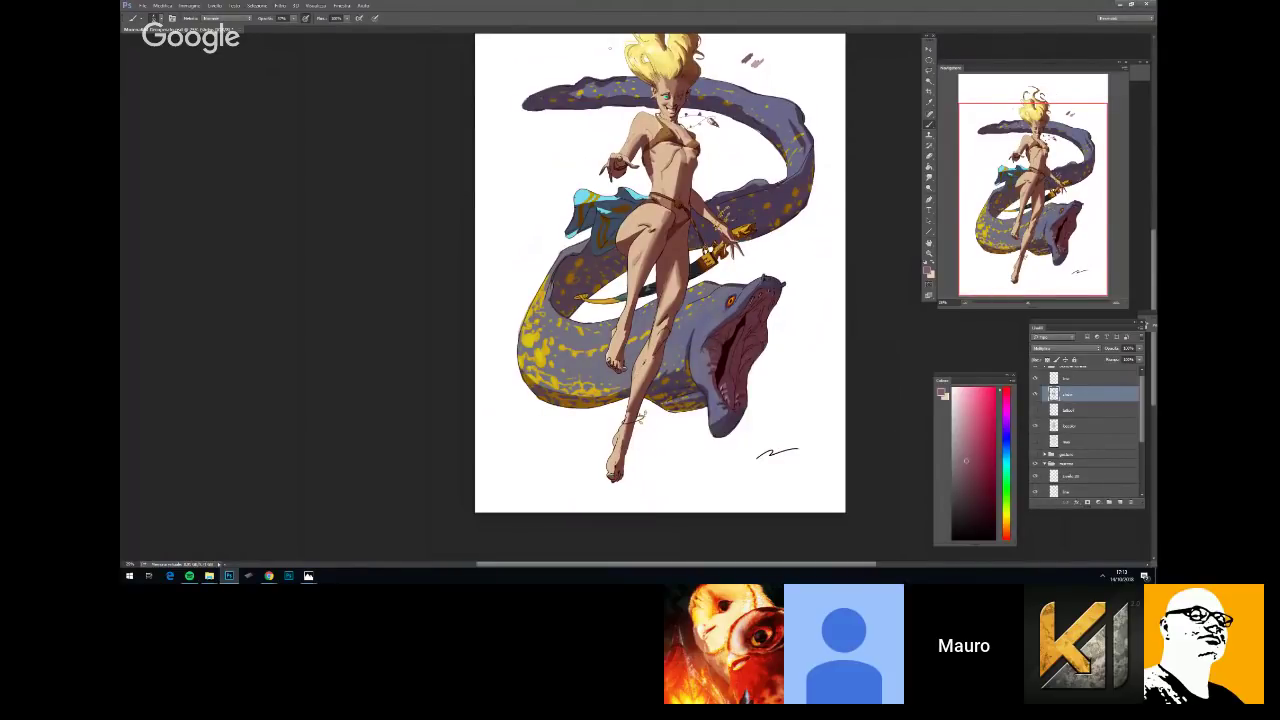
pyautogui.press('e')
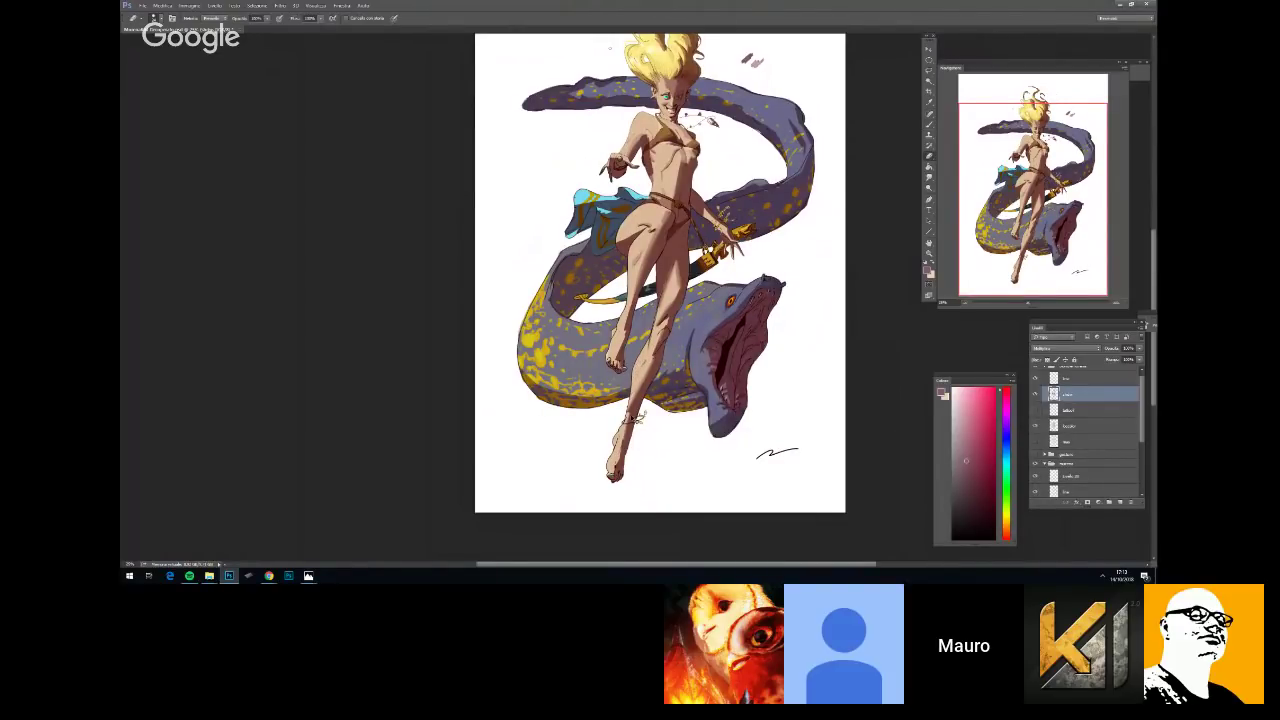
pyautogui.hotkey('ctrl', '-')
pyautogui.hotkey('ctrl', '-')
pyautogui.hotkey('ctrl', '-')
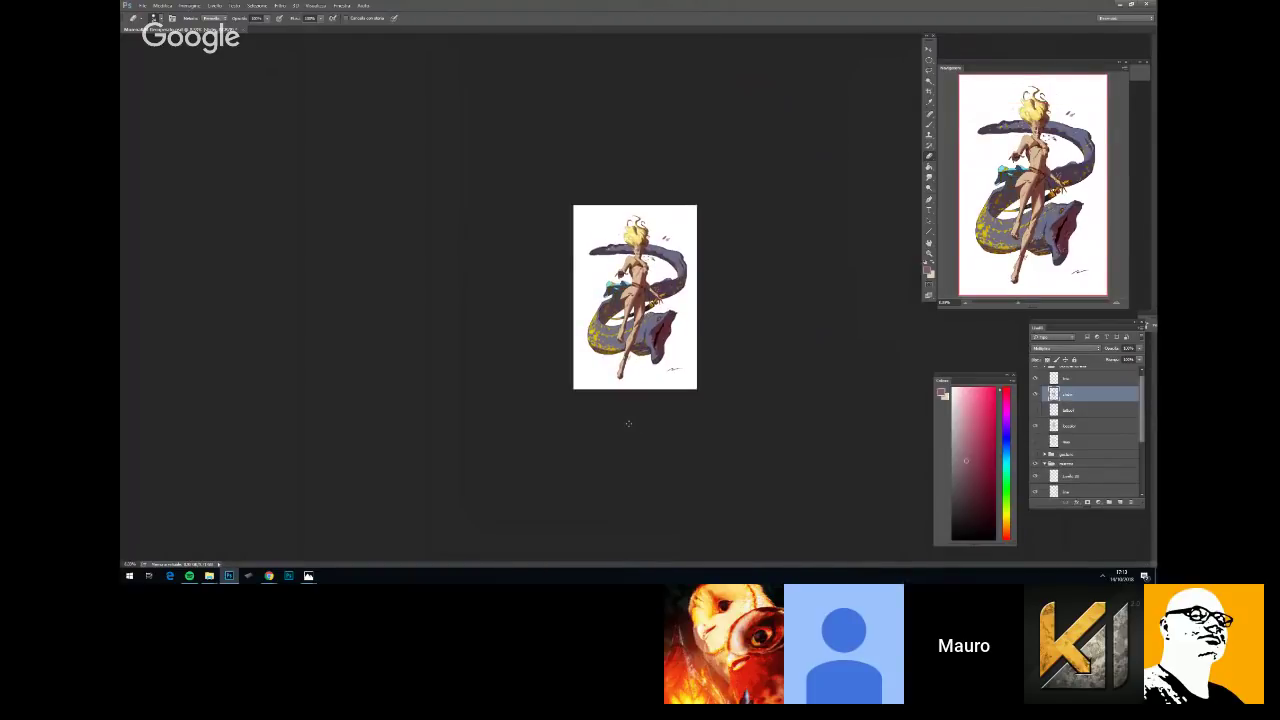
pyautogui.scroll(4, 628, 424)
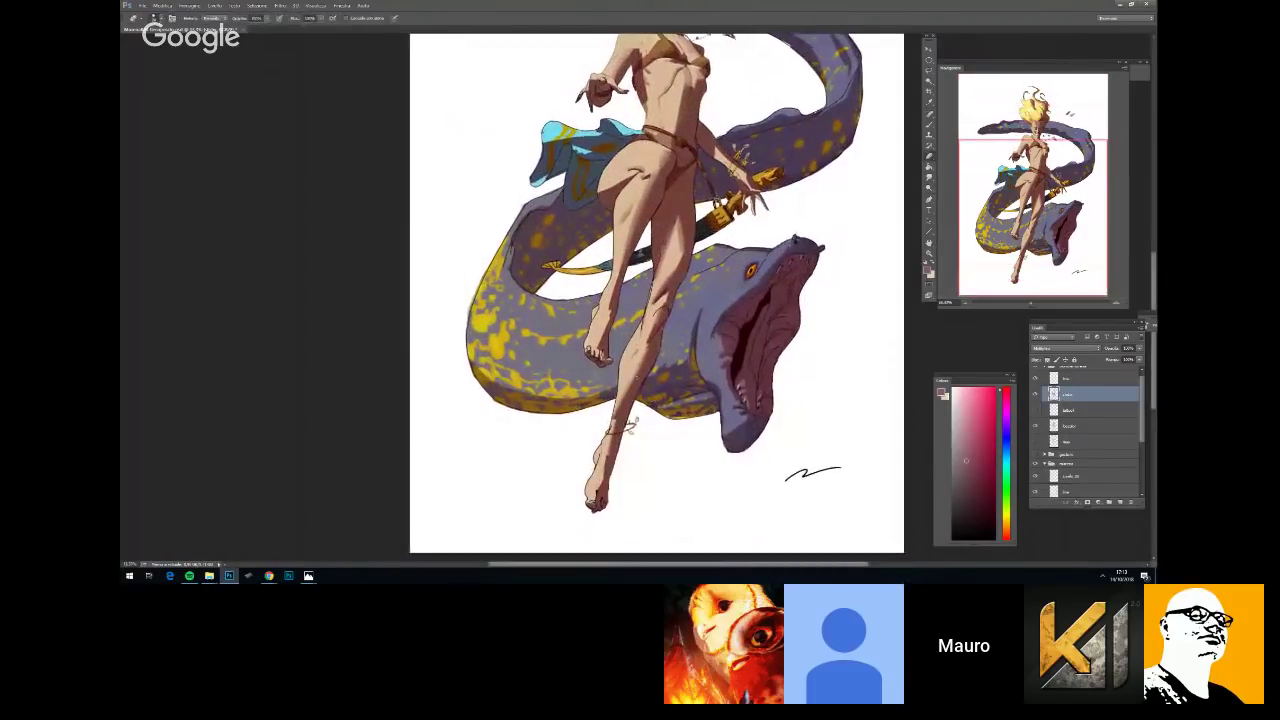
# Resize the Brush and paint a short shadow stroke on the woman's extended shin
pyautogui.press('b')
pyautogui.rightClick(686, 352)
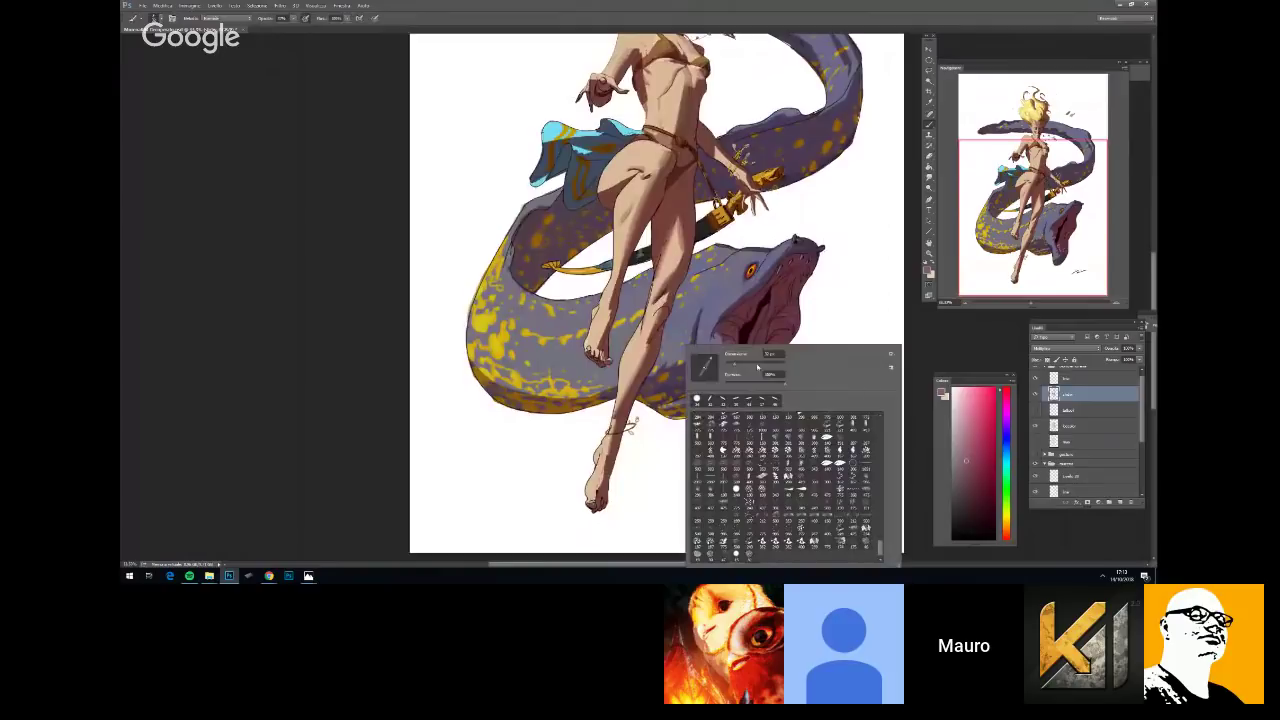
pyautogui.click(750, 364)
pyautogui.moveTo(623, 375); pyautogui.dragTo(630, 364)
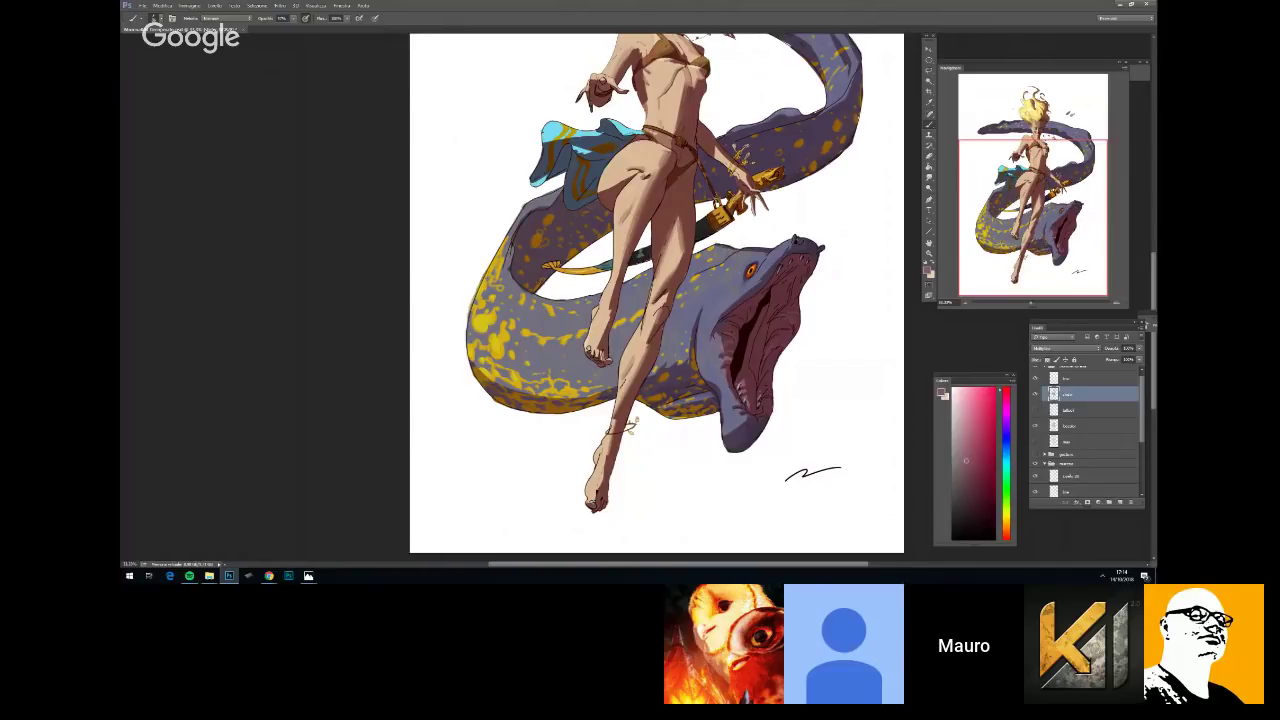
pyautogui.press('space')
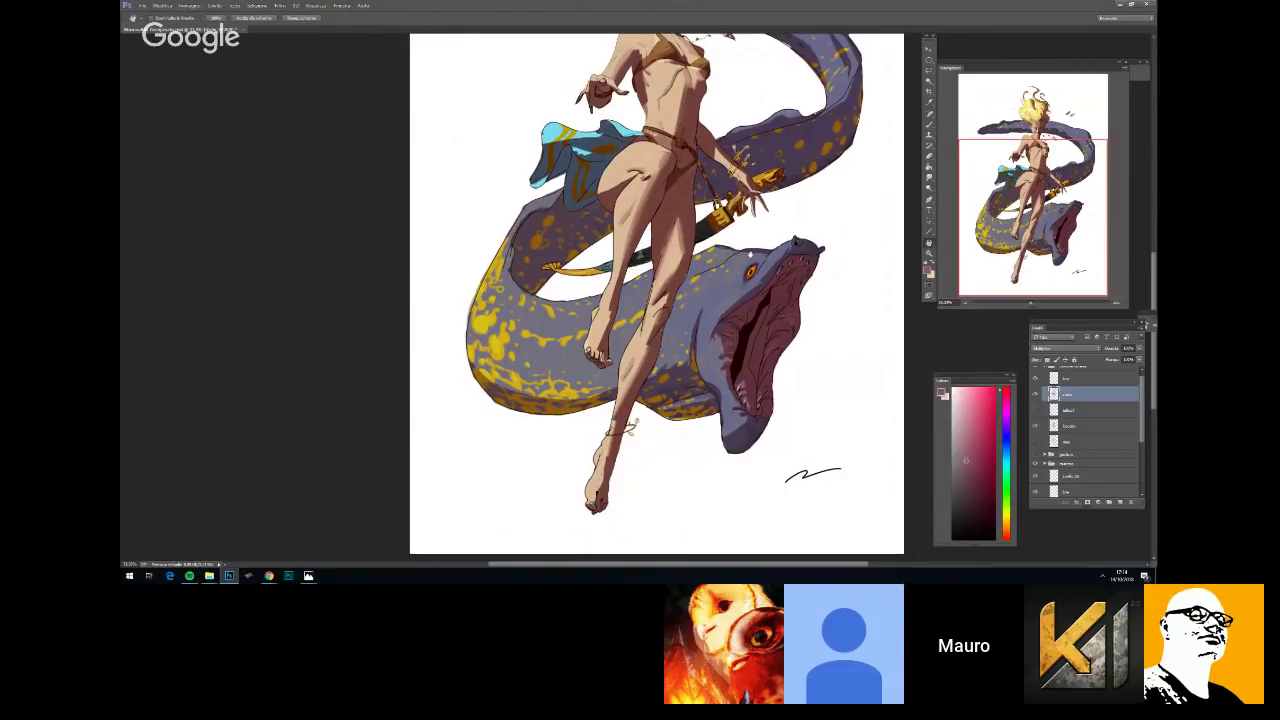
# Restore the Brush opacity to 100%, keeping the current brush tip
pyautogui.moveTo(758, 209); pyautogui.dragTo(744, 273)
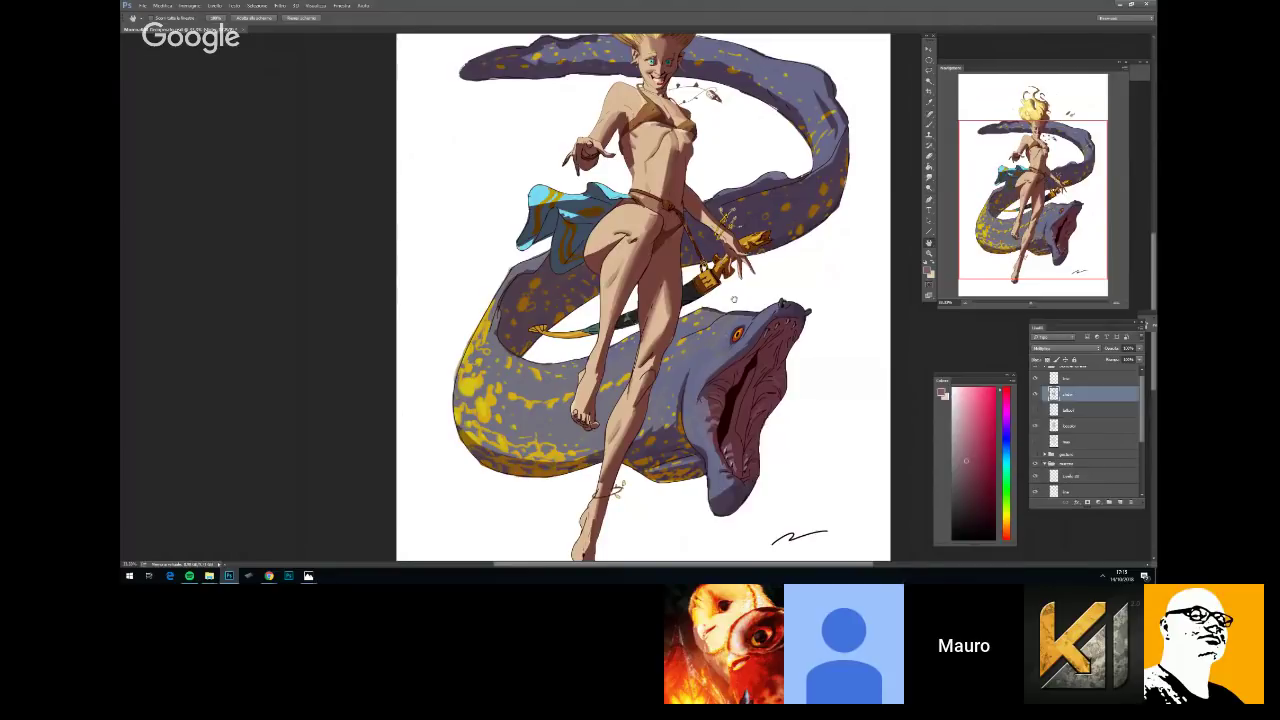
pyautogui.moveTo(756, 278); pyautogui.dragTo(803, 223)
pyautogui.scroll(1, 749, 278)
pyautogui.rightClick(750, 261)
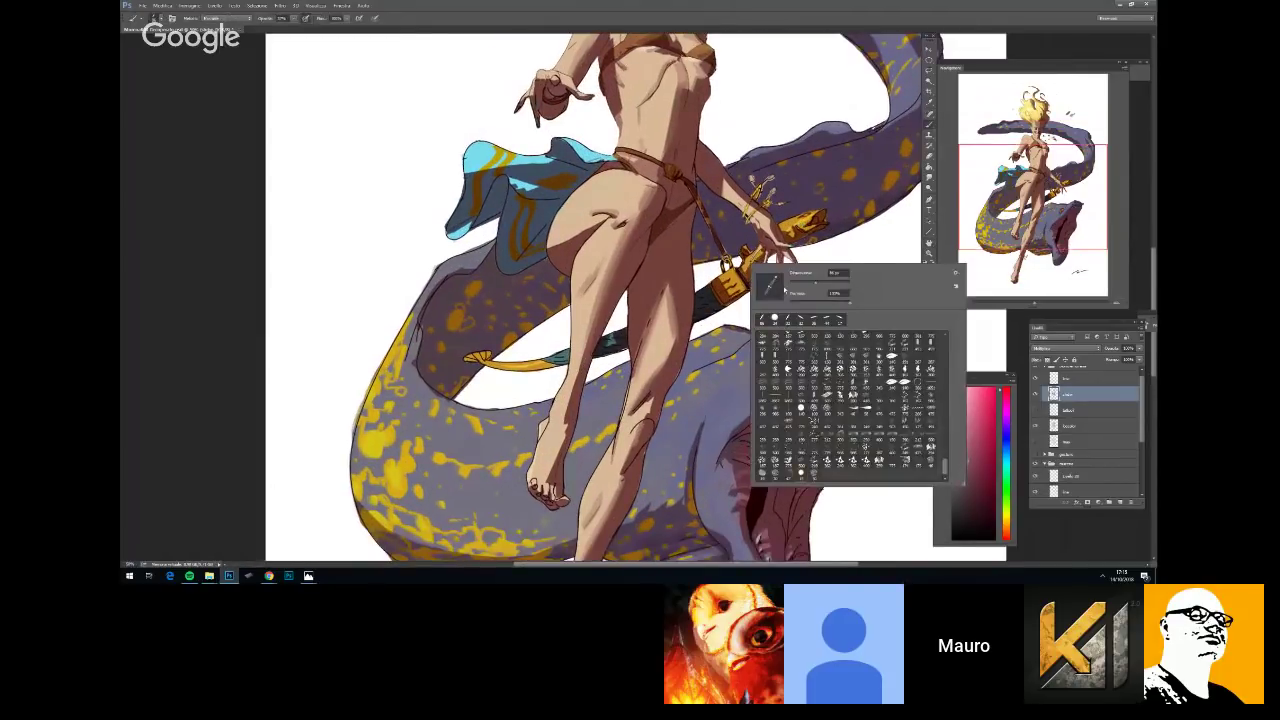
pyautogui.press('Return')
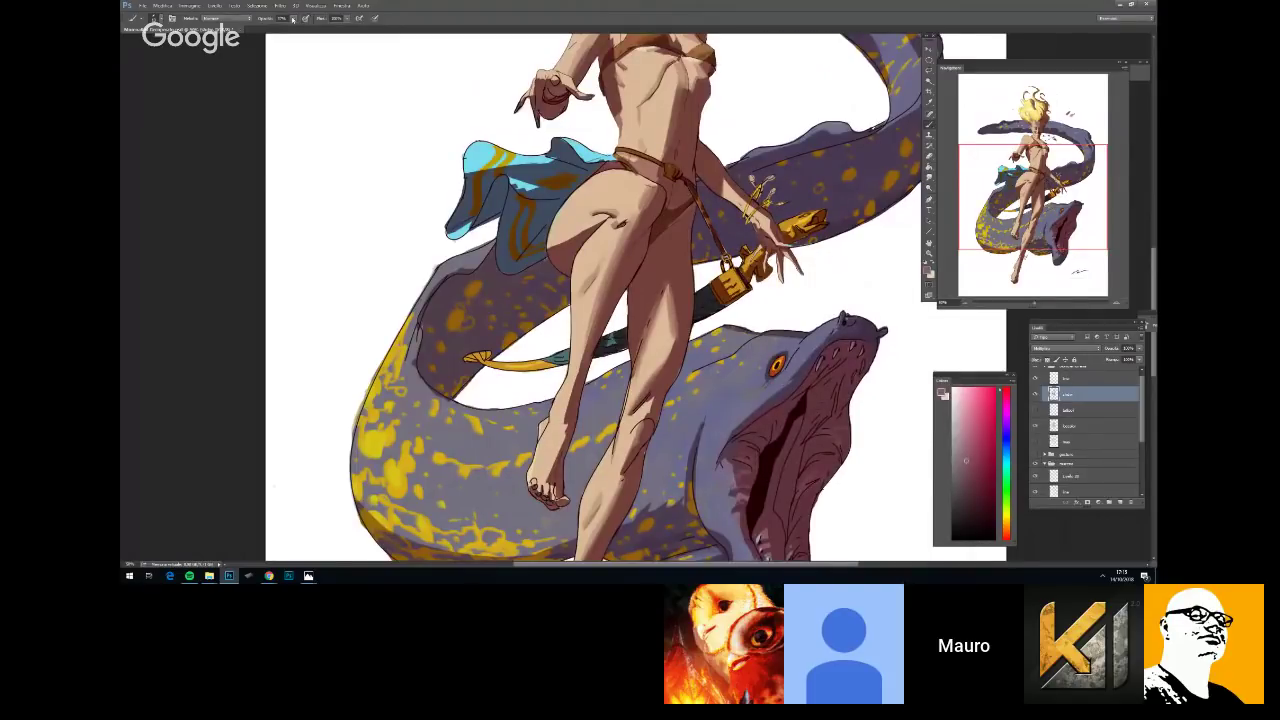
pyautogui.press('0')
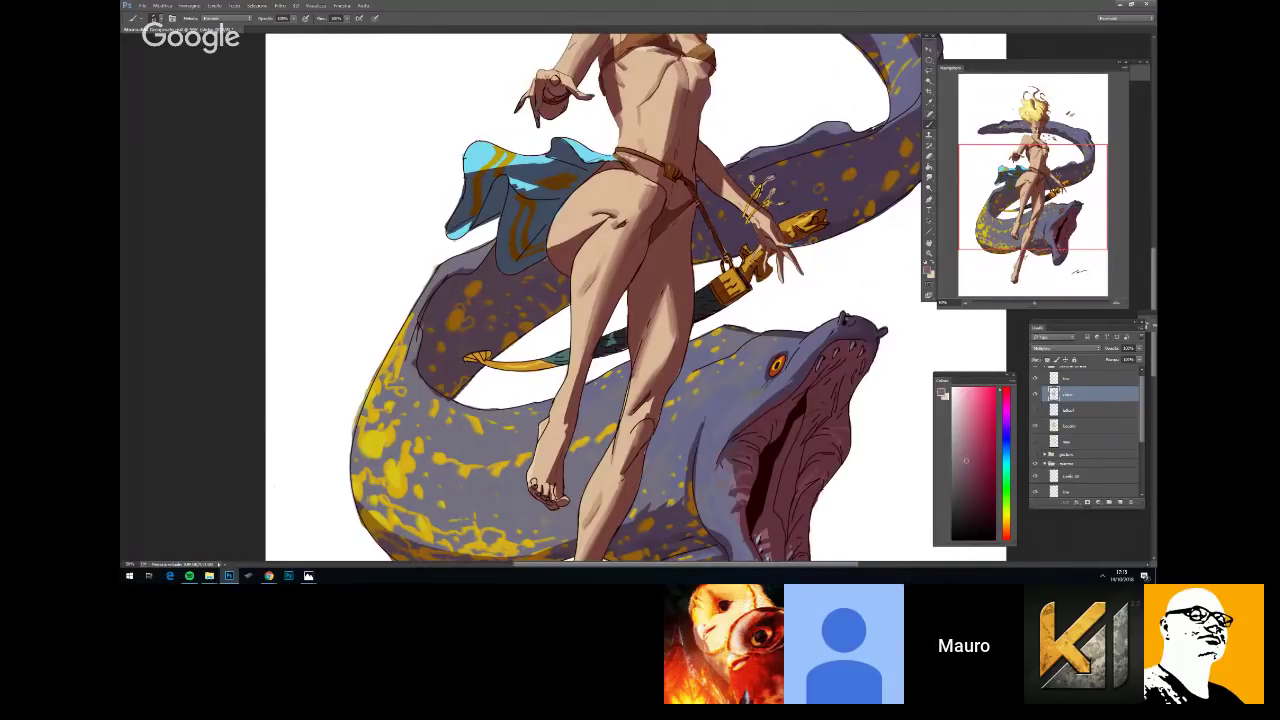
# Examine the whole illustration at reduced size and the woman's figure up close to judge the finished shadows
pyautogui.hotkey('ctrl', '-')
pyautogui.hotkey('ctrl', '-')
pyautogui.hotkey('ctrl', '-')
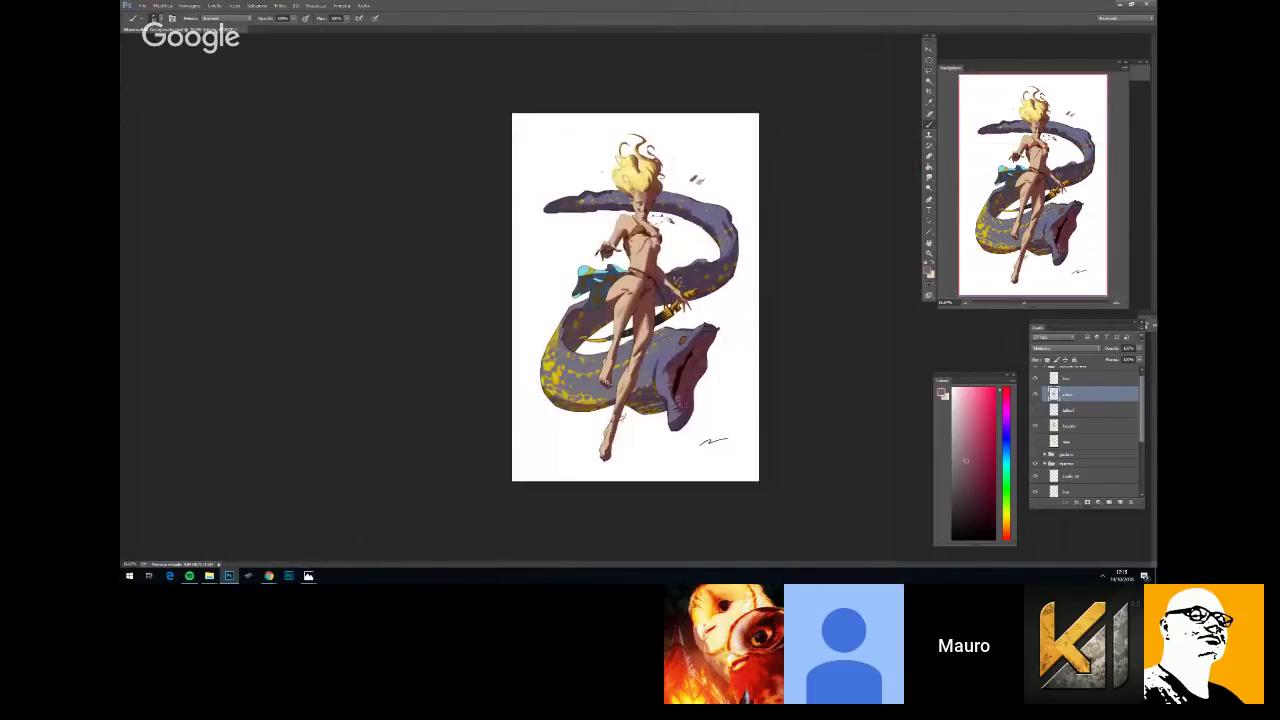
pyautogui.hotkey('ctrl', '0')
pyautogui.scroll(5, 712, 243)
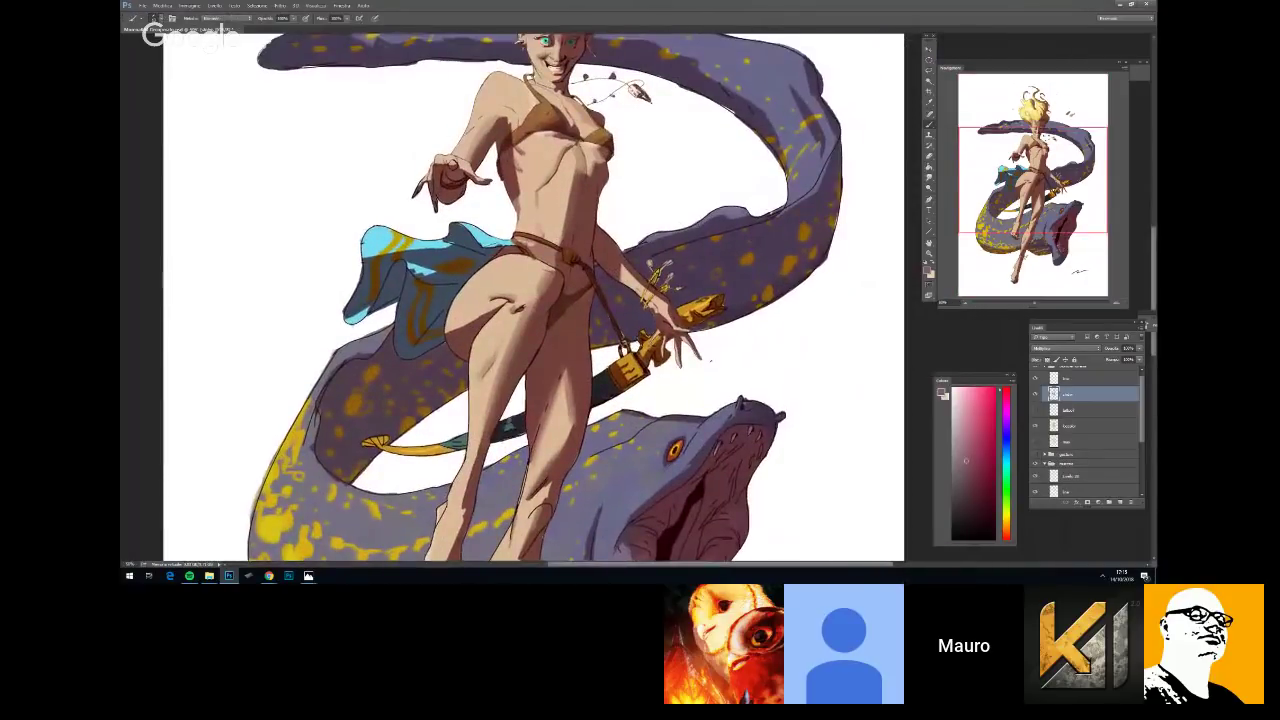
pyautogui.hotkey('ctrl', '0')
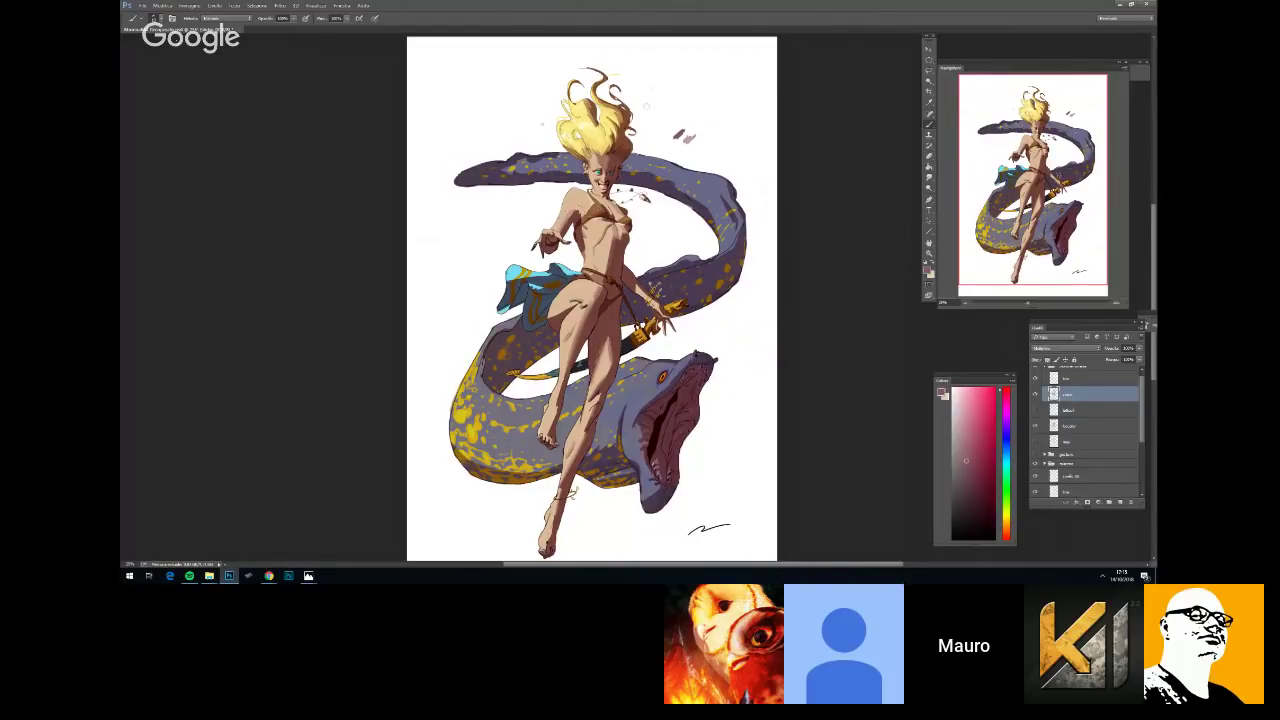
# Create a new blank portrait document with a white background, separate from the eel illustration
pyautogui.click(143, 5)
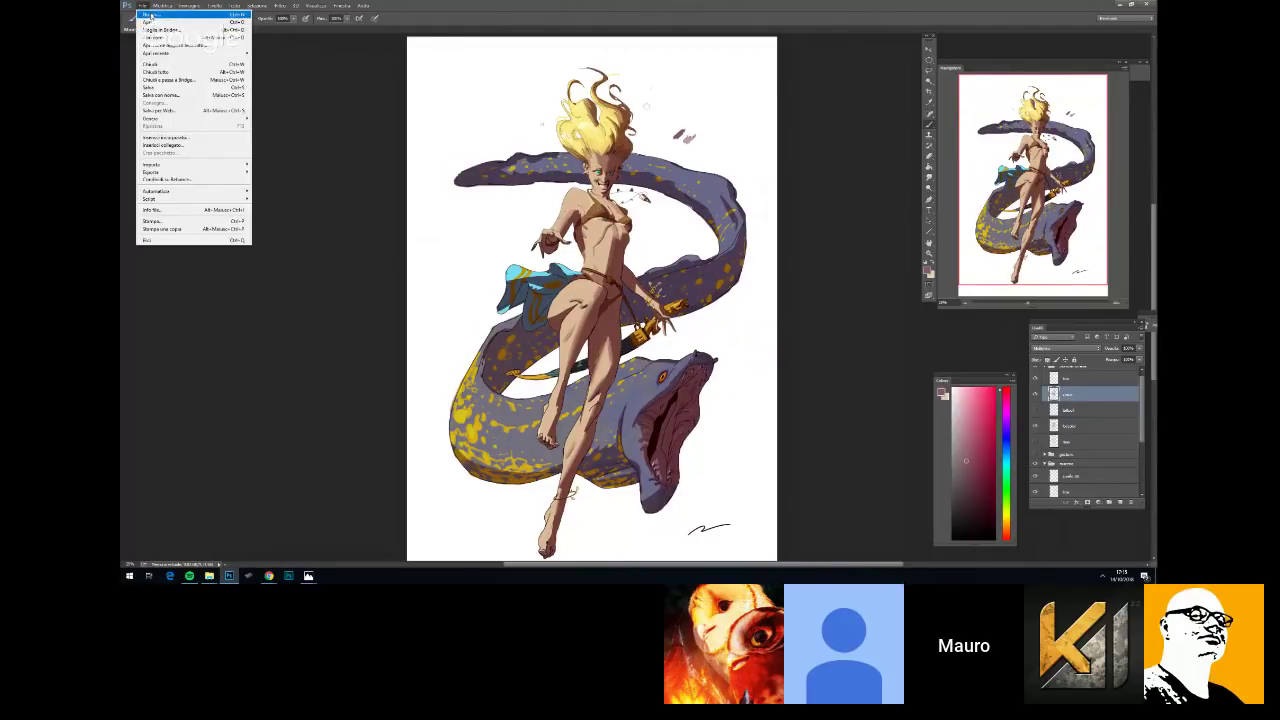
pyautogui.click(148, 15)
pyautogui.click(724, 150)
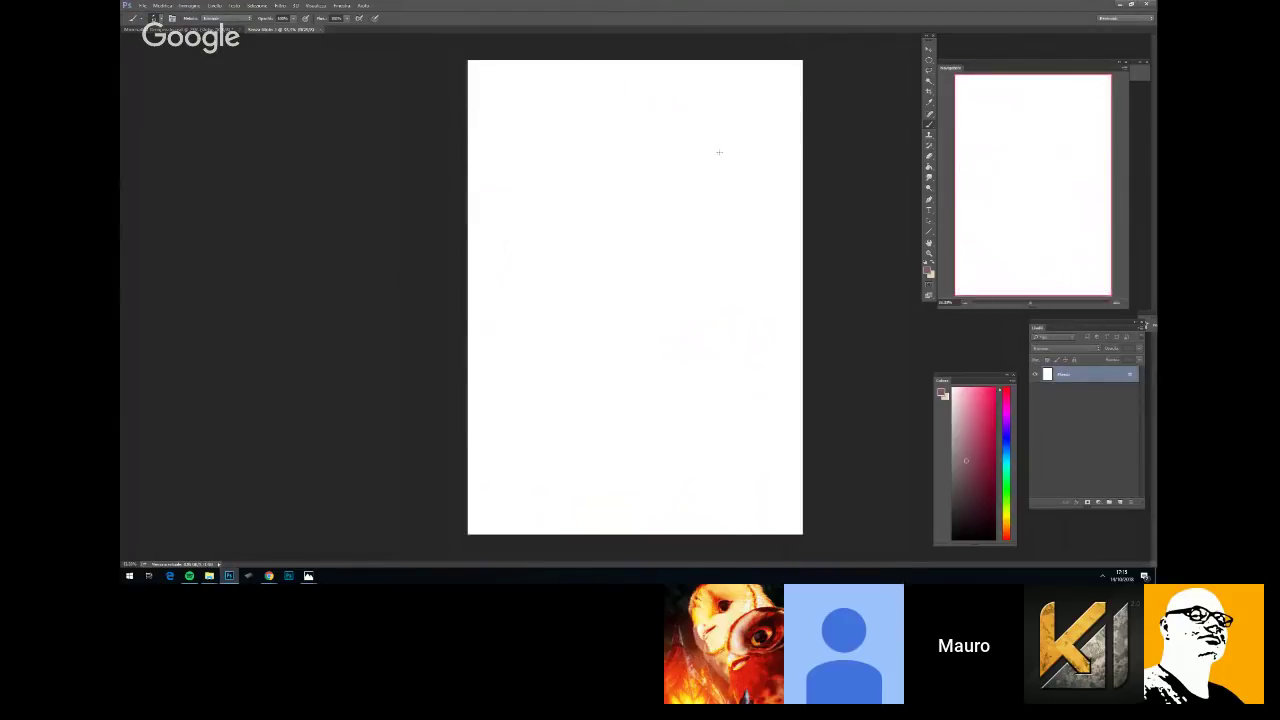
# Choose a near-black foreground colour and a writing brush for the blank page
pyautogui.click(997, 520)
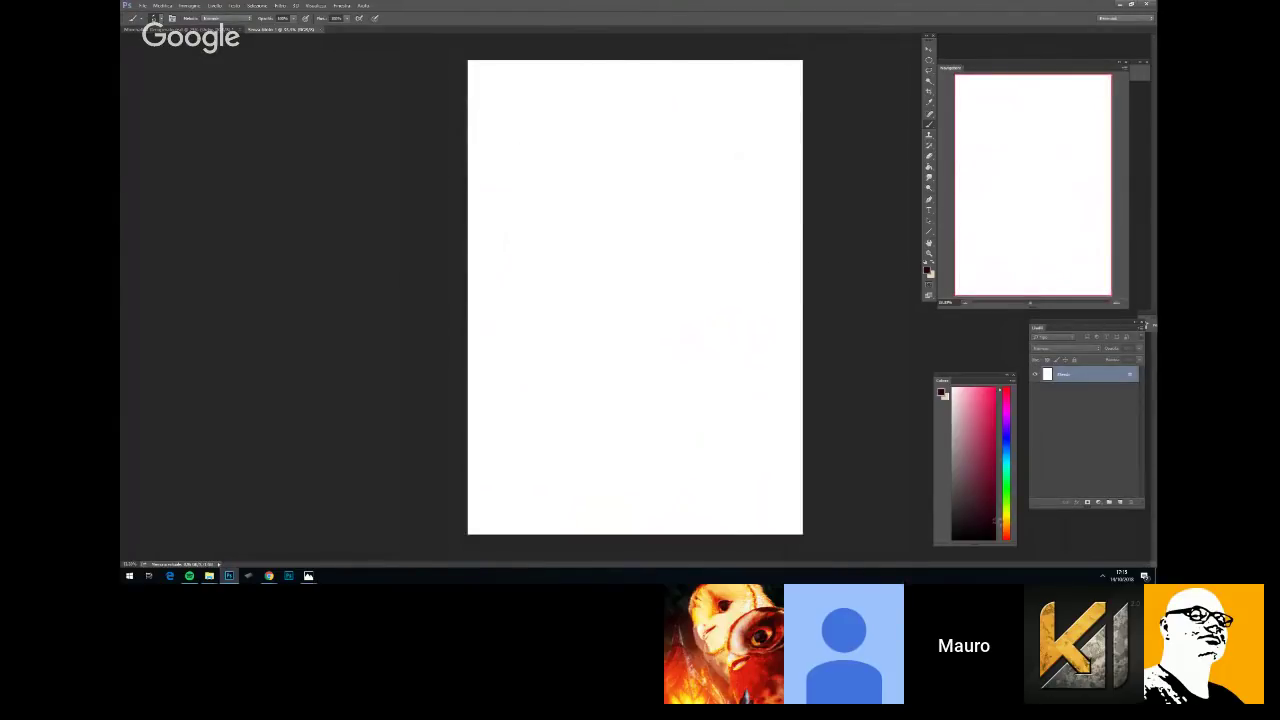
pyautogui.rightClick(726, 362)
pyautogui.click(811, 310)
pyautogui.rightClick(738, 264)
pyautogui.click(786, 282)
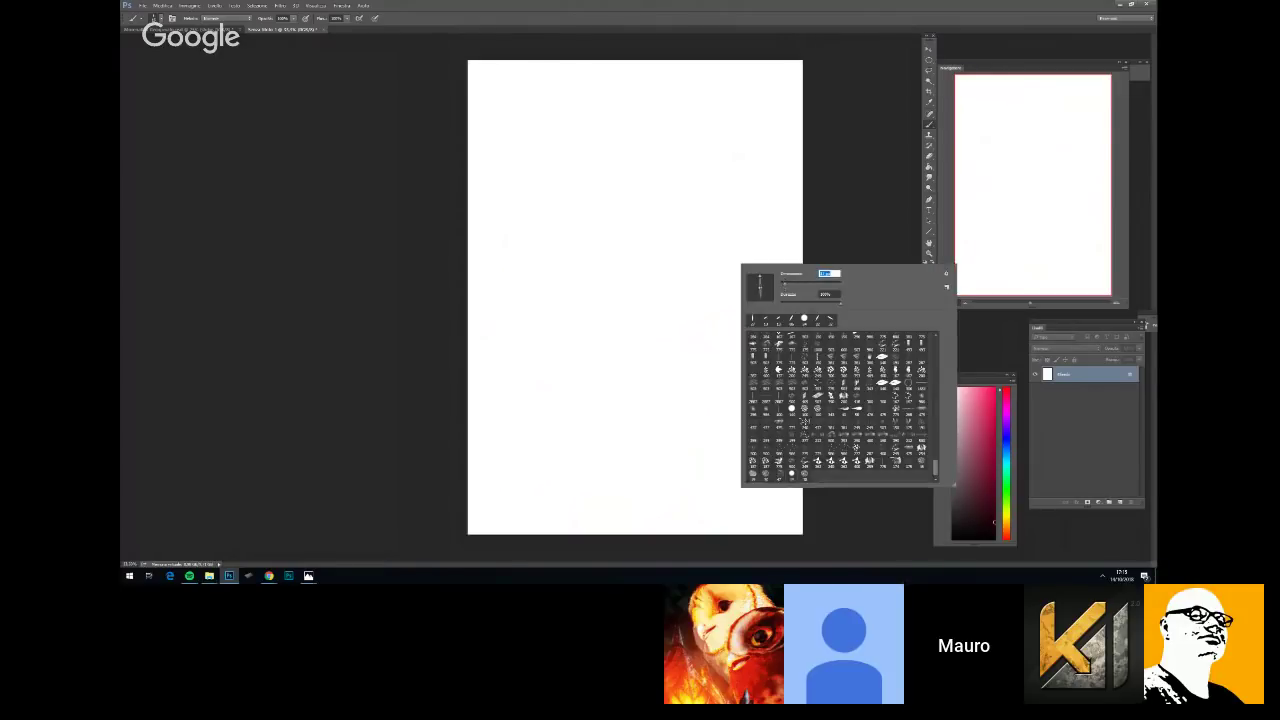
pyautogui.click(791, 215)
# Handwrite "STRUTTURA UOMO 1-2" at the top of the page, with circled numbers and arrows to "PROP." and "FIGURE IN MOVIMENTO"
pyautogui.moveTo(500, 99)
pyautogui.mouseDown()
pyautogui.moveTo(496, 109)
pyautogui.moveTo(511, 100)
pyautogui.mouseUp()
pyautogui.moveTo(507, 100); pyautogui.dragTo(507, 110)
pyautogui.moveTo(513, 110); pyautogui.dragTo(523, 109)
pyautogui.moveTo(524, 101); pyautogui.dragTo(617, 106)
pyautogui.moveTo(624, 97); pyautogui.dragTo(657, 101)
pyautogui.moveTo(662, 96)
pyautogui.mouseDown()
pyautogui.moveTo(675, 105)
pyautogui.moveTo(646, 89)
pyautogui.moveTo(634, 137)
pyautogui.mouseUp()
pyautogui.moveTo(630, 130); pyautogui.dragTo(627, 159)
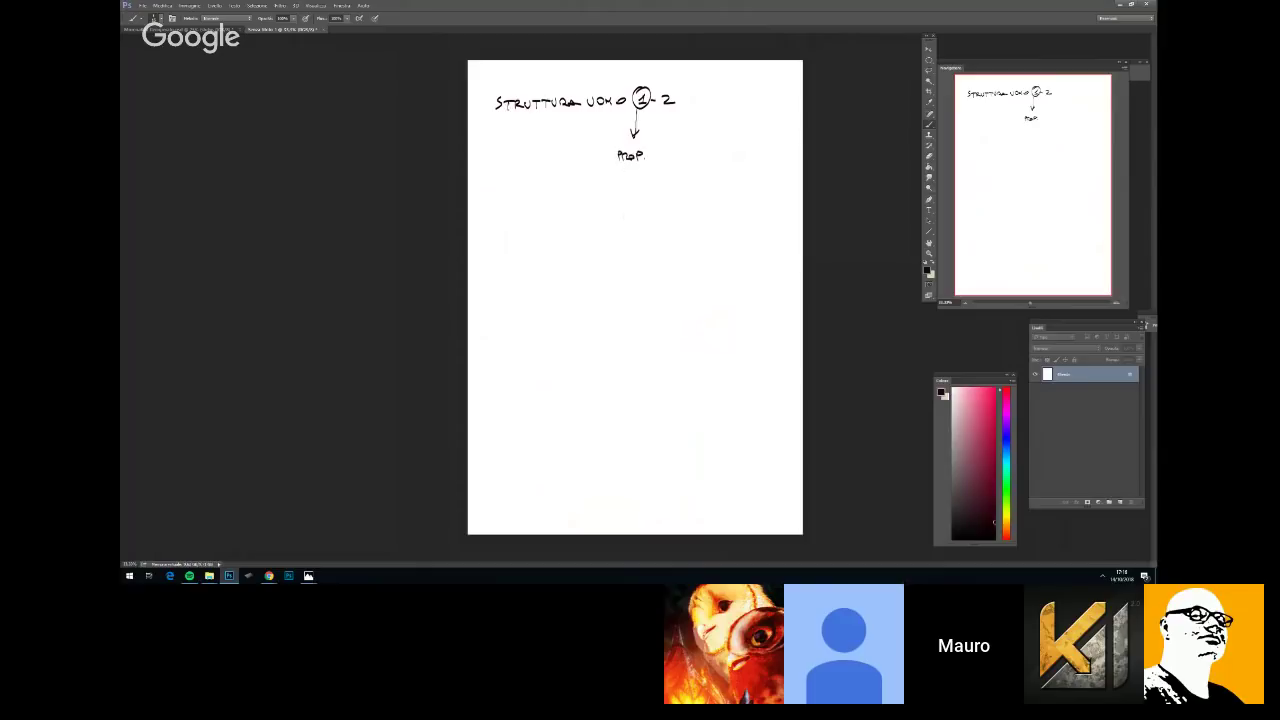
pyautogui.moveTo(668, 86); pyautogui.dragTo(683, 128)
pyautogui.moveTo(676, 134)
pyautogui.mouseDown()
pyautogui.moveTo(726, 144)
pyautogui.moveTo(679, 160)
pyautogui.moveTo(763, 156)
pyautogui.mouseUp()
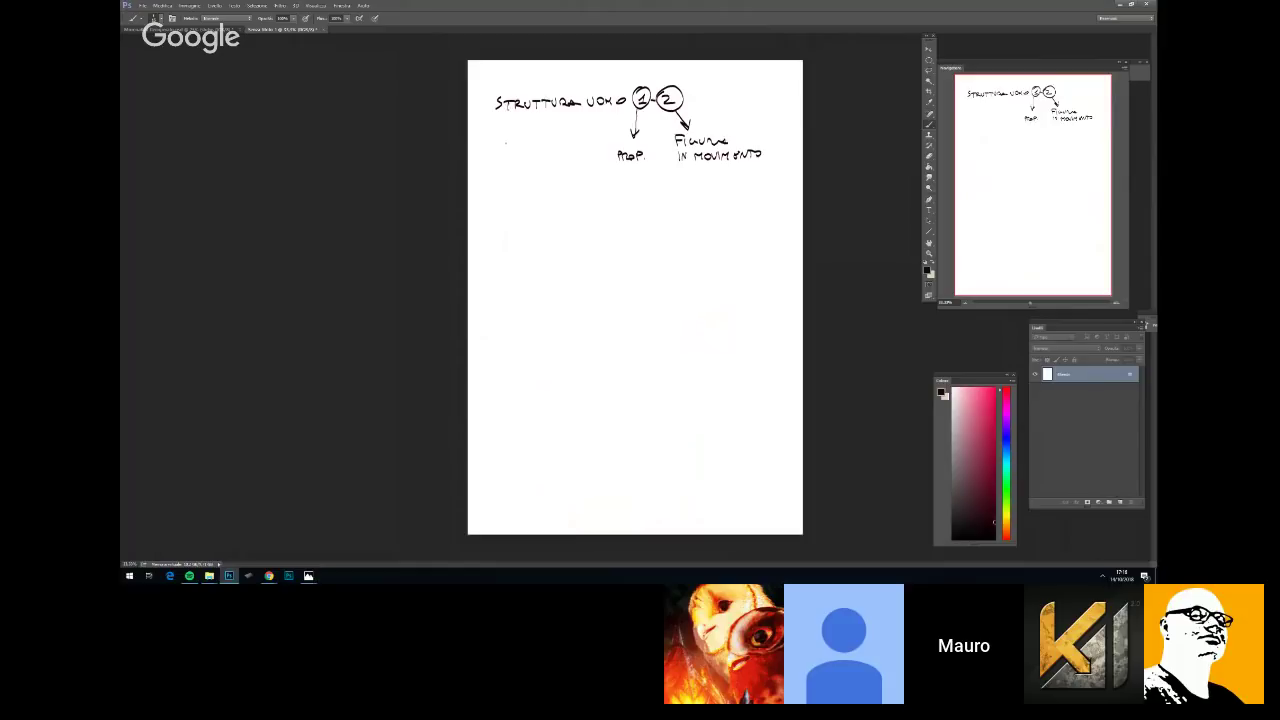
# Handwrite the reference authors "GOTTFRIED BAMMES" and "GOLDFINGER" beneath the heading with a bolder brush
pyautogui.rightClick(506, 169)
pyautogui.moveTo(553, 188)
pyautogui.mouseDown()
pyautogui.moveTo(494, 176)
pyautogui.moveTo(568, 190)
pyautogui.moveTo(510, 170)
pyautogui.moveTo(536, 176)
pyautogui.mouseUp()
pyautogui.rightClick(522, 165)
pyautogui.moveTo(535, 168); pyautogui.dragTo(545, 176)
pyautogui.moveTo(545, 168); pyautogui.dragTo(641, 179)
pyautogui.click(598, 174)
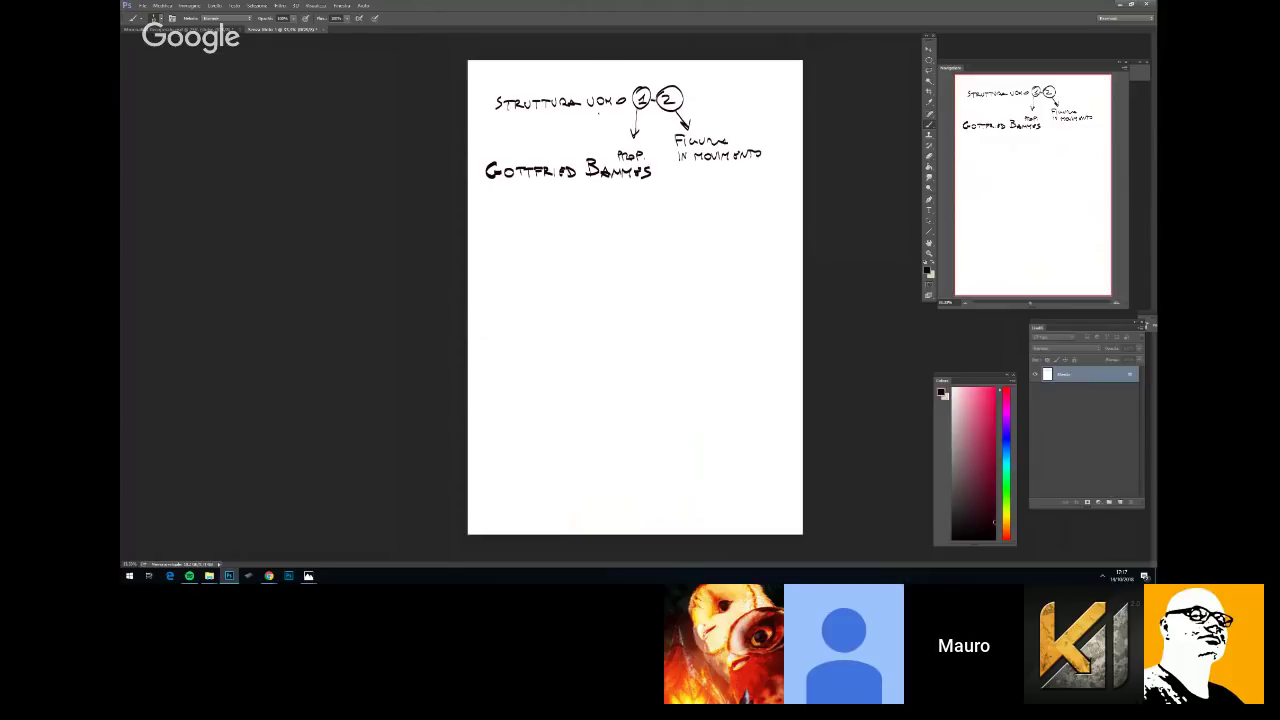
pyautogui.moveTo(495, 212)
pyautogui.mouseDown()
pyautogui.moveTo(494, 224)
pyautogui.moveTo(512, 213)
pyautogui.moveTo(555, 222)
pyautogui.mouseUp()
pyautogui.moveTo(552, 214); pyautogui.dragTo(627, 222)
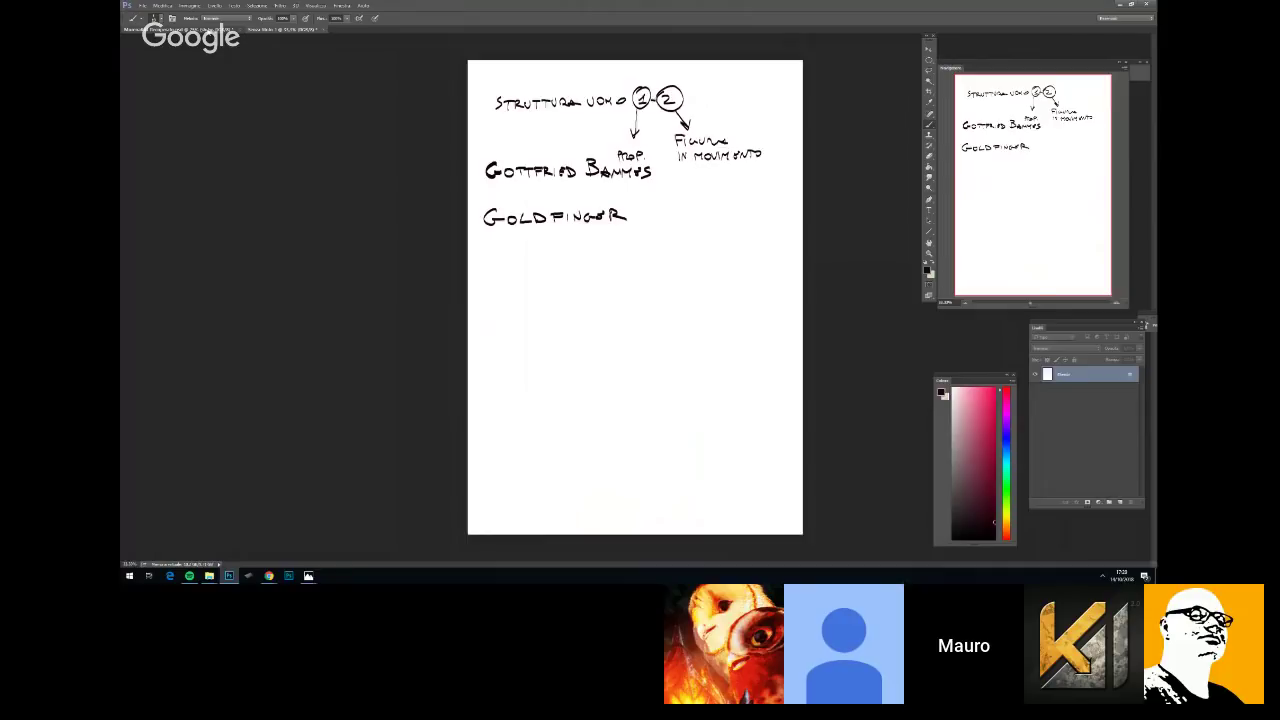
# Switch to the woman-and-eel illustration and reduce the brush size for the multiply shading layer
pyautogui.click(199, 29)
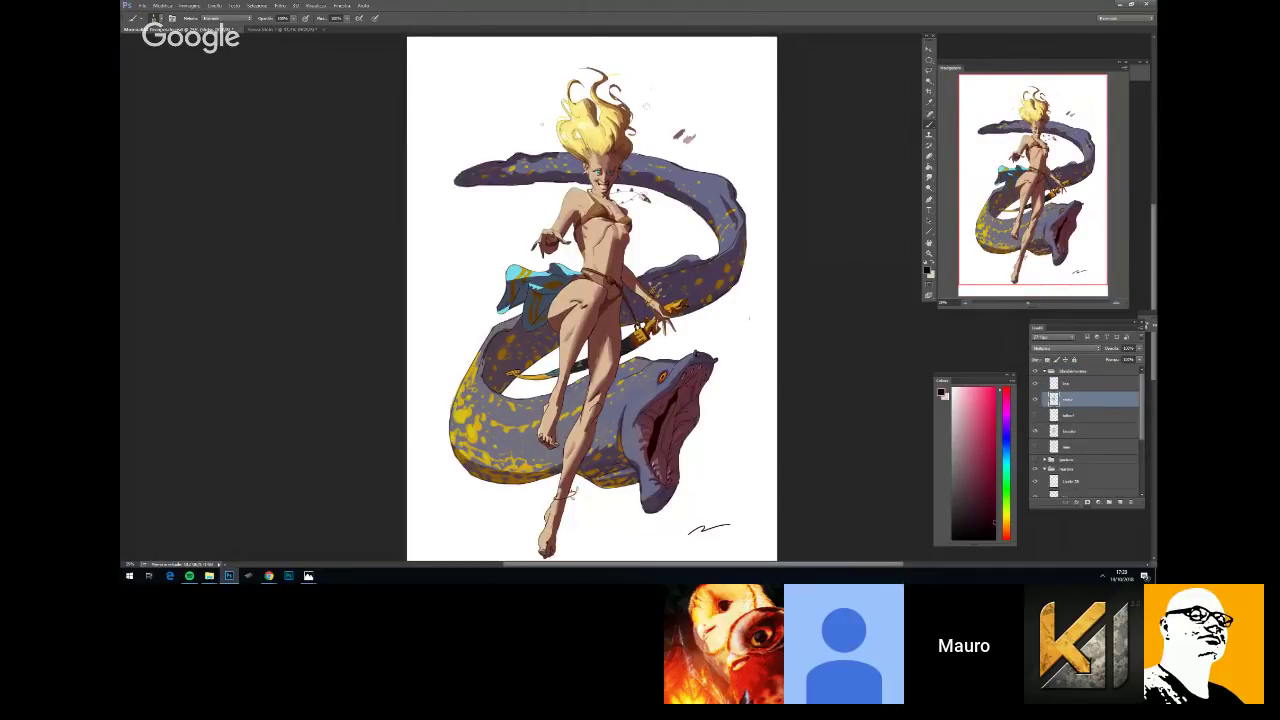
pyautogui.scroll(1, 749, 318)
pyautogui.moveTo(750, 407)
pyautogui.mouseDown()
pyautogui.moveTo(782, 322)
pyautogui.moveTo(779, 289)
pyautogui.mouseUp()
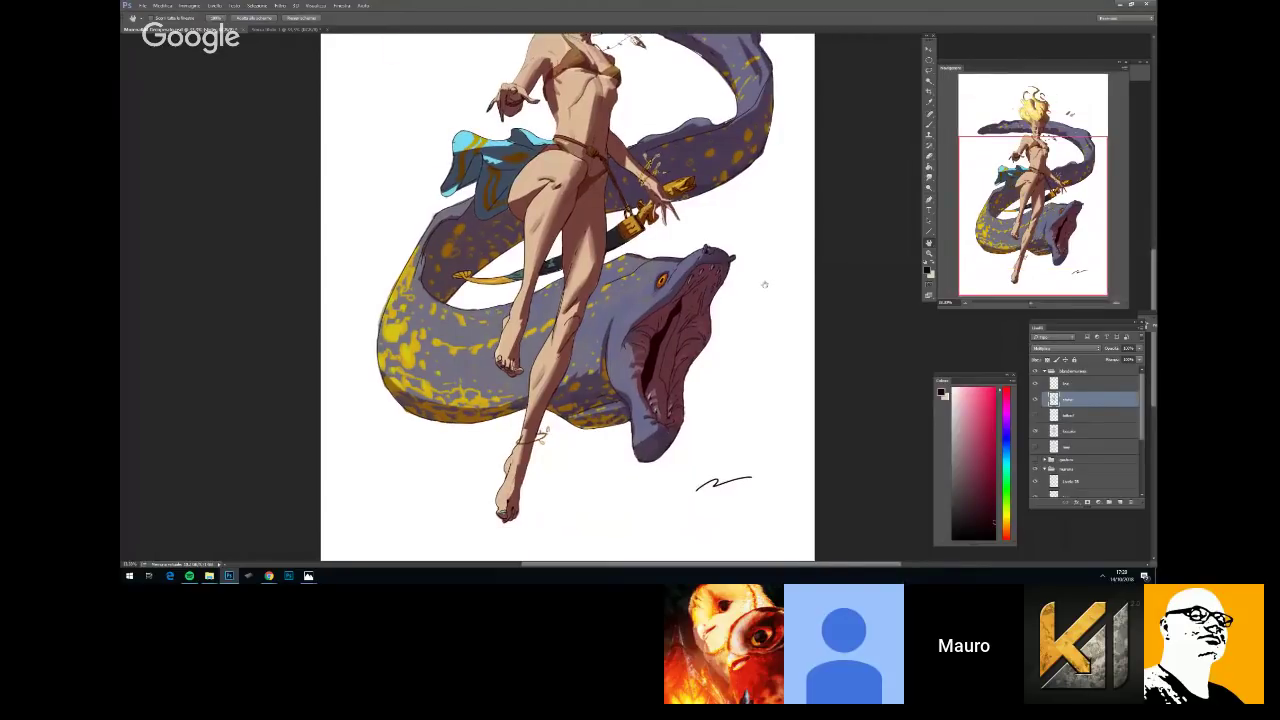
pyautogui.rightClick(731, 345)
pyautogui.moveTo(752, 358); pyautogui.dragTo(770, 372)
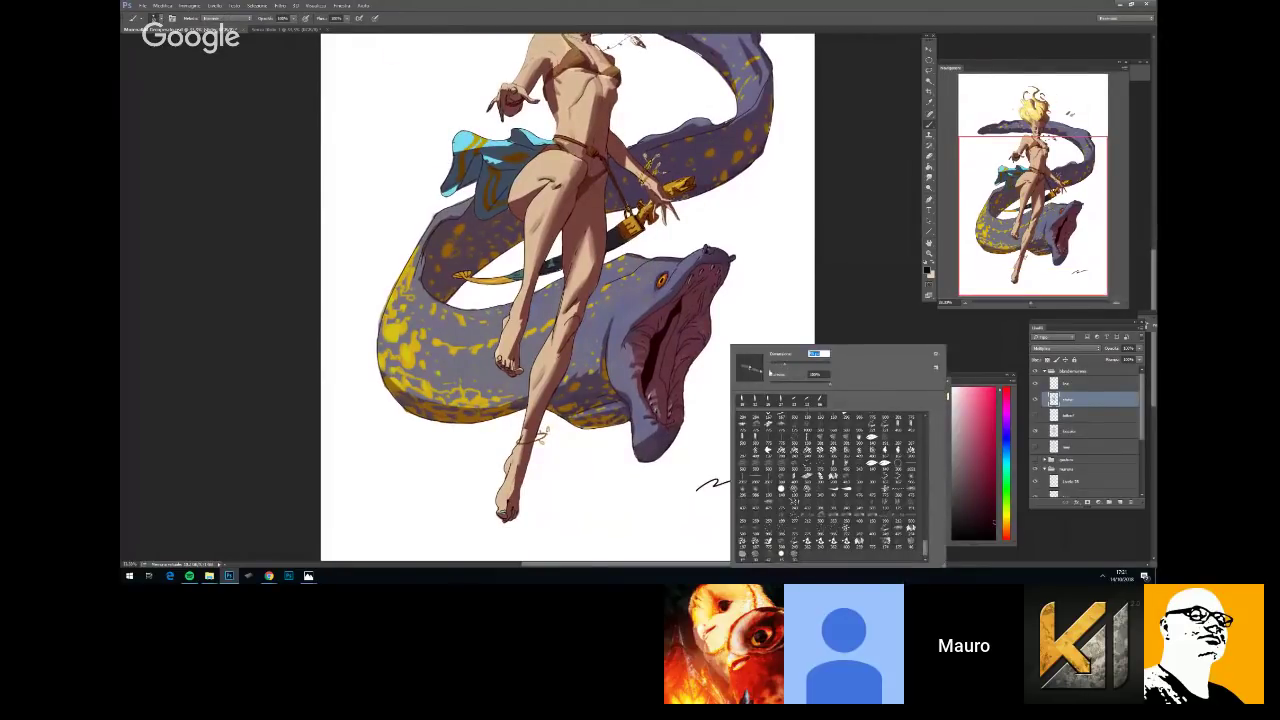
pyautogui.click(1075, 398)
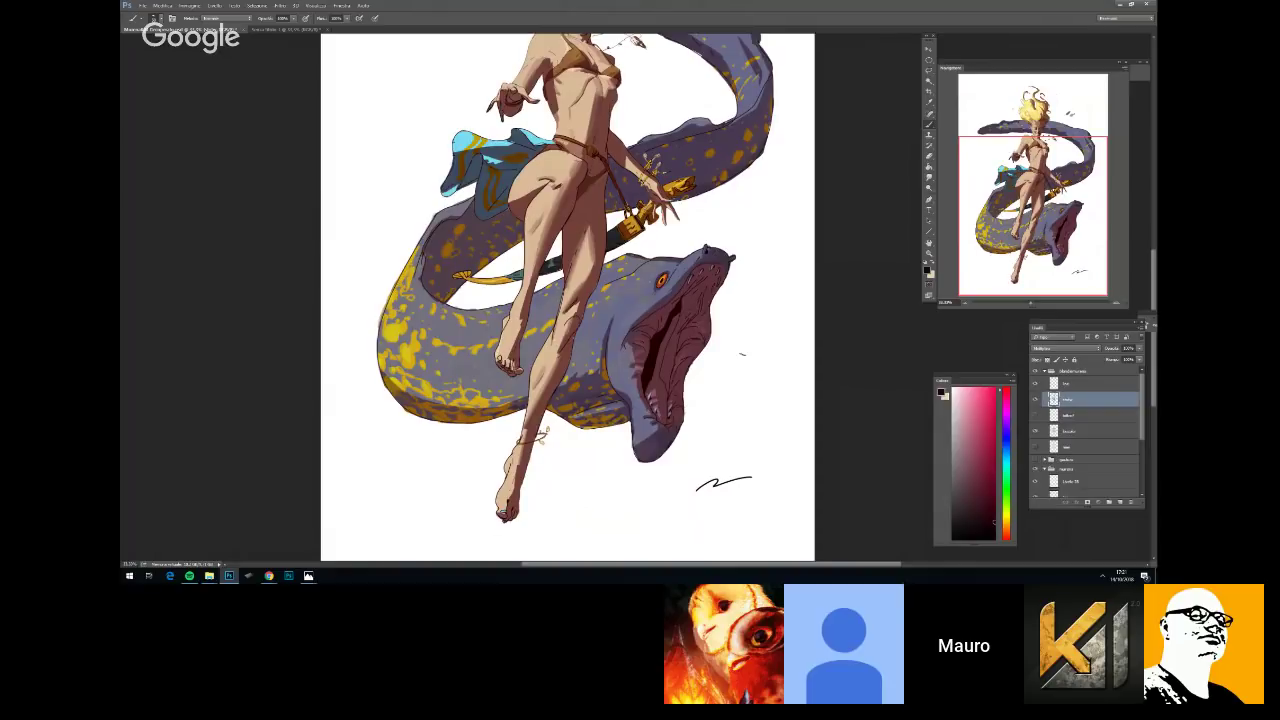
pyautogui.rightClick(729, 292)
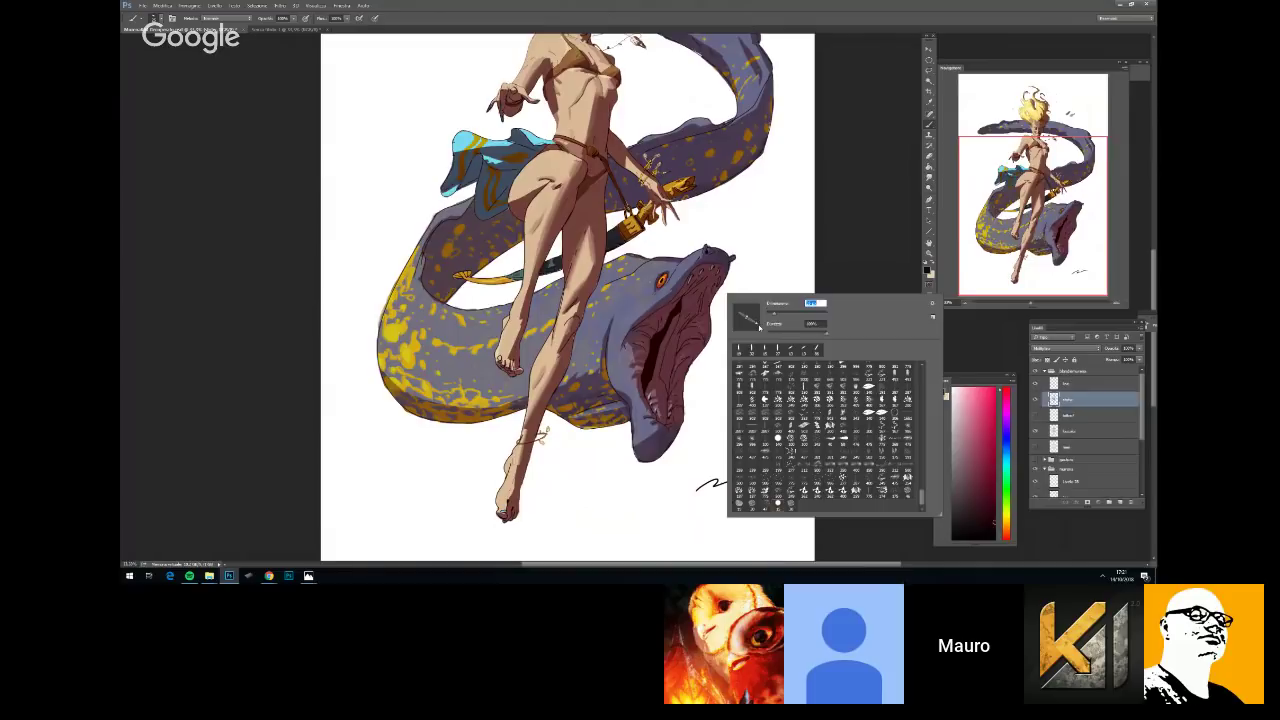
pyautogui.click(1074, 398)
# Sample the dark mauve shadow colour from the swatch beside the woman's hair
pyautogui.scroll(-4, 1074, 392)
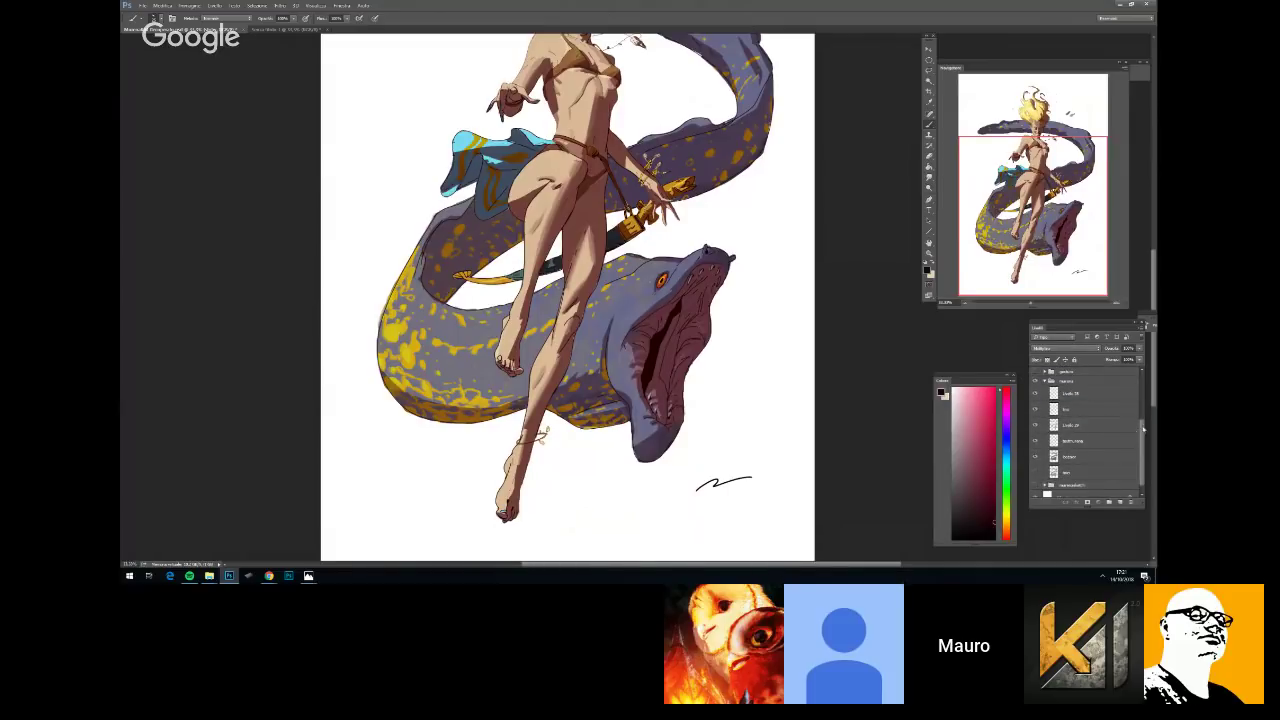
pyautogui.moveTo(1141, 432); pyautogui.dragTo(1137, 373)
pyautogui.press('space')
pyautogui.moveTo(785, 268)
pyautogui.mouseDown()
pyautogui.moveTo(824, 316)
pyautogui.moveTo(874, 326)
pyautogui.mouseUp()
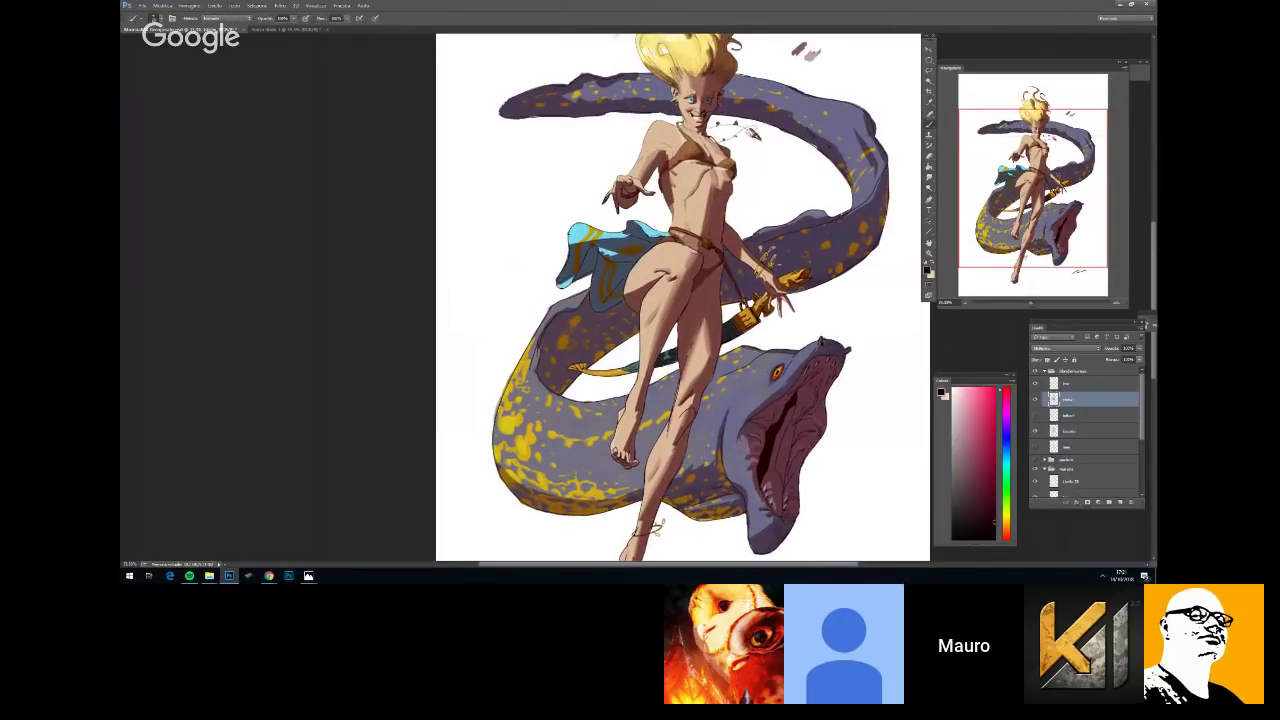
pyautogui.press('space')
pyautogui.moveTo(781, 112); pyautogui.dragTo(735, 328)
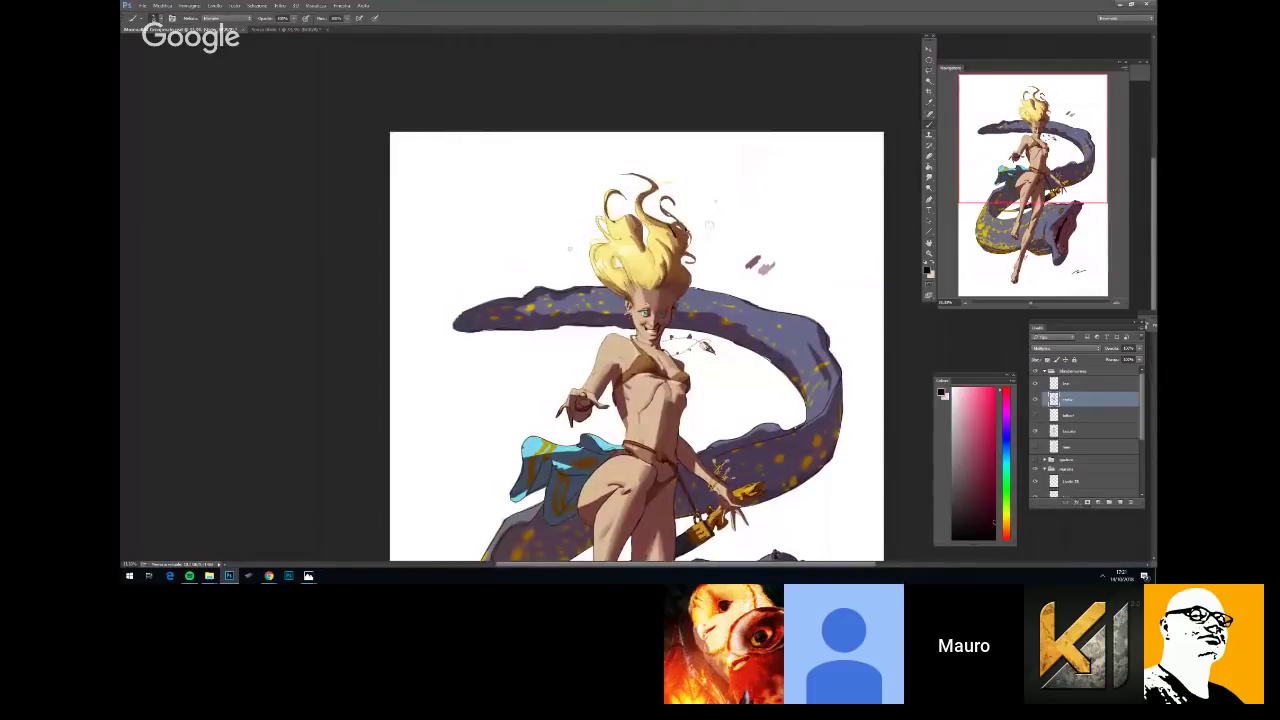
pyautogui.keyDown('alt'); pyautogui.click(754, 264); pyautogui.keyUp('alt')
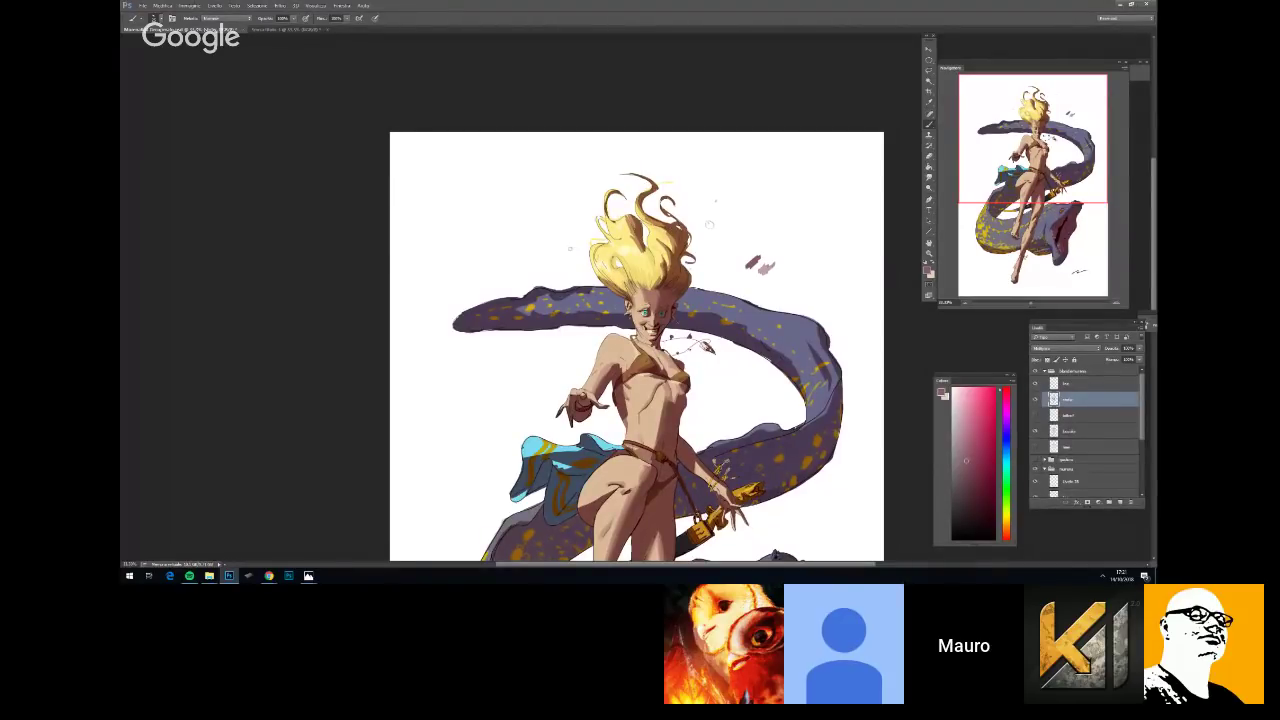
# Examine the illustration as a whole and close up around the woman's body and the eel
pyautogui.moveTo(709, 224)
pyautogui.mouseDown()
pyautogui.moveTo(660, 113)
pyautogui.moveTo(690, 84)
pyautogui.moveTo(692, 50)
pyautogui.mouseUp()
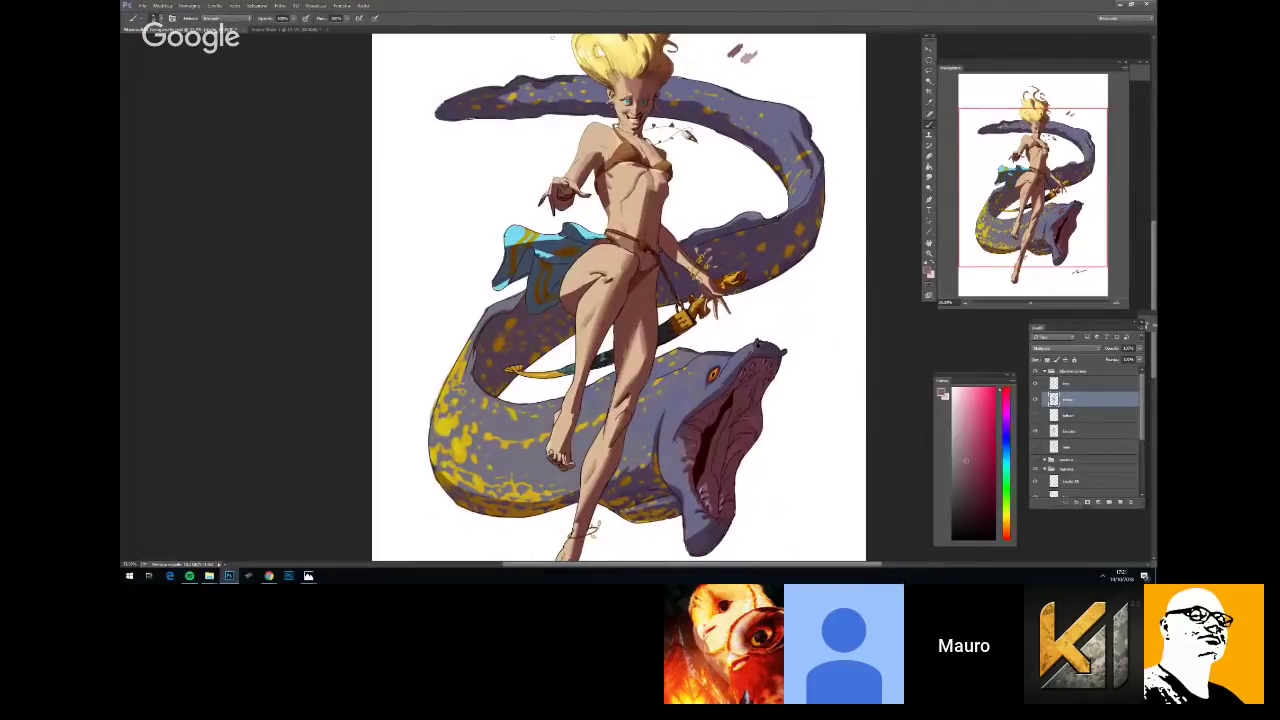
pyautogui.hotkey('ctrl', '-')
pyautogui.hotkey('ctrl', '-')
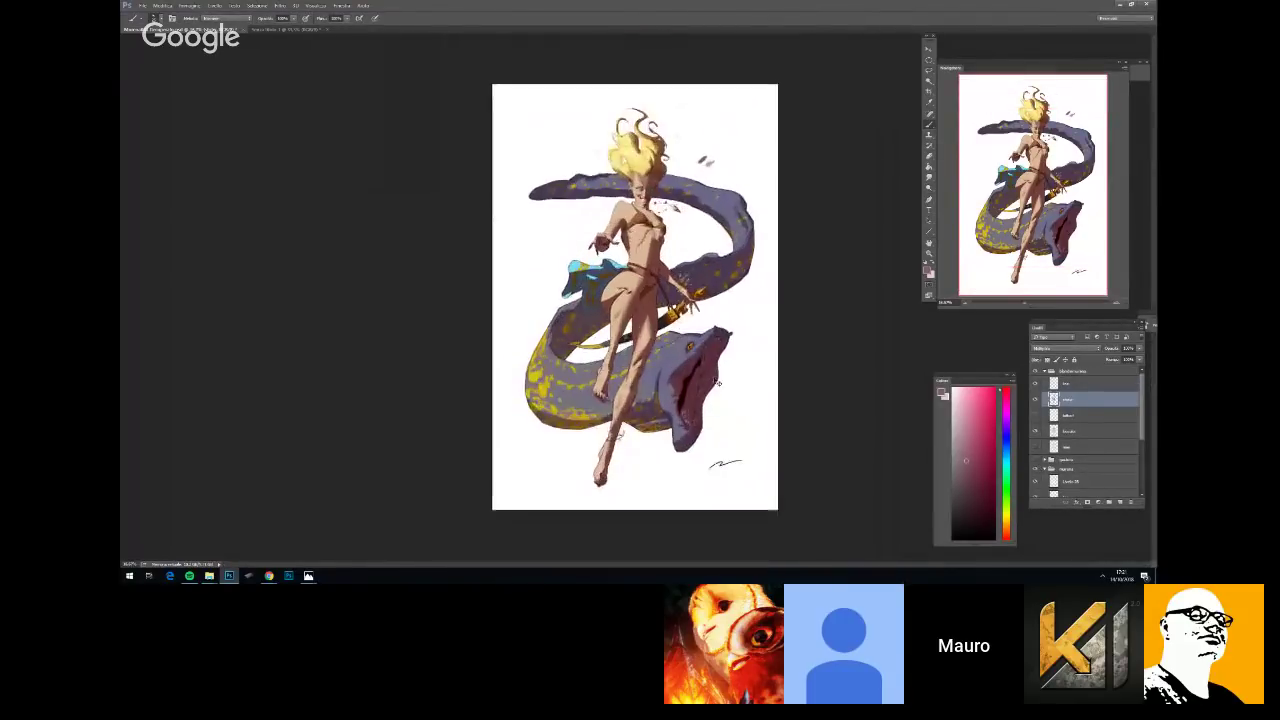
pyautogui.hotkey('ctrl', '+')
pyautogui.hotkey('ctrl', '+')
pyautogui.moveTo(659, 330); pyautogui.dragTo(659, 380)
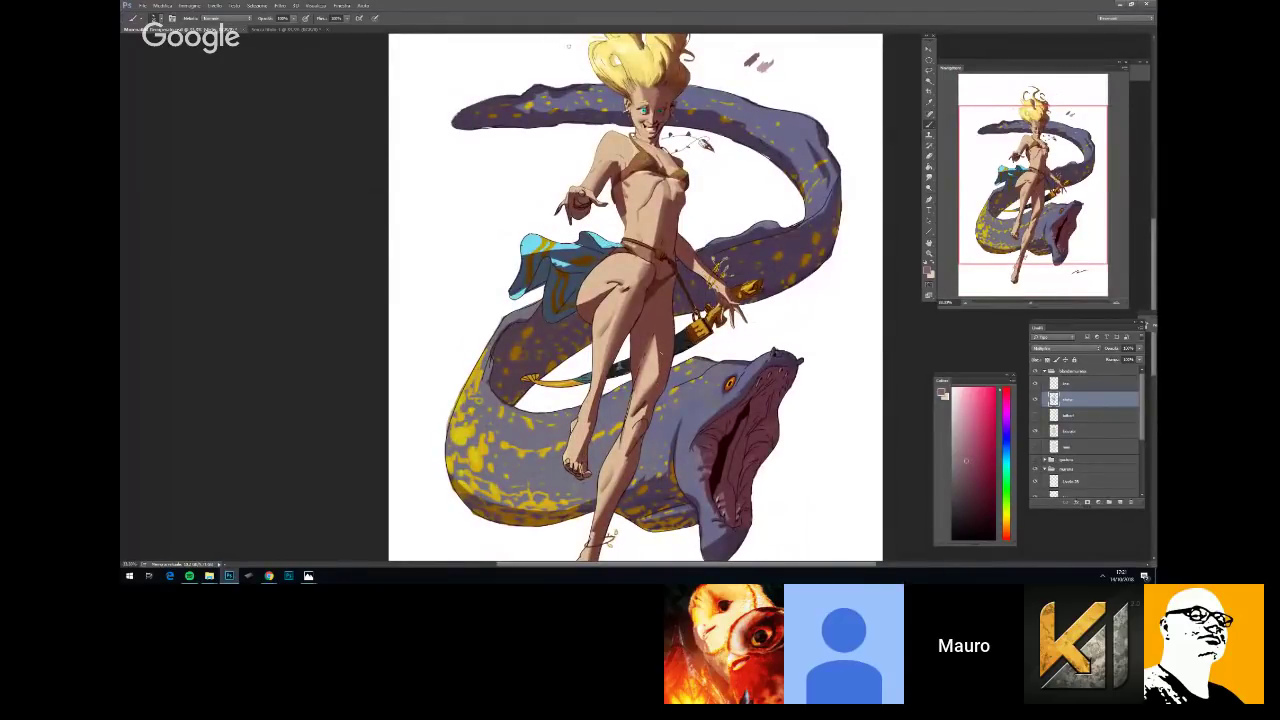
pyautogui.scroll(-3, 635, 300)
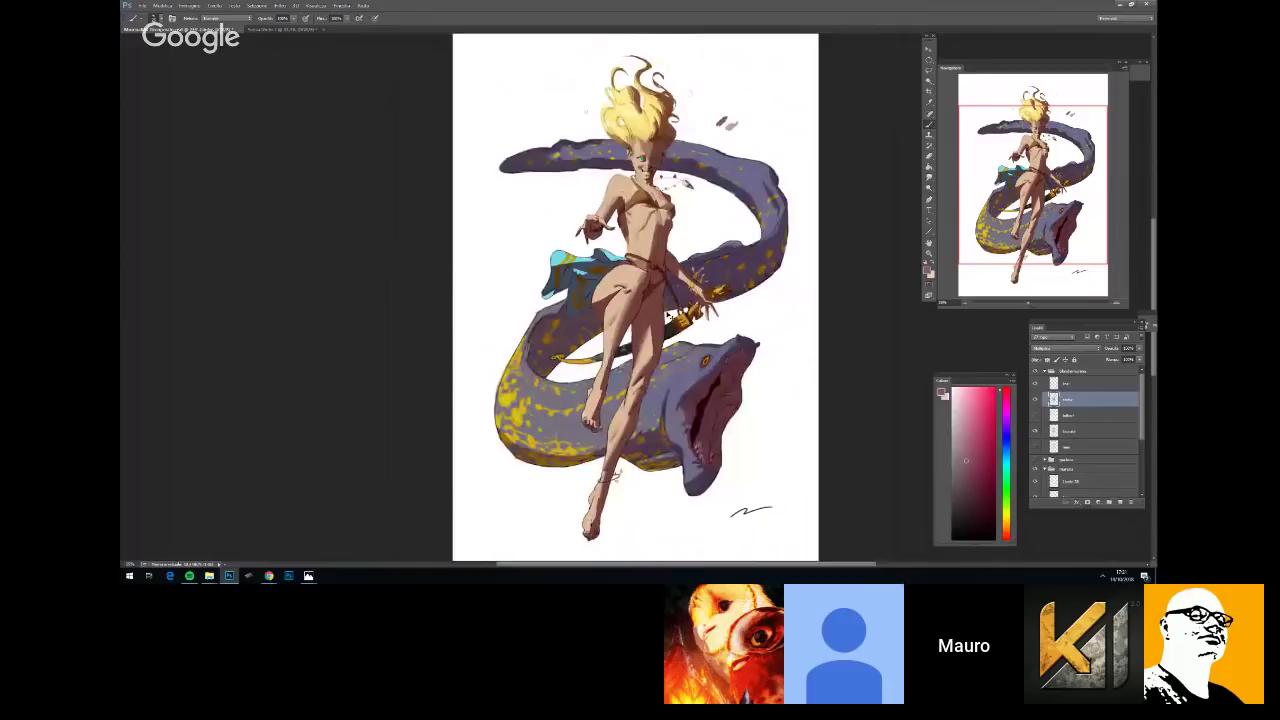
pyautogui.scroll(5, 668, 316)
pyautogui.scroll(-1, 668, 316)
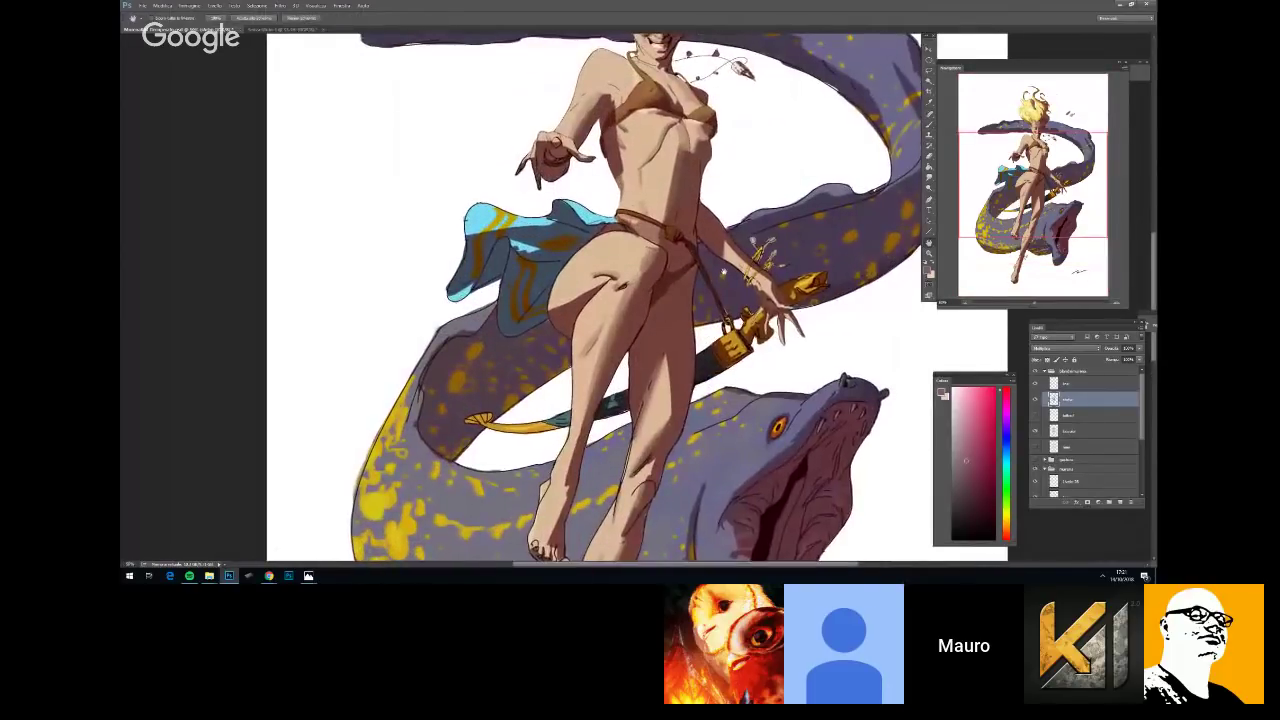
pyautogui.scroll(2, 668, 316)
pyautogui.moveTo(736, 289); pyautogui.dragTo(742, 306)
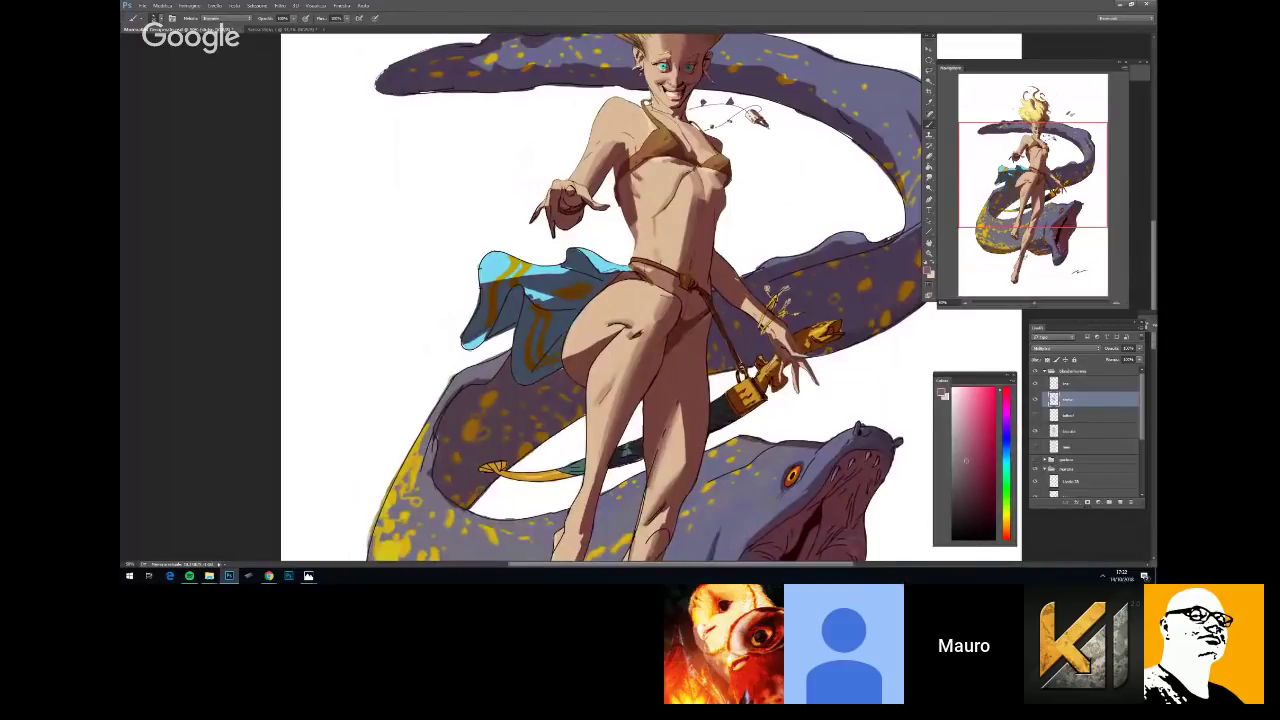
# Sample the light skin tone near the woman's lowered arm and select the flat colour layer below the shading
pyautogui.keyDown('alt'); pyautogui.click(752, 300); pyautogui.keyUp('alt')
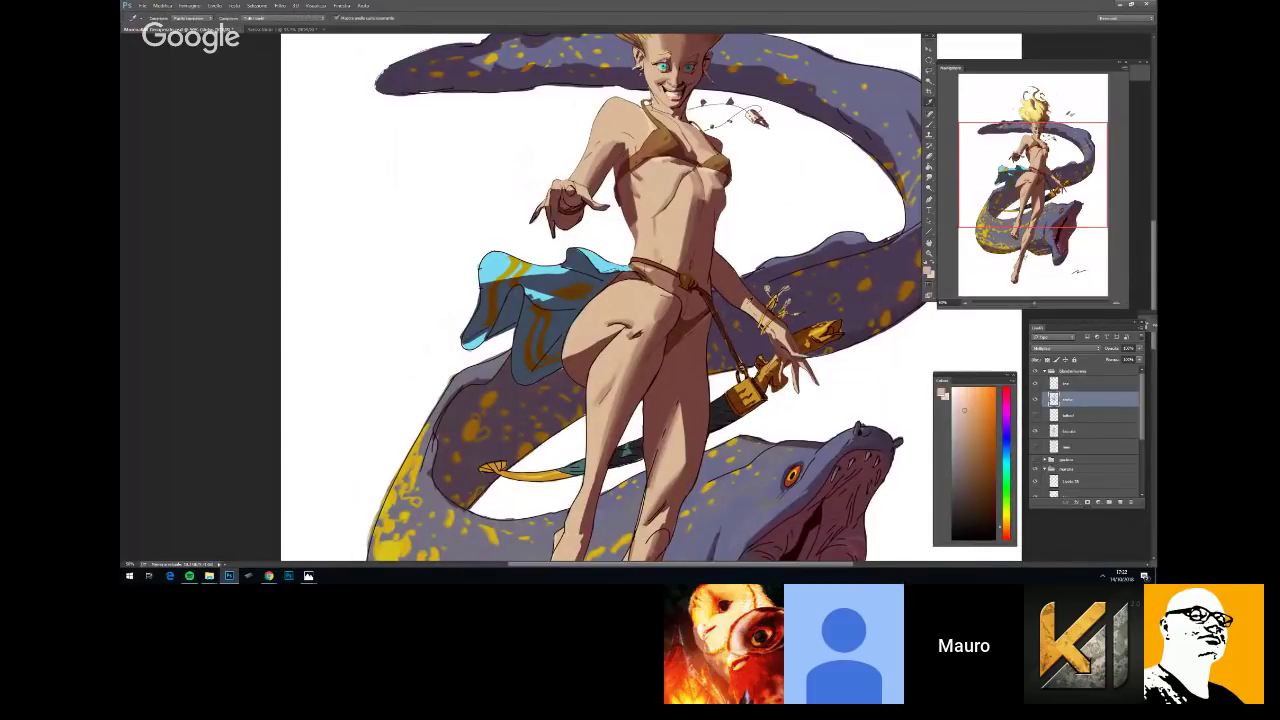
pyautogui.click(1109, 432)
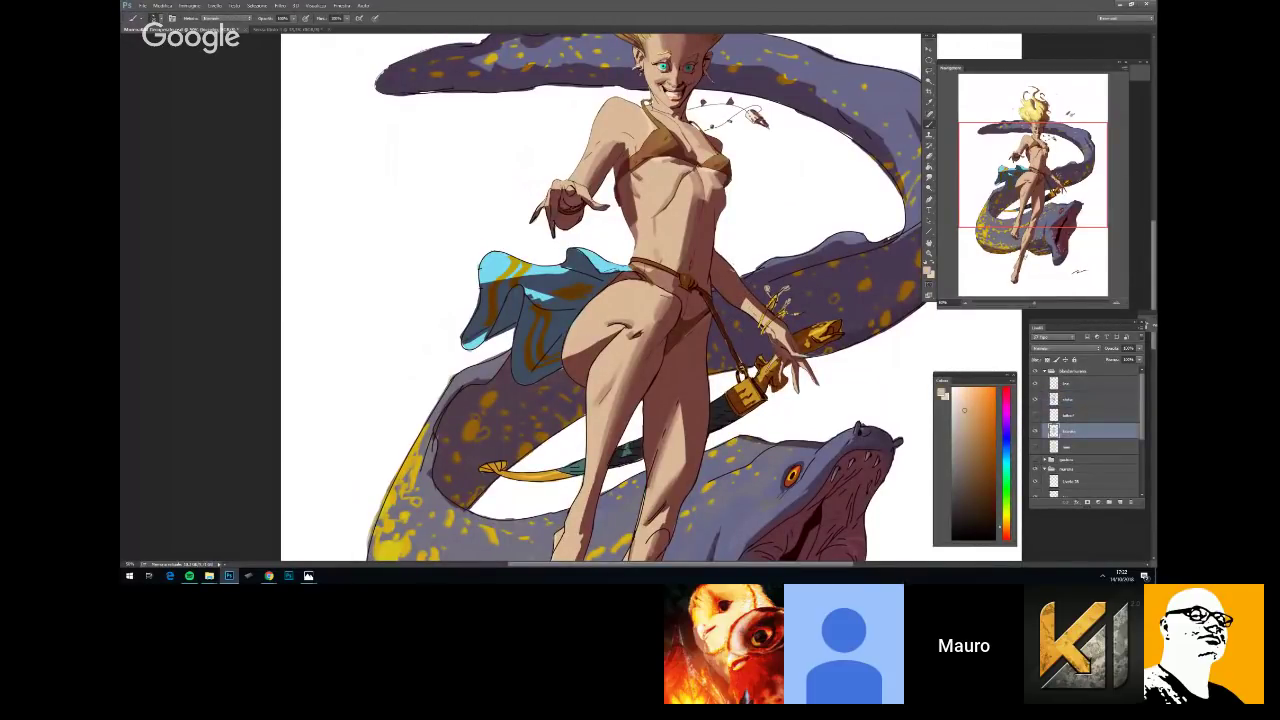
pyautogui.moveTo(786, 278); pyautogui.dragTo(808, 322)
pyautogui.rightClick(808, 322)
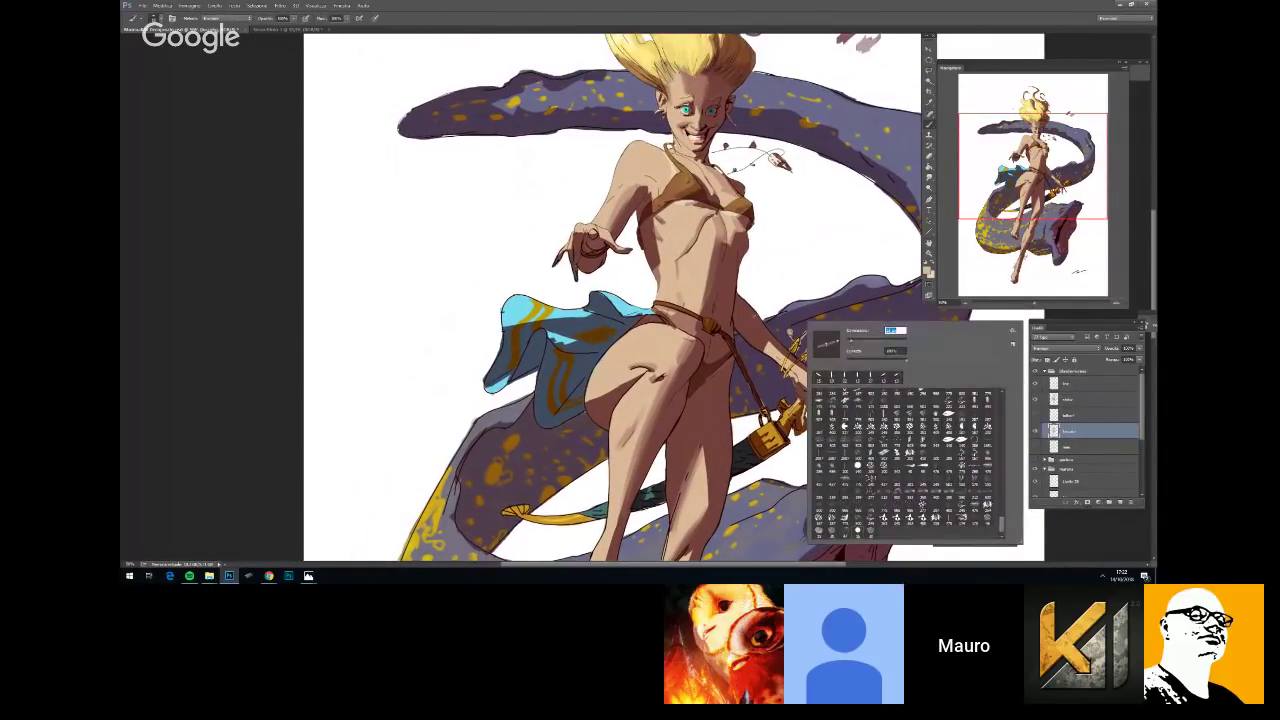
pyautogui.press('Return')
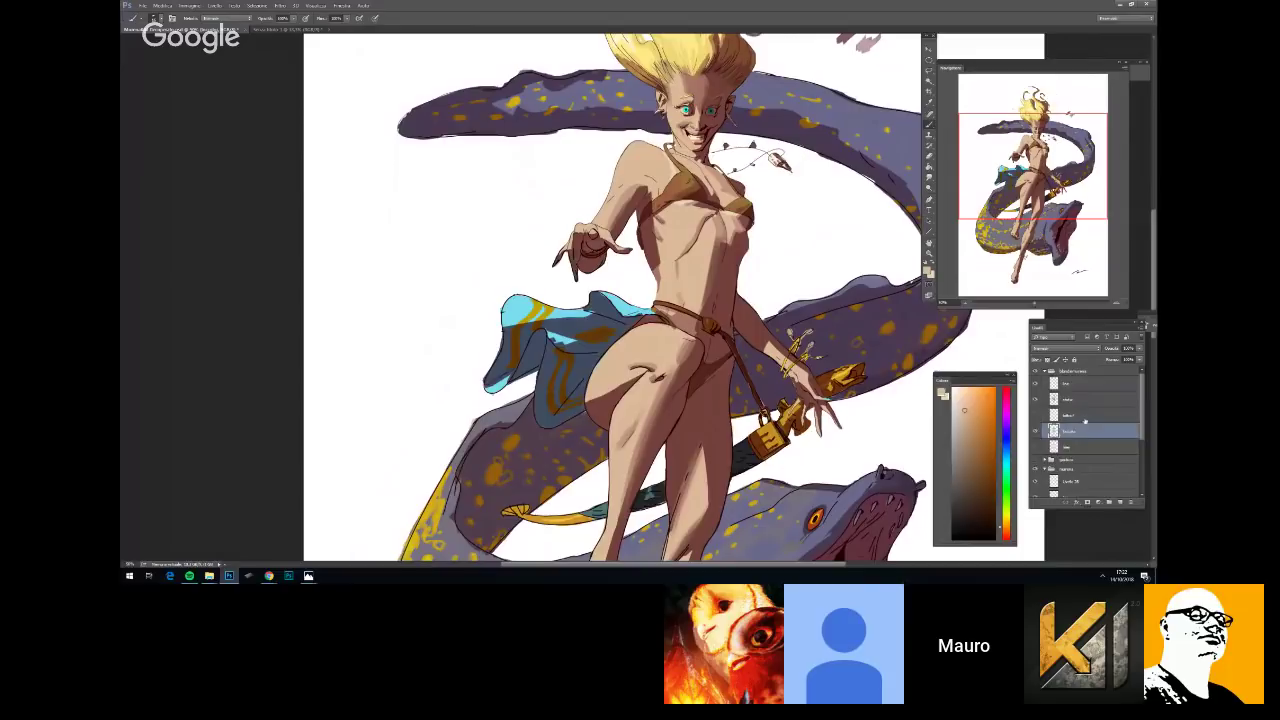
pyautogui.press('space')
pyautogui.moveTo(802, 292)
pyautogui.mouseDown()
pyautogui.moveTo(810, 310)
pyautogui.moveTo(742, 167)
pyautogui.mouseUp()
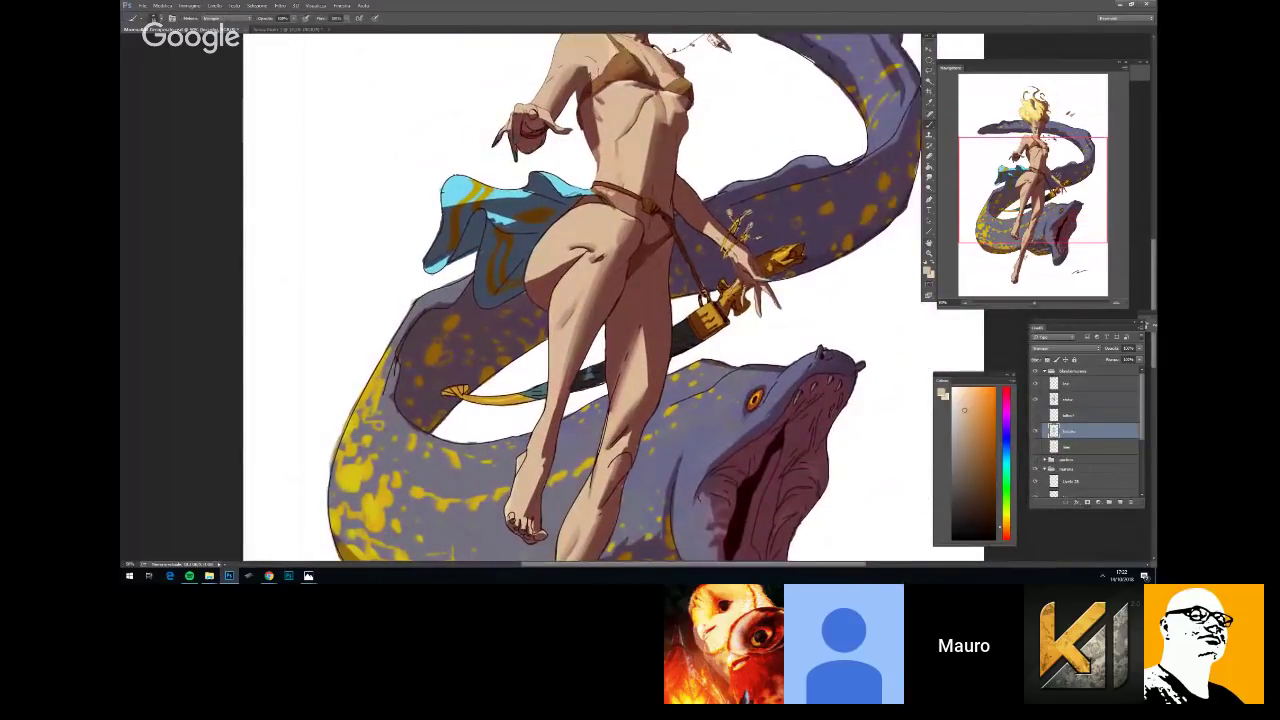
# Reselect the multiply shading layer and sample the mauve shadow colour from the artwork
pyautogui.click(1080, 401)
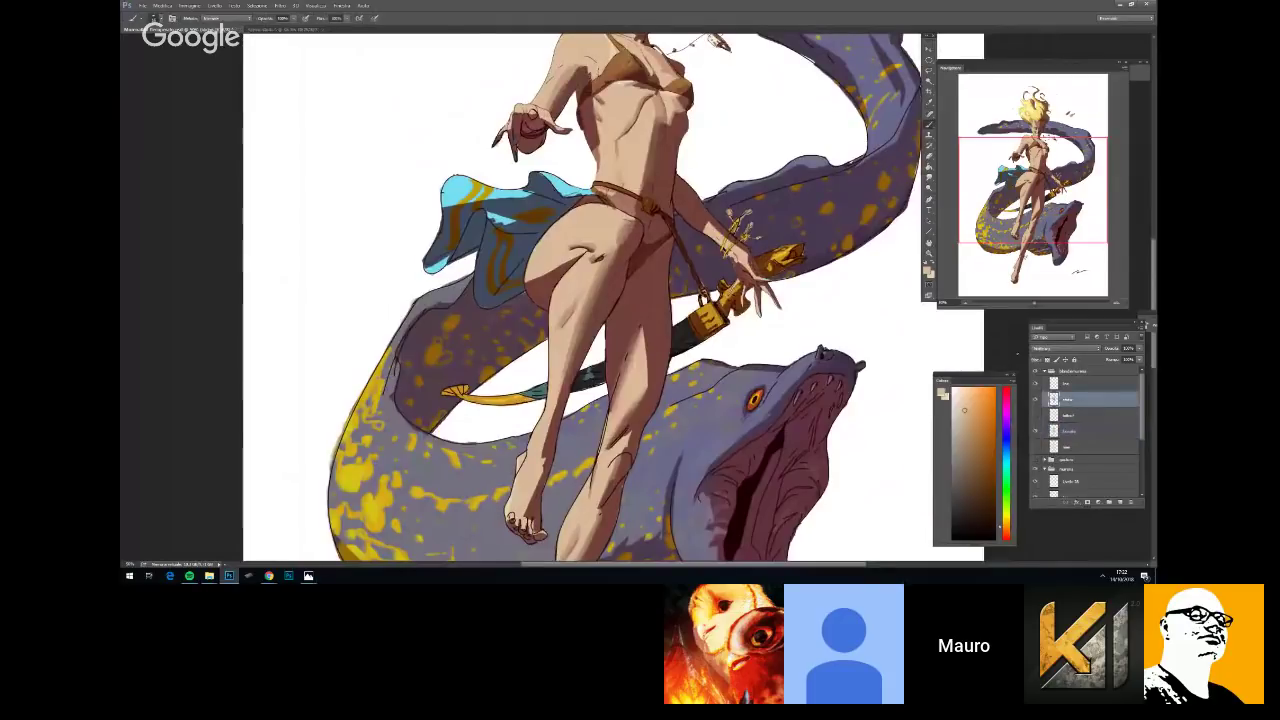
pyautogui.press('e')
pyautogui.hotkey('ctrl', '-')
pyautogui.hotkey('ctrl', '-')
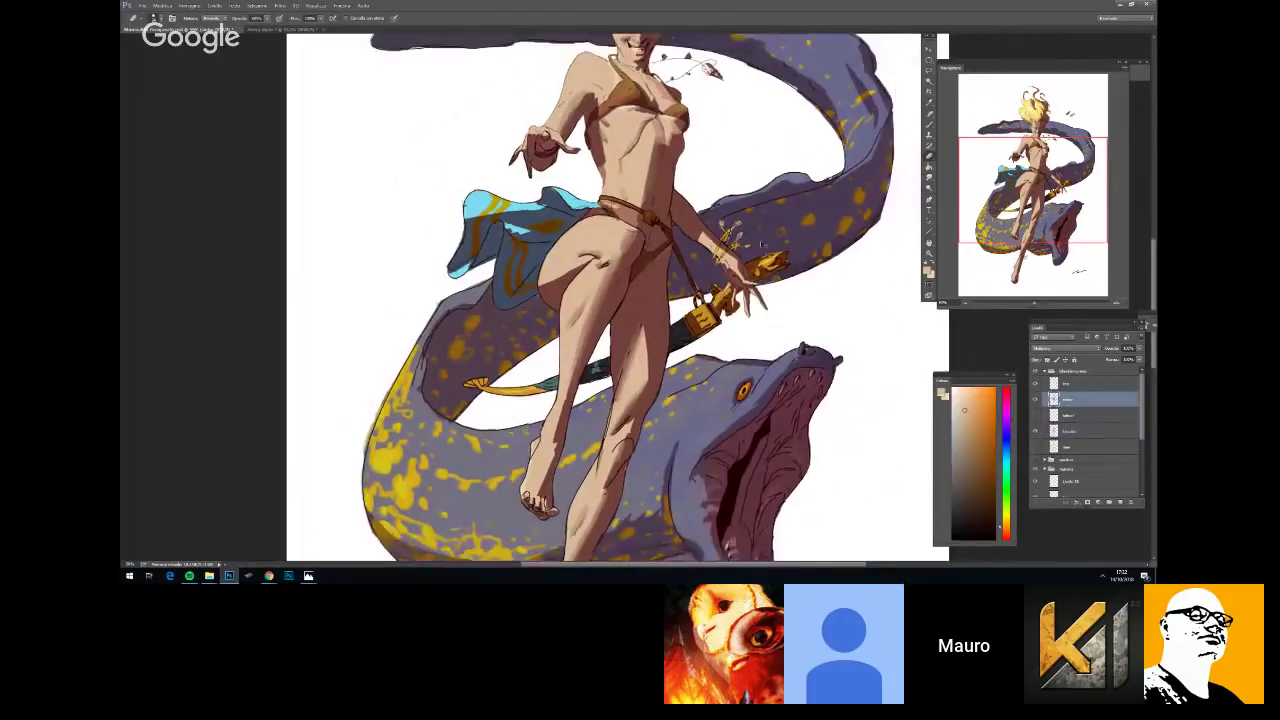
pyautogui.press('i')
pyautogui.click(722, 305)
pyautogui.hotkey('ctrl', '+')
pyautogui.hotkey('ctrl', '+')
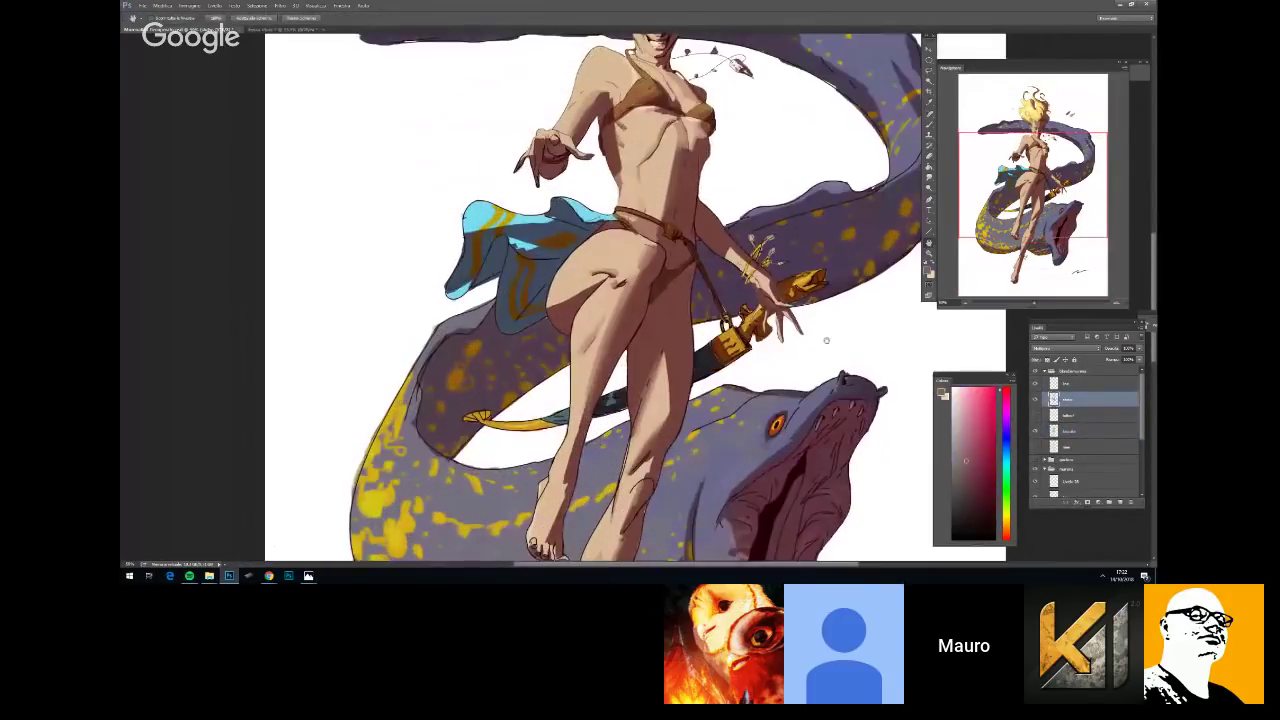
pyautogui.moveTo(862, 319)
pyautogui.mouseDown()
pyautogui.moveTo(814, 337)
pyautogui.moveTo(831, 341)
pyautogui.mouseUp()
# Pick a round brush preset for shading around the woman's lowered hand
pyautogui.press('b')
pyautogui.rightClick(808, 314)
pyautogui.press('Return')
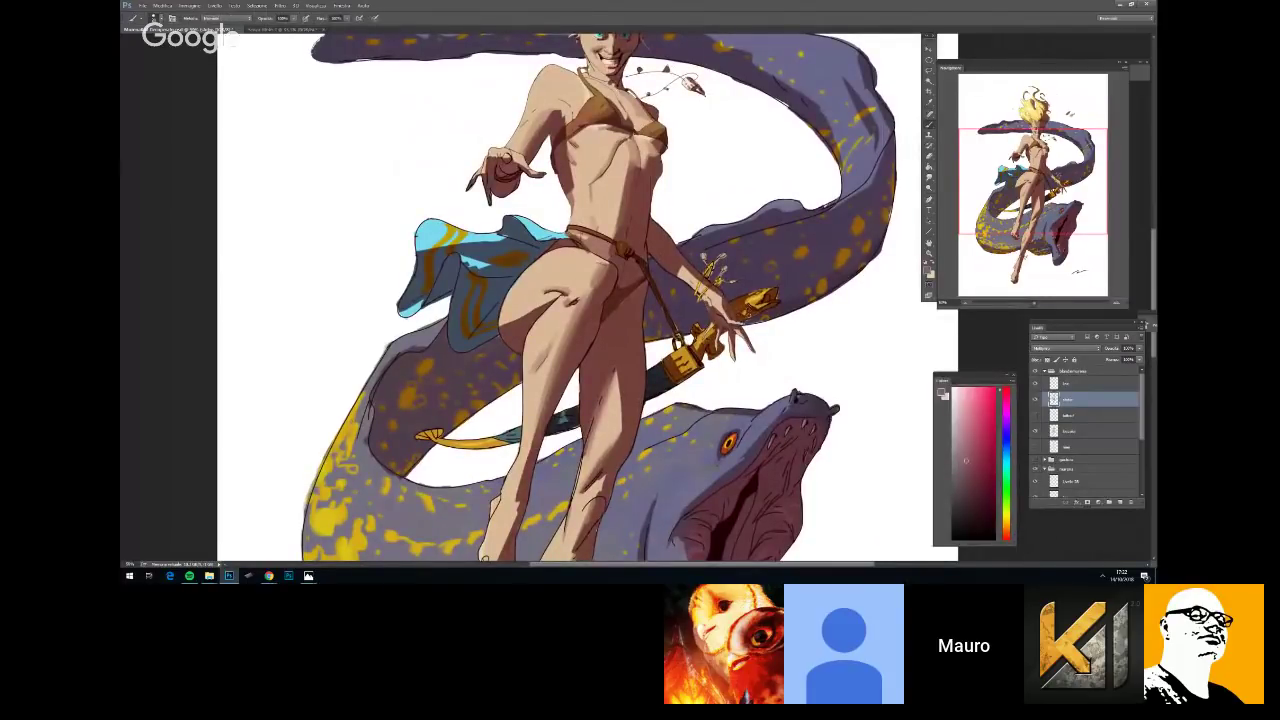
pyautogui.rightClick(768, 298)
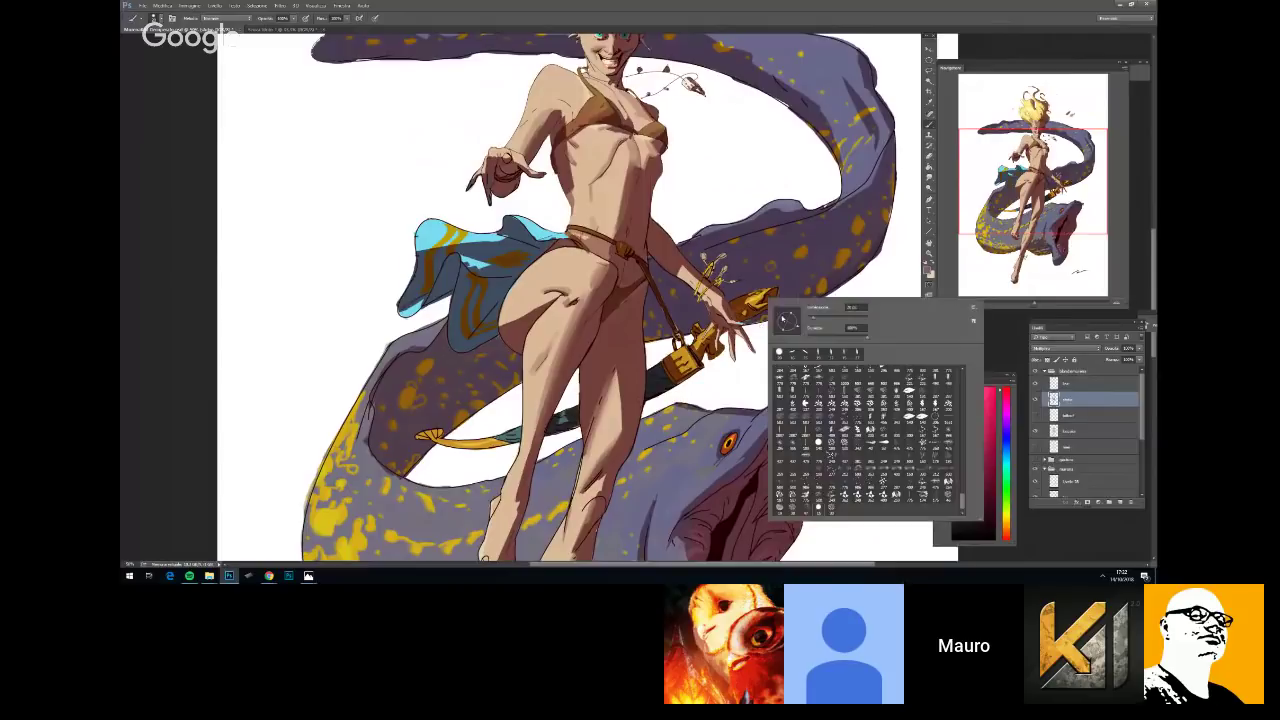
pyautogui.press('Escape')
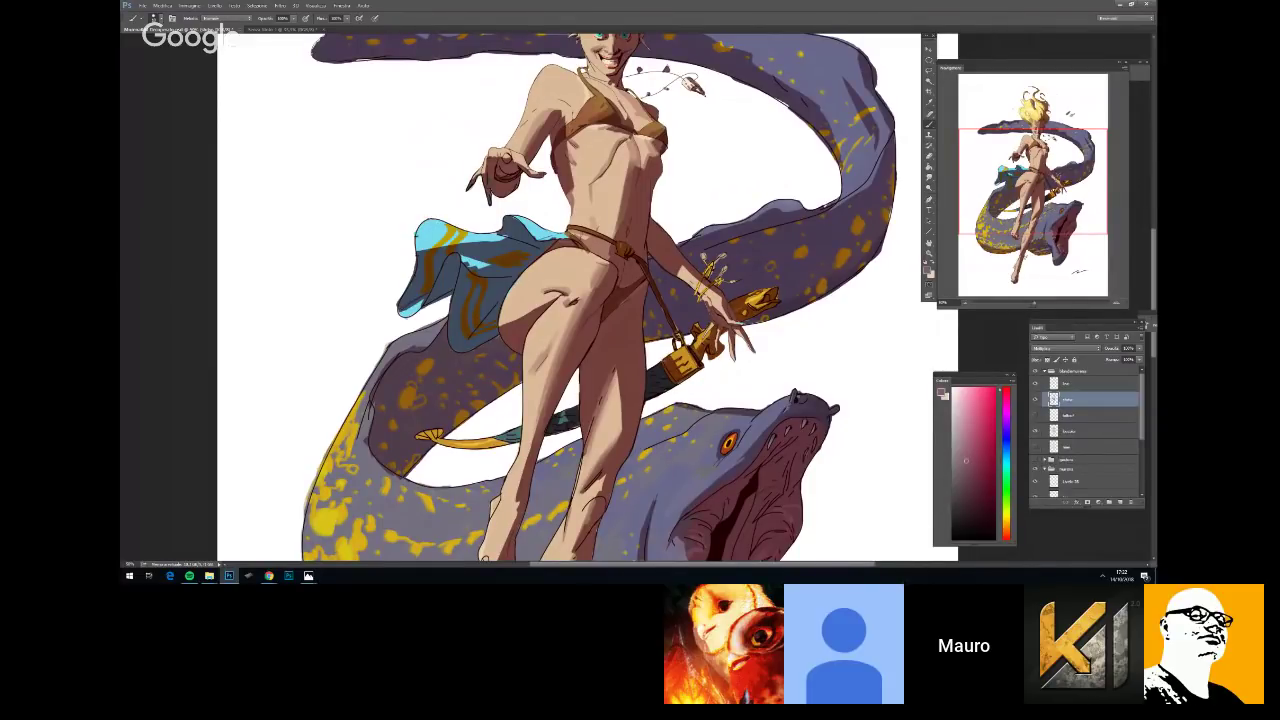
pyautogui.scroll(-4, 688, 388)
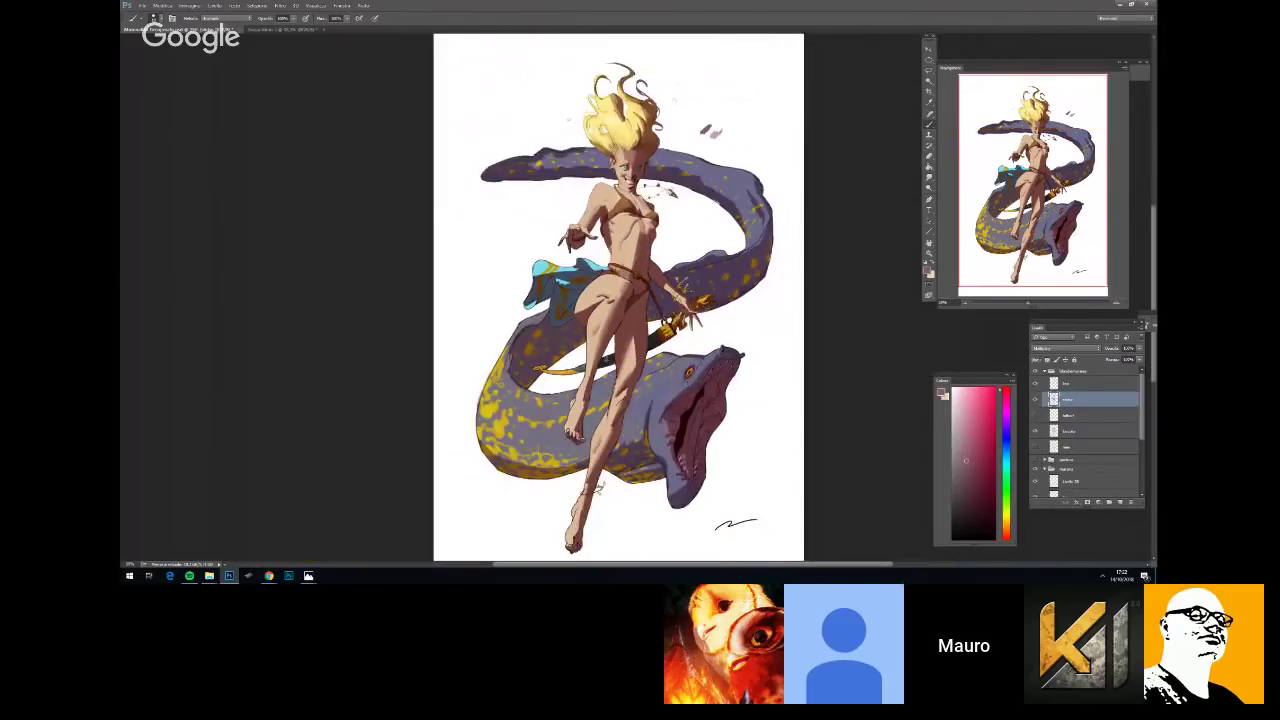
pyautogui.scroll(3, 688, 388)
pyautogui.scroll(5, 688, 390)
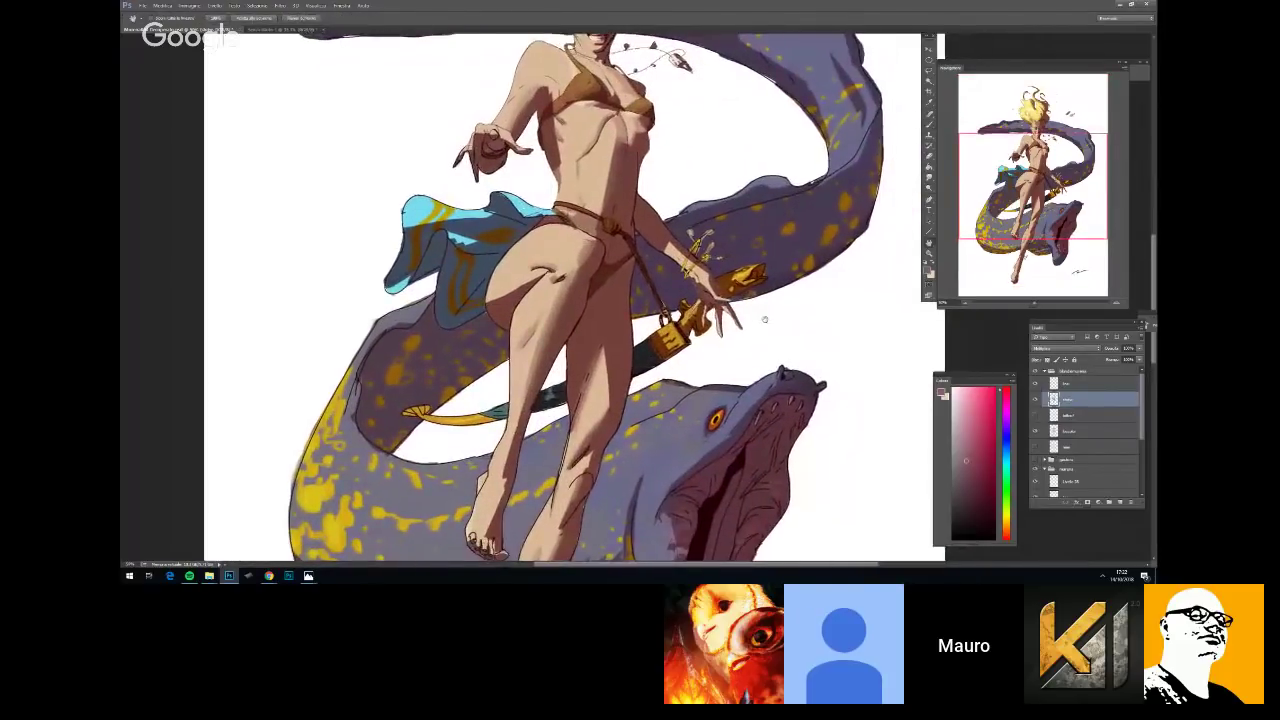
pyautogui.press('b')
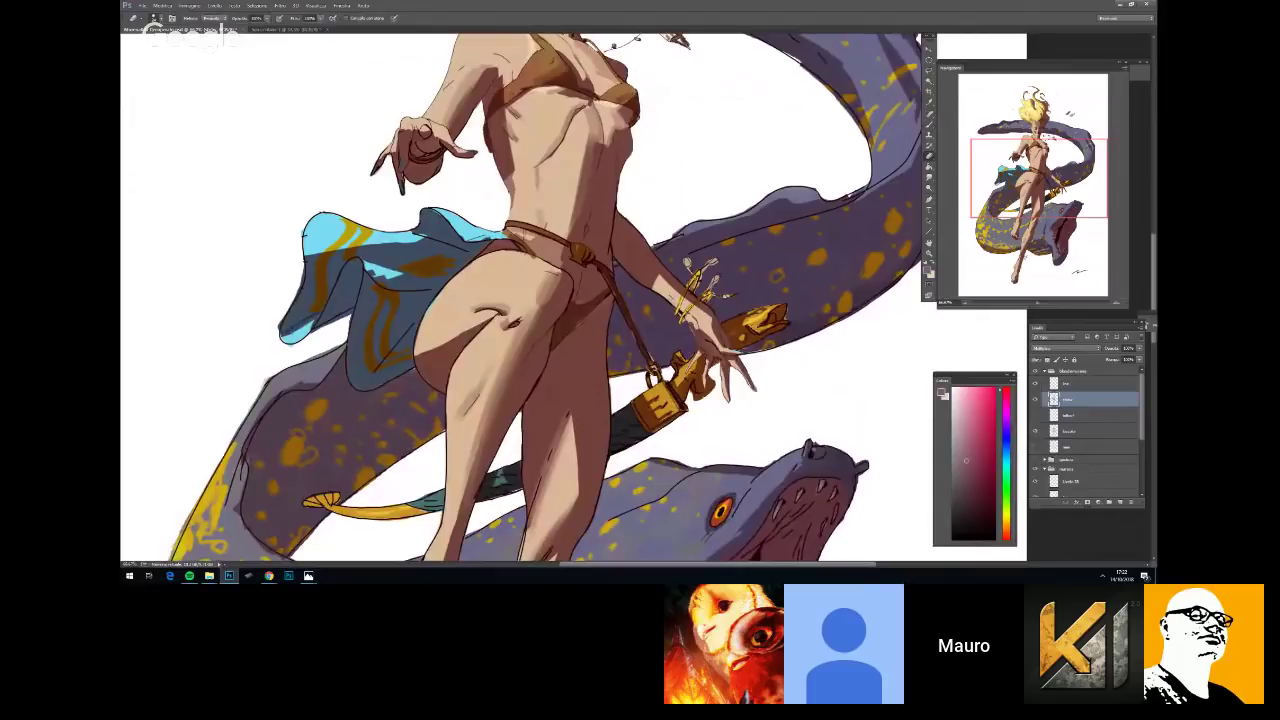
# Adjust the eraser's tip size for trimming the skin shading and switch back to the Brush tool
pyautogui.rightClick(787, 308)
pyautogui.click(830, 333)
pyautogui.press('Return')
pyautogui.rightClick(788, 320)
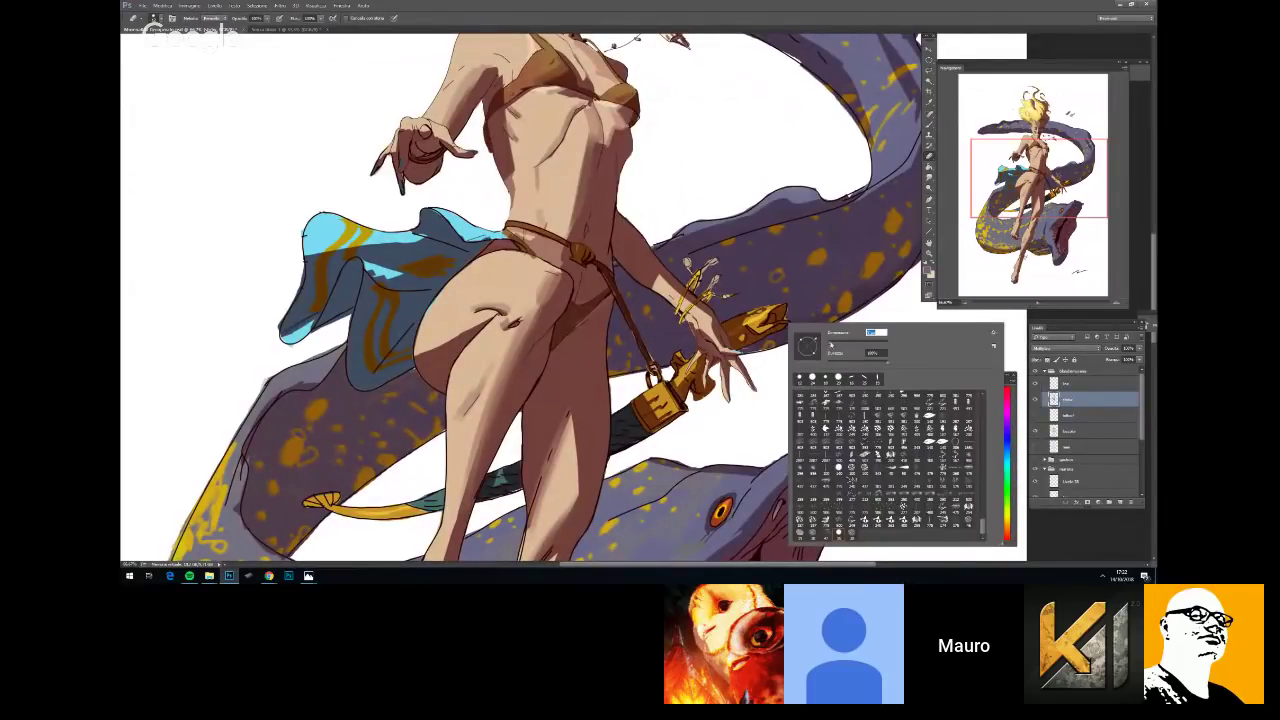
pyautogui.press('Return')
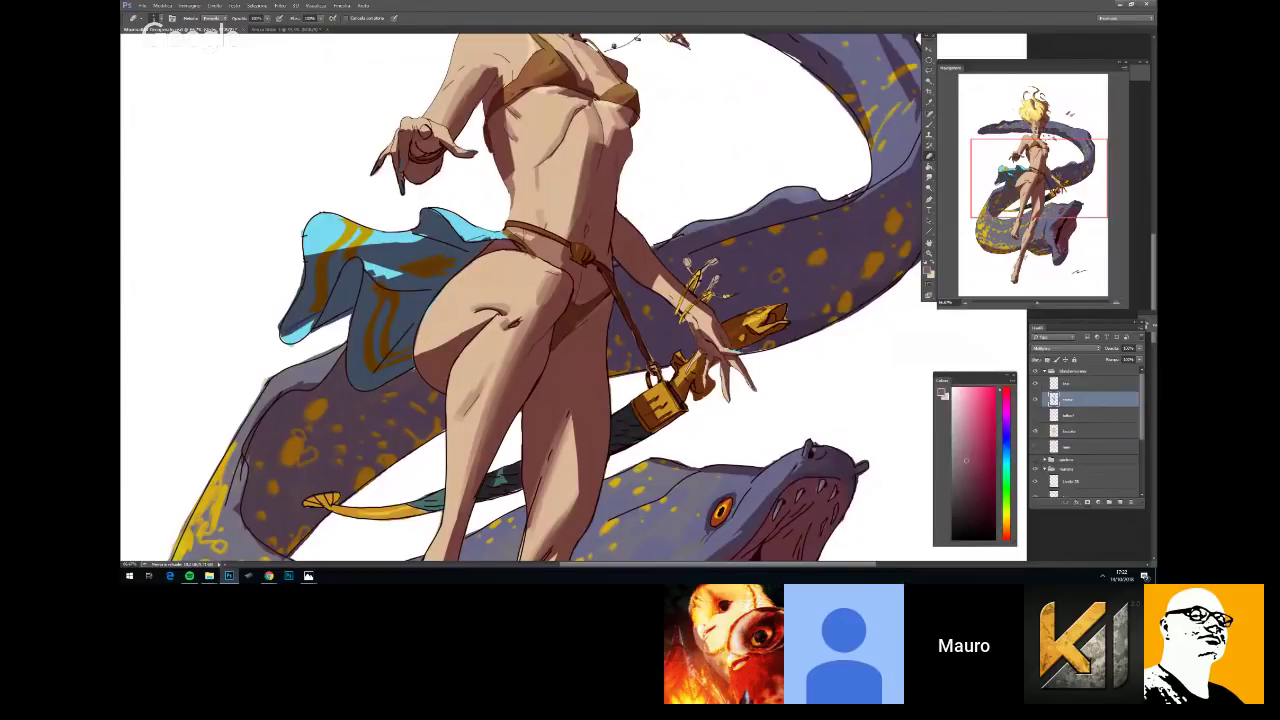
pyautogui.press('b')
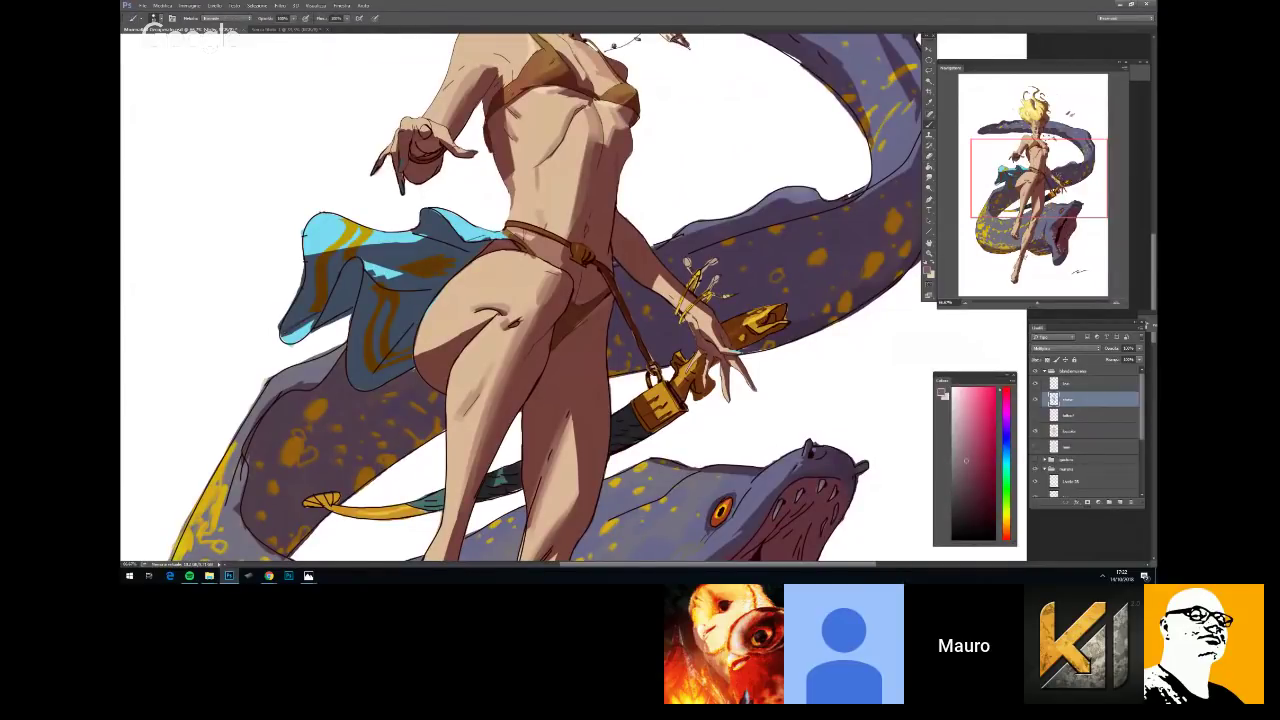
# Clean up the shadow edge on the woman's lowered wrist and hand with the Eraser
pyautogui.hotkey('ctrl', '-')
pyautogui.hotkey('ctrl', '-')
pyautogui.hotkey('ctrl', '+')
pyautogui.hotkey('ctrl', '+')
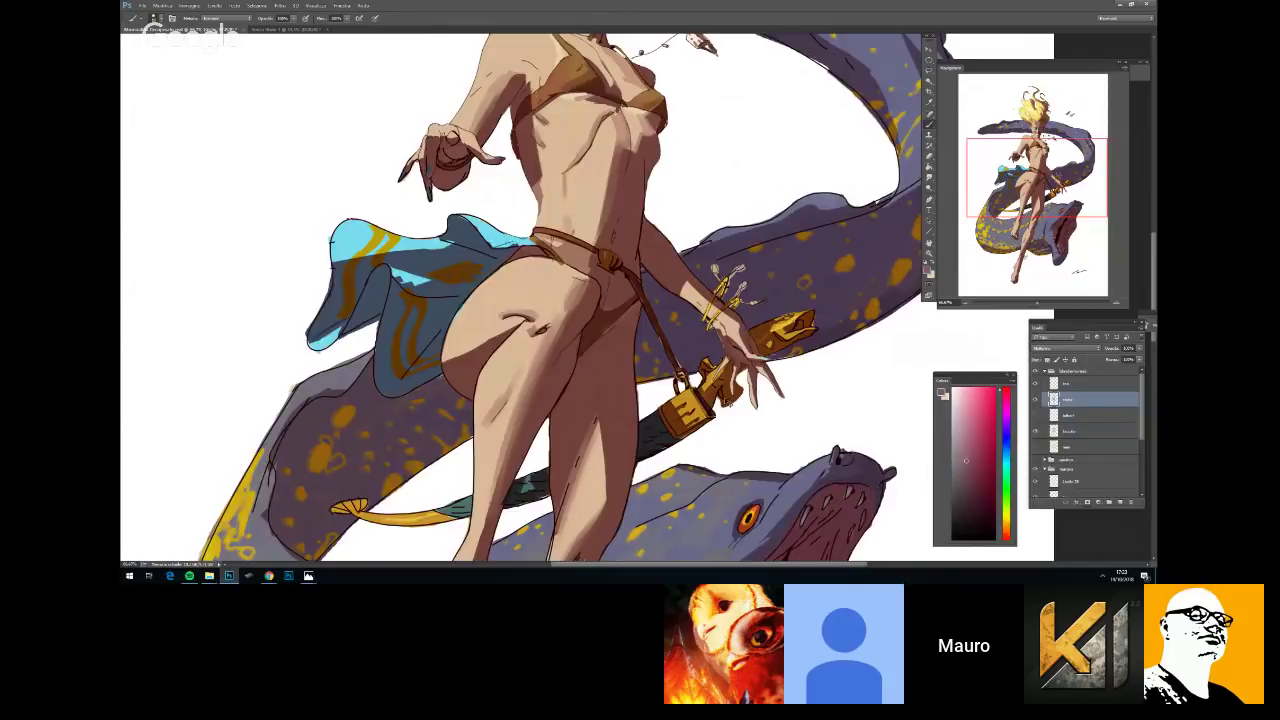
pyautogui.hotkey('ctrl', '-')
pyautogui.hotkey('ctrl', '-')
pyautogui.hotkey('ctrl', '-')
pyautogui.scroll(2, 629, 289)
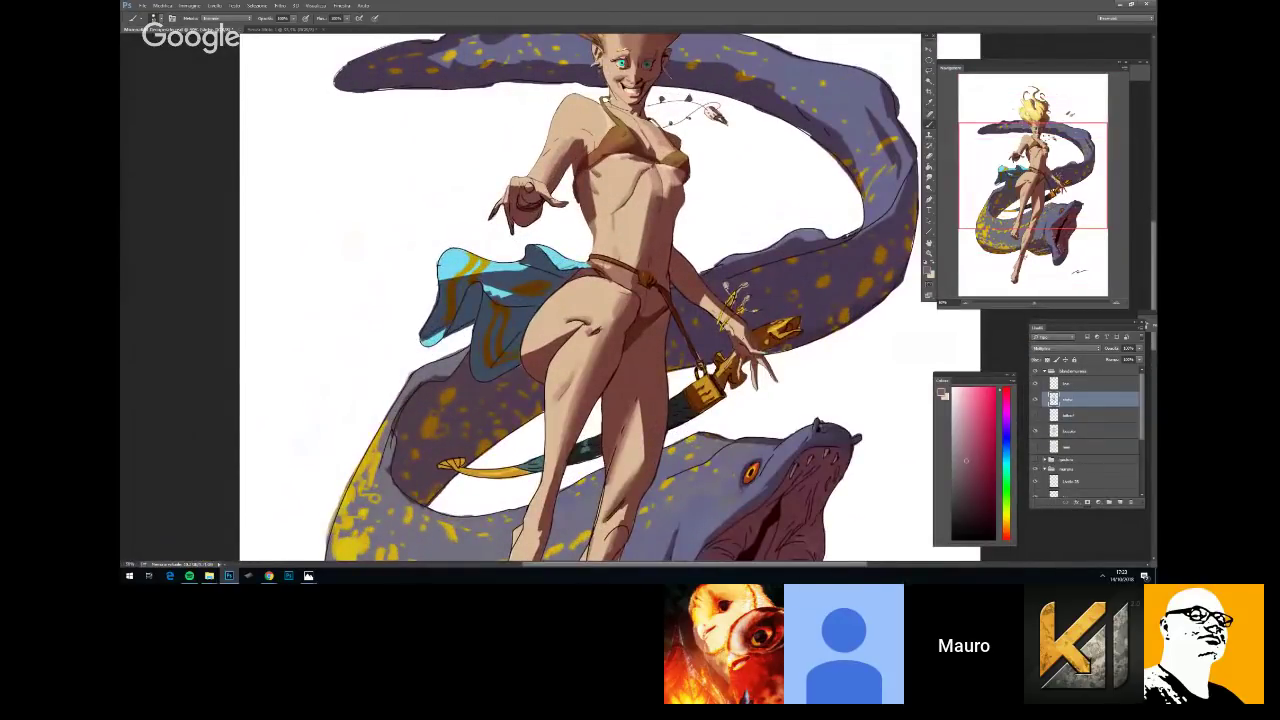
pyautogui.press('i')
pyautogui.moveTo(736, 338); pyautogui.dragTo(746, 344)
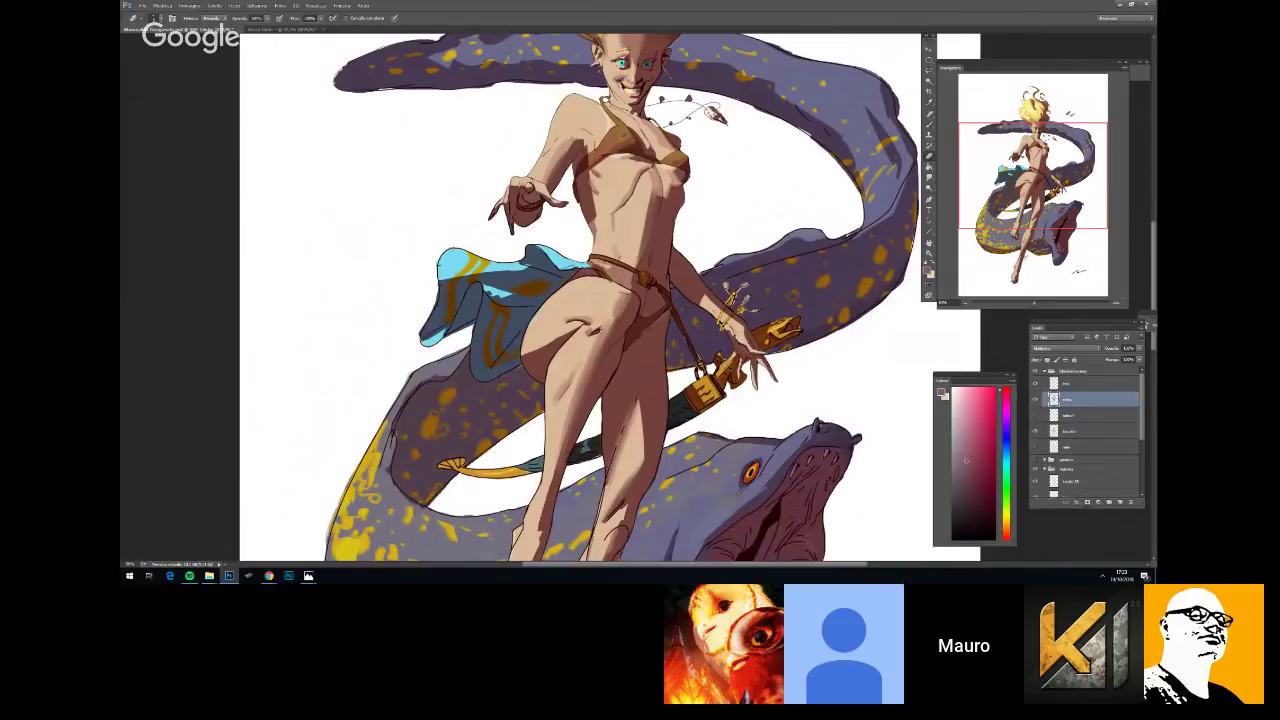
pyautogui.scroll(-2, 645, 290)
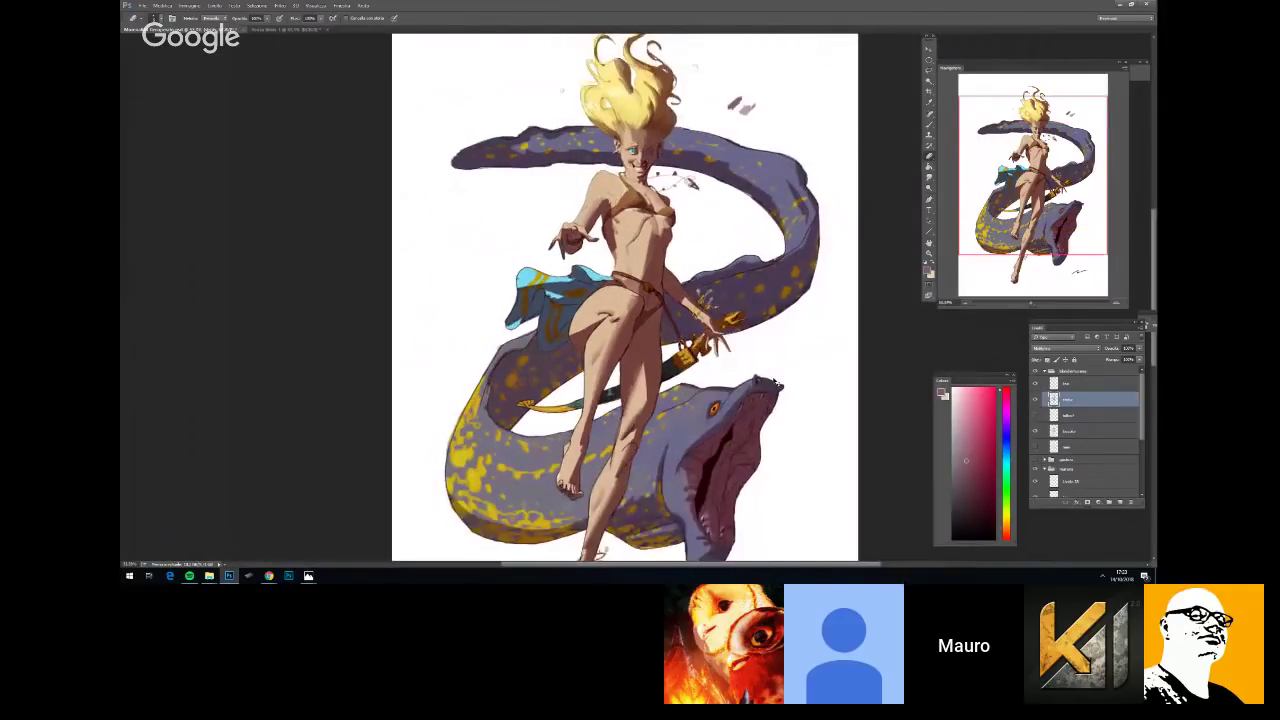
pyautogui.scroll(2, 621, 284)
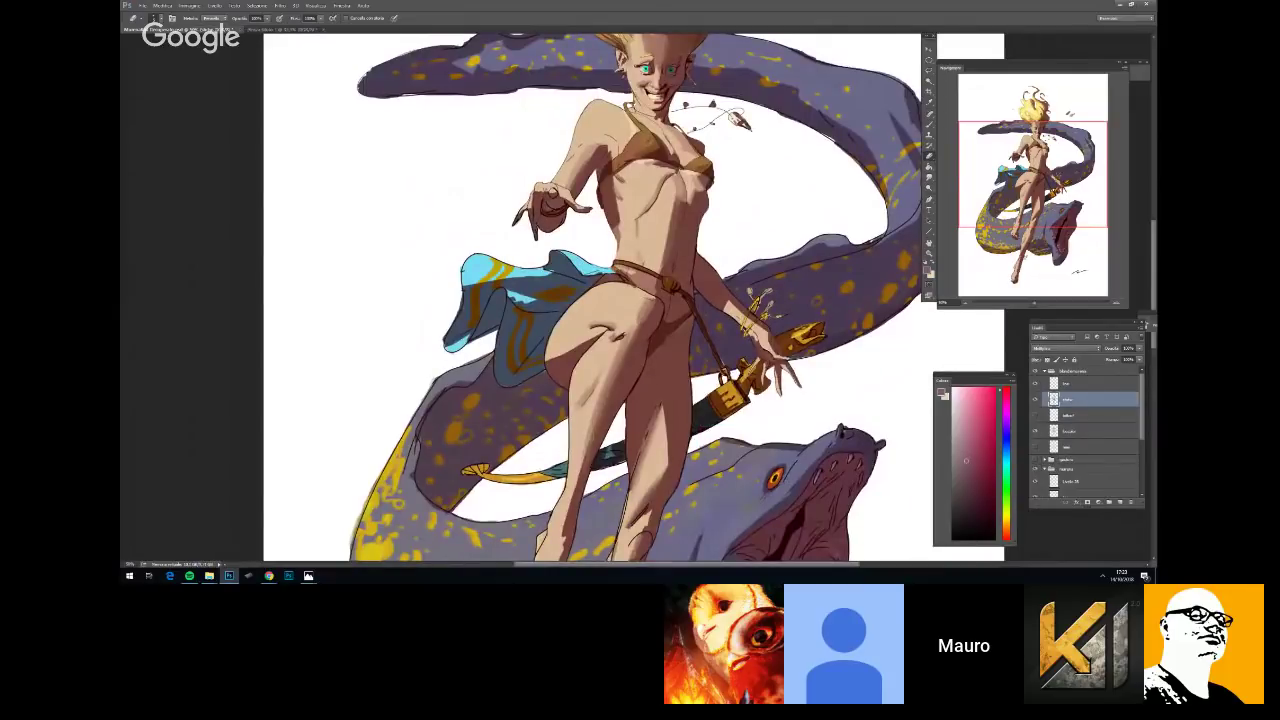
# Paint mauve shadow over the bracelet and its charms on the woman's lowered wrist
pyautogui.press('space')
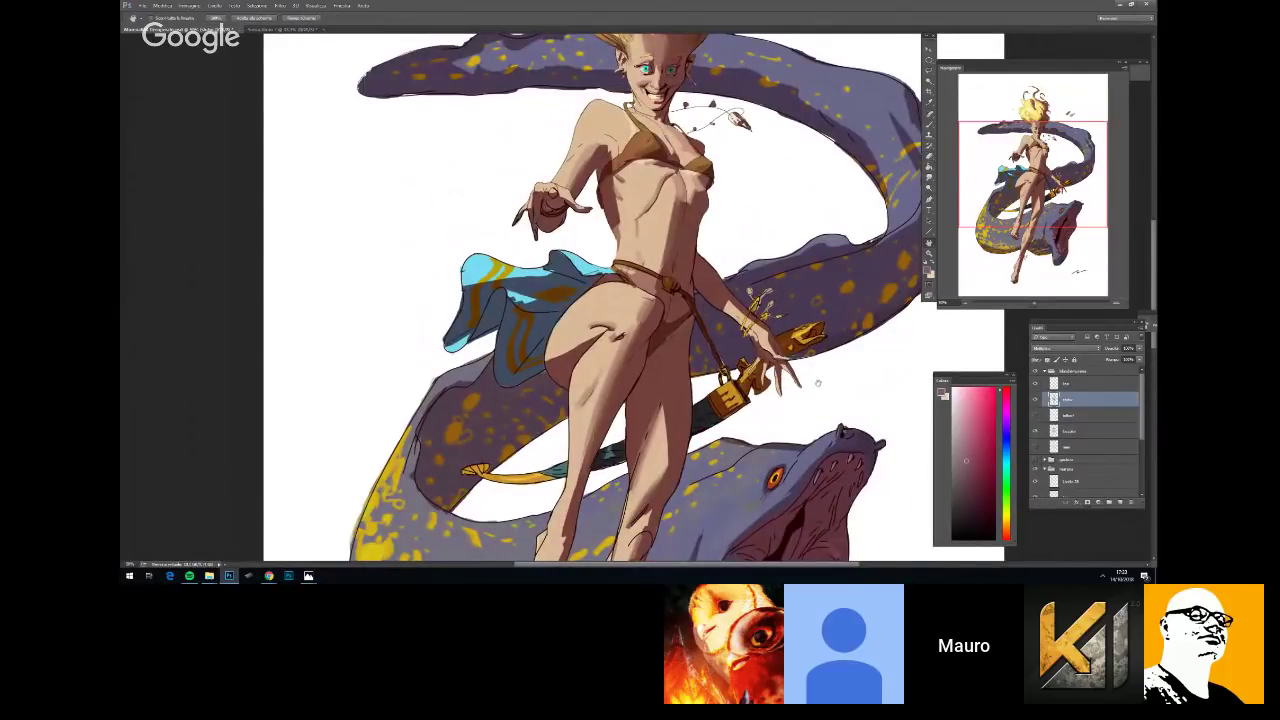
pyautogui.moveTo(640, 300); pyautogui.dragTo(606, 256)
pyautogui.press('b')
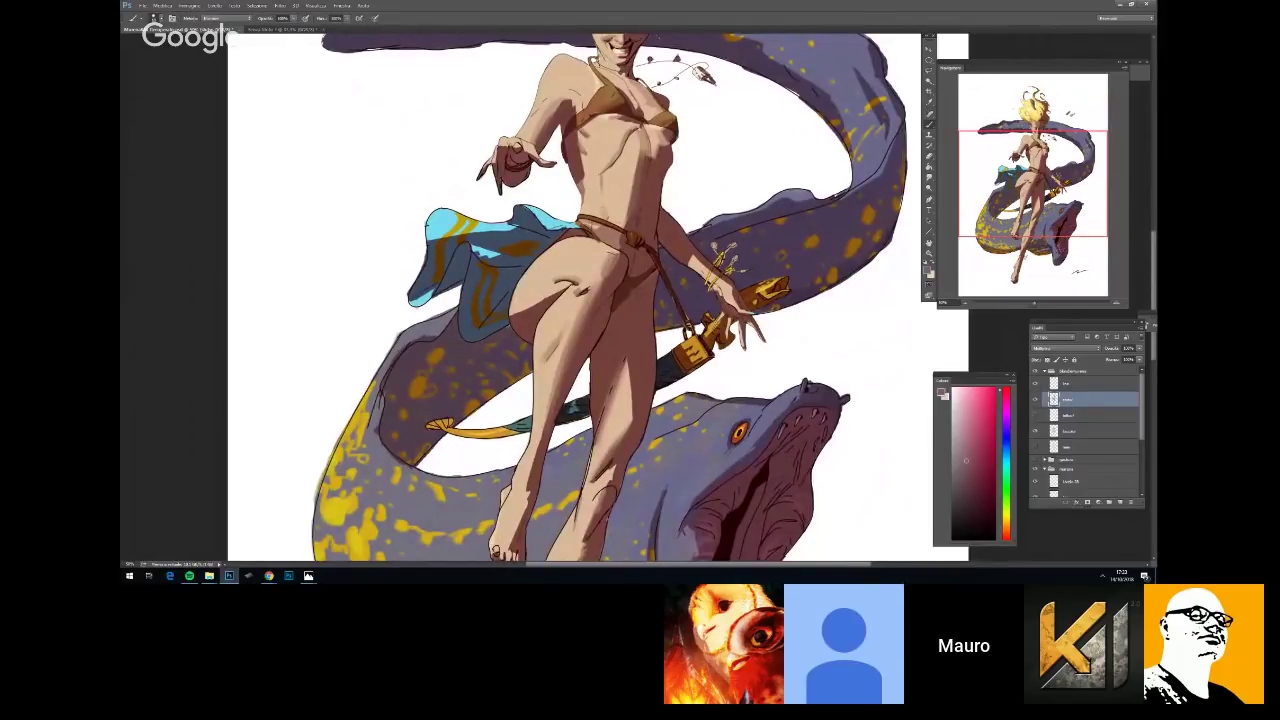
pyautogui.press('e')
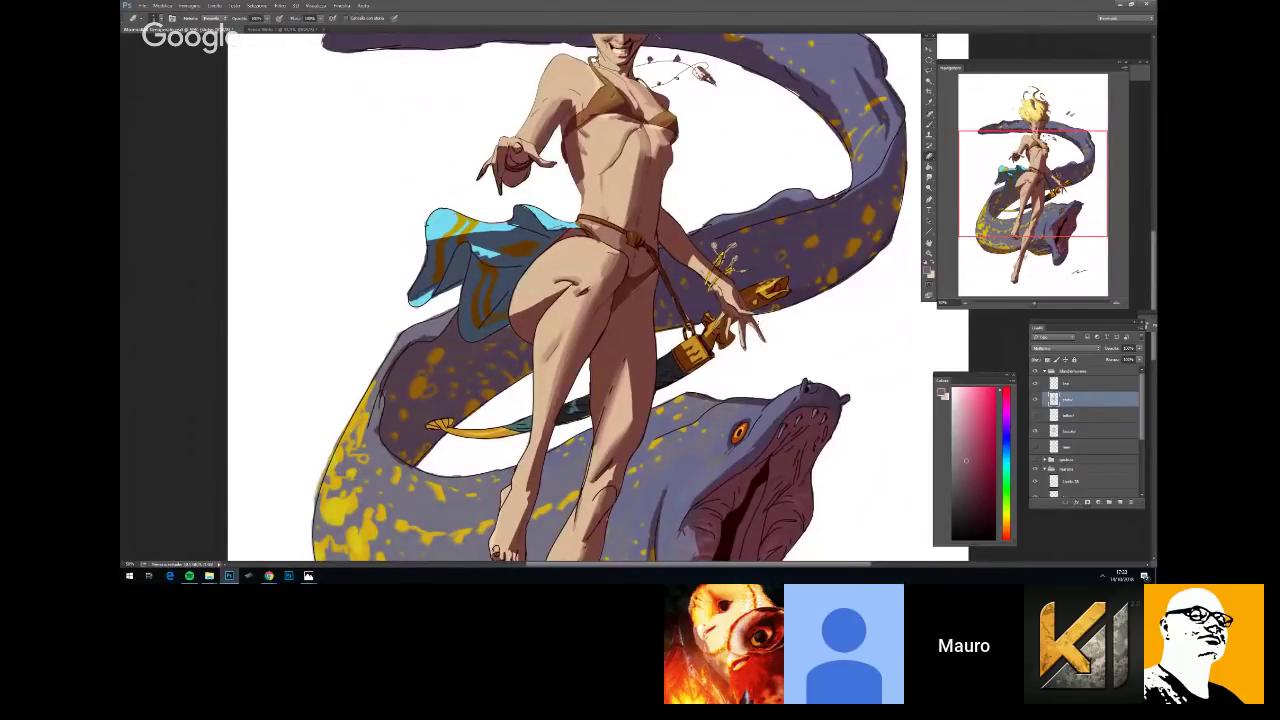
pyautogui.press('space')
pyautogui.moveTo(815, 278); pyautogui.dragTo(793, 312)
pyautogui.hotkey('ctrl', '+')
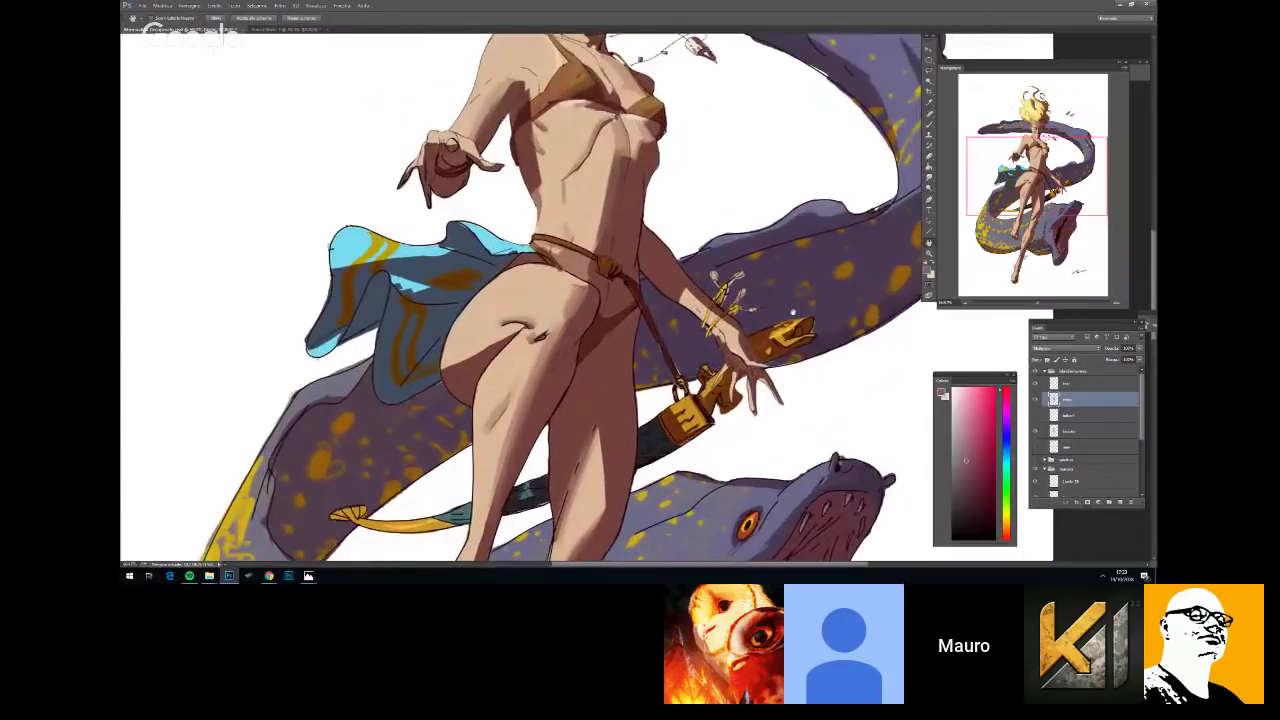
pyautogui.moveTo(718, 358); pyautogui.dragTo(706, 402)
pyautogui.press('b')
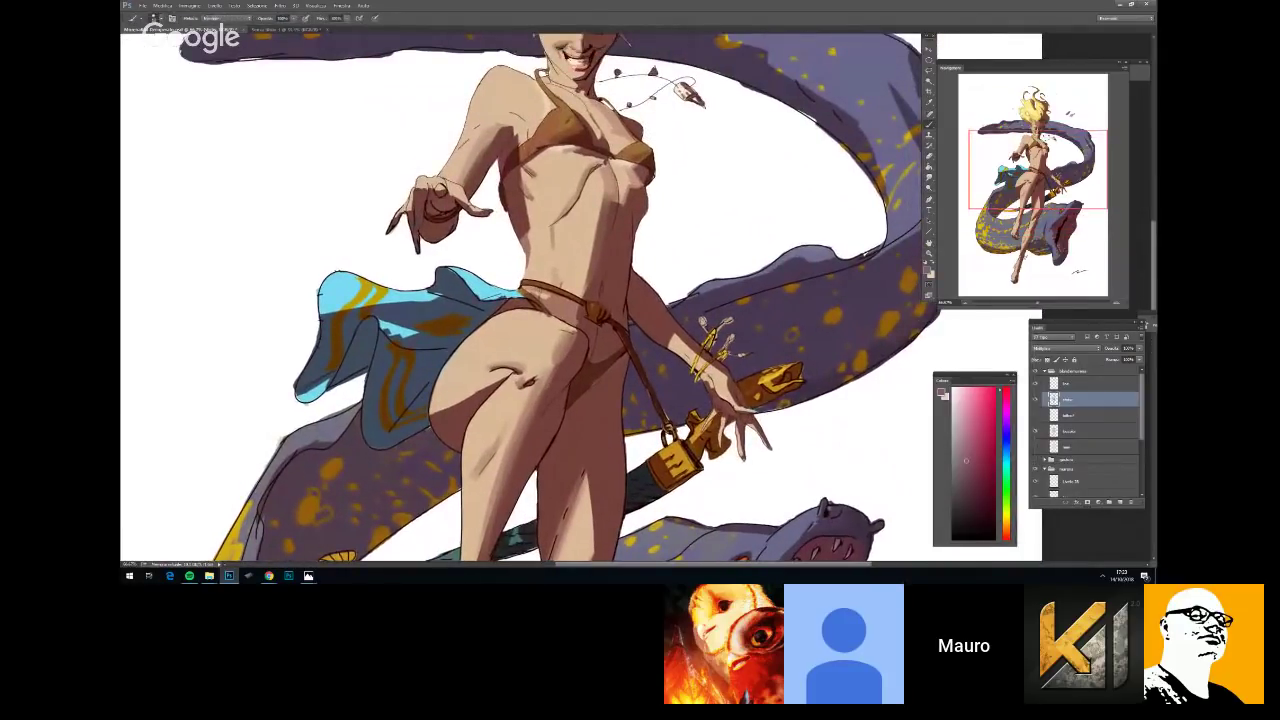
pyautogui.moveTo(704, 318); pyautogui.dragTo(711, 348)
pyautogui.scroll(-6, 720, 336)
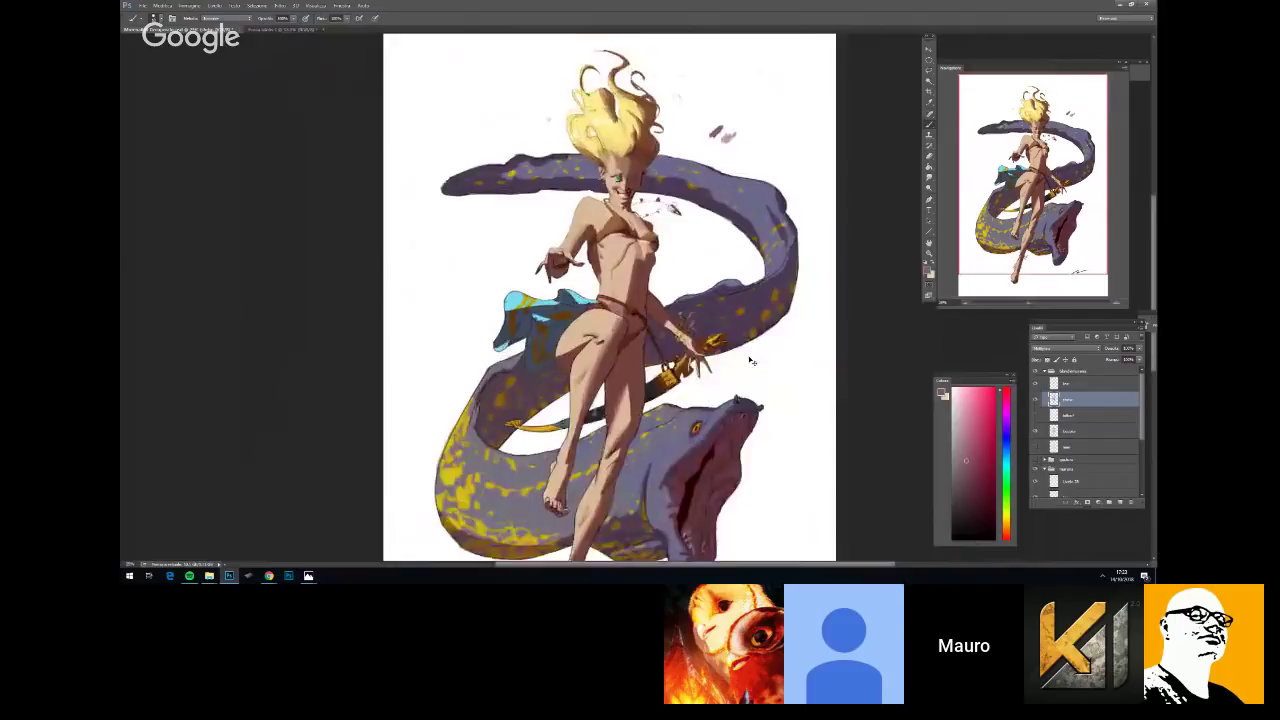
pyautogui.scroll(6, 752, 361)
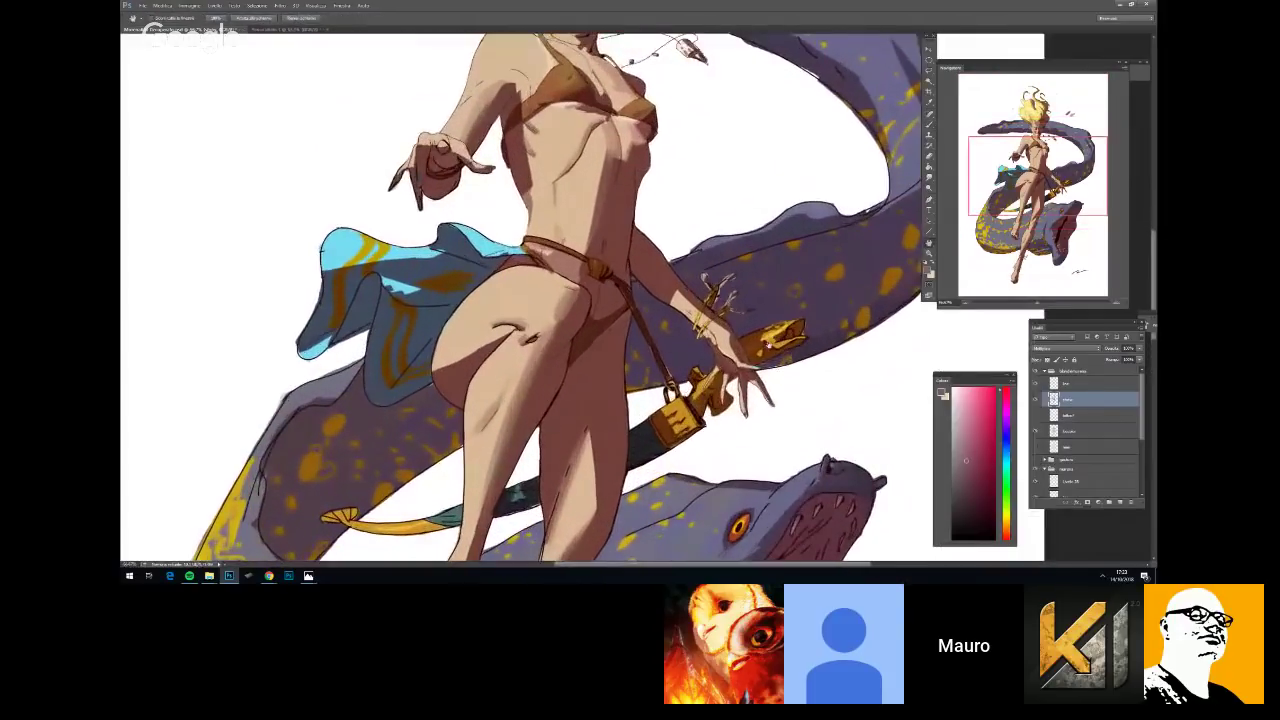
# Readjust the eraser's tip size for finer trimming around the bracelet and return to the Brush tool
pyautogui.press('b')
pyautogui.rightClick(764, 308)
pyautogui.click(811, 331)
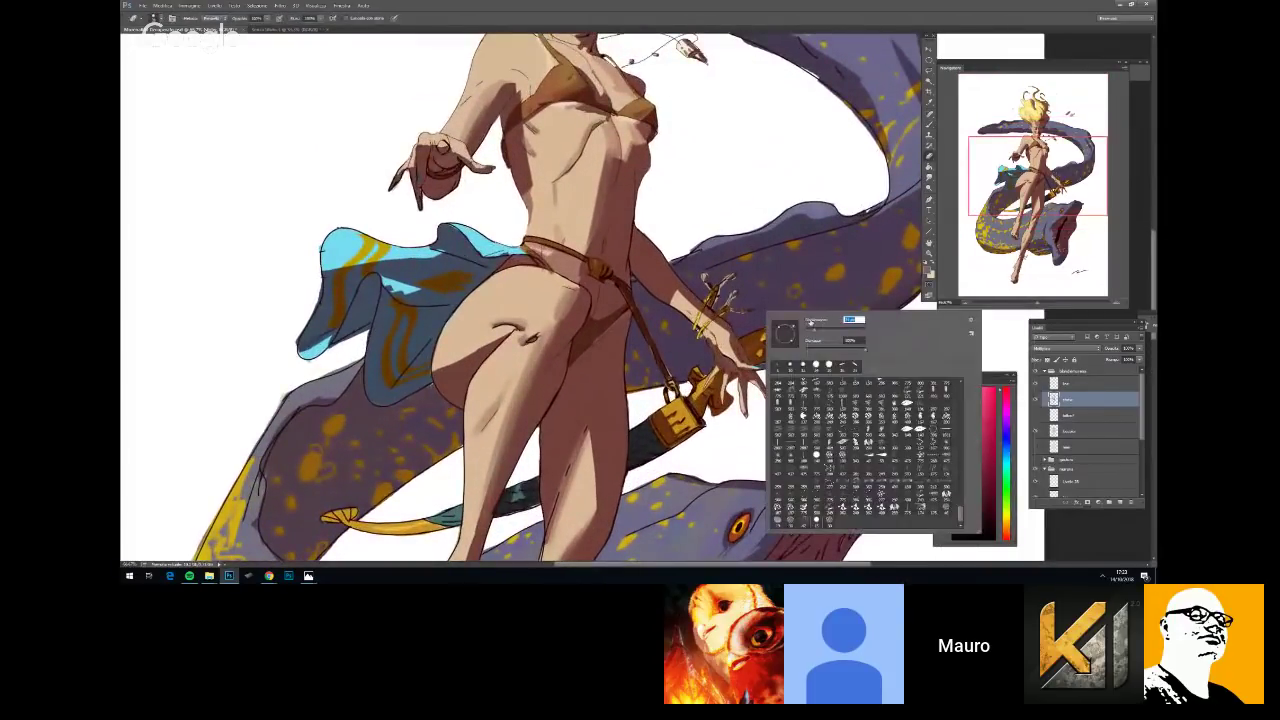
pyautogui.press('Return')
pyautogui.press('b')
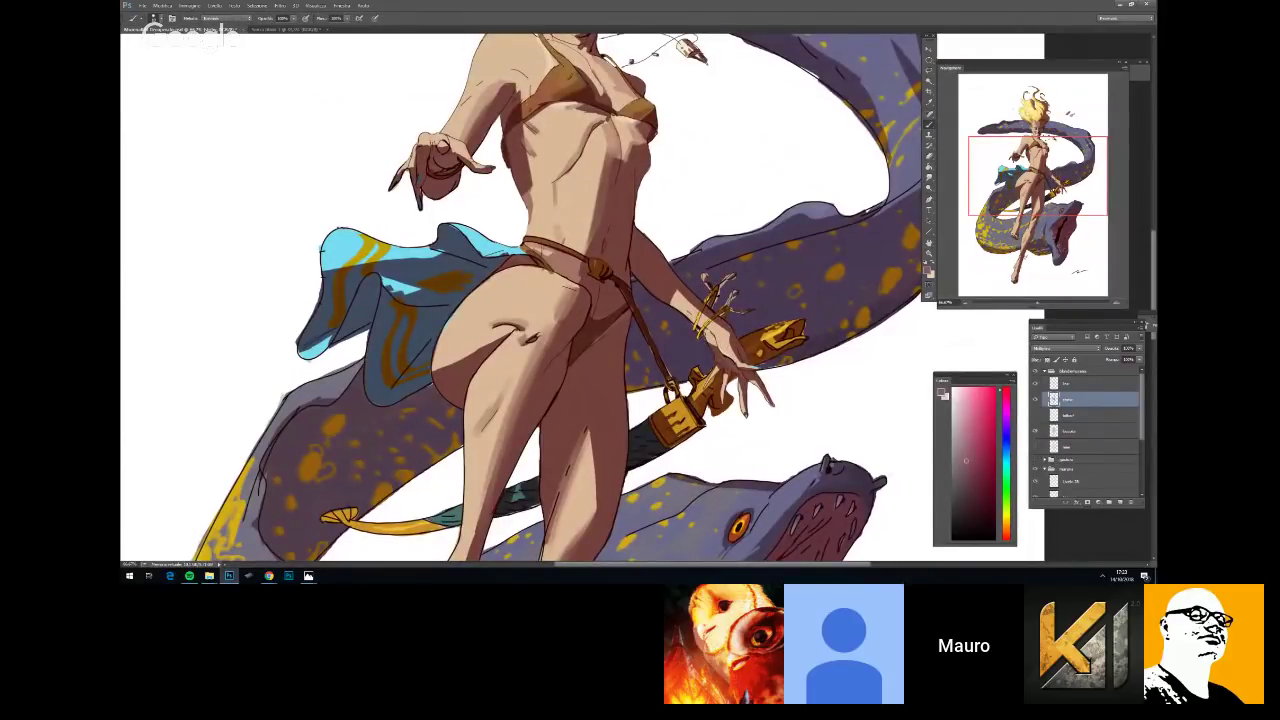
# Adjust the brush's tip size for detail shading on the lowered hand
pyautogui.hotkey('ctrl', '-')
pyautogui.hotkey('ctrl', '+')
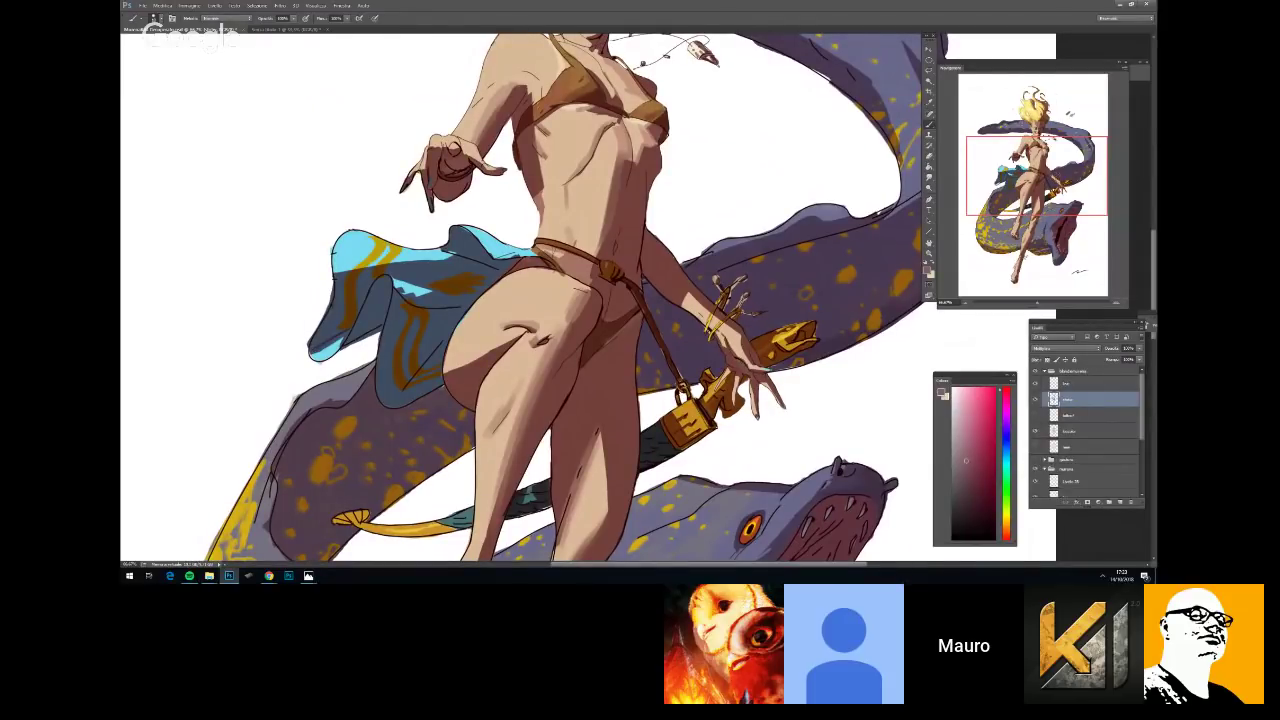
pyautogui.scroll(-2, 720, 336)
pyautogui.scroll(2, 720, 336)
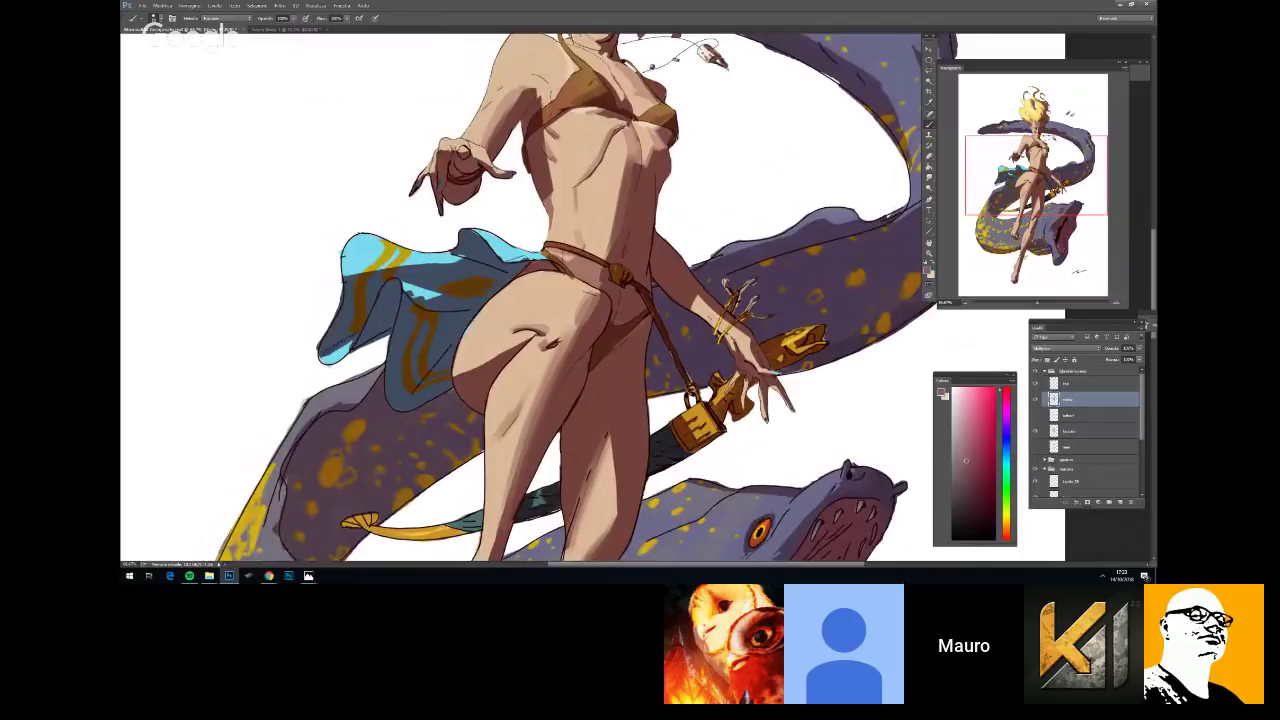
pyautogui.rightClick(768, 344)
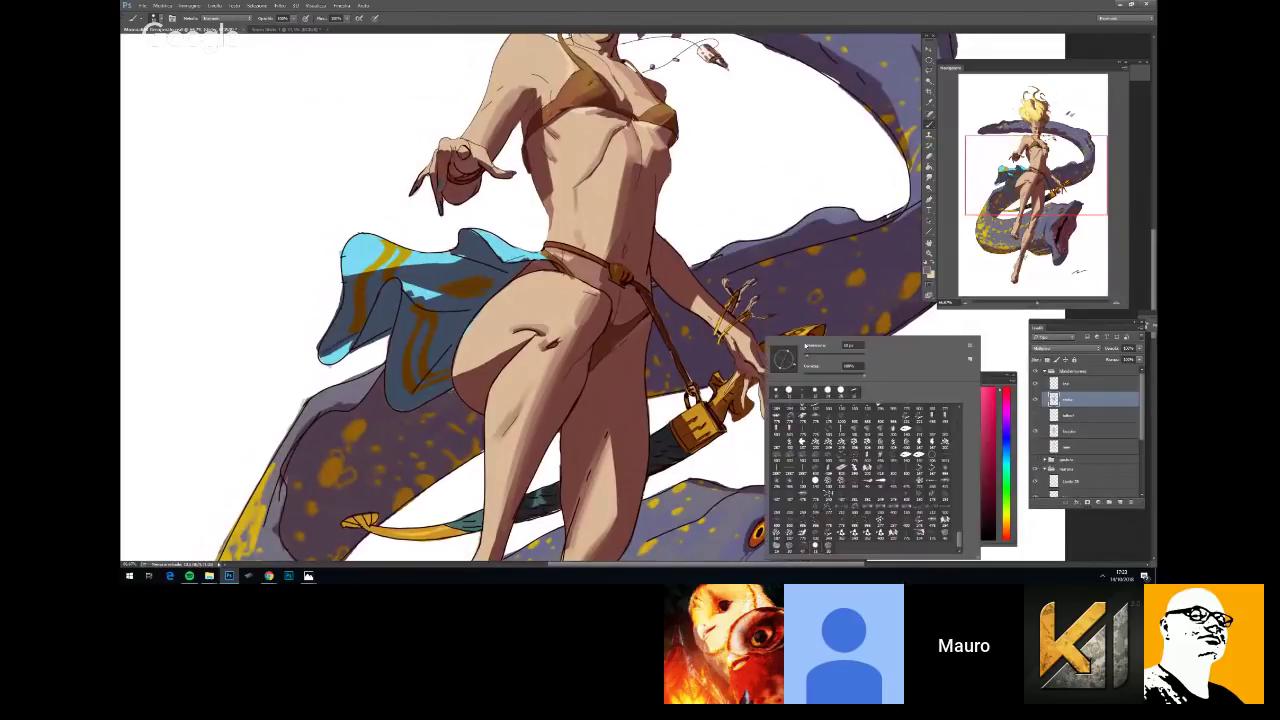
pyautogui.press('Return')
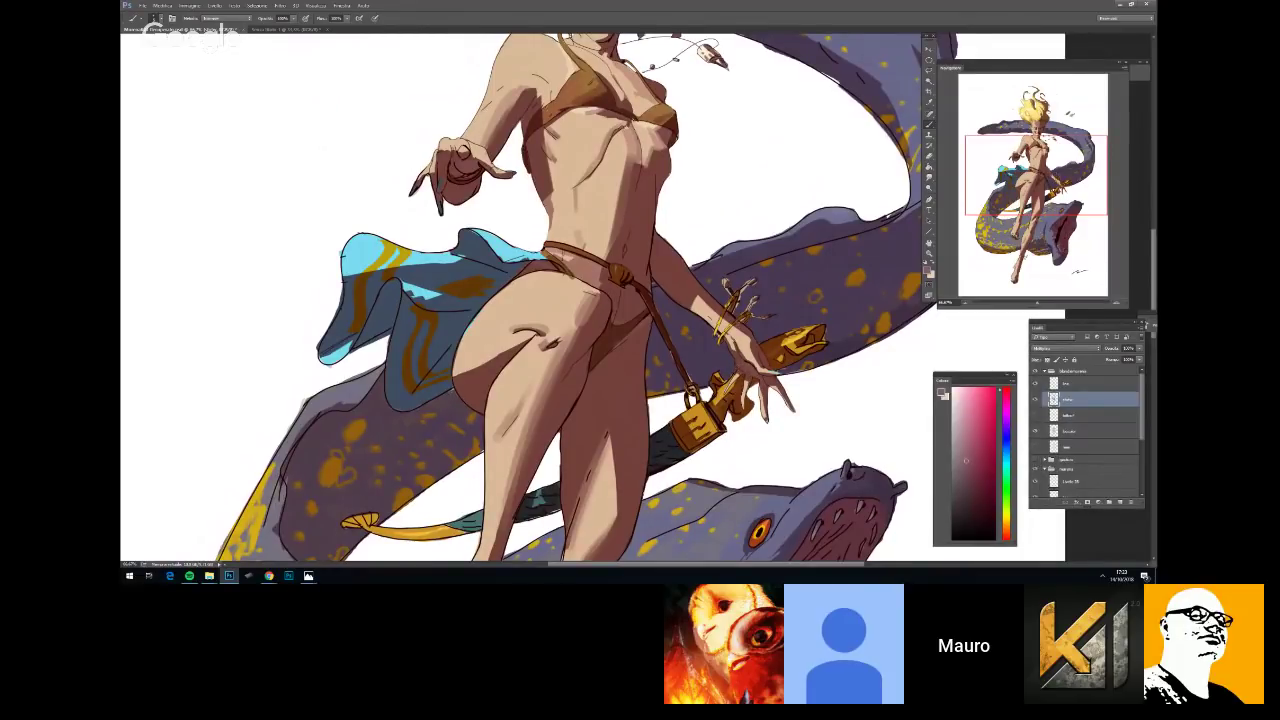
# Refine the shadow strokes on the fingers of the lowered hand beside the sword hilt
pyautogui.hotkey('ctrl', '-')
pyautogui.moveTo(768, 400); pyautogui.dragTo(696, 362)
pyautogui.hotkey('ctrl', '+')
pyautogui.hotkey('ctrl', '+')
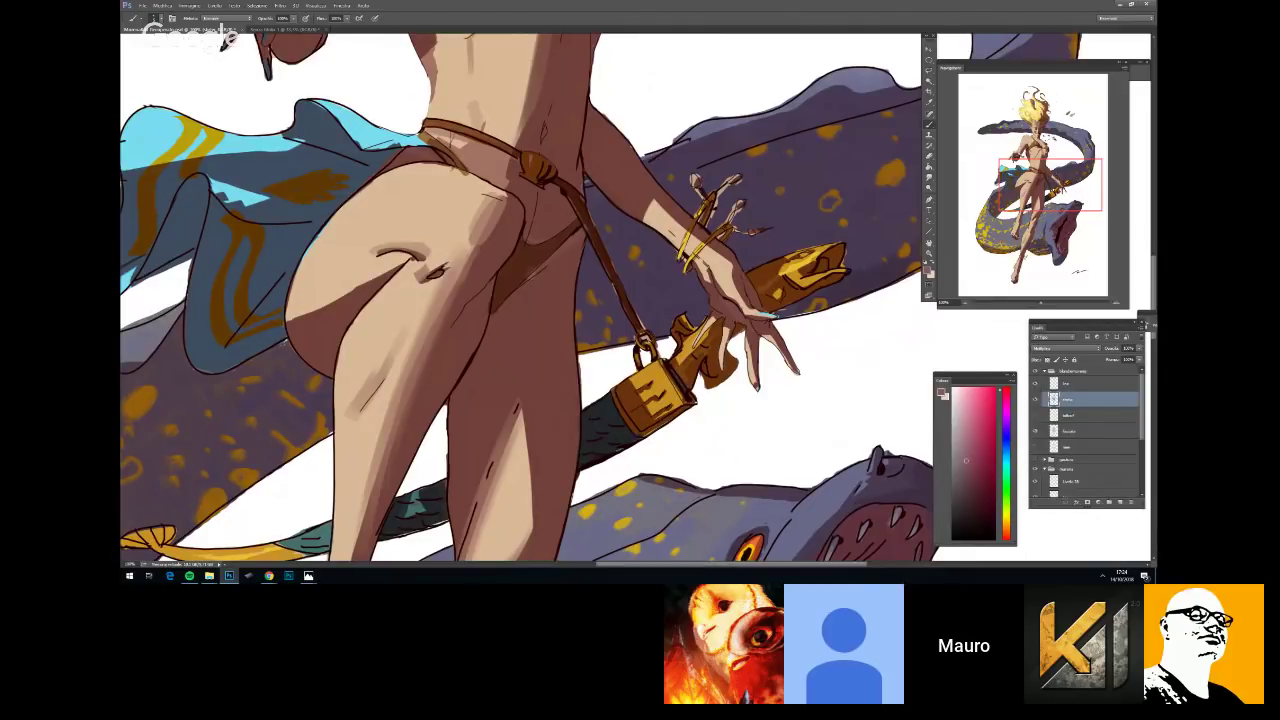
pyautogui.moveTo(687, 340); pyautogui.dragTo(688, 356)
pyautogui.hotkey('ctrl', '-')
pyautogui.hotkey('ctrl', '+')
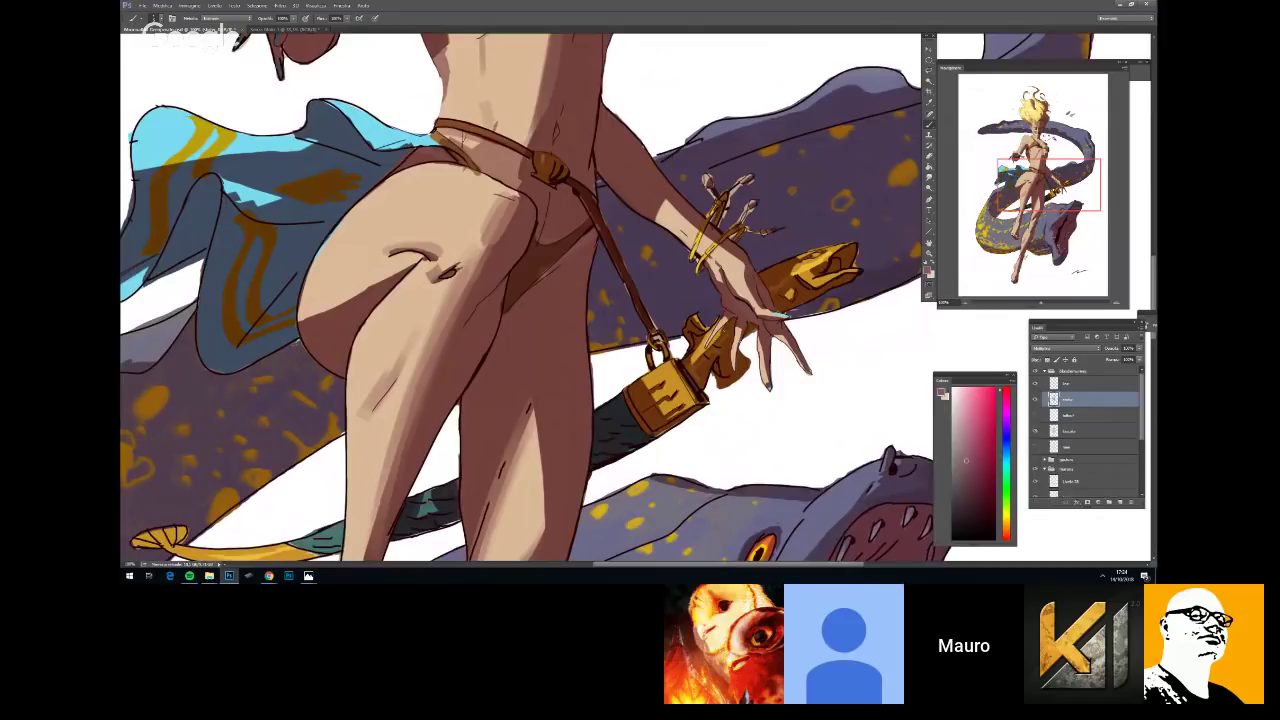
# Touch up the shading around the sword's golden hilt and clasp next to the lowered hand
pyautogui.hotkey('ctrl', '-')
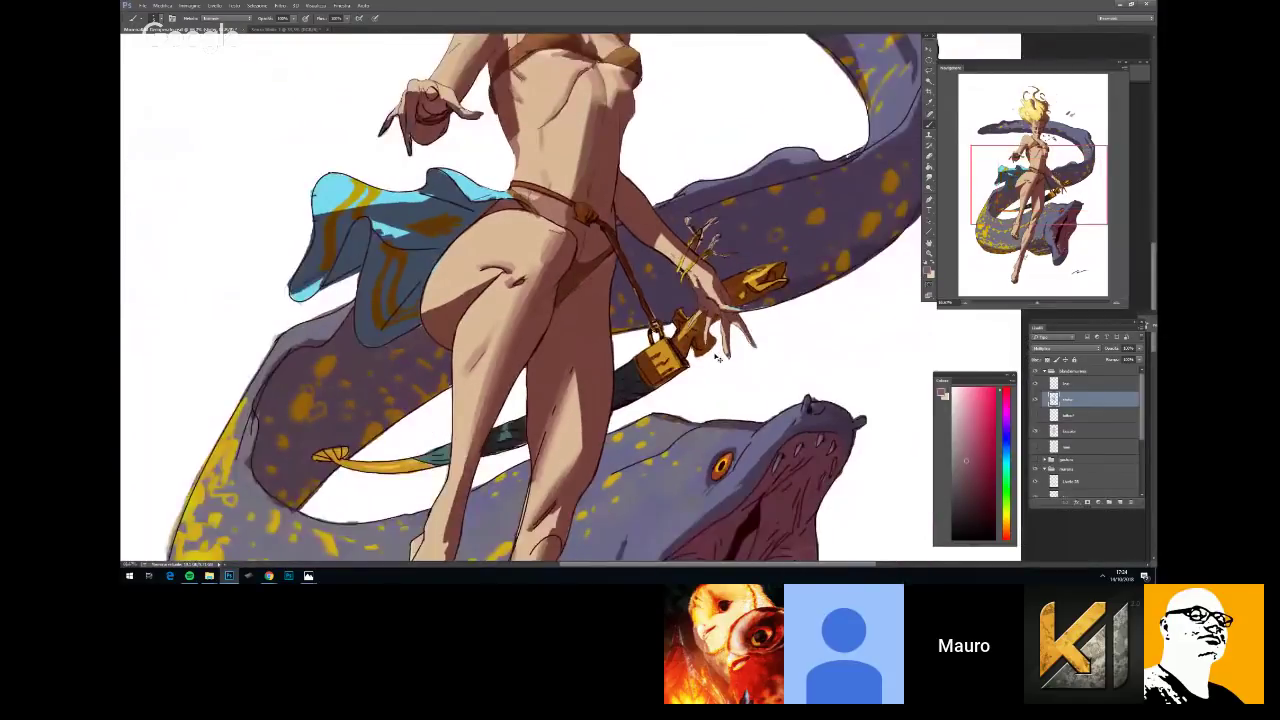
pyautogui.hotkey('ctrl', '-')
pyautogui.hotkey('ctrl', '+')
pyautogui.hotkey('ctrl', '+')
pyautogui.moveTo(753, 336); pyautogui.dragTo(733, 288)
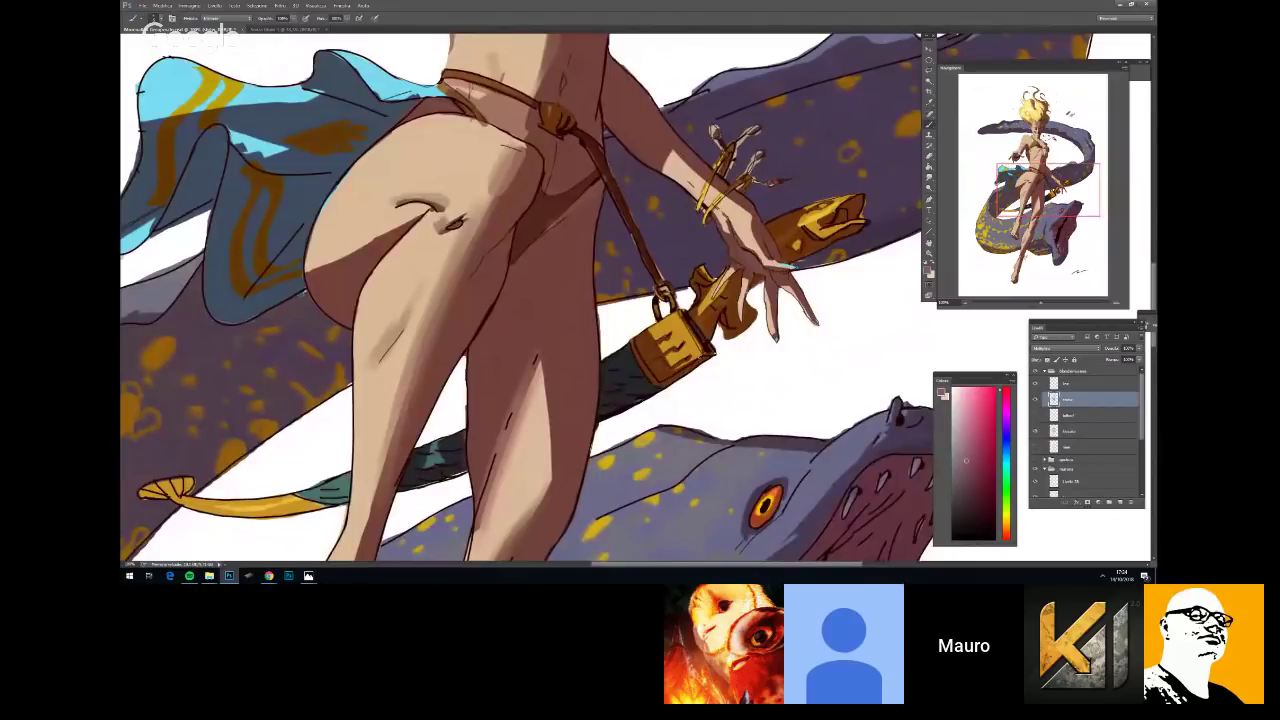
pyautogui.moveTo(700, 354); pyautogui.dragTo(690, 362)
pyautogui.hotkey('ctrl', '-')
pyautogui.moveTo(831, 311); pyautogui.dragTo(795, 335)
pyautogui.hotkey('ctrl', '+')
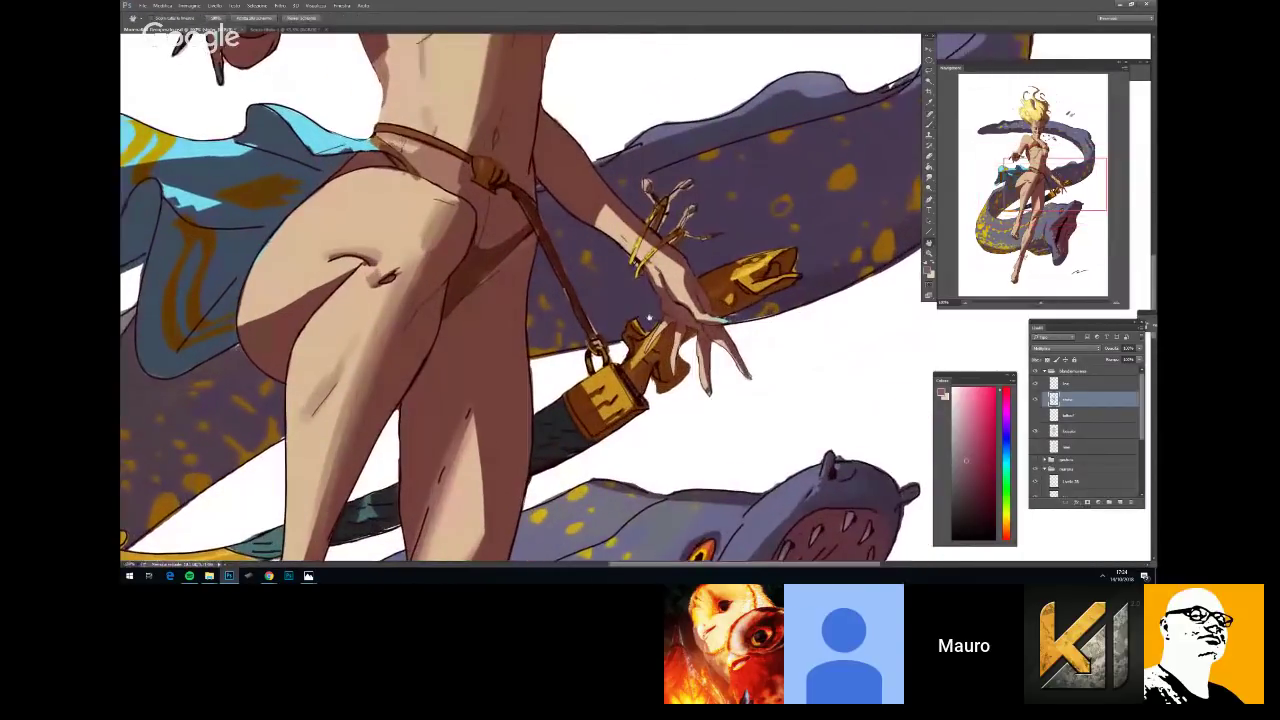
pyautogui.moveTo(633, 323); pyautogui.dragTo(638, 330)
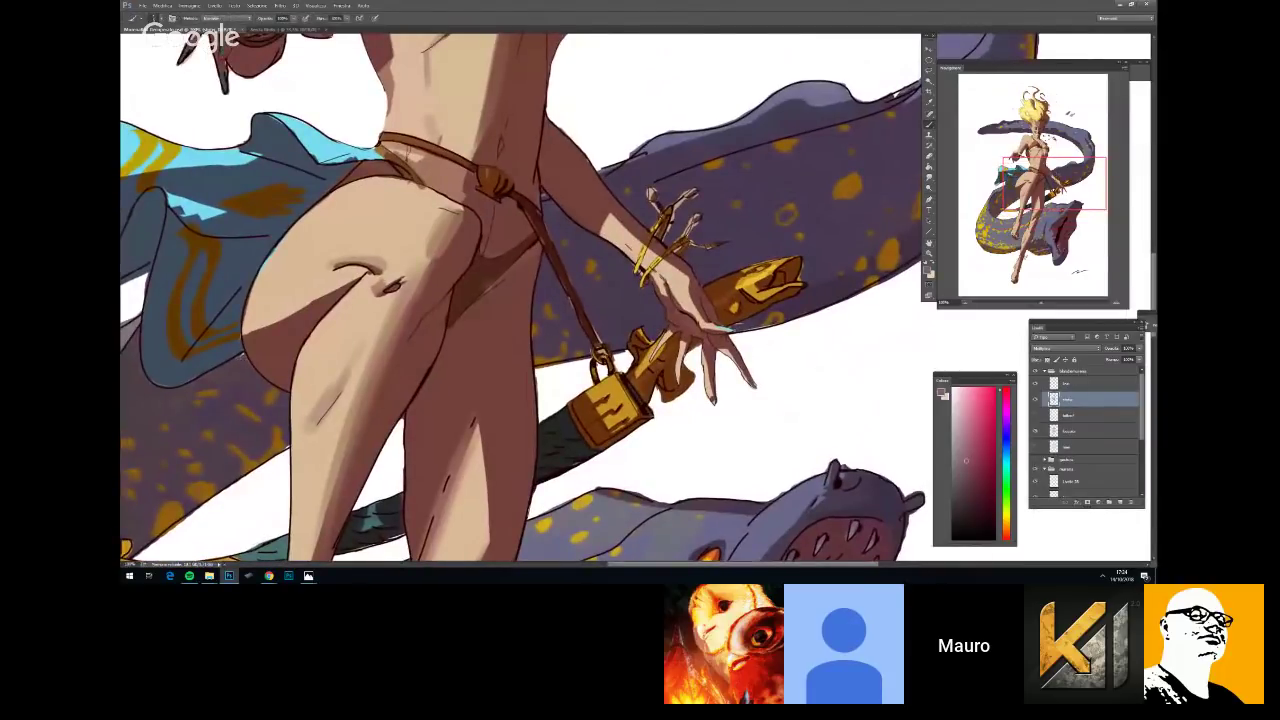
# Select the multiply shading layer in the eel's layer group, just above its spot-pattern layer
pyautogui.hotkey('ctrl', '-')
pyautogui.hotkey('ctrl', '-')
pyautogui.hotkey('ctrl', '+')
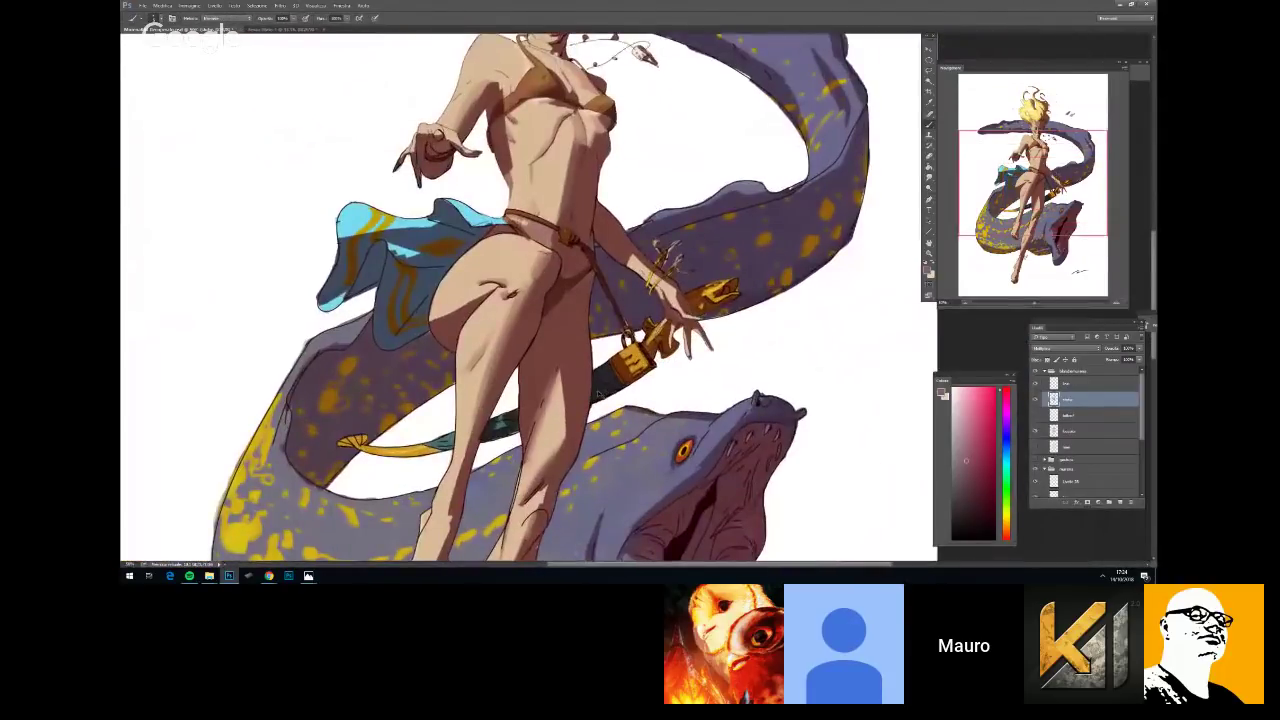
pyautogui.moveTo(786, 329); pyautogui.dragTo(818, 251)
pyautogui.hotkey('ctrl', '-')
pyautogui.hotkey('ctrl', '-')
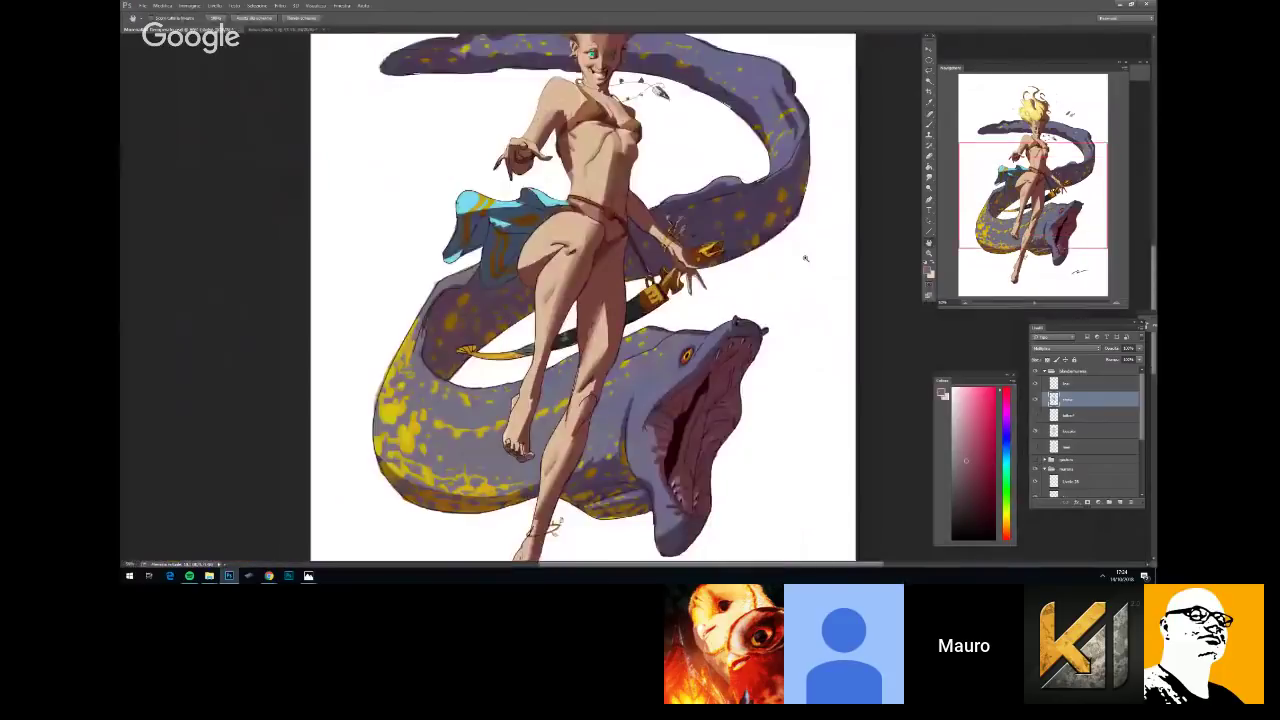
pyautogui.moveTo(1139, 409); pyautogui.dragTo(1139, 454)
pyautogui.click(1122, 457)
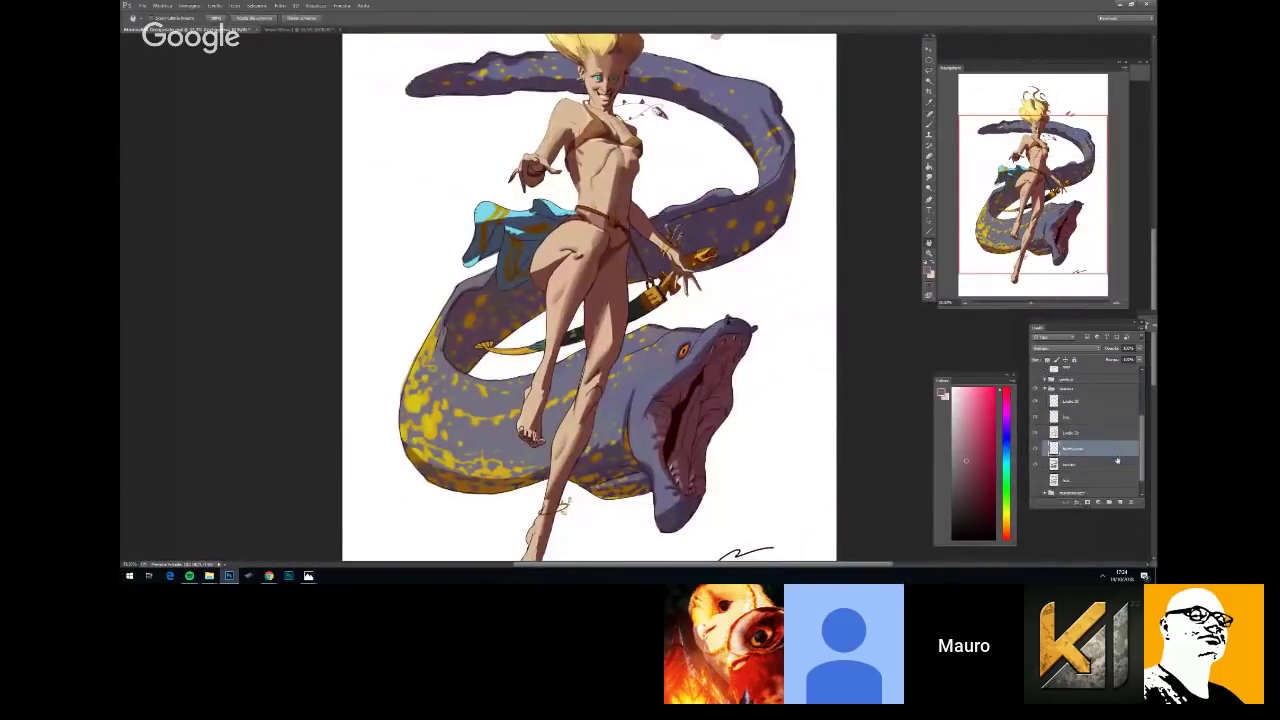
pyautogui.click(1068, 432)
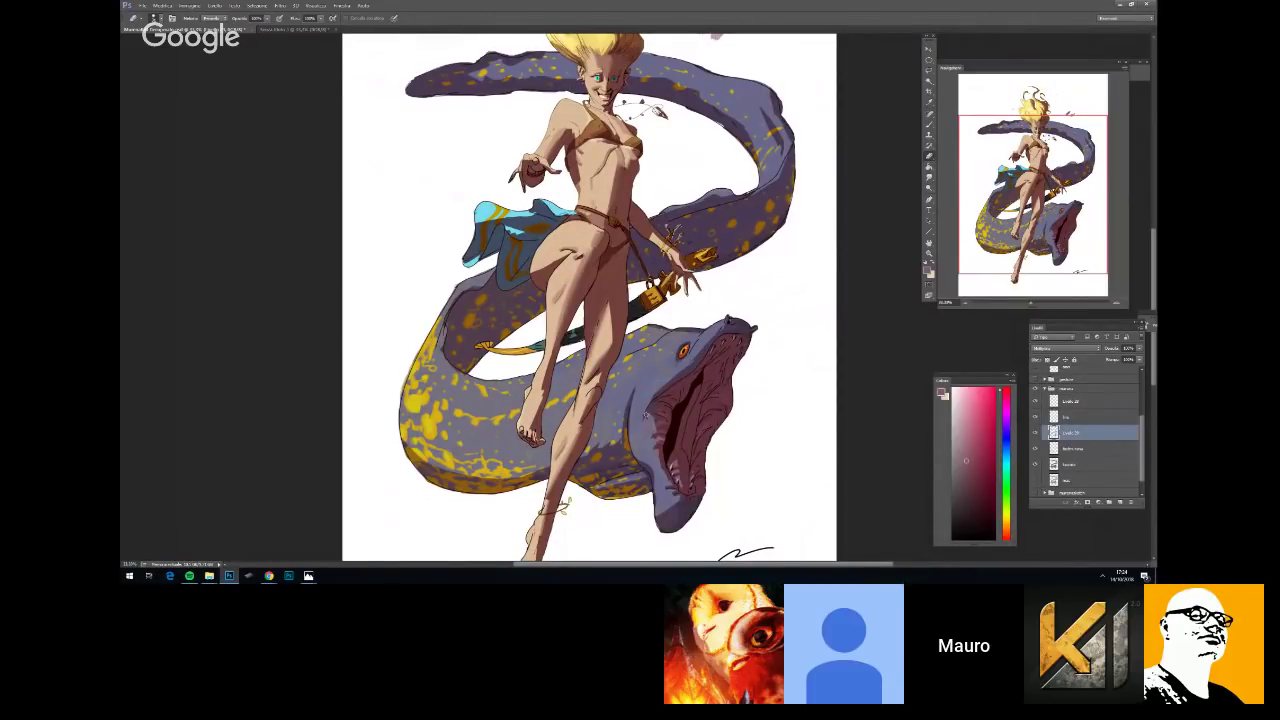
# Ready the Brush tool and adjust its tip size for shading around the eel's open mouth
pyautogui.press('e')
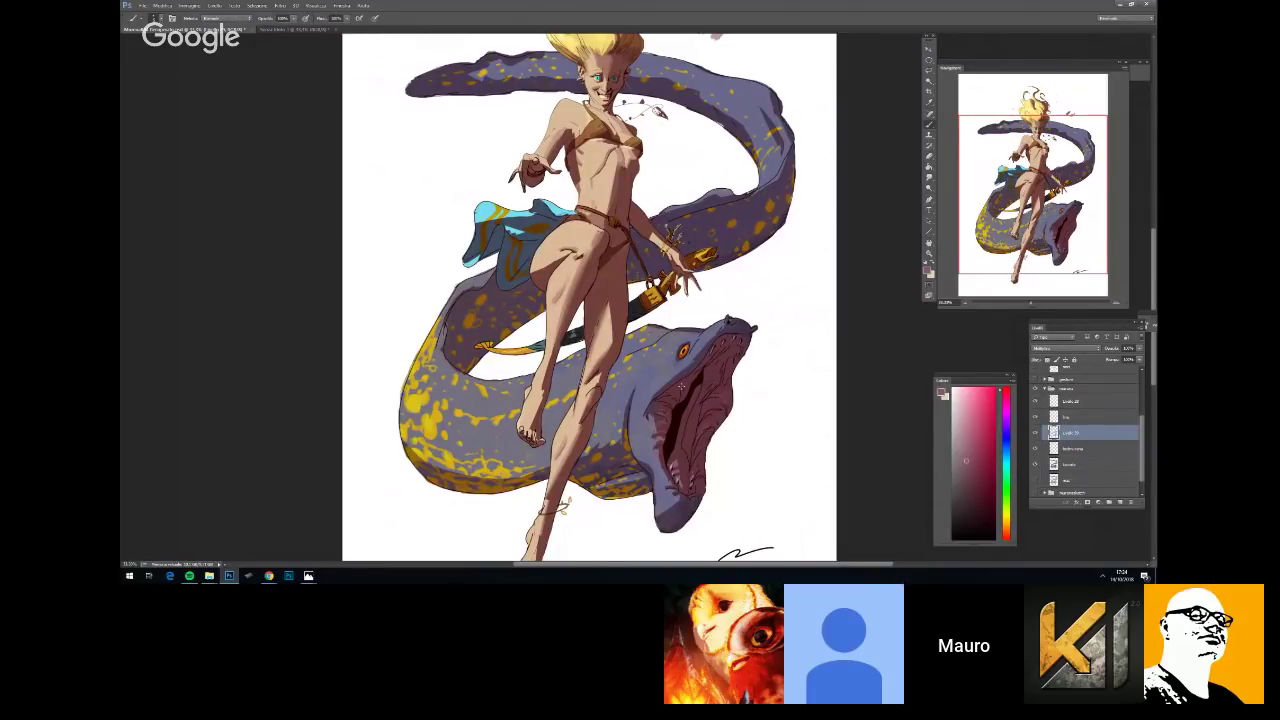
pyautogui.moveTo(743, 391); pyautogui.dragTo(750, 365)
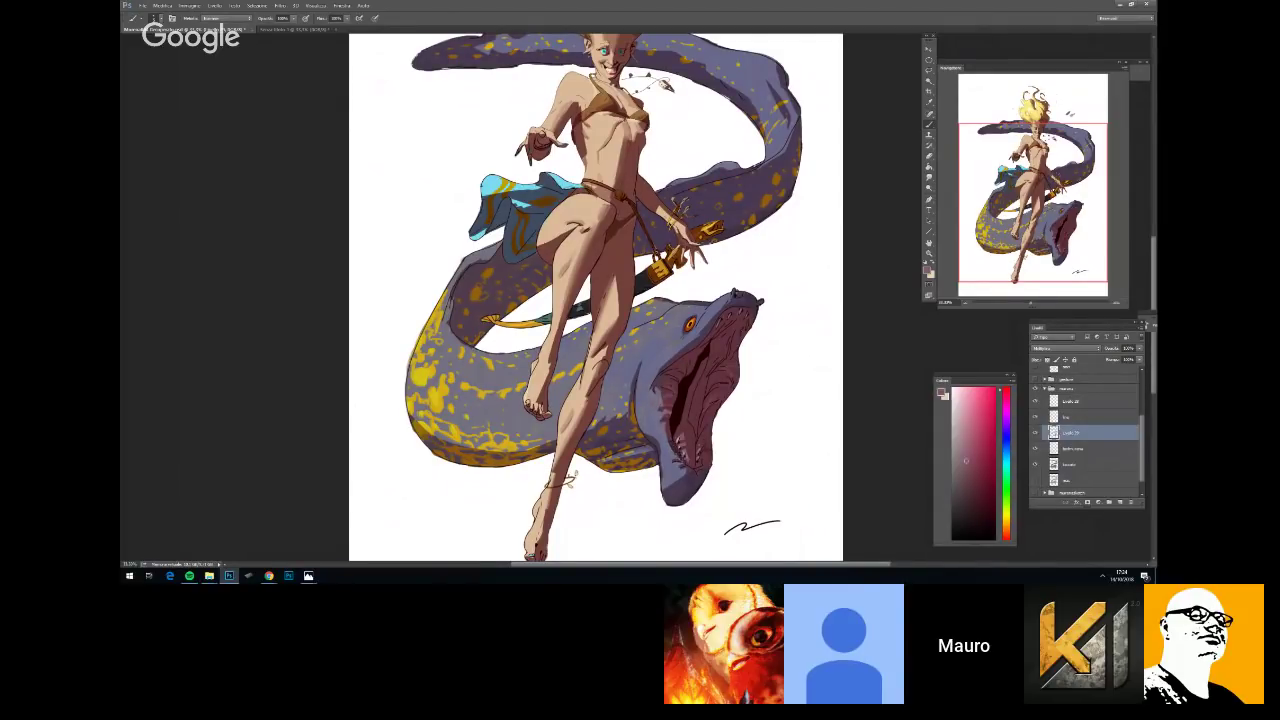
pyautogui.rightClick(765, 342)
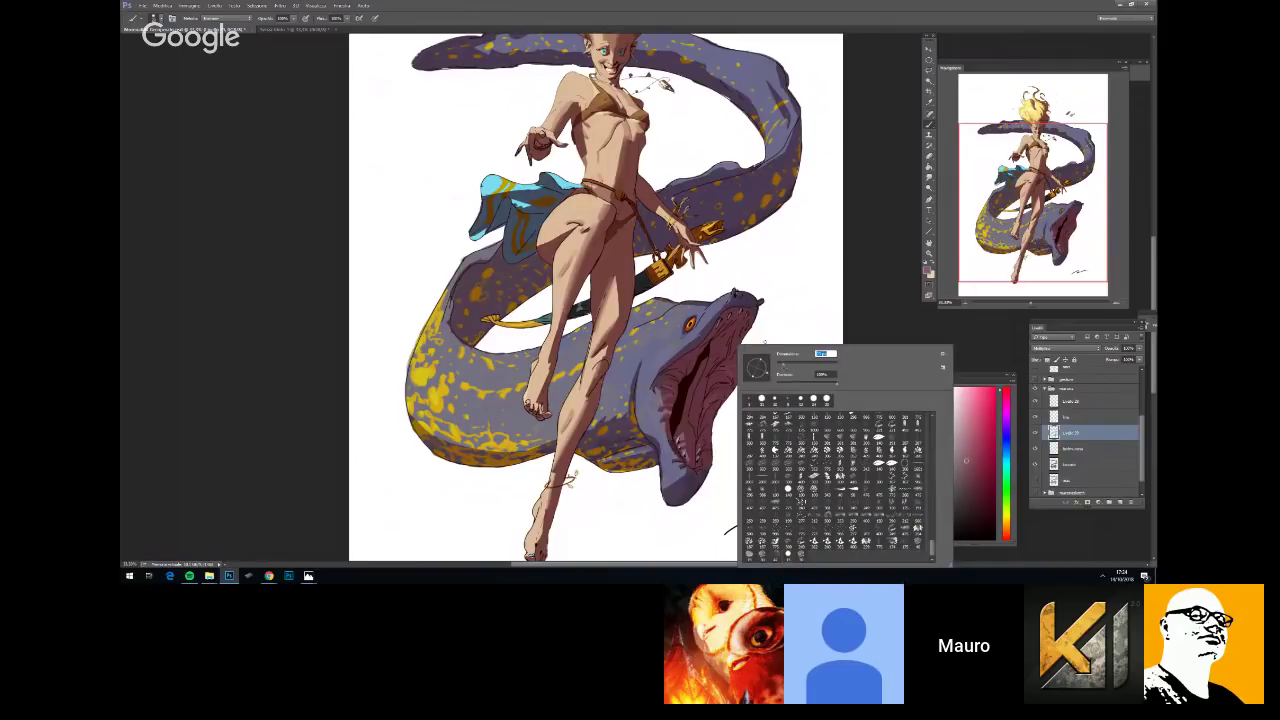
pyautogui.press('Return')
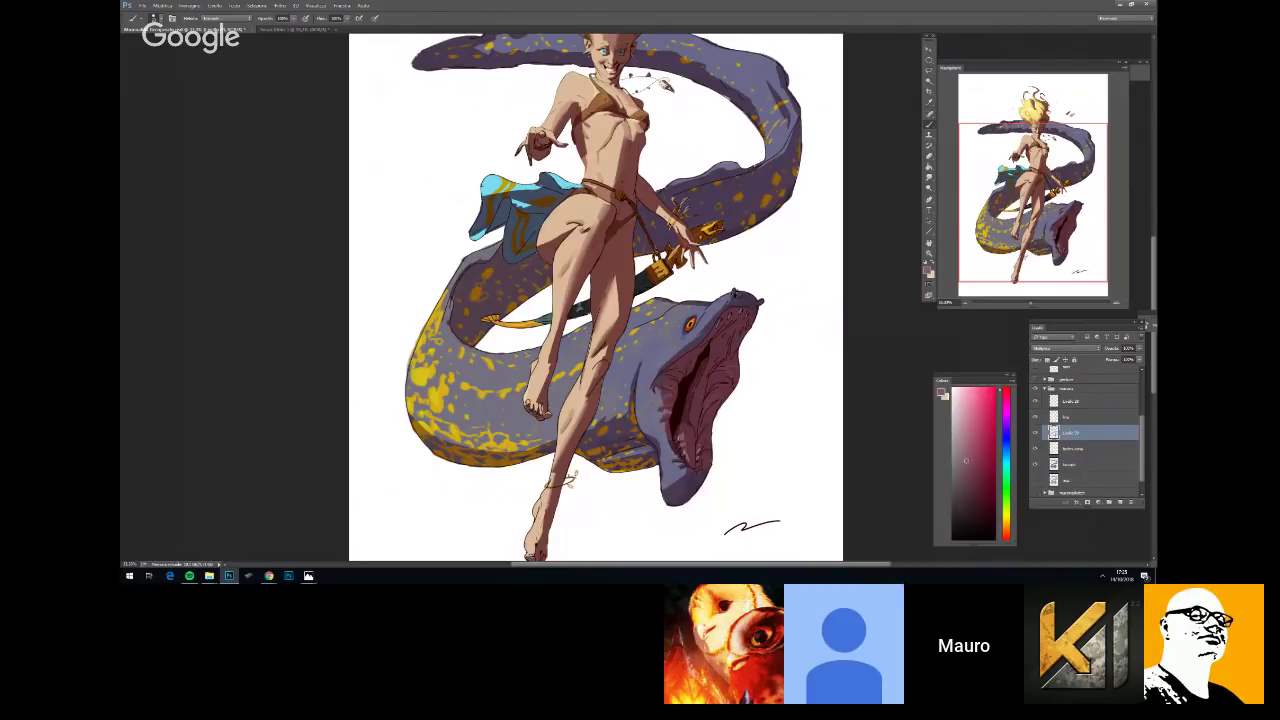
# Resize the brush tip and refine the shadow tones along the eel's upper jaw and inner mouth
pyautogui.moveTo(734, 320); pyautogui.dragTo(706, 352)
pyautogui.rightClick(777, 294)
pyautogui.click(820, 316)
pyautogui.press('Return')
pyautogui.scroll(-1, 683, 320)
pyautogui.scroll(1, 733, 332)
pyautogui.rightClick(769, 345)
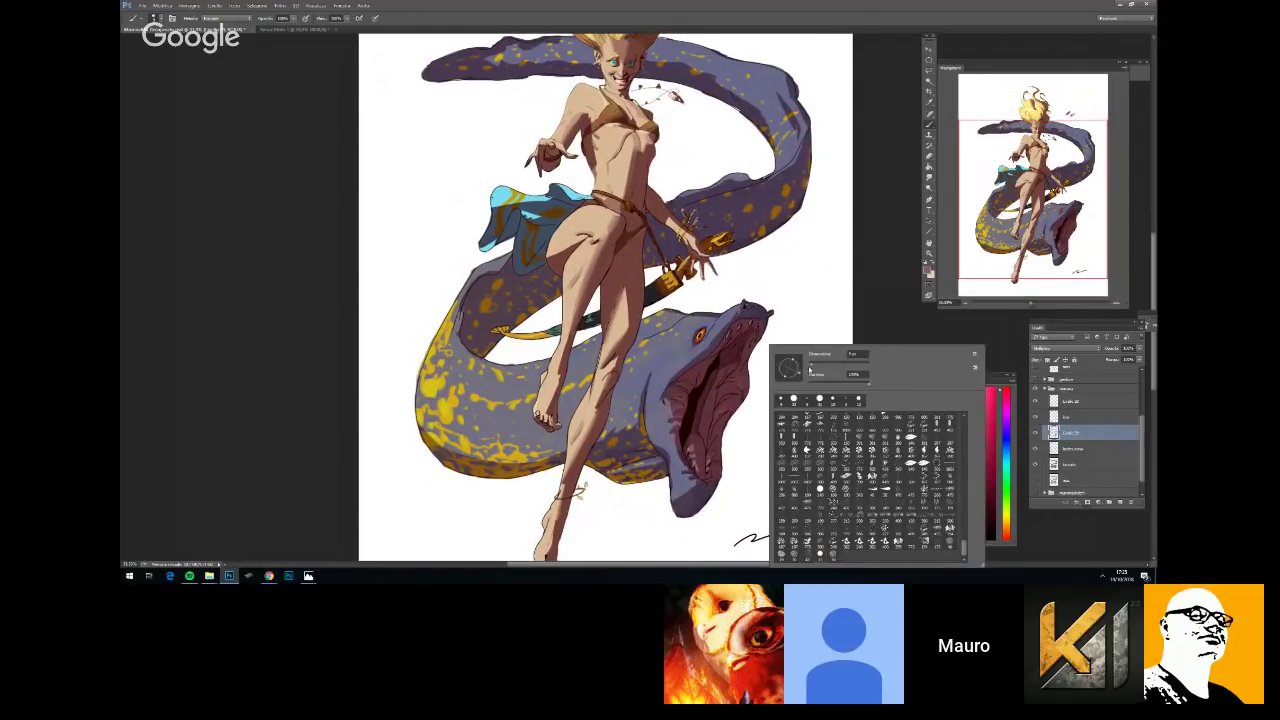
pyautogui.click(815, 364)
pyautogui.press('Return')
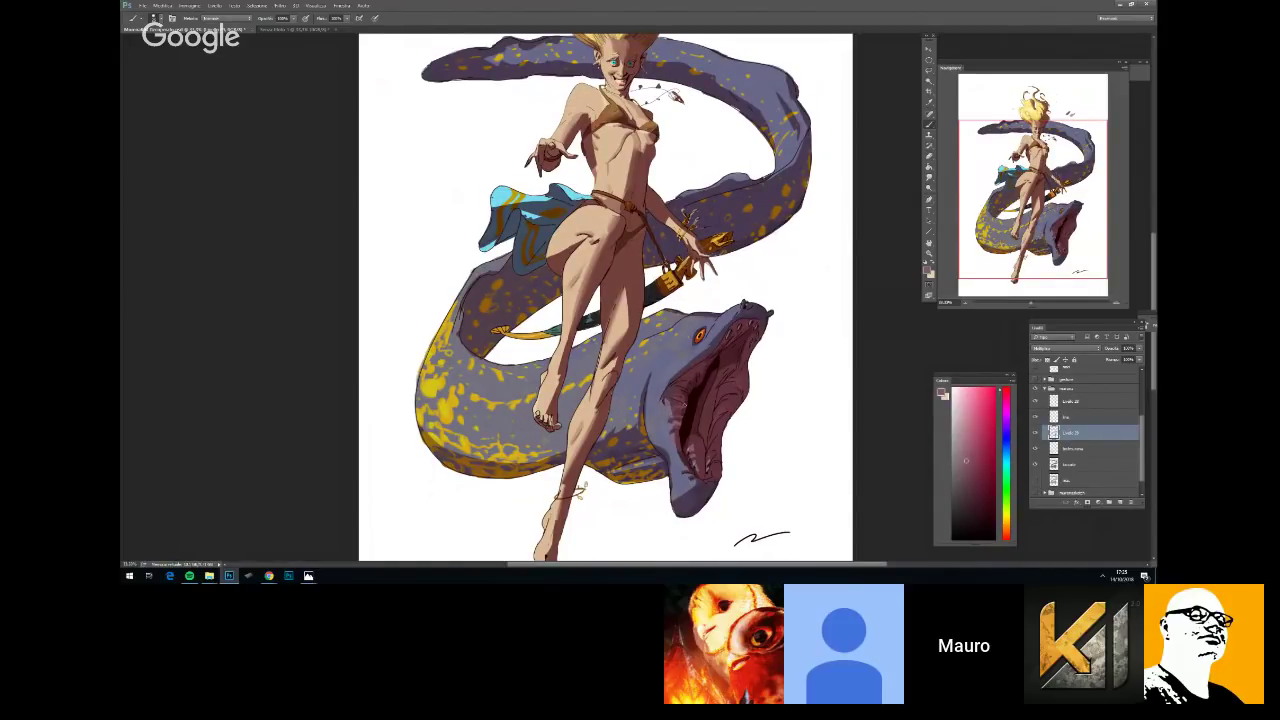
# Set the Eraser's tip size and clean up the multiply shading inside the eel's mouth
pyautogui.hotkey('ctrl', '-')
pyautogui.hotkey('ctrl', '-')
pyautogui.hotkey('ctrl', '+')
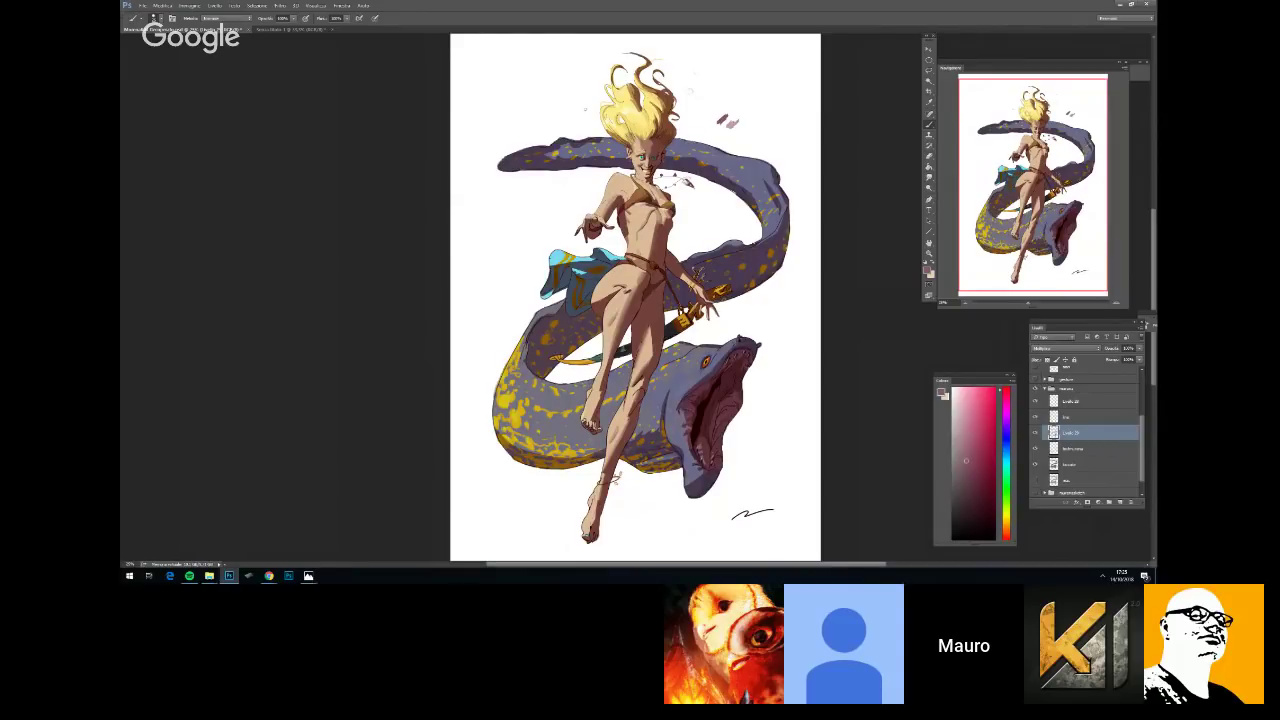
pyautogui.scroll(-4, 635, 297)
pyautogui.scroll(4, 635, 297)
pyautogui.moveTo(783, 452); pyautogui.dragTo(766, 373)
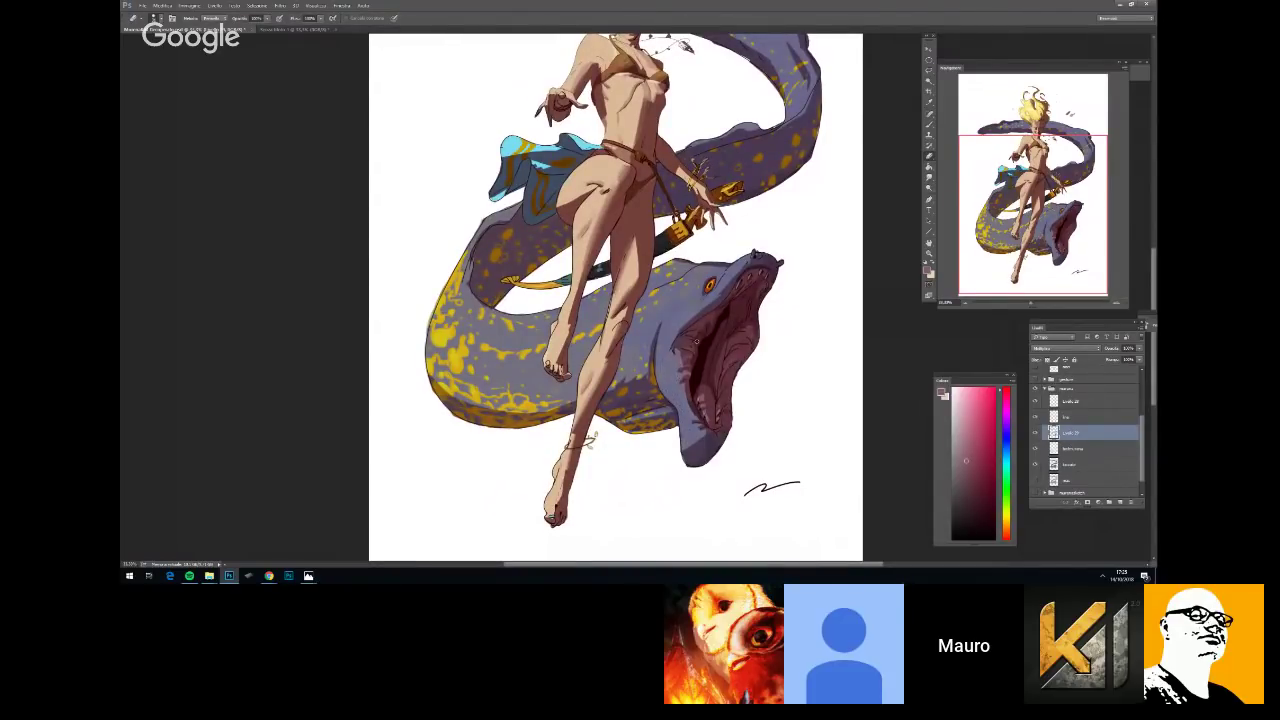
pyautogui.rightClick(697, 342)
pyautogui.moveTo(745, 493); pyautogui.dragTo(800, 483)
pyautogui.hotkey('ctrl', '-')
pyautogui.hotkey('ctrl', '-')
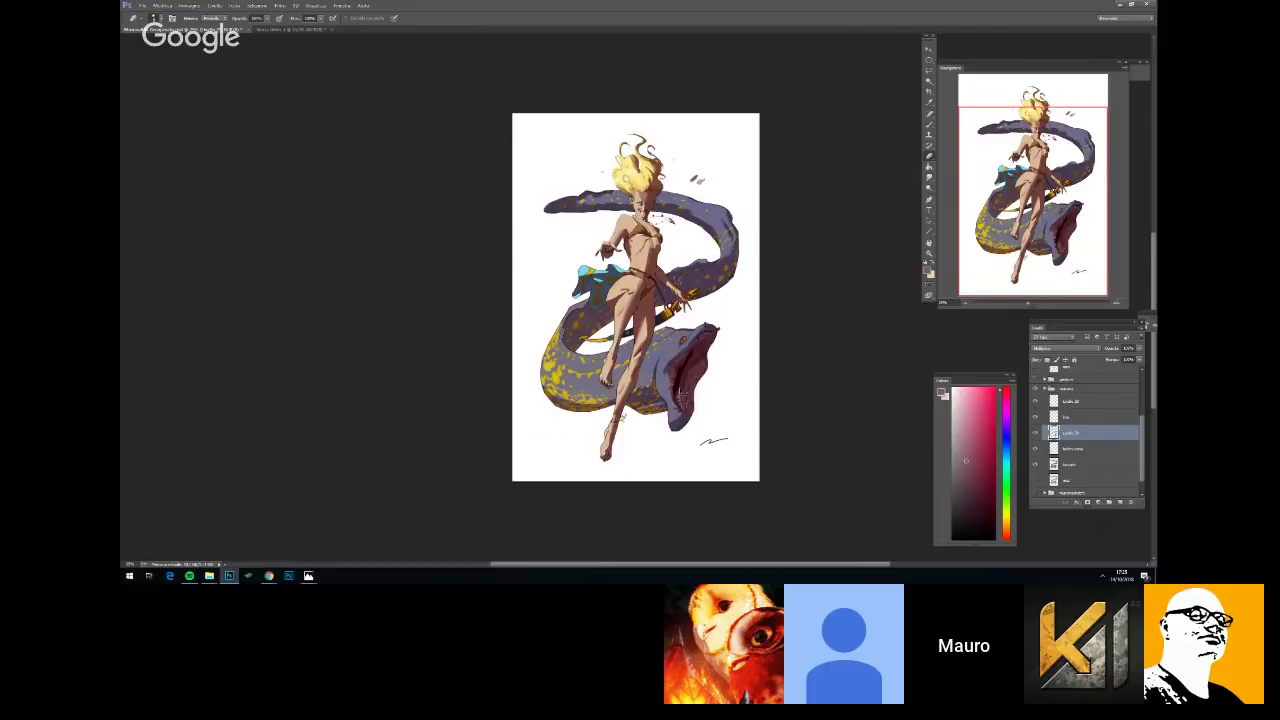
pyautogui.hotkey('ctrl', '+')
pyautogui.hotkey('ctrl', '+')
pyautogui.press('b')
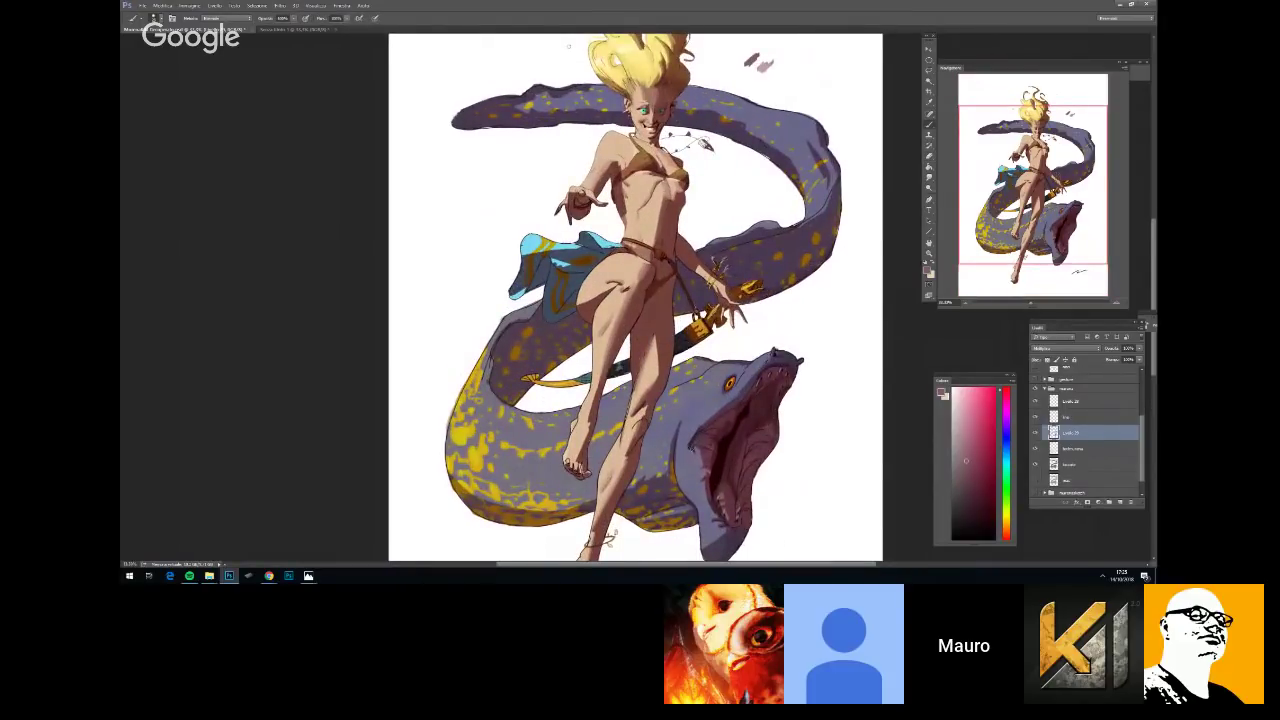
pyautogui.press('e')
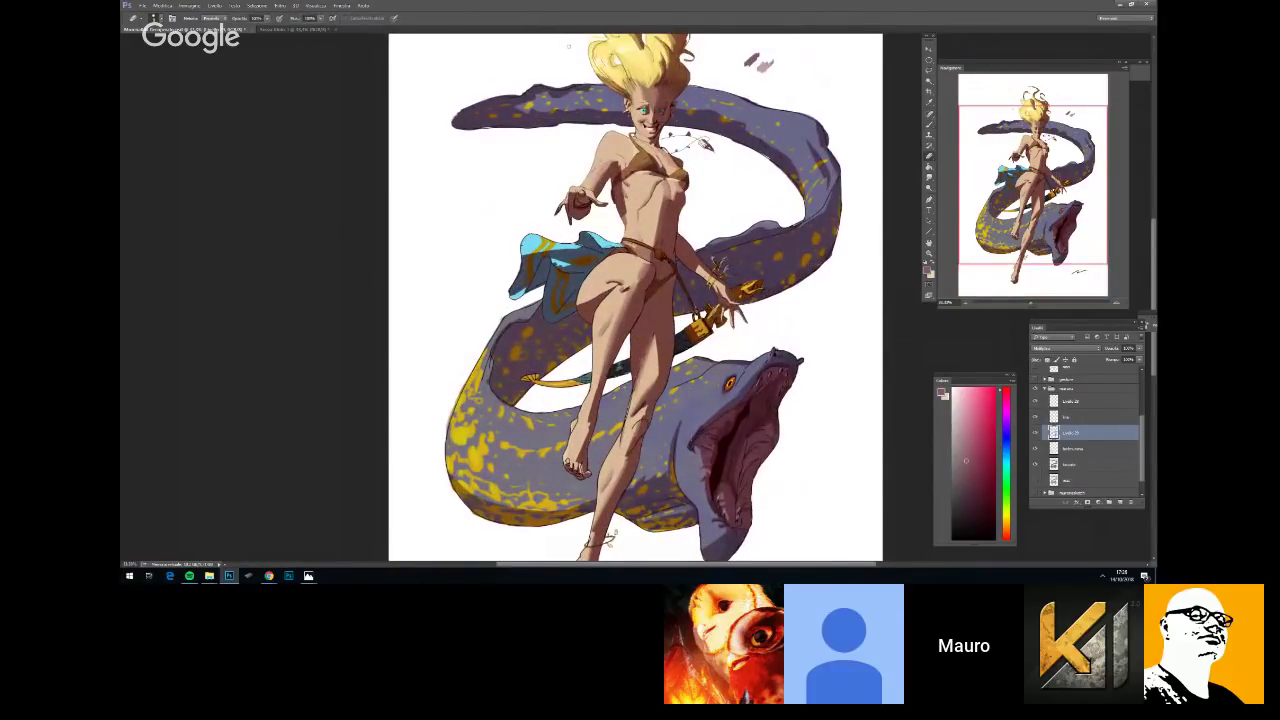
# Brush shadow strokes around the teeth and folds of the eel's lower jaw
pyautogui.hotkey('ctrl', '-')
pyautogui.hotkey('ctrl', '-')
pyautogui.hotkey('ctrl', '+')
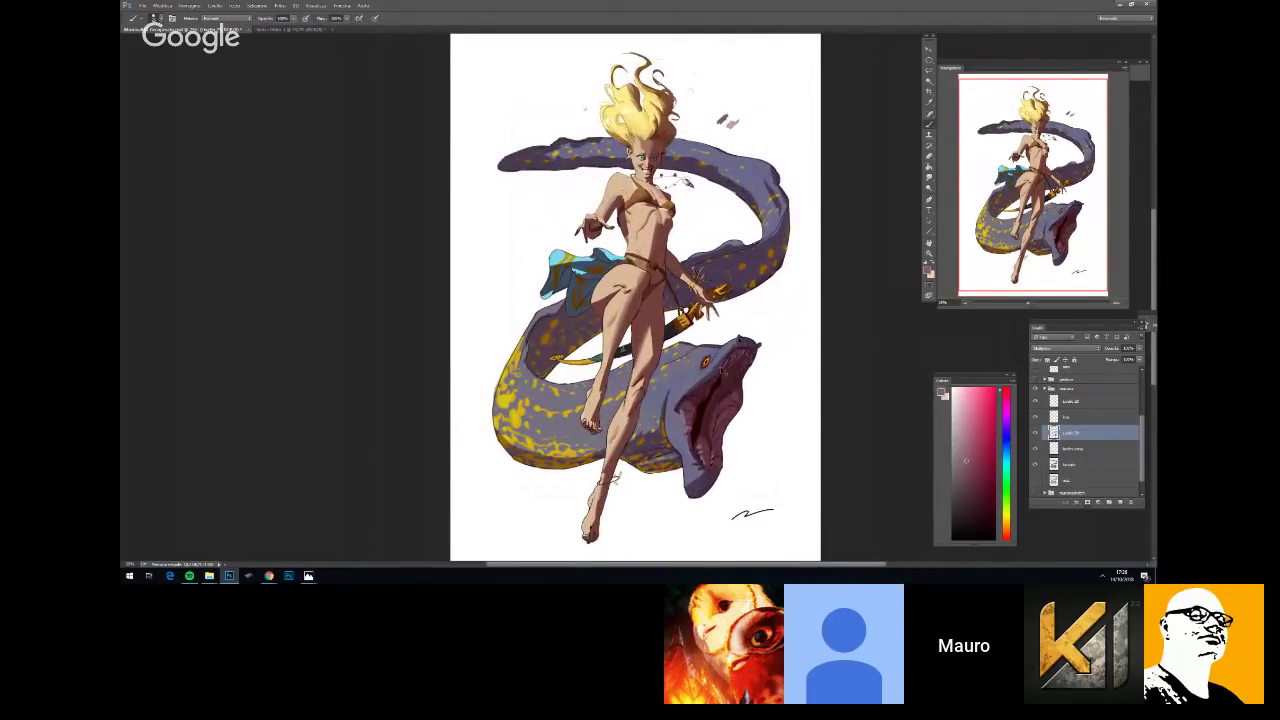
pyautogui.hotkey('ctrl', '+')
pyautogui.hotkey('ctrl', '-')
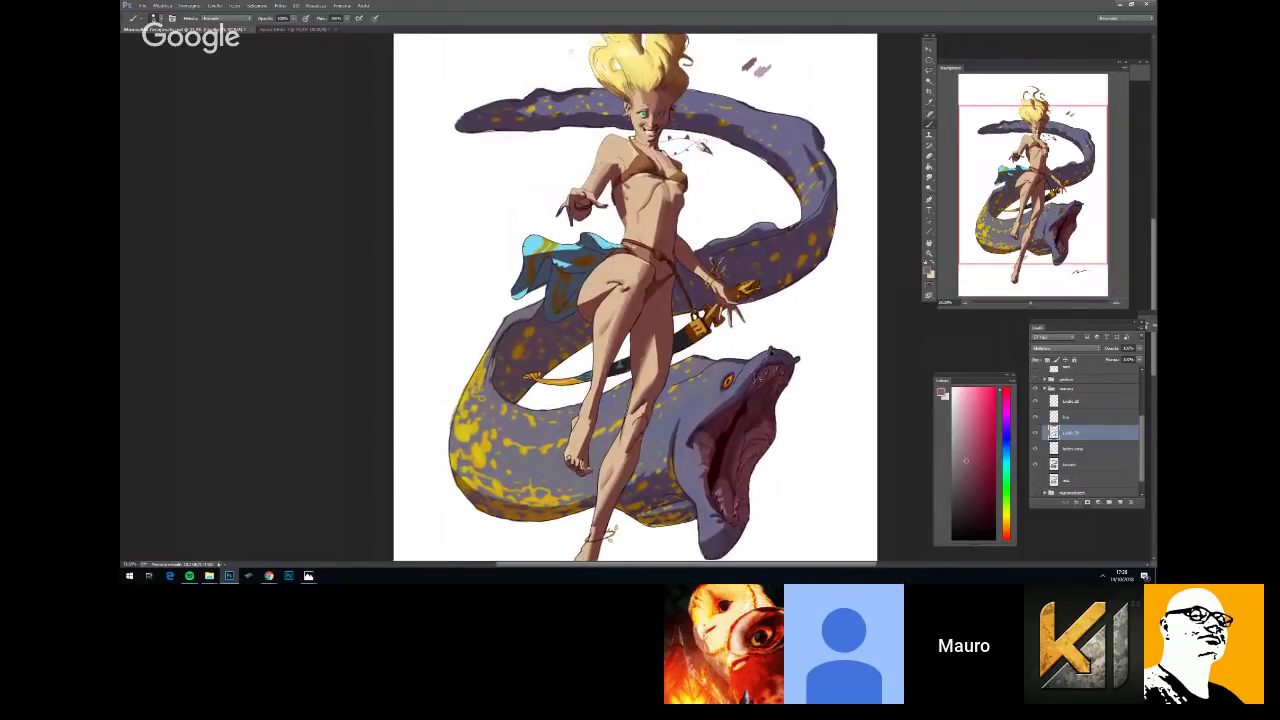
pyautogui.hotkey('ctrl', '+')
pyautogui.hotkey('ctrl', '+')
pyautogui.press('space')
pyautogui.moveTo(755, 373); pyautogui.dragTo(701, 290)
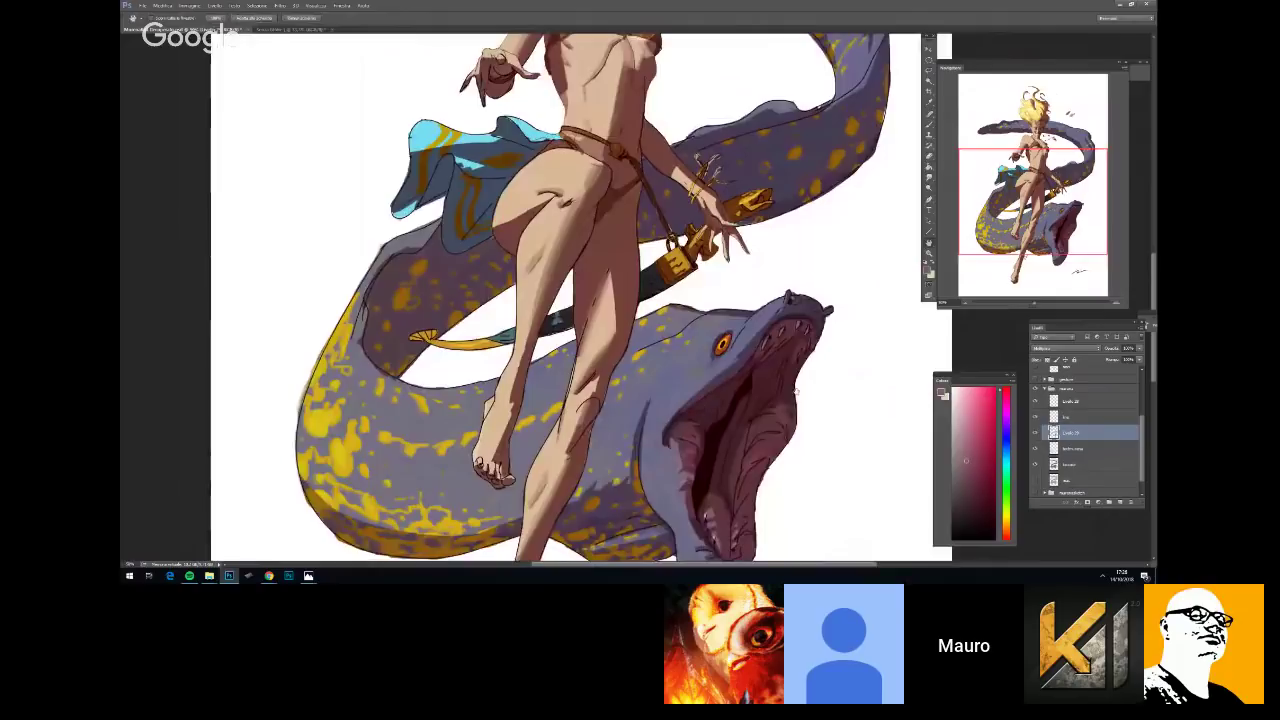
pyautogui.moveTo(802, 391); pyautogui.dragTo(755, 304)
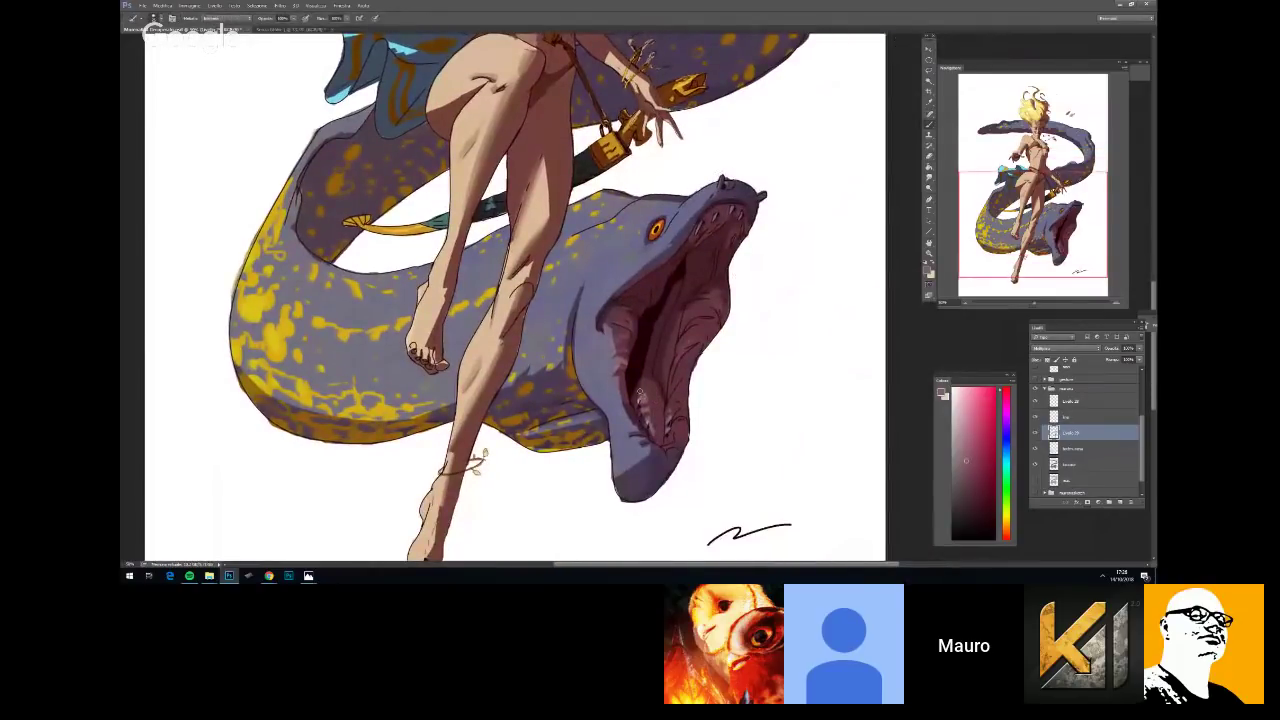
pyautogui.moveTo(646, 385); pyautogui.dragTo(662, 439)
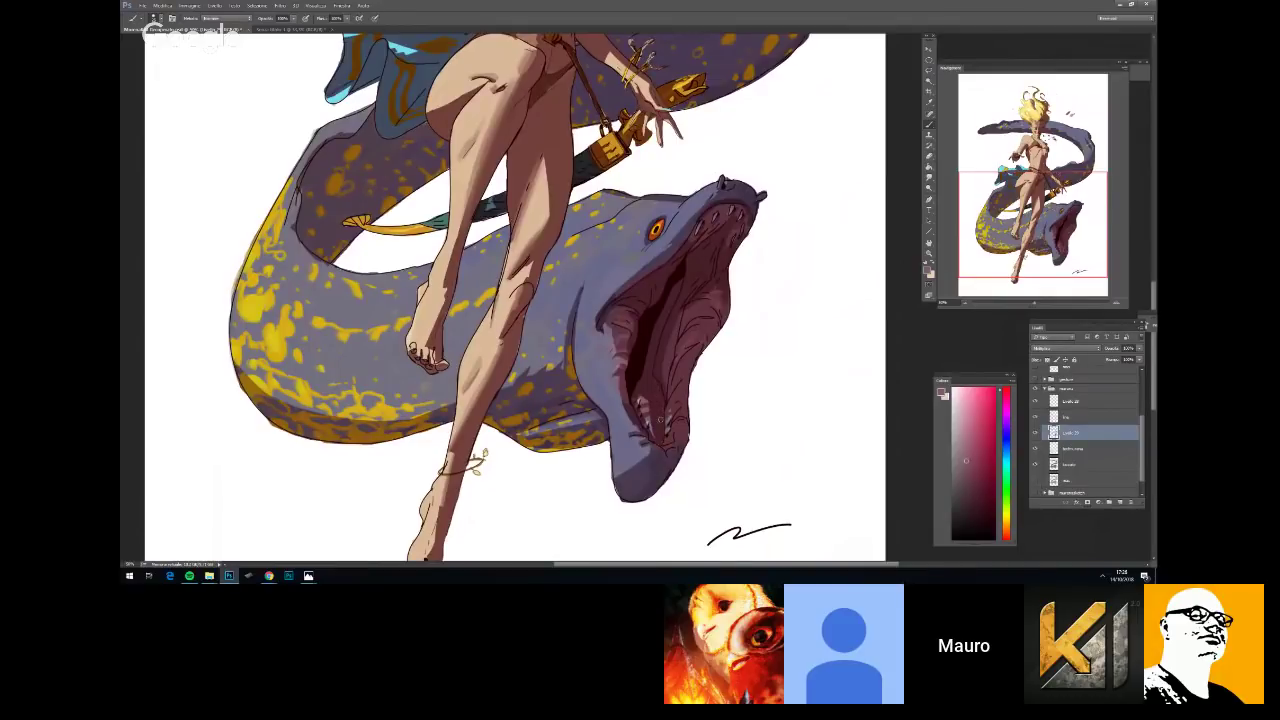
pyautogui.moveTo(662, 393)
pyautogui.mouseDown()
pyautogui.moveTo(678, 319)
pyautogui.moveTo(677, 340)
pyautogui.mouseUp()
# Adjust the brush tip size and deepen the shading under the eel's upper teeth and palate
pyautogui.hotkey('ctrl', '-')
pyautogui.hotkey('ctrl', '-')
pyautogui.hotkey('ctrl', '-')
pyautogui.hotkey('ctrl', '-')
pyautogui.hotkey('ctrl', '-')
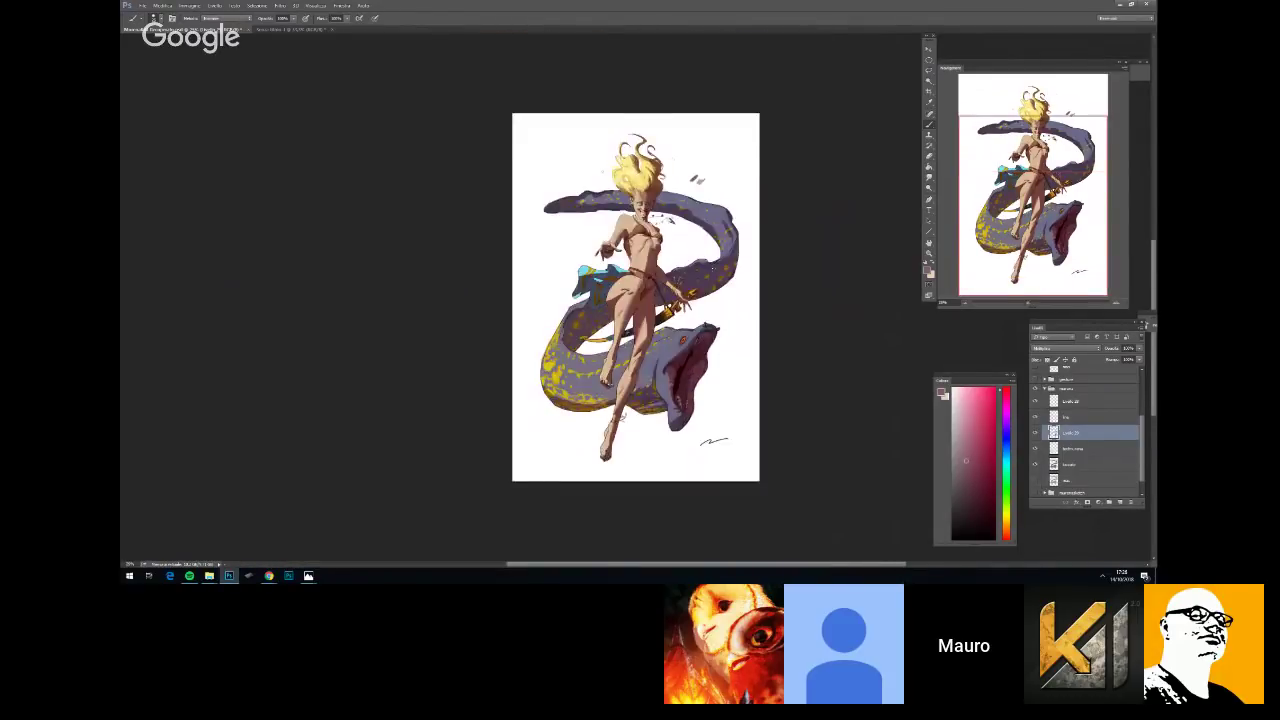
pyautogui.scroll(6, 714, 272)
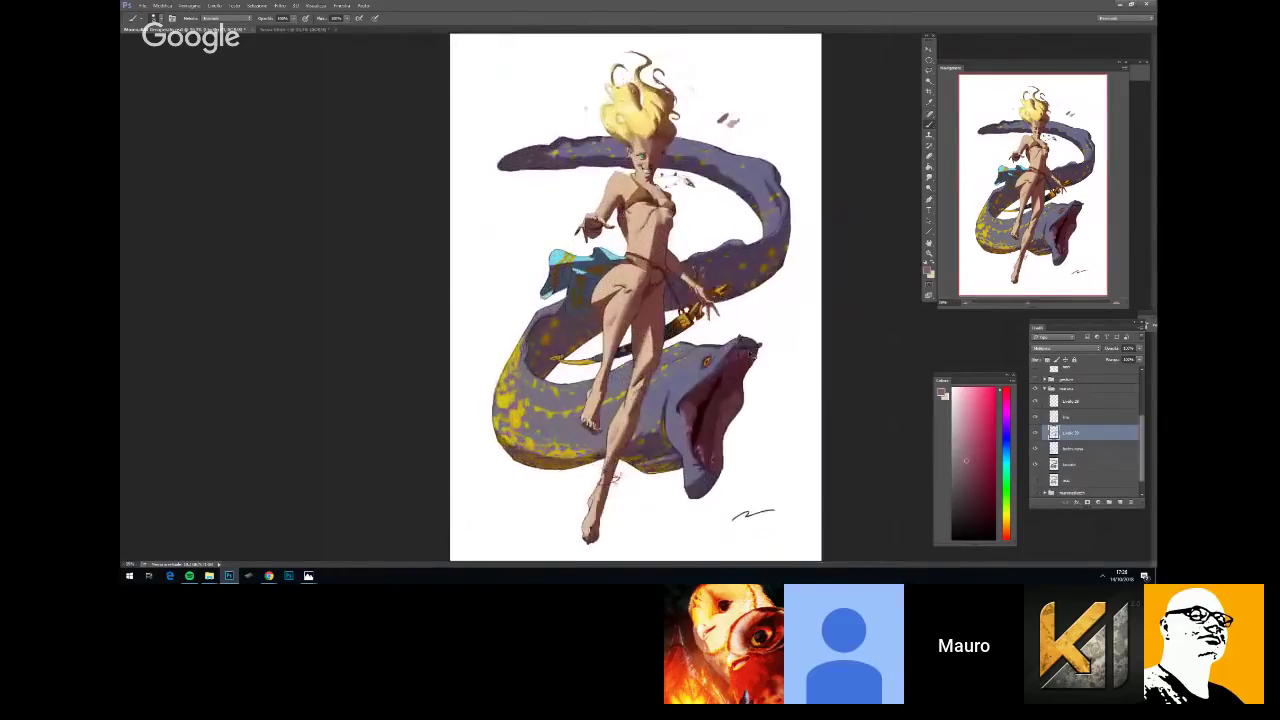
pyautogui.scroll(2, 770, 326)
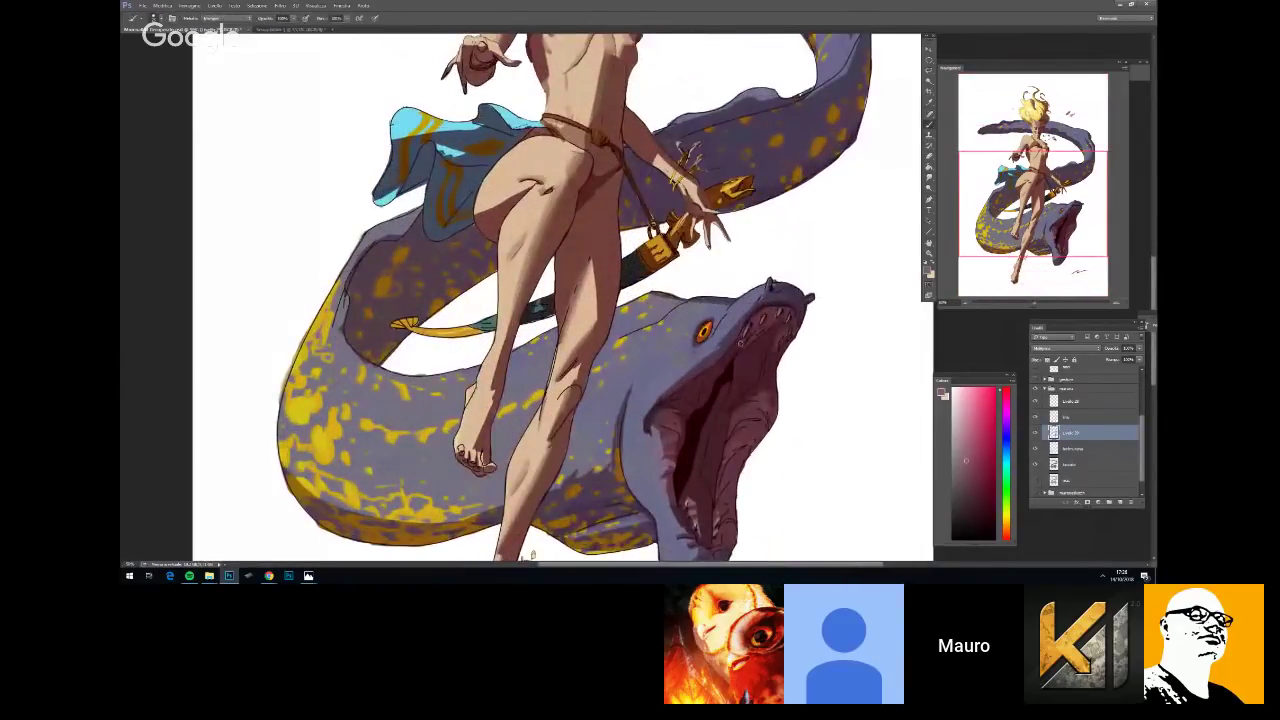
pyautogui.rightClick(742, 343)
pyautogui.click(815, 352)
pyautogui.press('Return')
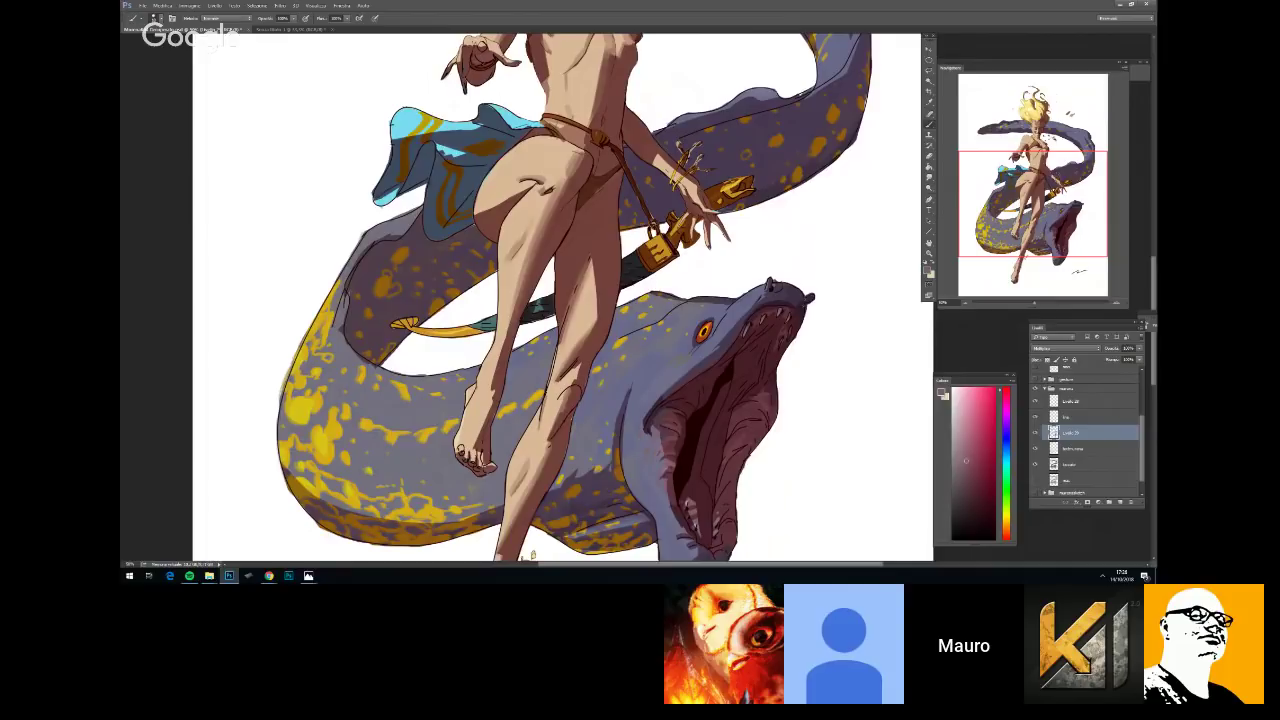
# Refine the shadow strokes on the fleshy folds inside the eel's open mouth
pyautogui.scroll(-5, 780, 358)
pyautogui.scroll(2, 766, 357)
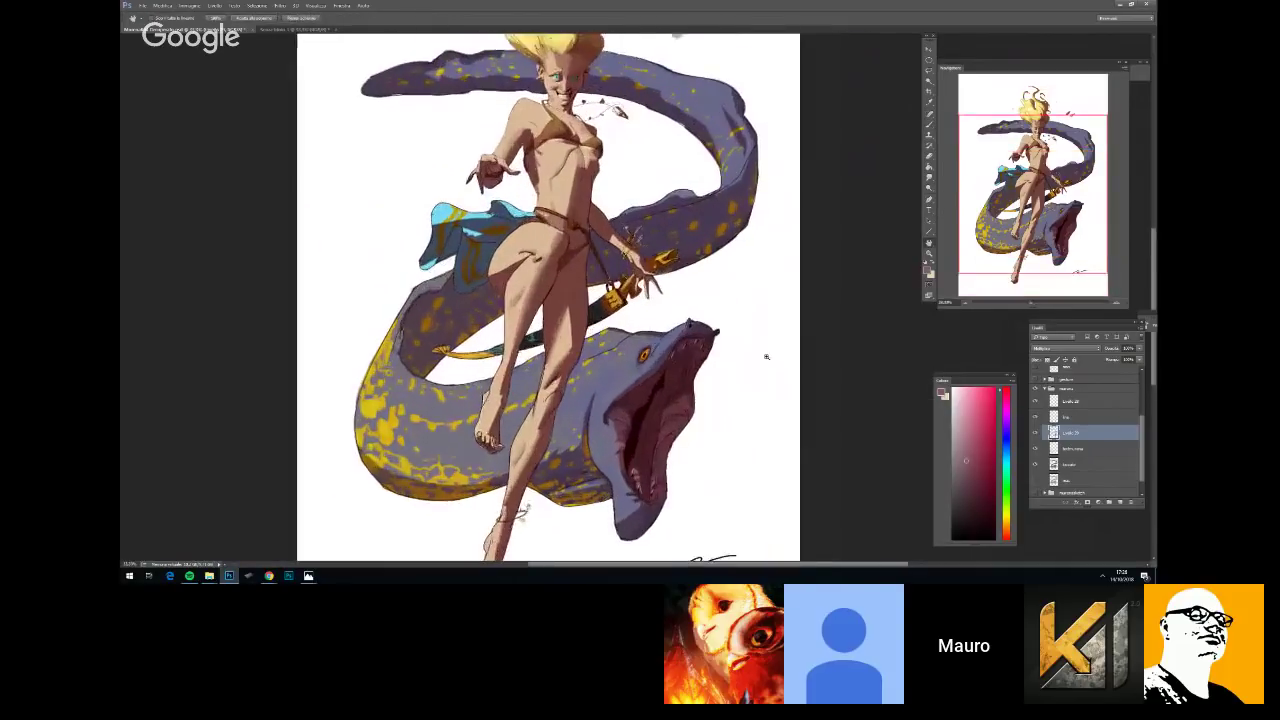
pyautogui.scroll(2, 766, 357)
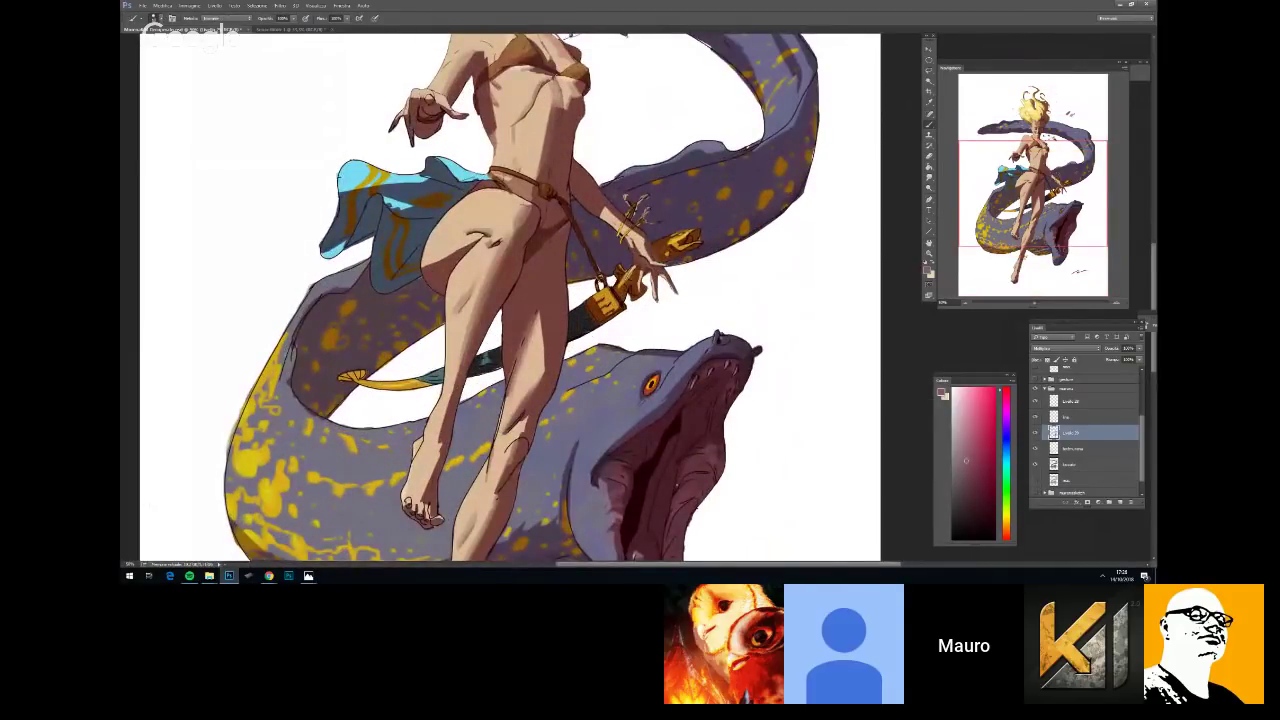
pyautogui.press('space')
pyautogui.moveTo(776, 441)
pyautogui.mouseDown()
pyautogui.moveTo(780, 426)
pyautogui.moveTo(702, 354)
pyautogui.mouseUp()
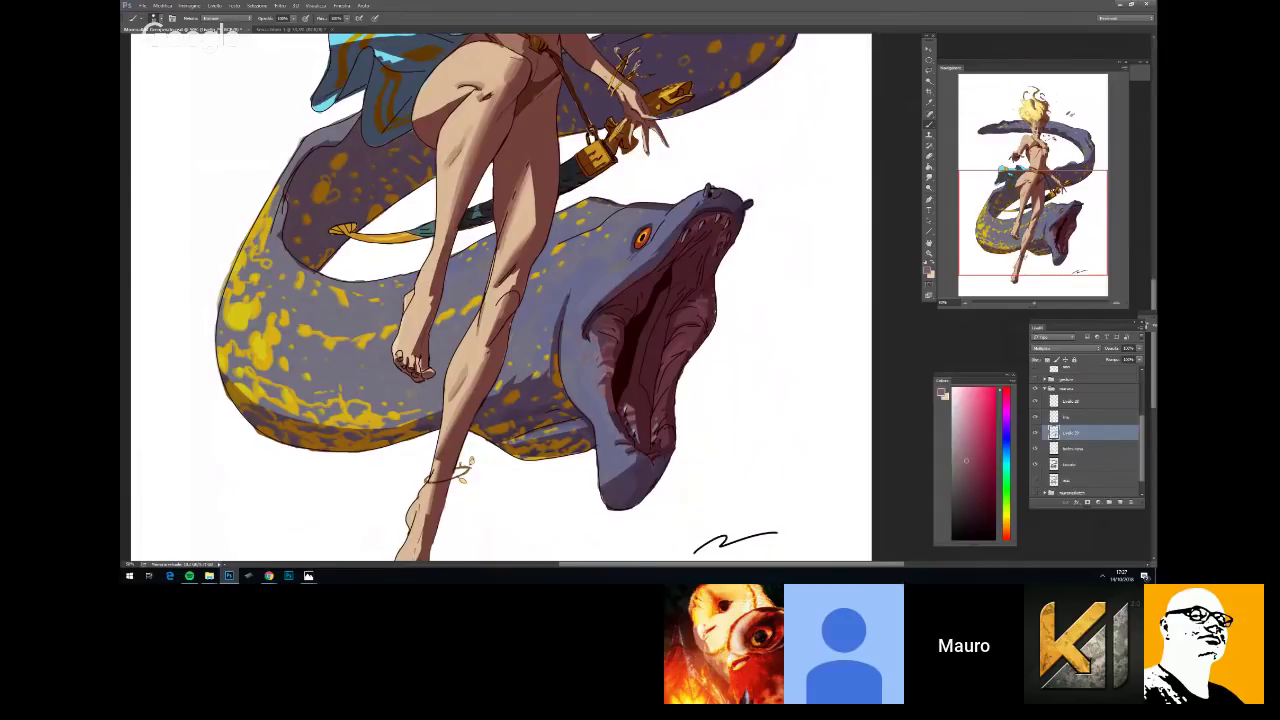
pyautogui.hotkey('ctrl', '-')
pyautogui.hotkey('ctrl', '-')
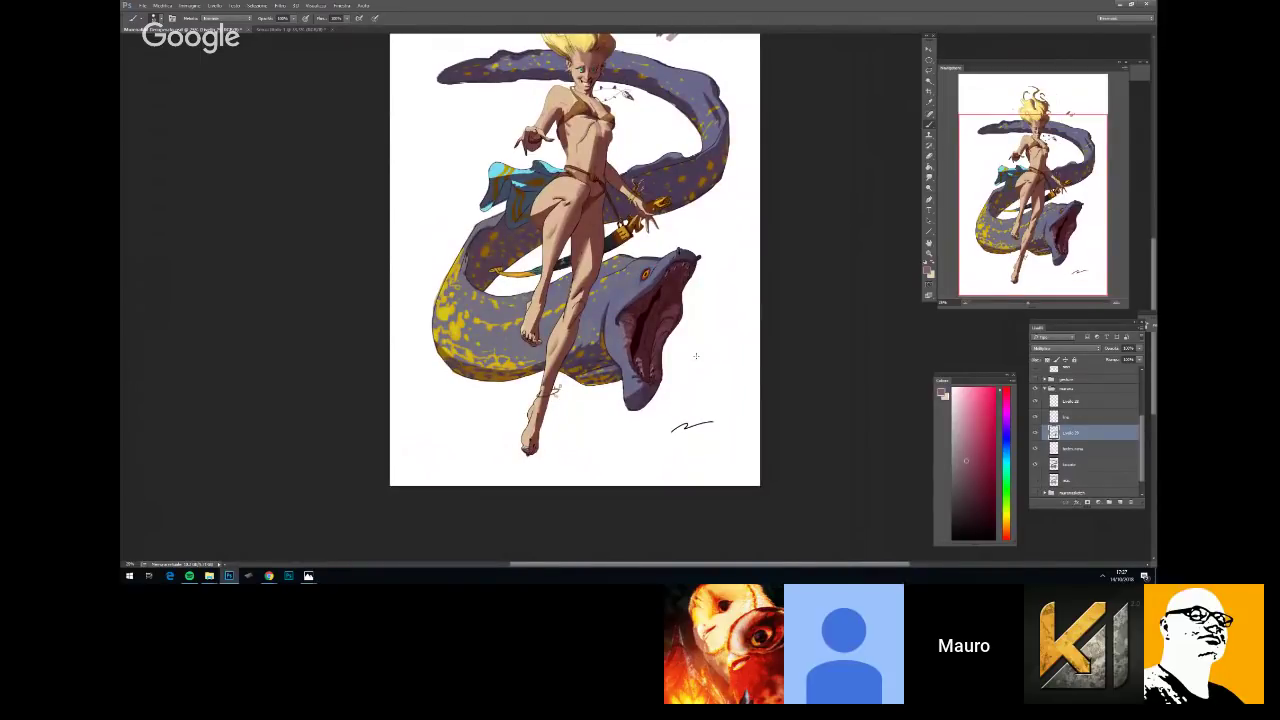
pyautogui.hotkey('ctrl', '+')
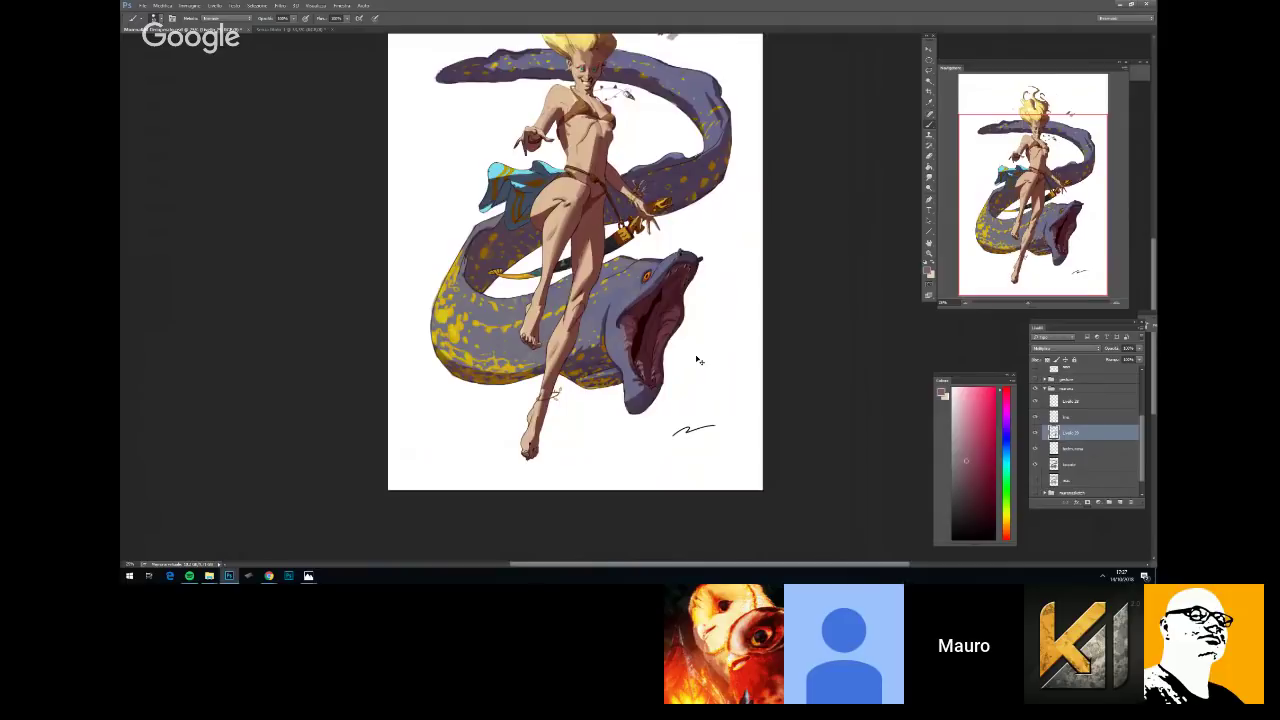
# Erase a small patch of shading at the eel's brow, just above its eye
pyautogui.hotkey('ctrl', '+')
pyautogui.hotkey('ctrl', '+')
pyautogui.moveTo(672, 280); pyautogui.dragTo(593, 323)
pyautogui.press('b')
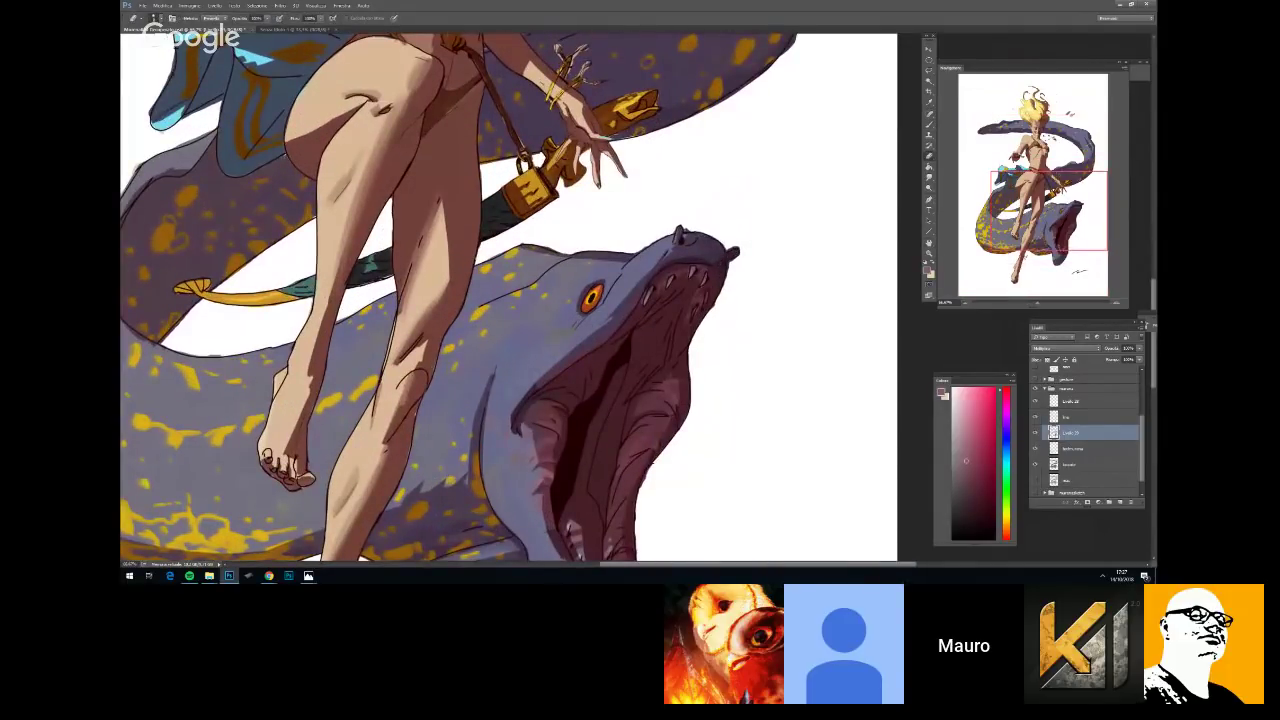
pyautogui.click(587, 289)
pyautogui.hotkey('ctrl', '-')
pyautogui.hotkey('ctrl', '-')
pyautogui.hotkey('ctrl', '-')
pyautogui.hotkey('ctrl', '+')
pyautogui.hotkey('ctrl', '+')
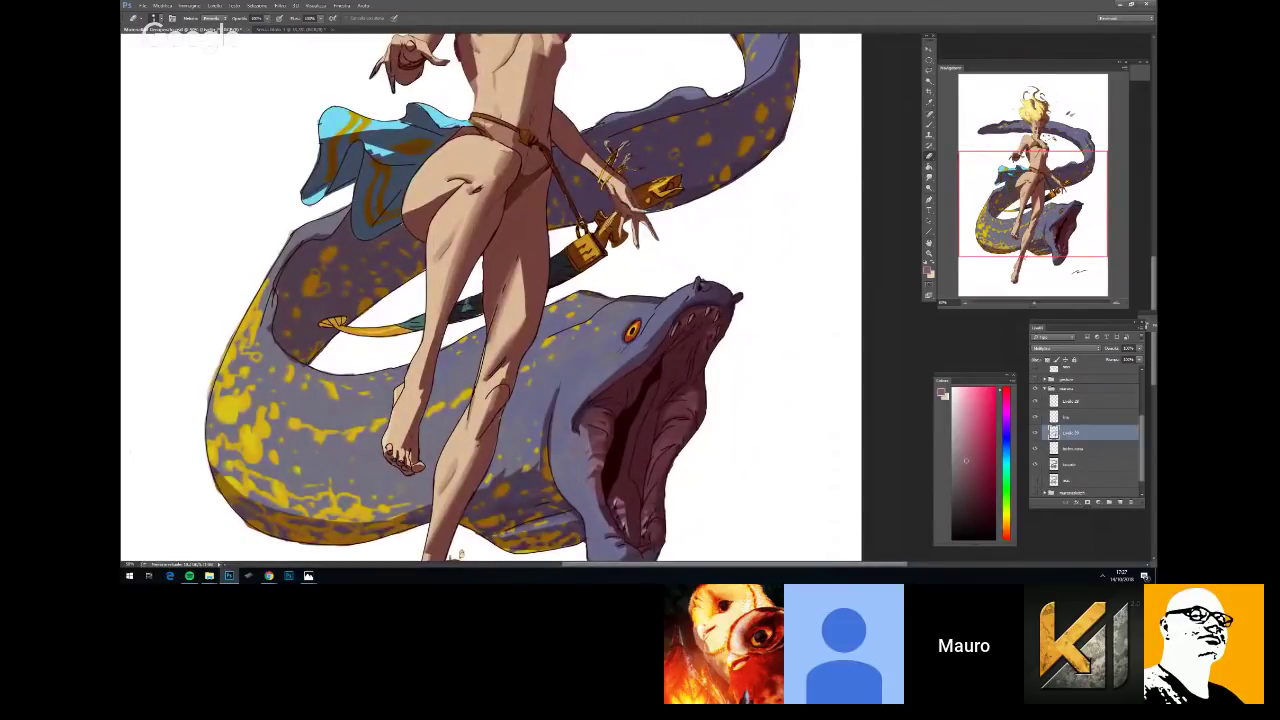
# Resize the Eraser tip and tidy the shading around the eel's snout and nostrils
pyautogui.rightClick(656, 290)
pyautogui.click(716, 326)
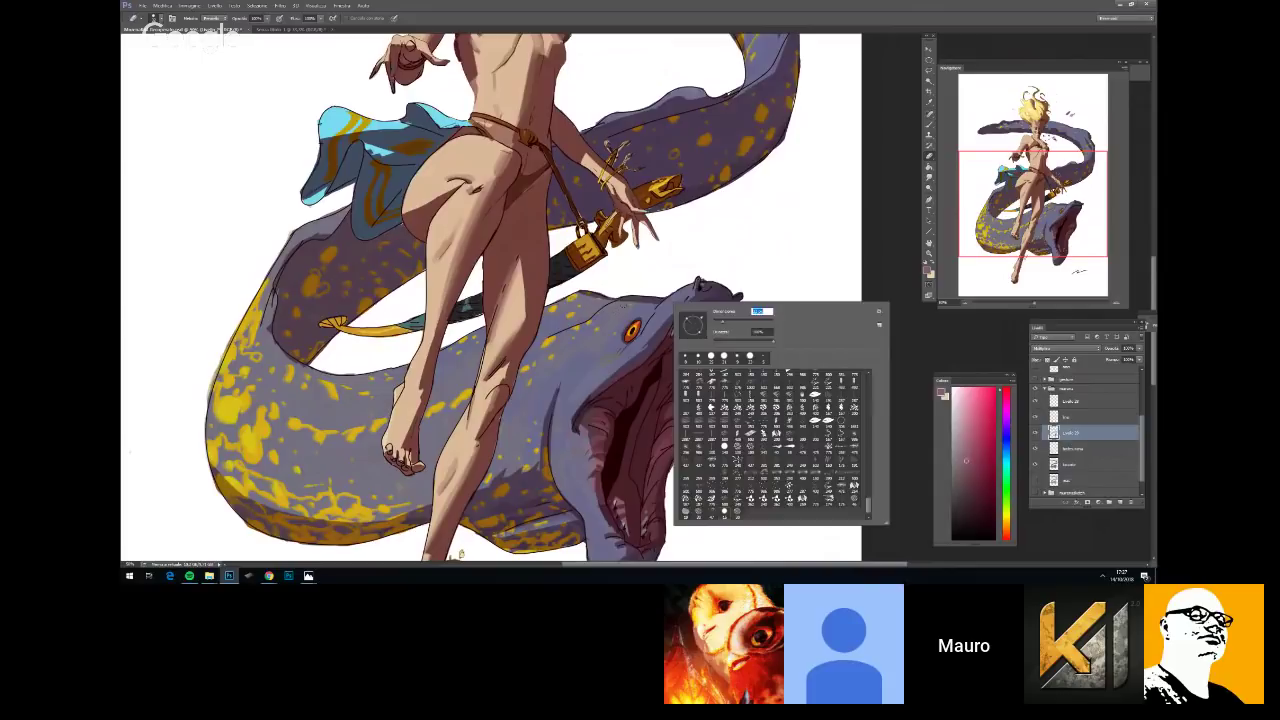
pyautogui.press('Return')
pyautogui.scroll(-2, 651, 310)
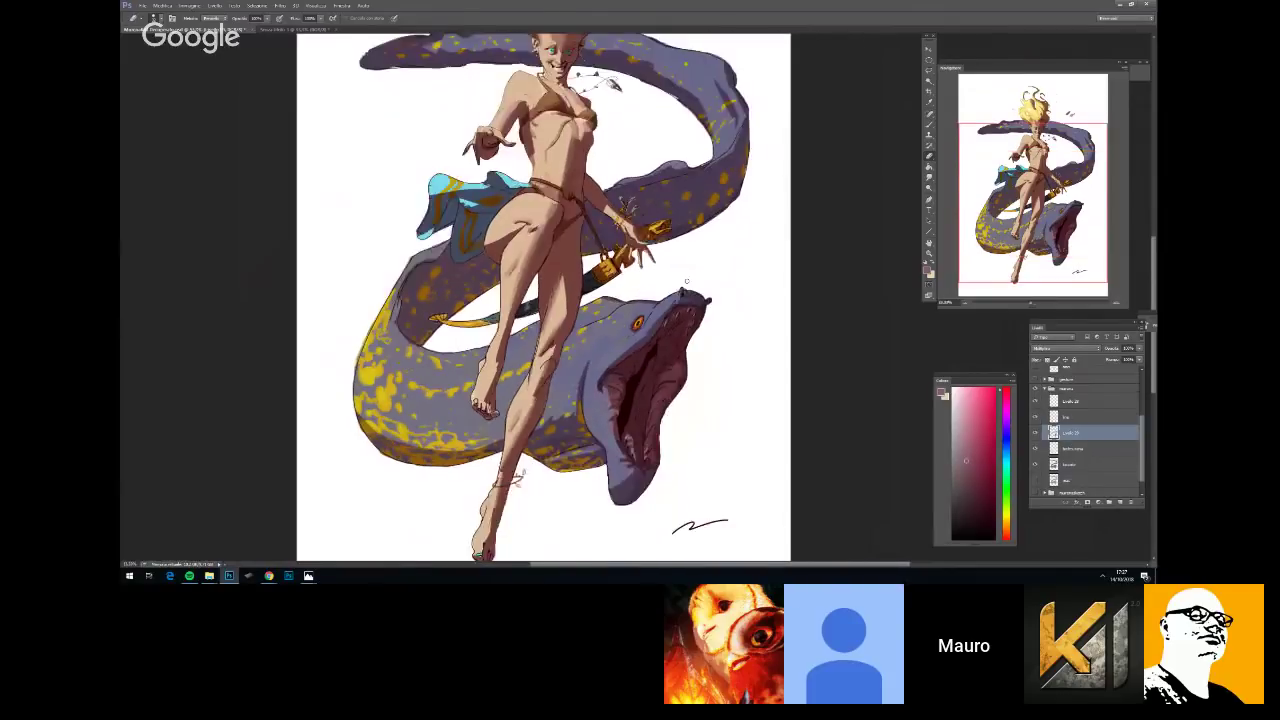
pyautogui.scroll(2, 687, 283)
pyautogui.press('space')
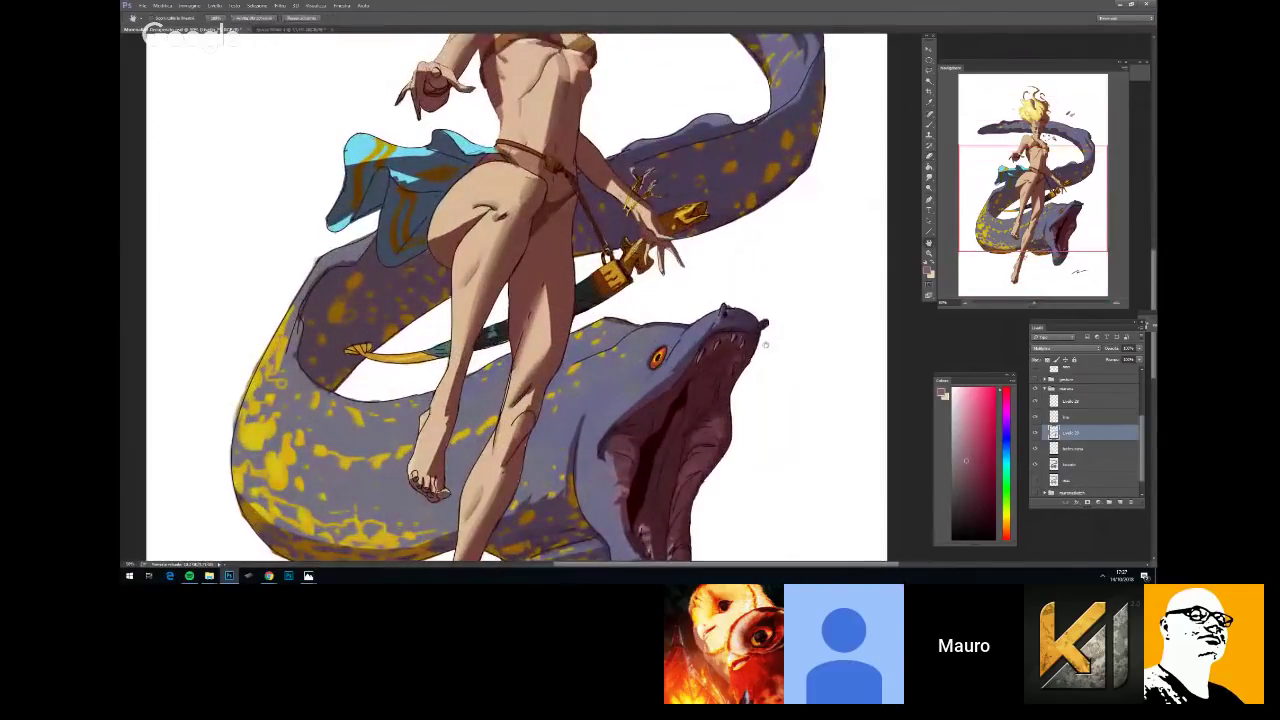
pyautogui.moveTo(766, 344); pyautogui.dragTo(748, 289)
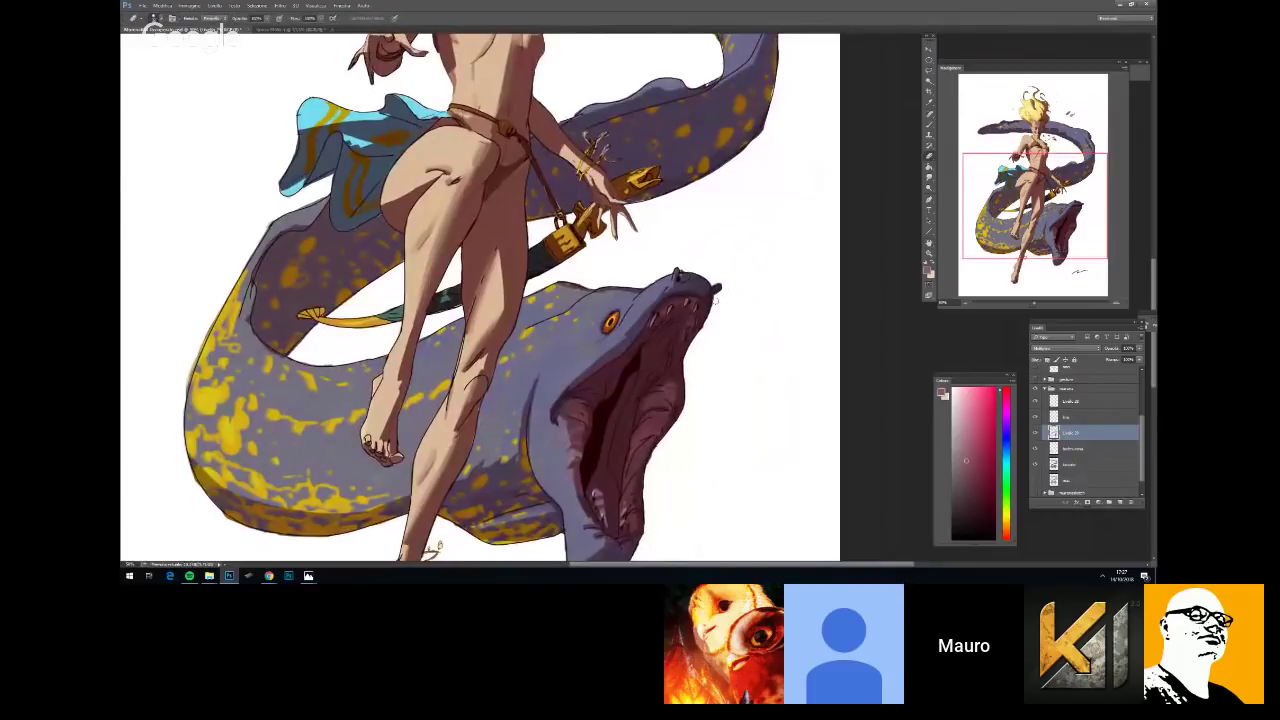
pyautogui.scroll(1, 720, 280)
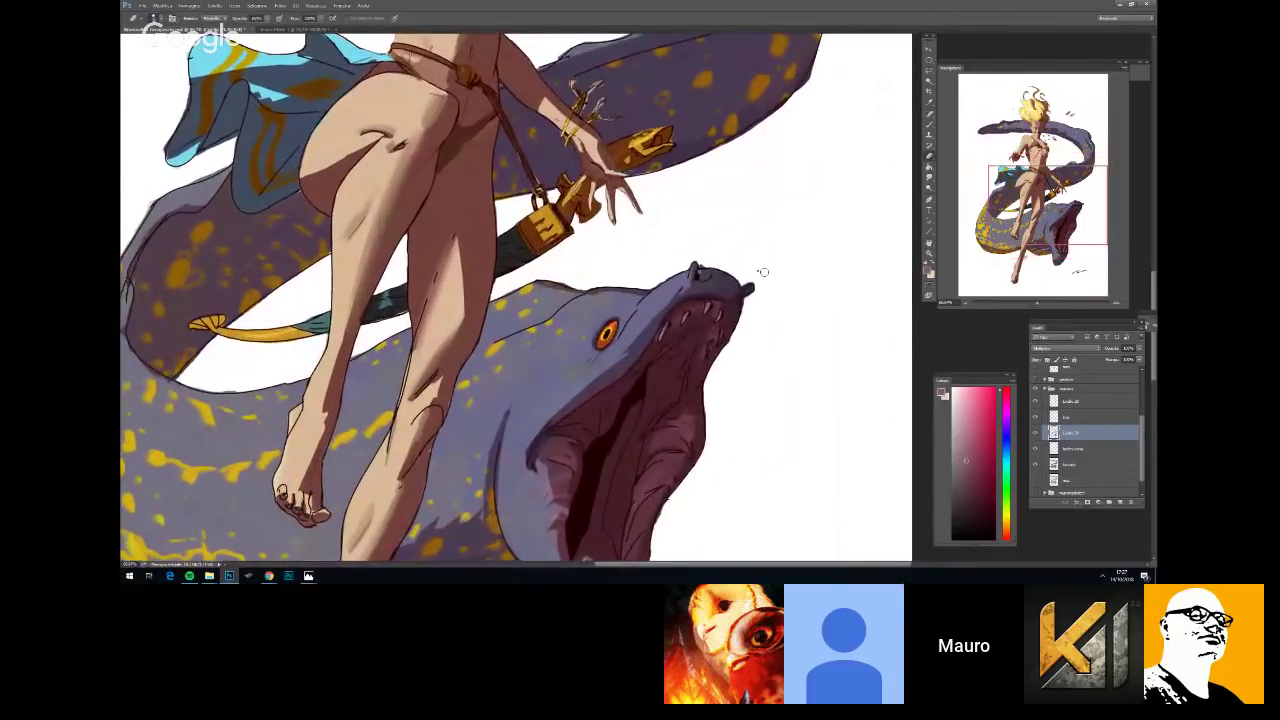
pyautogui.rightClick(755, 280)
pyautogui.click(714, 251)
# Select the eel's base colour layer below the spot pattern and erase overspill along the top edge of its head and neck
pyautogui.click(1095, 463)
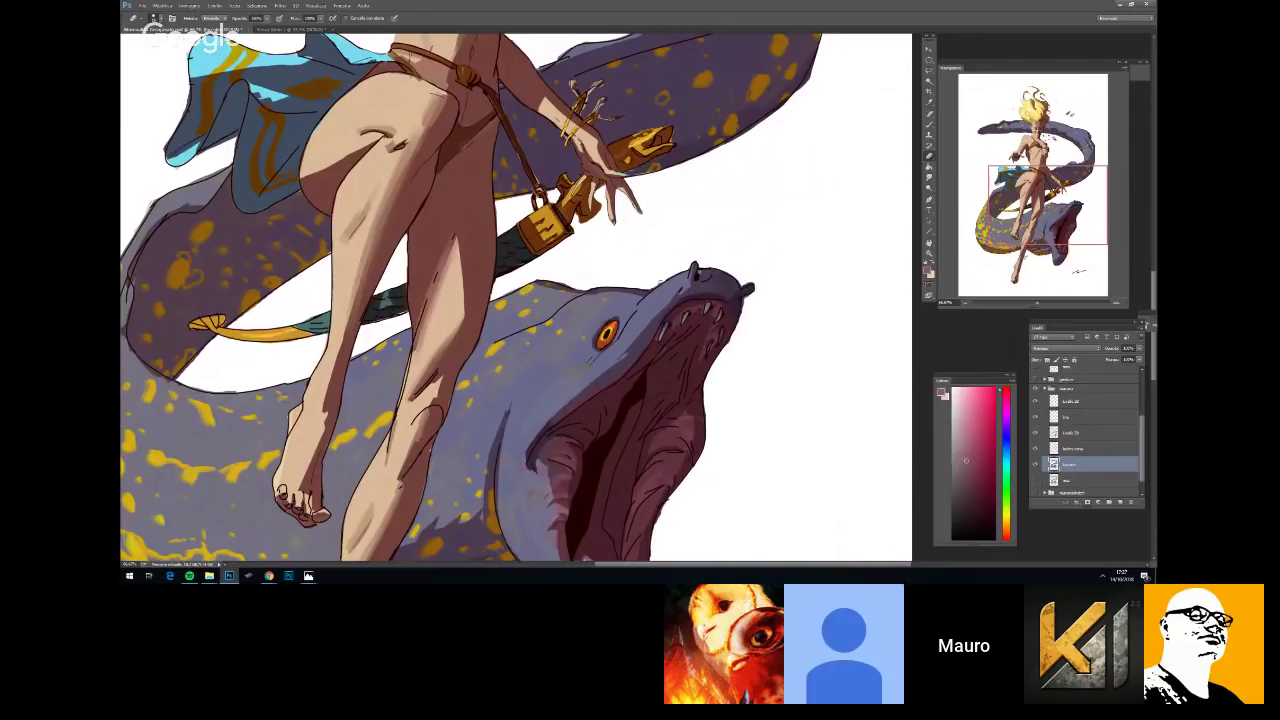
pyautogui.moveTo(650, 288); pyautogui.dragTo(515, 298)
pyautogui.click(1068, 432)
pyautogui.click(1087, 462)
pyautogui.scroll(2, 625, 305)
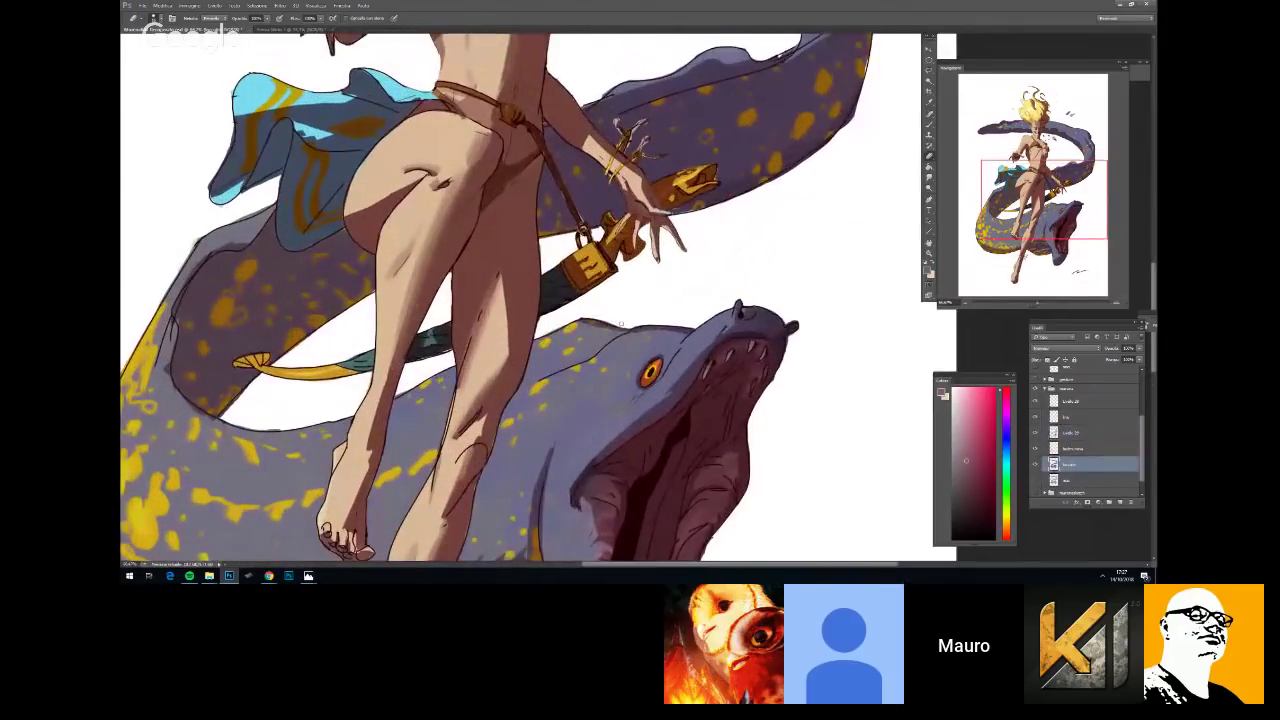
pyautogui.scroll(-1, 626, 327)
pyautogui.scroll(2, 626, 326)
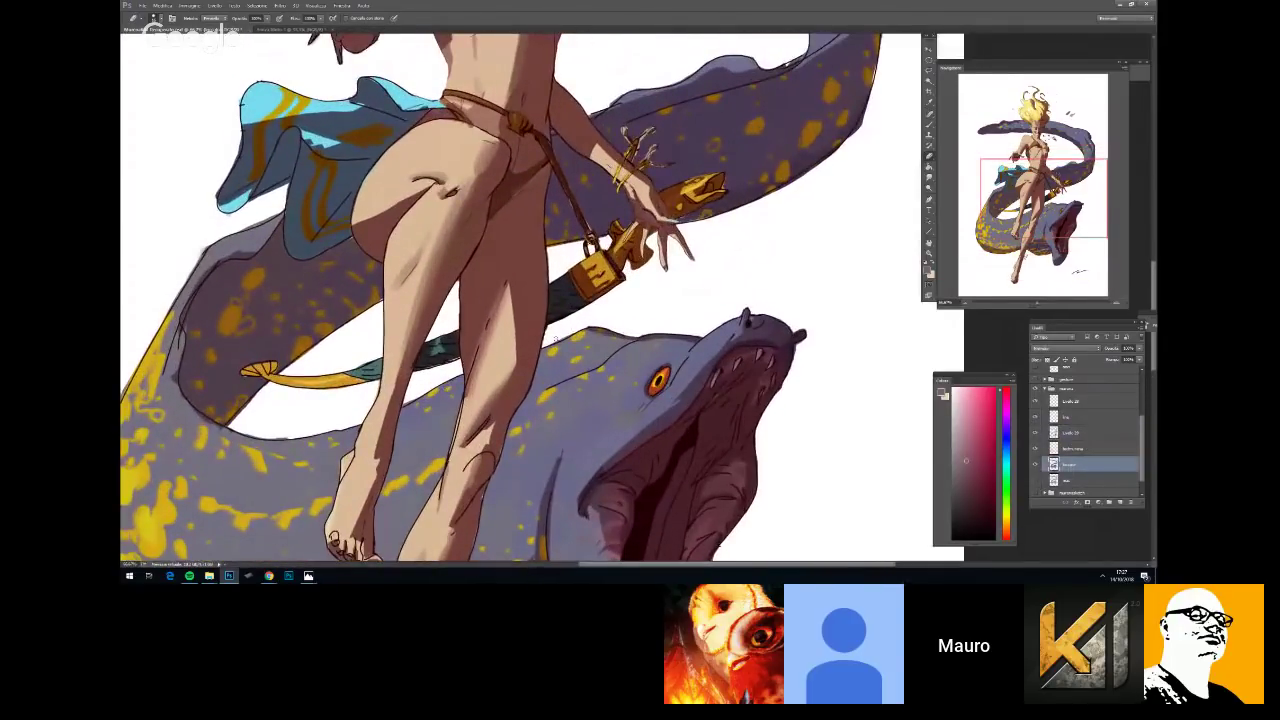
pyautogui.scroll(-1, 660, 312)
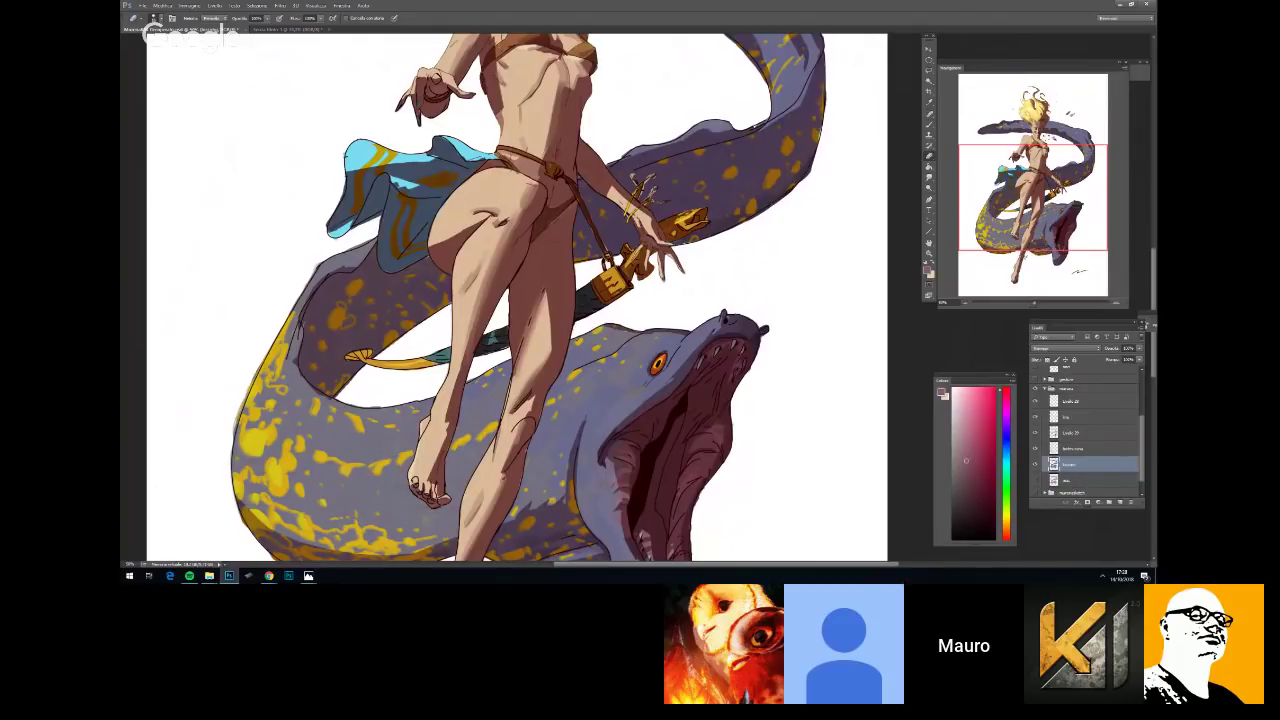
# Clean the remaining base colour overspill around the eel's snout and nostrils with the Eraser
pyautogui.press('space')
pyautogui.moveTo(745, 353)
pyautogui.mouseDown()
pyautogui.moveTo(745, 321)
pyautogui.moveTo(723, 363)
pyautogui.moveTo(731, 374)
pyautogui.mouseUp()
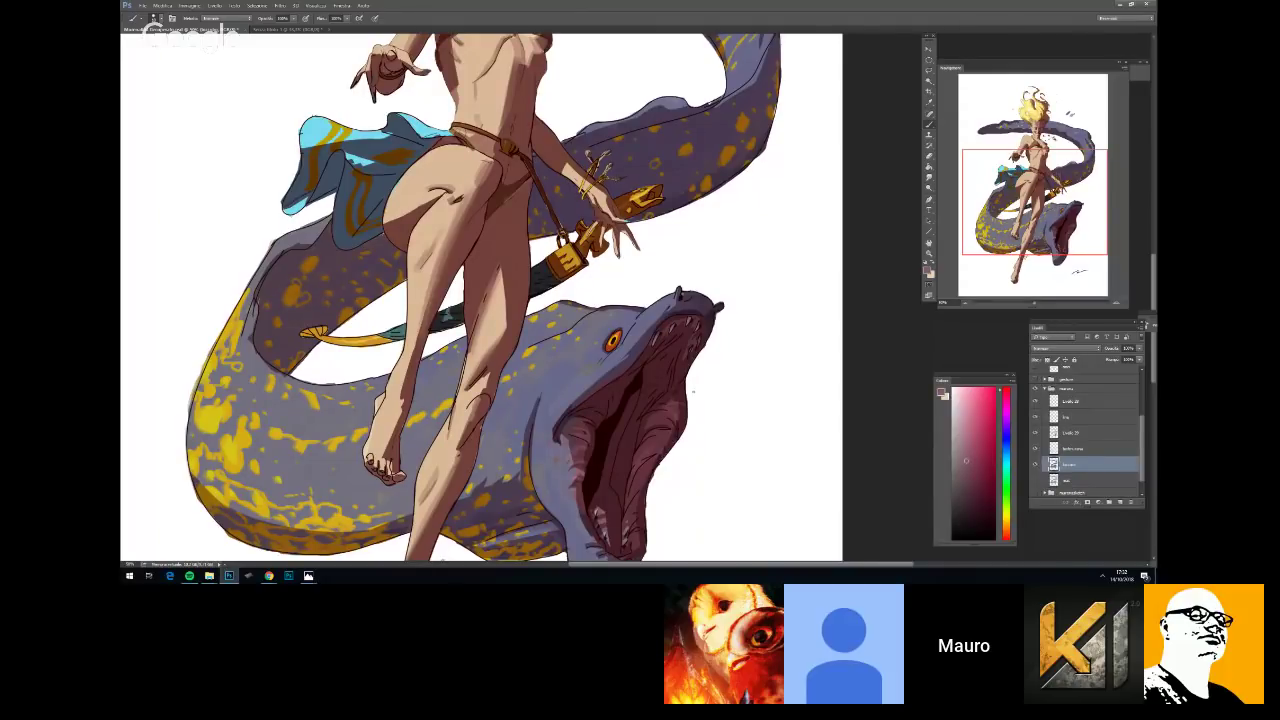
pyautogui.press('r')
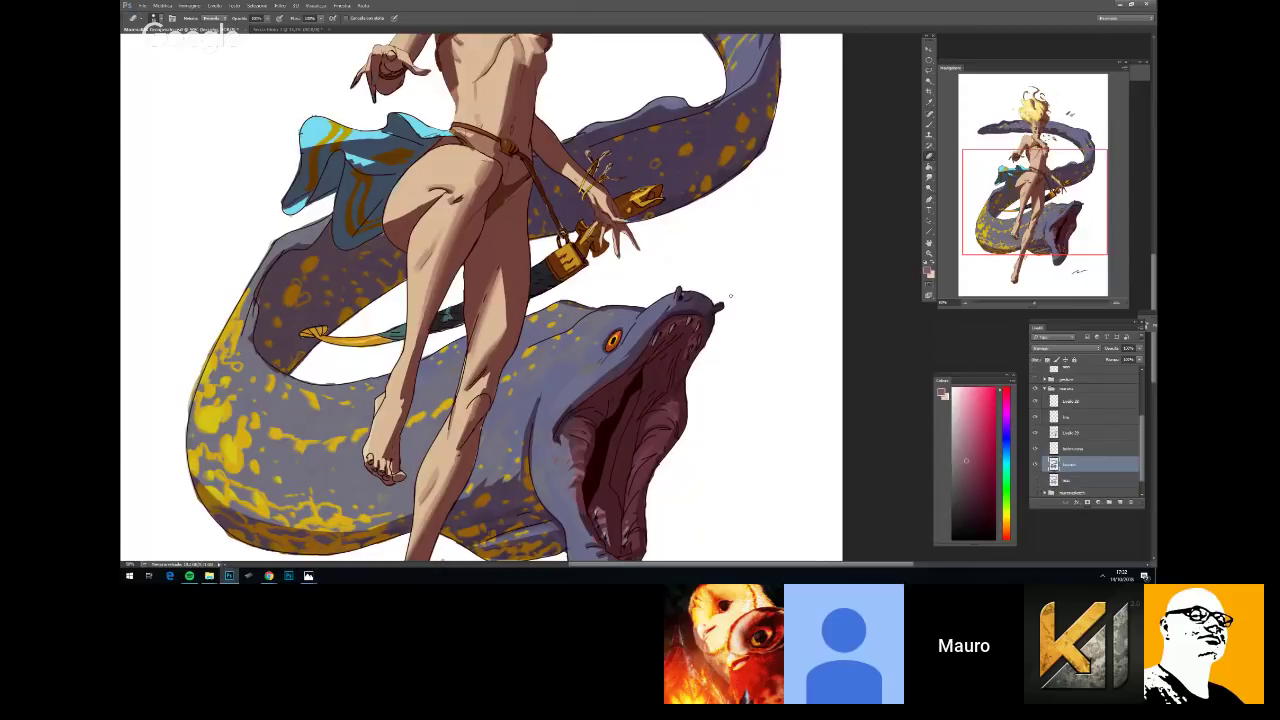
pyautogui.hotkey('ctrl', '-')
pyautogui.hotkey('ctrl', '+')
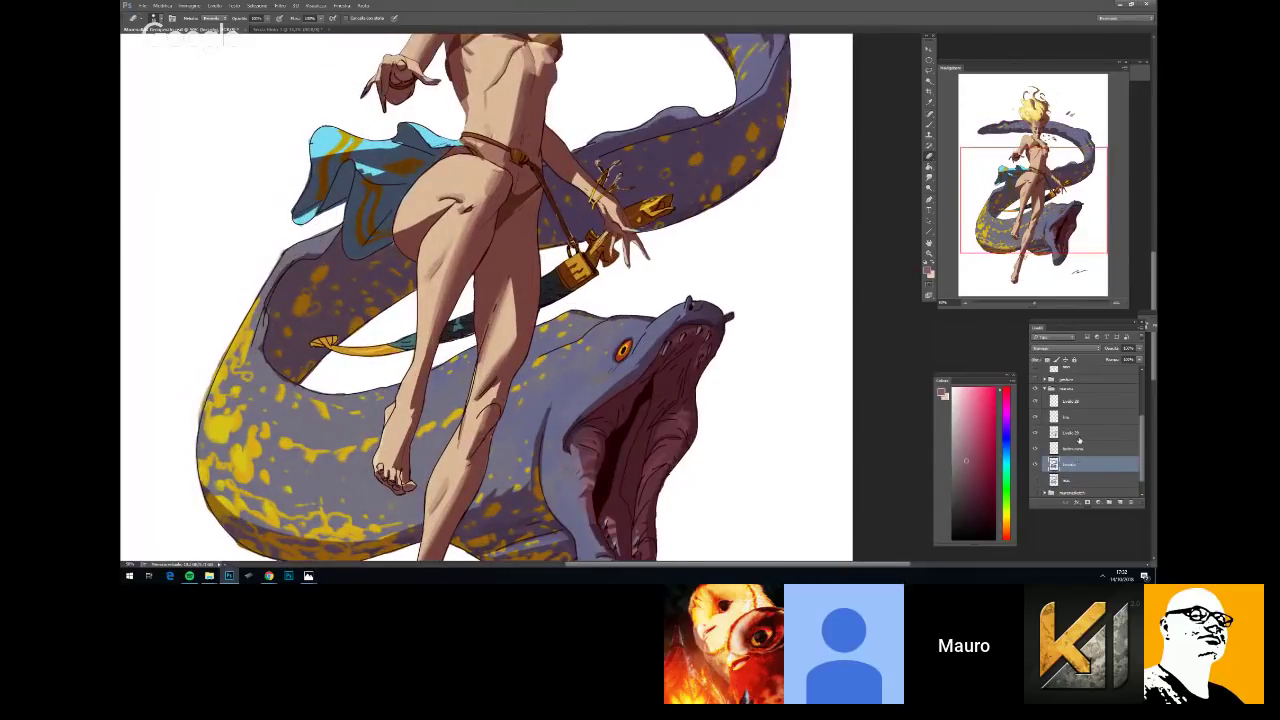
# Tidy the outer edge of the eel's upper jaw on the base colour layer and reselect the multiply shading layer above the spot pattern
pyautogui.click(1077, 432)
pyautogui.click(1080, 450)
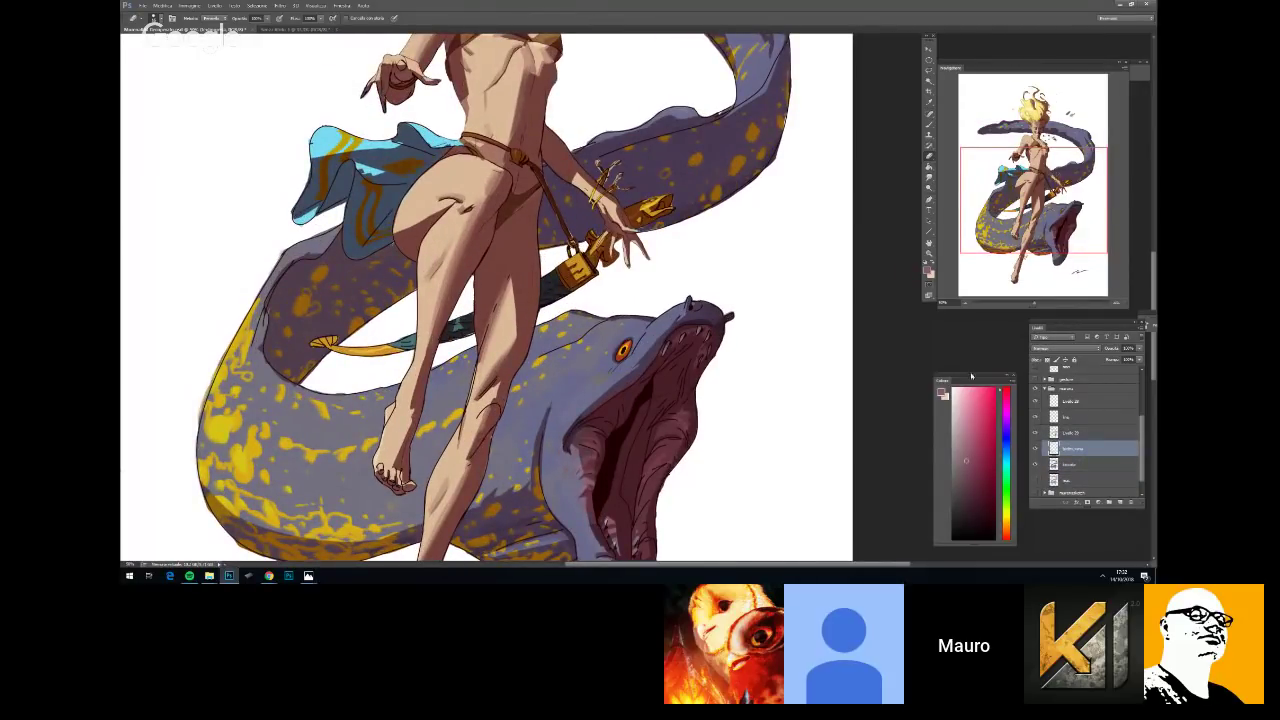
pyautogui.click(1063, 431)
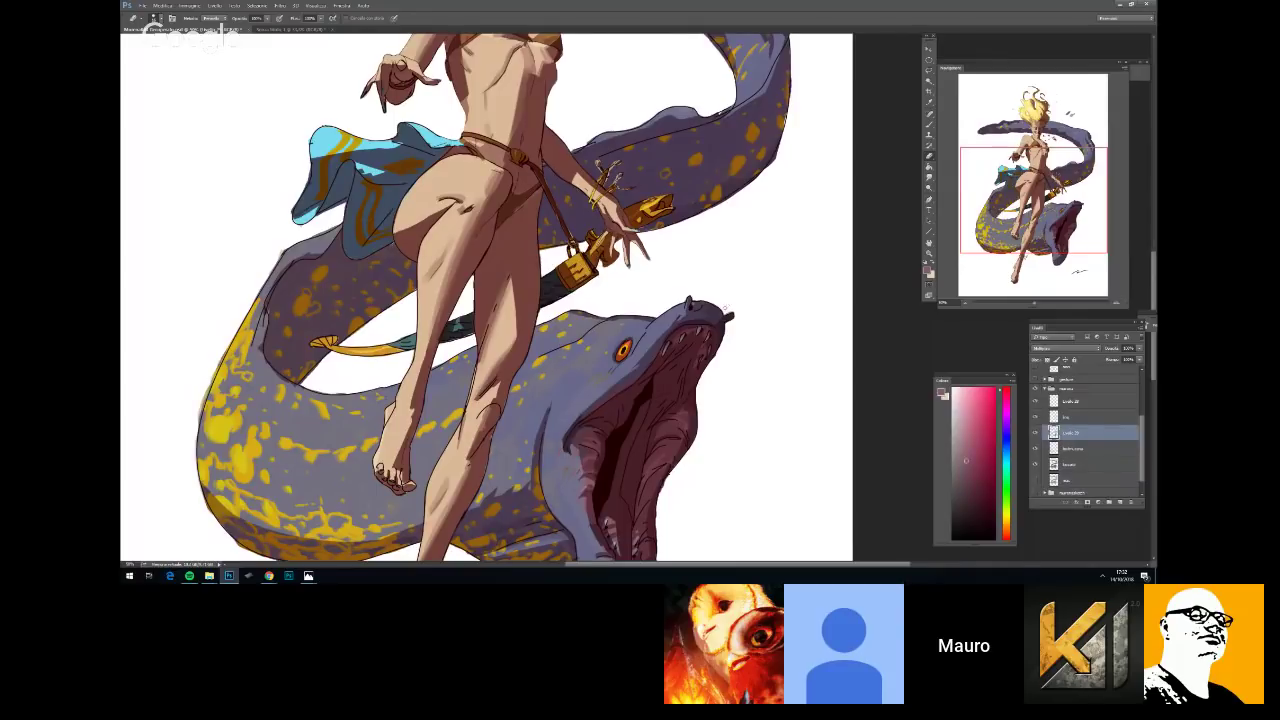
pyautogui.hotkey('ctrl', '+')
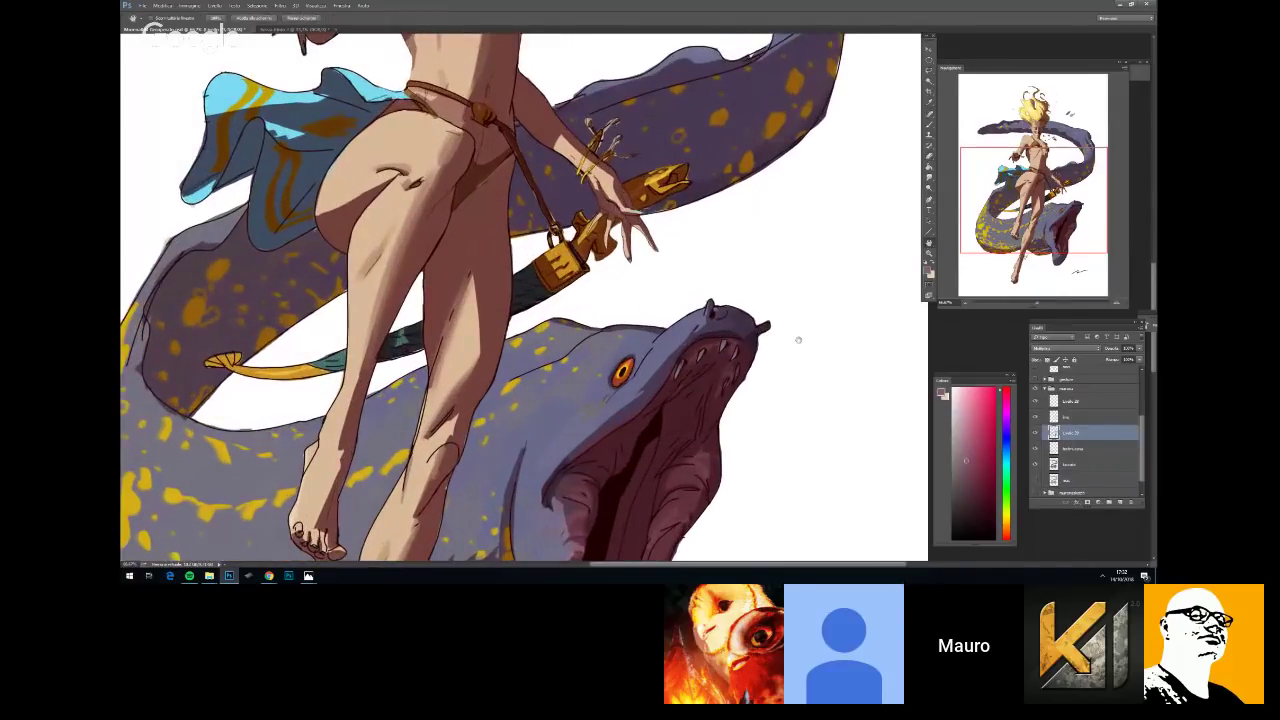
pyautogui.moveTo(792, 314); pyautogui.dragTo(740, 304)
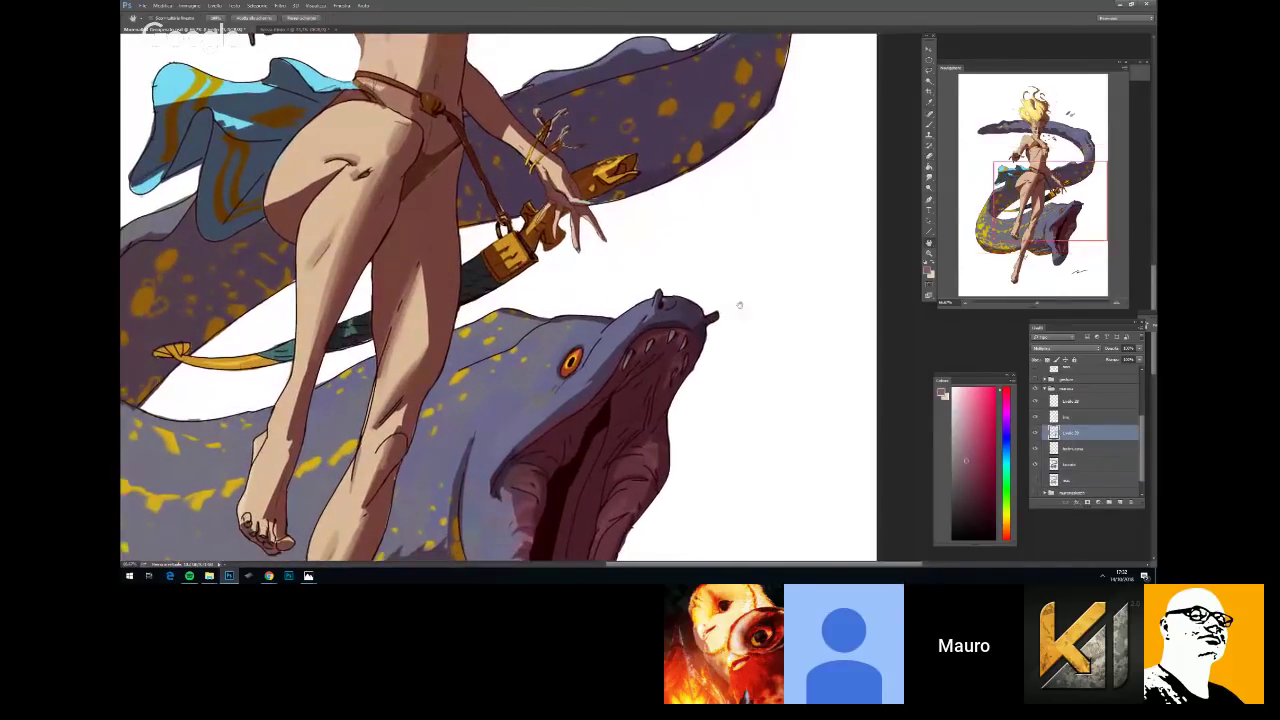
pyautogui.click(1072, 464)
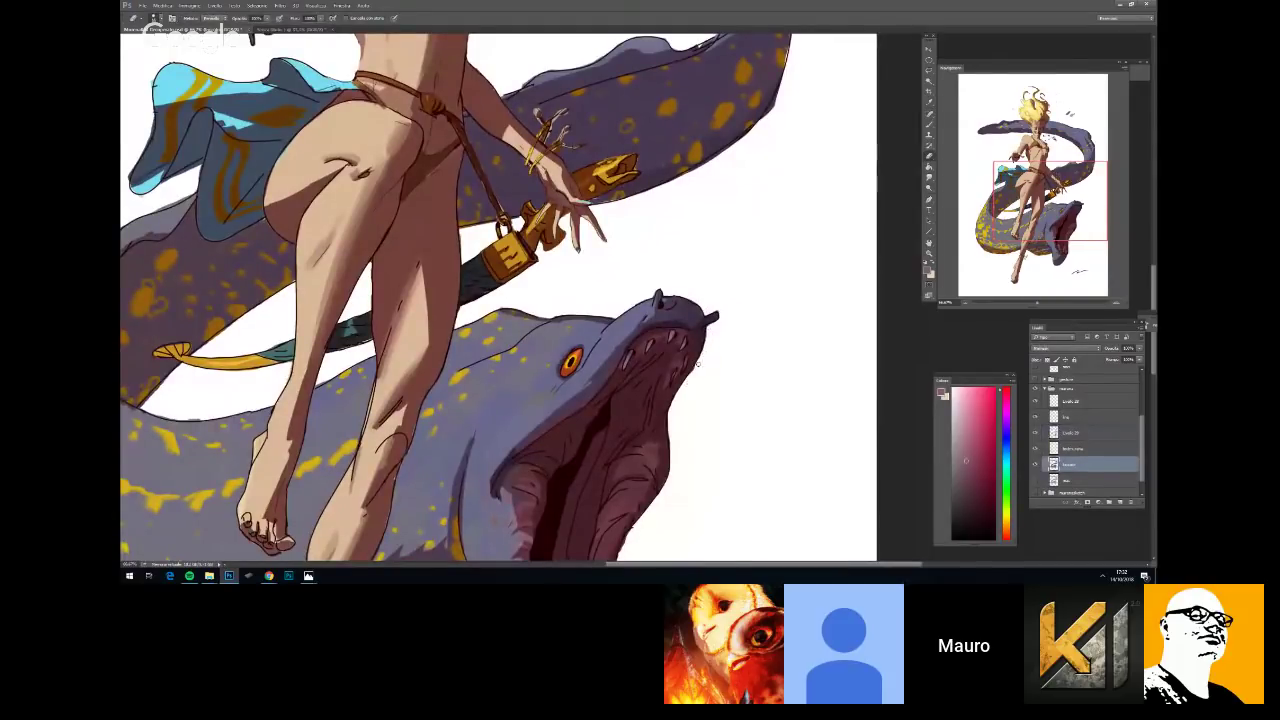
pyautogui.click(1075, 432)
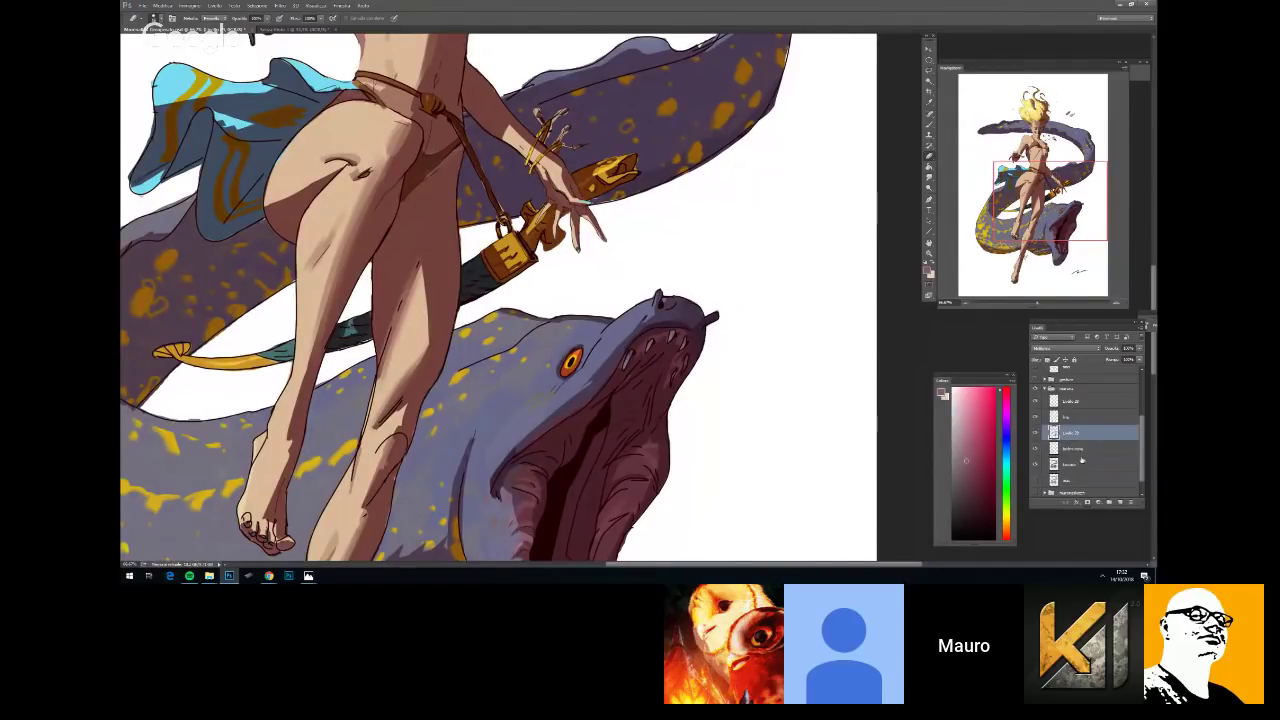
pyautogui.click(1078, 462)
pyautogui.click(1078, 433)
# Adjust the Brush tip and shade the roof of the eel's mouth around the upper teeth
pyautogui.press('b')
pyautogui.moveTo(697, 360); pyautogui.dragTo(747, 331)
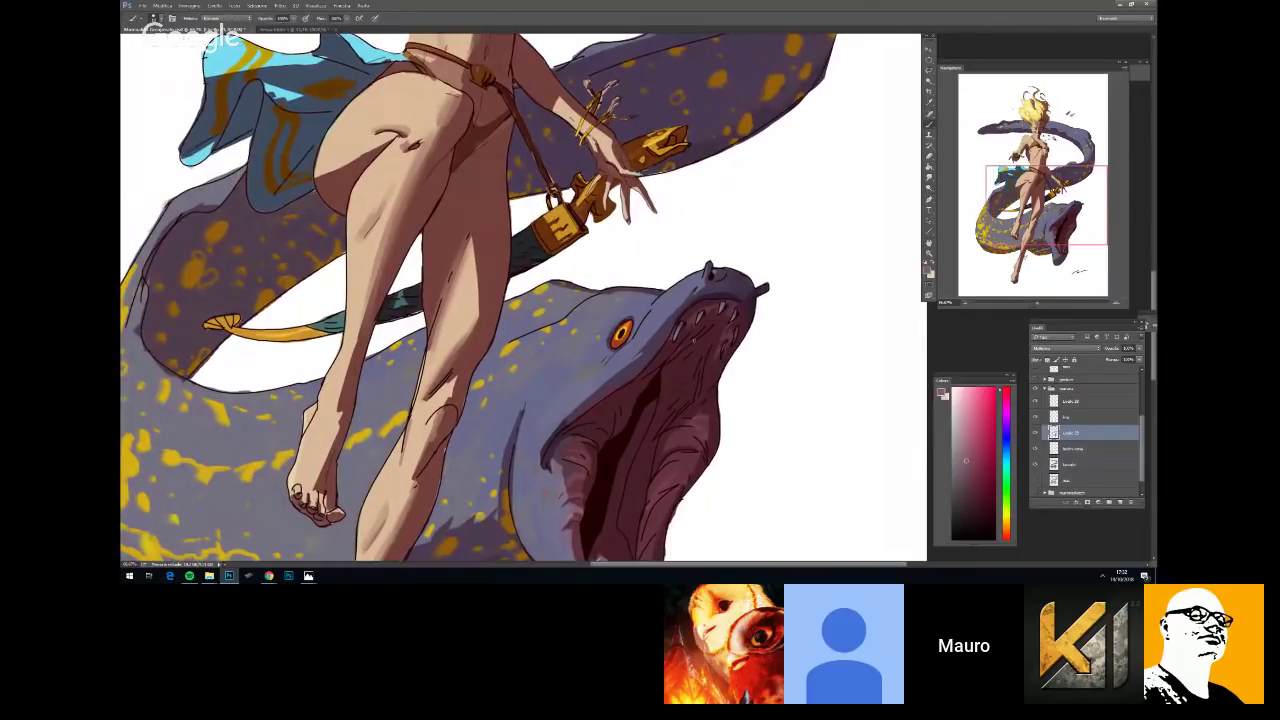
pyautogui.rightClick(708, 337)
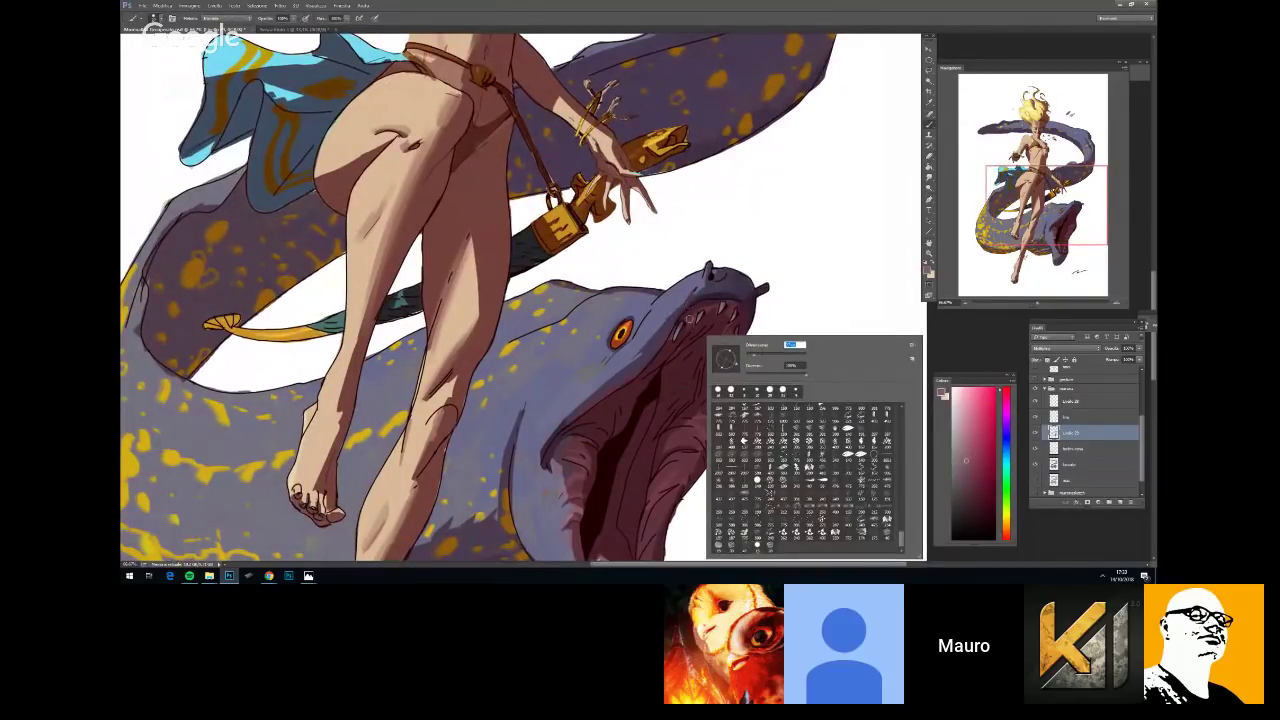
pyautogui.moveTo(678, 326); pyautogui.dragTo(668, 345)
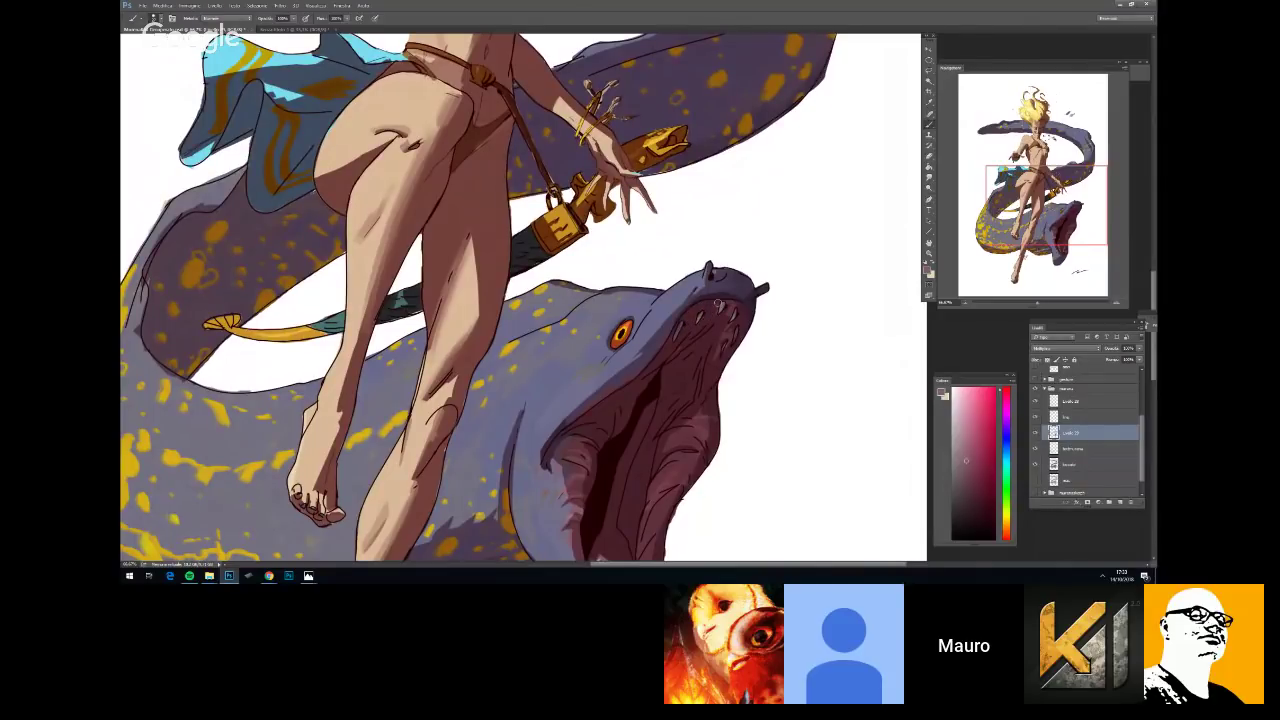
pyautogui.rightClick(744, 294)
pyautogui.press('Escape')
pyautogui.rightClick(745, 292)
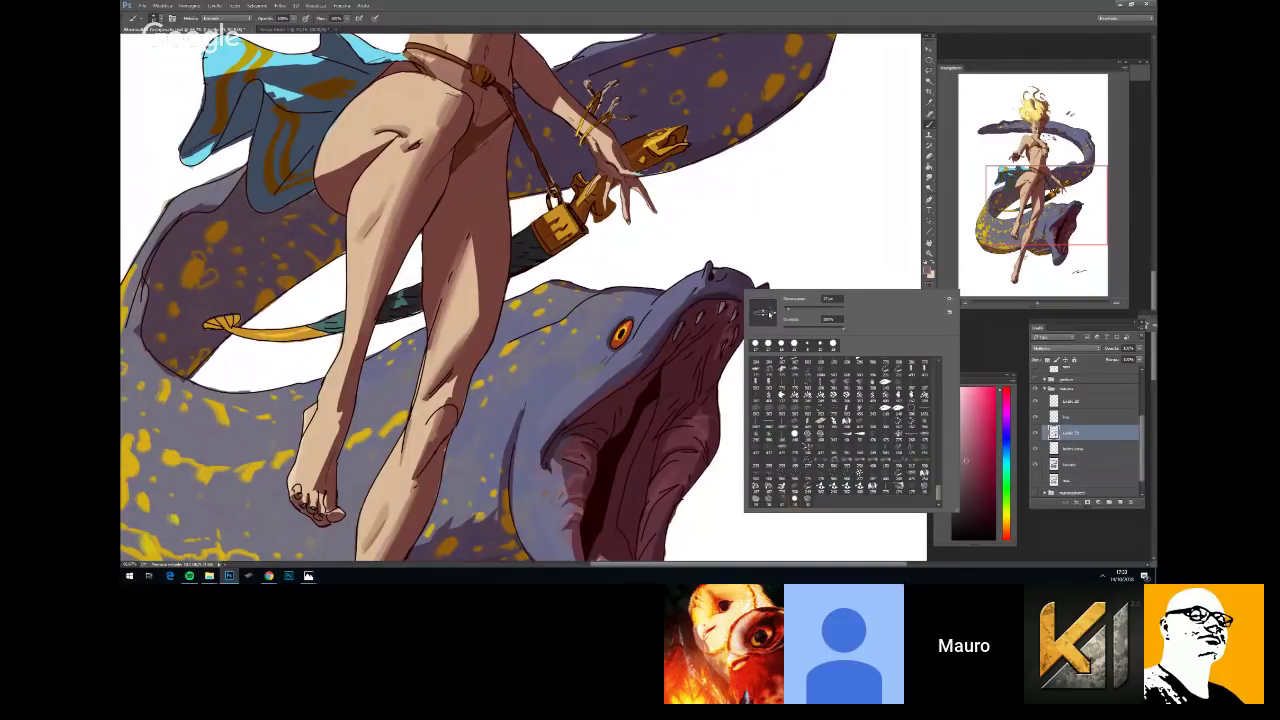
pyautogui.press('Escape')
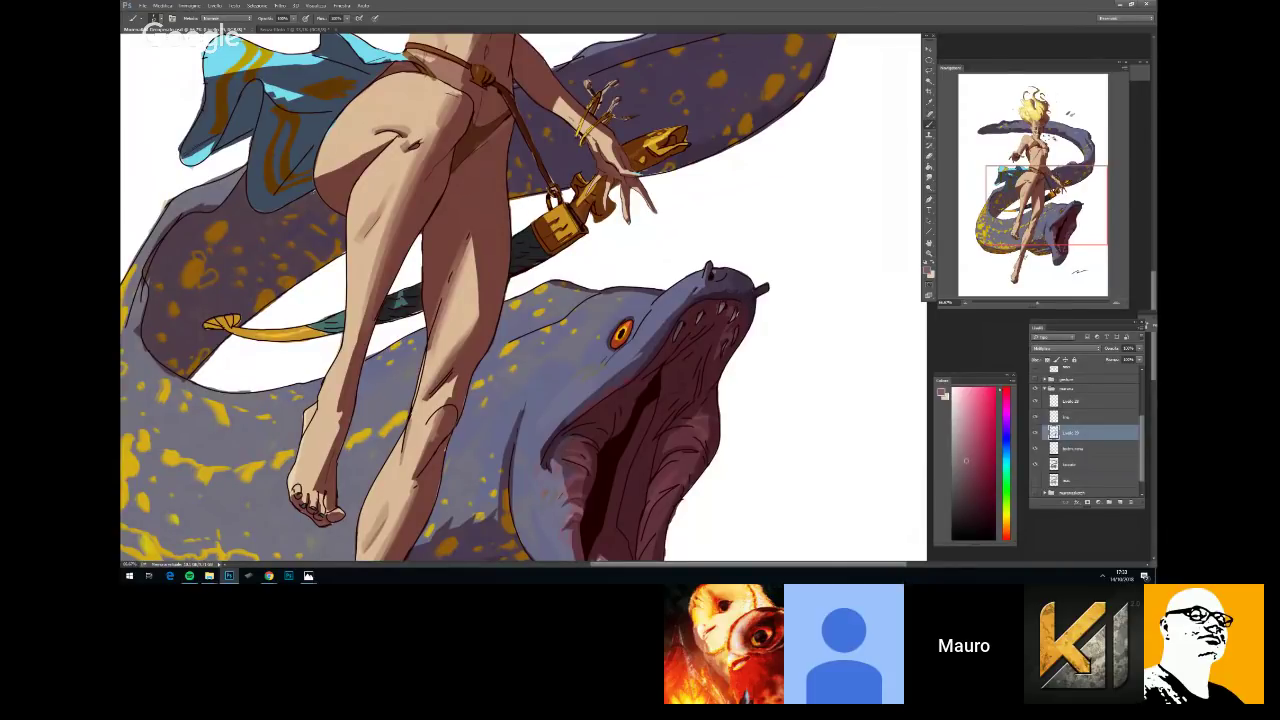
# Trim the shading along the eel's upper jaw edge, just below the snout, with the Eraser
pyautogui.hotkey('ctrl', '-')
pyautogui.hotkey('ctrl', '+')
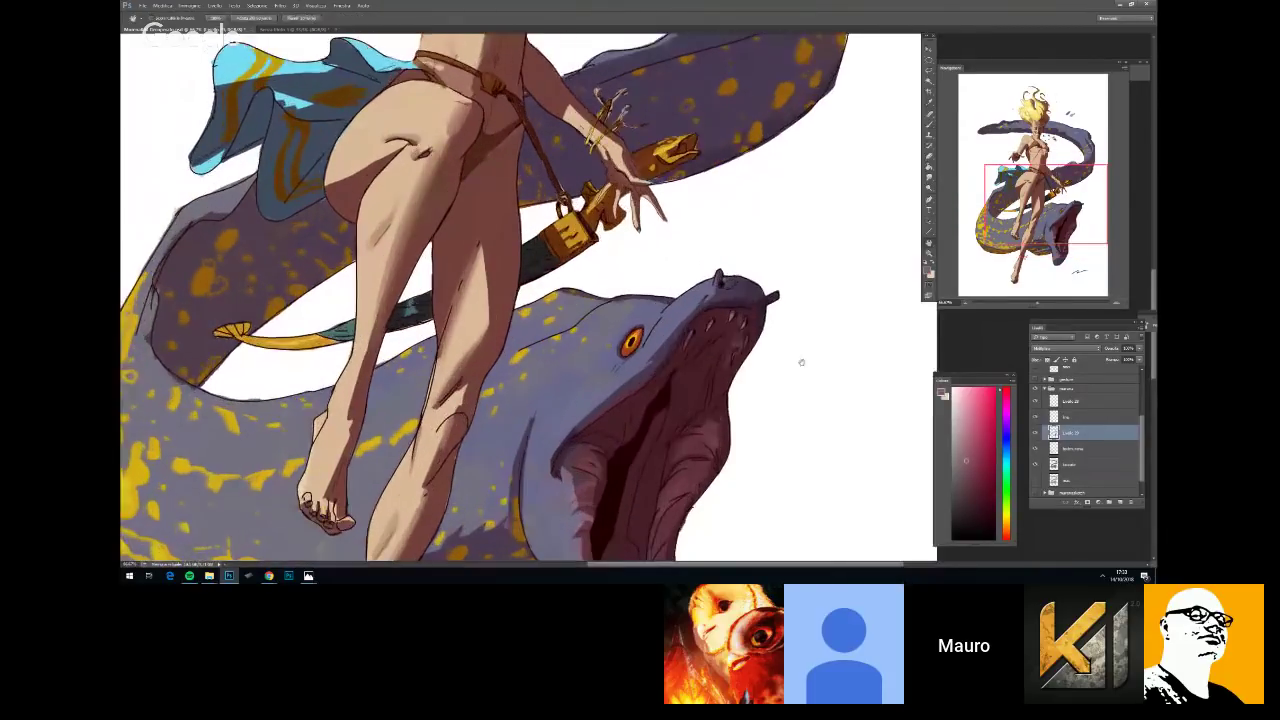
pyautogui.moveTo(814, 377); pyautogui.dragTo(788, 334)
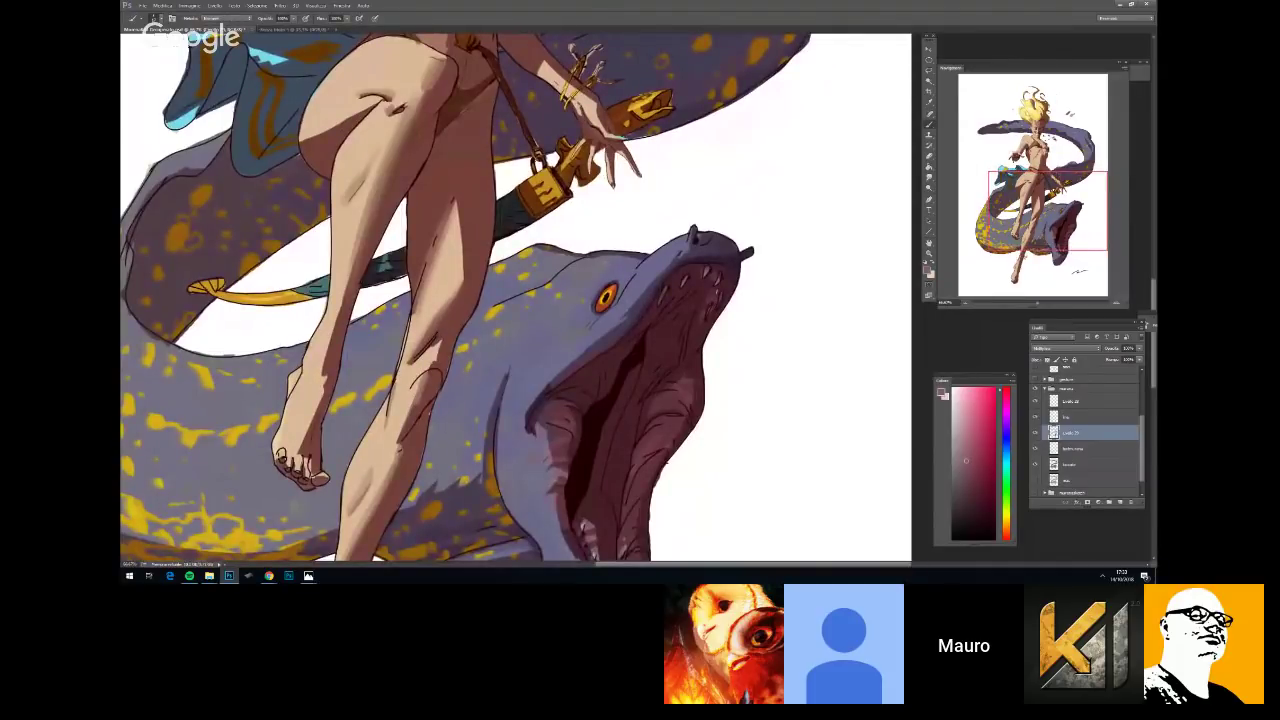
pyautogui.press('e')
pyautogui.moveTo(712, 296); pyautogui.dragTo(719, 282)
pyautogui.press('b')
pyautogui.scroll(-1, 725, 280)
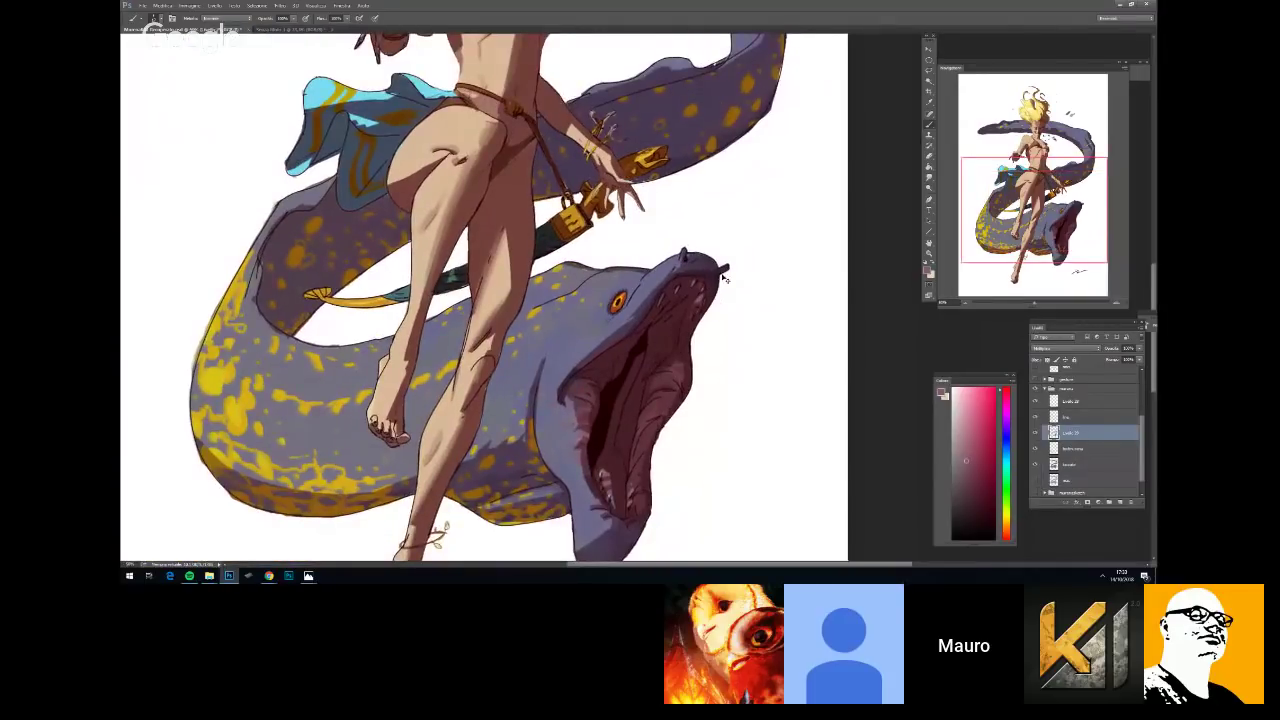
pyautogui.scroll(1, 725, 280)
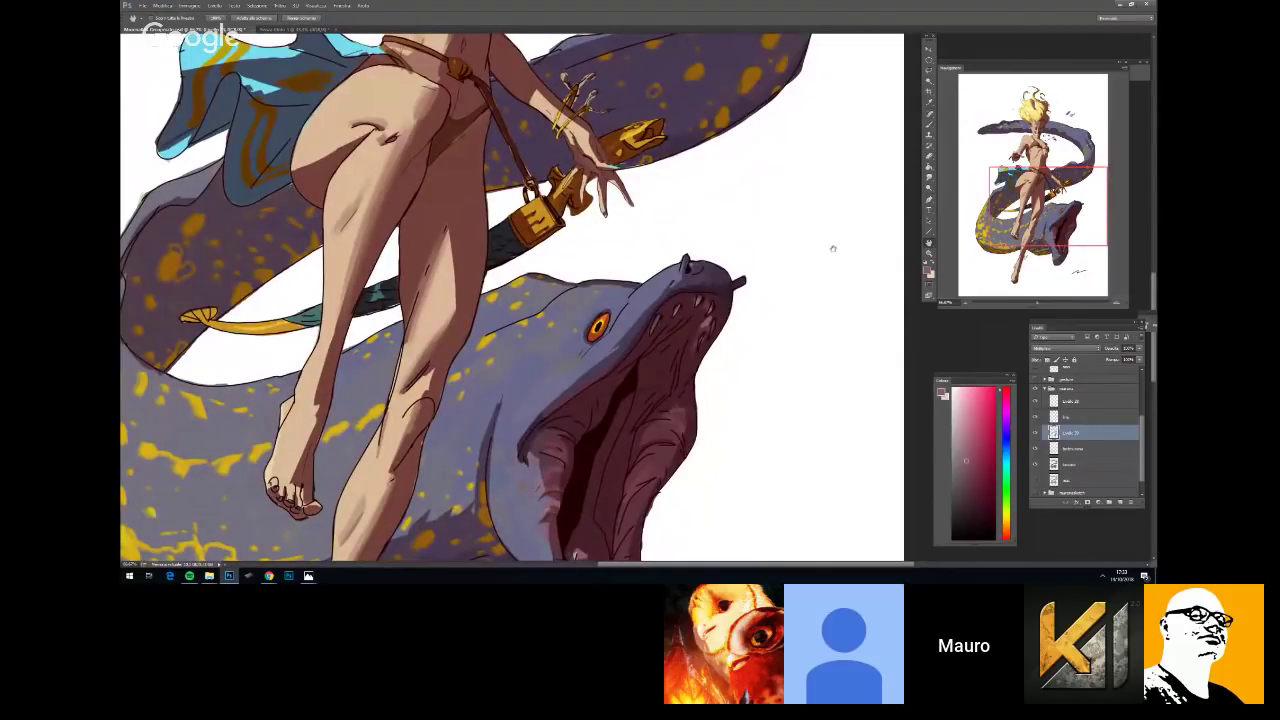
# Switch to a paler pinkish brush colour and refine the shading on the folds inside the eel's mouth
pyautogui.press('b')
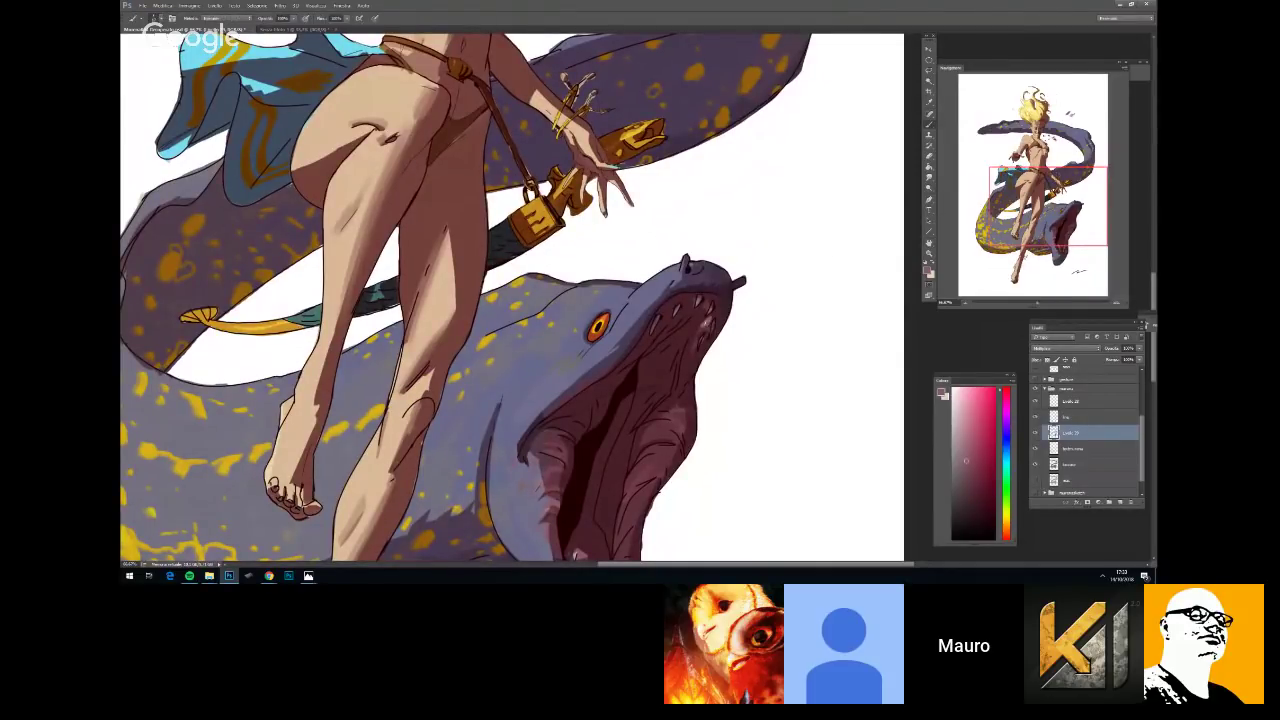
pyautogui.moveTo(783, 82); pyautogui.dragTo(767, 488)
pyautogui.scroll(-6, 260, 59)
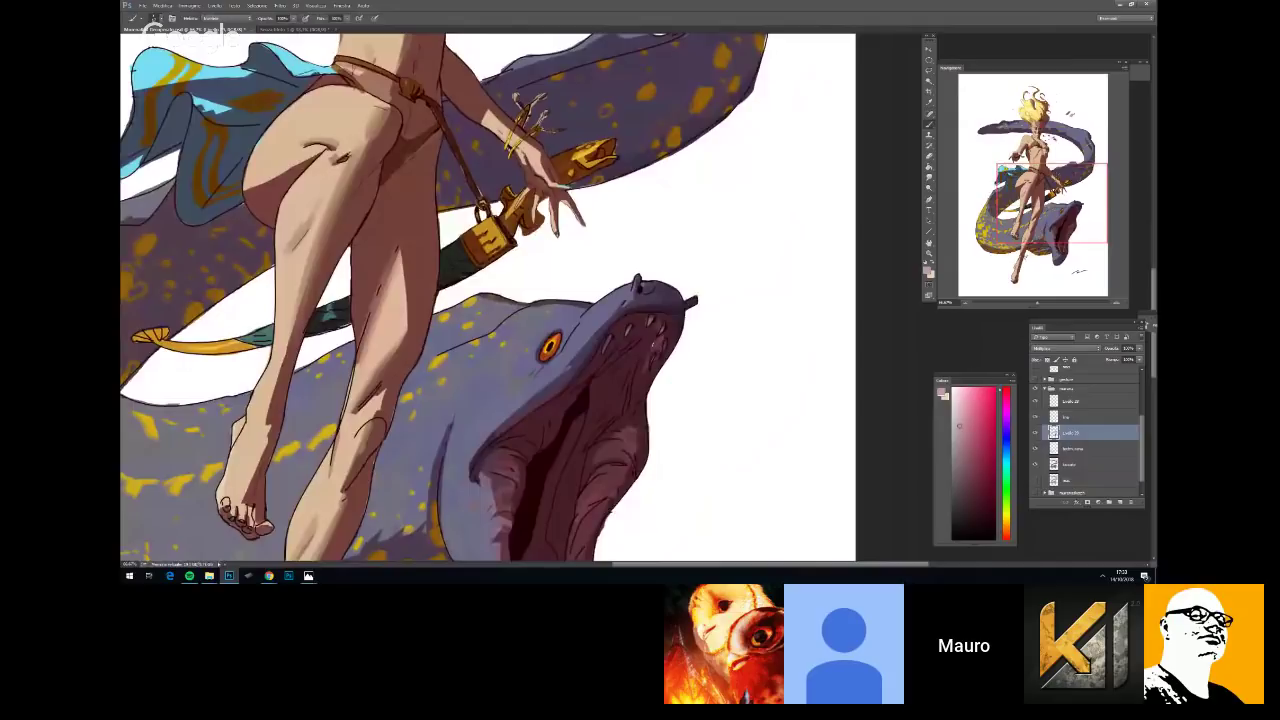
pyautogui.hotkey('ctrl', '-')
pyautogui.hotkey('ctrl', '+')
pyautogui.moveTo(683, 434); pyautogui.dragTo(715, 370)
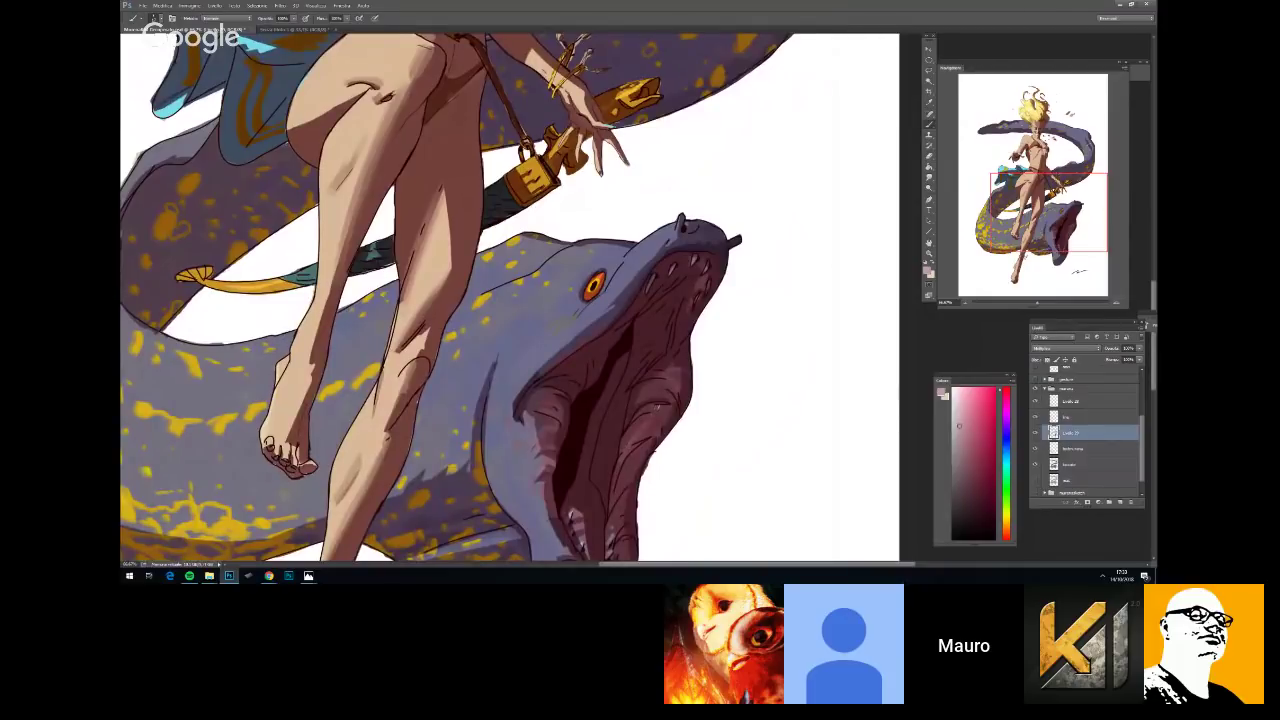
# Add pale multiply shading to the eel's lower jaw and chin
pyautogui.scroll(-3, 659, 395)
pyautogui.scroll(2, 718, 371)
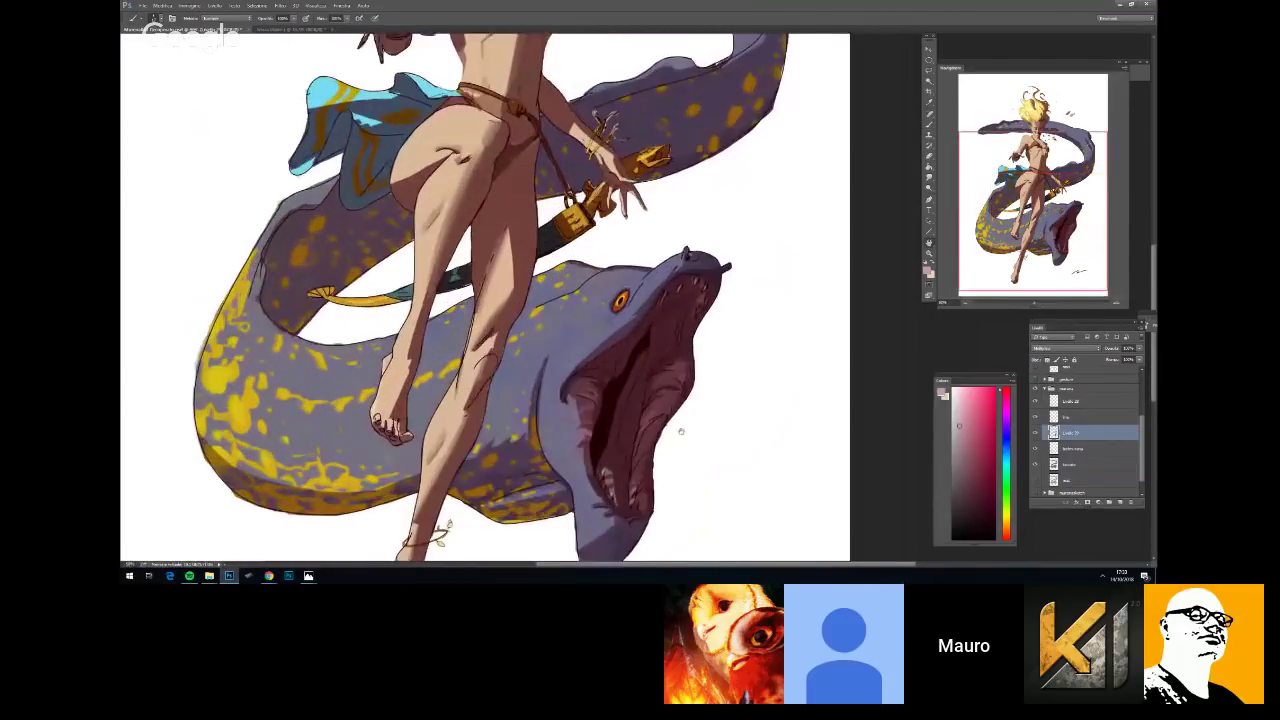
pyautogui.scroll(-1, 718, 371)
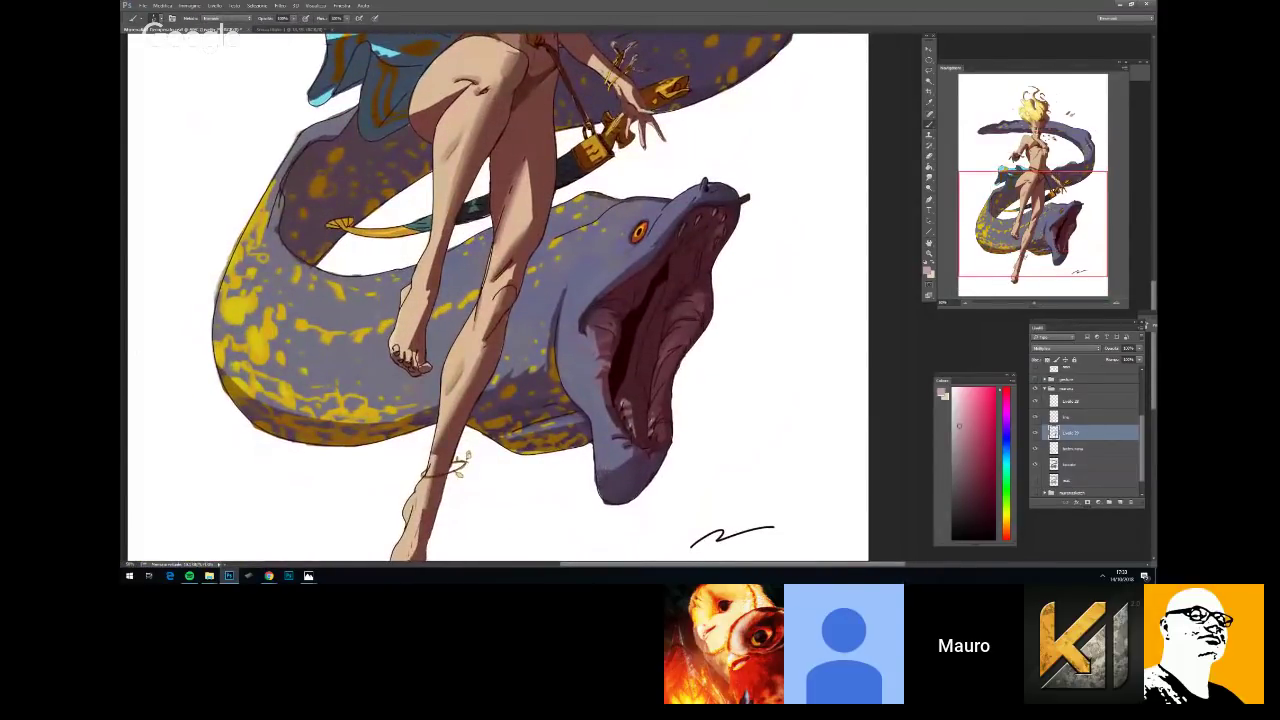
pyautogui.rightClick(665, 382)
pyautogui.moveTo(598, 468); pyautogui.dragTo(621, 455)
pyautogui.rightClick(646, 400)
pyautogui.press('Escape')
pyautogui.moveTo(690, 547); pyautogui.dragTo(773, 526)
pyautogui.hotkey('ctrl', '-')
pyautogui.hotkey('ctrl', '-')
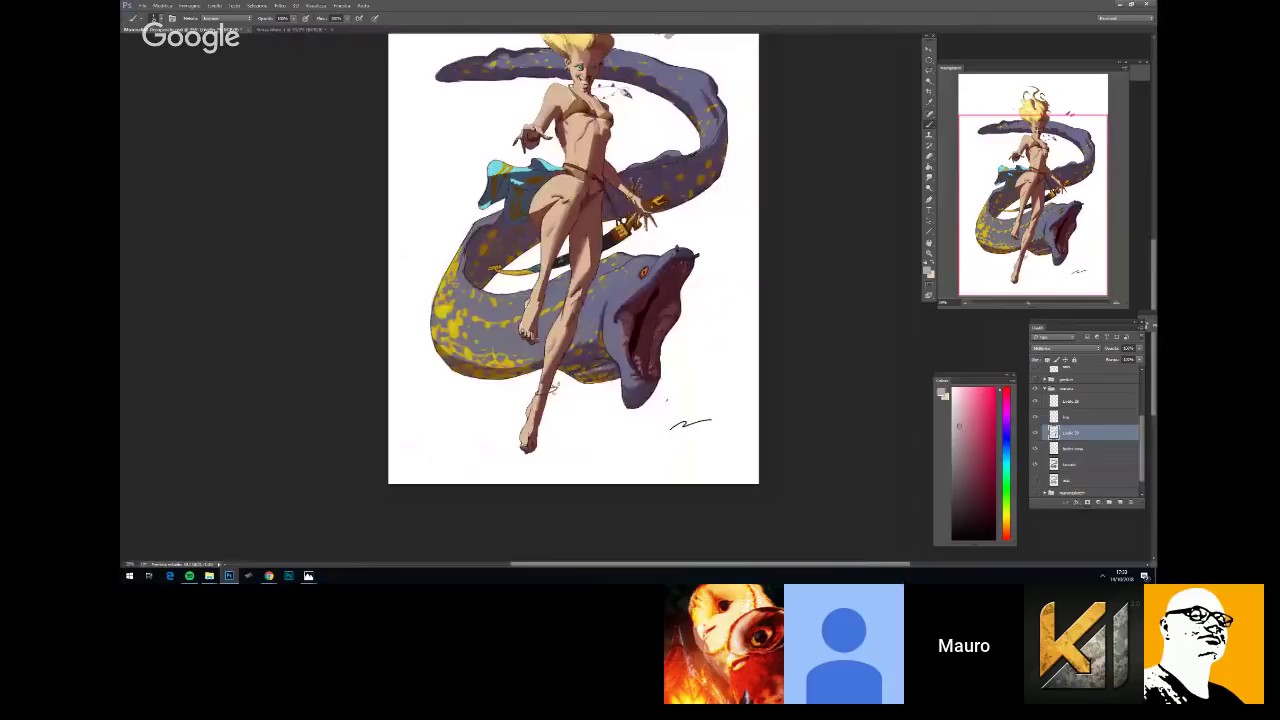
pyautogui.hotkey('ctrl', '+')
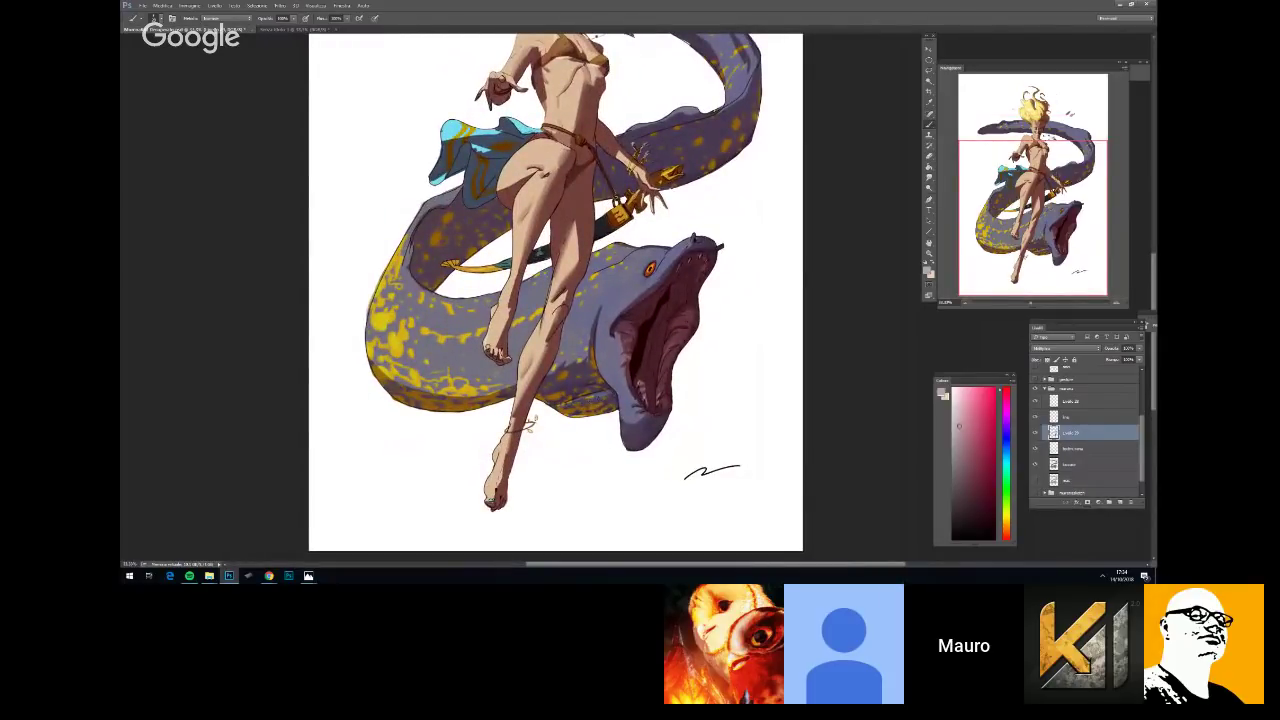
pyautogui.scroll(-3, 560, 290)
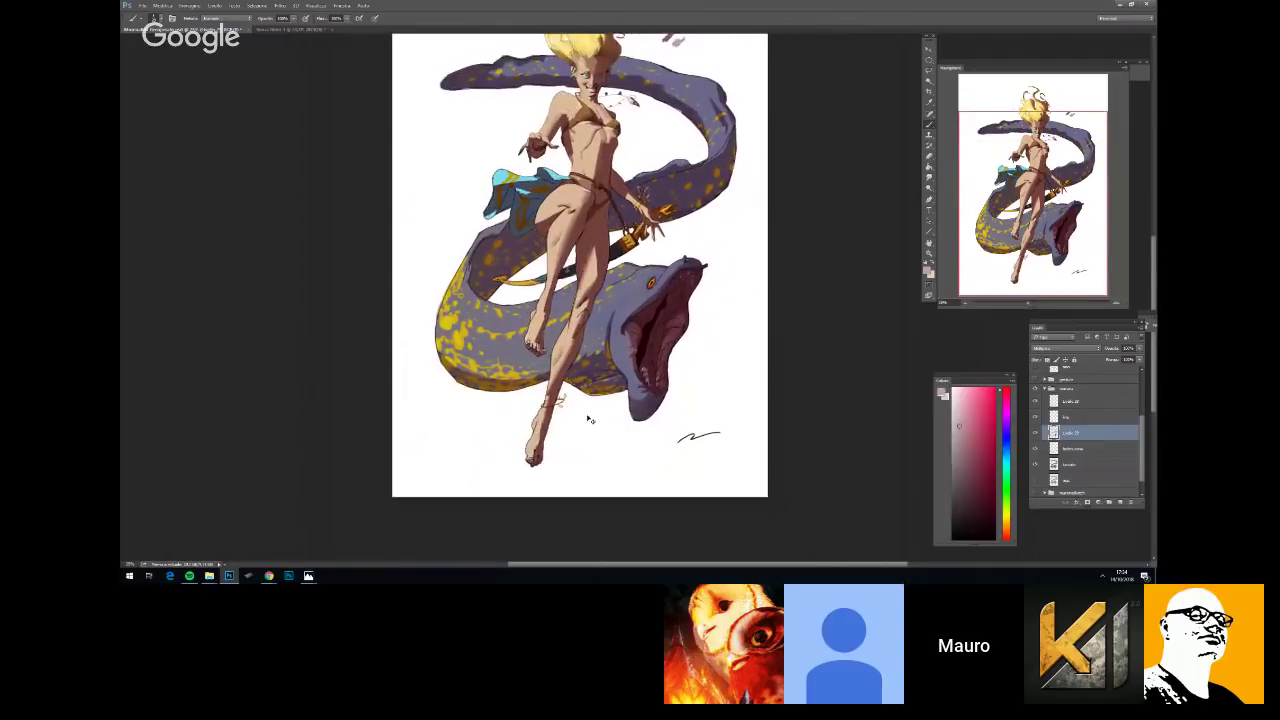
pyautogui.scroll(3, 560, 290)
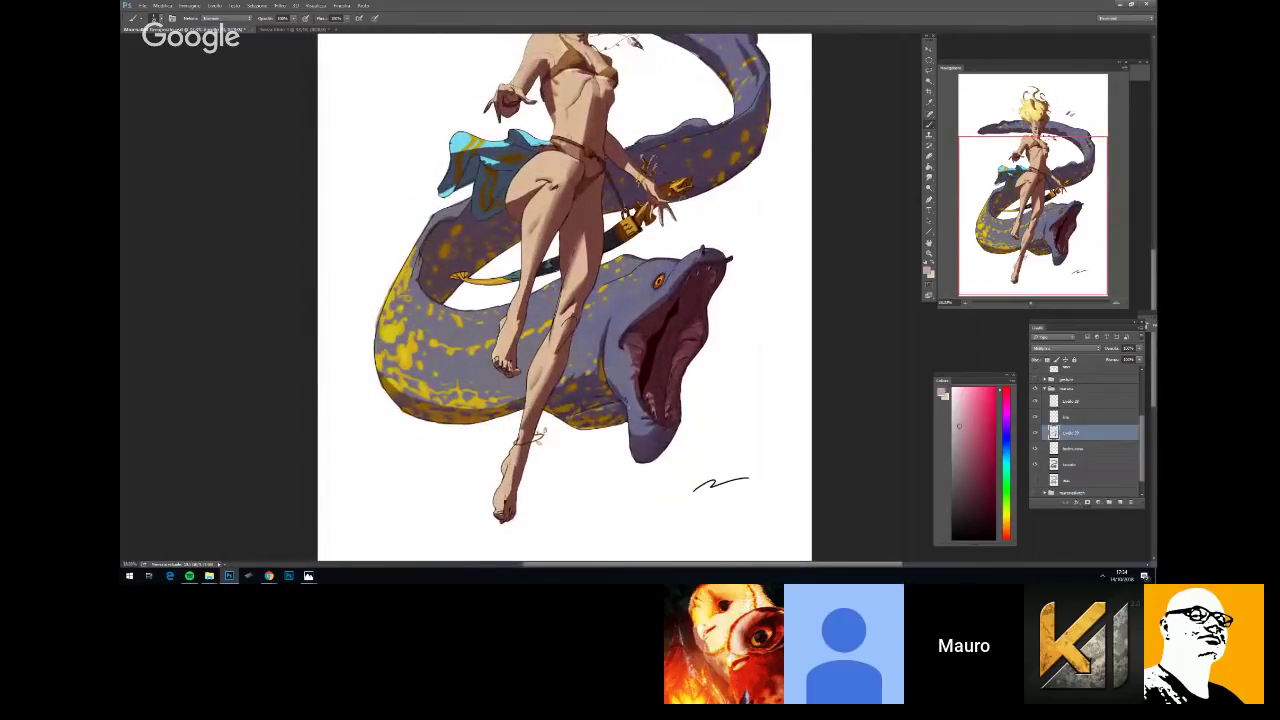
# Touch up the multiply shading along the eel's cheek and jaws, alternating between the Brush and the Eraser
pyautogui.press('e')
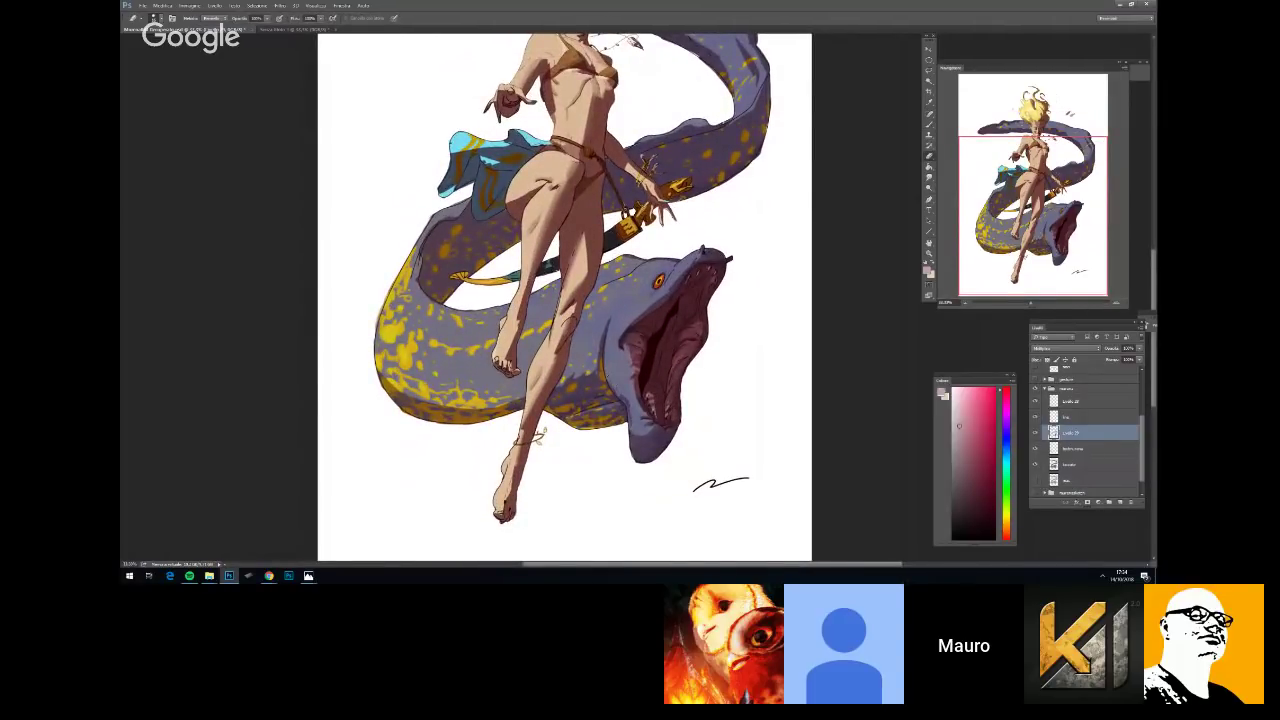
pyautogui.press('b')
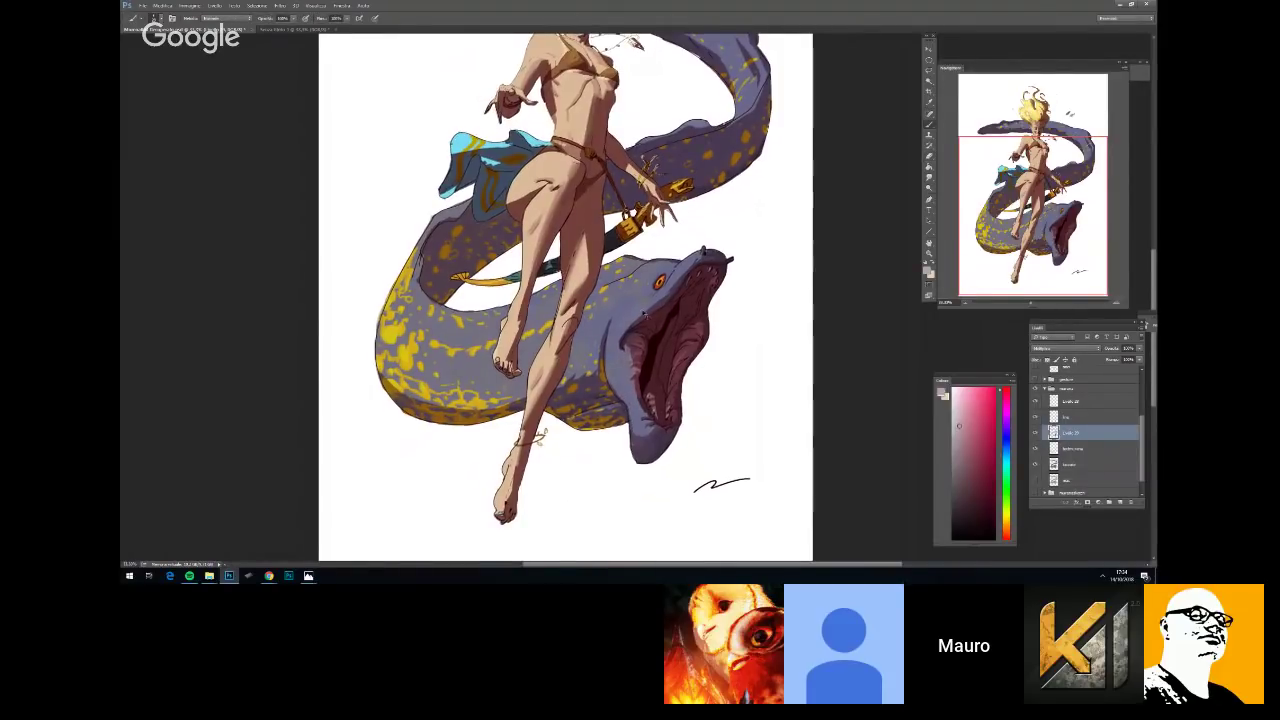
pyautogui.scroll(1, 625, 287)
pyautogui.press('e')
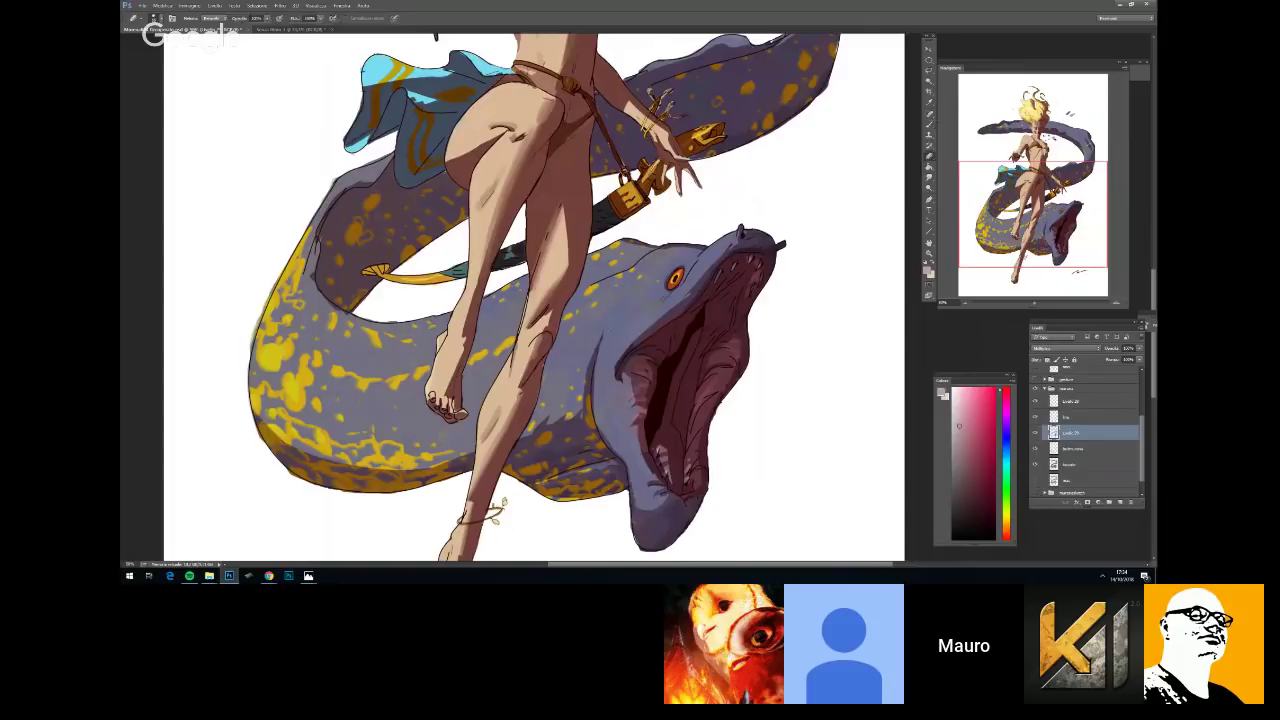
pyautogui.moveTo(534, 297)
pyautogui.mouseDown()
pyautogui.moveTo(570, 288)
pyautogui.moveTo(545, 306)
pyautogui.mouseUp()
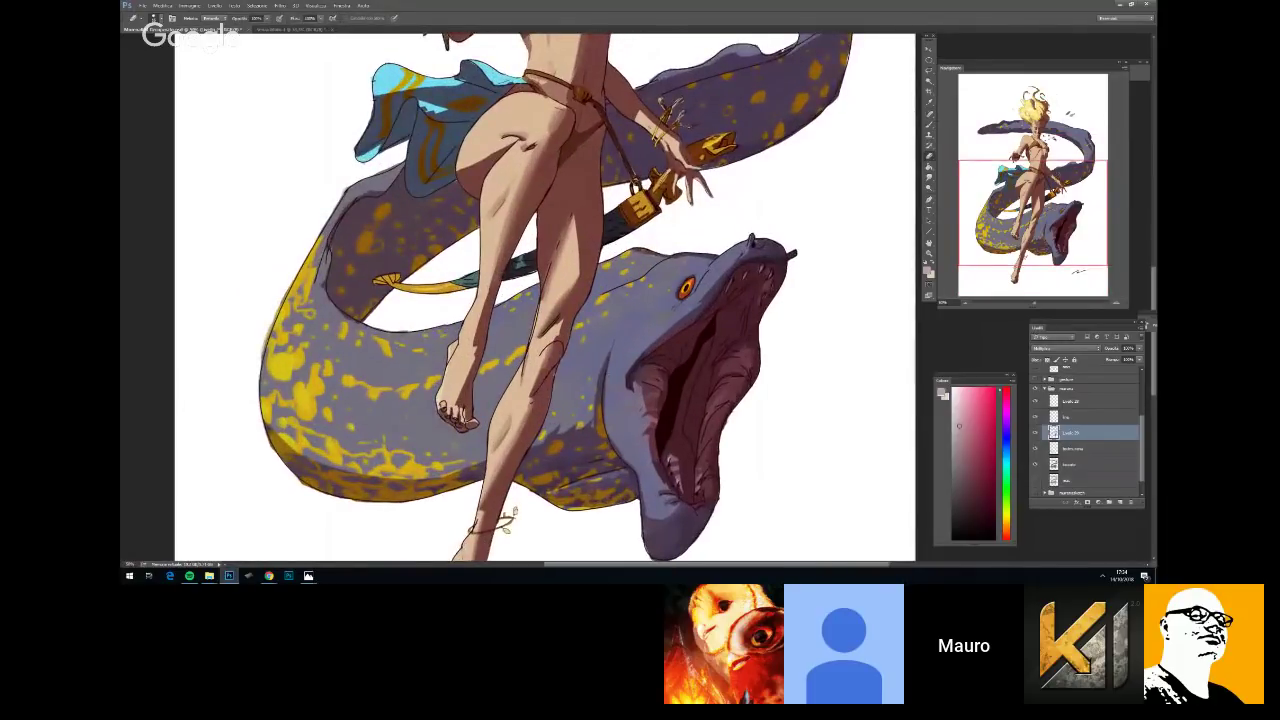
pyautogui.press('b')
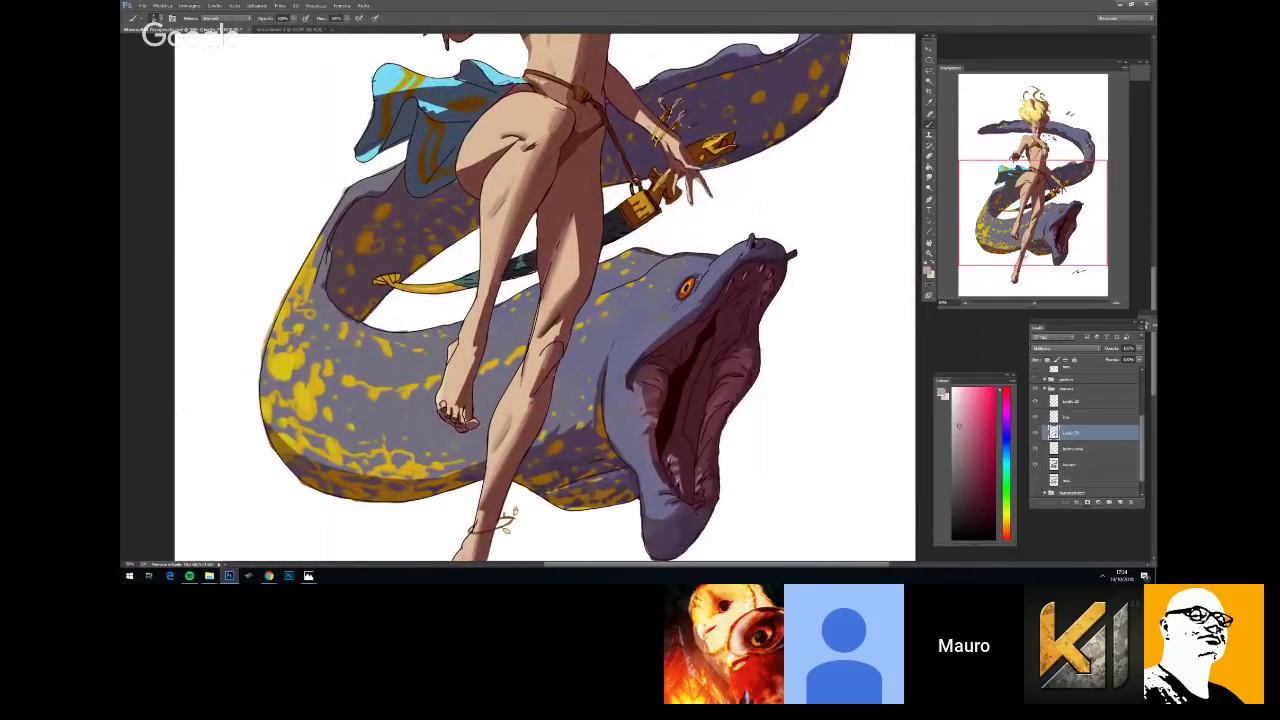
pyautogui.scroll(-1, 650, 342)
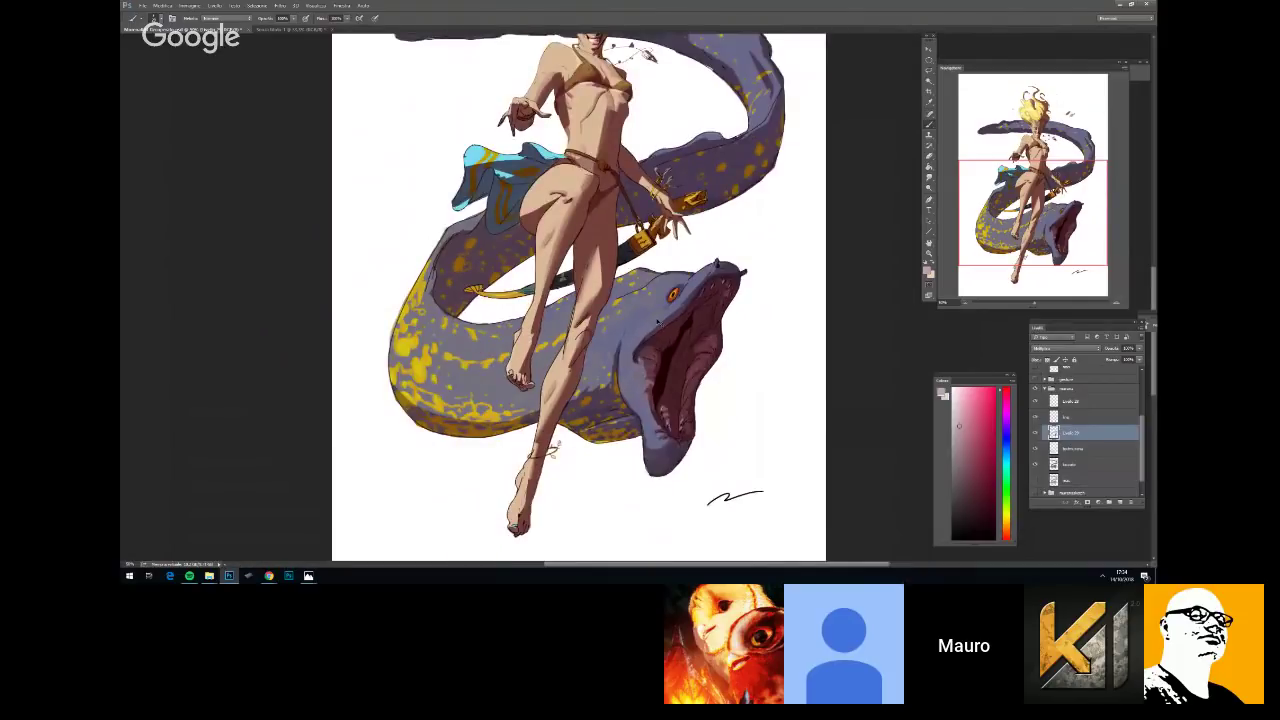
pyautogui.scroll(1, 650, 342)
pyautogui.press('b')
pyautogui.moveTo(767, 261); pyautogui.dragTo(735, 267)
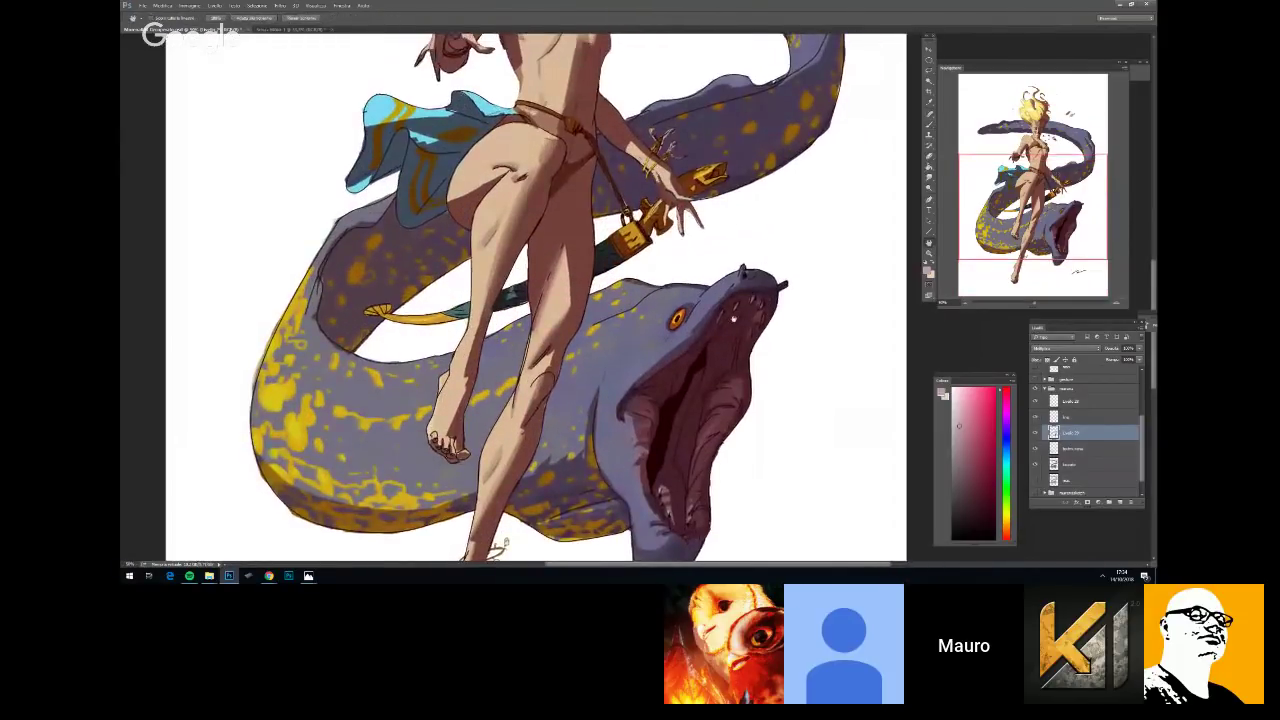
pyautogui.scroll(2, 735, 265)
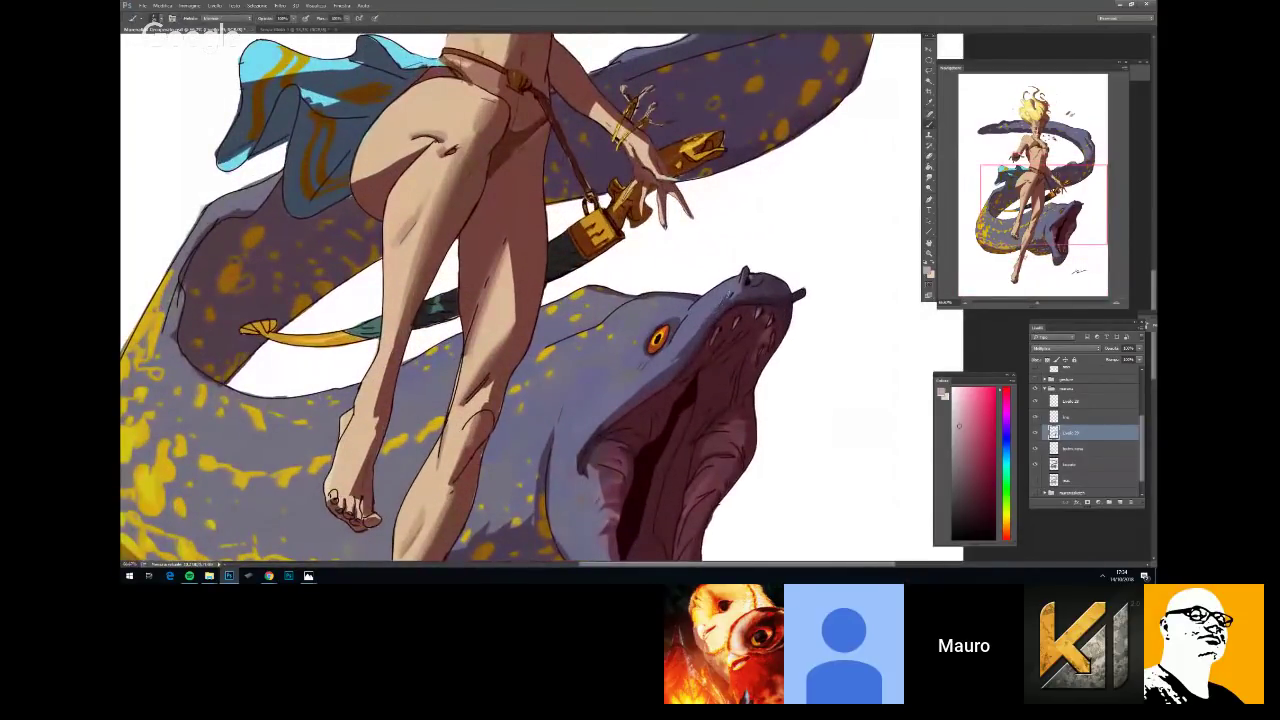
# Adjust the Brush tip and refine the shading around the eel's open mouth and lower jaw
pyautogui.rightClick(750, 274)
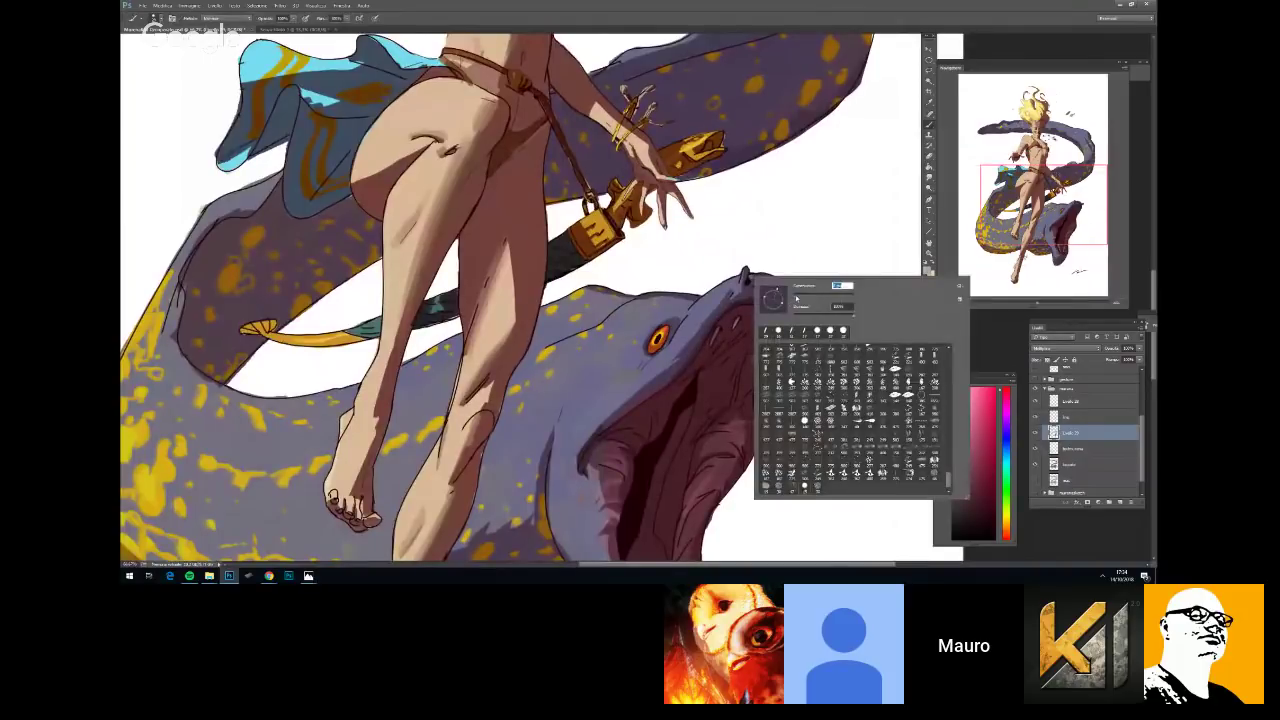
pyautogui.press('Return')
pyautogui.hotkey('ctrl', '-')
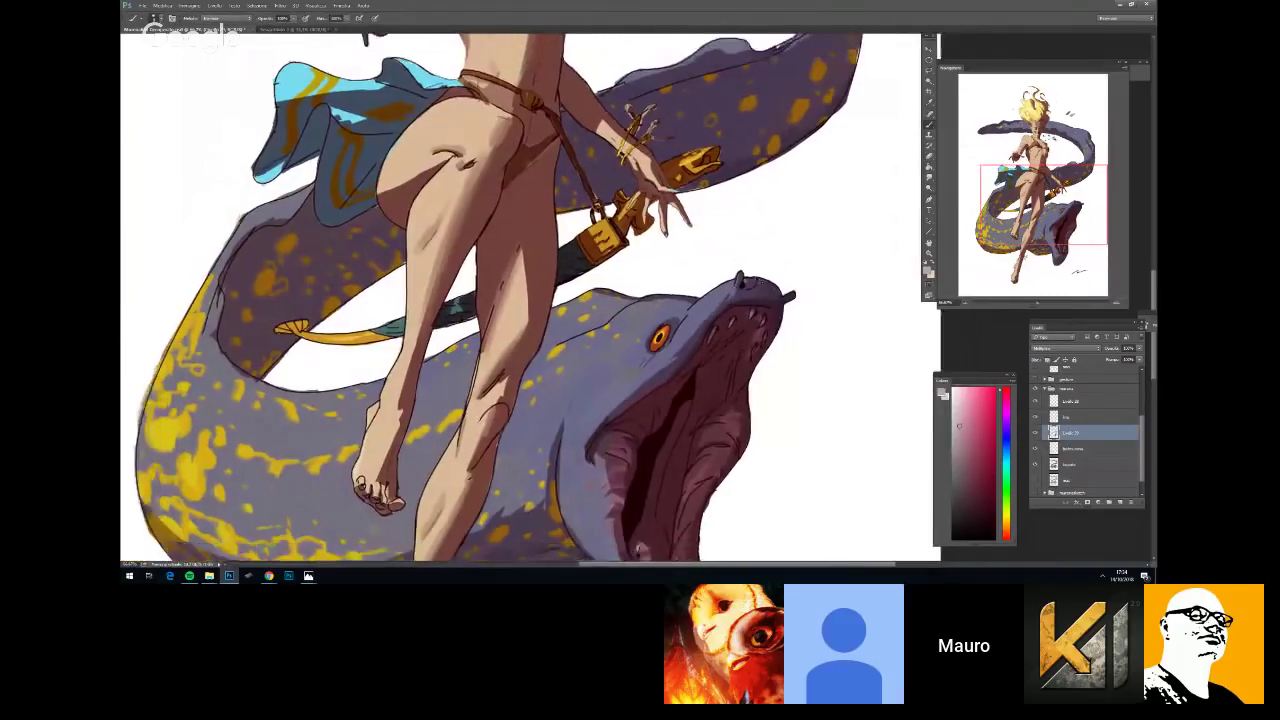
pyautogui.hotkey('ctrl', '-')
pyautogui.hotkey('ctrl', '-')
pyautogui.hotkey('ctrl', '+')
pyautogui.hotkey('ctrl', '+')
pyautogui.scroll(-1, 700, 345)
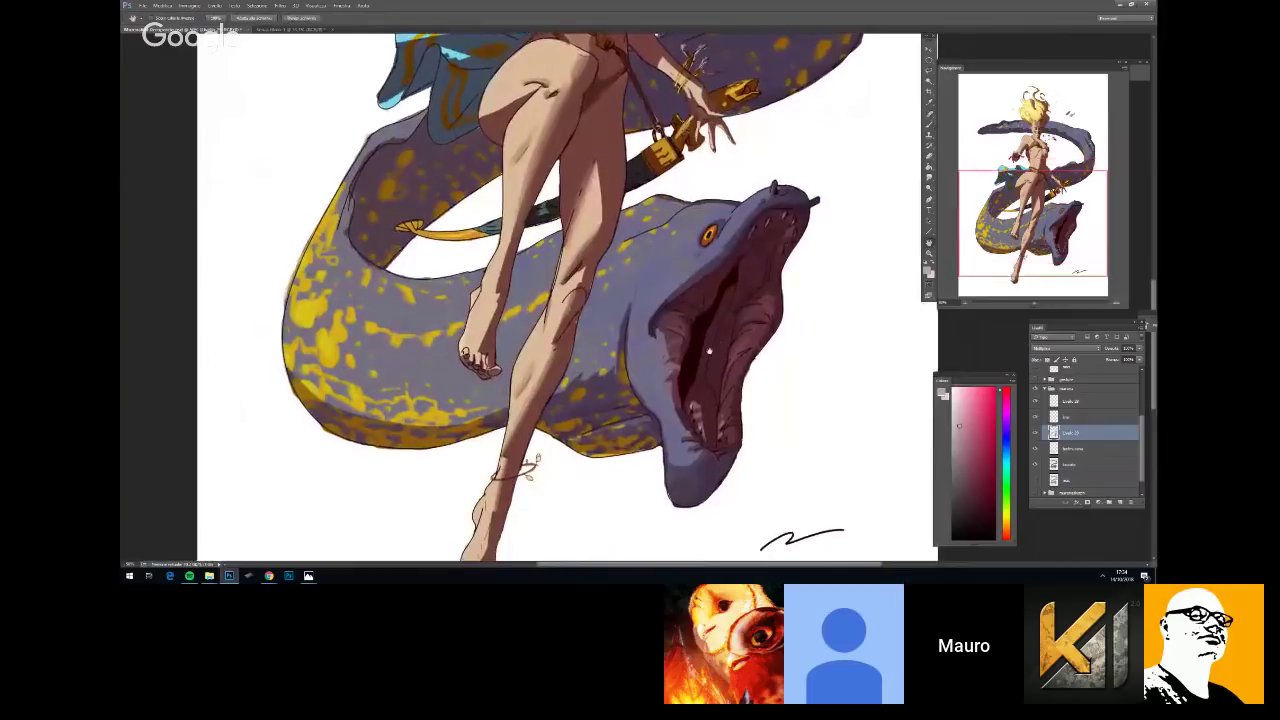
pyautogui.scroll(3, 700, 345)
pyautogui.scroll(-1, 700, 345)
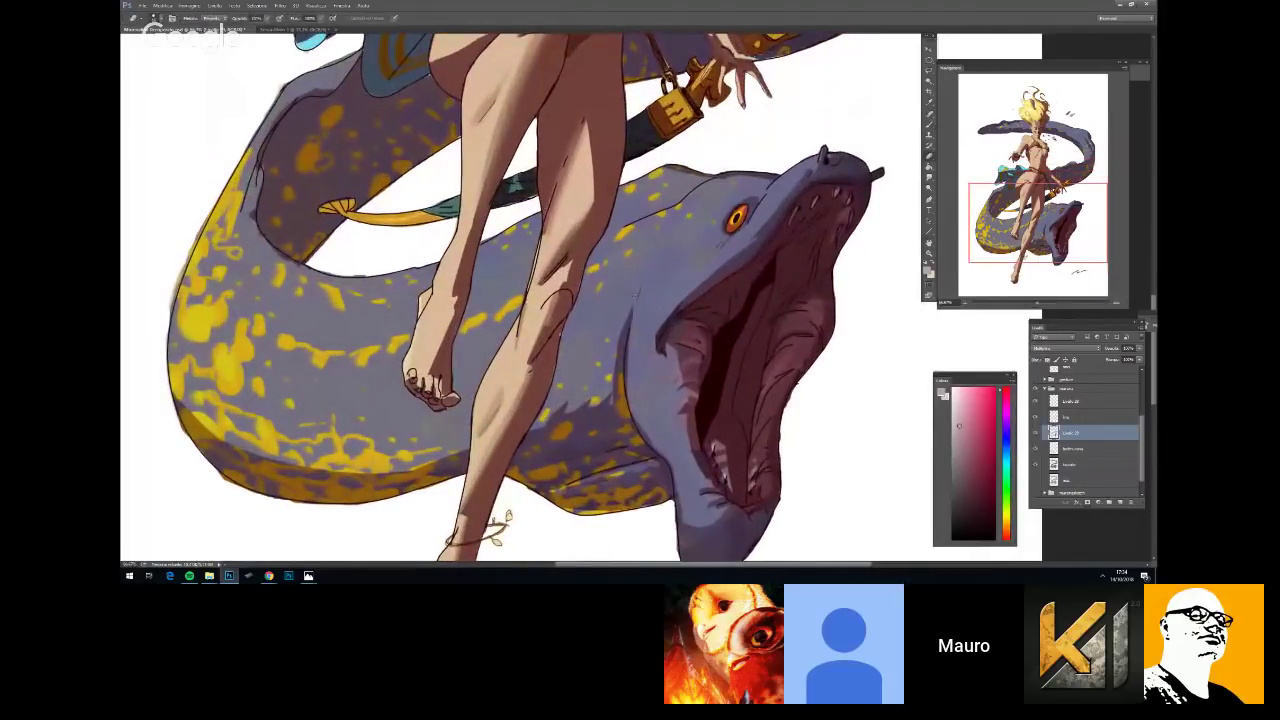
pyautogui.scroll(-2, 700, 345)
pyautogui.scroll(-1, 650, 380)
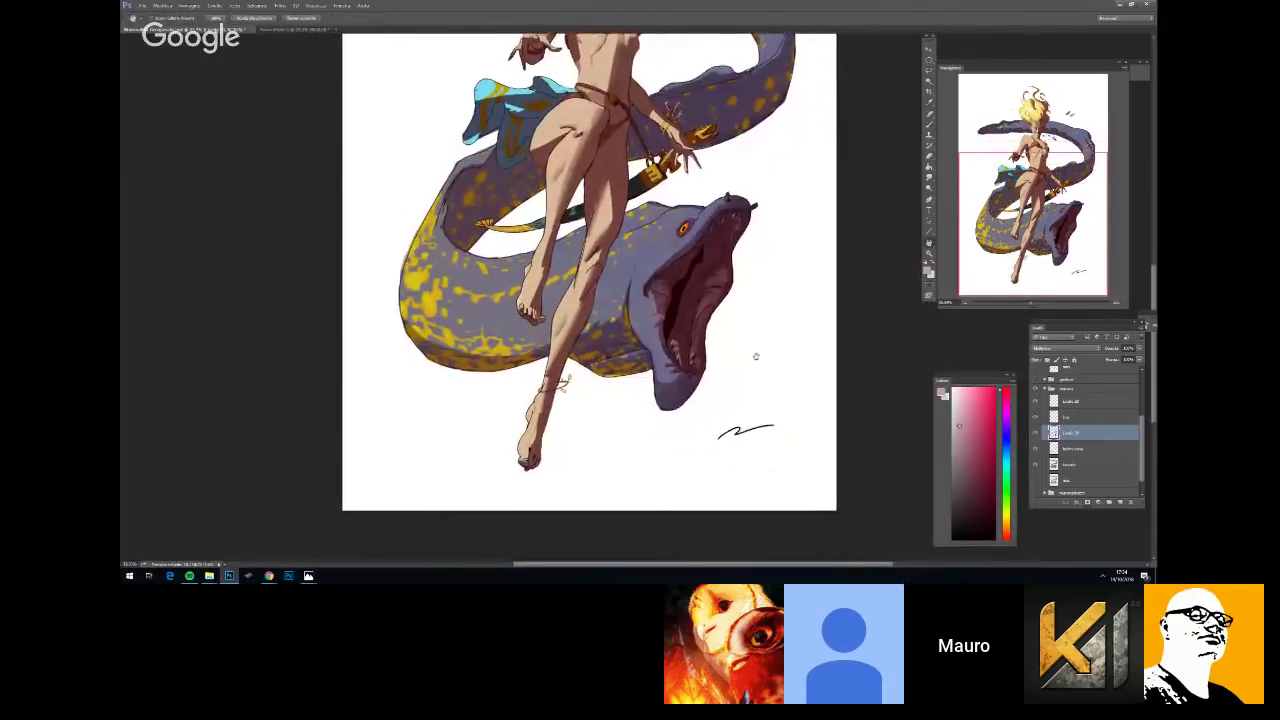
# Resize the Brush tip and deepen the multiply shading on the underside of the eel's chin
pyautogui.scroll(2, 650, 380)
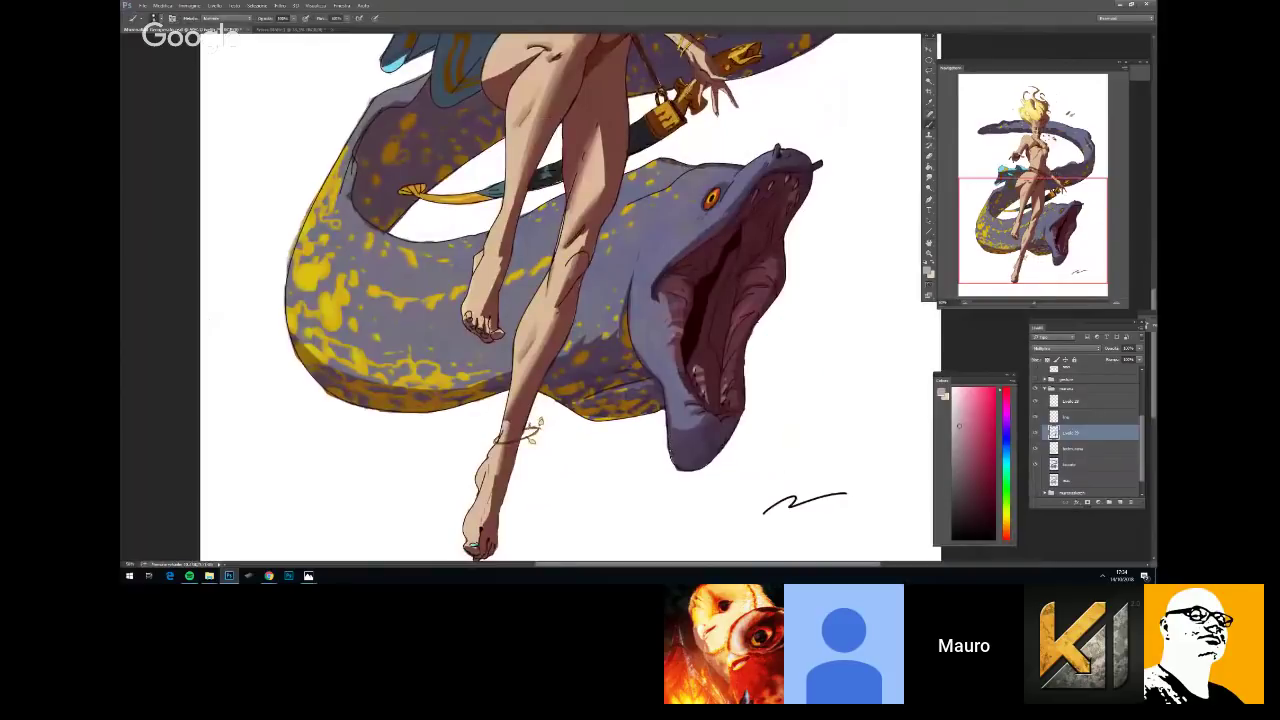
pyautogui.scroll(-3, 770, 383)
pyautogui.scroll(1, 770, 383)
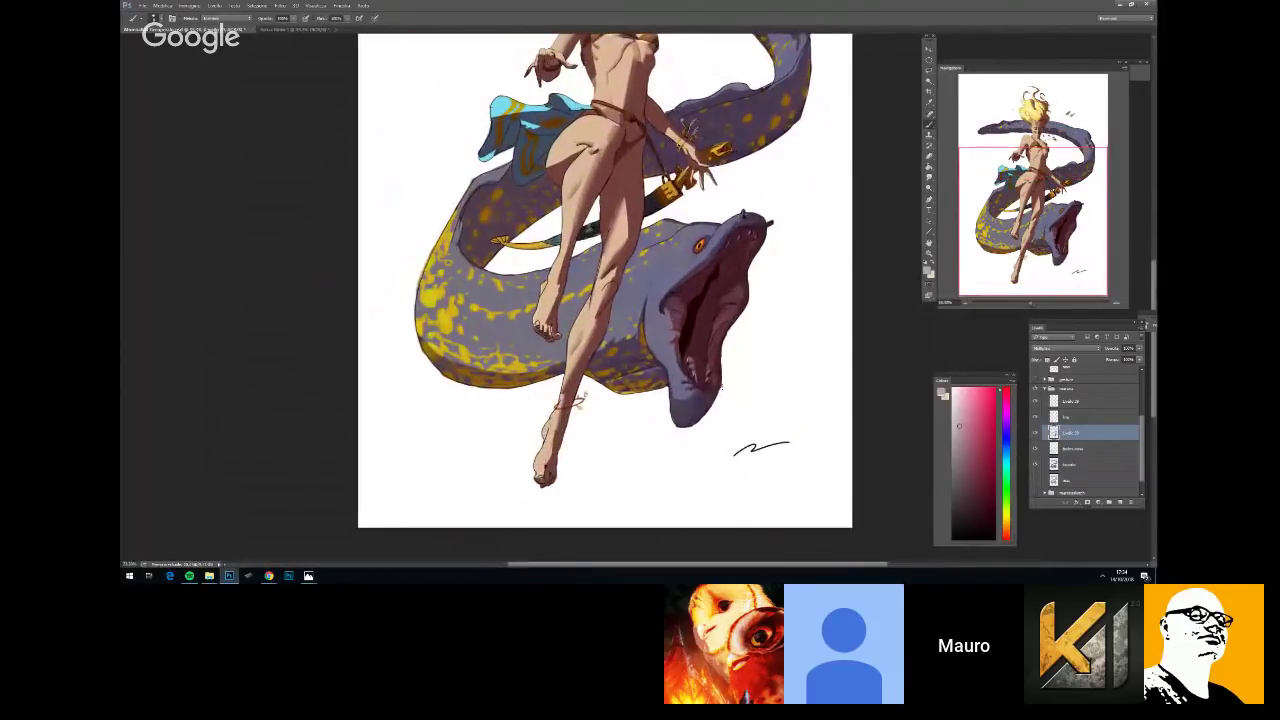
pyautogui.rightClick(770, 383)
pyautogui.click(767, 363)
pyautogui.press('Return')
pyautogui.scroll(1, 624, 286)
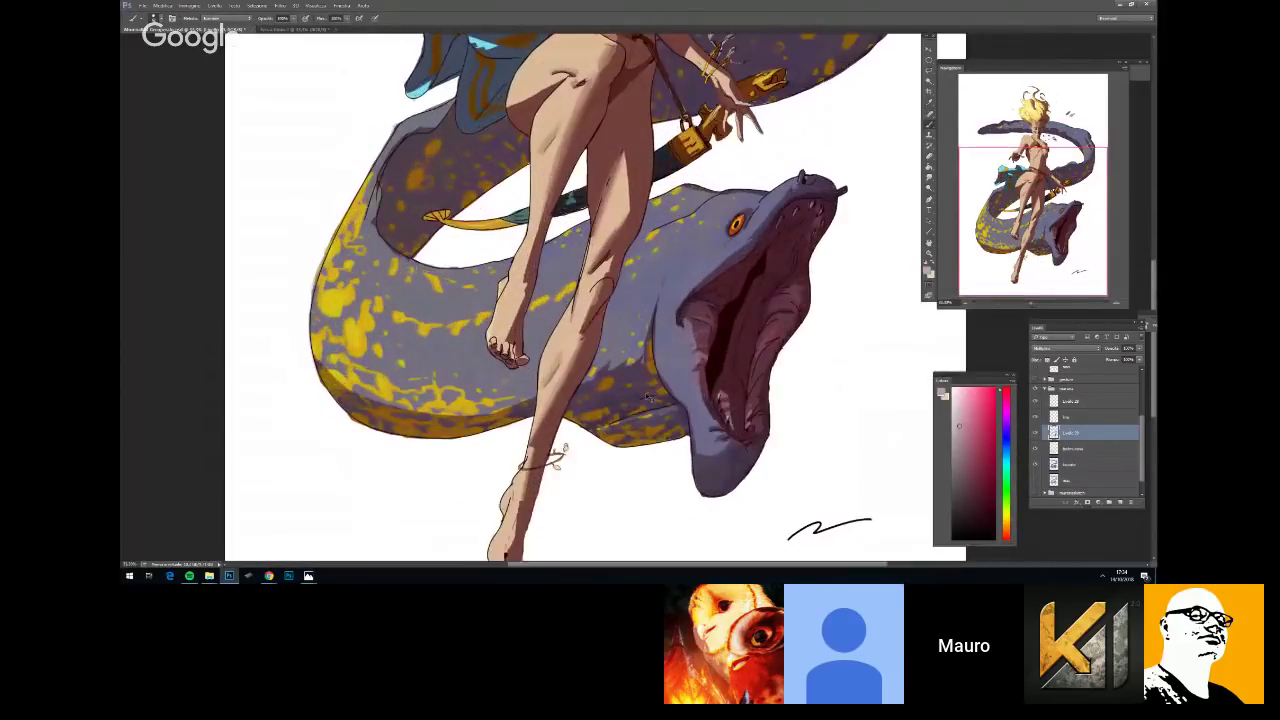
pyautogui.scroll(-3, 626, 439)
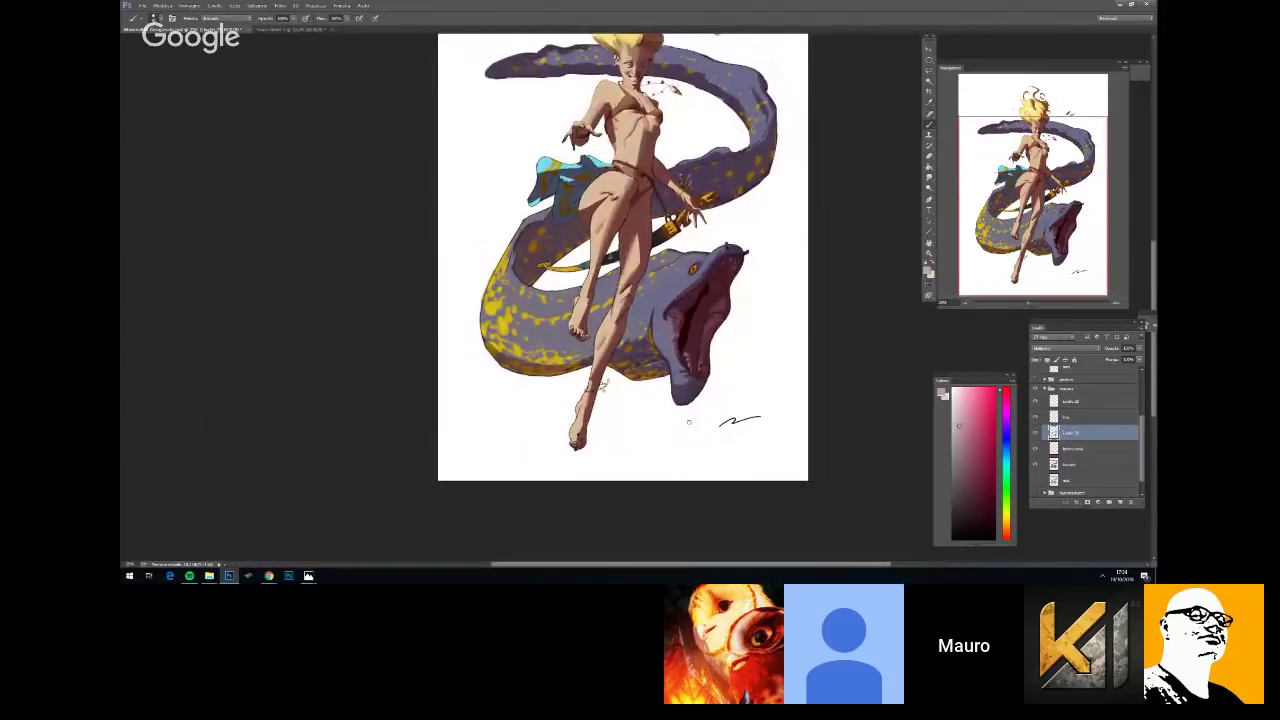
pyautogui.scroll(4, 688, 421)
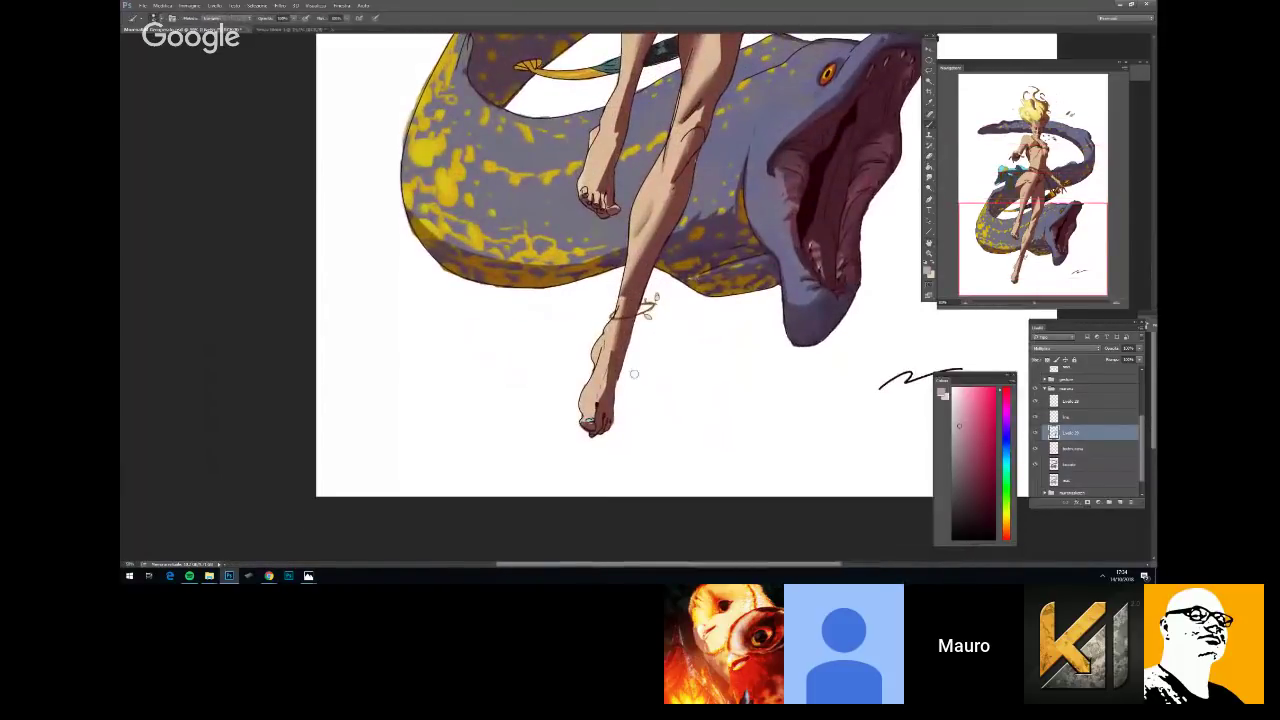
# Adjust the Brush tip, switch to the woman's multiply shading layer and work on the toes of her lower foot
pyautogui.rightClick(677, 378)
pyautogui.click(588, 423)
pyautogui.moveTo(1140, 428); pyautogui.dragTo(1140, 381)
pyautogui.click(1112, 413)
pyautogui.click(1105, 398)
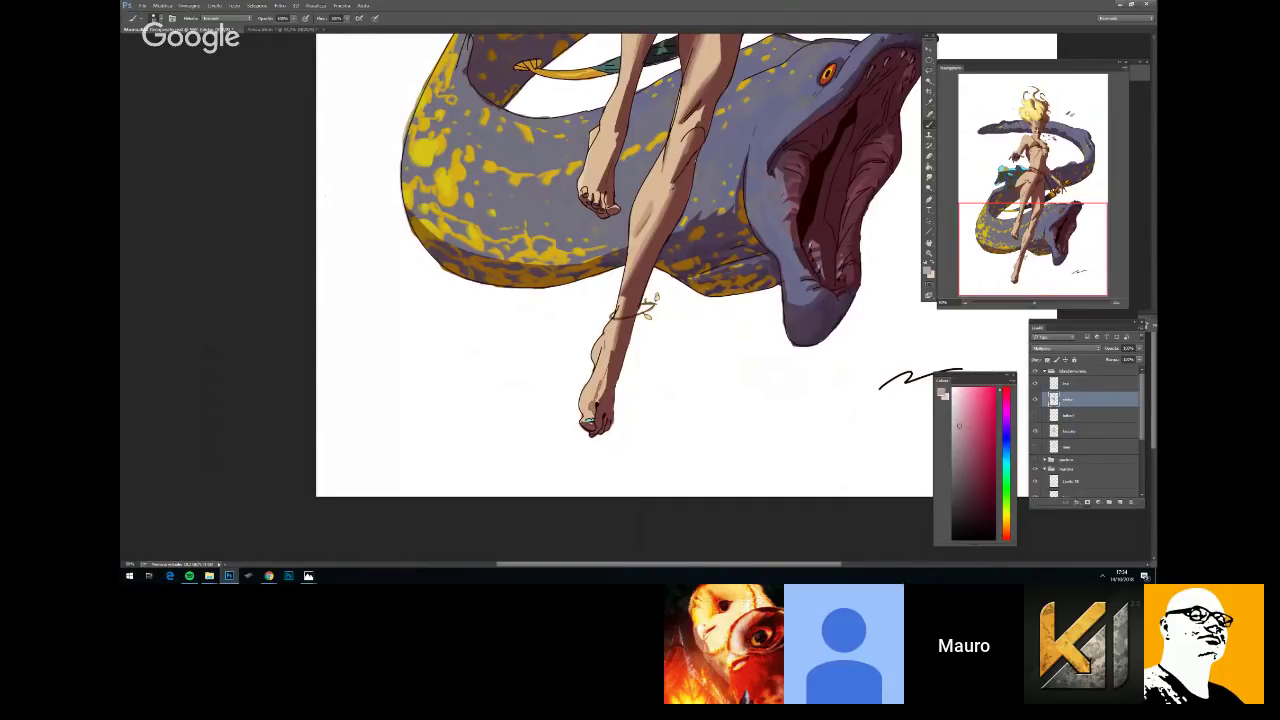
pyautogui.hotkey('ctrl', '-')
pyautogui.hotkey('ctrl', '+')
pyautogui.press('e')
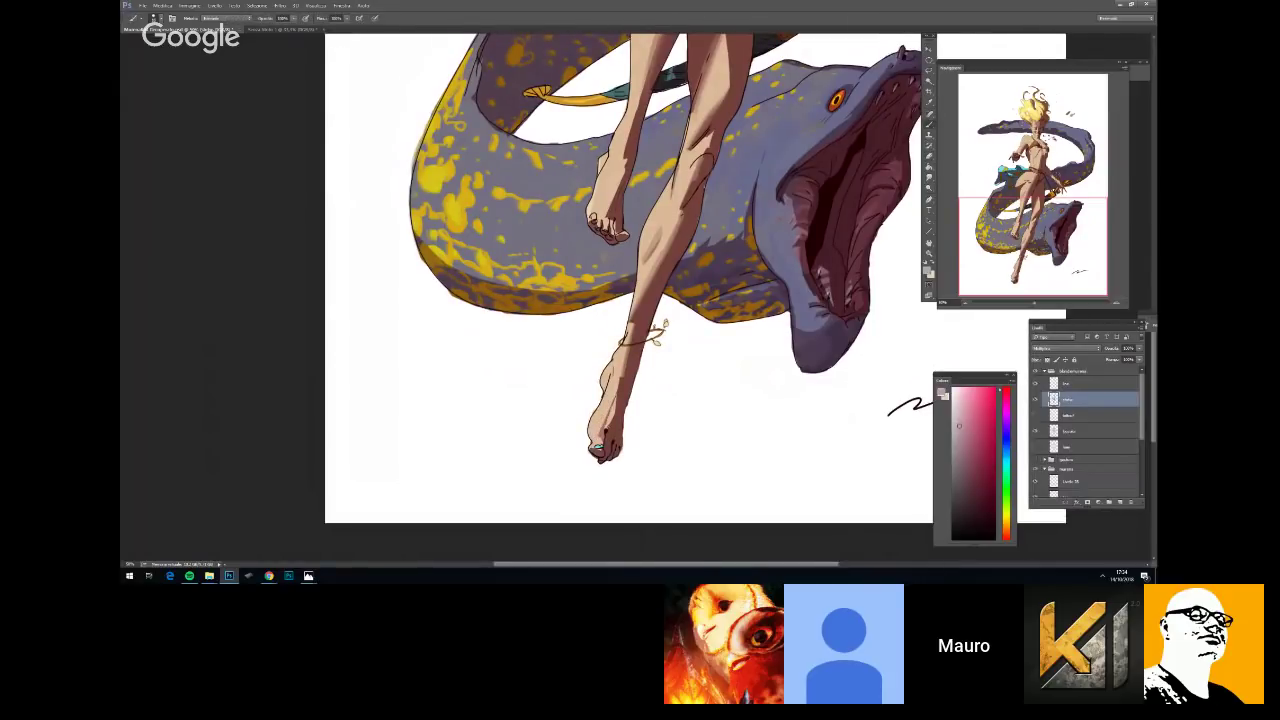
pyautogui.scroll(-3, 610, 415)
pyautogui.scroll(4, 600, 450)
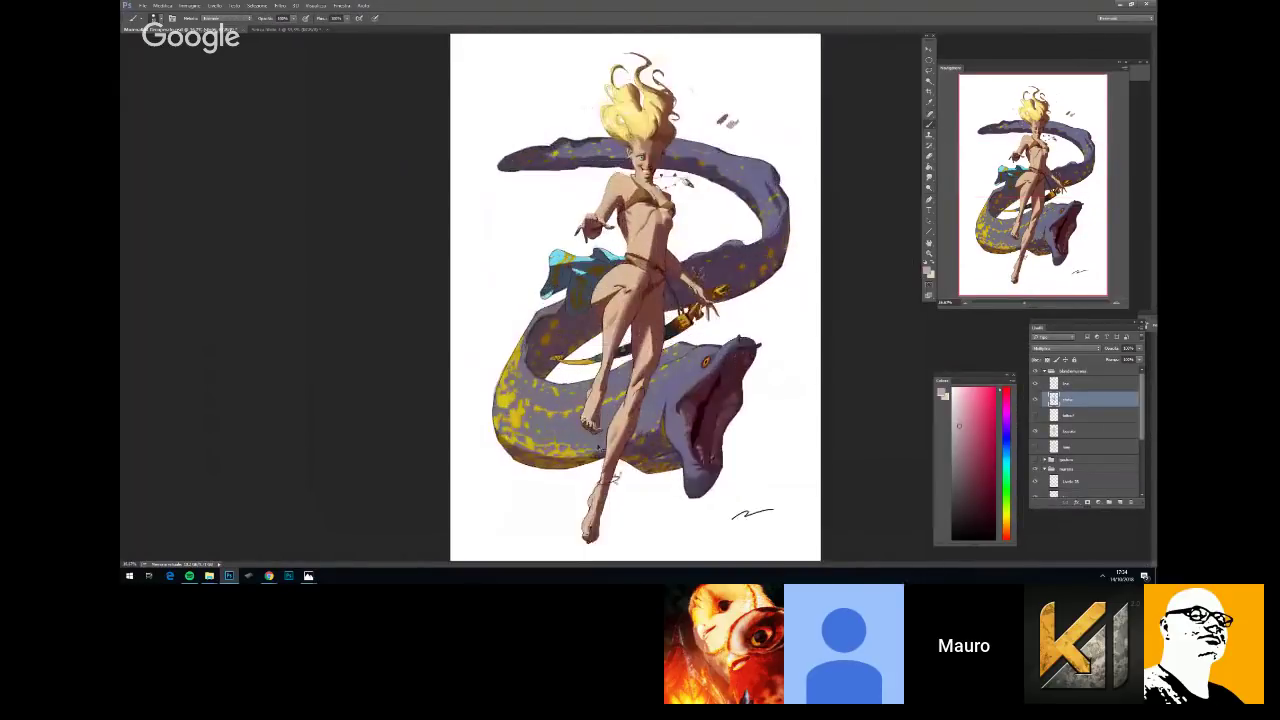
pyautogui.press('b')
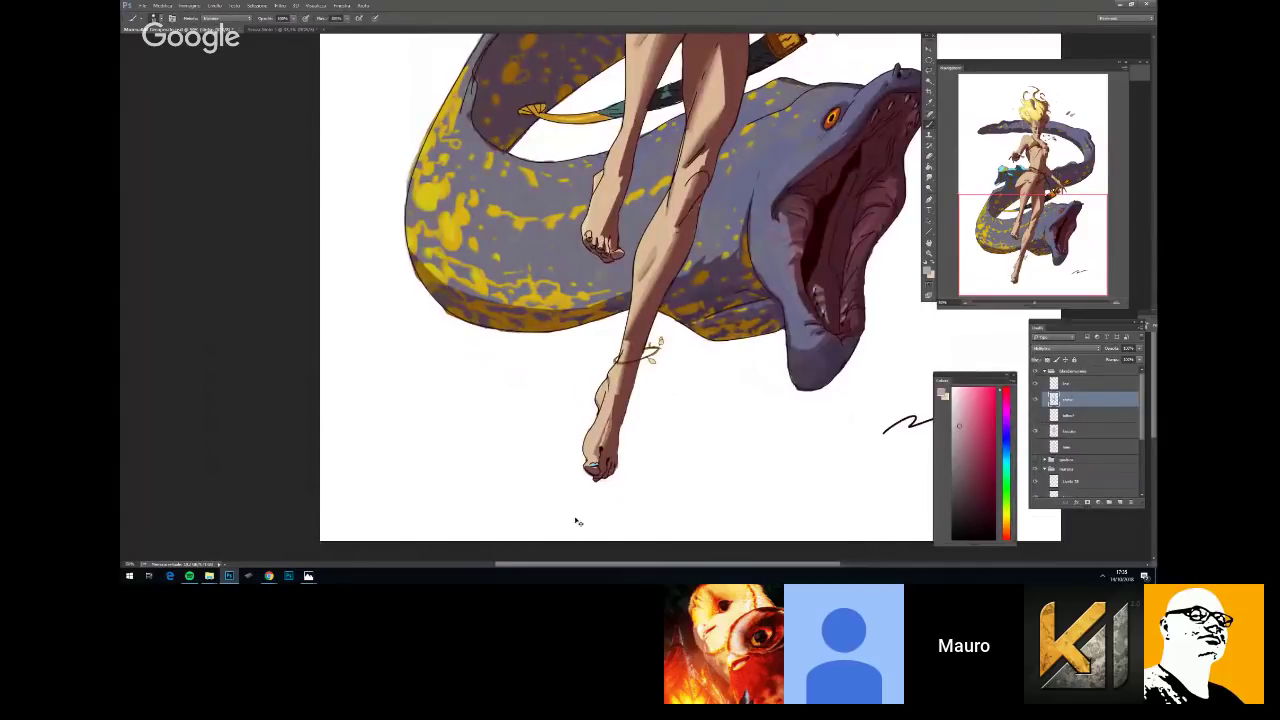
# Refine the shading around the big toe of the lower foot with the Eraser and Brush
pyautogui.scroll(-2, 577, 520)
pyautogui.scroll(2, 577, 520)
pyautogui.scroll(1, 674, 404)
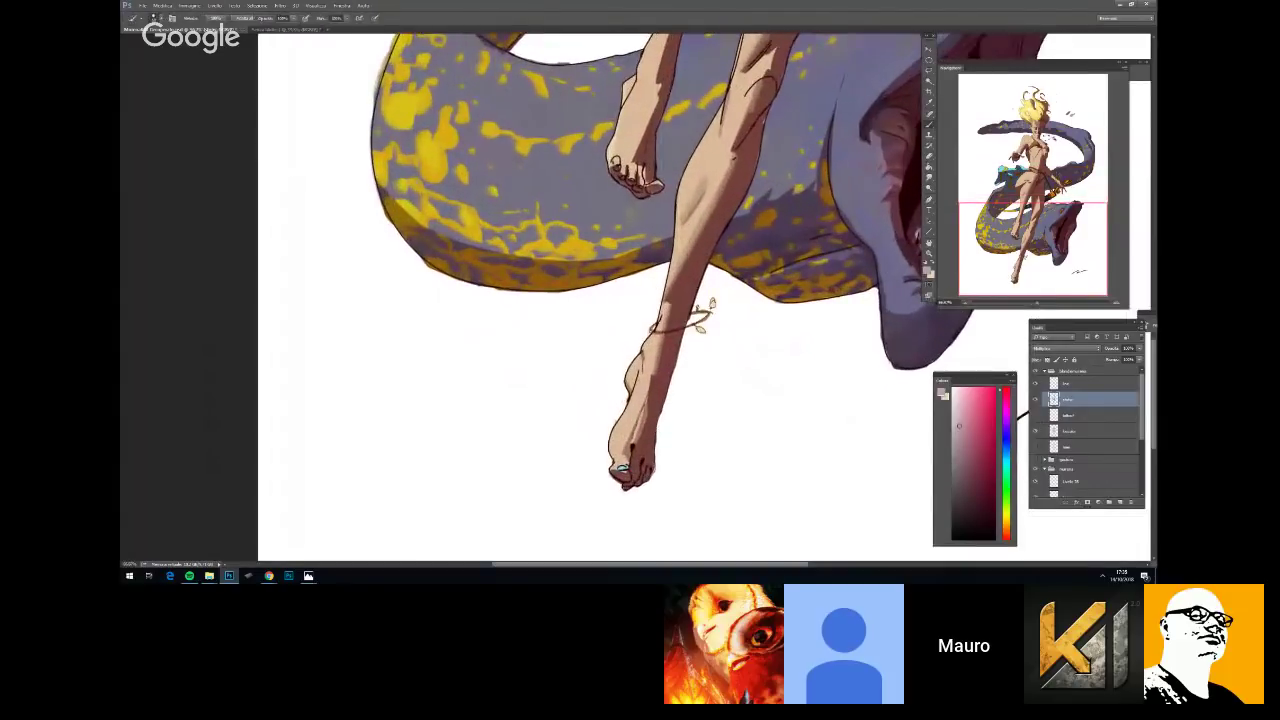
pyautogui.press('e')
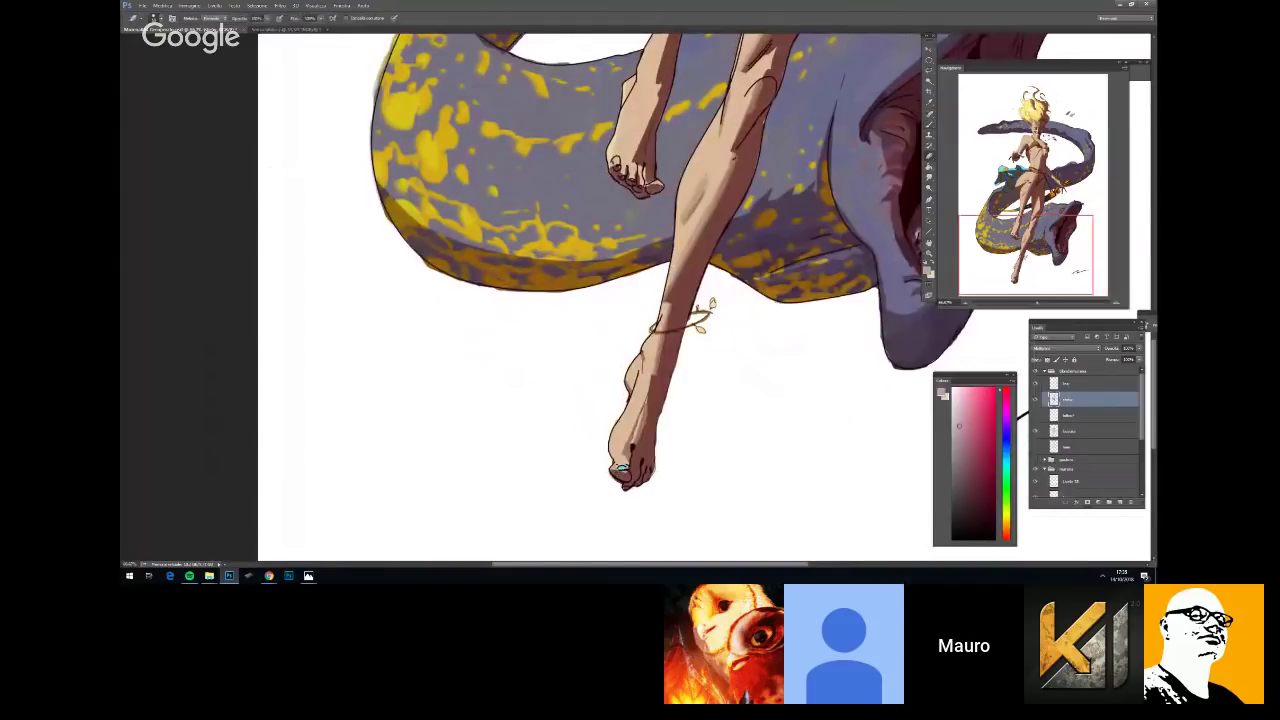
pyautogui.press('b')
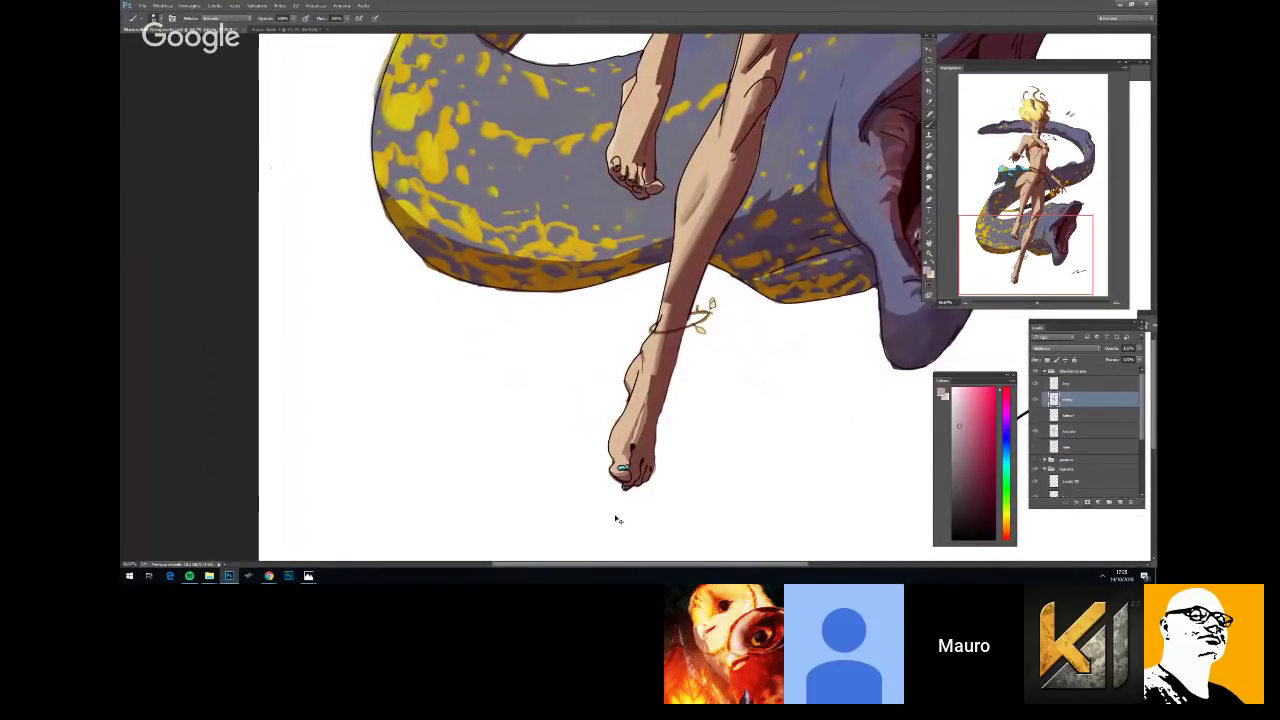
# Shade the small leaves on the woman's anklet with the pale multiply colour
pyautogui.hotkey('ctrl', '-')
pyautogui.hotkey('ctrl', '-')
pyautogui.hotkey('ctrl', '+')
pyautogui.hotkey('ctrl', '+')
pyautogui.hotkey('ctrl', '+')
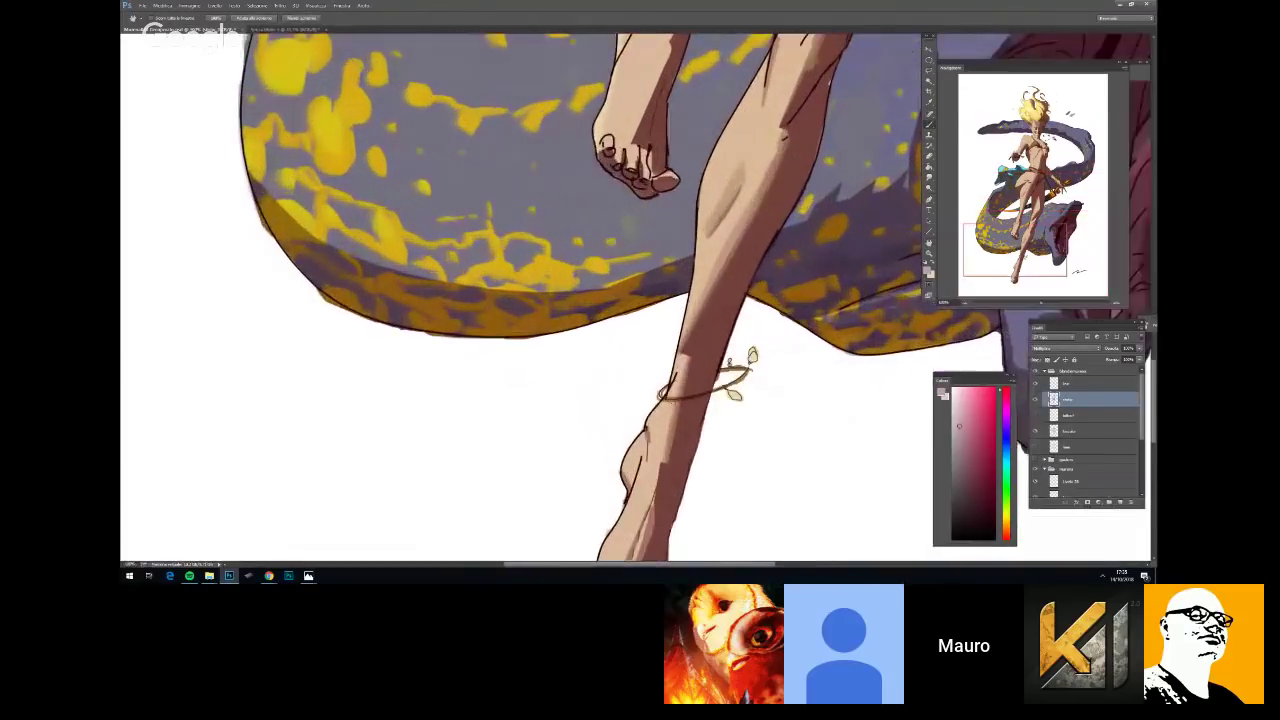
pyautogui.hotkey('ctrl', '-')
pyautogui.hotkey('ctrl', '-')
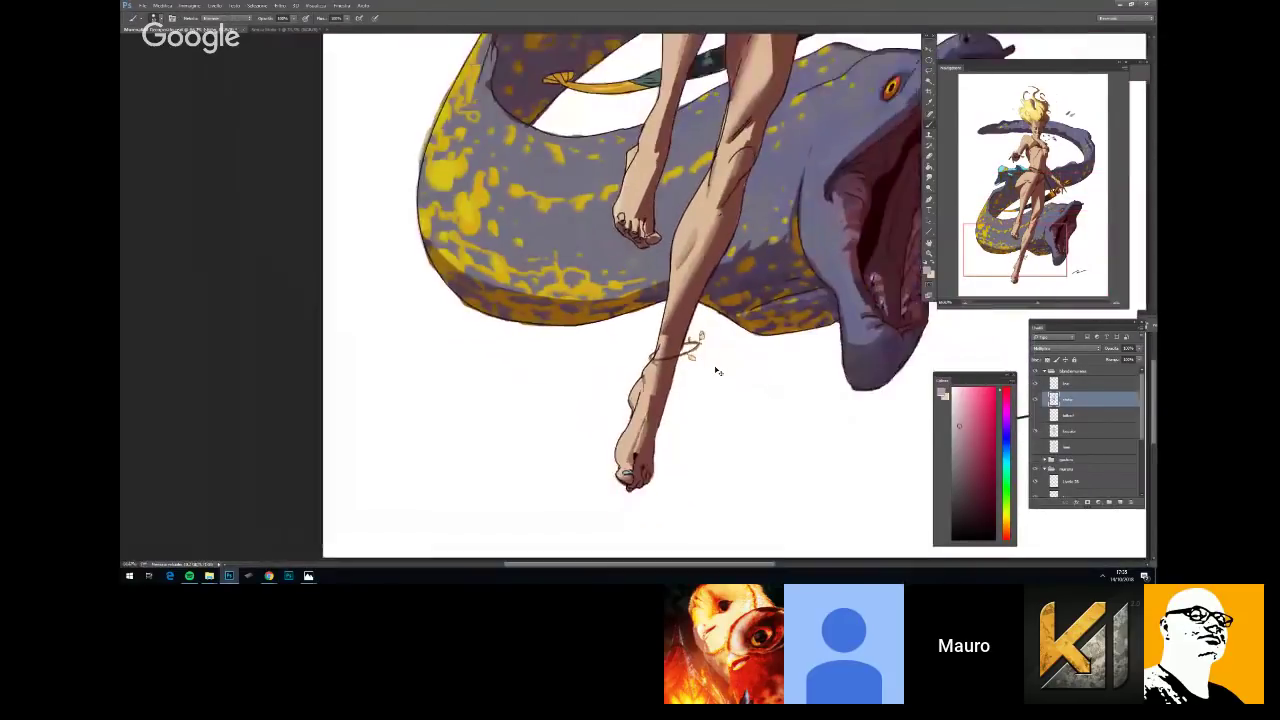
pyautogui.hotkey('ctrl', '+')
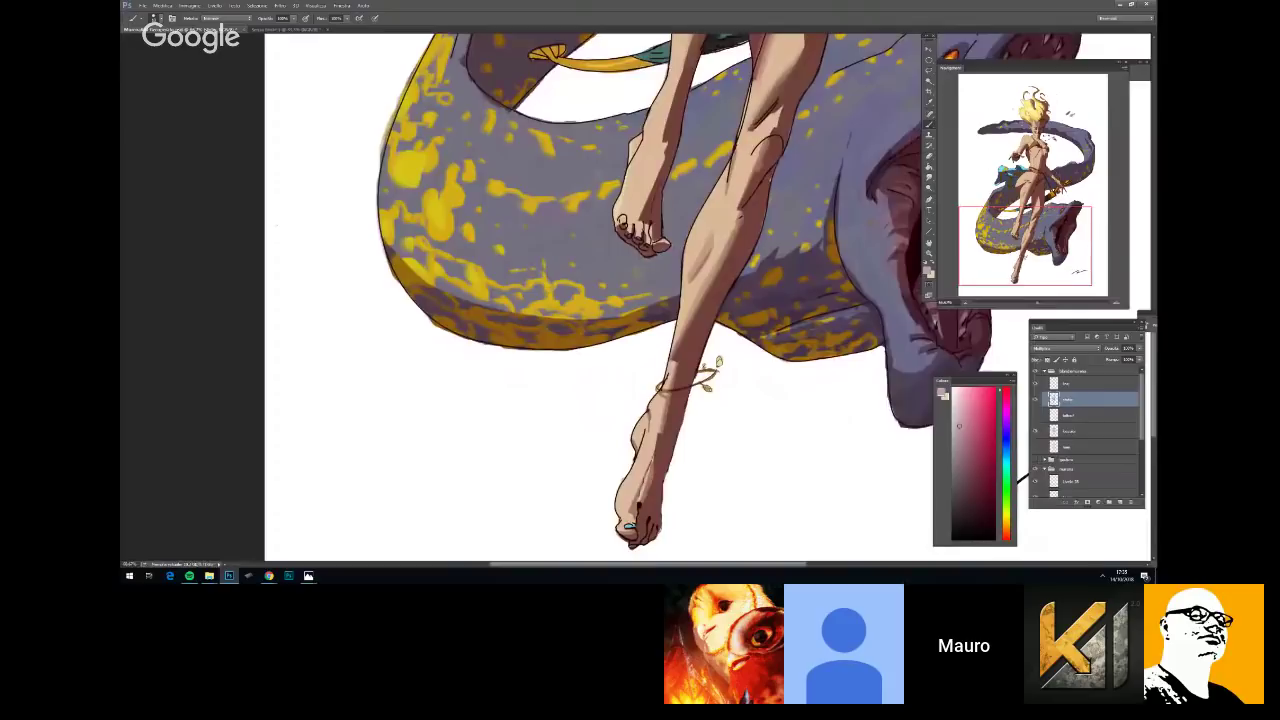
pyautogui.moveTo(720, 358); pyautogui.dragTo(717, 366)
pyautogui.press('h')
pyautogui.moveTo(874, 420); pyautogui.dragTo(828, 444)
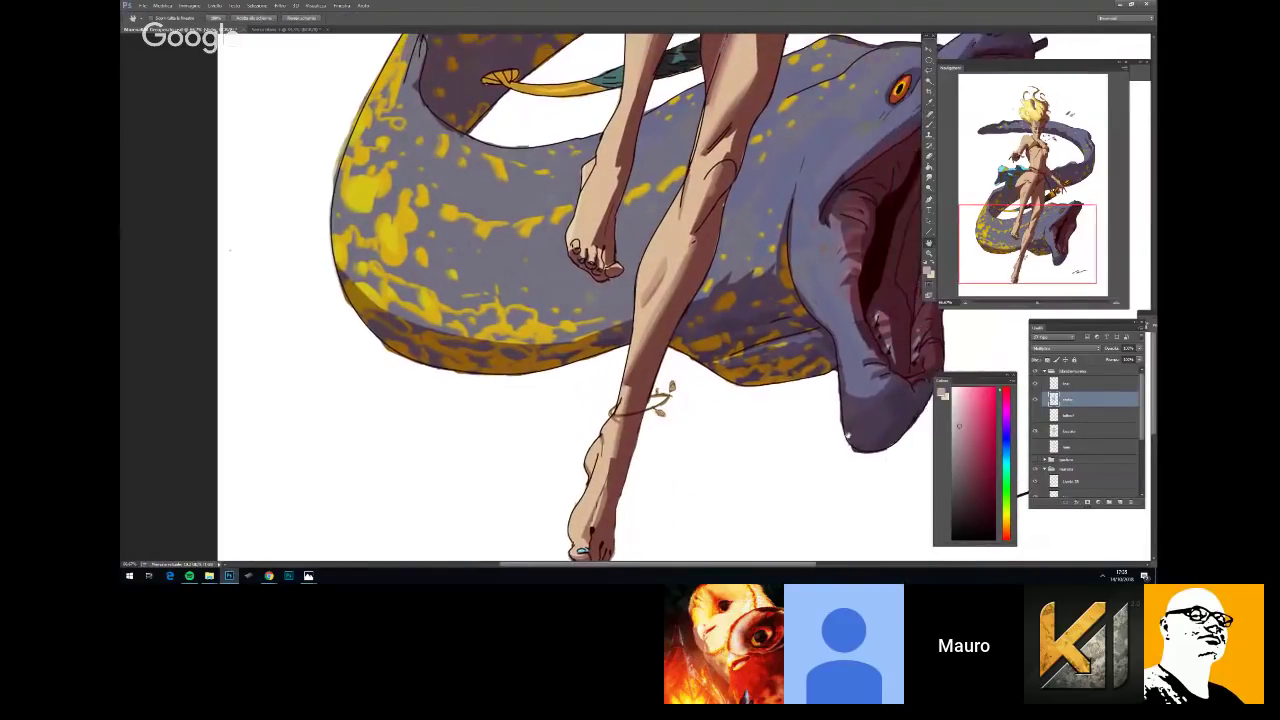
# Switch to a darker brownish brush colour, resize the Brush tip and deepen the shading on the anklet's leaves
pyautogui.hotkey('ctrl', '-')
pyautogui.moveTo(835, 391); pyautogui.dragTo(786, 434)
pyautogui.moveTo(742, 103)
pyautogui.mouseDown()
pyautogui.moveTo(602, 460)
pyautogui.moveTo(732, 80)
pyautogui.mouseUp()
pyautogui.hotkey('ctrl', '+')
pyautogui.moveTo(560, 300); pyautogui.dragTo(648, 238)
pyautogui.press('b')
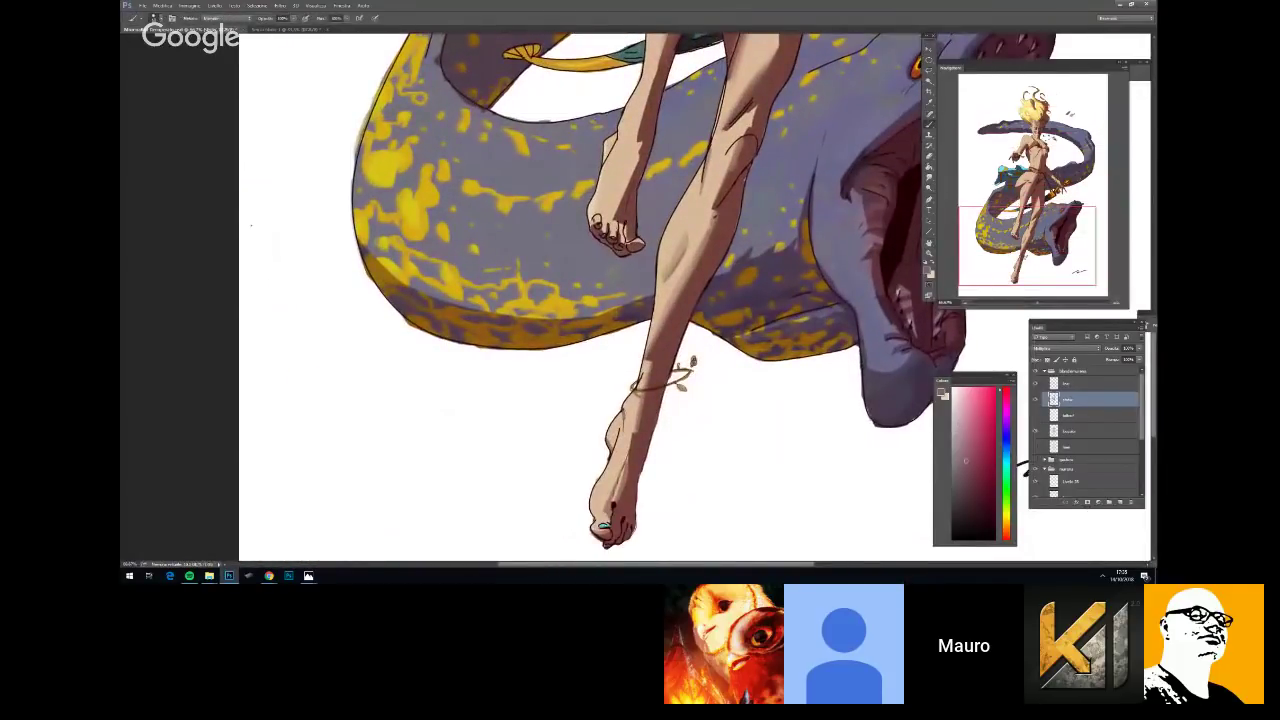
pyautogui.rightClick(746, 347)
pyautogui.click(744, 366)
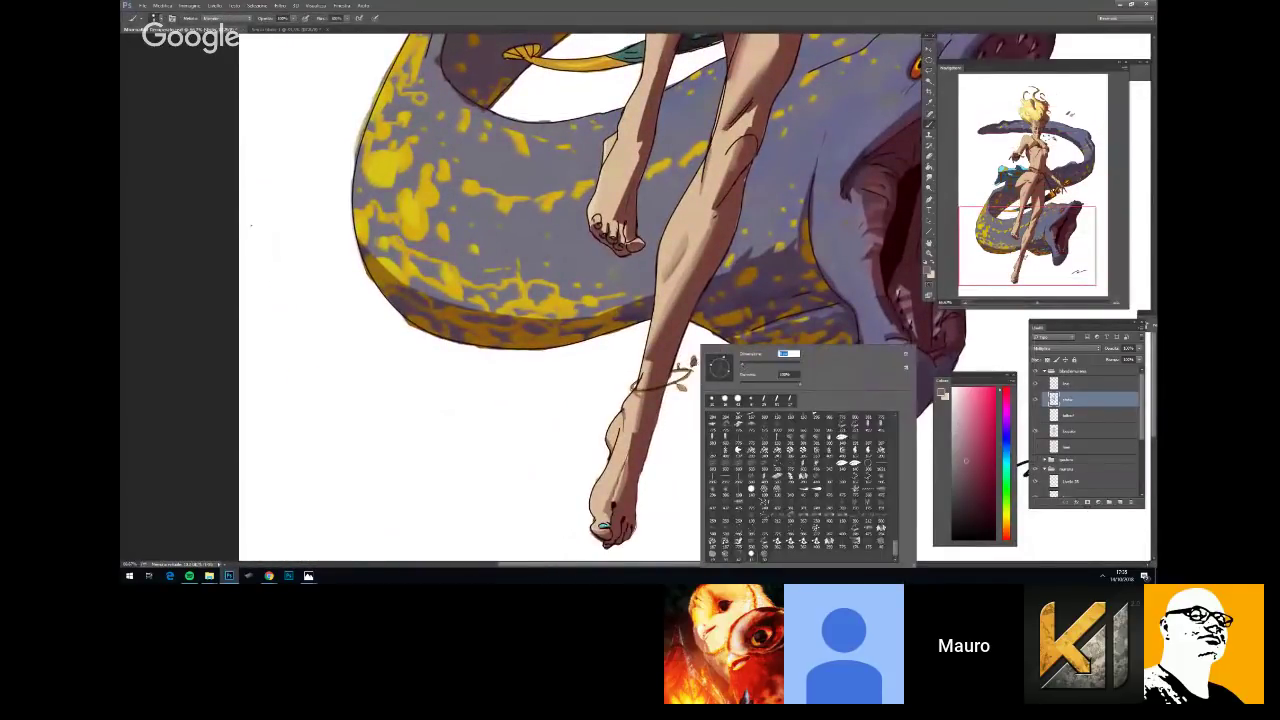
pyautogui.press('Return')
pyautogui.moveTo(676, 372)
pyautogui.mouseDown()
pyautogui.moveTo(690, 372)
pyautogui.moveTo(681, 380)
pyautogui.mouseUp()
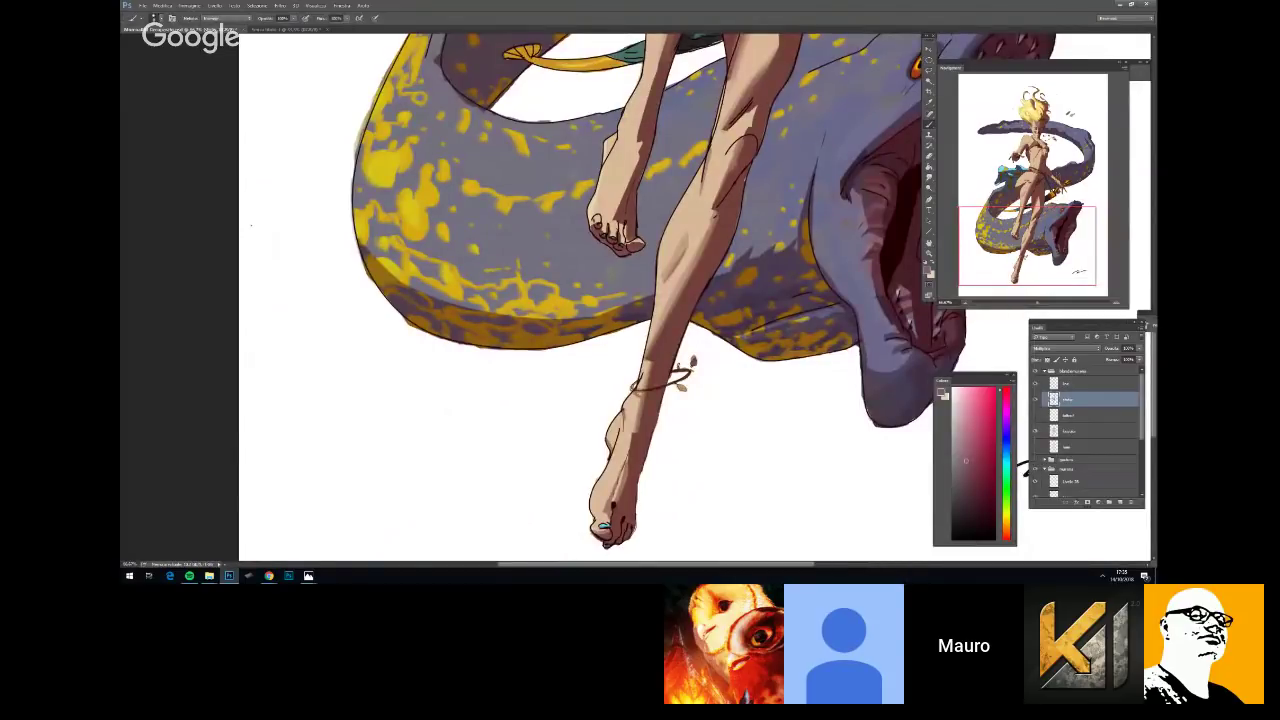
pyautogui.press('space')
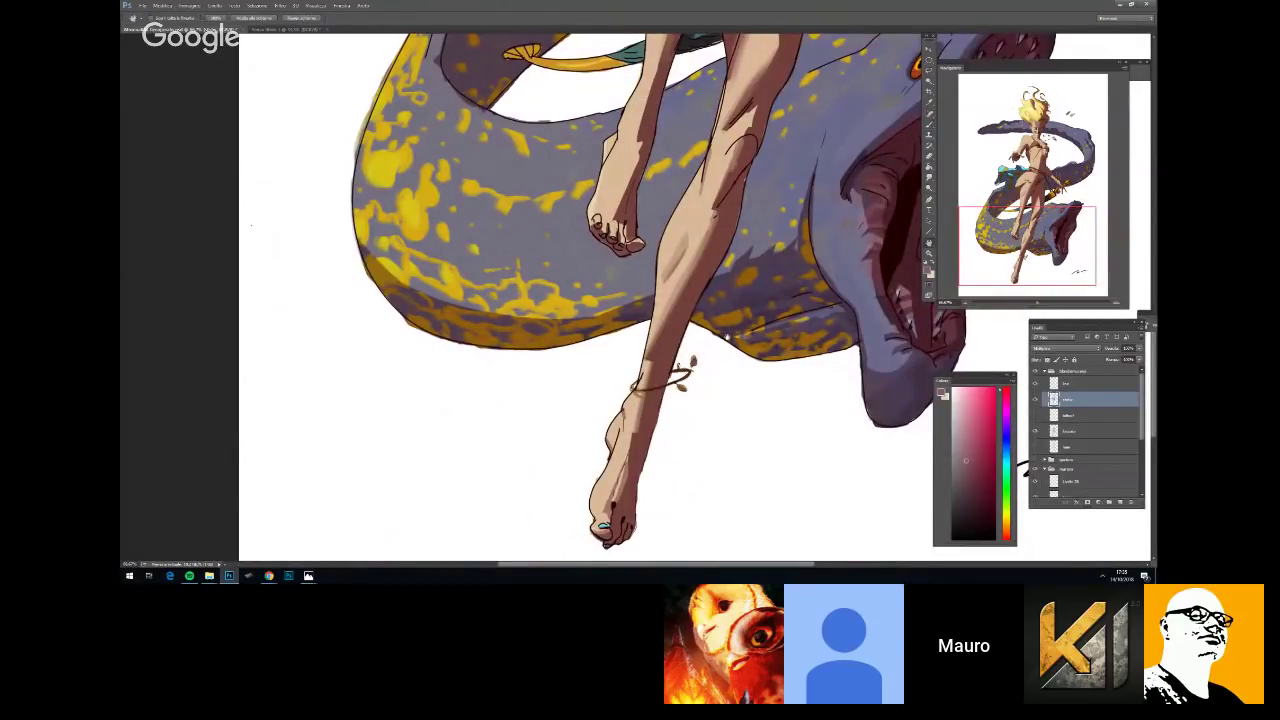
pyautogui.moveTo(792, 308); pyautogui.dragTo(781, 436)
pyautogui.hotkey('ctrl', '+')
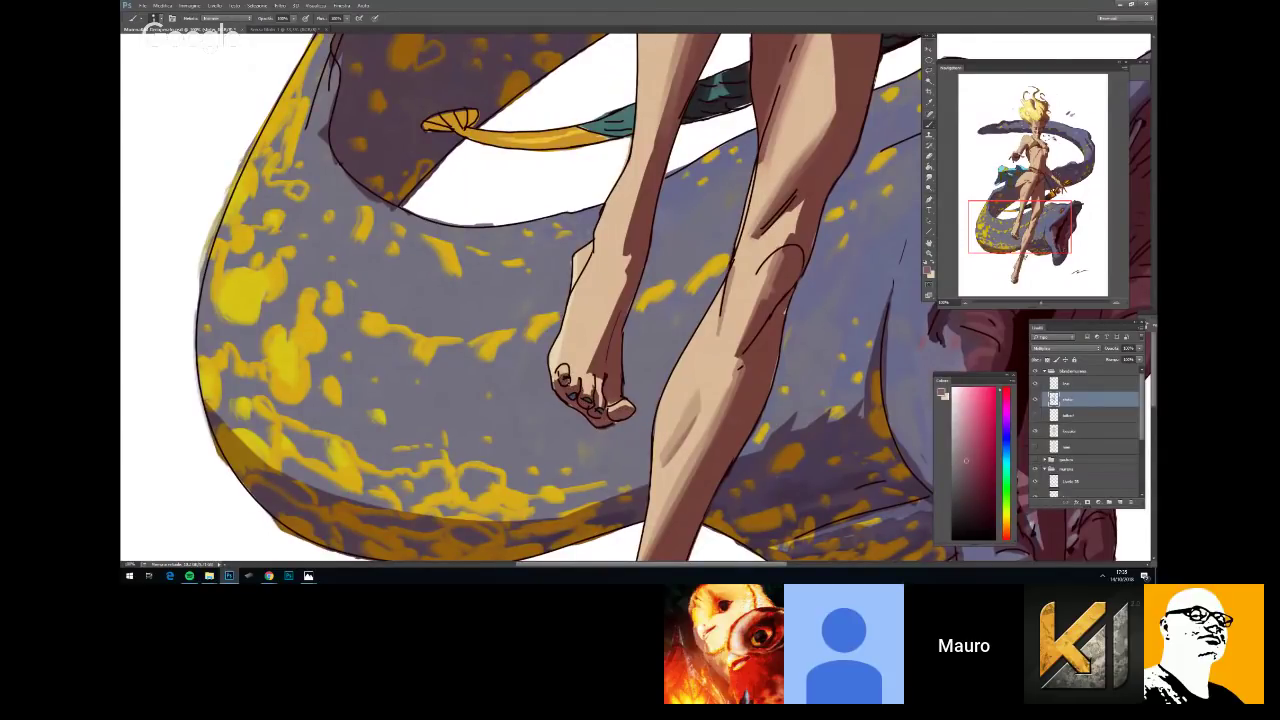
pyautogui.hotkey('ctrl', '-')
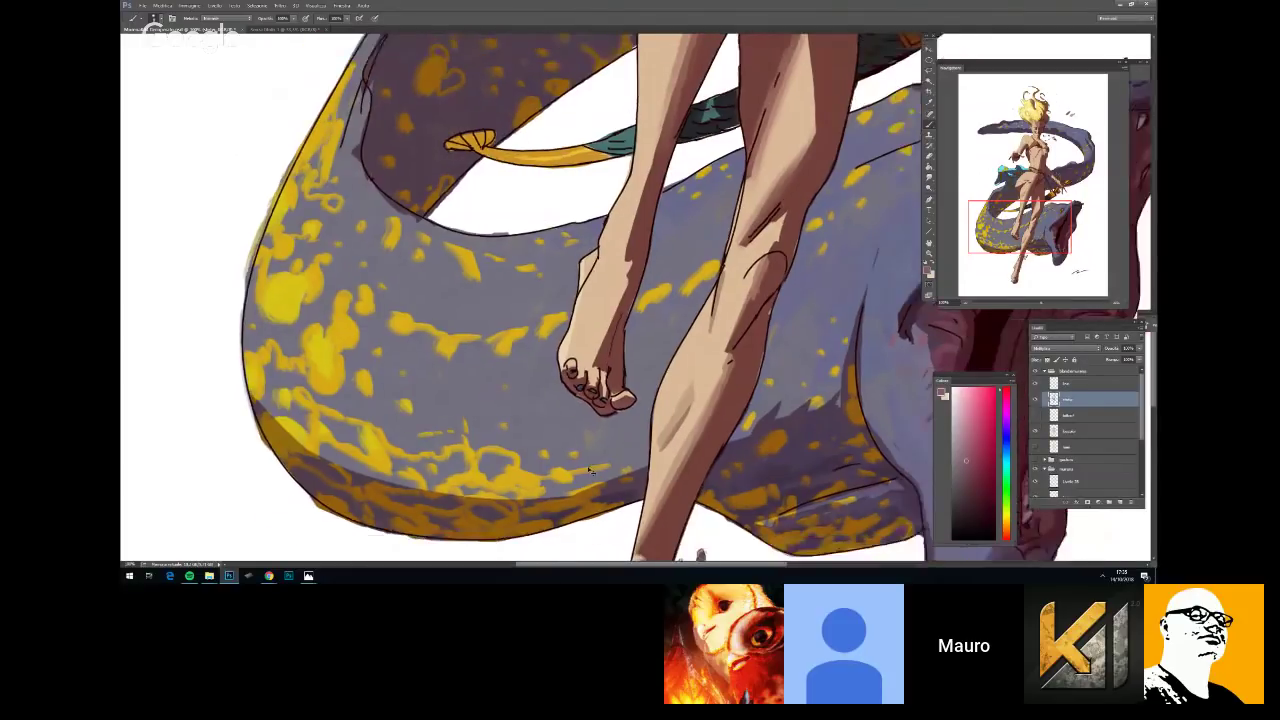
# Touch up the multiply shading on the toes of the woman's raised foot with the Brush
pyautogui.hotkey('ctrl', '-')
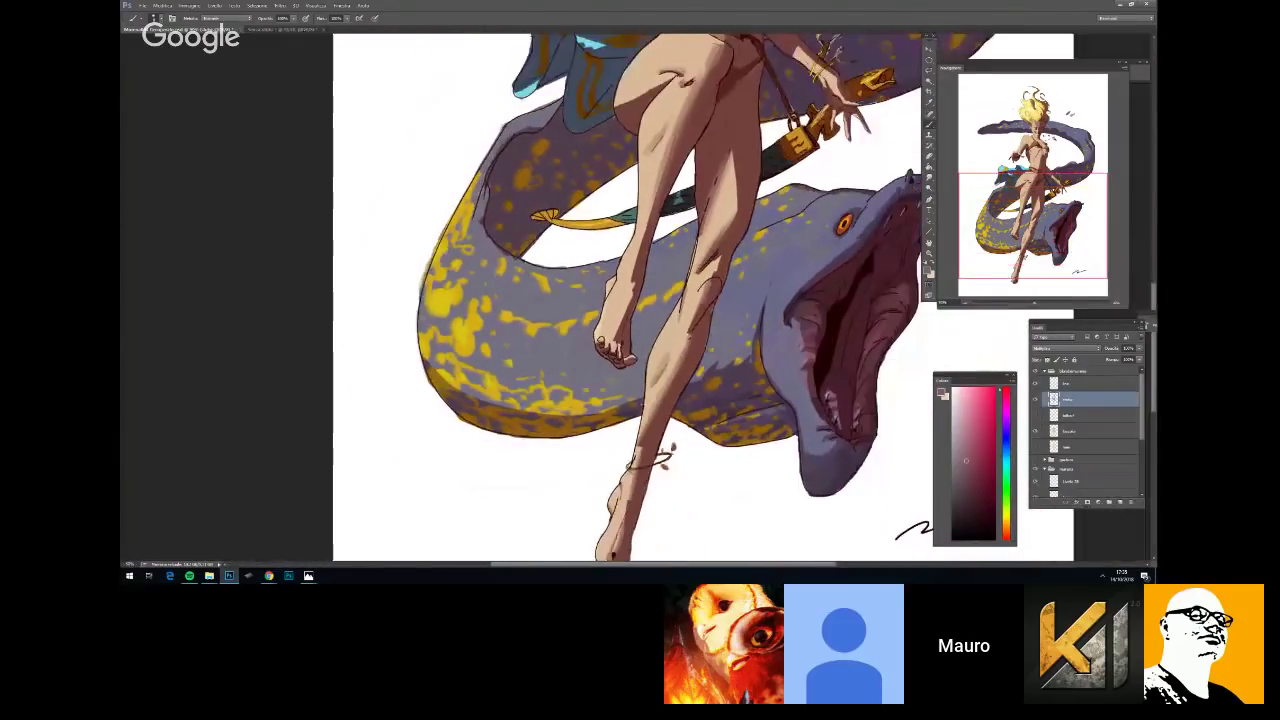
pyautogui.hotkey('ctrl', '+')
pyautogui.hotkey('ctrl', '+')
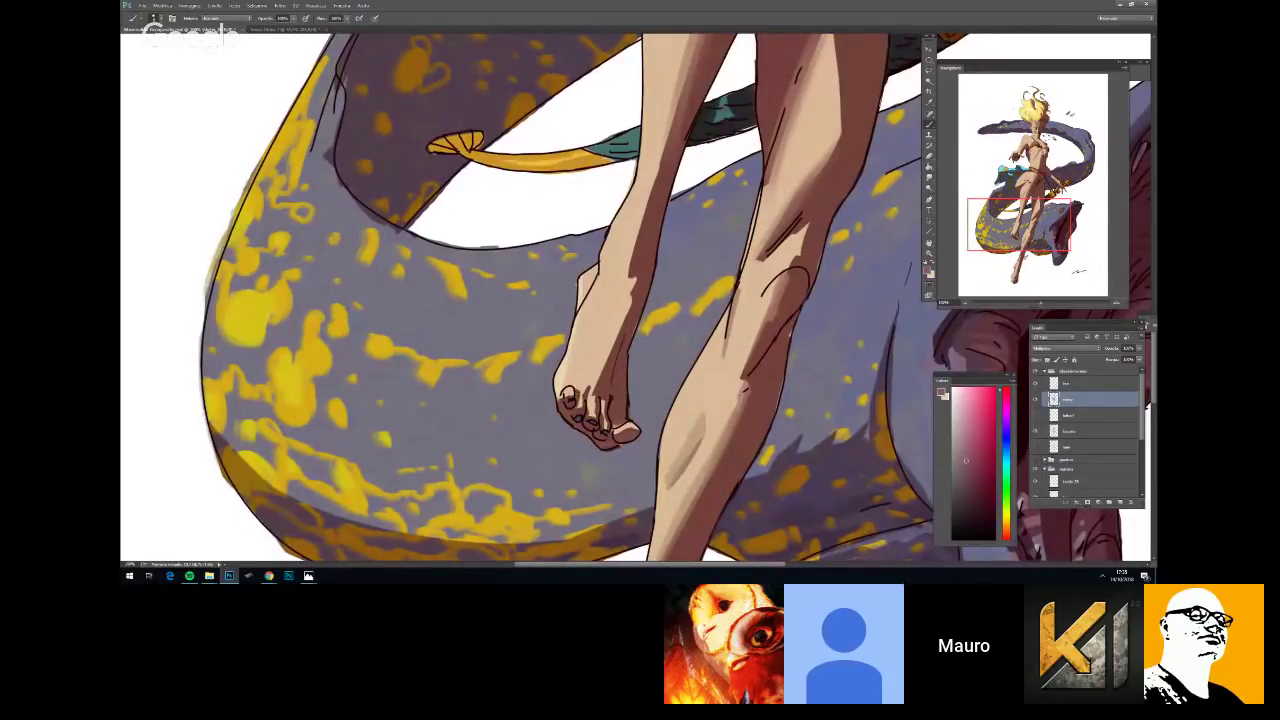
pyautogui.hotkey('ctrl', '-')
pyautogui.hotkey('ctrl', '-')
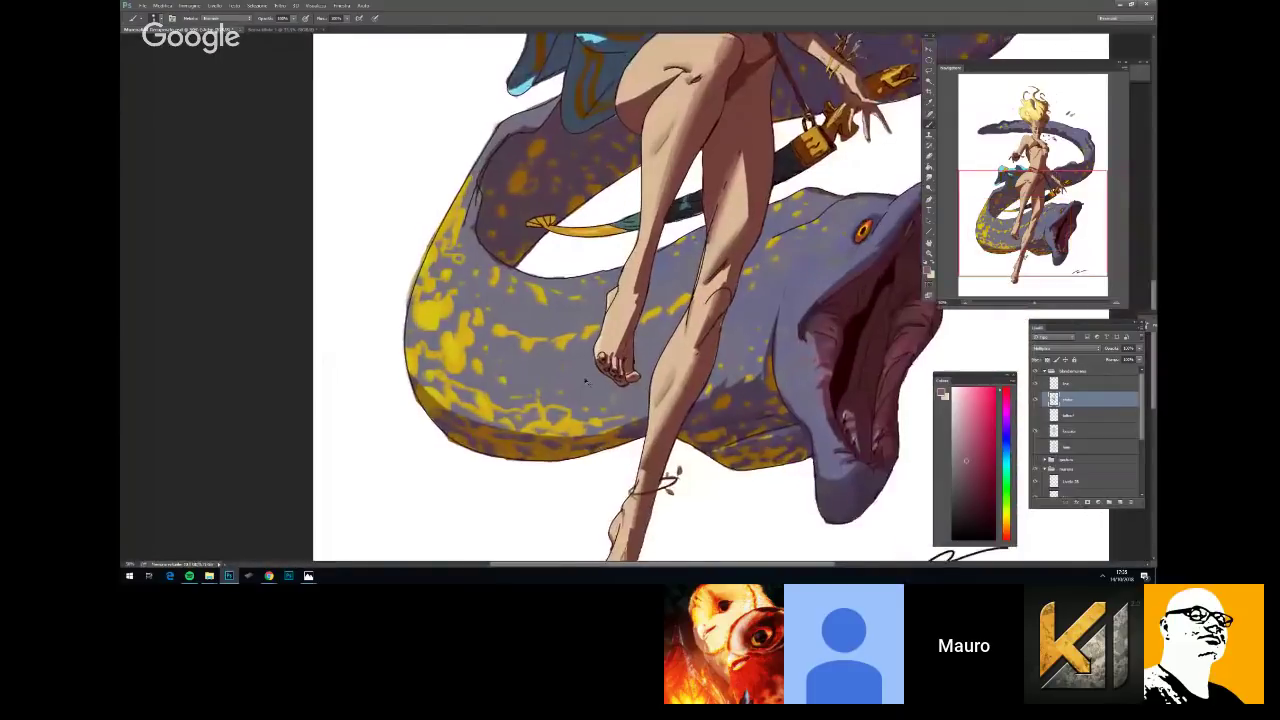
pyautogui.hotkey('ctrl', '+')
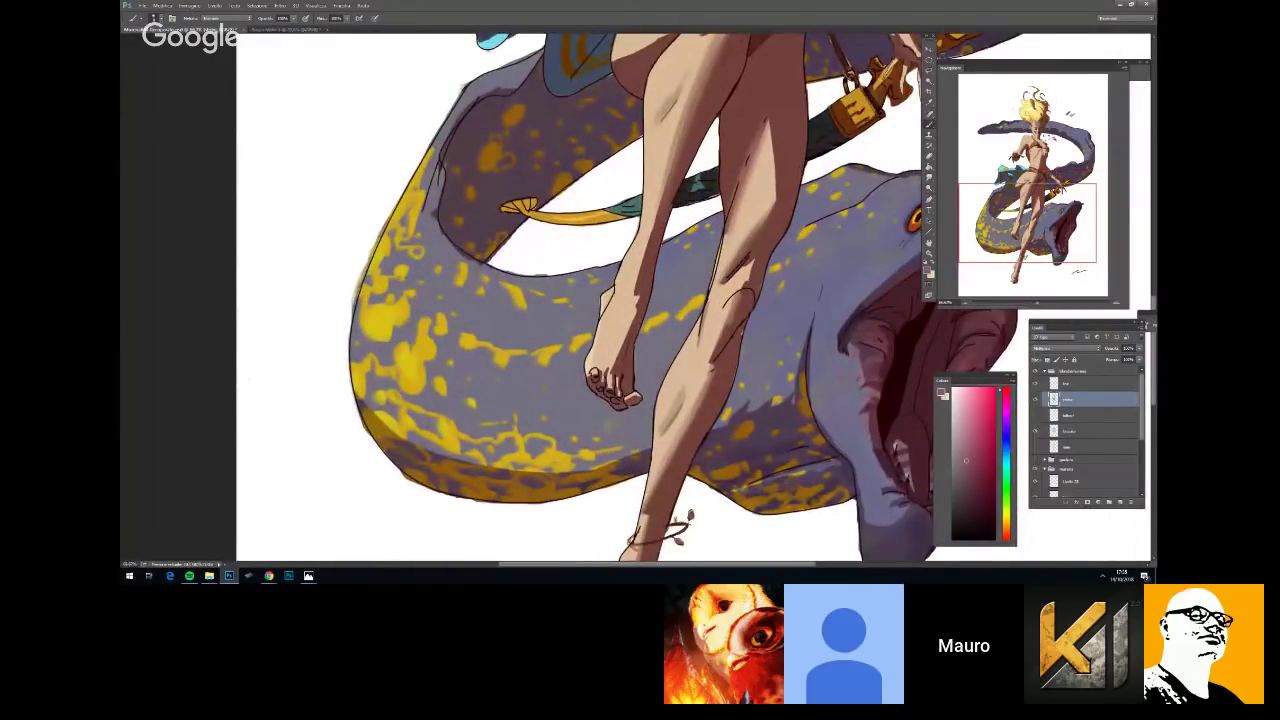
pyautogui.scroll(3, 595, 400)
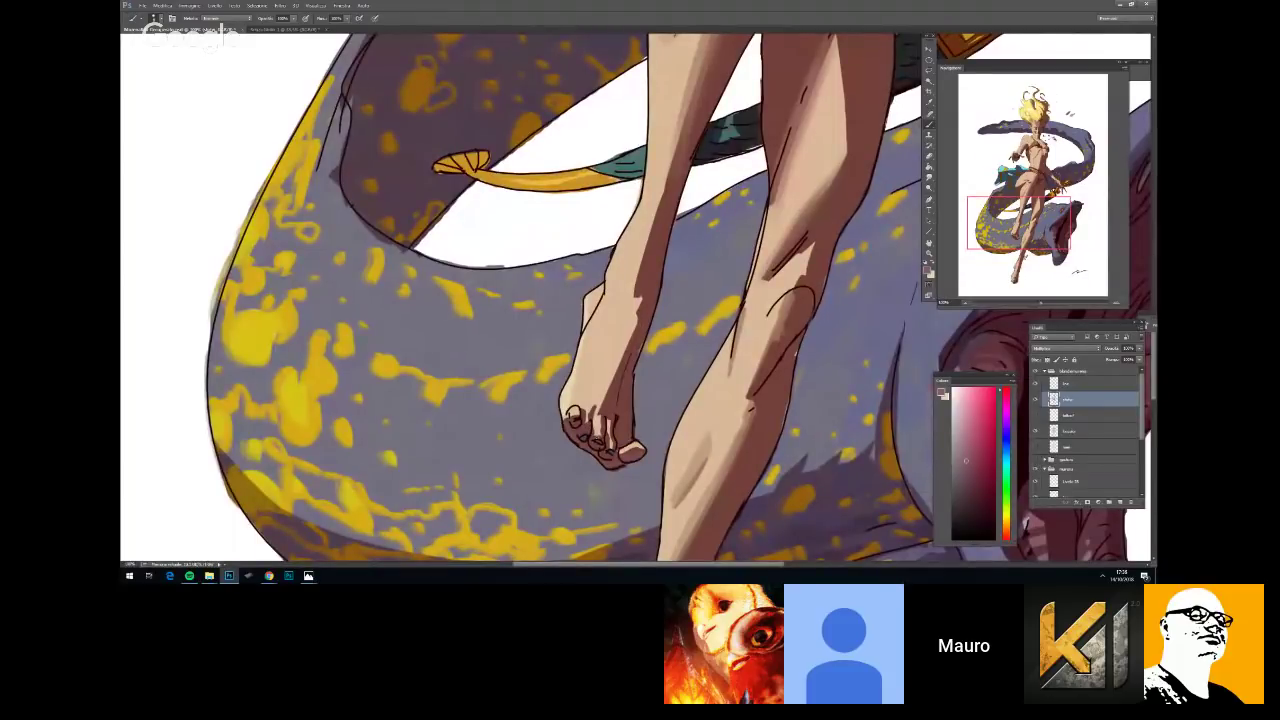
pyautogui.hotkey('ctrl', '-')
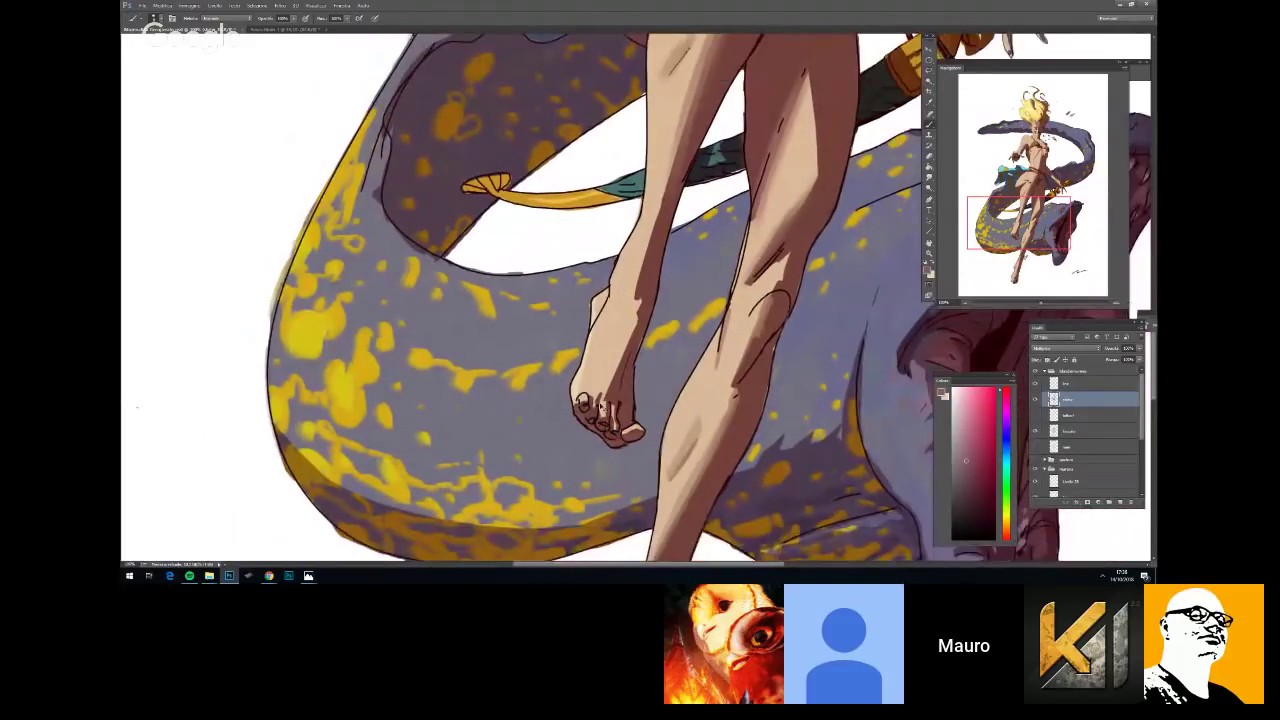
pyautogui.hotkey('ctrl', '+')
pyautogui.moveTo(615, 438); pyautogui.dragTo(611, 460)
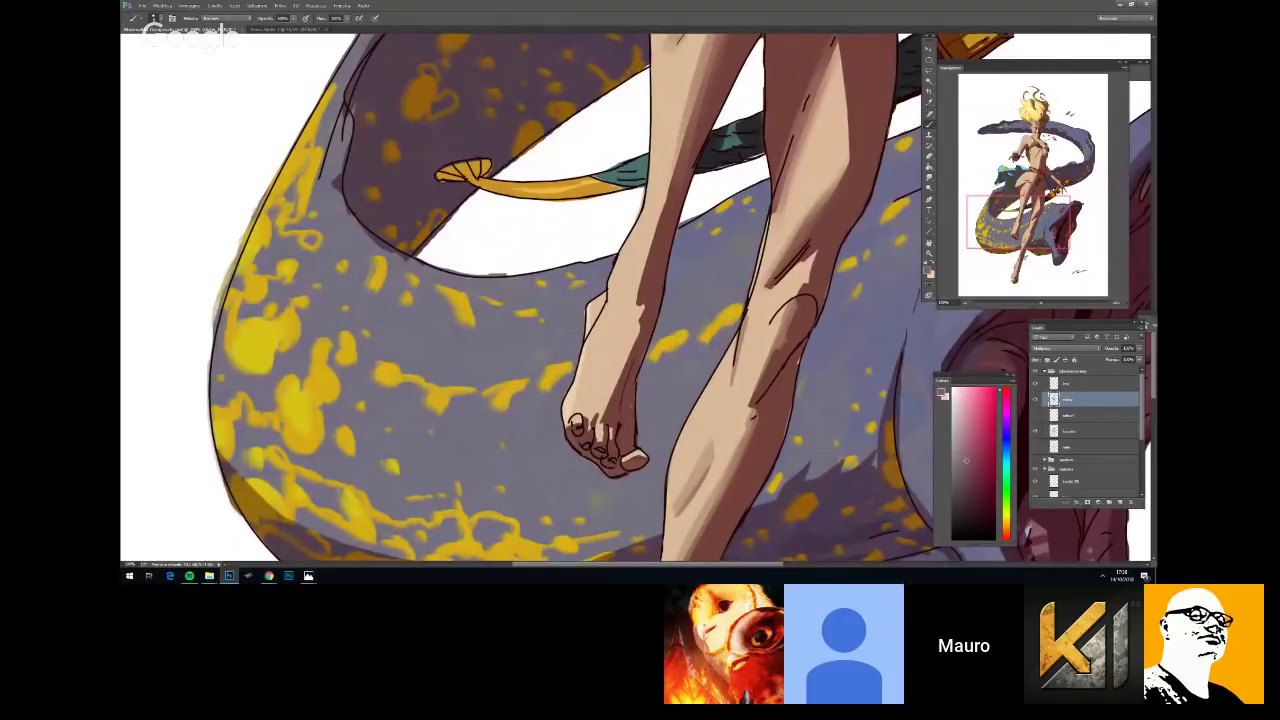
pyautogui.scroll(-5, 692, 354)
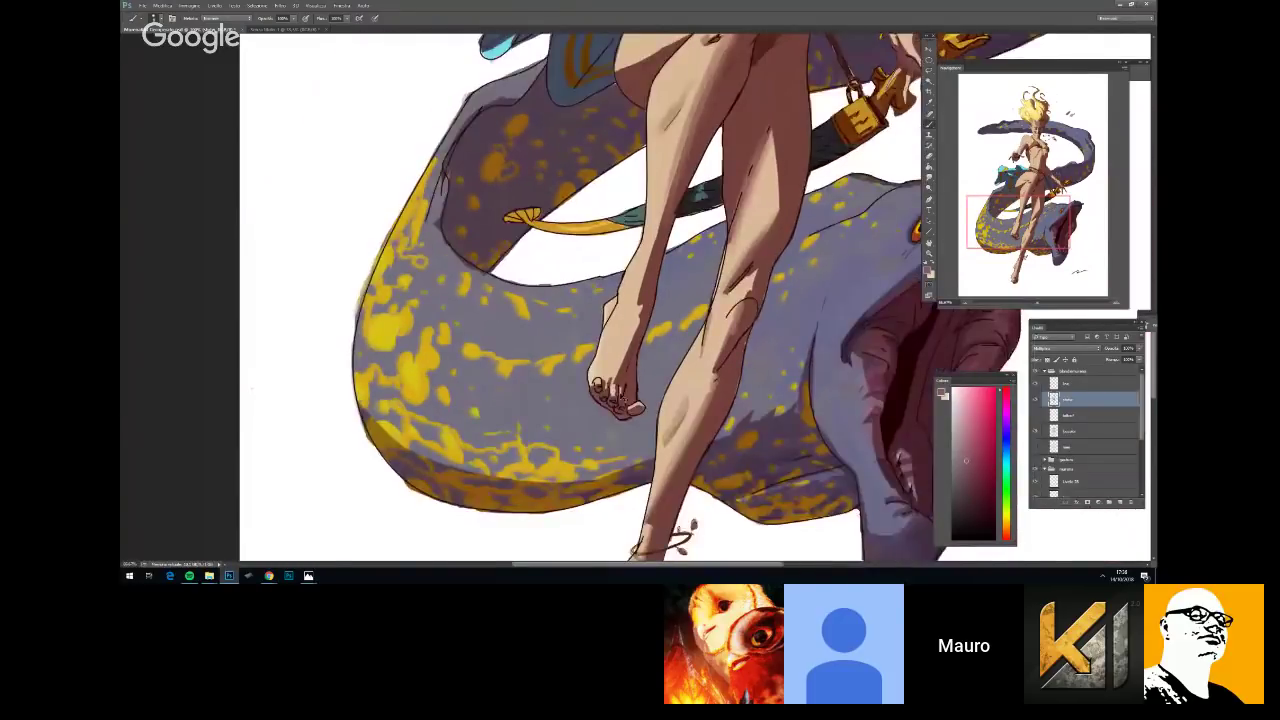
# Refine the multiply shading along the calf and shin of the woman's extended leg
pyautogui.scroll(2, 692, 354)
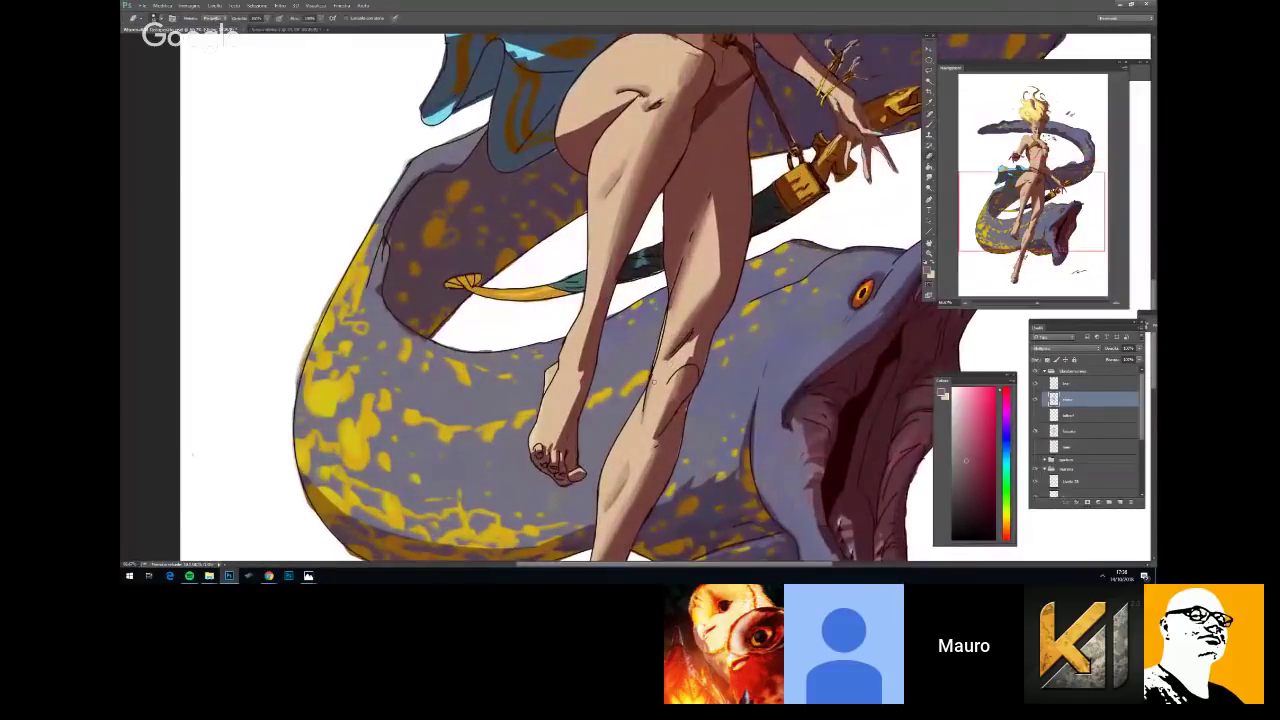
pyautogui.scroll(-3, 641, 443)
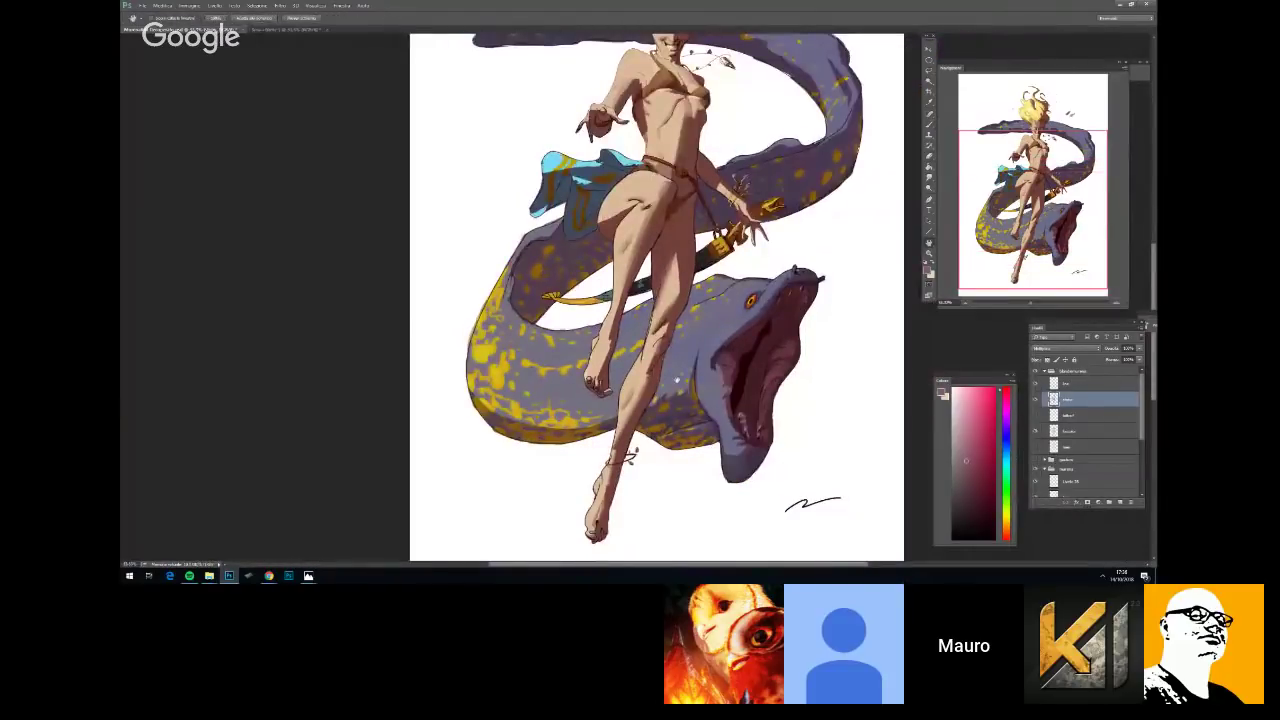
pyautogui.scroll(2, 677, 342)
pyautogui.press('b')
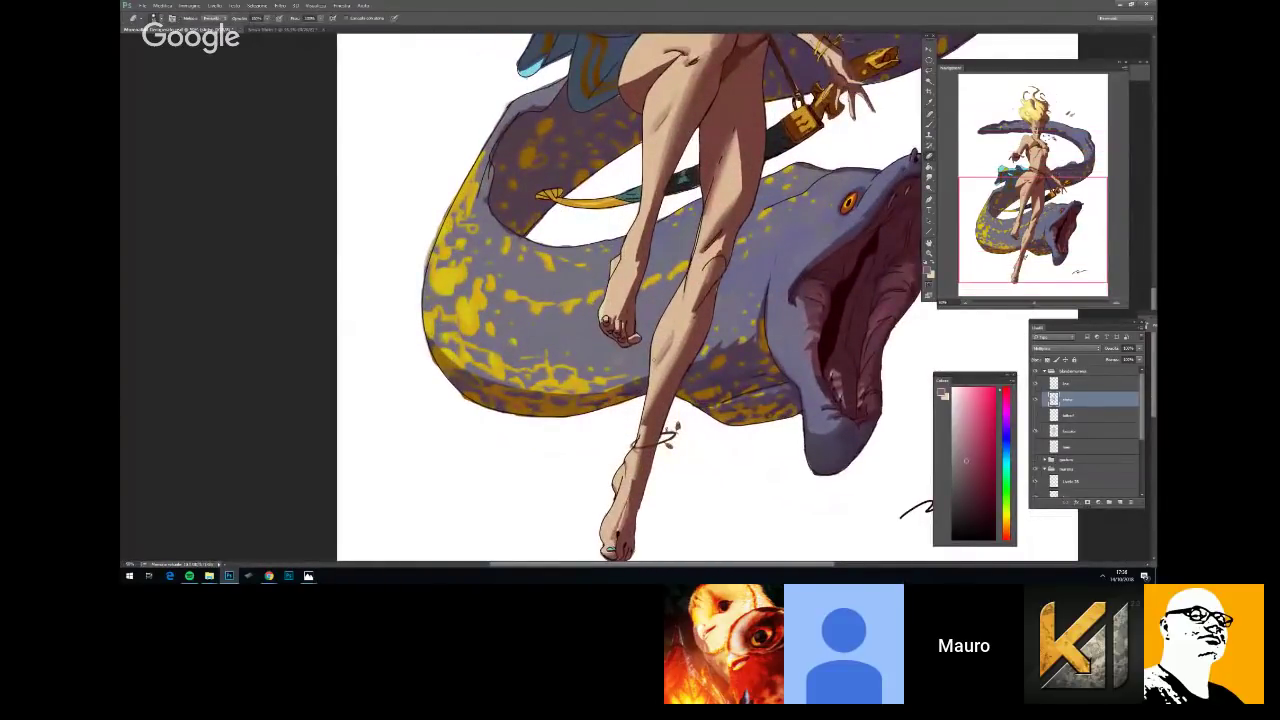
pyautogui.scroll(2, 676, 326)
pyautogui.press('space')
pyautogui.moveTo(632, 478); pyautogui.dragTo(668, 348)
pyautogui.press('b')
pyautogui.moveTo(659, 402); pyautogui.dragTo(686, 320)
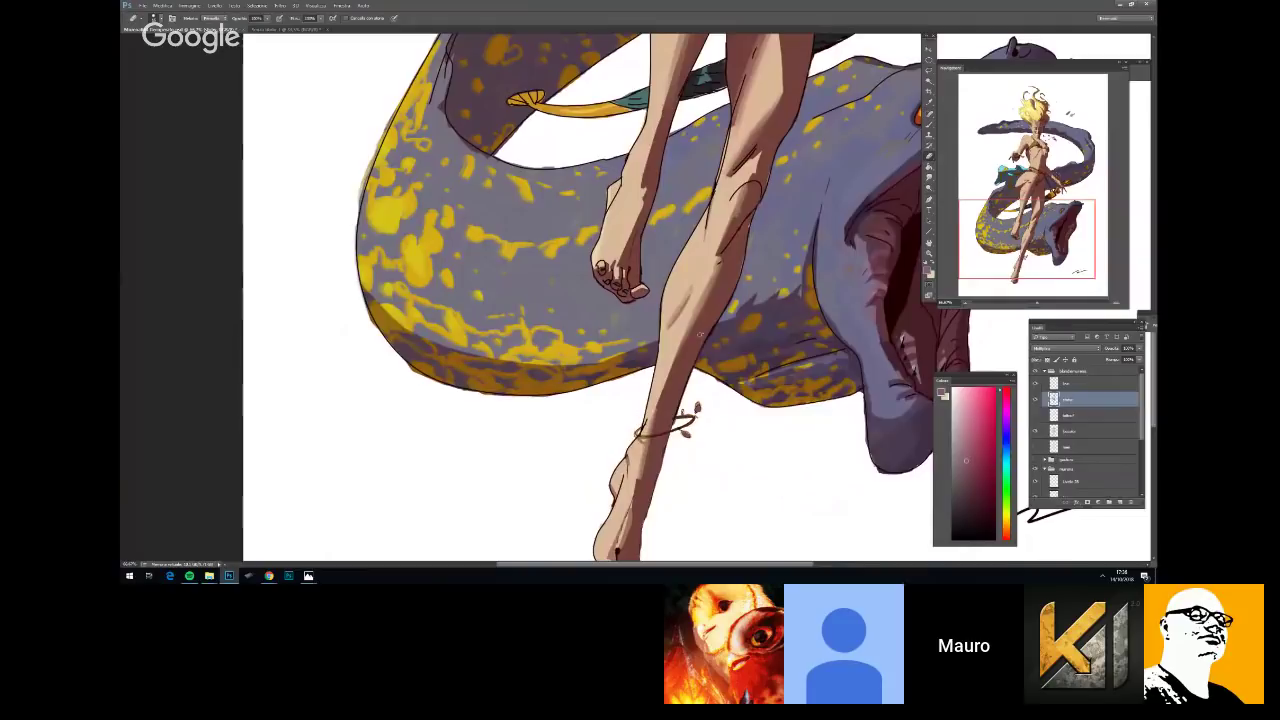
# Adjust the Eraser tip for cleaning the shading on the extended leg's lower shin
pyautogui.rightClick(673, 338)
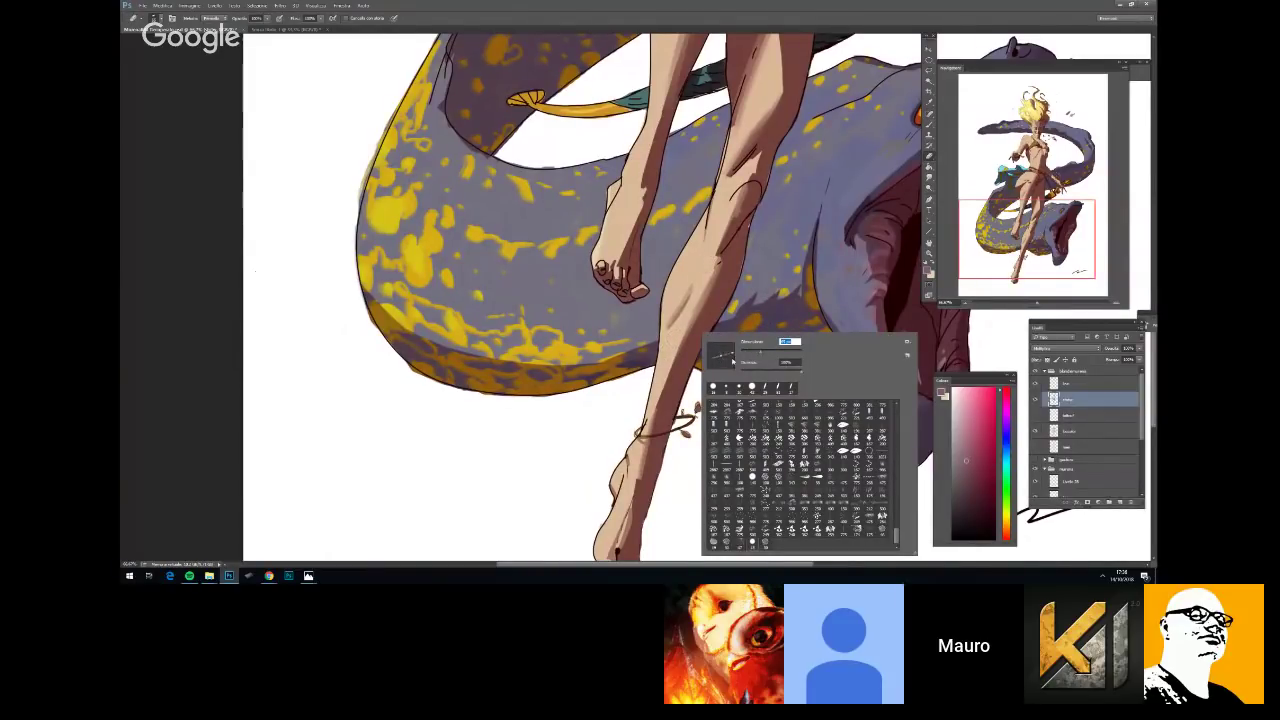
pyautogui.press('Return')
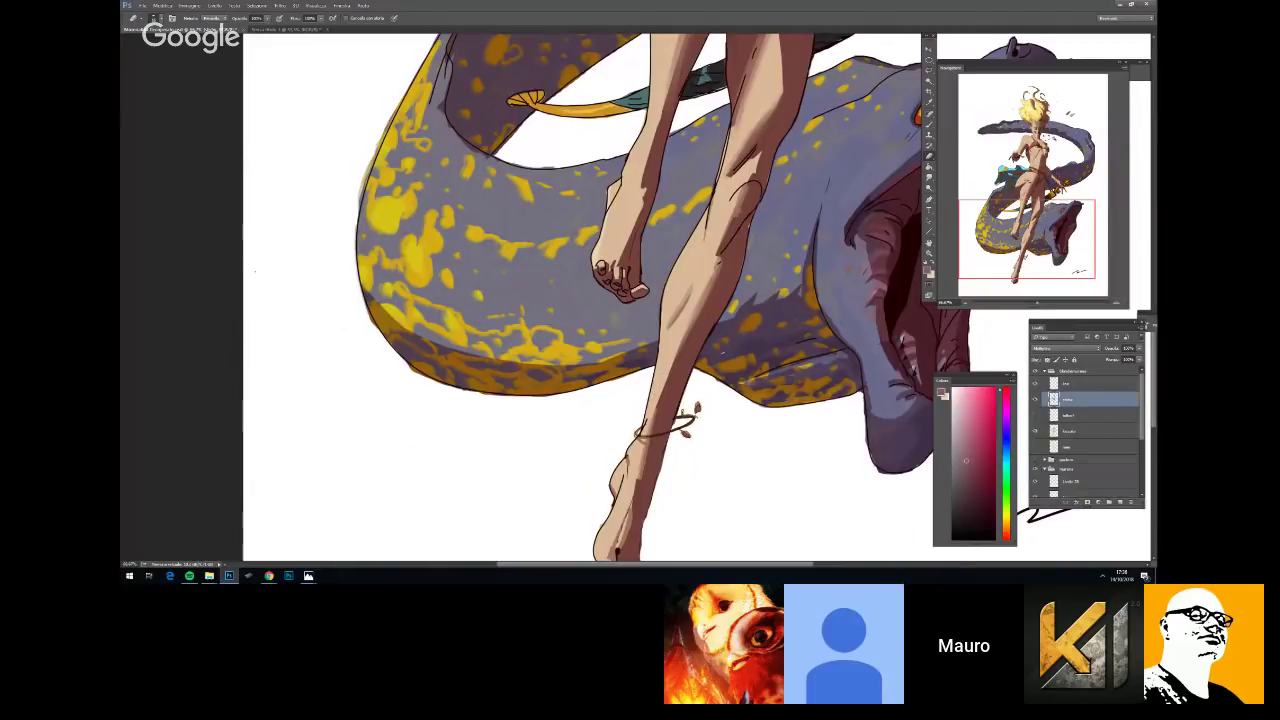
pyautogui.rightClick(723, 353)
pyautogui.press('Return')
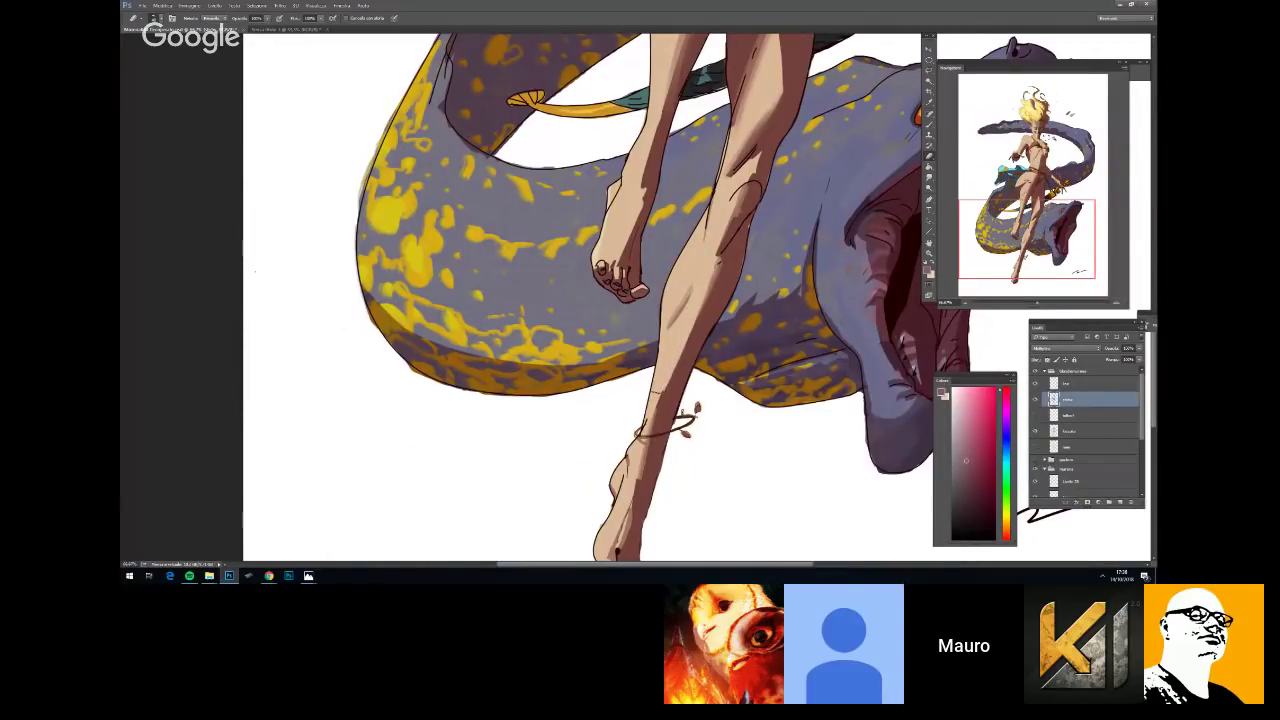
pyautogui.hotkey('ctrl', '-')
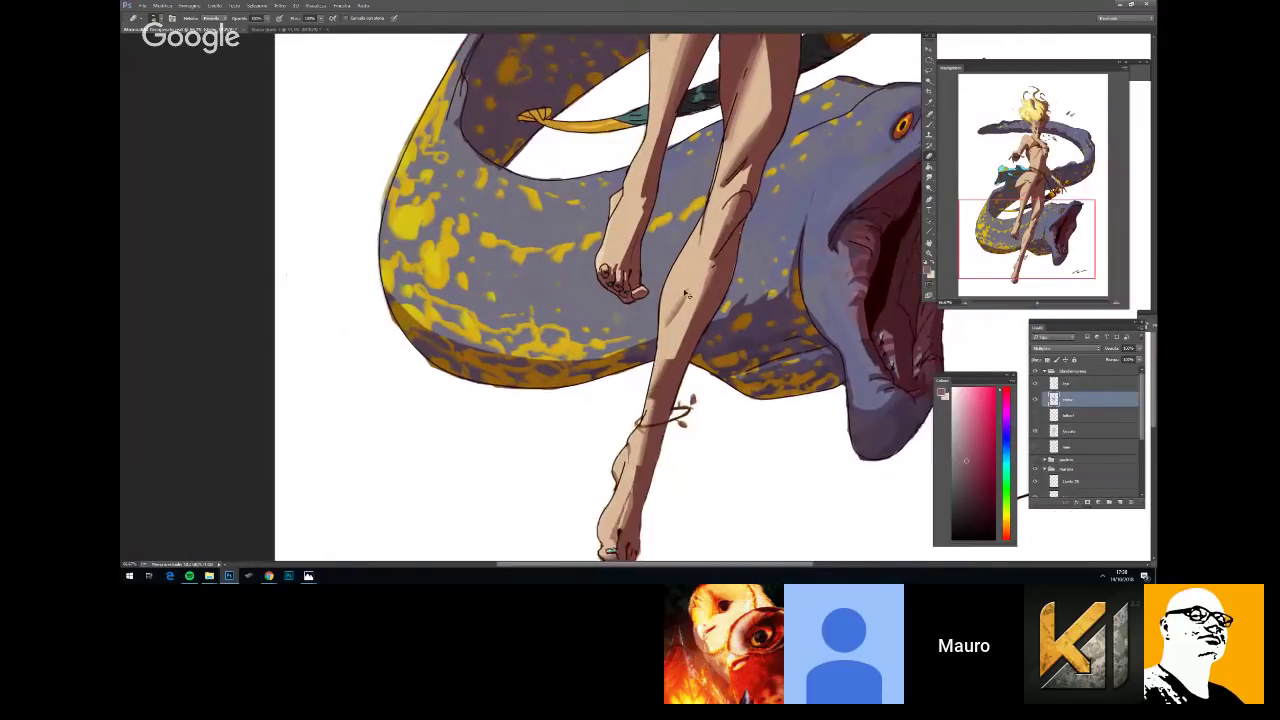
# Resize the Brush tip, toggle pen pressure for opacity and shade the extended leg from the calf down to the anklet
pyautogui.press('b')
pyautogui.rightClick(737, 323)
pyautogui.moveTo(781, 345); pyautogui.dragTo(793, 345)
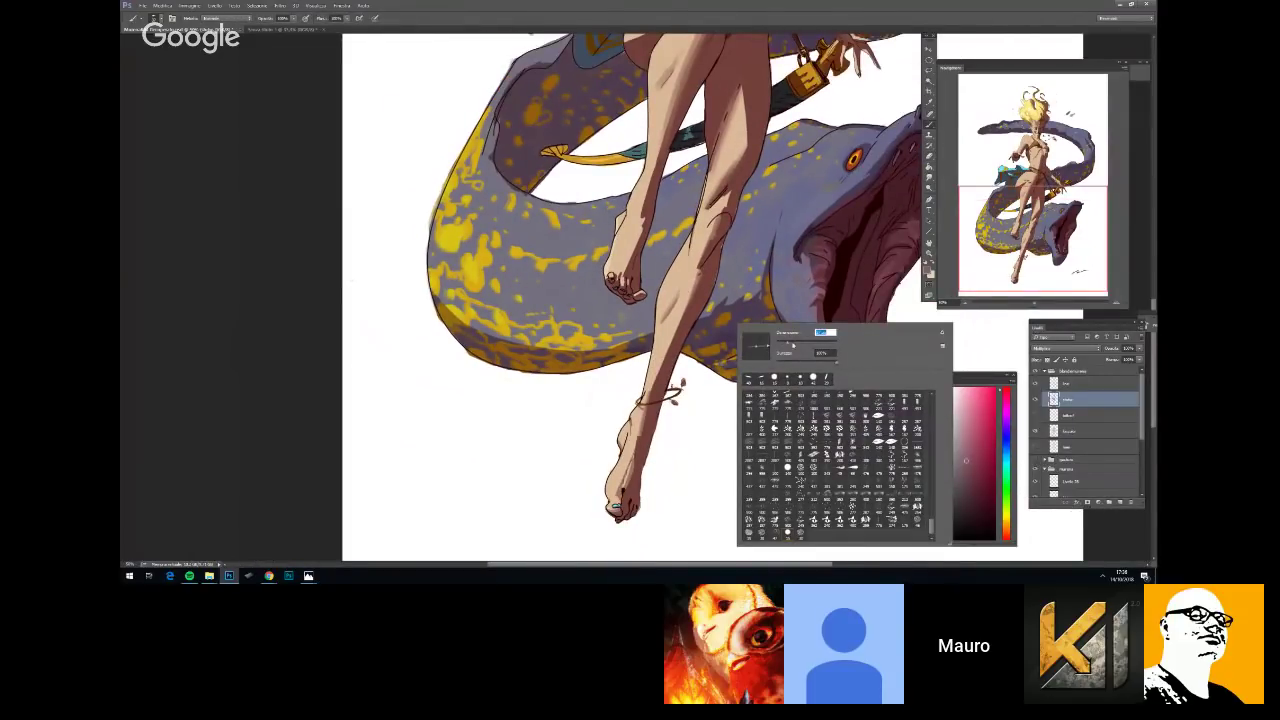
pyautogui.click(308, 19)
pyautogui.rightClick(690, 382)
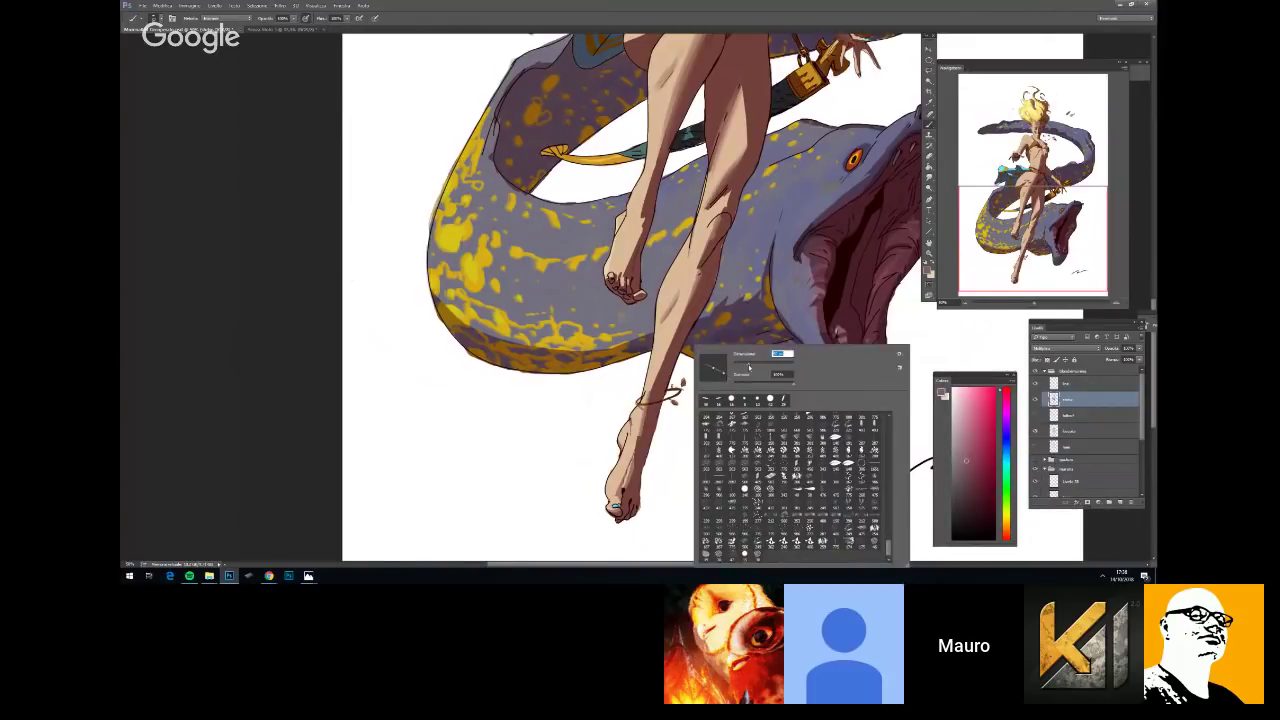
pyautogui.press('Return')
pyautogui.moveTo(697, 283); pyautogui.dragTo(651, 388)
pyautogui.moveTo(674, 334); pyautogui.dragTo(658, 366)
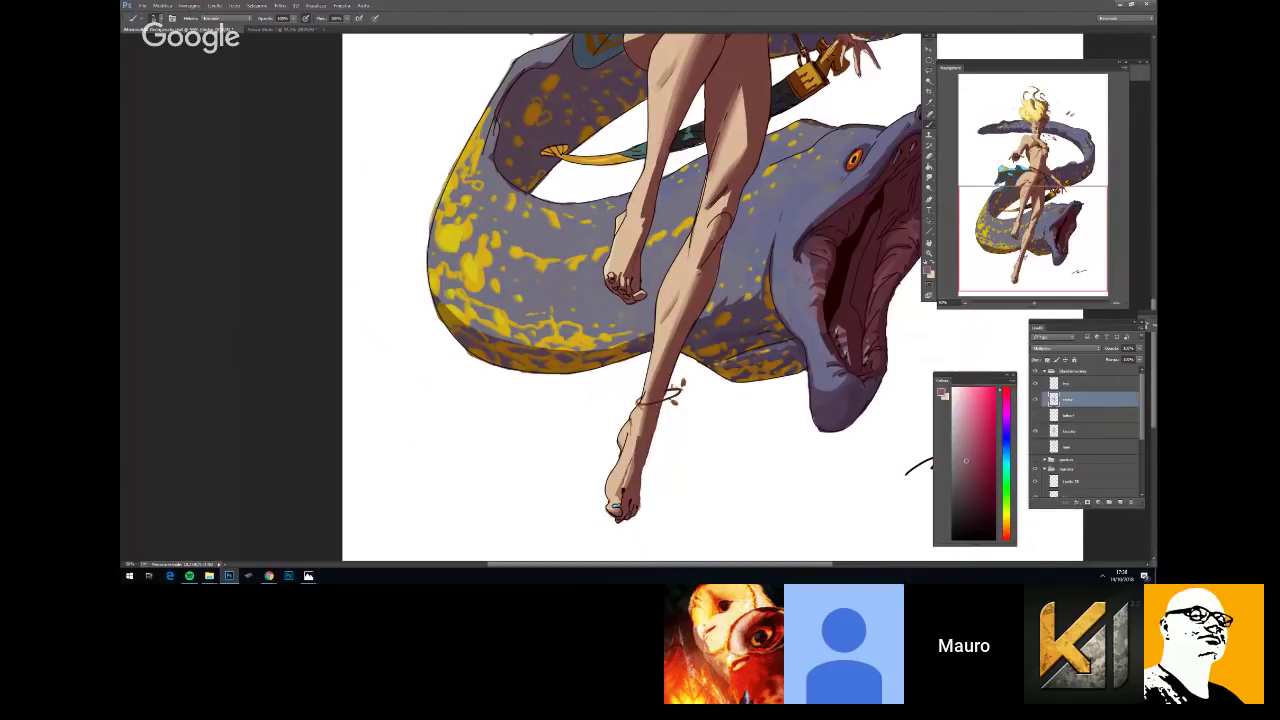
# Readjust the Brush tip and shade the ankle and instep of the extended foot below the anklet
pyautogui.hotkey('ctrl', '-')
pyautogui.hotkey('ctrl', '+')
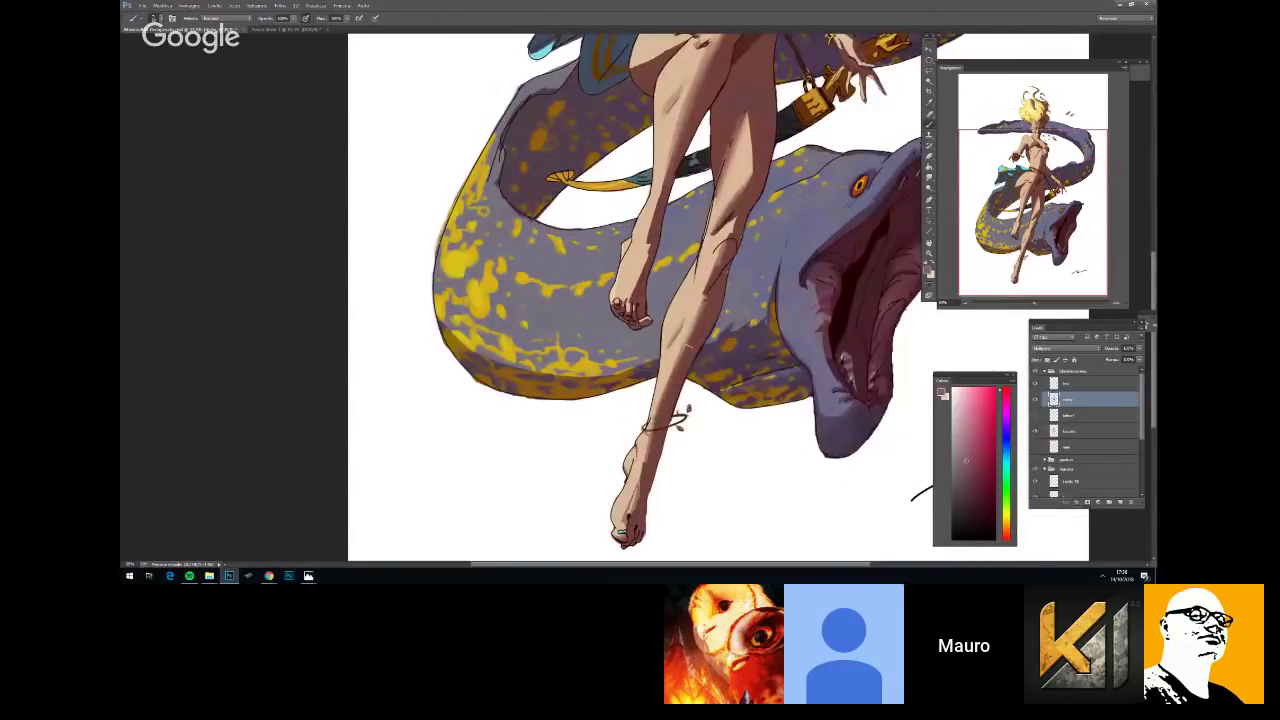
pyautogui.rightClick(687, 432)
pyautogui.click(642, 446)
pyautogui.rightClick(688, 344)
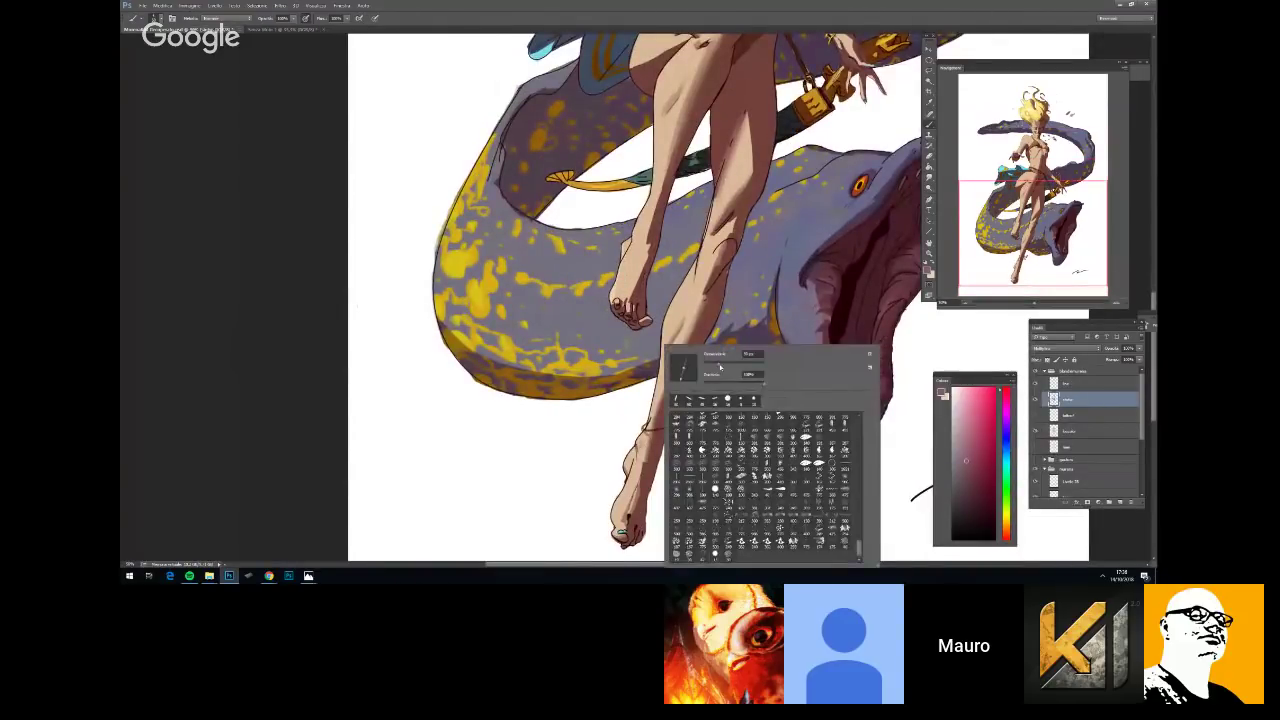
pyautogui.press('Return')
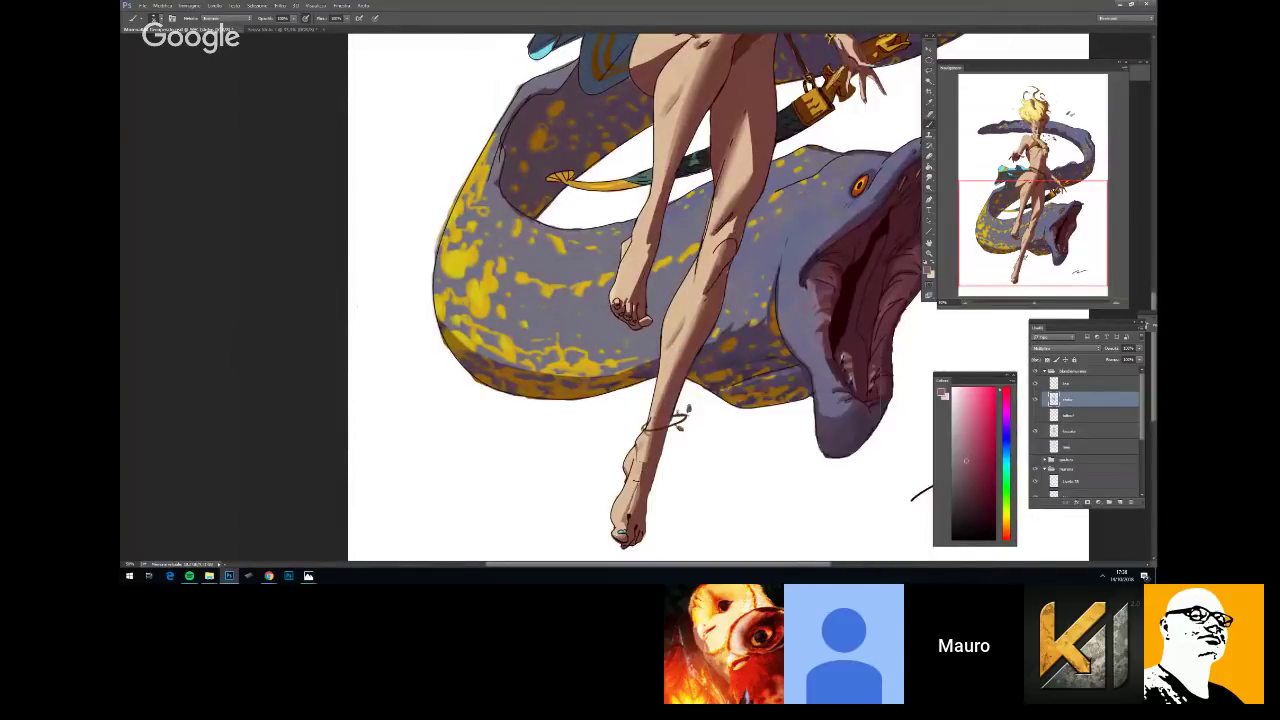
pyautogui.moveTo(641, 466); pyautogui.dragTo(631, 496)
pyautogui.press('e')
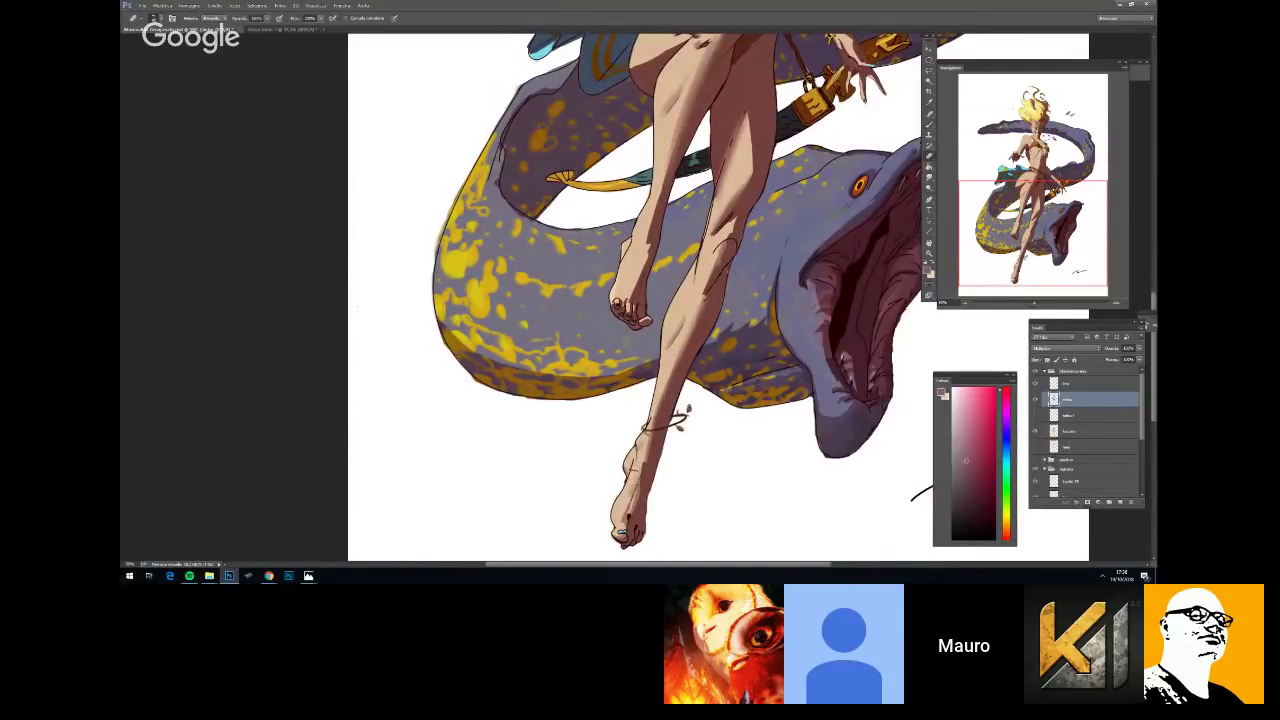
pyautogui.press('e')
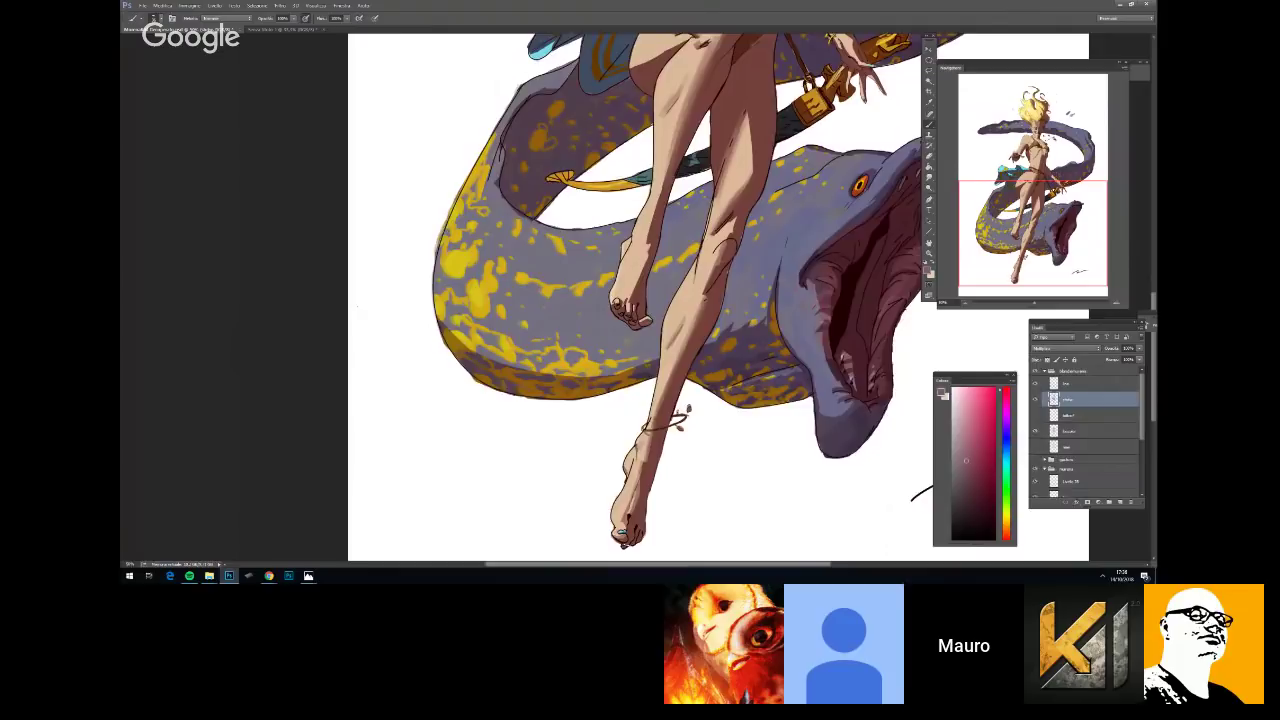
# Set a small Brush tip for detailing the area around the anklet
pyautogui.hotkey('ctrl', '-')
pyautogui.hotkey('ctrl', '-')
pyautogui.hotkey('ctrl', '+')
pyautogui.hotkey('ctrl', '+')
pyautogui.moveTo(688, 443); pyautogui.dragTo(677, 383)
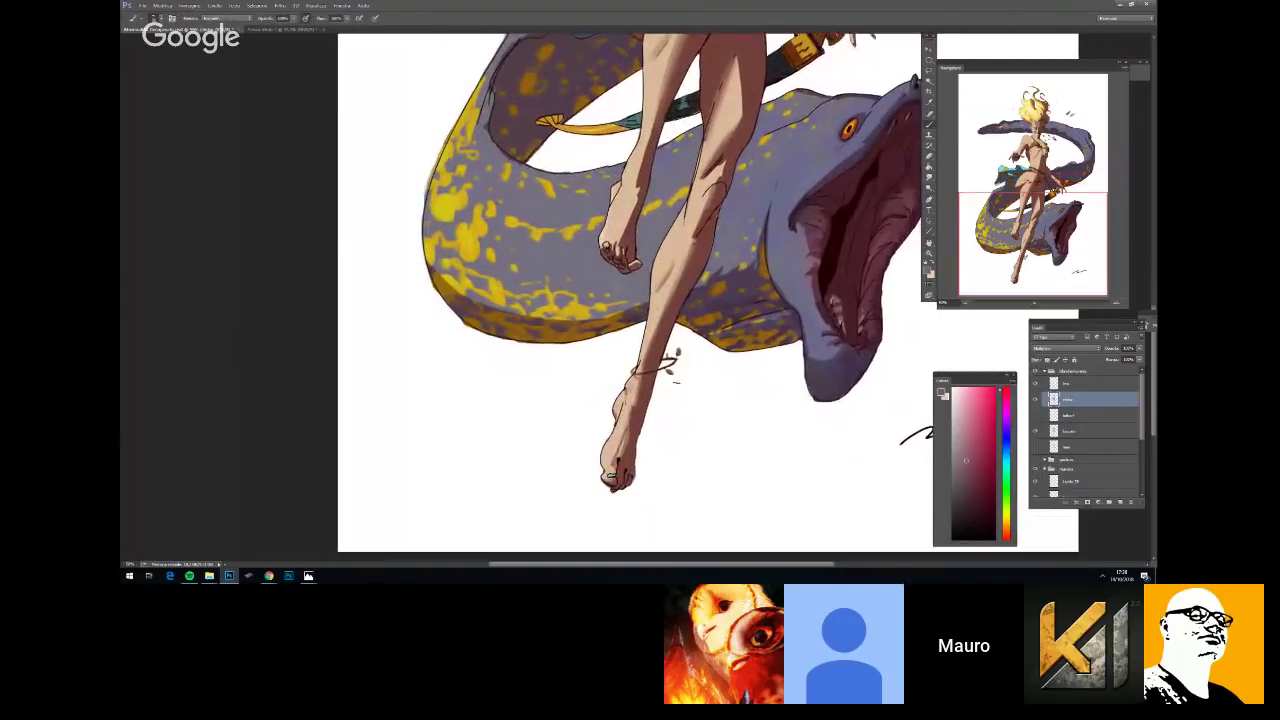
pyautogui.rightClick(682, 347)
pyautogui.press('Escape')
pyautogui.rightClick(640, 346)
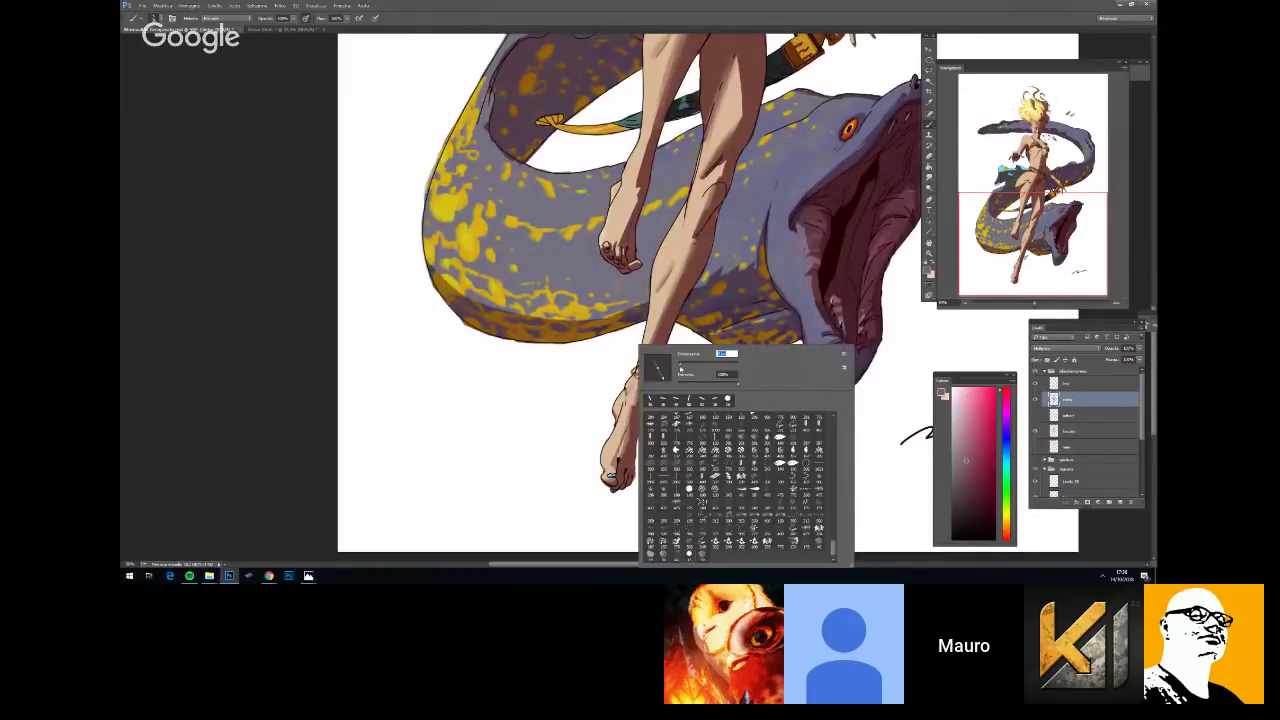
pyautogui.press('Escape')
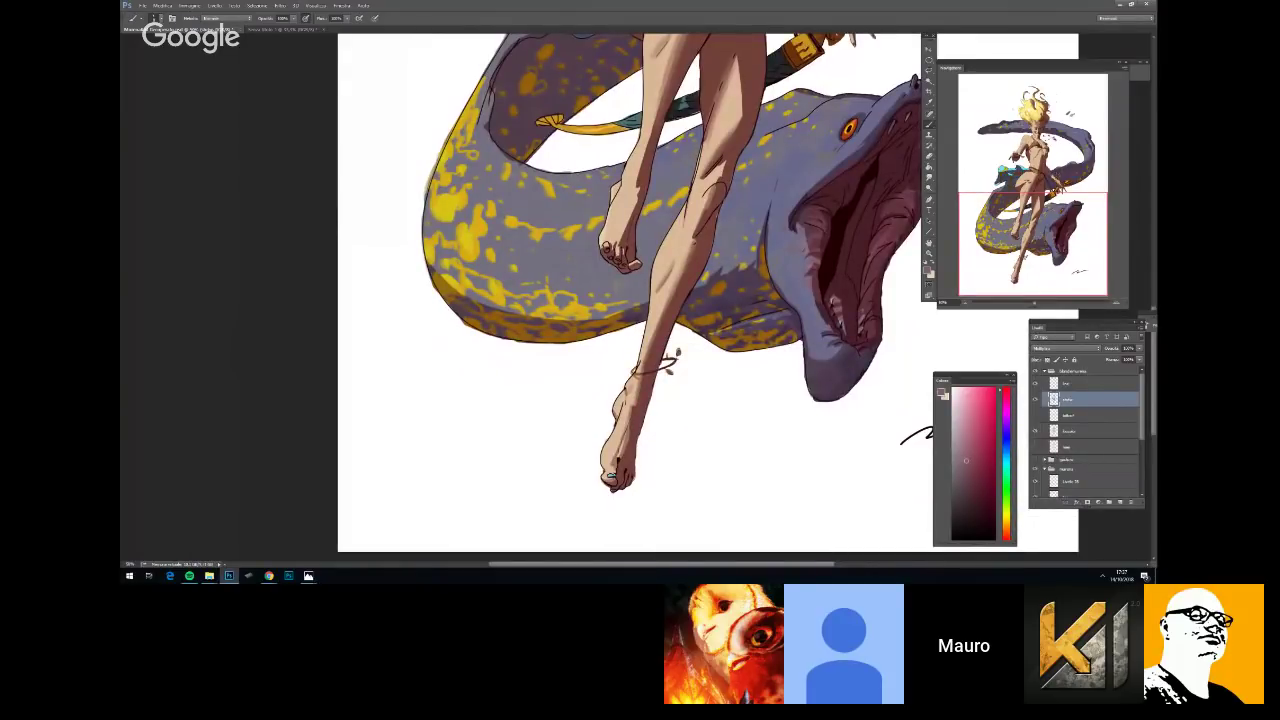
# Examine the shading on the extended leg and foot up close and across the whole illustration
pyautogui.hotkey('ctrl', '-')
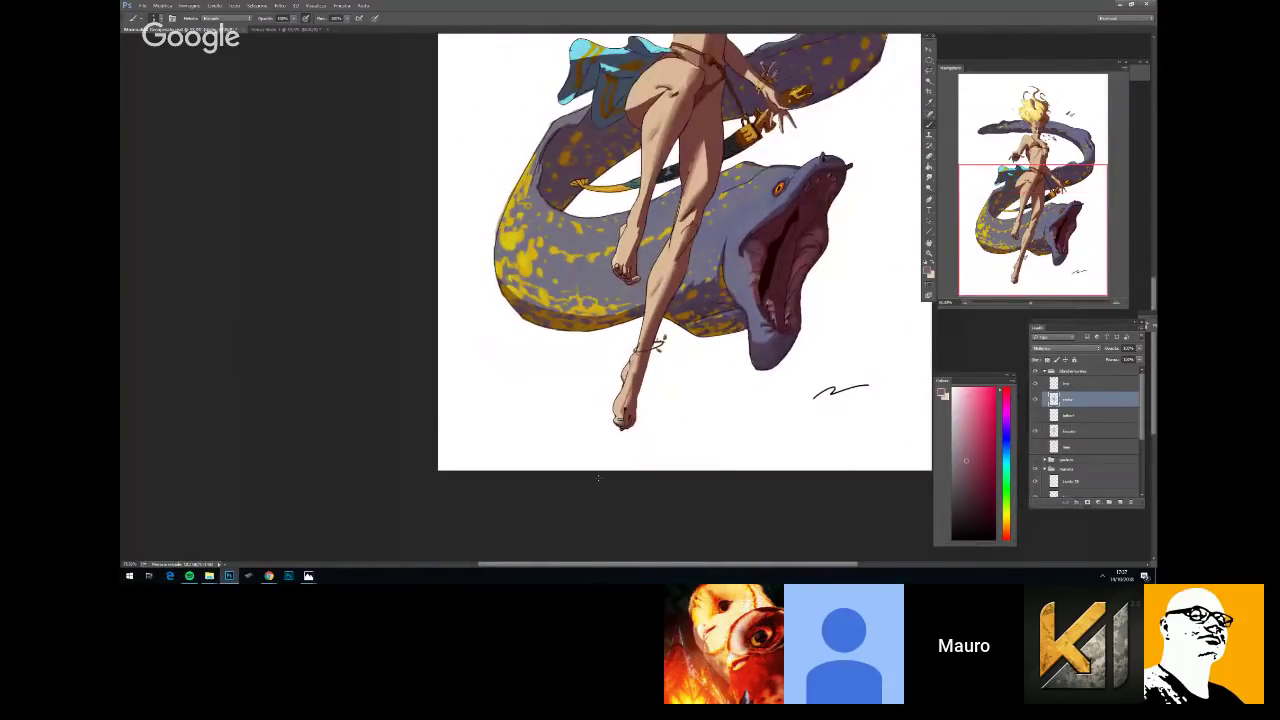
pyautogui.hotkey('ctrl', '+')
pyautogui.hotkey('ctrl', '+')
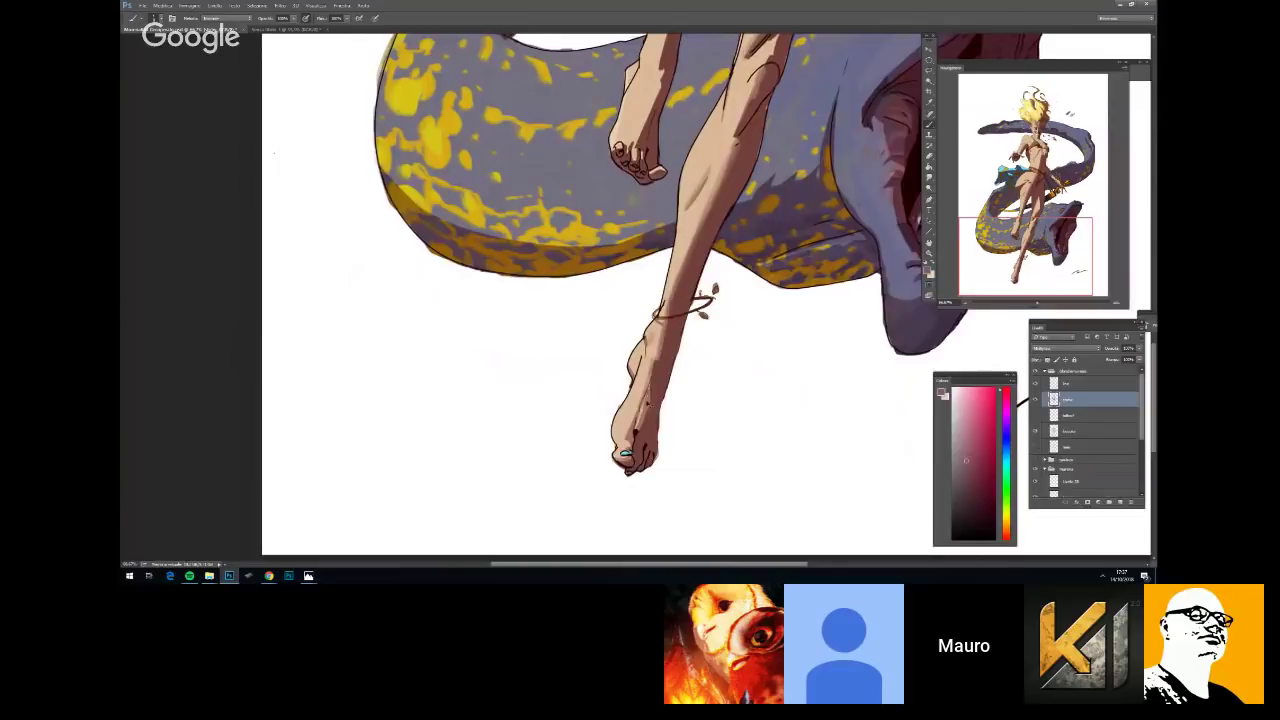
pyautogui.hotkey('ctrl', '-')
pyautogui.hotkey('ctrl', '-')
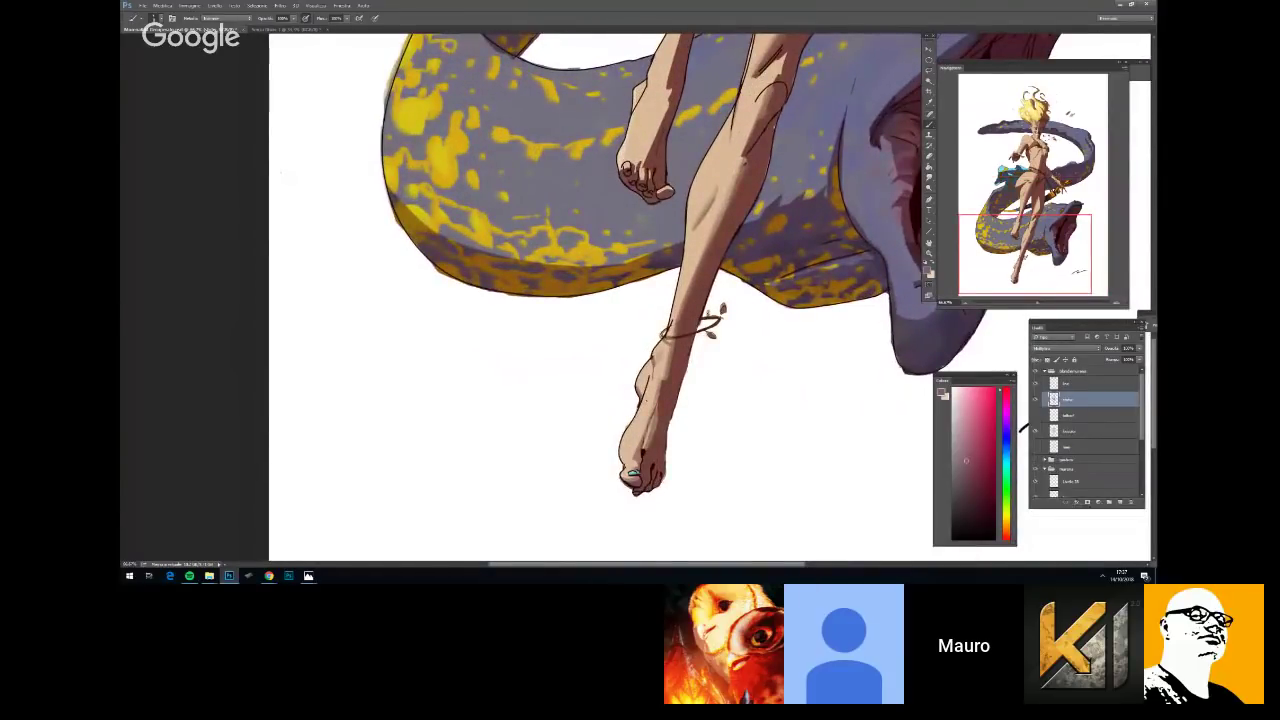
pyautogui.press('space')
pyautogui.moveTo(854, 322); pyautogui.dragTo(800, 346)
pyautogui.press('e')
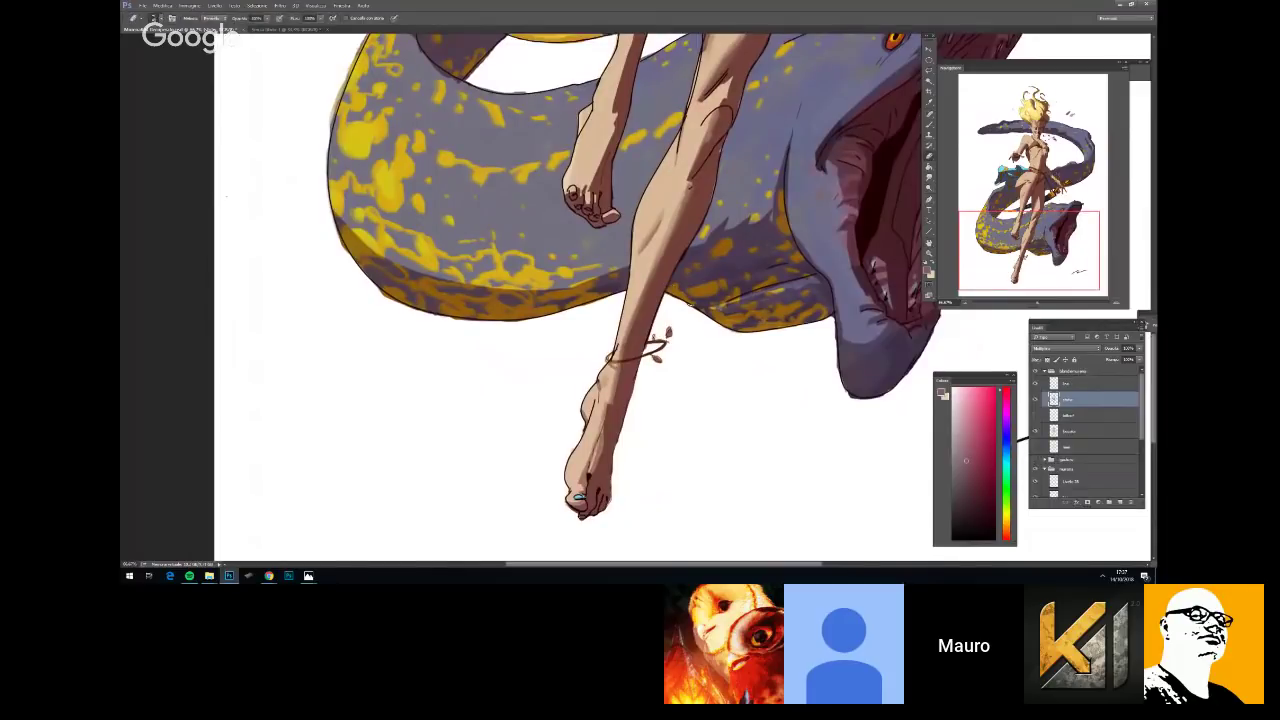
pyautogui.scroll(-4, 762, 347)
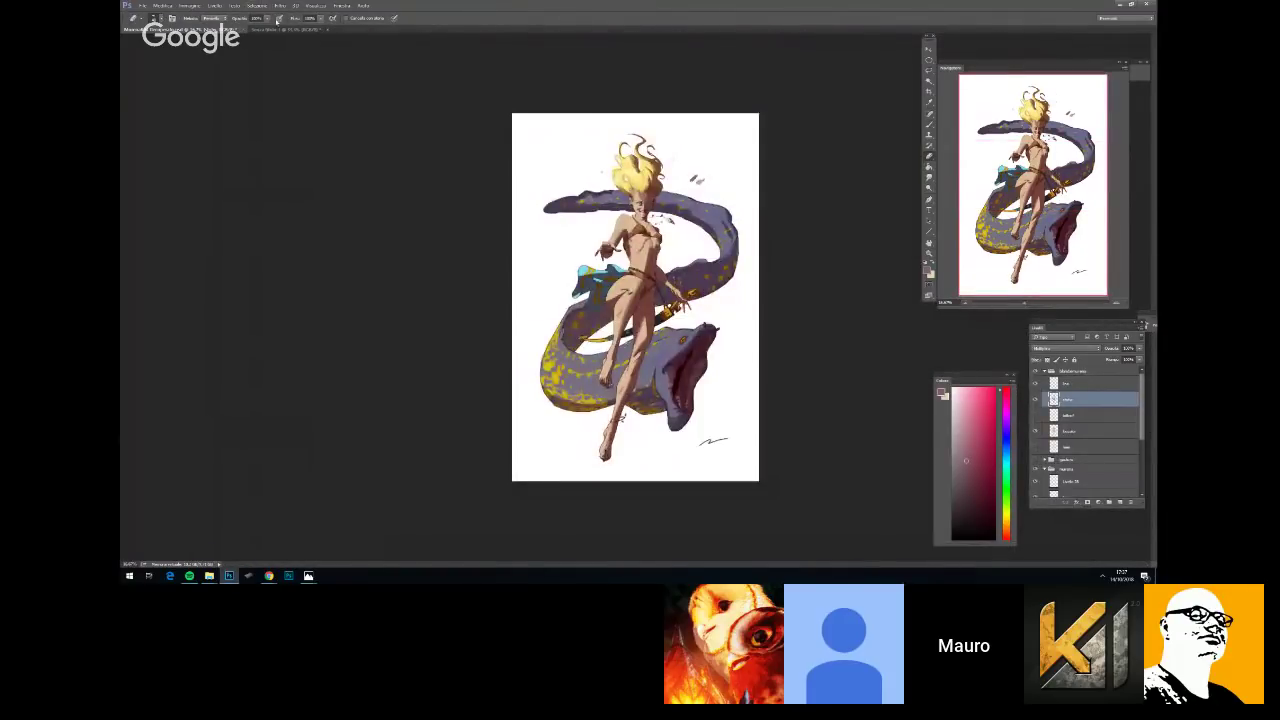
# Switch to the handwritten notes document, add a new layer and fill it with white to make a blank page
pyautogui.click(280, 29)
pyautogui.hotkey('ctrl', '-')
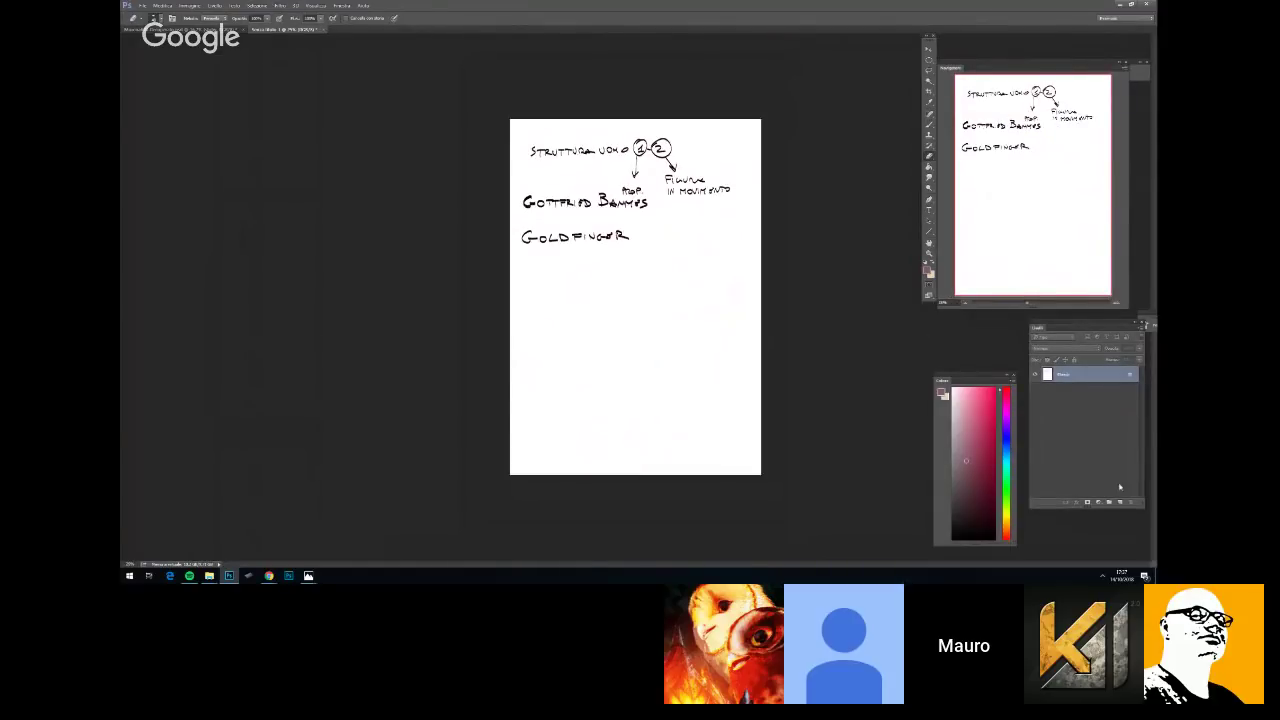
pyautogui.click(1120, 502)
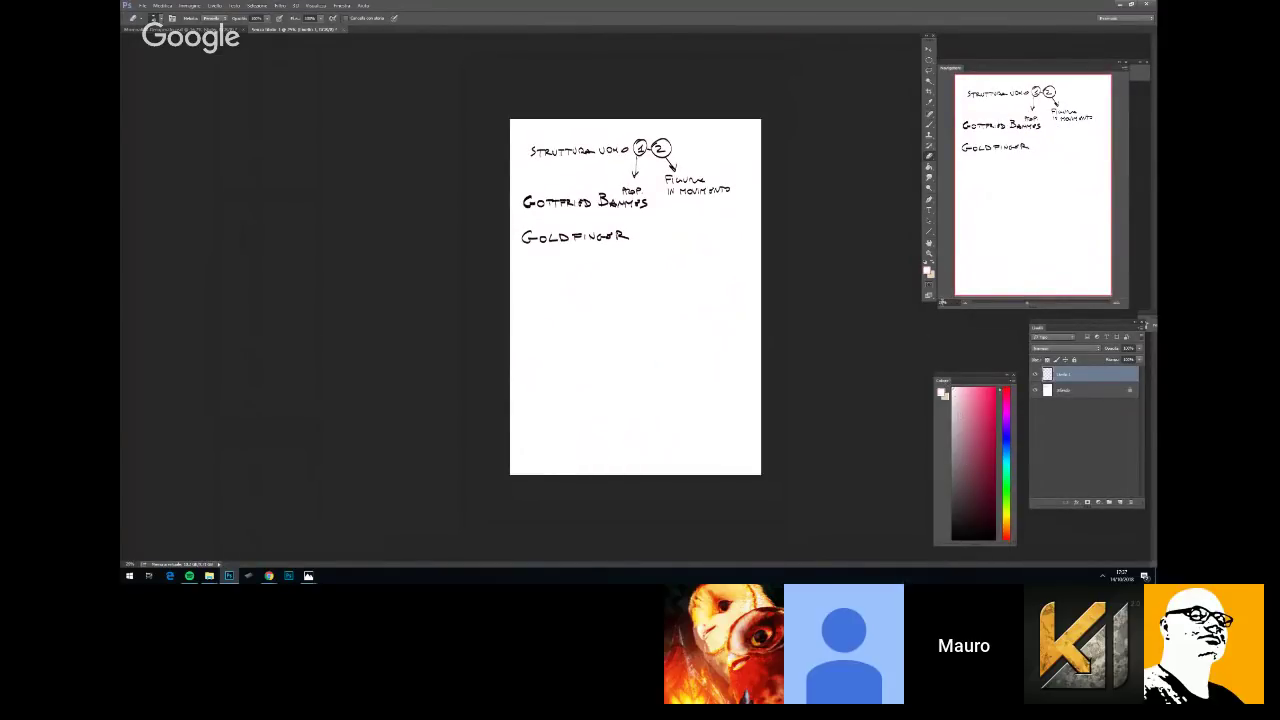
pyautogui.click(929, 169)
pyautogui.click(702, 246)
pyautogui.press('b')
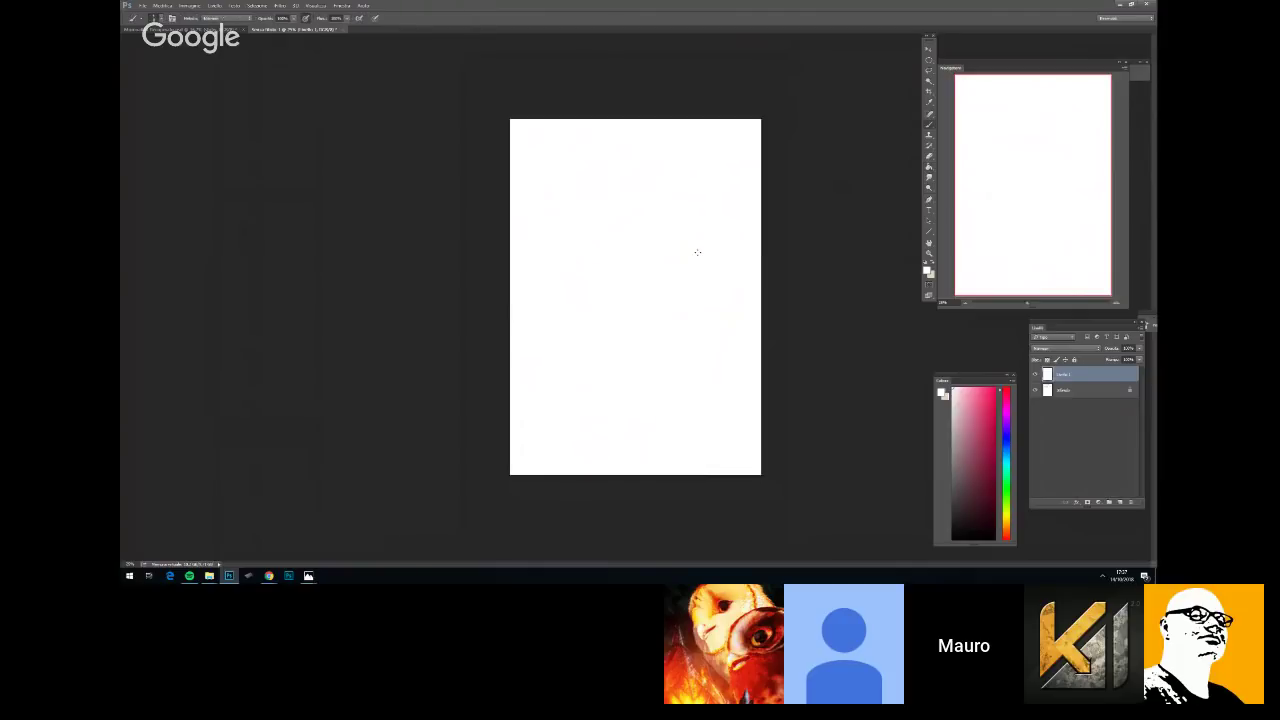
# Choose a textured Brush tip and cover the white page with broad dark crimson strokes, resizing the tip along the way
pyautogui.rightClick(700, 254)
pyautogui.moveTo(898, 465); pyautogui.dragTo(898, 436)
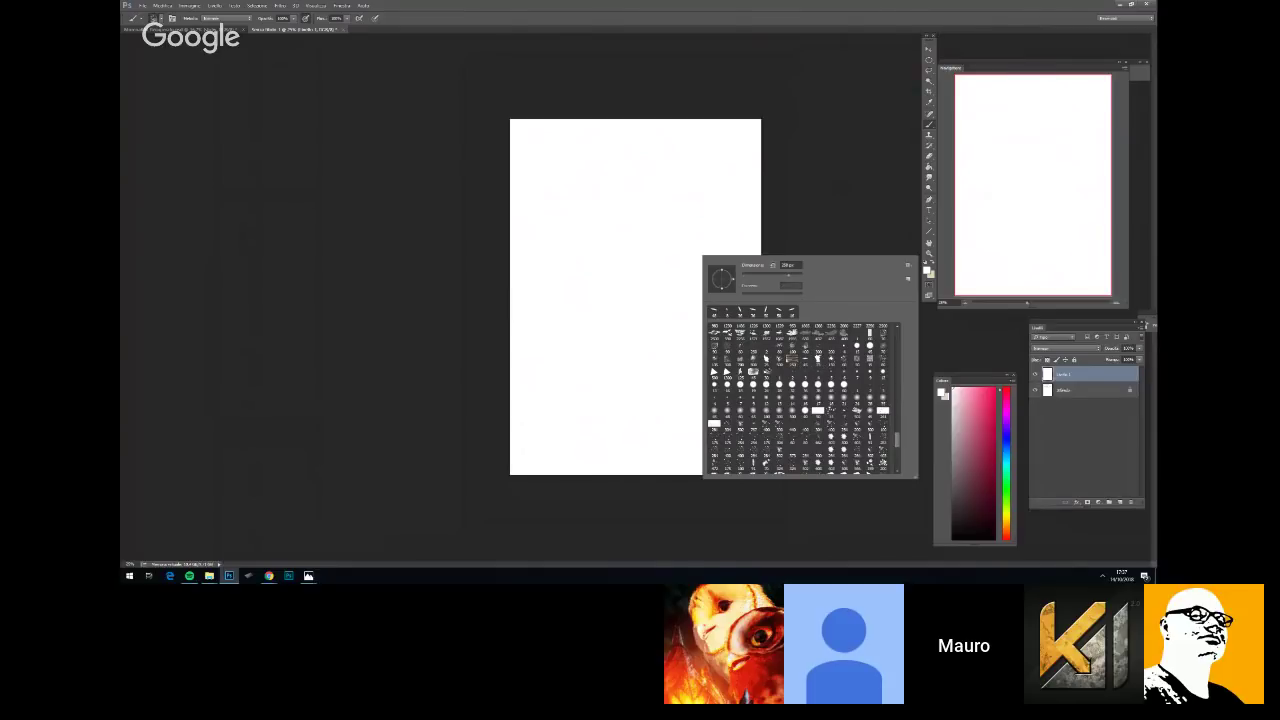
pyautogui.click(955, 490)
pyautogui.moveTo(782, 397)
pyautogui.mouseDown()
pyautogui.moveTo(635, 448)
pyautogui.moveTo(760, 420)
pyautogui.moveTo(600, 468)
pyautogui.moveTo(730, 225)
pyautogui.mouseUp()
pyautogui.moveTo(622, 264)
pyautogui.mouseDown()
pyautogui.moveTo(480, 150)
pyautogui.moveTo(585, 130)
pyautogui.mouseUp()
pyautogui.rightClick(636, 275)
pyautogui.click(743, 203)
pyautogui.moveTo(640, 250)
pyautogui.mouseDown()
pyautogui.moveTo(587, 151)
pyautogui.moveTo(668, 231)
pyautogui.moveTo(560, 372)
pyautogui.moveTo(544, 449)
pyautogui.moveTo(720, 366)
pyautogui.moveTo(724, 380)
pyautogui.moveTo(654, 425)
pyautogui.moveTo(575, 425)
pyautogui.moveTo(712, 345)
pyautogui.moveTo(790, 410)
pyautogui.mouseUp()
# Pick a muted purple and brush translucent strokes across the upper part and middle of the crimson page
pyautogui.click(962, 452)
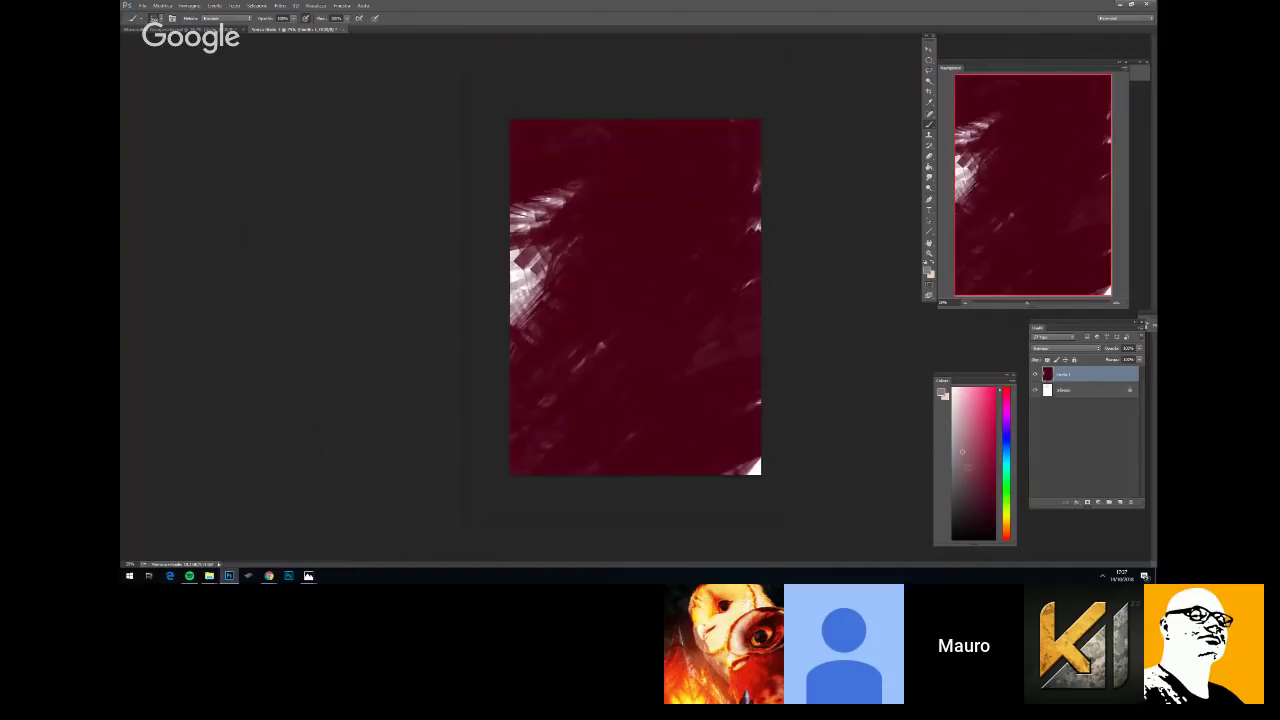
pyautogui.click(1006, 406)
pyautogui.moveTo(607, 278)
pyautogui.mouseDown()
pyautogui.moveTo(606, 226)
pyautogui.moveTo(548, 272)
pyautogui.moveTo(542, 323)
pyautogui.moveTo(552, 261)
pyautogui.moveTo(668, 380)
pyautogui.mouseUp()
# Sample the dark crimson and paint around the purple strokes to leave a head-sized patch, readjusting the Brush tip
pyautogui.keyDown('alt'); pyautogui.click(659, 441); pyautogui.keyUp('alt')
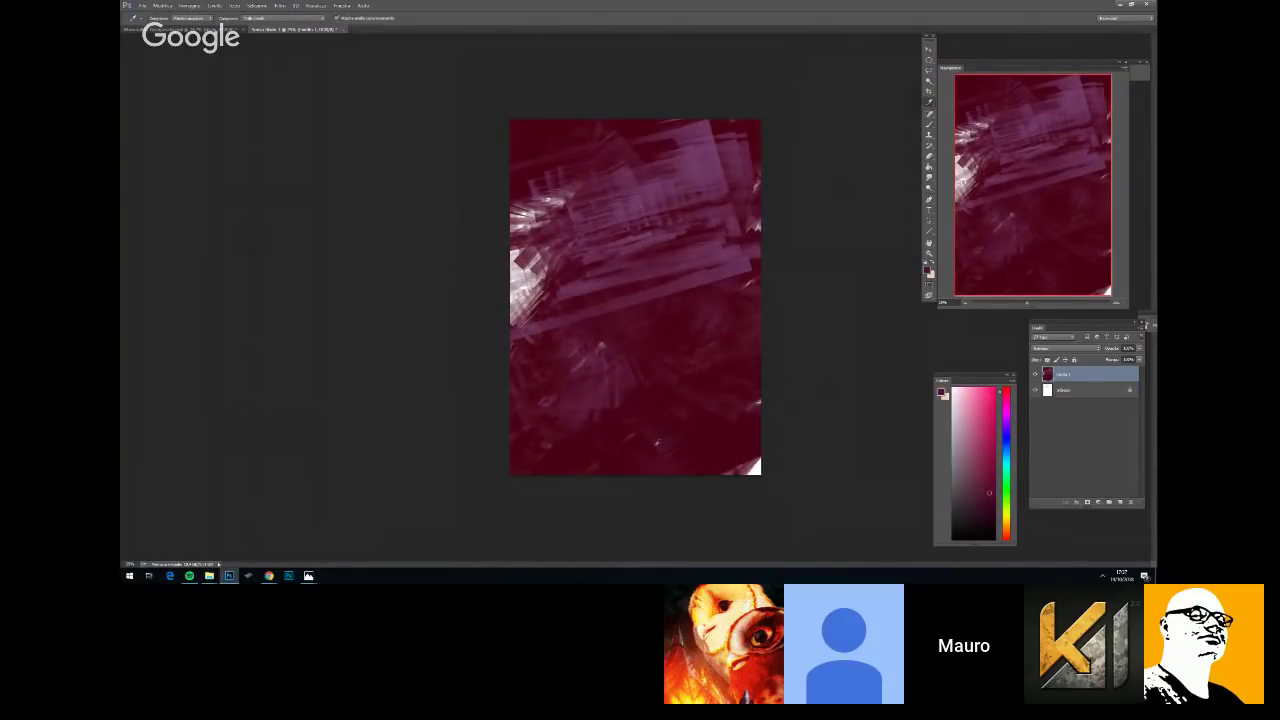
pyautogui.moveTo(550, 357)
pyautogui.mouseDown()
pyautogui.moveTo(514, 225)
pyautogui.moveTo(531, 222)
pyautogui.moveTo(580, 304)
pyautogui.moveTo(579, 162)
pyautogui.moveTo(535, 169)
pyautogui.moveTo(569, 122)
pyautogui.moveTo(701, 194)
pyautogui.moveTo(703, 241)
pyautogui.moveTo(728, 138)
pyautogui.moveTo(727, 252)
pyautogui.moveTo(749, 156)
pyautogui.moveTo(654, 123)
pyautogui.mouseUp()
pyautogui.rightClick(662, 273)
pyautogui.click(750, 381)
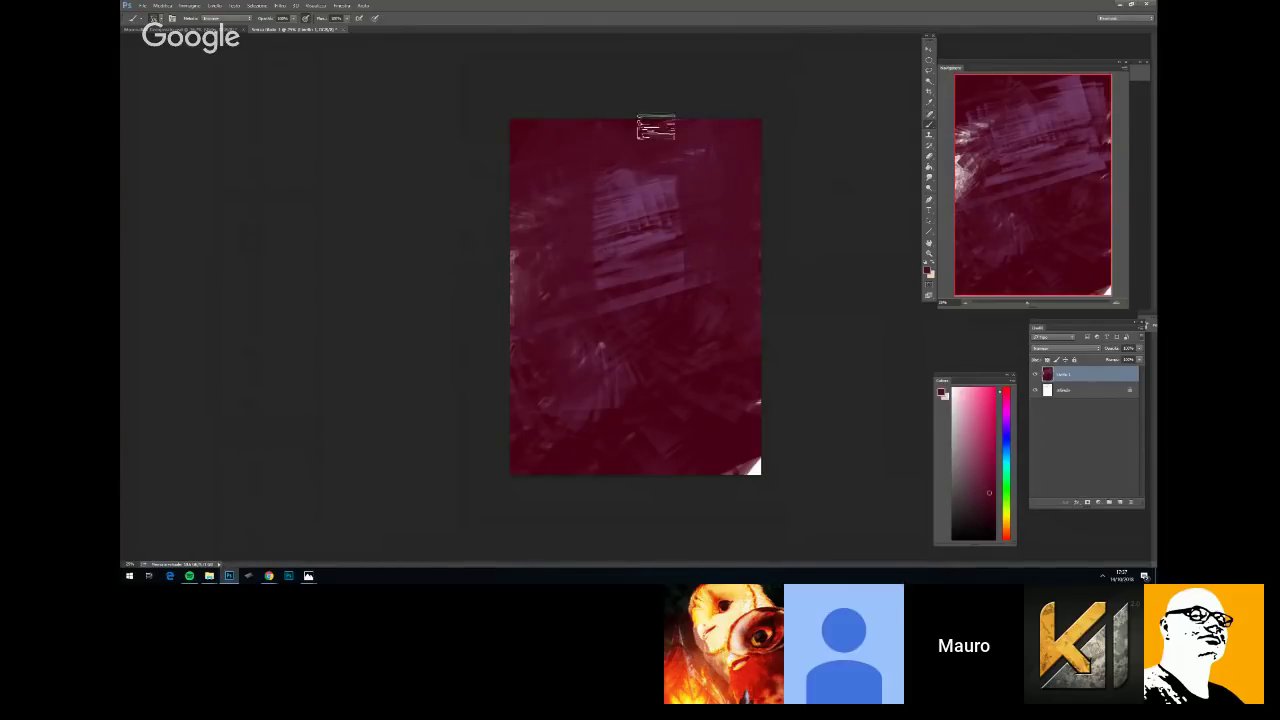
# Sample a darker maroon, toggle pen-pressure opacity, and sketch the face's forehead, brow, eye, nose, mouth and chin in profile
pyautogui.keyDown('alt'); pyautogui.click(680, 340); pyautogui.keyUp('alt')
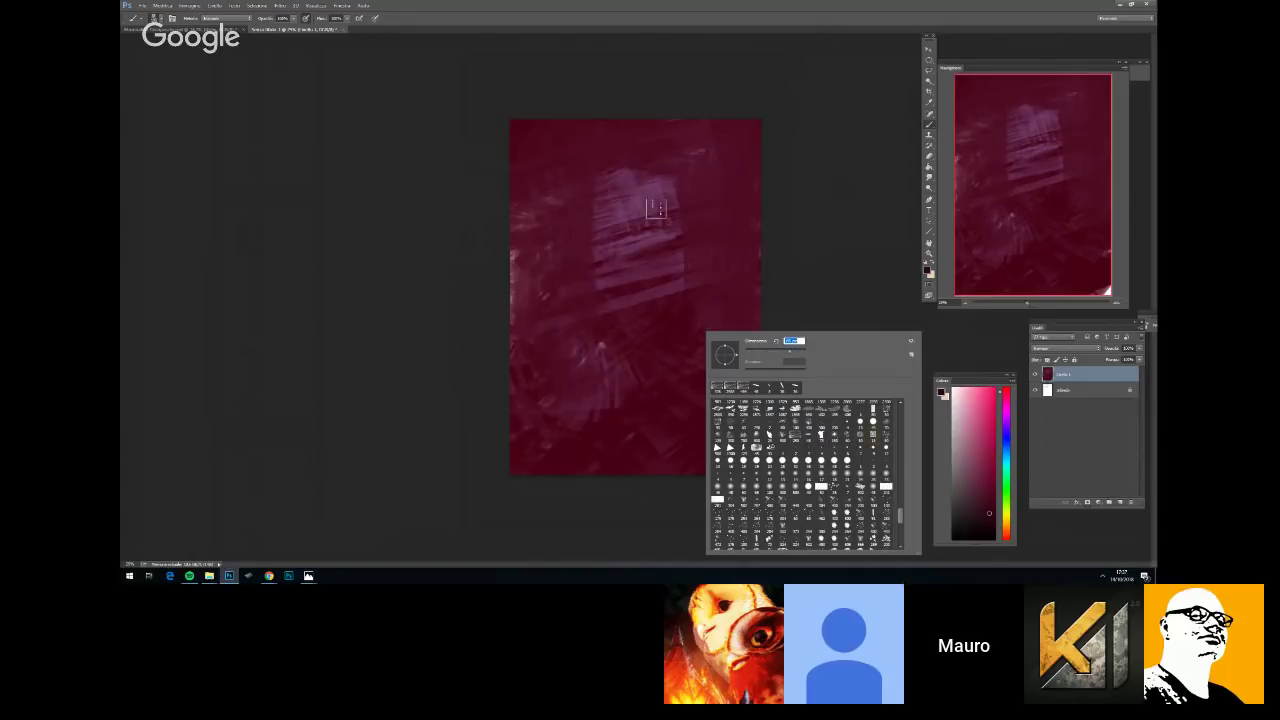
pyautogui.click(305, 20)
pyautogui.moveTo(634, 229)
pyautogui.mouseDown()
pyautogui.moveTo(593, 233)
pyautogui.moveTo(603, 258)
pyautogui.moveTo(617, 256)
pyautogui.moveTo(603, 276)
pyautogui.moveTo(623, 276)
pyautogui.moveTo(597, 239)
pyautogui.moveTo(608, 171)
pyautogui.moveTo(594, 284)
pyautogui.mouseUp()
pyautogui.hotkey('ctrl', '-')
pyautogui.hotkey('ctrl', '+')
pyautogui.hotkey('ctrl', '-')
pyautogui.hotkey('ctrl', '+')
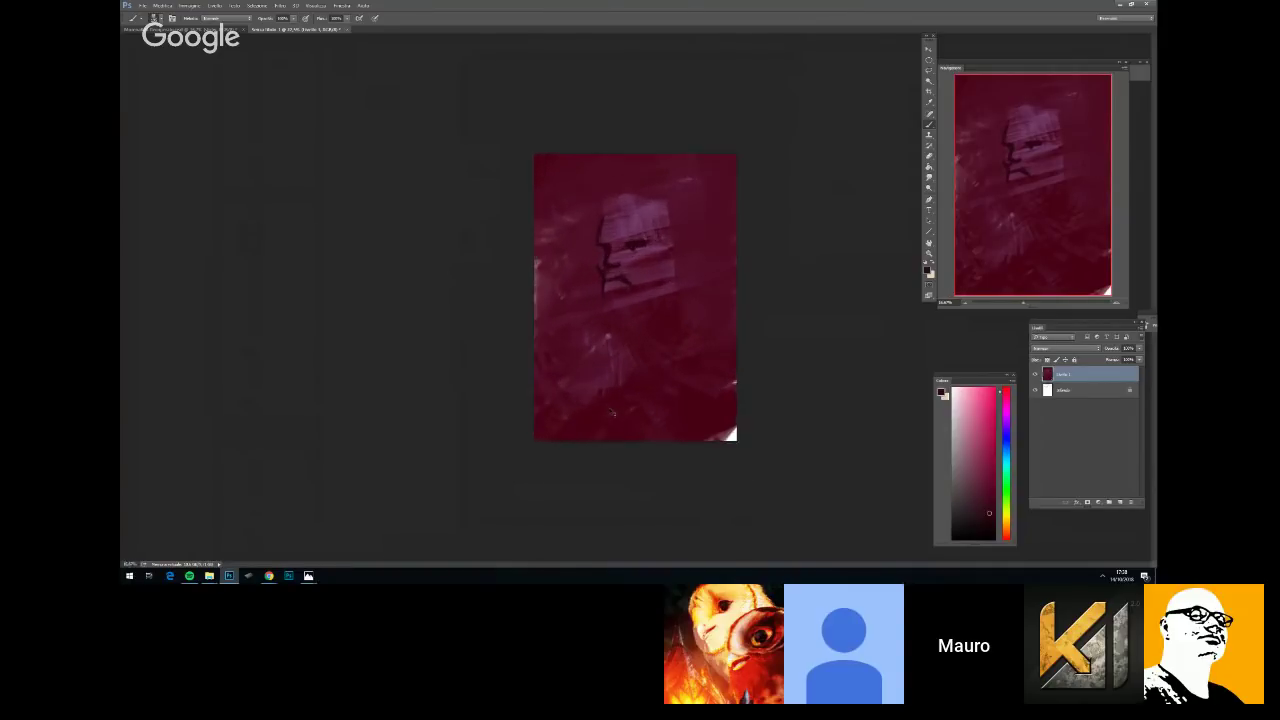
pyautogui.moveTo(628, 229); pyautogui.dragTo(620, 236)
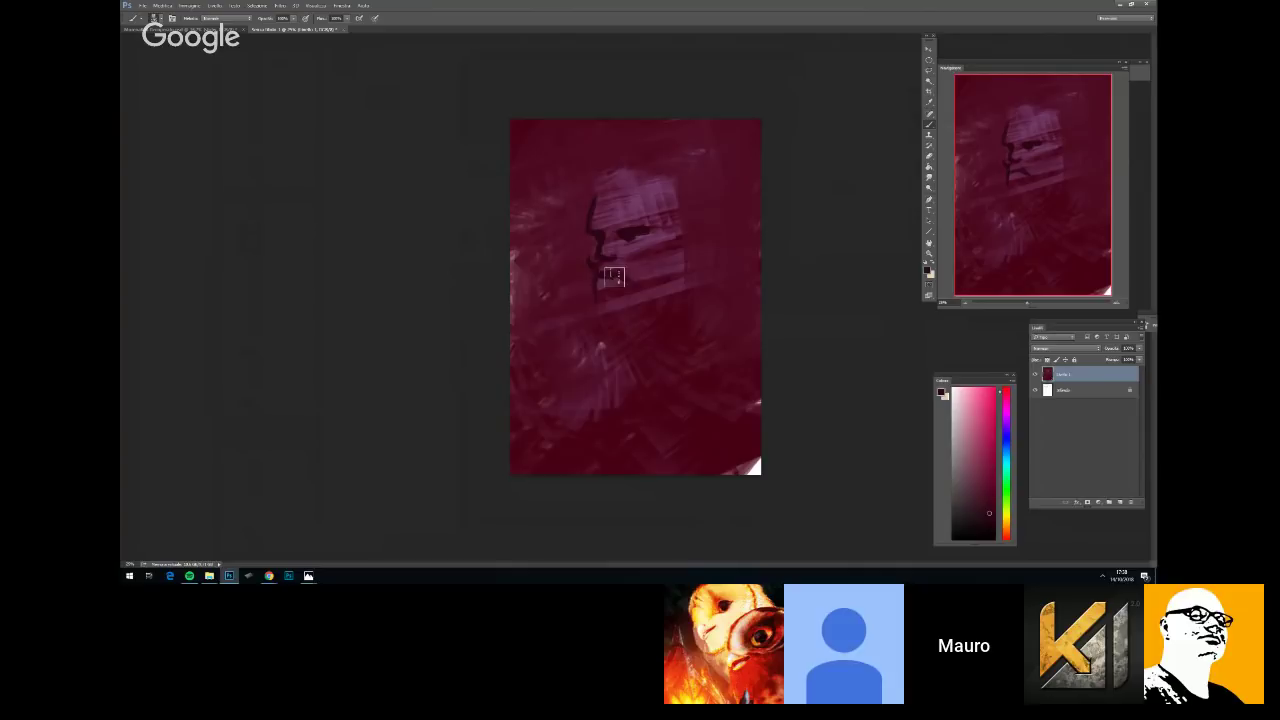
pyautogui.moveTo(603, 285); pyautogui.dragTo(600, 334)
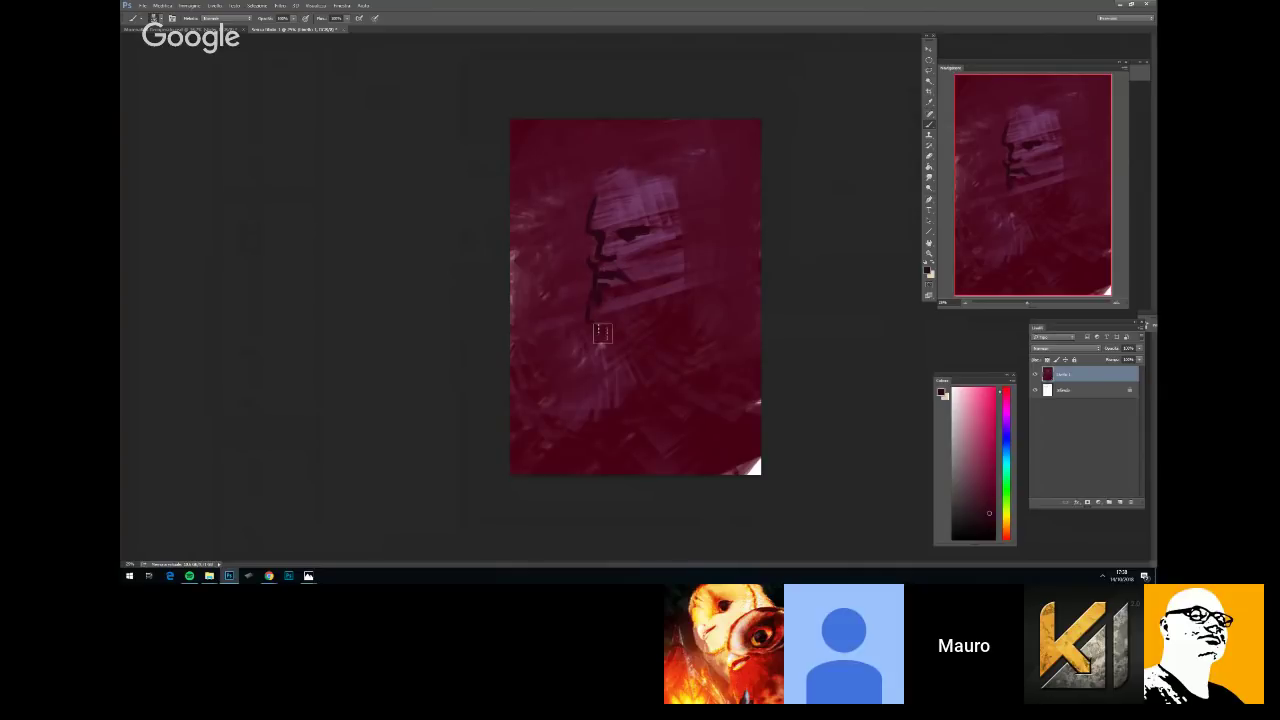
# Readjust the Brush tip and sketch the beard outline, ear, hairline and back of the neck in dark strokes
pyautogui.rightClick(654, 254)
pyautogui.moveTo(628, 284)
pyautogui.mouseDown()
pyautogui.moveTo(630, 305)
pyautogui.moveTo(606, 326)
pyautogui.moveTo(631, 338)
pyautogui.mouseUp()
pyautogui.moveTo(676, 242)
pyautogui.mouseDown()
pyautogui.moveTo(687, 233)
pyautogui.moveTo(677, 263)
pyautogui.mouseUp()
pyautogui.moveTo(590, 192)
pyautogui.mouseDown()
pyautogui.moveTo(646, 223)
pyautogui.moveTo(636, 178)
pyautogui.moveTo(671, 213)
pyautogui.mouseUp()
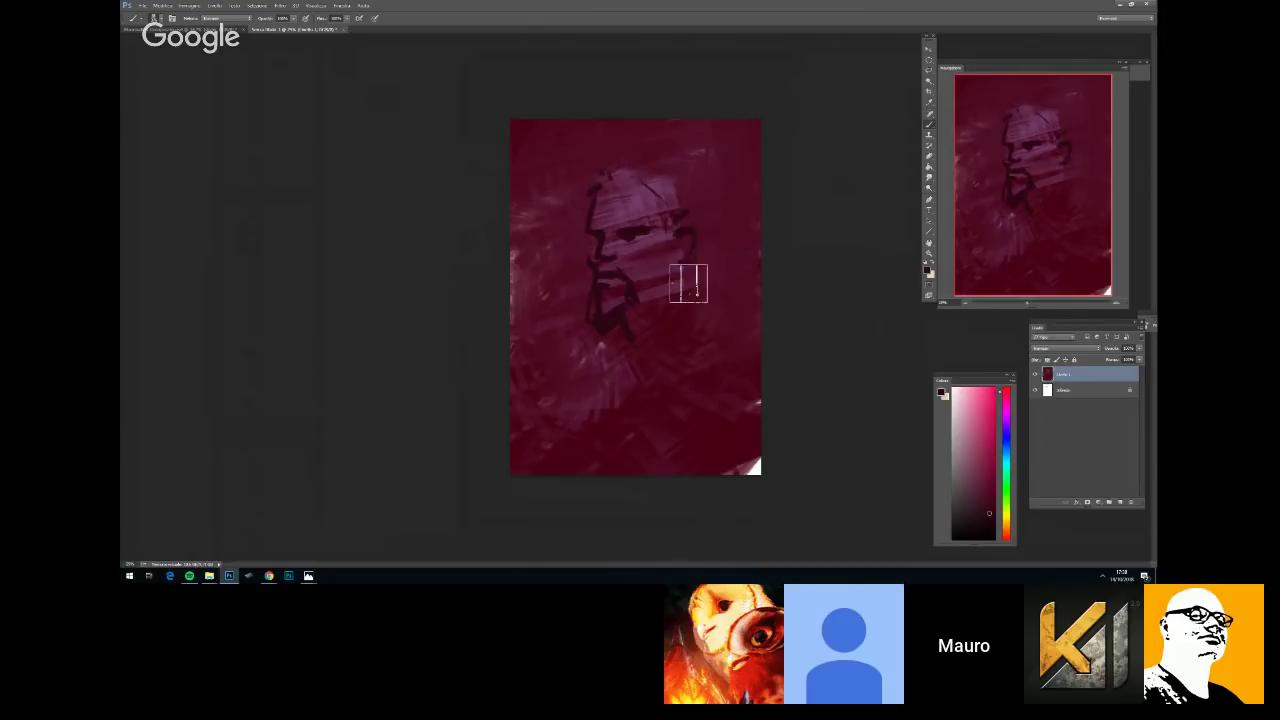
pyautogui.moveTo(690, 292); pyautogui.dragTo(731, 351)
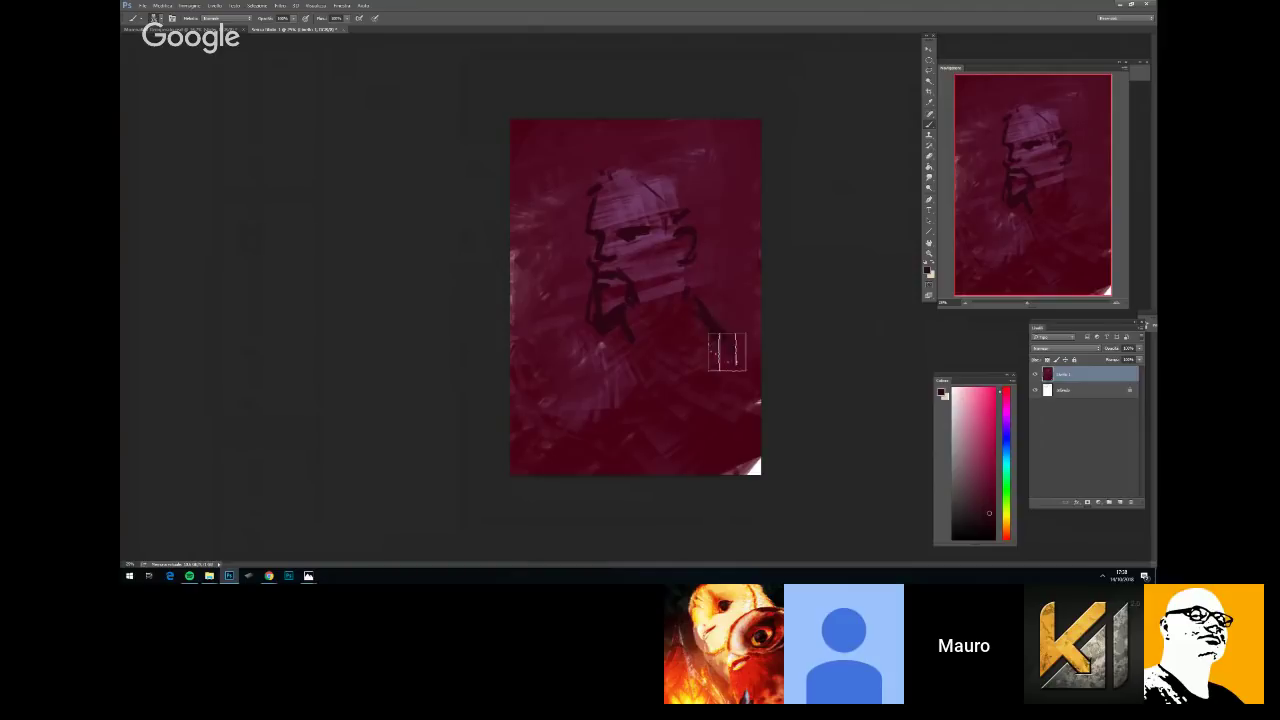
# Draw the front of the neck and collar below the beard, then darken the brow and nose lines
pyautogui.rightClick(666, 304)
pyautogui.click(625, 310)
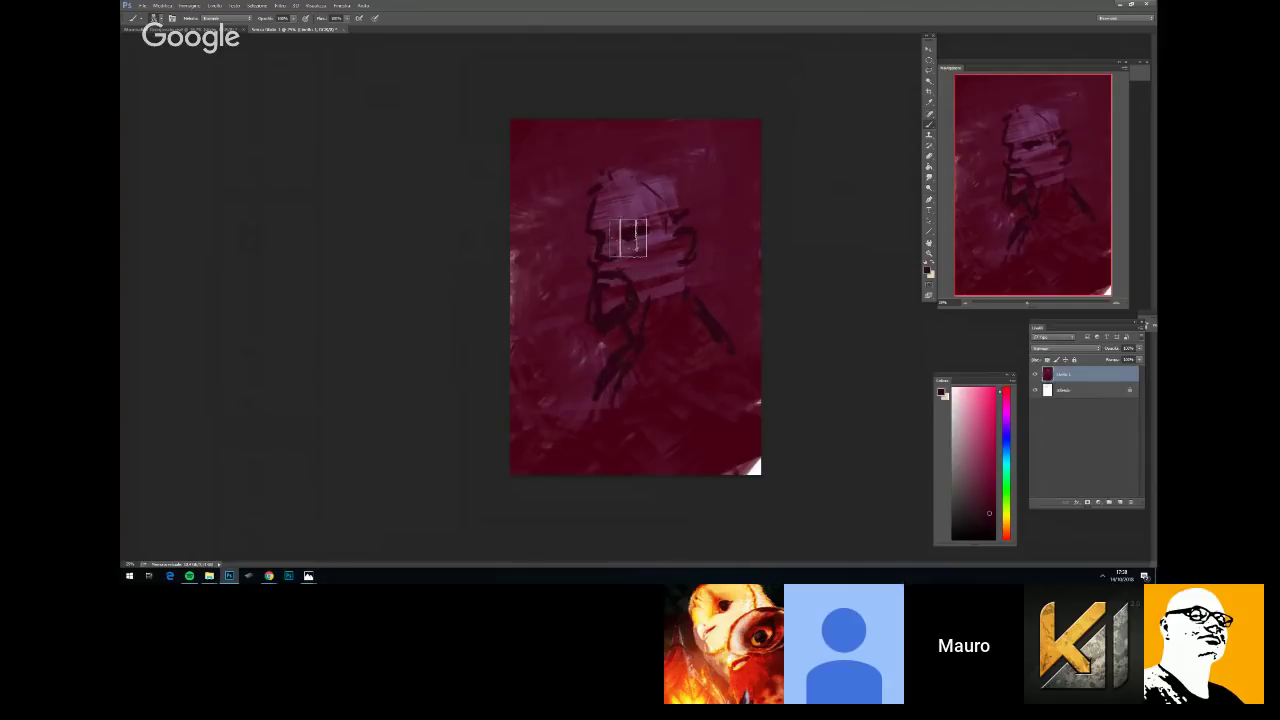
pyautogui.moveTo(596, 235); pyautogui.dragTo(590, 258)
# Fill in the beard with dark maroon and outline the hair over the crown with a topknot behind the head
pyautogui.hotkey('ctrl', '-')
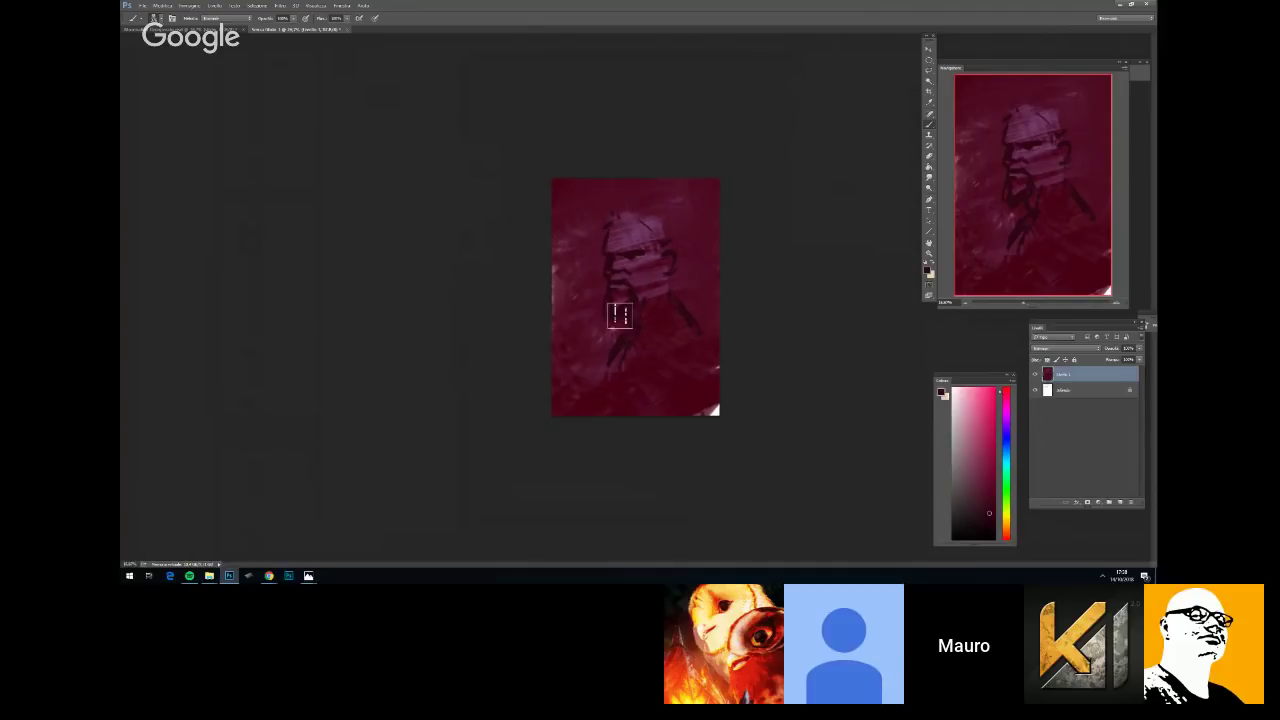
pyautogui.hotkey('ctrl', '+')
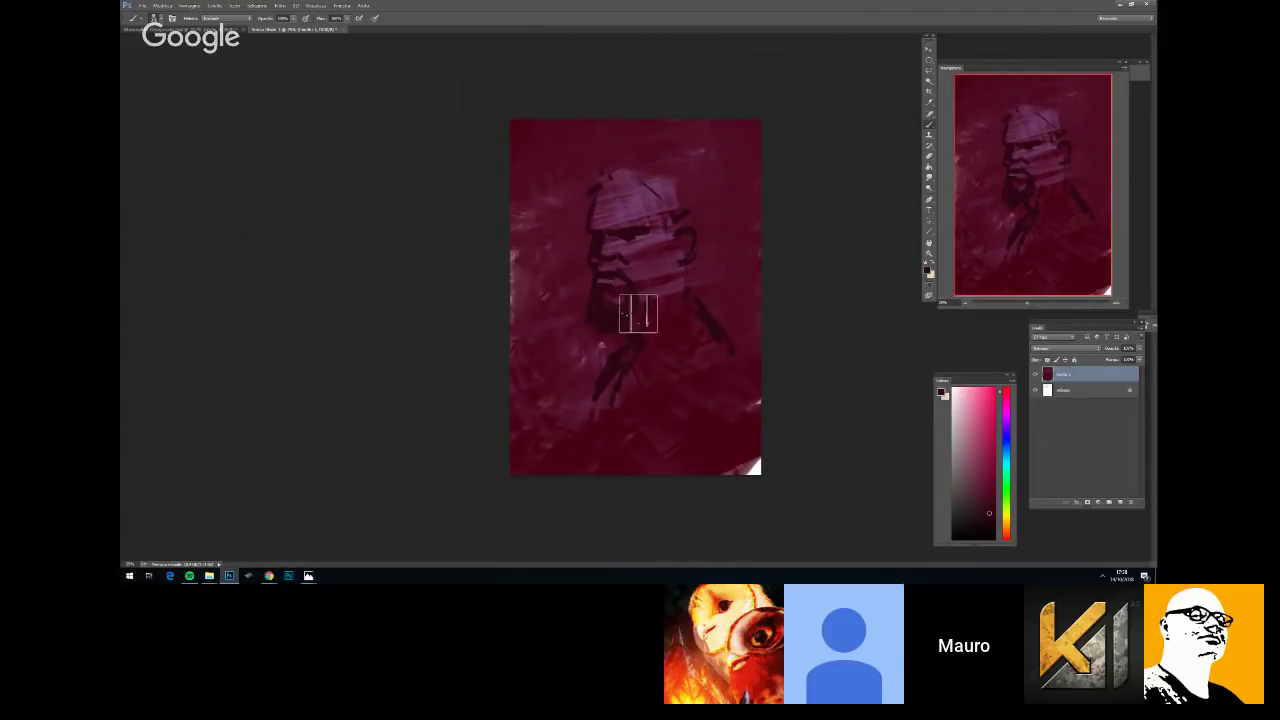
pyautogui.hotkey('ctrl', '-')
pyautogui.moveTo(645, 241)
pyautogui.mouseDown()
pyautogui.moveTo(675, 253)
pyautogui.moveTo(687, 233)
pyautogui.moveTo(688, 255)
pyautogui.moveTo(688, 252)
pyautogui.mouseUp()
# Enlarge a ragged textured Brush tip and glaze dark maroon texture over the figure and the background
pyautogui.rightClick(692, 250)
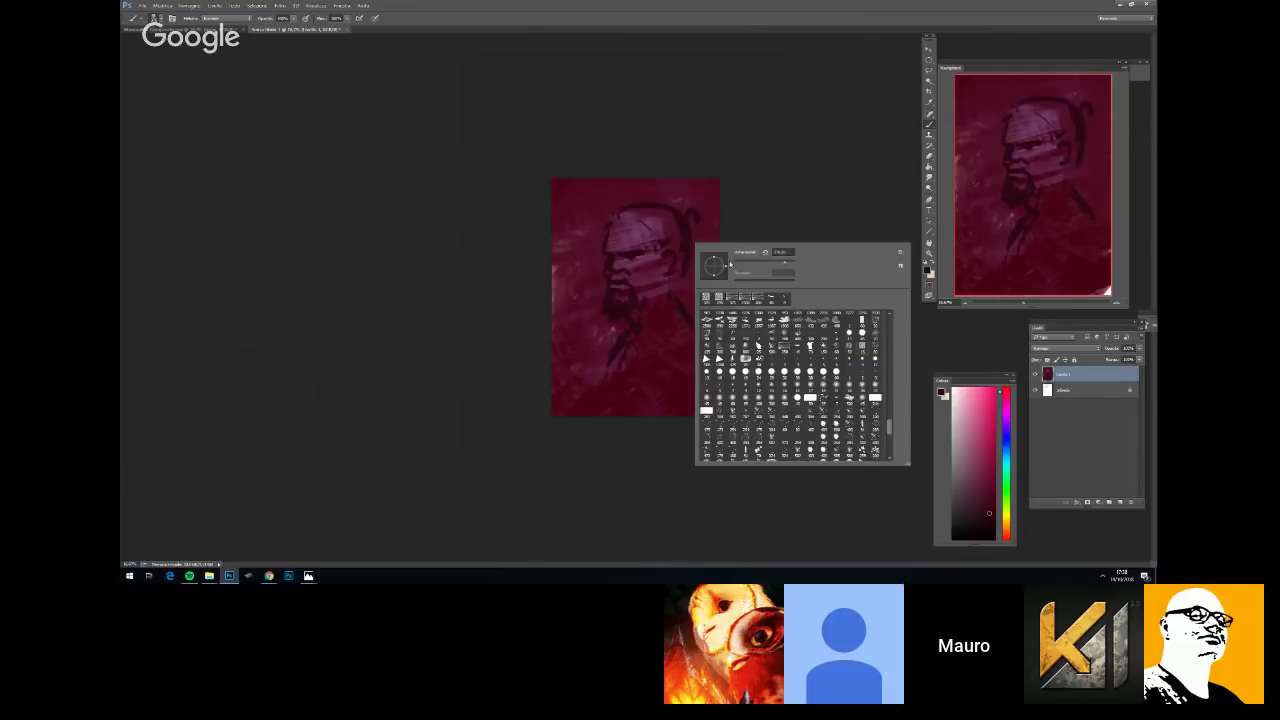
pyautogui.click(788, 263)
pyautogui.moveTo(575, 175)
pyautogui.mouseDown()
pyautogui.moveTo(556, 185)
pyautogui.moveTo(517, 294)
pyautogui.mouseUp()
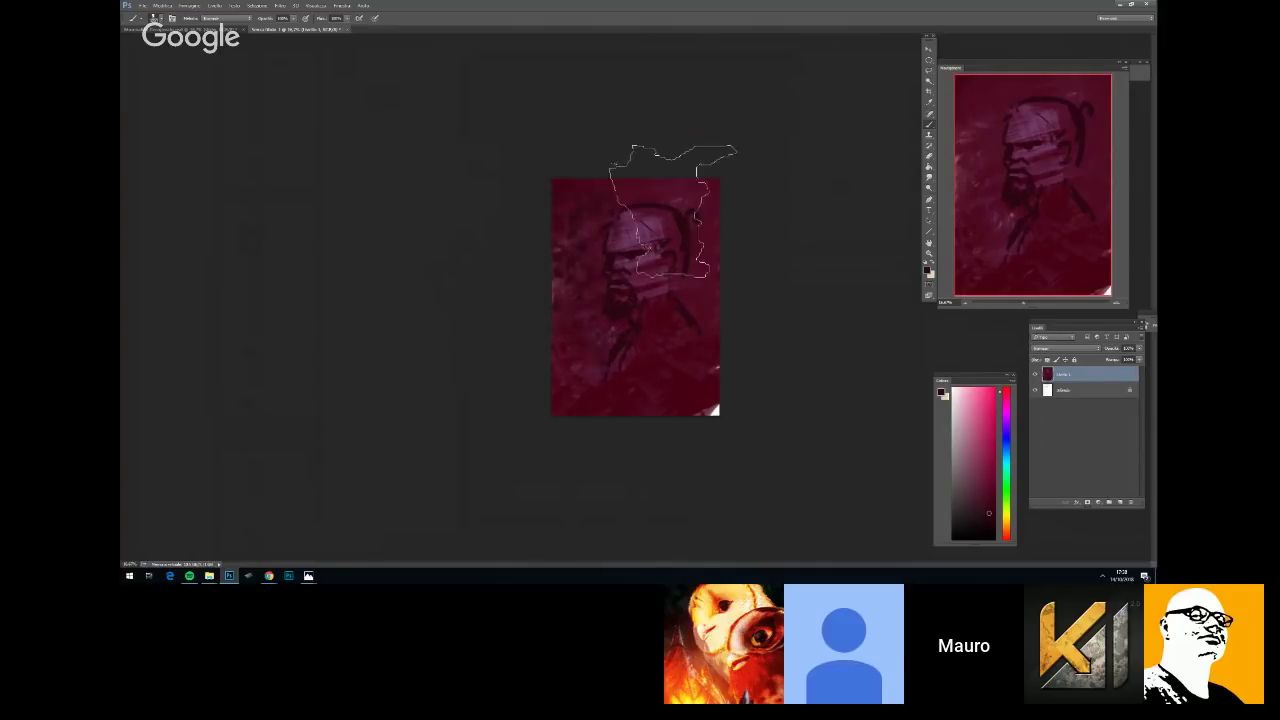
pyautogui.click(657, 300)
pyautogui.moveTo(666, 190); pyautogui.dragTo(686, 237)
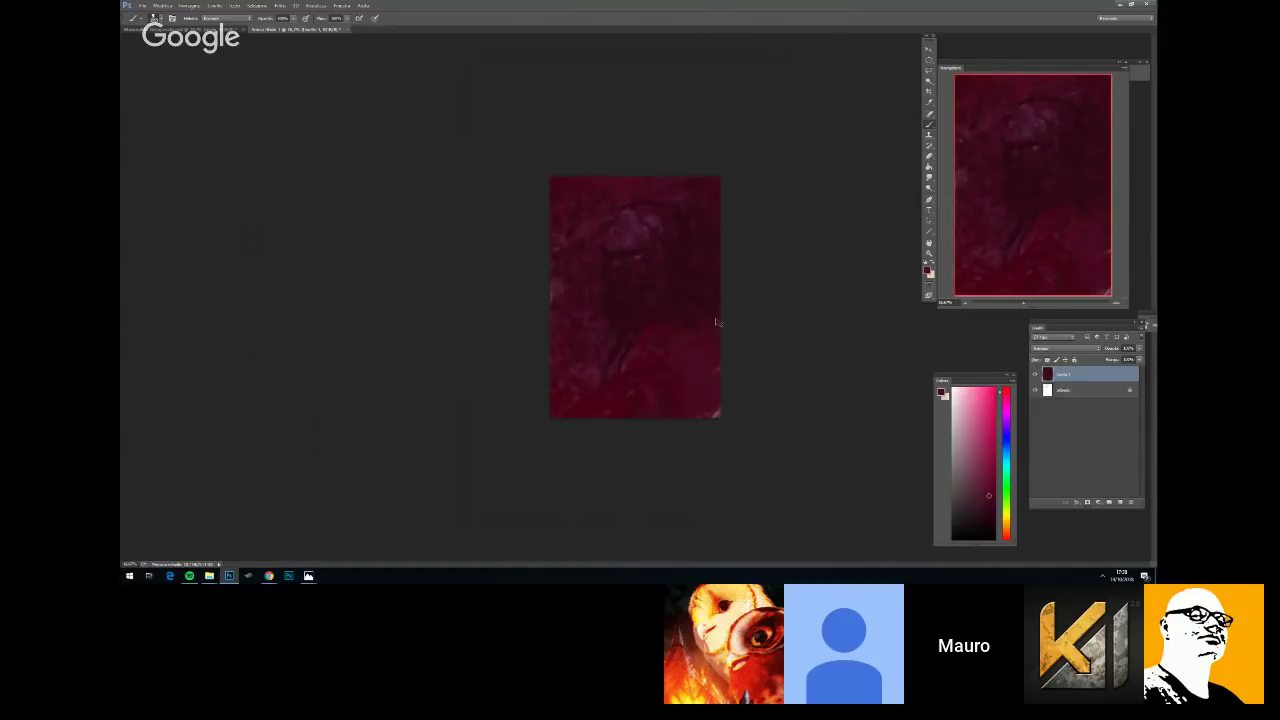
# Set a small Brush tip and a pale pink, then paint and blend light tones on the forehead using sampled colors
pyautogui.hotkey('ctrl', '+')
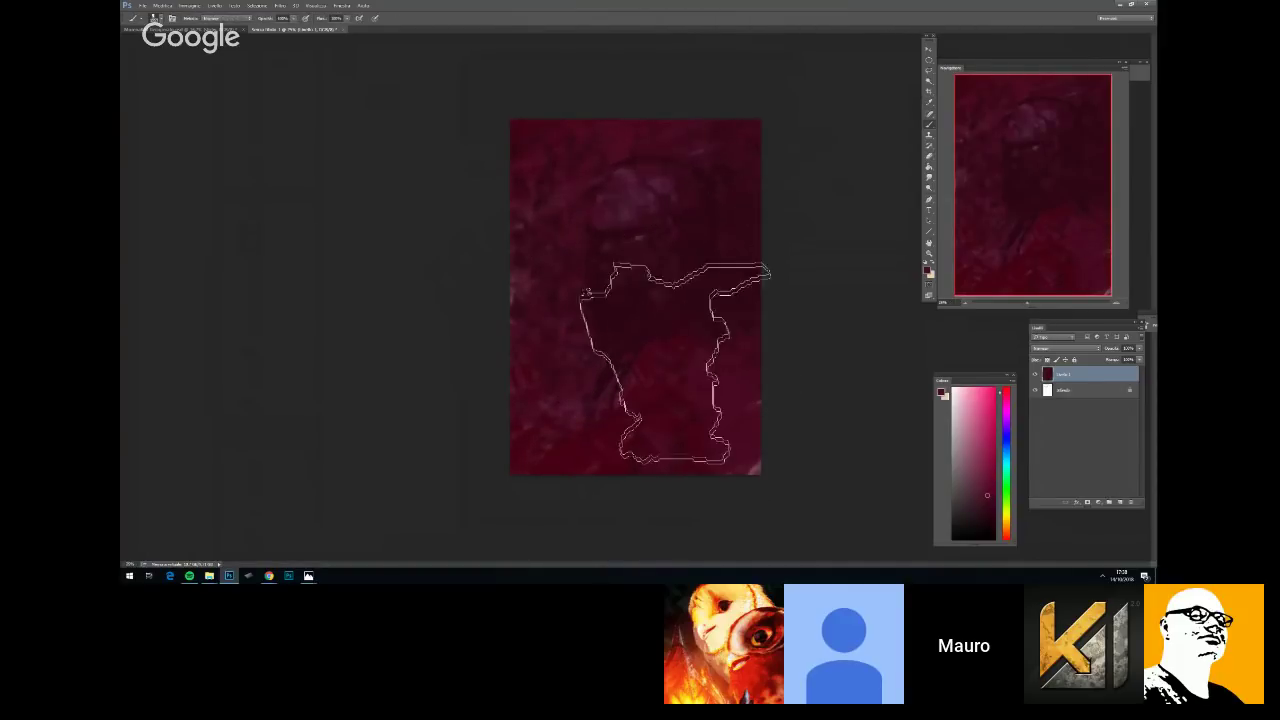
pyautogui.rightClick(708, 326)
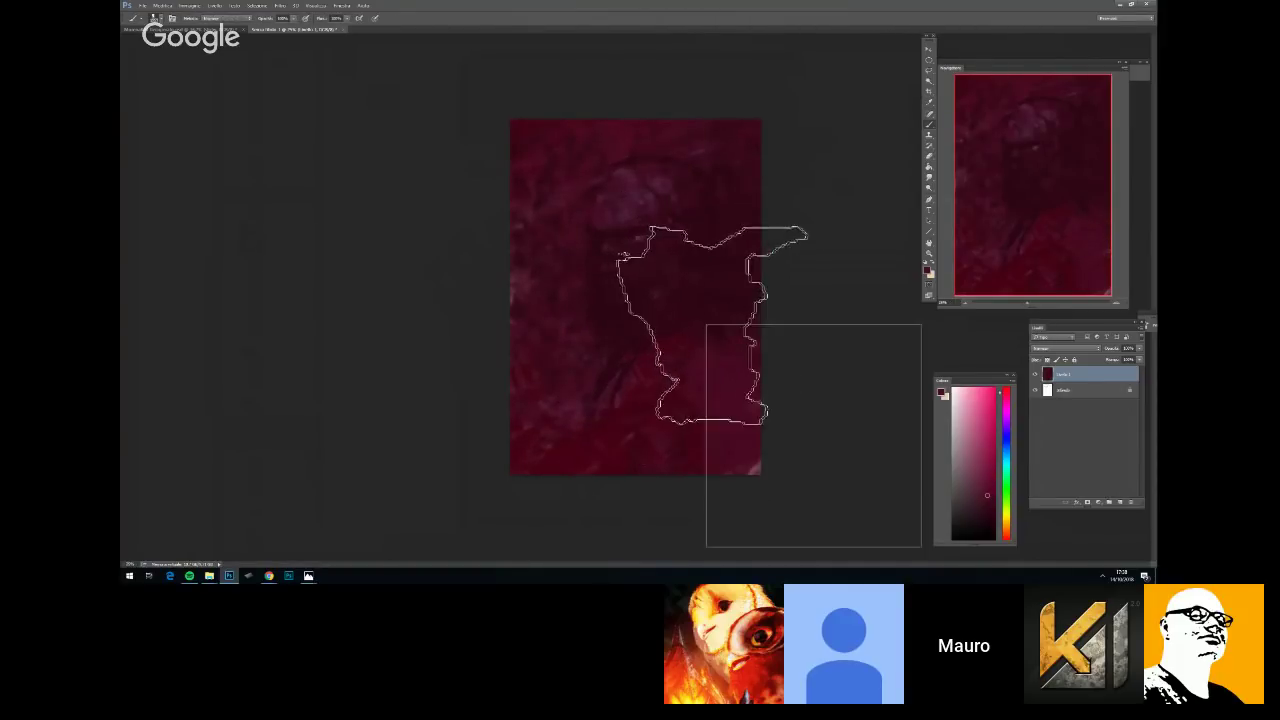
pyautogui.click(640, 214)
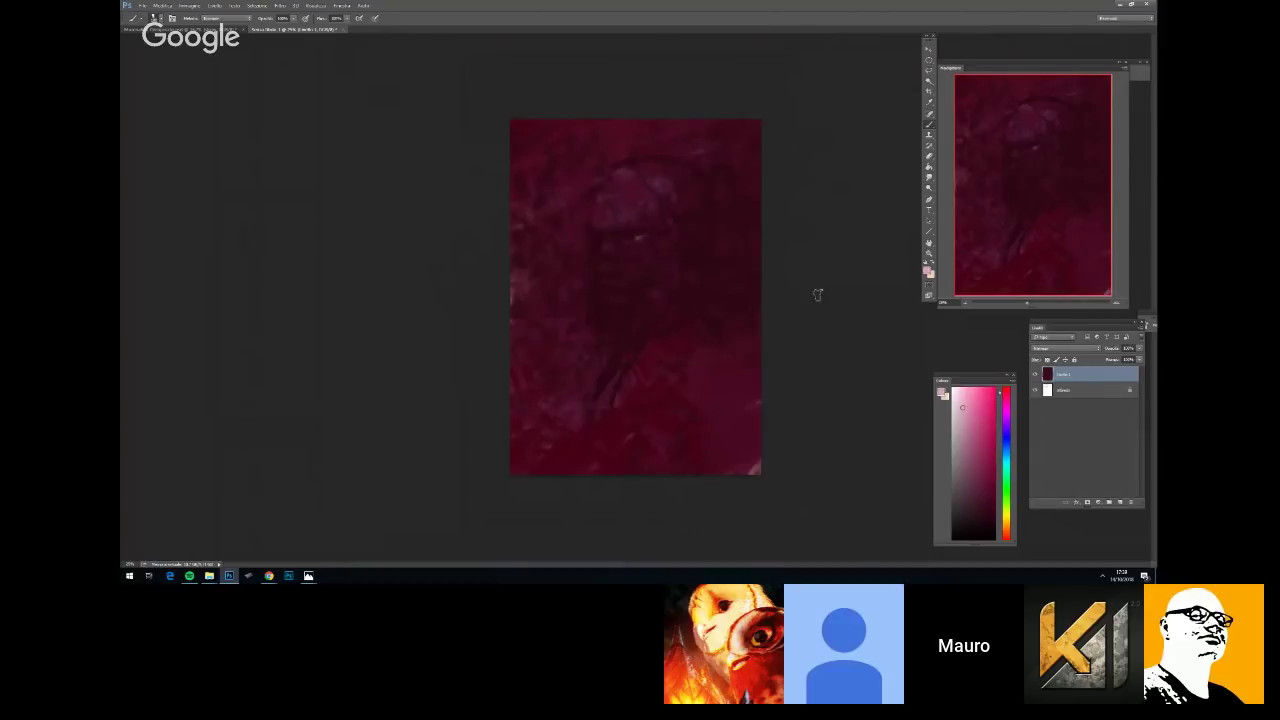
pyautogui.keyDown('alt'); pyautogui.click(628, 193); pyautogui.keyUp('alt')
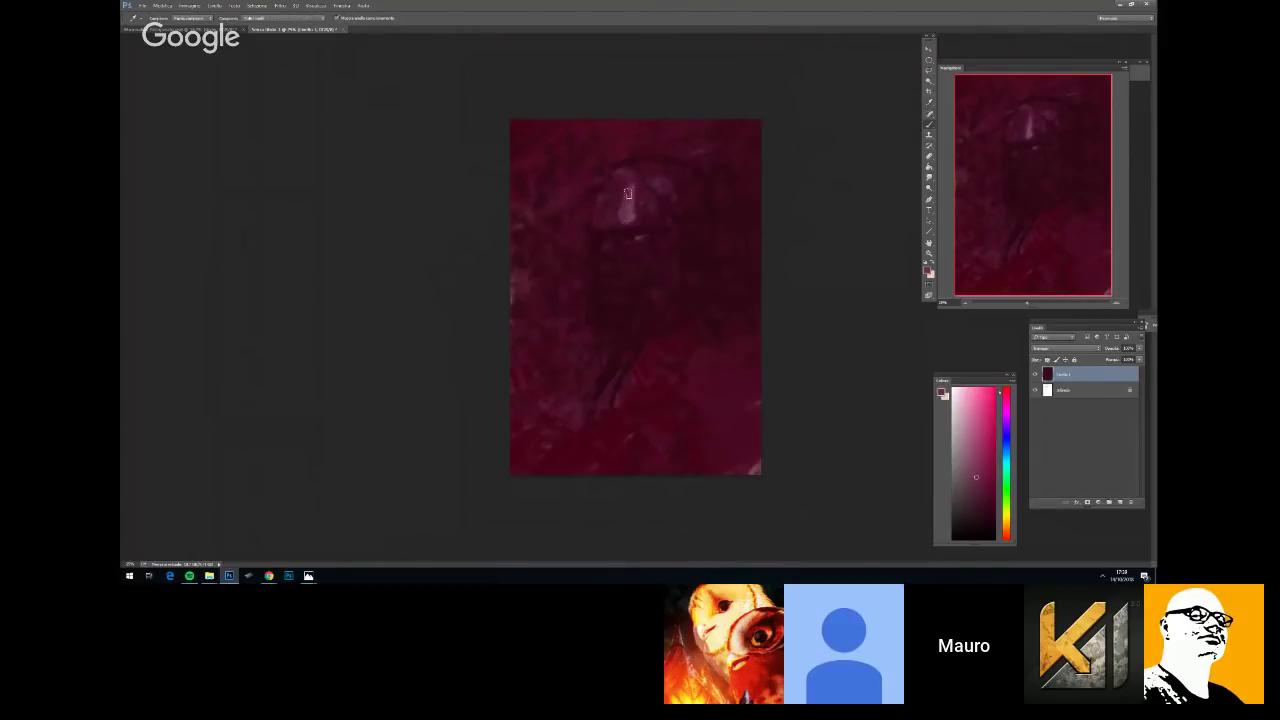
pyautogui.moveTo(637, 182); pyautogui.dragTo(648, 214)
pyautogui.keyDown('alt'); pyautogui.click(611, 218); pyautogui.keyUp('alt')
pyautogui.keyDown('alt'); pyautogui.click(635, 215); pyautogui.keyUp('alt')
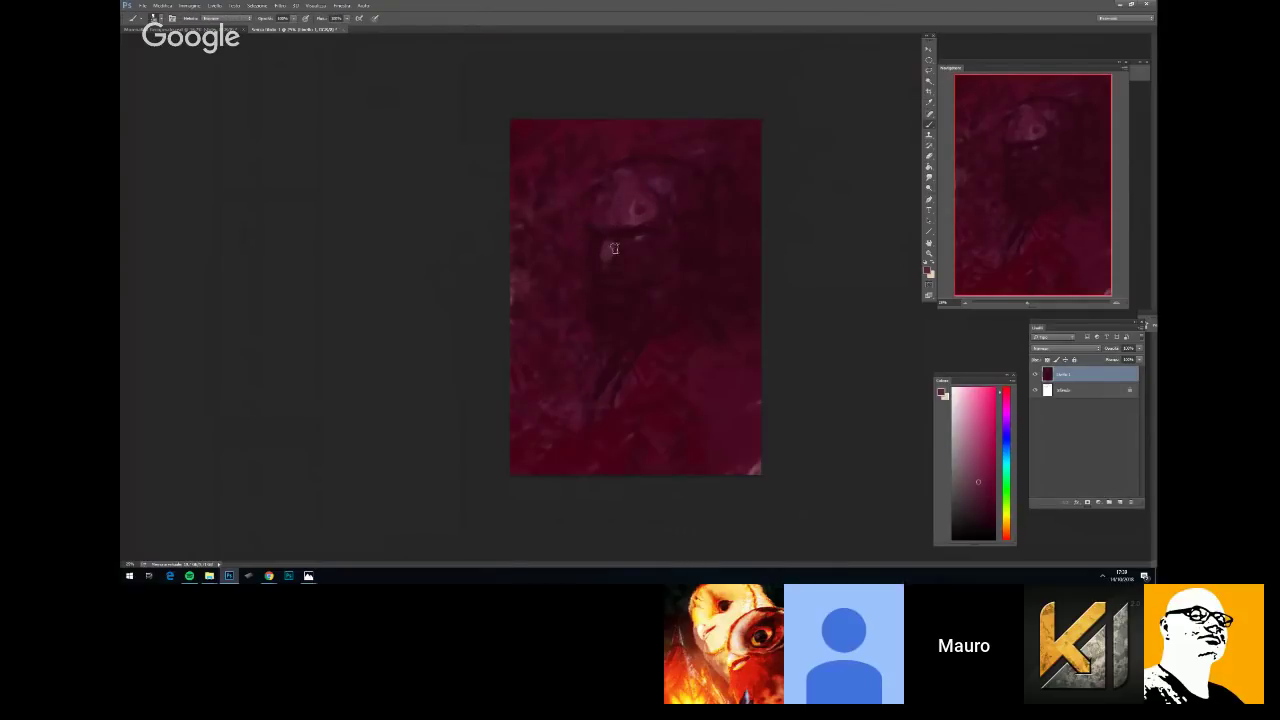
# Paint the lit planes of the nose and the cheek under the eye with tones sampled from the face
pyautogui.hotkey('ctrl', '-')
pyautogui.keyDown('alt'); pyautogui.click(633, 216); pyautogui.keyUp('alt')
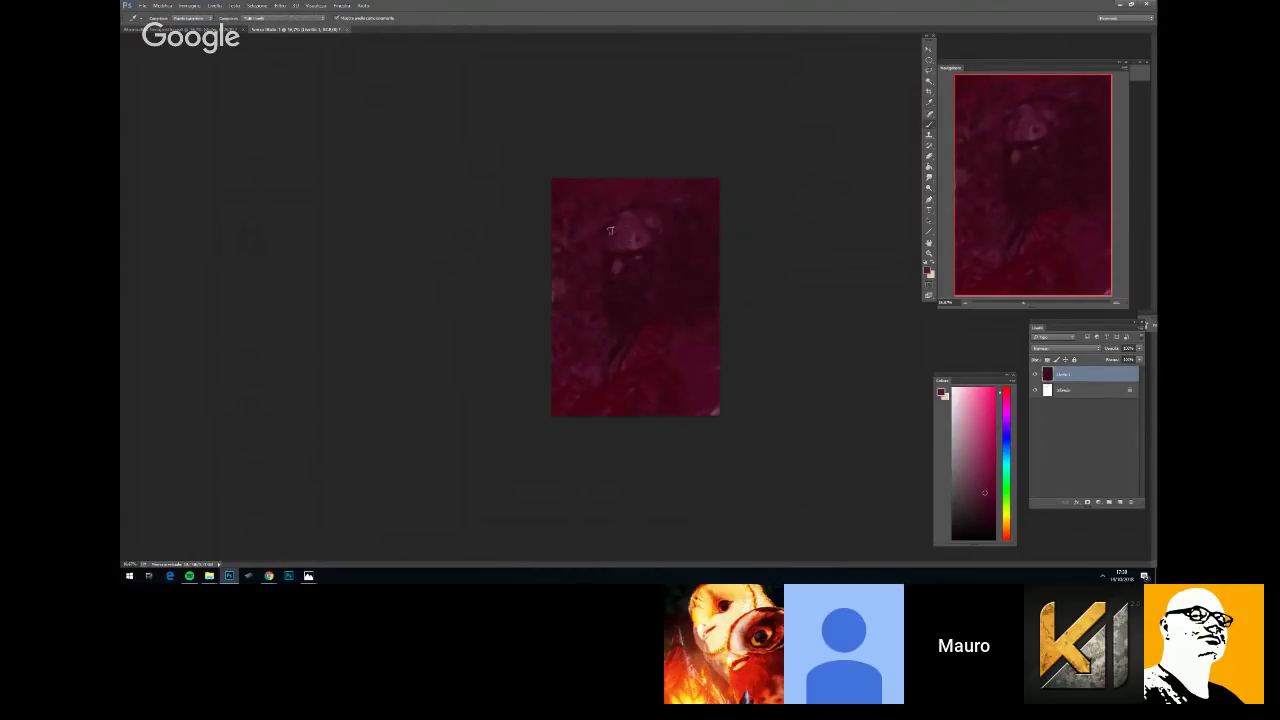
pyautogui.keyDown('alt'); pyautogui.click(633, 205); pyautogui.keyUp('alt')
pyautogui.keyDown('alt'); pyautogui.click(614, 266); pyautogui.keyUp('alt')
pyautogui.keyDown('alt'); pyautogui.click(604, 272); pyautogui.keyUp('alt')
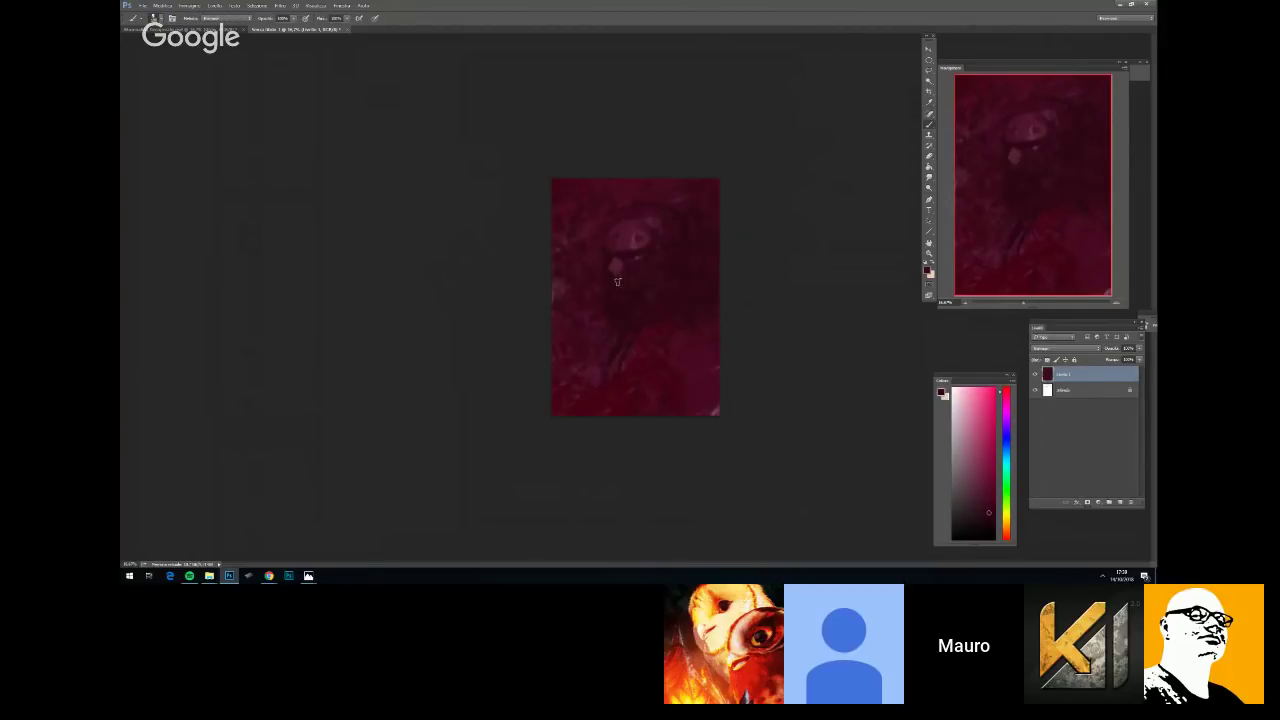
pyautogui.keyDown('alt'); pyautogui.click(636, 249); pyautogui.keyUp('alt')
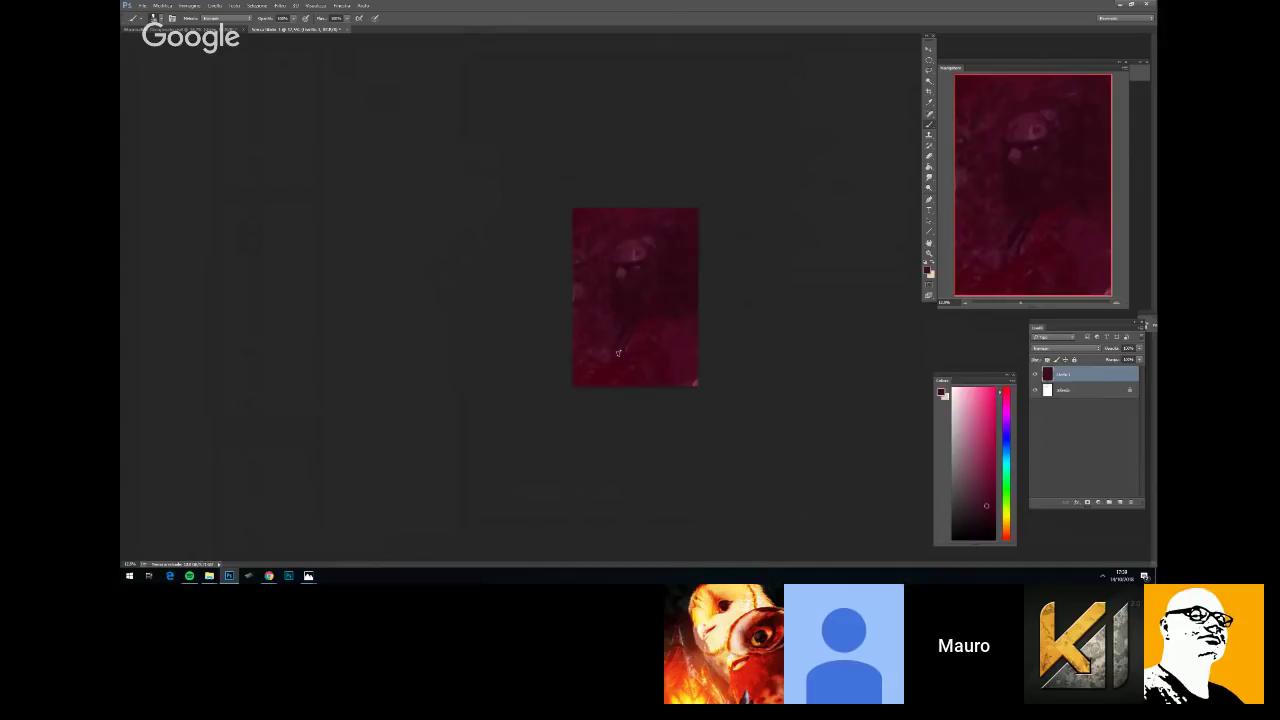
pyautogui.keyDown('alt'); pyautogui.click(635, 245); pyautogui.keyUp('alt')
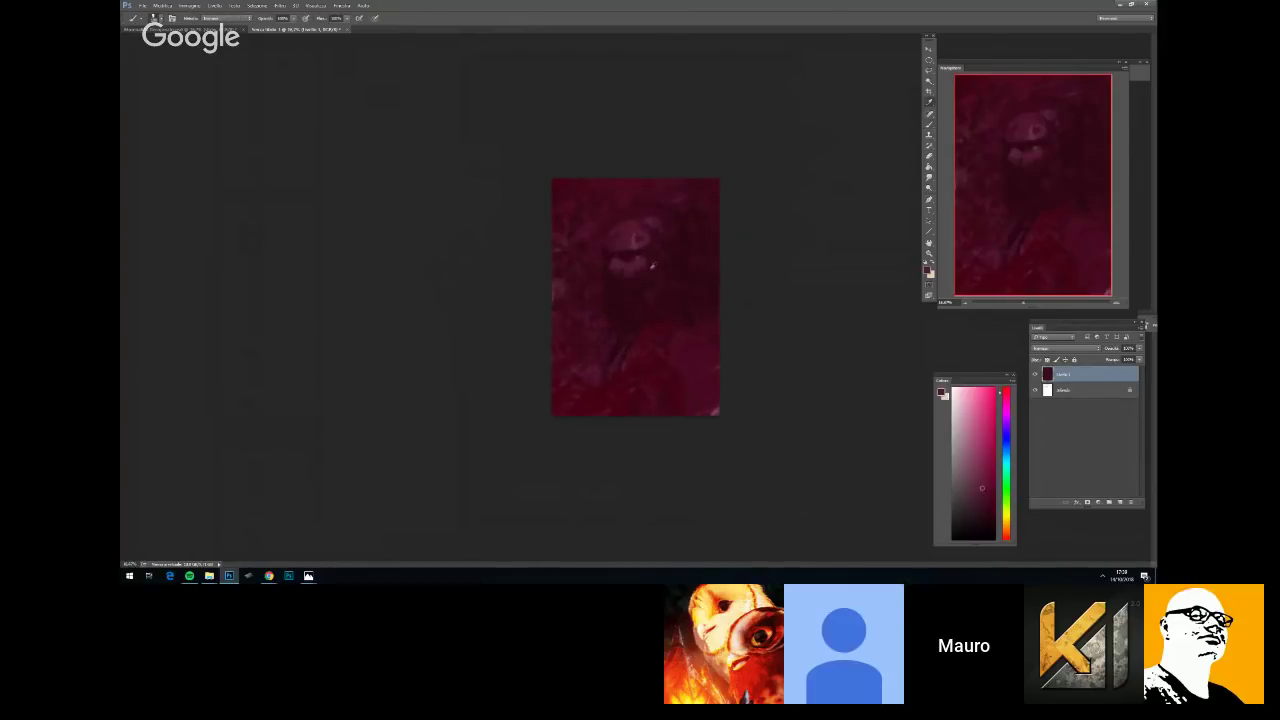
# Sharpen the dark brow and extend the lit side of the nose with sampled face tones
pyautogui.hotkey('ctrl', '-')
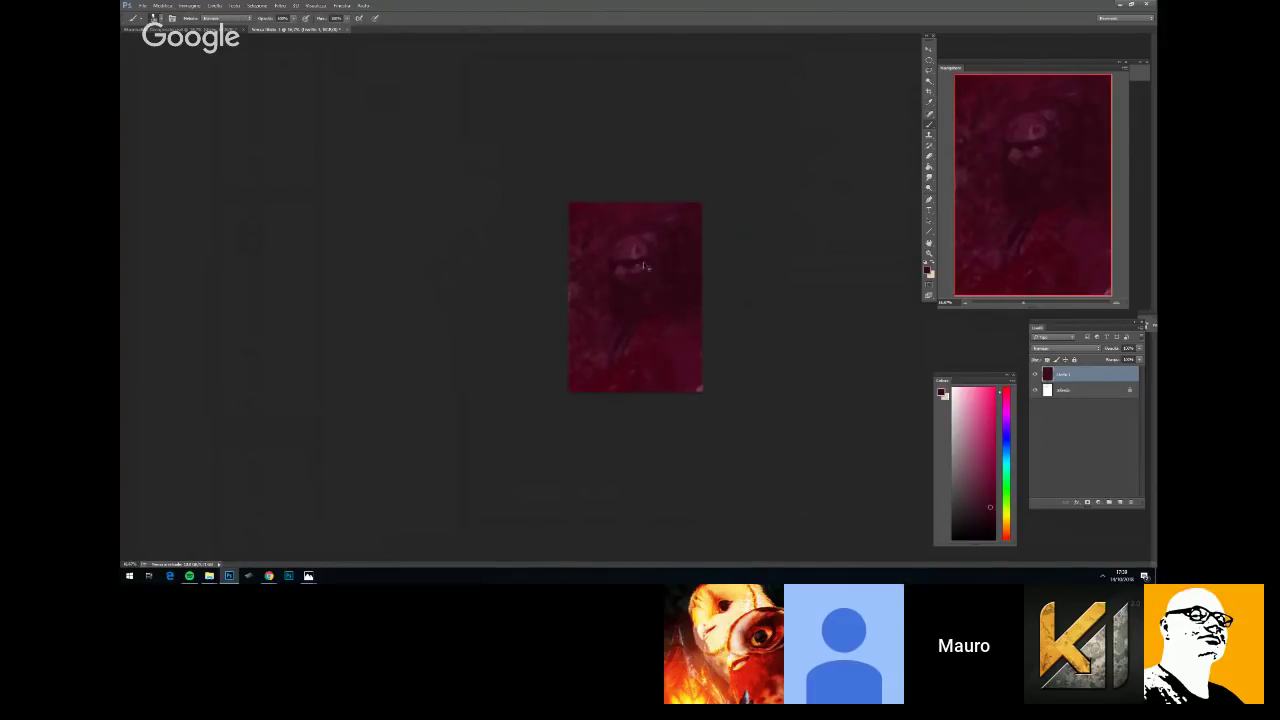
pyautogui.hotkey('ctrl', '+')
pyautogui.hotkey('ctrl', '+')
pyautogui.keyDown('alt'); pyautogui.click(607, 245); pyautogui.keyUp('alt')
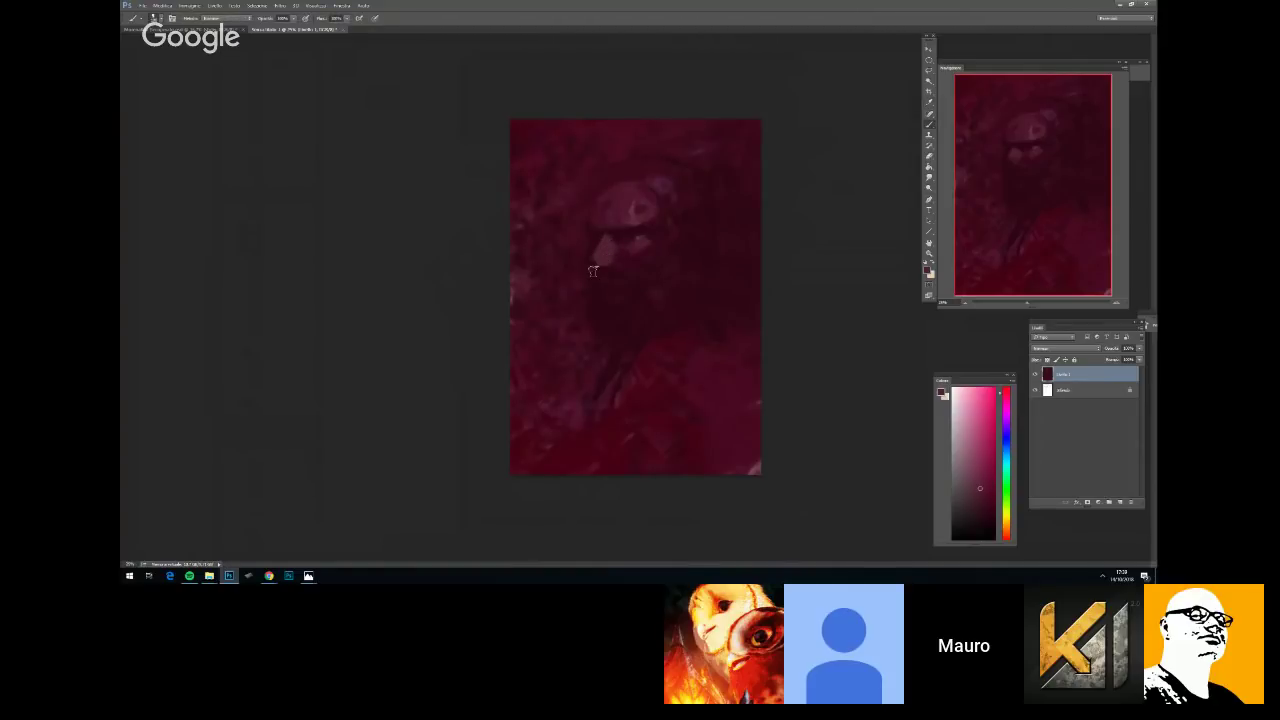
pyautogui.keyDown('alt'); pyautogui.click(593, 270); pyautogui.keyUp('alt')
# Reduce the Brush size and refine the nose tip and the eye area with sampled light and dark tones
pyautogui.rightClick(640, 252)
pyautogui.click(608, 258)
pyautogui.keyDown('alt'); pyautogui.click(611, 273); pyautogui.keyUp('alt')
pyautogui.keyDown('alt'); pyautogui.click(631, 261); pyautogui.keyUp('alt')
pyautogui.rightClick(692, 268)
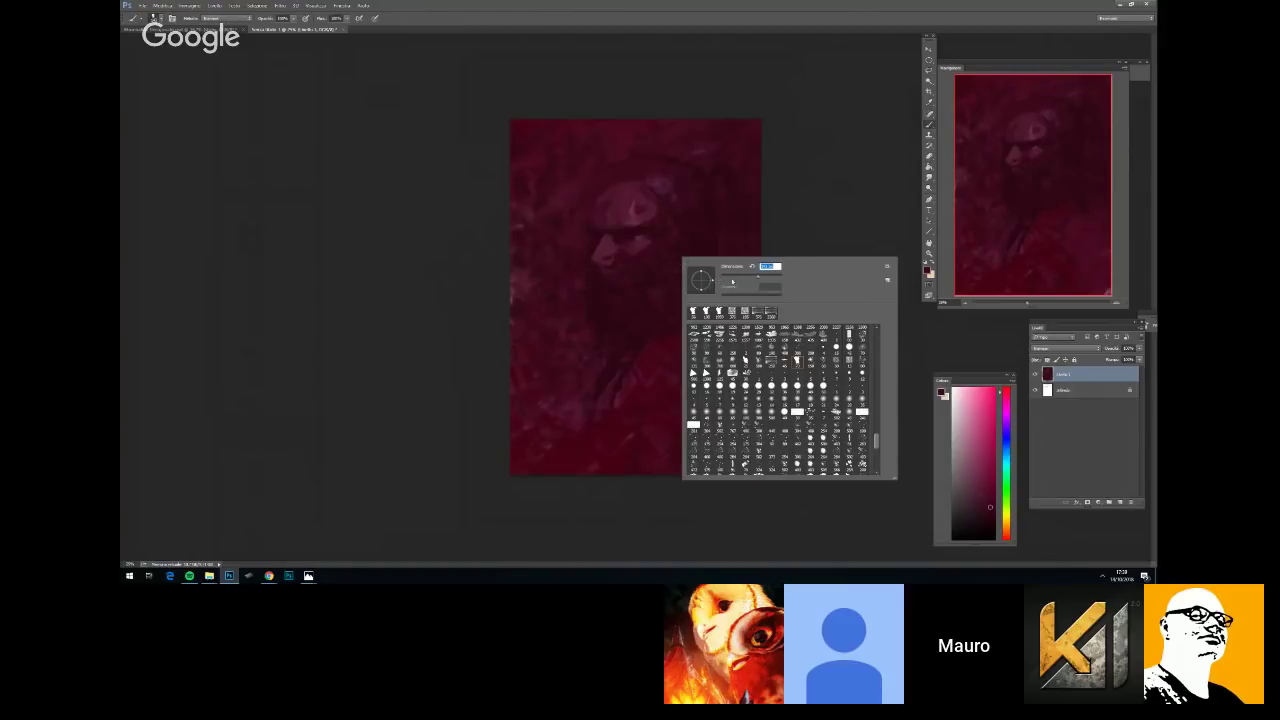
pyautogui.click(597, 256)
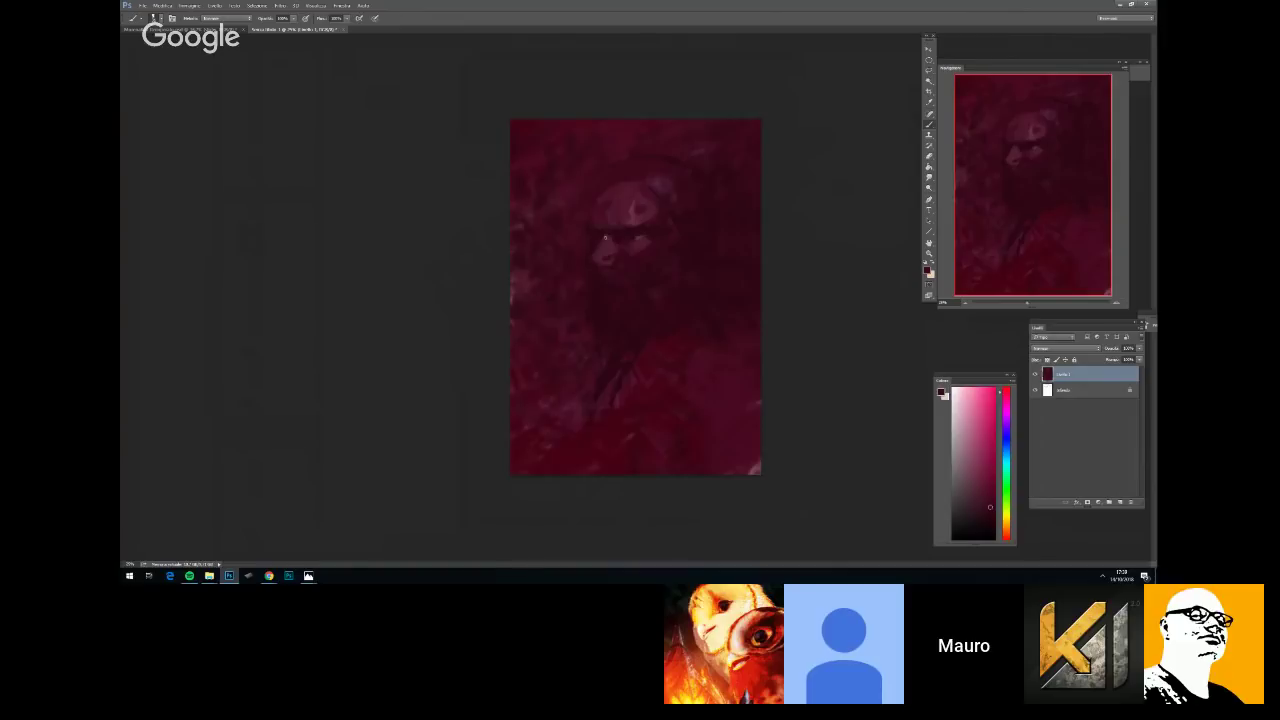
# Switch to a near-black and a different Brush tip, then block in the beard's lower edge and the robe collar
pyautogui.hotkey('ctrl', '-')
pyautogui.hotkey('ctrl', '-')
pyautogui.rightClick(672, 296)
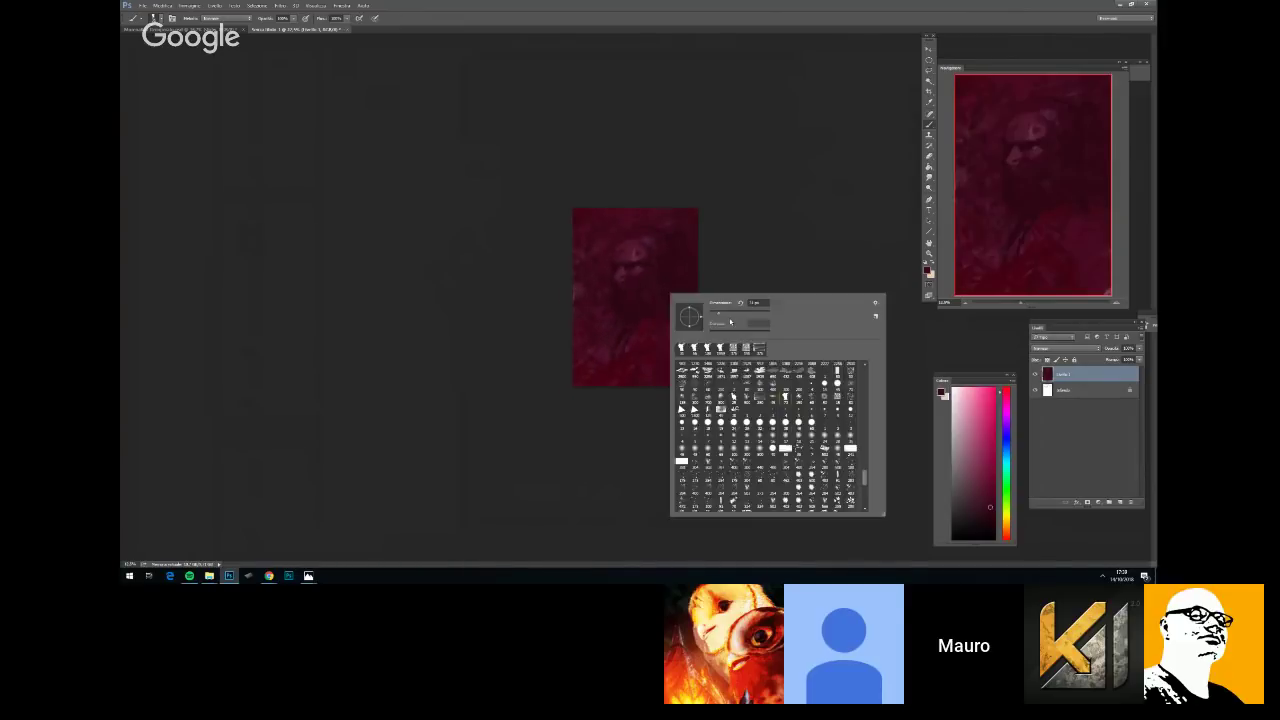
pyautogui.click(773, 281)
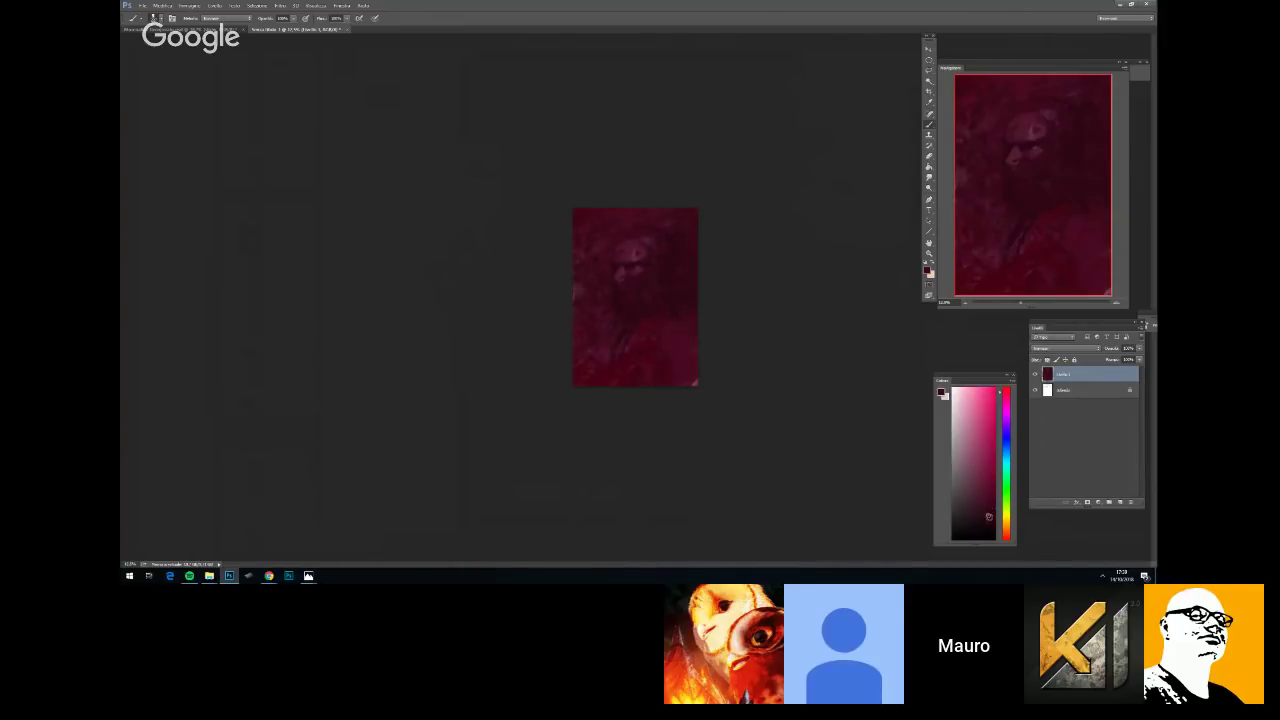
pyautogui.rightClick(620, 346)
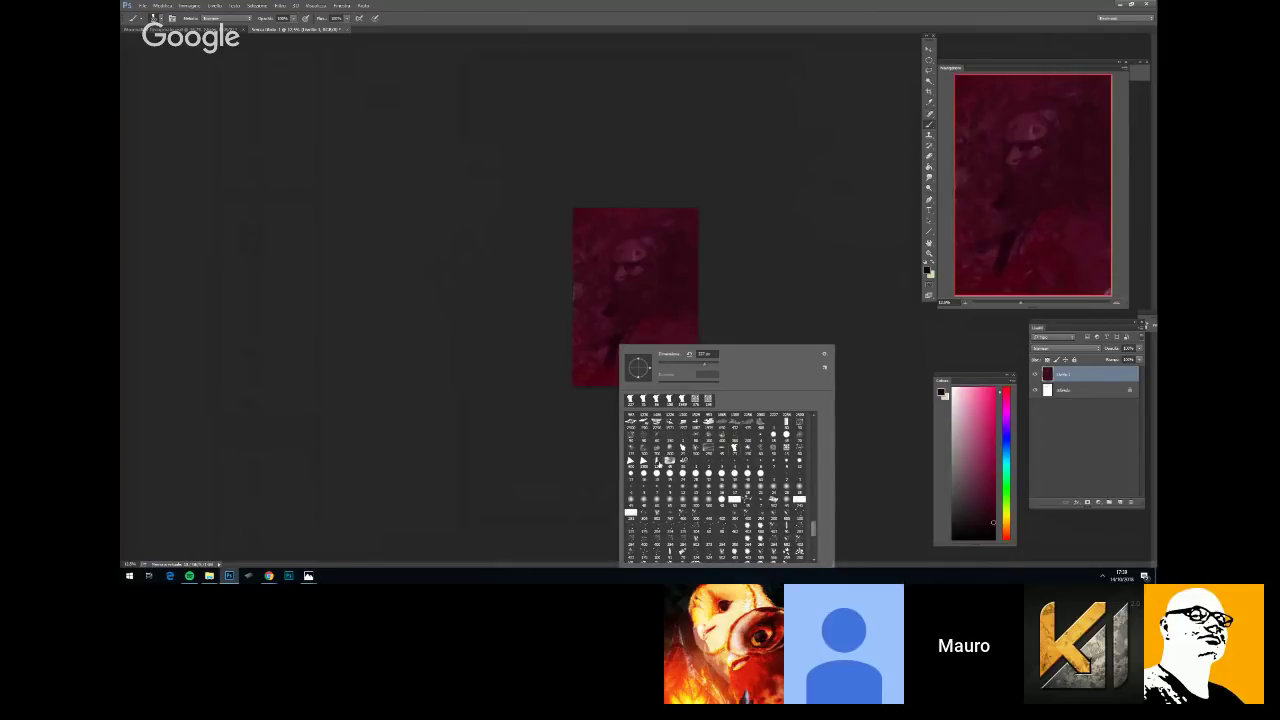
pyautogui.click(608, 355)
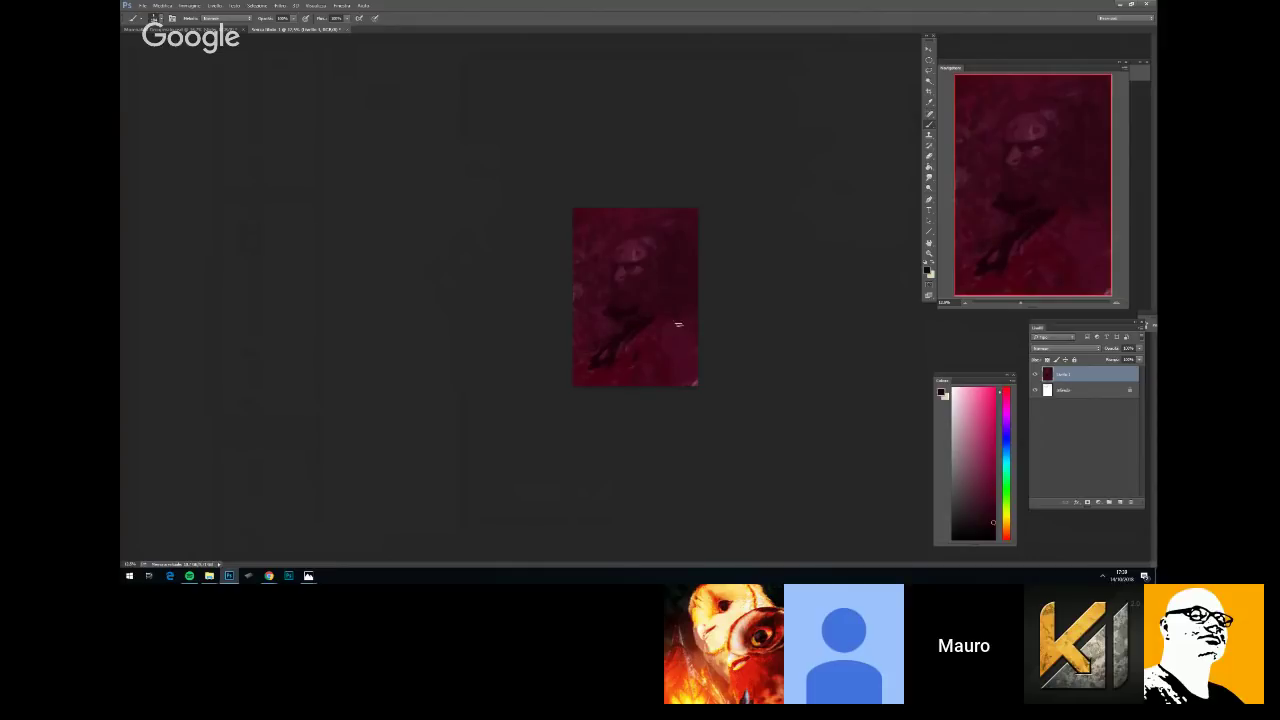
pyautogui.moveTo(678, 324); pyautogui.dragTo(642, 346)
# Undo the last stroke and rework the dark area under the nose with tones sampled from the face
pyautogui.rightClick(695, 301)
pyautogui.press('Escape')
pyautogui.hotkey('ctrl', 'z')
pyautogui.keyDown('alt'); pyautogui.scroll(1, 631, 289); pyautogui.keyUp('alt')
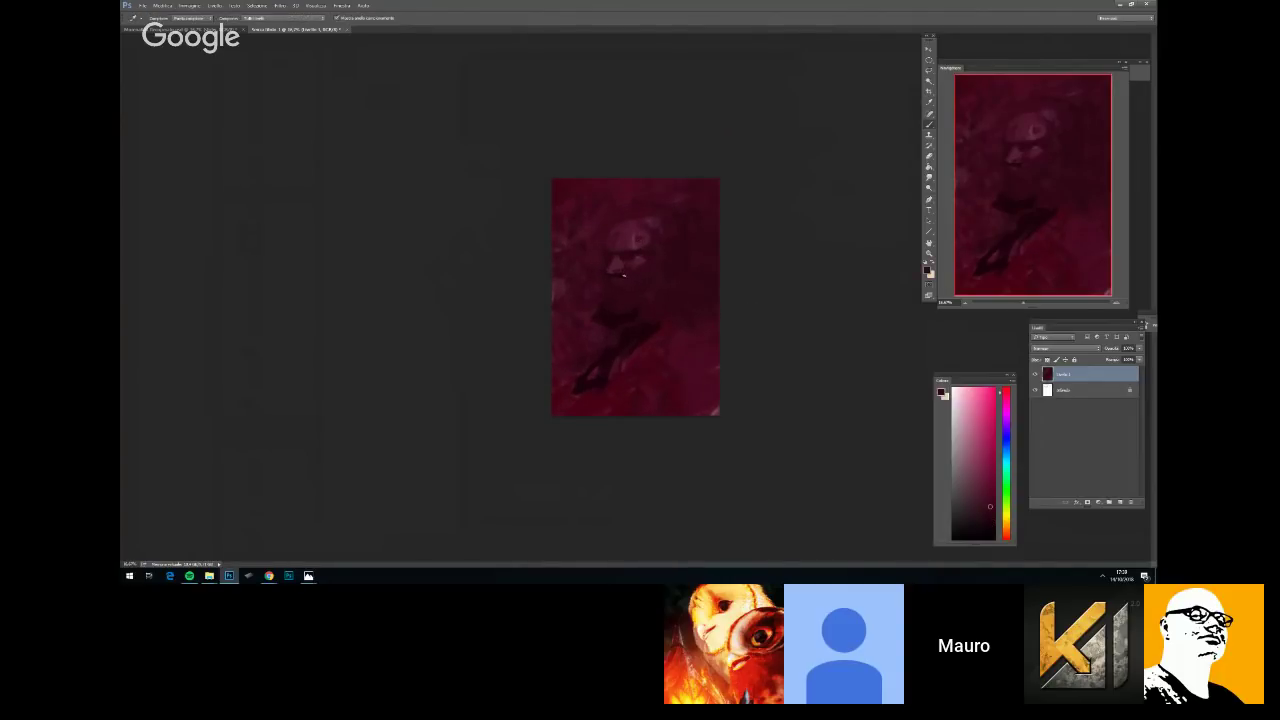
pyautogui.keyDown('alt'); pyautogui.click(611, 271); pyautogui.keyUp('alt')
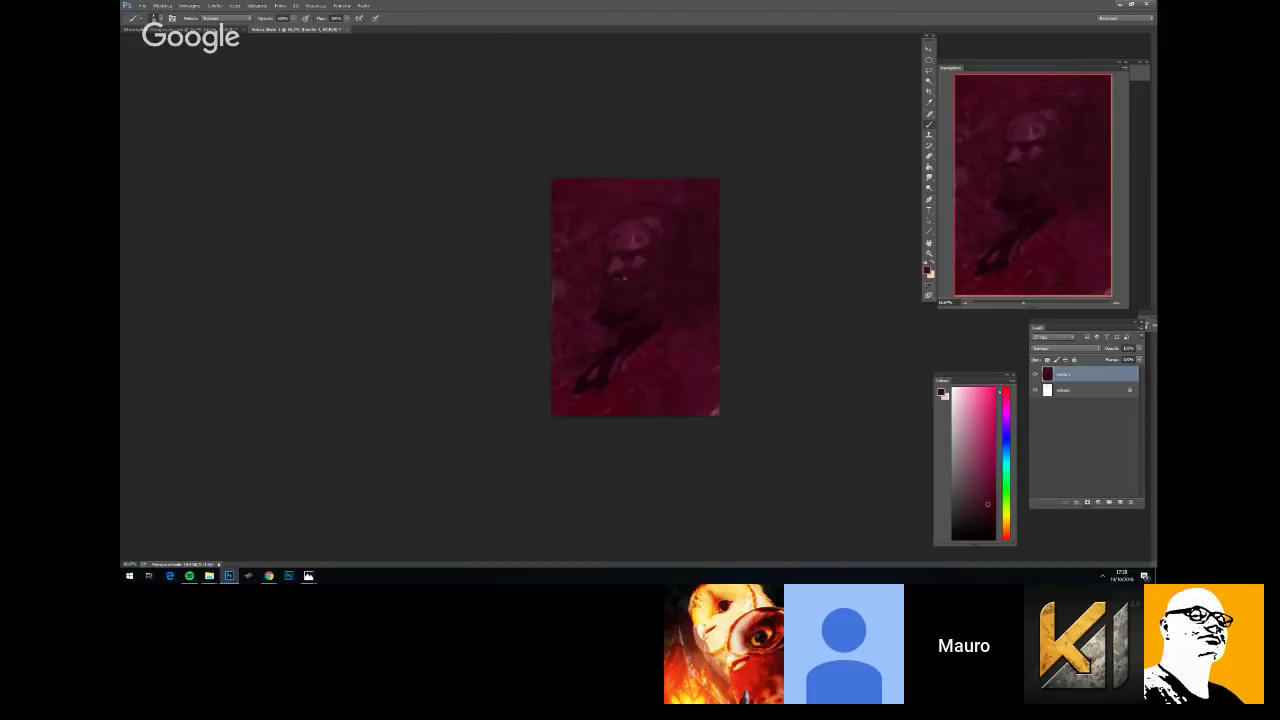
pyautogui.press('alt')
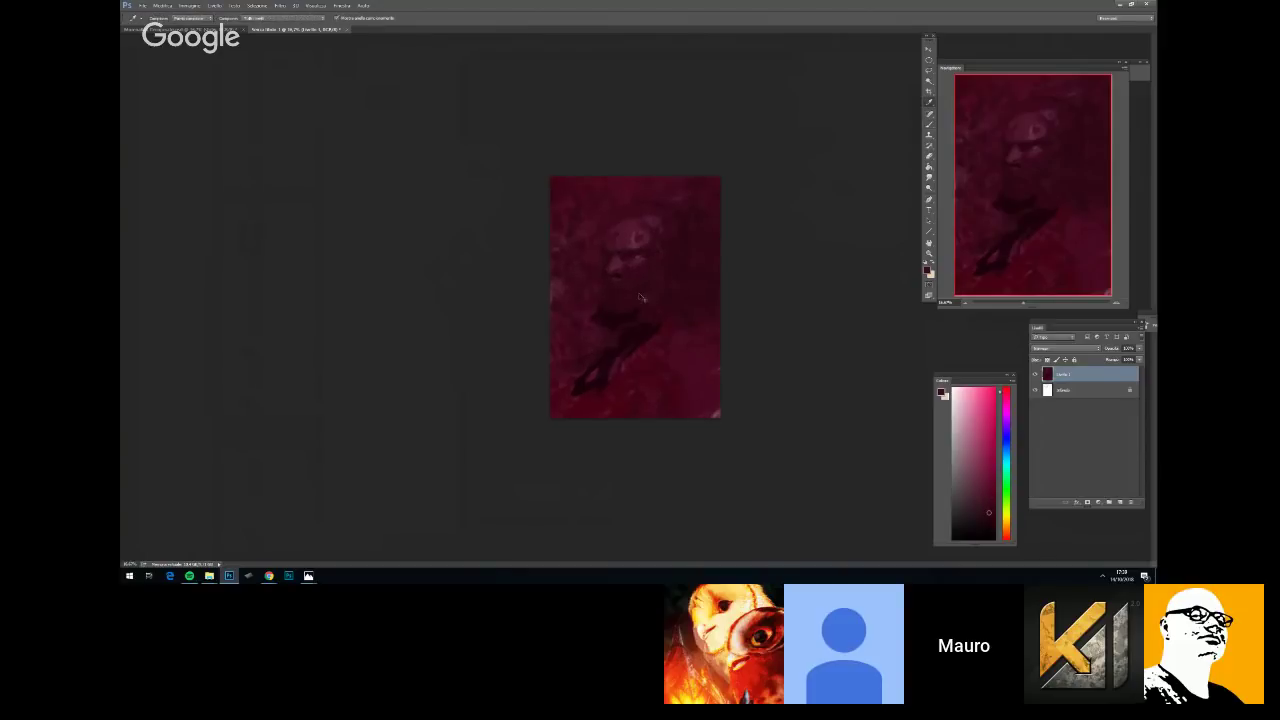
# Sample dark tones beside the head and paint the ear and the shadowed side of the head
pyautogui.keyDown('alt'); pyautogui.scroll(1, 641, 297); pyautogui.keyUp('alt')
pyautogui.keyDown('alt'); pyautogui.click(688, 236); pyautogui.keyUp('alt')
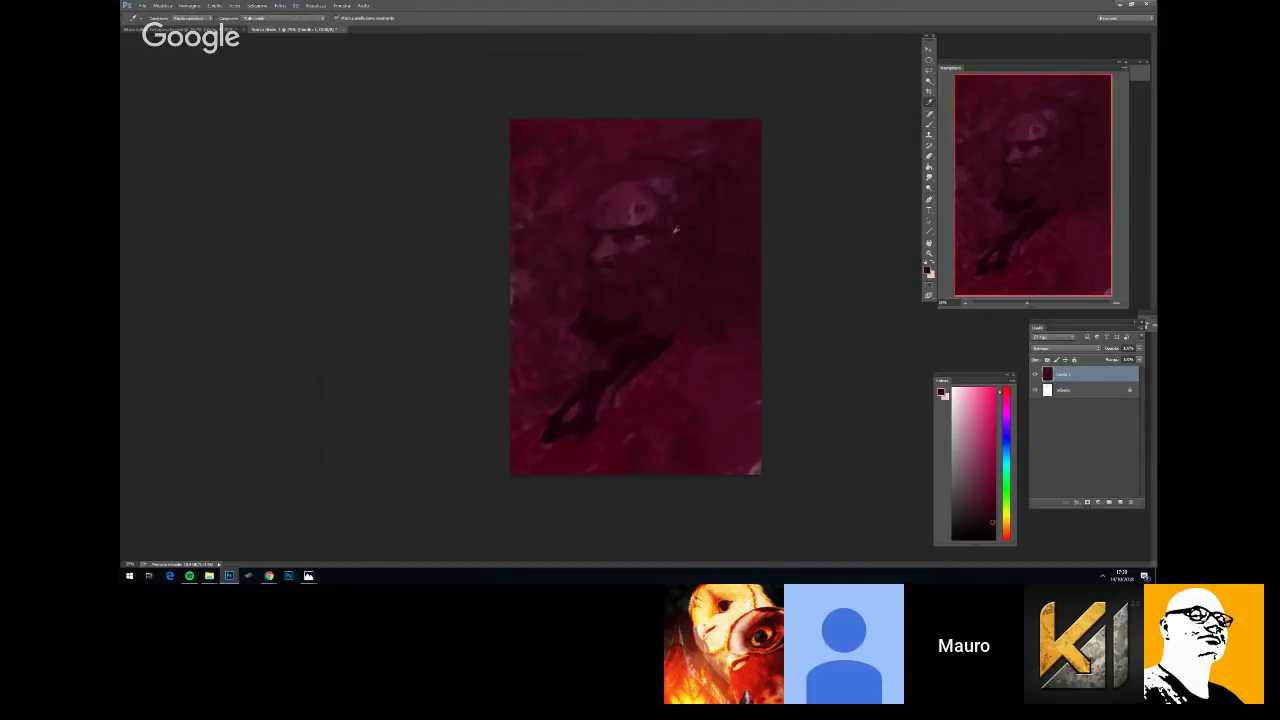
pyautogui.keyDown('alt'); pyautogui.click(691, 233); pyautogui.keyUp('alt')
pyautogui.press('alt')
pyautogui.keyDown('alt'); pyautogui.click(681, 235); pyautogui.keyUp('alt')
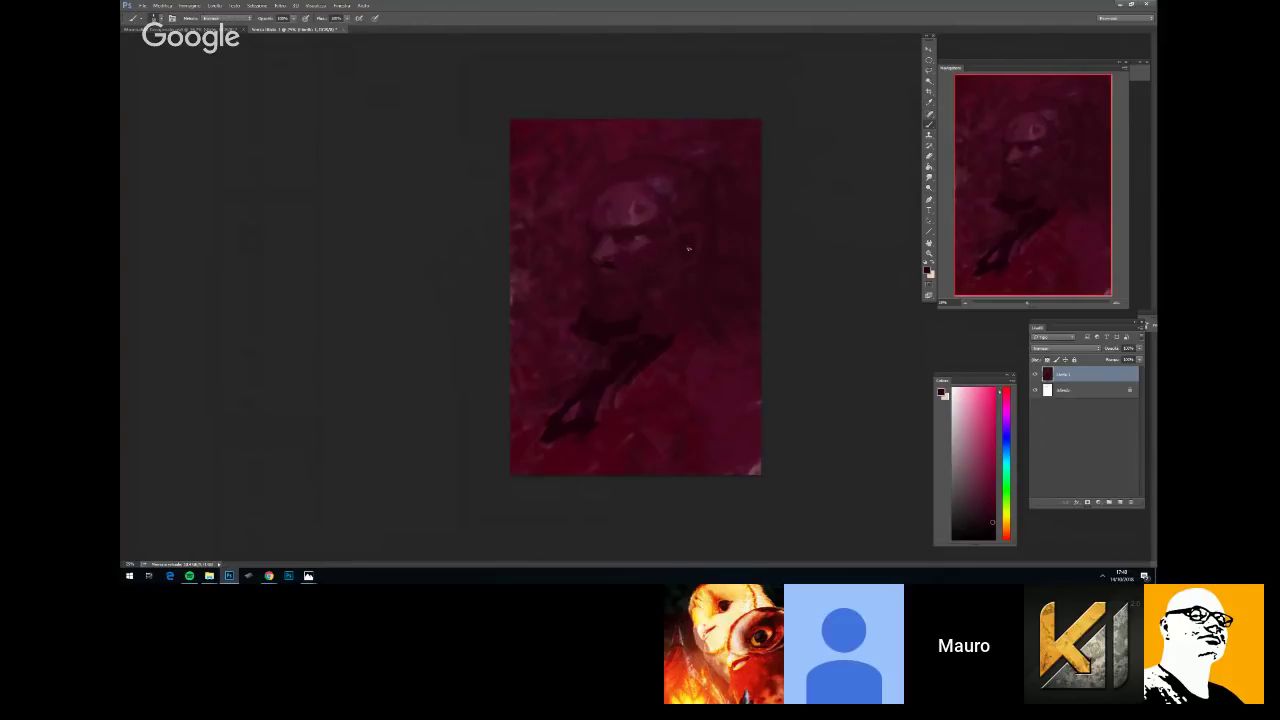
# Adjust the Brush size and add near-black vertical strokes beside the front of the beard
pyautogui.hotkey('ctrl', '-')
pyautogui.rightClick(705, 270)
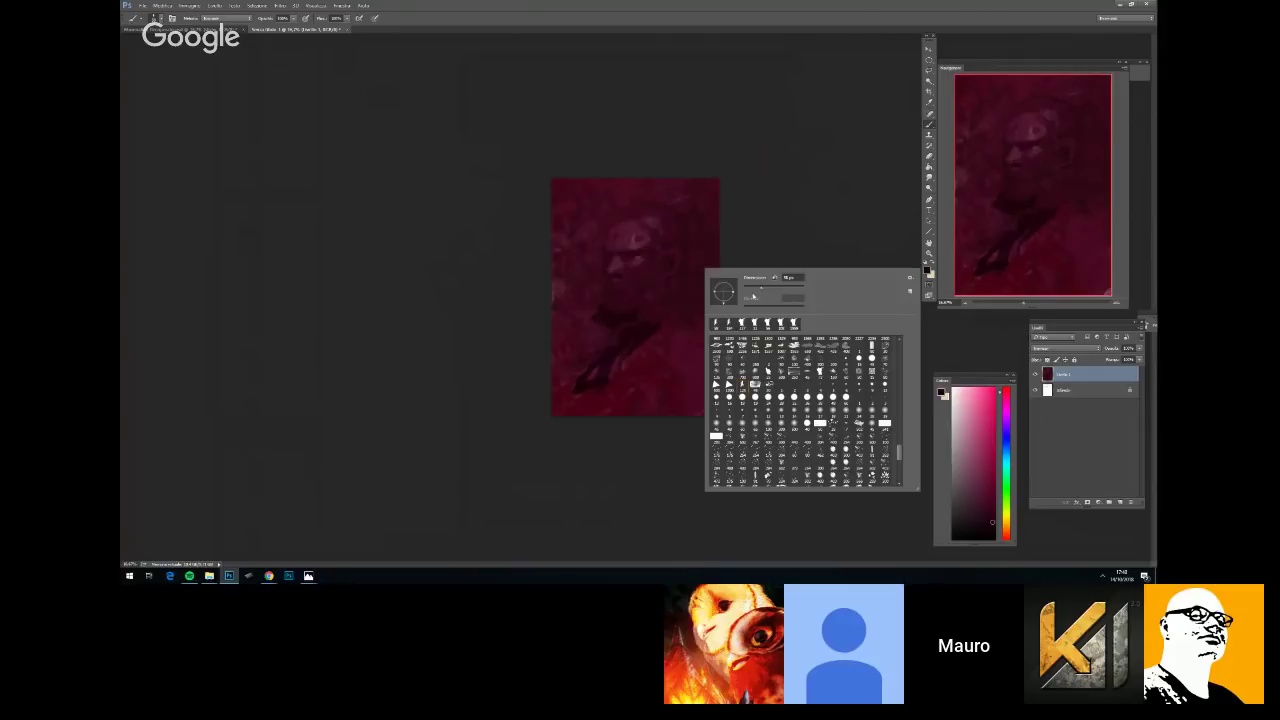
pyautogui.moveTo(594, 304); pyautogui.dragTo(589, 356)
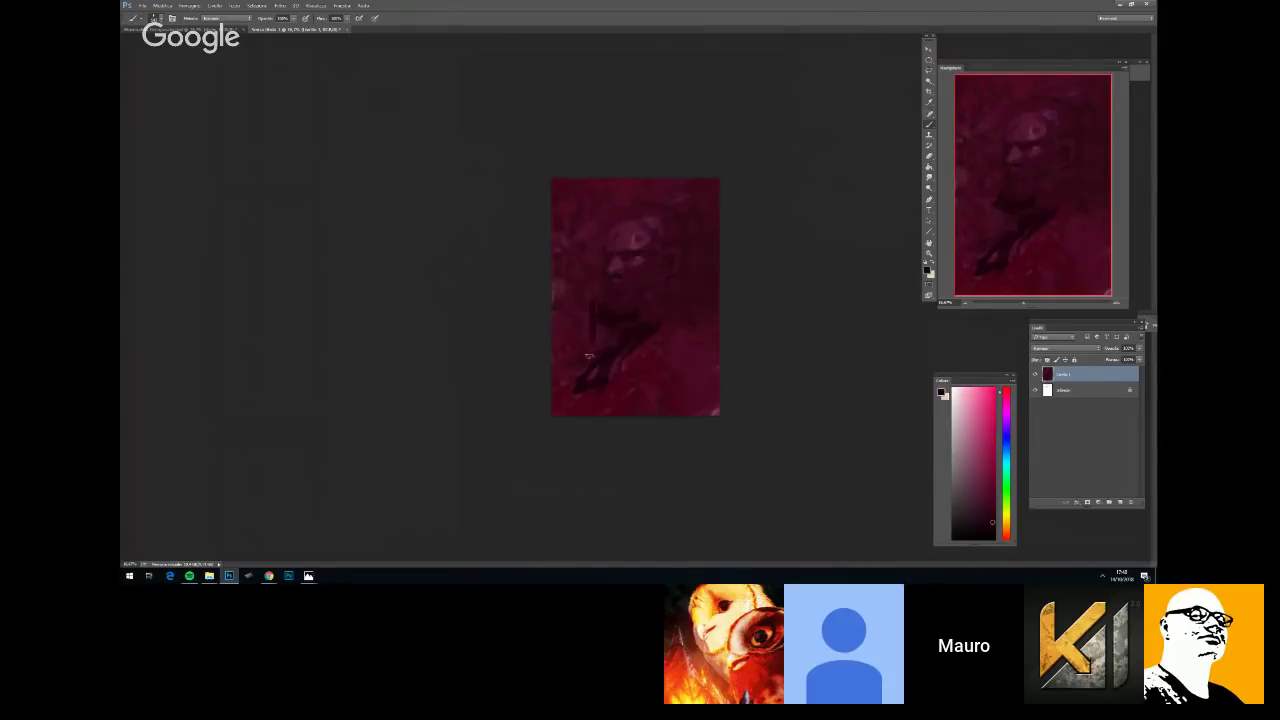
# Enlarge the Brush and try a broad near-black block in the background in front of the face
pyautogui.rightClick(674, 299)
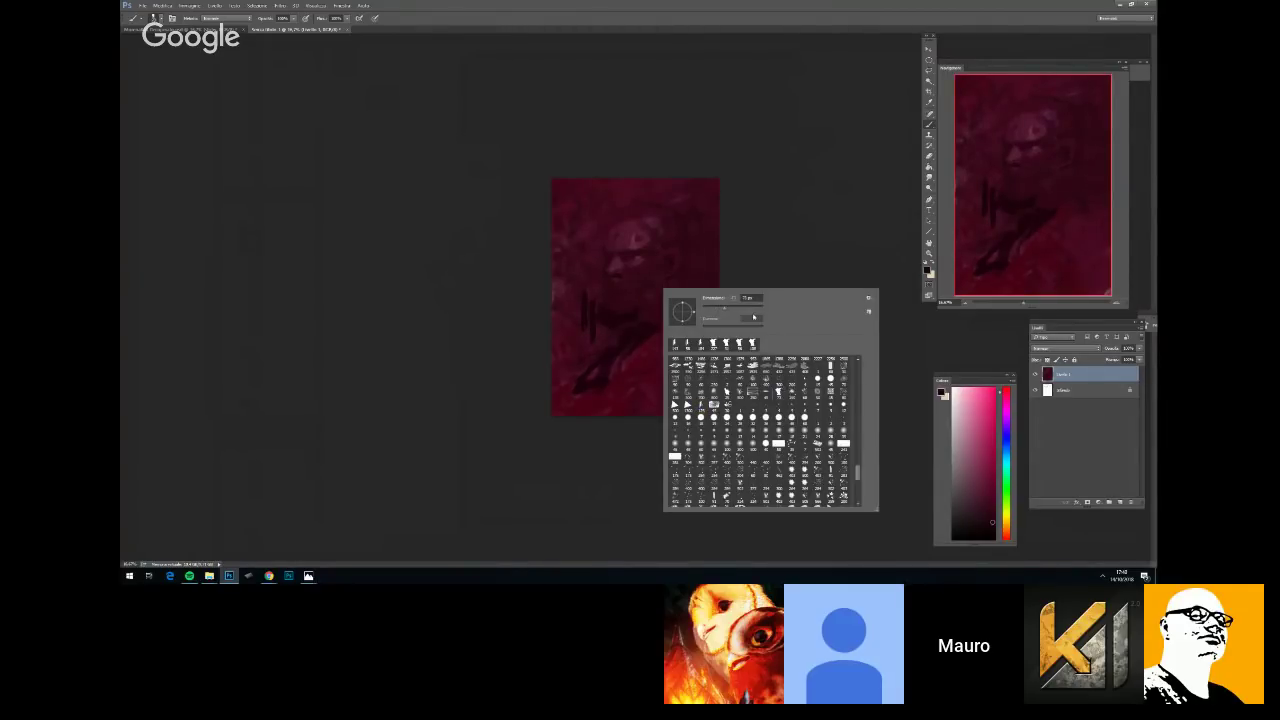
pyautogui.click(755, 308)
pyautogui.moveTo(556, 262)
pyautogui.mouseDown()
pyautogui.moveTo(551, 219)
pyautogui.moveTo(551, 280)
pyautogui.mouseUp()
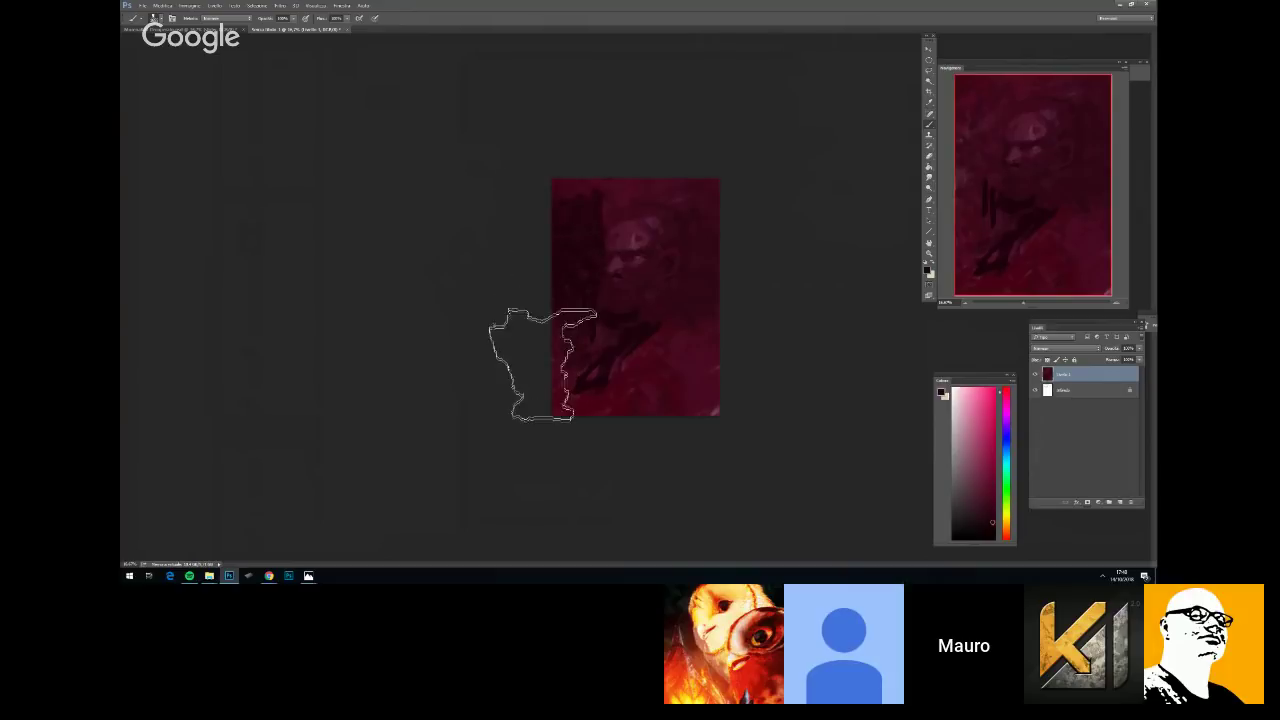
# Pick a grey-blue, adjust the Brush size and paint a pale patch into the background in front of the beard
pyautogui.click(1006, 456)
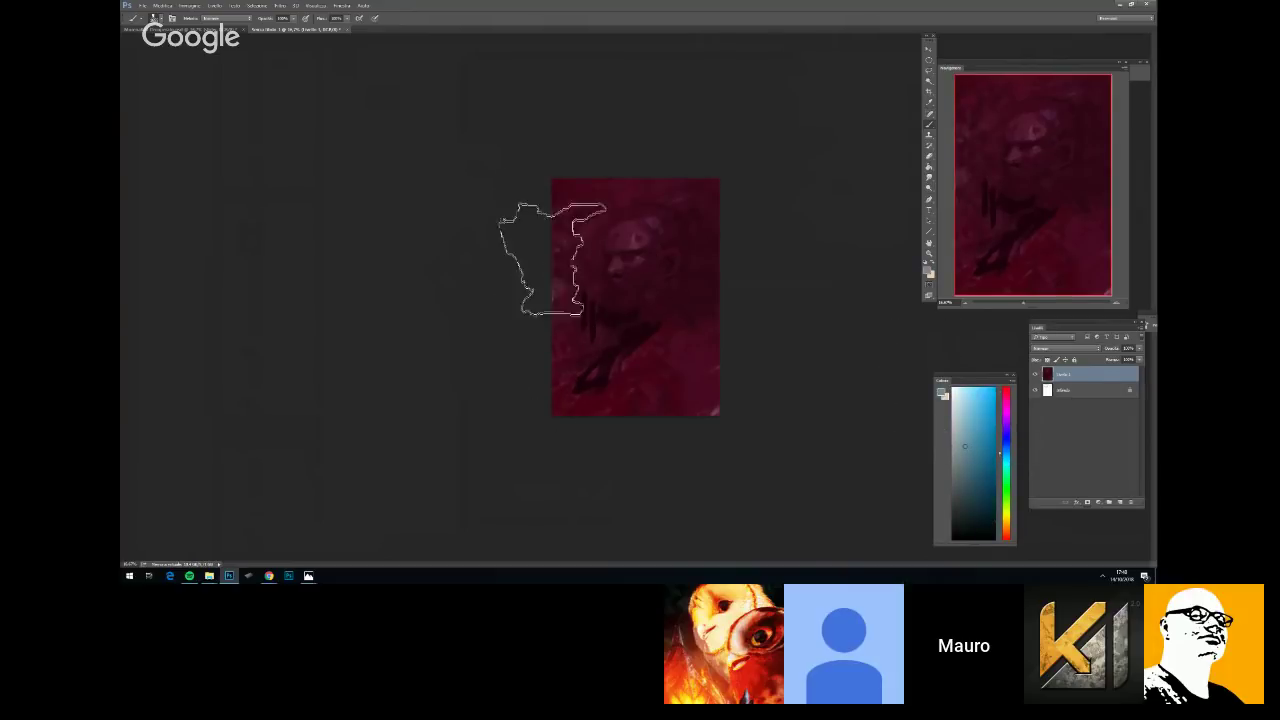
pyautogui.rightClick(697, 275)
pyautogui.moveTo(568, 291)
pyautogui.mouseDown()
pyautogui.moveTo(570, 346)
pyautogui.moveTo(558, 274)
pyautogui.moveTo(558, 351)
pyautogui.moveTo(588, 310)
pyautogui.mouseUp()
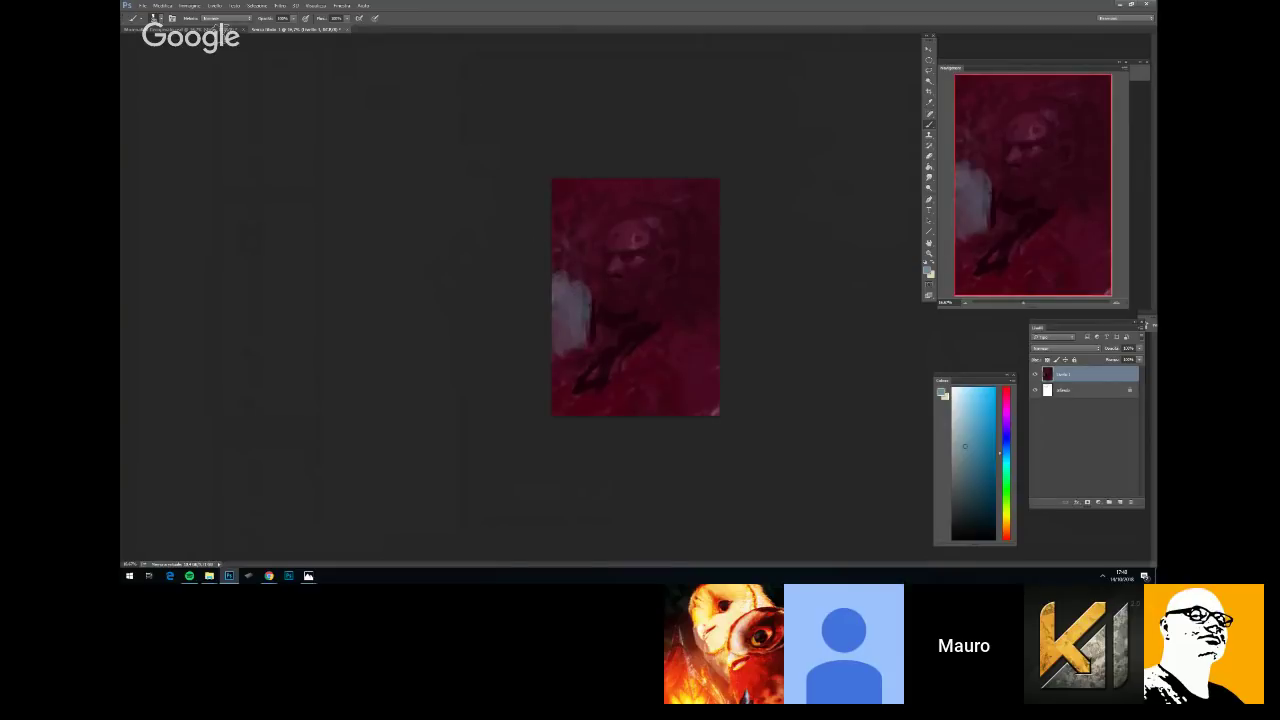
# Switch to the document with the blonde woman and the spotted eel and view the whole illustration
pyautogui.click(222, 28)
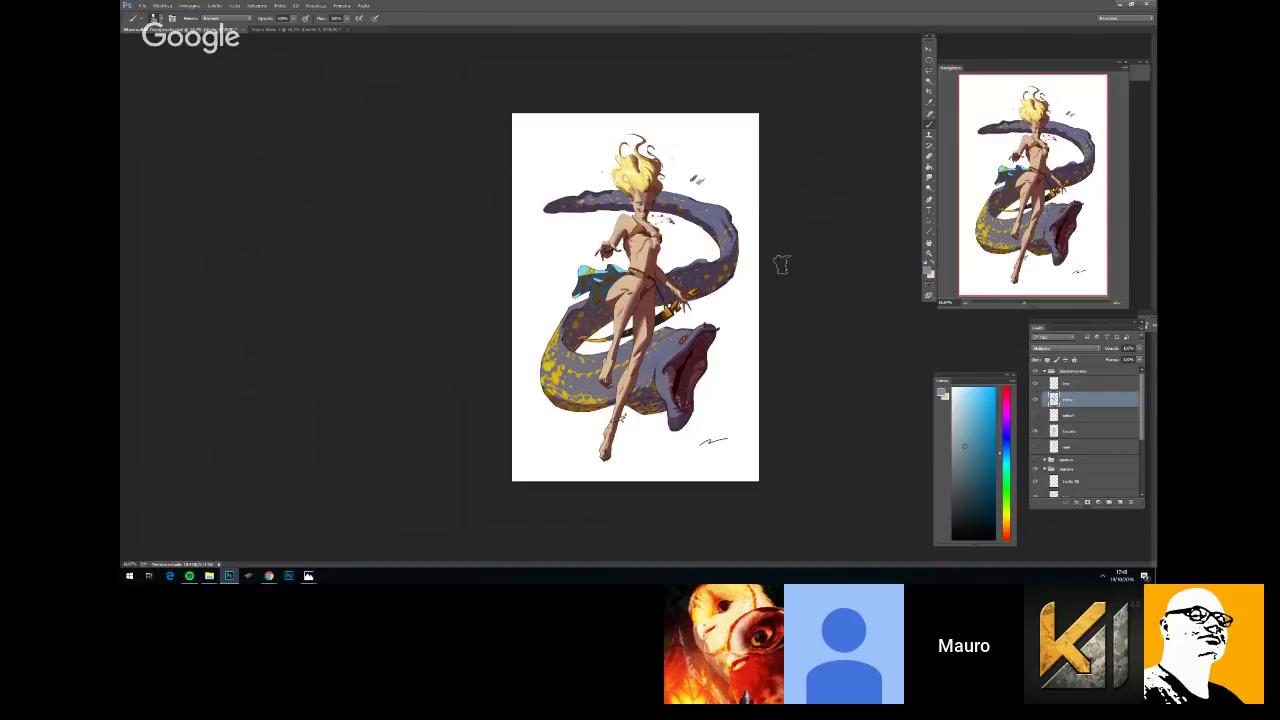
pyautogui.moveTo(617, 294); pyautogui.dragTo(641, 270)
pyautogui.hotkey('ctrl', '+')
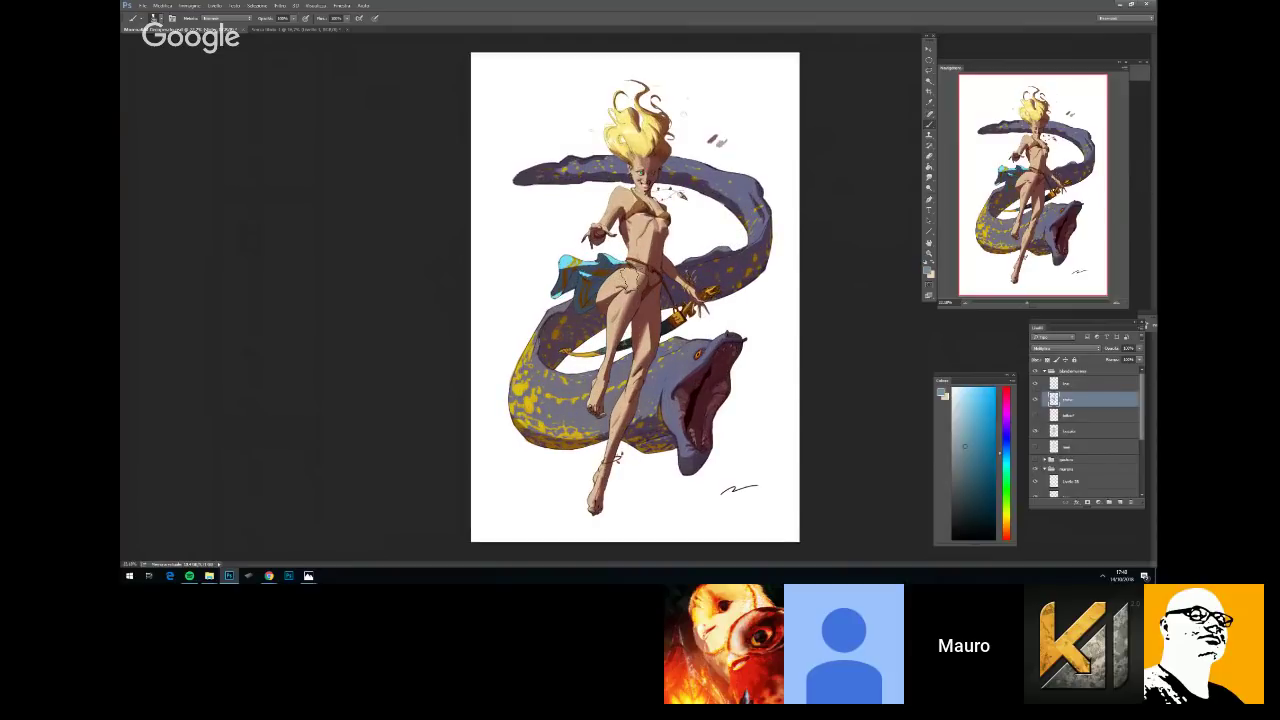
# Switch to the ArtStation portfolio in the browser and view the artworks Follow, Ritual of the white king and Loose Guard
pyautogui.moveTo(278, 578)
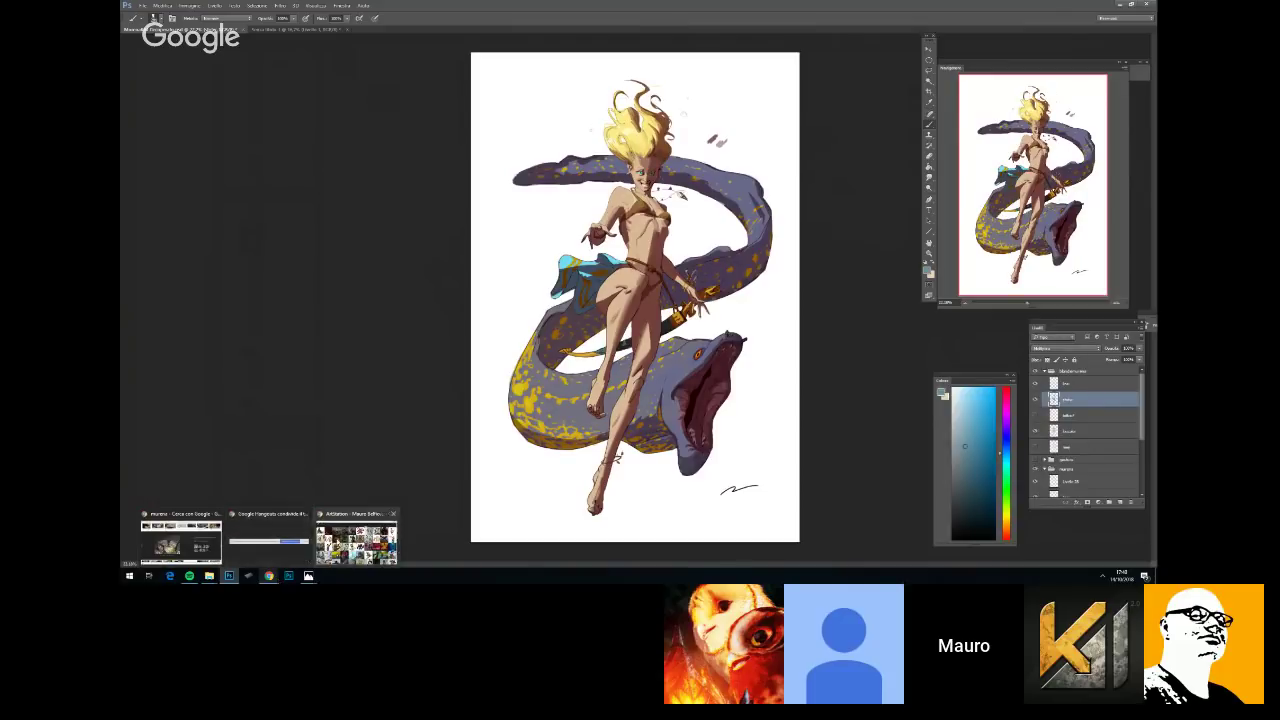
pyautogui.click(356, 540)
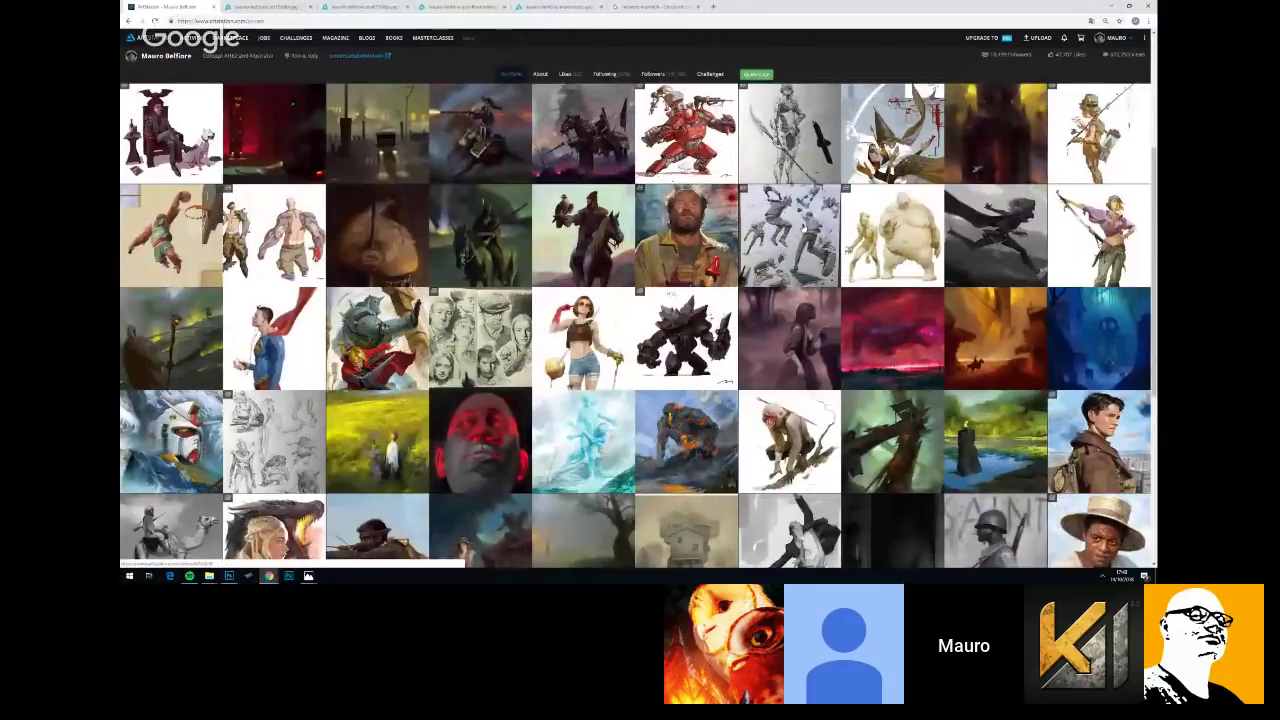
pyautogui.scroll(3, 725, 381)
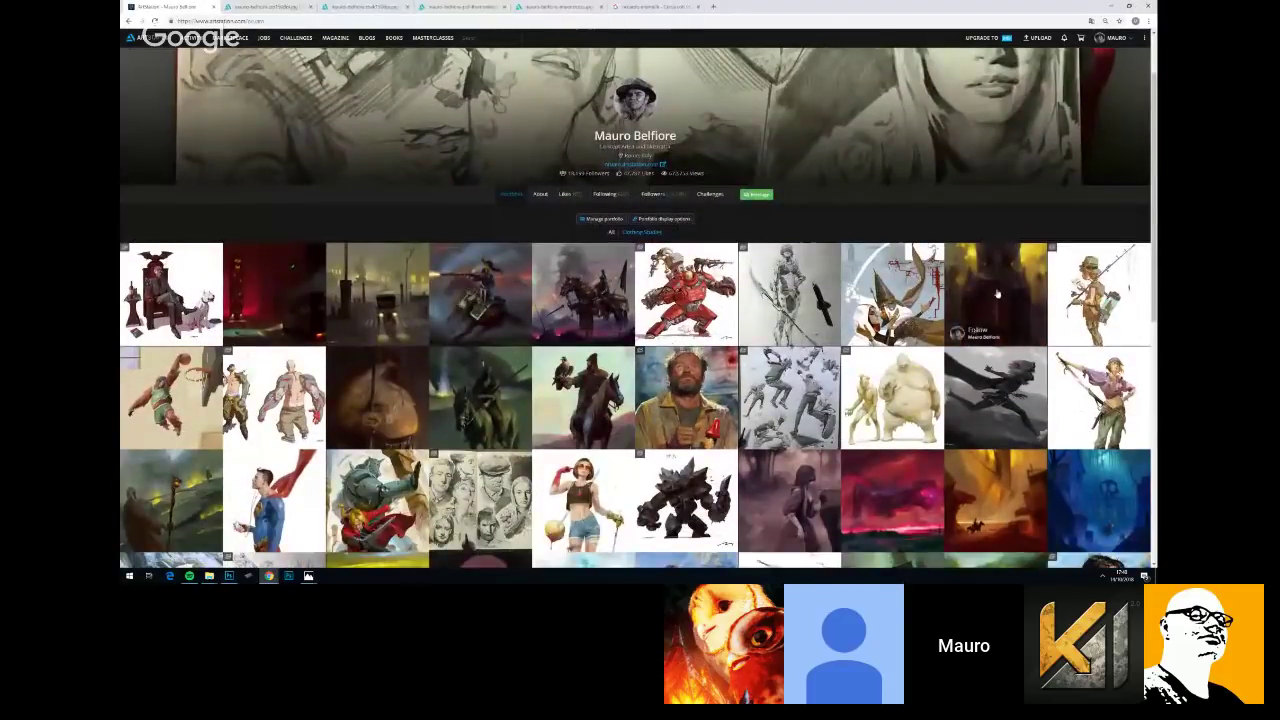
pyautogui.click(978, 289)
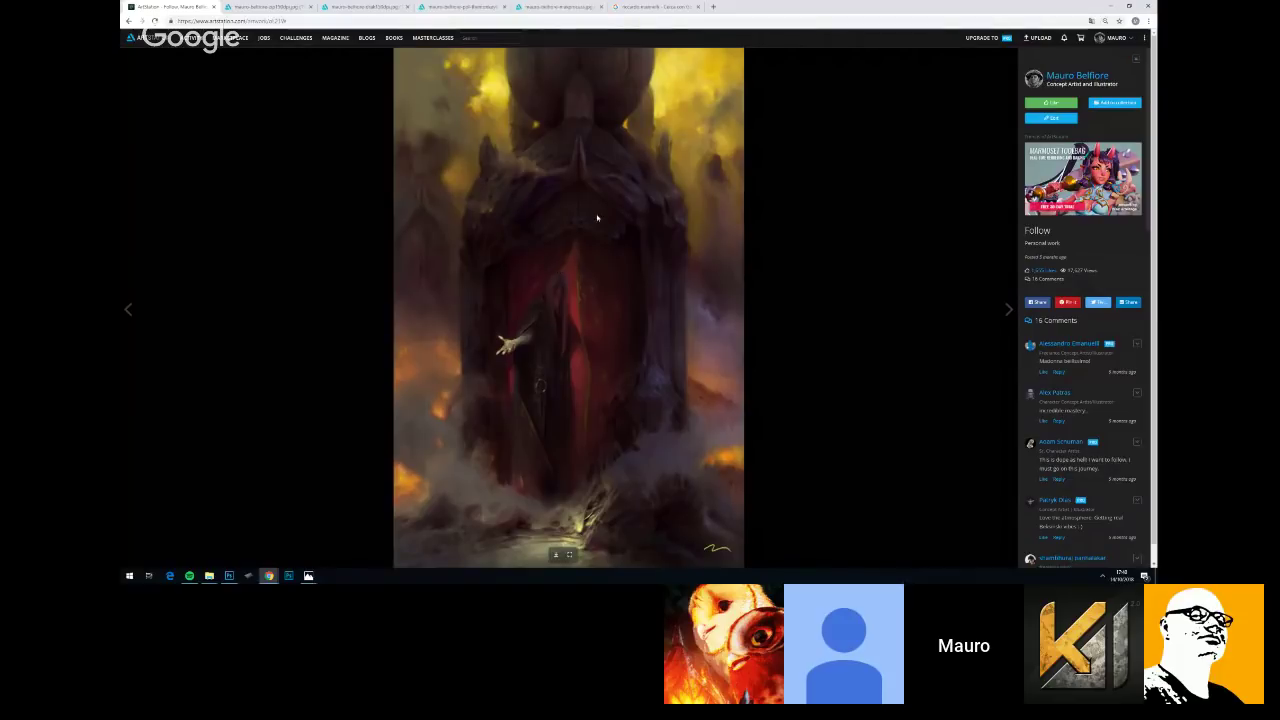
pyautogui.click(131, 309)
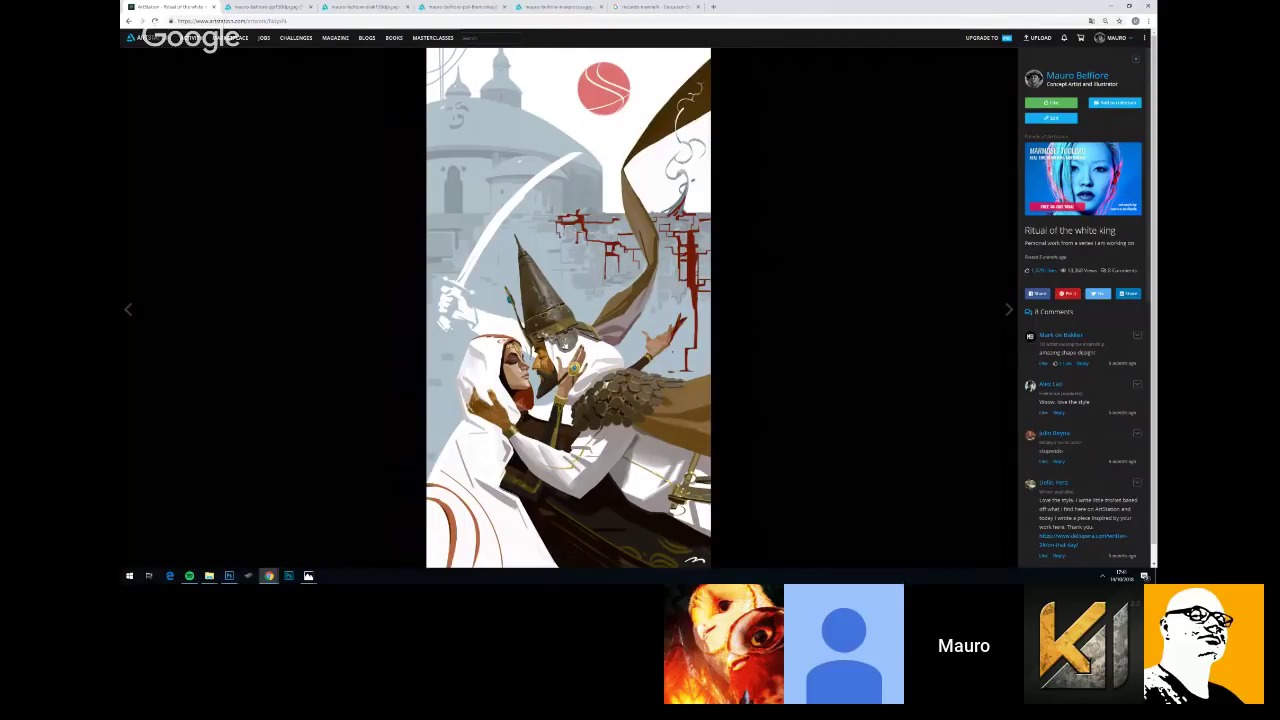
pyautogui.click(1085, 75)
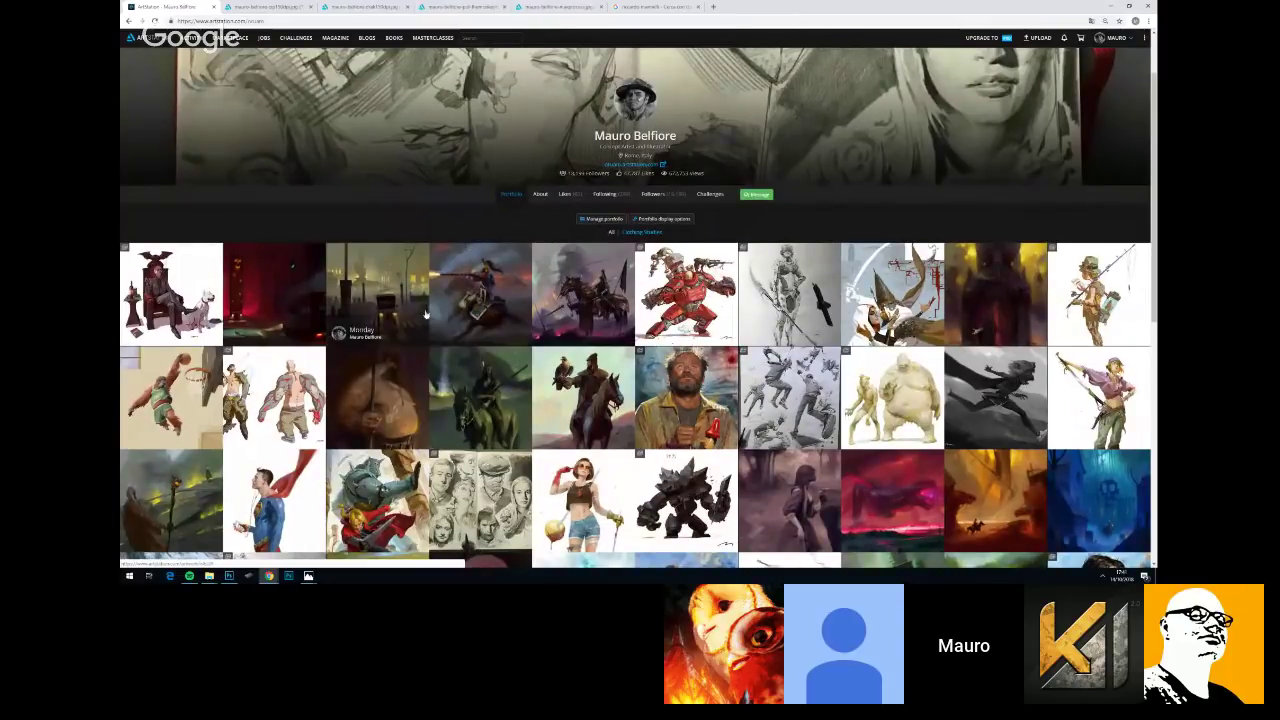
pyautogui.click(349, 380)
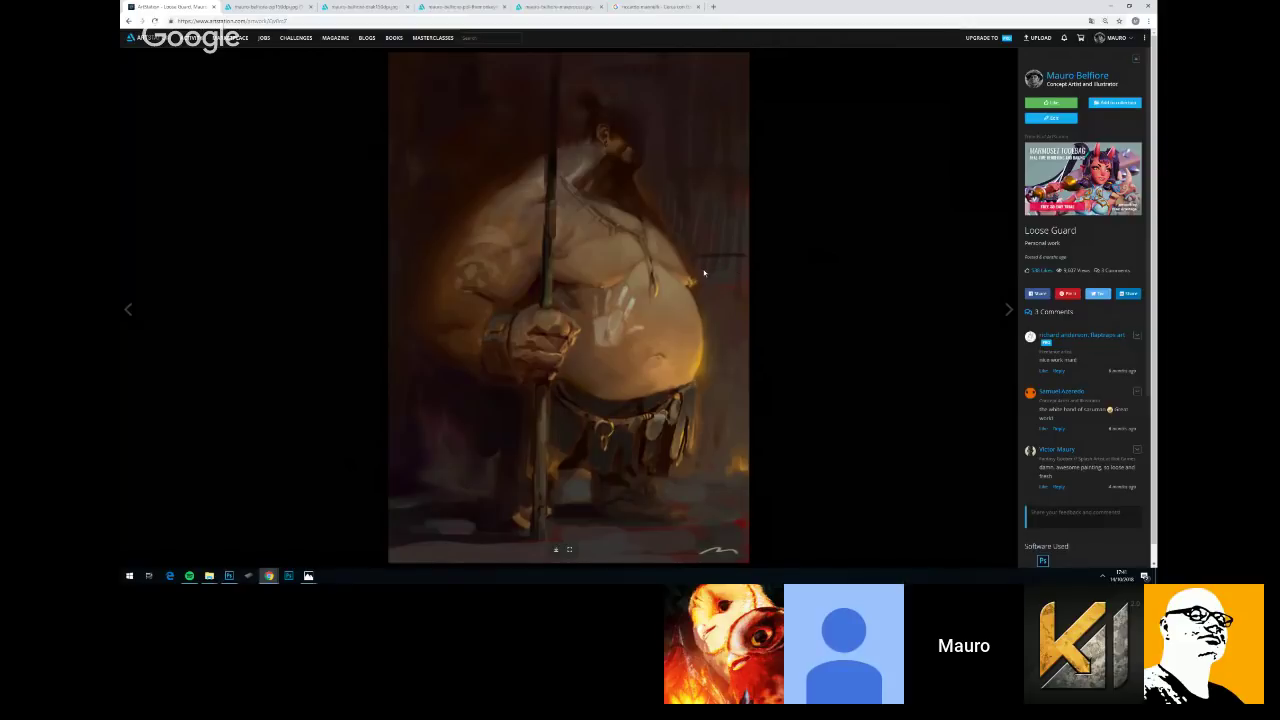
pyautogui.click(1050, 82)
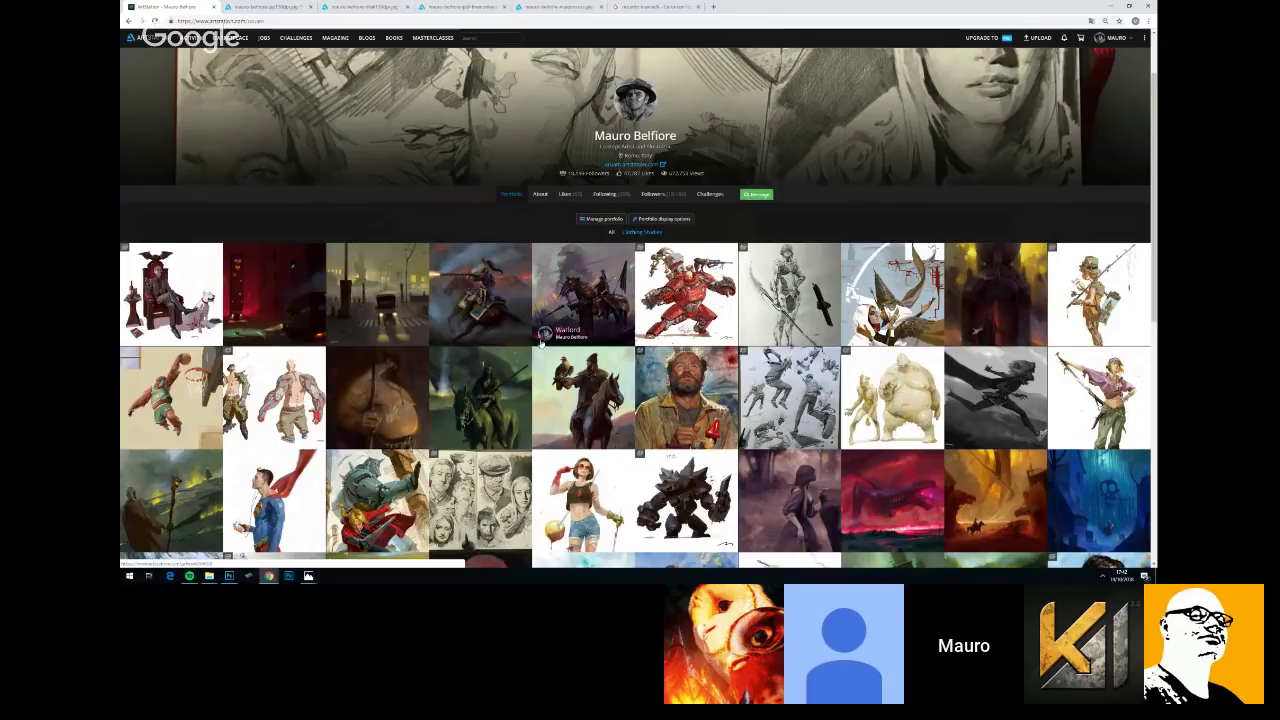
# Switch back to Photoshop and add a new layer to the eel illustration, clipped to the shadow layer beneath it
pyautogui.click(229, 576)
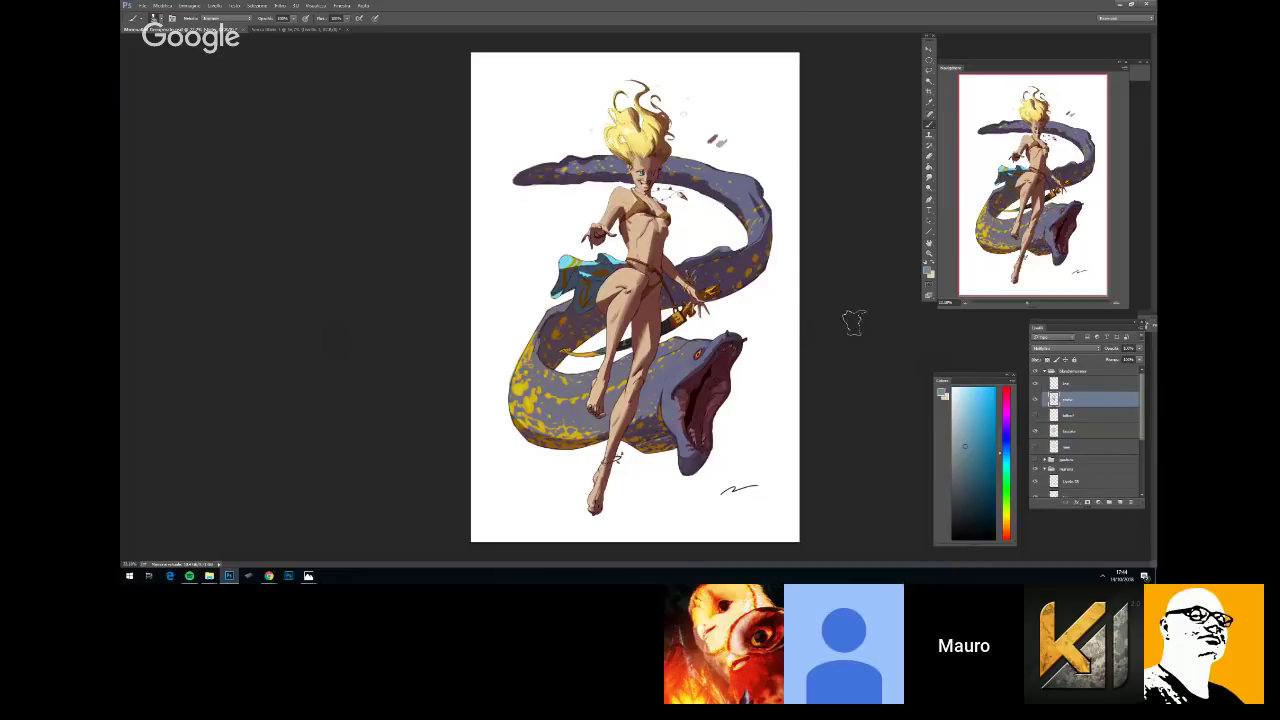
pyautogui.click(1120, 501)
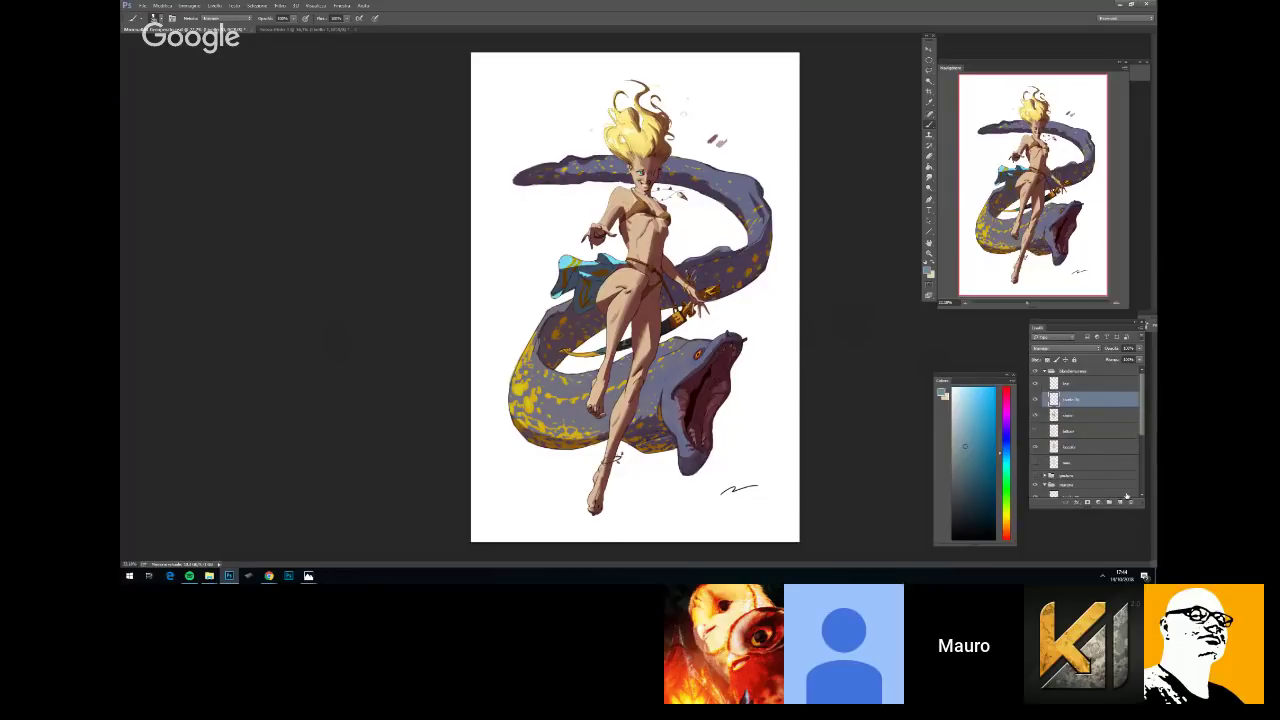
pyautogui.keyDown('alt'); pyautogui.click(1073, 407); pyautogui.keyUp('alt')
# Pick a light blue, choose a round Brush tip with a smaller size and lower the Brush opacity
pyautogui.click(1008, 451)
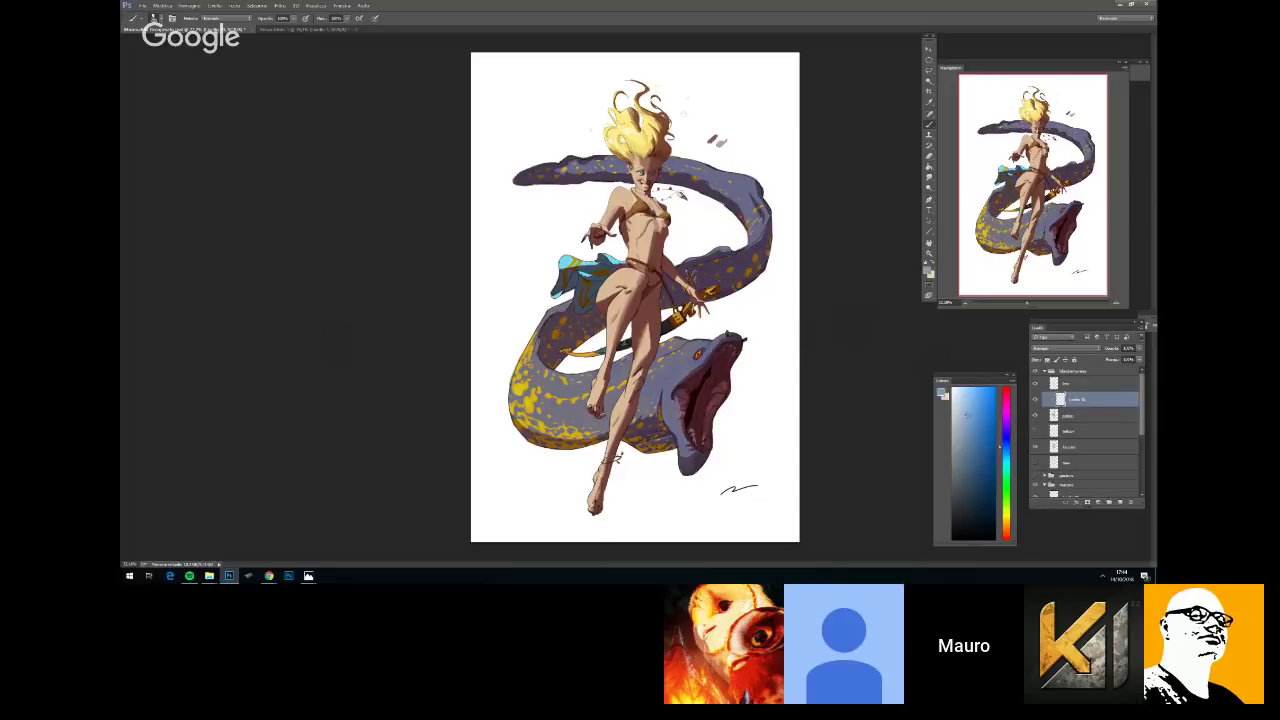
pyautogui.rightClick(755, 385)
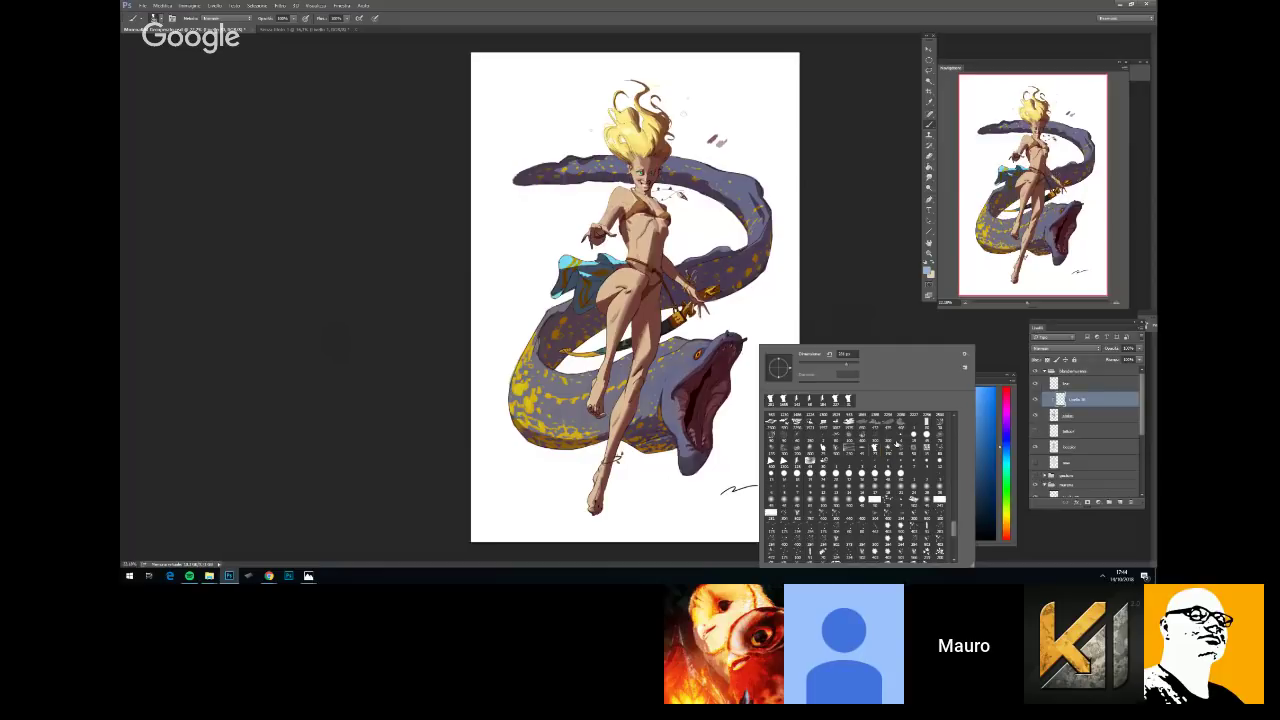
pyautogui.moveTo(955, 530); pyautogui.dragTo(955, 553)
pyautogui.click(810, 553)
pyautogui.click(835, 364)
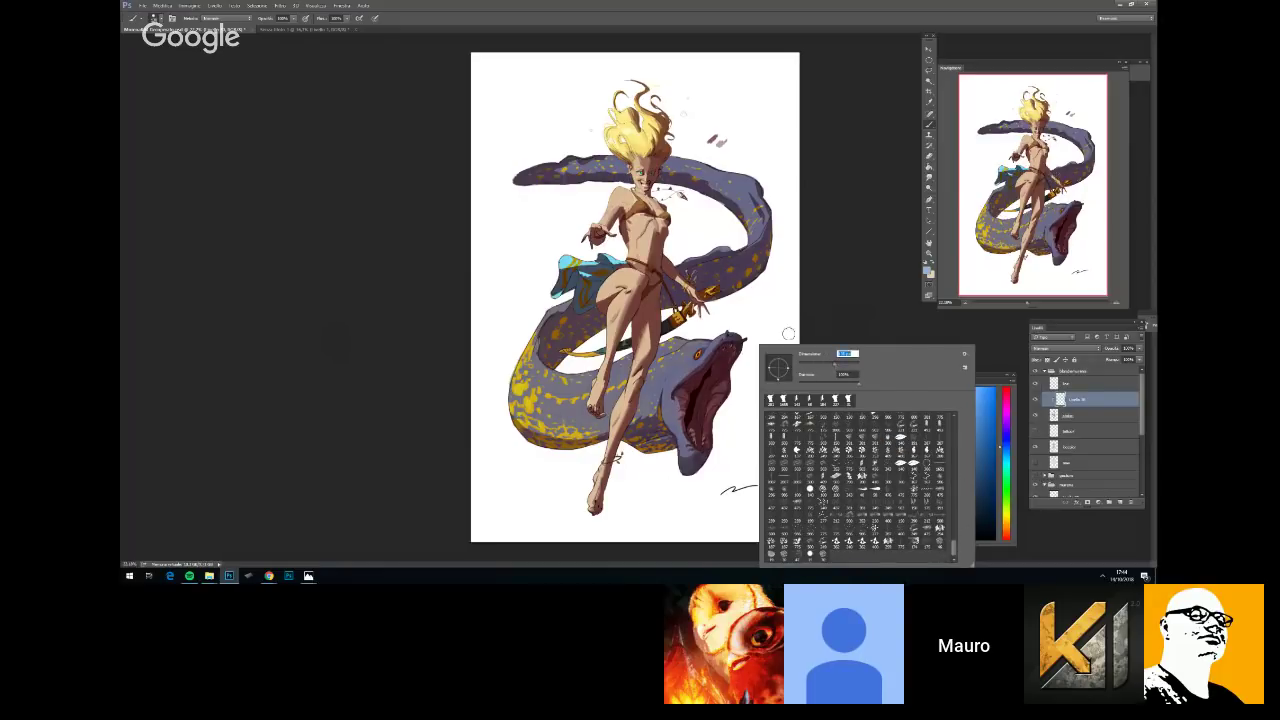
pyautogui.click(306, 18)
pyautogui.moveTo(268, 19); pyautogui.dragTo(259, 57)
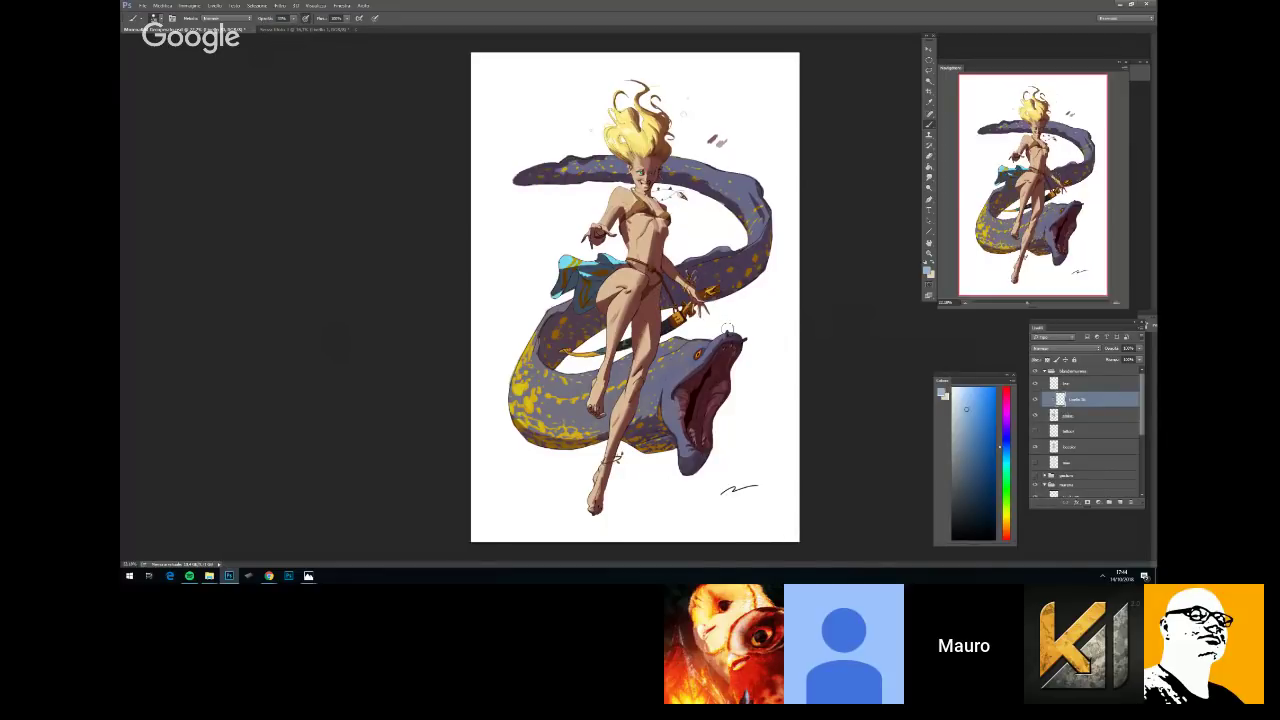
# Change the paint colour to a light orange and adjust the Brush size and hardness for a softer stroke
pyautogui.rightClick(727, 328)
pyautogui.moveTo(807, 348); pyautogui.dragTo(813, 351)
pyautogui.click(1007, 534)
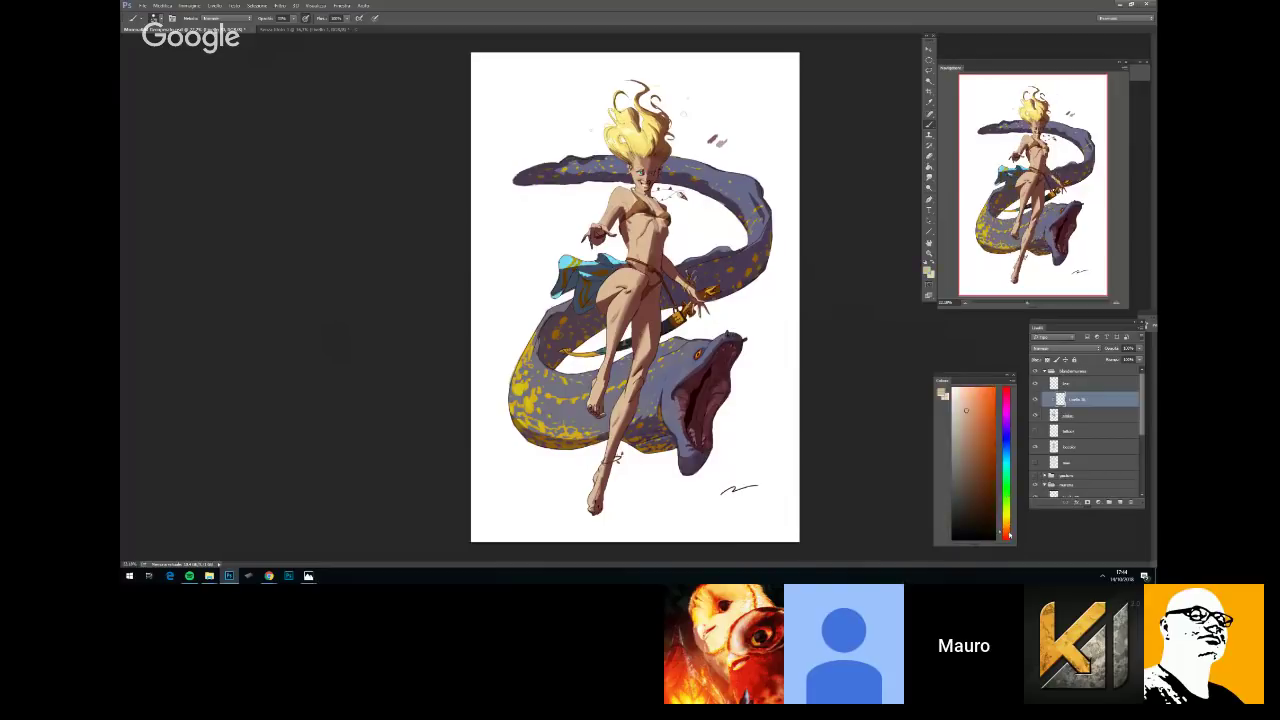
pyautogui.rightClick(683, 329)
pyautogui.click(738, 369)
pyautogui.click(766, 349)
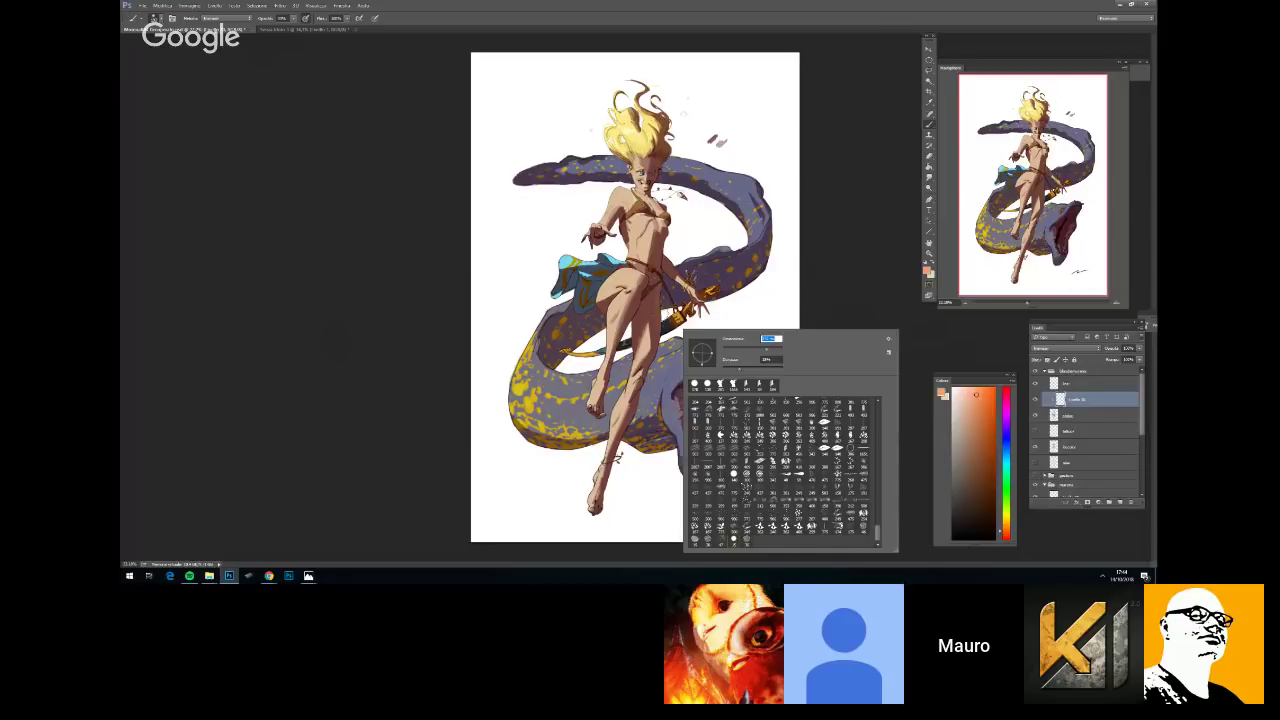
pyautogui.press('Return')
# Readjust the Brush and glaze light orange over the shadows of the woman's torso and hip on the clipped layer
pyautogui.hotkey('ctrl', '-')
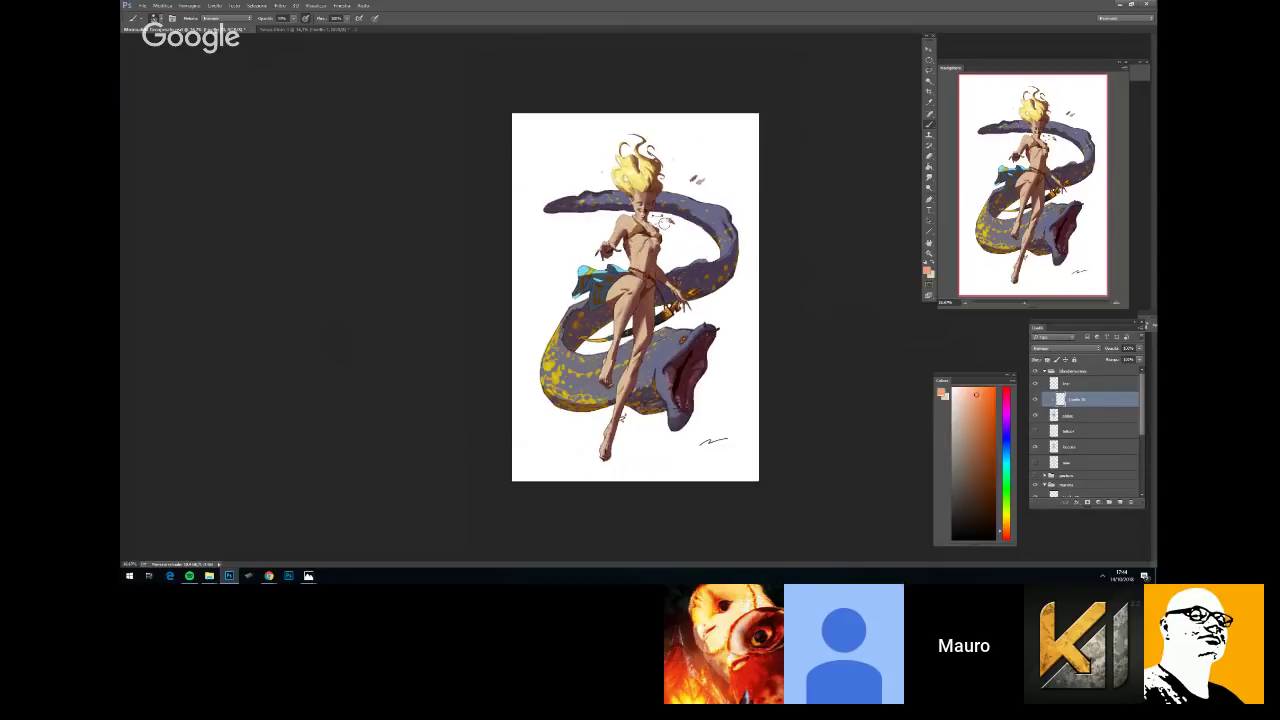
pyautogui.scroll(2, 662, 222)
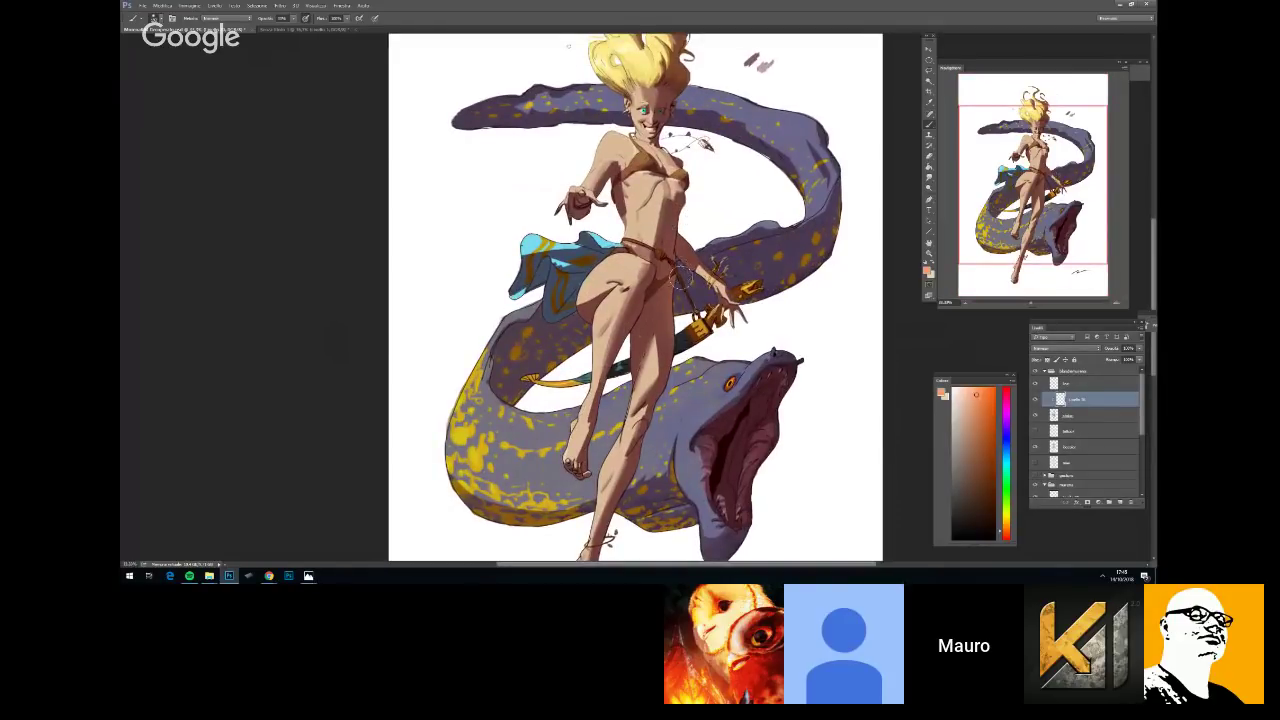
pyautogui.scroll(2, 680, 256)
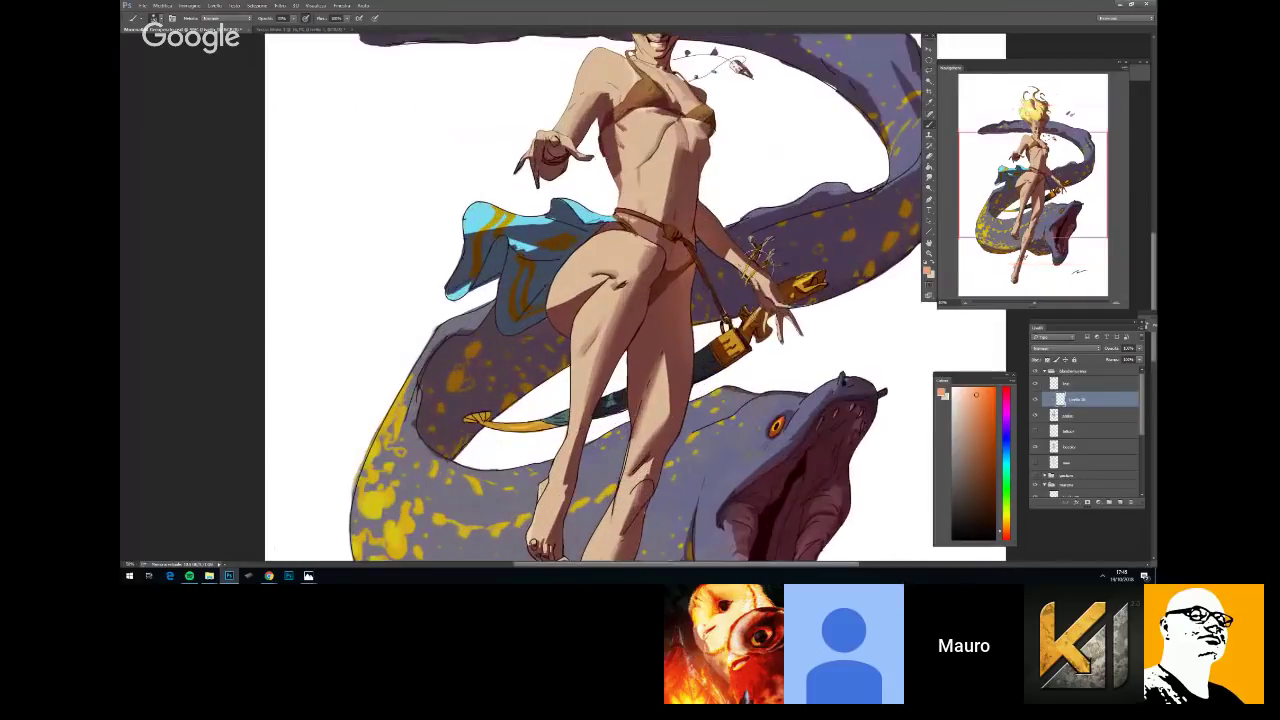
pyautogui.rightClick(758, 264)
pyautogui.click(698, 229)
pyautogui.hotkey('ctrl', '0')
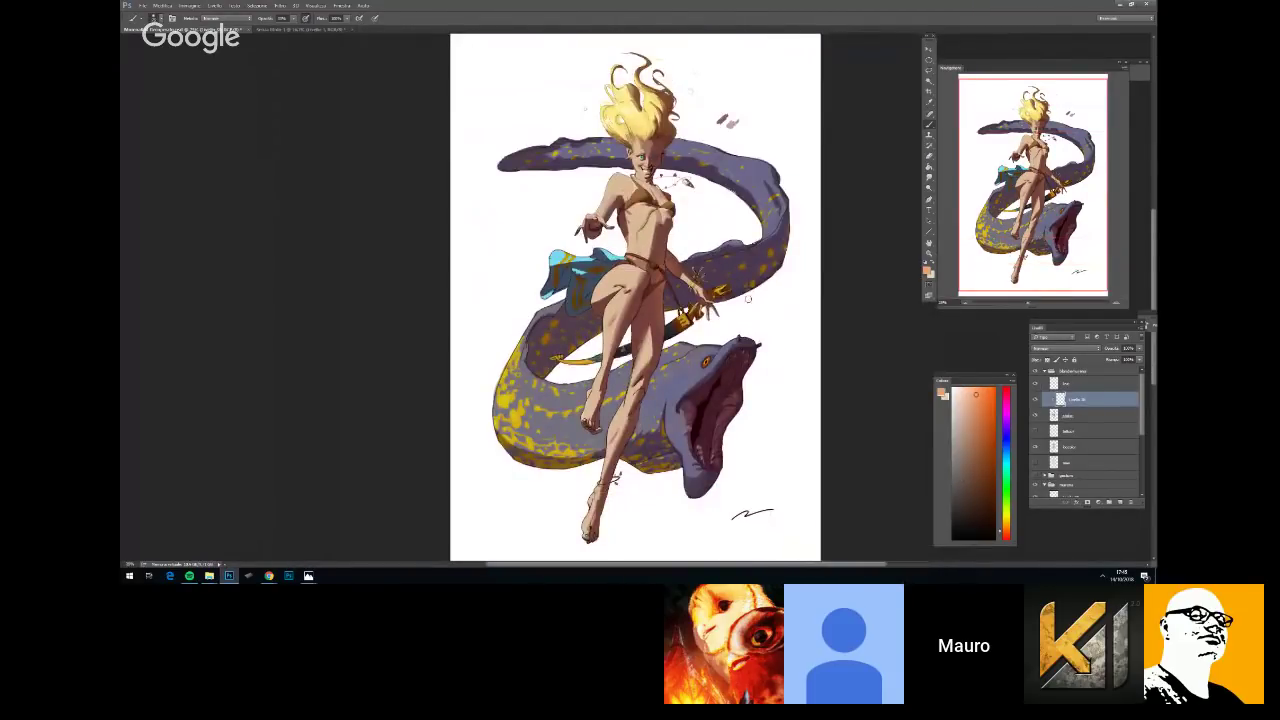
pyautogui.hotkey('ctrl', '+')
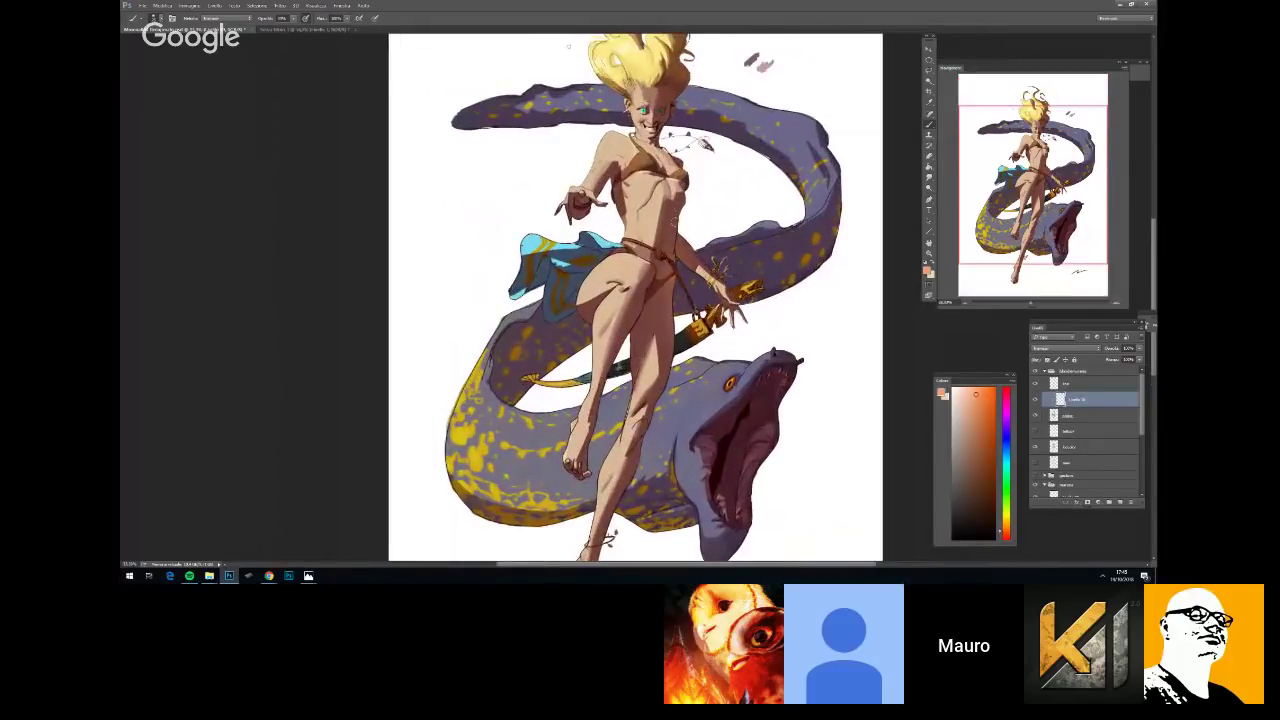
pyautogui.rightClick(674, 290)
pyautogui.click(762, 303)
pyautogui.press('Return')
pyautogui.hotkey('ctrl', '-')
pyautogui.hotkey('ctrl', '-')
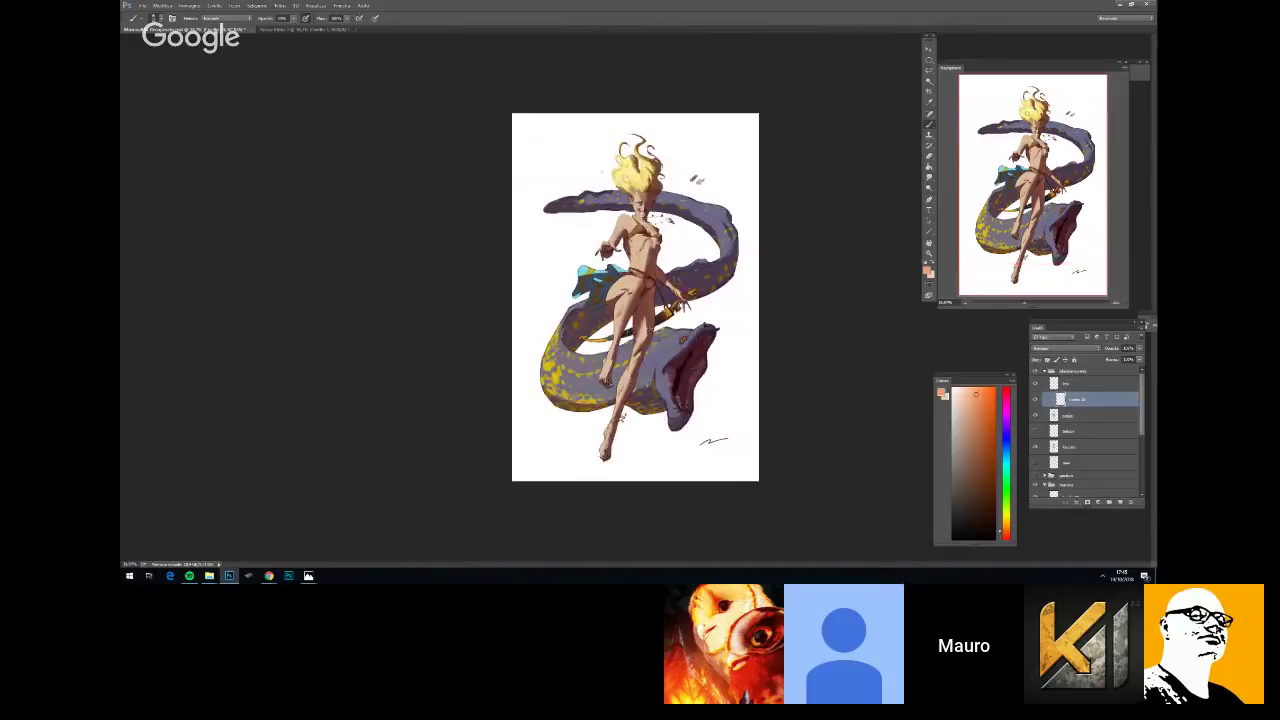
# Readjust the round Brush tip's size for glazing light orange into the woman's shadows
pyautogui.hotkey('ctrl', '+')
pyautogui.rightClick(702, 292)
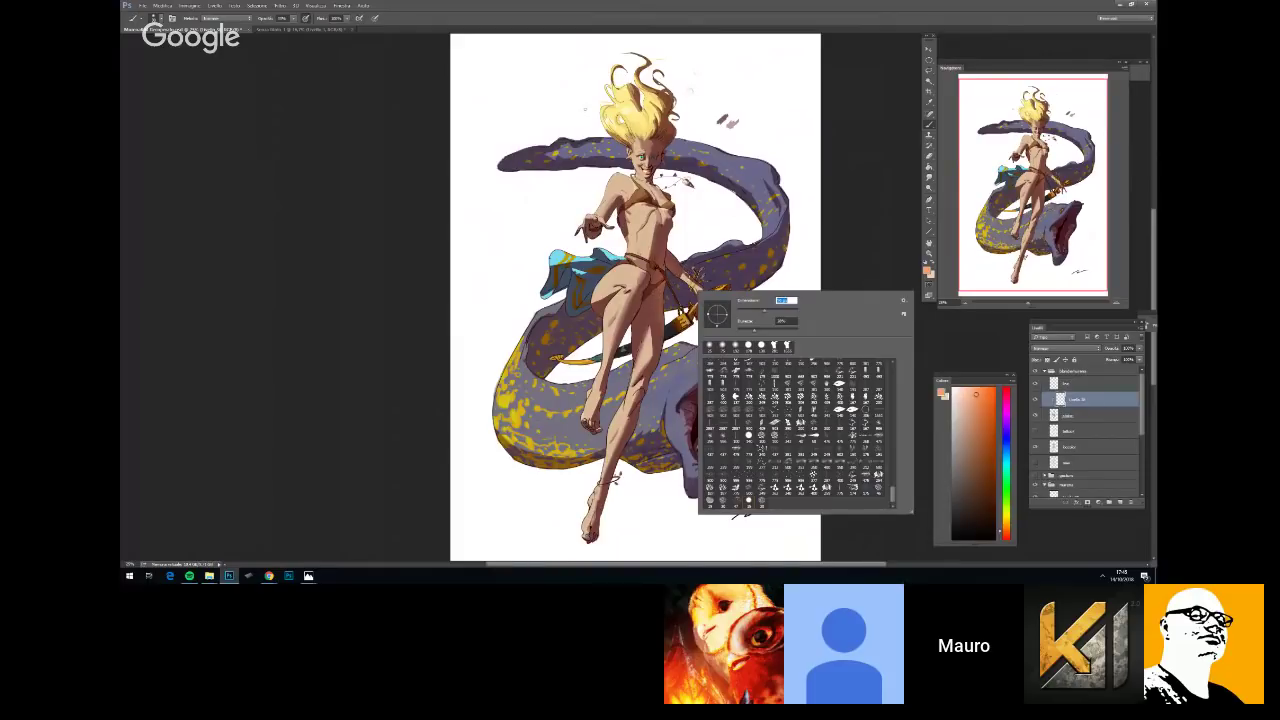
pyautogui.click(672, 272)
pyautogui.hotkey('ctrl', '-')
pyautogui.hotkey('ctrl', '-')
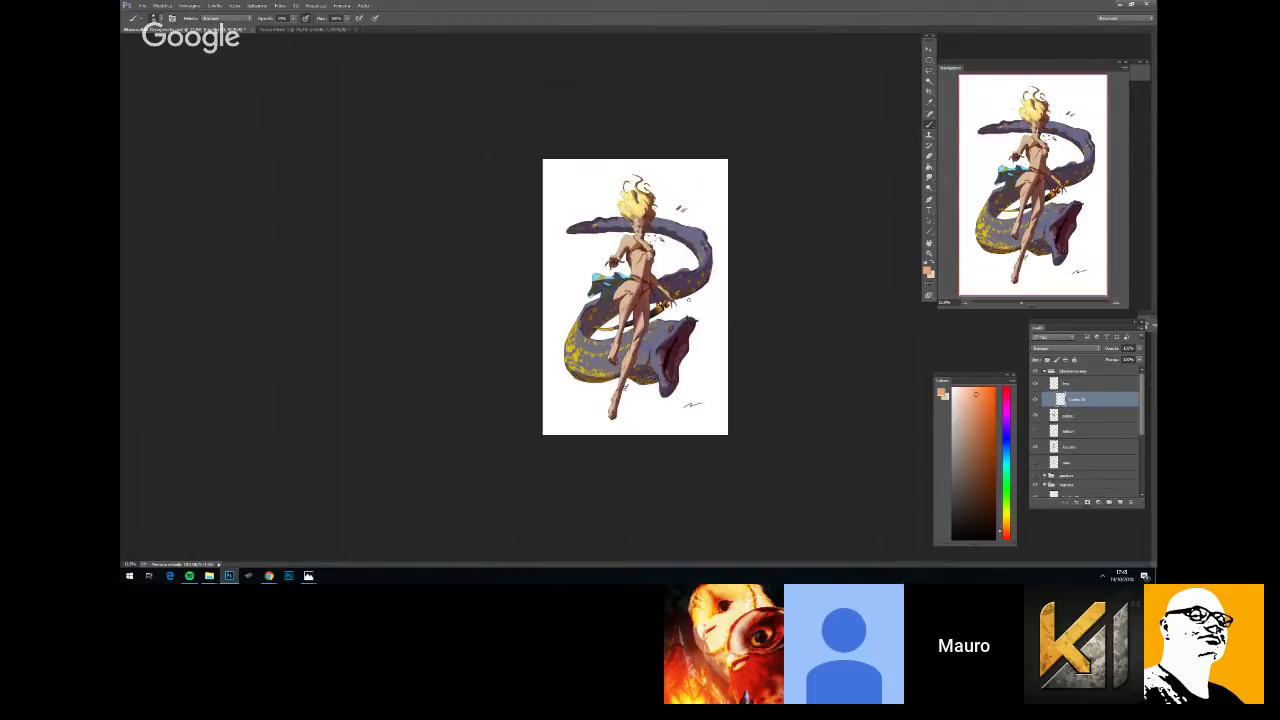
pyautogui.hotkey('ctrl', '+')
pyautogui.hotkey('ctrl', '+')
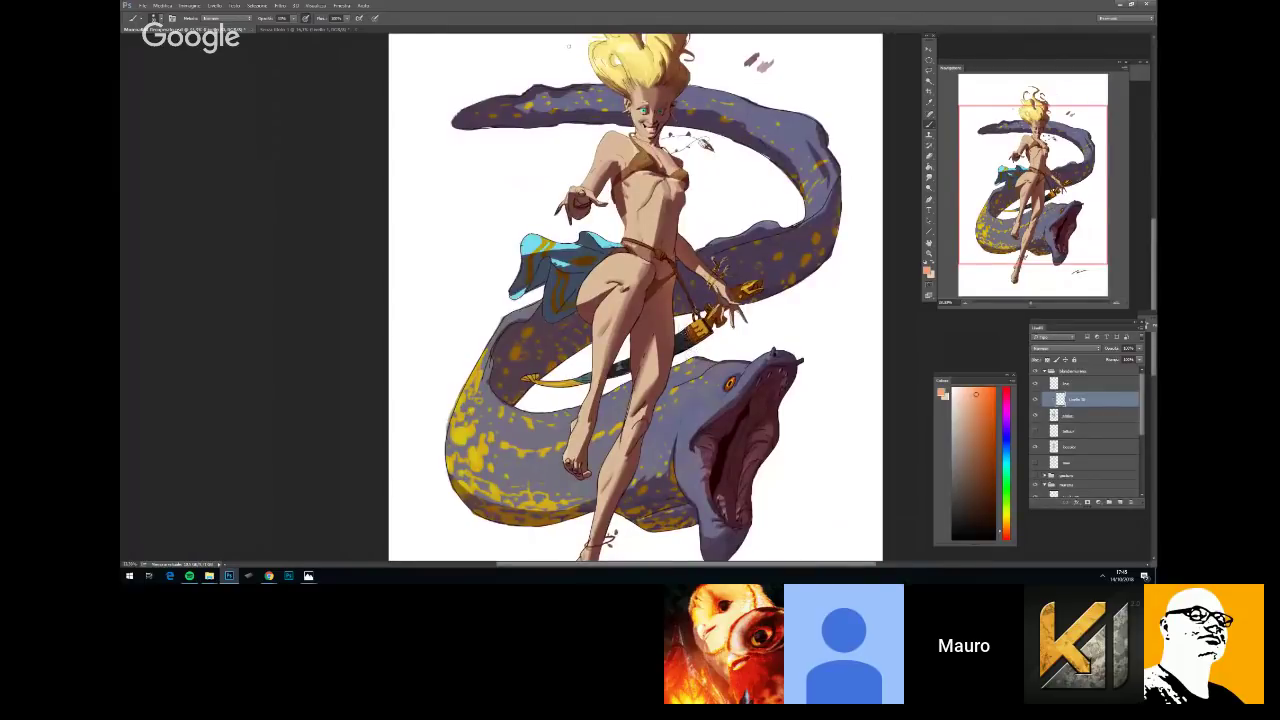
# Change the round Brush tip's size again for the shadows around the woman's hip and legs
pyautogui.hotkey('ctrl', '-')
pyautogui.hotkey('ctrl', '-')
pyautogui.hotkey('ctrl', '-')
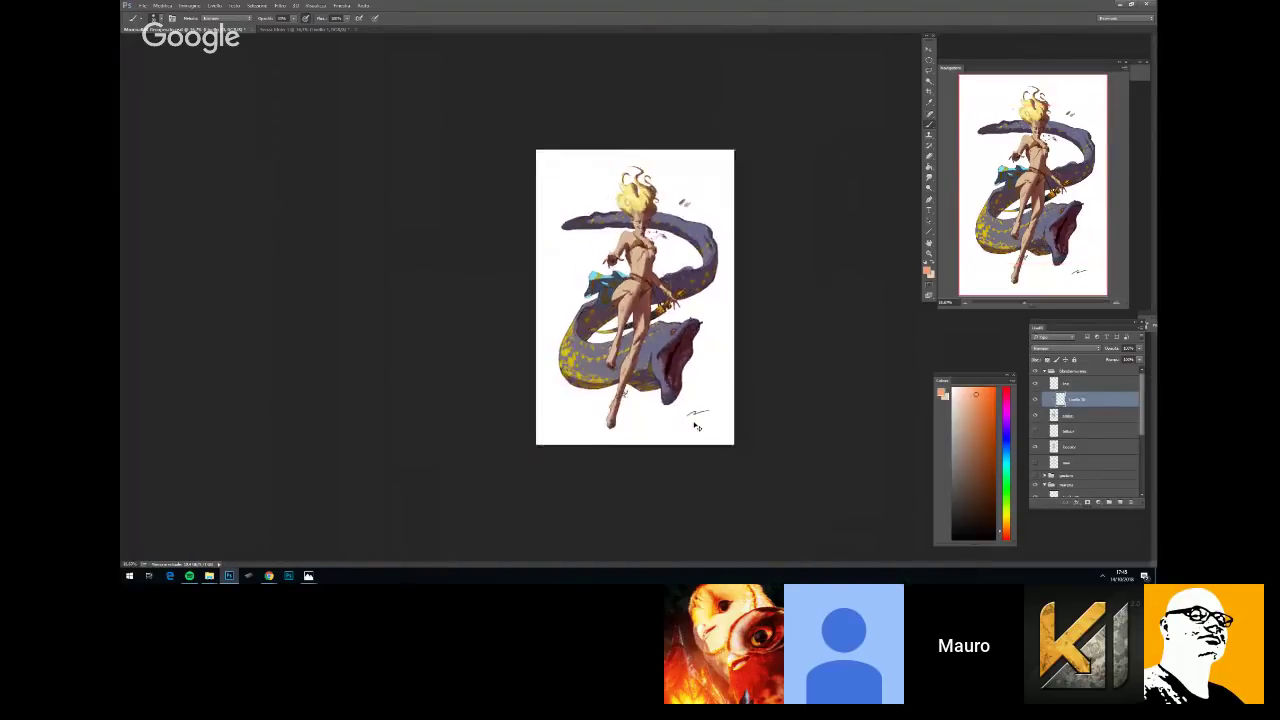
pyautogui.hotkey('ctrl', '+')
pyautogui.hotkey('ctrl', '+')
pyautogui.hotkey('ctrl', '+')
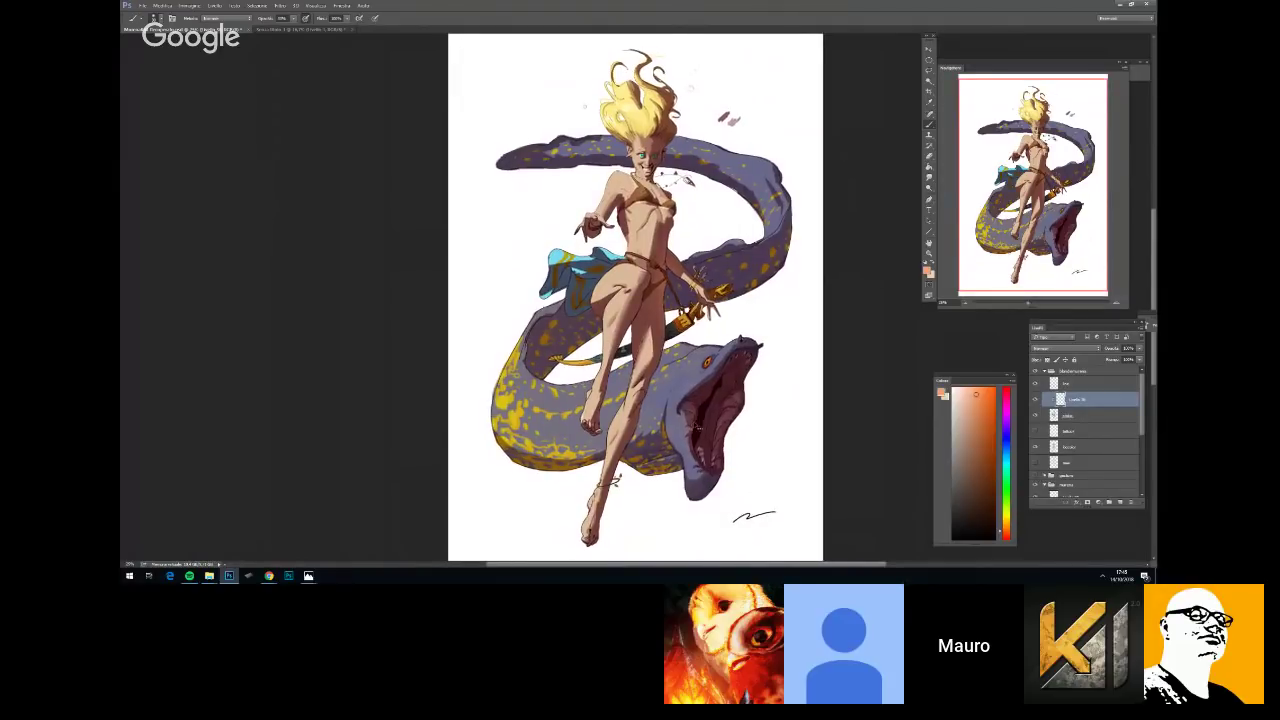
pyautogui.hotkey('ctrl', '+')
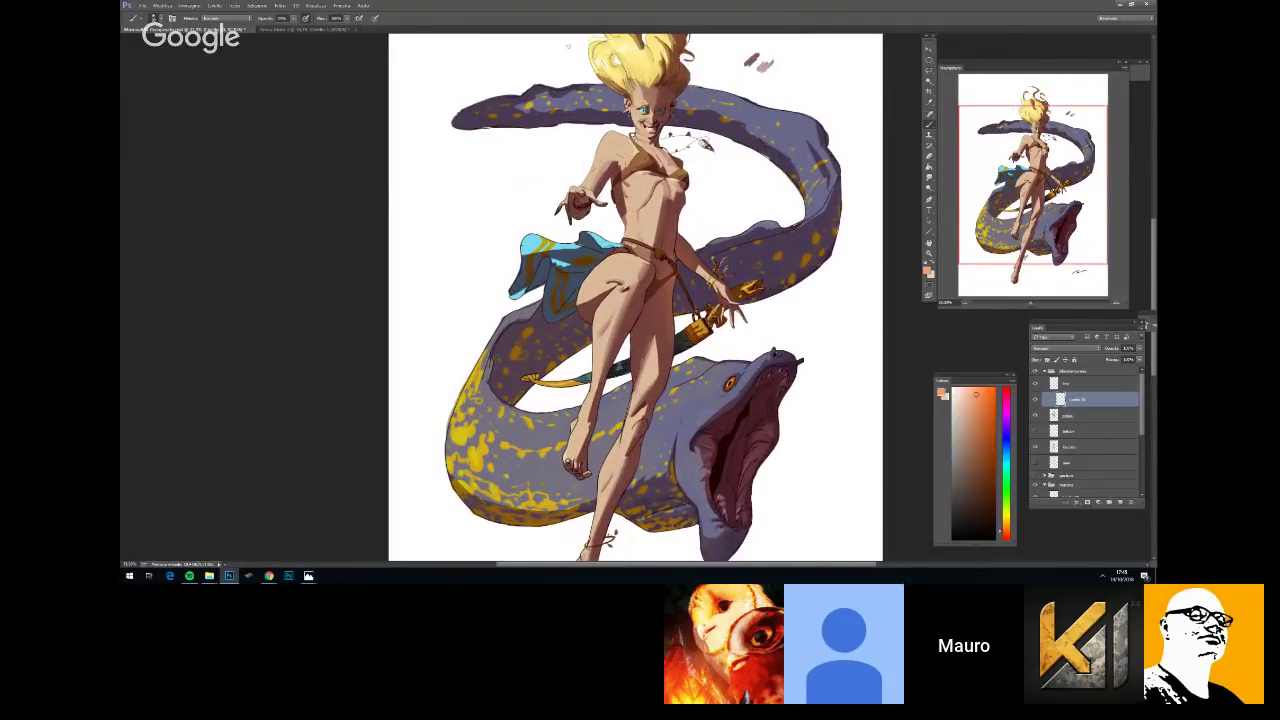
pyautogui.rightClick(731, 315)
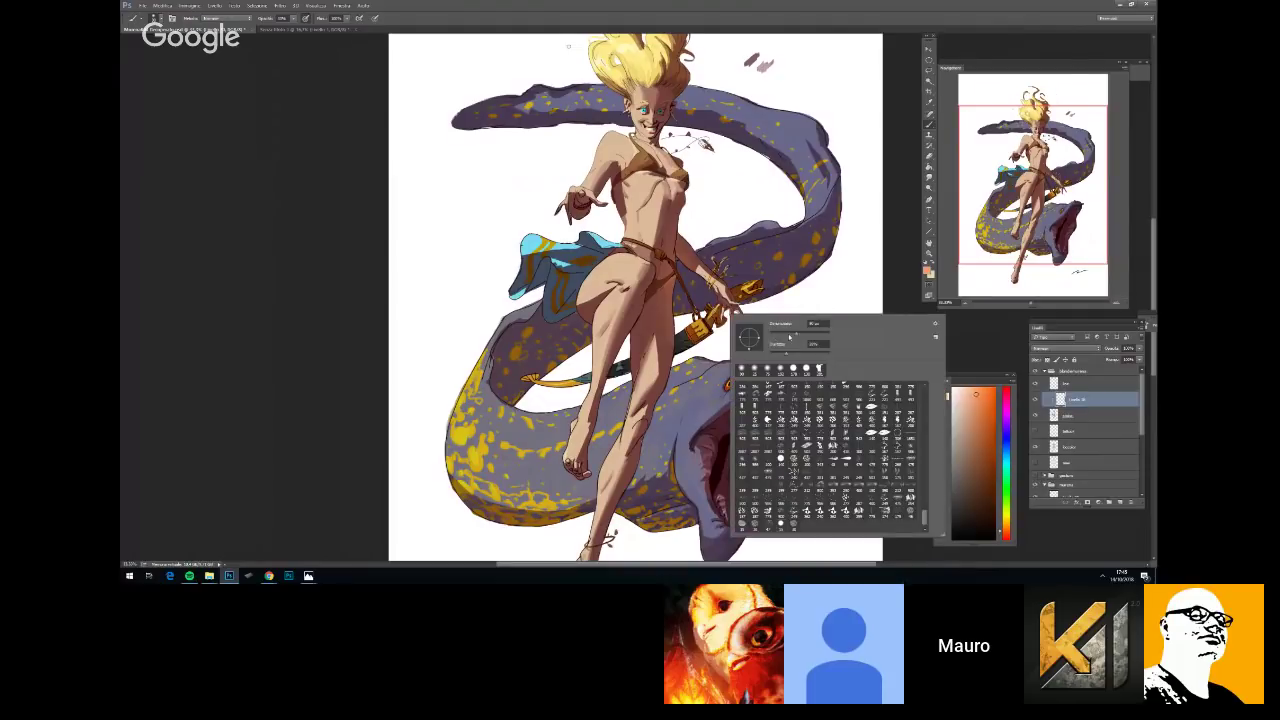
pyautogui.press('Return')
# Examine the orange-tinted shadows by comparing the whole illustration with closer views of the figure
pyautogui.hotkey('ctrl', '-')
pyautogui.hotkey('ctrl', '-')
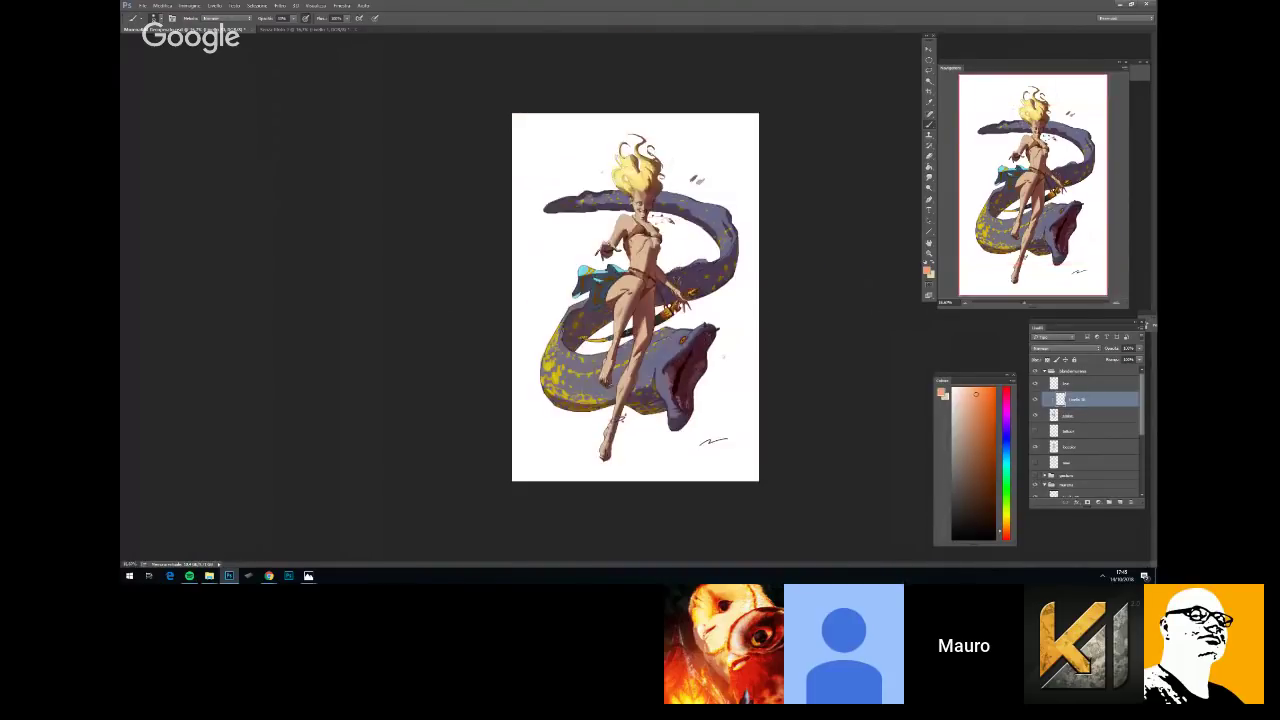
pyautogui.hotkey('ctrl', '+')
pyautogui.hotkey('ctrl', '+')
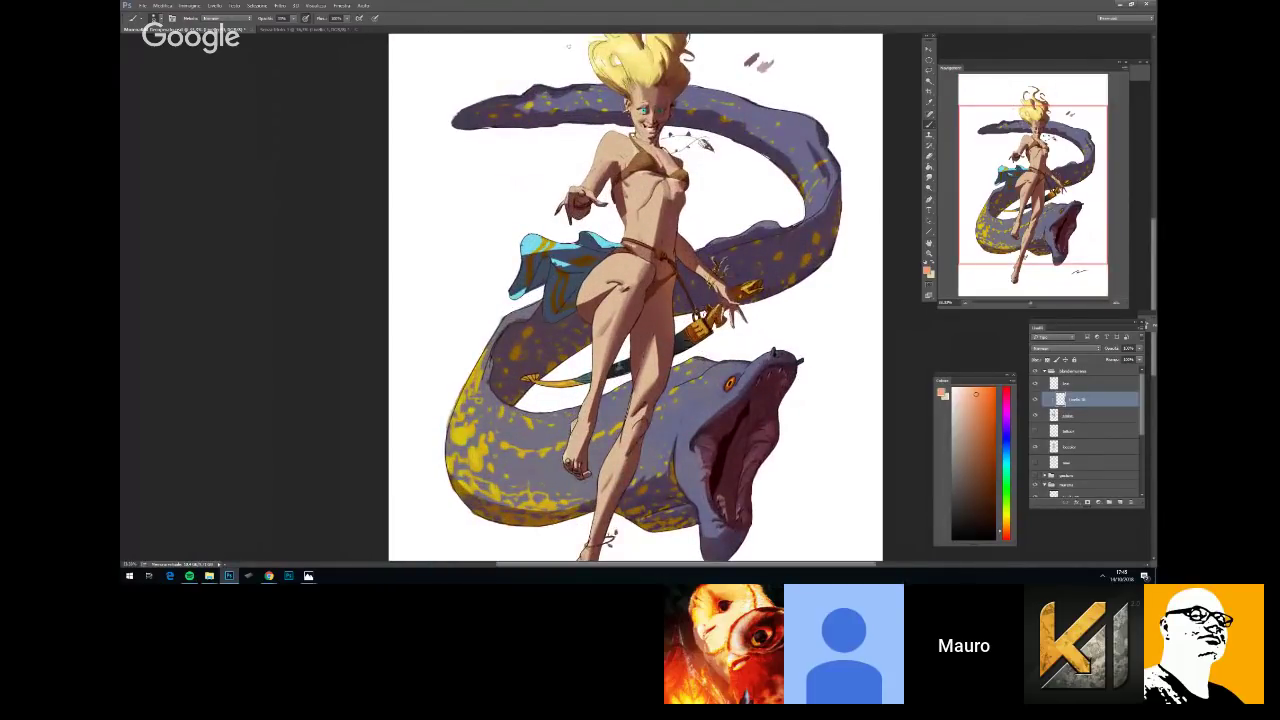
pyautogui.hotkey('ctrl', '-')
pyautogui.hotkey('ctrl', '-')
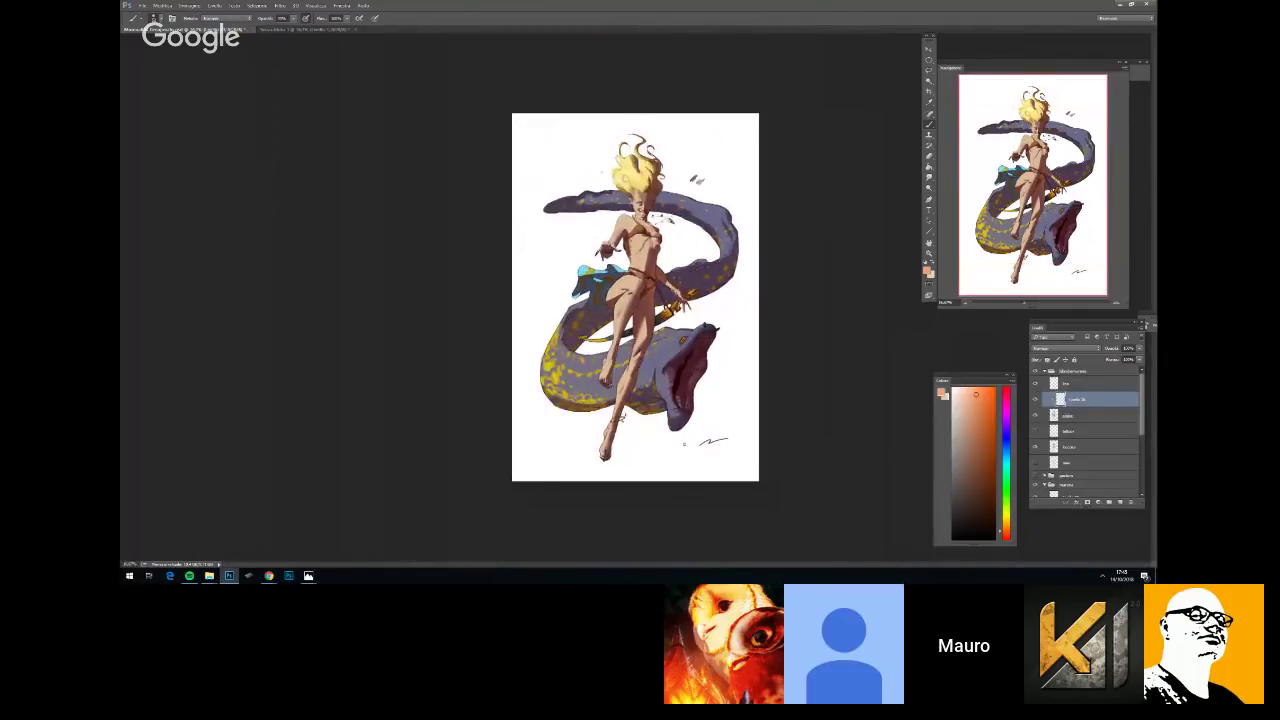
pyautogui.hotkey('ctrl', '+')
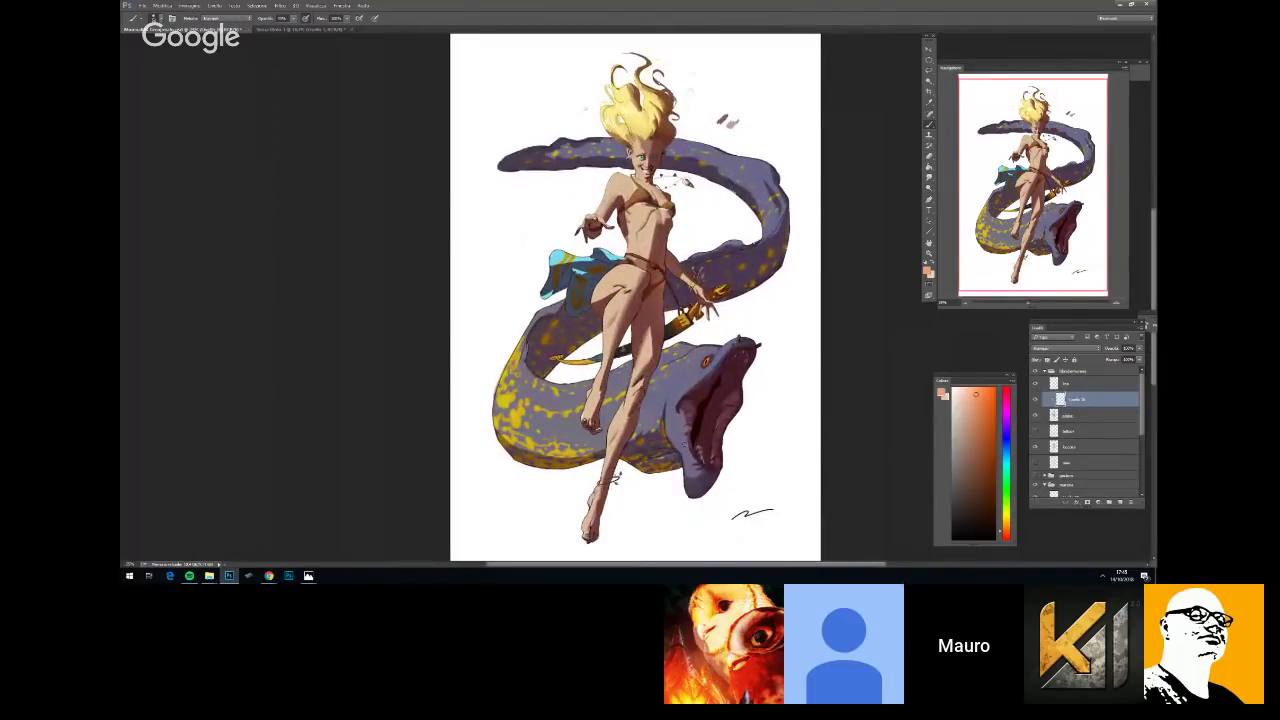
pyautogui.hotkey('ctrl', '-')
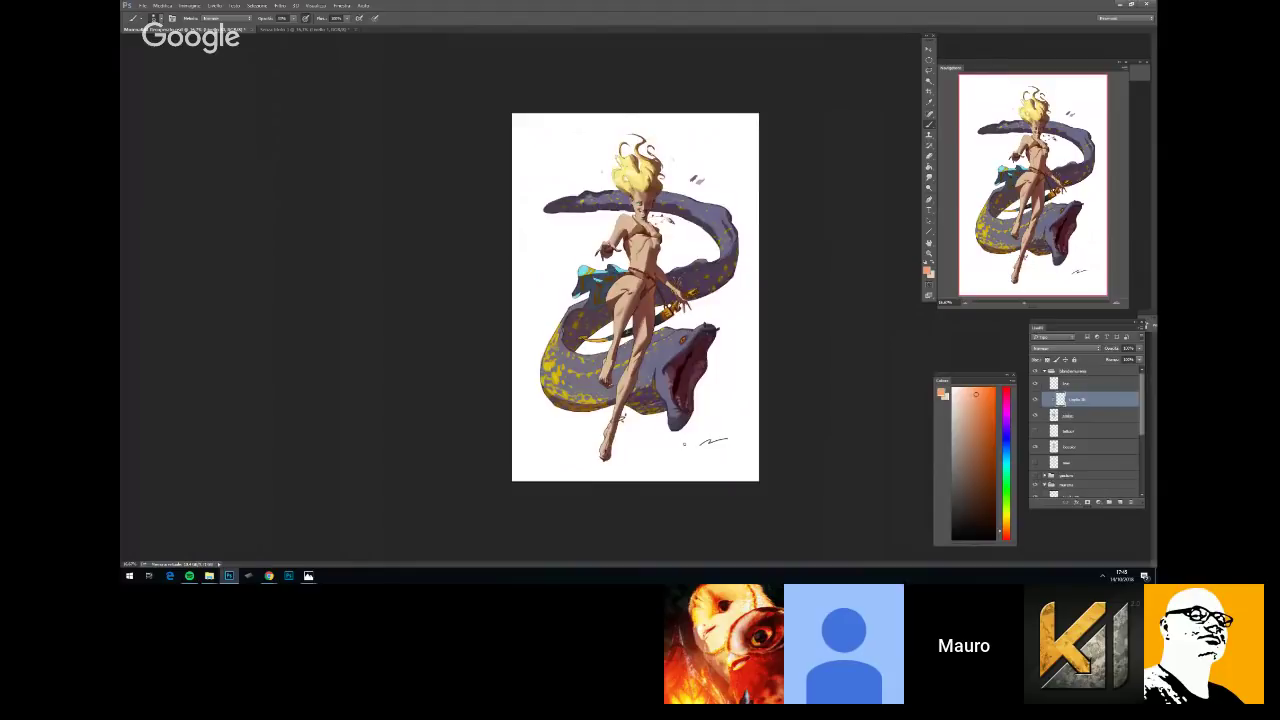
pyautogui.hotkey('ctrl', '+')
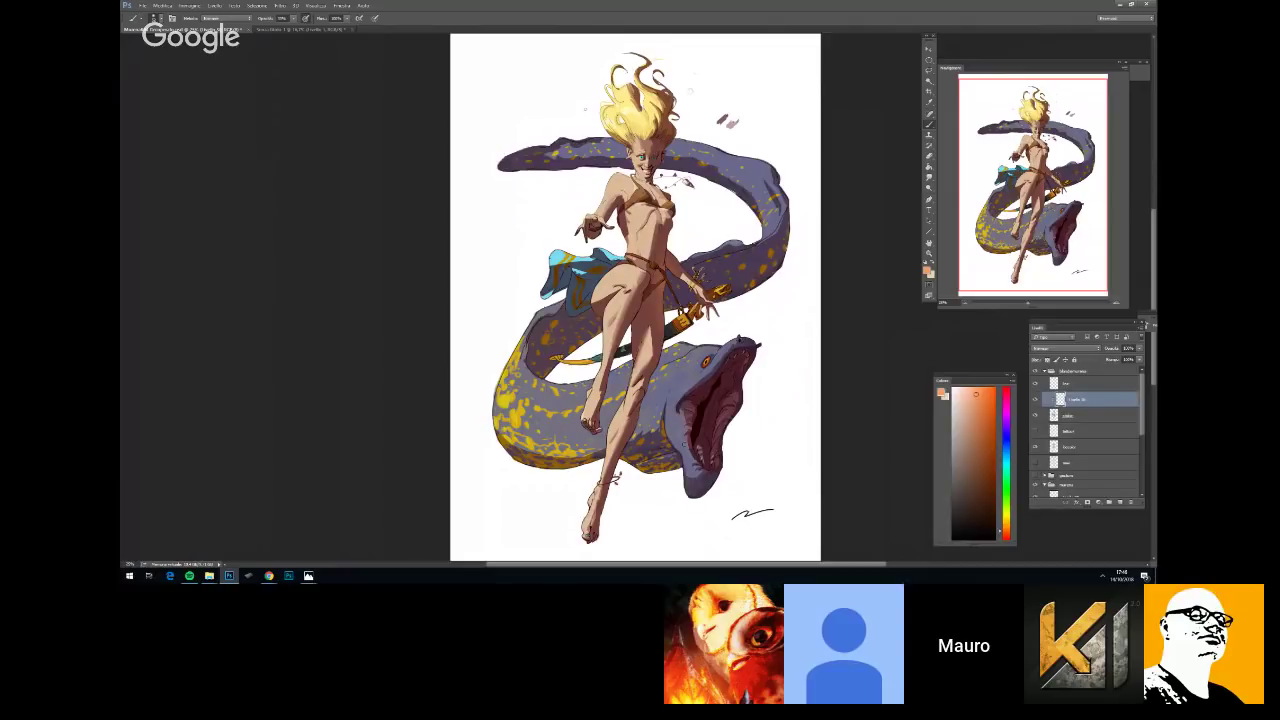
# Reduce the Brush size for finer work on the shadows of the woman's torso
pyautogui.hotkey('ctrl', '+')
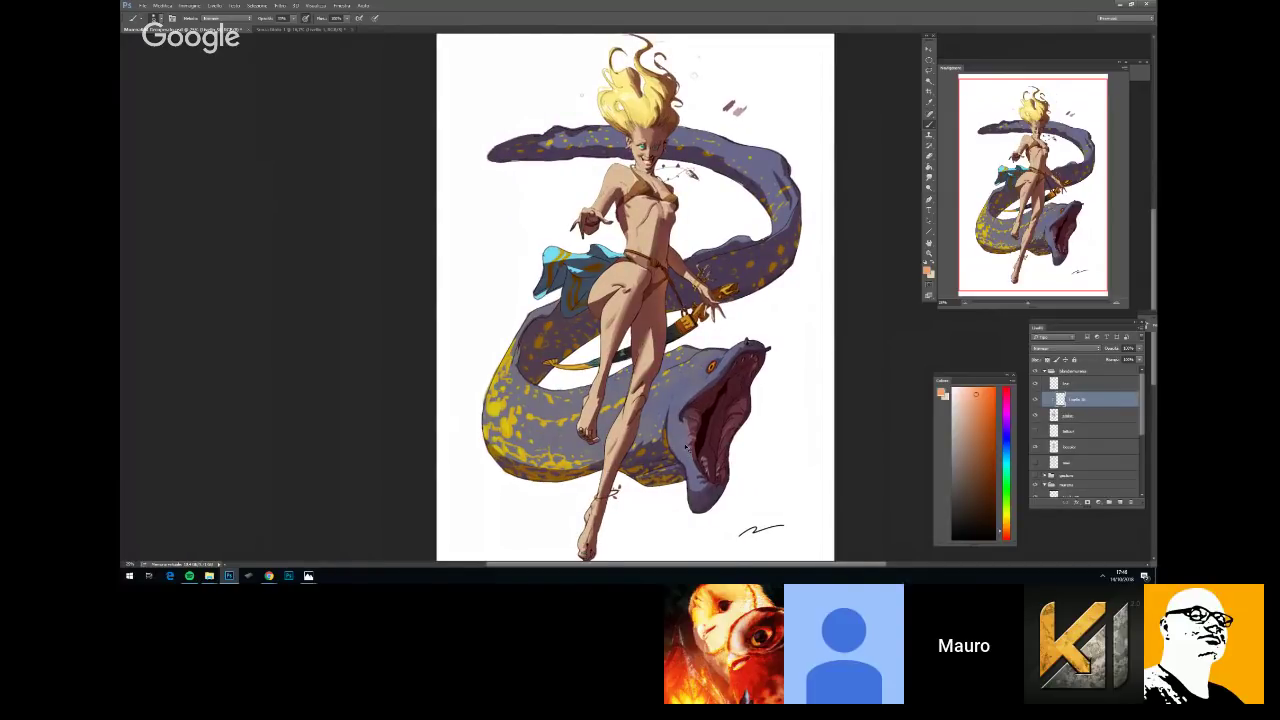
pyautogui.scroll(1, 700, 220)
pyautogui.scroll(1, 628, 200)
pyautogui.rightClick(718, 254)
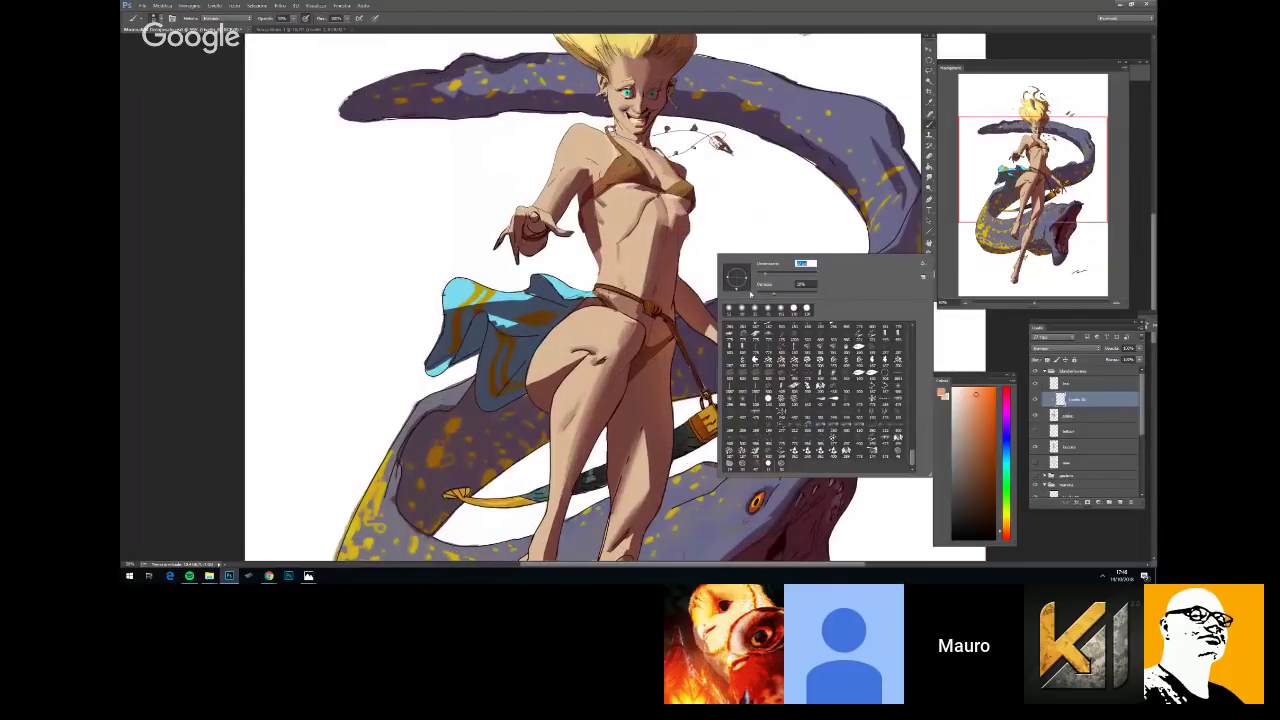
pyautogui.press('Return')
# Flatten the round Brush tip into a narrow slanted ellipse and keep its size small
pyautogui.hotkey('ctrl', '-')
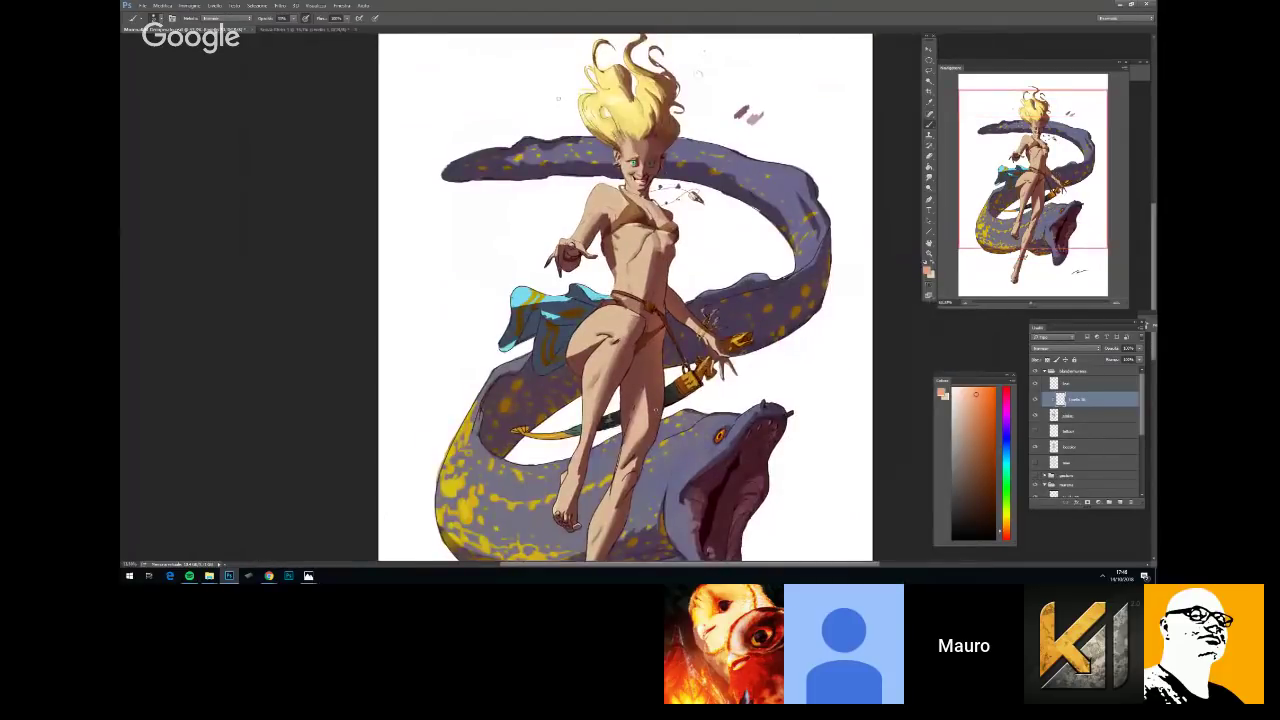
pyautogui.hotkey('ctrl', '-')
pyautogui.hotkey('ctrl', '+')
pyautogui.rightClick(772, 374)
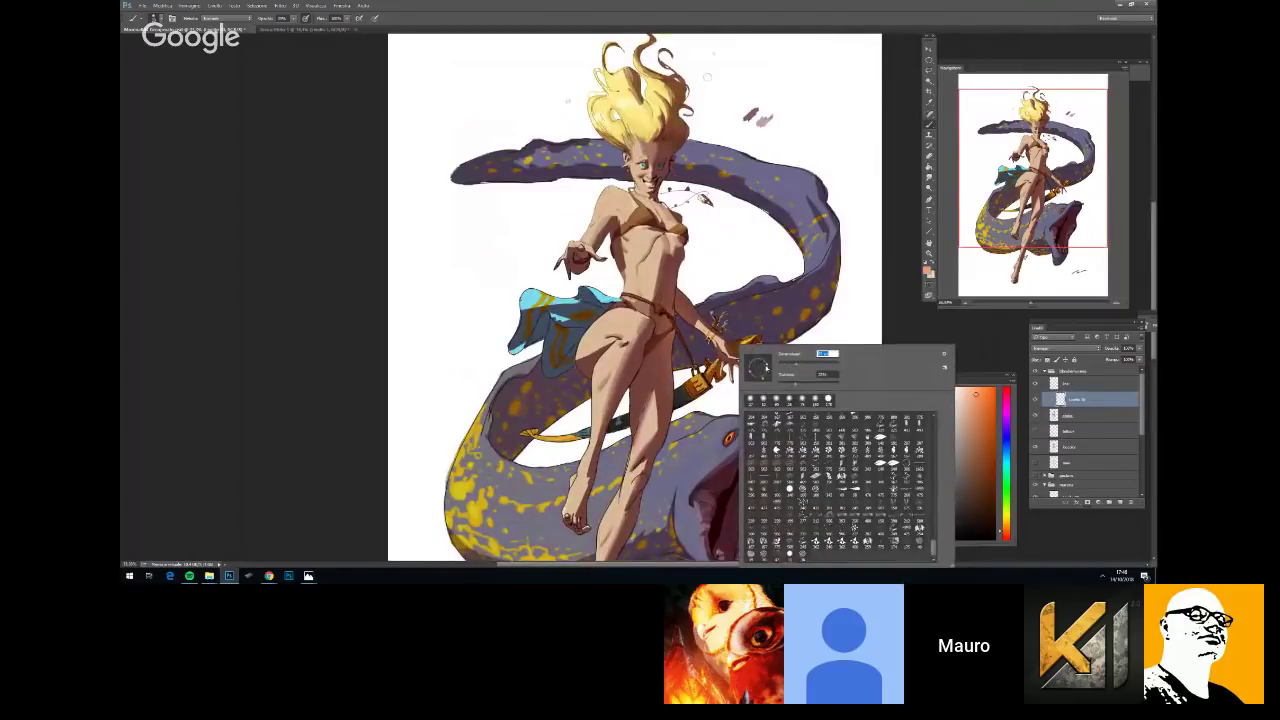
pyautogui.press('Escape')
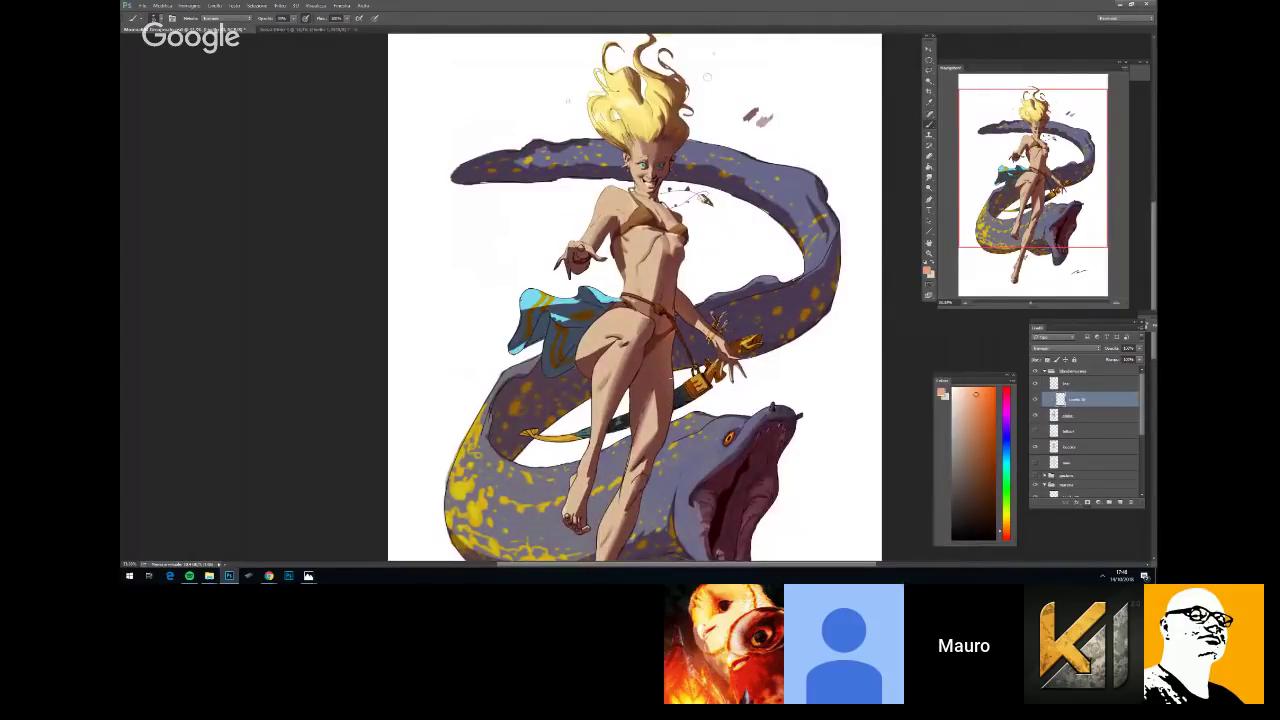
pyautogui.scroll(-1, 665, 538)
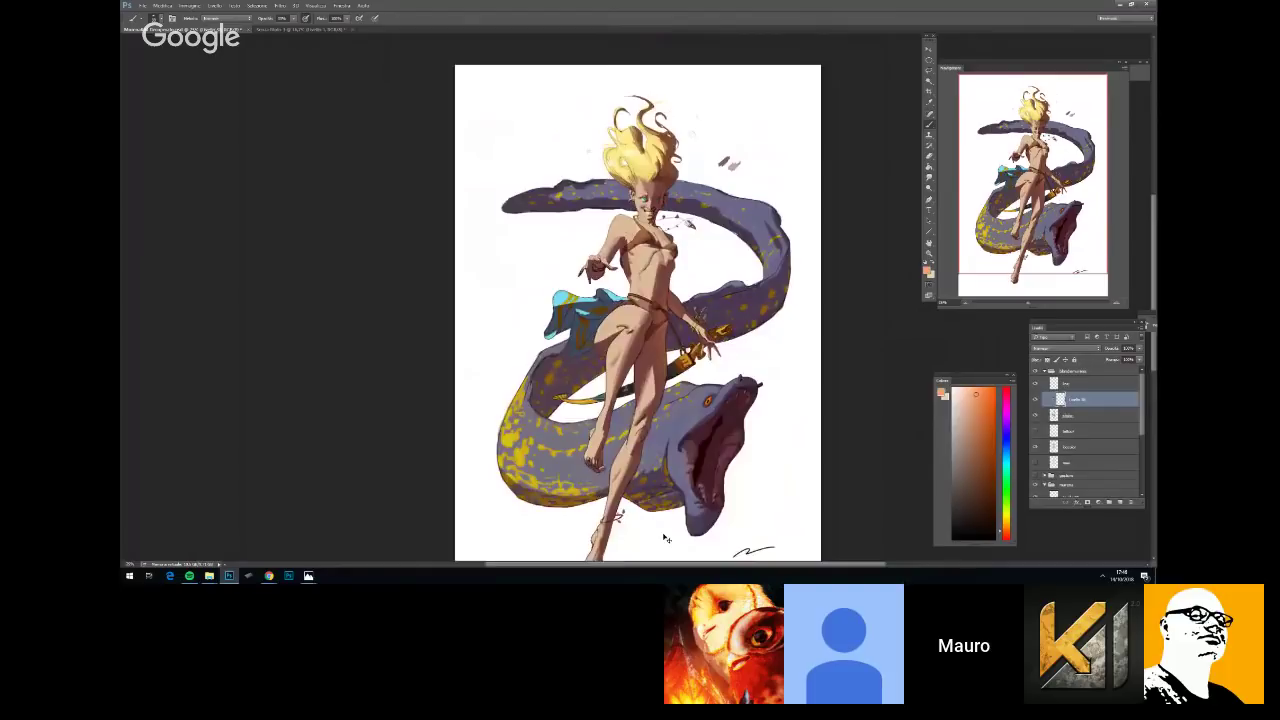
pyautogui.scroll(-3, 665, 538)
pyautogui.scroll(6, 667, 537)
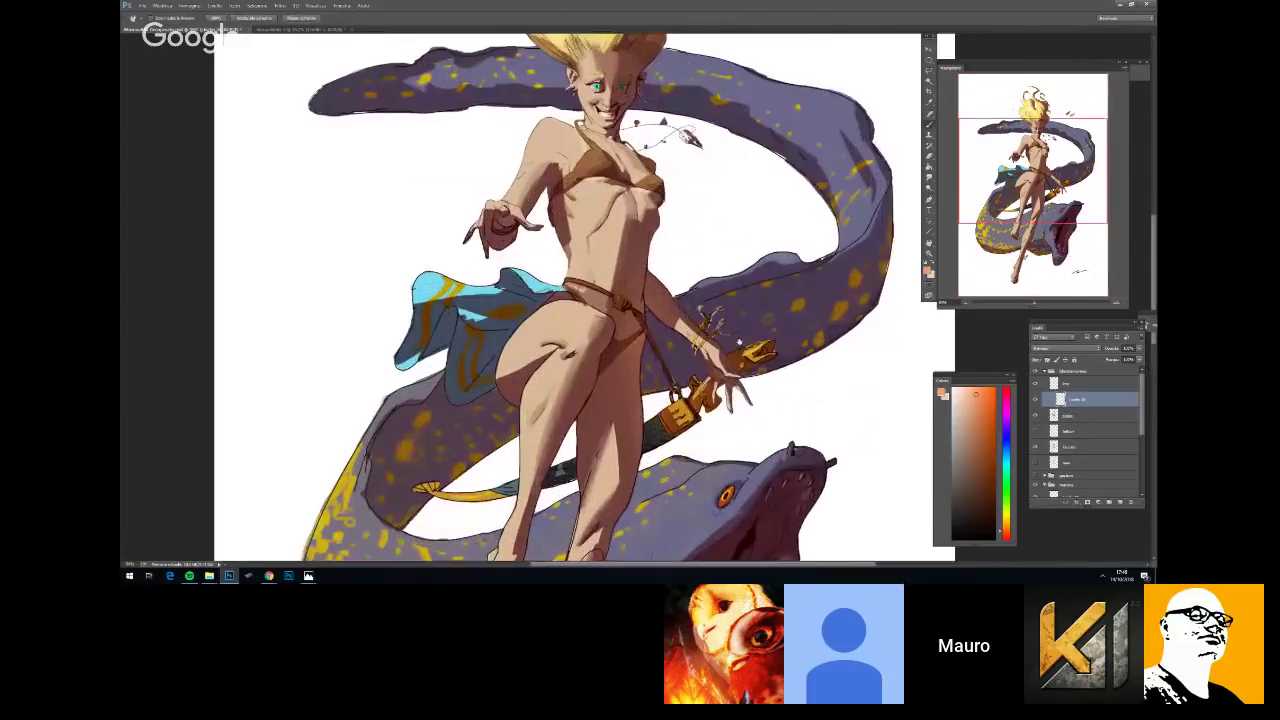
pyautogui.press('b')
pyautogui.rightClick(643, 298)
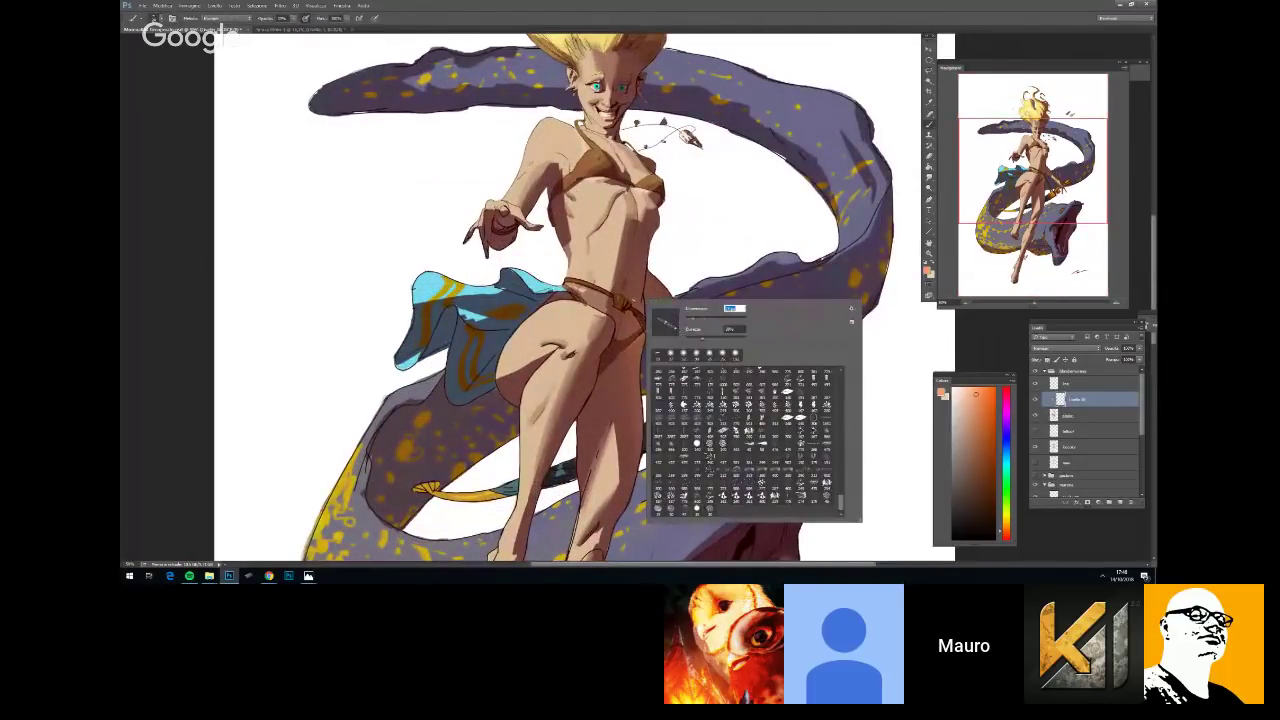
pyautogui.press('Return')
# Adjust the size of the flattened Brush tip for the woman's legs and the eel's head
pyautogui.scroll(-3, 625, 345)
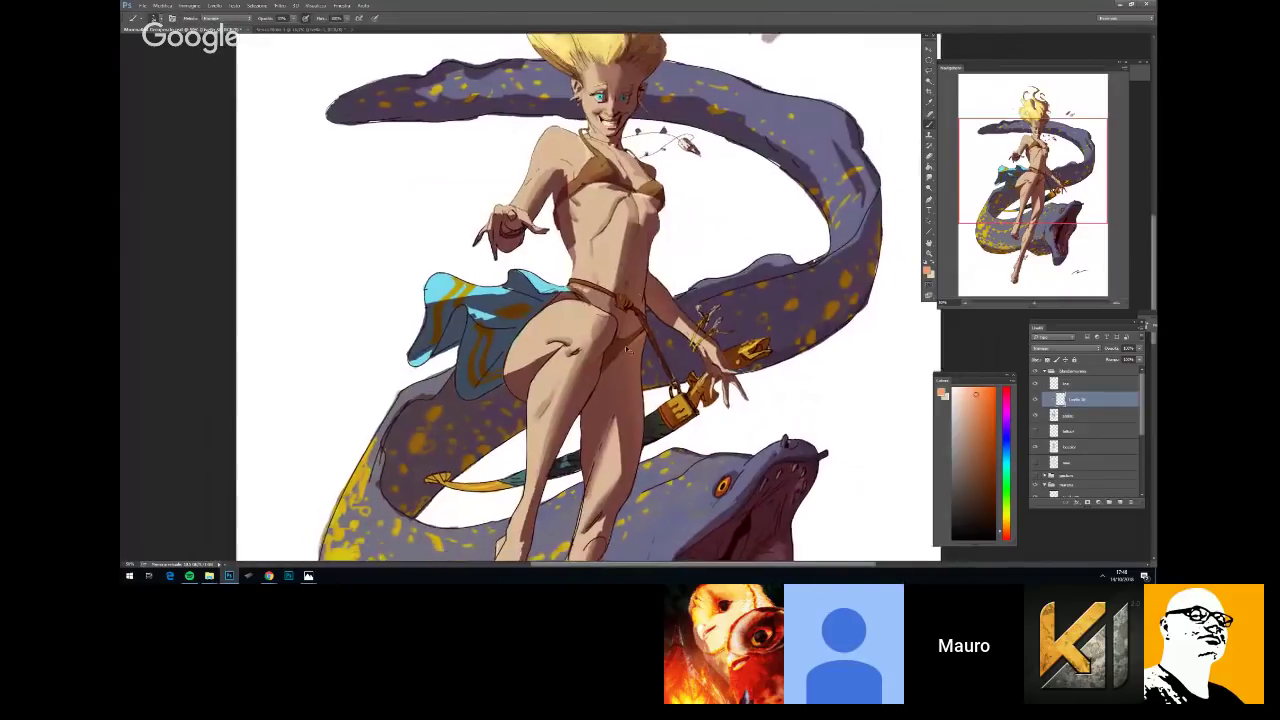
pyautogui.scroll(3, 625, 345)
pyautogui.moveTo(625, 345); pyautogui.dragTo(632, 432)
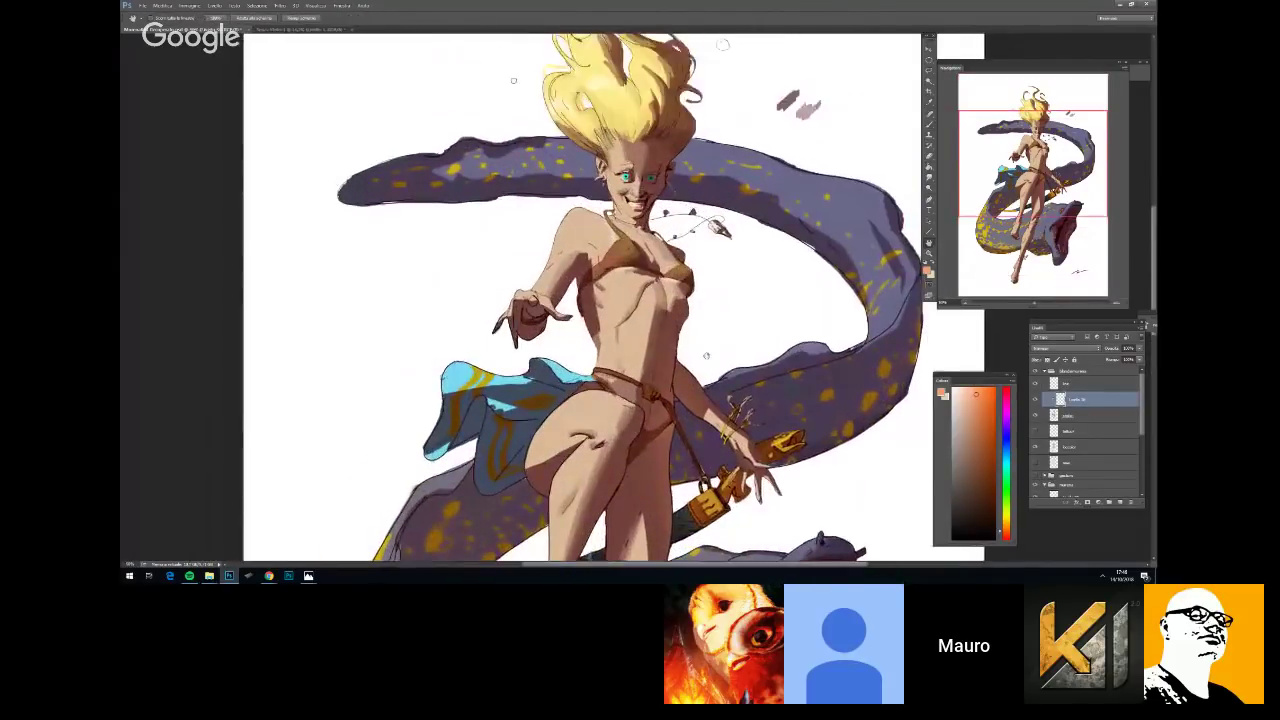
pyautogui.scroll(2, 632, 432)
pyautogui.scroll(-6, 765, 60)
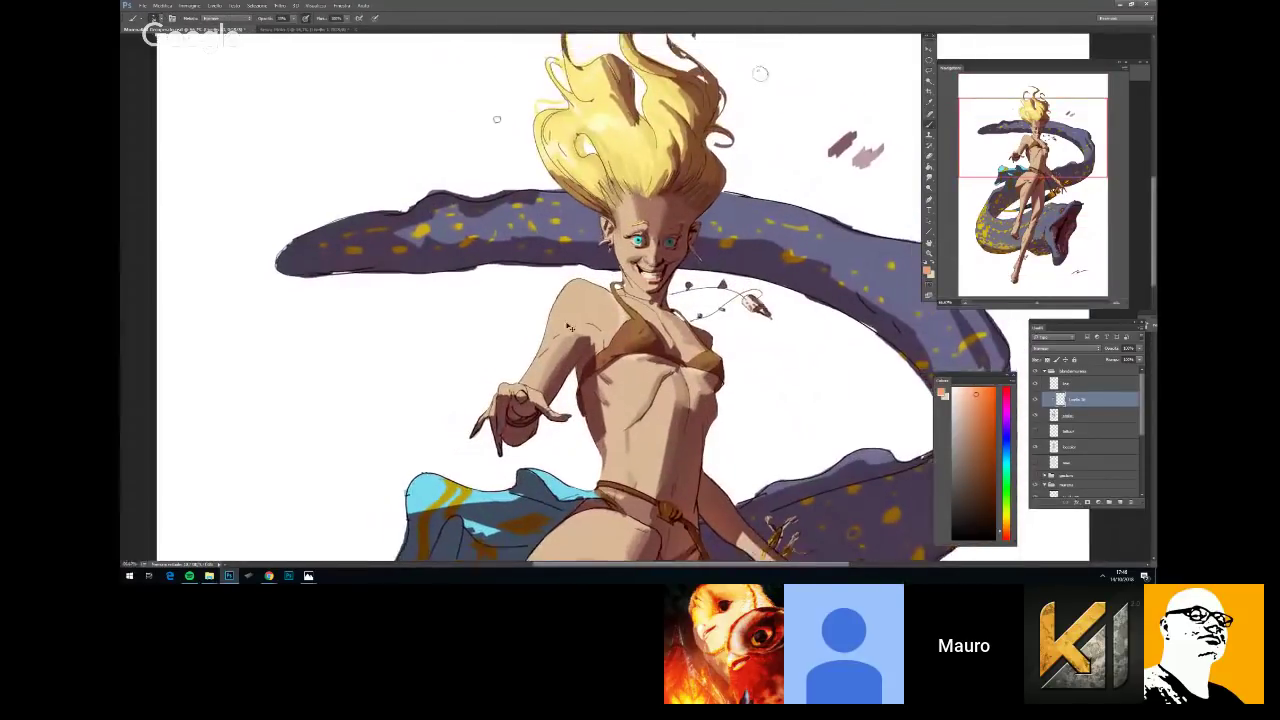
pyautogui.scroll(5, 762, 356)
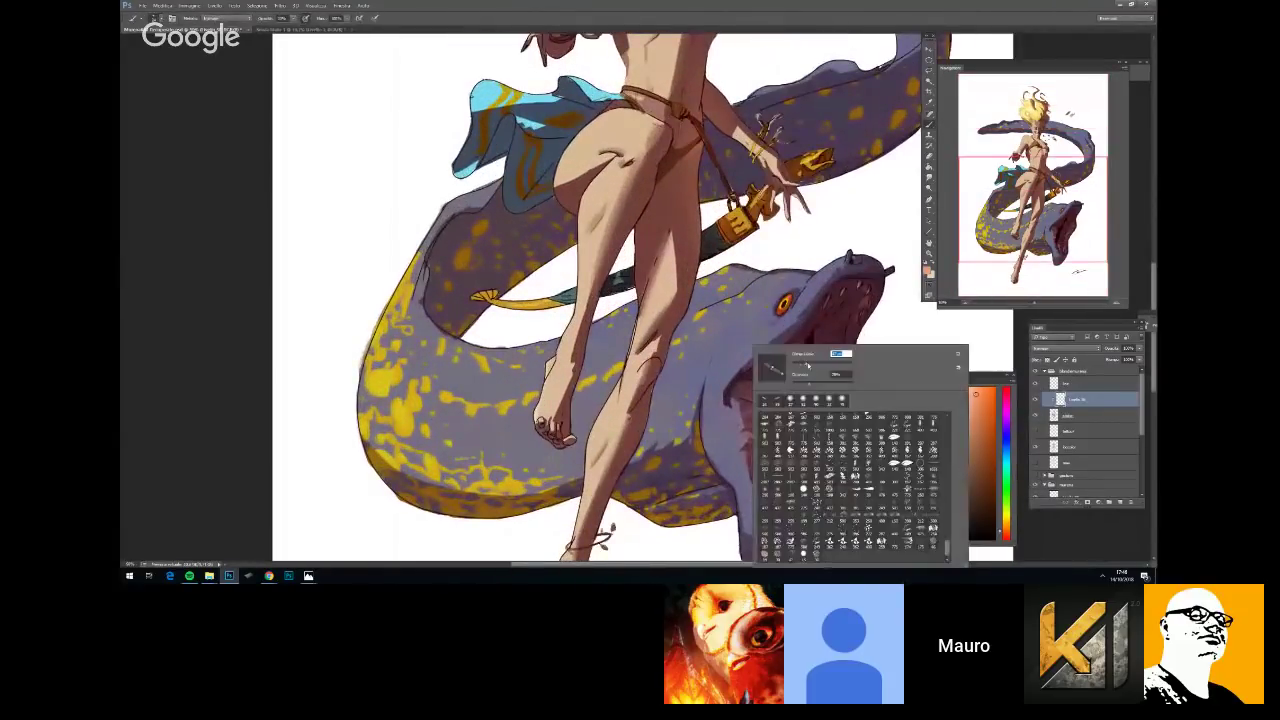
pyautogui.press('Return')
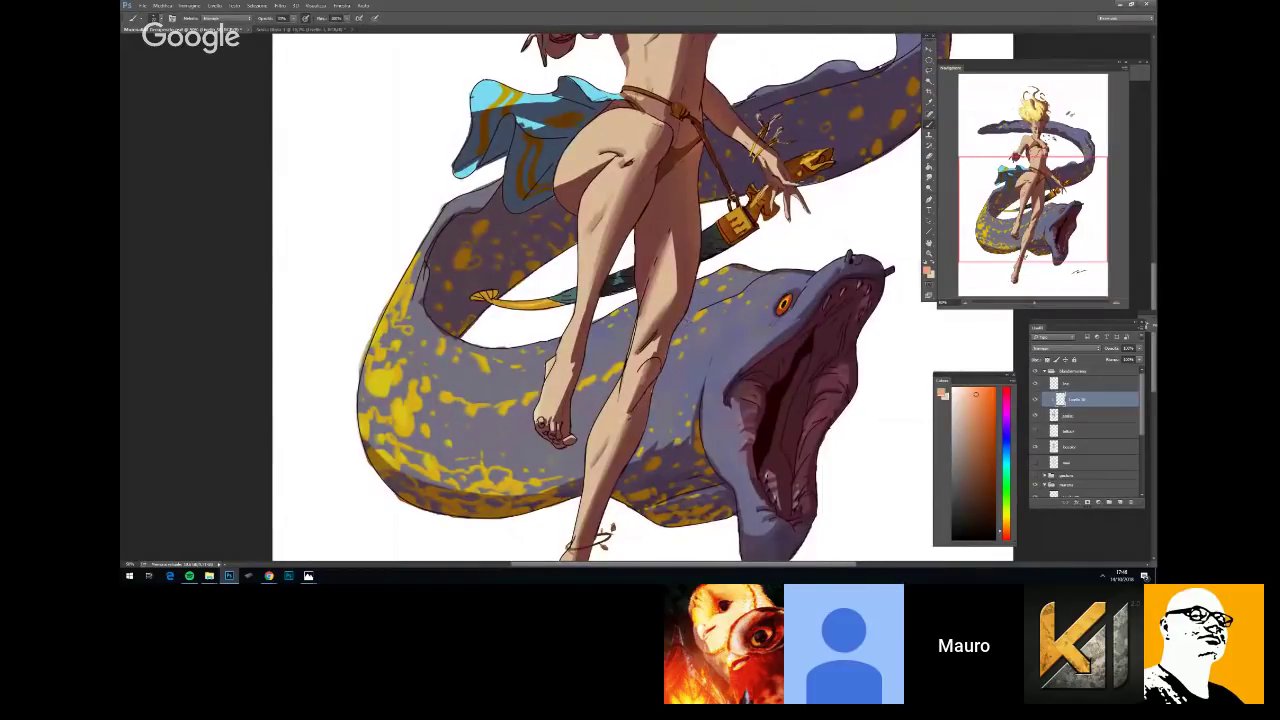
# Return to the woman's upper body and readjust the flattened Brush tip for its shadows
pyautogui.hotkey('ctrl', '-')
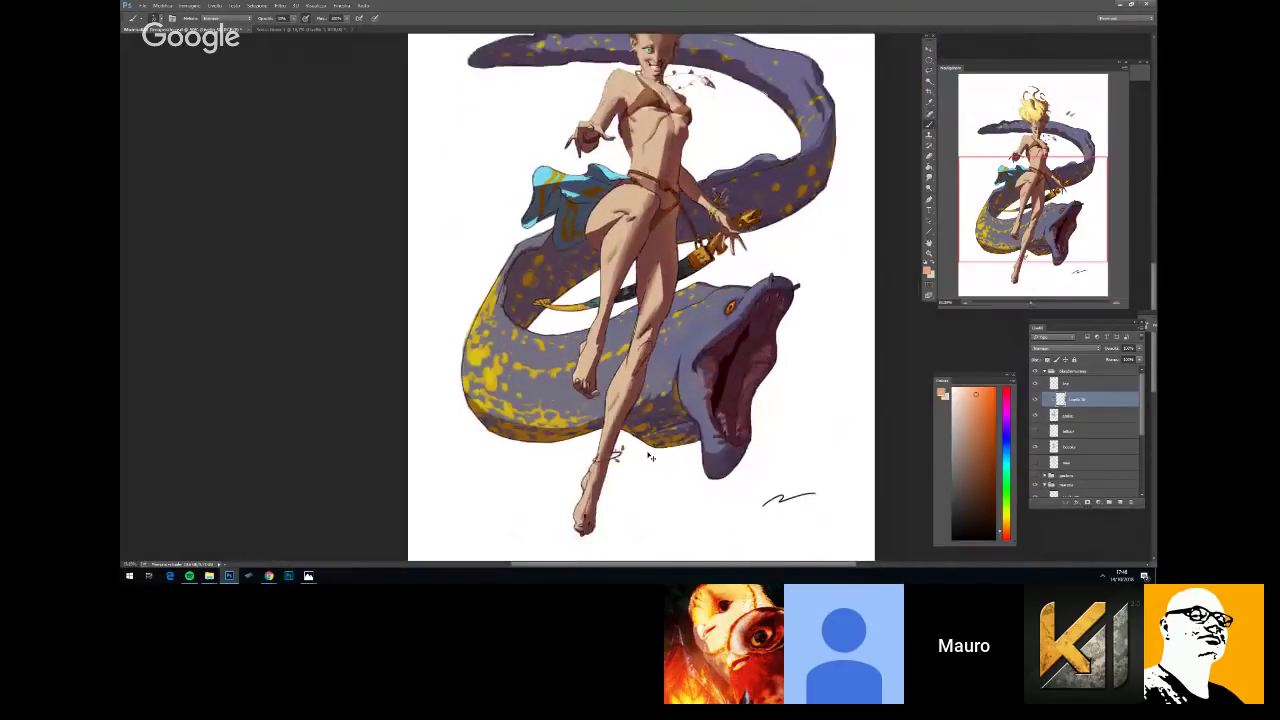
pyautogui.hotkey('ctrl', '-')
pyautogui.hotkey('ctrl', '-')
pyautogui.hotkey('ctrl', '+')
pyautogui.hotkey('ctrl', '+')
pyautogui.hotkey('ctrl', '+')
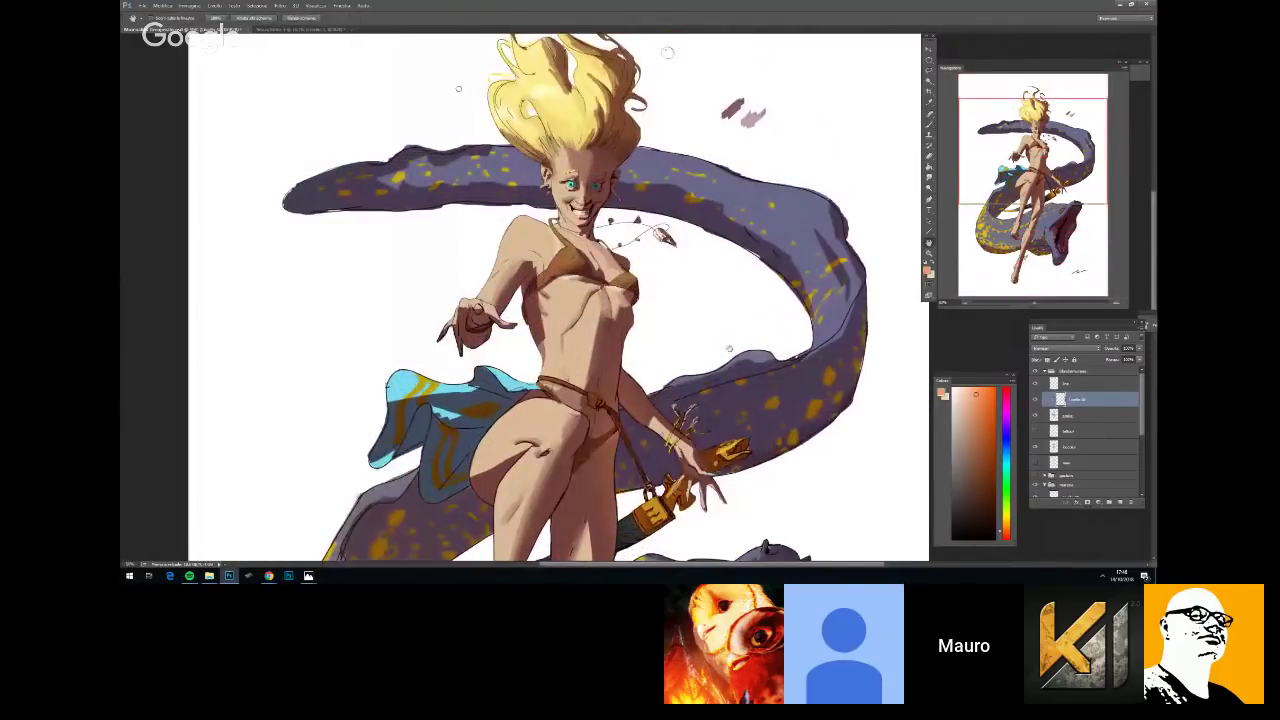
pyautogui.press('b')
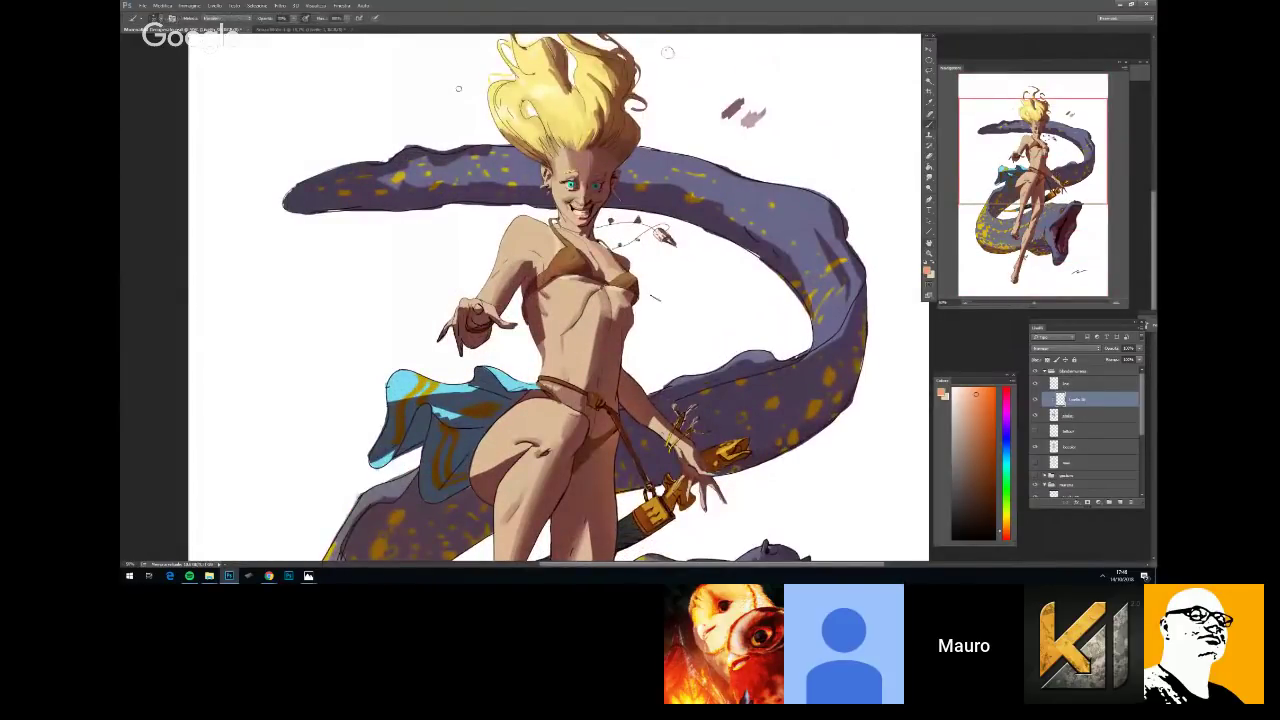
pyautogui.rightClick(658, 299)
pyautogui.press('Return')
# Turn the flattened Brush tip to a steep, nearly vertical angle for the shadows around the woman's face and chest
pyautogui.hotkey('ctrl', '-')
pyautogui.hotkey('ctrl', '-')
pyautogui.hotkey('ctrl', '+')
pyautogui.hotkey('ctrl', '+')
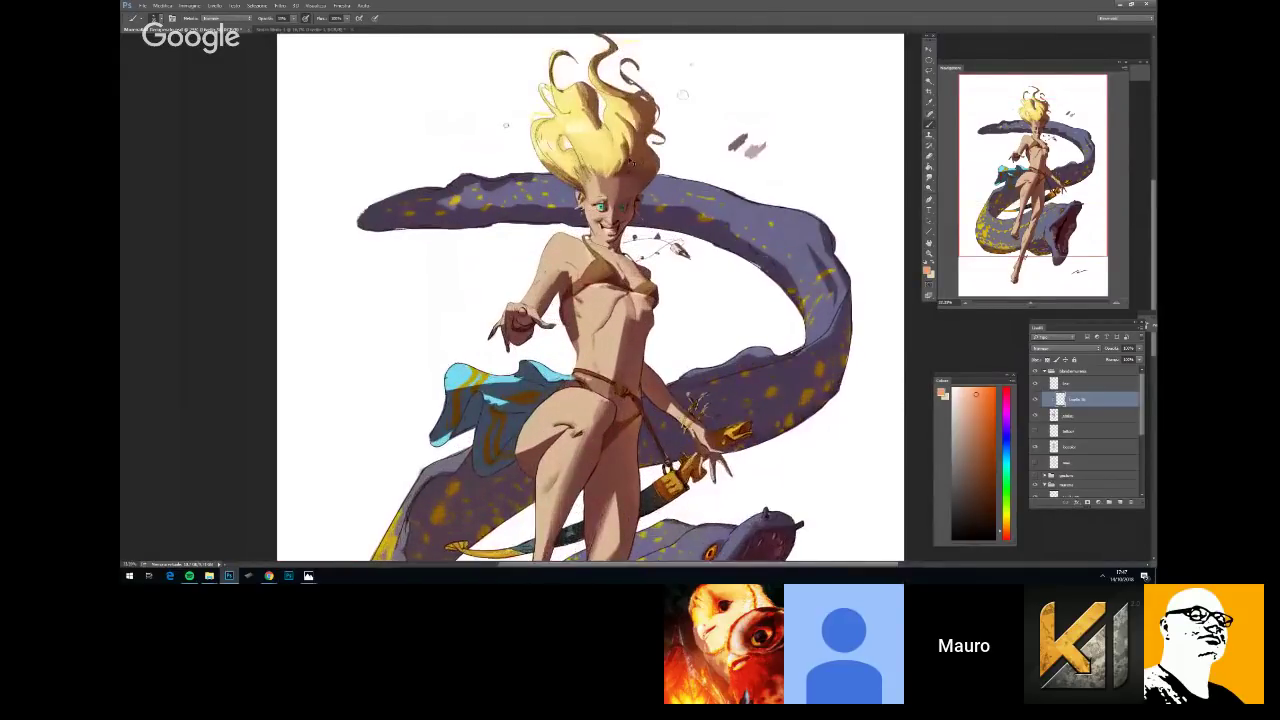
pyautogui.hotkey('ctrl', '-')
pyautogui.hotkey('ctrl', '-')
pyautogui.hotkey('ctrl', '-')
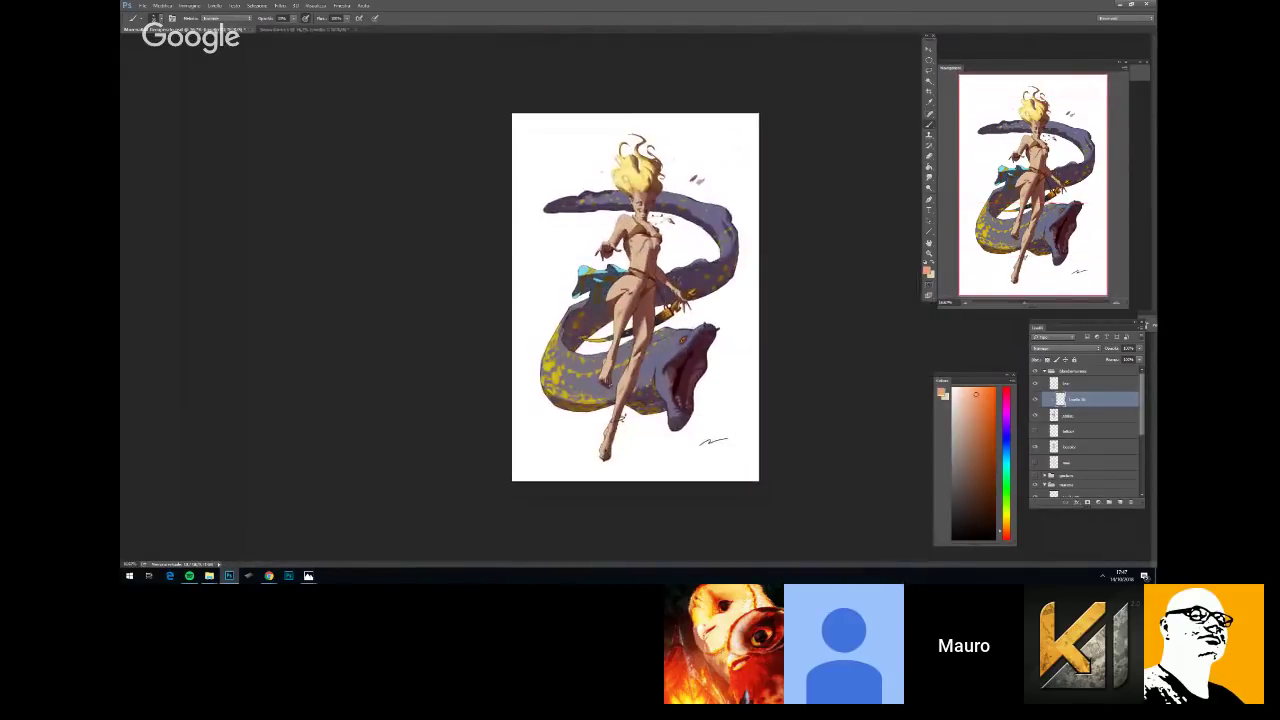
pyautogui.scroll(3, 592, 208)
pyautogui.moveTo(711, 362); pyautogui.dragTo(709, 386)
pyautogui.moveTo(626, 289); pyautogui.dragTo(656, 297)
pyautogui.rightClick(656, 297)
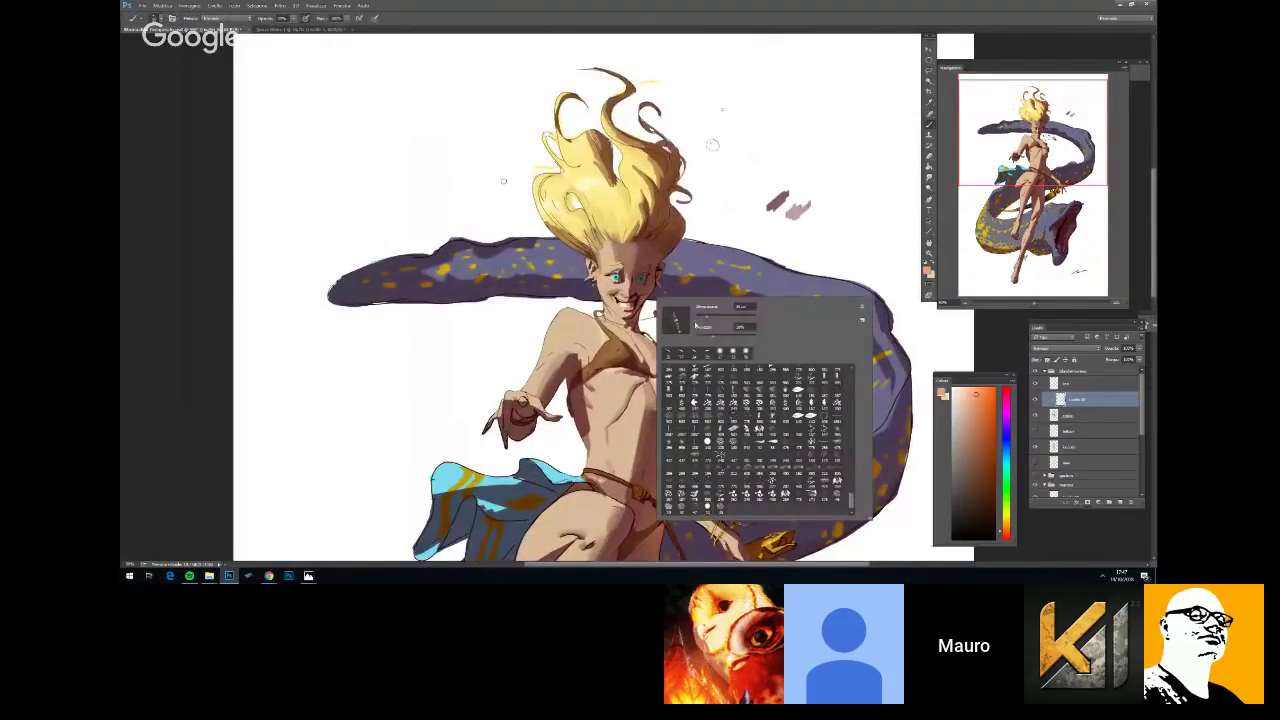
pyautogui.press('Return')
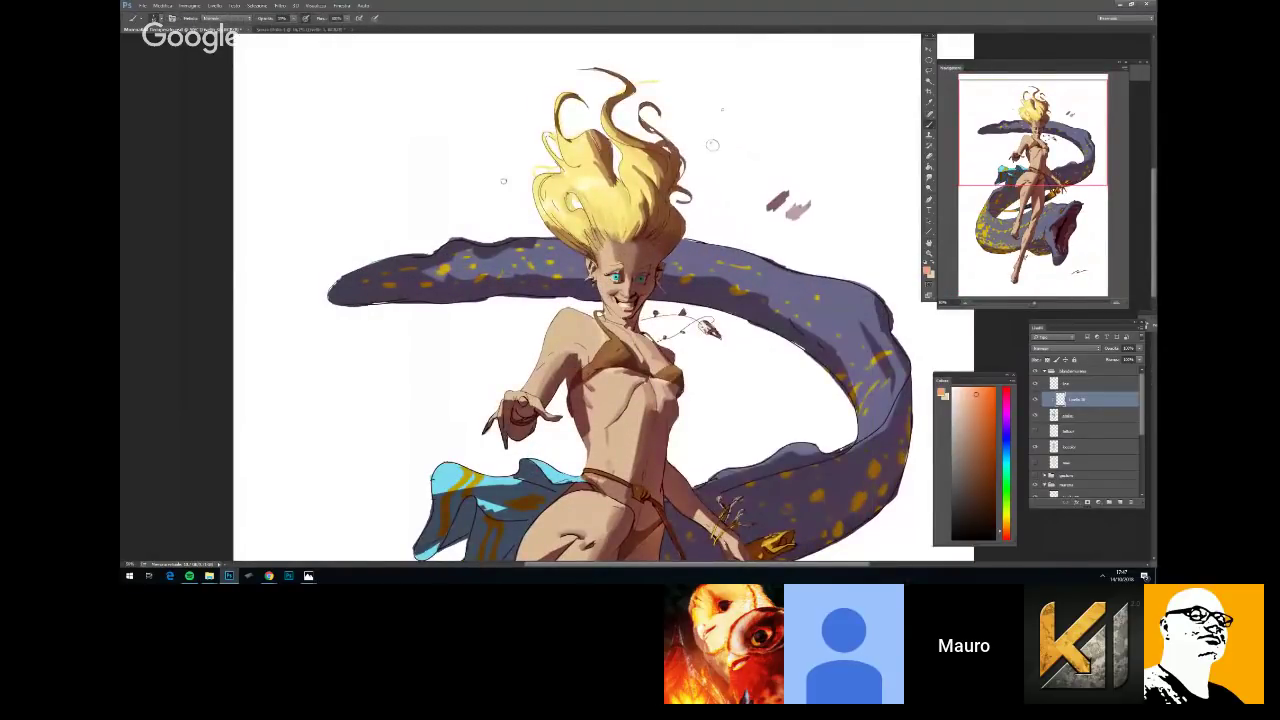
# Rotate the flattened Brush tip to a shallower, nearly horizontal angle
pyautogui.scroll(-2, 656, 299)
pyautogui.scroll(1, 640, 292)
pyautogui.rightClick(707, 275)
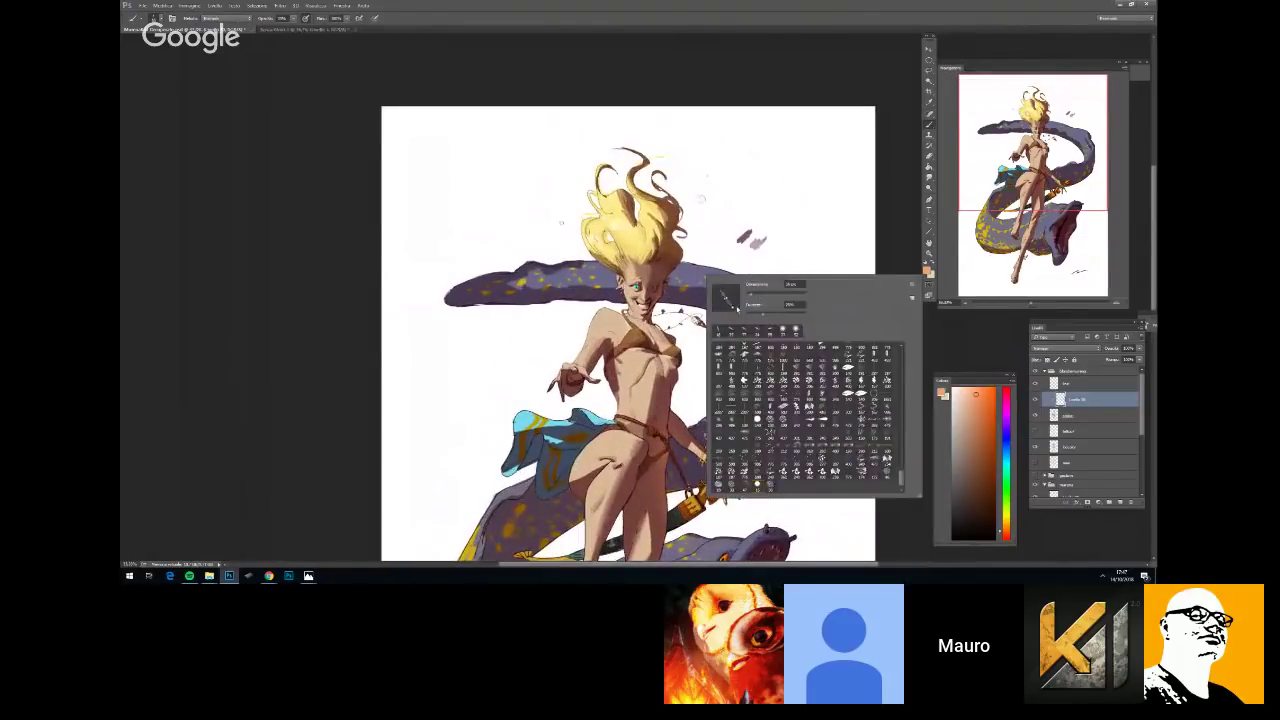
pyautogui.click(737, 309)
pyautogui.press('Return')
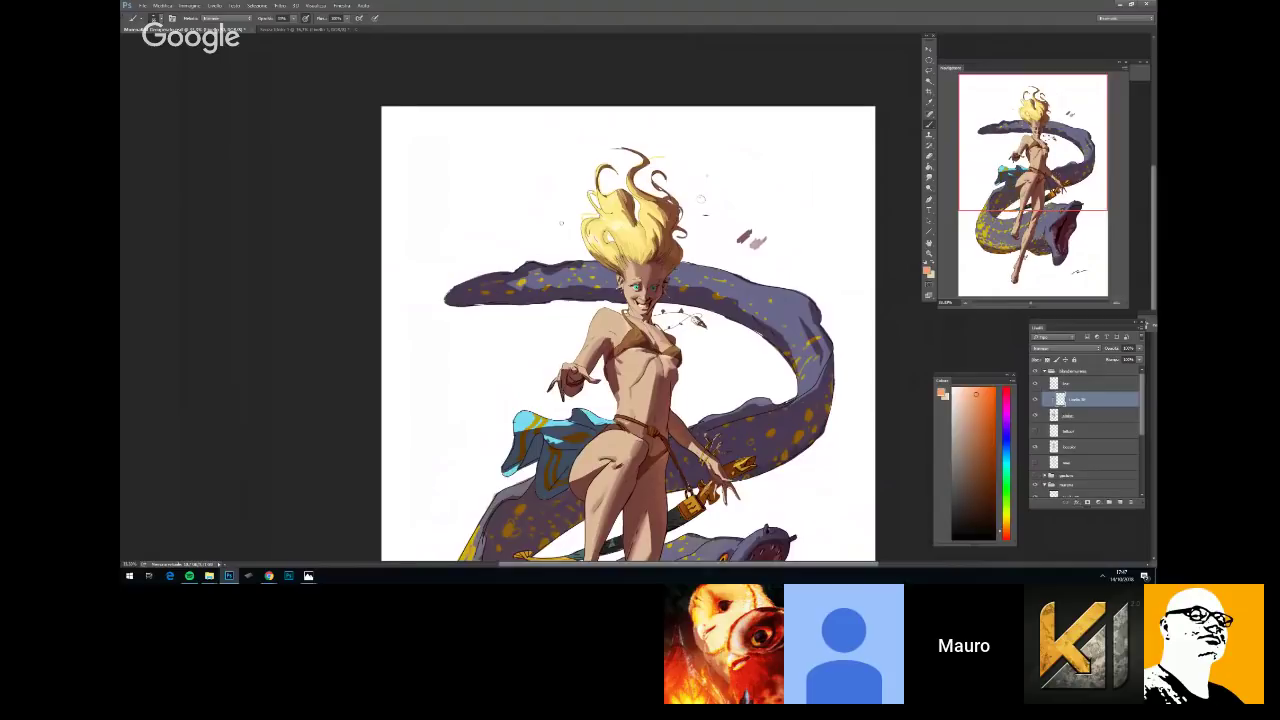
# Review the flattened Brush tip's settings beside the eel's open mouth, keeping the tip nearly horizontal
pyautogui.scroll(-2, 635, 298)
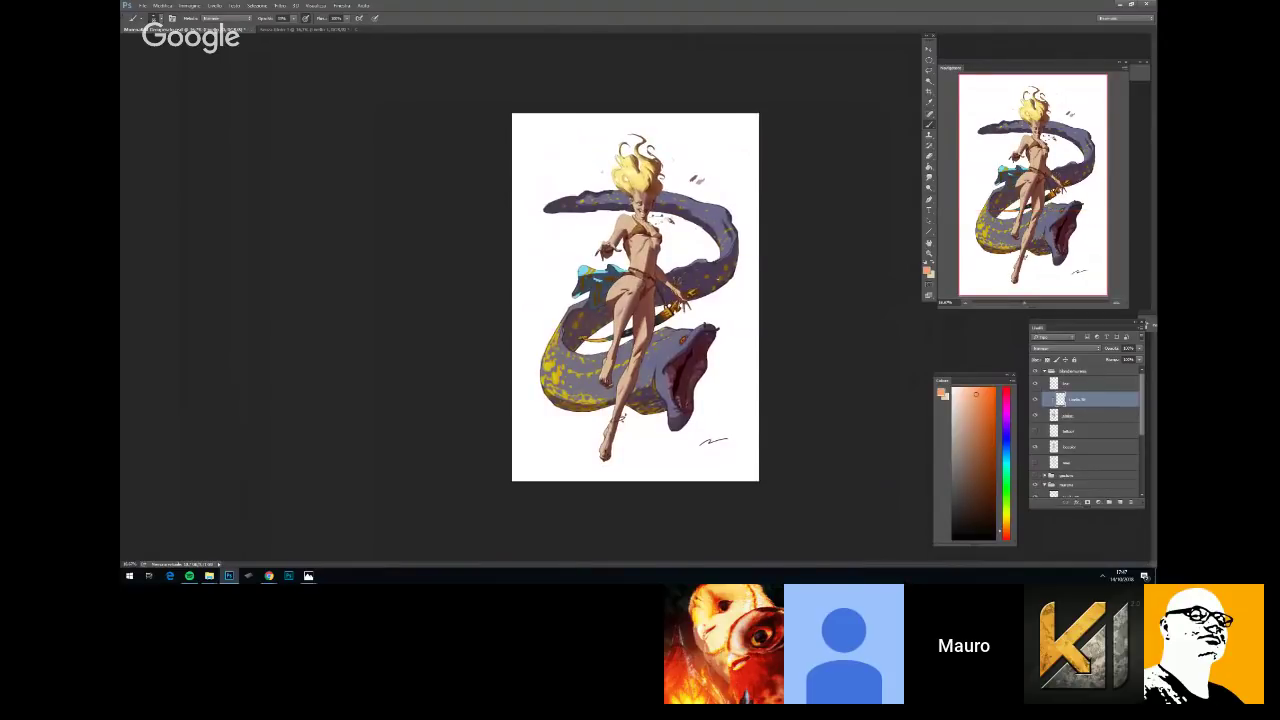
pyautogui.scroll(4, 690, 370)
pyautogui.rightClick(741, 326)
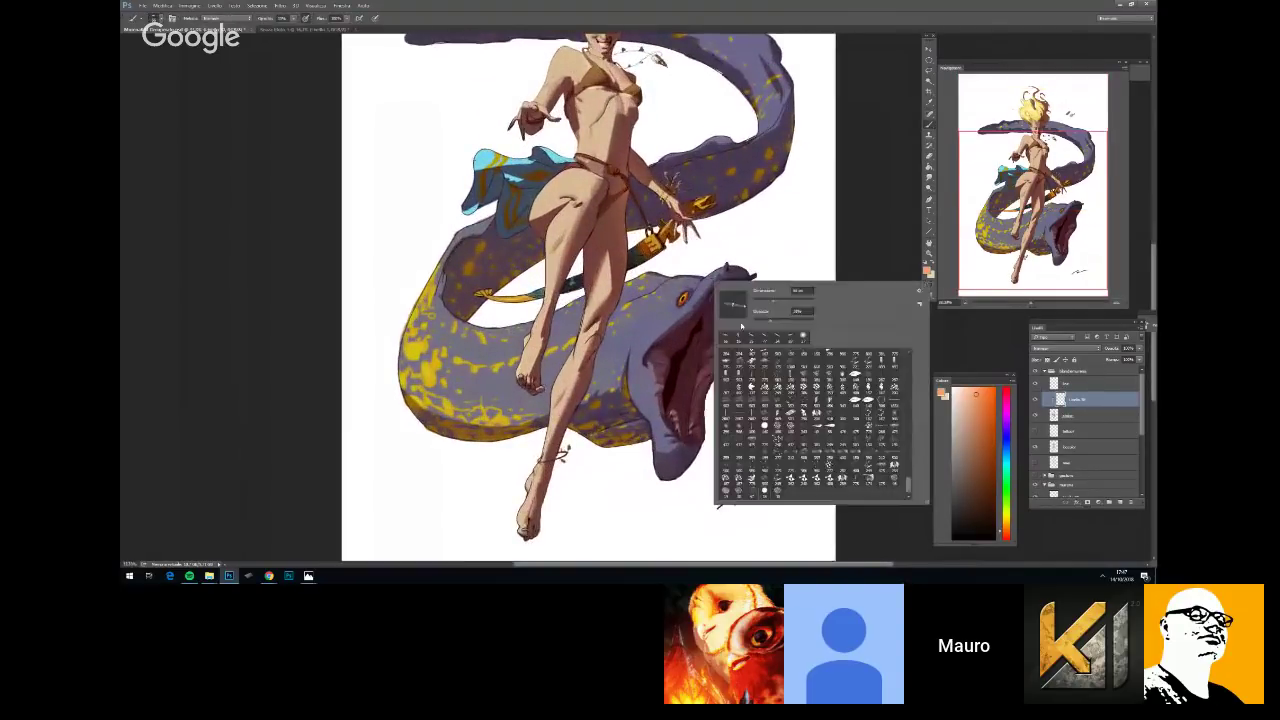
pyautogui.press('Return')
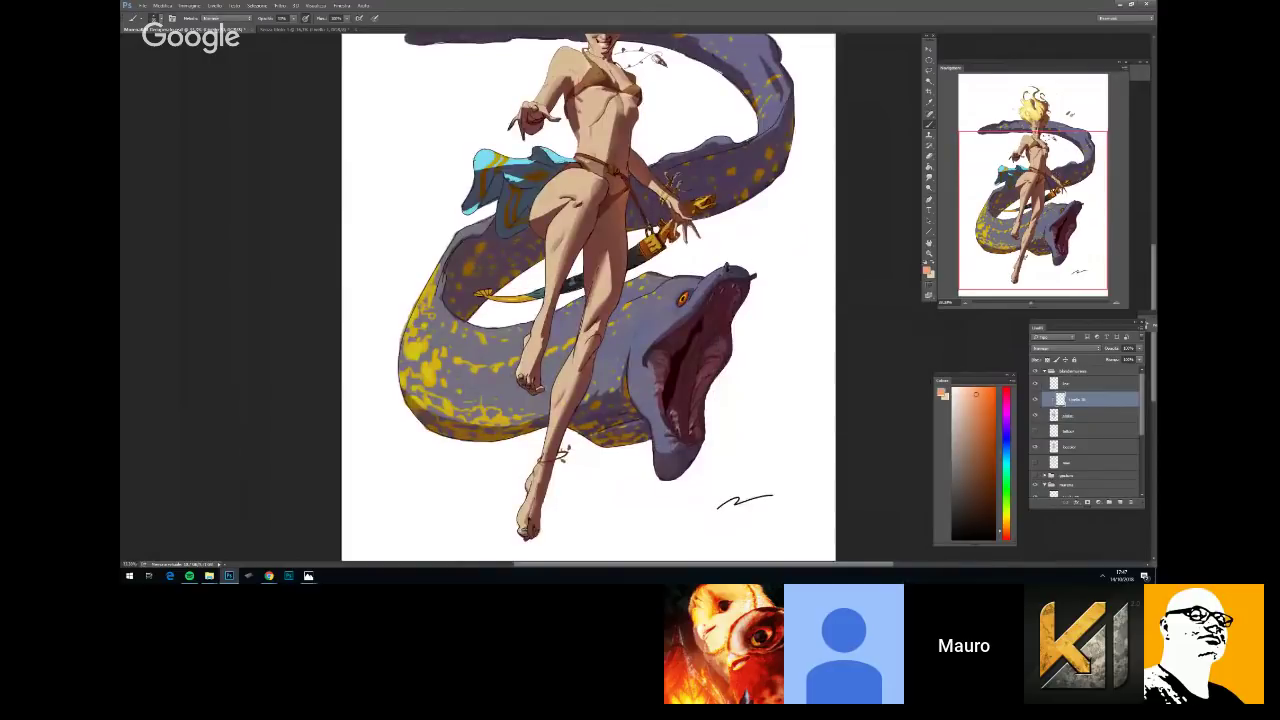
pyautogui.scroll(-4, 682, 300)
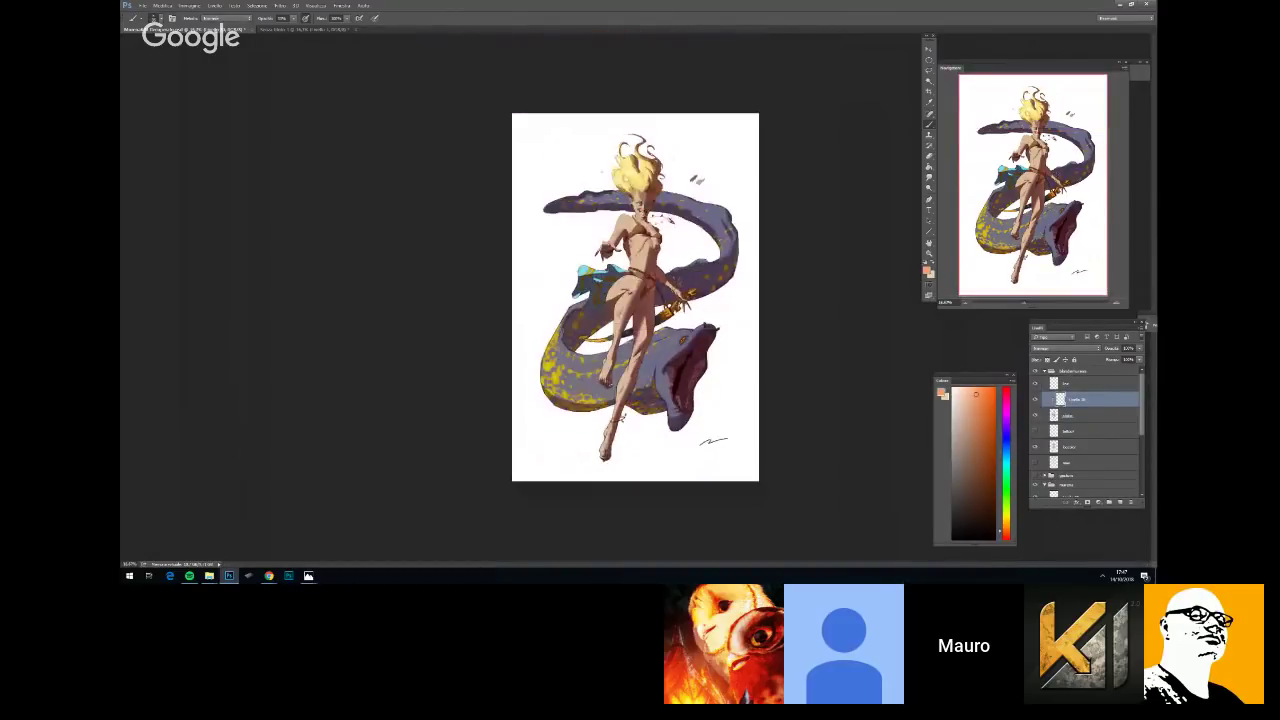
pyautogui.scroll(5, 643, 306)
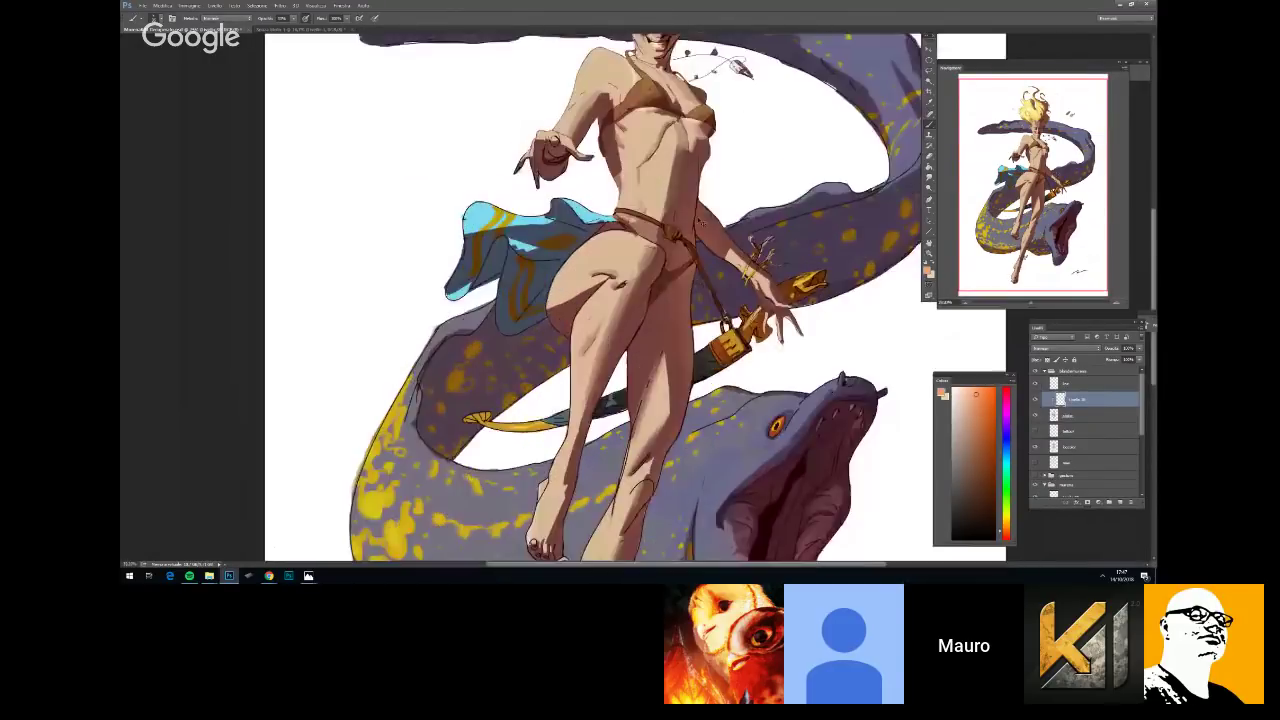
# Turn the flattened Brush tip to a steep diagonal sloping down to the right, beside the woman's outstretched hand
pyautogui.rightClick(726, 298)
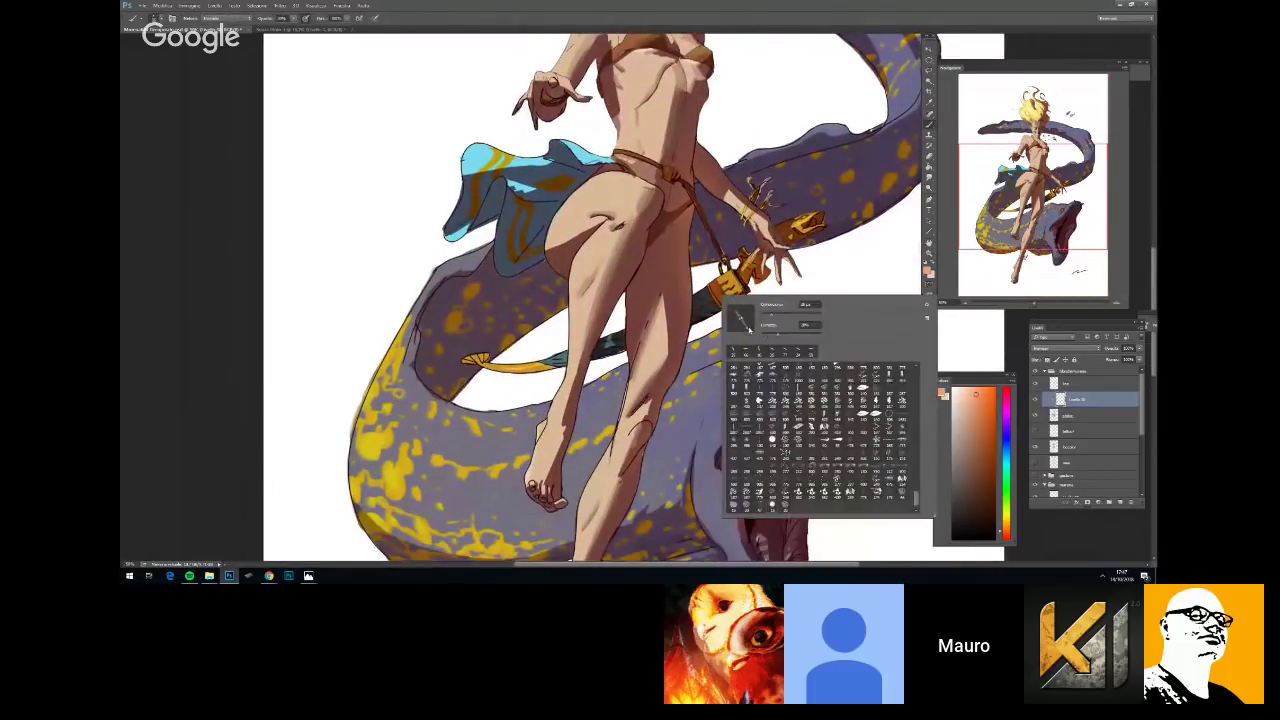
pyautogui.click(806, 328)
pyautogui.press('Return')
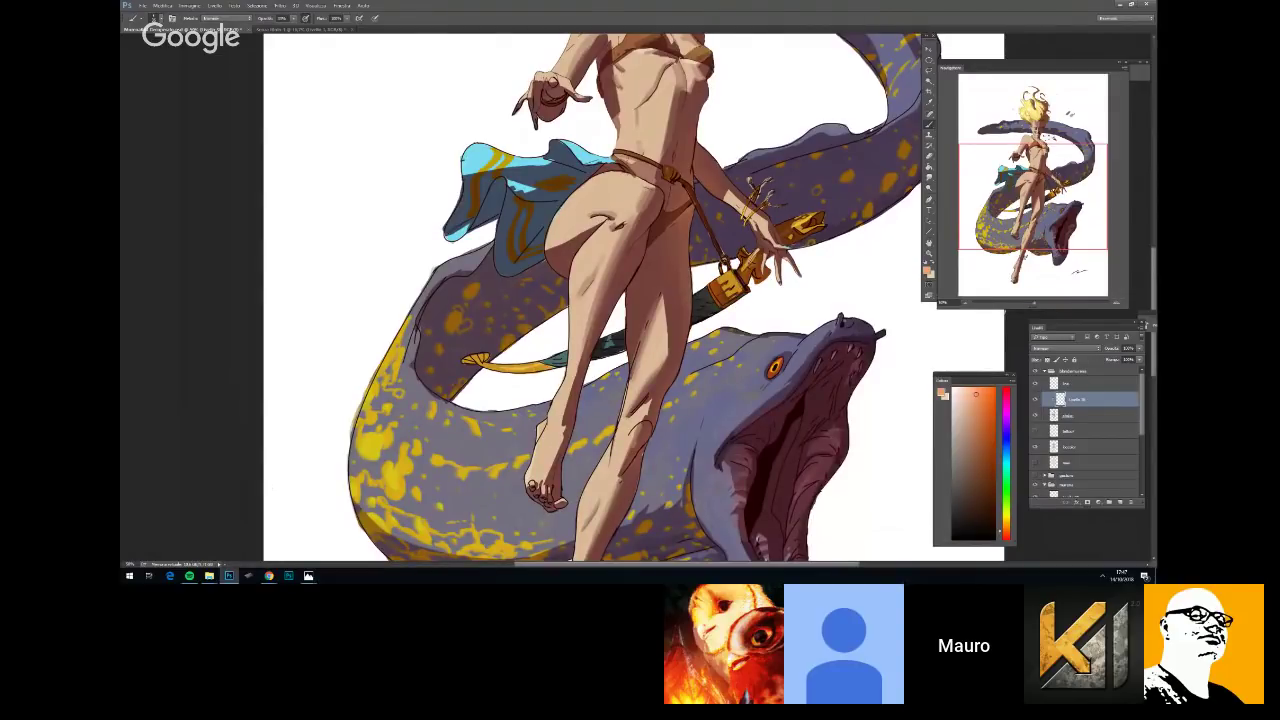
pyautogui.press('space')
pyautogui.moveTo(834, 266); pyautogui.dragTo(794, 302)
pyautogui.hotkey('ctrl', '-')
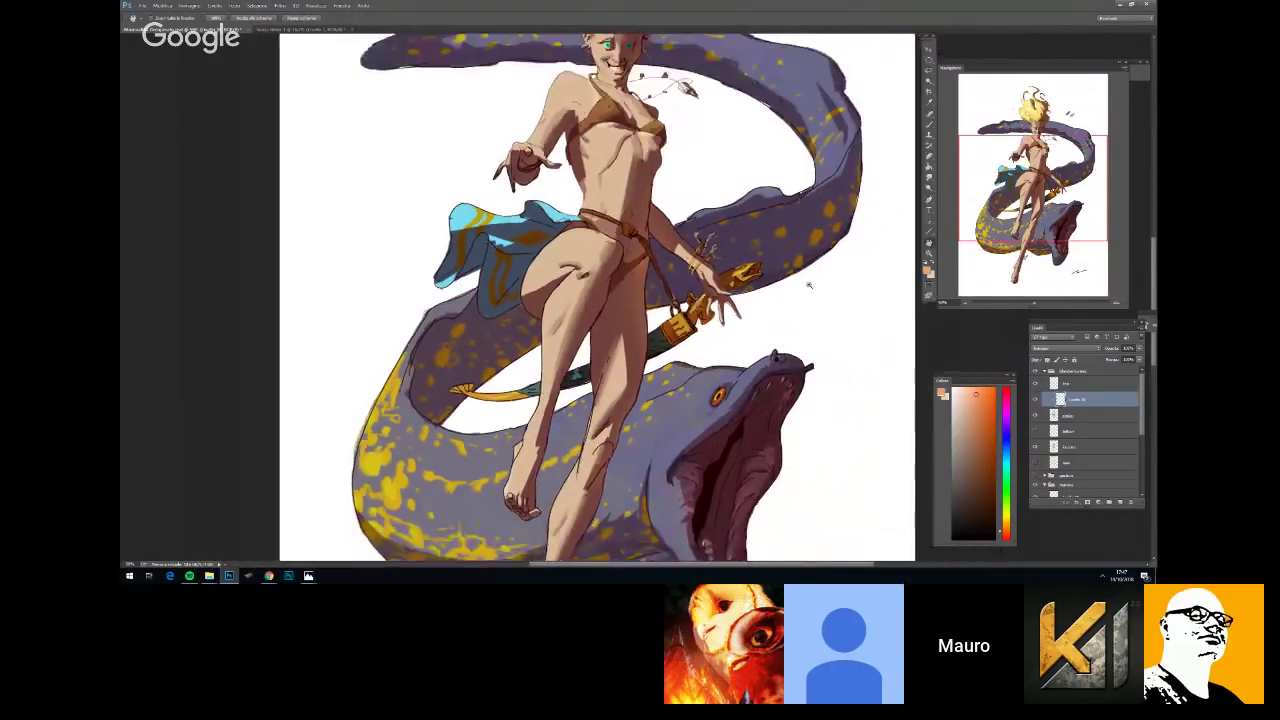
# Rotate the flattened Brush tip to a diagonal rising to the right, close to the woman's hips and dagger
pyautogui.scroll(3, 808, 284)
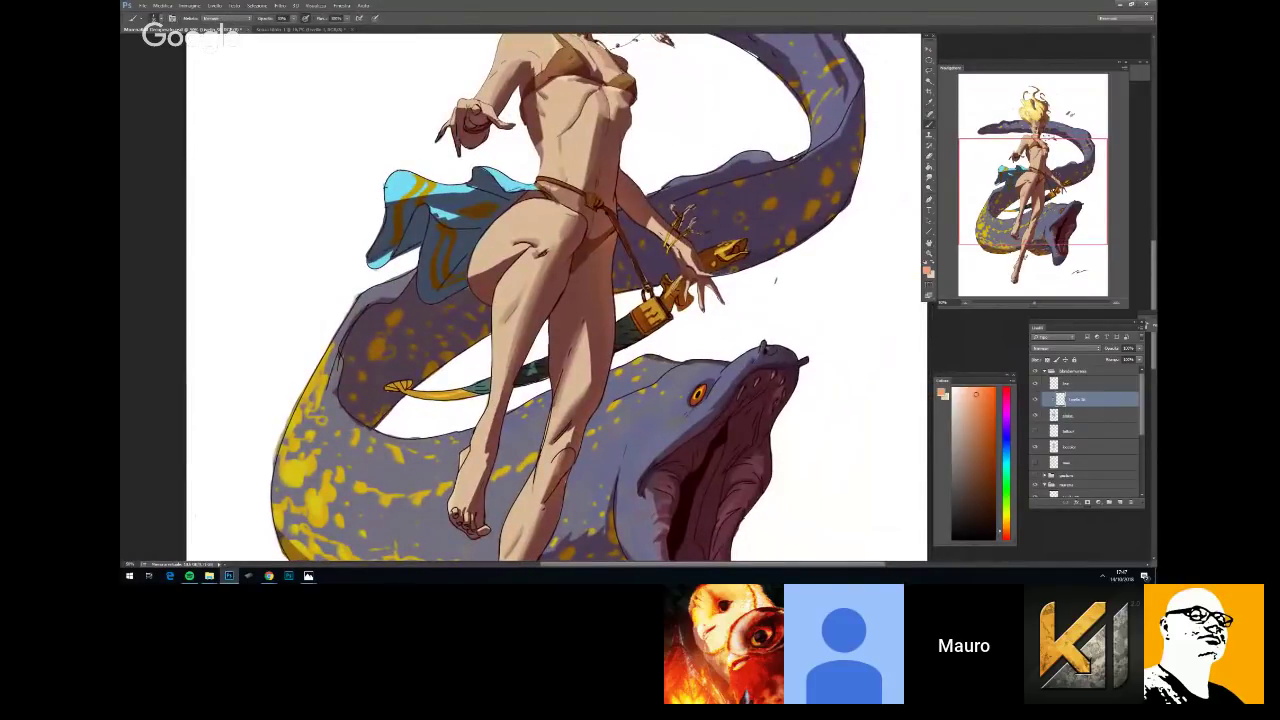
pyautogui.scroll(3, 775, 281)
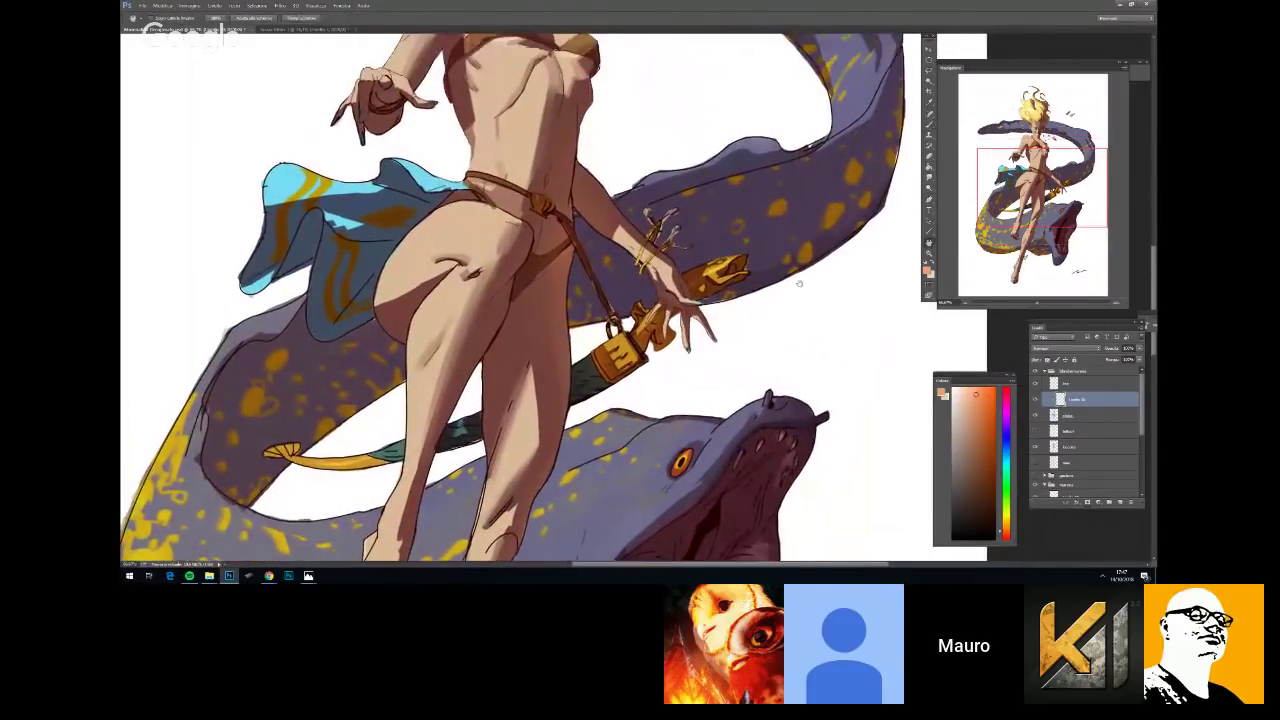
pyautogui.press('b')
pyautogui.rightClick(728, 318)
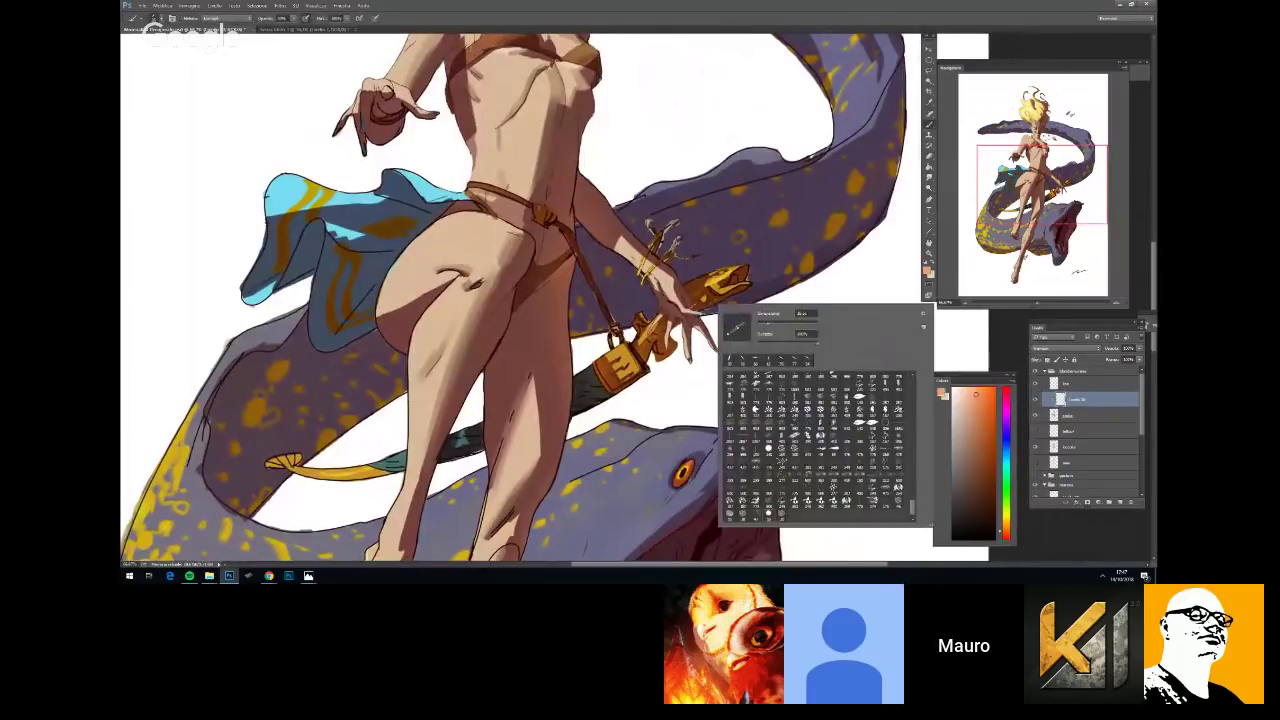
pyautogui.click(698, 306)
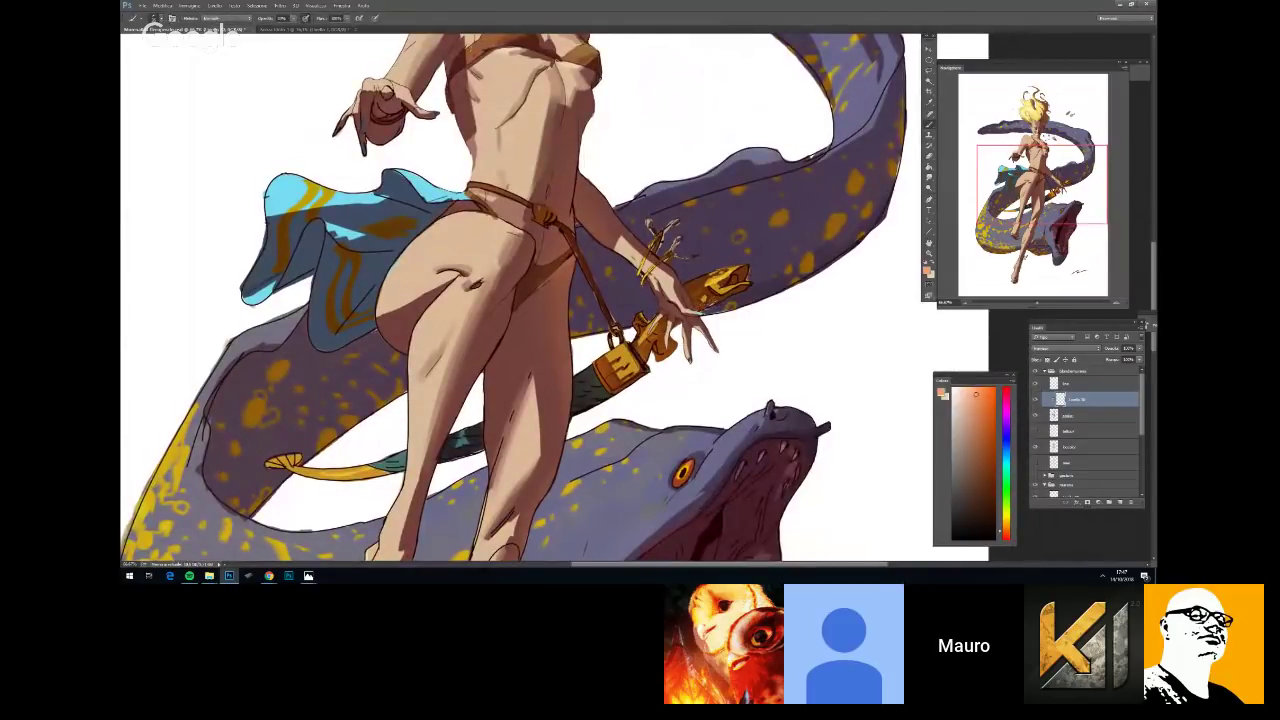
# Examine the shadows across the whole illustration and around the woman's body and the eel's head
pyautogui.scroll(-5, 748, 328)
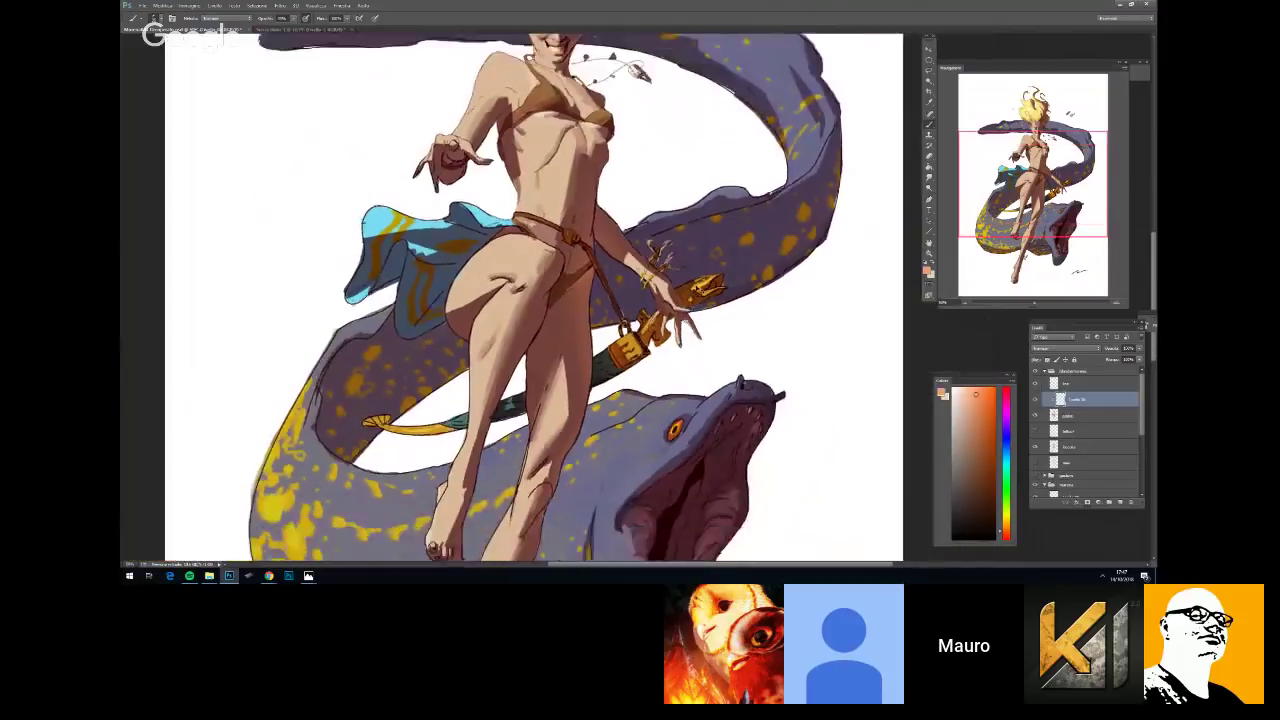
pyautogui.scroll(3, 748, 328)
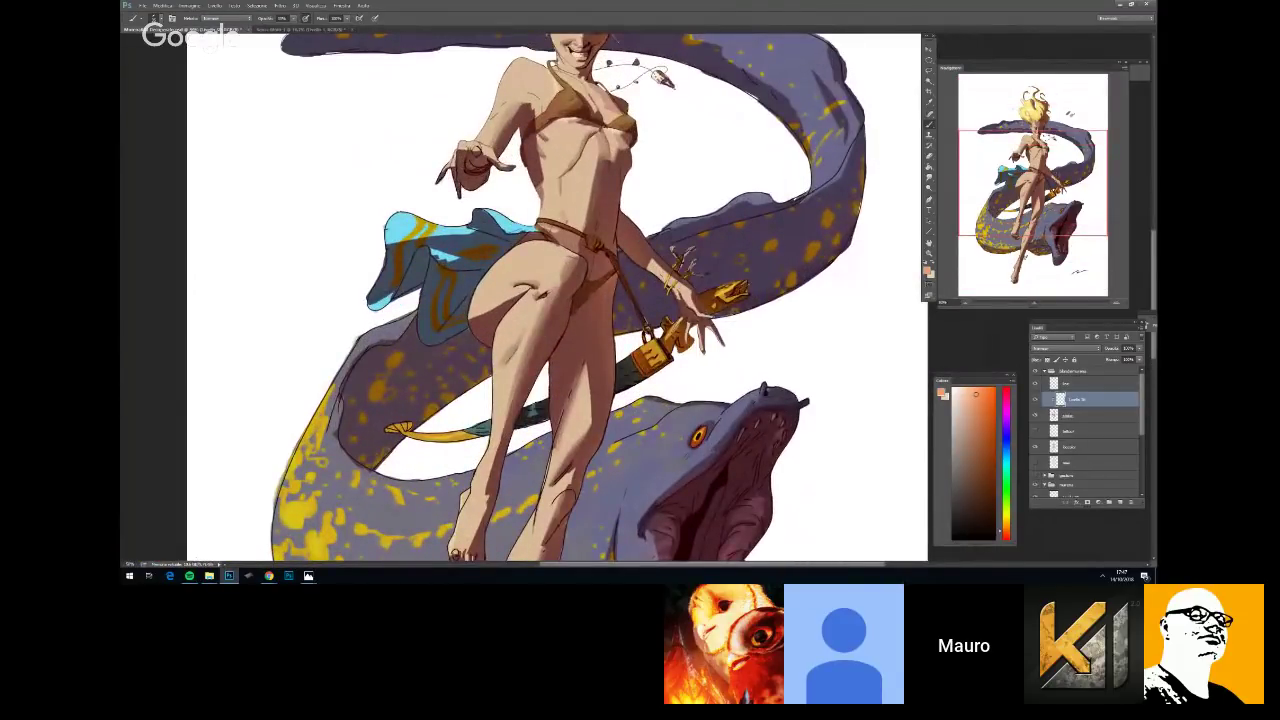
pyautogui.scroll(-3, 651, 301)
pyautogui.hotkey('ctrl', '-')
pyautogui.hotkey('ctrl', '+')
pyautogui.hotkey('ctrl', '+')
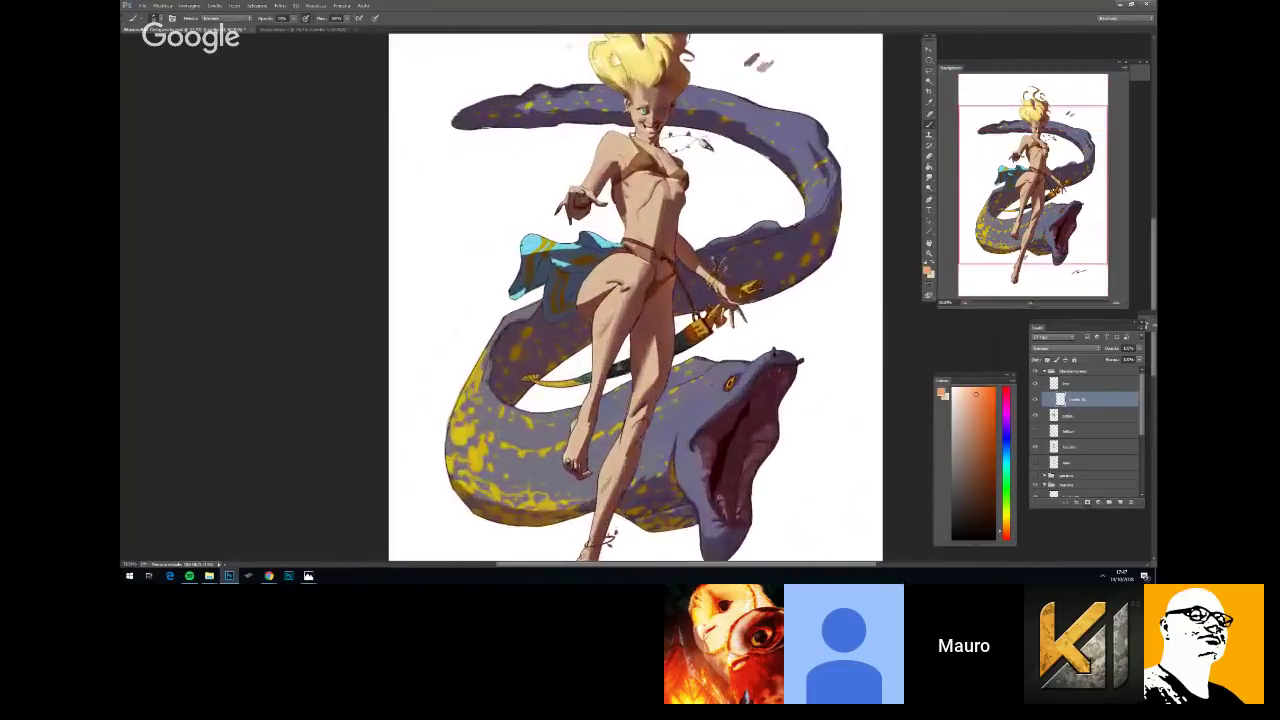
pyautogui.hotkey('ctrl', '-')
pyautogui.hotkey('ctrl', '-')
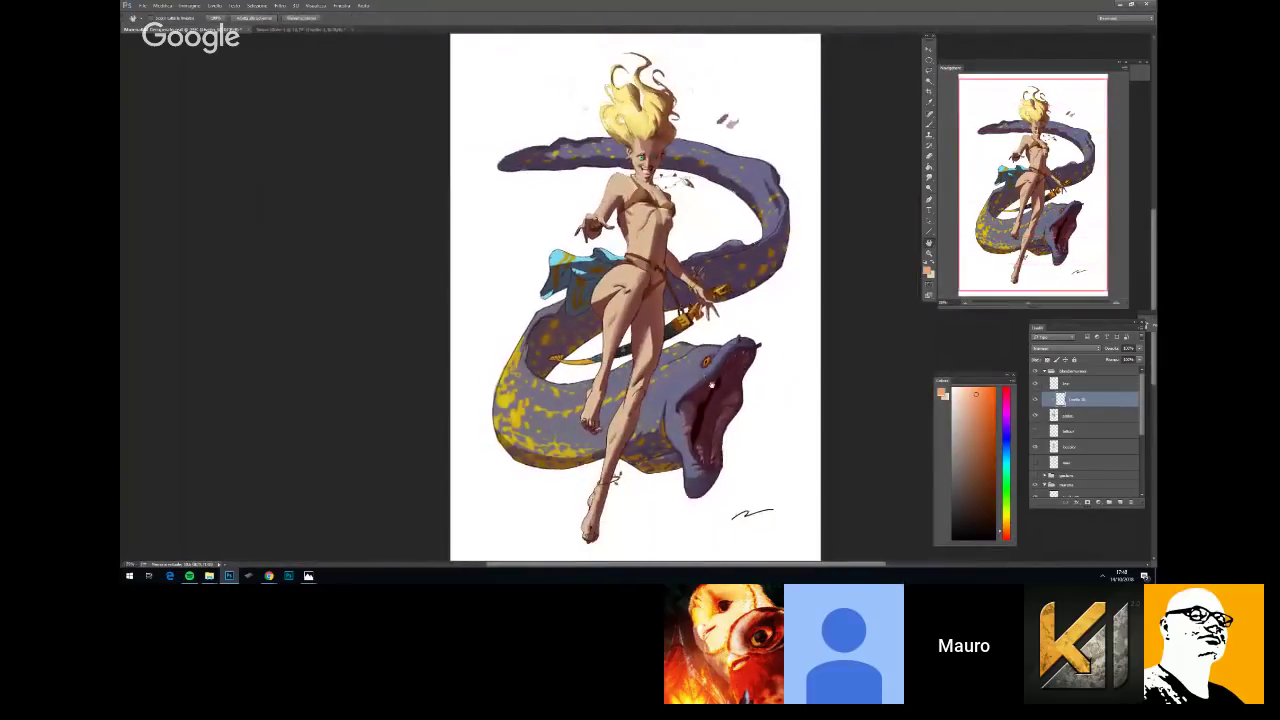
pyautogui.hotkey('ctrl', '+')
pyautogui.hotkey('ctrl', '+')
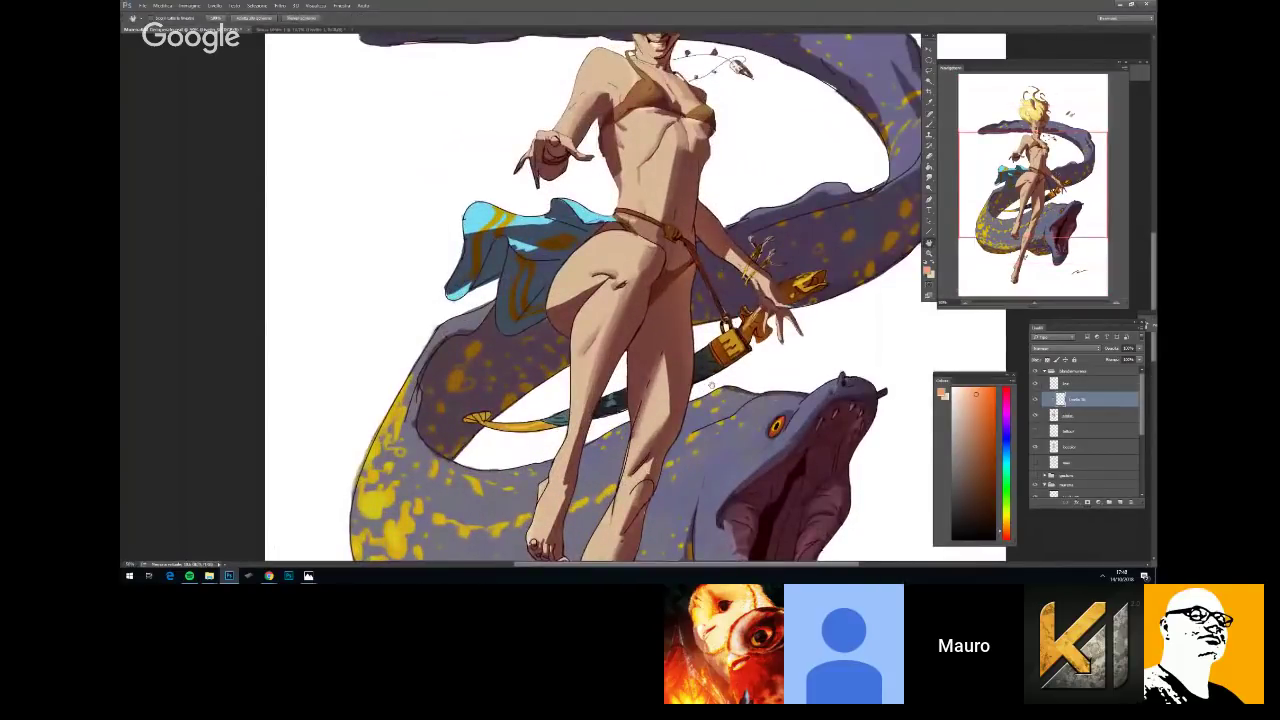
pyautogui.moveTo(712, 385); pyautogui.dragTo(641, 355)
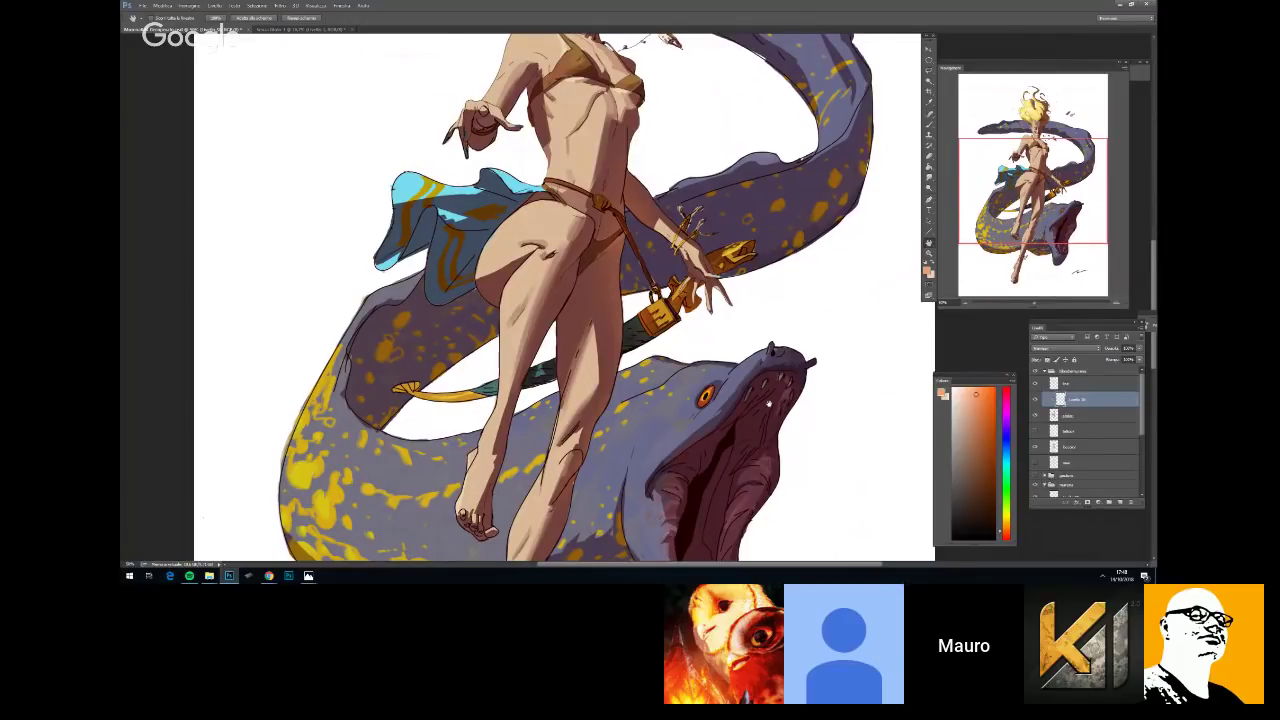
# Set the flattened Brush tip to a shallow slope descending to the right for the area around the hand and dagger
pyautogui.hotkey('ctrl', '+')
pyautogui.moveTo(877, 329); pyautogui.dragTo(823, 365)
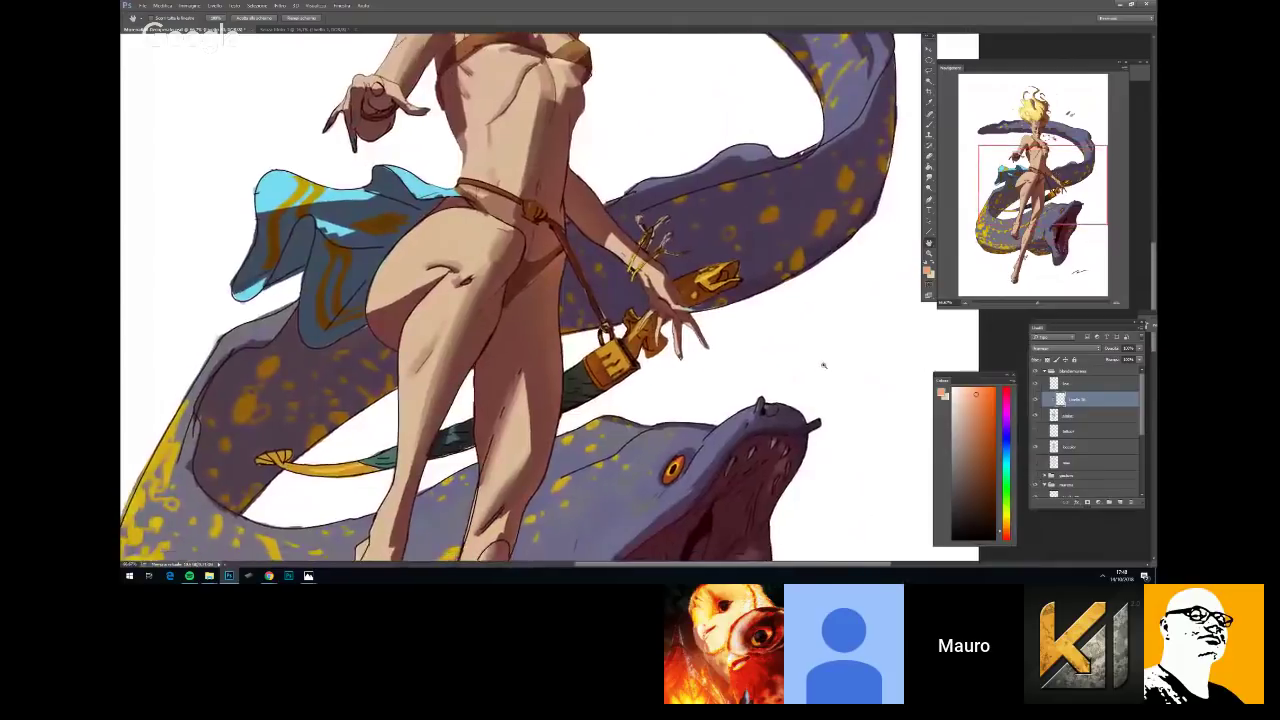
pyautogui.scroll(3, 823, 365)
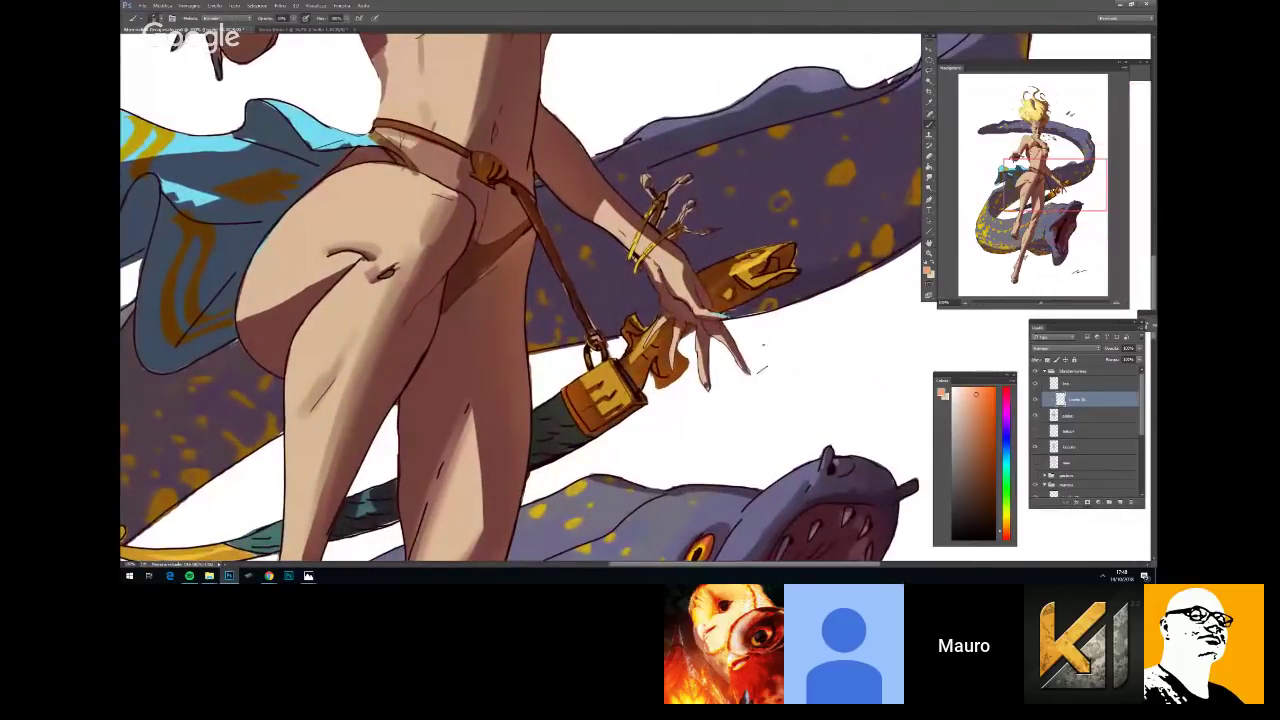
pyautogui.rightClick(758, 372)
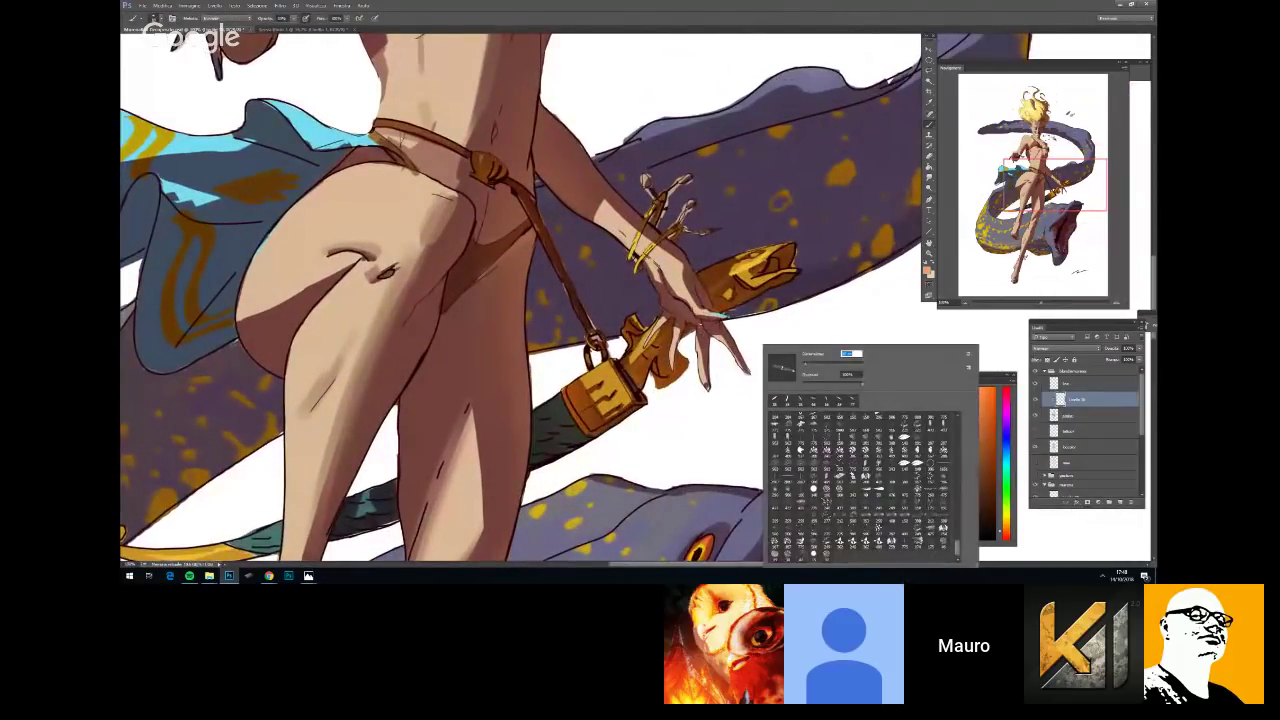
pyautogui.press('Return')
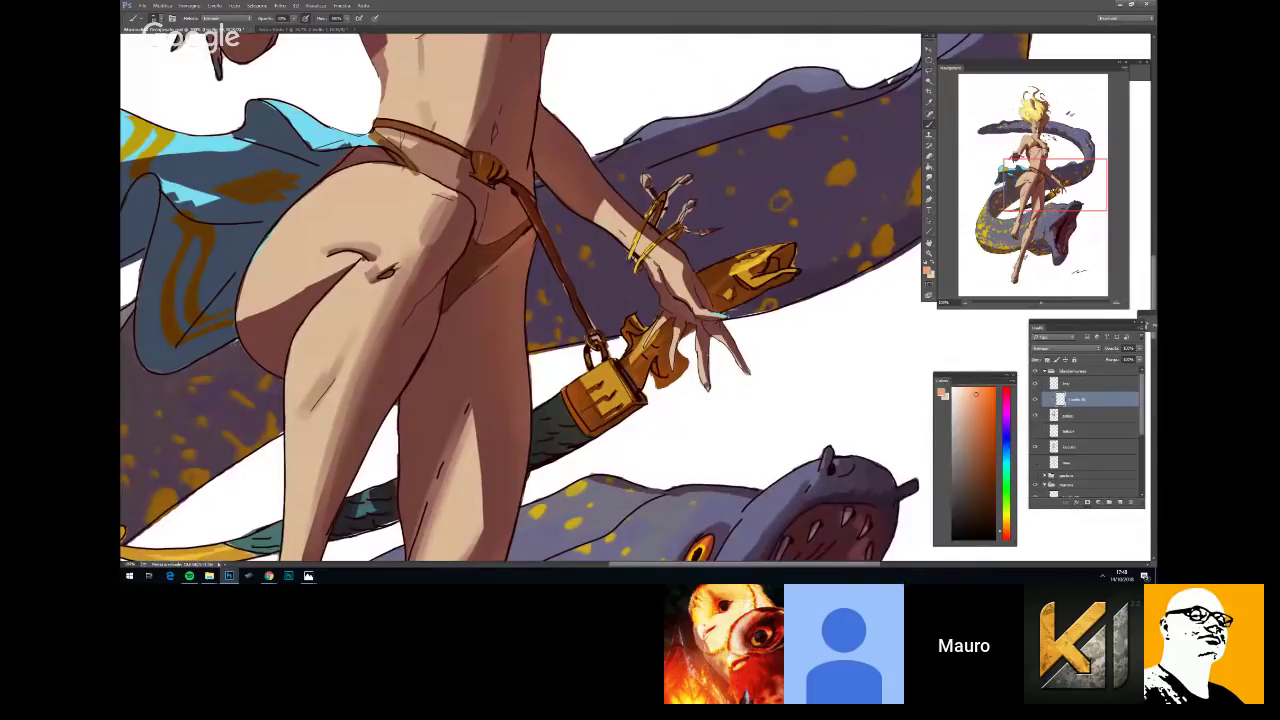
# Try a shallow, upward-sloping angle for the flattened Brush tip beside the woman's hand
pyautogui.rightClick(744, 323)
pyautogui.press('Escape')
pyautogui.hotkey('ctrl', '-')
pyautogui.hotkey('ctrl', '-')
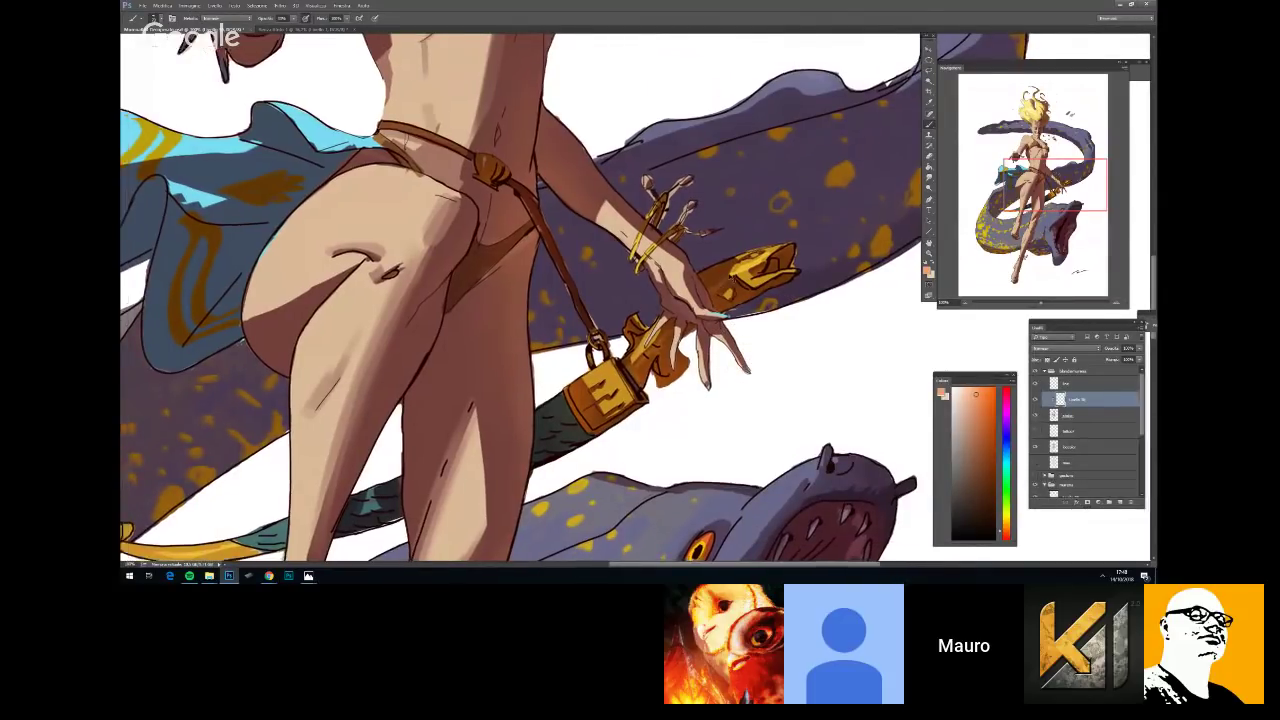
pyautogui.scroll(2, 748, 262)
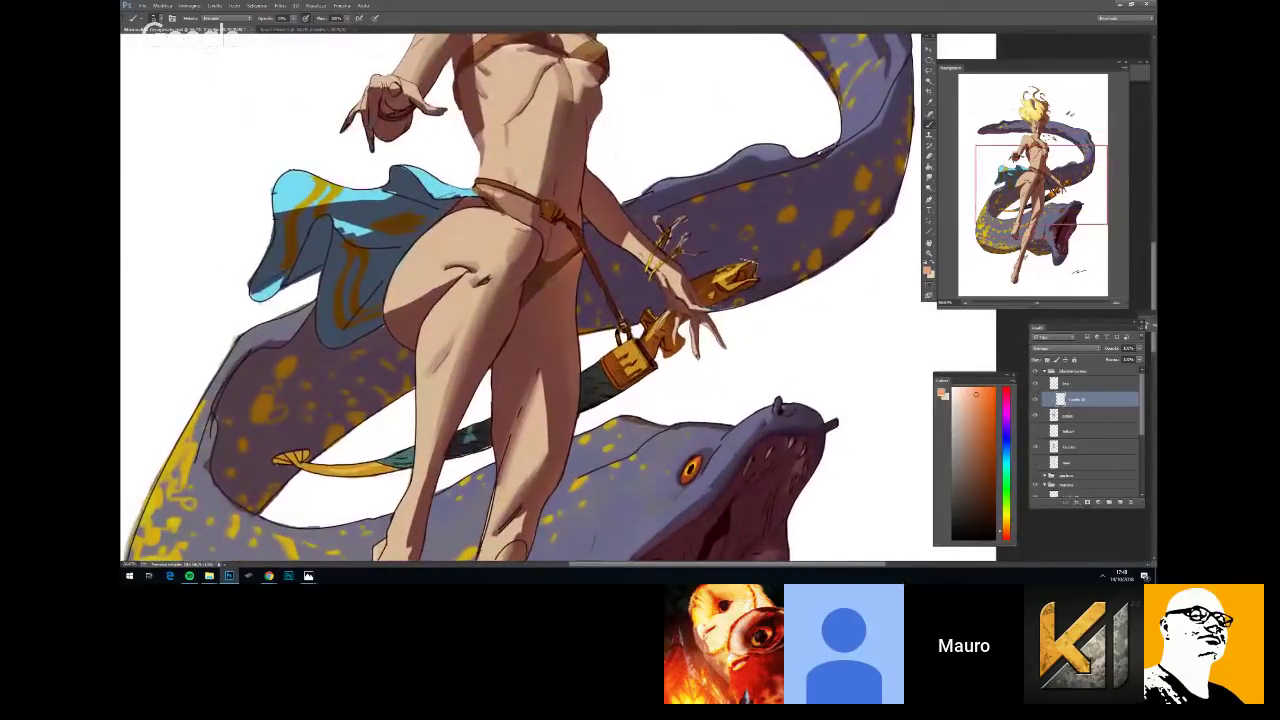
pyautogui.rightClick(744, 336)
pyautogui.moveTo(787, 351); pyautogui.dragTo(776, 355)
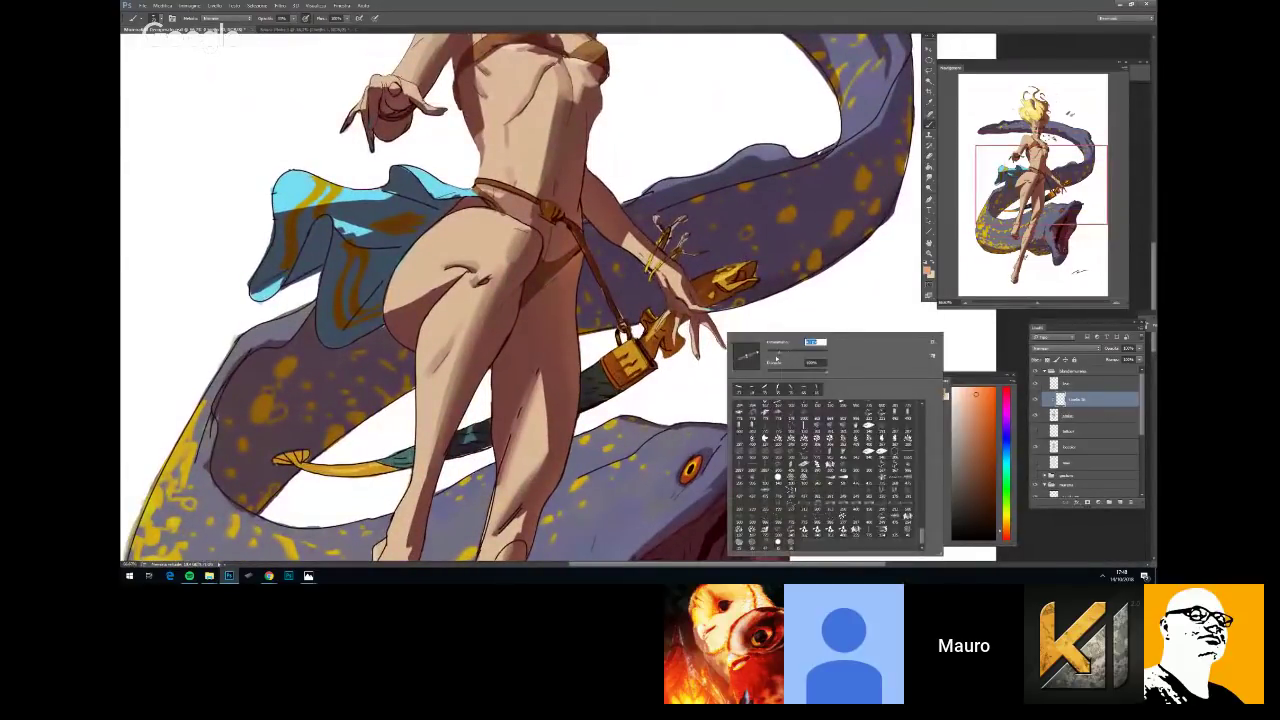
pyautogui.press('Escape')
# Turn the flattened Brush tip to a nearly vertical angle beside the woman's torso and check the full illustration
pyautogui.scroll(-3, 682, 320)
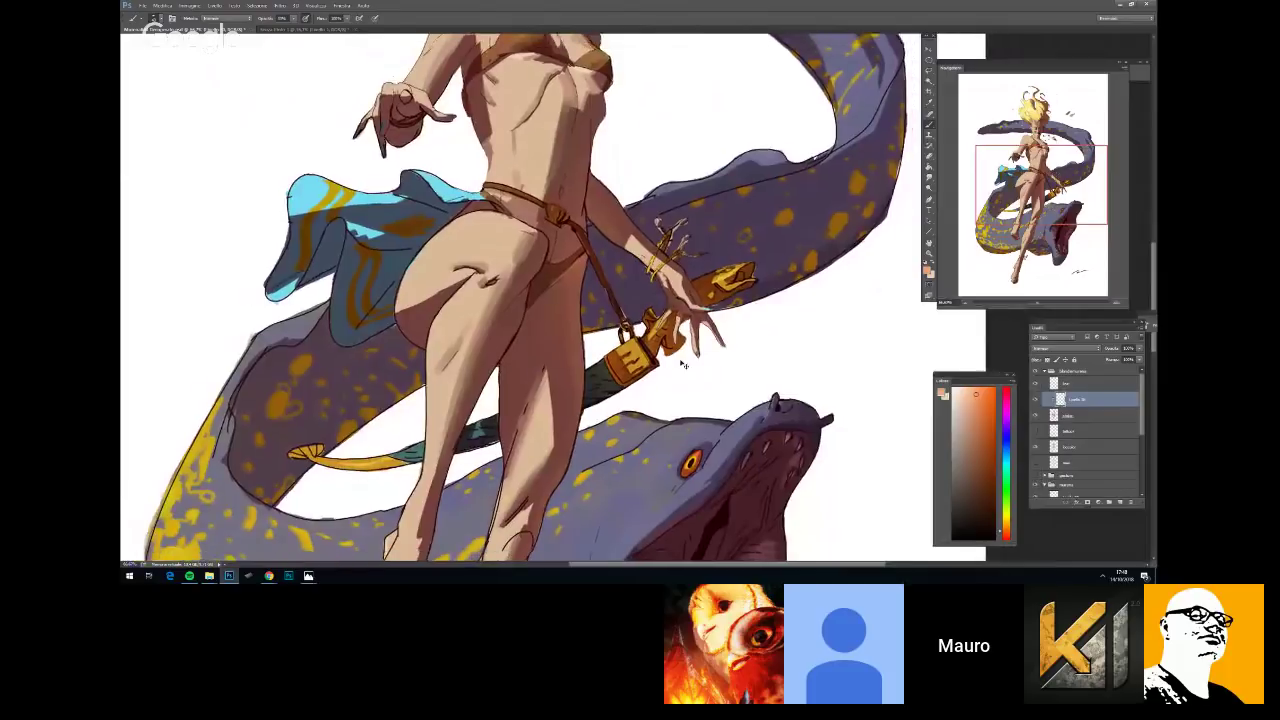
pyautogui.scroll(3, 737, 330)
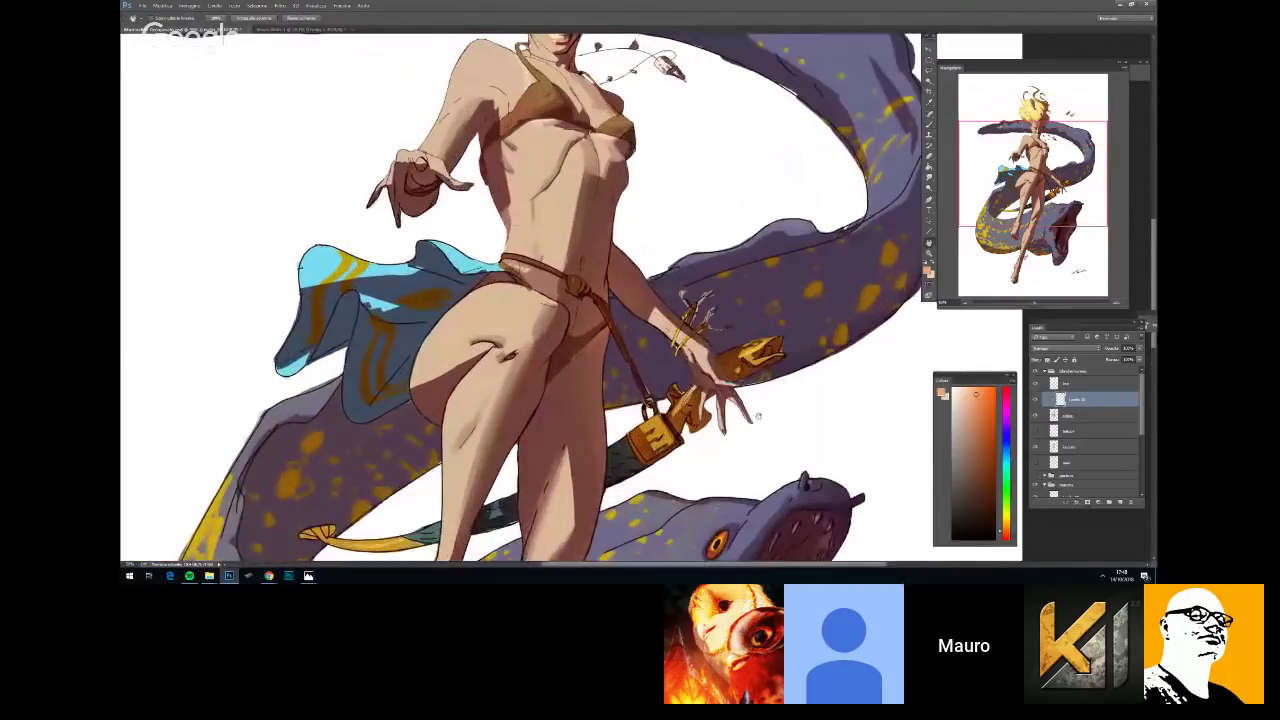
pyautogui.rightClick(736, 323)
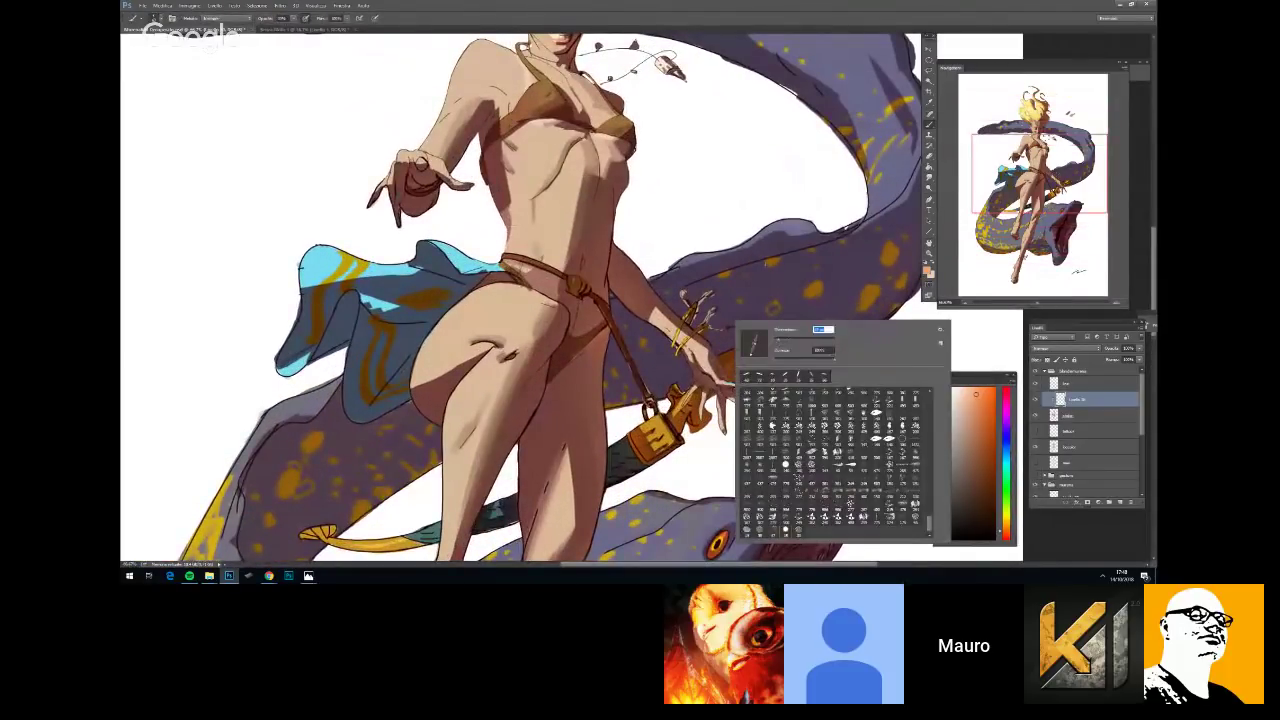
pyautogui.press('Escape')
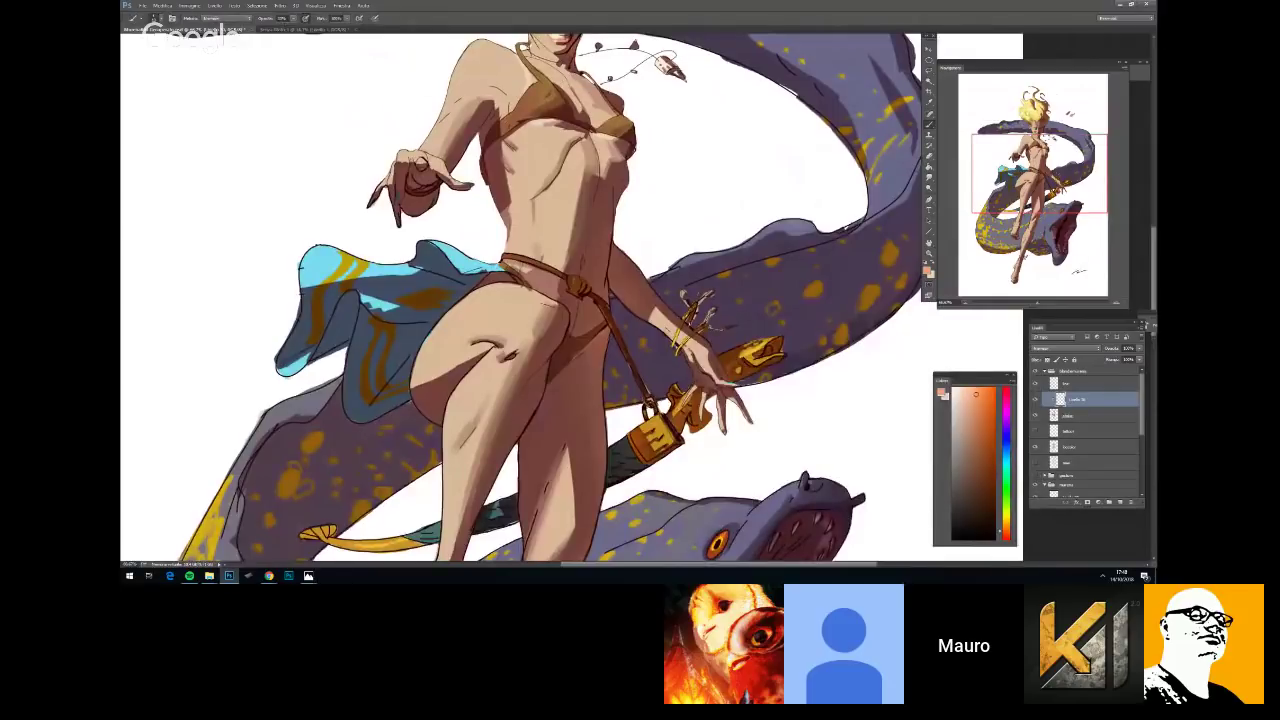
pyautogui.scroll(-5, 635, 297)
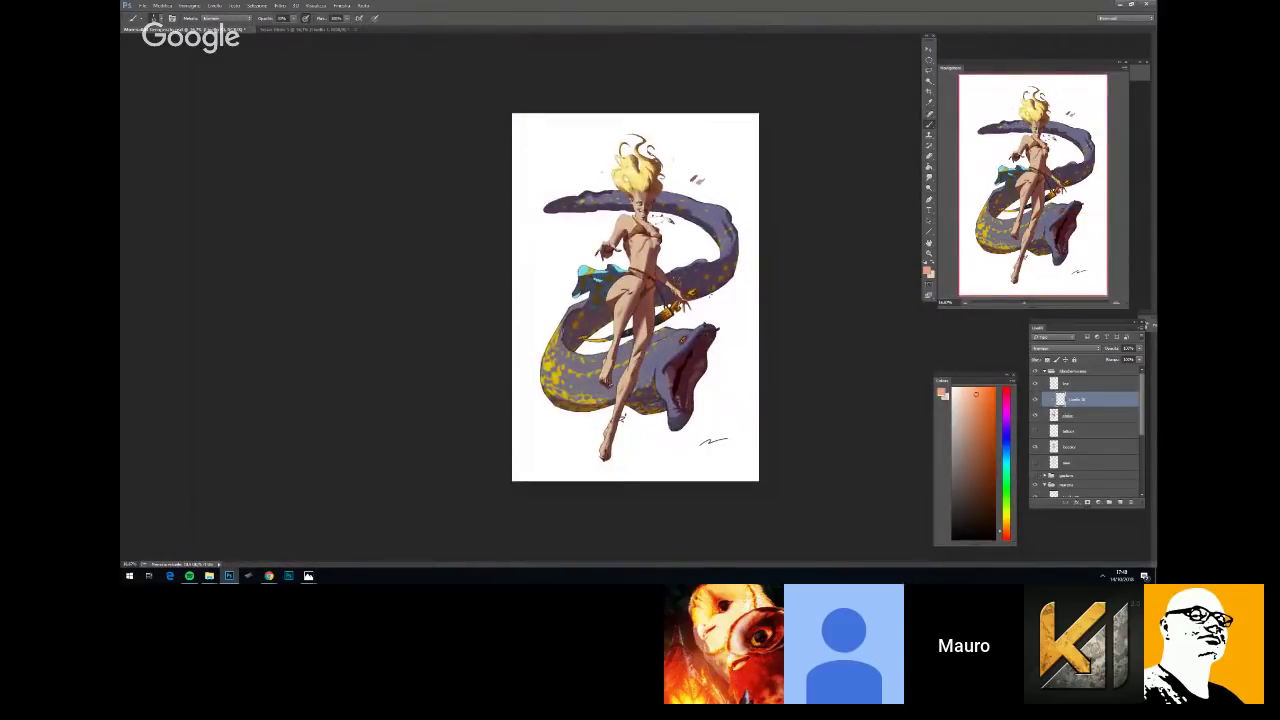
# Keep the flattened Brush tip nearly vertical for the woman's lower legs and the eel's head
pyautogui.scroll(4, 650, 402)
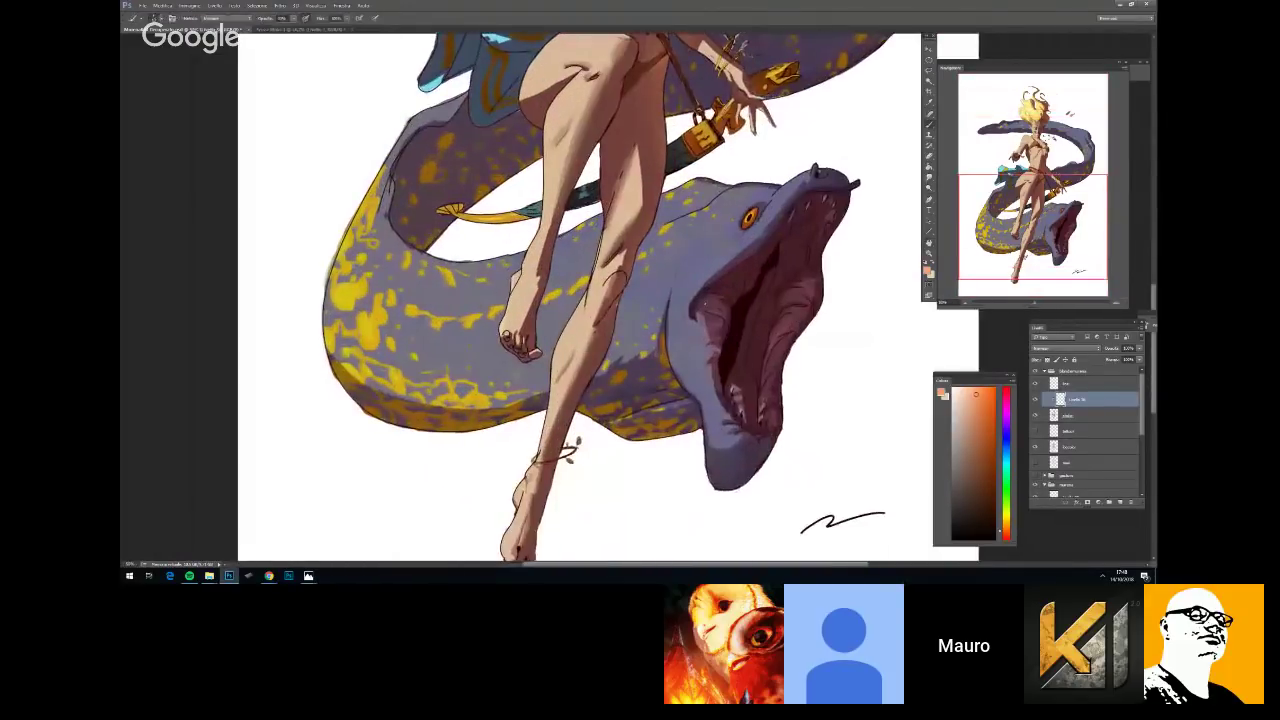
pyautogui.rightClick(714, 318)
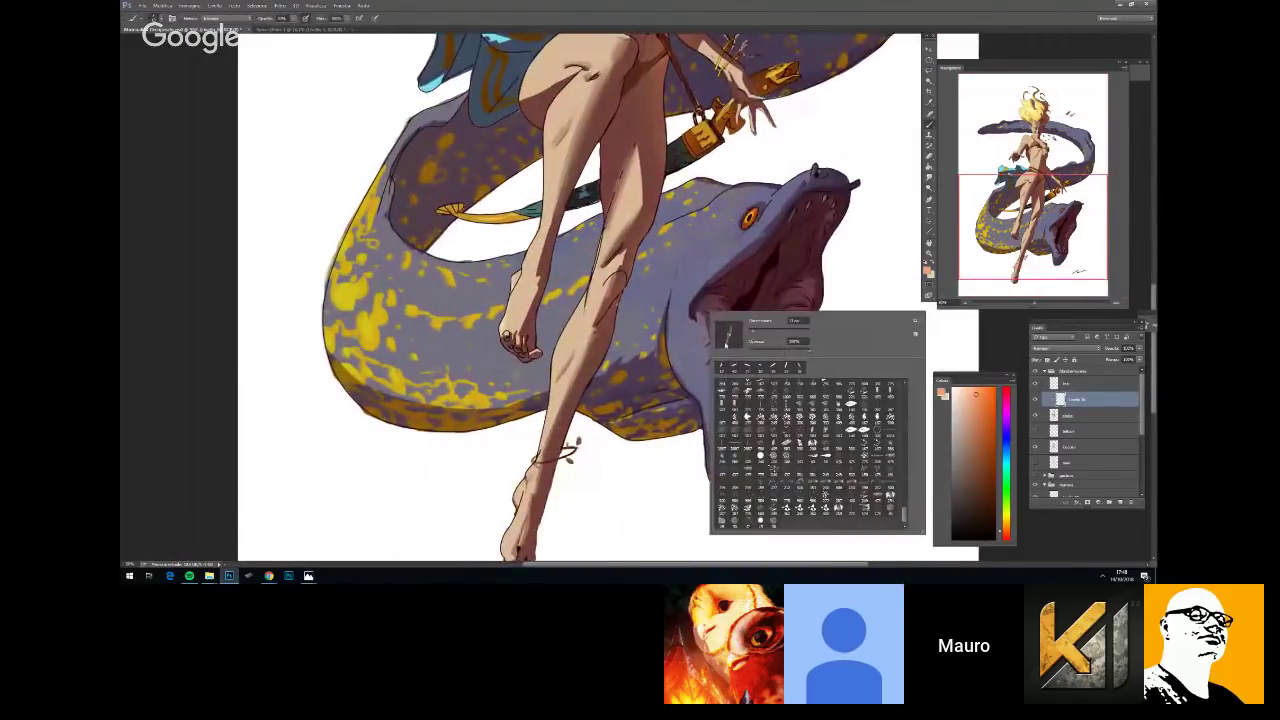
pyautogui.press('Return')
pyautogui.press('space')
pyautogui.moveTo(711, 202)
pyautogui.mouseDown()
pyautogui.moveTo(713, 281)
pyautogui.moveTo(621, 289)
pyautogui.mouseUp()
pyautogui.press('space')
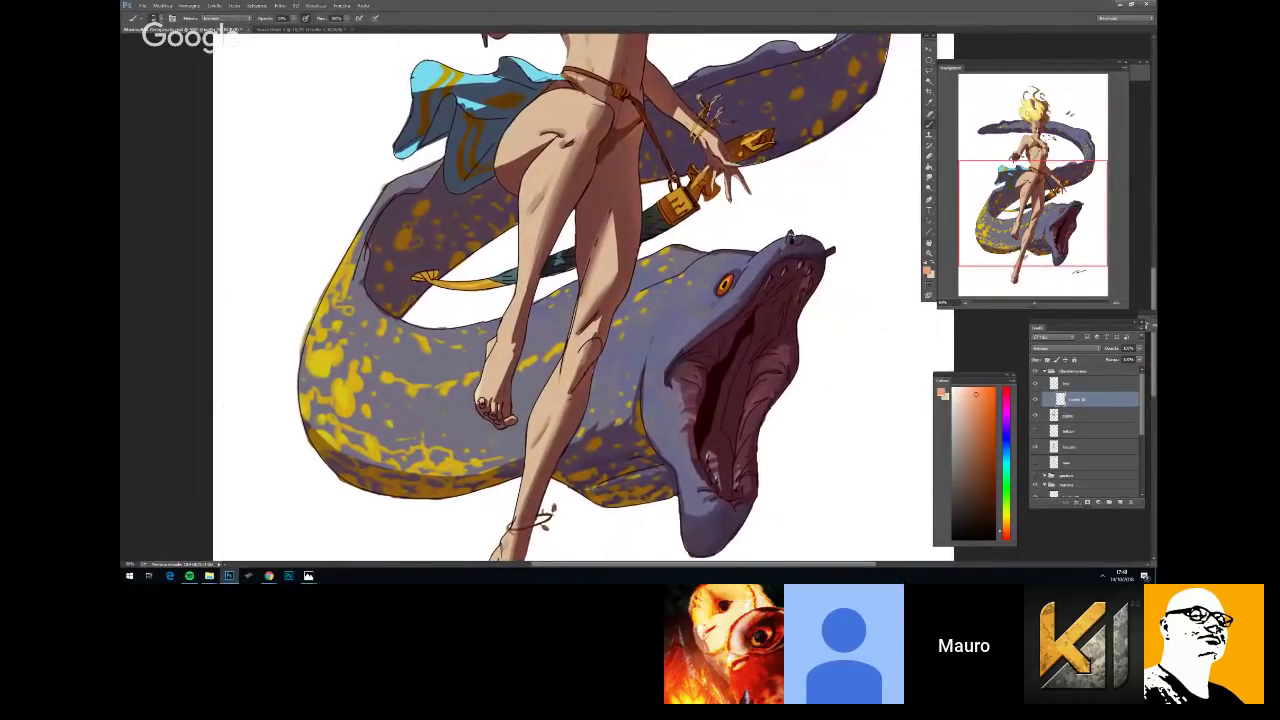
# Rotate the flattened Brush tip to a shallow angle sloping down to the right, beside the eel's snout
pyautogui.rightClick(809, 287)
pyautogui.click(851, 300)
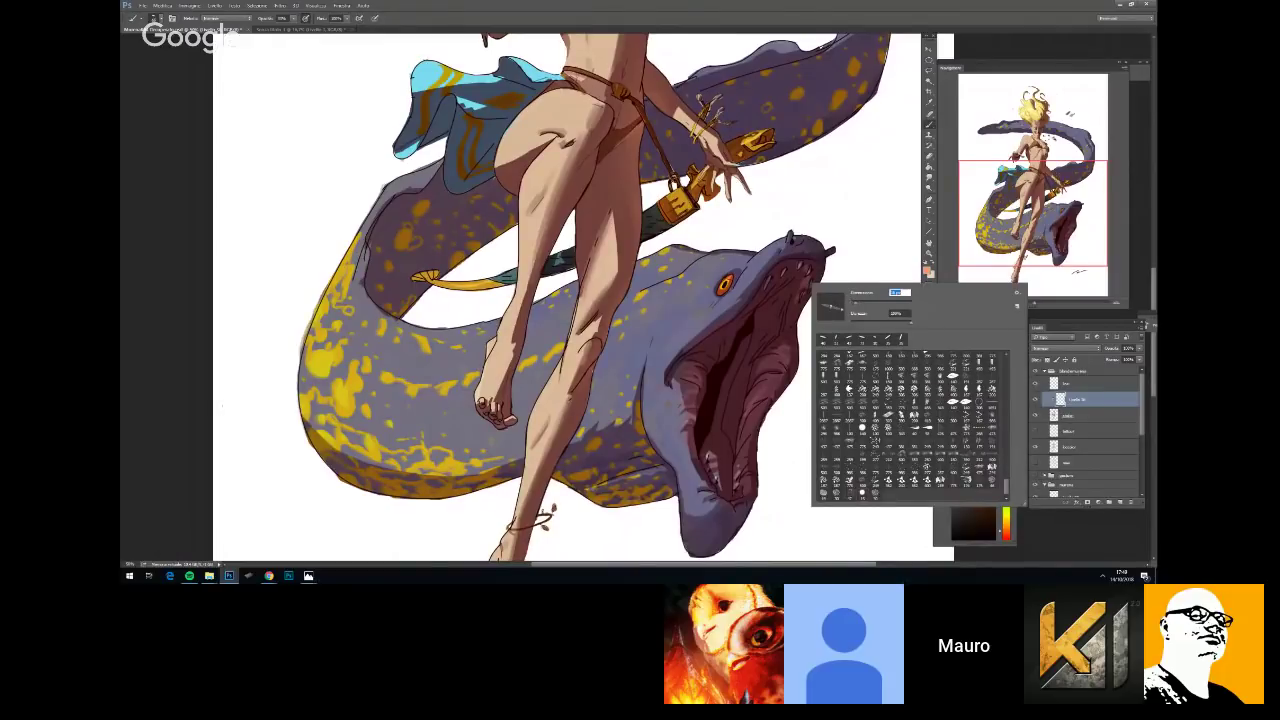
pyautogui.press('Return')
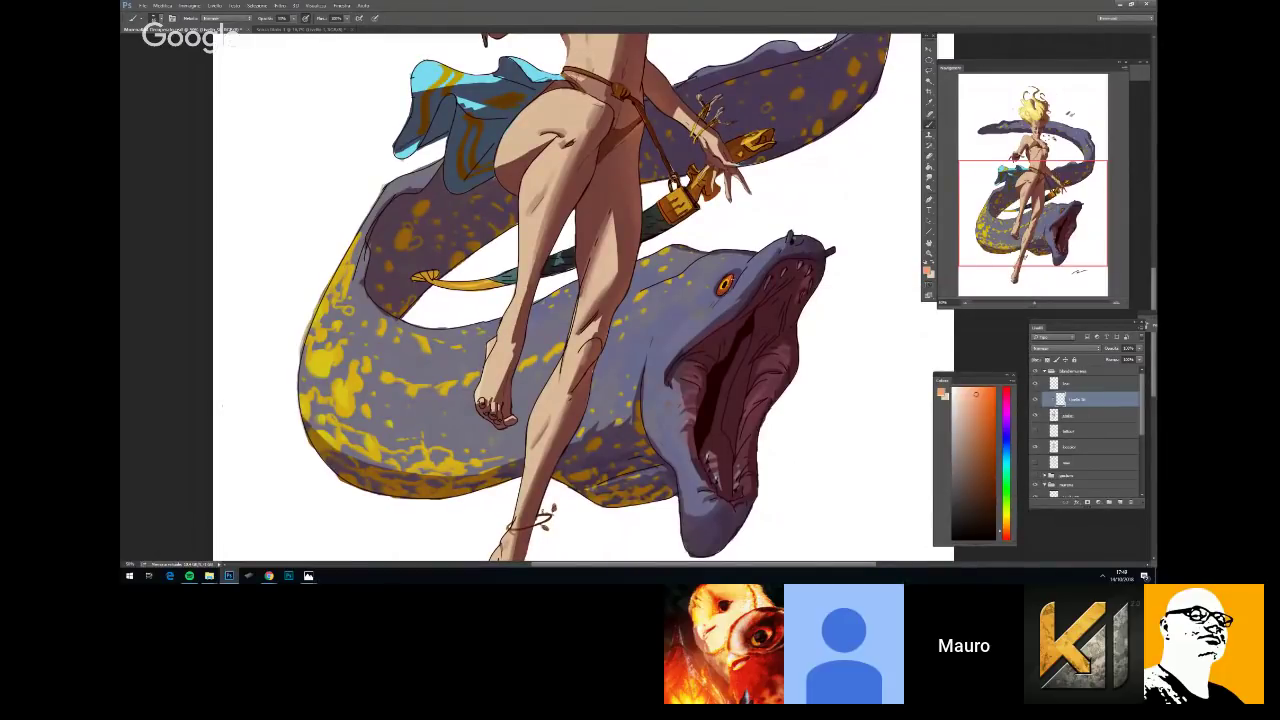
# Select the eel's shadow layer set to Multiply in the lower layer group, with the eel's mouth and the woman's feet enlarged
pyautogui.hotkey('ctrl', '-')
pyautogui.hotkey('ctrl', '+')
pyautogui.hotkey('ctrl', '+')
pyautogui.moveTo(795, 386)
pyautogui.mouseDown()
pyautogui.moveTo(810, 402)
pyautogui.moveTo(760, 380)
pyautogui.moveTo(700, 271)
pyautogui.mouseUp()
pyautogui.moveTo(751, 416); pyautogui.dragTo(757, 318)
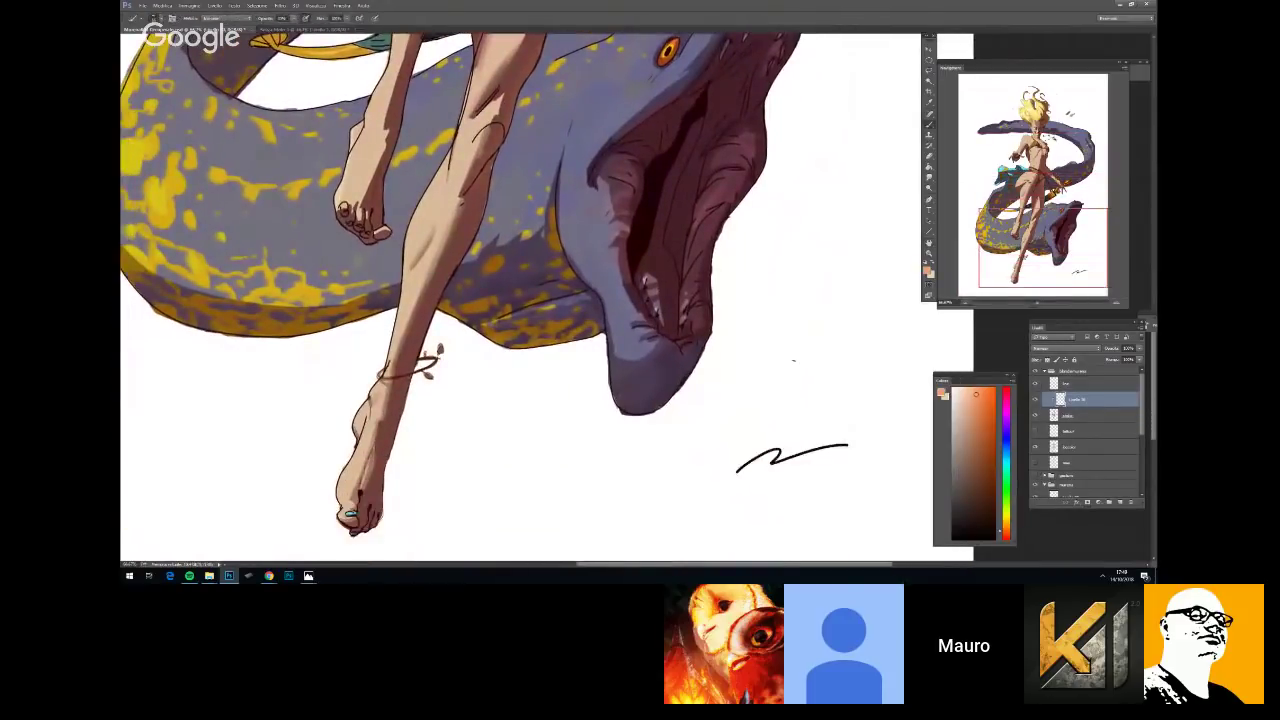
pyautogui.moveTo(1144, 421); pyautogui.dragTo(1142, 479)
pyautogui.click(1104, 434)
pyautogui.click(1099, 422)
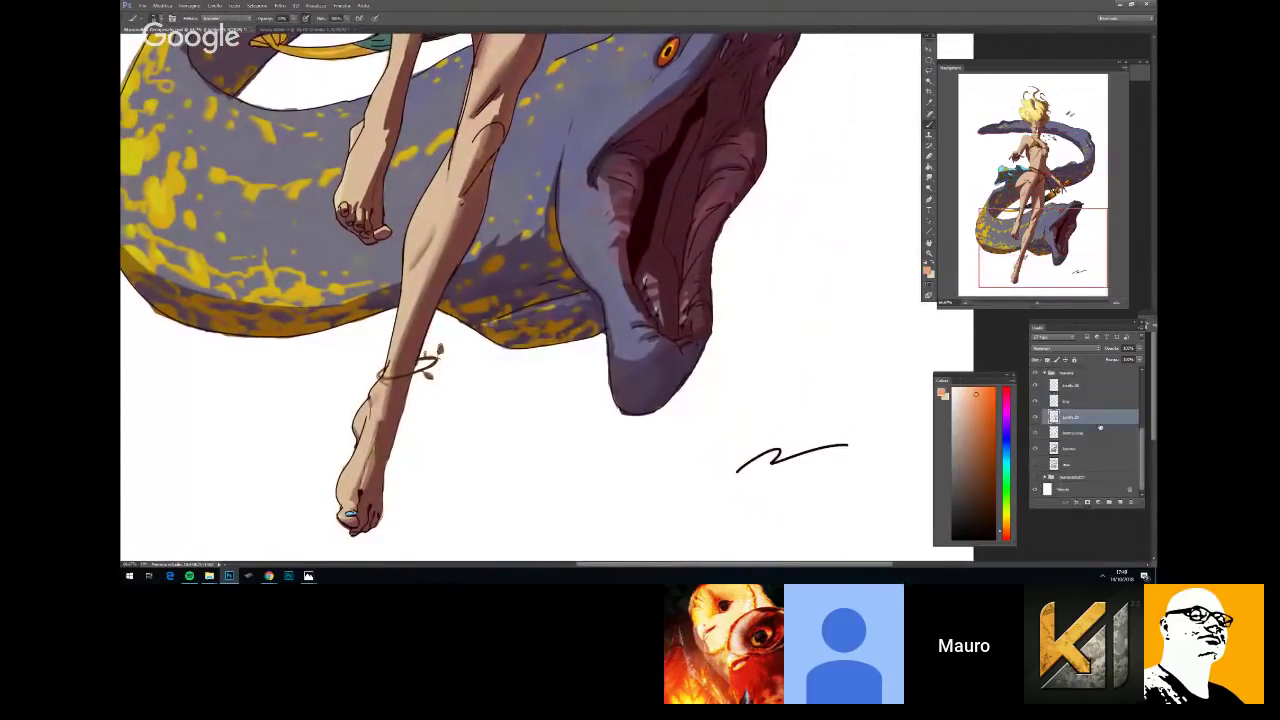
# Change the foreground colour from the orange range to a medium sky blue for glazing the eel's shadows
pyautogui.rightClick(762, 347)
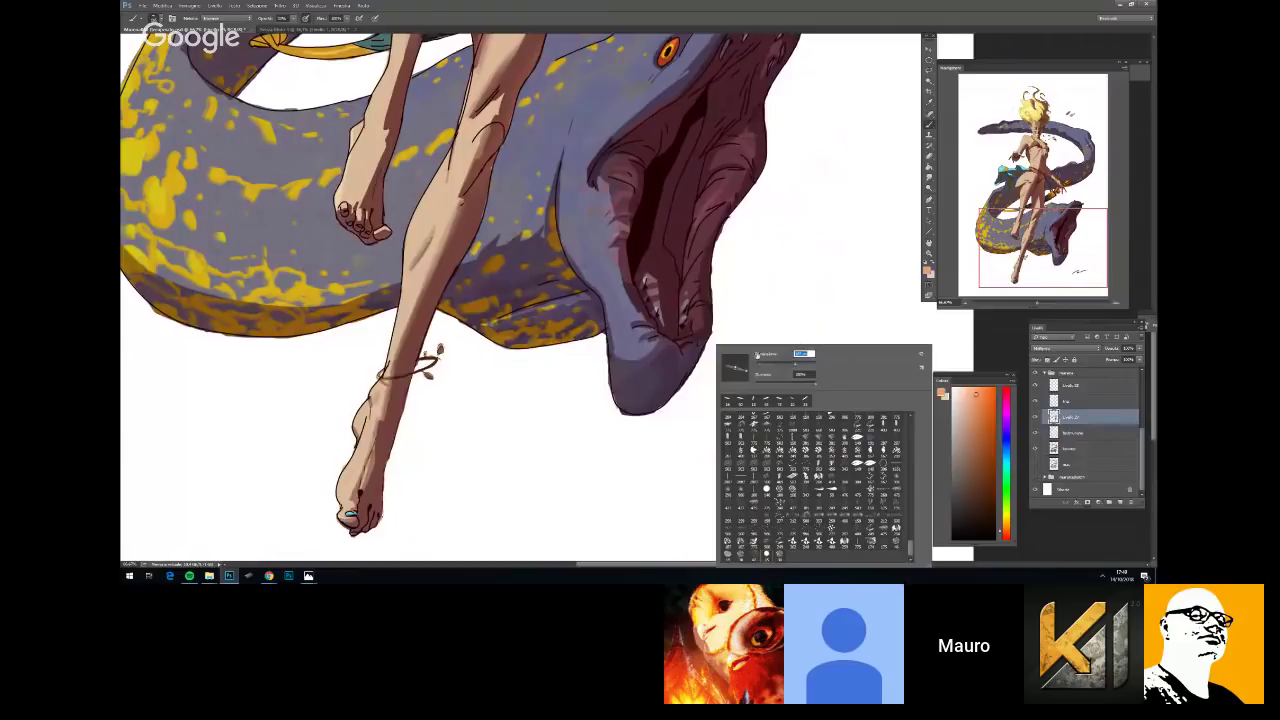
pyautogui.click(1004, 450)
pyautogui.click(979, 405)
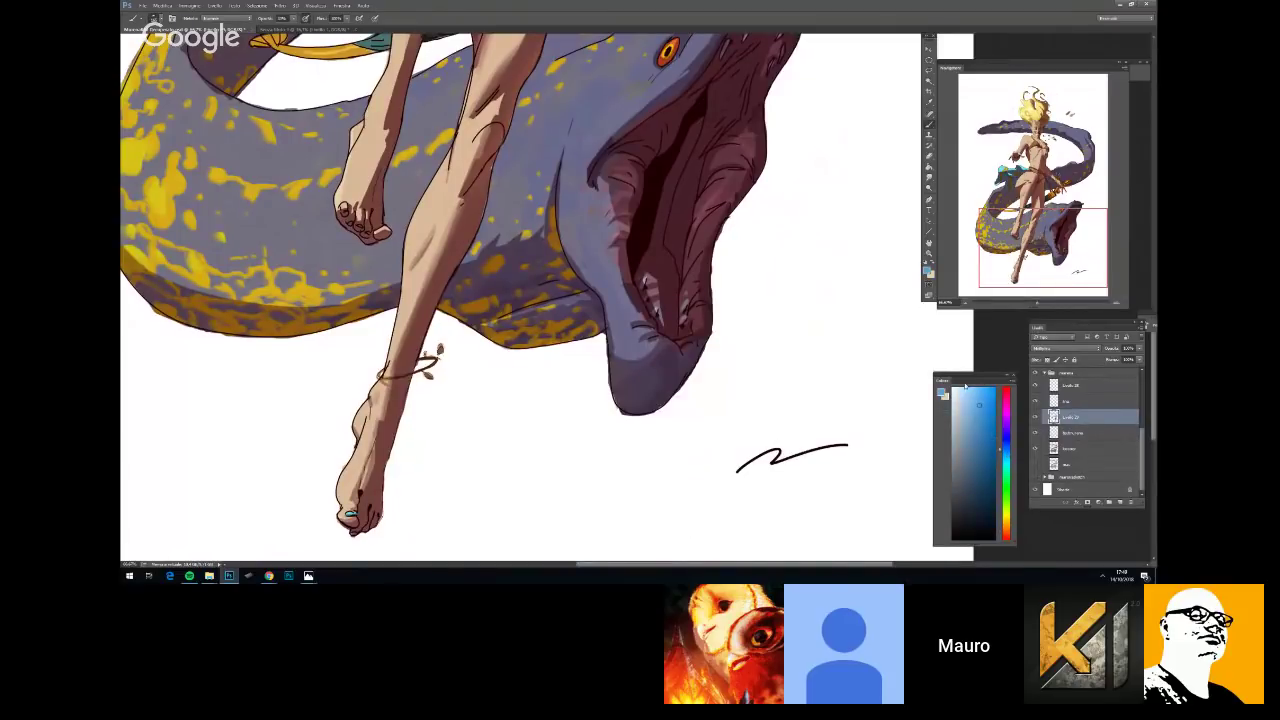
pyautogui.scroll(-2, 657, 325)
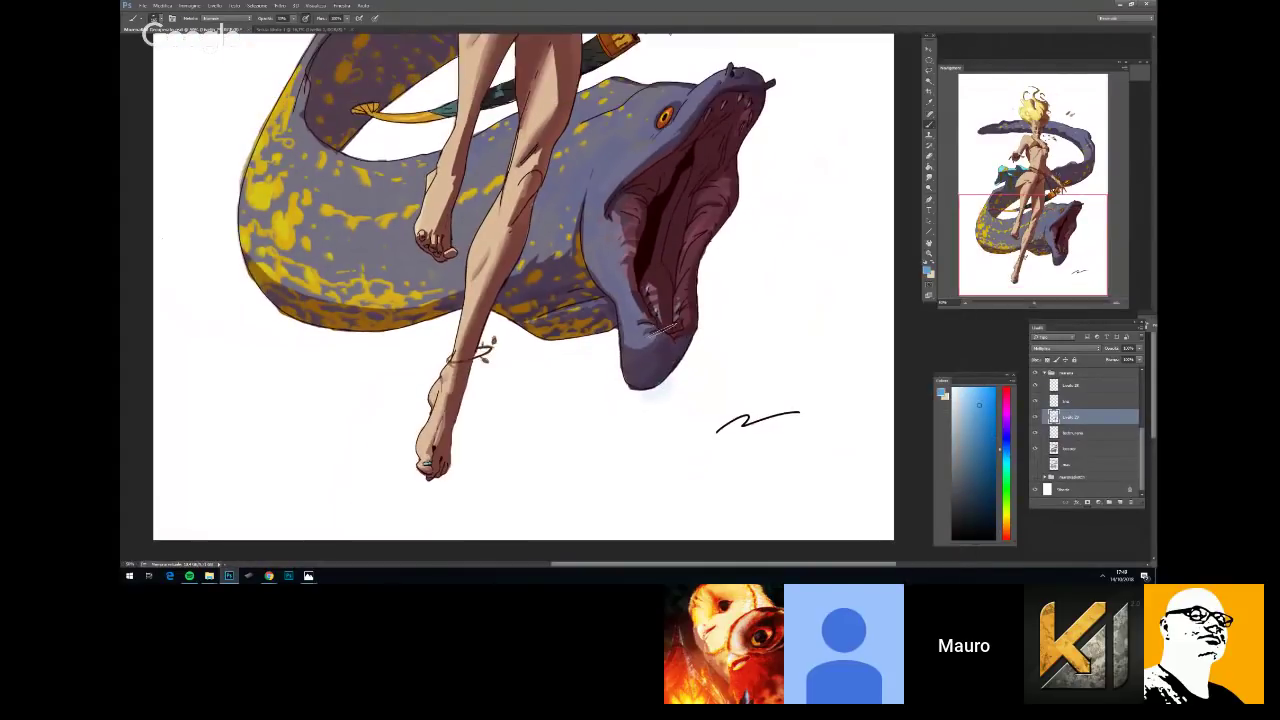
# Add a new layer directly above the eel's shadow layer and clip it to that layer
pyautogui.keyDown('ctrl'); pyautogui.click(484, 348); pyautogui.keyUp('ctrl')
pyautogui.scroll(-5, 1099, 450)
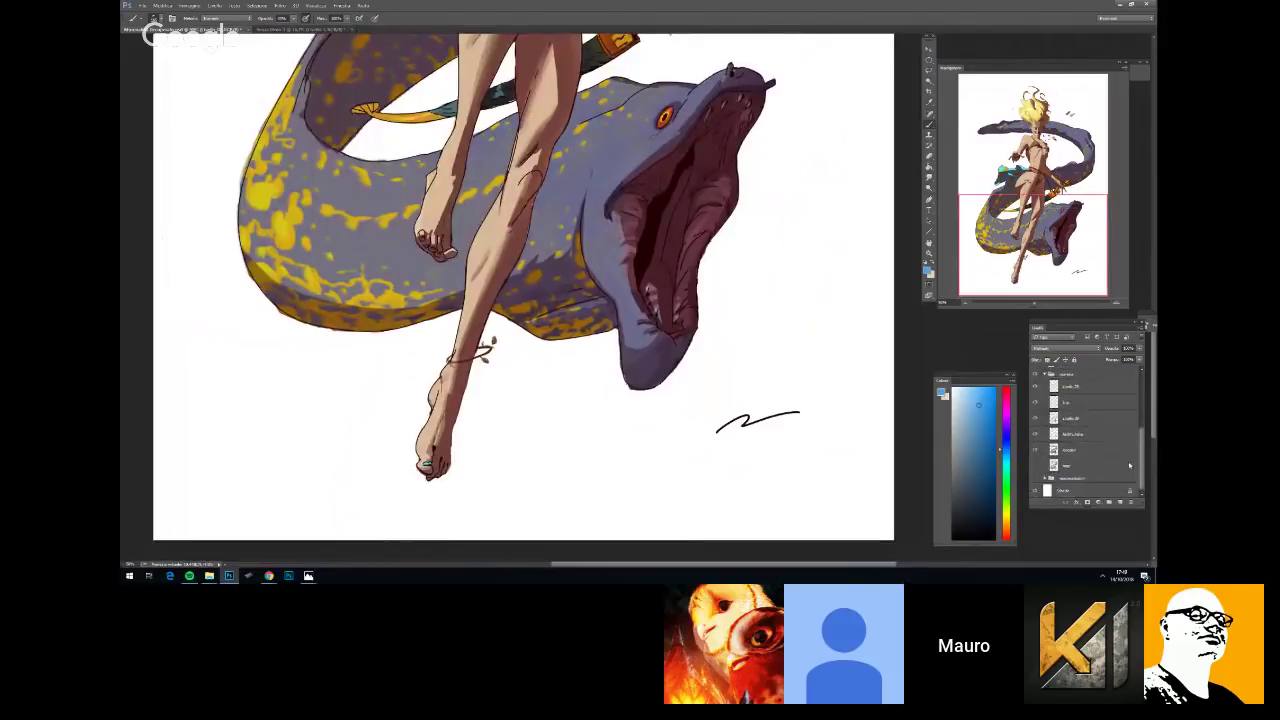
pyautogui.click(1095, 423)
pyautogui.click(1120, 502)
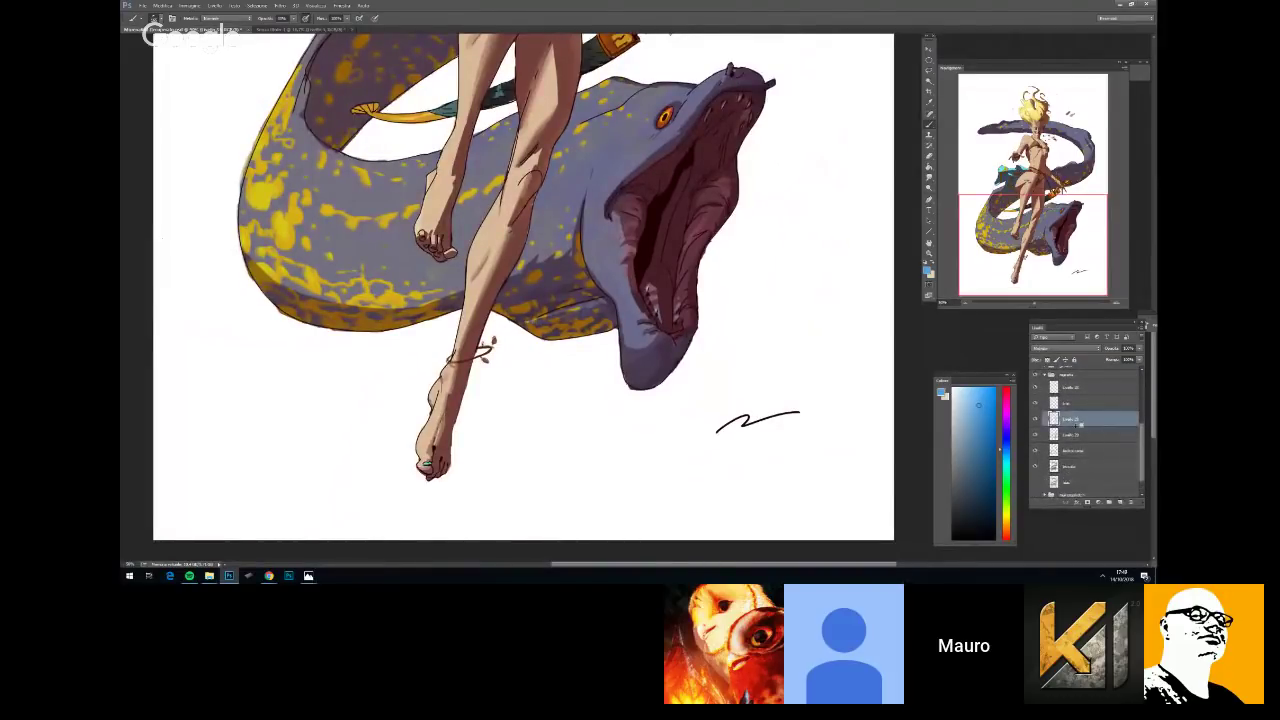
pyautogui.keyDown('alt'); pyautogui.click(1075, 427); pyautogui.keyUp('alt')
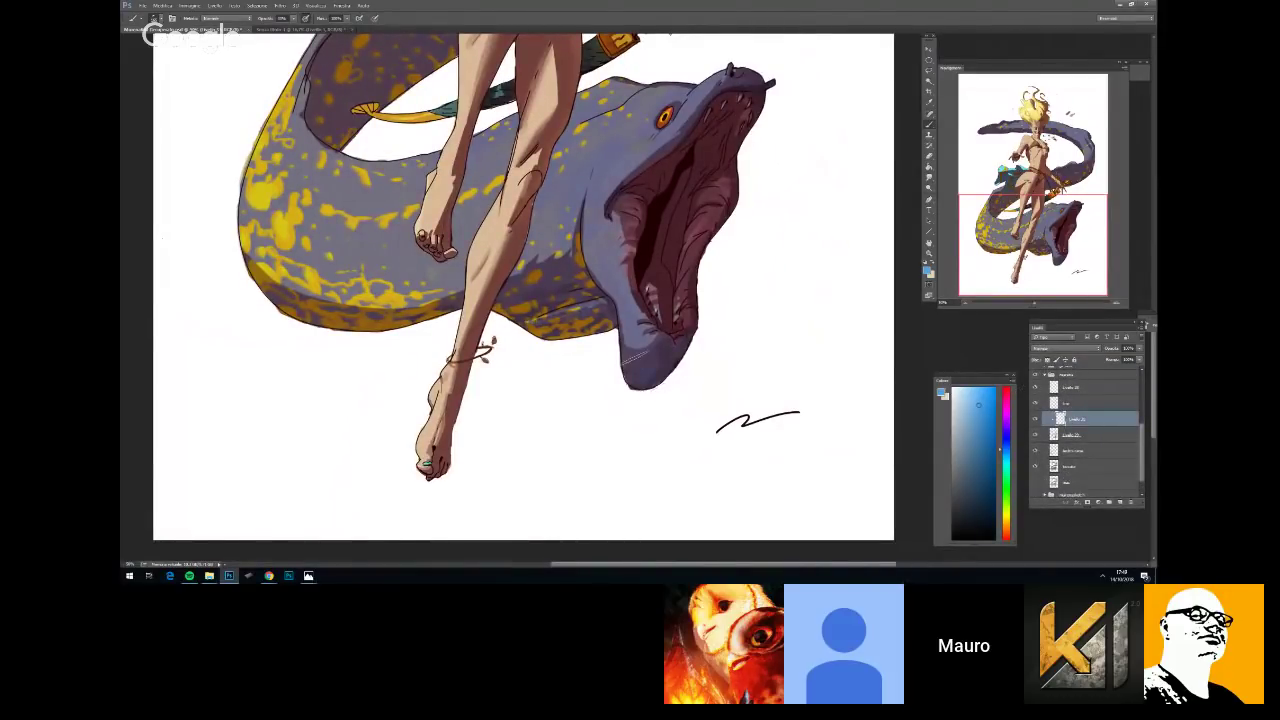
# Pick a brighter, more saturated blue as the foreground colour and switch to Chrome
pyautogui.click(983, 390)
pyautogui.hotkey('ctrl', '-')
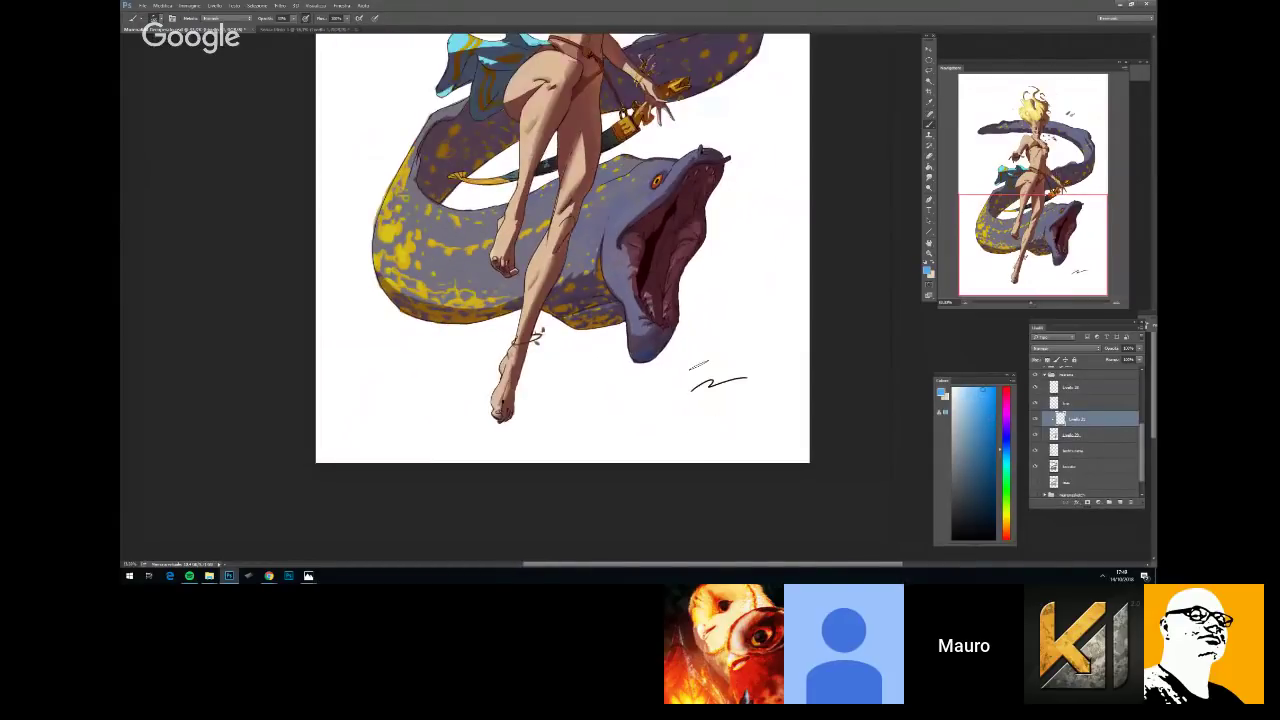
pyautogui.scroll(-5, 757, 366)
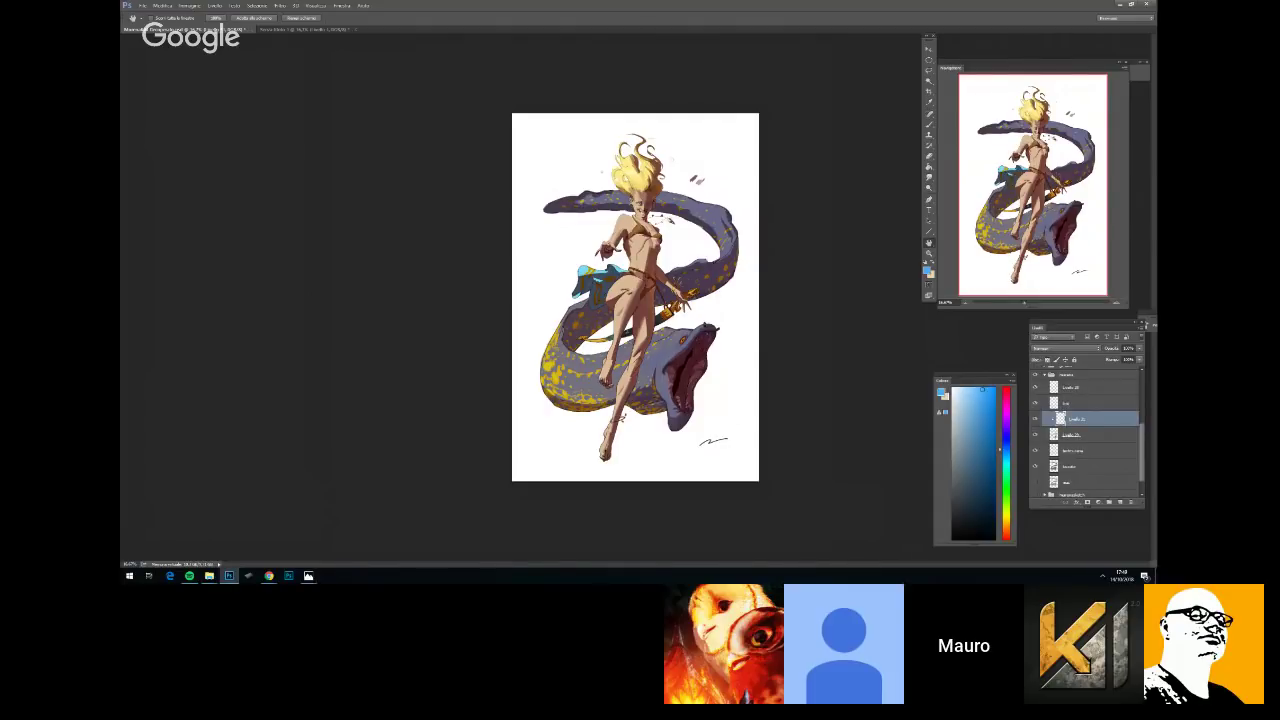
pyautogui.hotkey('alt', 'Tab')
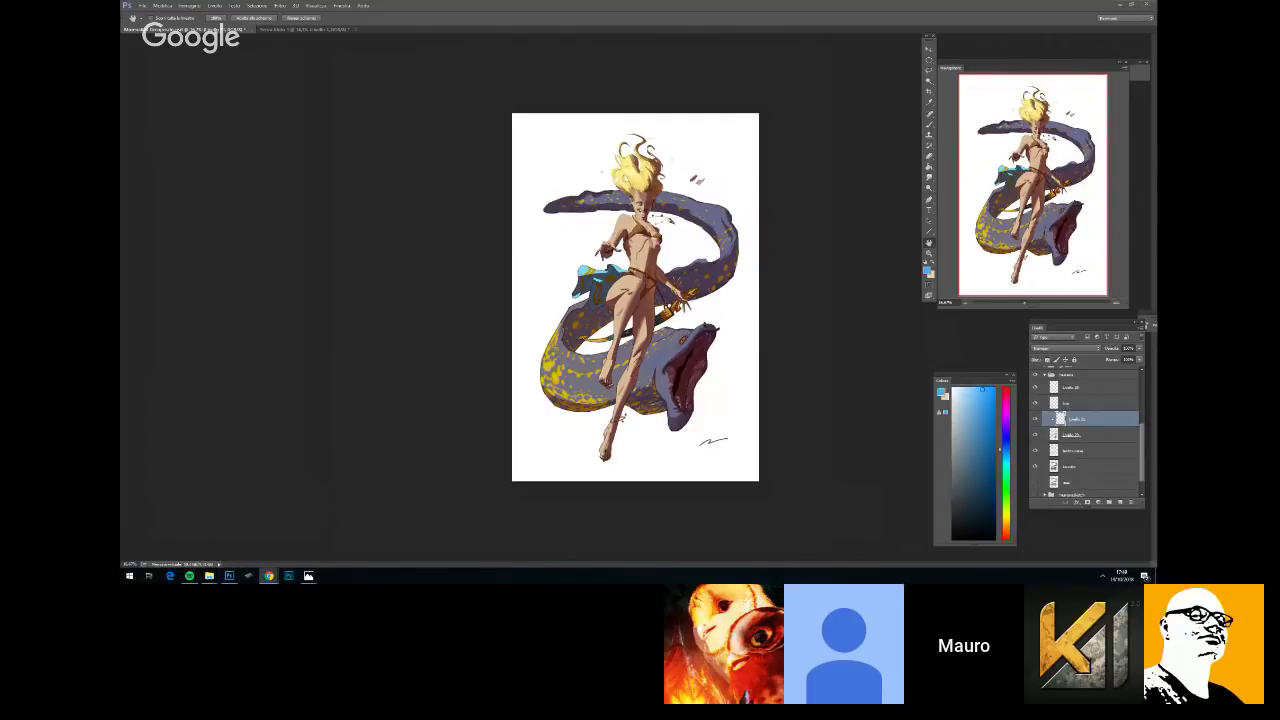